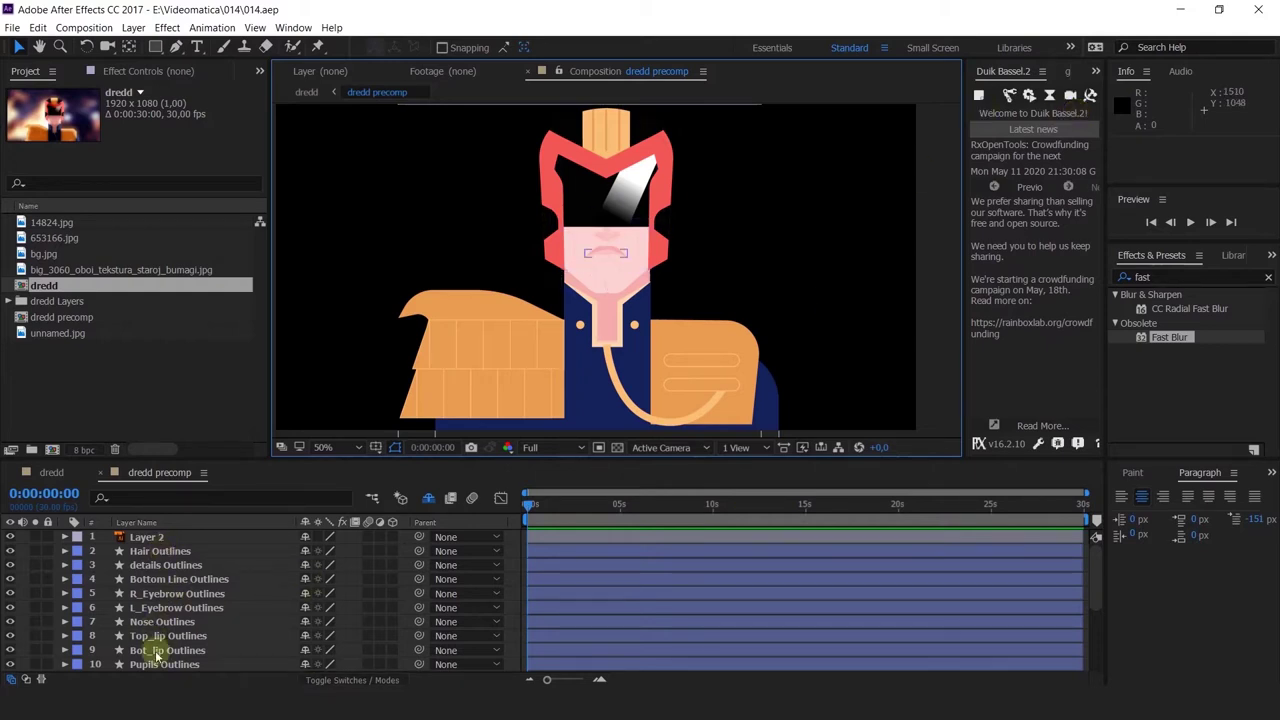
# Hide the helmet and armour artwork on Layer 2 and widen the Duik Bassel.2 panel
pyautogui.click(10, 538)
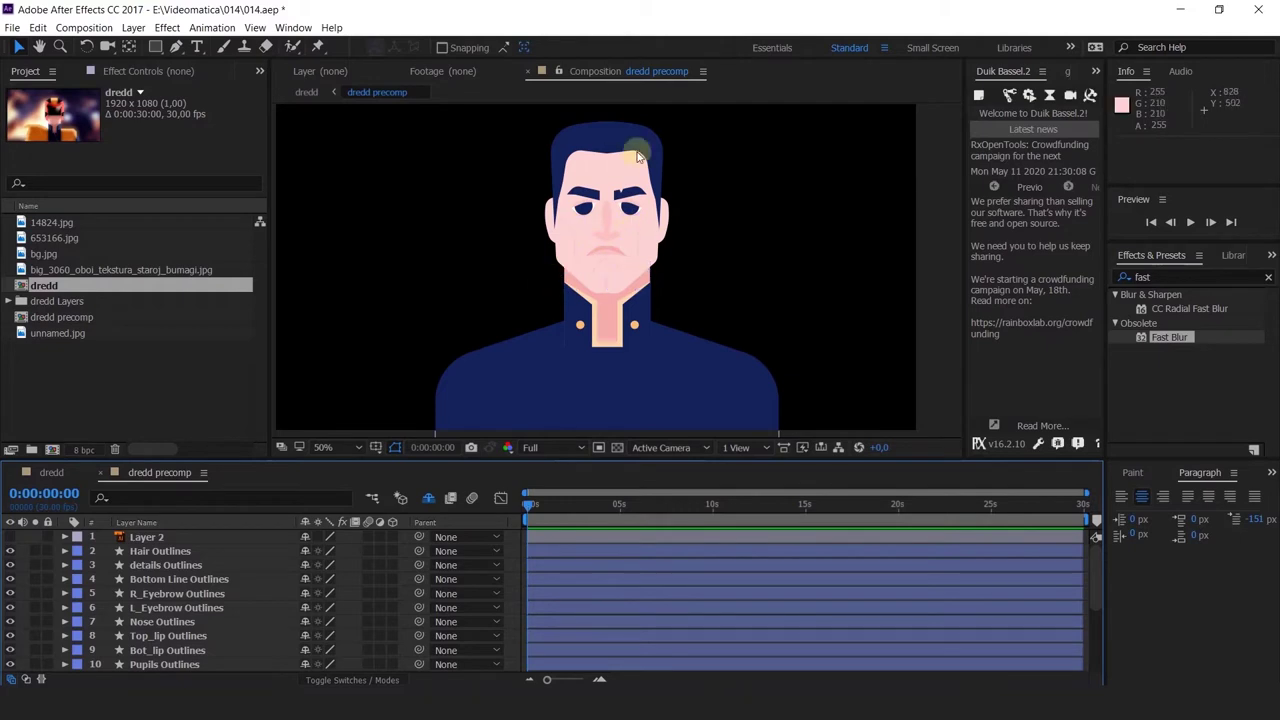
pyautogui.click(35, 537)
pyautogui.click(35, 537)
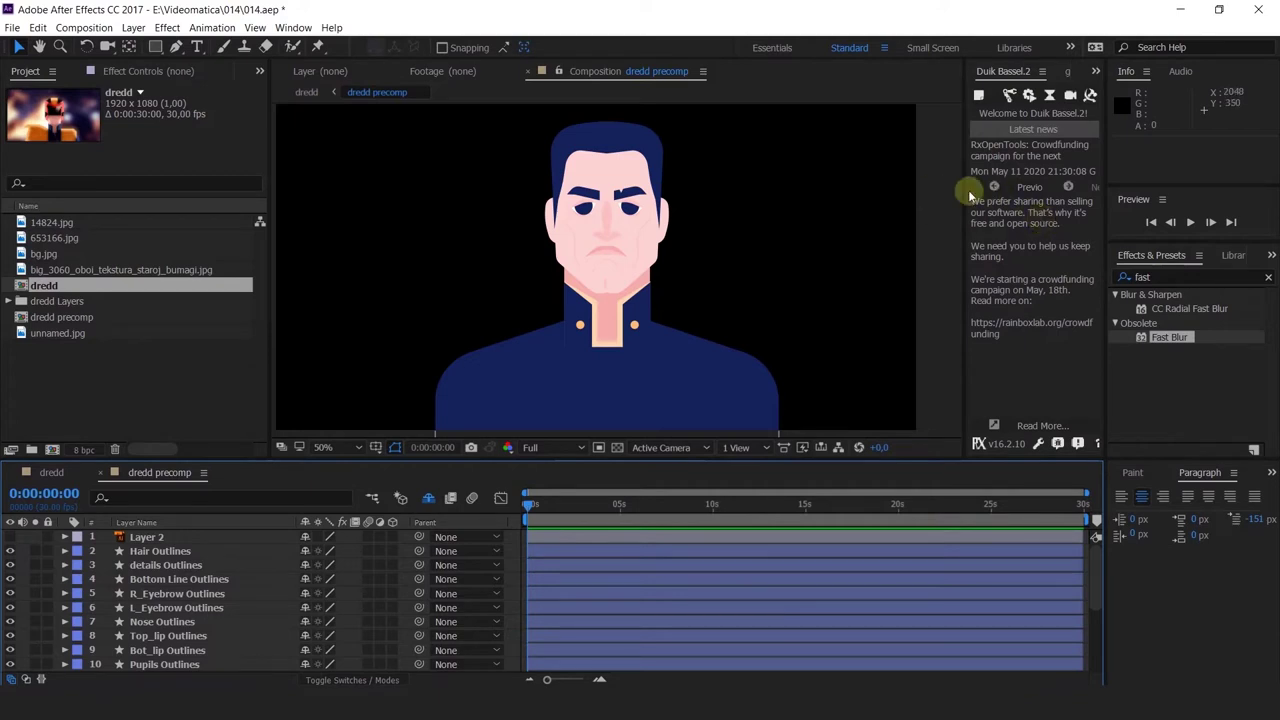
pyautogui.moveTo(963, 187); pyautogui.dragTo(886, 170)
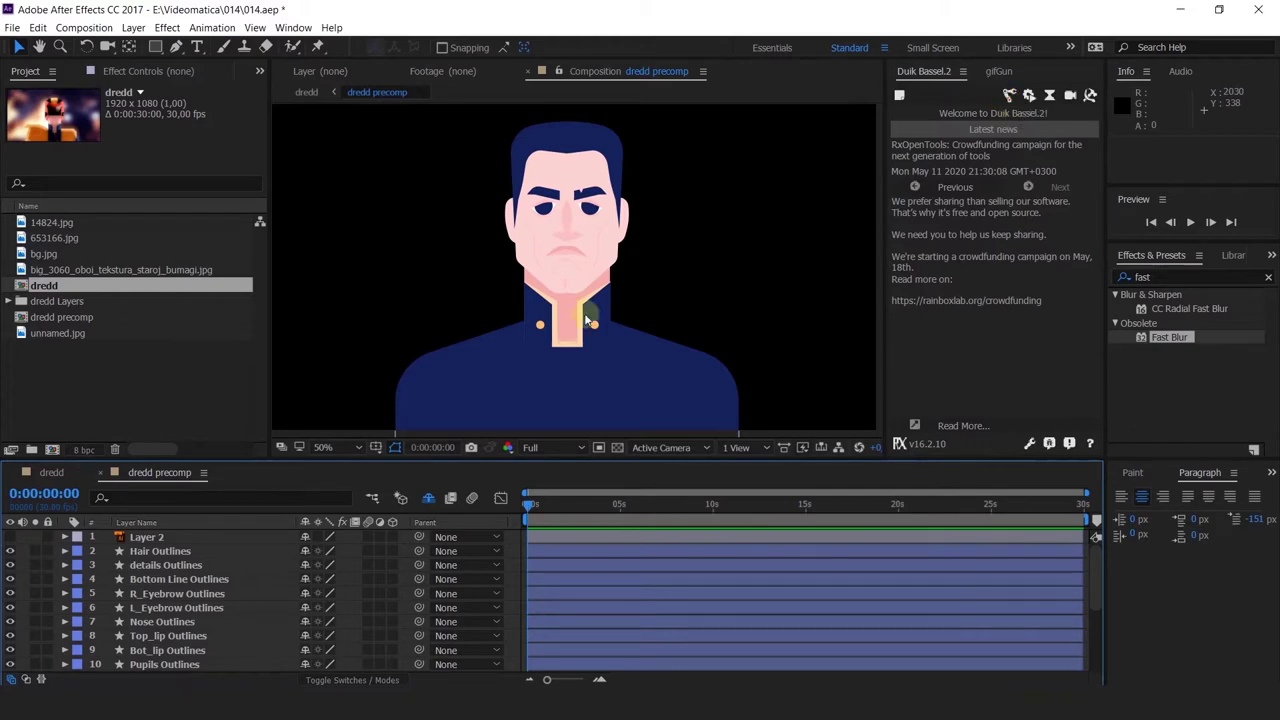
# Move the Neck layer's anchor point down from the chin to the middle of the visible neck
pyautogui.click(158, 550)
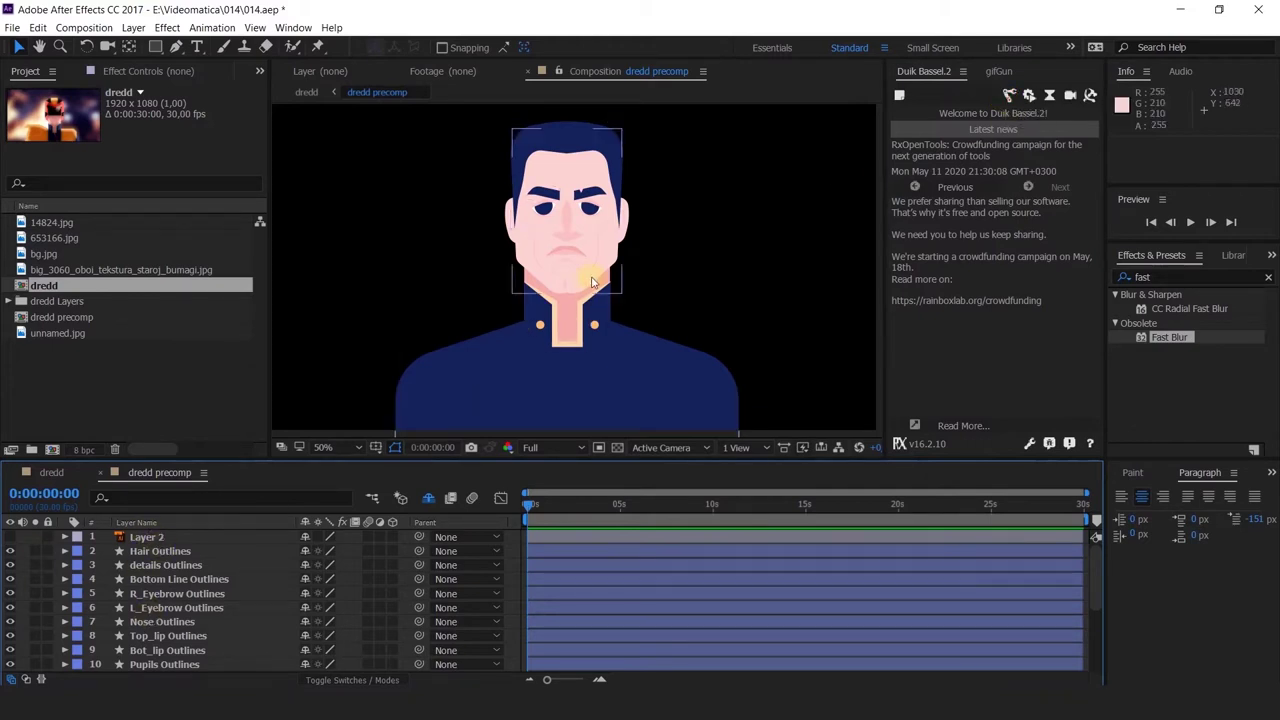
pyautogui.click(586, 376)
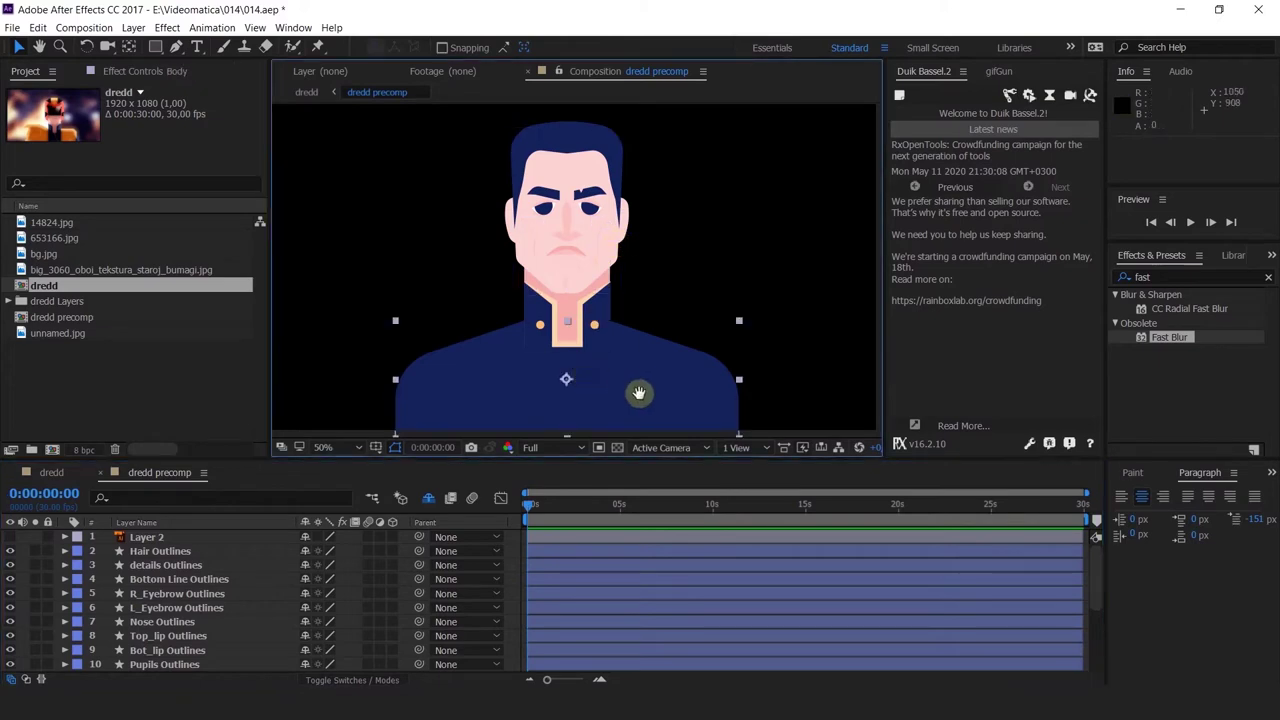
pyautogui.moveTo(640, 391); pyautogui.dragTo(654, 289)
pyautogui.scroll(-5, 200, 608)
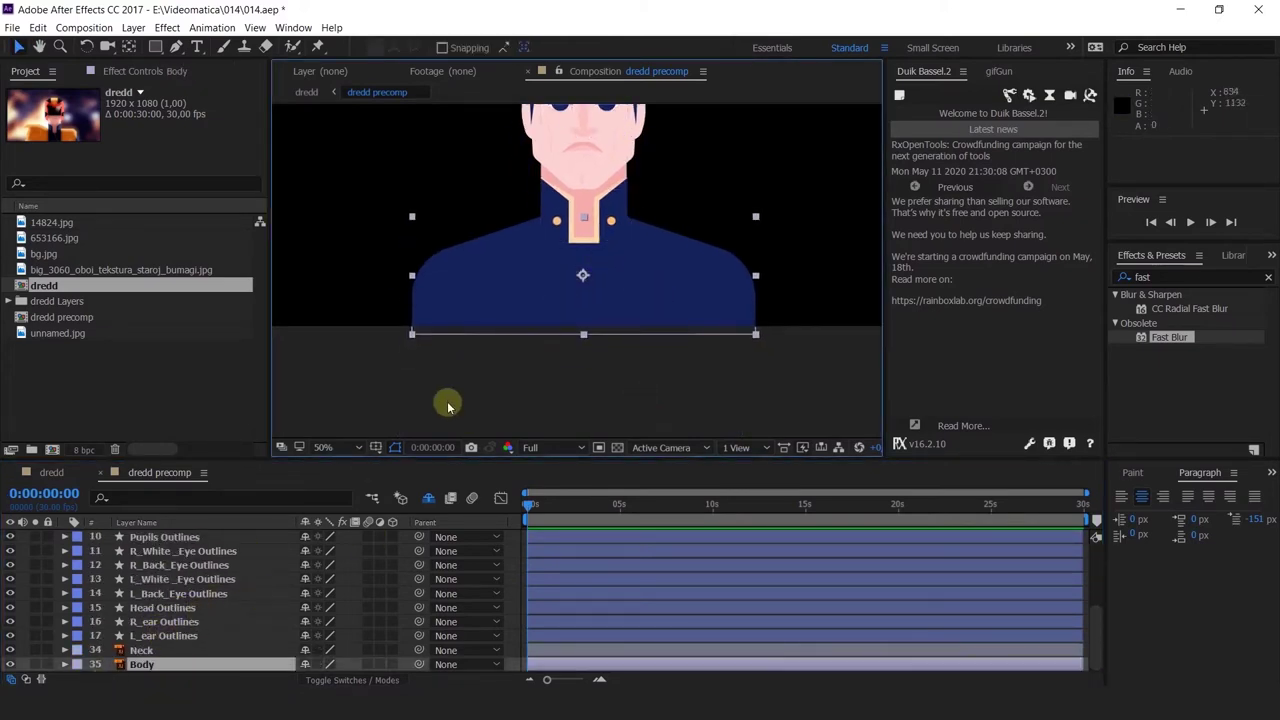
pyautogui.click(143, 651)
pyautogui.moveTo(685, 185); pyautogui.dragTo(651, 280)
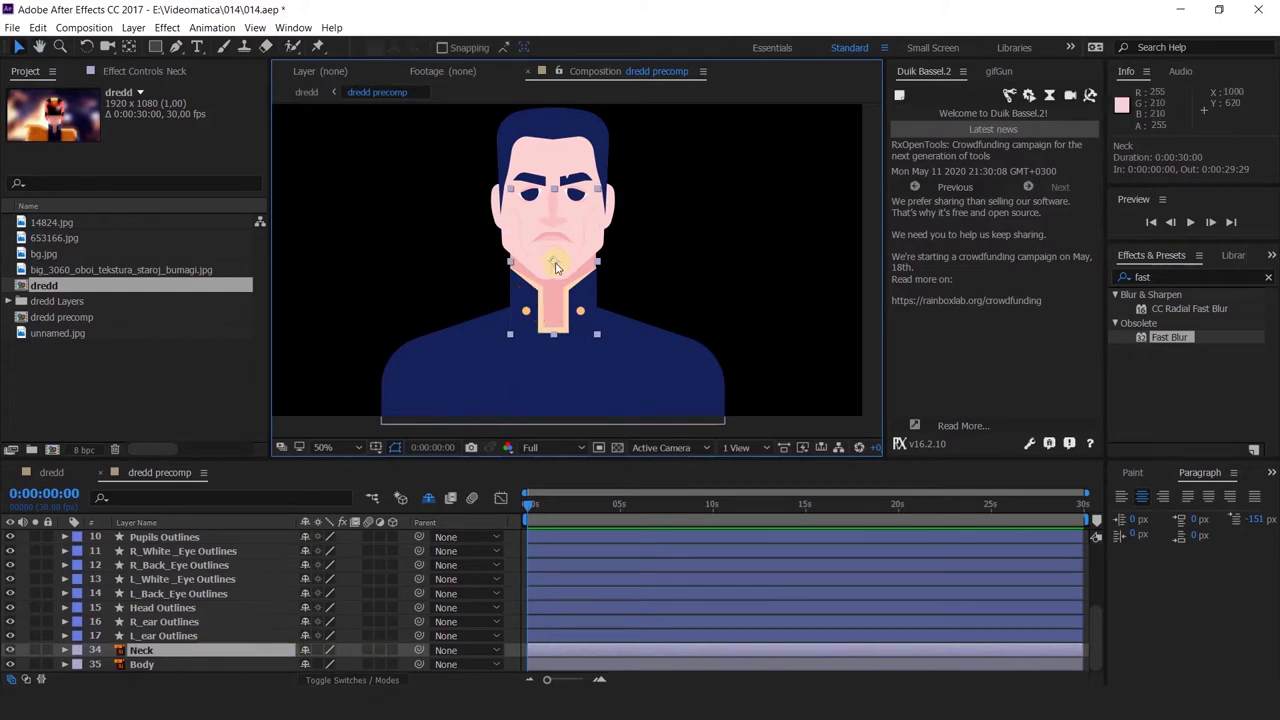
pyautogui.press('y')
pyautogui.moveTo(554, 262); pyautogui.dragTo(556, 308)
pyautogui.scroll(4, 552, 315)
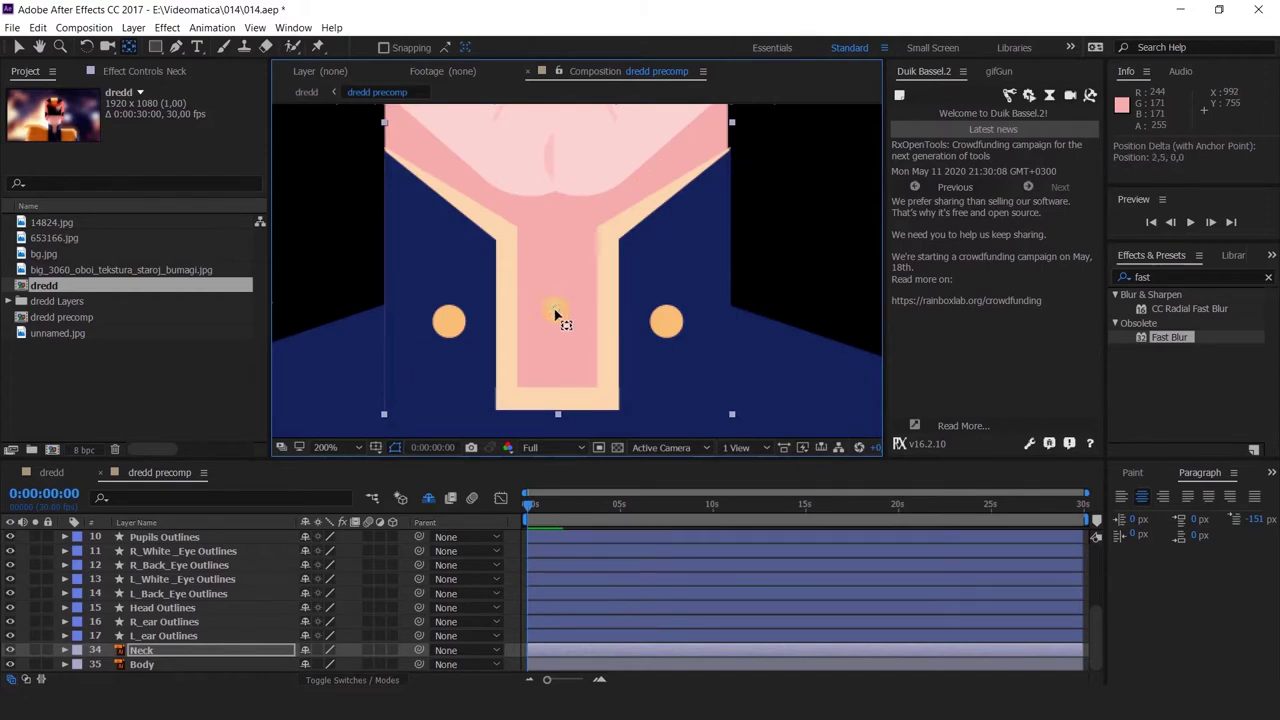
# Parent the Neck layer to the Body layer
pyautogui.moveTo(419, 650); pyautogui.dragTo(175, 664)
pyautogui.click(177, 665)
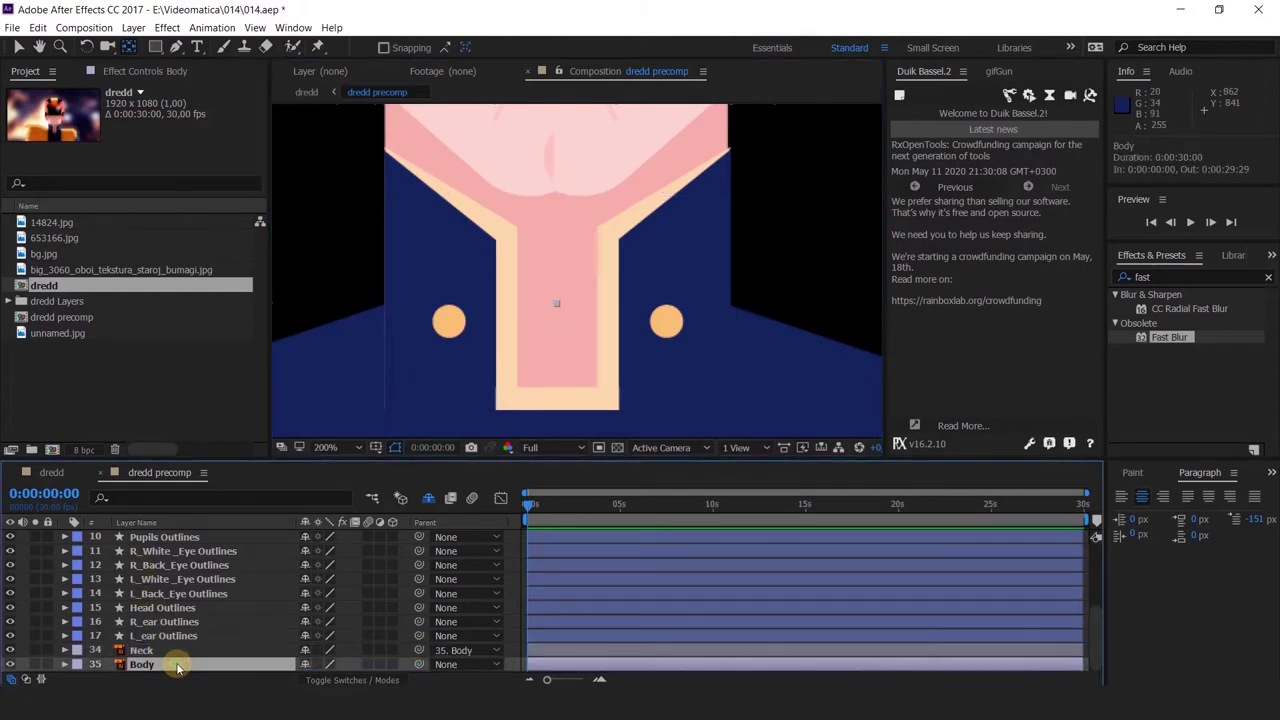
pyautogui.scroll(-4, 445, 330)
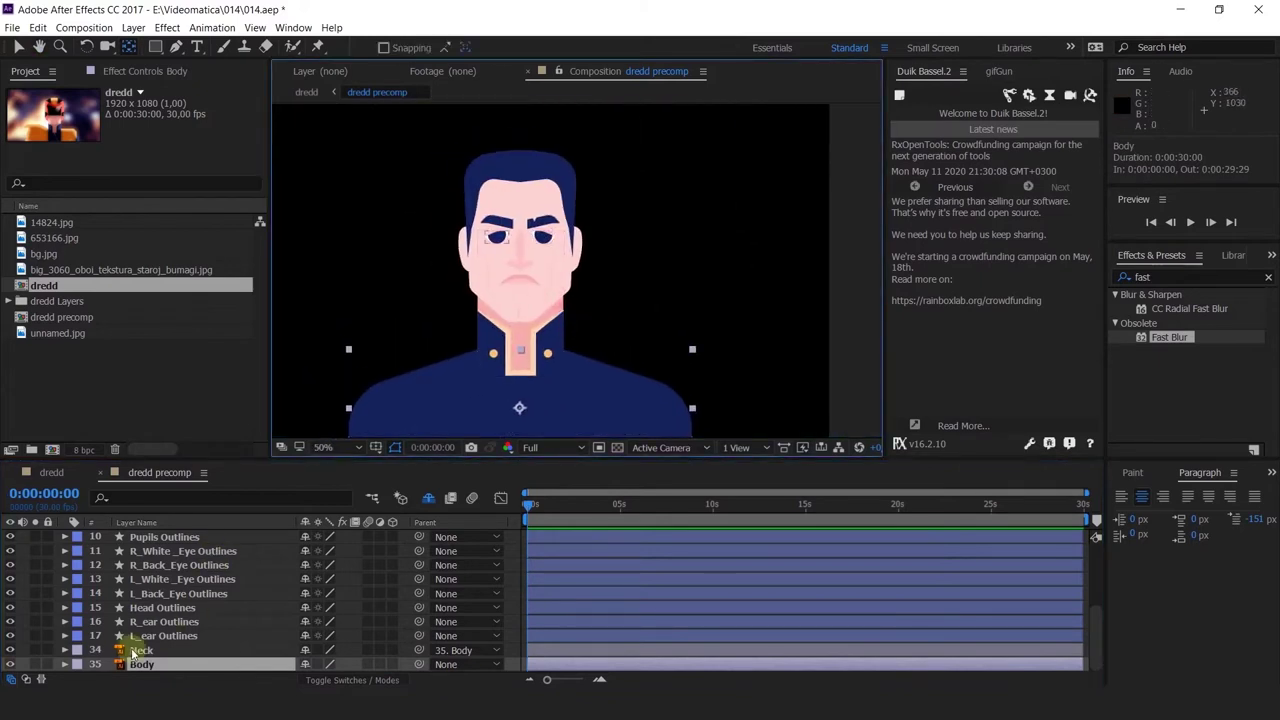
# Give the Head Outlines layer a red label and move its anchor point down to the upper lip
pyautogui.click(162, 607)
pyautogui.click(77, 607)
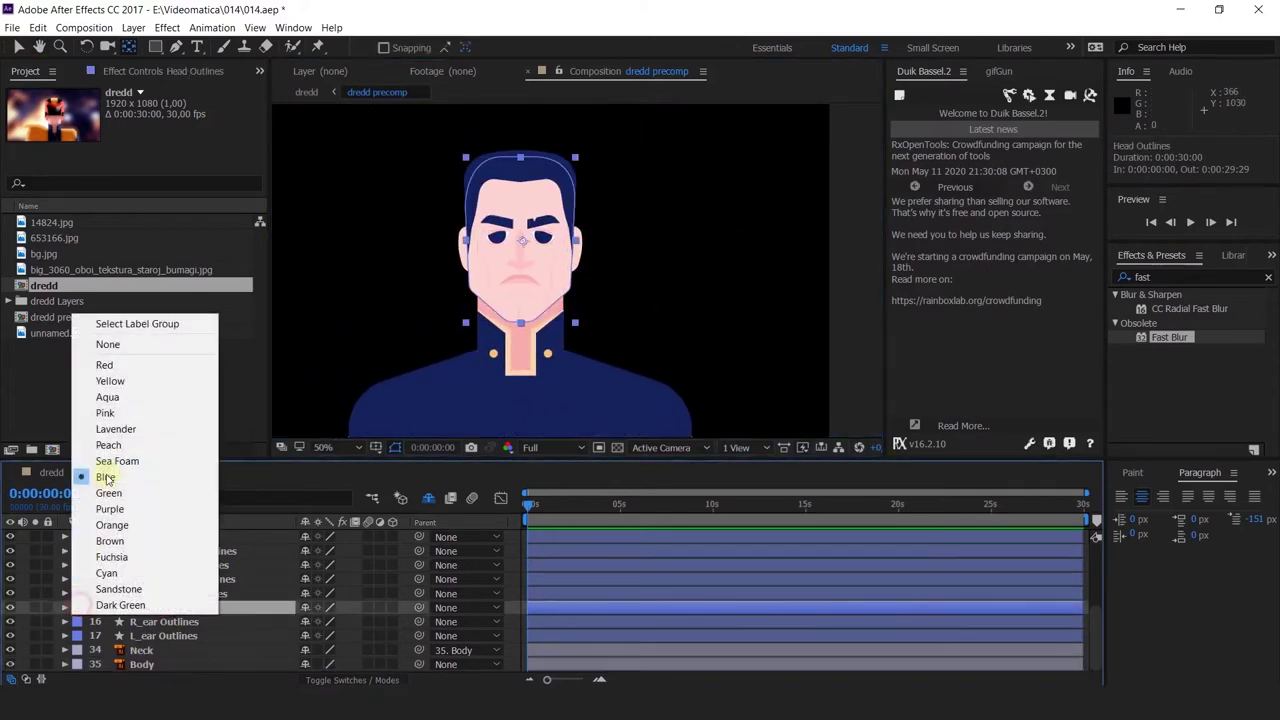
pyautogui.click(140, 365)
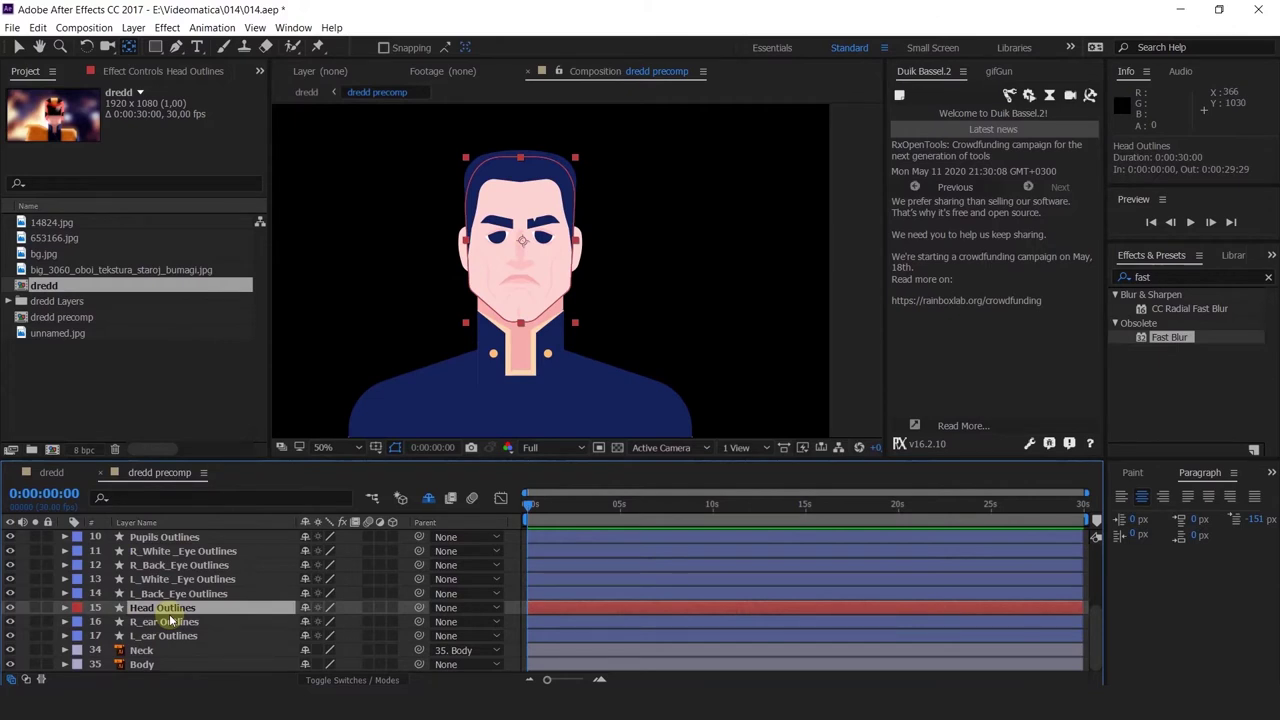
pyautogui.scroll(4, 515, 262)
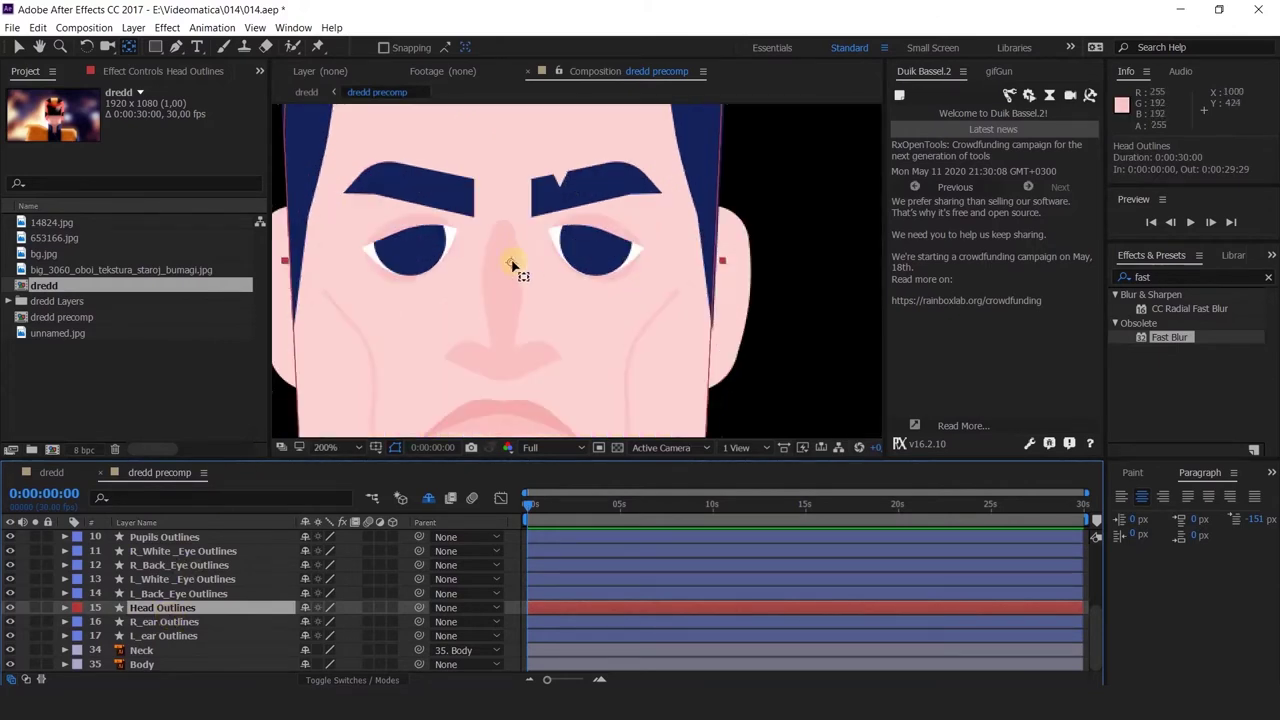
pyautogui.moveTo(512, 265); pyautogui.dragTo(503, 410)
pyautogui.scroll(-3, 503, 410)
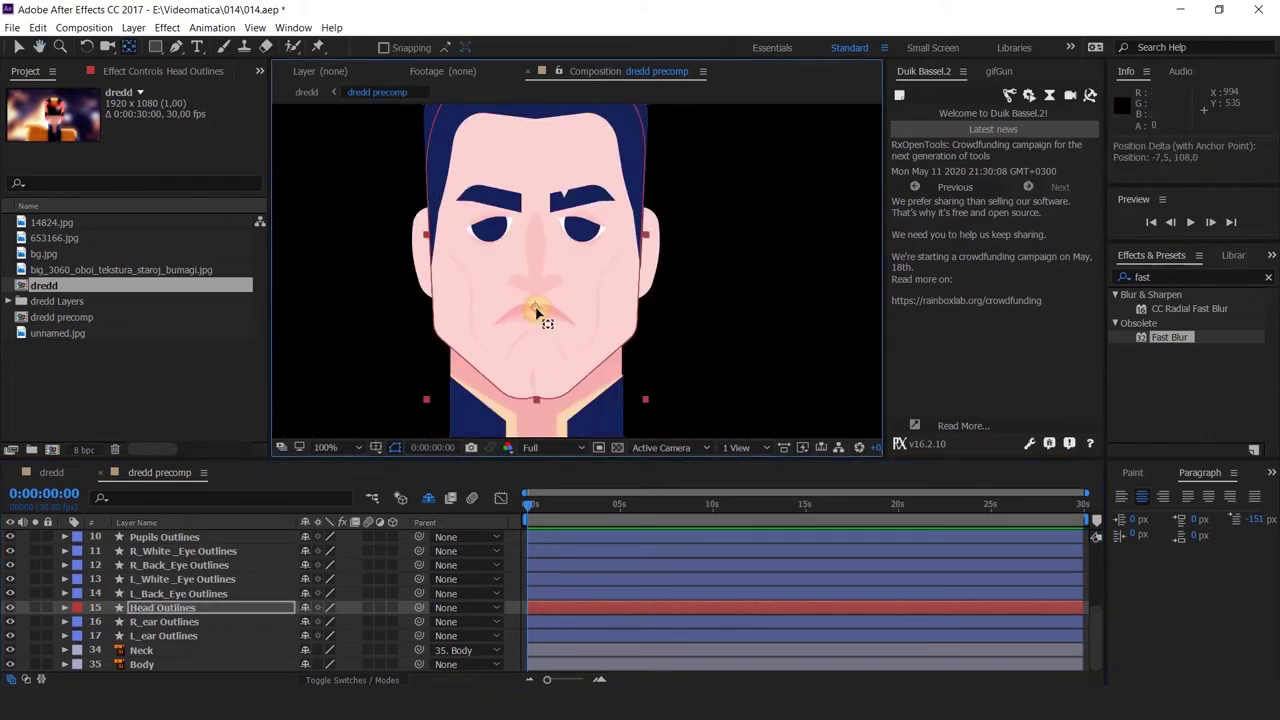
# Add a null object above Head Outlines, centre its anchor point inside its frame, and solo it
pyautogui.rightClick(362, 308)
pyautogui.moveTo(395, 313)
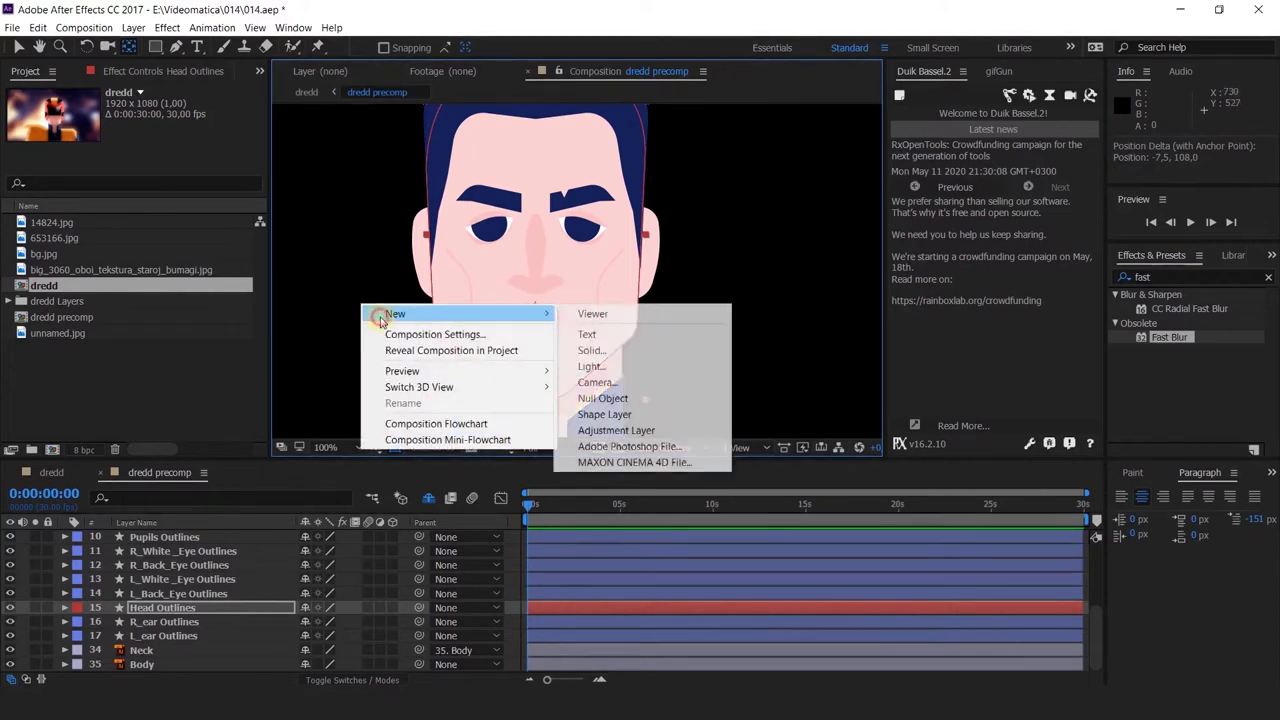
pyautogui.click(634, 398)
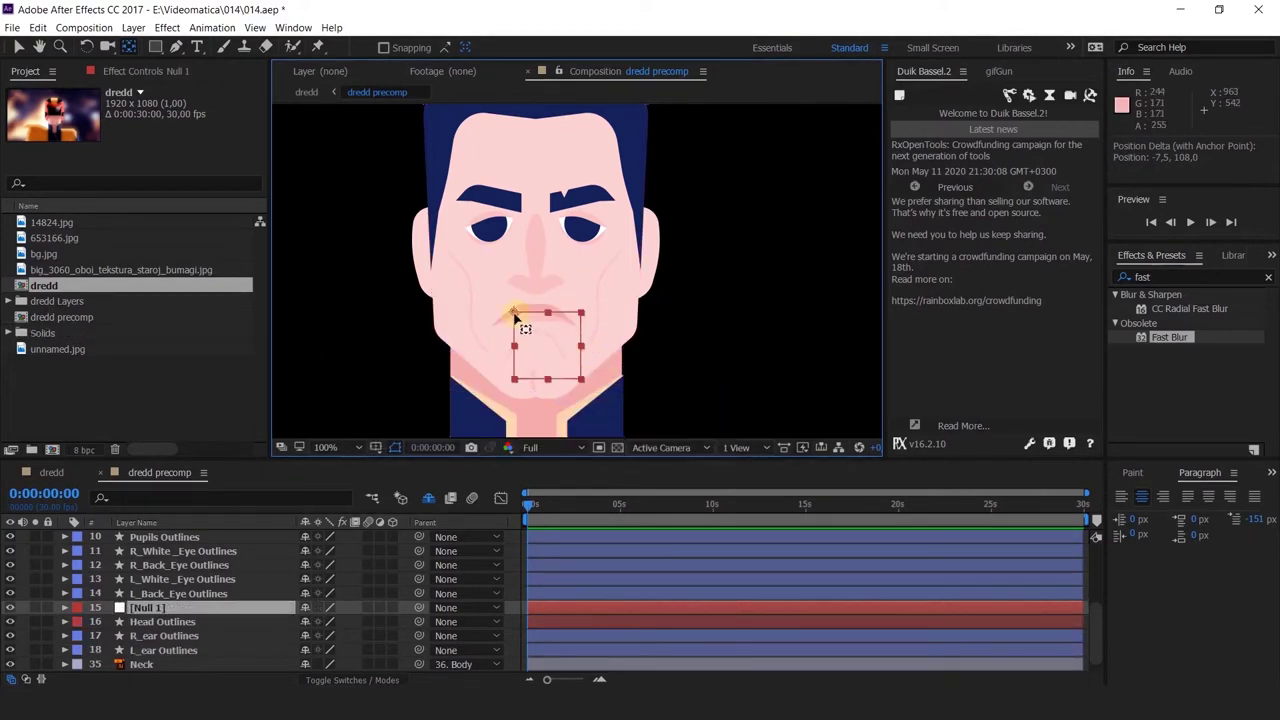
pyautogui.moveTo(515, 317); pyautogui.dragTo(550, 350)
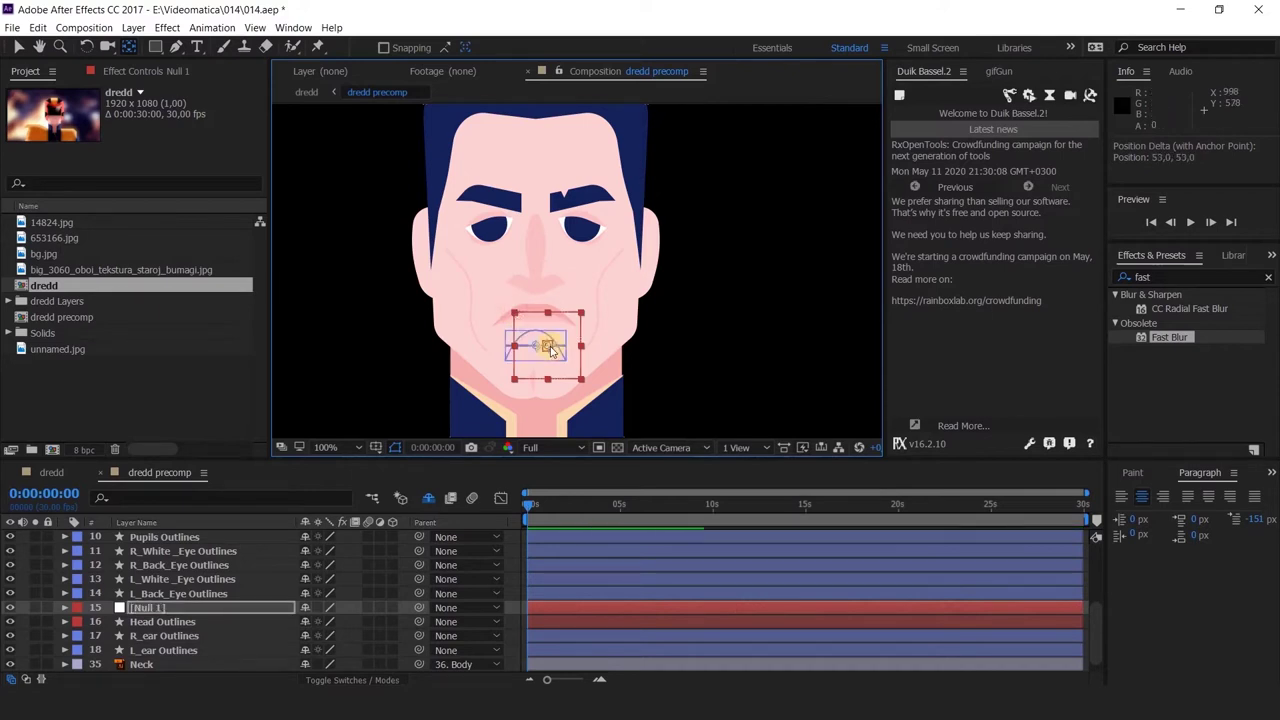
pyautogui.click(35, 608)
pyautogui.moveTo(548, 344); pyautogui.dragTo(559, 349)
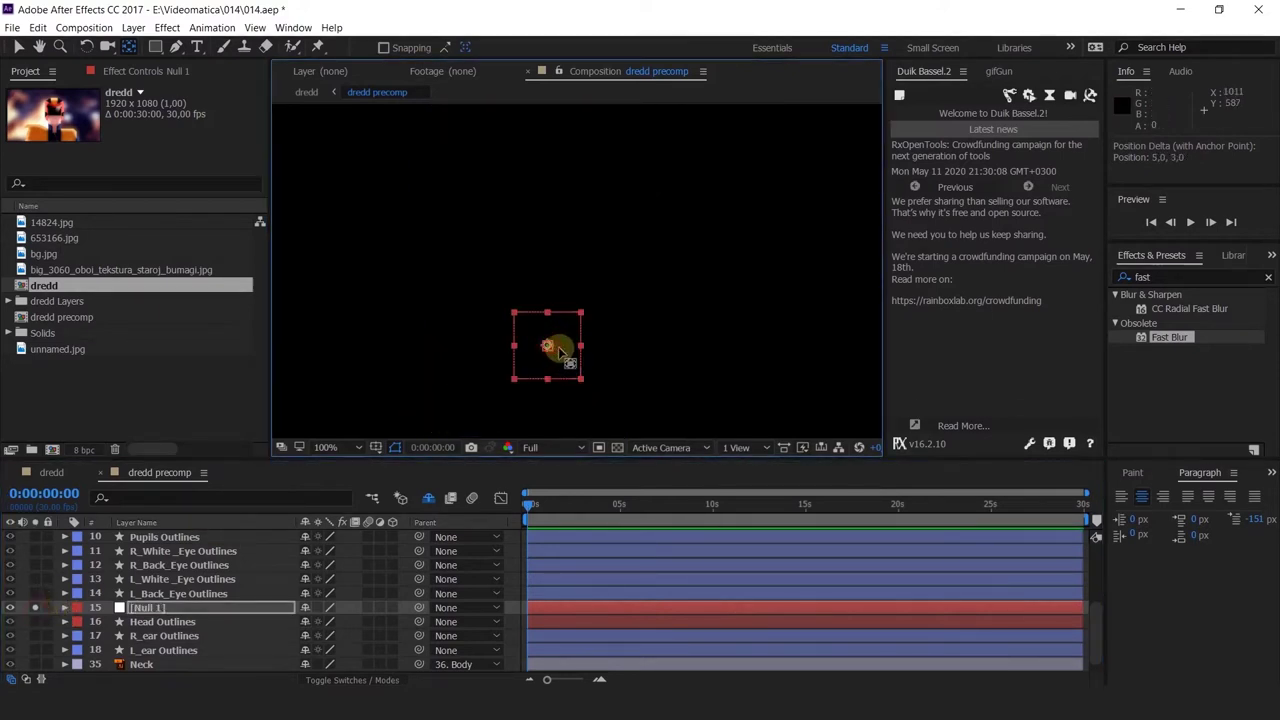
# Rename the null object as Head CNTRL and turn off its solo
pyautogui.click(140, 609)
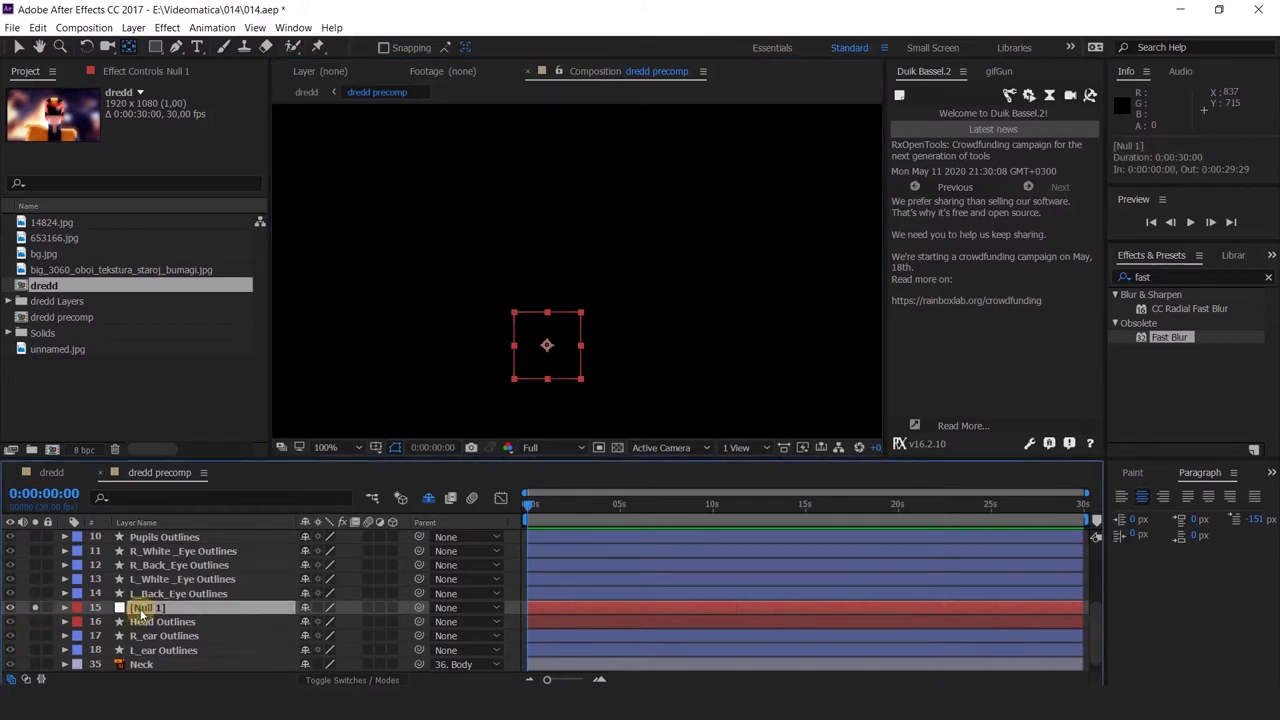
pyautogui.press('Return')
pyautogui.write('Head')
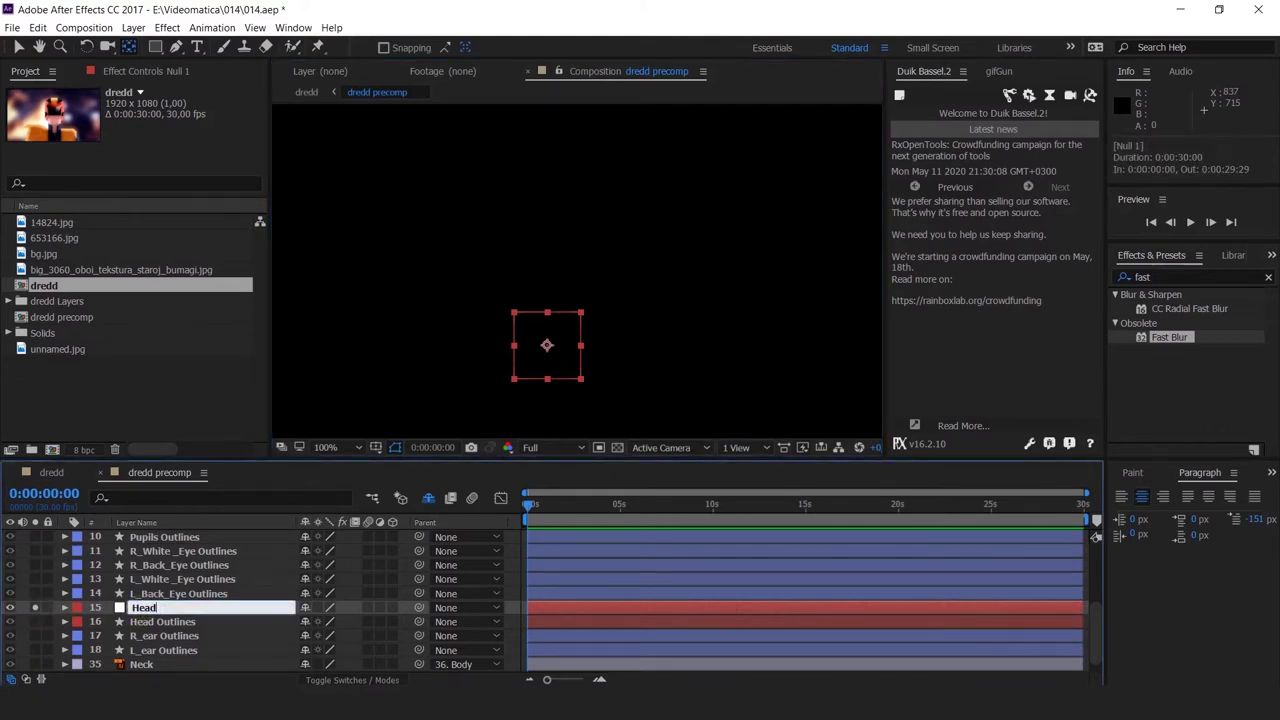
pyautogui.write(' CNTRL')
pyautogui.press('Return')
pyautogui.click(35, 607)
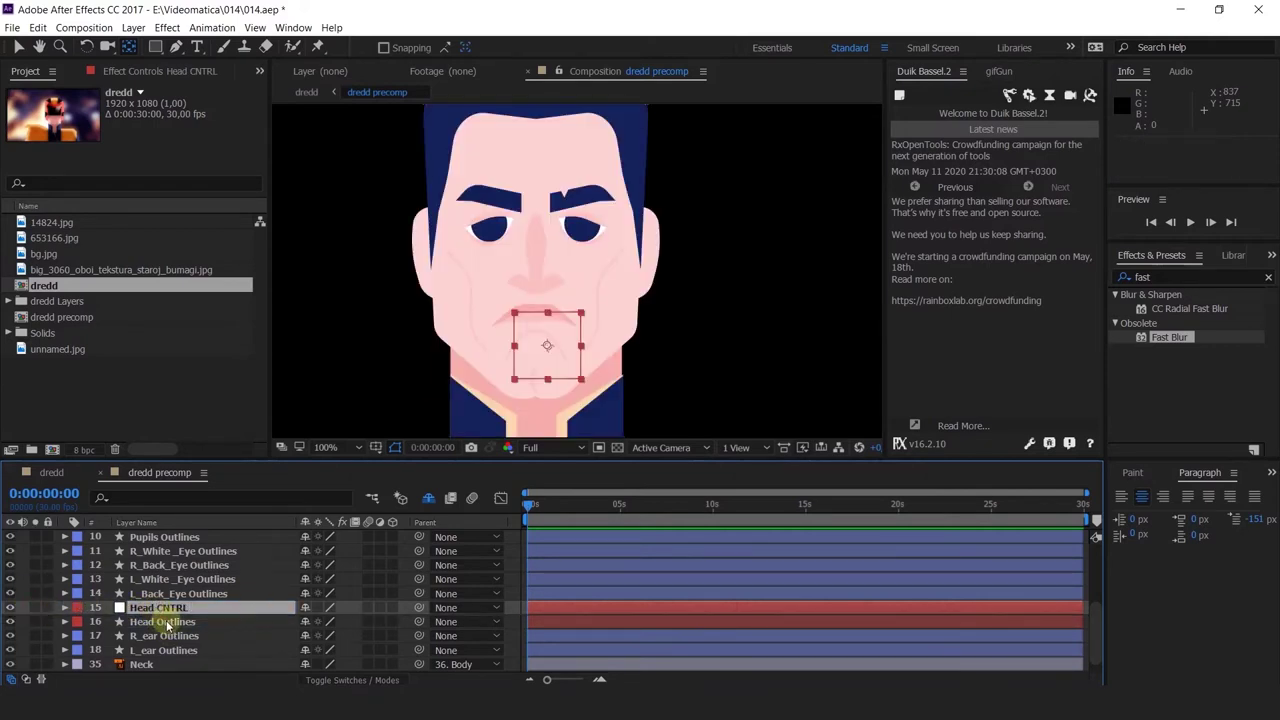
# Try parenting Head Outlines to Head CNTRL and Head CNTRL to Neck, and undo both links
pyautogui.click(167, 622)
pyautogui.moveTo(419, 621); pyautogui.dragTo(171, 649)
pyautogui.click(171, 649)
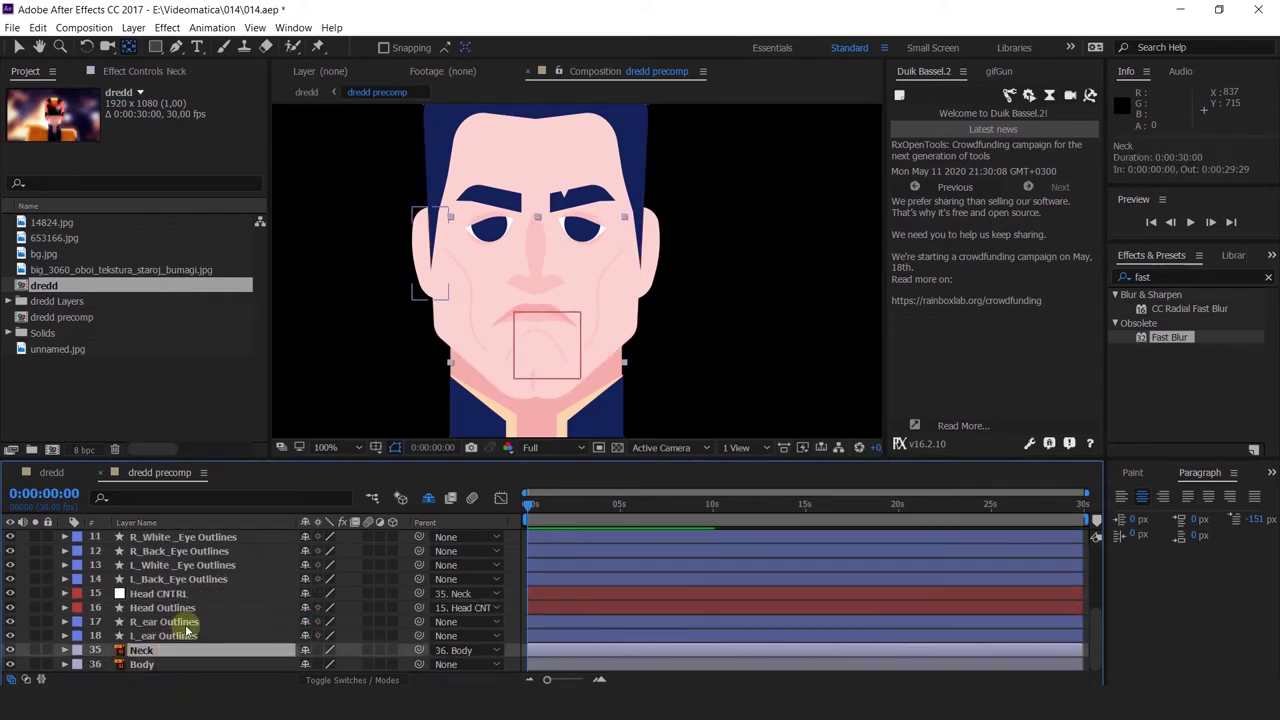
pyautogui.hotkey('ctrl', 'z')
pyautogui.hotkey('ctrl', 'z')
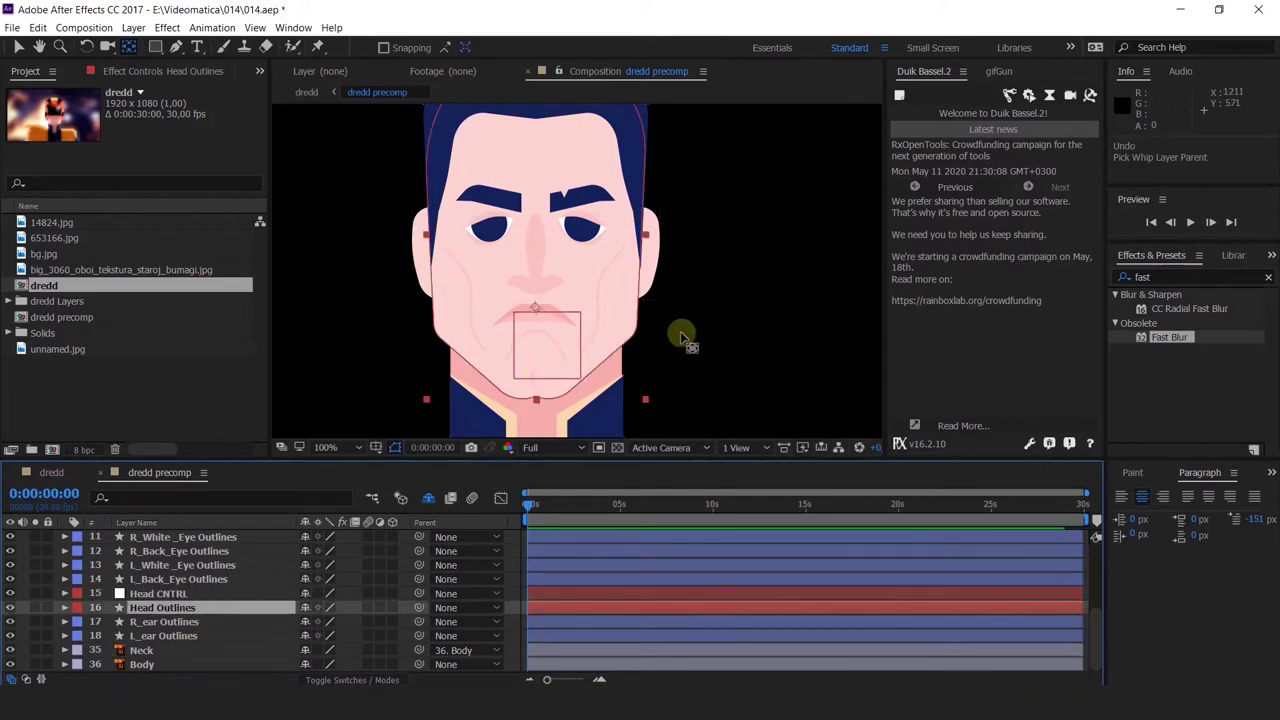
# Move the Head CNTRL null onto the face's centre line just below the mouth, at about 992.6, 566.4
pyautogui.click(562, 358)
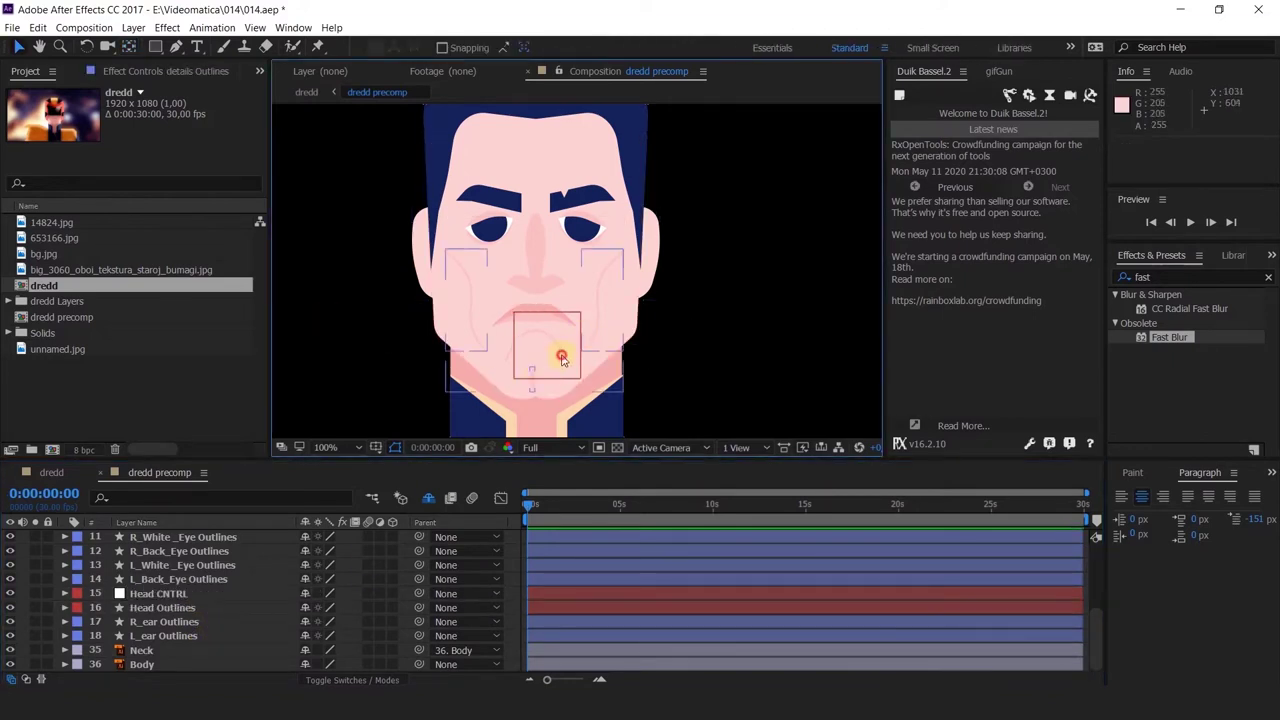
pyautogui.click(150, 593)
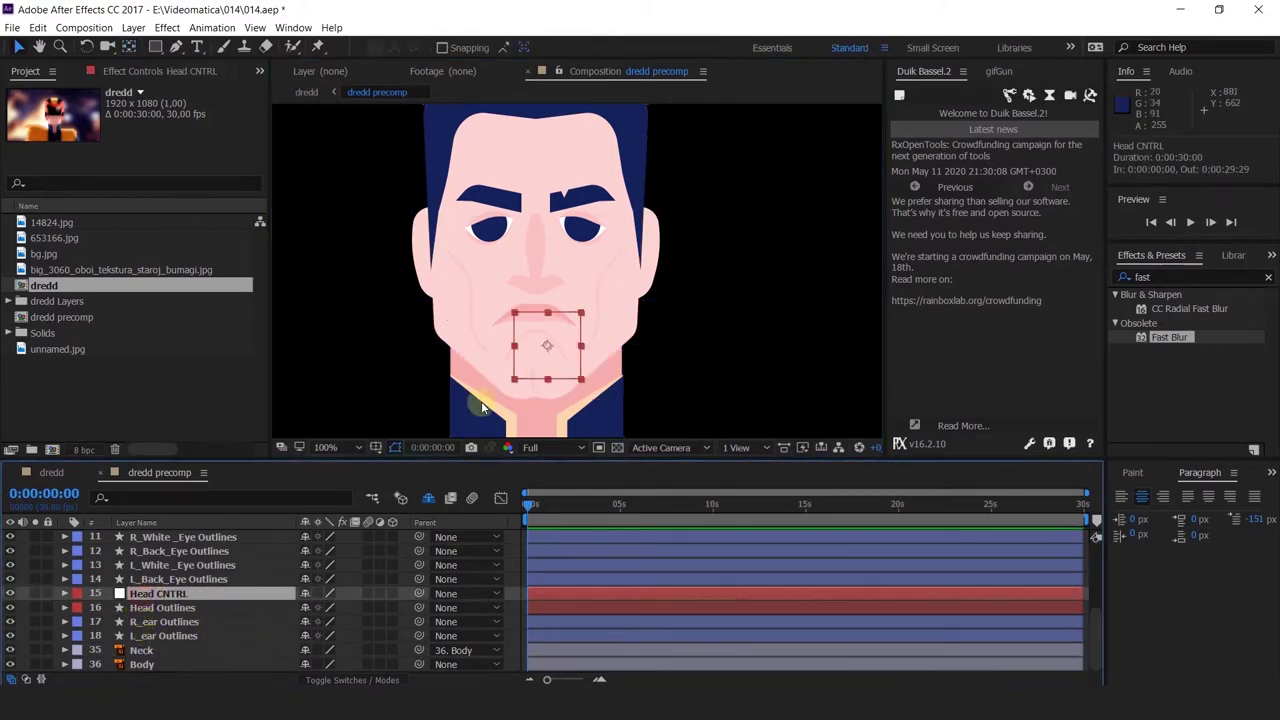
pyautogui.moveTo(559, 346)
pyautogui.mouseDown()
pyautogui.moveTo(530, 348)
pyautogui.moveTo(542, 340)
pyautogui.mouseUp()
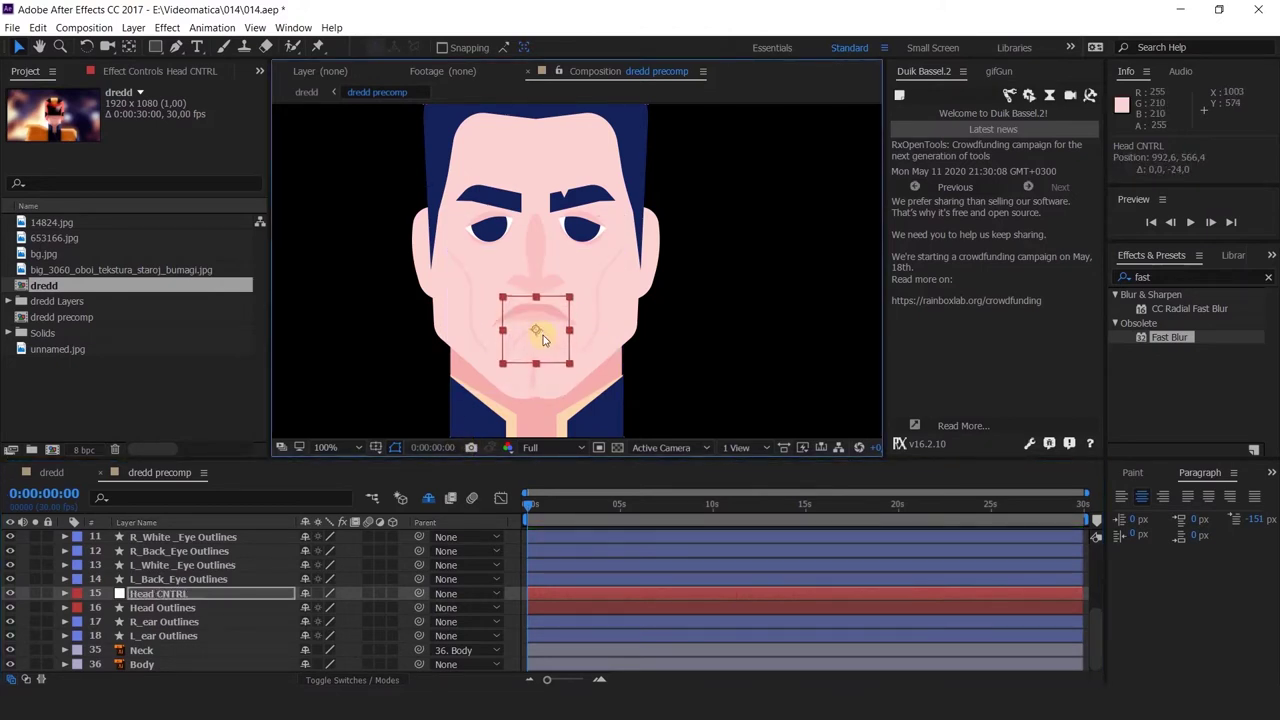
# Parent Head Outlines to Head CNTRL and Head CNTRL to the Neck layer
pyautogui.click(187, 611)
pyautogui.moveTo(420, 607); pyautogui.dragTo(290, 600)
pyautogui.moveTo(419, 593); pyautogui.dragTo(180, 650)
# Test the head's parenting by rotating the Head CNTRL null, and undo the rotation
pyautogui.click(165, 594)
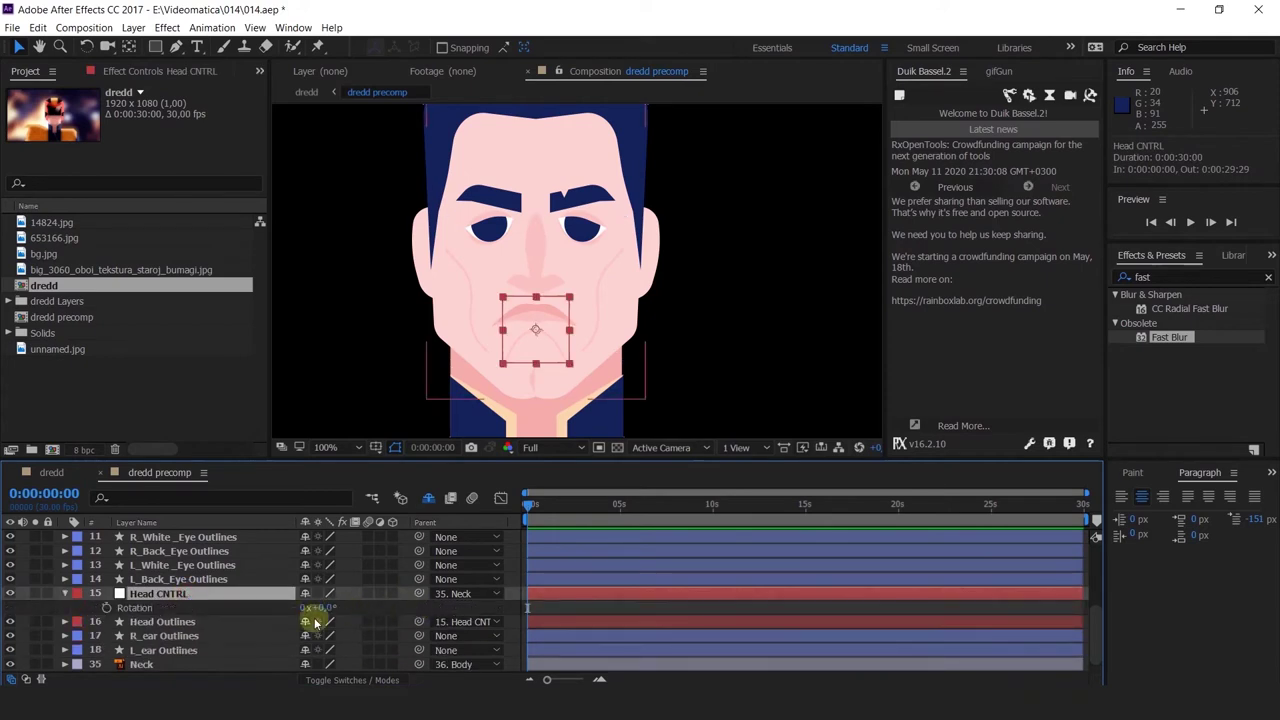
pyautogui.press('r')
pyautogui.moveTo(315, 607); pyautogui.dragTo(374, 637)
pyautogui.hotkey('ctrl', 'z')
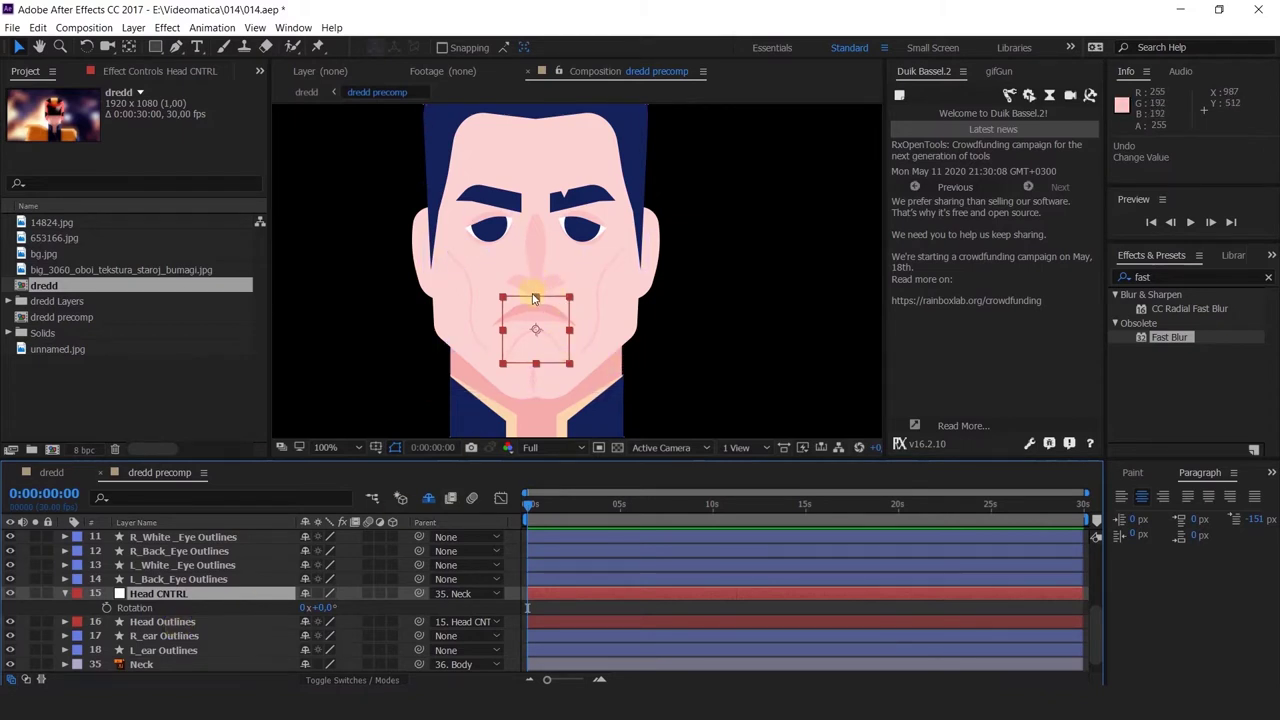
# Parent all the hair, detail, eyebrow, nose, lip and eye layers, from Hair Outlines through L_Back_Eye Outlines, to Head CNTRL
pyautogui.moveTo(597, 330); pyautogui.dragTo(626, 351)
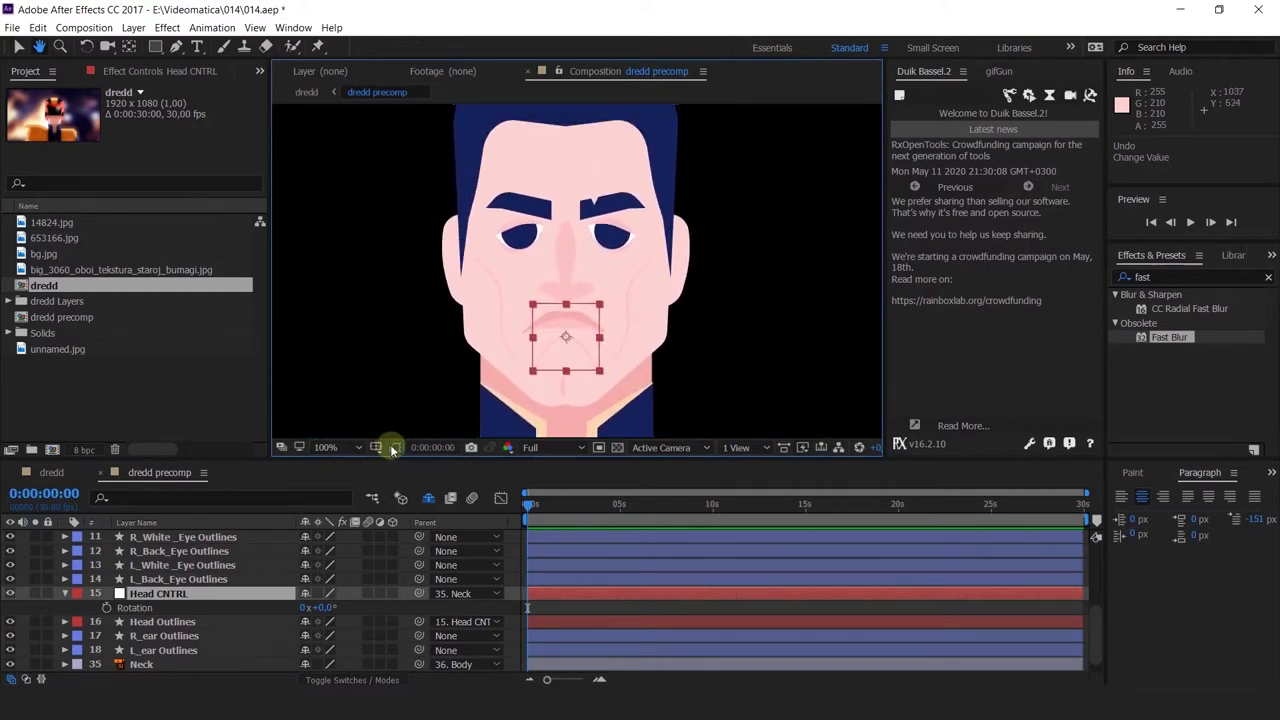
pyautogui.click(146, 625)
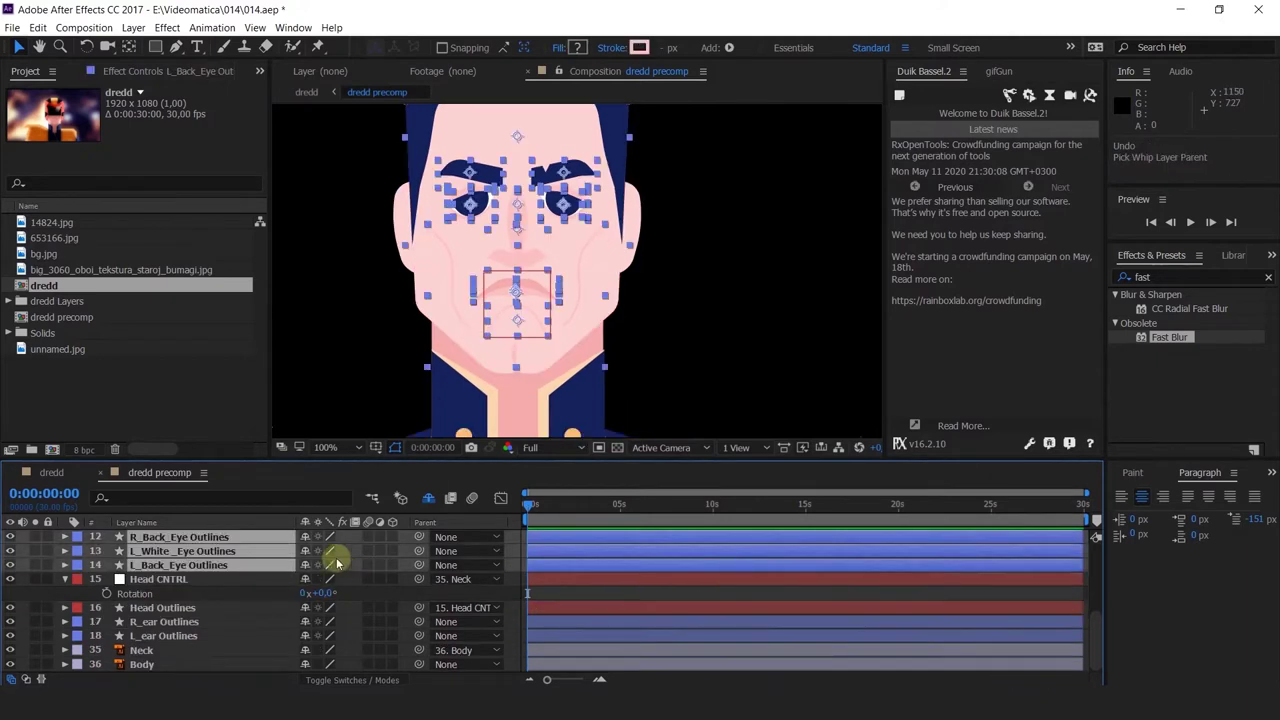
pyautogui.scroll(4, 180, 593)
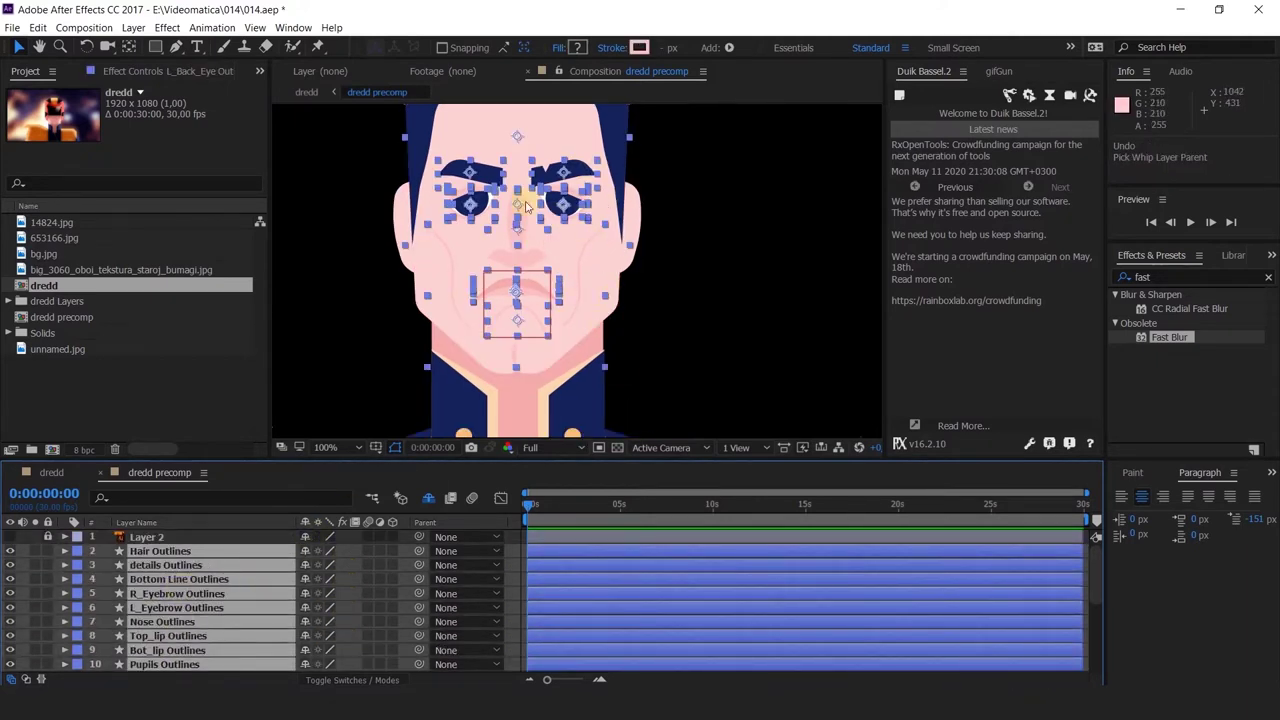
pyautogui.scroll(-3, 252, 607)
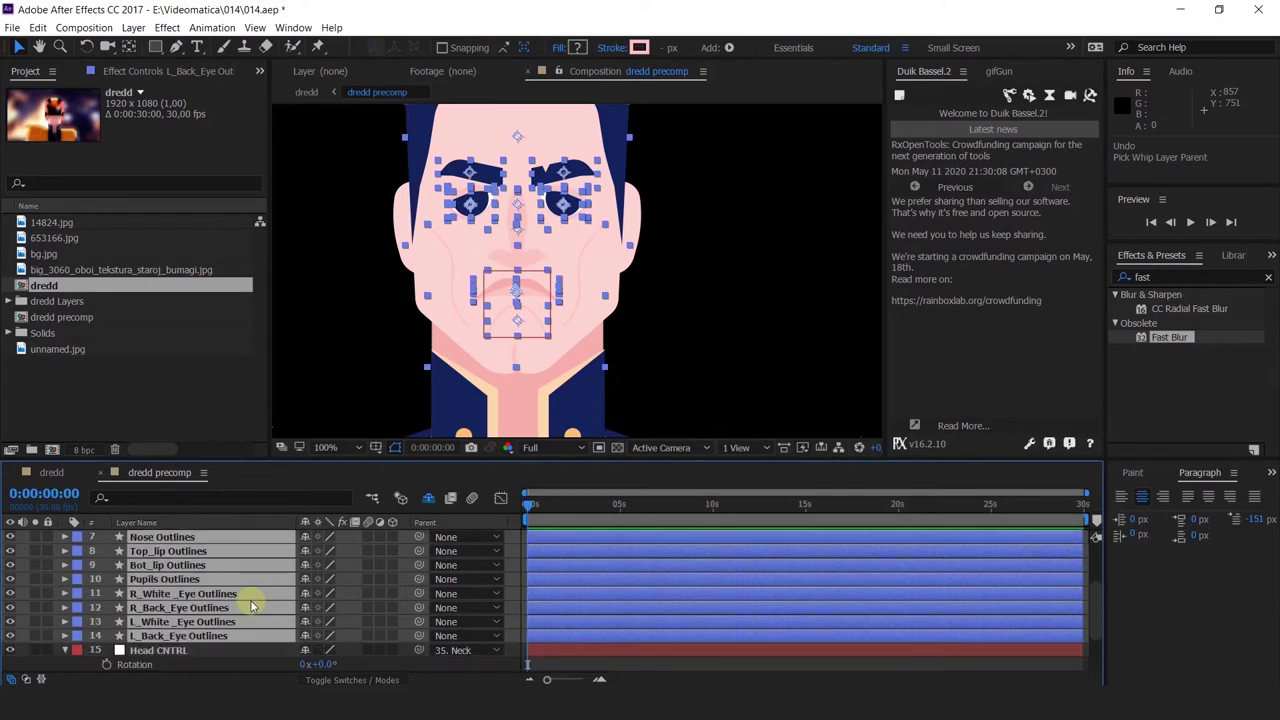
pyautogui.scroll(-2, 252, 607)
pyautogui.moveTo(418, 593); pyautogui.dragTo(193, 617)
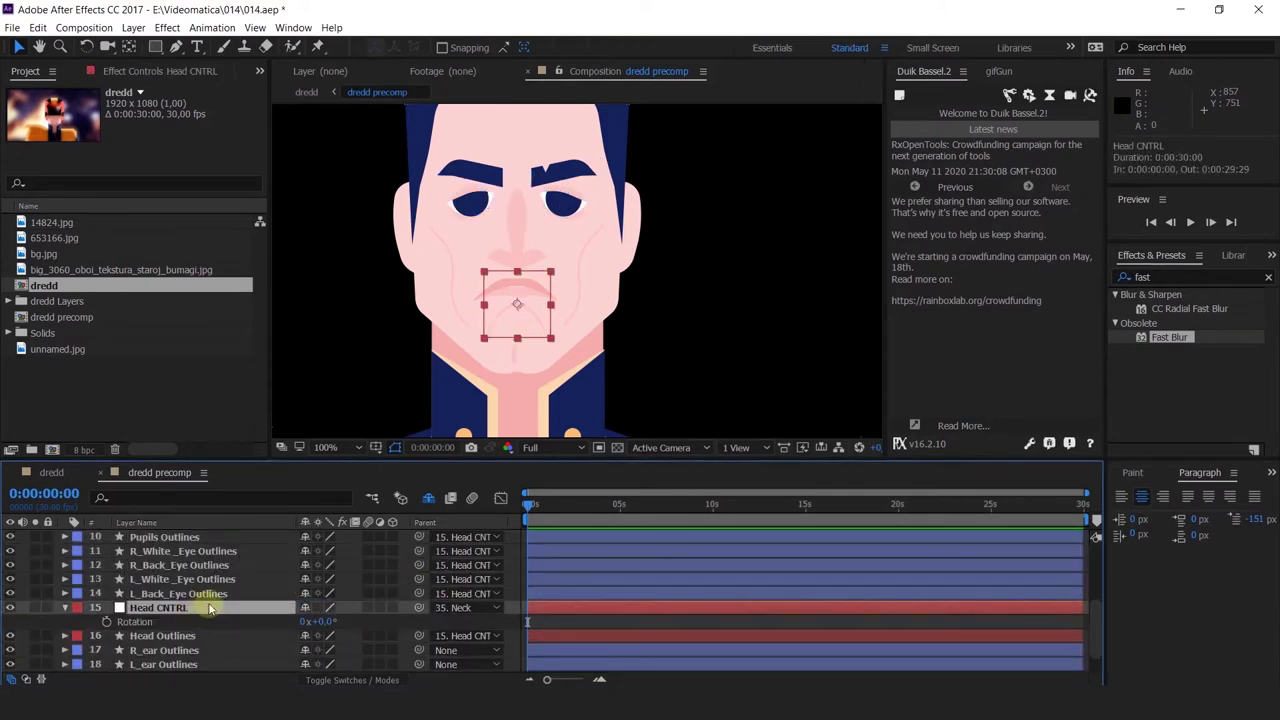
# Test how the facial features follow a change to the Head CNTRL null, and undo that change
pyautogui.moveTo(580, 300); pyautogui.dragTo(643, 366)
pyautogui.press('v')
pyautogui.moveTo(565, 350); pyautogui.dragTo(600, 360)
pyautogui.hotkey('ctrl', 'z')
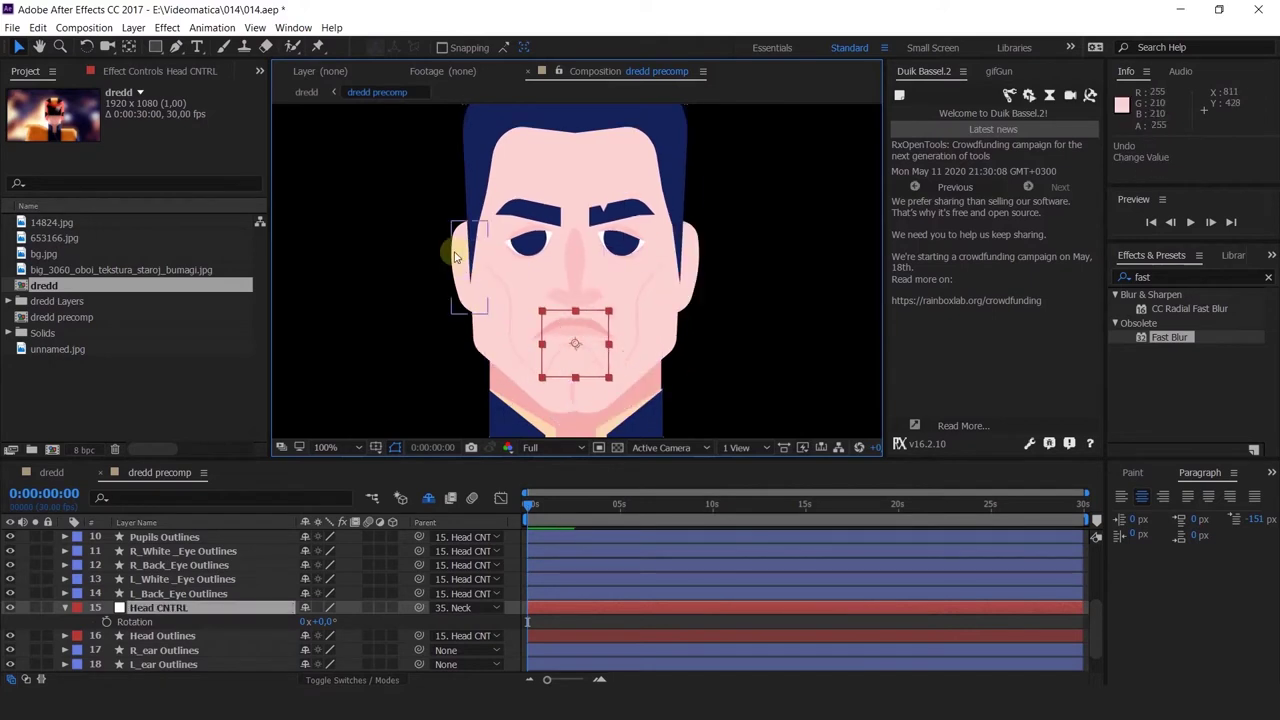
# Give R_ear Outlines and L_ear Outlines a yellow label and parent both layers to Head CNTRL
pyautogui.click(455, 257)
pyautogui.keyDown('shift'); pyautogui.click(692, 265); pyautogui.keyUp('shift')
pyautogui.scroll(-1, 105, 667)
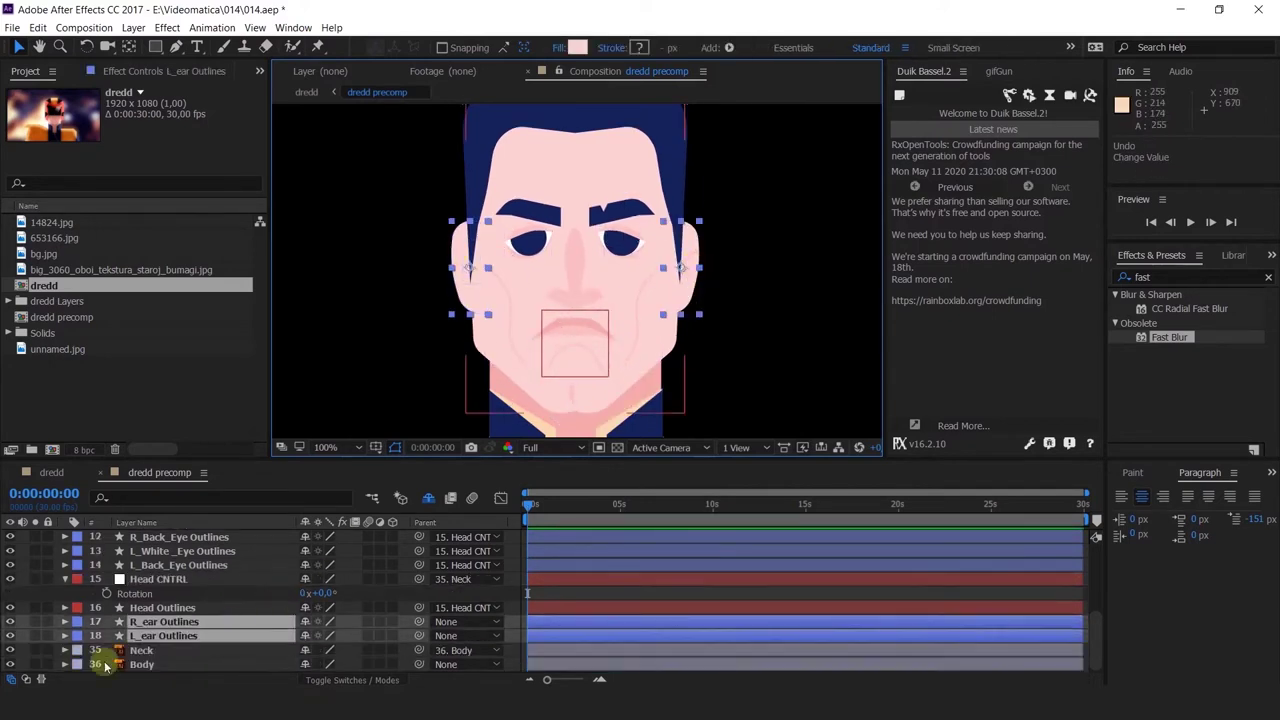
pyautogui.click(77, 629)
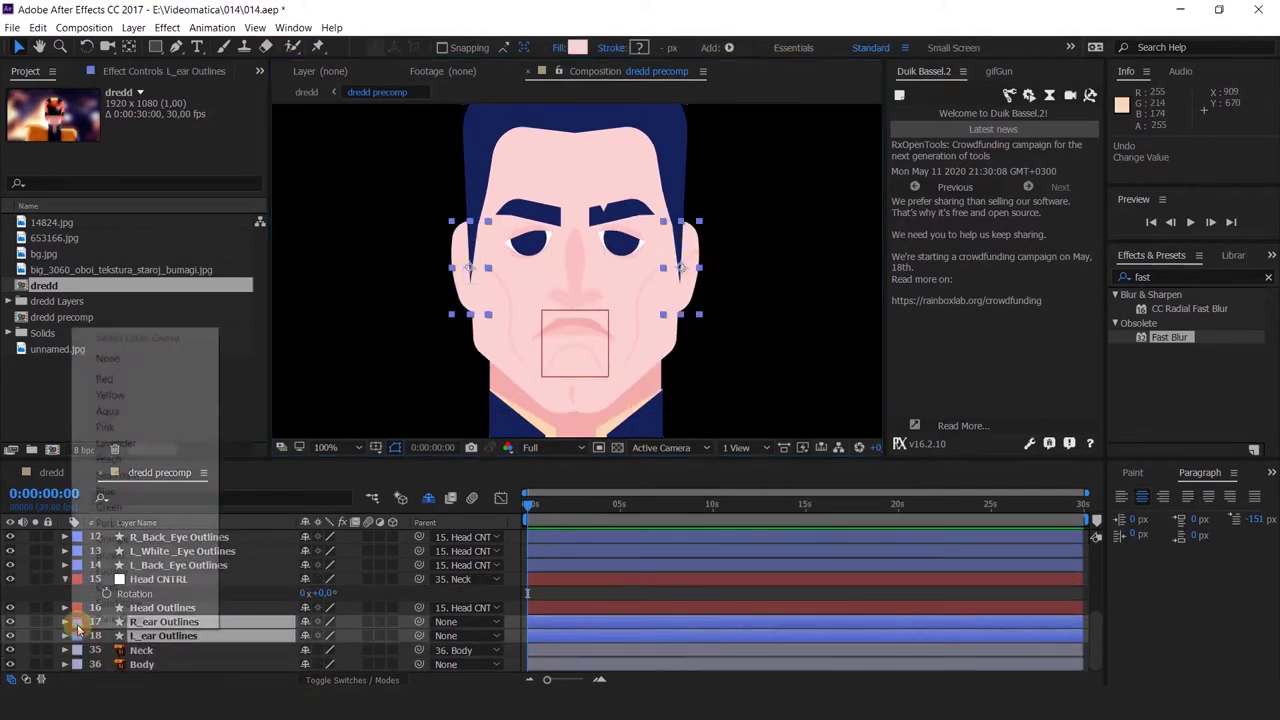
pyautogui.click(110, 395)
pyautogui.moveTo(418, 621); pyautogui.dragTo(158, 587)
# Change the label colour of the Head Outlines layer to Aqua
pyautogui.click(158, 580)
pyautogui.click(162, 607)
pyautogui.click(77, 607)
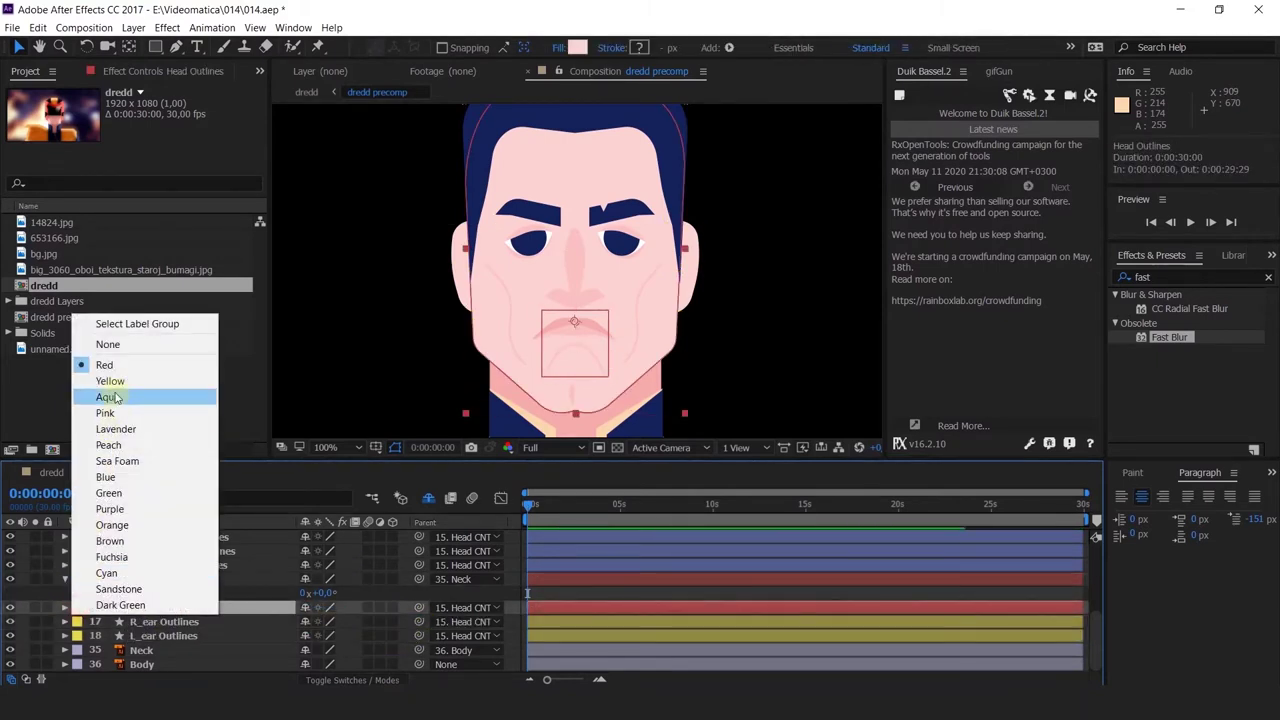
pyautogui.click(112, 398)
# Test whether the ears follow the head by moving the Head CNTRL null, and undo the move
pyautogui.click(158, 580)
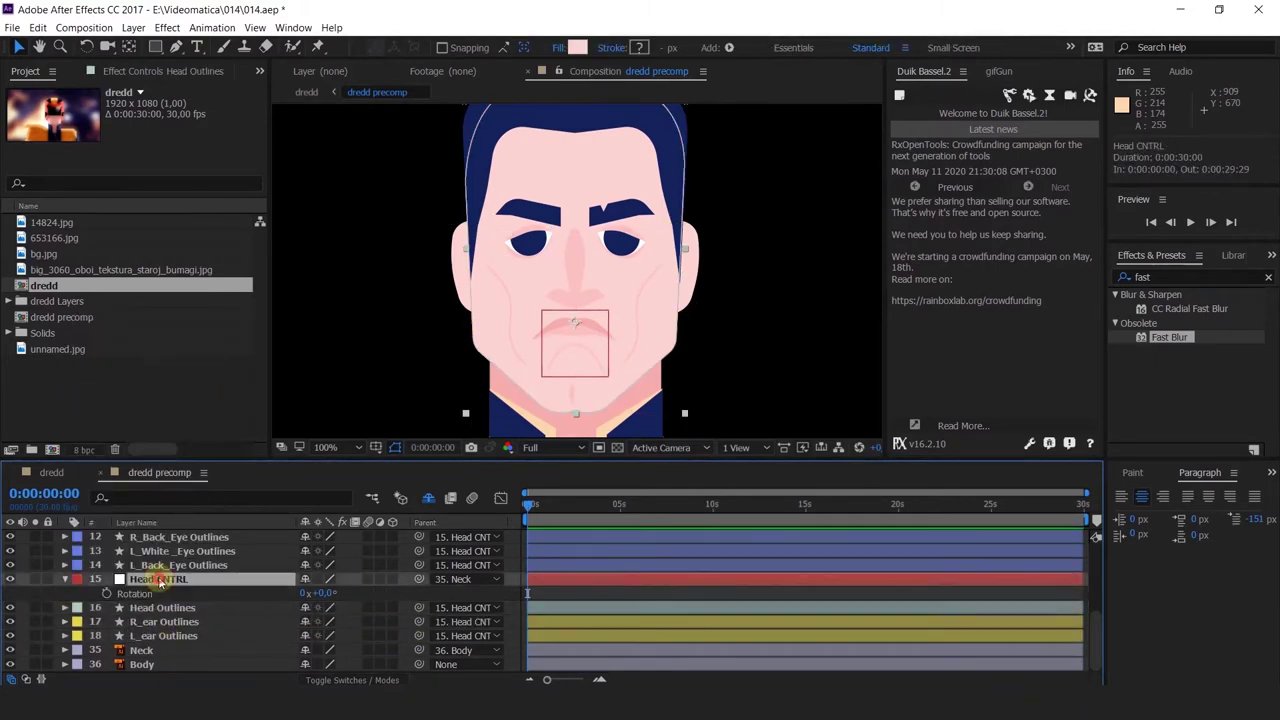
pyautogui.moveTo(573, 342); pyautogui.dragTo(593, 320)
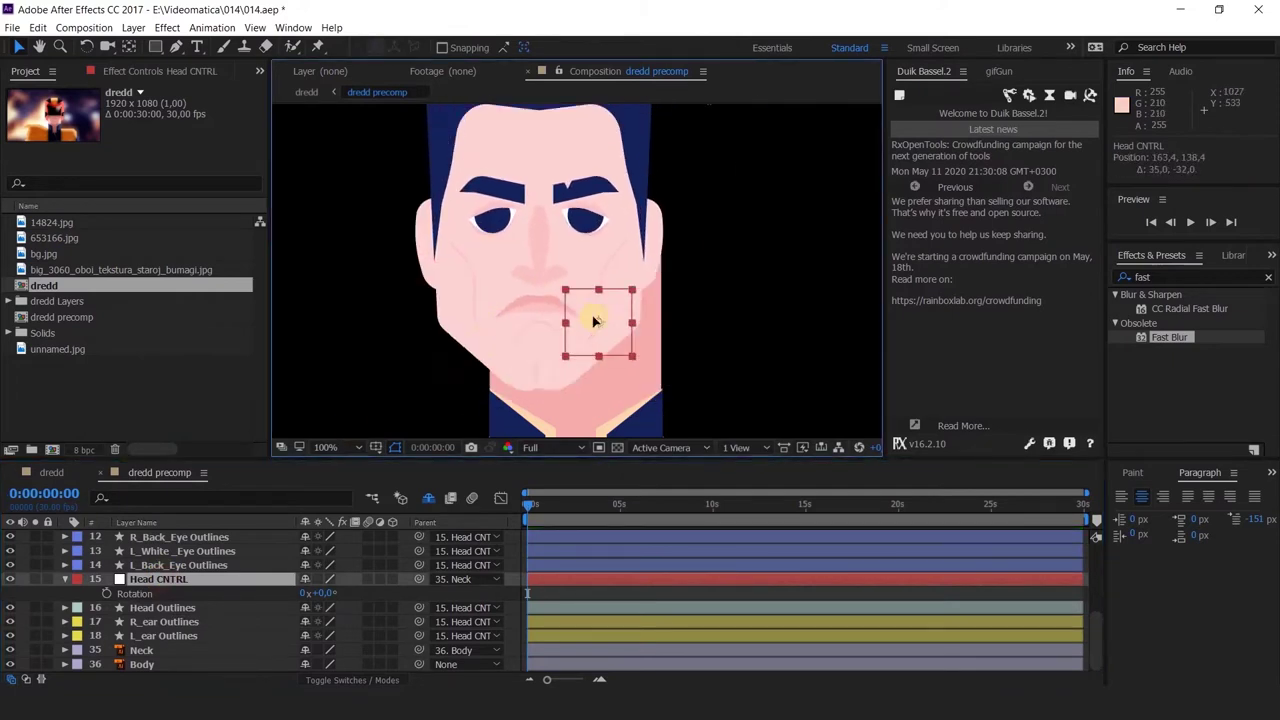
pyautogui.hotkey('ctrl', 'z')
# Add Position keyframes to Head CNTRL at frames 0, 1 and 2
pyautogui.press('p')
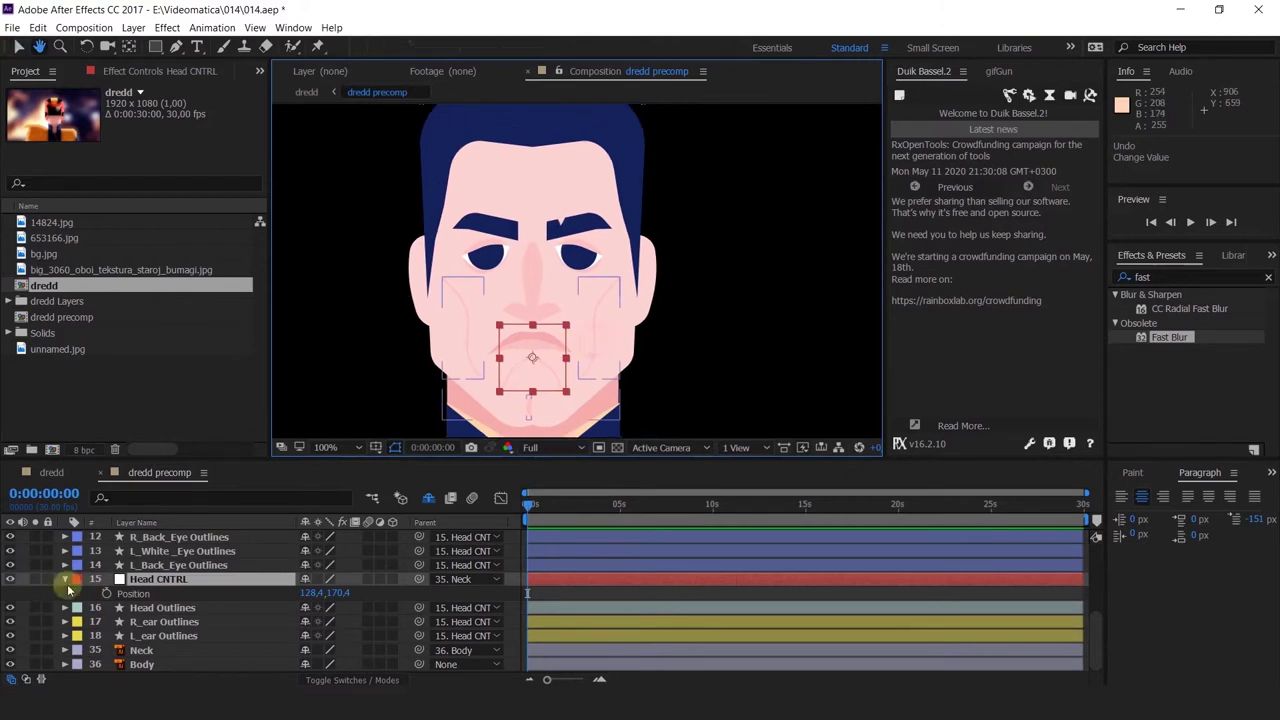
pyautogui.click(107, 593)
pyautogui.press('=')
pyautogui.press('=')
pyautogui.press('=')
pyautogui.press('=')
pyautogui.press('=')
pyautogui.press('=')
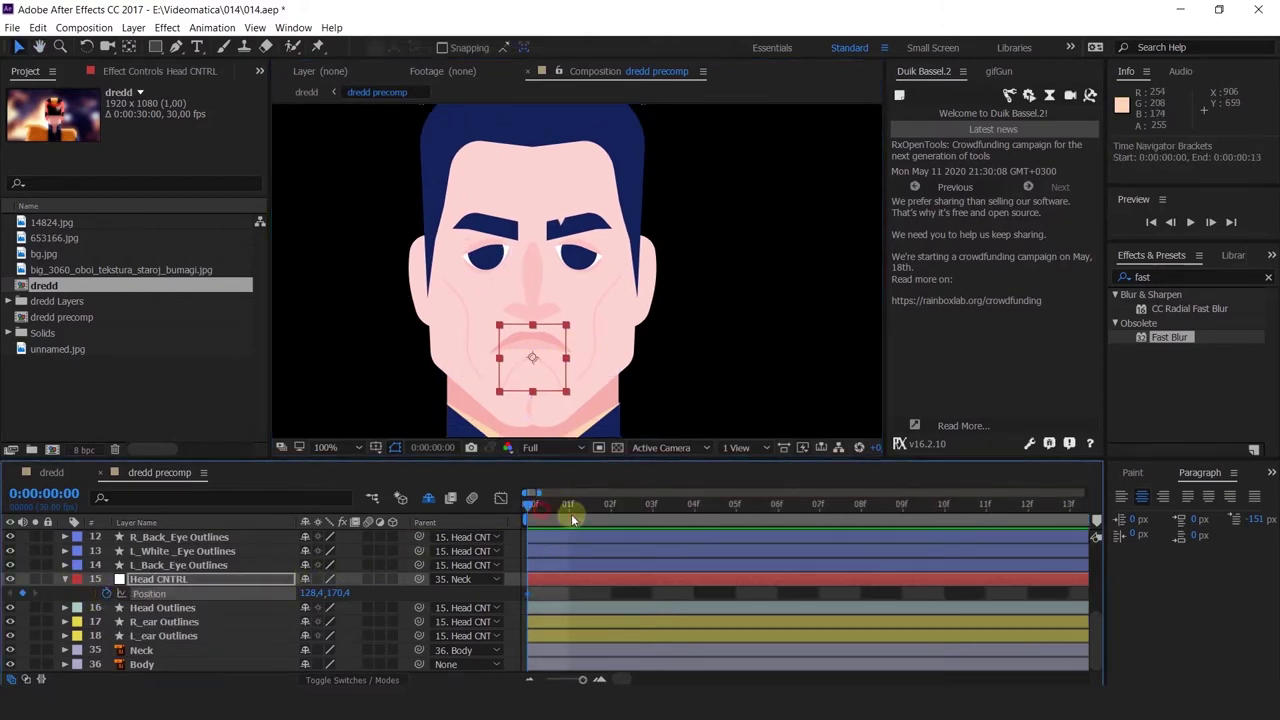
pyautogui.click(569, 506)
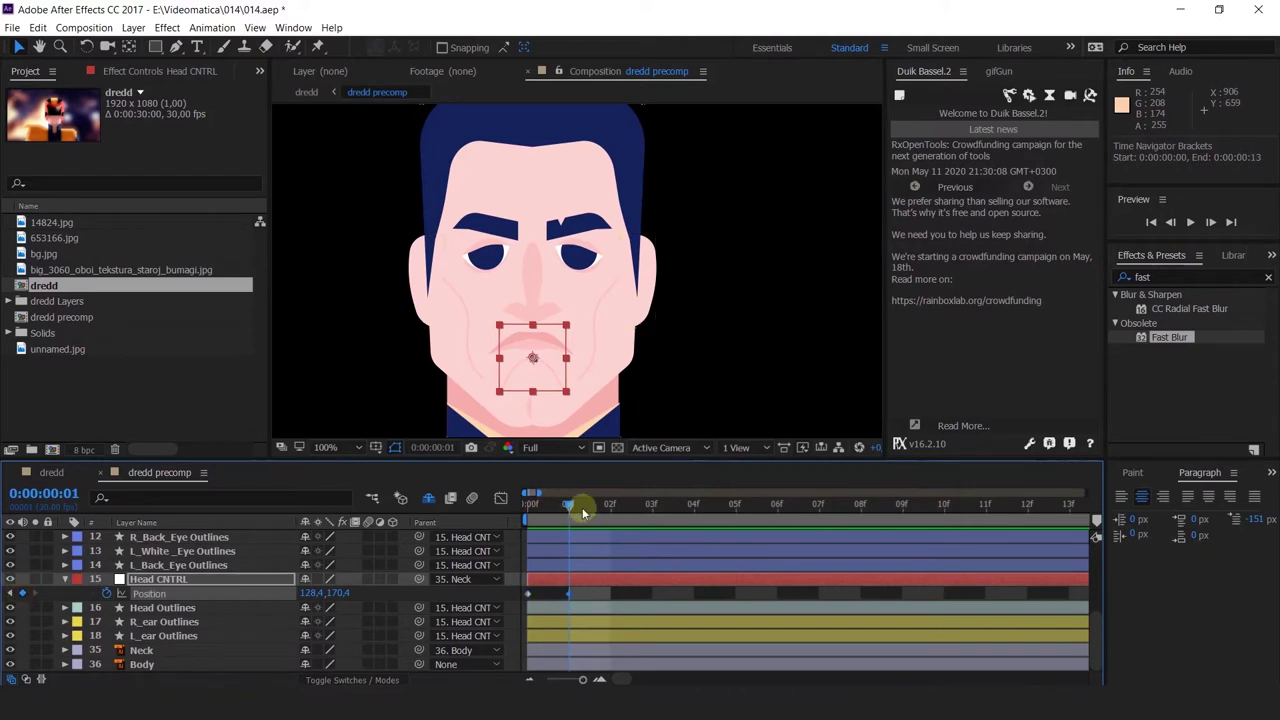
pyautogui.click(8, 594)
pyautogui.click(8, 594)
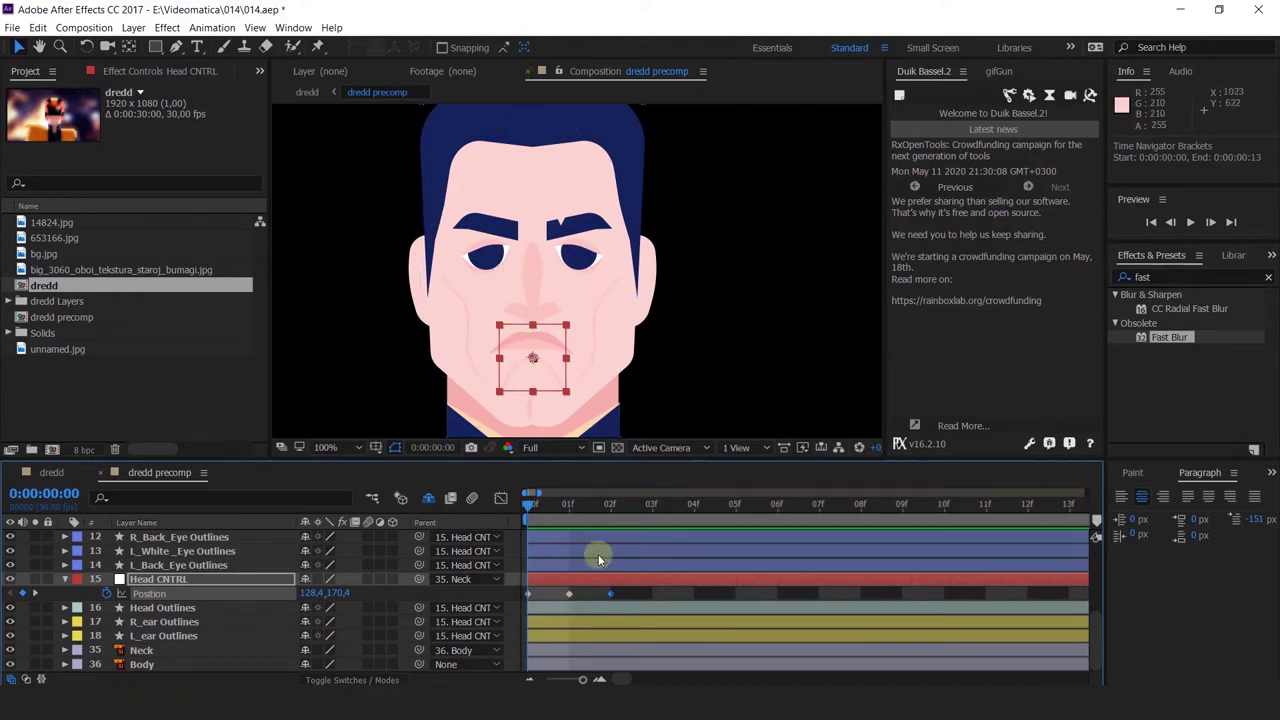
pyautogui.click(608, 510)
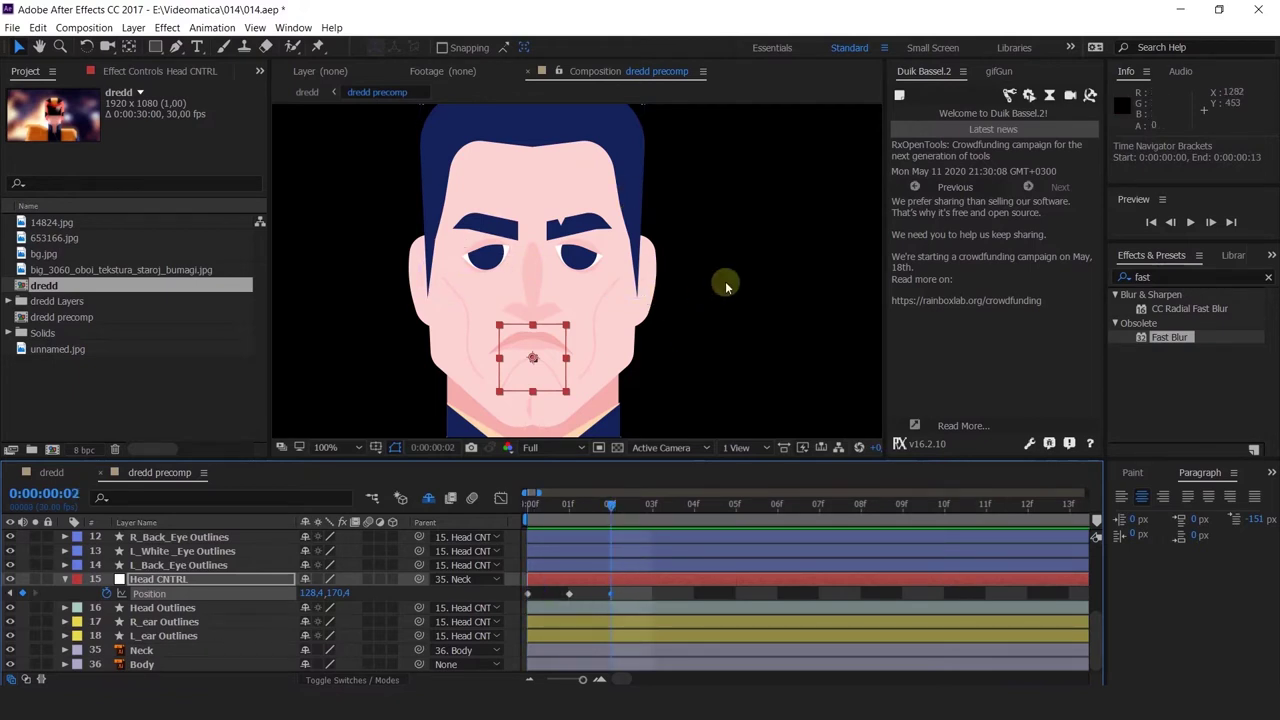
# Shift Head CNTRL horizontally to position 88.4, 170.4 at frame 0 and to 178.4, 170.4 at frame 2
pyautogui.moveTo(606, 505); pyautogui.dragTo(527, 505)
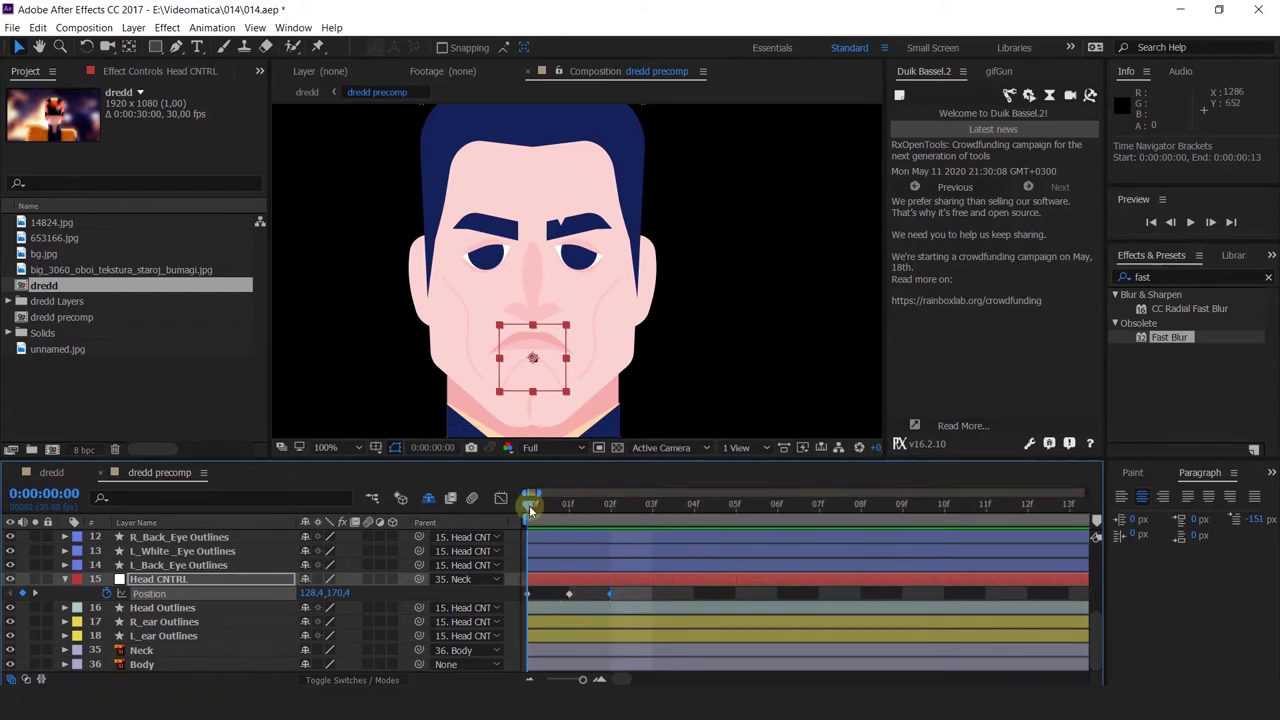
pyautogui.scroll(-1, 574, 322)
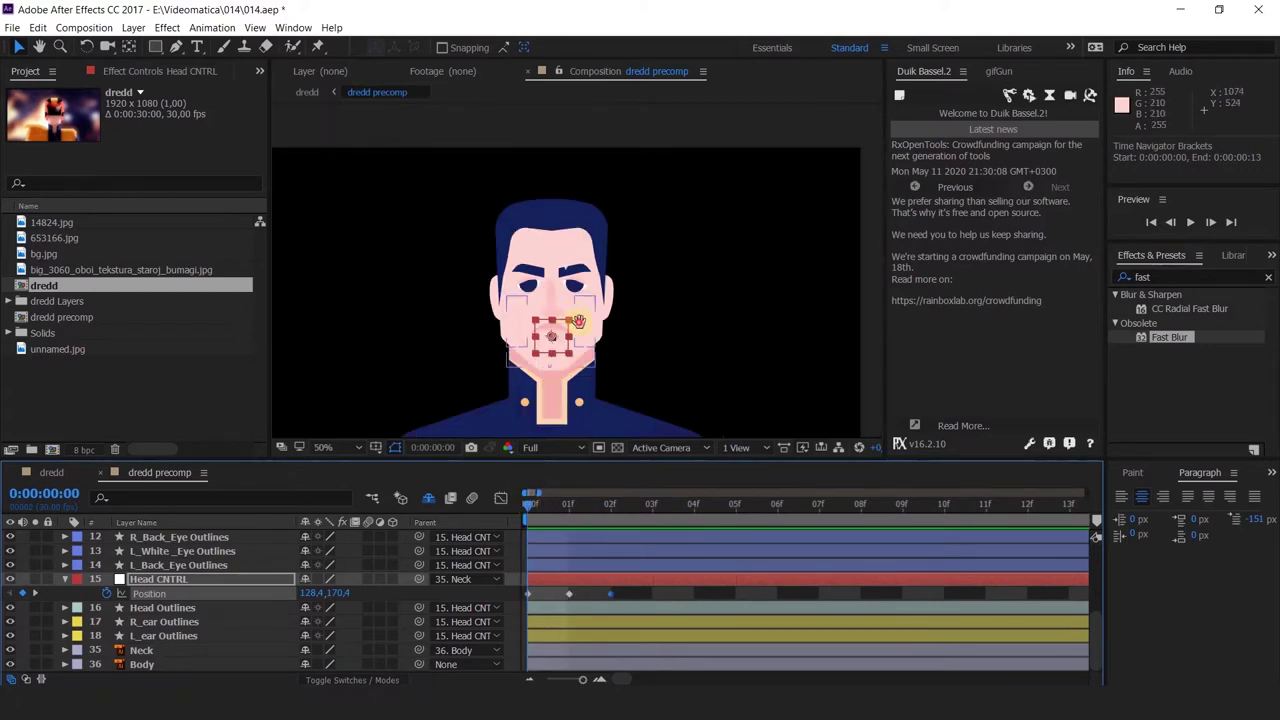
pyautogui.moveTo(578, 321); pyautogui.dragTo(597, 258)
pyautogui.scroll(1, 585, 250)
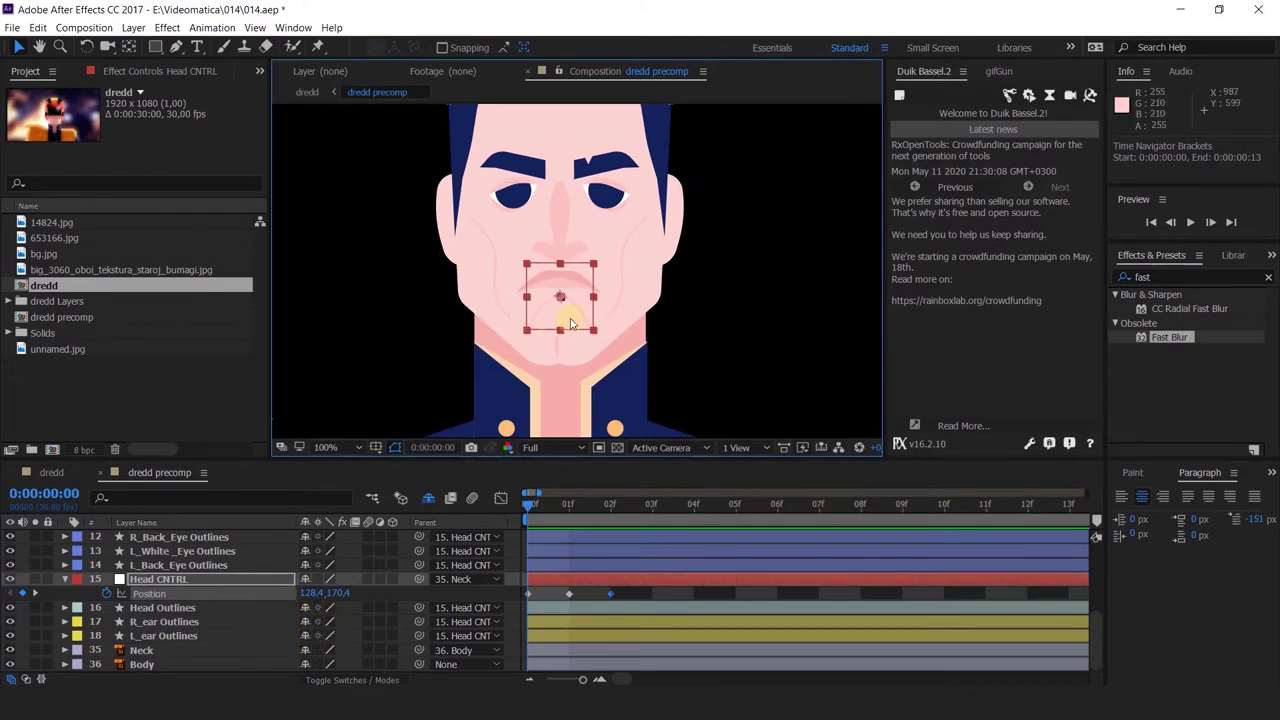
pyautogui.moveTo(573, 315); pyautogui.dragTo(614, 320)
pyautogui.click(607, 510)
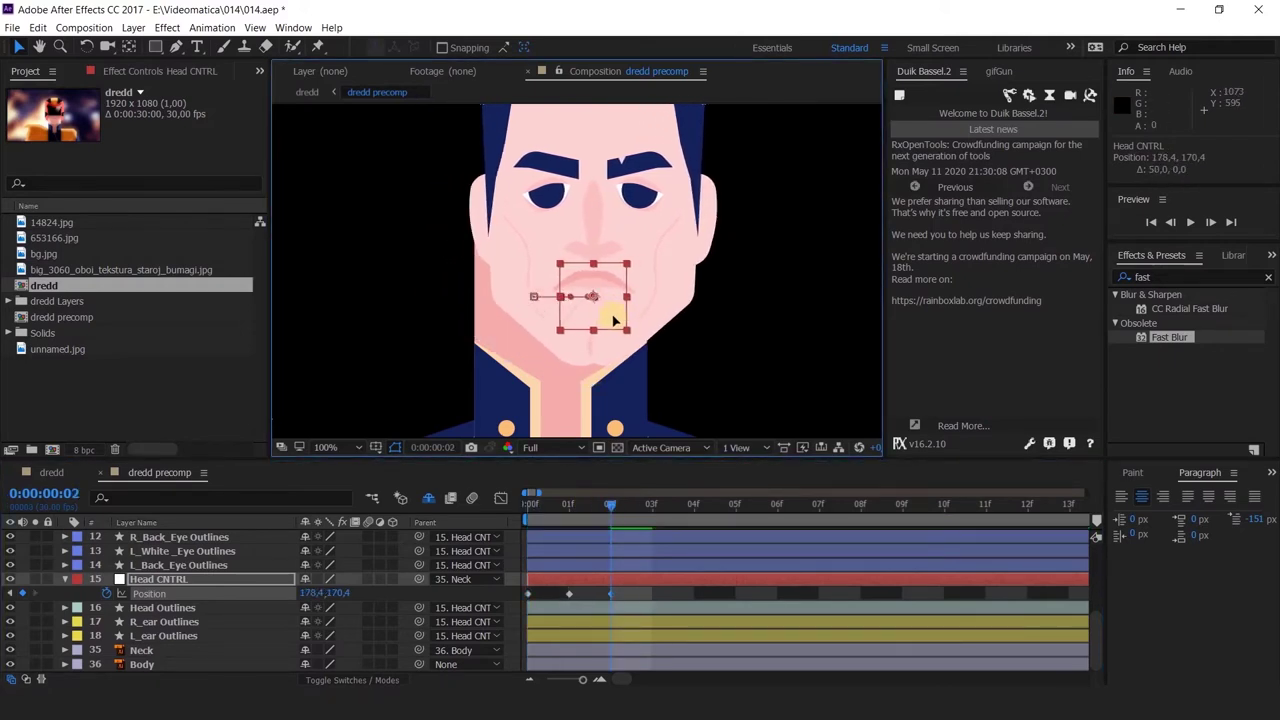
# Move Head CNTRL farther to the character's screen-left side at frame 0, to position 78.9, 170.4
pyautogui.moveTo(543, 503); pyautogui.dragTo(489, 508)
pyautogui.scroll(2, 571, 324)
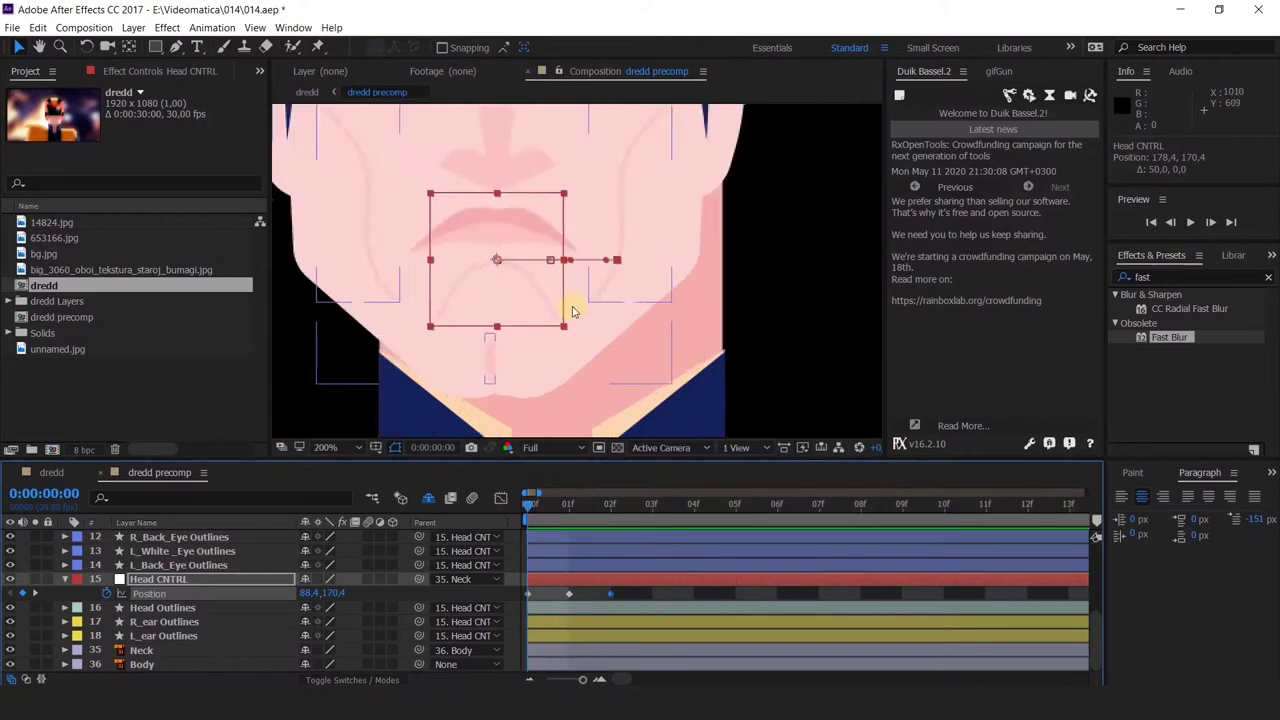
pyautogui.moveTo(546, 300); pyautogui.dragTo(518, 301)
pyautogui.scroll(-4, 518, 301)
pyautogui.scroll(3, 529, 306)
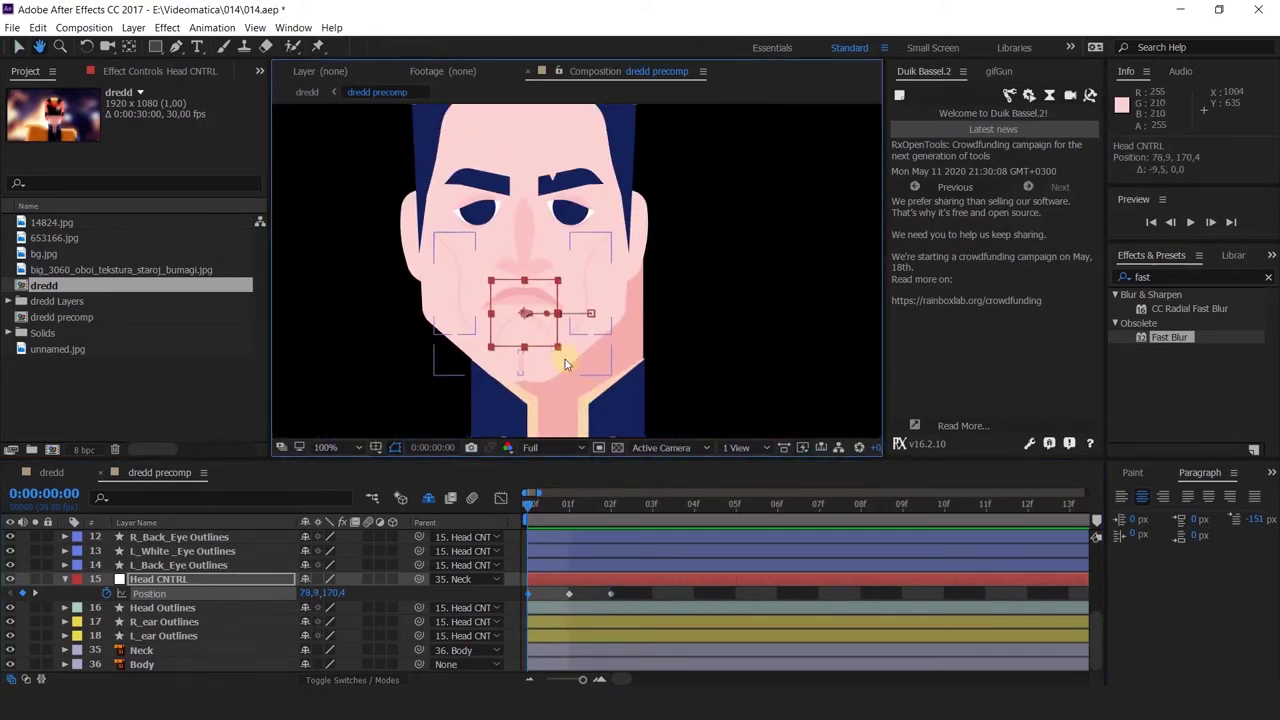
pyautogui.moveTo(565, 363); pyautogui.dragTo(600, 408)
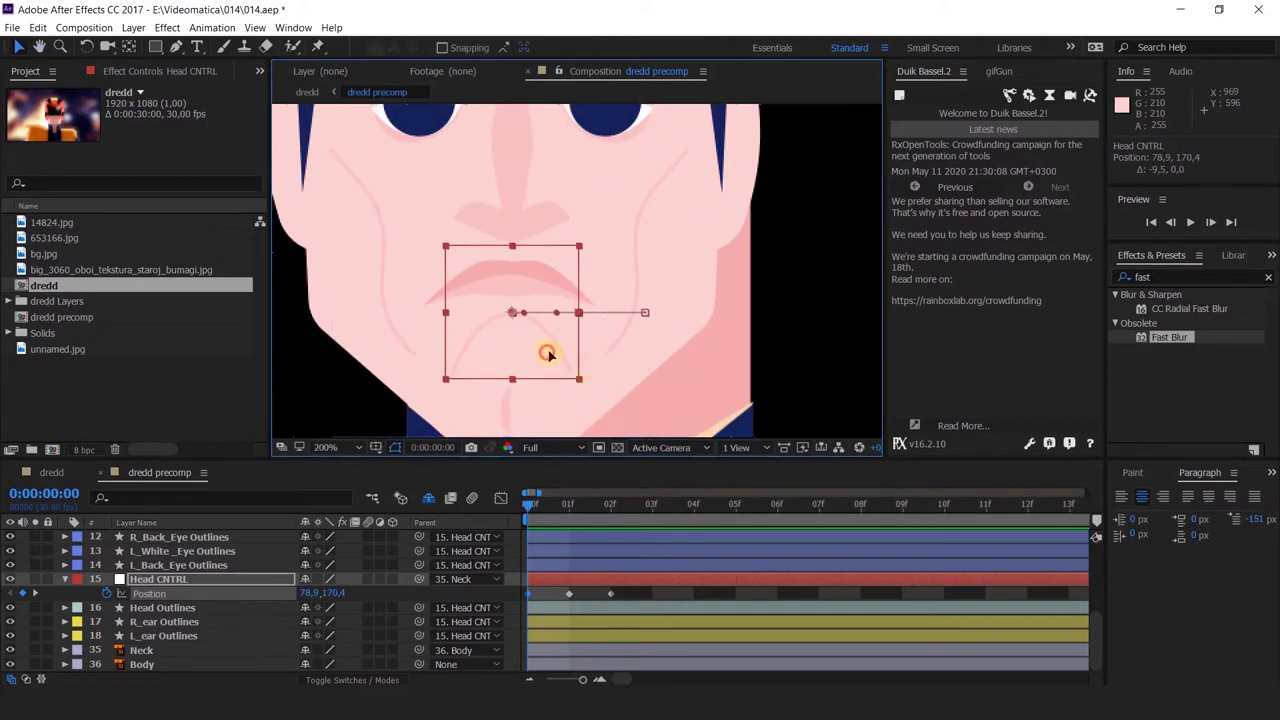
# Reduce the head's sideways travel by placing Head CNTRL at 104.9, 170.4 on frame 0 and 153.9, 170.4 on frame 2
pyautogui.moveTo(543, 354); pyautogui.dragTo(581, 355)
pyautogui.click(610, 505)
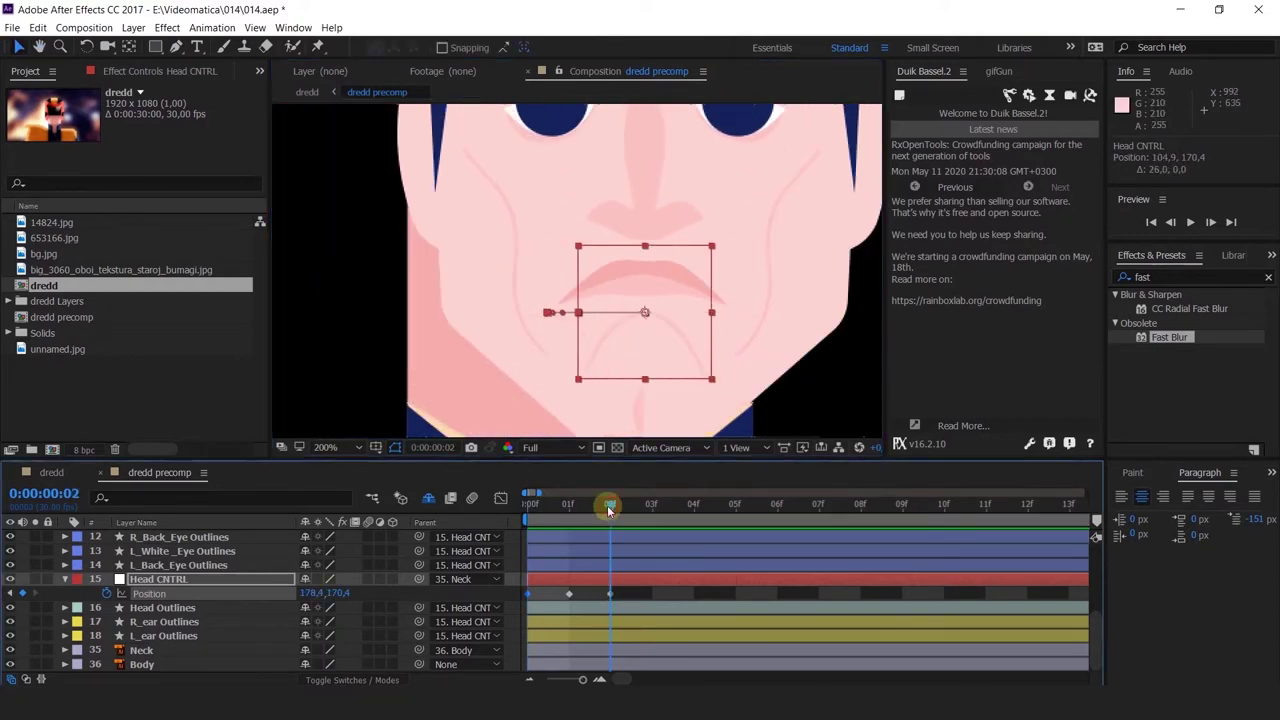
pyautogui.moveTo(686, 347); pyautogui.dragTo(645, 341)
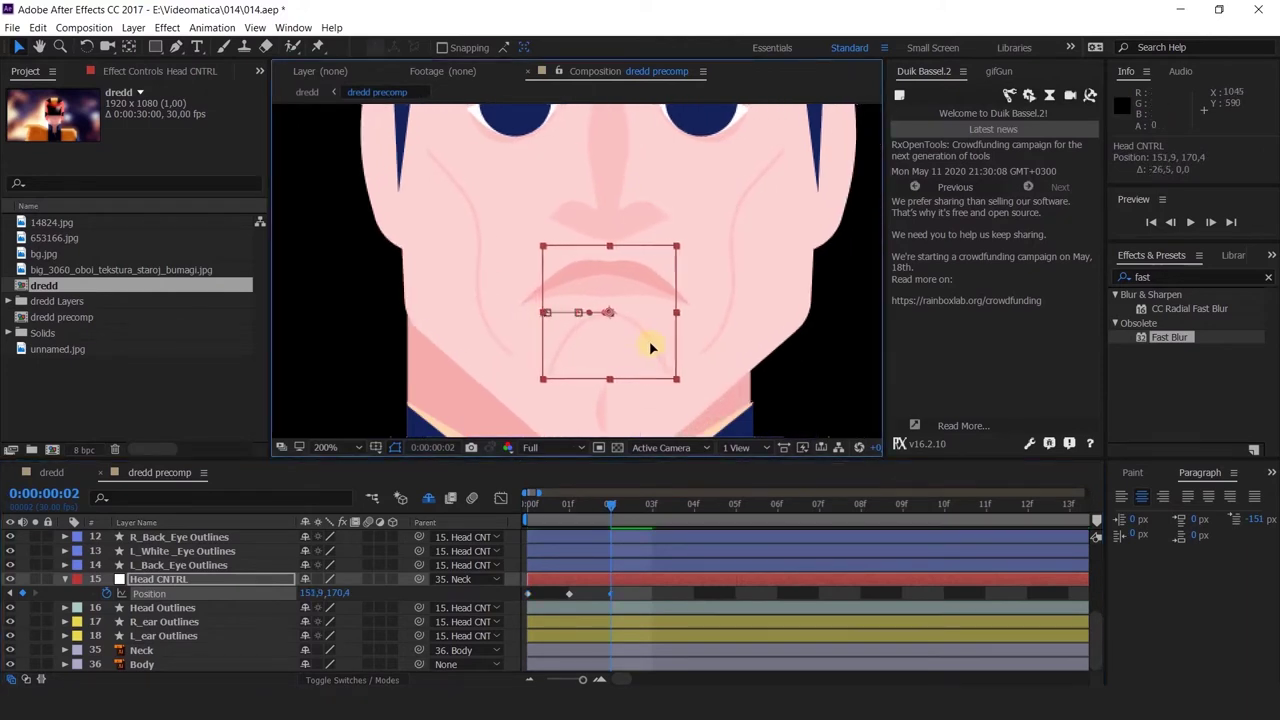
pyautogui.scroll(-4, 650, 345)
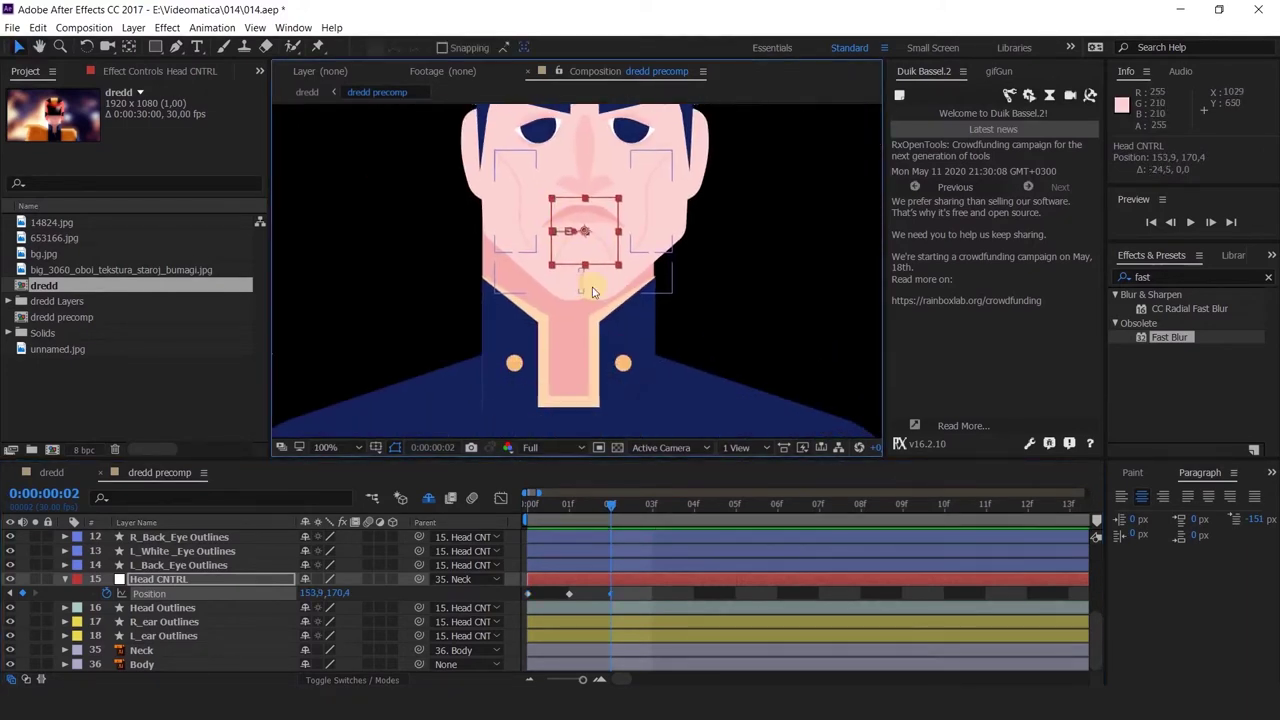
pyautogui.scroll(2, 617, 315)
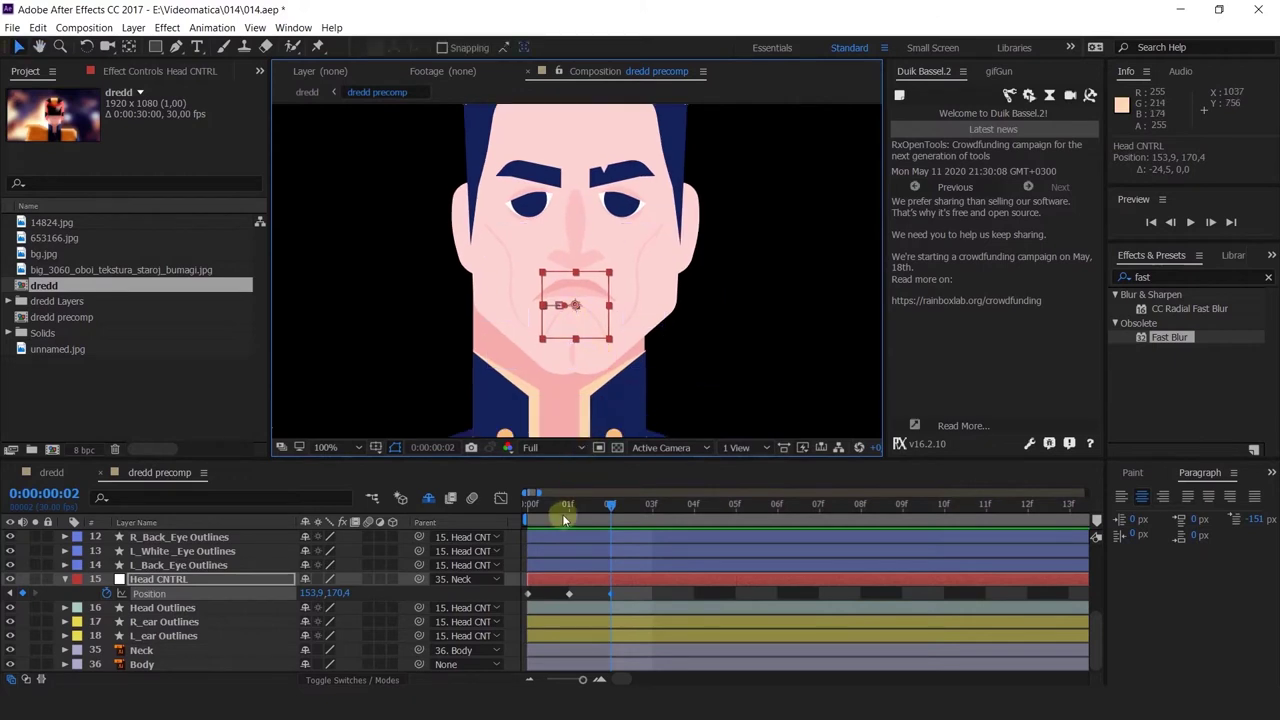
pyautogui.moveTo(559, 512); pyautogui.dragTo(520, 503)
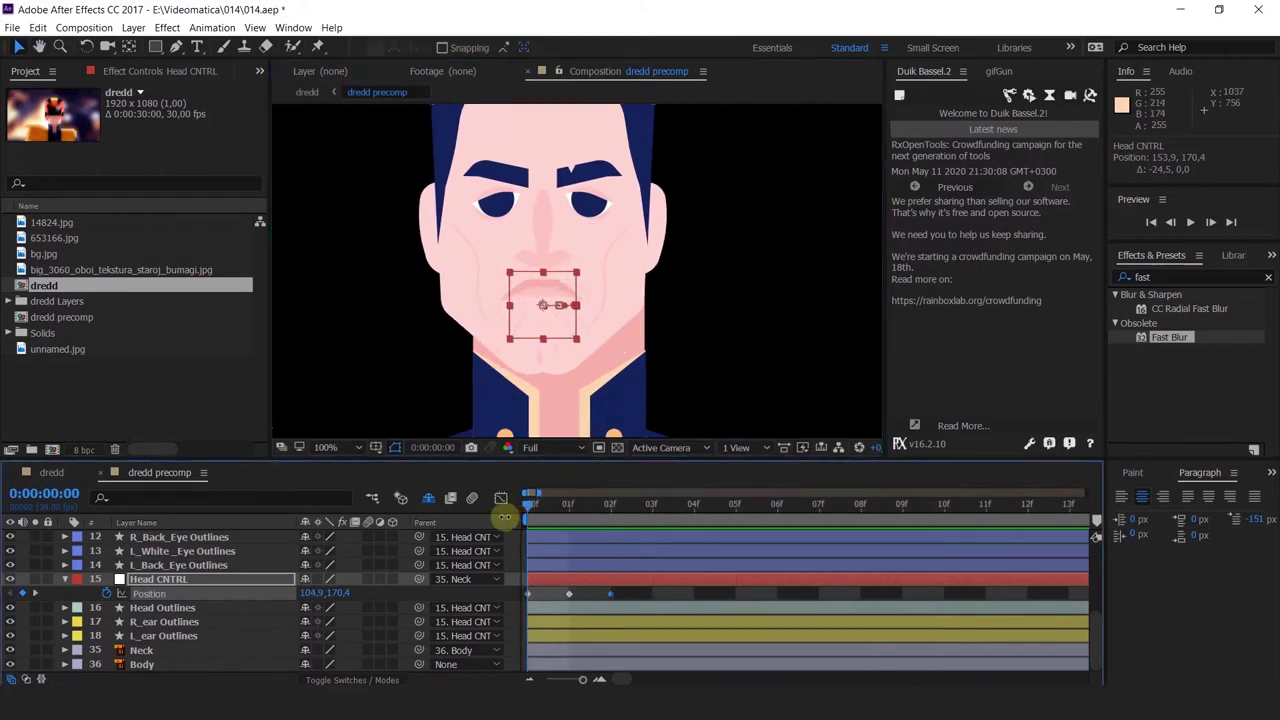
# Enable Path keyframing on Path 1 in Group 1 of the Head Outlines layer at frame 0
pyautogui.click(449, 285)
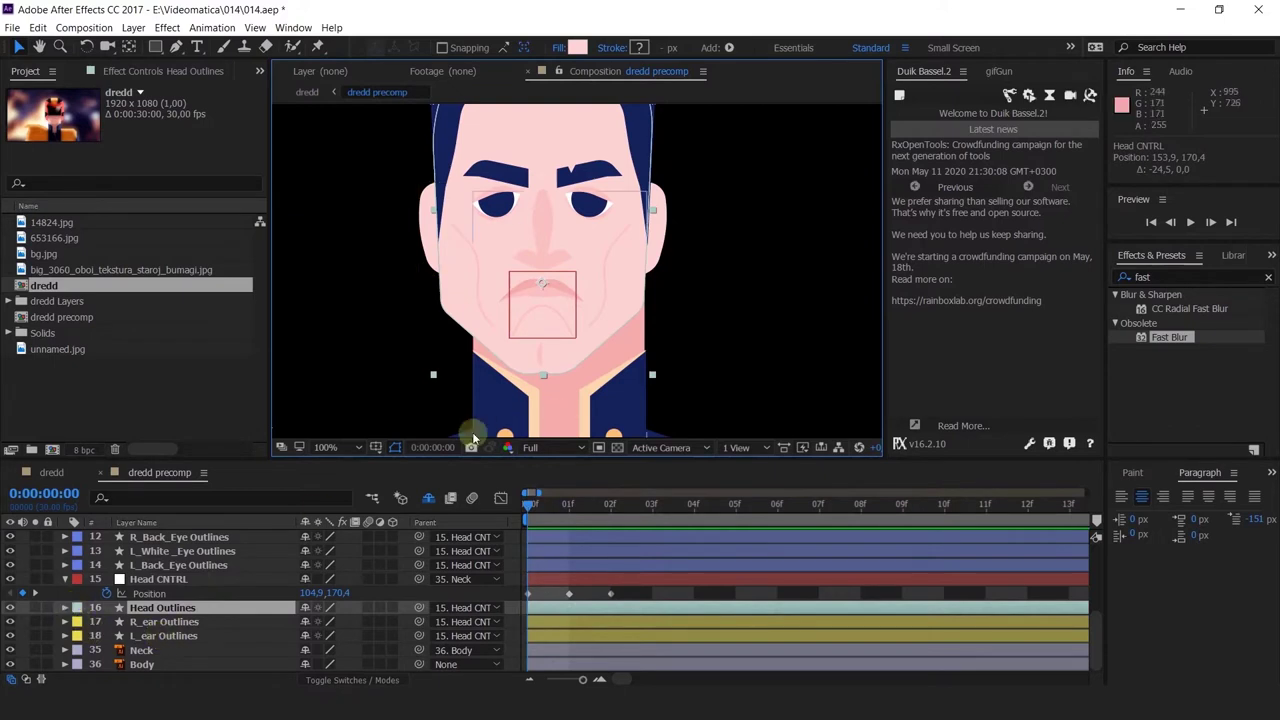
pyautogui.click(65, 607)
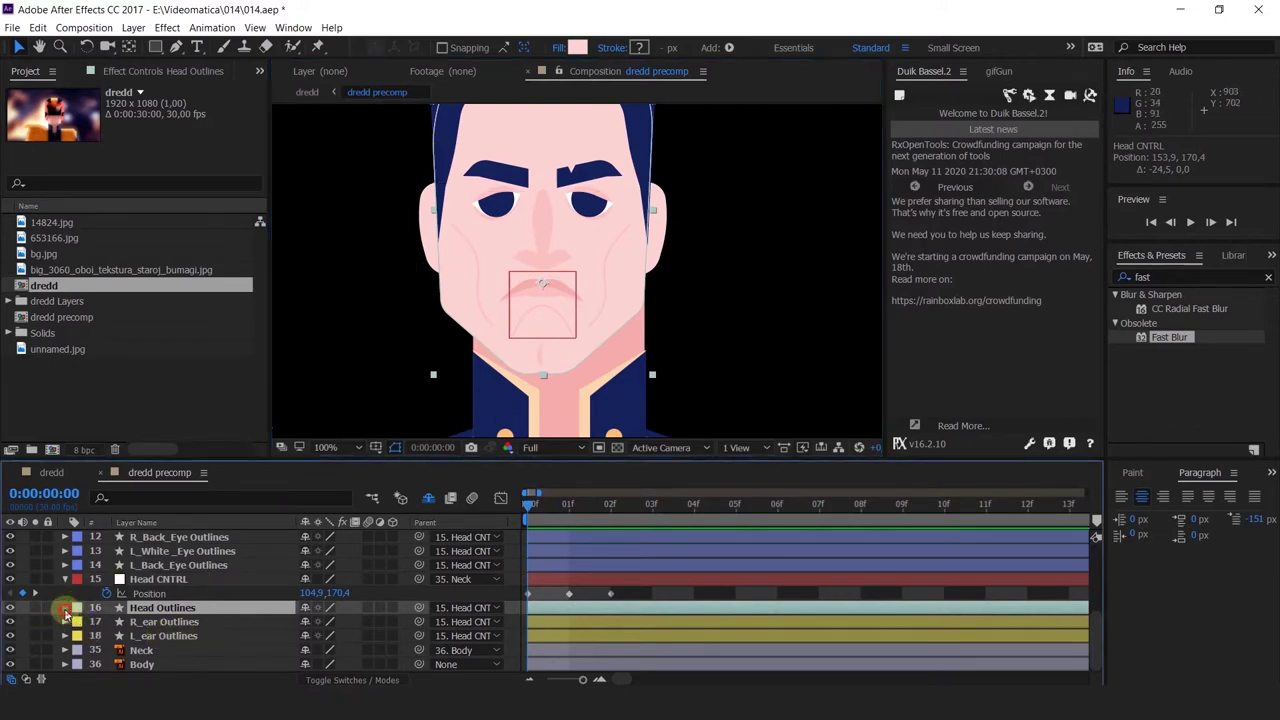
pyautogui.click(80, 622)
pyautogui.click(97, 638)
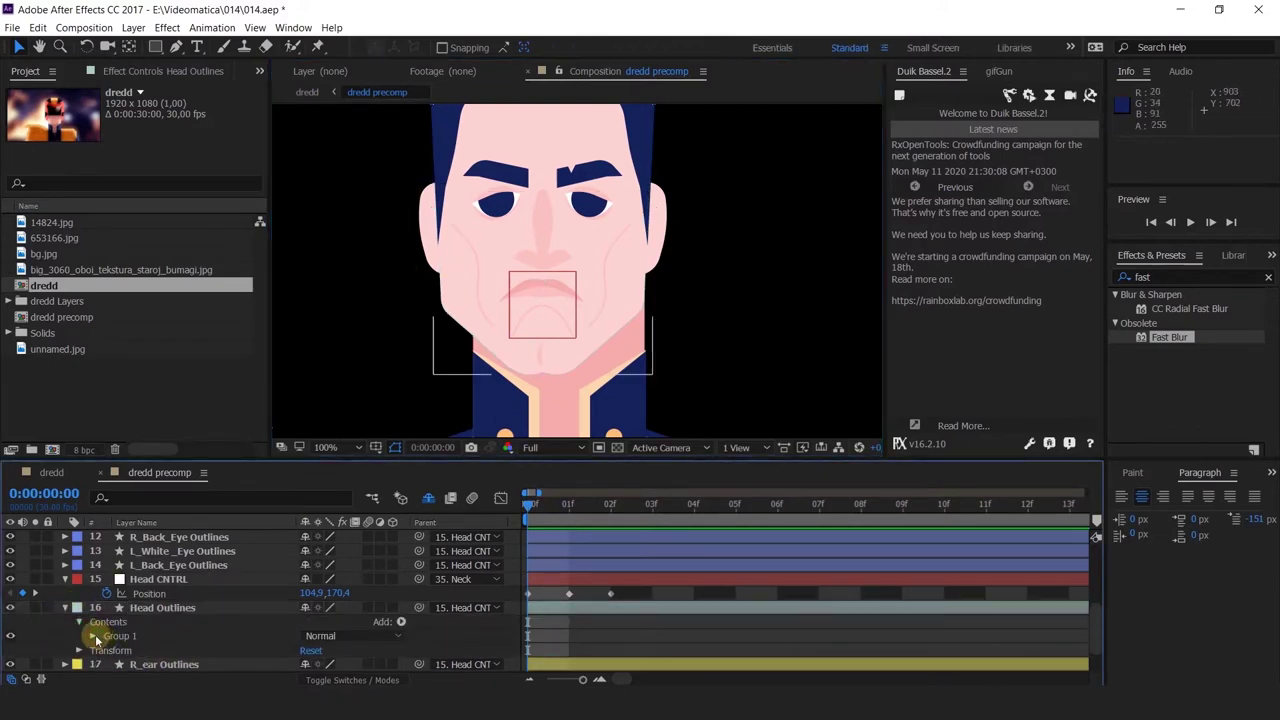
pyautogui.click(93, 636)
pyautogui.click(107, 636)
pyautogui.click(128, 645)
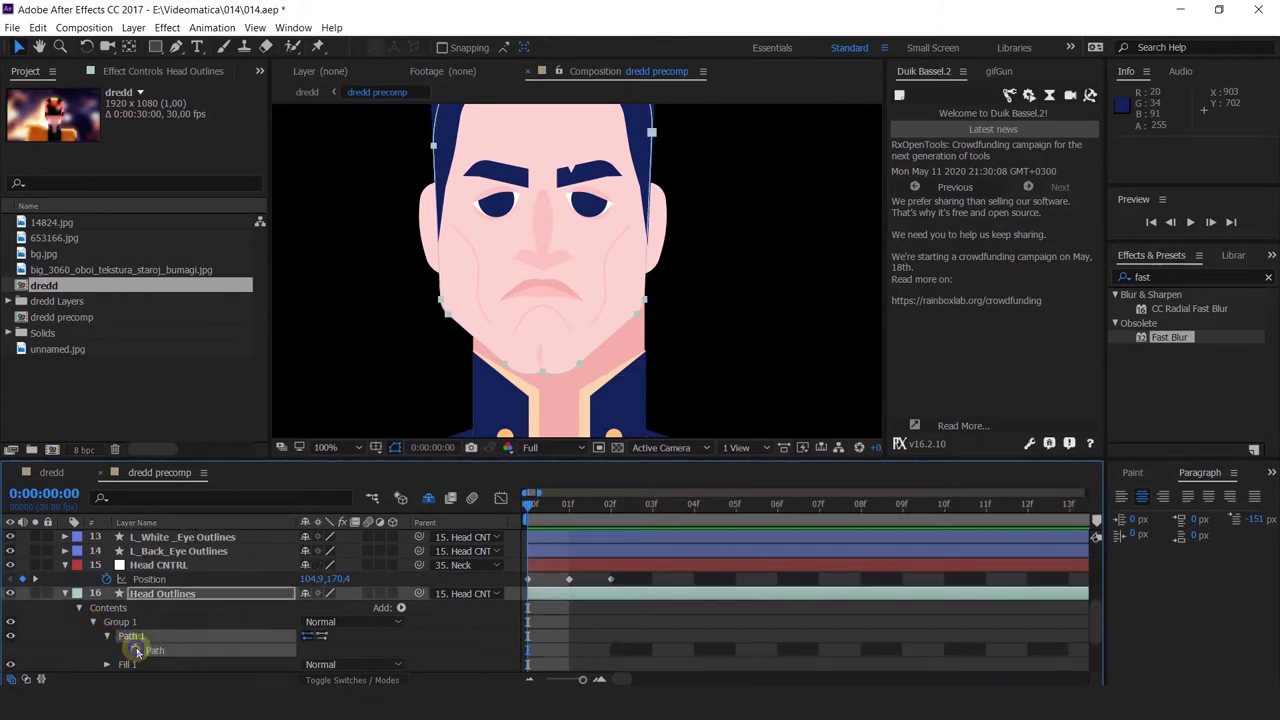
# Add Path keyframes to Head Outlines at frames 1 and 2
pyautogui.click(557, 506)
pyautogui.click(22, 650)
pyautogui.click(609, 506)
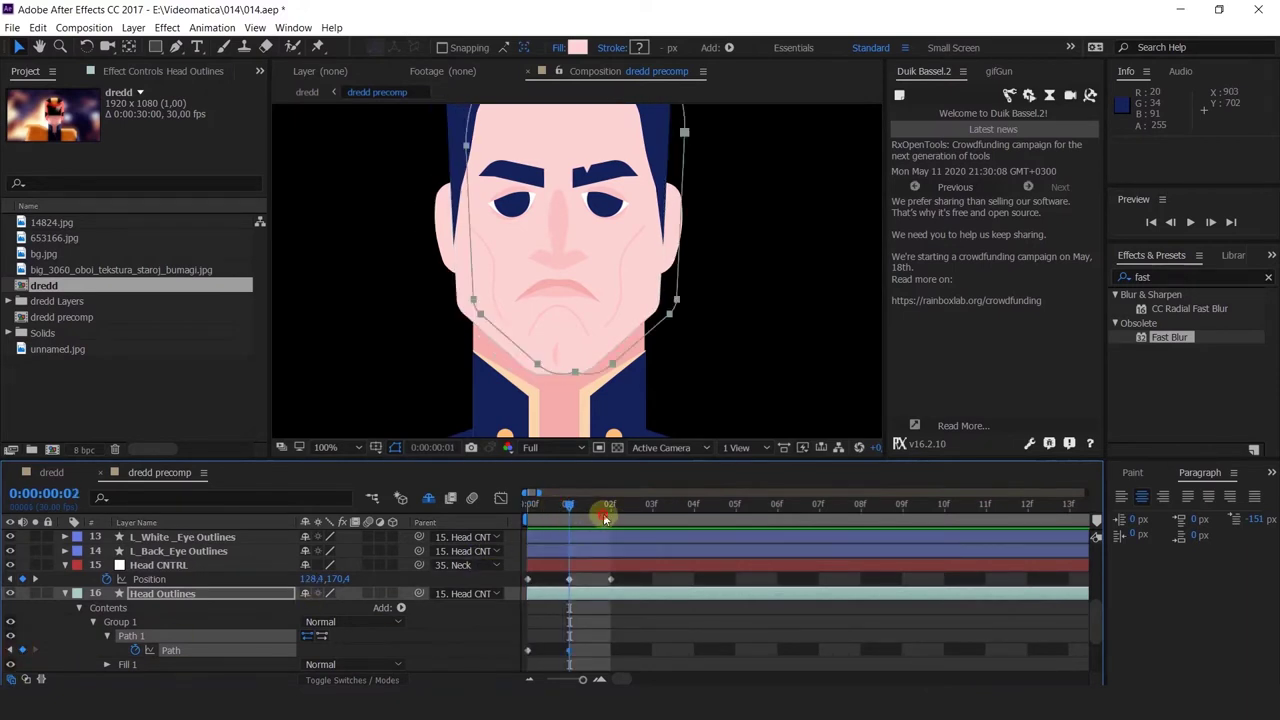
pyautogui.click(22, 650)
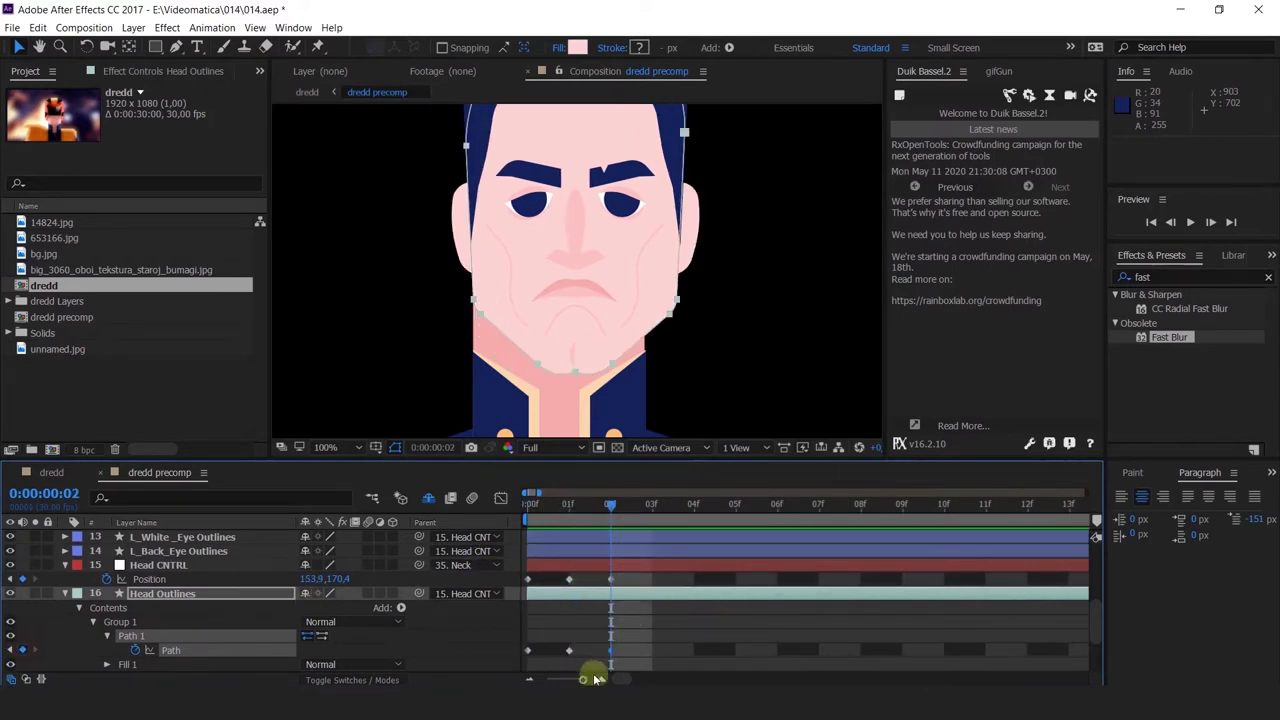
# At frame 0, shift the chin vertices of the Head Outlines path left to suggest the head's turn
pyautogui.moveTo(550, 506); pyautogui.dragTo(446, 515)
pyautogui.press('space')
pyautogui.moveTo(548, 348); pyautogui.dragTo(507, 415)
pyautogui.press('v')
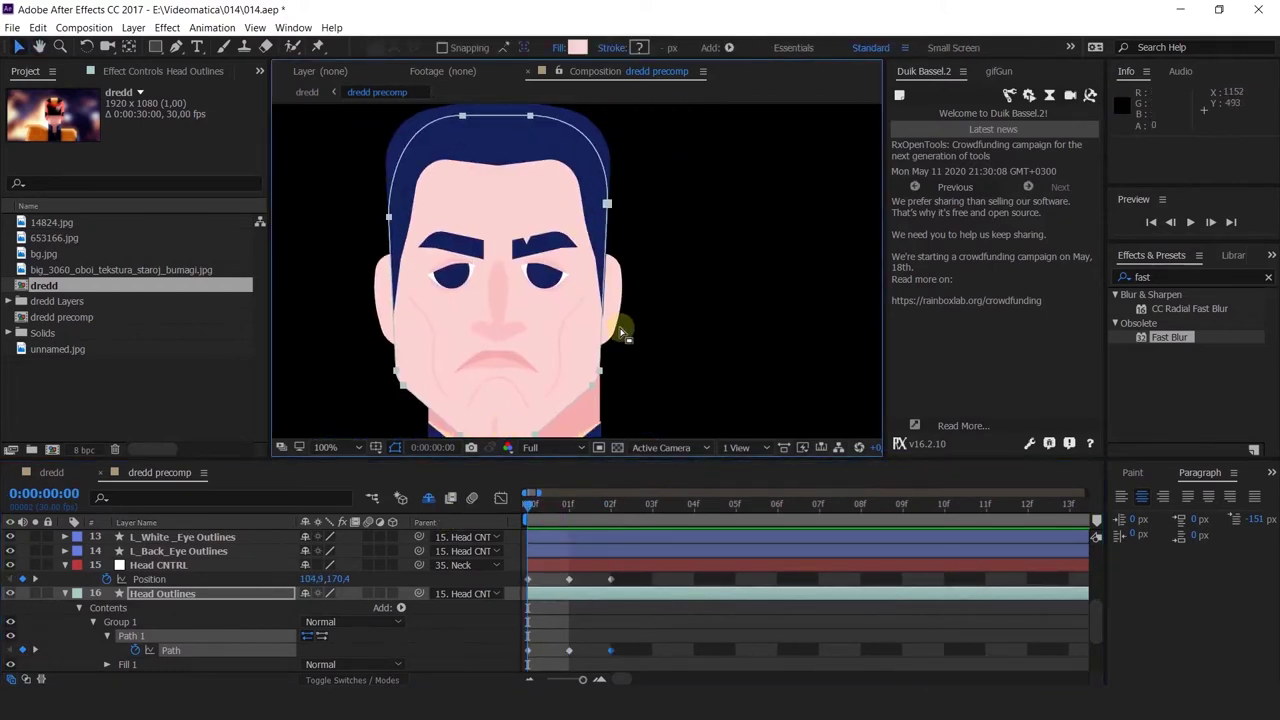
pyautogui.scroll(-5, 613, 355)
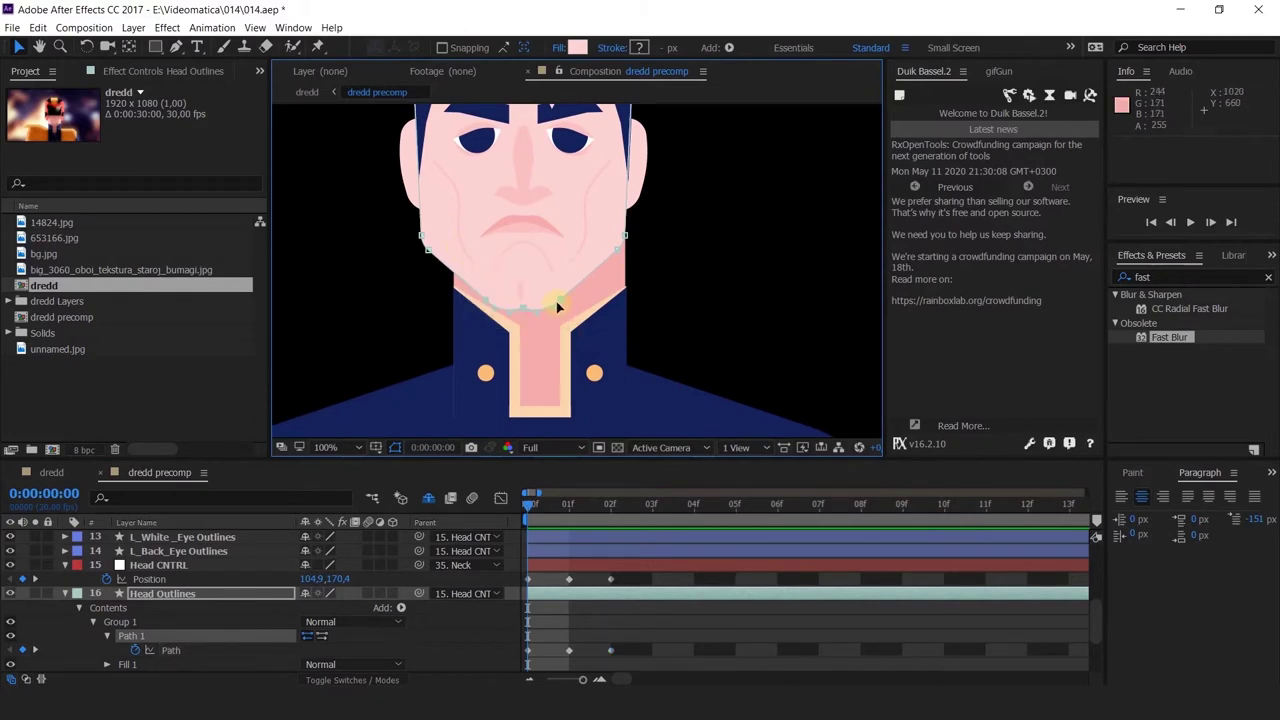
pyautogui.moveTo(556, 301); pyautogui.dragTo(533, 298)
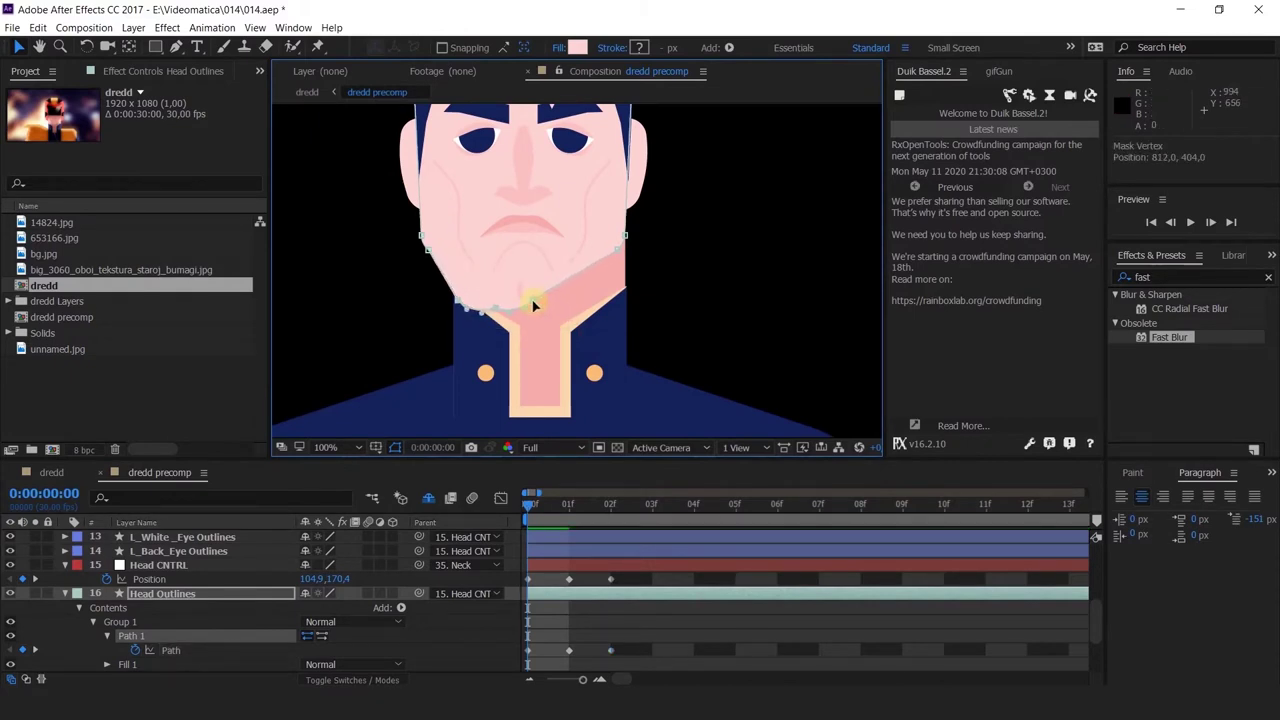
# At frame 0, reposition the jaw vertices on the face's left edge in the Head Outlines path
pyautogui.scroll(2, 445, 288)
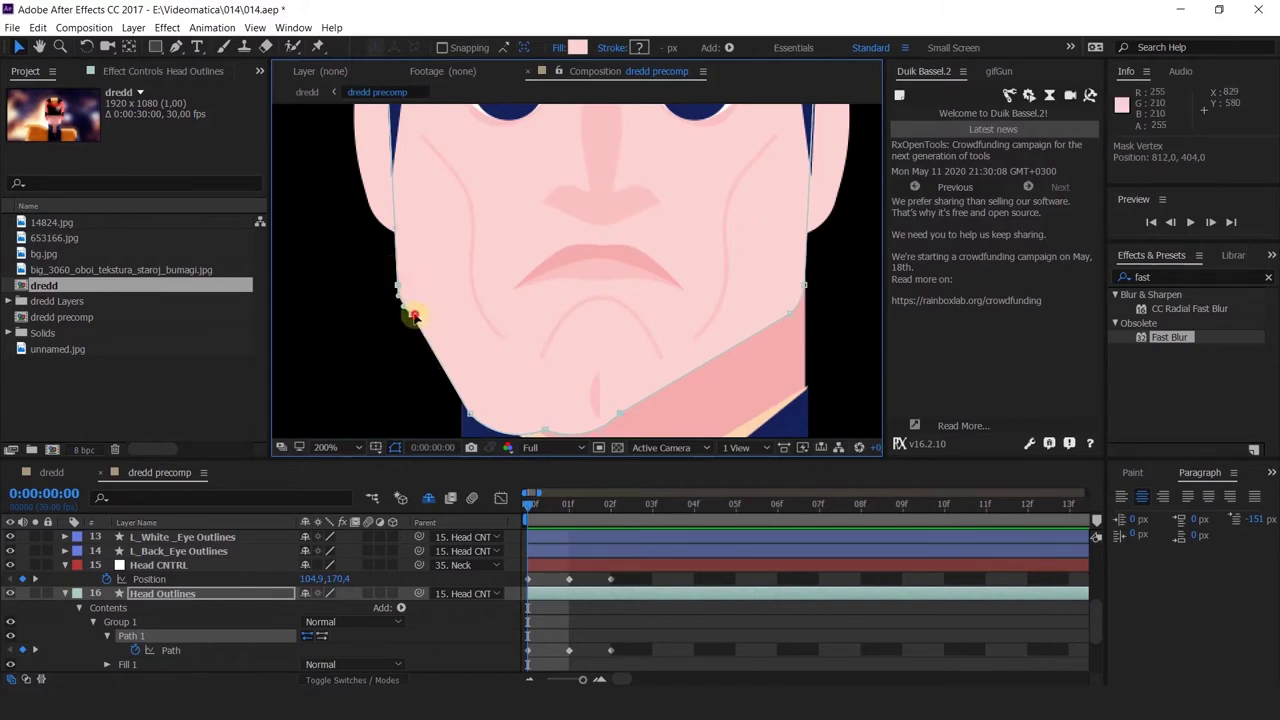
pyautogui.moveTo(400, 281)
pyautogui.mouseDown()
pyautogui.moveTo(408, 297)
pyautogui.moveTo(415, 288)
pyautogui.mouseUp()
pyautogui.moveTo(506, 331); pyautogui.dragTo(383, 334)
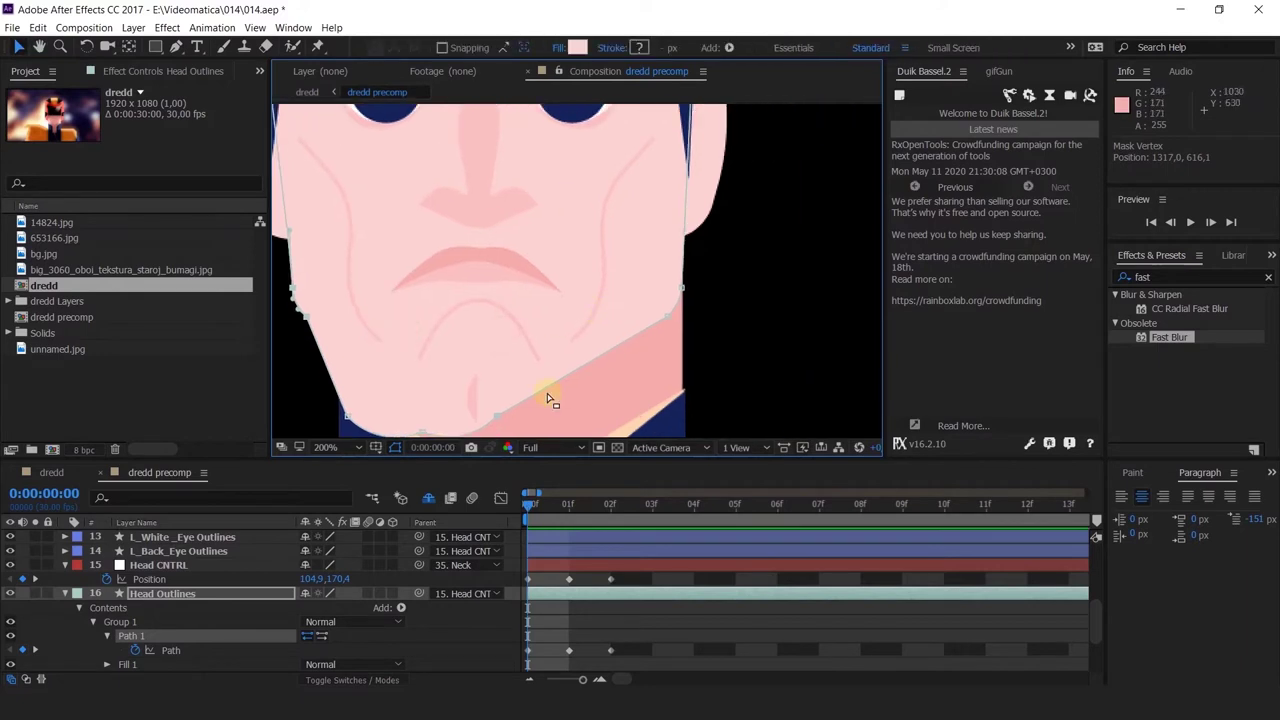
pyautogui.moveTo(549, 390); pyautogui.dragTo(727, 172)
pyautogui.moveTo(520, 300); pyautogui.dragTo(513, 303)
pyautogui.scroll(2, 745, 276)
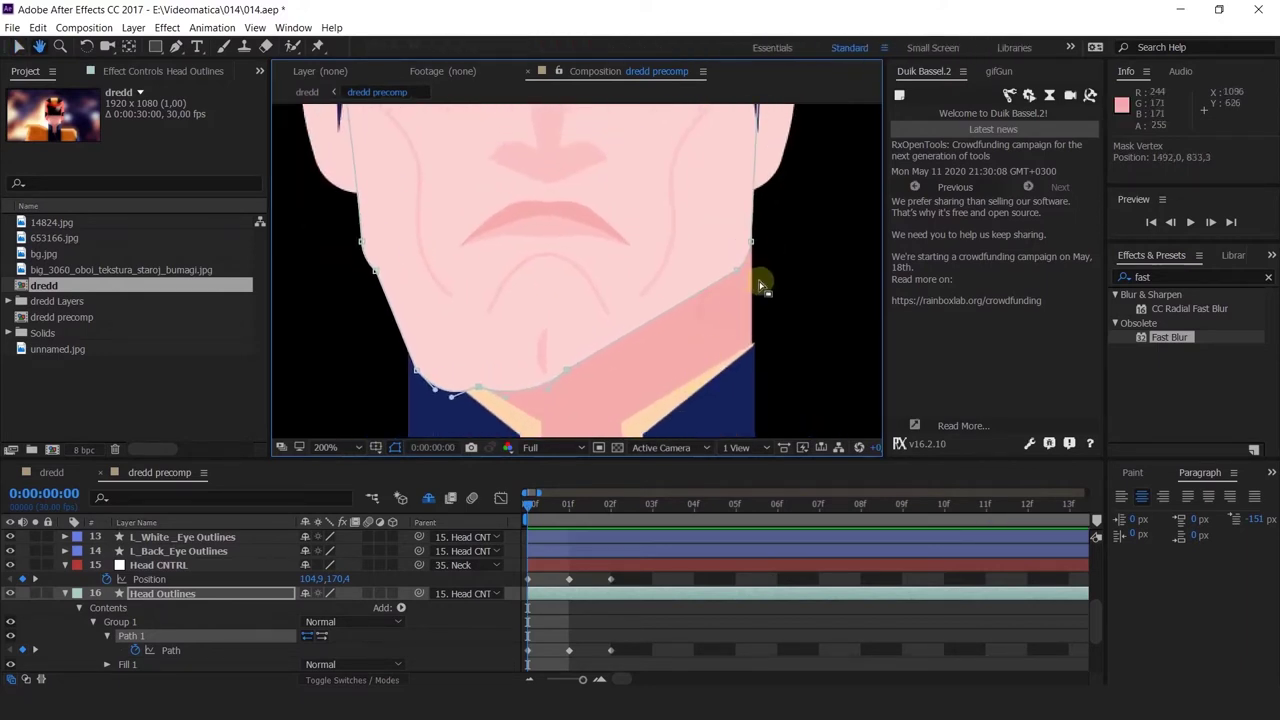
pyautogui.scroll(5, 600, 340)
pyautogui.scroll(2, 388, 325)
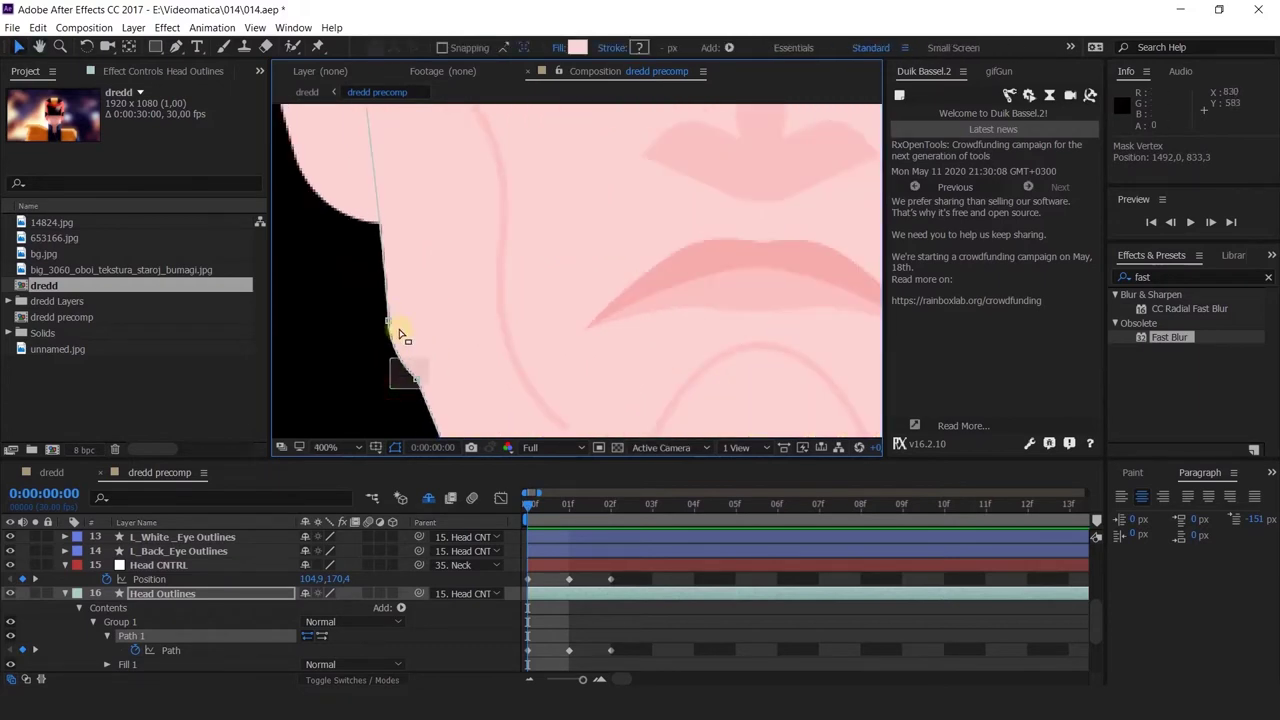
# Refine the left jaw corner of the Head Outlines path by moving its vertices and curve handle
pyautogui.moveTo(394, 325); pyautogui.dragTo(407, 380)
pyautogui.hotkey('ctrl', 'z')
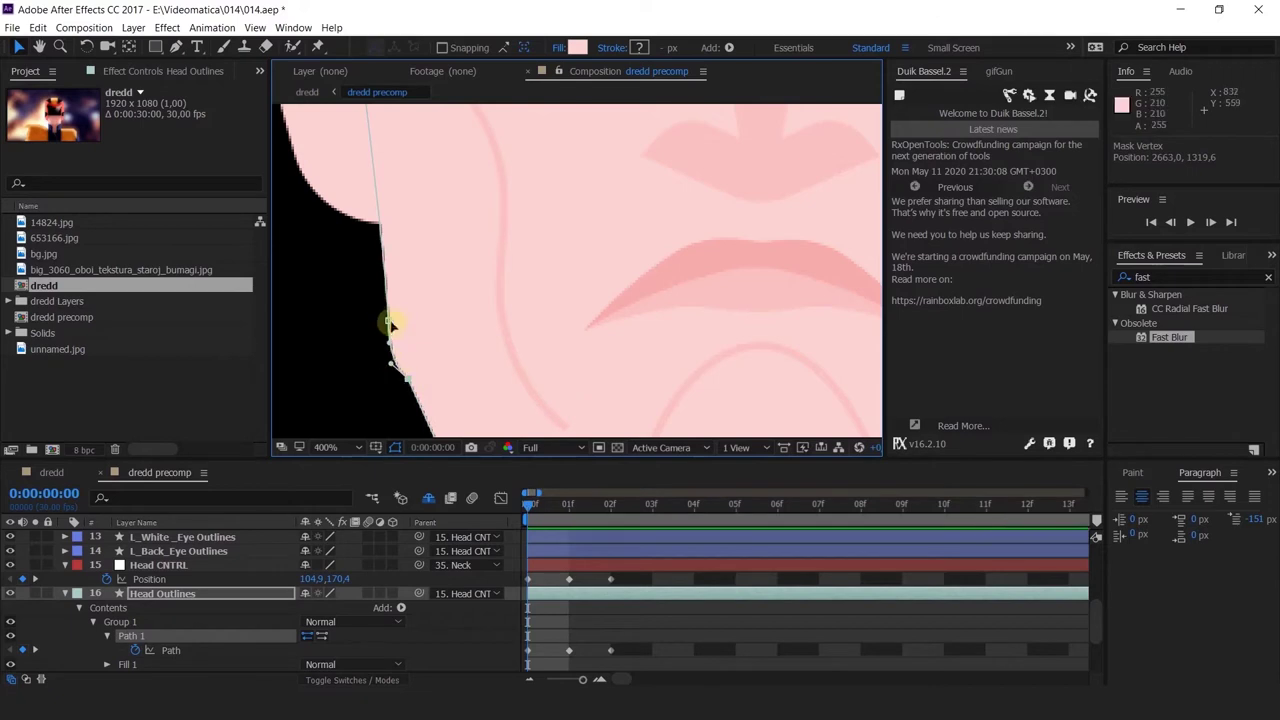
pyautogui.moveTo(388, 321); pyautogui.dragTo(401, 370)
pyautogui.click(390, 363)
pyautogui.scroll(-2, 388, 372)
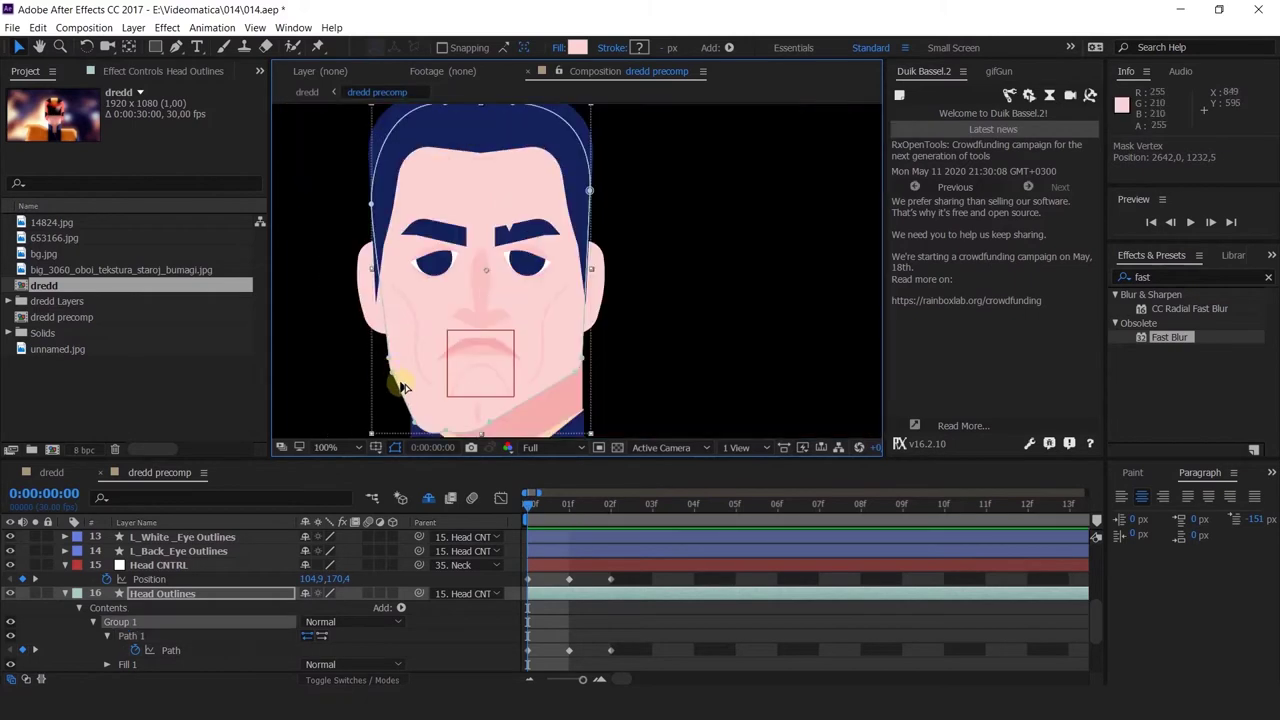
# Reselect the Head Outlines Path property and smooth the contour between the left cheek and jaw corner
pyautogui.scroll(2, 398, 384)
pyautogui.moveTo(342, 269); pyautogui.dragTo(376, 358)
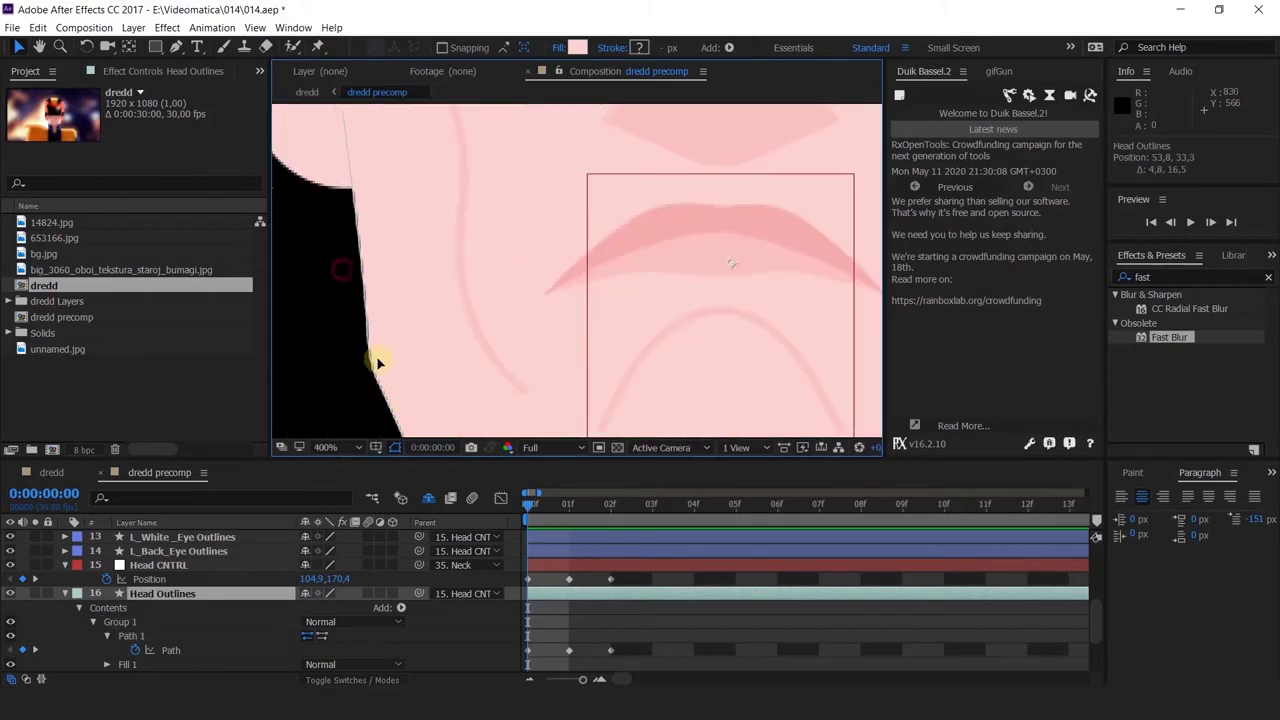
pyautogui.click(170, 649)
pyautogui.moveTo(344, 268); pyautogui.dragTo(357, 286)
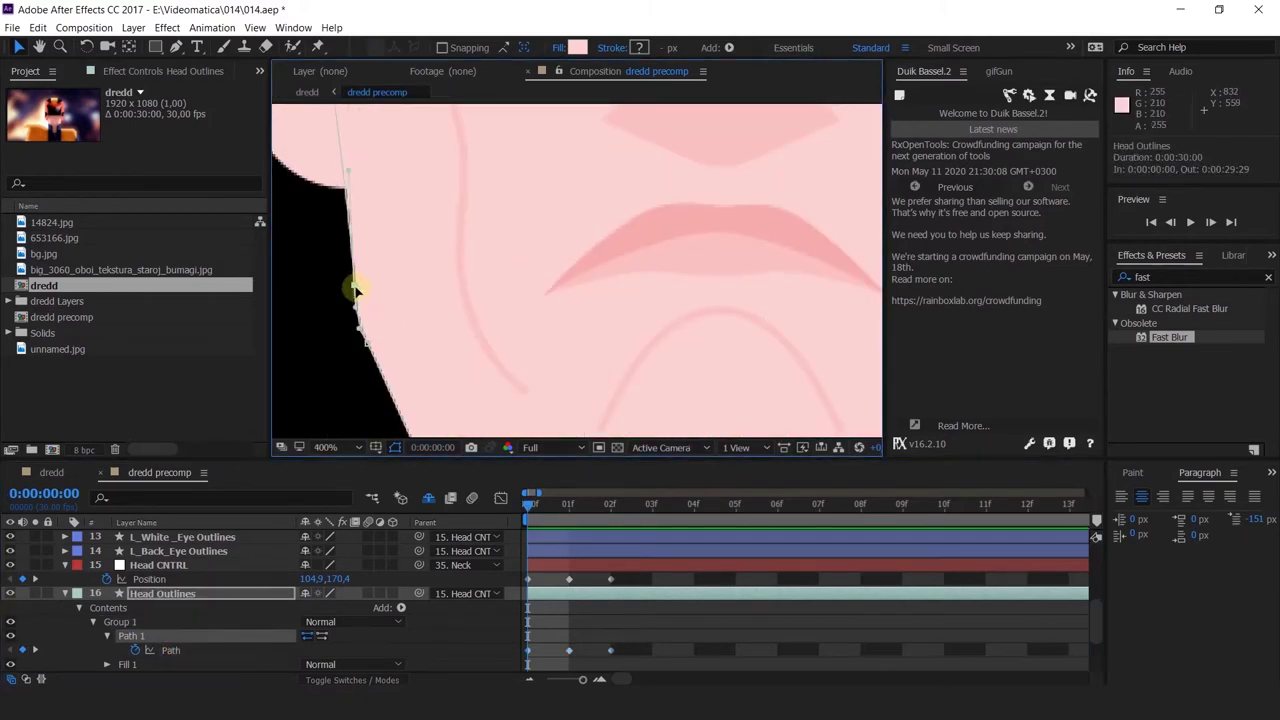
pyautogui.moveTo(362, 332); pyautogui.dragTo(365, 332)
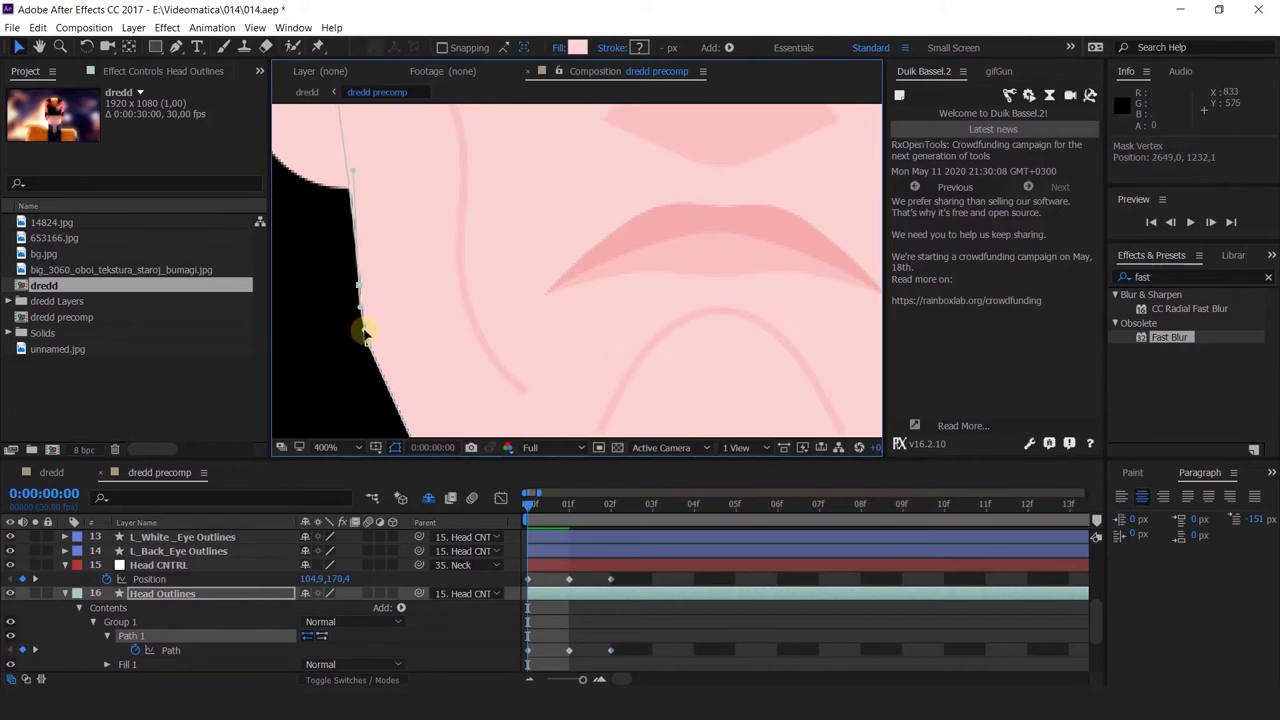
pyautogui.scroll(-1, 359, 331)
# Examine the reshaped chin and jaw of the head at frame 0
pyautogui.moveTo(520, 323); pyautogui.dragTo(572, 195)
pyautogui.moveTo(563, 263); pyautogui.dragTo(556, 308)
pyautogui.press('v')
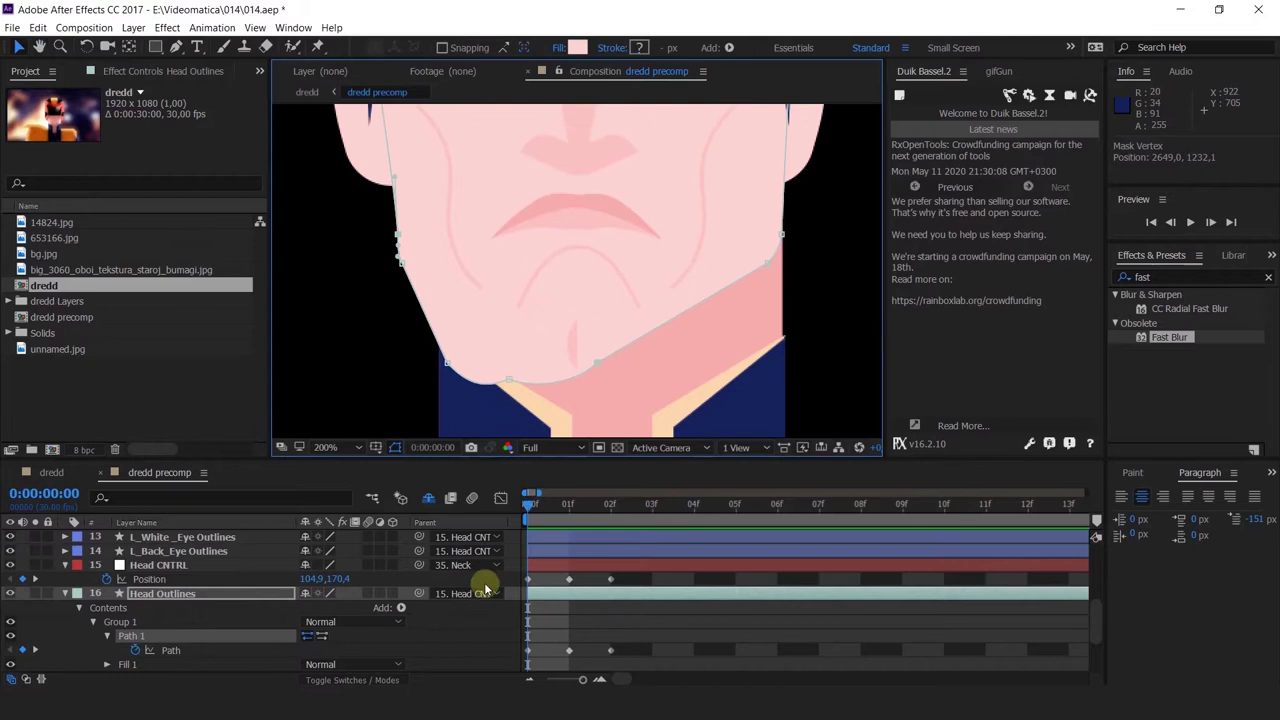
pyautogui.click(508, 383)
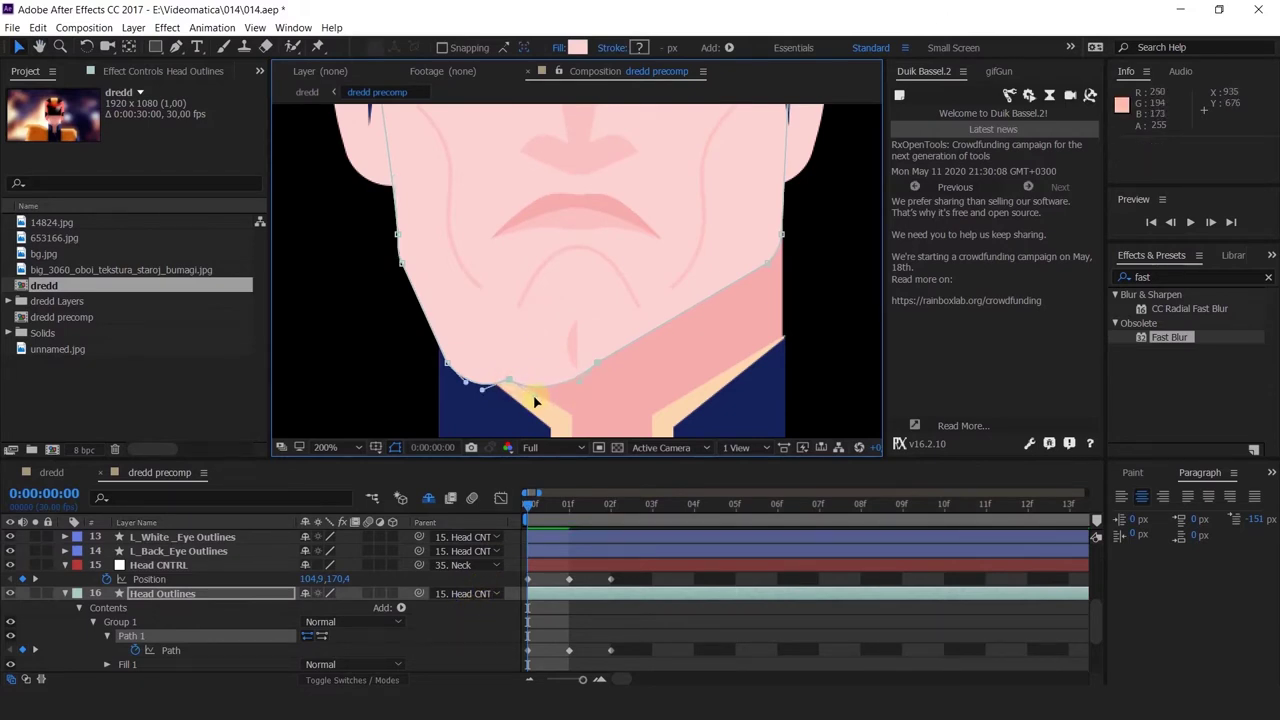
pyautogui.click(491, 640)
pyautogui.scroll(-1, 633, 338)
pyautogui.press('space')
pyautogui.moveTo(644, 308); pyautogui.dragTo(617, 354)
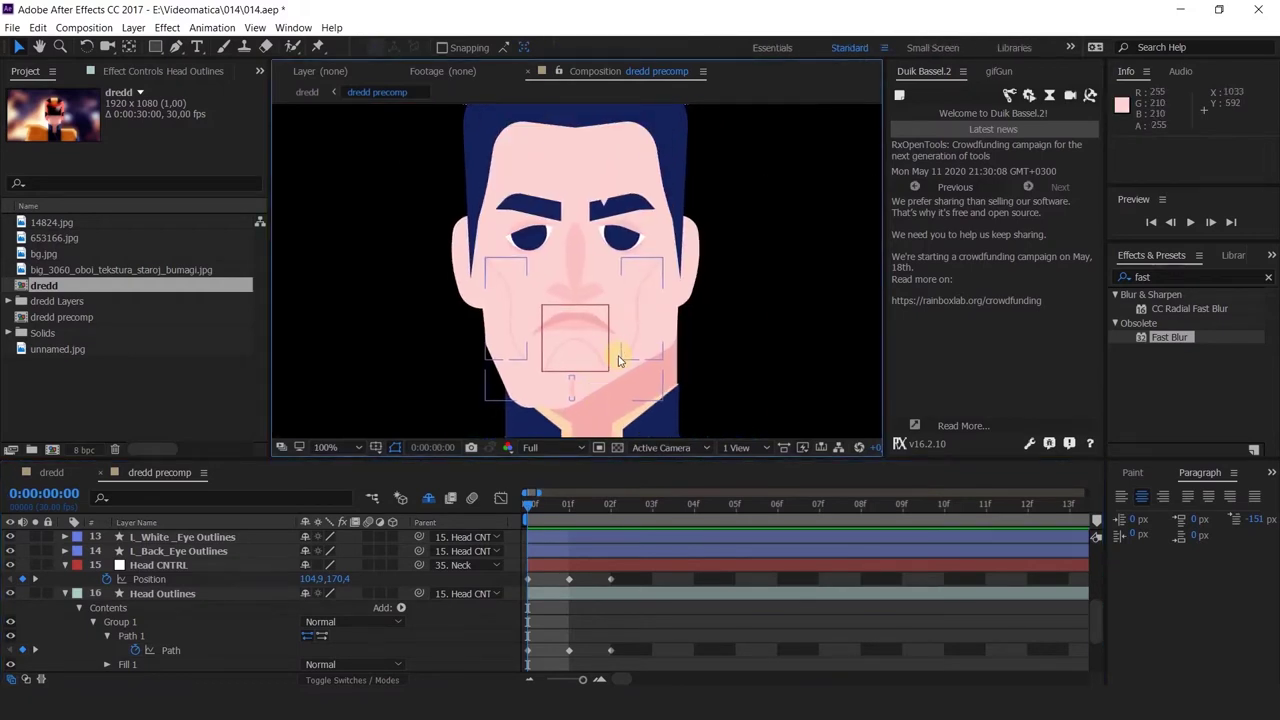
pyautogui.moveTo(618, 360); pyautogui.dragTo(444, 341)
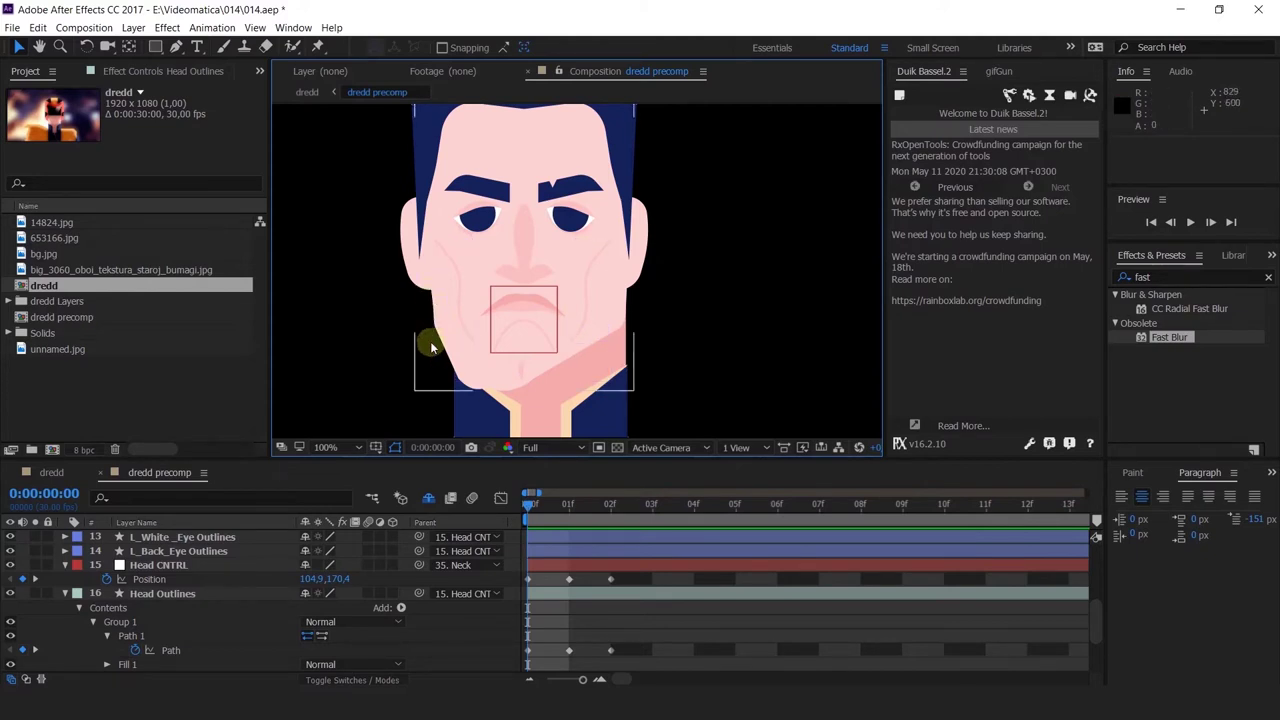
pyautogui.press('space')
pyautogui.moveTo(672, 322); pyautogui.dragTo(695, 363)
pyautogui.moveTo(673, 293); pyautogui.dragTo(551, 381)
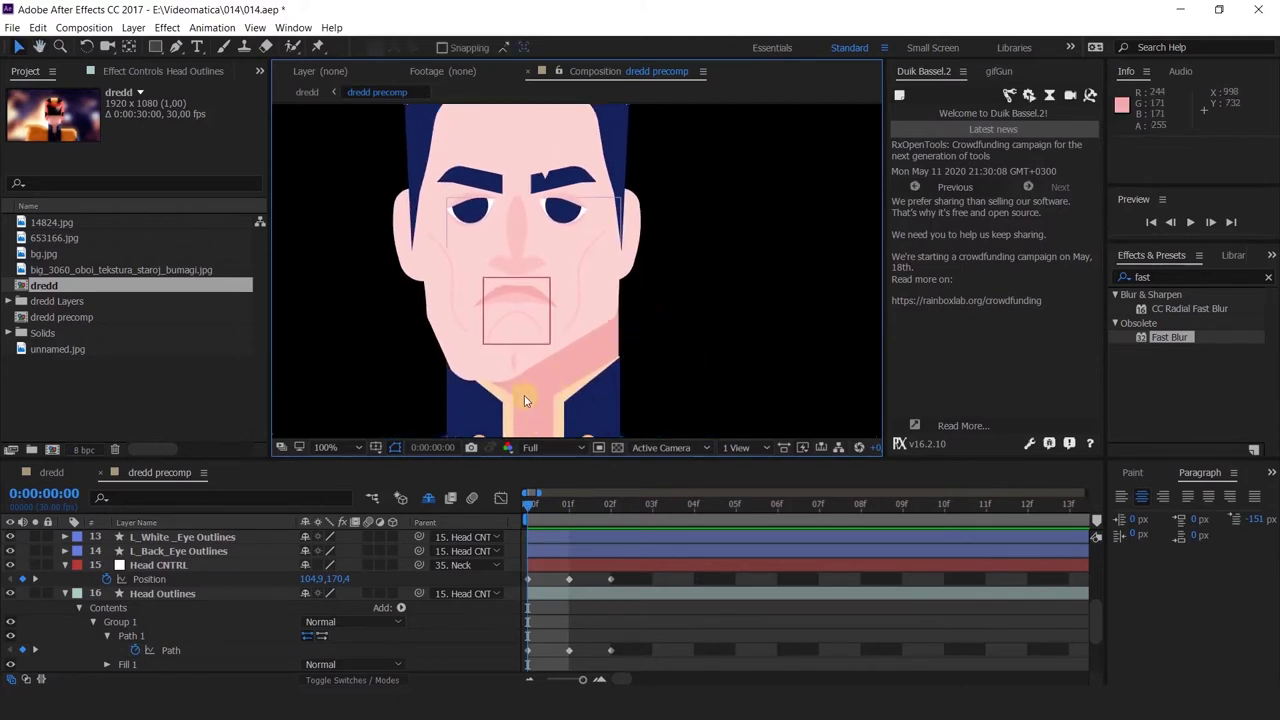
# At frame 0, move the Head Outlines path's upper-left skull vertices inward and its right temple vertex outward
pyautogui.click(500, 498)
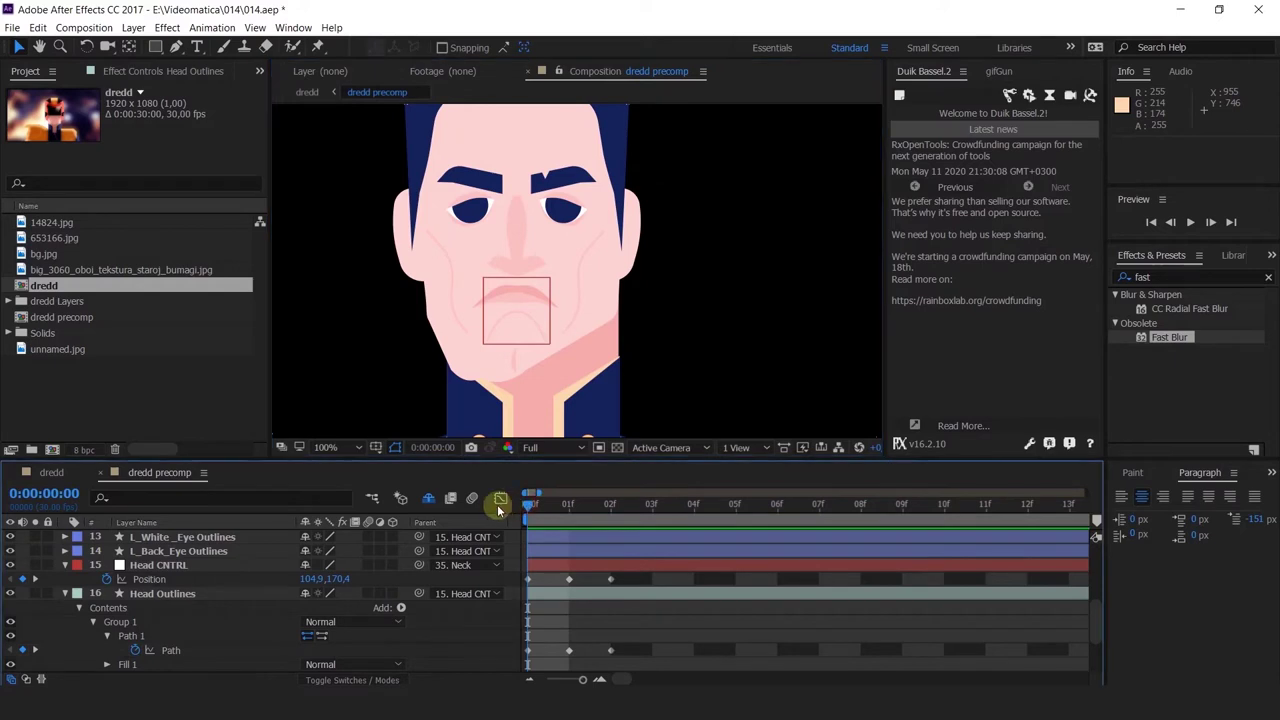
pyautogui.click(530, 649)
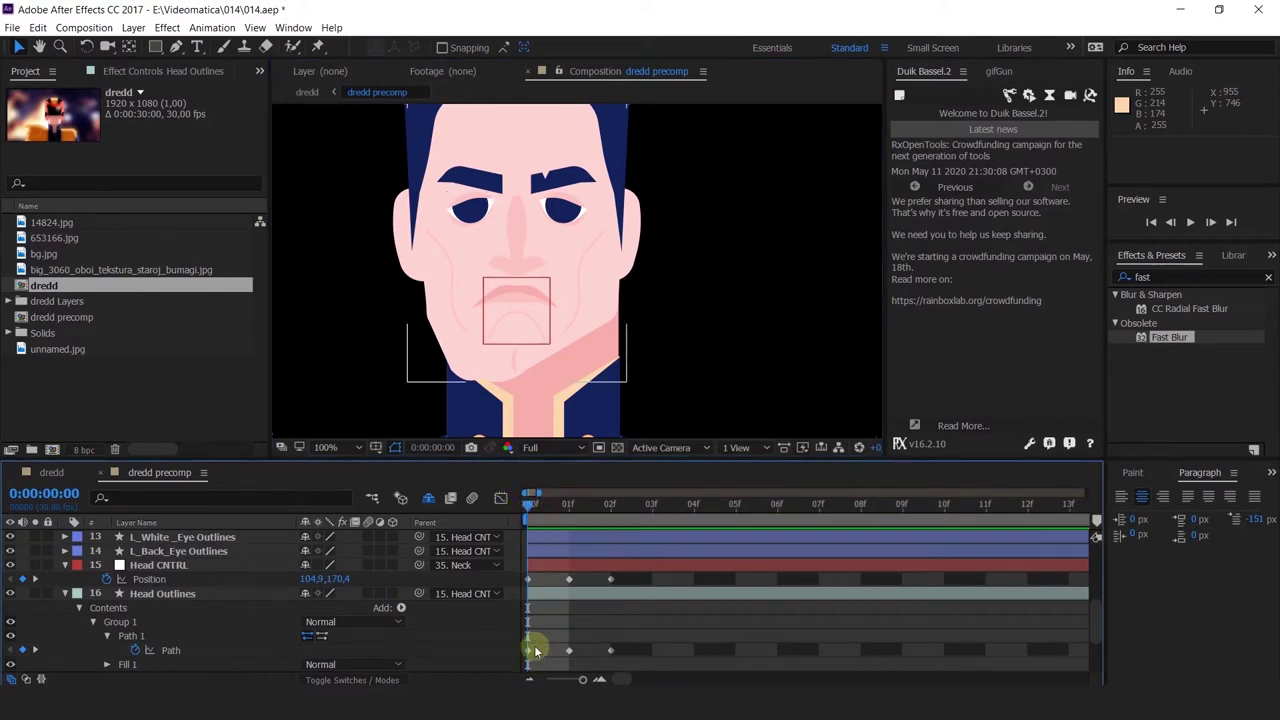
pyautogui.press('space')
pyautogui.moveTo(616, 242); pyautogui.dragTo(641, 331)
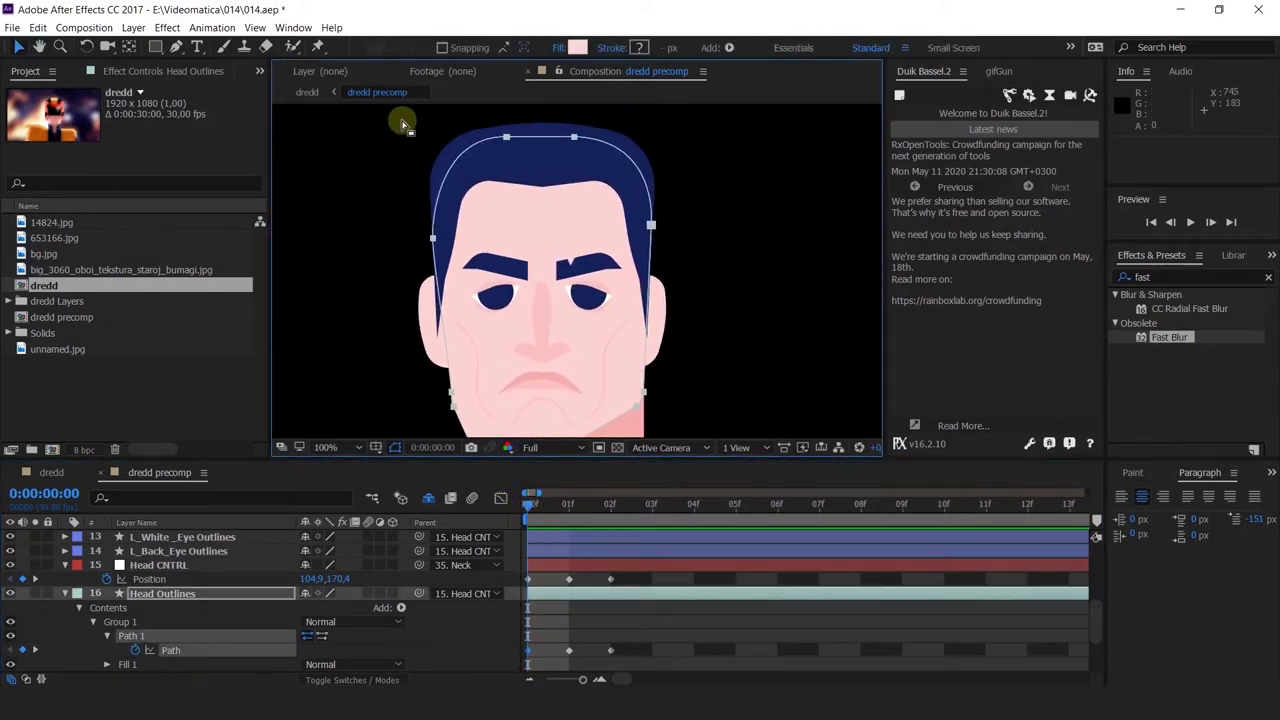
pyautogui.moveTo(405, 109); pyautogui.dragTo(517, 266)
pyautogui.moveTo(430, 238); pyautogui.dragTo(445, 243)
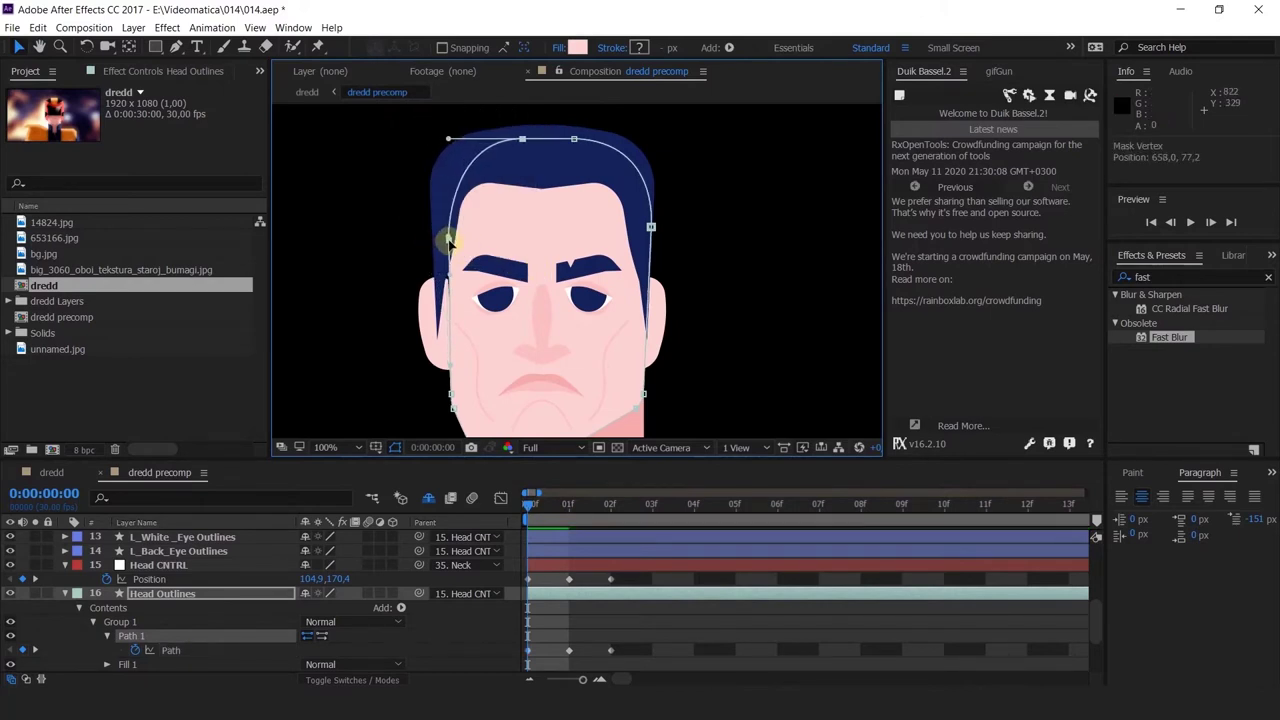
pyautogui.moveTo(649, 124); pyautogui.dragTo(545, 250)
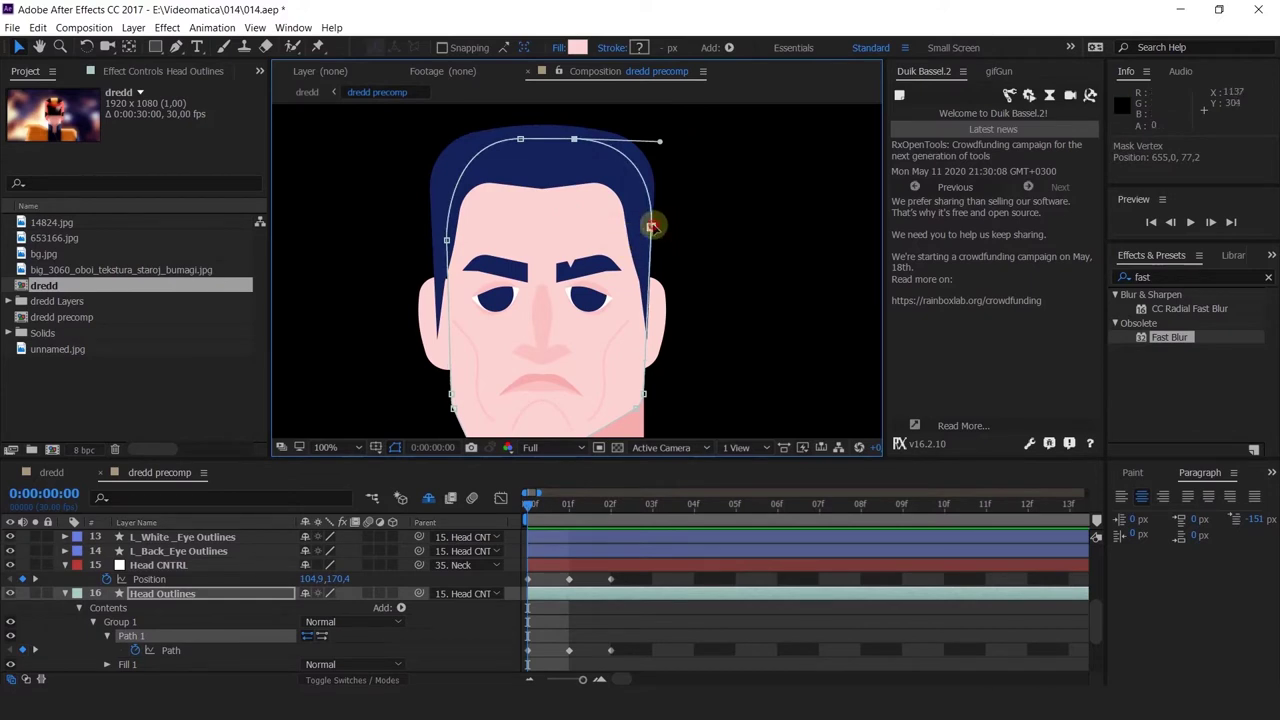
pyautogui.moveTo(651, 227); pyautogui.dragTo(663, 226)
# Inspect the reshaped head and compare its outline between frames 0 and 1
pyautogui.scroll(4, 663, 226)
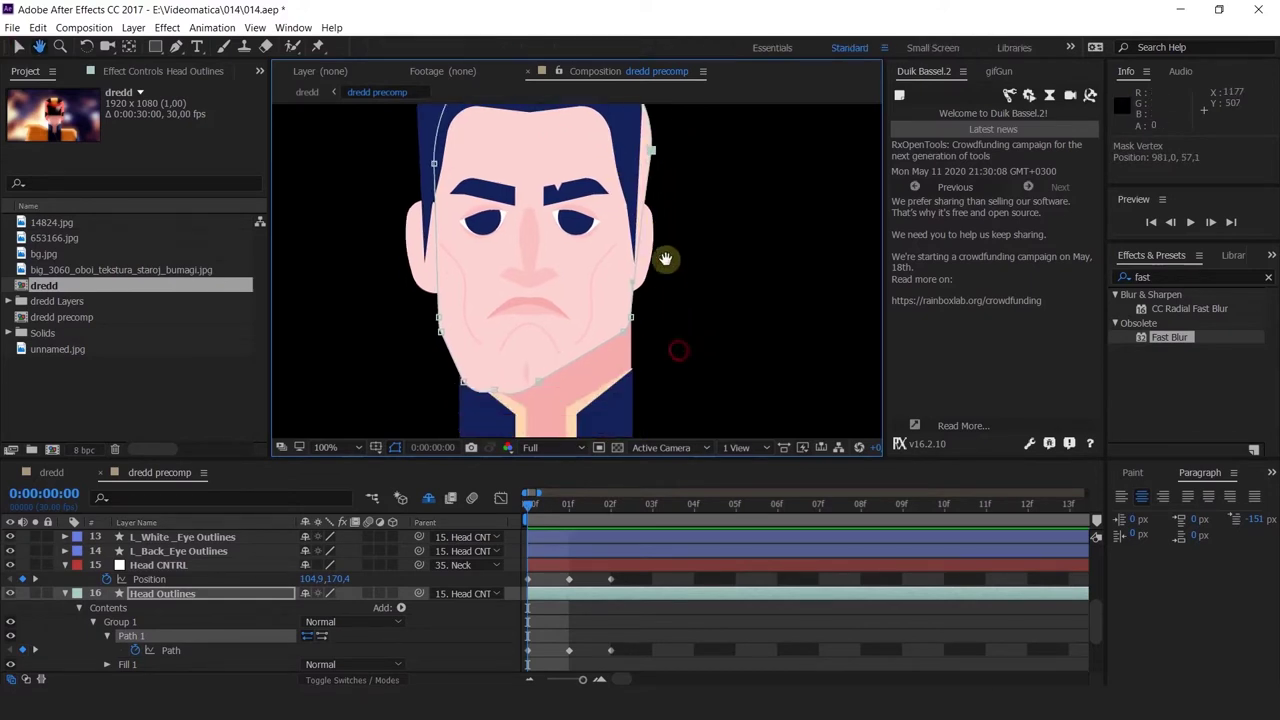
pyautogui.moveTo(638, 200); pyautogui.dragTo(694, 343)
pyautogui.scroll(-2, 640, 197)
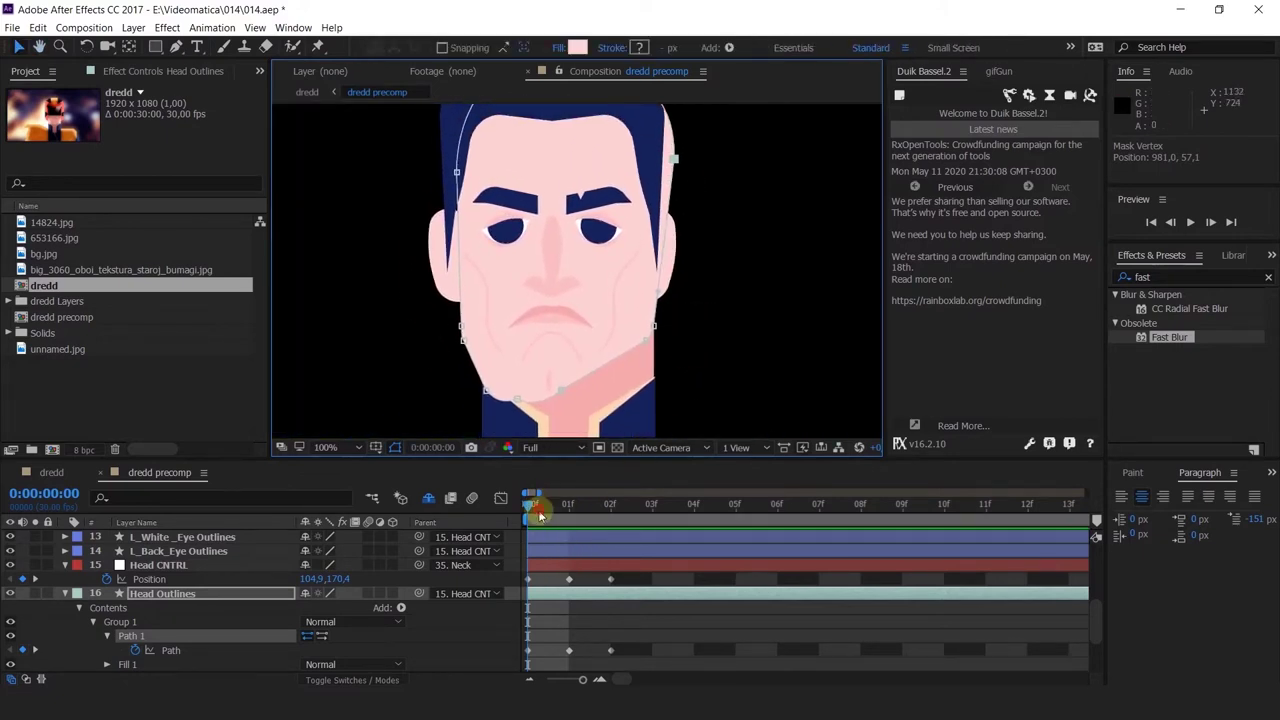
pyautogui.moveTo(540, 516); pyautogui.dragTo(569, 518)
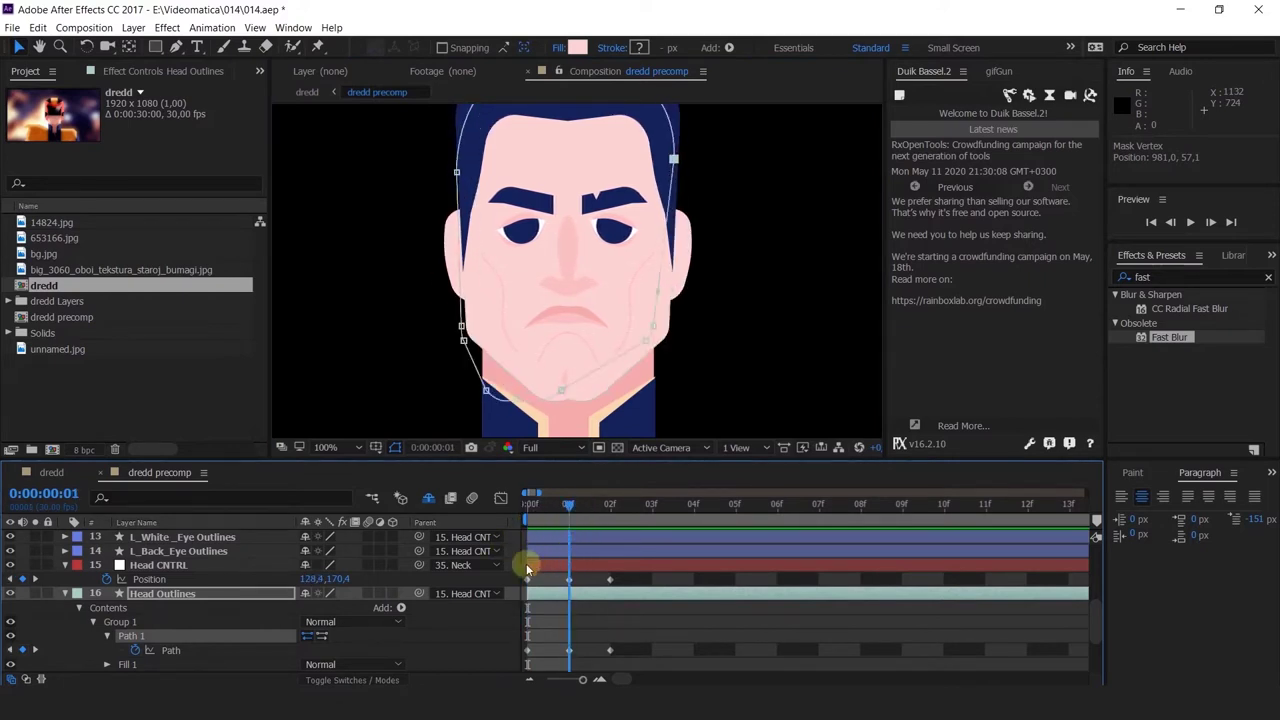
pyautogui.moveTo(548, 570); pyautogui.dragTo(494, 570)
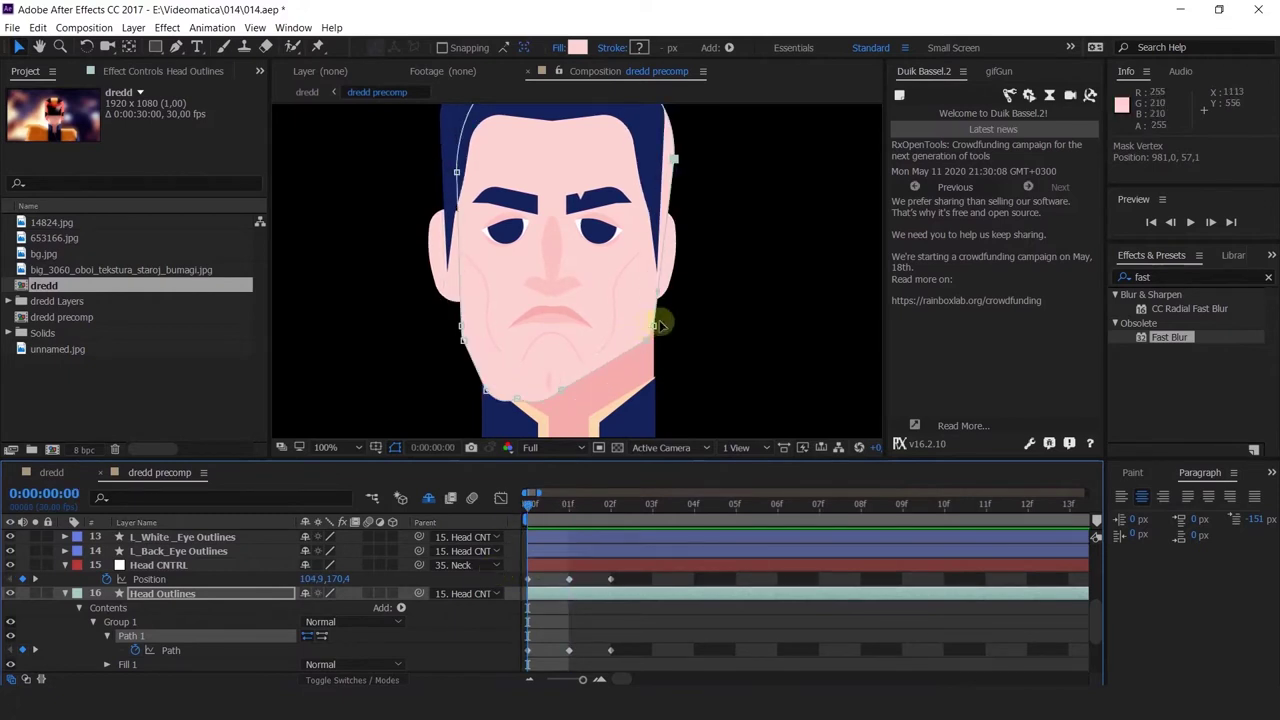
pyautogui.moveTo(668, 317); pyautogui.dragTo(642, 352)
pyautogui.click(566, 511)
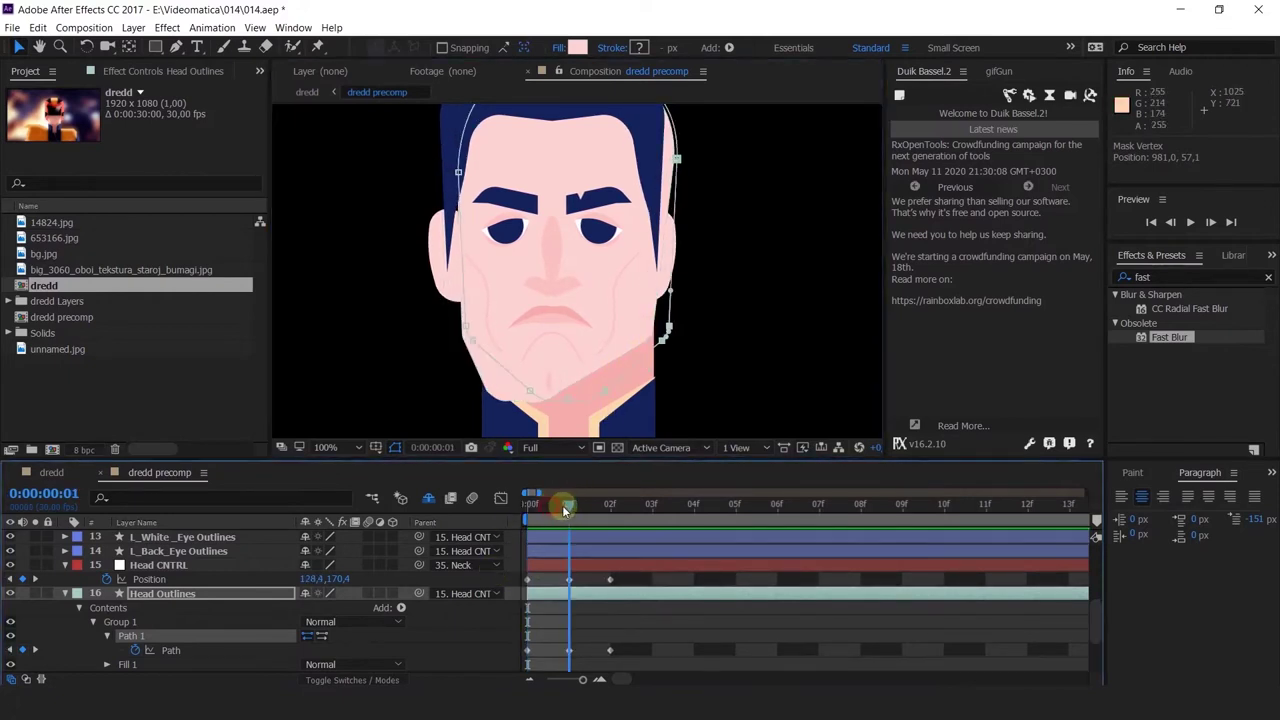
# Duplicate the Head Outlines layer, shift the copy to start at frame 2, and go to that frame
pyautogui.click(188, 597)
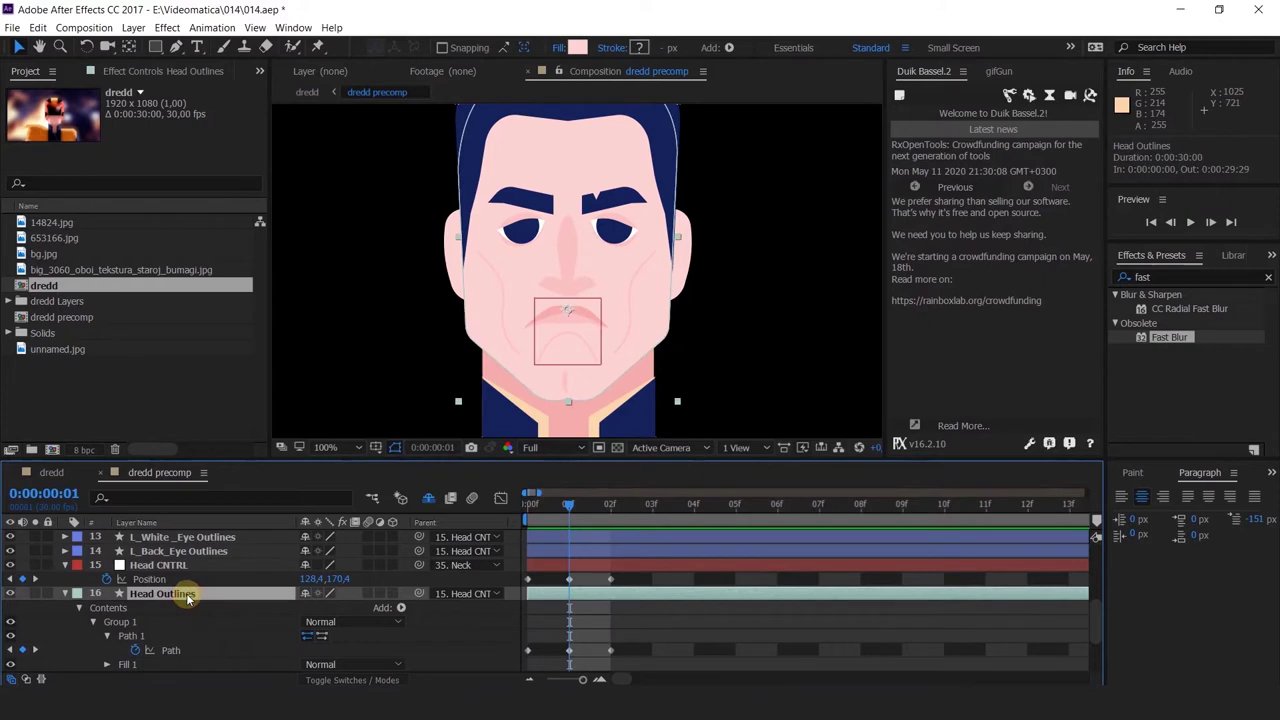
pyautogui.hotkey('ctrl', 'd')
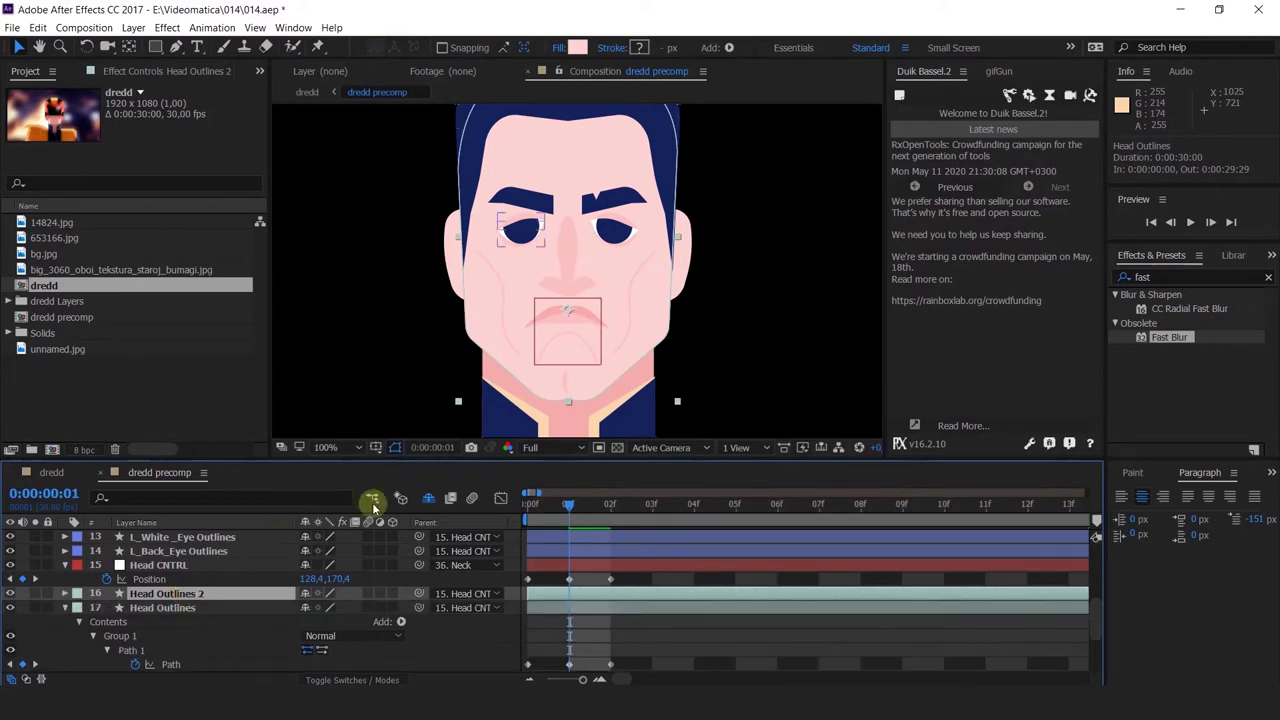
pyautogui.moveTo(556, 600); pyautogui.dragTo(622, 610)
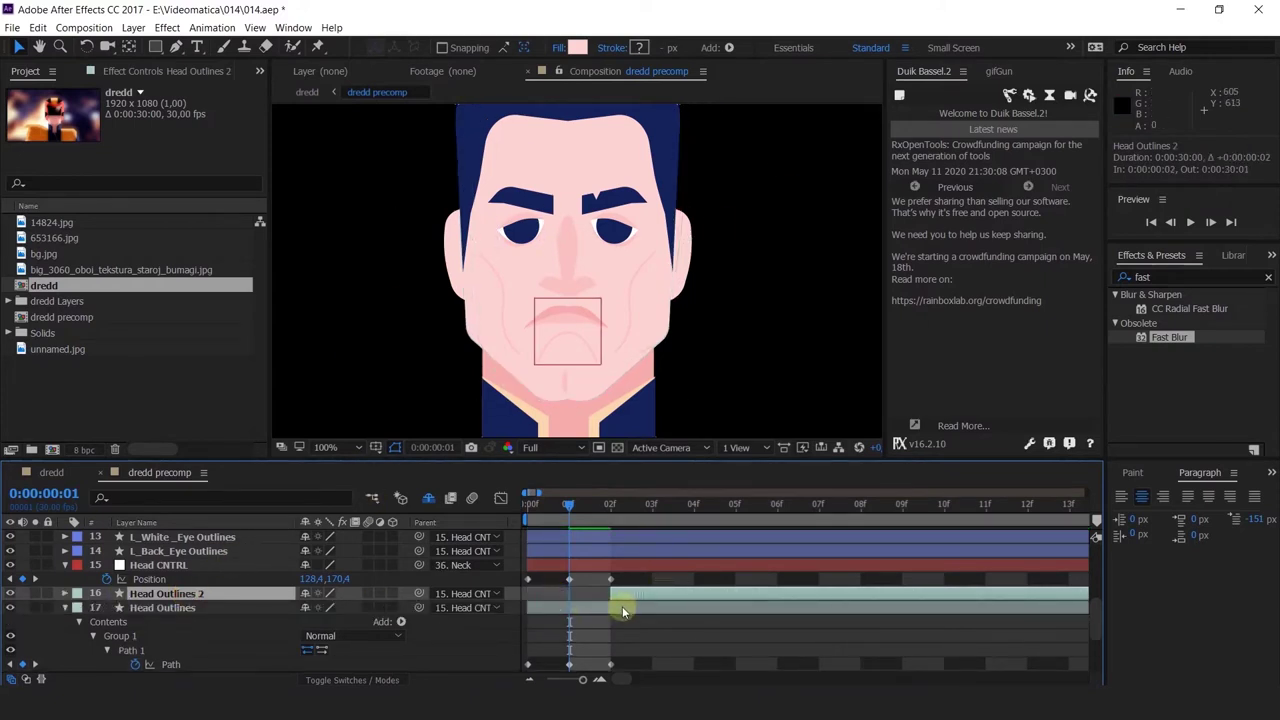
pyautogui.click(606, 517)
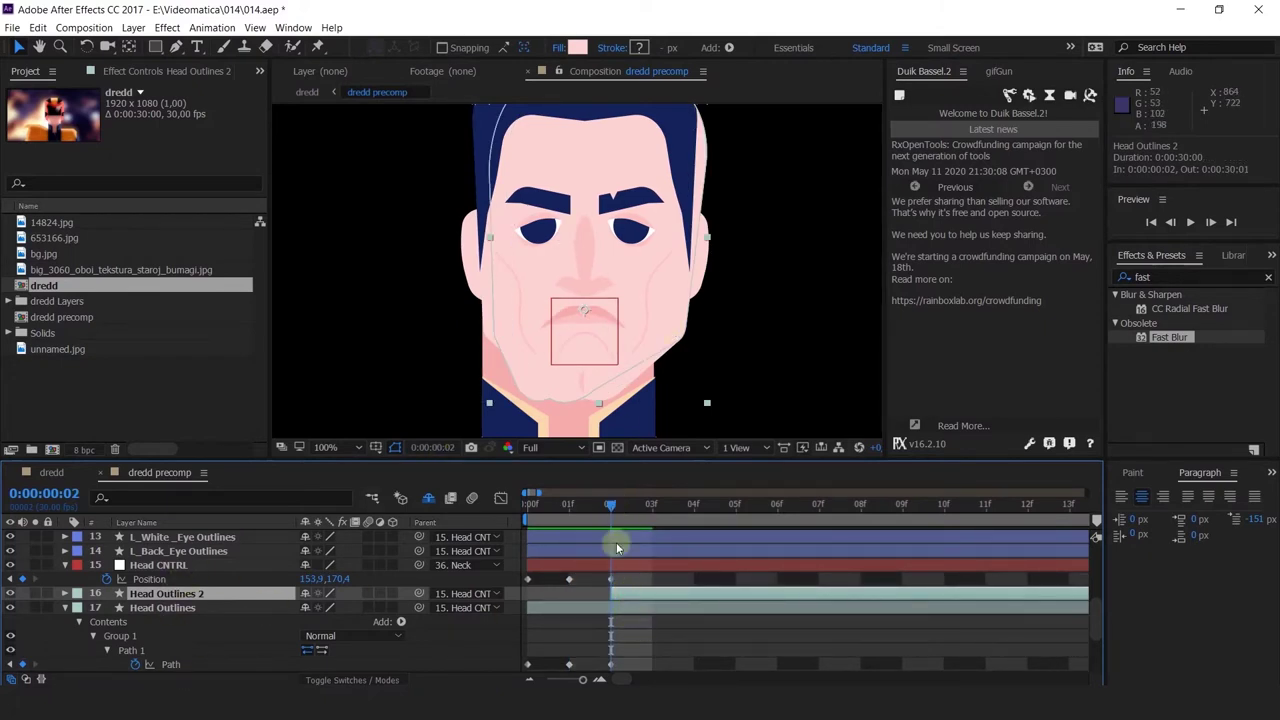
# Set Head Outlines 2 to Multiply blending and flip it horizontally with a Scale of -100, 100%
pyautogui.click(474, 638)
pyautogui.click(26, 679)
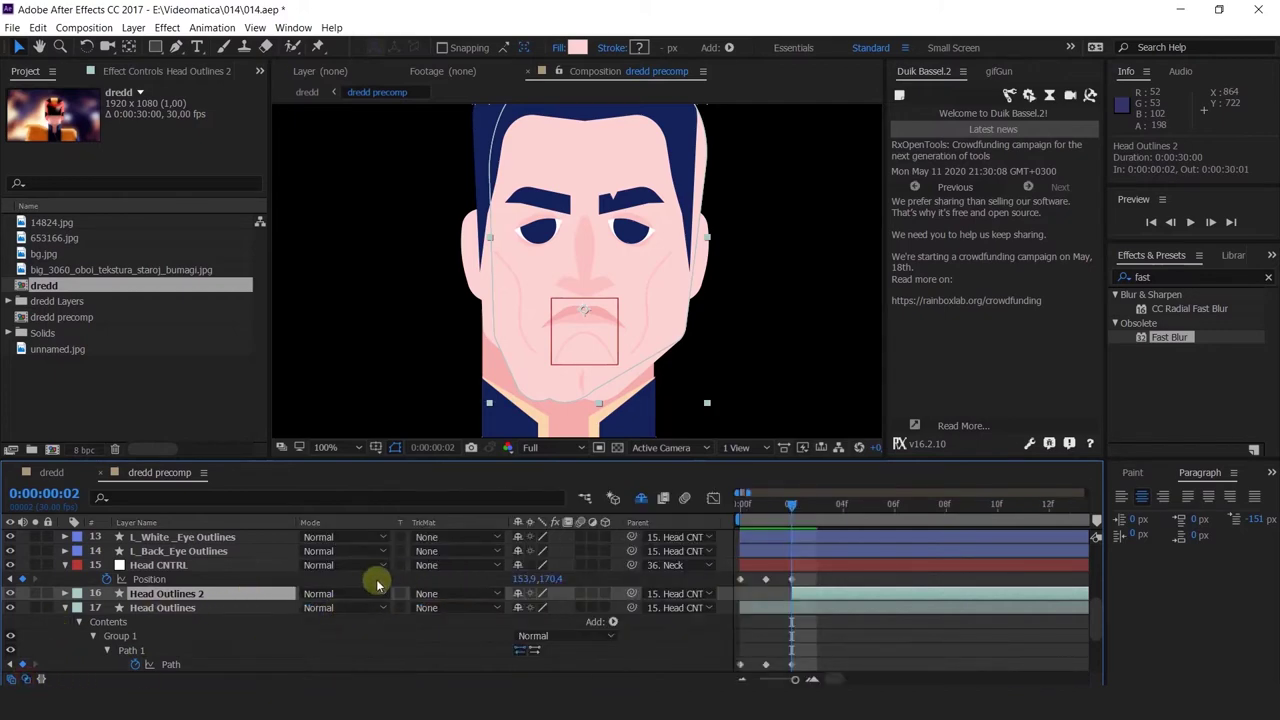
pyautogui.click(345, 593)
pyautogui.click(417, 158)
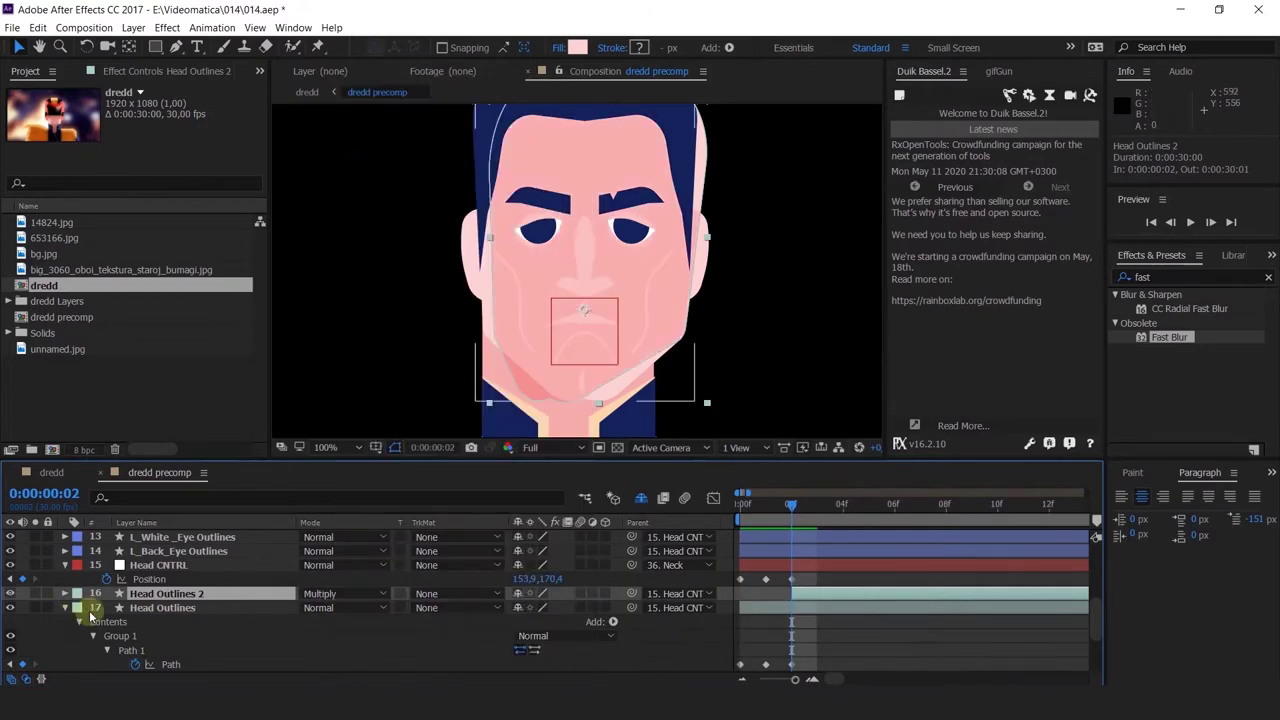
pyautogui.press('s')
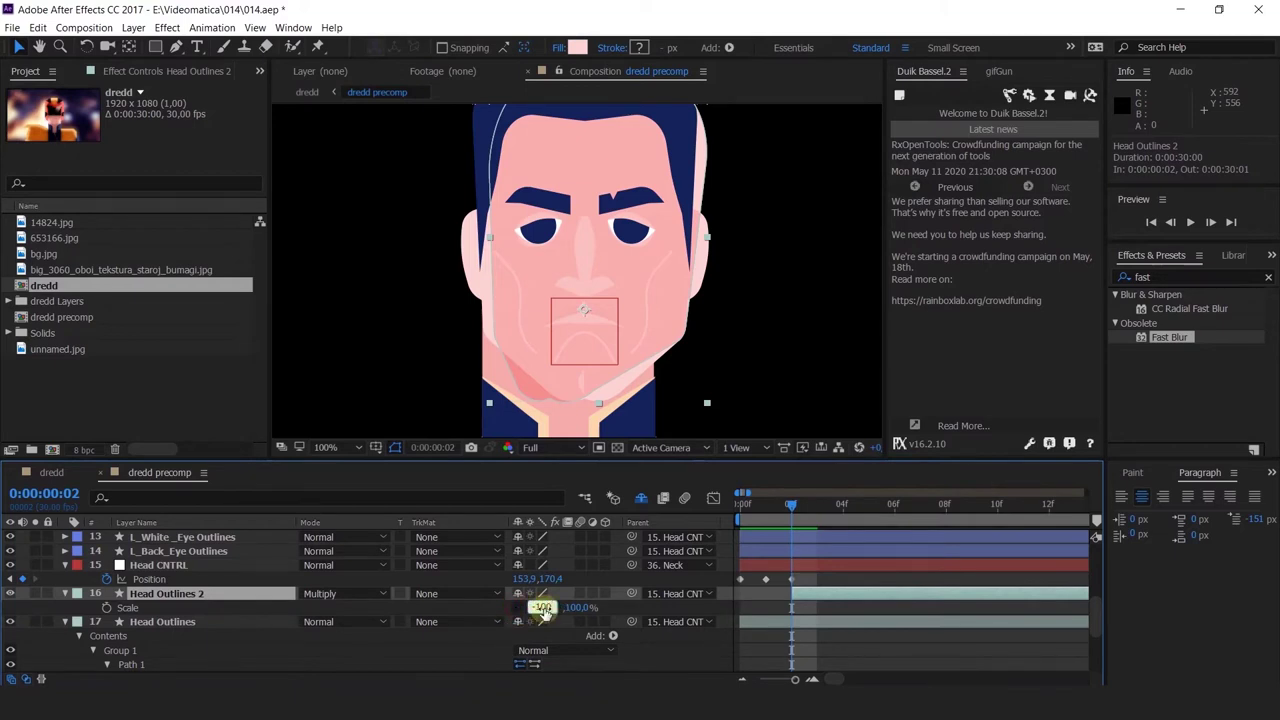
pyautogui.press('Return')
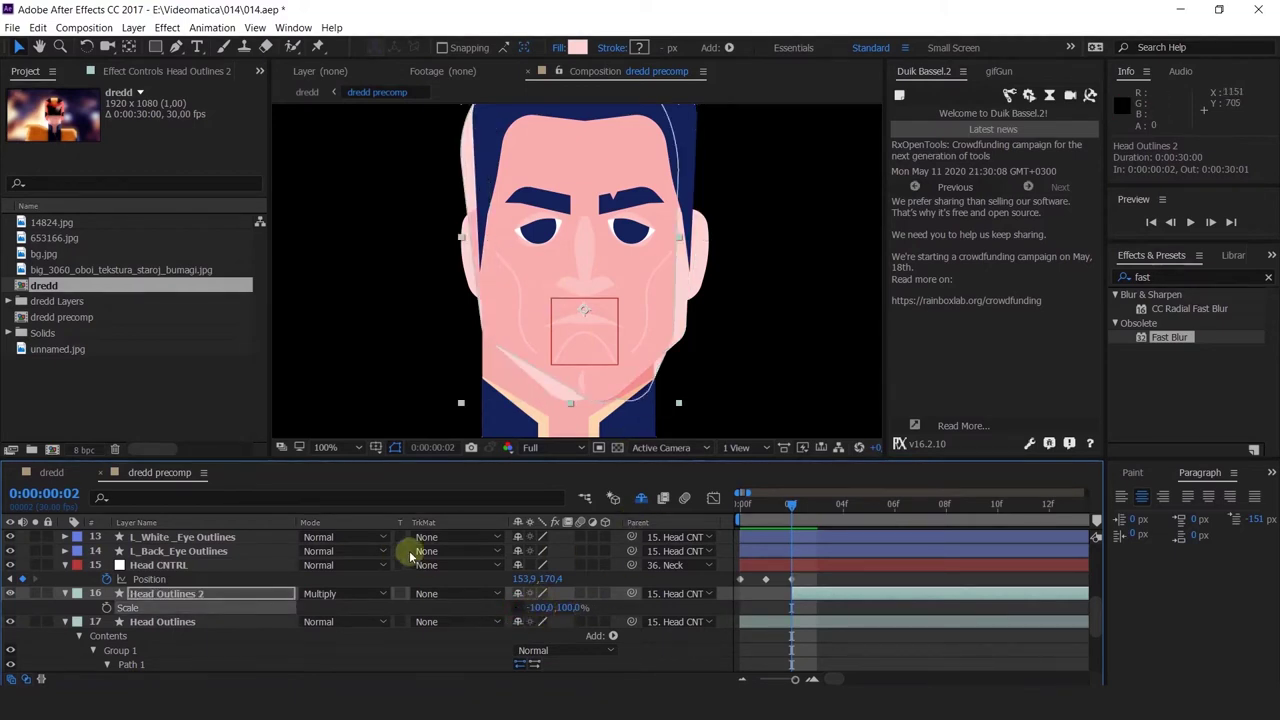
# Try the Dissolve blending mode on Head Outlines 2, then set it to Normal
pyautogui.click(338, 595)
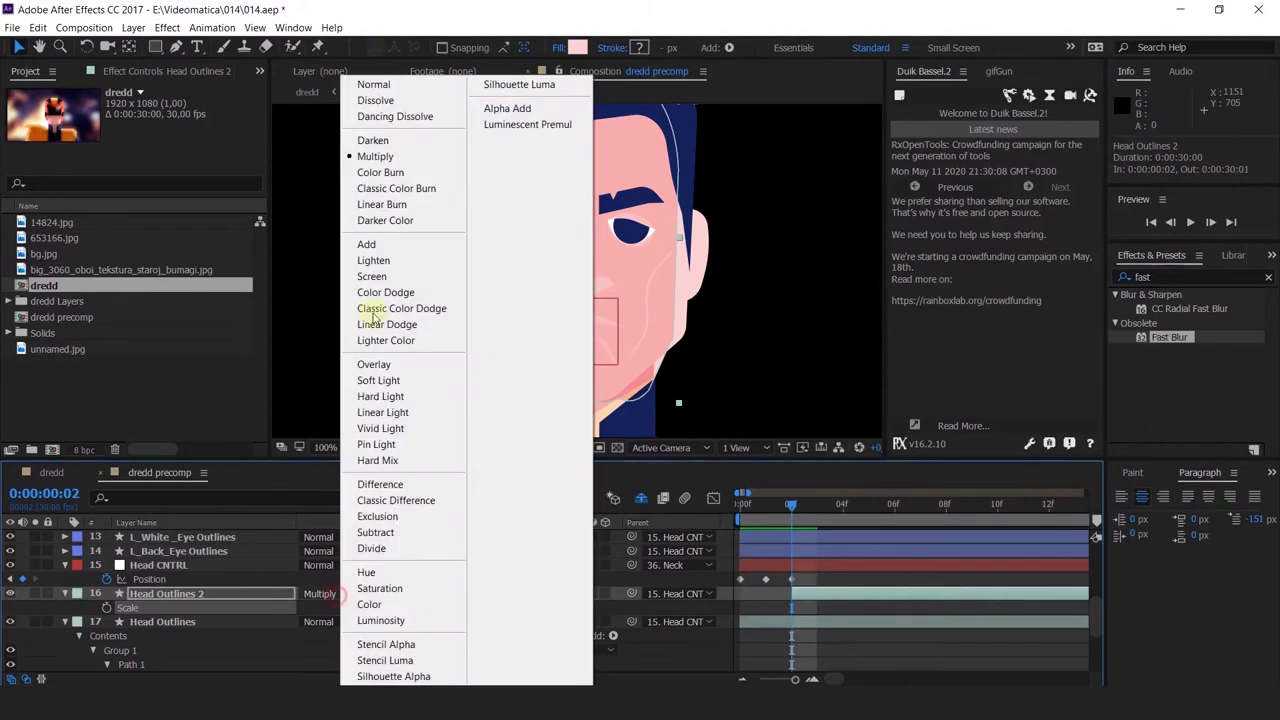
pyautogui.click(380, 97)
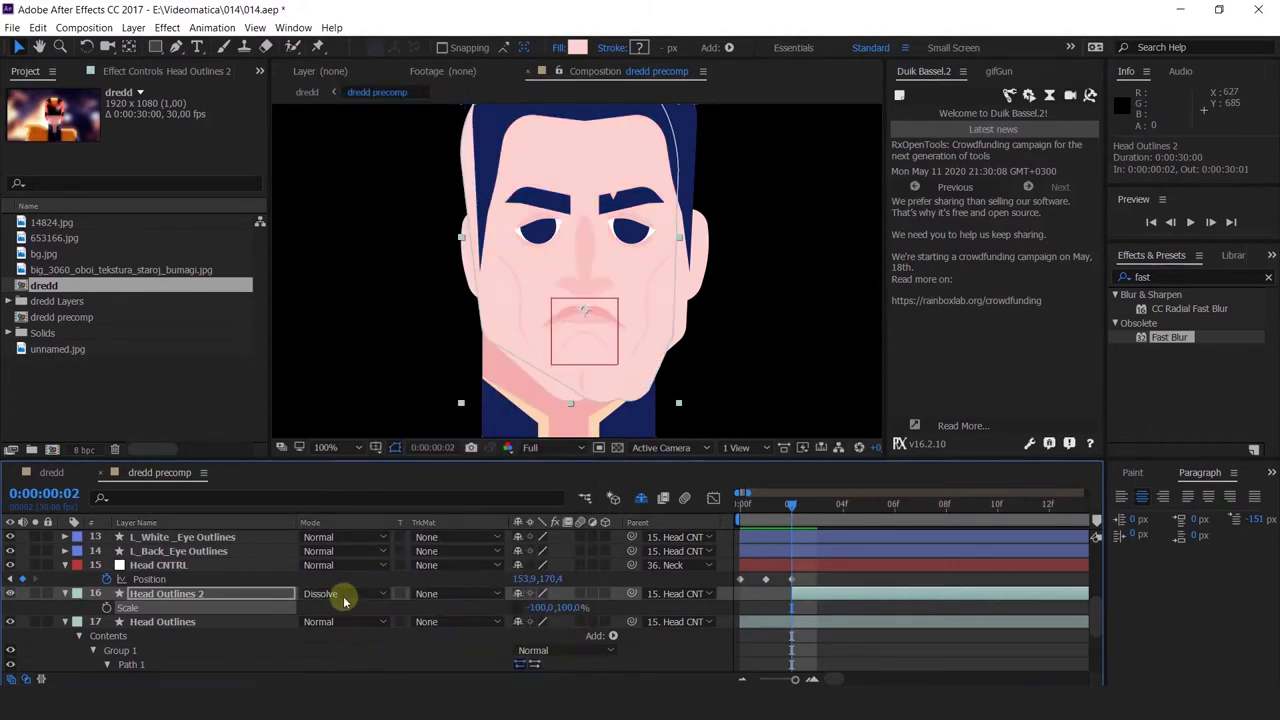
pyautogui.click(343, 595)
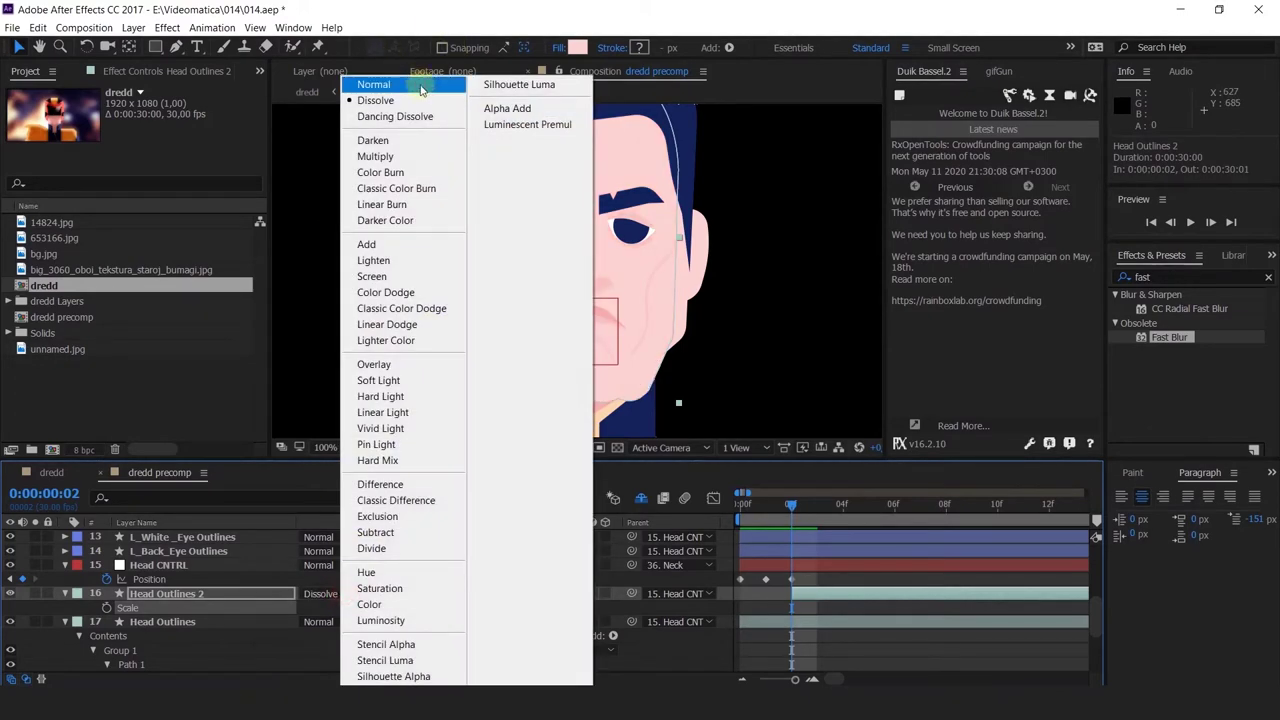
pyautogui.click(371, 84)
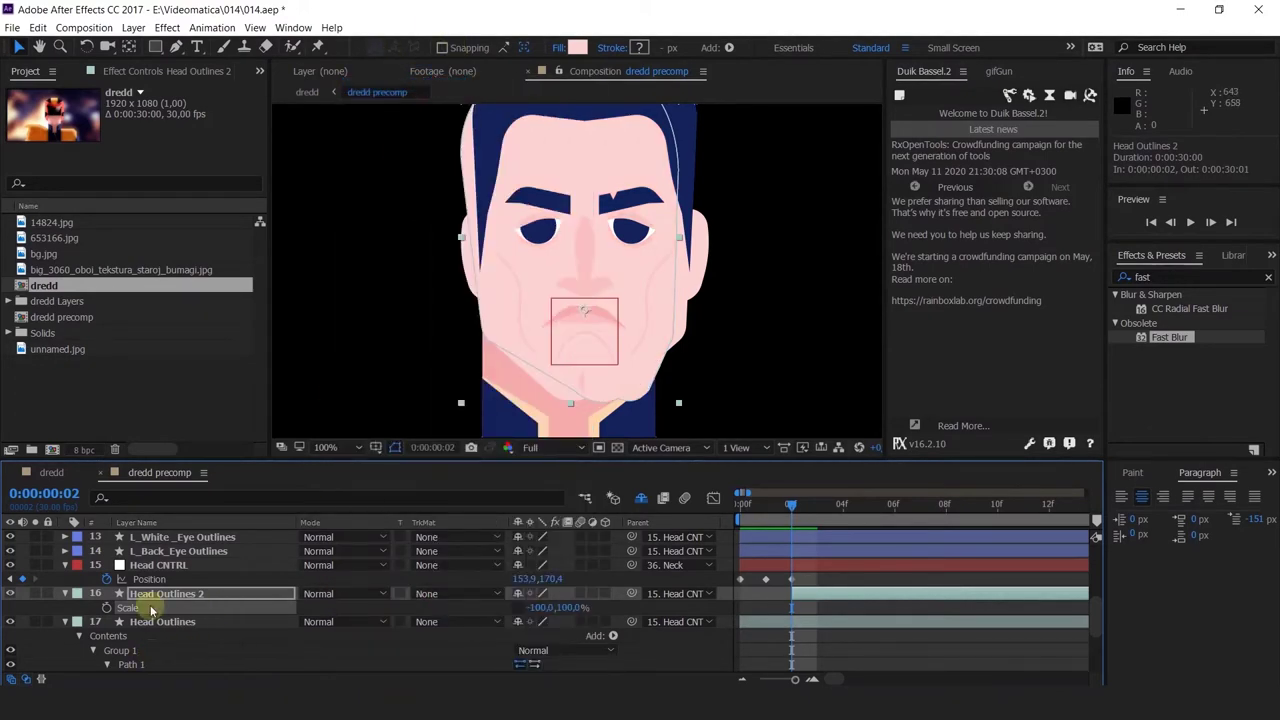
pyautogui.press('t')
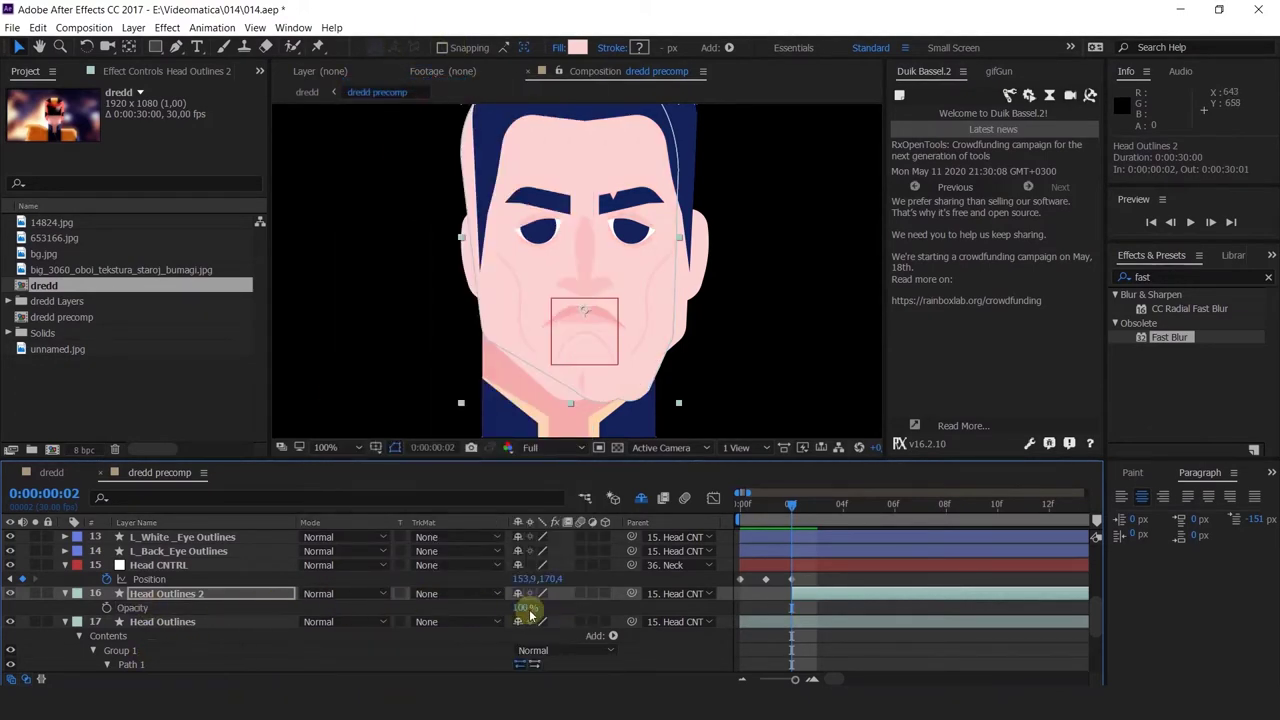
pyautogui.moveTo(528, 612); pyautogui.dragTo(469, 612)
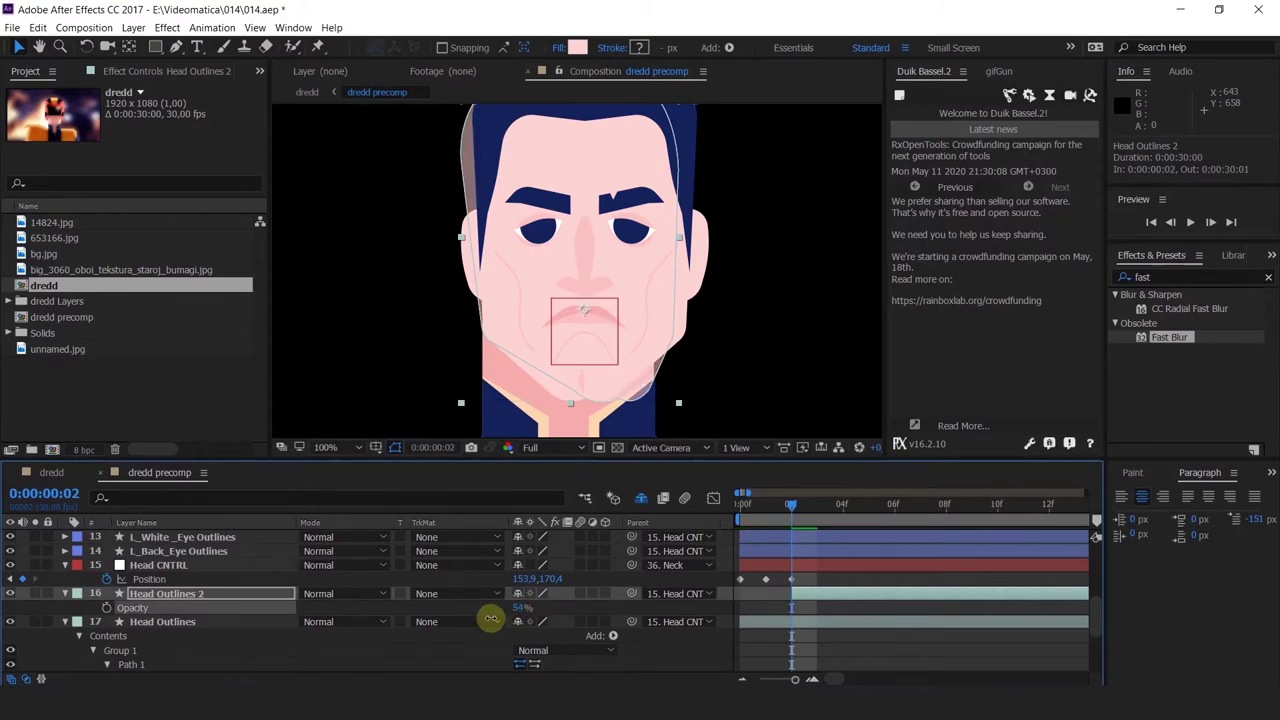
pyautogui.hotkey('ctrl', 'z')
# Change the fill of Head Outlines 2 to red FF7171 and lower the layer's opacity to 60%
pyautogui.click(160, 597)
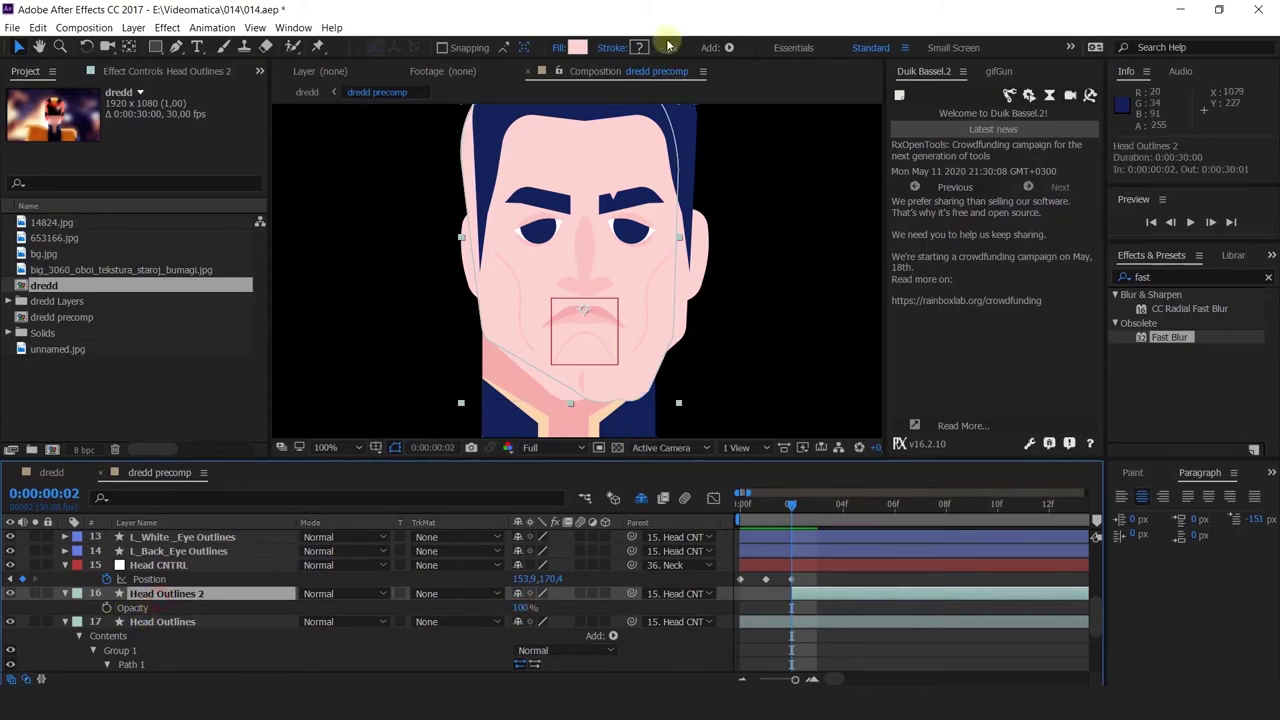
pyautogui.click(576, 48)
pyautogui.click(897, 228)
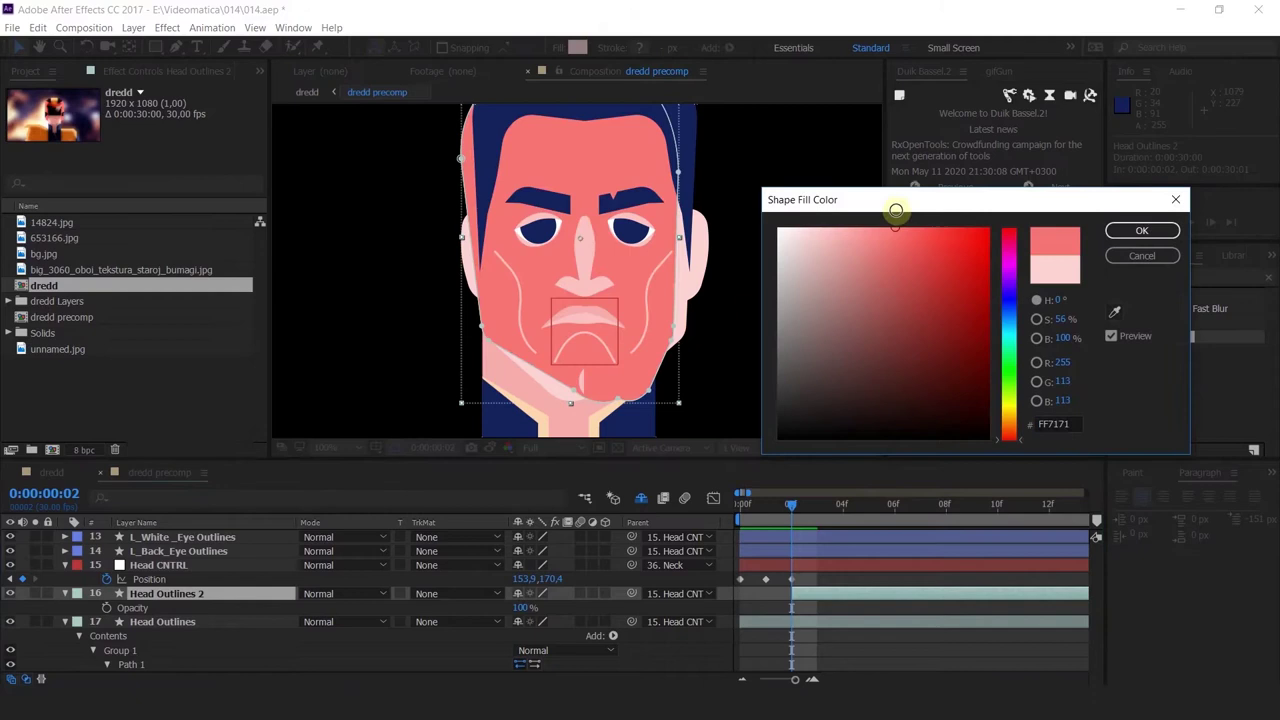
pyautogui.click(1141, 230)
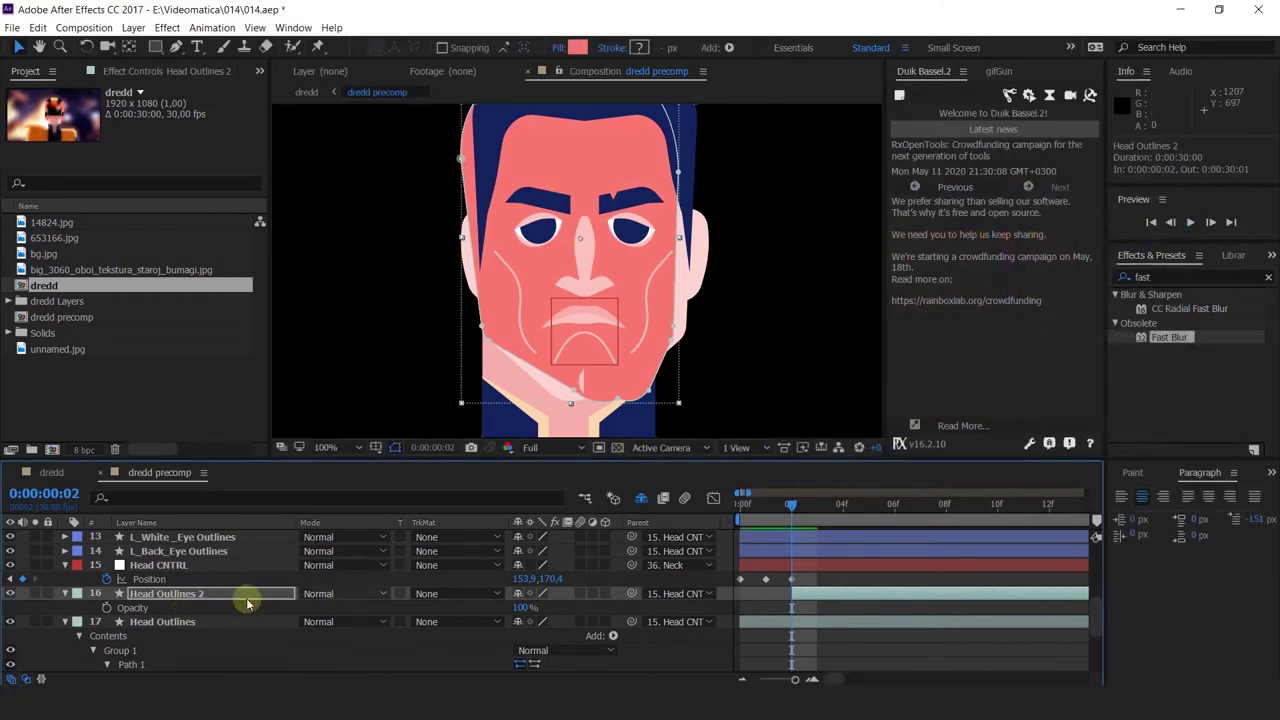
pyautogui.click(247, 600)
pyautogui.click(65, 621)
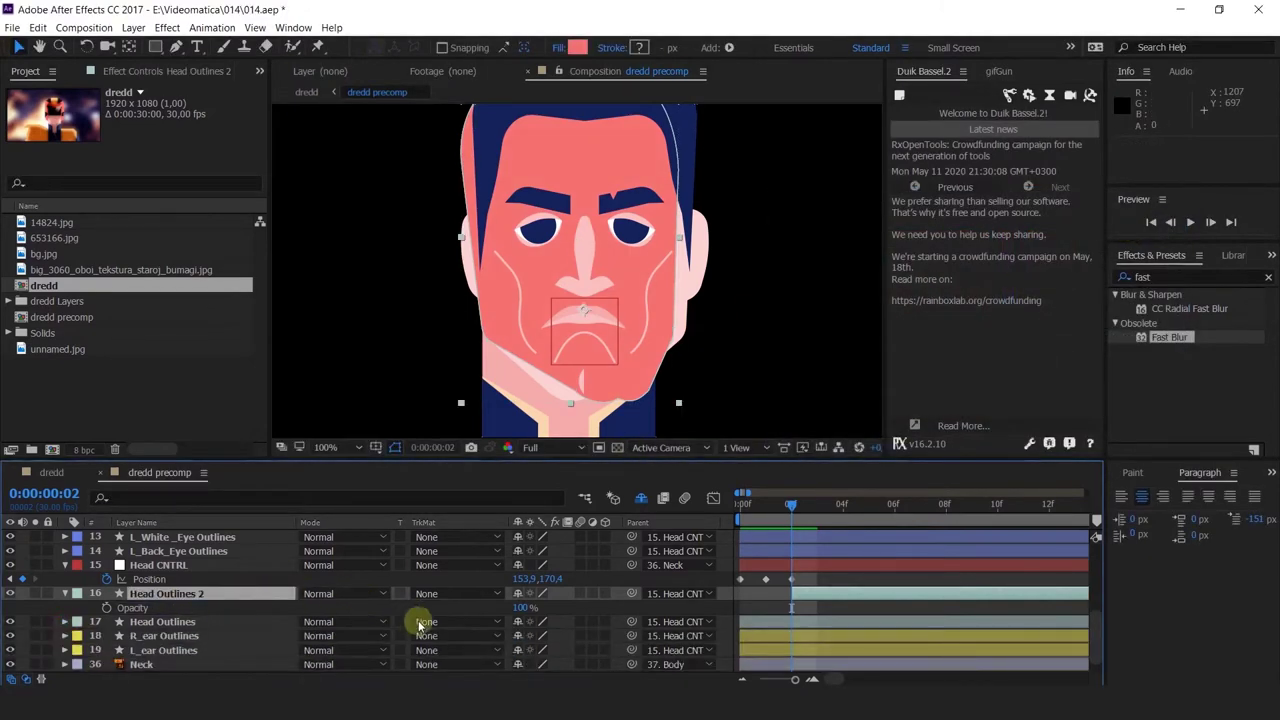
pyautogui.moveTo(518, 607); pyautogui.dragTo(482, 617)
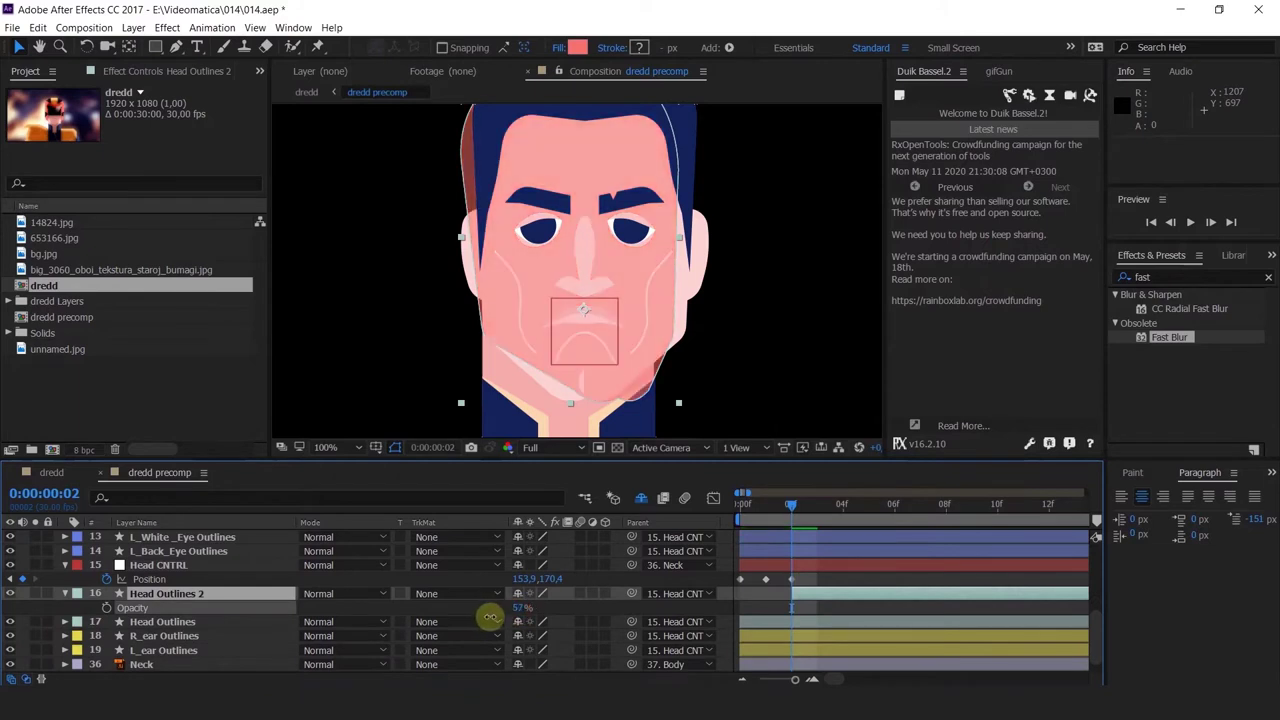
# At frame 2, reshape the chin of the Head Outlines path to follow the mirrored reference outline
pyautogui.press('space')
pyautogui.moveTo(708, 340); pyautogui.dragTo(641, 355)
pyautogui.click(801, 621)
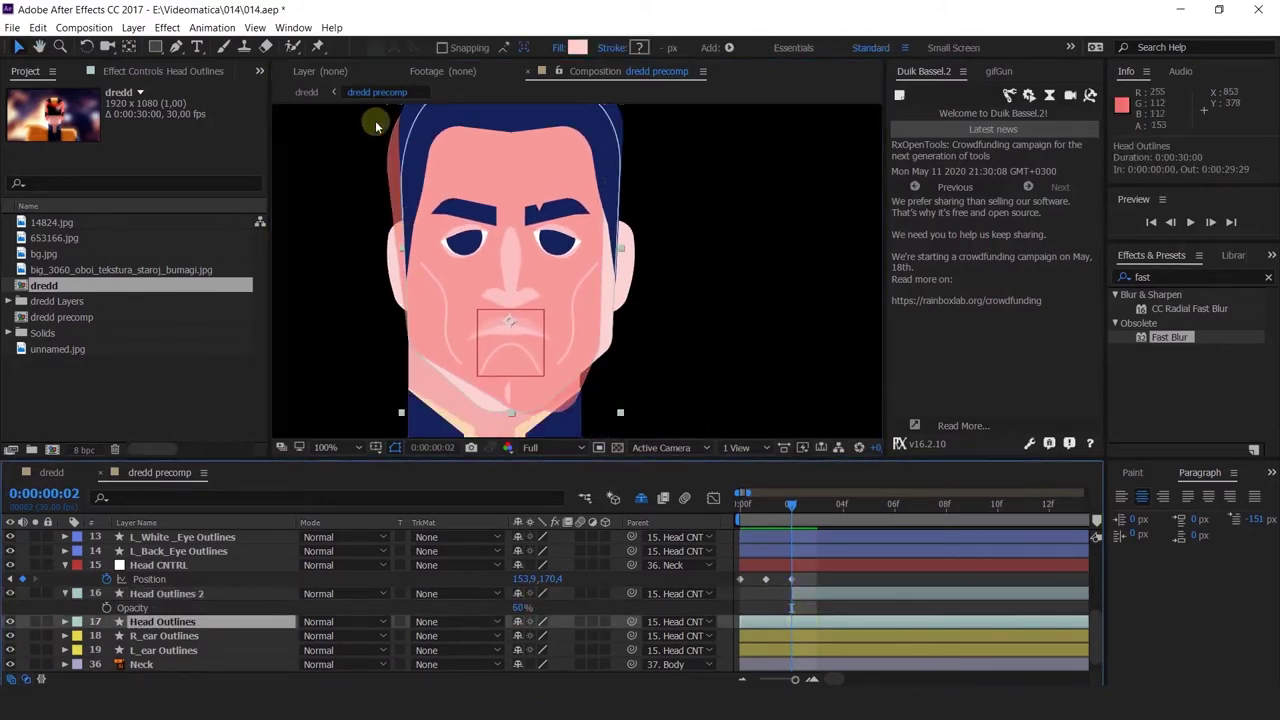
pyautogui.press('u')
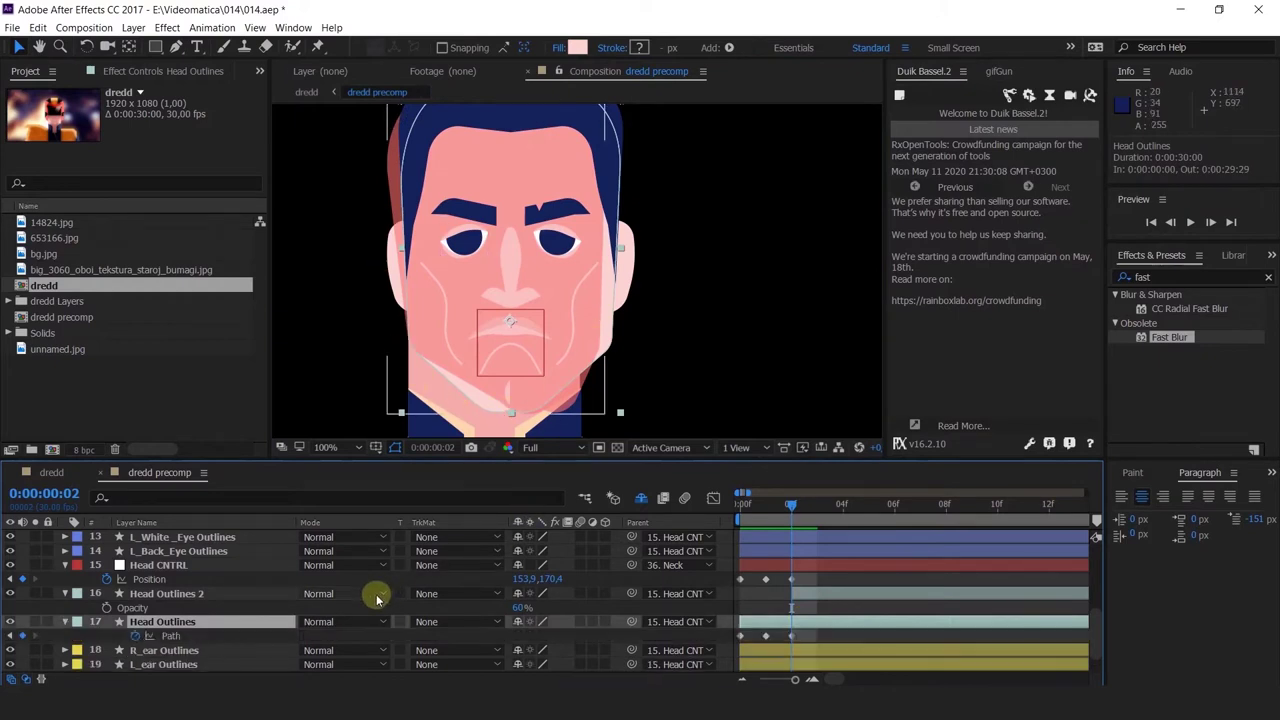
pyautogui.click(172, 635)
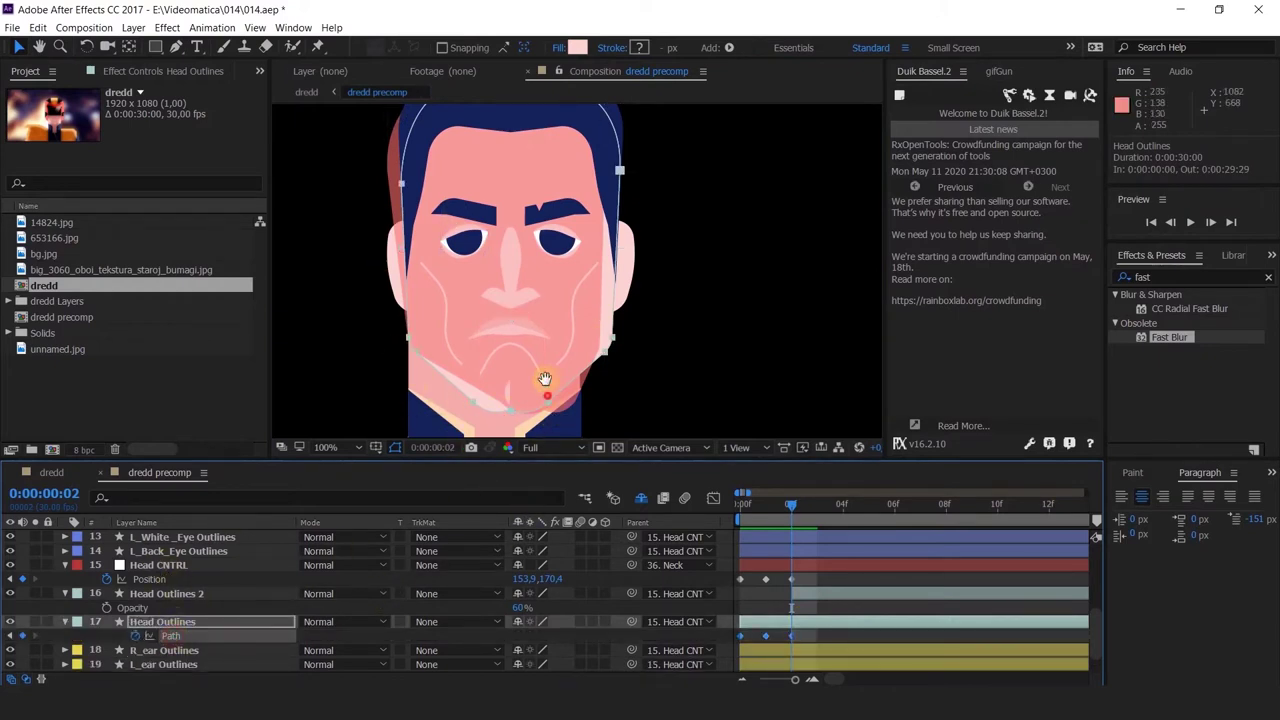
pyautogui.press('space')
pyautogui.moveTo(569, 434); pyautogui.dragTo(625, 345)
pyautogui.scroll(1, 548, 336)
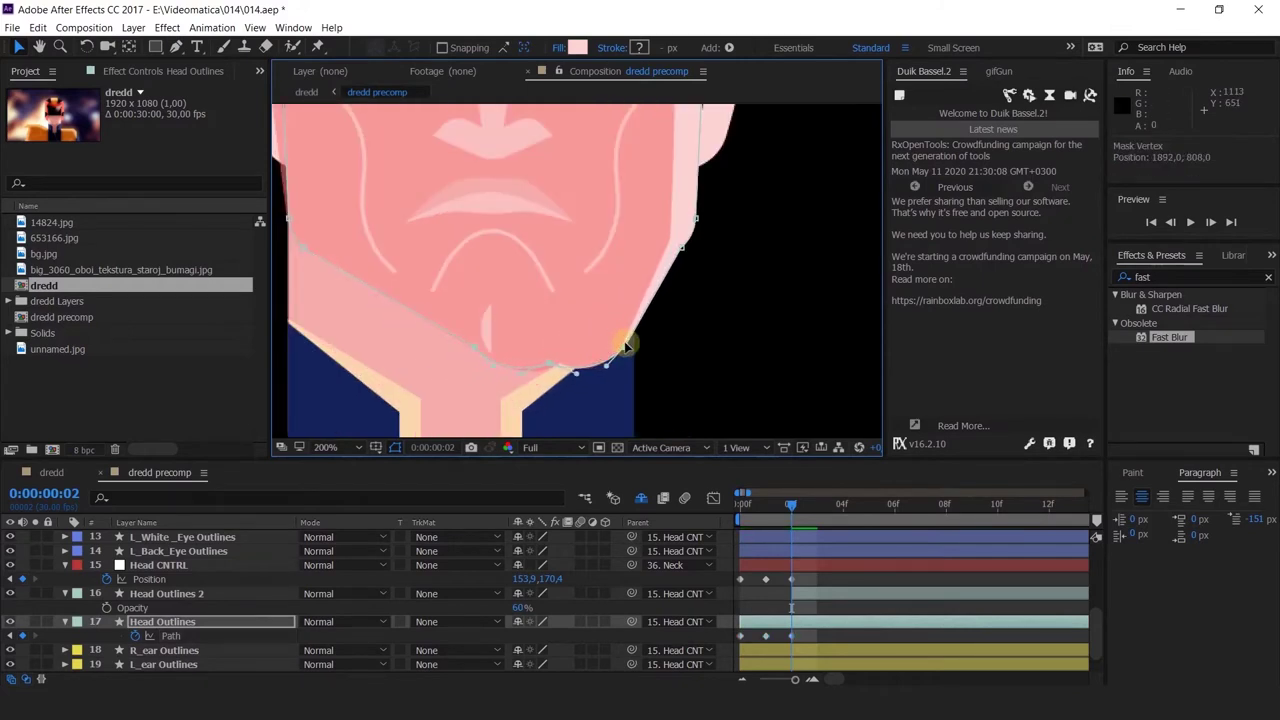
pyautogui.scroll(1, 623, 352)
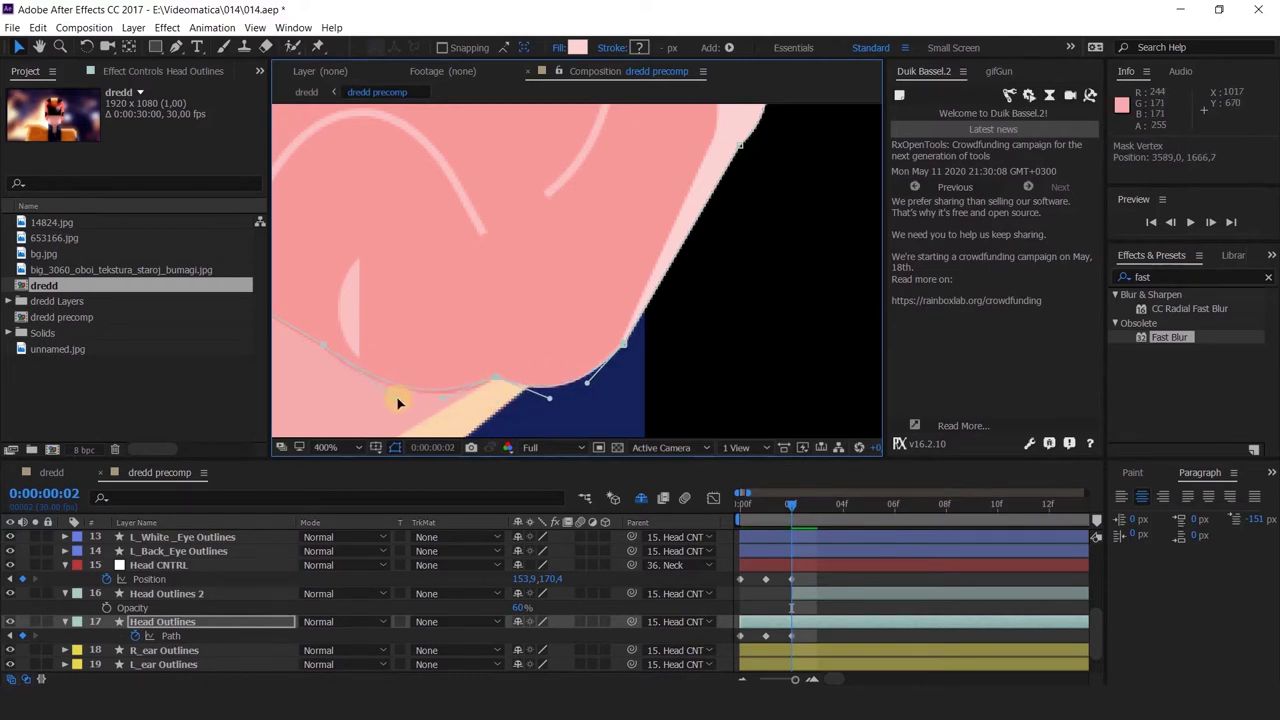
# Move the right jaw vertices of the Head Outlines path inward and adjust their curve to match the mirrored reference
pyautogui.moveTo(531, 340); pyautogui.dragTo(517, 446)
pyautogui.moveTo(646, 251); pyautogui.dragTo(648, 296)
pyautogui.moveTo(783, 220); pyautogui.dragTo(708, 245)
pyautogui.click(711, 287)
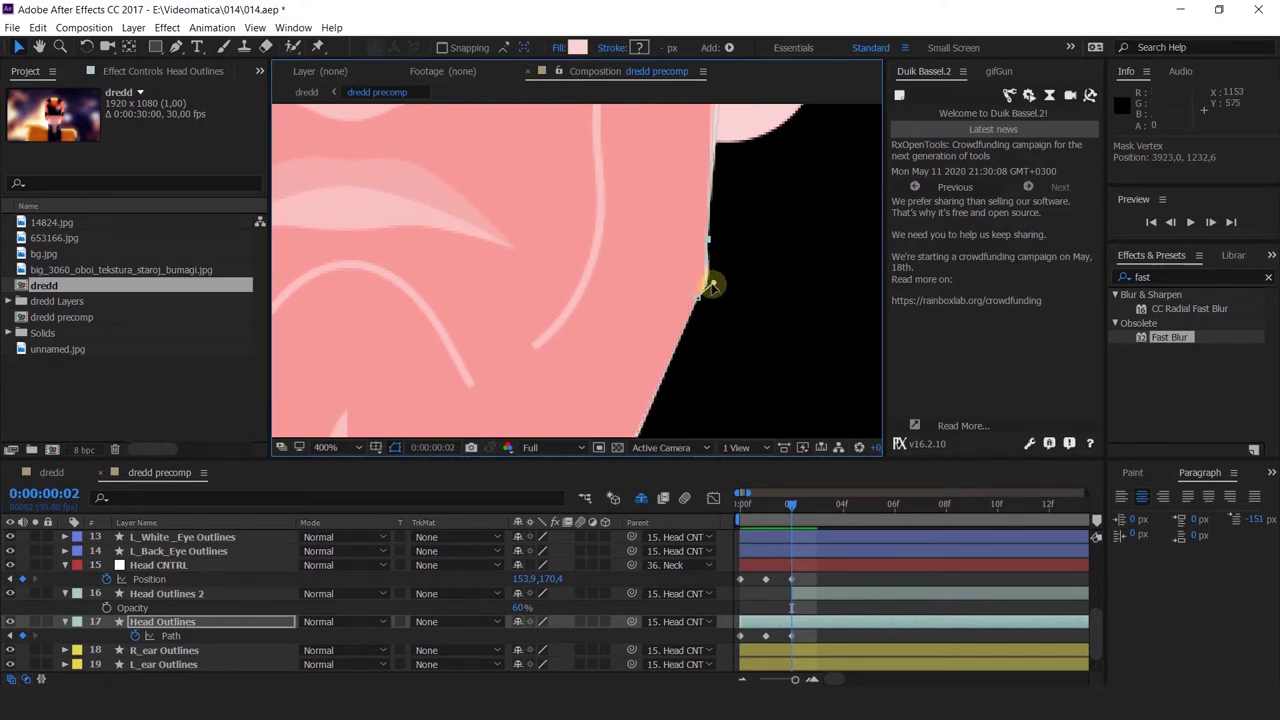
pyautogui.scroll(-4, 707, 287)
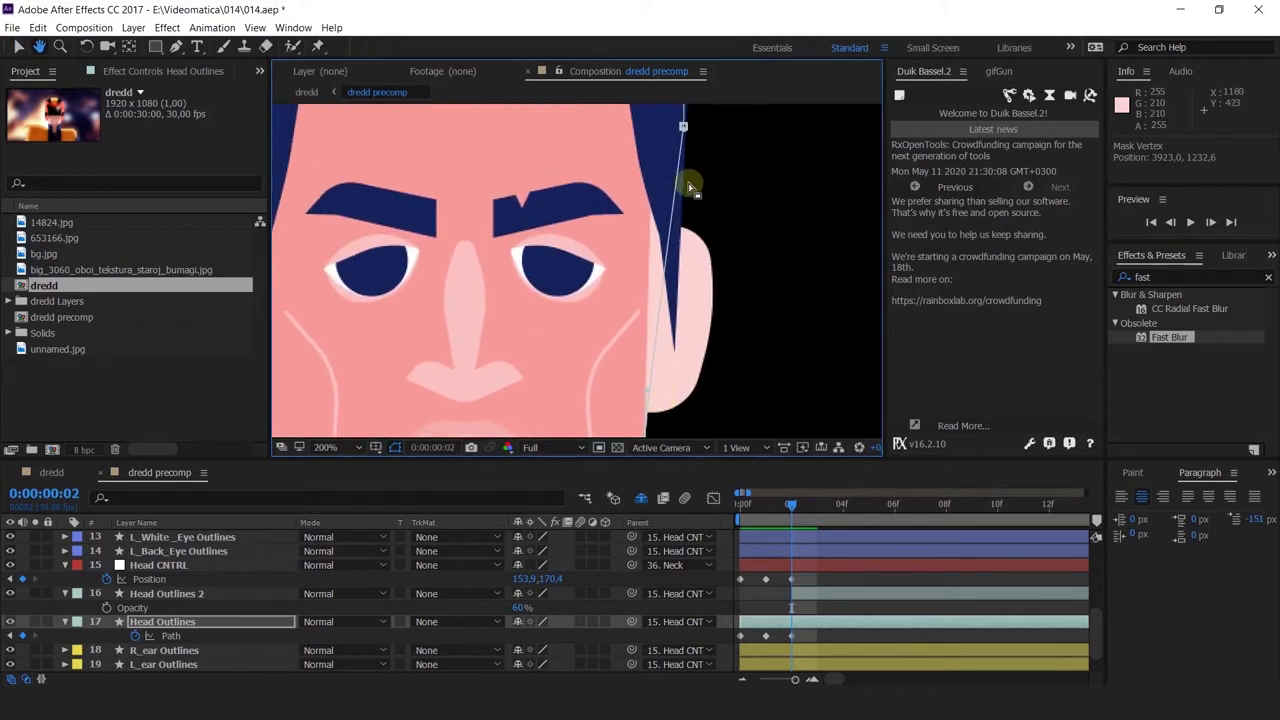
# Move the right temple vertex of the Head Outlines path inward onto the mirrored reference outline
pyautogui.moveTo(683, 268); pyautogui.dragTo(651, 369)
pyautogui.moveTo(681, 126); pyautogui.dragTo(540, 326)
pyautogui.scroll(1, 614, 292)
pyautogui.moveTo(684, 230); pyautogui.dragTo(654, 230)
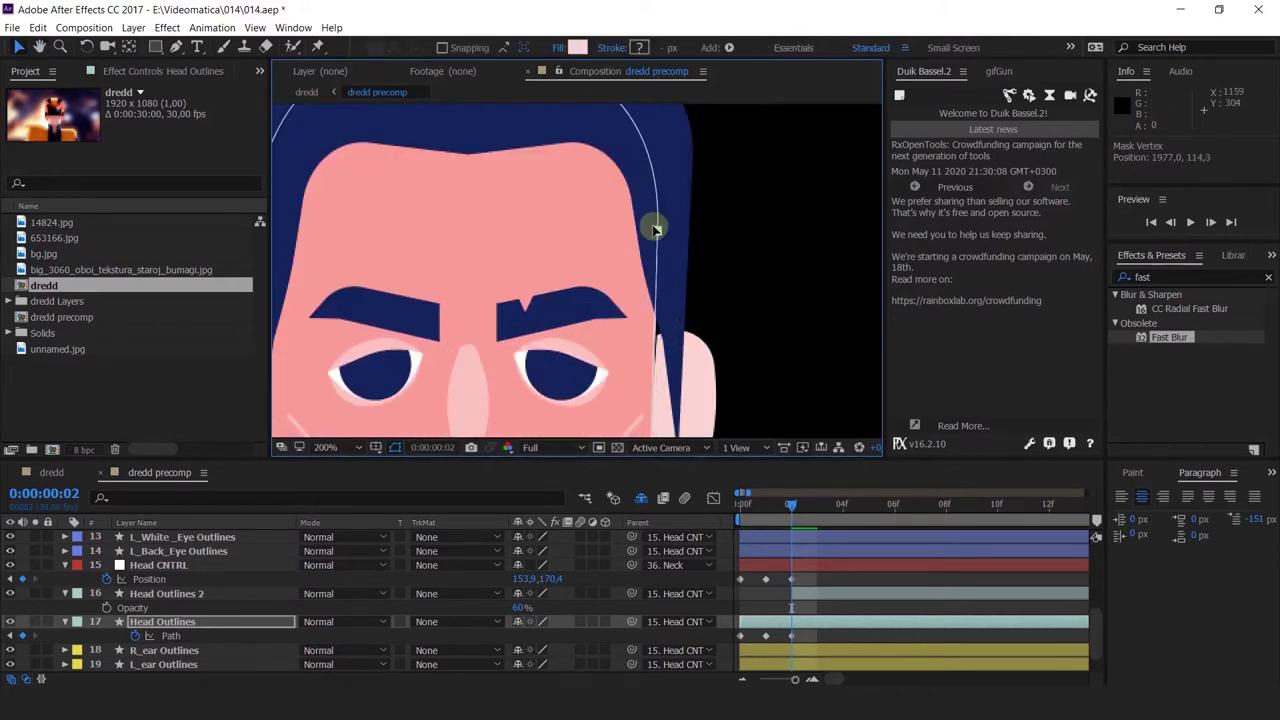
pyautogui.moveTo(611, 360); pyautogui.dragTo(637, 135)
pyautogui.moveTo(583, 315); pyautogui.dragTo(806, 370)
pyautogui.moveTo(628, 321); pyautogui.dragTo(645, 456)
# Move the left temple vertex and the upper-left skull handle of the Head Outlines path outward to match the mirrored reference
pyautogui.scroll(-2, 597, 268)
pyautogui.moveTo(546, 151); pyautogui.dragTo(634, 268)
pyautogui.scroll(2, 592, 240)
pyautogui.moveTo(556, 255); pyautogui.dragTo(549, 258)
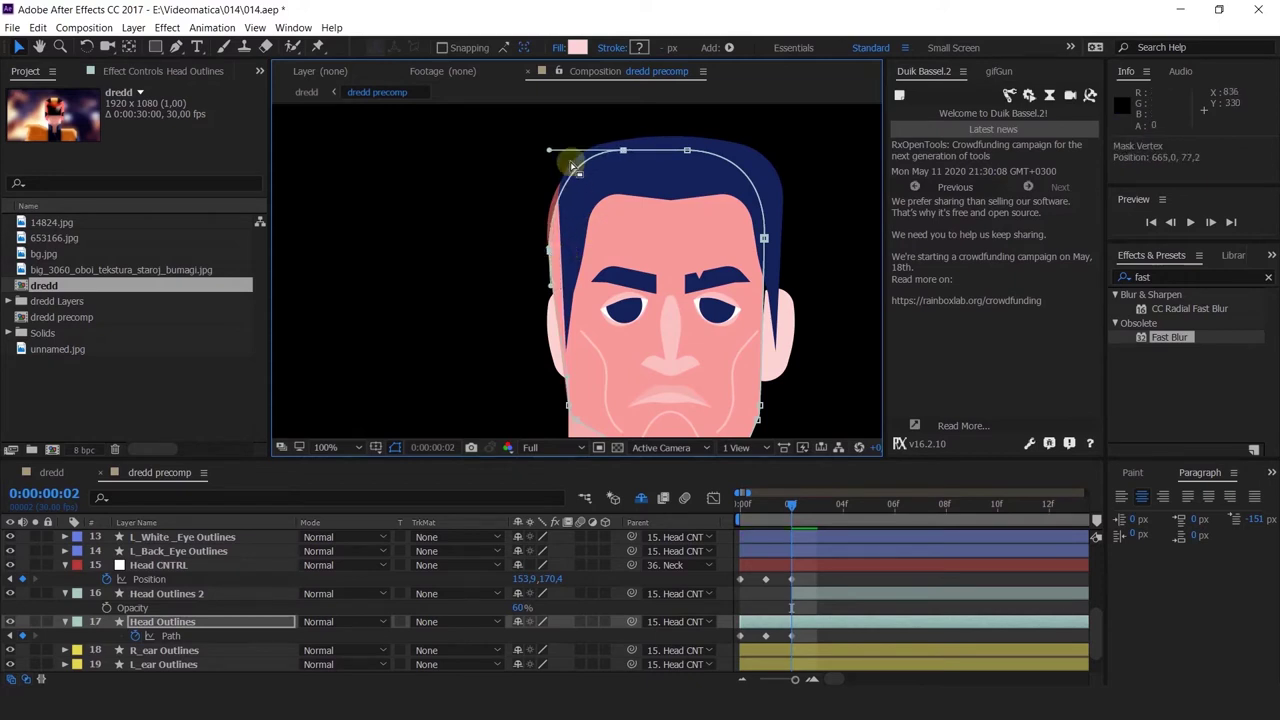
pyautogui.scroll(2, 573, 166)
pyautogui.moveTo(517, 142); pyautogui.dragTo(509, 142)
pyautogui.scroll(-1, 522, 157)
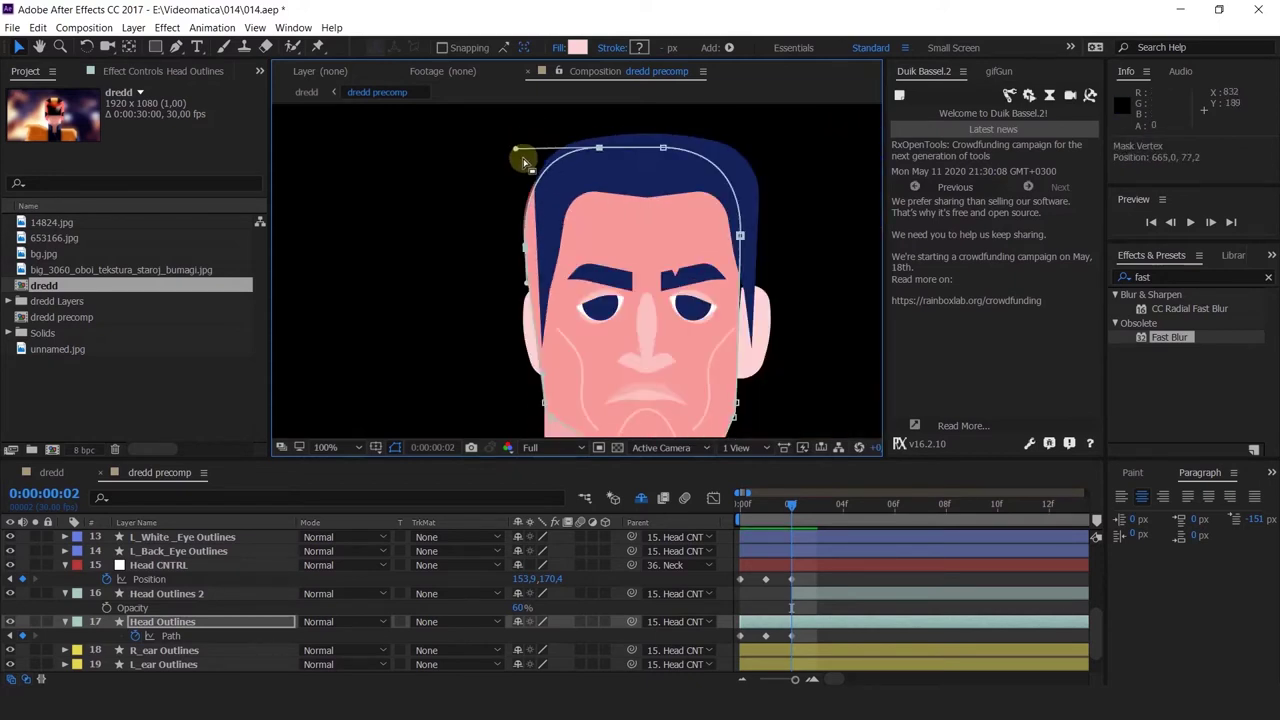
# Check the remaining head outline down to the chin, then delete the Head Outlines 2 reference layer
pyautogui.moveTo(595, 298); pyautogui.dragTo(515, 80)
pyautogui.scroll(1, 488, 218)
pyautogui.moveTo(500, 175); pyautogui.dragTo(523, 369)
pyautogui.moveTo(540, 194); pyautogui.dragTo(598, 245)
pyautogui.scroll(-2, 598, 246)
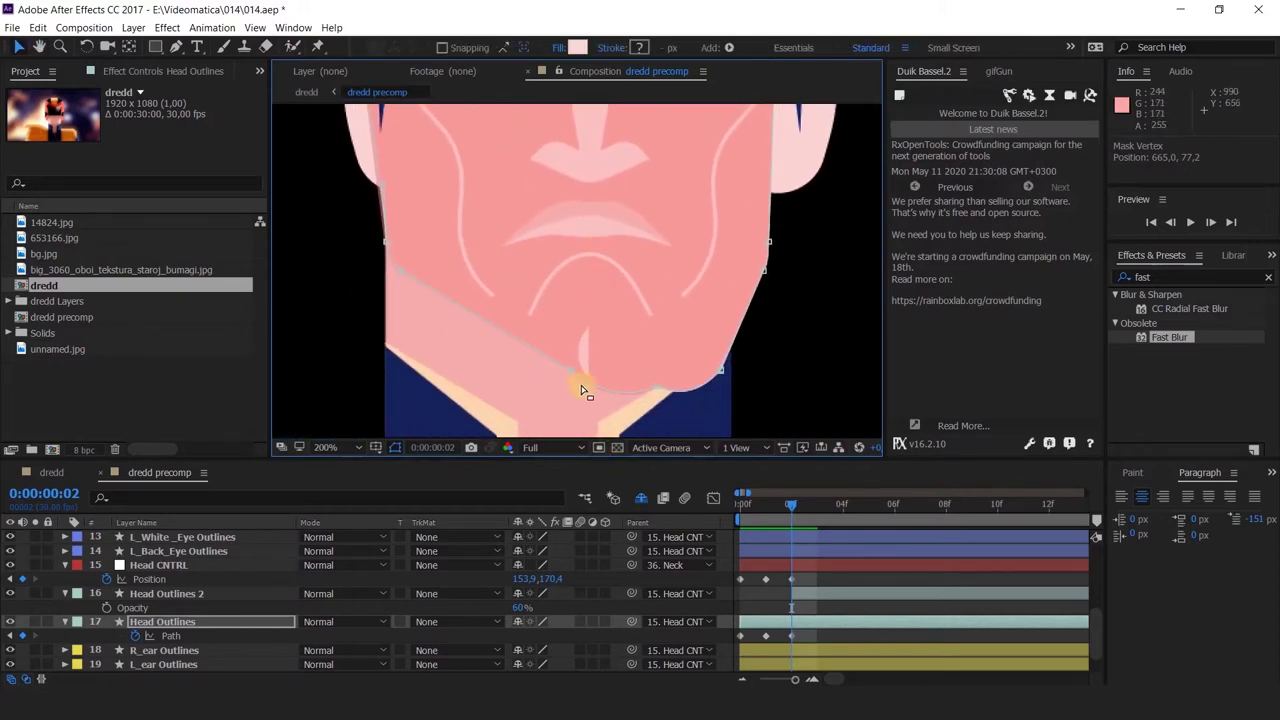
pyautogui.click(166, 594)
pyautogui.press('Delete')
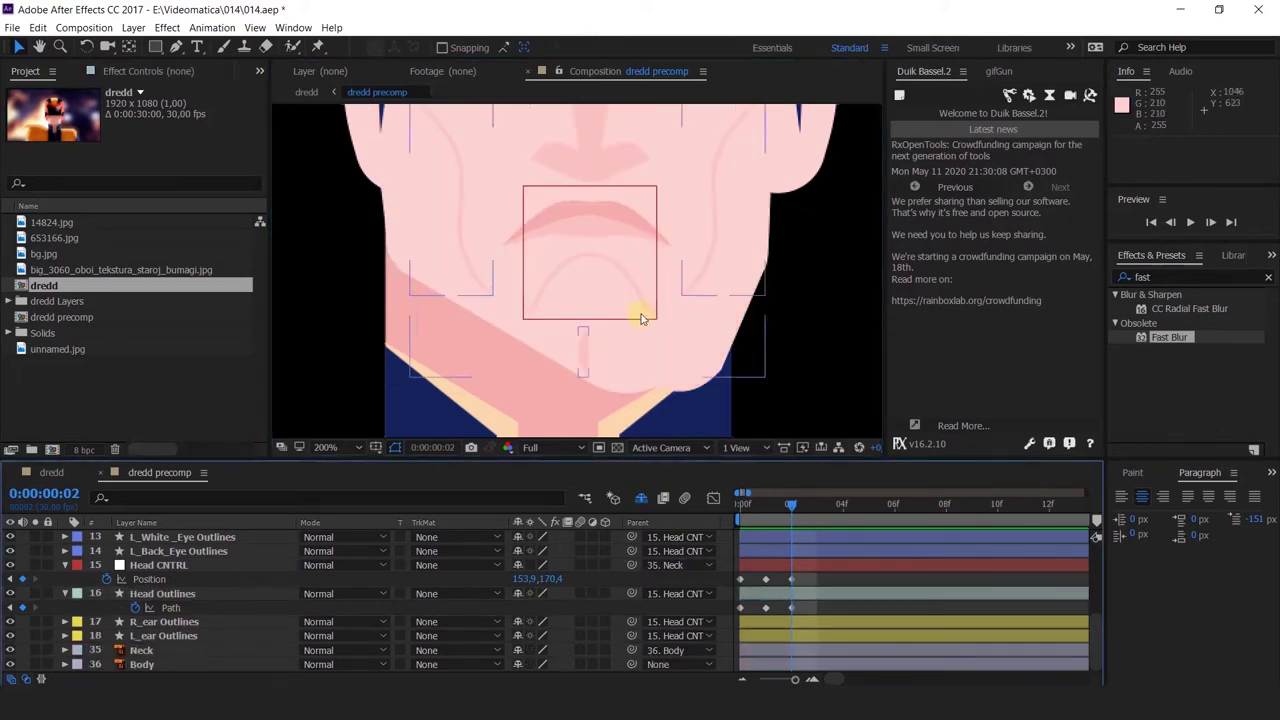
# Scrub between frames 0 and 2 to examine the head shape in both turns
pyautogui.scroll(-2, 650, 300)
pyautogui.moveTo(654, 286); pyautogui.dragTo(655, 325)
pyautogui.moveTo(647, 214); pyautogui.dragTo(642, 150)
pyautogui.moveTo(695, 263); pyautogui.dragTo(718, 309)
pyautogui.click(742, 505)
pyautogui.moveTo(737, 508); pyautogui.dragTo(740, 545)
pyautogui.moveTo(686, 355); pyautogui.dragTo(642, 370)
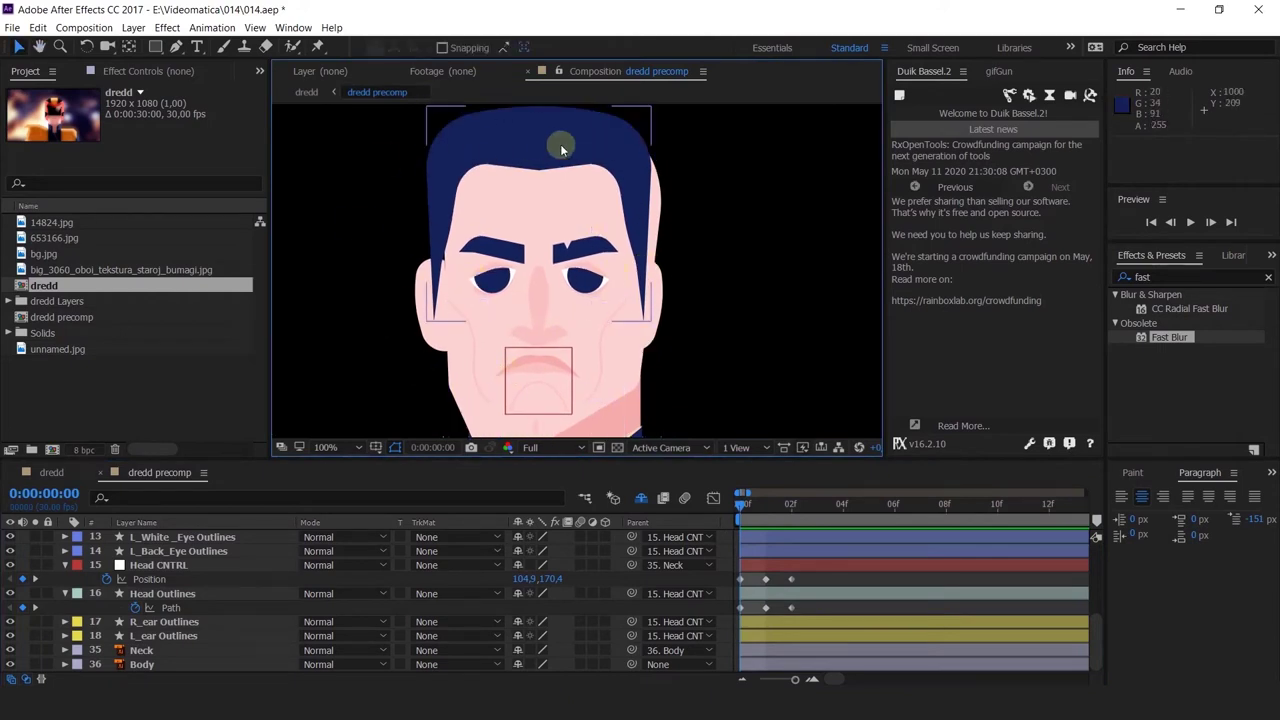
pyautogui.moveTo(676, 290); pyautogui.dragTo(665, 225)
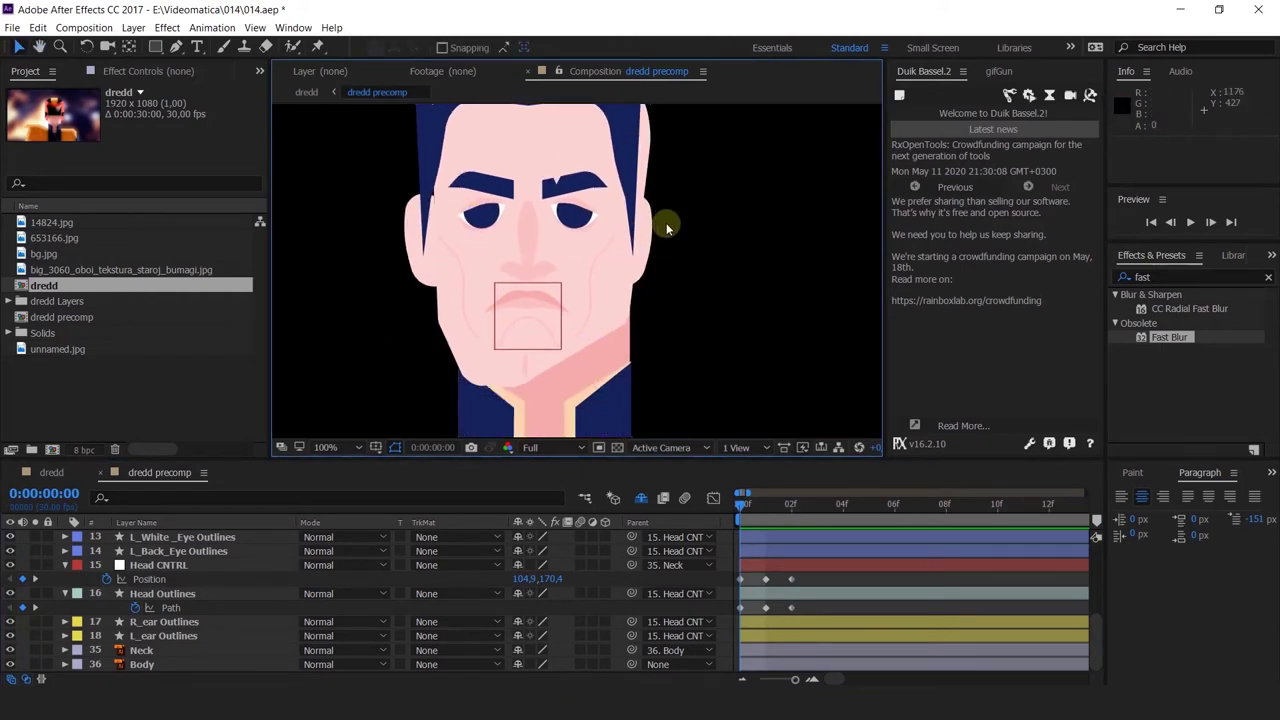
pyautogui.moveTo(758, 507); pyautogui.dragTo(688, 530)
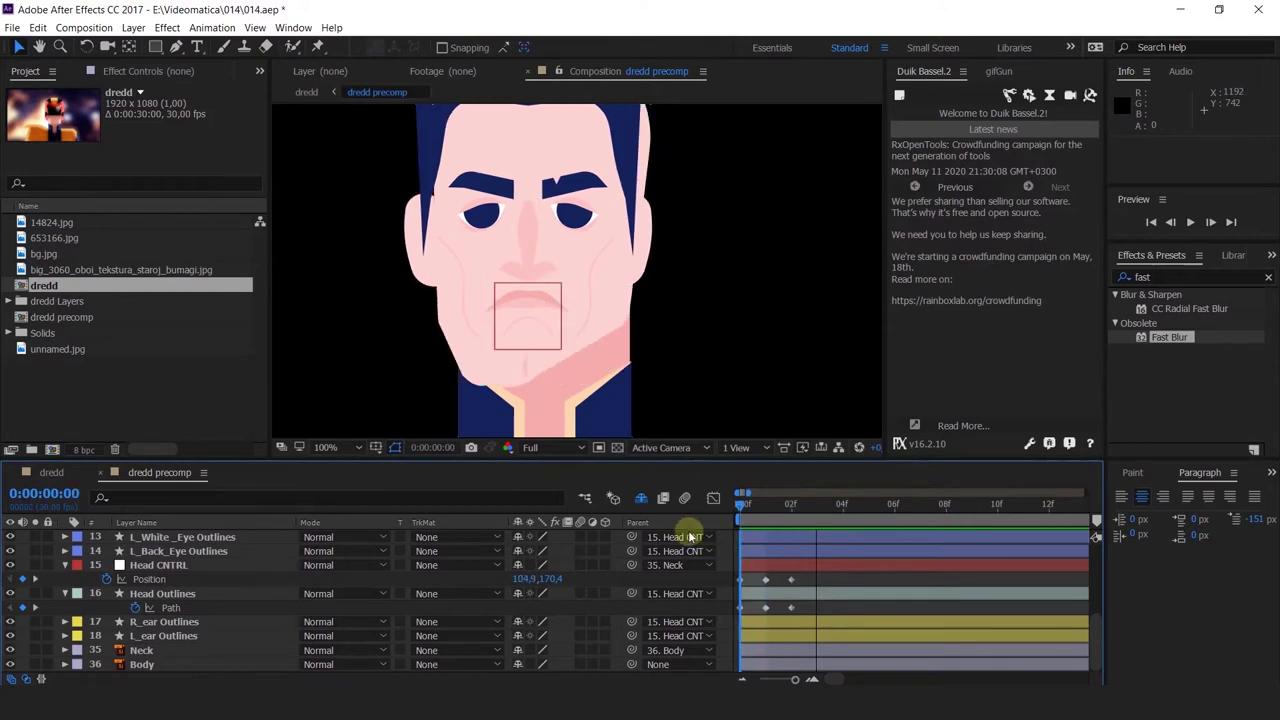
# Select the Hair Outlines layer and set its label color to Yellow
pyautogui.click(402, 258)
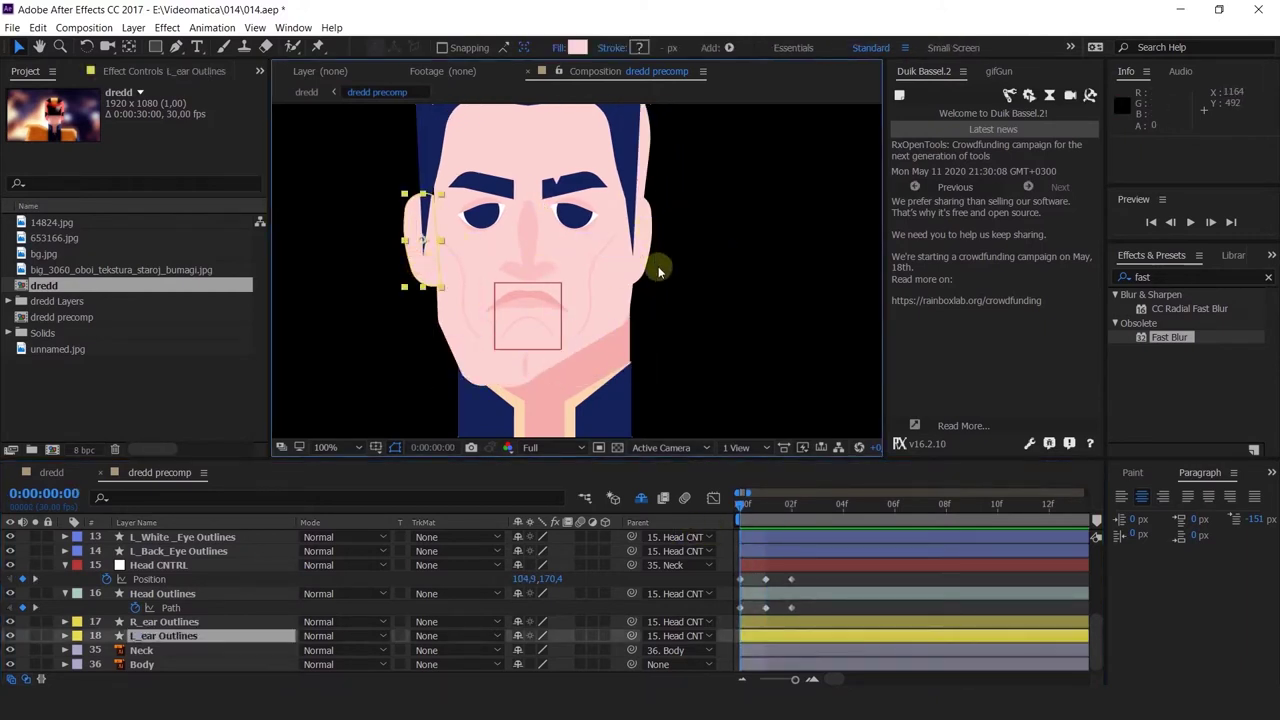
pyautogui.moveTo(670, 347); pyautogui.dragTo(655, 488)
pyautogui.click(443, 209)
pyautogui.moveTo(522, 258); pyautogui.dragTo(519, 170)
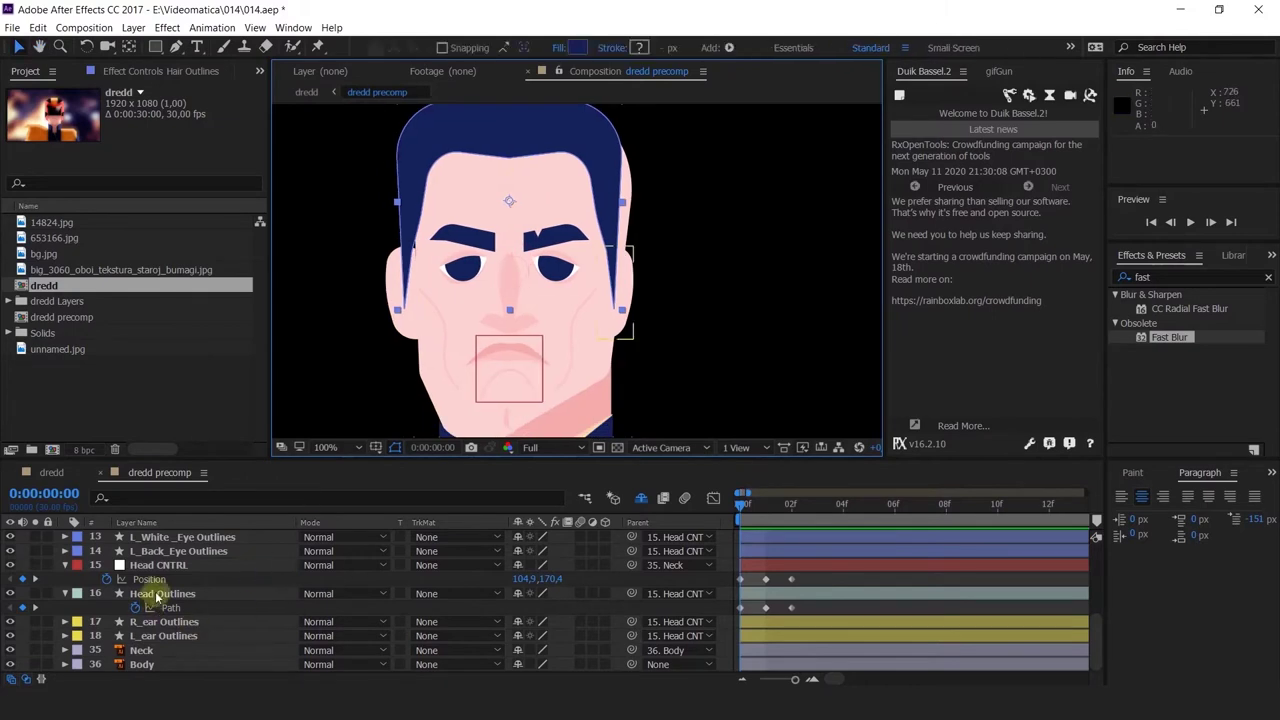
pyautogui.scroll(5, 157, 594)
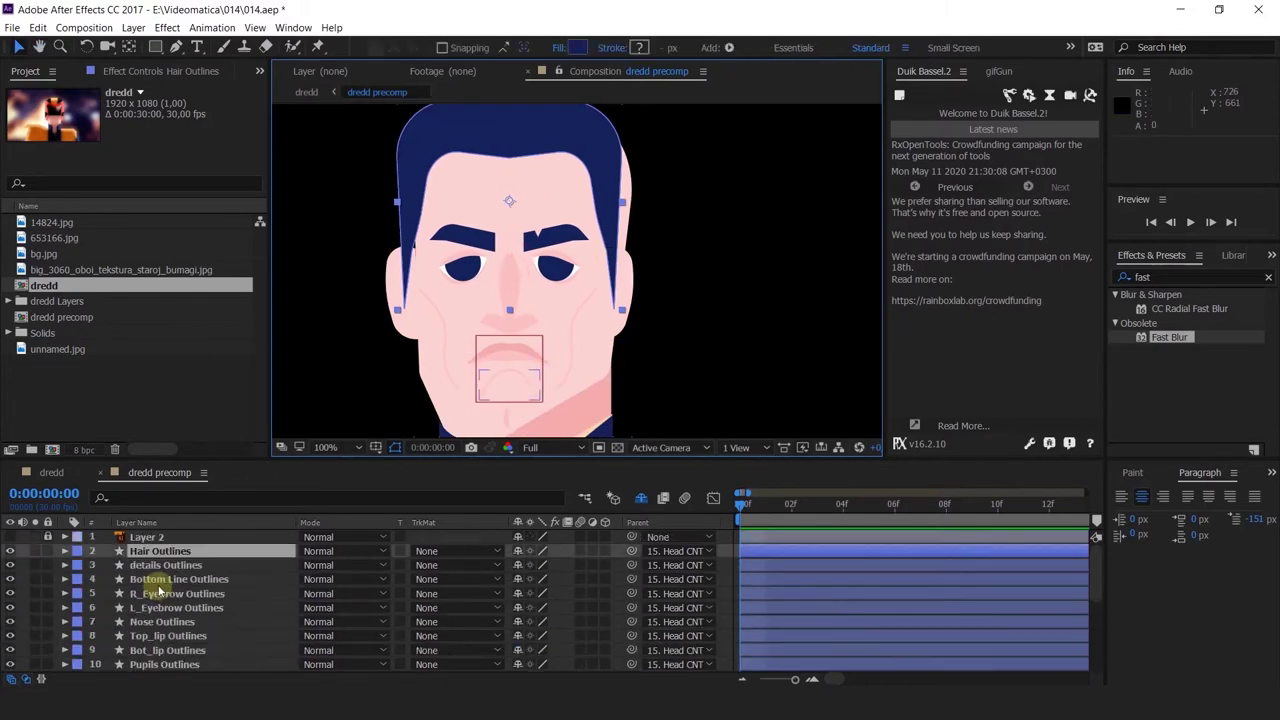
pyautogui.click(77, 551)
pyautogui.click(110, 324)
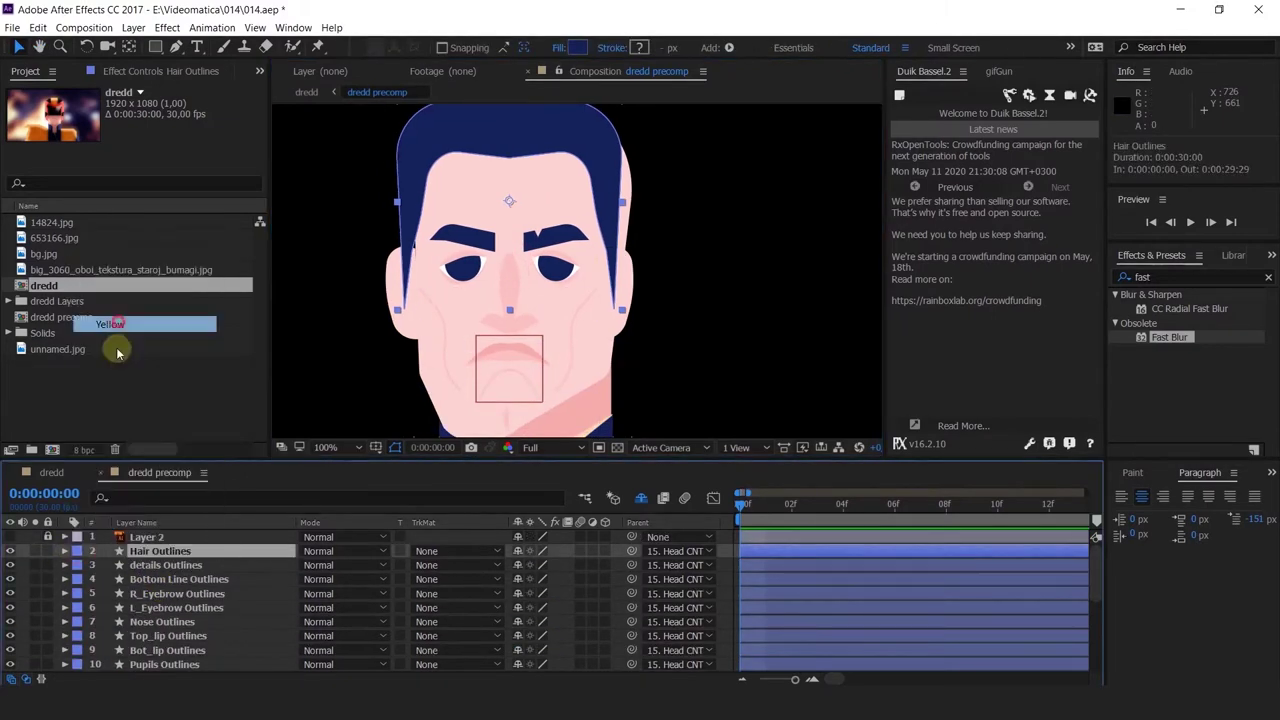
# Add keyframes to the Hair Outlines path at frames 0, 1 and 2
pyautogui.click(65, 551)
pyautogui.click(80, 565)
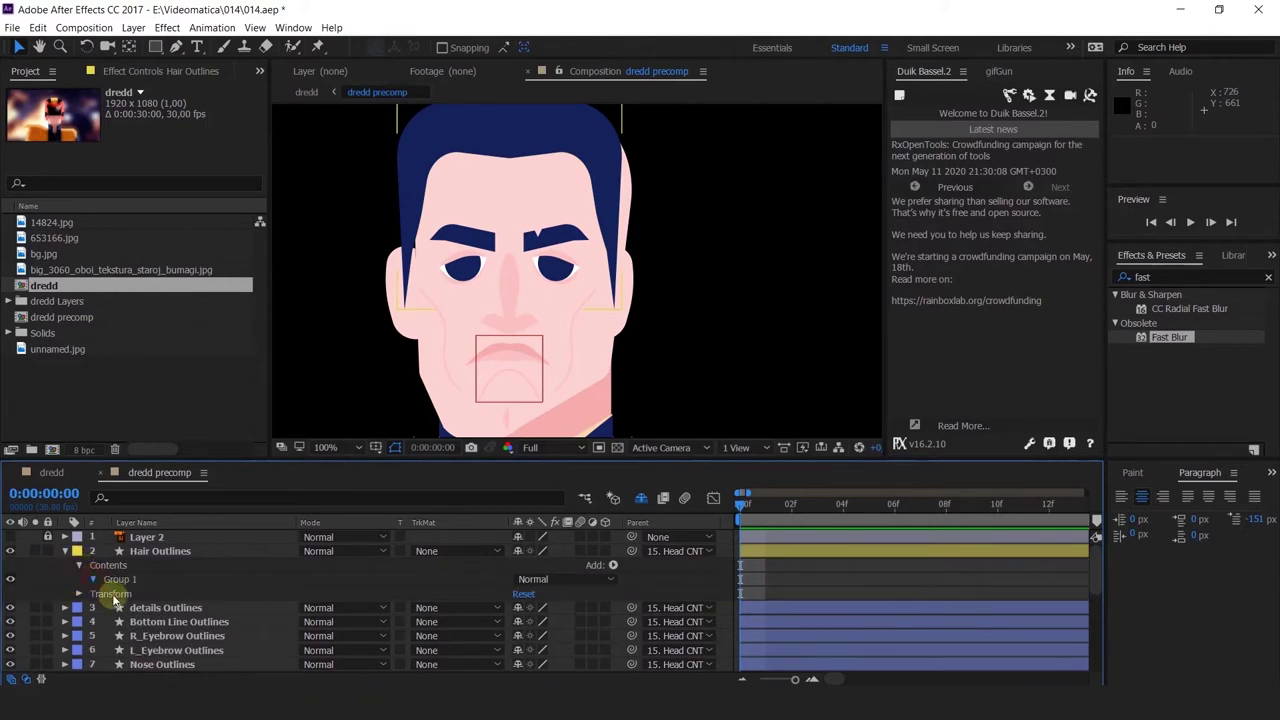
pyautogui.click(93, 579)
pyautogui.click(107, 594)
pyautogui.click(165, 607)
pyautogui.click(765, 508)
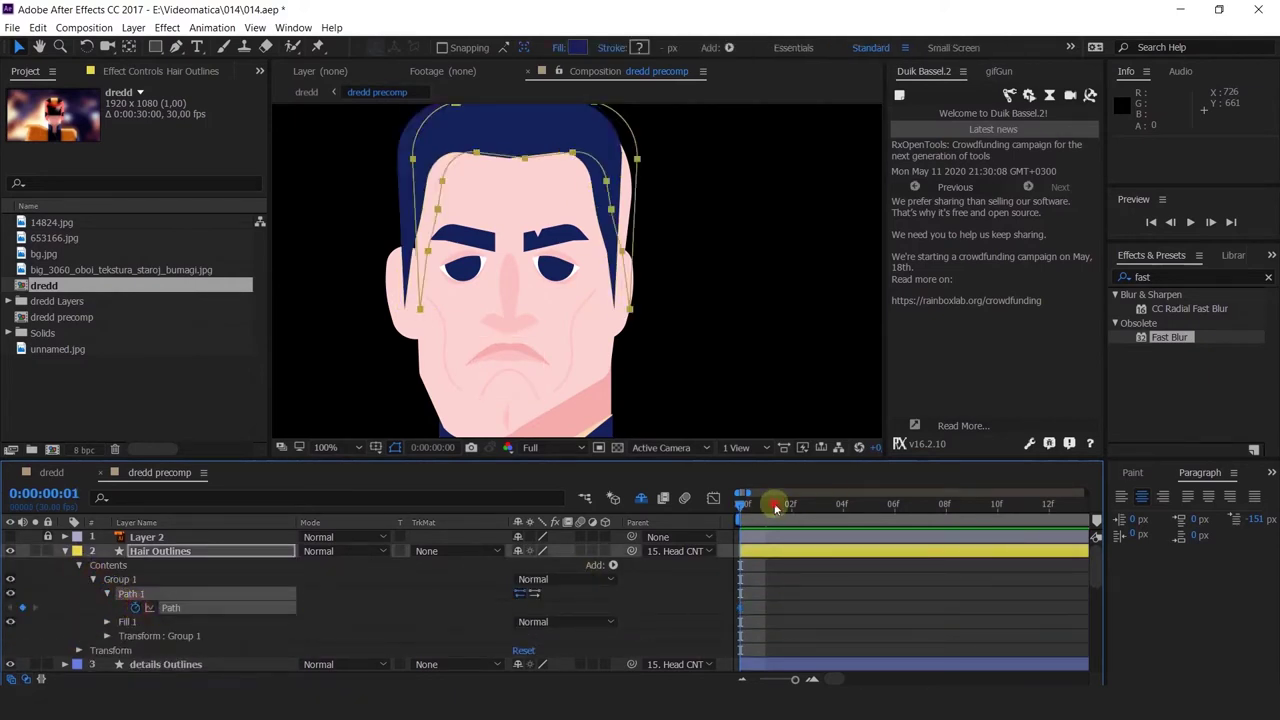
pyautogui.click(24, 608)
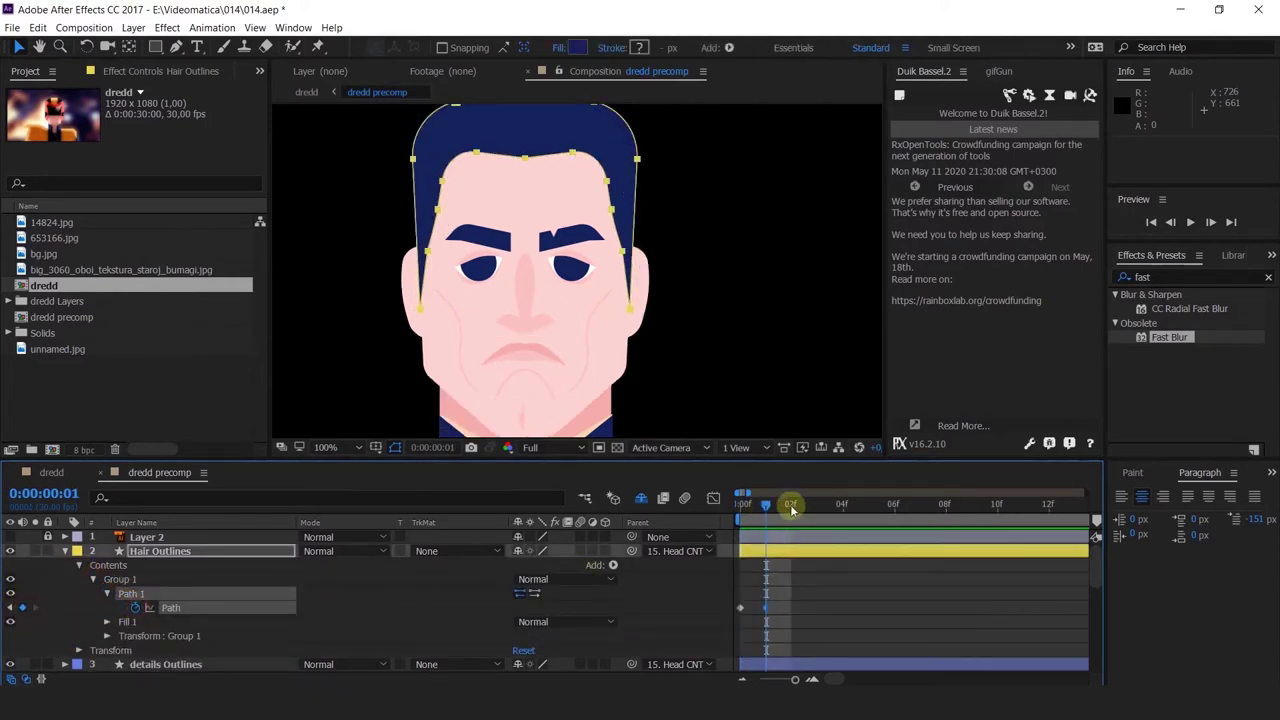
pyautogui.click(790, 504)
pyautogui.click(22, 607)
# At frame 0, shift the whole Hair Outlines path right onto the turned head and adjust the sideburn tip beside the right ear
pyautogui.click(10, 607)
pyautogui.click(10, 607)
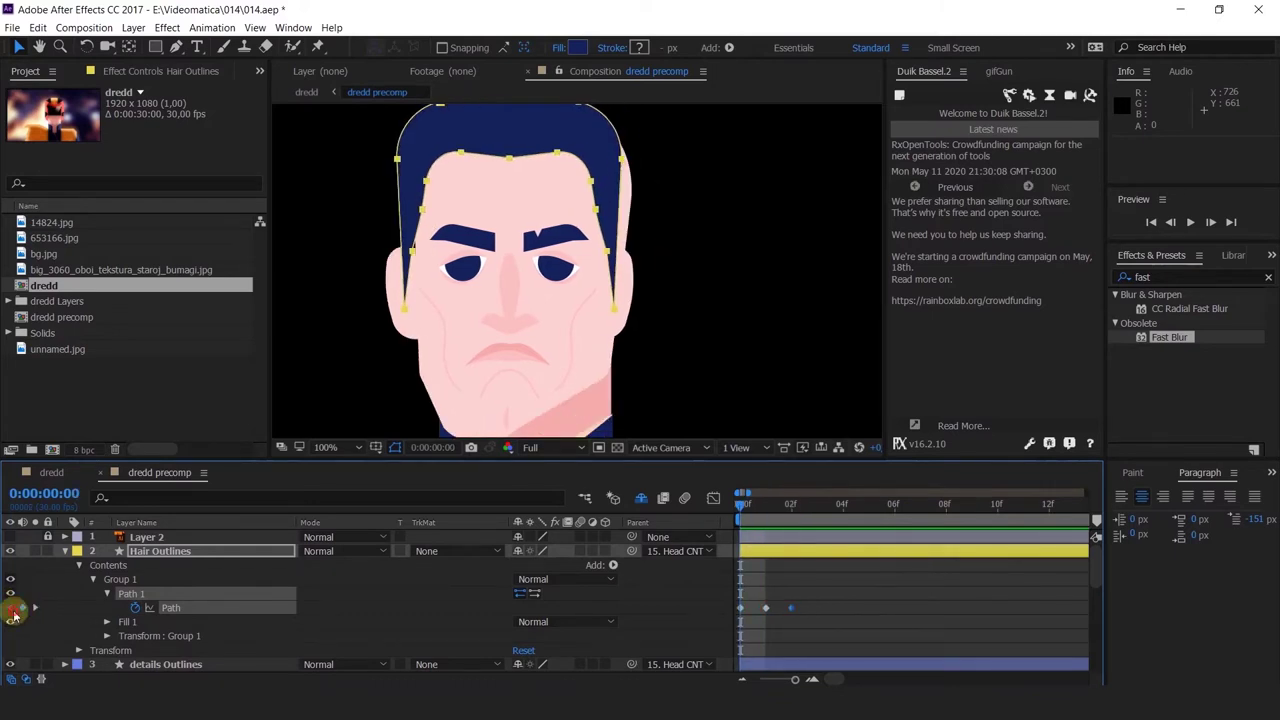
pyautogui.moveTo(460, 201); pyautogui.dragTo(450, 270)
pyautogui.moveTo(363, 136); pyautogui.dragTo(669, 437)
pyautogui.moveTo(599, 300); pyautogui.dragTo(615, 300)
pyautogui.scroll(2, 631, 227)
pyautogui.scroll(-10, 649, 380)
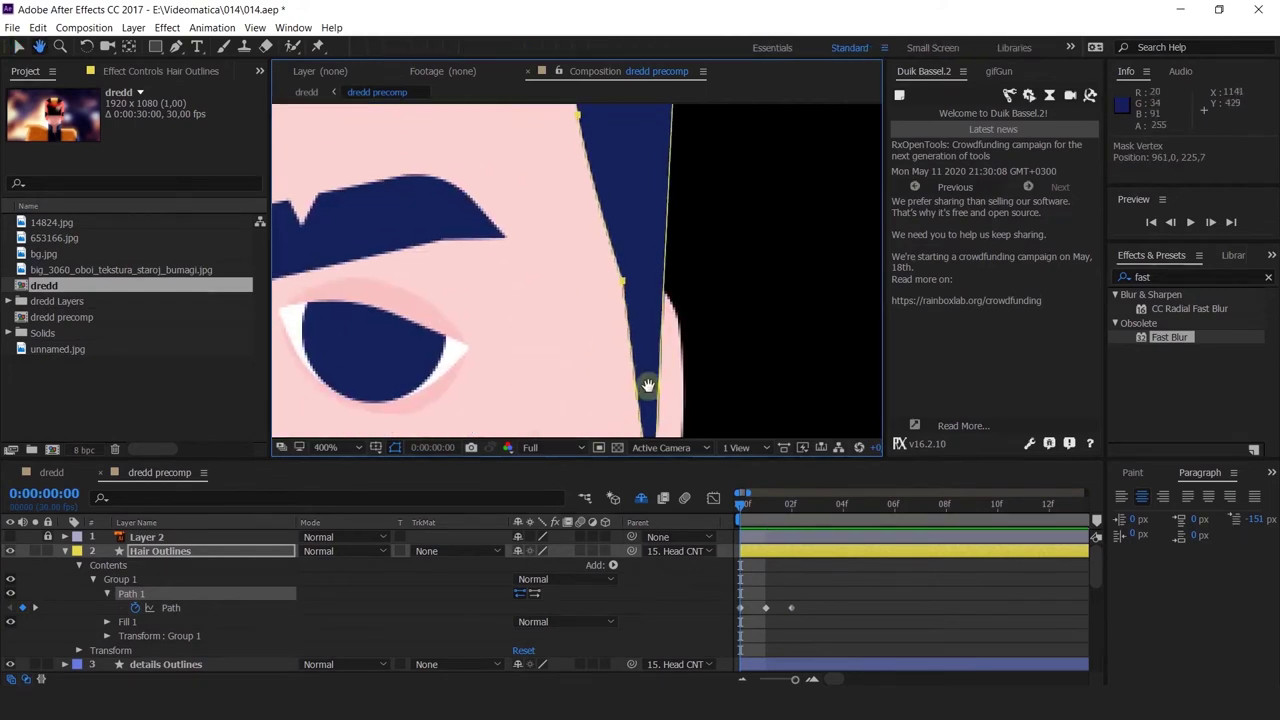
pyautogui.moveTo(655, 312); pyautogui.dragTo(634, 309)
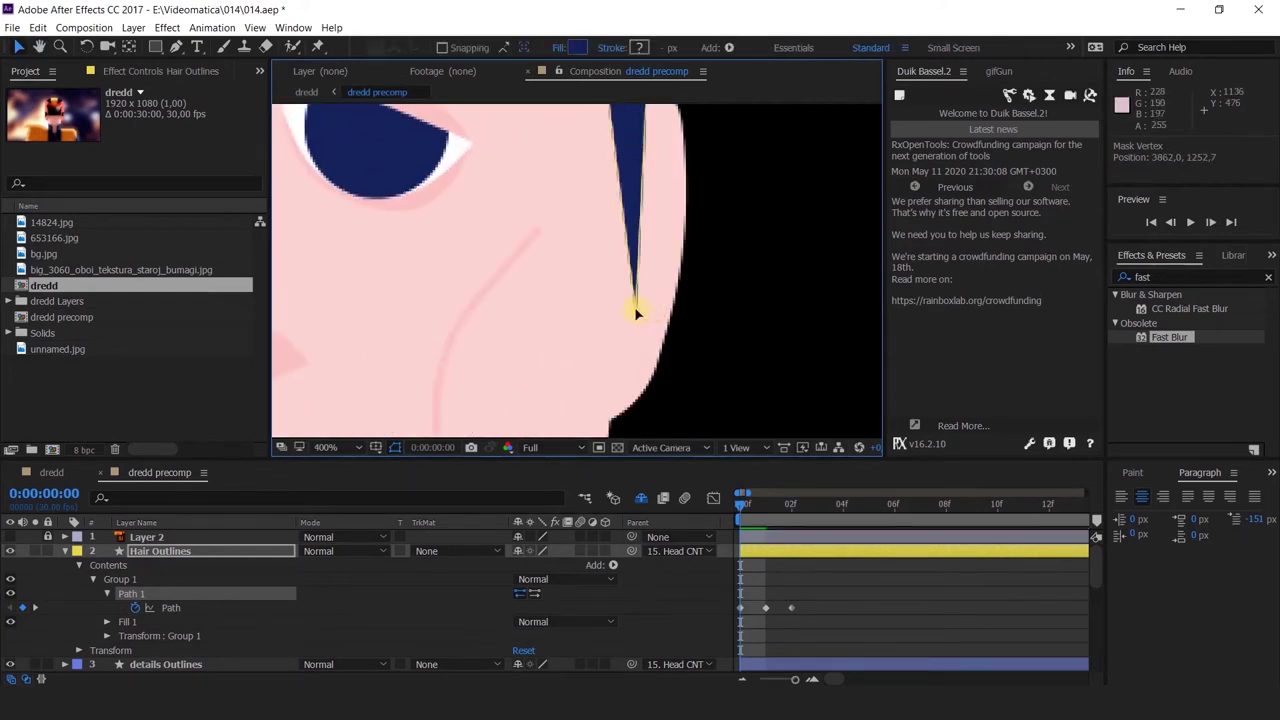
pyautogui.scroll(-4, 634, 309)
# Move the centre point of the front hairline left at frame 0
pyautogui.moveTo(646, 155); pyautogui.dragTo(496, 188)
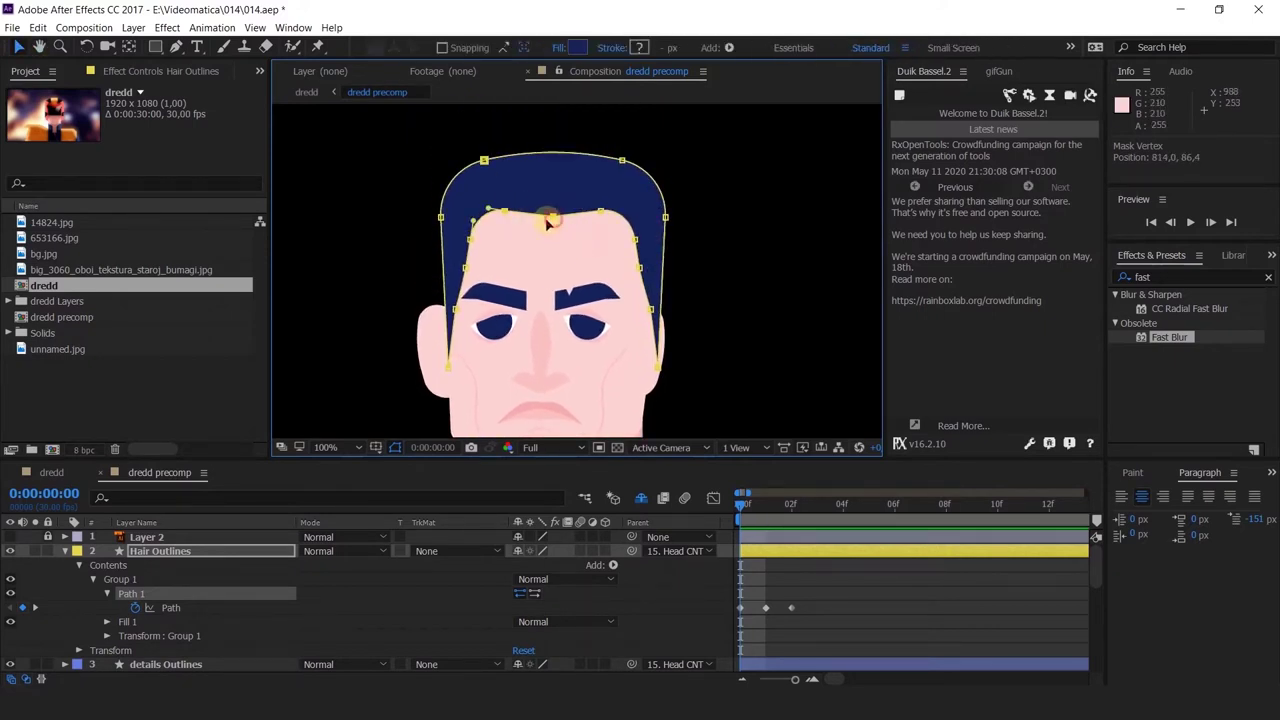
pyautogui.moveTo(547, 221); pyautogui.dragTo(474, 282)
pyautogui.hotkey('ctrl', 'z')
pyautogui.doubleClick(466, 268)
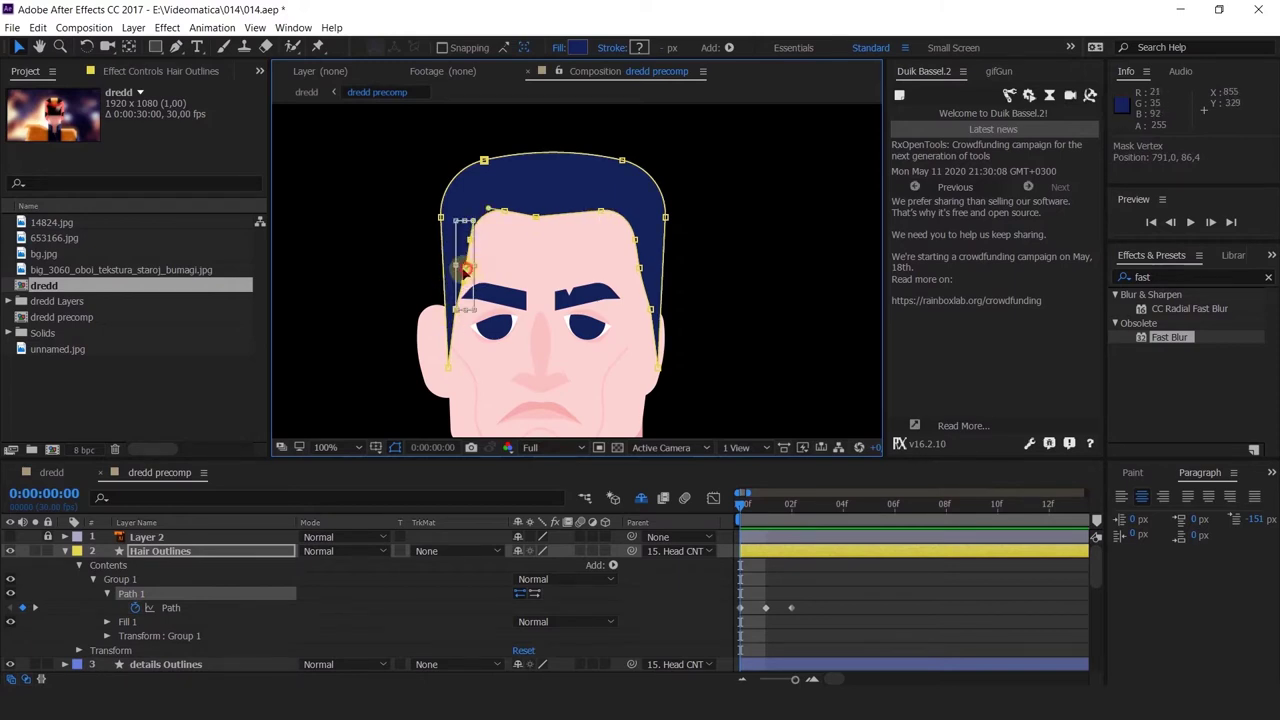
pyautogui.scroll(1, 459, 287)
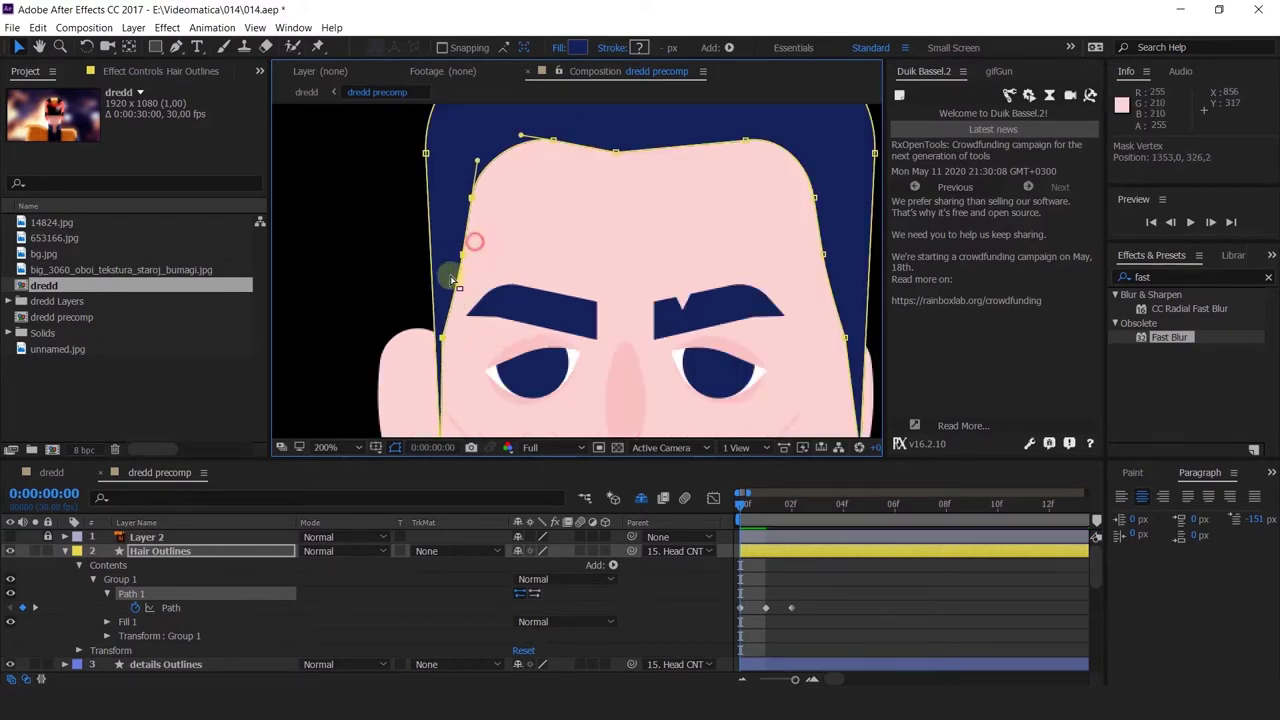
# Shift the left temple points and upper left corner of the hairline outward at frame 0, narrowing the hair on that side
pyautogui.click(463, 258)
pyautogui.moveTo(458, 260); pyautogui.dragTo(443, 257)
pyautogui.click(472, 196)
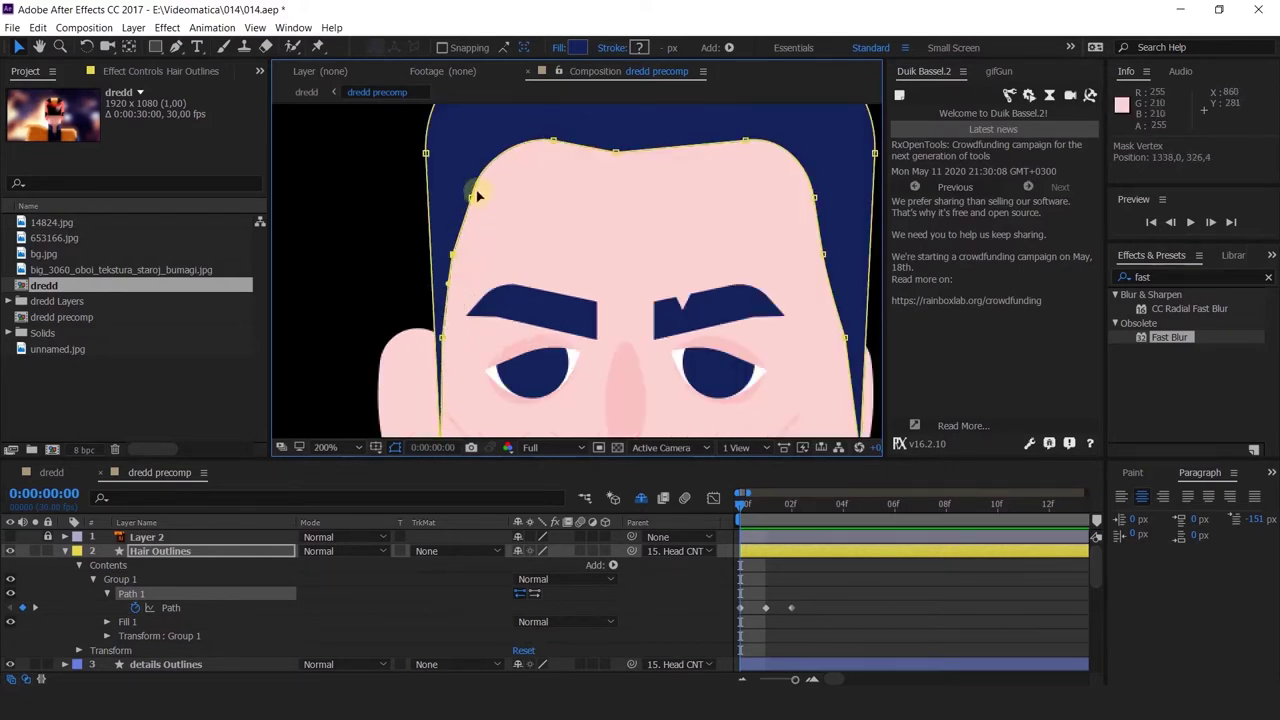
pyautogui.moveTo(470, 198); pyautogui.dragTo(462, 200)
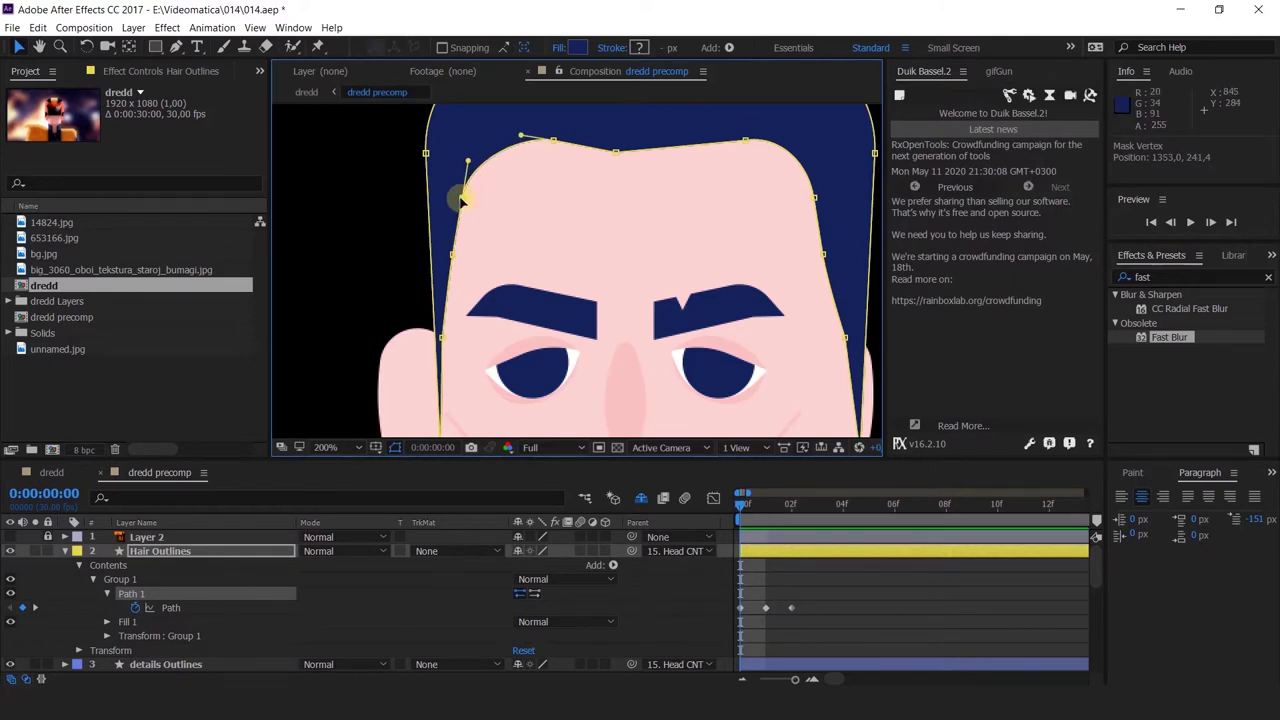
pyautogui.moveTo(469, 162); pyautogui.dragTo(441, 343)
pyautogui.click(444, 302)
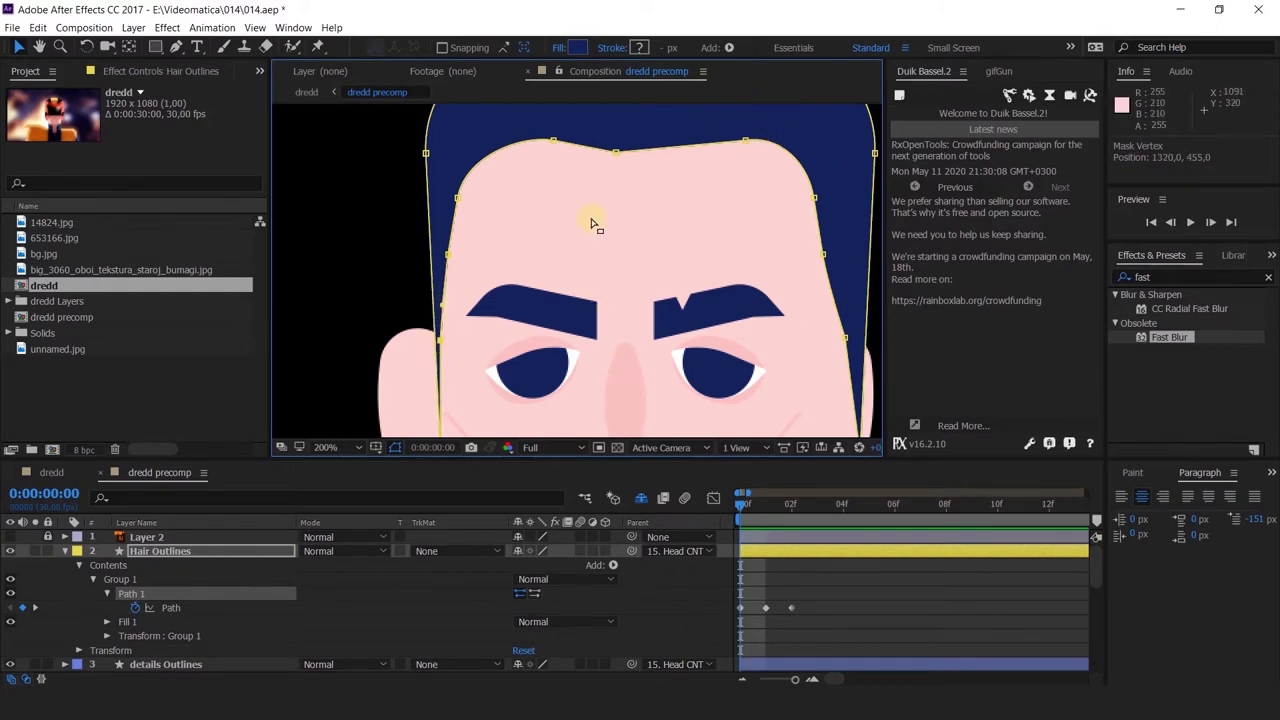
pyautogui.scroll(-4, 826, 205)
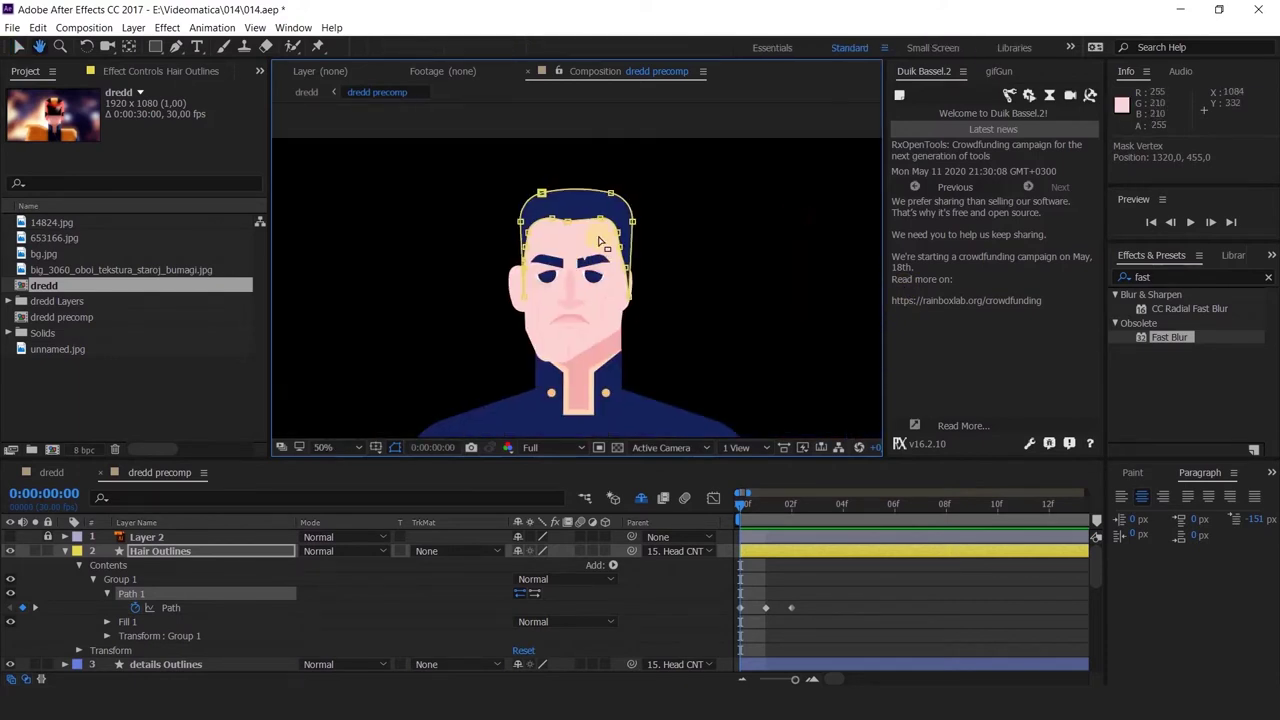
pyautogui.scroll(4, 548, 235)
pyautogui.moveTo(463, 193); pyautogui.dragTo(453, 196)
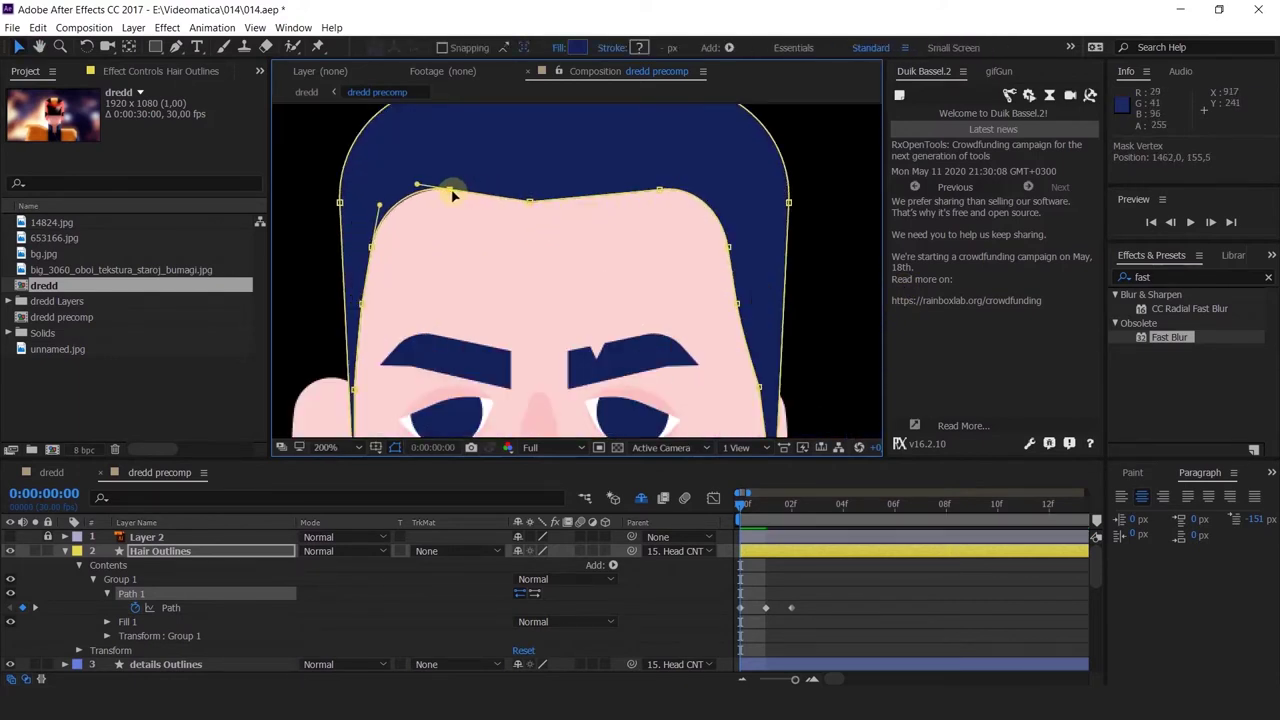
# Move the right temple points of the hairline inward at frame 0 to widen the hair on that side
pyautogui.scroll(-2, 515, 201)
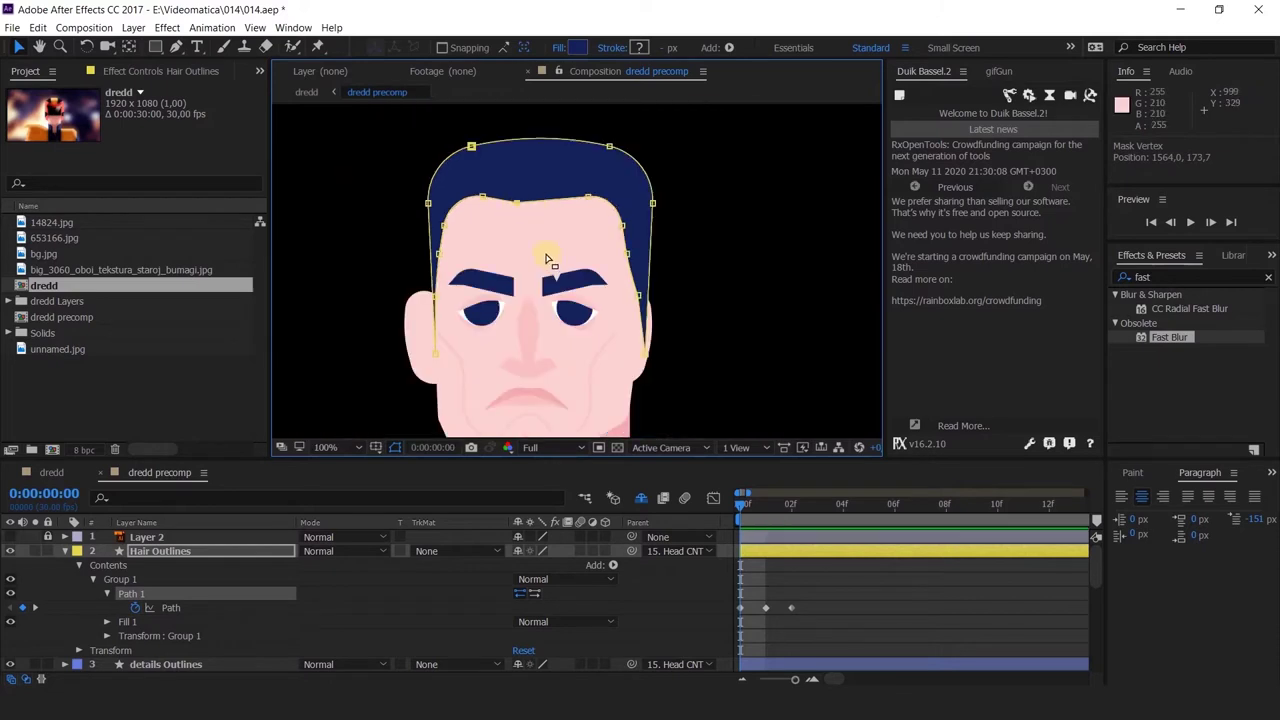
pyautogui.moveTo(560, 235); pyautogui.dragTo(486, 206)
pyautogui.scroll(2, 614, 218)
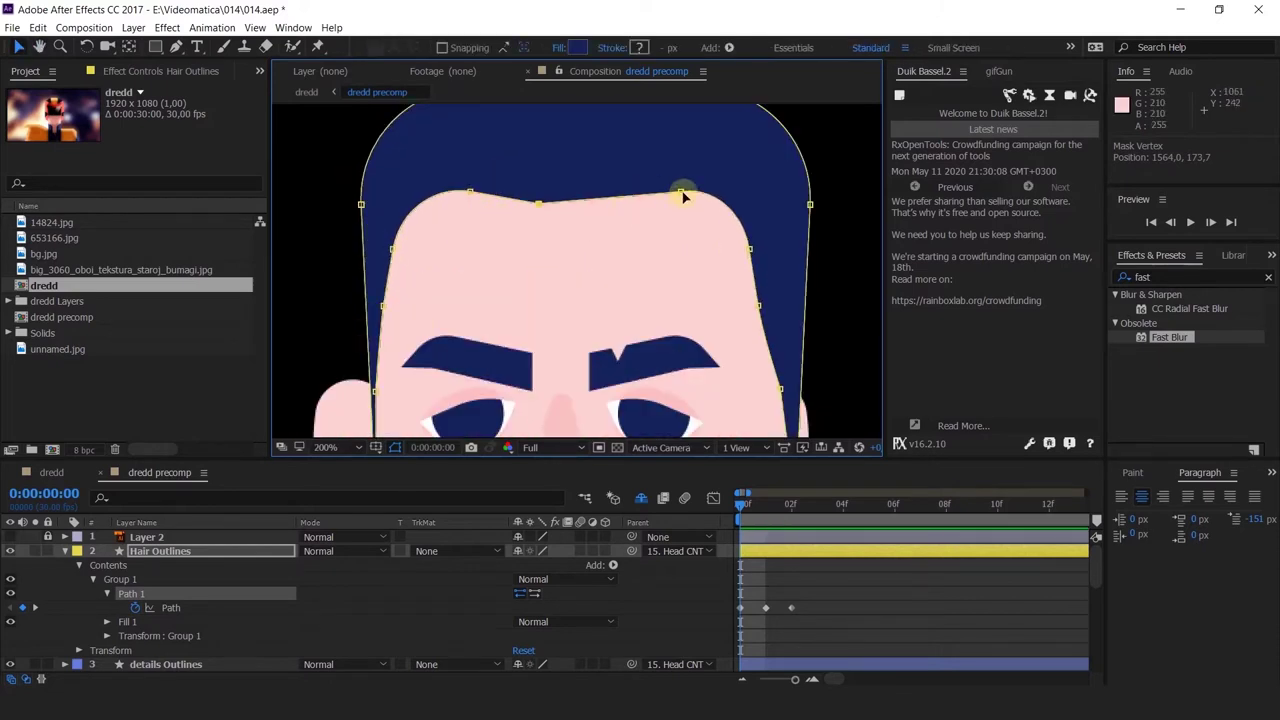
pyautogui.moveTo(742, 244); pyautogui.dragTo(752, 312)
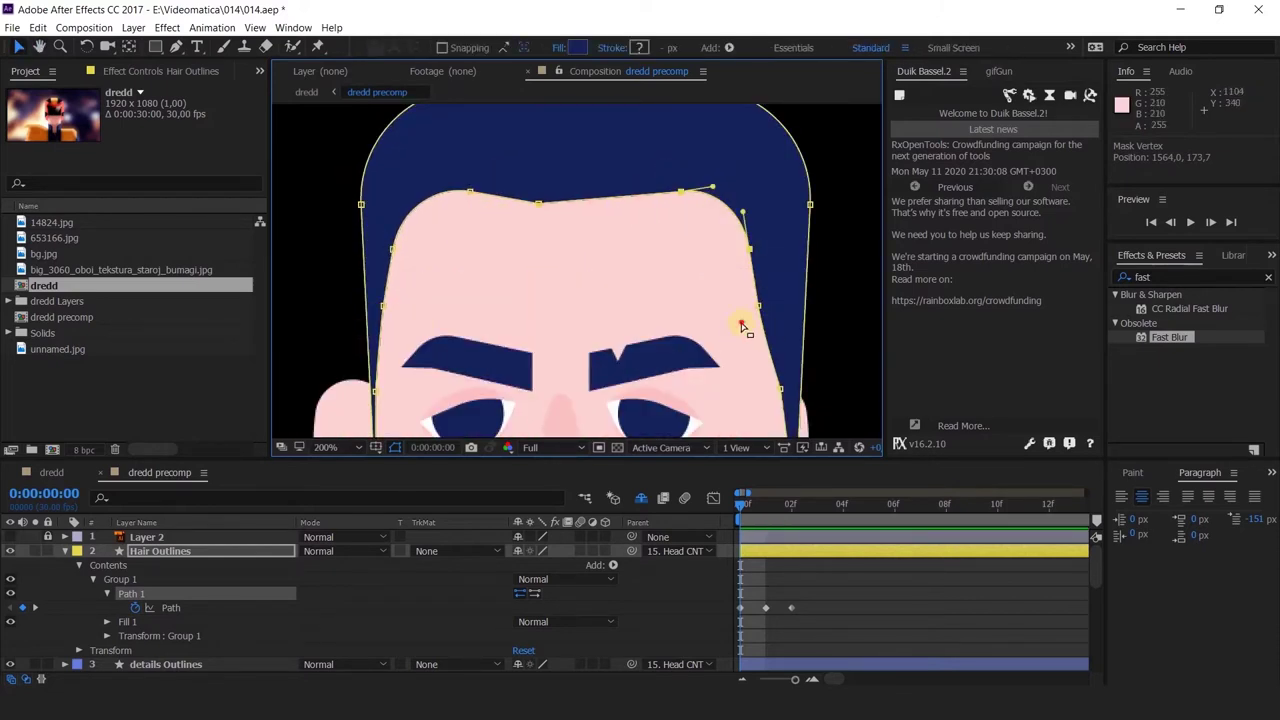
pyautogui.doubleClick(780, 391)
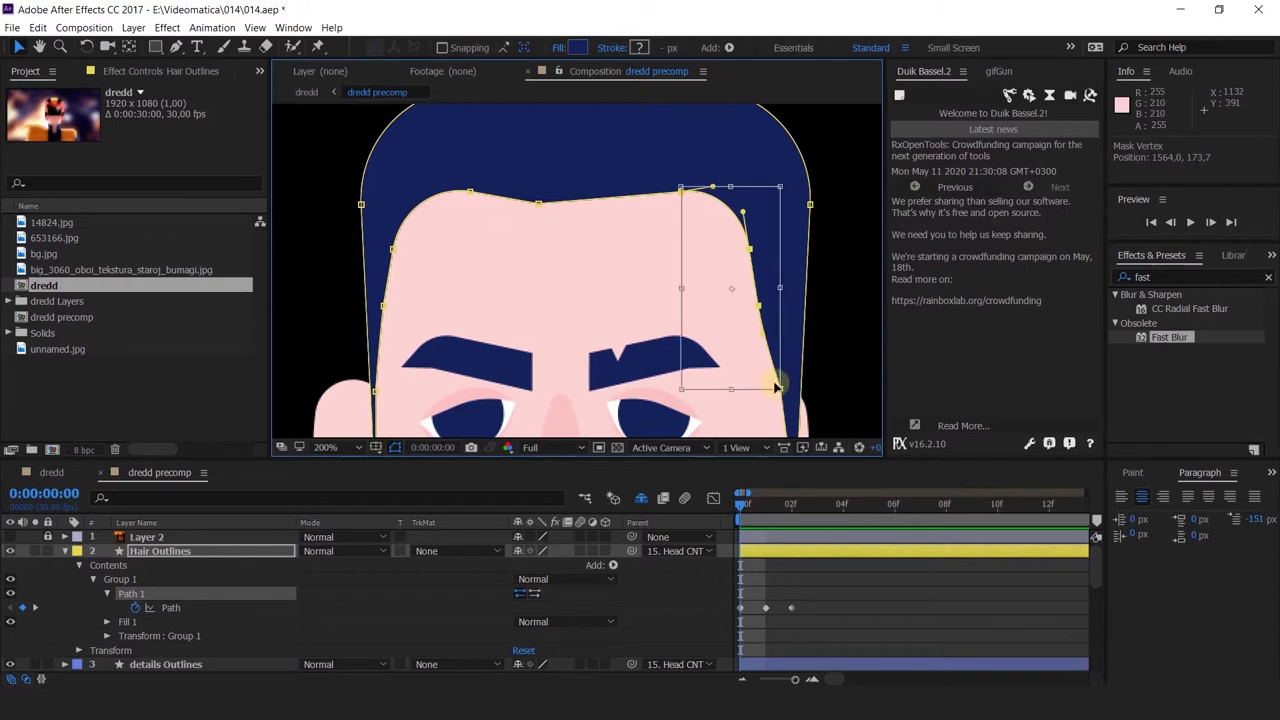
pyautogui.press('Escape')
pyautogui.moveTo(760, 304); pyautogui.dragTo(746, 308)
pyautogui.moveTo(781, 376)
pyautogui.mouseDown()
pyautogui.moveTo(719, 241)
pyautogui.moveTo(728, 305)
pyautogui.moveTo(706, 329)
pyautogui.mouseUp()
pyautogui.click(683, 243)
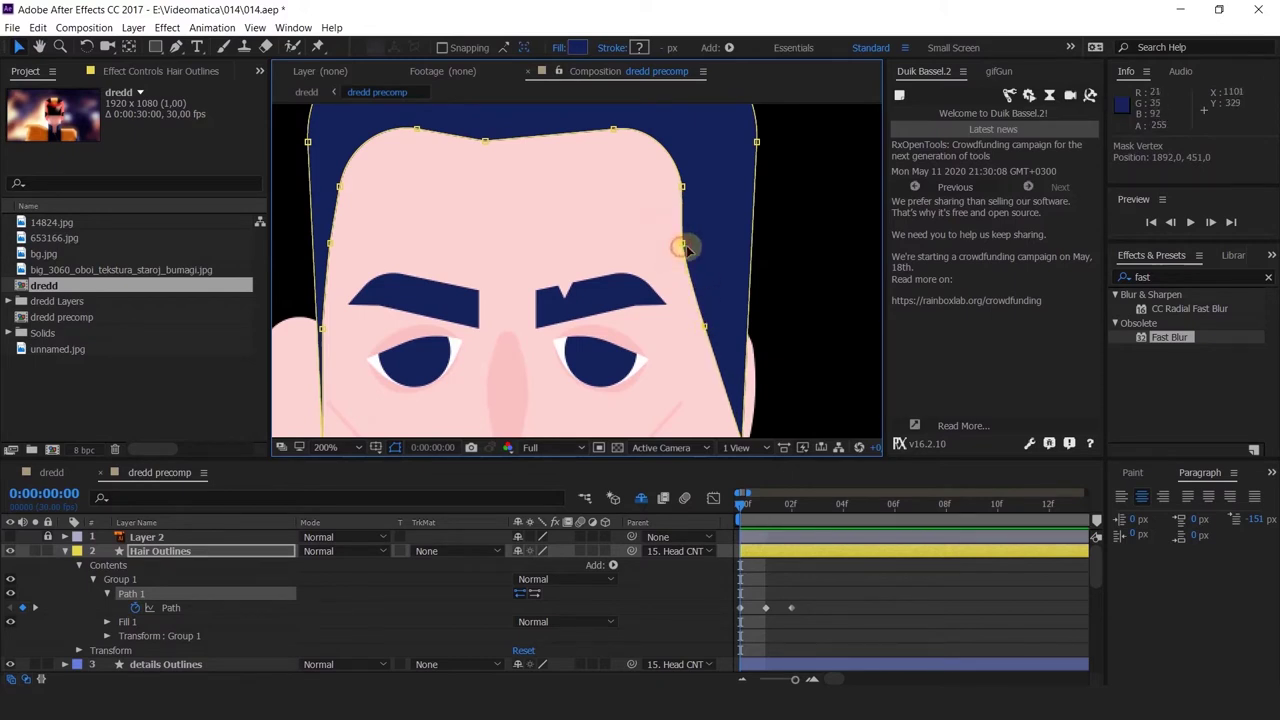
pyautogui.moveTo(682, 243); pyautogui.dragTo(696, 302)
pyautogui.scroll(-1, 692, 247)
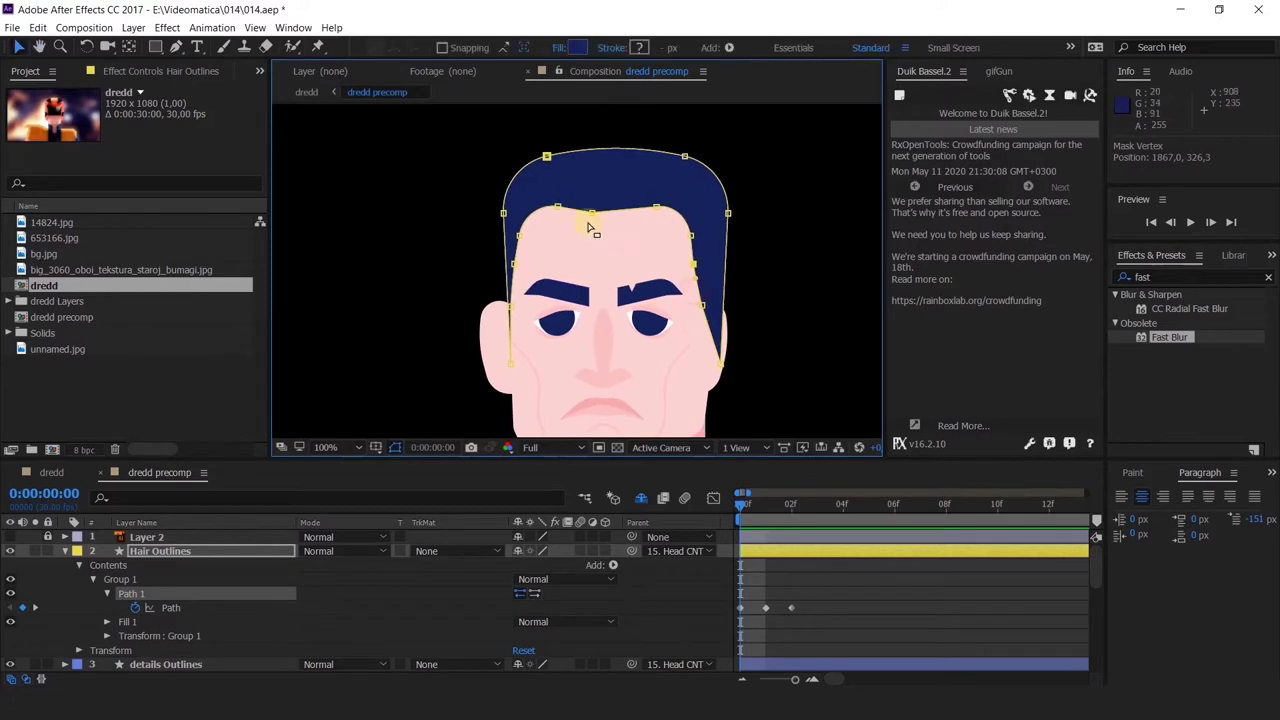
# Refine the upper right corner of the hairline at frame 0 by moving it inward, and compare the shape with frame 1
pyautogui.moveTo(764, 517); pyautogui.dragTo(693, 520)
pyautogui.click(686, 238)
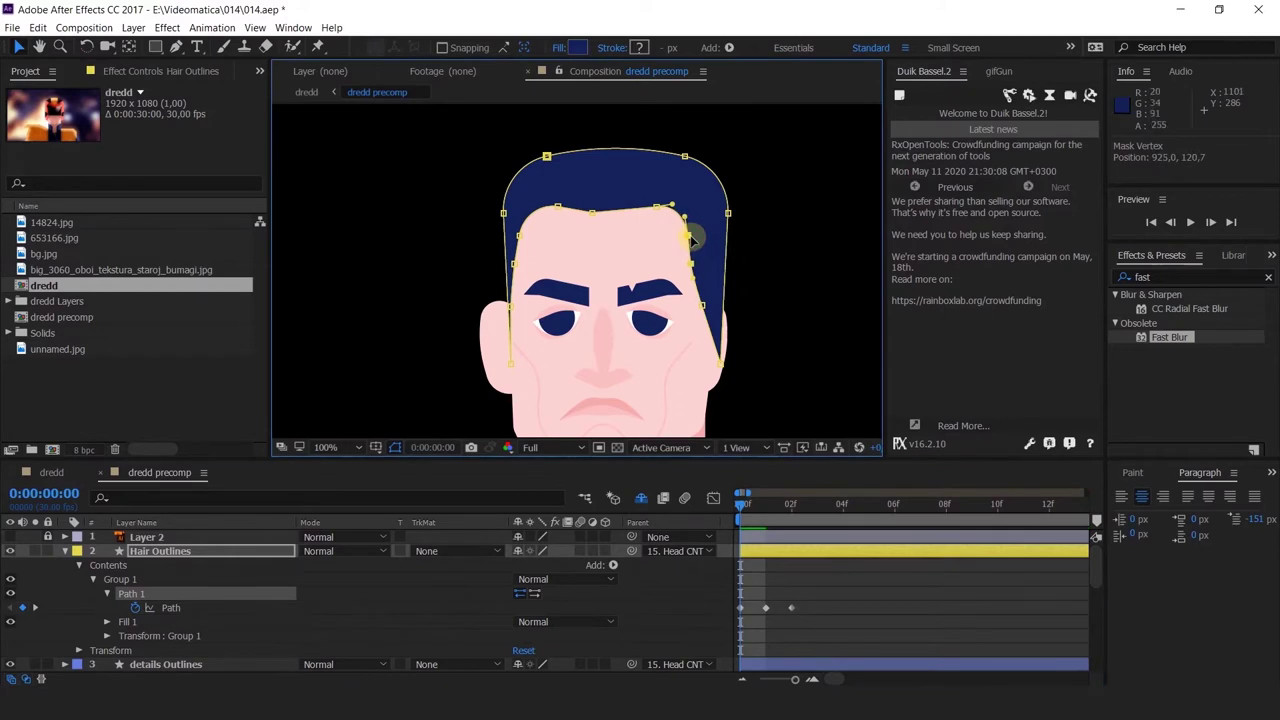
pyautogui.moveTo(656, 208); pyautogui.dragTo(676, 291)
pyautogui.hotkey('ctrl', 'z')
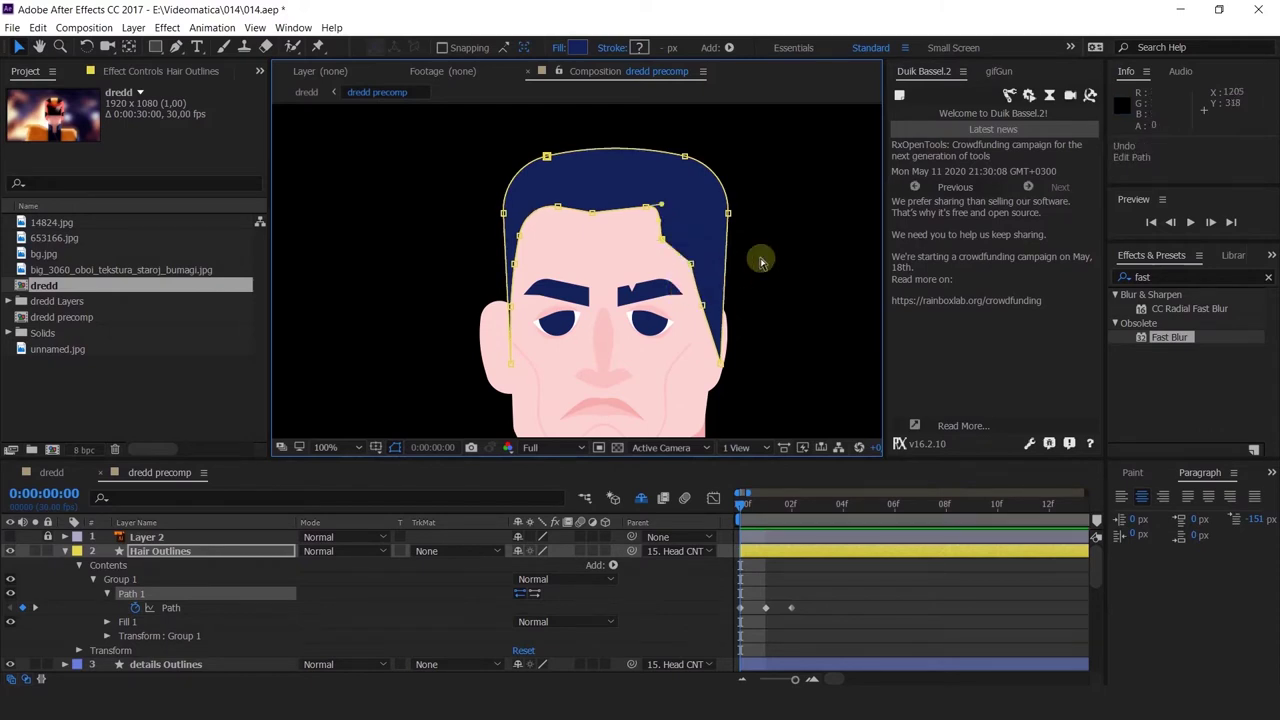
pyautogui.click(766, 504)
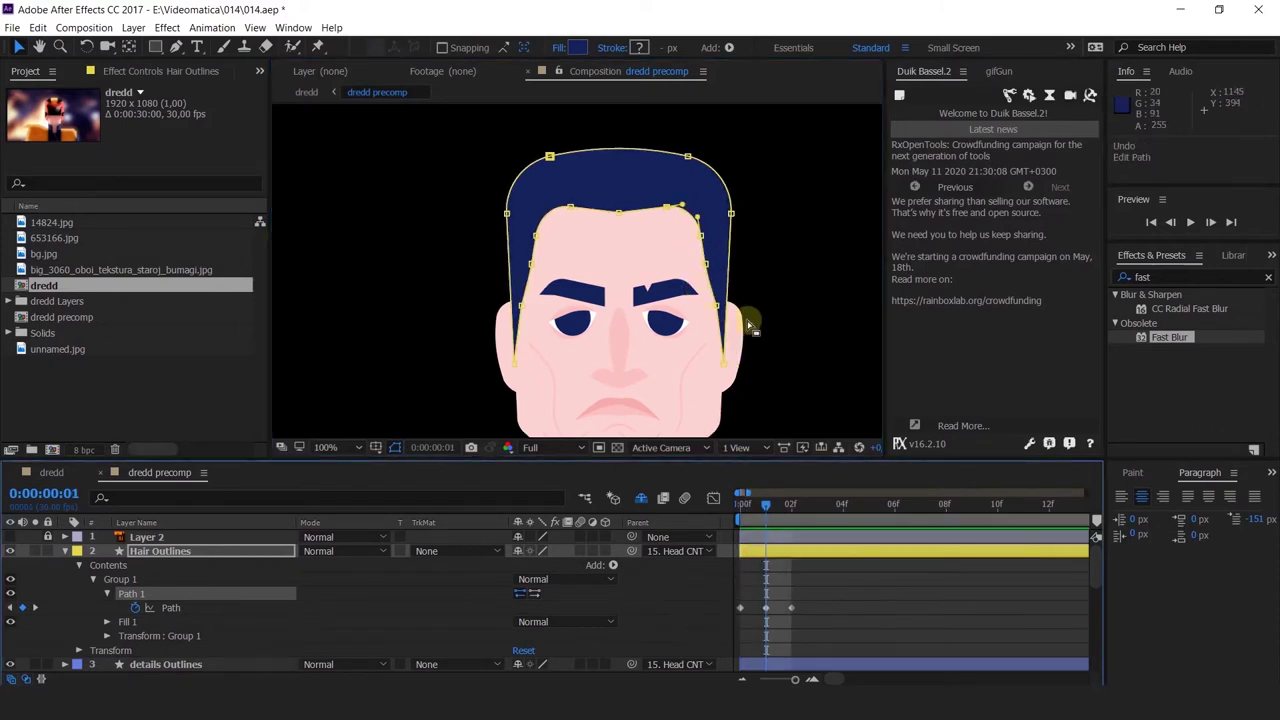
pyautogui.click(741, 497)
pyautogui.scroll(3, 677, 283)
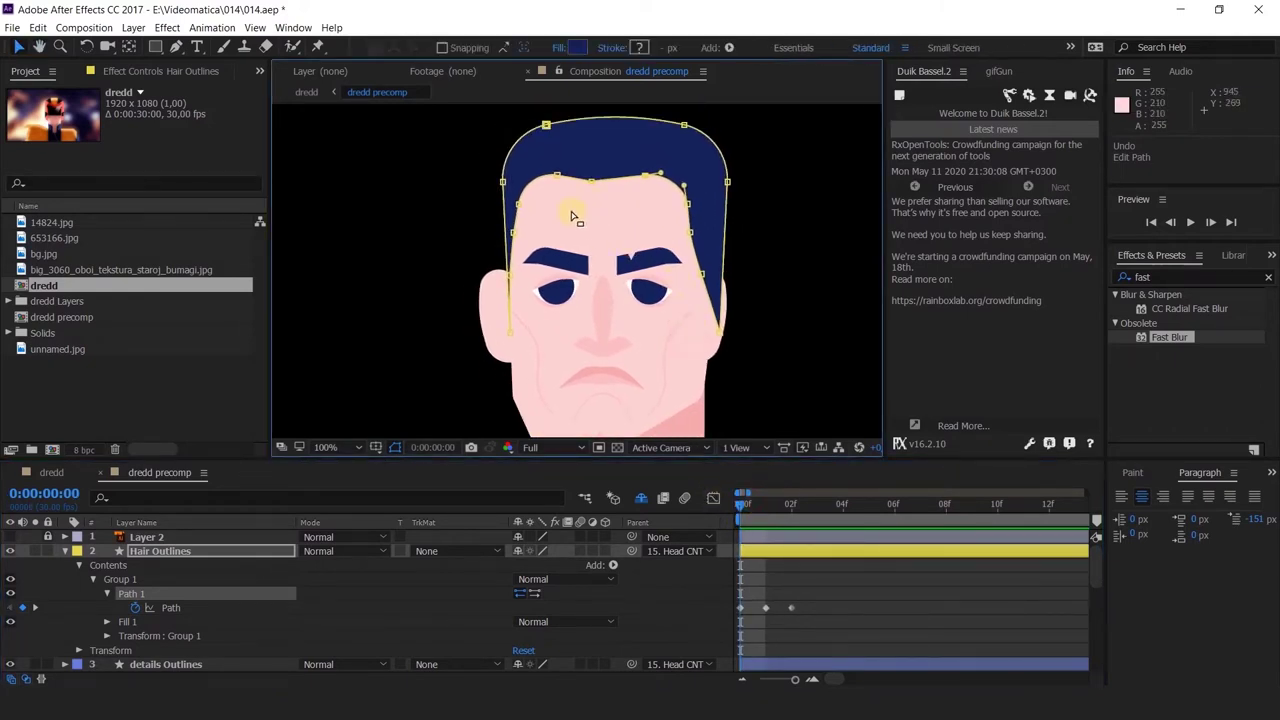
# At frame 2, shift the whole Hair Outlines path left to fit the opposite head turn
pyautogui.press('h')
pyautogui.moveTo(614, 220); pyautogui.dragTo(520, 360)
pyautogui.moveTo(554, 314); pyautogui.dragTo(541, 160)
pyautogui.press('v')
pyautogui.click(766, 504)
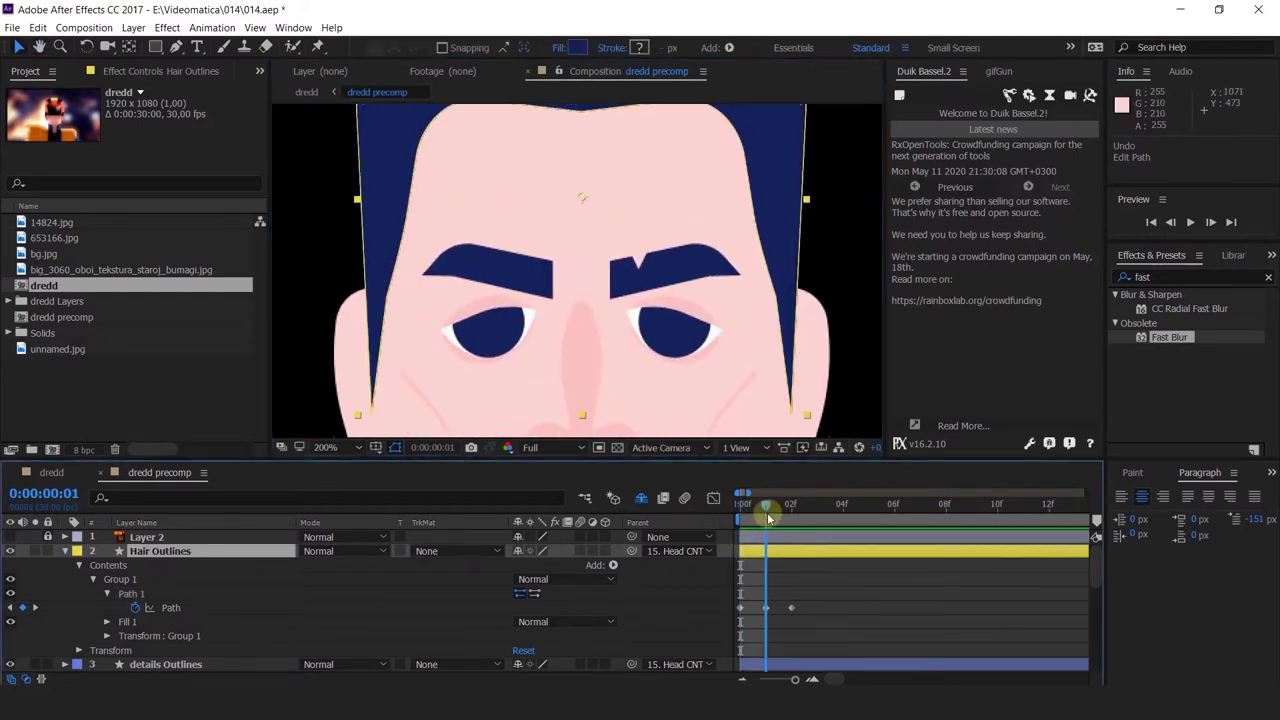
pyautogui.click(790, 506)
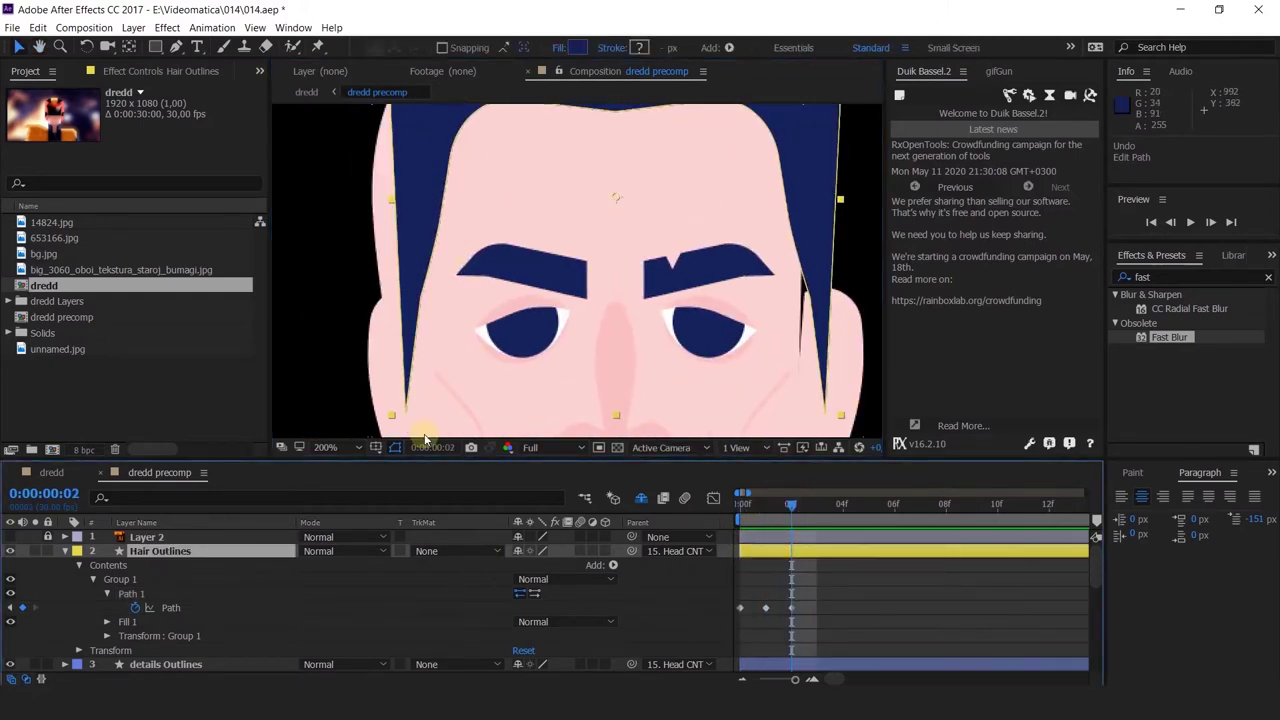
pyautogui.click(170, 607)
pyautogui.scroll(-2, 560, 262)
pyautogui.moveTo(499, 155); pyautogui.dragTo(683, 340)
pyautogui.scroll(2, 559, 232)
pyautogui.moveTo(518, 185); pyautogui.dragTo(503, 181)
pyautogui.press('space')
pyautogui.moveTo(574, 303); pyautogui.dragTo(664, 326)
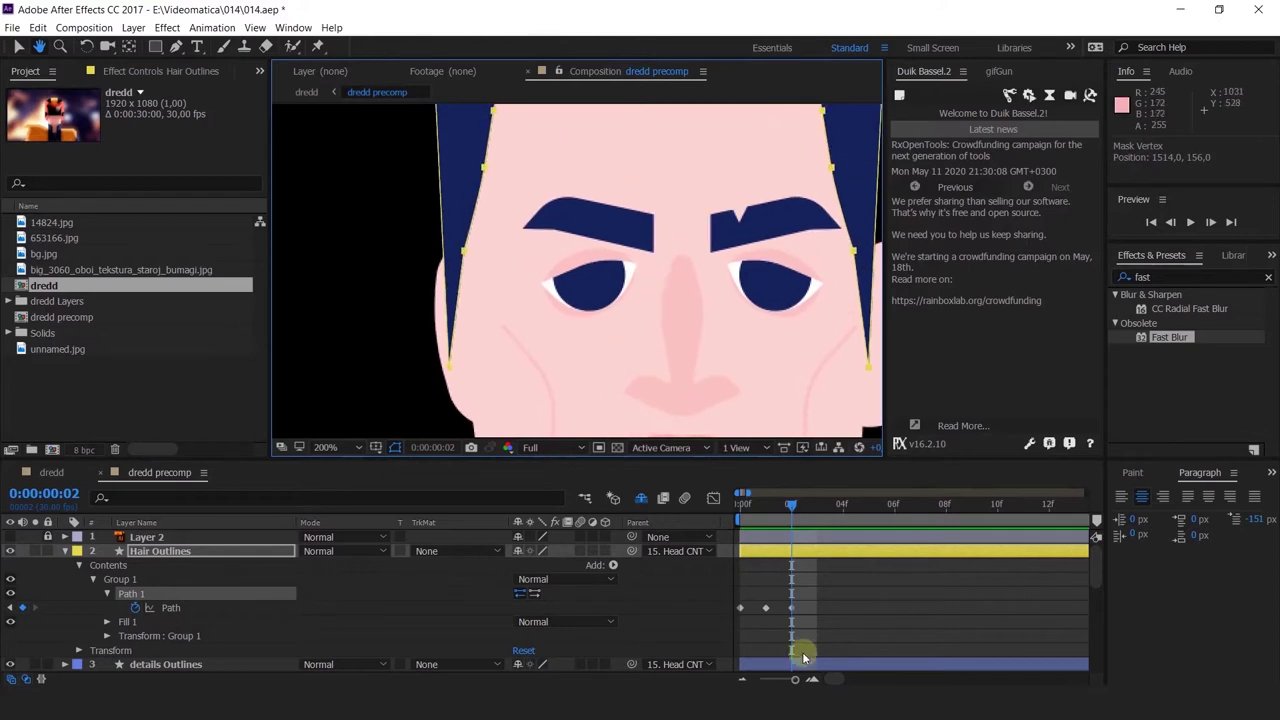
pyautogui.click(791, 607)
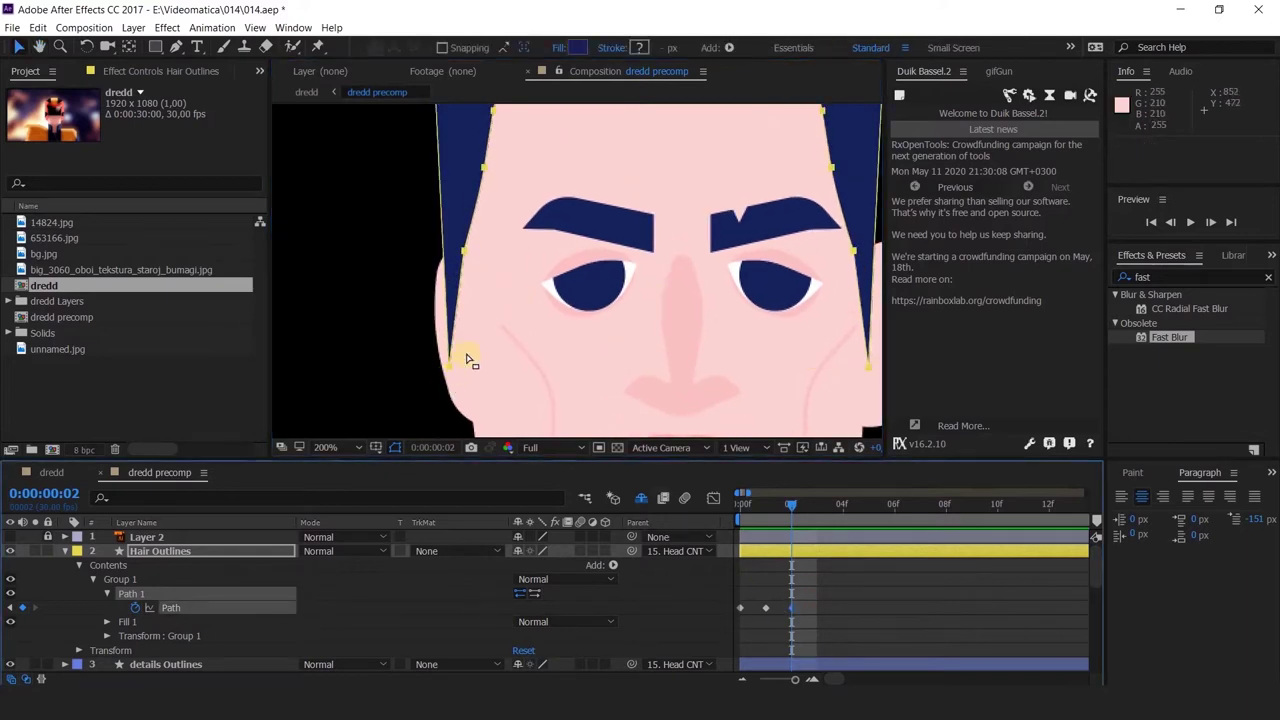
# Return to frame 0, move the right sideburn tip inward, and adjust the outer right edge of the hair
pyautogui.click(740, 505)
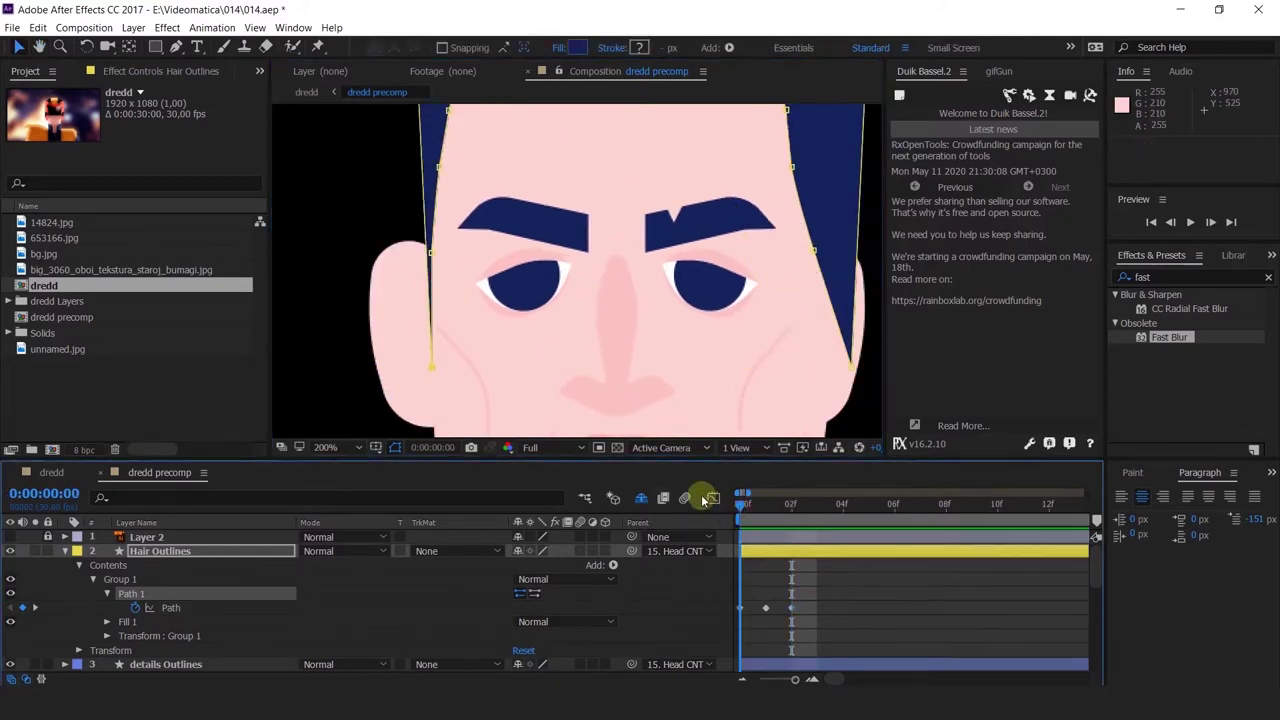
pyautogui.click(851, 352)
pyautogui.moveTo(850, 366); pyautogui.dragTo(831, 371)
pyautogui.press('space')
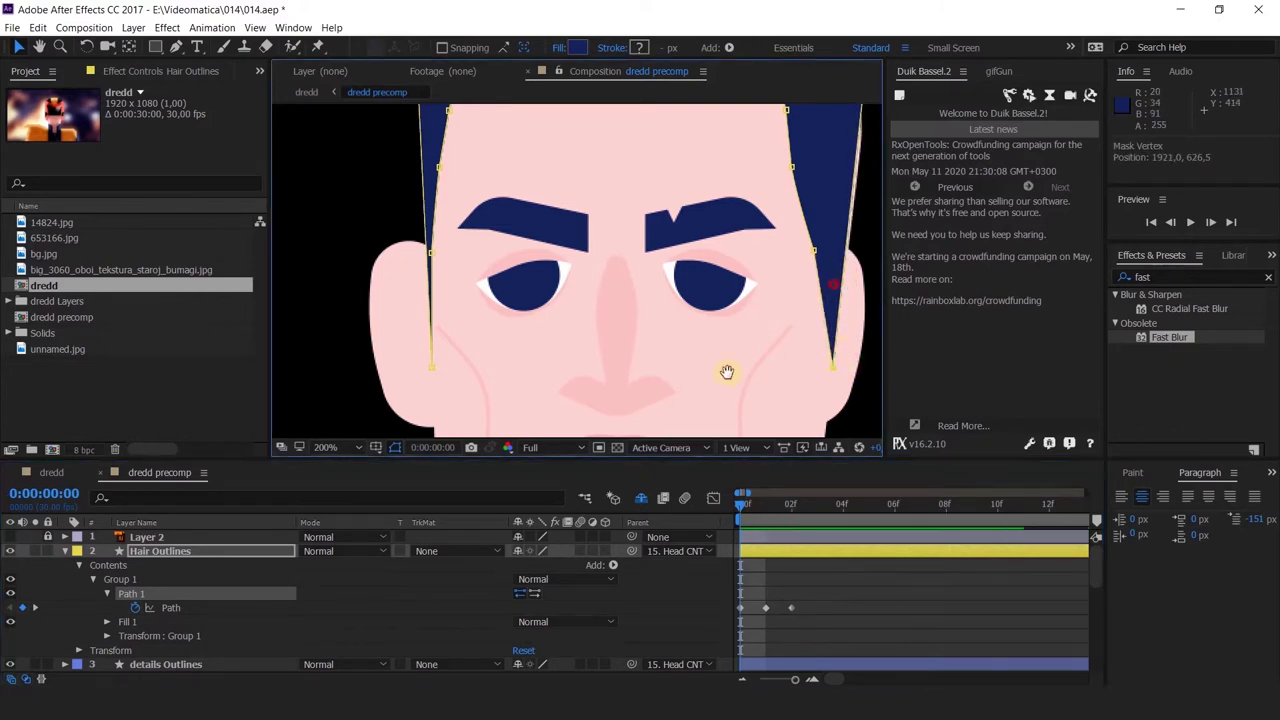
pyautogui.moveTo(726, 374); pyautogui.dragTo(589, 500)
pyautogui.moveTo(760, 157); pyautogui.dragTo(735, 192)
pyautogui.moveTo(737, 135); pyautogui.dragTo(740, 130)
pyautogui.moveTo(739, 231); pyautogui.dragTo(697, 283)
pyautogui.scroll(-1, 706, 291)
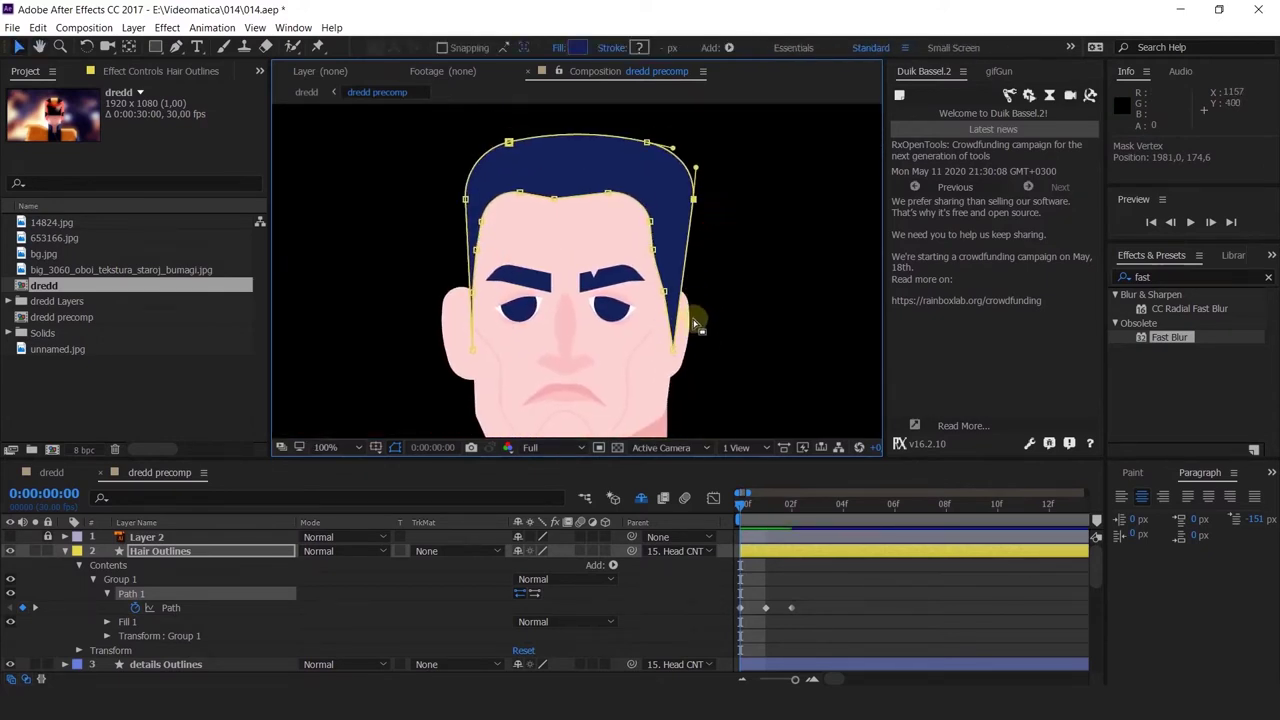
# At frame 2, move the left sideburn tip inward and push the hair's upper left outer points slightly outward
pyautogui.moveTo(759, 506); pyautogui.dragTo(798, 509)
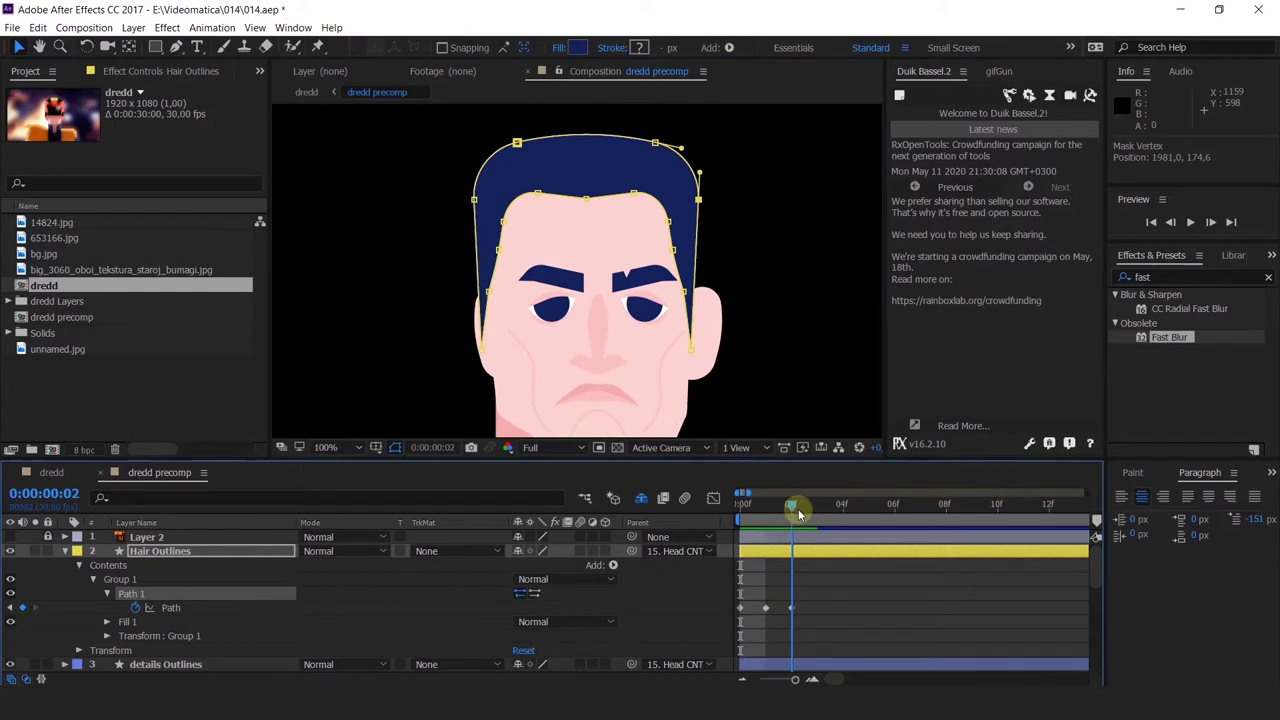
pyautogui.scroll(1, 480, 367)
pyautogui.scroll(1, 483, 367)
pyautogui.moveTo(504, 370); pyautogui.dragTo(527, 381)
pyautogui.scroll(-2, 525, 383)
pyautogui.moveTo(529, 309); pyautogui.dragTo(519, 345)
pyautogui.moveTo(457, 180); pyautogui.dragTo(536, 287)
pyautogui.moveTo(537, 205)
pyautogui.mouseDown()
pyautogui.moveTo(553, 219)
pyautogui.moveTo(541, 212)
pyautogui.mouseUp()
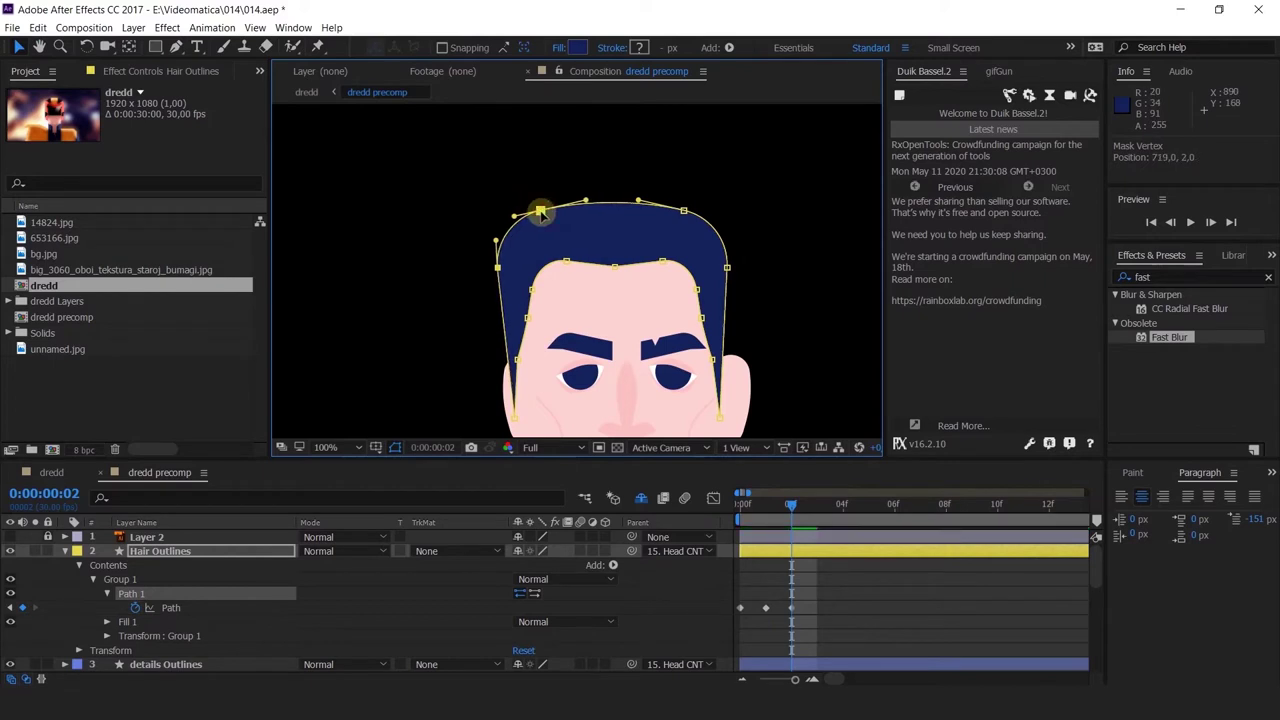
# Move the centre point of the front hairline right at frame 2
pyautogui.moveTo(597, 245); pyautogui.dragTo(706, 320)
pyautogui.moveTo(650, 278); pyautogui.dragTo(605, 266)
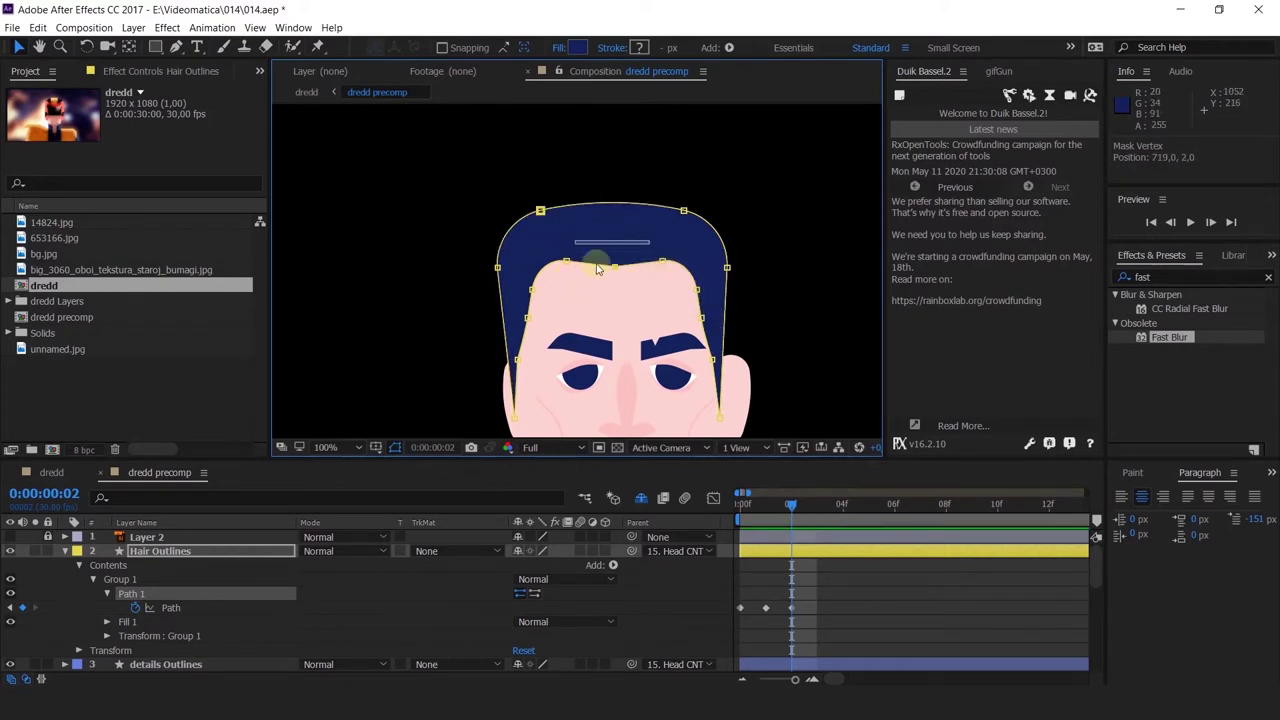
pyautogui.click(176, 607)
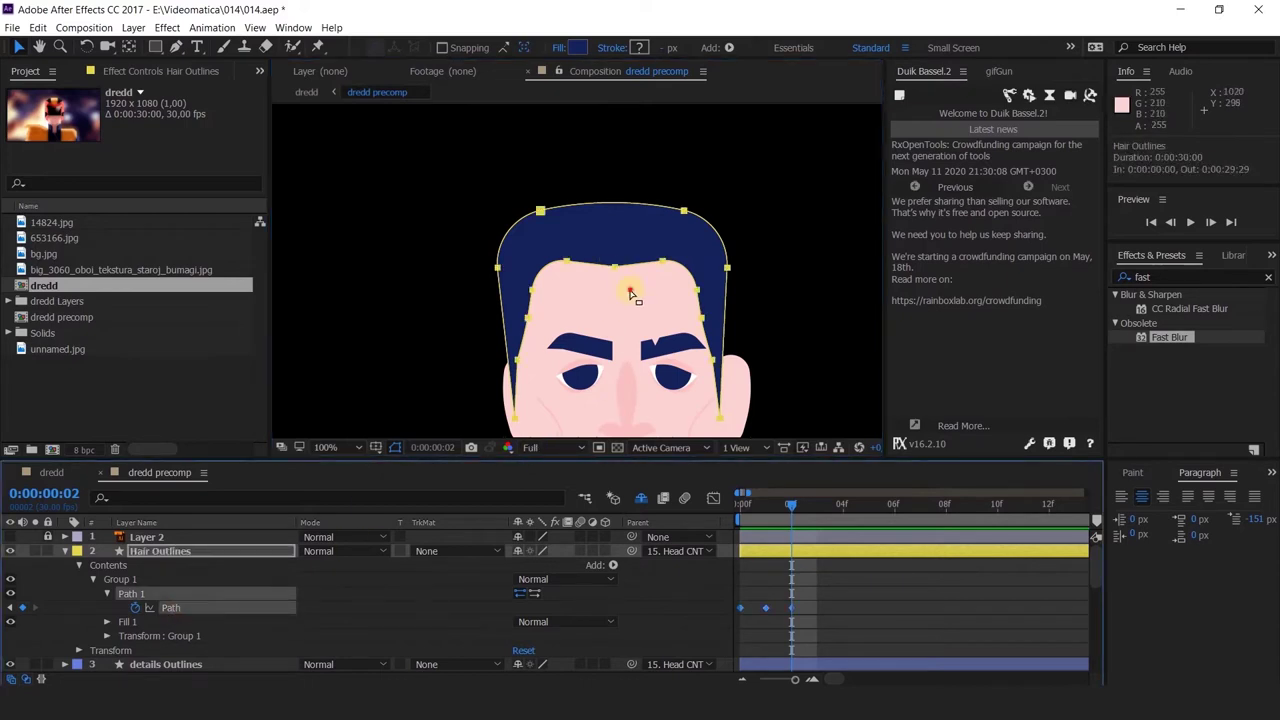
pyautogui.click(610, 264)
pyautogui.moveTo(618, 270); pyautogui.dragTo(673, 262)
# Move the left temple points and upper left corner of the hairline inward at frame 2
pyautogui.moveTo(589, 291); pyautogui.dragTo(564, 250)
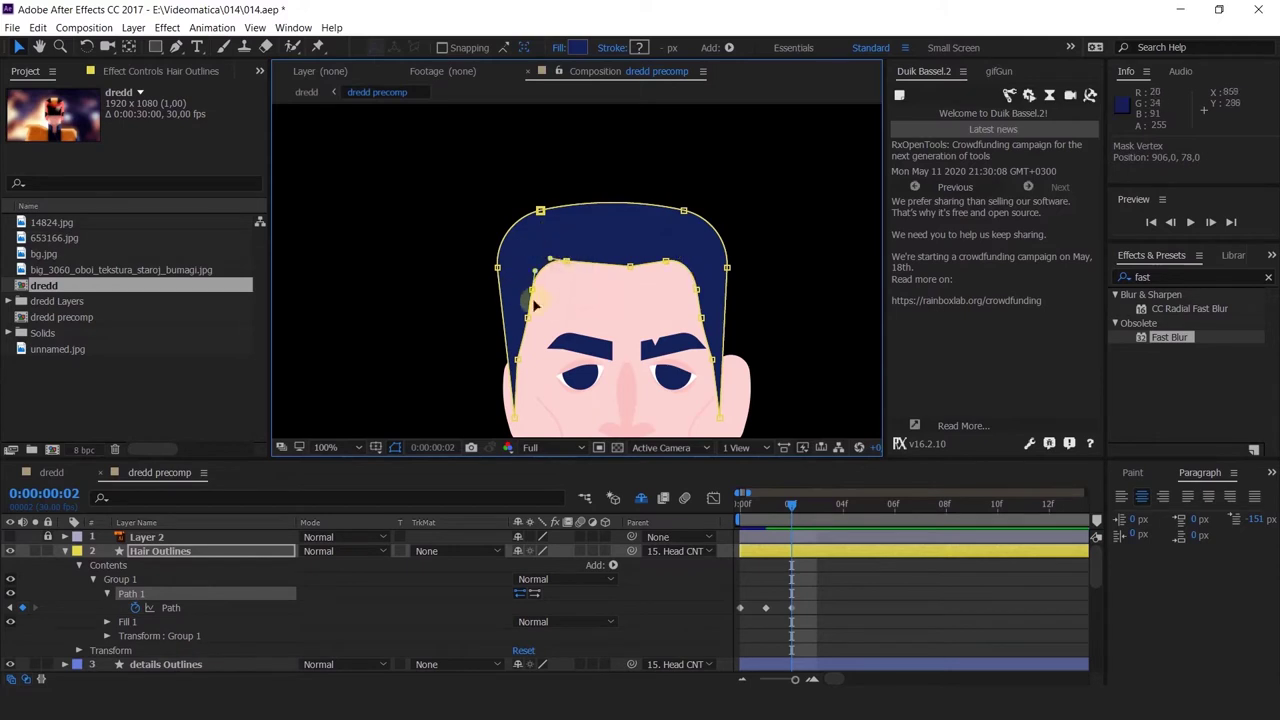
pyautogui.click(546, 327)
pyautogui.click(516, 358)
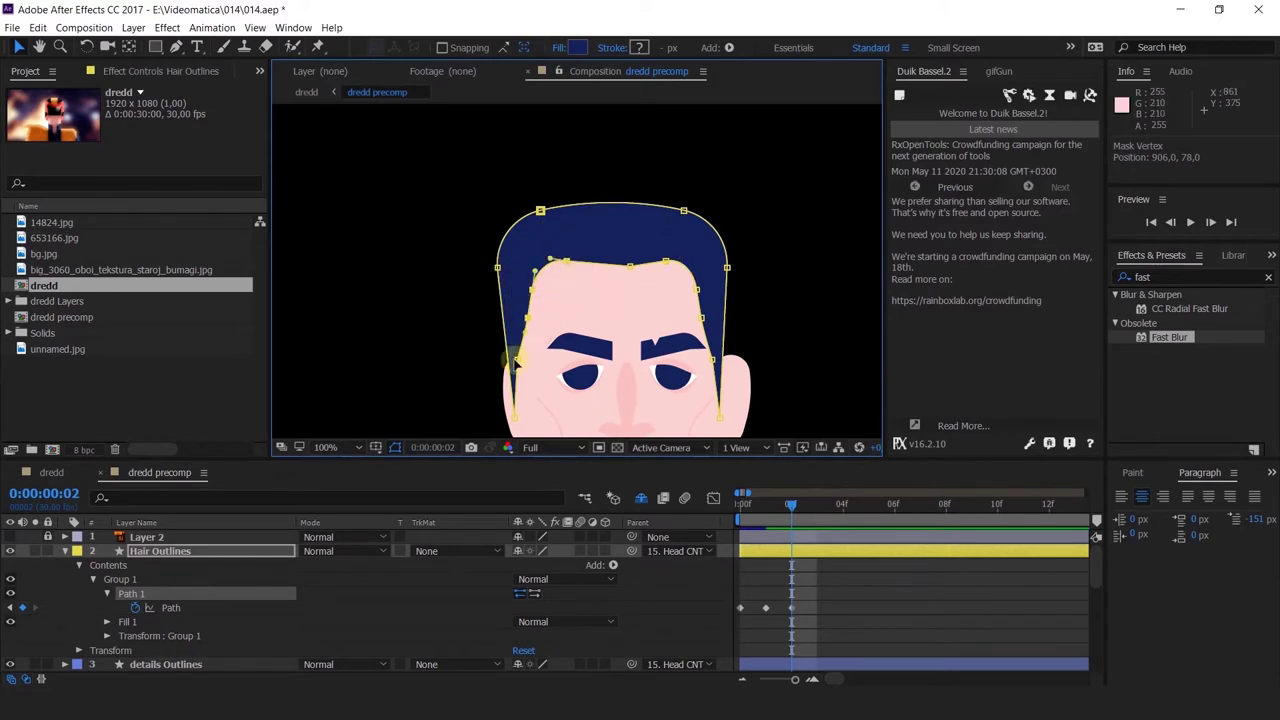
pyautogui.scroll(2, 524, 343)
pyautogui.moveTo(535, 298); pyautogui.dragTo(482, 231)
pyautogui.moveTo(560, 249); pyautogui.dragTo(576, 282)
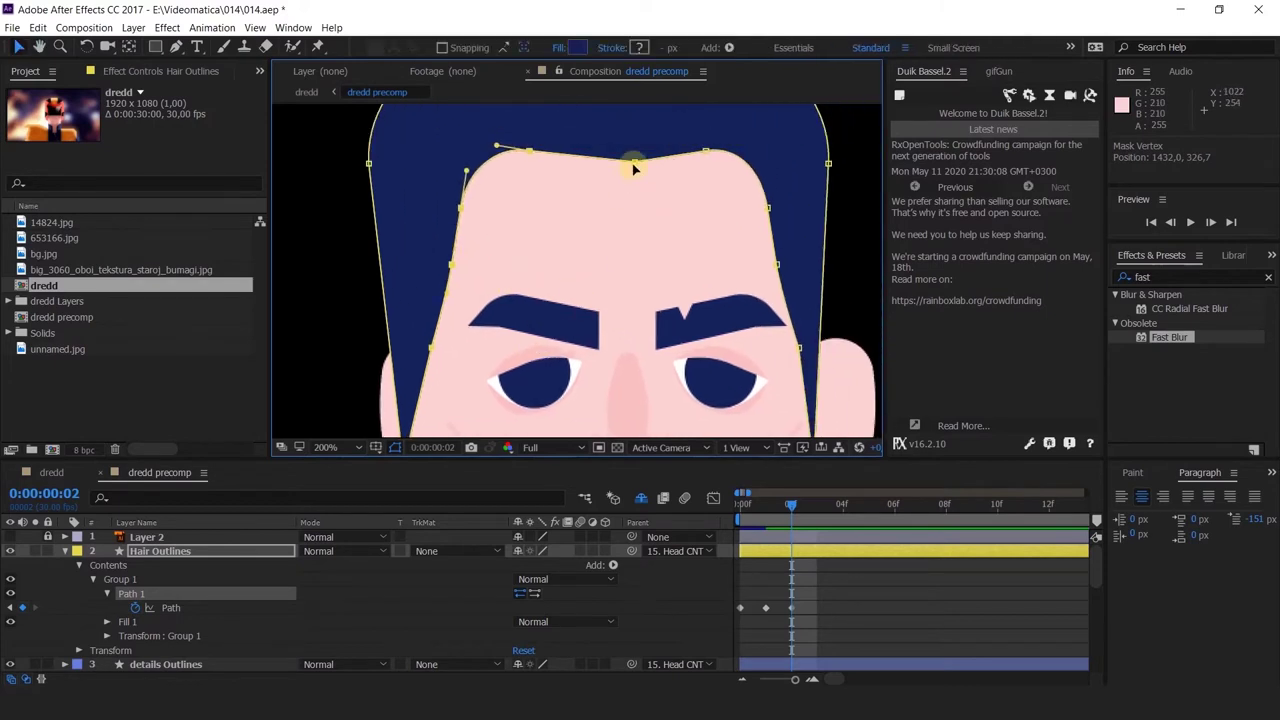
# Move the hairline's centre point slightly right and the left temple points outward at frame 2
pyautogui.moveTo(634, 163); pyautogui.dragTo(639, 161)
pyautogui.scroll(-1, 735, 233)
pyautogui.moveTo(688, 228); pyautogui.dragTo(650, 208)
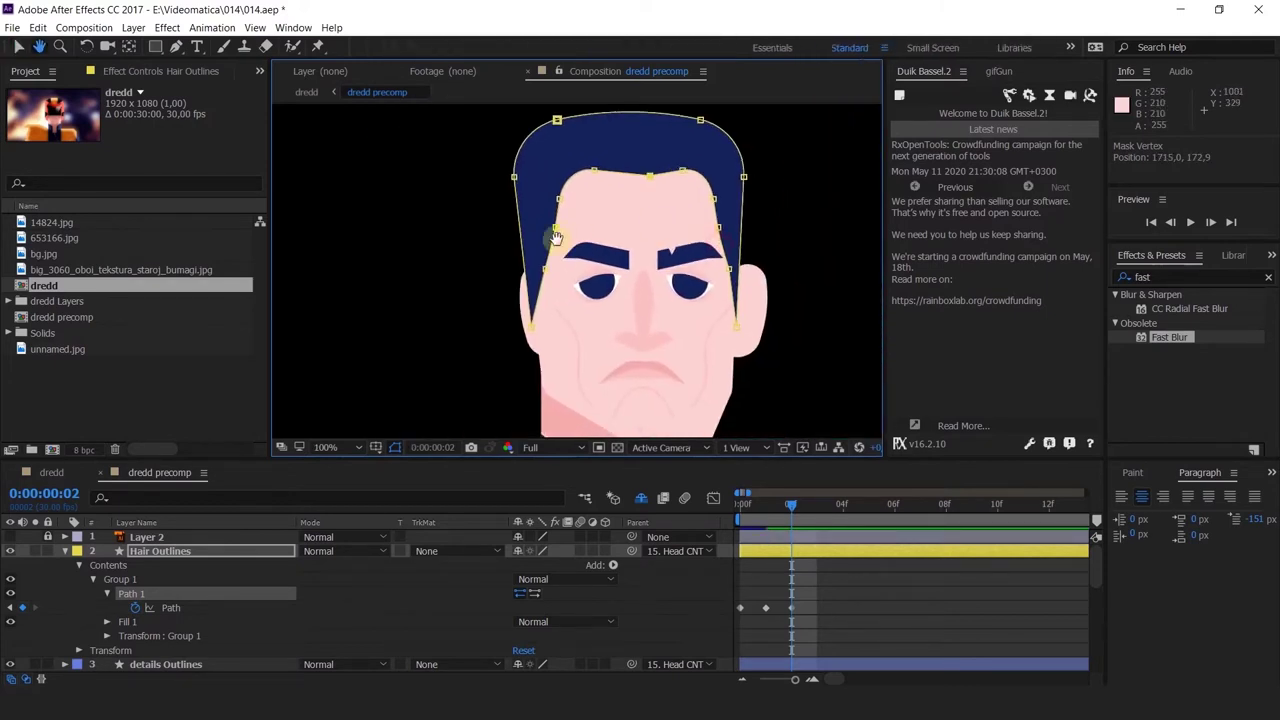
pyautogui.moveTo(565, 208); pyautogui.dragTo(541, 271)
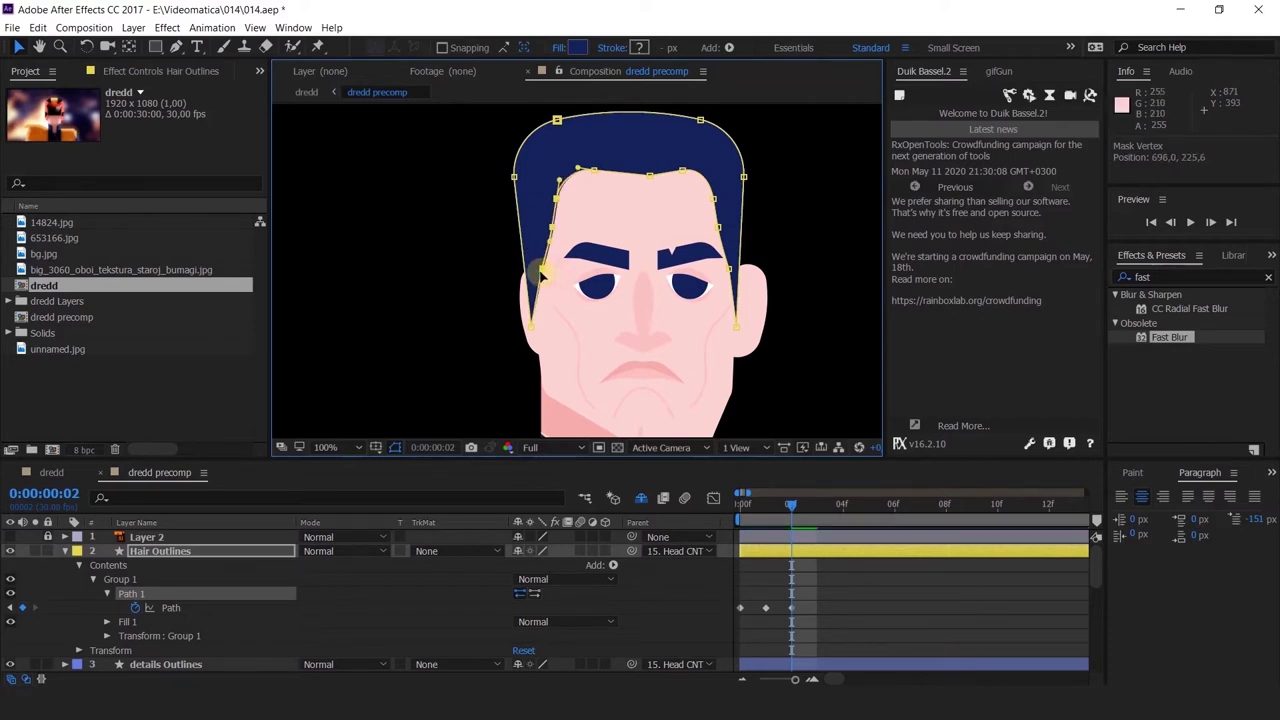
# Move the right temple points of the hairline outward at frame 2, checking the shape against the earlier frames
pyautogui.moveTo(689, 191); pyautogui.dragTo(734, 278)
pyautogui.scroll(2, 728, 234)
pyautogui.moveTo(700, 166); pyautogui.dragTo(701, 254)
pyautogui.scroll(-2, 708, 172)
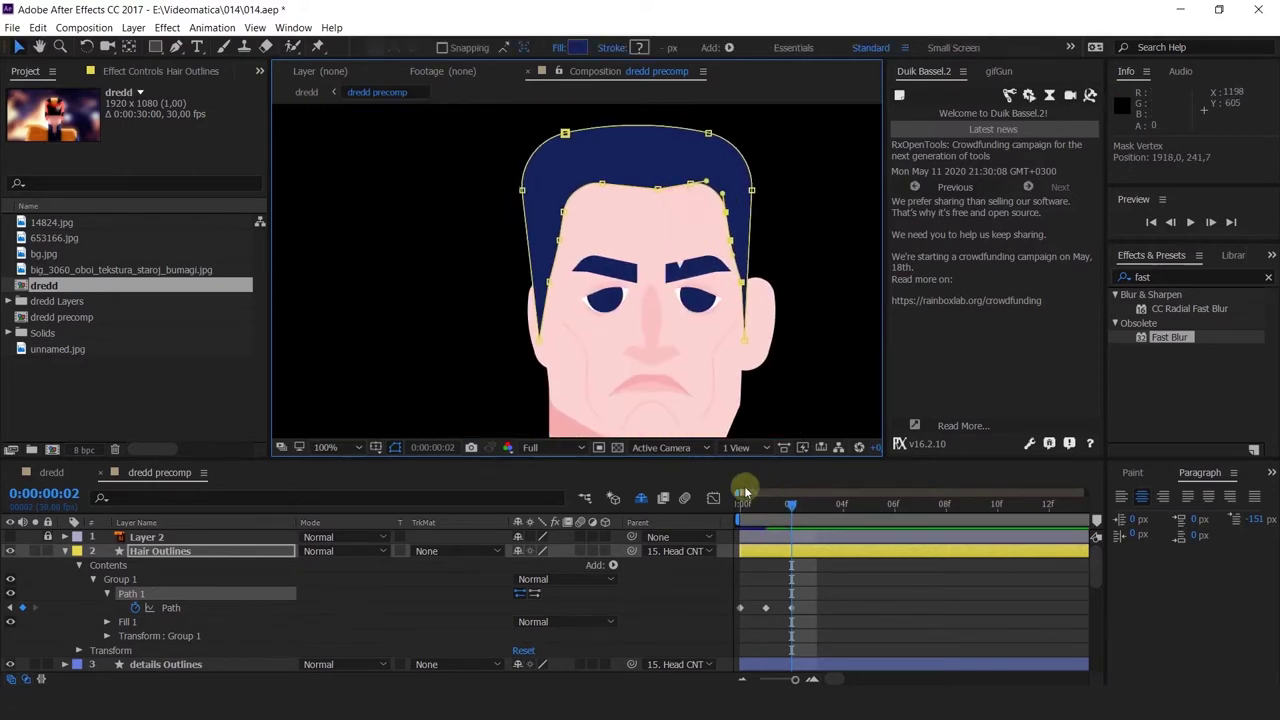
pyautogui.moveTo(742, 503); pyautogui.dragTo(642, 575)
pyautogui.moveTo(769, 570); pyautogui.dragTo(795, 571)
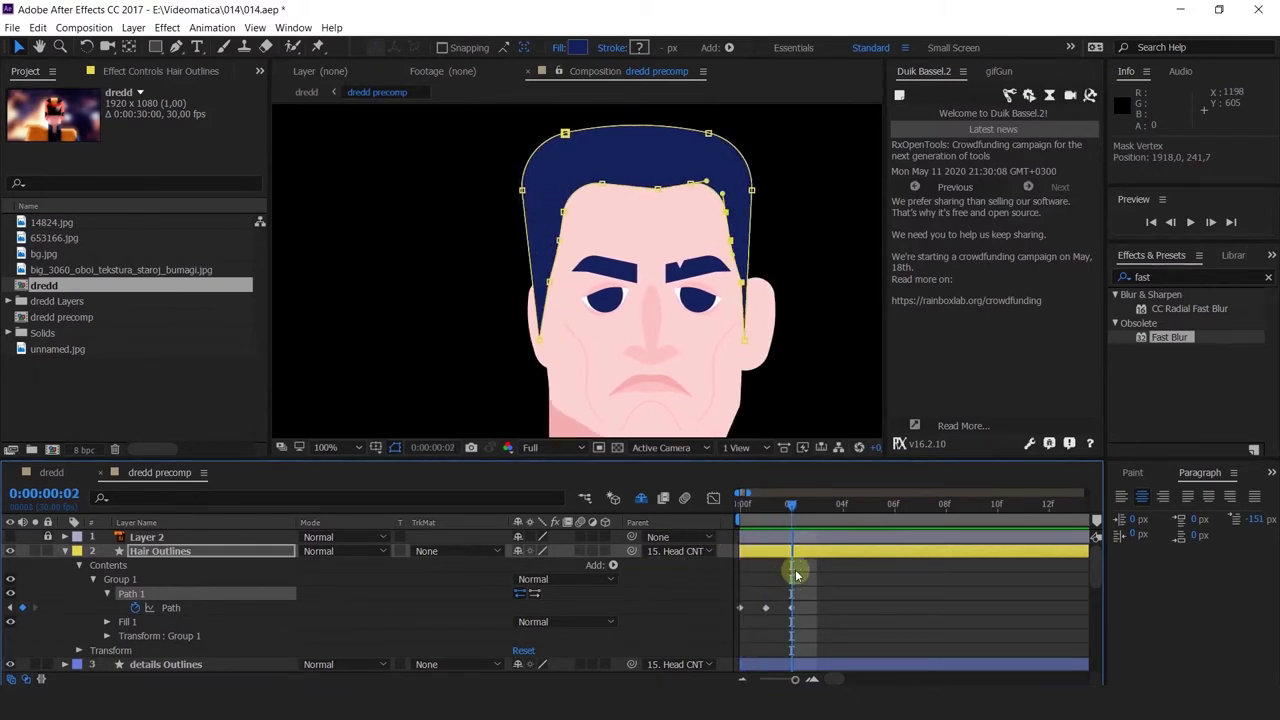
pyautogui.scroll(1, 732, 254)
pyautogui.moveTo(663, 162); pyautogui.dragTo(703, 228)
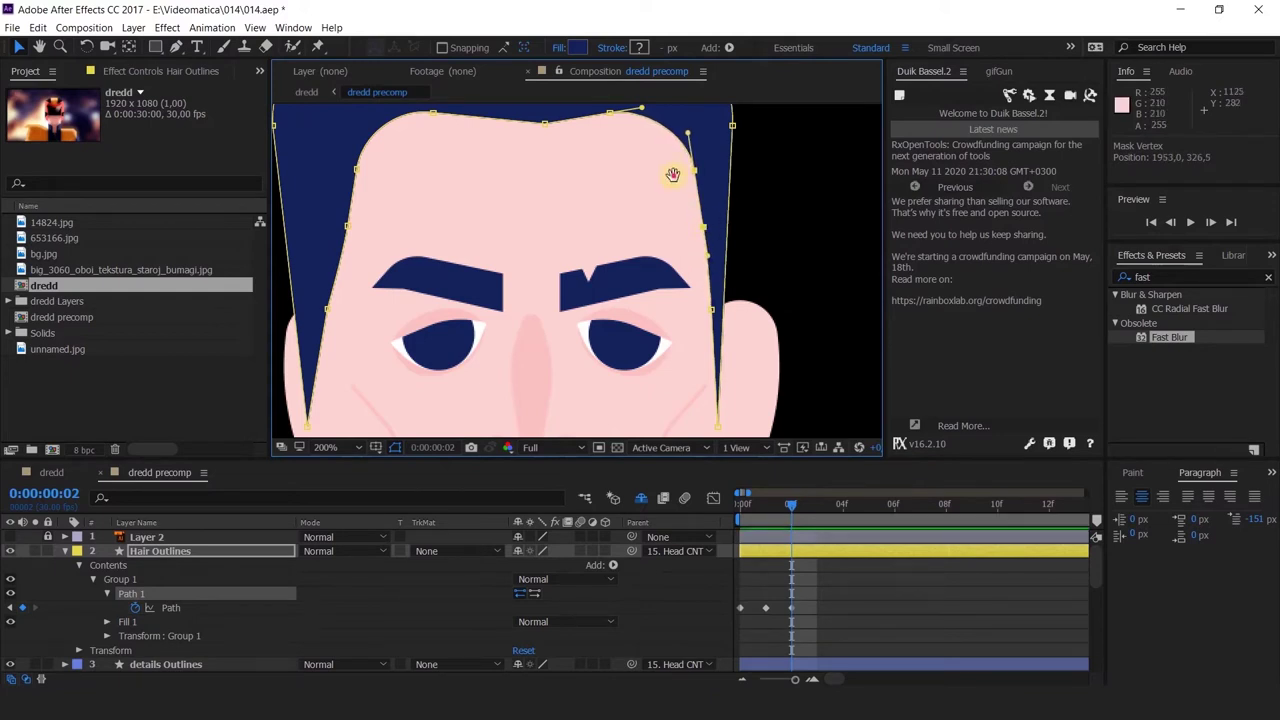
# Adjust the hairline's centre and upper left corner points at frame 2, and check the hair through the head turn
pyautogui.scroll(4, 670, 180)
pyautogui.click(570, 219)
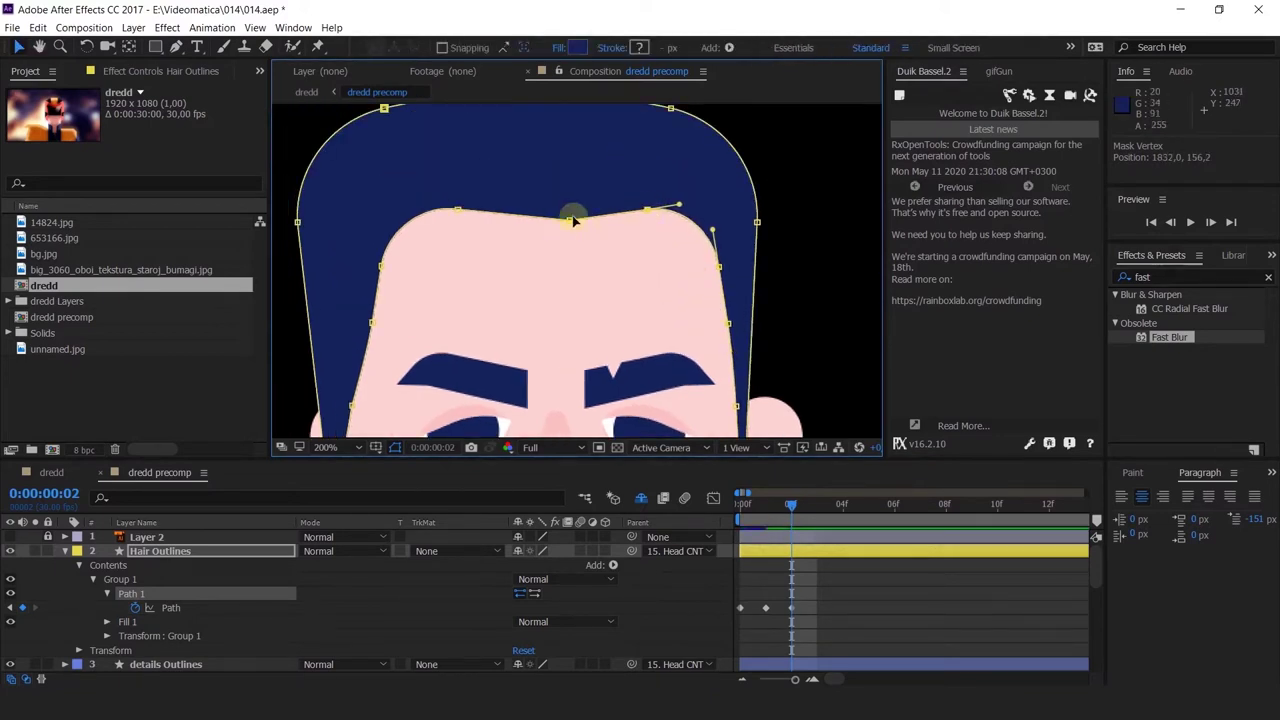
pyautogui.moveTo(437, 184); pyautogui.dragTo(472, 209)
pyautogui.scroll(-1, 476, 212)
pyautogui.moveTo(777, 514)
pyautogui.mouseDown()
pyautogui.moveTo(670, 512)
pyautogui.moveTo(752, 527)
pyautogui.moveTo(790, 520)
pyautogui.moveTo(740, 504)
pyautogui.moveTo(797, 506)
pyautogui.mouseUp()
pyautogui.scroll(-1, 622, 248)
pyautogui.moveTo(638, 283); pyautogui.dragTo(705, 261)
pyautogui.click(810, 569)
# Reveal the Position property of both the R_ear Outlines and L_ear Outlines layers
pyautogui.scroll(1, 675, 247)
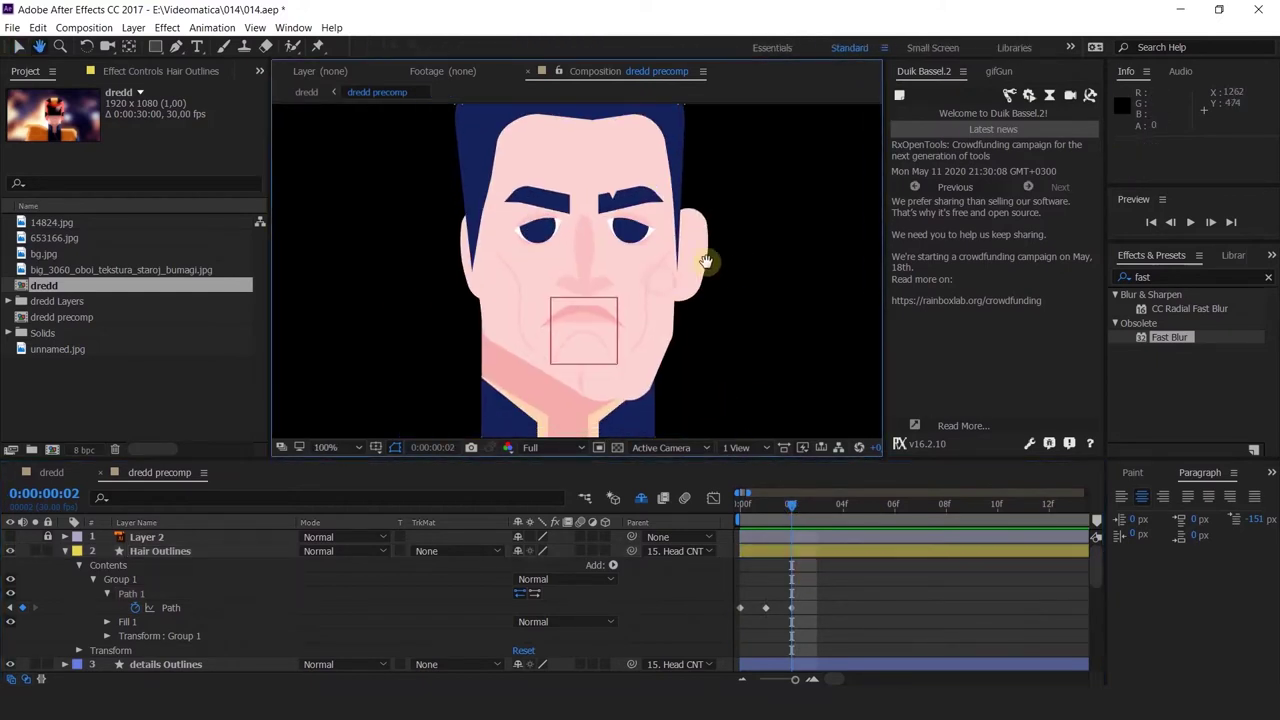
pyautogui.click(695, 266)
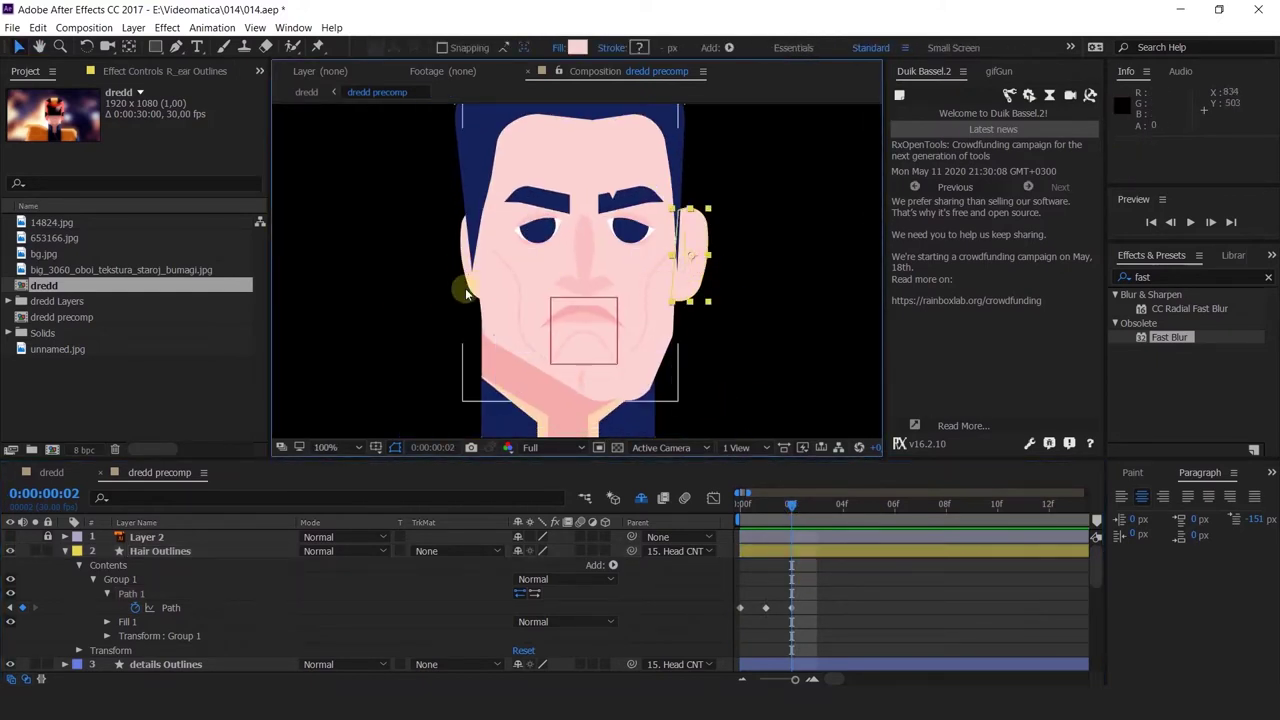
pyautogui.scroll(-6, 200, 612)
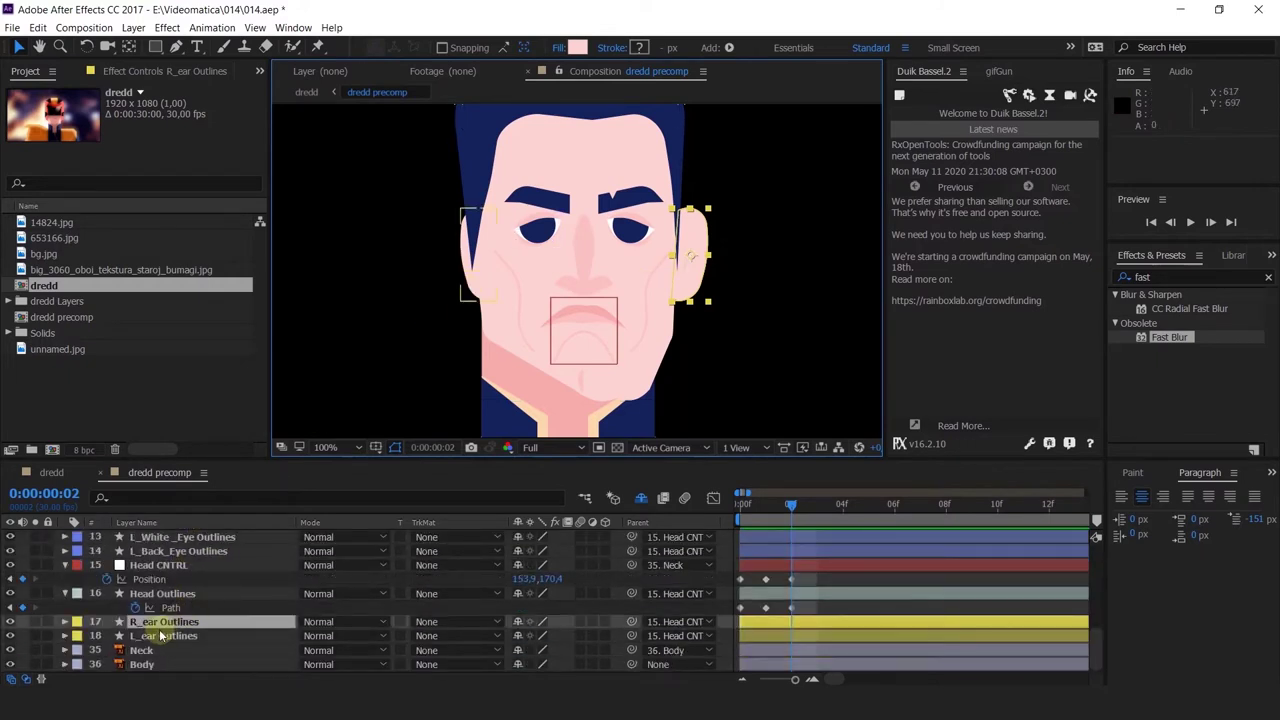
pyautogui.press('p')
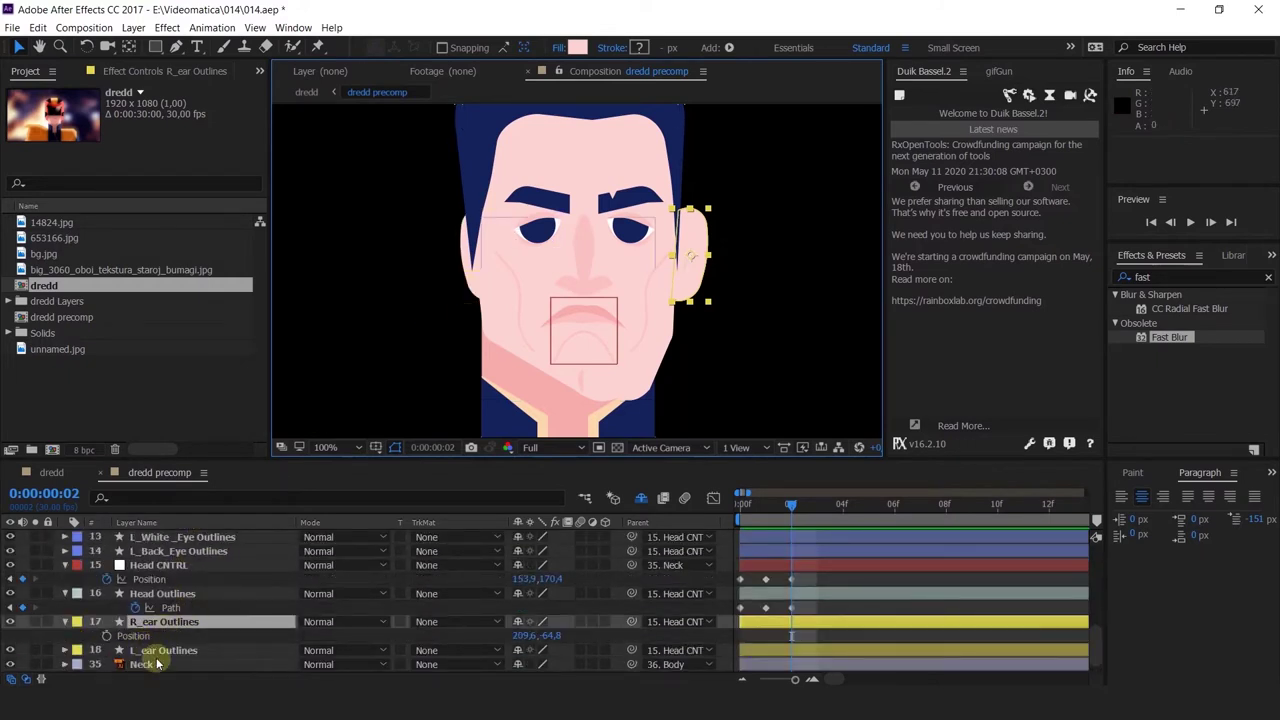
pyautogui.keyDown('ctrl'); pyautogui.click(157, 652); pyautogui.keyUp('ctrl')
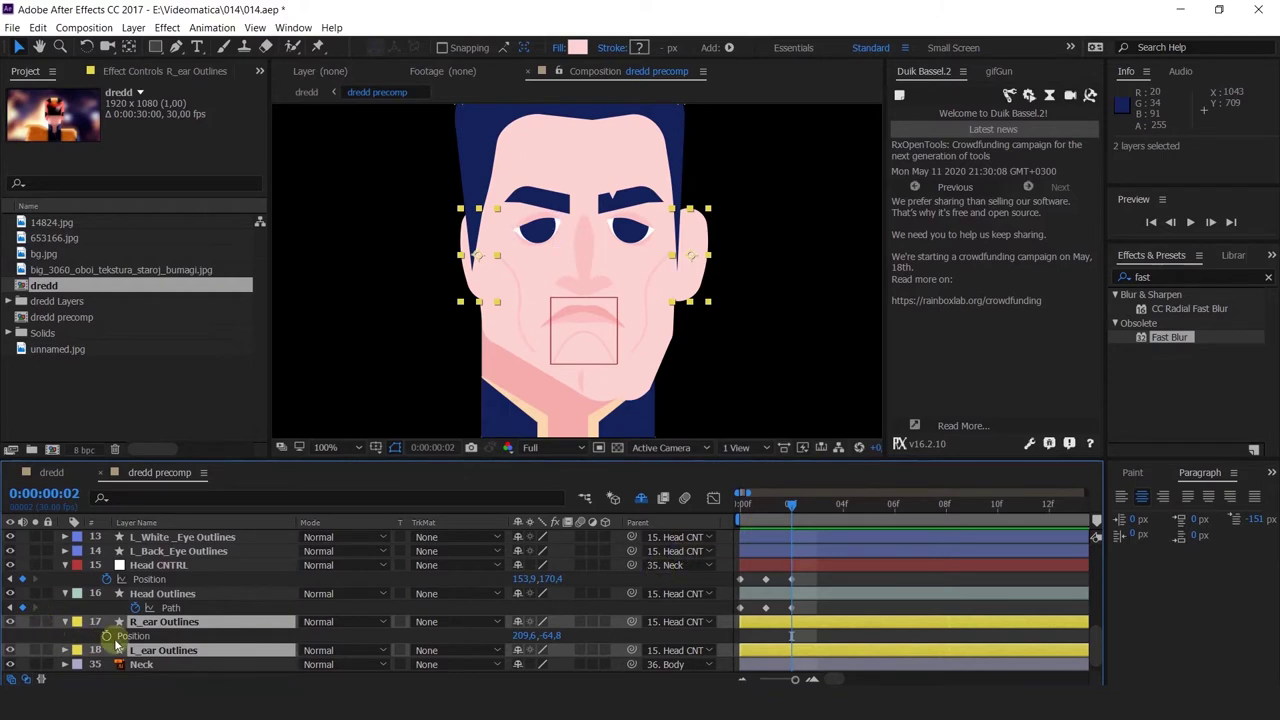
pyautogui.press('p')
pyautogui.press('p')
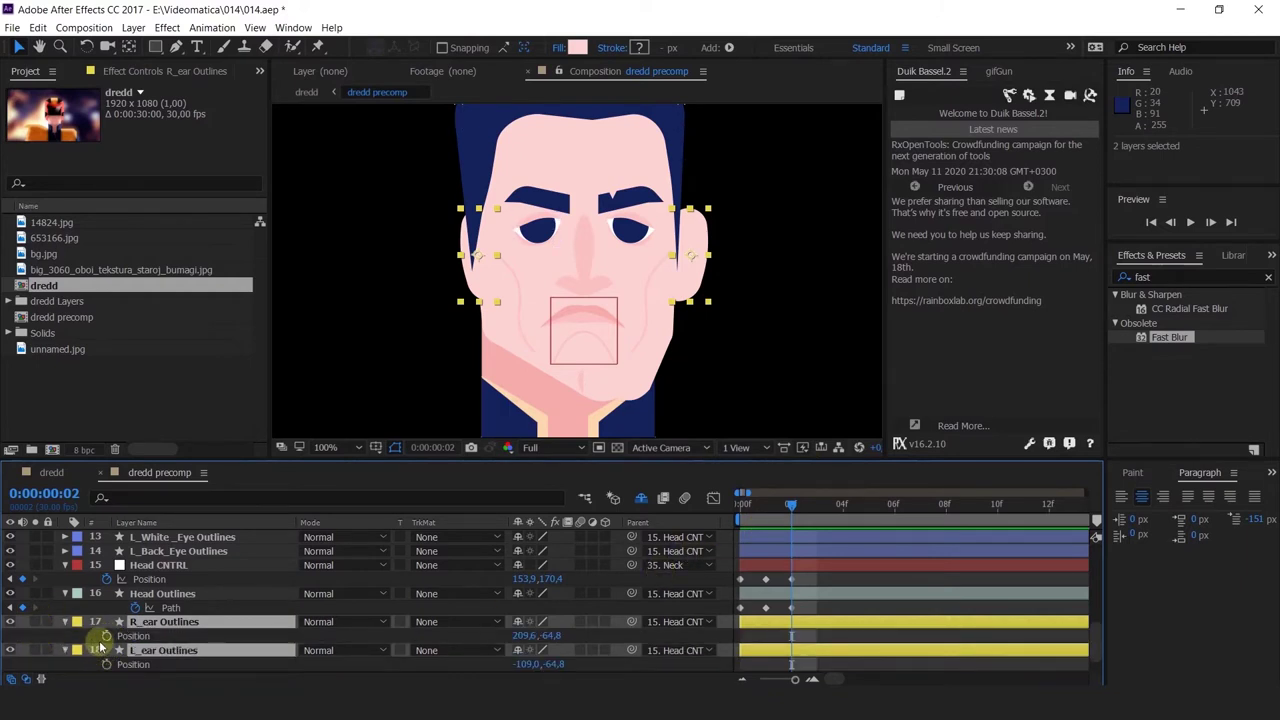
# Add Position keyframes for both ear layers at frames 2, 0 and 1, and return to frame 0 with both selected
pyautogui.click(106, 636)
pyautogui.press('Home')
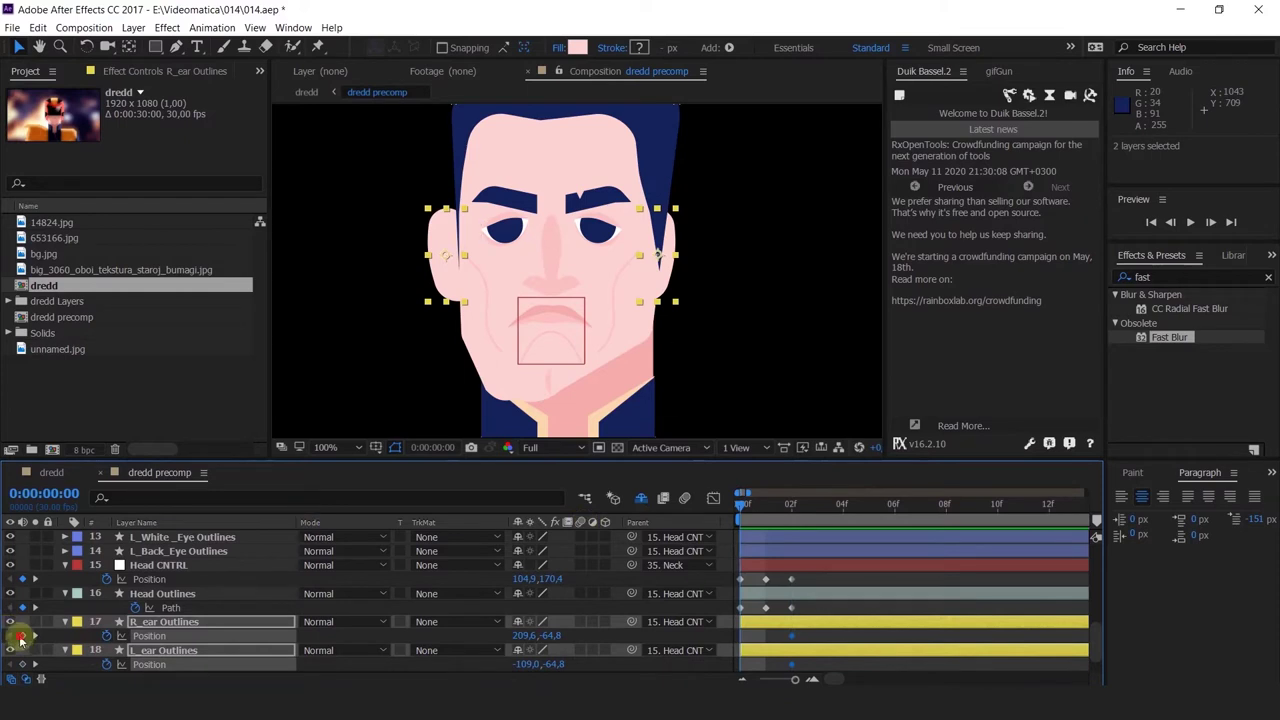
pyautogui.click(22, 636)
pyautogui.click(35, 636)
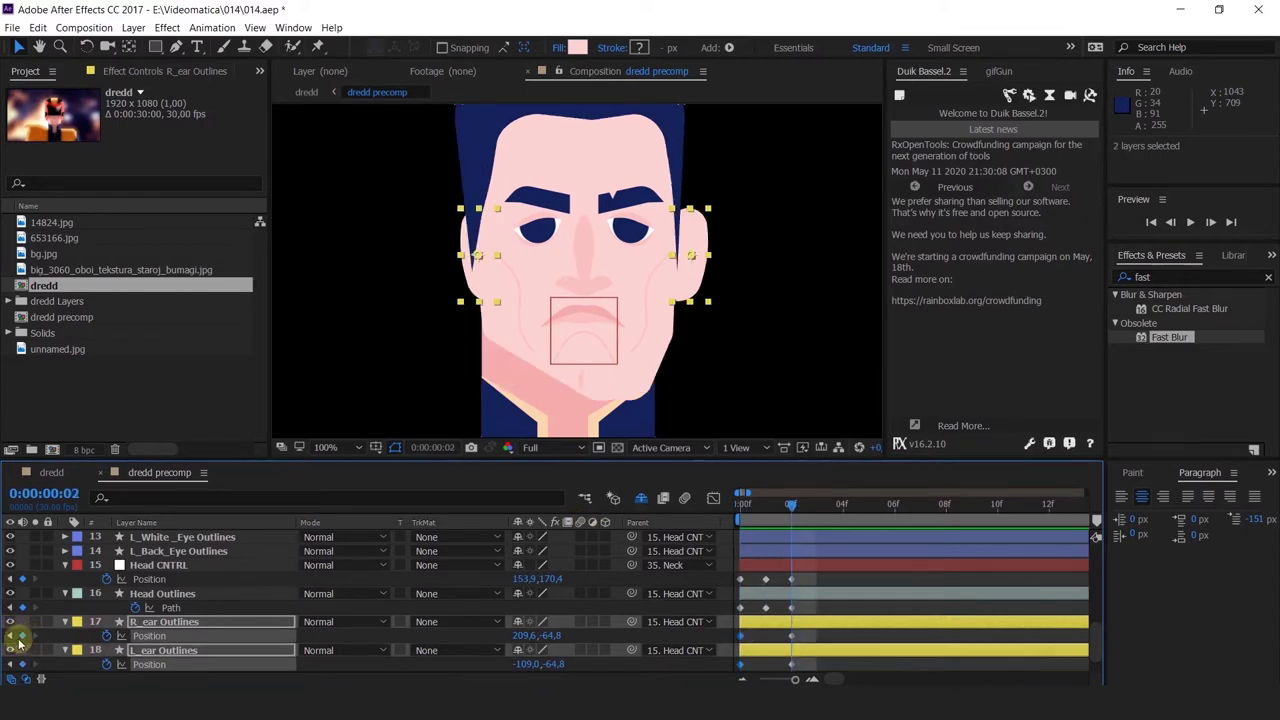
pyautogui.click(770, 507)
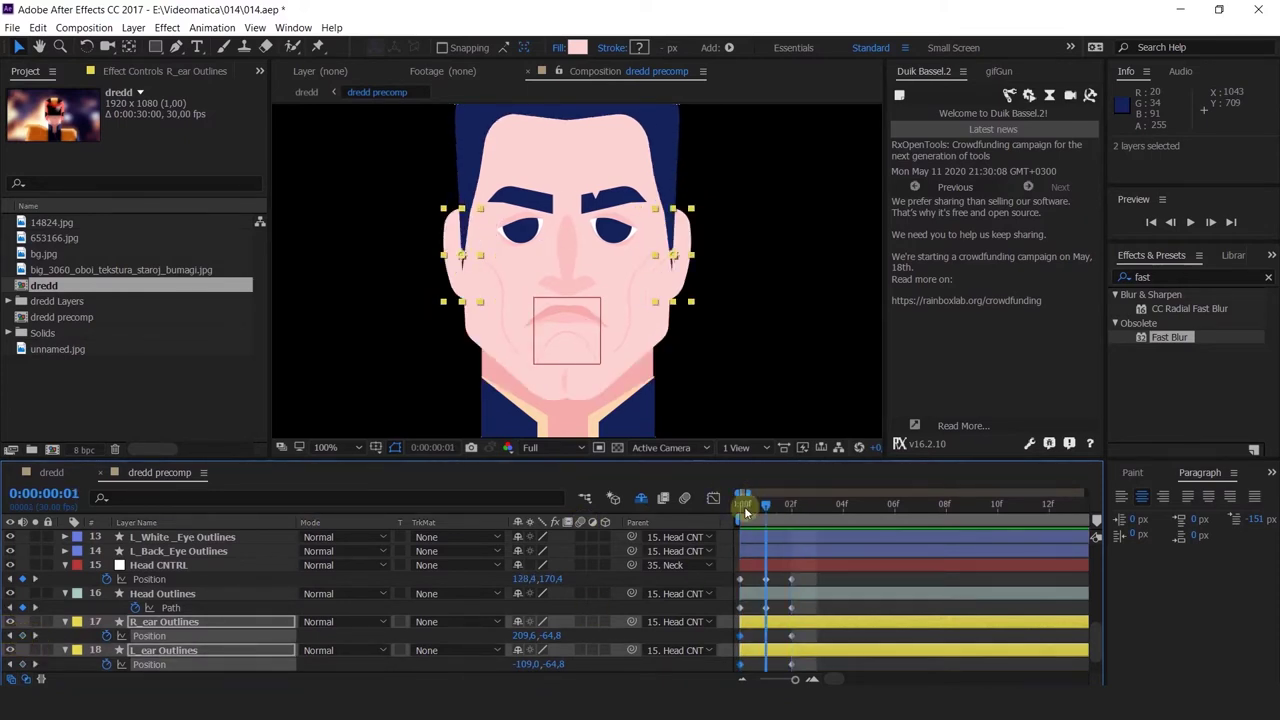
pyautogui.click(20, 636)
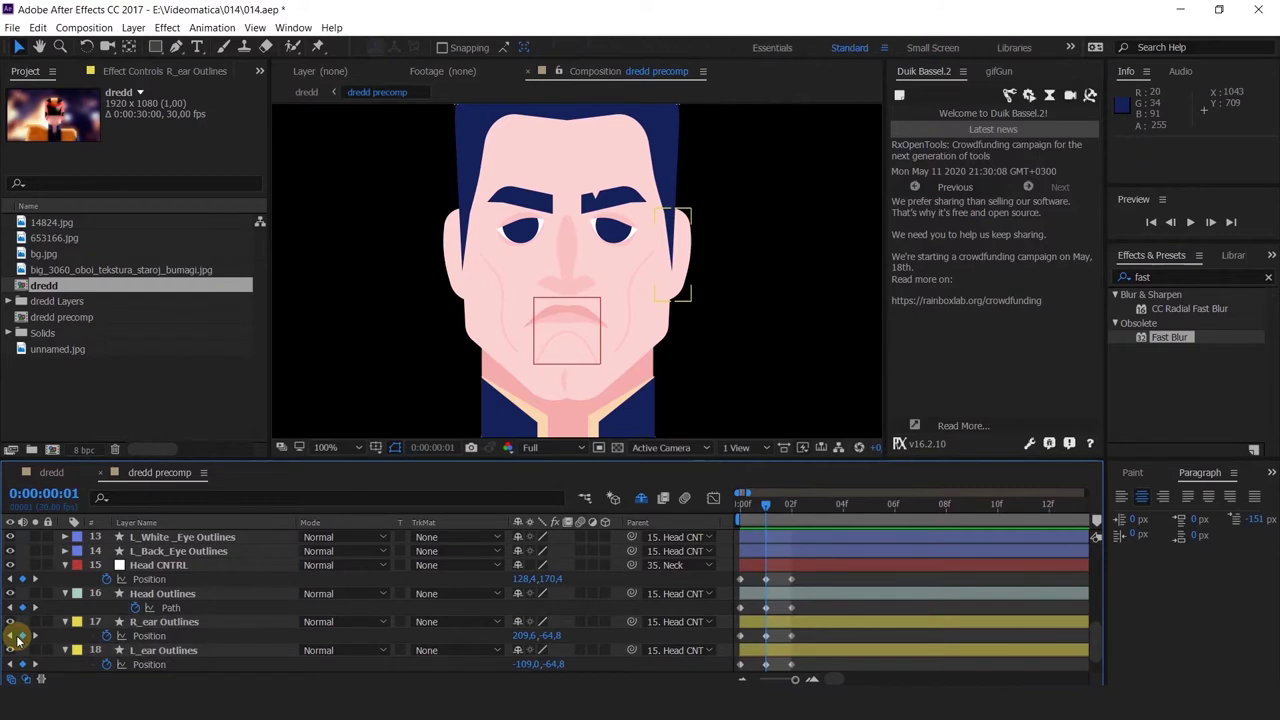
pyautogui.click(160, 622)
pyautogui.keyDown('shift'); pyautogui.click(160, 650); pyautogui.keyUp('shift')
pyautogui.click(10, 636)
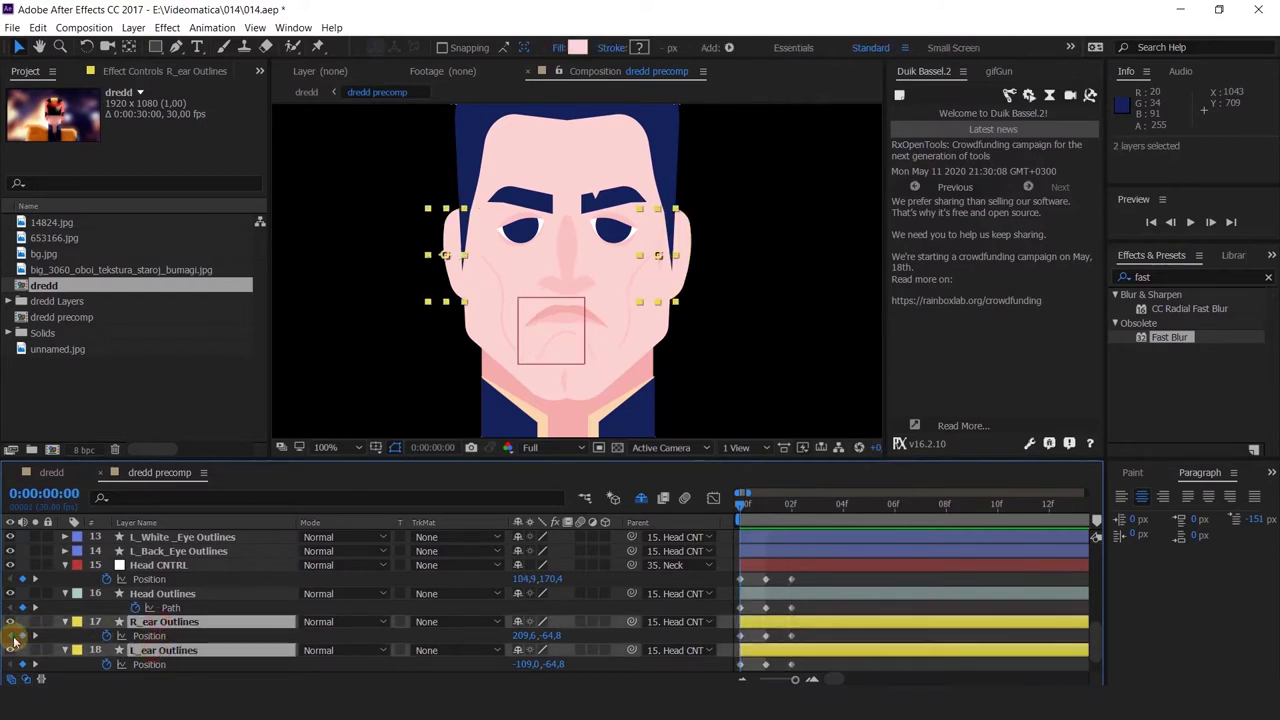
# Try to shift only the R_ear Outlines layer about 13 px right at frame 0
pyautogui.click(694, 278)
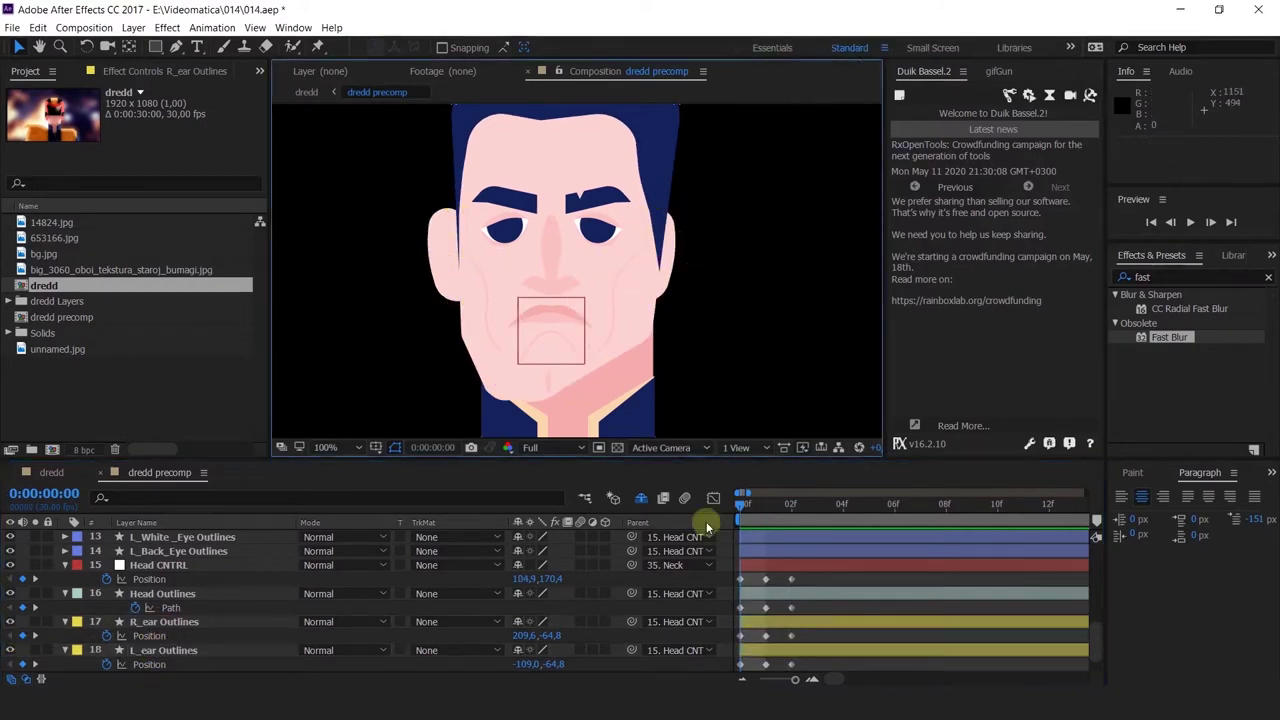
pyautogui.click(760, 624)
pyautogui.moveTo(665, 248); pyautogui.dragTo(678, 245)
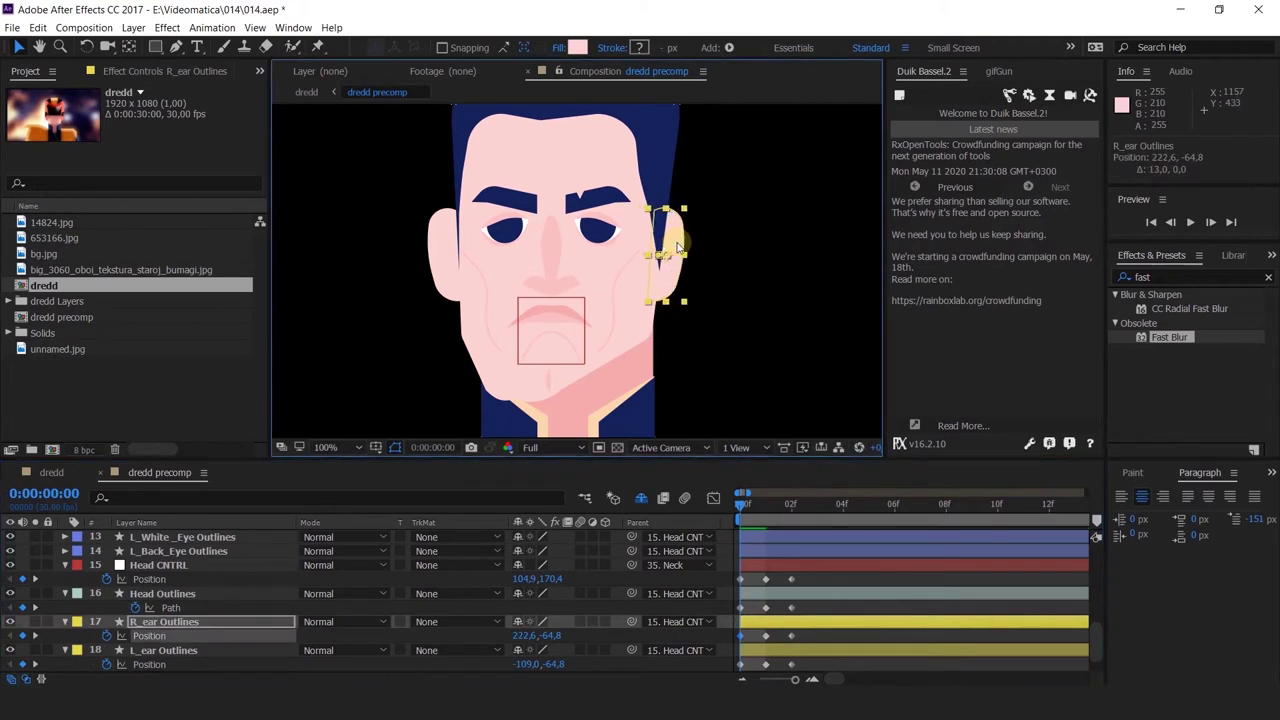
pyautogui.hotkey('ctrl', 'z')
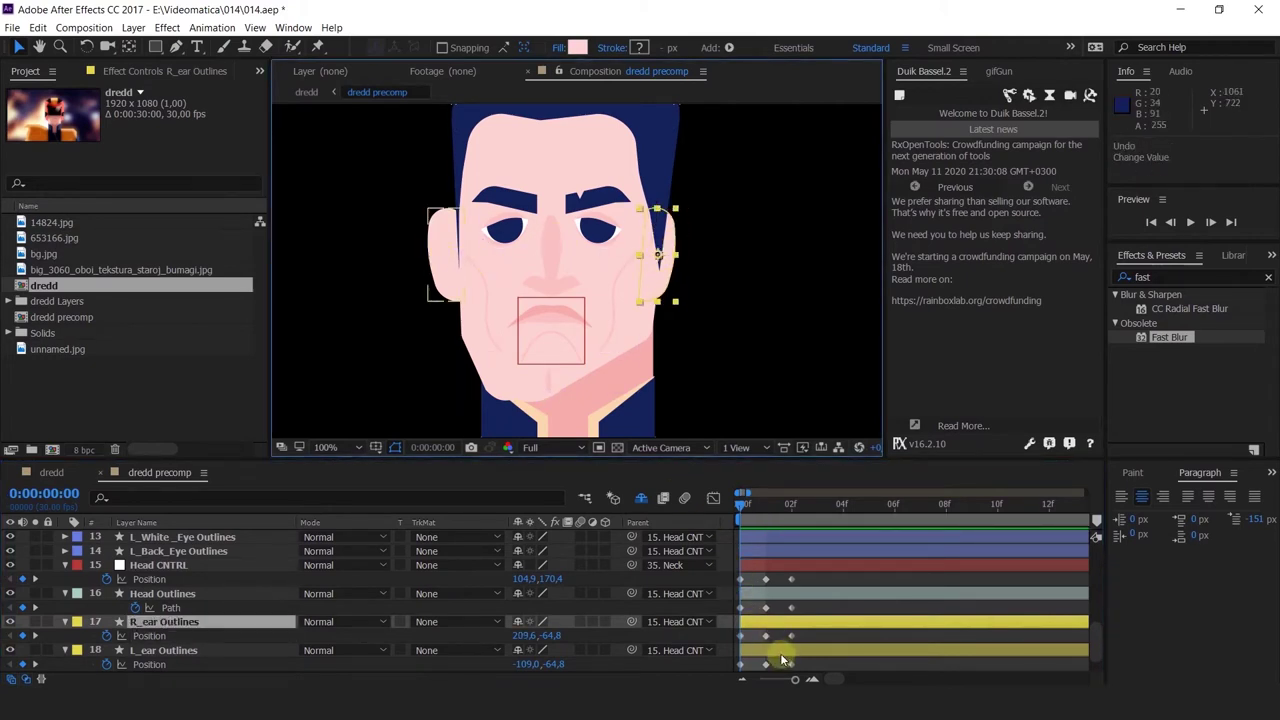
# Move both ears together about 27 px right at frame 0
pyautogui.keyDown('shift'); pyautogui.click(780, 653); pyautogui.keyUp('shift')
pyautogui.scroll(2, 668, 205)
pyautogui.click(676, 343)
pyautogui.moveTo(688, 346); pyautogui.dragTo(718, 355)
pyautogui.scroll(-4, 711, 351)
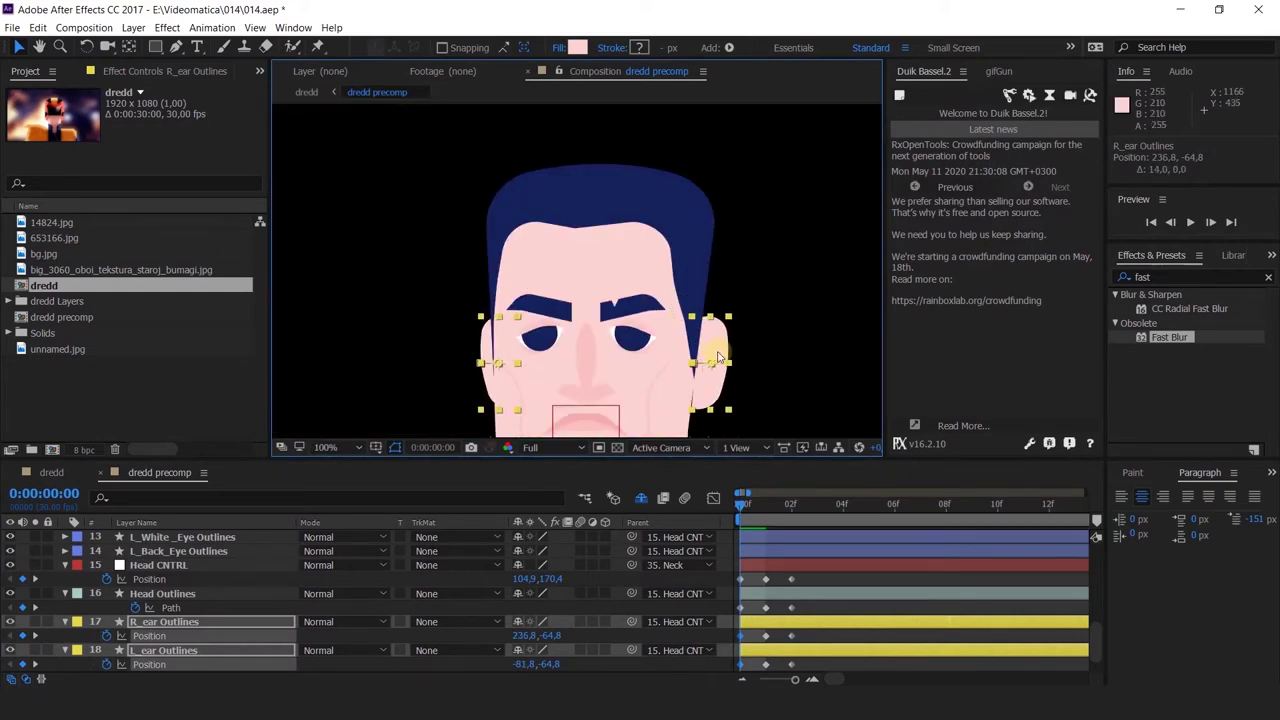
pyautogui.click(784, 612)
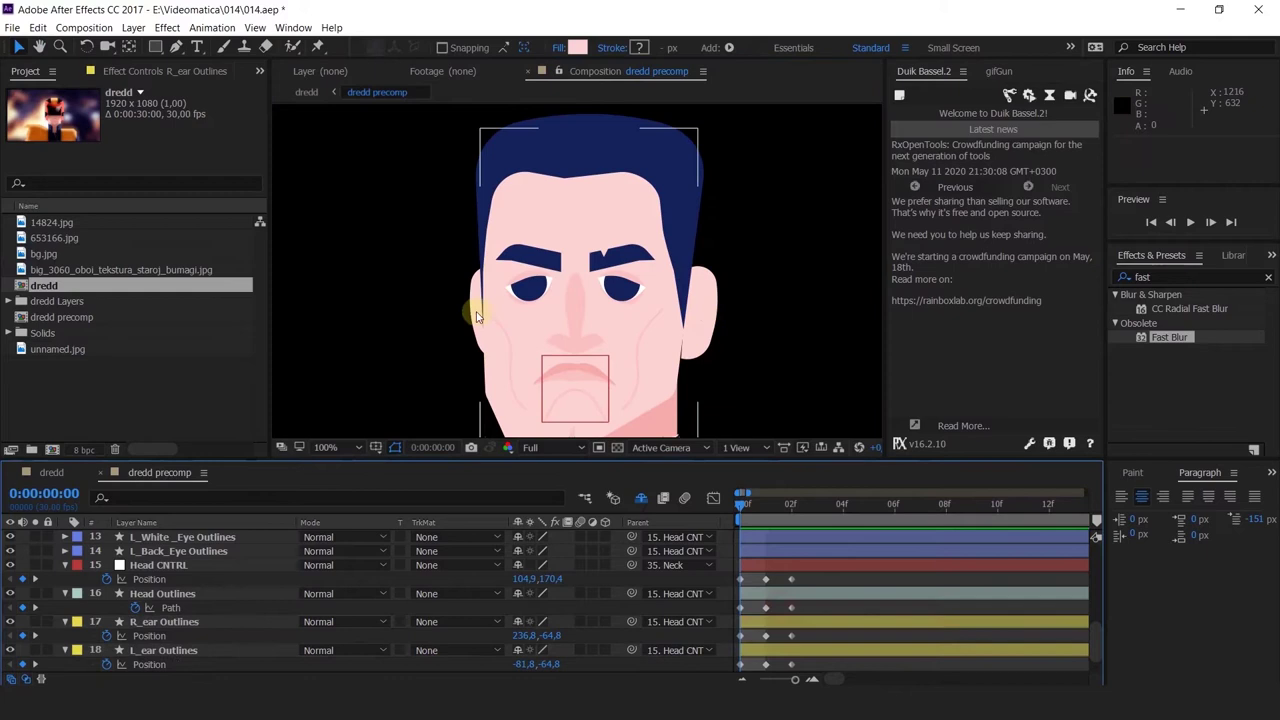
# Move the L_ear Outlines layer another 6 px right at frame 0
pyautogui.click(750, 650)
pyautogui.scroll(1, 466, 291)
pyautogui.moveTo(468, 310); pyautogui.dragTo(480, 313)
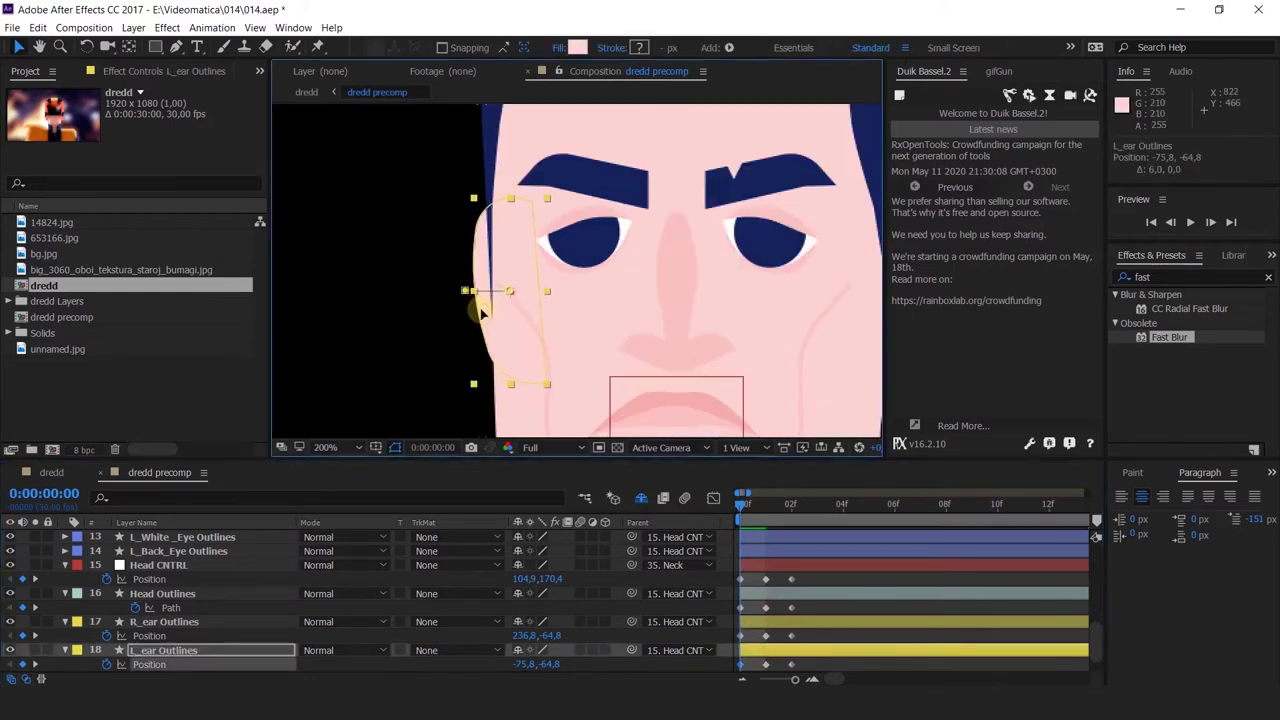
pyautogui.scroll(-1, 481, 310)
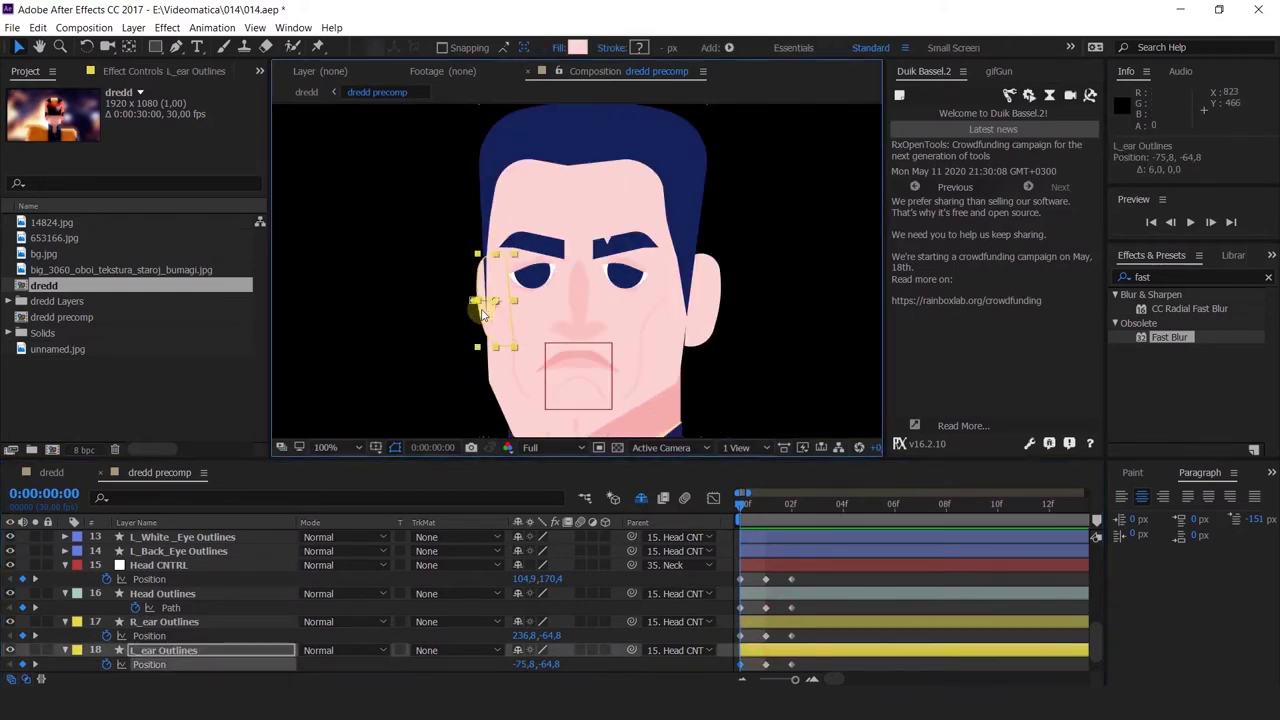
# Move both ears together 24 px left at frame 2
pyautogui.moveTo(566, 297); pyautogui.dragTo(579, 231)
pyautogui.click(796, 509)
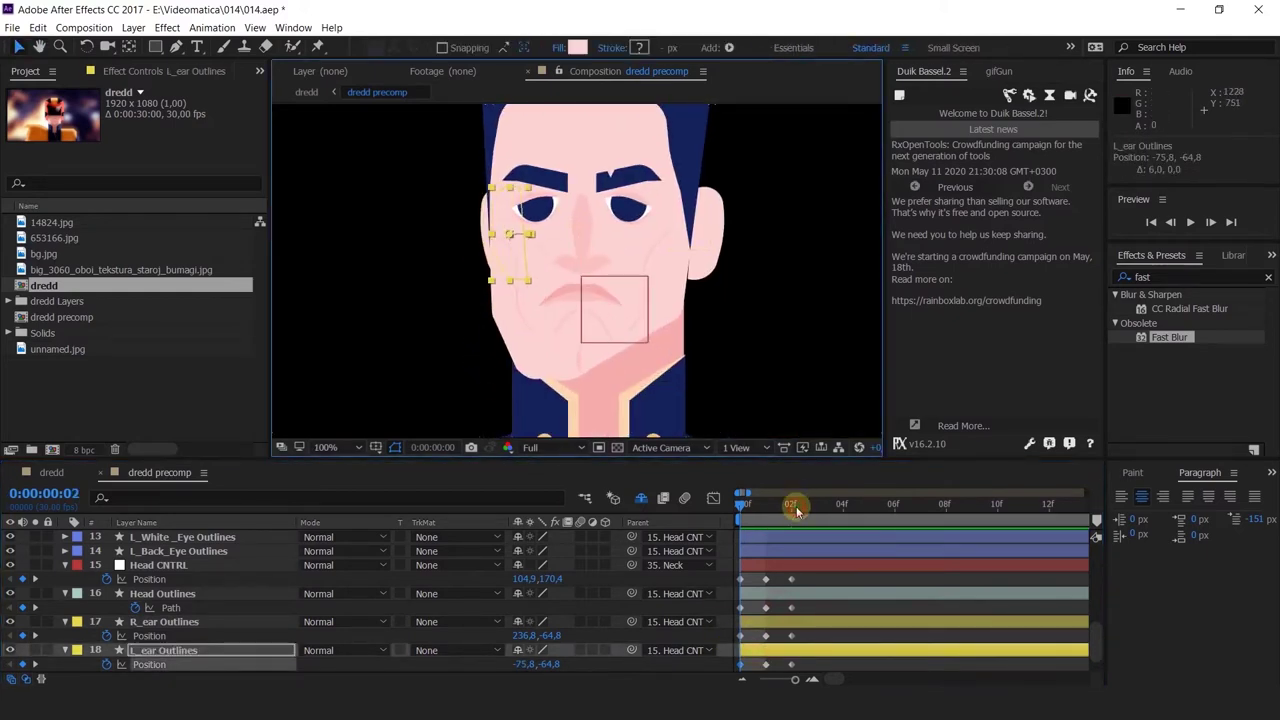
pyautogui.keyDown('shift'); pyautogui.click(786, 617); pyautogui.keyUp('shift')
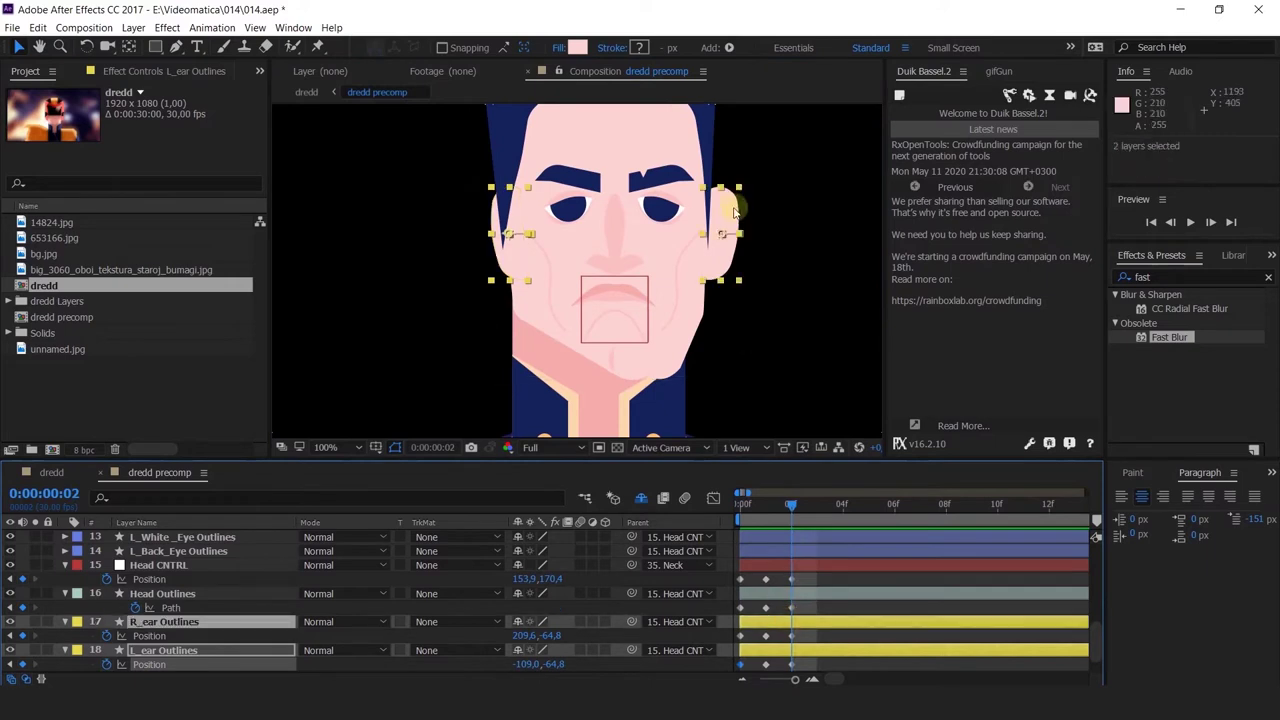
pyautogui.scroll(1, 733, 212)
pyautogui.moveTo(729, 209); pyautogui.dragTo(695, 222)
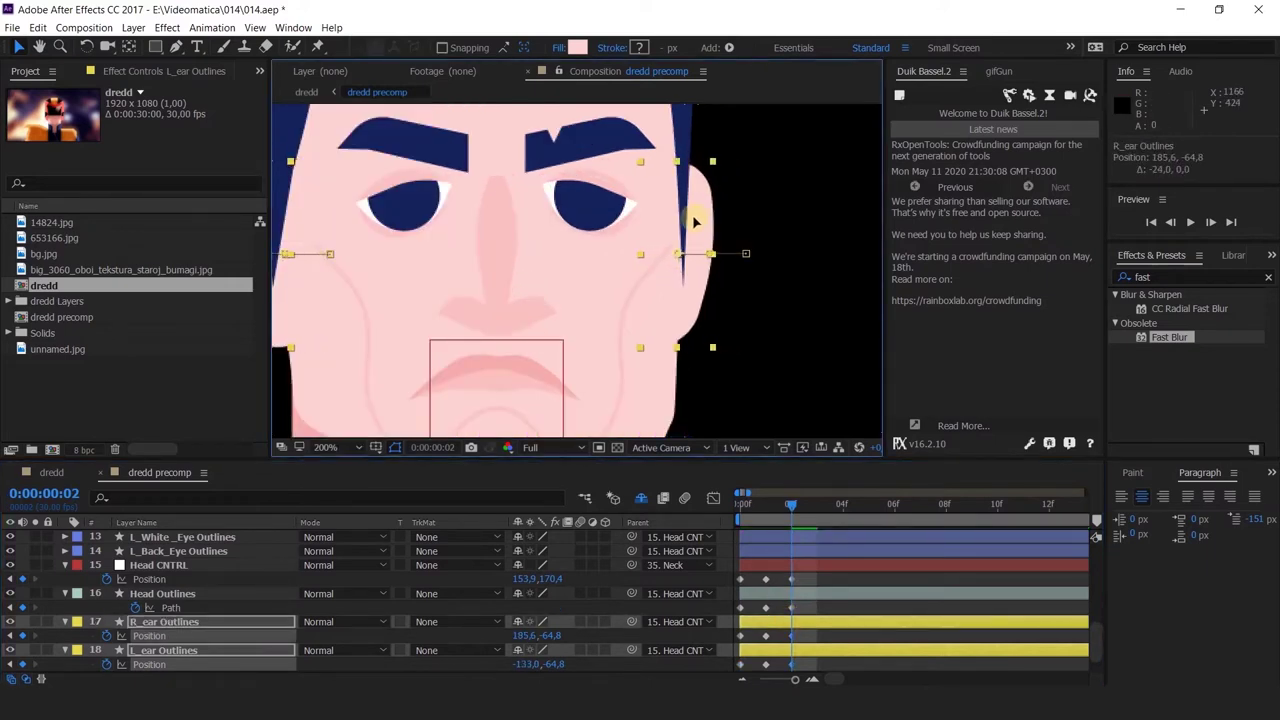
pyautogui.moveTo(533, 251); pyautogui.dragTo(670, 287)
pyautogui.press('v')
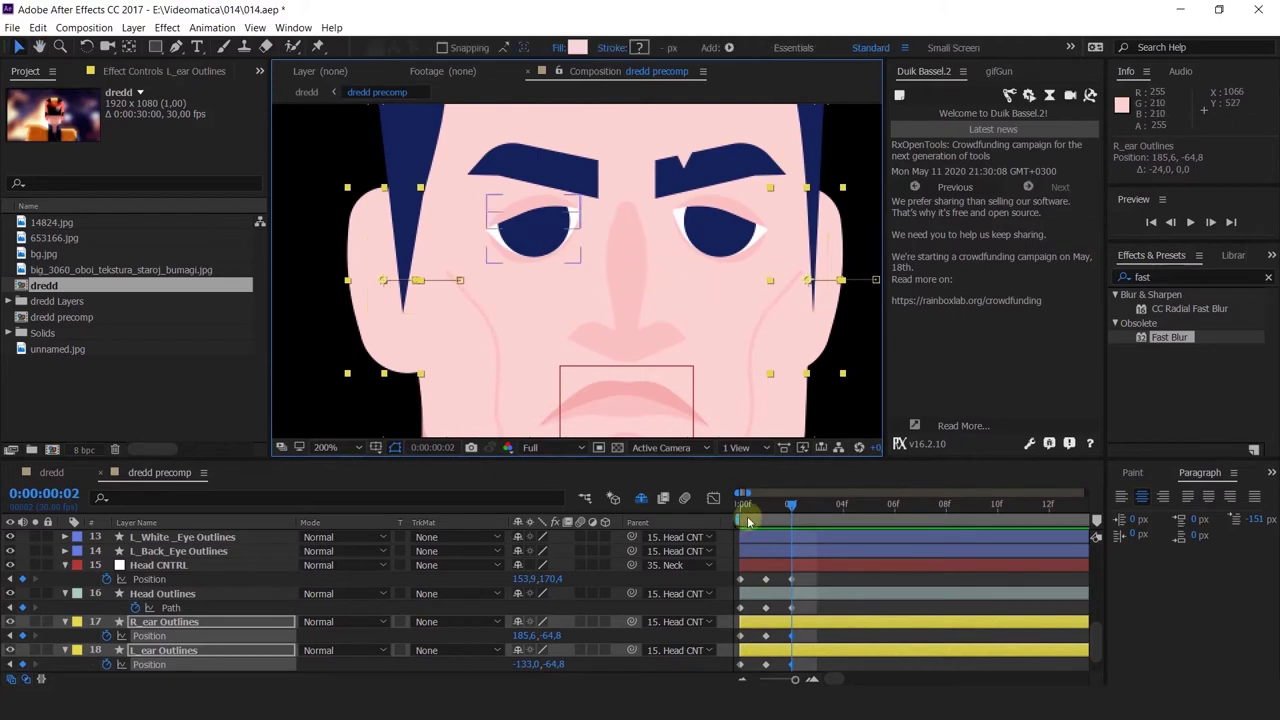
# Compare the head turn at frames 0 and 2, and nudge both ears about 0.5 px right at frame 2
pyautogui.click(731, 514)
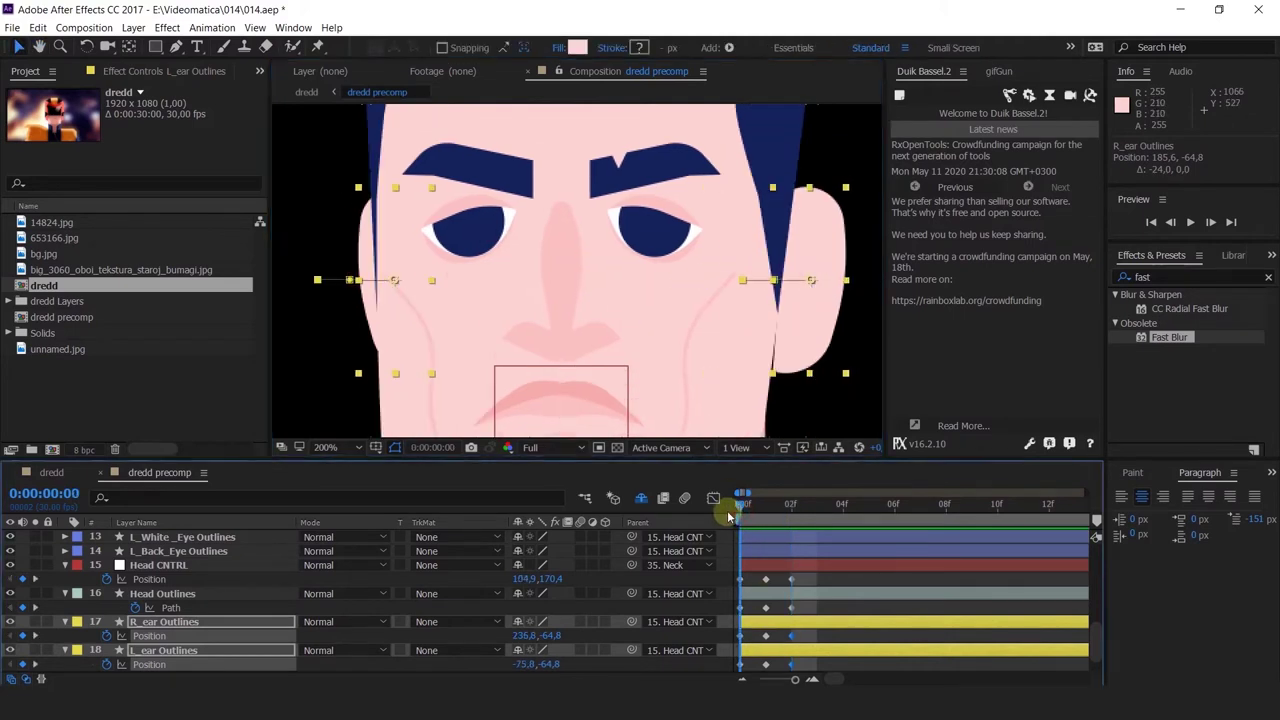
pyautogui.moveTo(754, 527); pyautogui.dragTo(797, 540)
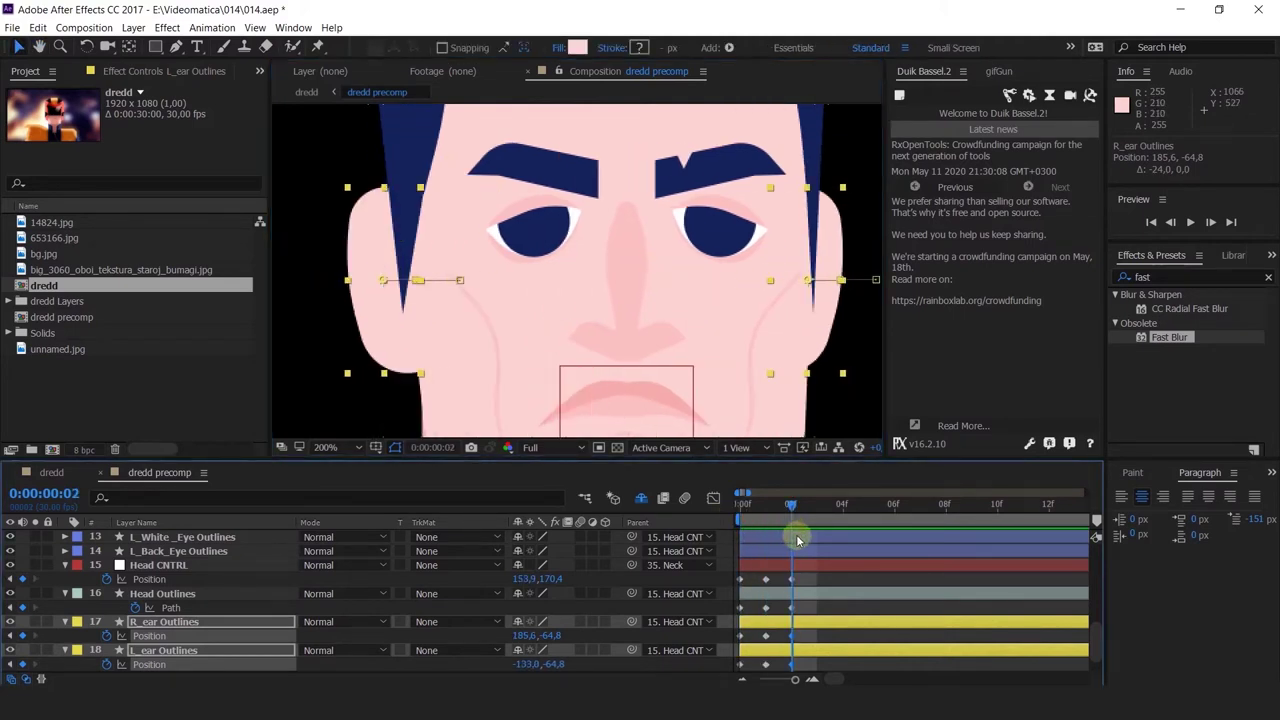
pyautogui.moveTo(378, 248); pyautogui.dragTo(373, 247)
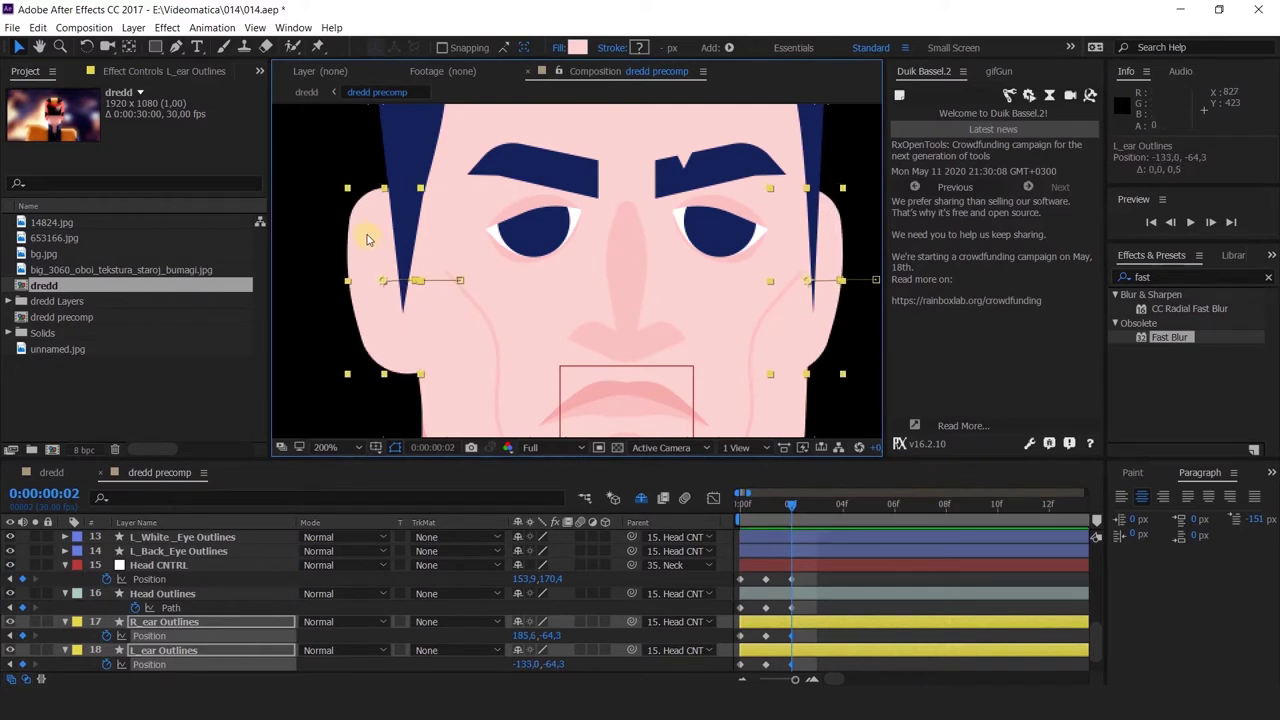
pyautogui.press('Down')
pyautogui.press('Right')
pyautogui.press('Left')
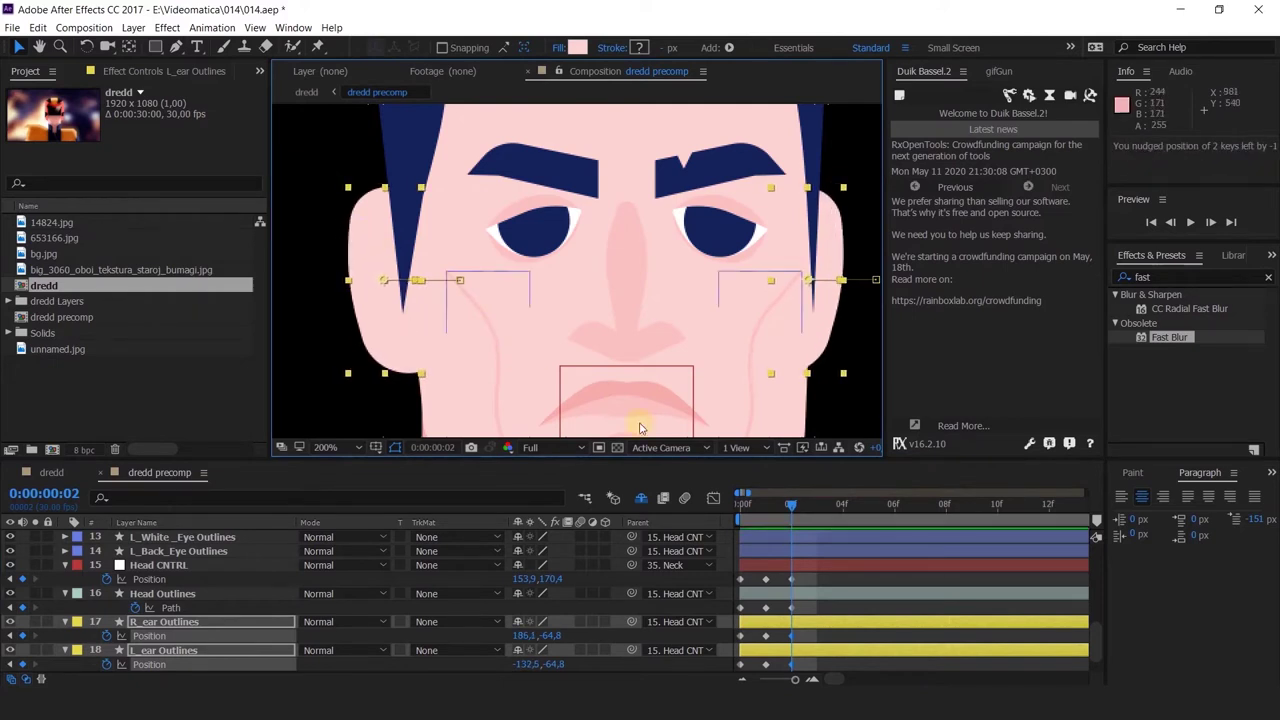
# Move the R_ear Outlines layer left to X position 182.1 at frame 2, and return to frame 0
pyautogui.click(815, 633)
pyautogui.click(810, 626)
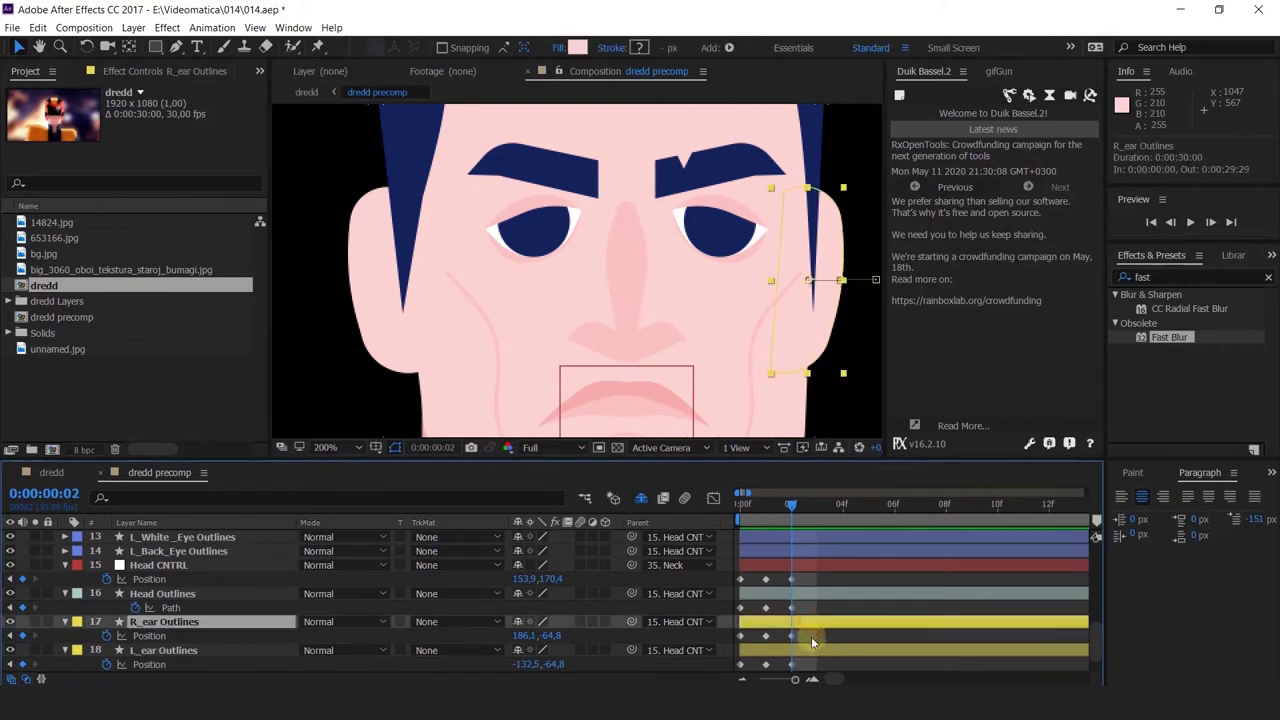
pyautogui.click(738, 506)
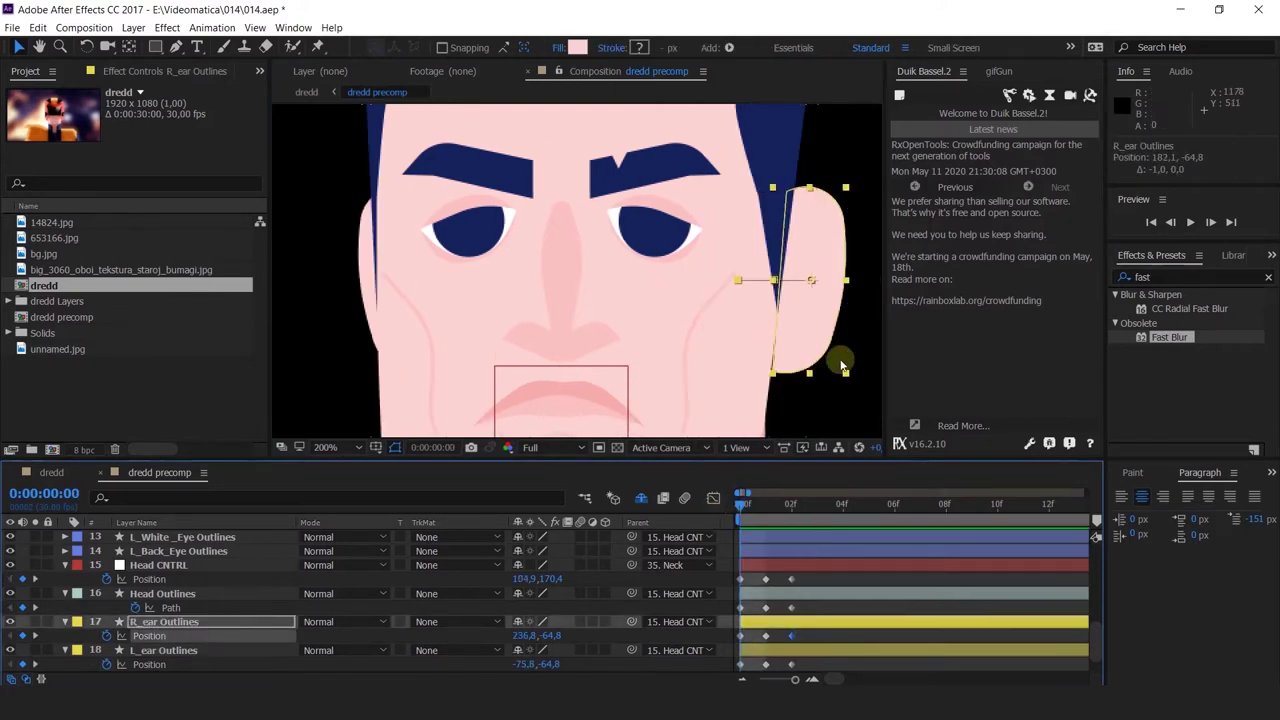
# Move the R_ear Outlines layer 3.5 px left to X position 233.3 at frame 0
pyautogui.click(823, 402)
pyautogui.click(797, 340)
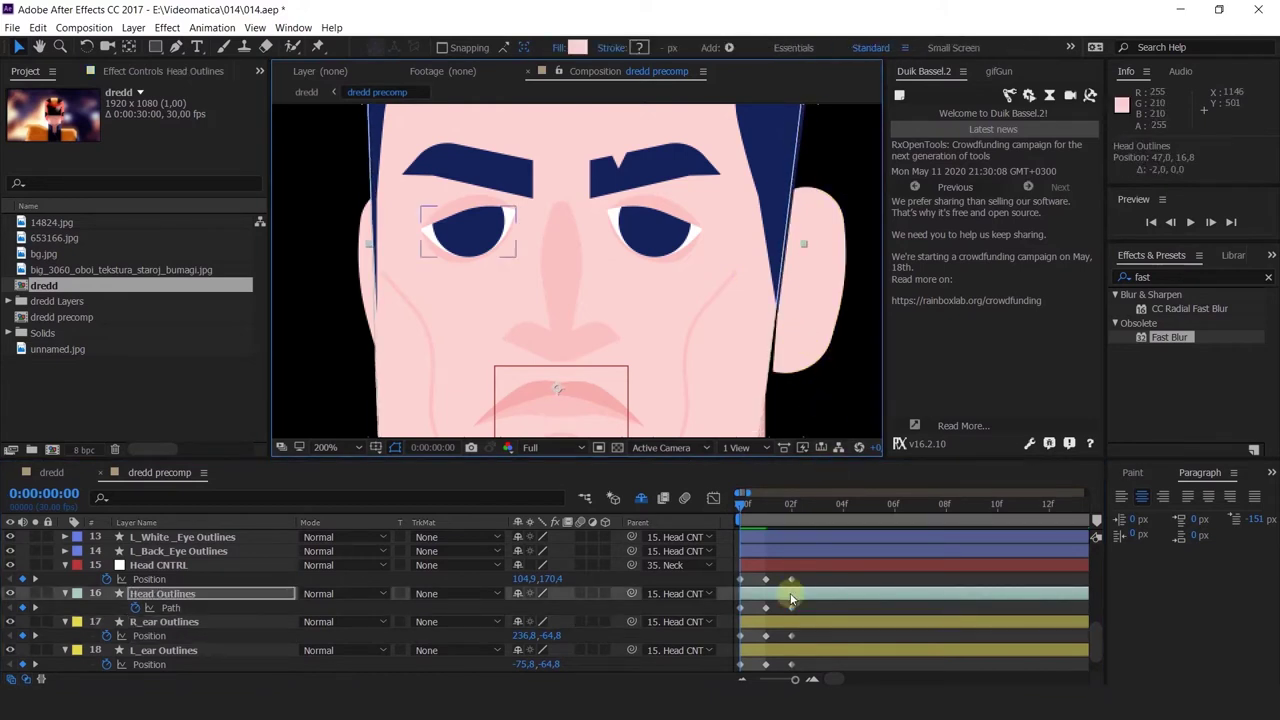
pyautogui.click(785, 621)
pyautogui.press('Left')
pyautogui.press('Left')
pyautogui.press('Left')
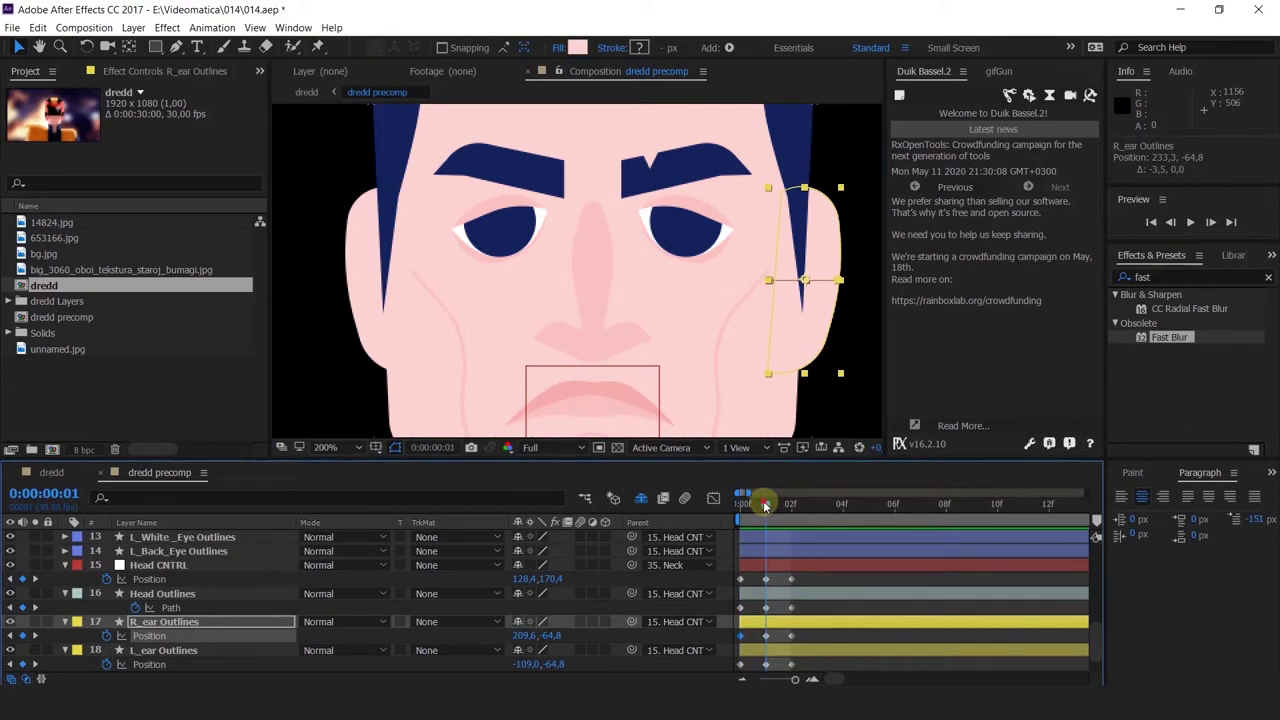
# Compare the positions of both ears against the head and hair at frames 0, 1 and 2
pyautogui.moveTo(765, 505); pyautogui.dragTo(787, 520)
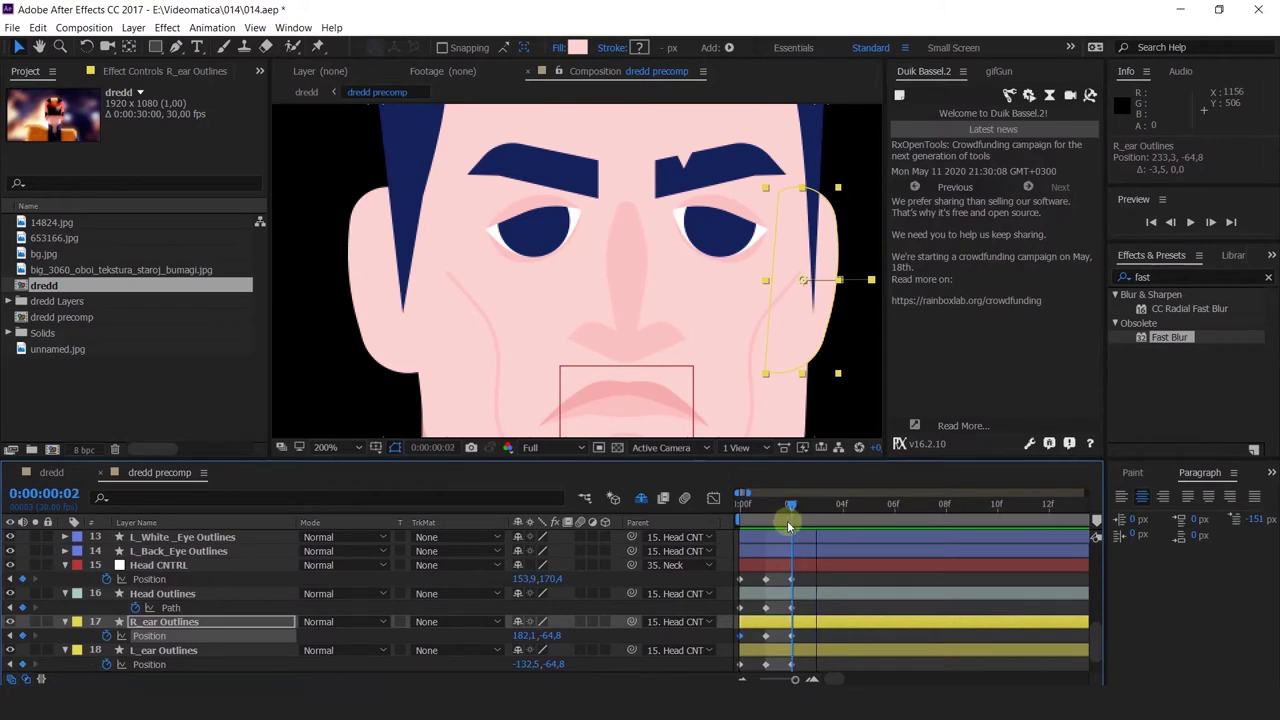
pyautogui.click(355, 279)
pyautogui.moveTo(379, 326); pyautogui.dragTo(379, 333)
pyautogui.press('pageup')
pyautogui.press('pageup')
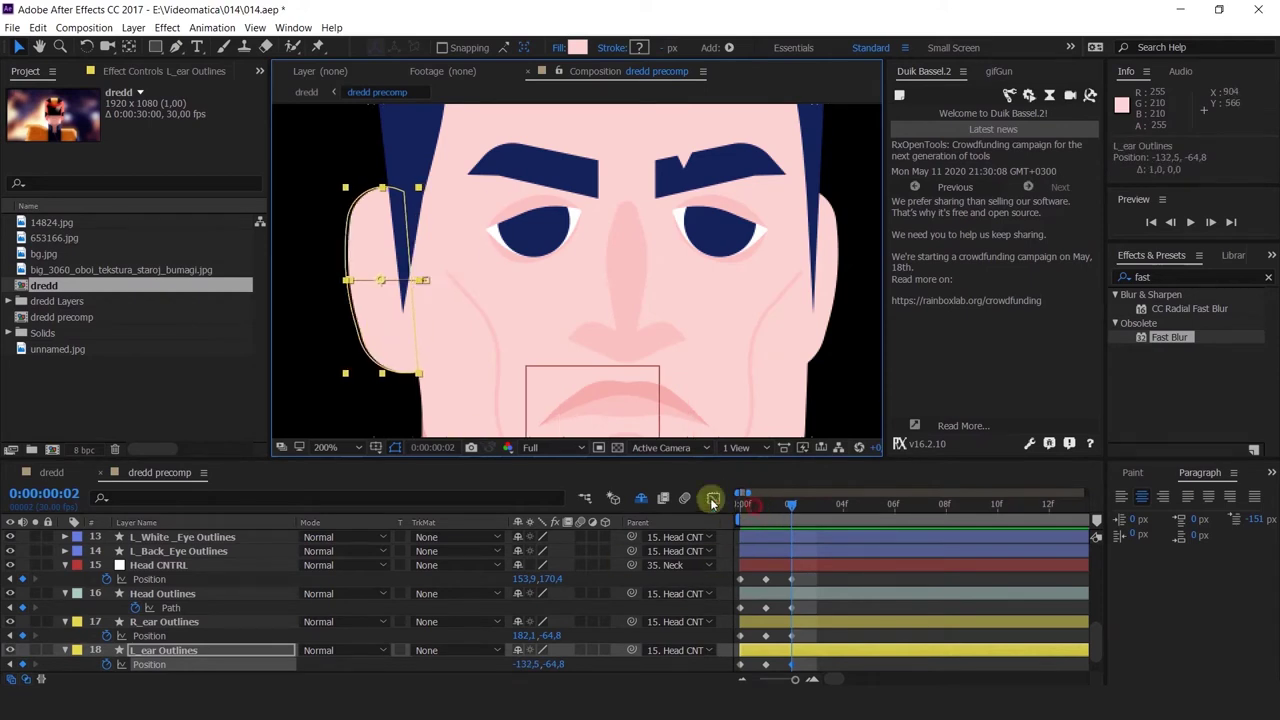
pyautogui.moveTo(745, 518); pyautogui.dragTo(738, 556)
pyautogui.click(806, 338)
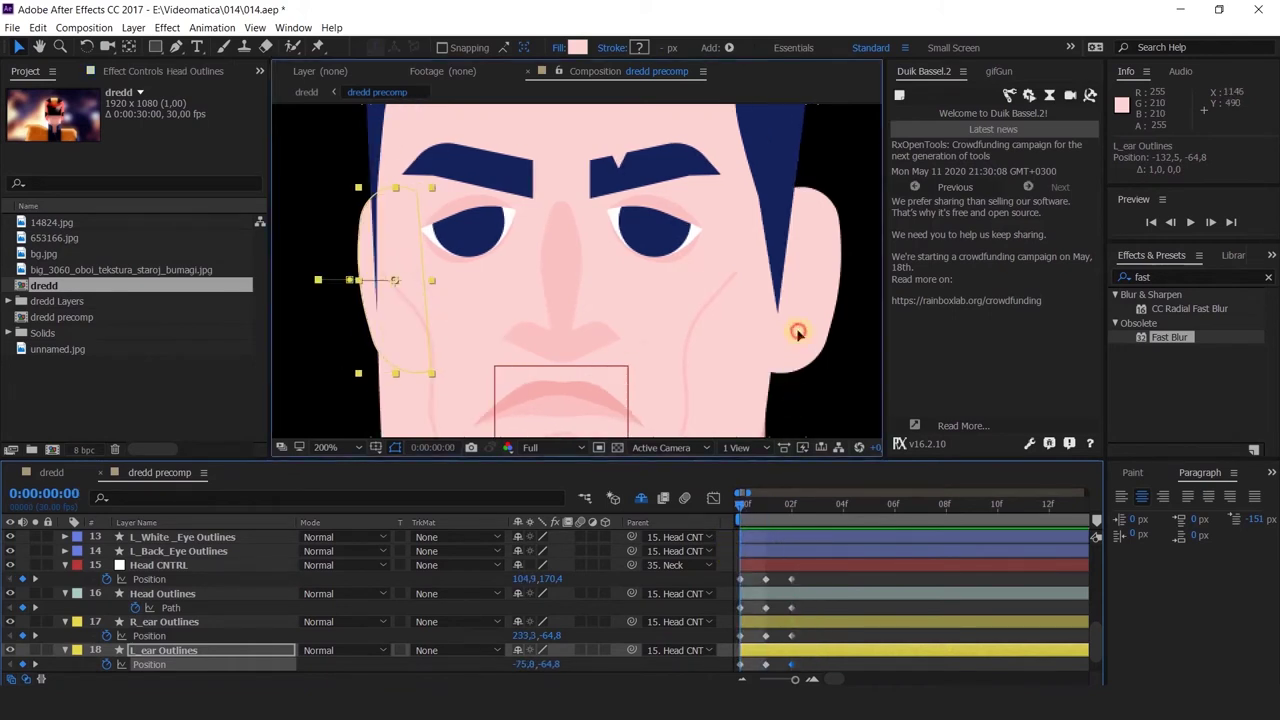
pyautogui.click(808, 621)
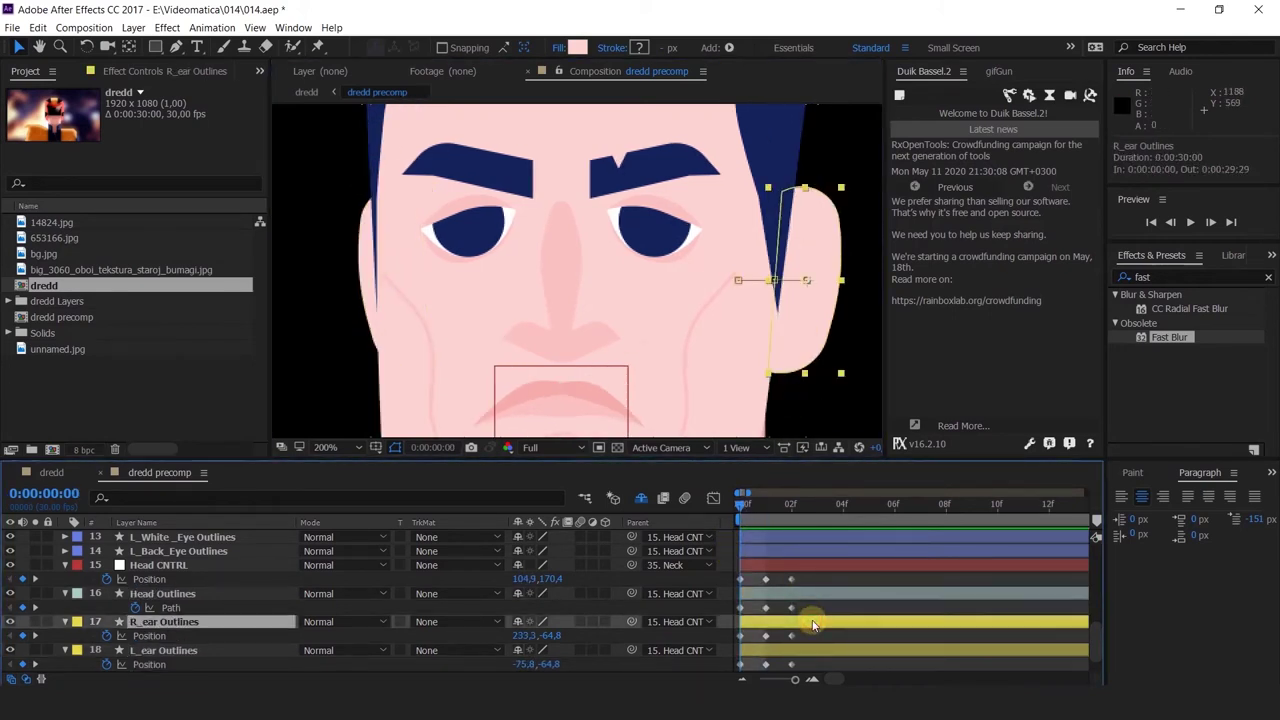
pyautogui.click(767, 506)
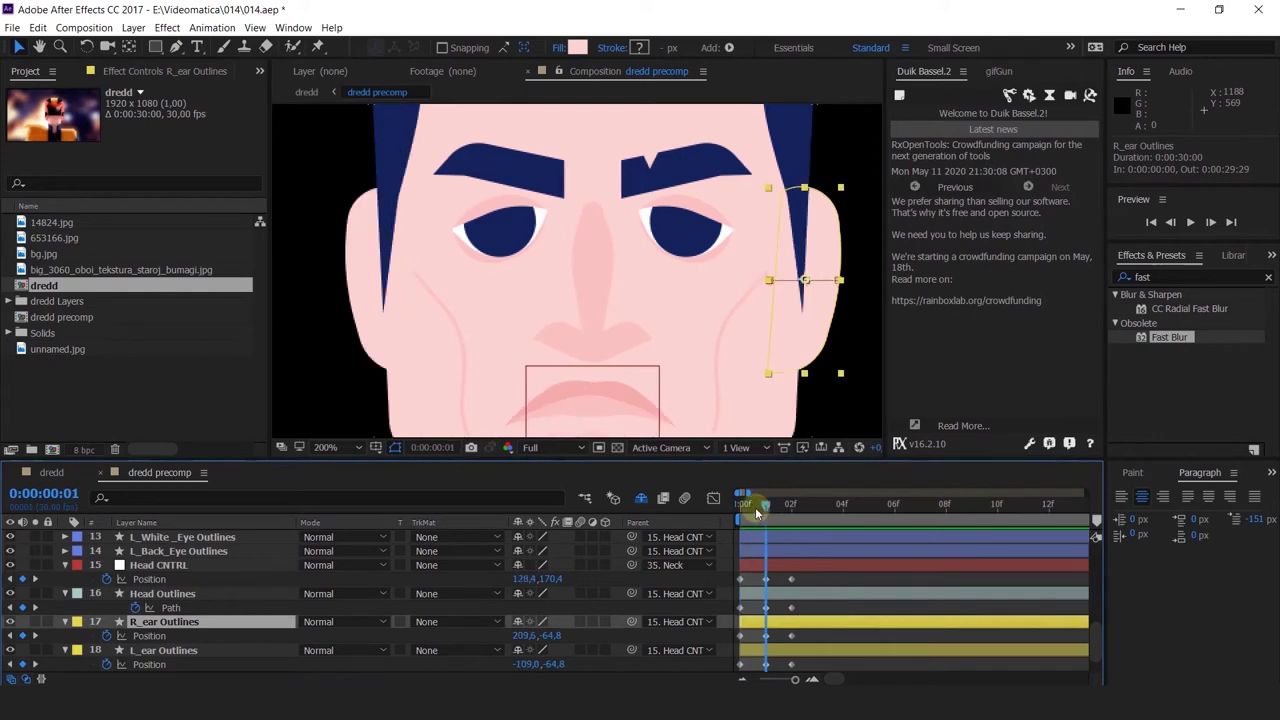
pyautogui.moveTo(757, 512); pyautogui.dragTo(815, 538)
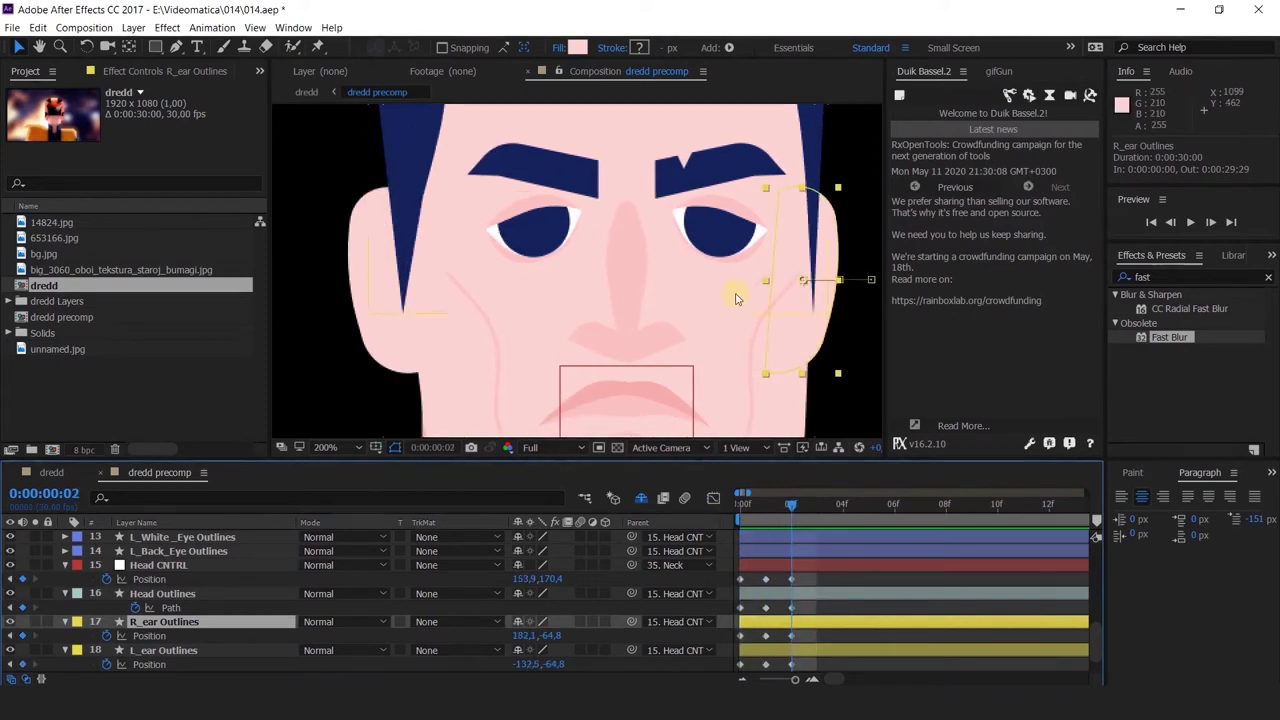
# Review the whole head turn from frame 0 to frame 2, and inspect the eyes and face at frame 1
pyautogui.scroll(-2, 740, 300)
pyautogui.scroll(-1, 716, 297)
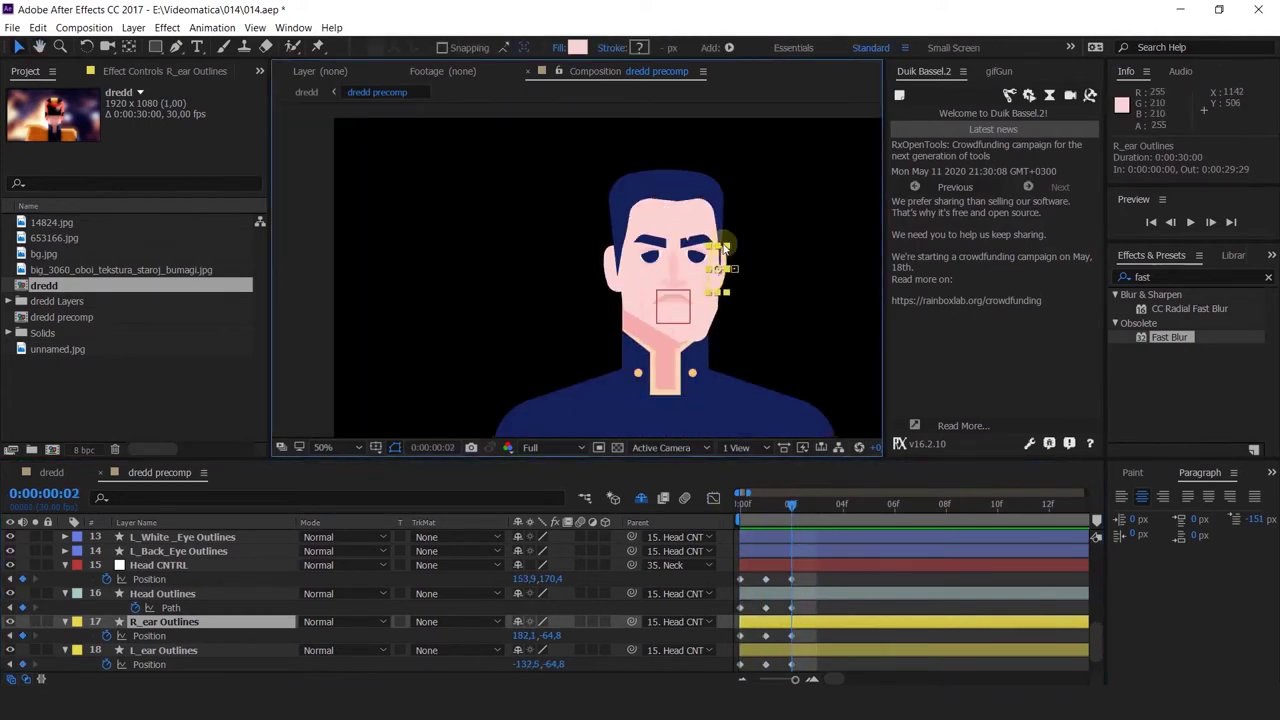
pyautogui.scroll(2, 700, 290)
pyautogui.scroll(-1, 690, 262)
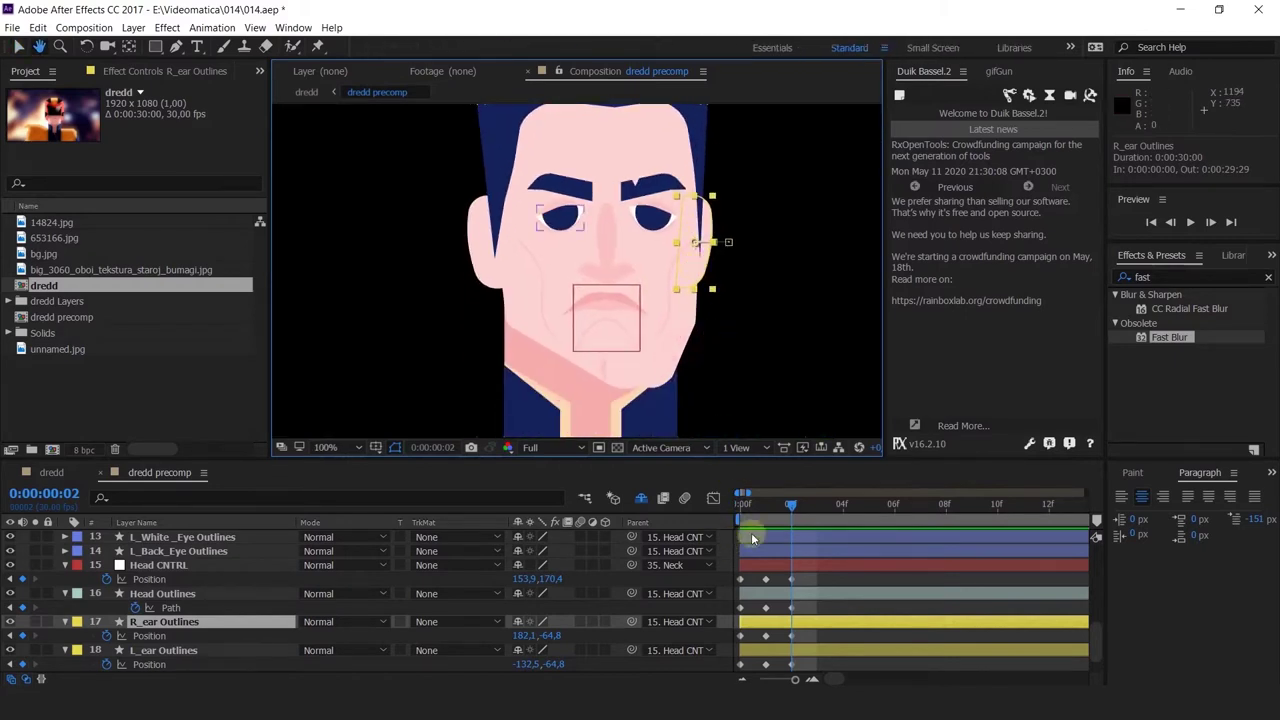
pyautogui.press('v')
pyautogui.moveTo(760, 508); pyautogui.dragTo(694, 541)
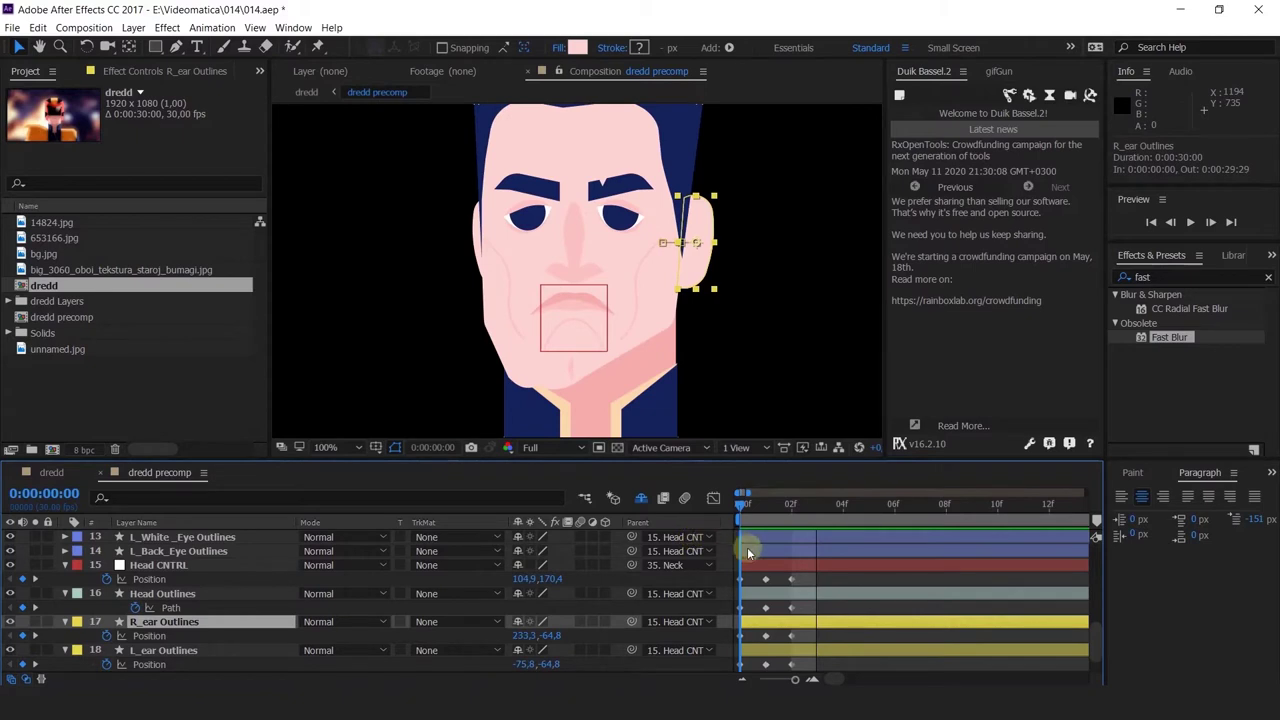
pyautogui.press('pagedown')
pyautogui.click(760, 277)
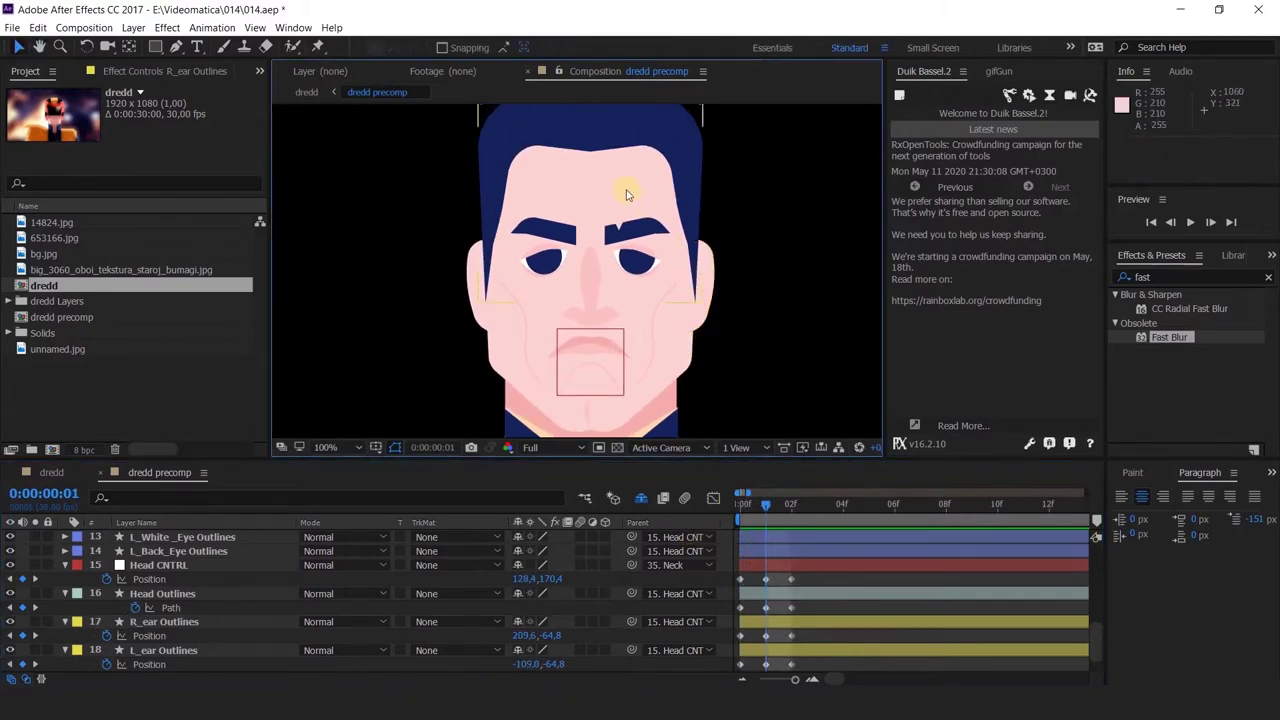
pyautogui.press('.')
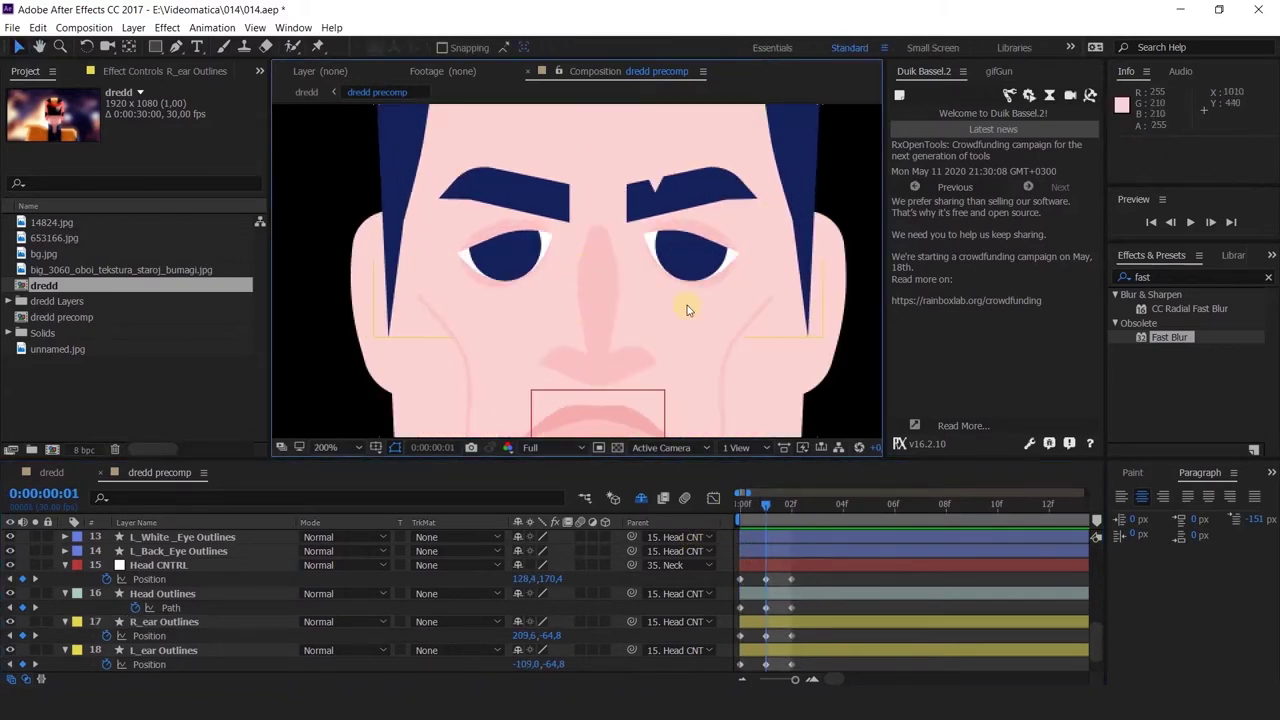
pyautogui.press(',')
pyautogui.press(',')
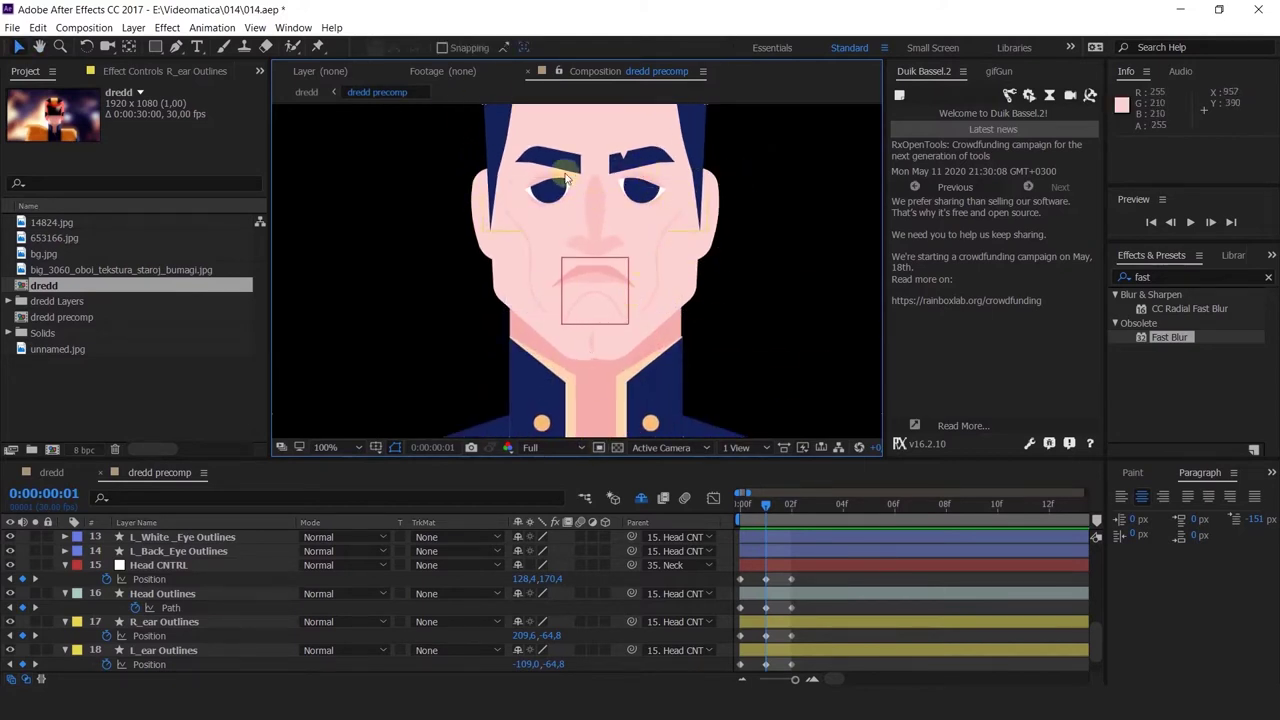
pyautogui.click(660, 263)
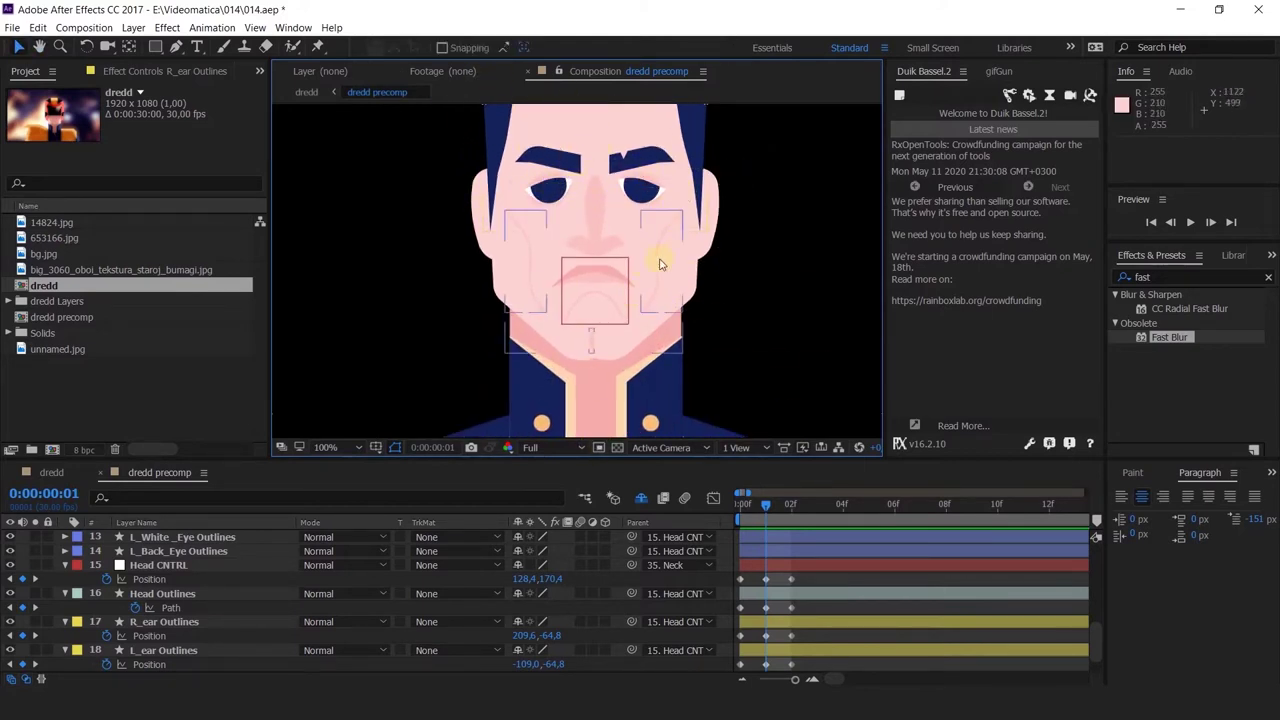
pyautogui.click(815, 585)
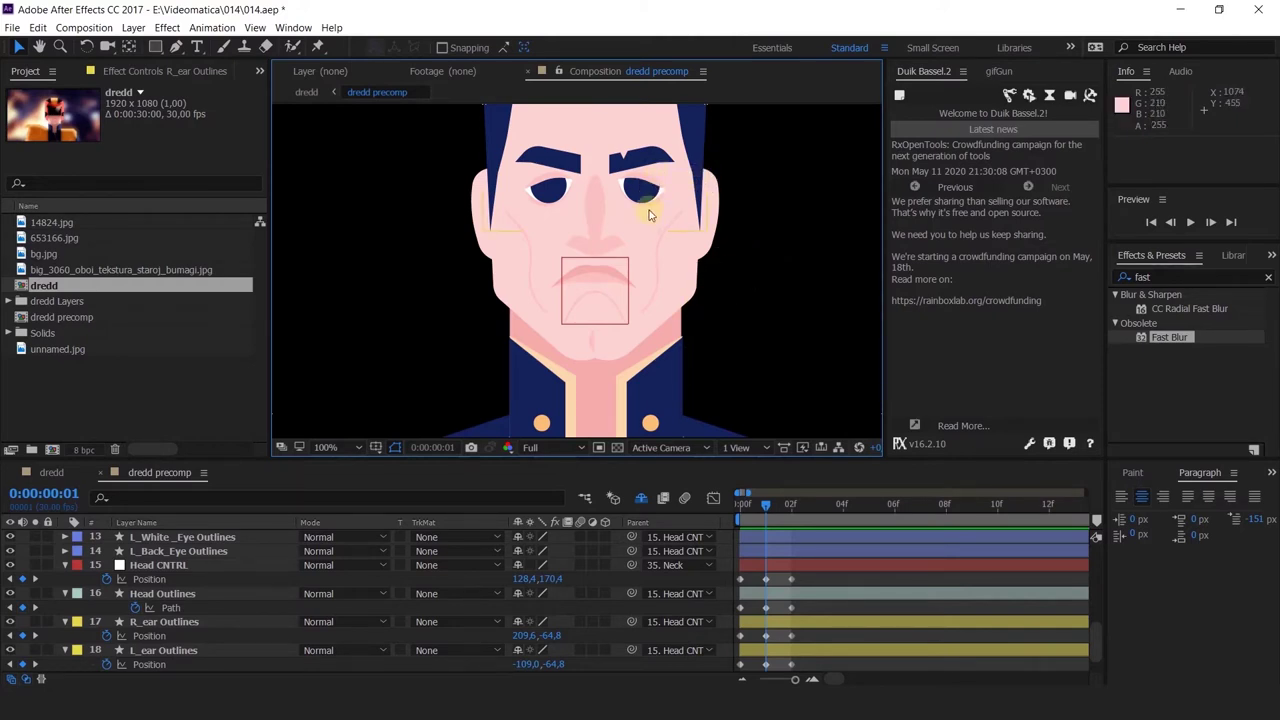
pyautogui.scroll(2, 651, 199)
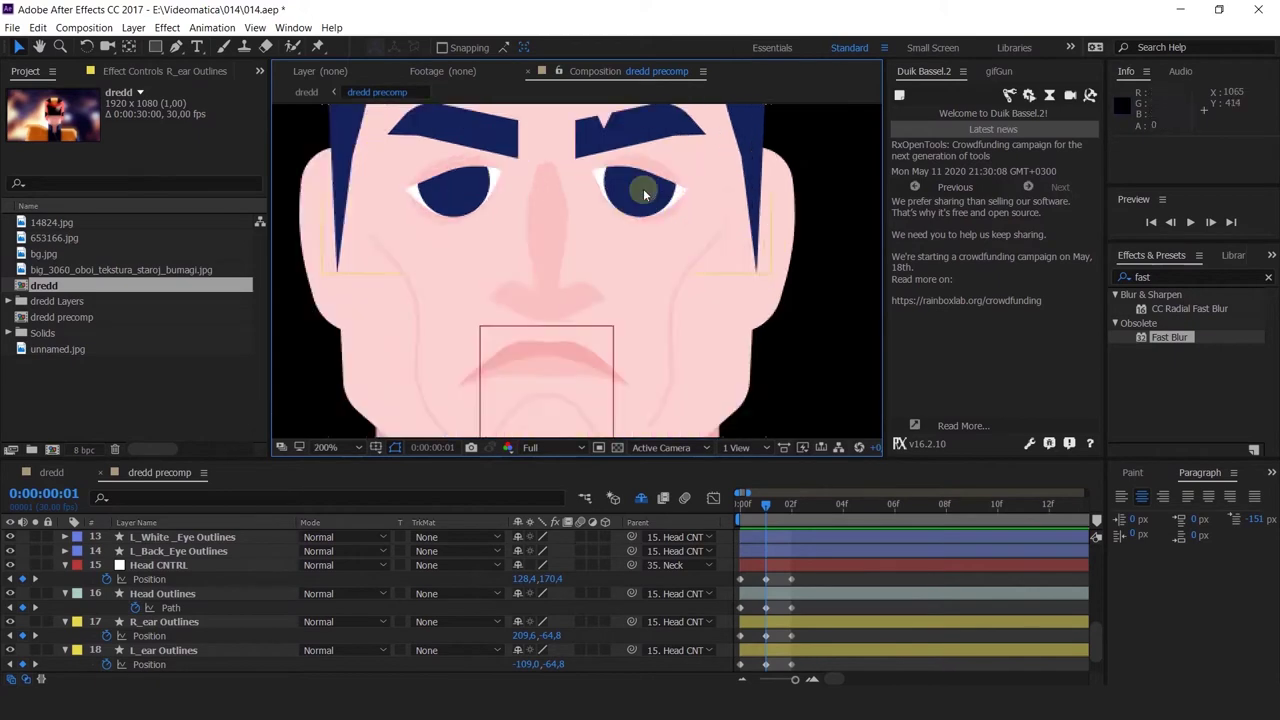
pyautogui.scroll(-1, 637, 229)
pyautogui.moveTo(666, 192); pyautogui.dragTo(694, 216)
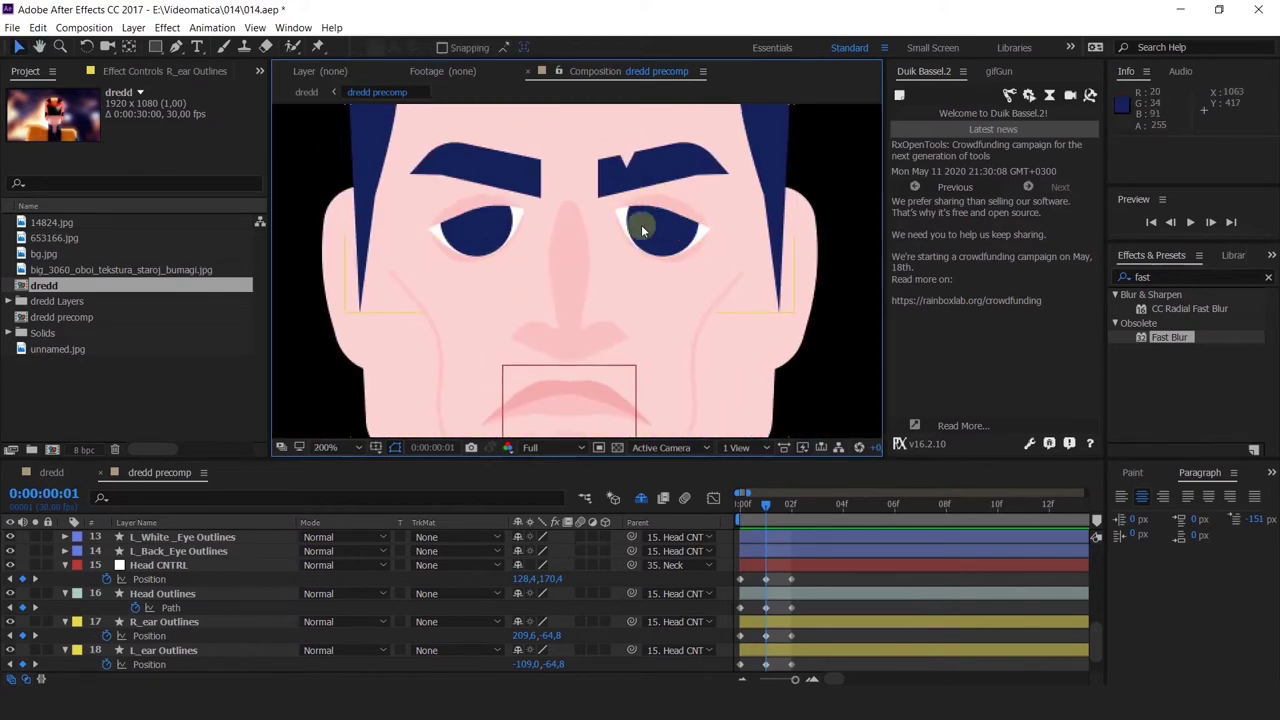
pyautogui.scroll(-2, 640, 226)
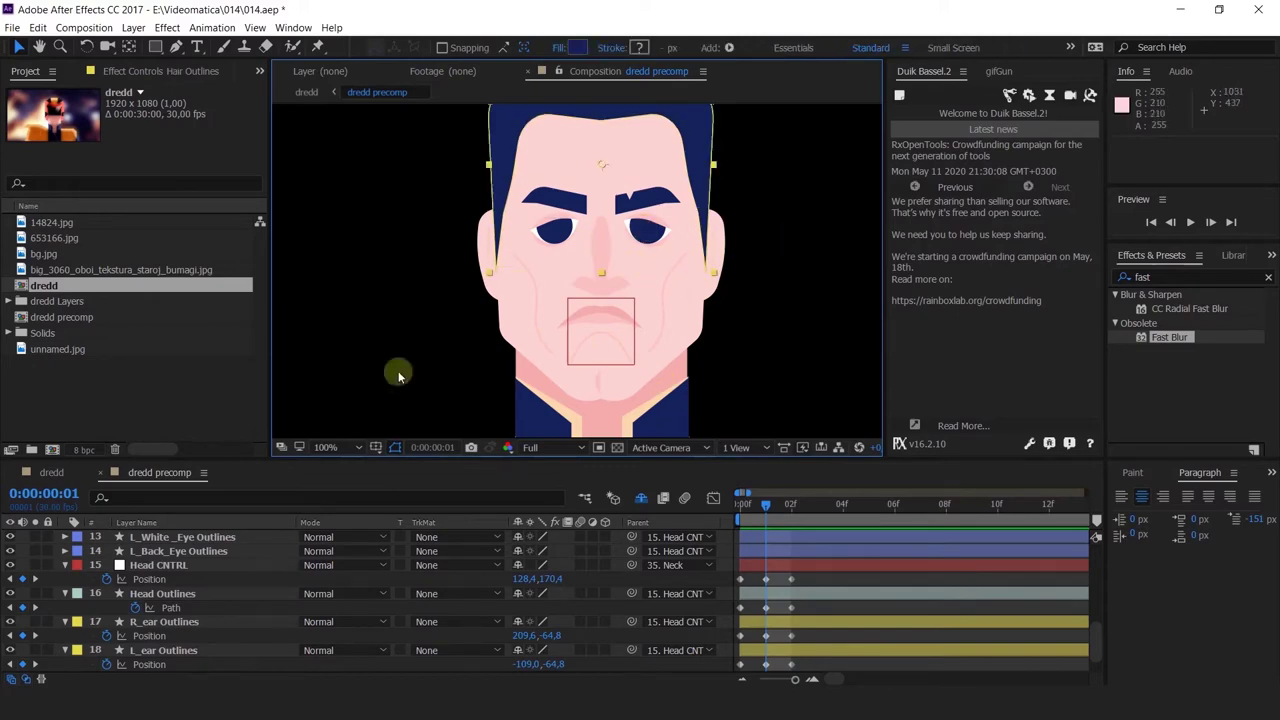
# Set the label color of the Pupils Outlines layer to Yellow
pyautogui.hotkey('shift', 'Escape')
pyautogui.click(160, 473)
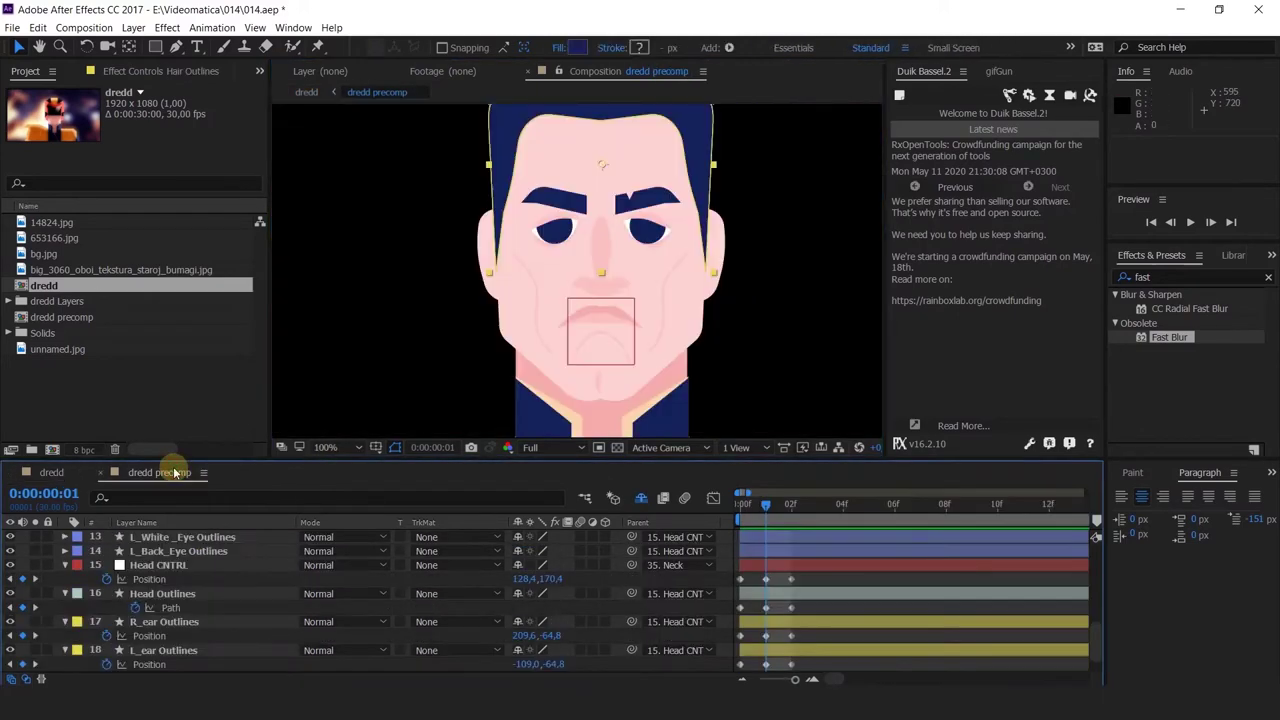
pyautogui.click(140, 551)
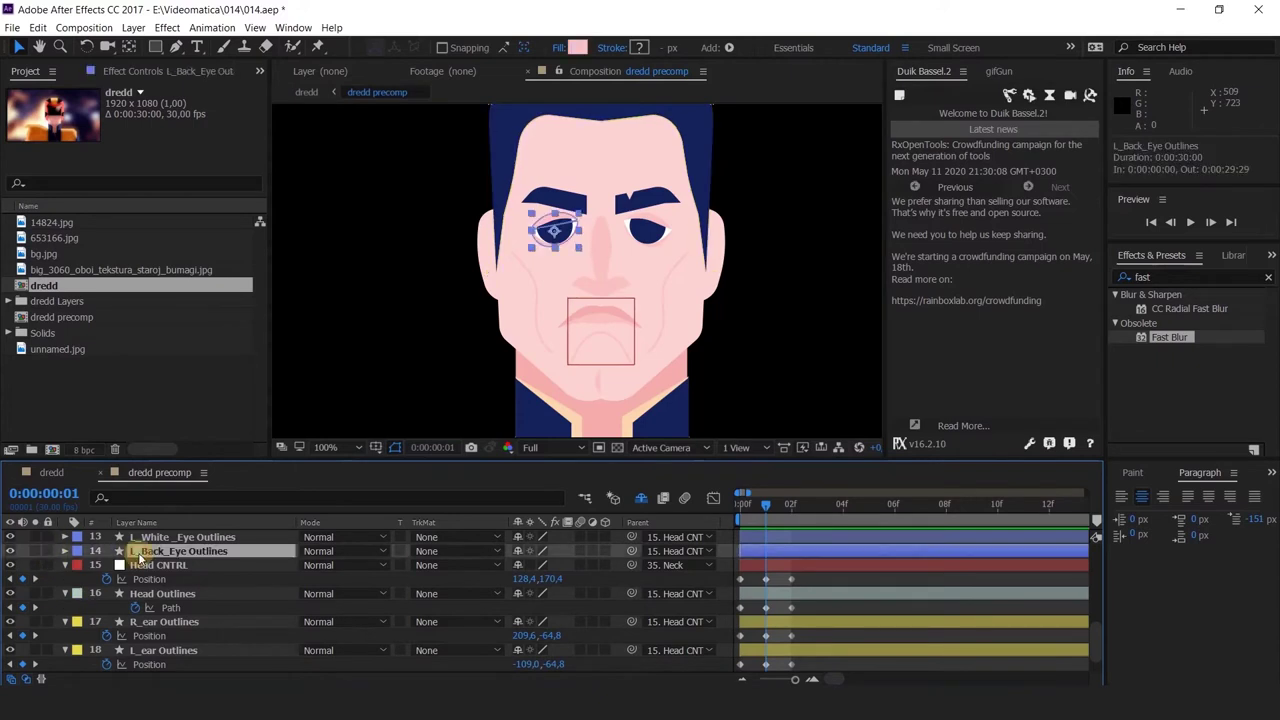
pyautogui.scroll(-2, 200, 610)
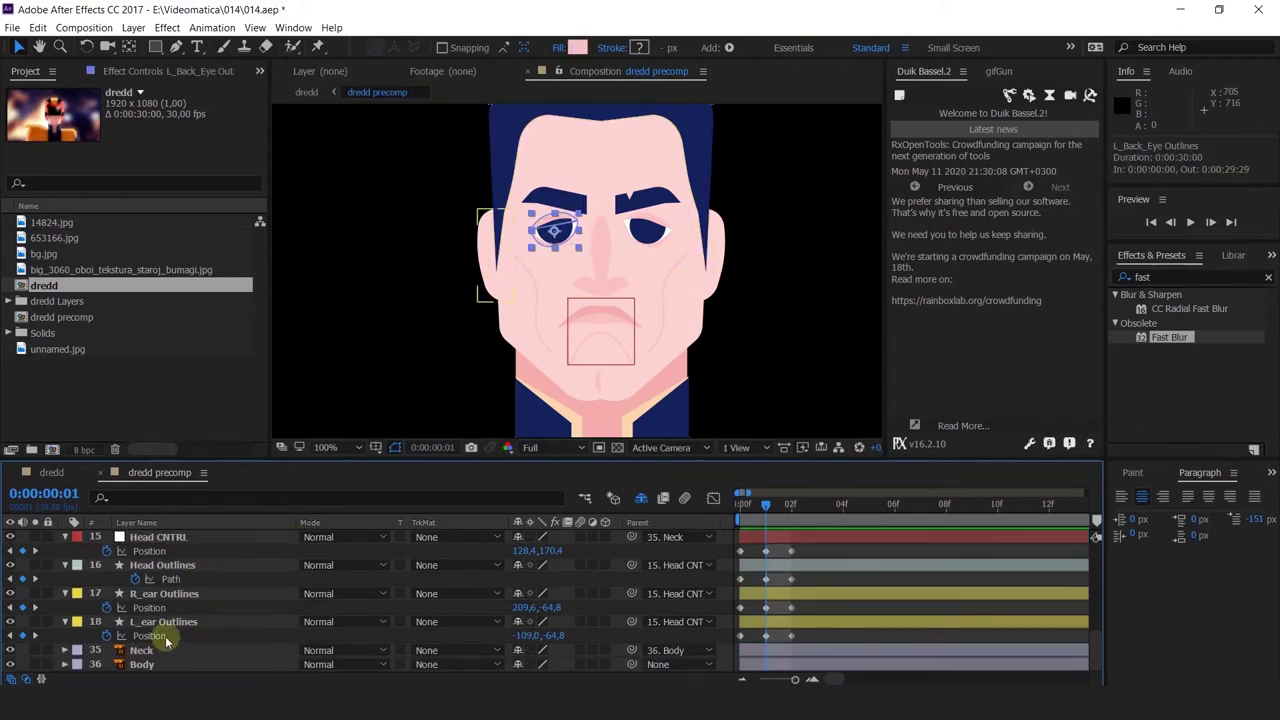
pyautogui.scroll(3, 147, 590)
pyautogui.click(164, 551)
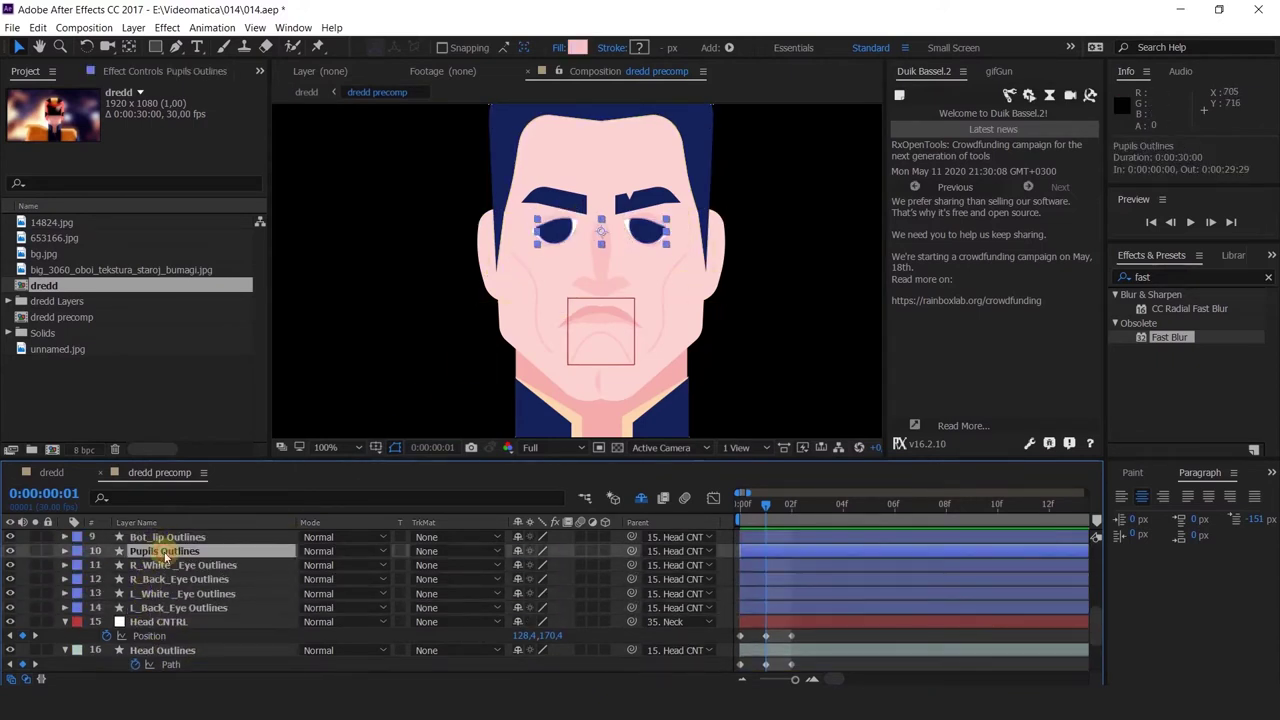
pyautogui.click(76, 550)
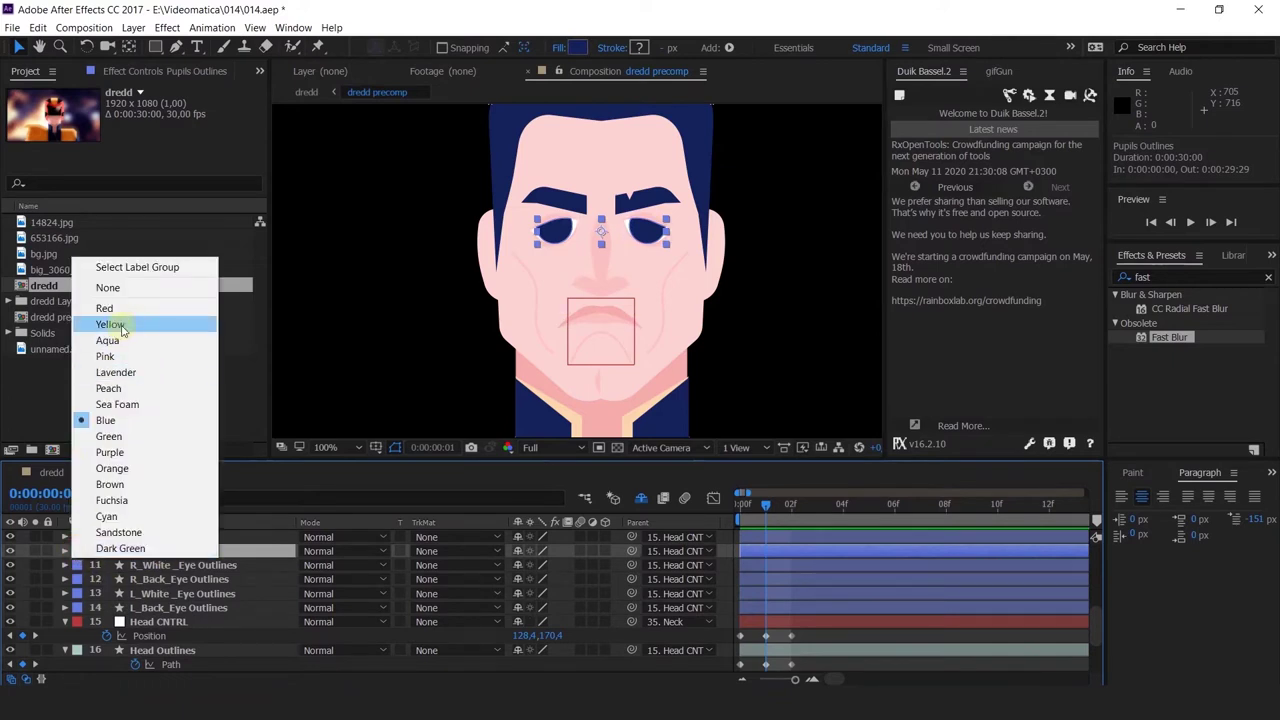
pyautogui.click(110, 324)
# Solo the Pupils Outlines layer and draw a circle with the Ellipse tool over the pupil on the viewer's left
pyautogui.scroll(4, 562, 232)
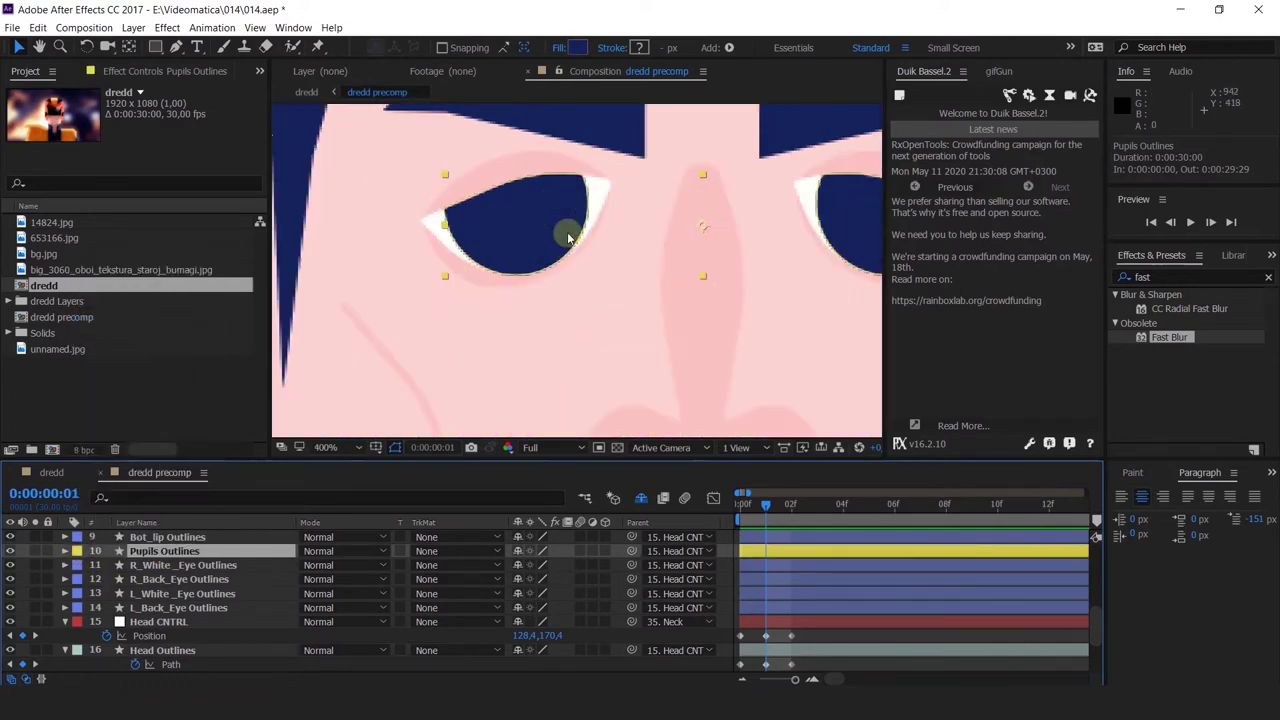
pyautogui.moveTo(469, 309); pyautogui.dragTo(416, 326)
pyautogui.moveTo(597, 337); pyautogui.dragTo(509, 314)
pyautogui.scroll(-1, 580, 307)
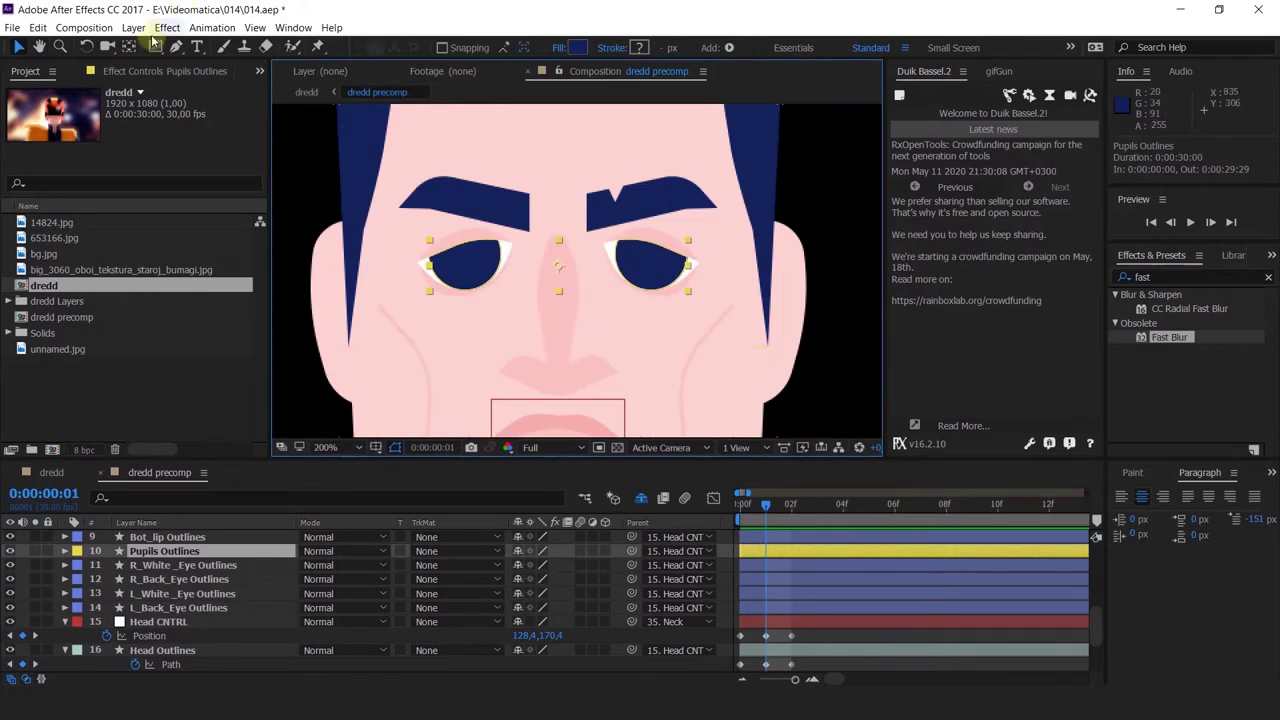
pyautogui.click(155, 48)
pyautogui.moveTo(155, 50); pyautogui.dragTo(203, 88)
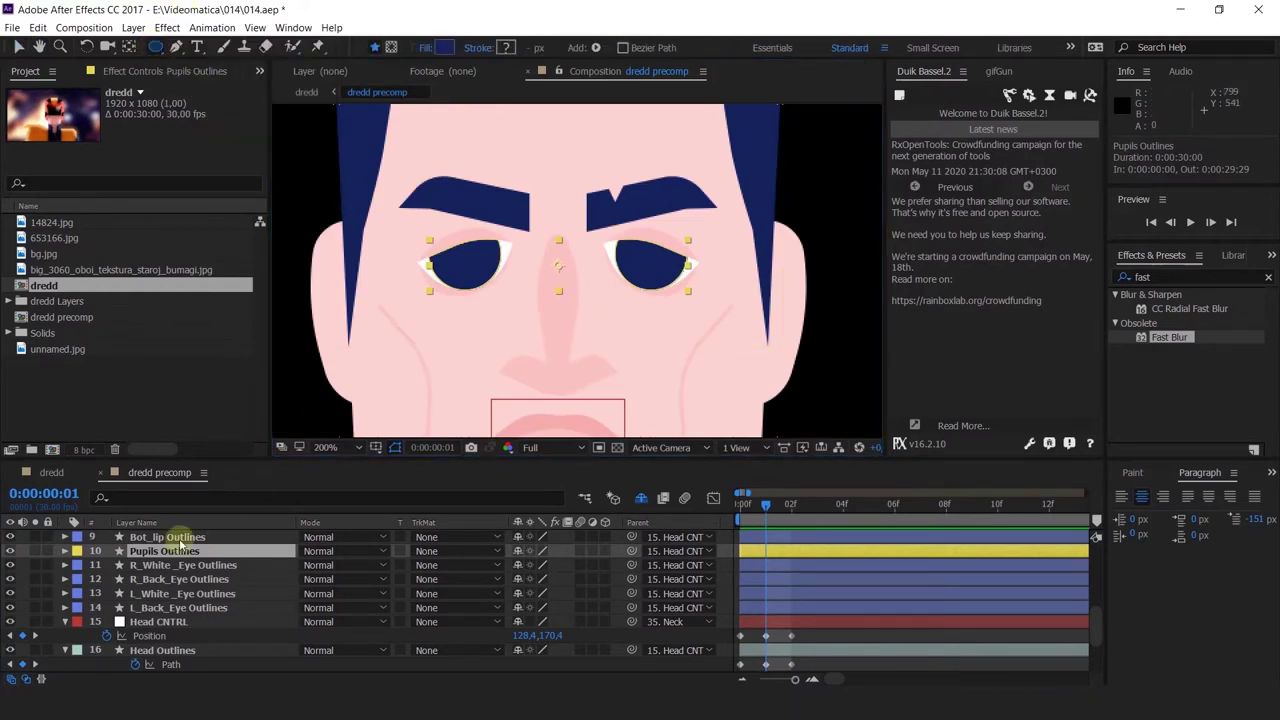
pyautogui.click(35, 551)
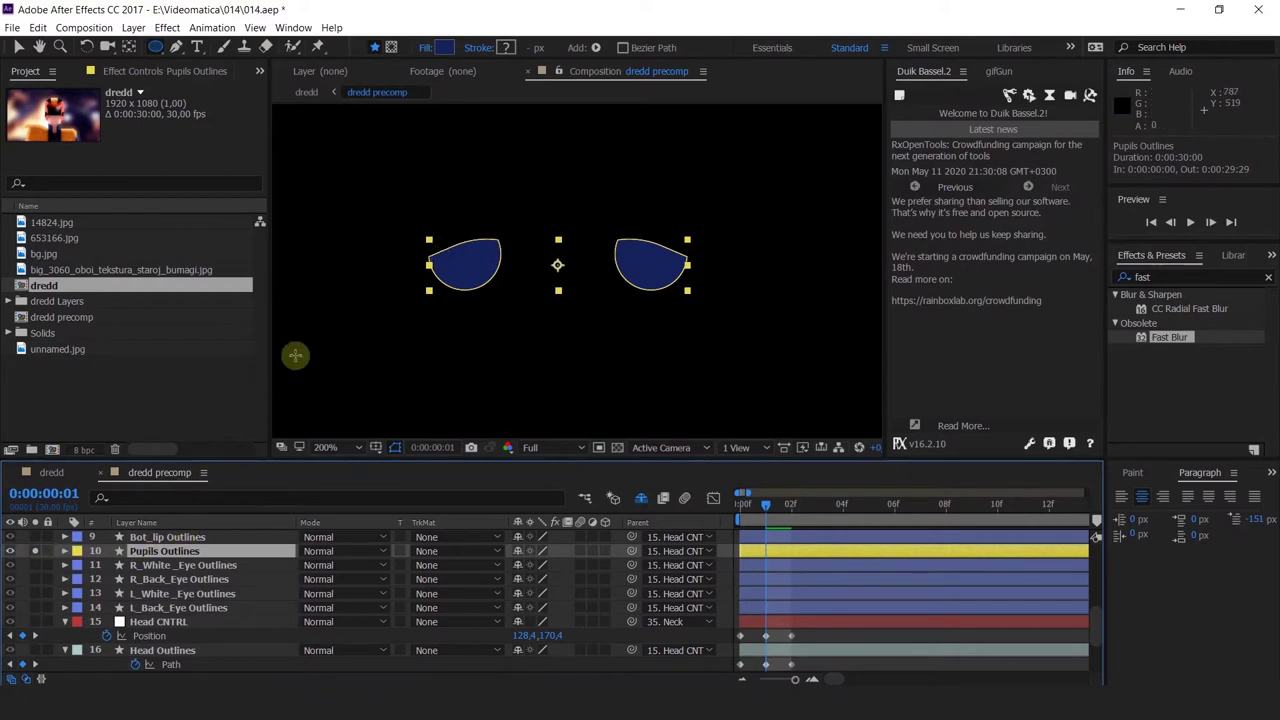
pyautogui.scroll(2, 397, 292)
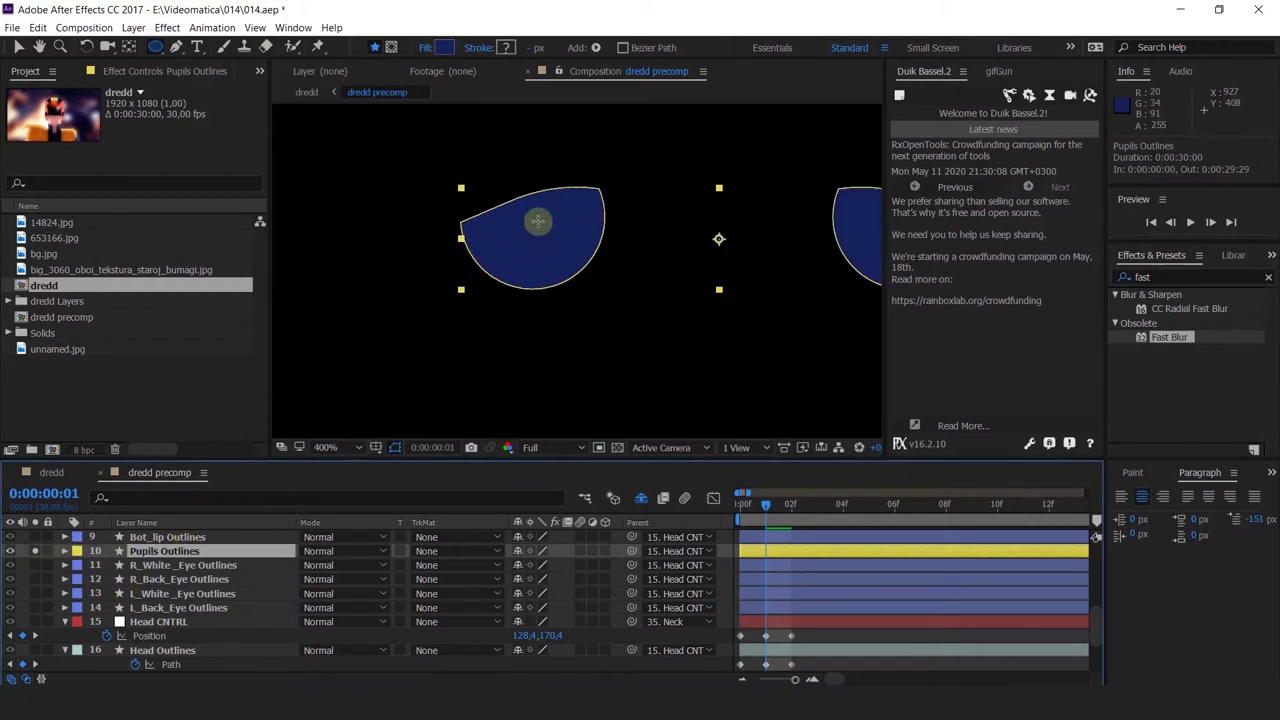
pyautogui.moveTo(535, 233); pyautogui.dragTo(462, 160)
# Align the new circle with the cut-off pupil's lower curve and set its stroke width to 0 px
pyautogui.press('v')
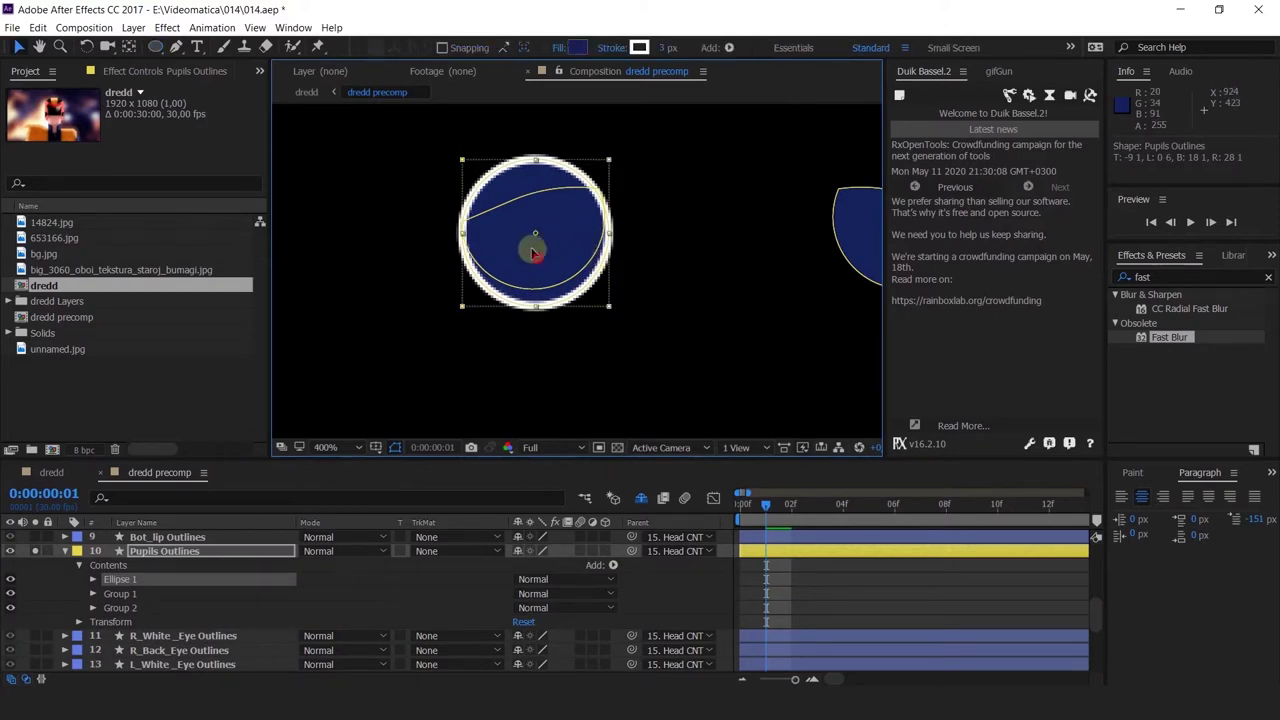
pyautogui.moveTo(539, 258); pyautogui.dragTo(540, 241)
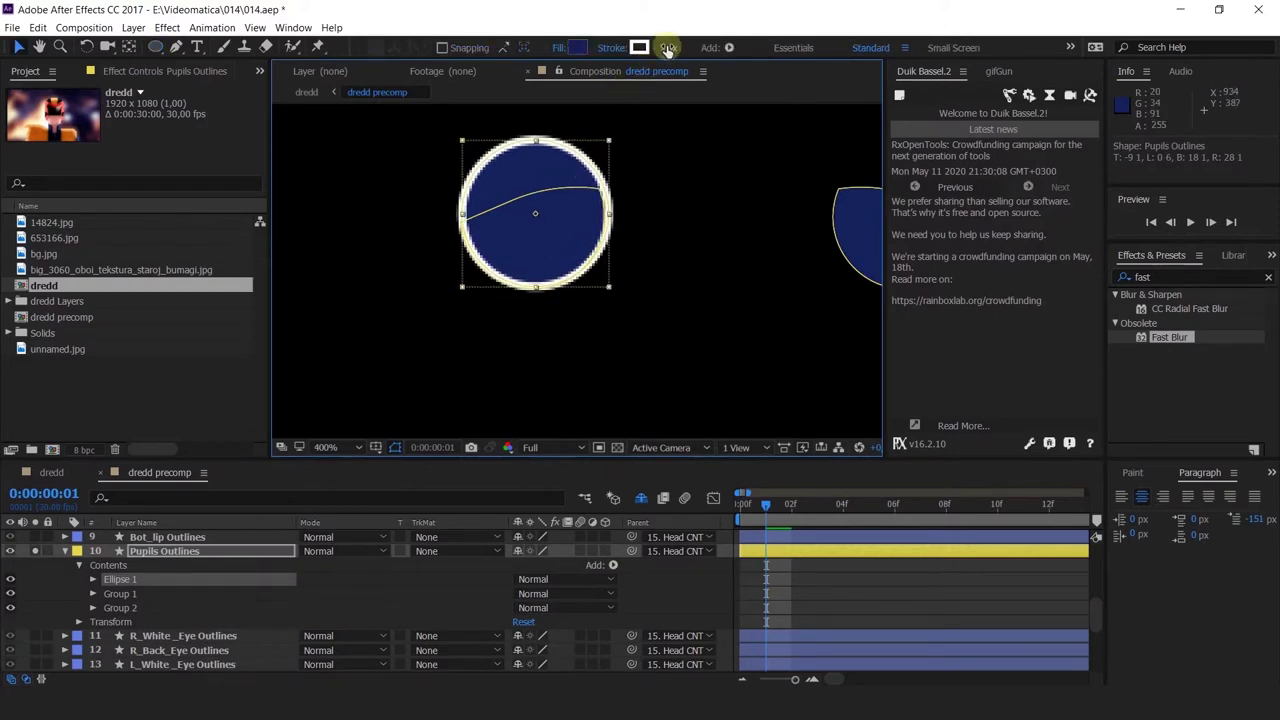
pyautogui.moveTo(668, 48); pyautogui.dragTo(567, 52)
pyautogui.scroll(1, 520, 160)
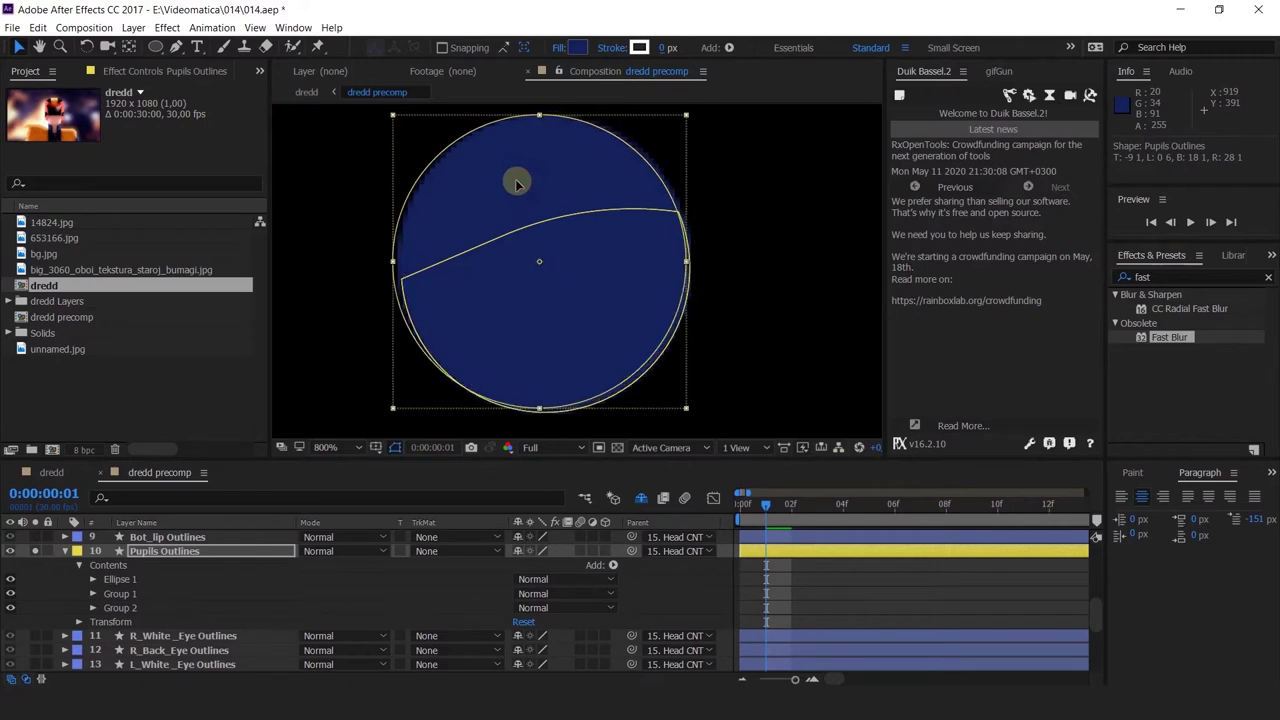
pyautogui.moveTo(517, 182); pyautogui.dragTo(524, 188)
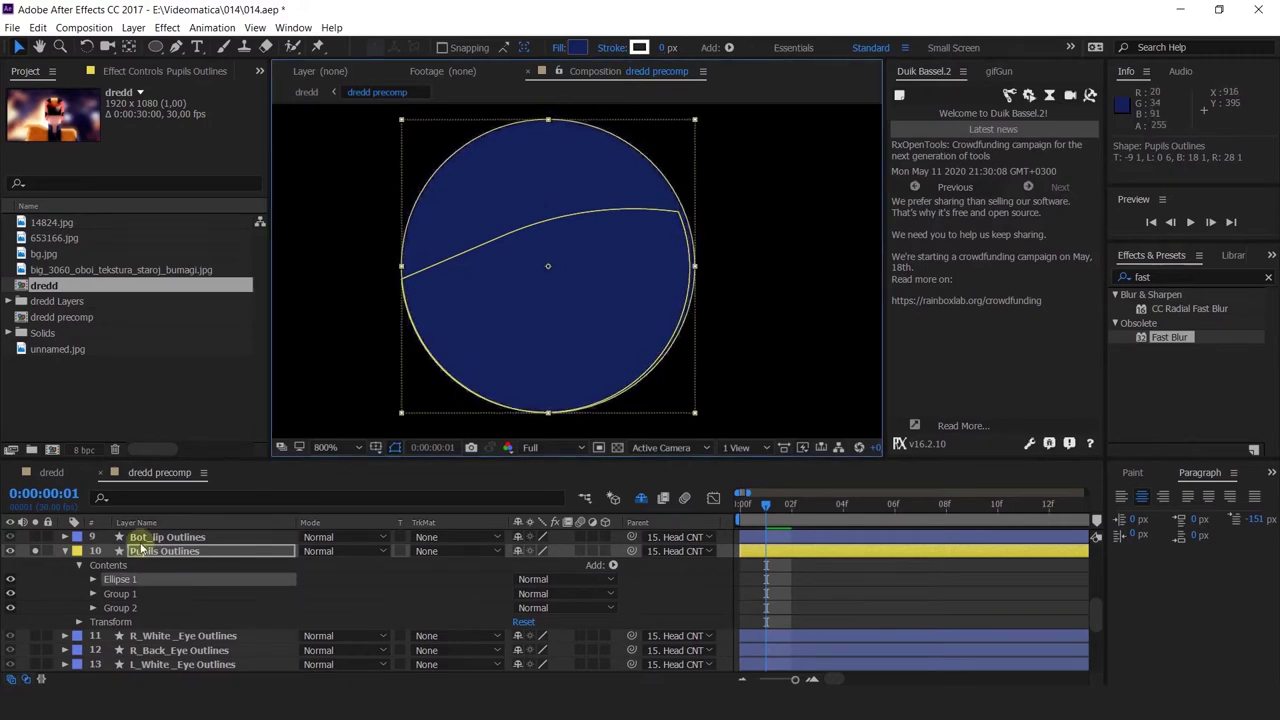
# Add a Repeater to Ellipse 1 in the Pupils Outlines layer
pyautogui.click(118, 579)
pyautogui.click(613, 566)
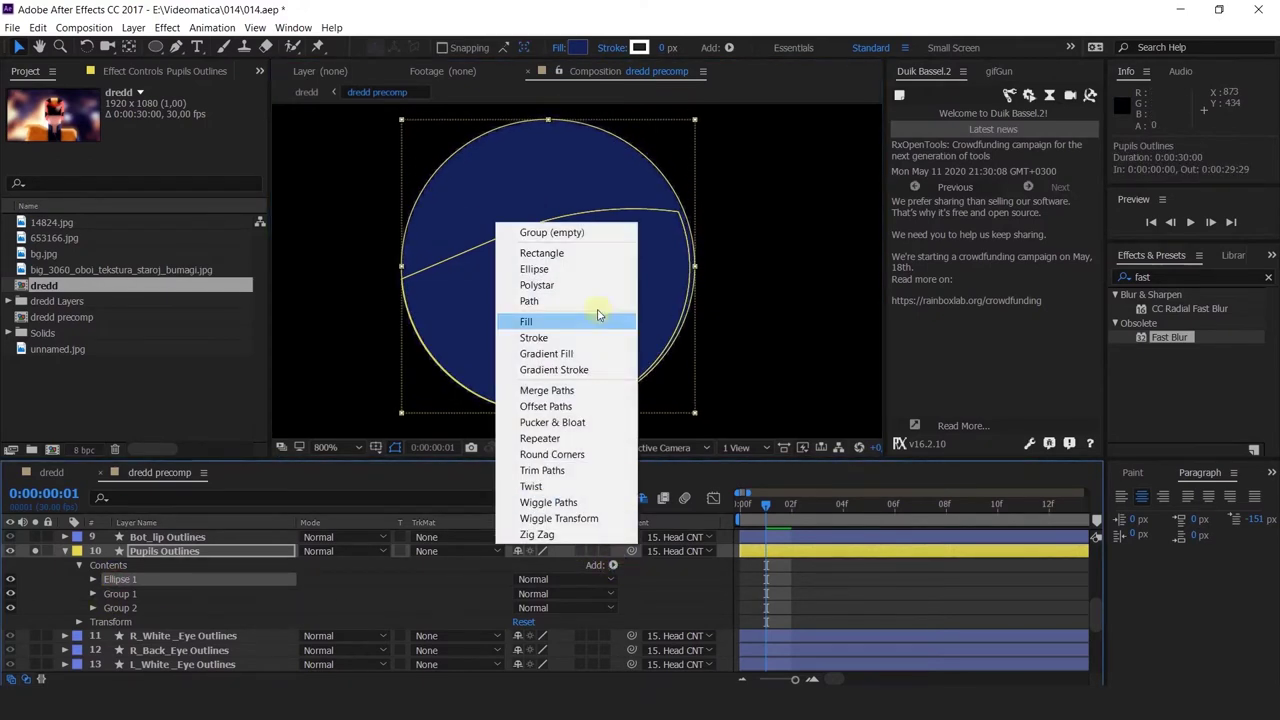
pyautogui.click(559, 442)
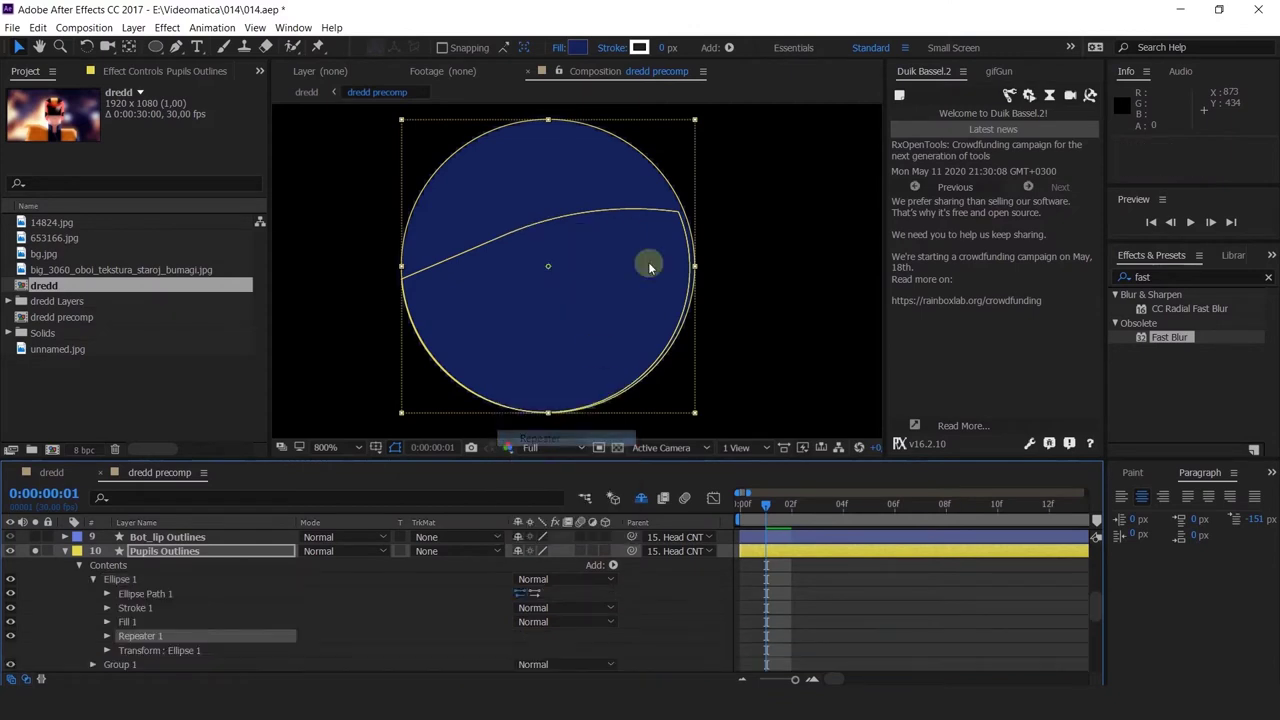
# Set the number of copies in Ellipse 1's Repeater to 2
pyautogui.scroll(-1, 660, 245)
pyautogui.scroll(-1, 702, 304)
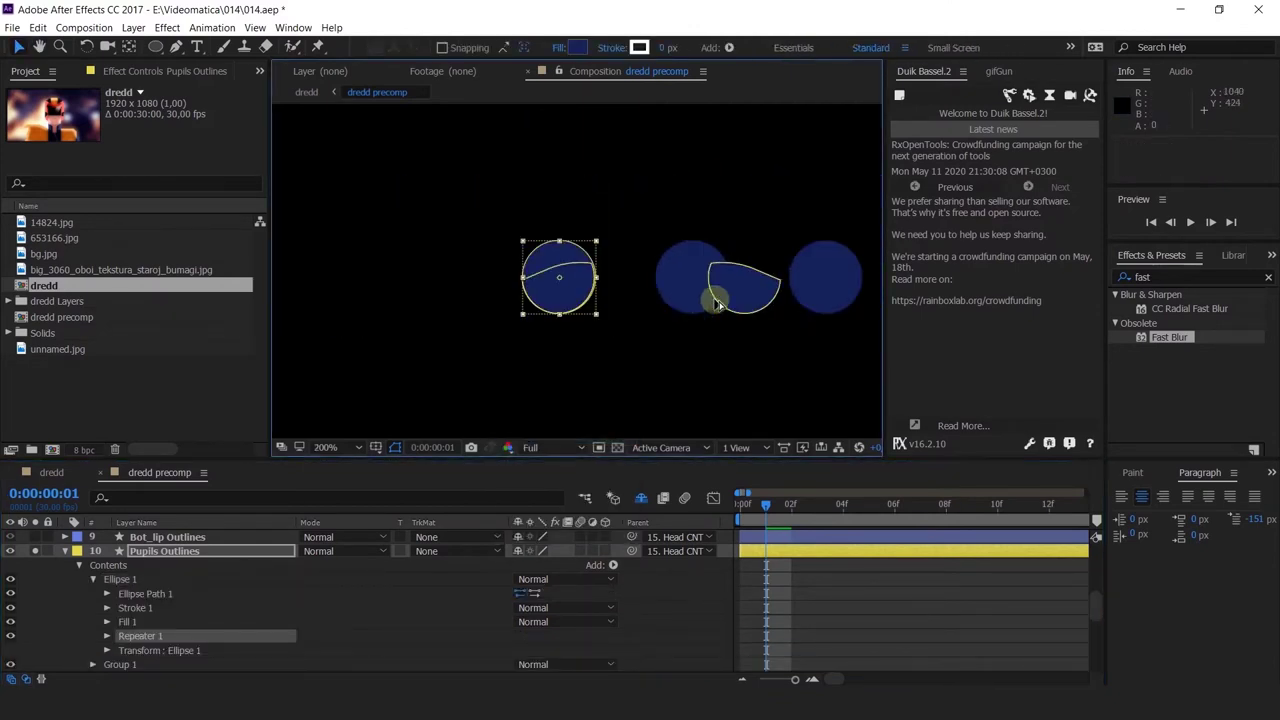
pyautogui.click(107, 636)
pyautogui.scroll(-1, 527, 645)
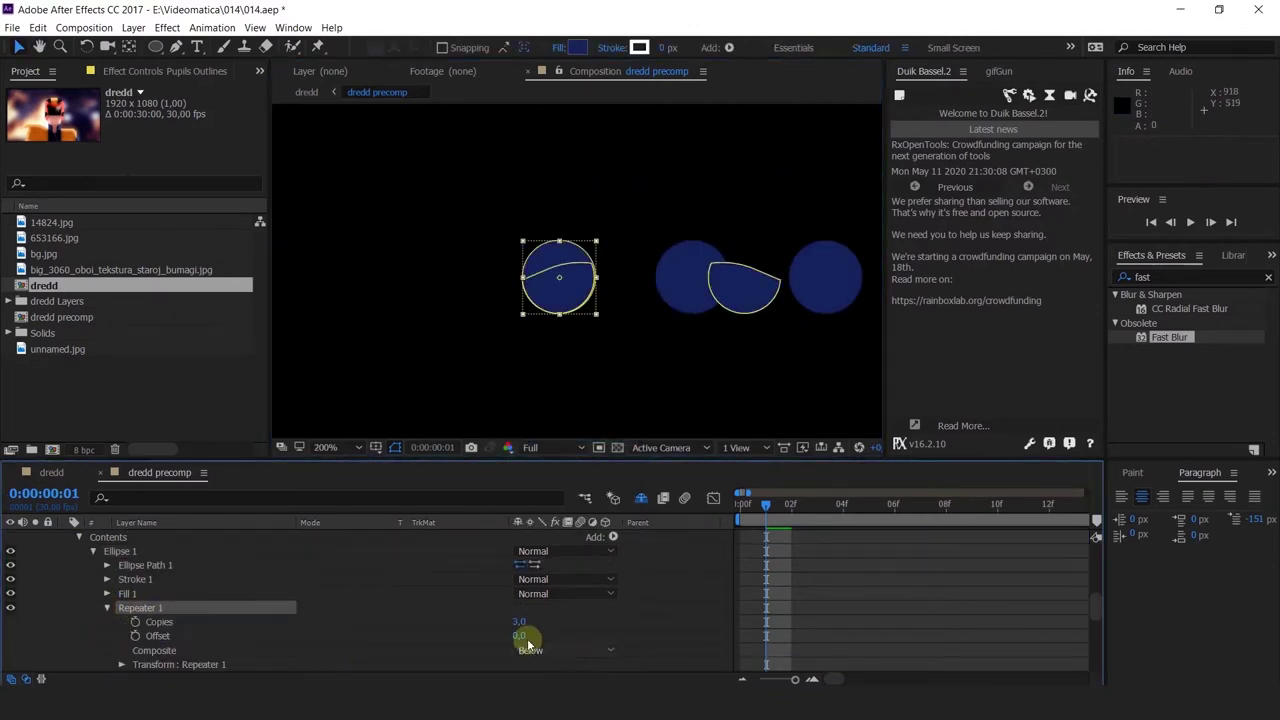
pyautogui.click(516, 621)
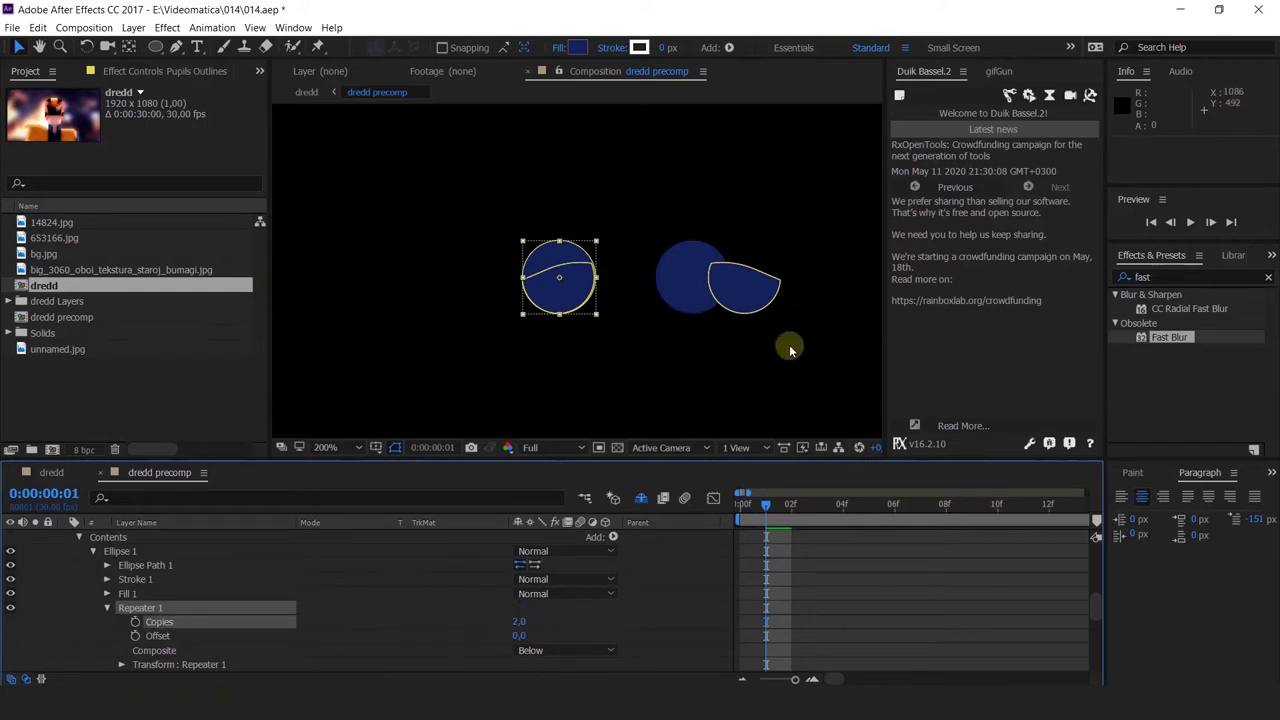
# Adjust the Repeater's horizontal transform position so the copied circle lines up with the cut-off pupil on the viewer's right
pyautogui.scroll(-2, 130, 662)
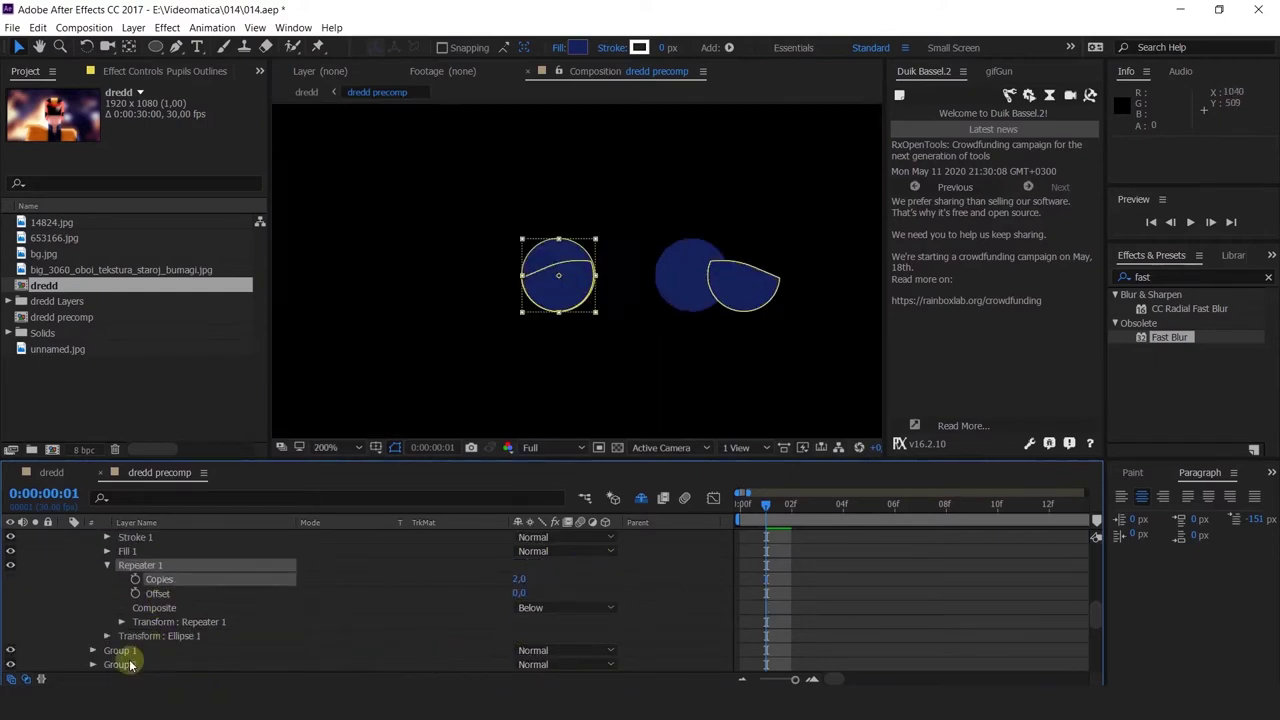
pyautogui.click(121, 621)
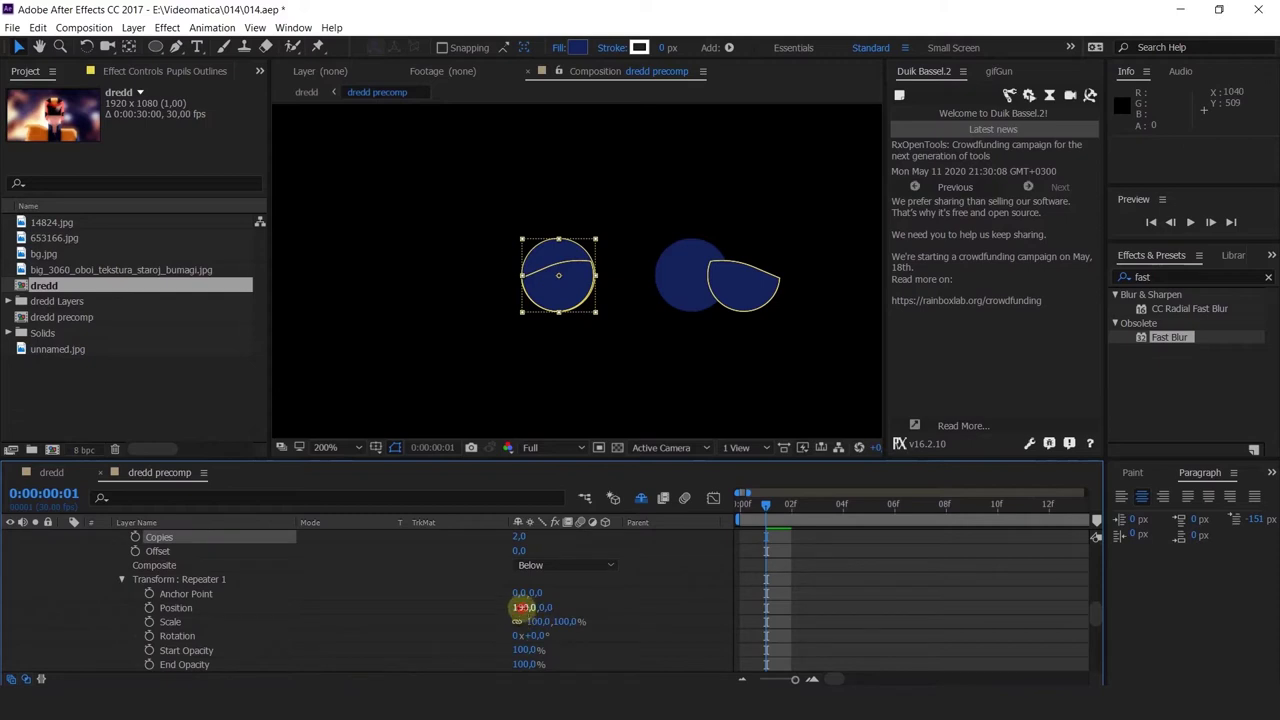
pyautogui.moveTo(520, 607); pyautogui.dragTo(565, 612)
pyautogui.scroll(3, 786, 314)
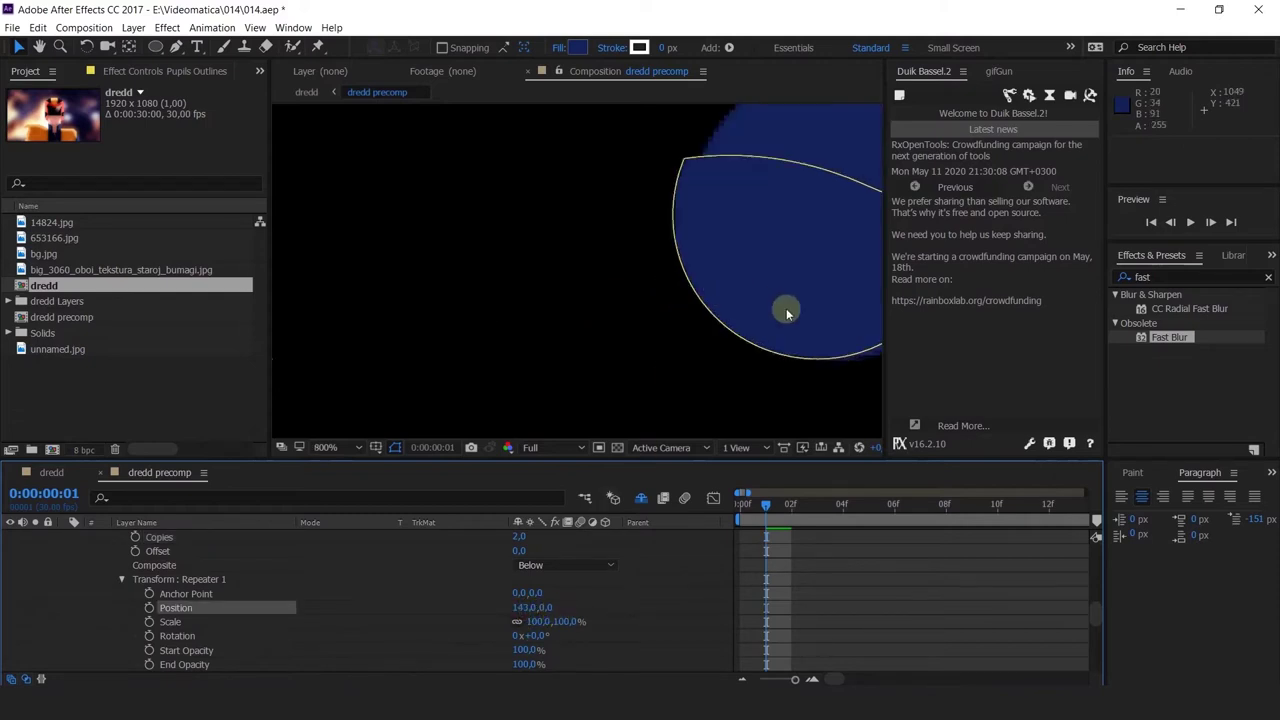
pyautogui.moveTo(786, 314); pyautogui.dragTo(597, 336)
pyautogui.moveTo(524, 610); pyautogui.dragTo(525, 608)
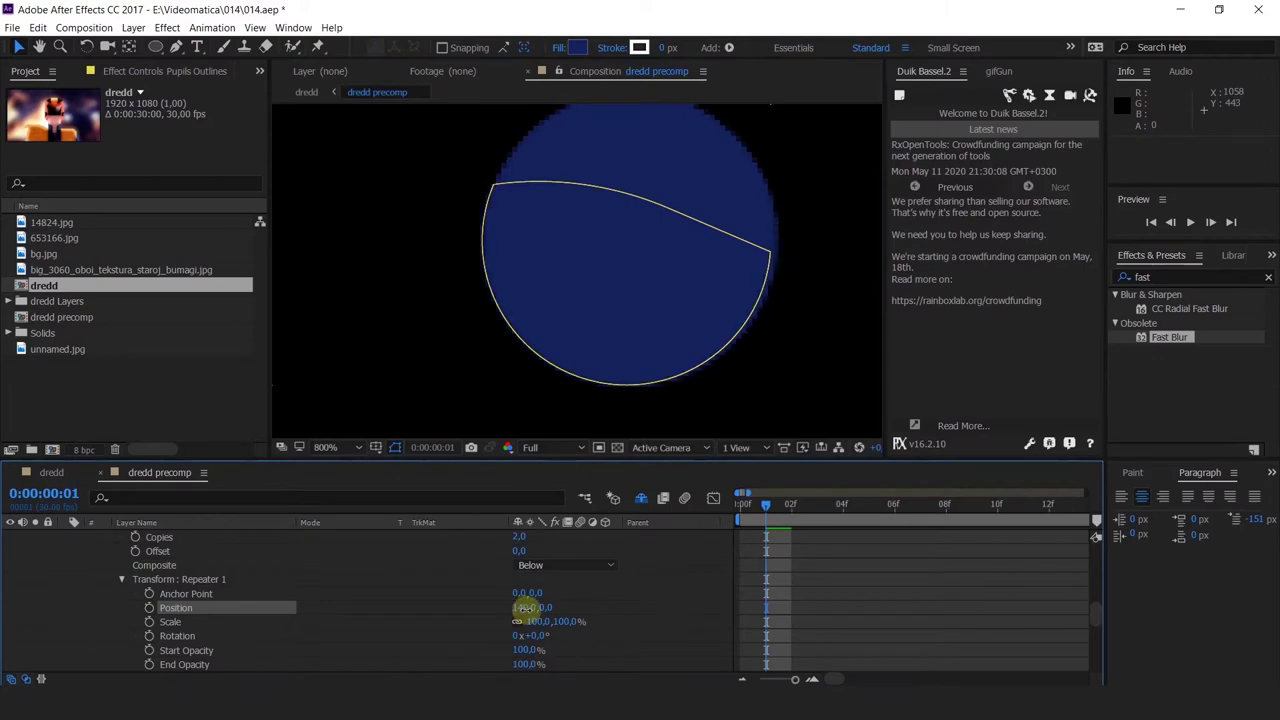
# Hide the original pupil shapes Group 1 and Group 2 in the Pupils Outlines layer
pyautogui.scroll(3, 200, 590)
pyautogui.click(152, 608)
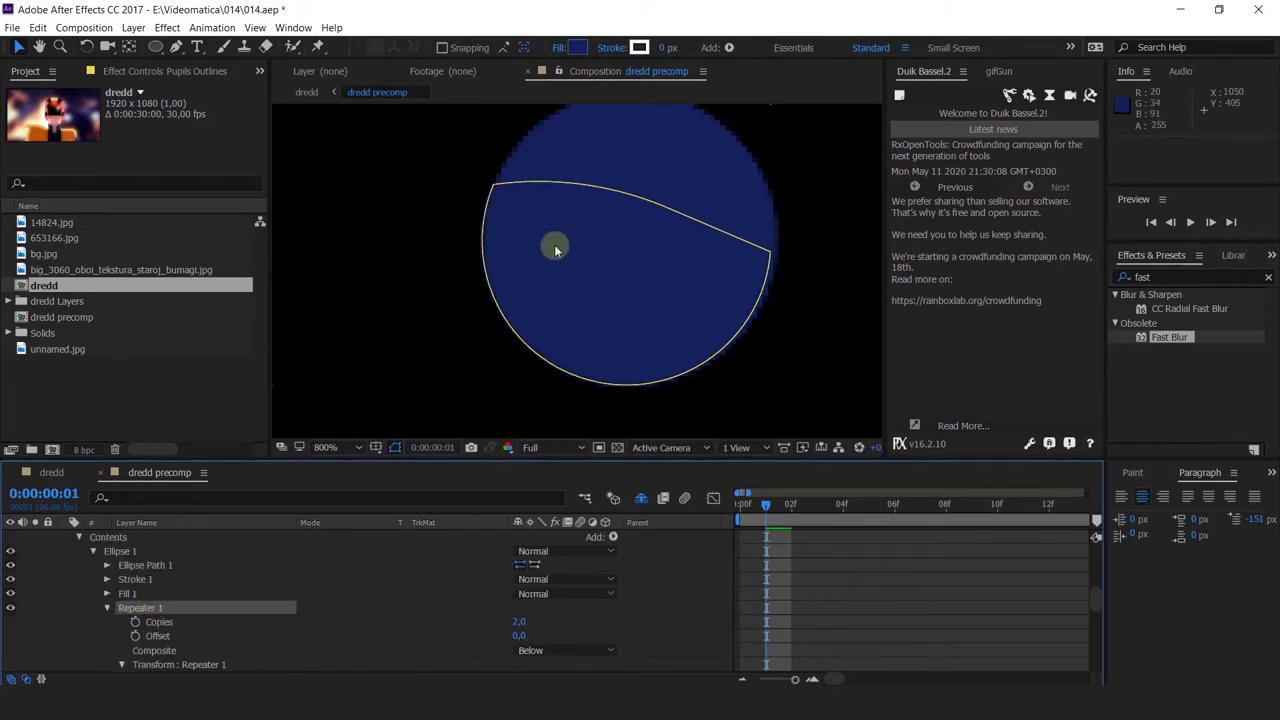
pyautogui.press(',')
pyautogui.click(92, 552)
pyautogui.click(118, 566)
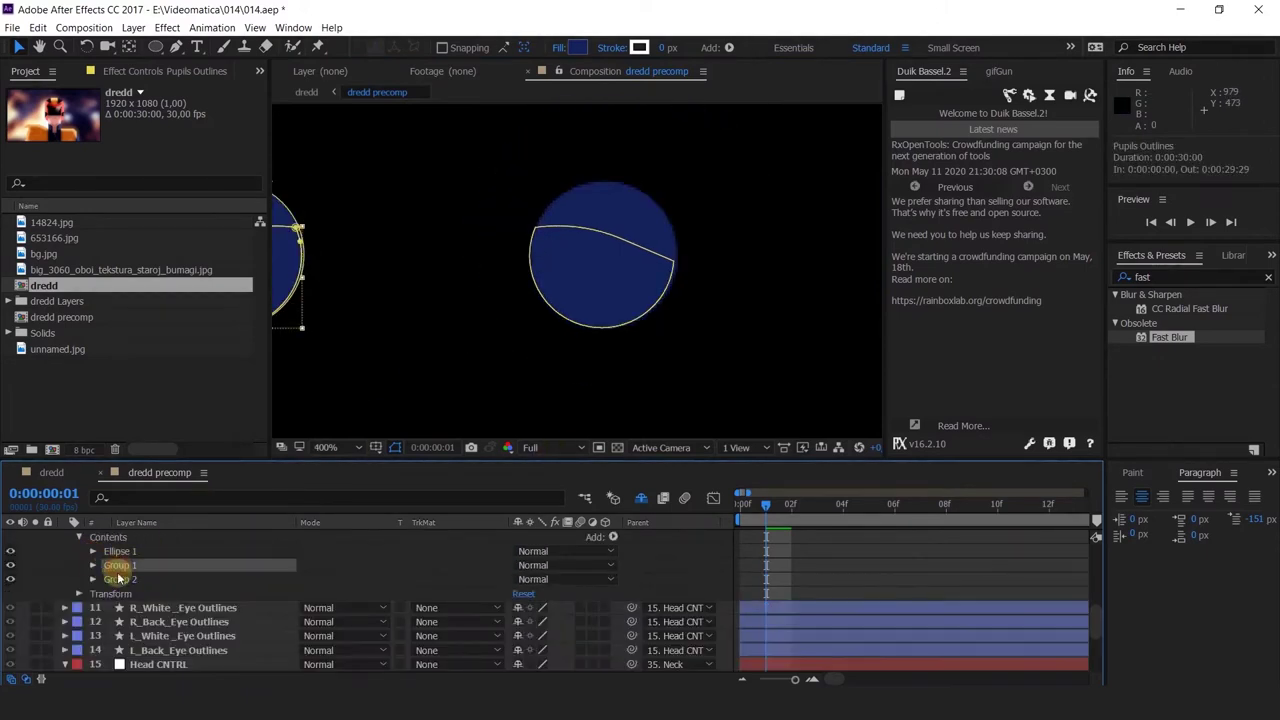
pyautogui.keyDown('shift'); pyautogui.click(119, 579); pyautogui.keyUp('shift')
pyautogui.click(9, 567)
# Turn off solo for the Pupils Outlines layer and check the round pupils on the whole face
pyautogui.scroll(-1, 546, 239)
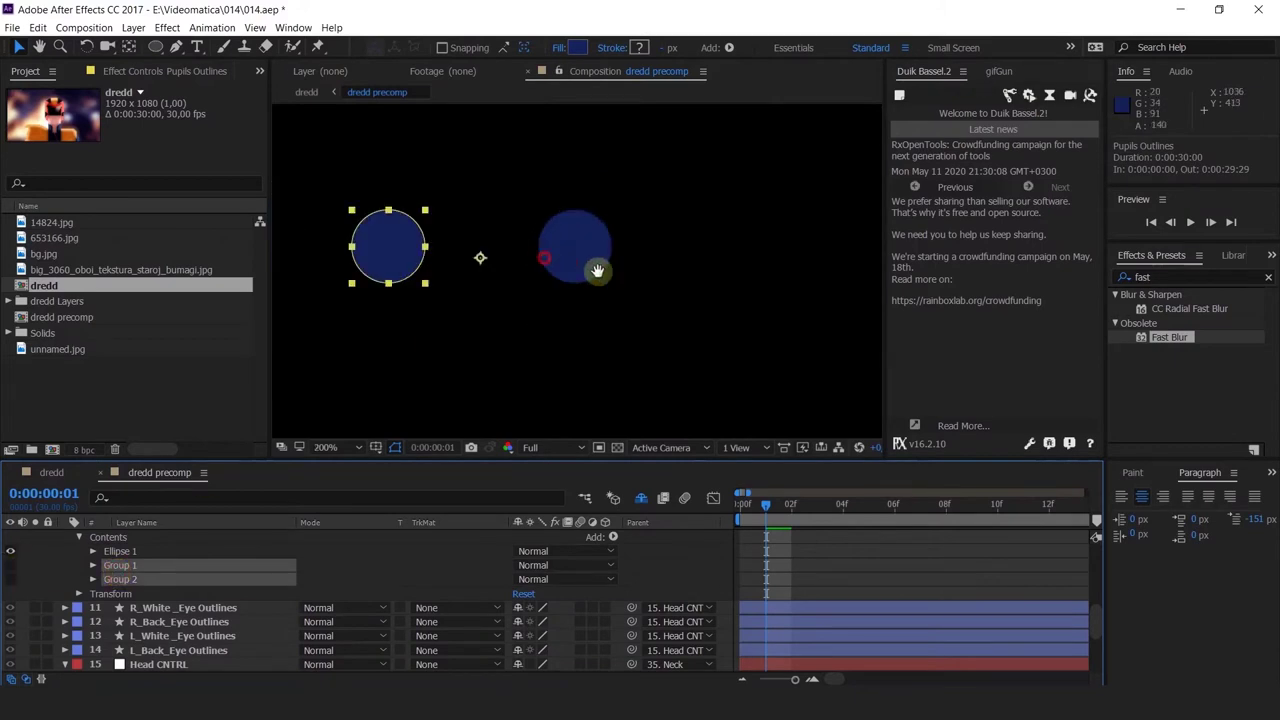
pyautogui.moveTo(598, 271); pyautogui.dragTo(698, 290)
pyautogui.scroll(1, 149, 548)
pyautogui.click(36, 565)
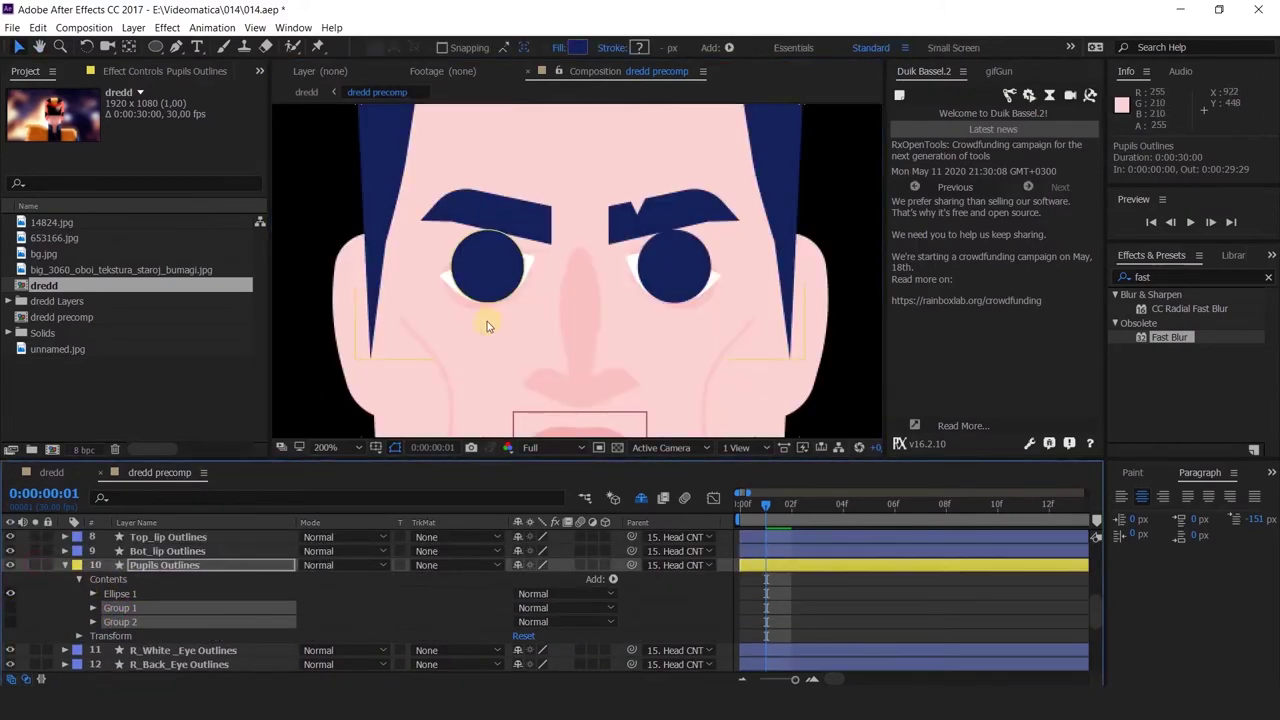
pyautogui.scroll(-1, 557, 297)
pyautogui.scroll(2, 557, 297)
pyautogui.scroll(-2, 557, 297)
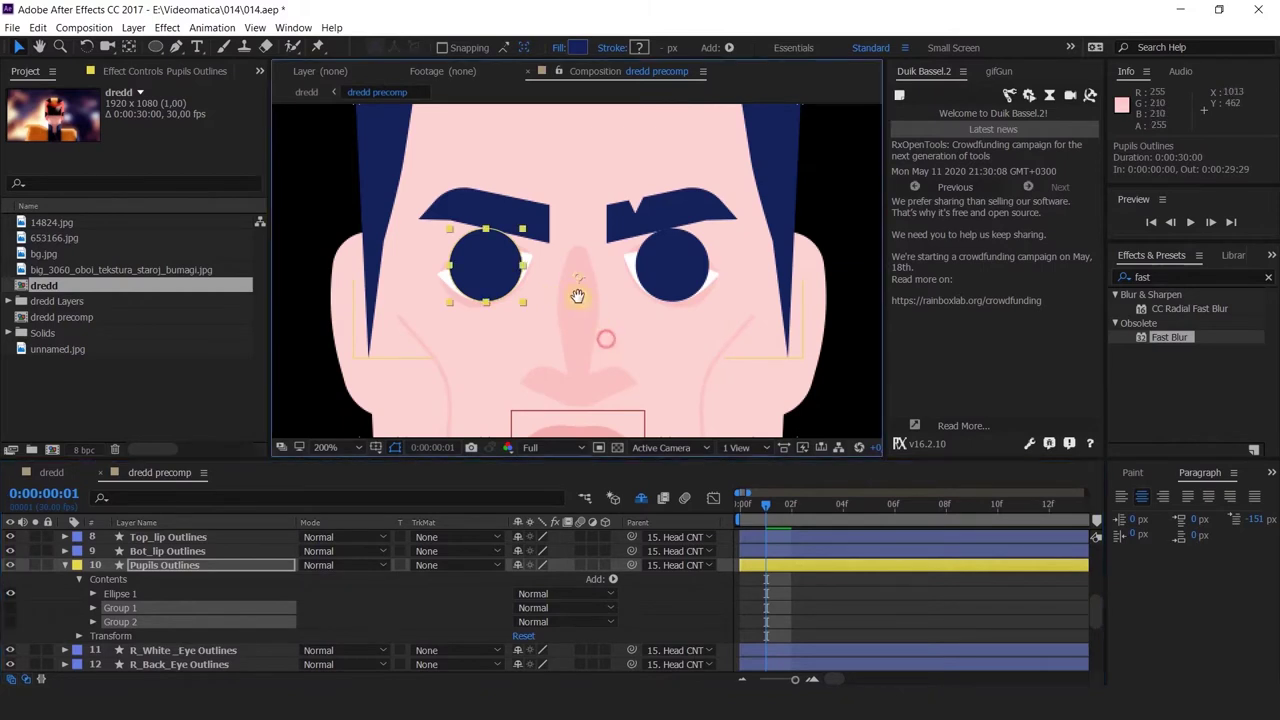
# Add Position keyframes to Pupils Outlines at frames 0, 1 and 2, and move the pupils to 34.1, -100.3 at frame 0
pyautogui.click(165, 566)
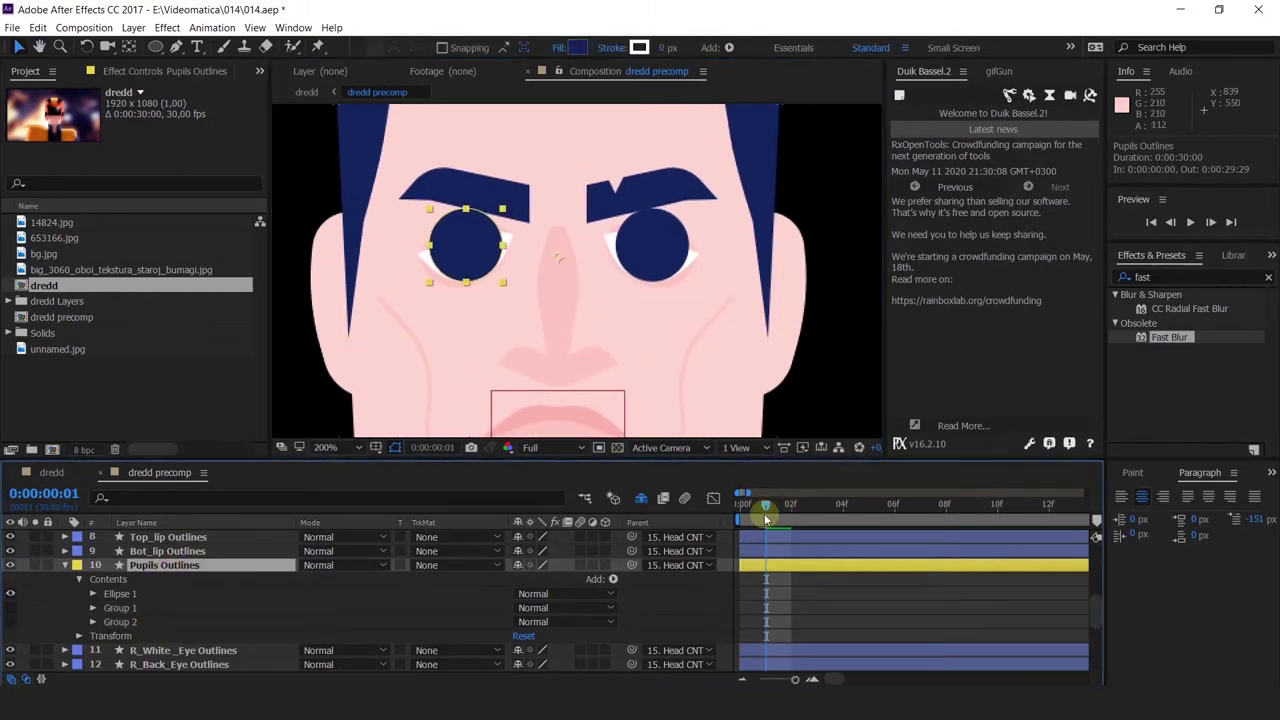
pyautogui.press('p')
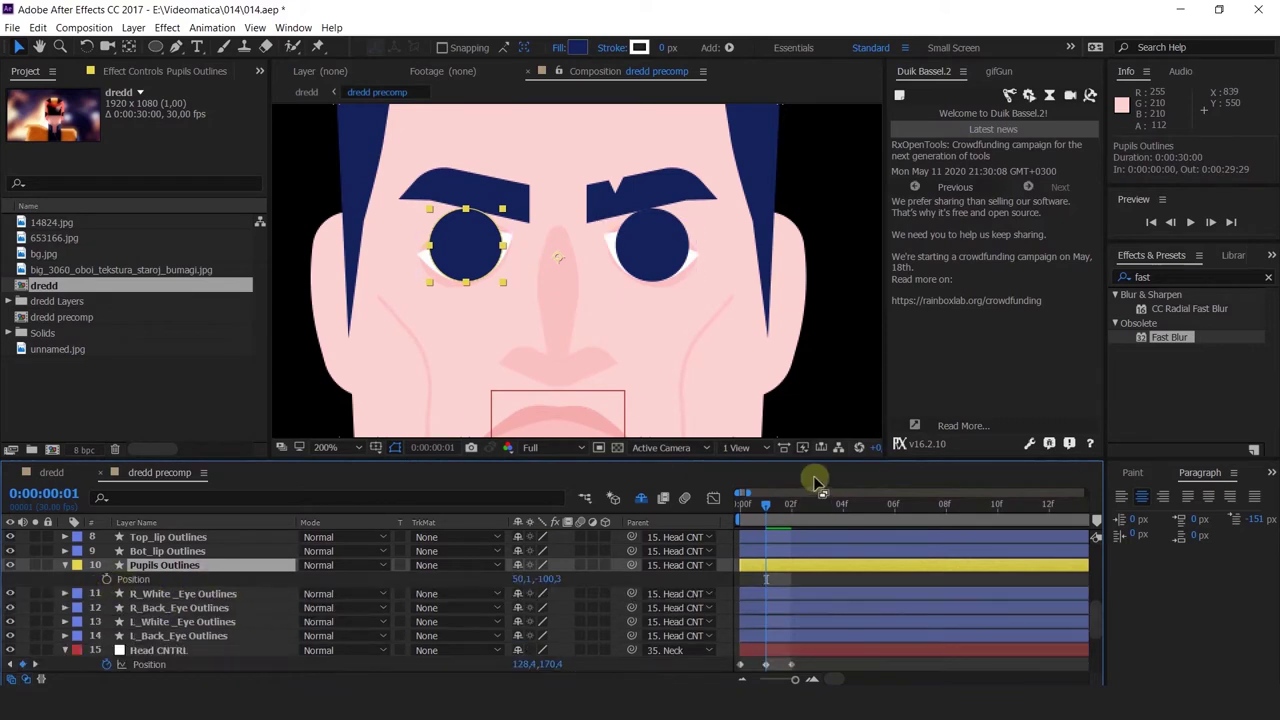
pyautogui.click(742, 507)
pyautogui.click(106, 579)
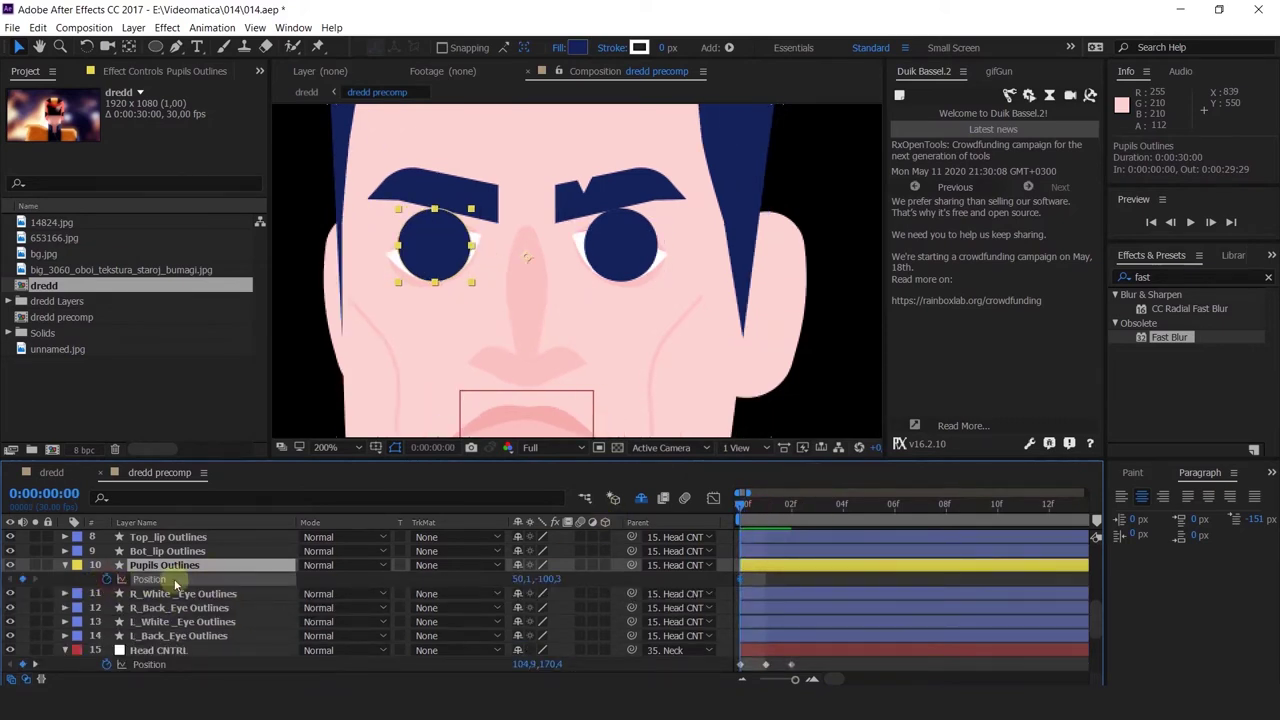
pyautogui.click(766, 507)
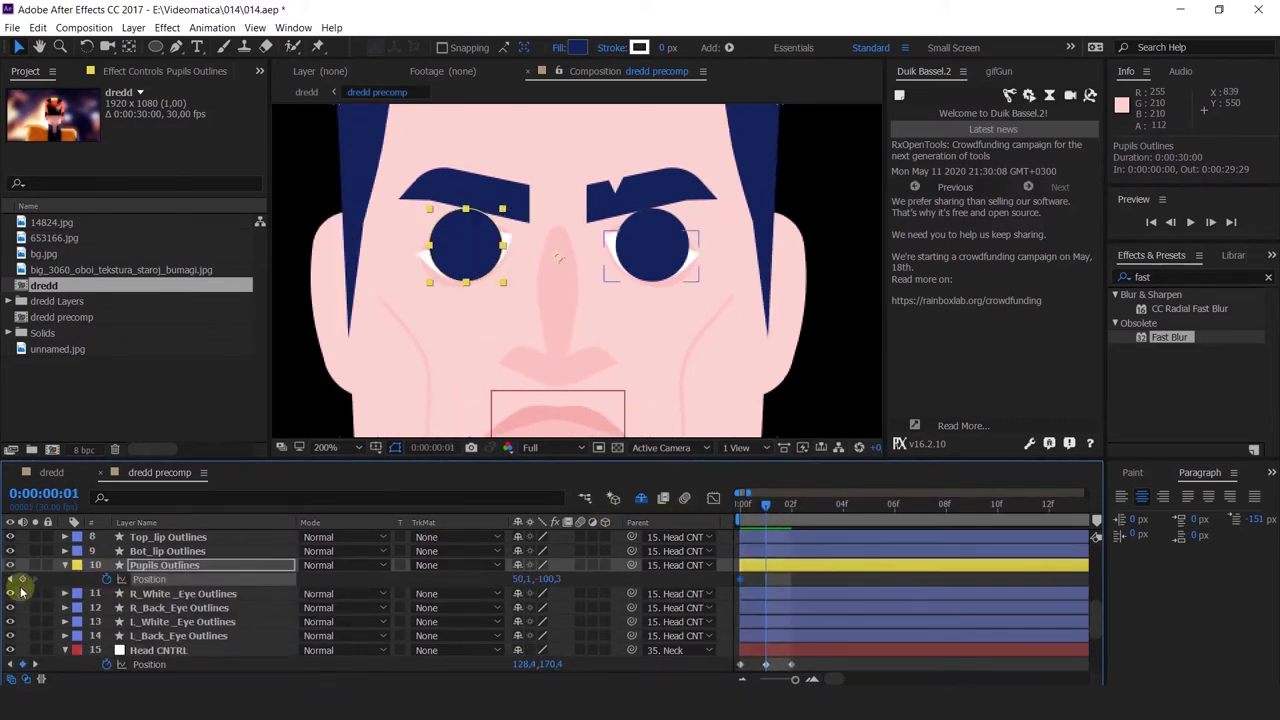
pyautogui.press('pagedown')
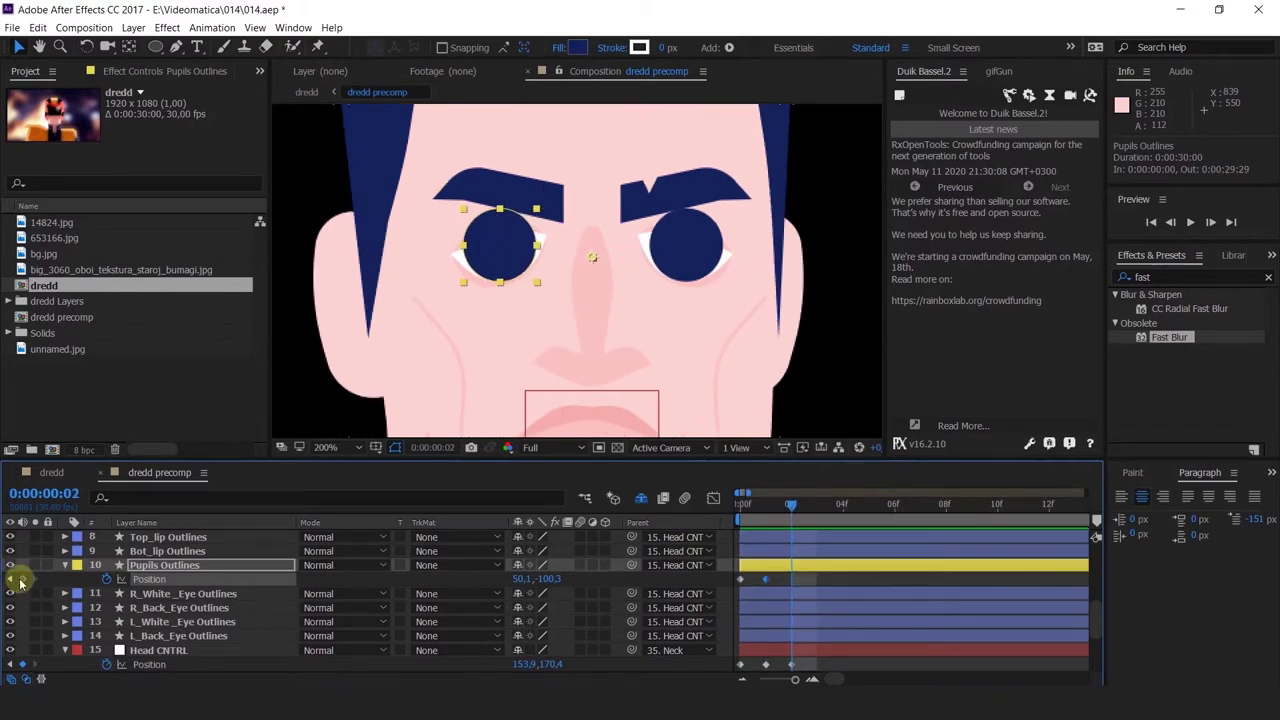
pyautogui.moveTo(771, 497); pyautogui.dragTo(607, 523)
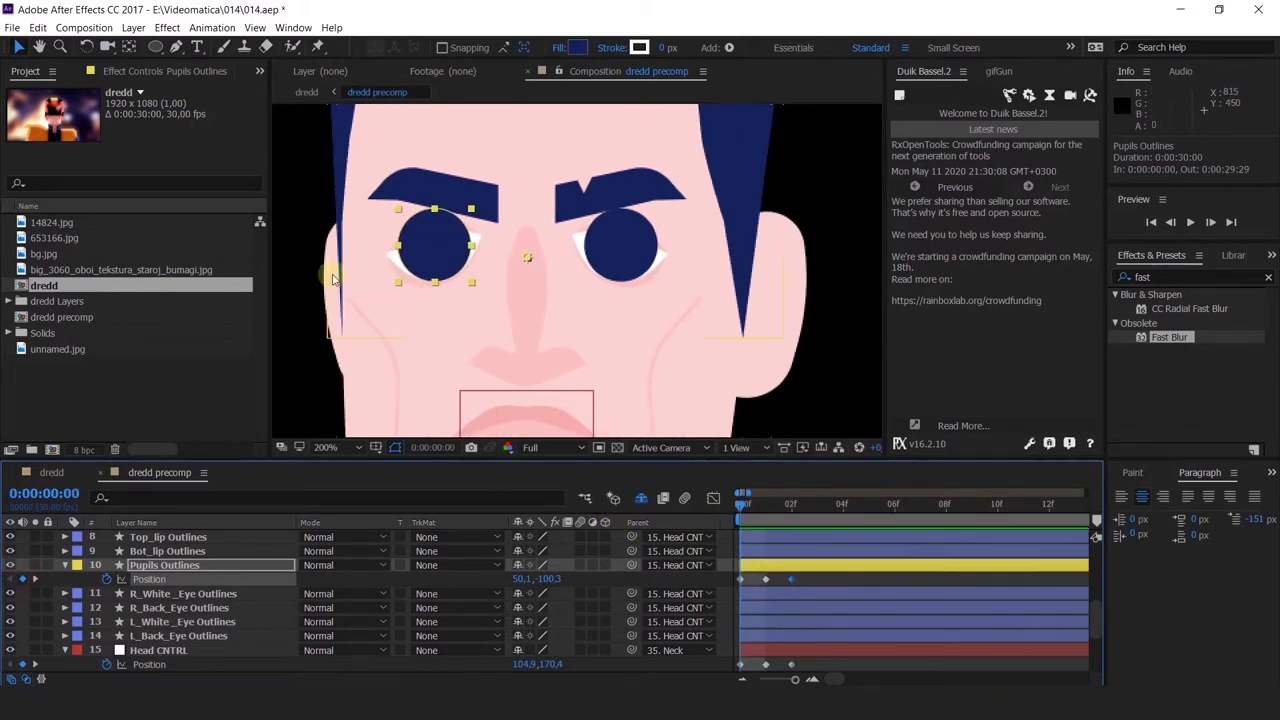
pyautogui.moveTo(443, 258); pyautogui.dragTo(421, 257)
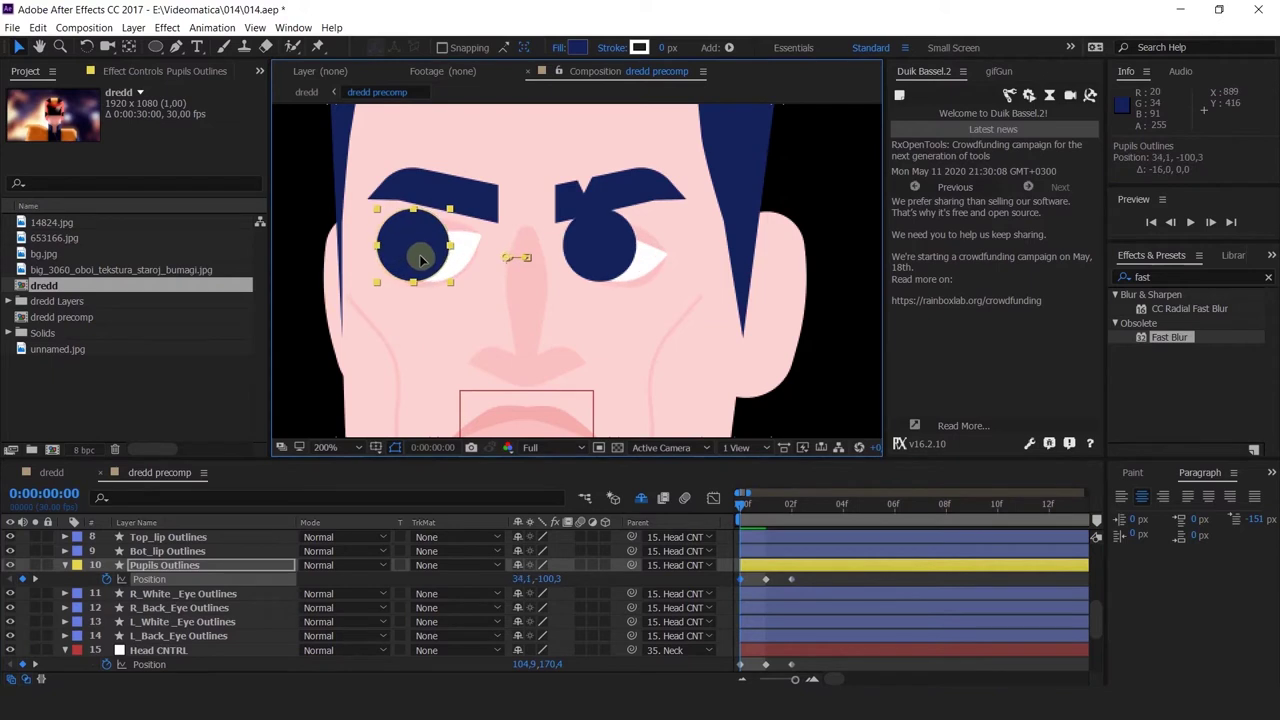
pyautogui.click(786, 508)
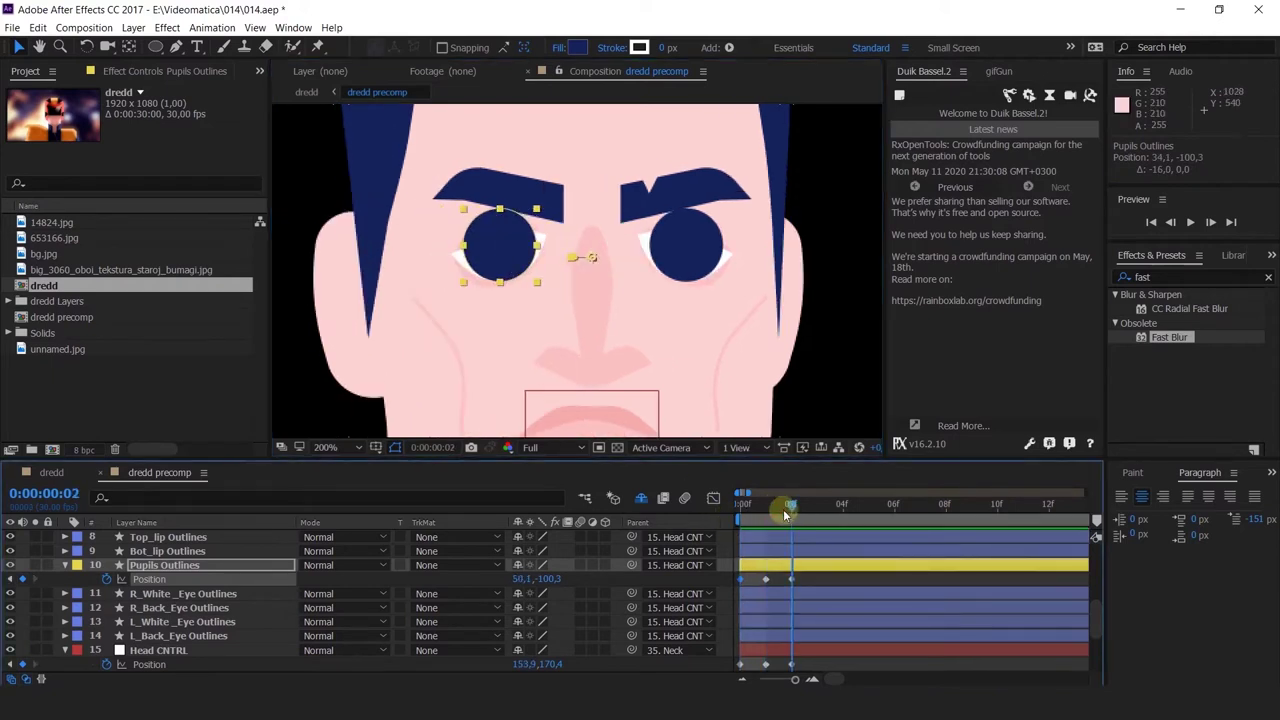
pyautogui.moveTo(714, 251)
pyautogui.mouseDown()
pyautogui.moveTo(742, 252)
pyautogui.moveTo(703, 249)
pyautogui.mouseUp()
pyautogui.hotkey('ctrl', 'z')
pyautogui.click(774, 565)
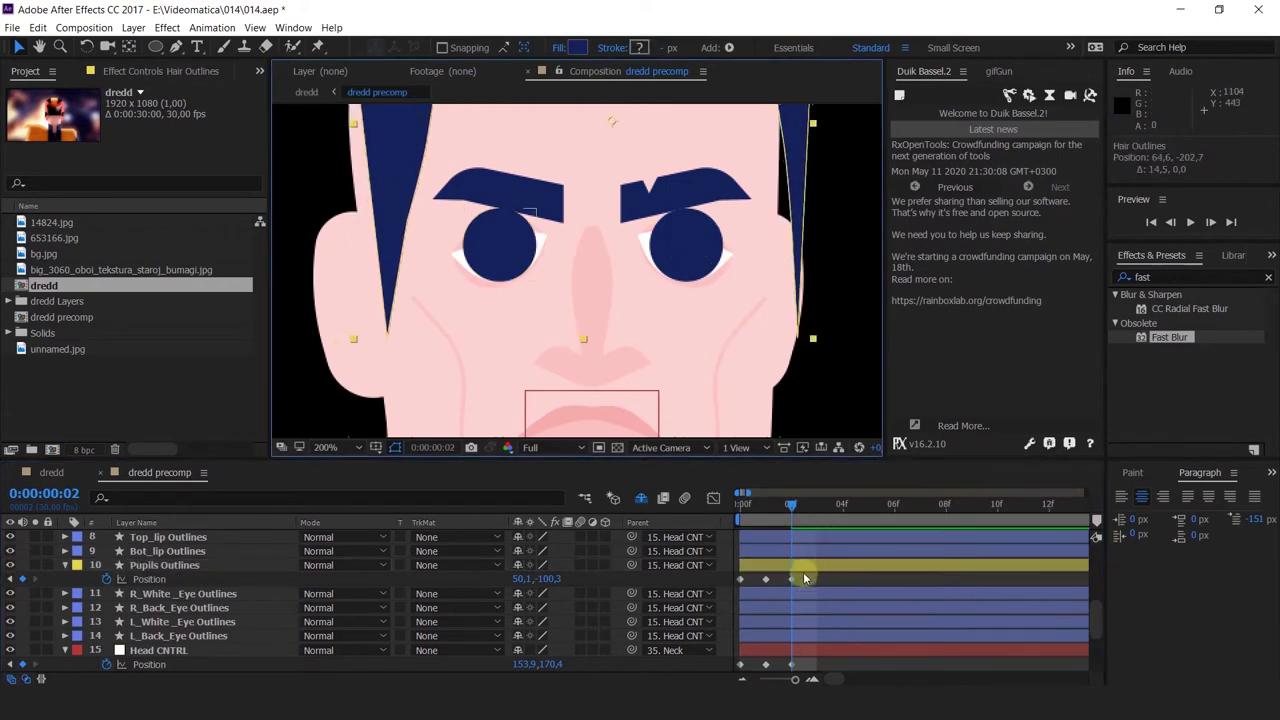
pyautogui.hotkey('ctrl', 'z')
pyautogui.click(802, 567)
pyautogui.click(703, 250)
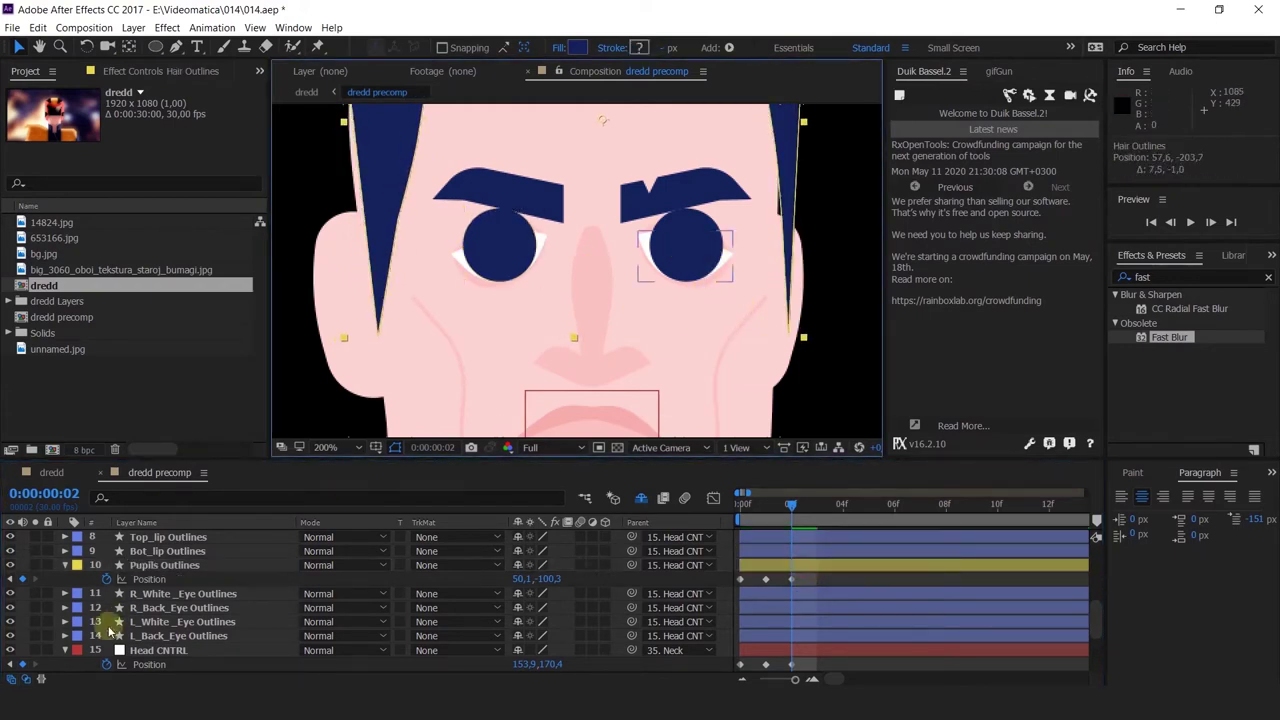
pyautogui.press('u')
# Lock the Hair Outlines layer
pyautogui.scroll(2, 106, 562)
pyautogui.click(54, 555)
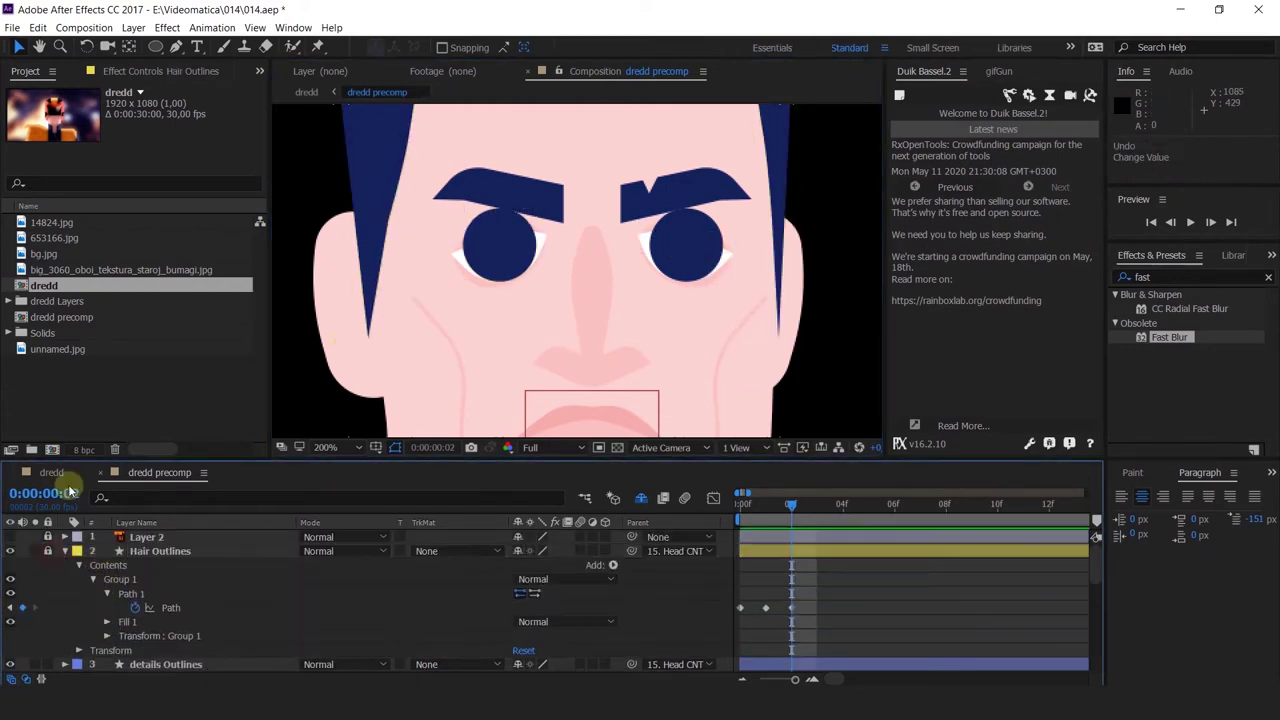
# Move the Pupils Outlines layer to 69.1, -100.3 at frame 2 and raise it to 34.1, -112.3 at frame 0
pyautogui.scroll(-5, 138, 643)
pyautogui.scroll(3, 145, 592)
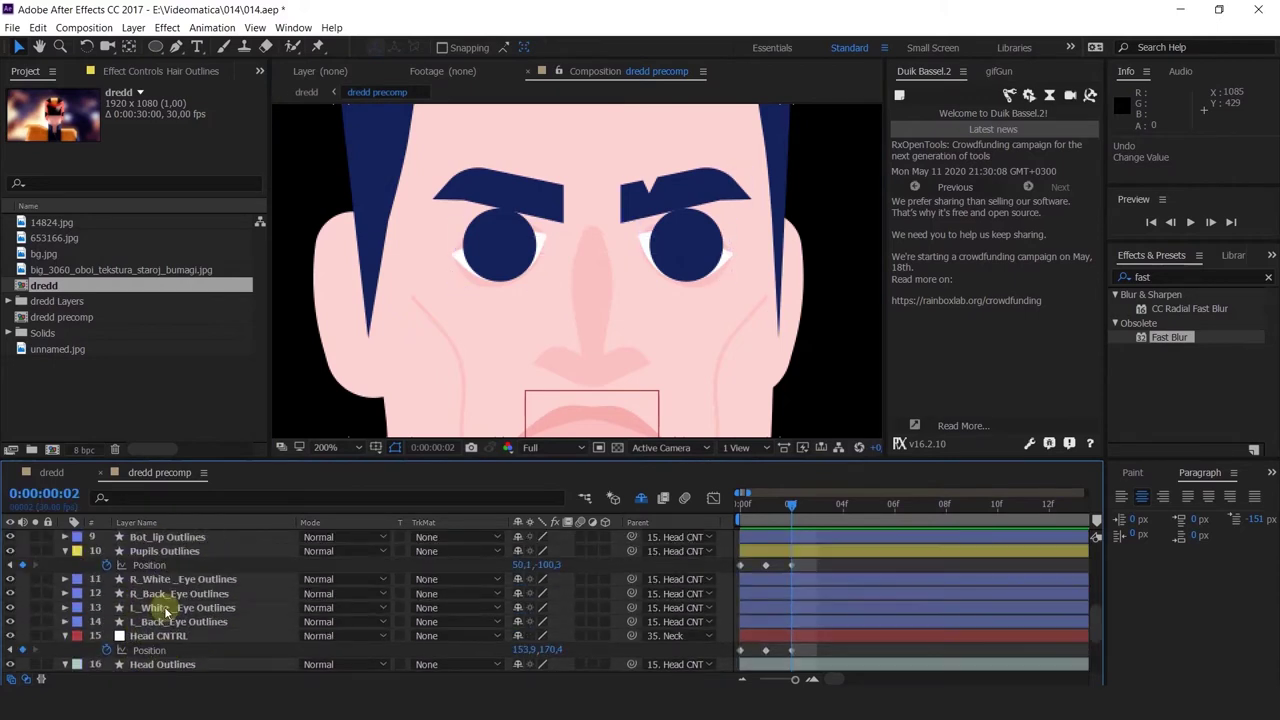
pyautogui.click(170, 552)
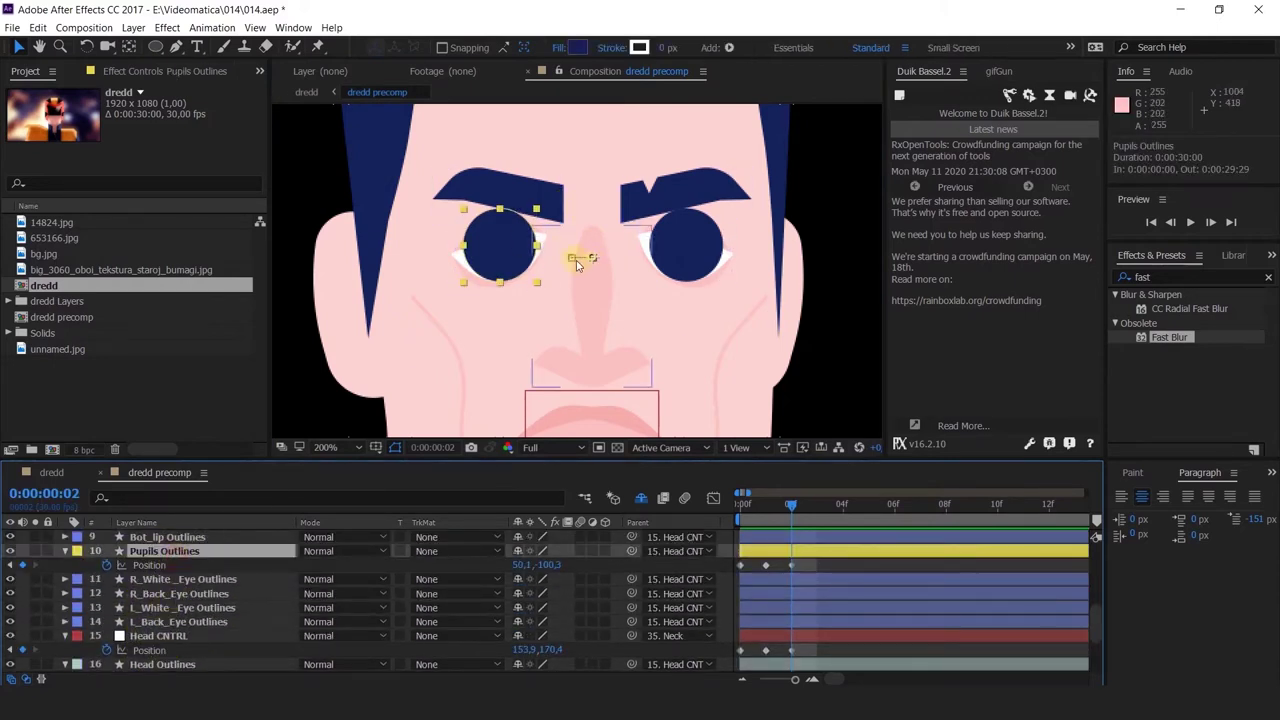
pyautogui.moveTo(500, 251); pyautogui.dragTo(521, 263)
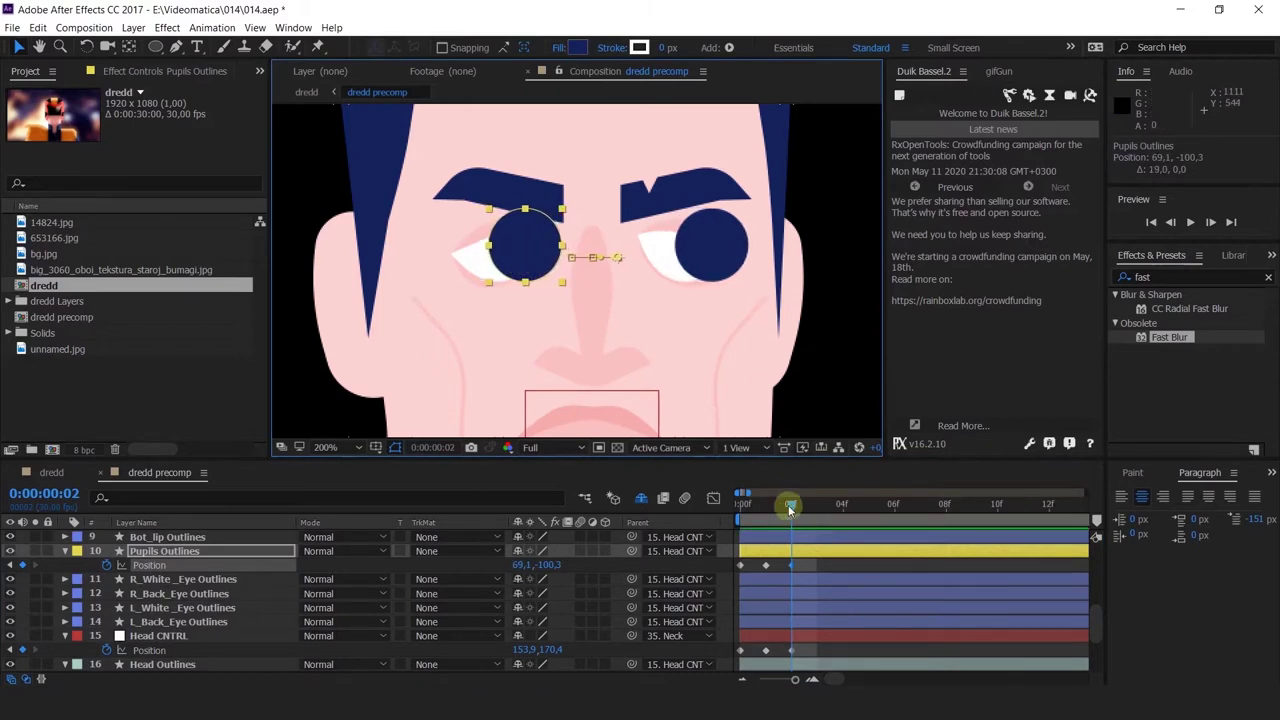
pyautogui.click(742, 507)
pyautogui.click(410, 270)
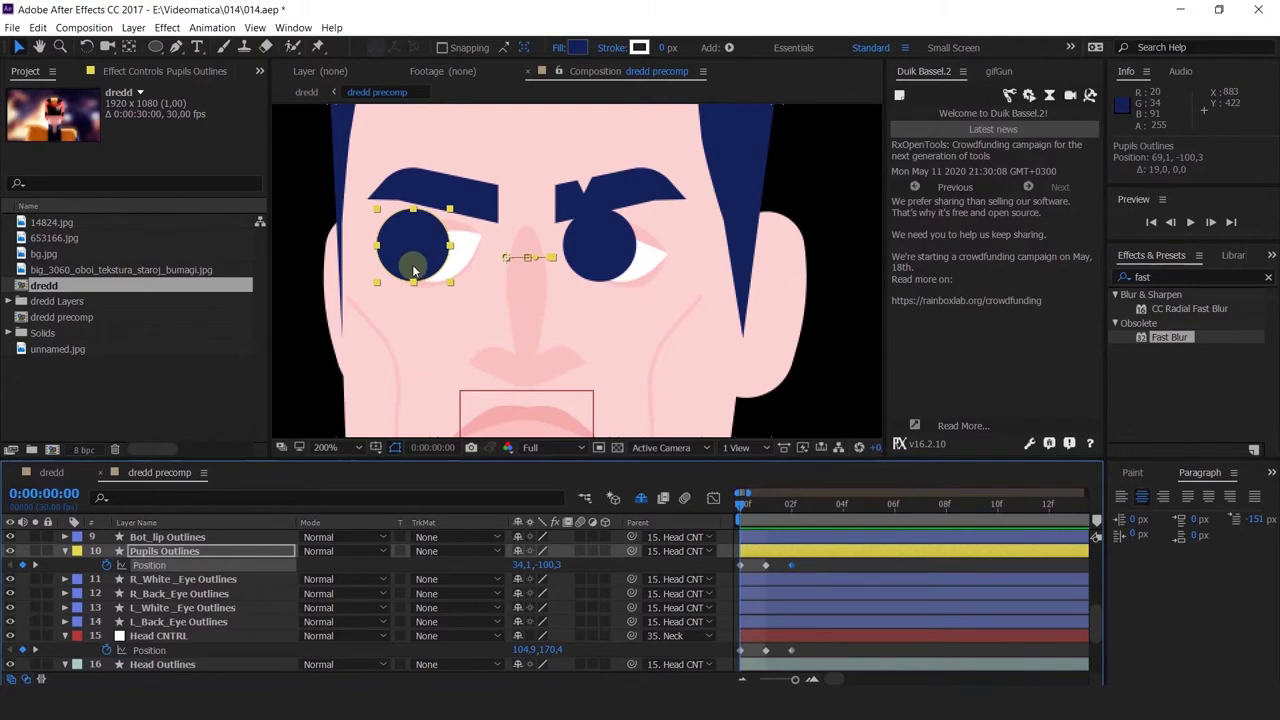
pyautogui.moveTo(412, 267); pyautogui.dragTo(416, 250)
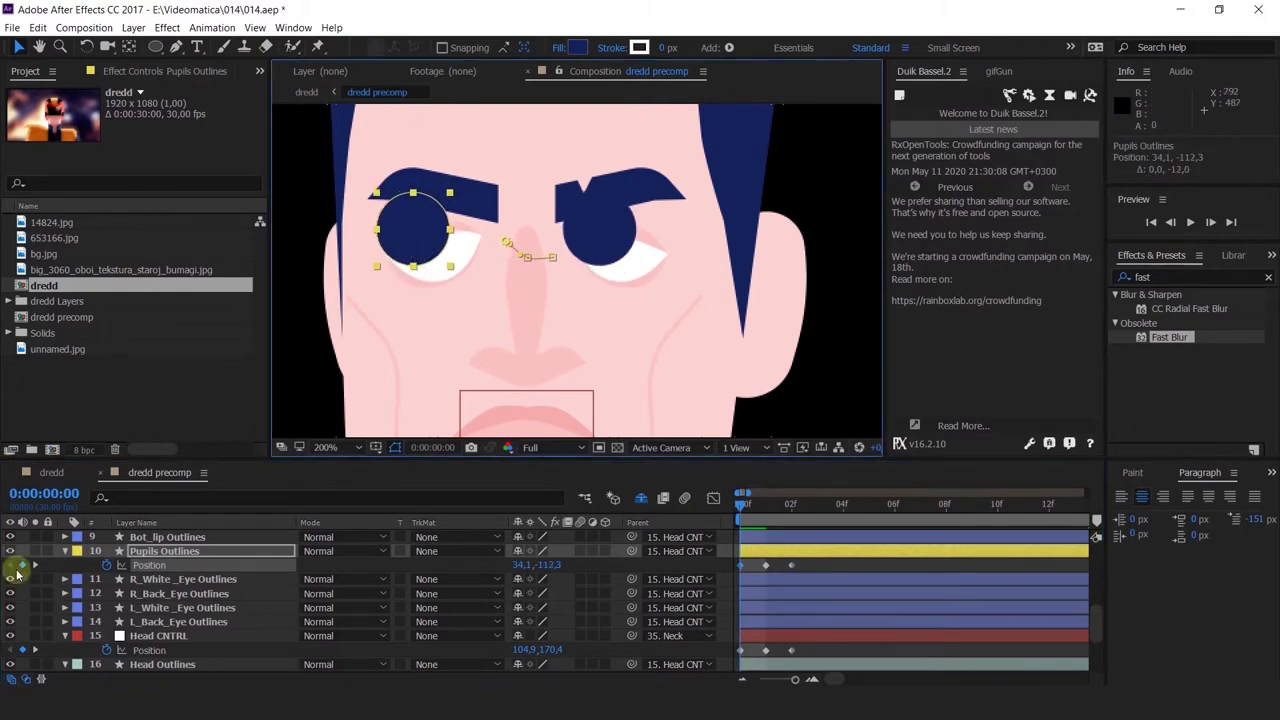
# Lower the Pupils Outlines layer to 69.1, -86.3 at the frame 2 keyframe
pyautogui.click(40, 567)
pyautogui.click(40, 567)
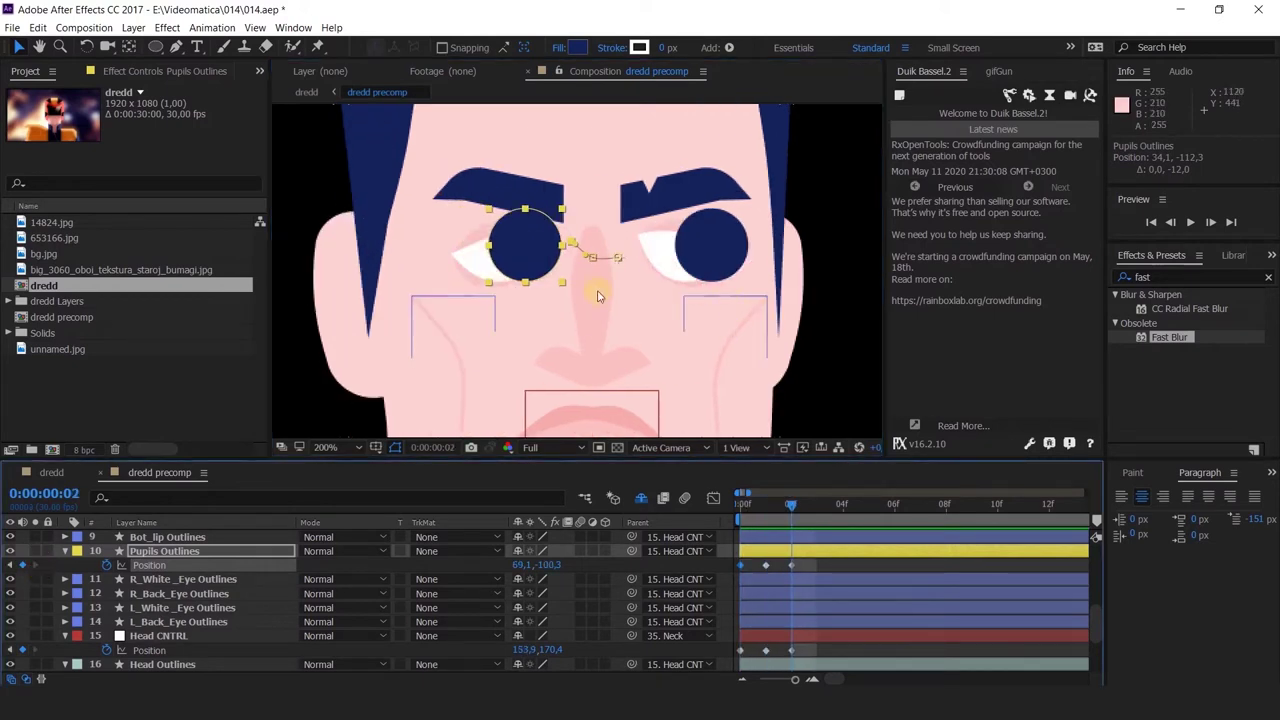
pyautogui.click(541, 258)
pyautogui.moveTo(541, 258); pyautogui.dragTo(542, 276)
# Examine the pupils' motion path and the spacing between its three position keyframes
pyautogui.scroll(1, 592, 260)
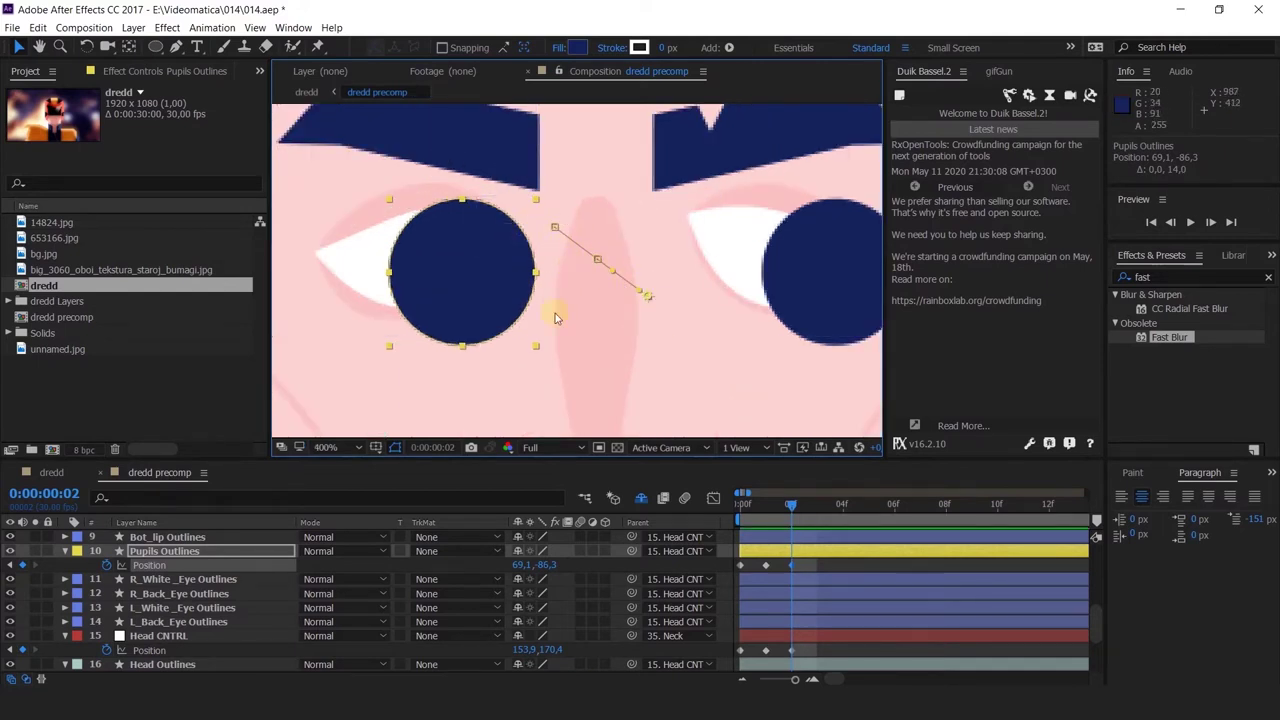
pyautogui.scroll(-2, 586, 286)
pyautogui.scroll(4, 600, 300)
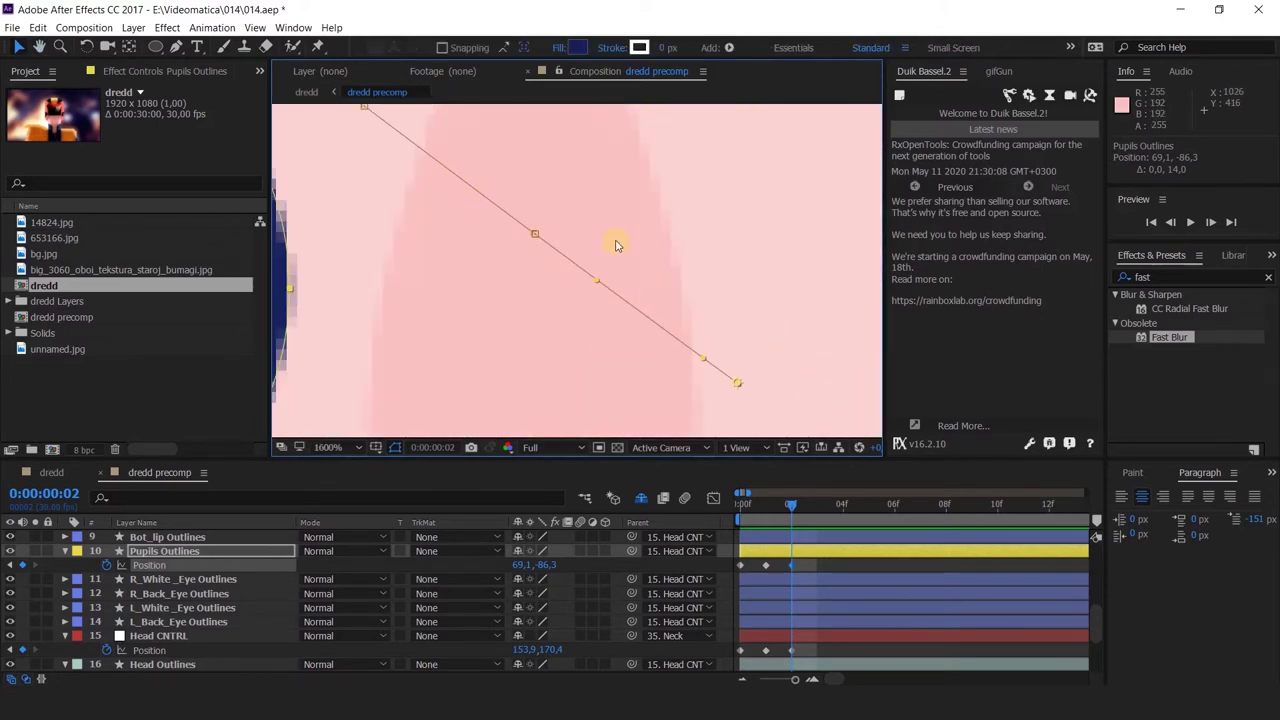
pyautogui.scroll(-4, 616, 246)
pyautogui.moveTo(572, 282)
pyautogui.mouseDown()
pyautogui.moveTo(660, 311)
pyautogui.moveTo(587, 277)
pyautogui.mouseUp()
pyautogui.scroll(-1, 657, 314)
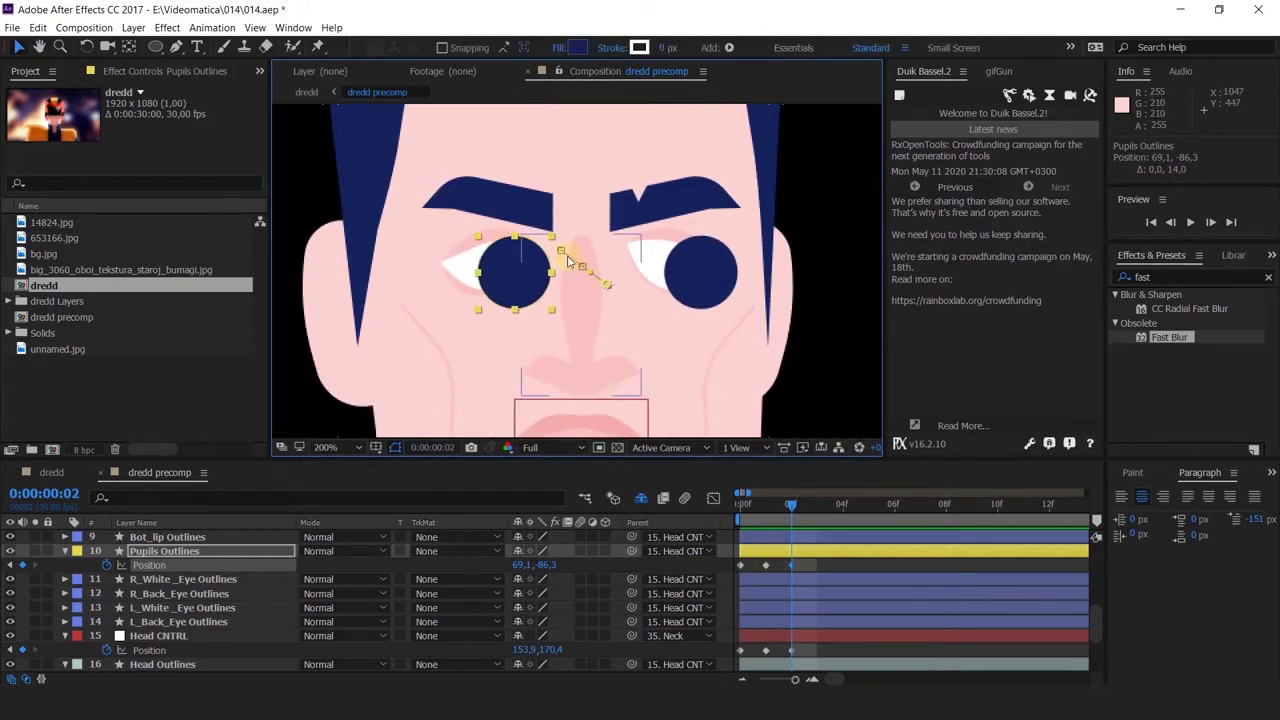
pyautogui.scroll(2, 565, 262)
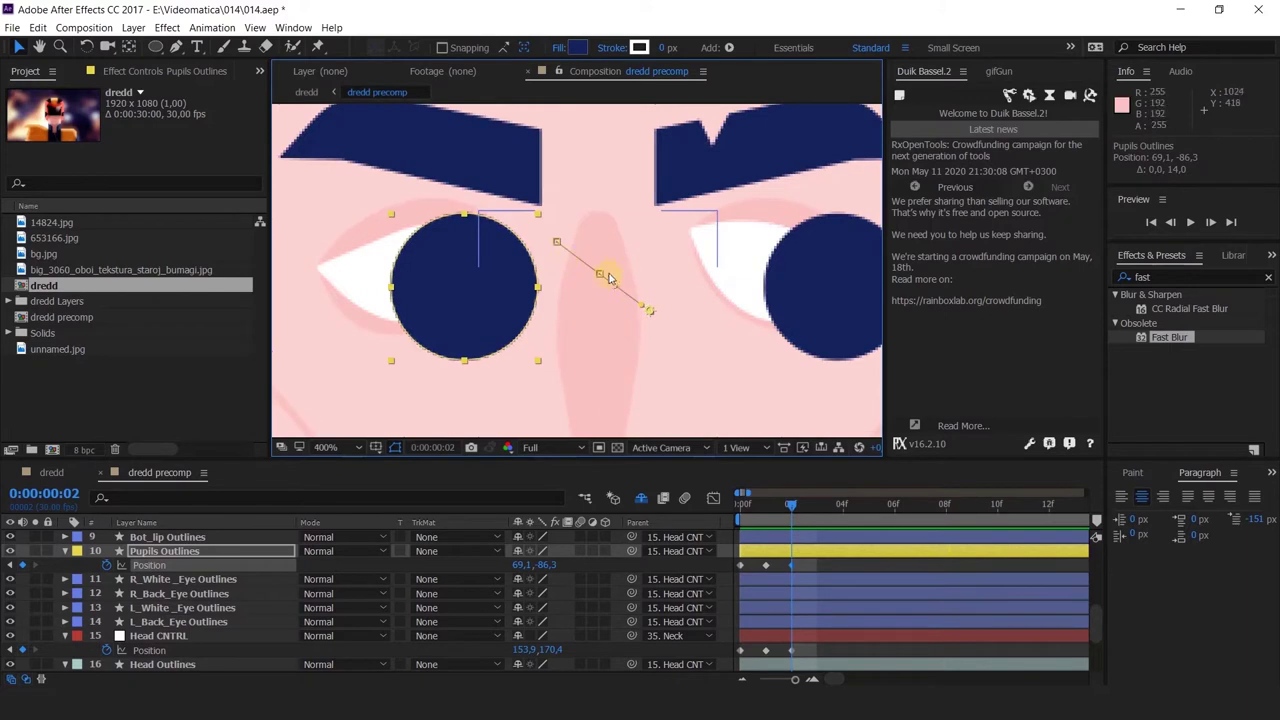
pyautogui.scroll(-2, 630, 336)
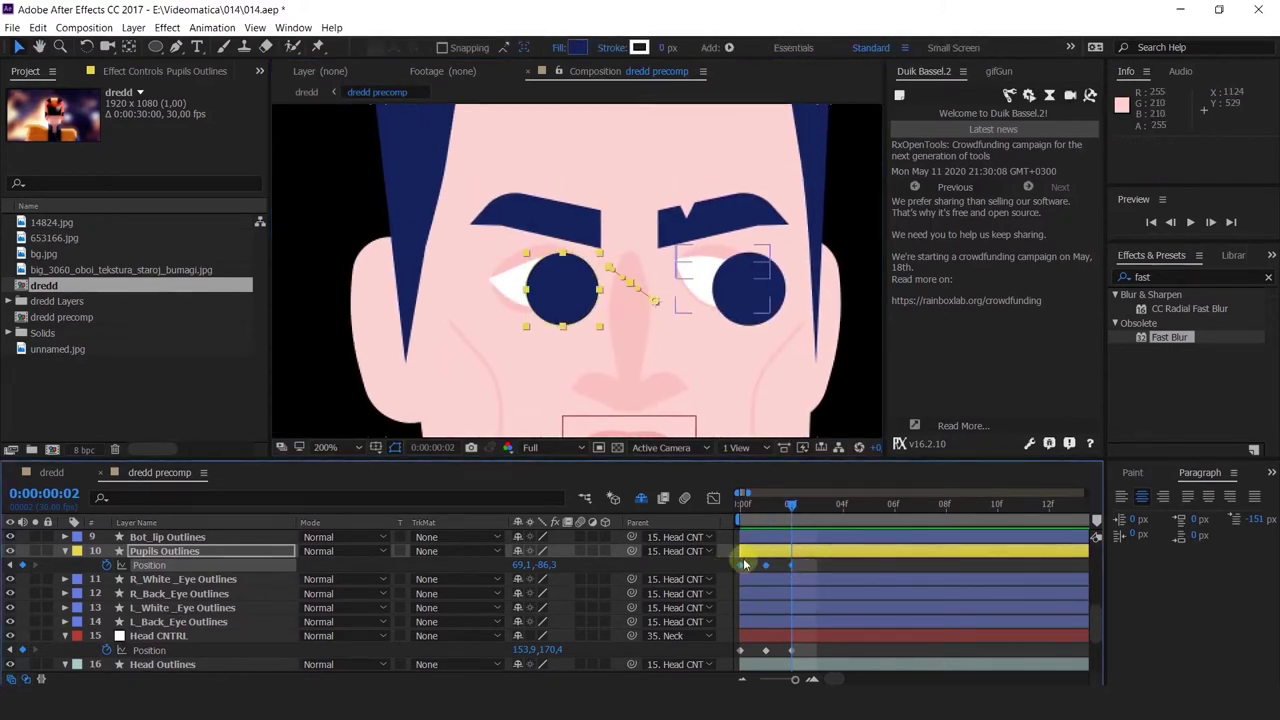
# Separate the Pupils Outlines Position into X and Y dimensions and make all of their keyframes linear
pyautogui.click(765, 567)
pyautogui.rightClick(766, 566)
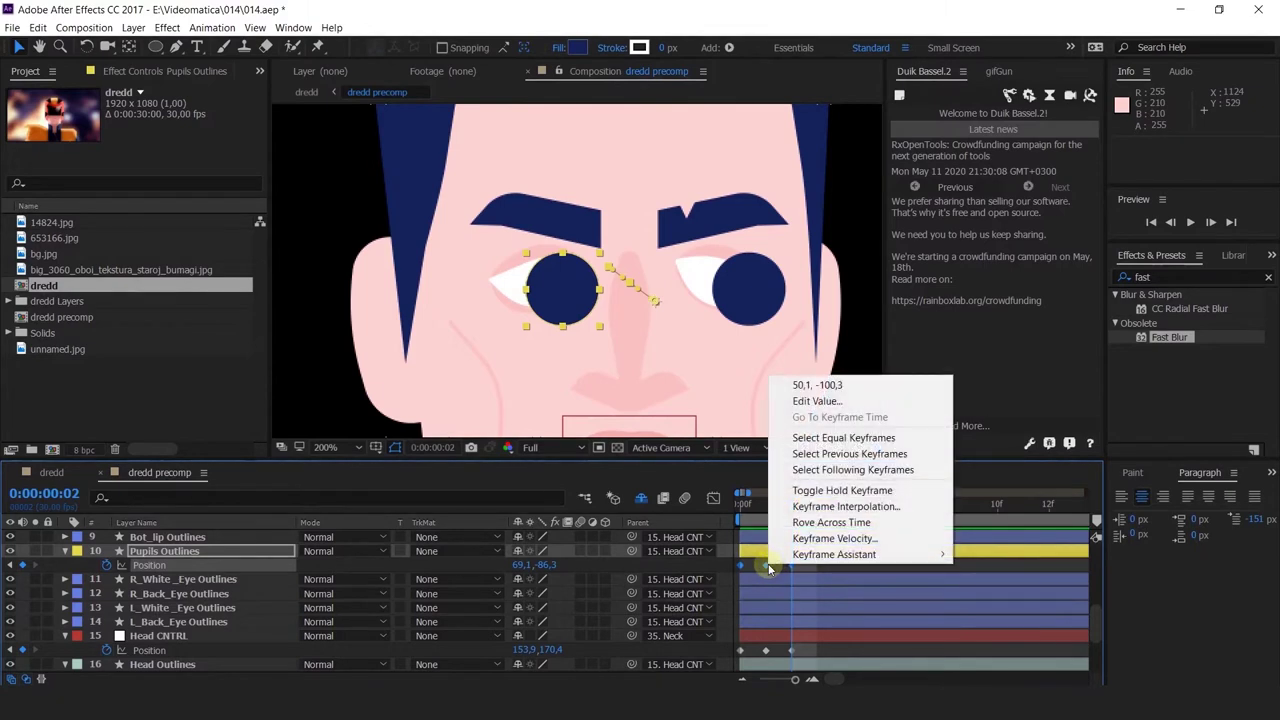
pyautogui.click(158, 567)
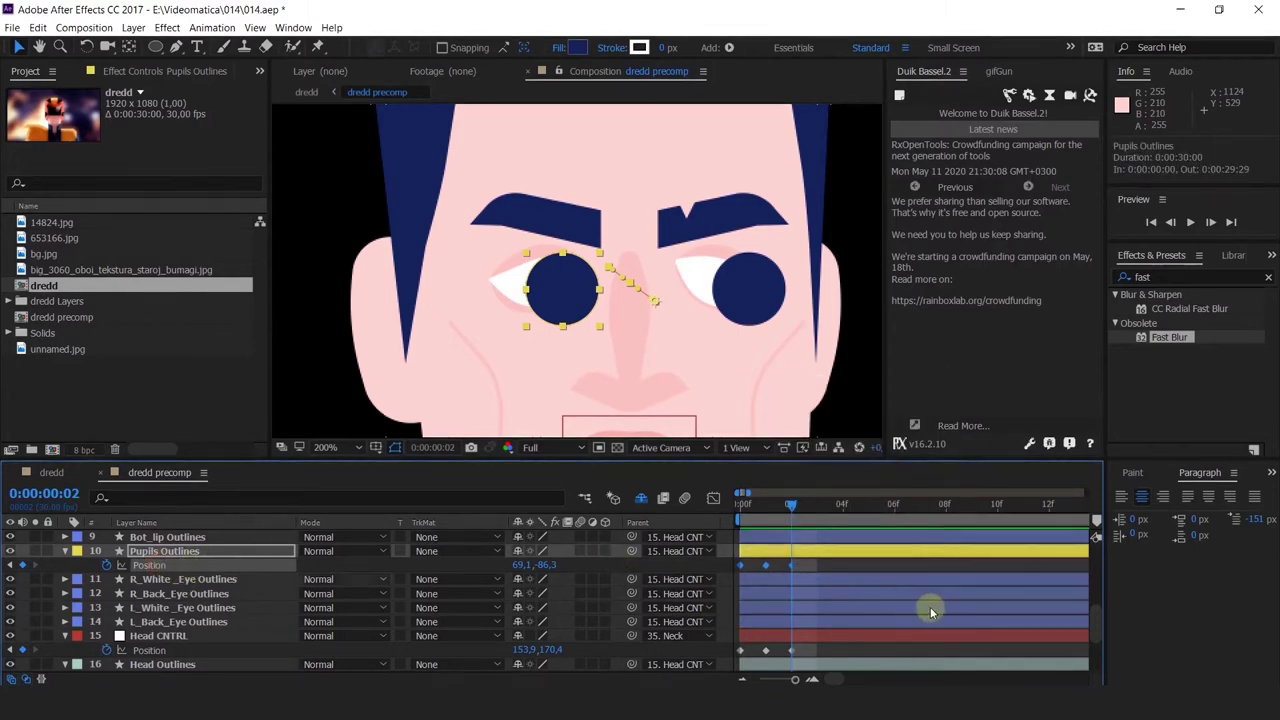
pyautogui.rightClick(150, 566)
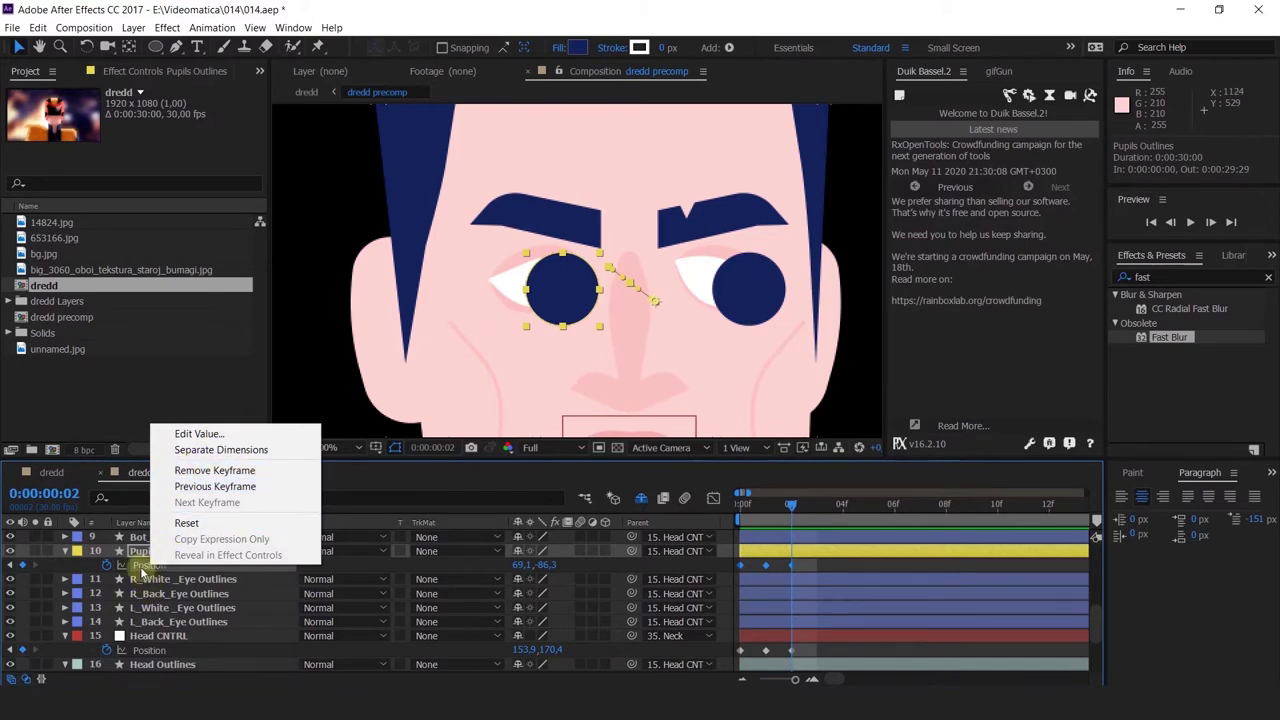
pyautogui.click(214, 452)
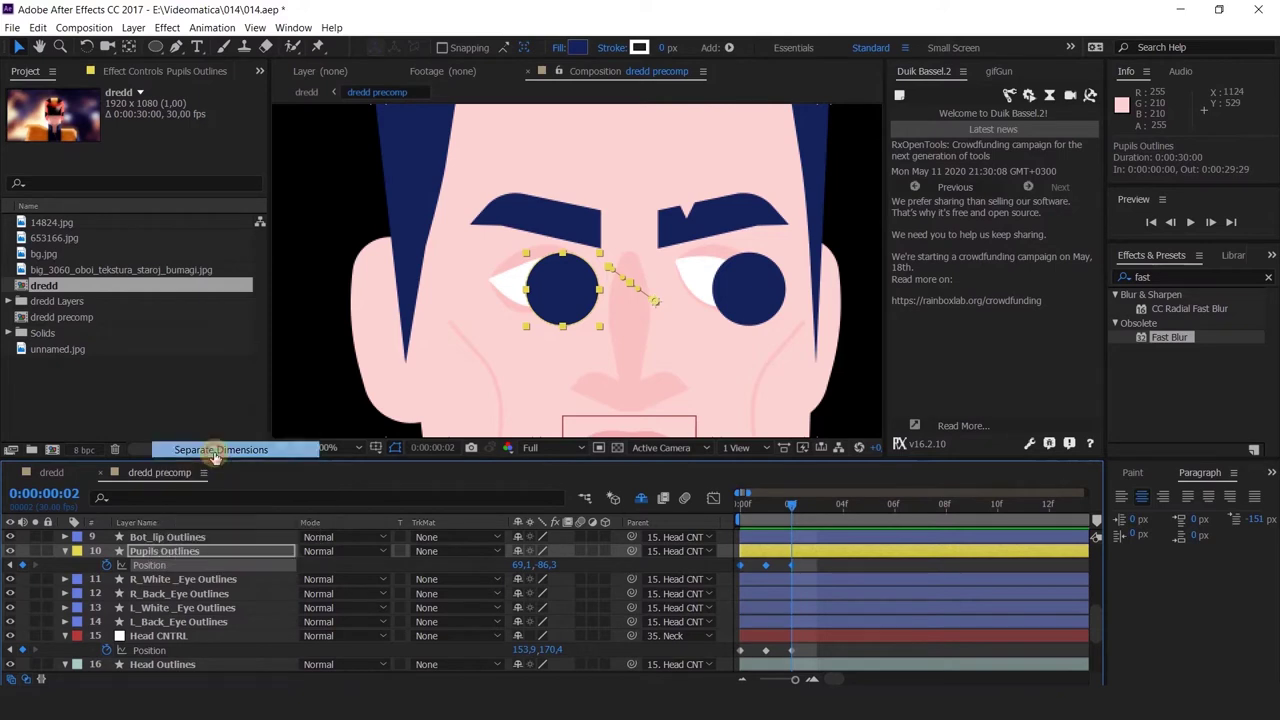
pyautogui.moveTo(838, 568); pyautogui.dragTo(732, 587)
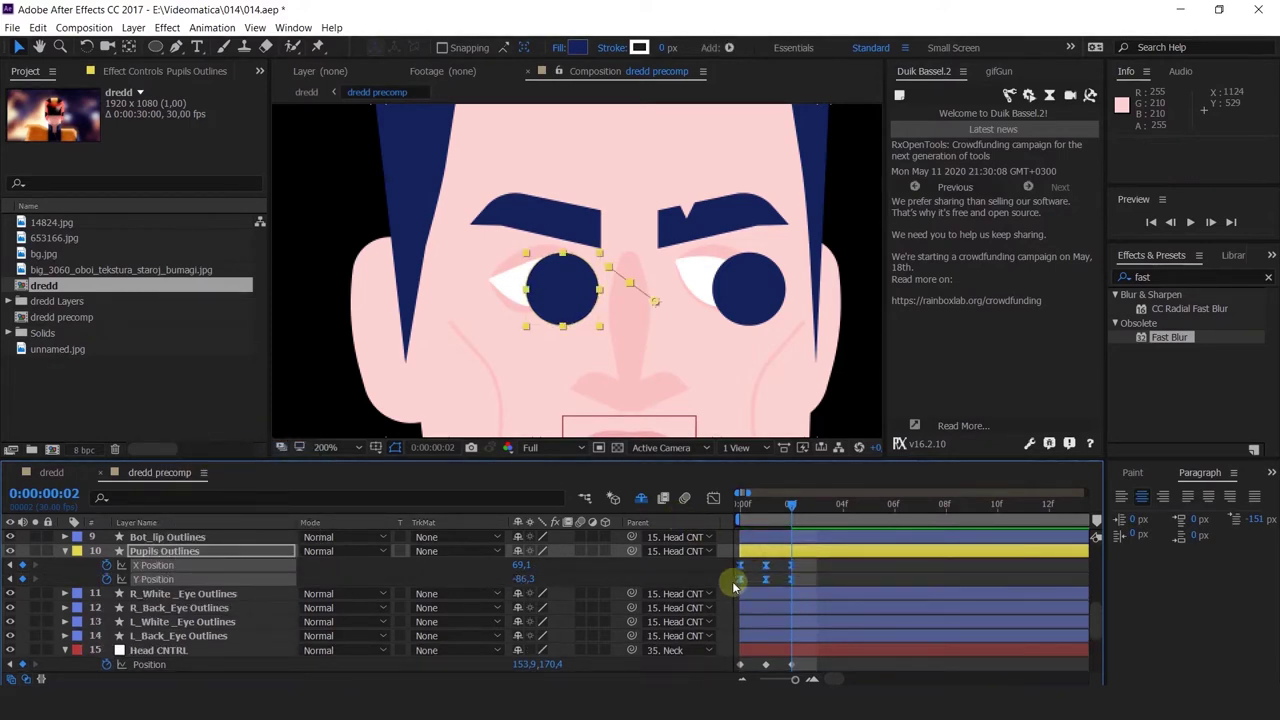
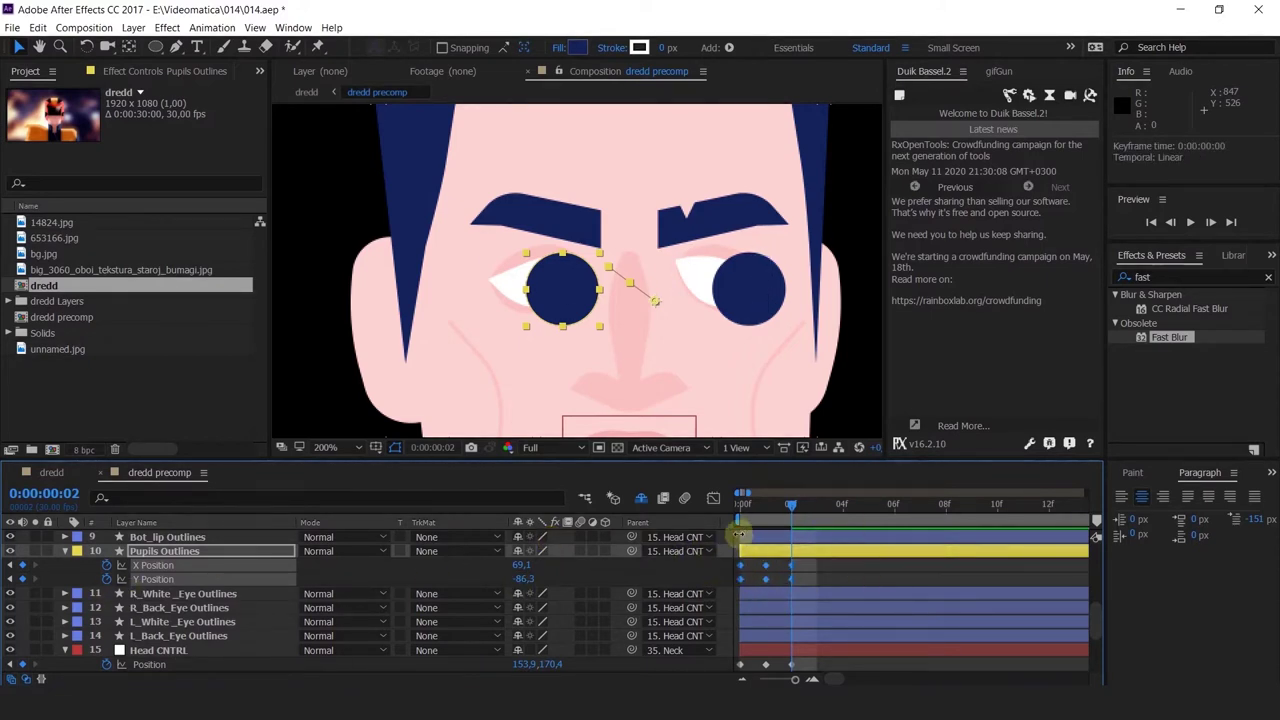
# Return to frame 0 and create a 2D slider controller for the pupils' X and Y Position with the Duik Connector
pyautogui.moveTo(784, 270); pyautogui.dragTo(694, 270)
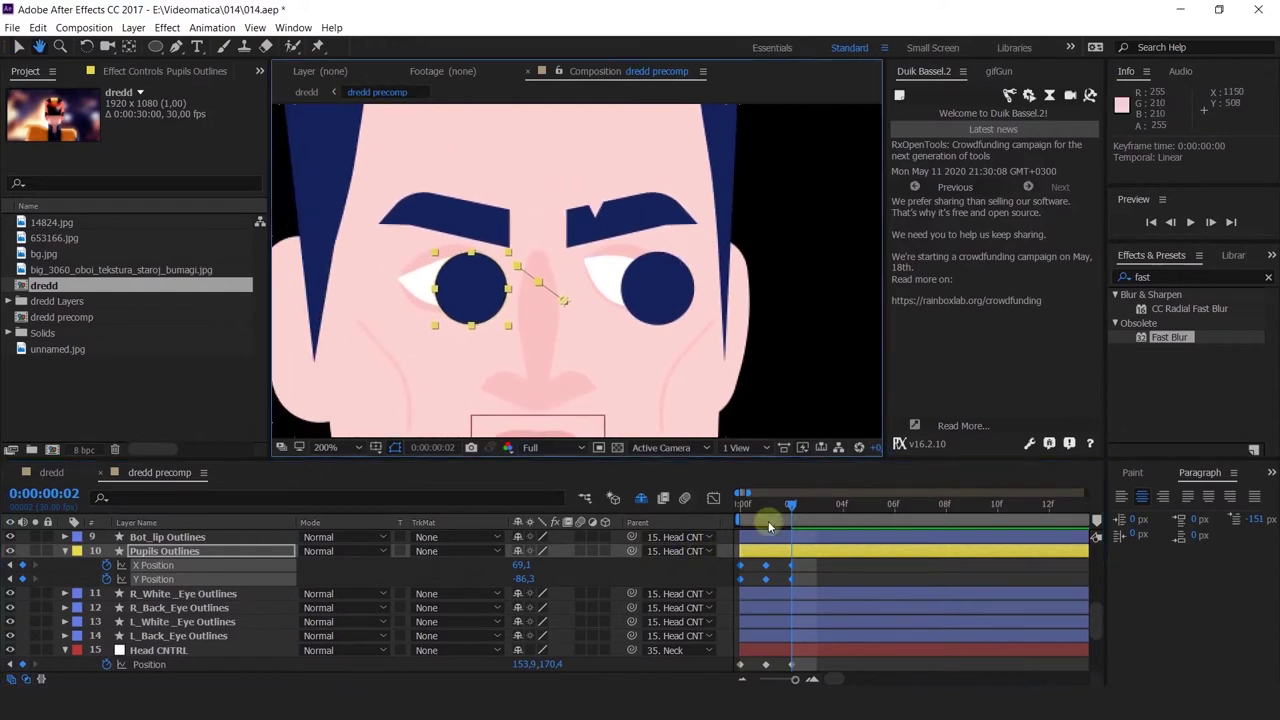
pyautogui.moveTo(758, 504); pyautogui.dragTo(738, 505)
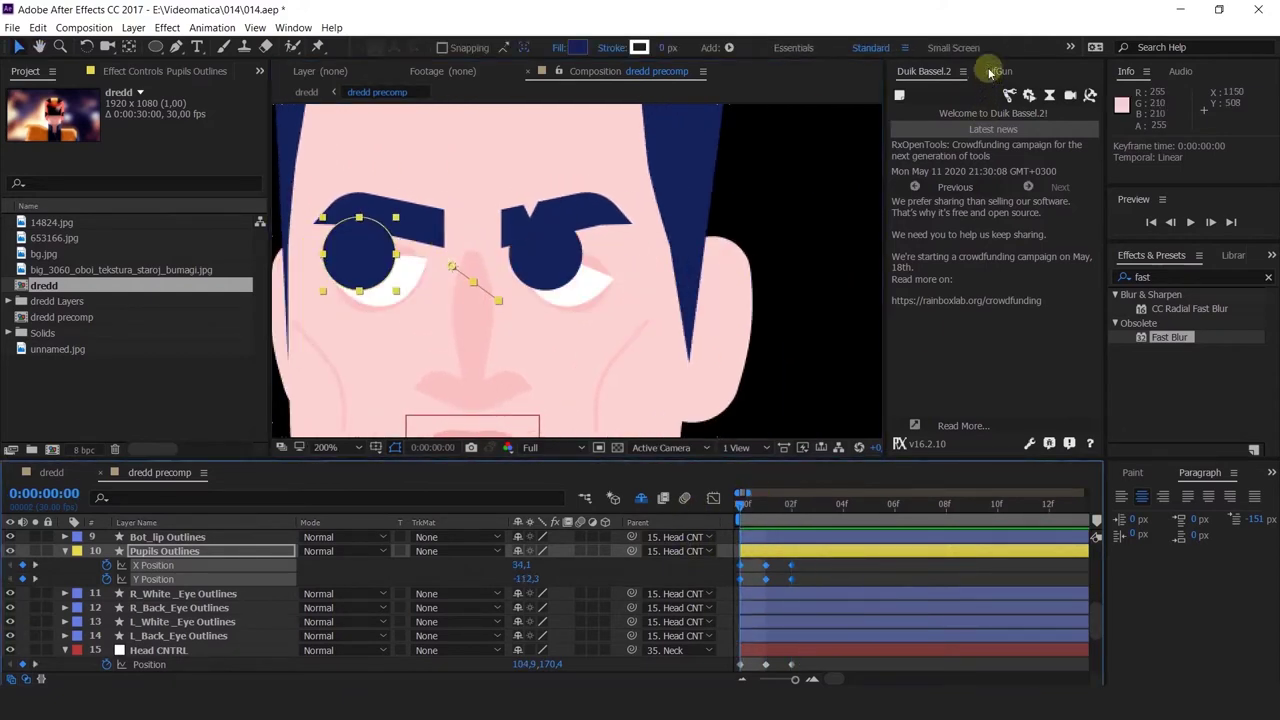
pyautogui.click(943, 78)
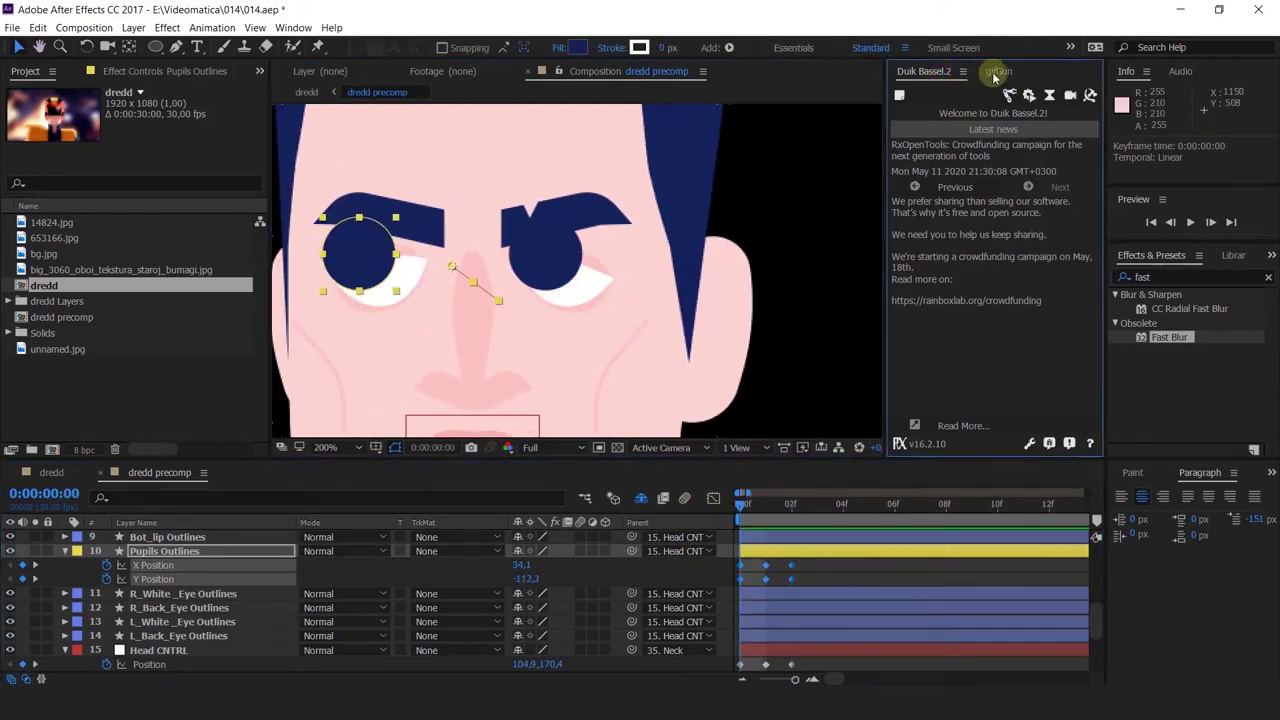
pyautogui.click(1027, 99)
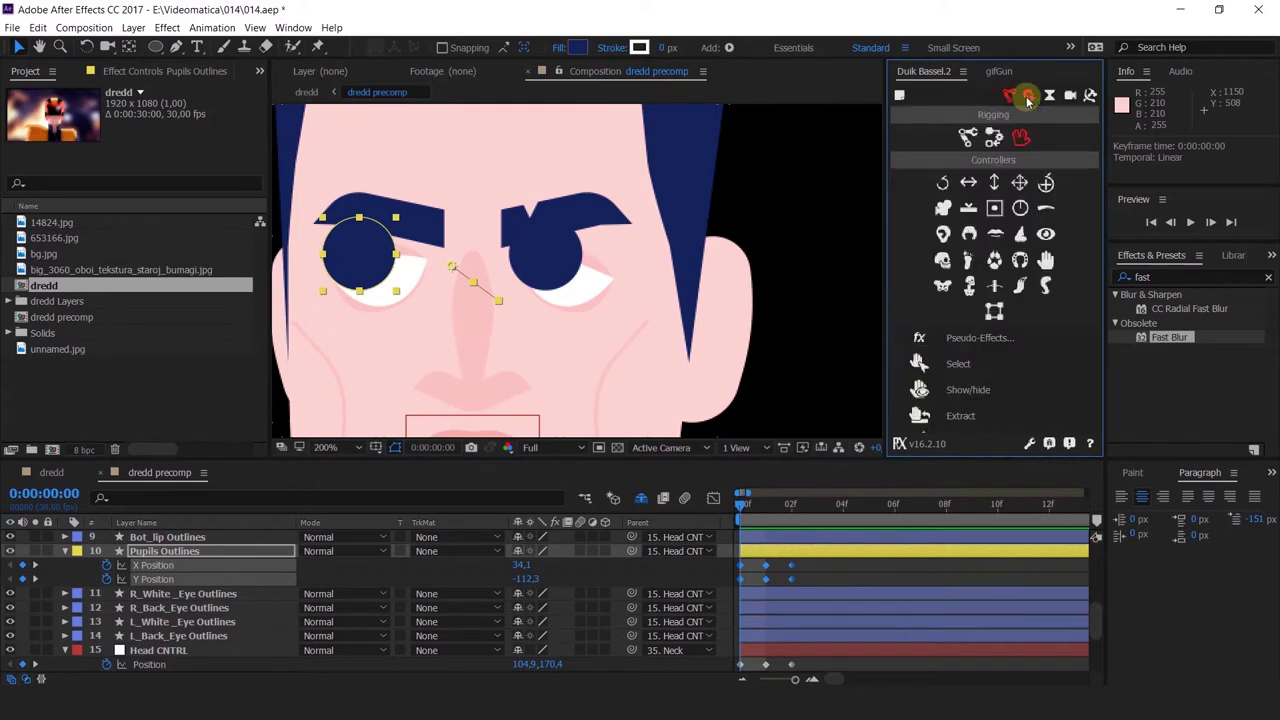
pyautogui.click(993, 141)
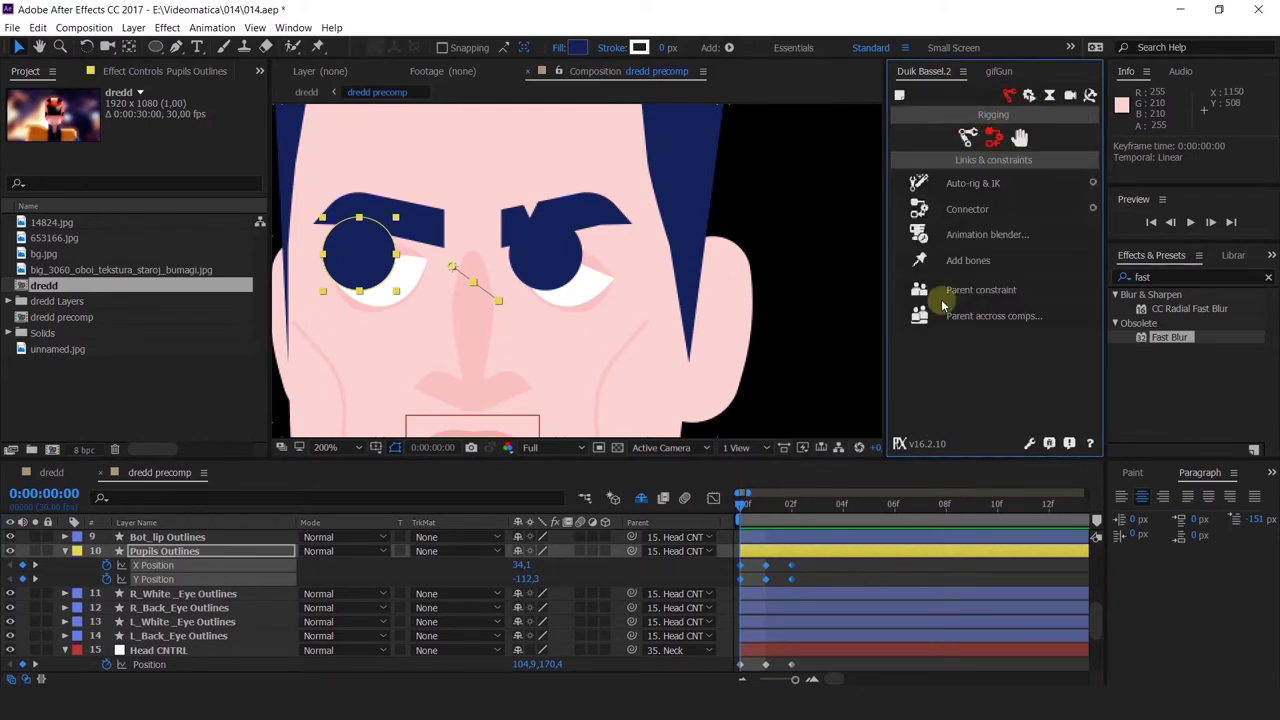
pyautogui.click(963, 208)
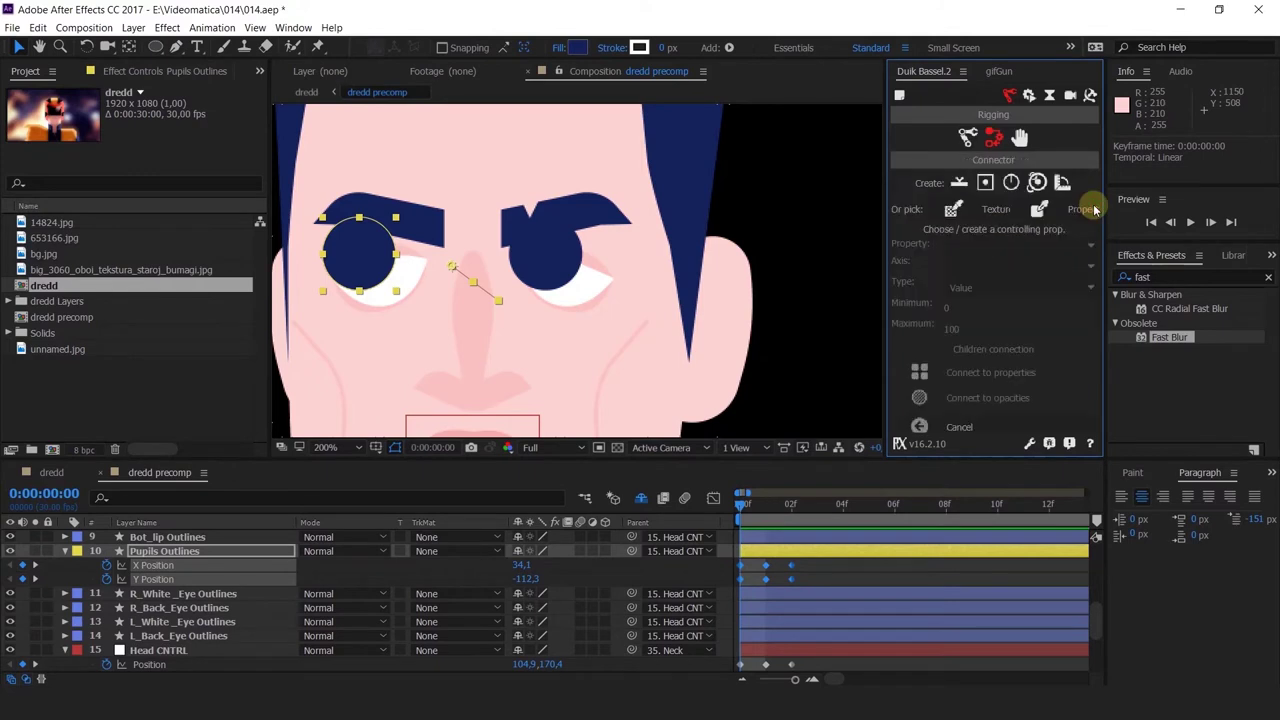
pyautogui.click(962, 184)
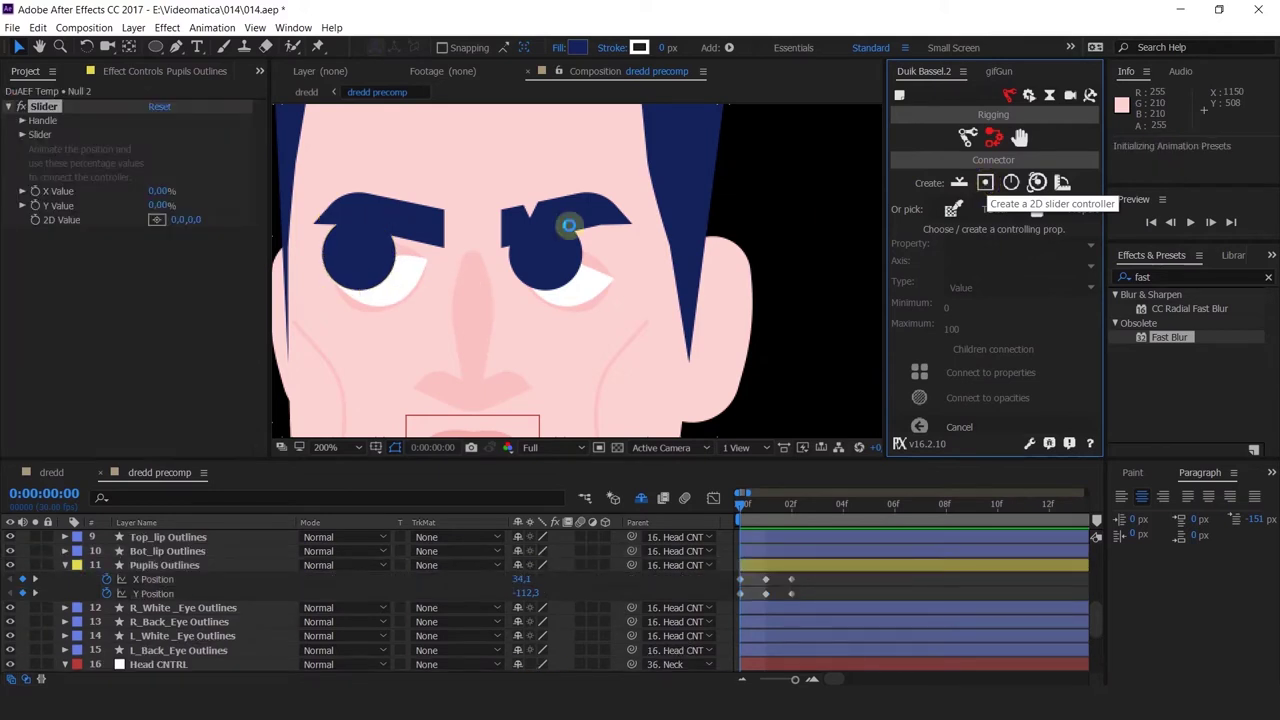
# Move the 2D slider controller beside the head to 1361.2, 318.1 and set its slider frame colour to white (FFFFFF)
pyautogui.scroll(-3, 505, 255)
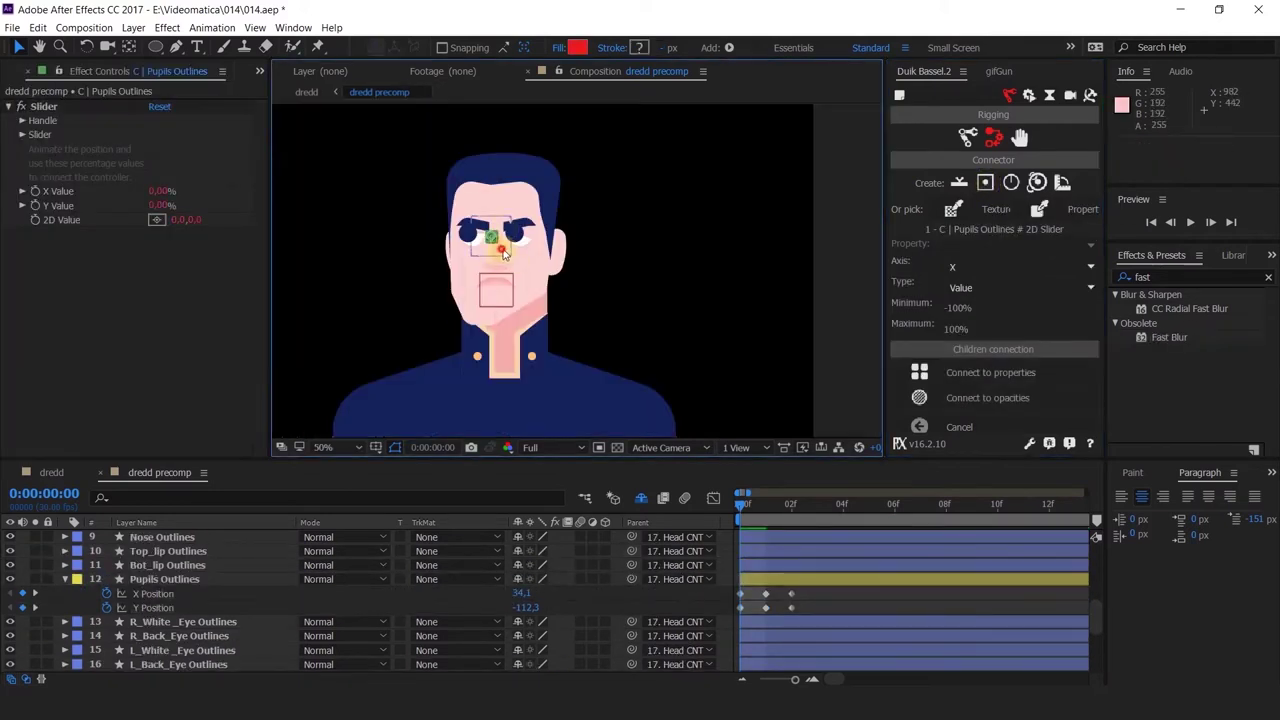
pyautogui.moveTo(505, 255); pyautogui.dragTo(641, 224)
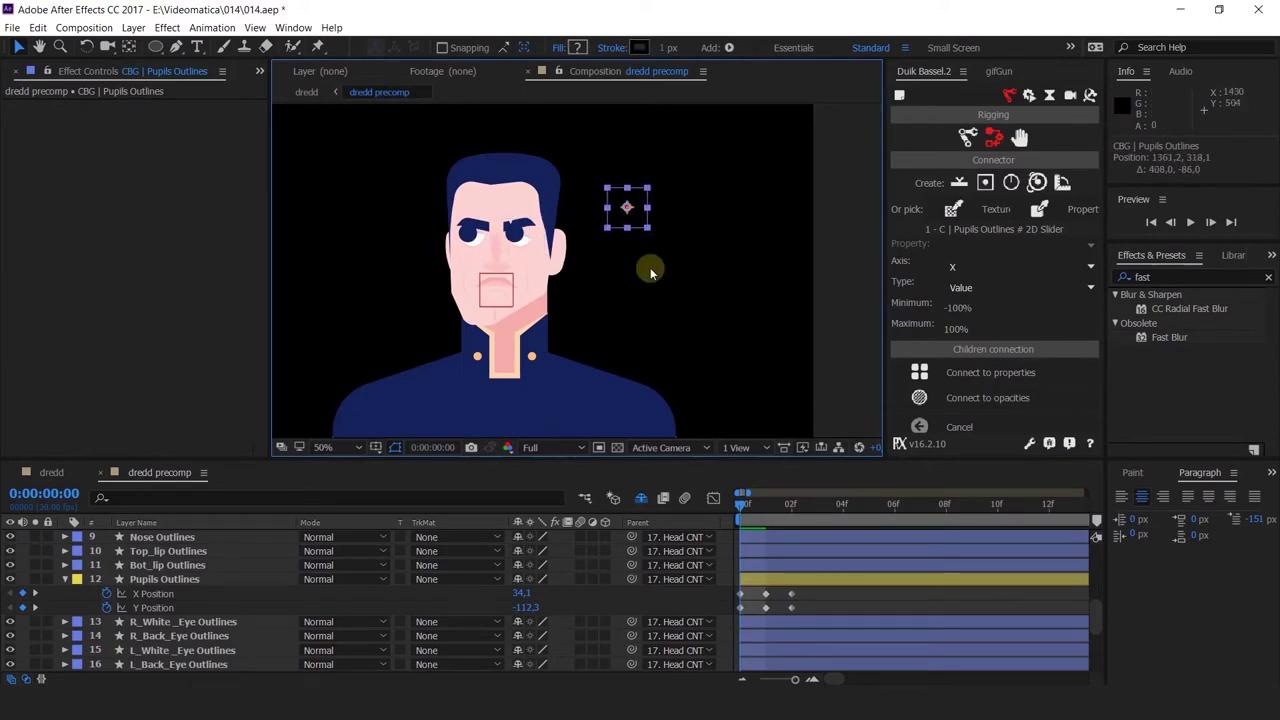
pyautogui.click(625, 203)
pyautogui.click(21, 121)
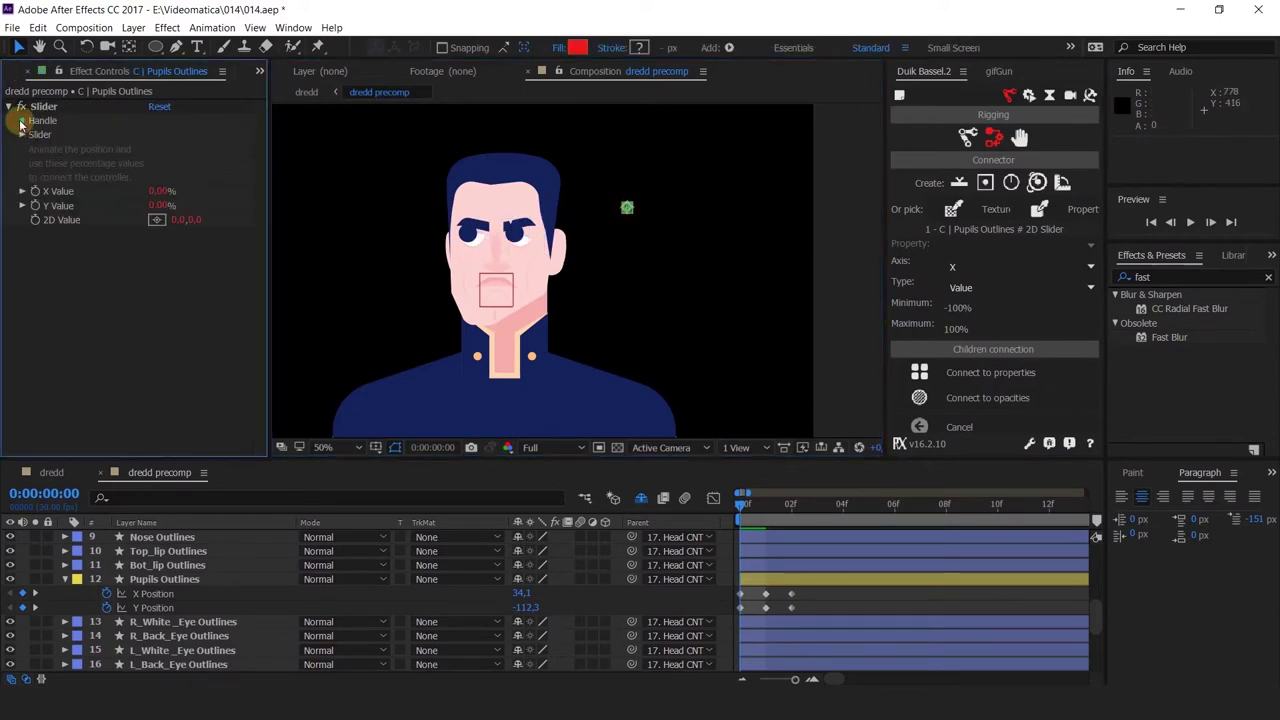
pyautogui.click(21, 121)
pyautogui.click(22, 134)
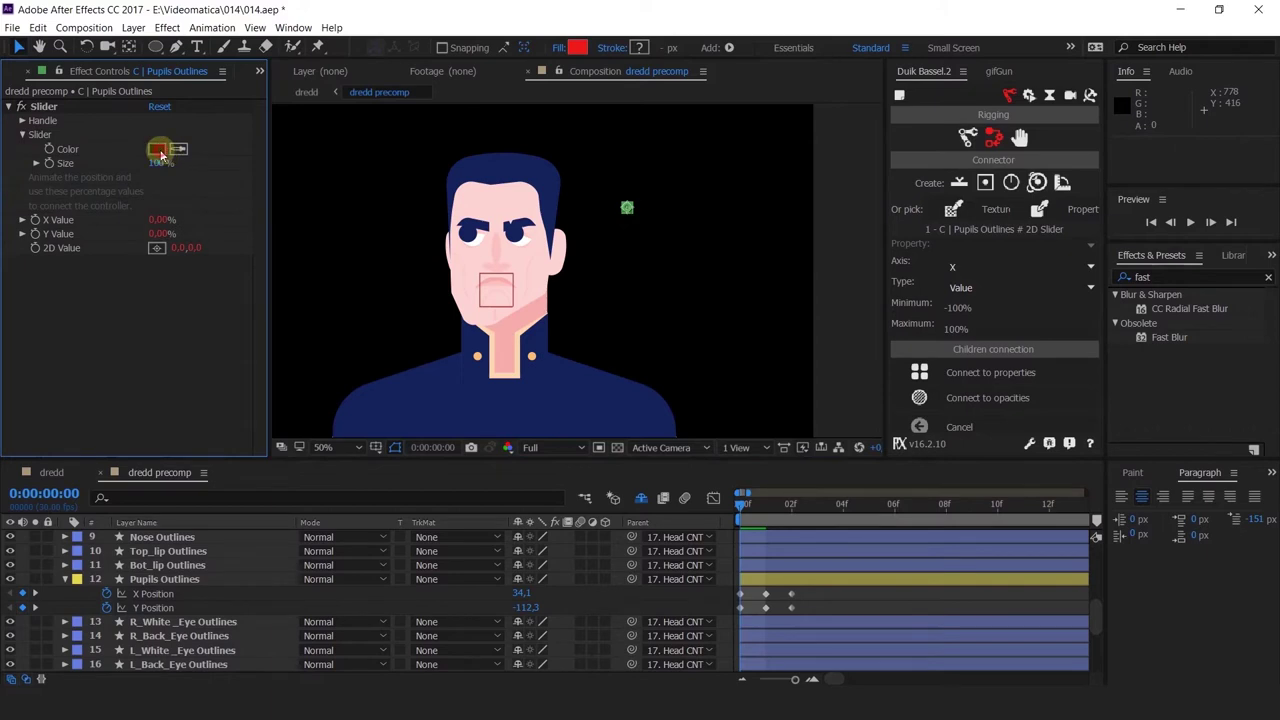
pyautogui.click(158, 150)
pyautogui.moveTo(782, 233); pyautogui.dragTo(766, 206)
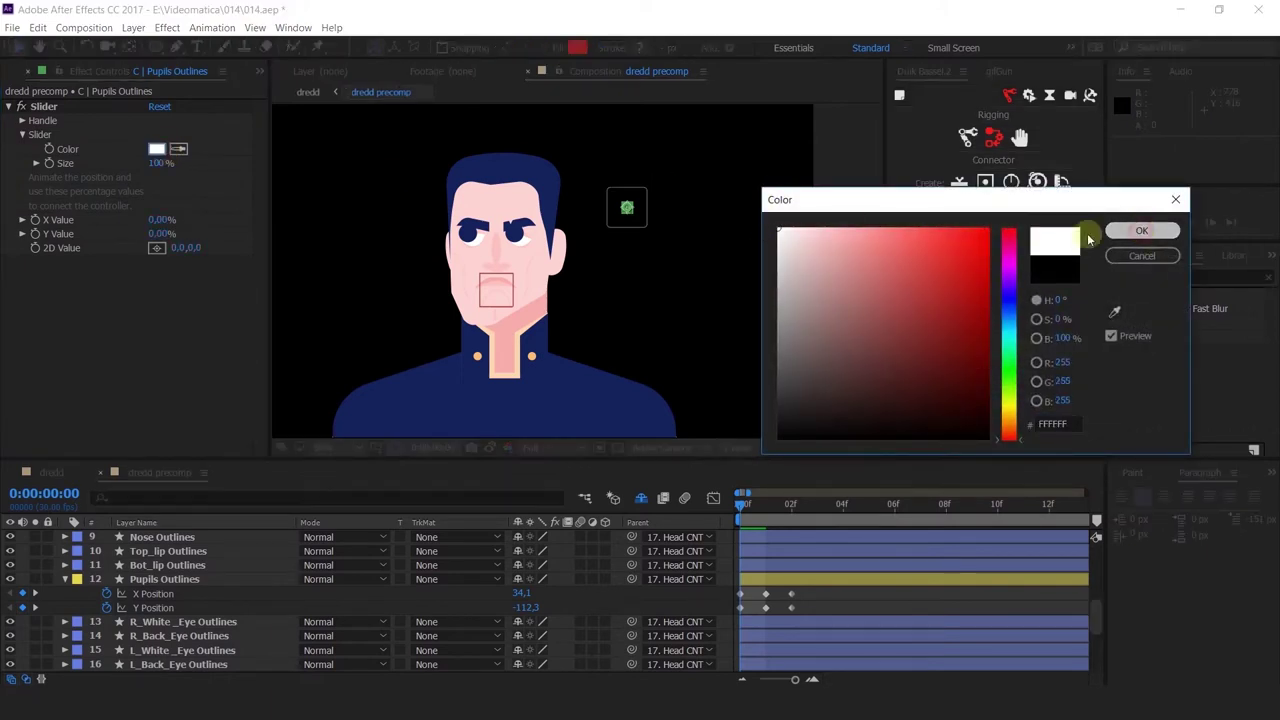
pyautogui.click(1141, 231)
# Connect the Pupils Outlines X Position to the slider's X axis value, -100% to 100%, and test the handle, undoing the test move
pyautogui.scroll(2, 614, 205)
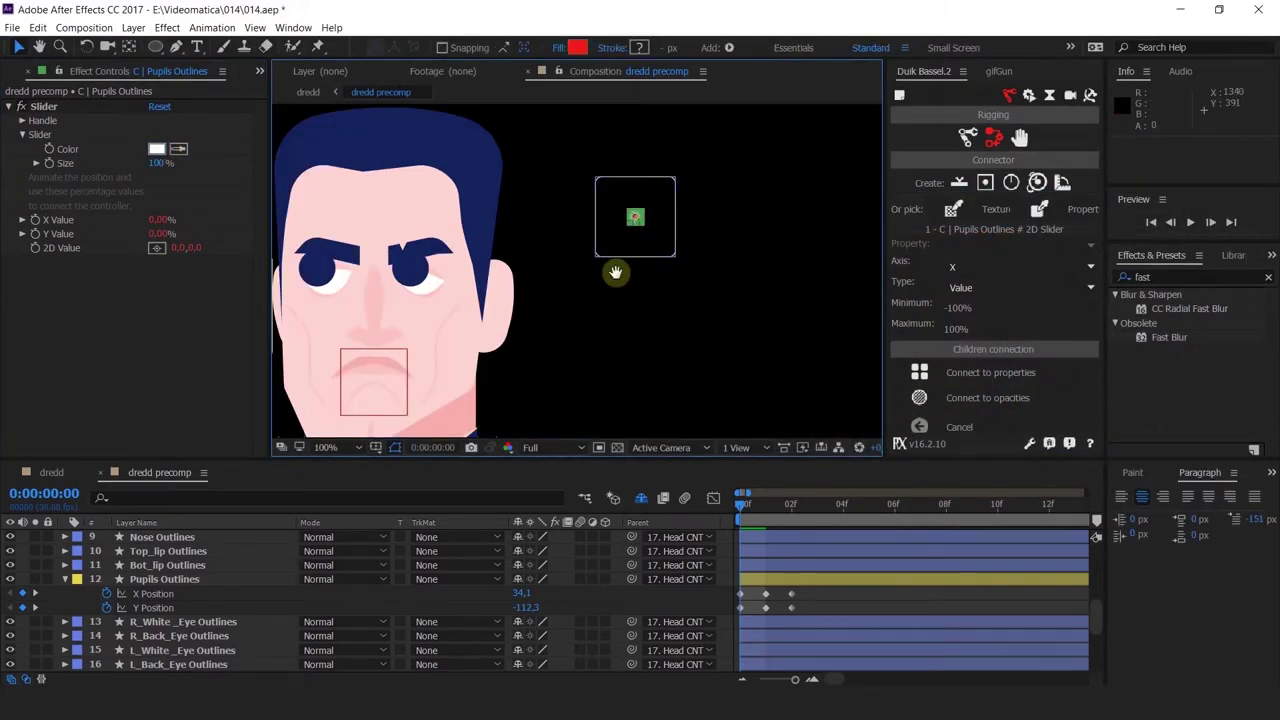
pyautogui.moveTo(615, 272); pyautogui.dragTo(732, 262)
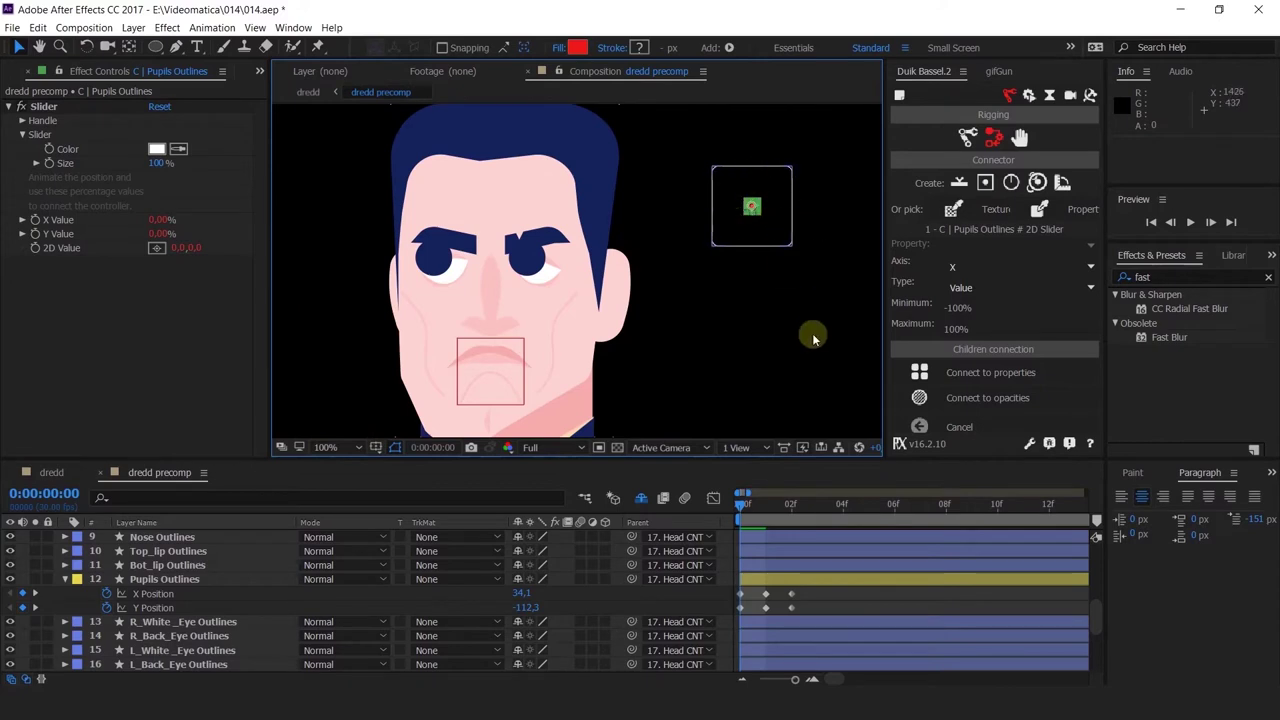
pyautogui.keyDown('ctrl'); pyautogui.click(179, 650); pyautogui.keyUp('ctrl')
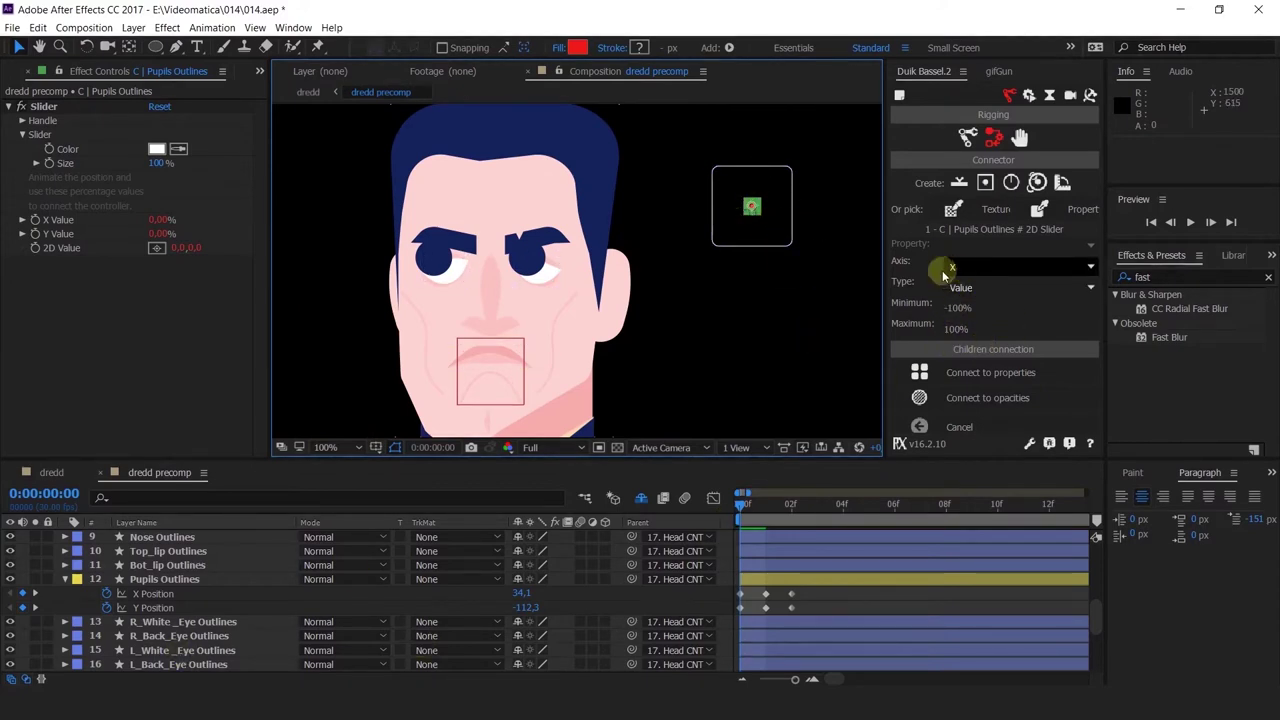
pyautogui.click(957, 329)
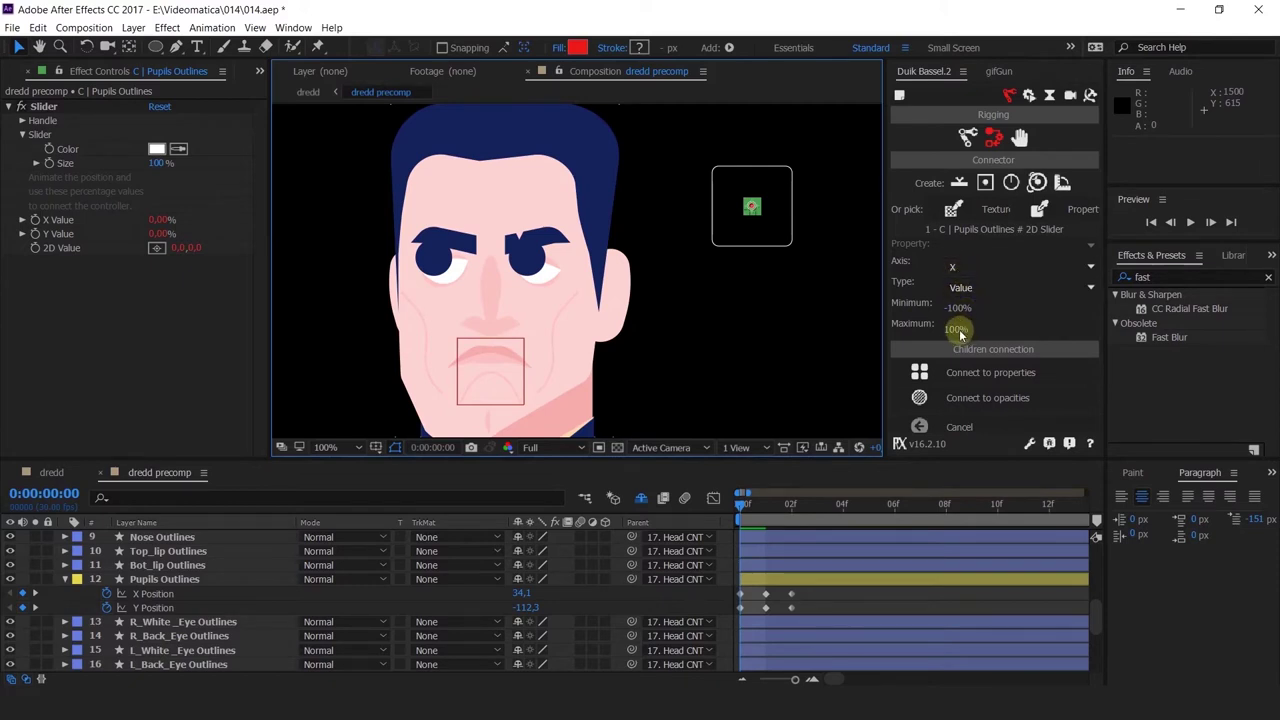
pyautogui.click(986, 372)
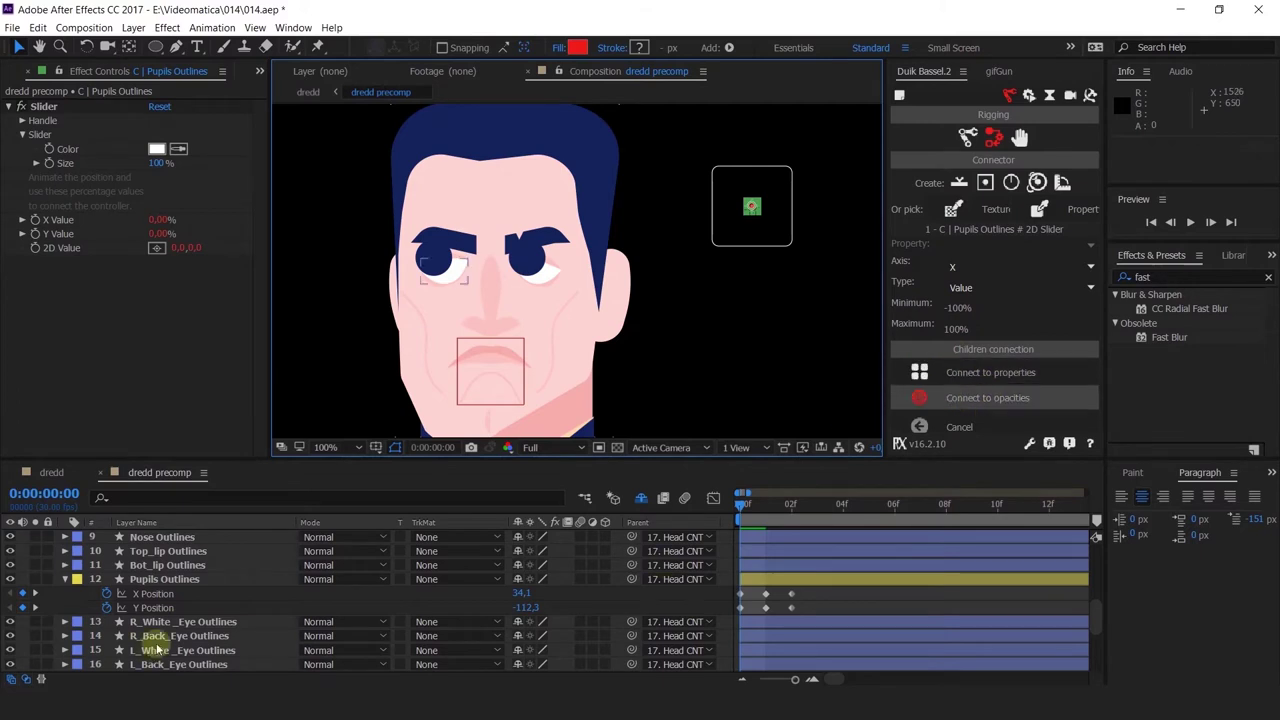
pyautogui.click(158, 580)
pyautogui.click(968, 397)
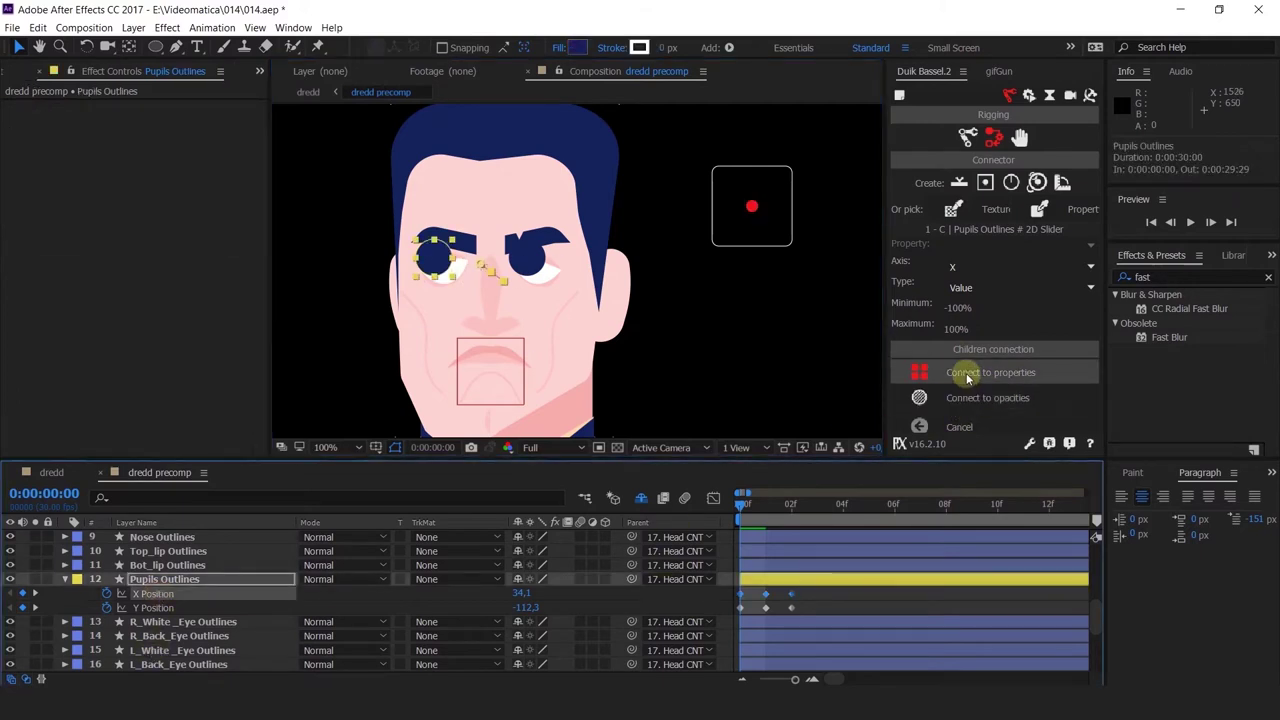
pyautogui.click(968, 375)
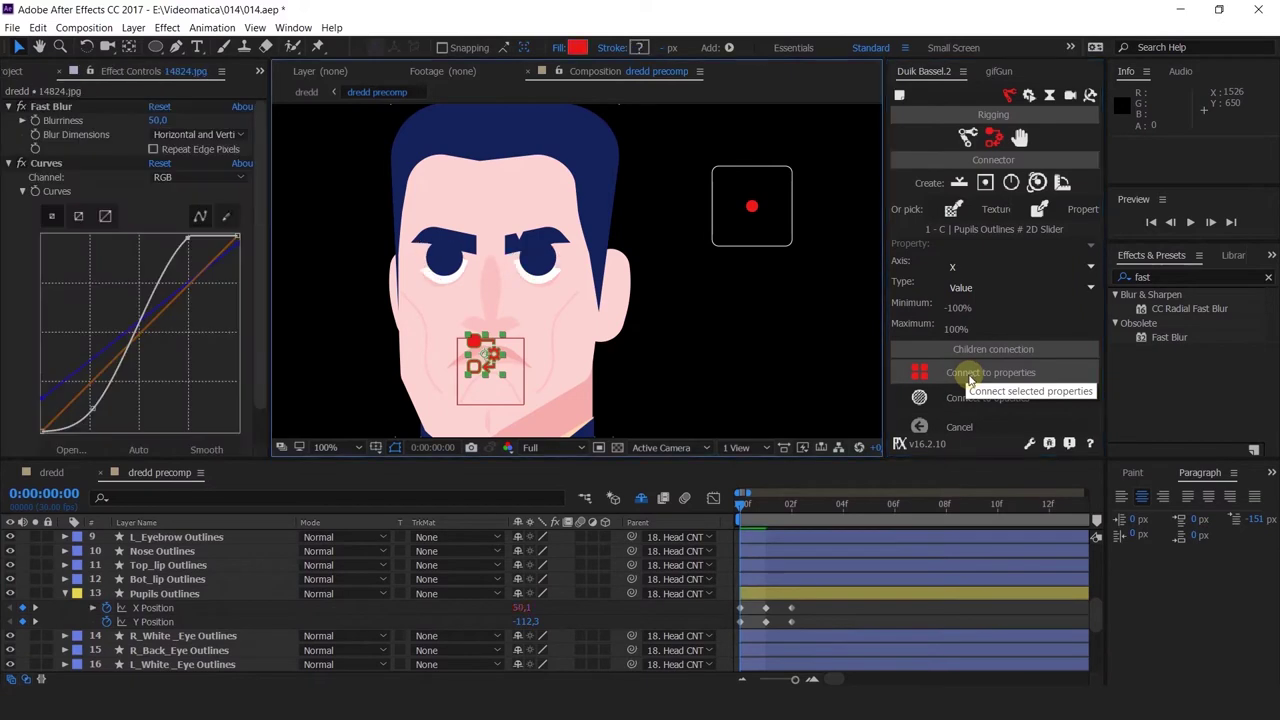
pyautogui.moveTo(751, 206); pyautogui.dragTo(729, 229)
pyautogui.hotkey('ctrl', 'z')
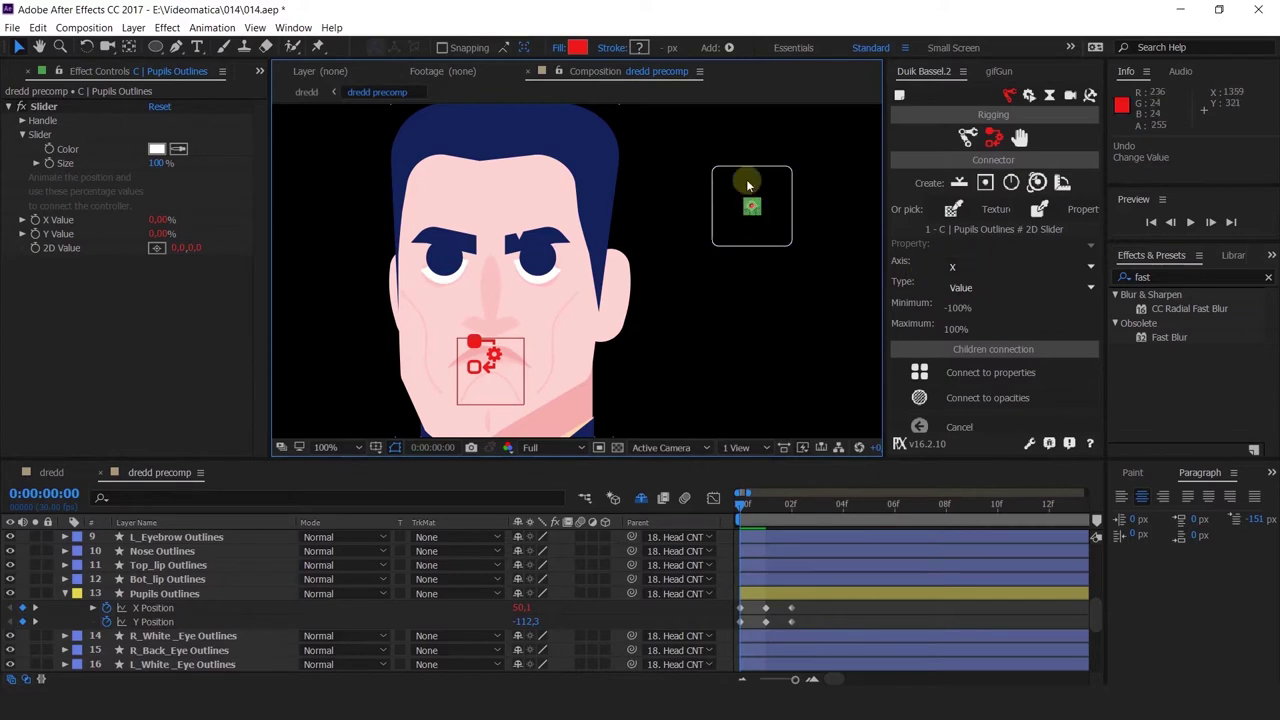
# Connect the Pupils Outlines Y Position to the slider's Y axis value and test the handle, undoing the test move
pyautogui.click(969, 267)
pyautogui.click(956, 289)
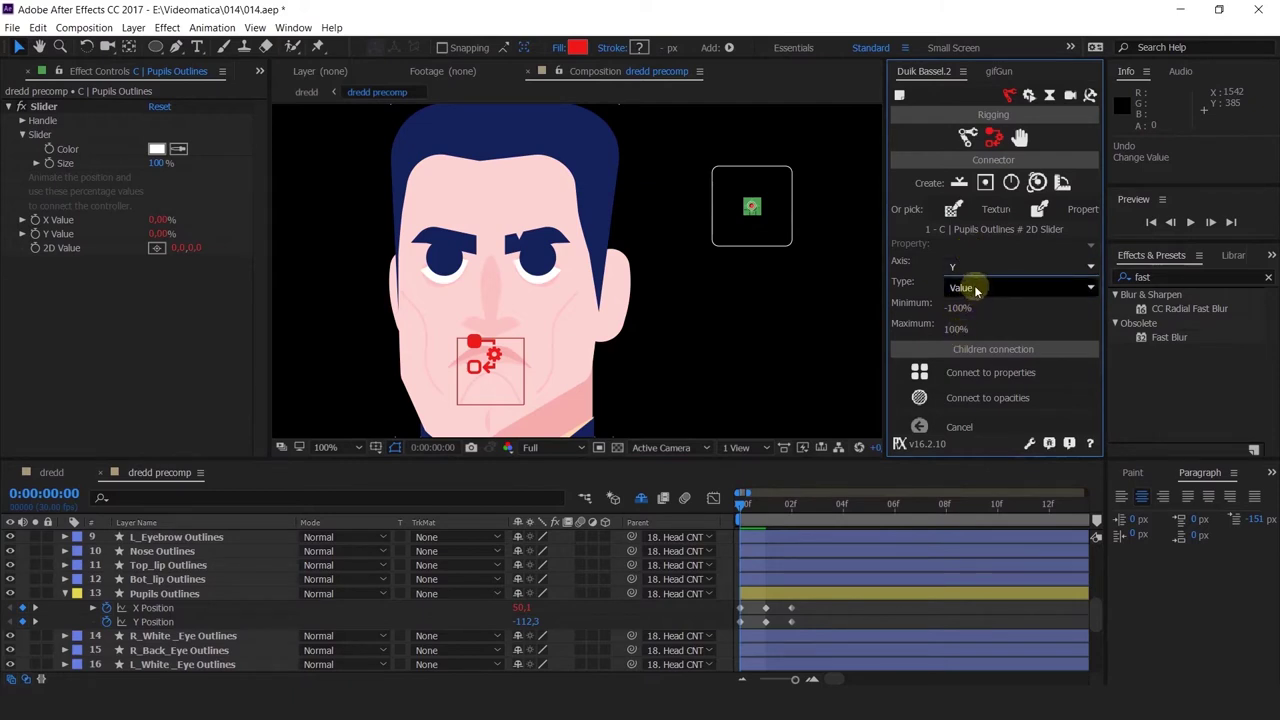
pyautogui.click(160, 622)
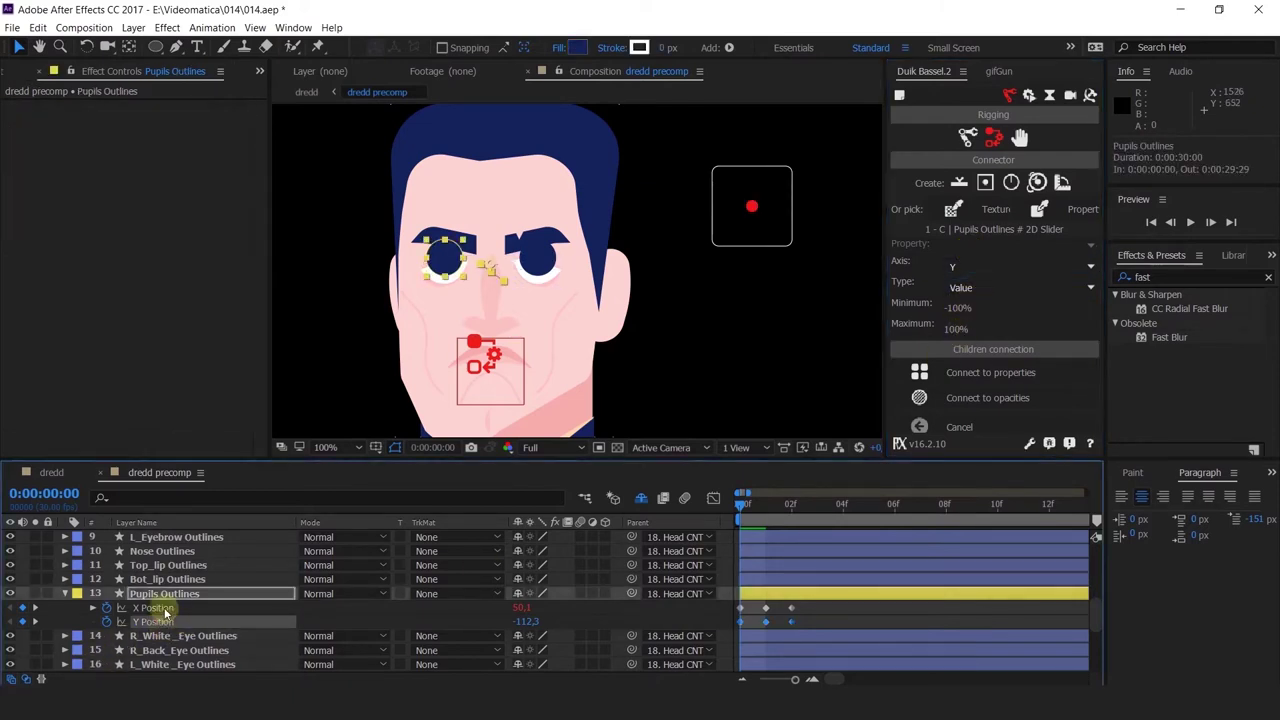
pyautogui.click(943, 377)
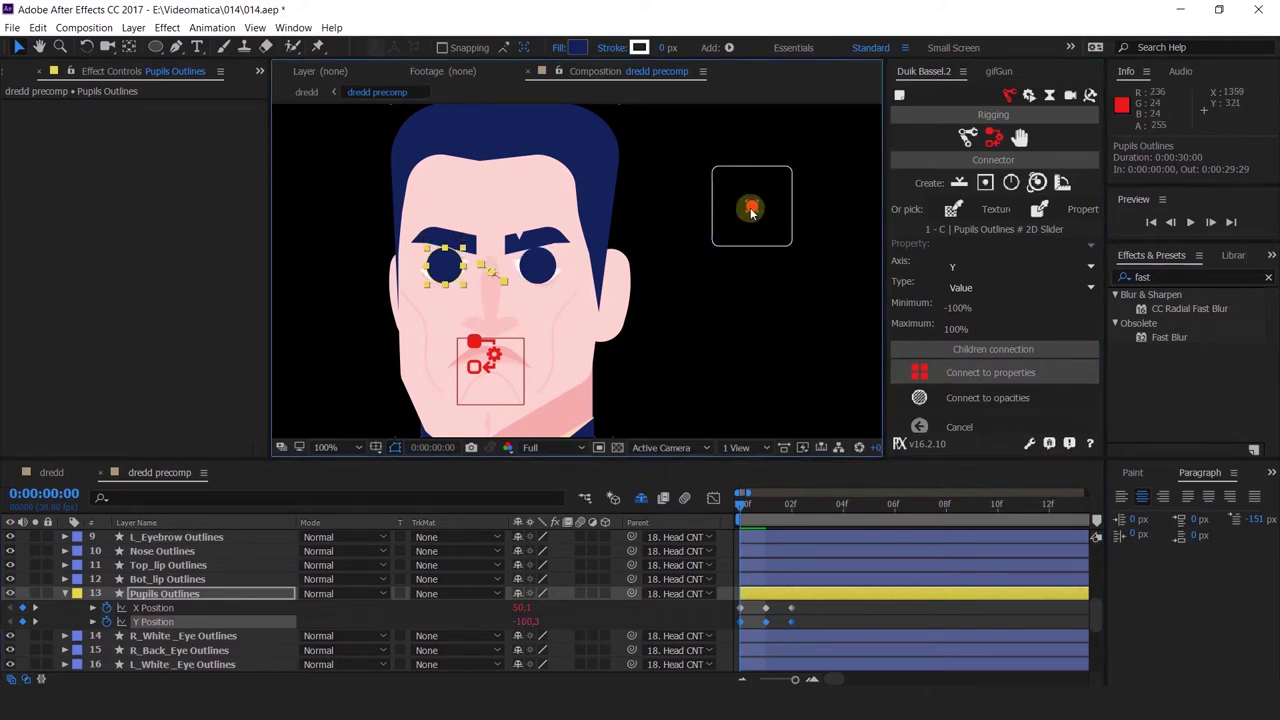
pyautogui.moveTo(751, 206); pyautogui.dragTo(708, 191)
pyautogui.hotkey('ctrl', 'z')
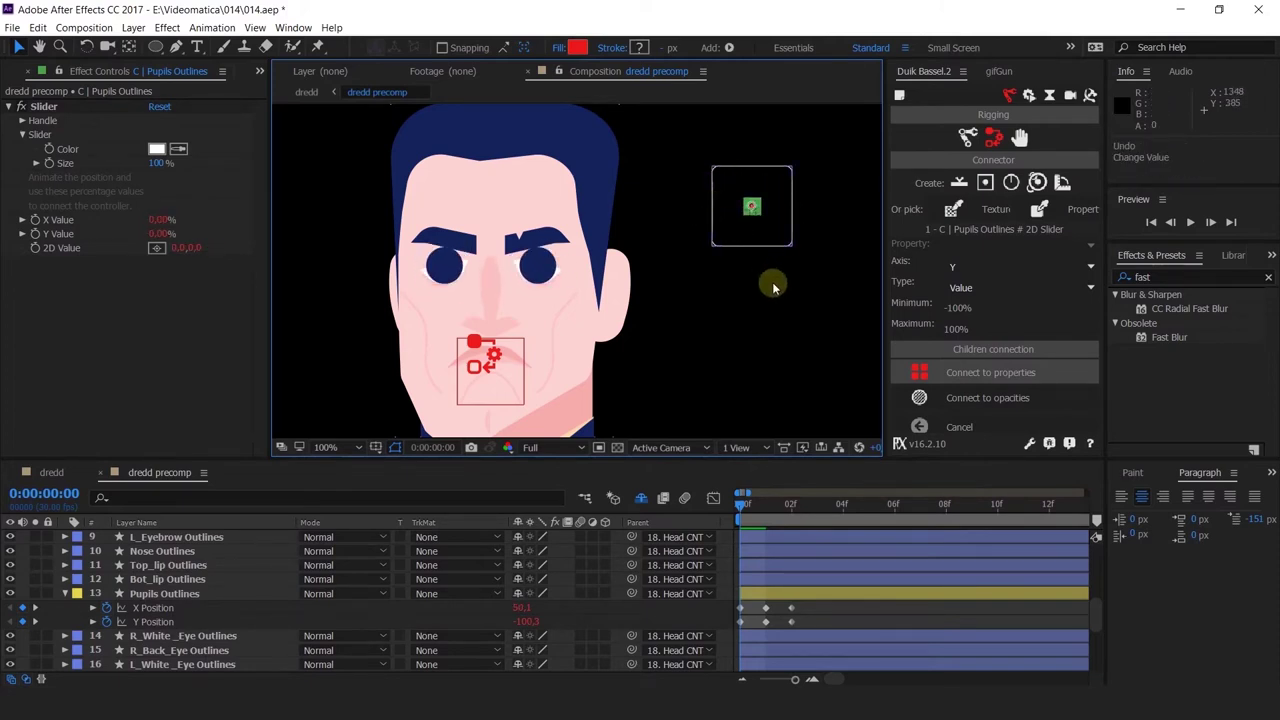
# Examine the Pupils Outlines layer up close, test the slider handle toward the frame's lower-left corner and undo the test move
pyautogui.click(767, 594)
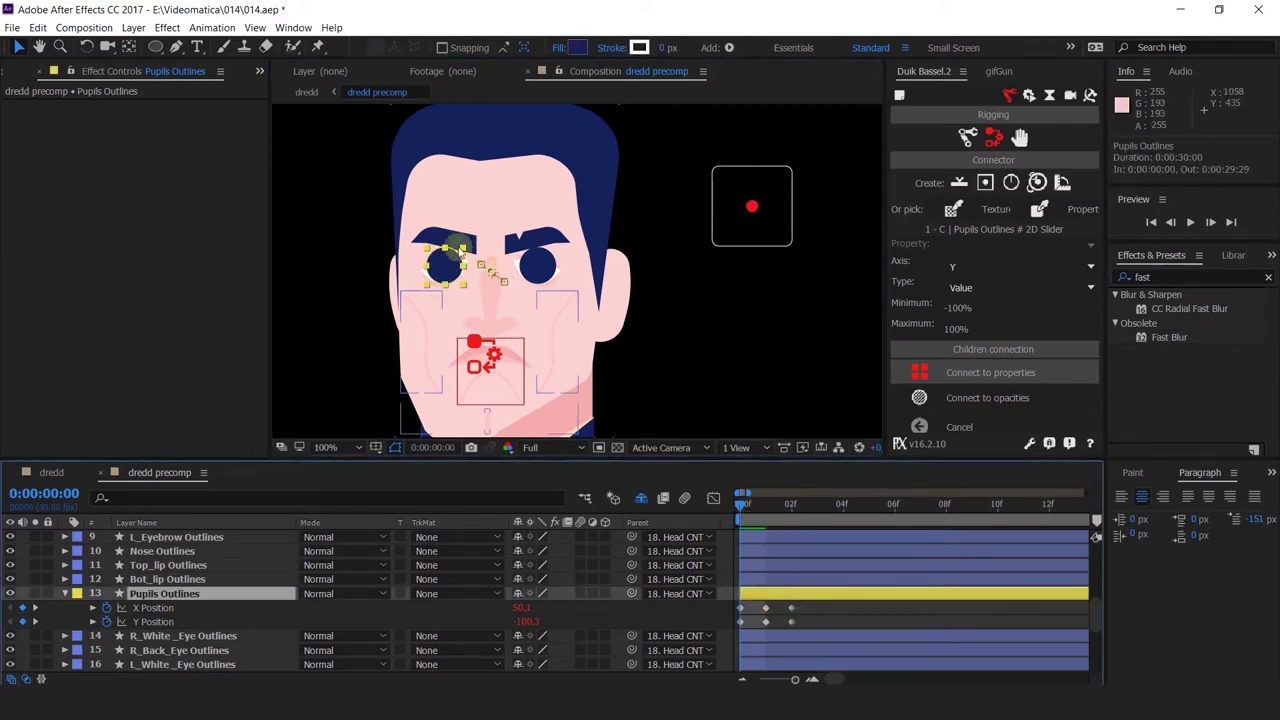
pyautogui.scroll(2, 455, 262)
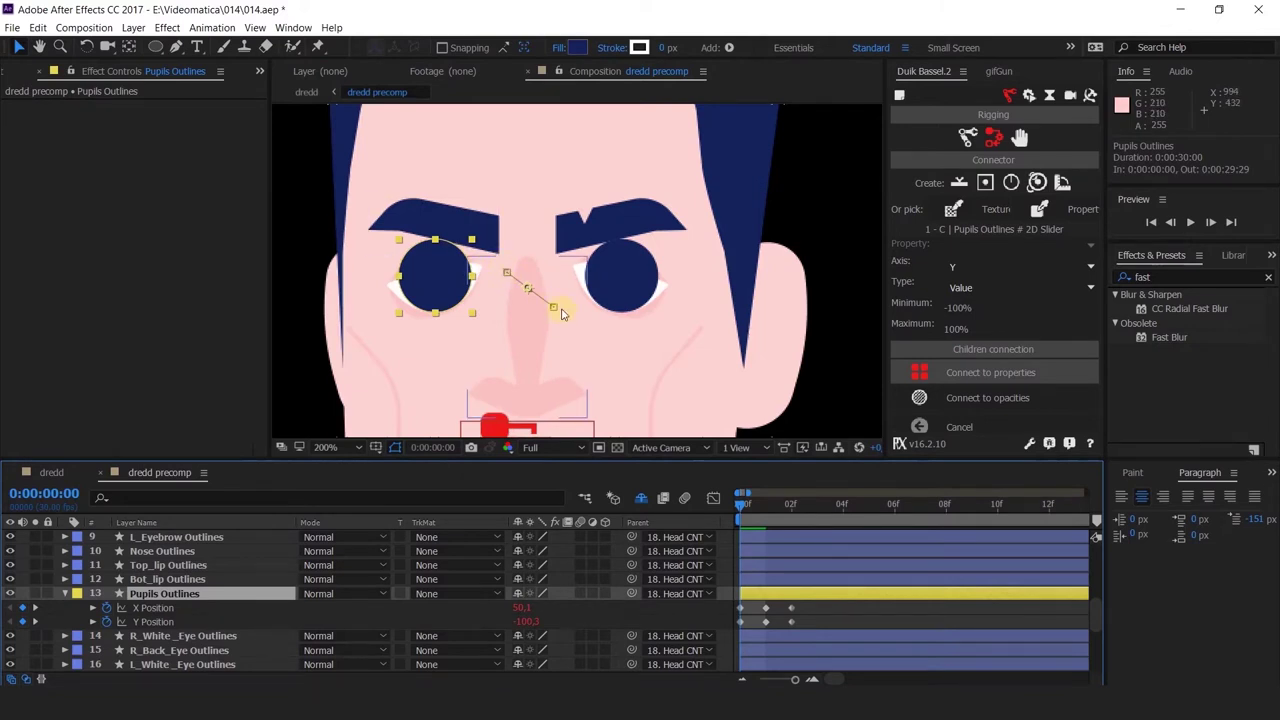
pyautogui.press(',')
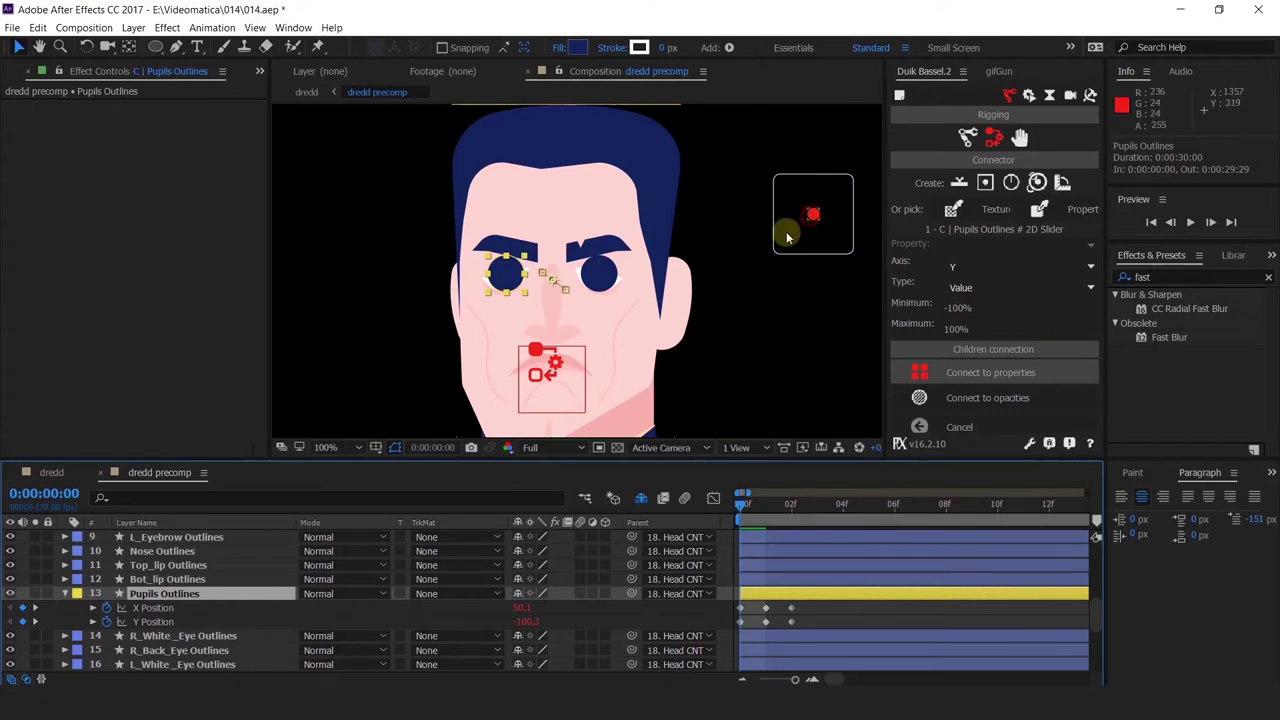
pyautogui.moveTo(813, 214); pyautogui.dragTo(780, 255)
pyautogui.hotkey('ctrl', 'z')
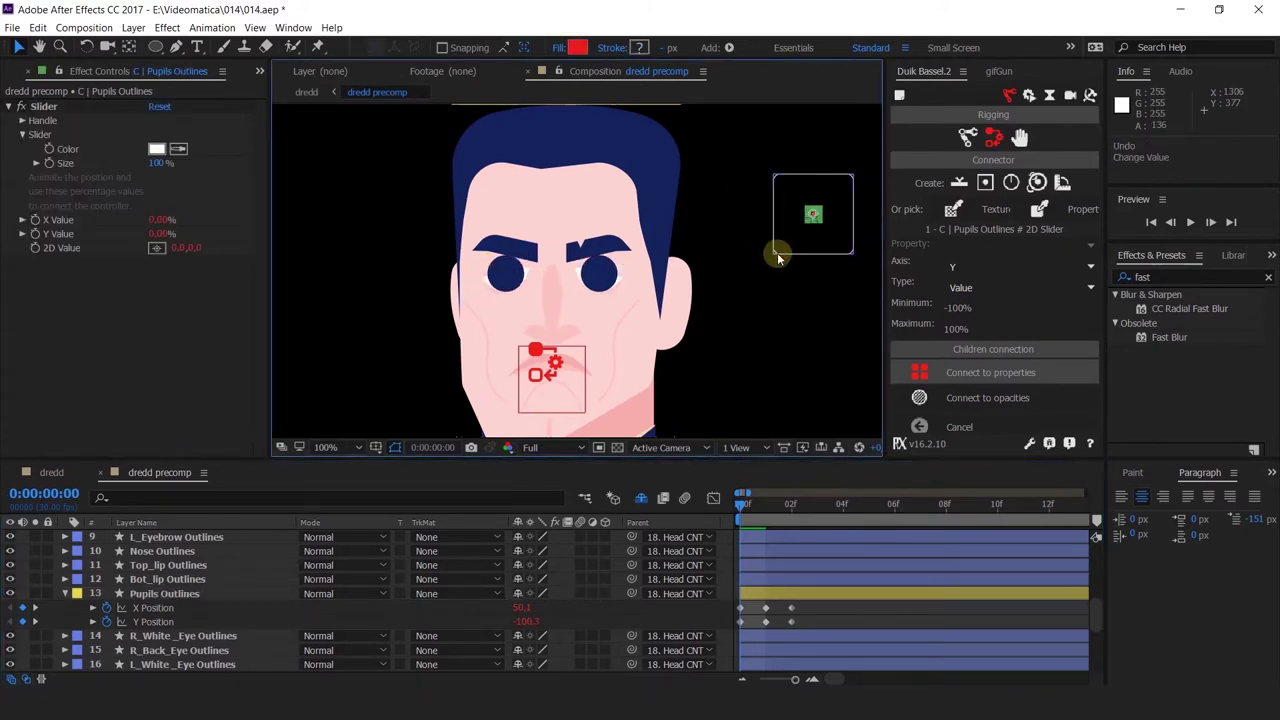
pyautogui.moveTo(768, 349)
pyautogui.mouseDown()
pyautogui.moveTo(766, 302)
pyautogui.moveTo(776, 343)
pyautogui.mouseUp()
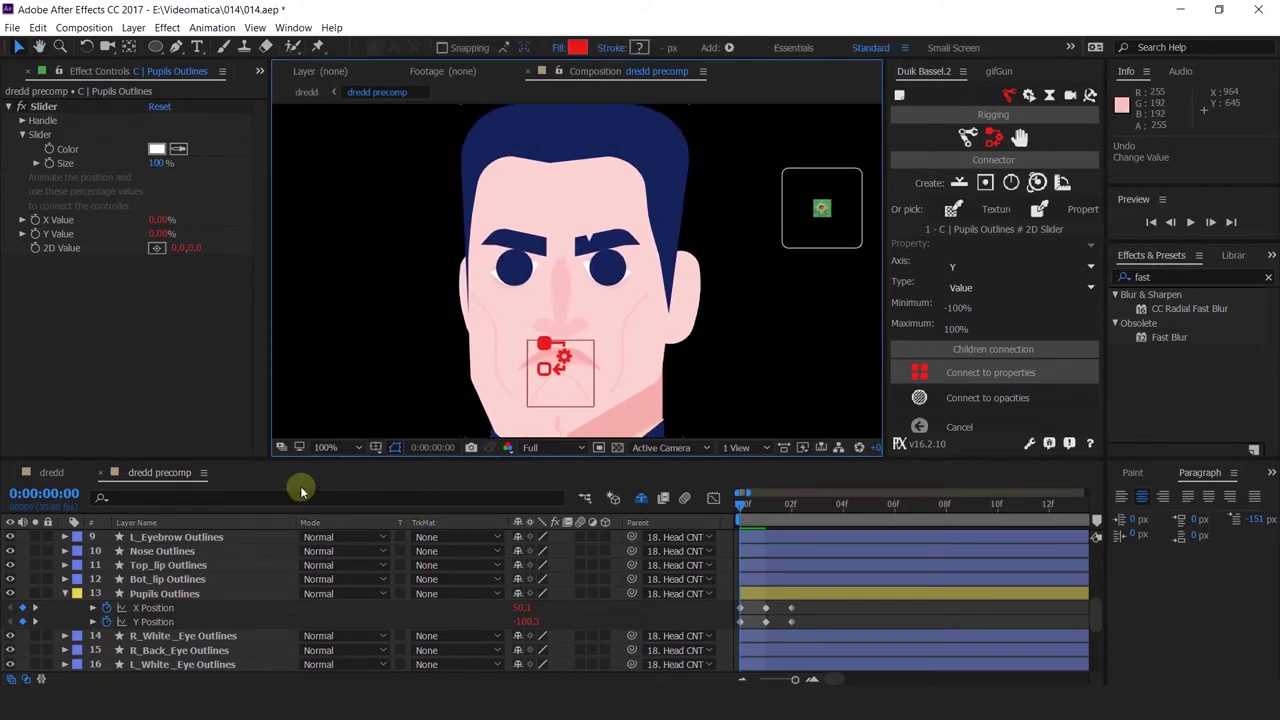
# Turn off the C | Connector layer's visibility and mark it shy so it is hidden from the layer list
pyautogui.scroll(5, 157, 540)
pyautogui.click(177, 537)
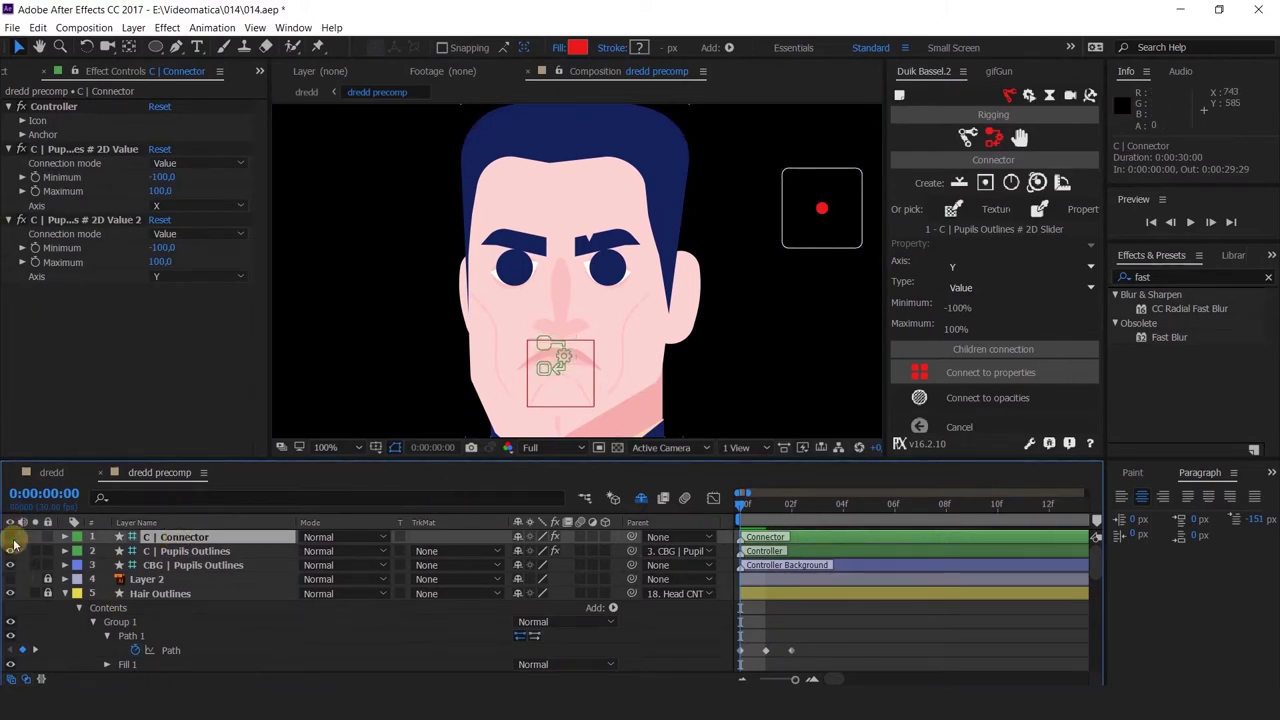
pyautogui.click(518, 537)
pyautogui.click(215, 537)
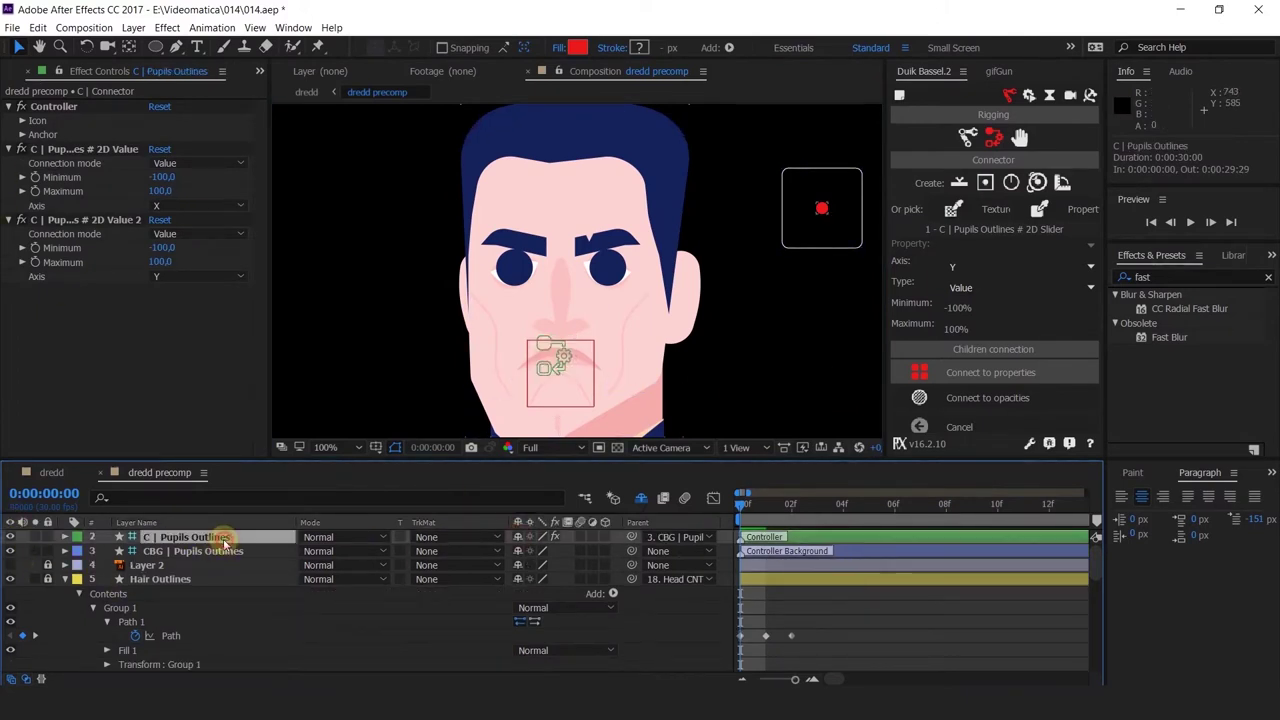
# Create a new text layer in the dredd precomp reading "Eye Pos"
pyautogui.moveTo(766, 278); pyautogui.dragTo(658, 309)
pyautogui.rightClick(734, 337)
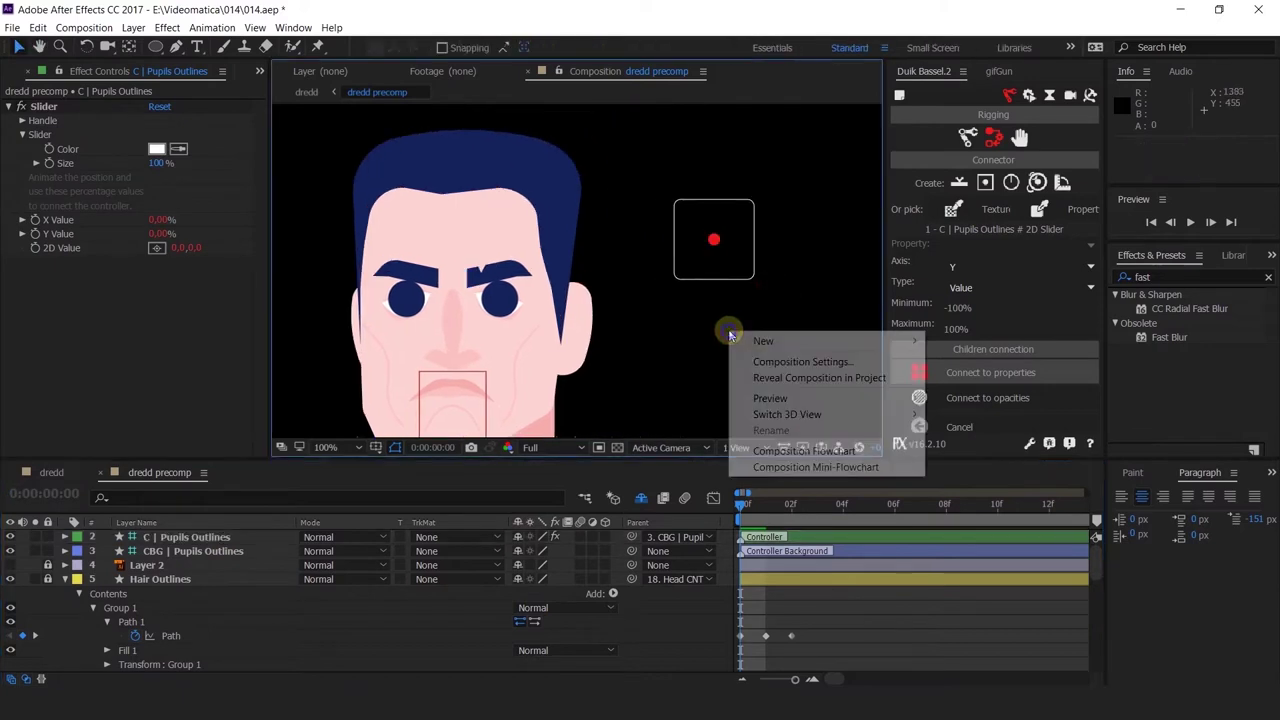
pyautogui.moveTo(749, 340)
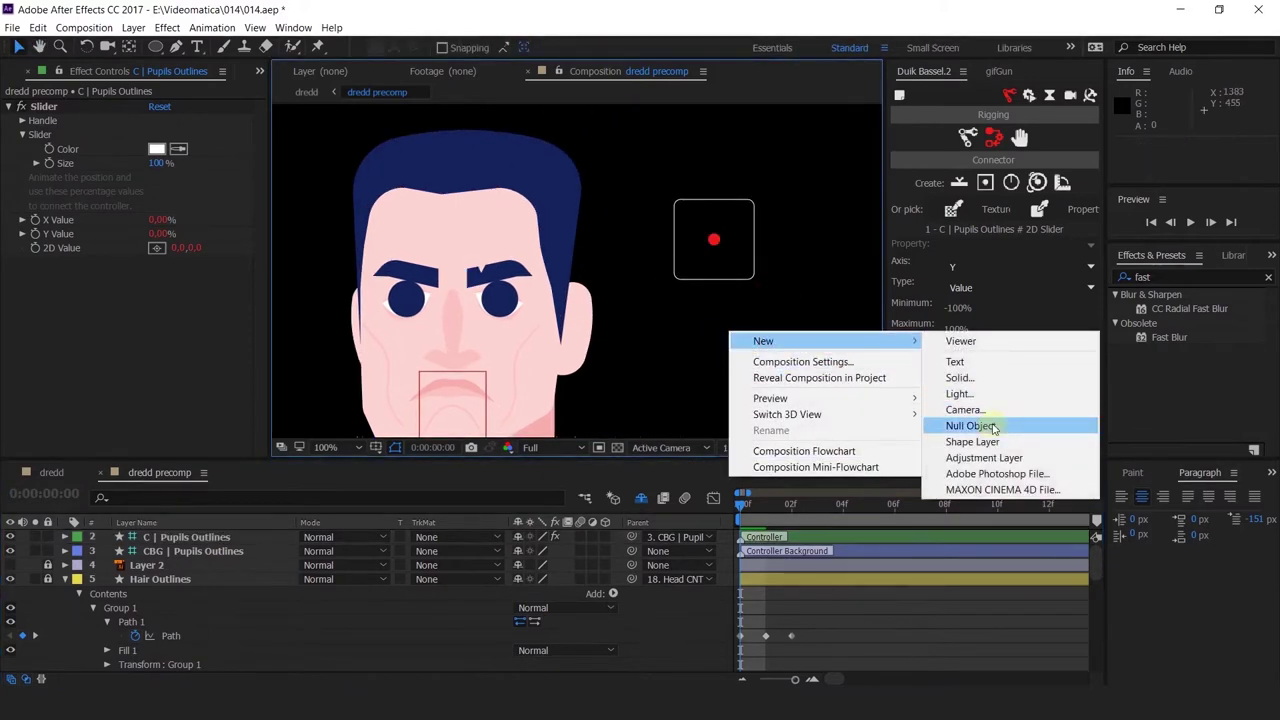
pyautogui.click(955, 361)
pyautogui.scroll(-2, 760, 292)
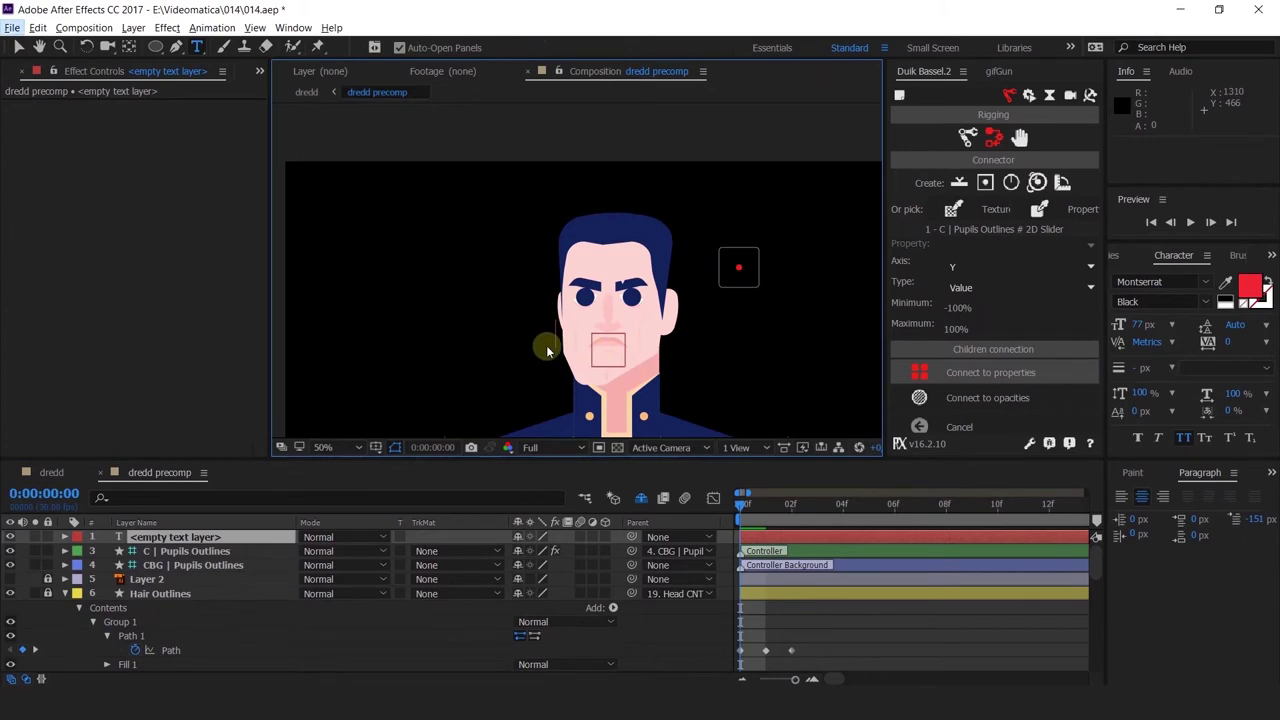
pyautogui.write('r')
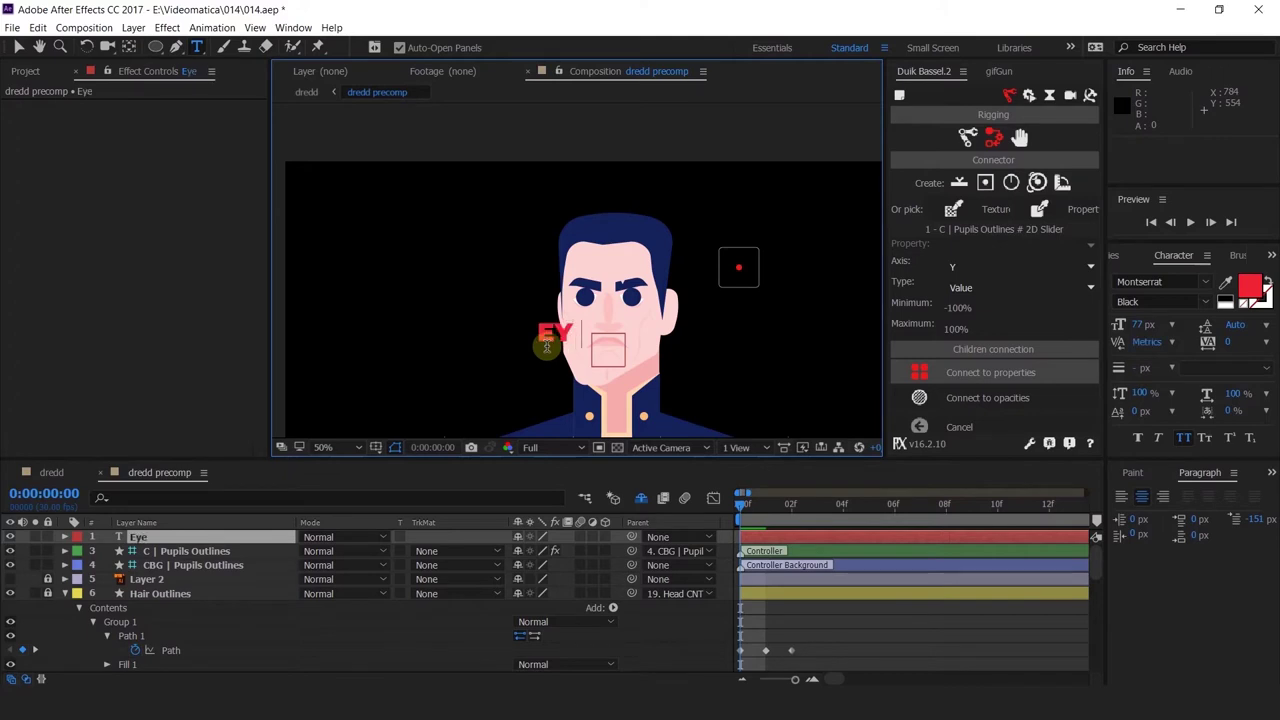
pyautogui.write('os')
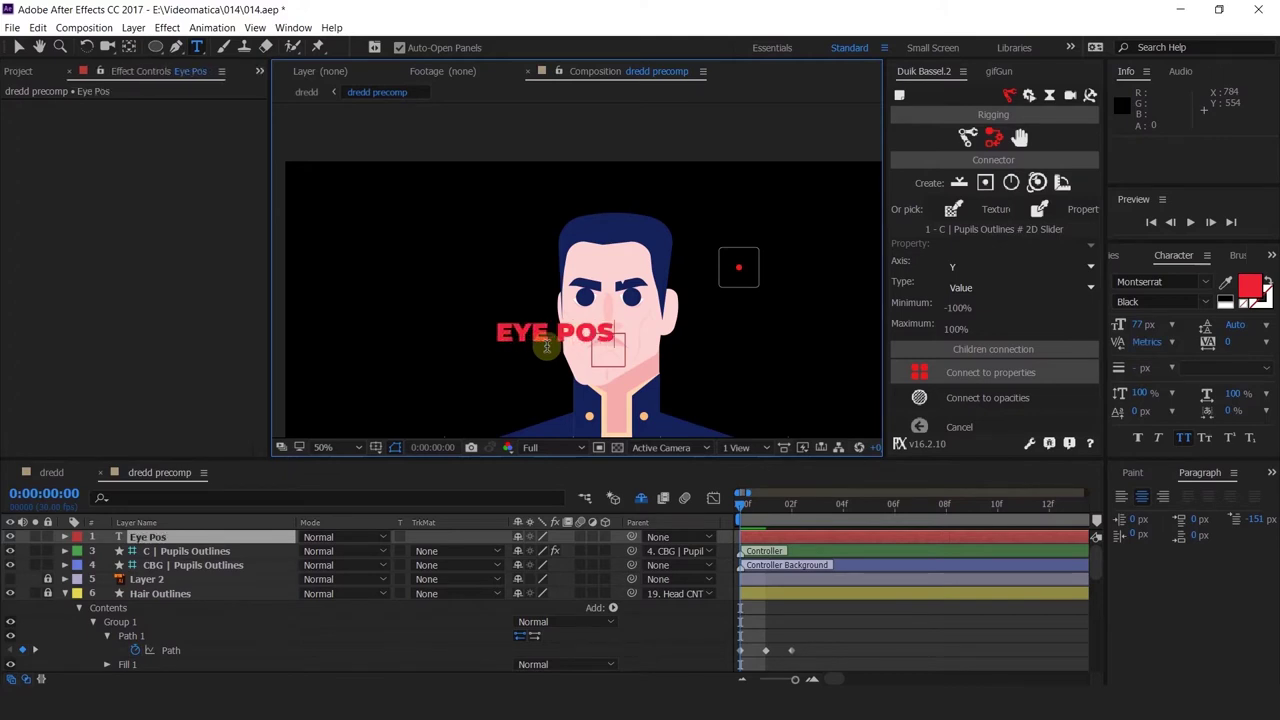
# Format the Eye Pos text with a white fill and the Montserrat Regular font
pyautogui.hotkey('ctrl', 'a')
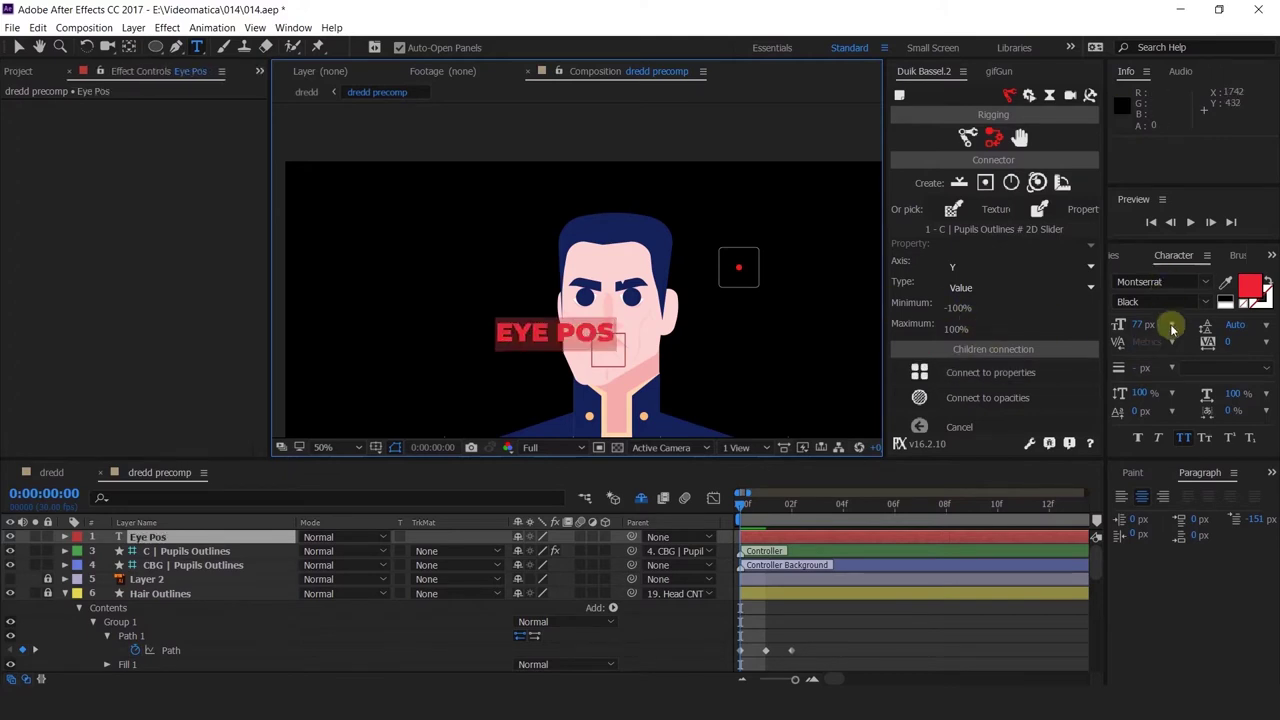
pyautogui.click(1225, 308)
pyautogui.click(1180, 281)
pyautogui.scroll(-1, 1179, 281)
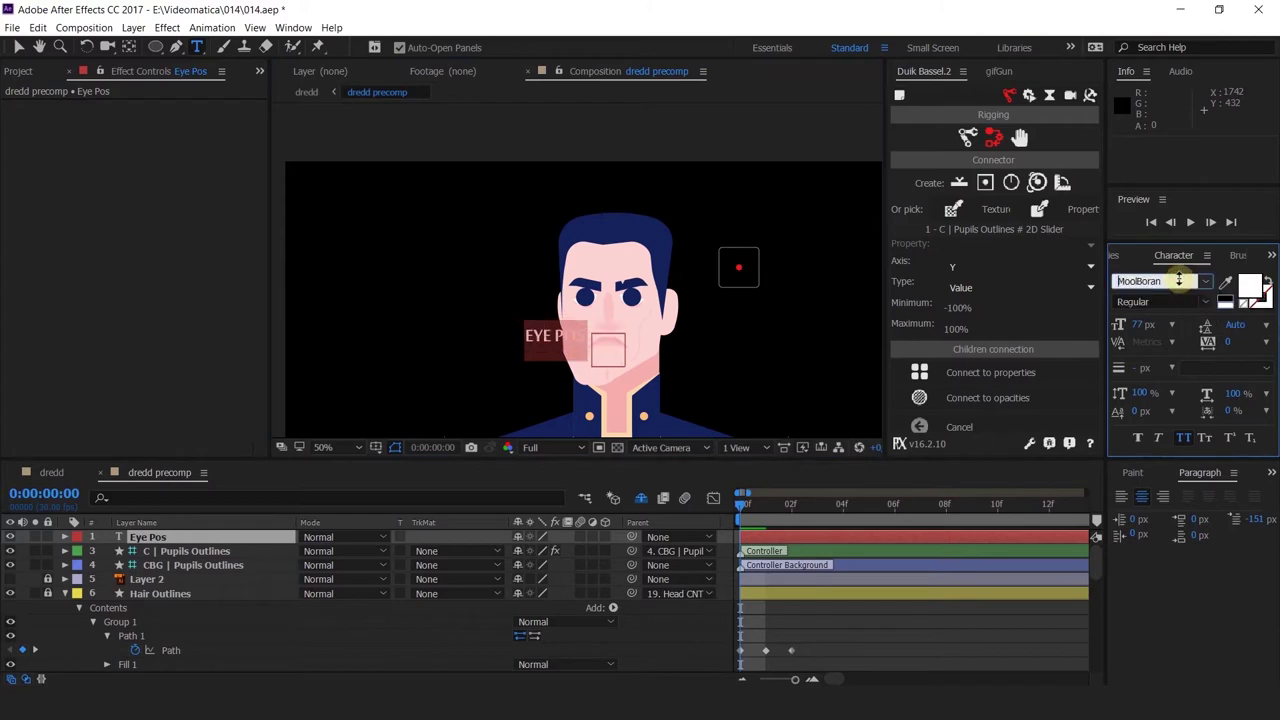
pyautogui.press('Up')
pyautogui.click(1180, 301)
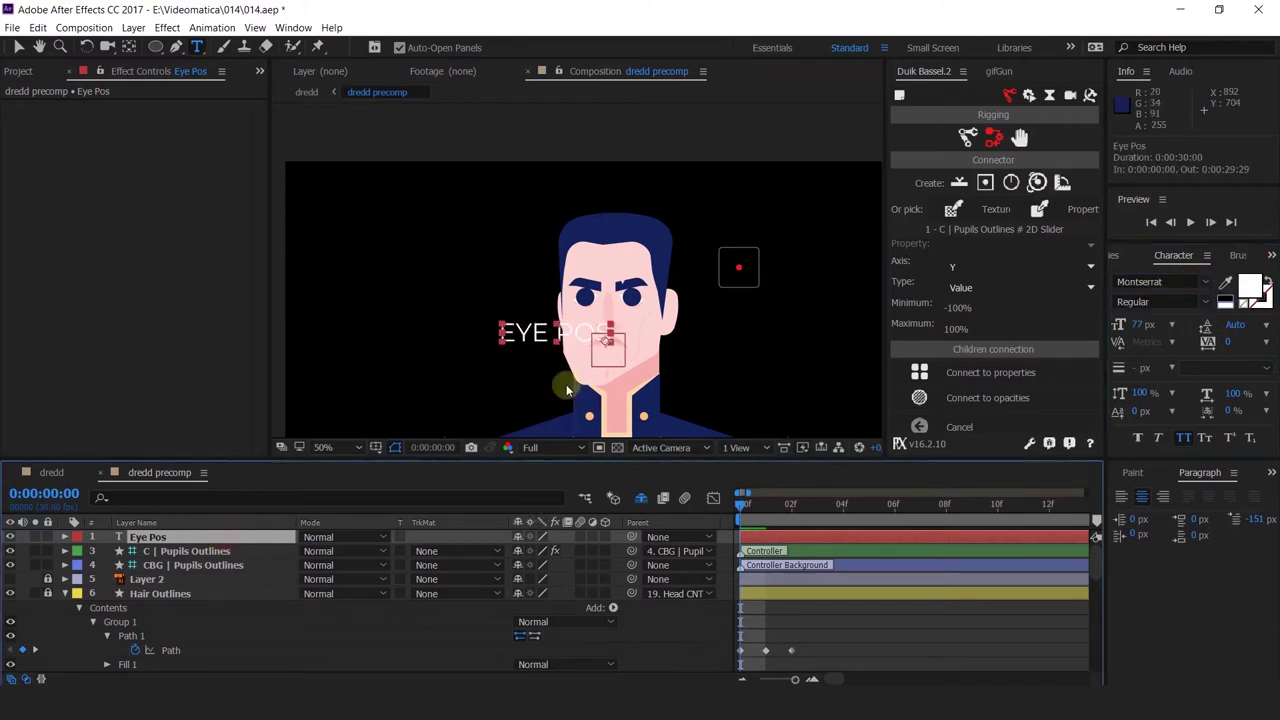
# Place the Eye Pos text above the slider frame at about 1358.5, 245 and scale it down to roughly the frame's width
pyautogui.moveTo(547, 338); pyautogui.dragTo(643, 229)
pyautogui.scroll(2, 798, 232)
pyautogui.click(1139, 503)
pyautogui.hotkey('ctrl', 'z')
pyautogui.click(1141, 497)
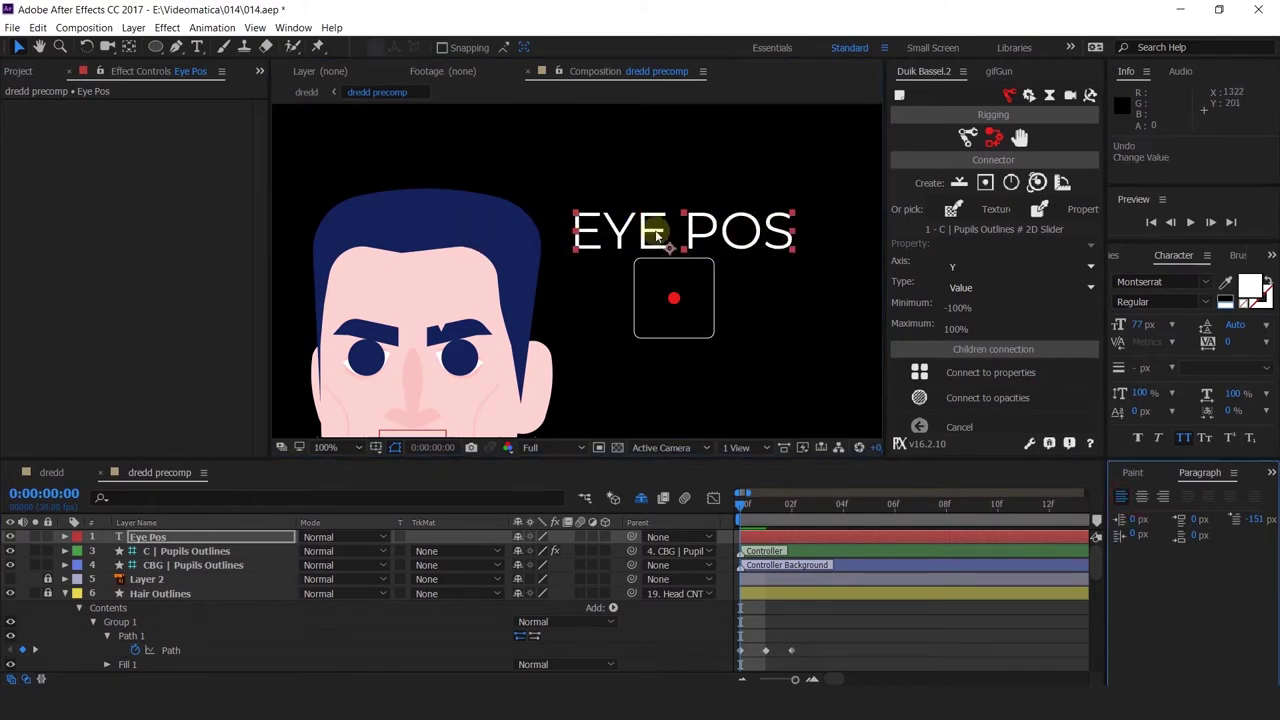
pyautogui.moveTo(788, 215); pyautogui.dragTo(716, 232)
pyautogui.scroll(2, 697, 241)
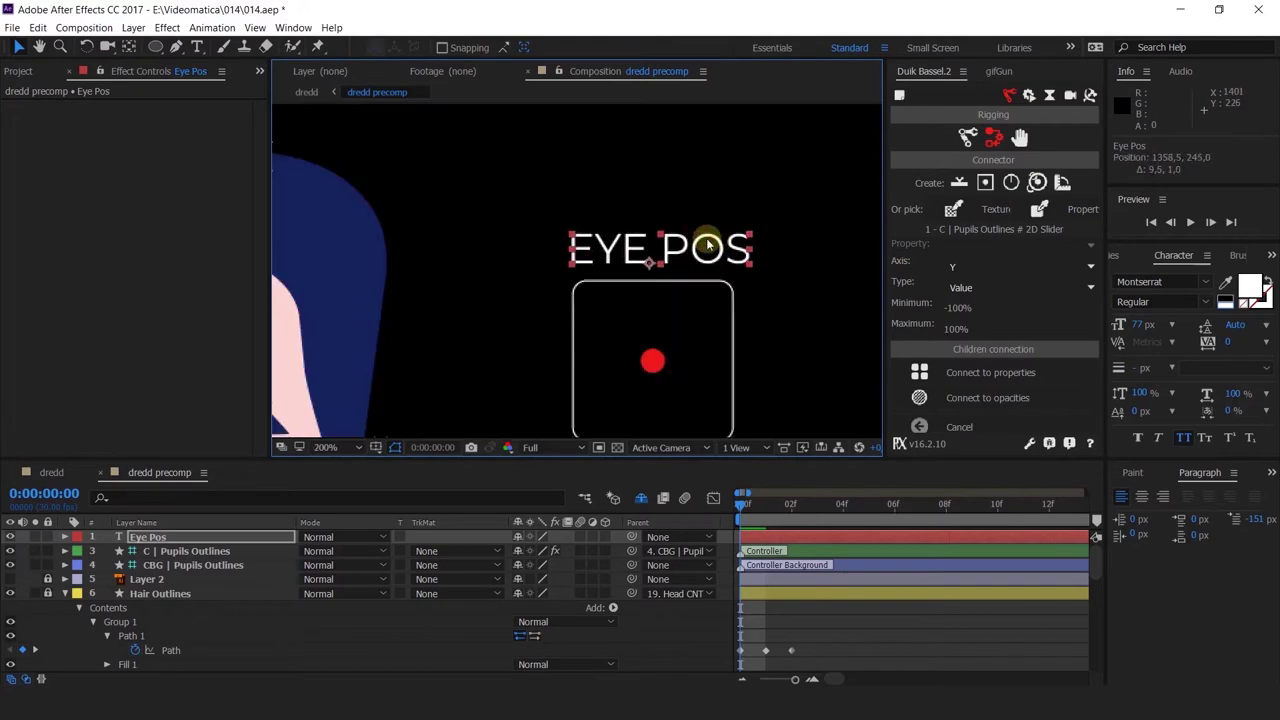
# Make the Eye Pos text a guide layer and shift it to position 1355, 245 above the slider
pyautogui.click(166, 538)
pyautogui.rightClick(166, 538)
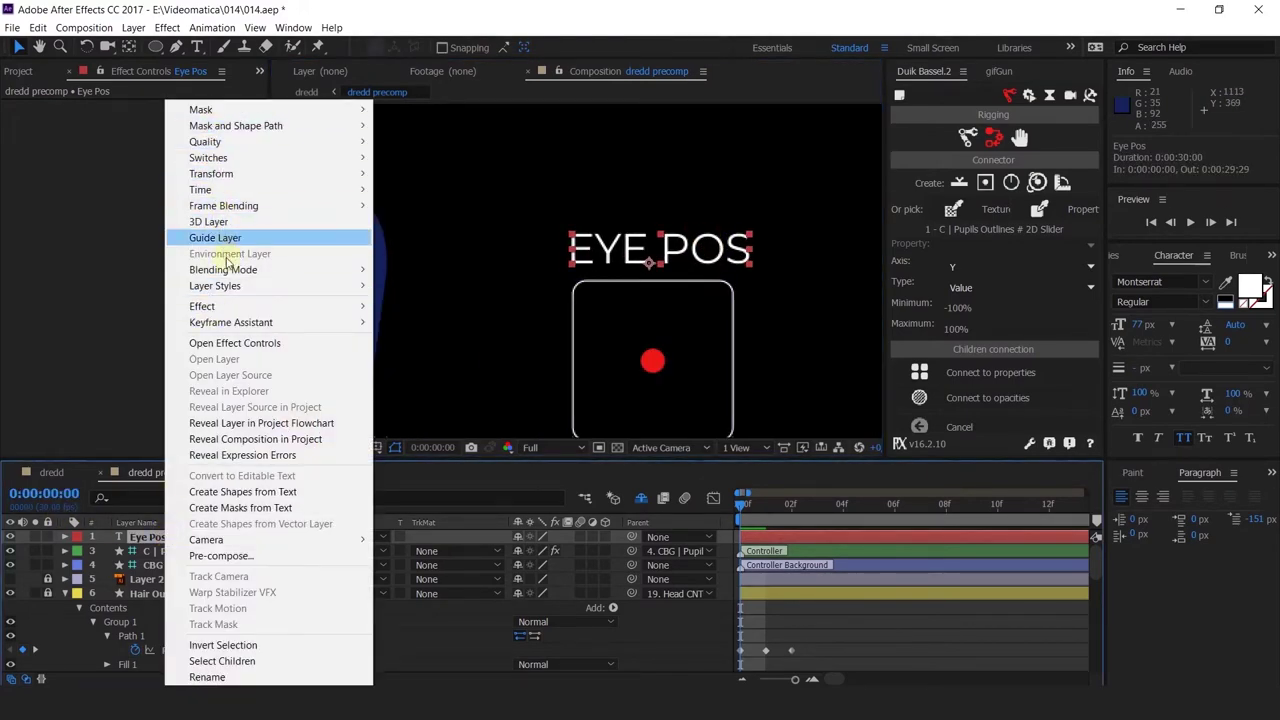
pyautogui.click(131, 537)
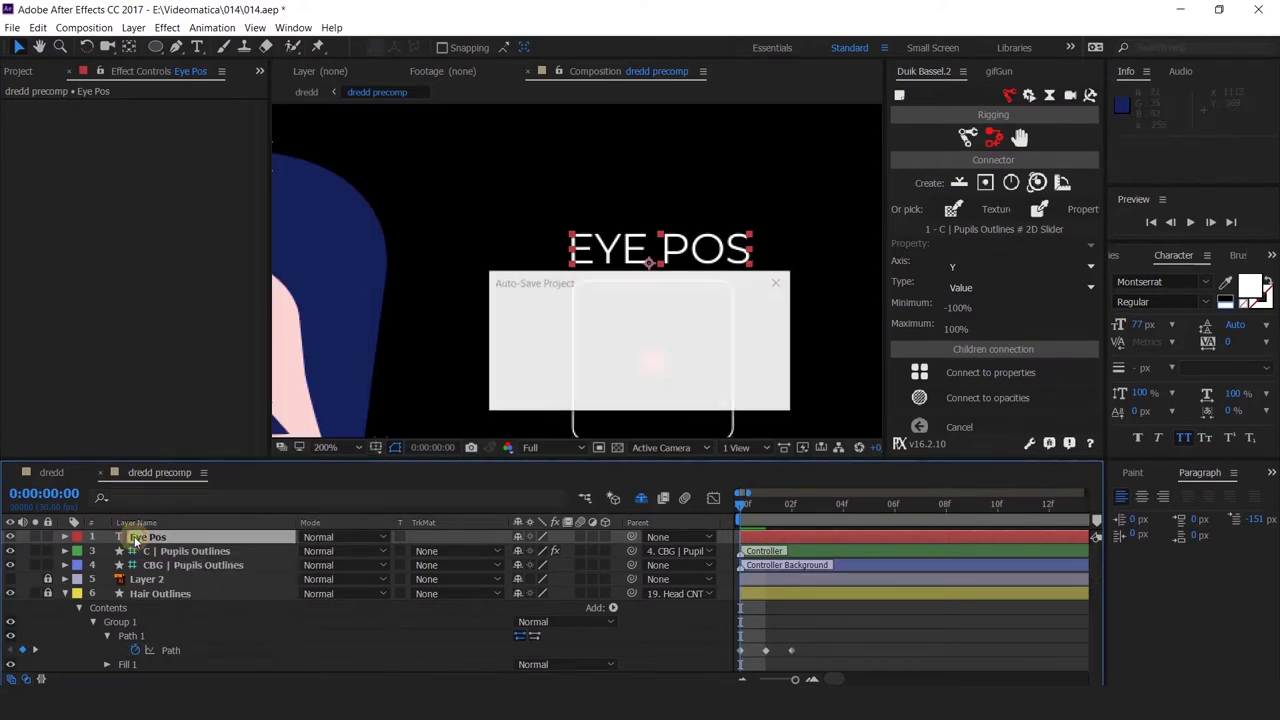
pyautogui.rightClick(133, 537)
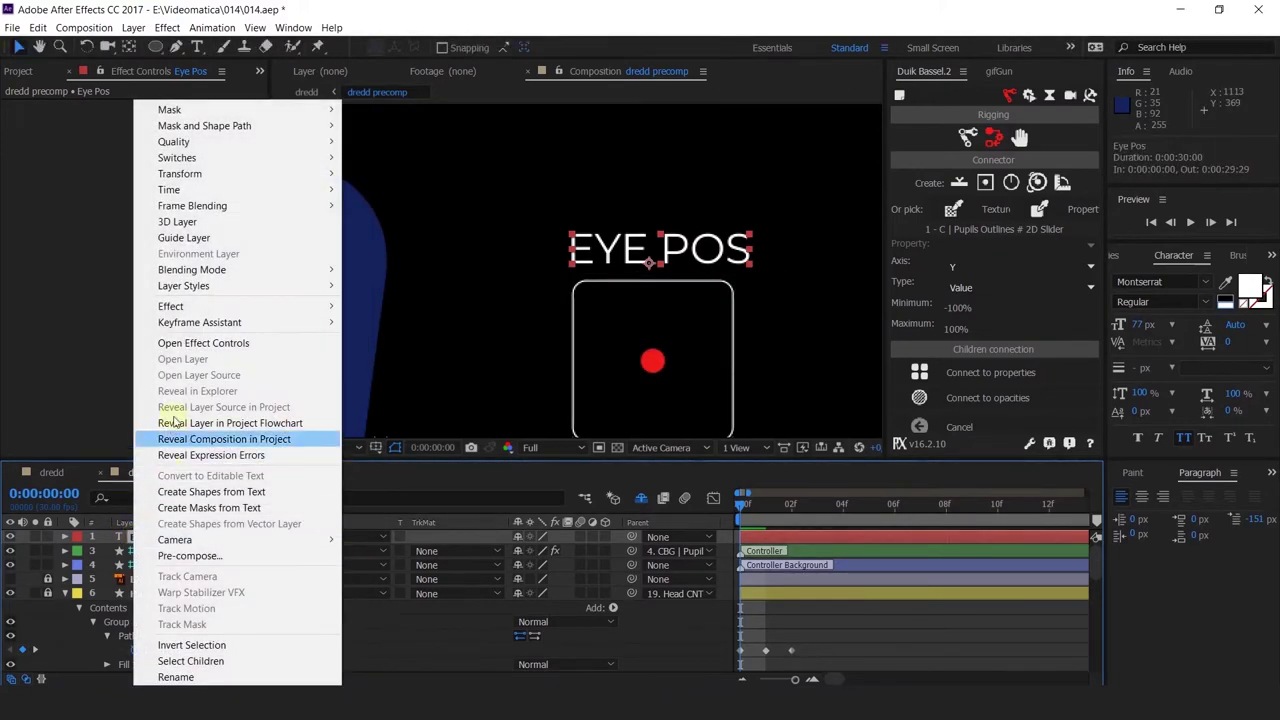
pyautogui.click(184, 238)
pyautogui.moveTo(672, 256); pyautogui.dragTo(667, 256)
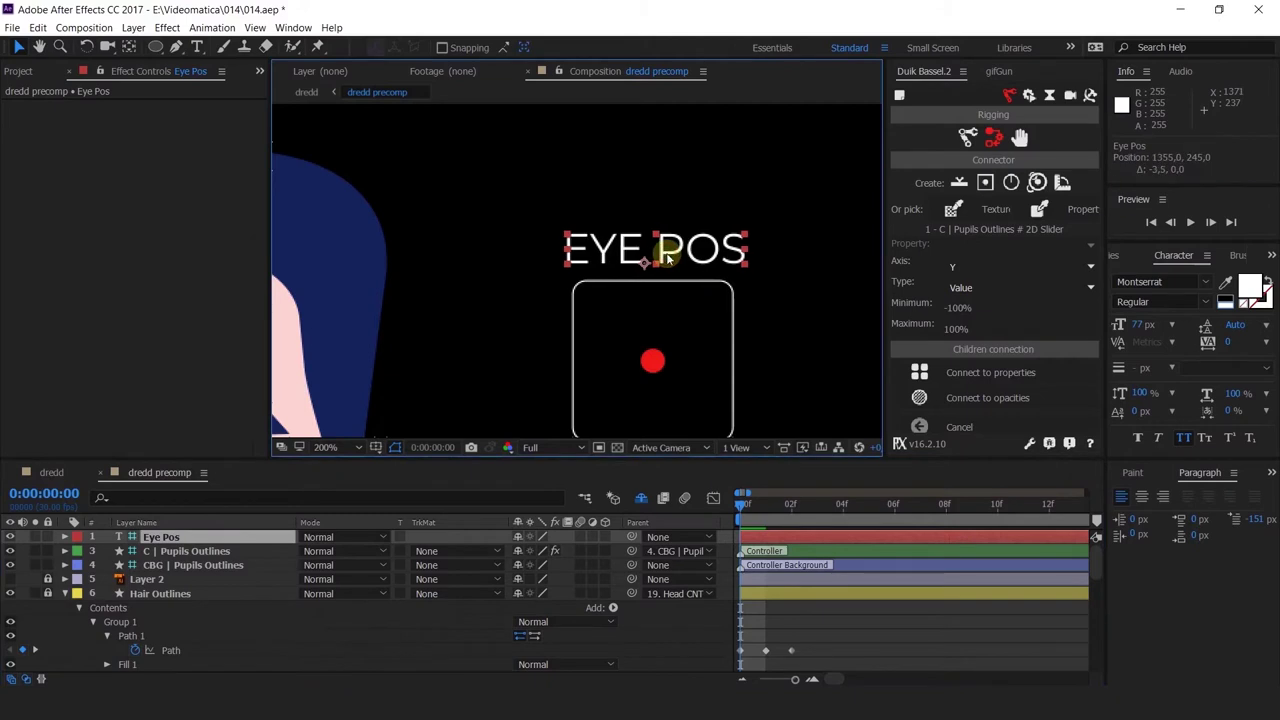
# Parent the Eye Pos text to CBG | Pupils Outlines and test moving the slider frame, undoing the test move
pyautogui.moveTo(631, 537); pyautogui.dragTo(200, 566)
pyautogui.click(613, 325)
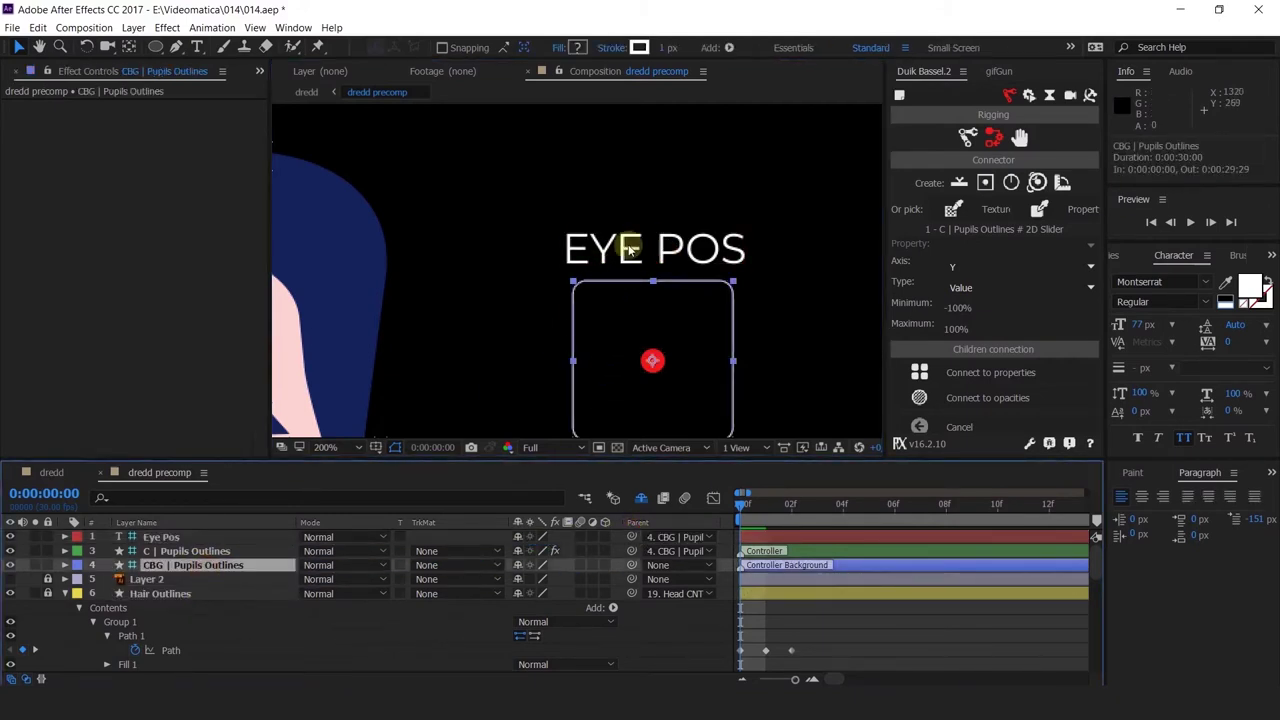
pyautogui.scroll(-1, 594, 282)
pyautogui.moveTo(585, 295); pyautogui.dragTo(722, 243)
pyautogui.hotkey('ctrl', 'z')
pyautogui.moveTo(617, 266); pyautogui.dragTo(690, 234)
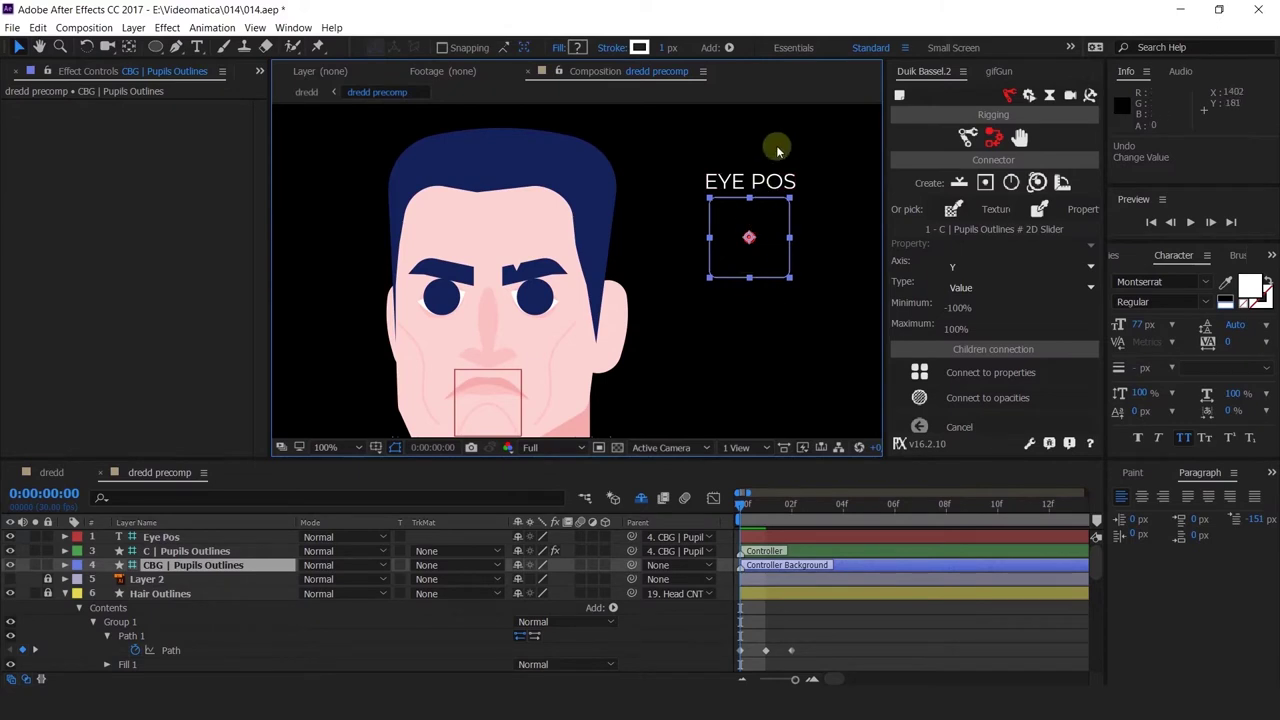
pyautogui.click(714, 141)
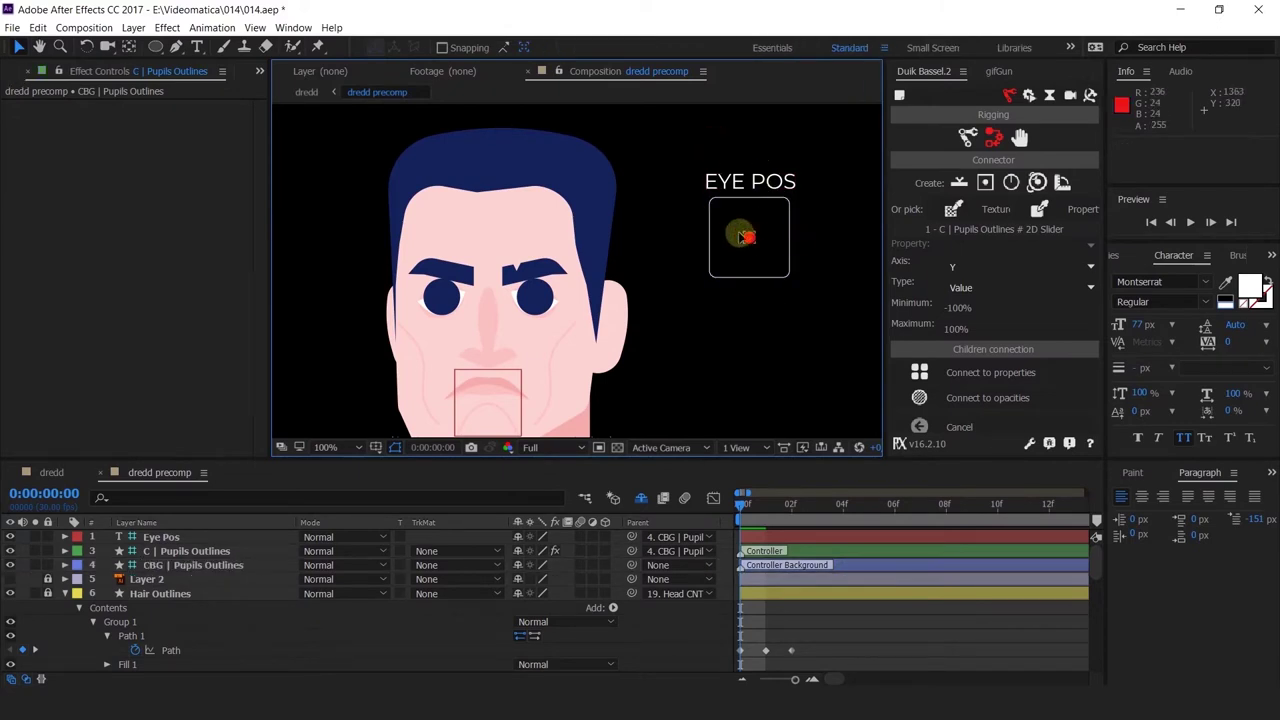
pyautogui.moveTo(748, 237)
pyautogui.mouseDown()
pyautogui.moveTo(779, 257)
pyautogui.moveTo(749, 211)
pyautogui.moveTo(714, 257)
pyautogui.moveTo(749, 235)
pyautogui.mouseUp()
# Apply the Set Matte effect to Pupils Outlines and take the matte from the WHITE MASKS layer
pyautogui.scroll(2, 663, 346)
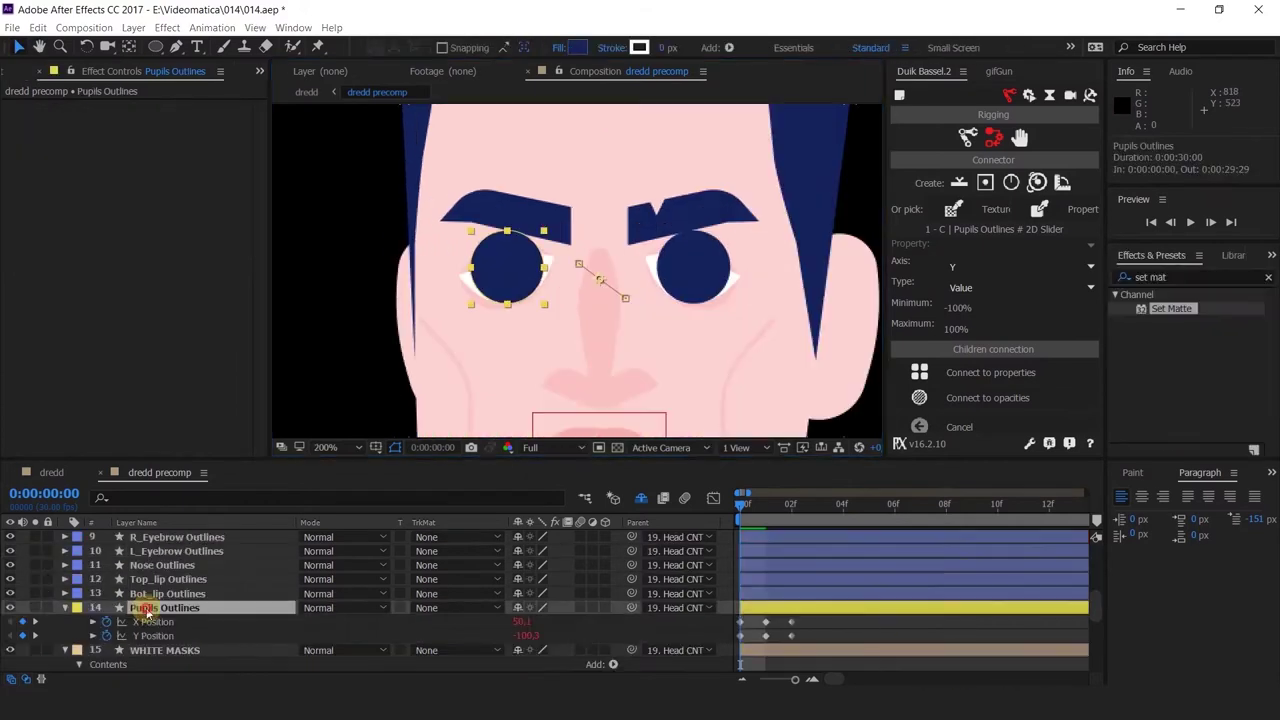
pyautogui.click(513, 302)
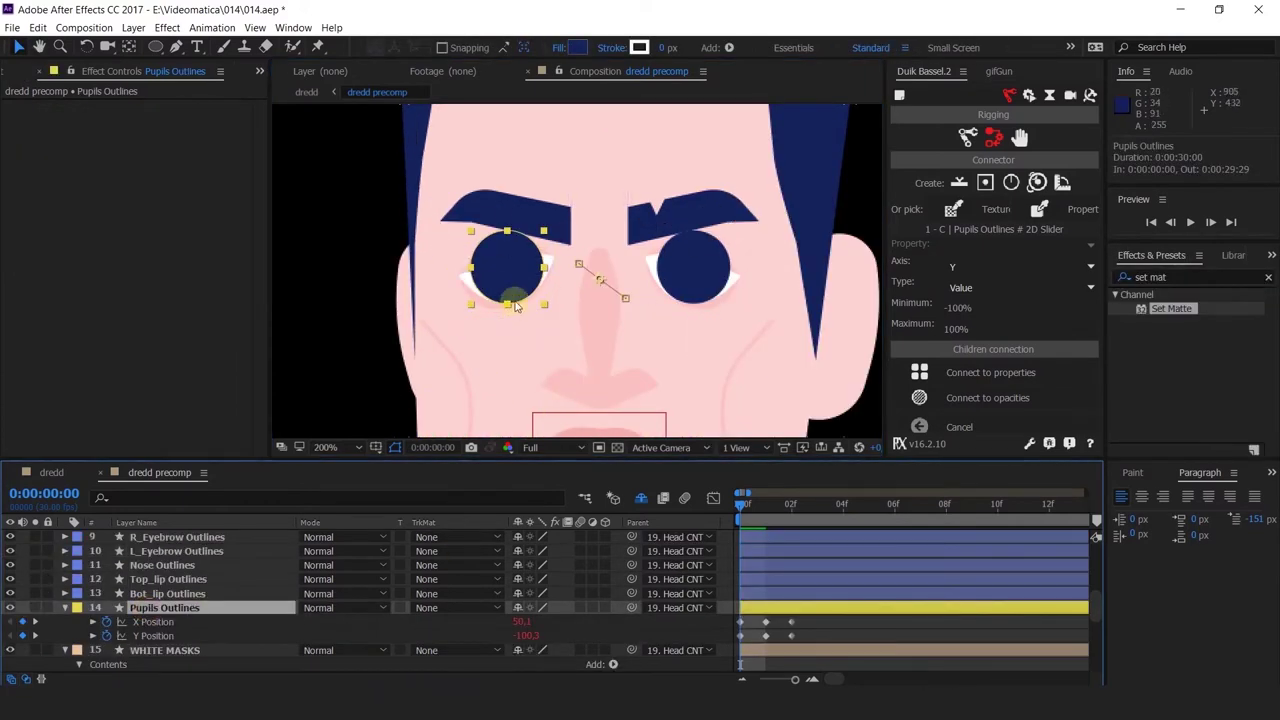
pyautogui.doubleClick(1170, 308)
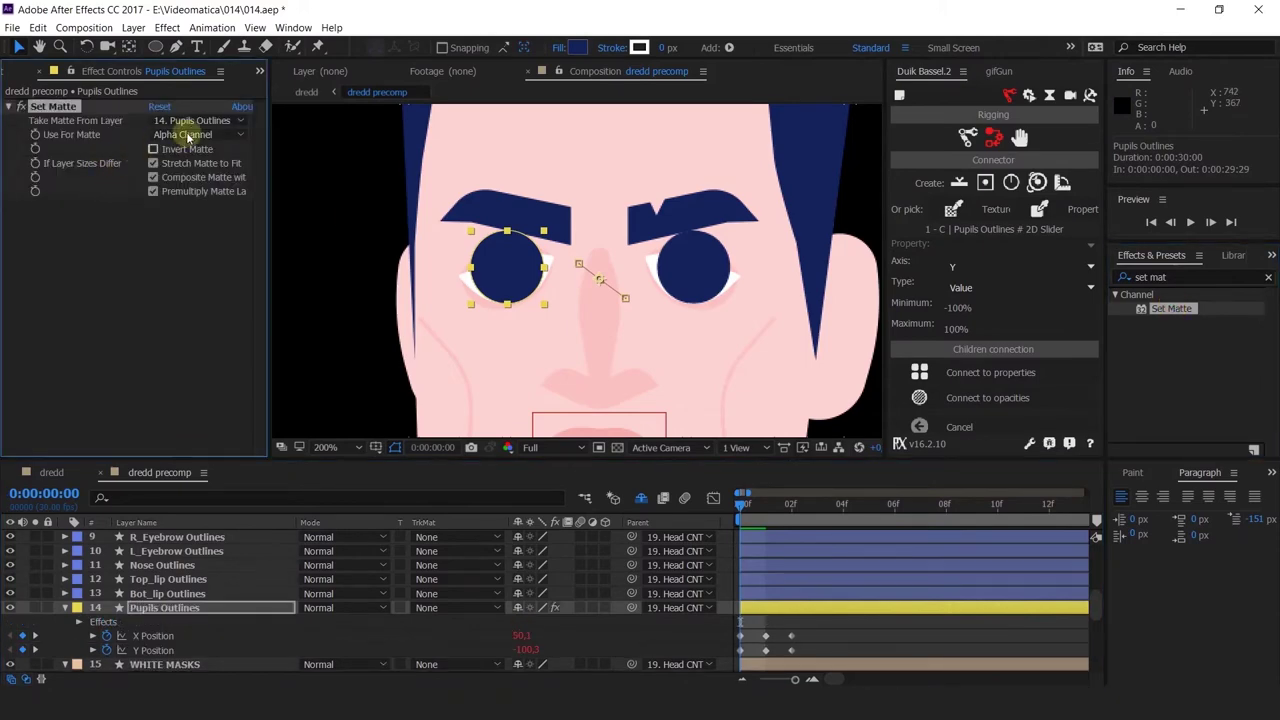
pyautogui.click(193, 121)
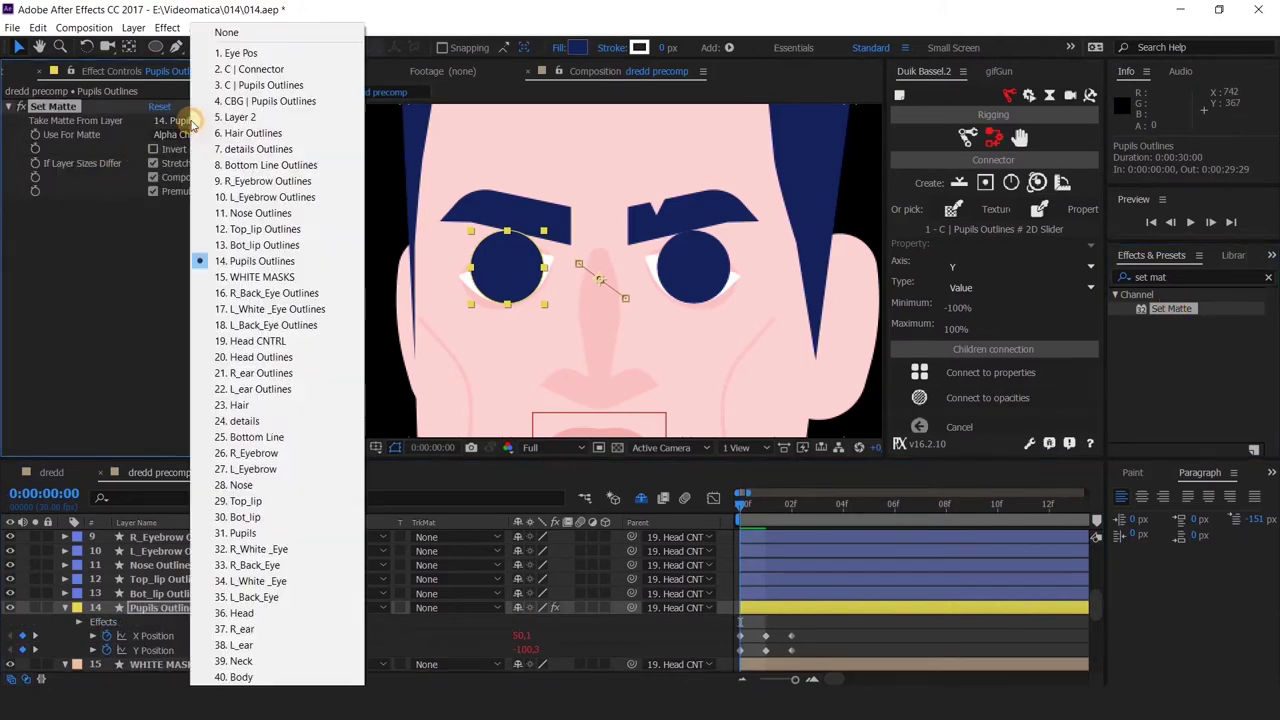
pyautogui.click(268, 280)
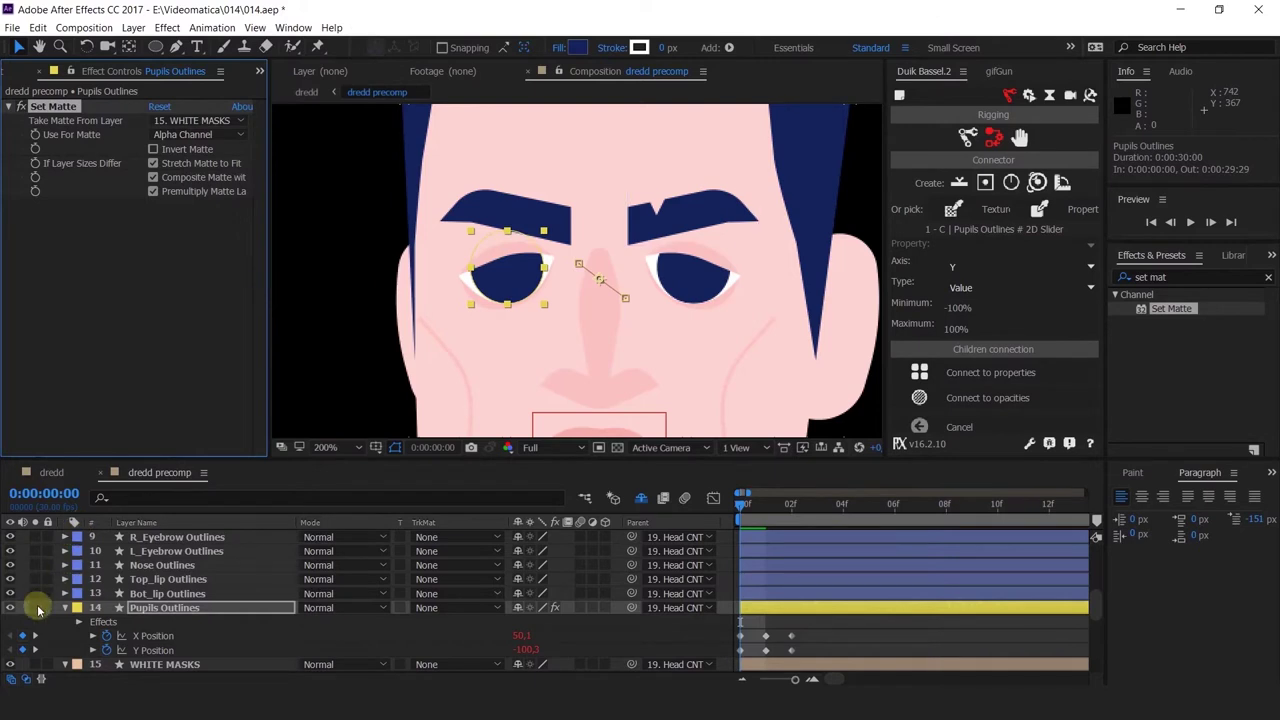
# Solo Pupils Outlines and WHITE MASKS in turn to check the matte shapes, switching each solo back off
pyautogui.click(35, 607)
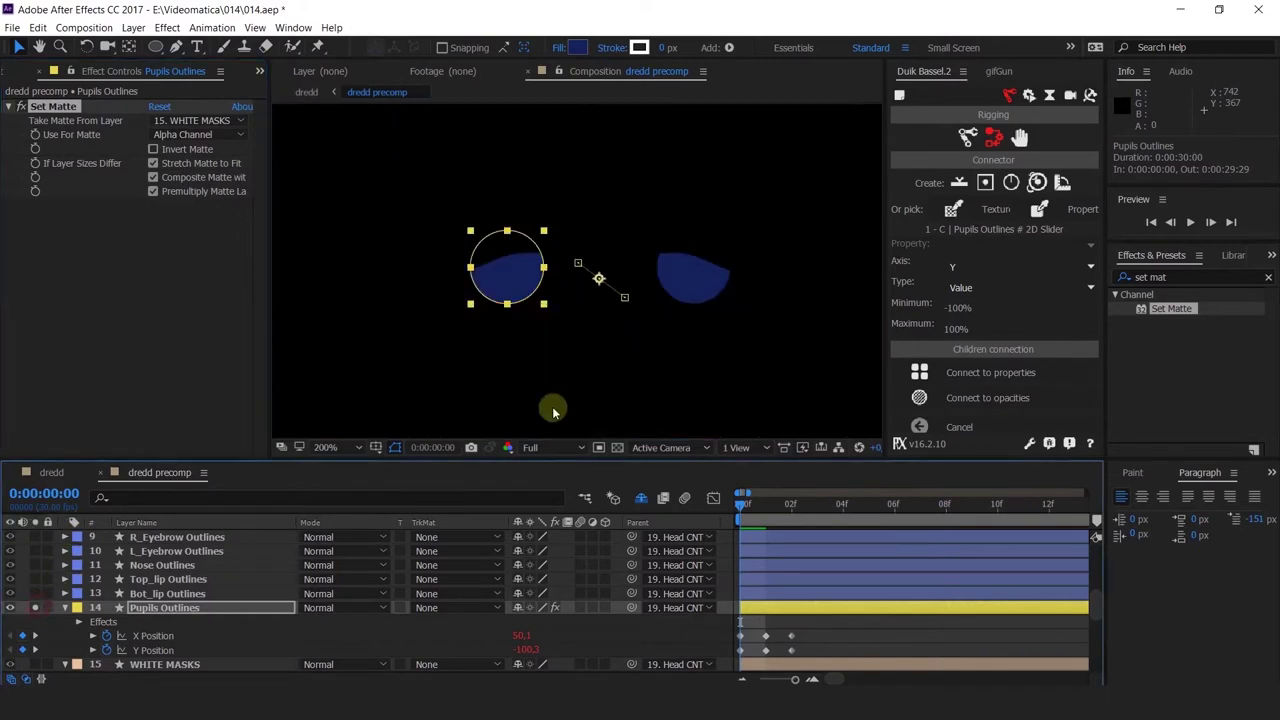
pyautogui.click(35, 607)
pyautogui.scroll(-1, 35, 630)
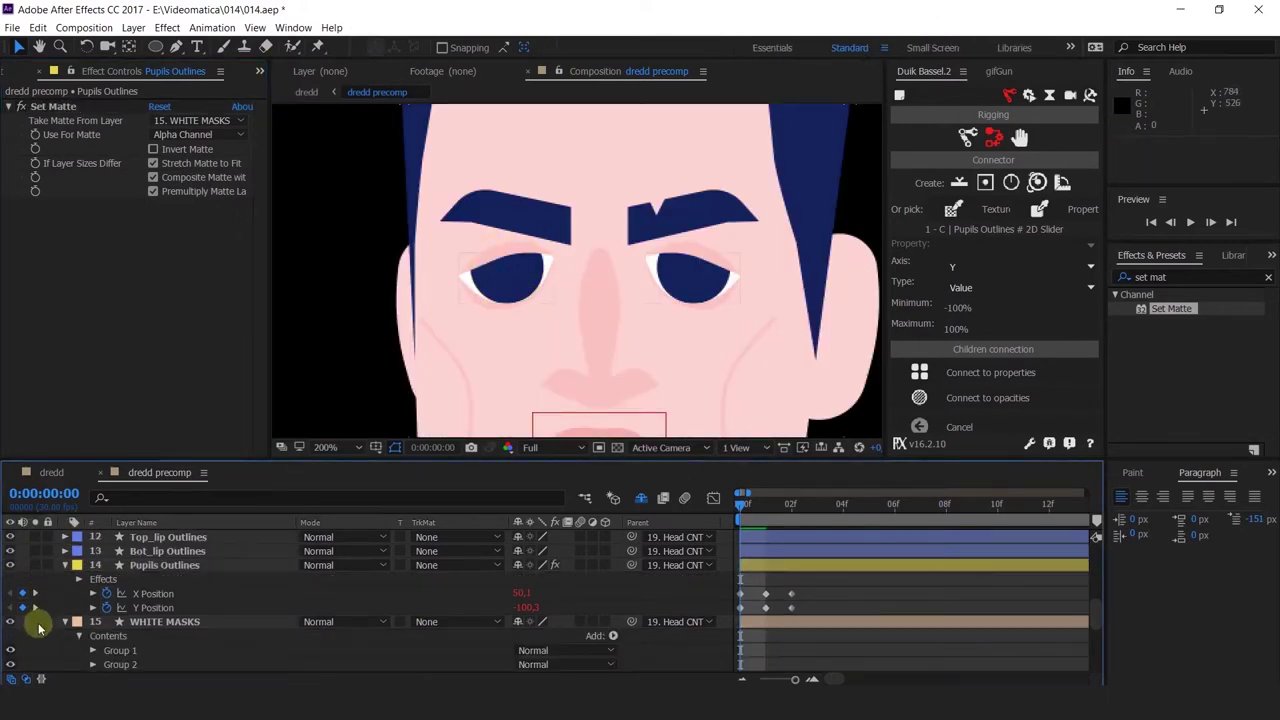
pyautogui.click(35, 621)
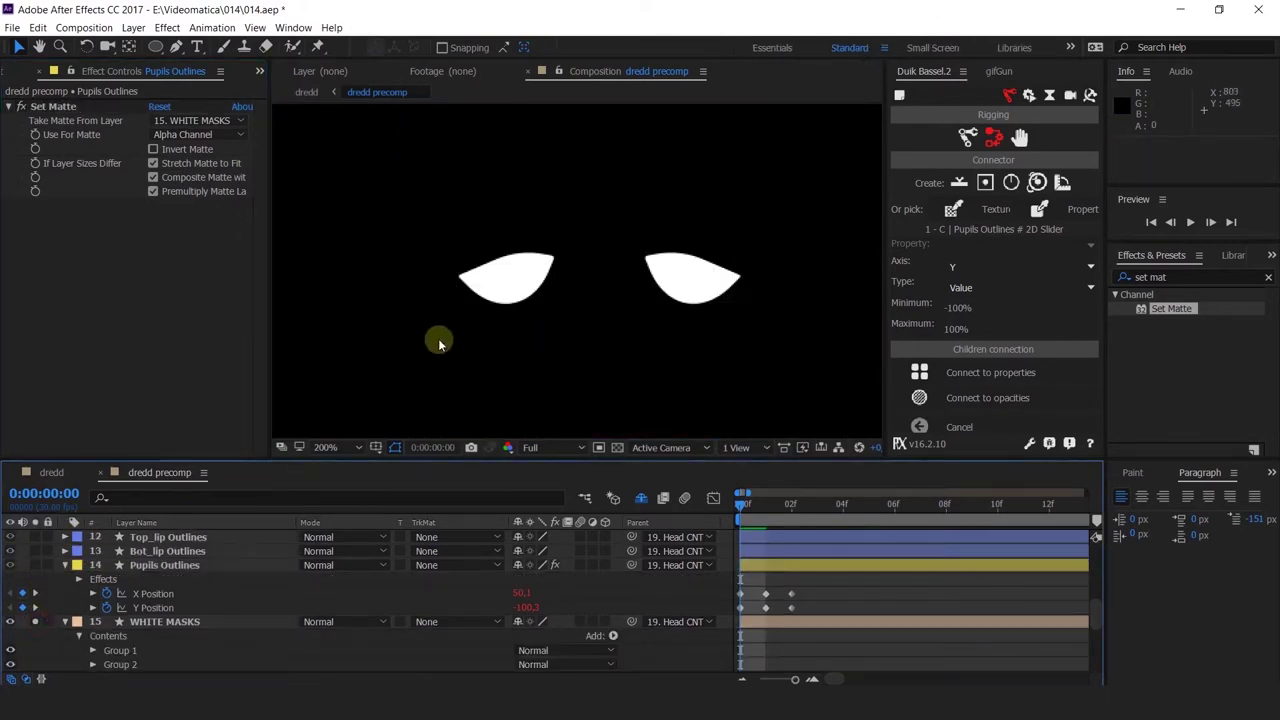
pyautogui.click(35, 621)
# Test the masked pupils by moving the Eye Pos slider handle to about -37, 17
pyautogui.moveTo(609, 253); pyautogui.dragTo(580, 215)
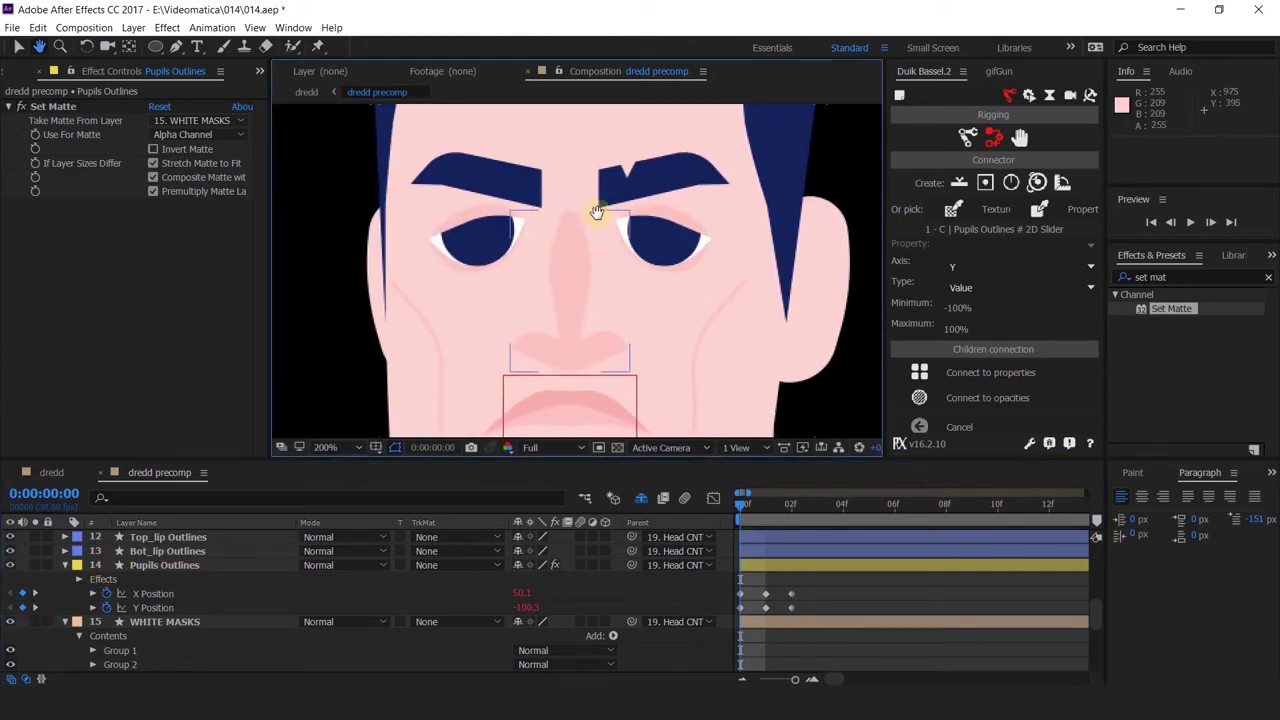
pyautogui.scroll(1, 683, 240)
pyautogui.scroll(-1, 683, 240)
pyautogui.scroll(-2, 727, 290)
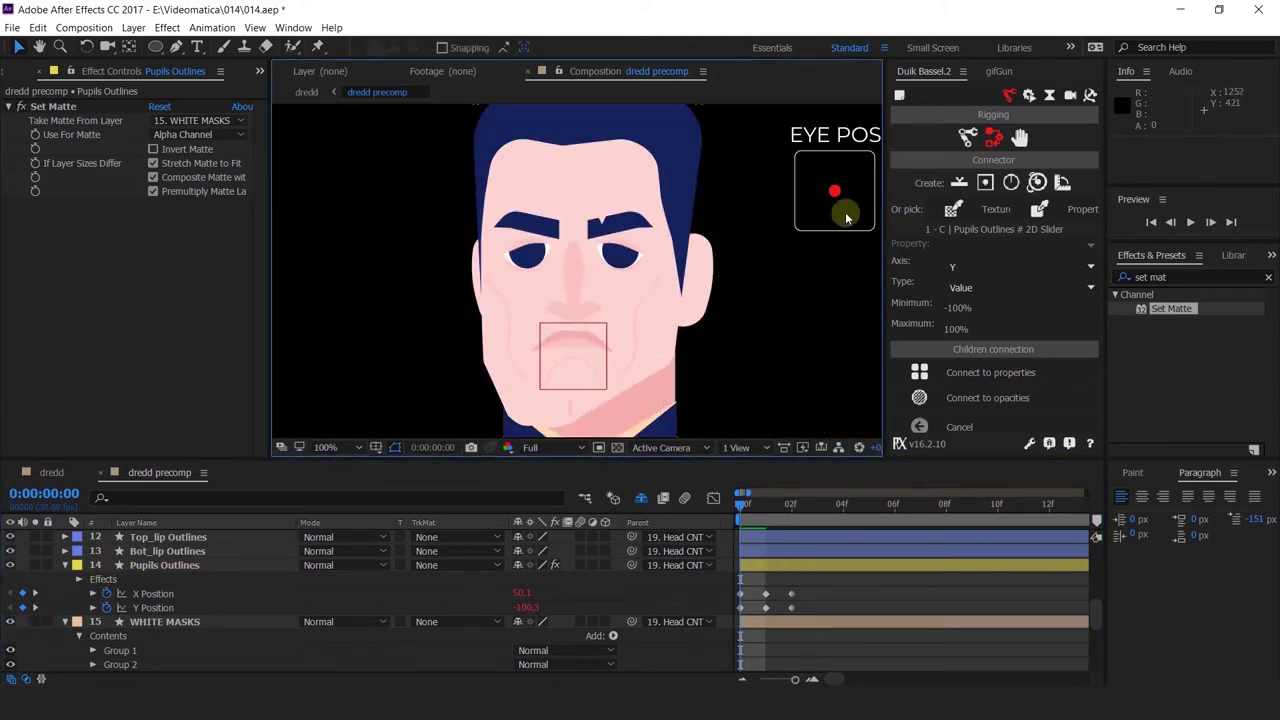
pyautogui.click(830, 188)
pyautogui.moveTo(834, 190); pyautogui.dragTo(782, 203)
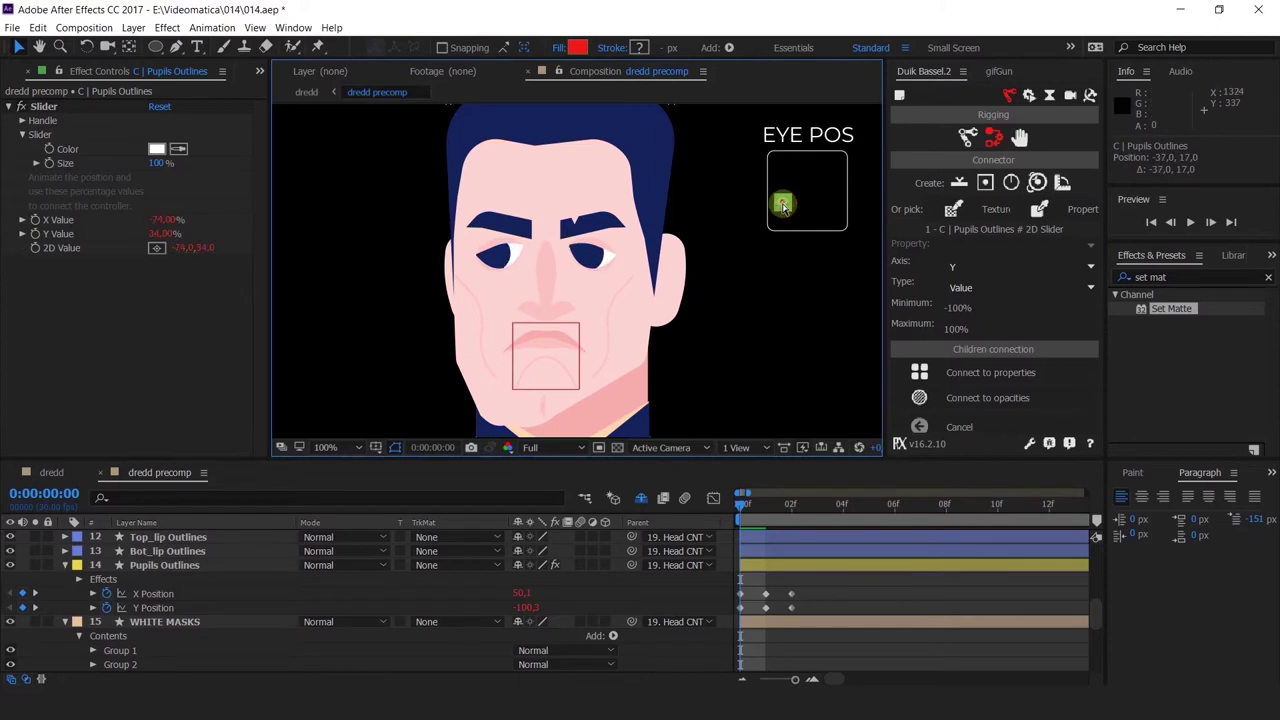
# Undo the test move of the Eye Pos slider handle
pyautogui.hotkey('ctrl', 'z')
pyautogui.scroll(1, 459, 249)
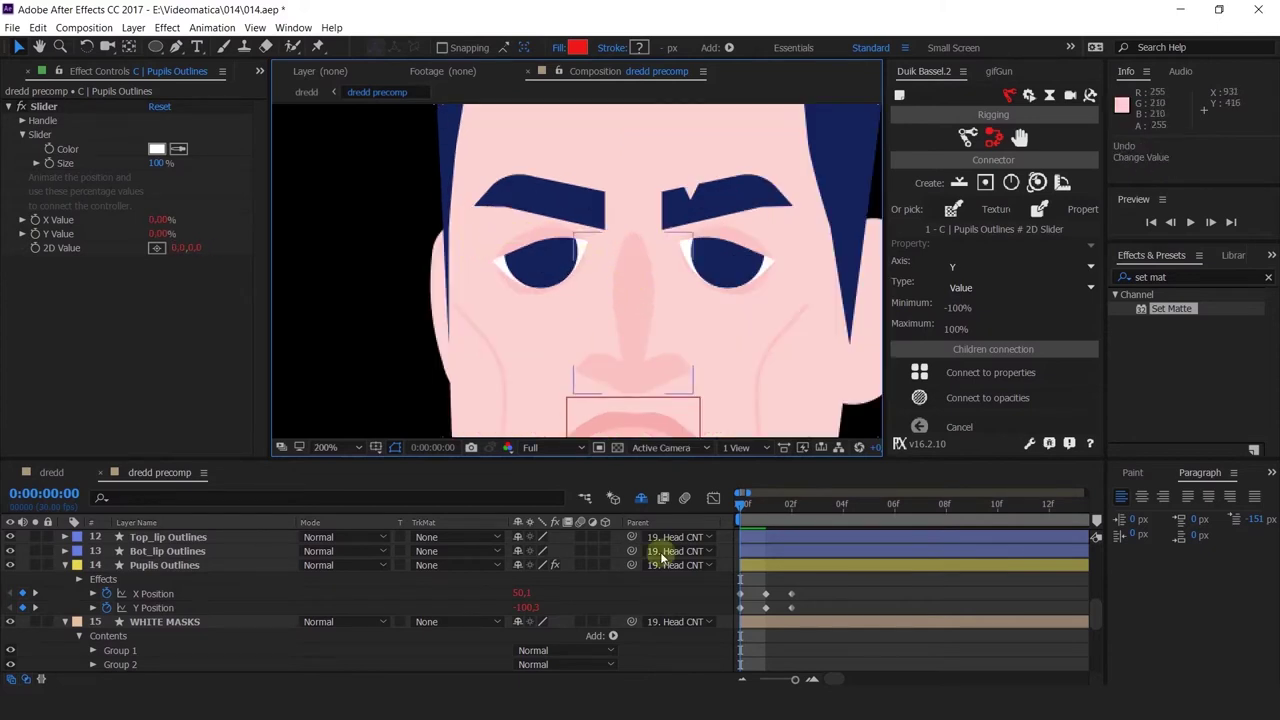
pyautogui.moveTo(677, 249); pyautogui.dragTo(580, 260)
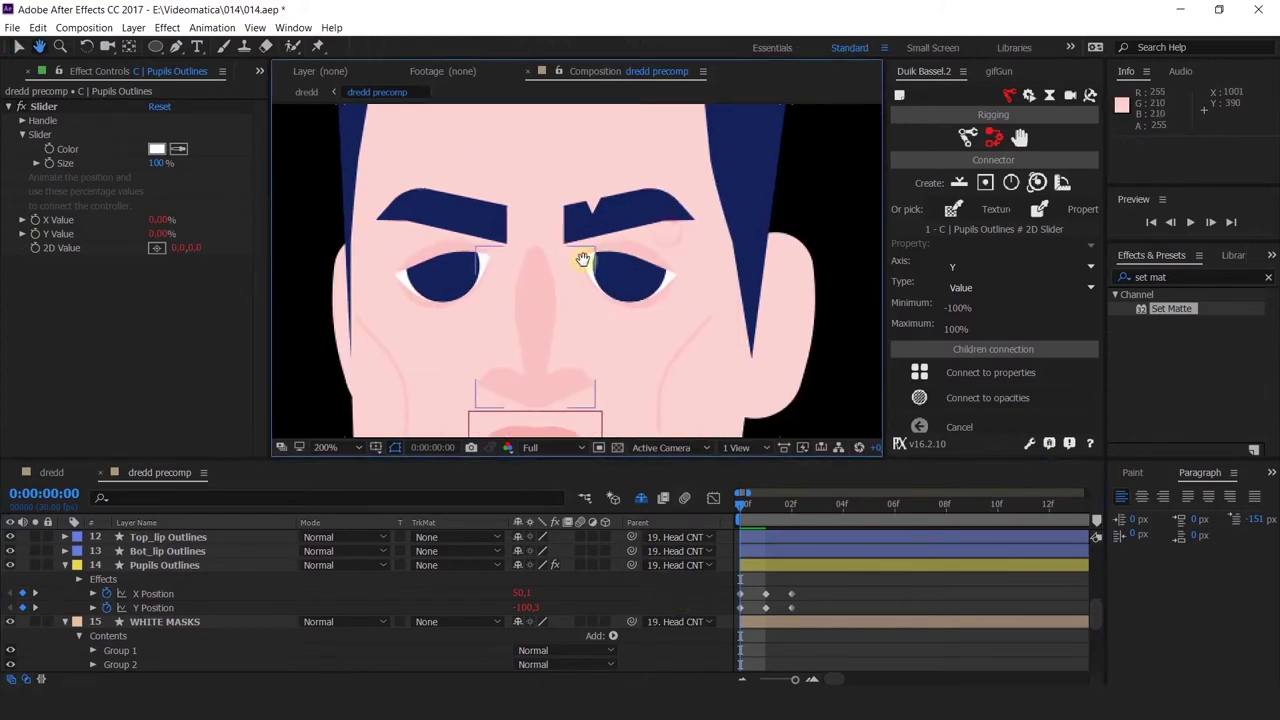
# Draw a rectangle about 320 × 85 px on a new shape layer and place it across the brows, just above the eyes
pyautogui.click(674, 592)
pyautogui.click(175, 50)
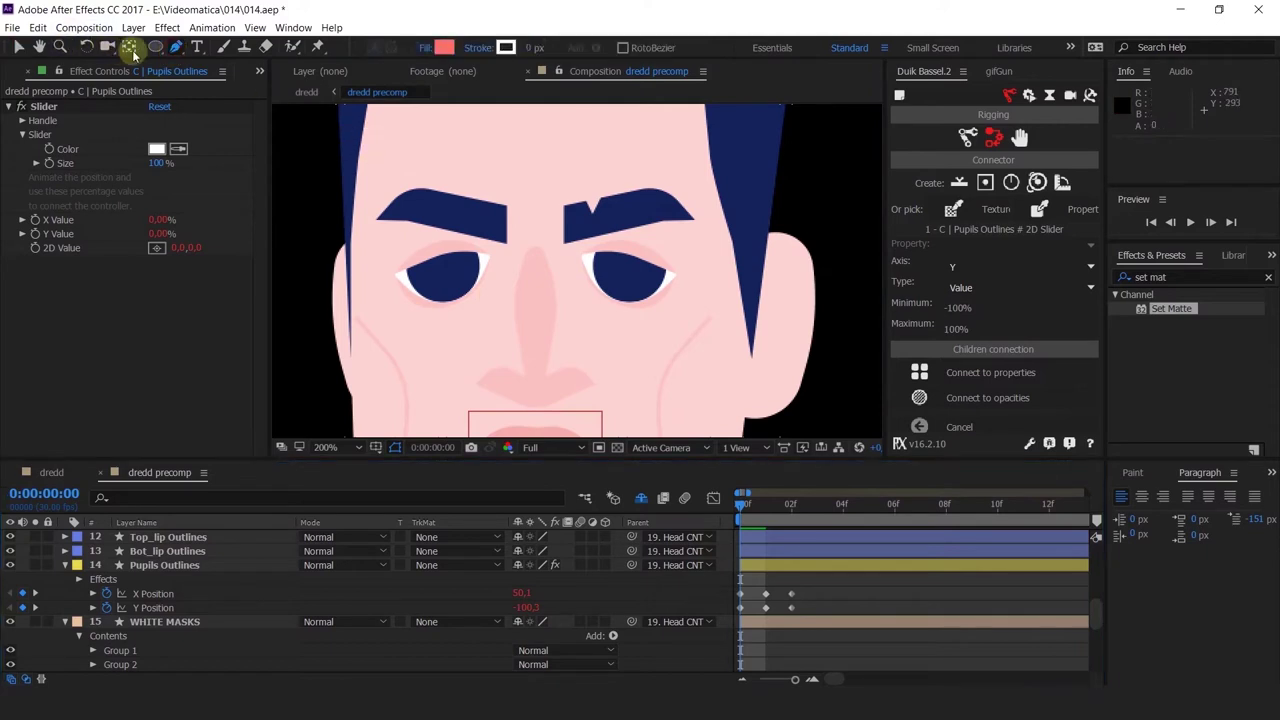
pyautogui.moveTo(163, 48); pyautogui.dragTo(207, 52)
pyautogui.click(205, 52)
pyautogui.moveTo(456, 190); pyautogui.dragTo(422, 236)
pyautogui.moveTo(283, 148); pyautogui.dragTo(710, 260)
pyautogui.press('v')
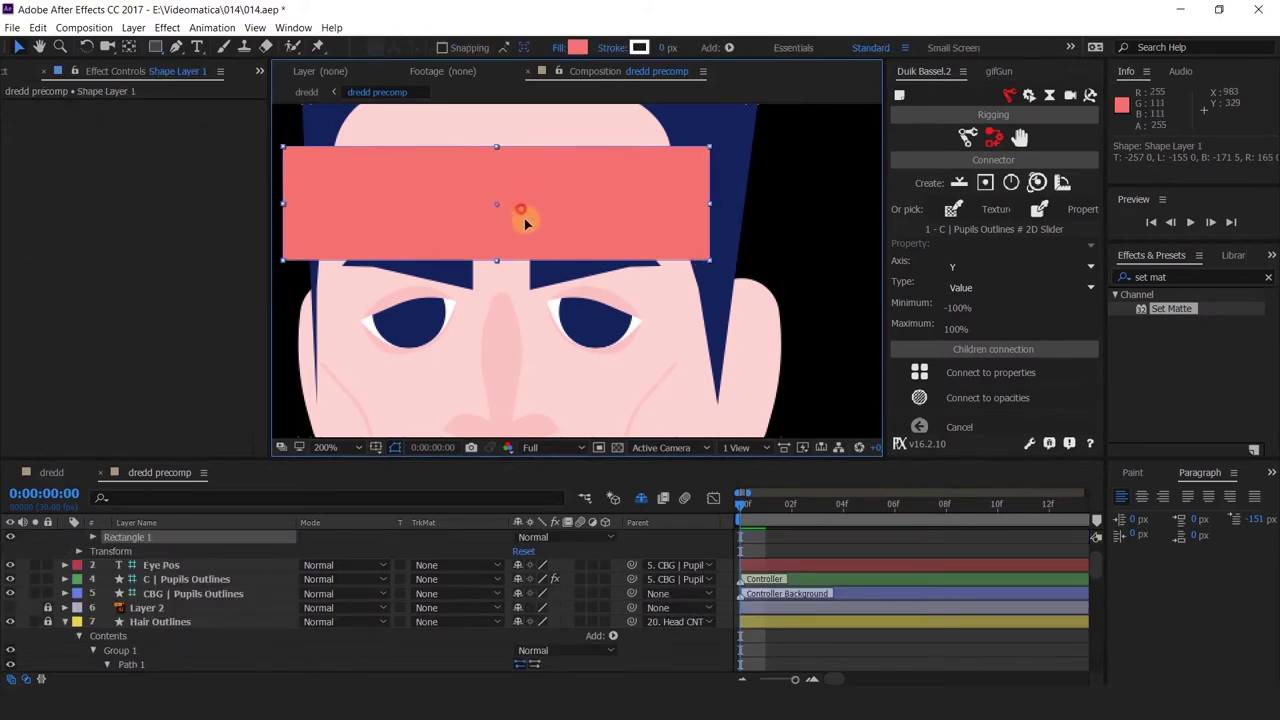
pyautogui.moveTo(523, 217); pyautogui.dragTo(530, 238)
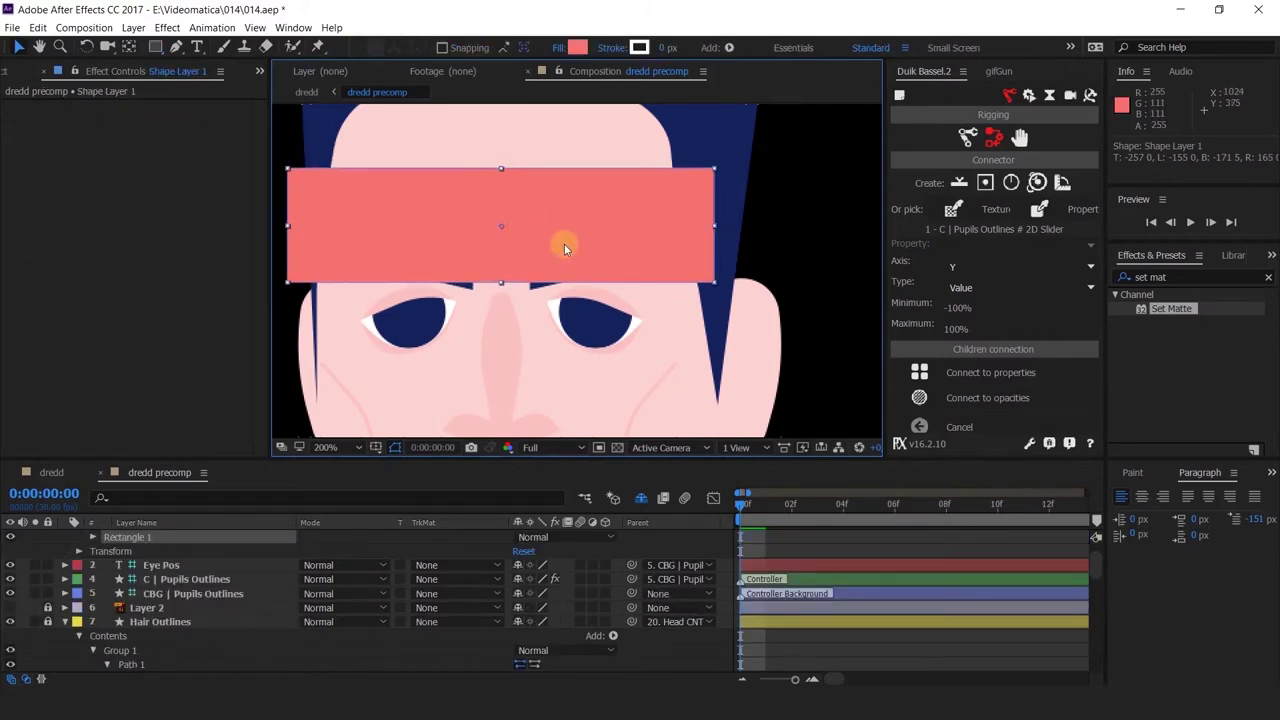
# Set the rectangle's fill to the darker skin pink FFC0C0 sampled from around the eye
pyautogui.click(579, 47)
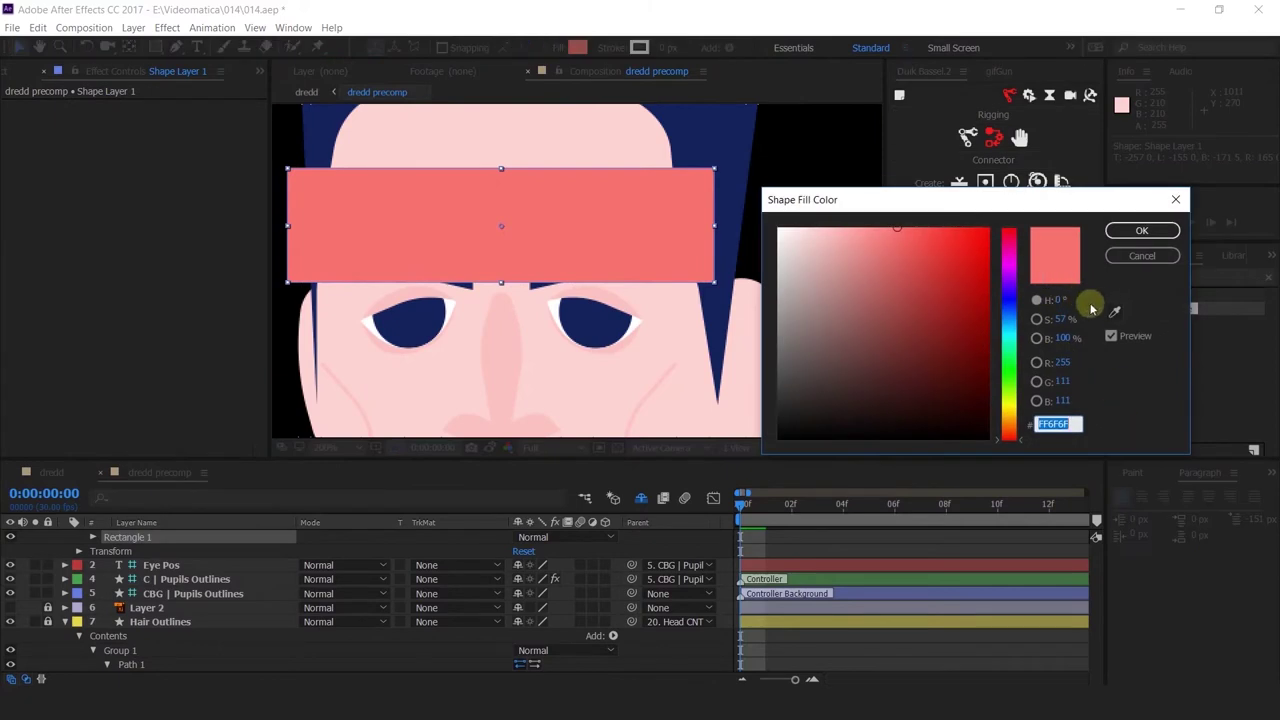
pyautogui.click(1114, 312)
pyautogui.click(616, 290)
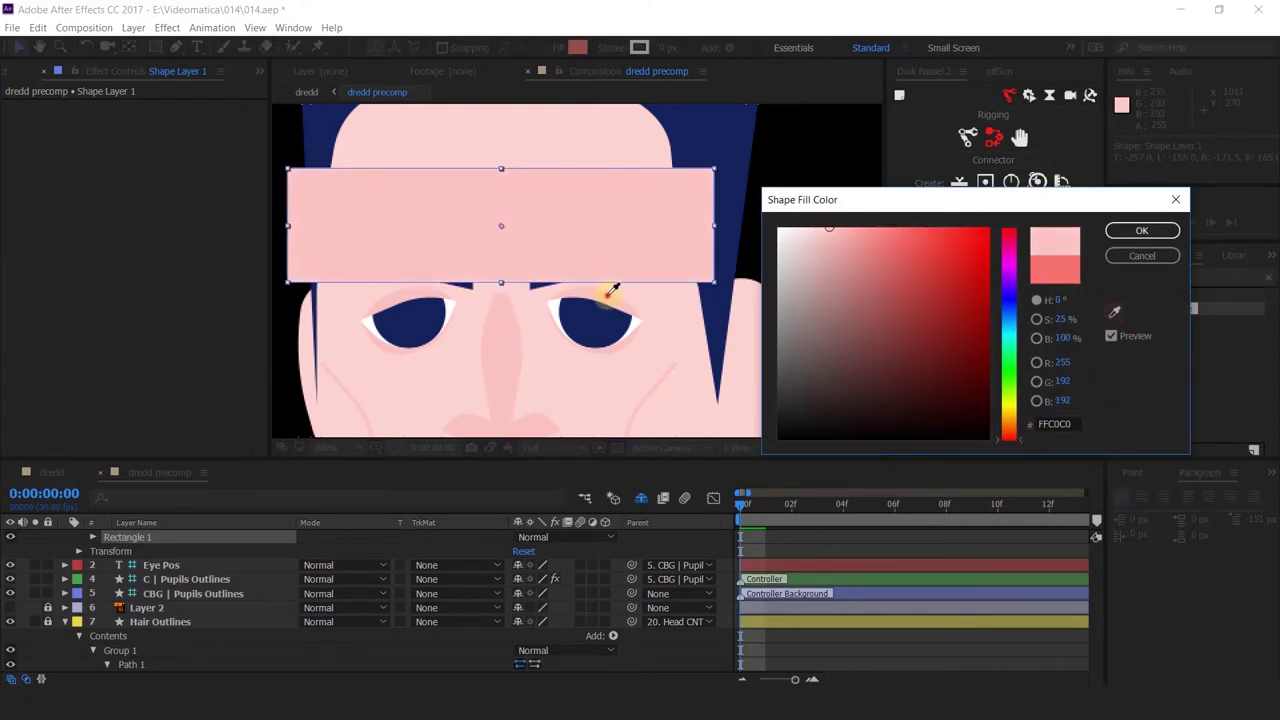
pyautogui.click(1143, 232)
# Add a second rectangle about 322 × 50 px to Shape Layer 1, just below the eyes
pyautogui.scroll(1, 155, 573)
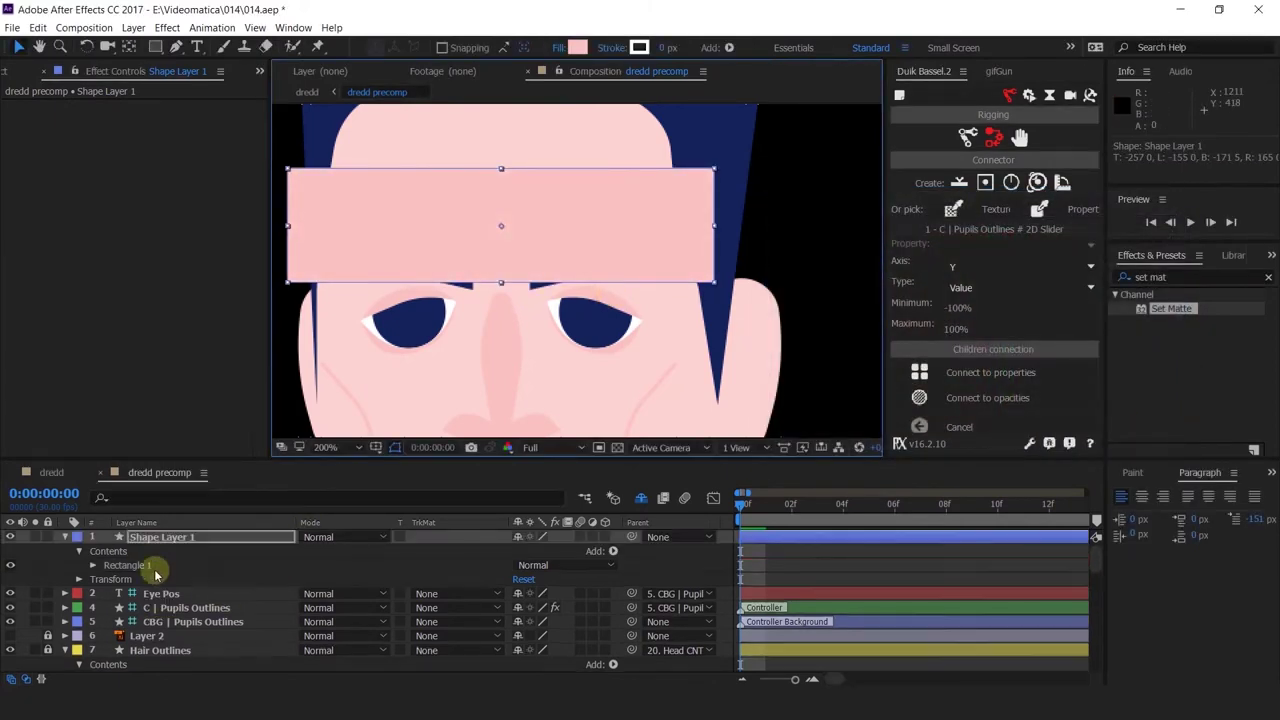
pyautogui.click(168, 540)
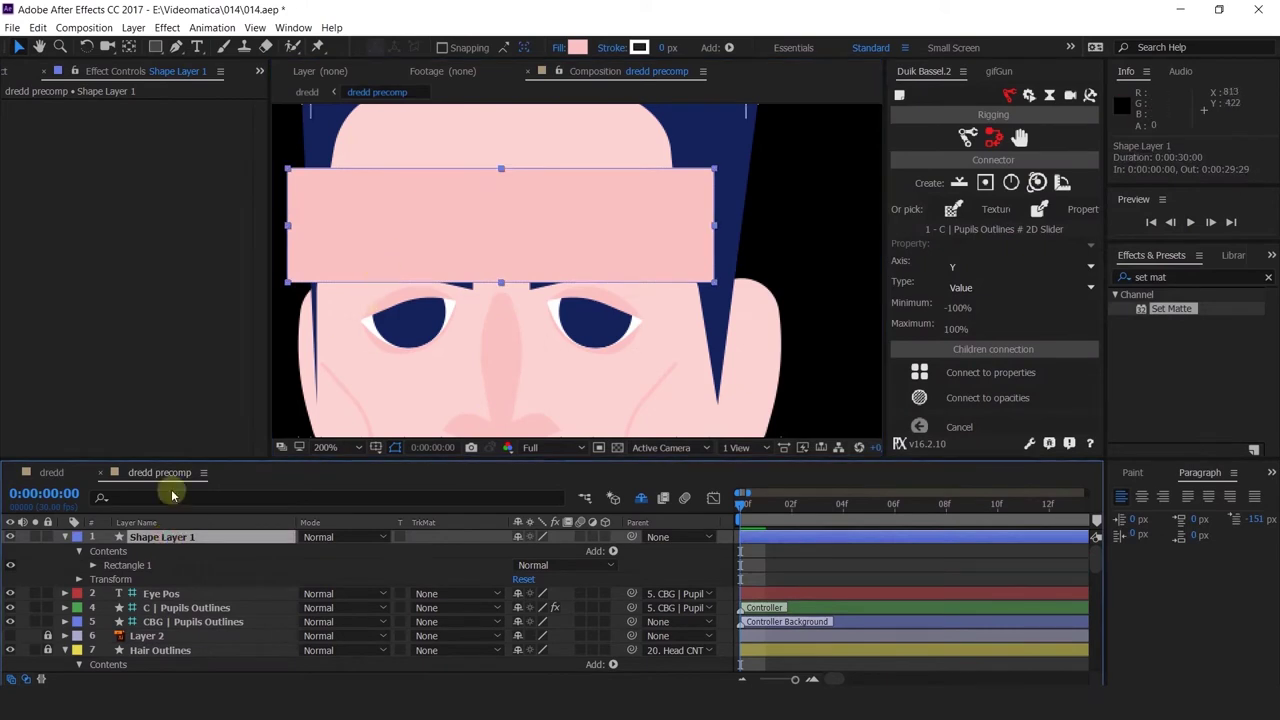
pyautogui.click(157, 47)
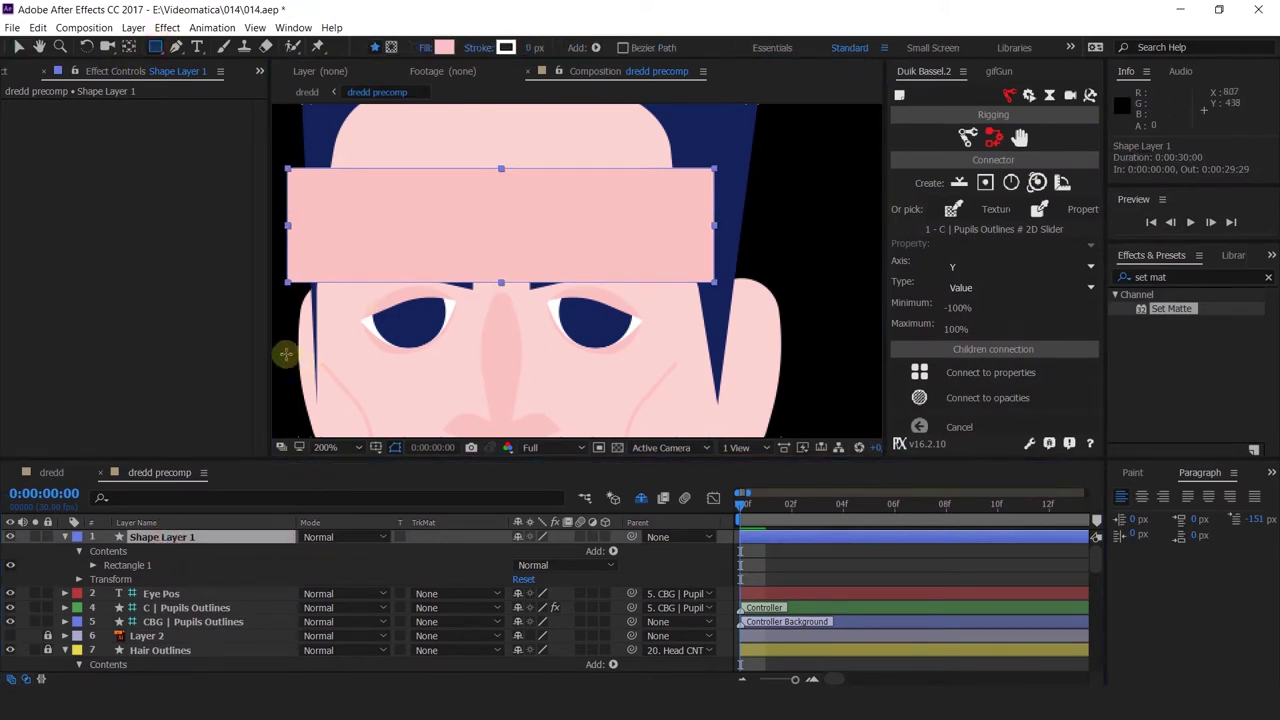
pyautogui.moveTo(322, 373); pyautogui.dragTo(718, 424)
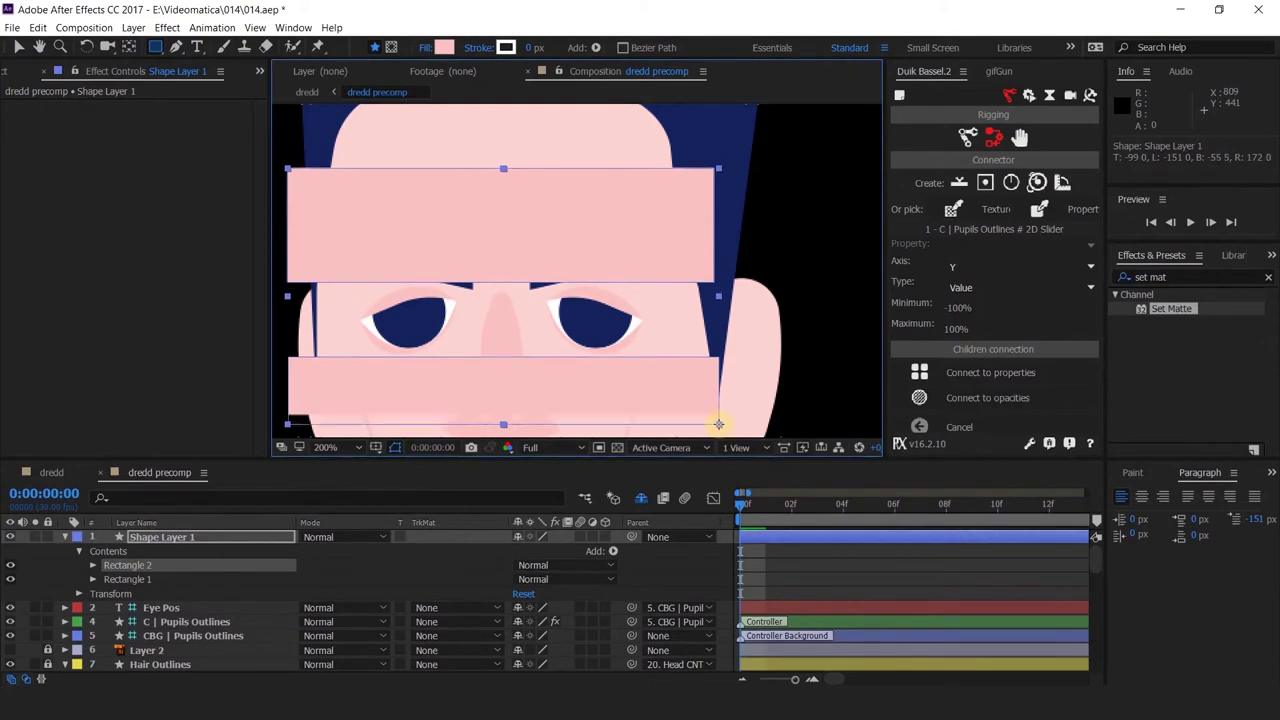
# Set Position keyframes at frame 0 for Rectangle 2 and Rectangle 1, and show only the layer's keyframed properties
pyautogui.click(93, 566)
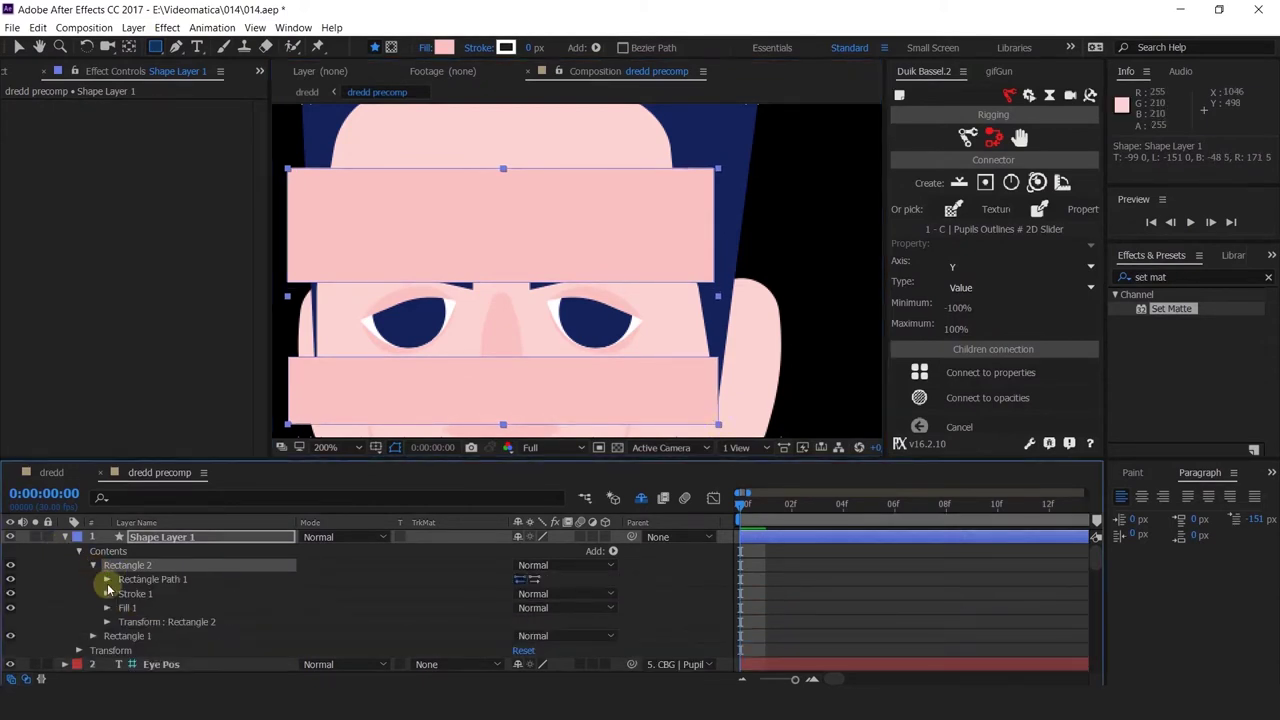
pyautogui.scroll(-2, 120, 582)
pyautogui.scroll(2, 128, 598)
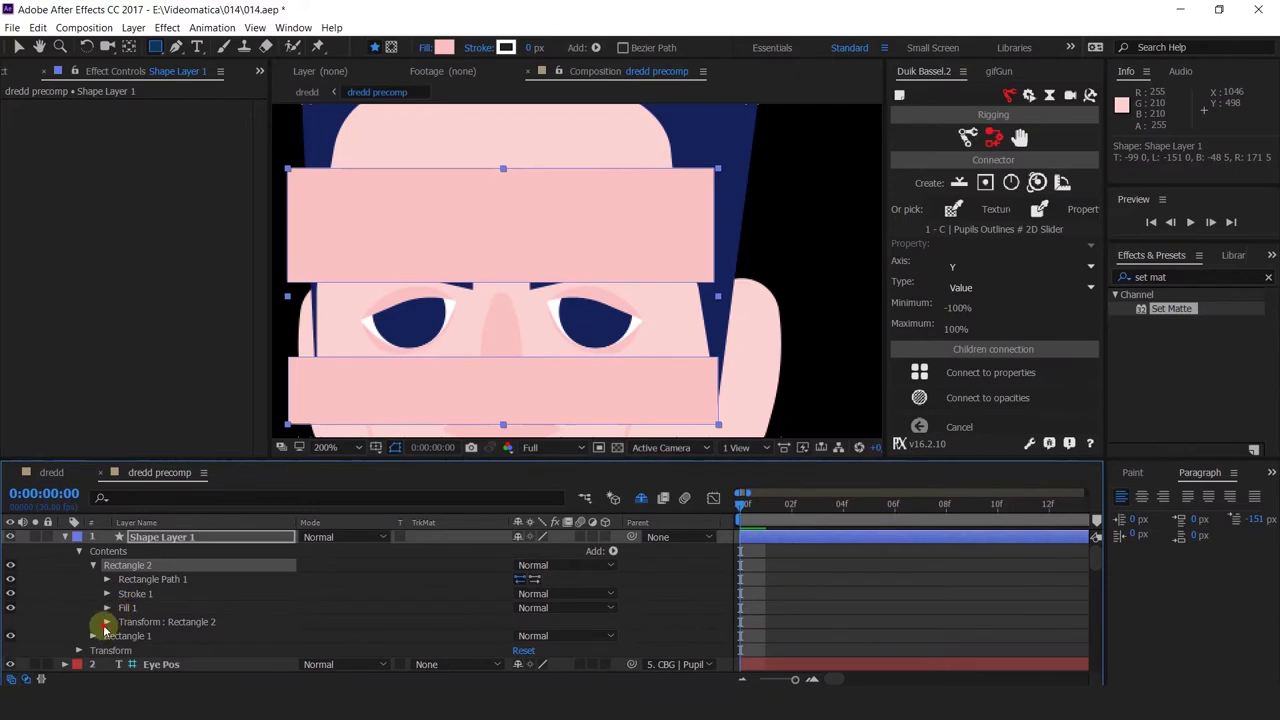
pyautogui.click(106, 622)
pyautogui.scroll(-3, 112, 598)
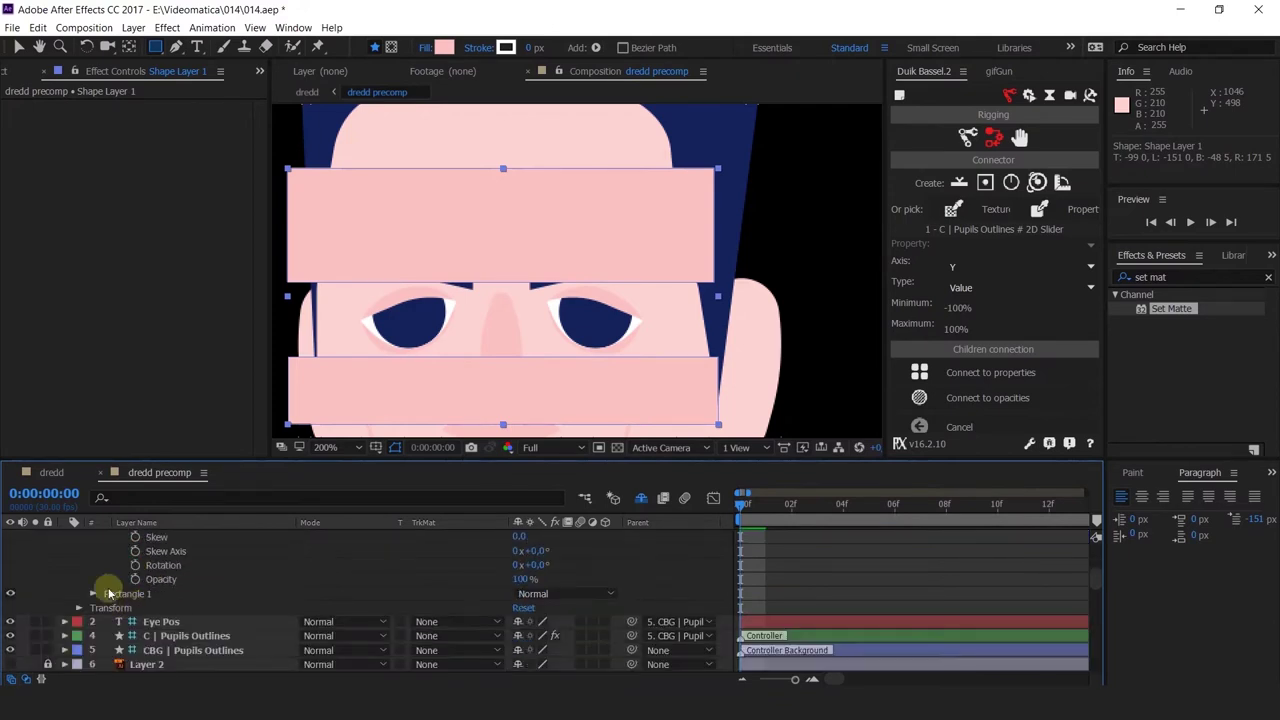
pyautogui.click(93, 594)
pyautogui.scroll(-1, 108, 612)
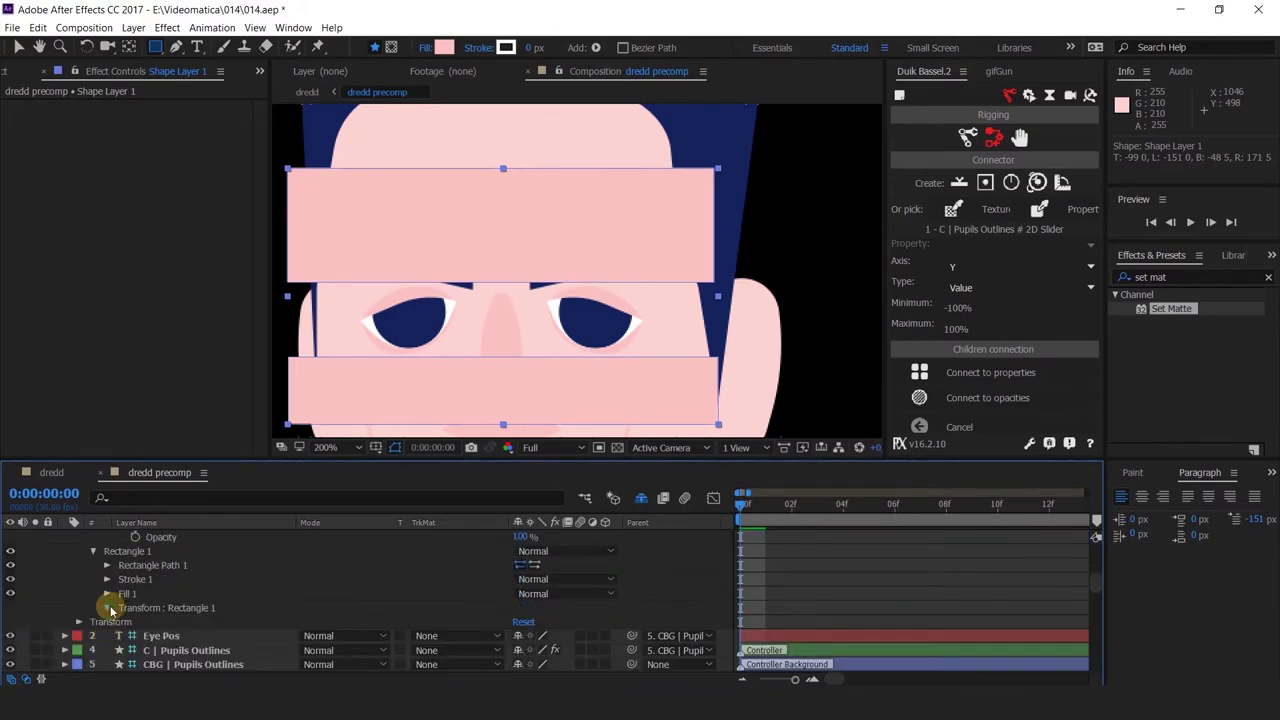
pyautogui.click(108, 608)
pyautogui.scroll(-1, 112, 608)
pyautogui.click(135, 594)
pyautogui.press('u')
pyautogui.press('u')
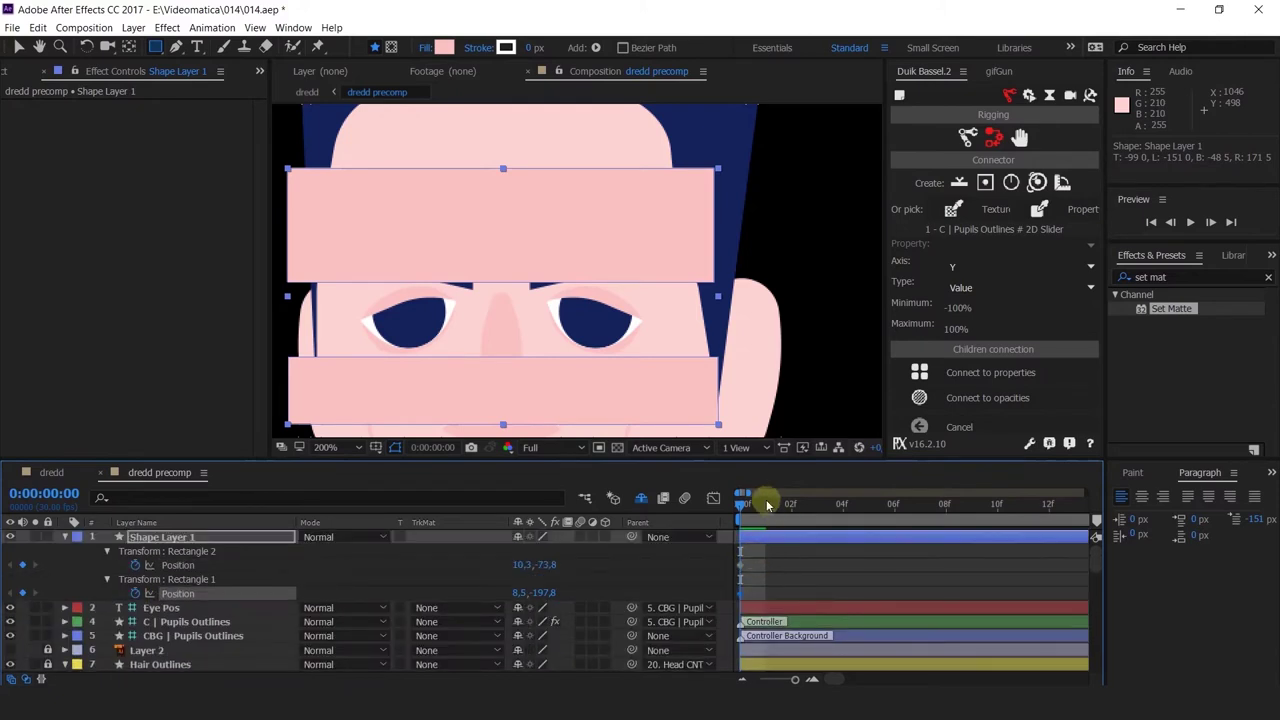
# Add a second Position keyframe to both rectangles and shift these keyframes from frame 1 to frame 2
pyautogui.click(763, 508)
pyautogui.click(22, 565)
pyautogui.click(23, 593)
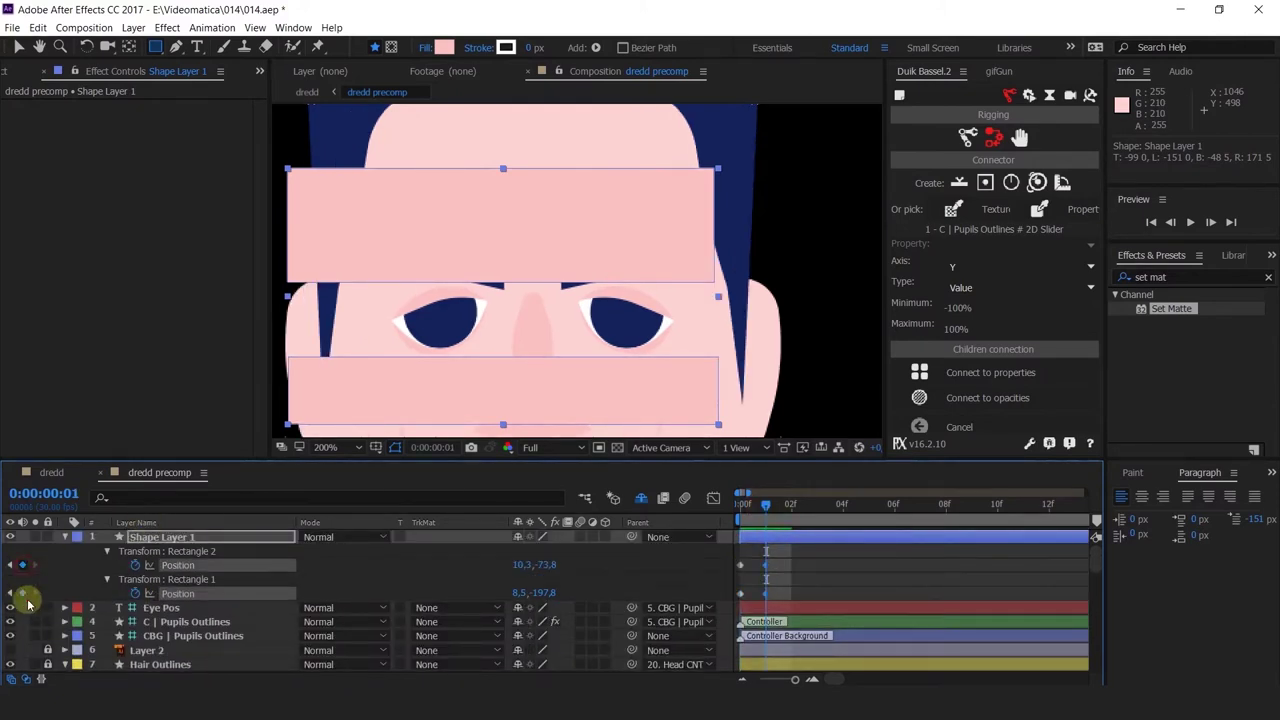
pyautogui.moveTo(779, 554)
pyautogui.mouseDown()
pyautogui.moveTo(764, 598)
pyautogui.moveTo(783, 570)
pyautogui.mouseUp()
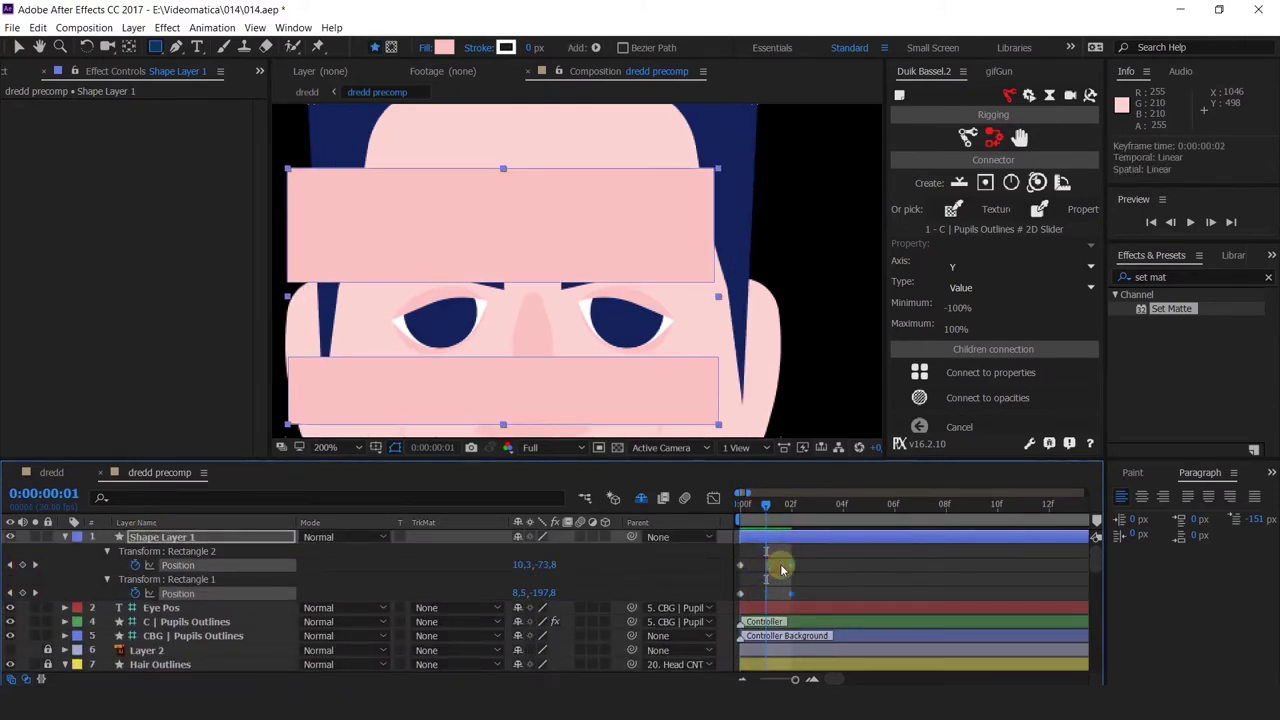
# Parent Shape Layer 1 to the Head CNTRL layer with the time at frame 1
pyautogui.click(790, 517)
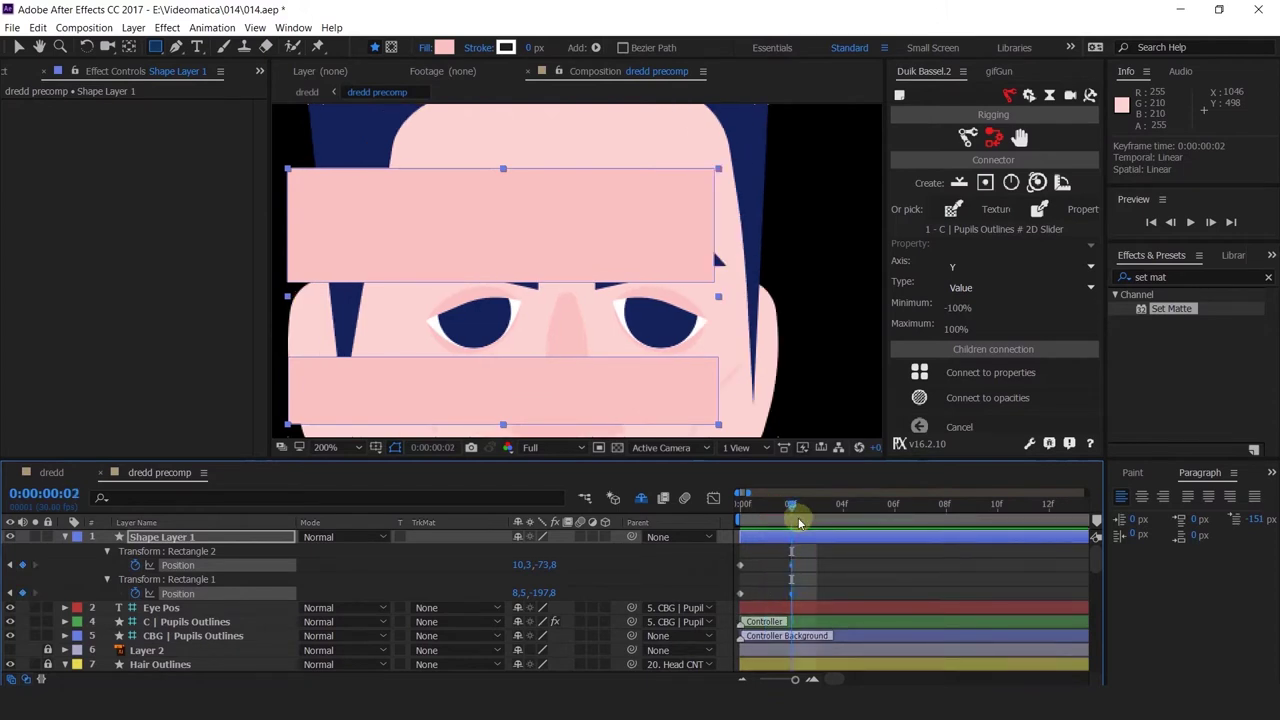
pyautogui.click(768, 509)
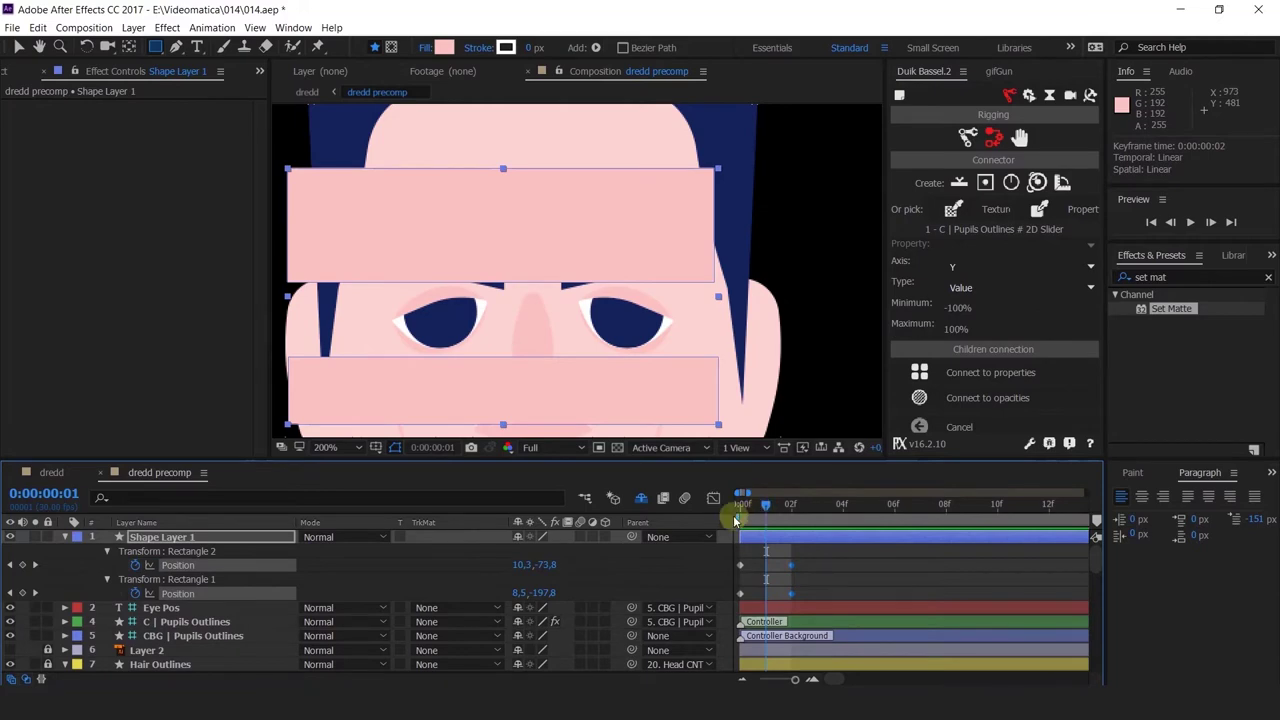
pyautogui.click(660, 537)
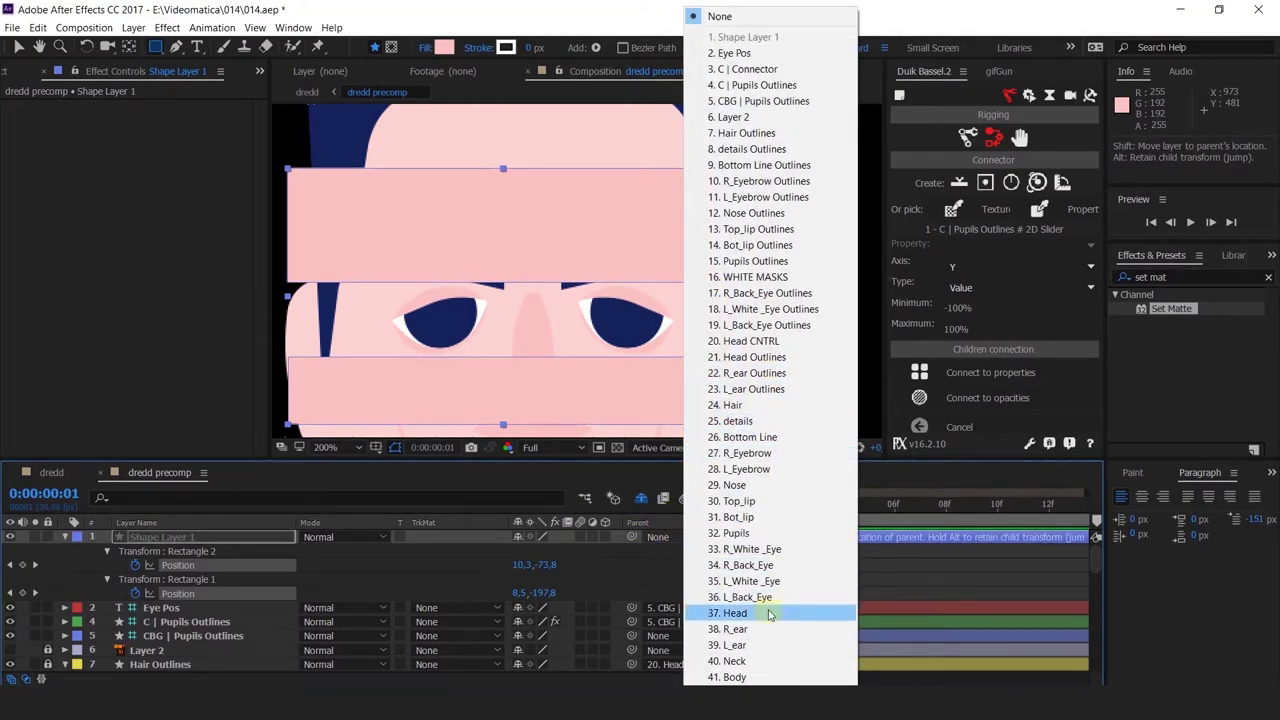
pyautogui.click(753, 342)
pyautogui.moveTo(765, 510)
pyautogui.mouseDown()
pyautogui.moveTo(807, 523)
pyautogui.moveTo(698, 523)
pyautogui.moveTo(886, 543)
pyautogui.moveTo(735, 529)
pyautogui.moveTo(766, 529)
pyautogui.mouseUp()
# Go to frame 2 and select the Position property of the lower rectangle in Shape Layer 1
pyautogui.click(183, 537)
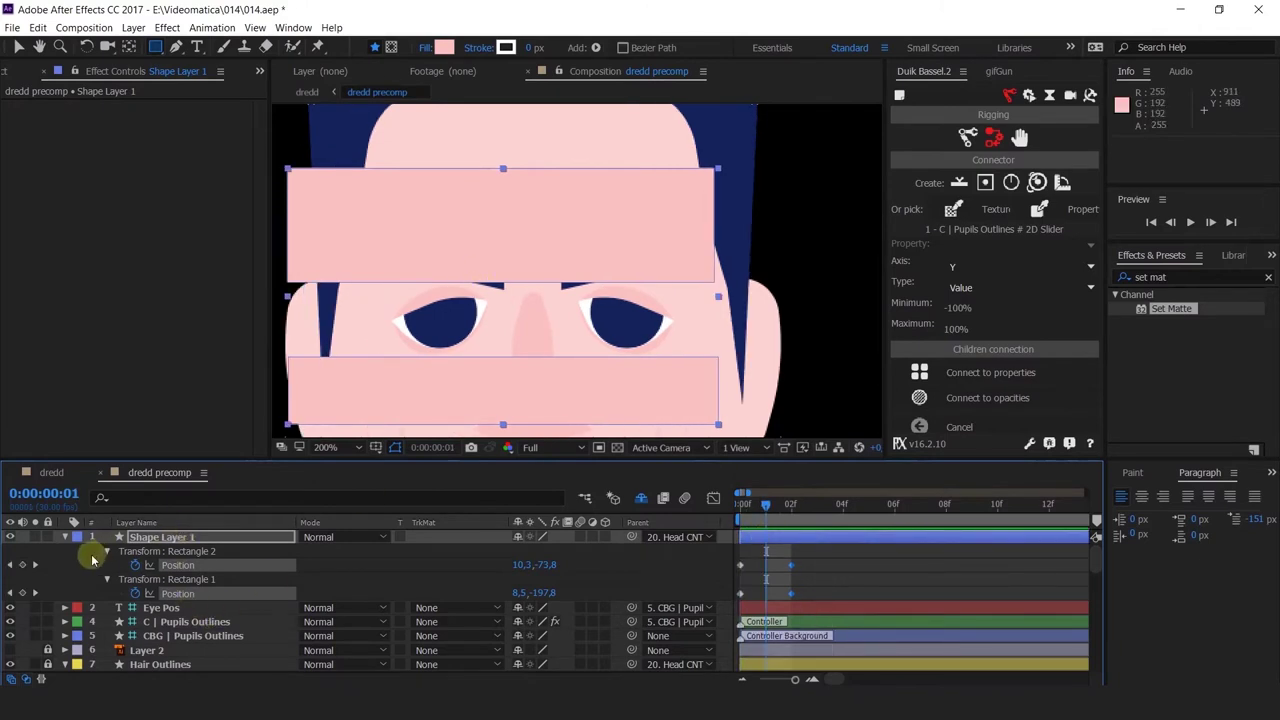
pyautogui.click(92, 556)
pyautogui.click(149, 539)
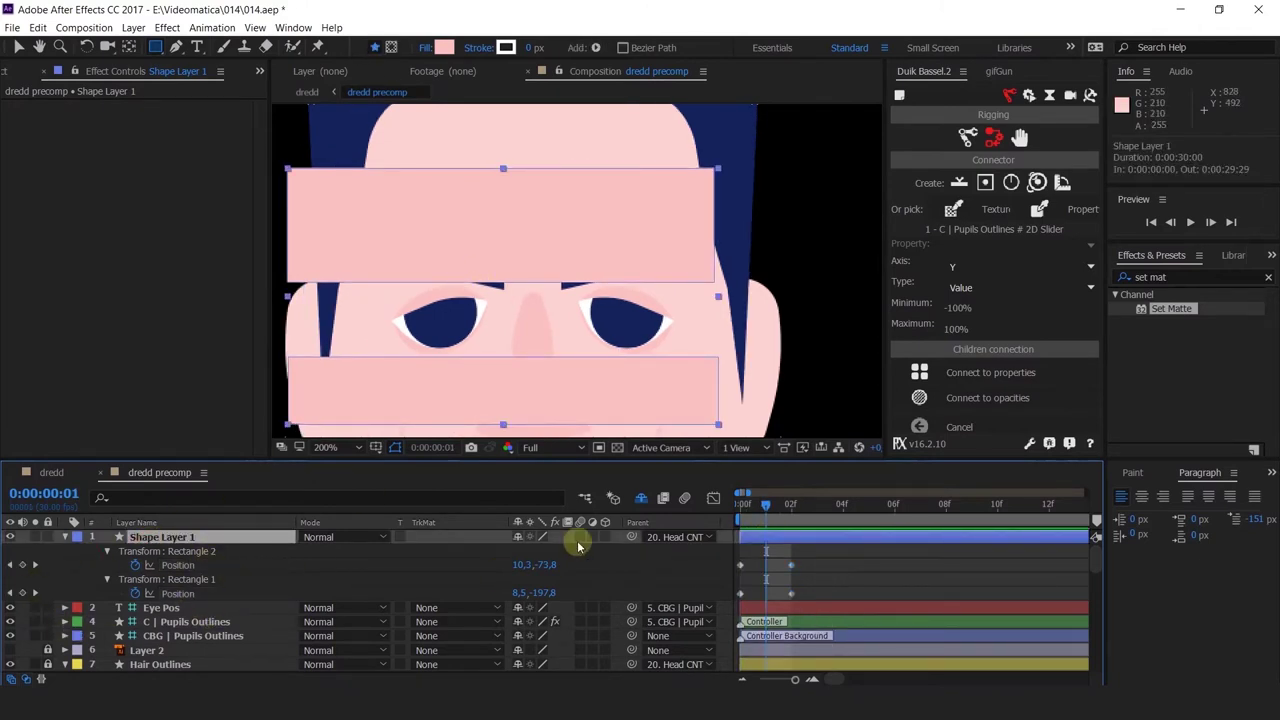
pyautogui.click(786, 526)
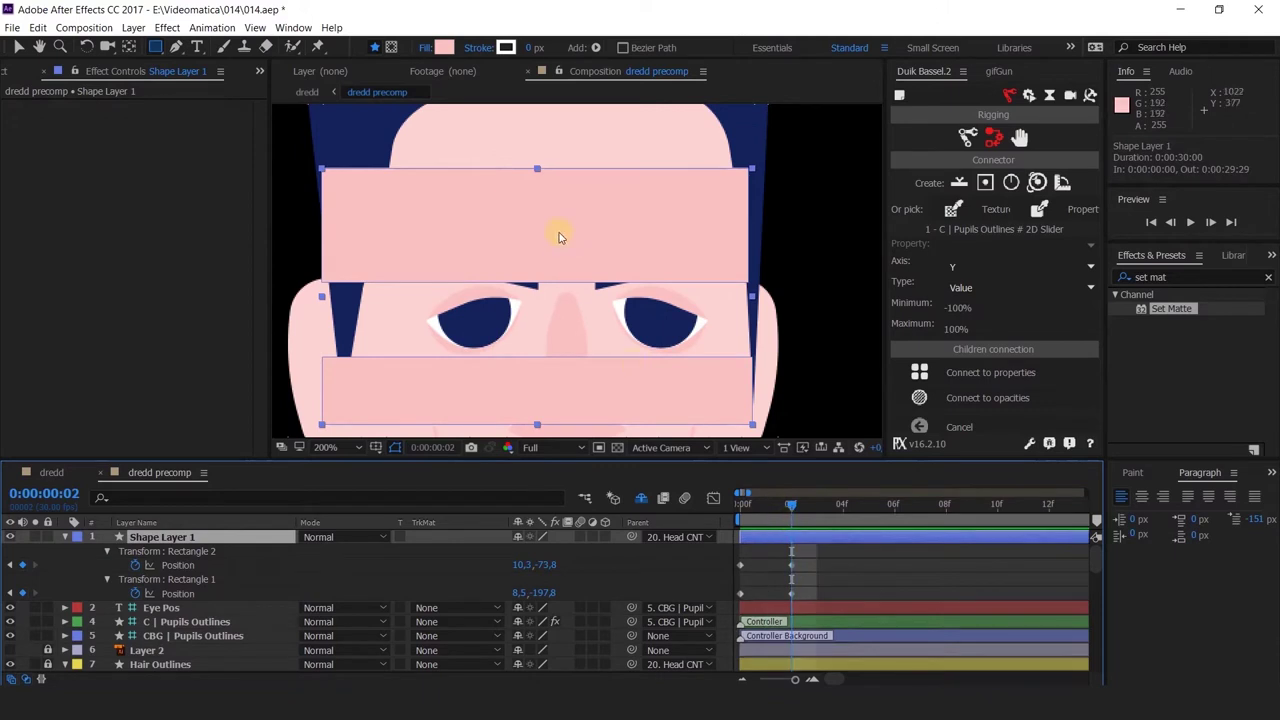
pyautogui.press('v')
pyautogui.click(178, 566)
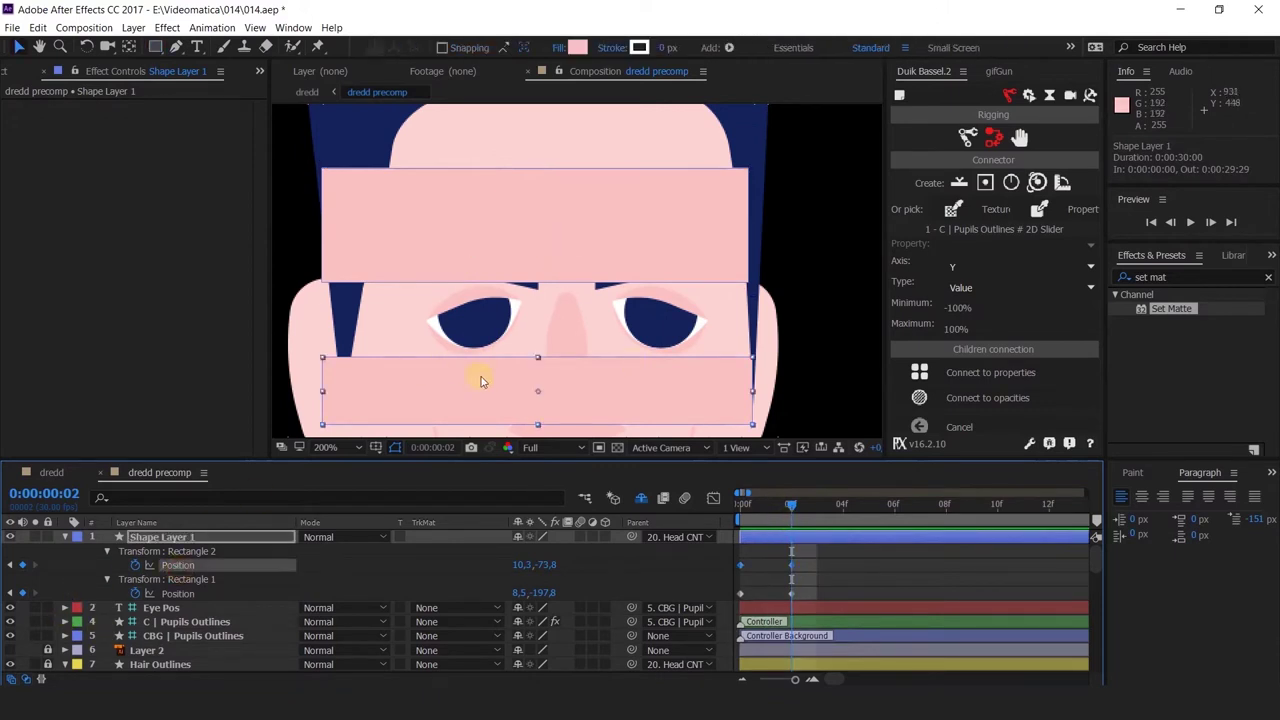
# At frame 2, move Rectangle 2 of Shape Layer 1 up to about 10.3, -94.3 over the lower part of the eyes
pyautogui.moveTo(457, 369); pyautogui.dragTo(466, 342)
pyautogui.hotkey('ctrl', 'z')
pyautogui.click(768, 568)
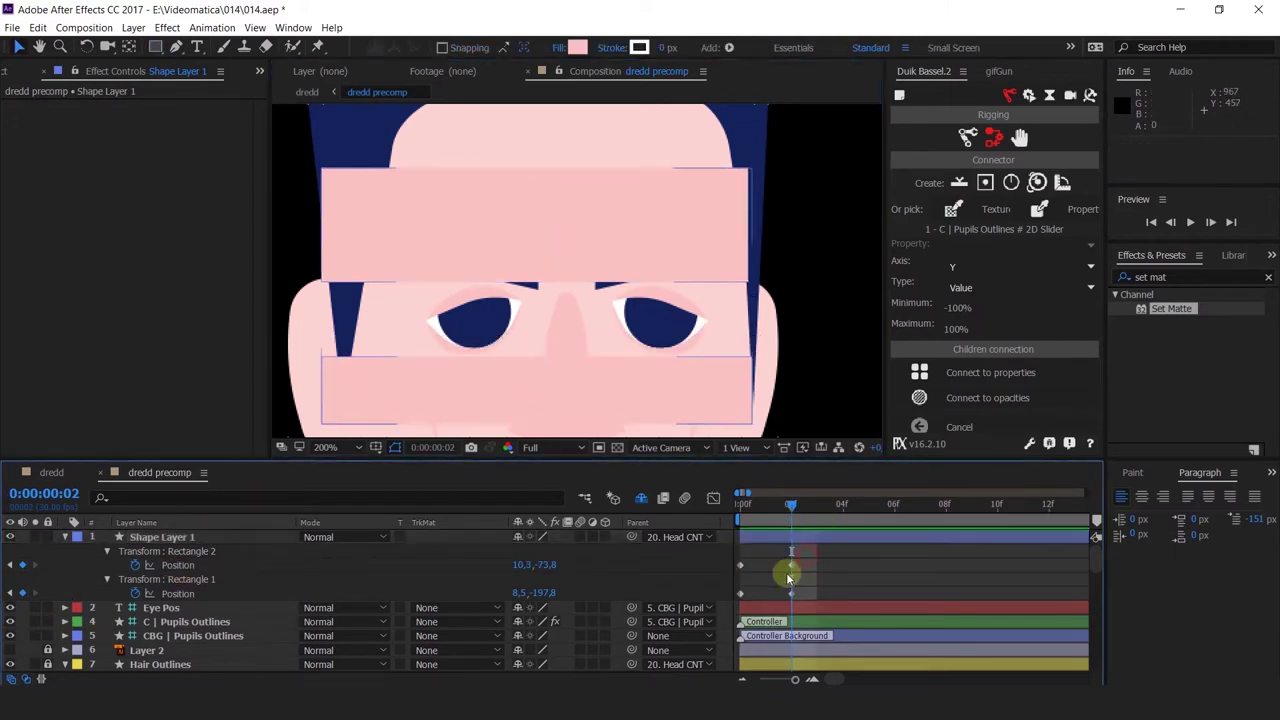
pyautogui.click(791, 565)
pyautogui.moveTo(514, 382); pyautogui.dragTo(518, 375)
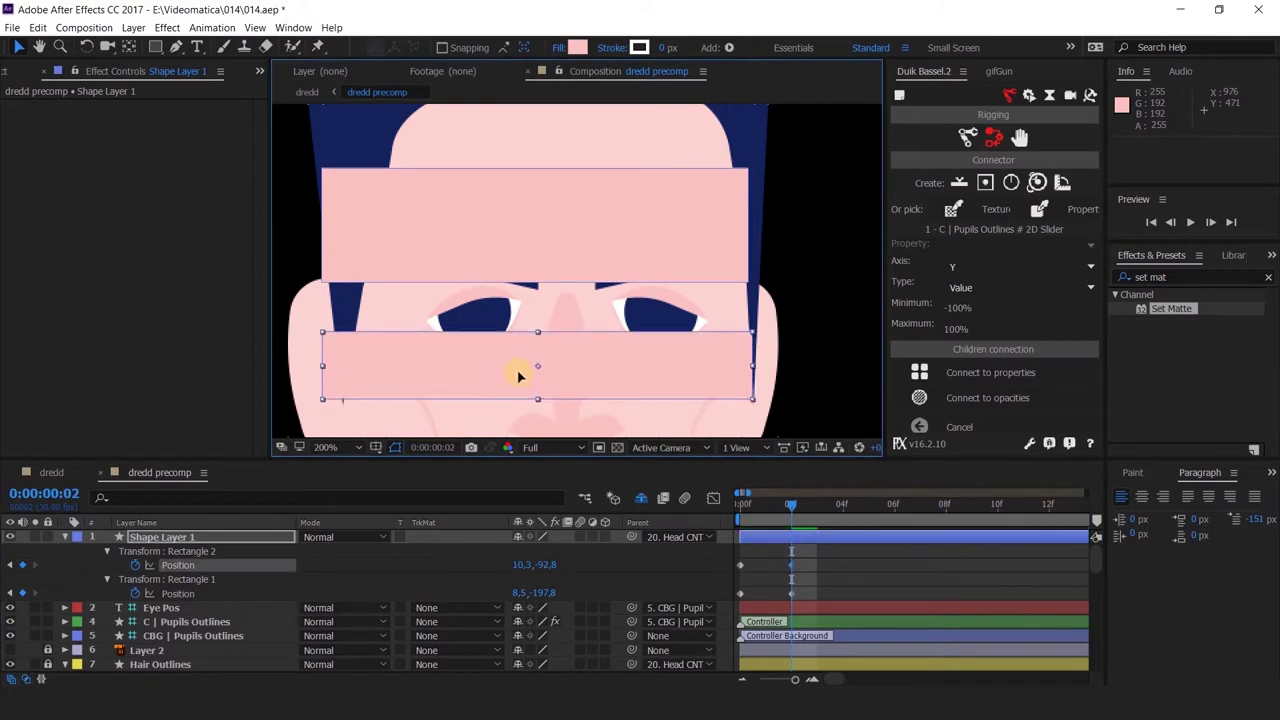
pyautogui.press('Up')
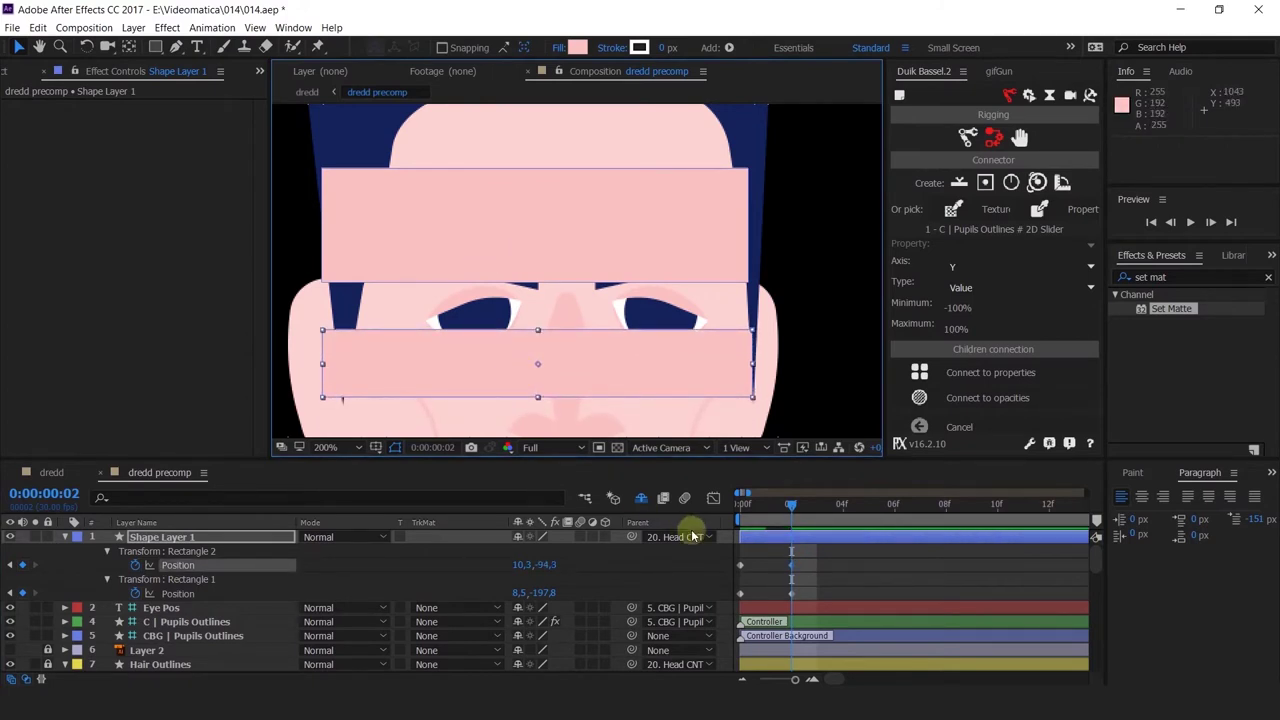
# At frame 2, lower Rectangle 1 to about 8.5, -151.8 so it meets the lower rectangle, and return to frame 0
pyautogui.click(791, 593)
pyautogui.moveTo(471, 229); pyautogui.dragTo(482, 281)
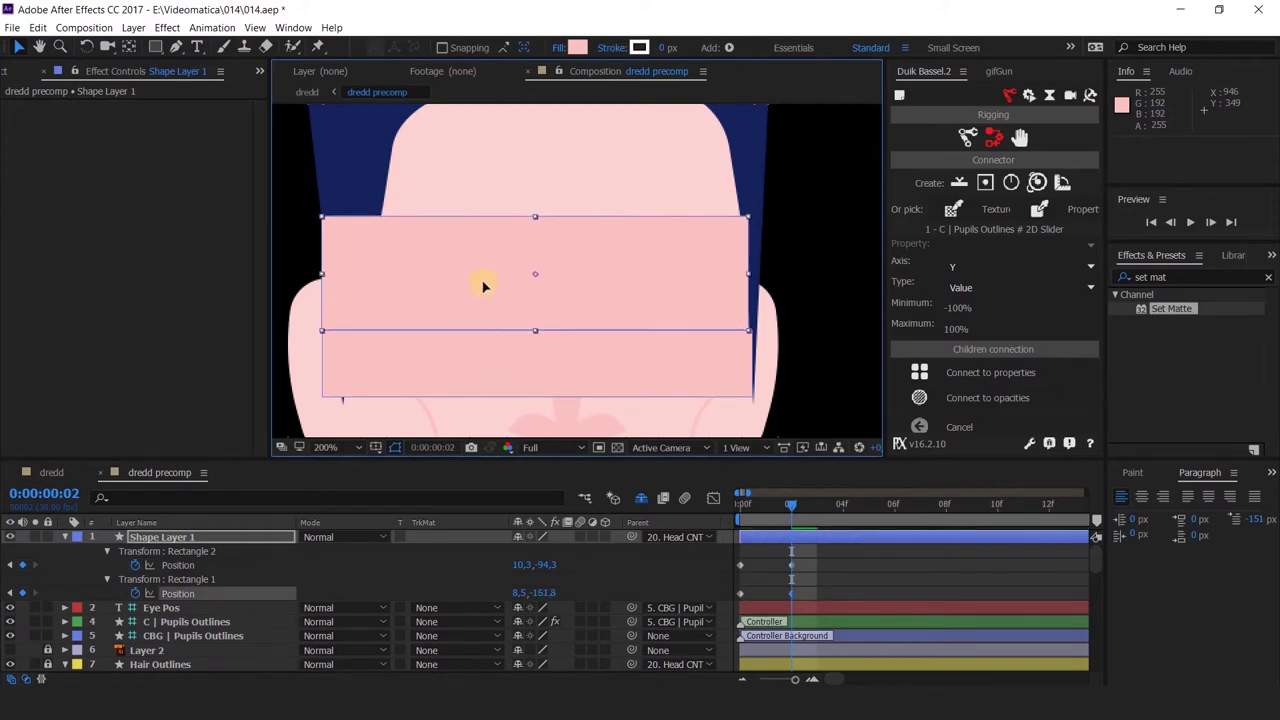
pyautogui.moveTo(768, 512); pyautogui.dragTo(741, 510)
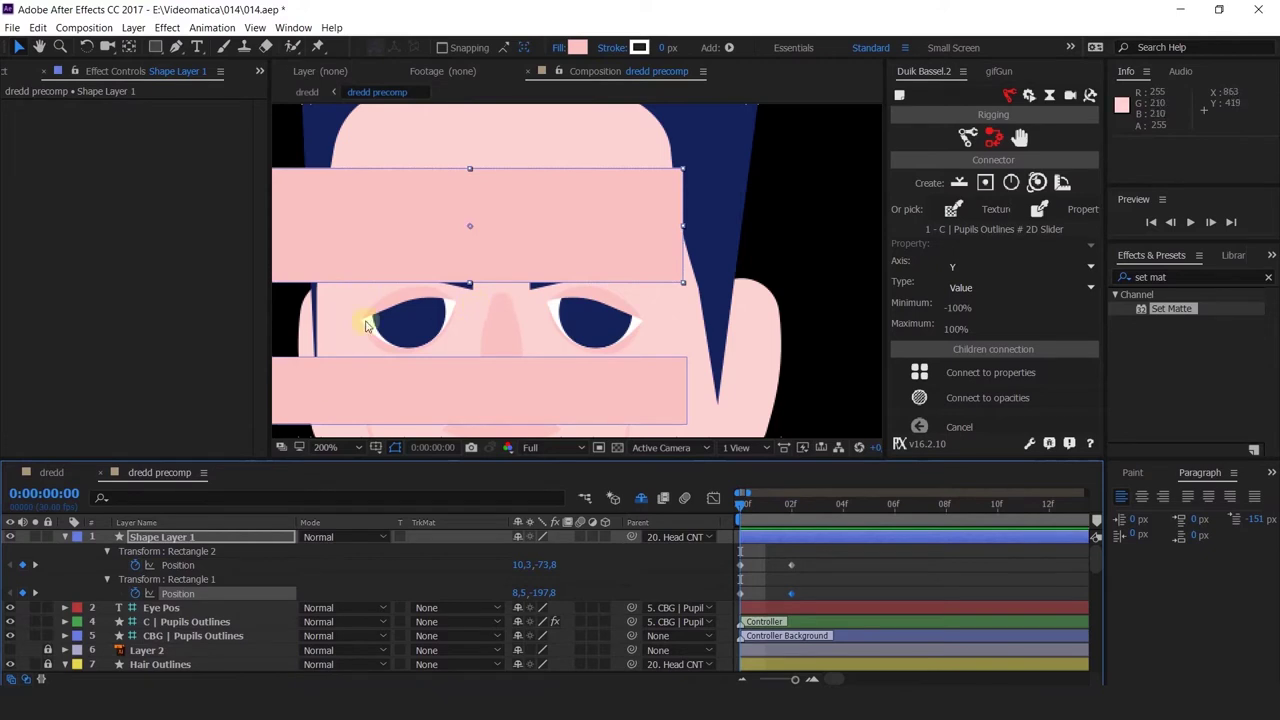
pyautogui.moveTo(440, 318); pyautogui.dragTo(456, 333)
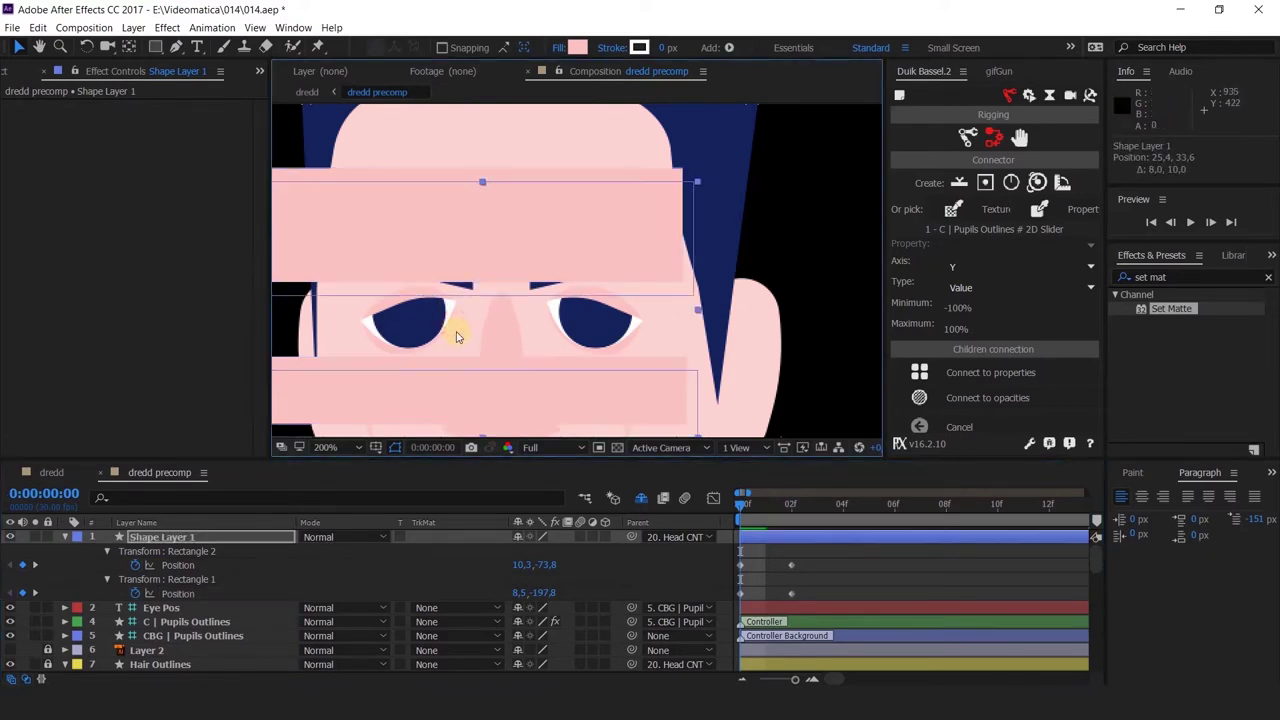
pyautogui.hotkey('ctrl', 'z')
pyautogui.click(686, 569)
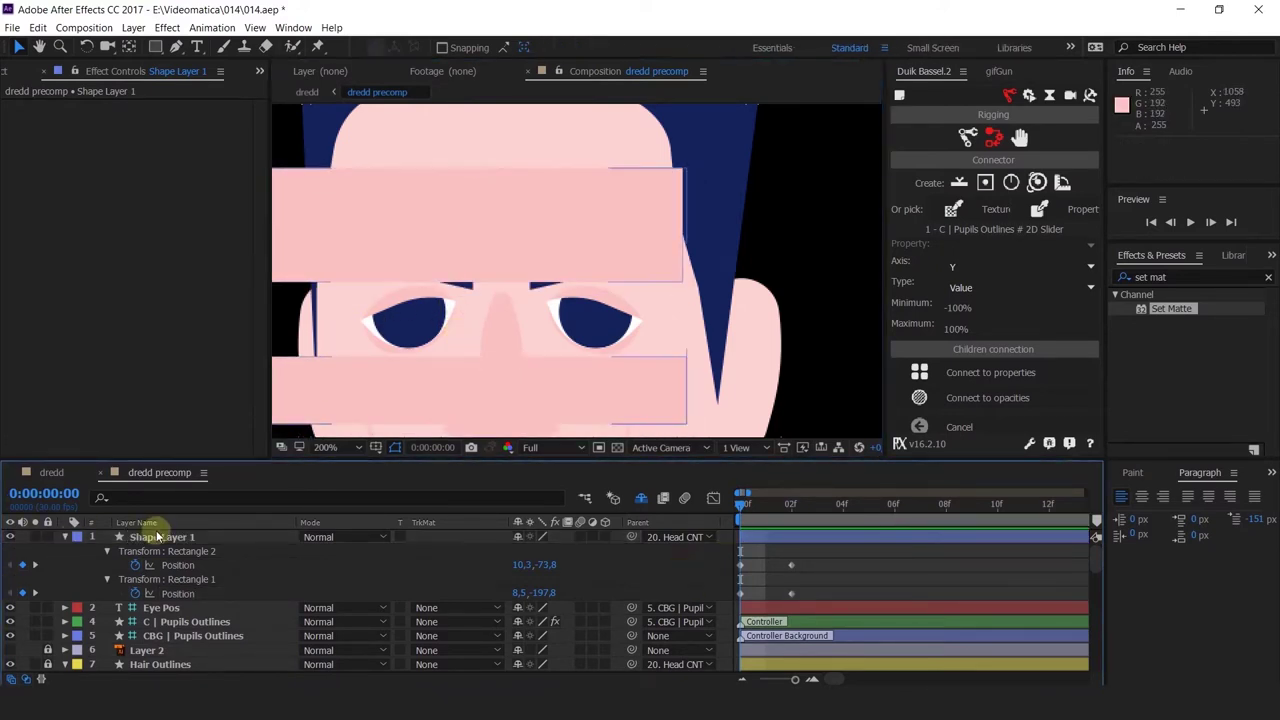
# Rename Shape Layer 1 as Blink and collapse the properties of the Blink and Hair Outlines layers
pyautogui.click(157, 537)
pyautogui.press('Return')
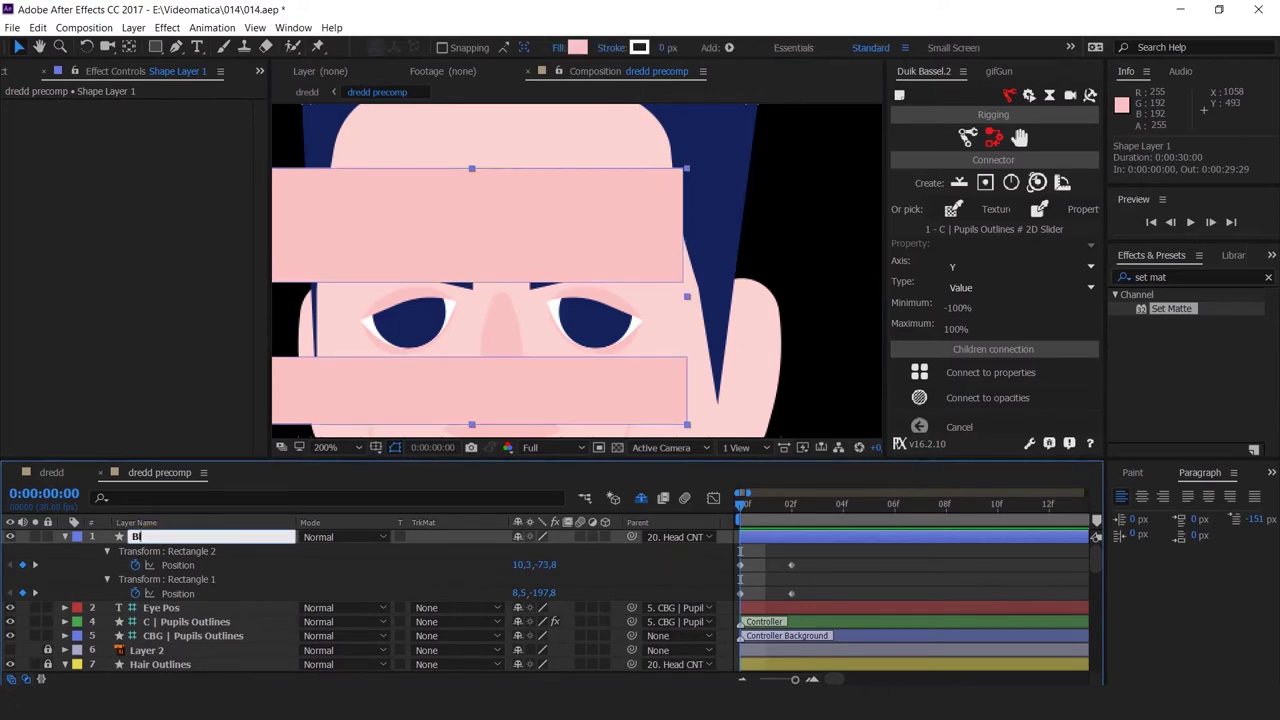
pyautogui.write('Blink')
pyautogui.press('Return')
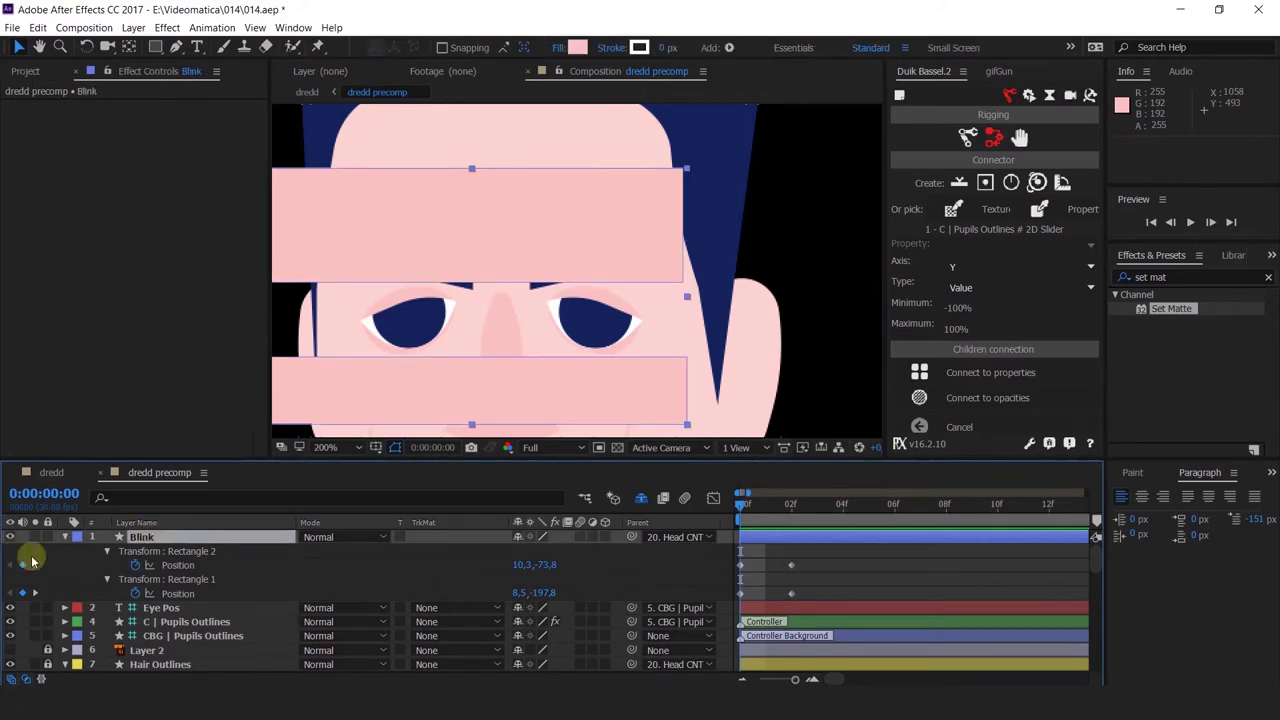
pyautogui.click(65, 538)
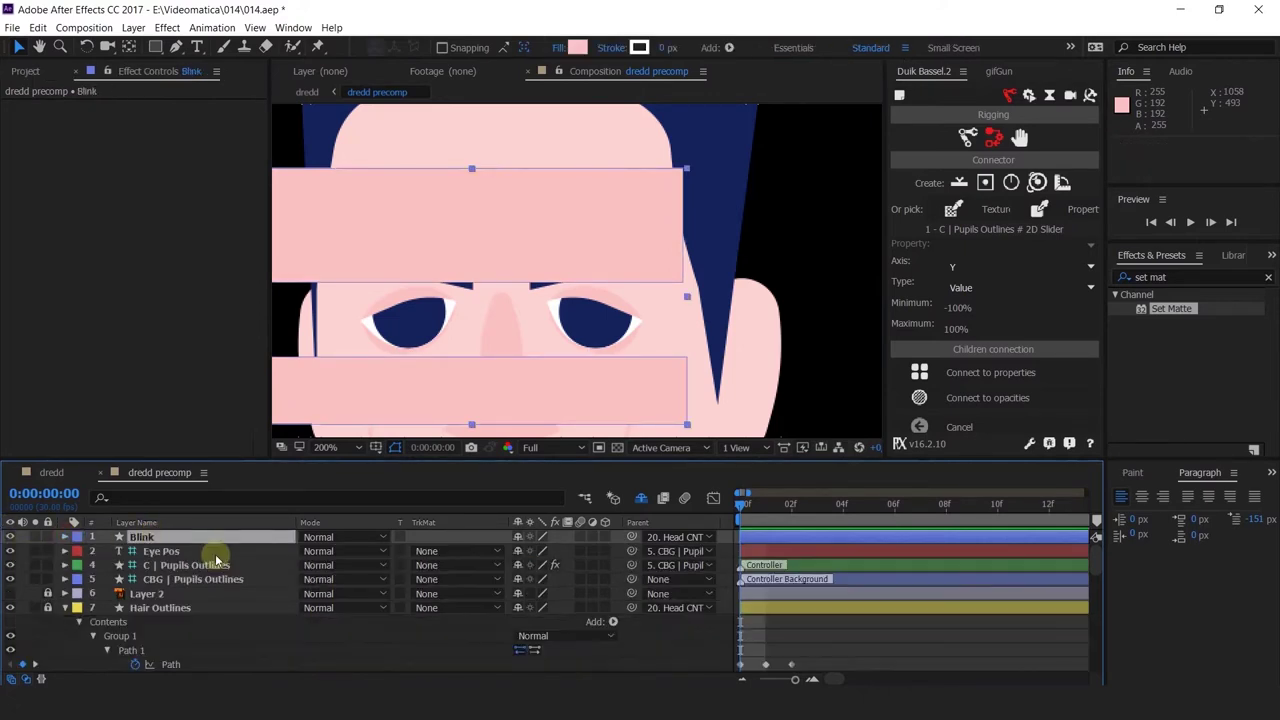
pyautogui.click(64, 608)
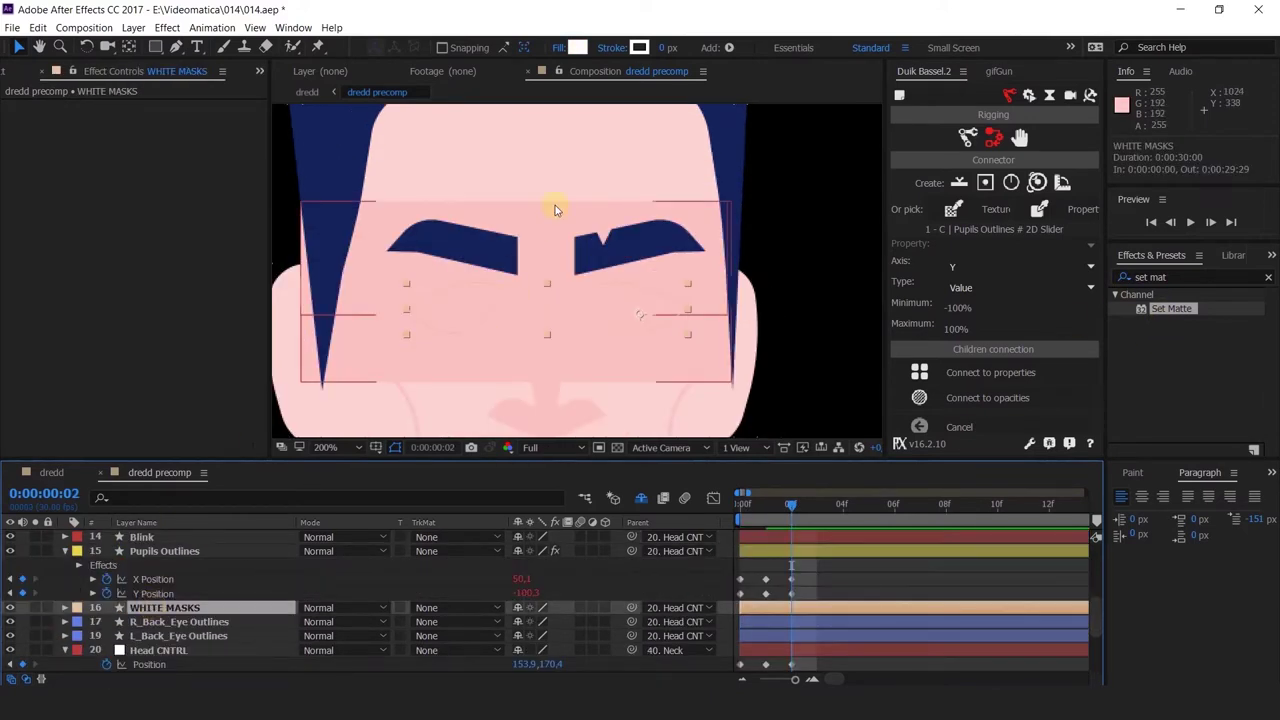
# Duplicate the WHITE MASKS layer and place the copy directly above the Blink layer
pyautogui.click(155, 610)
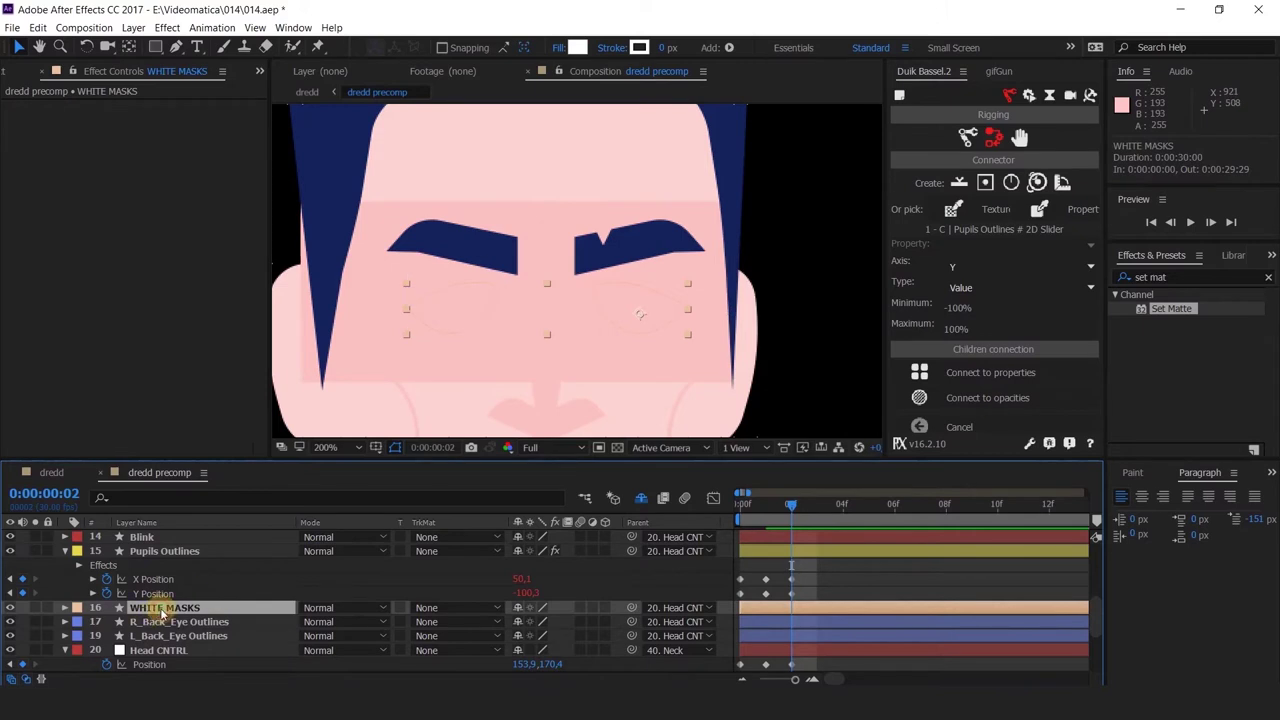
pyautogui.hotkey('ctrl', 'd')
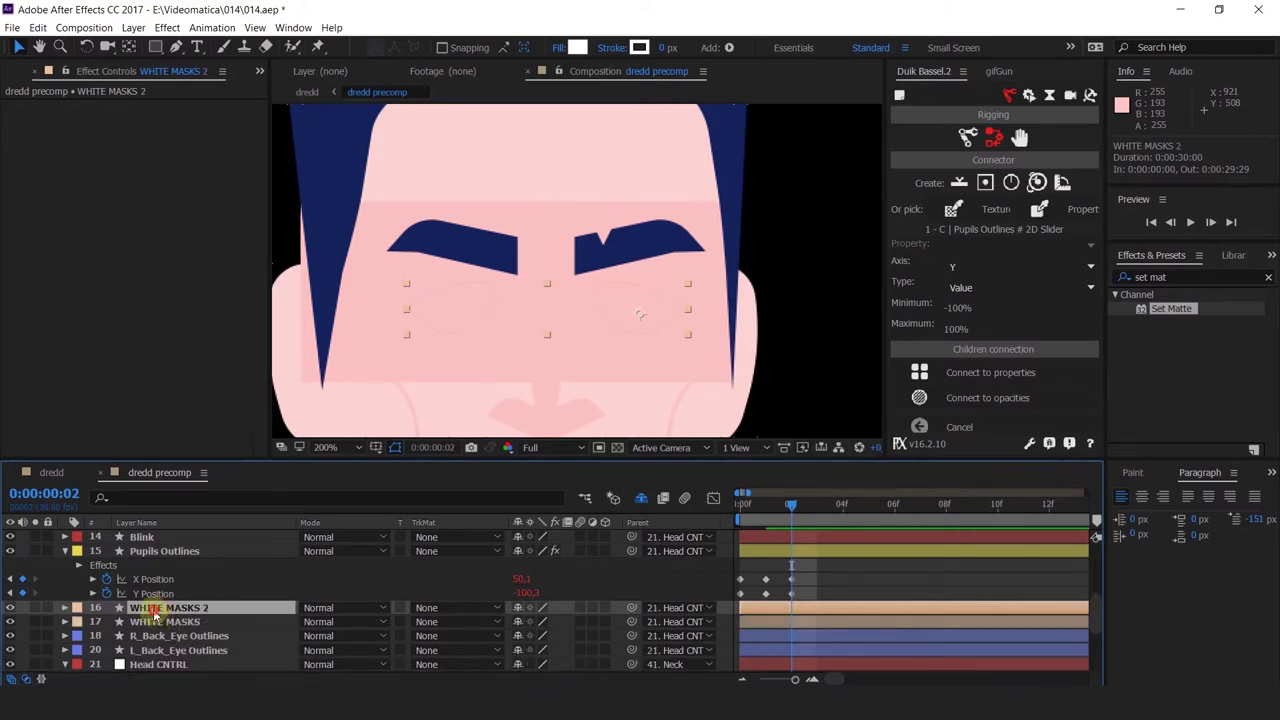
pyautogui.moveTo(155, 612); pyautogui.dragTo(155, 582)
# Set the Blink layer's track matte to Alpha Matte "WHITE MASKS 2"
pyautogui.click(145, 594)
pyautogui.click(430, 594)
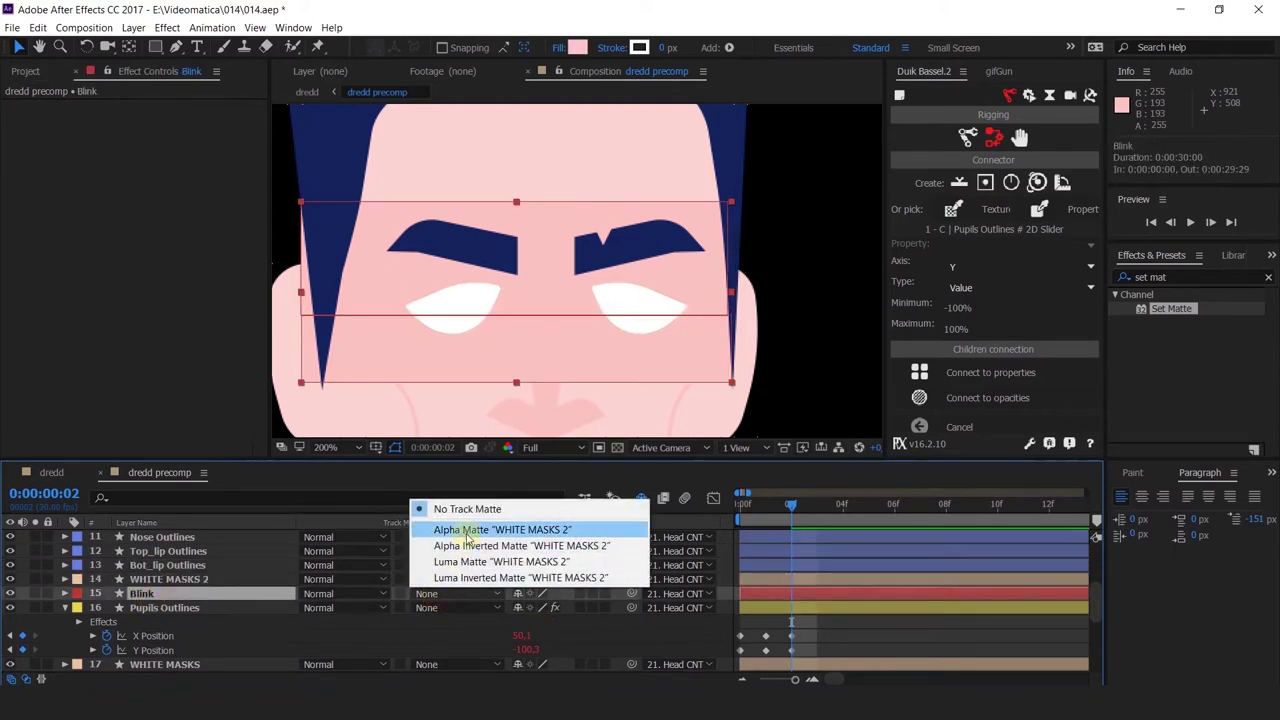
pyautogui.click(455, 529)
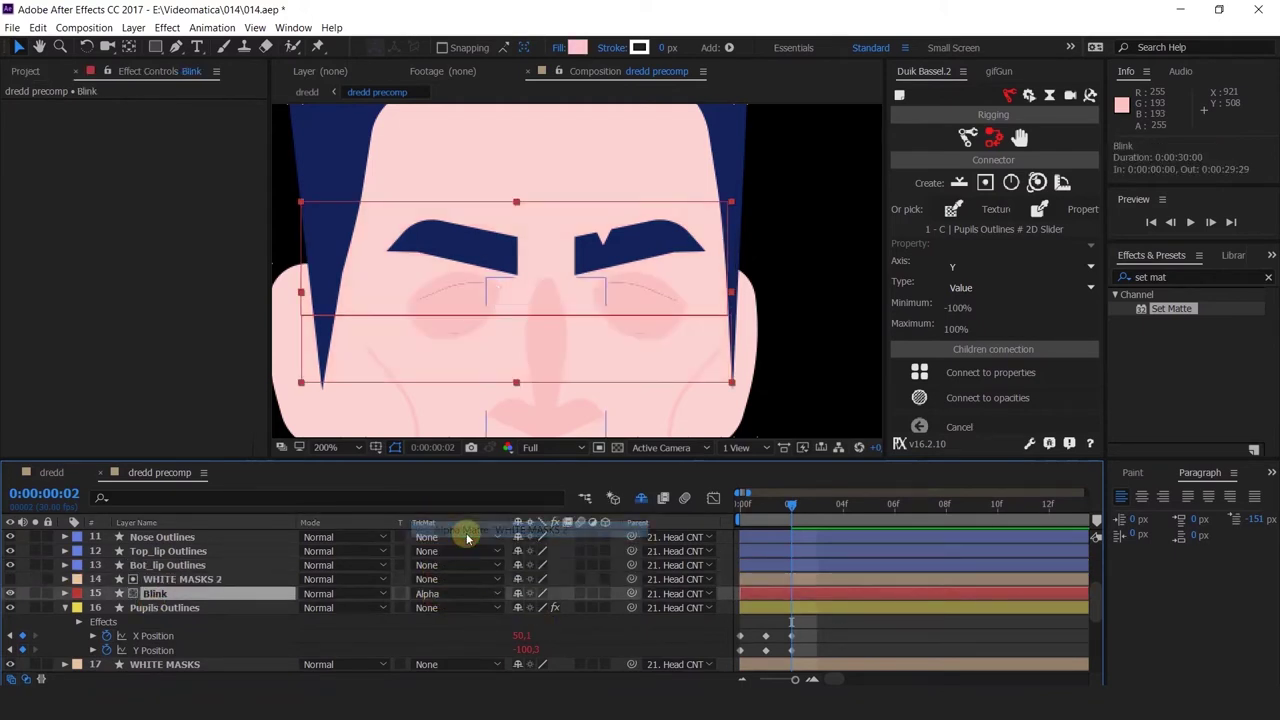
# Examine the closed eyelids' edges up close and check the Blink layer's track matte against the WHITE MASKS 2 shapes
pyautogui.click(432, 594)
pyautogui.click(180, 595)
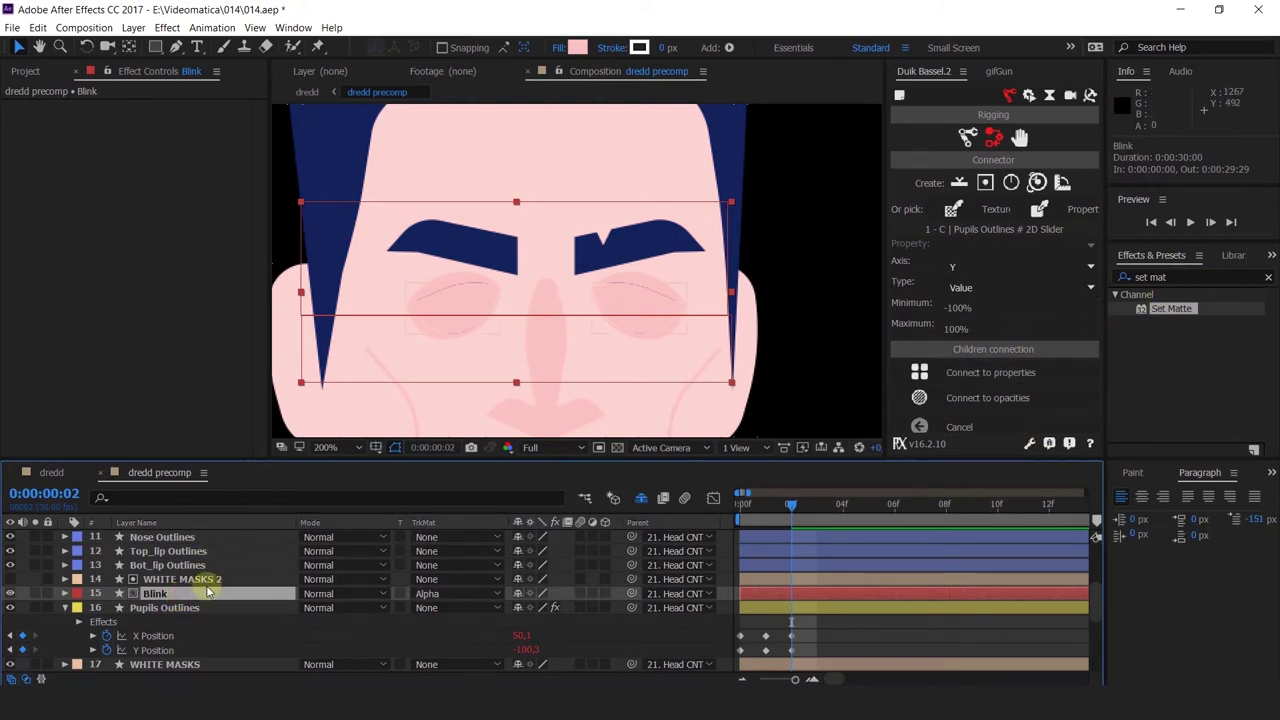
pyautogui.scroll(1, 586, 256)
pyautogui.moveTo(608, 334)
pyautogui.mouseDown()
pyautogui.moveTo(691, 281)
pyautogui.moveTo(674, 304)
pyautogui.moveTo(632, 289)
pyautogui.mouseUp()
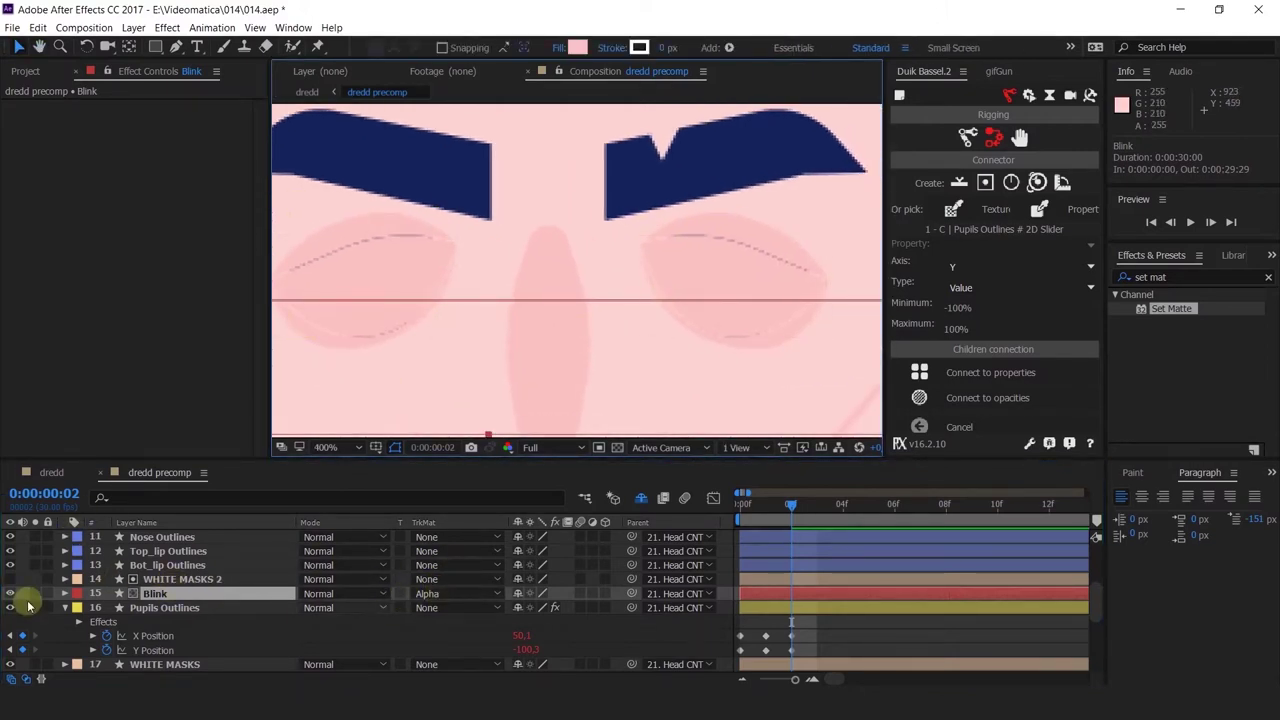
pyautogui.click(155, 595)
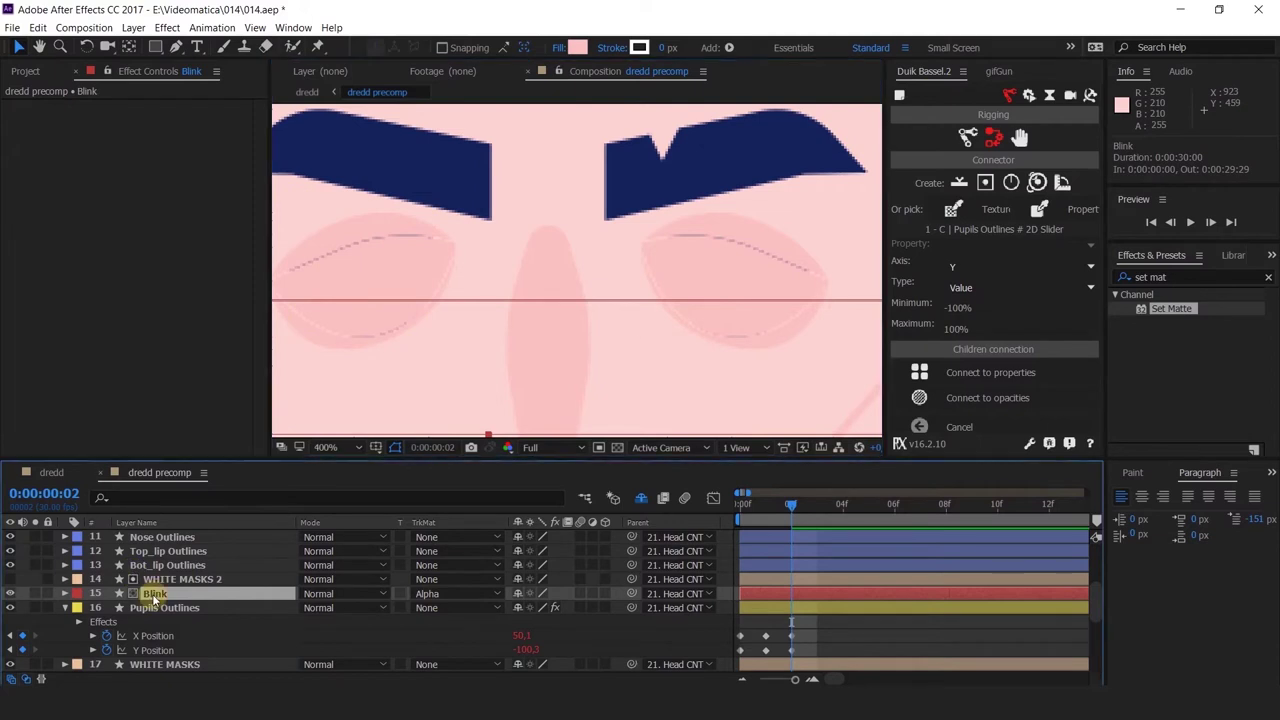
pyautogui.click(29, 594)
pyautogui.scroll(-2, 474, 288)
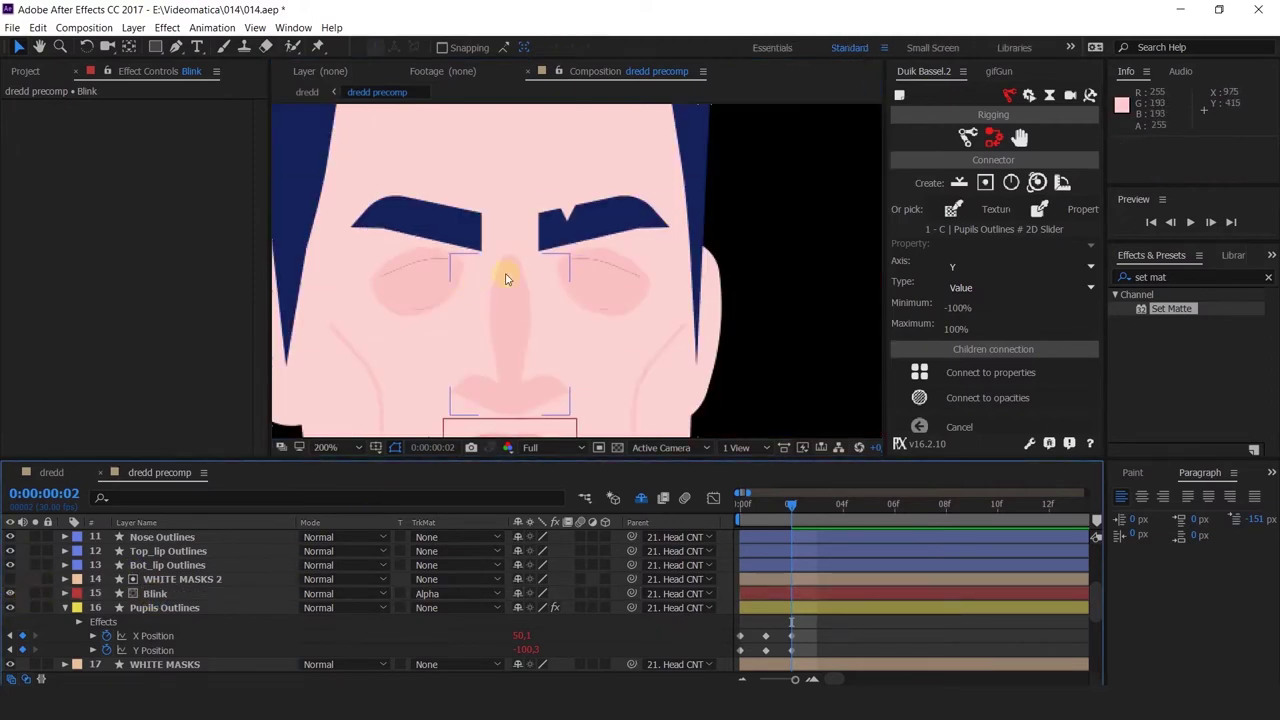
pyautogui.click(155, 594)
pyautogui.click(142, 580)
pyautogui.click(9, 580)
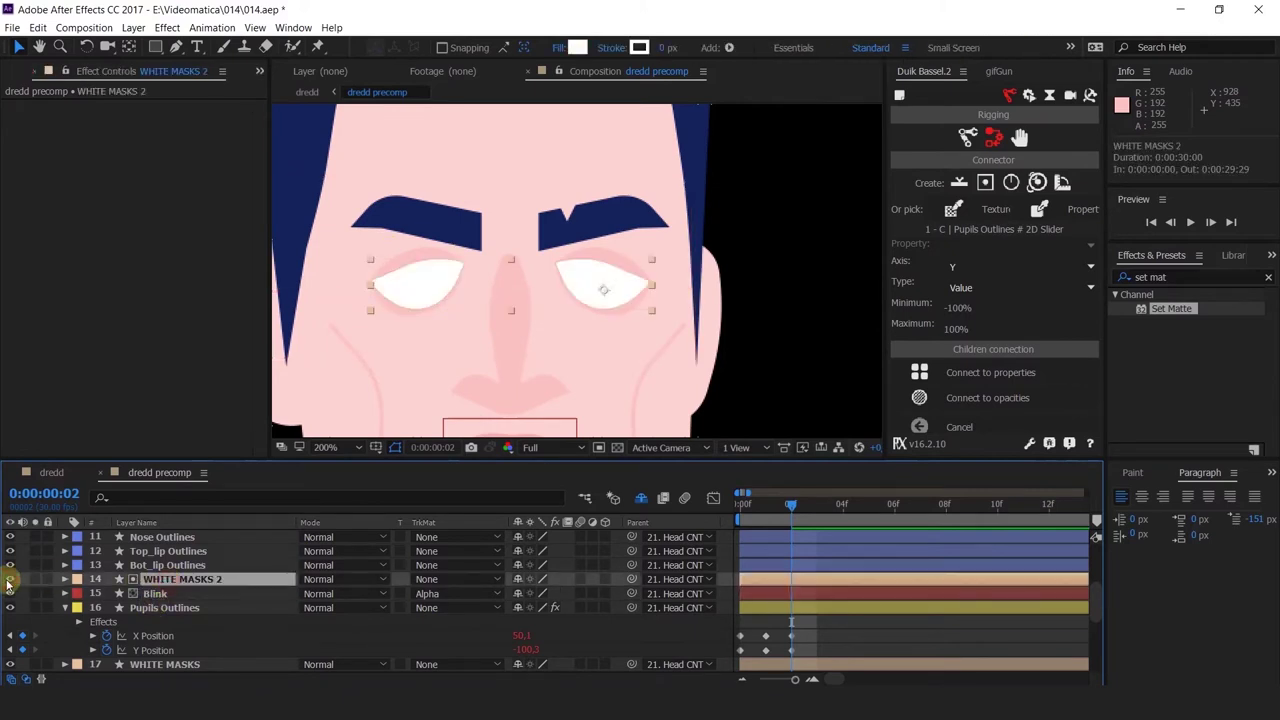
pyautogui.click(285, 594)
pyautogui.click(440, 607)
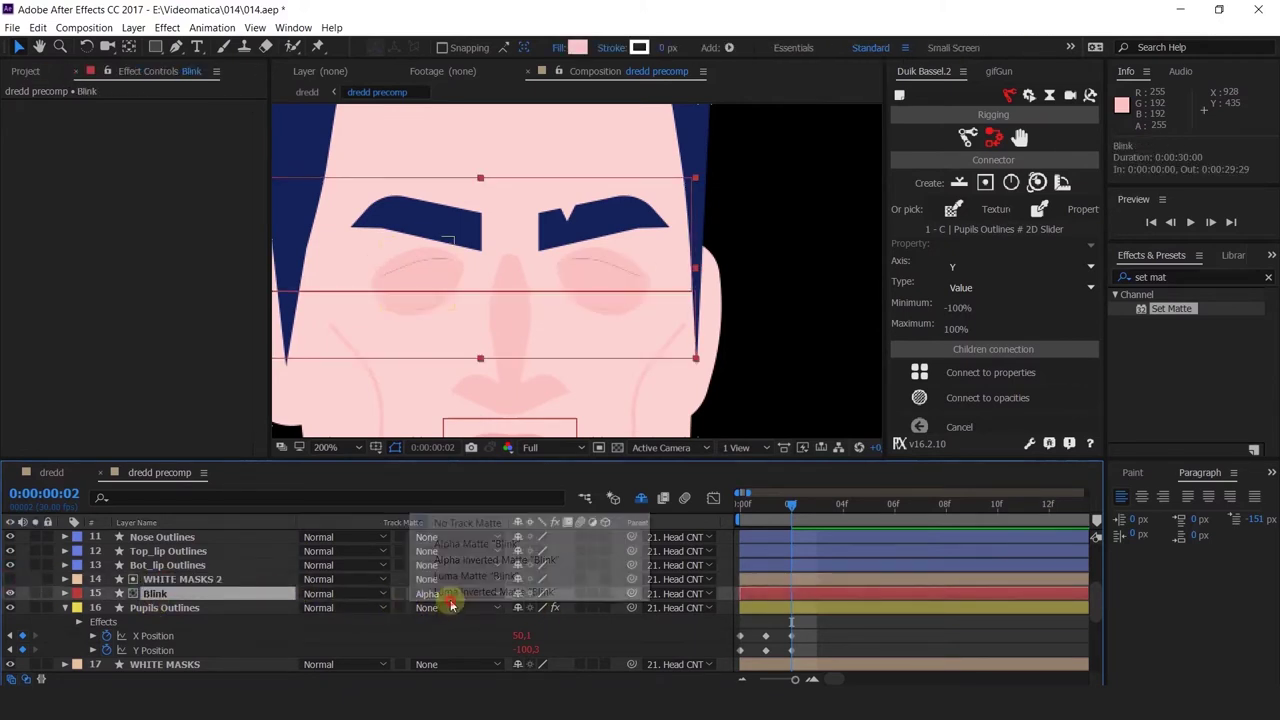
pyautogui.click(228, 594)
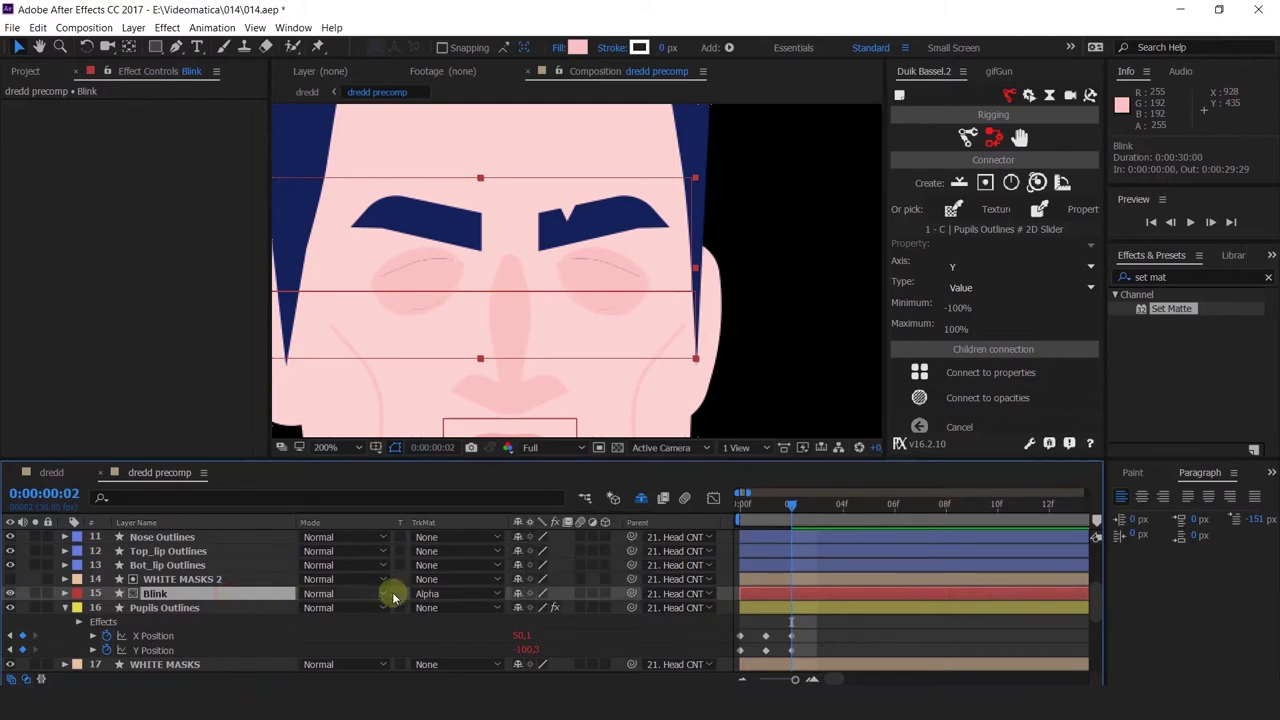
pyautogui.click(433, 591)
pyautogui.click(433, 594)
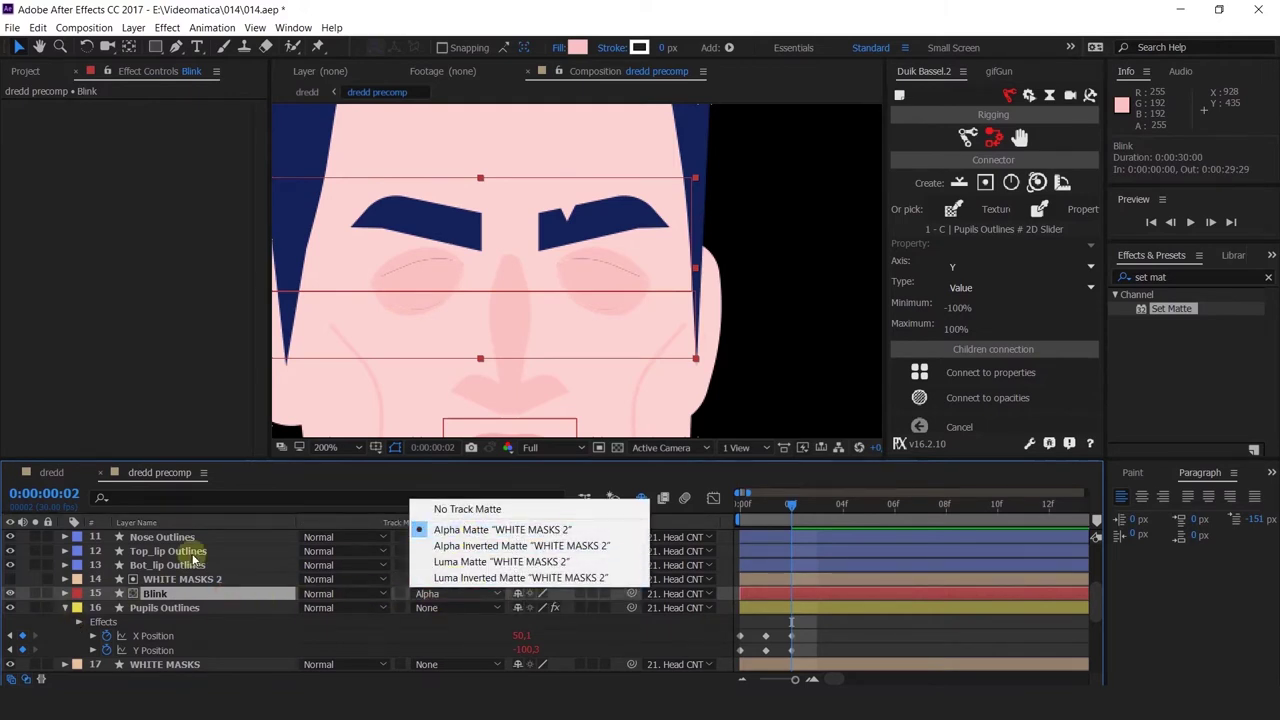
# Try a 1 px stroke on the WHITE MASKS 2 shapes to cover the thin outline around the closed eyes
pyautogui.click(190, 580)
pyautogui.scroll(2, 651, 363)
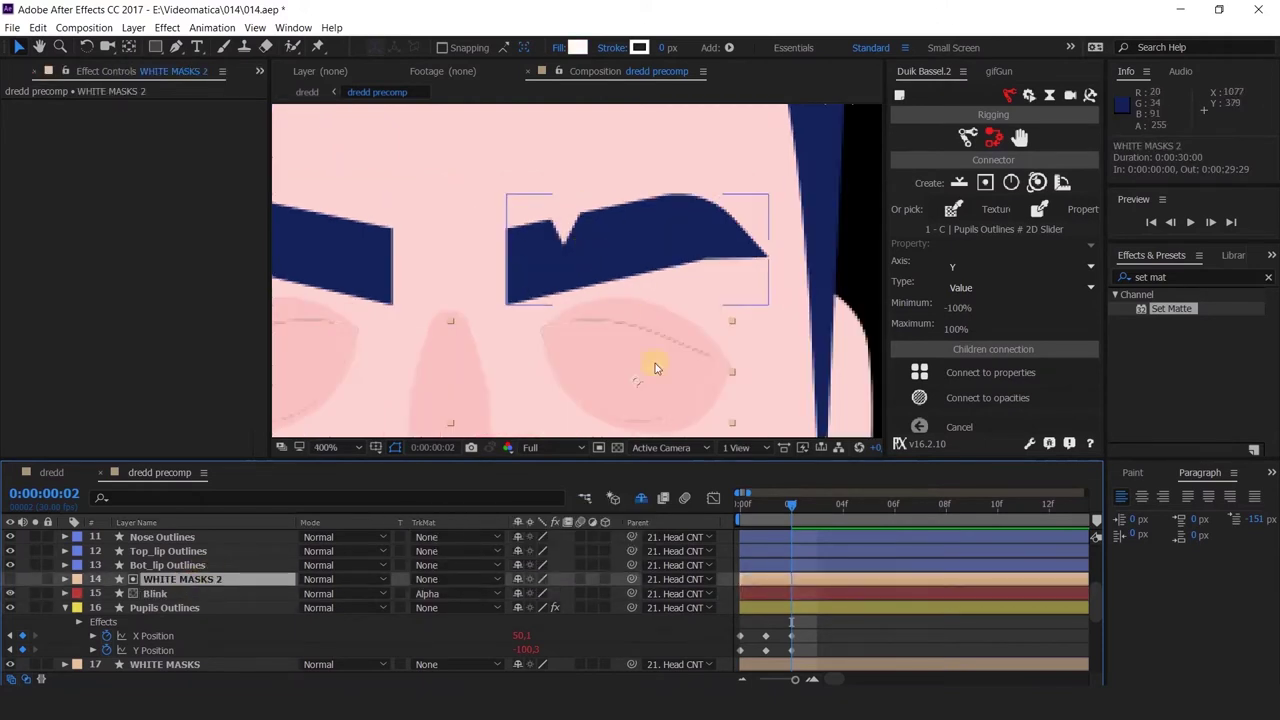
pyautogui.scroll(1, 687, 353)
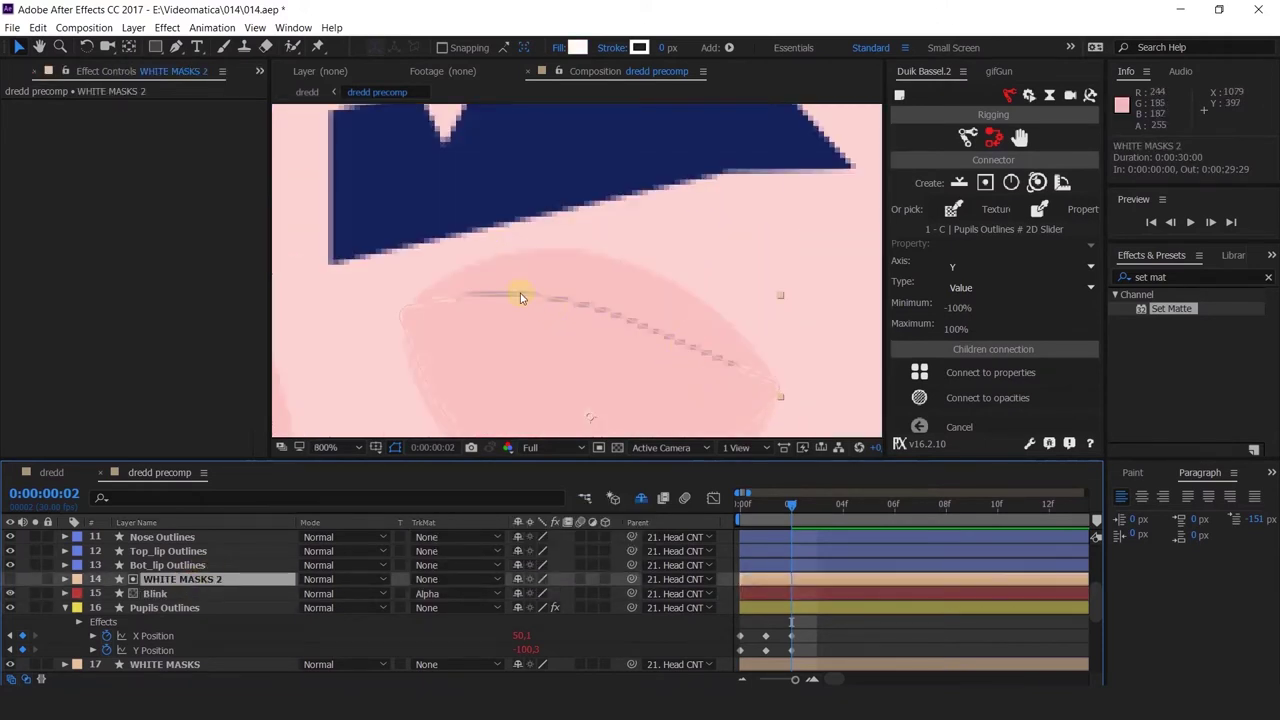
pyautogui.click(661, 51)
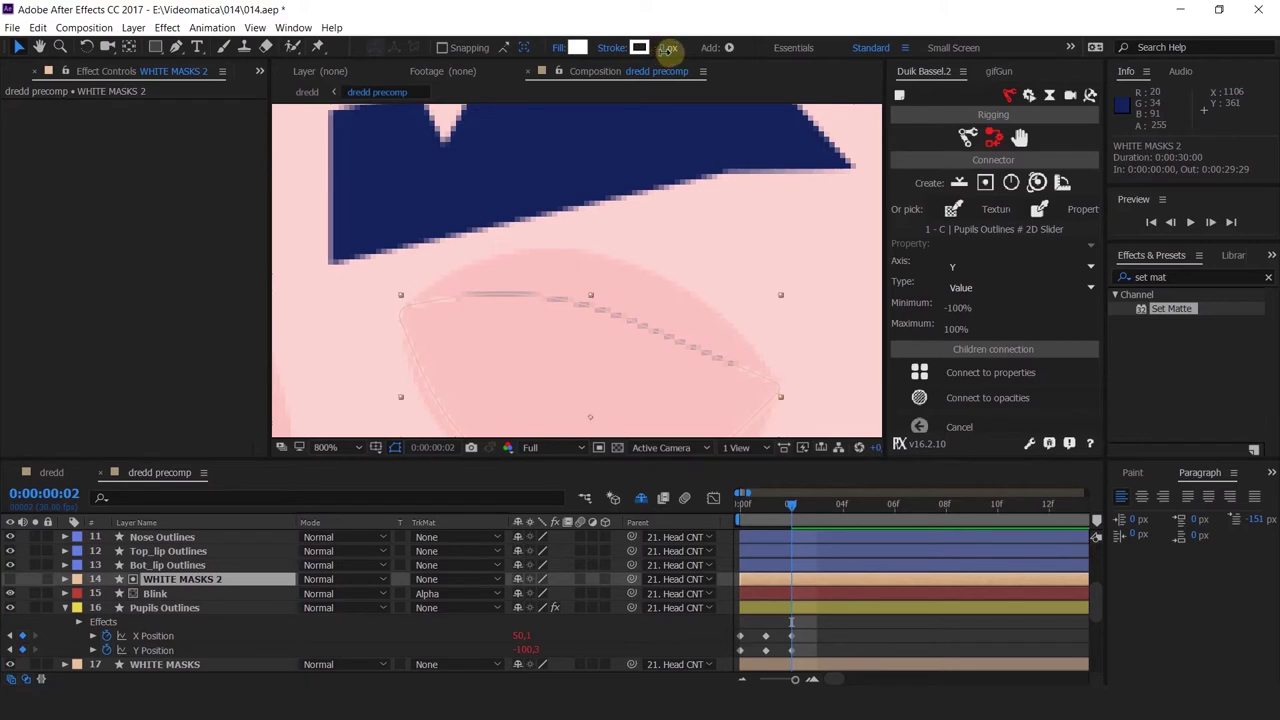
pyautogui.press('Return')
pyautogui.moveTo(665, 52); pyautogui.dragTo(669, 53)
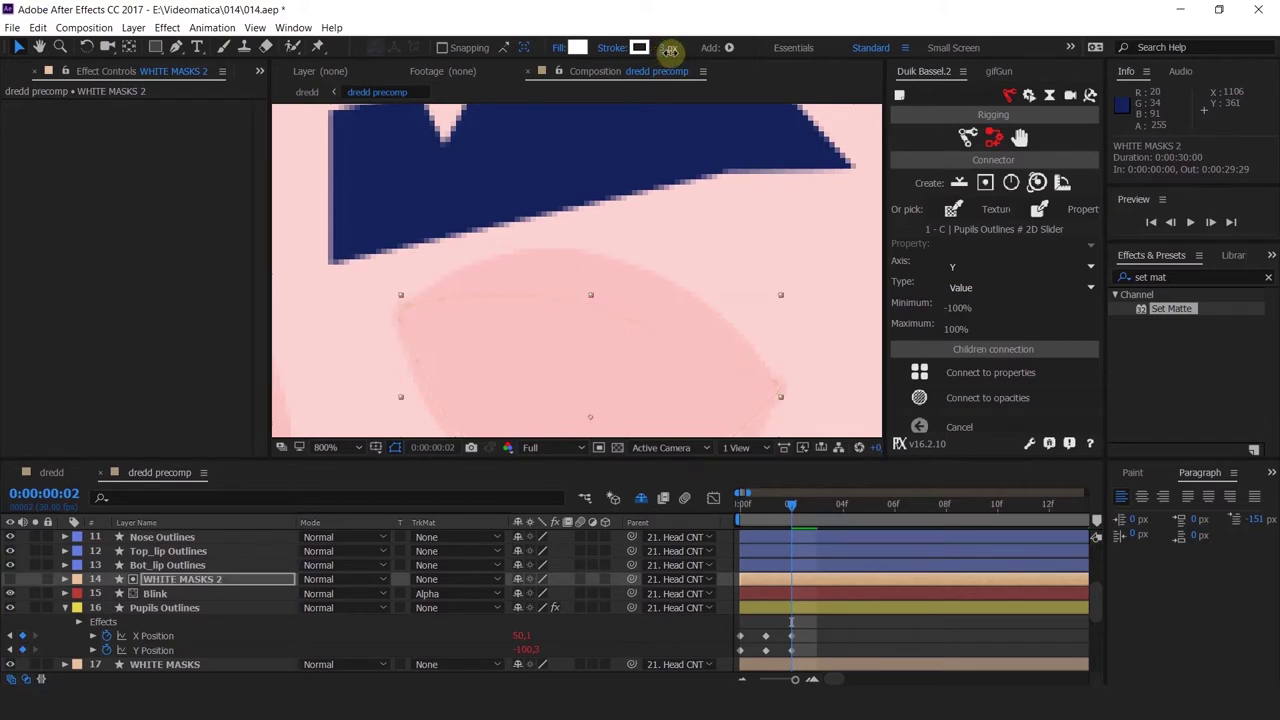
pyautogui.press('Return')
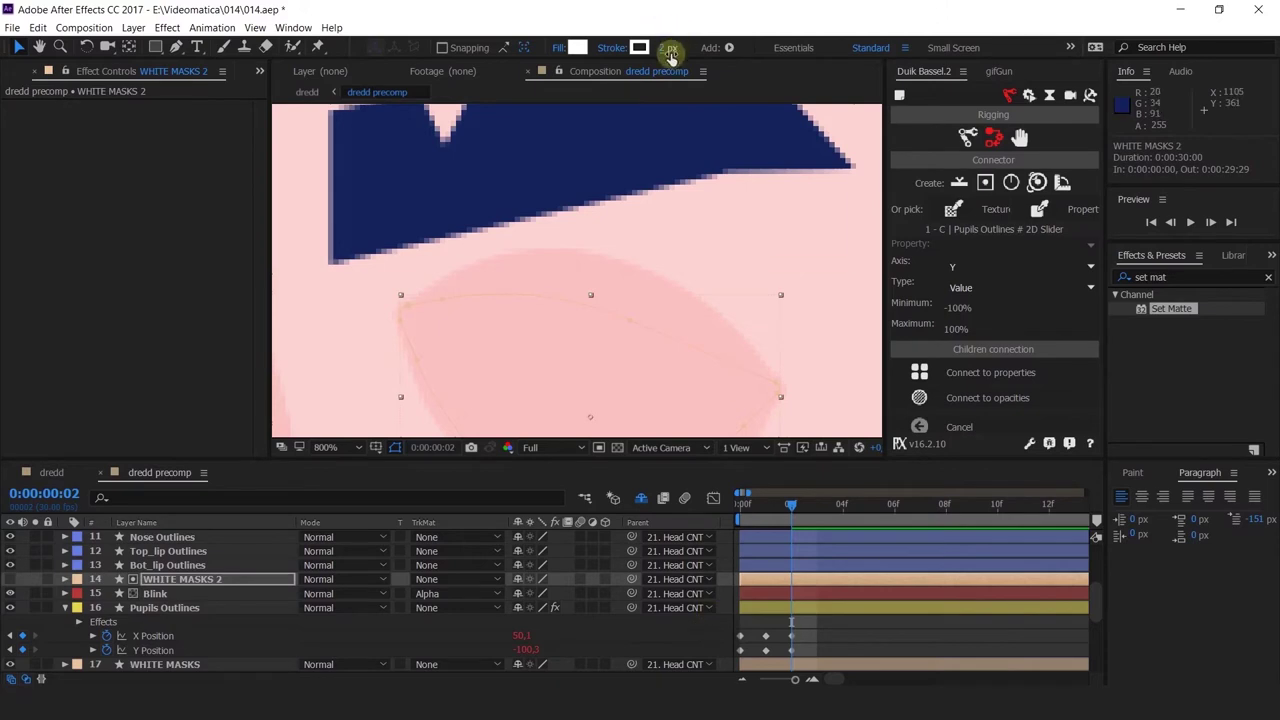
pyautogui.click(648, 636)
pyautogui.click(166, 590)
# Set the stroke width of the WHITE MASKS 2 shapes to 1.5 px
pyautogui.click(170, 579)
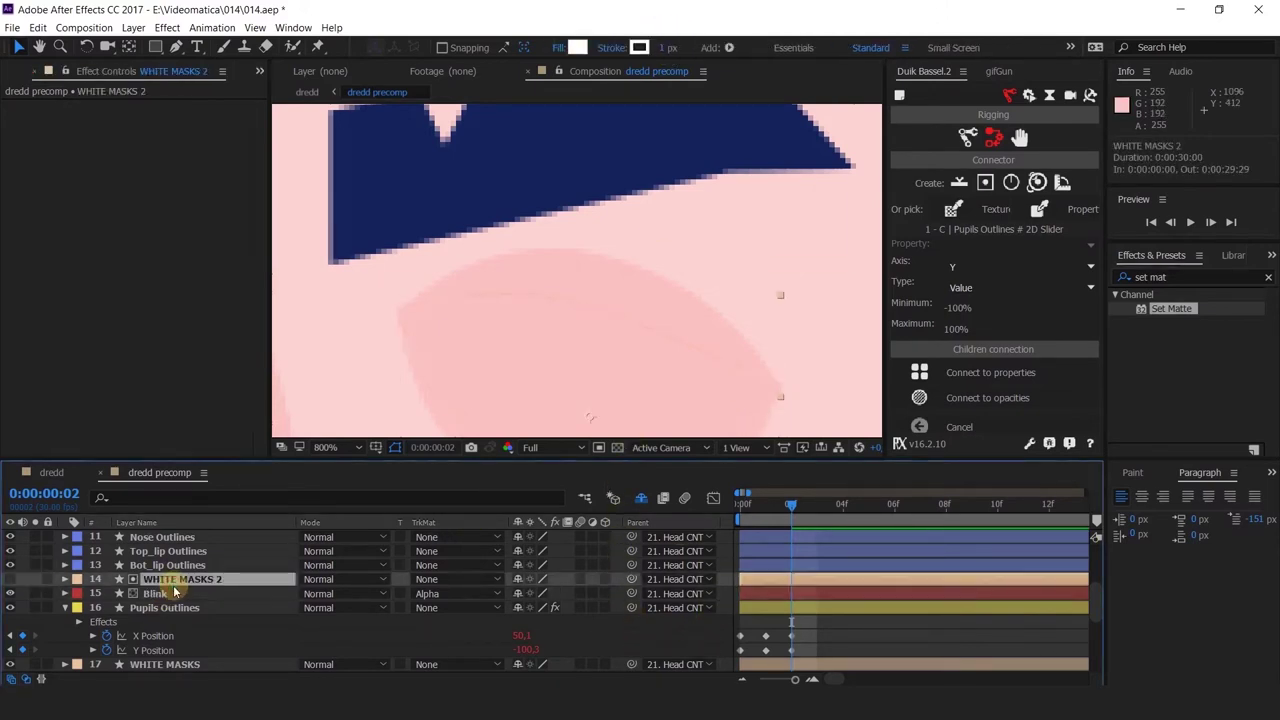
pyautogui.click(667, 48)
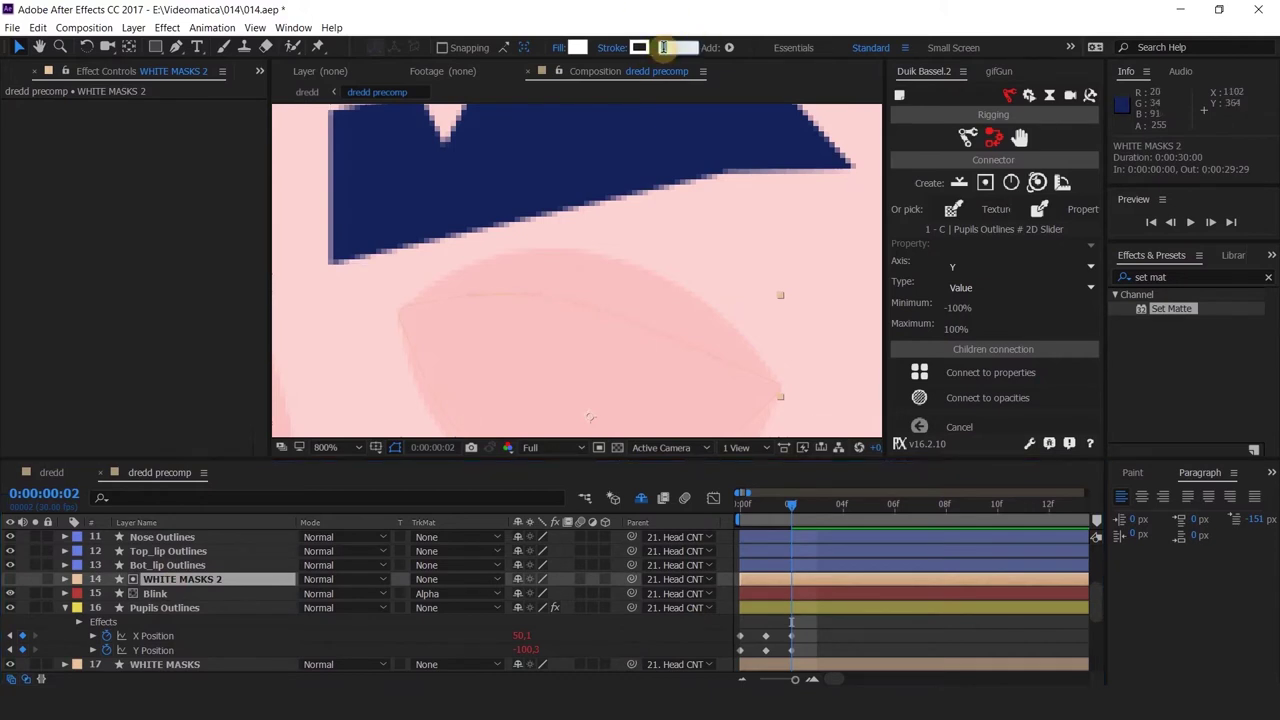
pyautogui.write('1.5')
pyautogui.click(698, 636)
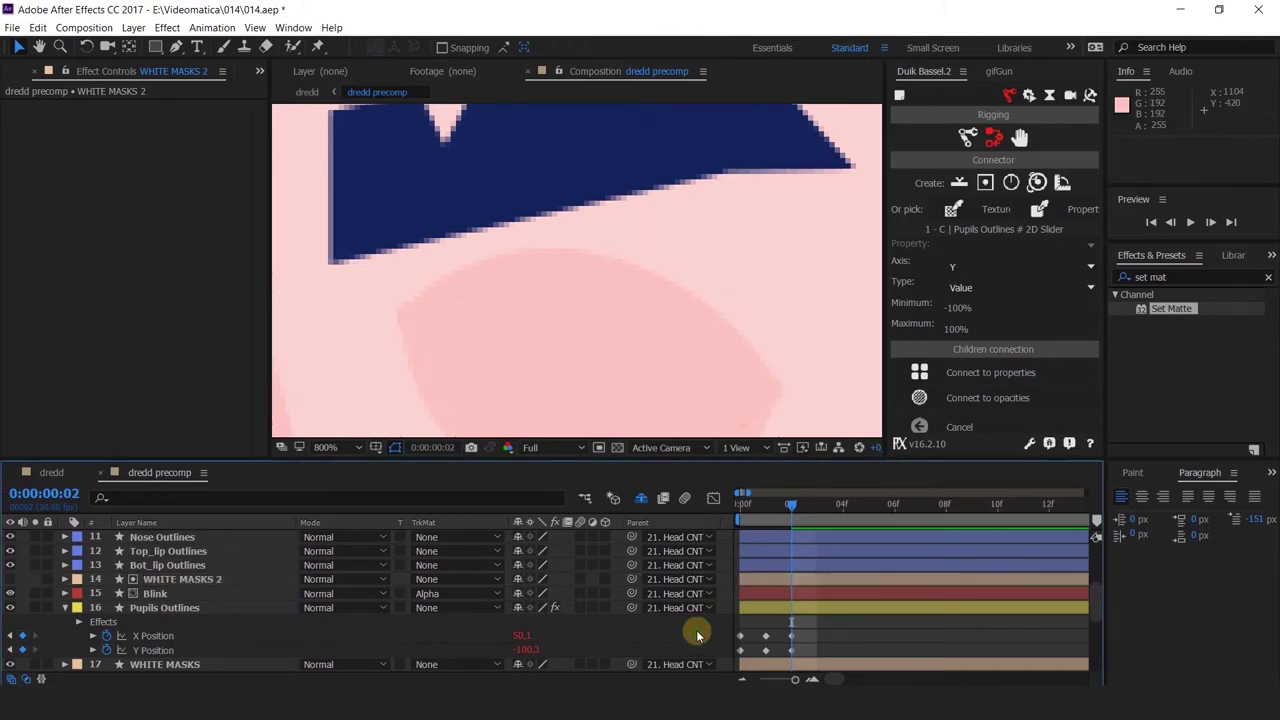
# Check the half-closed eyes at frame 1 with the whole face in view
pyautogui.scroll(-4, 688, 390)
pyautogui.moveTo(688, 365); pyautogui.dragTo(664, 280)
pyautogui.click(765, 506)
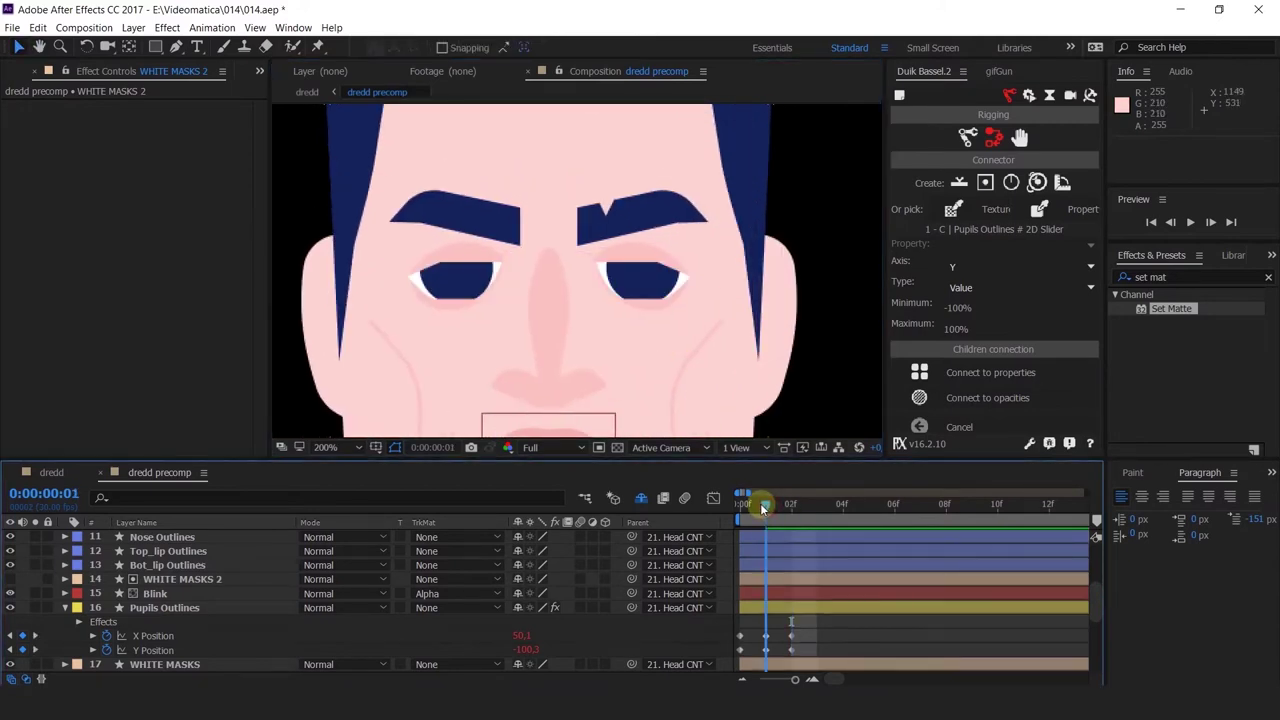
pyautogui.moveTo(762, 508)
pyautogui.mouseDown()
pyautogui.moveTo(745, 508)
pyautogui.moveTo(767, 508)
pyautogui.mouseUp()
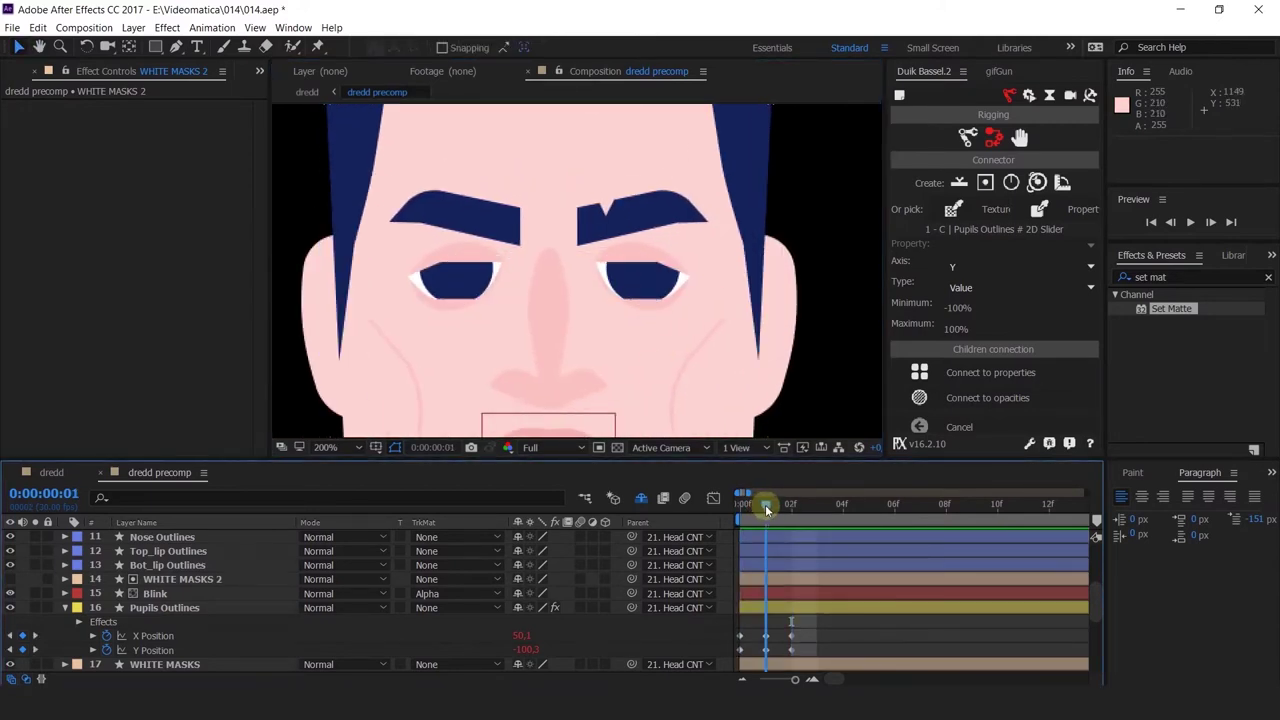
# Apply the Warp effect to the Blink layer and remove that layer's track matte
pyautogui.click(157, 580)
pyautogui.click(154, 593)
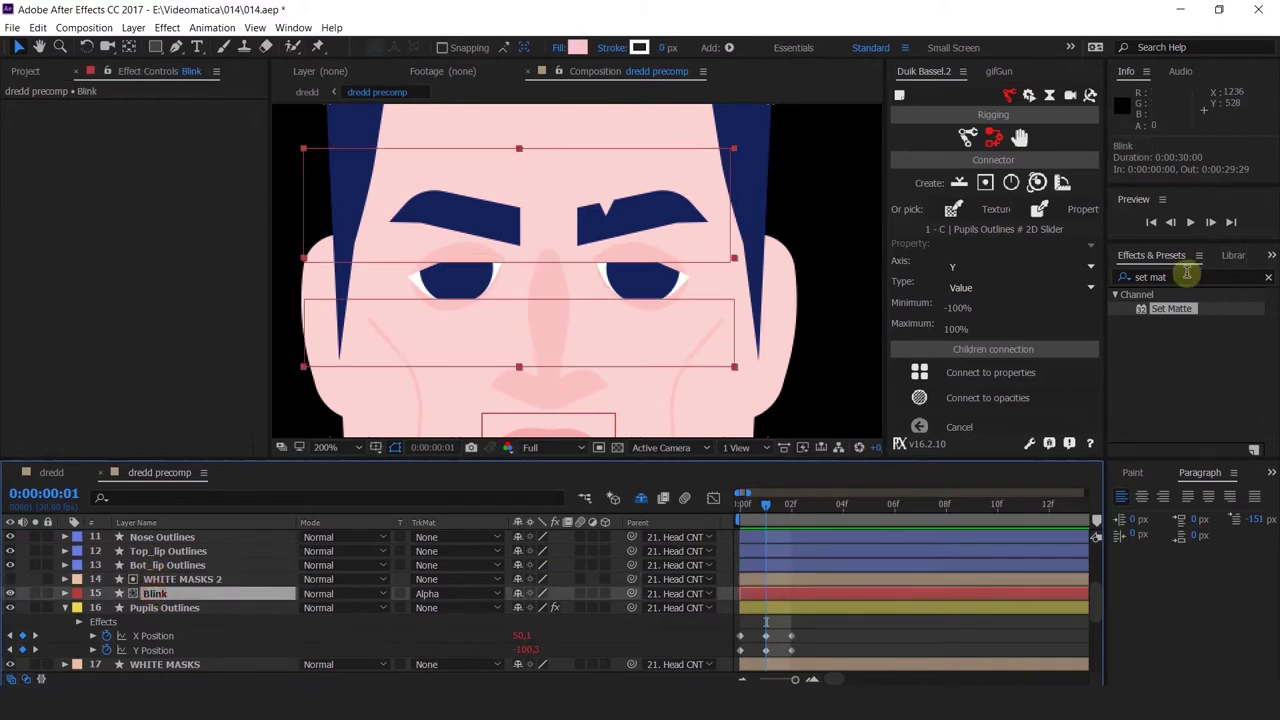
pyautogui.click(1150, 278)
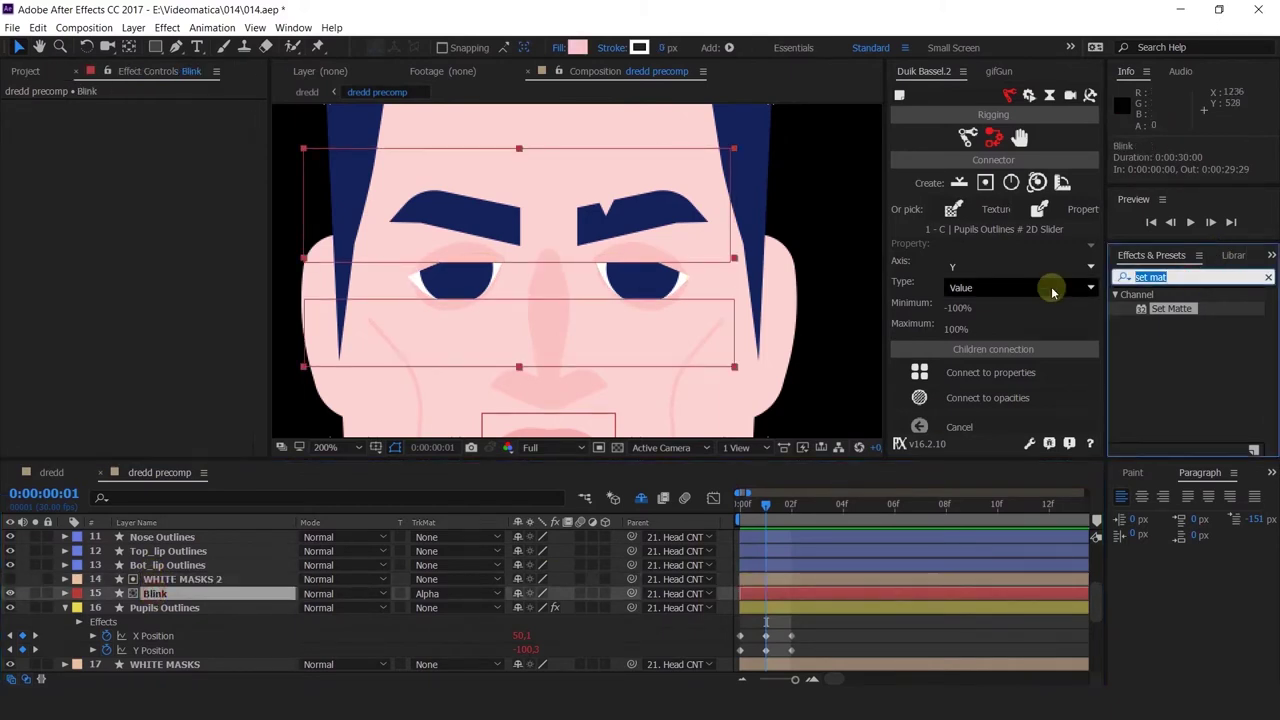
pyautogui.write('ux')
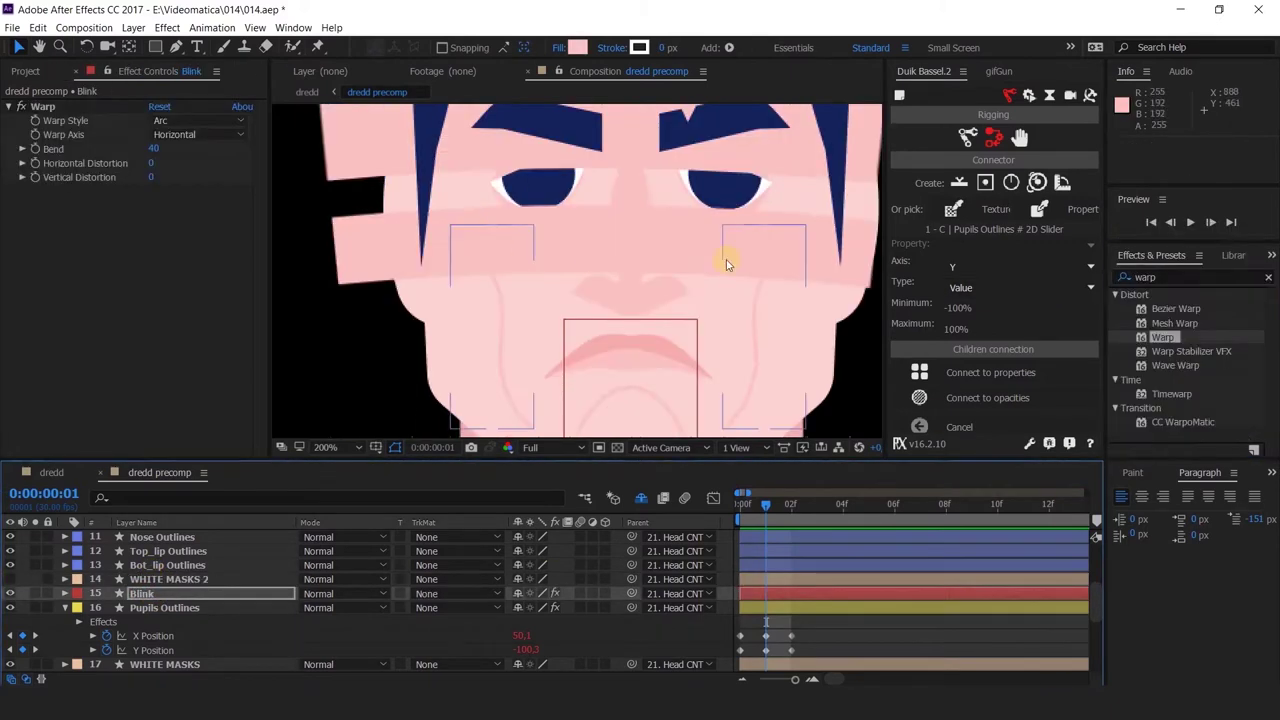
pyautogui.moveTo(762, 204); pyautogui.dragTo(714, 246)
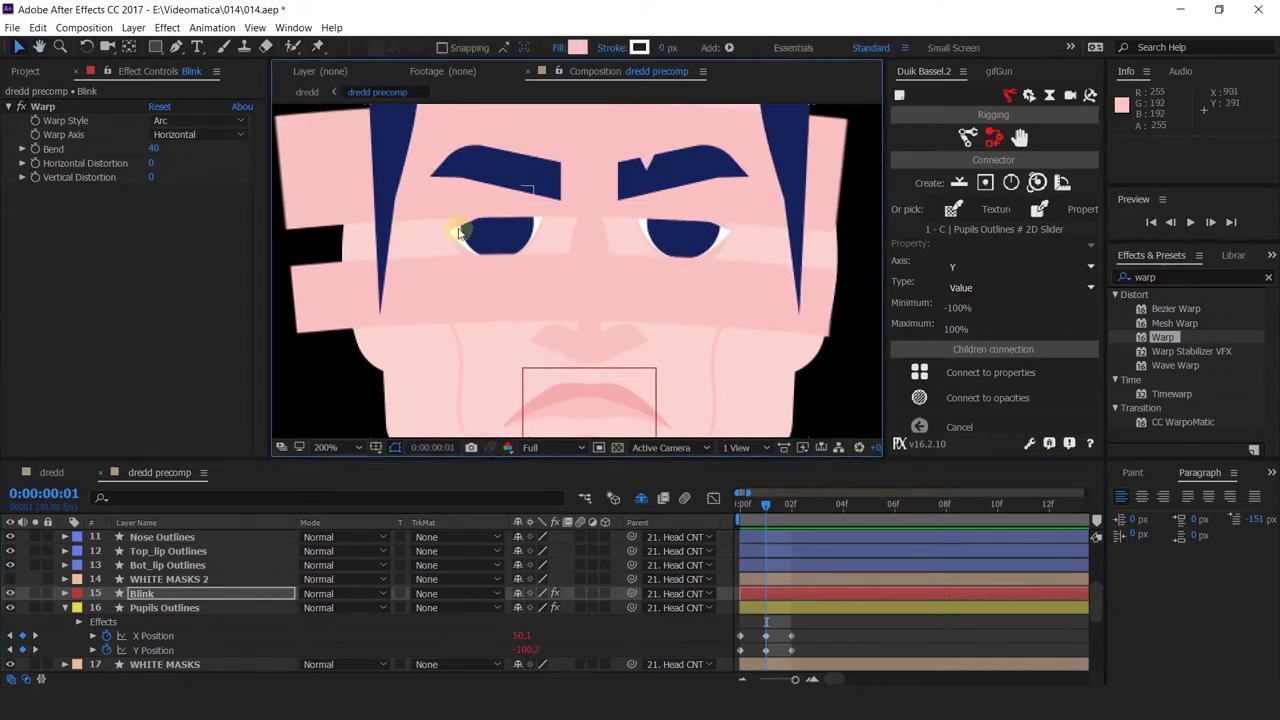
# Solo the Blink layer and try out other Bend amounts for its Warp effect
pyautogui.click(44, 107)
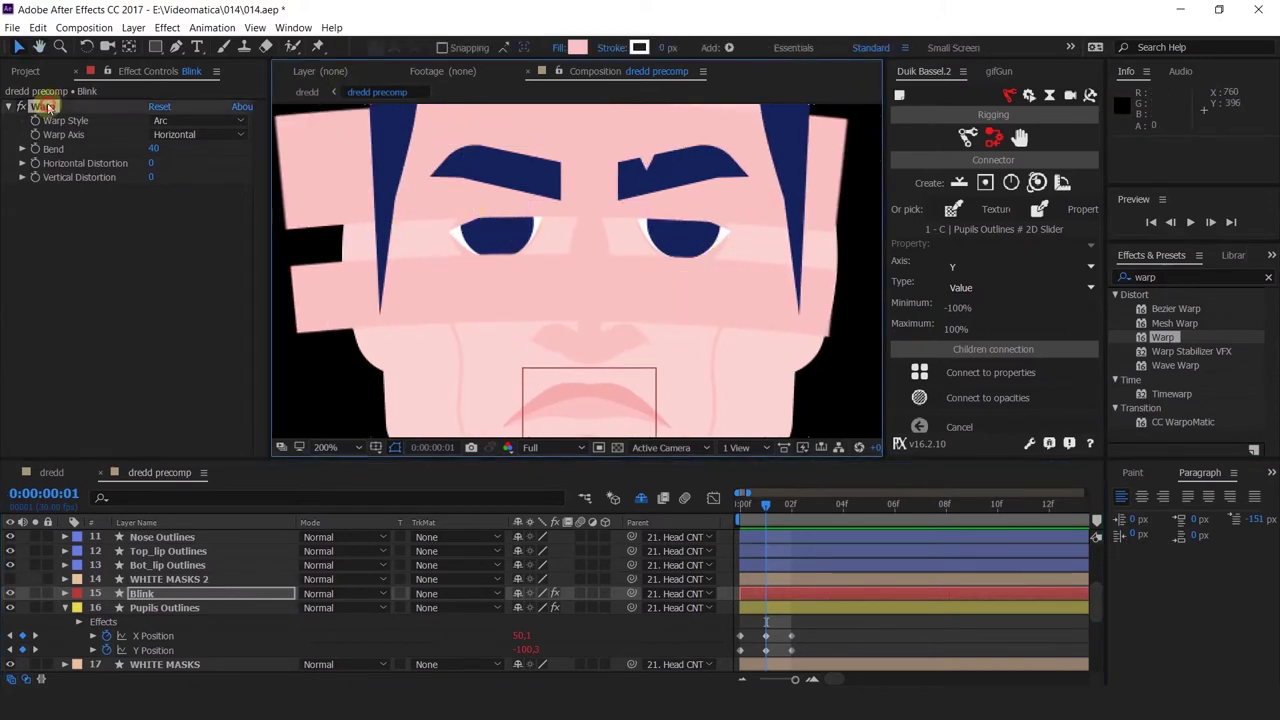
pyautogui.click(165, 594)
pyautogui.click(35, 594)
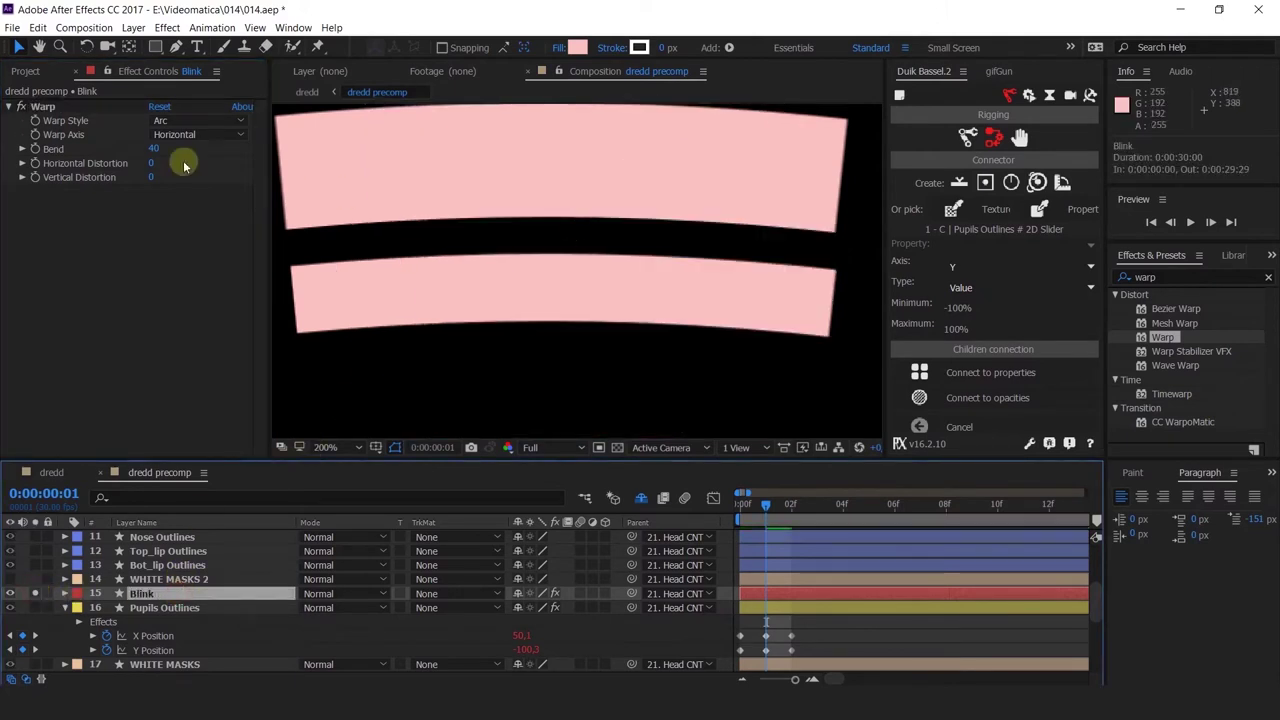
pyautogui.moveTo(160, 149); pyautogui.dragTo(143, 185)
pyautogui.scroll(-1, 546, 223)
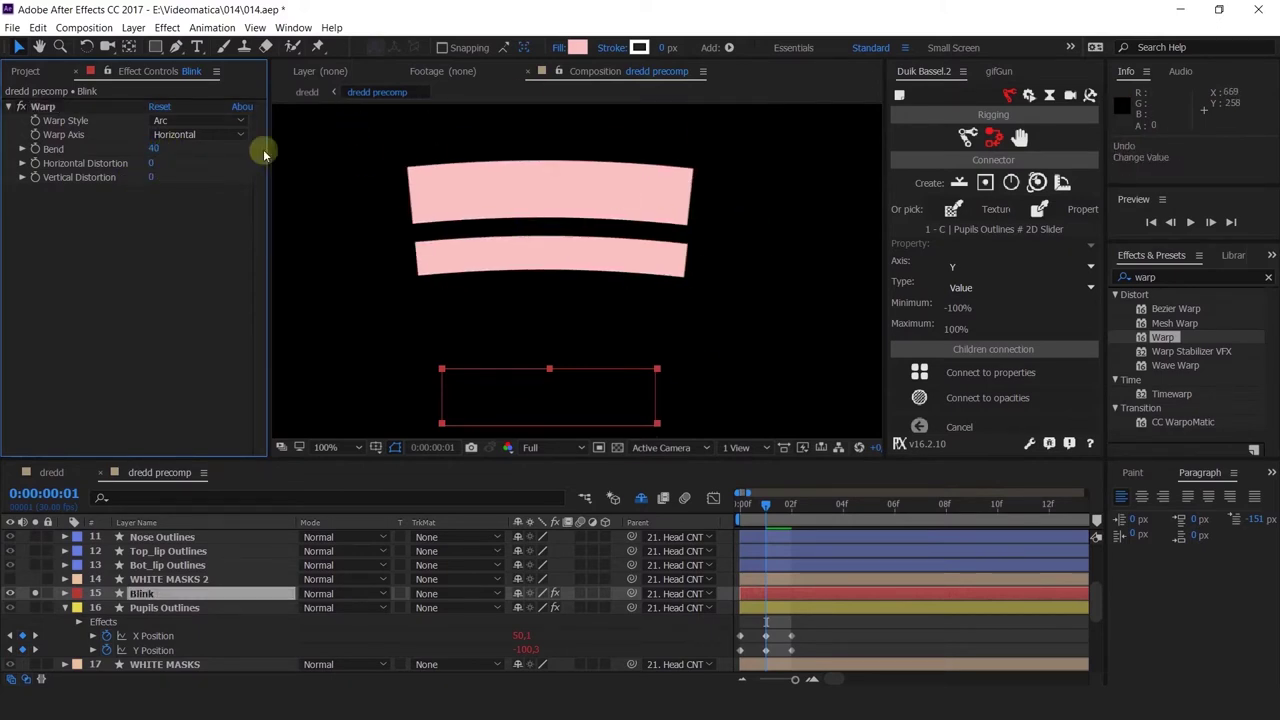
pyautogui.click(1167, 277)
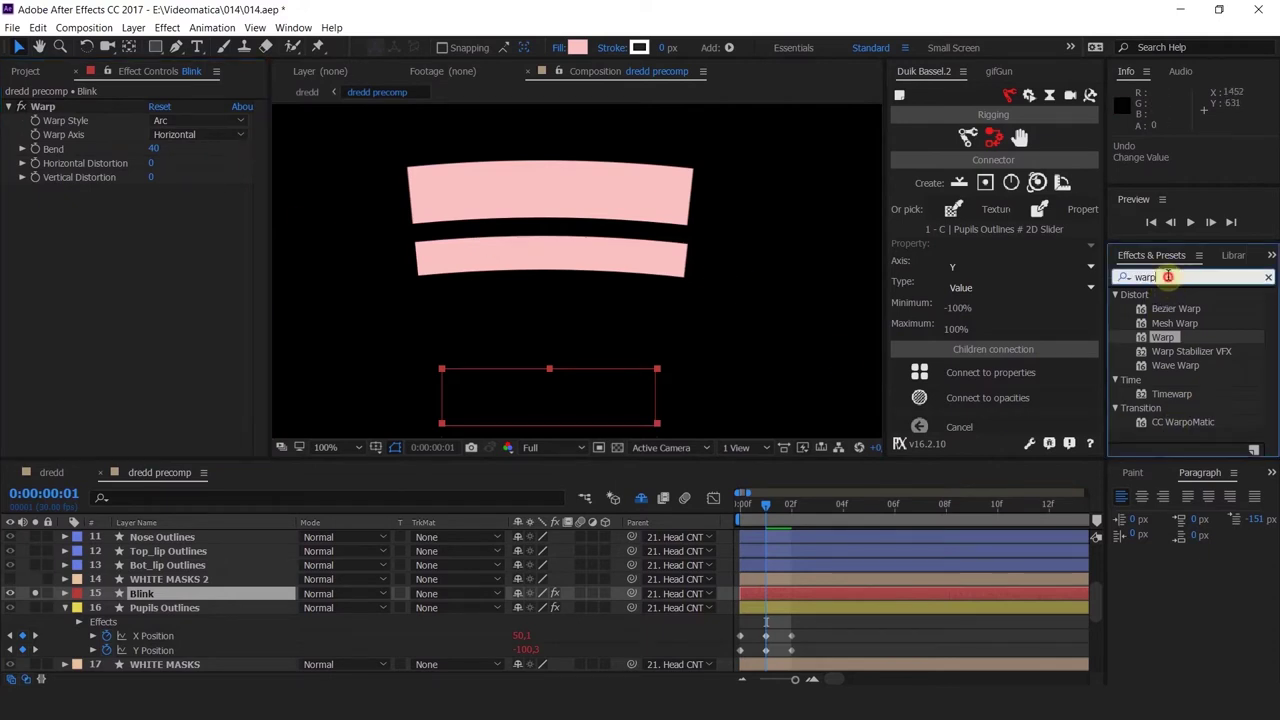
pyautogui.moveTo(1168, 277); pyautogui.dragTo(1096, 263)
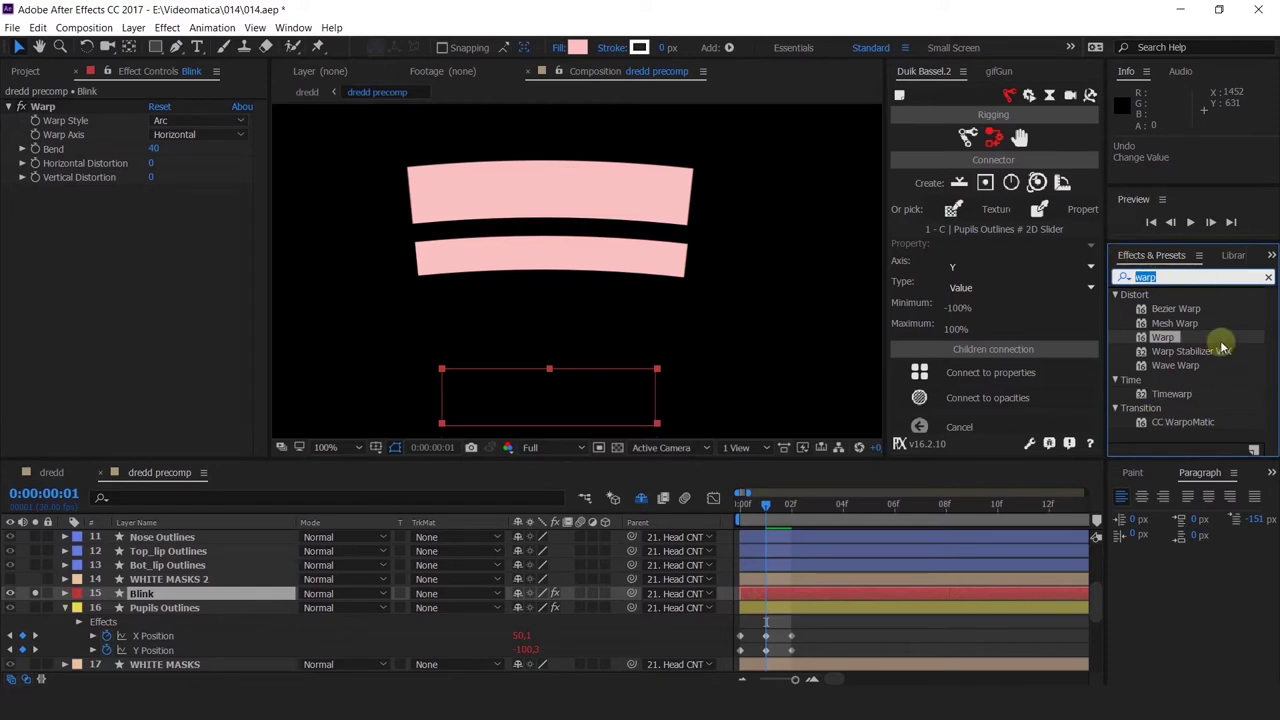
pyautogui.click(1136, 294)
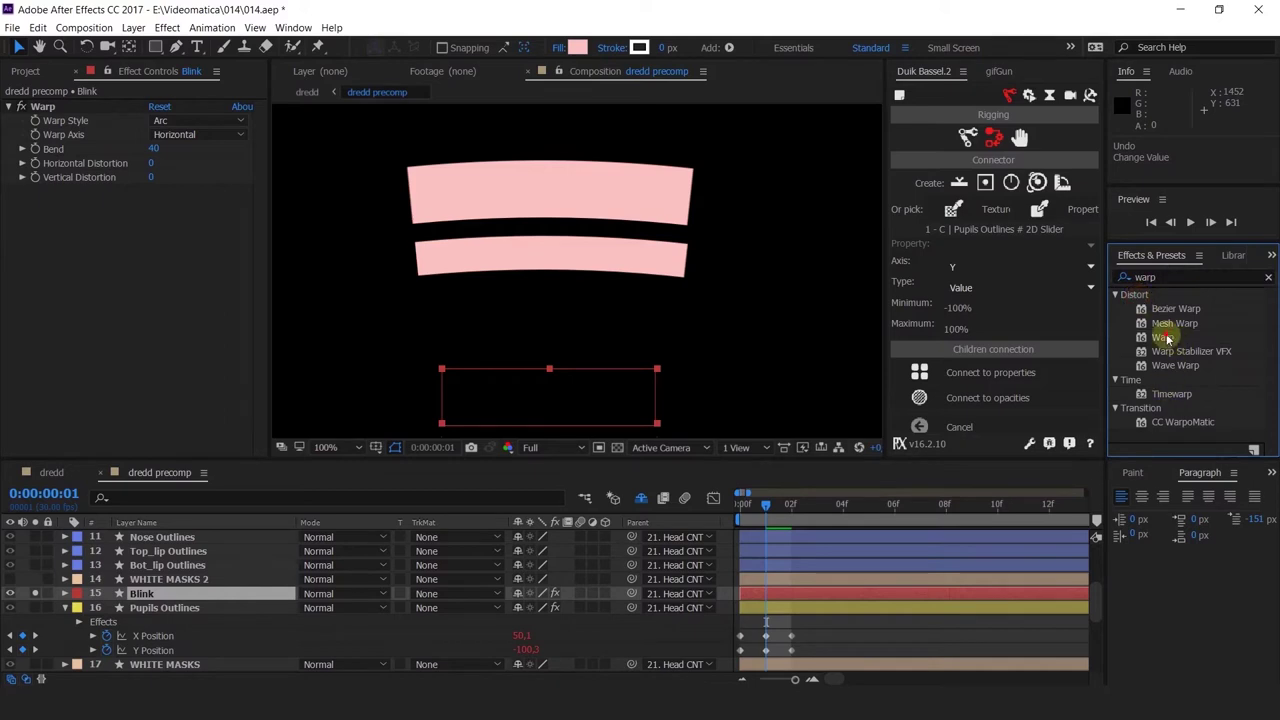
pyautogui.moveTo(1166, 340); pyautogui.dragTo(228, 545)
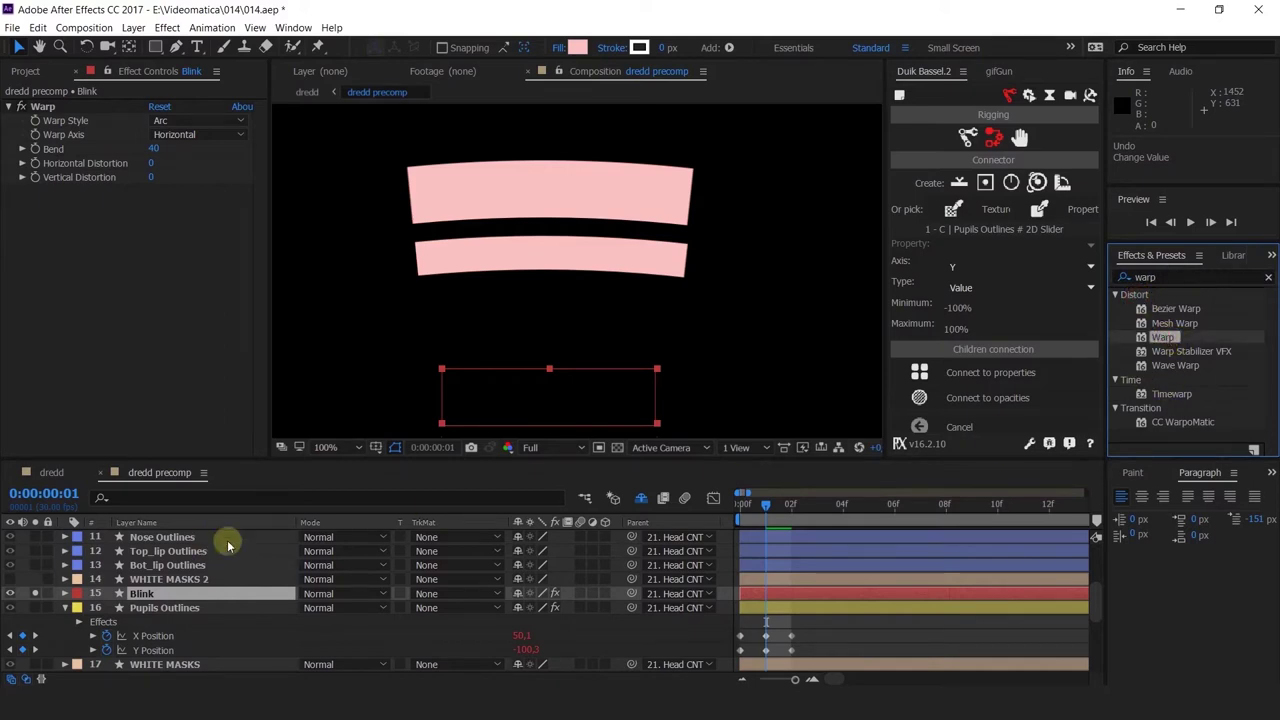
# Turn off solo for the Blink layer and set its track matte to Alpha Matte "WHITE MASKS 2"
pyautogui.click(35, 593)
pyautogui.scroll(1, 586, 223)
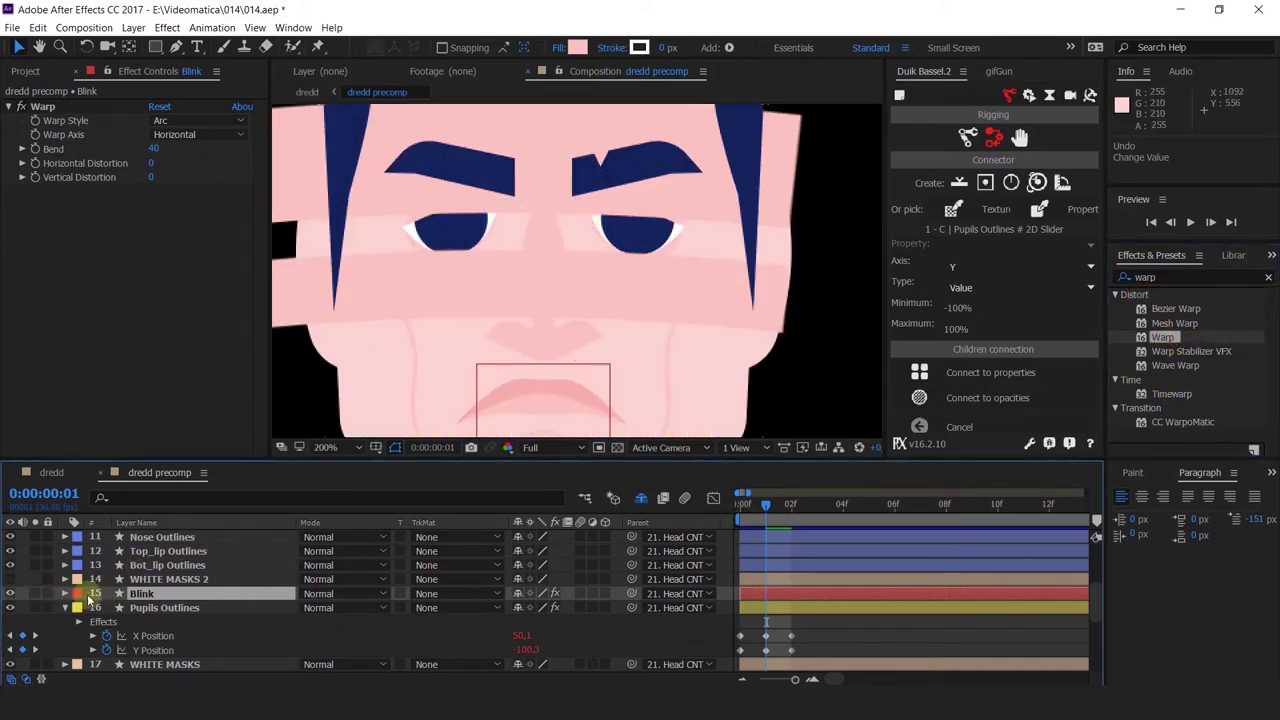
pyautogui.click(11, 590)
pyautogui.click(430, 594)
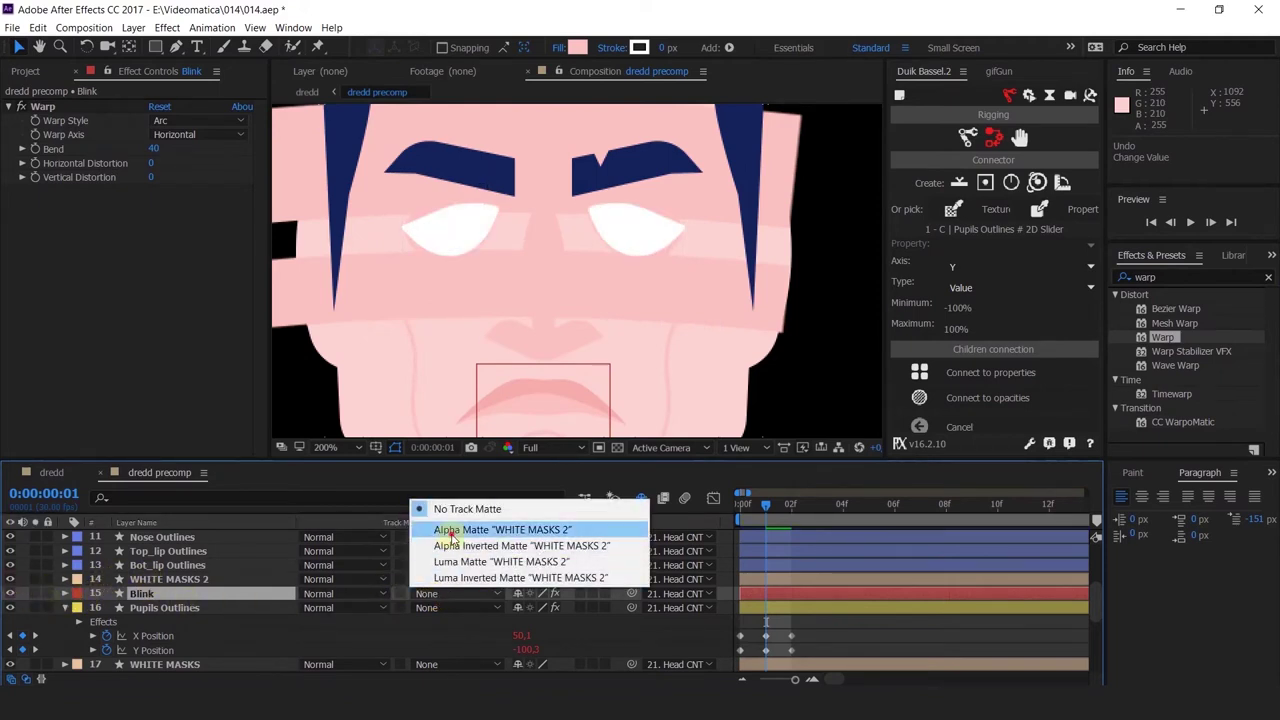
pyautogui.click(449, 531)
# Reveal the keyframed Position properties of both rectangles on the Blink layer
pyautogui.click(206, 592)
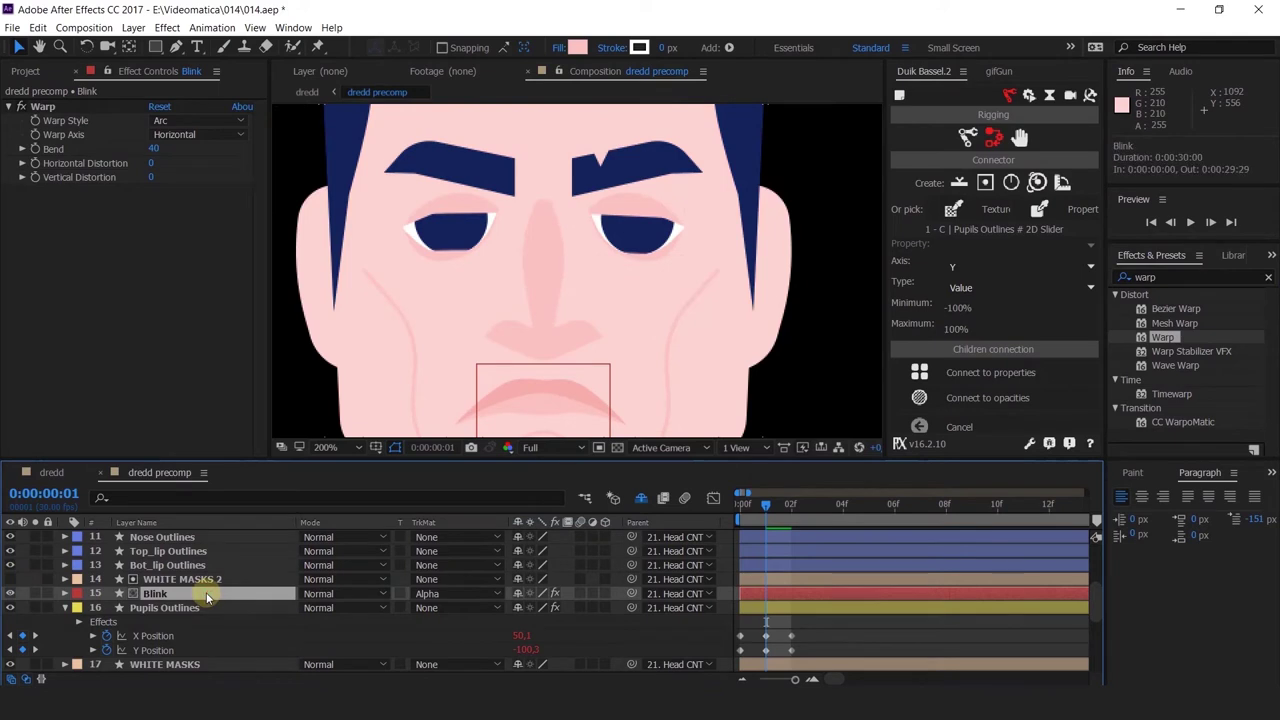
pyautogui.press('p')
pyautogui.press('u')
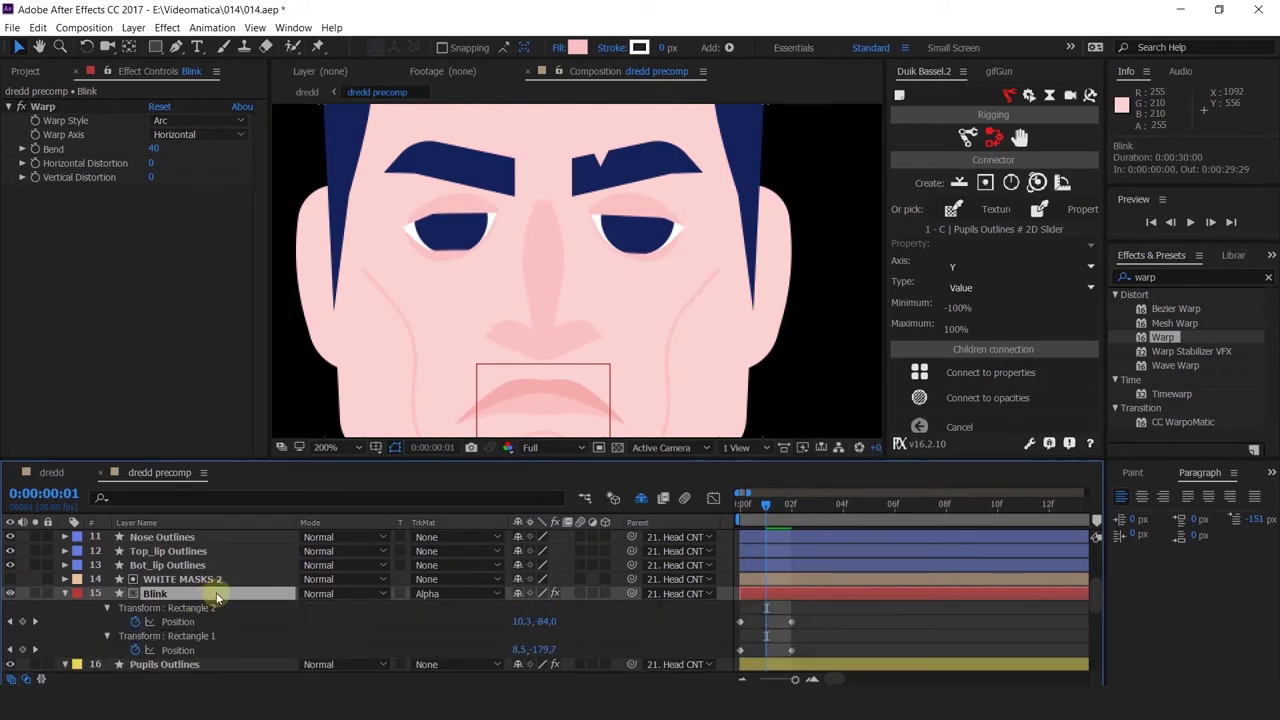
# Create a Duik slider controller and place it centred below the EYE POS controller box
pyautogui.scroll(-1, 689, 280)
pyautogui.moveTo(689, 274); pyautogui.dragTo(505, 294)
pyautogui.click(735, 330)
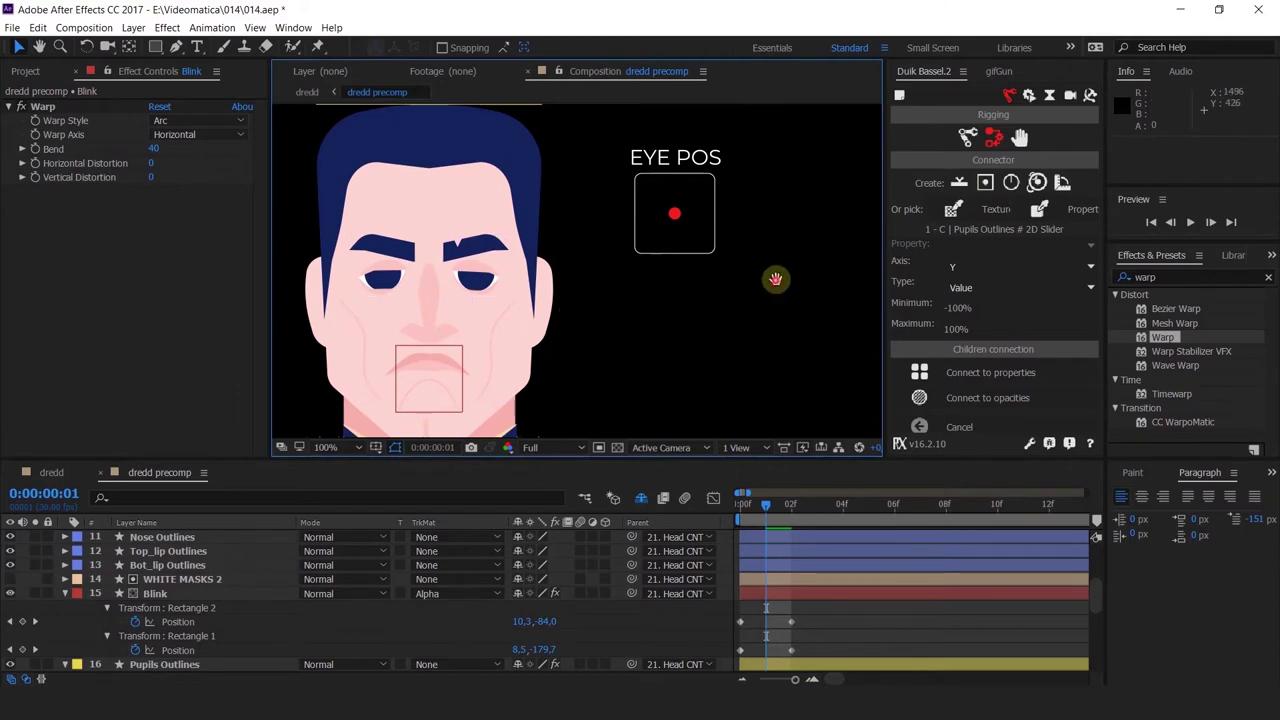
pyautogui.moveTo(722, 222); pyautogui.dragTo(758, 186)
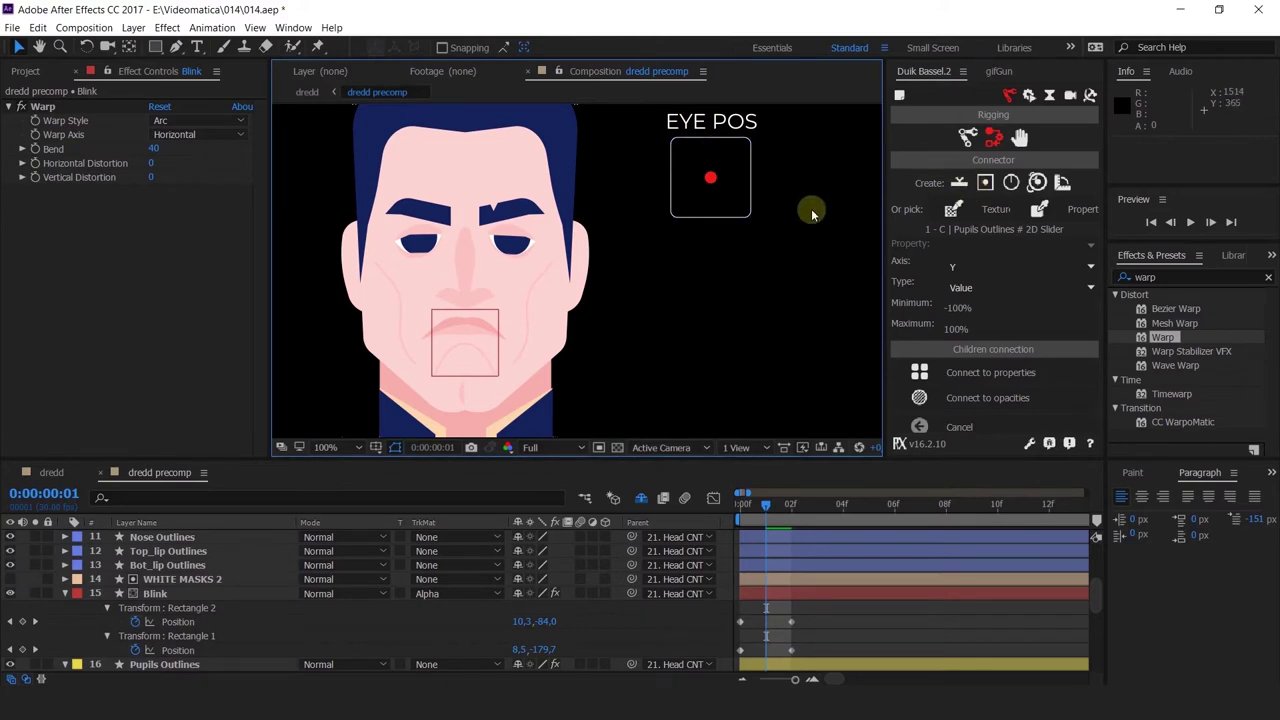
pyautogui.click(962, 211)
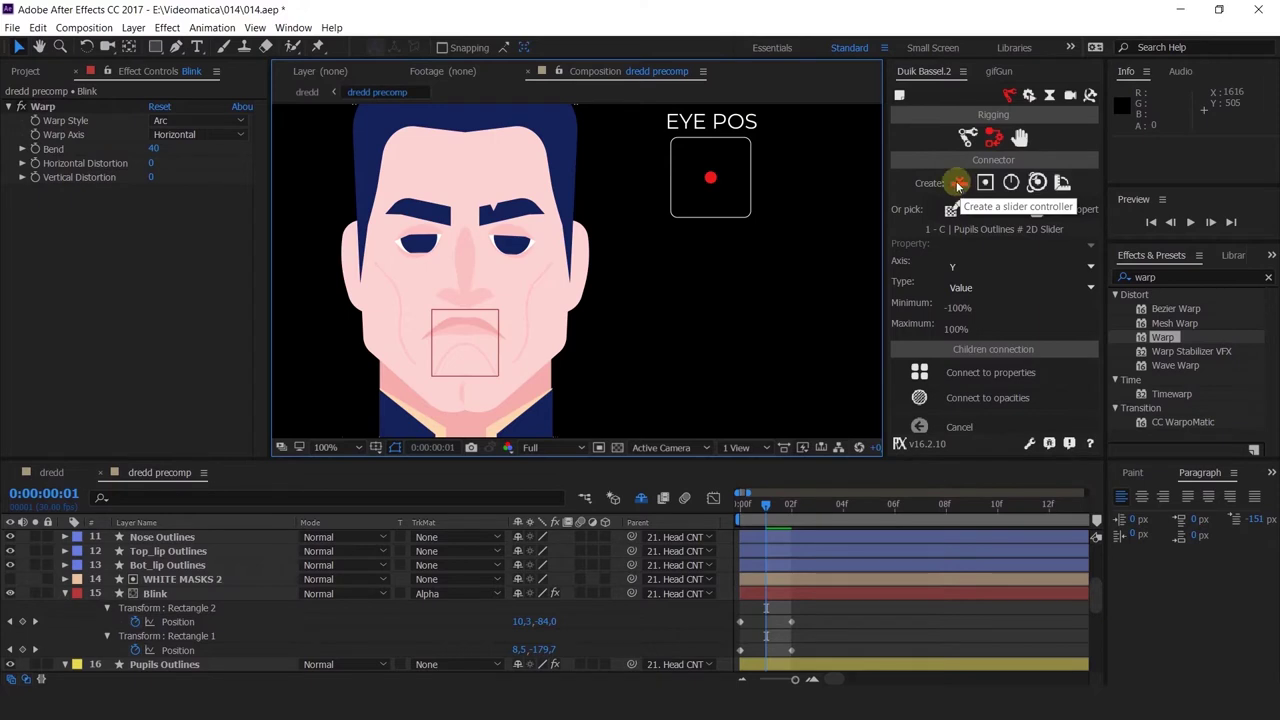
pyautogui.click(960, 185)
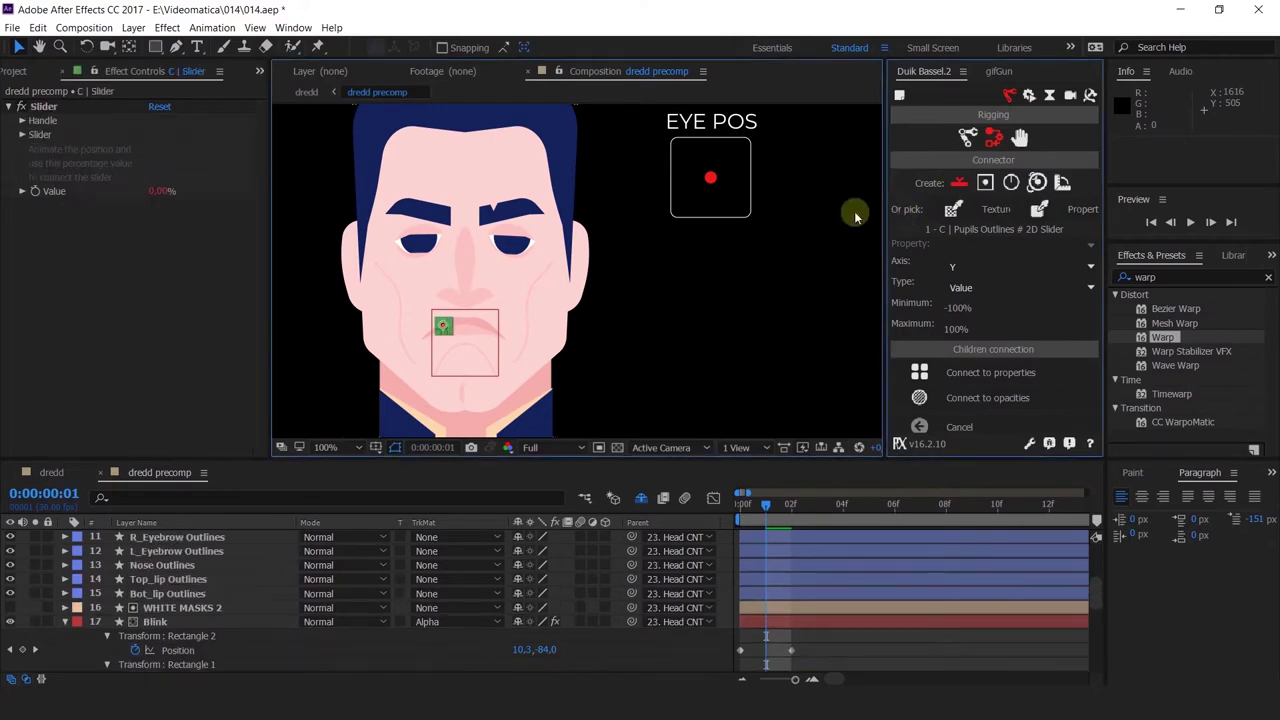
pyautogui.moveTo(484, 320); pyautogui.dragTo(733, 278)
pyautogui.click(711, 264)
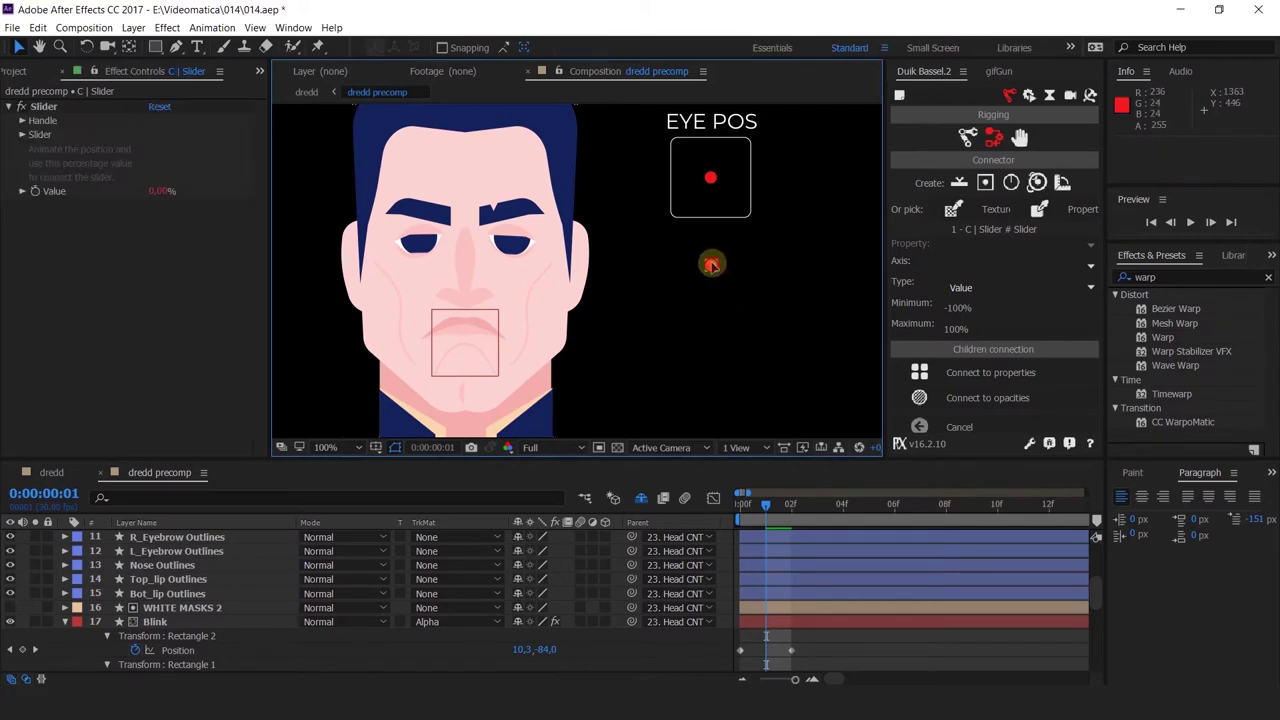
# Set the slider colour of the new controller to white
pyautogui.click(22, 134)
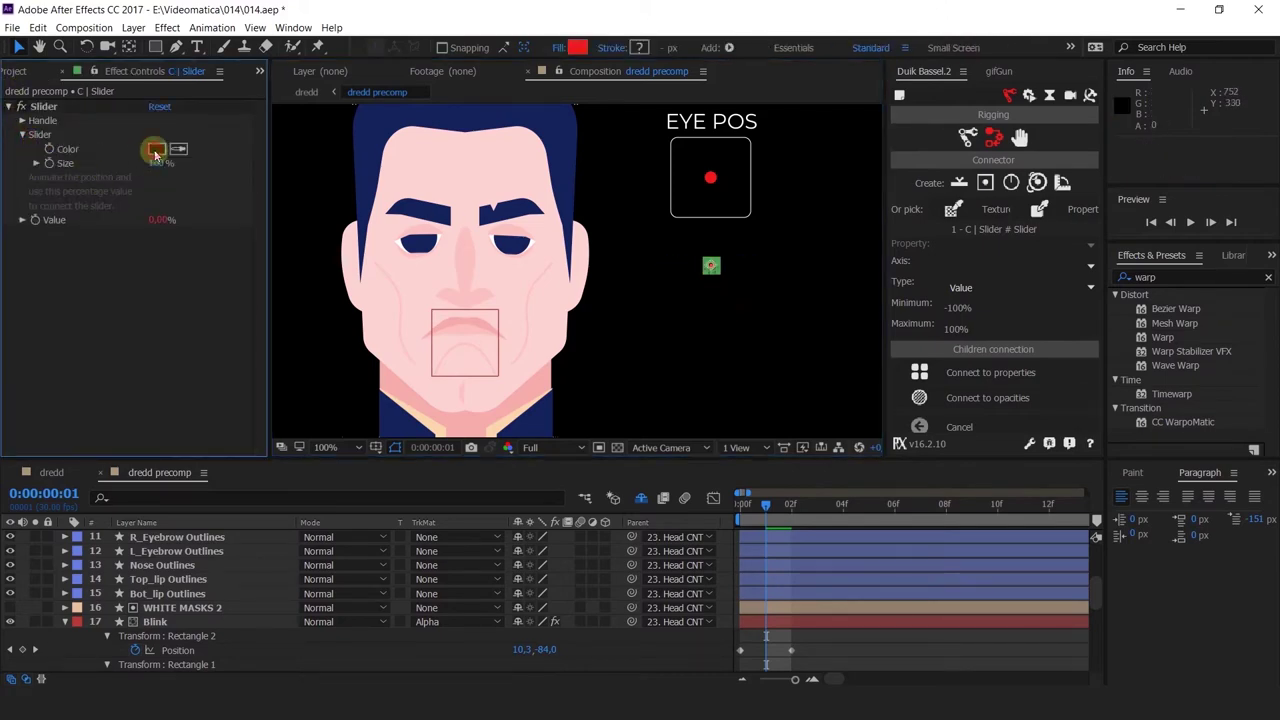
pyautogui.click(156, 149)
pyautogui.moveTo(854, 271); pyautogui.dragTo(723, 186)
pyautogui.press('Return')
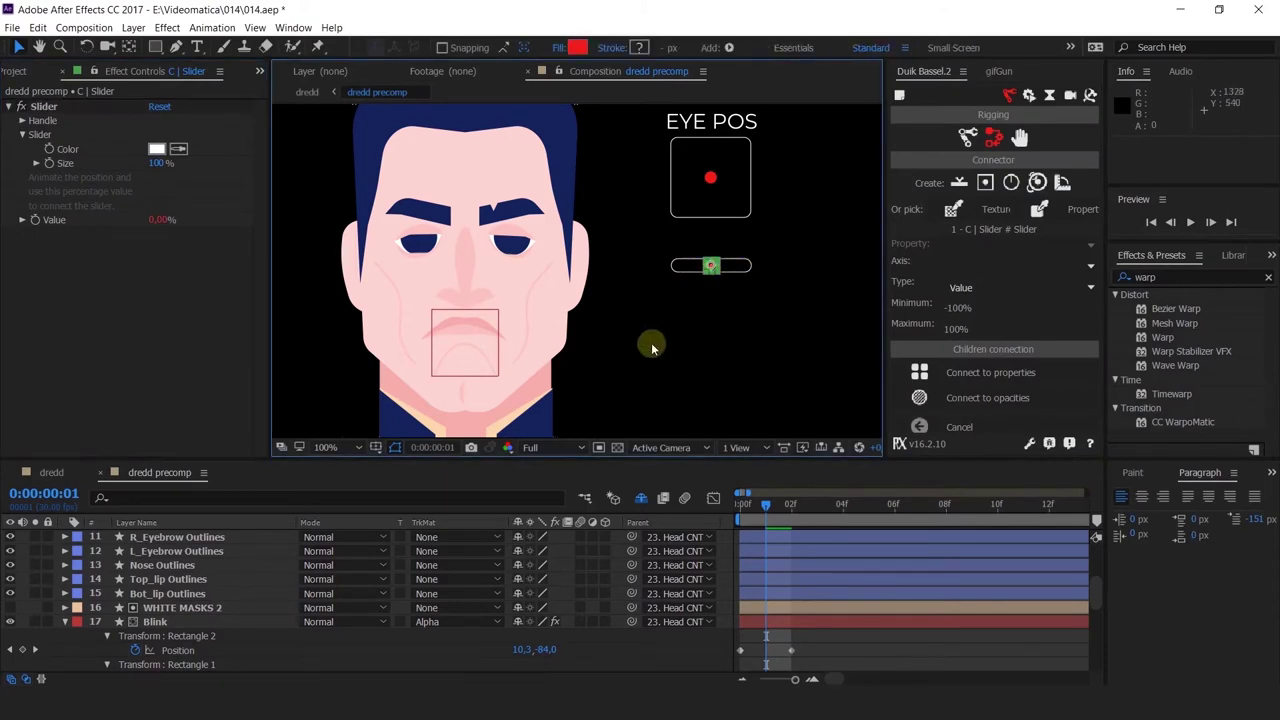
# Connect the Position properties of Rectangle 1 and Rectangle 2 on the Blink layer to the slider controller
pyautogui.moveTo(668, 325); pyautogui.dragTo(736, 313)
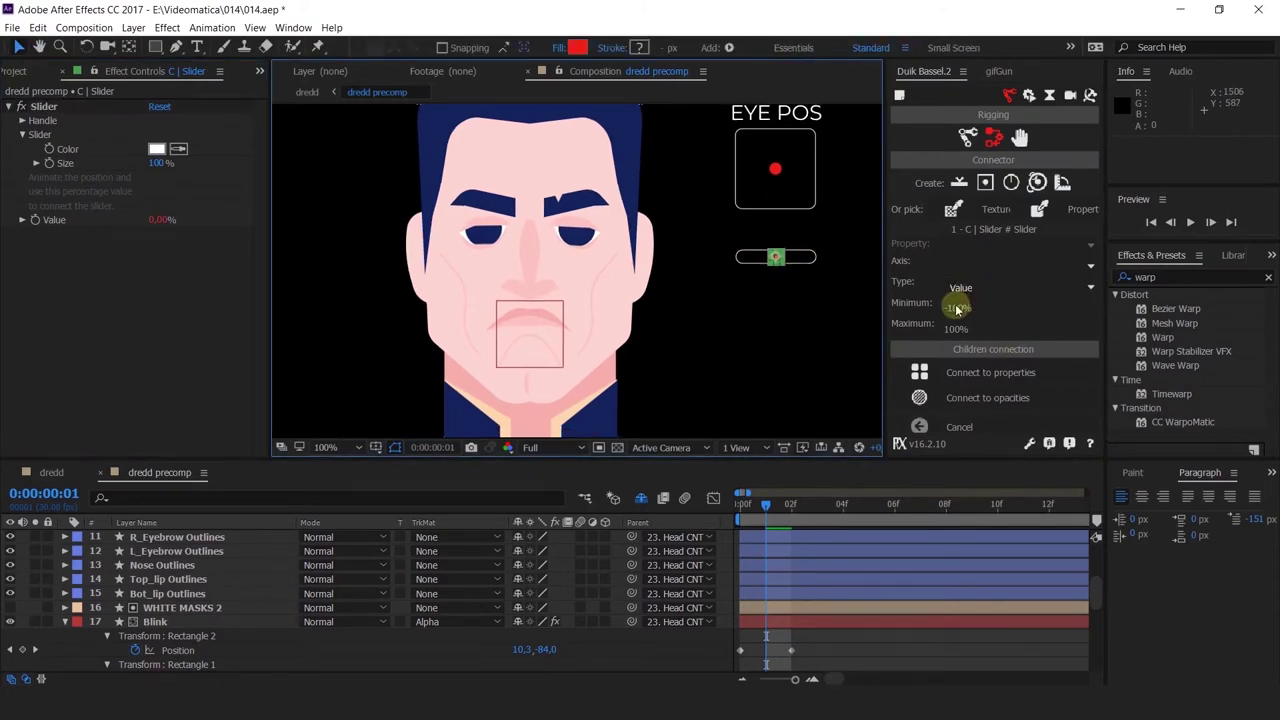
pyautogui.click(190, 636)
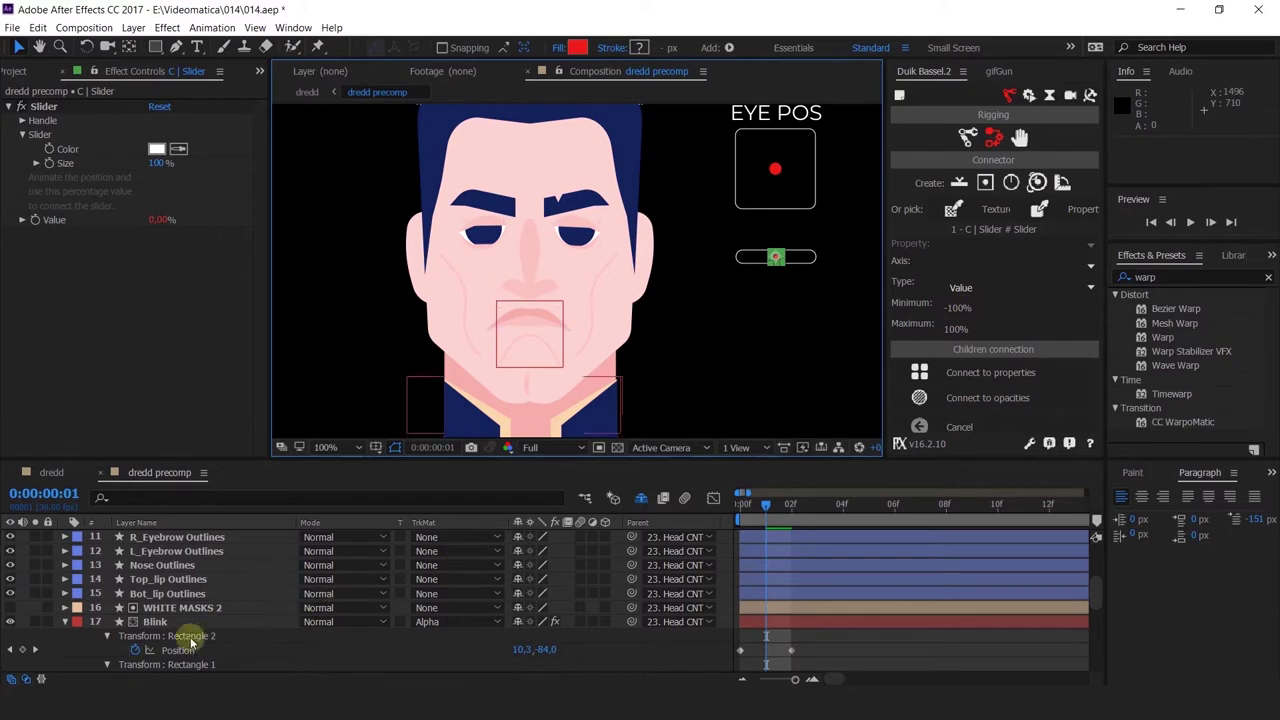
pyautogui.scroll(-1, 185, 630)
pyautogui.click(180, 608)
pyautogui.keyDown('shift'); pyautogui.click(177, 636); pyautogui.keyUp('shift')
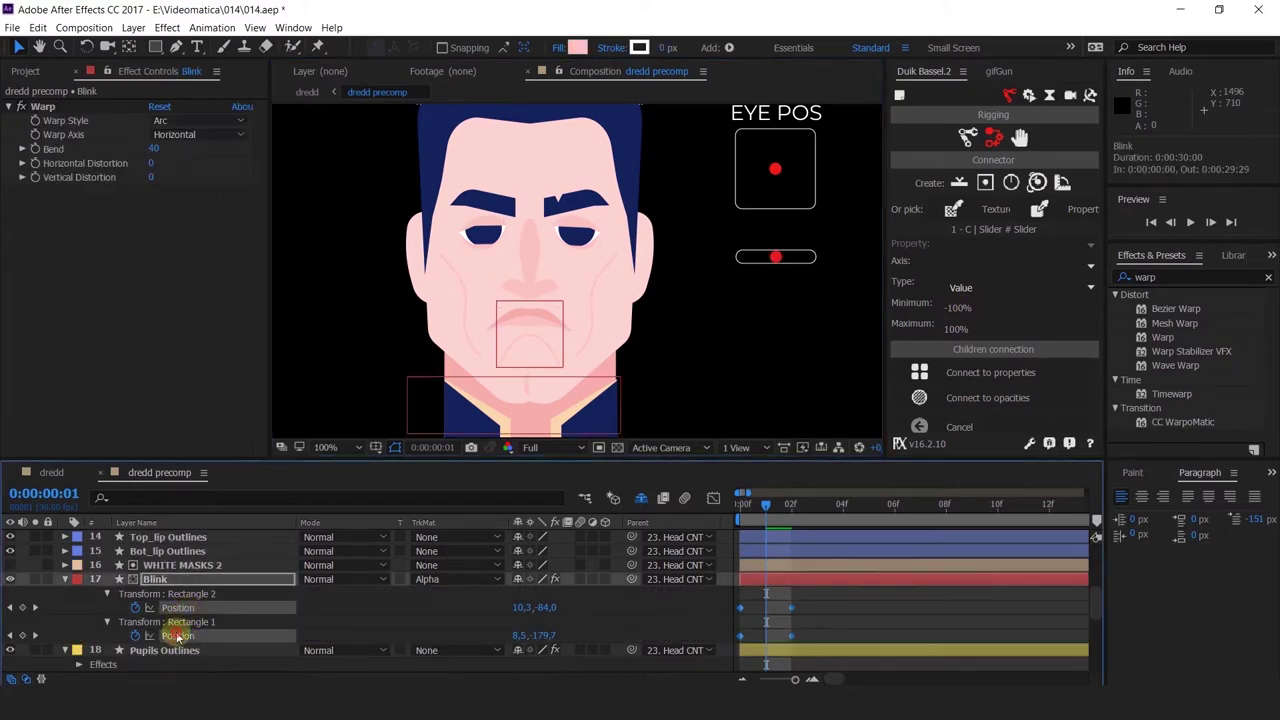
pyautogui.moveTo(802, 594); pyautogui.dragTo(723, 647)
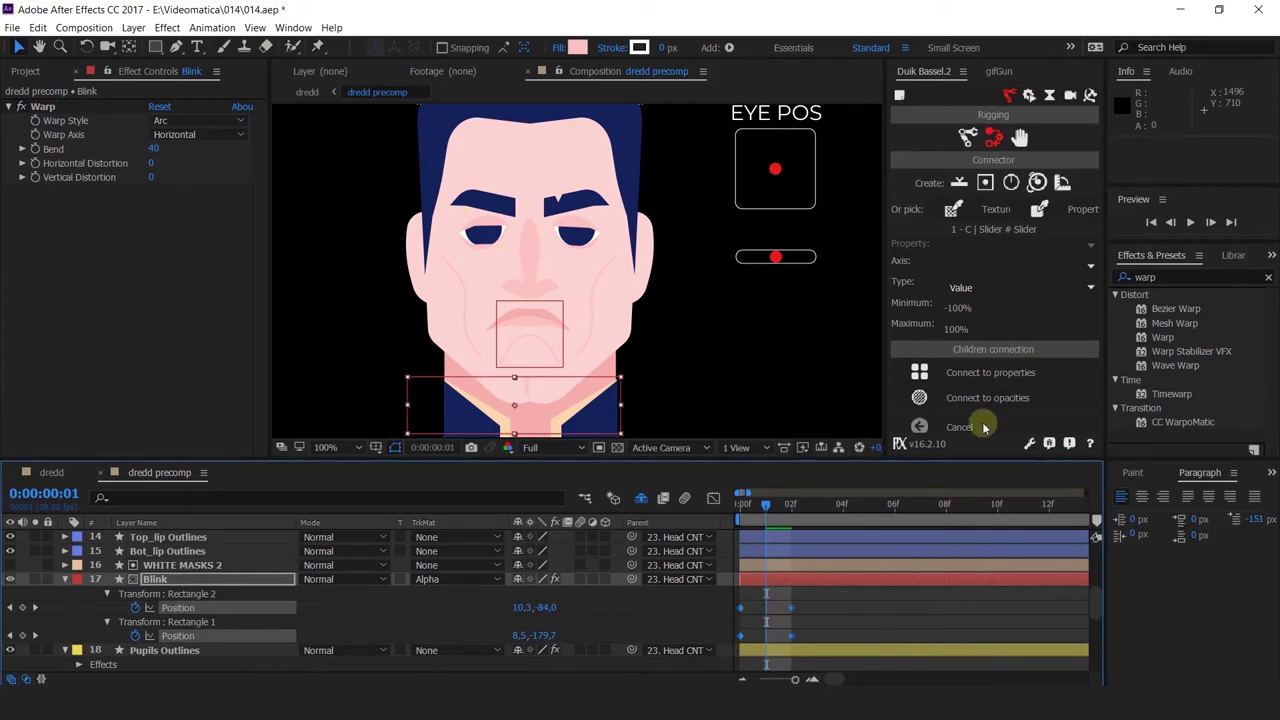
pyautogui.click(919, 397)
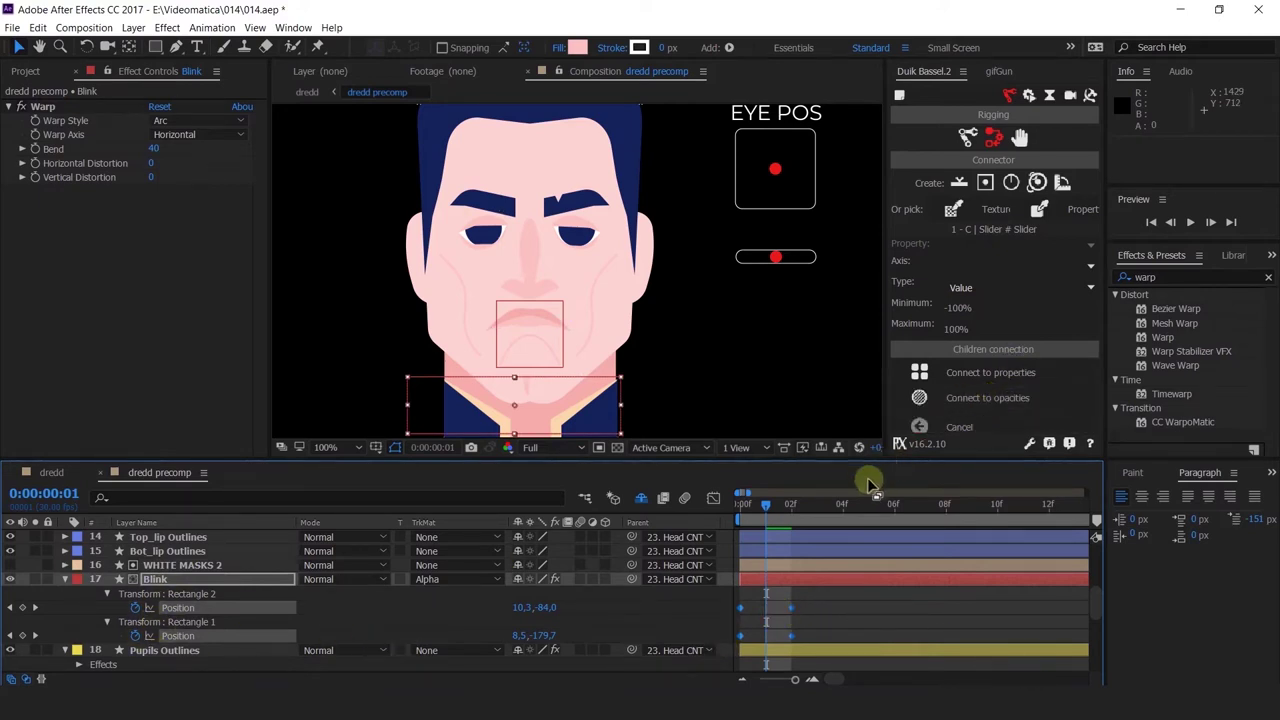
pyautogui.click(955, 374)
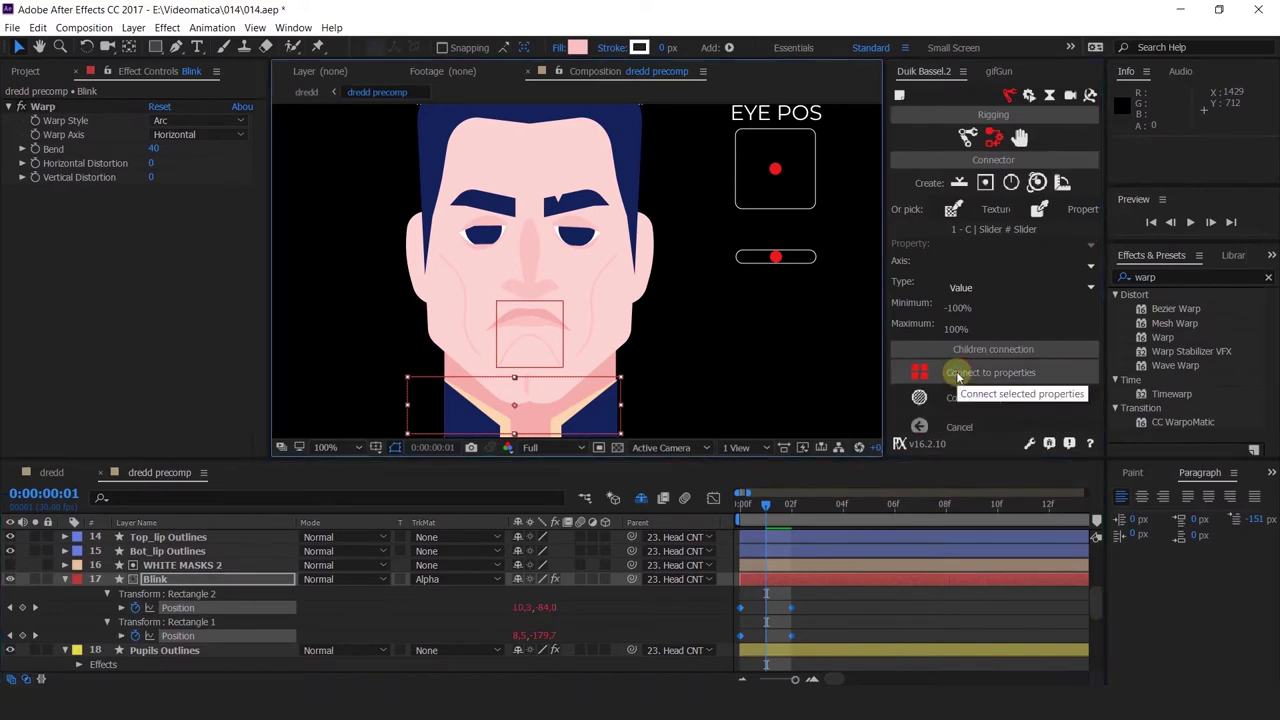
# Go to frame 0 and move the slider's handle to its -100% end
pyautogui.moveTo(762, 505); pyautogui.dragTo(702, 505)
pyautogui.click(665, 615)
pyautogui.moveTo(775, 258); pyautogui.dragTo(743, 256)
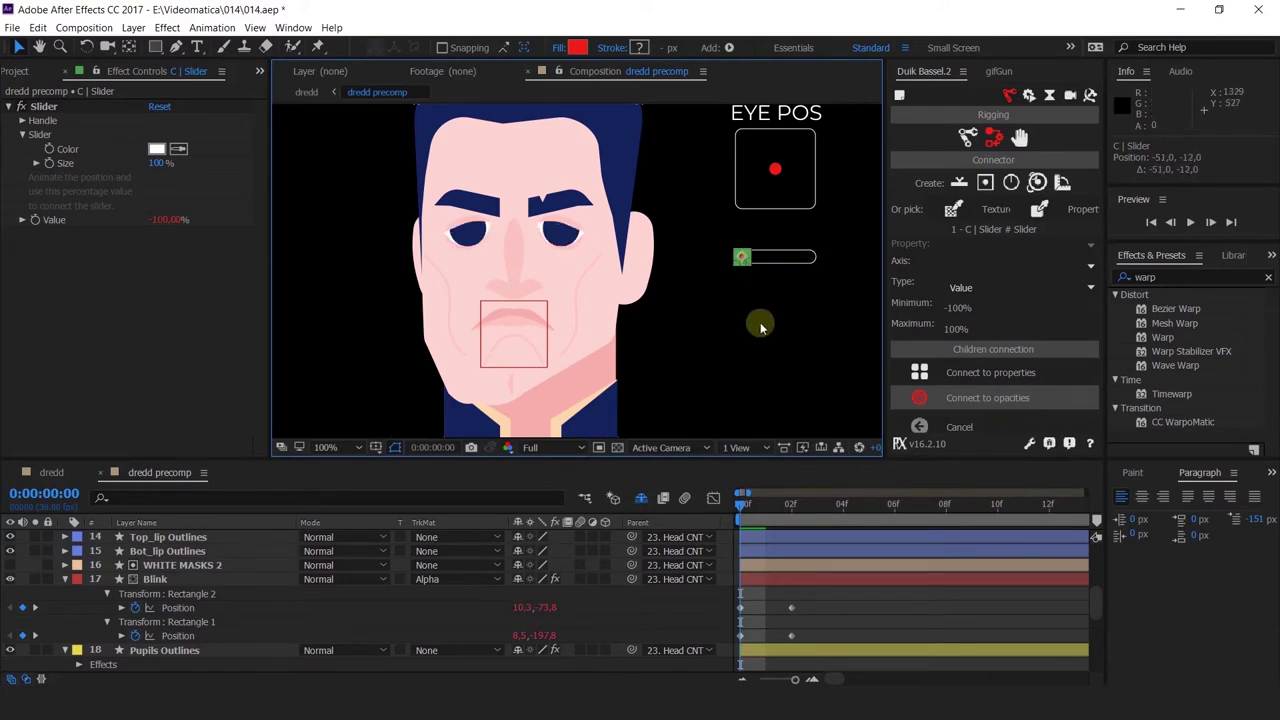
# Duplicate the EYE POS label, place the copy just above the slider and change its text to BLINK
pyautogui.moveTo(771, 314); pyautogui.dragTo(702, 323)
pyautogui.click(714, 125)
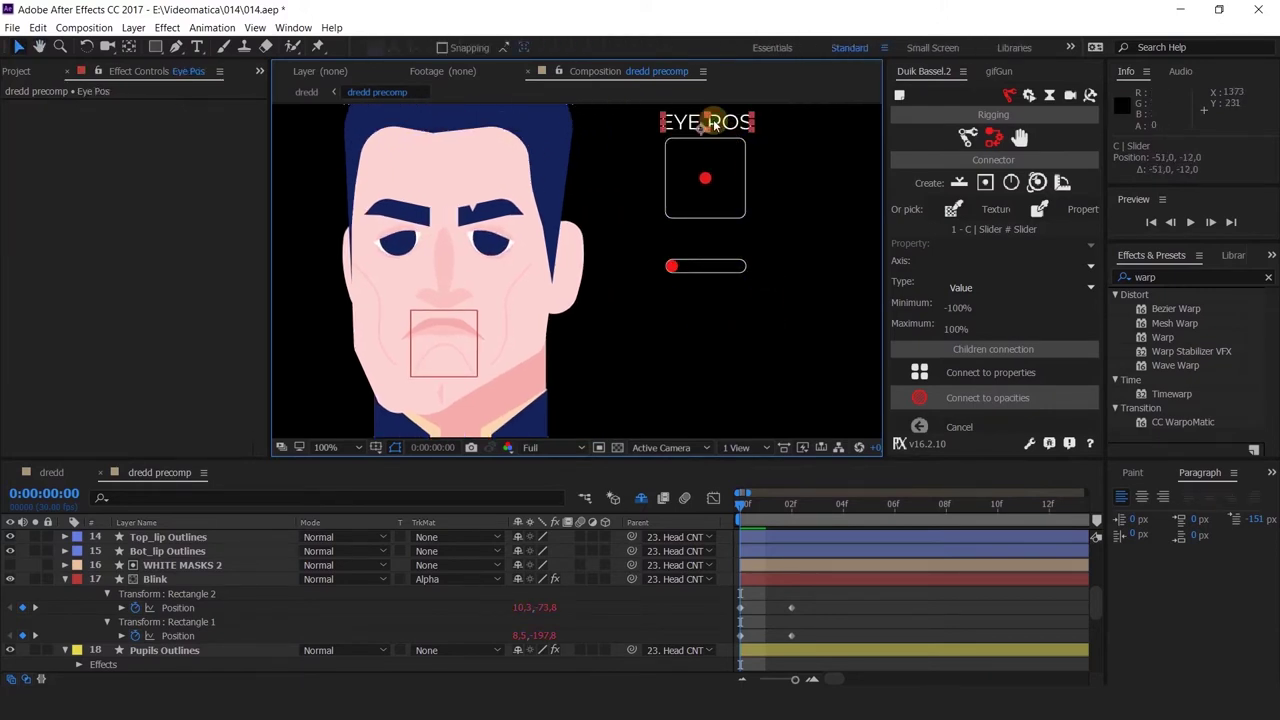
pyautogui.hotkey('ctrl', 'd')
pyautogui.moveTo(714, 125); pyautogui.dragTo(726, 241)
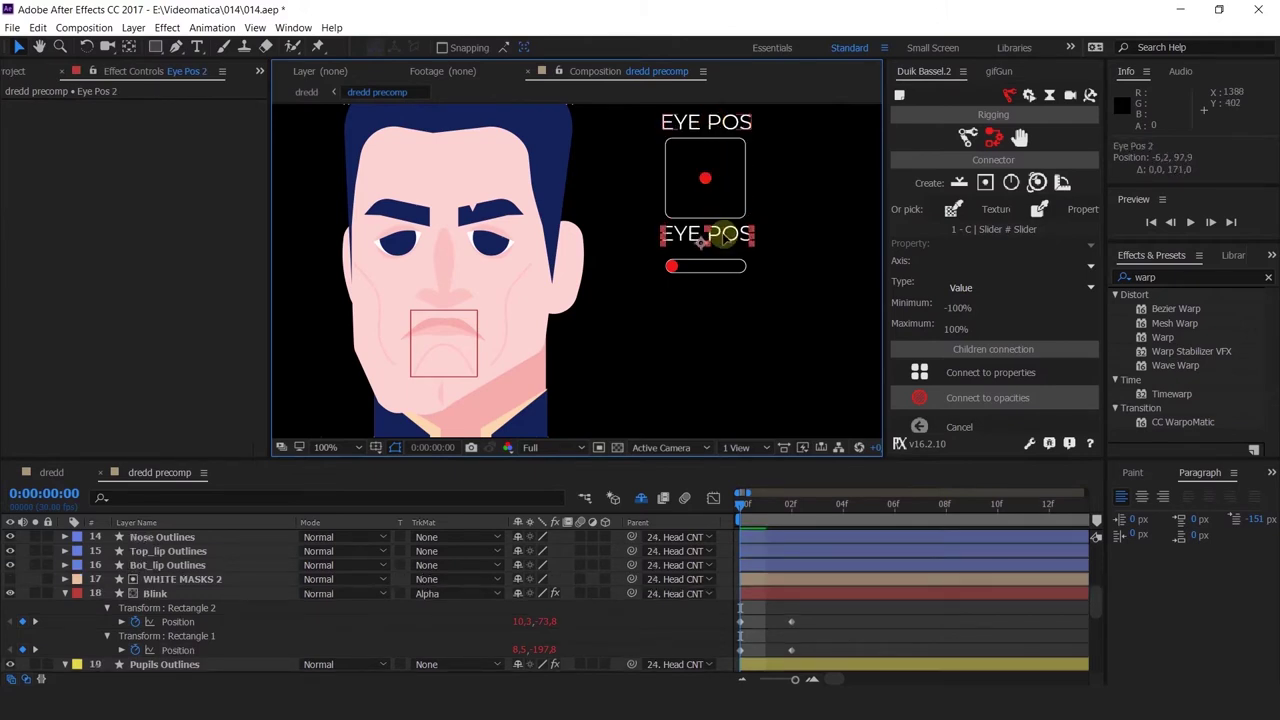
pyautogui.hotkey('ctrl', 't')
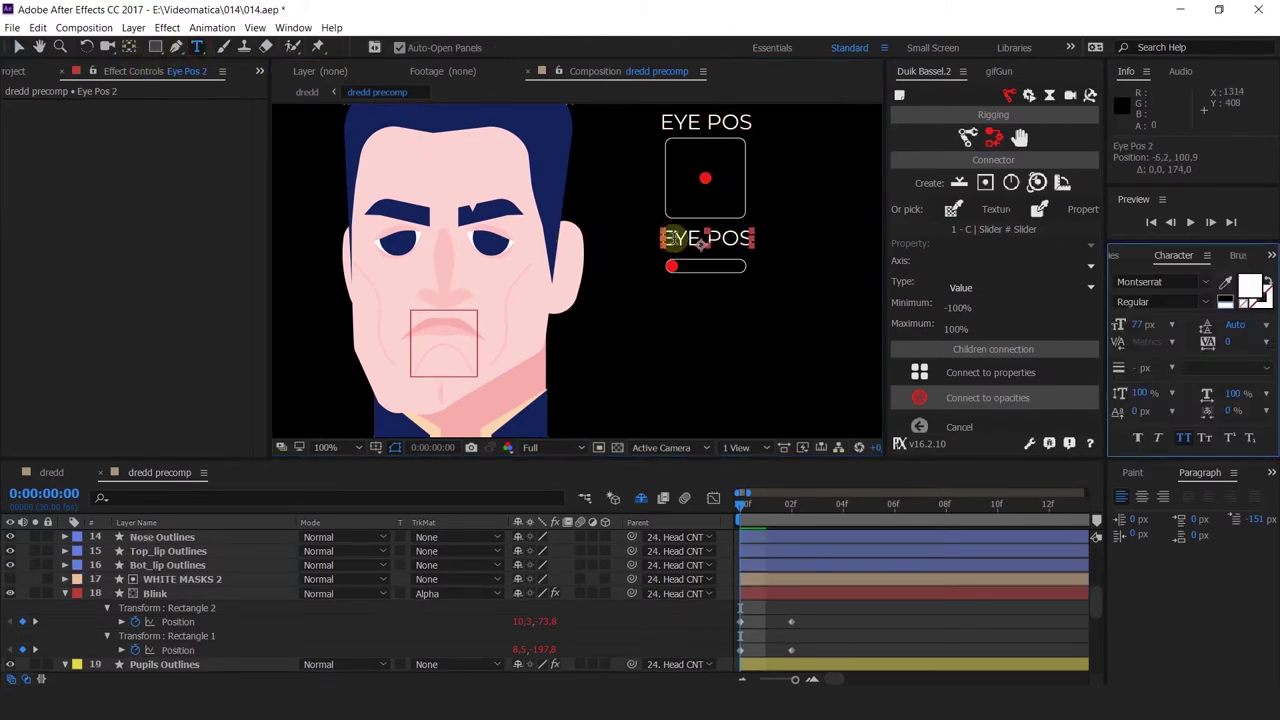
pyautogui.tripleClick(680, 242)
pyautogui.write('BLINK')
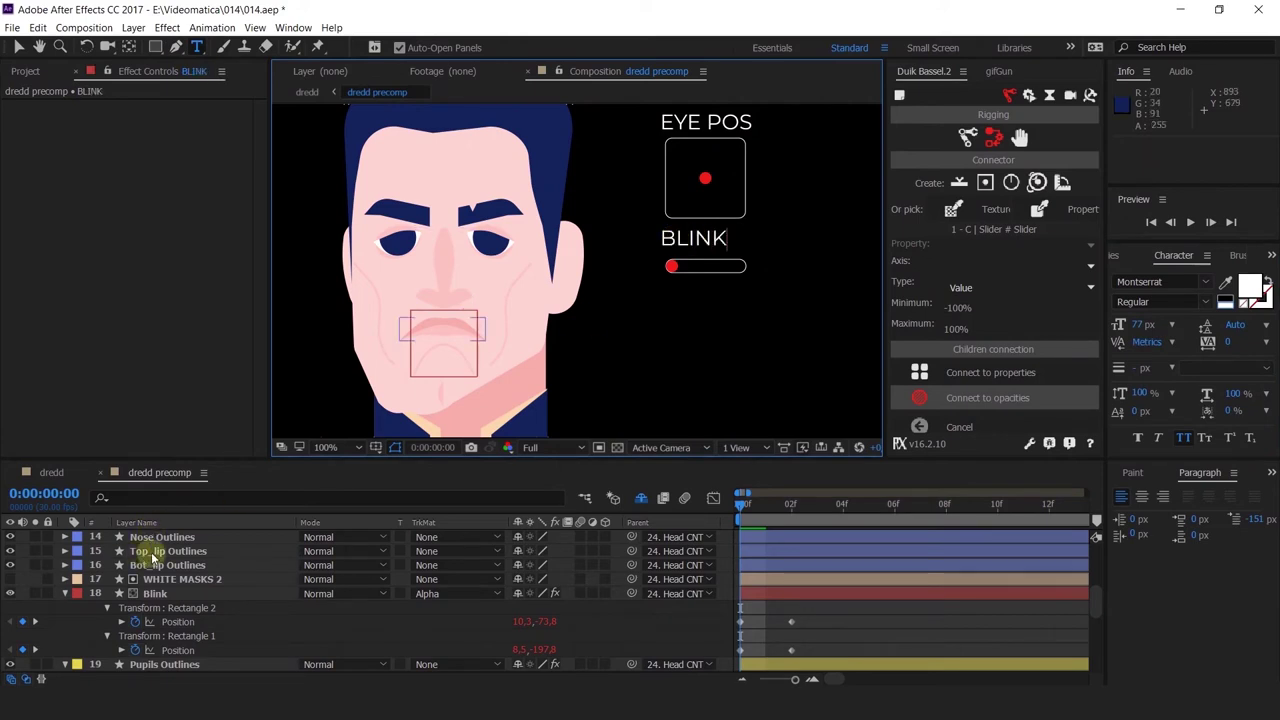
# Parent the BLINK text layer to the slider background layer CBG | Slider
pyautogui.scroll(5, 148, 550)
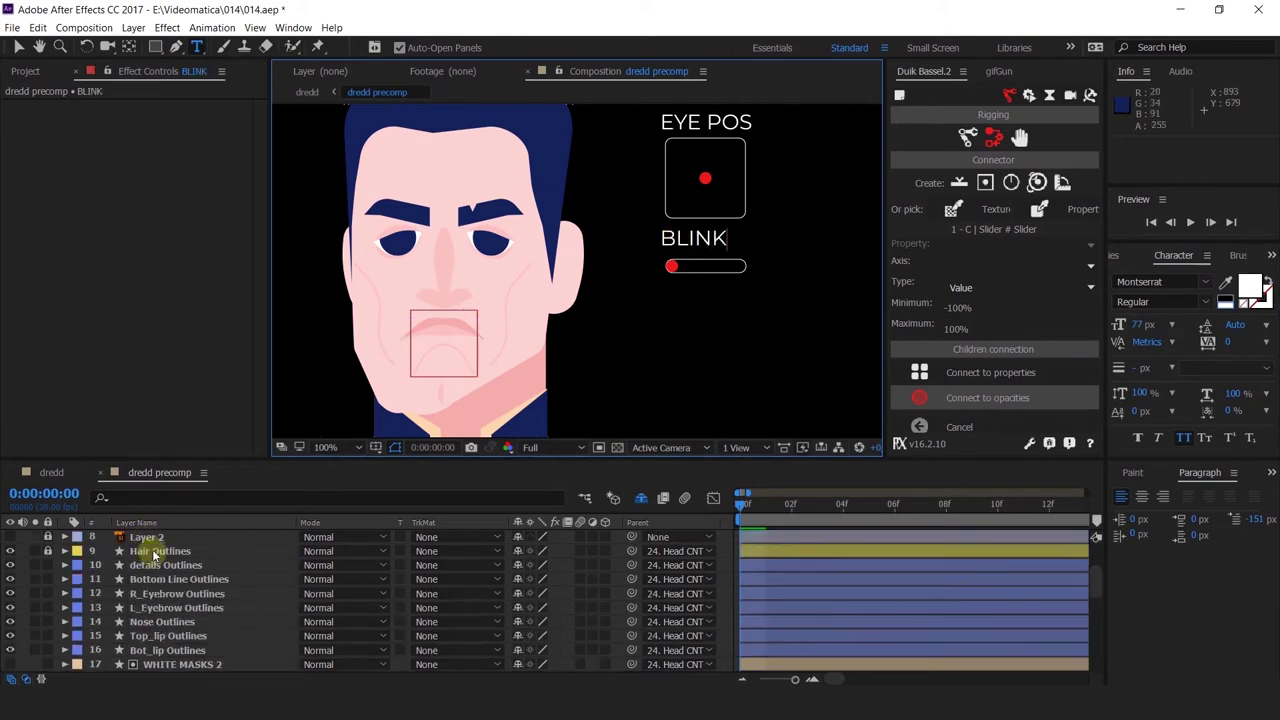
pyautogui.moveTo(157, 565); pyautogui.dragTo(176, 531)
pyautogui.moveTo(631, 537); pyautogui.dragTo(160, 565)
pyautogui.click(150, 565)
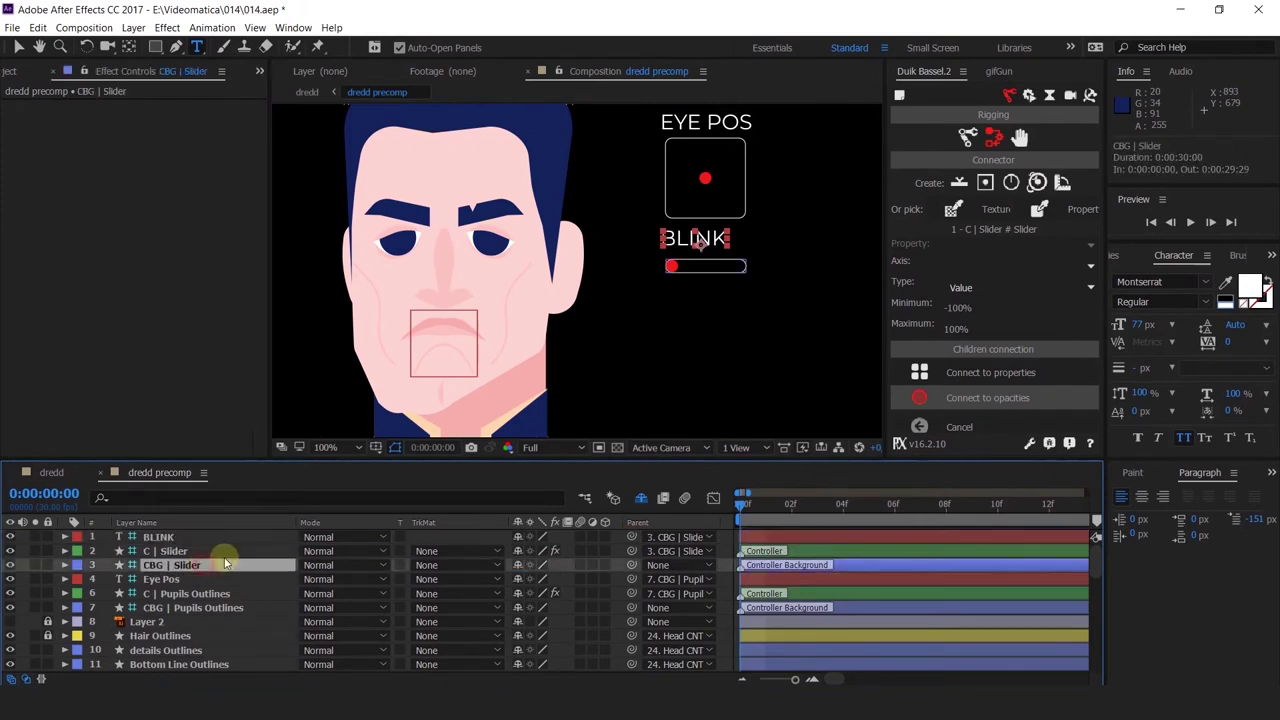
# Try repositioning the slider background CBG | Slider together with its handle and BLINK label, and undo the move
pyautogui.scroll(2, 678, 240)
pyautogui.press('v')
pyautogui.moveTo(723, 259); pyautogui.dragTo(746, 260)
pyautogui.moveTo(760, 312); pyautogui.dragTo(750, 336)
pyautogui.hotkey('ctrl', 'z')
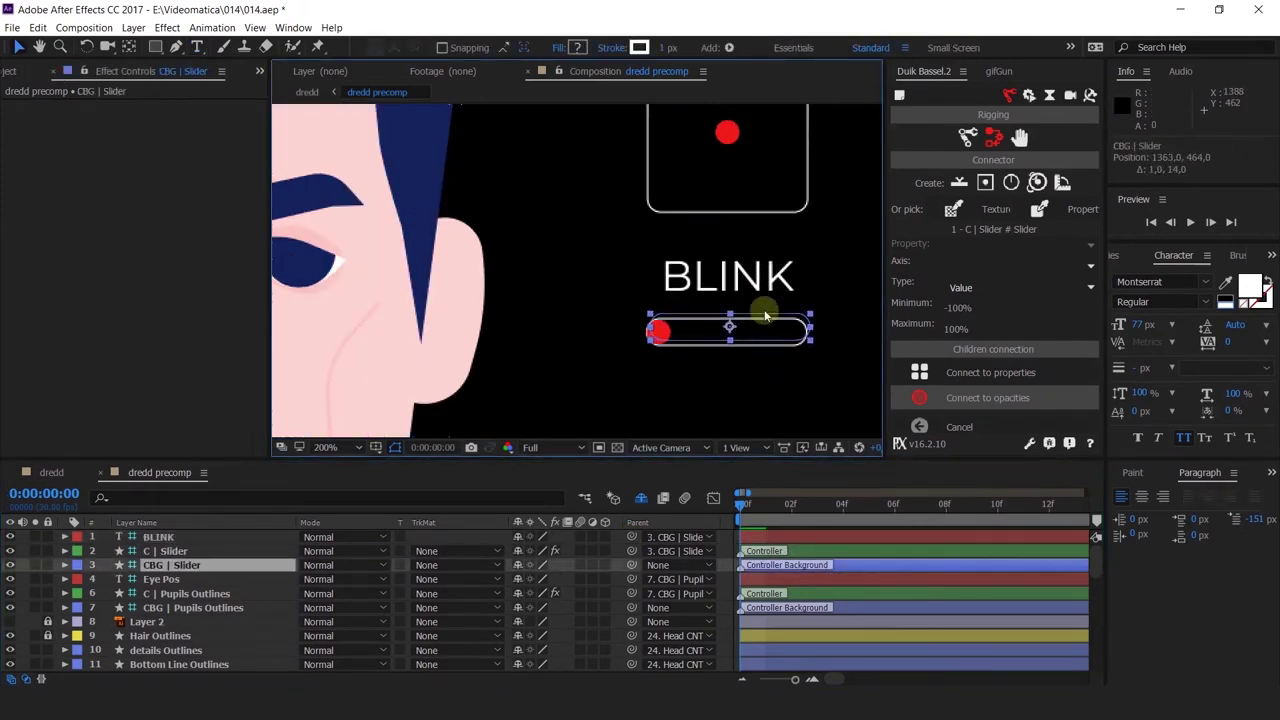
pyautogui.scroll(-4, 680, 275)
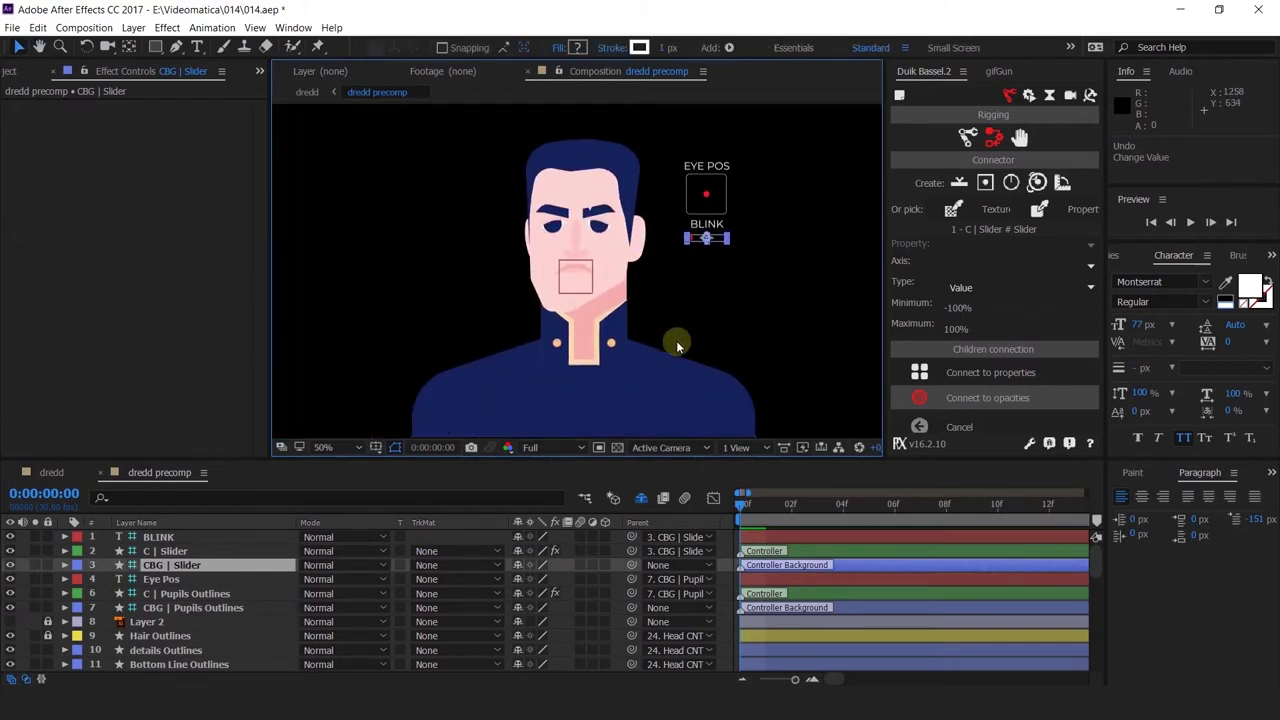
pyautogui.scroll(2, 652, 186)
pyautogui.moveTo(669, 243); pyautogui.dragTo(694, 223)
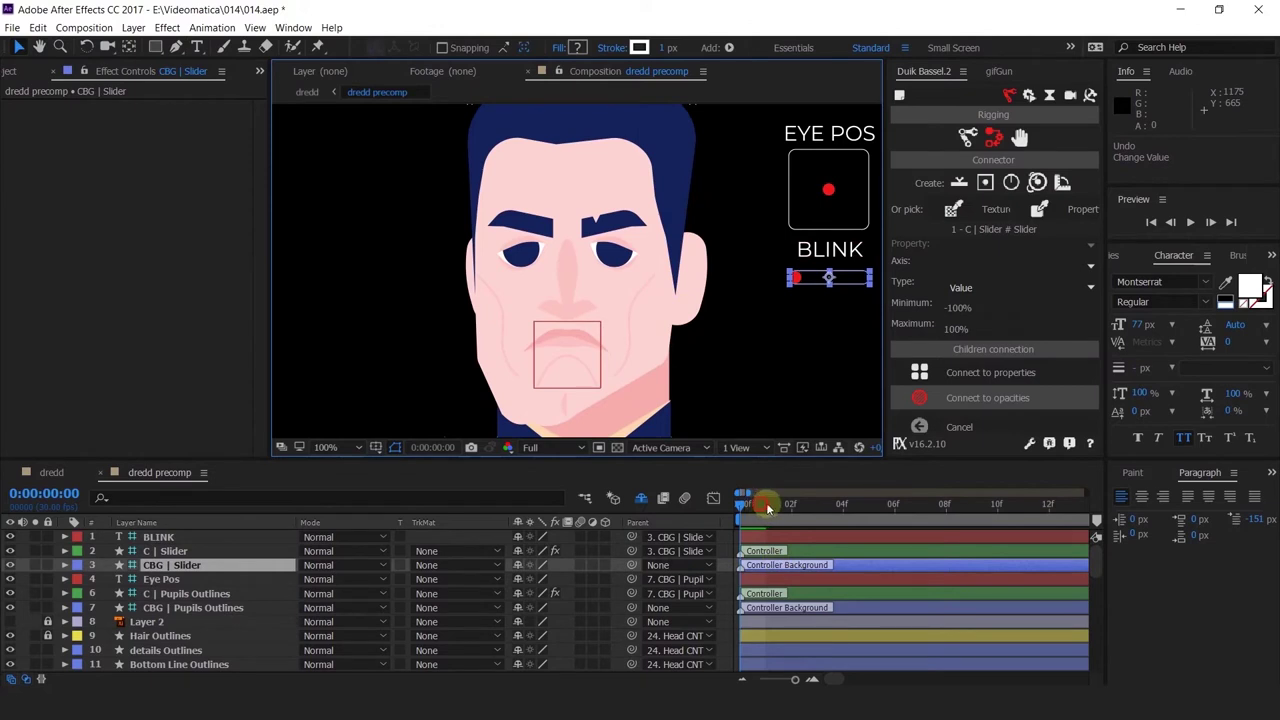
pyautogui.moveTo(768, 508); pyautogui.dragTo(673, 478)
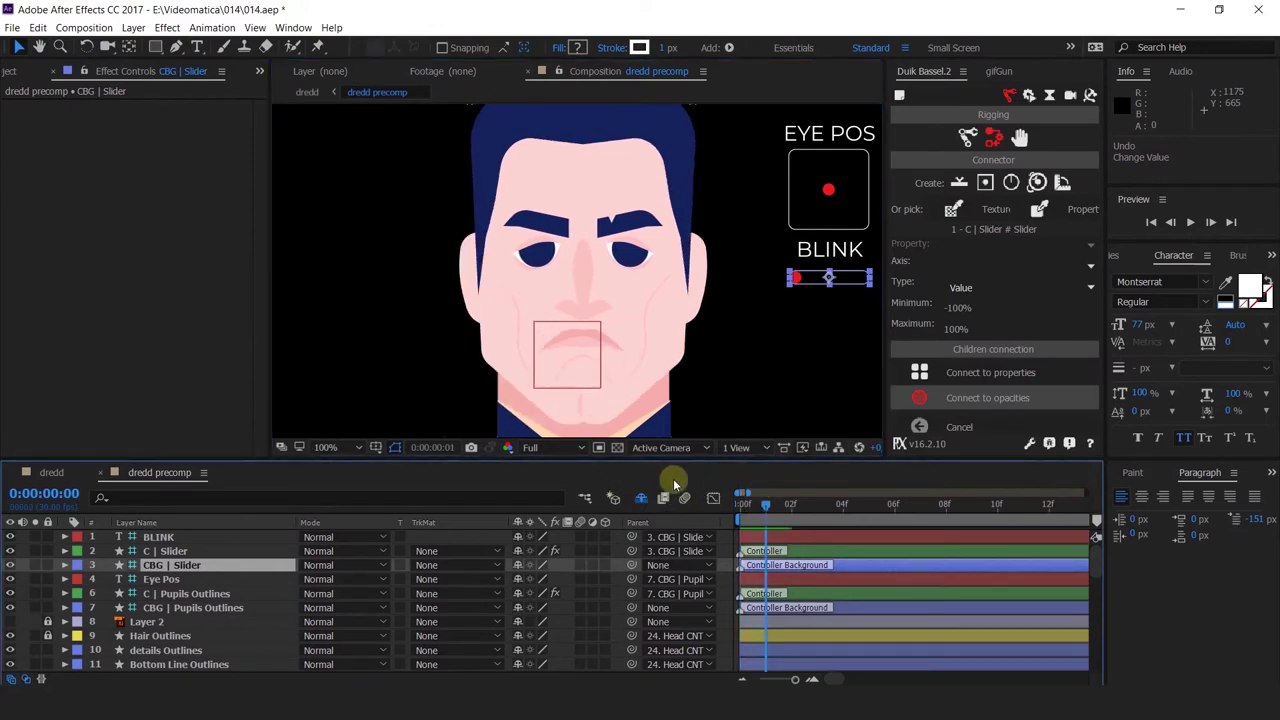
pyautogui.moveTo(713, 357)
pyautogui.mouseDown()
pyautogui.moveTo(694, 291)
pyautogui.moveTo(726, 371)
pyautogui.mouseUp()
pyautogui.moveTo(730, 288); pyautogui.dragTo(629, 286)
pyautogui.click(596, 215)
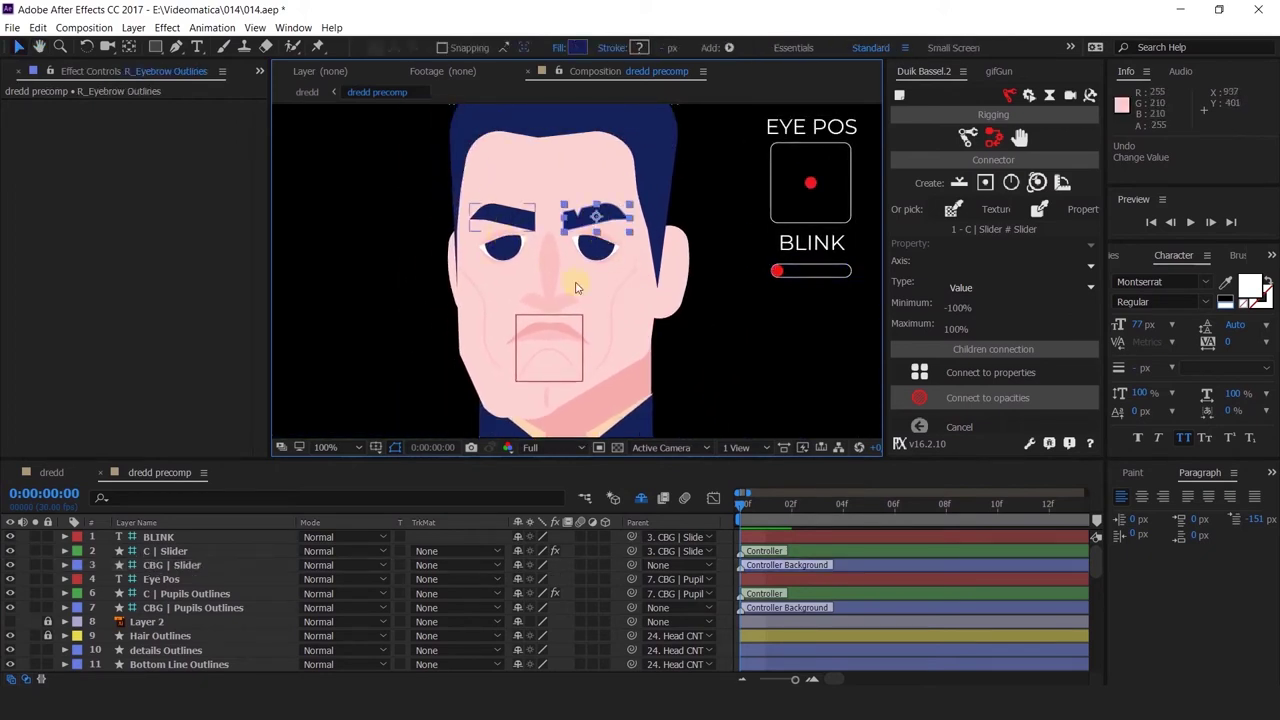
pyautogui.moveTo(621, 205); pyautogui.dragTo(587, 261)
pyautogui.scroll(-1, 678, 267)
pyautogui.moveTo(676, 310); pyautogui.dragTo(624, 268)
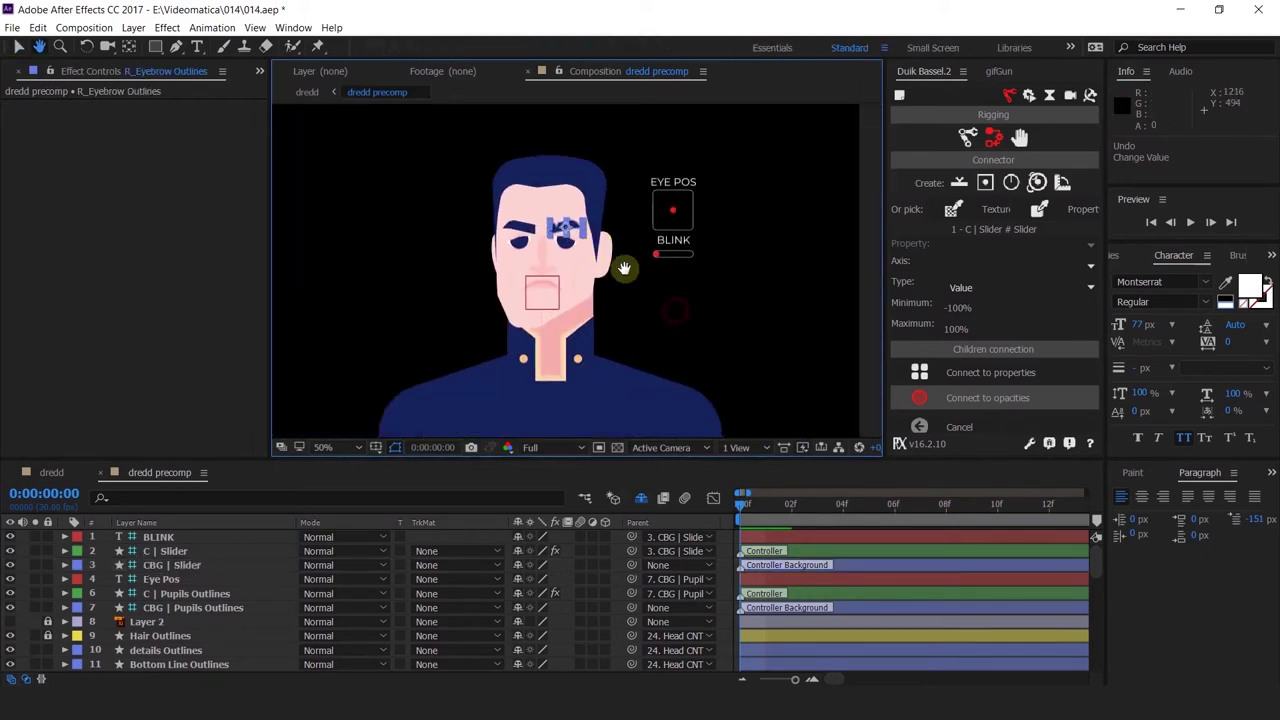
pyautogui.press('v')
pyautogui.click(587, 289)
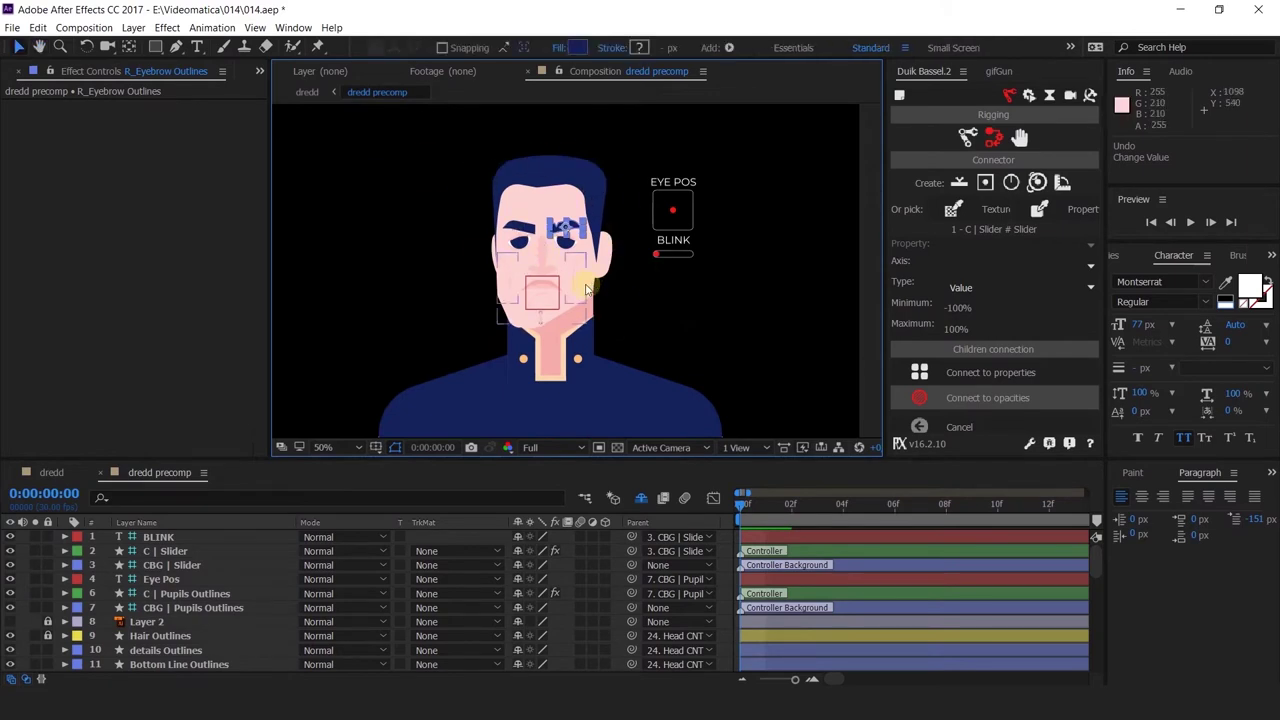
pyautogui.scroll(2, 533, 256)
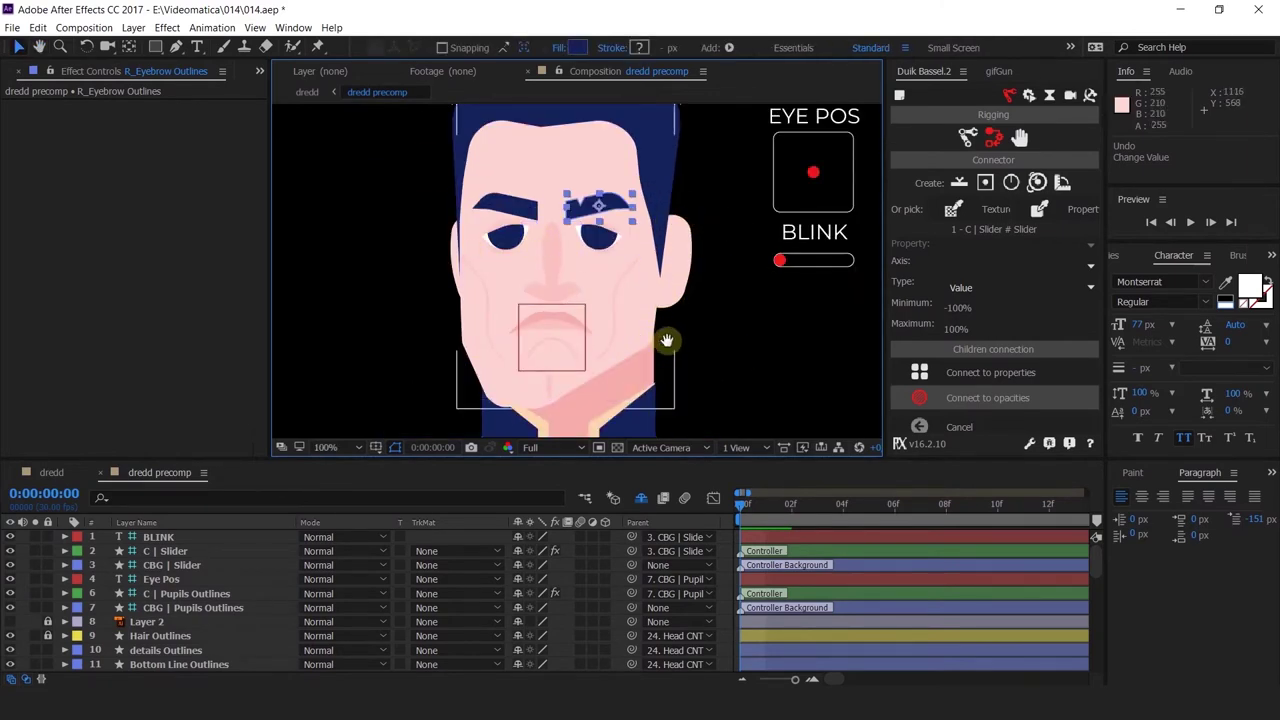
pyautogui.press('h')
pyautogui.moveTo(666, 340)
pyautogui.mouseDown()
pyautogui.moveTo(604, 389)
pyautogui.moveTo(634, 319)
pyautogui.mouseUp()
pyautogui.press('v')
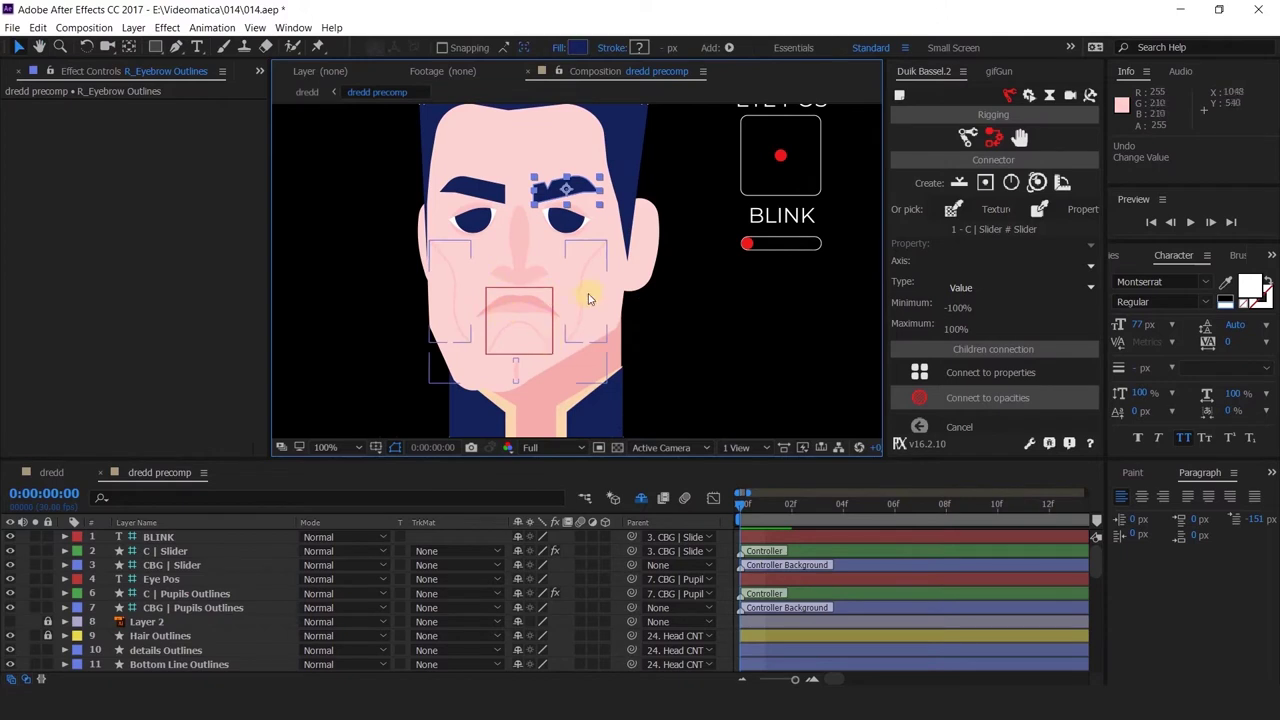
pyautogui.click(716, 322)
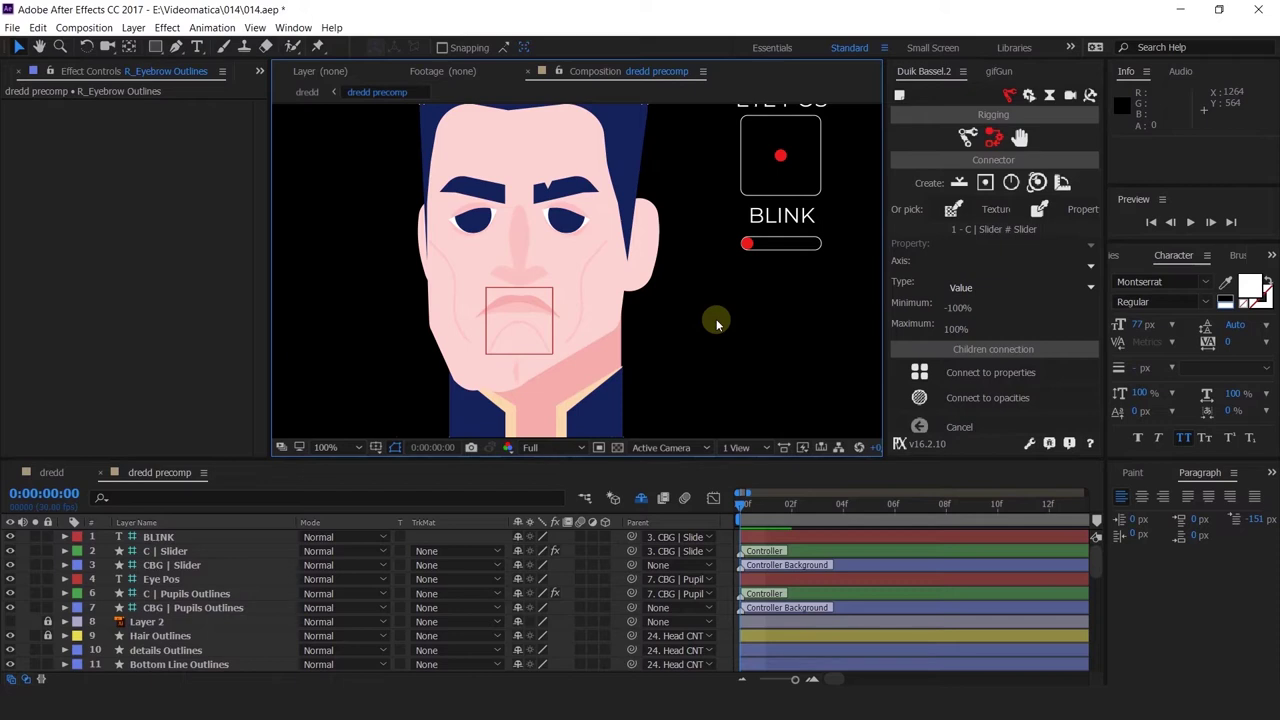
pyautogui.click(513, 311)
pyautogui.moveTo(525, 287); pyautogui.dragTo(549, 305)
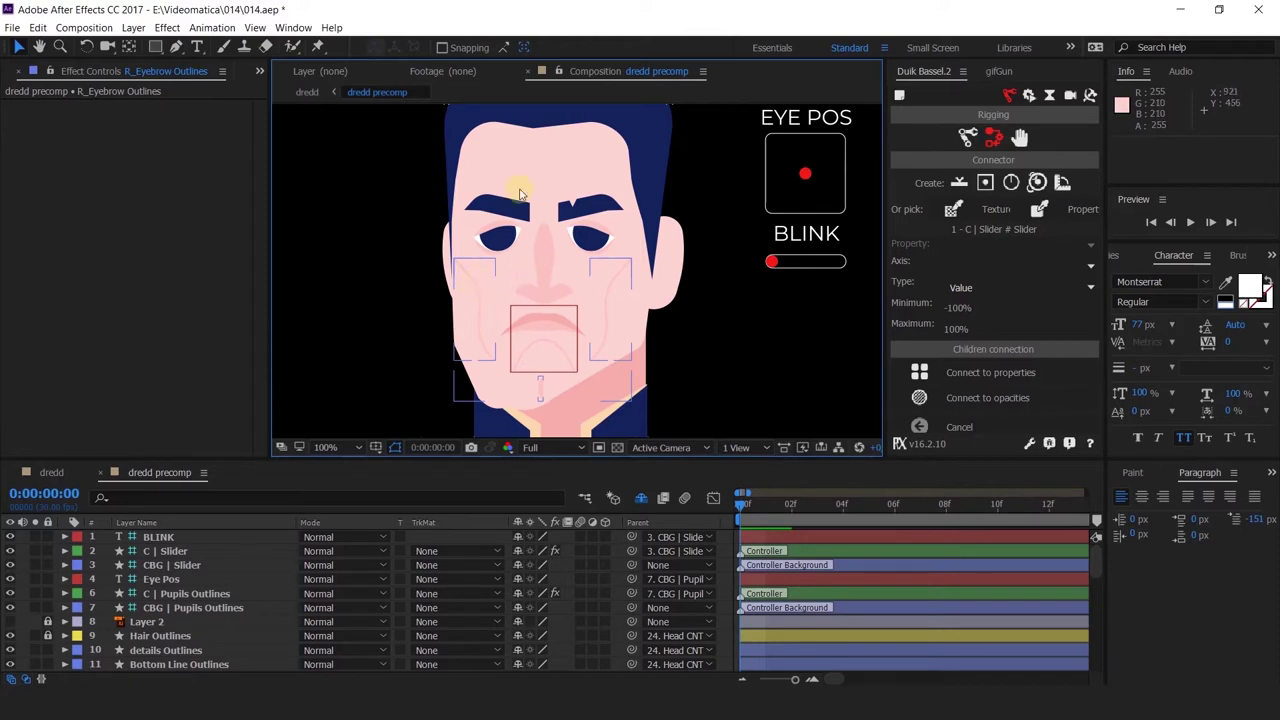
pyautogui.click(521, 220)
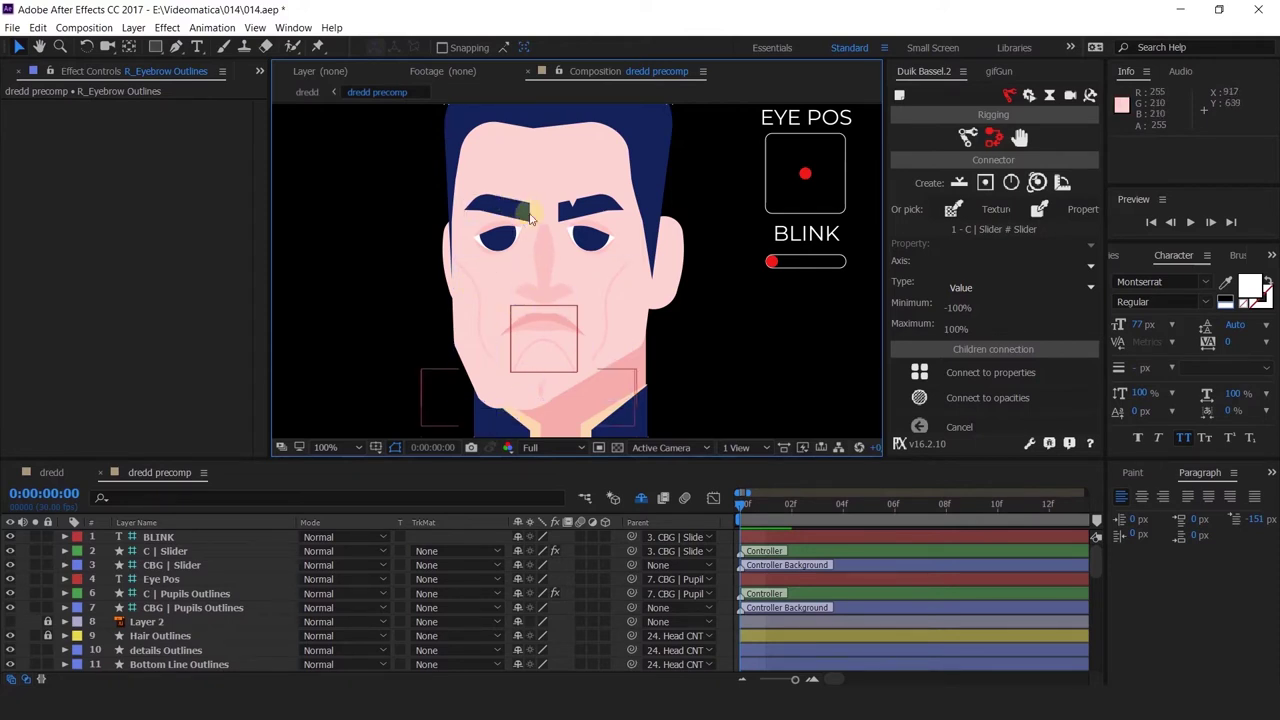
pyautogui.click(556, 270)
pyautogui.hotkey('ctrl', 'shift', 'a')
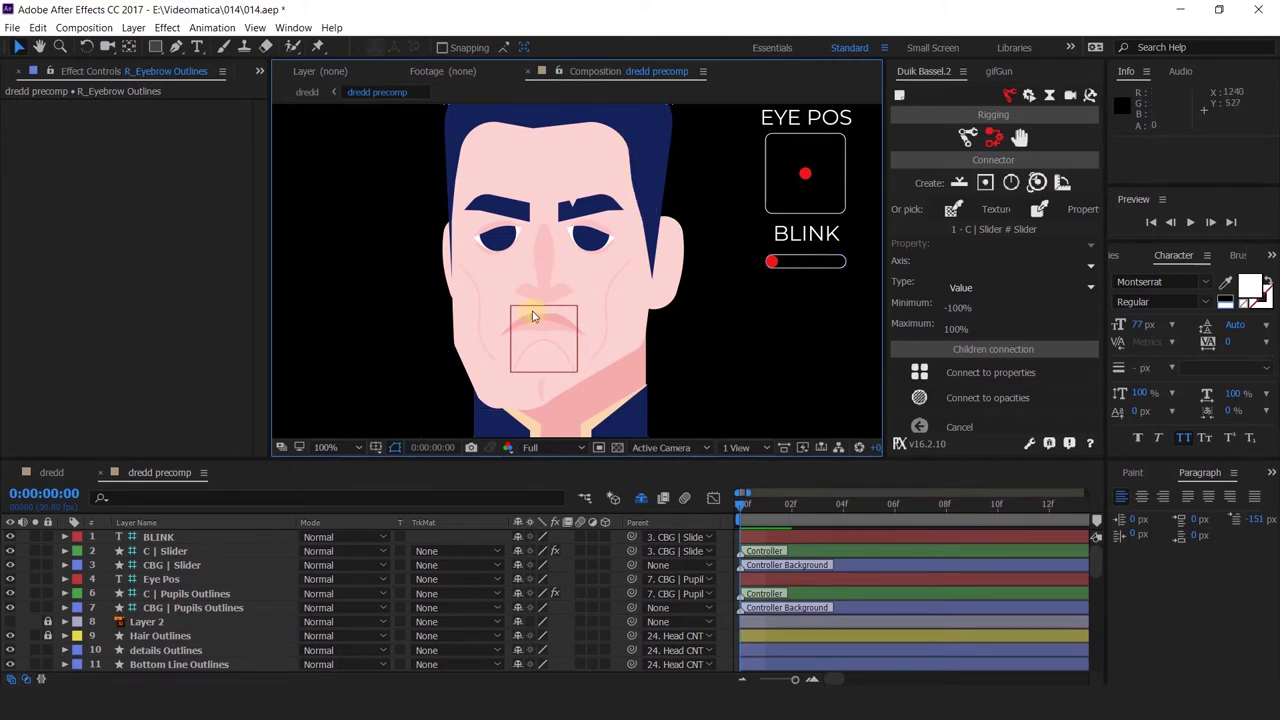
pyautogui.click(503, 236)
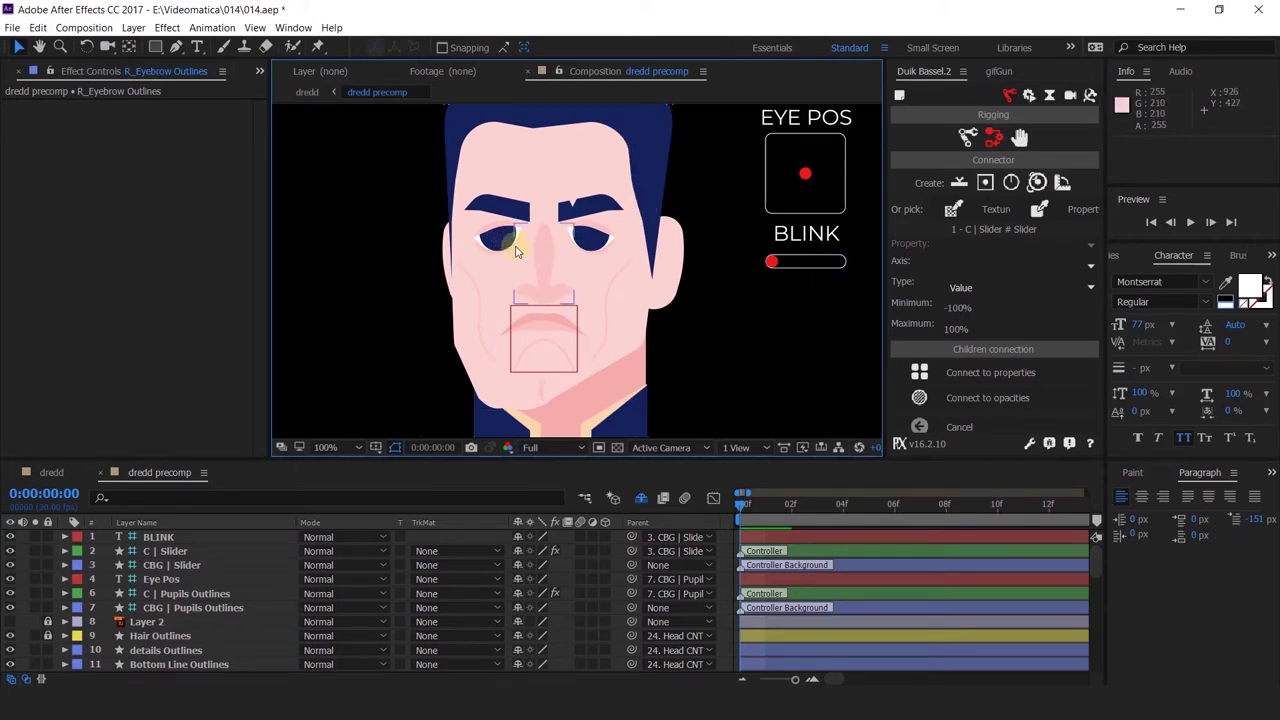
pyautogui.click(716, 567)
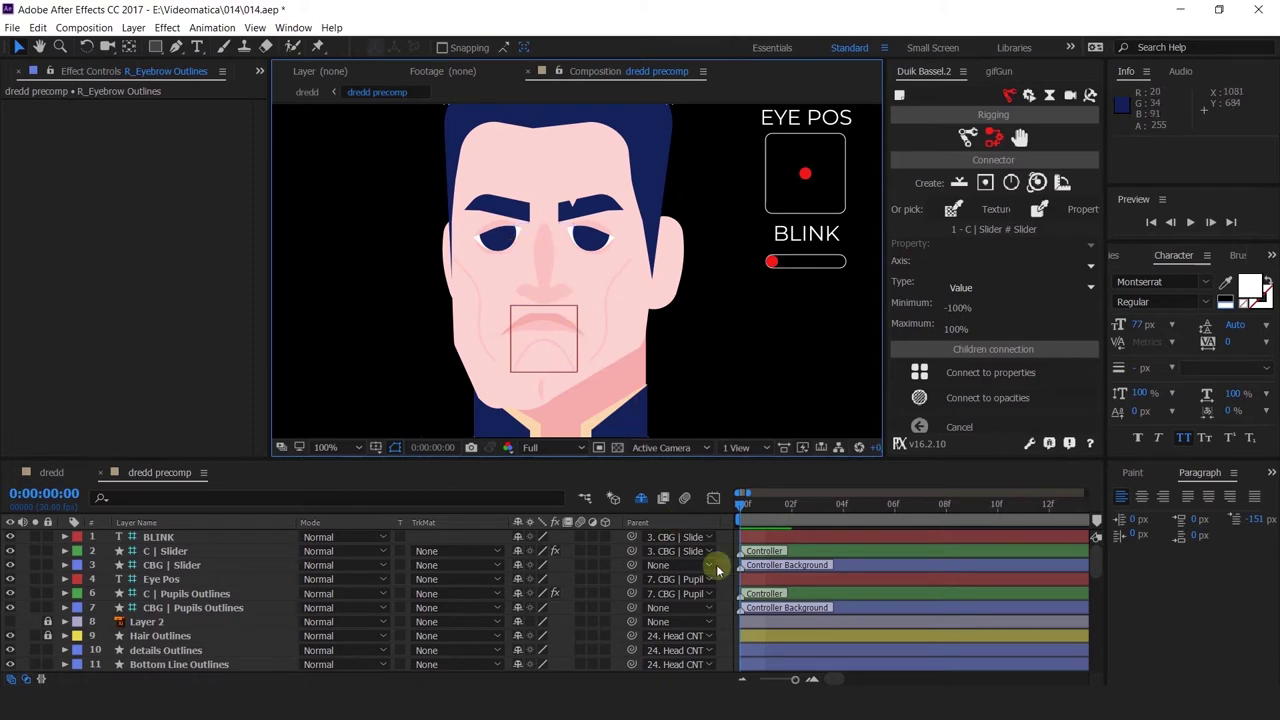
# Go to frame 1 and add a new null object to the composition
pyautogui.click(790, 508)
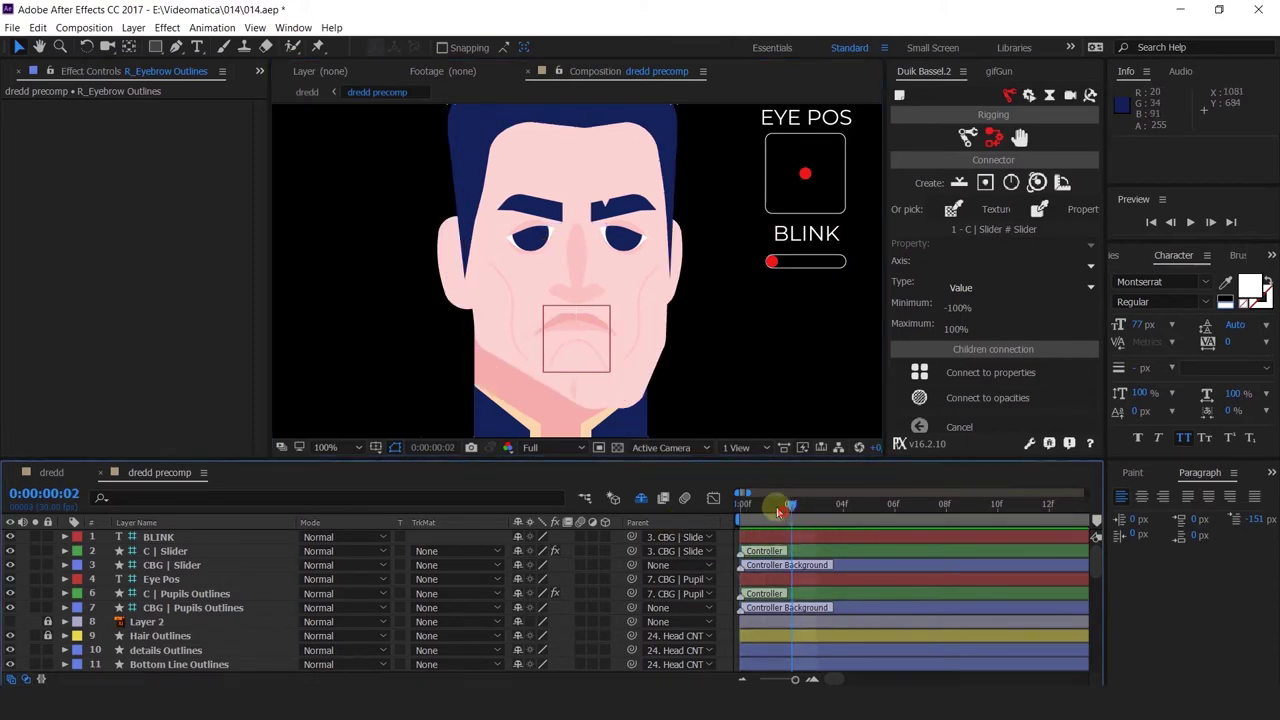
pyautogui.moveTo(778, 512); pyautogui.dragTo(762, 508)
pyautogui.moveTo(583, 272); pyautogui.dragTo(543, 337)
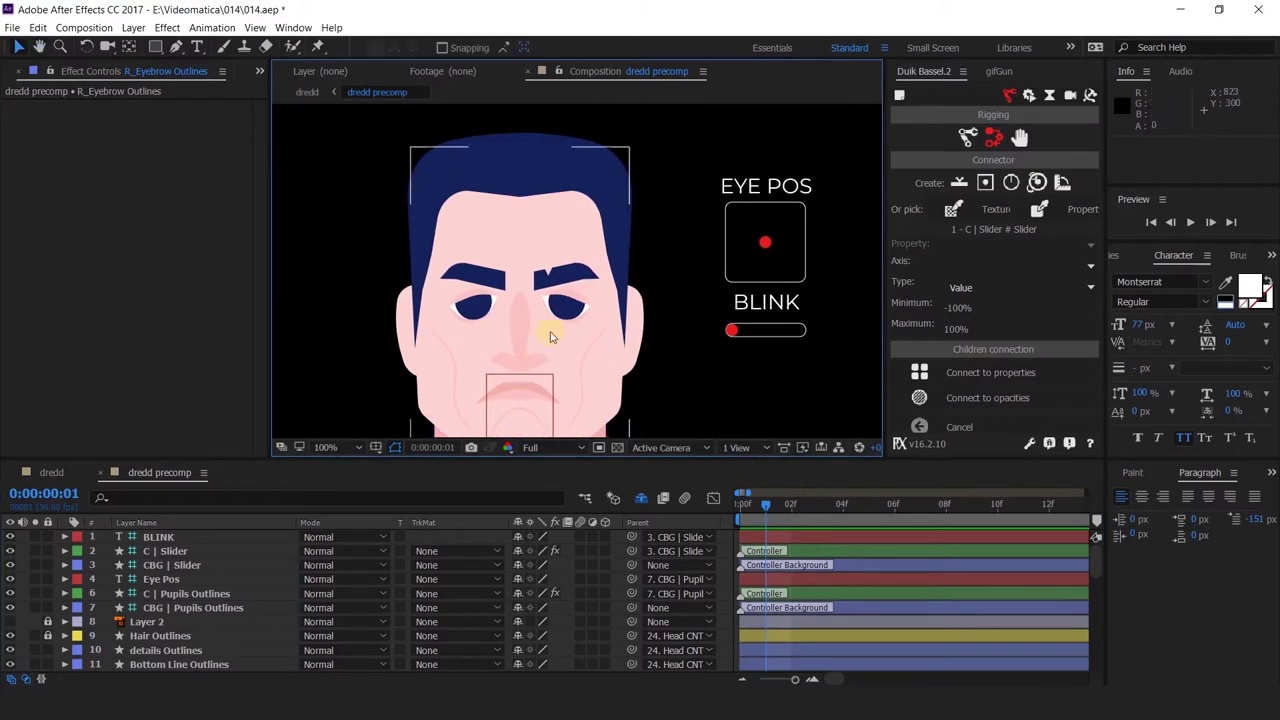
pyautogui.moveTo(482, 310); pyautogui.dragTo(533, 190)
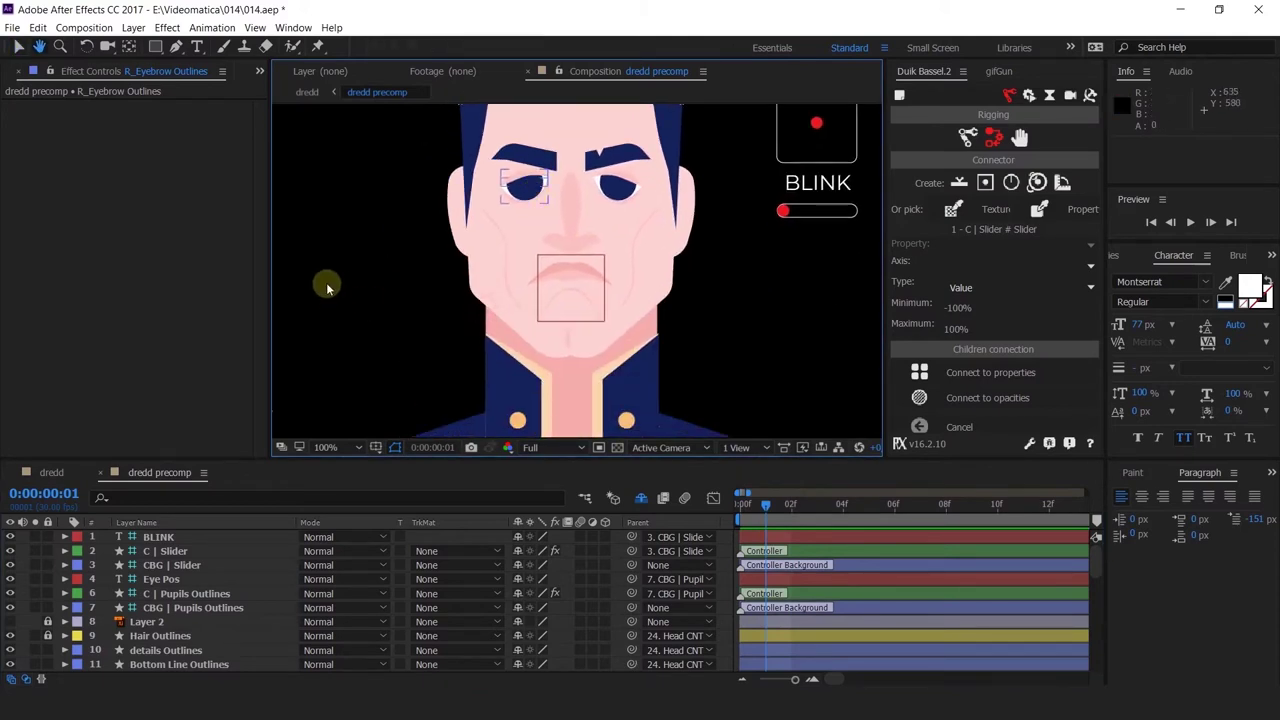
pyautogui.rightClick(360, 224)
pyautogui.moveTo(545, 229)
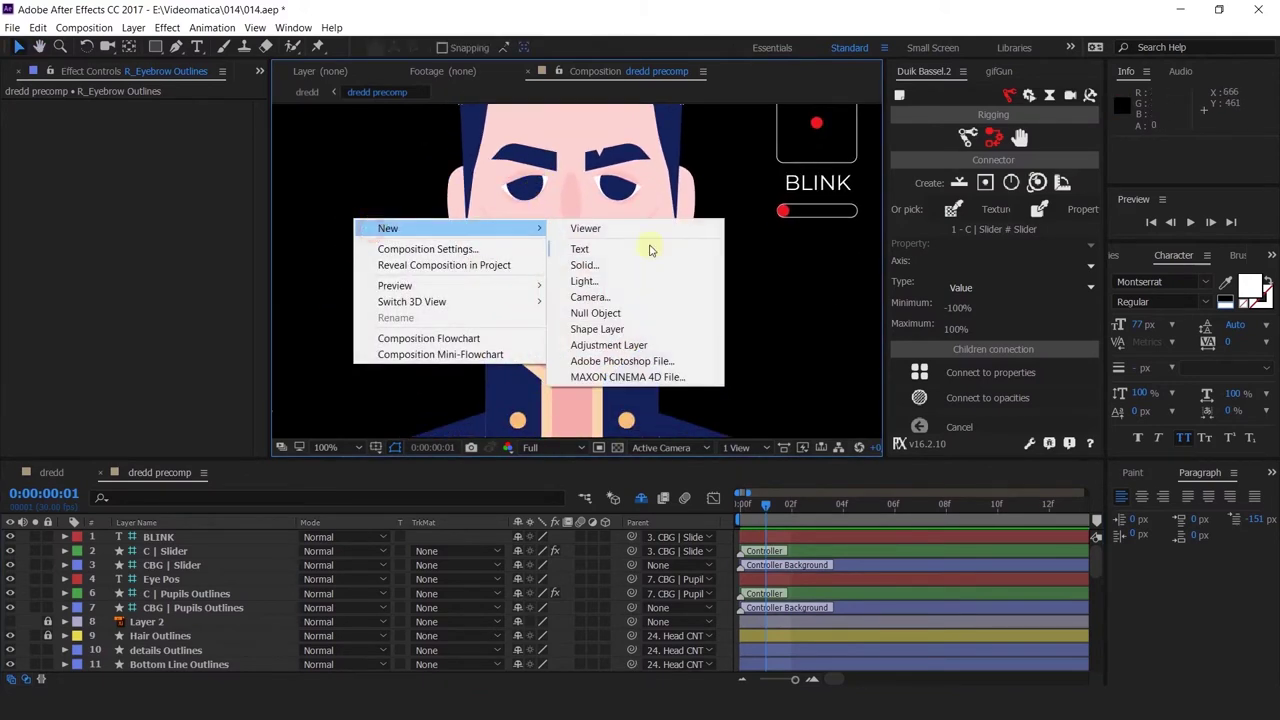
pyautogui.click(643, 313)
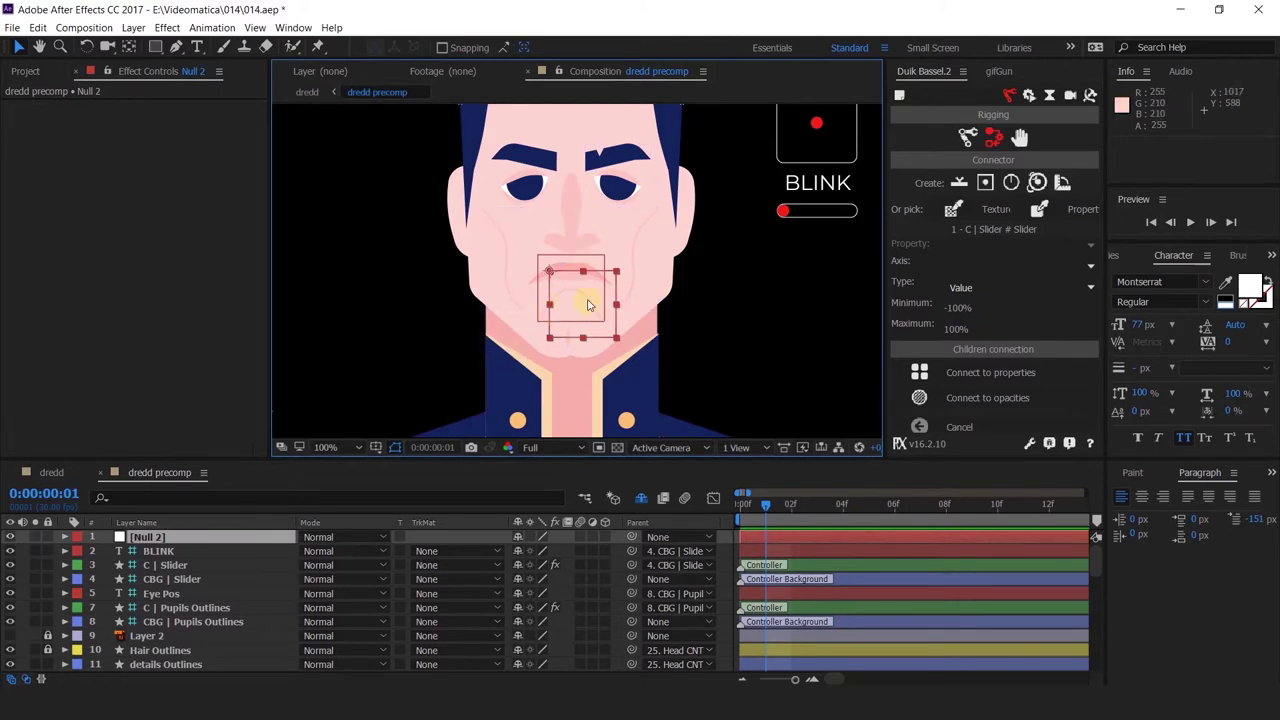
# Place the new null on the bridge of the nose, centred between the eyes at position 993, 416
pyautogui.moveTo(588, 305); pyautogui.dragTo(572, 182)
pyautogui.scroll(1, 573, 180)
pyautogui.press('Right')
pyautogui.press('Right')
pyautogui.press('Right')
pyautogui.press('Right')
pyautogui.press('Right')
pyautogui.press('Right')
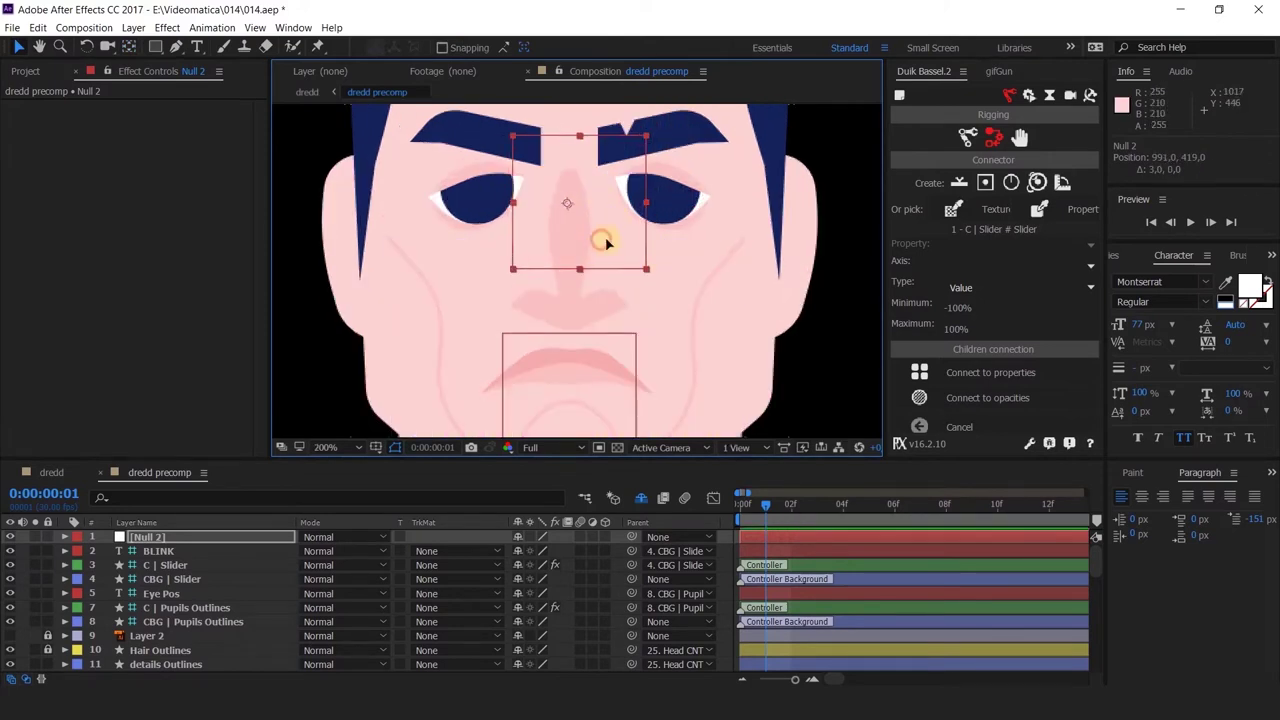
pyautogui.scroll(-2, 667, 278)
pyautogui.moveTo(623, 251)
pyautogui.mouseDown()
pyautogui.moveTo(783, 391)
pyautogui.moveTo(771, 391)
pyautogui.moveTo(796, 375)
pyautogui.moveTo(614, 205)
pyautogui.moveTo(612, 228)
pyautogui.mouseUp()
pyautogui.press('y')
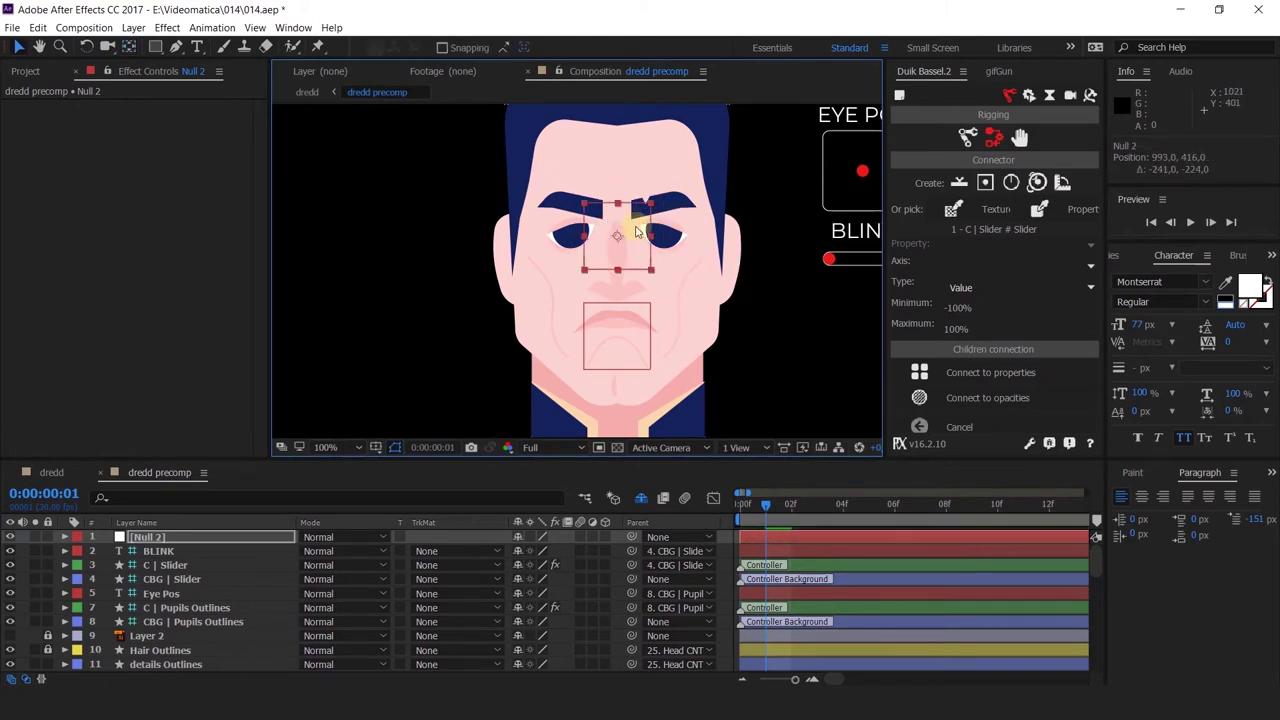
pyautogui.scroll(4, 589, 280)
pyautogui.scroll(-6, 590, 280)
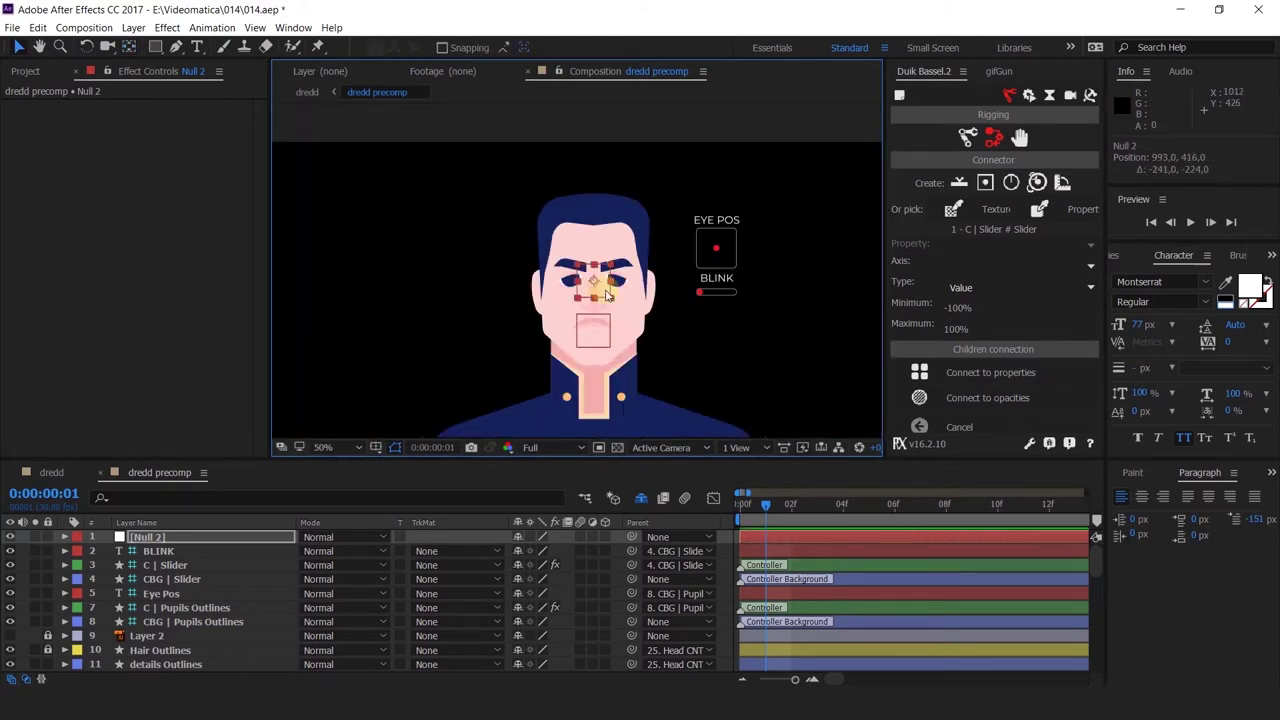
# Rename the new null layer as eye cntrl
pyautogui.click(160, 537)
pyautogui.press('Return')
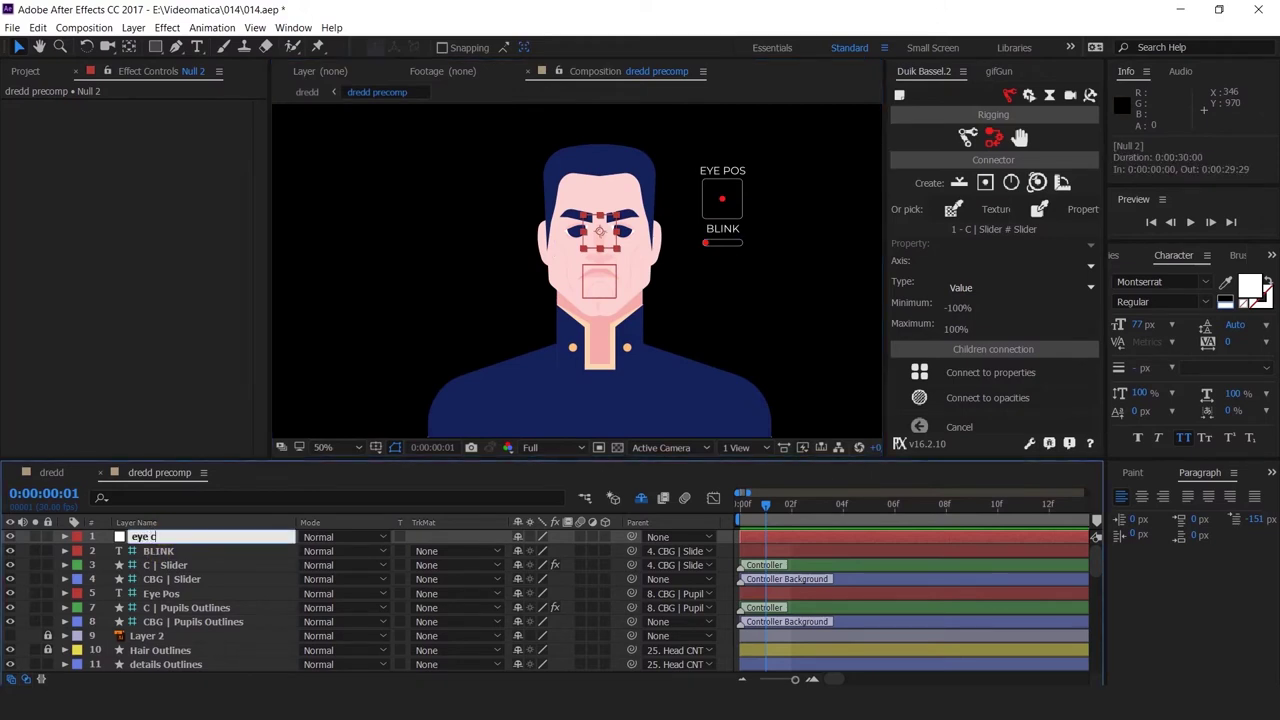
pyautogui.press('Return')
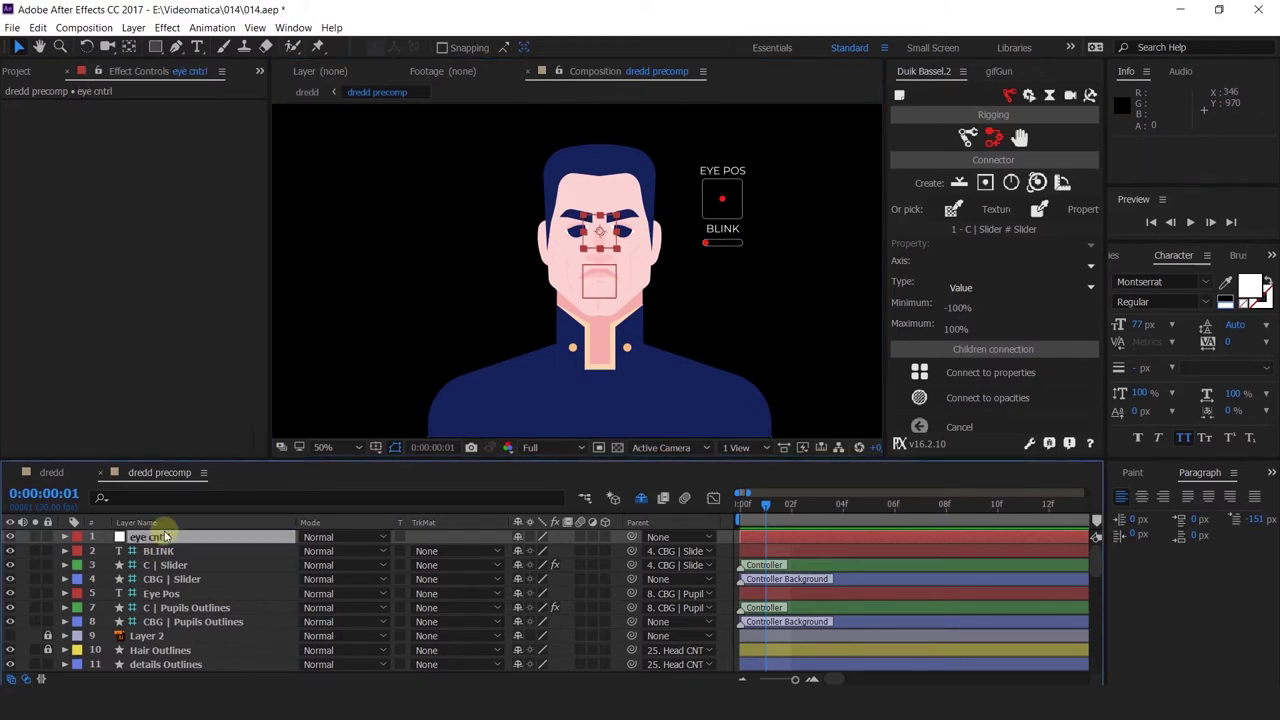
# Locate the eye layers in the layer stack and collapse the expanded properties of Blink and Pupils Outlines
pyautogui.scroll(2, 560, 212)
pyautogui.moveTo(636, 316); pyautogui.dragTo(369, 237)
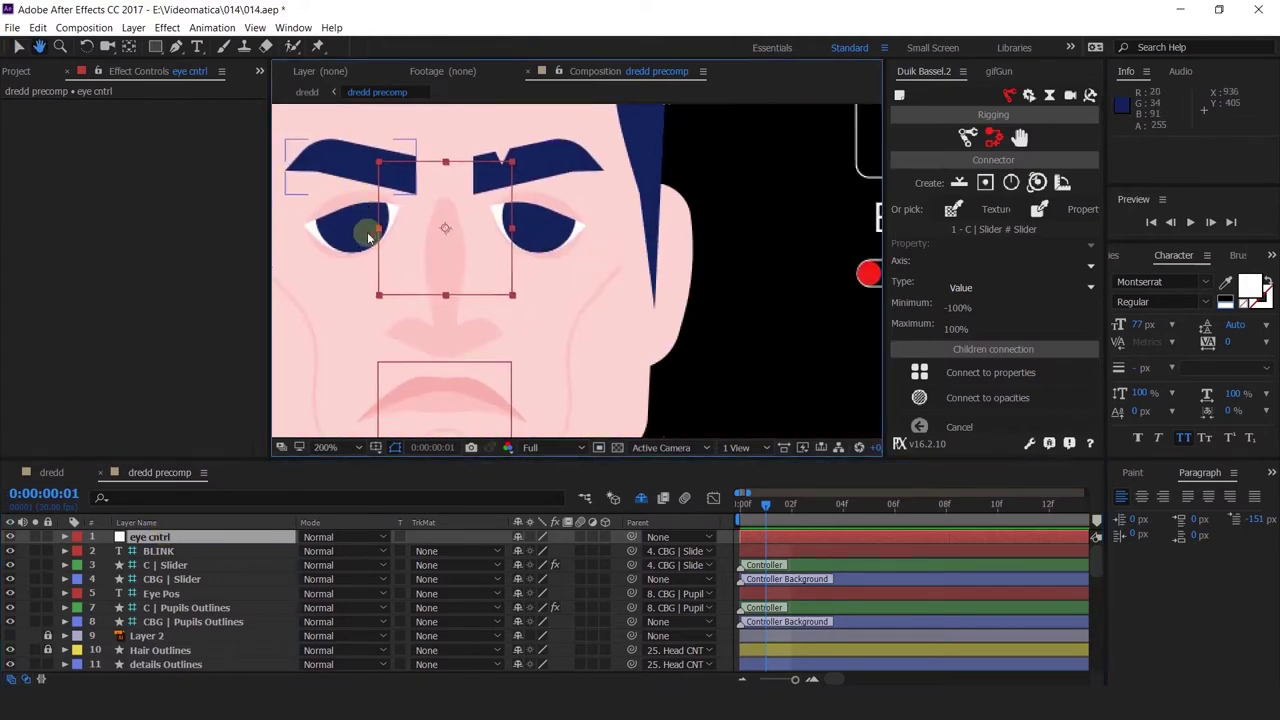
pyautogui.click(350, 246)
pyautogui.scroll(-5, 174, 608)
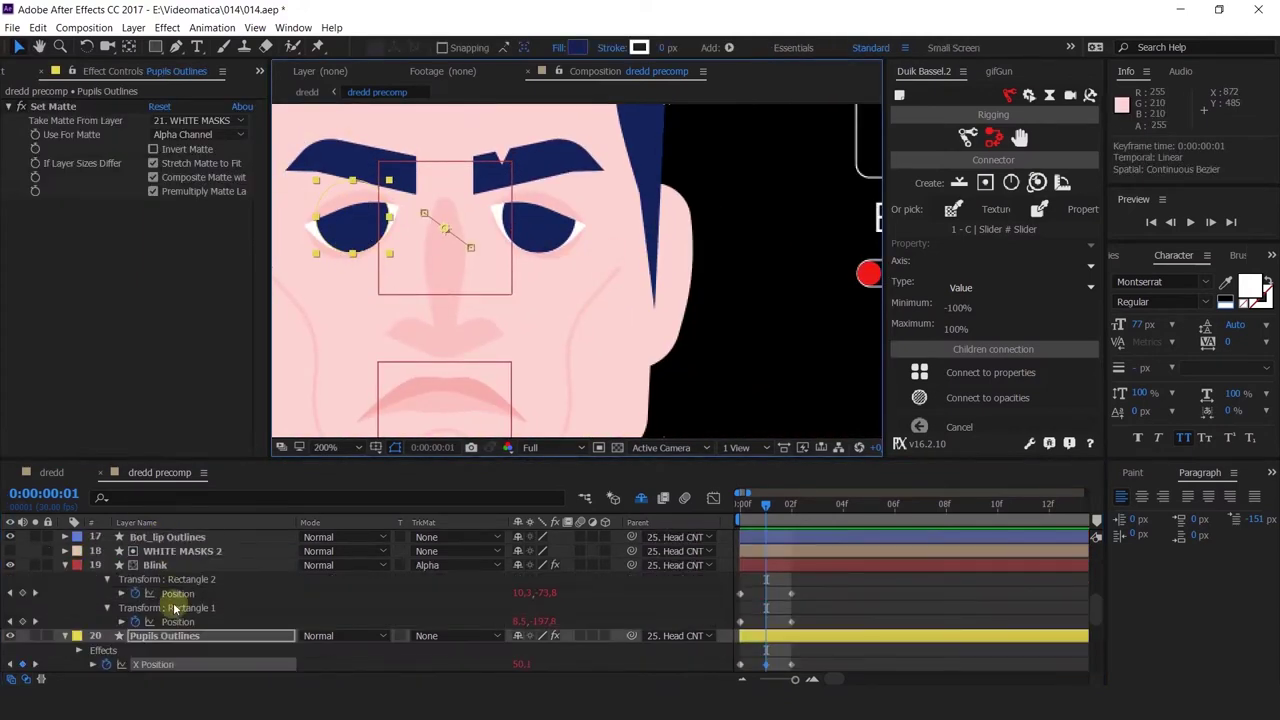
pyautogui.click(65, 566)
pyautogui.click(64, 565)
pyautogui.click(63, 580)
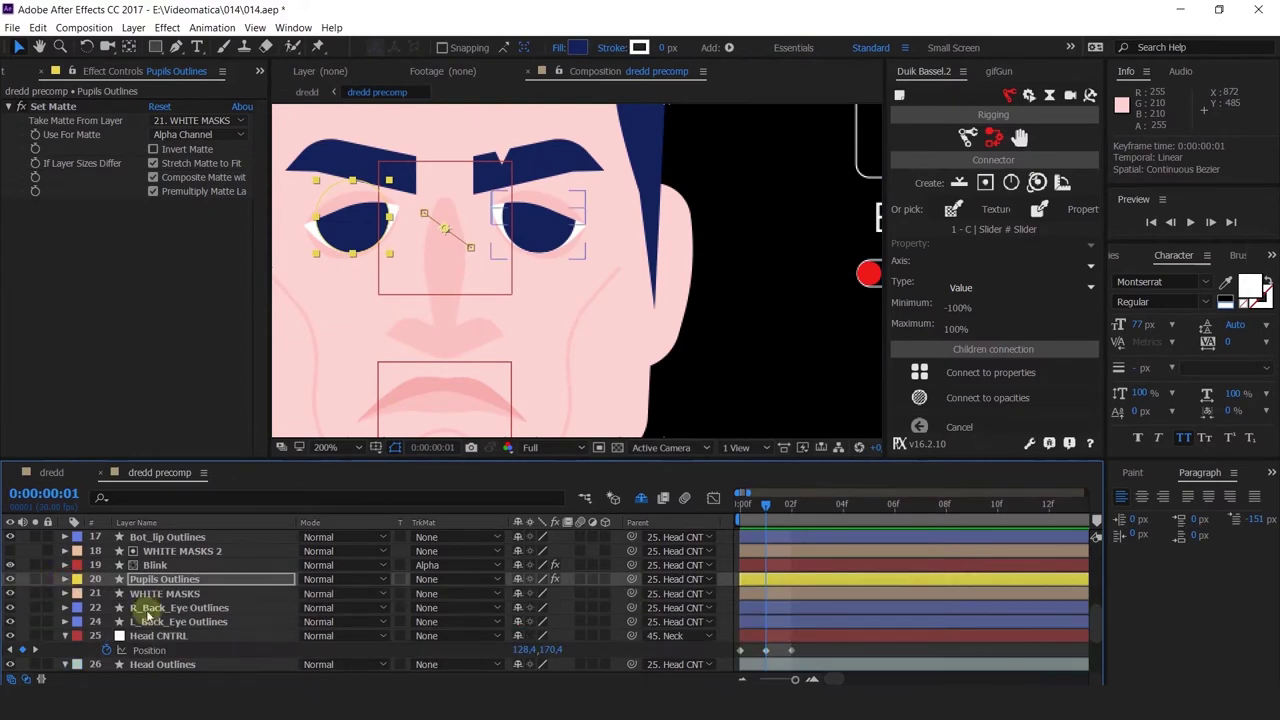
# Parent the eye layers WHITE MASKS 2, Blink, Pupils Outlines, WHITE MASKS, R_Back_Eye Outlines and L_Back_Eye Outlines to eye cntrl
pyautogui.click(155, 596)
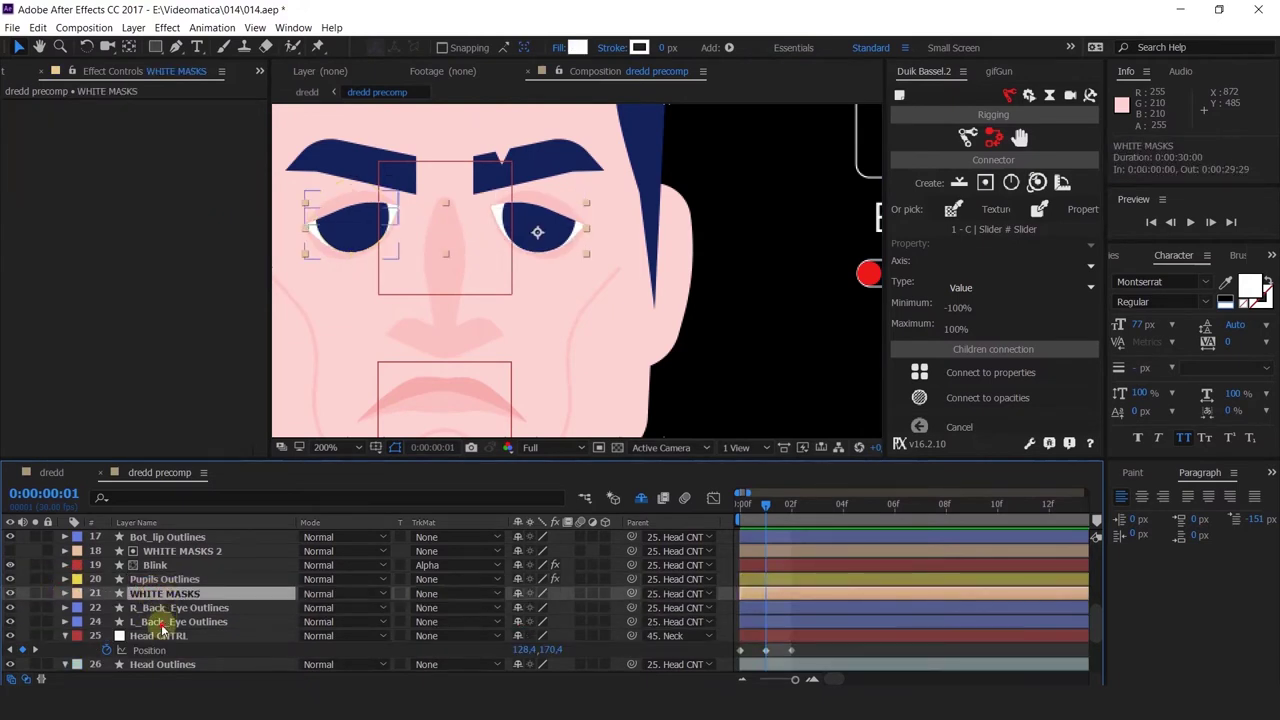
pyautogui.click(165, 621)
pyautogui.scroll(2, 558, 237)
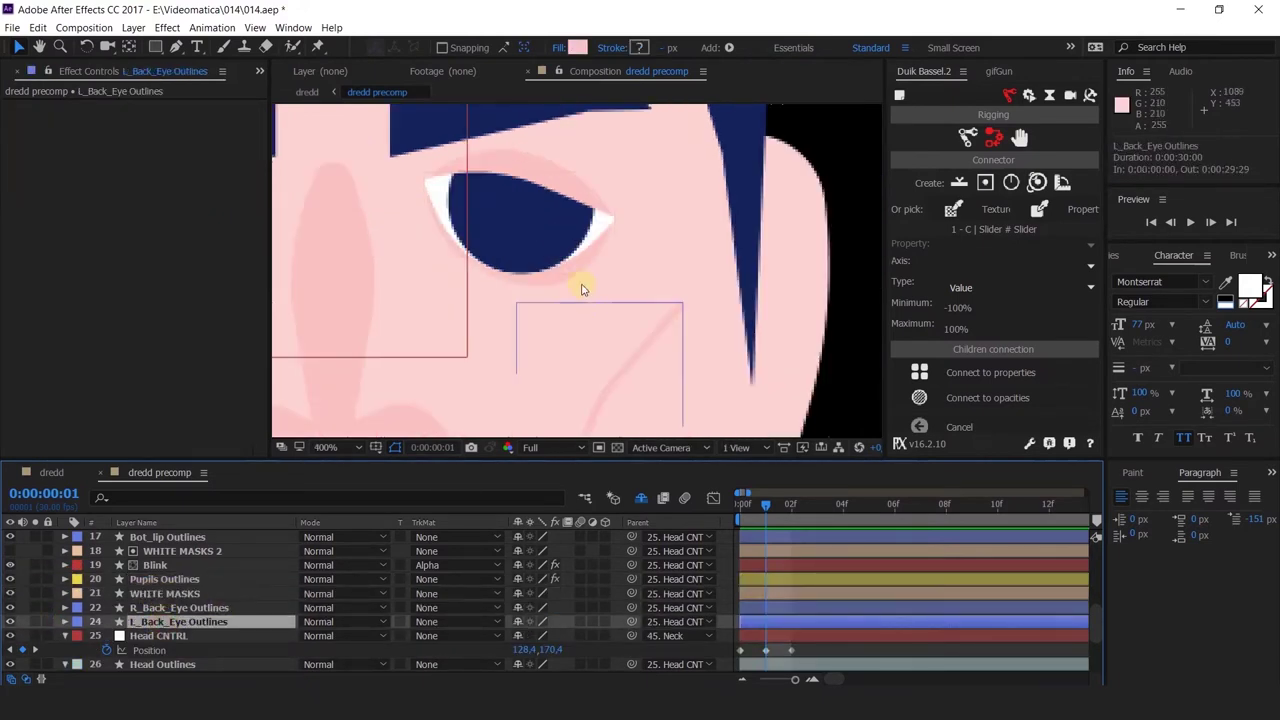
pyautogui.moveTo(589, 274); pyautogui.dragTo(940, 330)
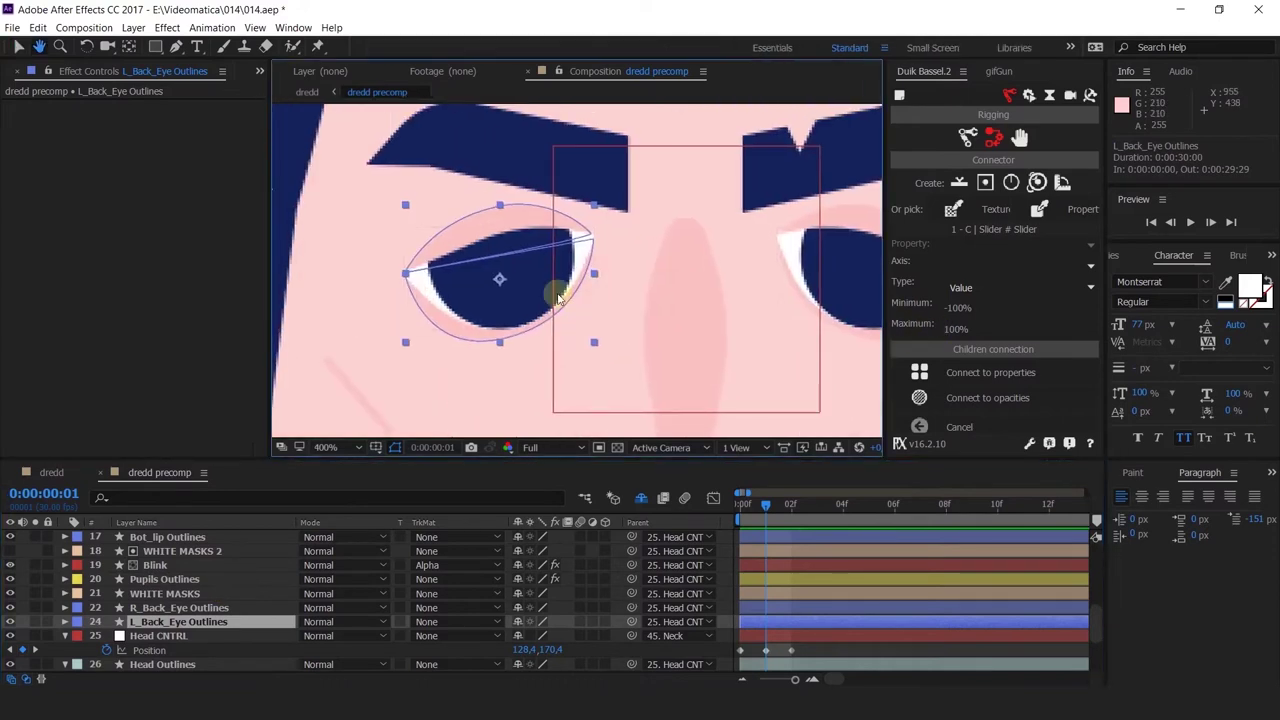
pyautogui.moveTo(597, 256); pyautogui.dragTo(466, 271)
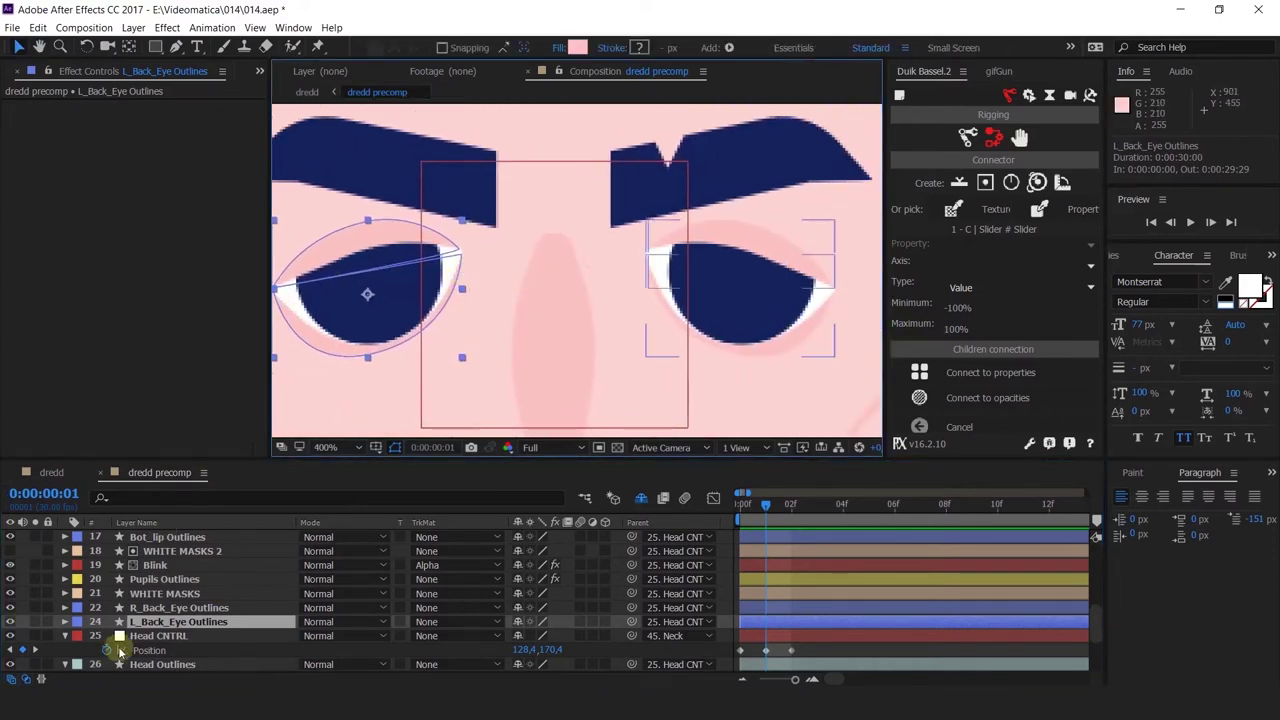
pyautogui.scroll(2, 170, 590)
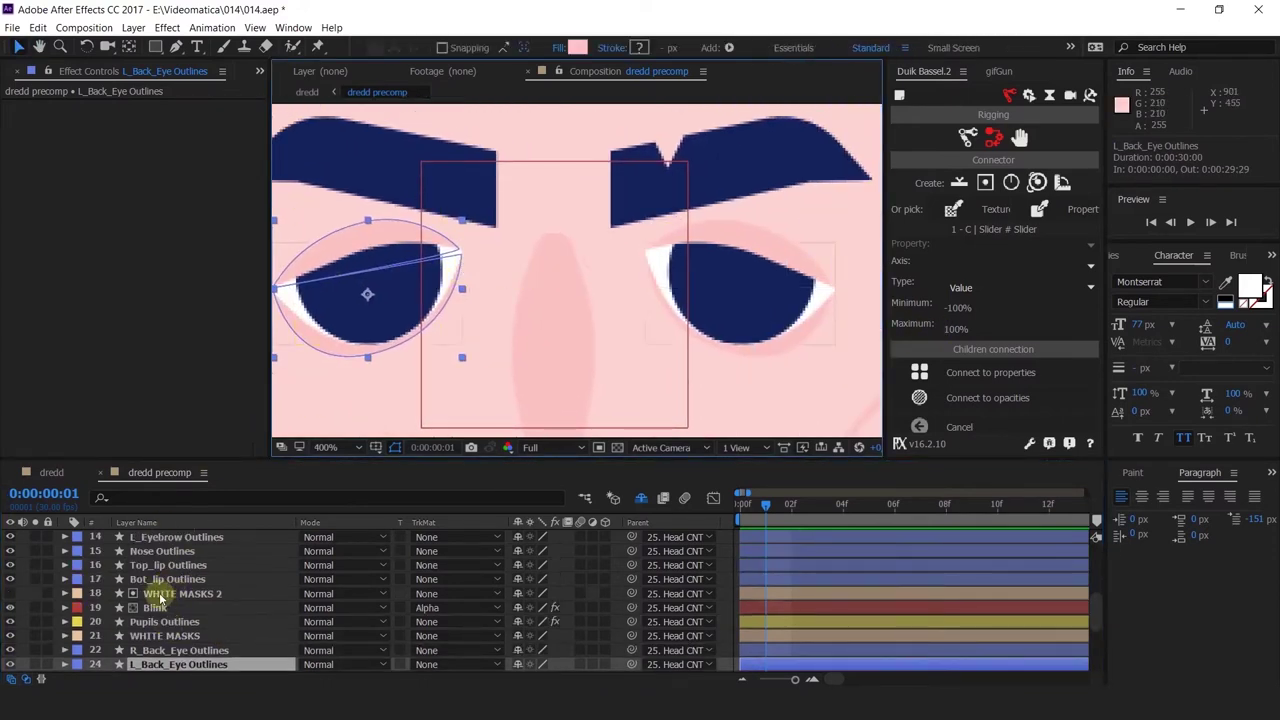
pyautogui.keyDown('shift'); pyautogui.click(160, 595); pyautogui.keyUp('shift')
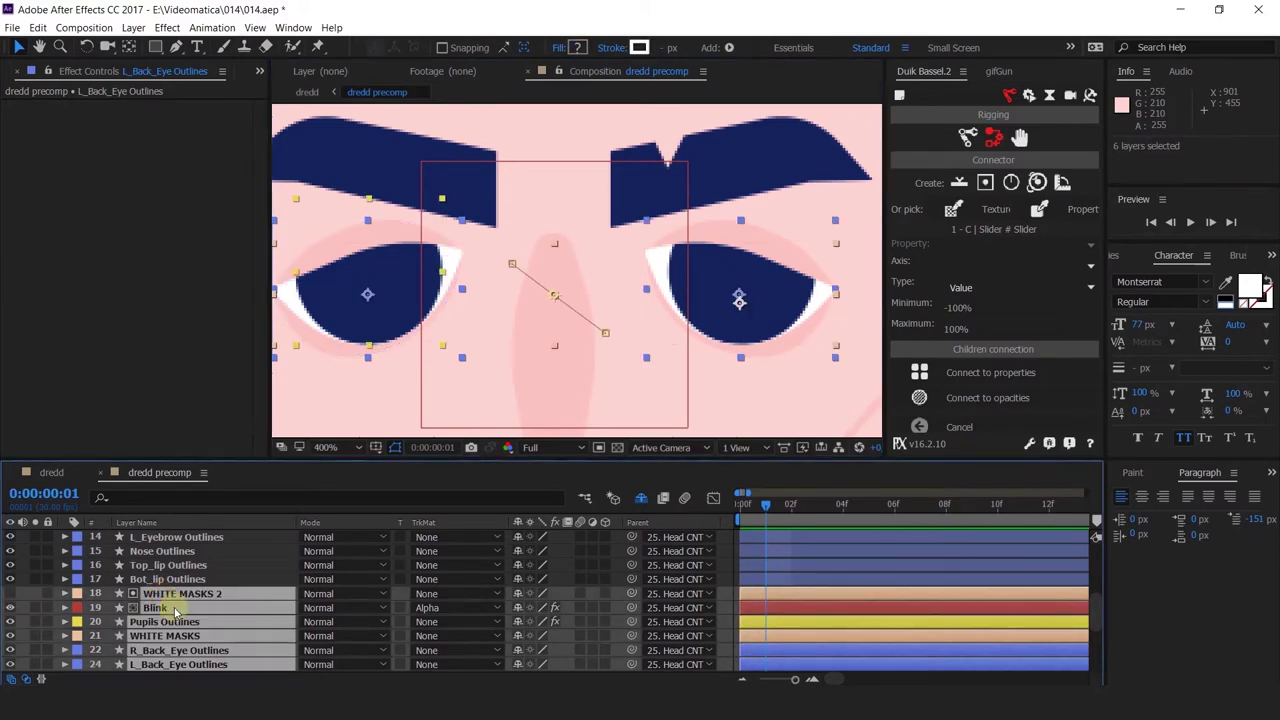
pyautogui.press('-')
pyautogui.press('/')
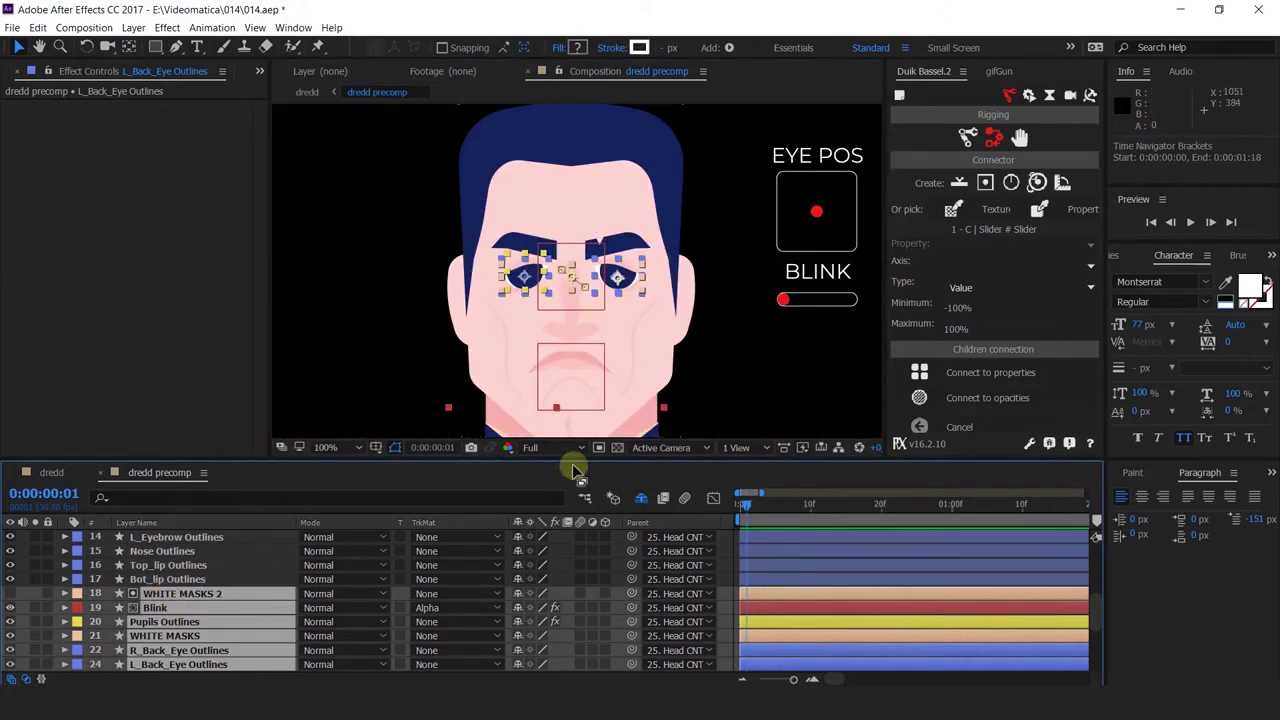
pyautogui.click(686, 593)
pyautogui.click(760, 46)
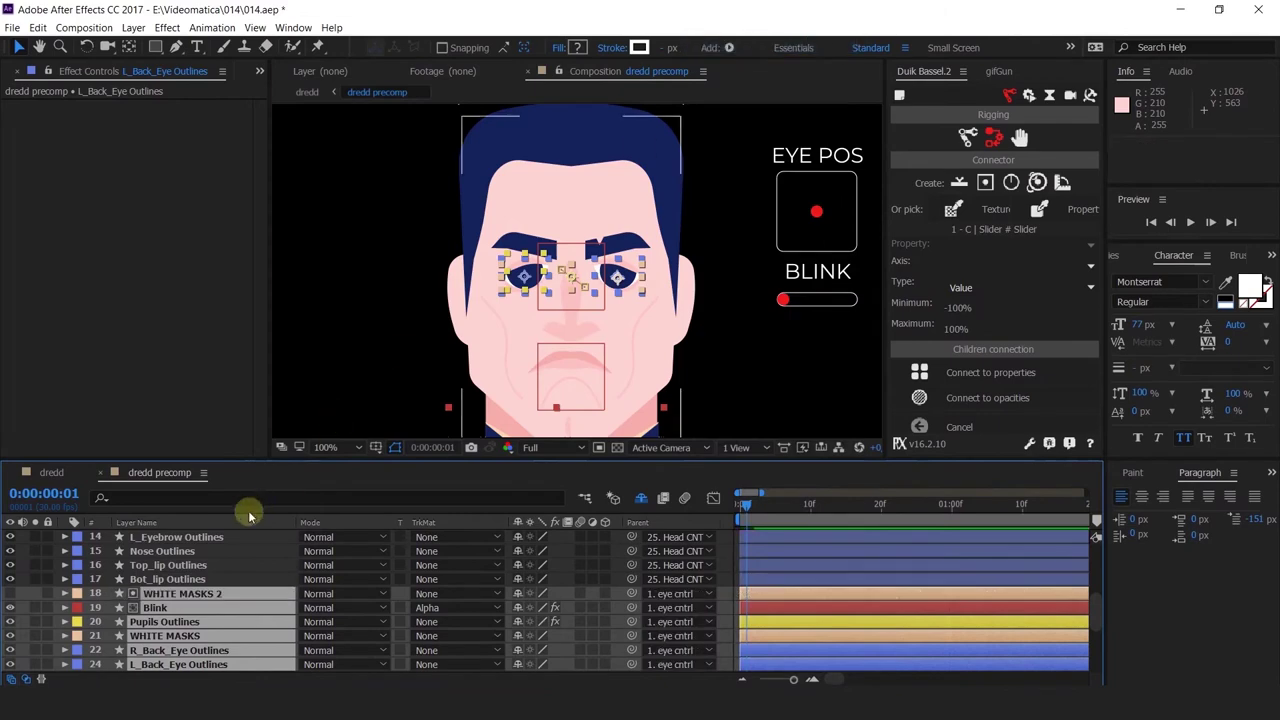
# Parent the eye cntrl null to the Head CNTRL layer
pyautogui.scroll(5, 210, 575)
pyautogui.click(150, 538)
pyautogui.click(664, 537)
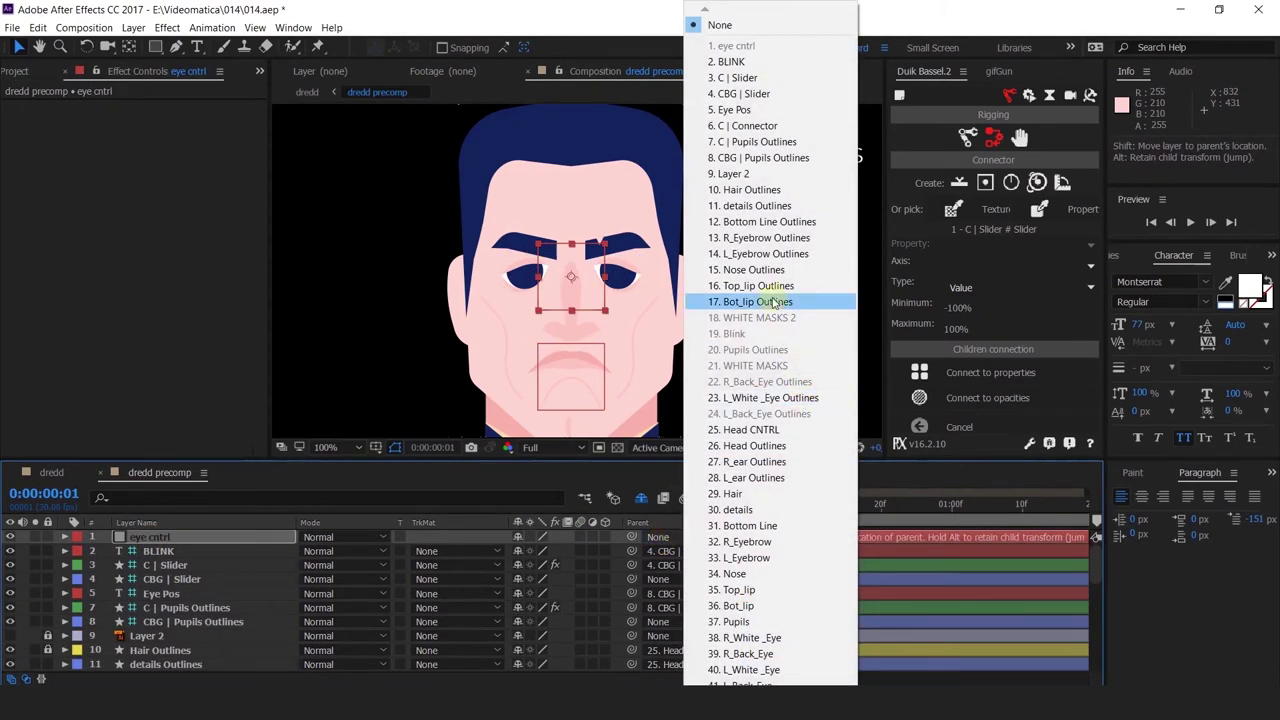
pyautogui.click(748, 432)
# Test the rig by moving the Head CNTRL null slightly, and undo the move
pyautogui.click(590, 391)
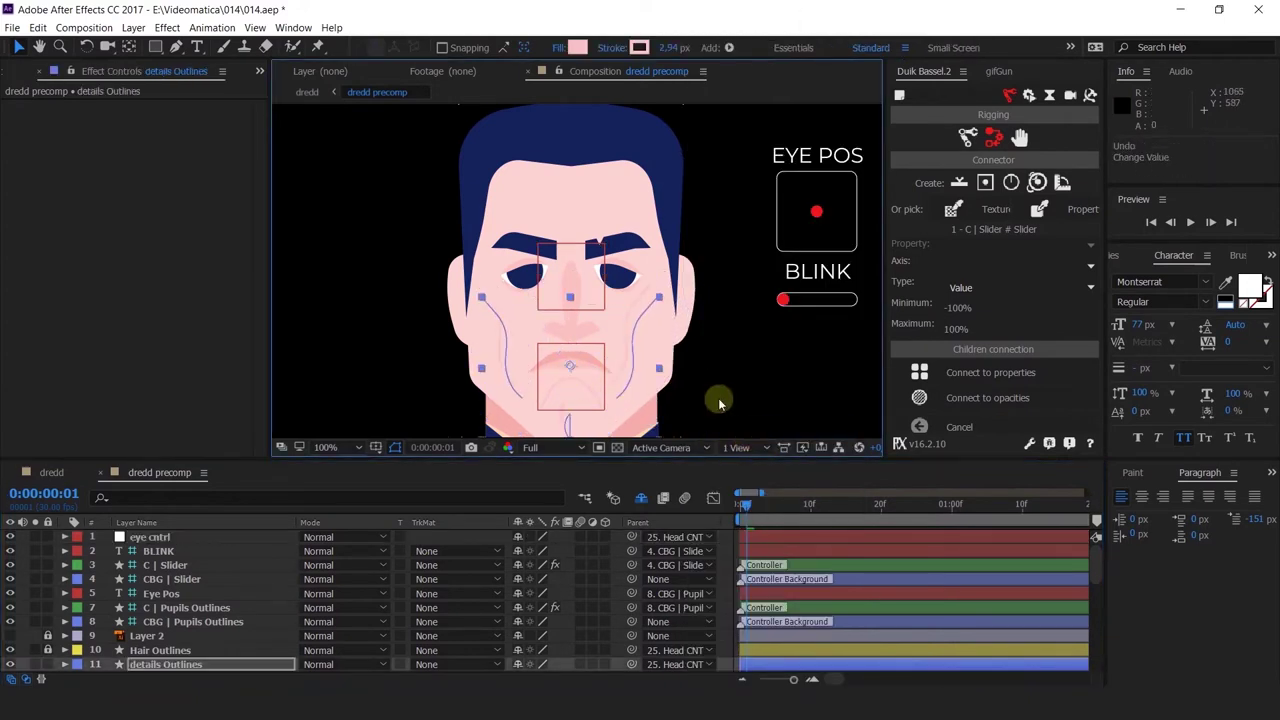
pyautogui.click(578, 371)
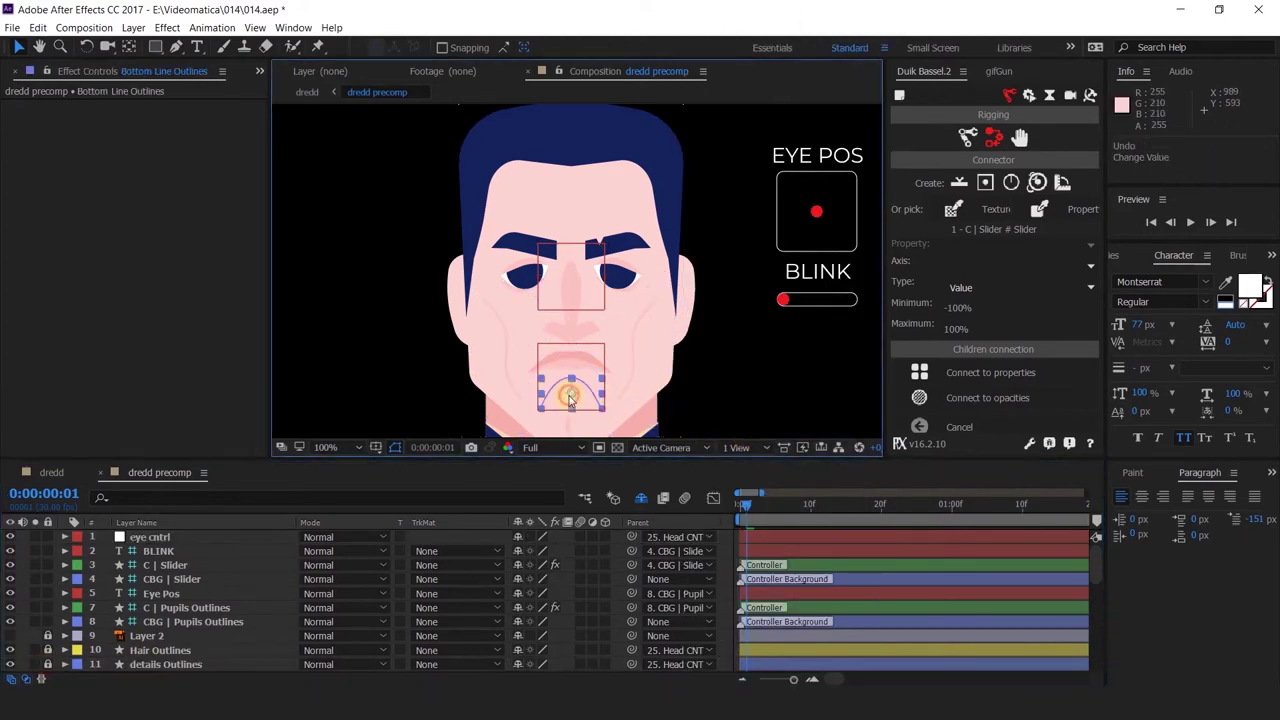
pyautogui.click(602, 387)
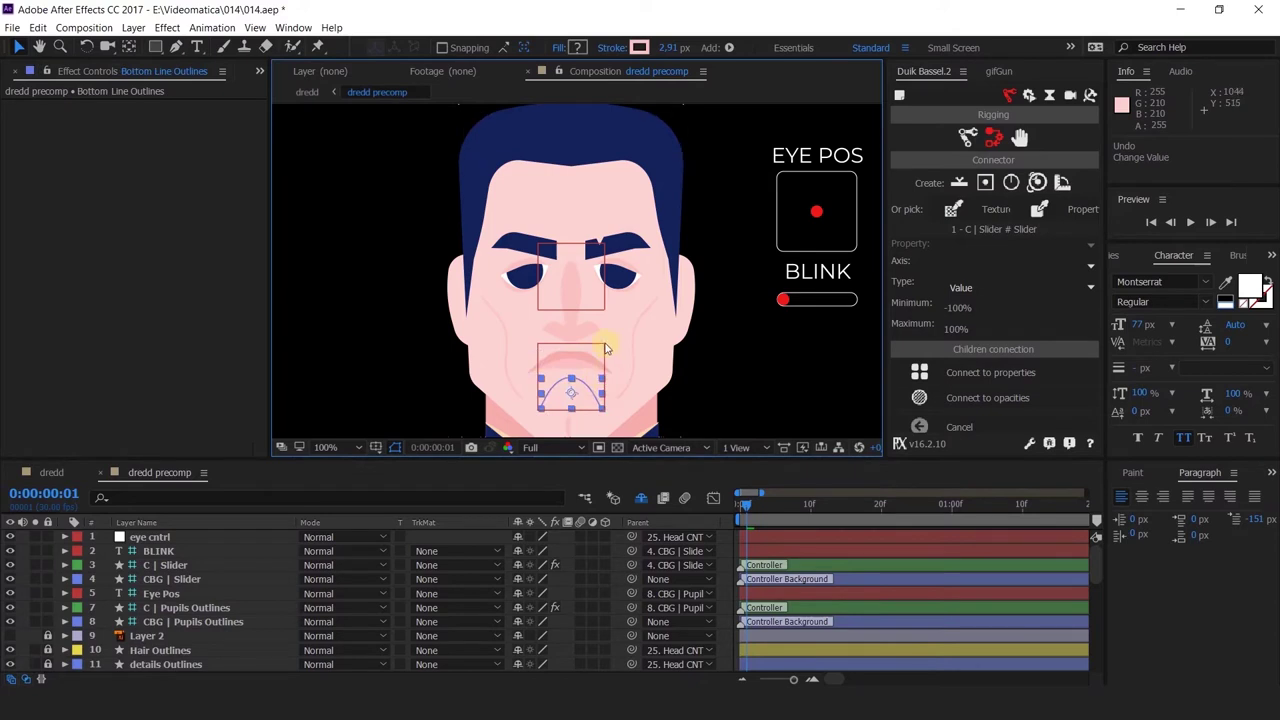
pyautogui.moveTo(604, 344); pyautogui.dragTo(686, 480)
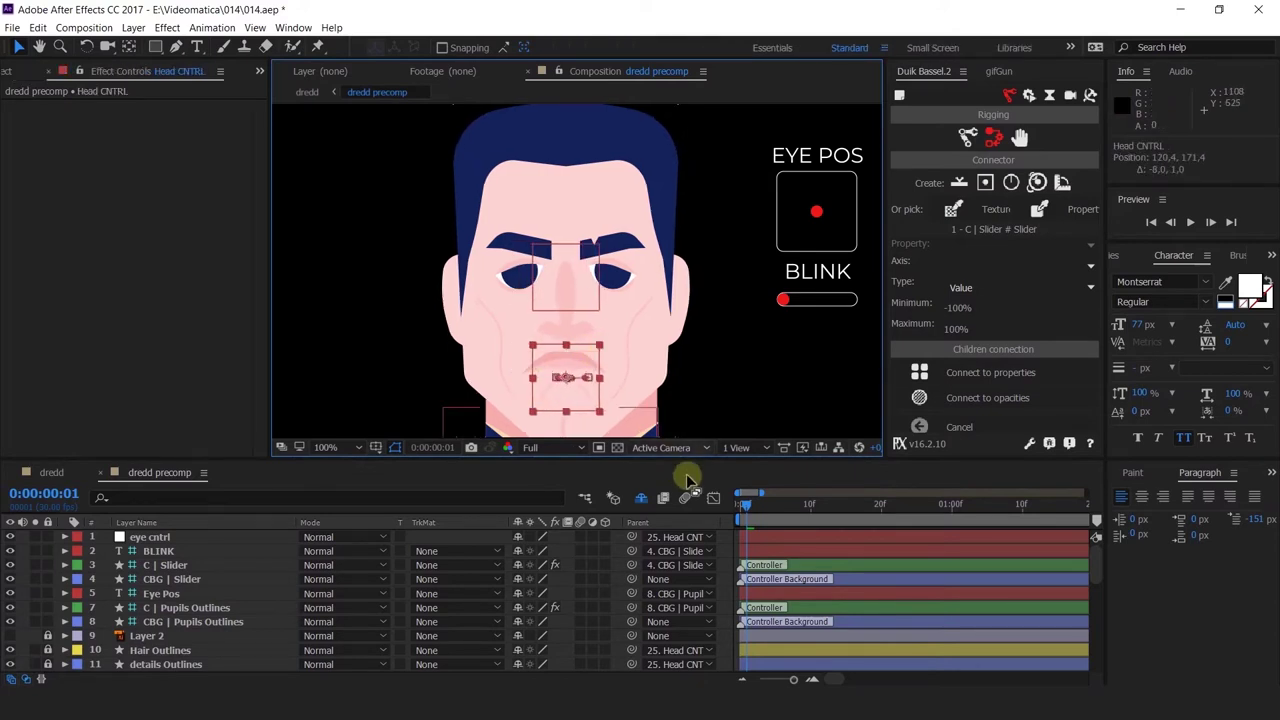
pyautogui.hotkey('ctrl', 'z')
# Reveal the position of the eye cntrl null and move its layer directly below details Outlines in the stack
pyautogui.moveTo(754, 506)
pyautogui.mouseDown()
pyautogui.moveTo(704, 510)
pyautogui.moveTo(752, 520)
pyautogui.mouseUp()
pyautogui.click(137, 538)
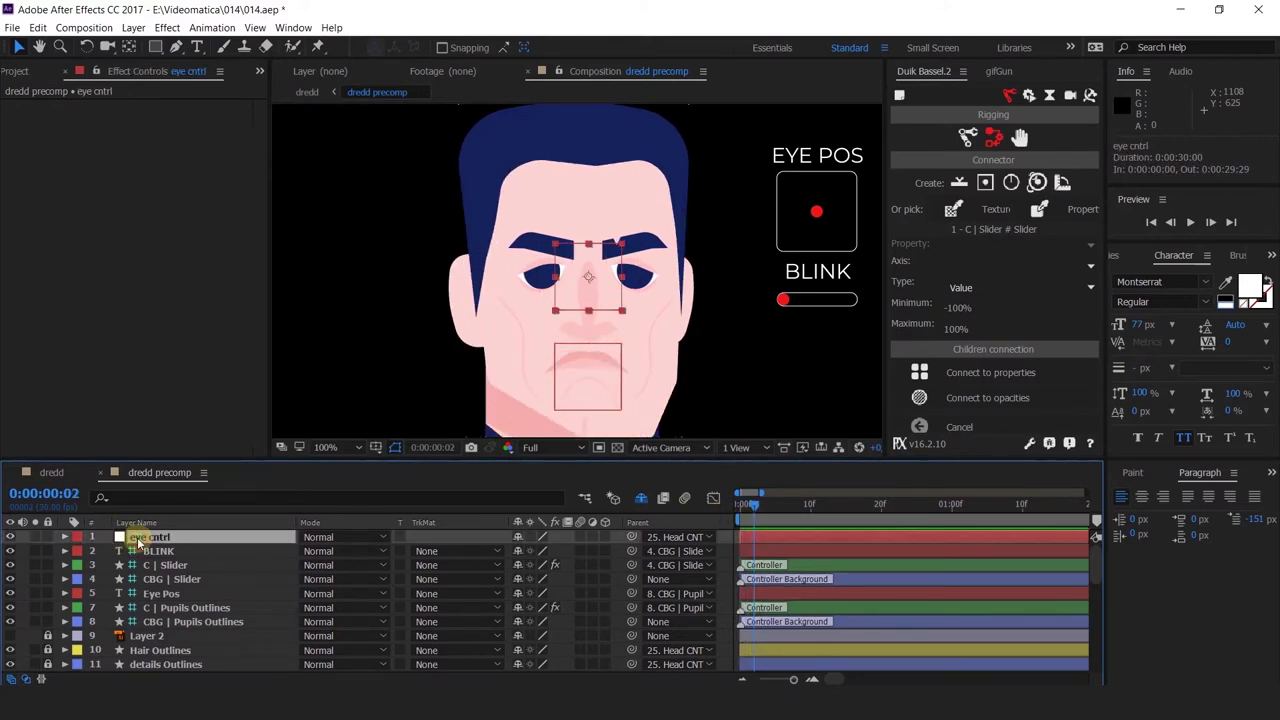
pyautogui.press('p')
pyautogui.moveTo(160, 537); pyautogui.dragTo(109, 552)
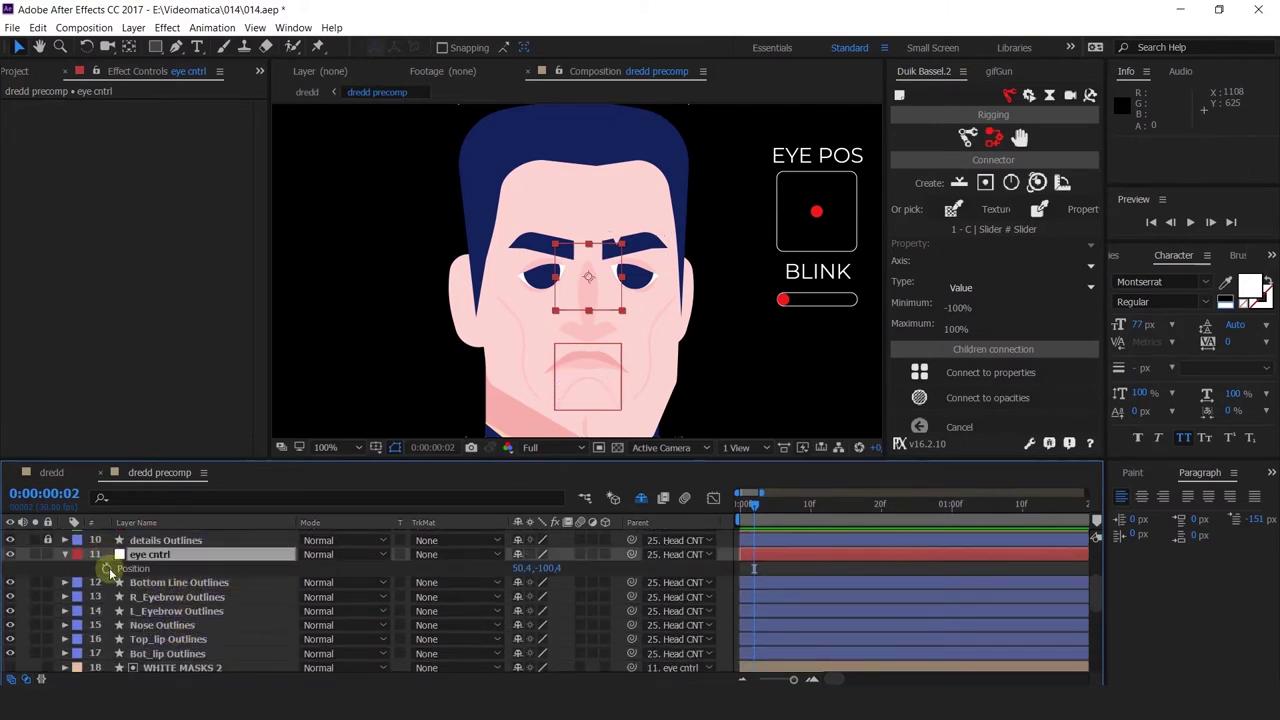
# Add position keyframes to eye cntrl at frames 0, 1 and 2, keeping the same position, and return to frame 1
pyautogui.moveTo(755, 504); pyautogui.dragTo(694, 508)
pyautogui.press('=')
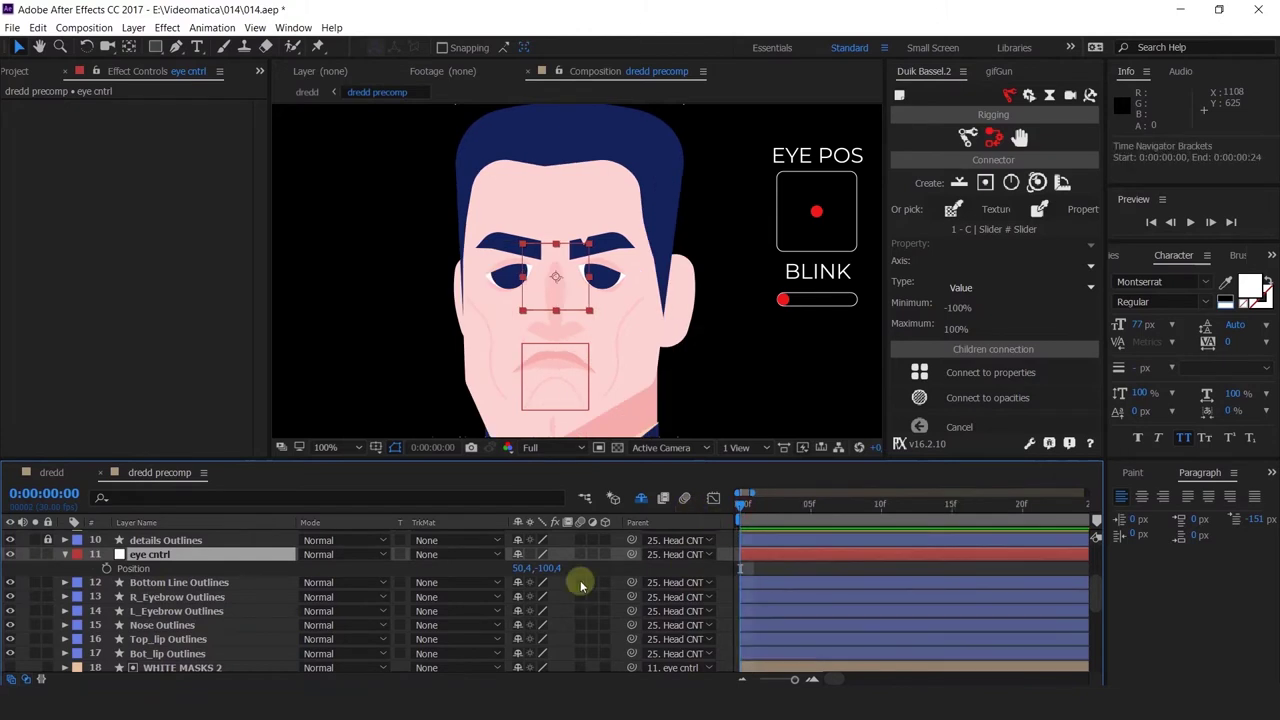
pyautogui.press('=')
pyautogui.click(105, 569)
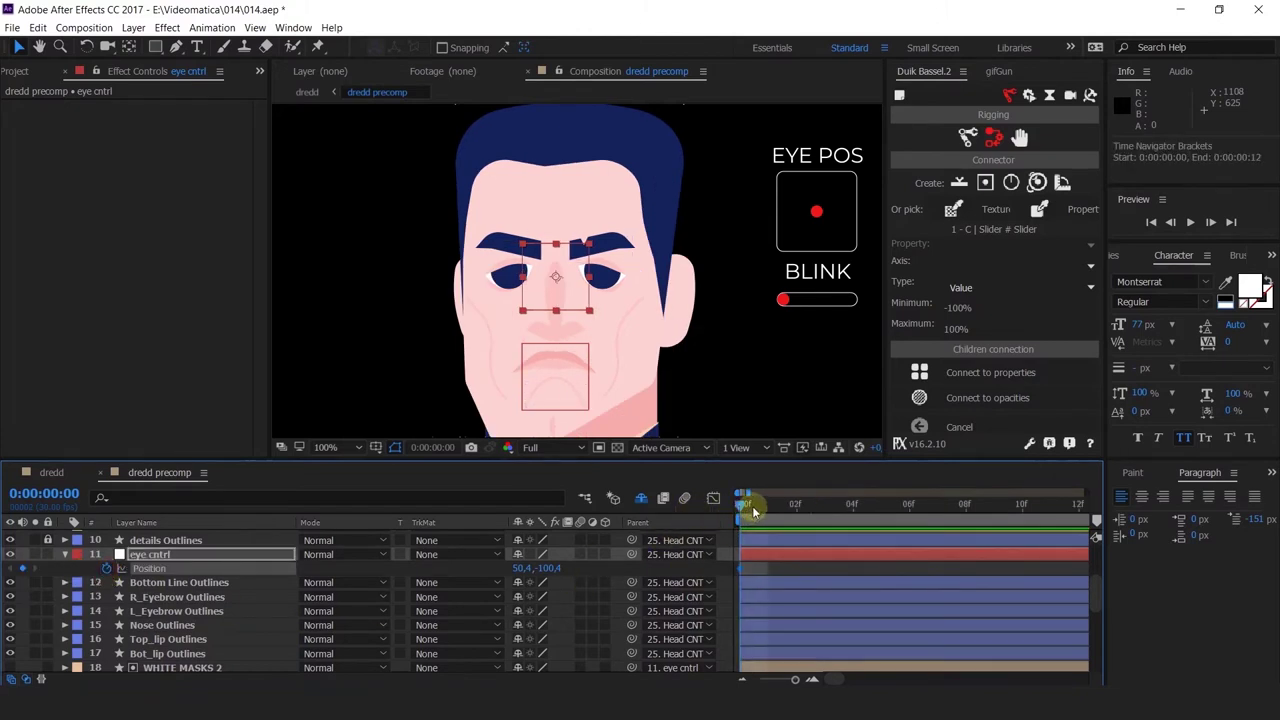
pyautogui.press('=')
pyautogui.click(770, 510)
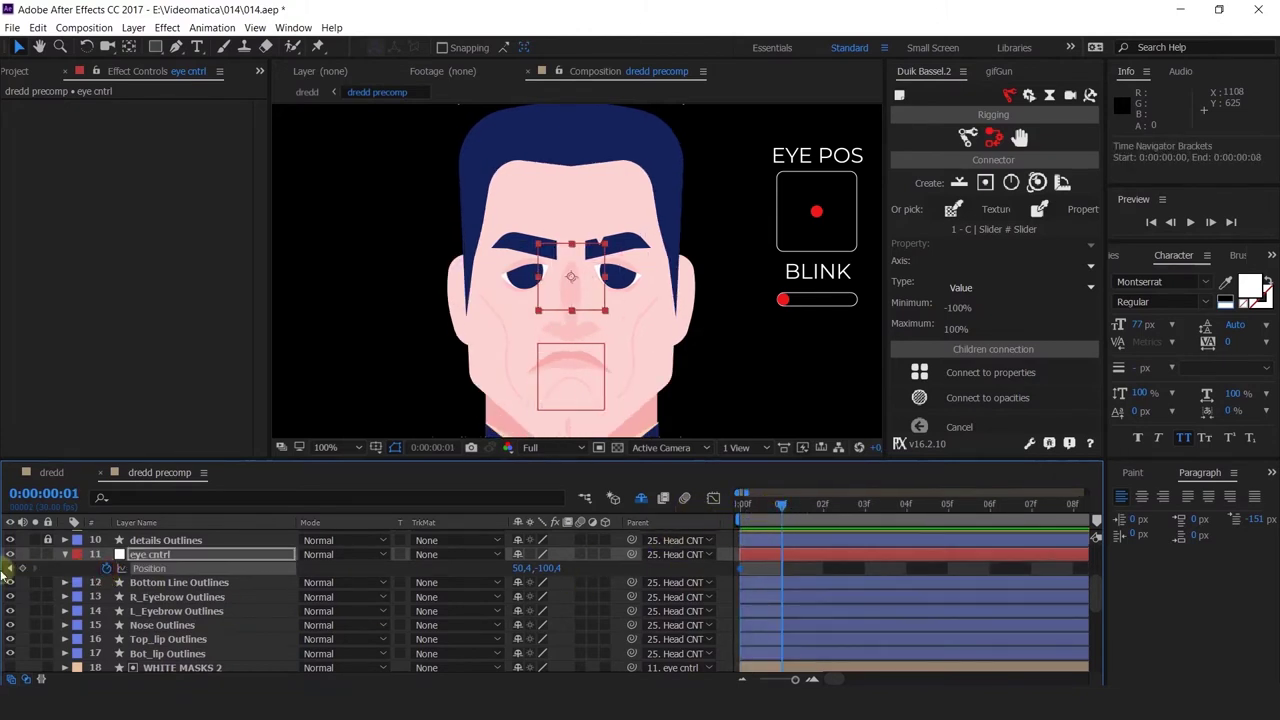
pyautogui.click(822, 505)
pyautogui.click(17, 570)
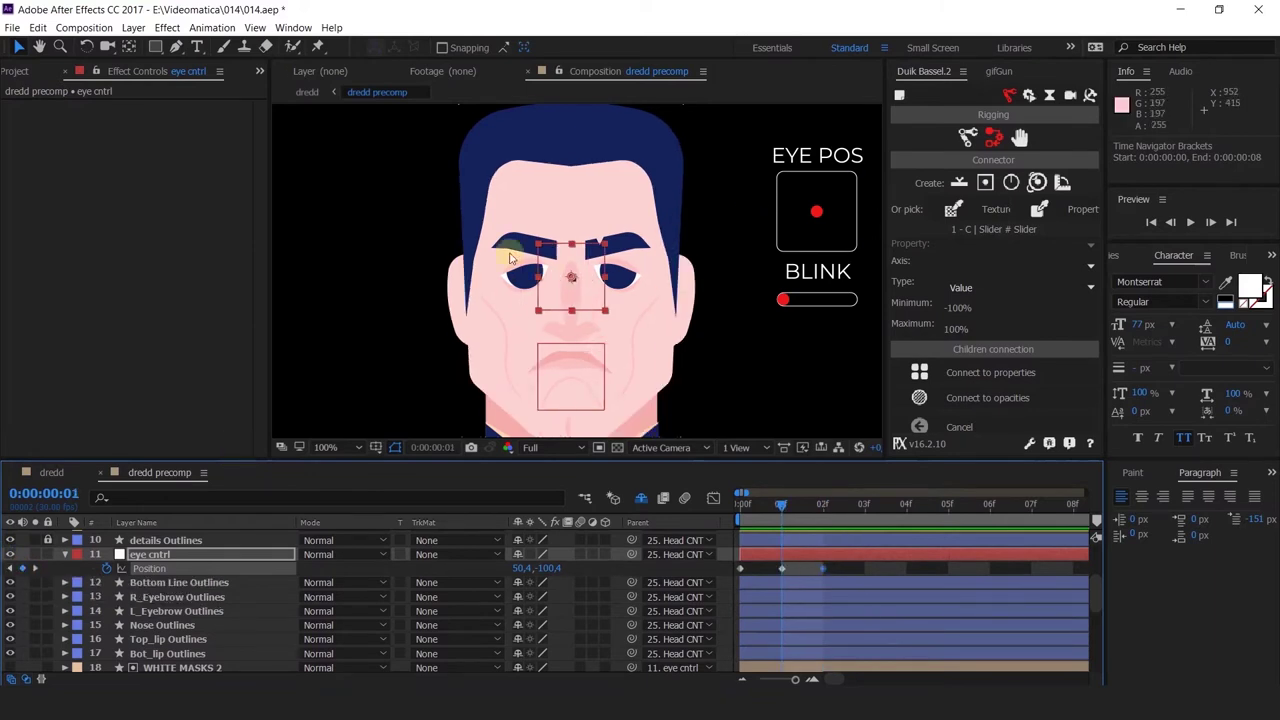
# Give the R_Eyebrow Outlines and L_Eyebrow Outlines layers the Pink label color
pyautogui.click(513, 245)
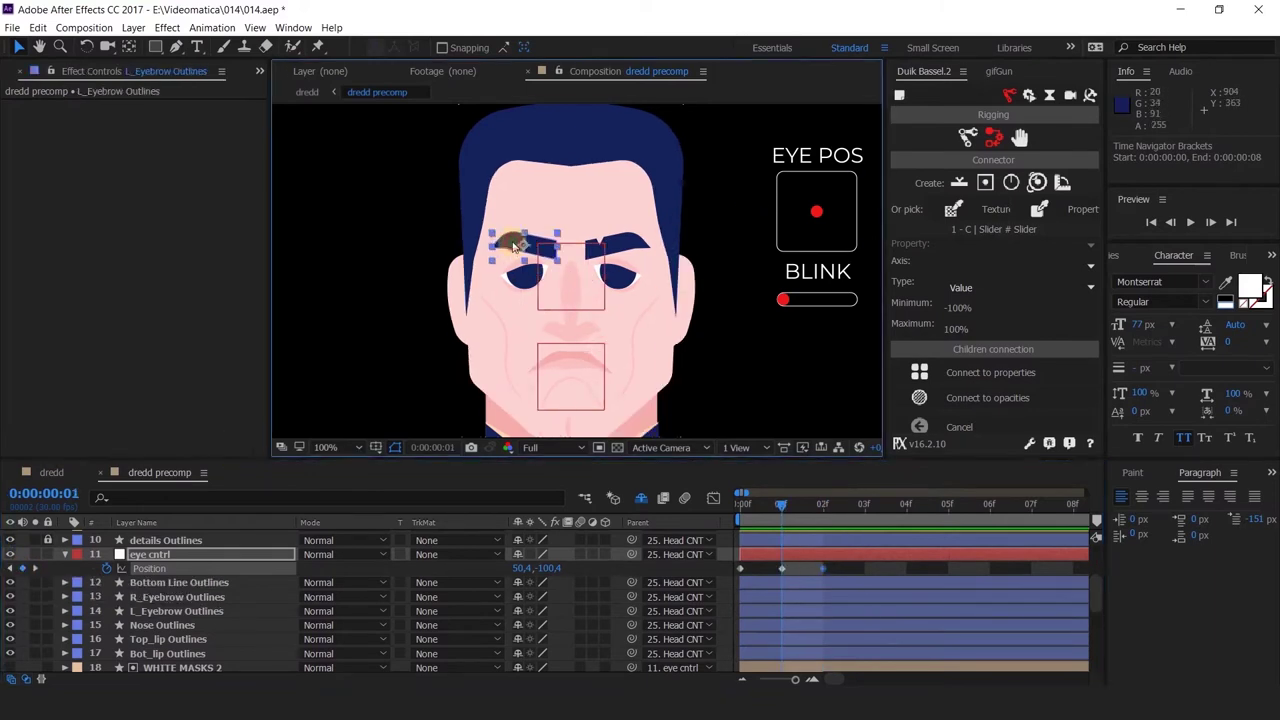
pyautogui.keyDown('shift'); pyautogui.click(617, 240); pyautogui.keyUp('shift')
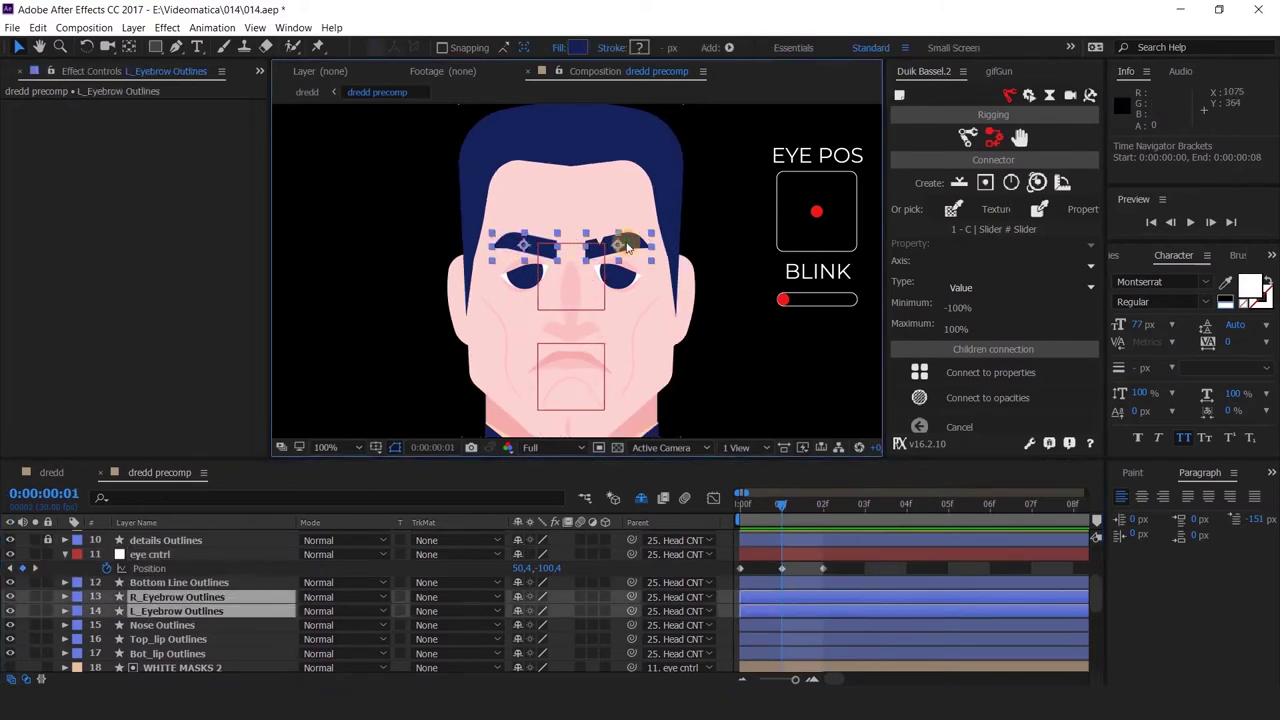
pyautogui.click(77, 597)
pyautogui.click(127, 393)
# Add matching position keyframes to both eyebrow layers at frames 0, 1 and 2
pyautogui.press('p')
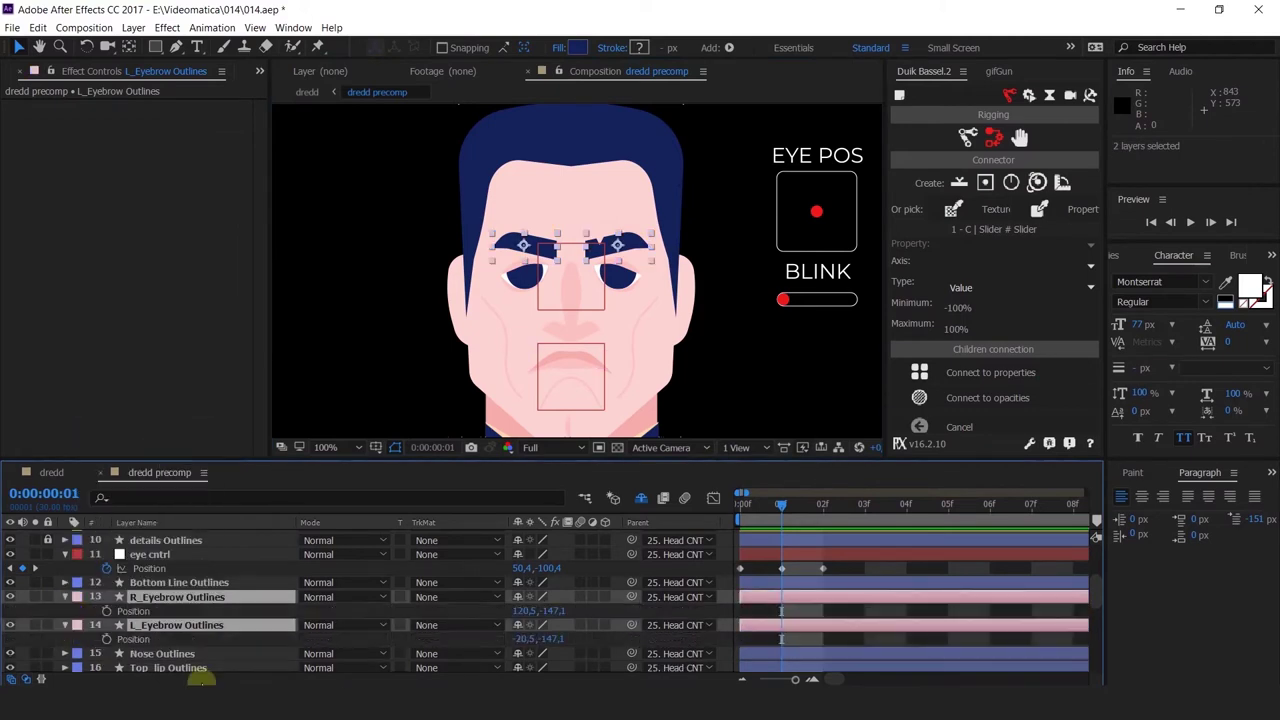
pyautogui.click(107, 611)
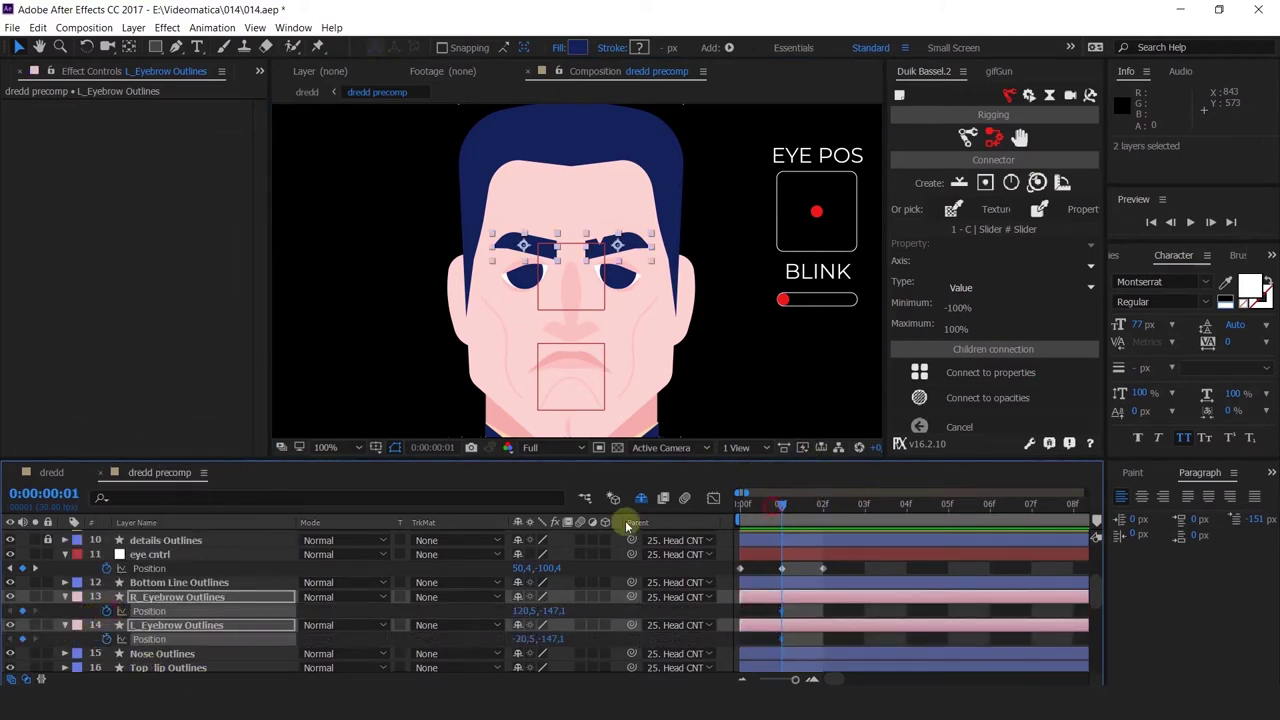
pyautogui.moveTo(626, 524); pyautogui.dragTo(602, 522)
pyautogui.click(22, 611)
pyautogui.click(823, 509)
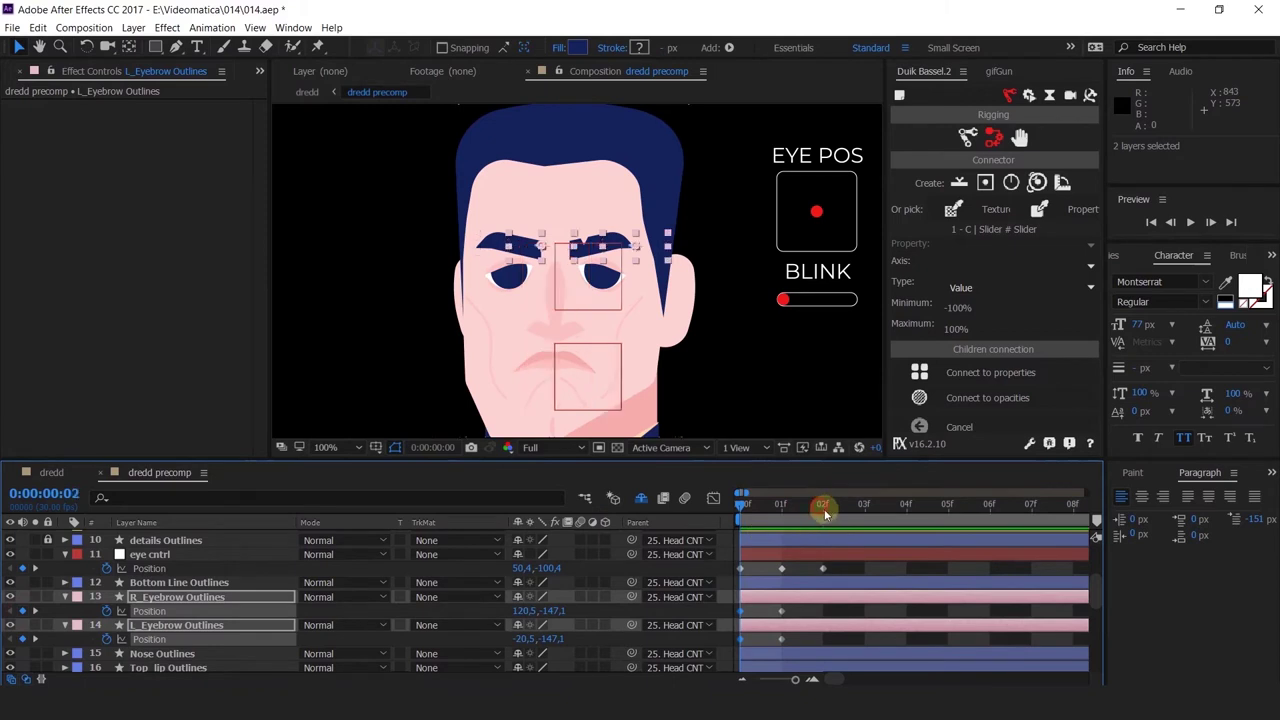
pyautogui.click(22, 611)
pyautogui.click(10, 611)
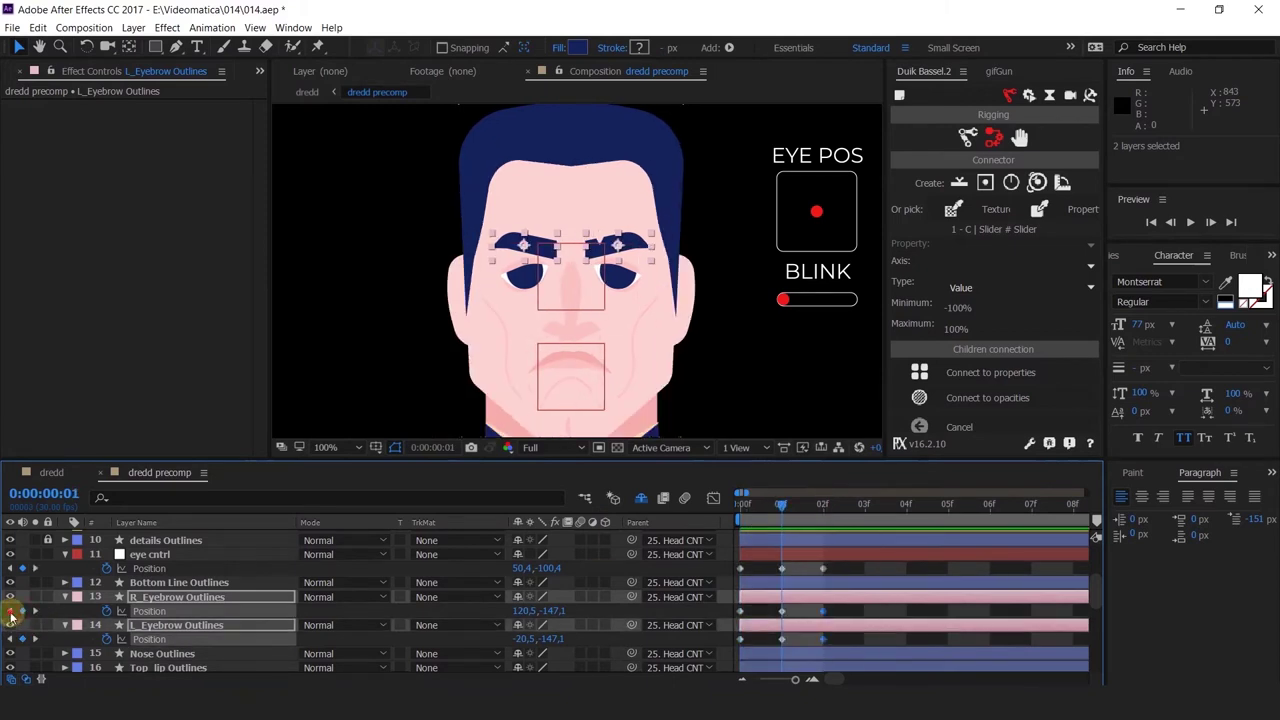
pyautogui.click(10, 611)
# Add position keyframes to Nose Outlines at frames 0, 1 and 2, and return to frame 1
pyautogui.press('space')
pyautogui.moveTo(675, 349); pyautogui.dragTo(678, 316)
pyautogui.click(543, 286)
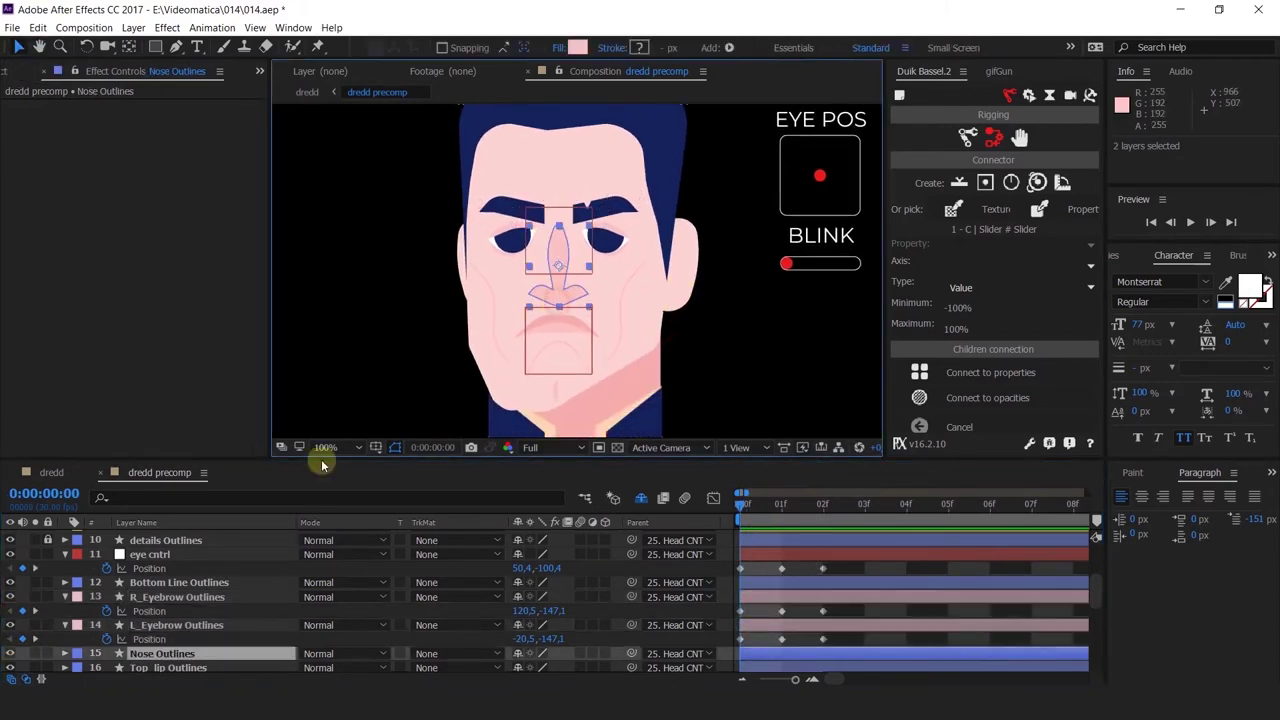
pyautogui.scroll(-3, 163, 608)
pyautogui.press('p')
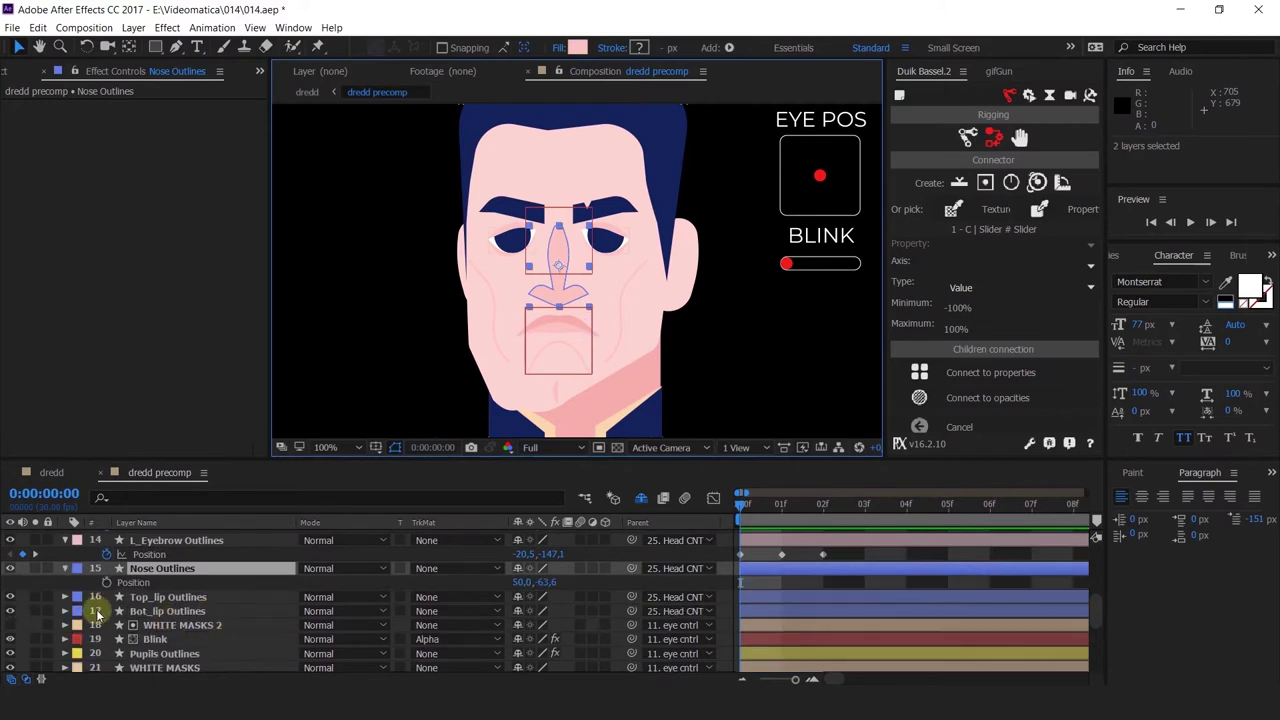
pyautogui.click(100, 570)
pyautogui.click(780, 508)
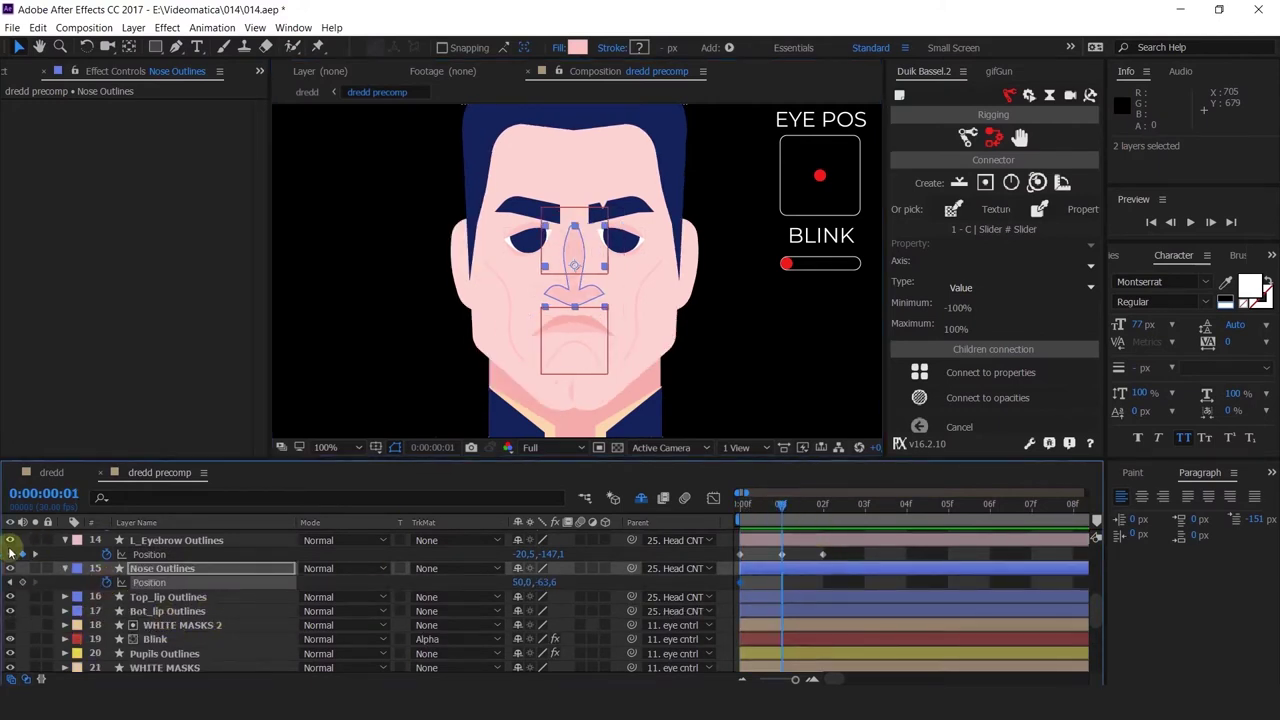
pyautogui.click(22, 582)
pyautogui.click(822, 504)
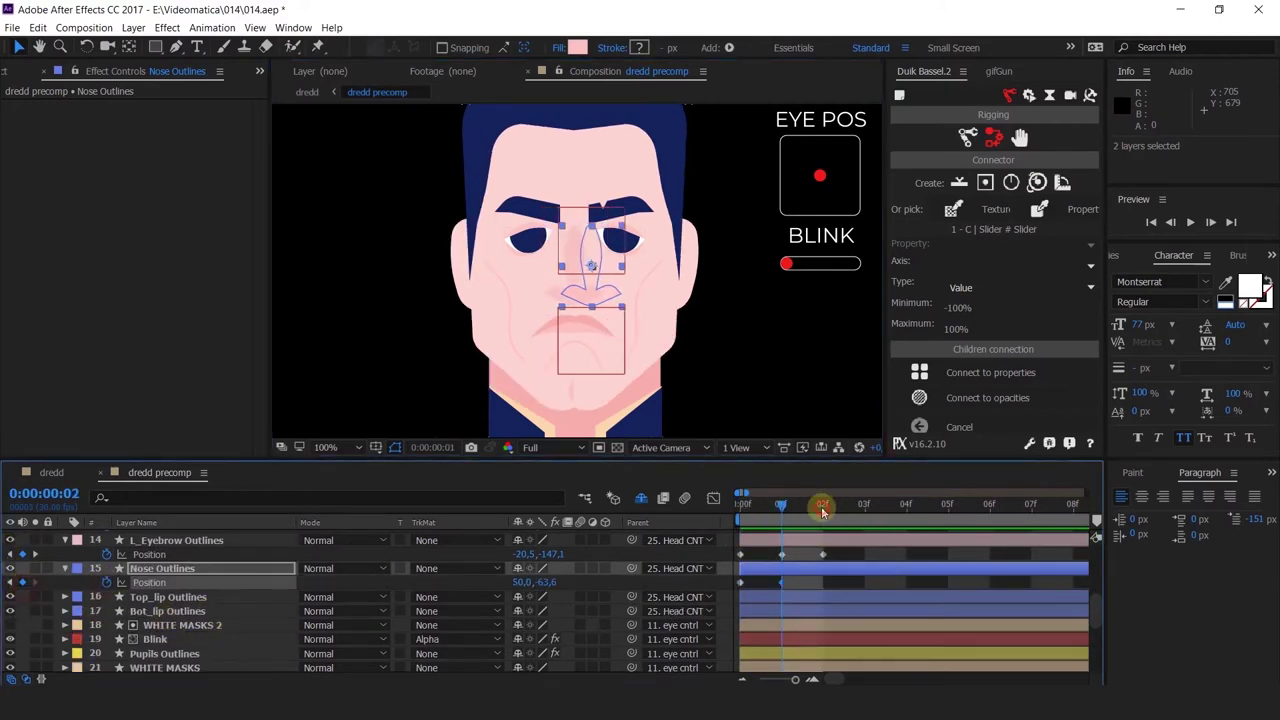
pyautogui.click(11, 582)
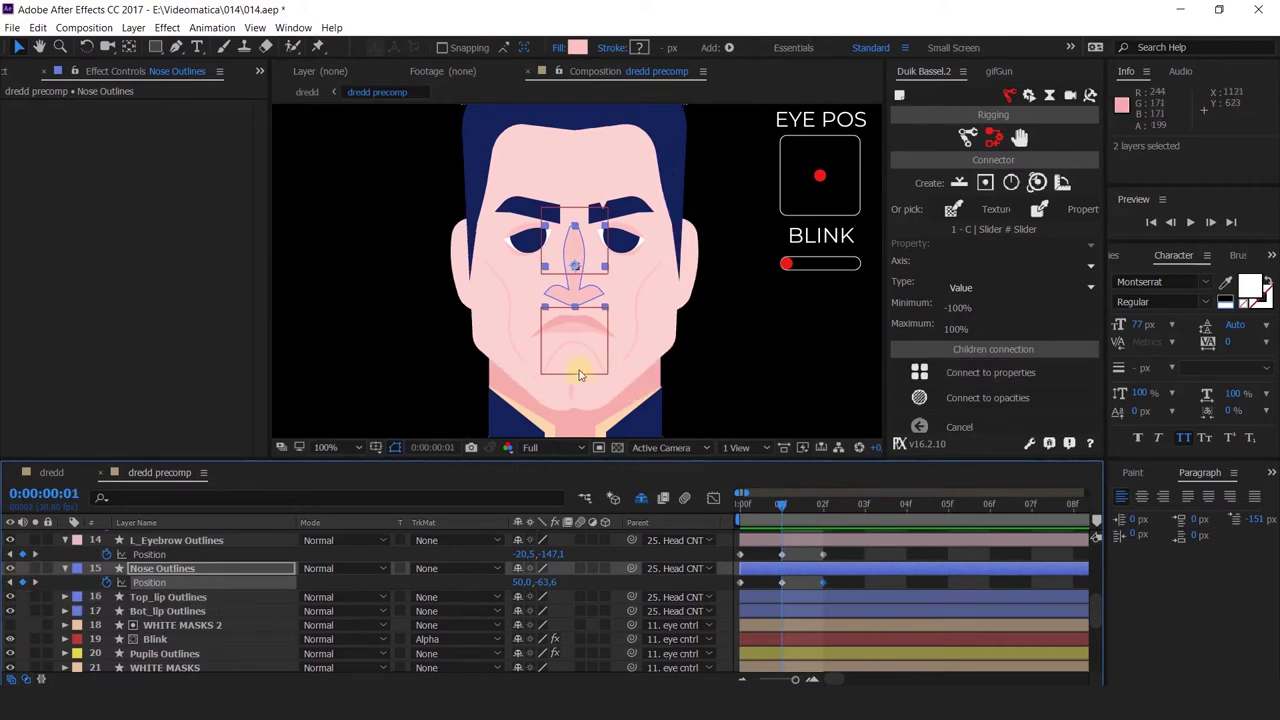
# Give the Top_lip Outlines and Bot_lip Outlines layers the Orange label color
pyautogui.click(565, 323)
pyautogui.keyDown('shift'); pyautogui.click(165, 610); pyautogui.keyUp('shift')
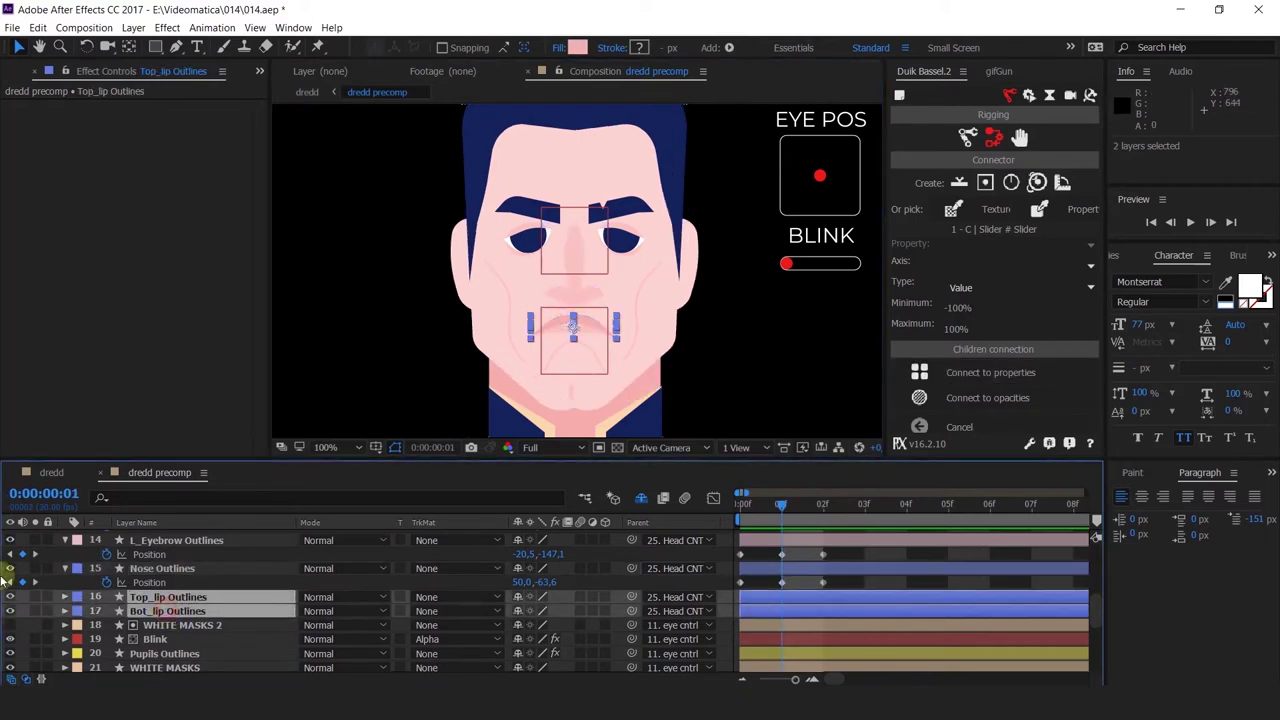
pyautogui.click(80, 598)
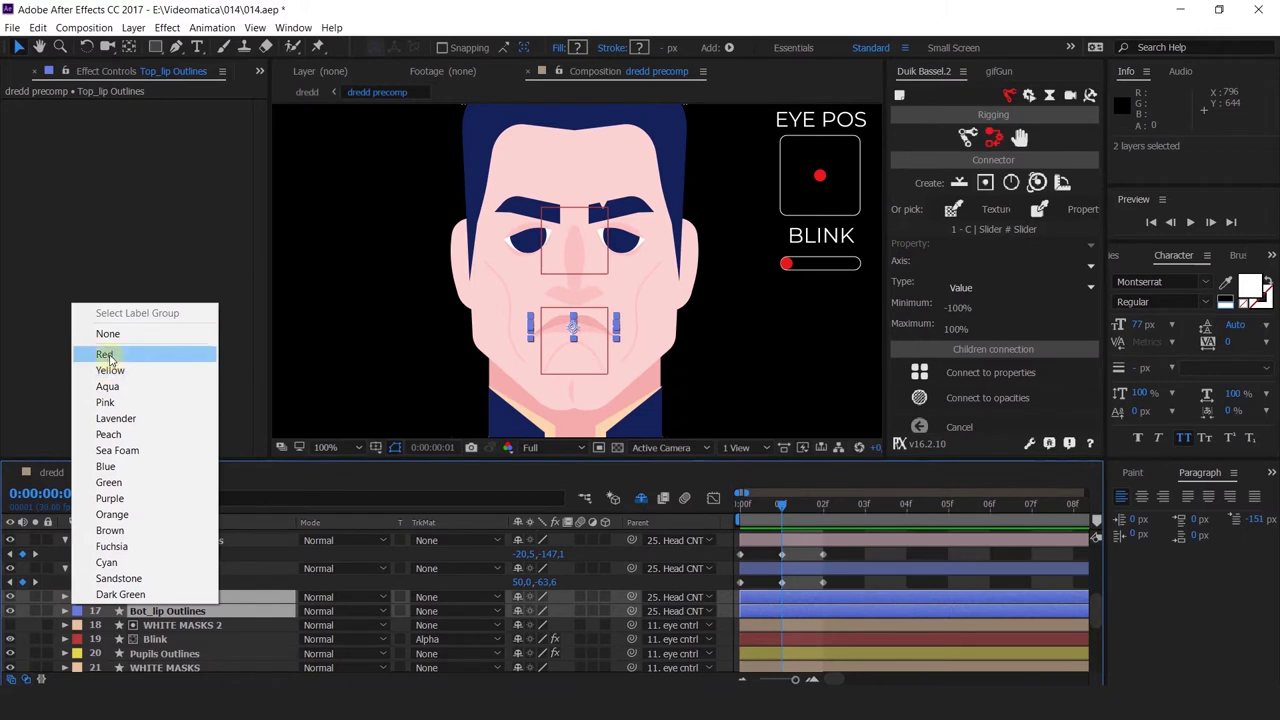
pyautogui.click(108, 370)
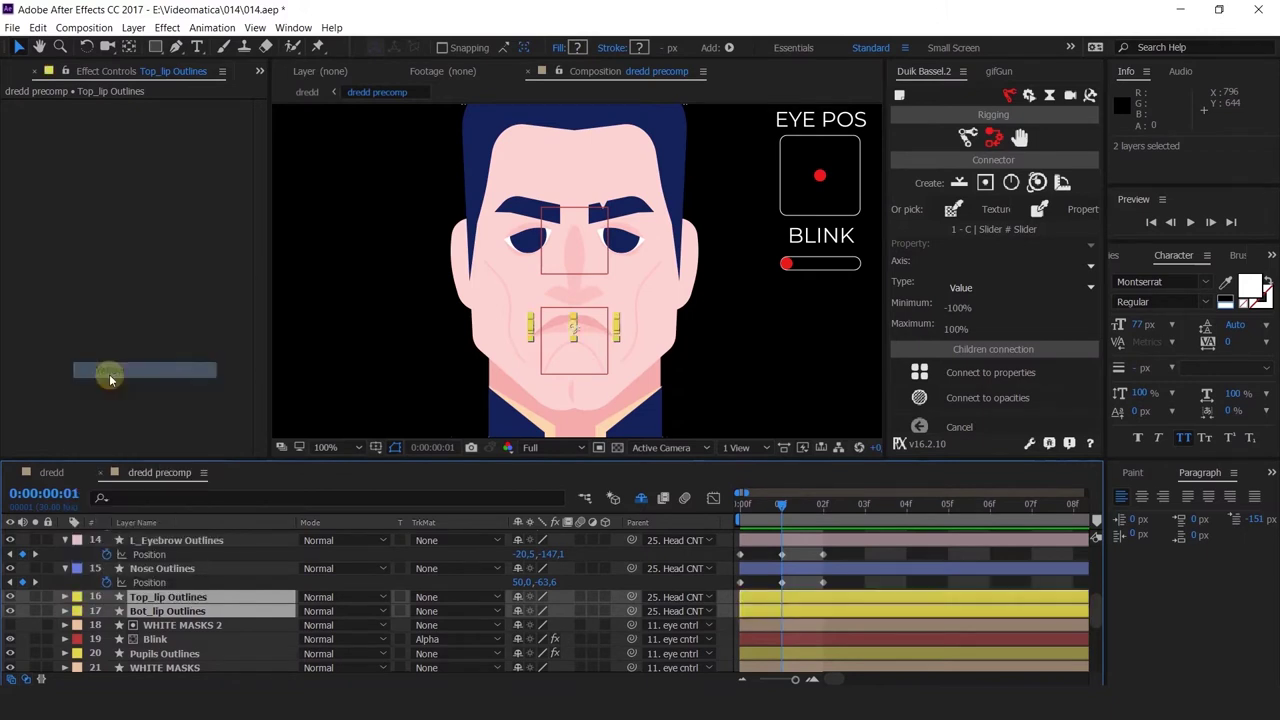
pyautogui.click(80, 598)
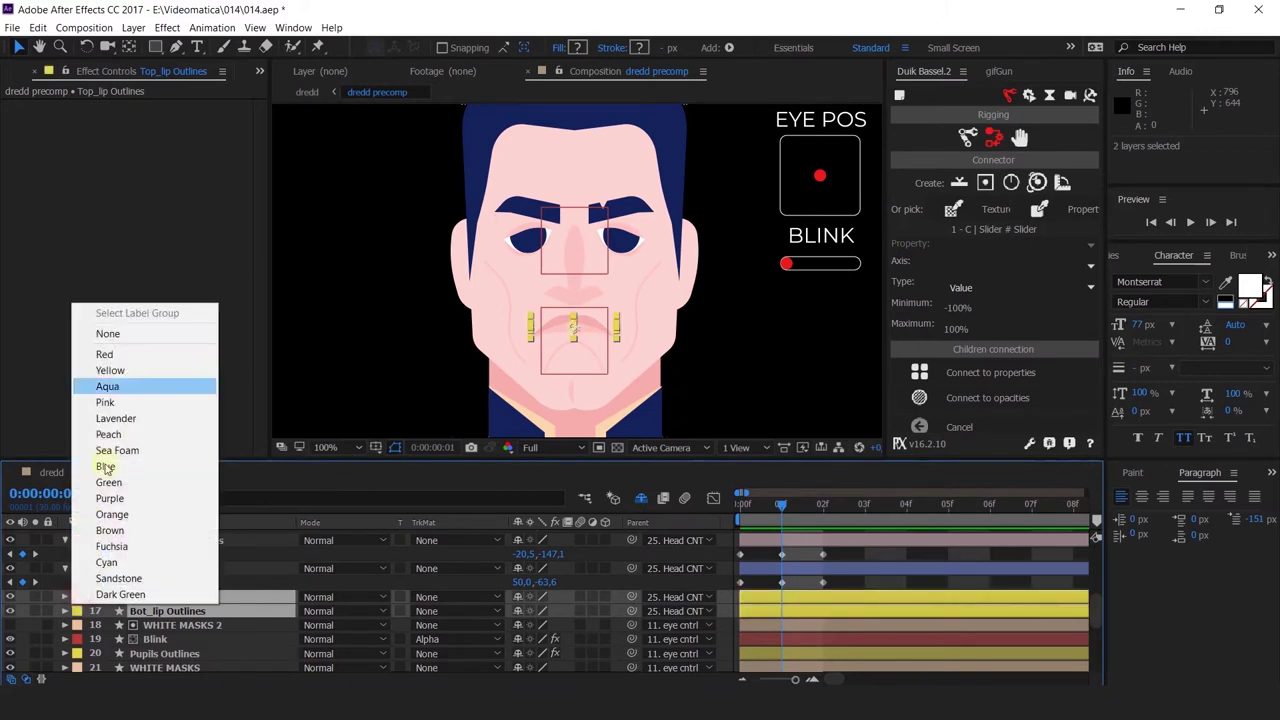
pyautogui.click(112, 514)
pyautogui.moveTo(737, 314); pyautogui.dragTo(717, 346)
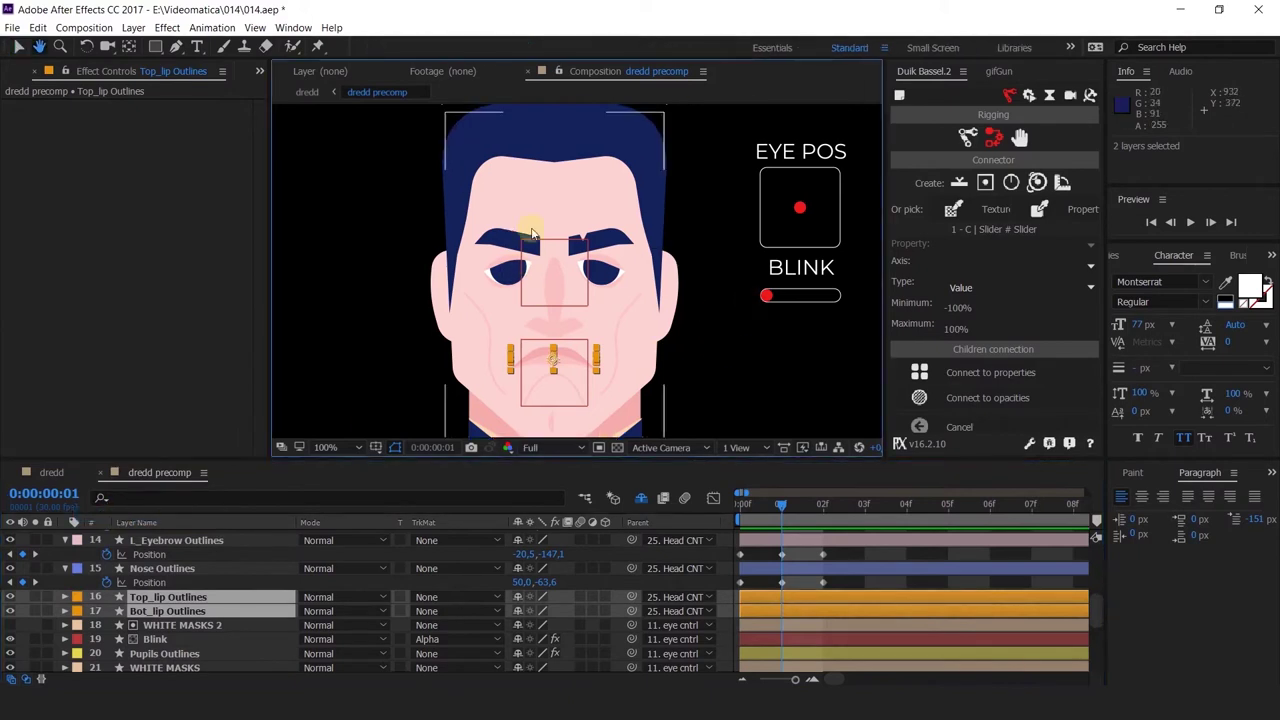
# Create a null object and place it over the centre of the character's lips
pyautogui.moveTo(615, 216); pyautogui.dragTo(612, 176)
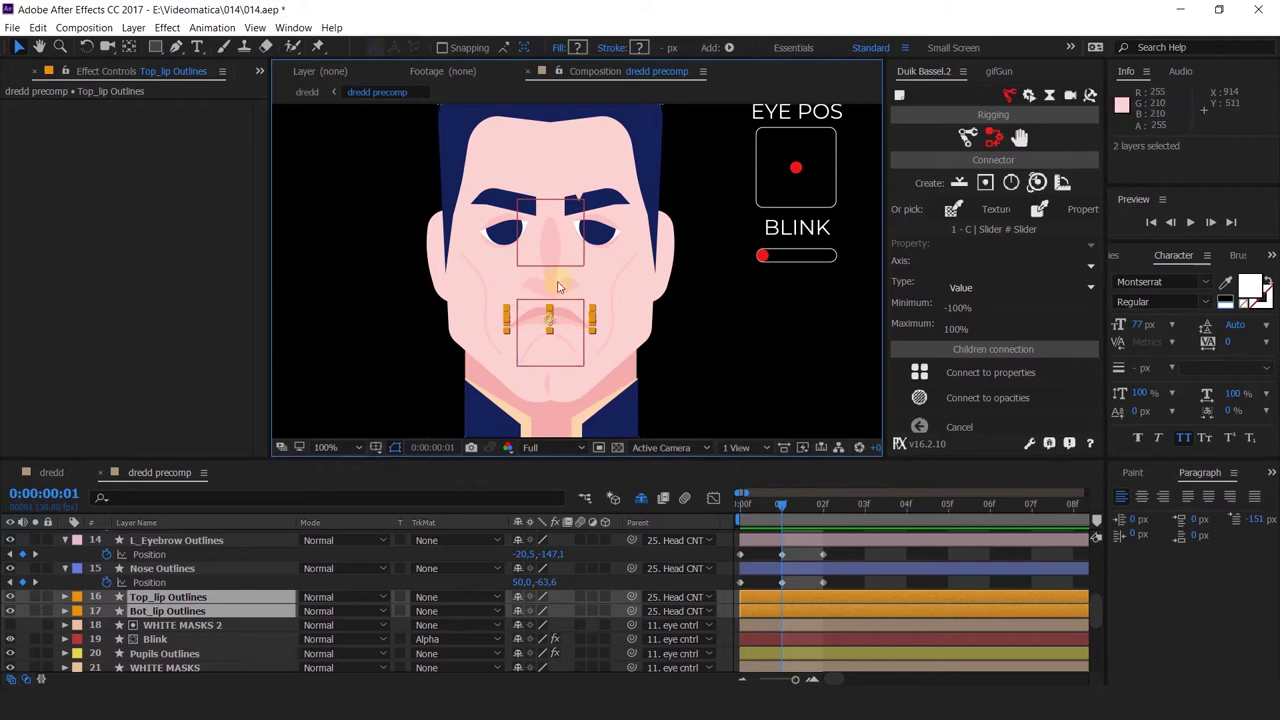
pyautogui.rightClick(765, 328)
pyautogui.moveTo(782, 334)
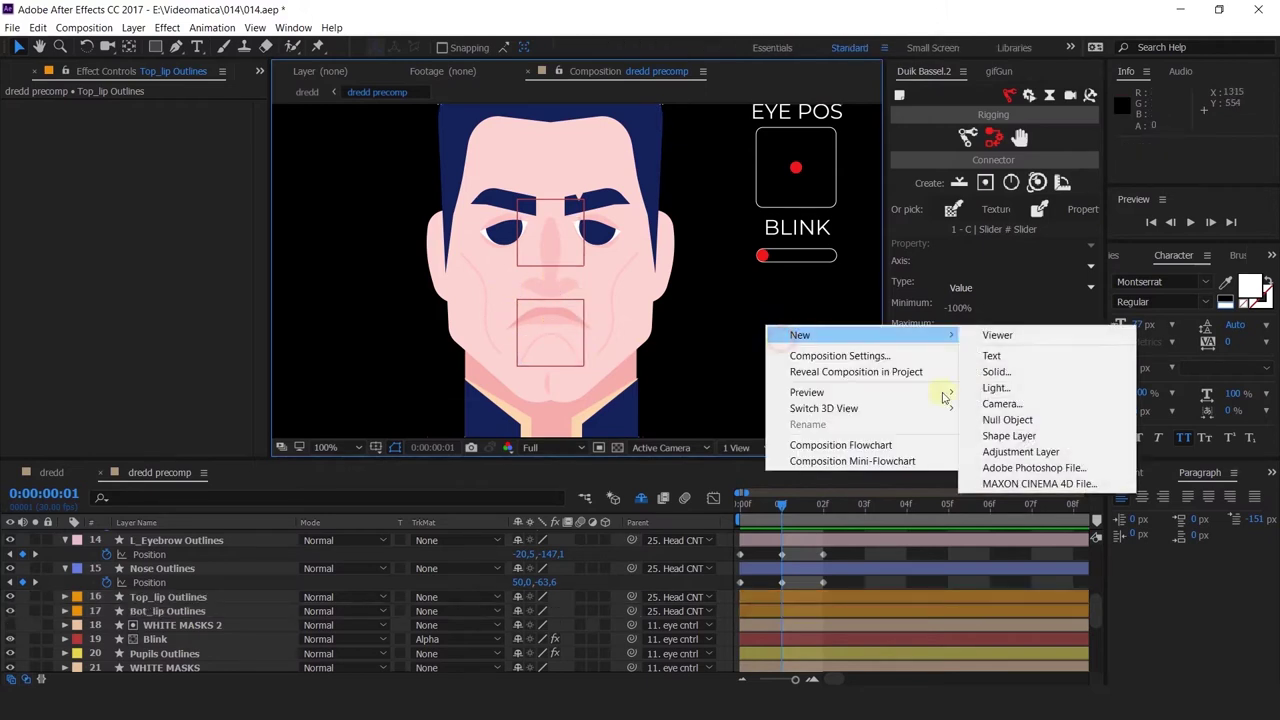
pyautogui.click(1015, 418)
pyautogui.moveTo(775, 355); pyautogui.dragTo(738, 324)
pyautogui.moveTo(534, 316); pyautogui.dragTo(543, 277)
# Rename the new null as lips cntrl and move its layer directly above Top_lip Outlines
pyautogui.press('Return')
pyautogui.scroll(1, 516, 296)
pyautogui.click(238, 535)
pyautogui.press('Return')
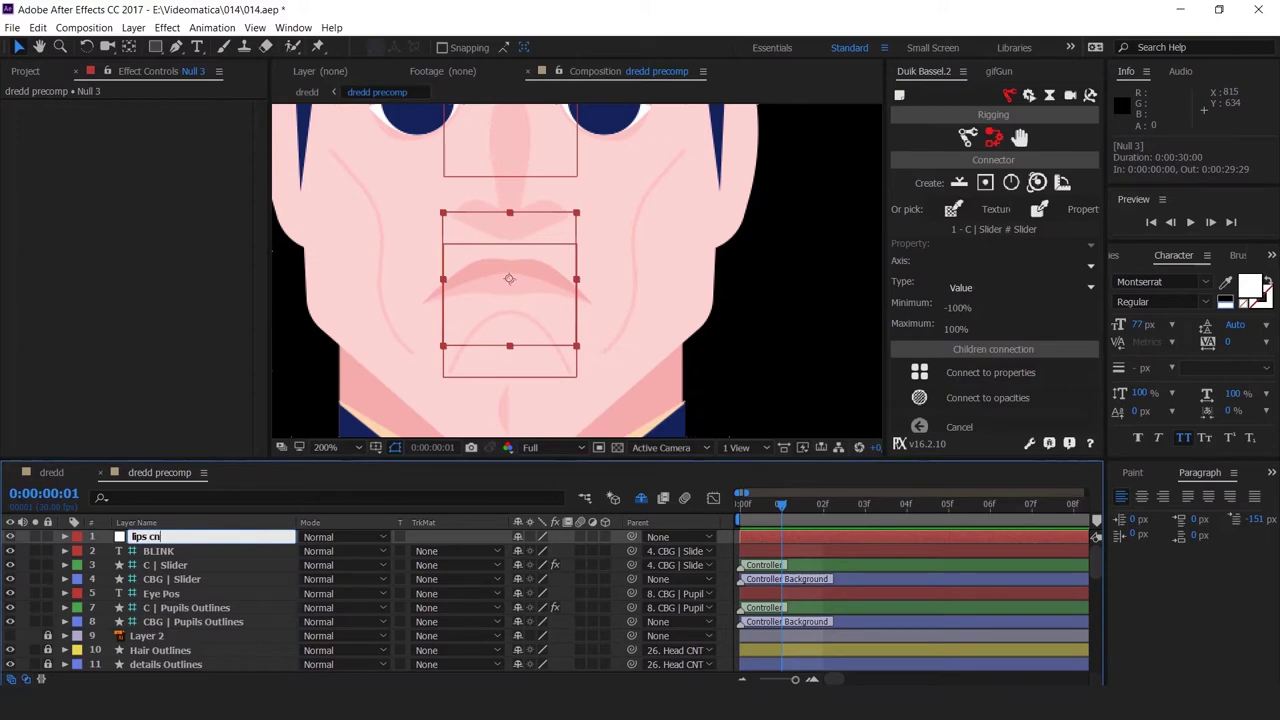
pyautogui.press('Return')
pyautogui.moveTo(240, 536); pyautogui.dragTo(255, 585)
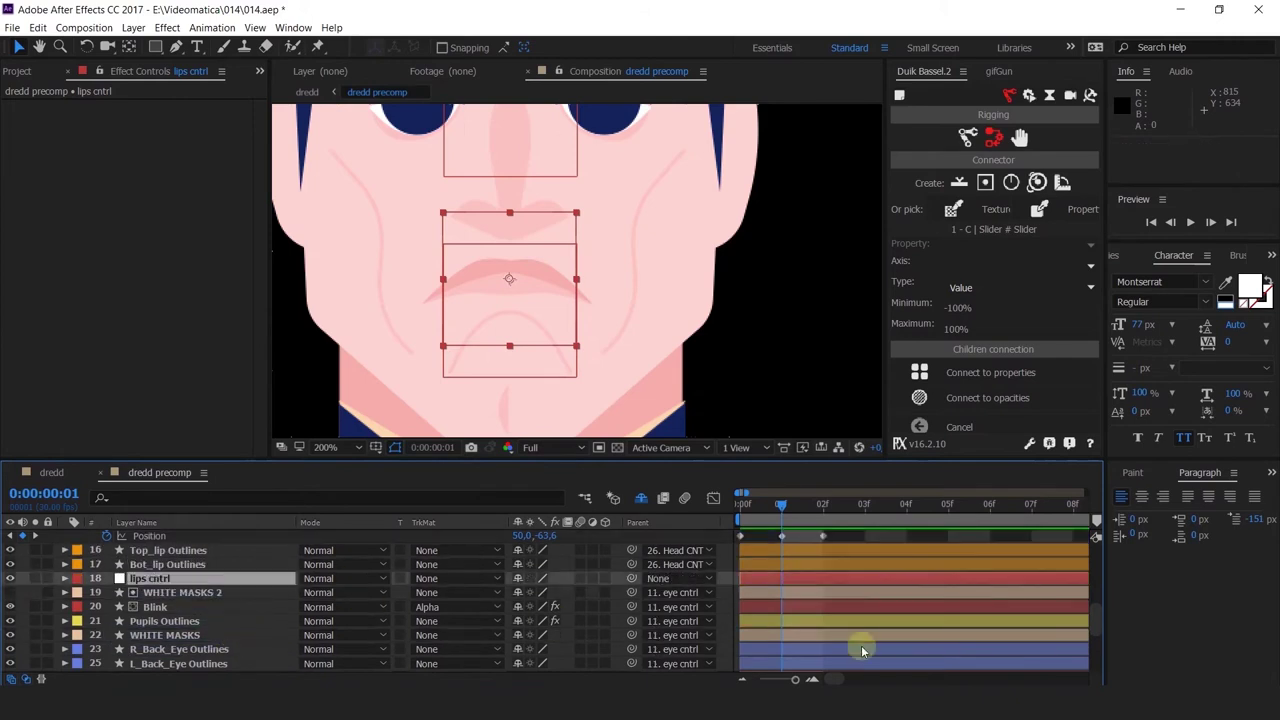
pyautogui.moveTo(162, 580); pyautogui.dragTo(150, 550)
# Parent Top_lip Outlines and Bot_lip Outlines to lips cntrl, and parent lips cntrl to Head CNTRL
pyautogui.click(160, 581)
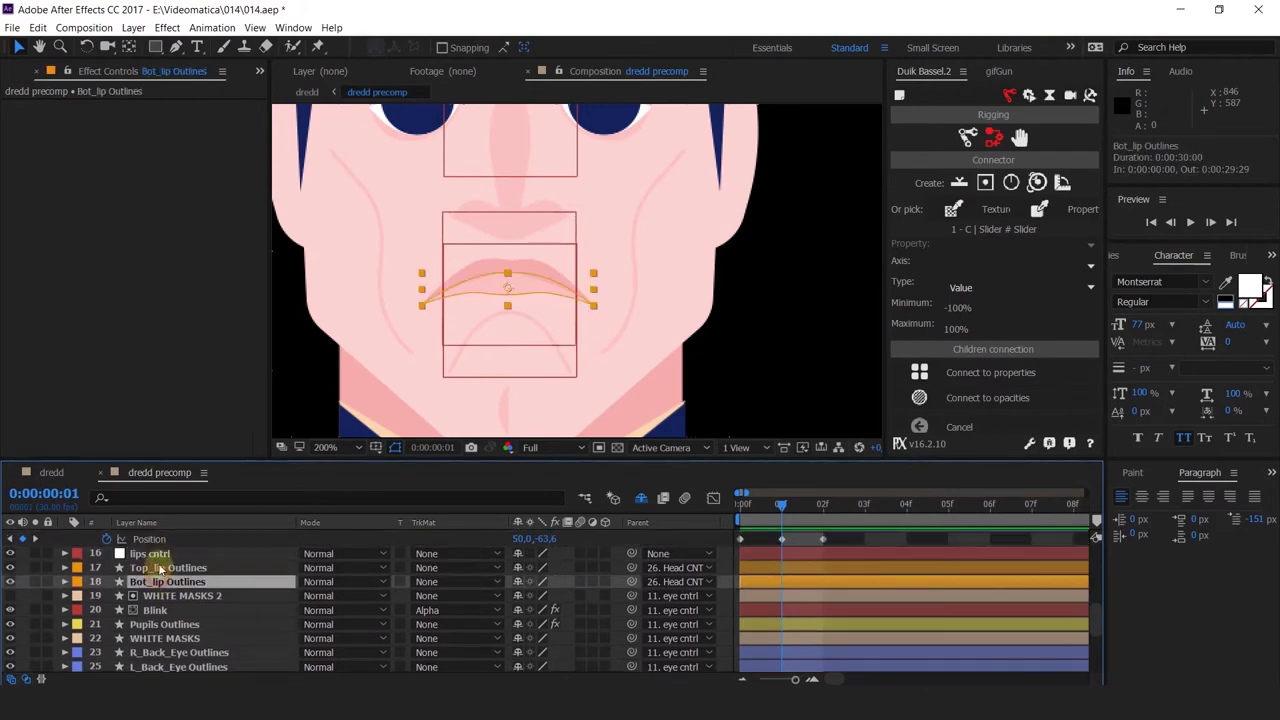
pyautogui.keyDown('shift'); pyautogui.click(160, 568); pyautogui.keyUp('shift')
pyautogui.moveTo(610, 567); pyautogui.dragTo(251, 553)
pyautogui.click(655, 553)
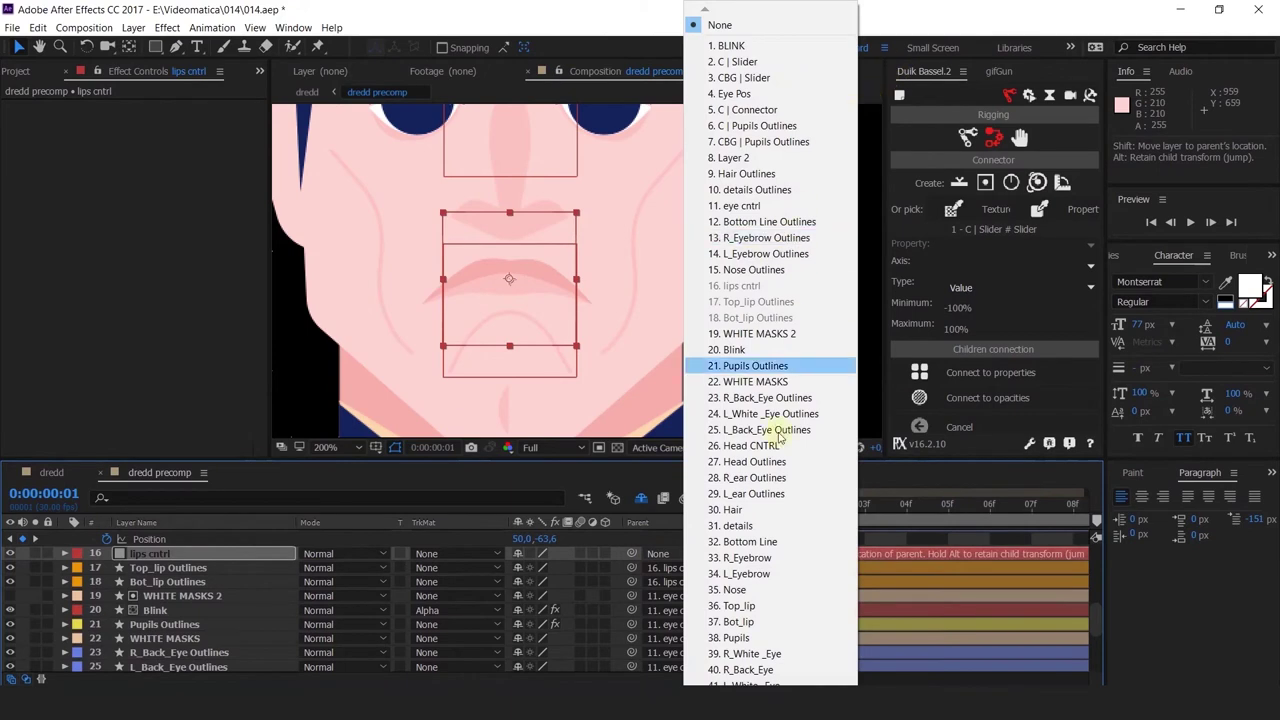
pyautogui.click(778, 446)
pyautogui.scroll(-2, 651, 257)
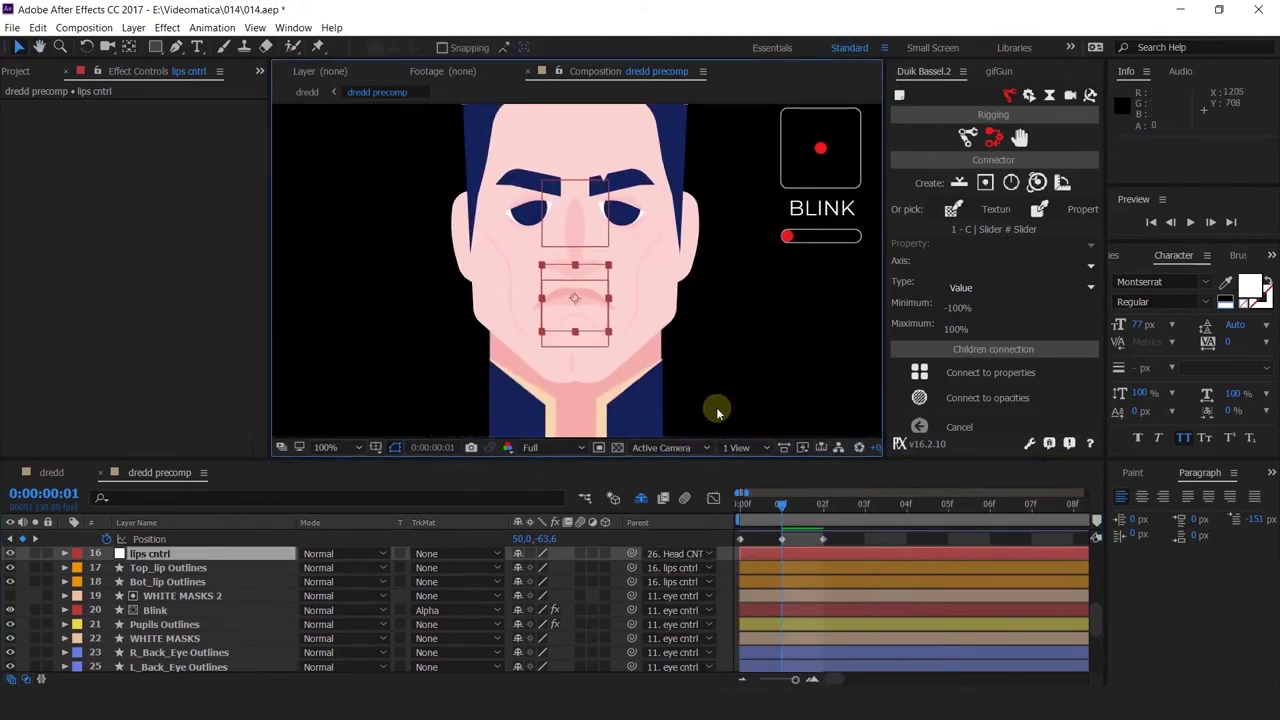
# Compare the facial features' placement on the head at frames 0 and 1, ending on frame 0
pyautogui.moveTo(663, 294); pyautogui.dragTo(657, 357)
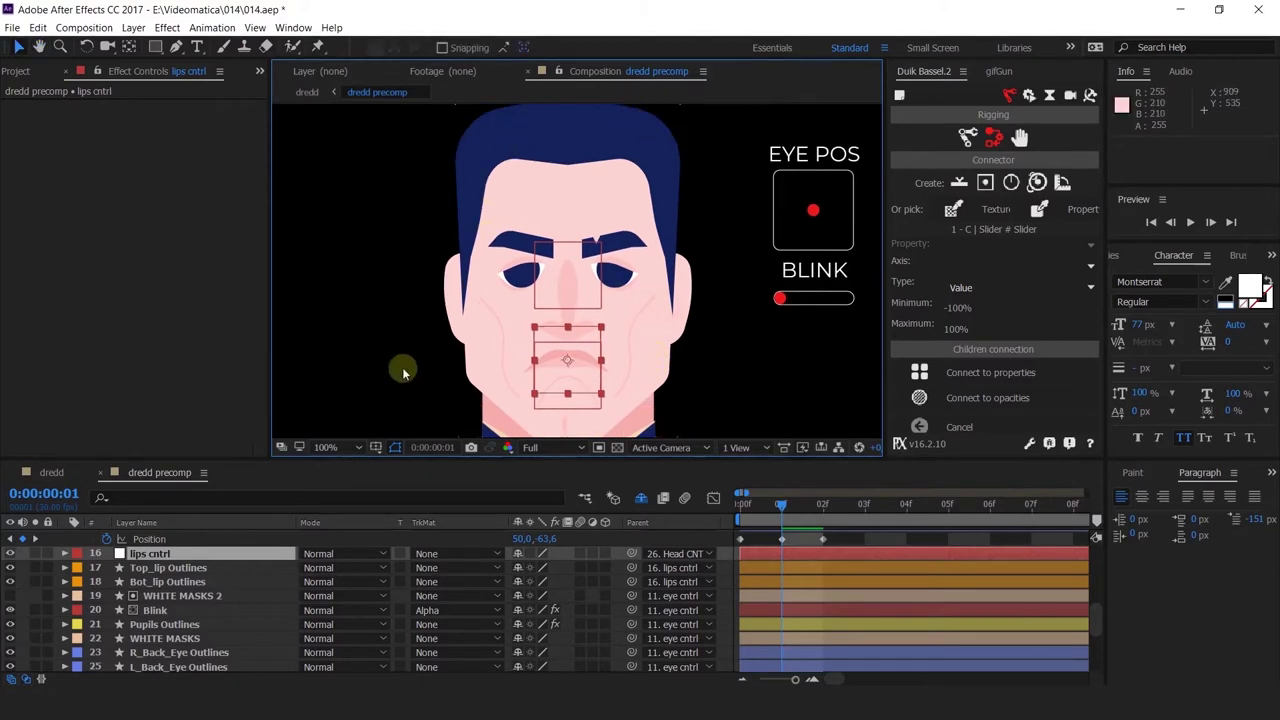
pyautogui.click(753, 508)
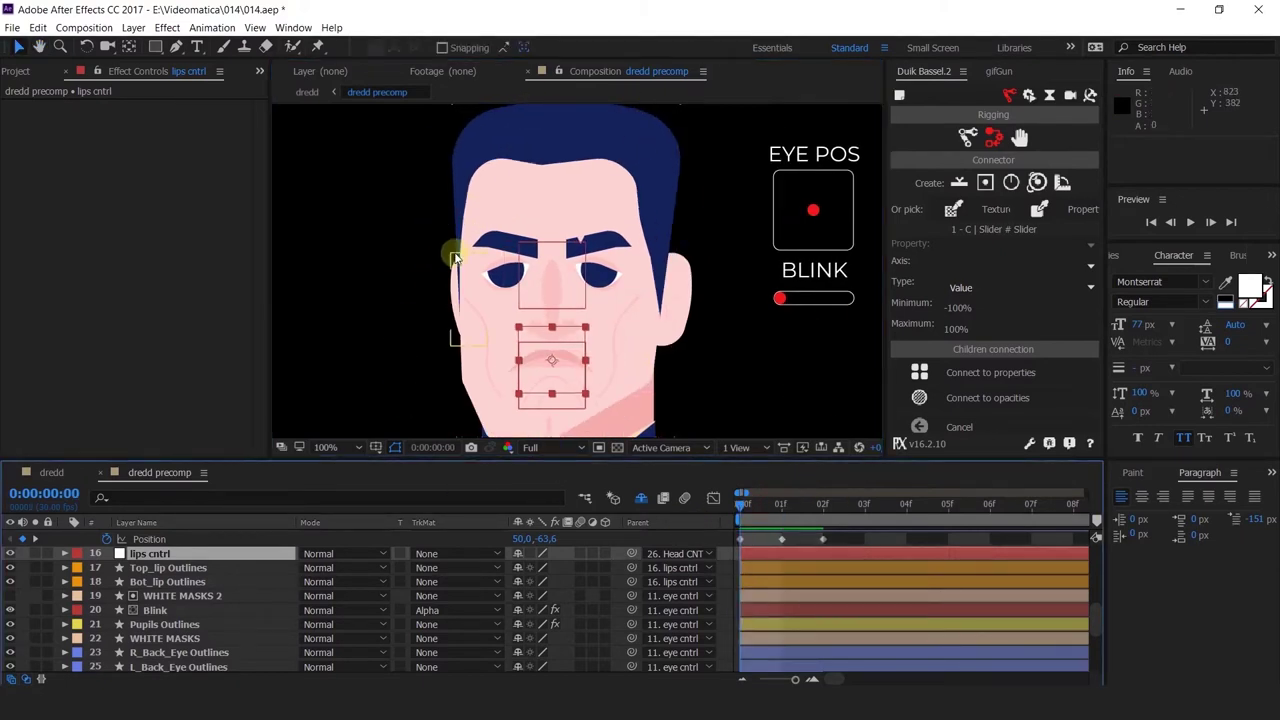
pyautogui.click(781, 505)
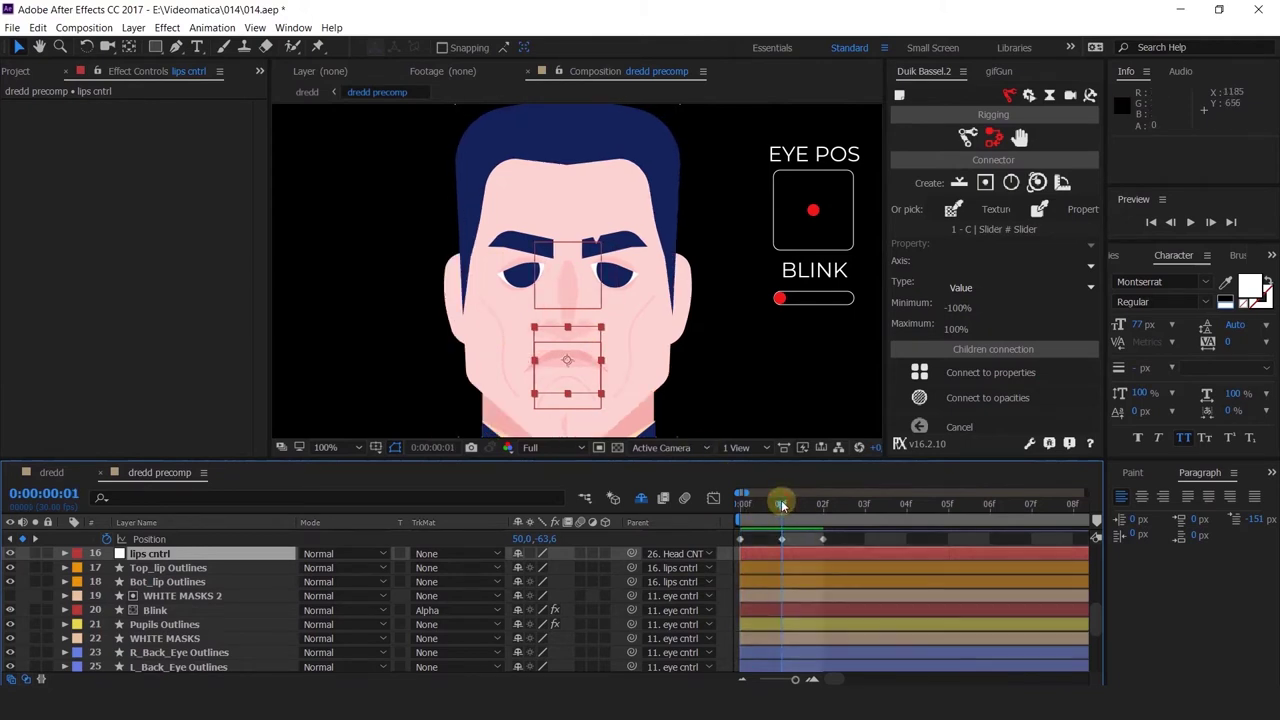
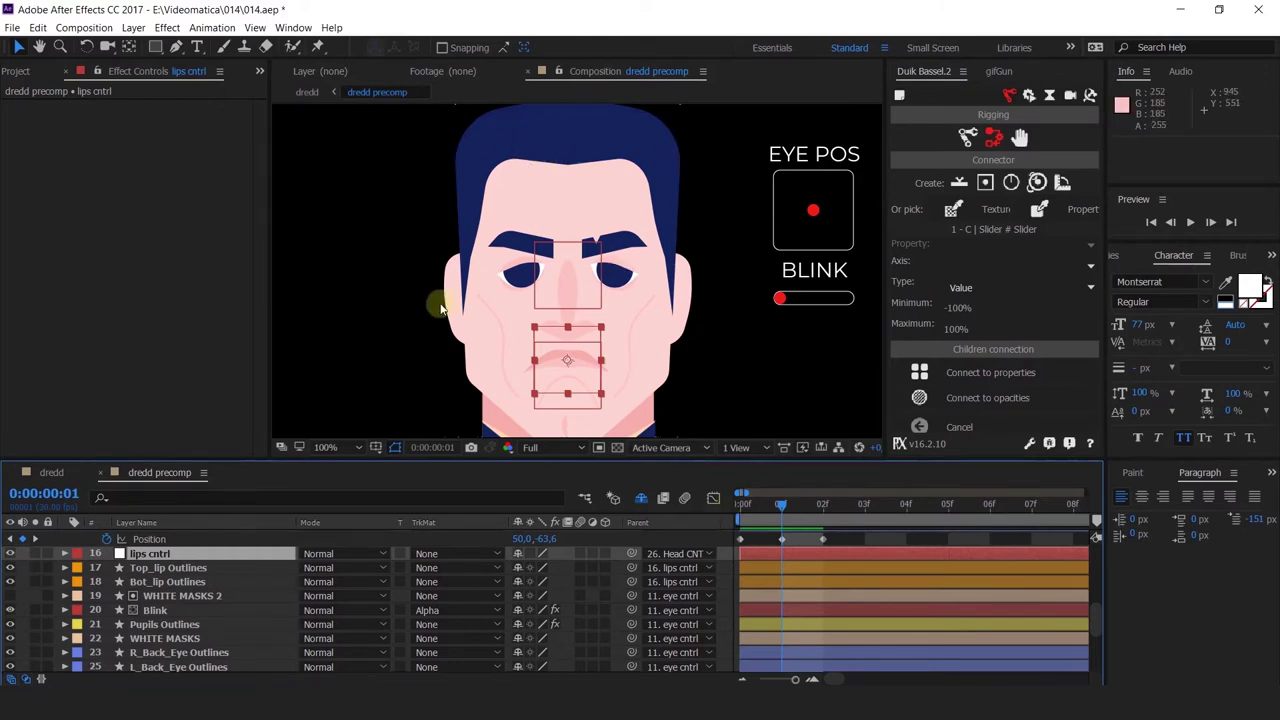
pyautogui.press('pageup')
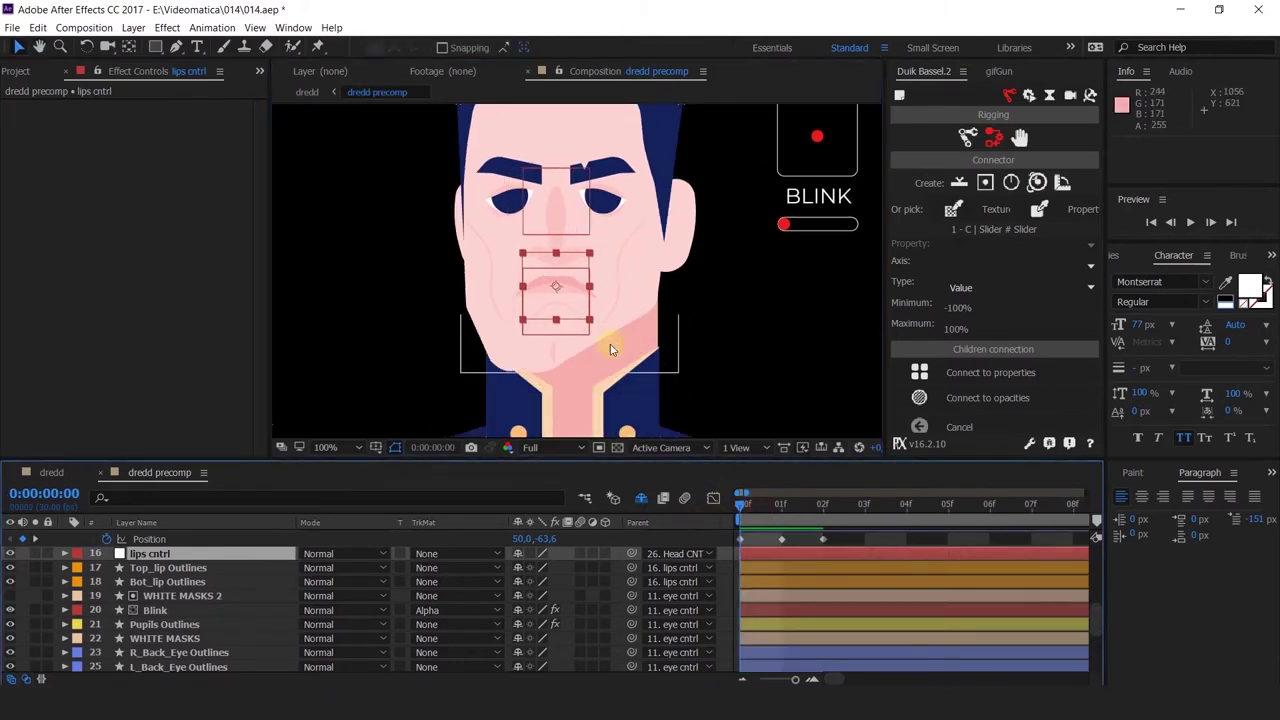
pyautogui.moveTo(571, 229); pyautogui.dragTo(572, 263)
pyautogui.press('v')
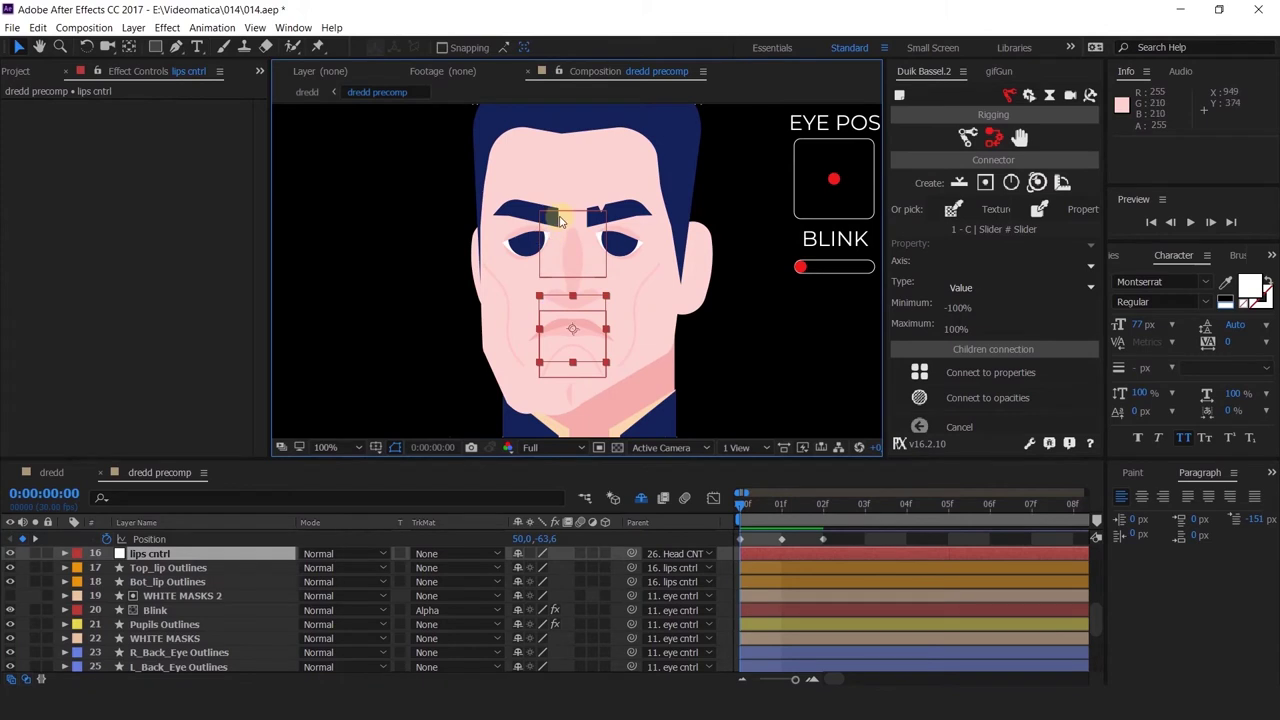
pyautogui.moveTo(549, 220); pyautogui.dragTo(522, 182)
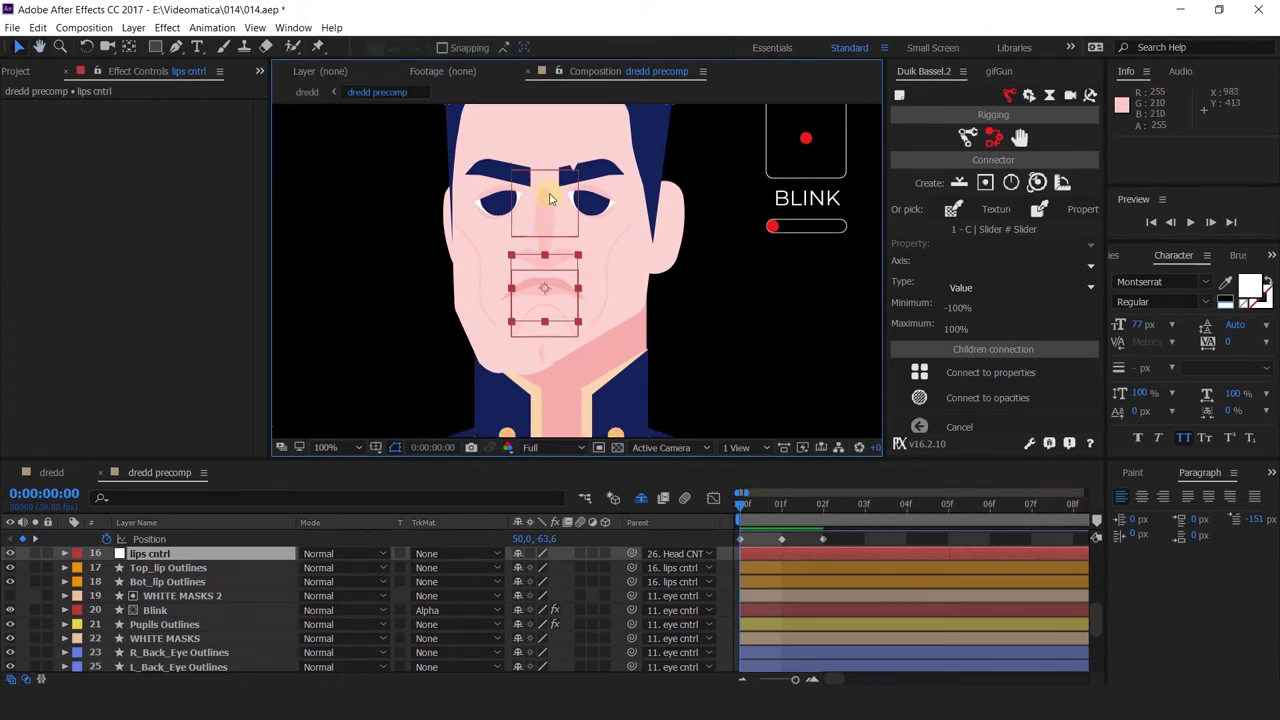
# Give the Head CNTRL layer the Green label color and deselect it
pyautogui.click(537, 336)
pyautogui.scroll(-3, 183, 641)
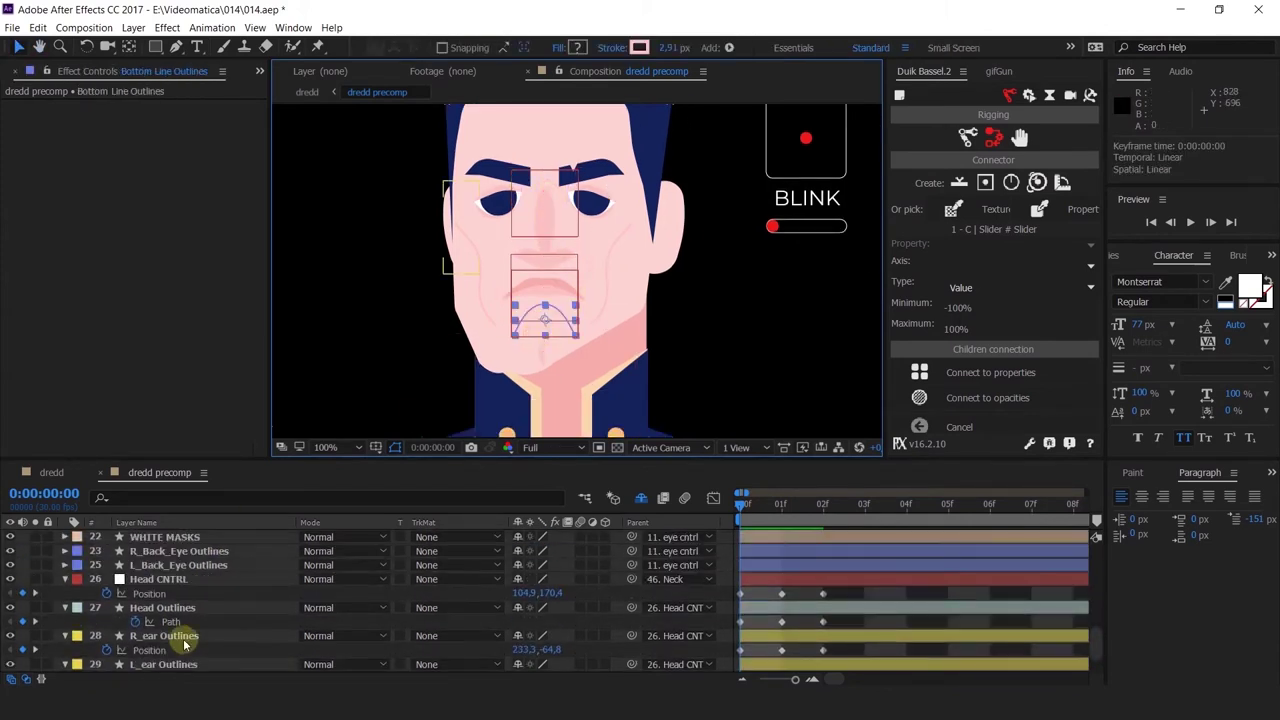
pyautogui.scroll(1, 183, 640)
pyautogui.click(77, 579)
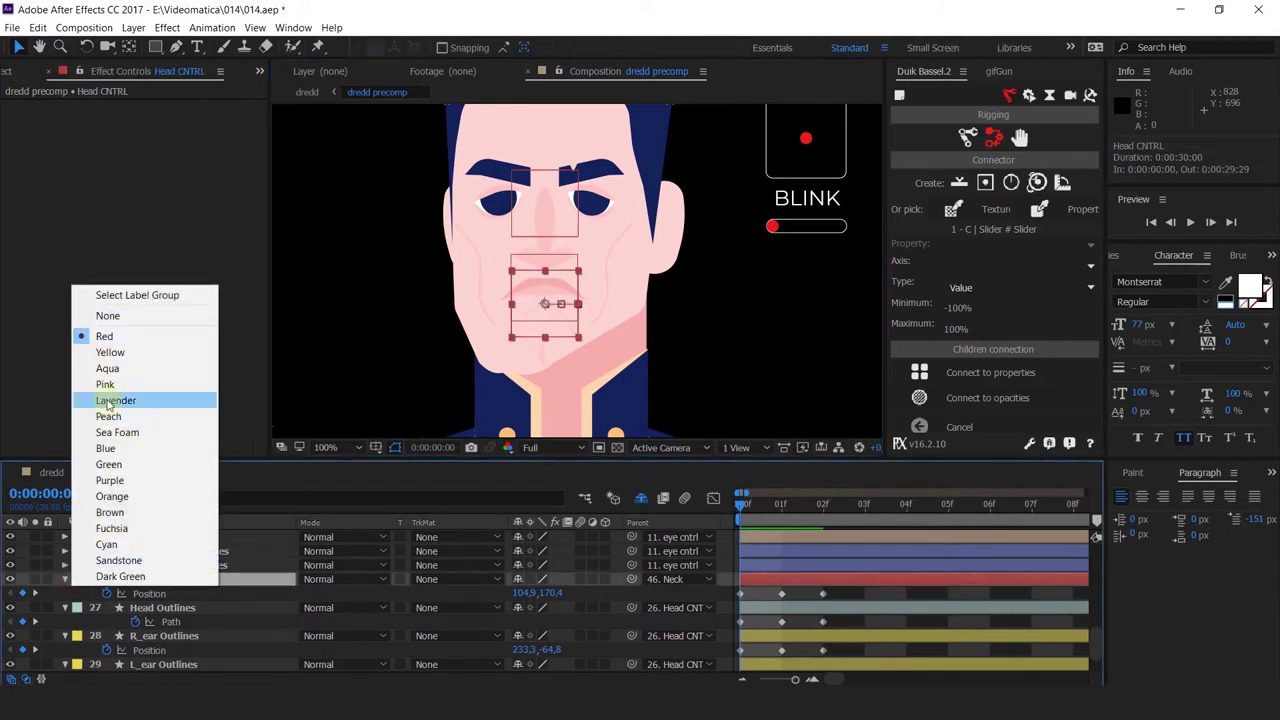
pyautogui.click(108, 464)
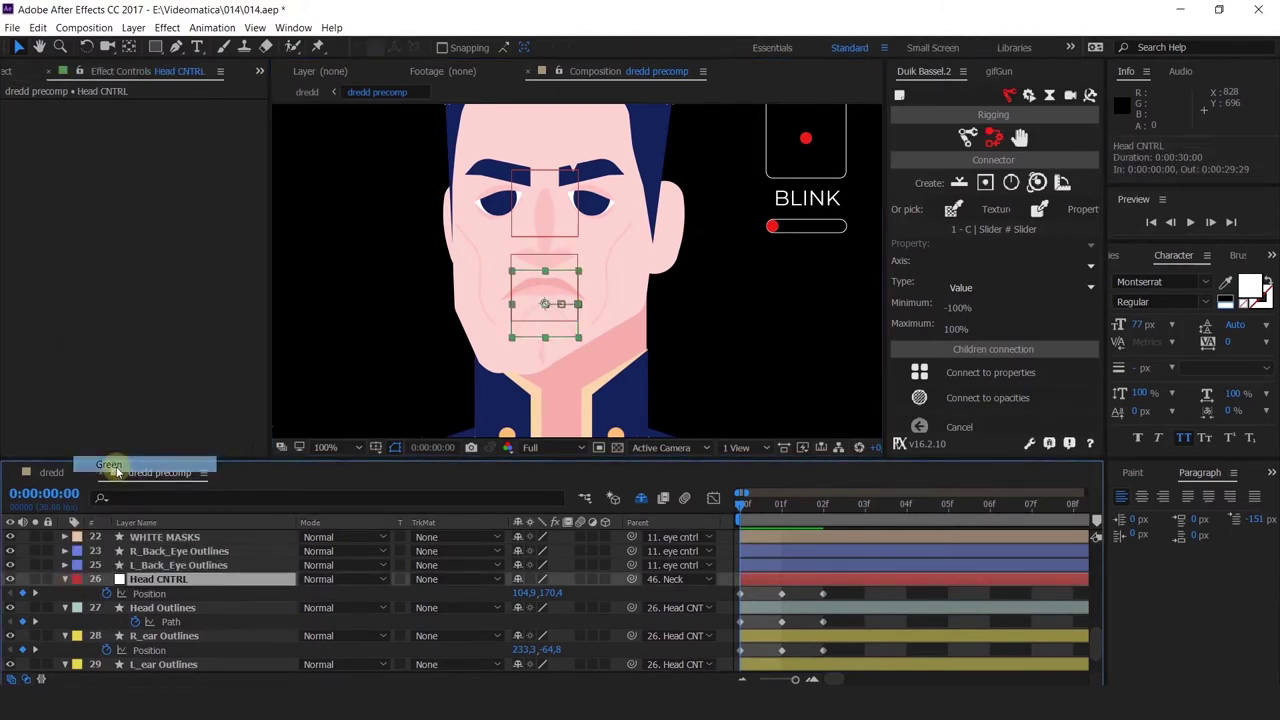
pyautogui.click(723, 306)
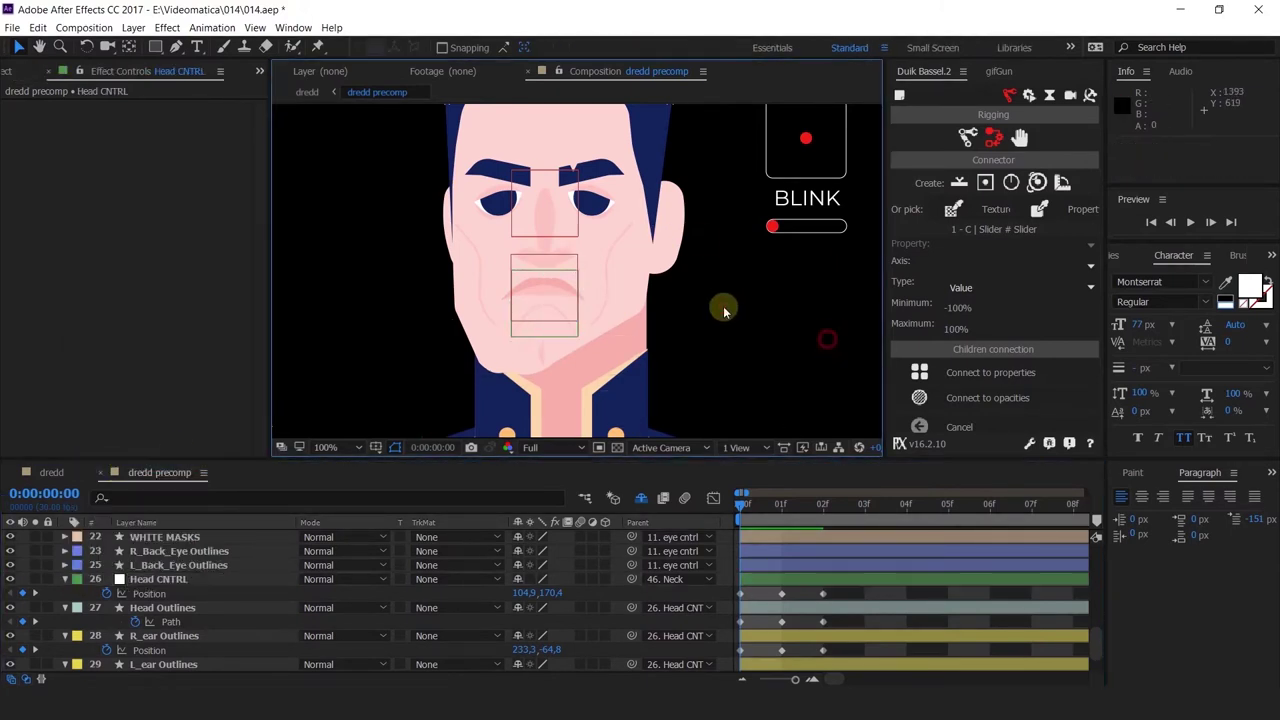
# At frame 0, shift eye cntrl, lips cntrl and both eyebrow layers together 20 px to the left
pyautogui.click(540, 205)
pyautogui.scroll(2, 548, 195)
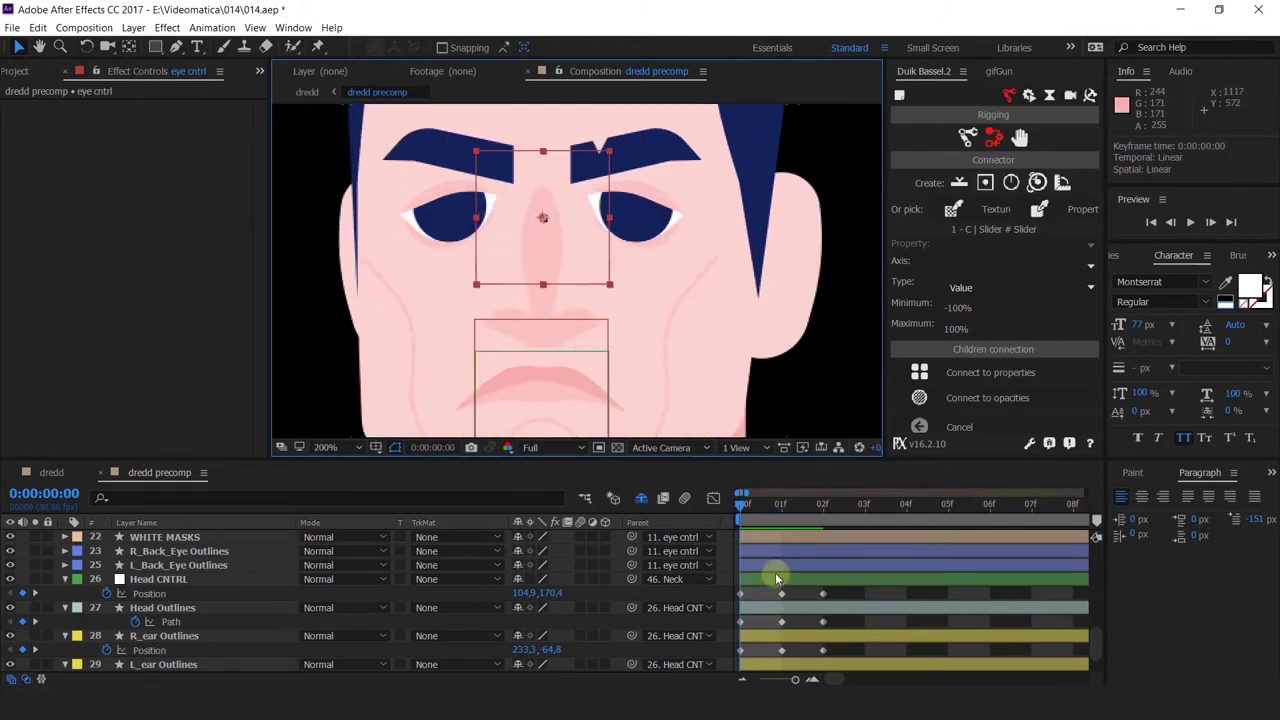
pyautogui.click(450, 157)
pyautogui.keyDown('shift'); pyautogui.click(606, 155); pyautogui.keyUp('shift')
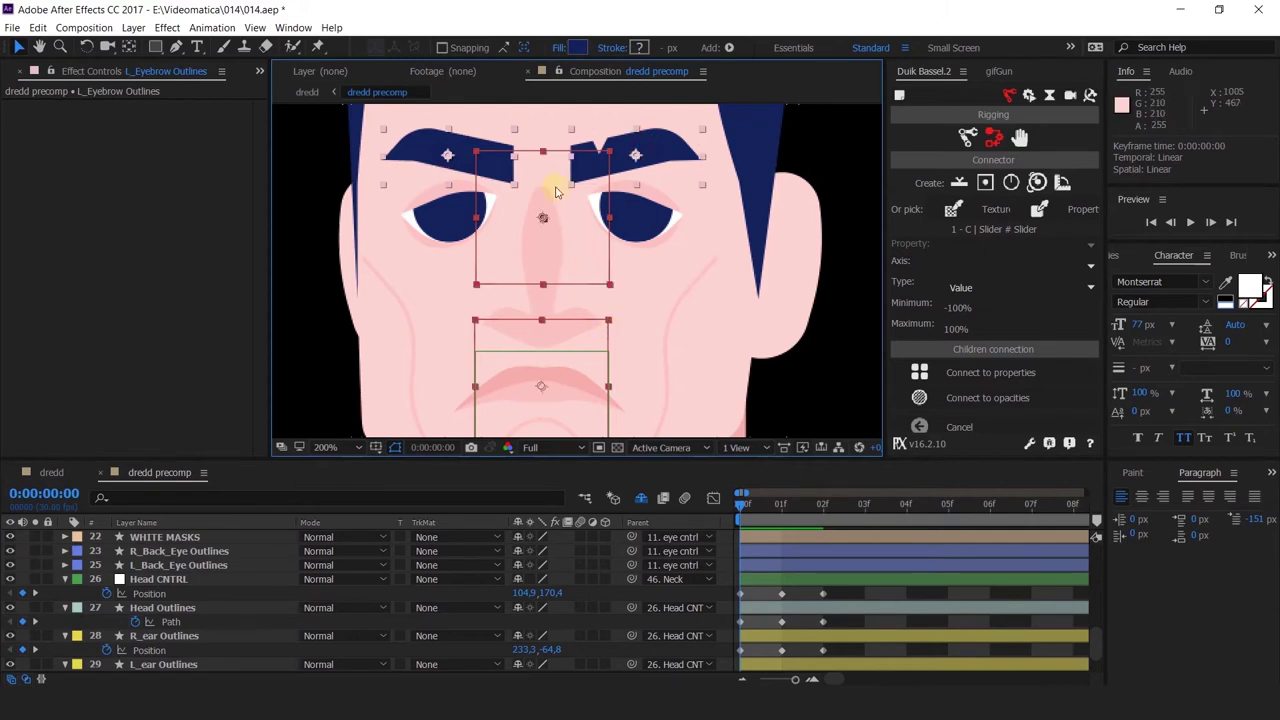
pyautogui.scroll(-2, 590, 282)
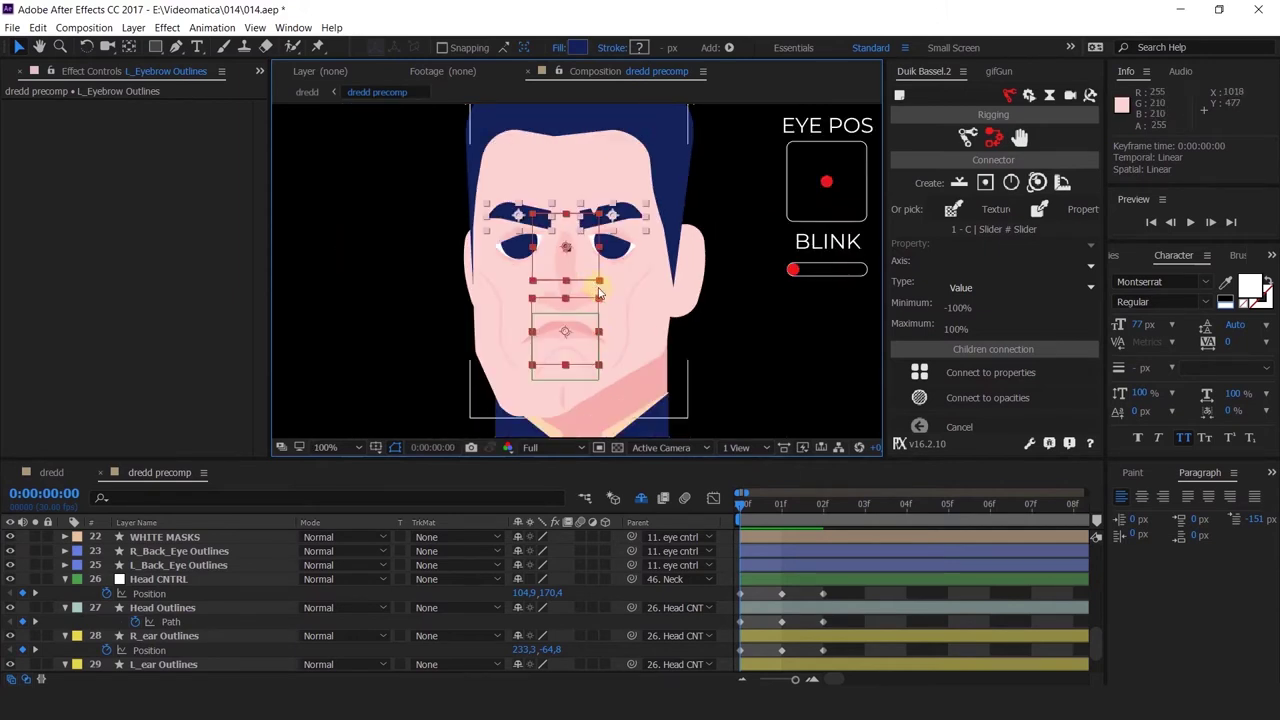
pyautogui.moveTo(583, 262); pyautogui.dragTo(569, 265)
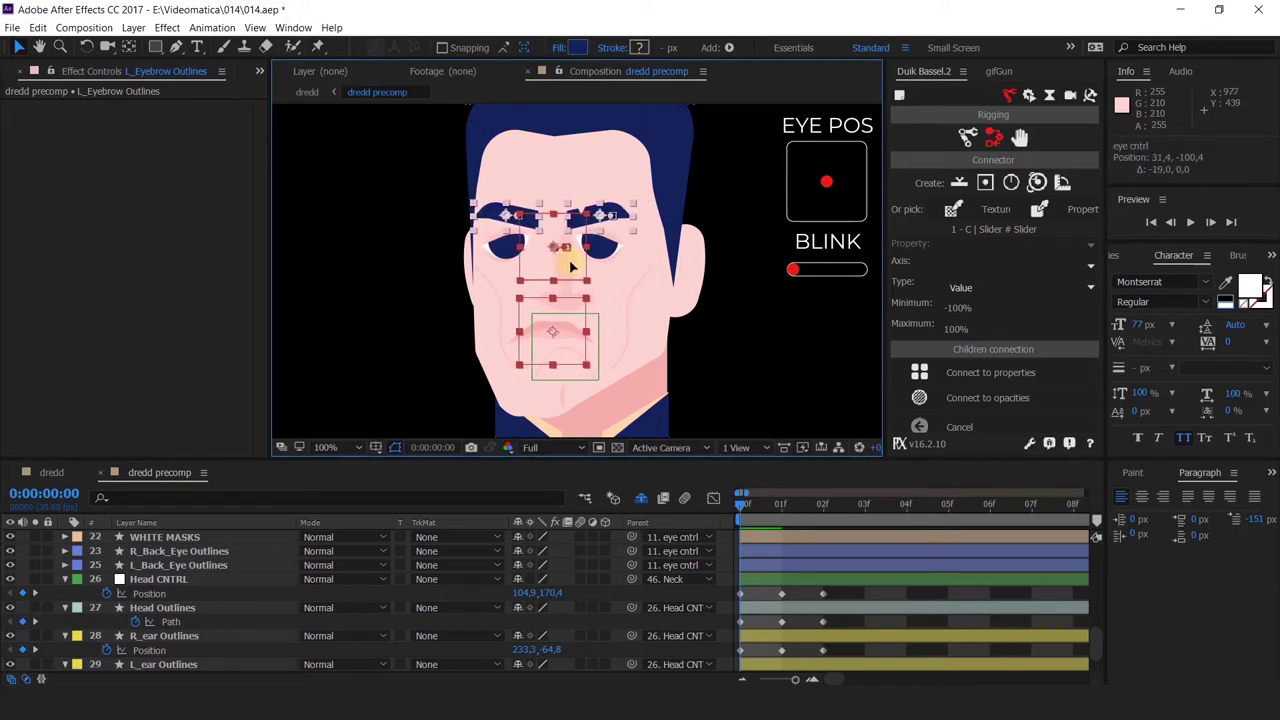
pyautogui.scroll(2, 525, 248)
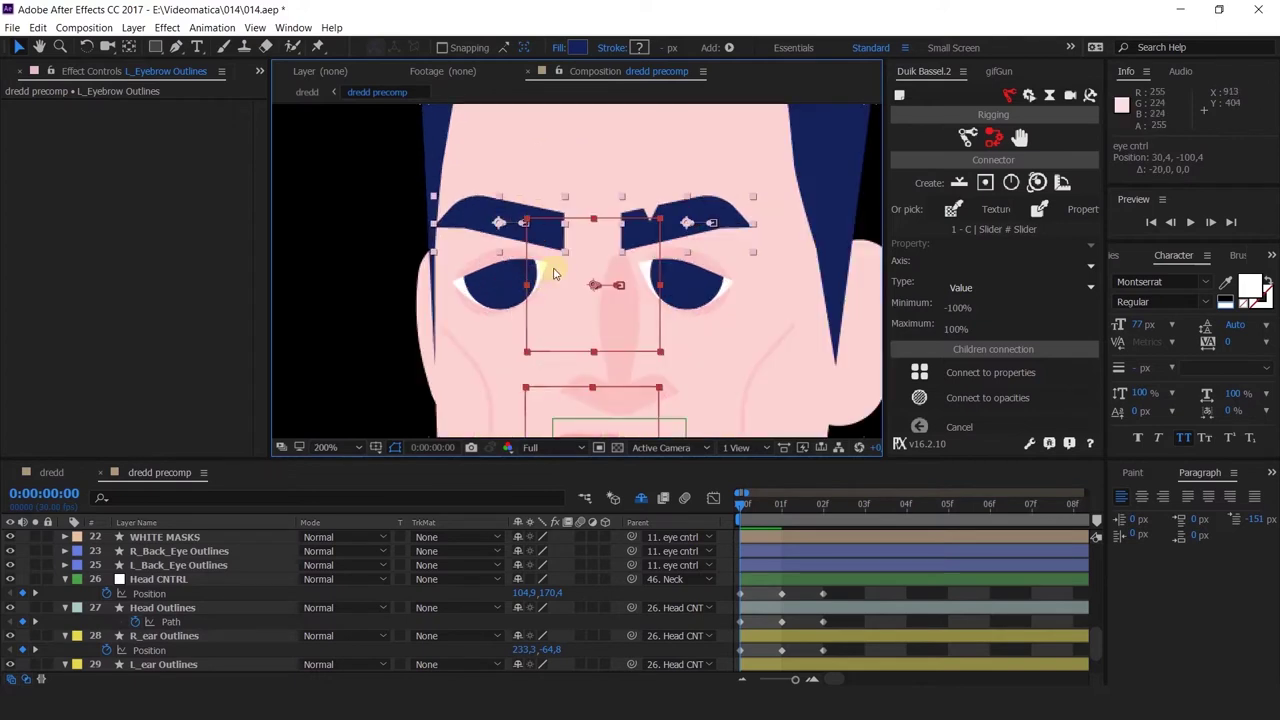
# Nudge the selected eye, eyebrow and lips layers a further 1.5 px to the left at frame 0
pyautogui.moveTo(555, 273); pyautogui.dragTo(553, 265)
pyautogui.press('space')
pyautogui.moveTo(624, 350); pyautogui.dragTo(600, 289)
pyautogui.click(760, 593)
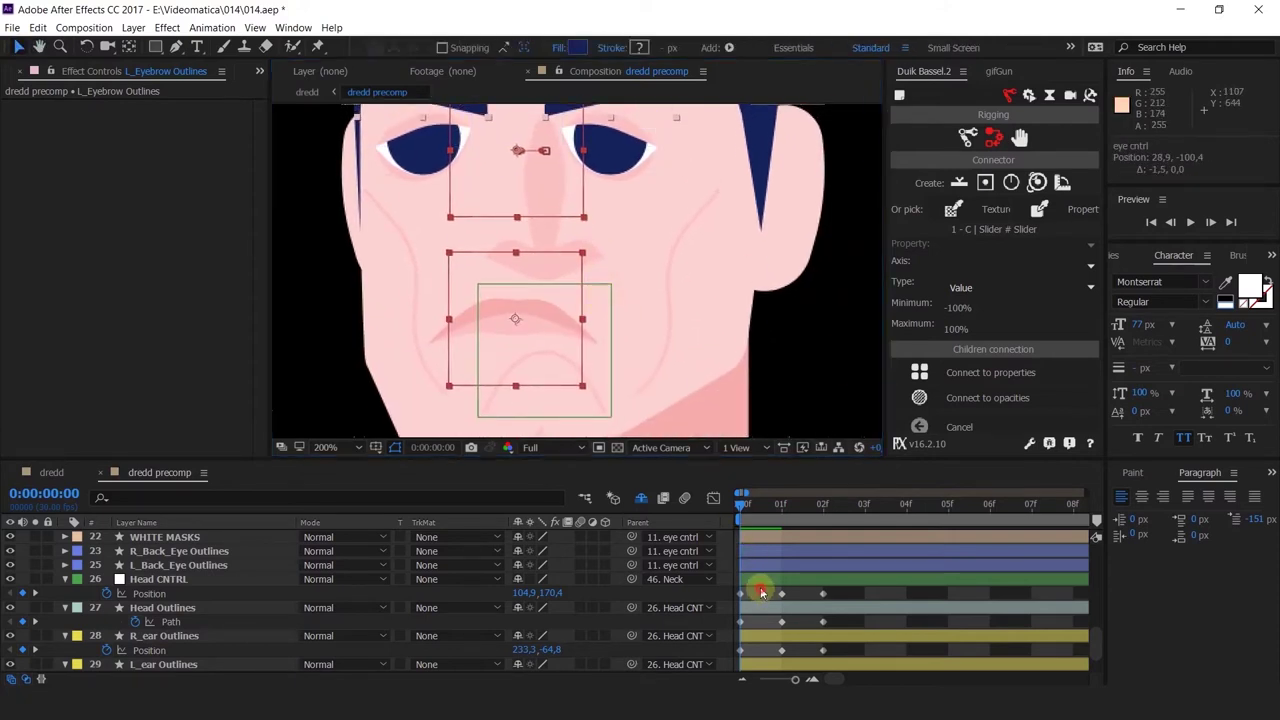
# Try shifting Nose Outlines 10.5 px to the left at frame 0, undo it, and compare the face with frame 1
pyautogui.click(545, 232)
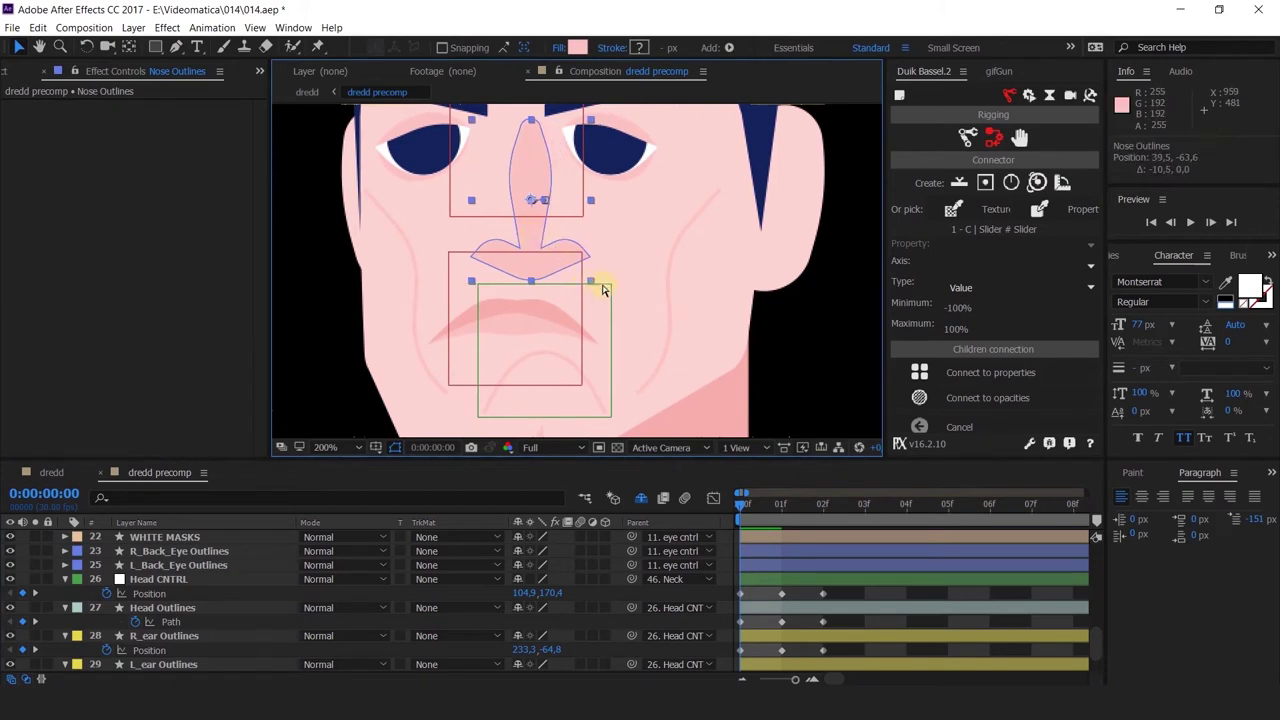
pyautogui.hotkey('ctrl', 'z')
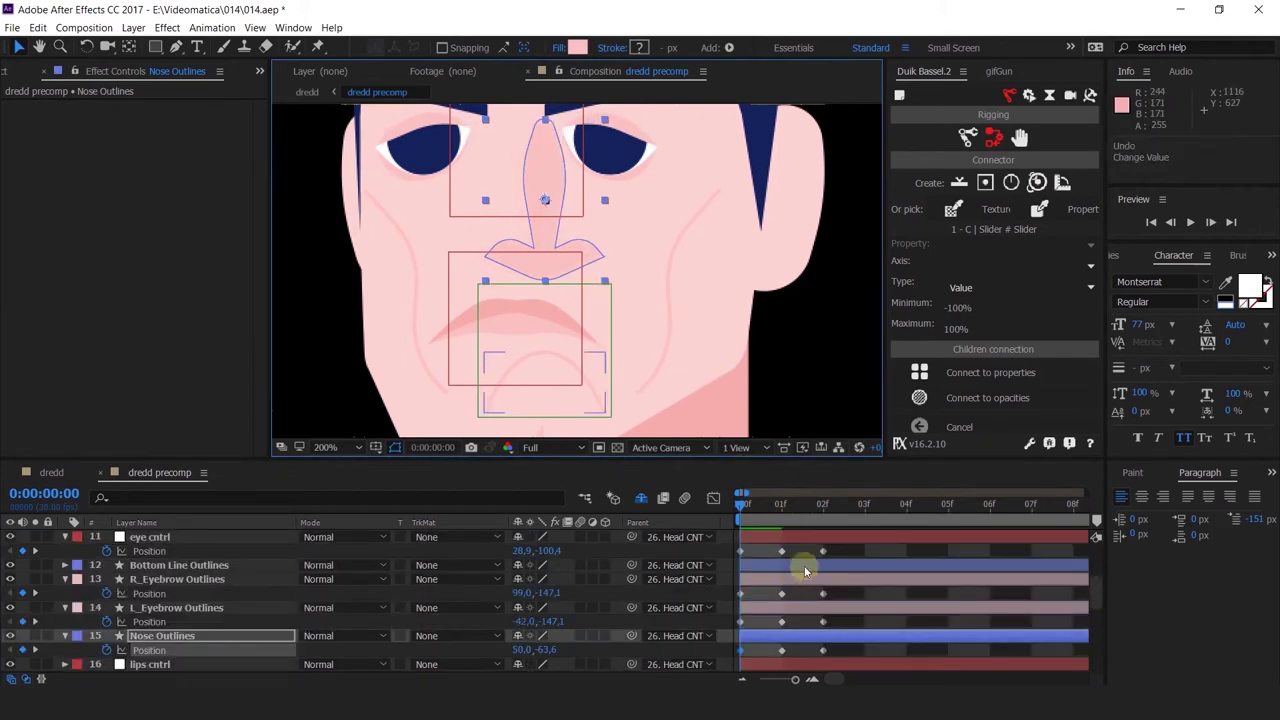
pyautogui.click(781, 516)
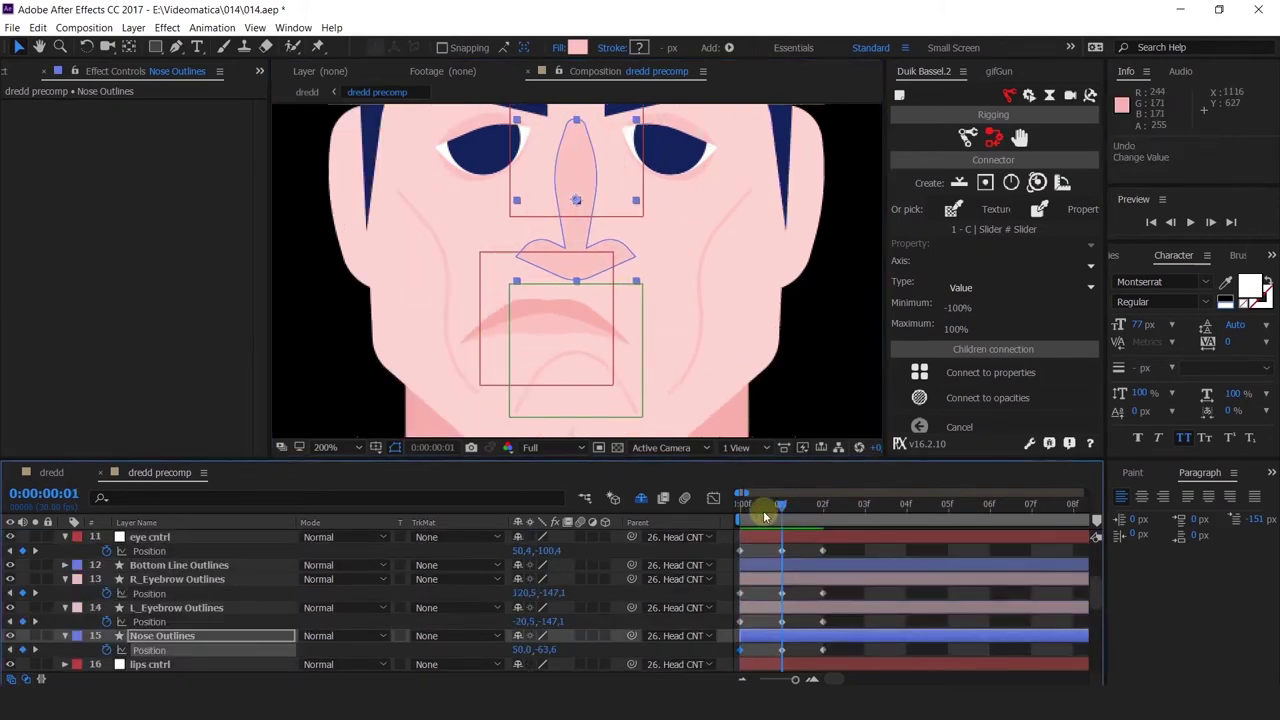
pyautogui.moveTo(764, 516); pyautogui.dragTo(685, 522)
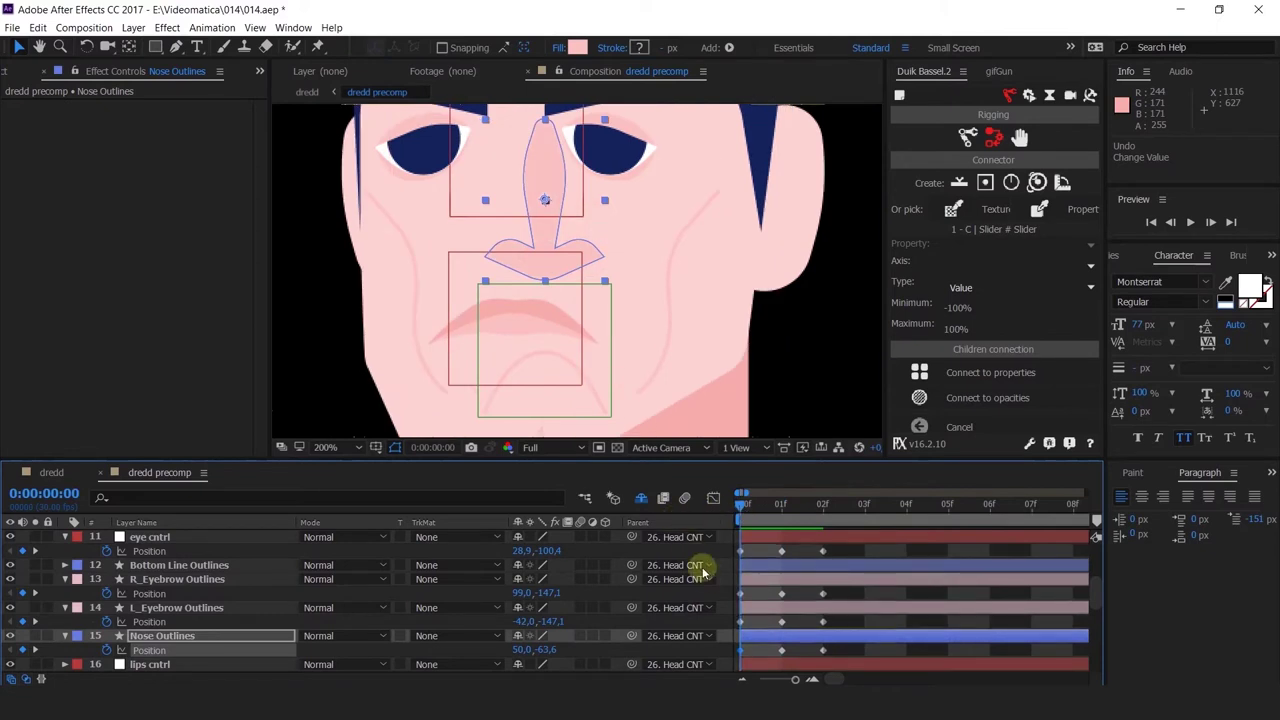
# Try moving Nose Outlines about 34 px to the left at frame 0
pyautogui.moveTo(541, 252); pyautogui.dragTo(519, 266)
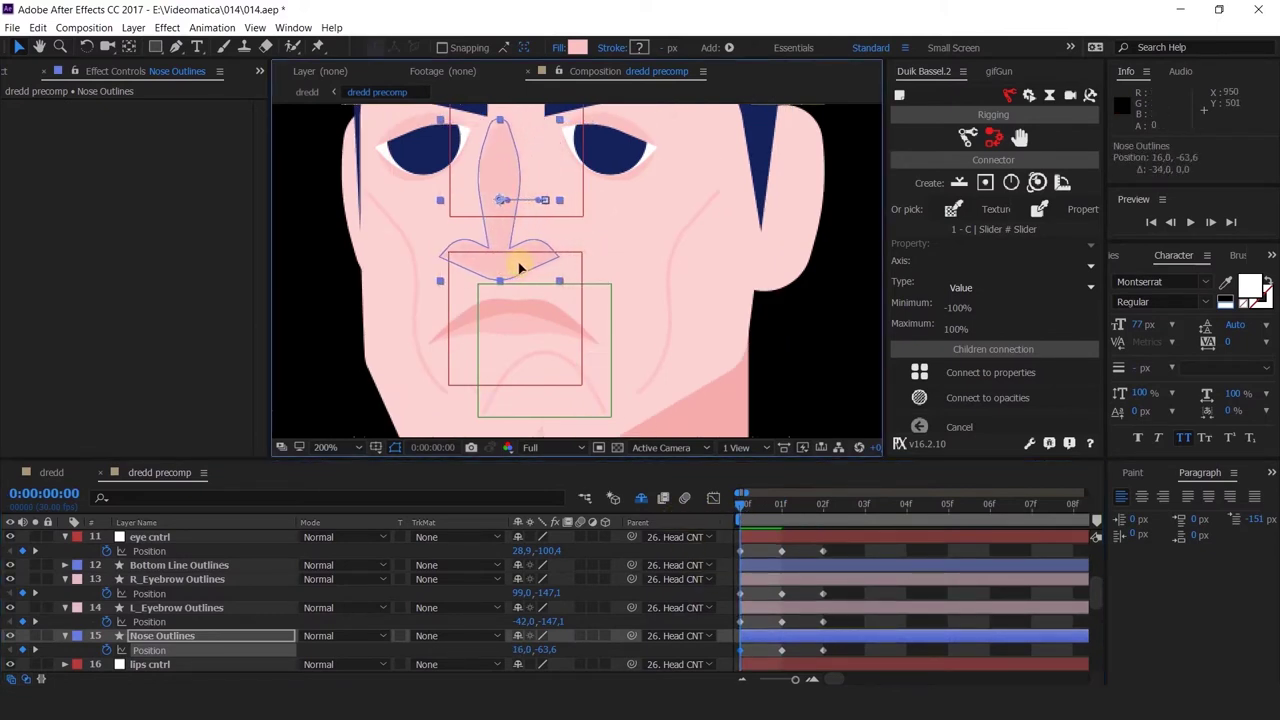
pyautogui.scroll(-1, 581, 231)
pyautogui.moveTo(553, 216); pyautogui.dragTo(545, 246)
pyautogui.scroll(1, 545, 246)
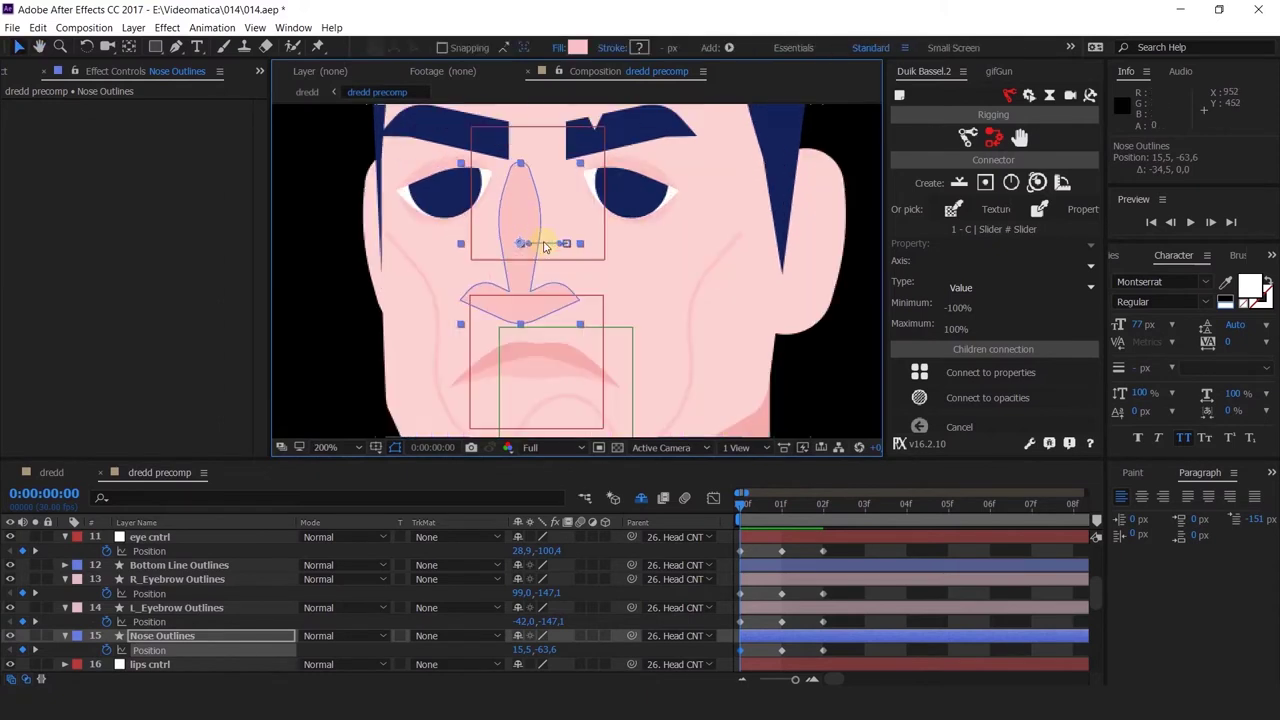
pyautogui.hotkey('ctrl', 'z')
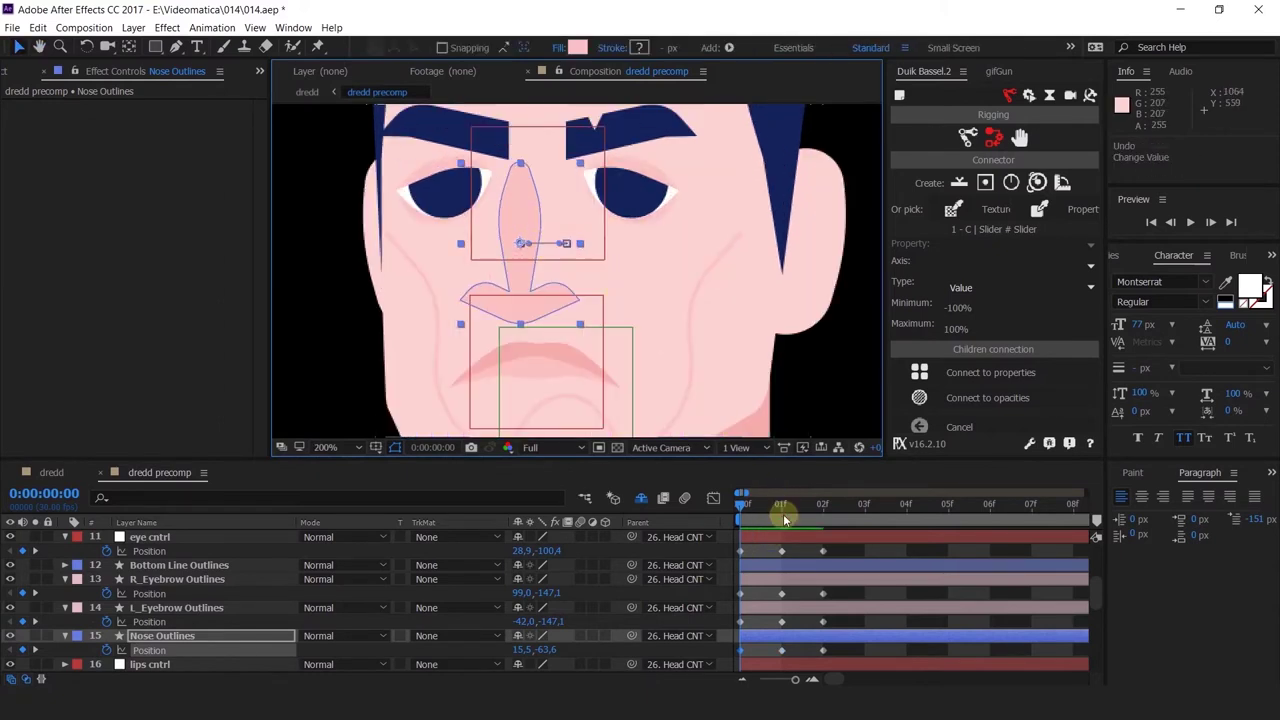
# Undo the latest nose shift and 1.5 px nudge, and move the eye, eyebrow and lips layers 20 px right at frame 0
pyautogui.click(784, 516)
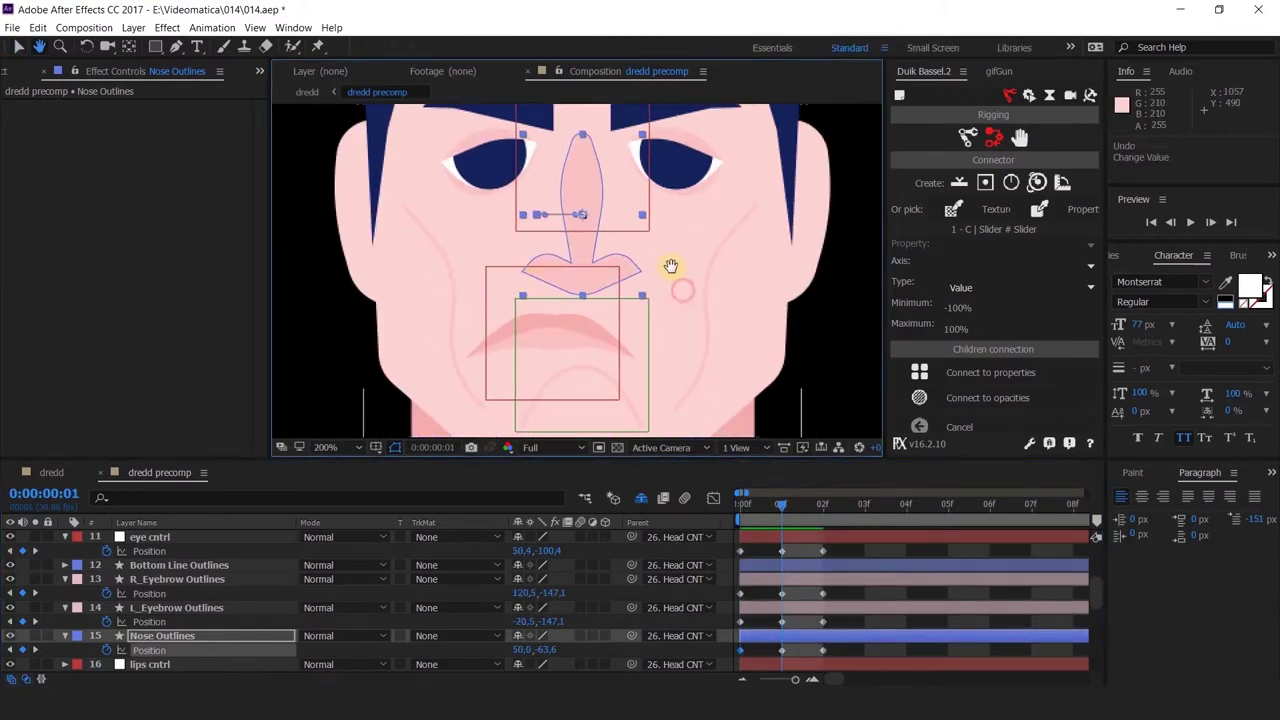
pyautogui.click(493, 279)
pyautogui.scroll(-1, 805, 548)
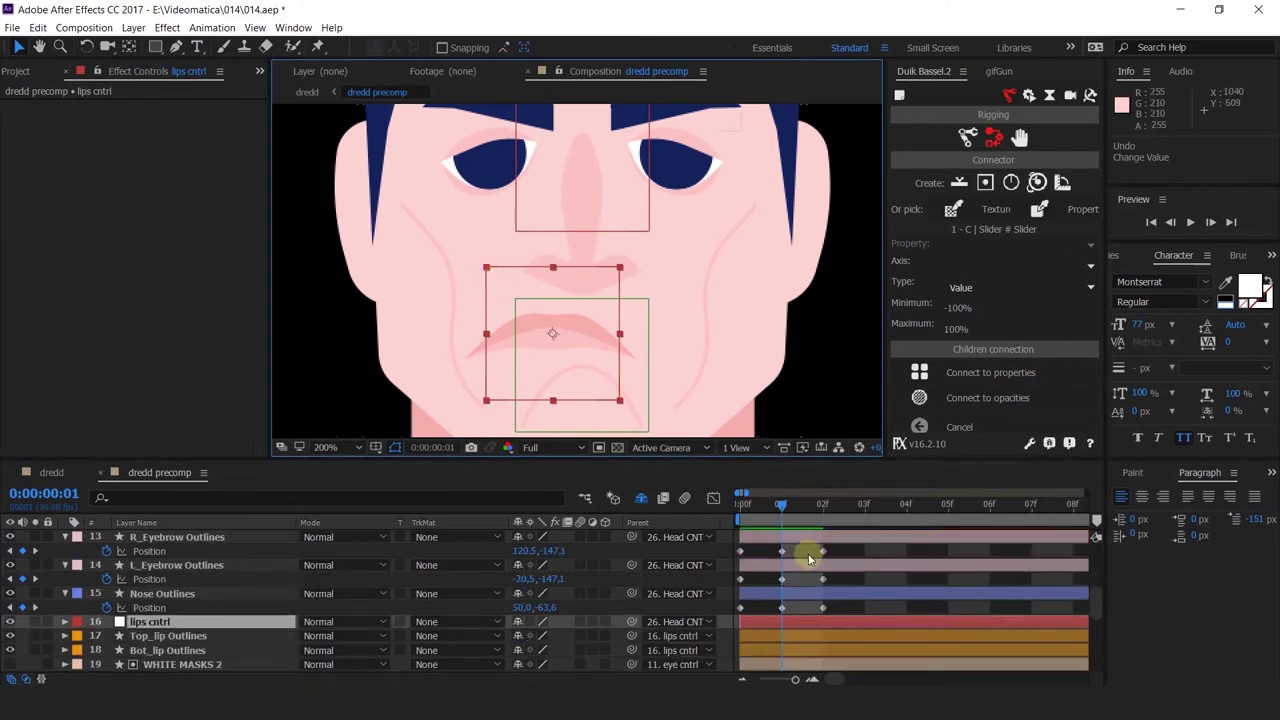
pyautogui.press('p')
pyautogui.hotkey('ctrl', 'z')
pyautogui.hotkey('ctrl', 'z')
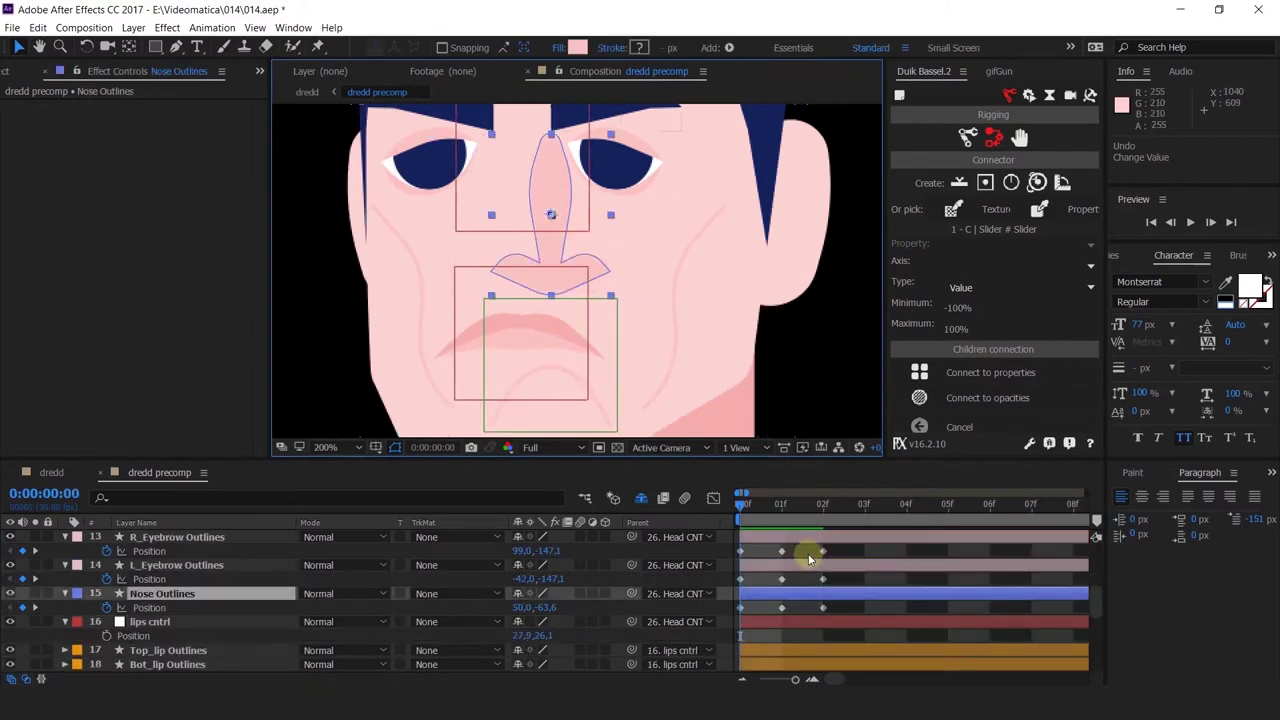
pyautogui.hotkey('ctrl', 'z')
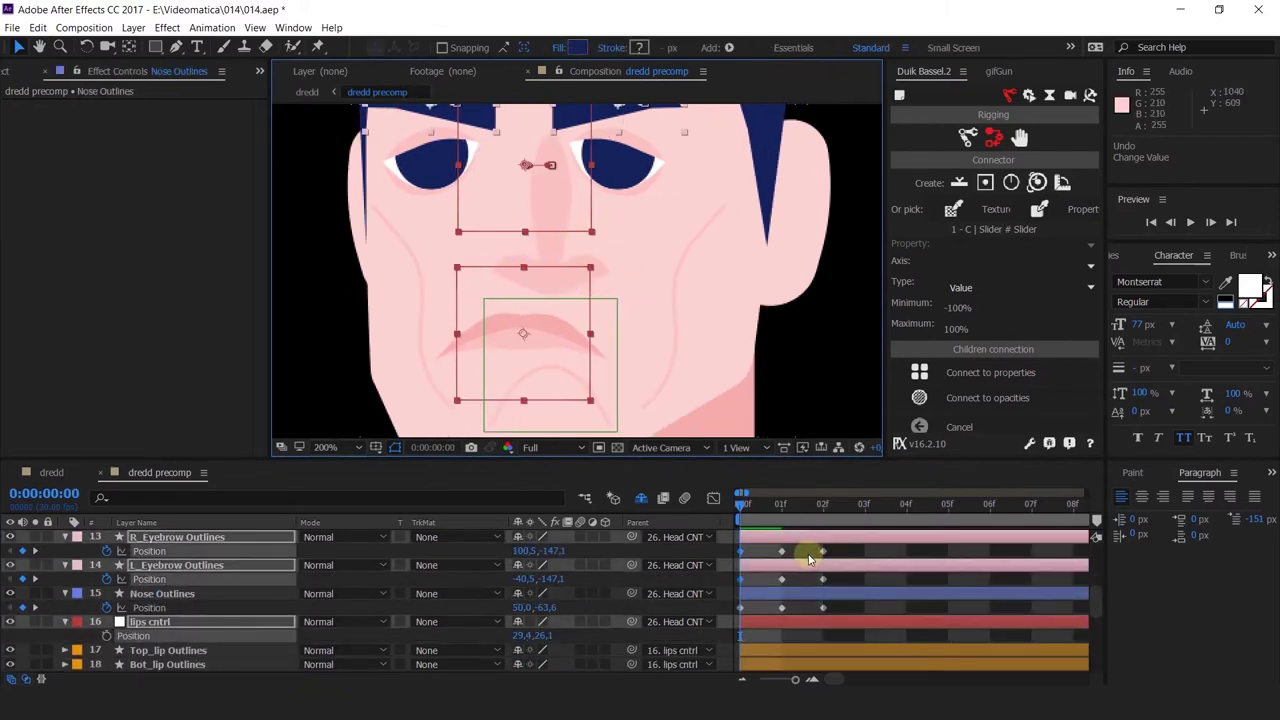
pyautogui.hotkey('shift', 'Right')
pyautogui.hotkey('shift', 'Right')
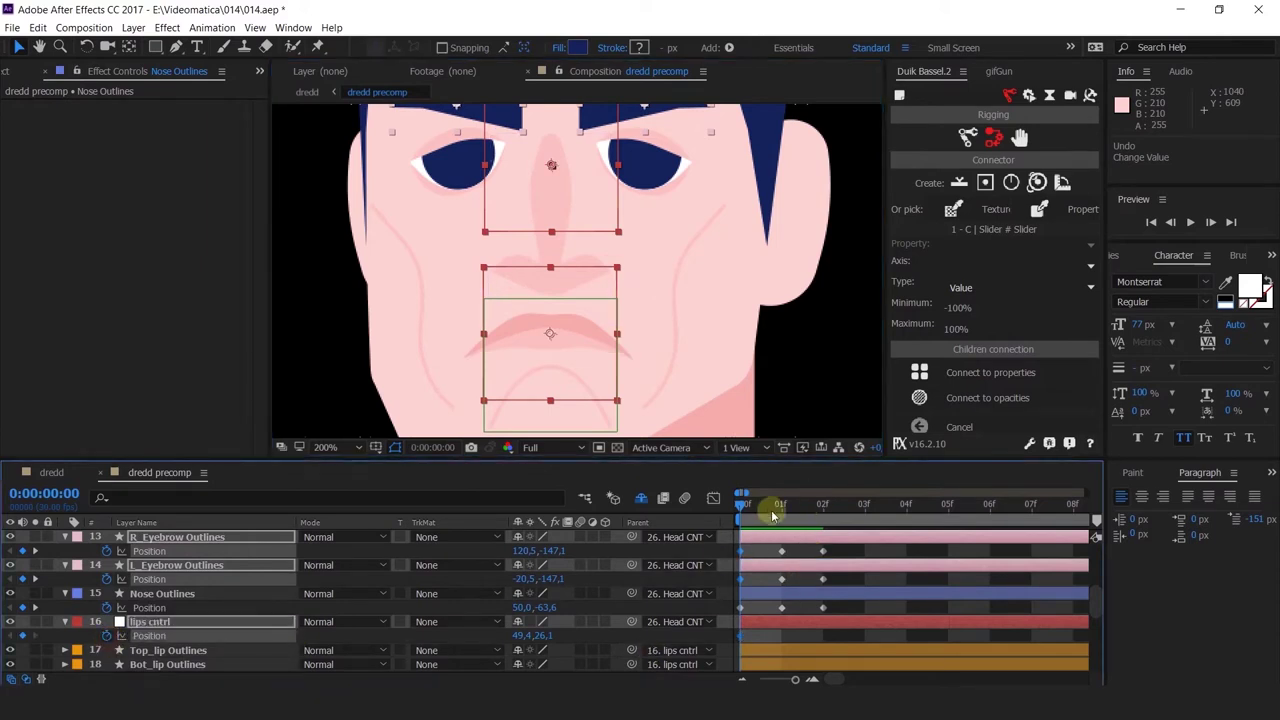
# Key the Position of lips cntrl at frames 0, 1 and 2, keeping the same value
pyautogui.press('pagedown')
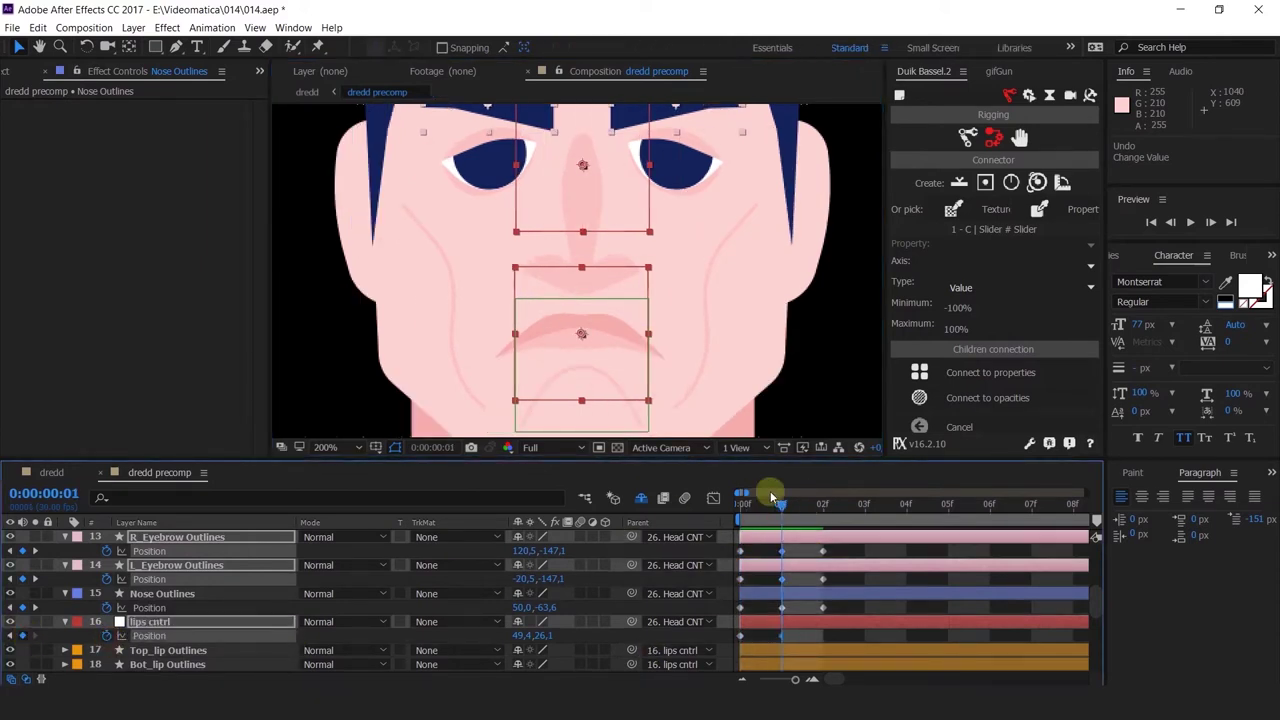
pyautogui.click(818, 505)
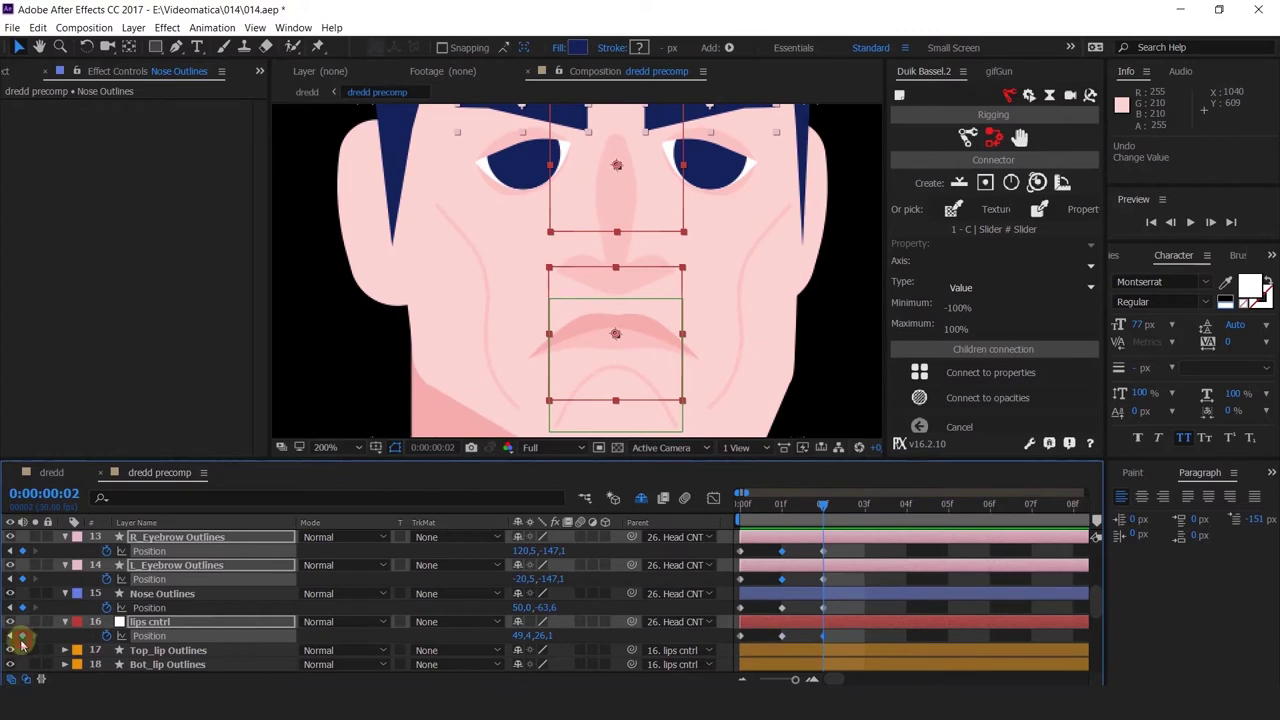
# At frame 0, shift eye cntrl, lips cntrl, both eyebrow layers and Nose Outlines together 26.5 px to the left
pyautogui.click(742, 504)
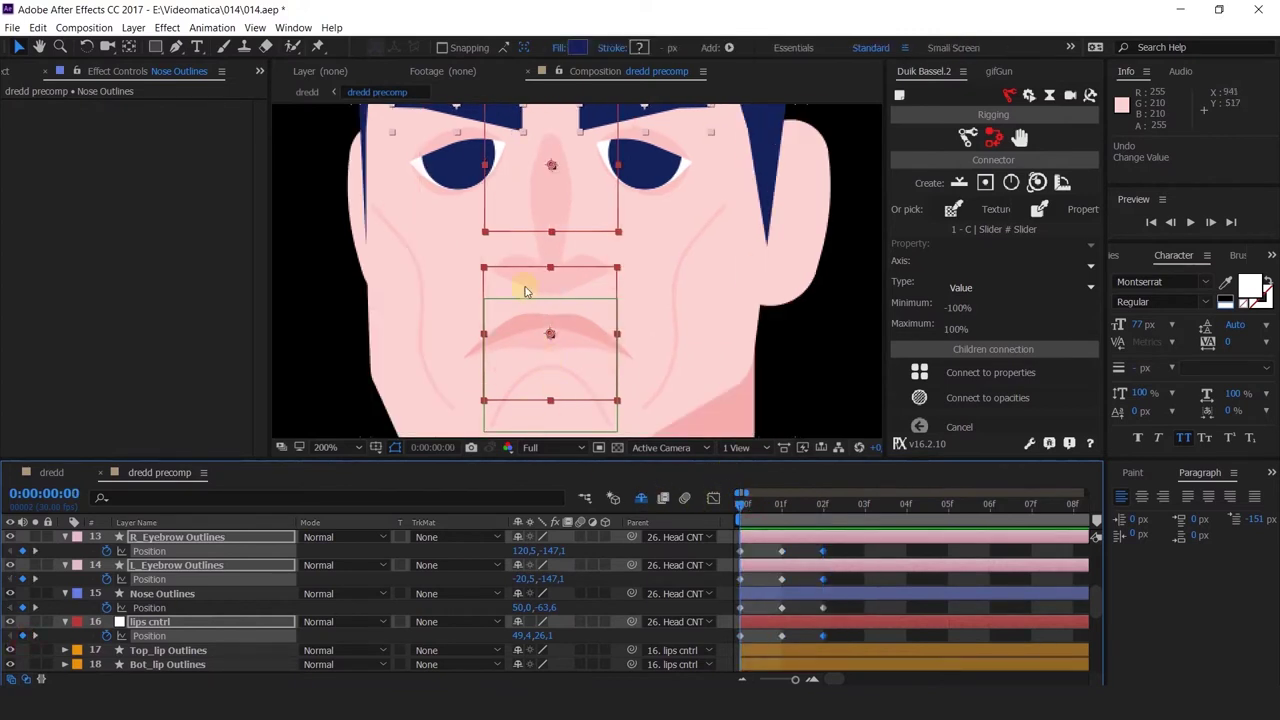
pyautogui.moveTo(527, 290); pyautogui.dragTo(500, 277)
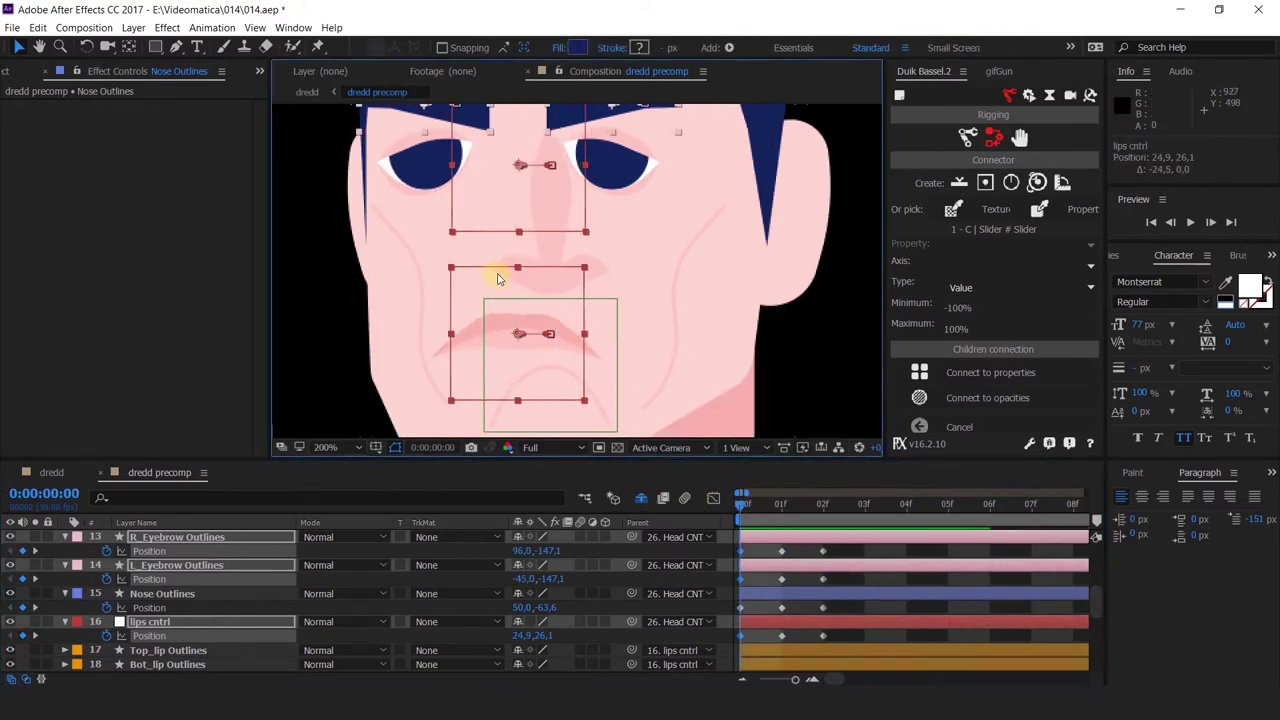
pyautogui.hotkey('ctrl', 'z')
pyautogui.keyDown('ctrl'); pyautogui.click(192, 593); pyautogui.keyUp('ctrl')
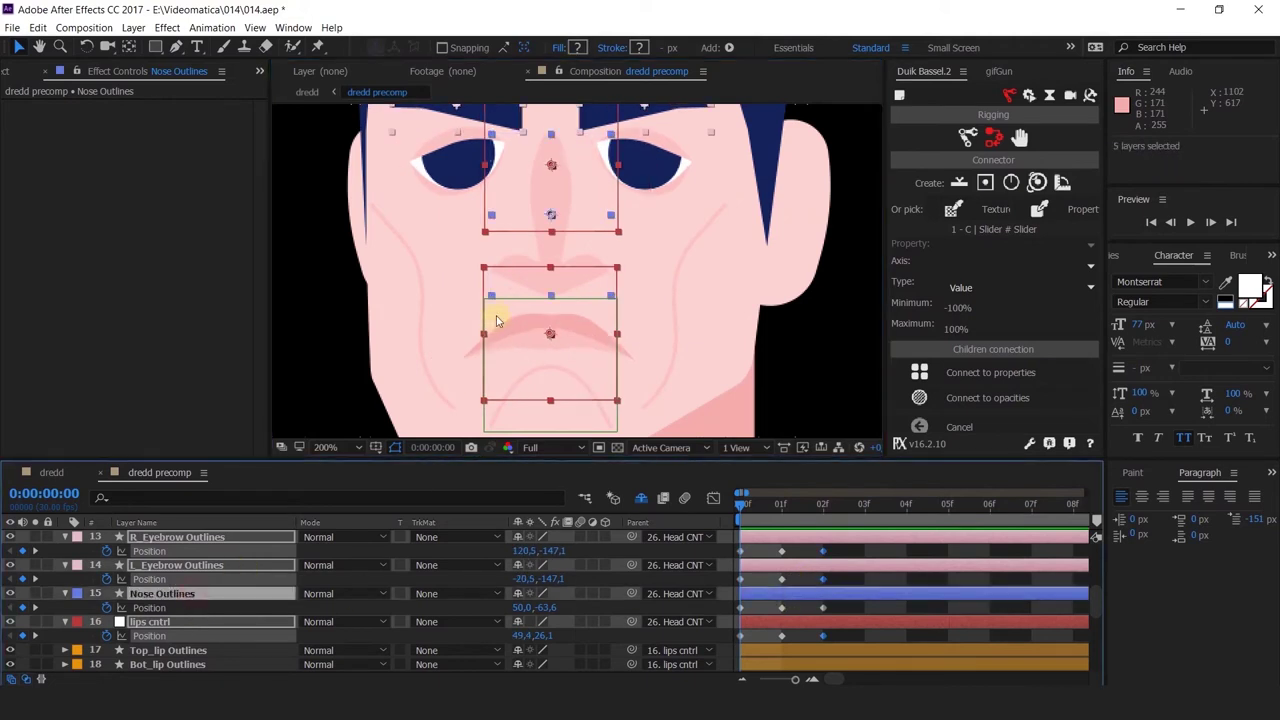
pyautogui.moveTo(547, 205); pyautogui.dragTo(514, 197)
pyautogui.moveTo(539, 269)
pyautogui.mouseDown()
pyautogui.moveTo(571, 350)
pyautogui.moveTo(552, 280)
pyautogui.mouseUp()
pyautogui.moveTo(662, 319); pyautogui.dragTo(674, 253)
pyautogui.moveTo(783, 505); pyautogui.dragTo(698, 509)
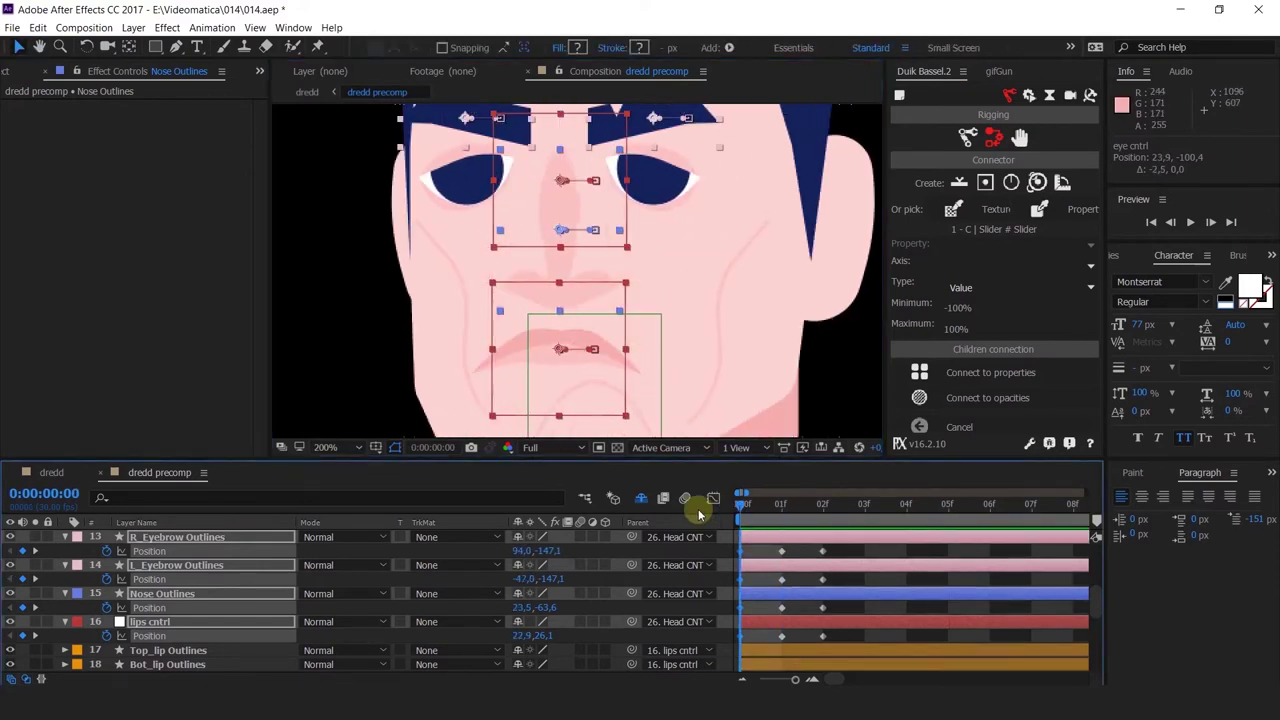
# At frame 0, move Nose Outlines a further 11.5 px to the left and eye cntrl 6 px to the right
pyautogui.click(822, 579)
pyautogui.moveTo(557, 268); pyautogui.dragTo(535, 265)
pyautogui.moveTo(633, 220); pyautogui.dragTo(634, 255)
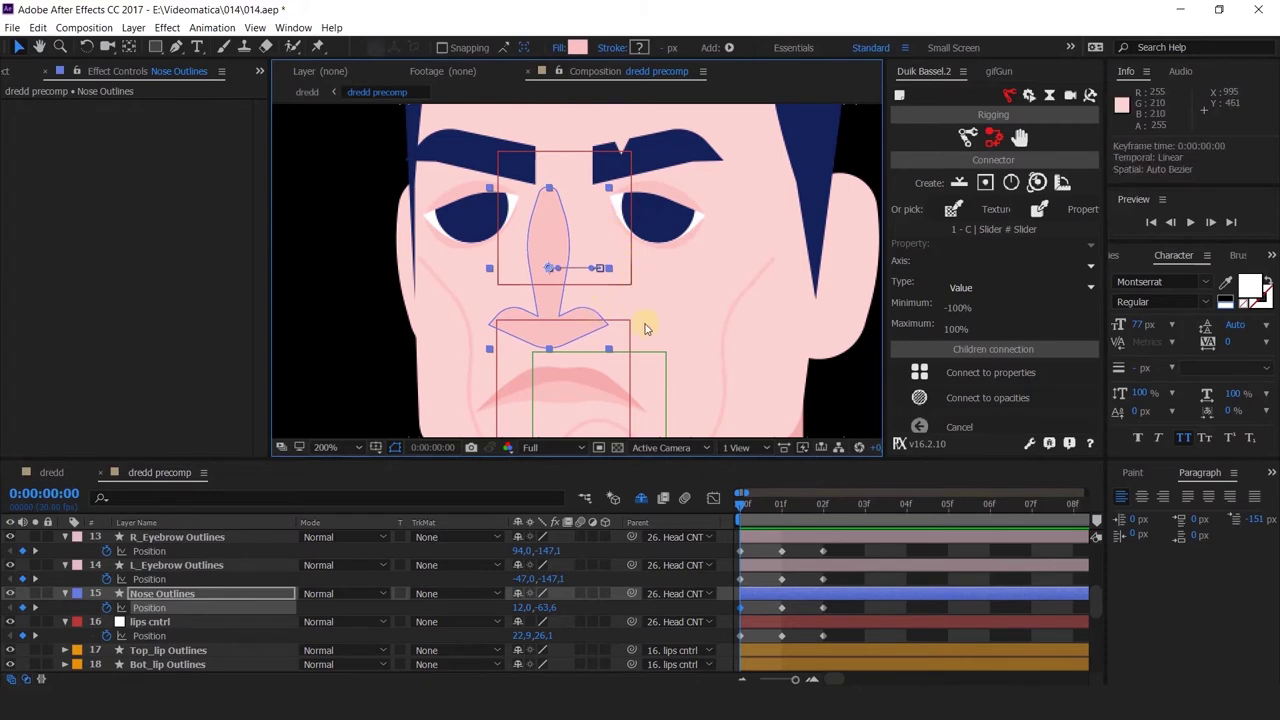
pyautogui.click(807, 581)
pyautogui.click(609, 238)
pyautogui.moveTo(603, 260); pyautogui.dragTo(608, 261)
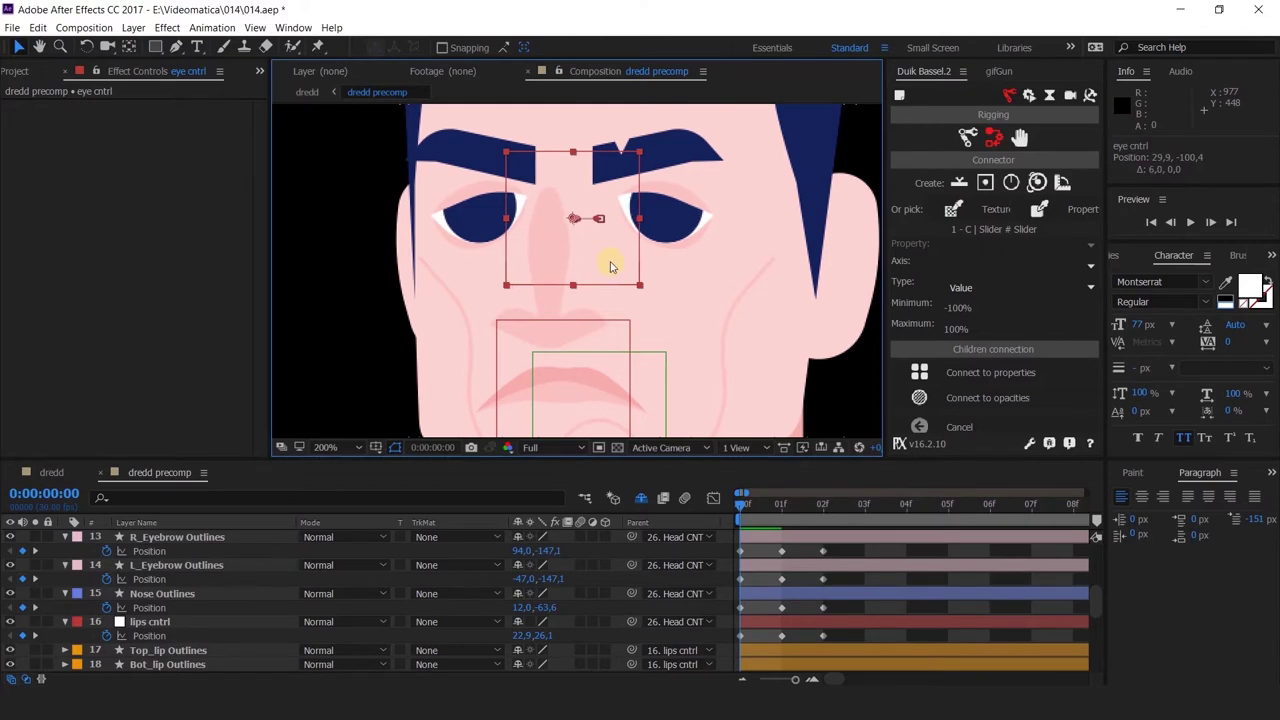
# Move Nose Outlines 2.5 px to the right at frame 0
pyautogui.click(823, 592)
pyautogui.moveTo(548, 303); pyautogui.dragTo(553, 303)
pyautogui.scroll(-1, 588, 275)
pyautogui.moveTo(633, 289); pyautogui.dragTo(603, 298)
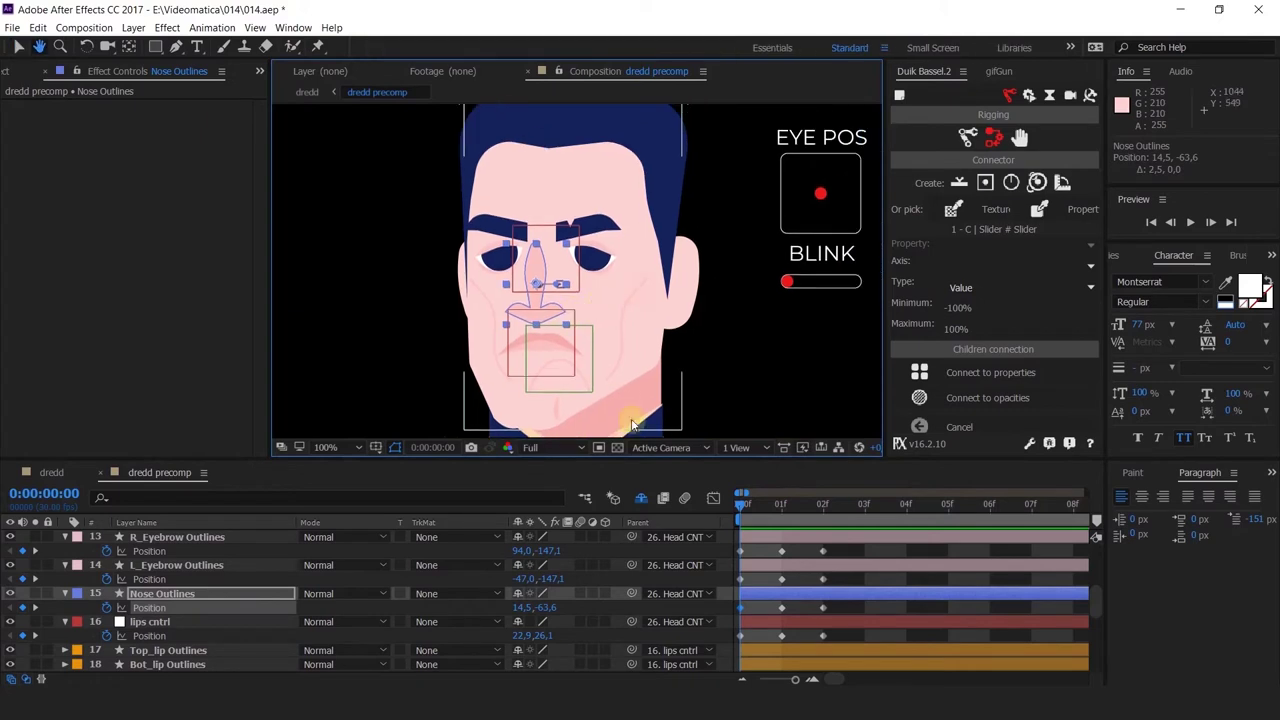
# Try repositioning lips cntrl at frame 0, then undo it and compare the mouth with the nose
pyautogui.scroll(2, 543, 360)
pyautogui.click(548, 370)
pyautogui.moveTo(586, 386); pyautogui.dragTo(560, 331)
pyautogui.hotkey('ctrl', 'z')
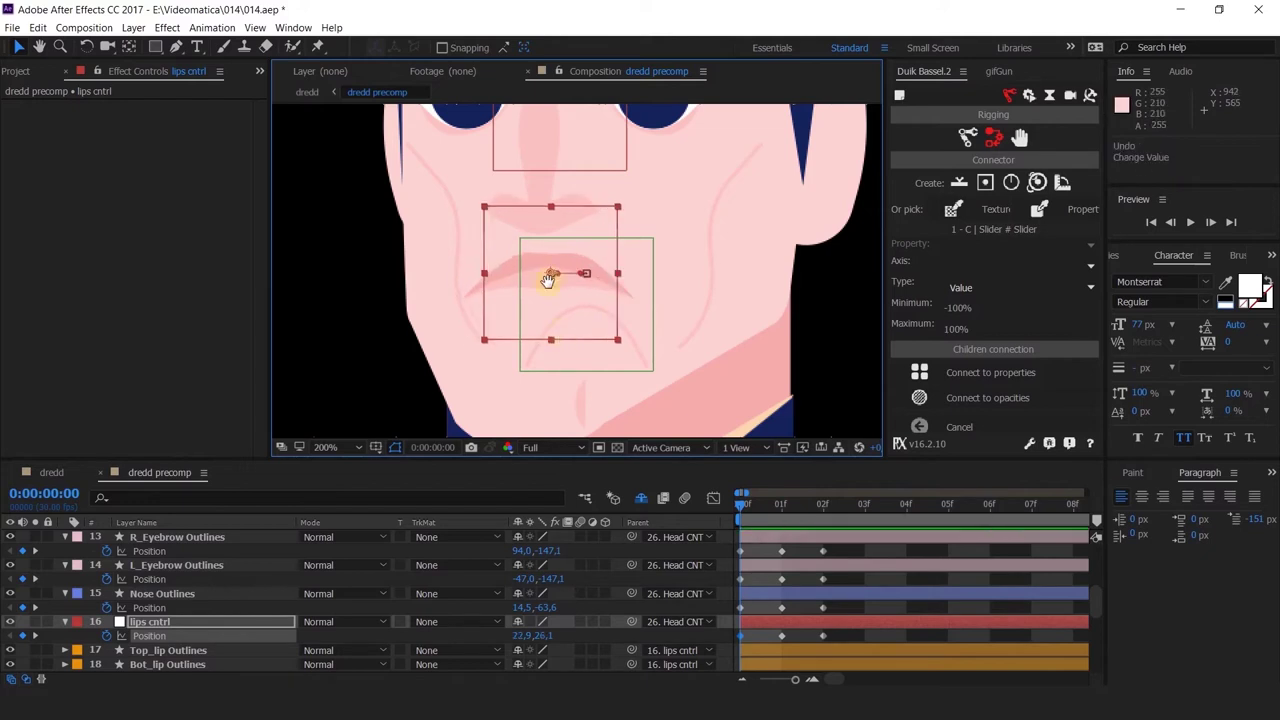
pyautogui.moveTo(563, 280); pyautogui.dragTo(579, 308)
pyautogui.scroll(-1, 585, 340)
pyautogui.scroll(2, 565, 294)
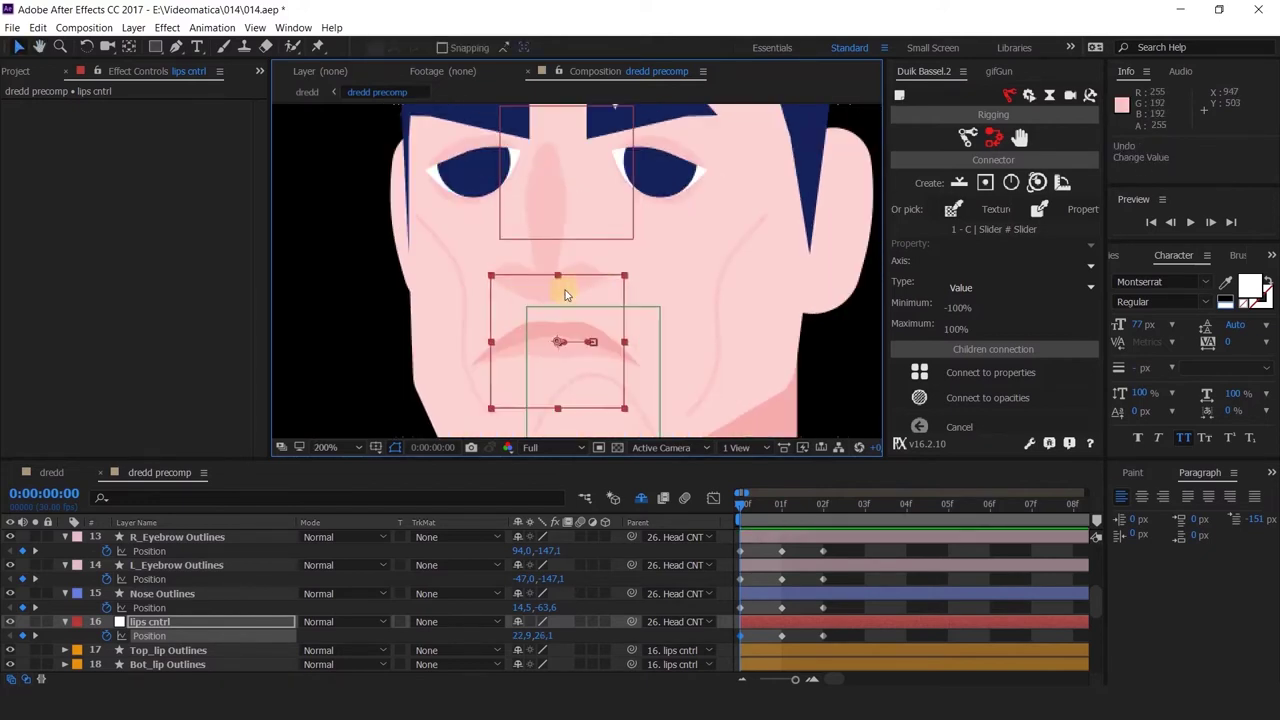
# Key the Path property of Path 1 in Nose Outlines at frames 0, 1 and 2
pyautogui.click(537, 255)
pyautogui.click(65, 594)
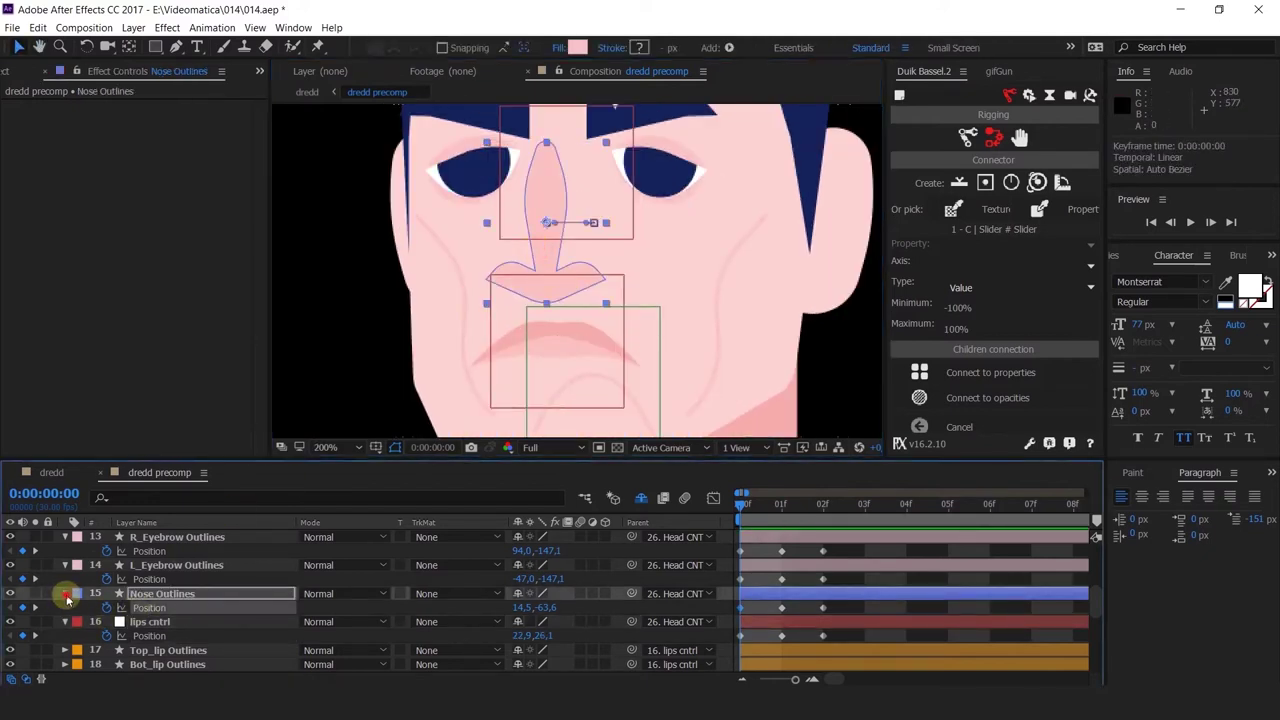
pyautogui.click(65, 594)
pyautogui.click(78, 579)
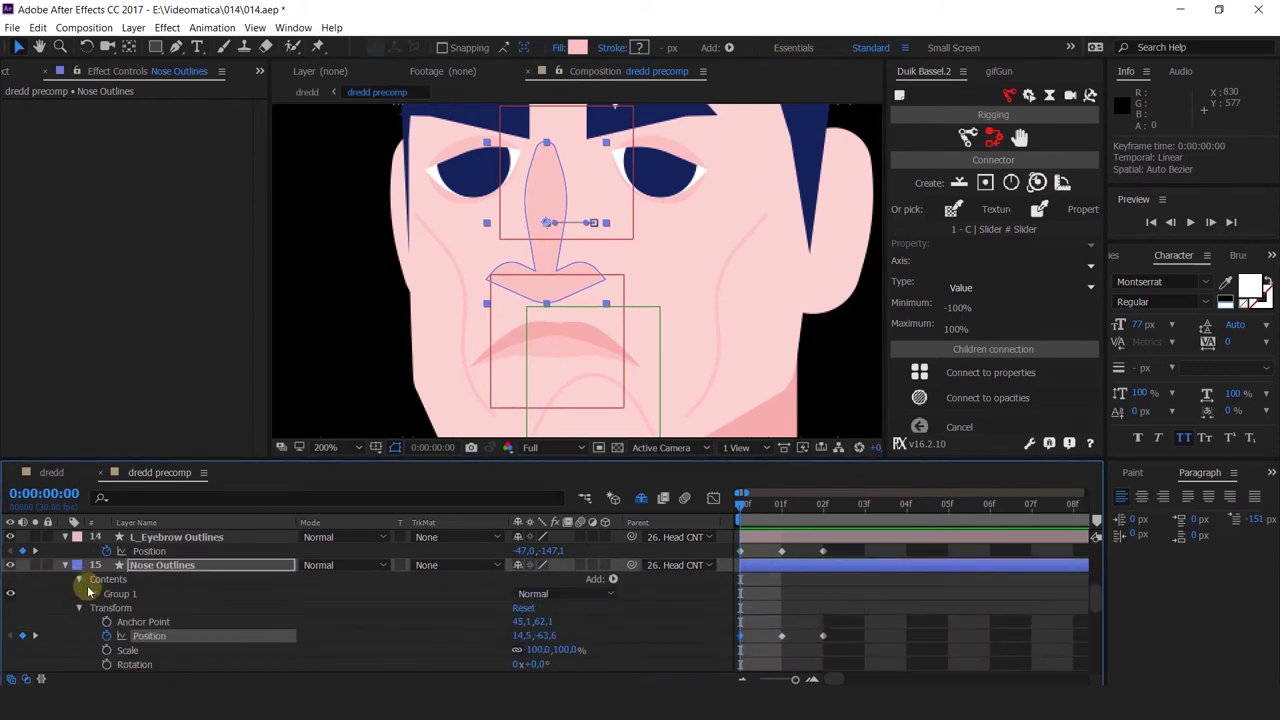
pyautogui.click(93, 593)
pyautogui.click(107, 608)
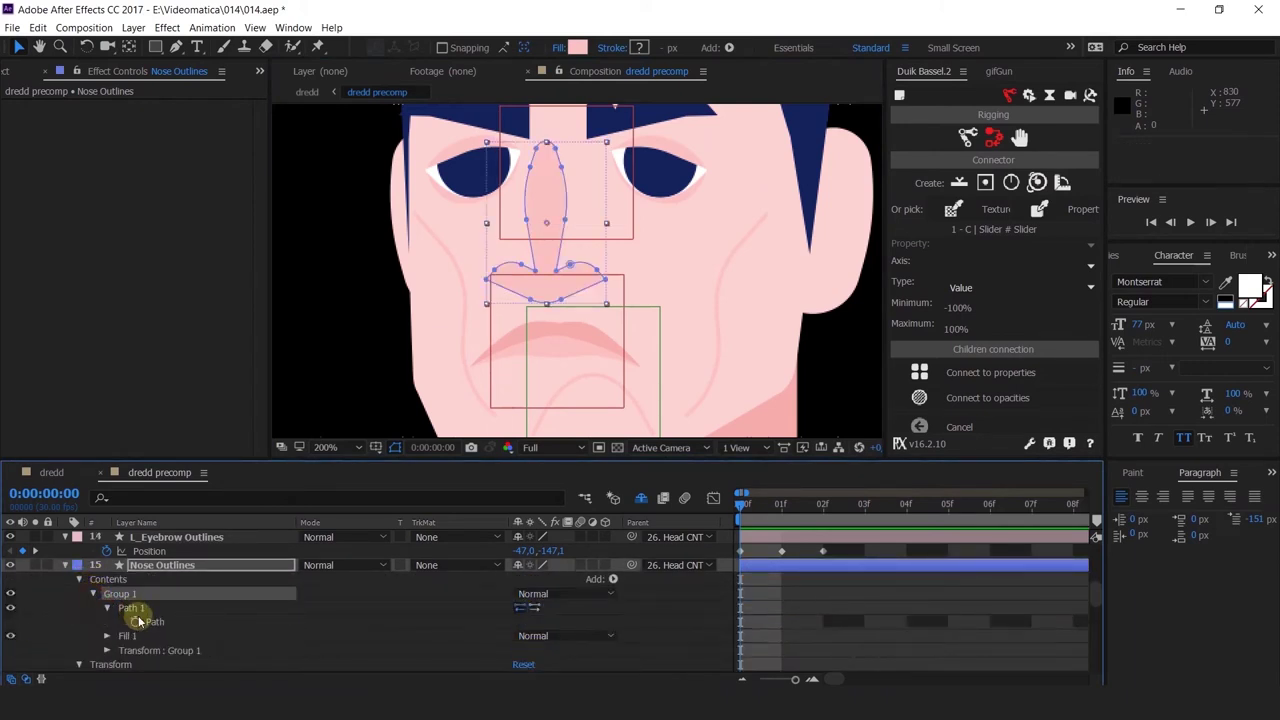
pyautogui.click(135, 621)
pyautogui.click(781, 503)
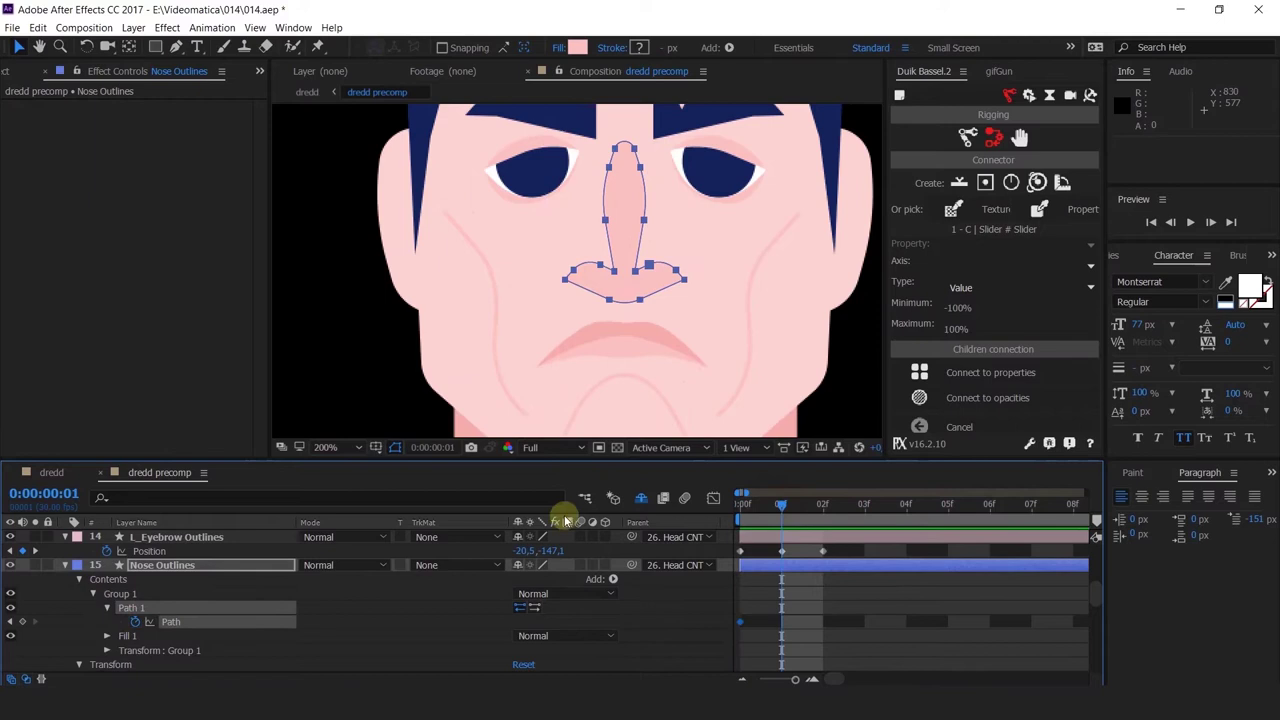
pyautogui.click(22, 621)
pyautogui.click(822, 503)
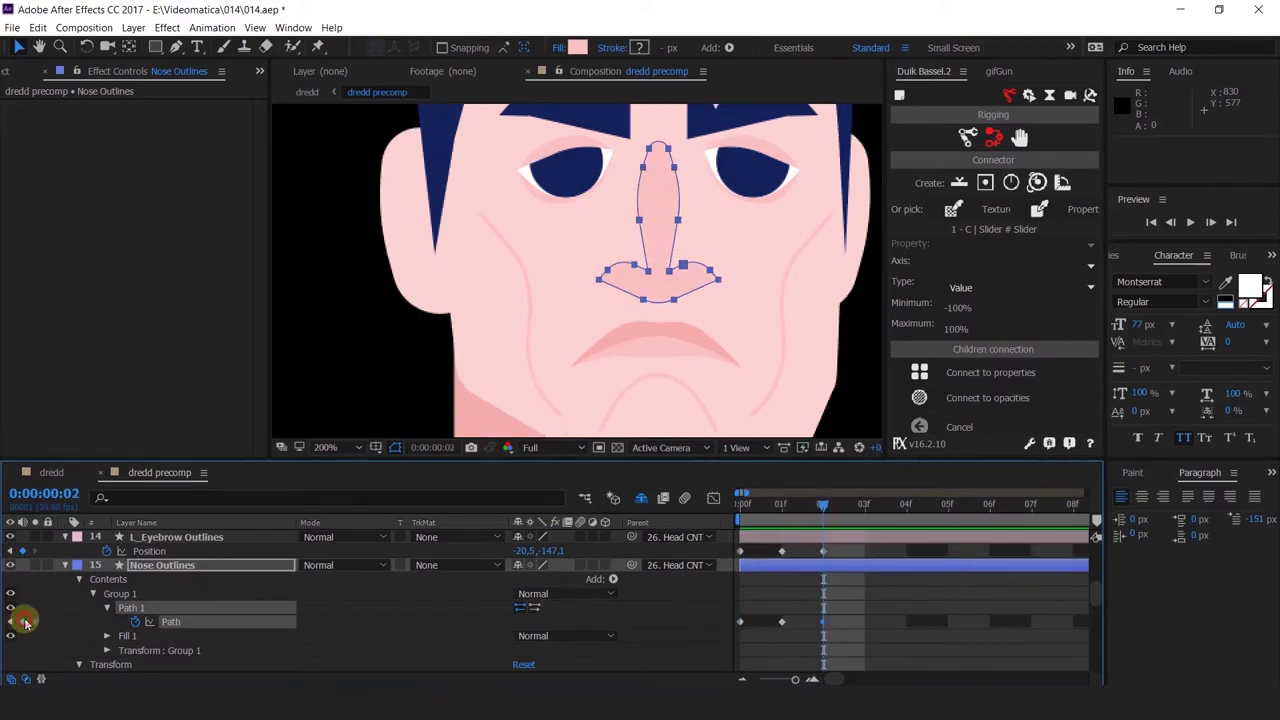
# Try nudging the left nostril vertices of the nose path to the left at frame 0
pyautogui.press('Home')
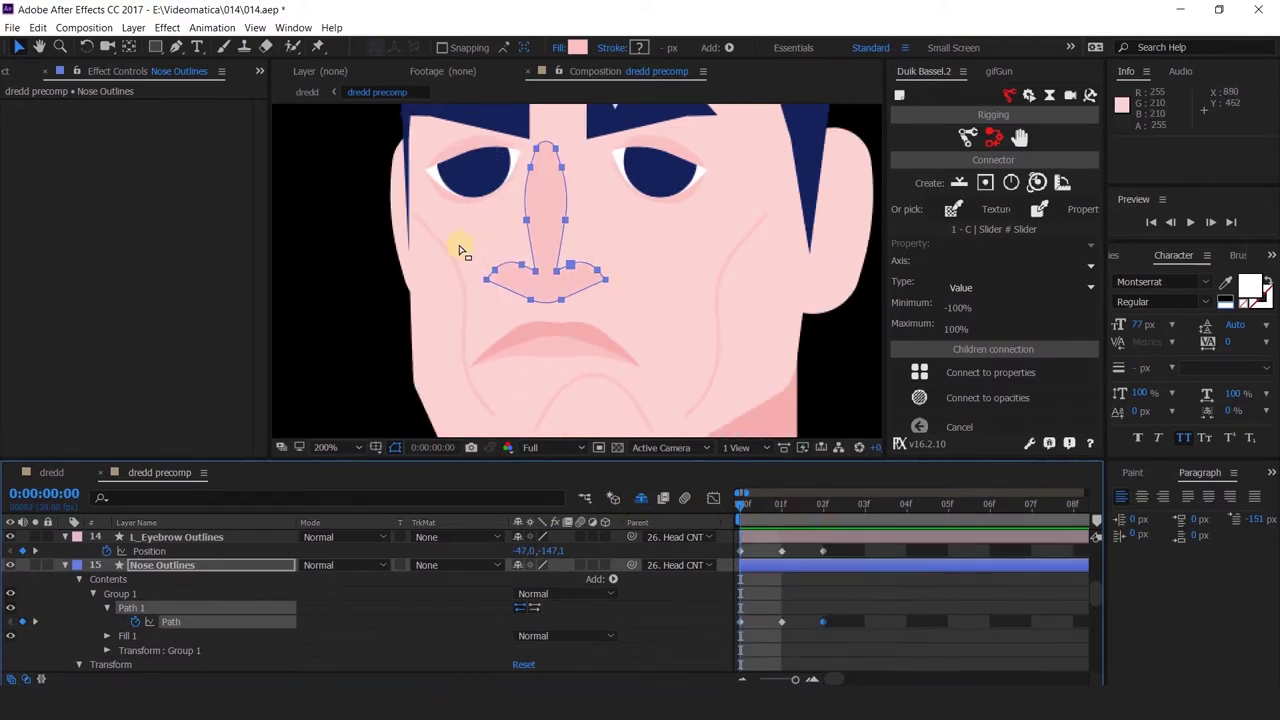
pyautogui.moveTo(462, 246); pyautogui.dragTo(533, 307)
pyautogui.press('Left')
pyautogui.press('Left')
pyautogui.press('Left')
pyautogui.press('Left')
pyautogui.press('Left')
pyautogui.press('Left')
pyautogui.press('Left')
pyautogui.press('Left')
pyautogui.press('Left')
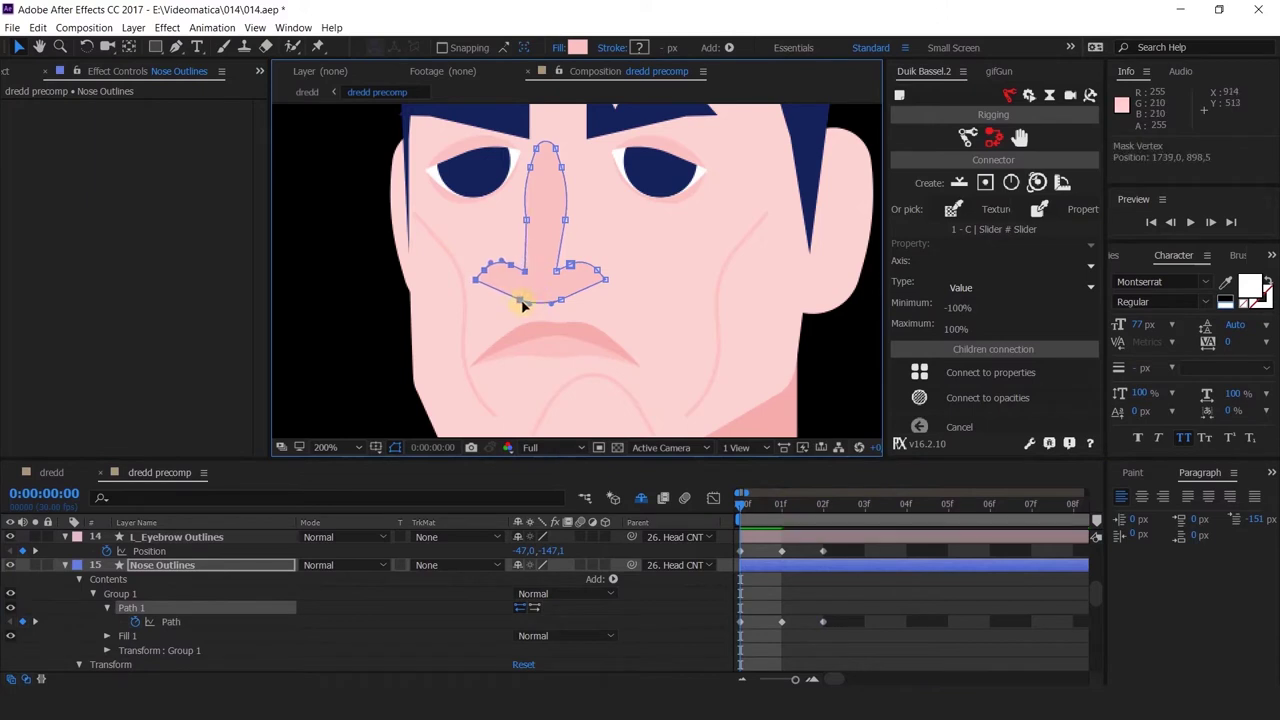
pyautogui.hotkey('ctrl', 'z')
pyautogui.hotkey('ctrl', 'z')
pyautogui.hotkey('ctrl', 'z')
pyautogui.hotkey('ctrl', 'z')
pyautogui.hotkey('ctrl', 'z')
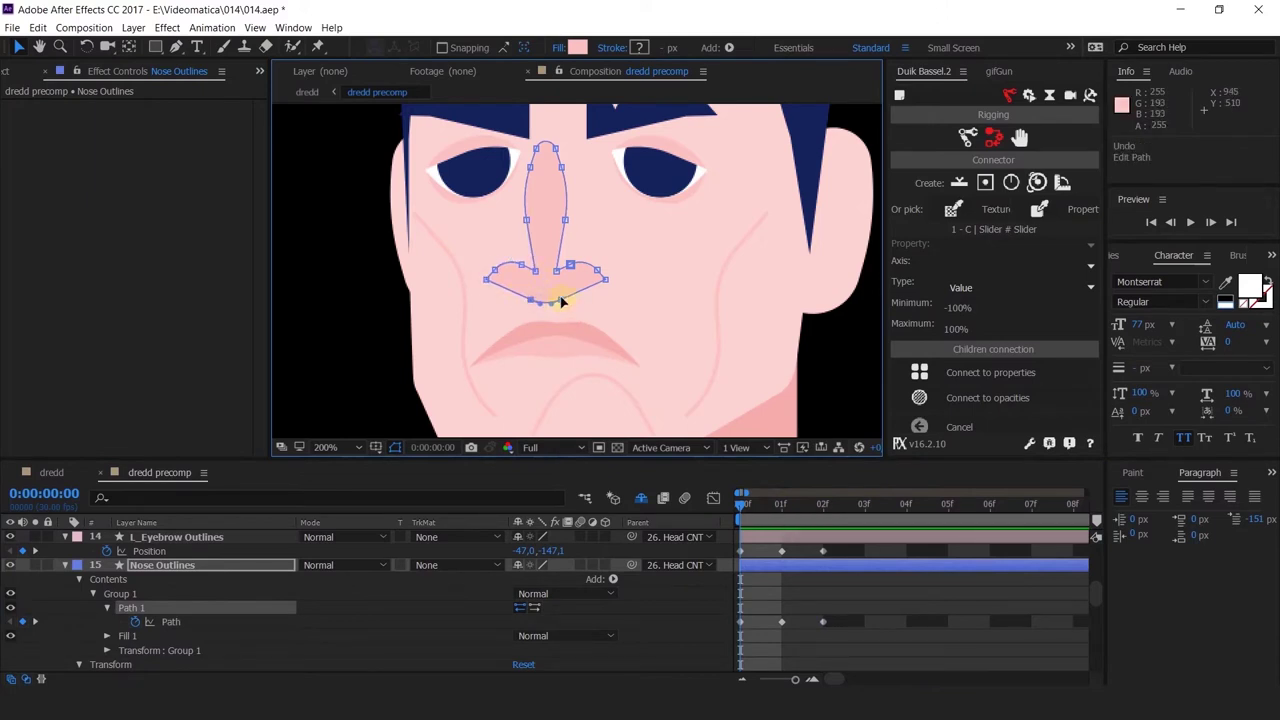
# Shift the two bottom vertices and the left inner corner of the nose path to the left at frame 0
pyautogui.moveTo(561, 301); pyautogui.dragTo(476, 274)
pyautogui.press('.')
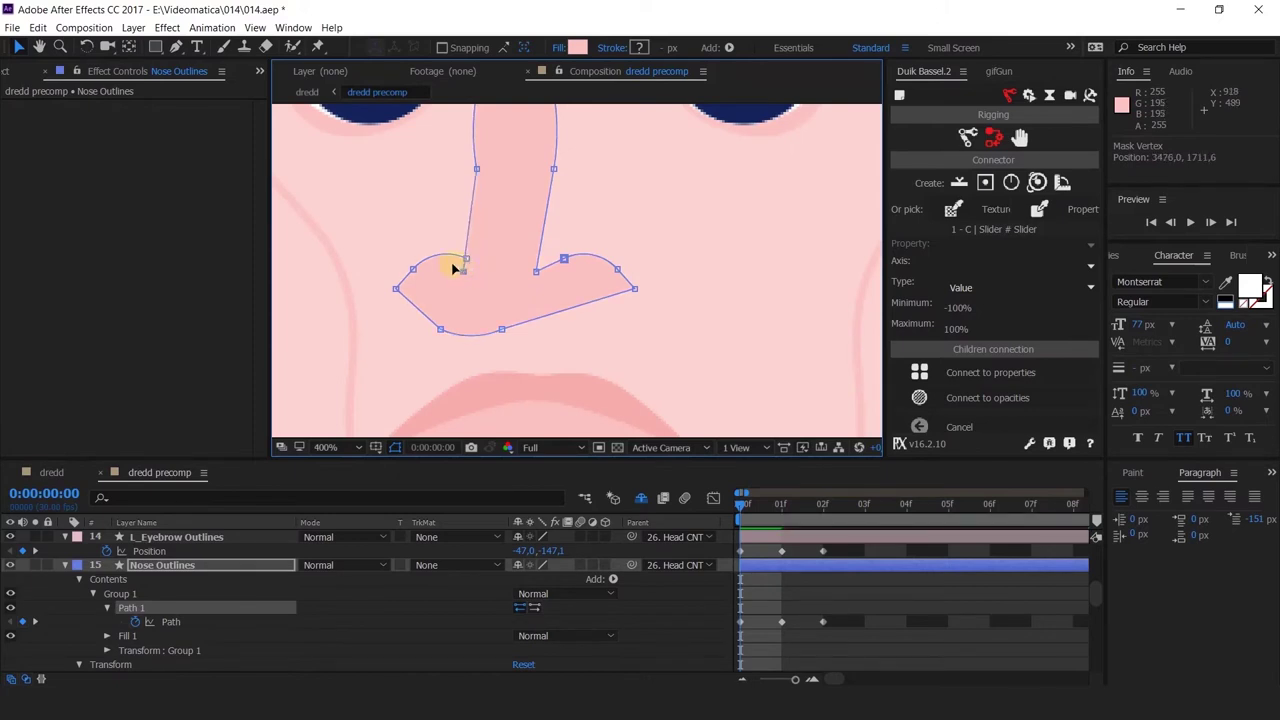
pyautogui.scroll(3, 495, 230)
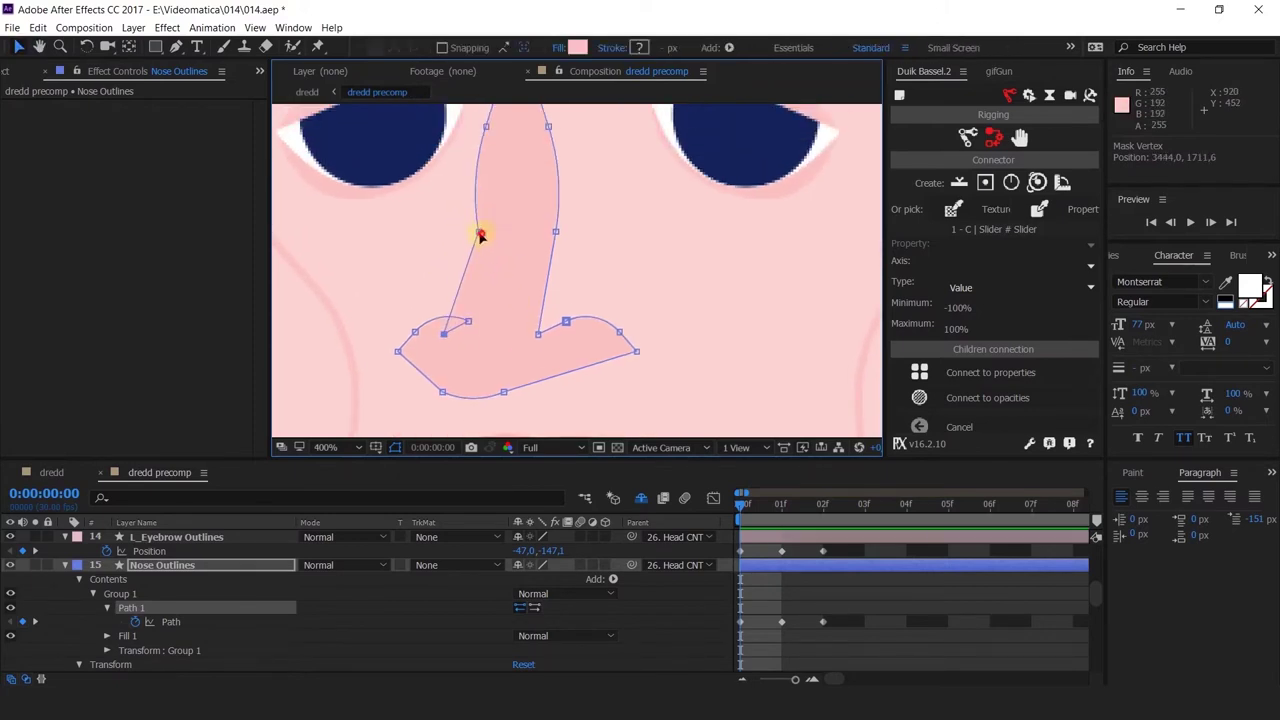
# Slant the nose bridge at frame 0 by moving its lower side vertices and the right inner corner to the left
pyautogui.moveTo(480, 234); pyautogui.dragTo(429, 346)
pyautogui.moveTo(520, 352)
pyautogui.mouseDown()
pyautogui.moveTo(553, 203)
pyautogui.moveTo(574, 257)
pyautogui.mouseUp()
pyautogui.press('v')
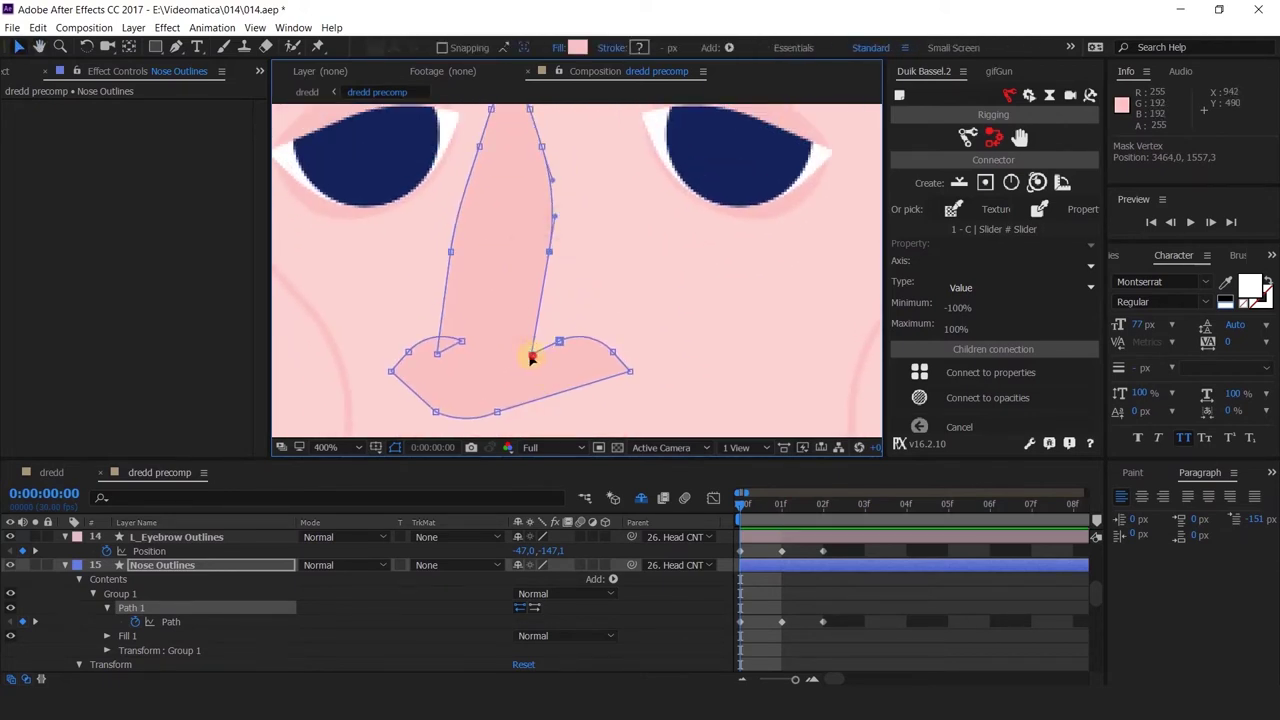
pyautogui.moveTo(531, 356); pyautogui.dragTo(515, 357)
pyautogui.moveTo(551, 205); pyautogui.dragTo(551, 266)
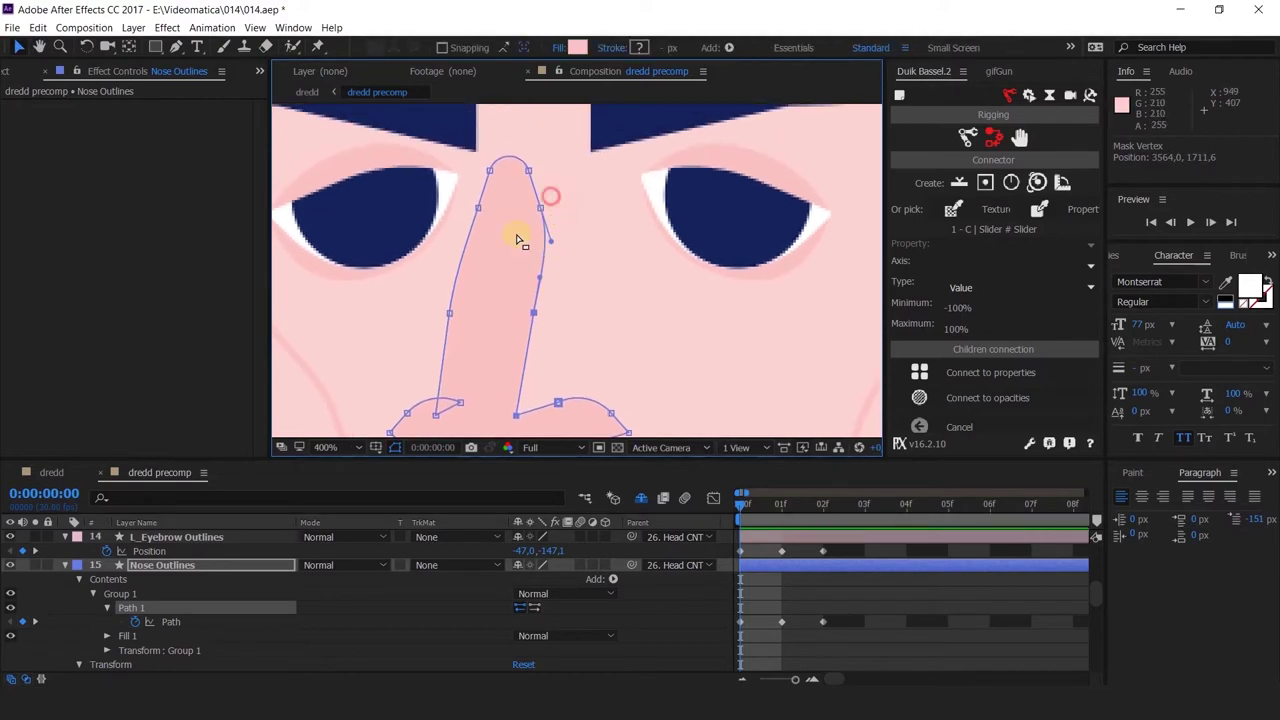
pyautogui.moveTo(577, 358); pyautogui.dragTo(605, 219)
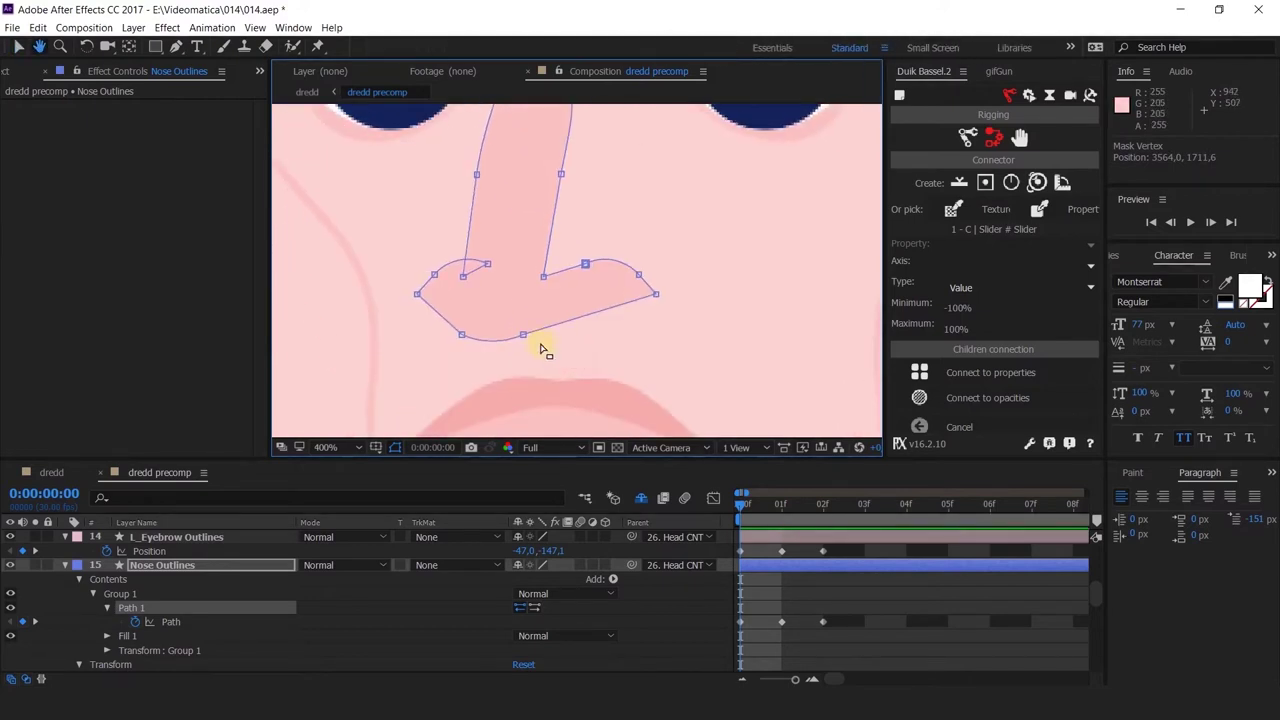
# Pull the outer vertices of the left nostril slightly inward to narrow it at frame 0
pyautogui.moveTo(428, 304); pyautogui.dragTo(442, 320)
pyautogui.hotkey('ctrl', 'z')
pyautogui.moveTo(404, 250); pyautogui.dragTo(428, 298)
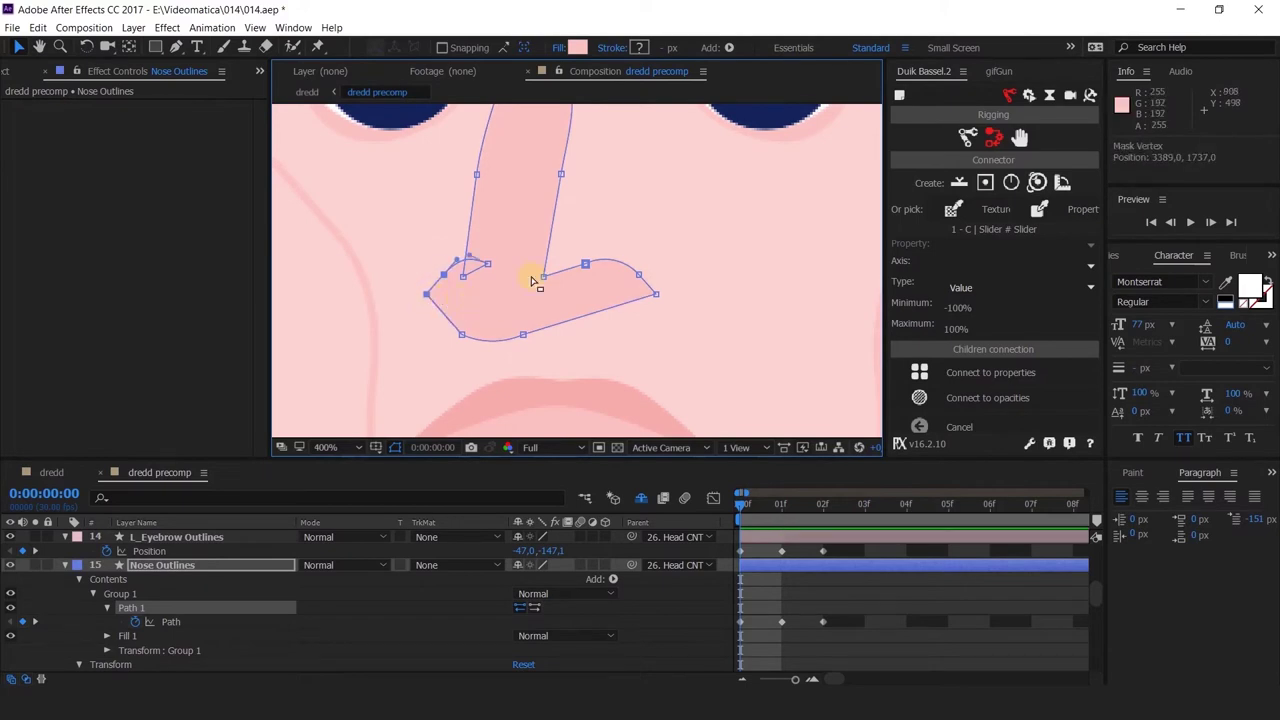
pyautogui.moveTo(546, 265); pyautogui.dragTo(583, 314)
# Check the deselected nose shape, and try moving the vertex where the bridge meets the right nostril
pyautogui.click(687, 624)
pyautogui.scroll(-1, 687, 303)
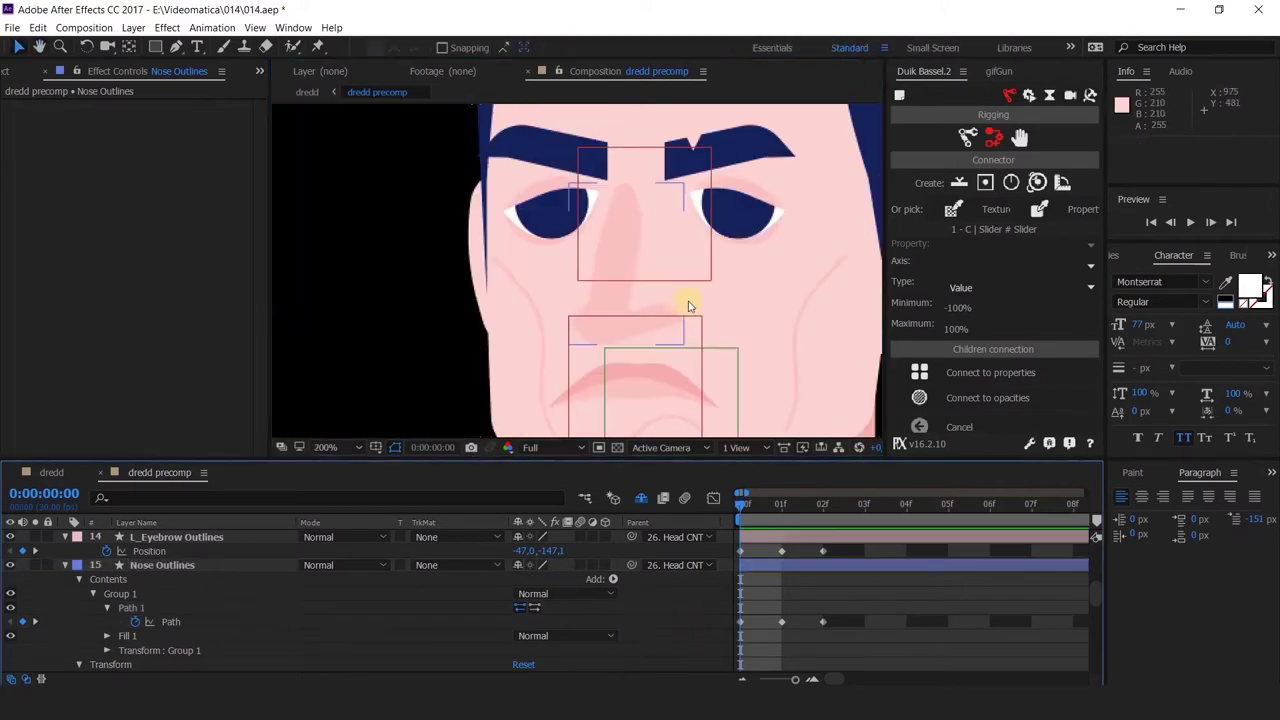
pyautogui.moveTo(697, 302); pyautogui.dragTo(644, 308)
pyautogui.scroll(1, 580, 311)
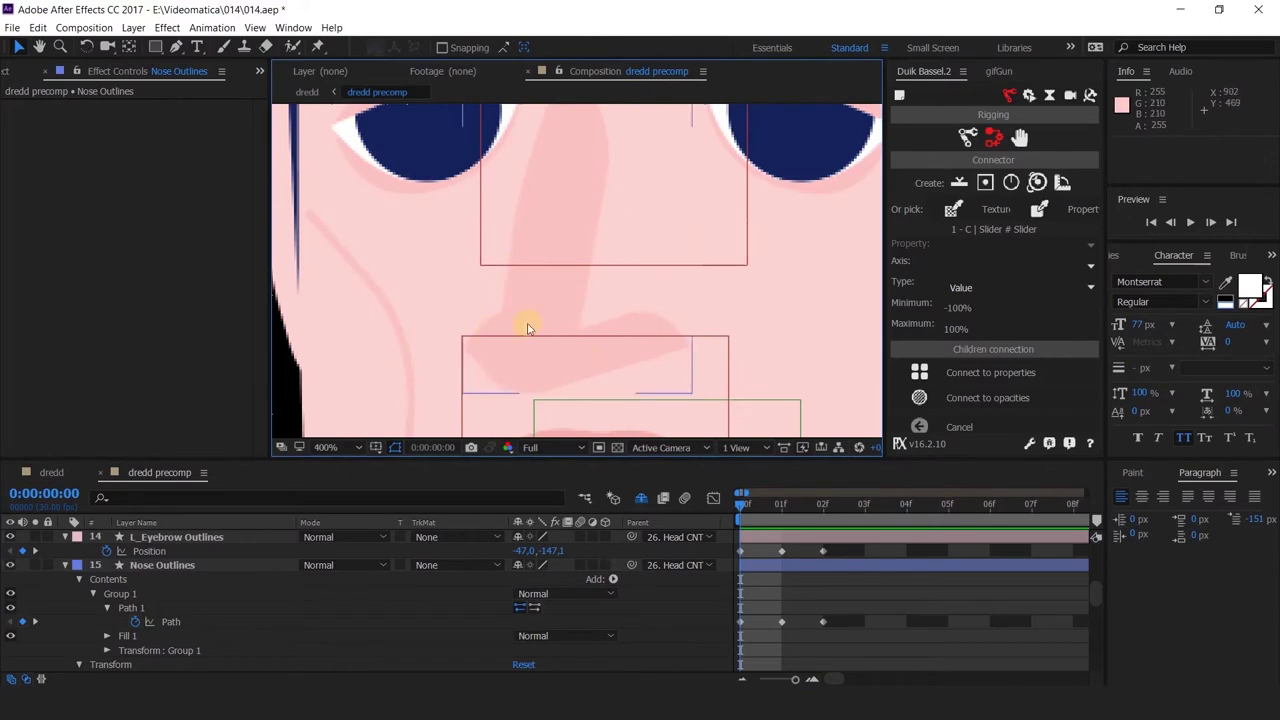
pyautogui.moveTo(602, 269); pyautogui.dragTo(567, 279)
pyautogui.click(171, 622)
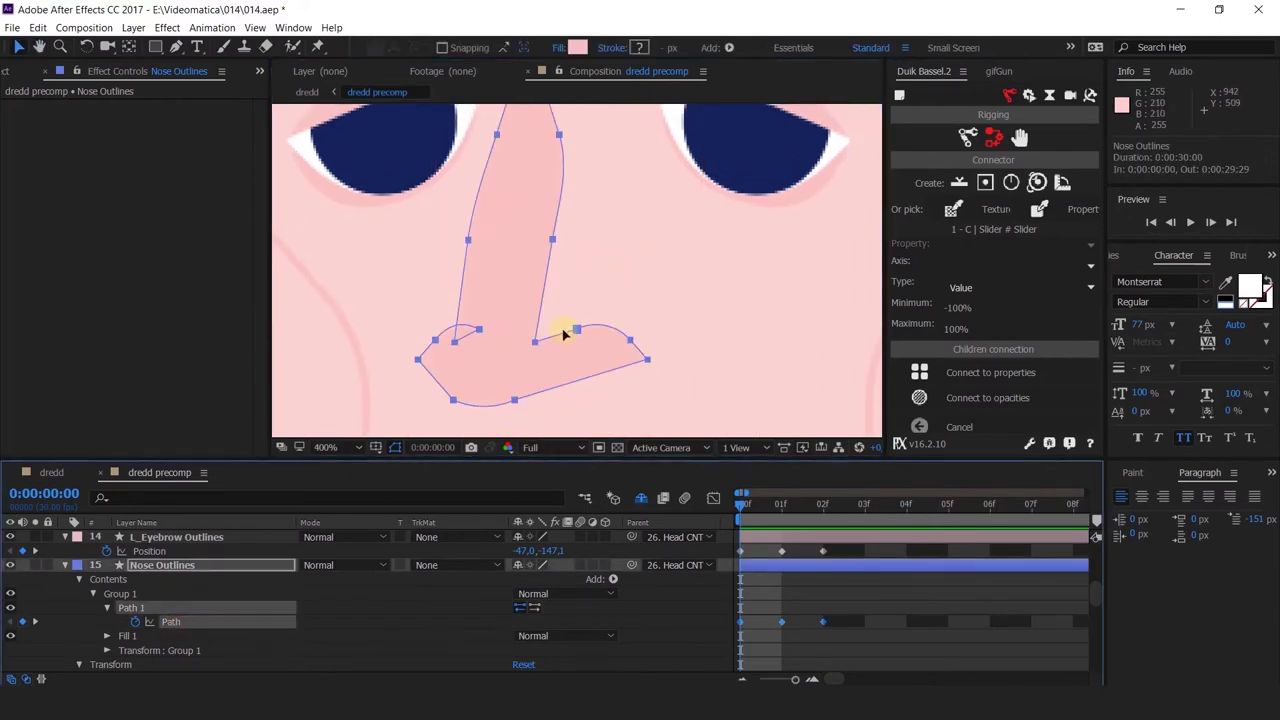
pyautogui.click(572, 332)
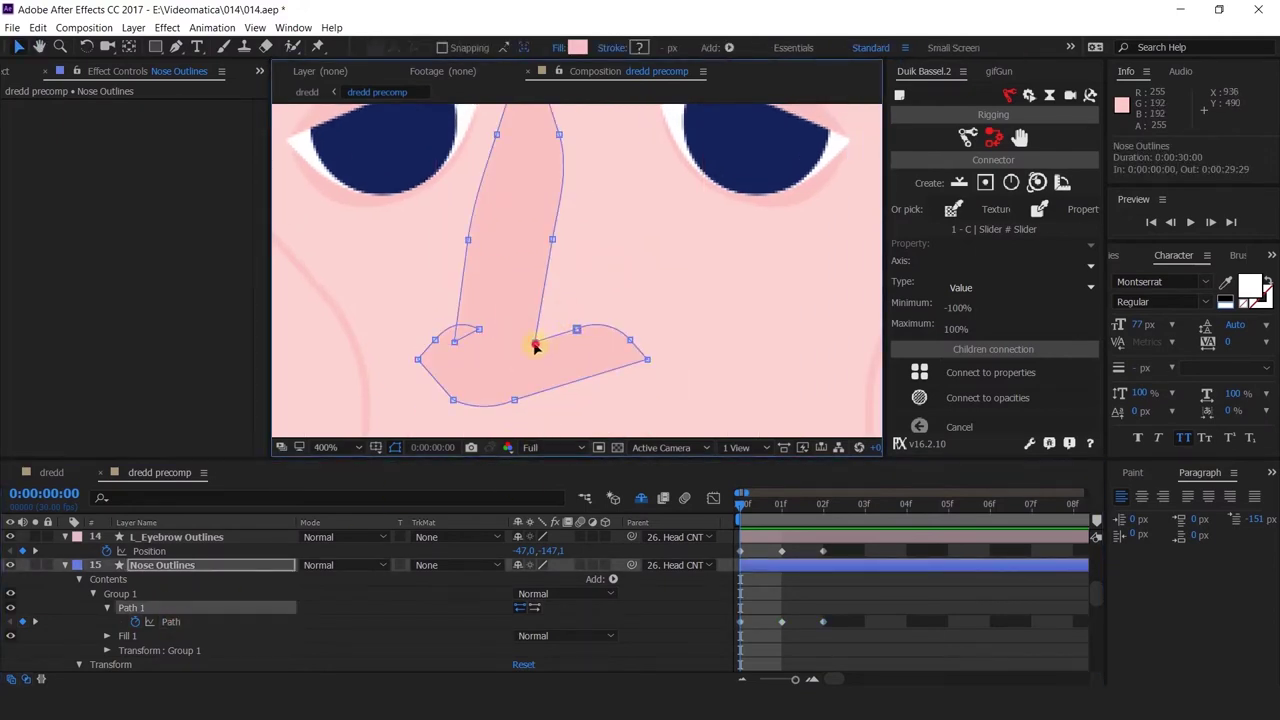
pyautogui.moveTo(535, 346); pyautogui.dragTo(531, 341)
pyautogui.hotkey('ctrl', 'z')
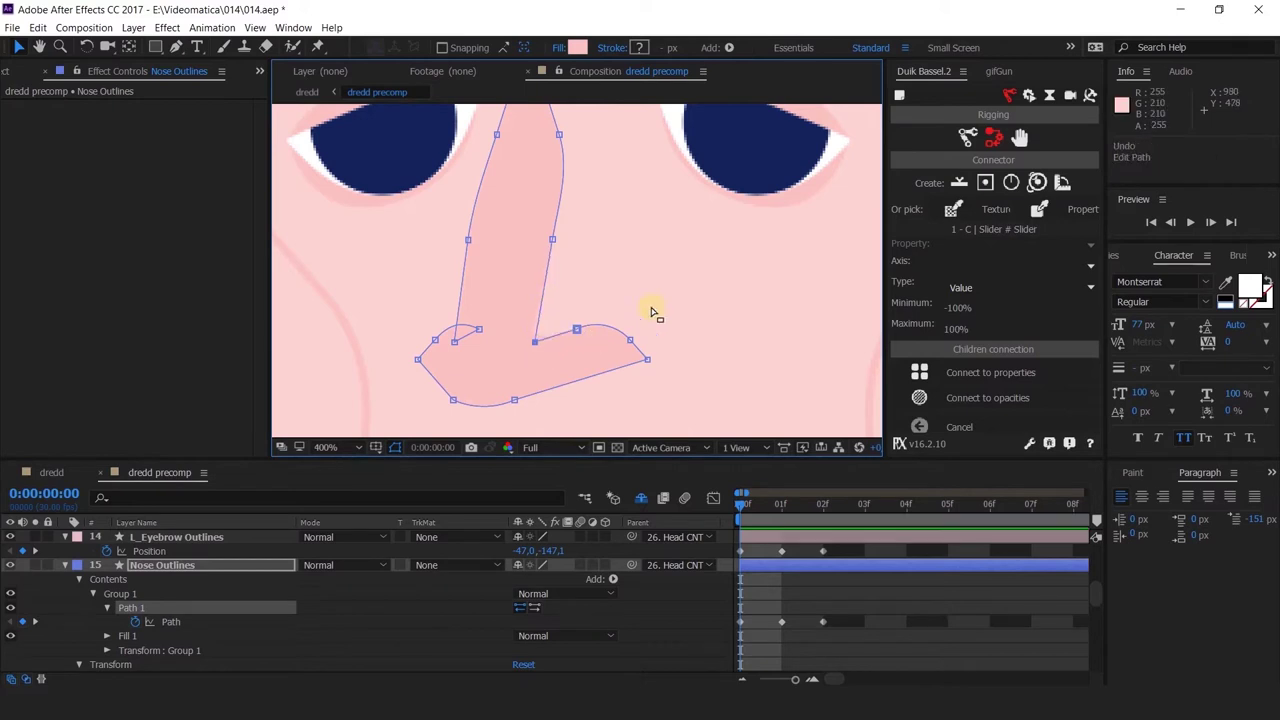
# Shift the right vertex of the nose path's bottom edge slightly to the right at frame 0, and check the head turn
pyautogui.click(513, 402)
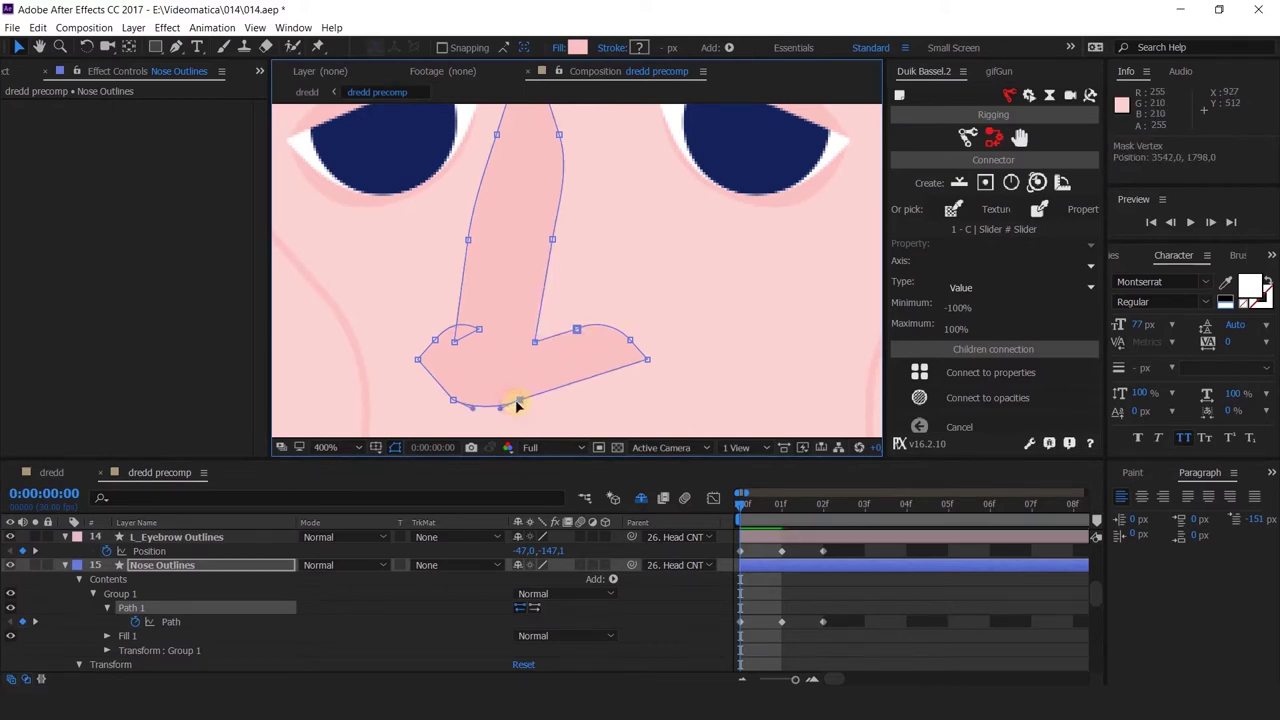
pyautogui.scroll(-1, 549, 395)
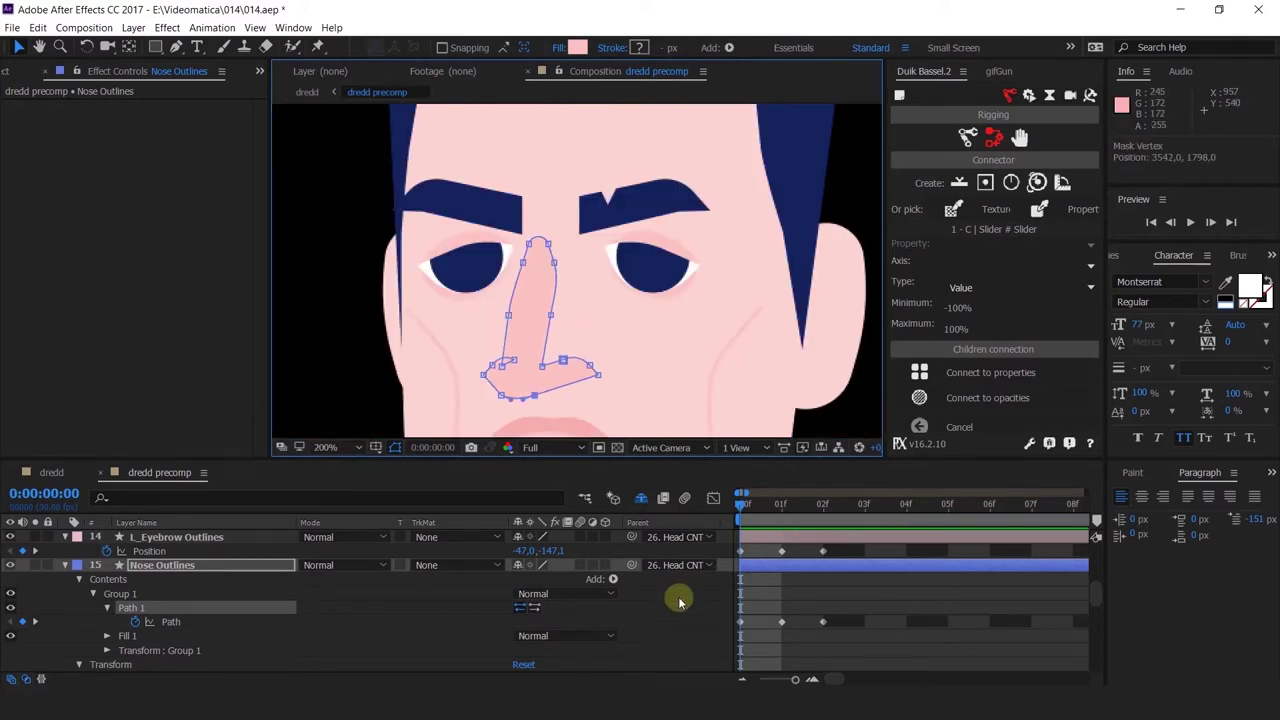
pyautogui.click(681, 598)
pyautogui.scroll(-1, 624, 362)
pyautogui.scroll(3, 627, 360)
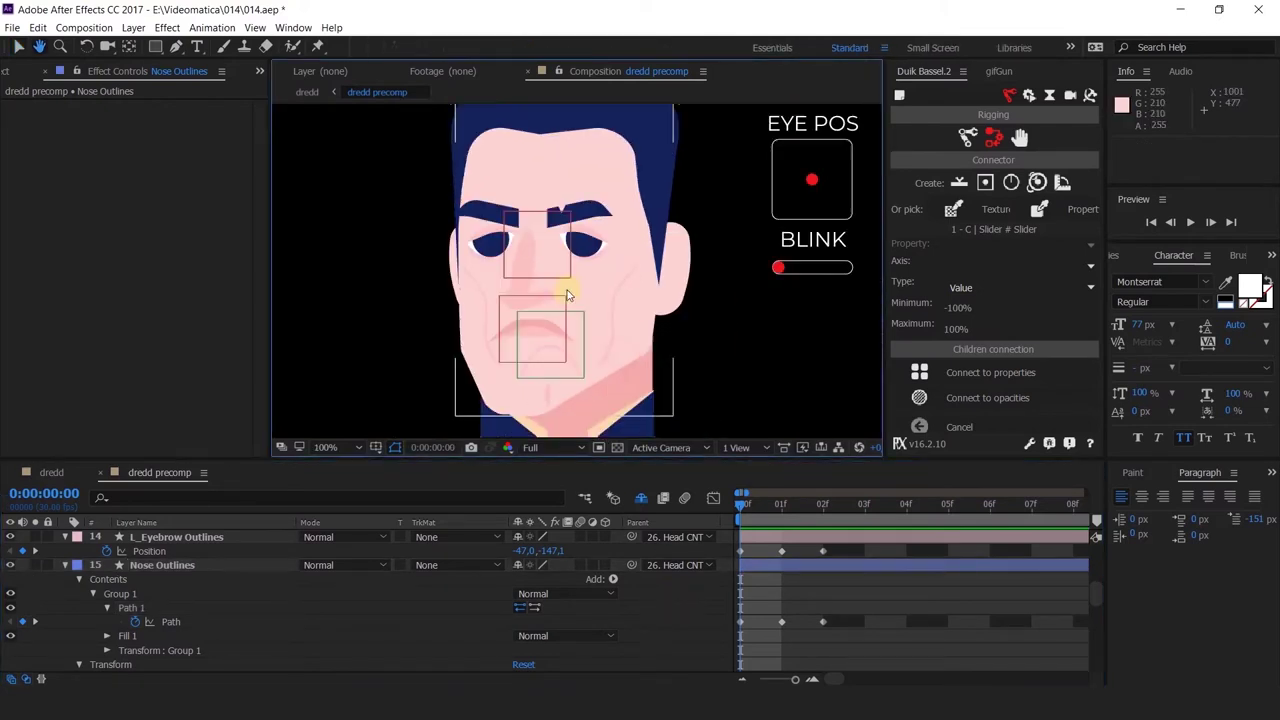
pyautogui.moveTo(634, 241); pyautogui.dragTo(616, 317)
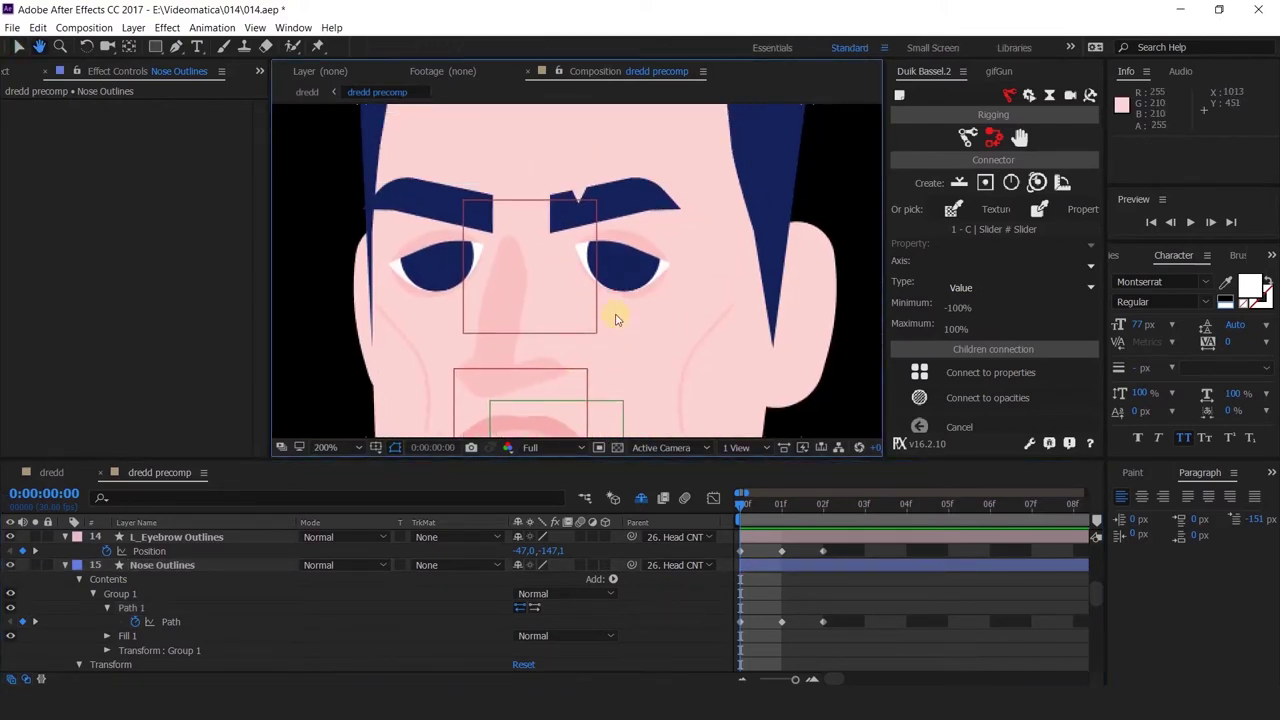
pyautogui.click(768, 512)
pyautogui.moveTo(768, 512); pyautogui.dragTo(740, 510)
# Add Scale keyframes to the left eyebrow at frames 0, 1 and 2
pyautogui.click(414, 194)
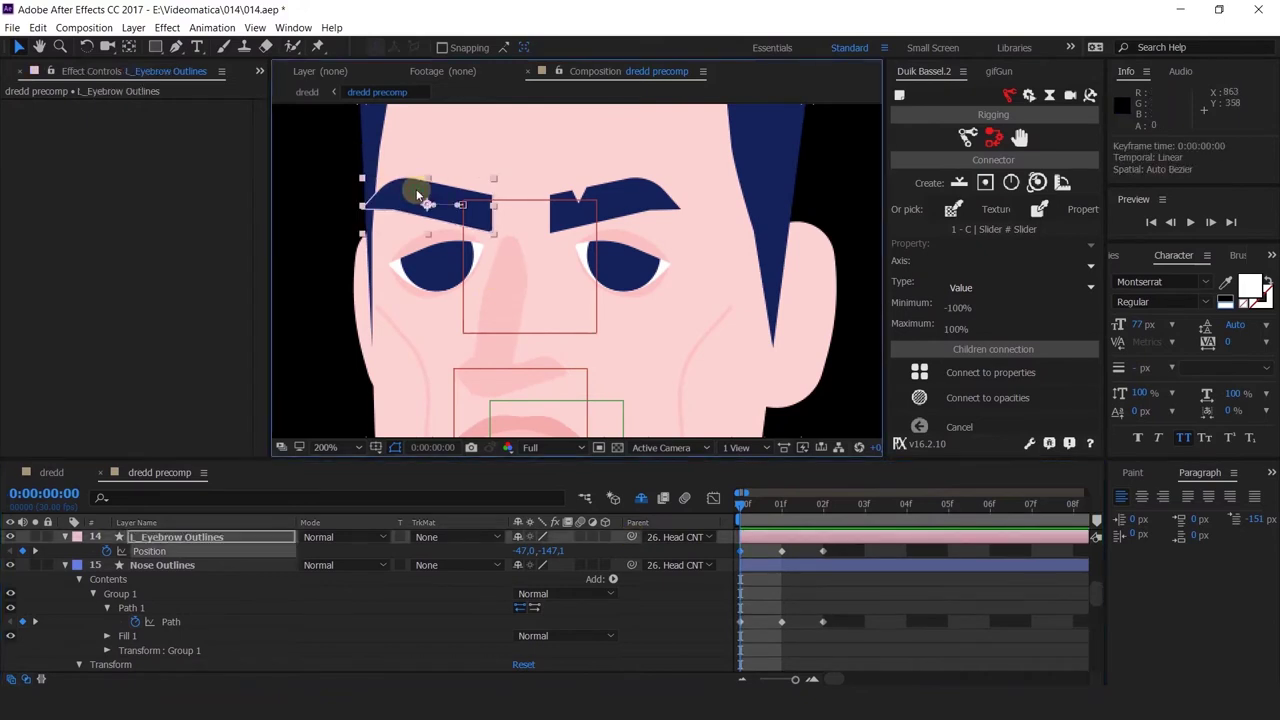
pyautogui.press('s')
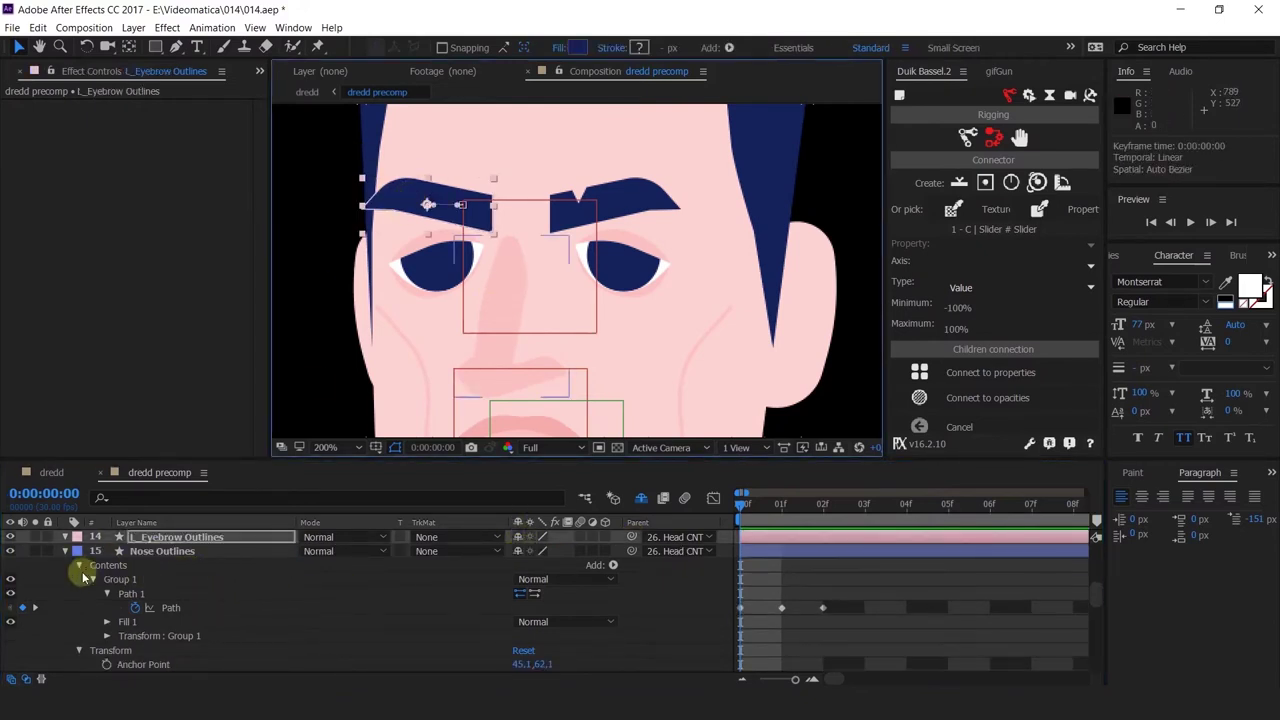
pyautogui.click(106, 551)
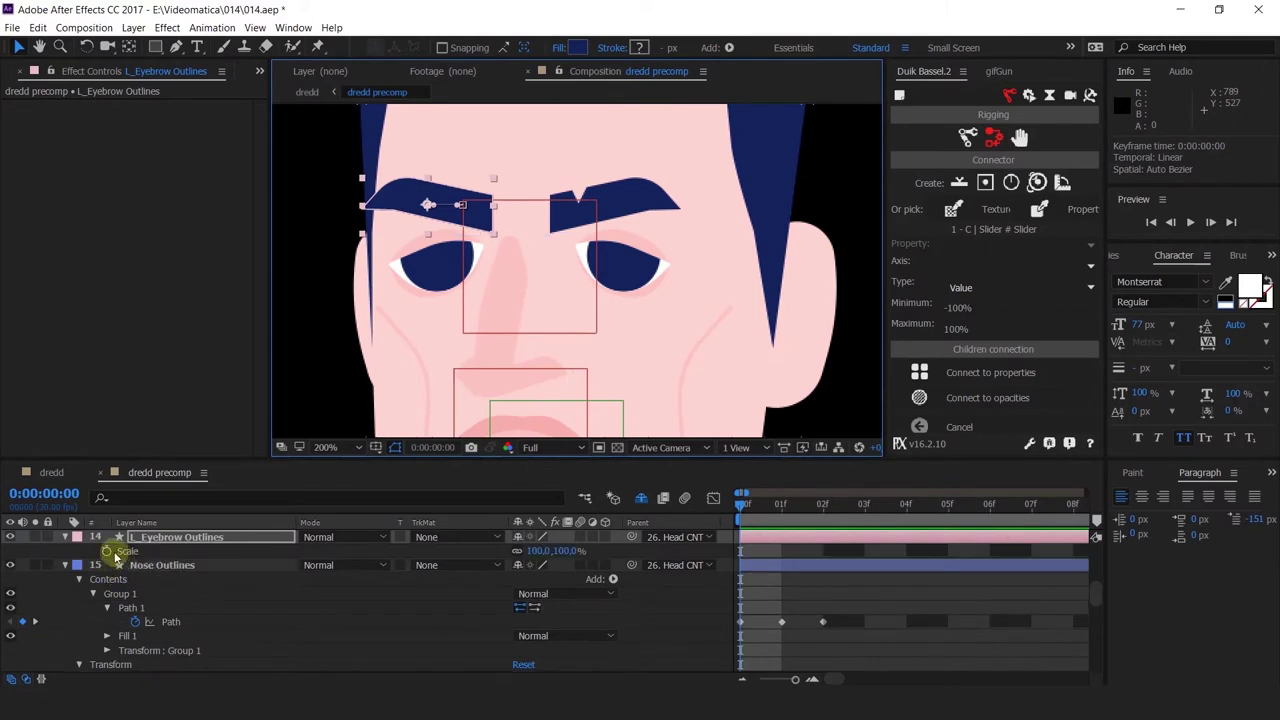
pyautogui.click(771, 510)
pyautogui.click(22, 551)
pyautogui.click(822, 503)
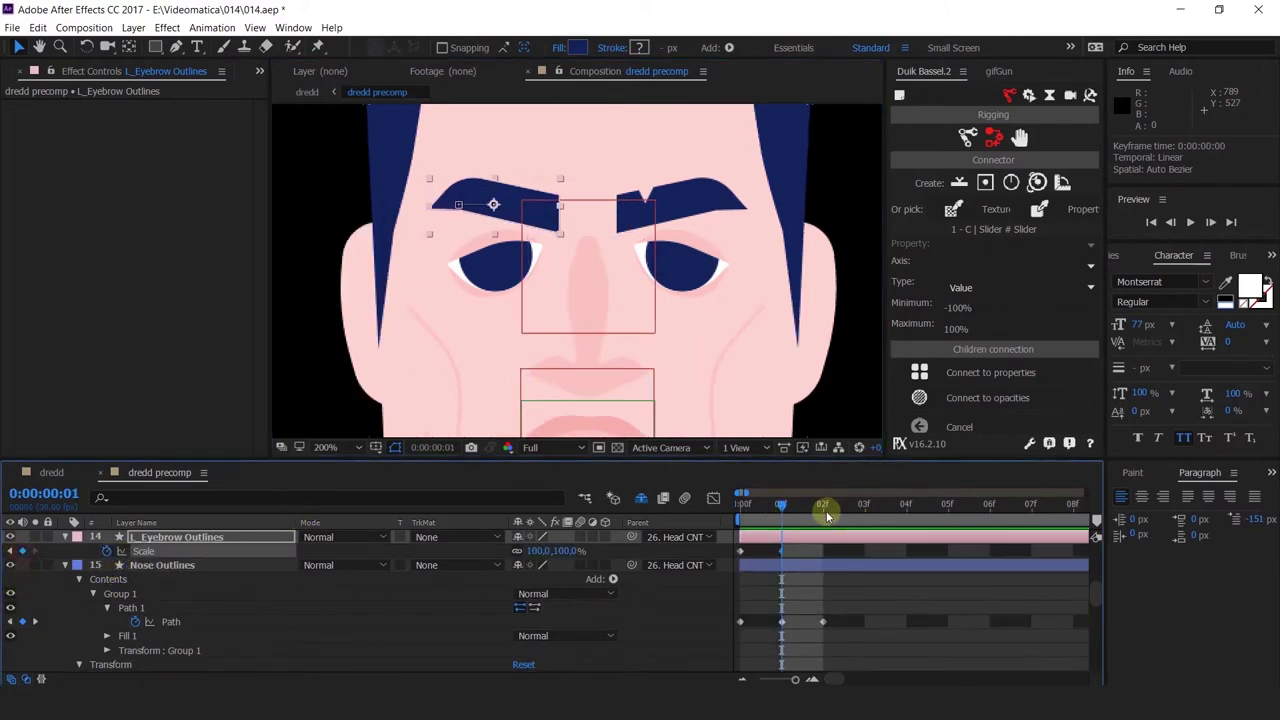
pyautogui.click(22, 551)
# Narrow the left eyebrow at frame 0 by setting only its horizontal scale to 81%
pyautogui.press('Home')
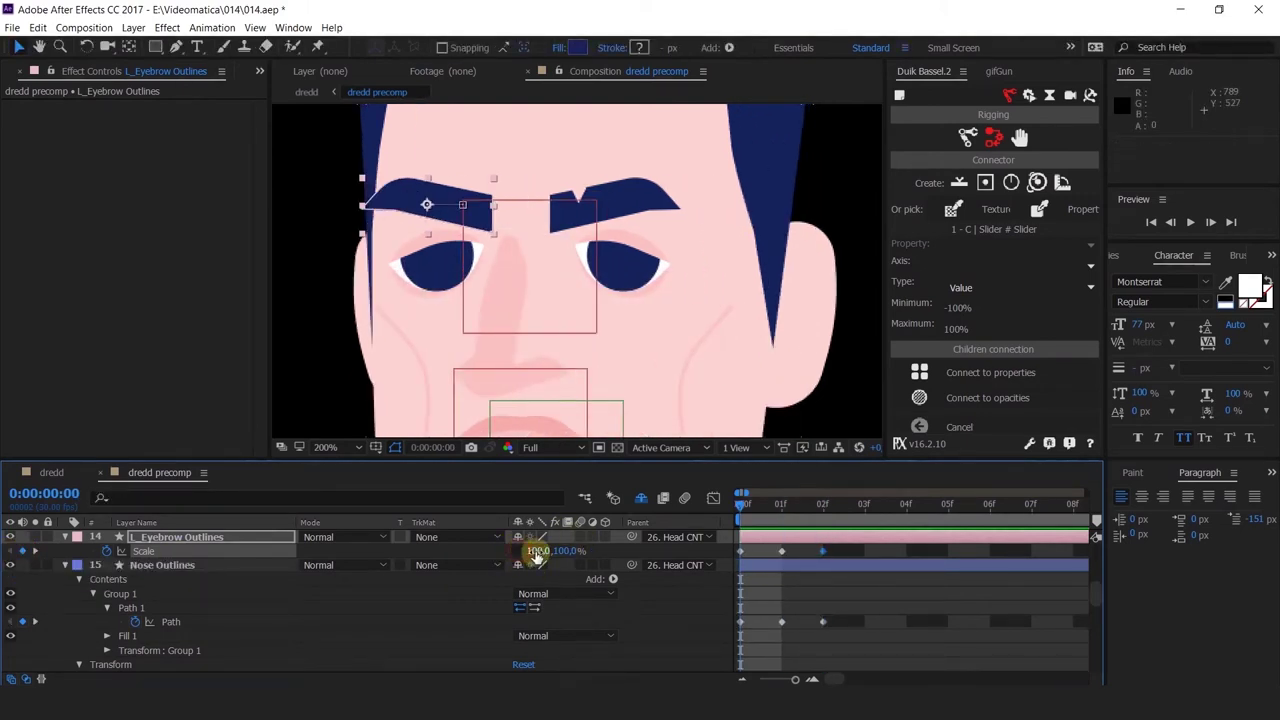
pyautogui.moveTo(540, 555); pyautogui.dragTo(522, 558)
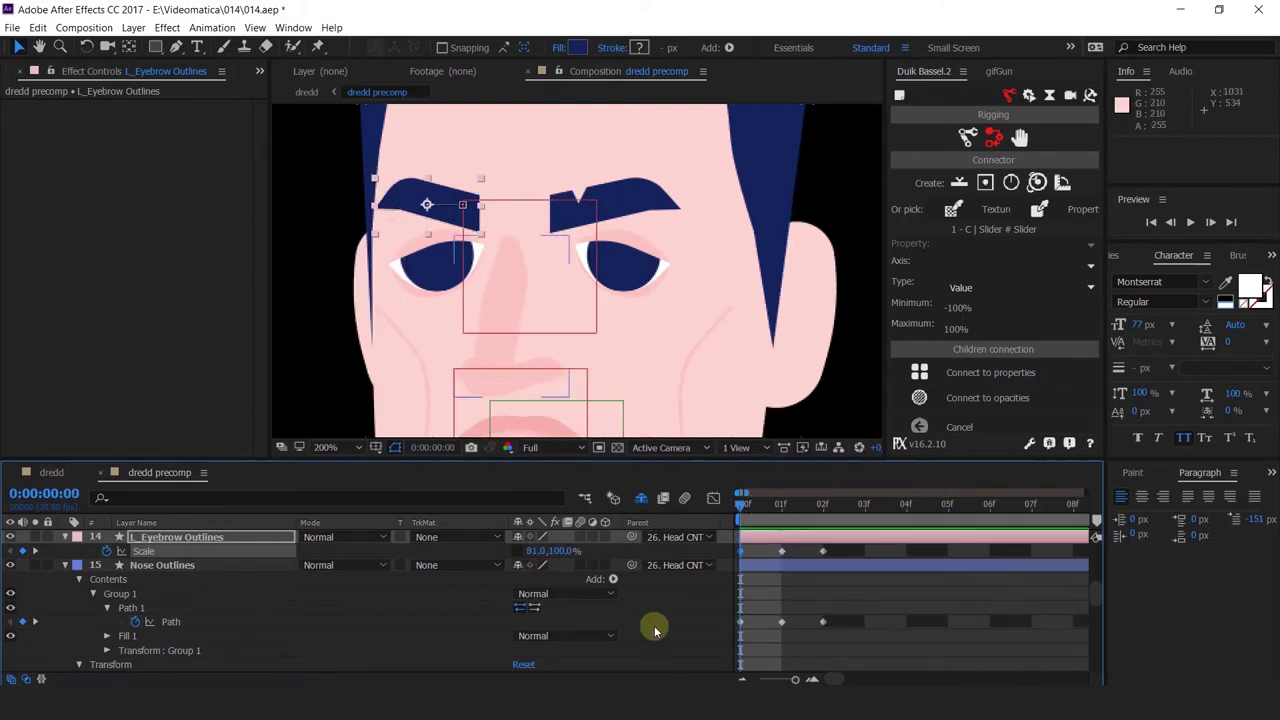
pyautogui.click(645, 265)
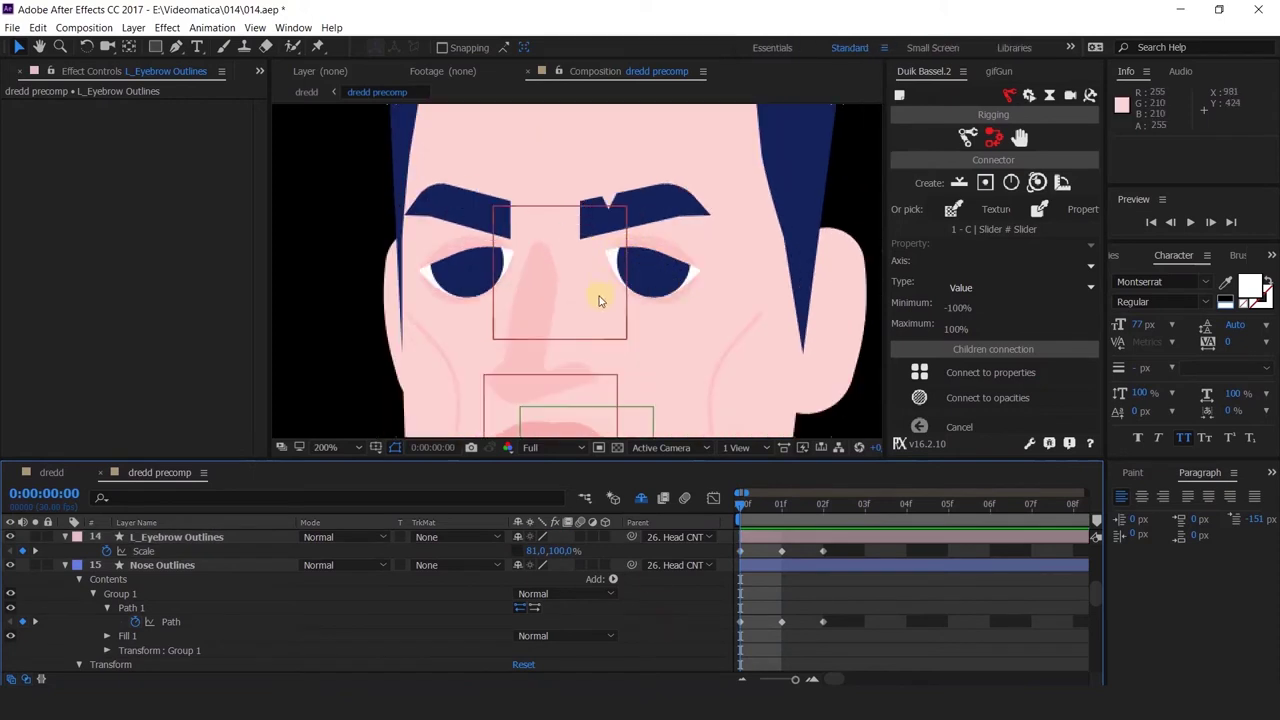
# Move the eye control slightly to the left at frame 0 and check the whole face
pyautogui.click(594, 298)
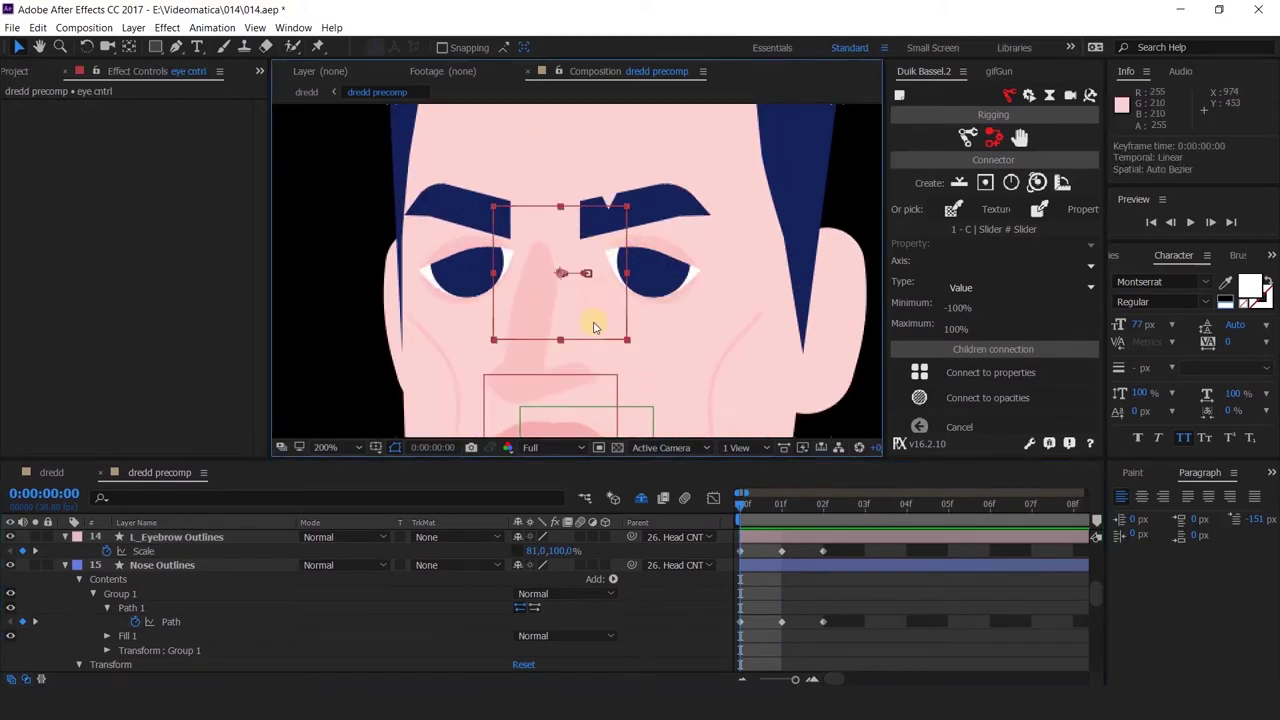
pyautogui.moveTo(597, 320); pyautogui.dragTo(586, 320)
pyautogui.moveTo(642, 355); pyautogui.dragTo(533, 237)
pyautogui.scroll(-1, 614, 340)
pyautogui.click(672, 605)
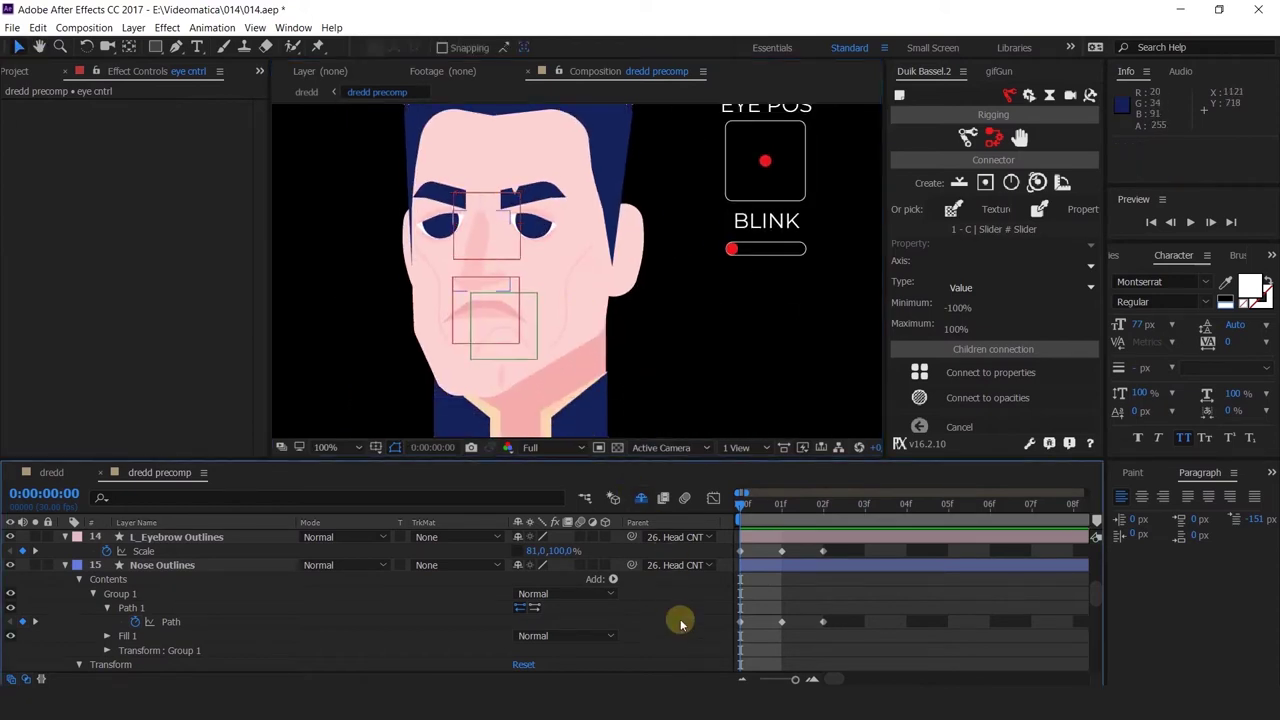
# Add Scale keyframes to the right eyebrow at frames 0, 1 and 2, keeping its Position keyframes in view
pyautogui.scroll(2, 457, 177)
pyautogui.click(647, 202)
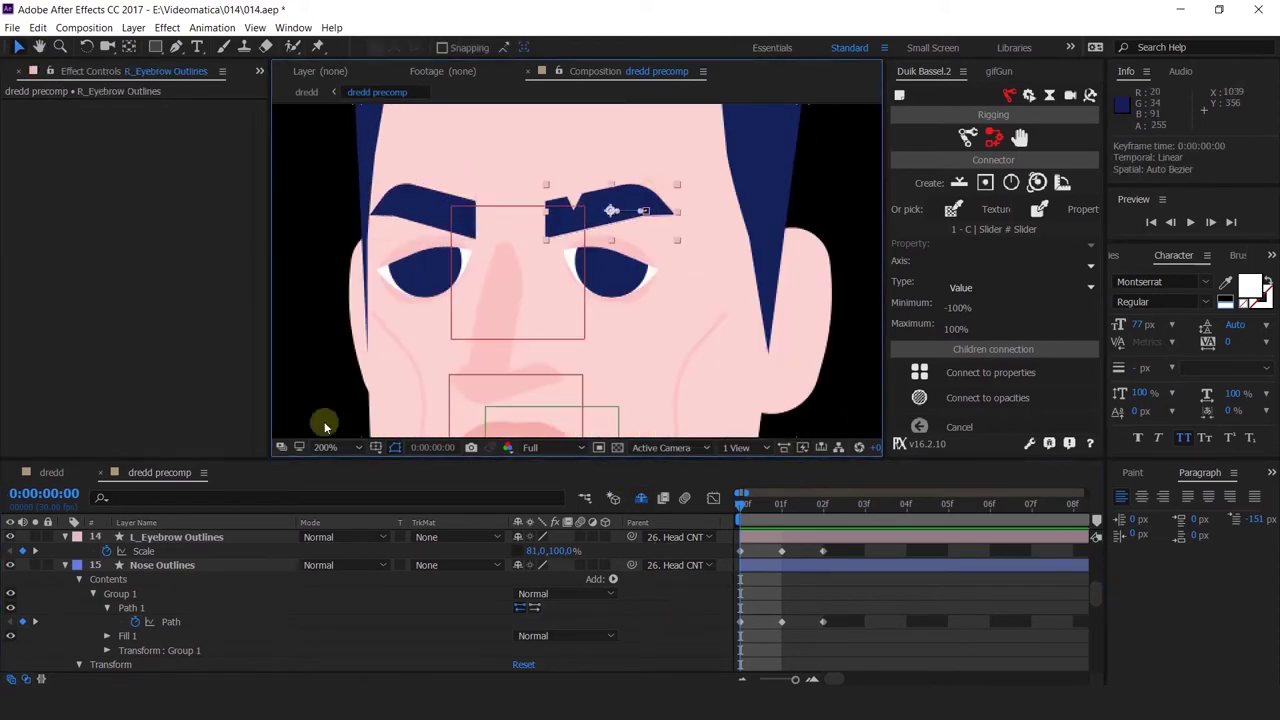
pyautogui.press('u')
pyautogui.hotkey('shift', 's')
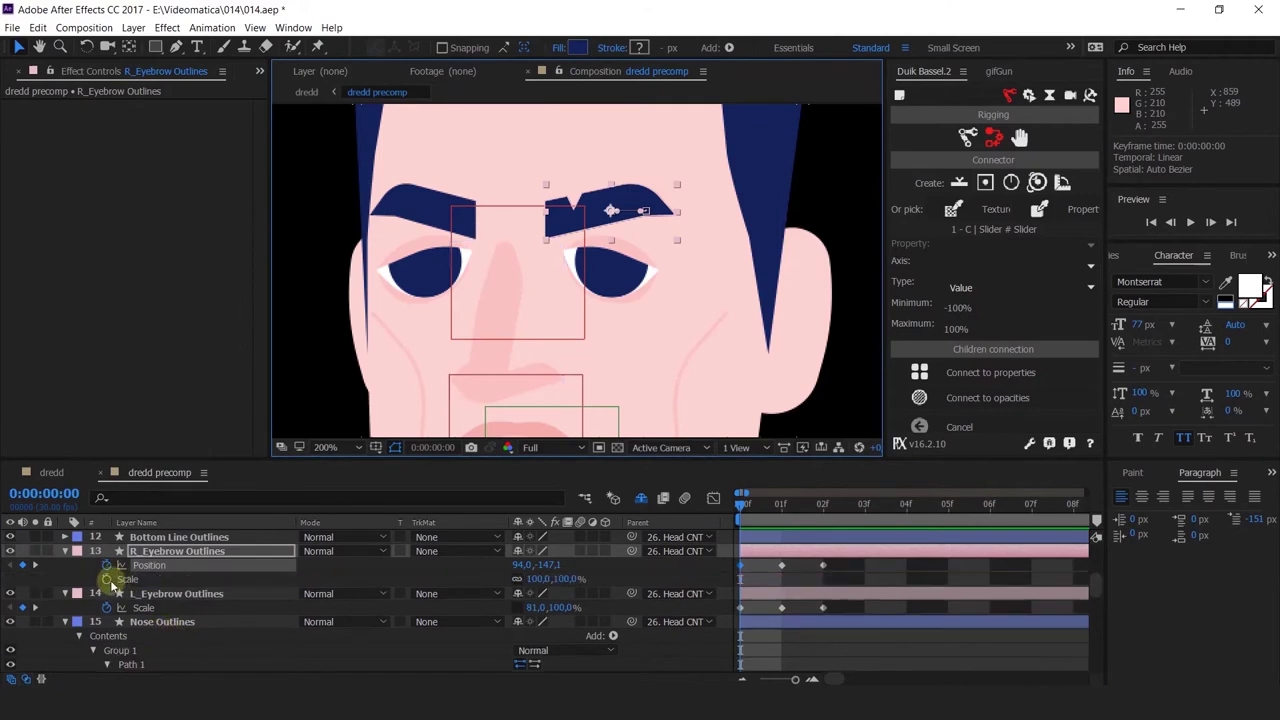
pyautogui.click(106, 579)
pyautogui.click(783, 505)
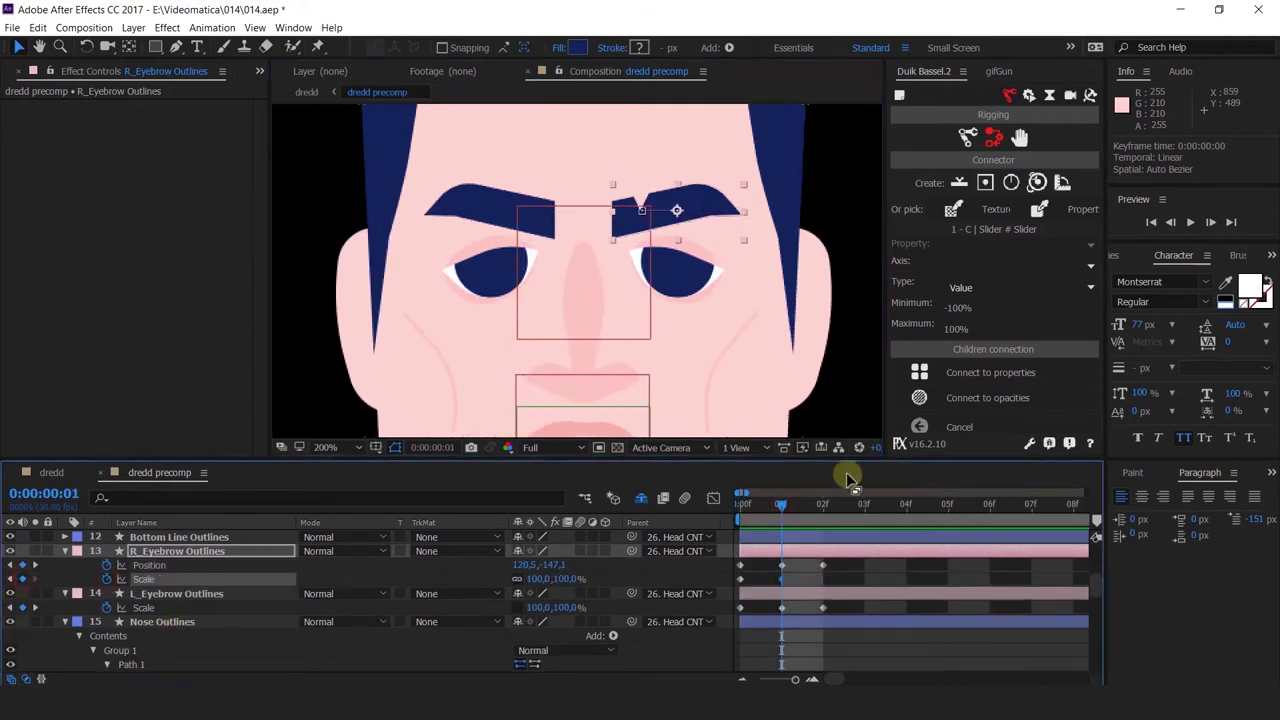
pyautogui.click(822, 503)
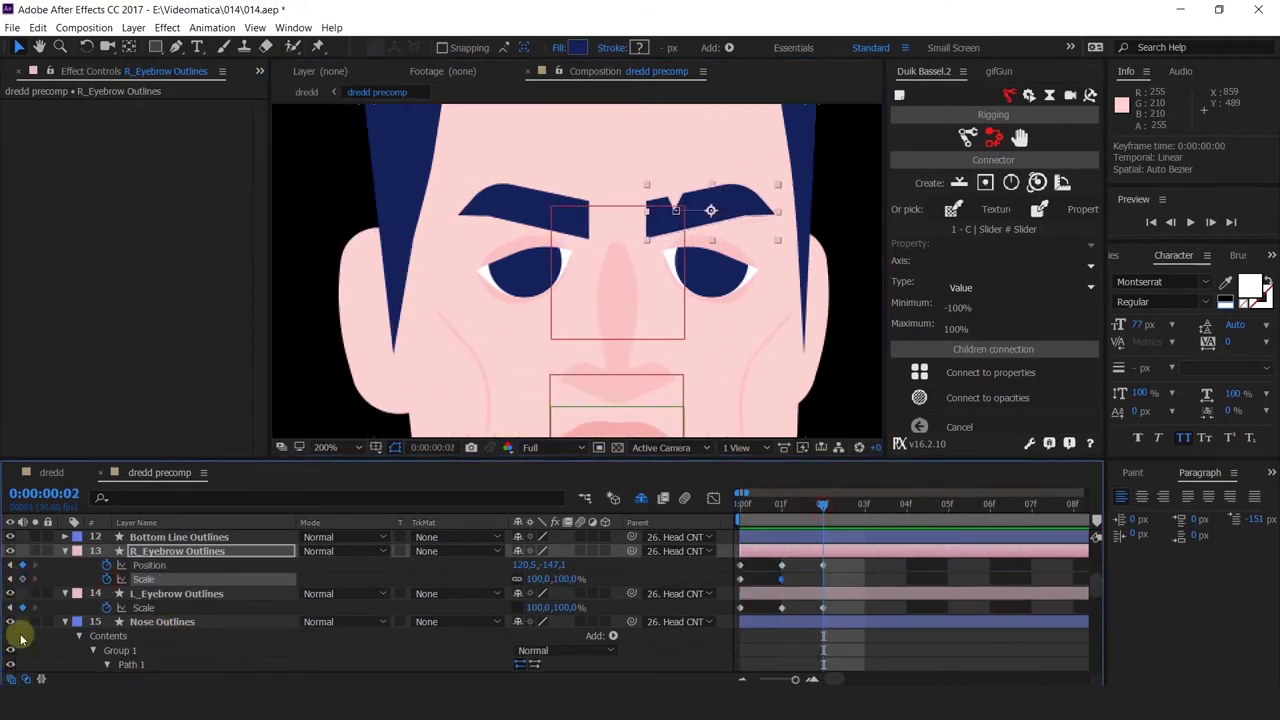
pyautogui.click(10, 579)
# Widen the right eyebrow at frame 0 by setting only its horizontal scale to 121%
pyautogui.click(744, 503)
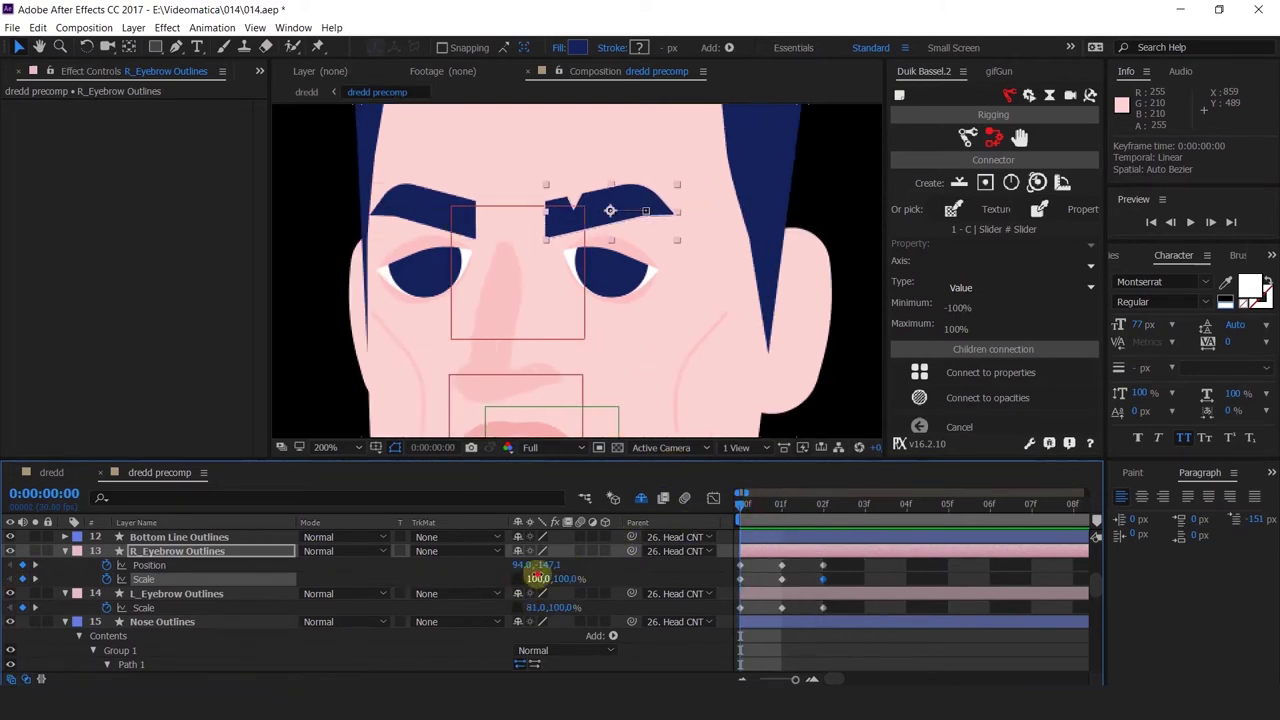
pyautogui.moveTo(538, 578); pyautogui.dragTo(551, 578)
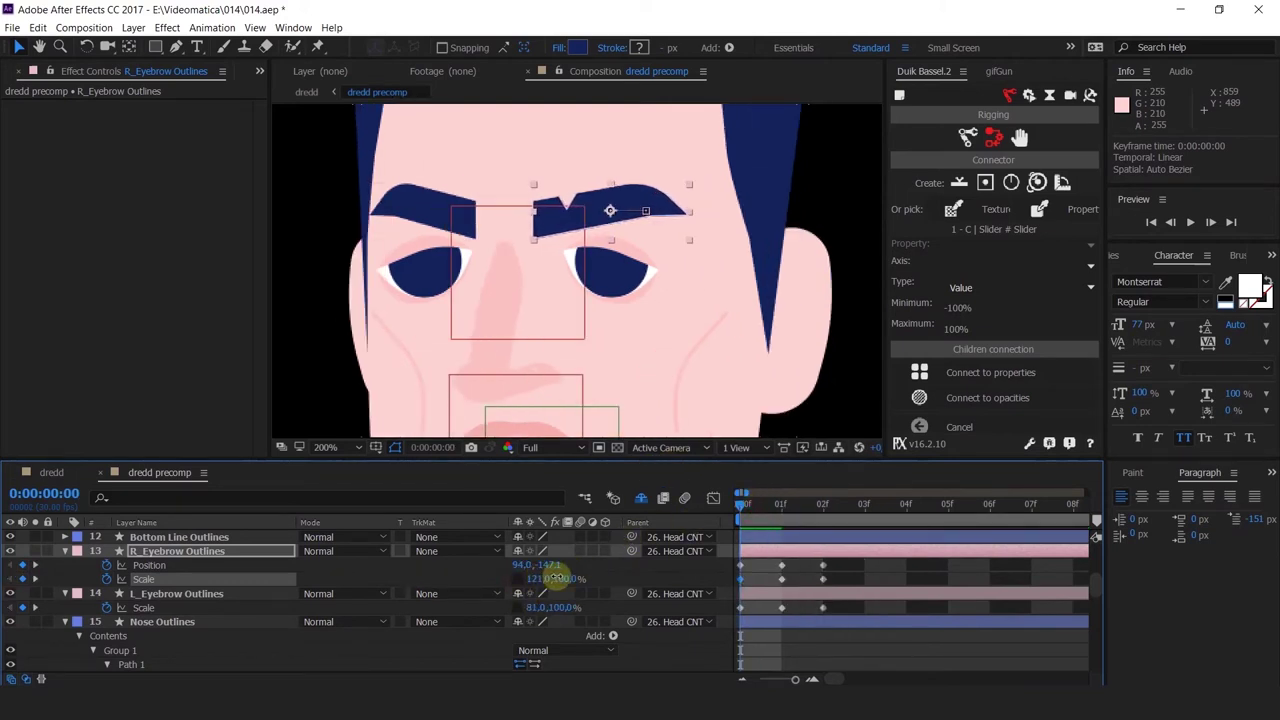
pyautogui.scroll(-3, 733, 237)
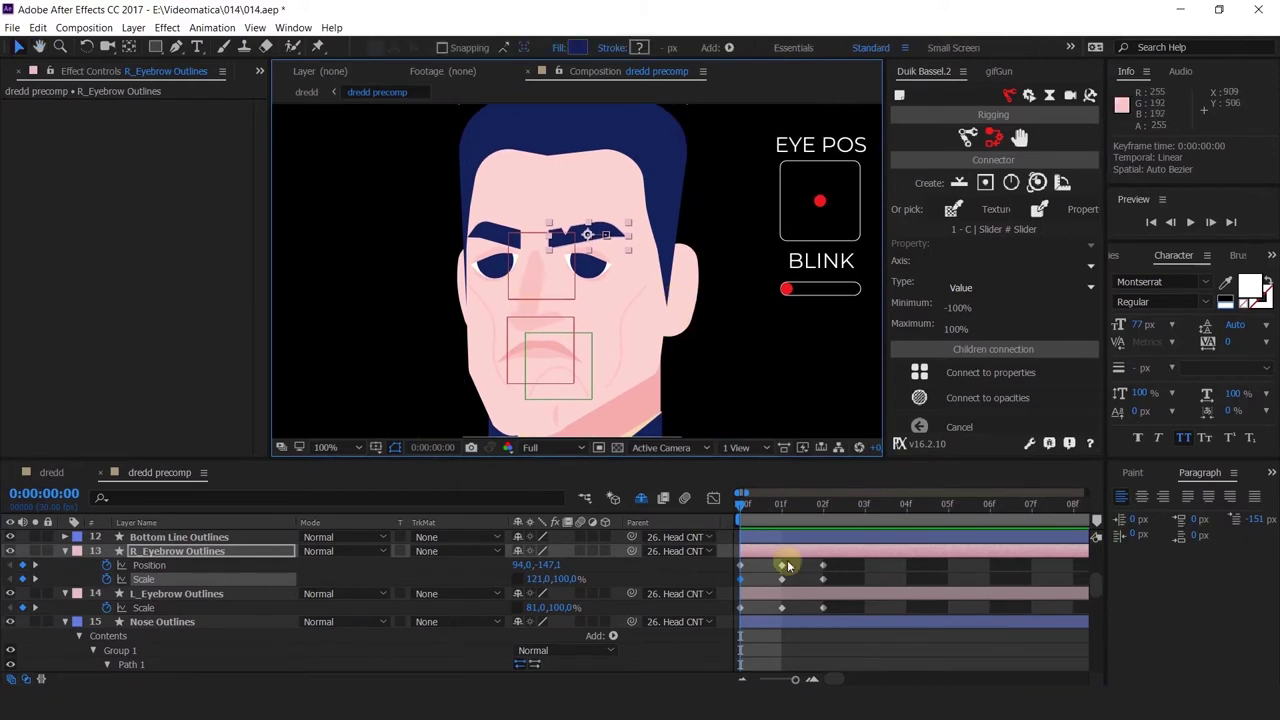
# Examine the head turn across frames 0 to 2, comparing the eyebrows, eyes and nose in the different poses
pyautogui.click(782, 504)
pyautogui.click(822, 504)
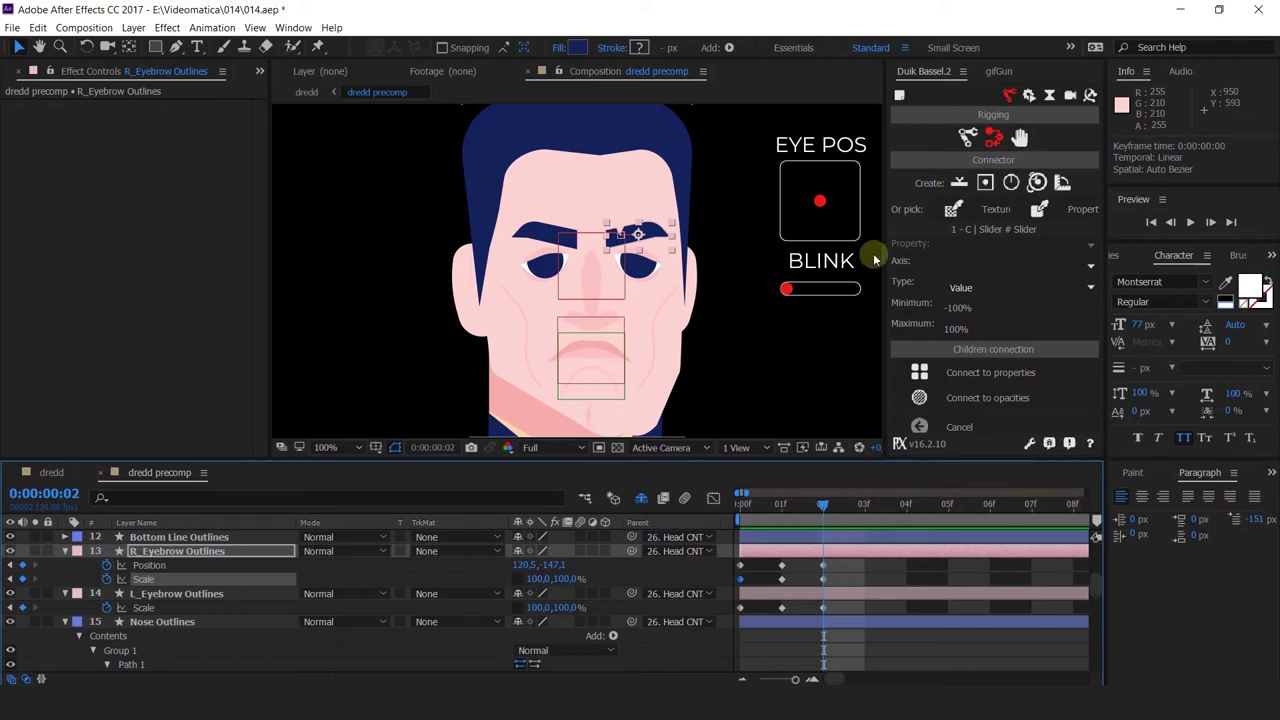
pyautogui.press('h')
pyautogui.moveTo(740, 358); pyautogui.dragTo(642, 369)
pyautogui.press('v')
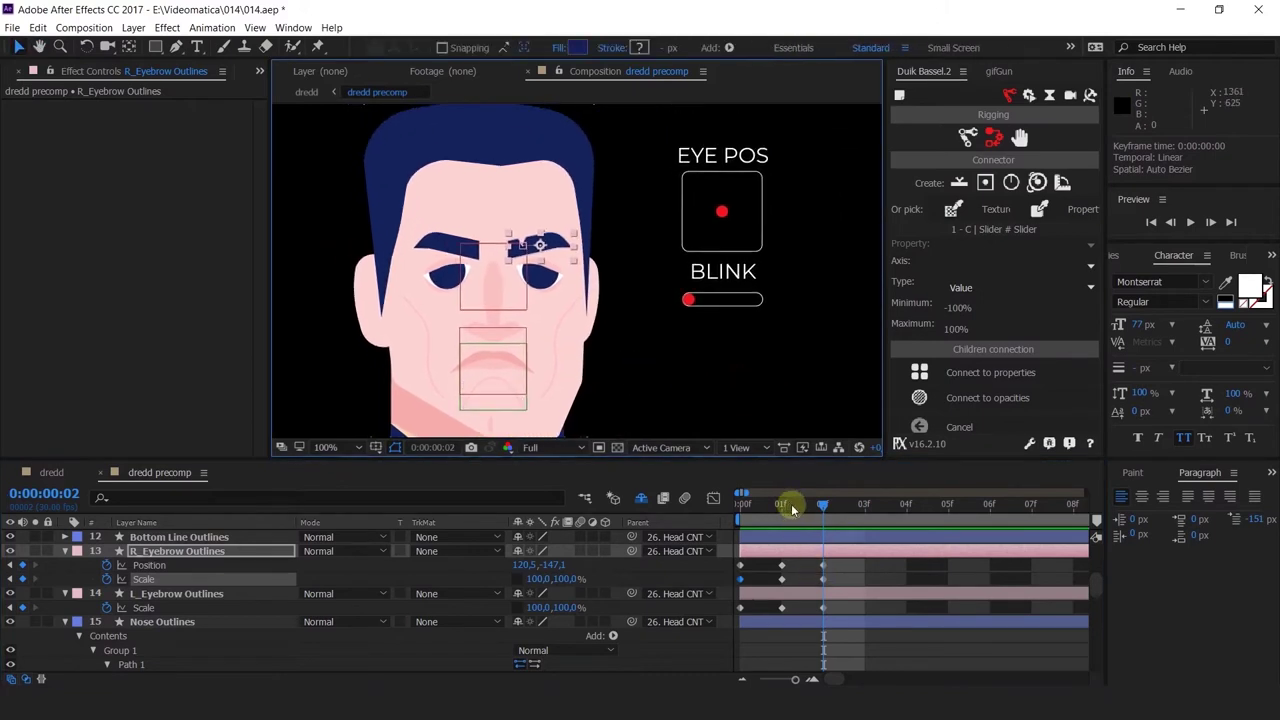
pyautogui.moveTo(791, 507); pyautogui.dragTo(657, 500)
pyautogui.press('space')
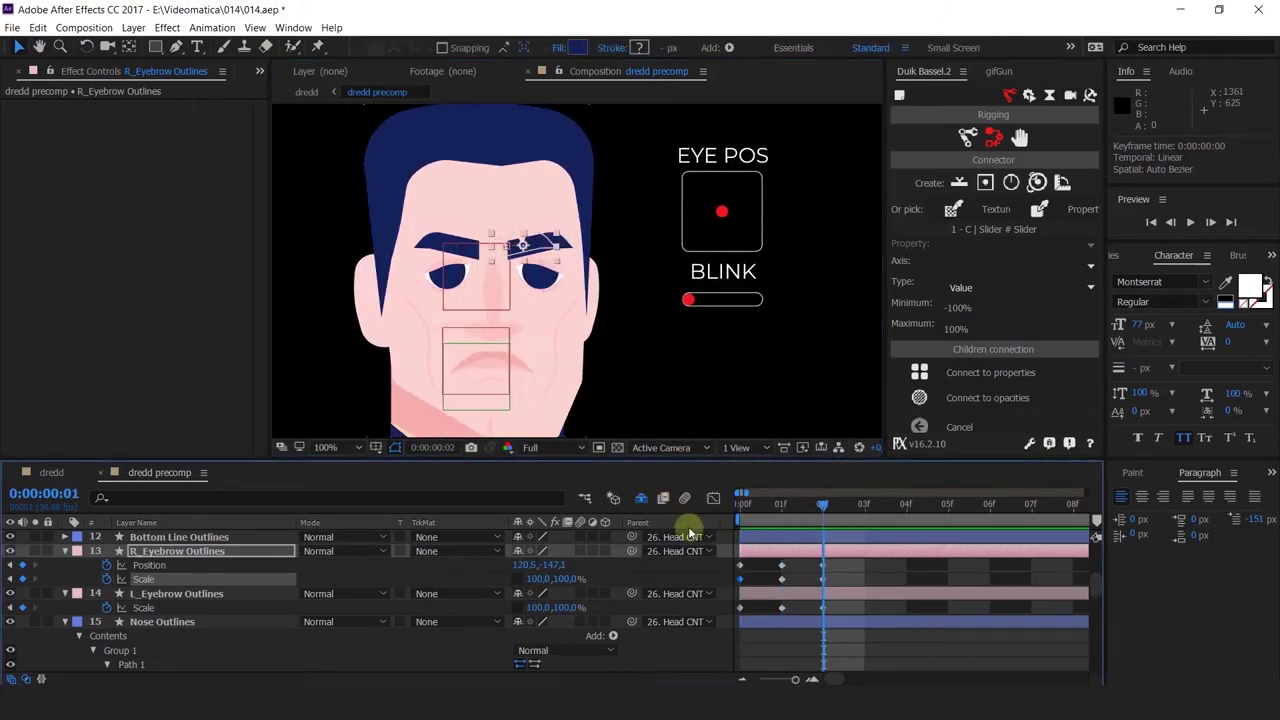
pyautogui.press('space')
pyautogui.moveTo(615, 364); pyautogui.dragTo(720, 320)
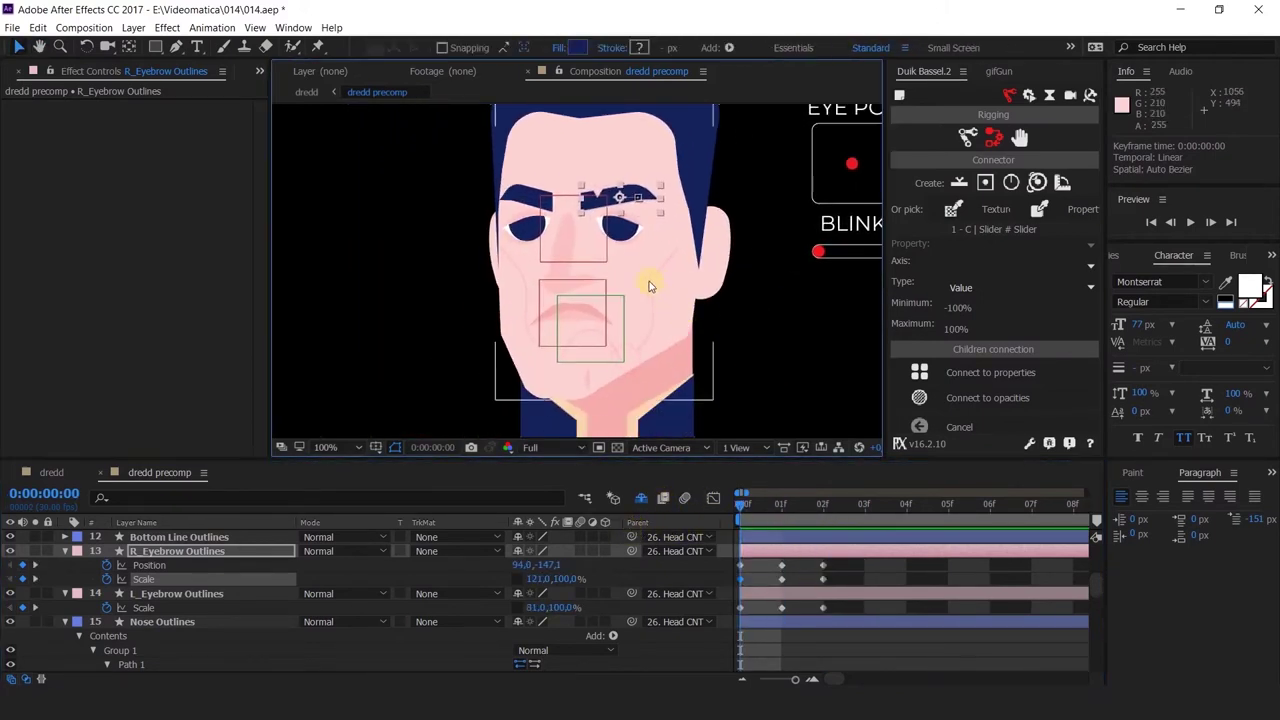
pyautogui.moveTo(781, 350); pyautogui.dragTo(744, 383)
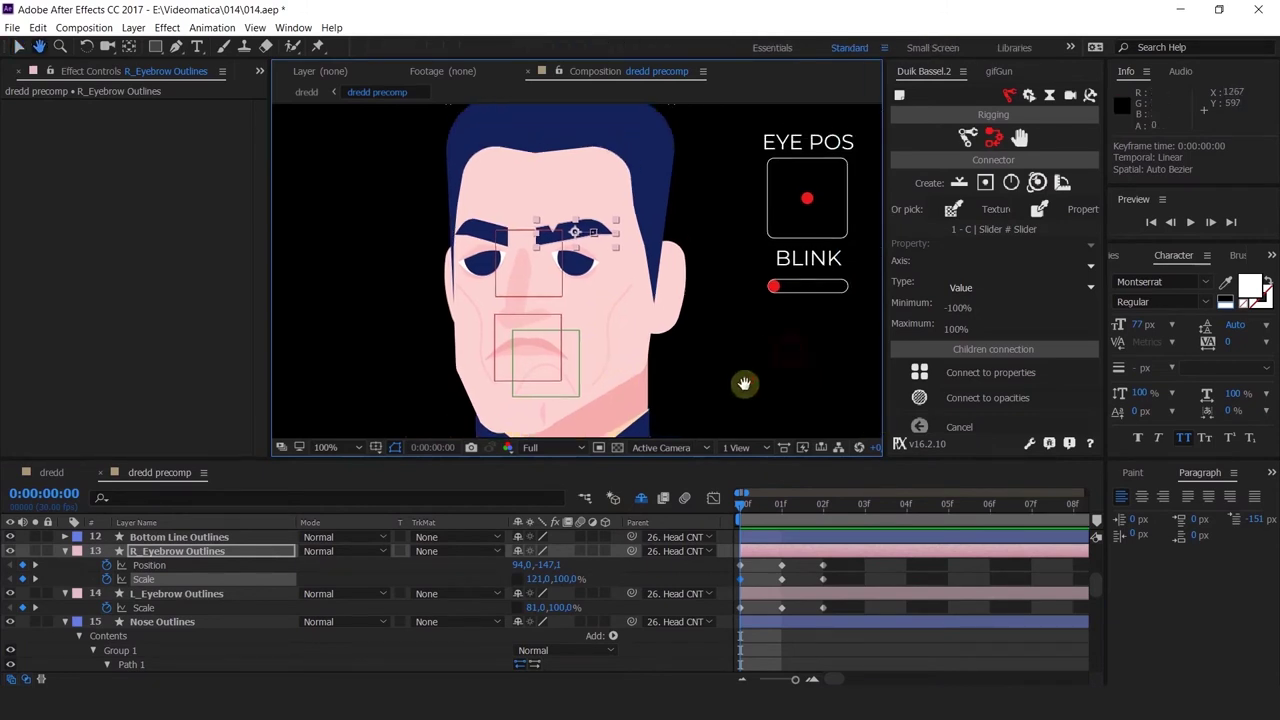
pyautogui.scroll(2, 514, 262)
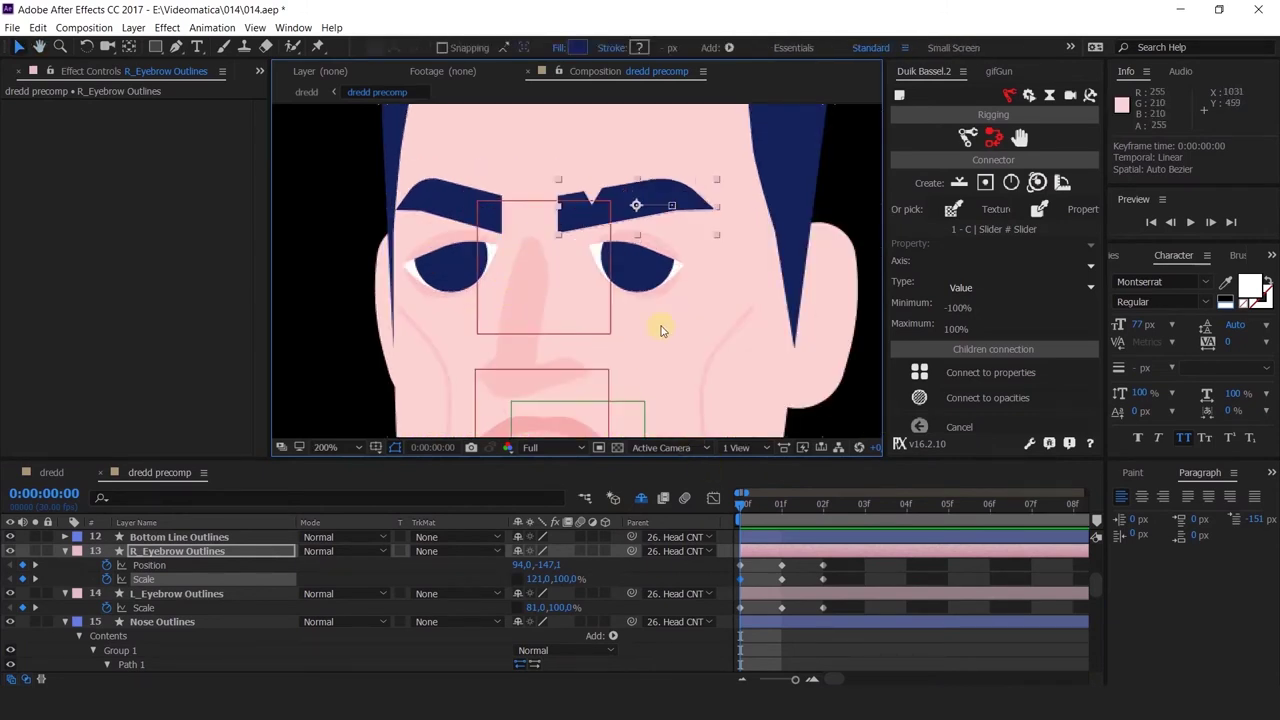
pyautogui.scroll(-2, 660, 330)
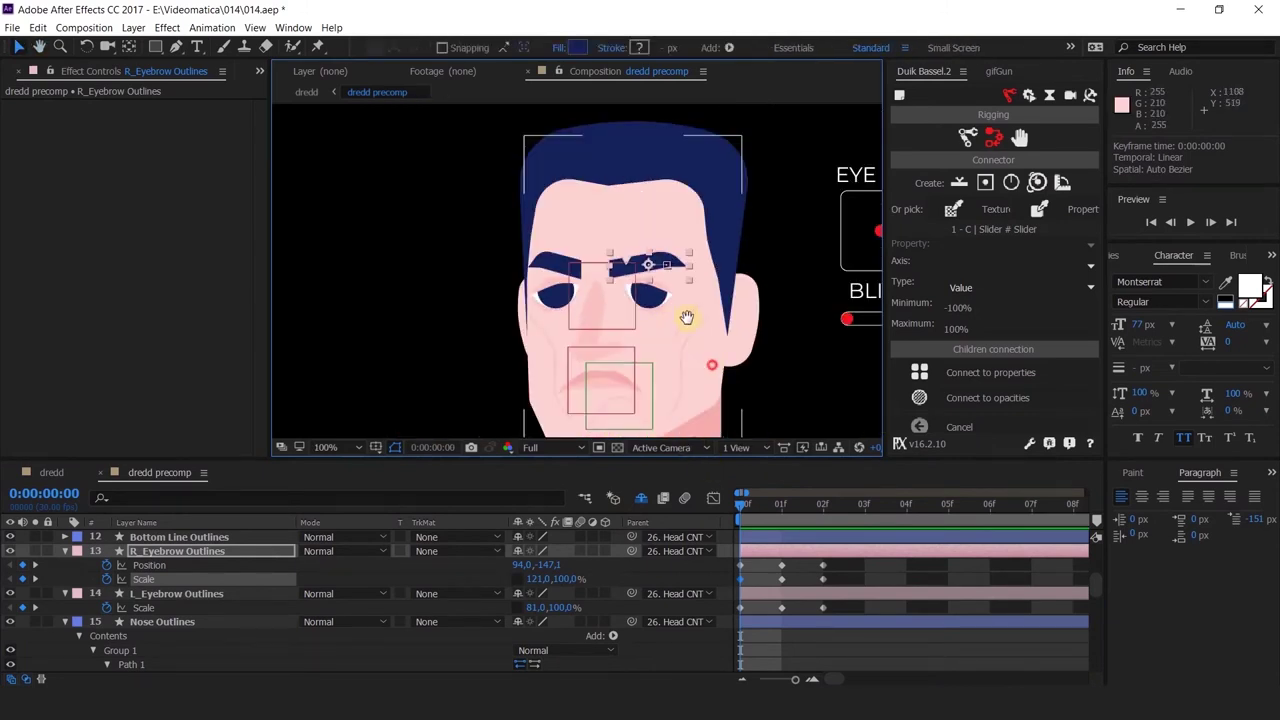
# Move the eye control horizontally to the right at frame 2 to shift both eyes toward the turned side
pyautogui.click(821, 506)
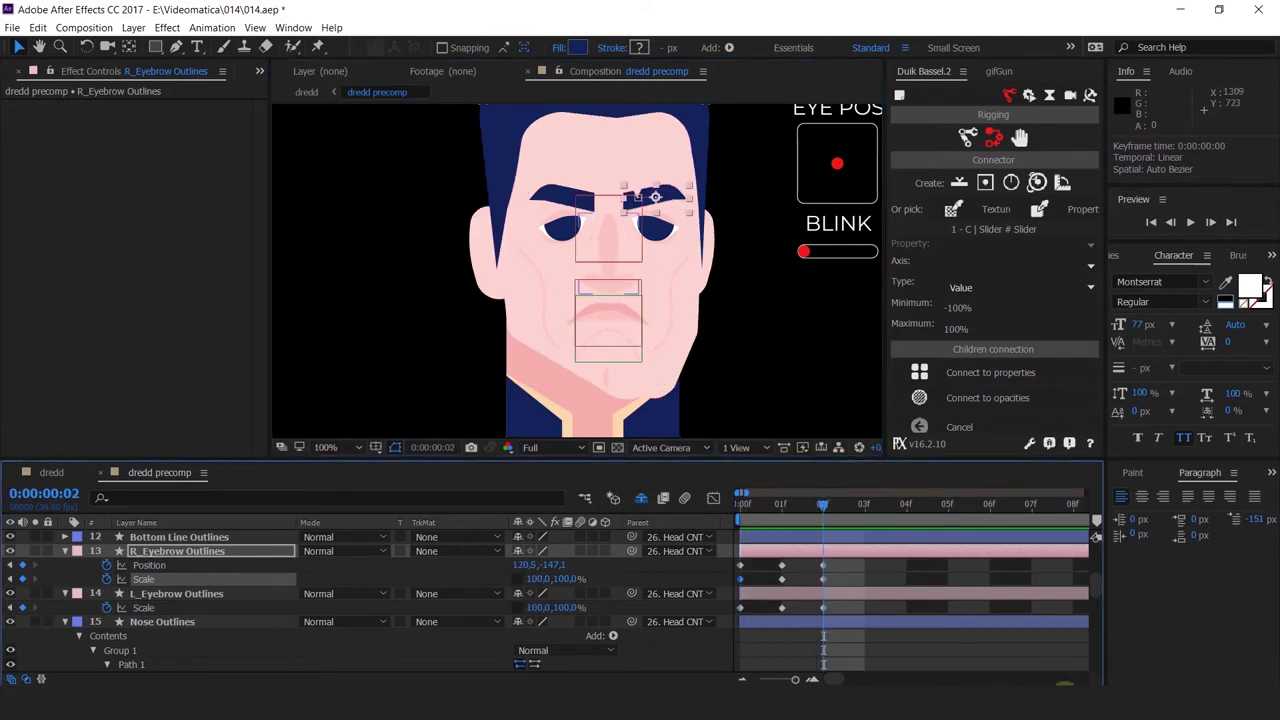
pyautogui.click(751, 646)
pyautogui.press('space')
pyautogui.moveTo(728, 270); pyautogui.dragTo(746, 297)
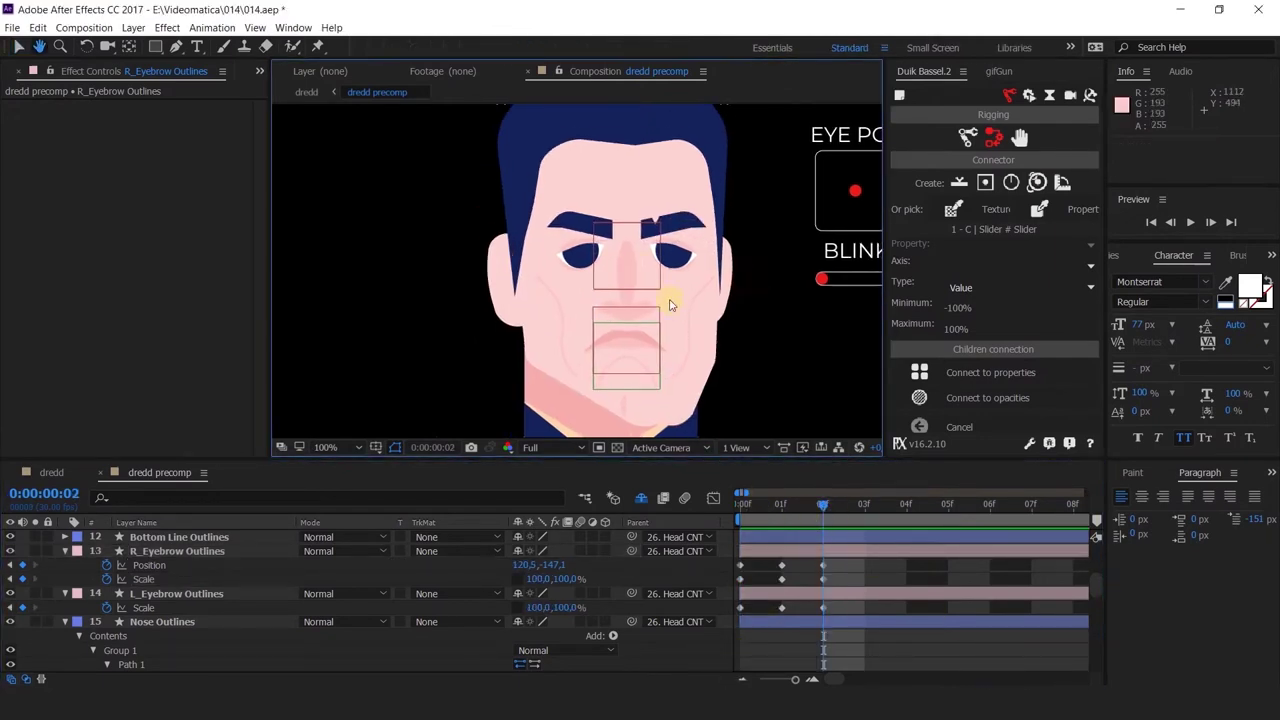
pyautogui.click(640, 257)
pyautogui.scroll(2, 668, 265)
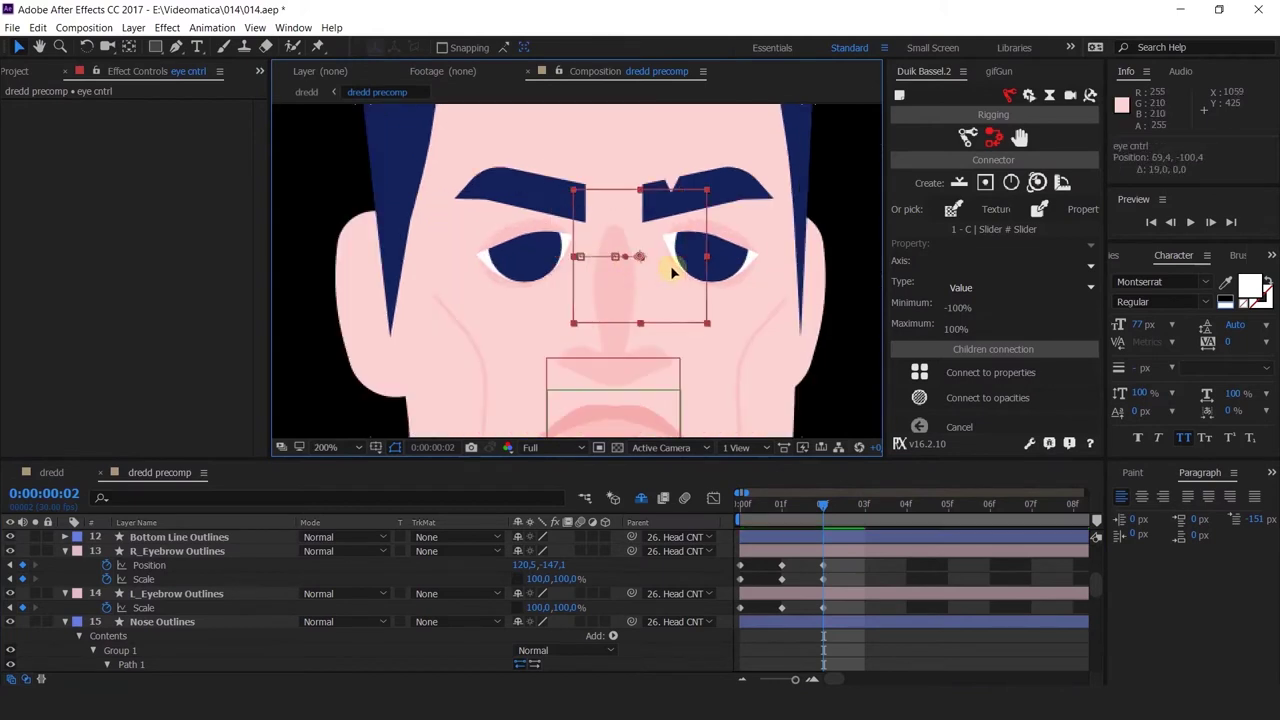
pyautogui.moveTo(672, 270); pyautogui.dragTo(688, 270)
# Move both eyebrows horizontally to the right together at frame 2, bringing the right eyebrow's X position to 151
pyautogui.click(518, 195)
pyautogui.keyDown('shift'); pyautogui.click(712, 187); pyautogui.keyUp('shift')
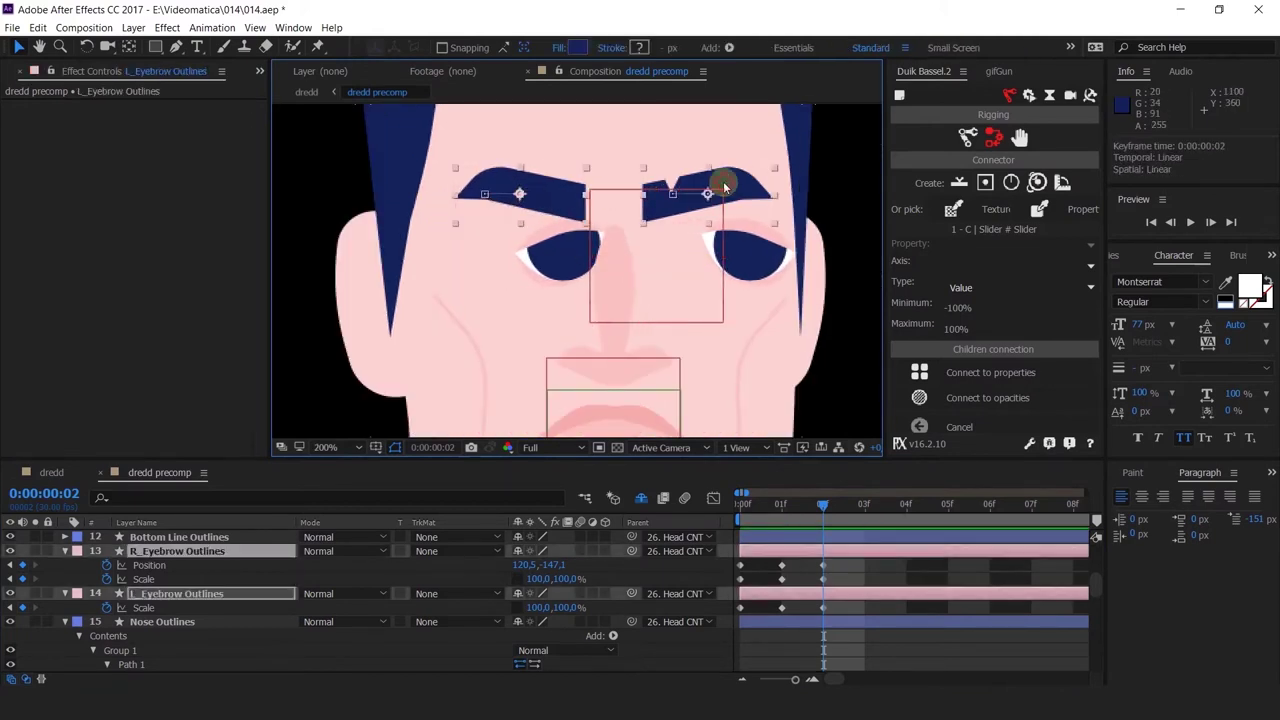
pyautogui.moveTo(725, 187); pyautogui.dragTo(764, 185)
# Move the nose horizontally to the right at frame 2, to position 96, -63.6, and check the transition
pyautogui.moveTo(686, 397); pyautogui.dragTo(636, 282)
pyautogui.click(650, 216)
pyautogui.moveTo(768, 508); pyautogui.dragTo(822, 510)
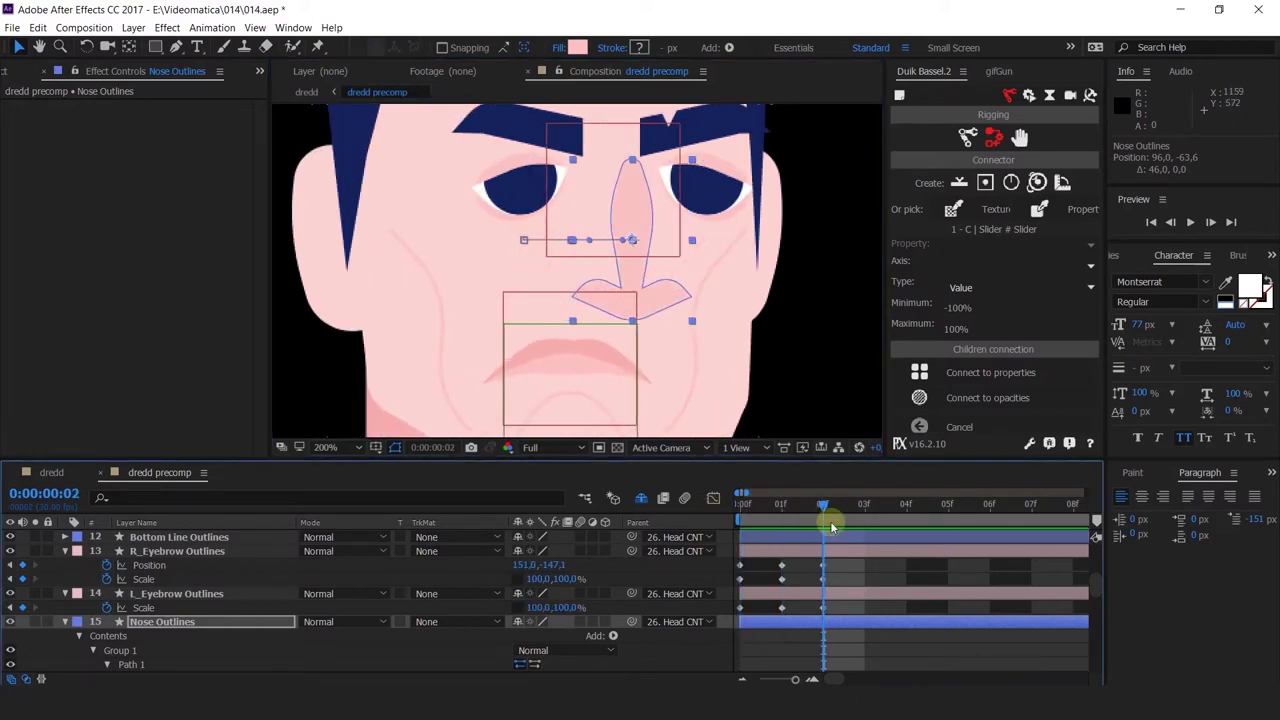
# Move the lips control horizontally to the right at frame 2, to position 78.9, 26.1
pyautogui.moveTo(711, 204); pyautogui.dragTo(701, 143)
pyautogui.click(590, 312)
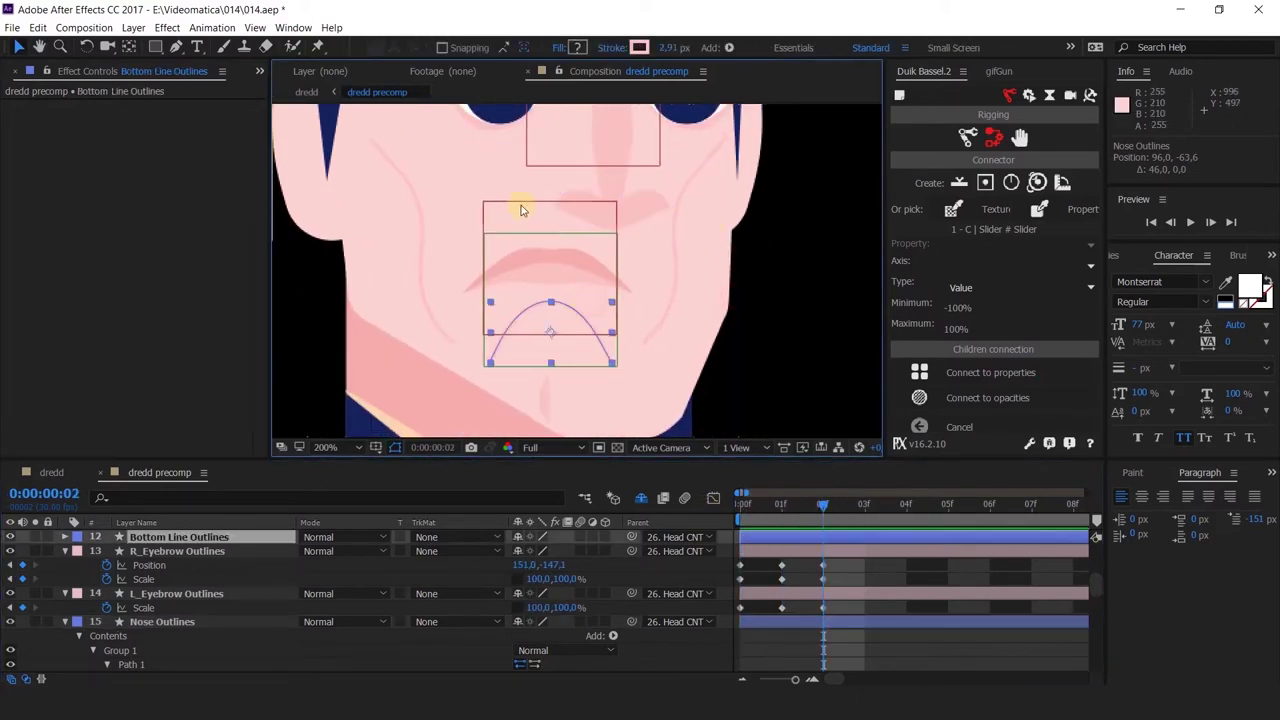
pyautogui.click(525, 217)
pyautogui.click(528, 217)
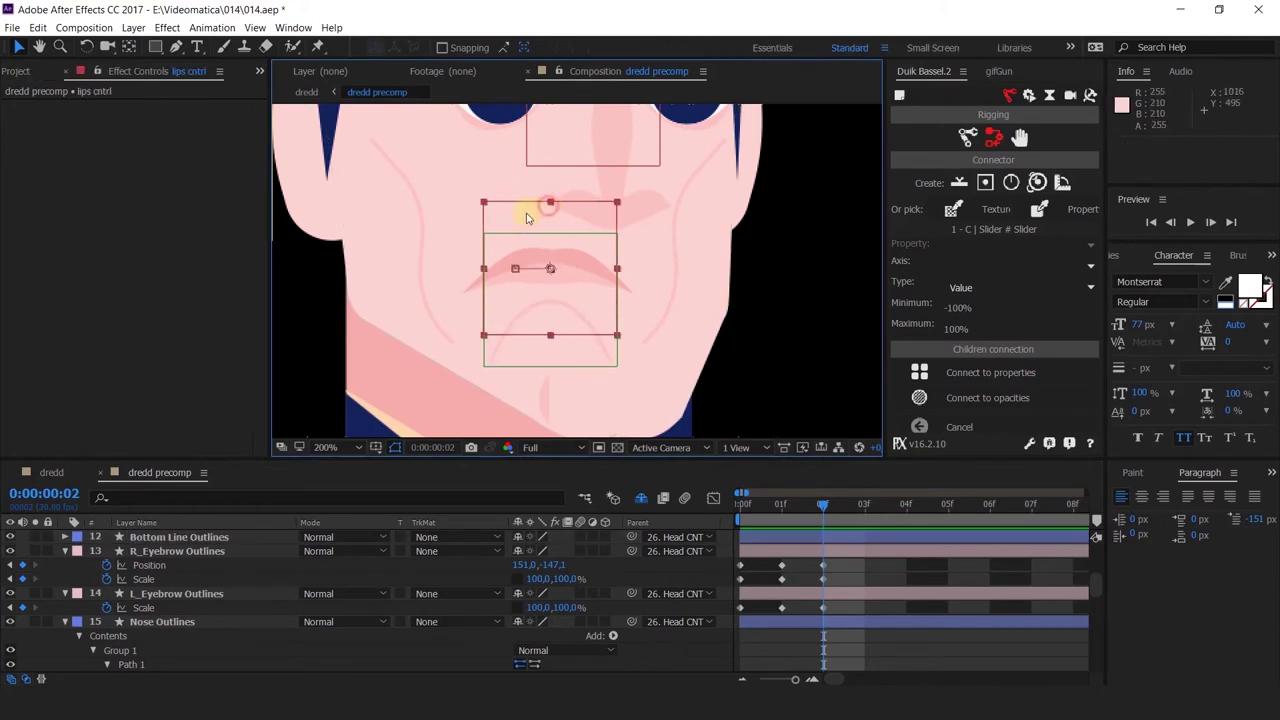
pyautogui.moveTo(541, 222); pyautogui.dragTo(560, 228)
pyautogui.moveTo(631, 270); pyautogui.dragTo(679, 319)
pyautogui.press('v')
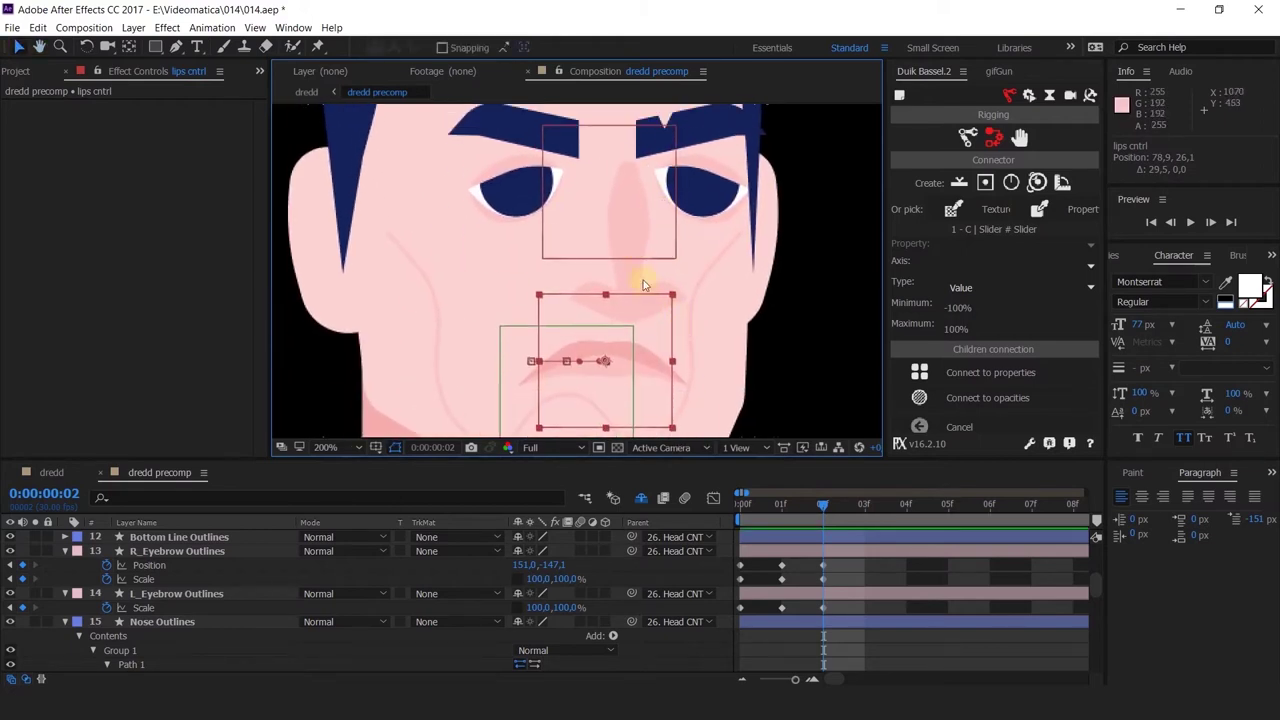
# Duplicate the nose layer, start the copy at frame 2 and mirror it horizontally with a scale of -100, 100%
pyautogui.click(678, 303)
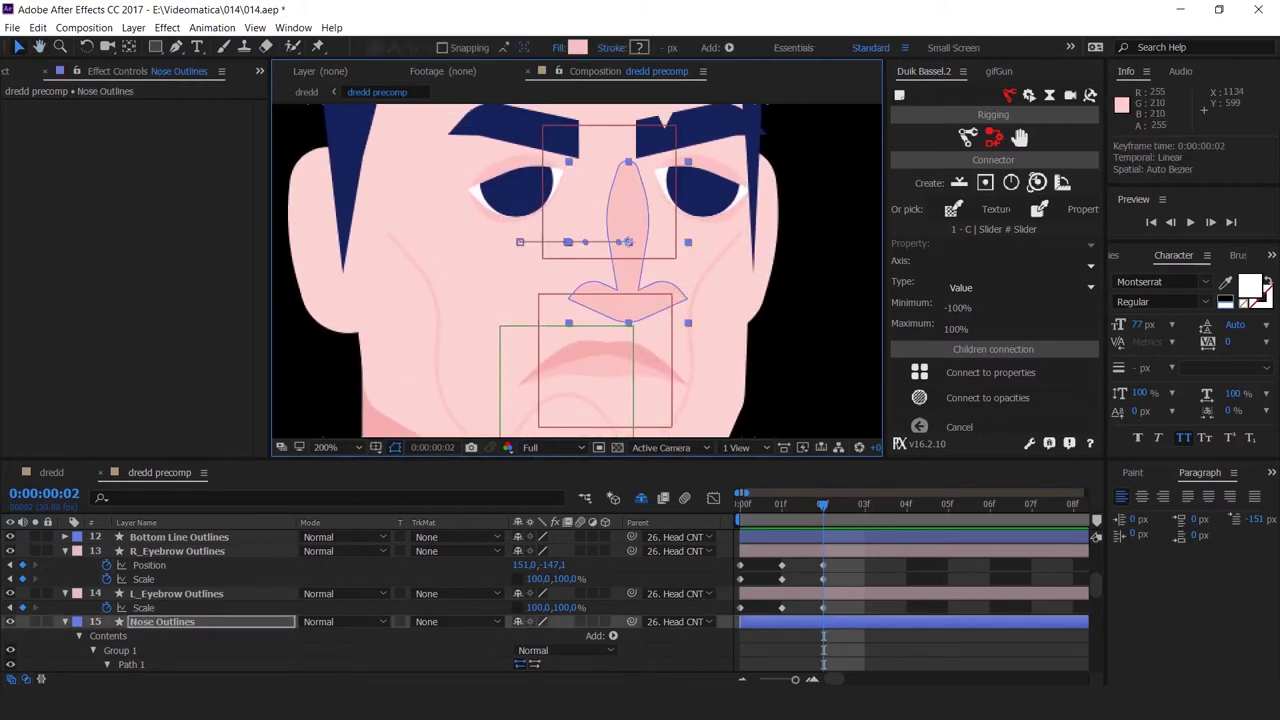
pyautogui.hotkey('ctrl', 'd')
pyautogui.press('[')
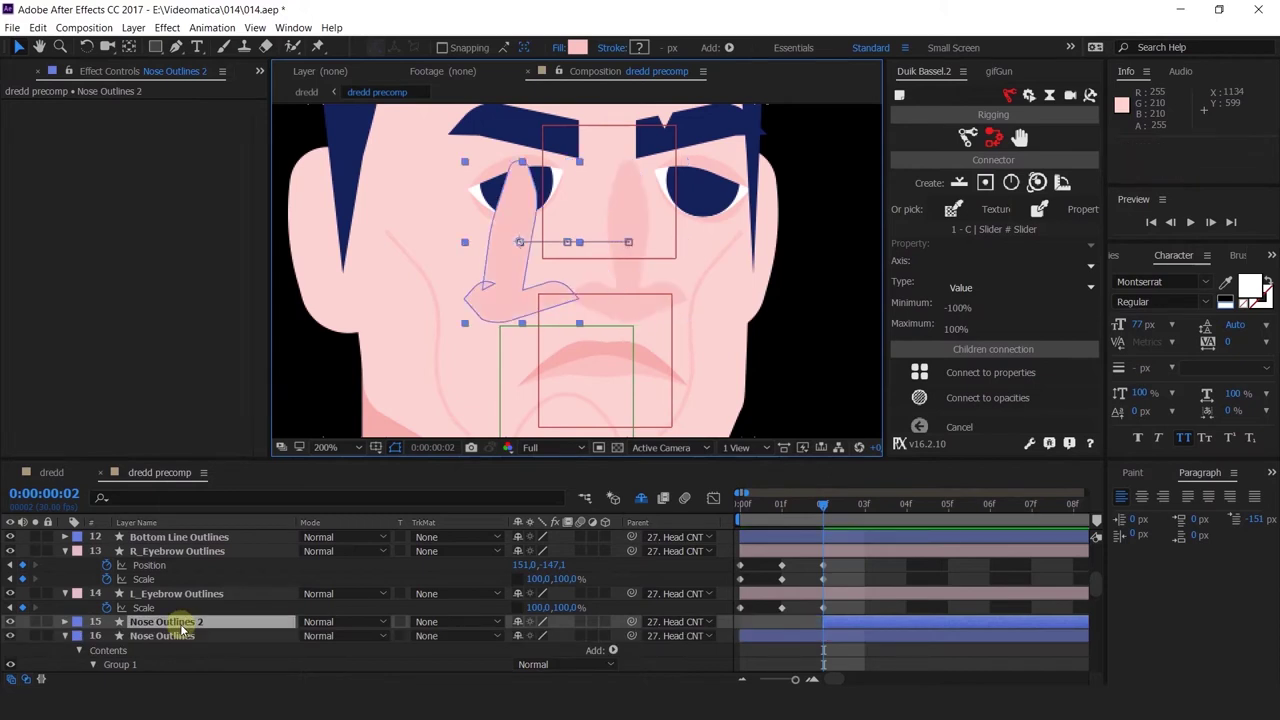
pyautogui.press('s')
pyautogui.click(525, 645)
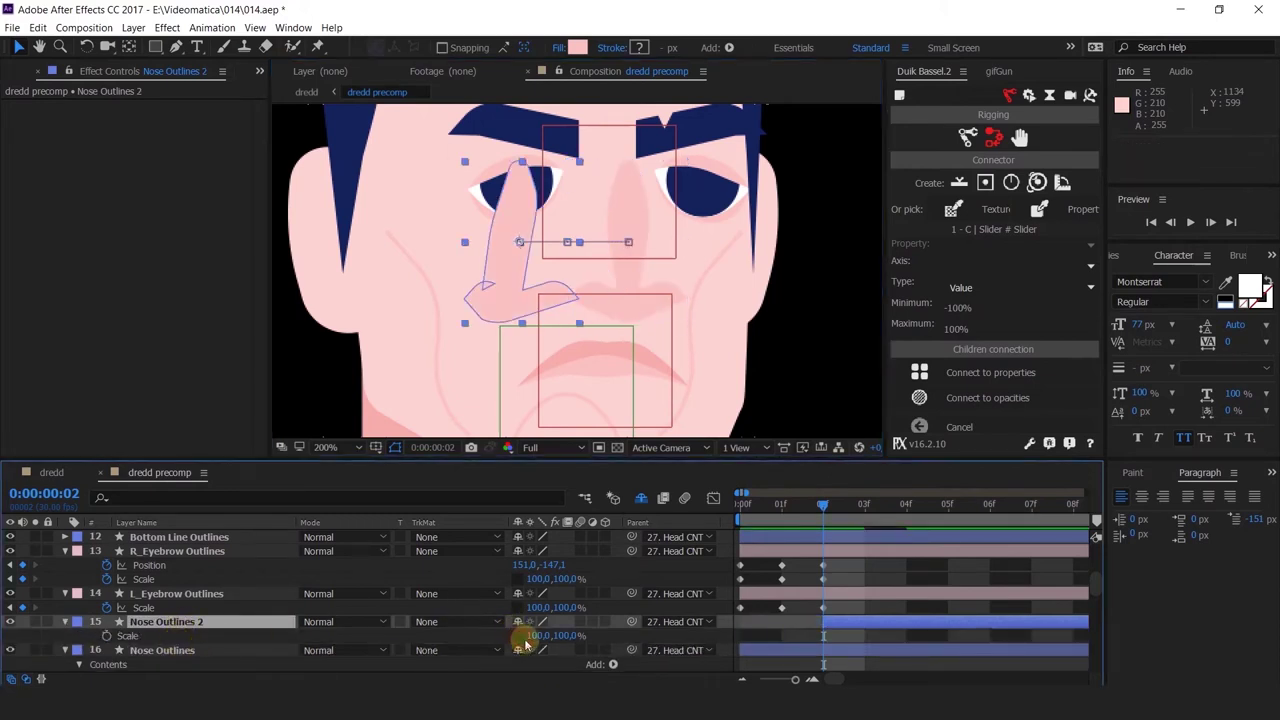
pyautogui.press('Return')
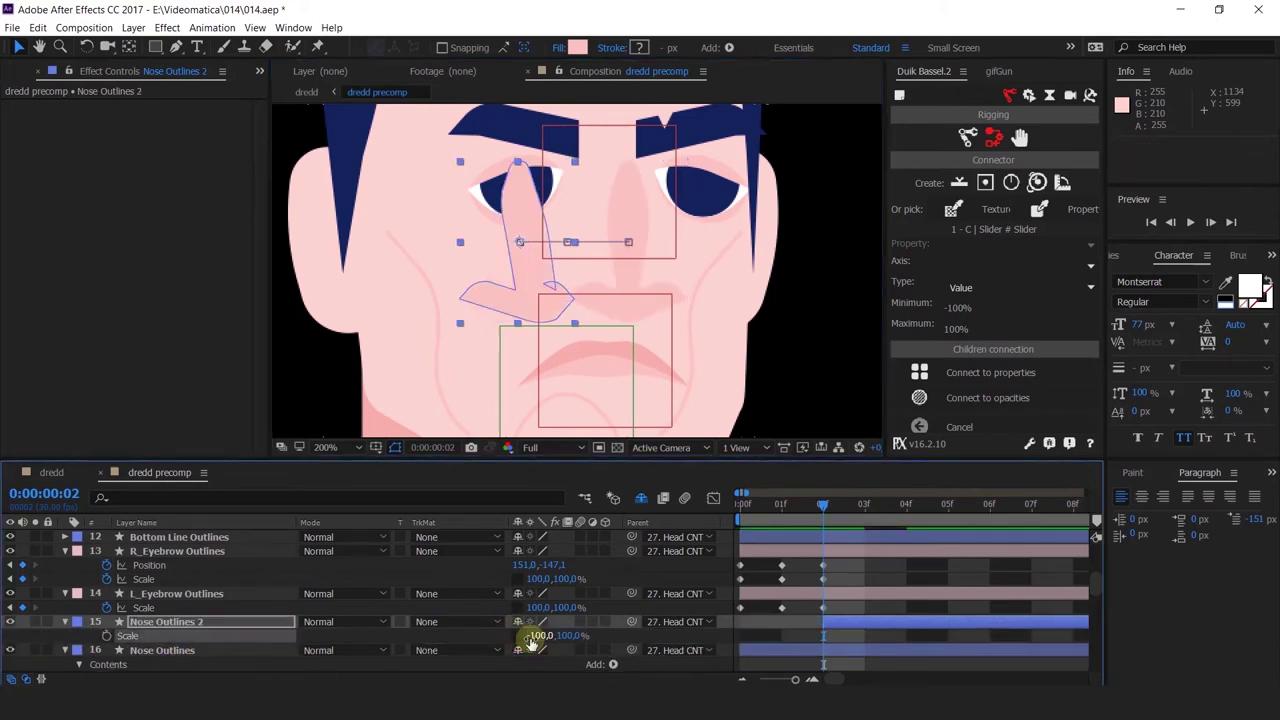
# Give the mirrored nose copy a yellow label and a bright red fill (RGB 255, 44, 44)
pyautogui.click(77, 622)
pyautogui.click(110, 395)
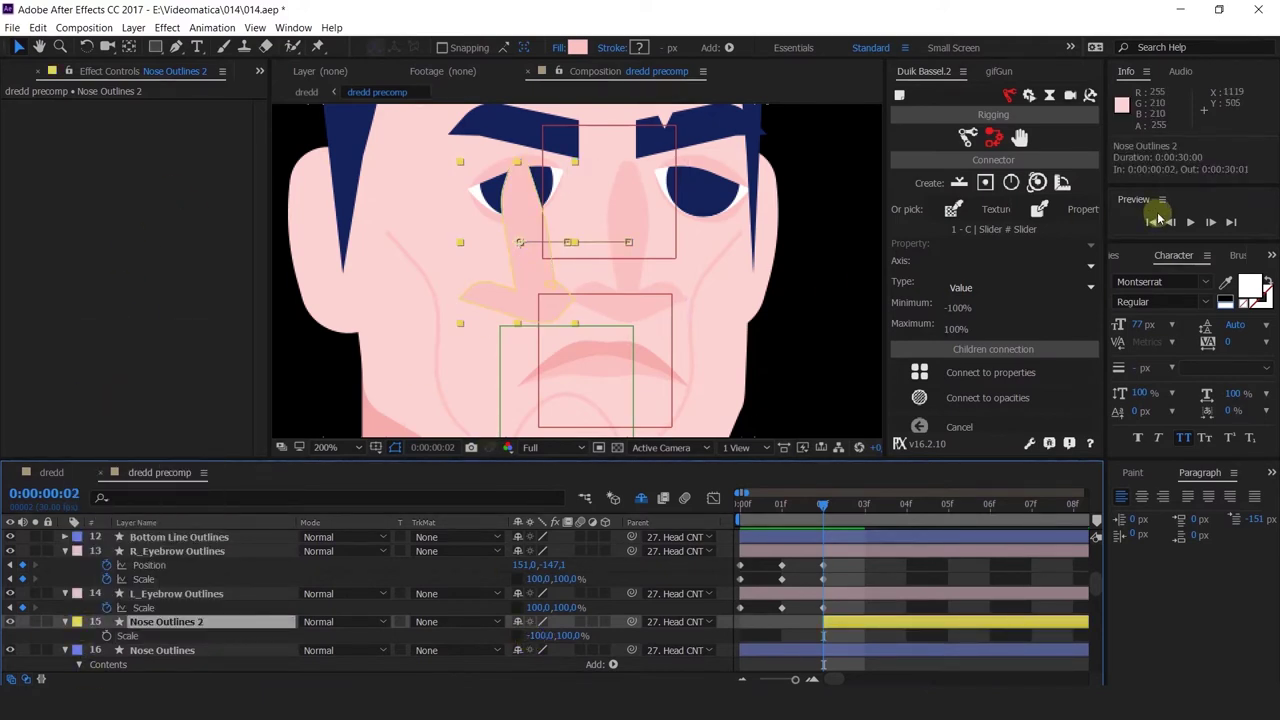
pyautogui.click(570, 50)
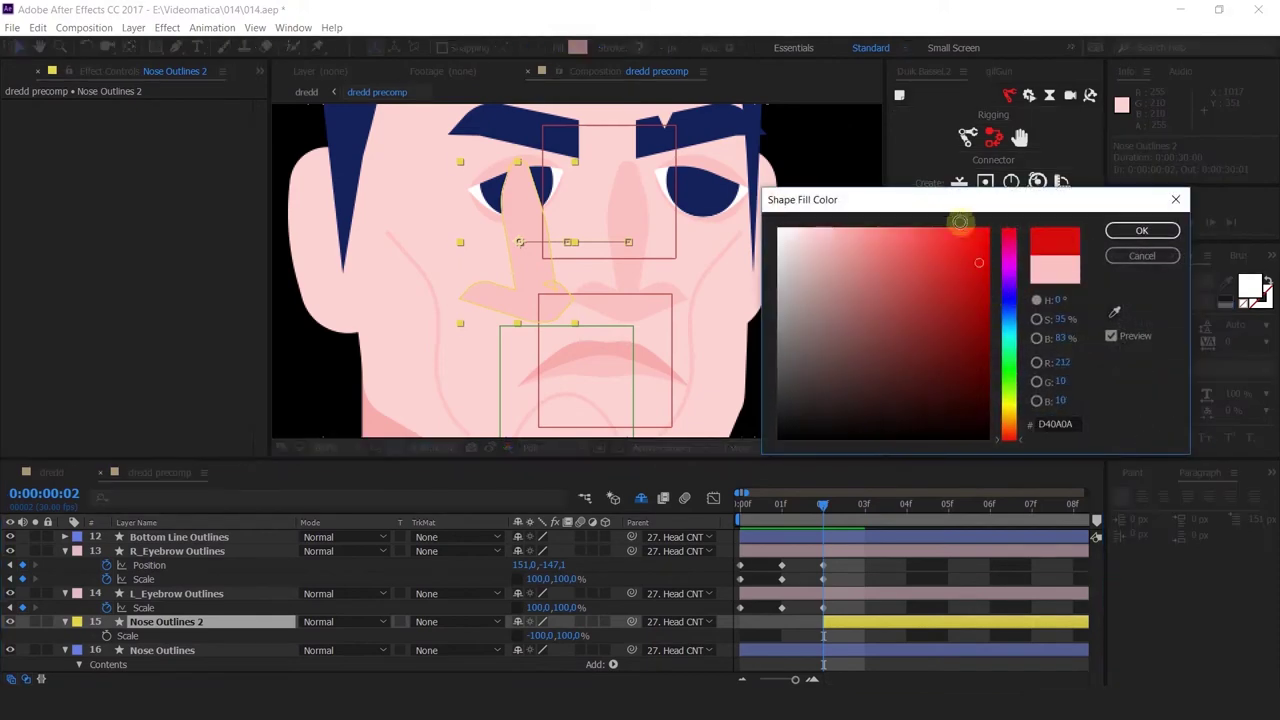
pyautogui.click(952, 228)
pyautogui.click(1142, 231)
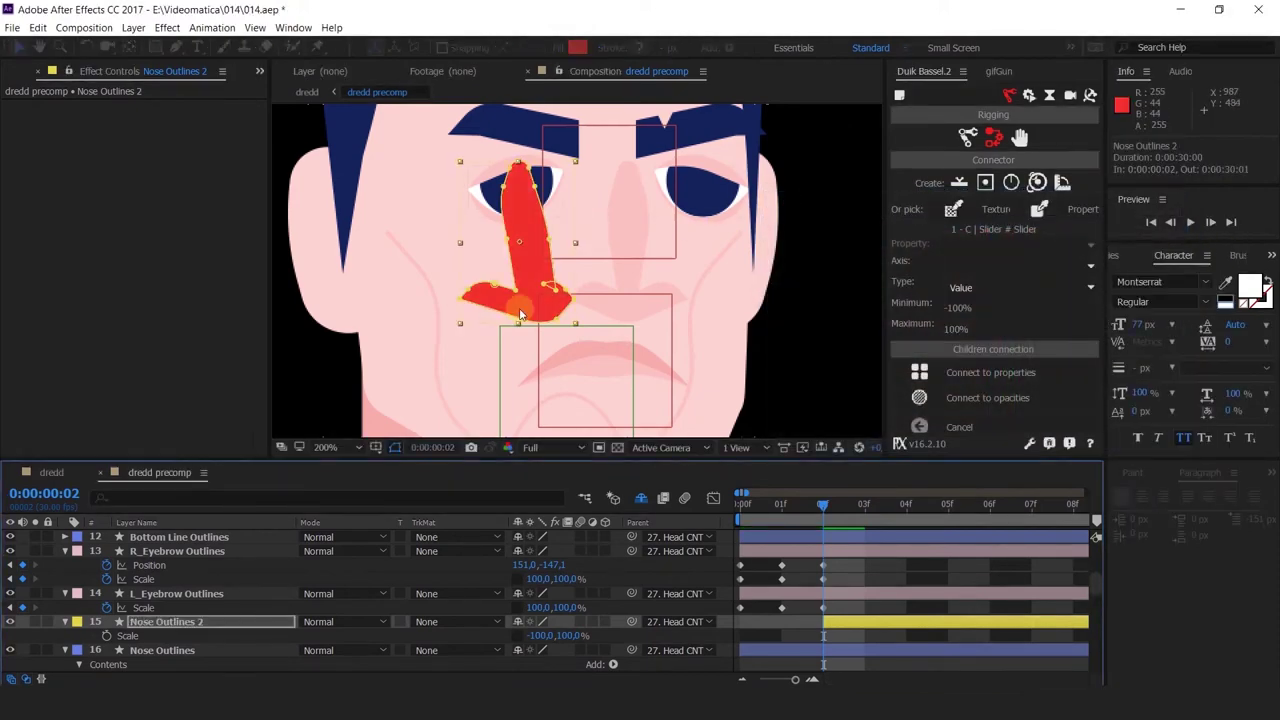
# Move the red mirrored nose over the original nose at frame 2 and line up their outlines
pyautogui.moveTo(551, 291); pyautogui.dragTo(633, 304)
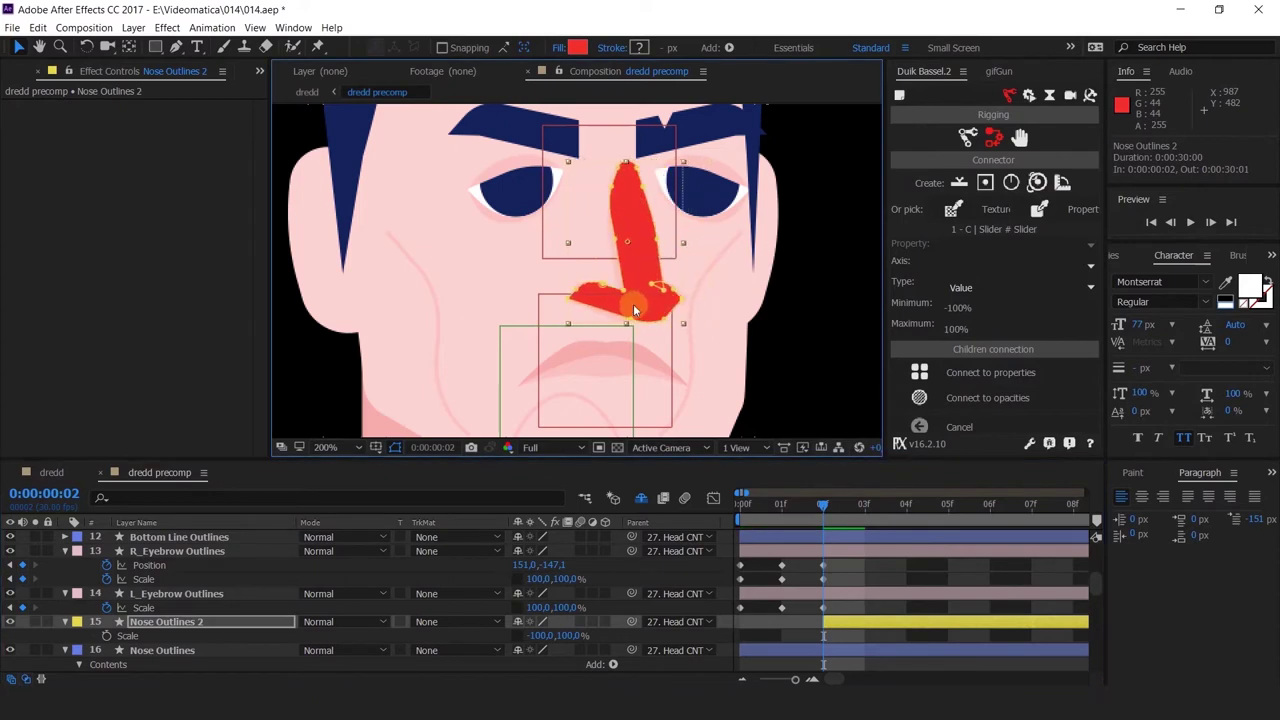
pyautogui.scroll(4, 627, 308)
pyautogui.scroll(-1, 486, 274)
pyautogui.moveTo(489, 264); pyautogui.dragTo(558, 328)
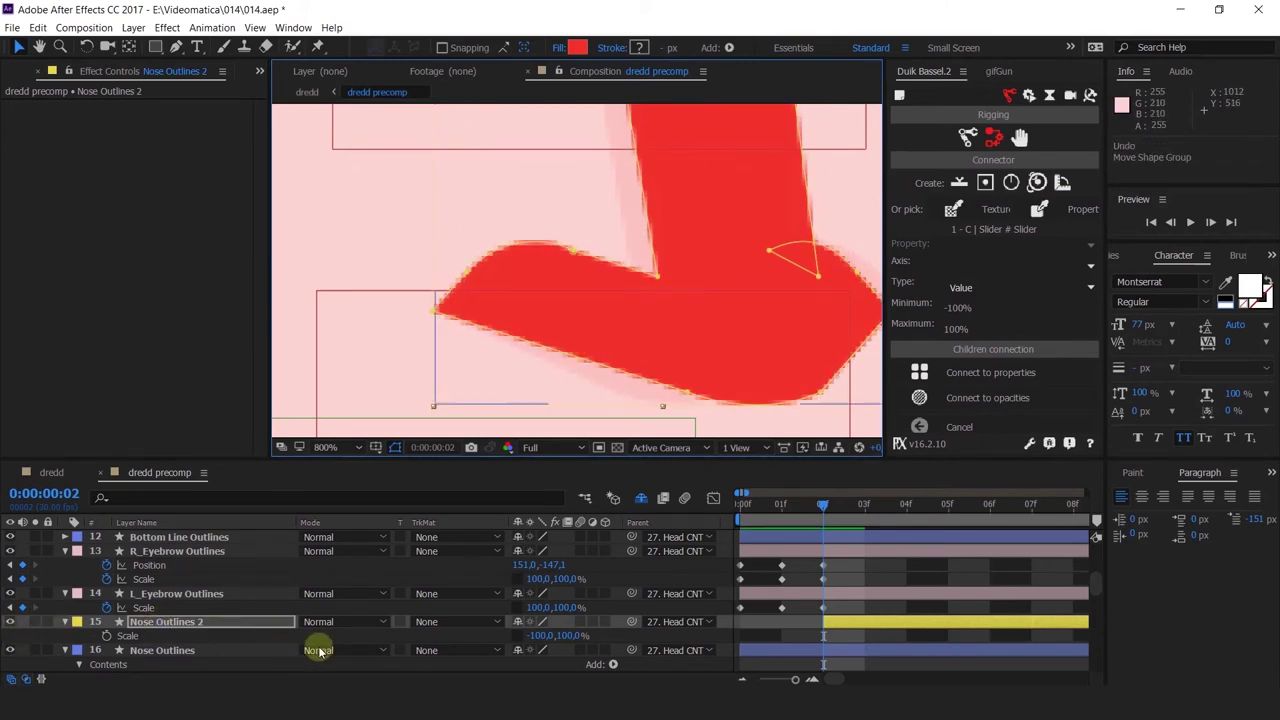
# Set the mirrored nose copy's opacity to 48% and lock the layer as a tracing guide
pyautogui.press('t')
pyautogui.moveTo(530, 637); pyautogui.dragTo(476, 640)
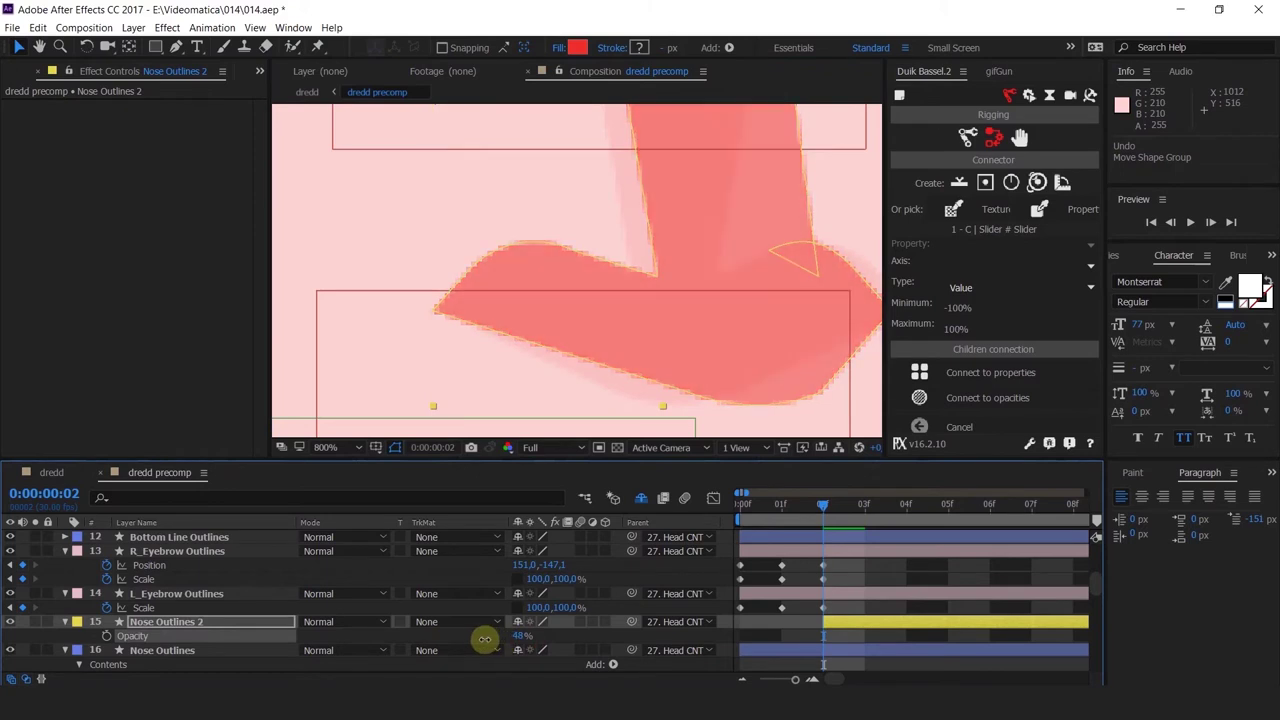
pyautogui.click(34, 622)
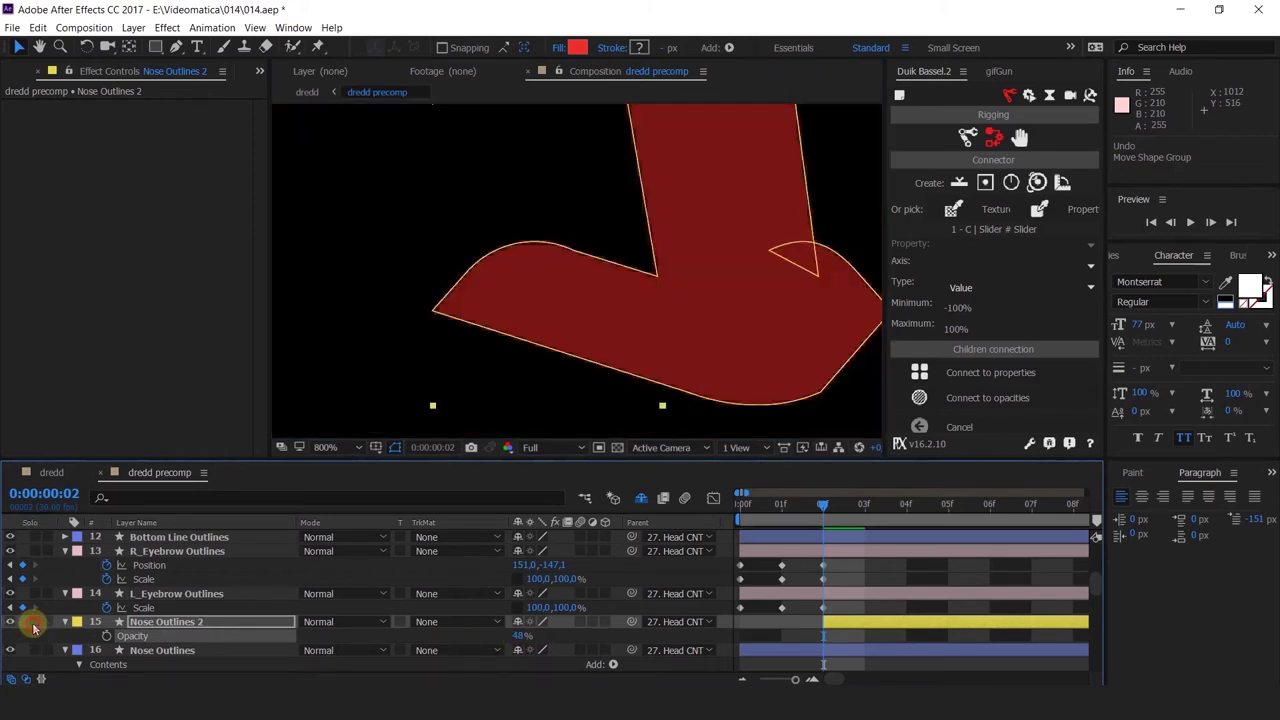
pyautogui.click(34, 622)
pyautogui.click(47, 622)
pyautogui.scroll(-1, 577, 286)
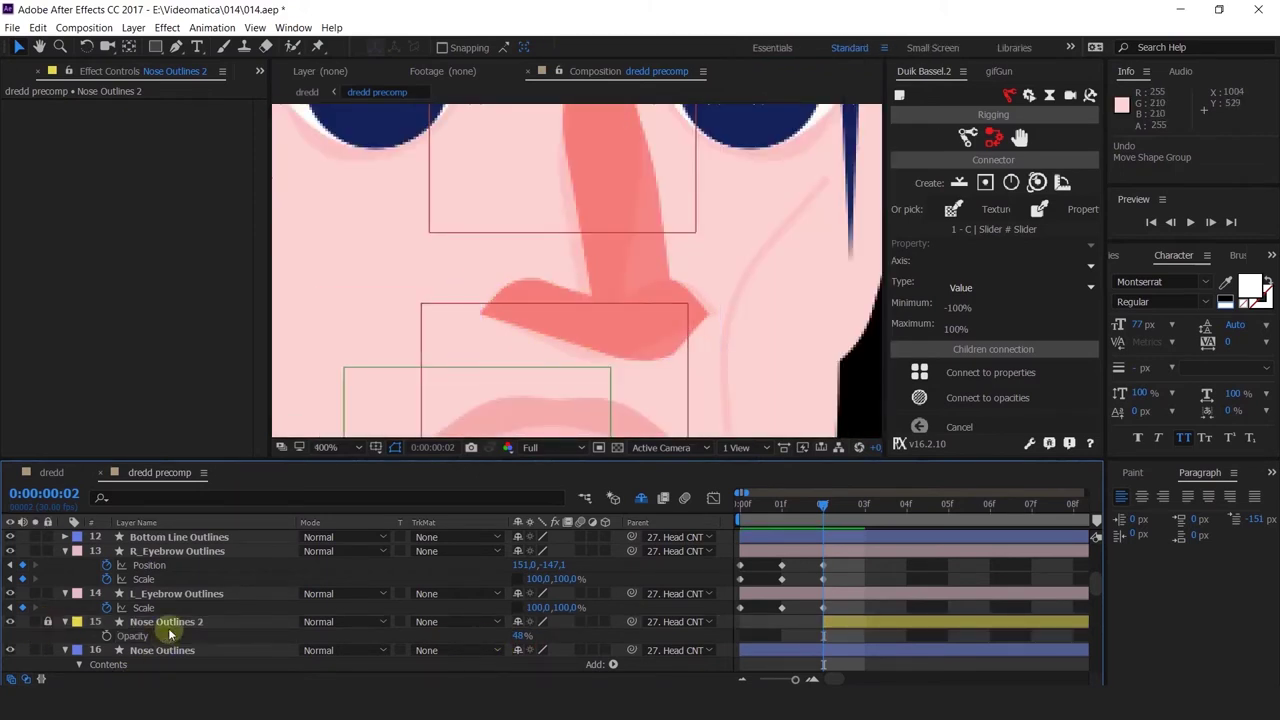
# Reshape the lower edge and right nostril of the original nose path at frame 2 to match the red guide
pyautogui.click(166, 650)
pyautogui.scroll(-2, 165, 610)
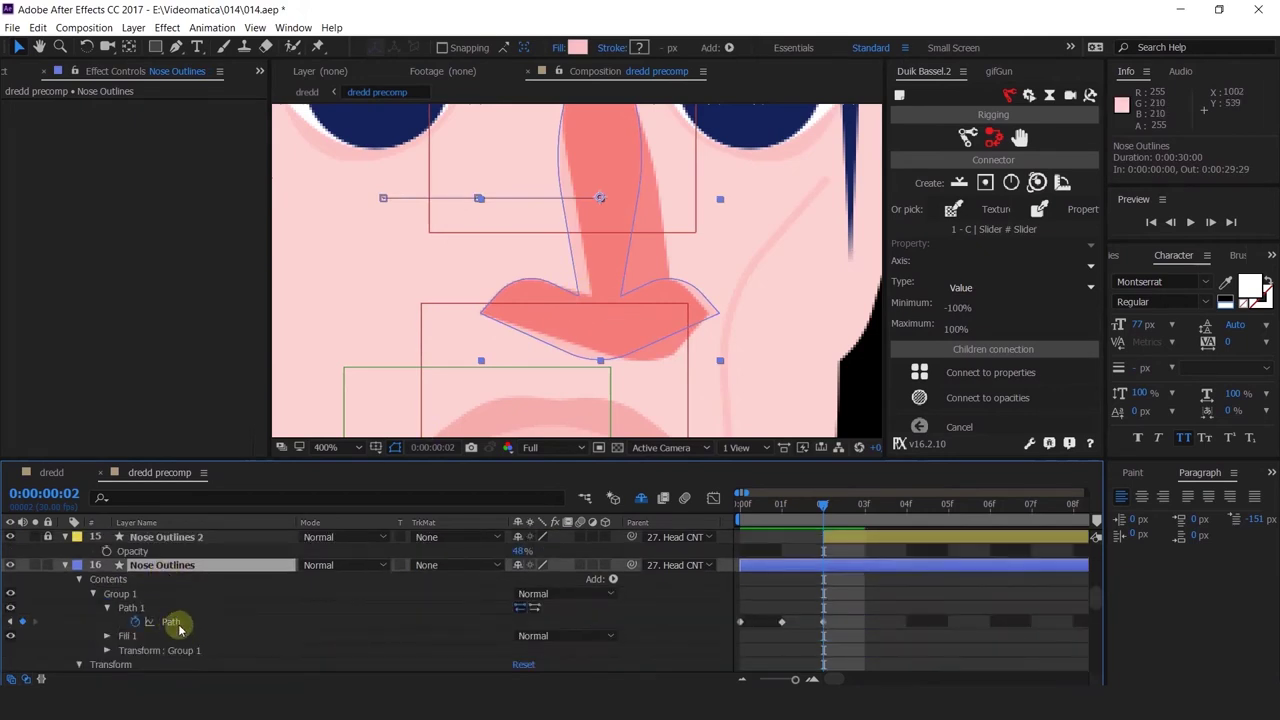
pyautogui.click(171, 622)
pyautogui.moveTo(742, 237); pyautogui.dragTo(505, 400)
pyautogui.moveTo(649, 377); pyautogui.dragTo(676, 355)
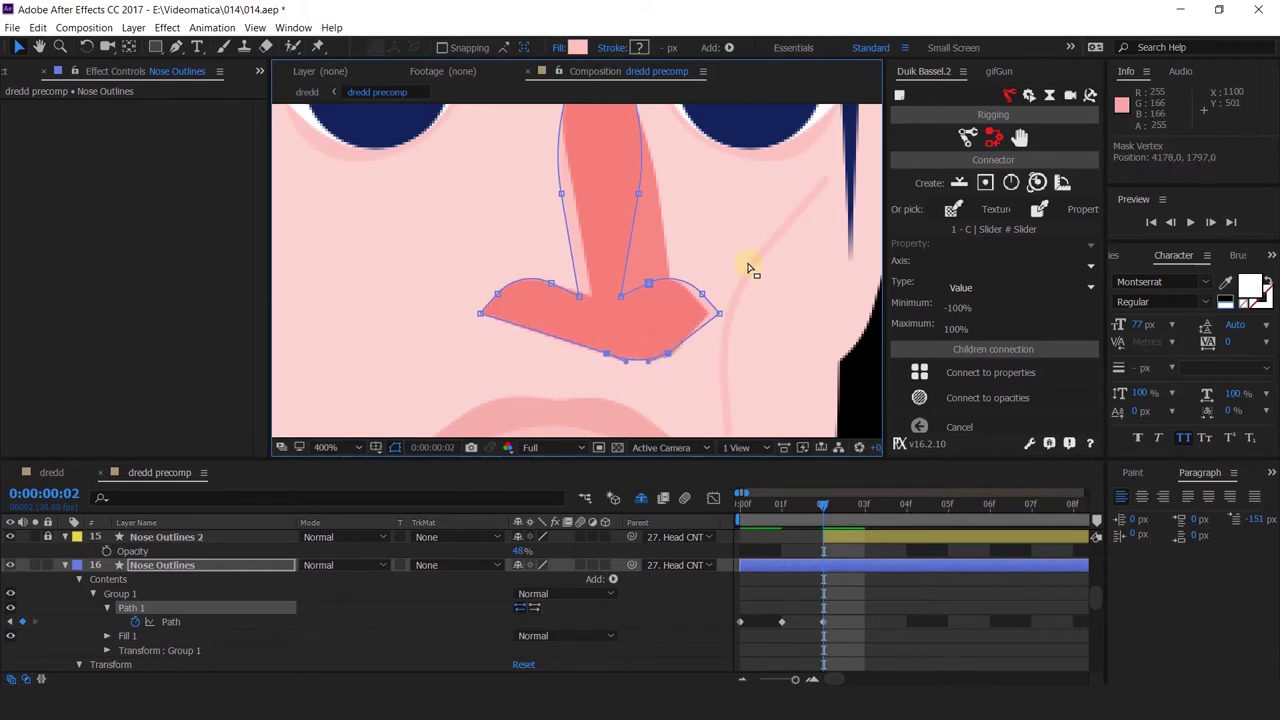
pyautogui.moveTo(748, 266); pyautogui.dragTo(726, 300)
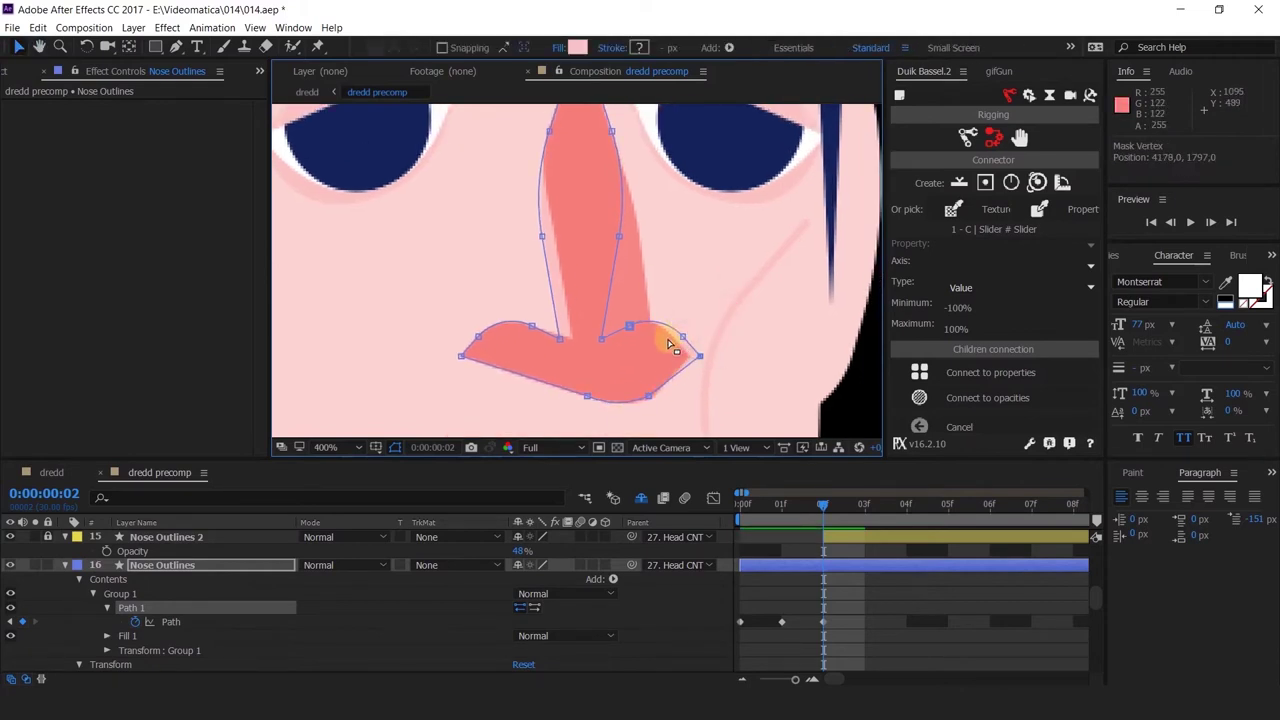
pyautogui.moveTo(670, 344)
pyautogui.mouseDown()
pyautogui.moveTo(657, 380)
pyautogui.moveTo(675, 338)
pyautogui.mouseUp()
pyautogui.moveTo(663, 398); pyautogui.dragTo(640, 393)
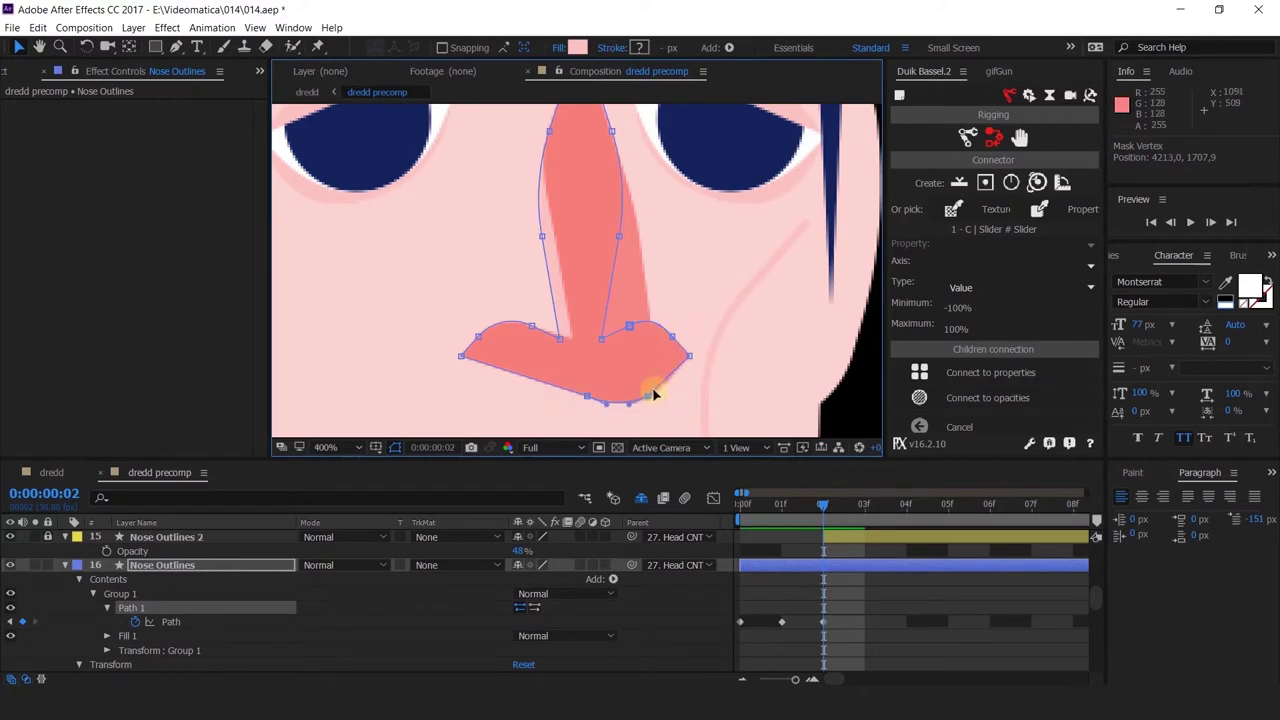
# Adjust the vertices on both sides of the nose bridge at frame 2 so the path follows the red guide
pyautogui.moveTo(641, 318); pyautogui.dragTo(664, 360)
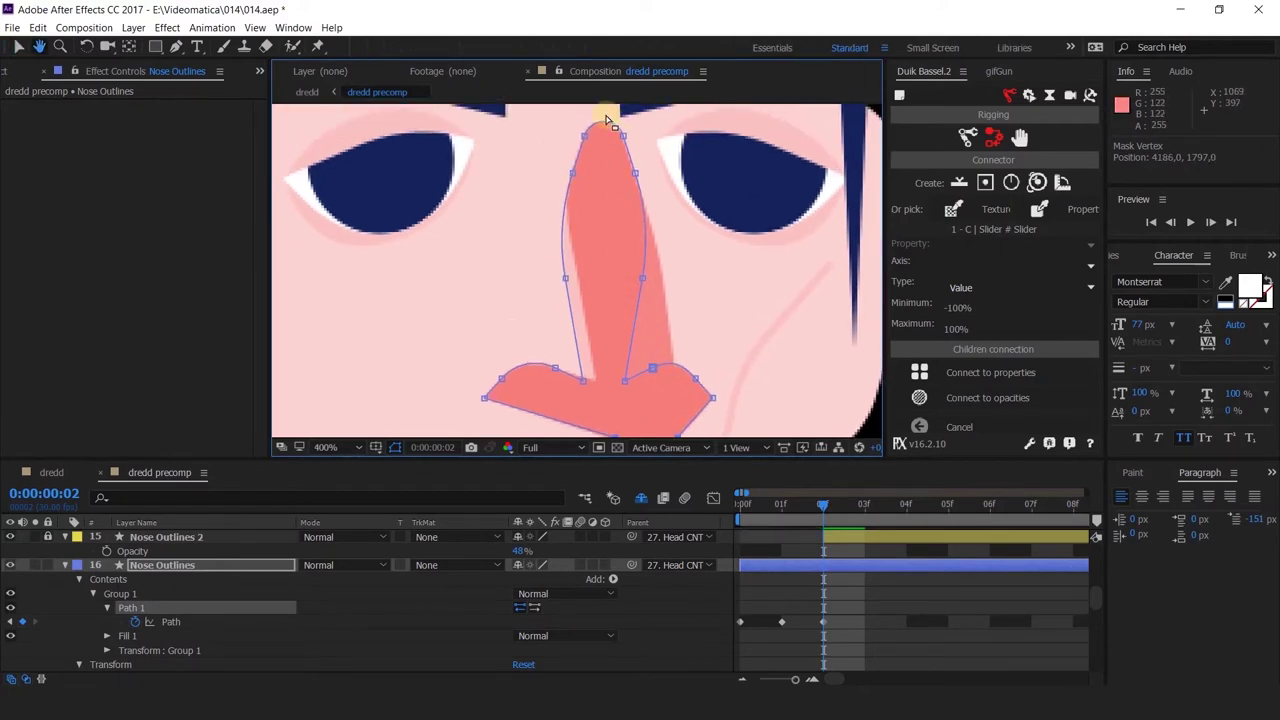
pyautogui.moveTo(608, 114); pyautogui.dragTo(659, 224)
pyautogui.moveTo(671, 274); pyautogui.dragTo(640, 285)
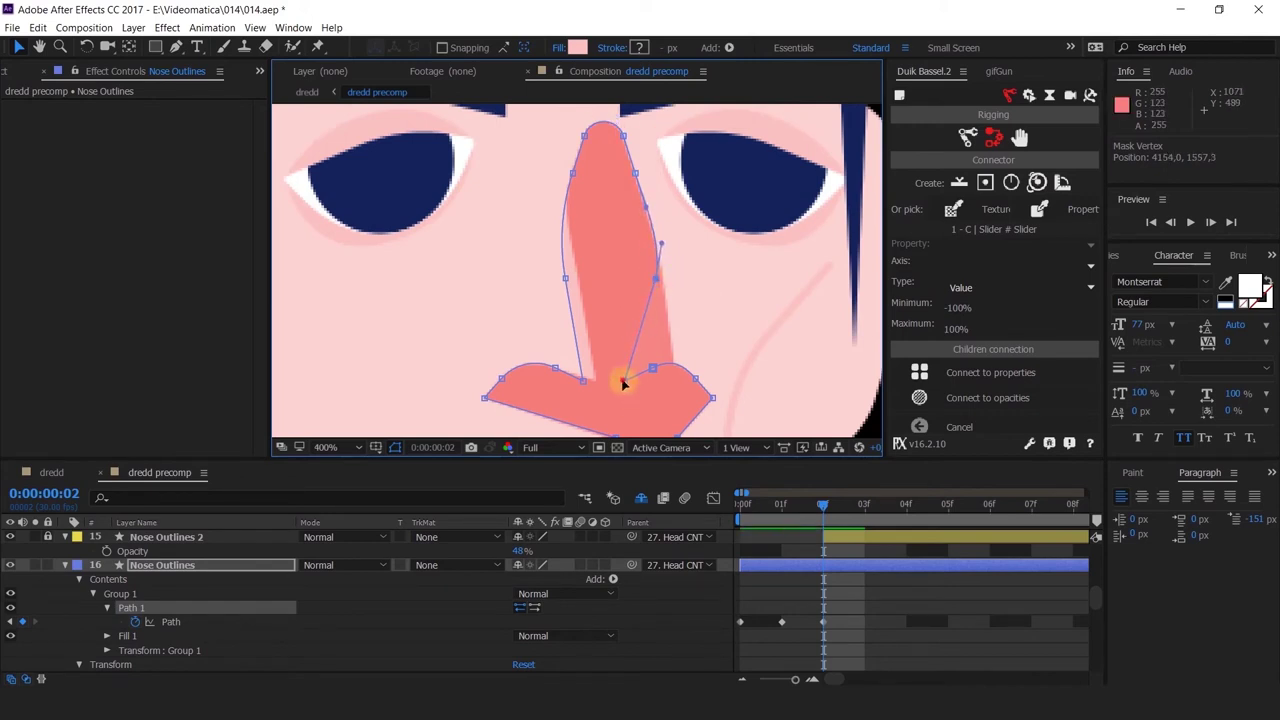
pyautogui.moveTo(622, 383); pyautogui.dragTo(670, 375)
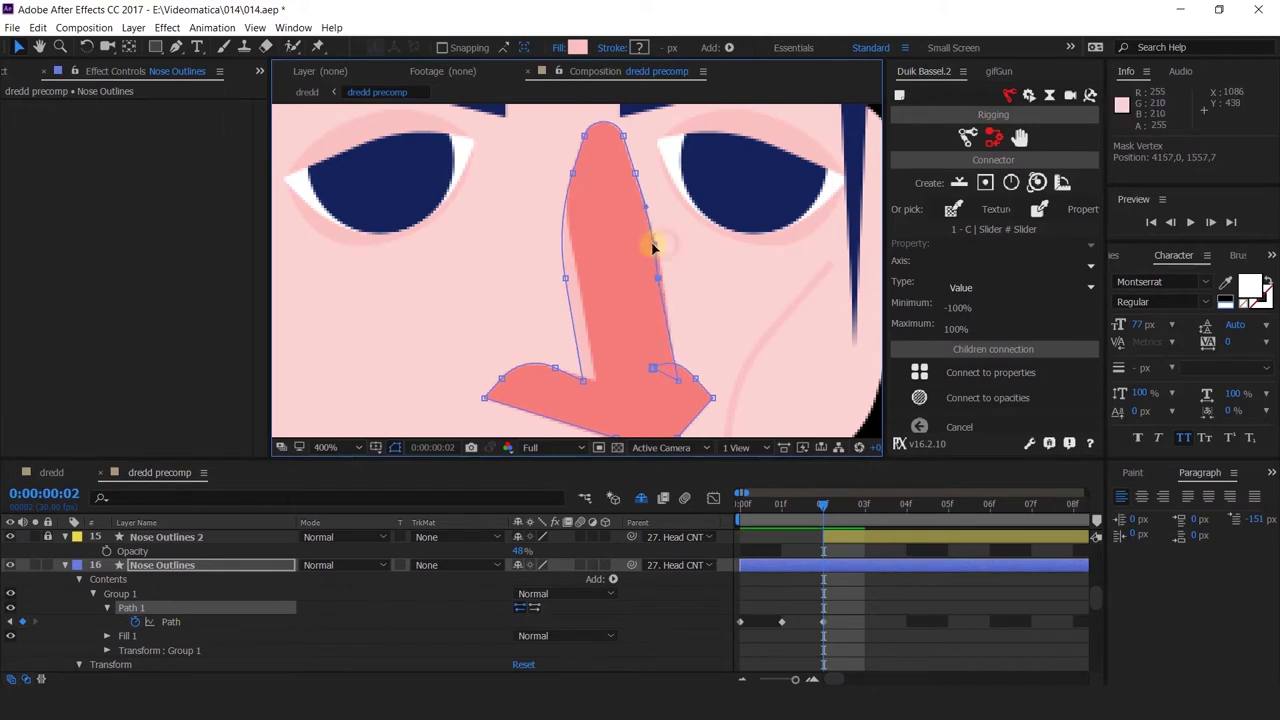
pyautogui.moveTo(658, 283); pyautogui.dragTo(664, 281)
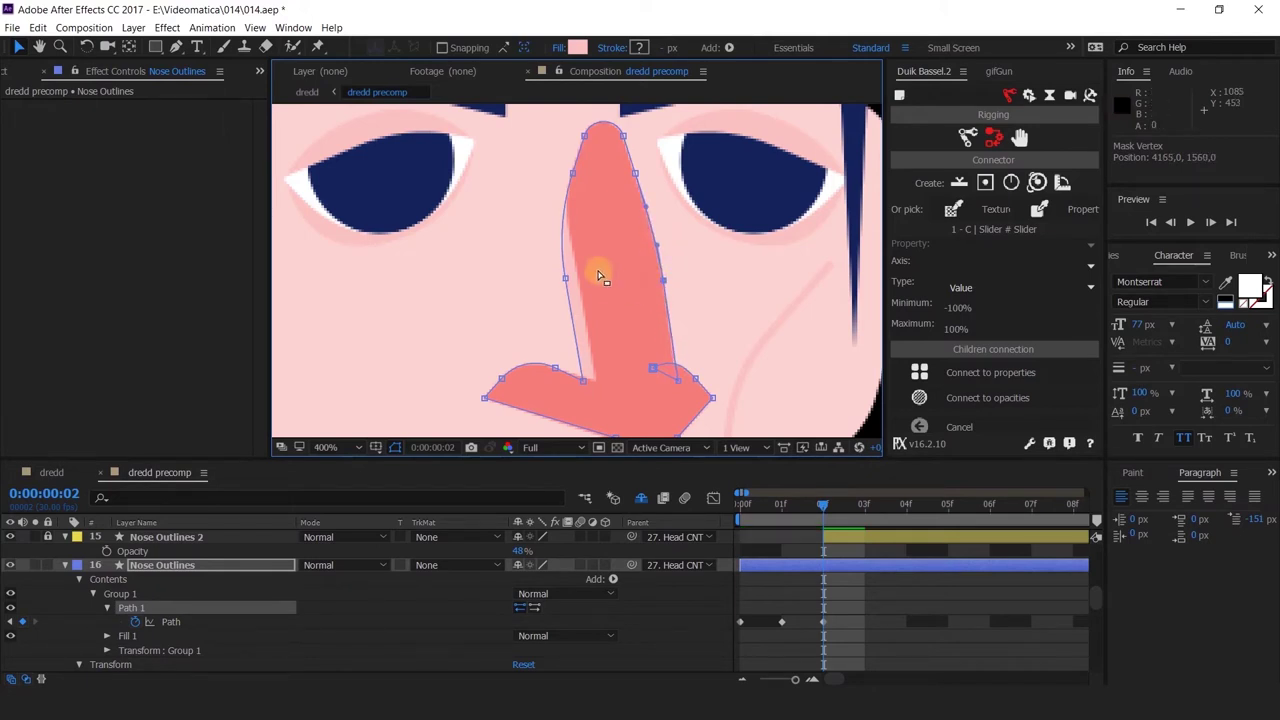
pyautogui.moveTo(522, 255); pyautogui.dragTo(579, 311)
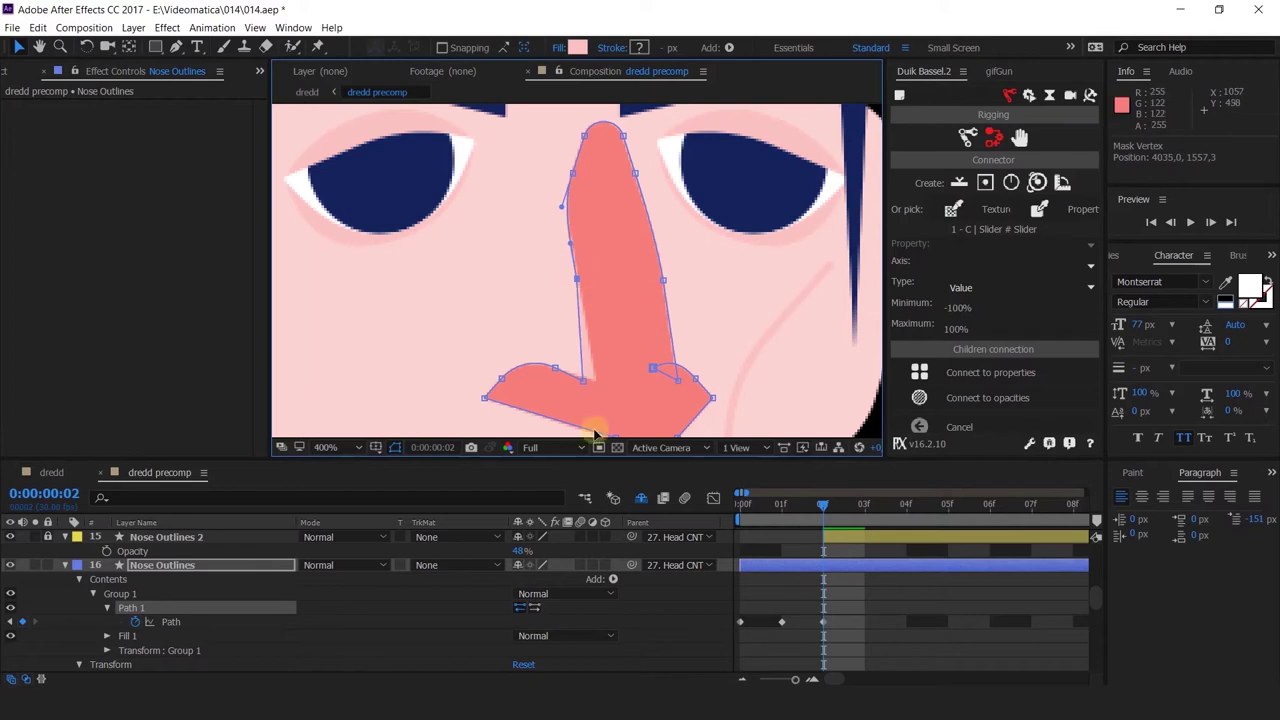
pyautogui.click(588, 380)
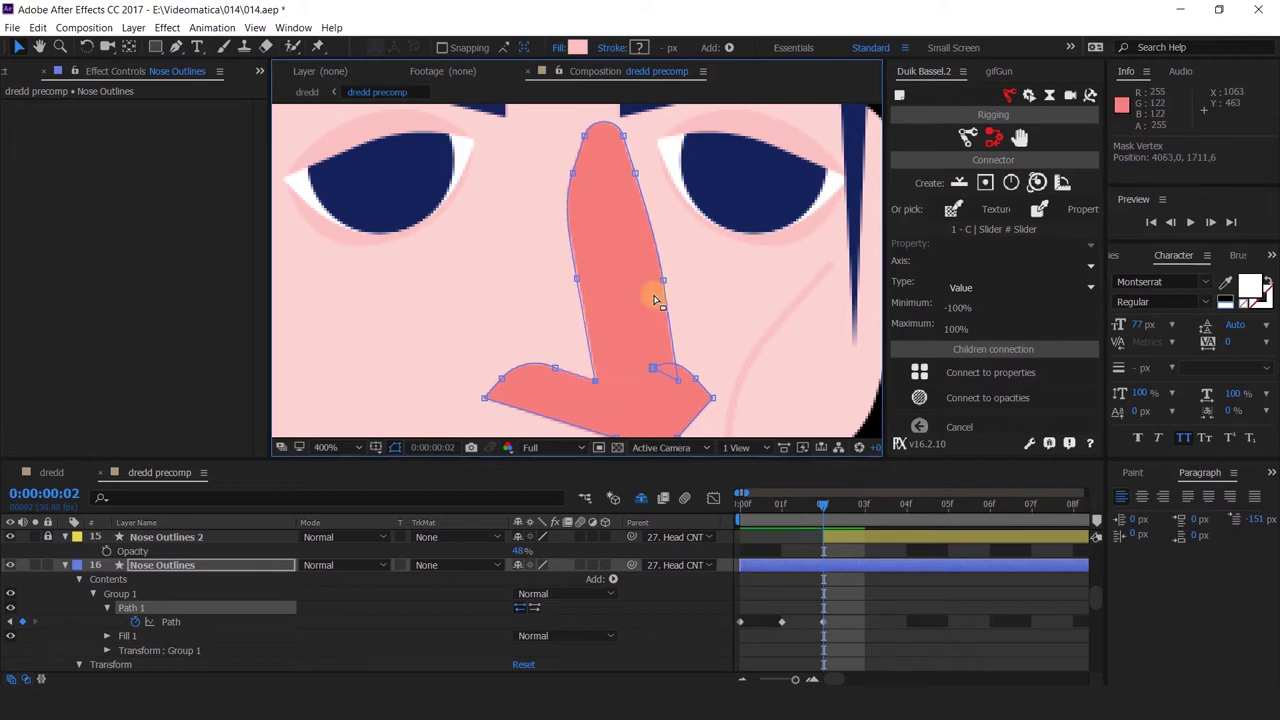
# Try a small shift of the vertex where the nose bridge meets the right nostril, and undo it
pyautogui.moveTo(683, 223); pyautogui.dragTo(680, 291)
pyautogui.scroll(1, 661, 338)
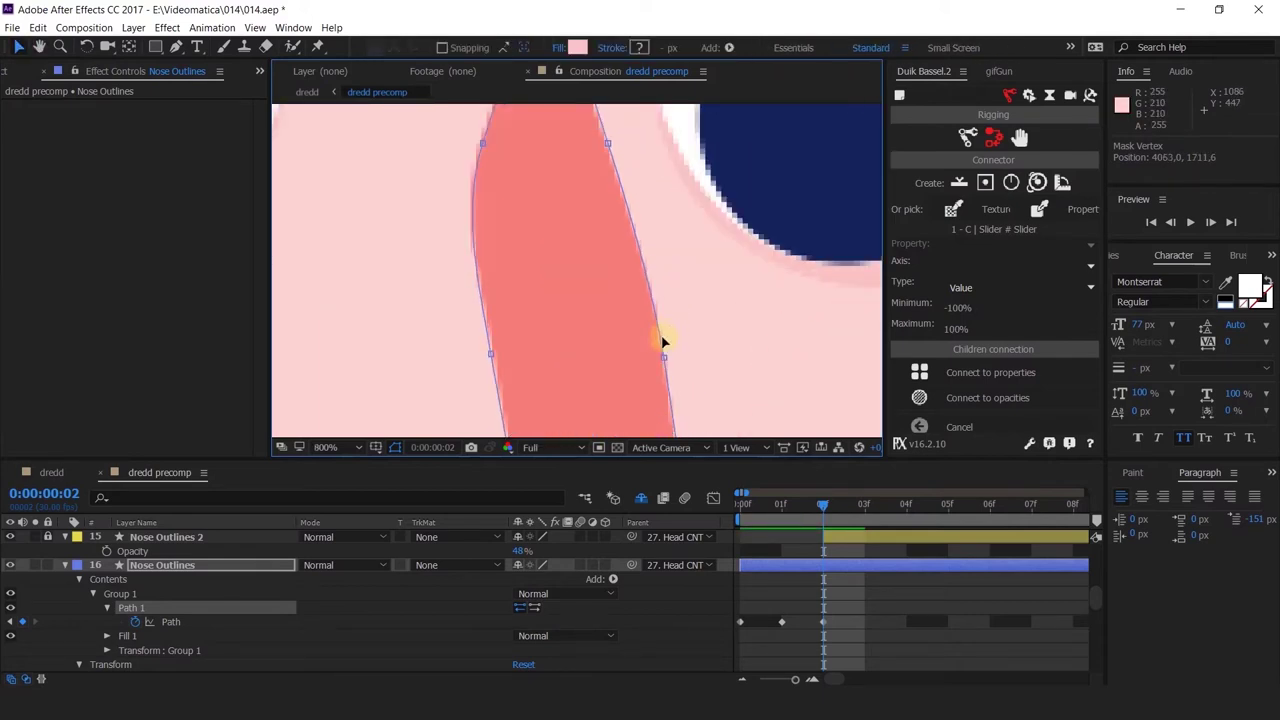
pyautogui.scroll(-1, 661, 338)
pyautogui.scroll(-5, 705, 340)
pyautogui.scroll(1, 654, 306)
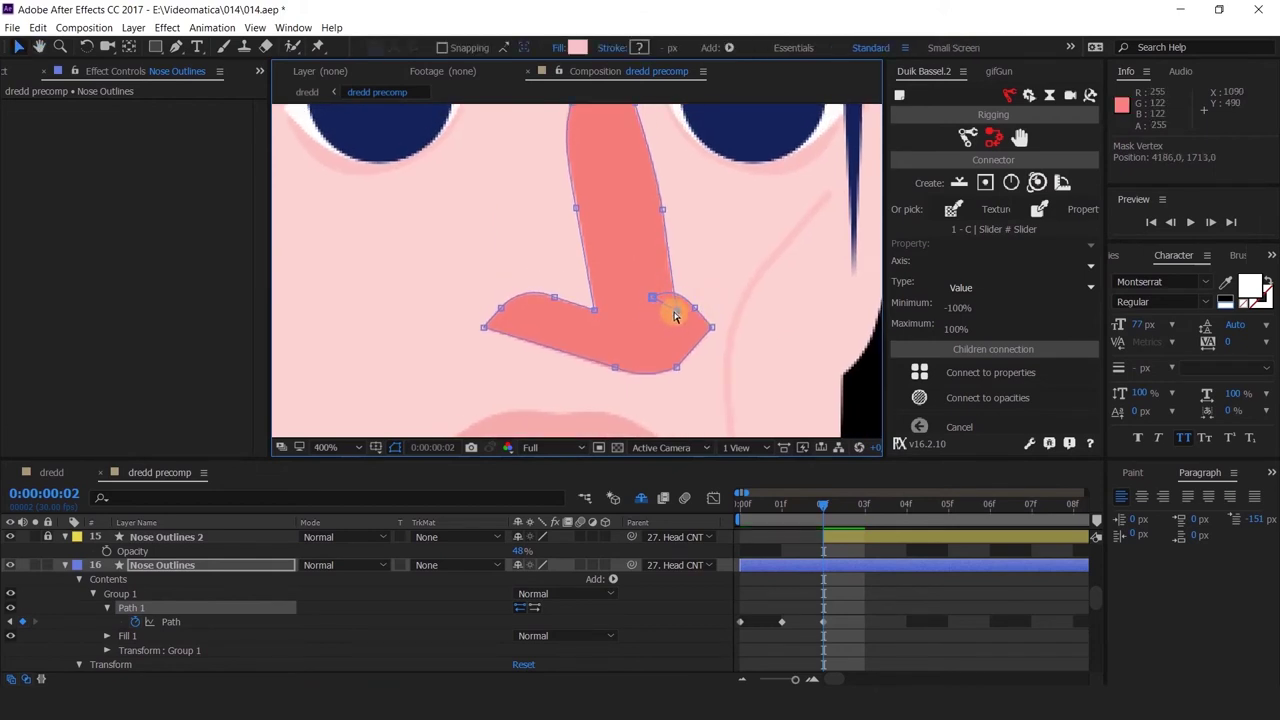
pyautogui.hotkey('ctrl', 'z')
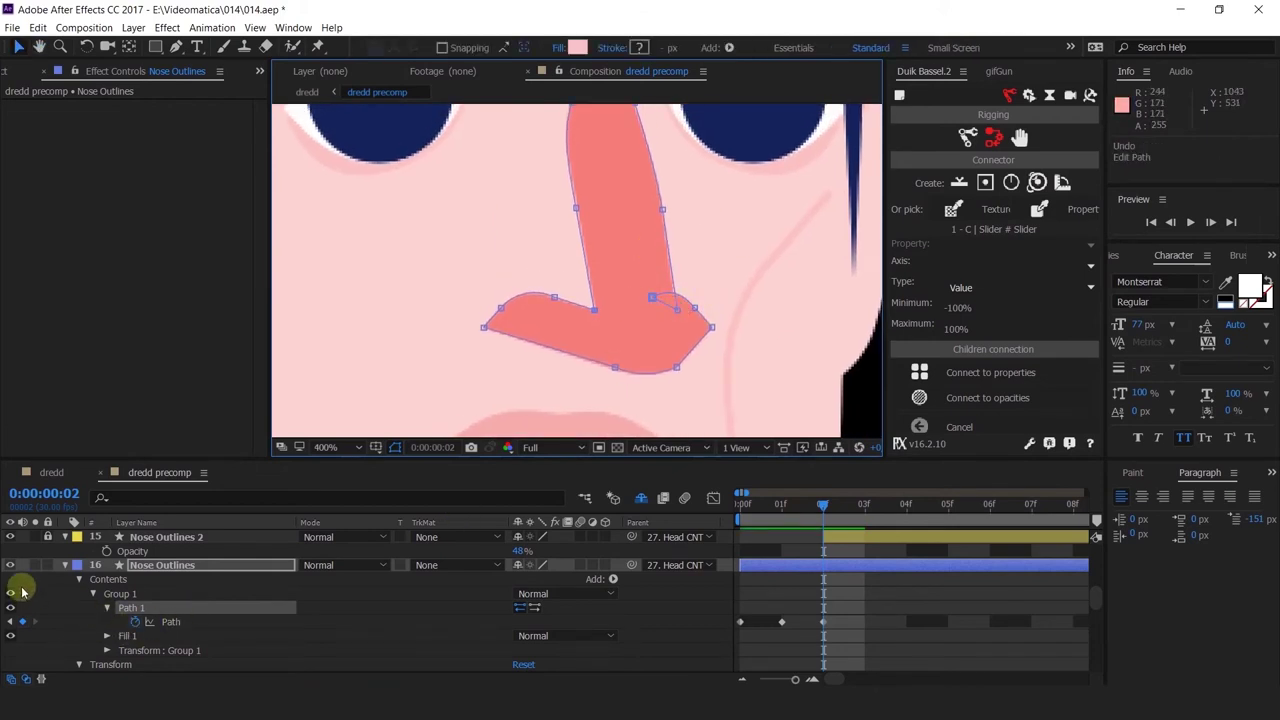
# Unlock and delete the red mirrored nose guide layer
pyautogui.click(155, 538)
pyautogui.press('Delete')
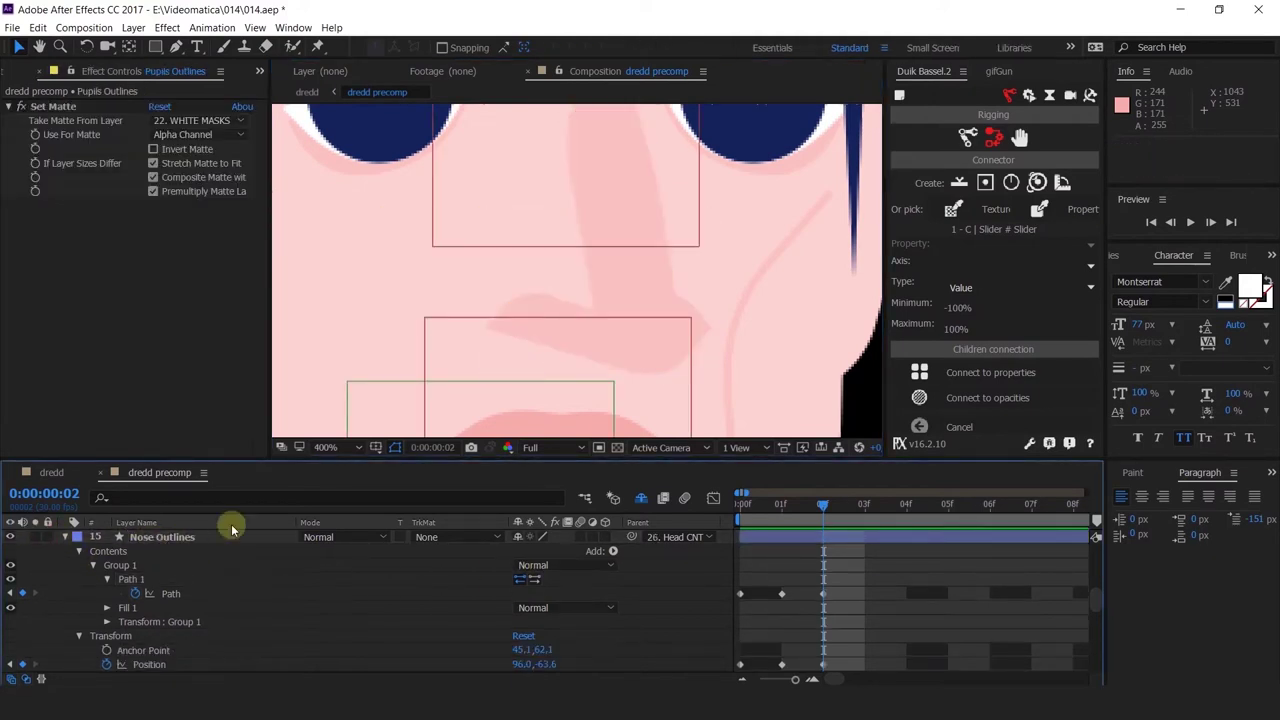
pyautogui.scroll(-1, 602, 315)
pyautogui.moveTo(612, 326); pyautogui.dragTo(644, 363)
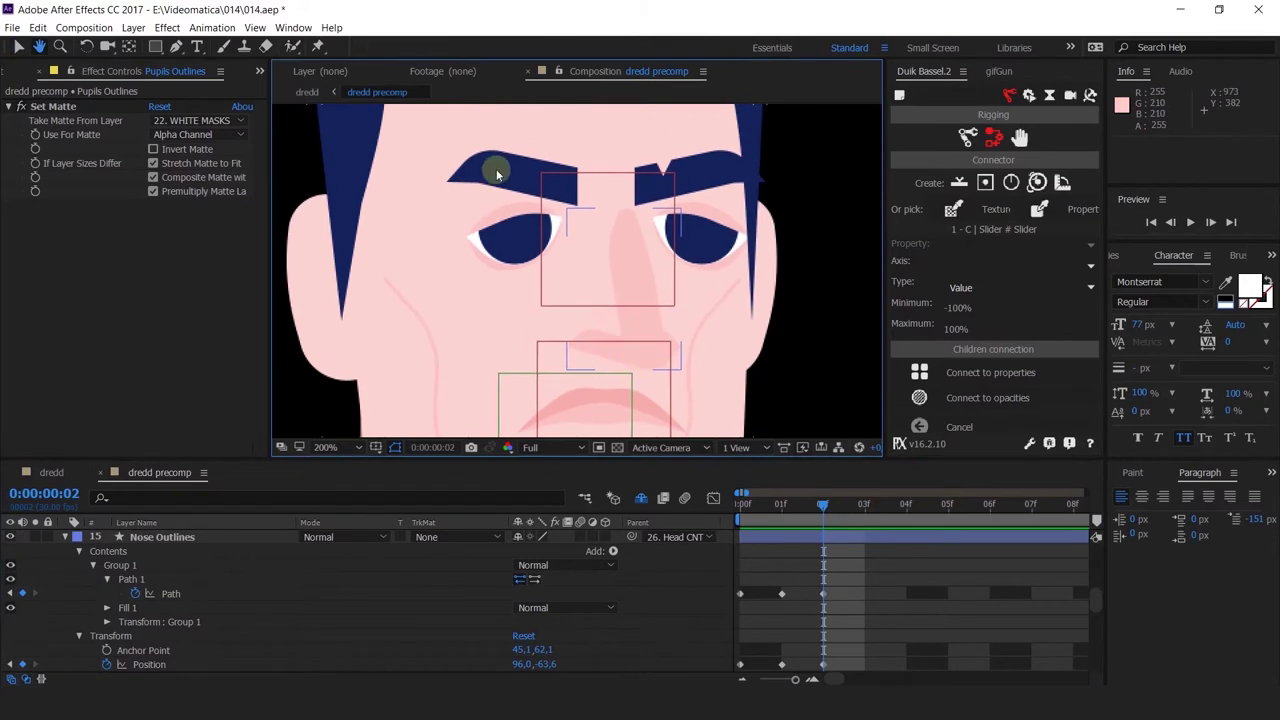
# Copy the right eyebrow's frame 0 Scale keyframe onto the left eyebrow at frame 2, making it 121, 100%
pyautogui.click(496, 171)
pyautogui.scroll(3, 192, 621)
pyautogui.scroll(-1, 193, 623)
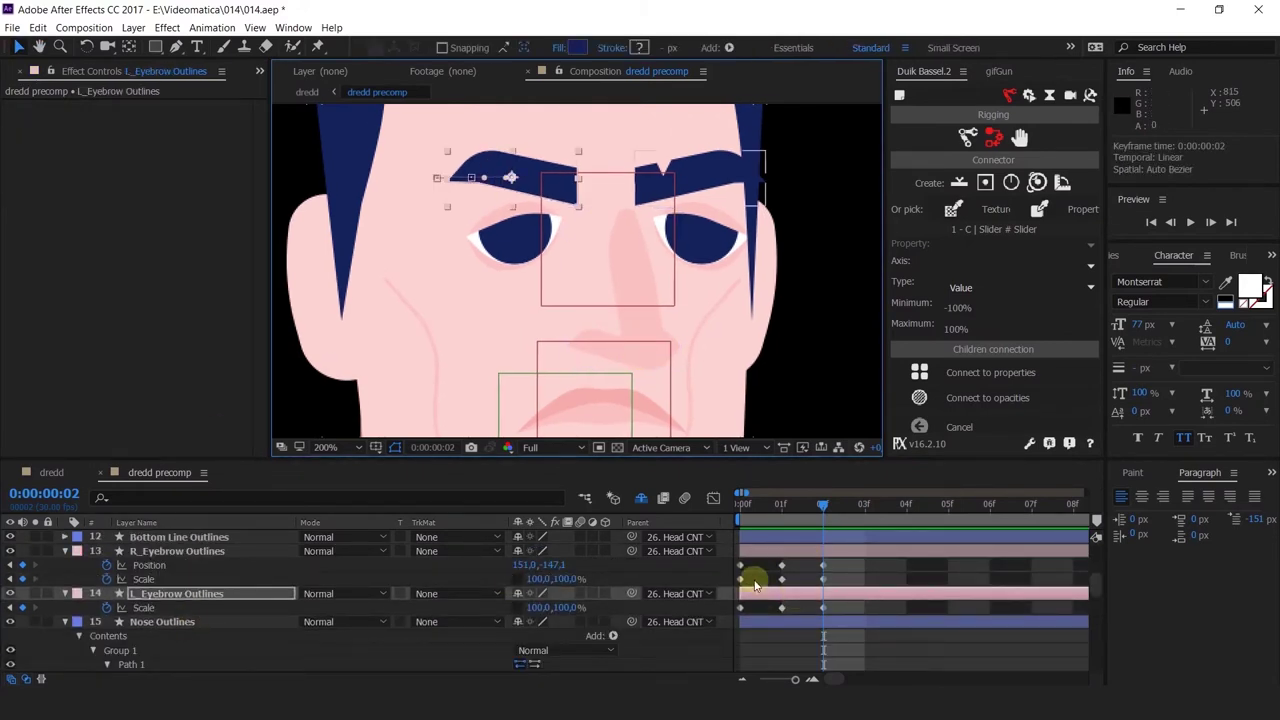
pyautogui.click(740, 579)
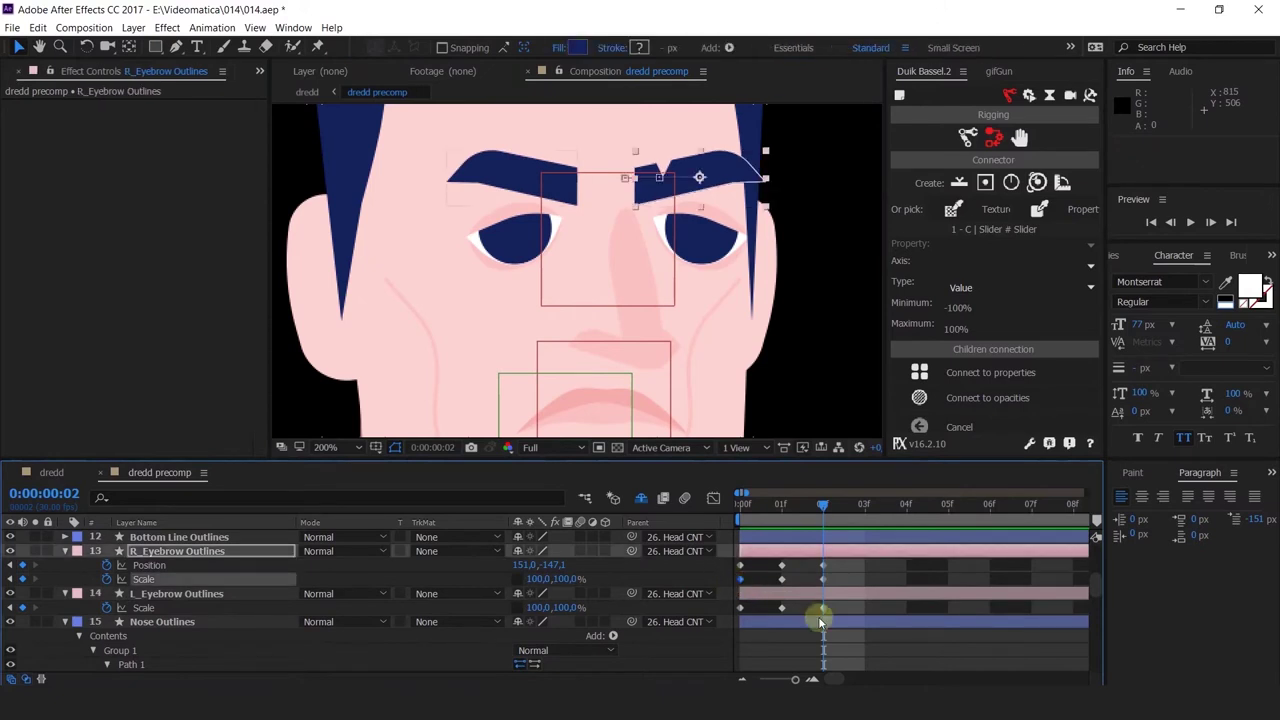
pyautogui.hotkey('ctrl', 'c')
pyautogui.click(802, 595)
pyautogui.hotkey('ctrl', 'v')
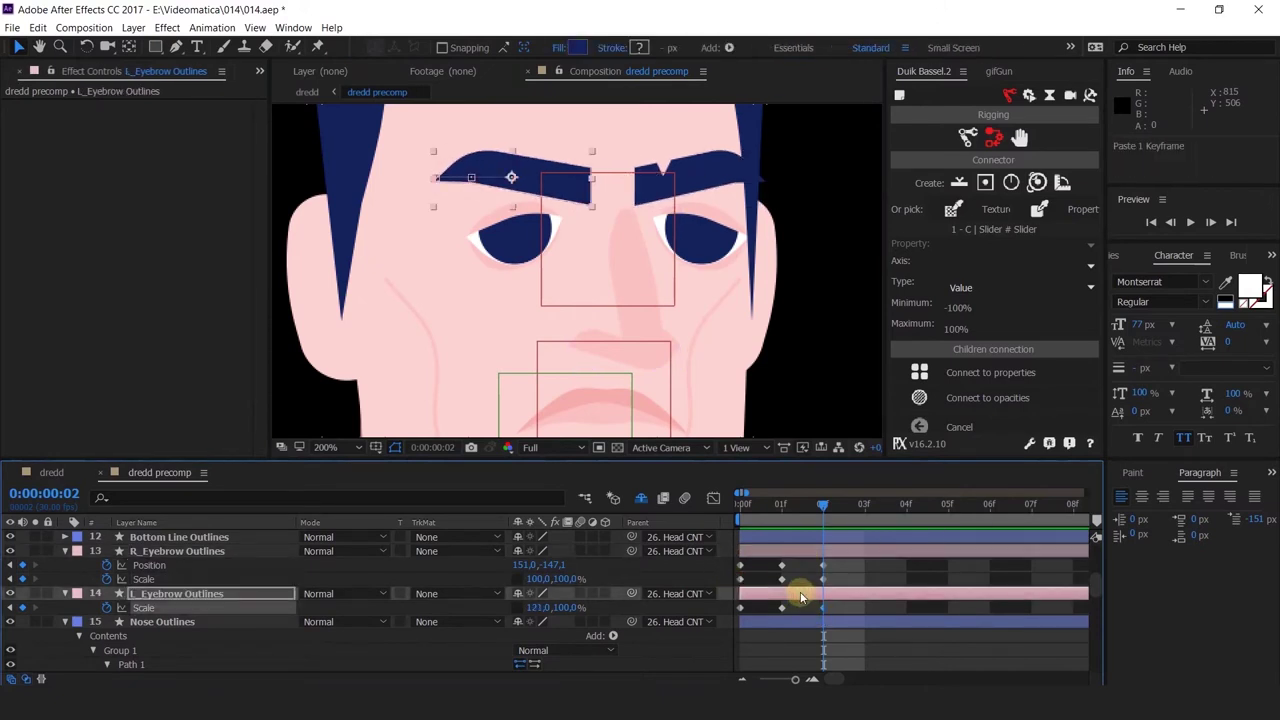
# Copy the left eyebrow's frame 0 Scale keyframe onto the right eyebrow at frame 2, making it 81, 100%
pyautogui.click(744, 615)
pyautogui.click(740, 607)
pyautogui.hotkey('ctrl', 'c')
pyautogui.click(820, 551)
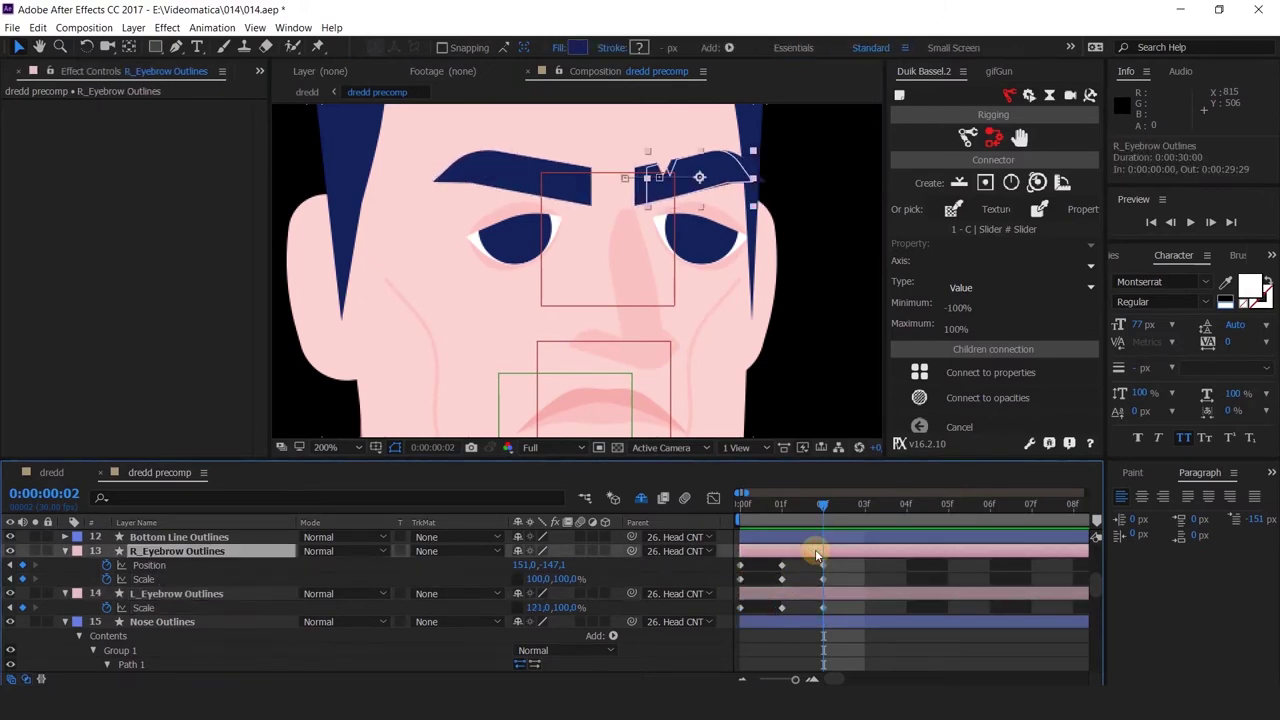
pyautogui.hotkey('ctrl', 'v')
# Examine the turned face at frame 2 and scrub back to frame 0 to check the head turn
pyautogui.scroll(-1, 716, 262)
pyautogui.moveTo(716, 268); pyautogui.dragTo(674, 323)
pyautogui.scroll(1, 674, 323)
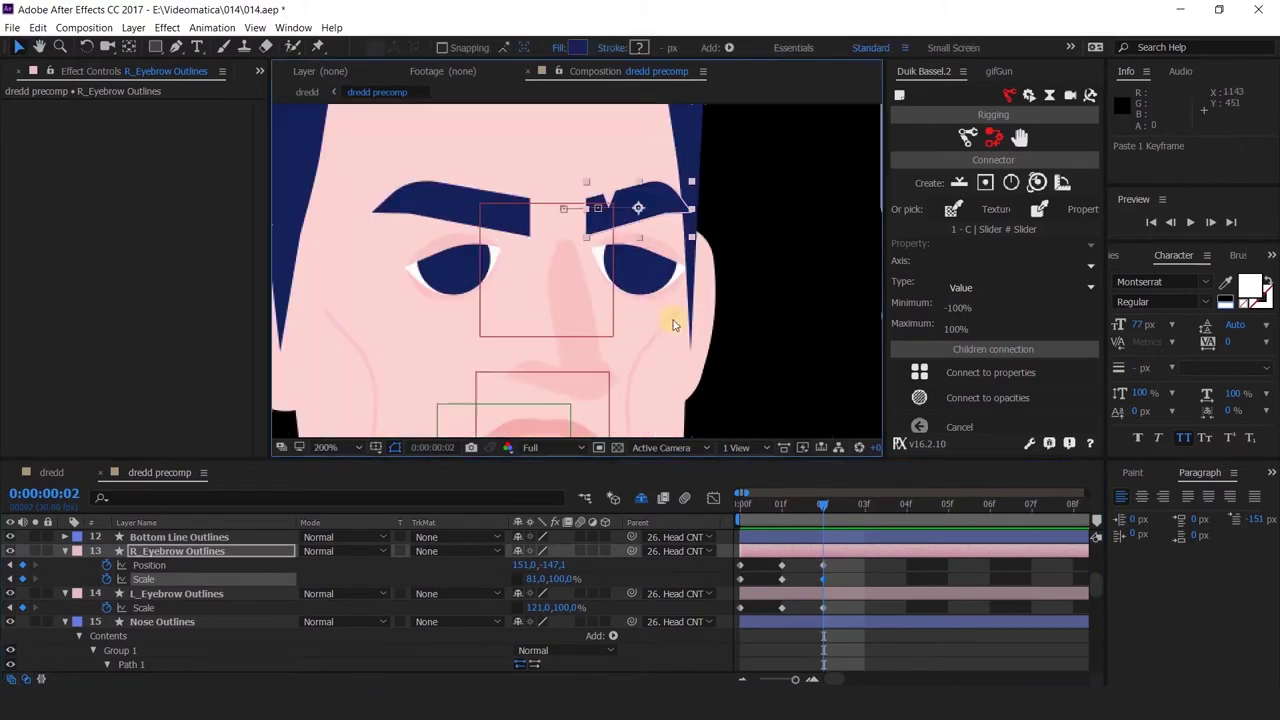
pyautogui.moveTo(696, 402); pyautogui.dragTo(745, 277)
pyautogui.scroll(-1, 745, 277)
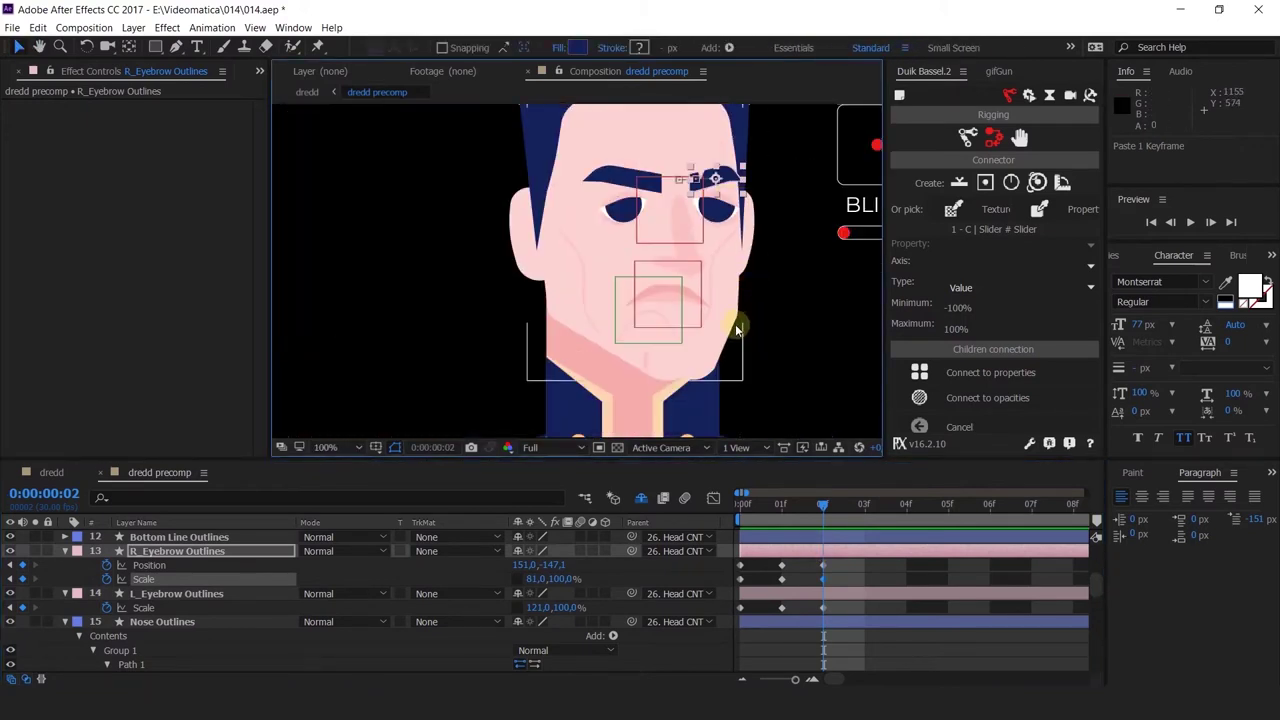
pyautogui.click(786, 336)
pyautogui.moveTo(781, 508); pyautogui.dragTo(716, 524)
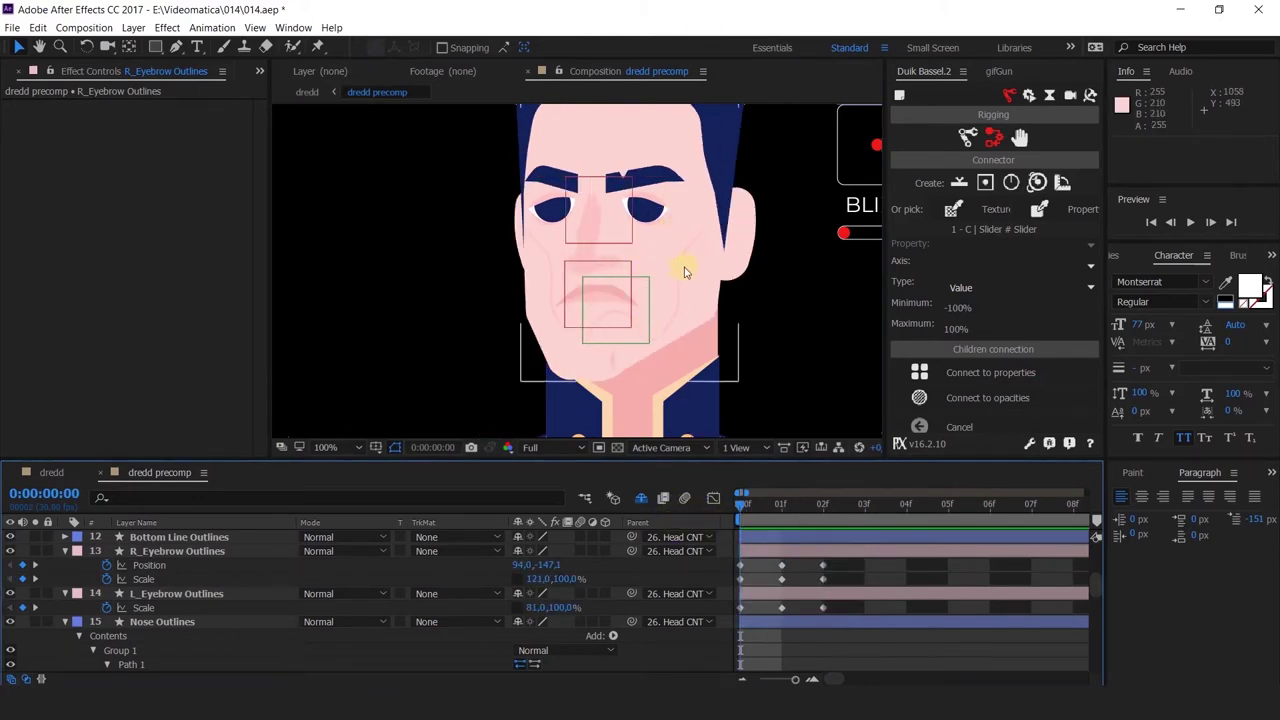
# Unlock the details Outlines layer, expand its contents and select Groups 1, 2 and 3
pyautogui.click(686, 268)
pyautogui.scroll(3, 100, 578)
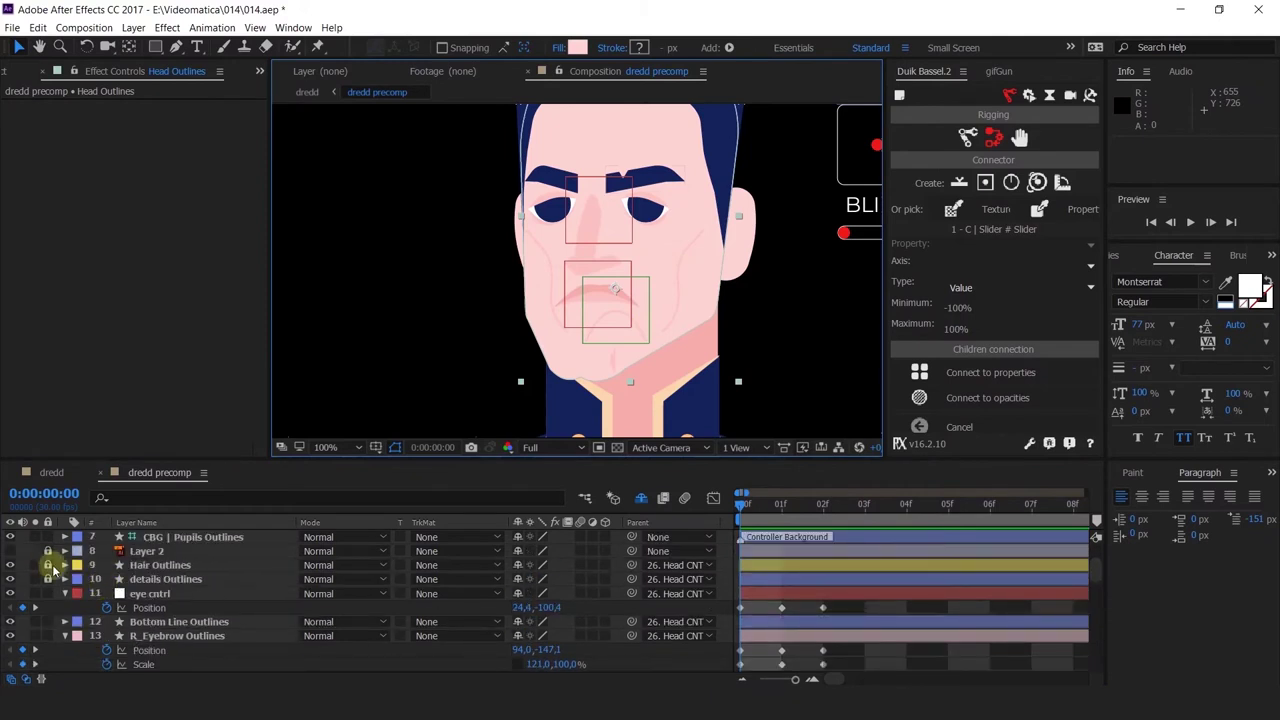
pyautogui.click(47, 579)
pyautogui.click(140, 579)
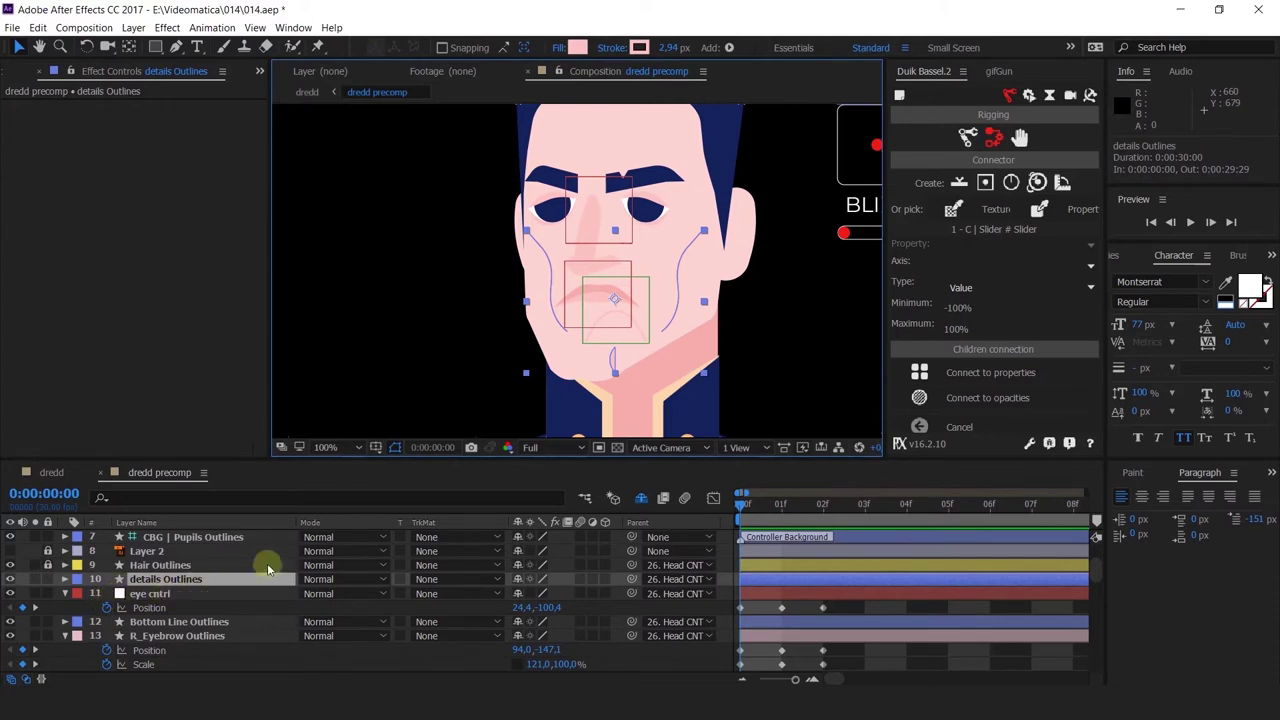
pyautogui.click(65, 579)
pyautogui.click(79, 594)
pyautogui.click(119, 608)
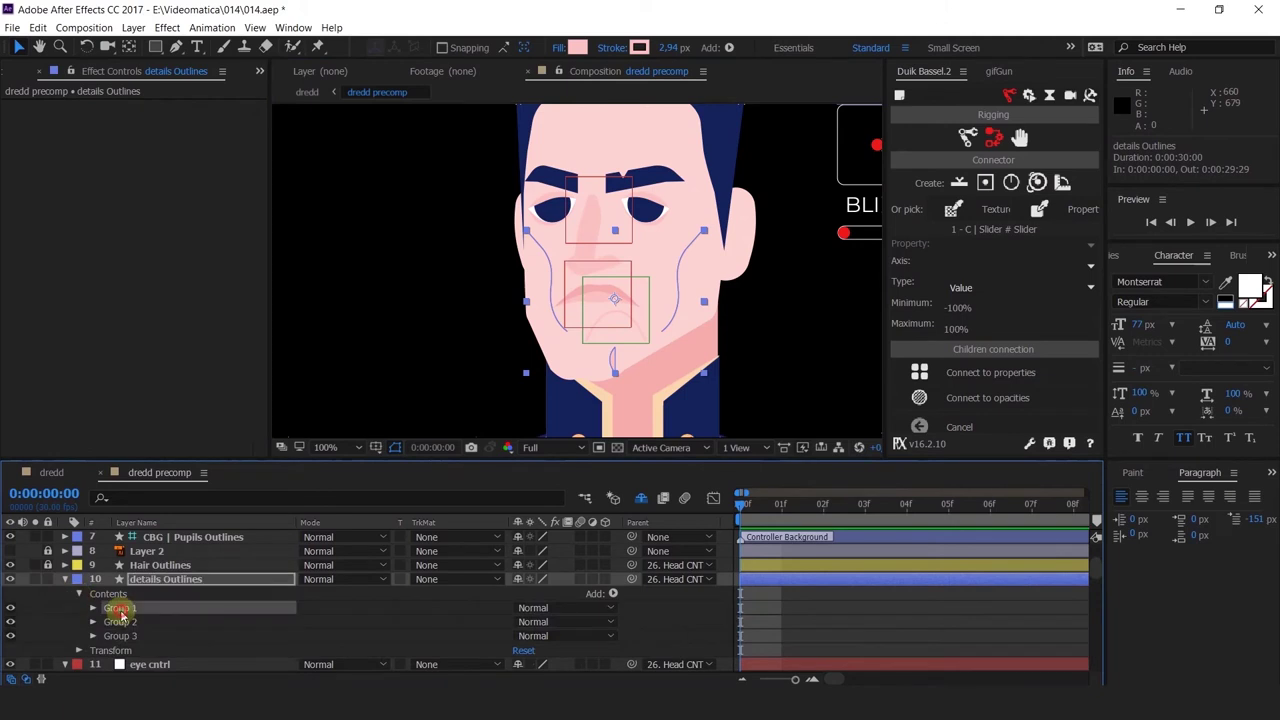
pyautogui.keyDown('shift'); pyautogui.click(115, 622); pyautogui.keyUp('shift')
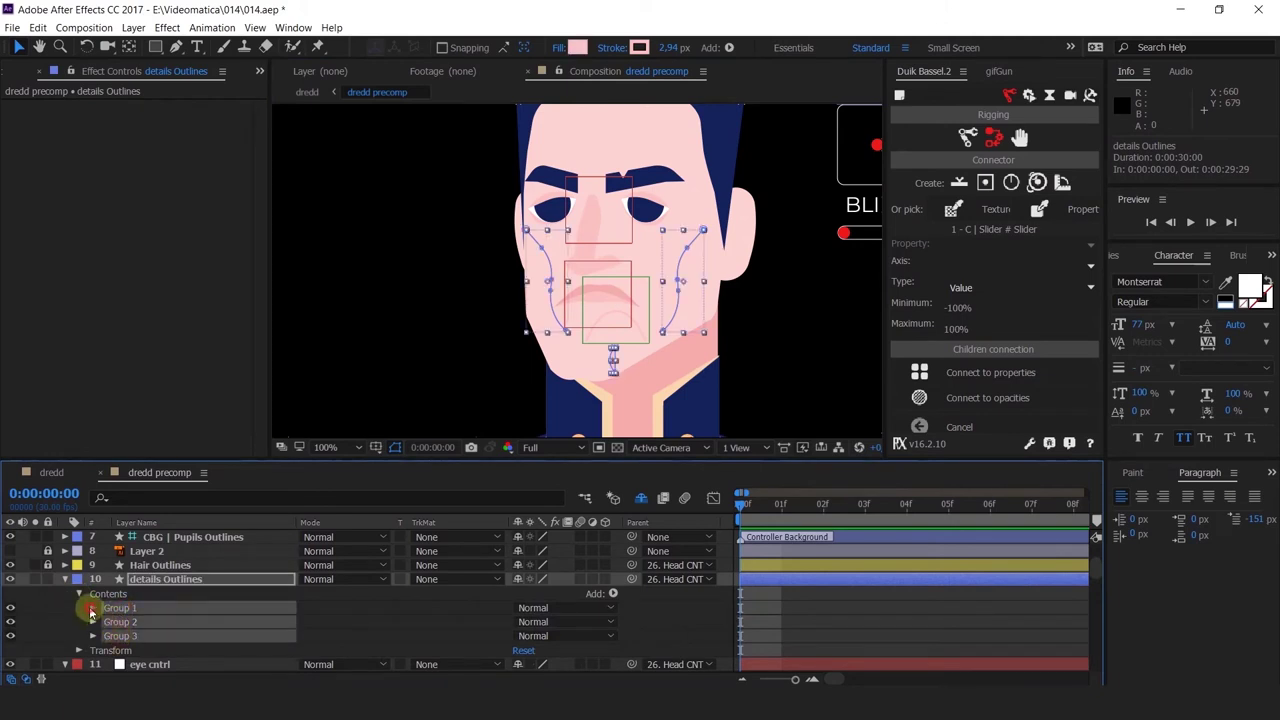
# Keyframe the Path of all three details Outlines groups at frame 0 and show only the layer's keyframed properties
pyautogui.click(93, 608)
pyautogui.click(107, 636)
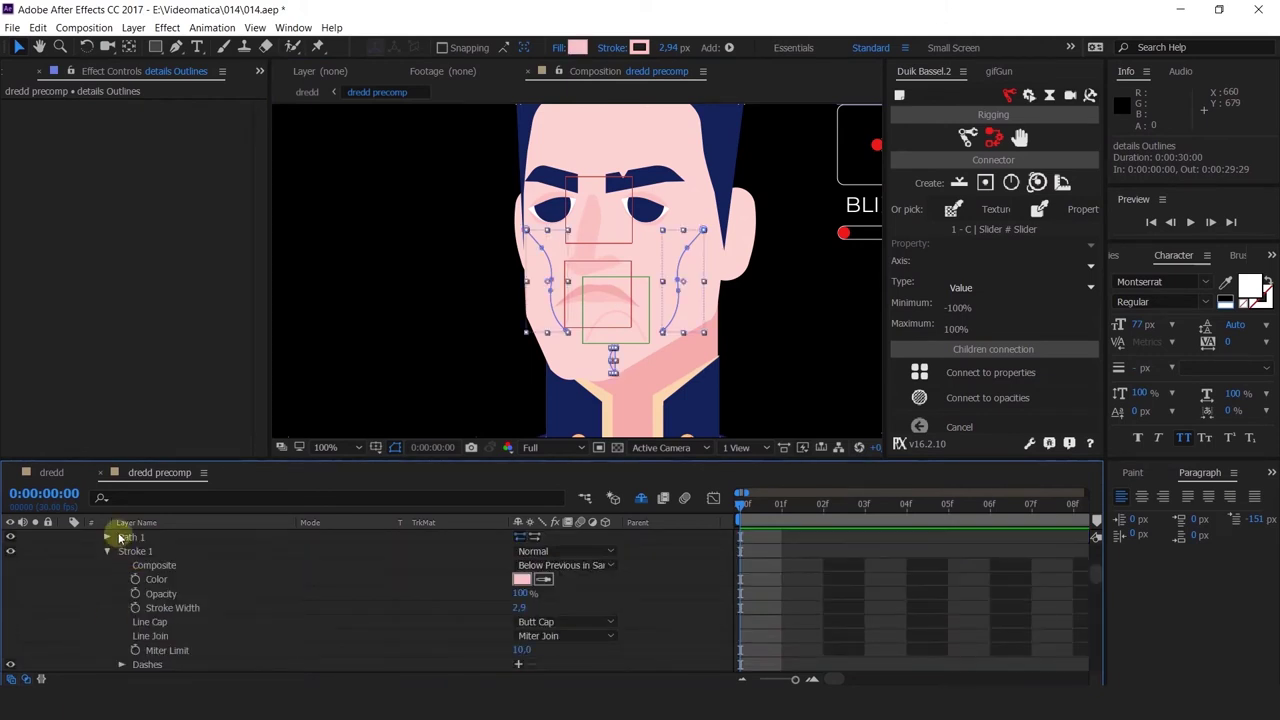
pyautogui.click(107, 538)
pyautogui.click(136, 551)
pyautogui.scroll(-3, 137, 553)
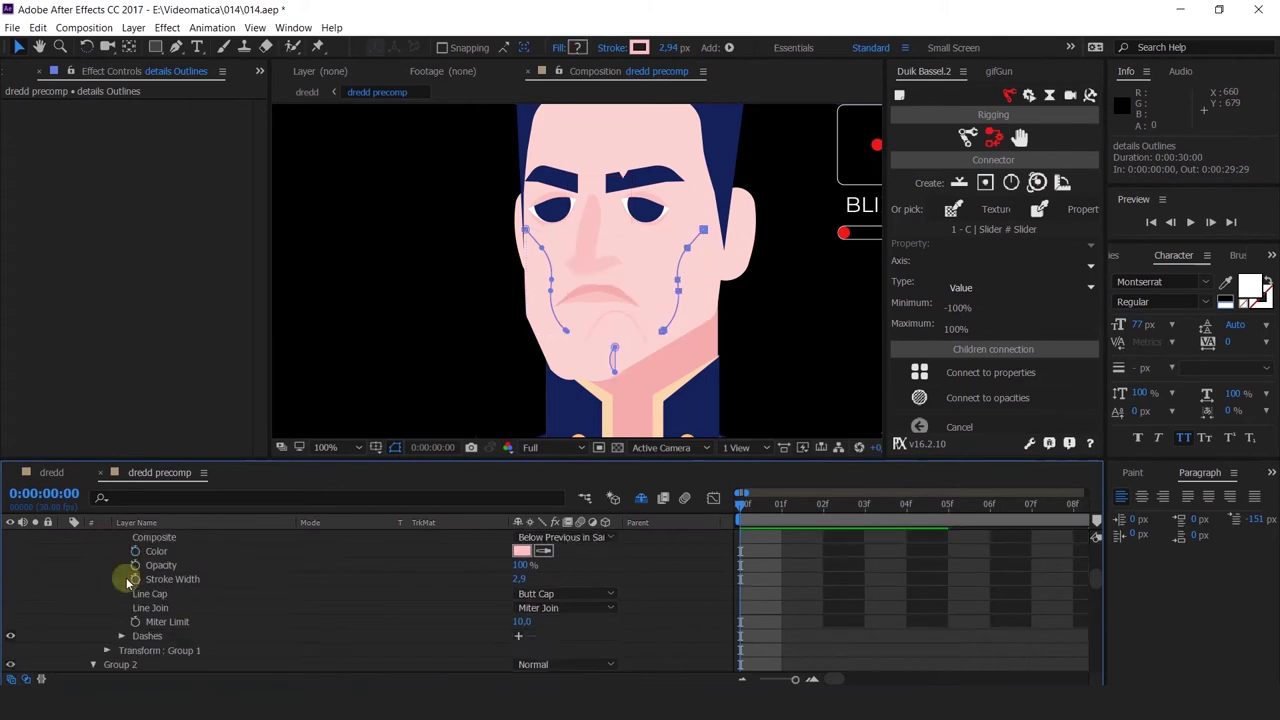
pyautogui.click(107, 594)
pyautogui.click(137, 608)
pyautogui.scroll(-3, 95, 622)
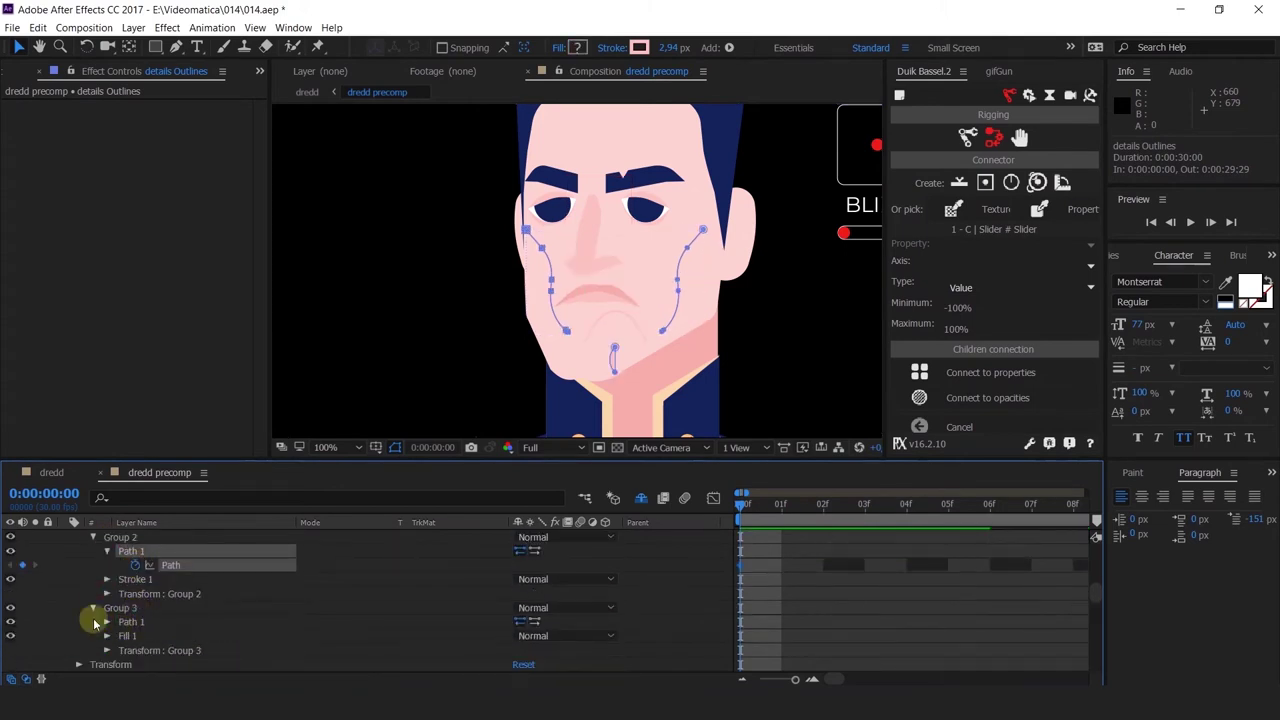
pyautogui.click(107, 622)
pyautogui.click(136, 636)
pyautogui.press('u')
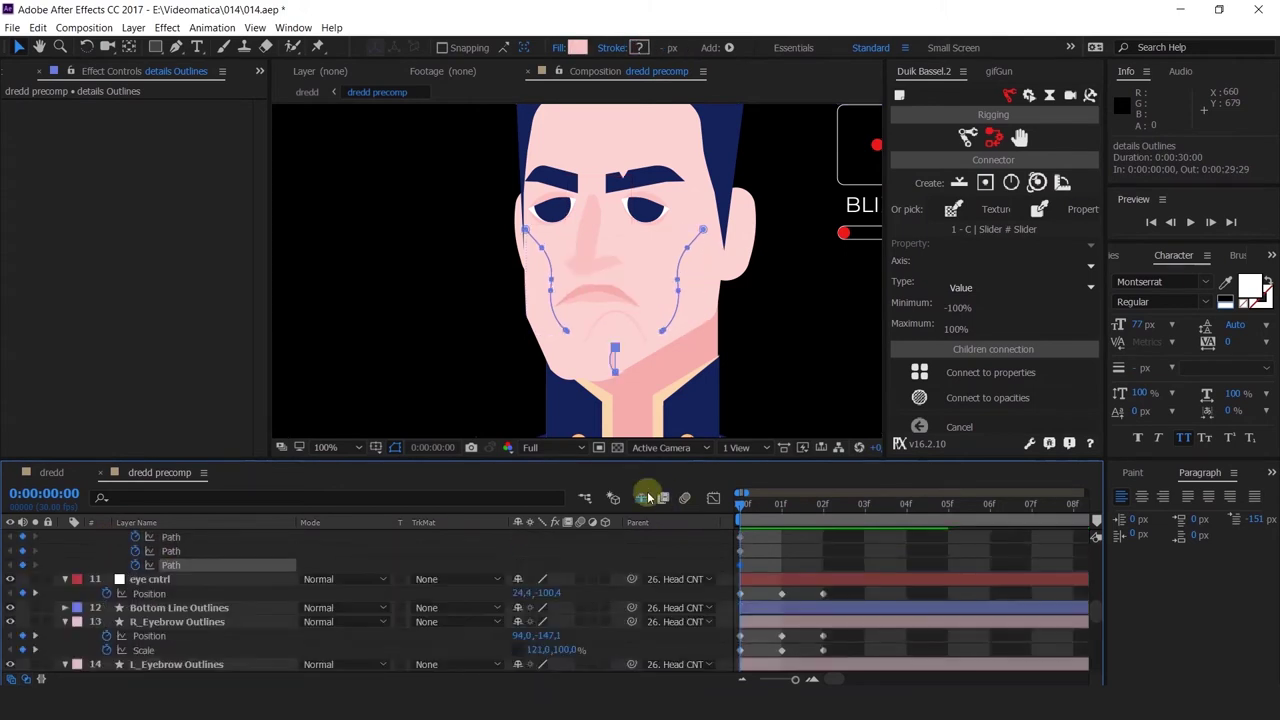
# Add keyframes for the three details Outlines paths at frames 1 and 2
pyautogui.click(766, 508)
pyautogui.click(22, 551)
pyautogui.click(22, 565)
pyautogui.click(22, 579)
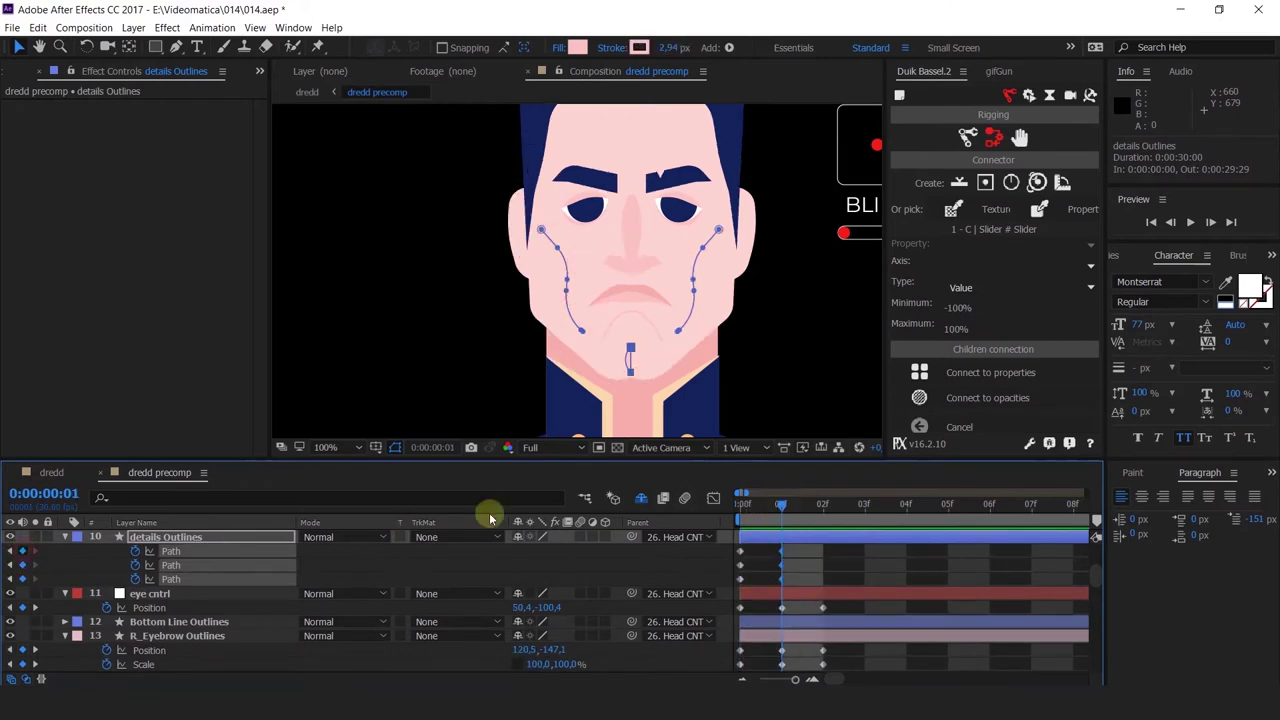
pyautogui.click(815, 510)
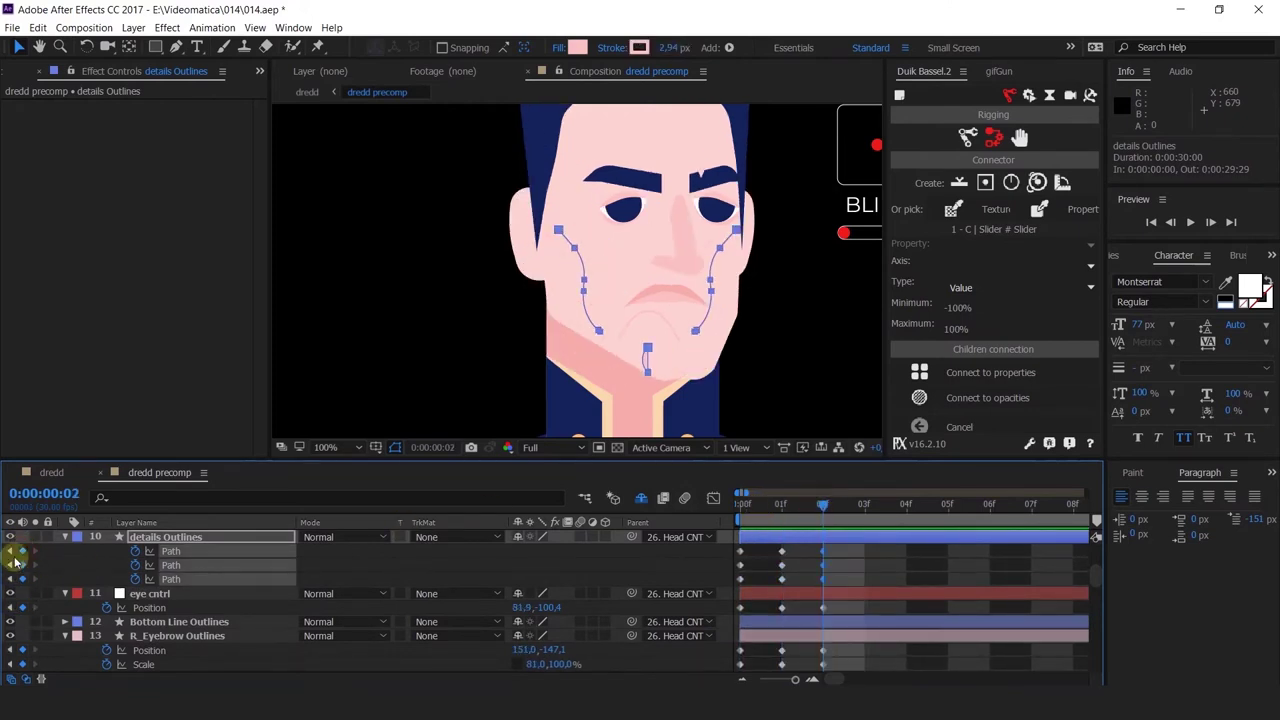
# At frame 0, narrow the left cheek line's path to about 56% width, keeping its outer end beside the face edge
pyautogui.press('Home')
pyautogui.scroll(1, 596, 260)
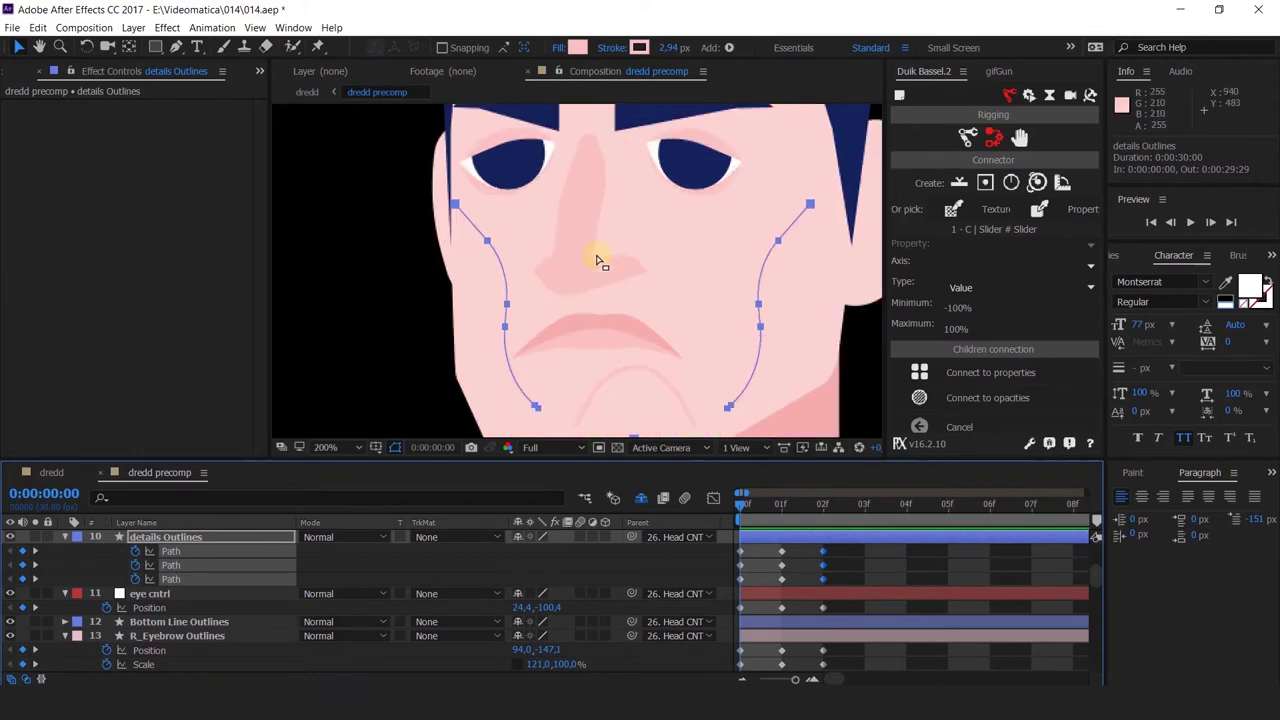
pyautogui.moveTo(475, 228); pyautogui.dragTo(500, 269)
pyautogui.hotkey('ctrl', 'z')
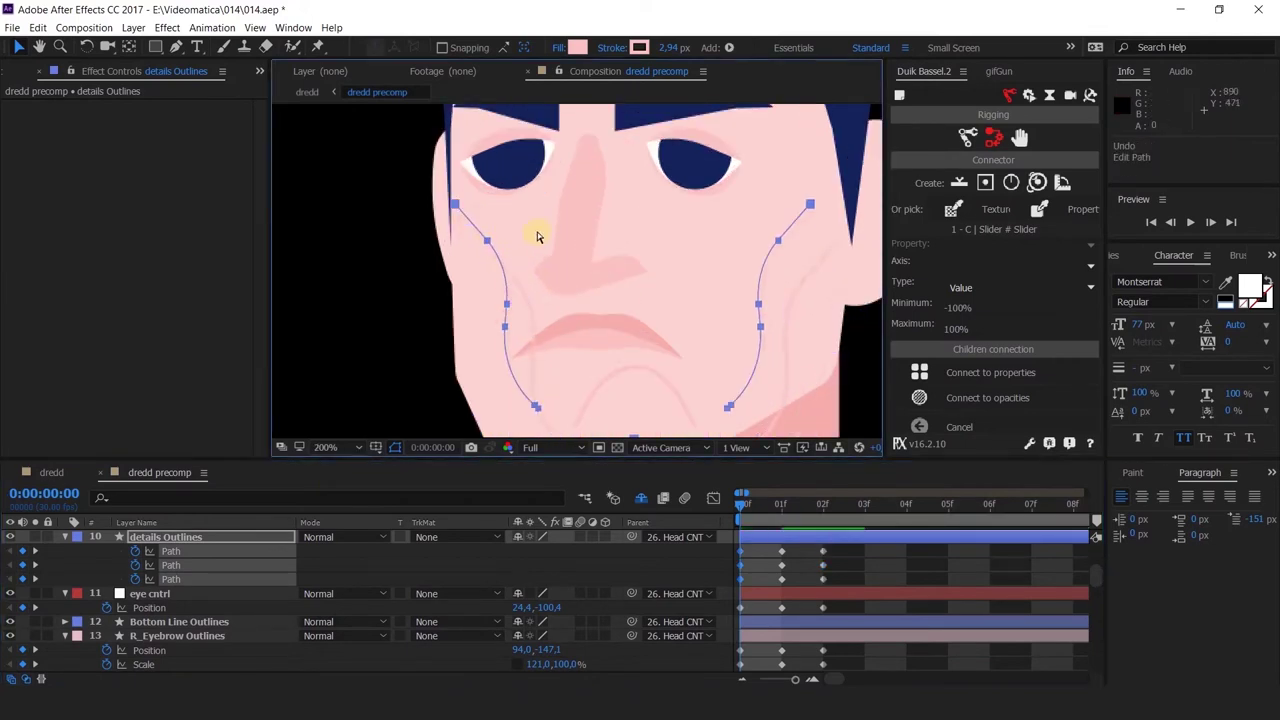
pyautogui.moveTo(543, 214); pyautogui.dragTo(477, 336)
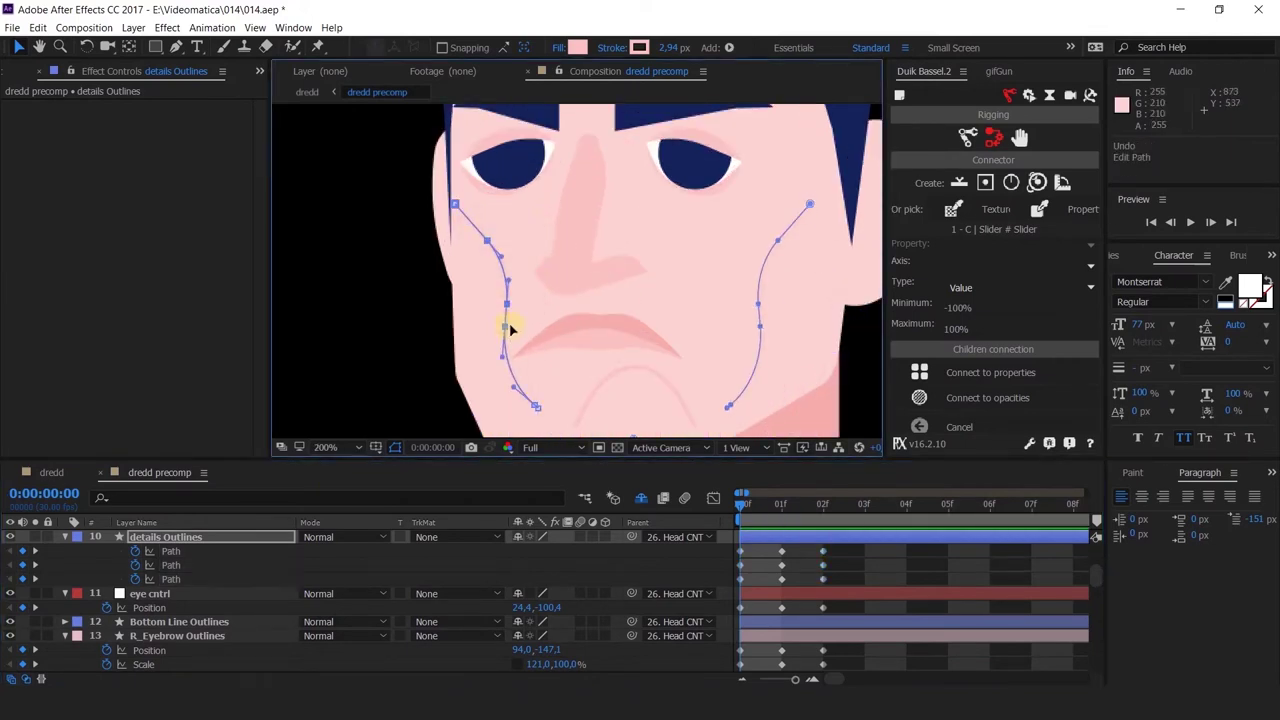
pyautogui.moveTo(442, 182); pyautogui.dragTo(552, 426)
pyautogui.doubleClick(536, 407)
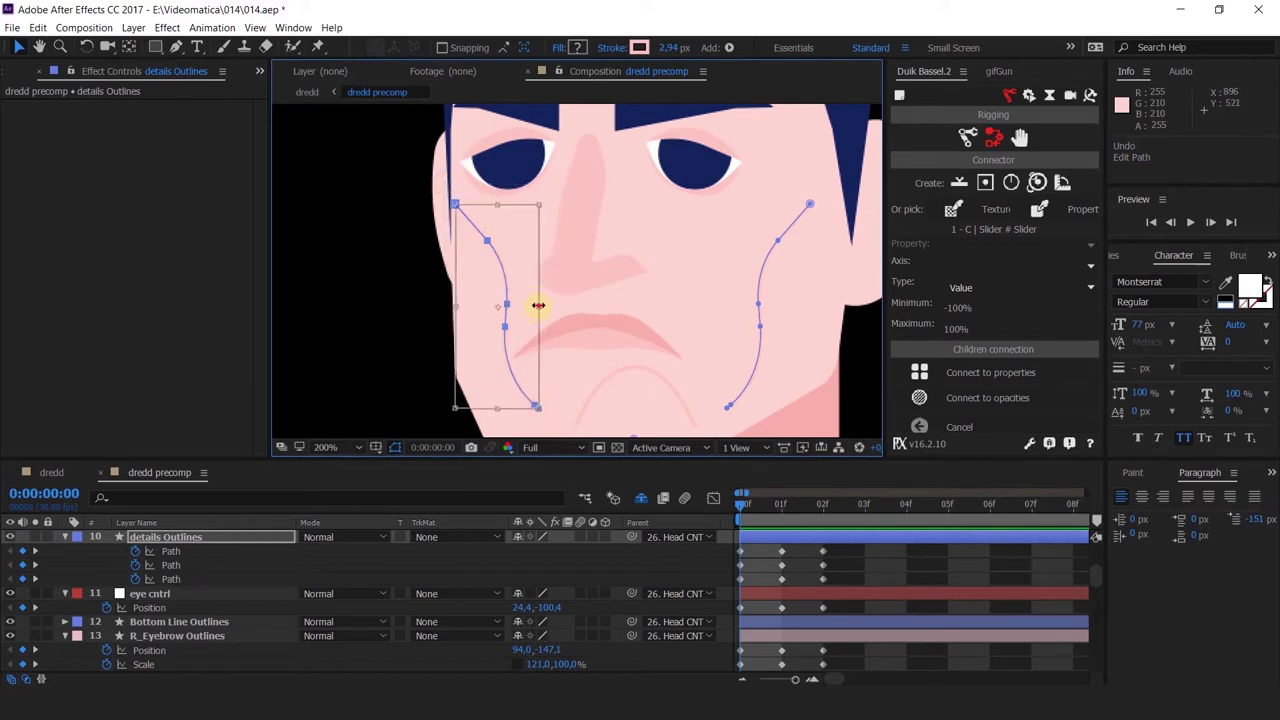
pyautogui.moveTo(538, 305); pyautogui.dragTo(502, 318)
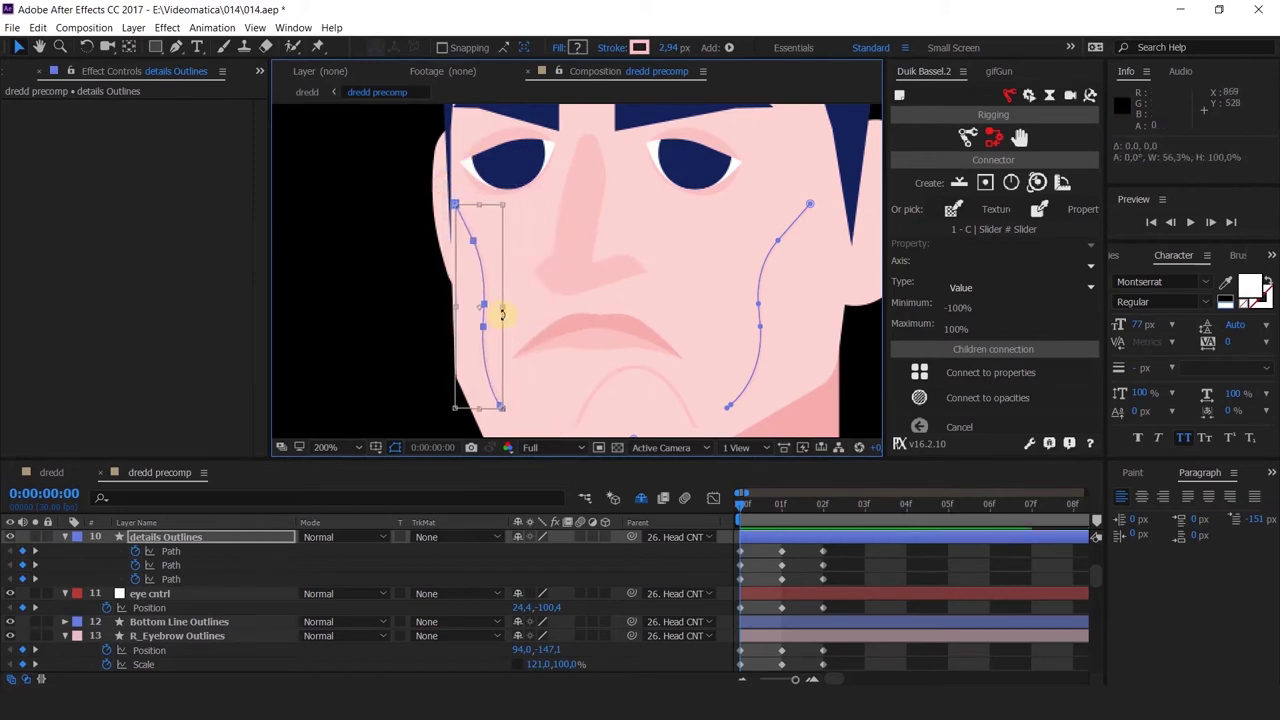
pyautogui.doubleClick(522, 328)
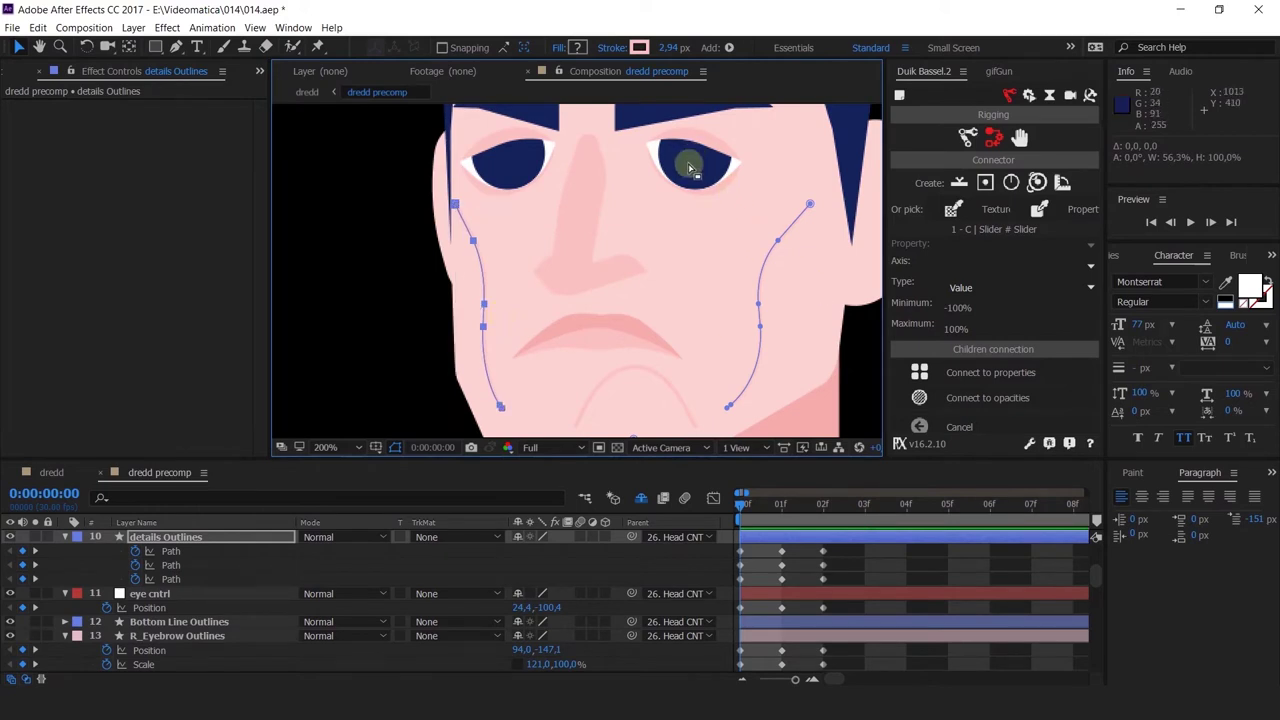
# At frame 0, shift the right cheek line's path slightly toward the mouth and widen it to about 128%
pyautogui.click(163, 552)
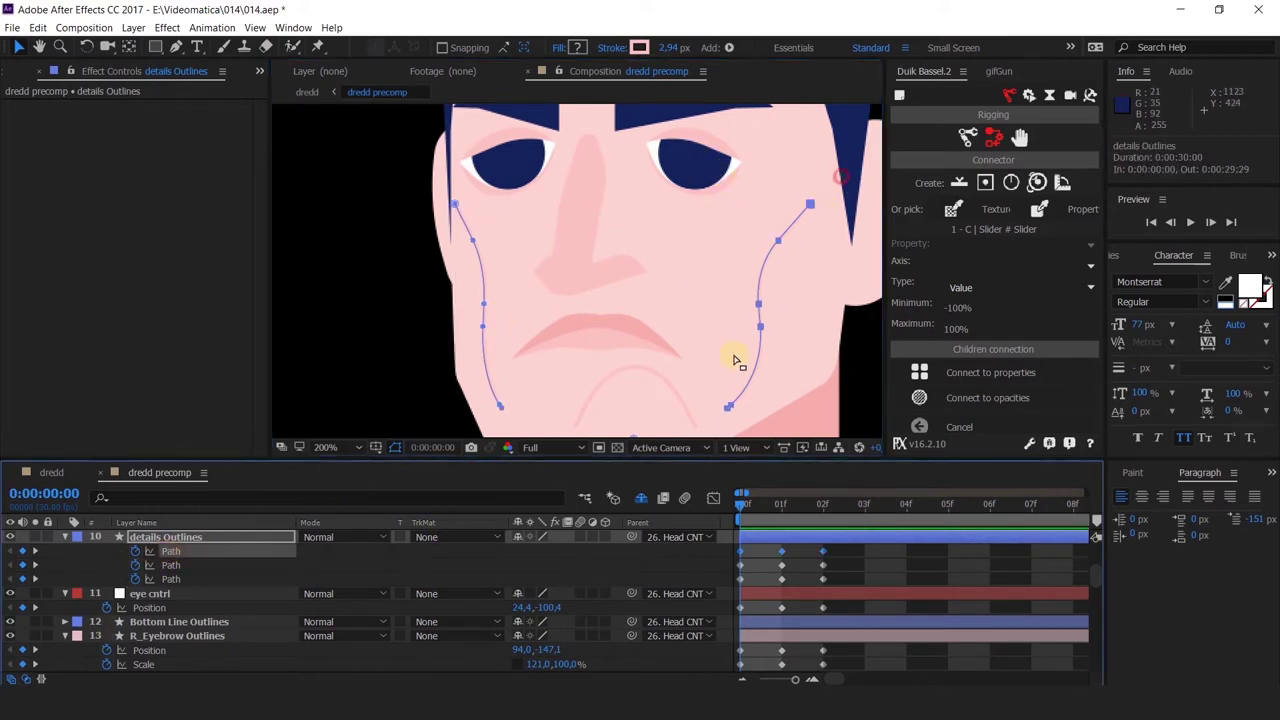
pyautogui.scroll(-2, 745, 330)
pyautogui.moveTo(760, 290); pyautogui.dragTo(743, 287)
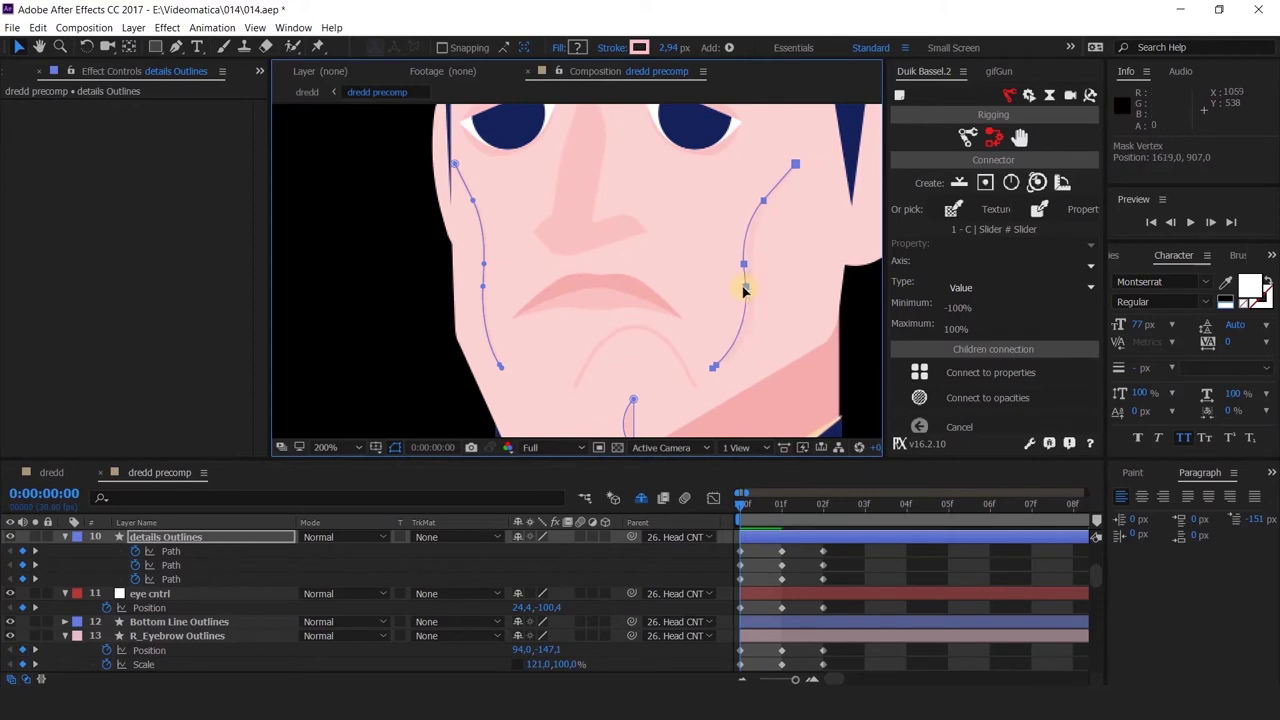
pyautogui.doubleClick(743, 287)
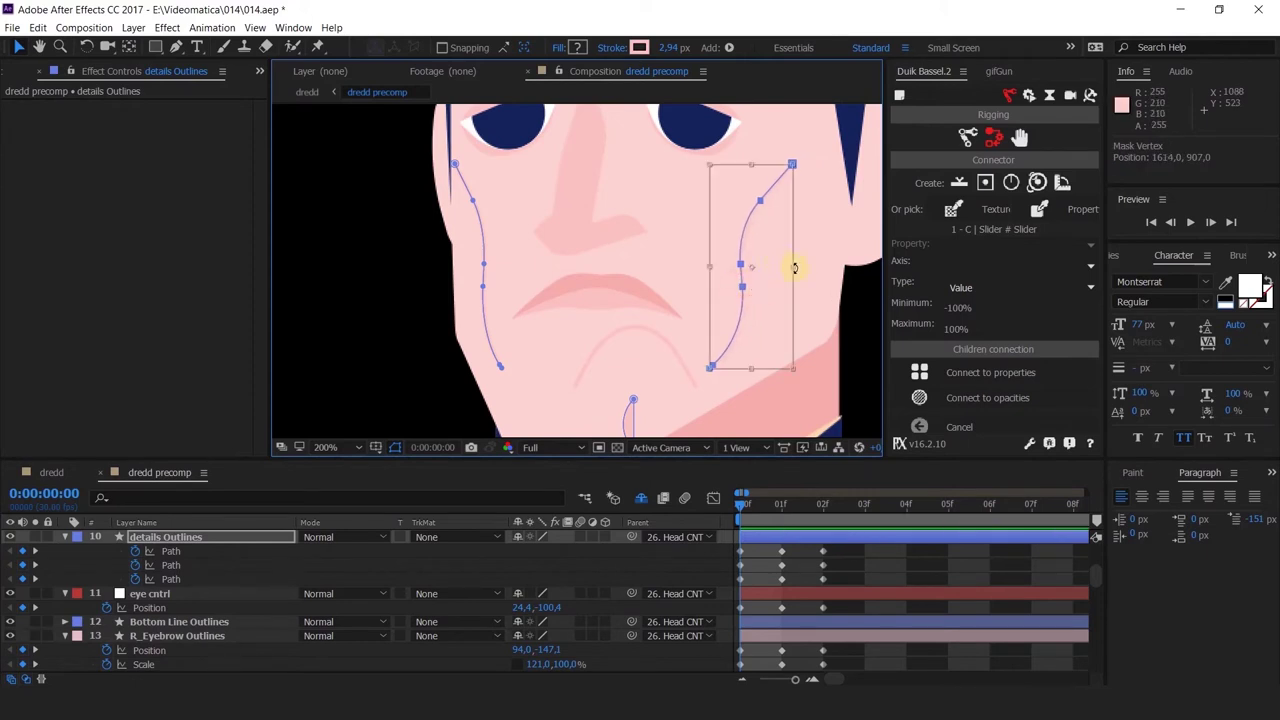
pyautogui.moveTo(794, 268); pyautogui.dragTo(805, 270)
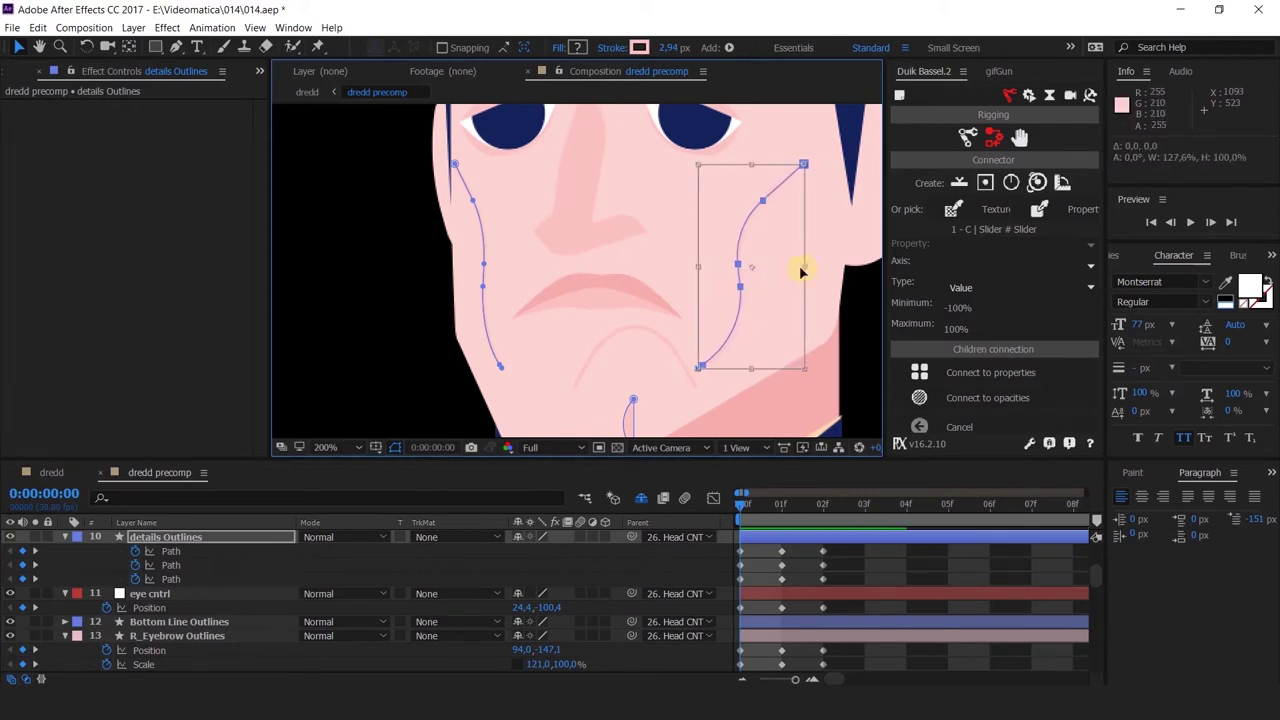
pyautogui.press('Return')
pyautogui.click(700, 571)
pyautogui.scroll(-1, 709, 275)
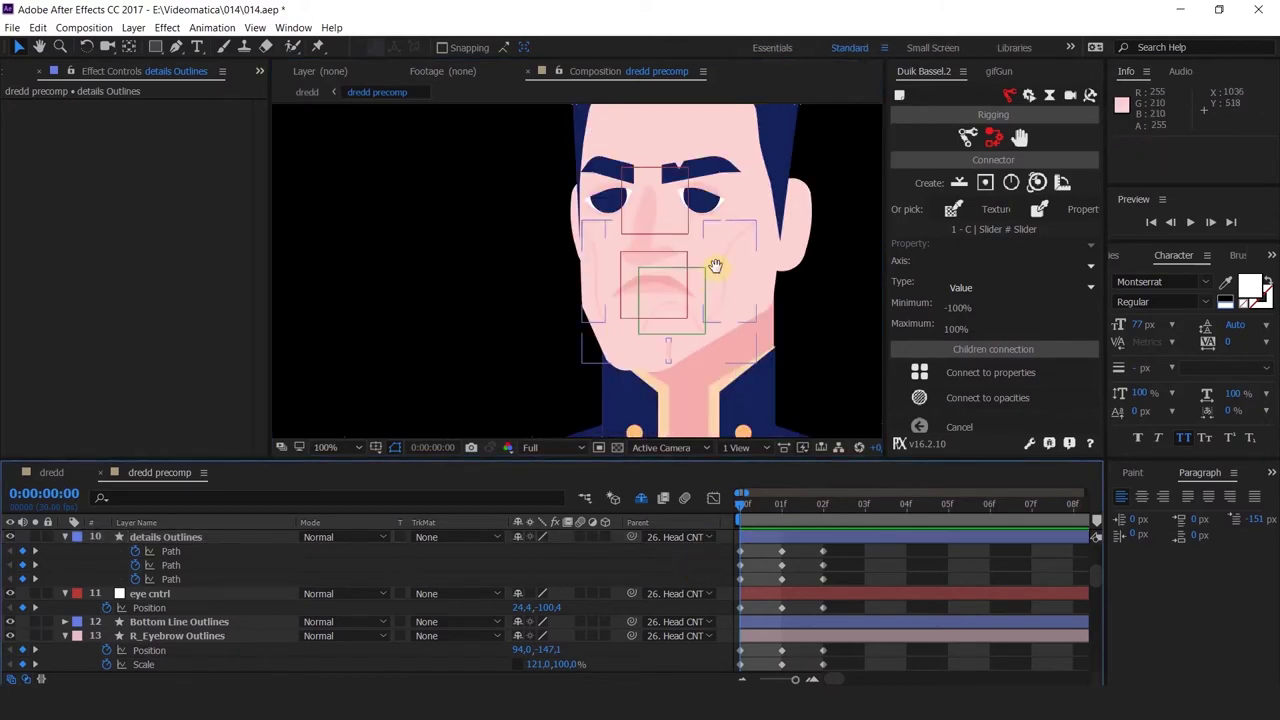
# At frame 2, widen the left cheek line's path to about 137% and scrub the timeline to check it
pyautogui.moveTo(715, 266); pyautogui.dragTo(673, 305)
pyautogui.scroll(2, 643, 387)
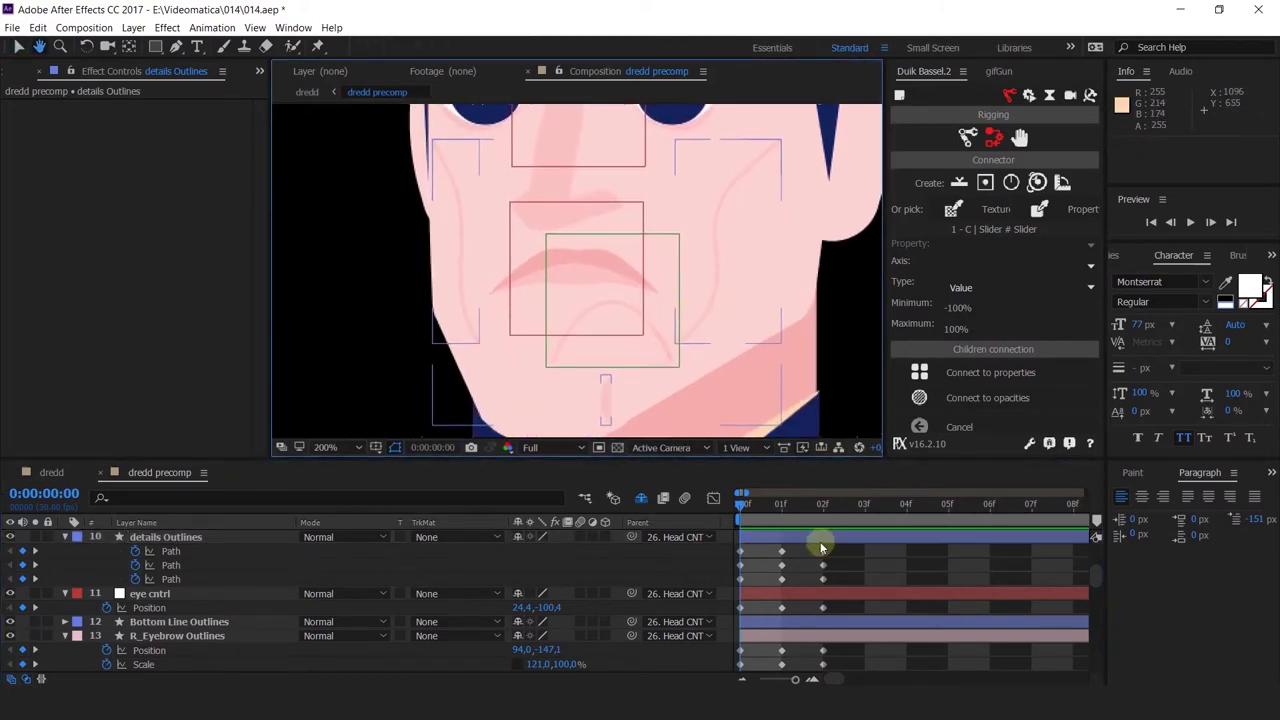
pyautogui.moveTo(783, 511); pyautogui.dragTo(822, 518)
pyautogui.moveTo(739, 331); pyautogui.dragTo(671, 389)
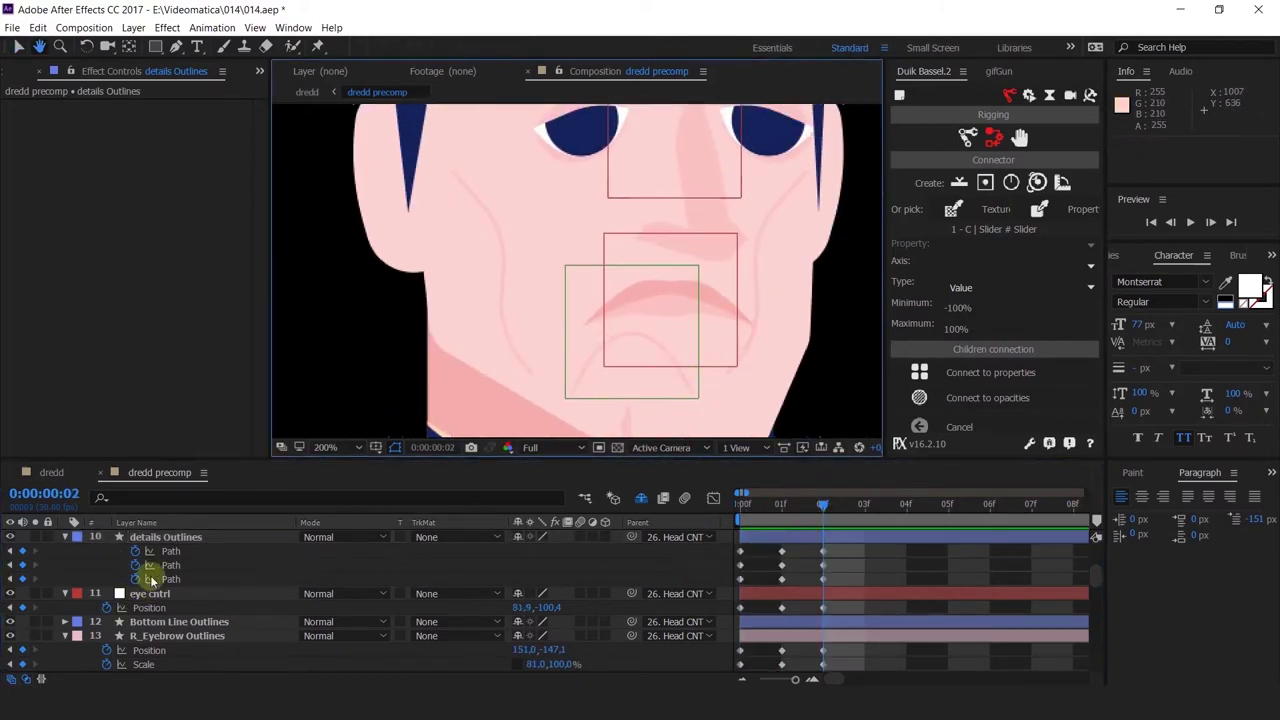
pyautogui.click(165, 551)
pyautogui.moveTo(440, 152); pyautogui.dragTo(539, 375)
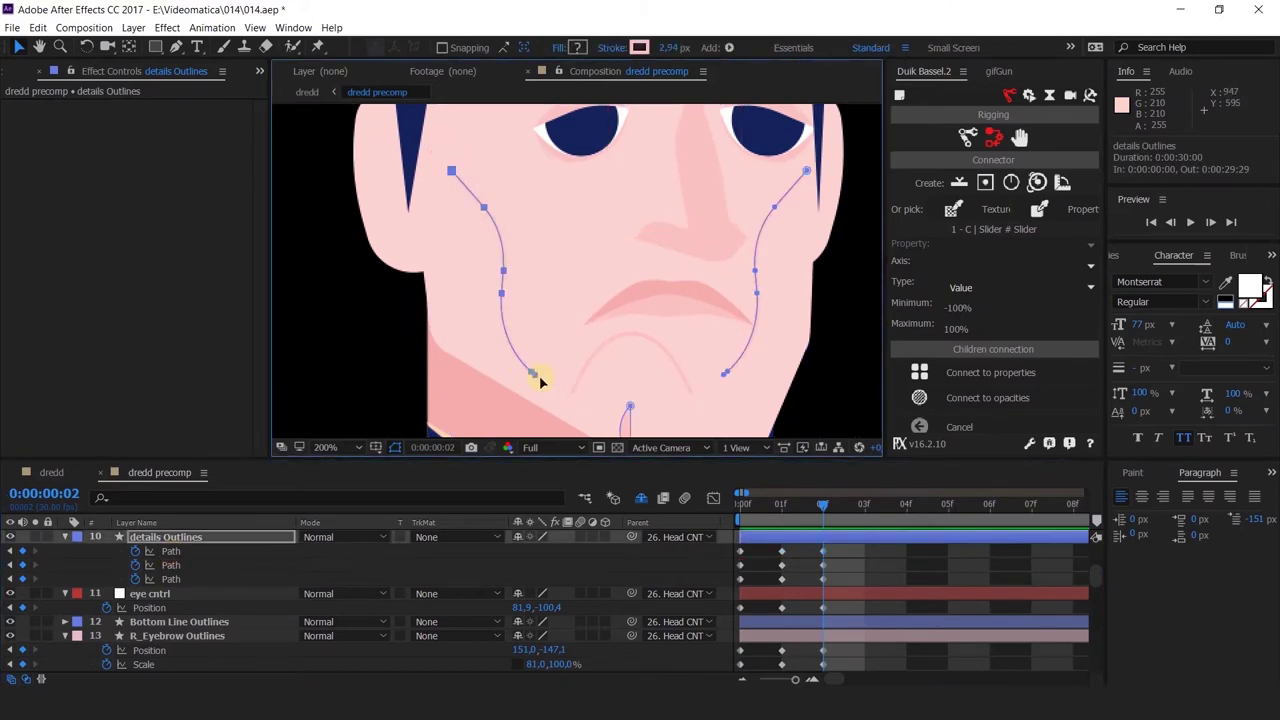
pyautogui.doubleClick(533, 372)
pyautogui.moveTo(535, 272); pyautogui.dragTo(551, 274)
pyautogui.moveTo(782, 508); pyautogui.dragTo(826, 534)
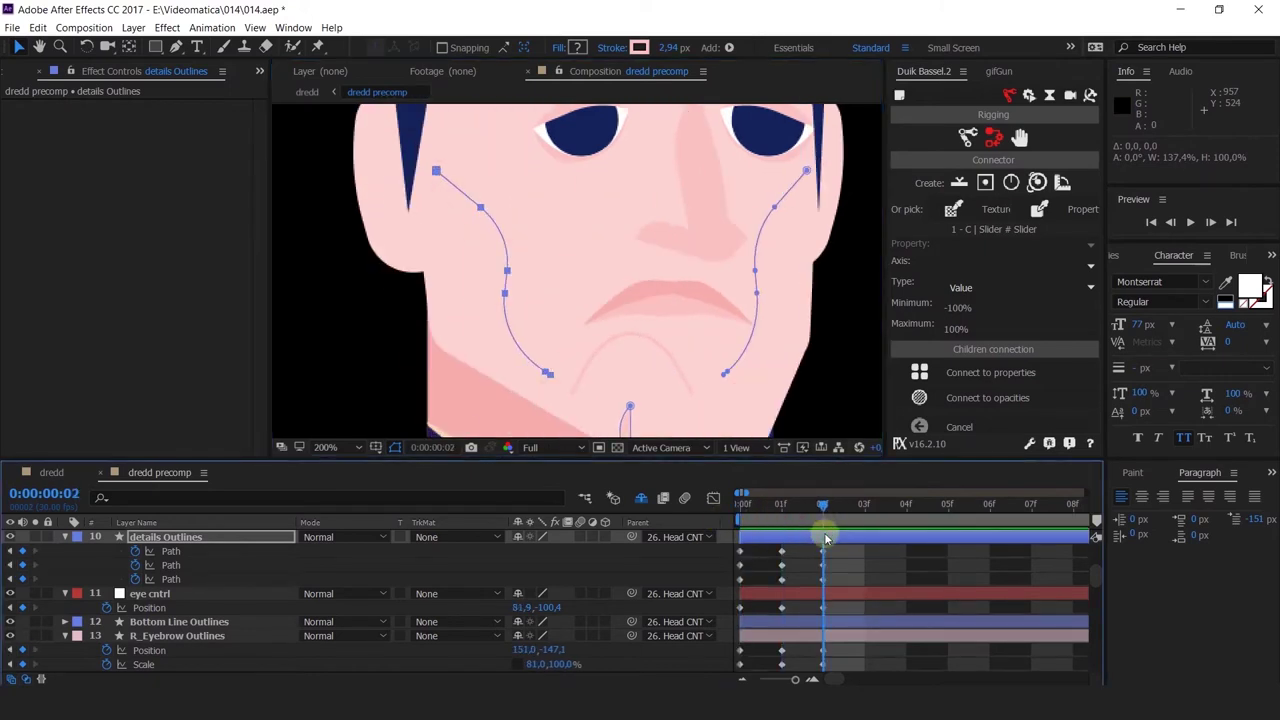
# At frame 2, narrow the right cheek line's path and move it about 13.5 px outward toward the face edge
pyautogui.doubleClick(758, 295)
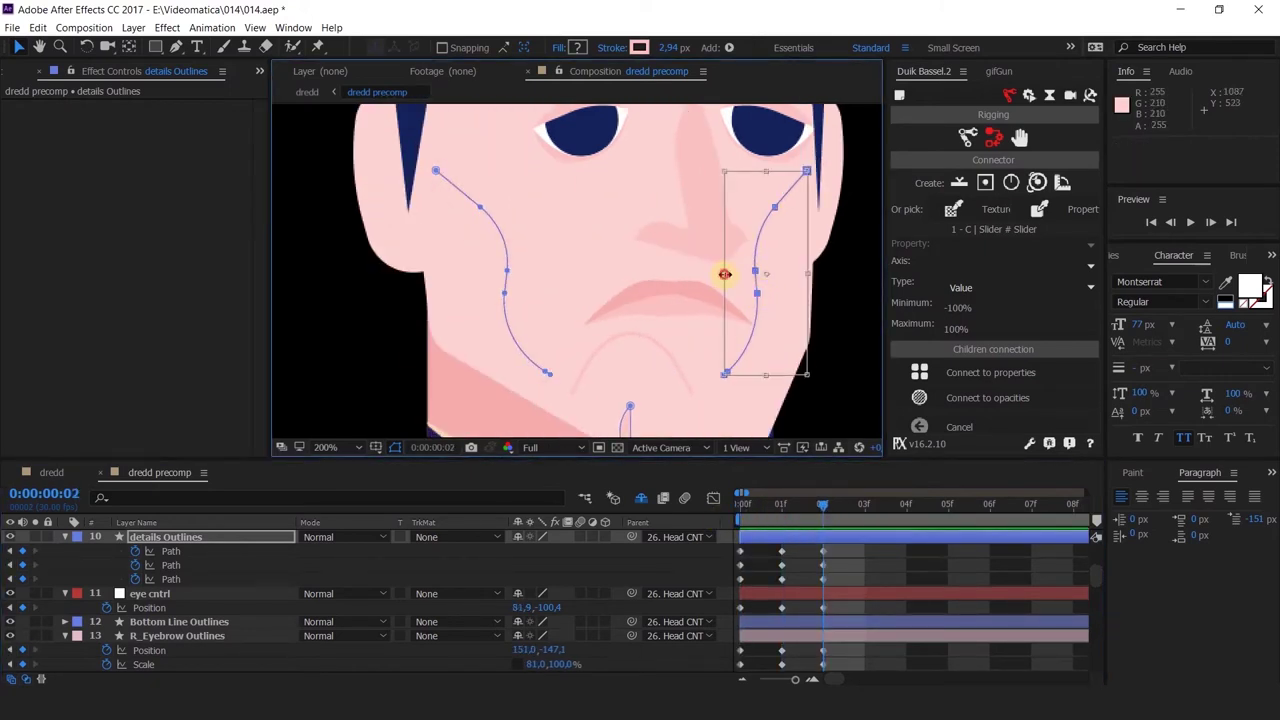
pyautogui.moveTo(724, 273); pyautogui.dragTo(778, 257)
pyautogui.moveTo(820, 273); pyautogui.dragTo(755, 329)
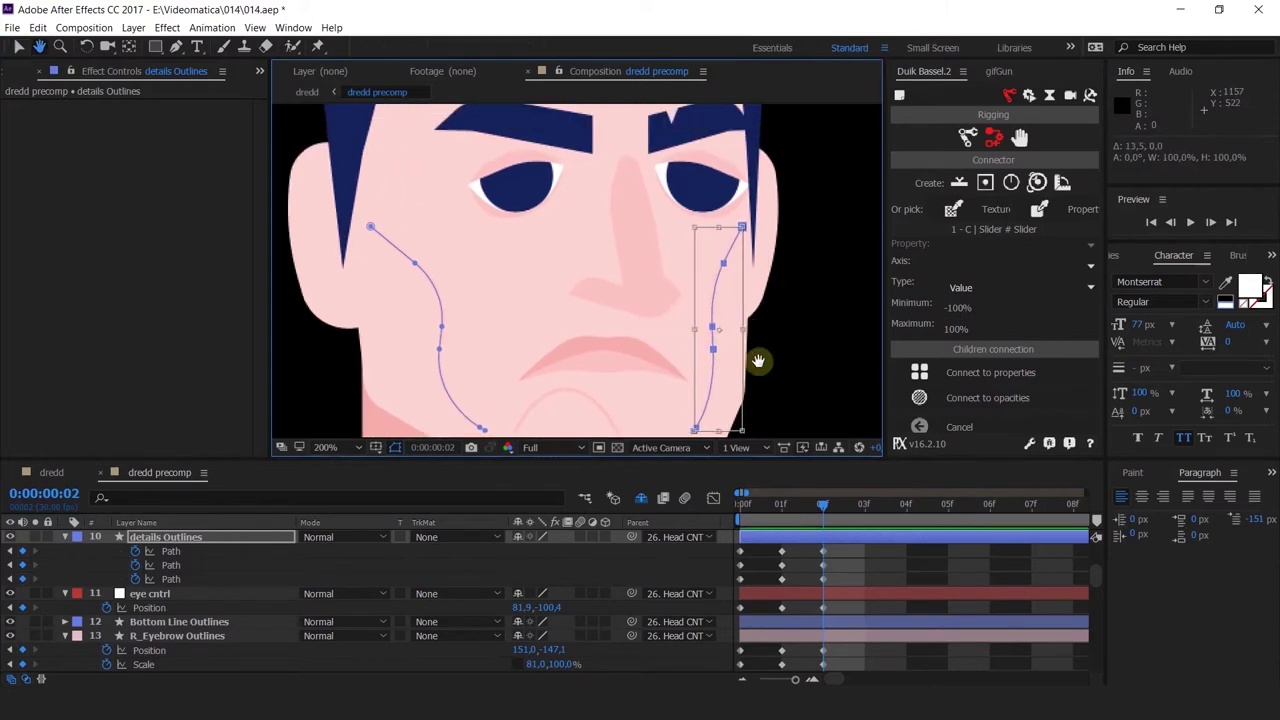
pyautogui.moveTo(757, 511); pyautogui.dragTo(830, 519)
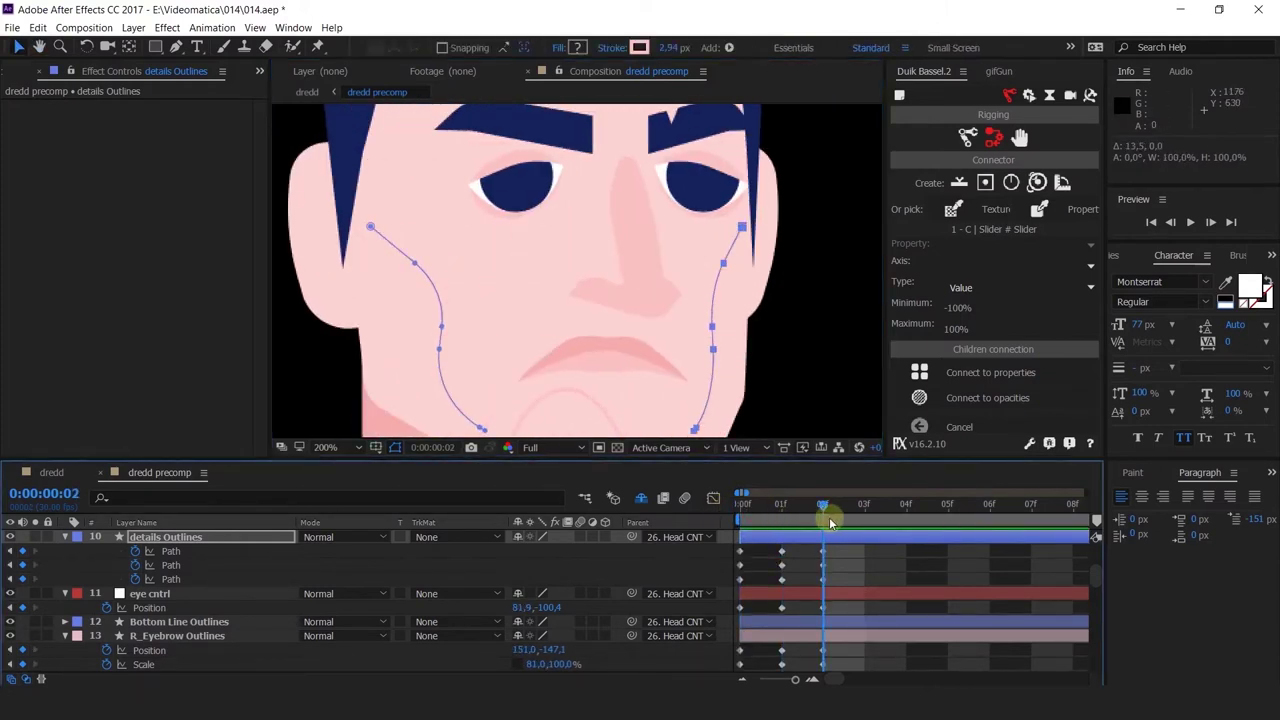
# Nudge the right cheek line's path slightly further outward at frame 2, closer to the edge of the face
pyautogui.click(800, 560)
pyautogui.scroll(-1, 789, 265)
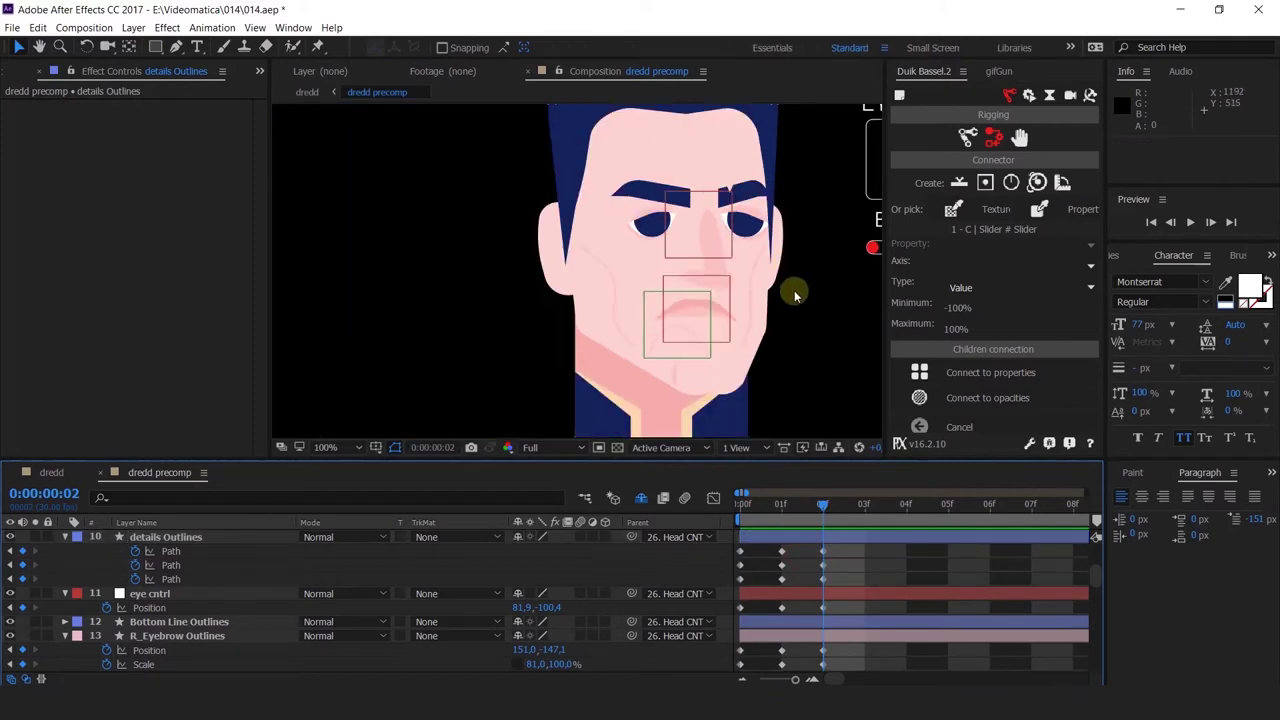
pyautogui.scroll(1, 789, 280)
pyautogui.moveTo(789, 280); pyautogui.dragTo(814, 277)
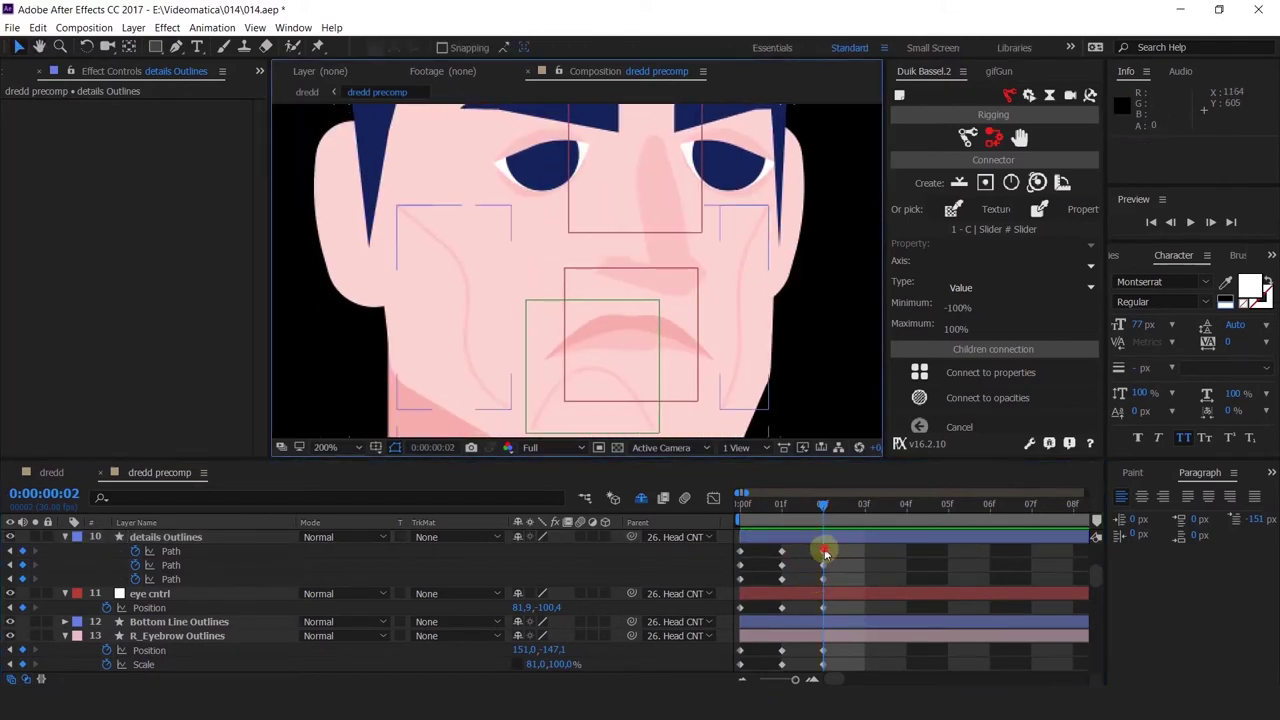
pyautogui.click(822, 551)
pyautogui.moveTo(753, 240); pyautogui.dragTo(756, 241)
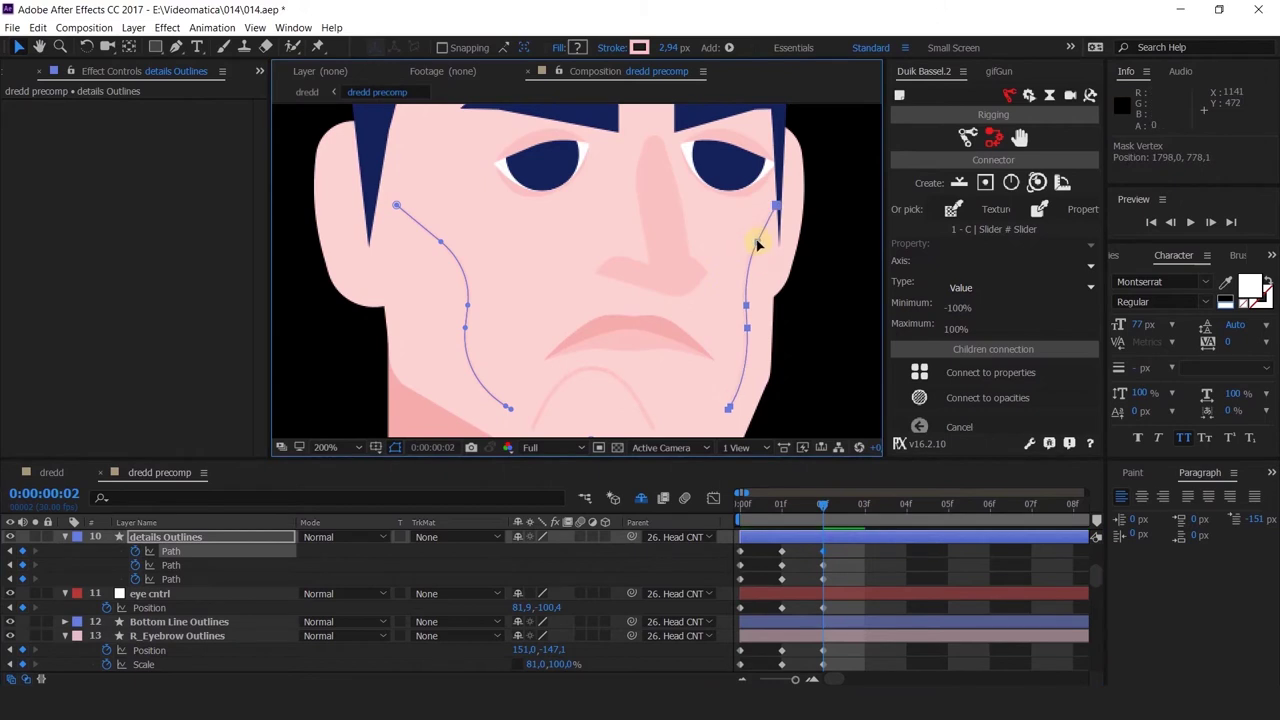
pyautogui.scroll(-3, 740, 290)
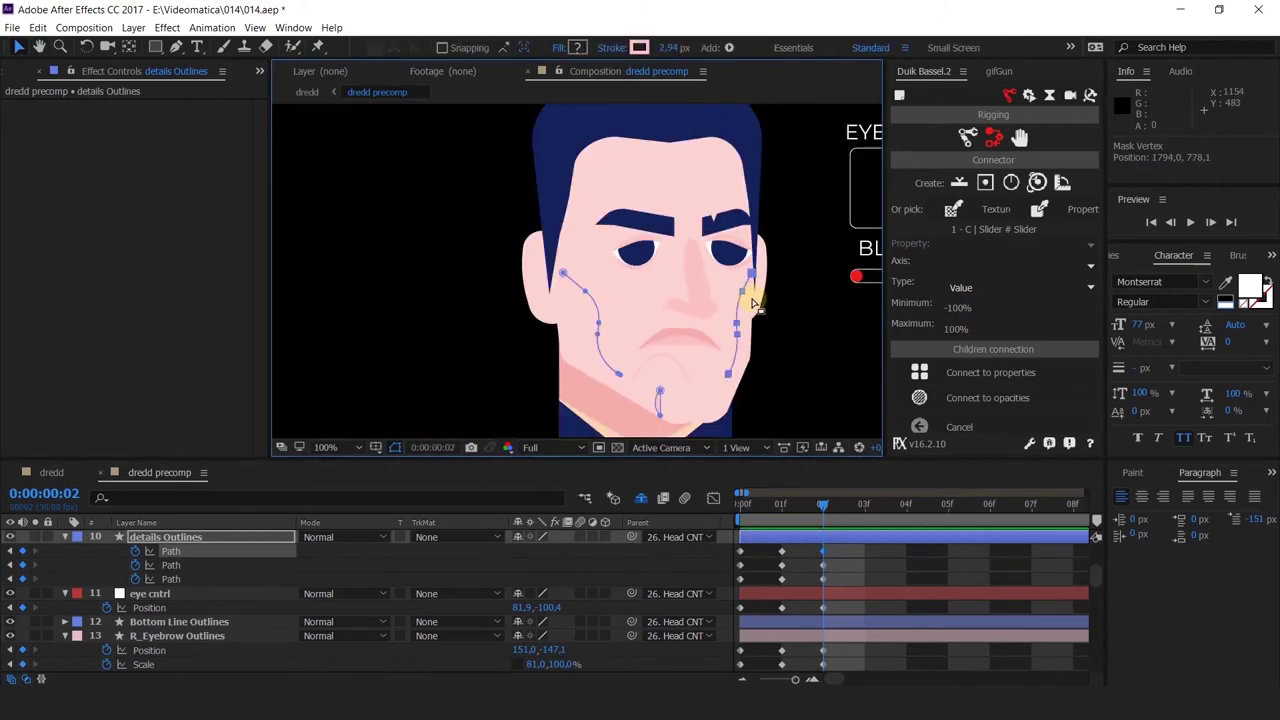
pyautogui.click(795, 557)
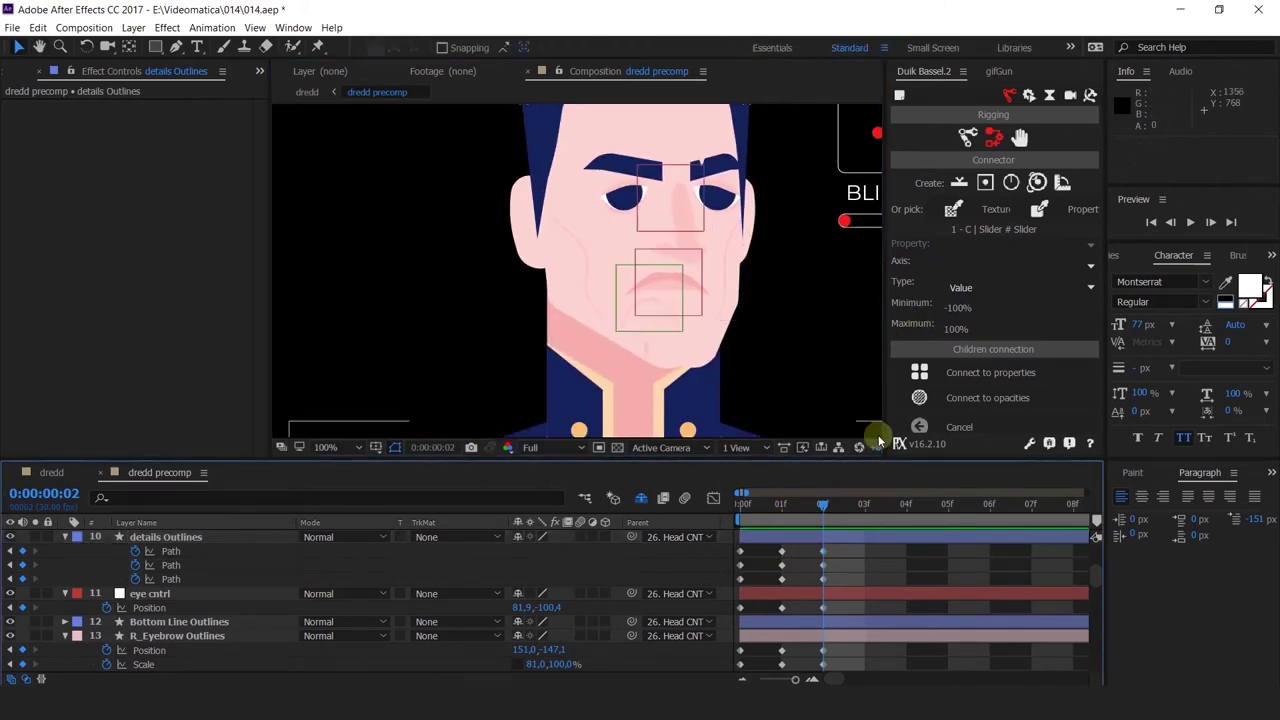
# At frame 0, move the chin crease path in the details Outlines layer toward the far side of the turned face
pyautogui.moveTo(790, 510); pyautogui.dragTo(725, 560)
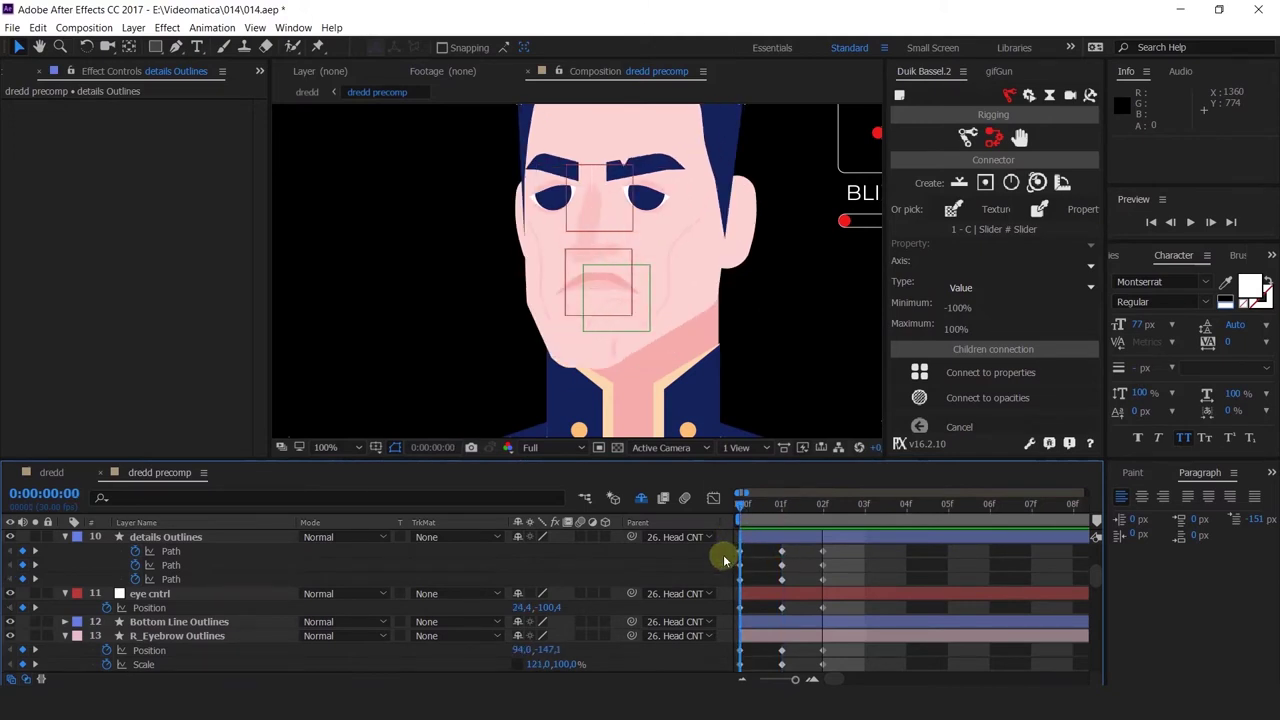
pyautogui.click(612, 350)
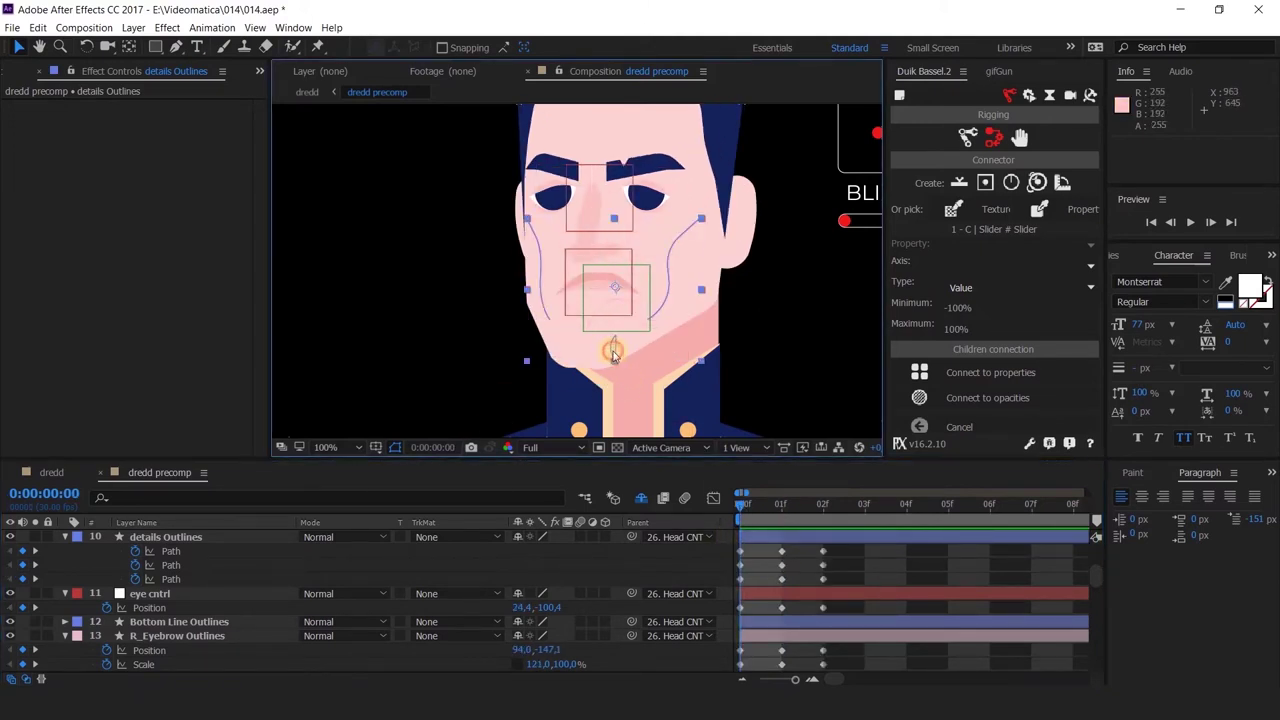
pyautogui.click(171, 565)
pyautogui.scroll(2, 634, 323)
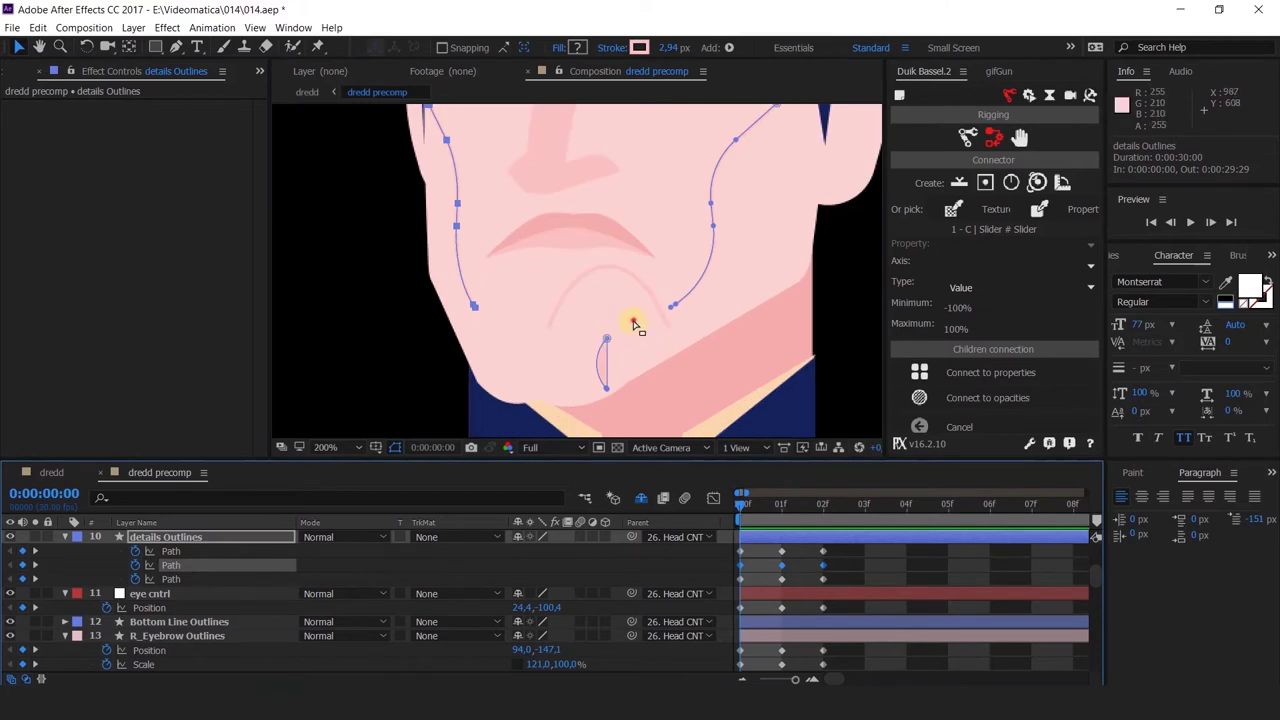
pyautogui.moveTo(590, 410); pyautogui.dragTo(530, 345)
# At frame 2, move the chin crease path toward the opposite far side of the face, and check it against frame 1
pyautogui.press('pagedown')
pyautogui.press('pagedown')
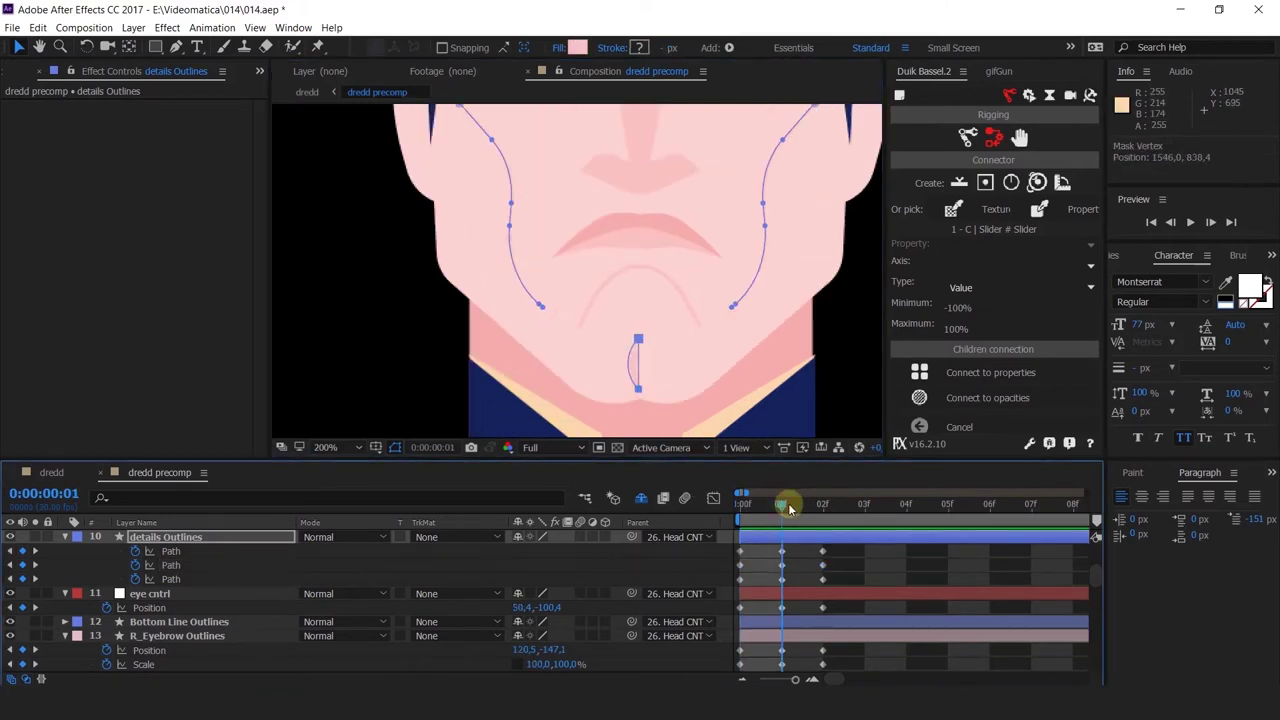
pyautogui.moveTo(677, 346); pyautogui.dragTo(751, 350)
pyautogui.click(781, 504)
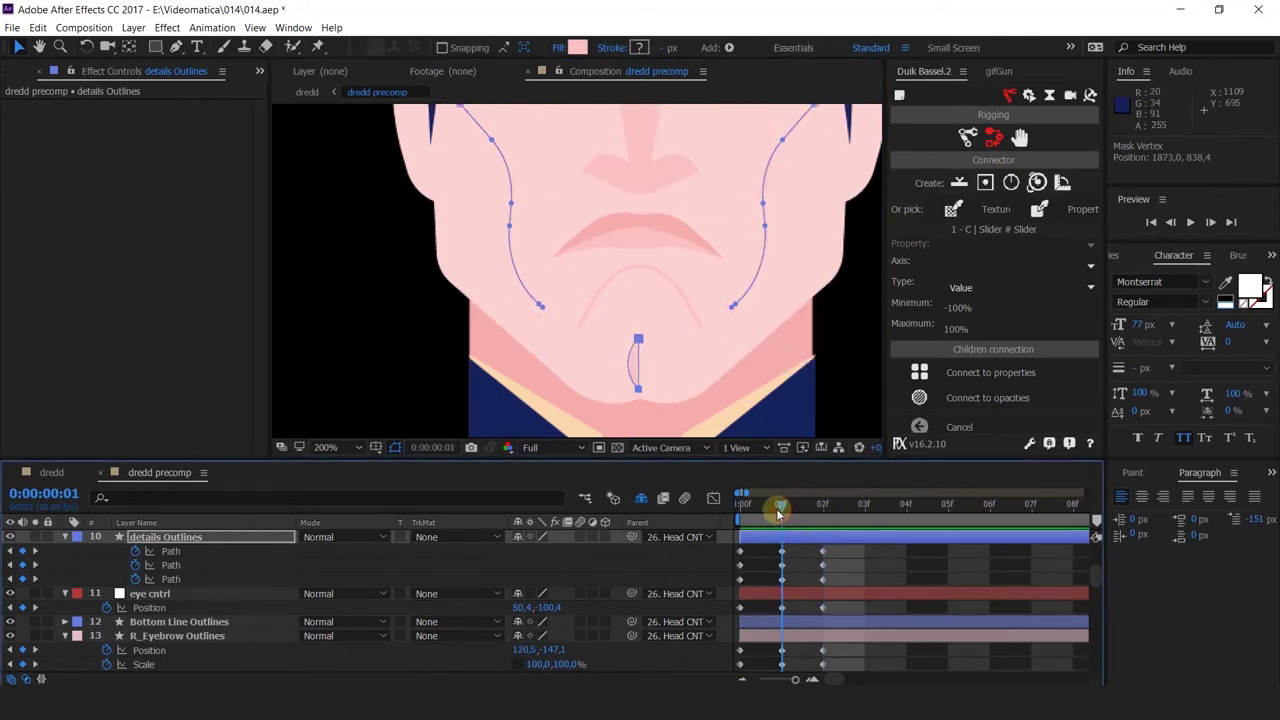
pyautogui.click(692, 544)
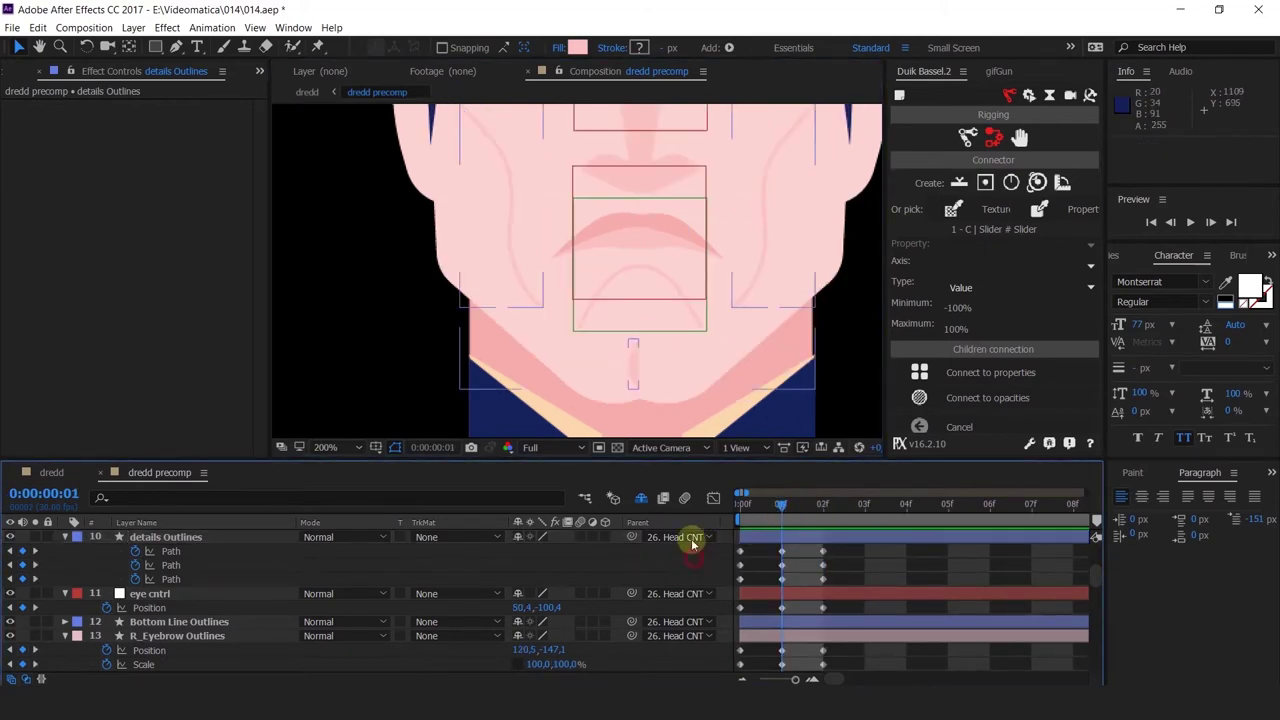
# Find the Bottom Line Outlines layer and move it directly below lips cntrl in the layer stack
pyautogui.click(582, 327)
pyautogui.click(91, 565)
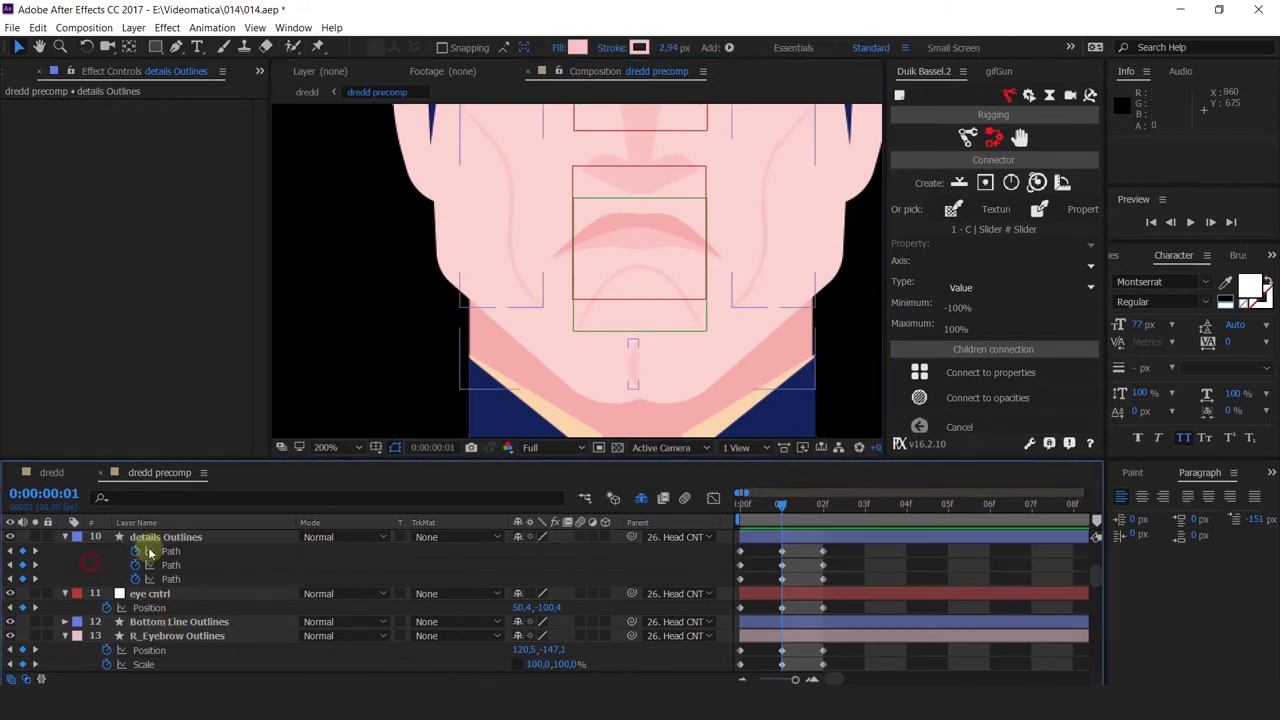
pyautogui.click(582, 330)
pyautogui.scroll(3, 150, 610)
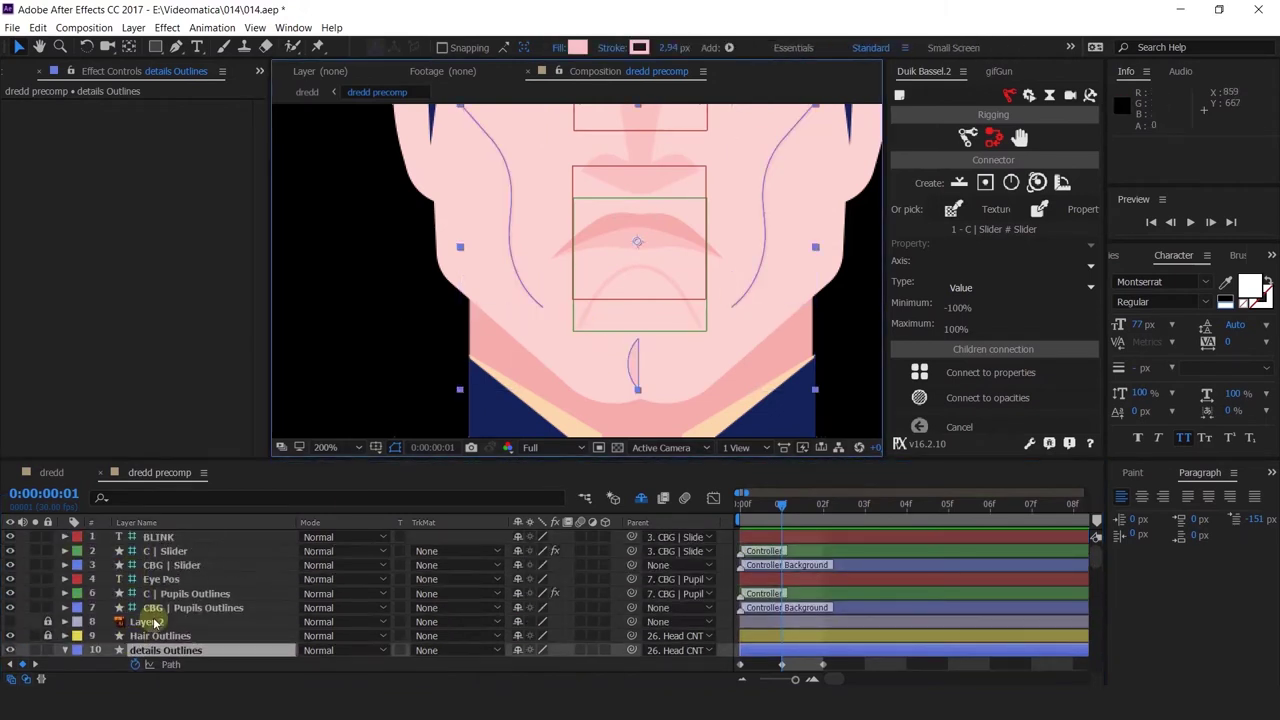
pyautogui.scroll(-2, 178, 625)
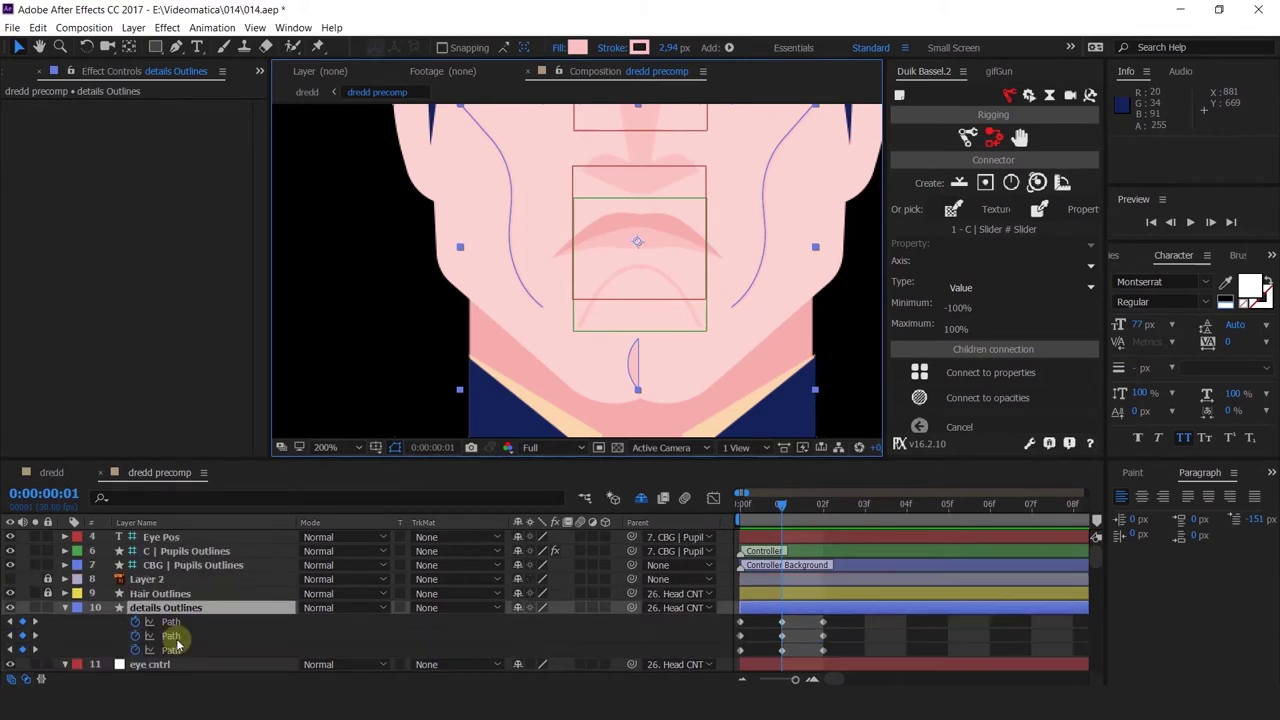
pyautogui.scroll(-3, 175, 640)
pyautogui.scroll(-5, 178, 640)
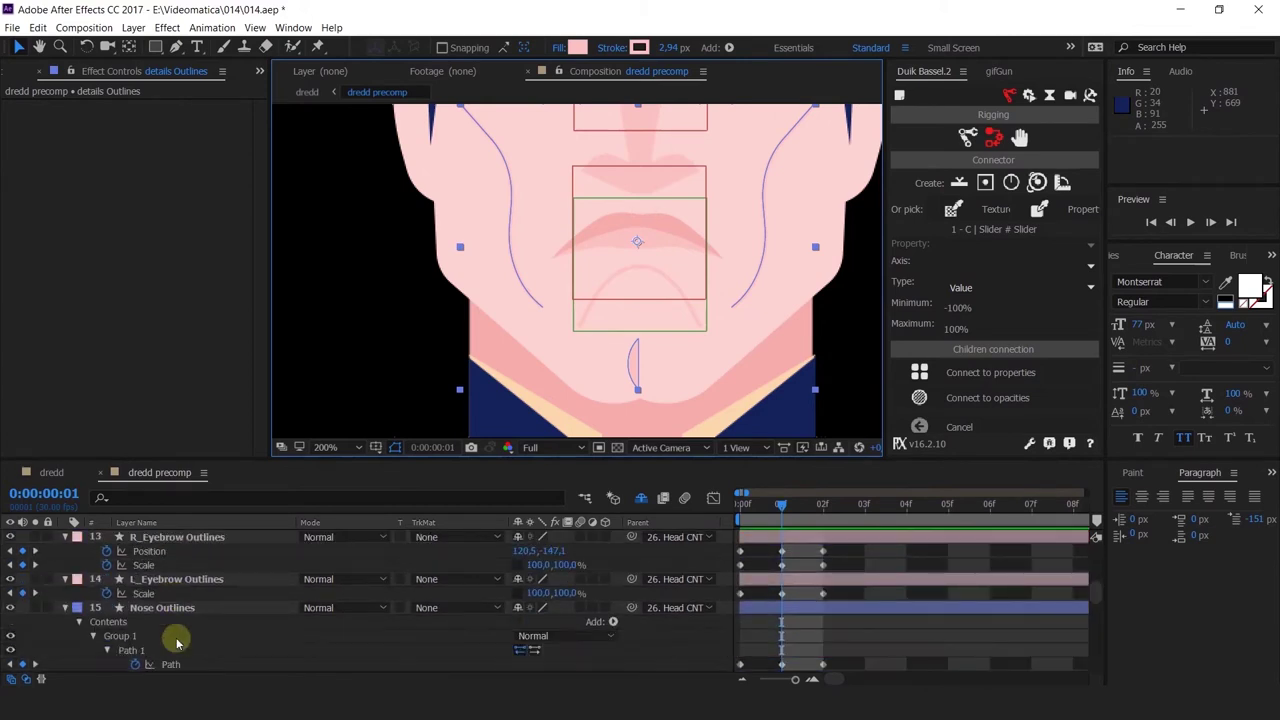
pyautogui.scroll(4, 178, 643)
pyautogui.click(168, 608)
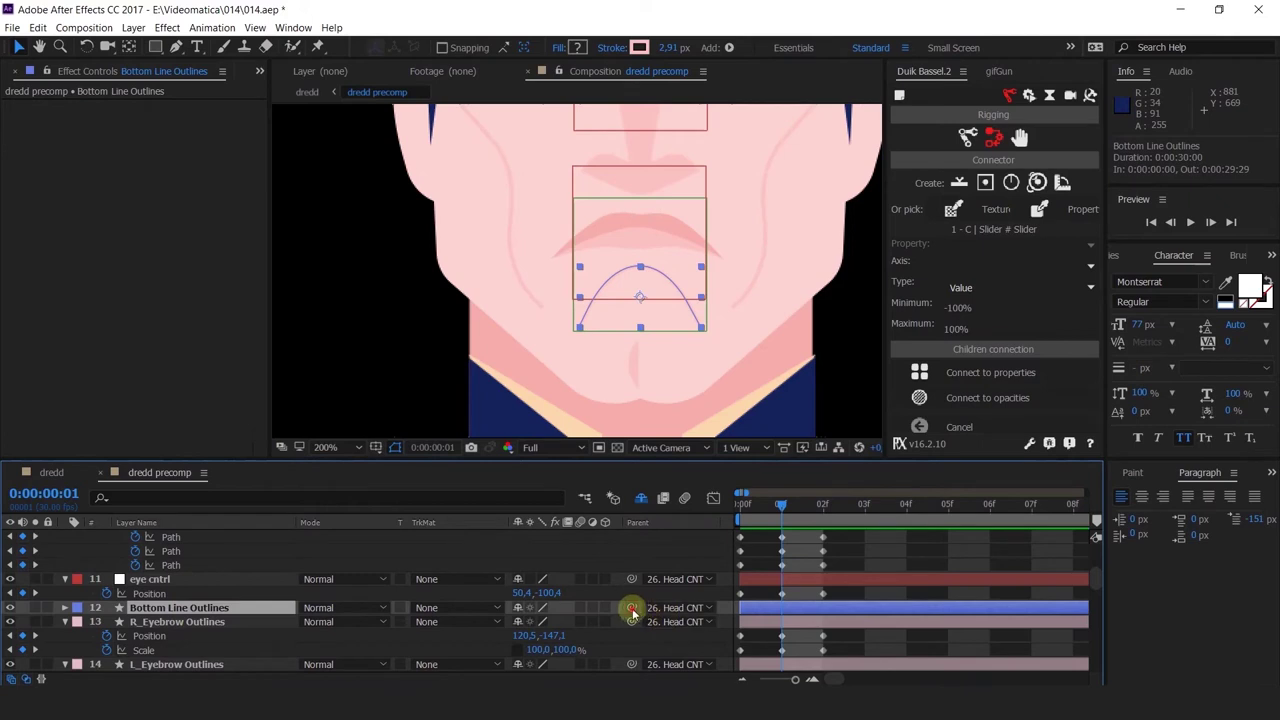
pyautogui.moveTo(632, 608); pyautogui.dragTo(631, 548)
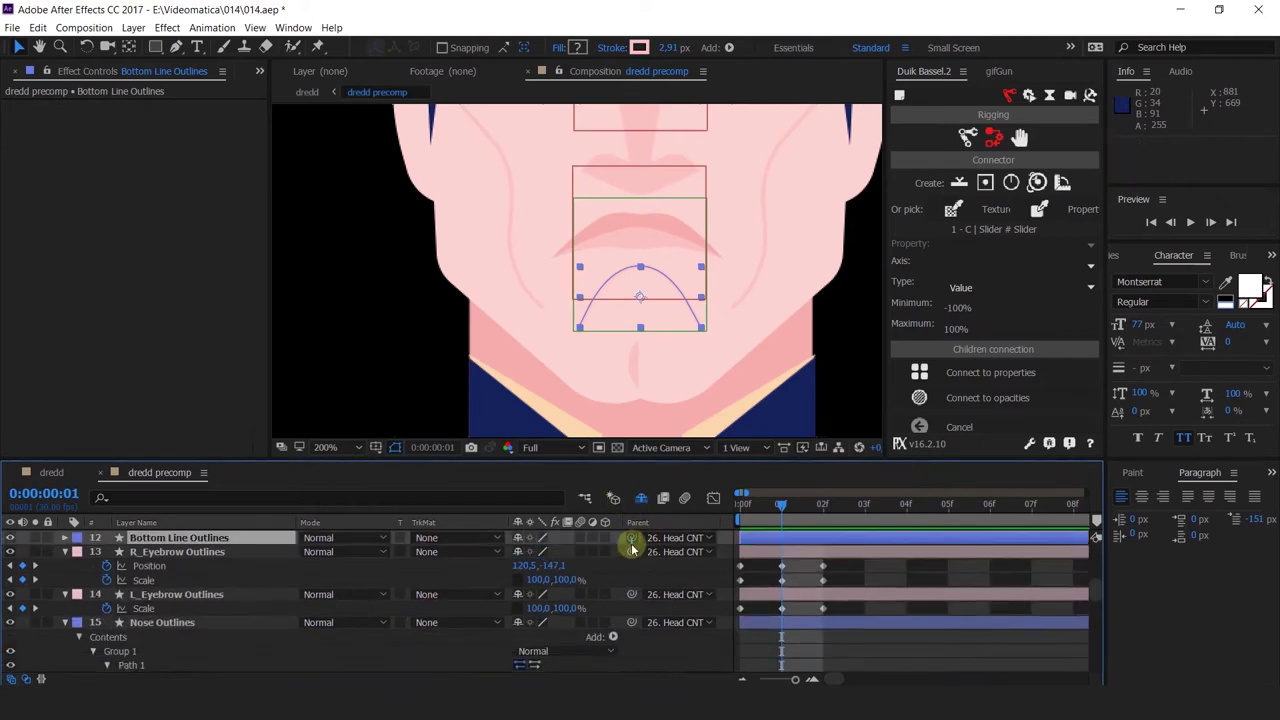
pyautogui.scroll(3, 629, 540)
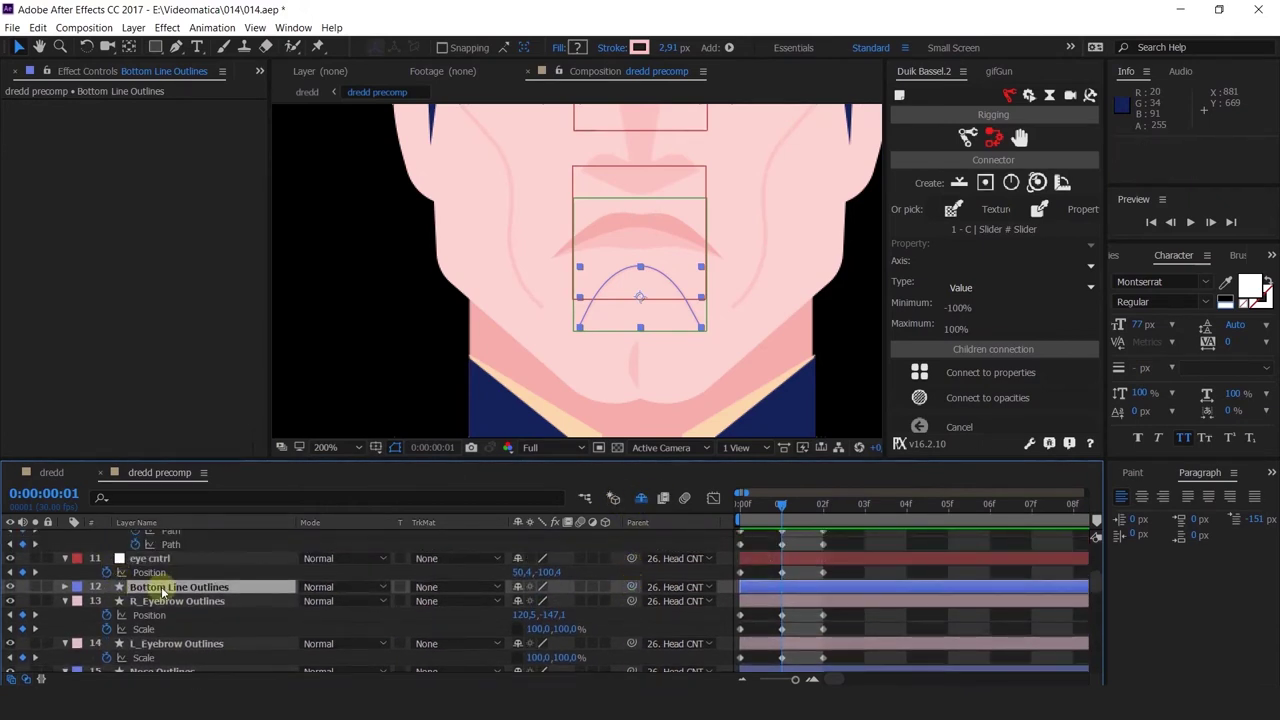
pyautogui.moveTo(163, 592); pyautogui.dragTo(171, 656)
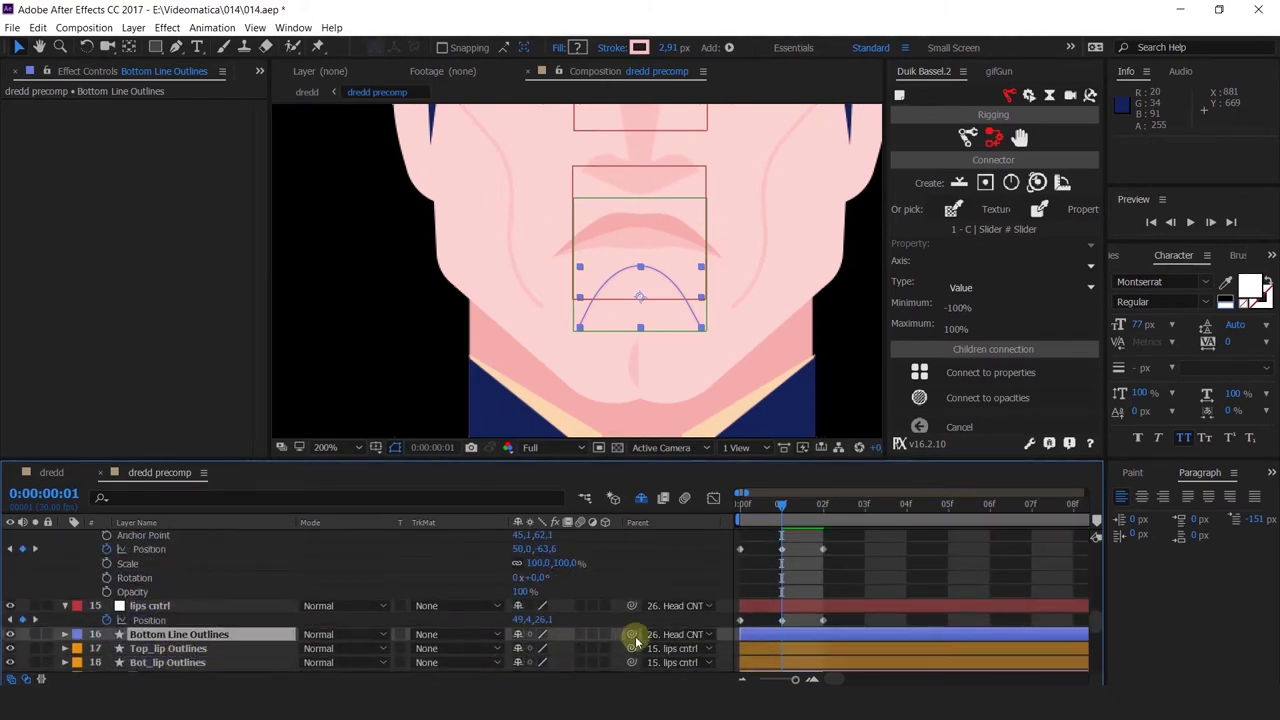
# Parent Bottom Line Outlines to lips cntrl and check how it follows the lips at frame 0
pyautogui.moveTo(636, 641); pyautogui.dragTo(334, 605)
pyautogui.press('pageup')
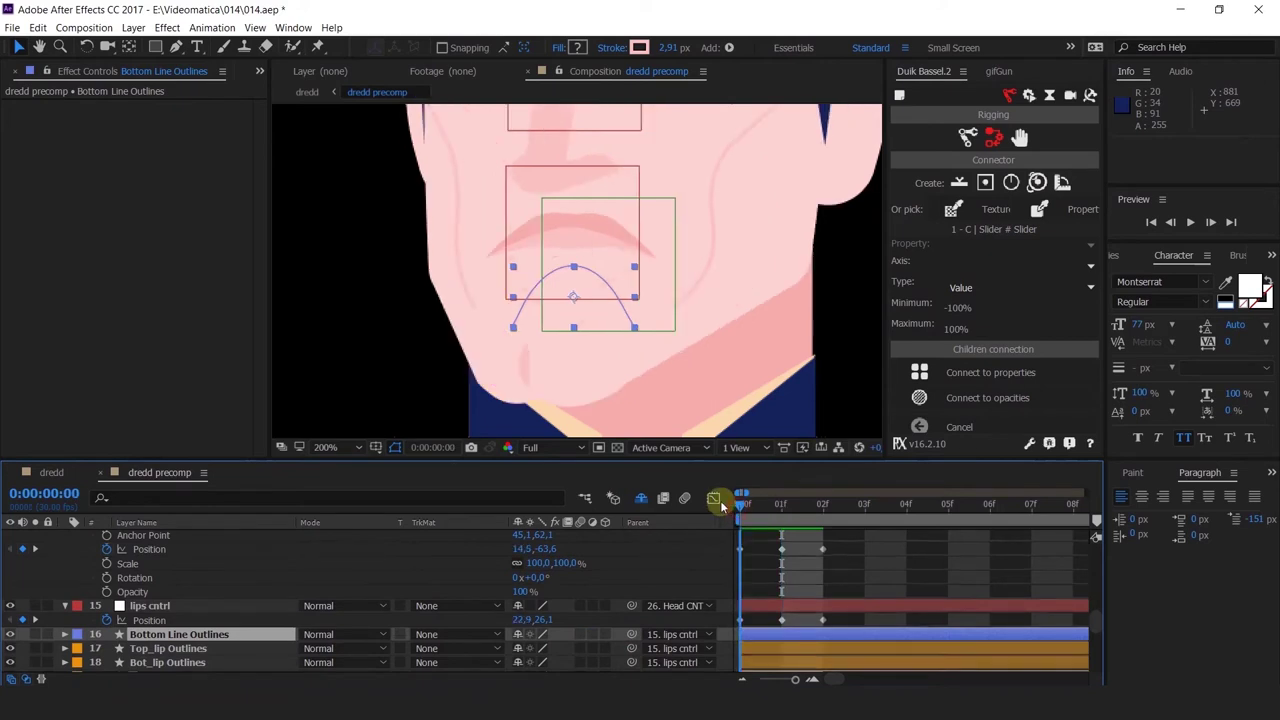
pyautogui.click(669, 532)
pyautogui.scroll(-1, 743, 253)
pyautogui.scroll(1, 674, 227)
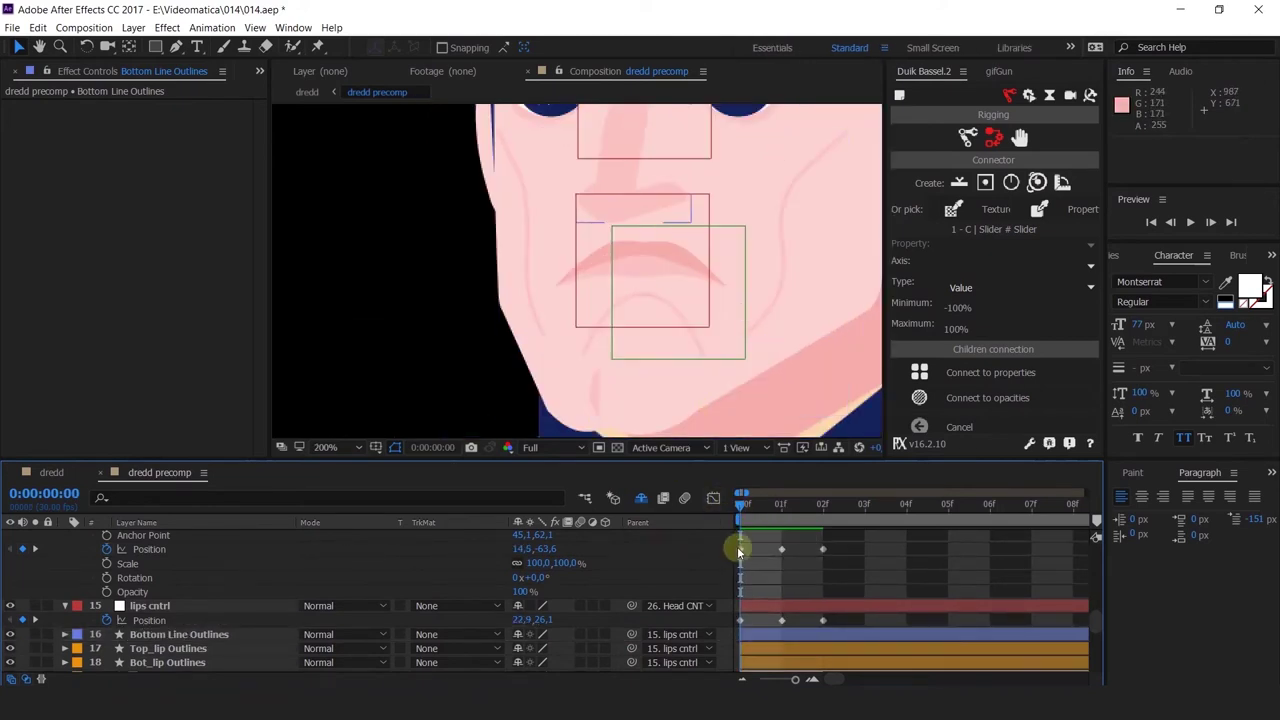
# Keyframe the path of Bottom Line Outlines at frames 0, 1 and 2
pyautogui.click(147, 606)
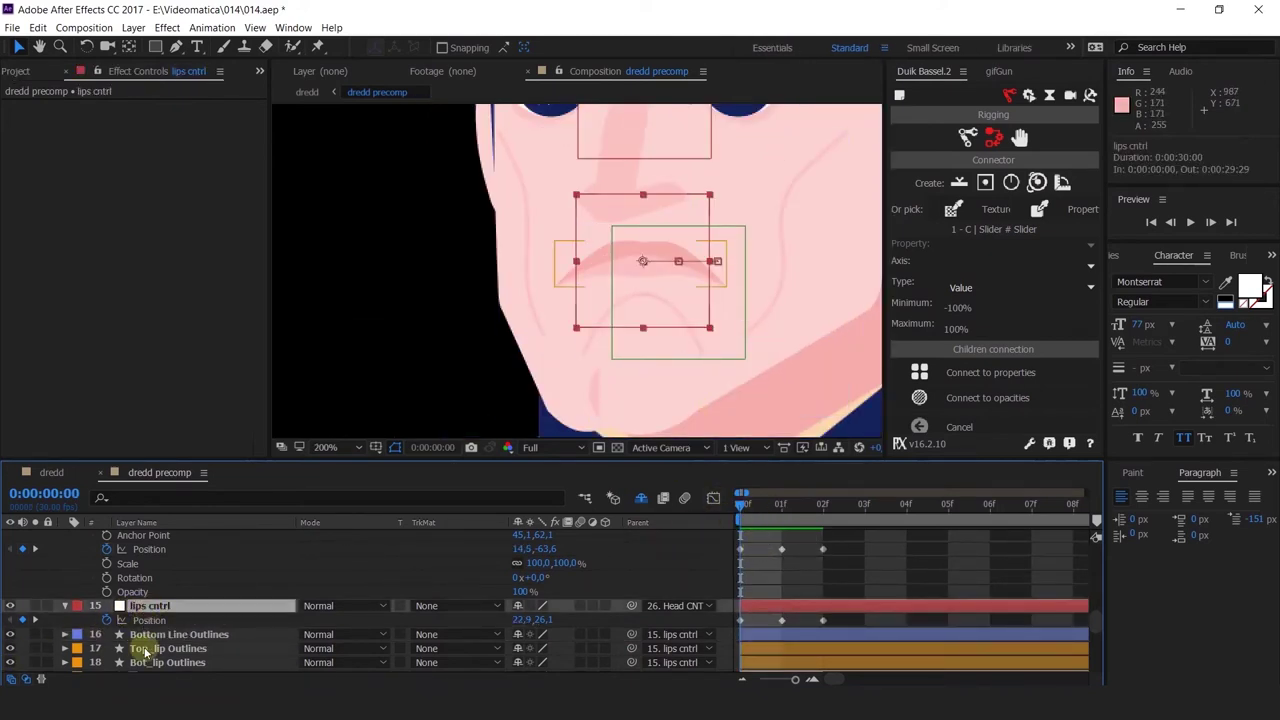
pyautogui.click(150, 635)
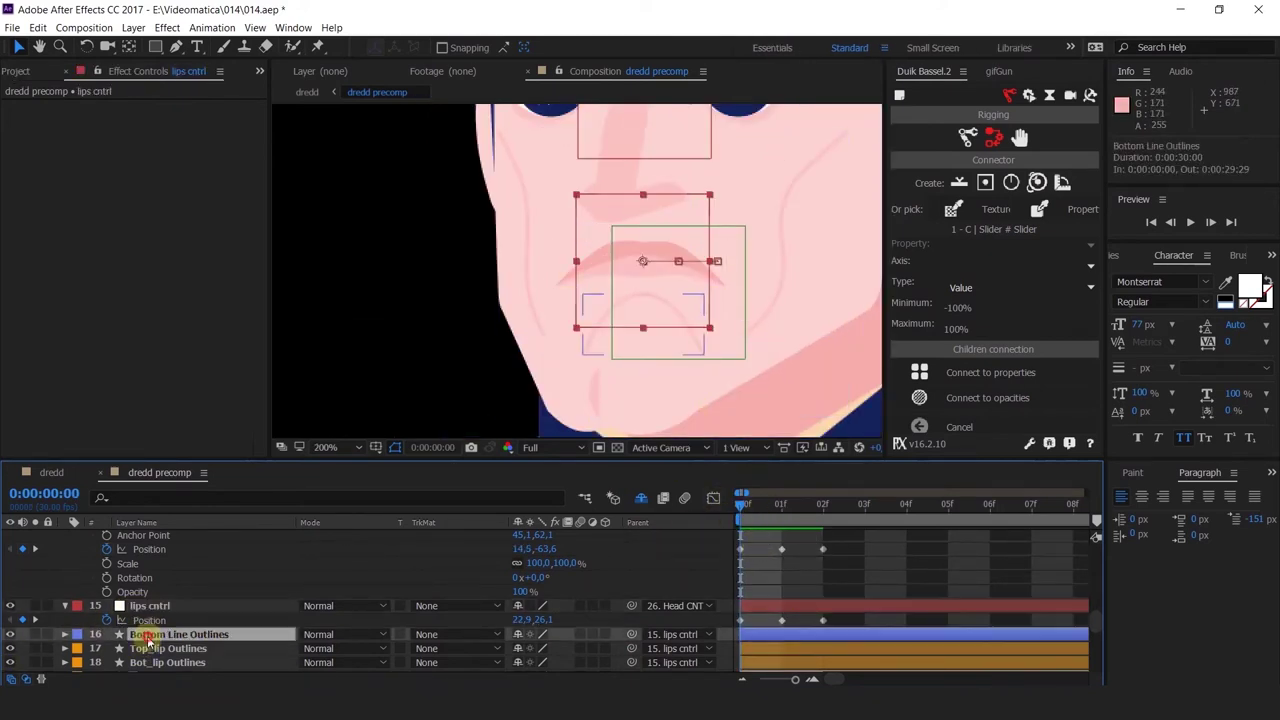
pyautogui.click(65, 634)
pyautogui.click(80, 649)
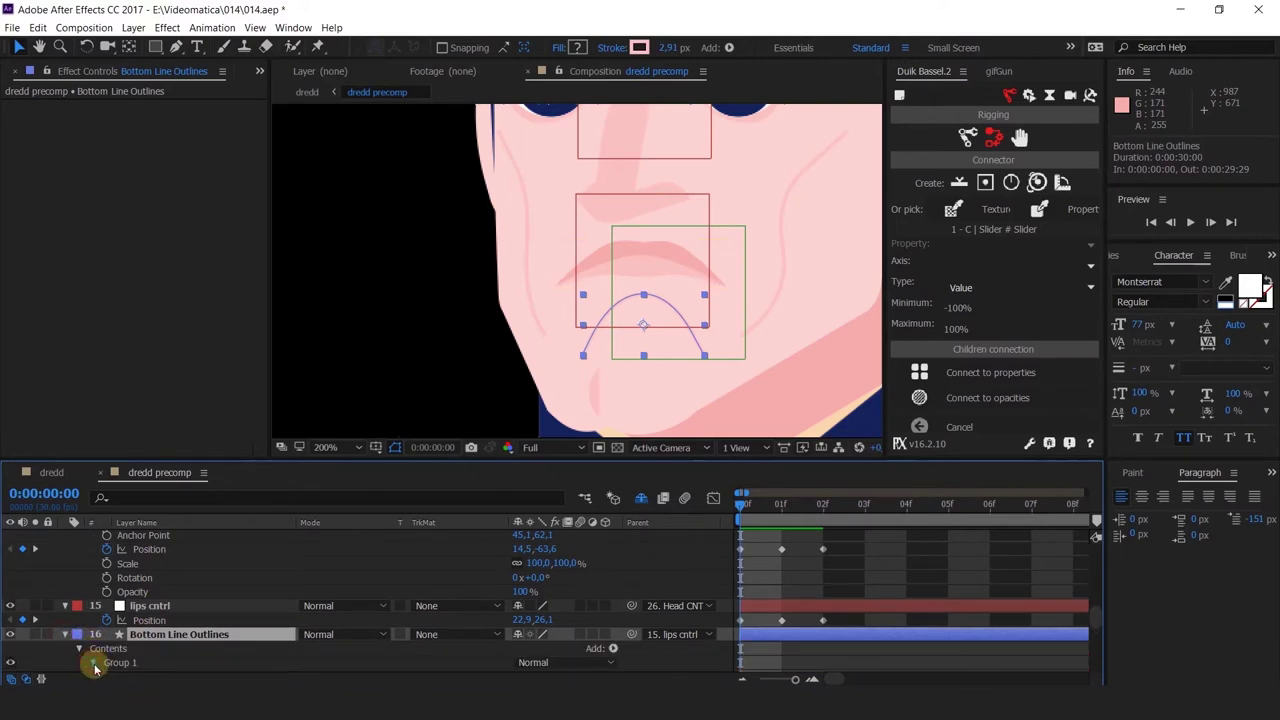
pyautogui.scroll(-1, 95, 668)
pyautogui.click(93, 622)
pyautogui.click(107, 636)
pyautogui.click(170, 650)
pyautogui.click(781, 506)
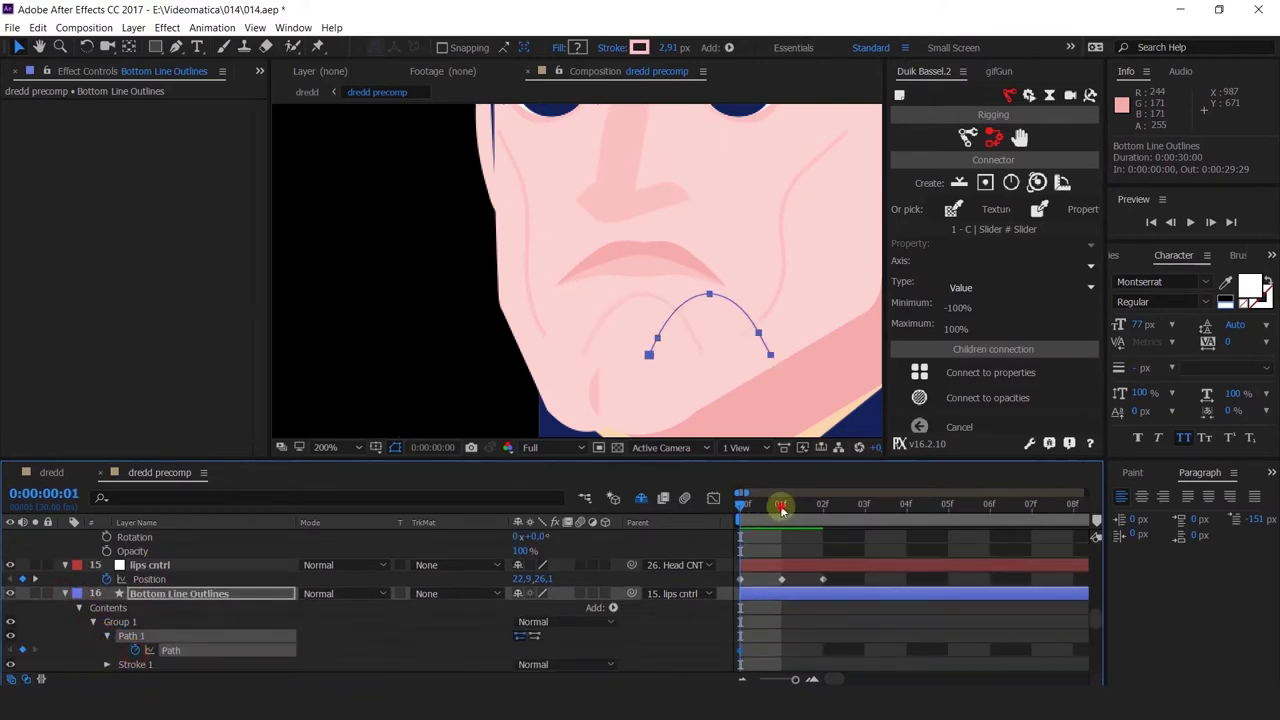
pyautogui.click(22, 650)
pyautogui.click(822, 506)
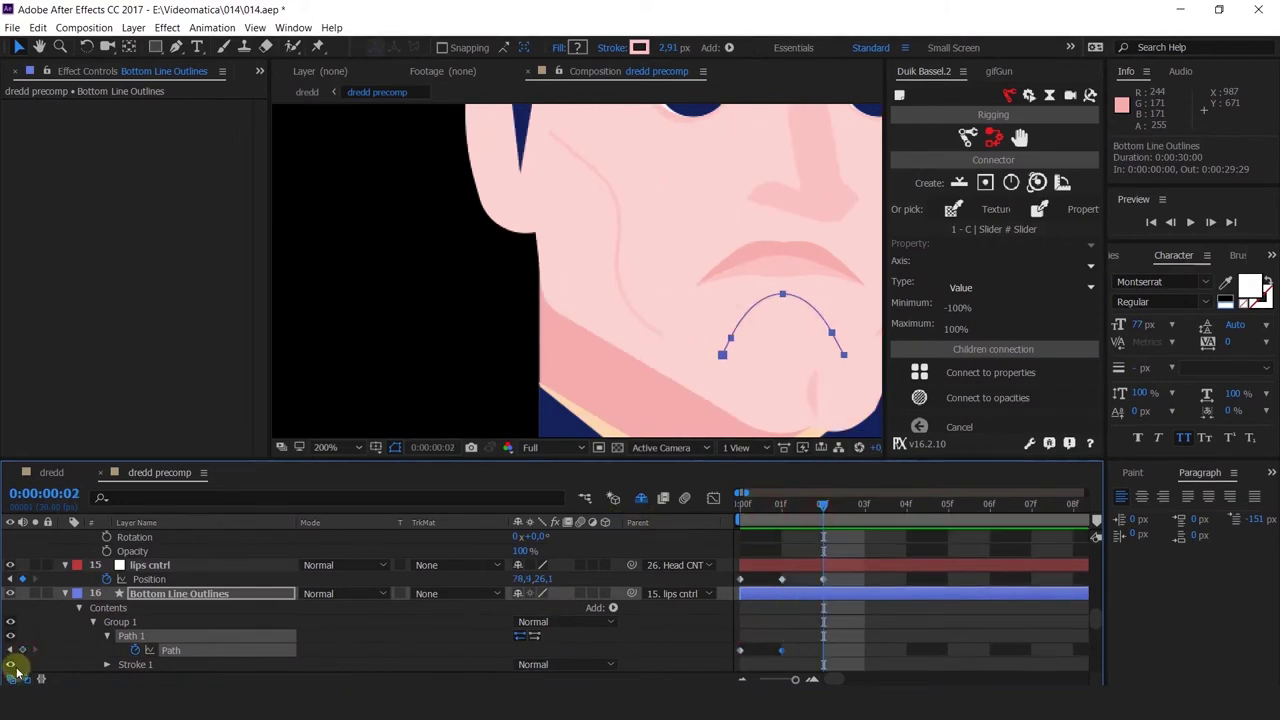
# At frame 0, narrow the line under the lips and shift its path about 7 px toward the far side of the face
pyautogui.click(750, 506)
pyautogui.moveTo(729, 276); pyautogui.dragTo(555, 370)
pyautogui.moveTo(645, 358); pyautogui.dragTo(648, 359)
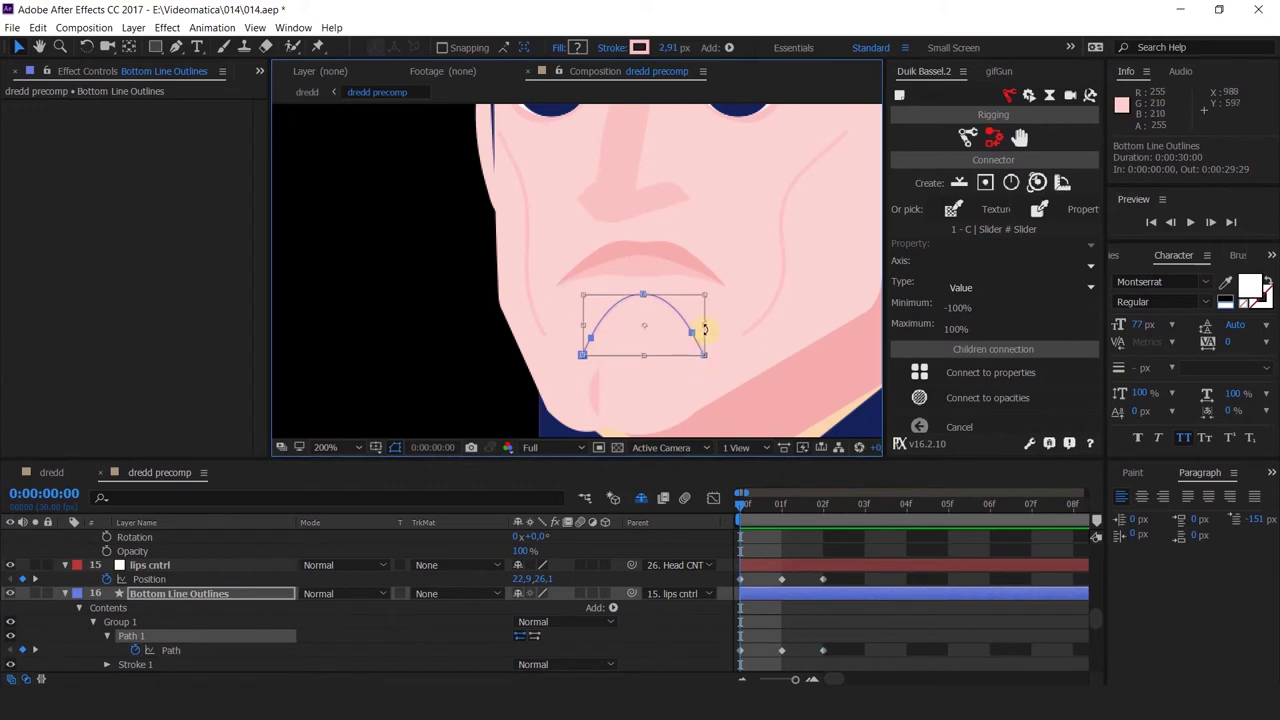
pyautogui.moveTo(704, 324); pyautogui.dragTo(659, 317)
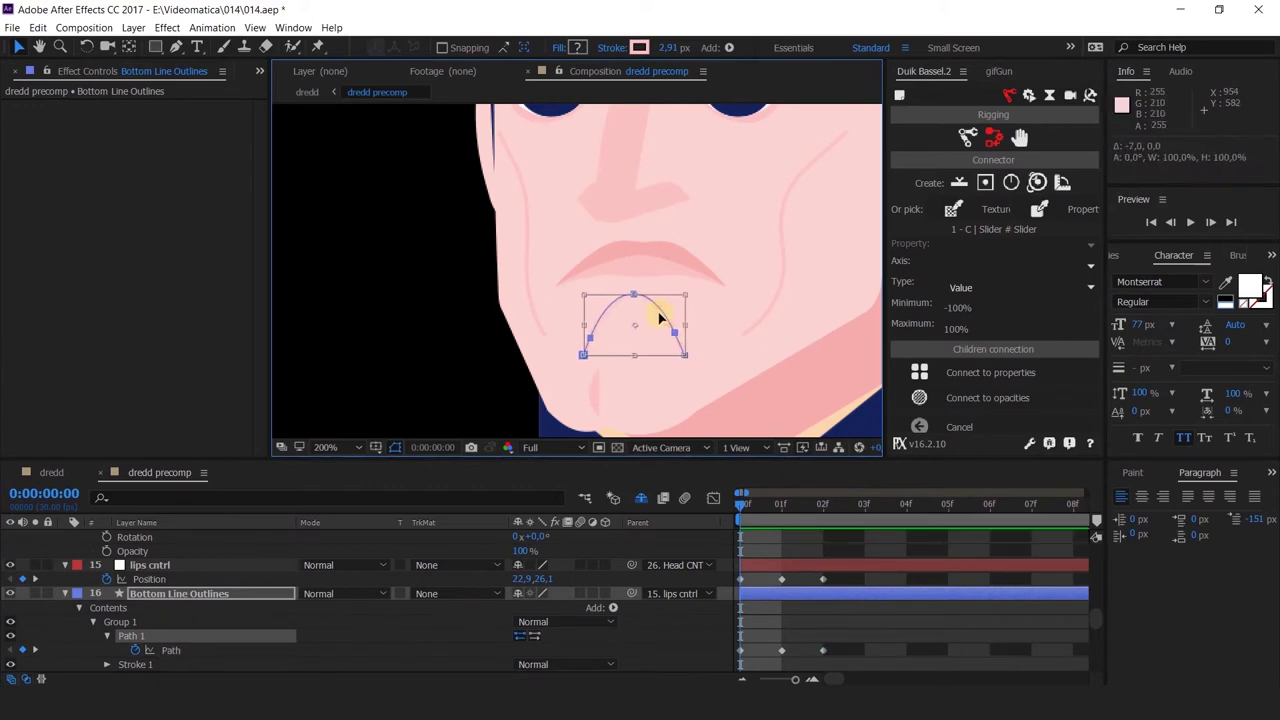
pyautogui.press('Return')
pyautogui.click(708, 618)
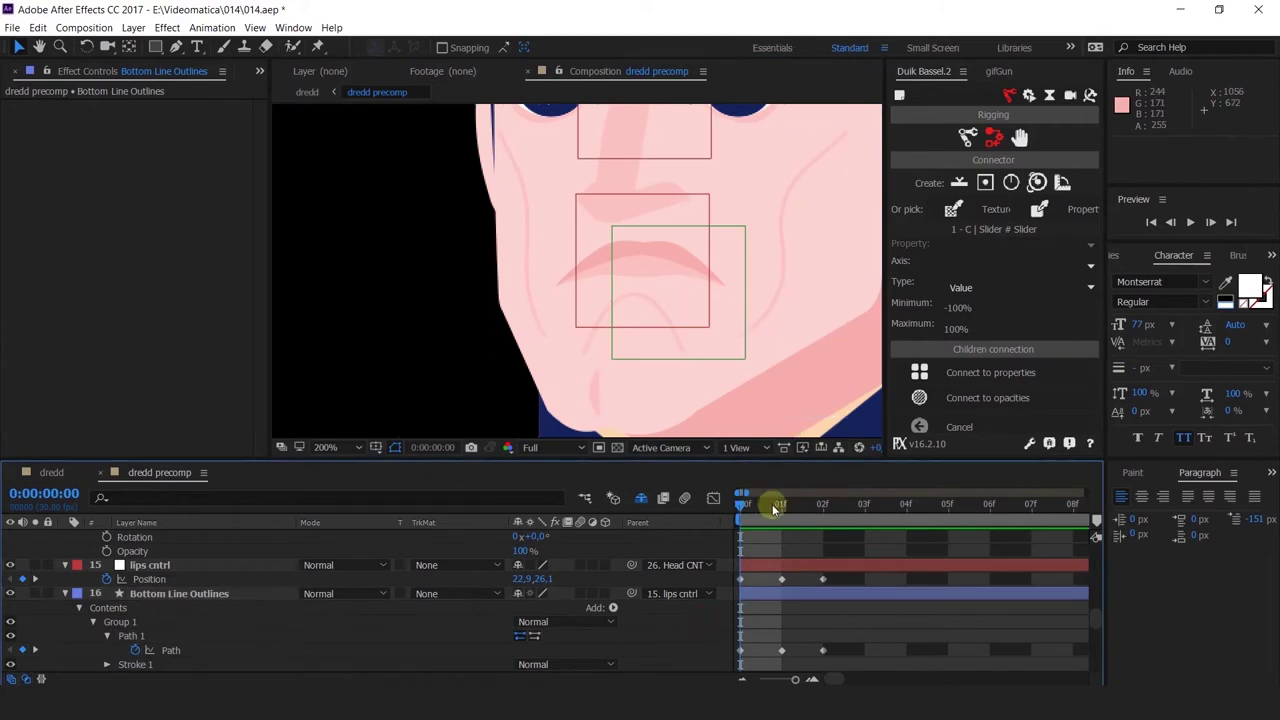
pyautogui.click(769, 508)
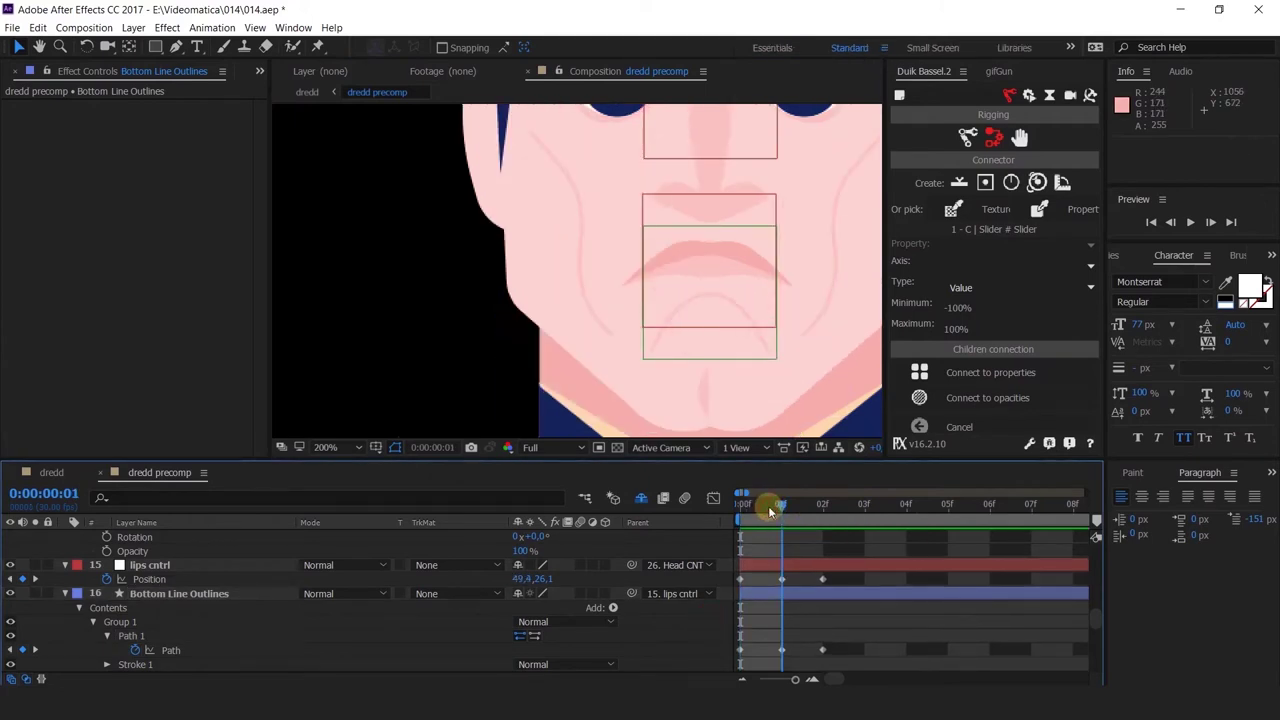
pyautogui.click(810, 518)
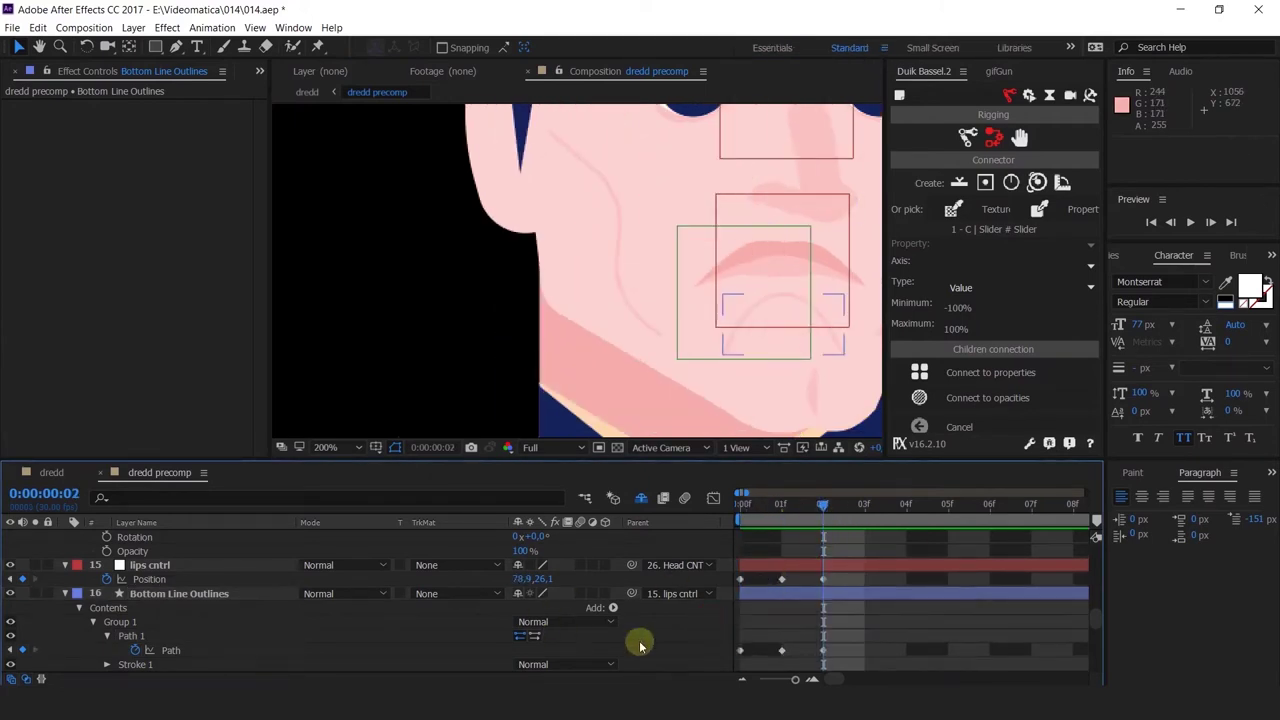
# Copy the bottom line's frame 0 path keyframe to frame 2 and shift the path toward the opposite far side of the face
pyautogui.click(208, 653)
pyautogui.click(740, 651)
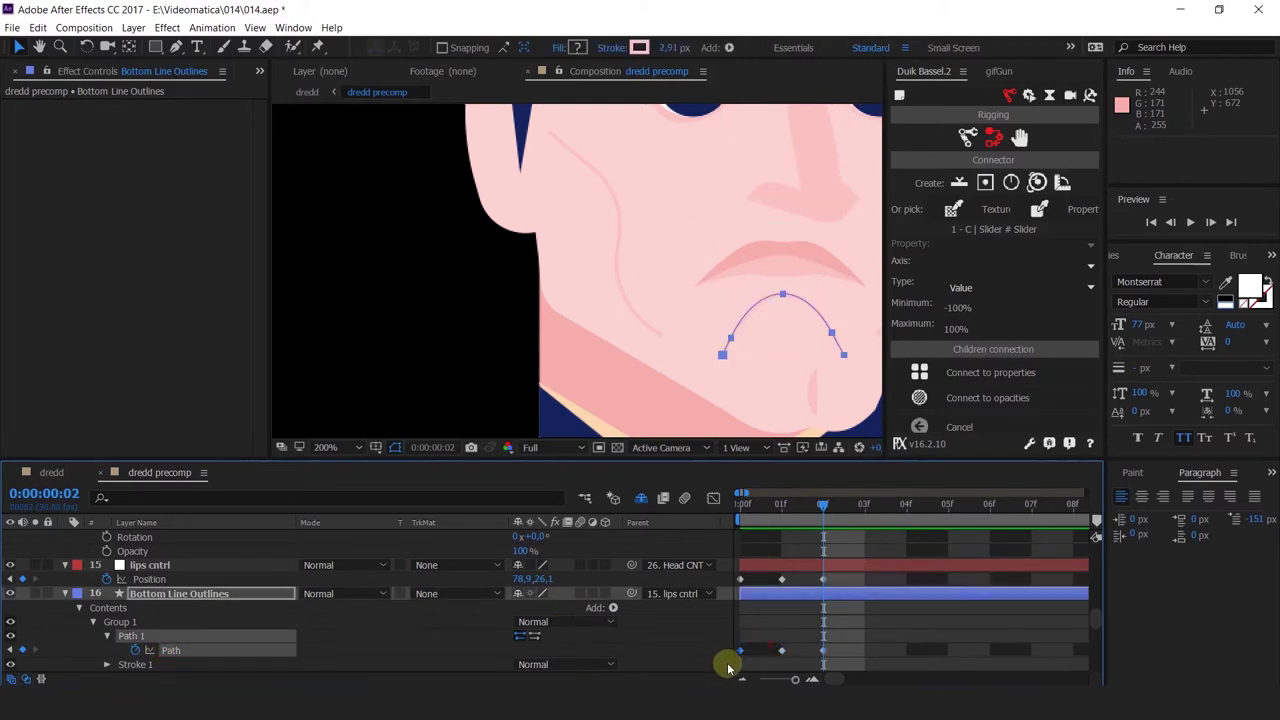
pyautogui.hotkey('ctrl', 'c')
pyautogui.hotkey('ctrl', 'v')
pyautogui.moveTo(815, 338); pyautogui.dragTo(631, 400)
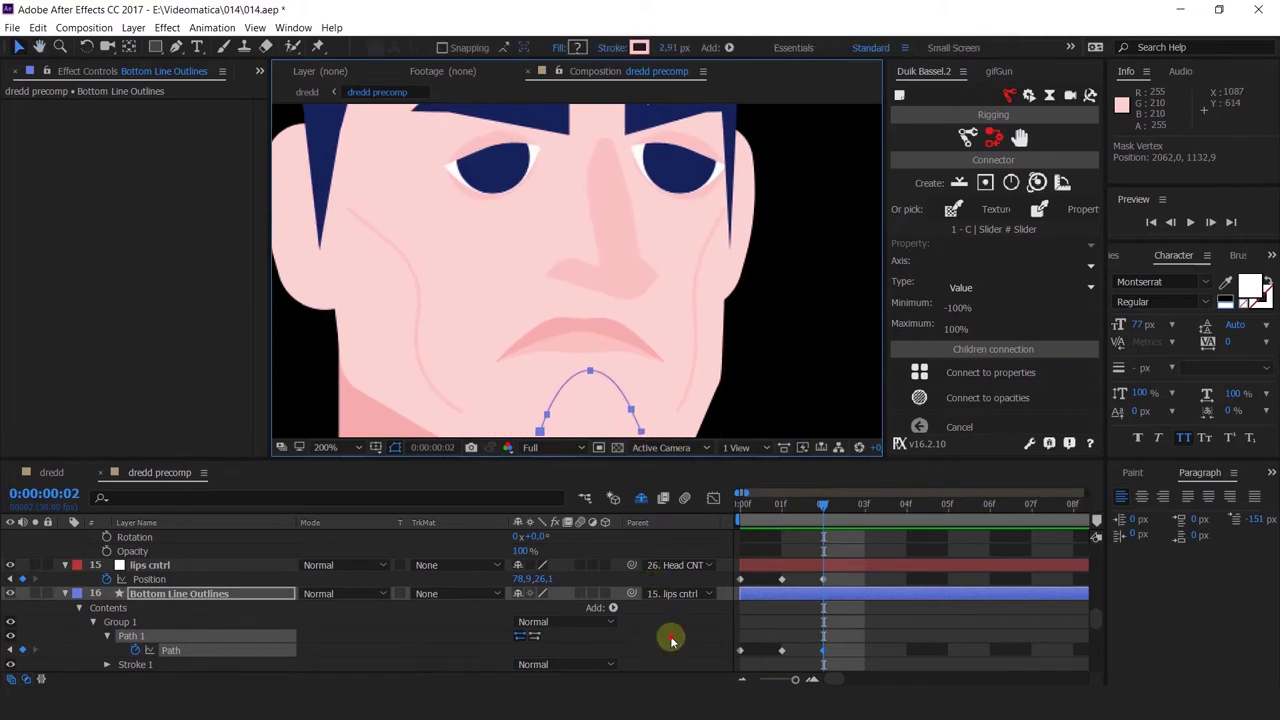
pyautogui.click(671, 638)
pyautogui.scroll(-1, 708, 349)
pyautogui.moveTo(763, 367); pyautogui.dragTo(769, 325)
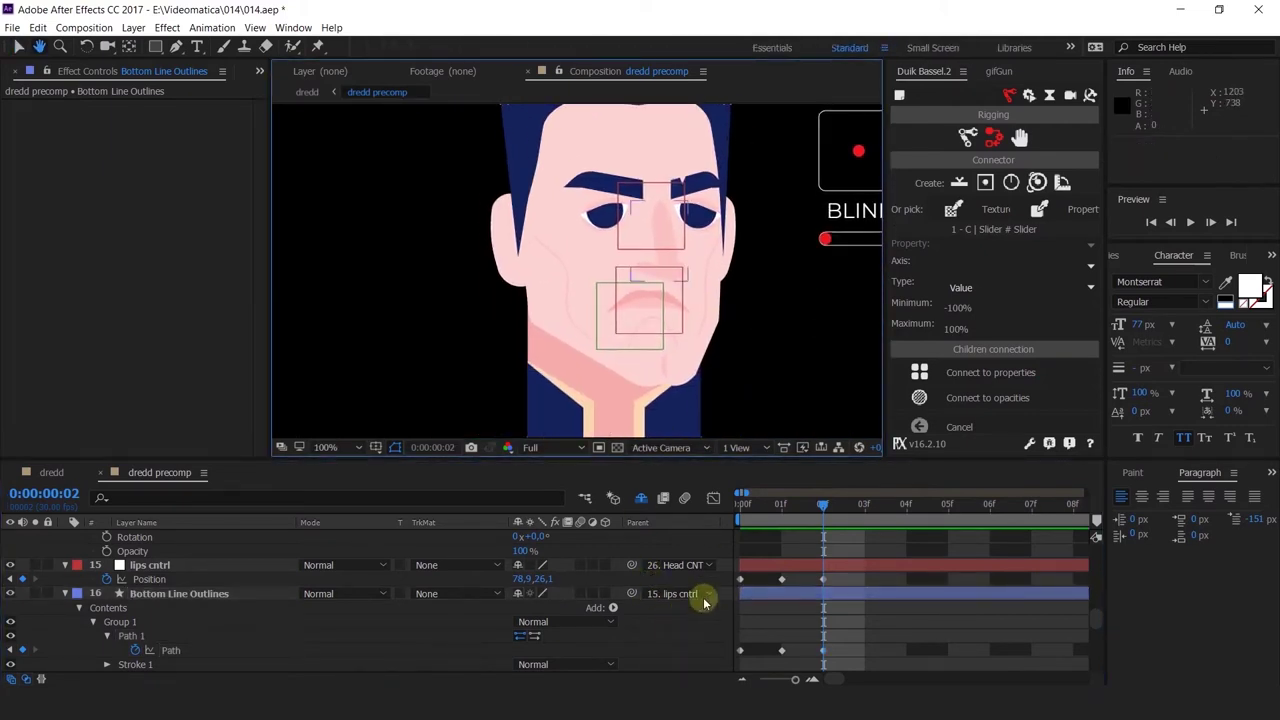
pyautogui.click(702, 626)
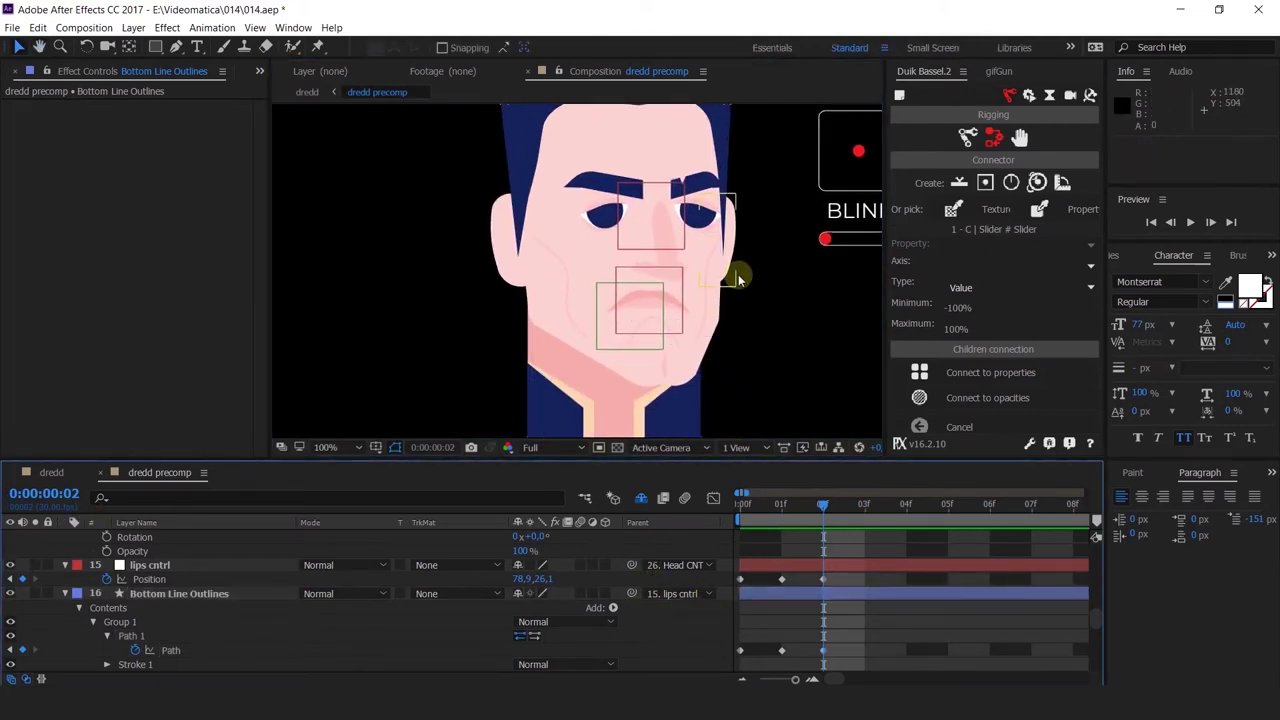
# Examine the placement of the cheek and chin details at frames 1 and 2
pyautogui.scroll(1, 736, 280)
pyautogui.moveTo(731, 334); pyautogui.dragTo(691, 309)
pyautogui.click(588, 316)
pyautogui.scroll(-1, 661, 298)
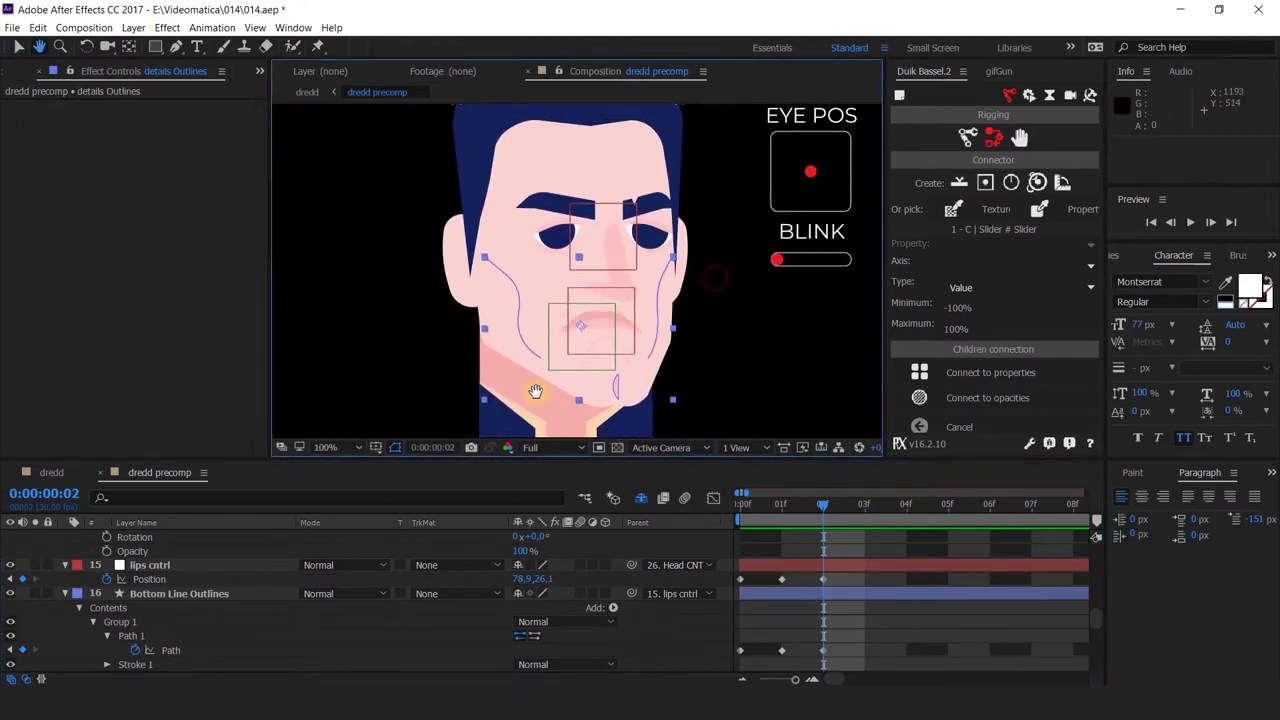
pyautogui.click(727, 340)
pyautogui.click(396, 448)
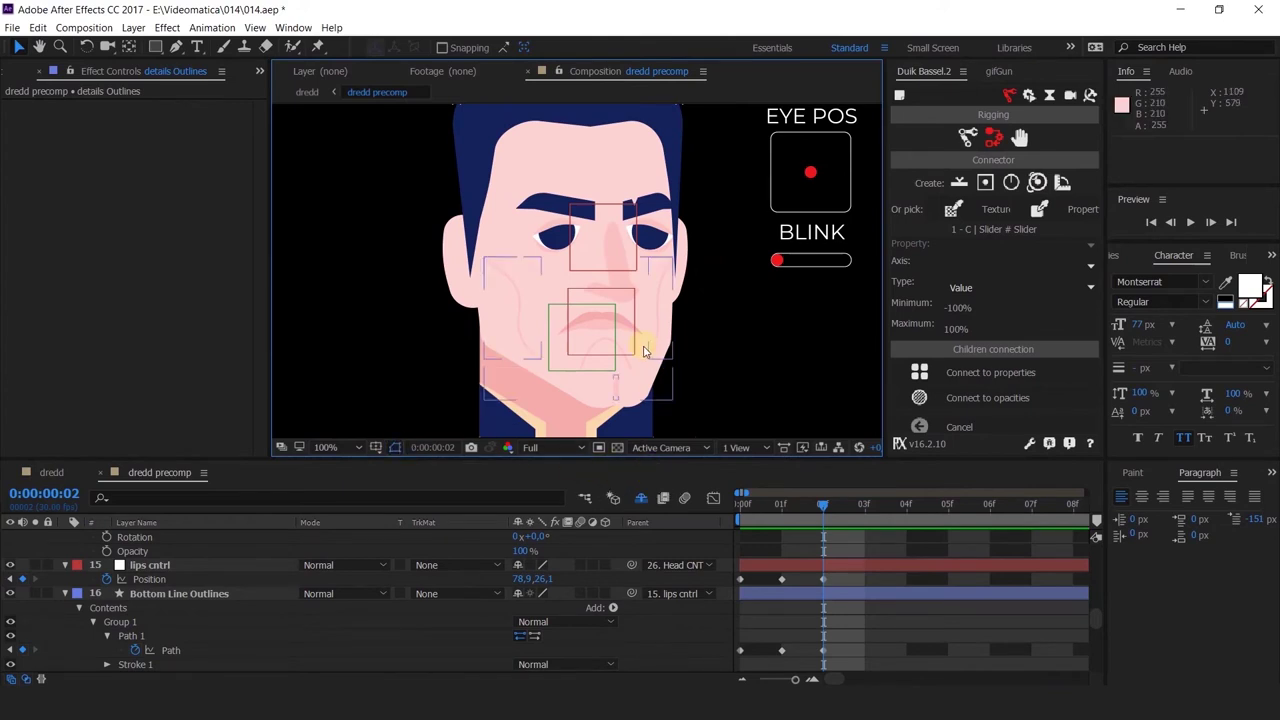
pyautogui.click(779, 507)
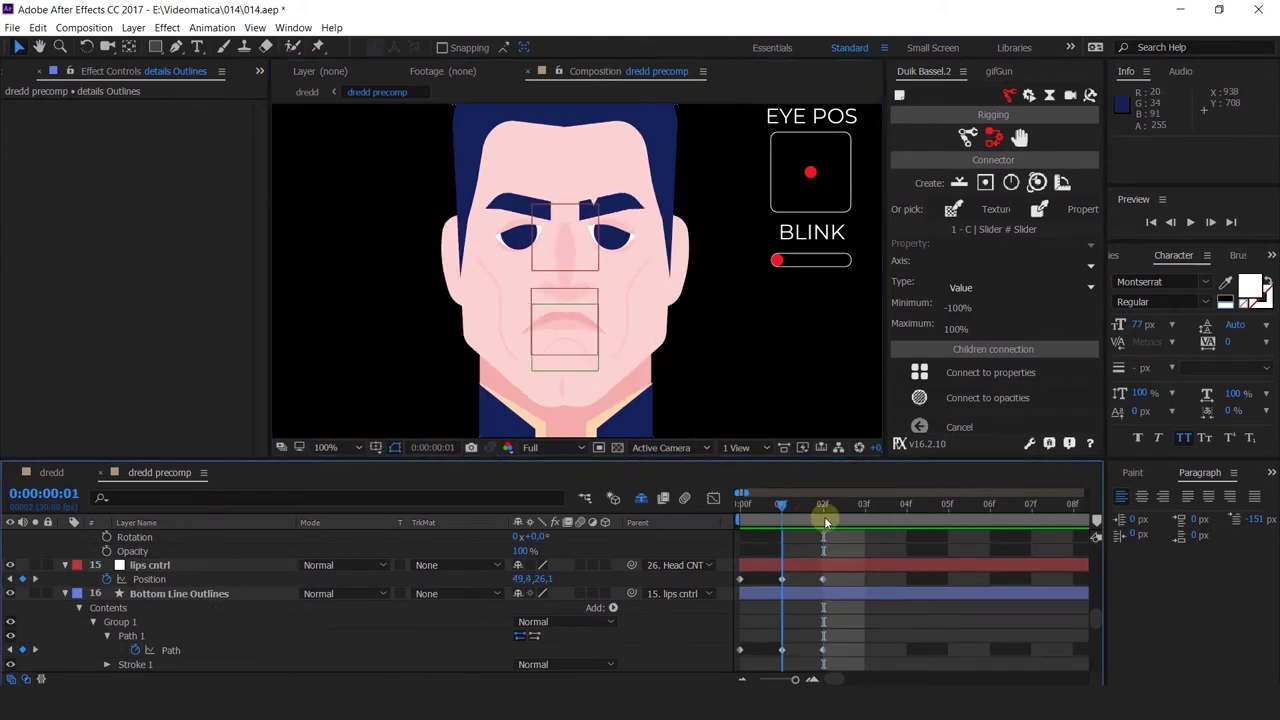
pyautogui.click(824, 512)
# Clear the selection of the cheek and chin details and lock the details Outlines layer
pyautogui.click(632, 345)
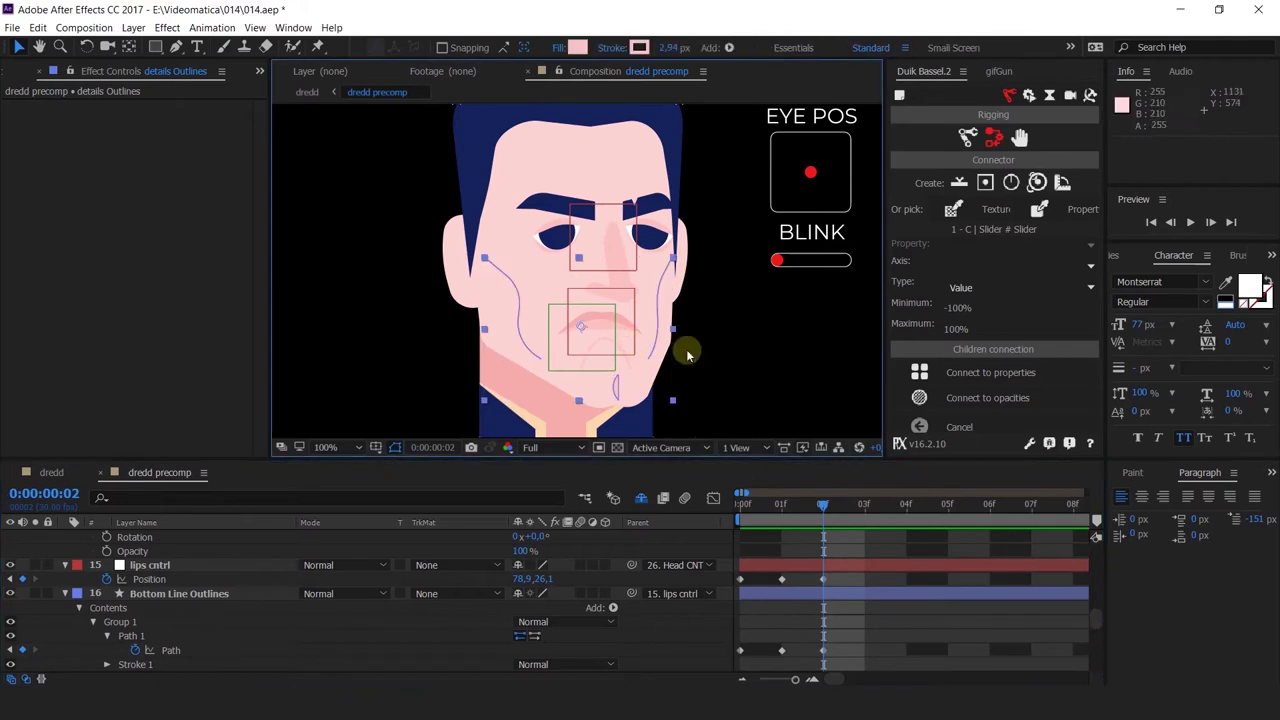
pyautogui.click(749, 357)
pyautogui.click(648, 318)
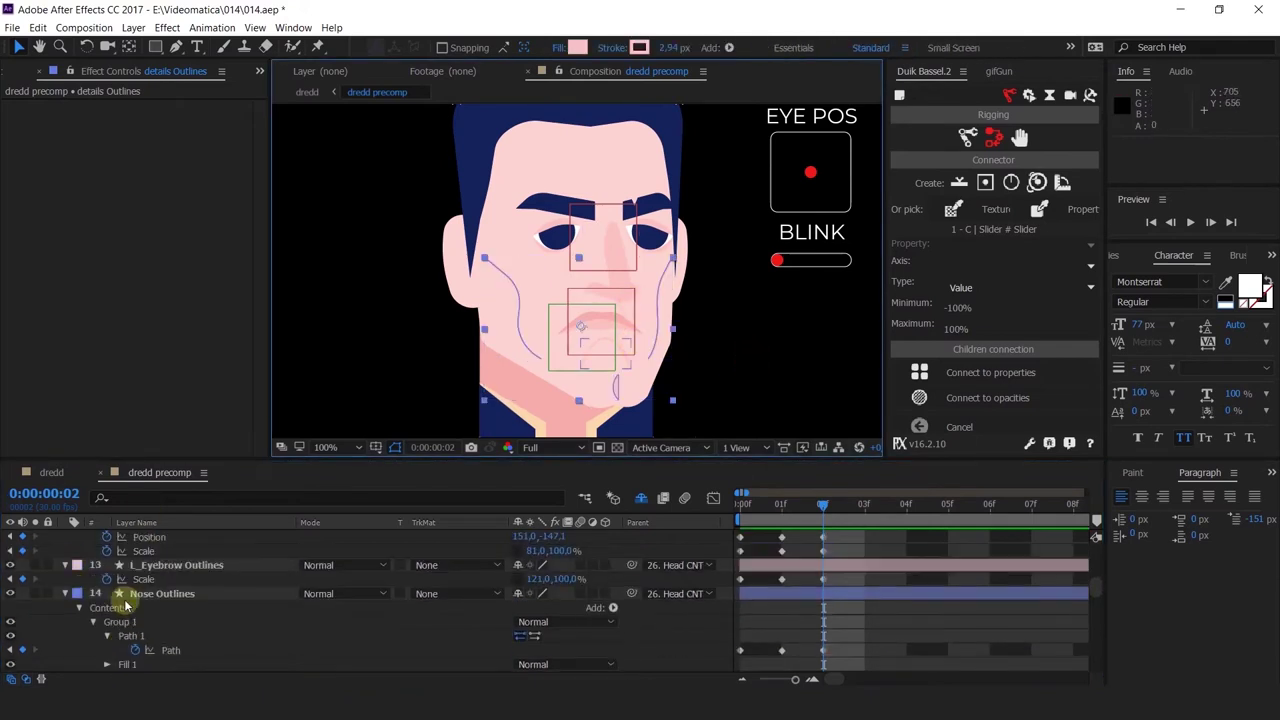
pyautogui.scroll(5, 114, 606)
pyautogui.click(48, 650)
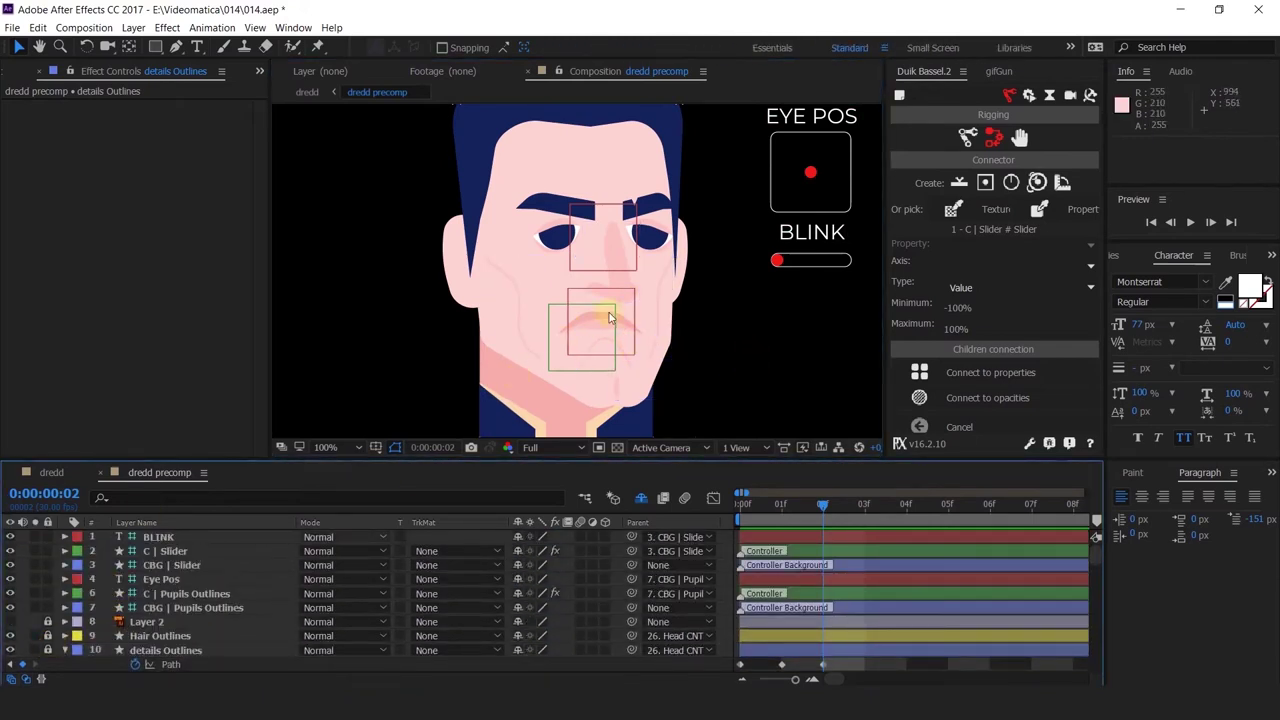
# At frame 2, shift the lips cntrl about 11 px horizontally toward the far side of the face, to position 89.9, 26.1
pyautogui.click(623, 332)
pyautogui.scroll(4, 624, 325)
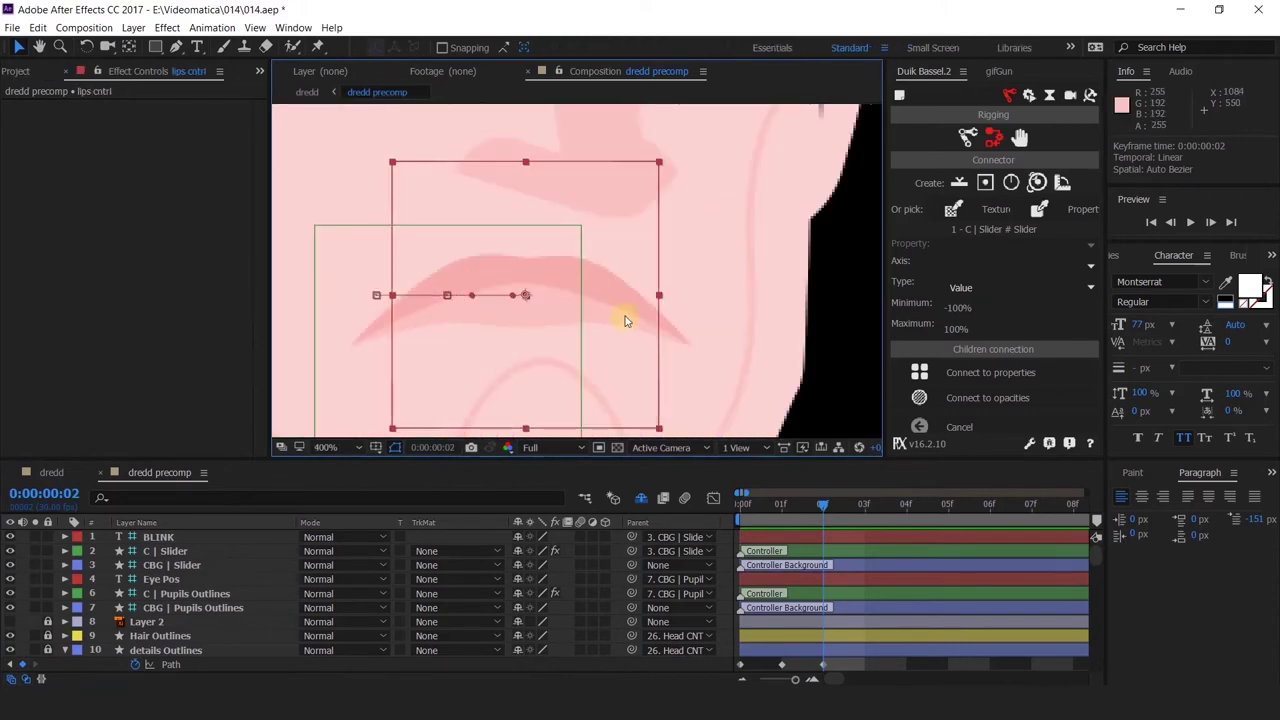
pyautogui.moveTo(626, 317); pyautogui.dragTo(658, 309)
pyautogui.scroll(-4, 655, 316)
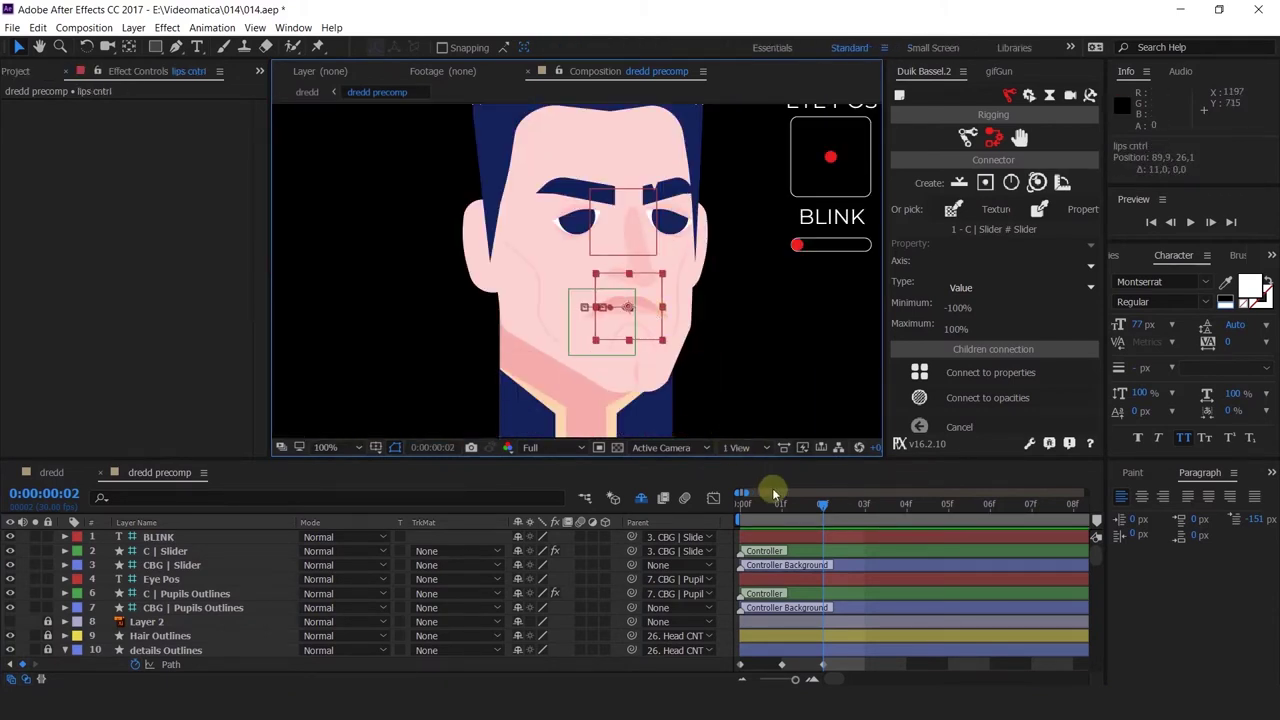
# At frame 0, shift the lips cntrl about 10.8 px toward the opposite far side of the face, to position 12.2, 26.1
pyautogui.click(741, 510)
pyautogui.scroll(4, 596, 368)
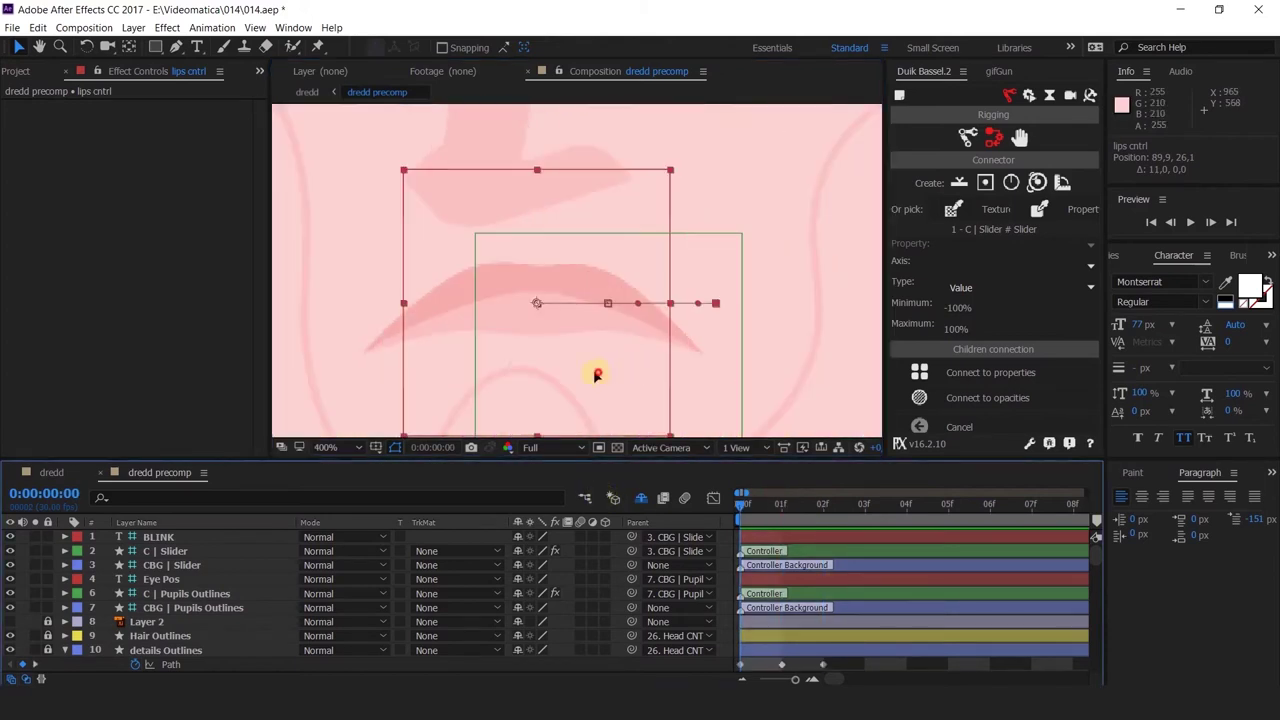
pyautogui.moveTo(597, 374); pyautogui.dragTo(570, 377)
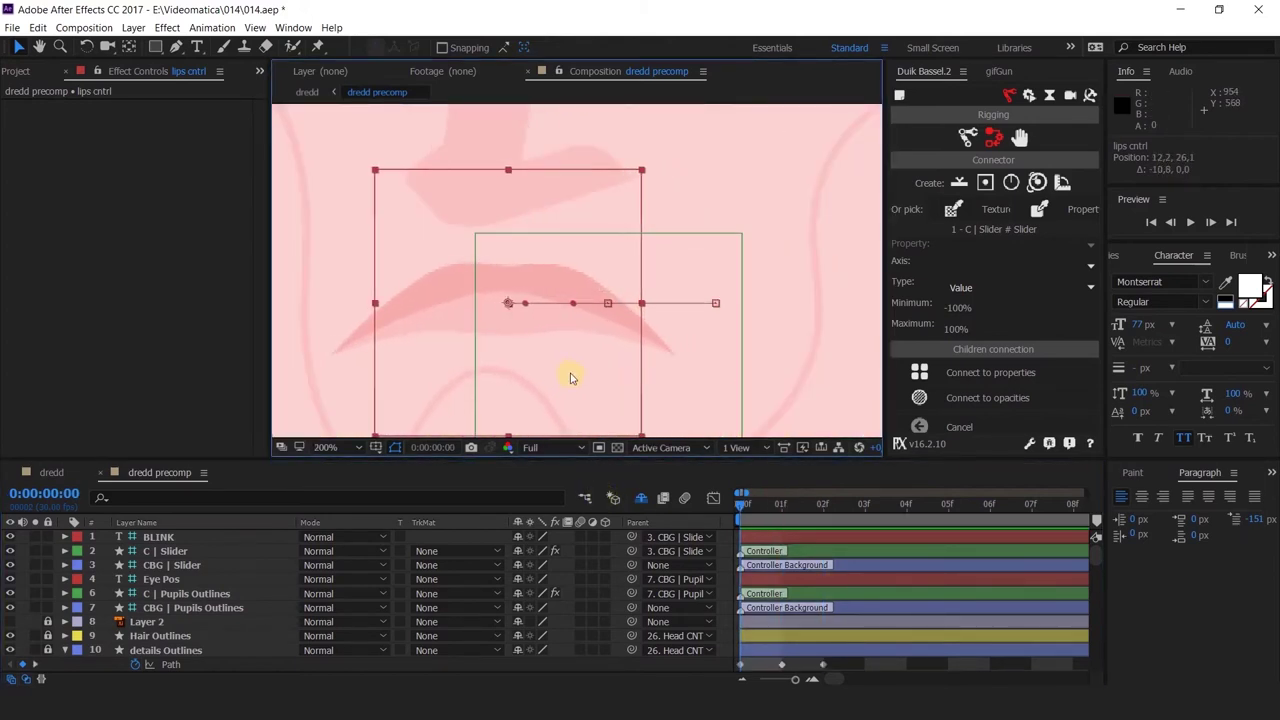
pyautogui.scroll(-2, 570, 374)
pyautogui.click(776, 385)
# Examine the turned face at frame 0, comparing the placement of eyes, nose, lips, cheek lines and chin with the head shape
pyautogui.press('space')
pyautogui.moveTo(805, 408); pyautogui.dragTo(823, 354)
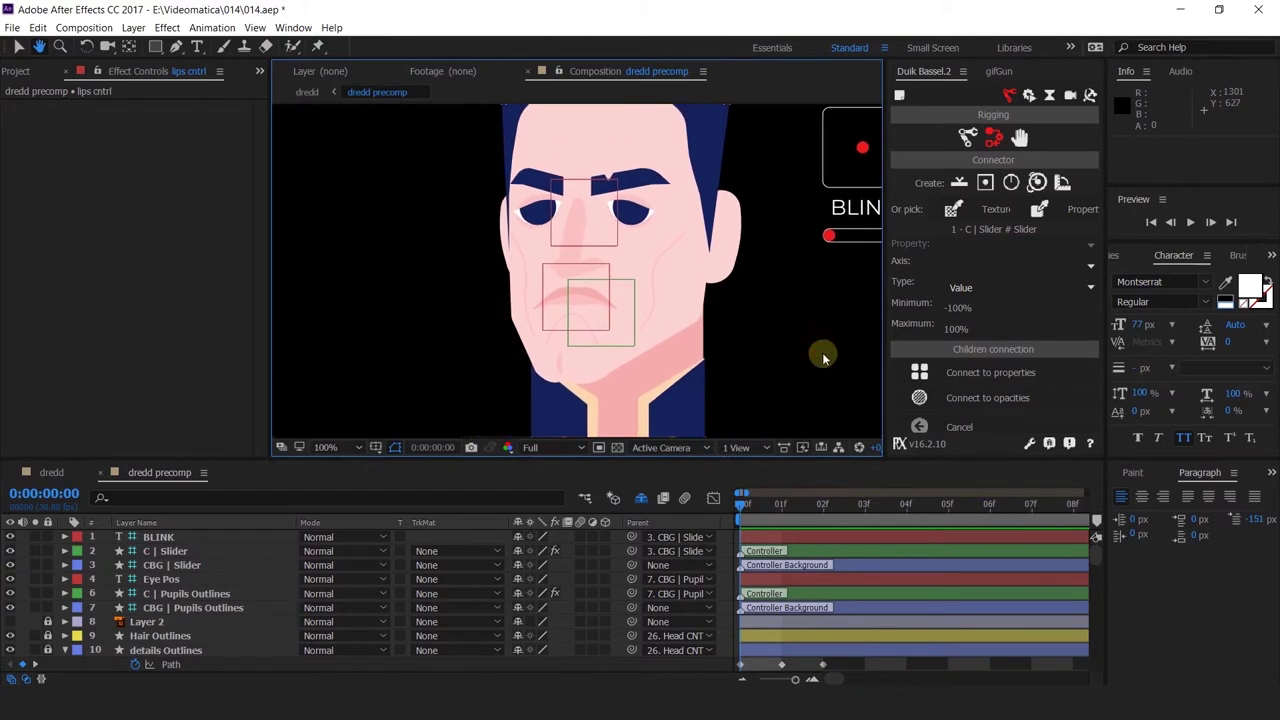
pyautogui.scroll(-3, 712, 290)
pyautogui.press('space')
pyautogui.moveTo(712, 290); pyautogui.dragTo(677, 268)
pyautogui.scroll(3, 657, 231)
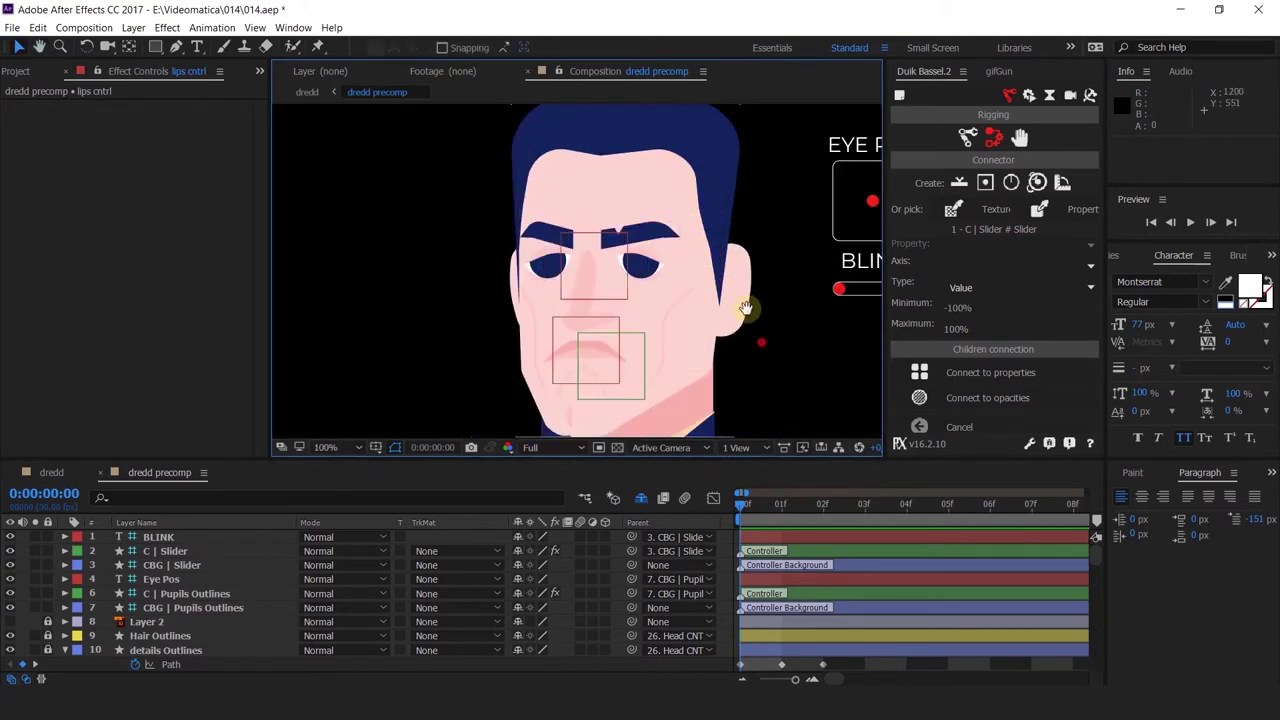
pyautogui.moveTo(761, 342); pyautogui.dragTo(739, 286)
pyautogui.scroll(-2, 756, 311)
pyautogui.scroll(2, 700, 323)
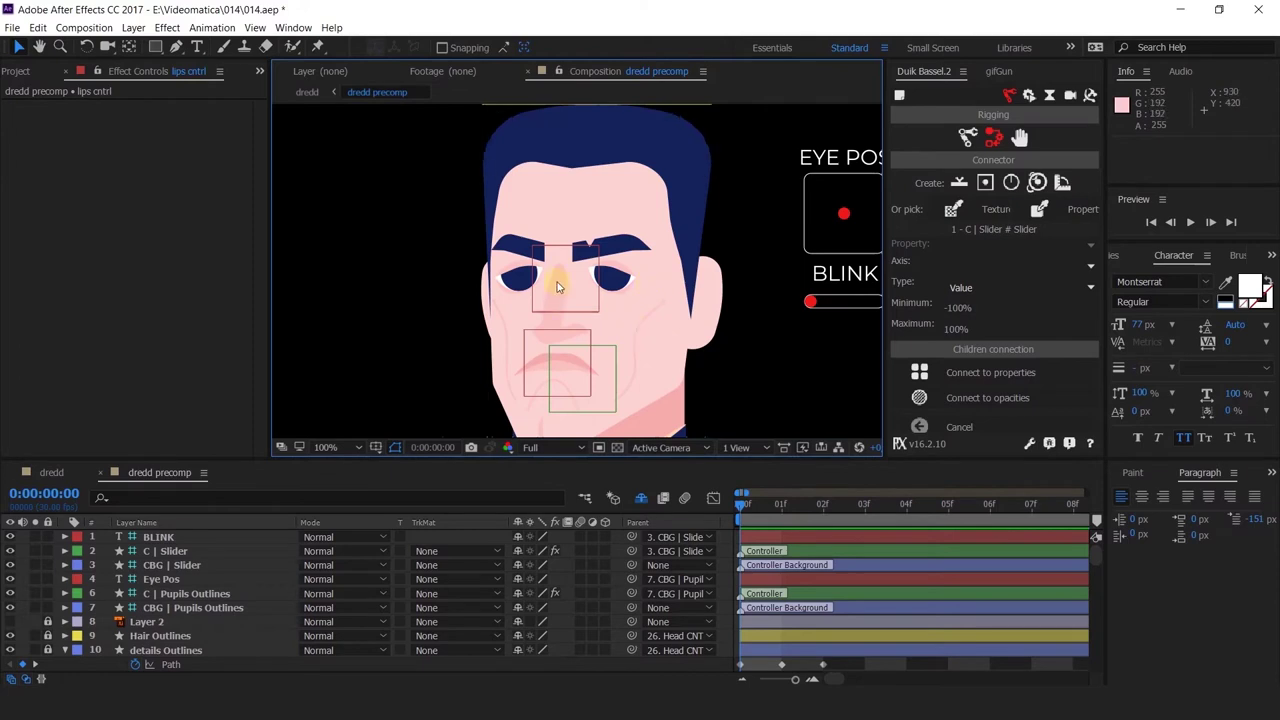
pyautogui.scroll(-2, 563, 294)
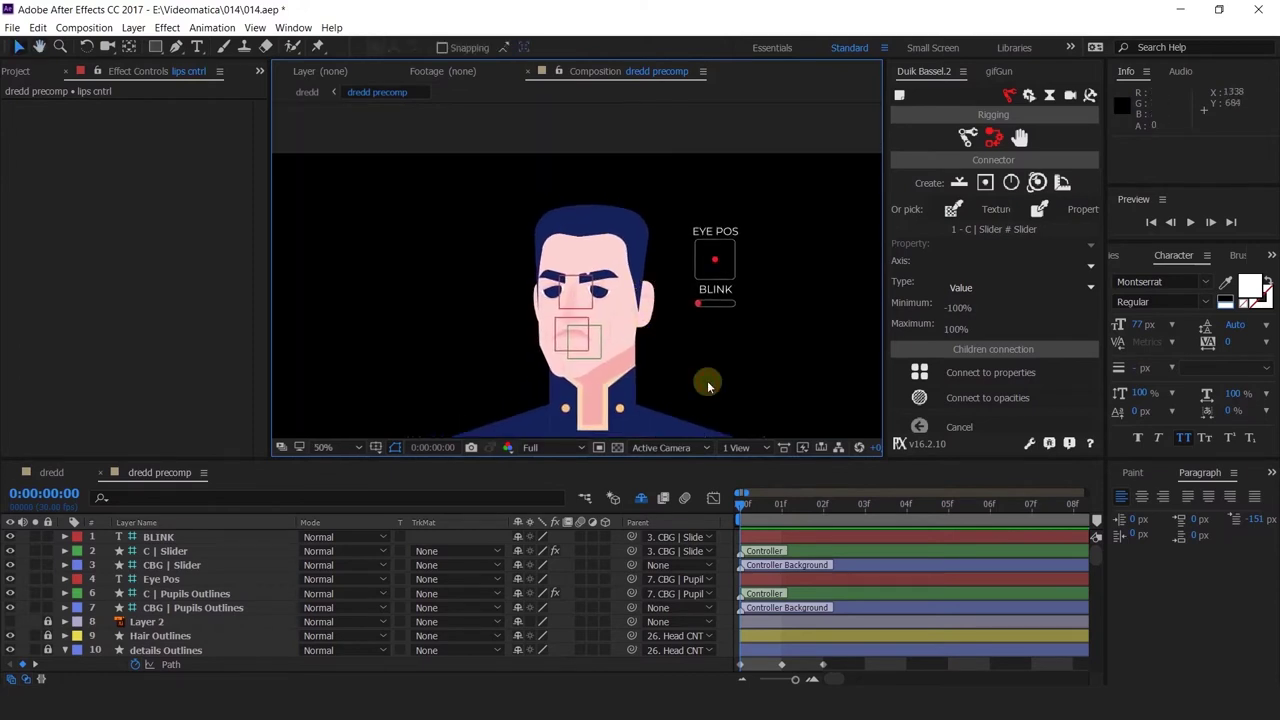
pyautogui.click(557, 364)
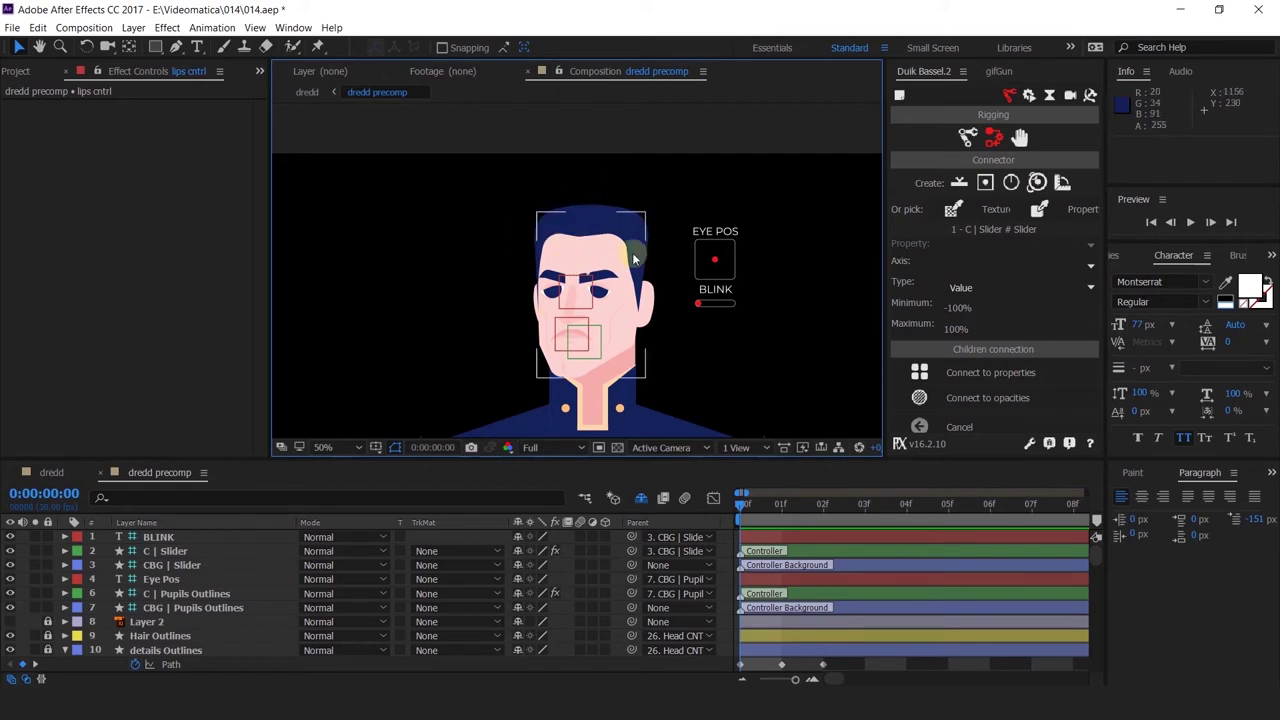
pyautogui.scroll(4, 563, 285)
pyautogui.scroll(-4, 564, 281)
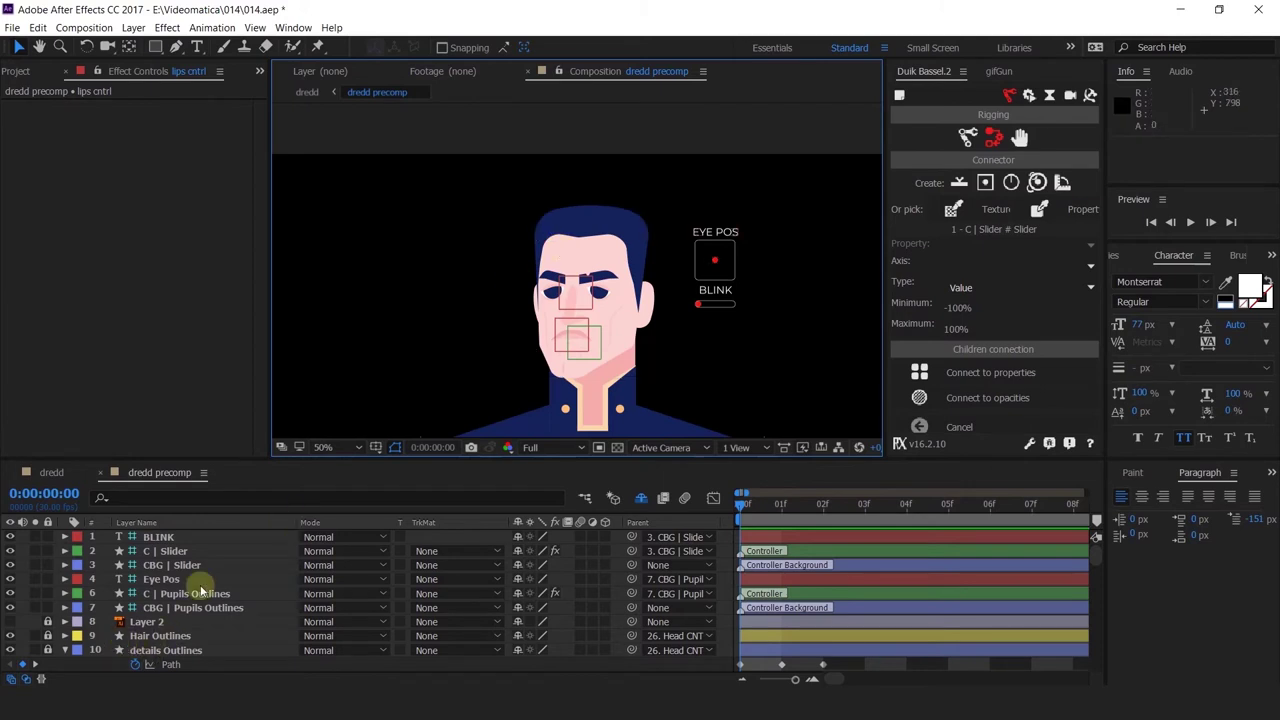
pyautogui.scroll(4, 603, 290)
pyautogui.scroll(-2, 600, 291)
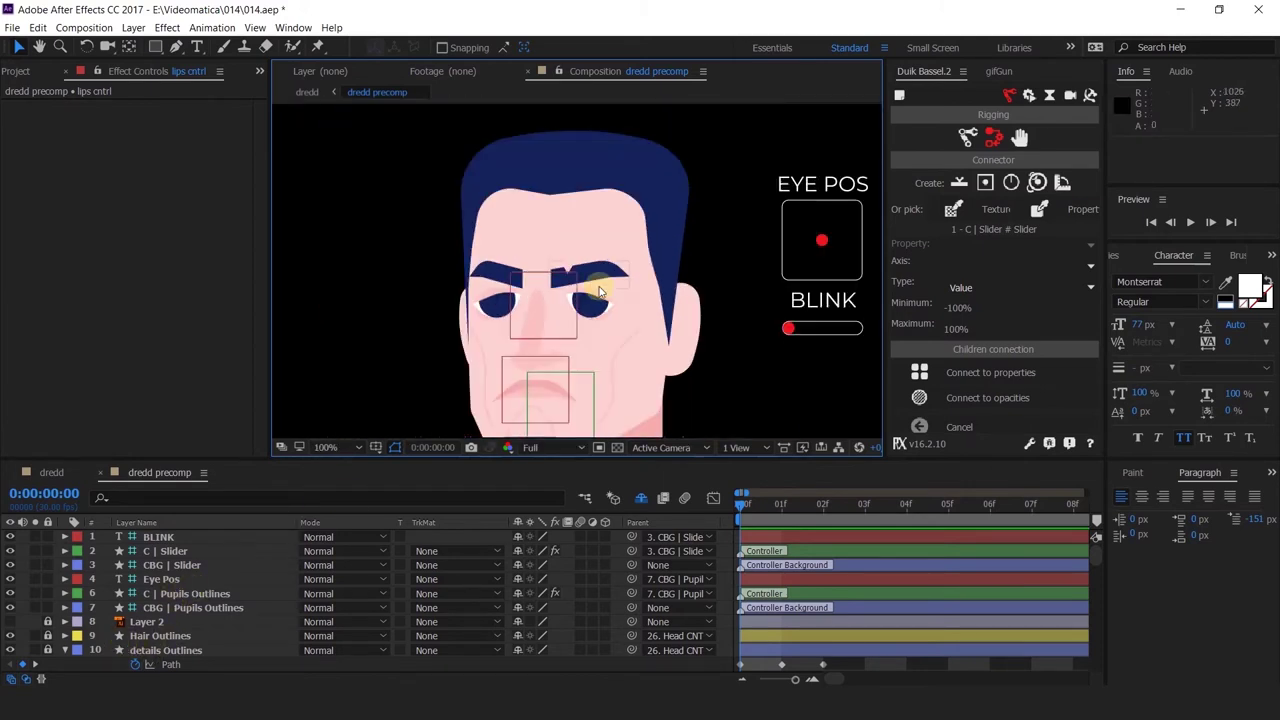
pyautogui.moveTo(628, 328); pyautogui.dragTo(634, 277)
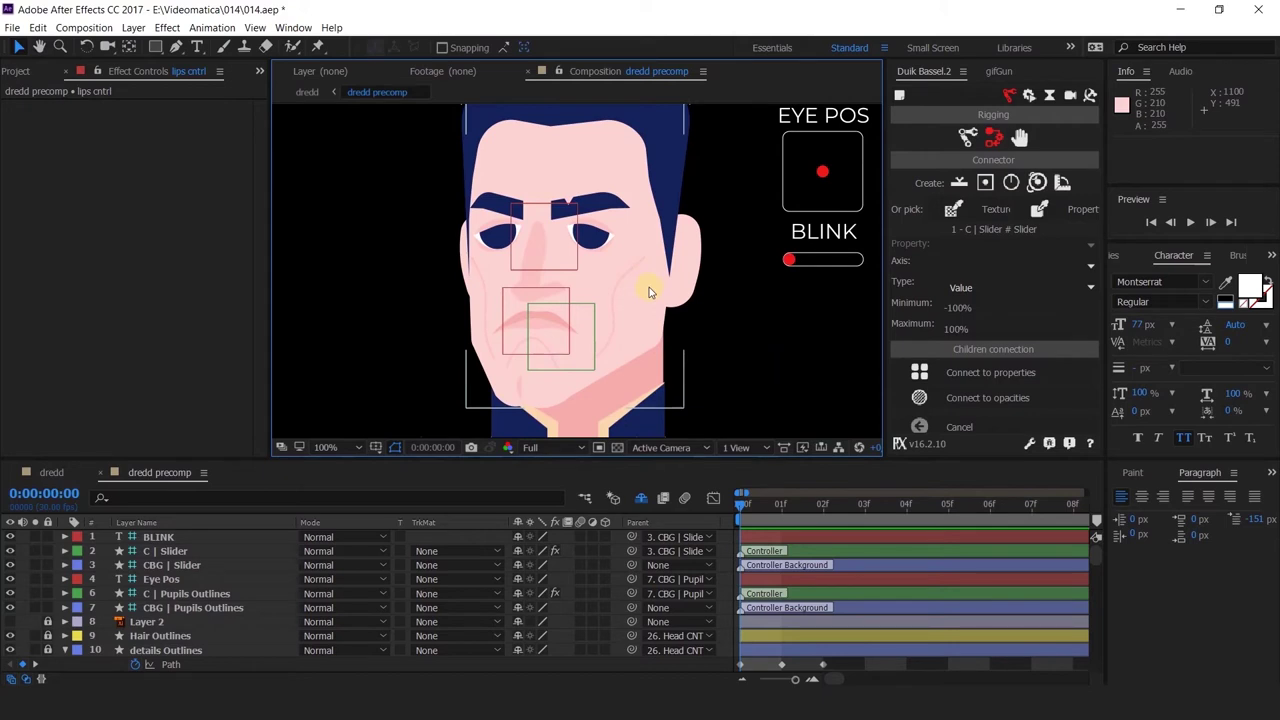
pyautogui.scroll(-2, 649, 287)
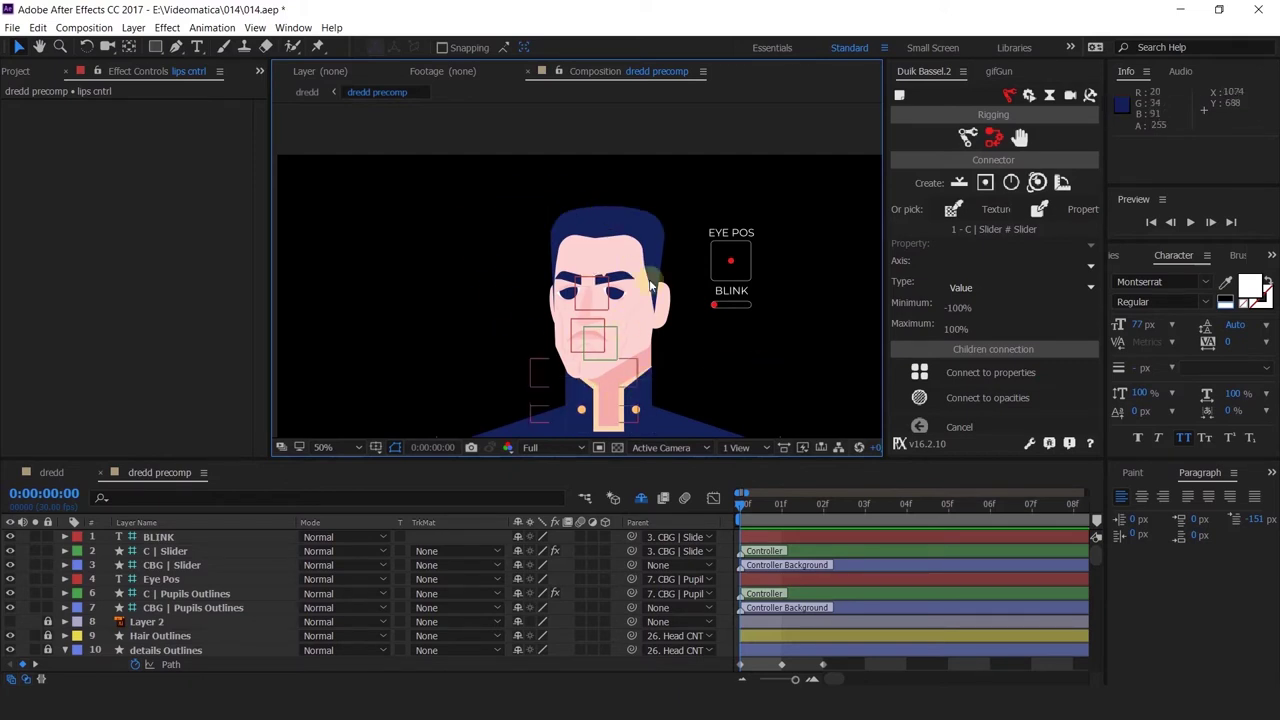
pyautogui.scroll(2, 632, 316)
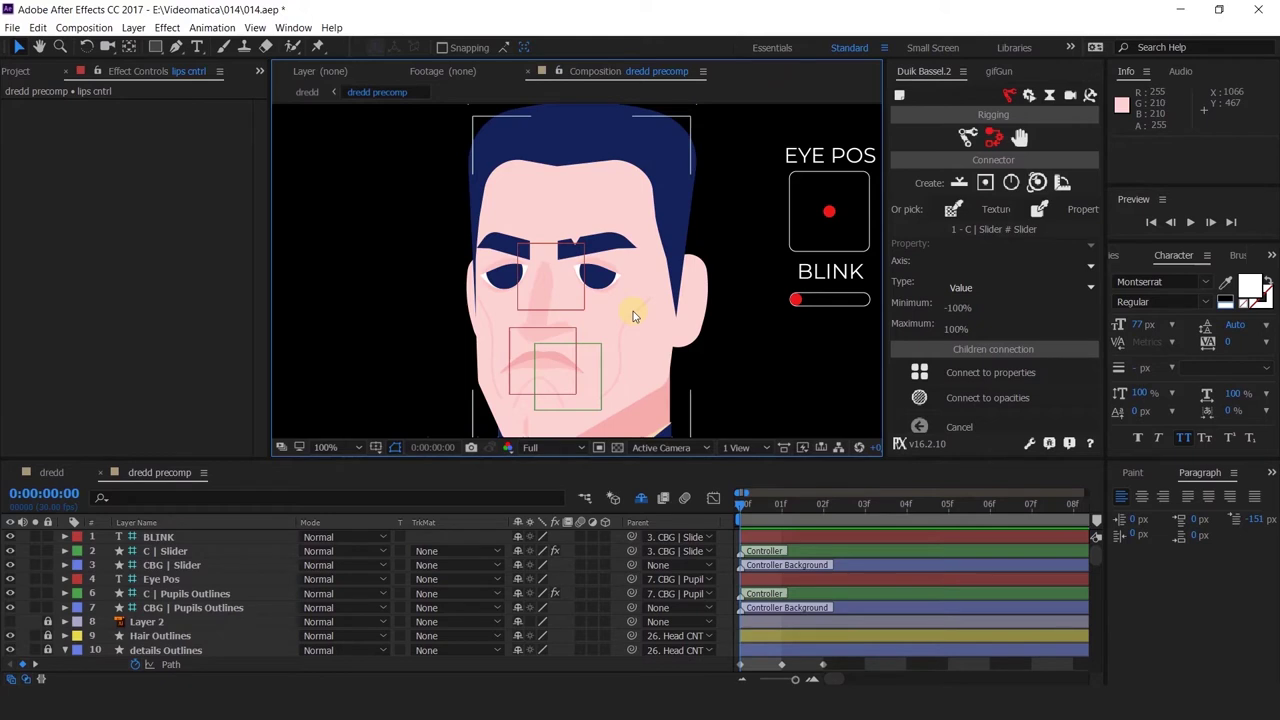
pyautogui.click(452, 150)
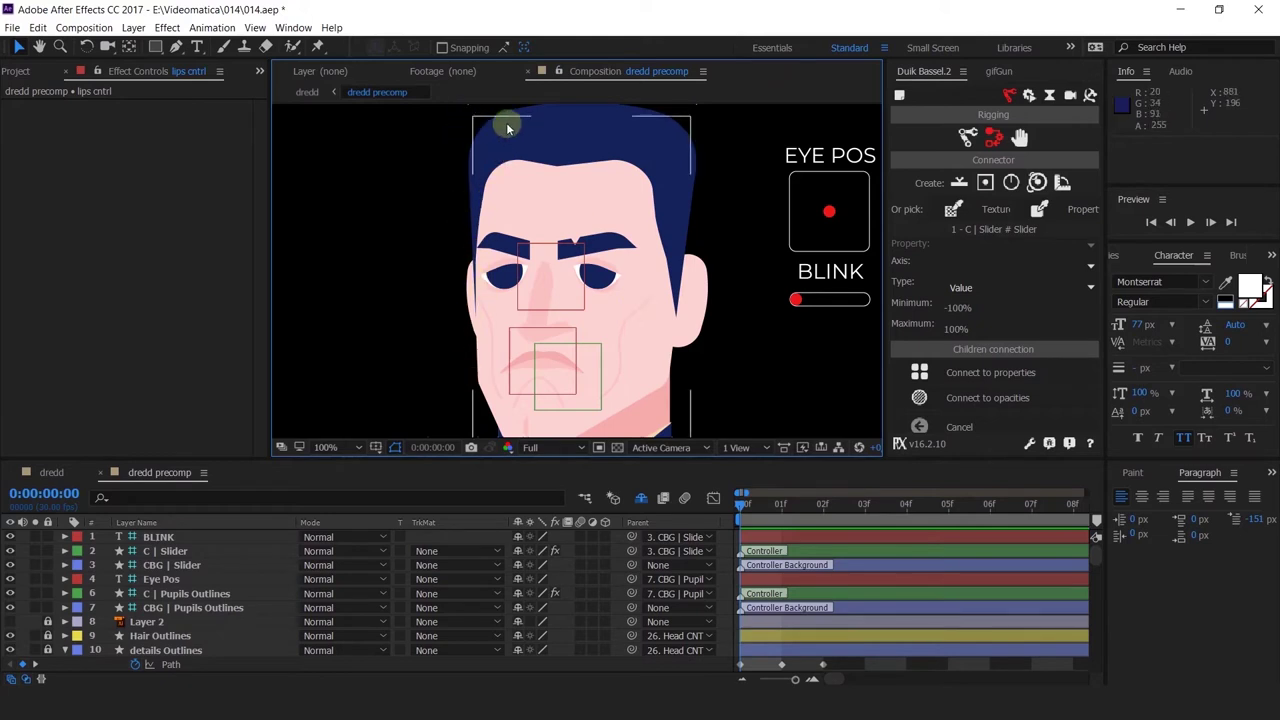
pyautogui.moveTo(518, 395); pyautogui.dragTo(511, 338)
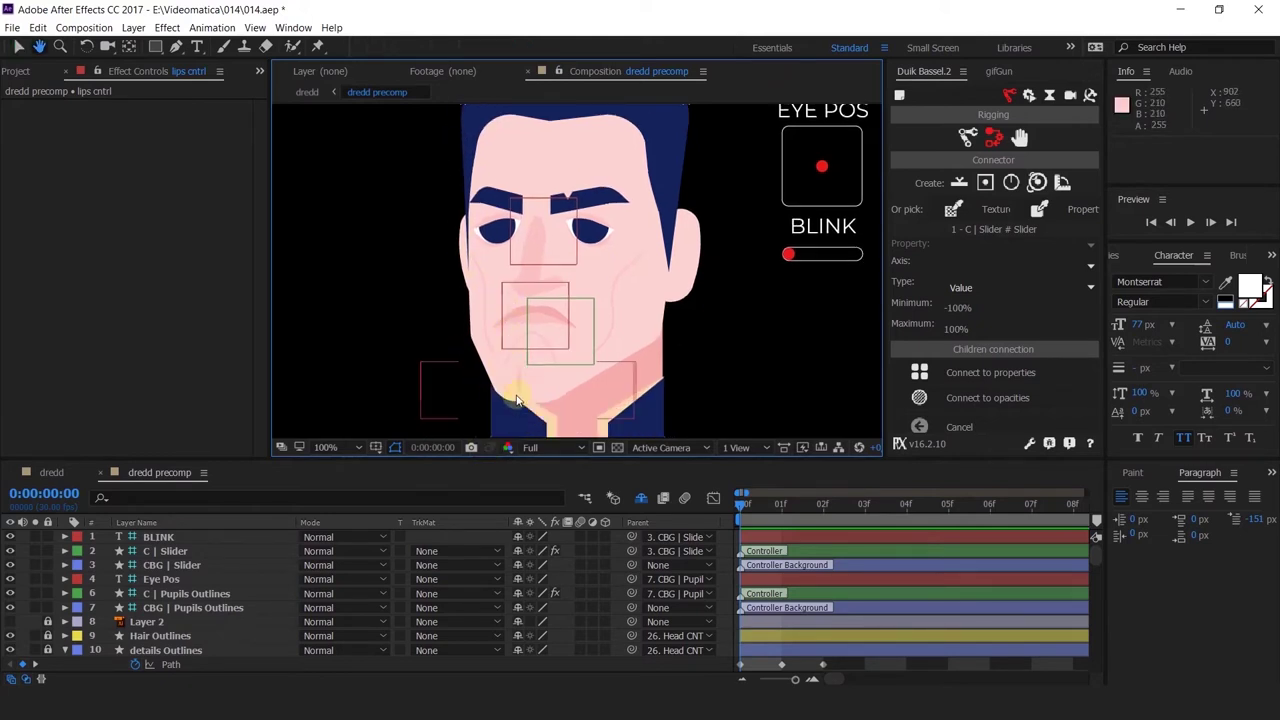
pyautogui.click(506, 378)
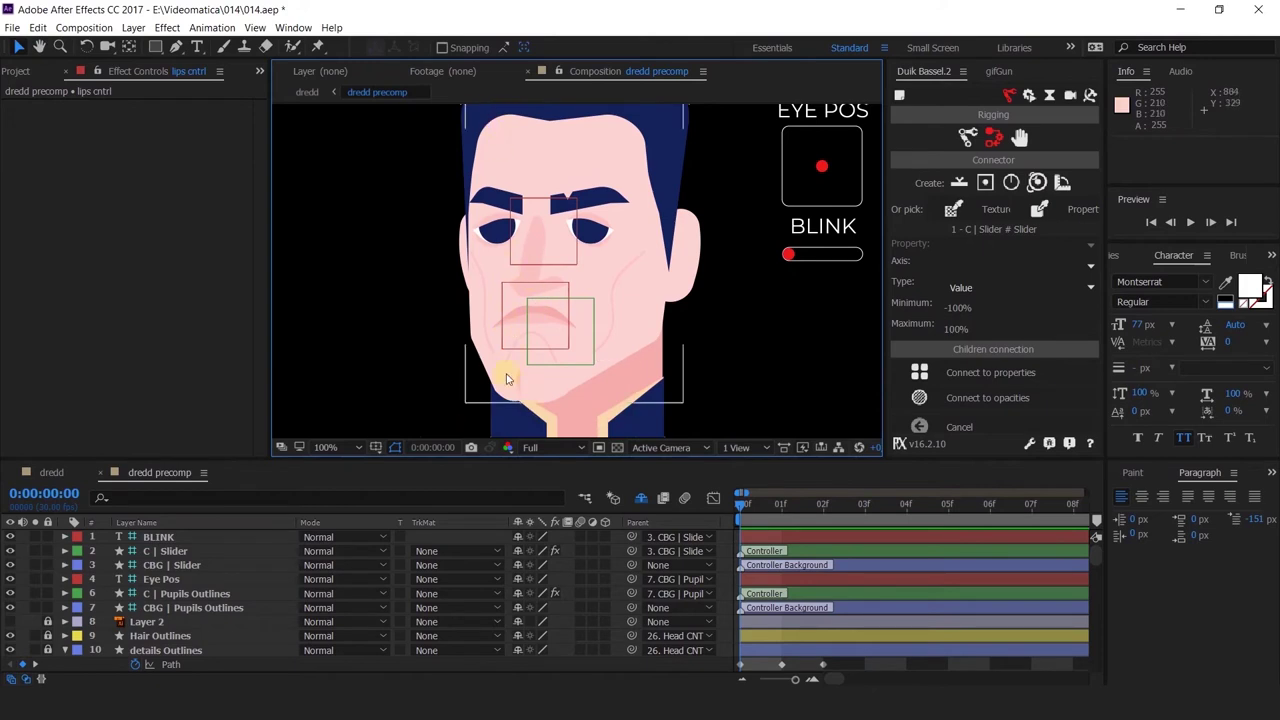
# At frame 0, shift Nose Outlines about 12.5 px horizontally toward the far side of the face, to position 2.0, -63.6
pyautogui.click(528, 290)
pyautogui.scroll(1, 529, 284)
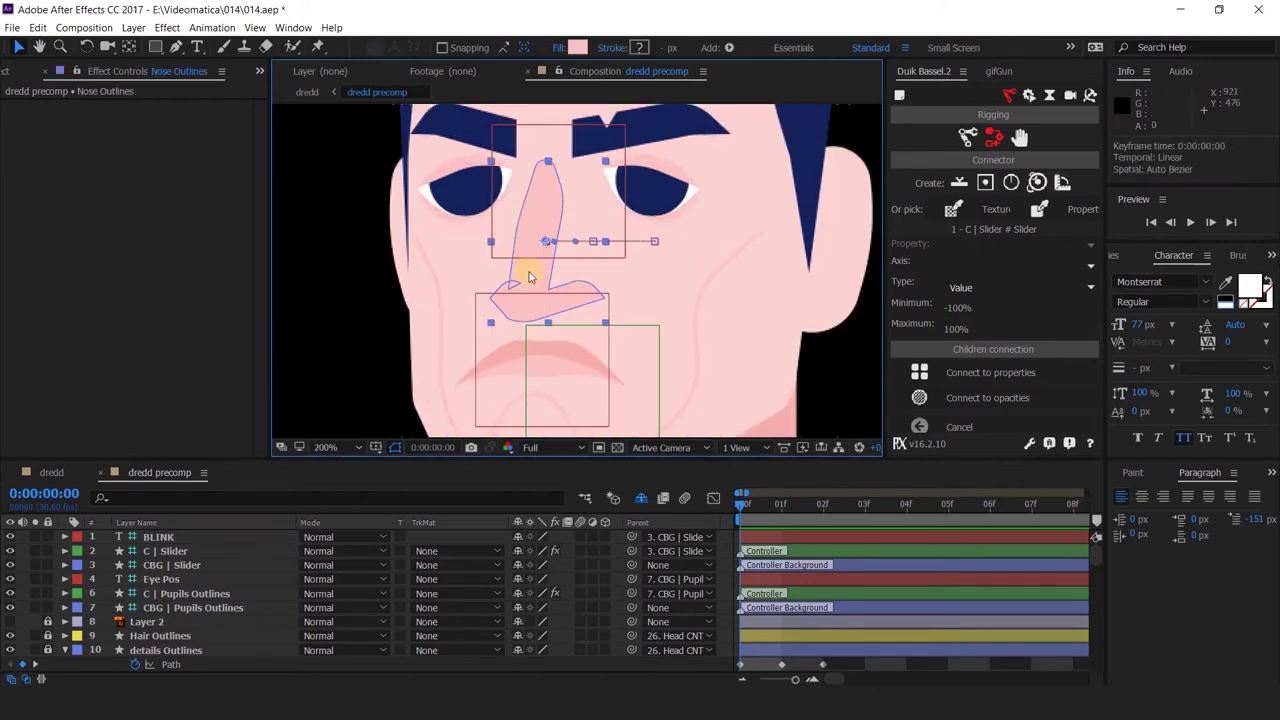
pyautogui.moveTo(530, 276); pyautogui.dragTo(512, 274)
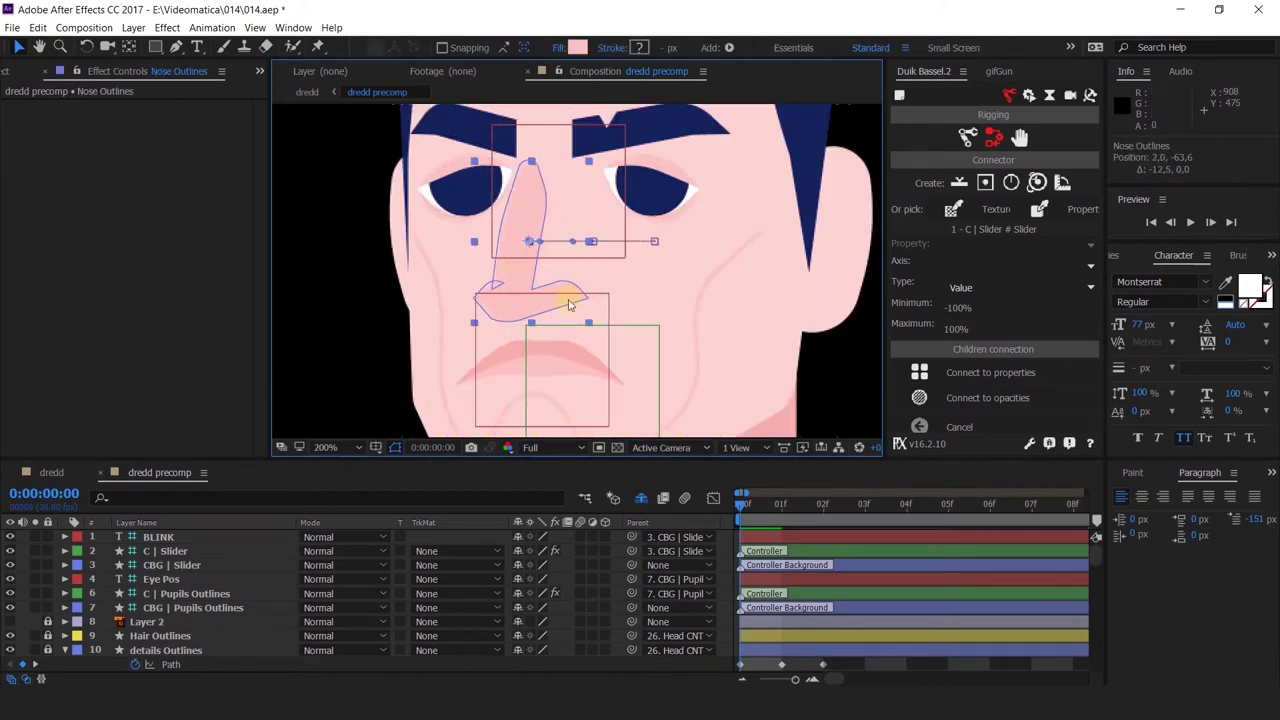
pyautogui.scroll(-2, 590, 300)
pyautogui.scroll(2, 535, 276)
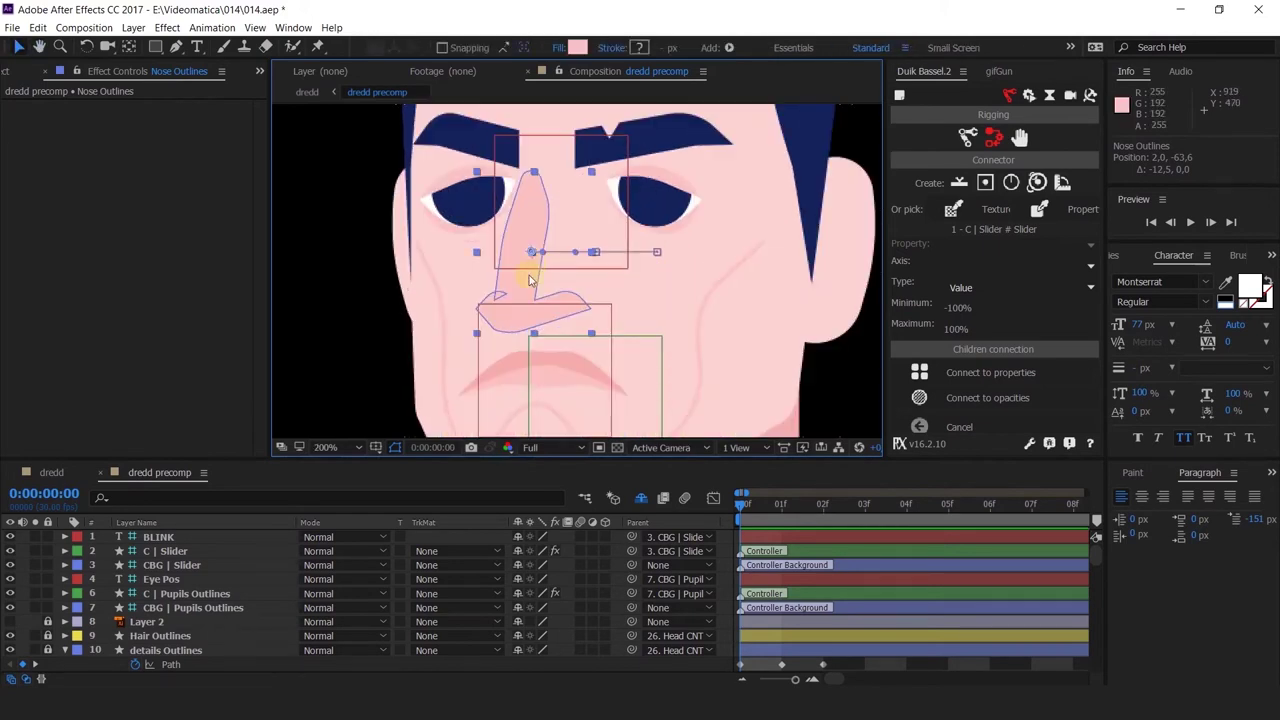
# At frame 2, shift Nose Outlines about 6.5 px toward the opposite far side, to position 102.5, -63.6, and compare it with frame 0
pyautogui.click(783, 503)
pyautogui.click(820, 518)
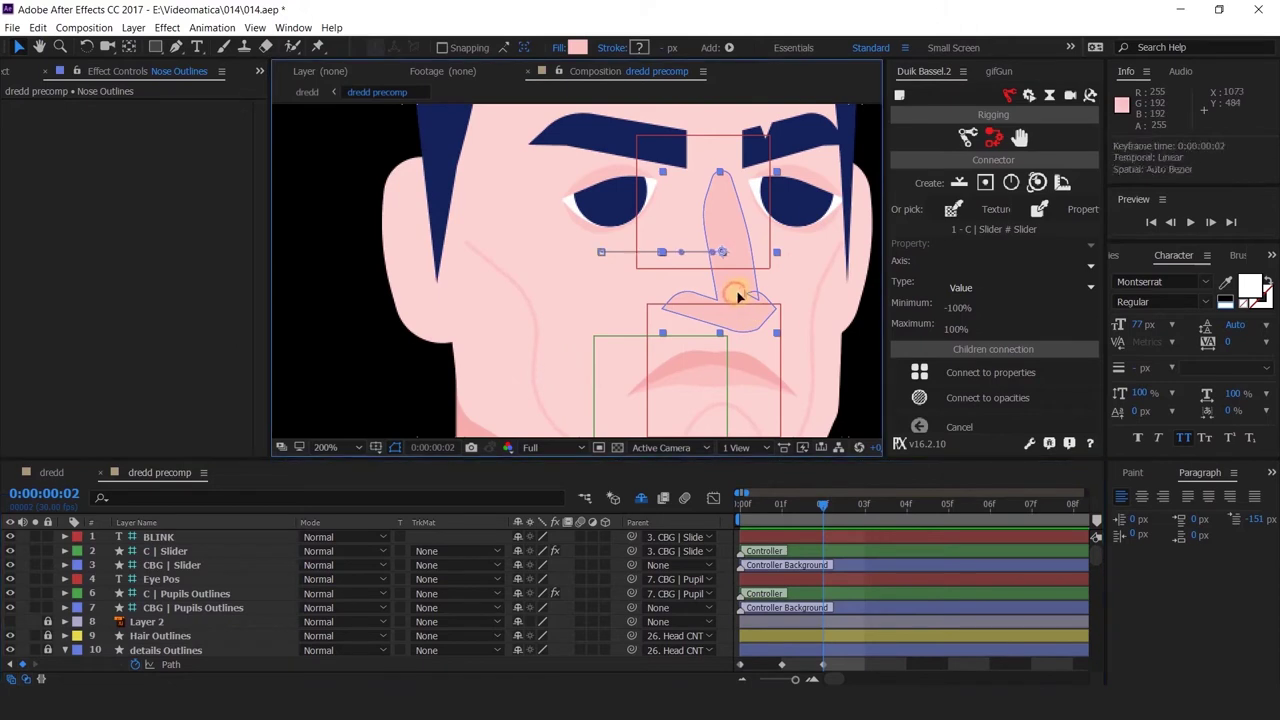
pyautogui.moveTo(737, 291); pyautogui.dragTo(744, 297)
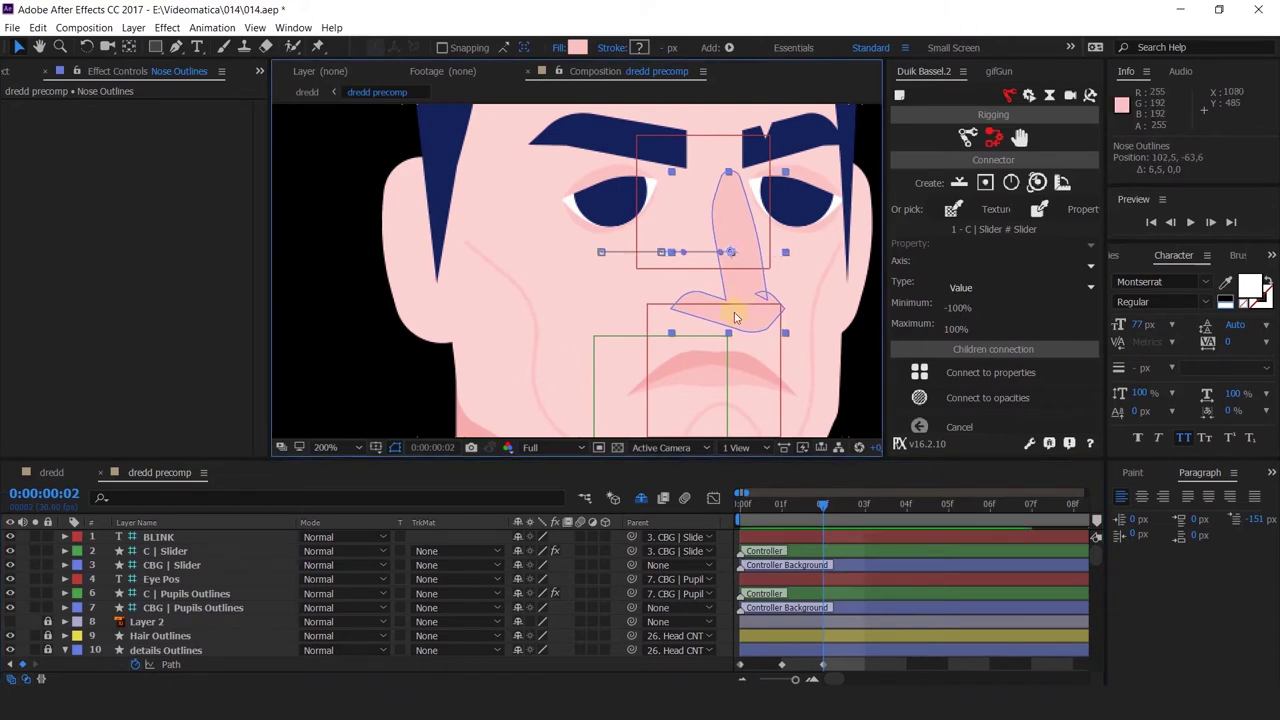
pyautogui.click(760, 508)
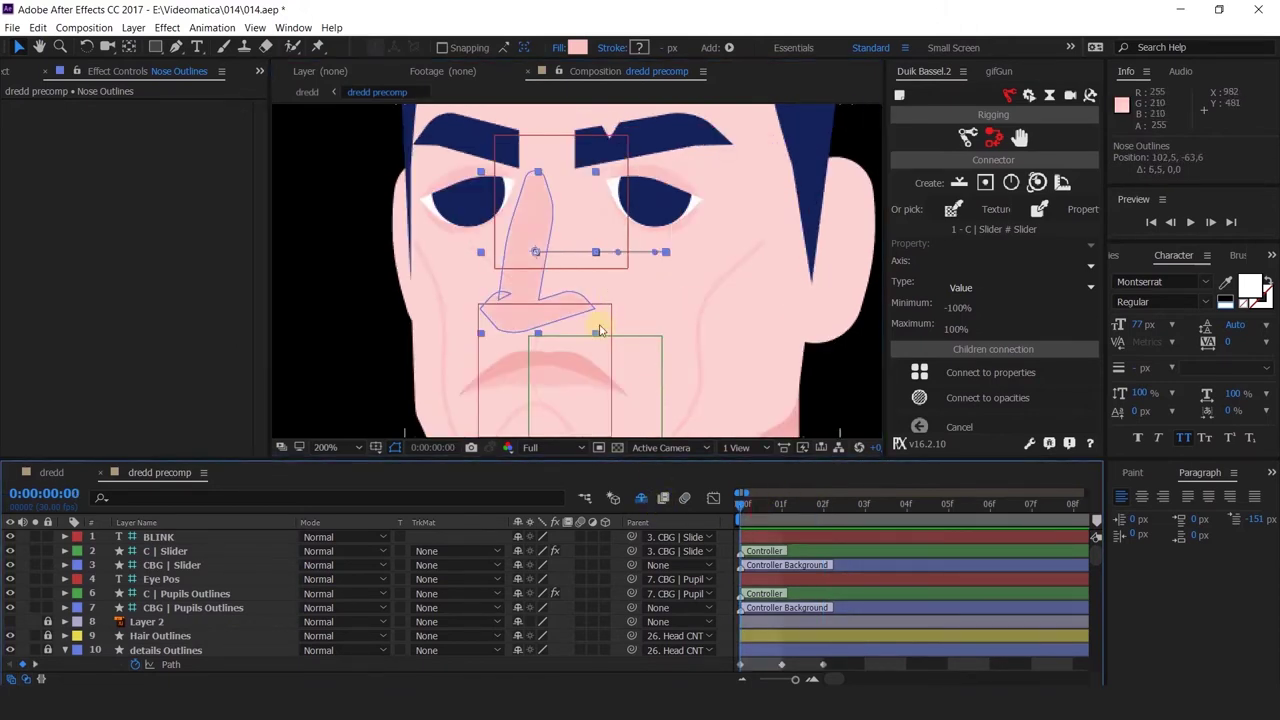
# Show the rulers in the composition view
pyautogui.scroll(-2, 511, 299)
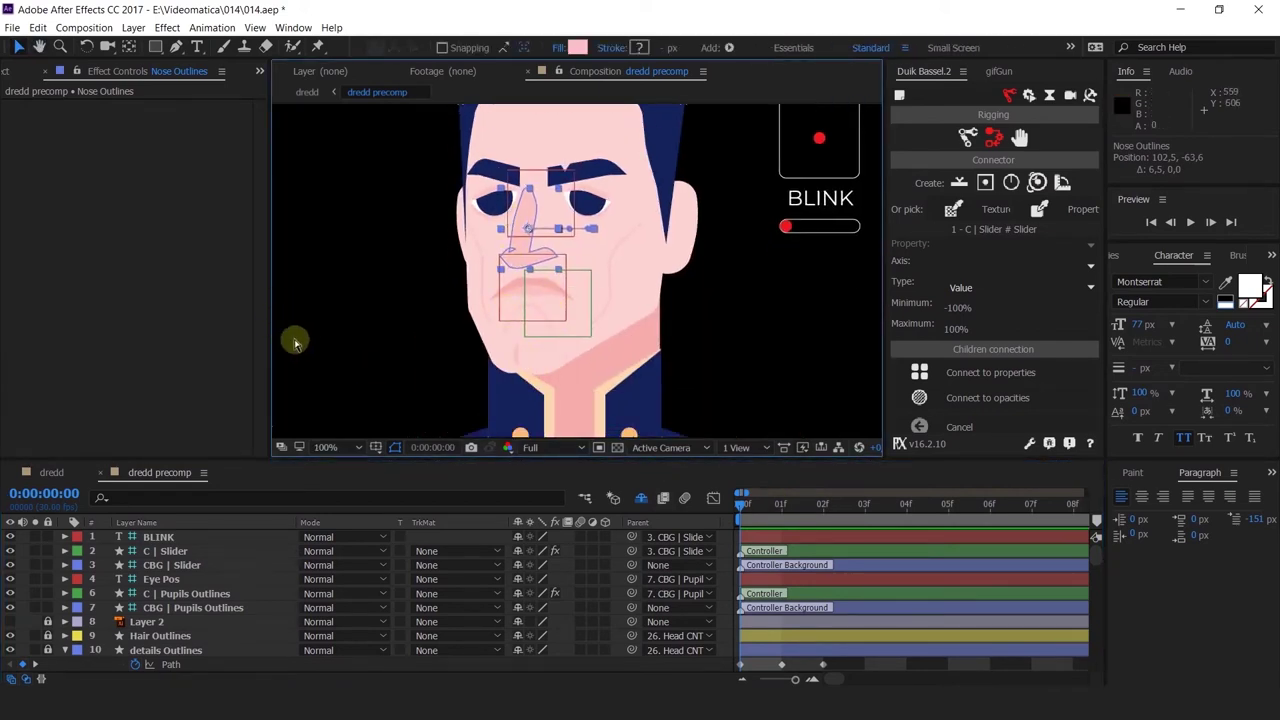
pyautogui.hotkey('ctrl', 't')
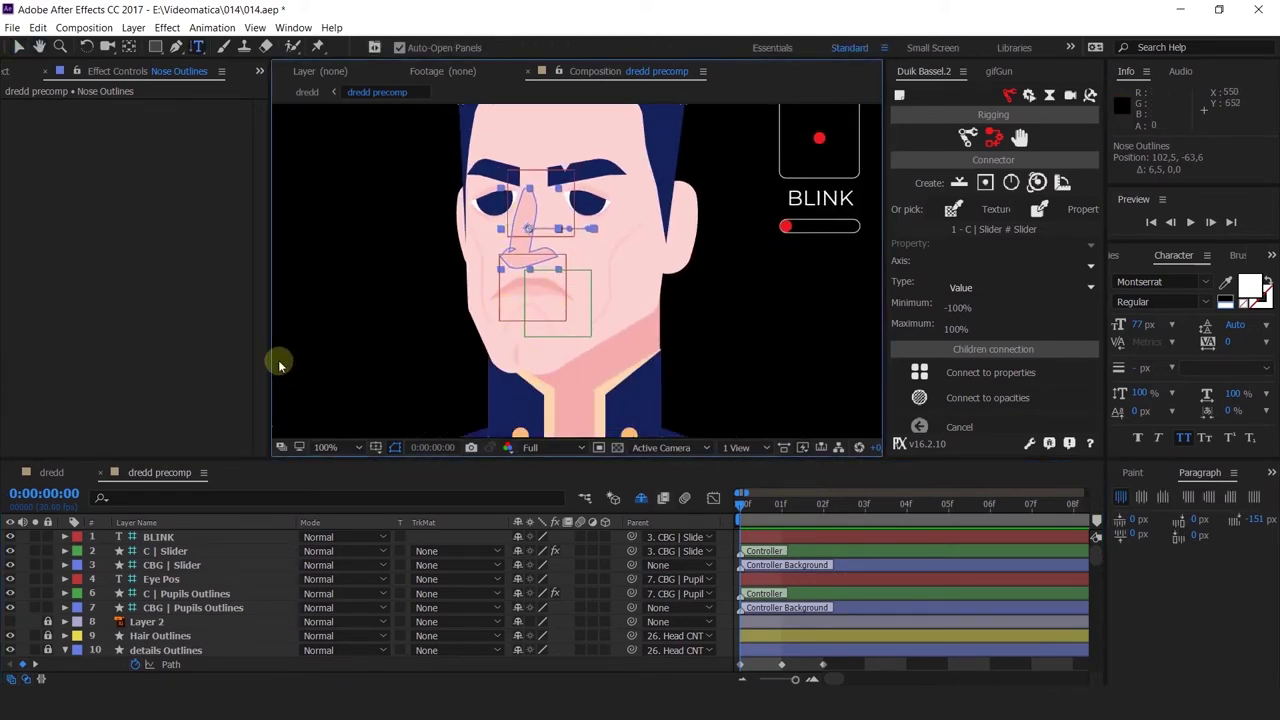
pyautogui.hotkey('ctrl', 'r')
# Try placing two vertical guides beside the nose, at 907 and 903, and undo them
pyautogui.moveTo(278, 366); pyautogui.dragTo(522, 346)
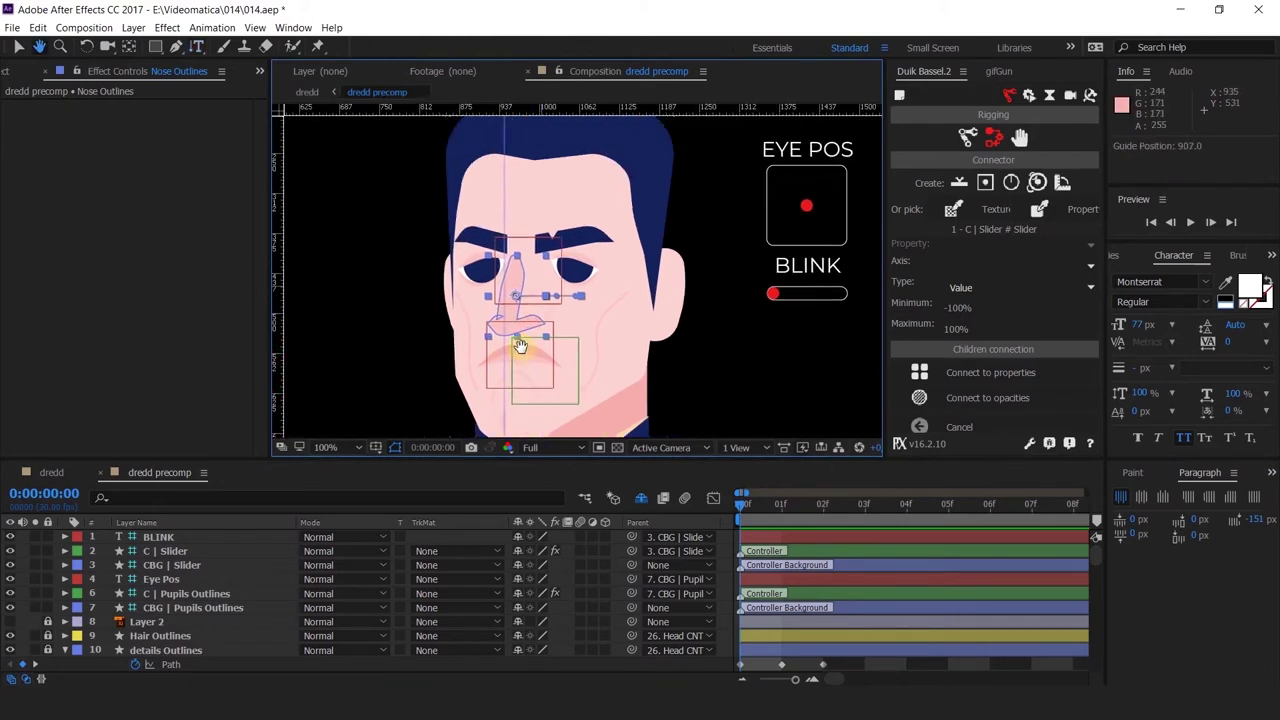
pyautogui.scroll(1, 511, 293)
pyautogui.moveTo(279, 358); pyautogui.dragTo(494, 375)
pyautogui.scroll(-3, 496, 378)
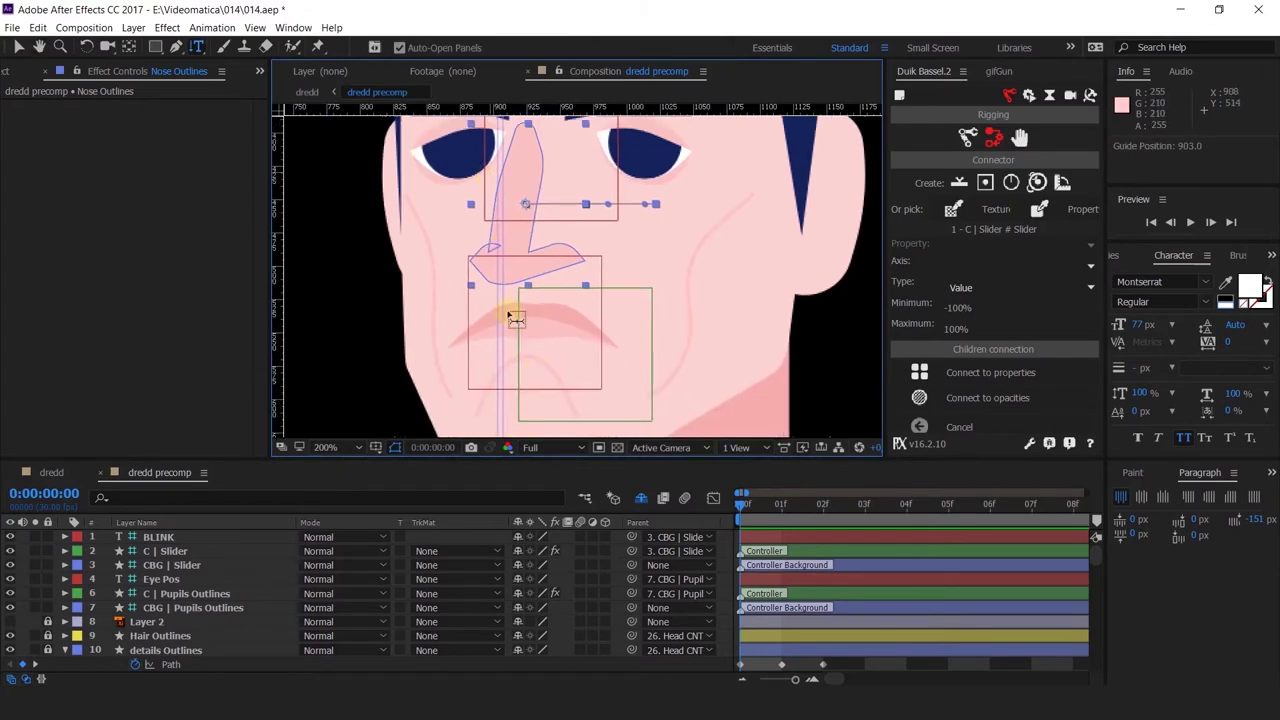
pyautogui.hotkey('ctrl', 'z')
pyautogui.scroll(-2, 551, 323)
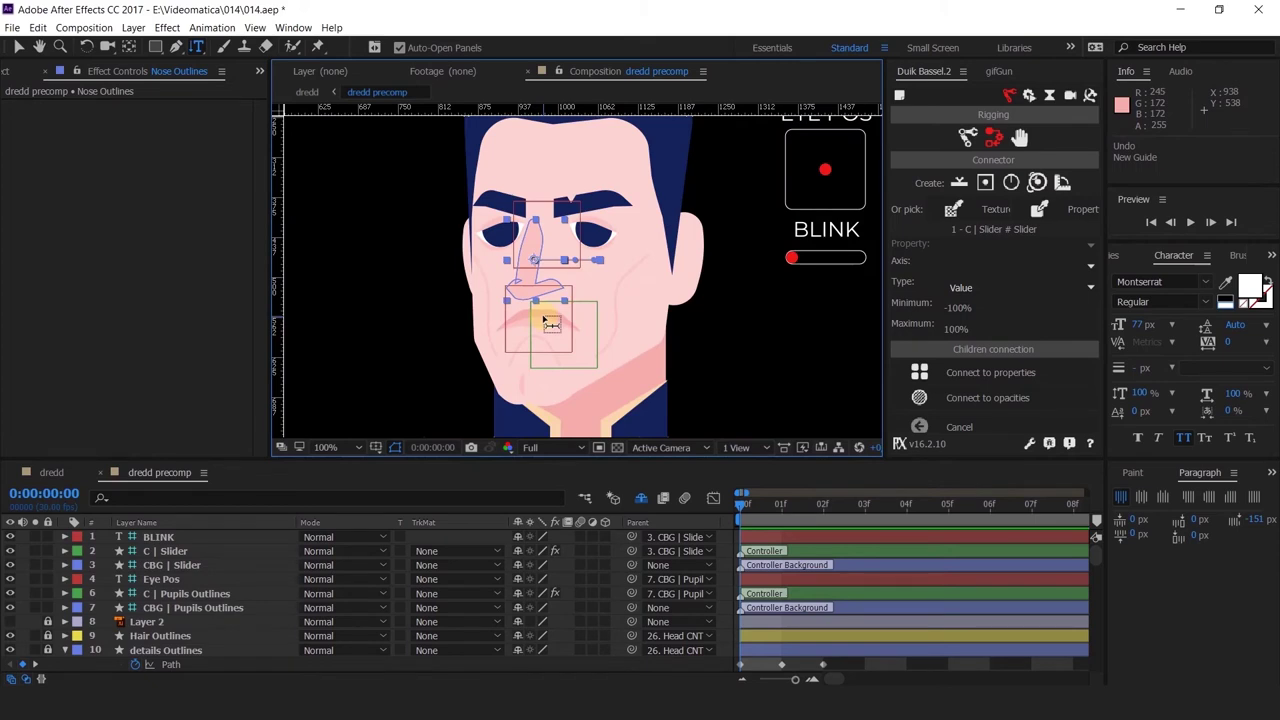
pyautogui.scroll(2, 551, 323)
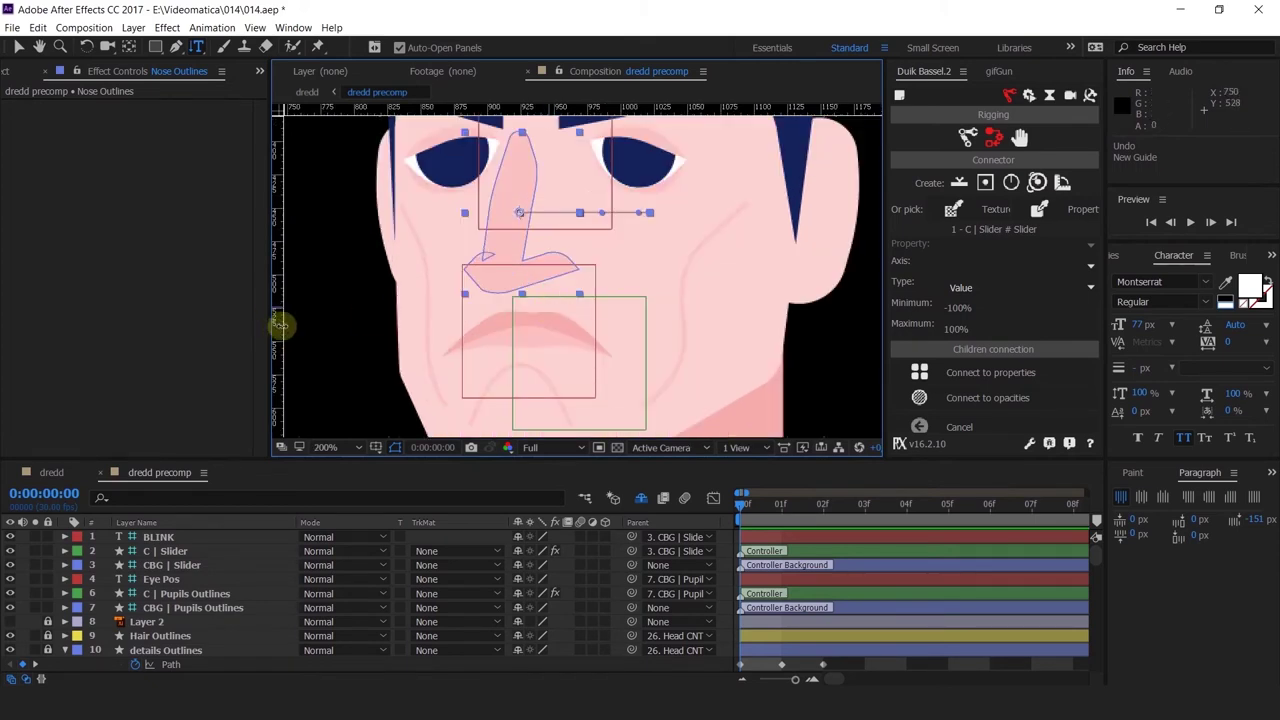
# Compare the nose and mouth alignment with two vertical guides, one at 902.5, and remove both guides
pyautogui.moveTo(280, 325); pyautogui.dragTo(500, 352)
pyautogui.moveTo(278, 316); pyautogui.dragTo(490, 319)
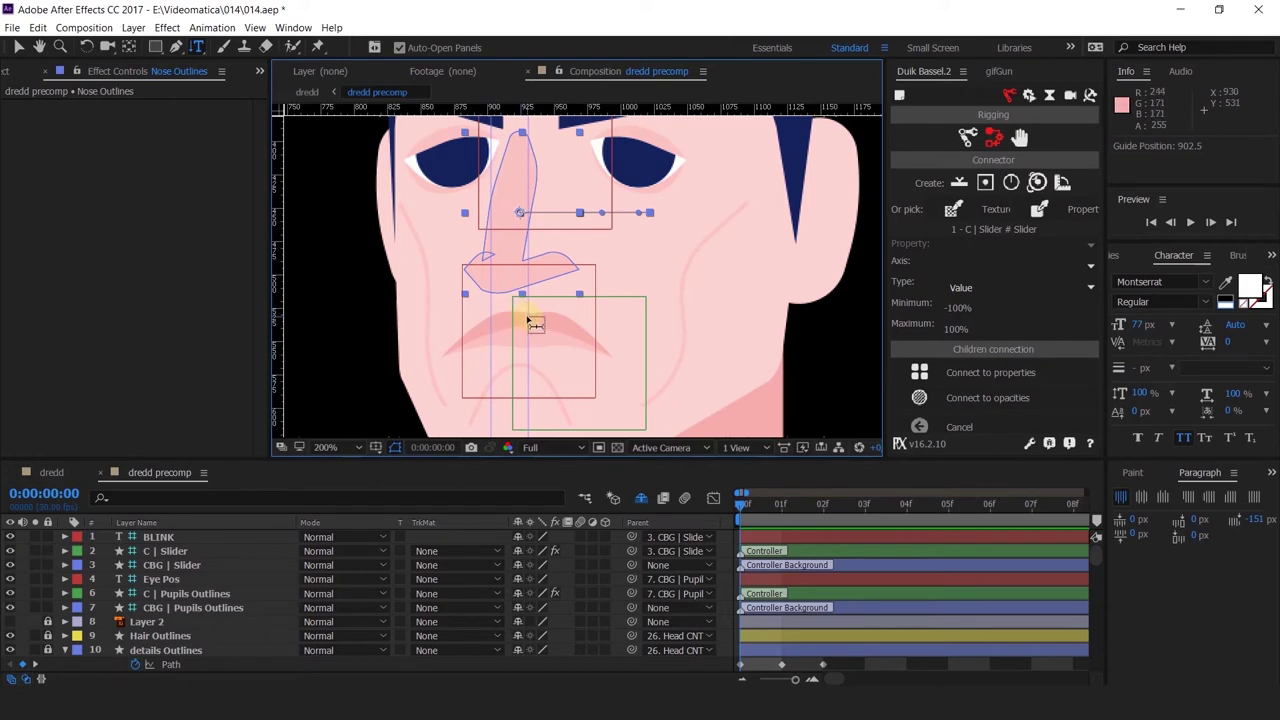
pyautogui.press('v')
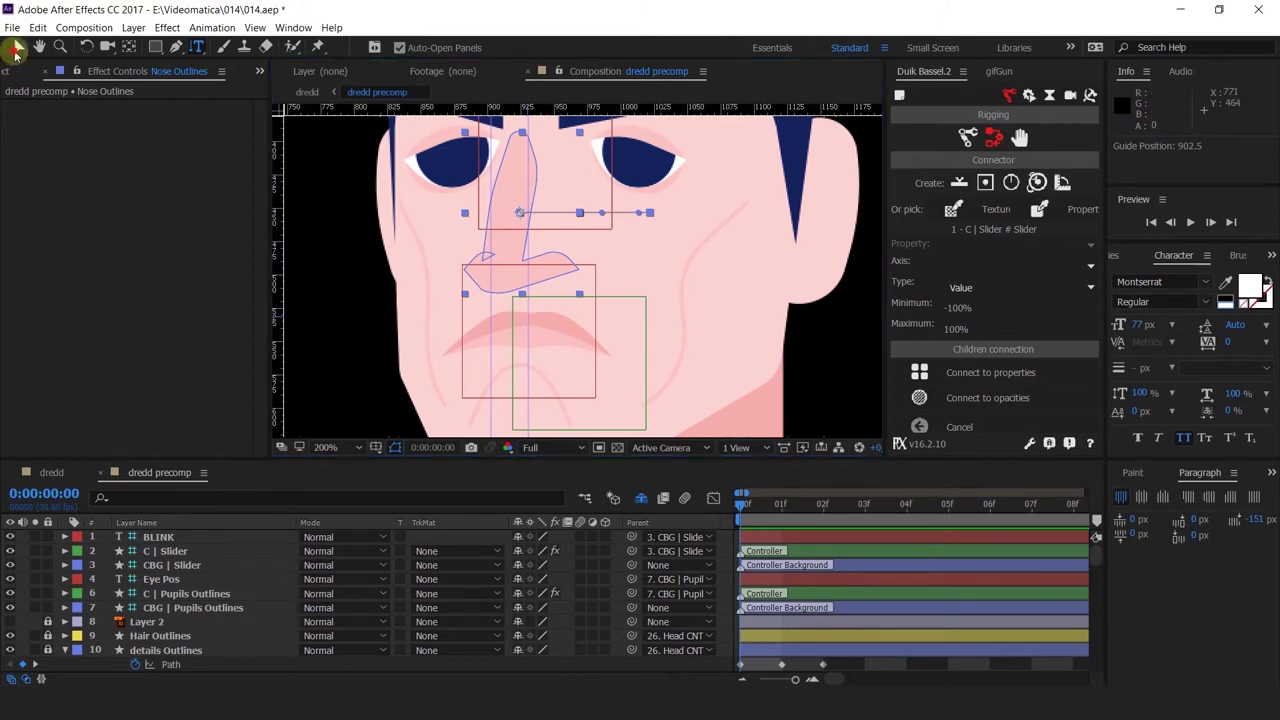
pyautogui.moveTo(492, 309); pyautogui.dragTo(8, 312)
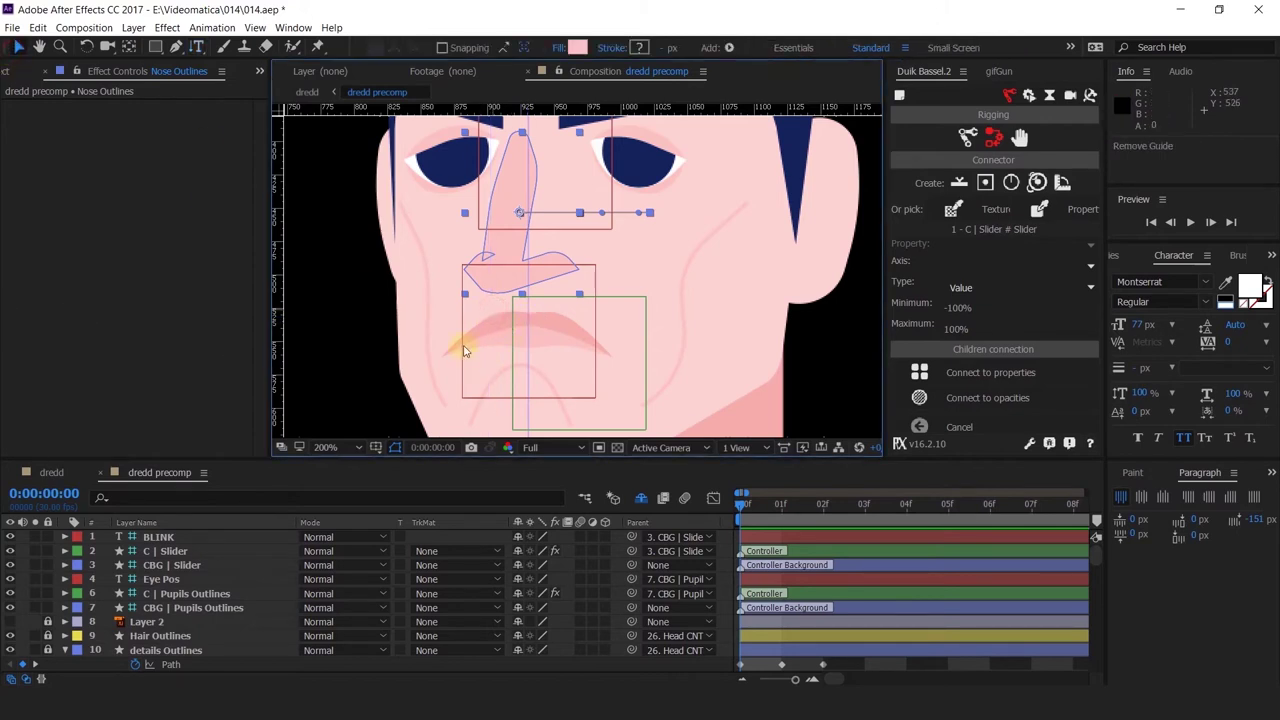
pyautogui.moveTo(529, 312); pyautogui.dragTo(8, 283)
pyautogui.scroll(-1, 569, 289)
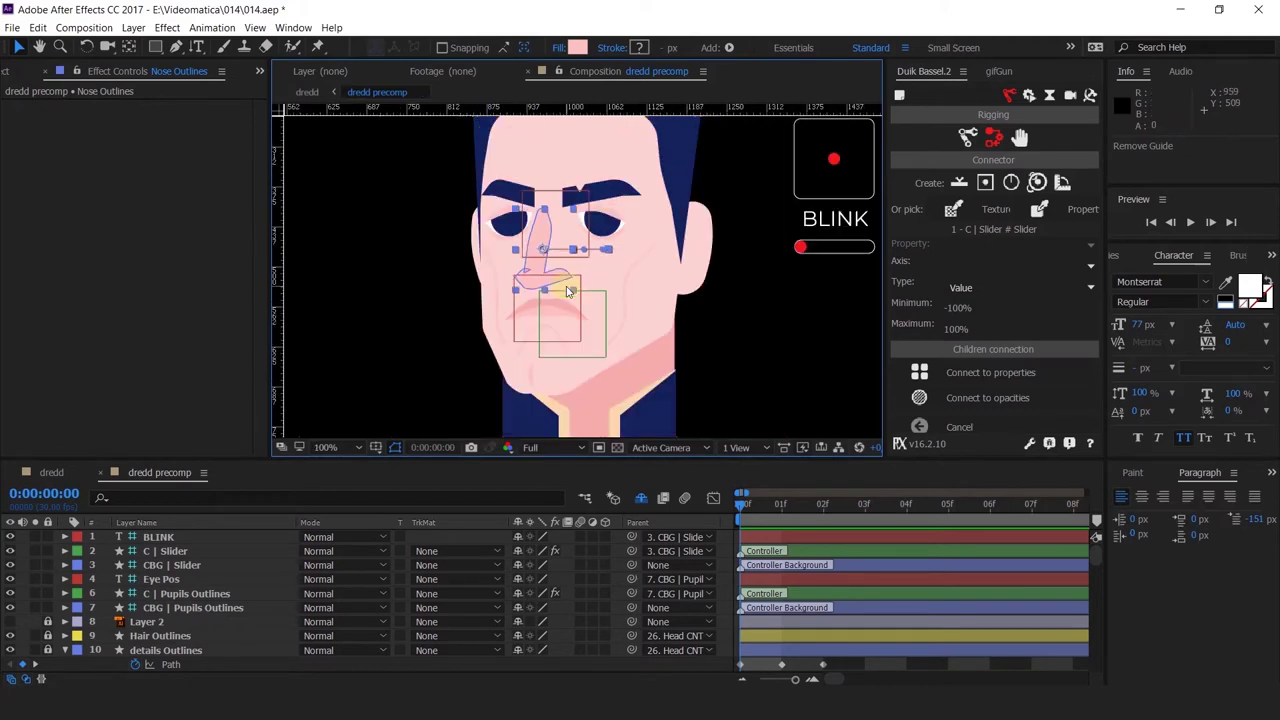
# Scrub between frames 1 and 0 to review the head turn around the face
pyautogui.moveTo(600, 277); pyautogui.dragTo(593, 355)
pyautogui.scroll(-2, 810, 396)
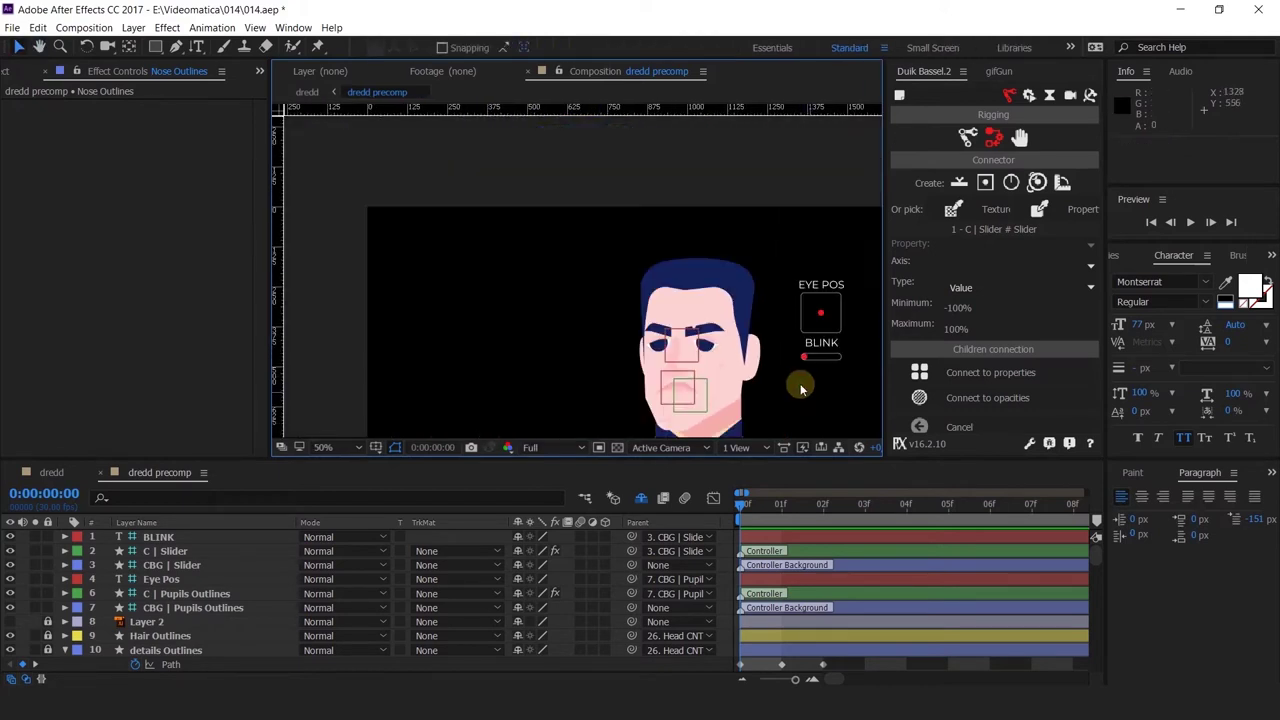
pyautogui.moveTo(800, 377); pyautogui.dragTo(698, 349)
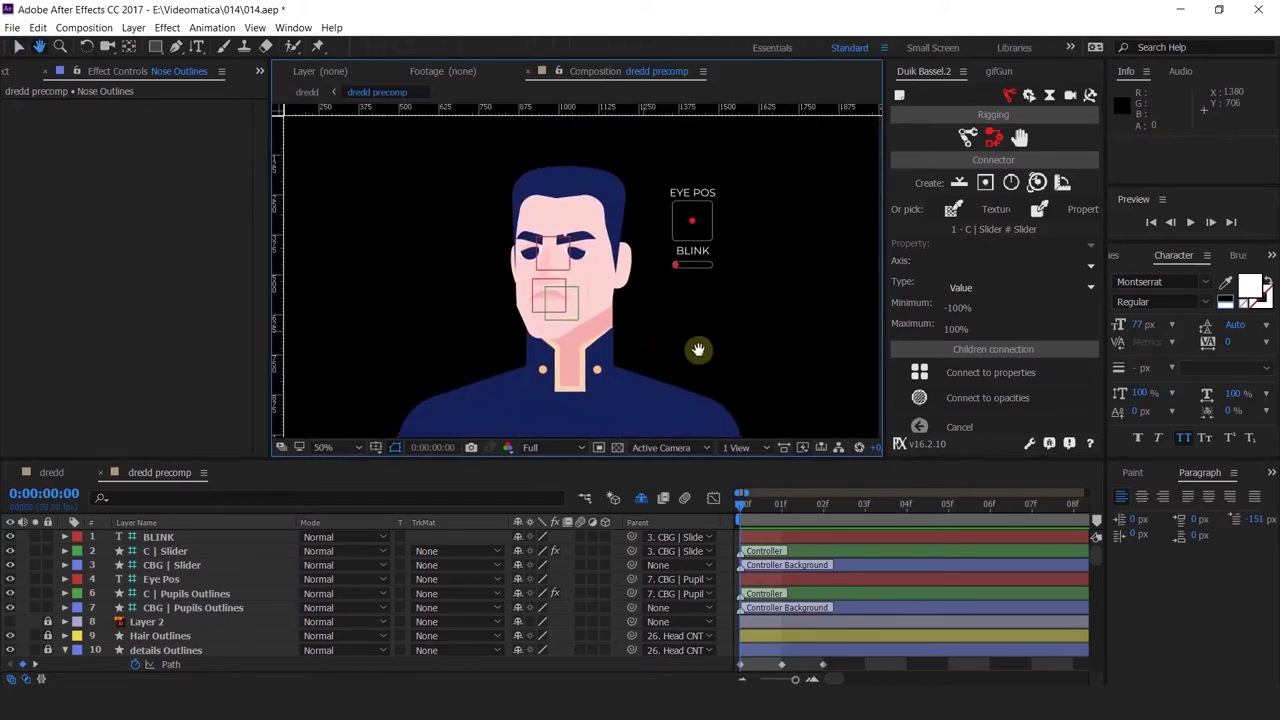
pyautogui.click(782, 512)
pyautogui.moveTo(784, 514); pyautogui.dragTo(672, 500)
pyautogui.scroll(2, 513, 255)
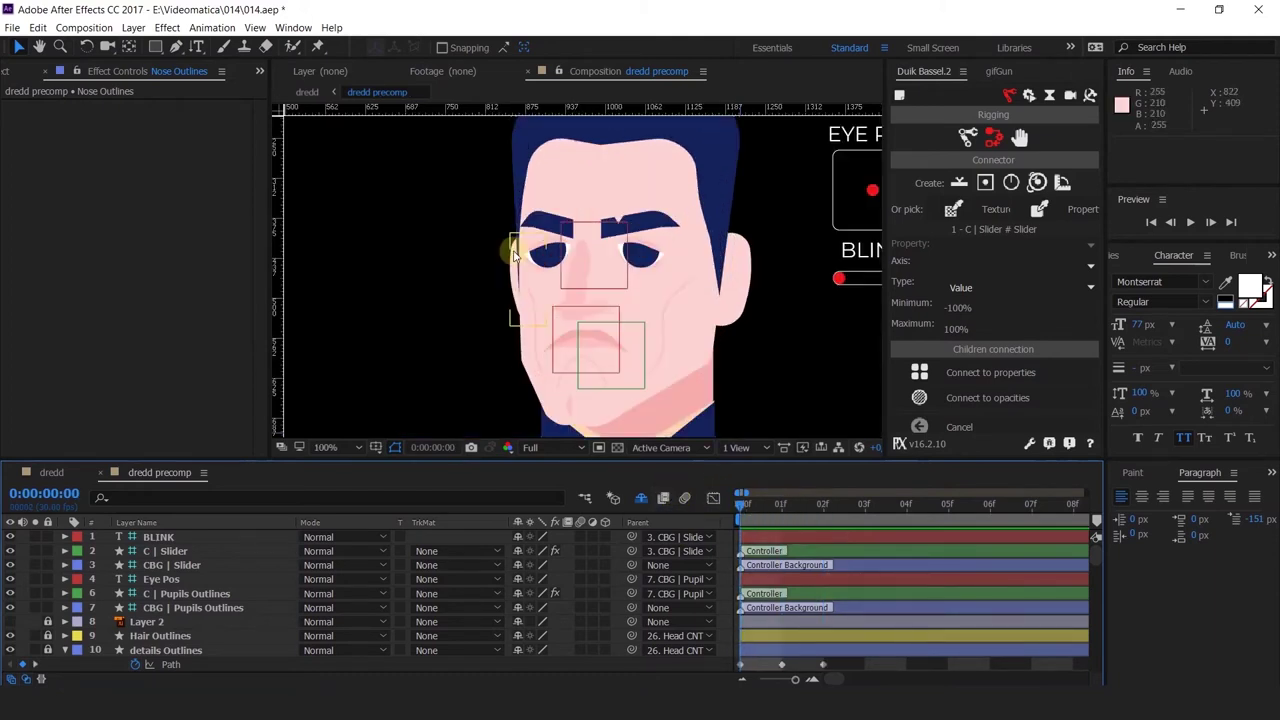
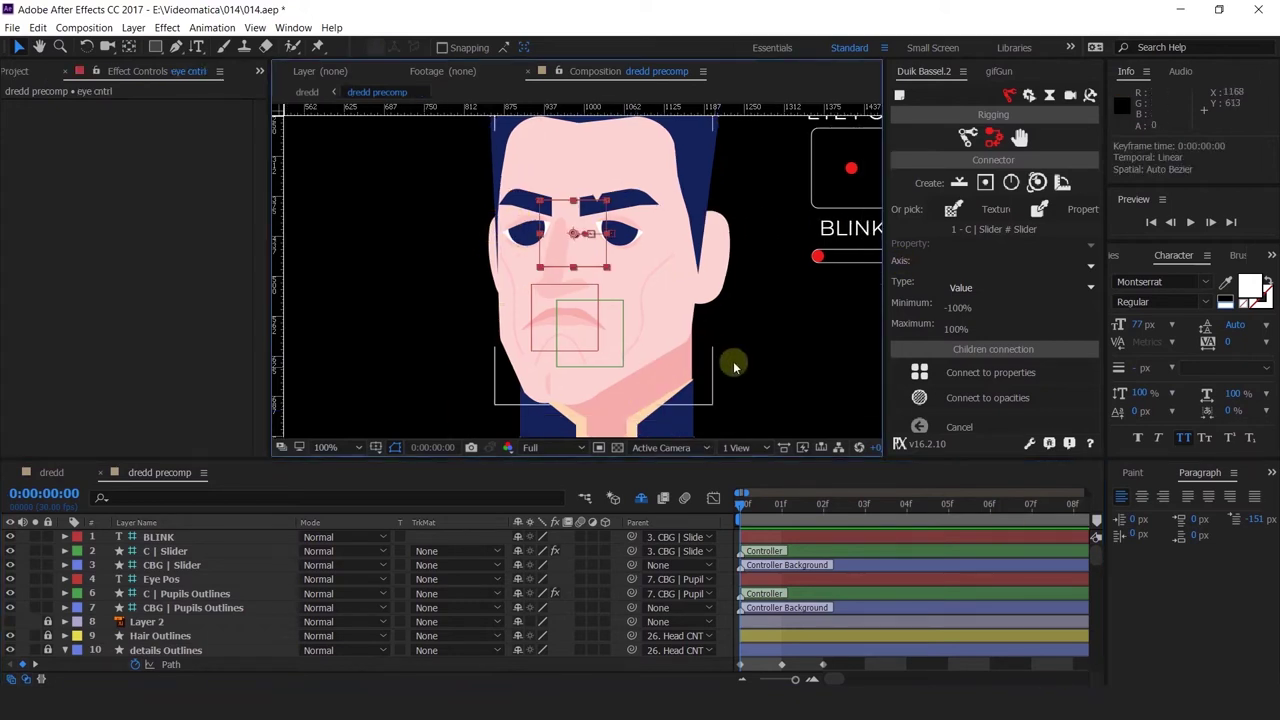
# Select the eye control, the red mouth control and the green control beside it together
pyautogui.press('space')
pyautogui.moveTo(733, 361); pyautogui.dragTo(709, 409)
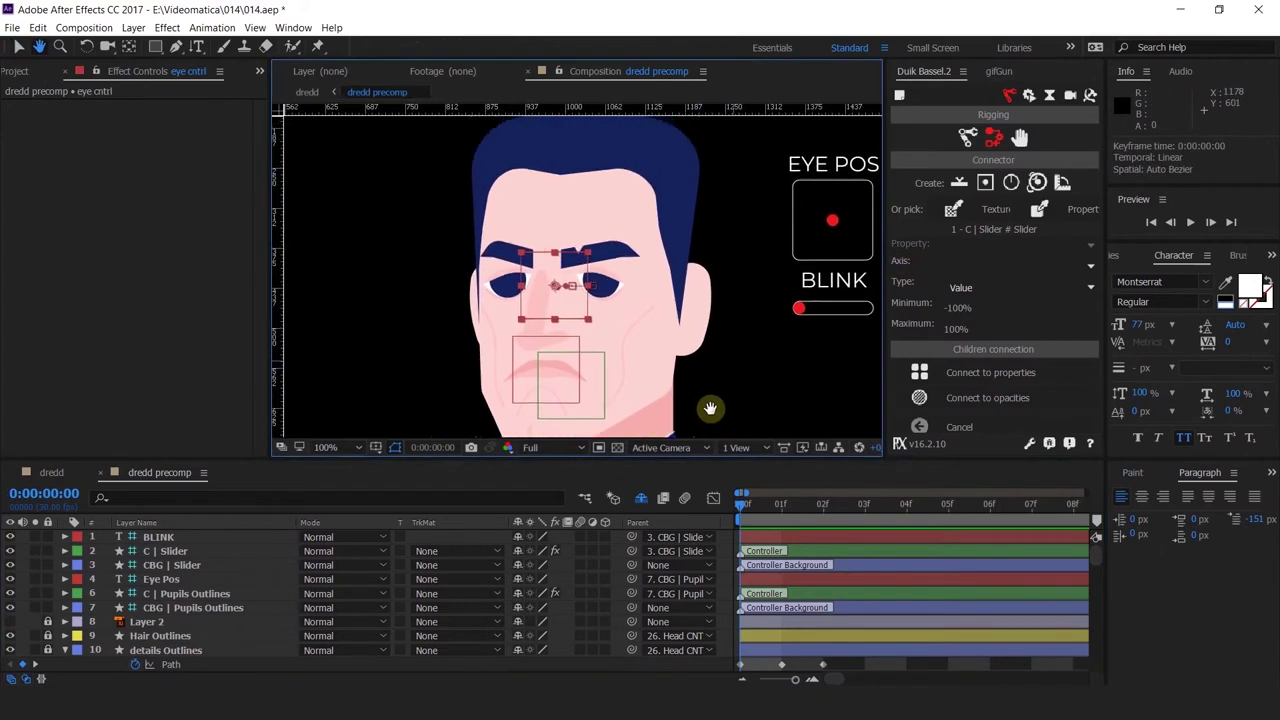
pyautogui.moveTo(630, 367); pyautogui.dragTo(593, 293)
pyautogui.keyDown('shift'); pyautogui.click(482, 280); pyautogui.keyUp('shift')
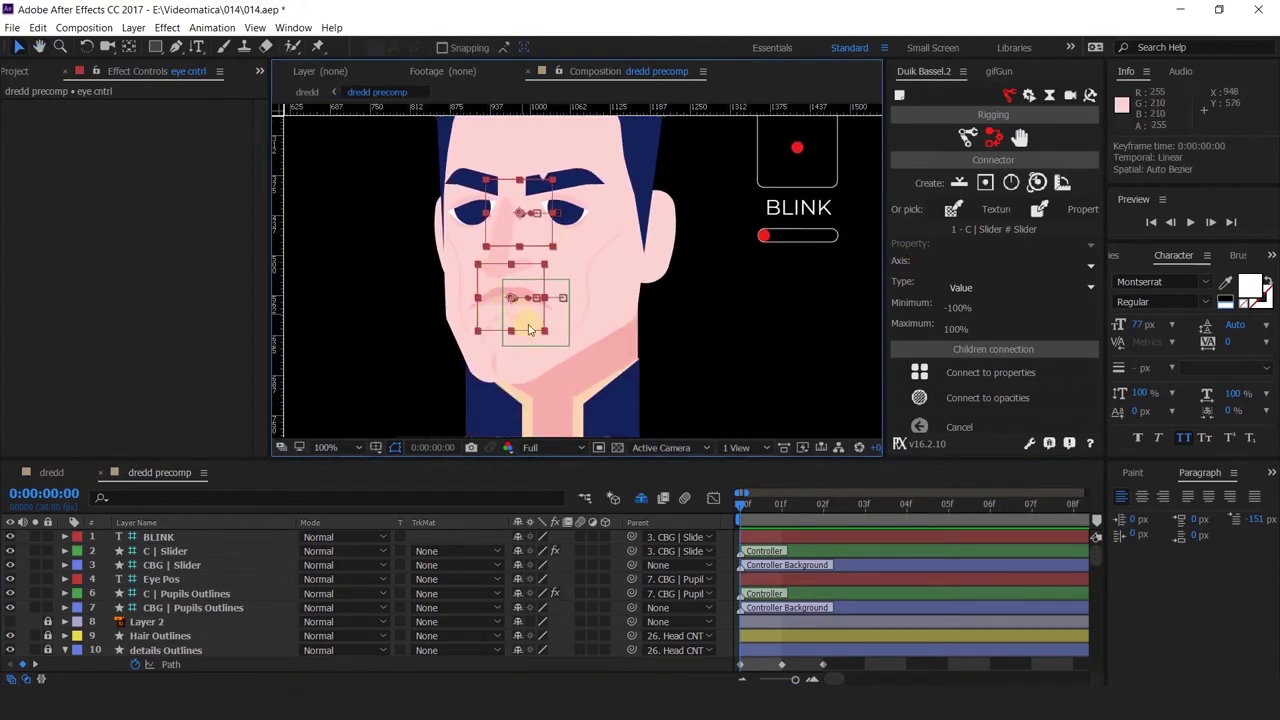
pyautogui.keyDown('shift'); pyautogui.click(557, 344); pyautogui.keyUp('shift')
pyautogui.keyDown('shift'); pyautogui.click(562, 307); pyautogui.keyUp('shift')
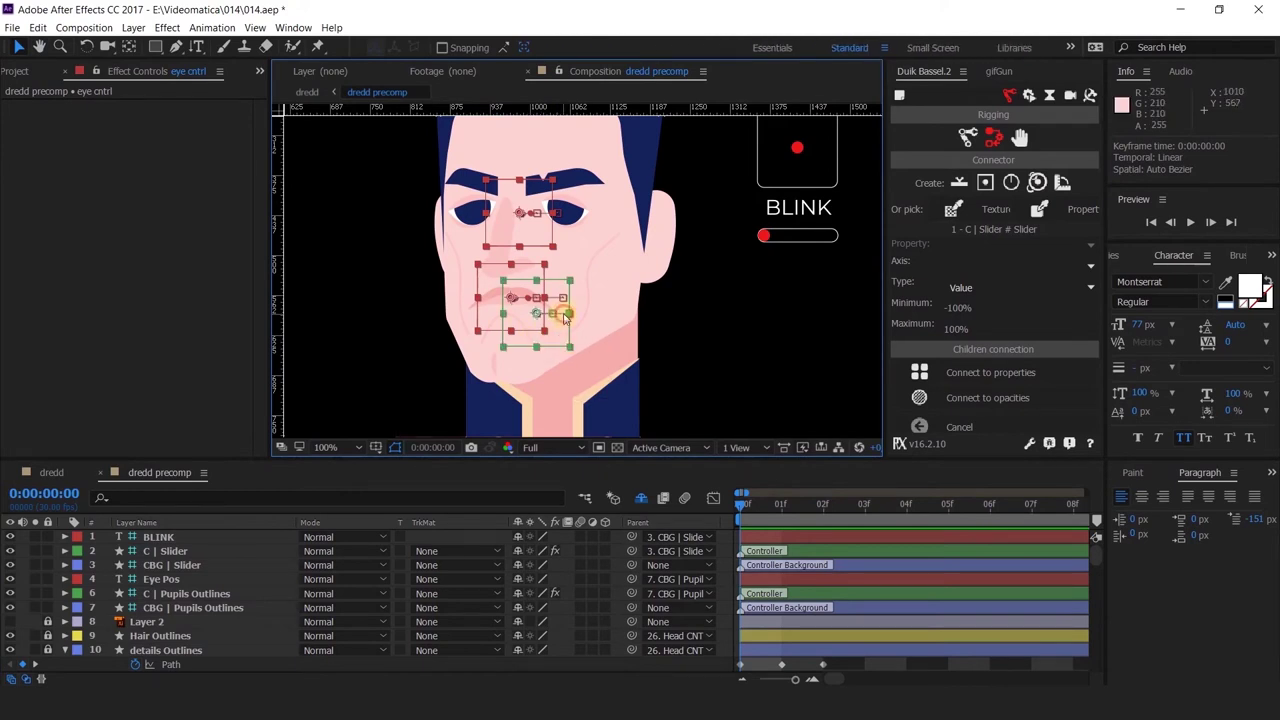
# Look through the keyframed layers and add the Nose Outlines layer to the selected face controls
pyautogui.scroll(-6, 200, 603)
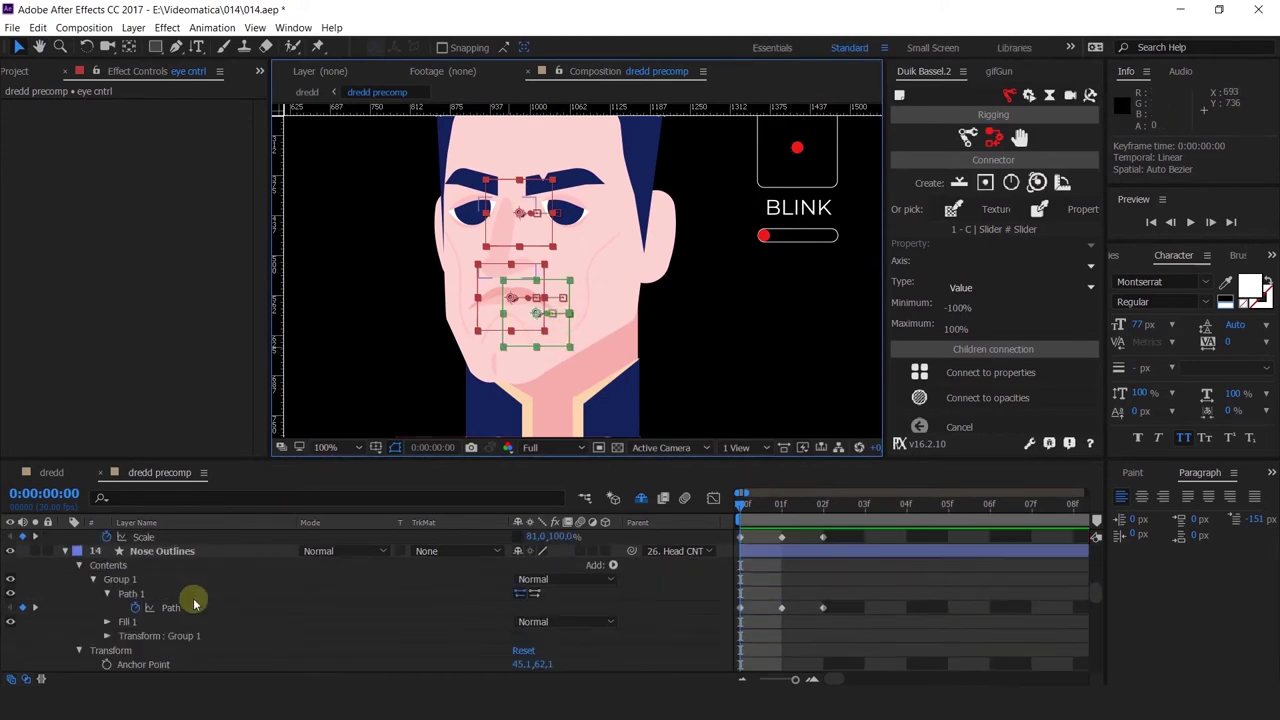
pyautogui.scroll(1, 78, 617)
pyautogui.scroll(2, 78, 617)
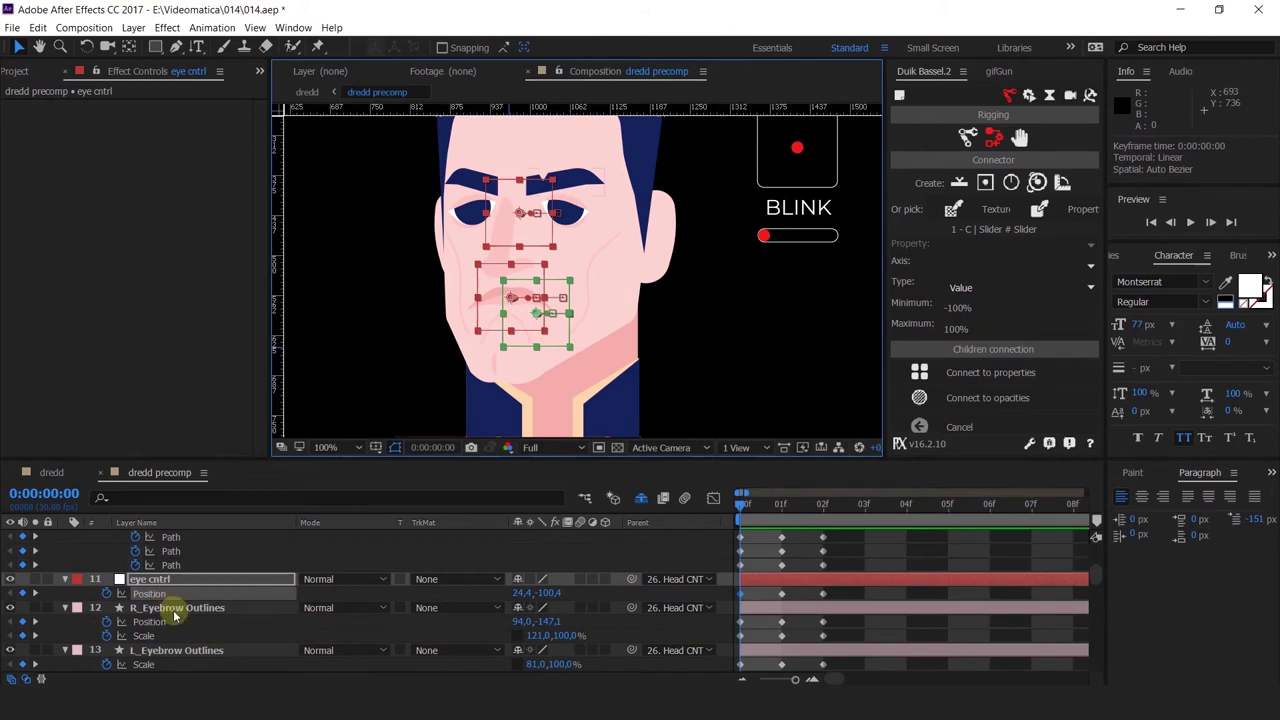
pyautogui.scroll(3, 160, 598)
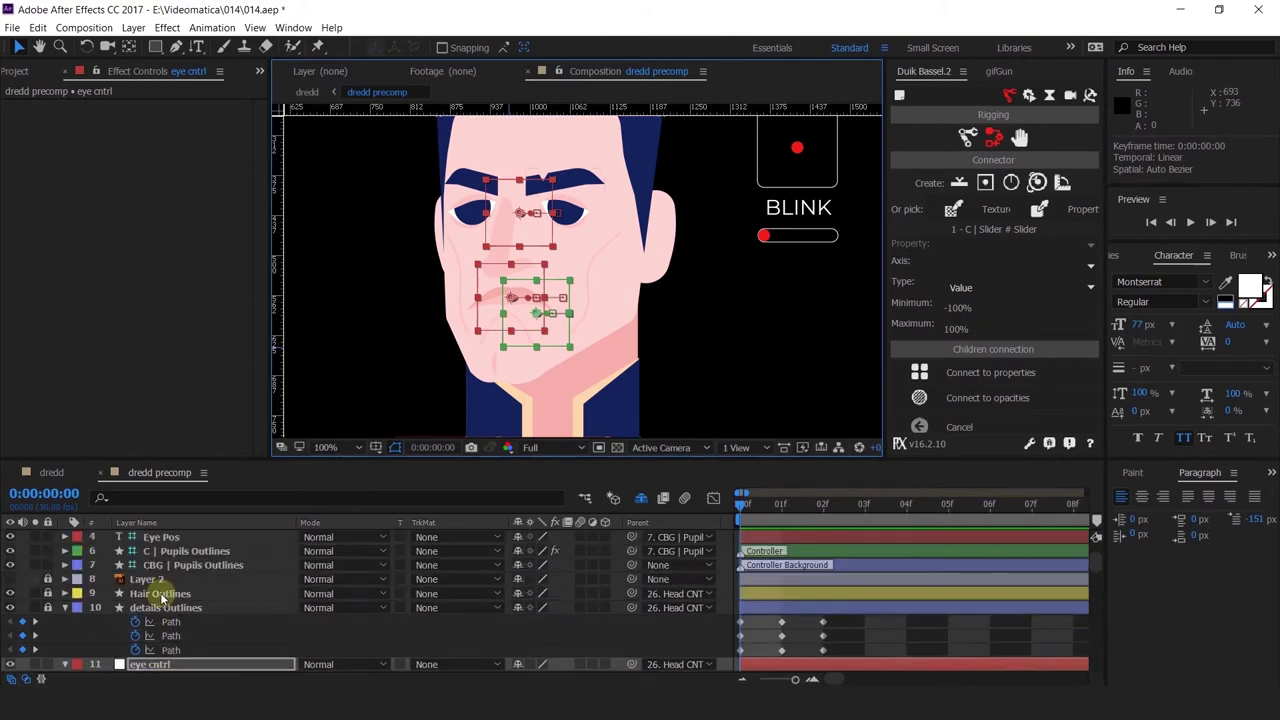
pyautogui.scroll(3, 160, 598)
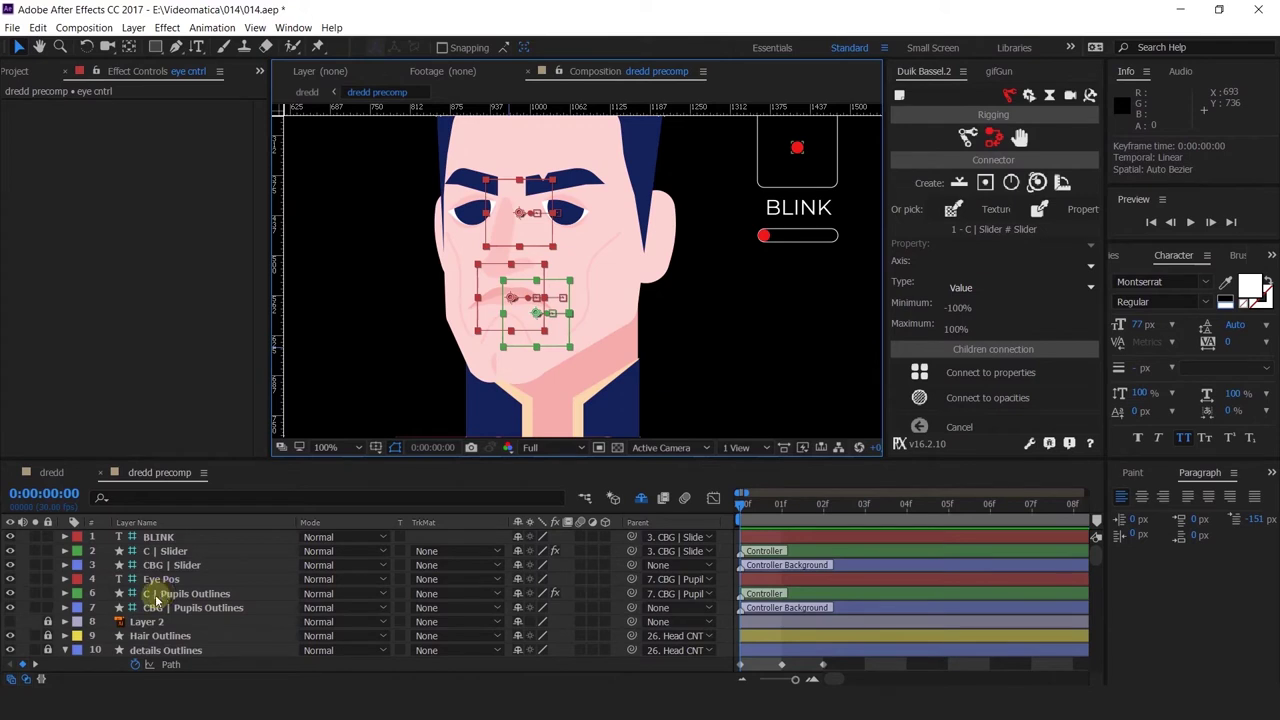
pyautogui.scroll(-5, 177, 617)
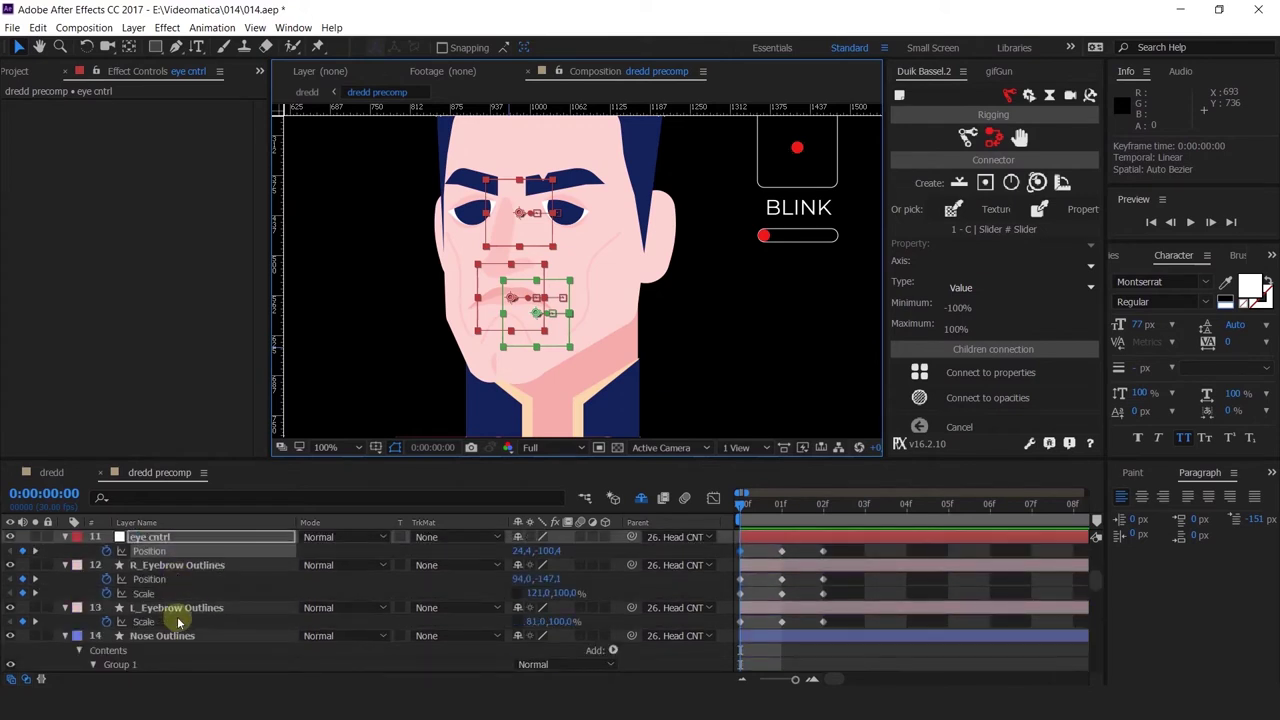
pyautogui.scroll(1, 177, 622)
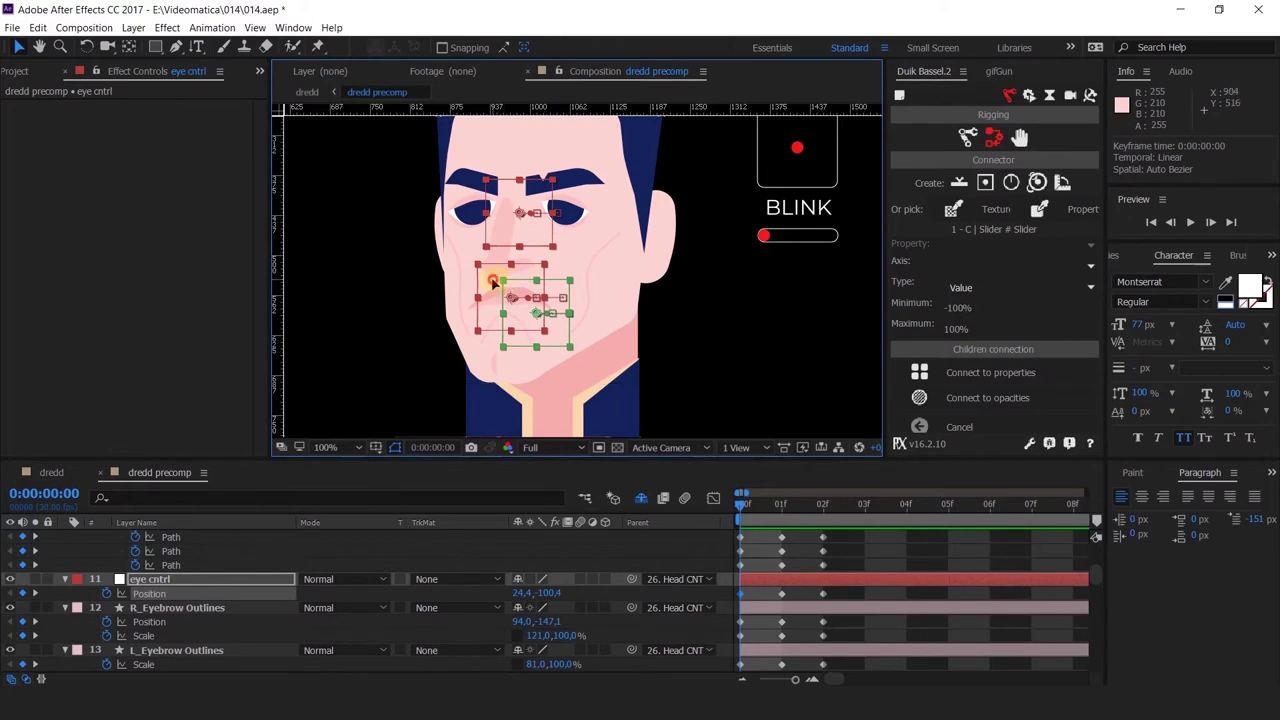
pyautogui.moveTo(492, 283); pyautogui.dragTo(567, 349)
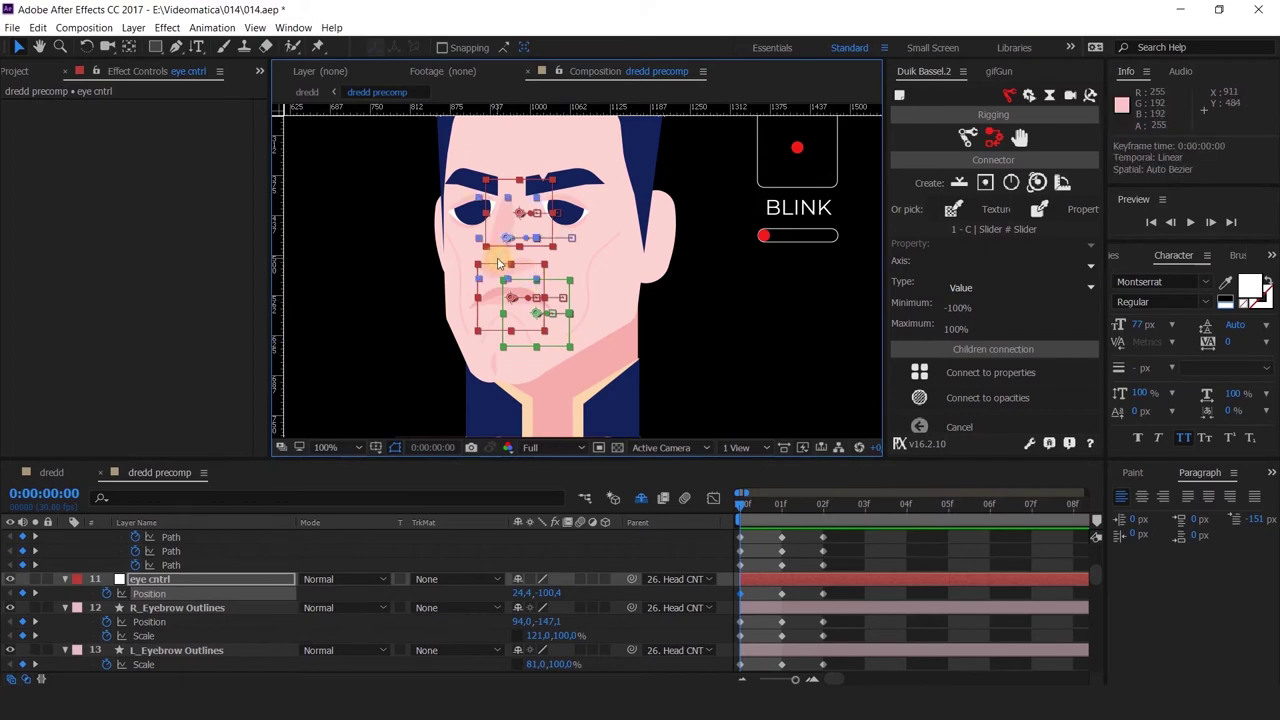
# Try raising the selected eye, nose and mouth layers by about 20 px at frame 0, and undo the move
pyautogui.scroll(2, 498, 264)
pyautogui.moveTo(498, 259)
pyautogui.mouseDown()
pyautogui.moveTo(509, 217)
pyautogui.moveTo(500, 269)
pyautogui.mouseUp()
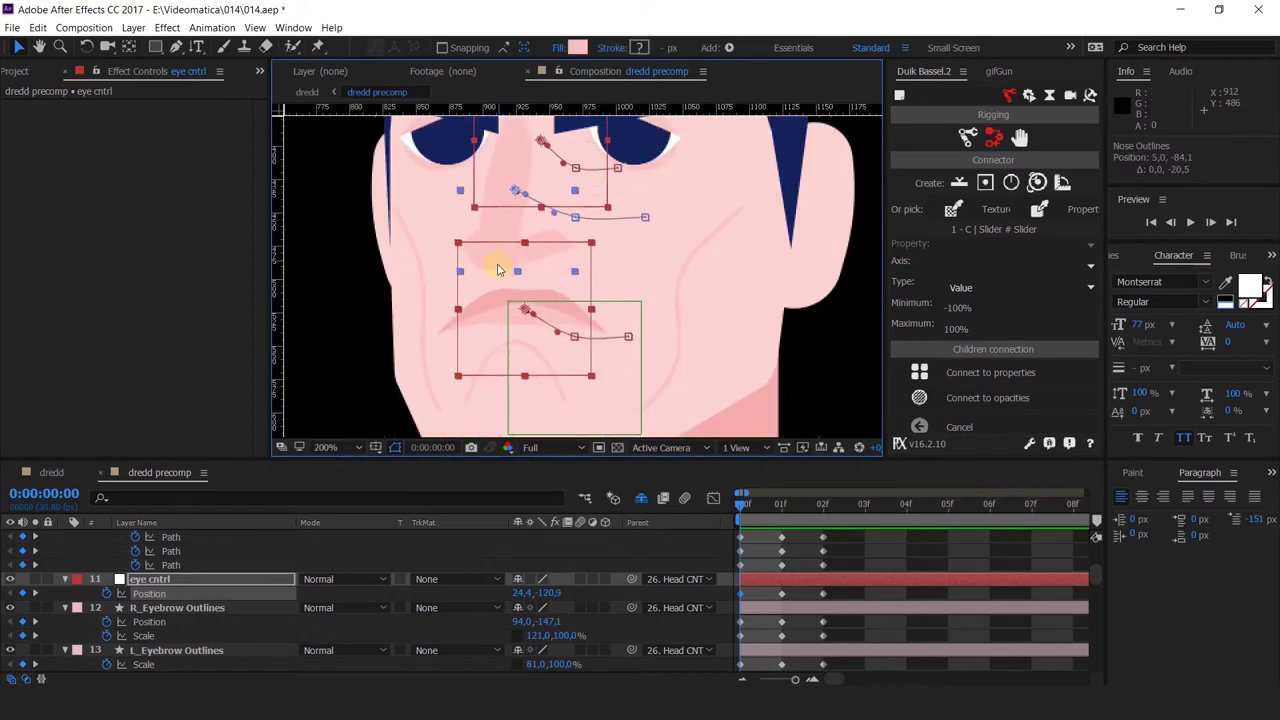
pyautogui.hotkey('ctrl', 'z')
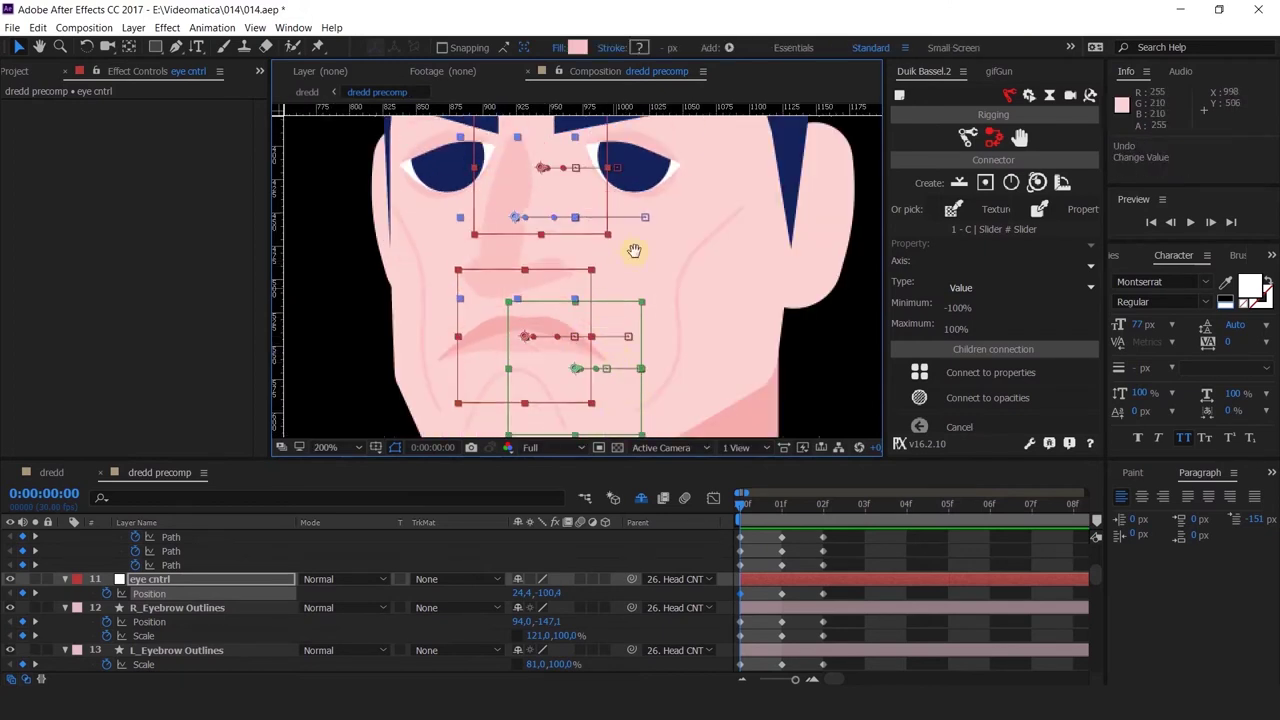
# Add both eyebrow layers to the selection and raise the eyes, nose, mouth and eyebrows 20 px at frame 0
pyautogui.moveTo(634, 250); pyautogui.dragTo(606, 317)
pyautogui.click(414, 171)
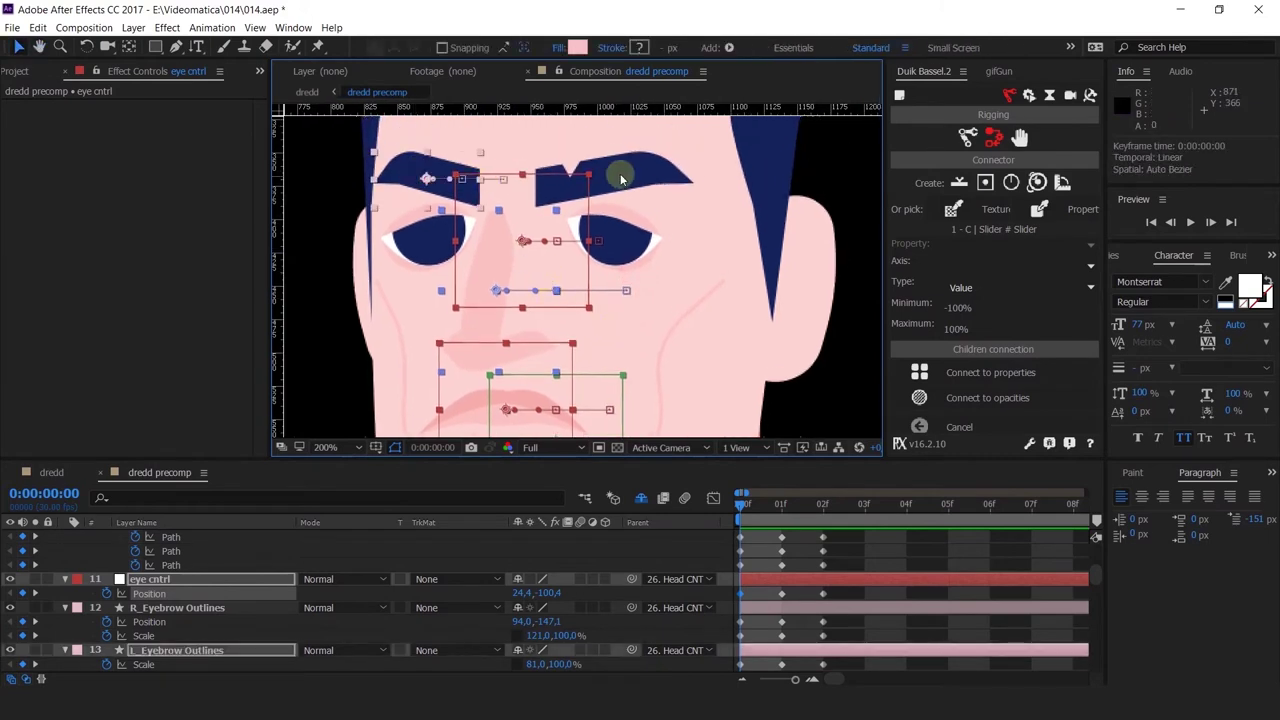
pyautogui.keyDown('shift'); pyautogui.click(621, 179); pyautogui.keyUp('shift')
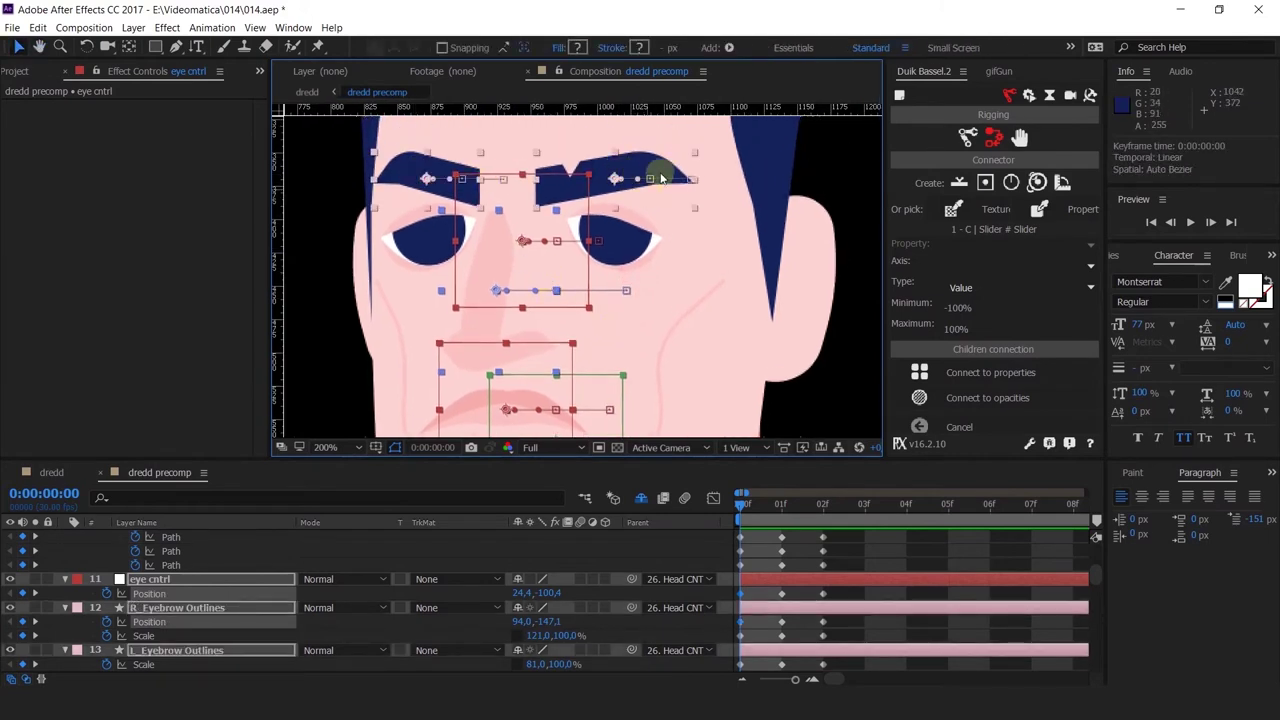
pyautogui.moveTo(646, 154); pyautogui.dragTo(636, 132)
pyautogui.scroll(-1, 630, 150)
pyautogui.moveTo(660, 208); pyautogui.dragTo(637, 214)
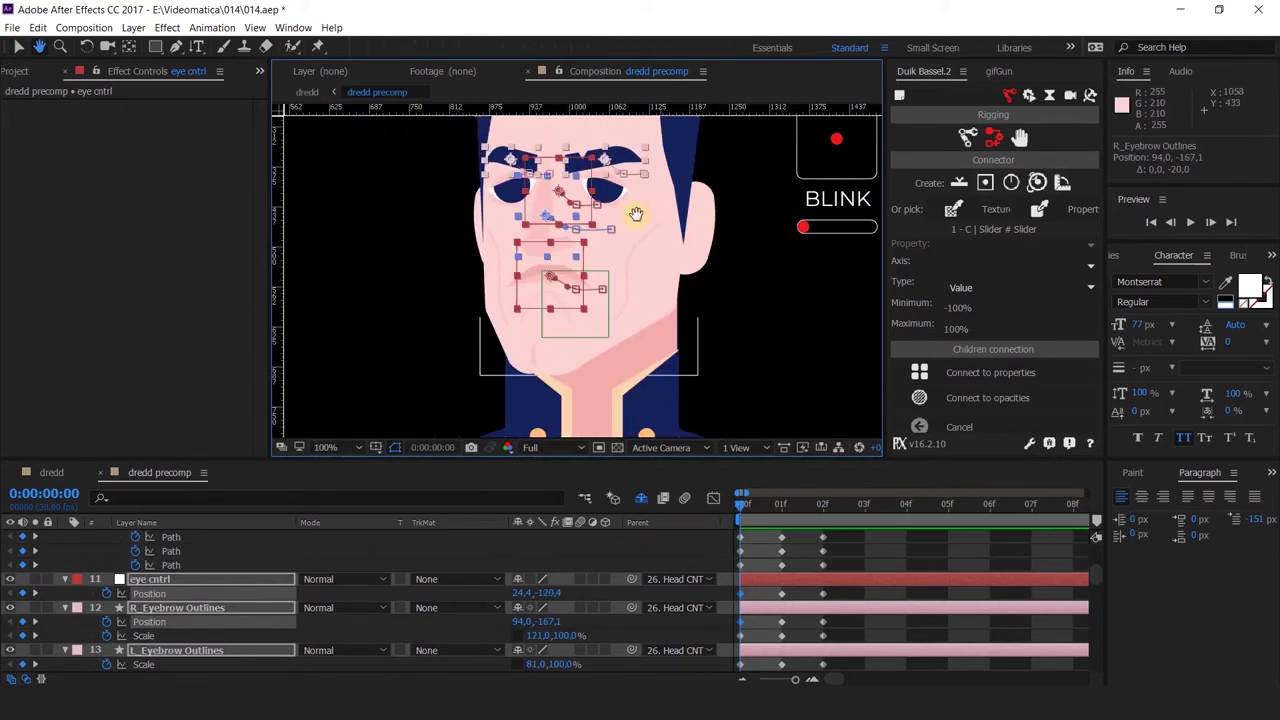
# Nudge the selected eye, nose, mouth and eyebrow layers slightly upward at frame 0
pyautogui.moveTo(609, 172)
pyautogui.mouseDown()
pyautogui.moveTo(611, 193)
pyautogui.moveTo(623, 160)
pyautogui.mouseUp()
pyautogui.hotkey('ctrl', 'z')
pyautogui.press('Up')
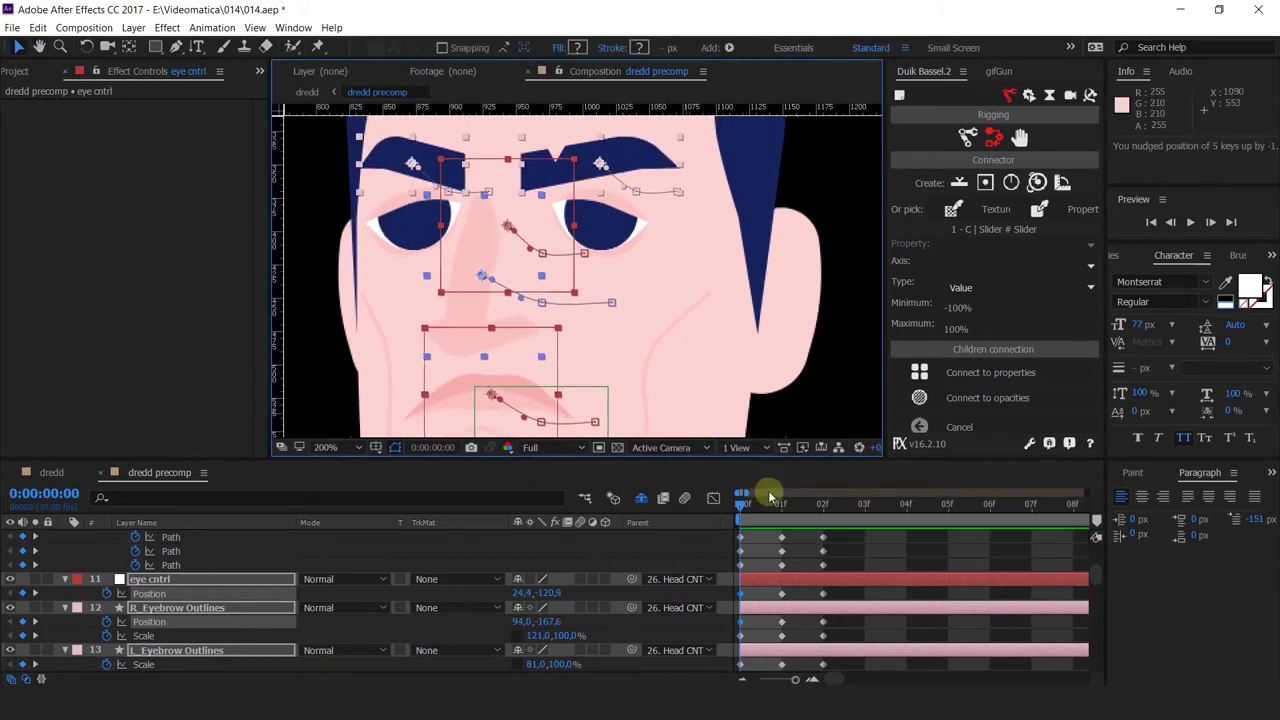
pyautogui.scroll(-1, 770, 347)
pyautogui.moveTo(770, 347); pyautogui.dragTo(683, 301)
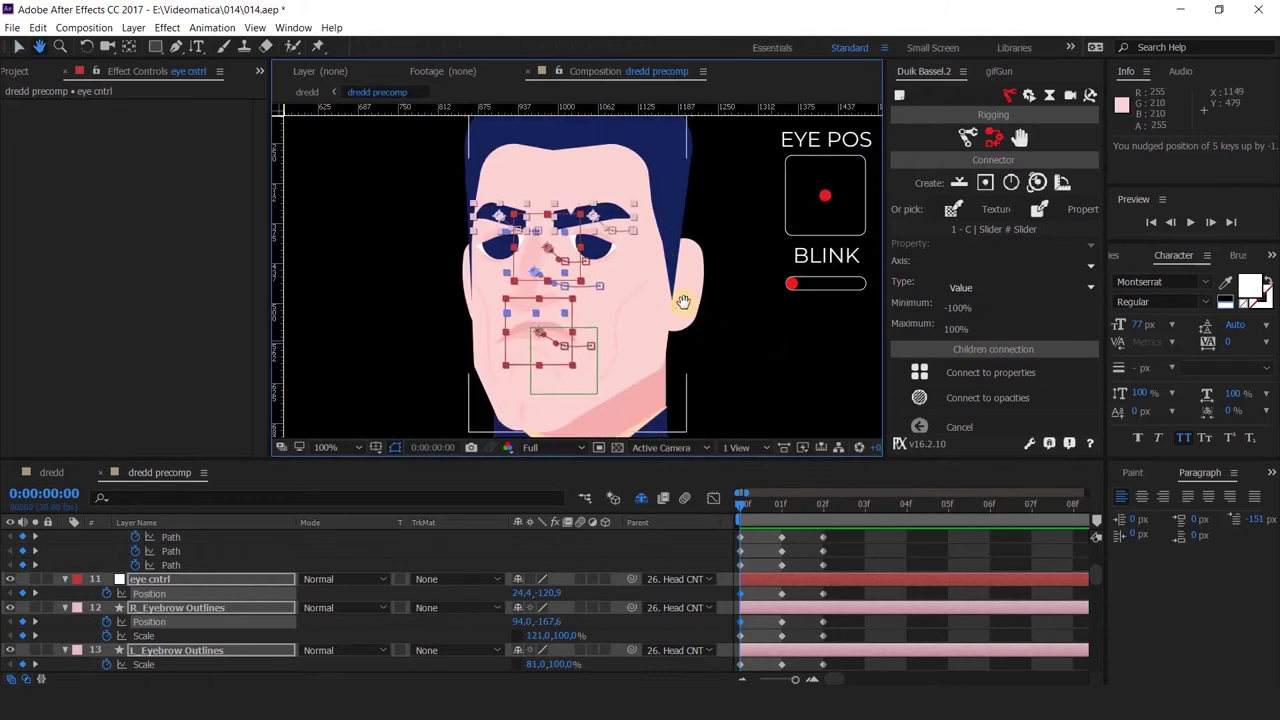
pyautogui.press('v')
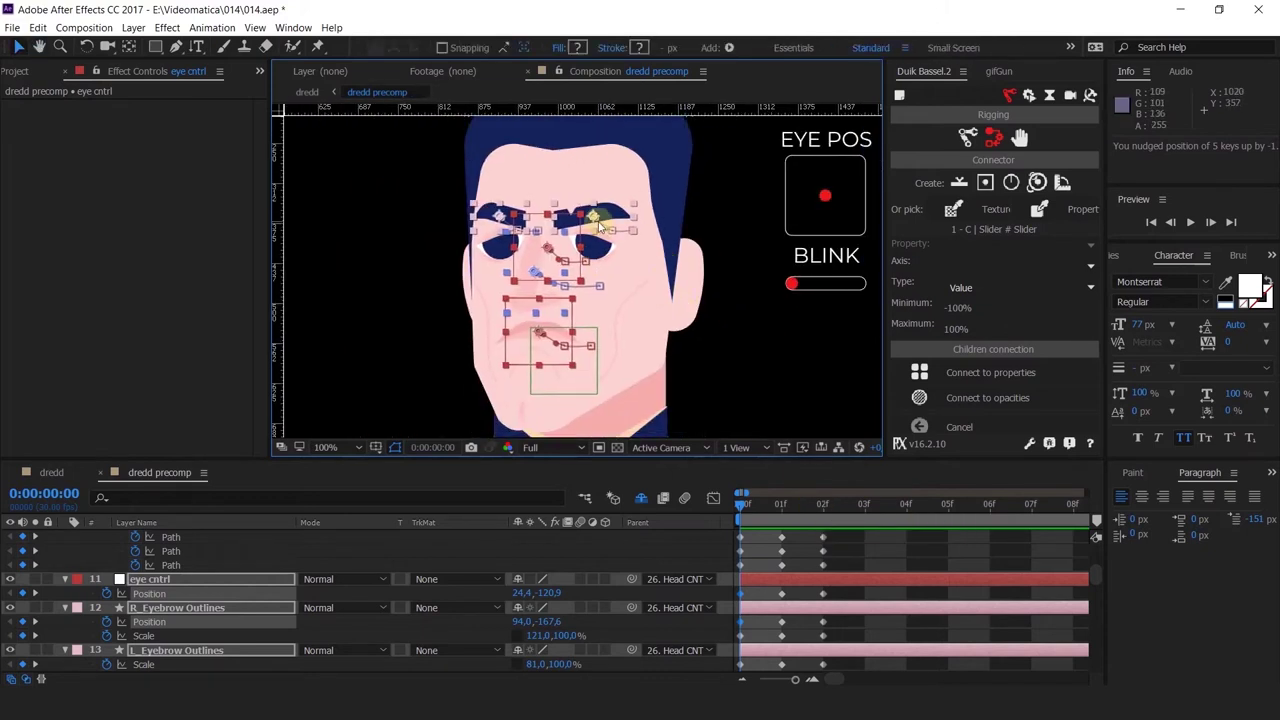
# Raise the selected facial features another 9.5 px at frame 0, placing the R_Eyebrow Outlines layer at 94,0, -177,1
pyautogui.scroll(1, 591, 211)
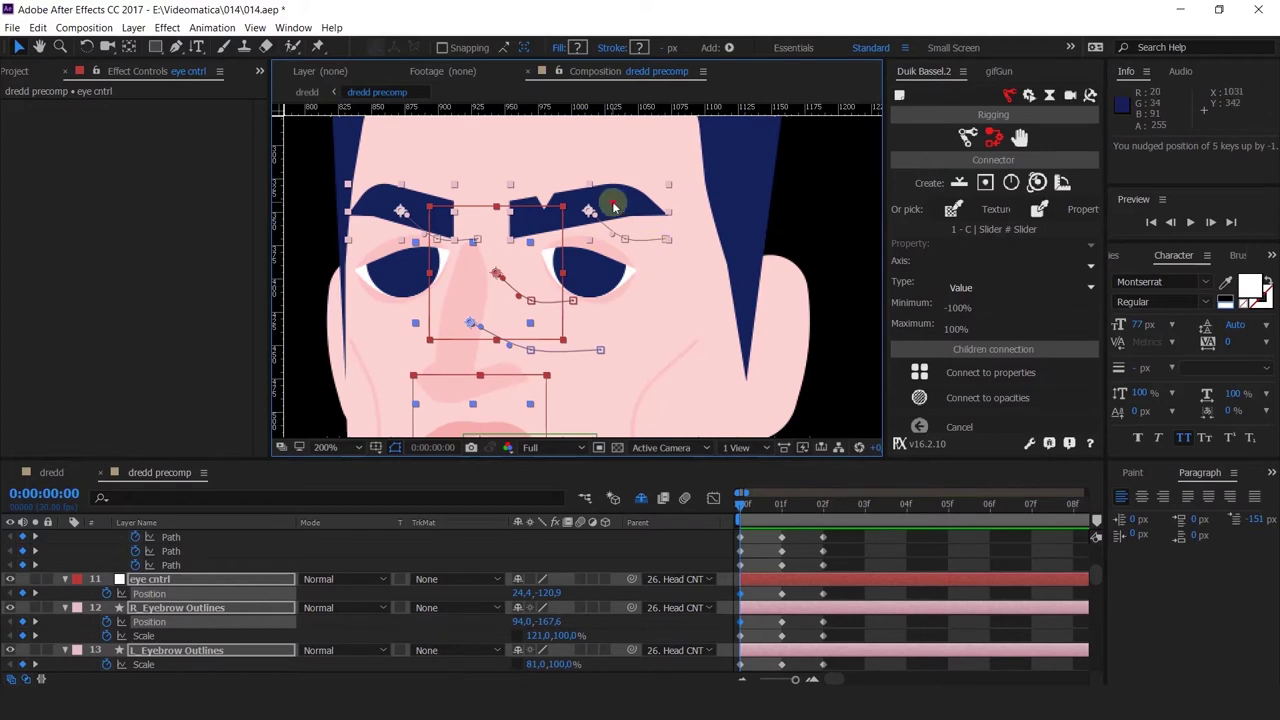
pyautogui.moveTo(612, 207); pyautogui.dragTo(610, 193)
pyautogui.scroll(-1, 610, 193)
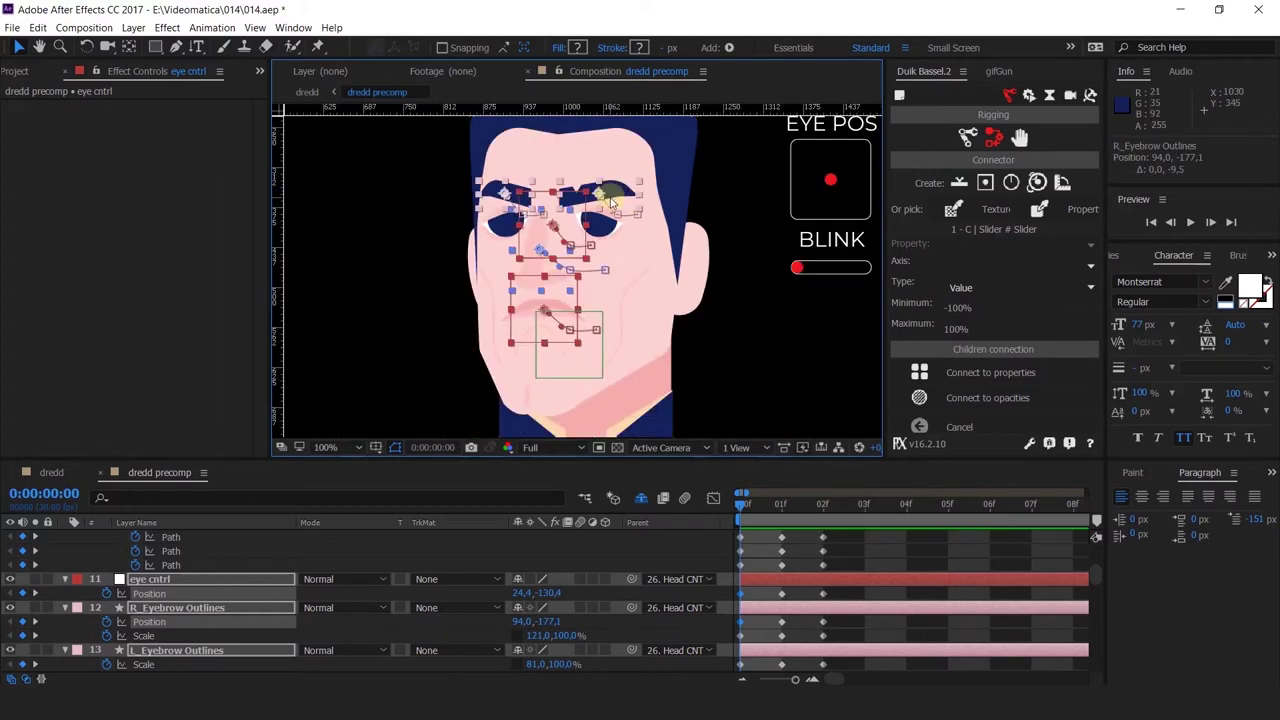
# Lower the selected eyes, nose, mouth and eyebrows 27.5 px at frame 2, and check the head turn across frames 0 to 2
pyautogui.click(822, 513)
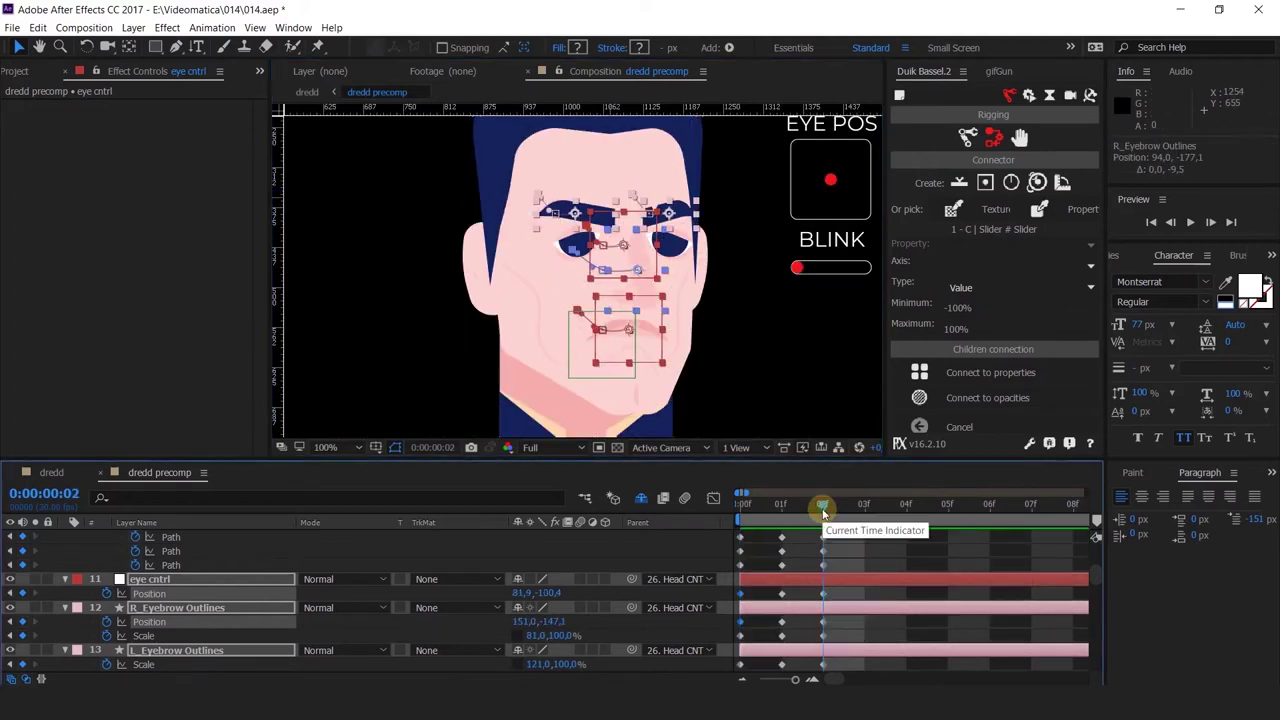
pyautogui.scroll(1, 551, 204)
pyautogui.moveTo(529, 186); pyautogui.dragTo(523, 217)
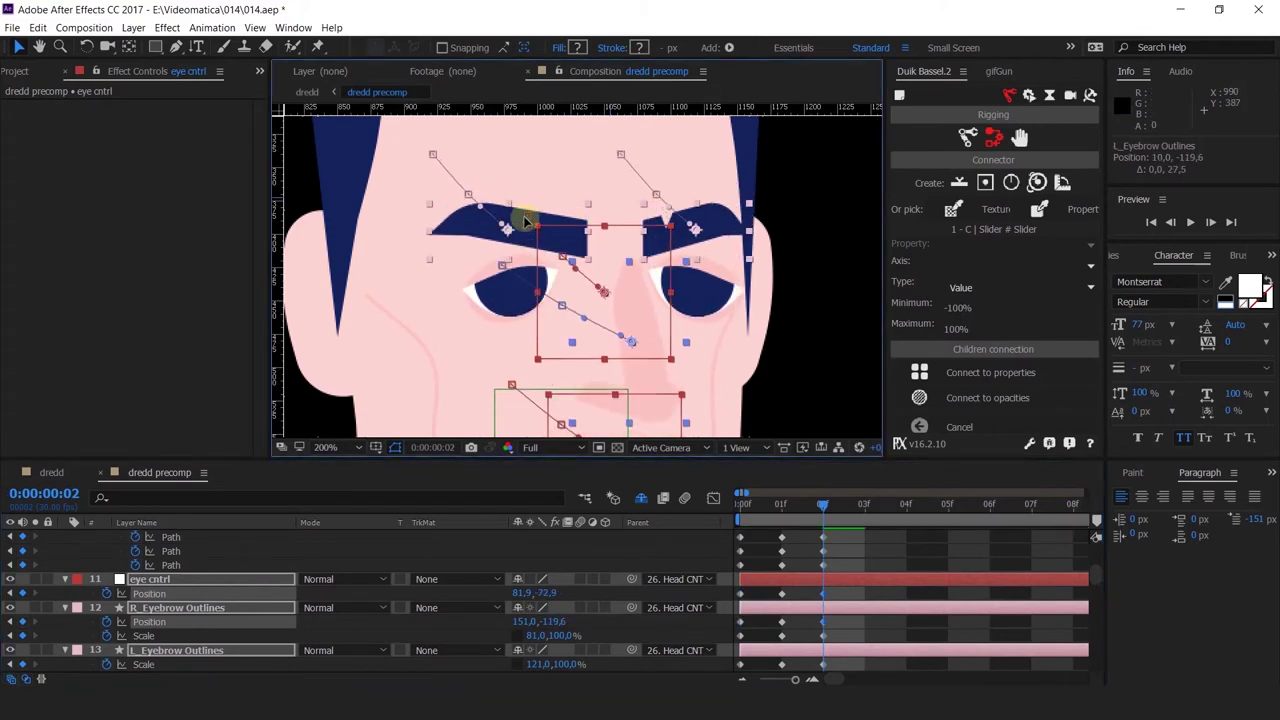
pyautogui.scroll(-1, 609, 266)
pyautogui.moveTo(676, 280); pyautogui.dragTo(678, 330)
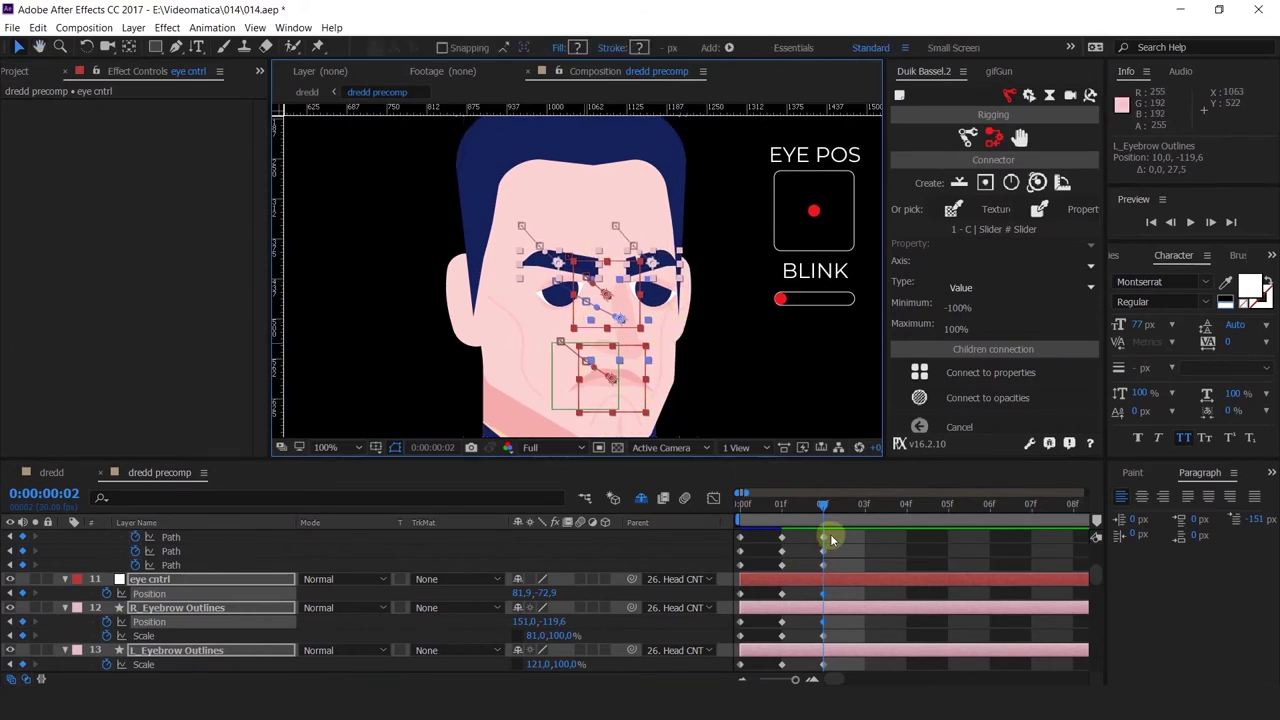
pyautogui.click(783, 508)
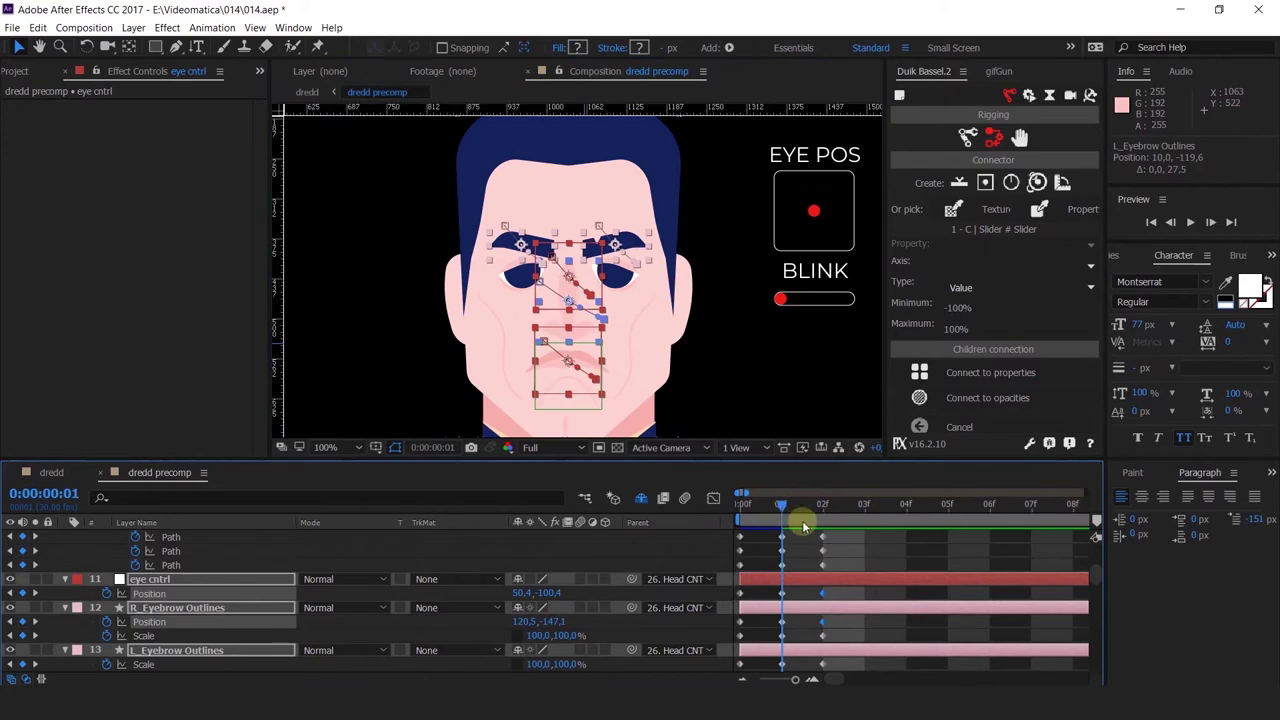
pyautogui.press('pagedown')
pyautogui.press('pageup')
pyautogui.moveTo(792, 522); pyautogui.dragTo(731, 543)
pyautogui.click(600, 337)
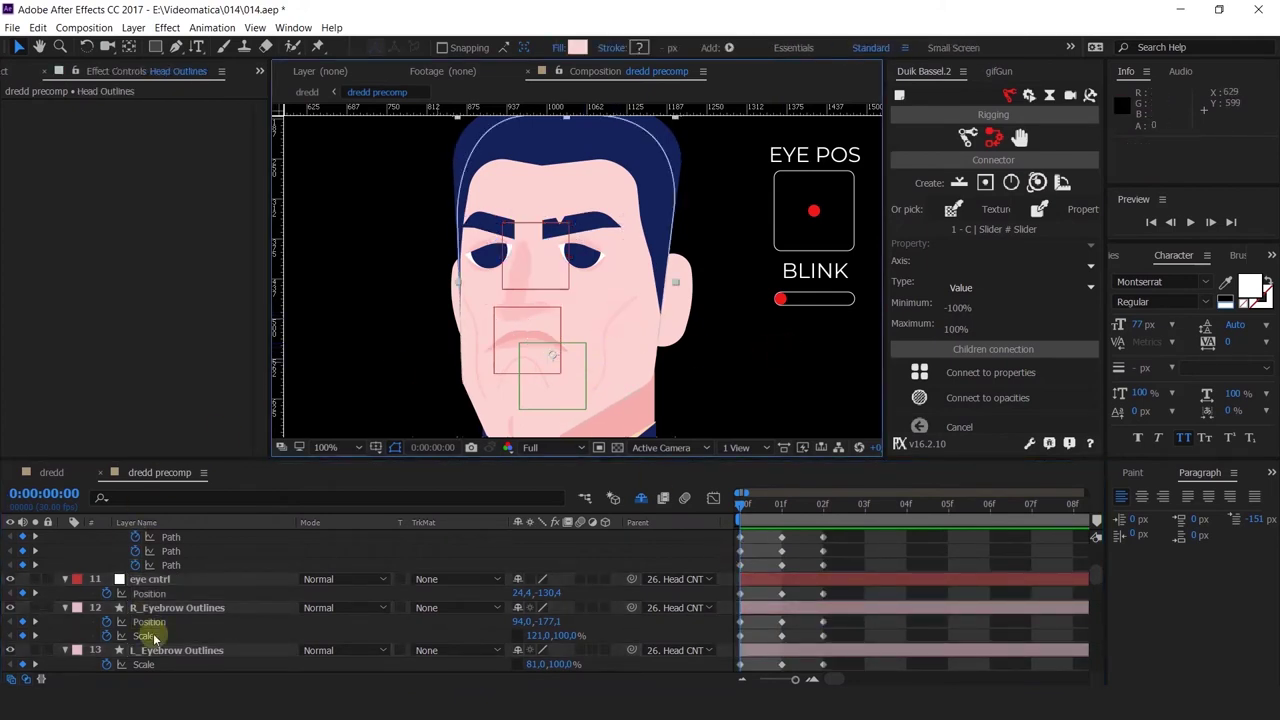
# Unlock the details Outlines layer and add Position keyframes to it at frames 0, 1 and 2
pyautogui.scroll(5, 160, 628)
pyautogui.scroll(-2, 163, 625)
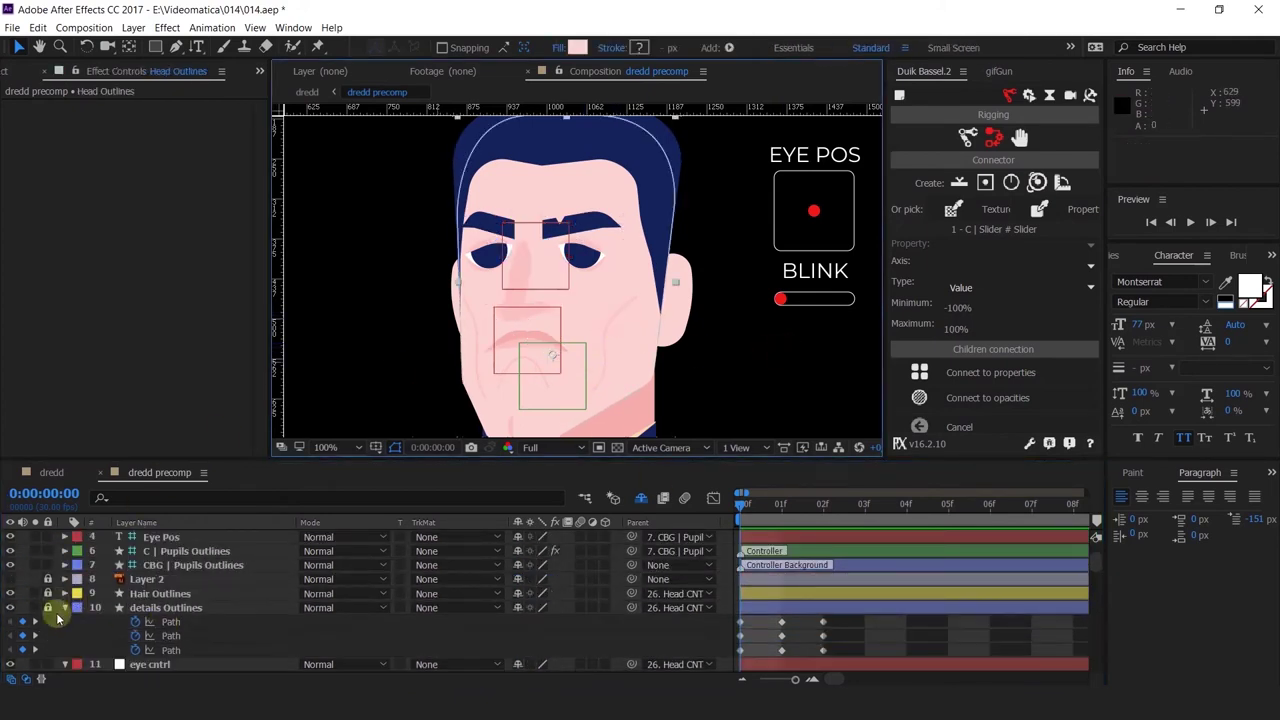
pyautogui.click(47, 607)
pyautogui.click(163, 608)
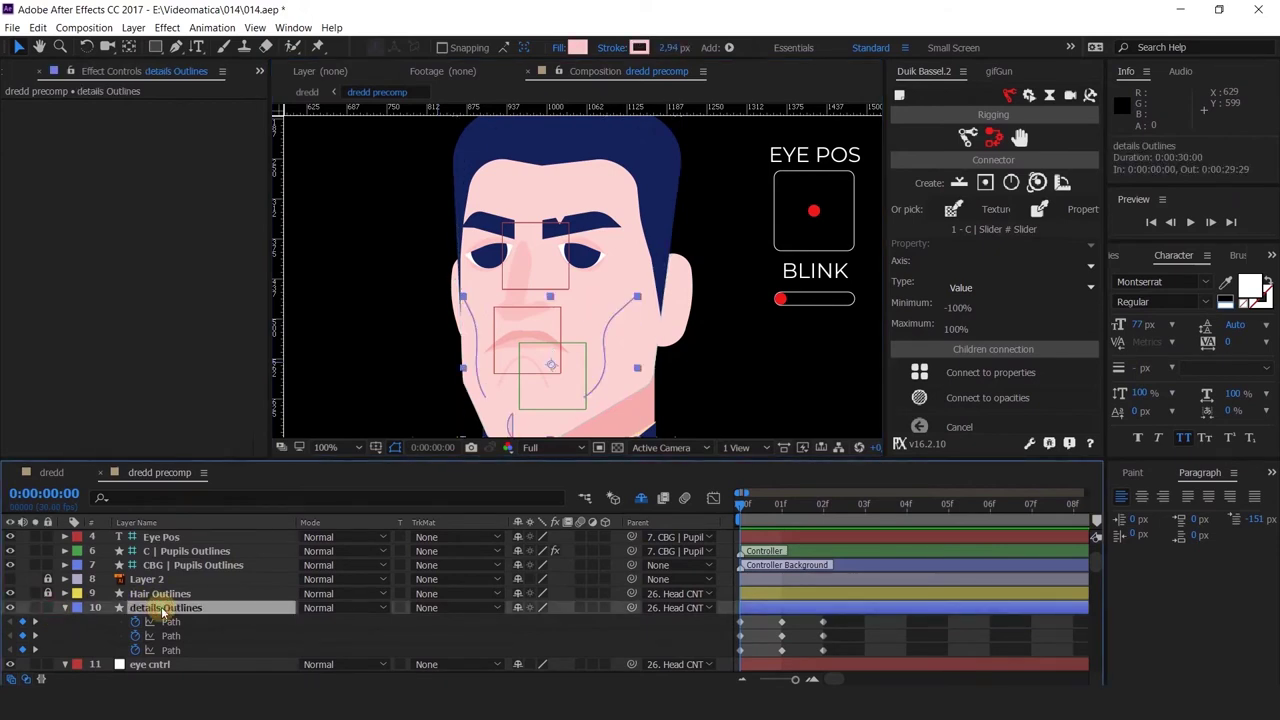
pyautogui.press('p')
pyautogui.click(782, 503)
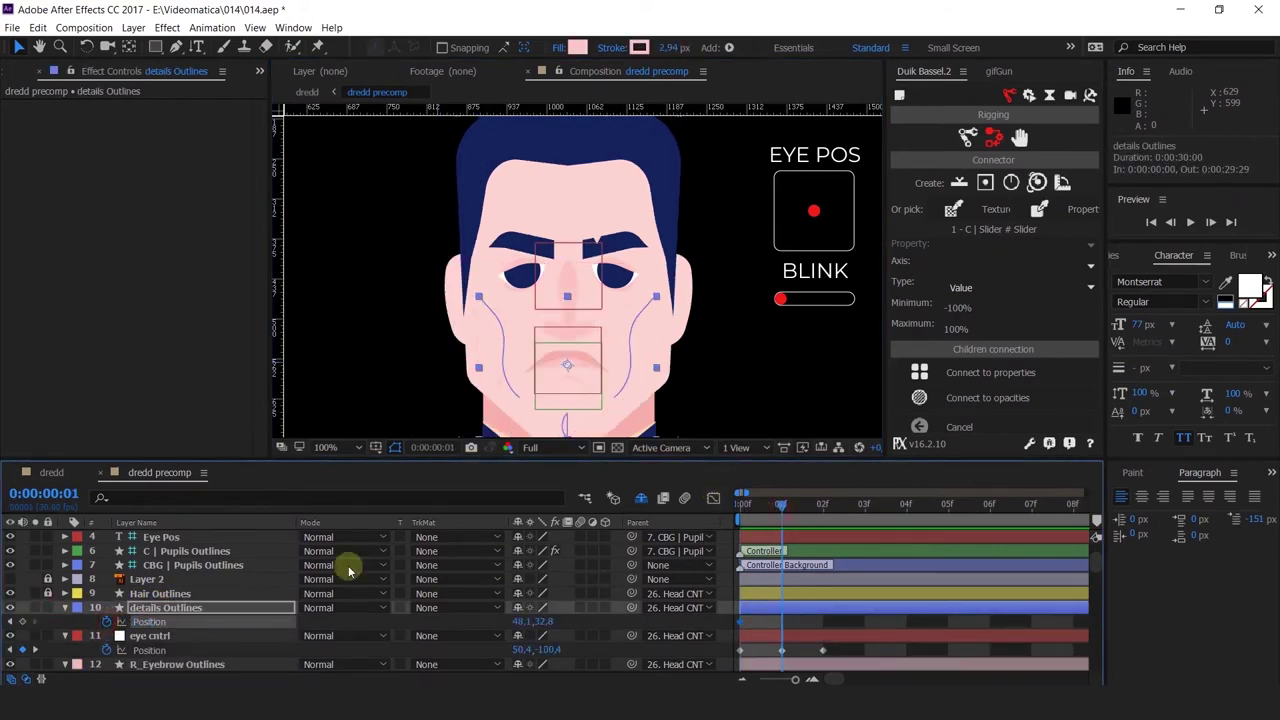
pyautogui.hotkey('alt', 'shift', 'p')
pyautogui.click(820, 504)
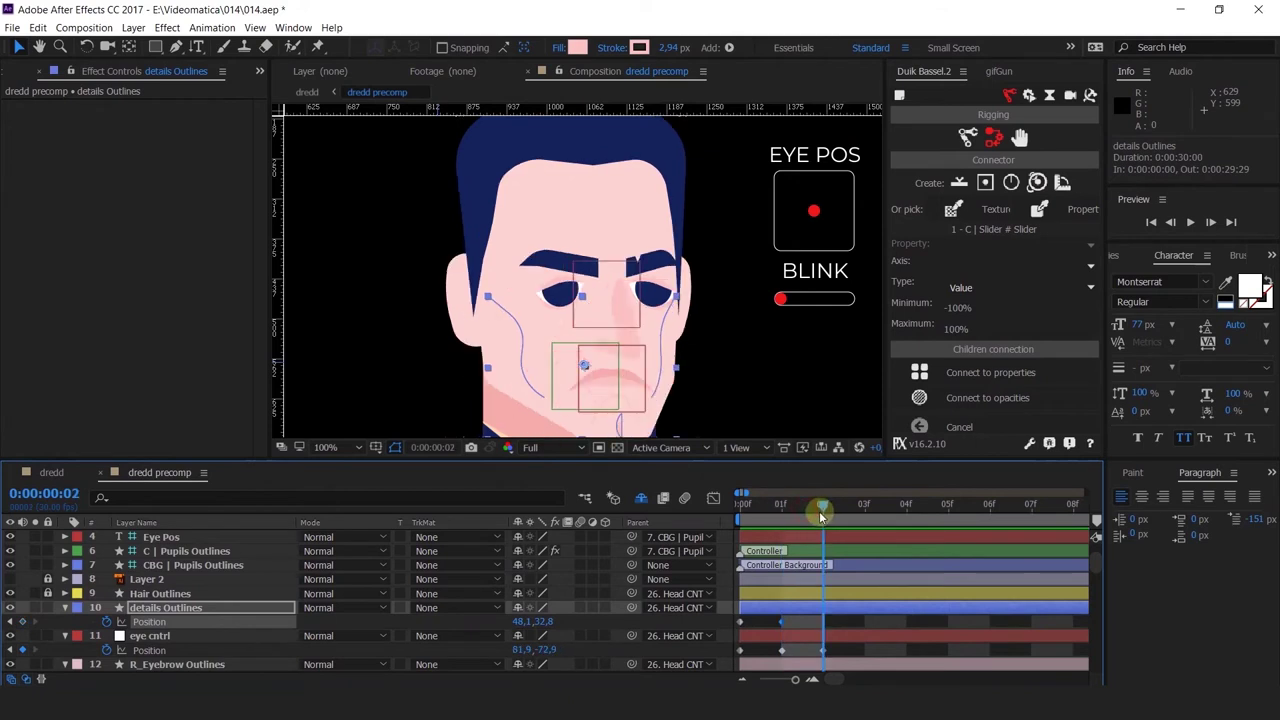
# Raise the details Outlines layer 47 px at frame 0, to position 48,1, -14,2
pyautogui.click(12, 622)
pyautogui.click(12, 622)
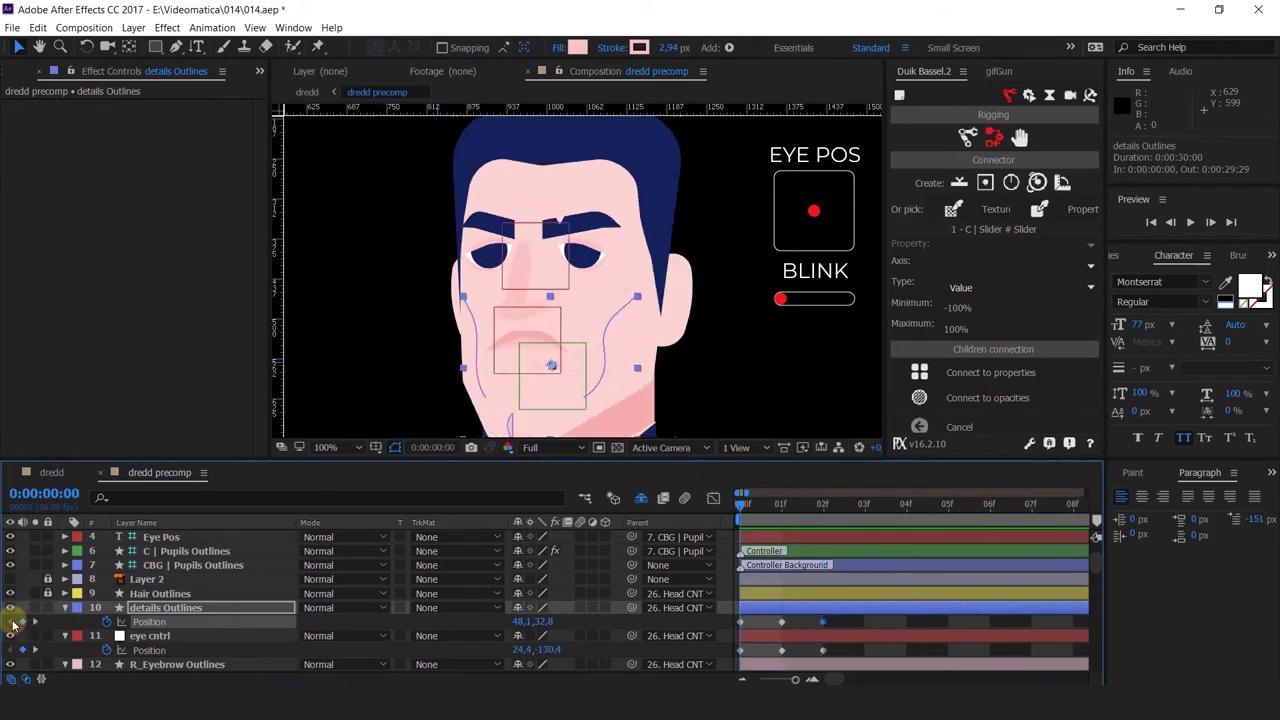
pyautogui.moveTo(603, 343); pyautogui.dragTo(592, 315)
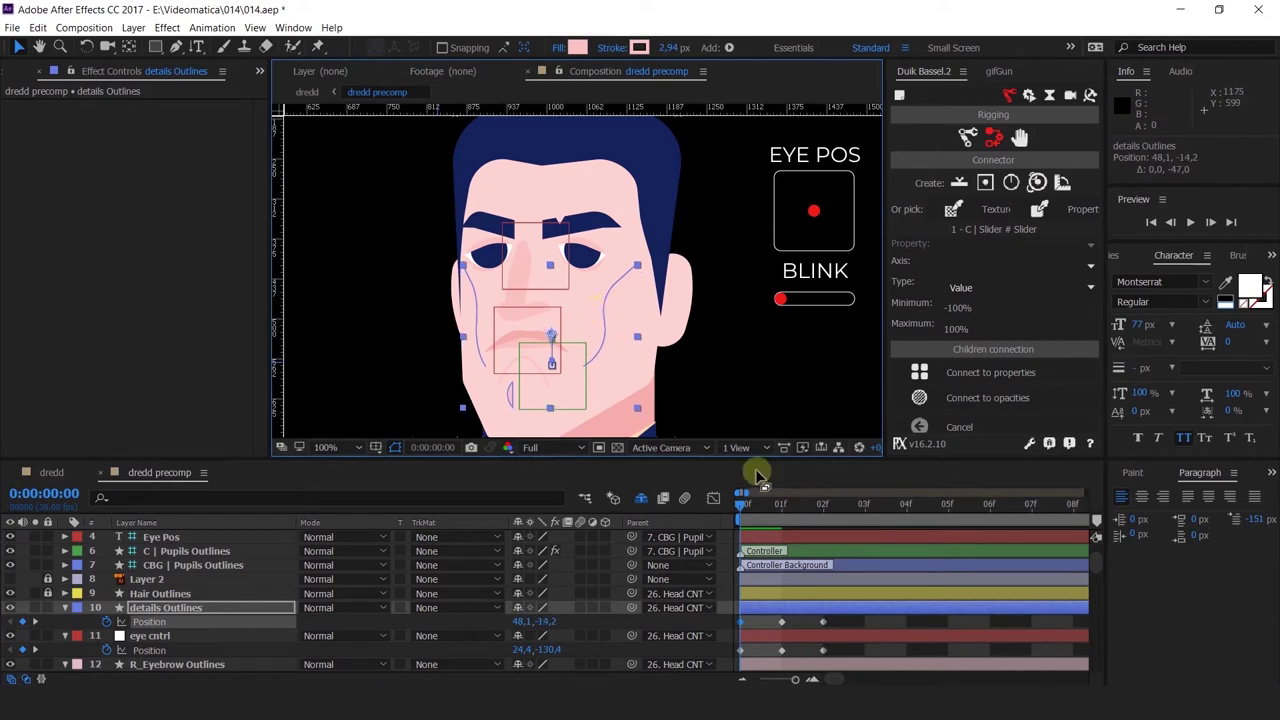
# Lower the details Outlines layer 15 px at frame 2, to position 48,1, 47,8
pyautogui.click(814, 510)
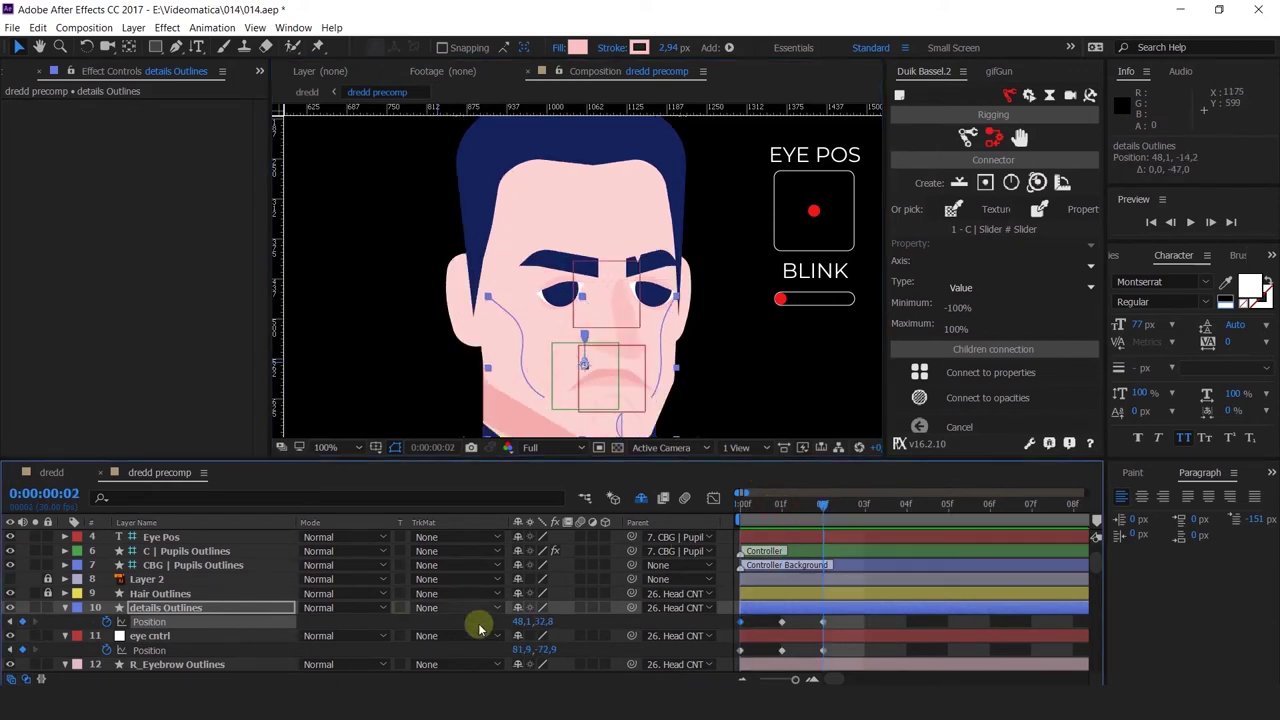
pyautogui.scroll(2, 600, 378)
pyautogui.moveTo(548, 625); pyautogui.dragTo(563, 625)
pyautogui.press('space')
pyautogui.moveTo(669, 373); pyautogui.dragTo(651, 314)
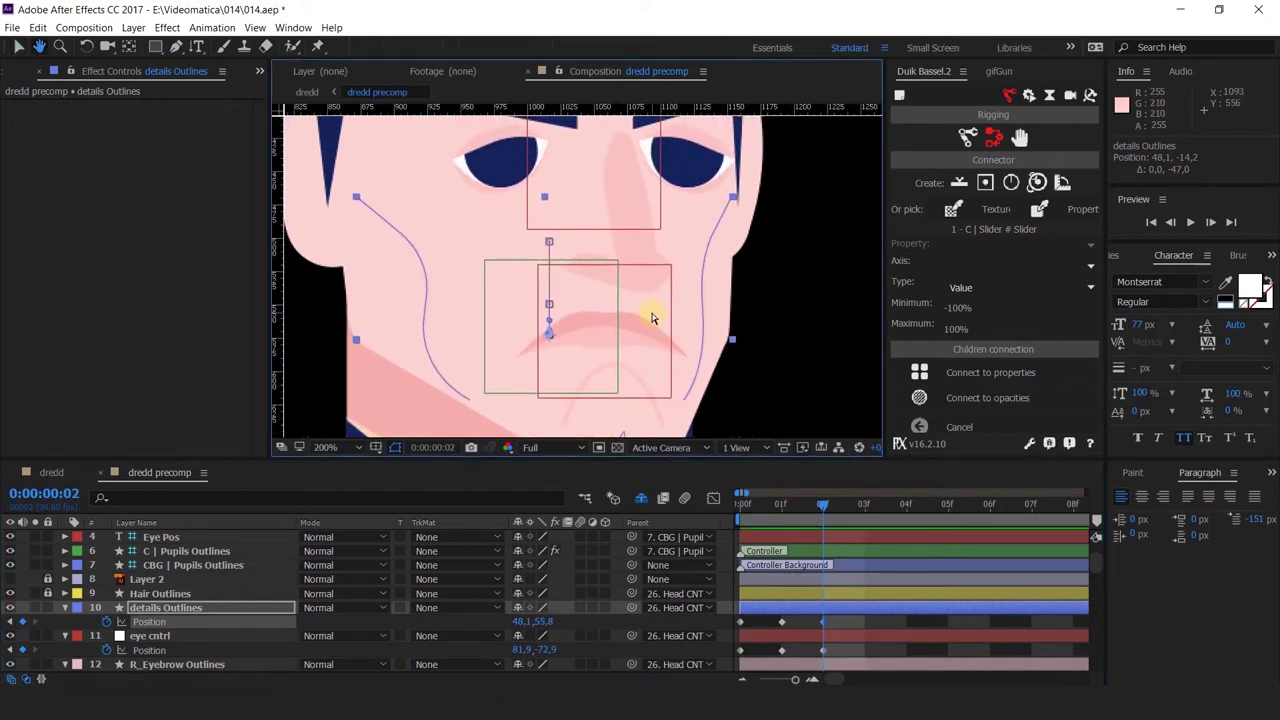
pyautogui.hotkey('ctrl', 'z')
pyautogui.moveTo(604, 250); pyautogui.dragTo(609, 265)
# Bring the details Outlines layer down 26.5 px at frame 0, to position 48,1, 12,3, and deselect the layers
pyautogui.moveTo(777, 507); pyautogui.dragTo(688, 505)
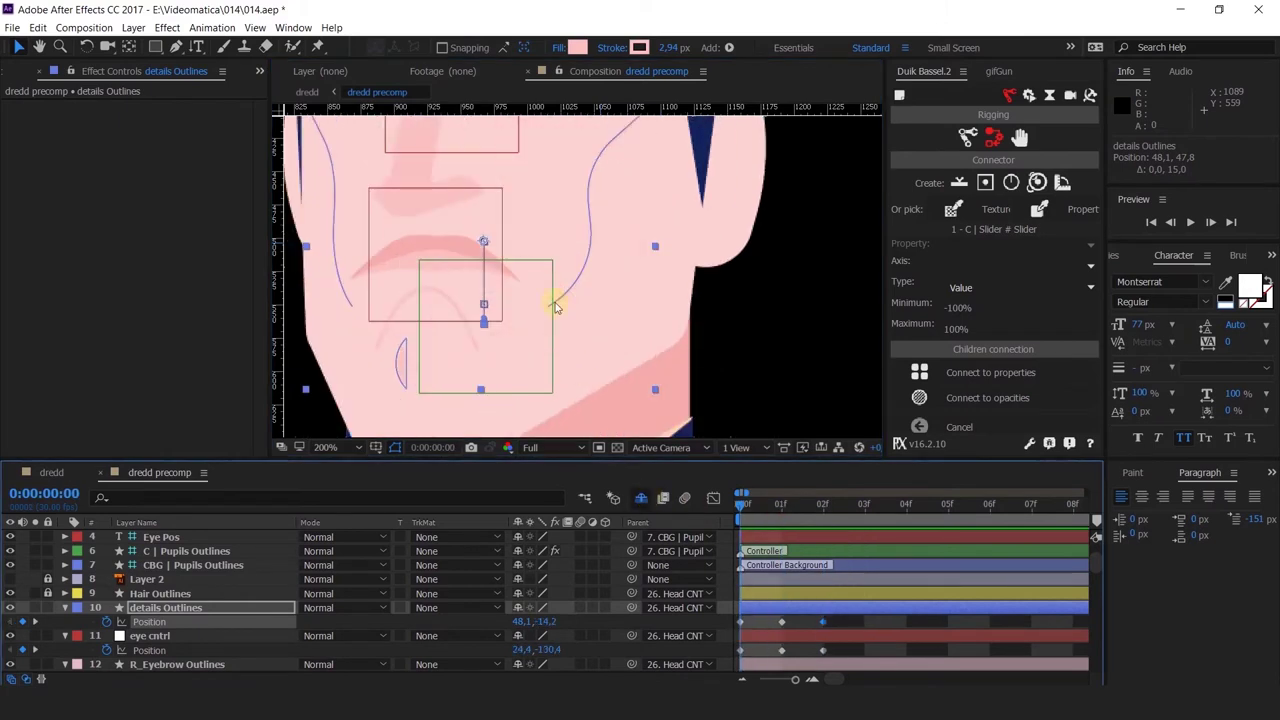
pyautogui.press('space')
pyautogui.moveTo(571, 220); pyautogui.dragTo(601, 331)
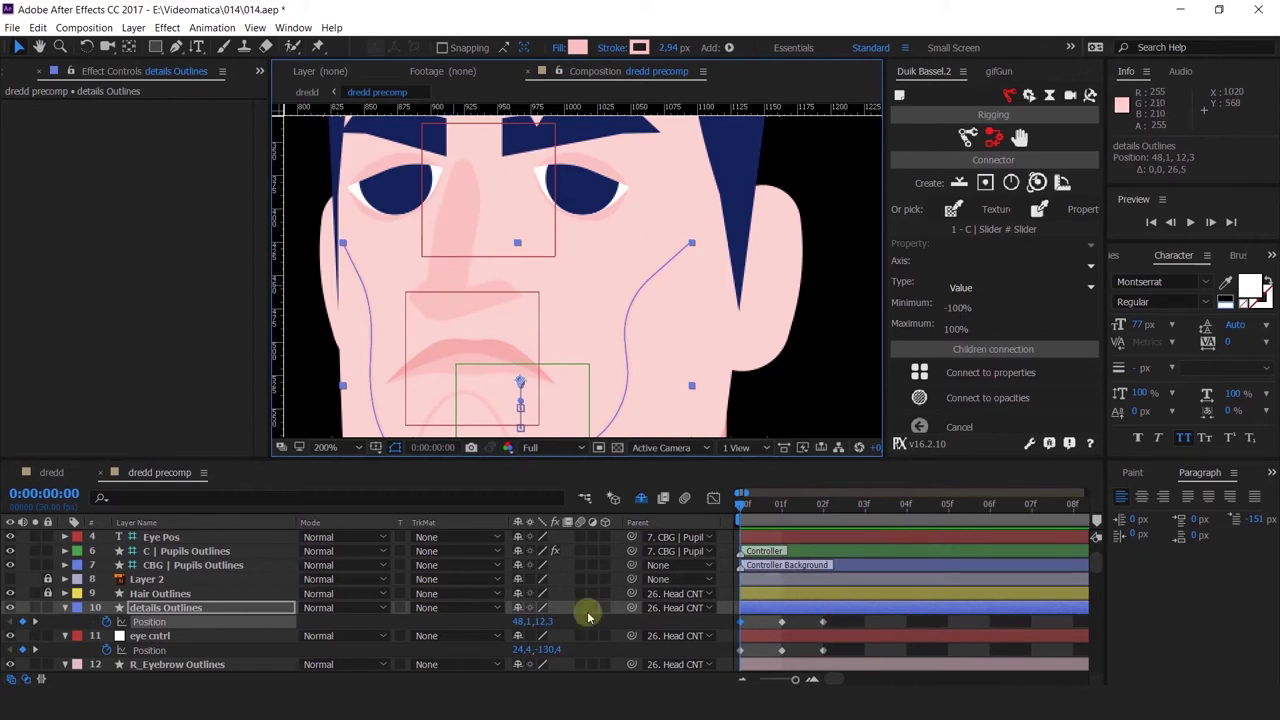
pyautogui.keyDown('ctrl'); pyautogui.click(150, 636); pyautogui.keyUp('ctrl')
pyautogui.moveTo(552, 338); pyautogui.dragTo(589, 300)
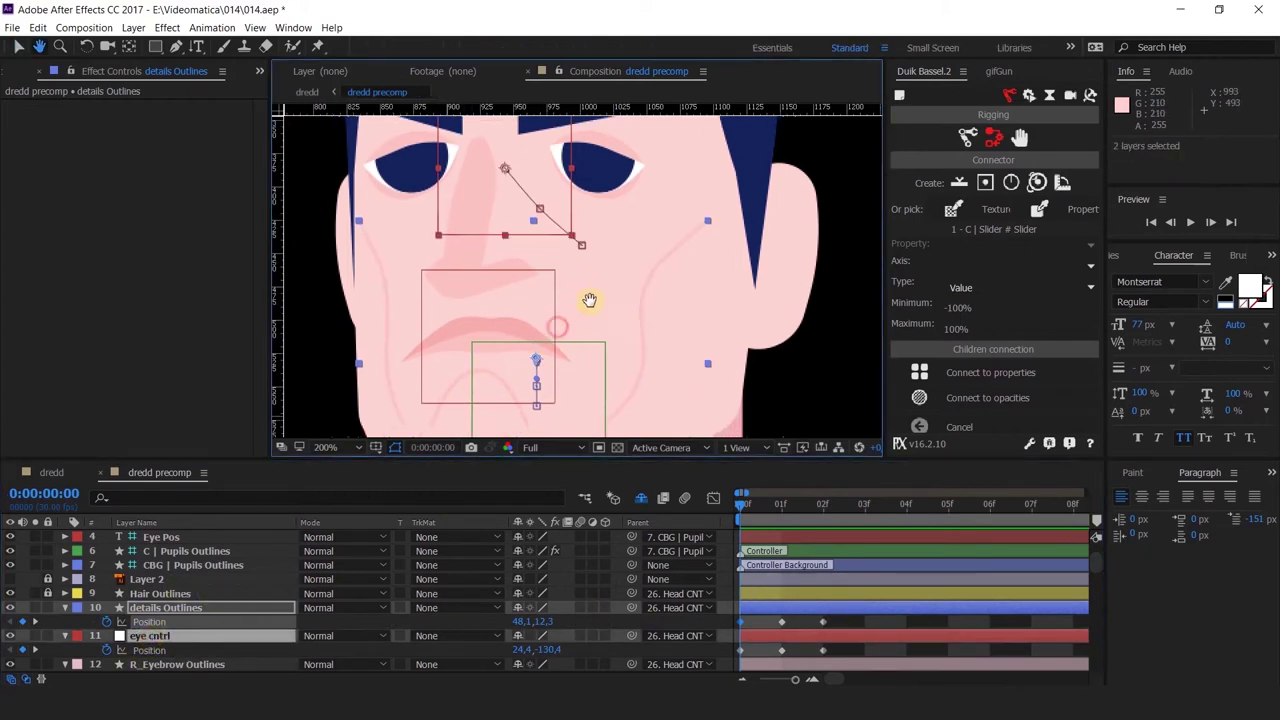
pyautogui.click(858, 622)
pyautogui.scroll(-1, 766, 357)
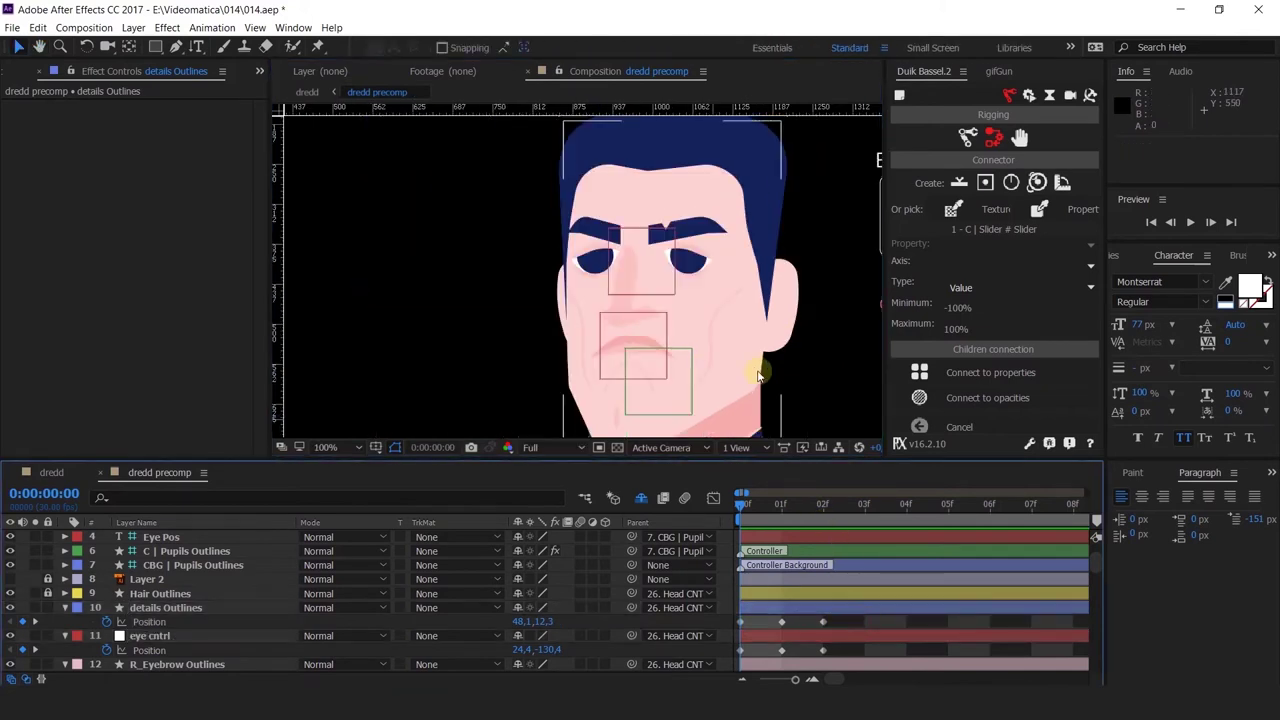
pyautogui.moveTo(768, 349); pyautogui.dragTo(648, 316)
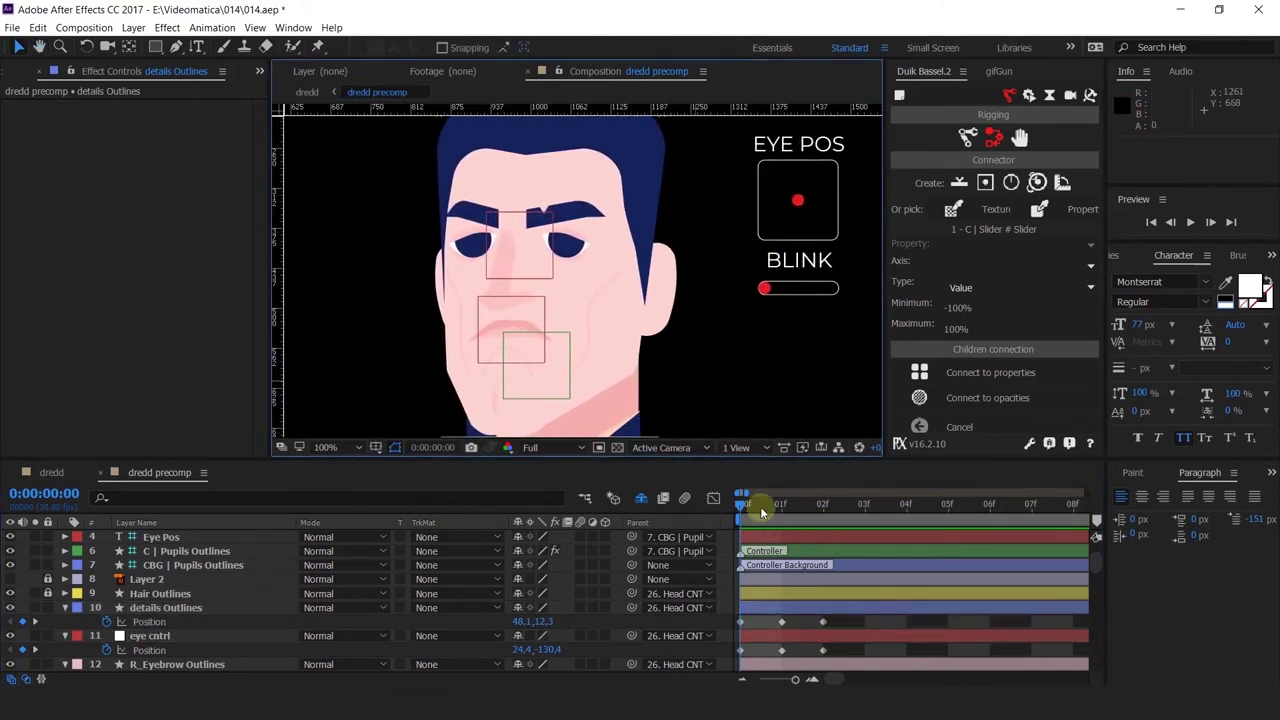
# Nudge the details Outlines layer upward at frame 2, to position 48,1, 38,3
pyautogui.moveTo(760, 506); pyautogui.dragTo(822, 508)
pyautogui.moveTo(698, 316); pyautogui.dragTo(694, 309)
pyautogui.click(491, 291)
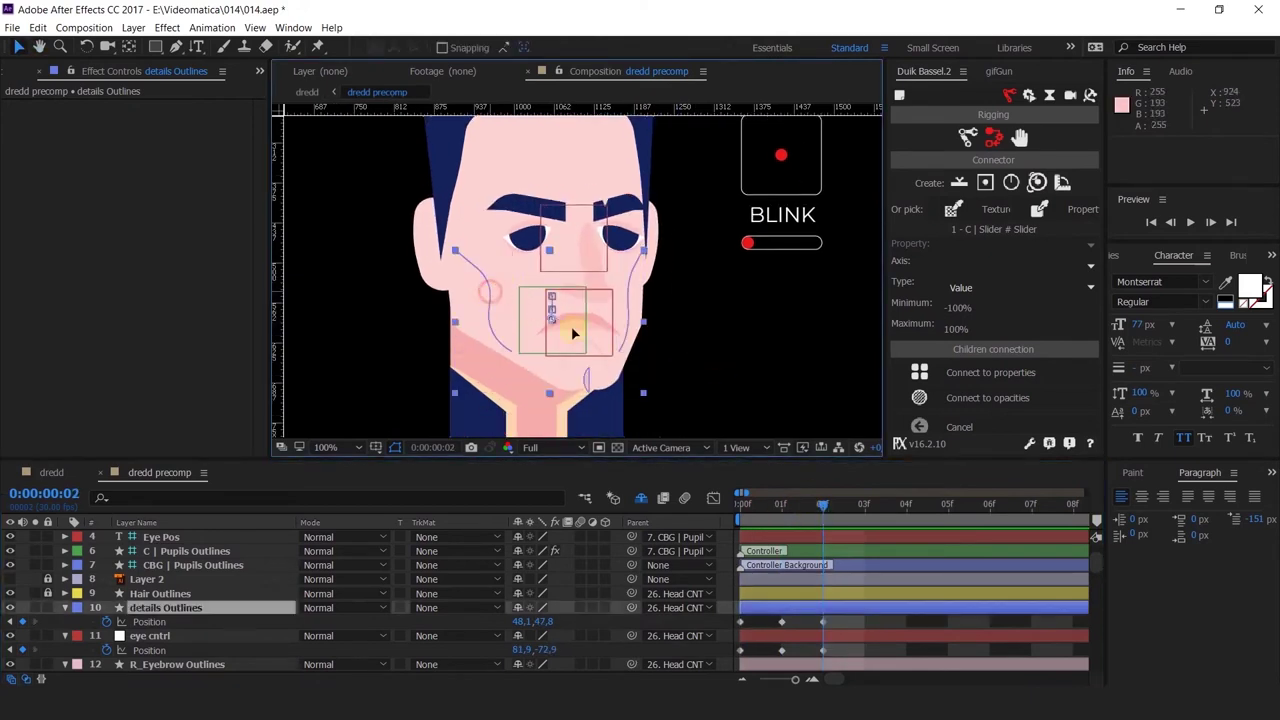
pyautogui.scroll(1, 642, 354)
pyautogui.moveTo(640, 390); pyautogui.dragTo(686, 316)
pyautogui.press('Up')
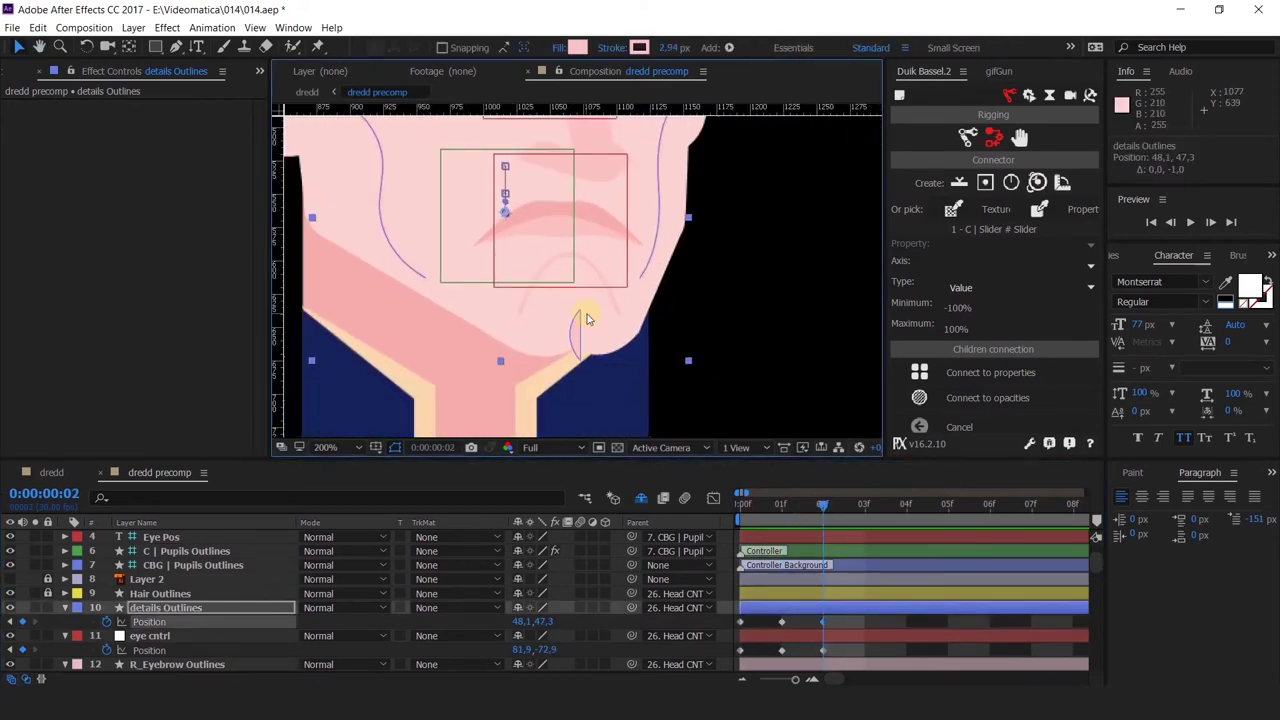
pyautogui.press('Up')
pyautogui.press('Up')
pyautogui.press('Up')
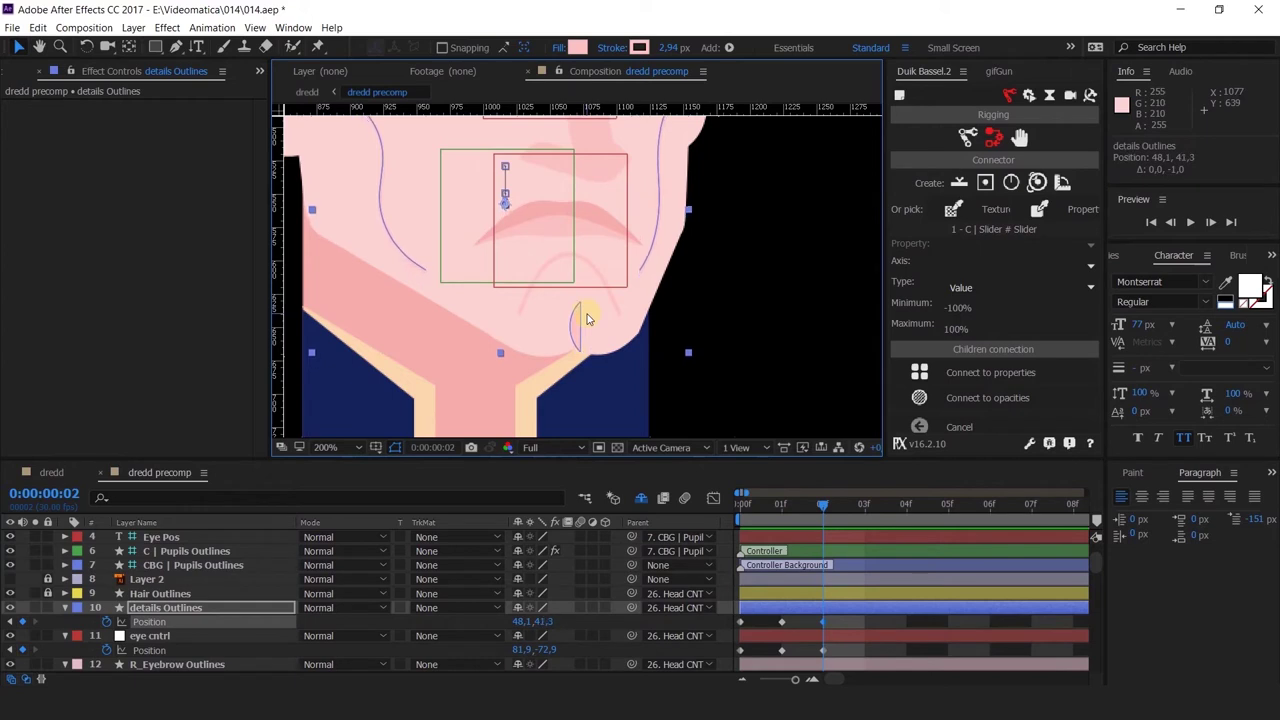
pyautogui.scroll(-2, 587, 318)
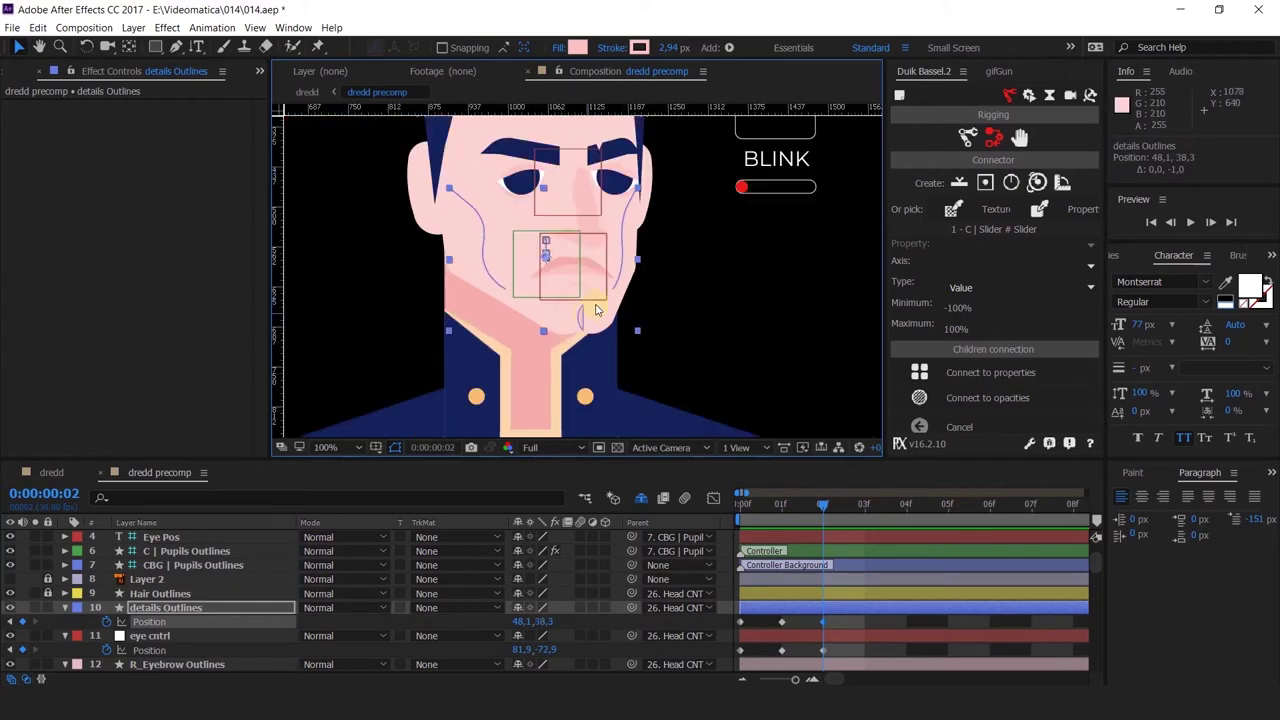
# Select the R_ear and L_ear Outlines layers together and lower both ears 22 px at frame 0
pyautogui.moveTo(772, 507); pyautogui.dragTo(648, 493)
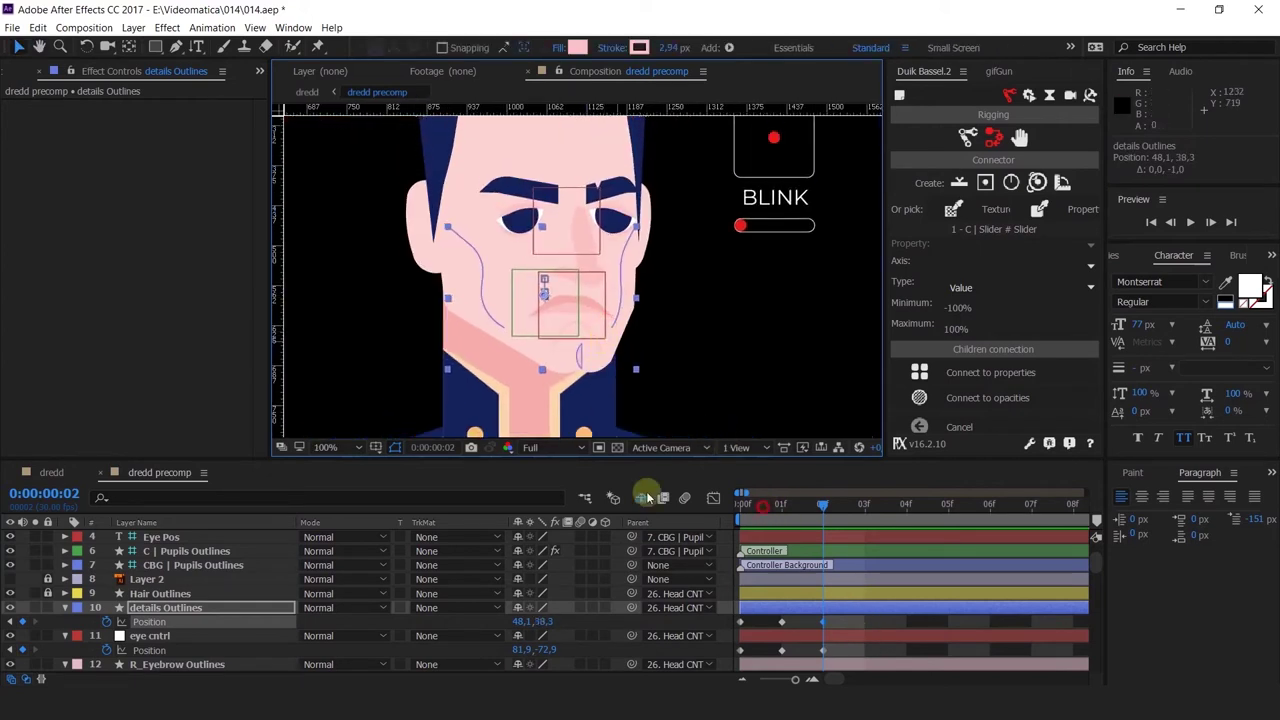
pyautogui.moveTo(672, 284); pyautogui.dragTo(661, 349)
pyautogui.click(630, 314)
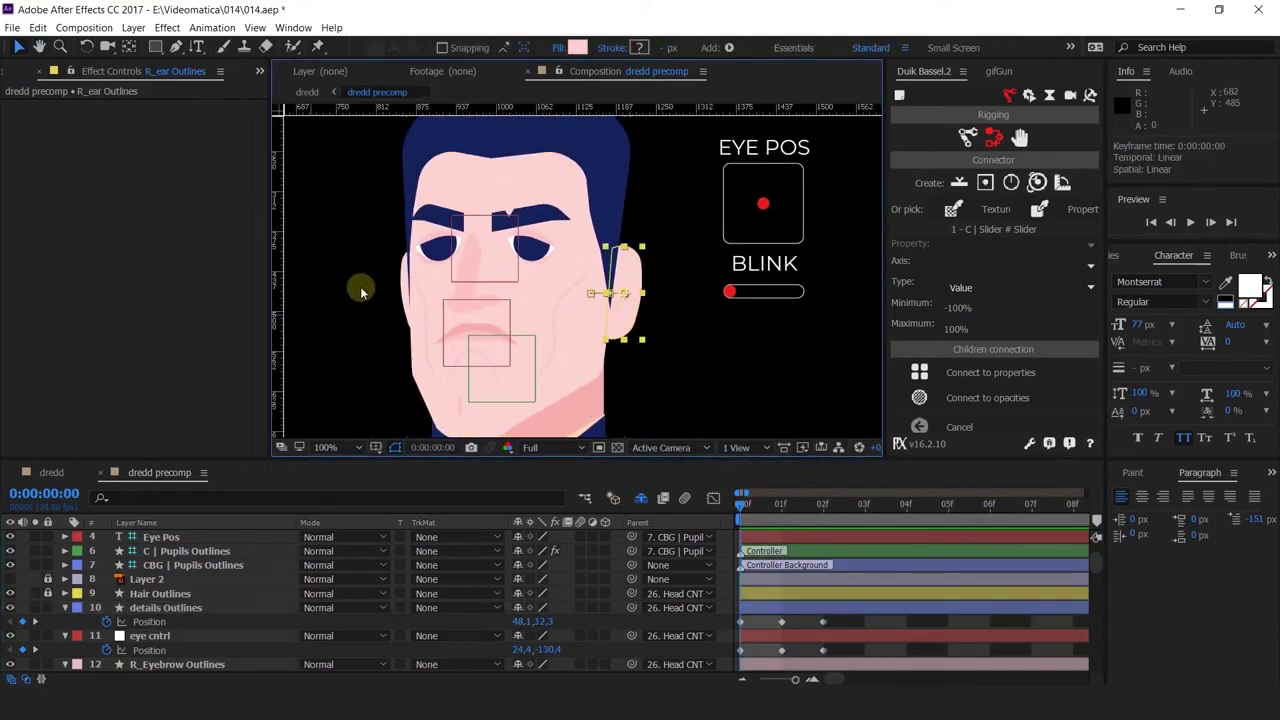
pyautogui.click(402, 288)
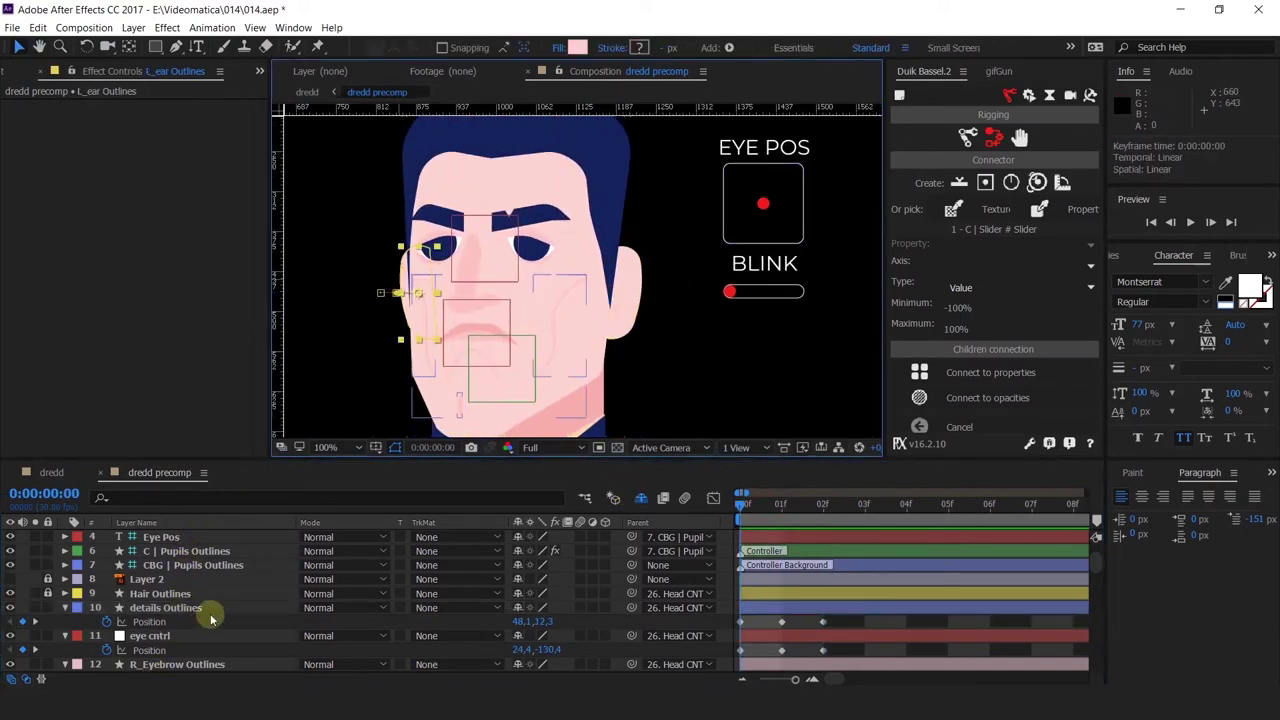
pyautogui.scroll(-10, 209, 614)
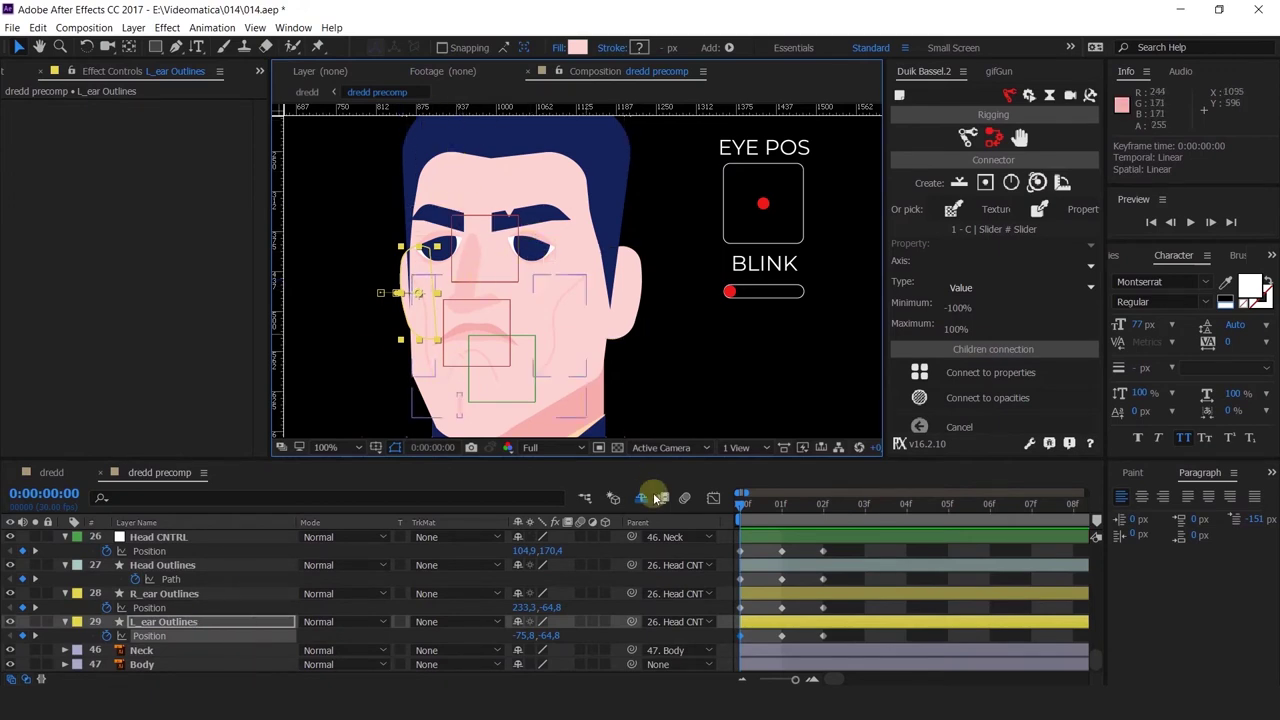
pyautogui.click(781, 580)
pyautogui.click(744, 591)
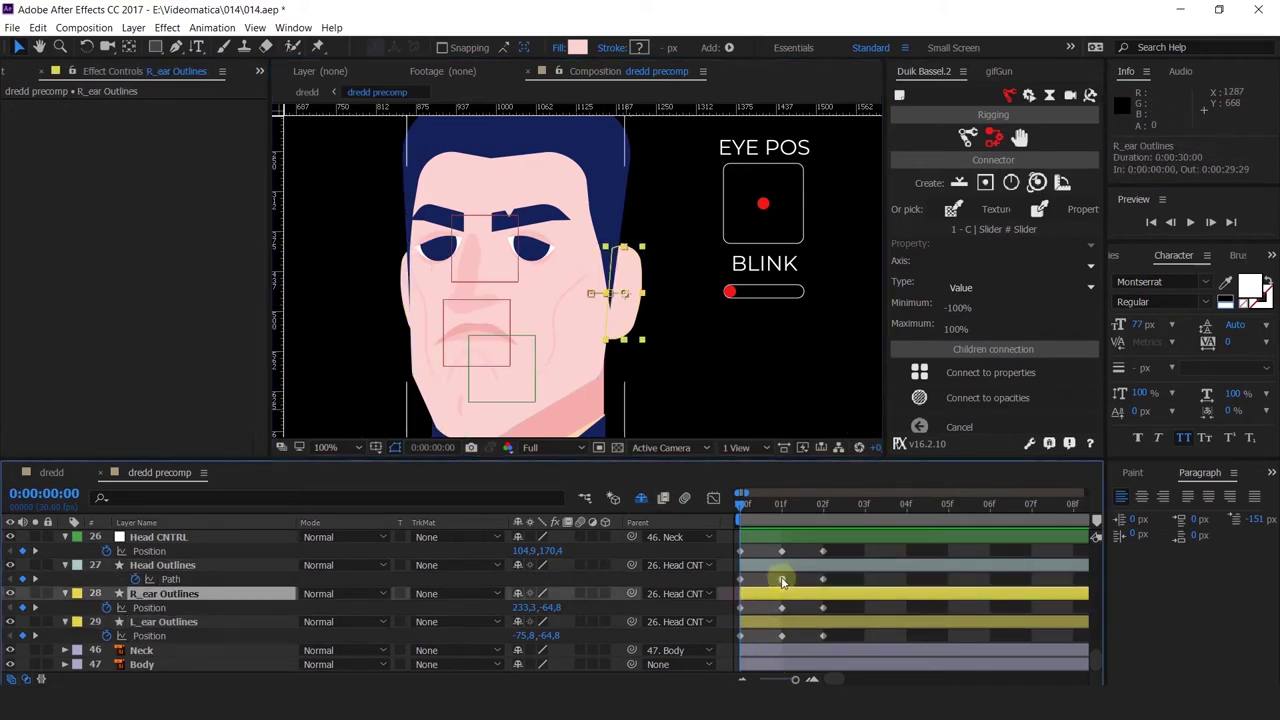
pyautogui.click(782, 579)
pyautogui.click(771, 595)
pyautogui.keyDown('shift'); pyautogui.click(761, 628); pyautogui.keyUp('shift')
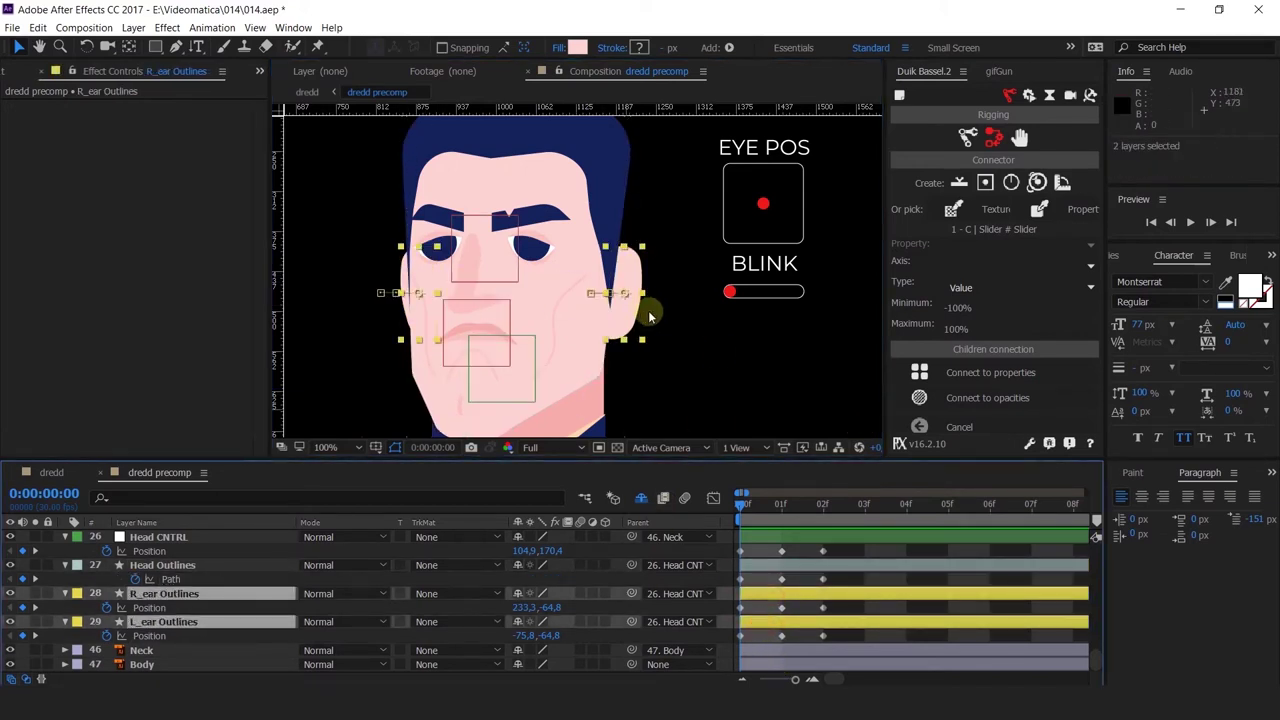
pyautogui.scroll(1, 650, 311)
pyautogui.moveTo(619, 258); pyautogui.dragTo(667, 336)
pyautogui.scroll(-1, 607, 293)
# Raise both ear layers 25 px at frame 2 and scrub back to frame 0 to check the turn
pyautogui.click(821, 507)
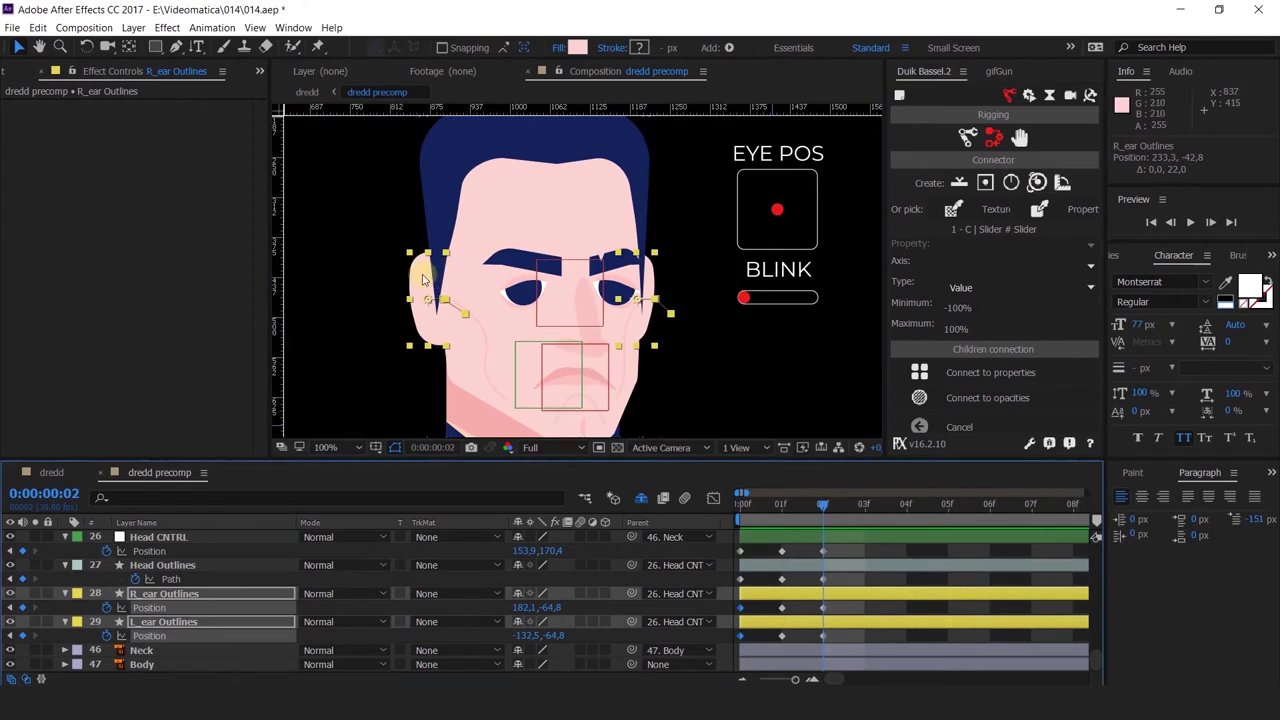
pyautogui.moveTo(423, 285); pyautogui.dragTo(422, 258)
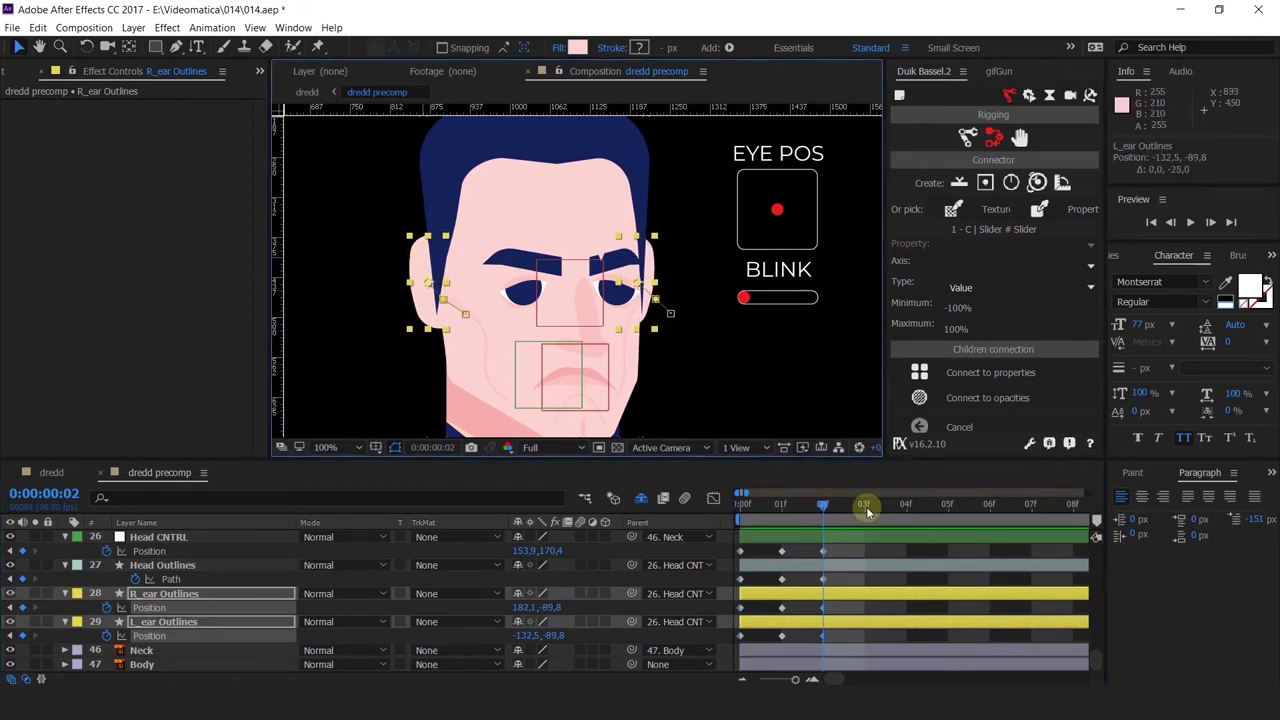
pyautogui.moveTo(789, 506); pyautogui.dragTo(666, 519)
# Select the Hair Outlines layer and move its anchor point about 66 px up to the middle of the front hairline
pyautogui.click(543, 137)
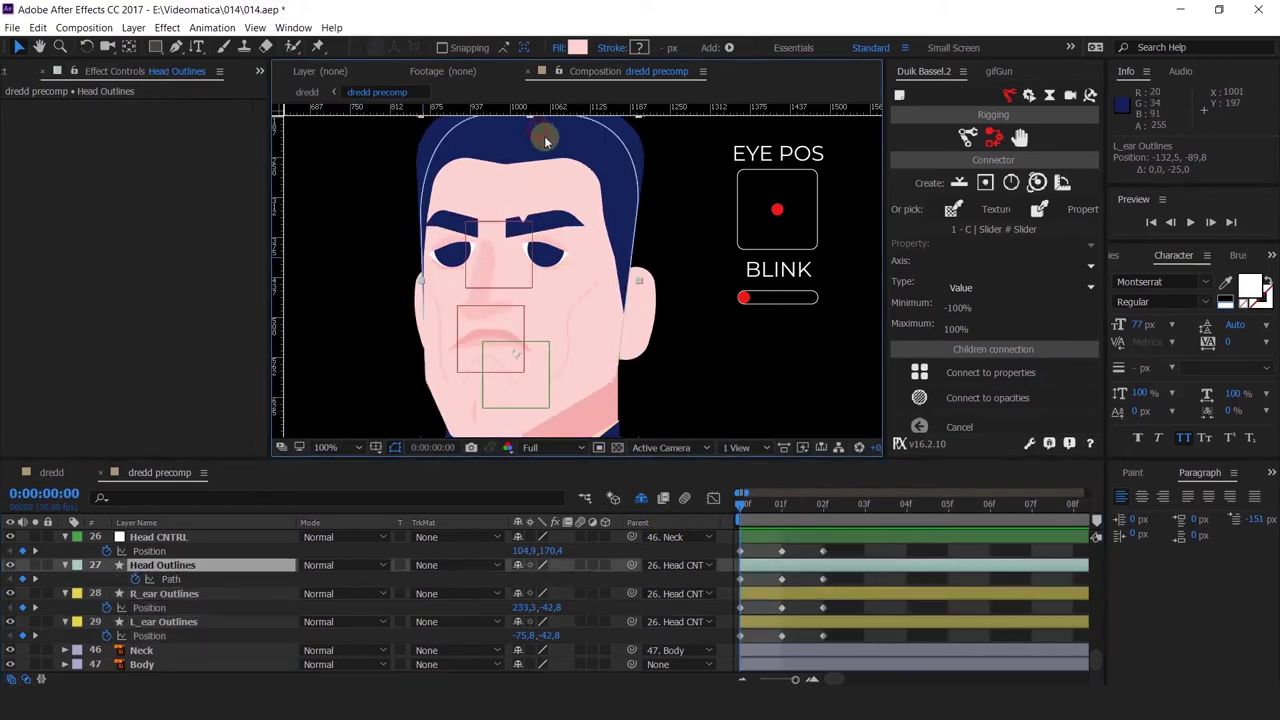
pyautogui.moveTo(623, 188); pyautogui.dragTo(634, 286)
pyautogui.click(639, 175)
pyautogui.click(564, 210)
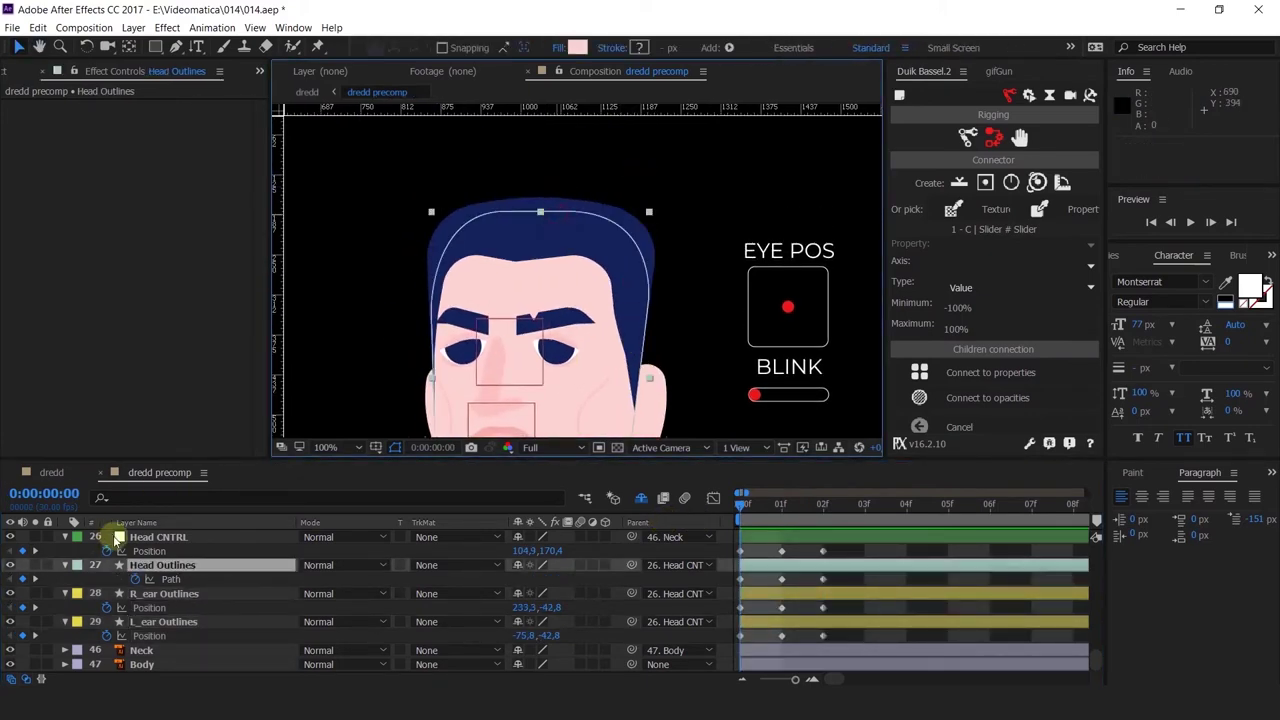
pyautogui.scroll(9, 141, 580)
pyautogui.scroll(10, 141, 583)
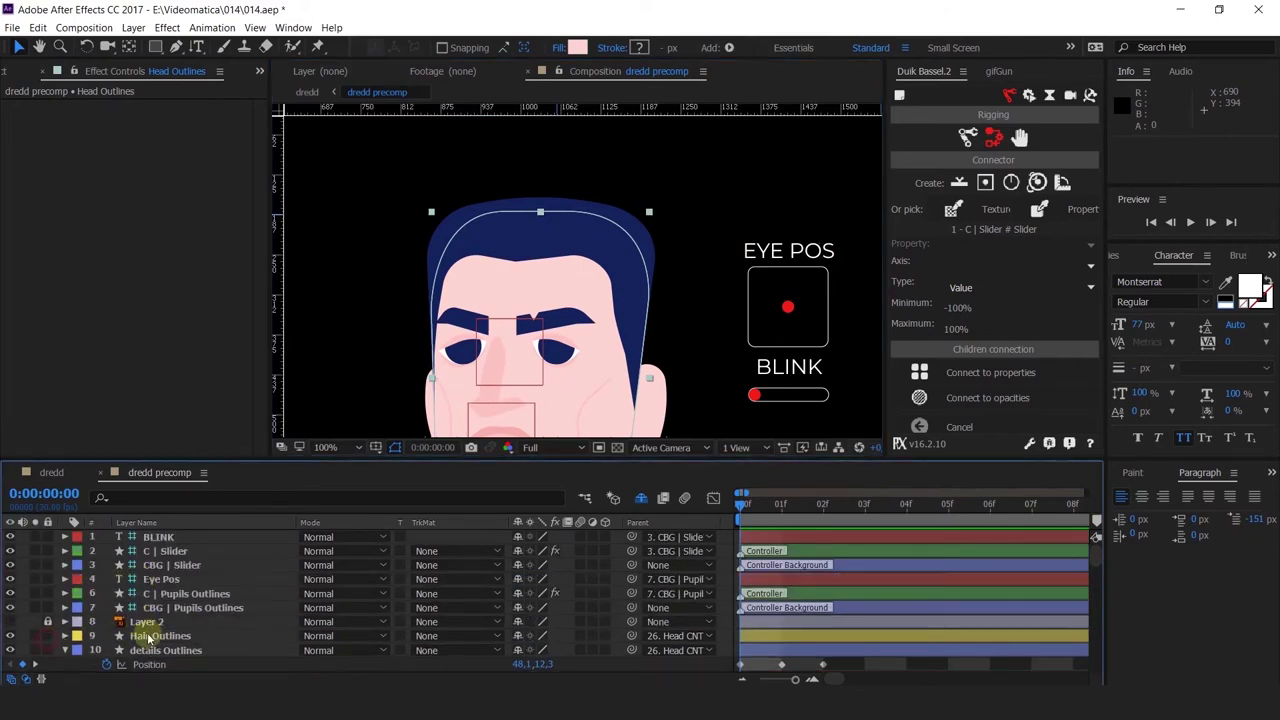
pyautogui.click(150, 636)
pyautogui.moveTo(602, 333); pyautogui.dragTo(568, 263)
pyautogui.press('v')
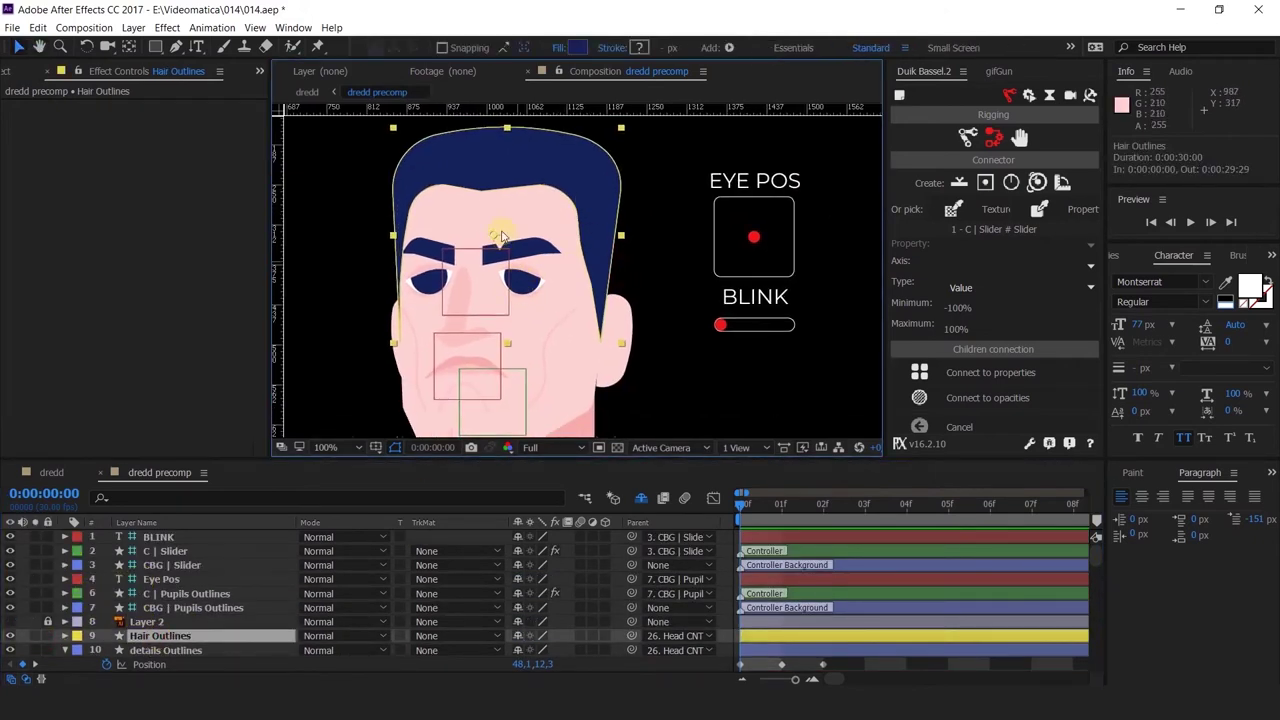
pyautogui.press('y')
pyautogui.moveTo(493, 239); pyautogui.dragTo(503, 226)
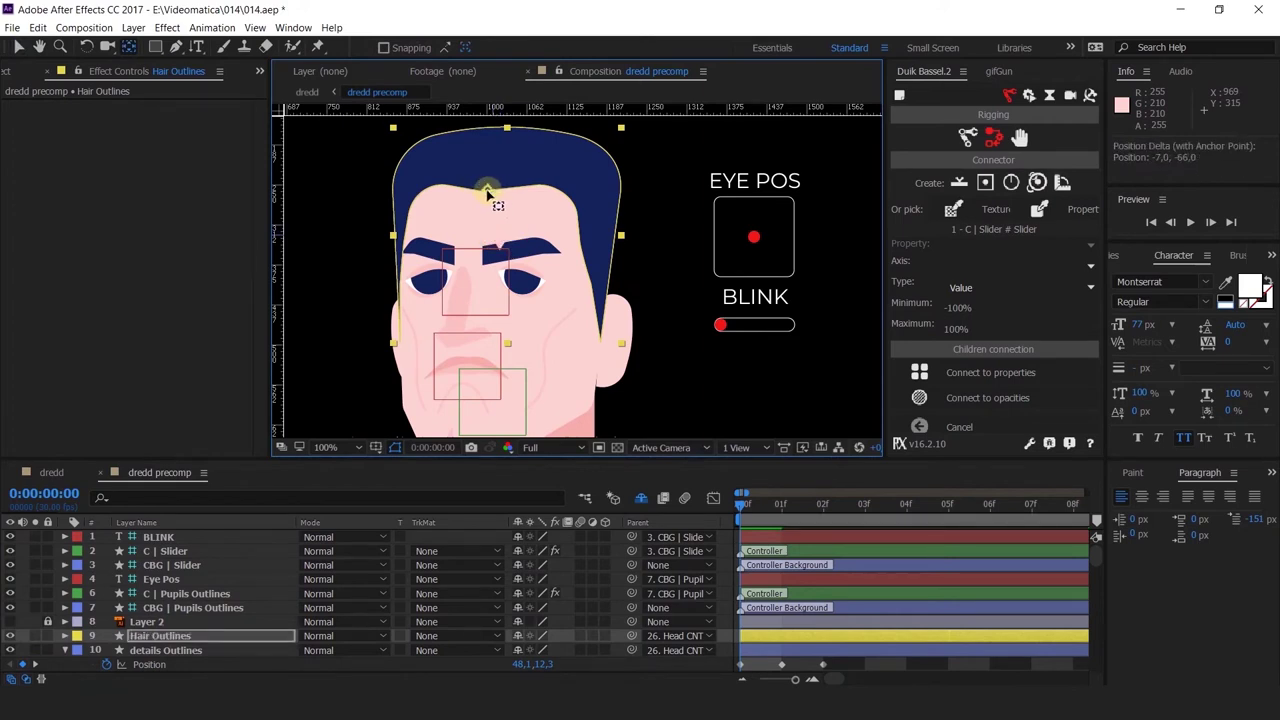
# Add scale keyframes to the Hair Outlines layer at frames 0, 1 and 2, all at 100%
pyautogui.press('s')
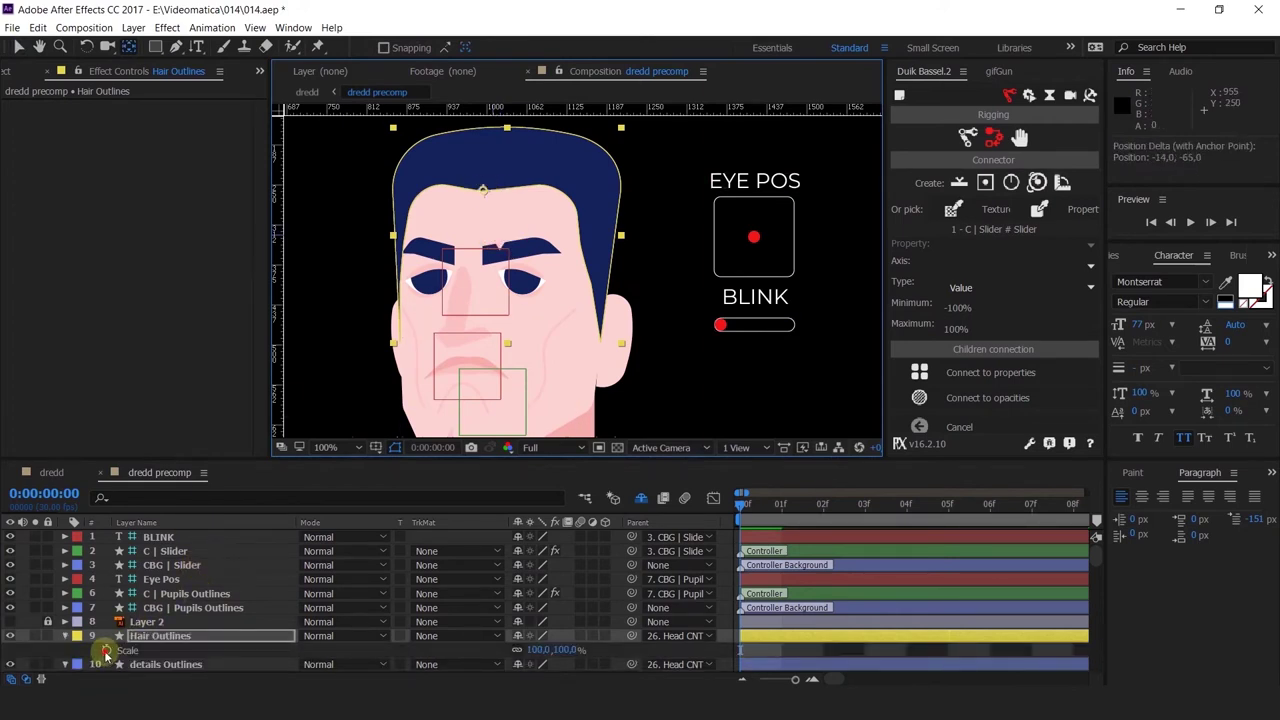
pyautogui.click(757, 519)
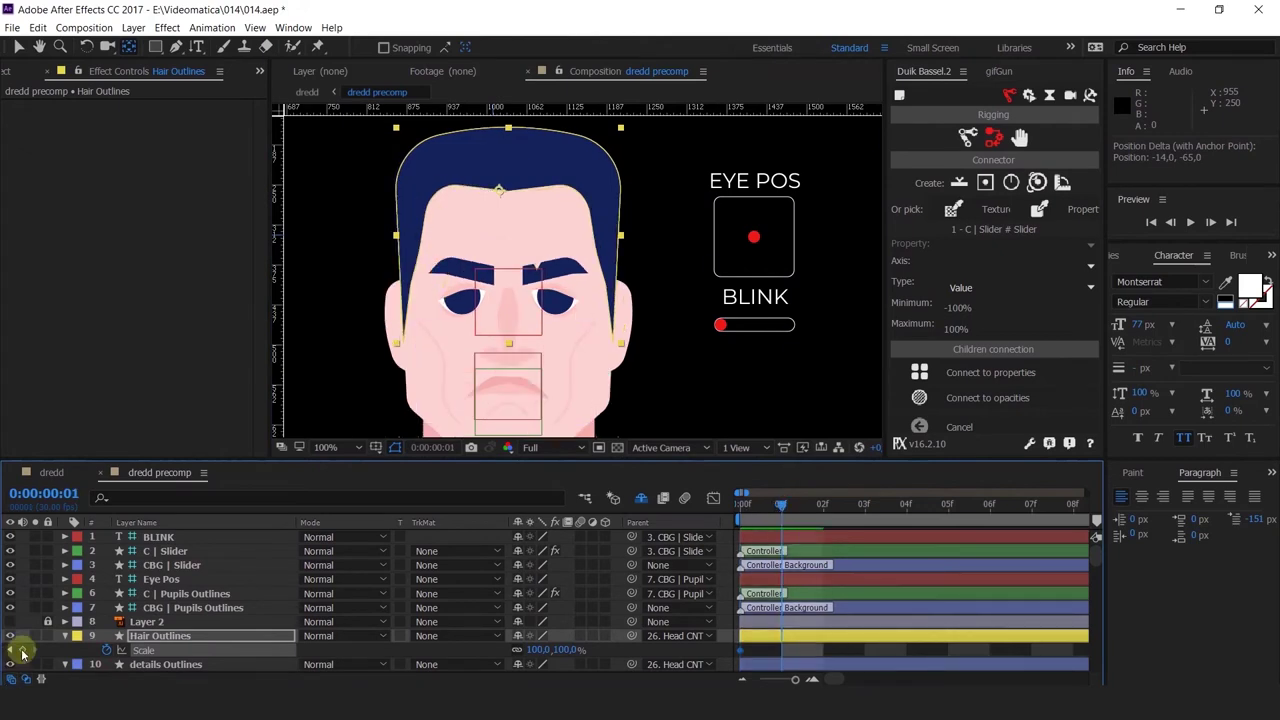
pyautogui.click(824, 514)
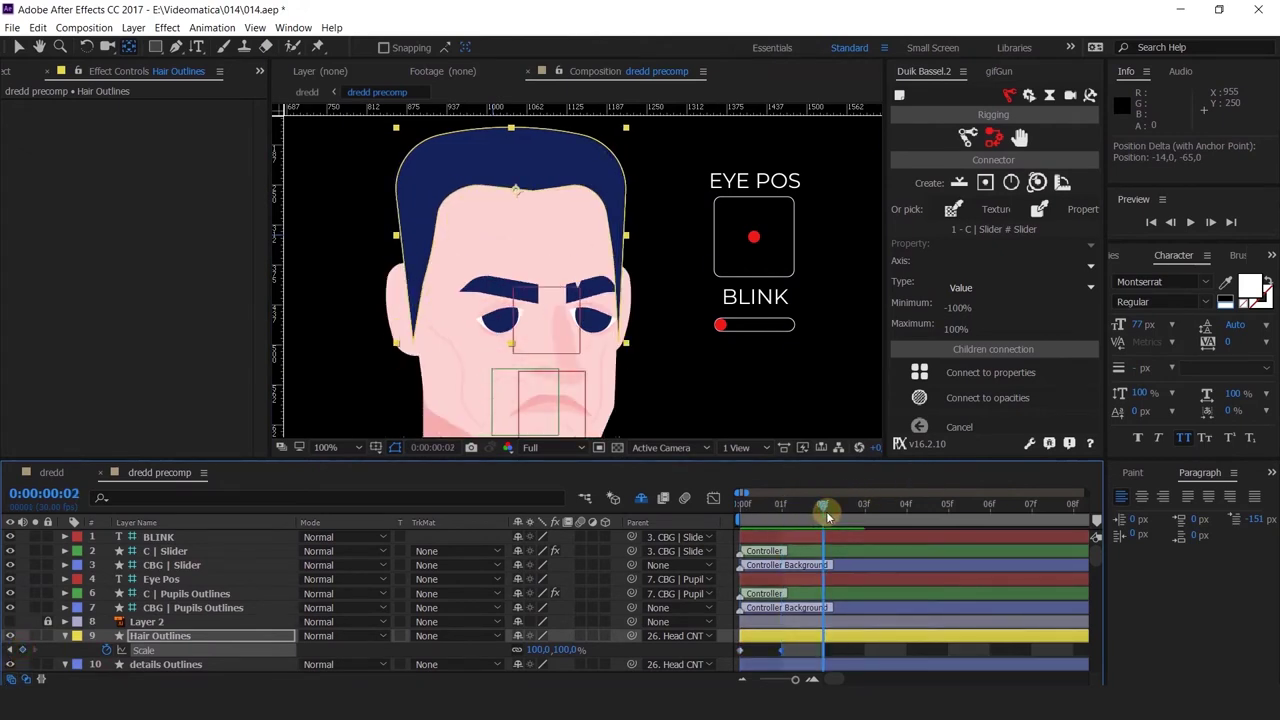
pyautogui.click(22, 649)
# Scale the Hair Outlines layer to 101% horizontally and 91% vertically at frame 0, checking the fit around the ear
pyautogui.moveTo(820, 505); pyautogui.dragTo(679, 545)
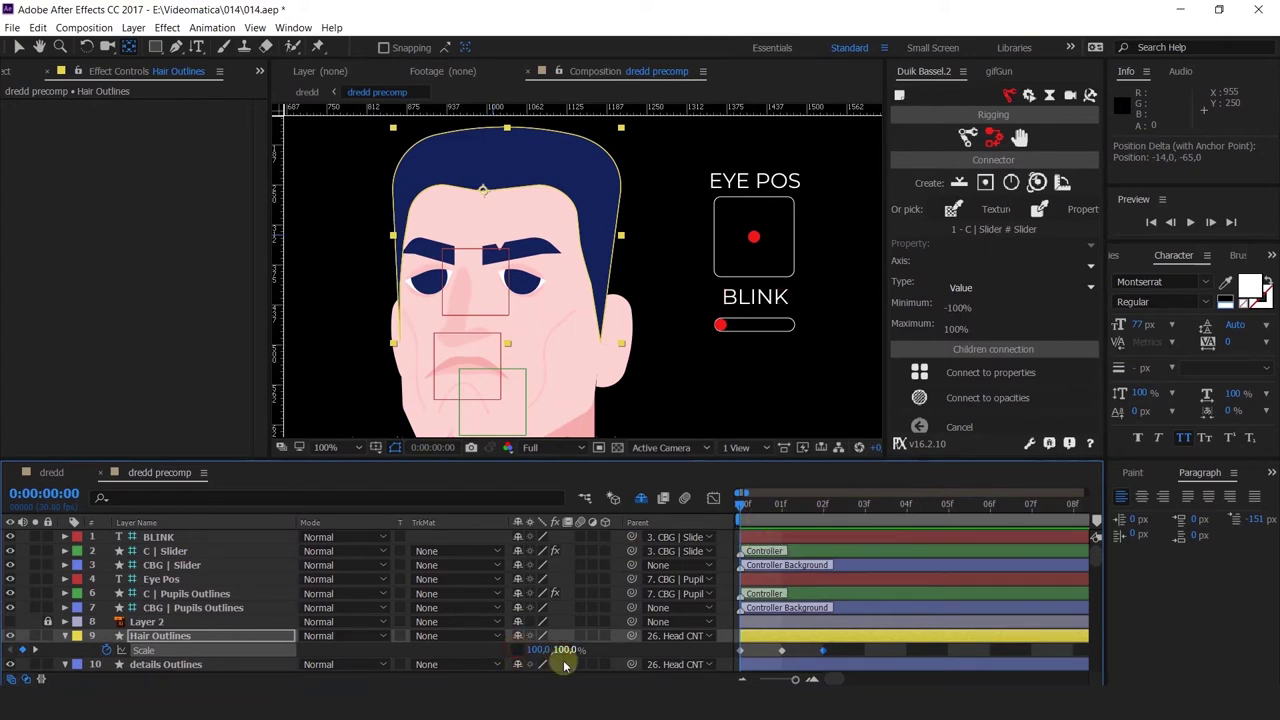
pyautogui.moveTo(563, 651); pyautogui.dragTo(554, 650)
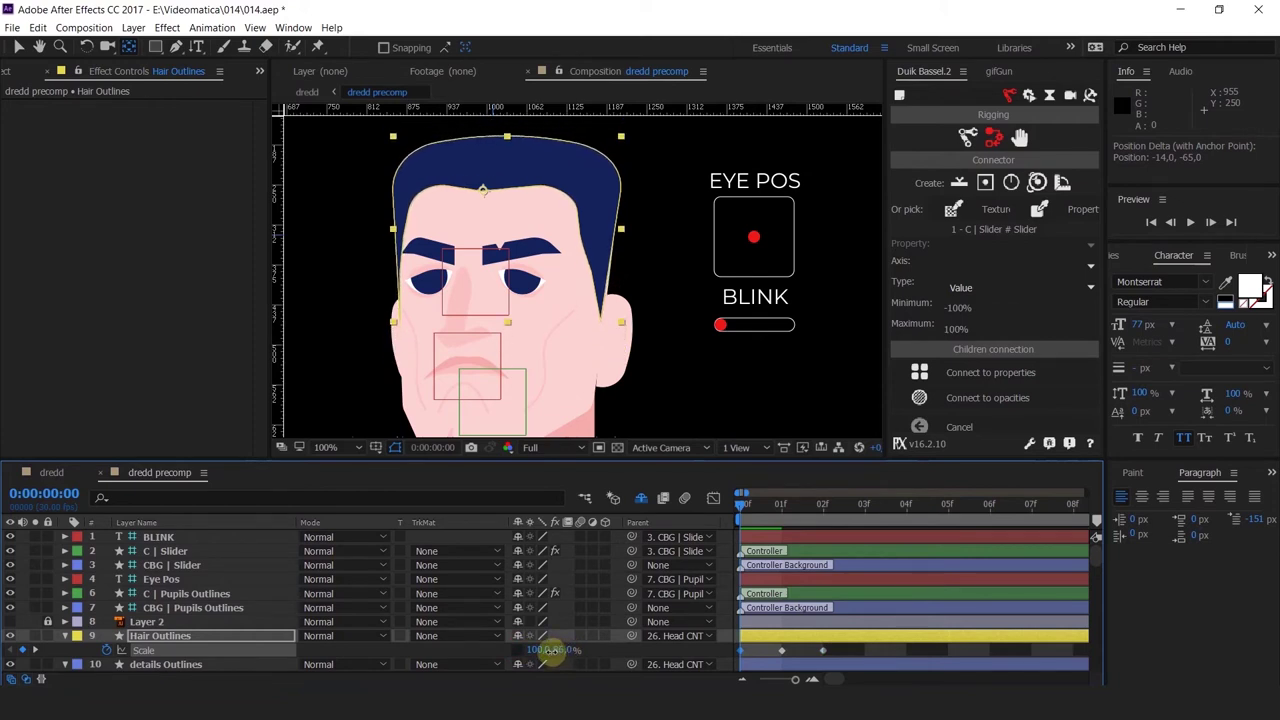
pyautogui.scroll(4, 652, 297)
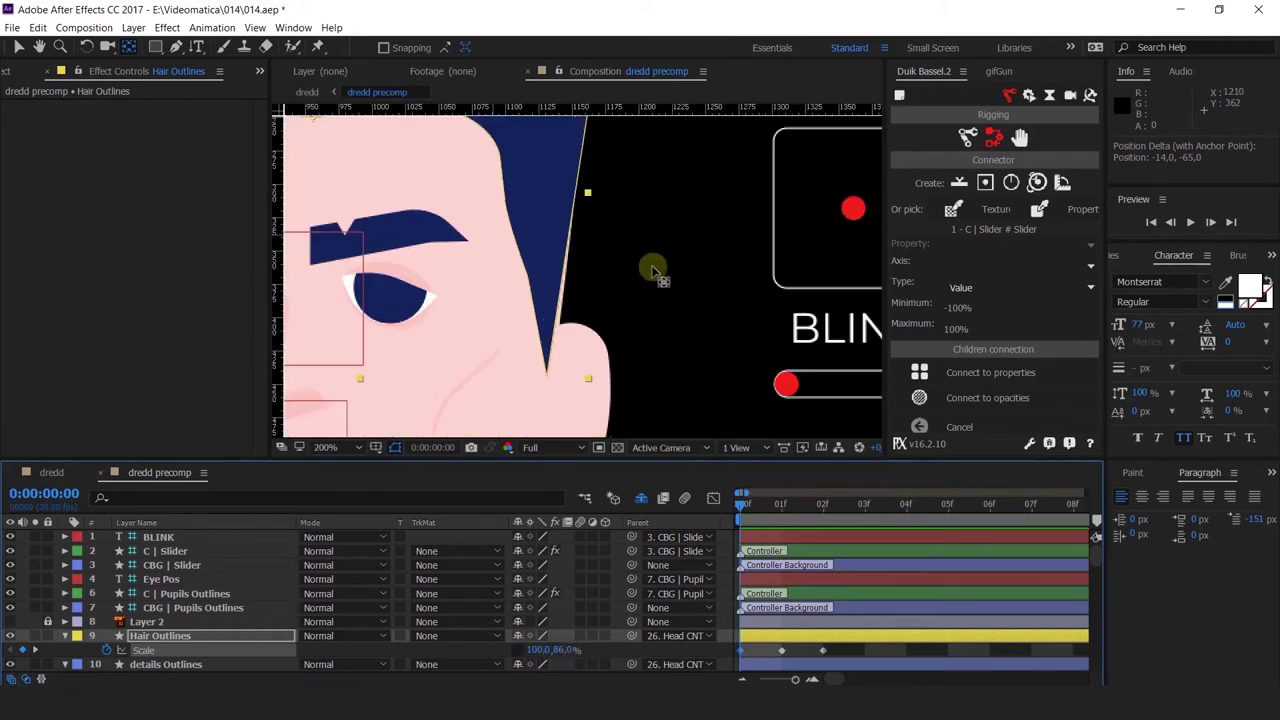
pyautogui.scroll(-4, 651, 271)
pyautogui.moveTo(568, 649); pyautogui.dragTo(573, 650)
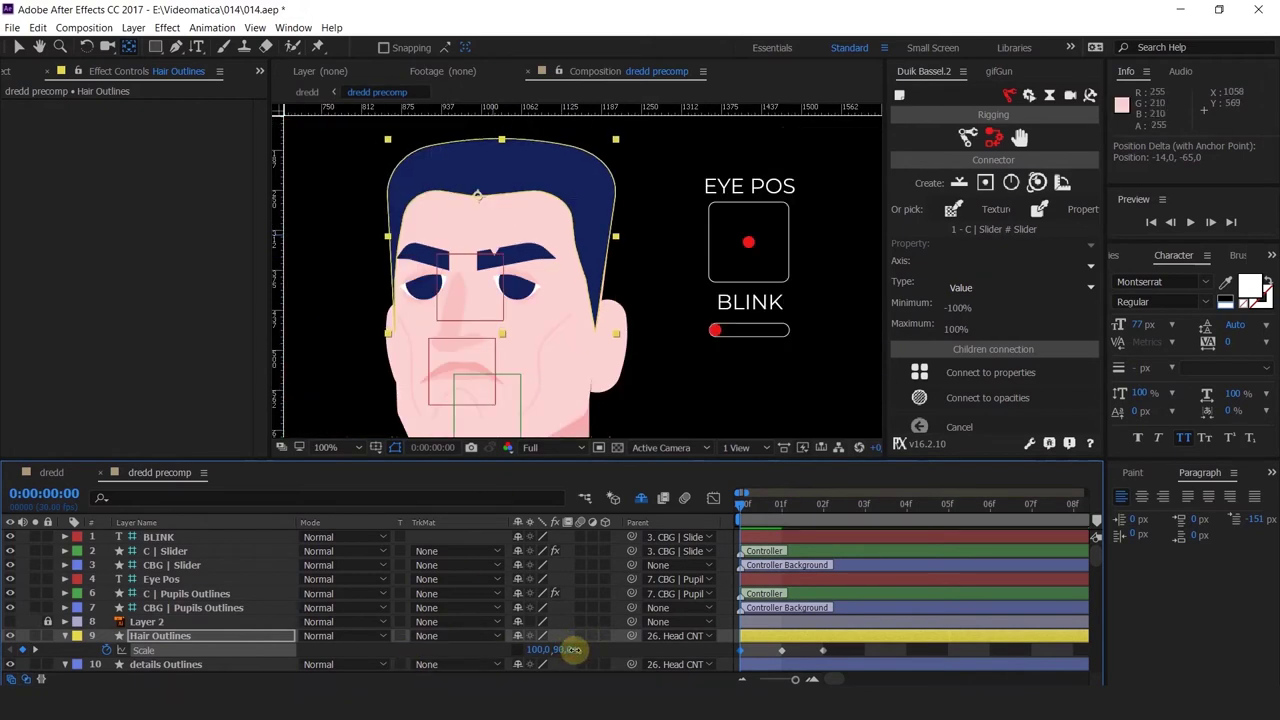
pyautogui.scroll(2, 585, 347)
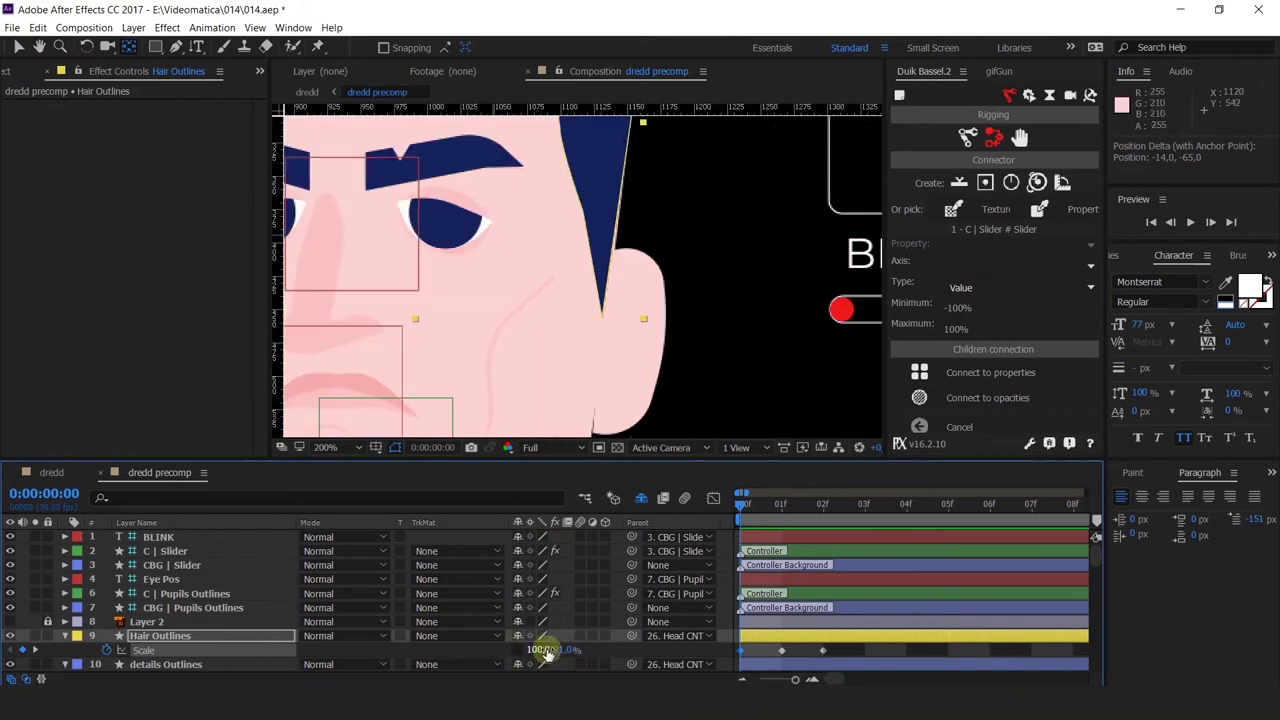
pyautogui.moveTo(545, 650); pyautogui.dragTo(545, 650)
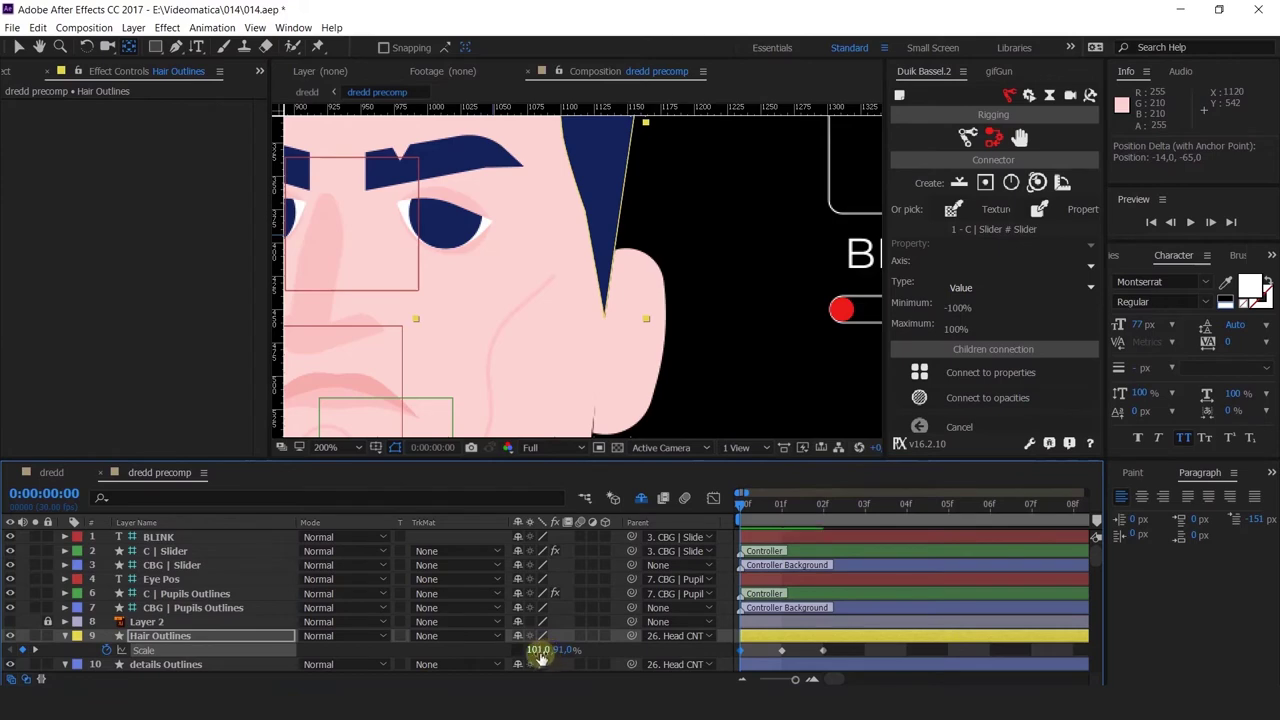
pyautogui.scroll(-2, 643, 336)
pyautogui.scroll(2, 589, 240)
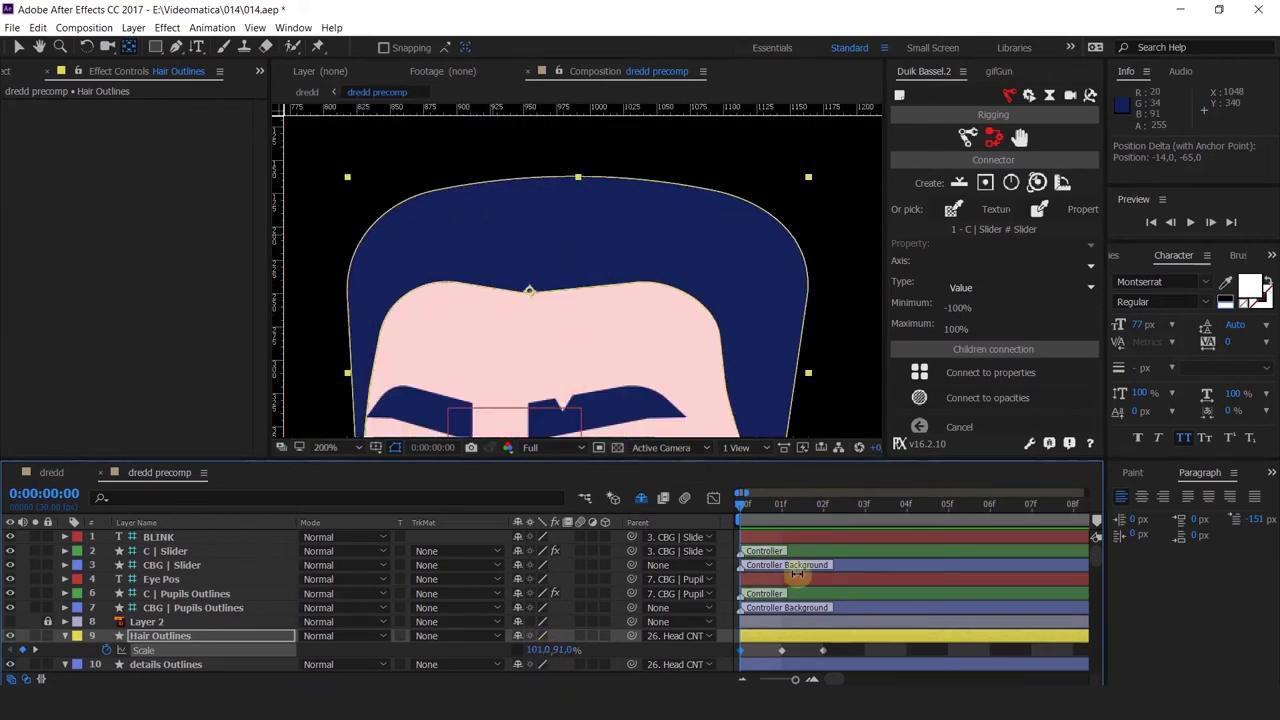
# Stretch the Hair Outlines layer to a scale of 100, 111% at frame 2, undoing the trial width increase
pyautogui.moveTo(783, 510); pyautogui.dragTo(818, 512)
pyautogui.scroll(-2, 708, 281)
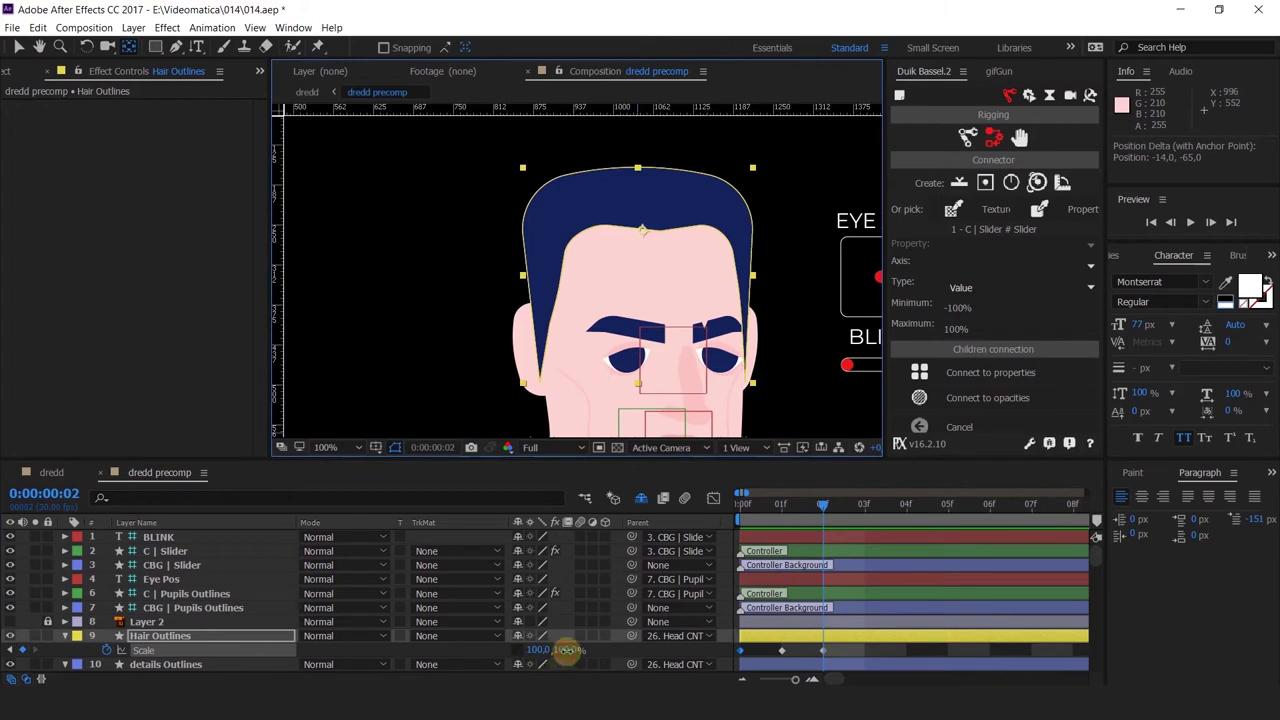
pyautogui.moveTo(566, 650)
pyautogui.mouseDown()
pyautogui.moveTo(585, 655)
pyautogui.moveTo(543, 654)
pyautogui.moveTo(553, 657)
pyautogui.mouseUp()
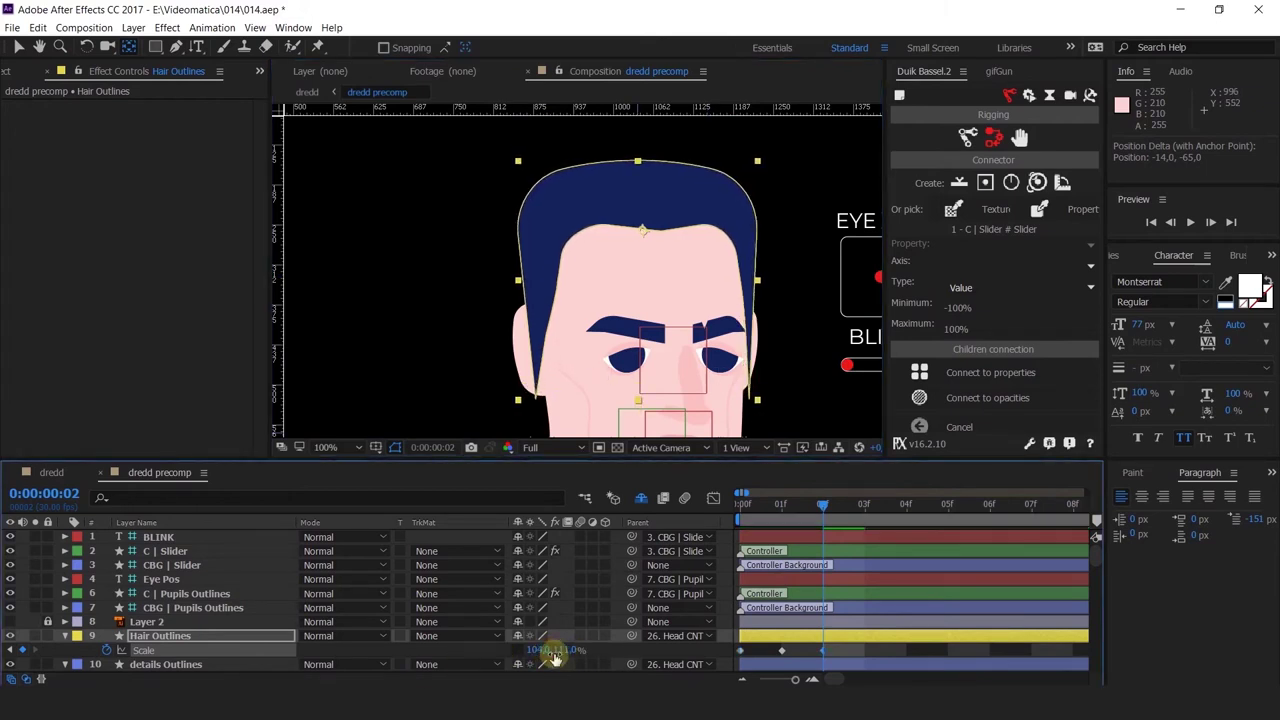
pyautogui.hotkey('ctrl', 'z')
pyautogui.moveTo(750, 324); pyautogui.dragTo(689, 272)
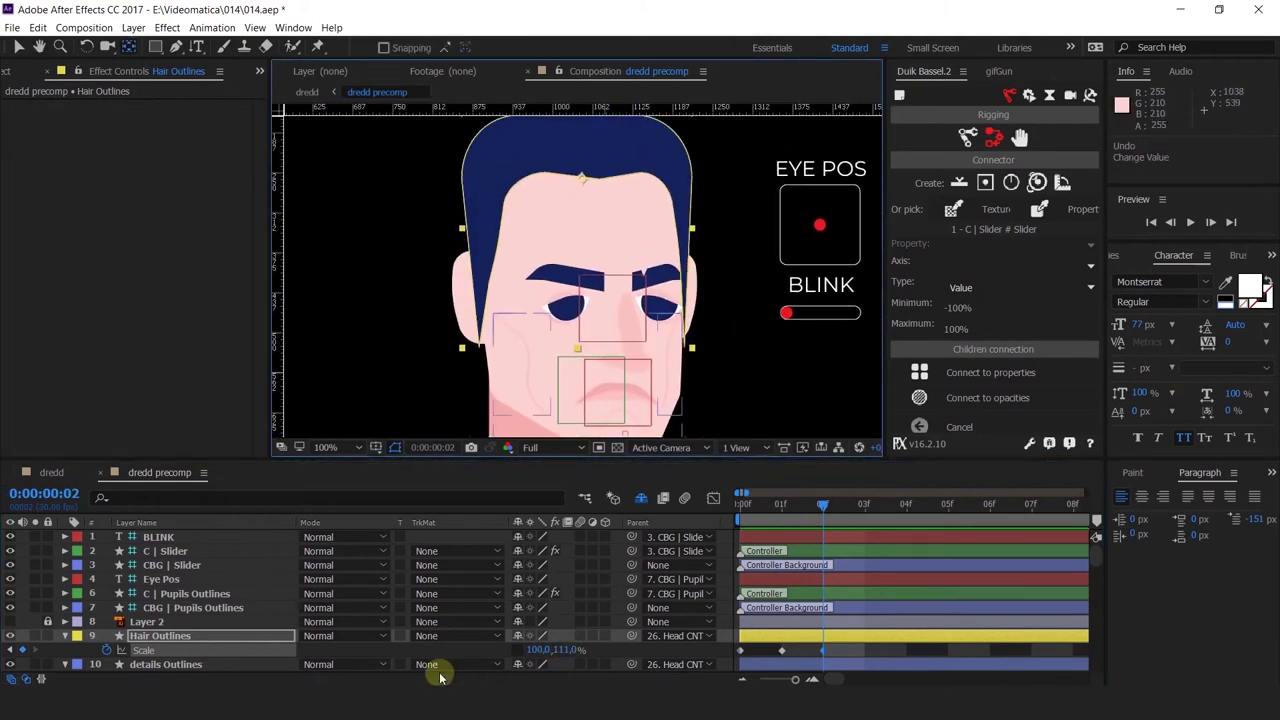
pyautogui.moveTo(560, 650); pyautogui.dragTo(565, 650)
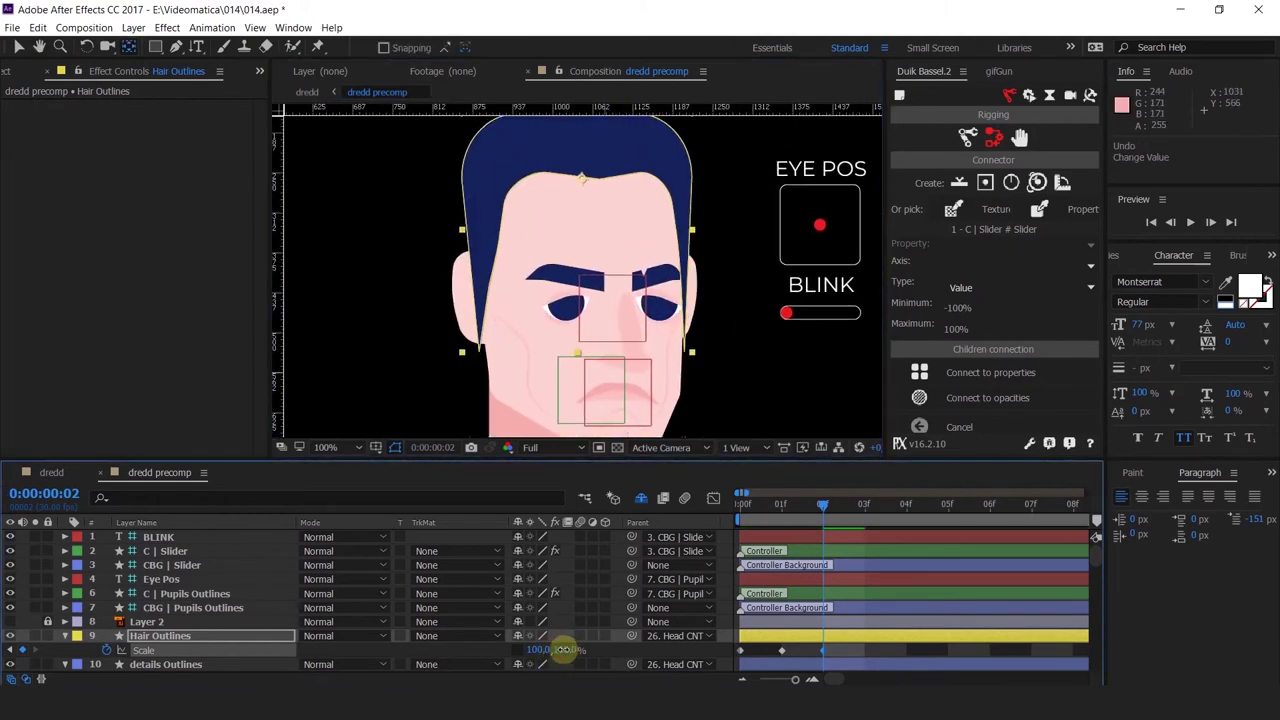
pyautogui.moveTo(706, 319); pyautogui.dragTo(651, 321)
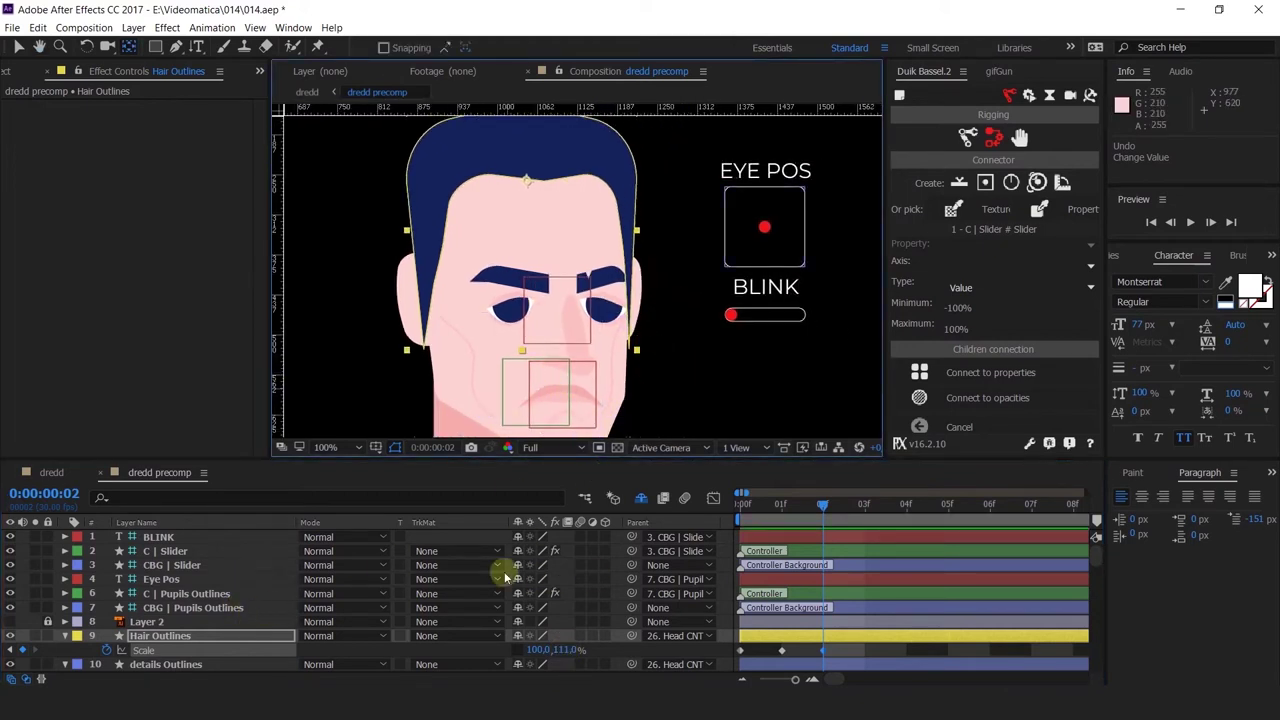
# Move the Hair Outlines anchor point down to the middle of the forehead at frame 1
pyautogui.click(755, 503)
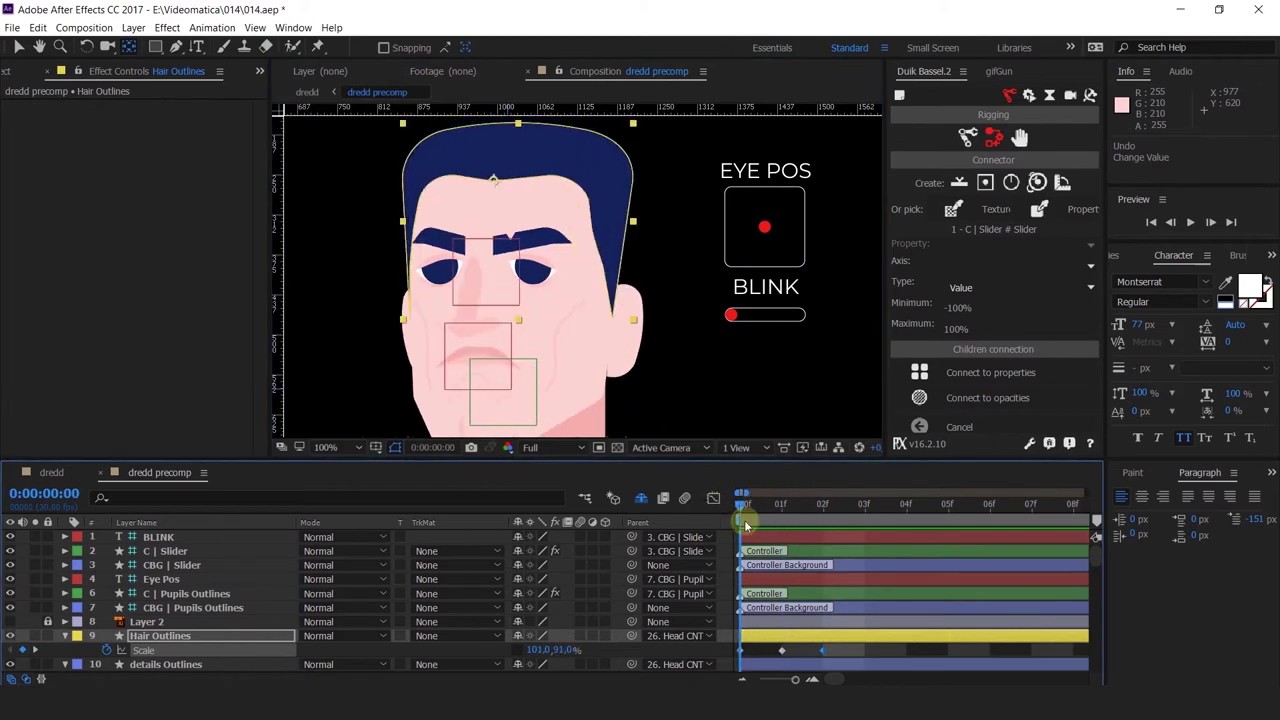
pyautogui.moveTo(745, 525); pyautogui.dragTo(778, 543)
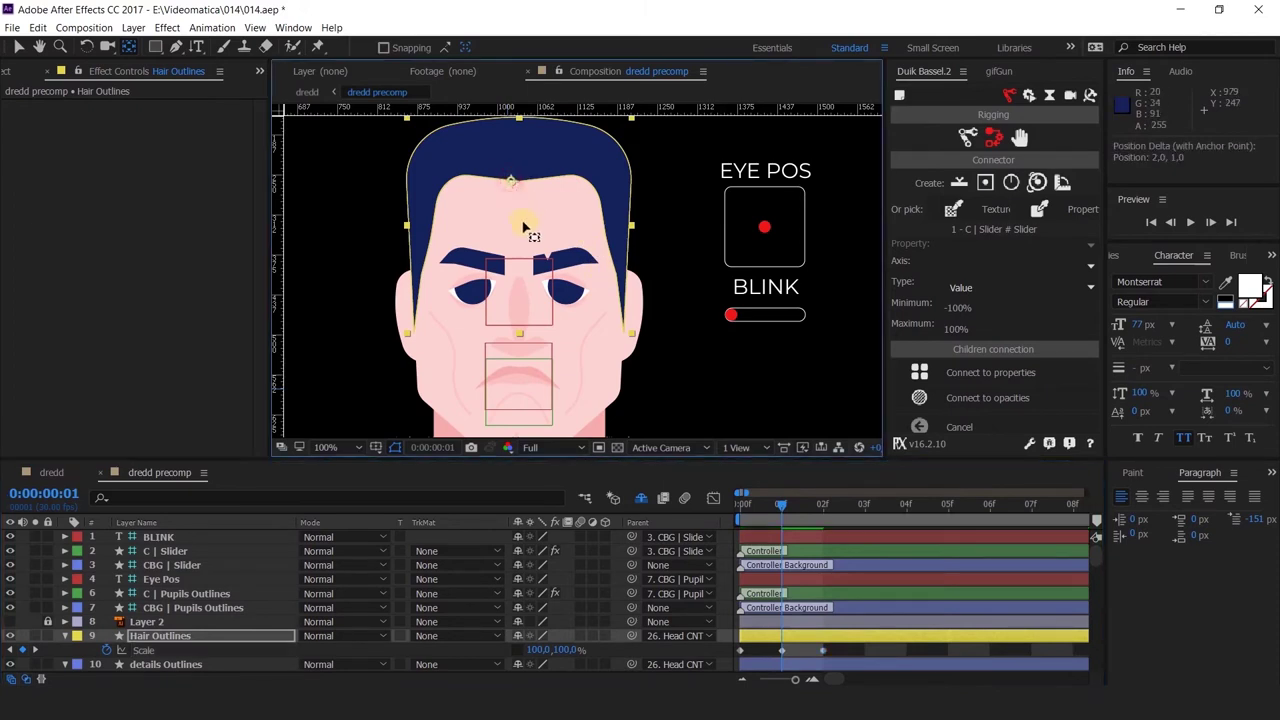
pyautogui.moveTo(509, 181); pyautogui.dragTo(523, 225)
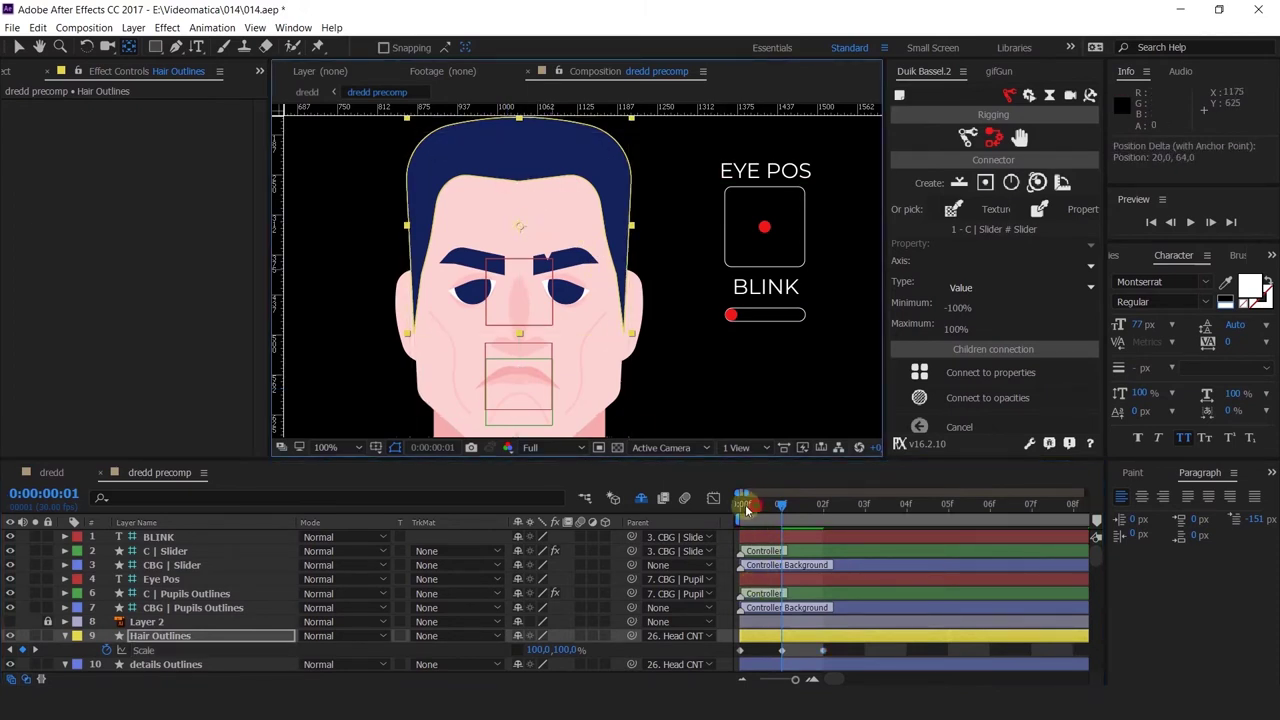
# Scale the Hair Outlines layer to 98% horizontally and 122% vertically at frame 2
pyautogui.moveTo(746, 510); pyautogui.dragTo(816, 514)
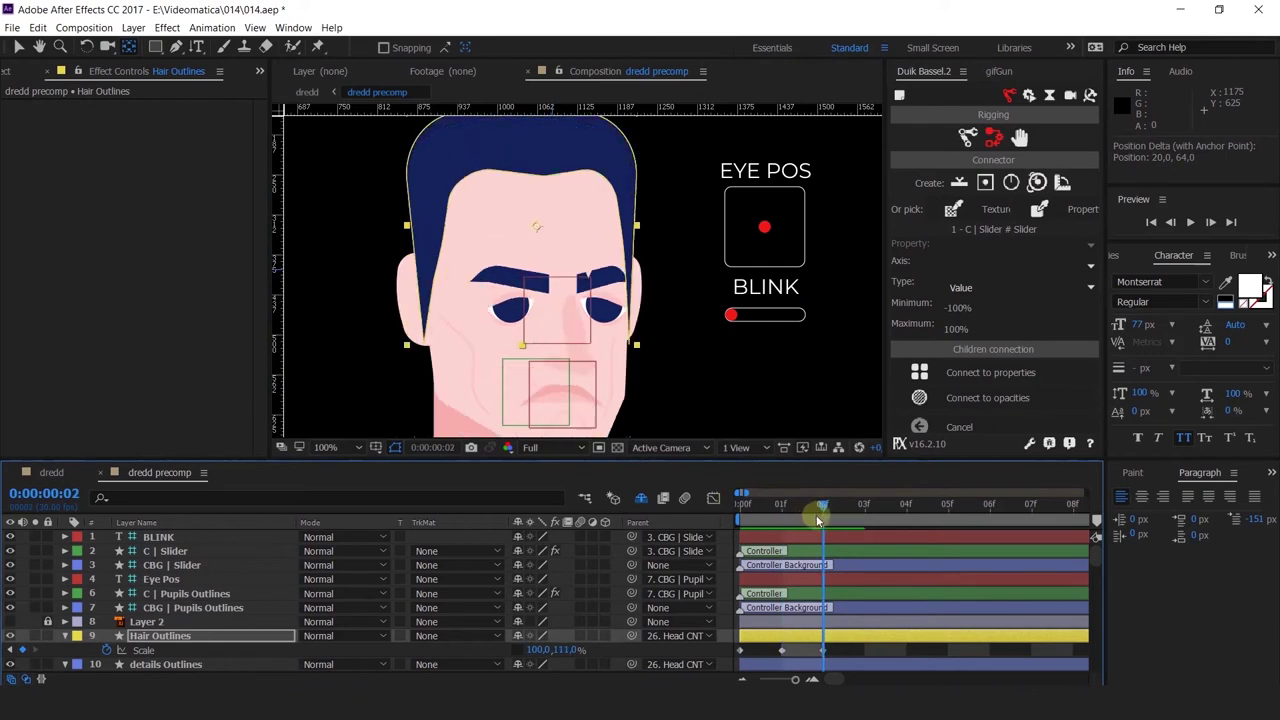
pyautogui.moveTo(566, 657)
pyautogui.mouseDown()
pyautogui.moveTo(579, 653)
pyautogui.moveTo(537, 651)
pyautogui.moveTo(563, 651)
pyautogui.mouseUp()
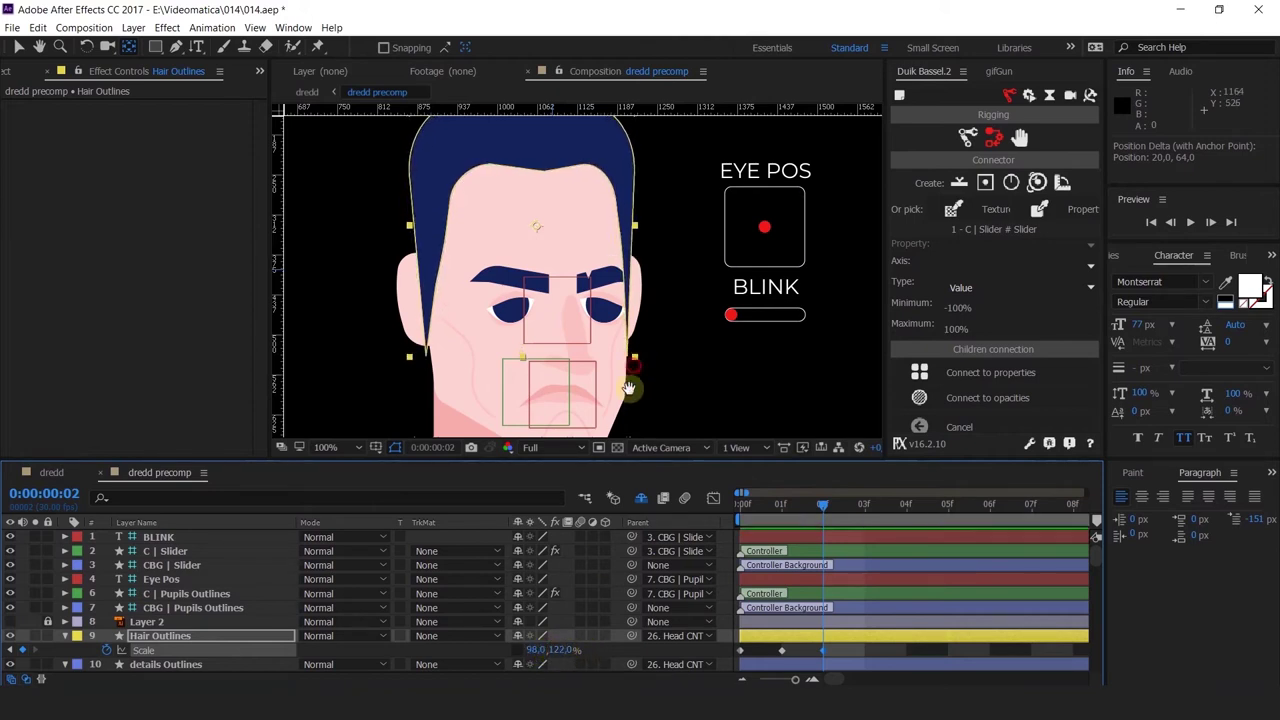
pyautogui.moveTo(637, 345); pyautogui.dragTo(628, 373)
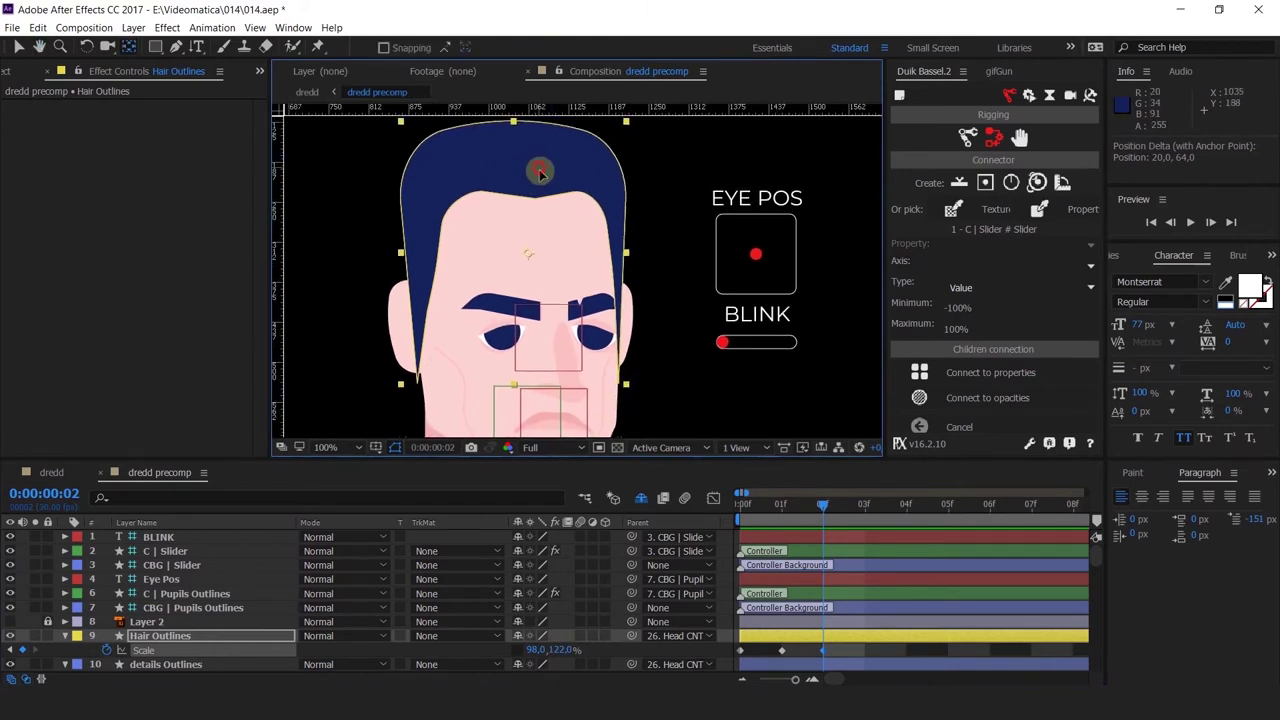
pyautogui.press('v')
pyautogui.moveTo(540, 174); pyautogui.dragTo(546, 180)
pyautogui.hotkey('ctrl', 'z')
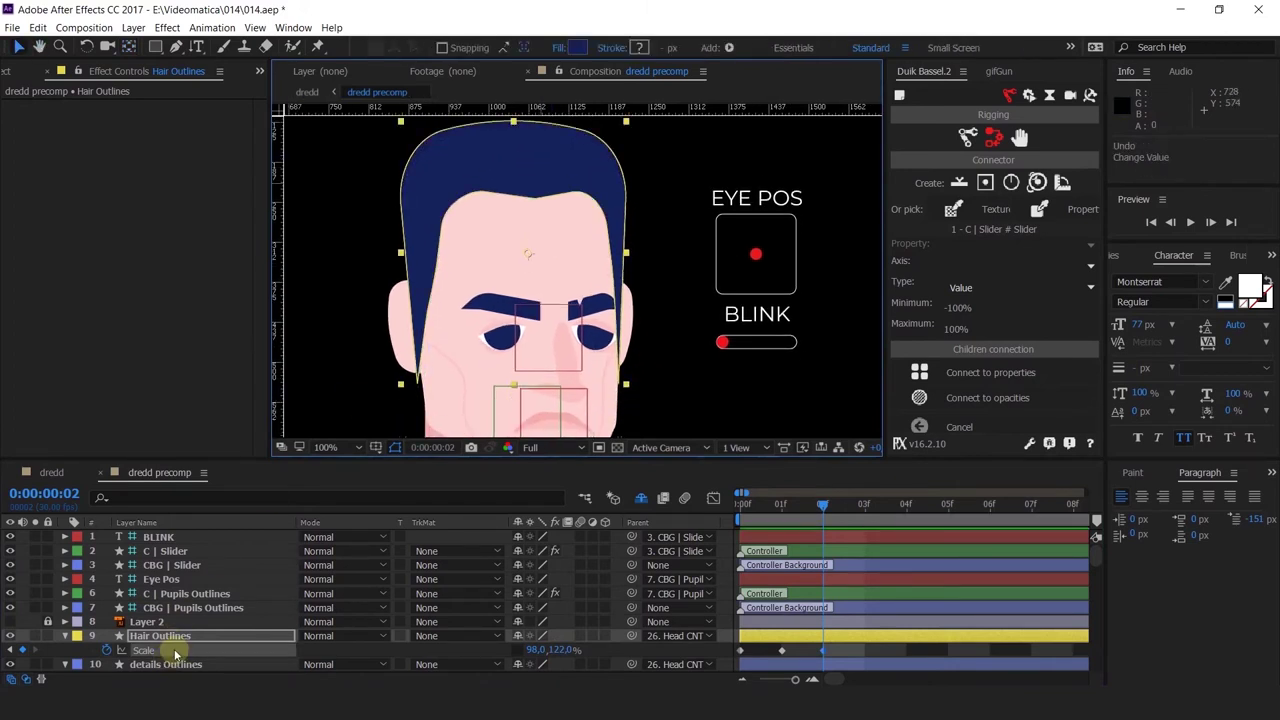
# Show the hair's position along with its scale and add position keyframes at frames 0, 1 and 2
pyautogui.hotkey('shift', 'p')
pyautogui.click(107, 651)
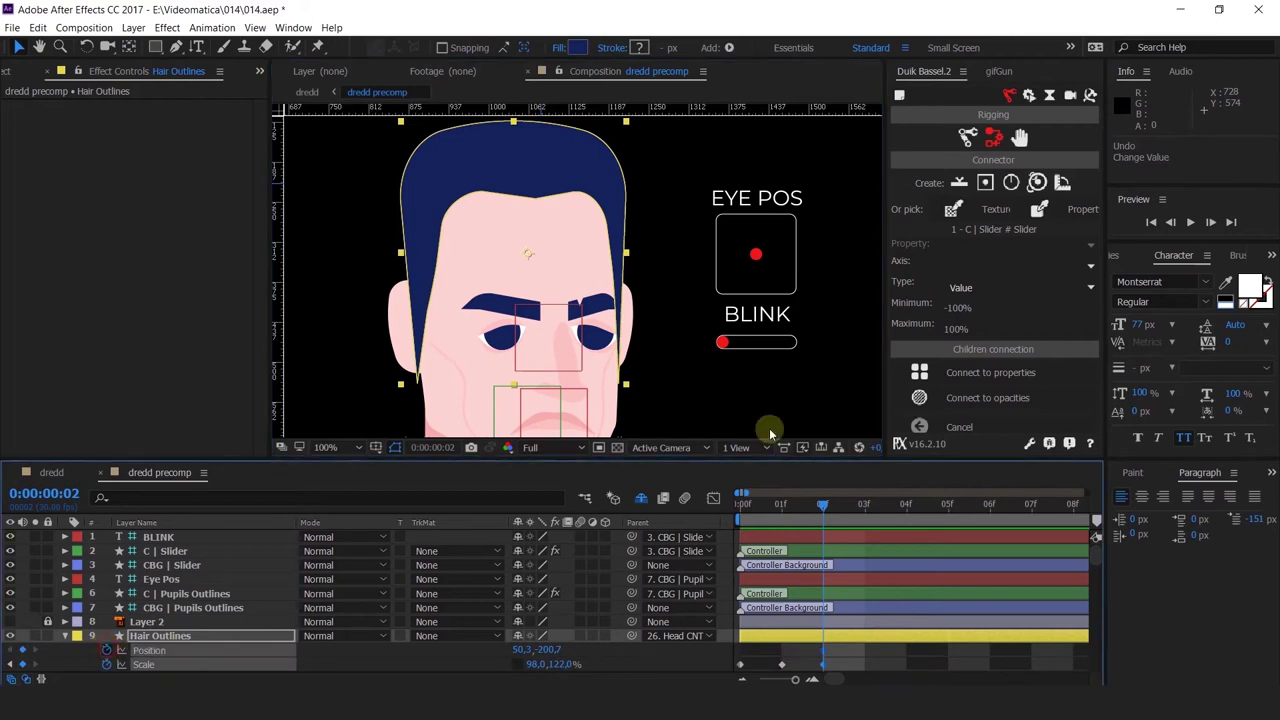
pyautogui.click(753, 505)
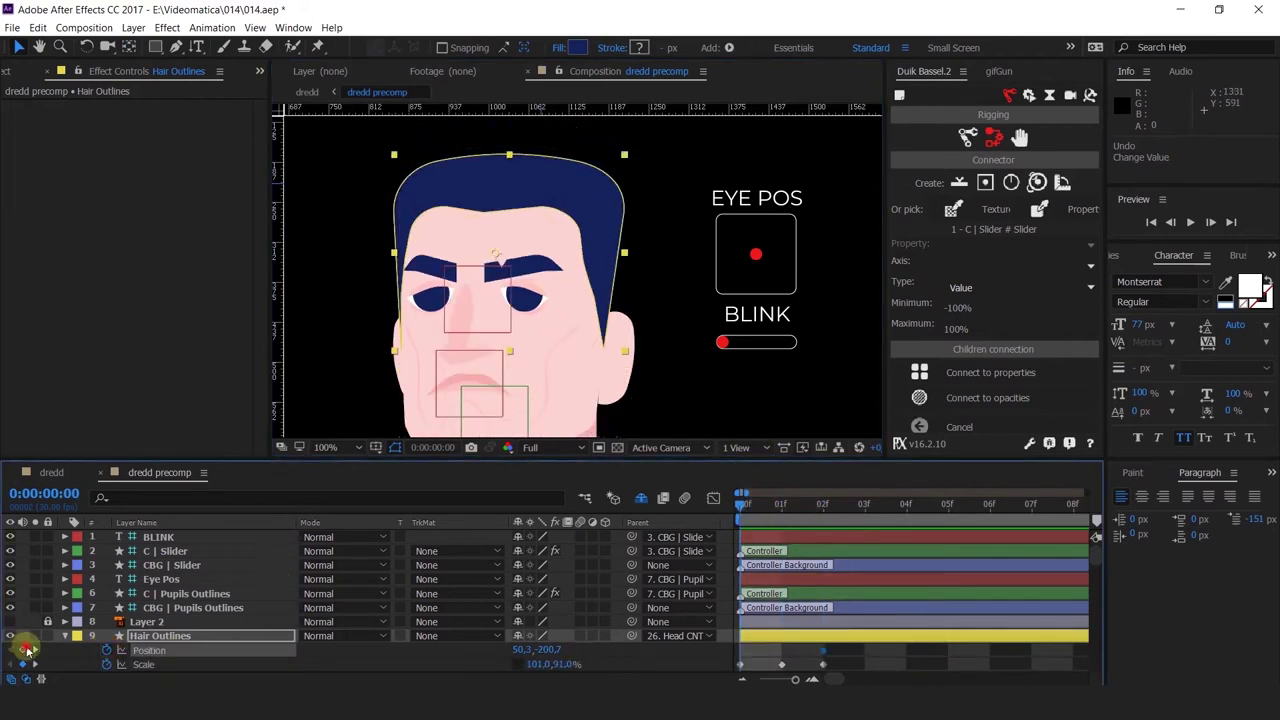
pyautogui.click(772, 510)
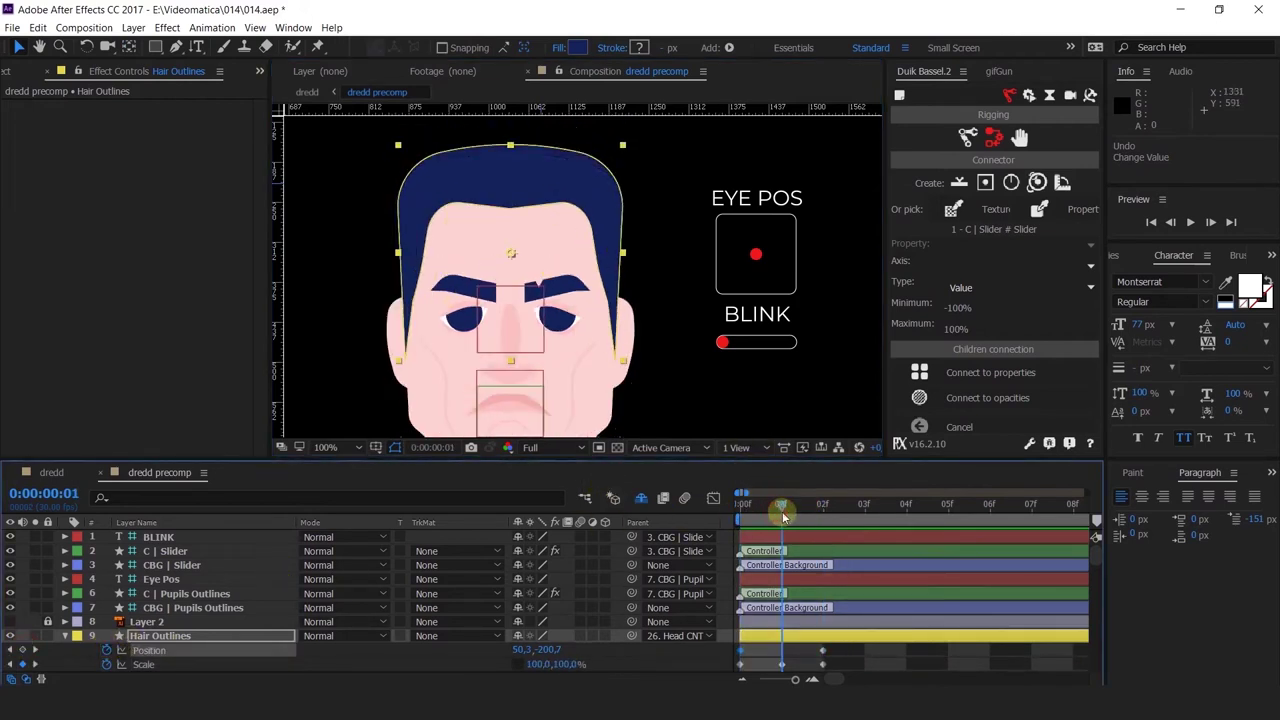
pyautogui.click(35, 651)
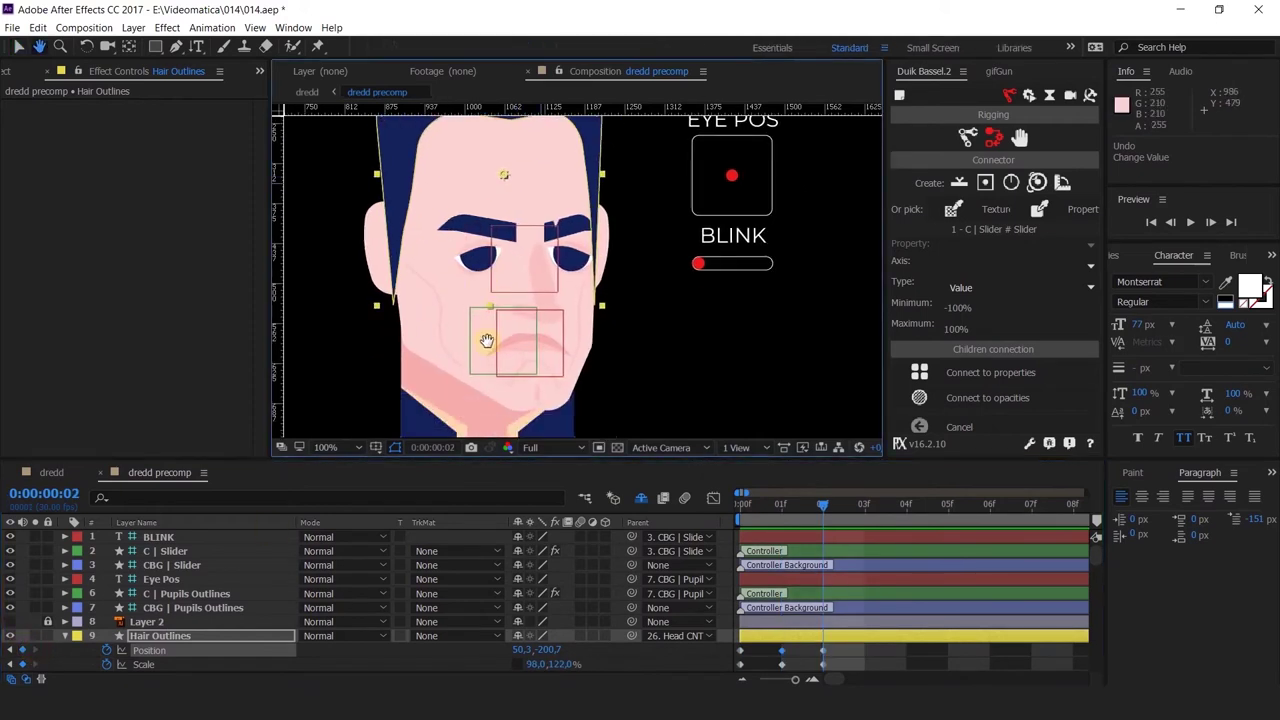
# Lower the Hair Outlines layer at frame 2 to position 50,3, -173,7, undoing the trial sideways shift and narrowing
pyautogui.moveTo(548, 650); pyautogui.dragTo(583, 650)
pyautogui.press('space')
pyautogui.moveTo(544, 256); pyautogui.dragTo(532, 306)
pyautogui.press('space')
pyautogui.moveTo(500, 244); pyautogui.dragTo(485, 240)
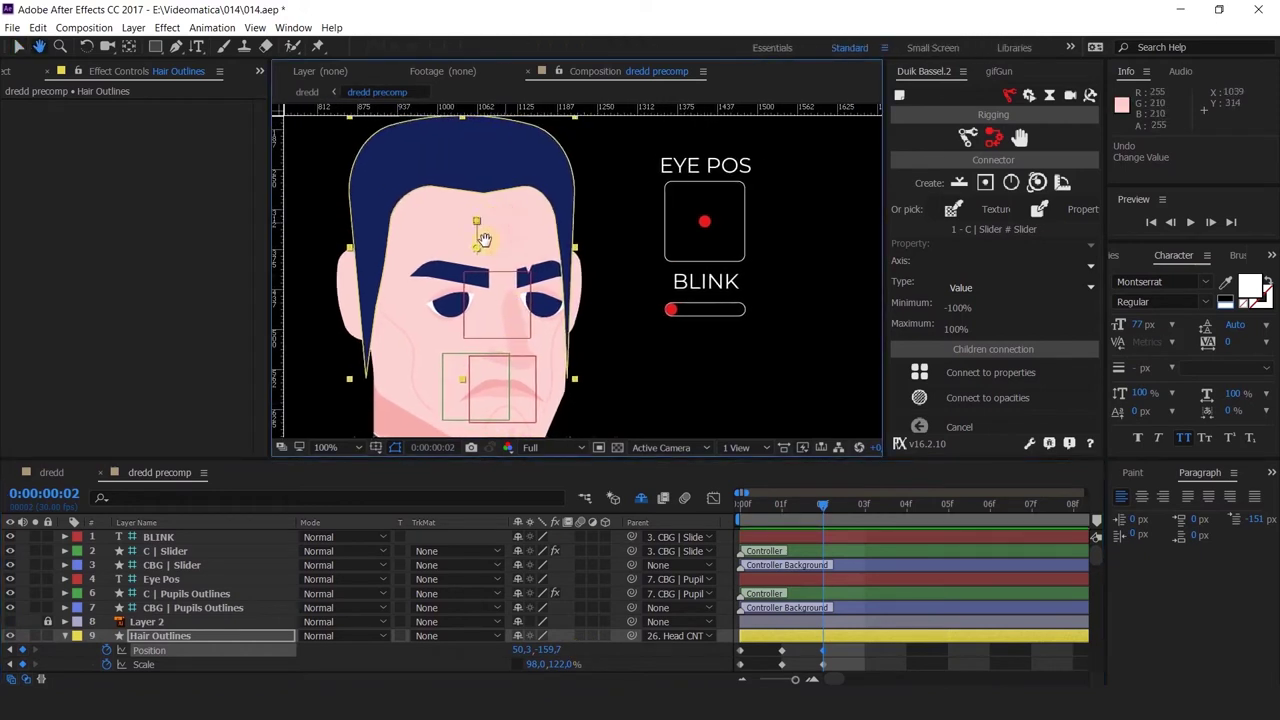
pyautogui.moveTo(561, 664); pyautogui.dragTo(525, 651)
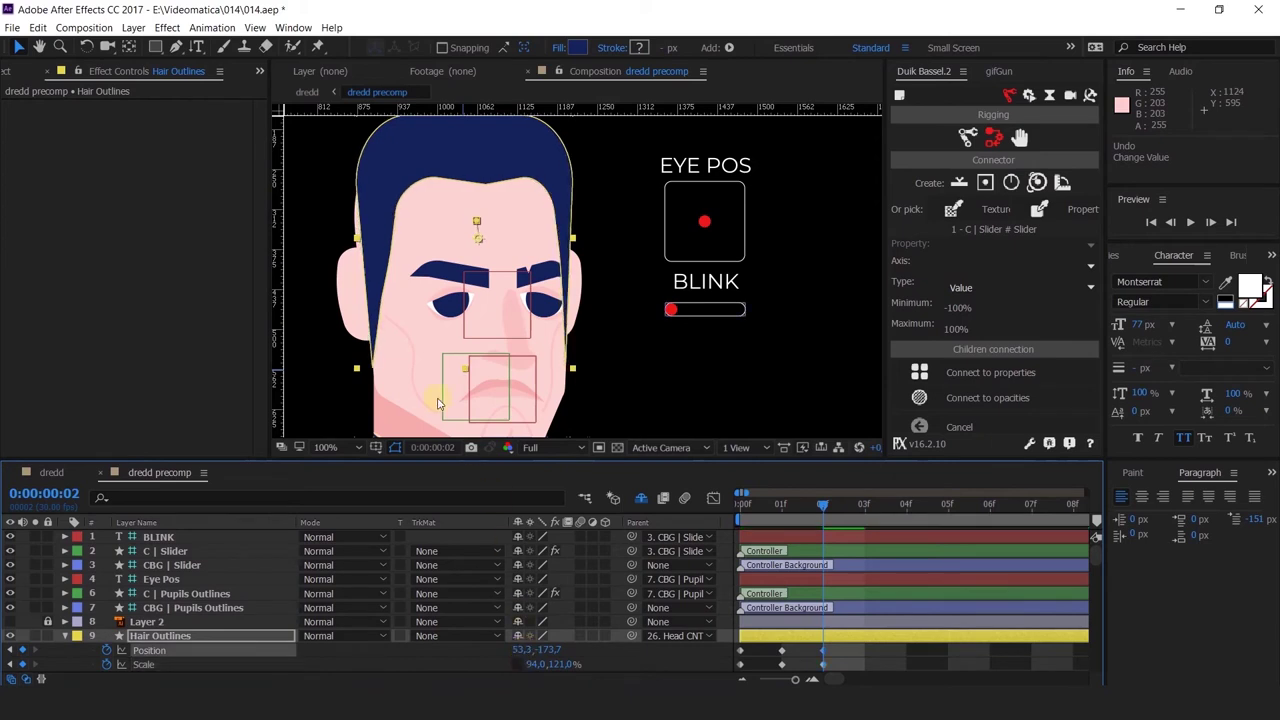
pyautogui.hotkey('ctrl', 'z')
pyautogui.hotkey('ctrl', 'z')
pyautogui.hotkey('ctrl', 'z')
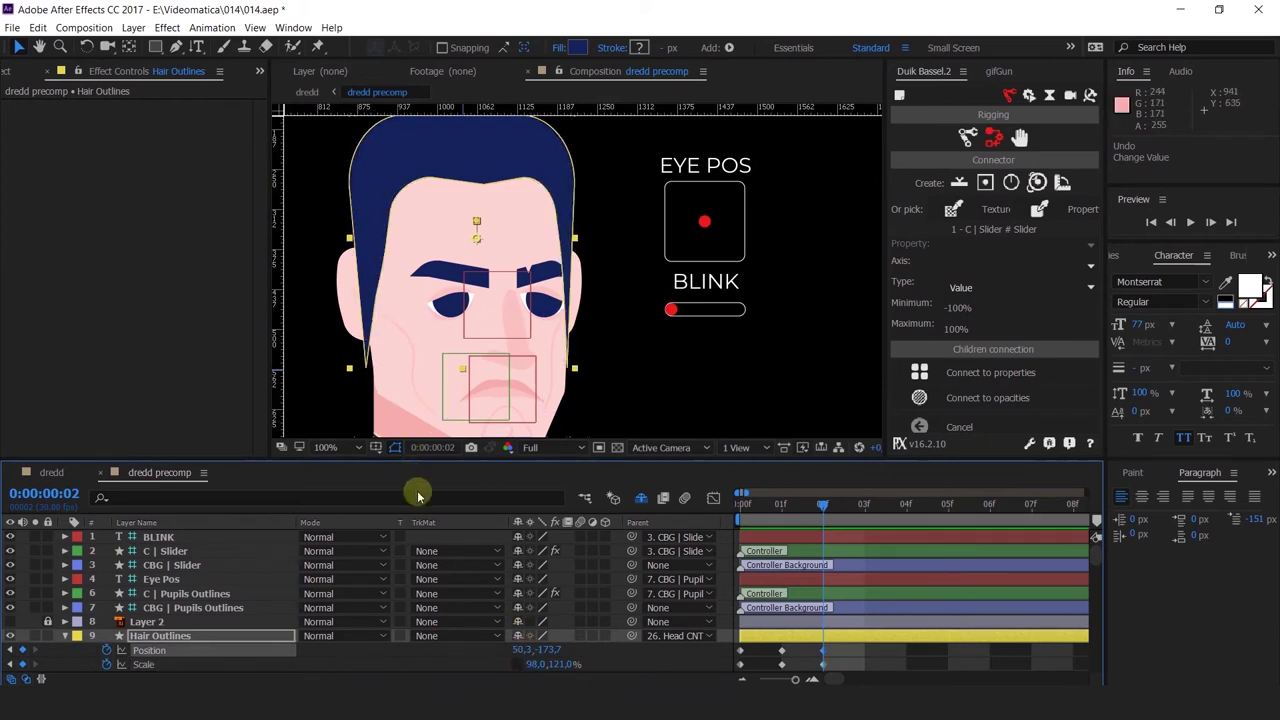
# Reduce the hair's scale at frame 2 to 96, 106%, then inspect its edges and reselect the layer
pyautogui.moveTo(559, 665); pyautogui.dragTo(535, 665)
pyautogui.click(651, 674)
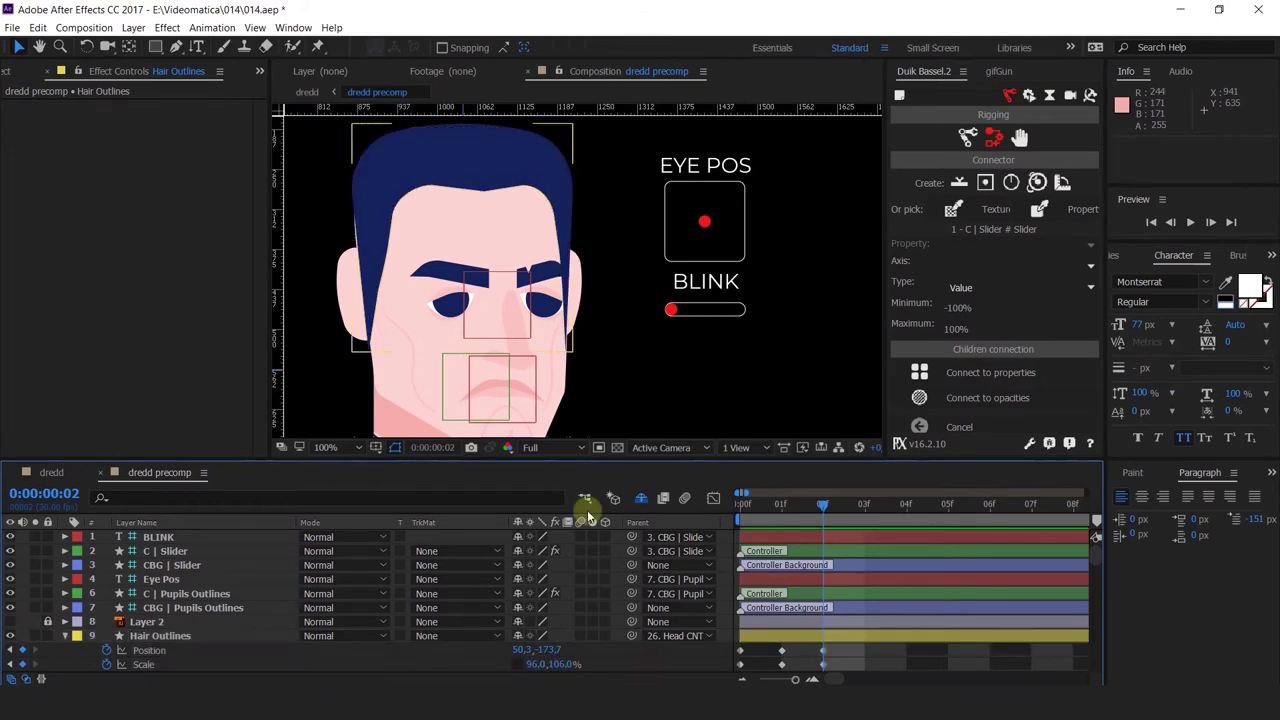
pyautogui.scroll(2, 375, 218)
pyautogui.click(373, 212)
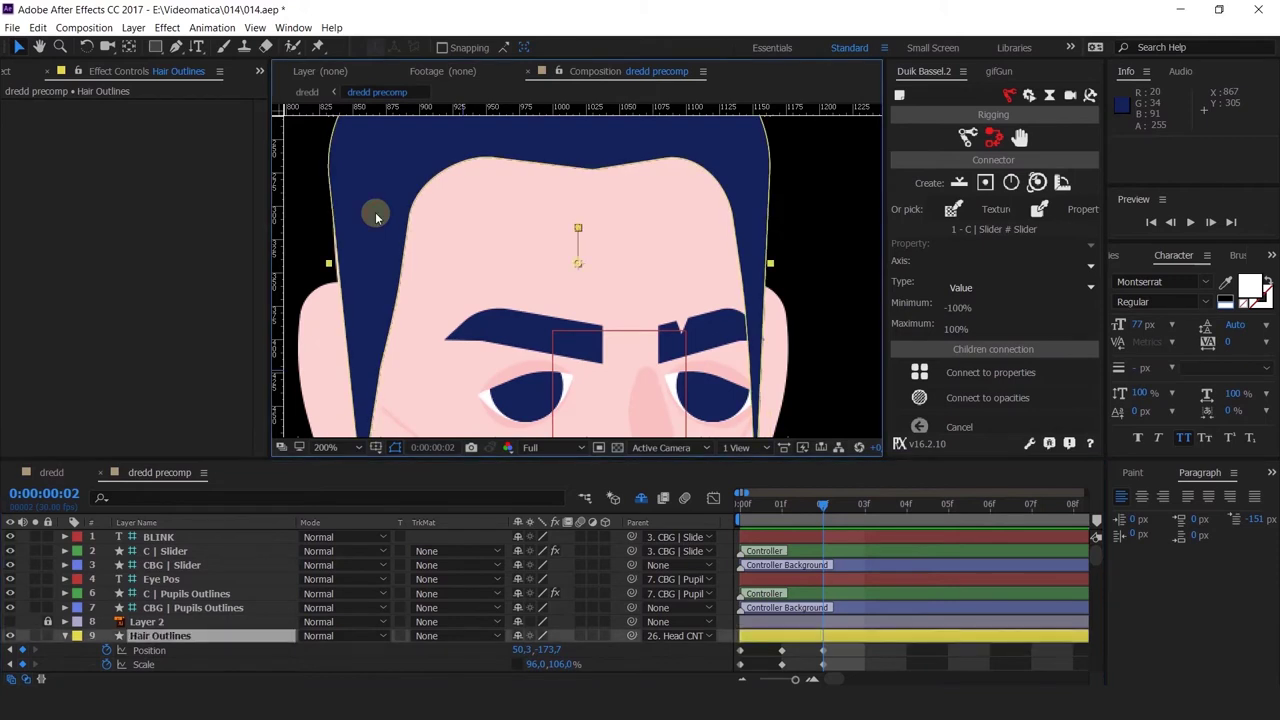
pyautogui.scroll(-2, 388, 230)
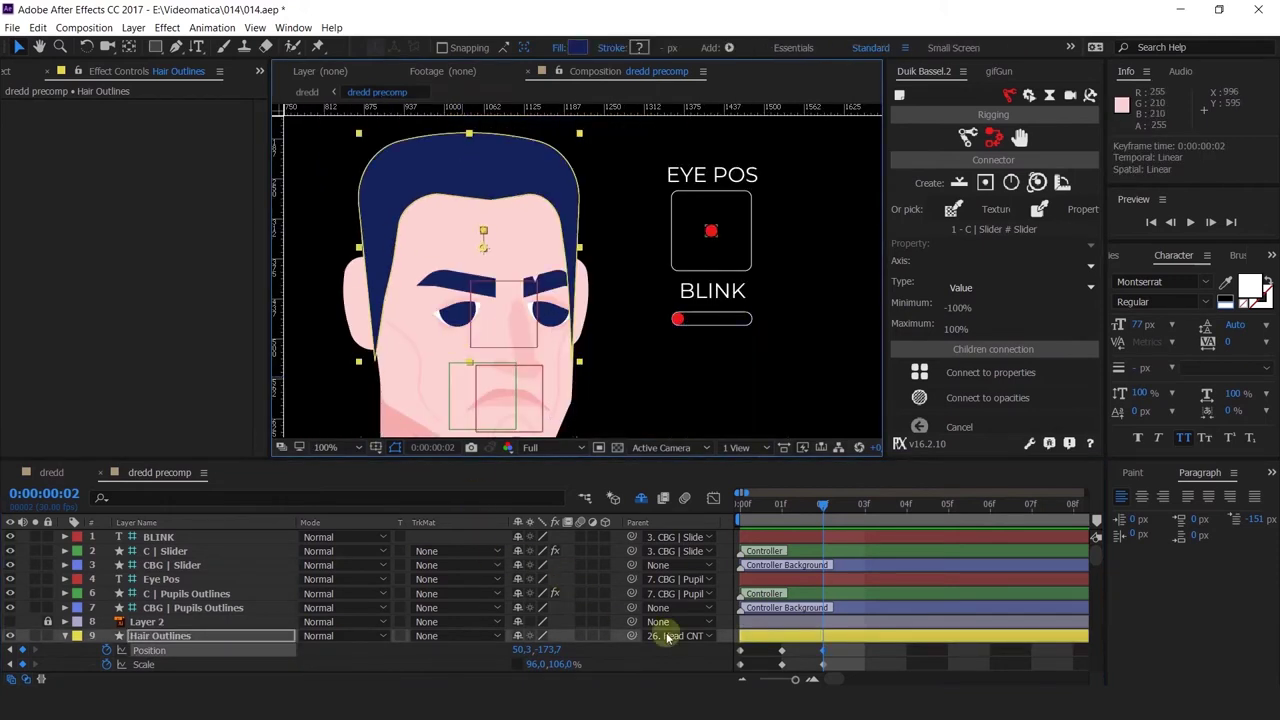
# Nudge the Hair Outlines layer down at frame 2 to position 50,3, -170,7 and scrub the three keyframes to check the turn
pyautogui.moveTo(556, 652); pyautogui.dragTo(558, 649)
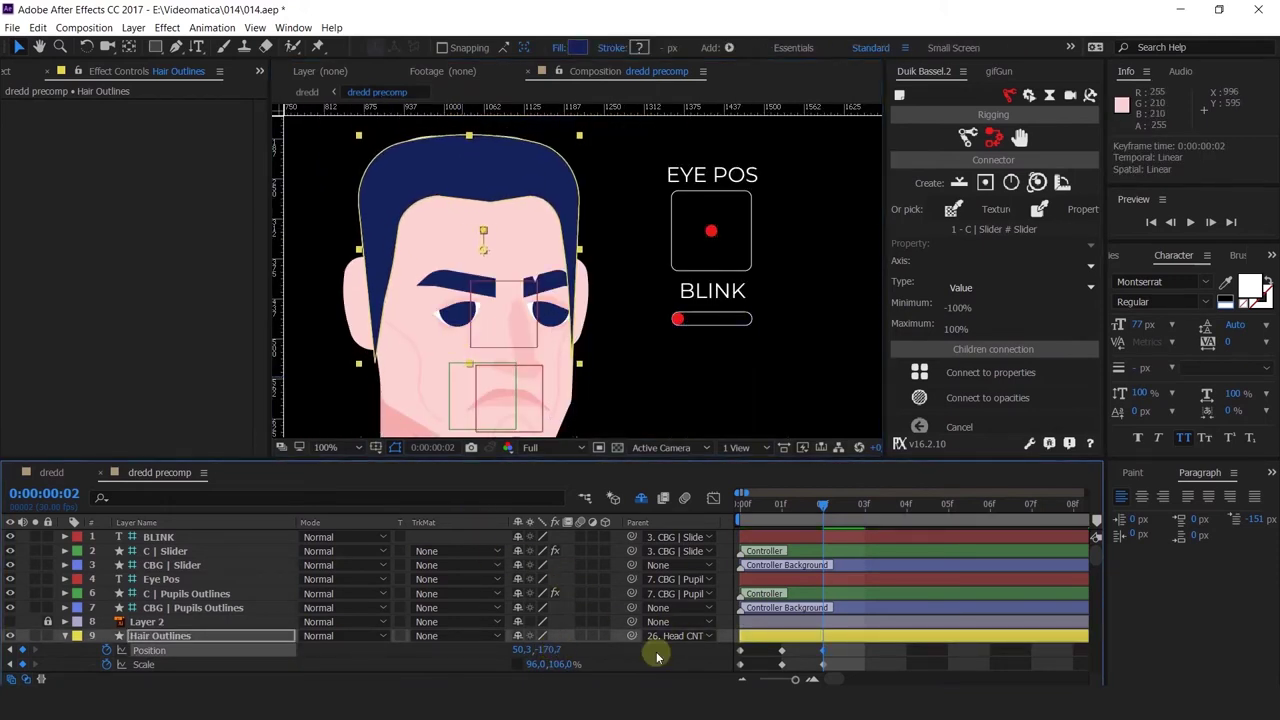
pyautogui.click(779, 507)
pyautogui.click(821, 514)
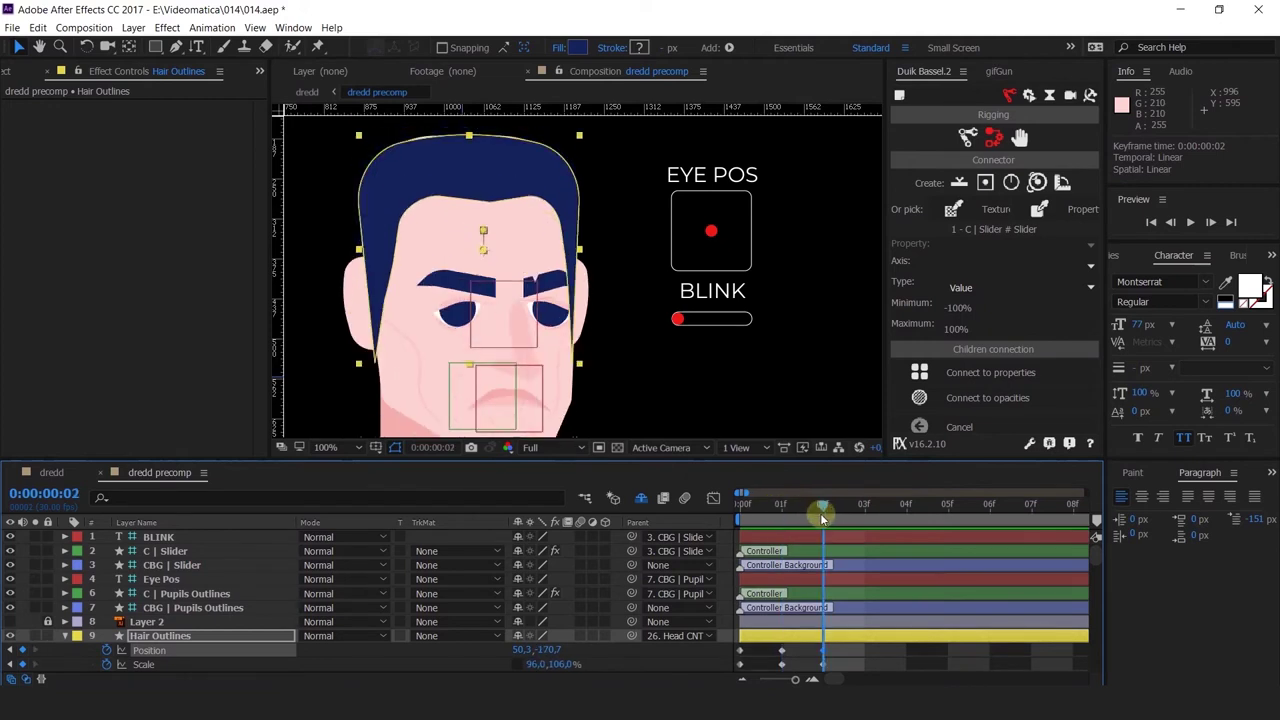
pyautogui.click(739, 506)
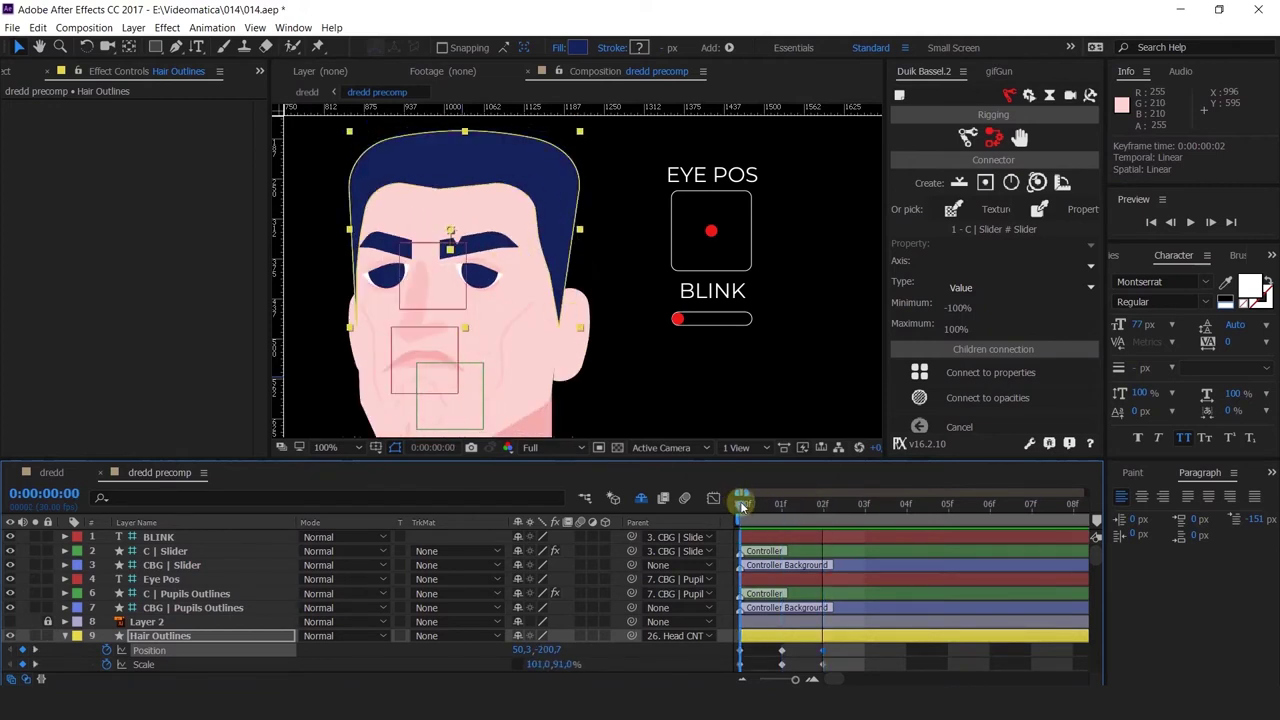
# Set the Hair Outlines layer at frame 0 to scale 101, 88% and position 50,3, -203,7
pyautogui.click(598, 656)
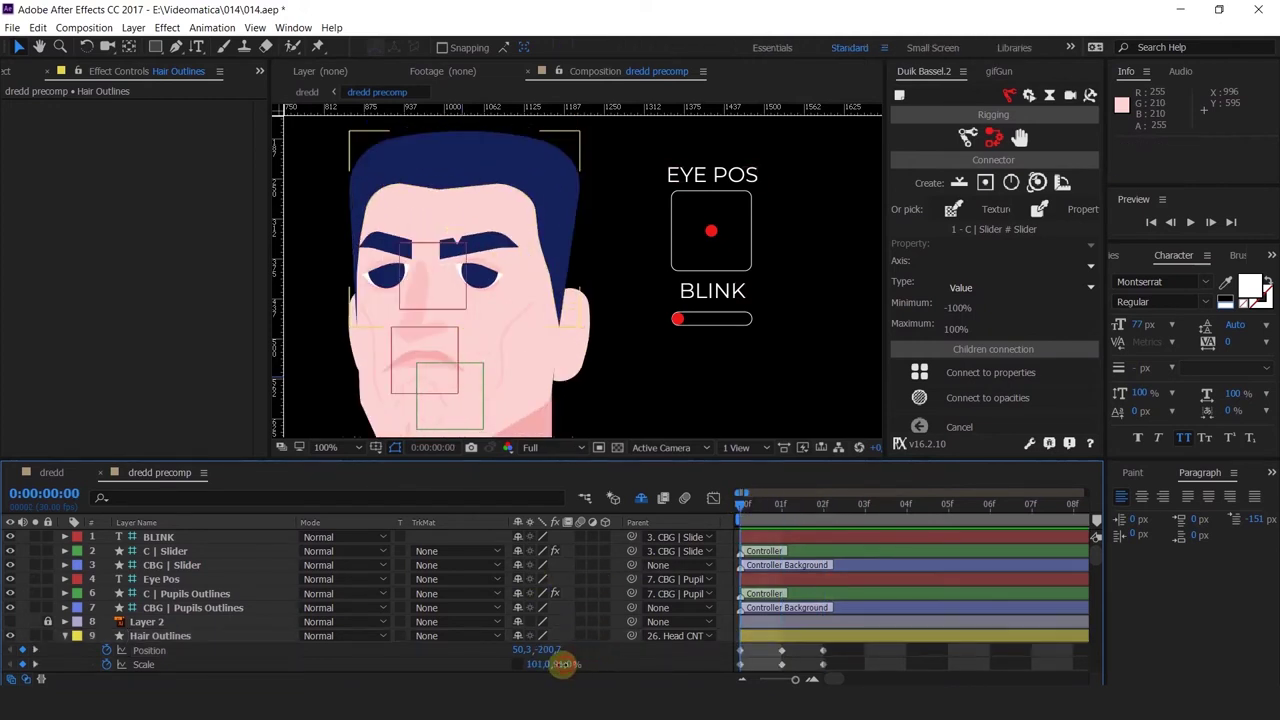
pyautogui.moveTo(562, 664)
pyautogui.mouseDown()
pyautogui.moveTo(523, 646)
pyautogui.moveTo(545, 650)
pyautogui.mouseUp()
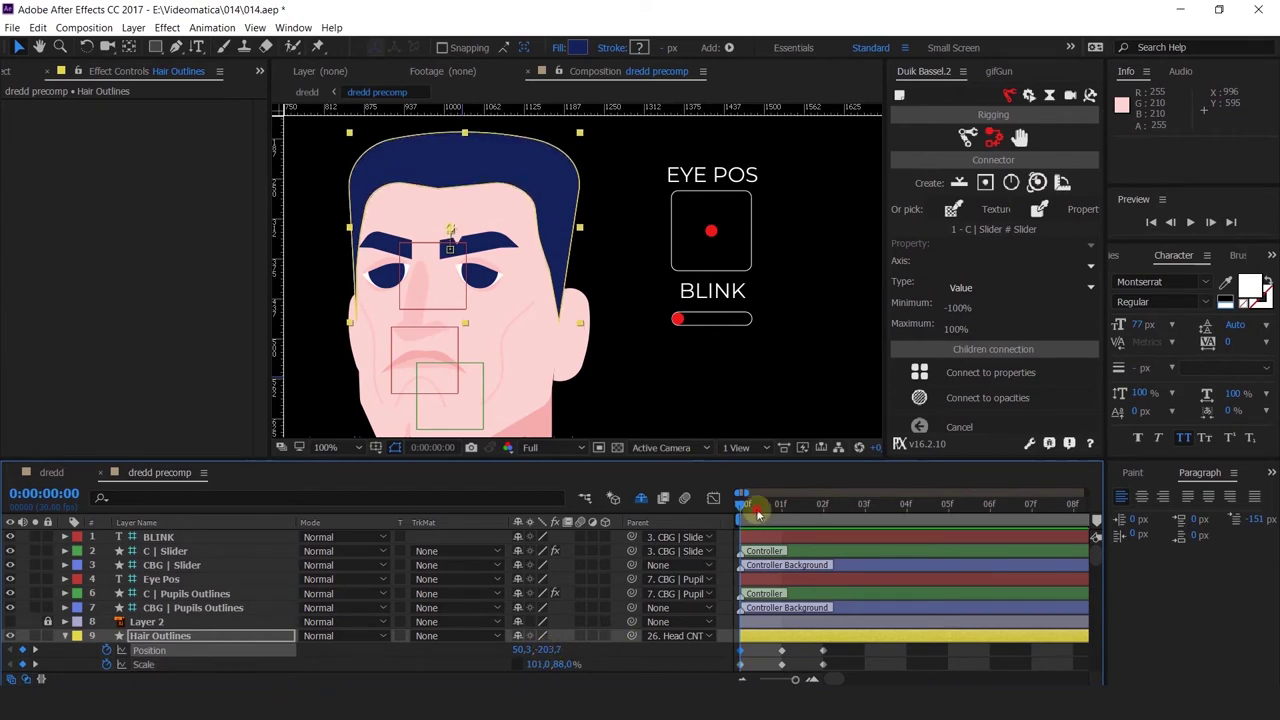
pyautogui.moveTo(757, 513); pyautogui.dragTo(812, 528)
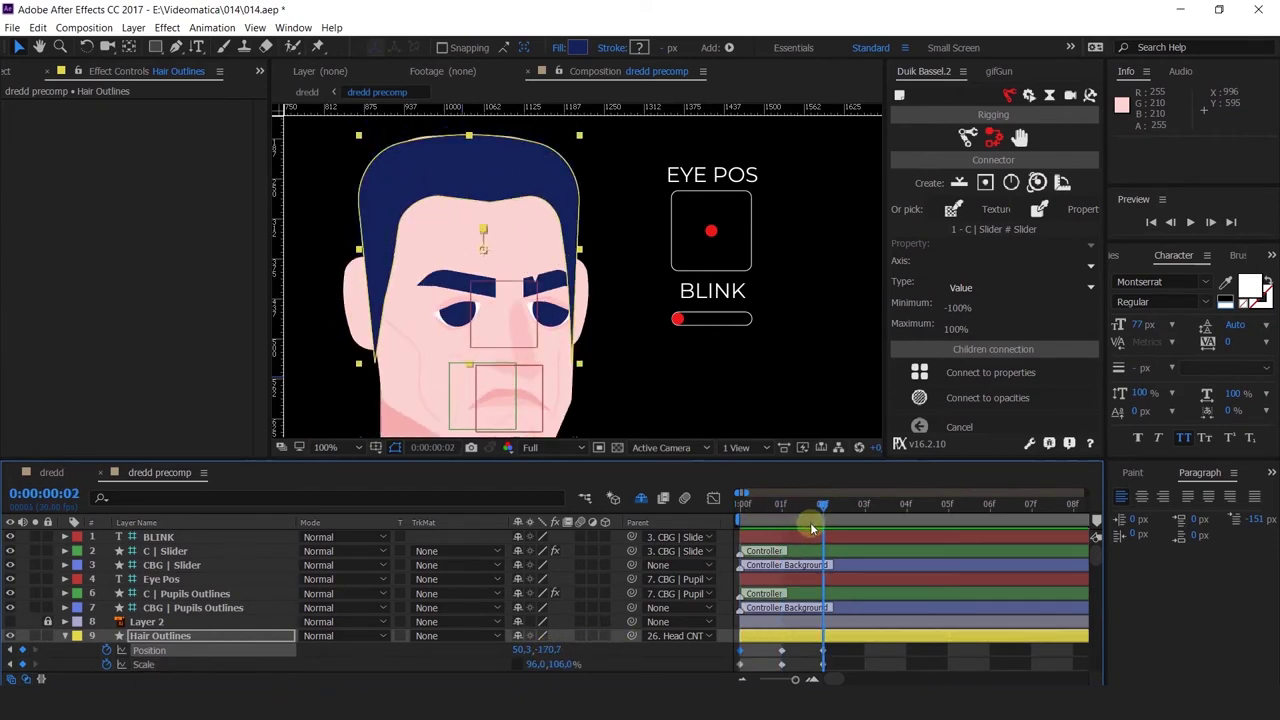
# Try stretching the hair at frame 2 to scale 96, 124% with its position at 50,3, -162,7
pyautogui.scroll(-2, 595, 290)
pyautogui.scroll(2, 555, 397)
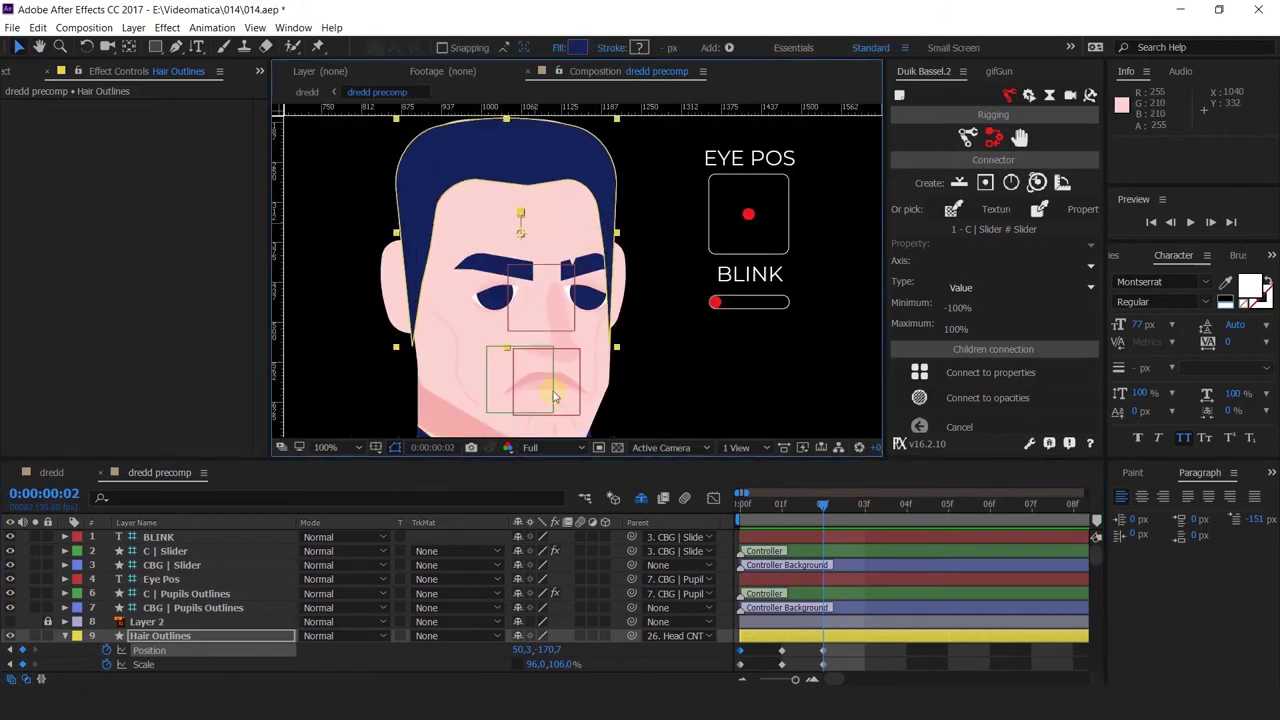
pyautogui.moveTo(558, 664)
pyautogui.mouseDown()
pyautogui.moveTo(574, 664)
pyautogui.moveTo(545, 646)
pyautogui.mouseUp()
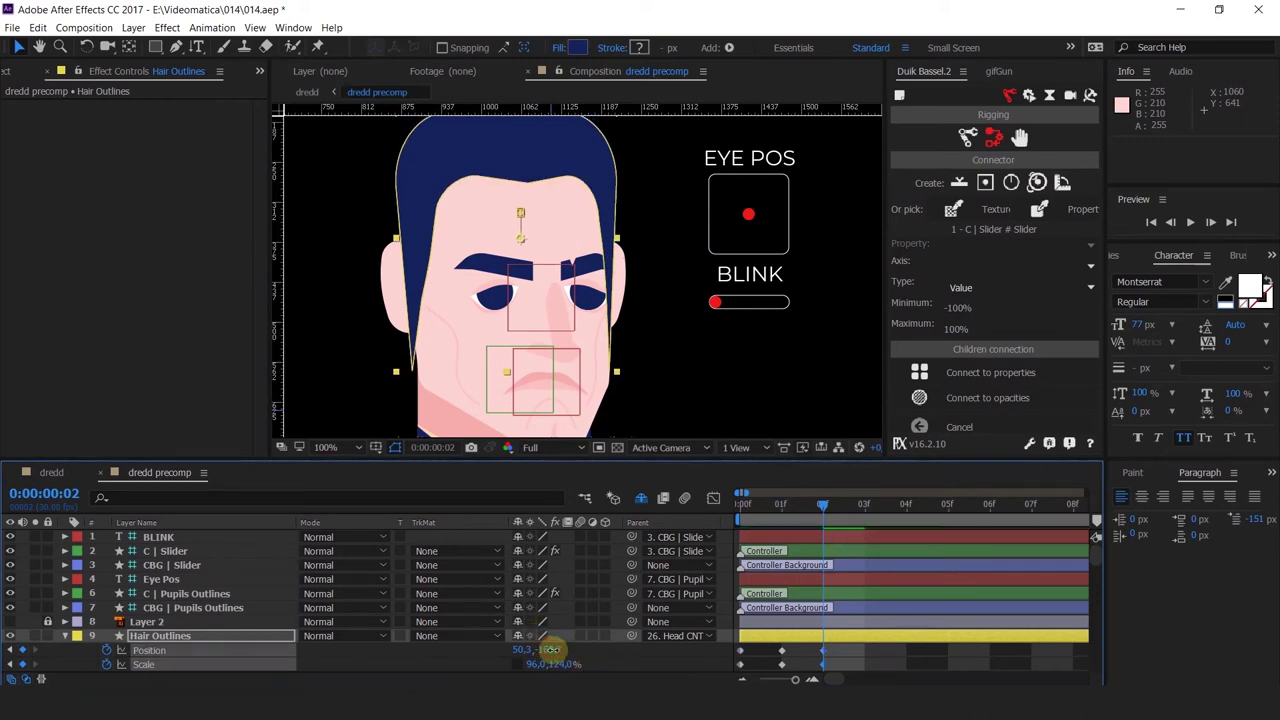
pyautogui.moveTo(545, 293); pyautogui.dragTo(534, 341)
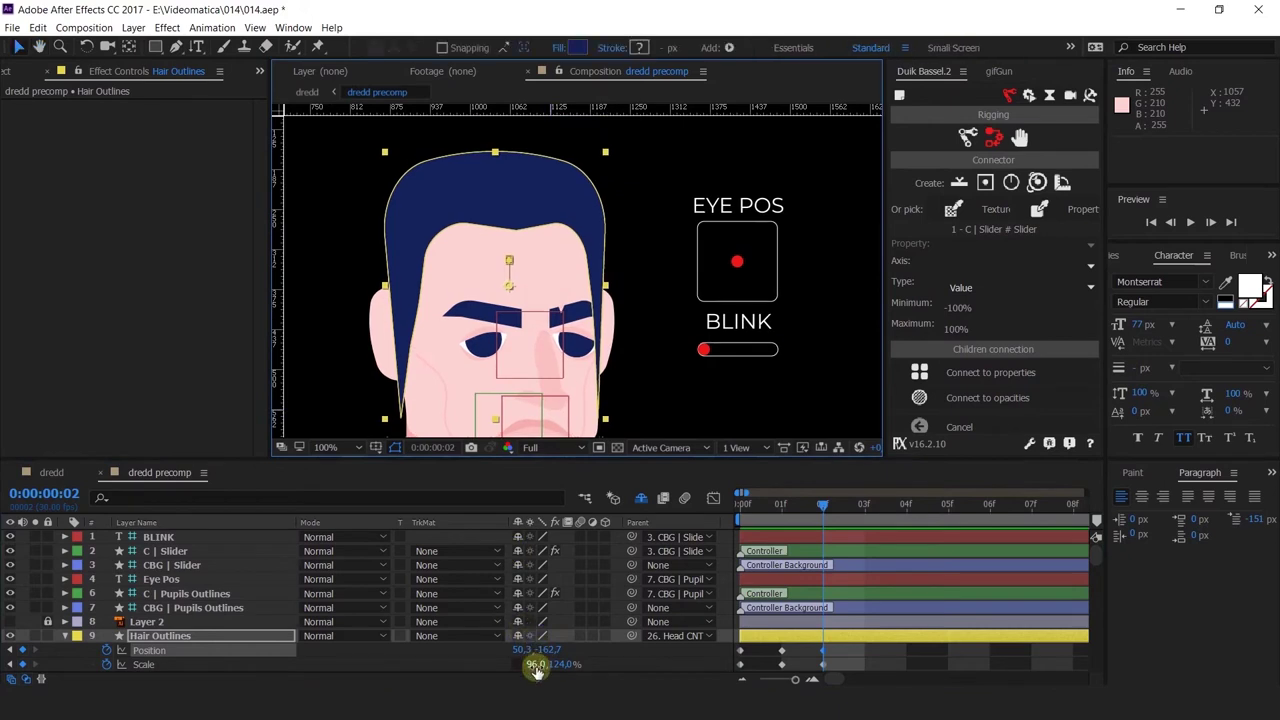
# Try widening the hair at frame 2 to 107% and reducing its height to 122%, with position 50,3, -171,7
pyautogui.moveTo(533, 665); pyautogui.dragTo(544, 666)
pyautogui.click(674, 660)
pyautogui.moveTo(552, 371); pyautogui.dragTo(537, 314)
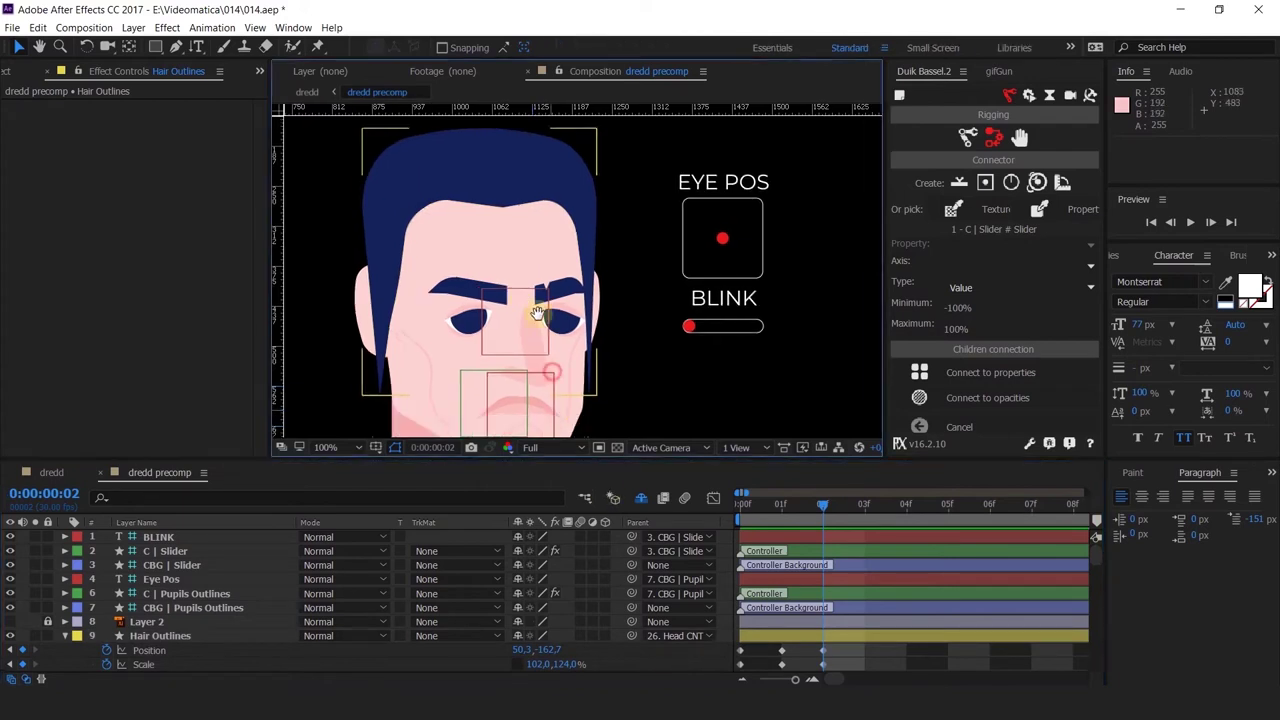
pyautogui.hotkey('ctrl', 'z')
pyautogui.hotkey('ctrl', 'shift', 'z')
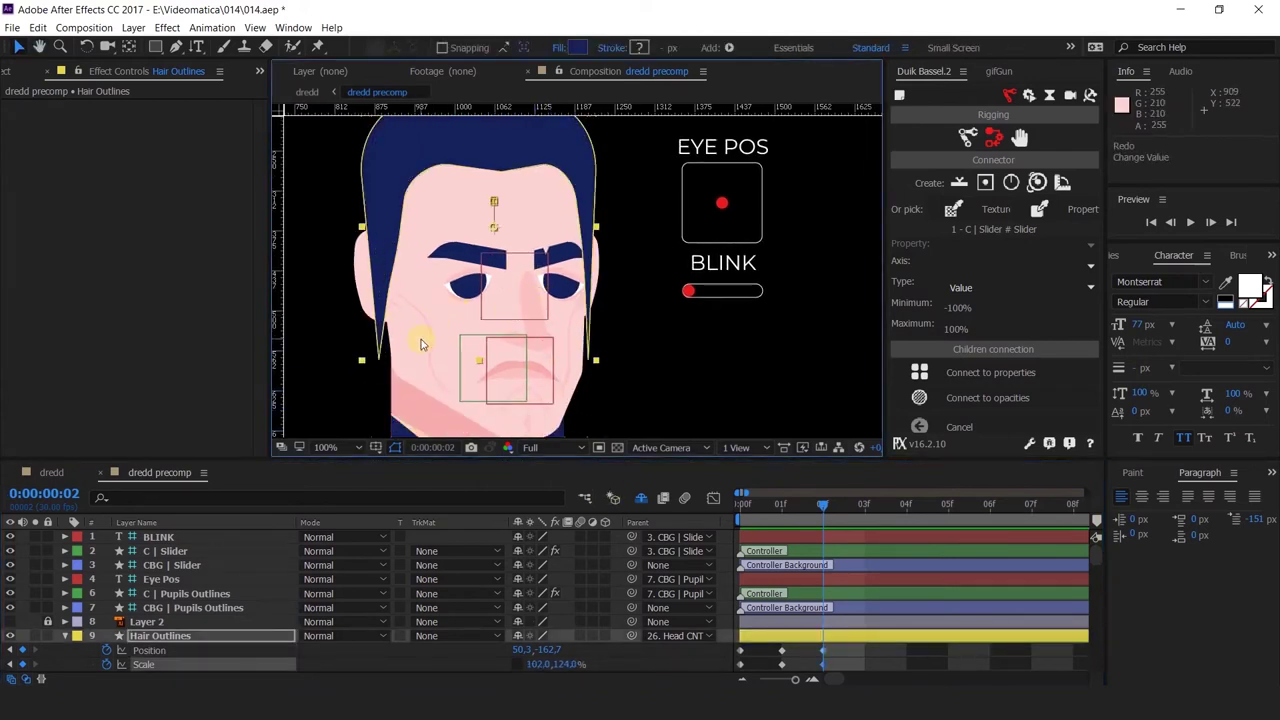
pyautogui.moveTo(568, 664); pyautogui.dragTo(567, 664)
pyautogui.moveTo(495, 319); pyautogui.dragTo(530, 319)
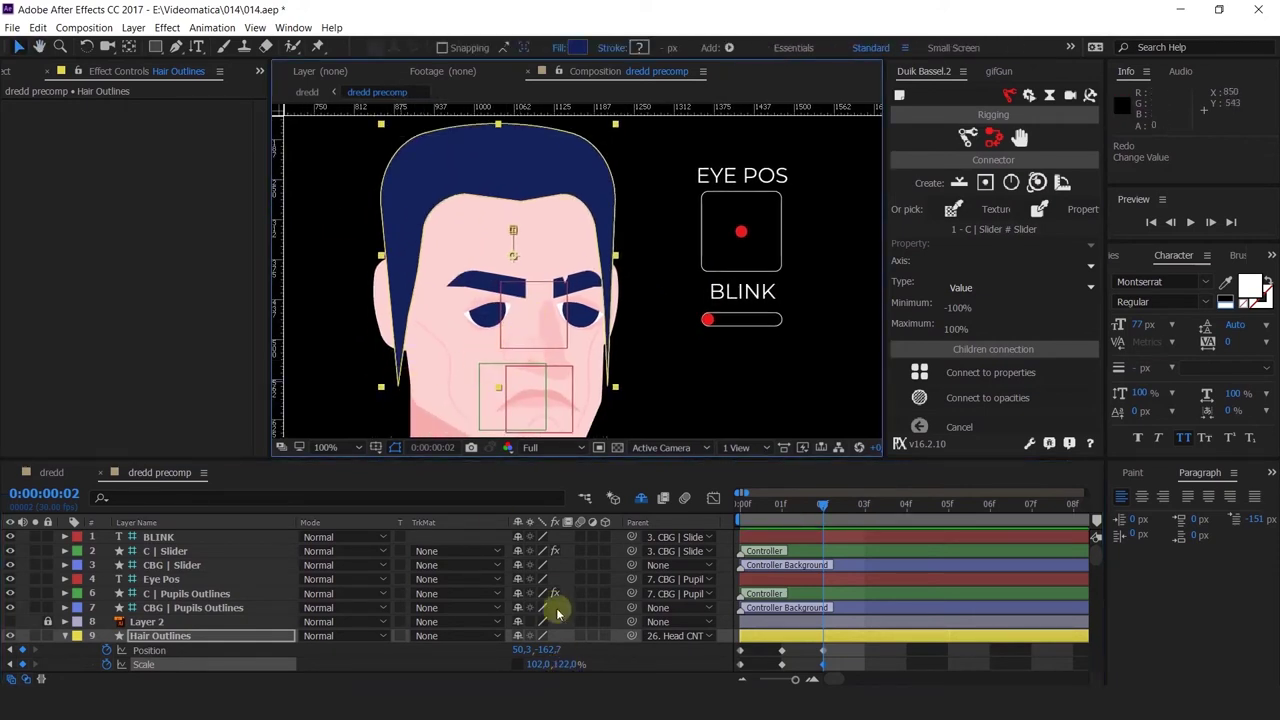
pyautogui.moveTo(543, 651); pyautogui.dragTo(544, 652)
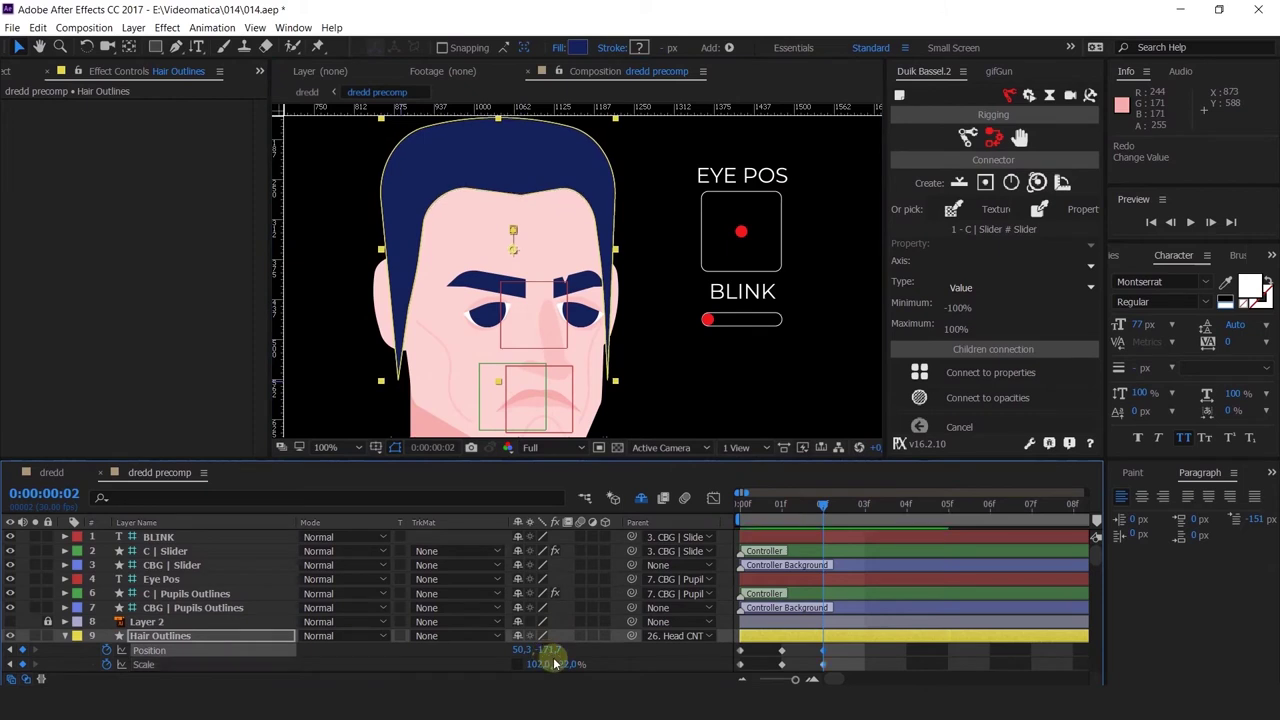
# Undo the trial scaling and repositioning of the hair at frame 2
pyautogui.hotkey('ctrl', 'z')
pyautogui.hotkey('ctrl', 'z')
pyautogui.hotkey('ctrl', 'z')
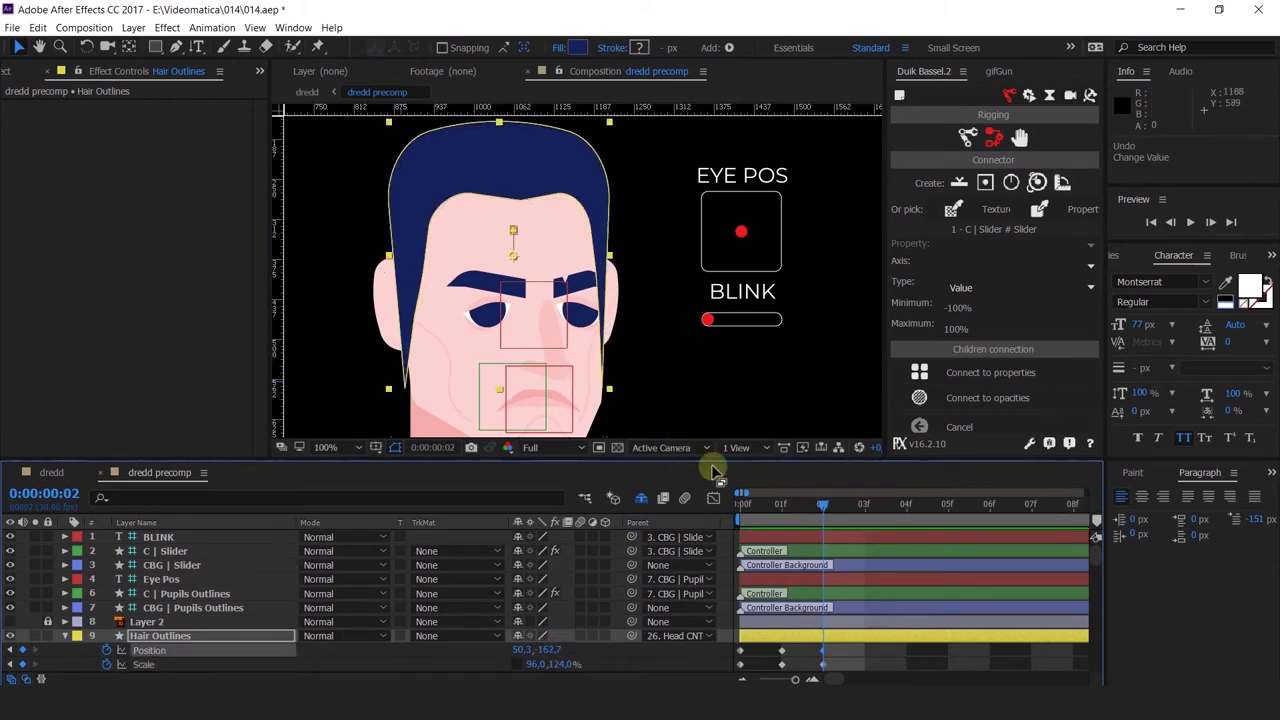
pyautogui.hotkey('ctrl', 'z')
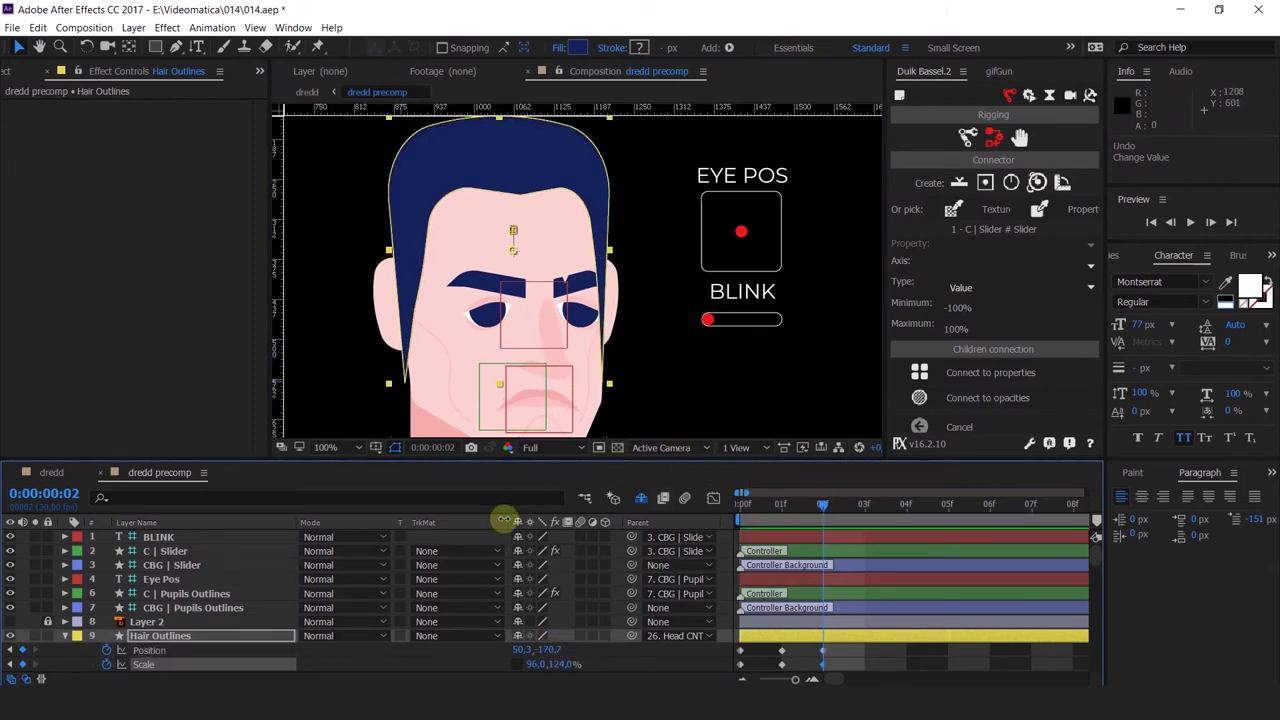
pyautogui.hotkey('ctrl', 'z')
pyautogui.hotkey('ctrl', 'shift', 'z')
pyautogui.hotkey('ctrl', 'z')
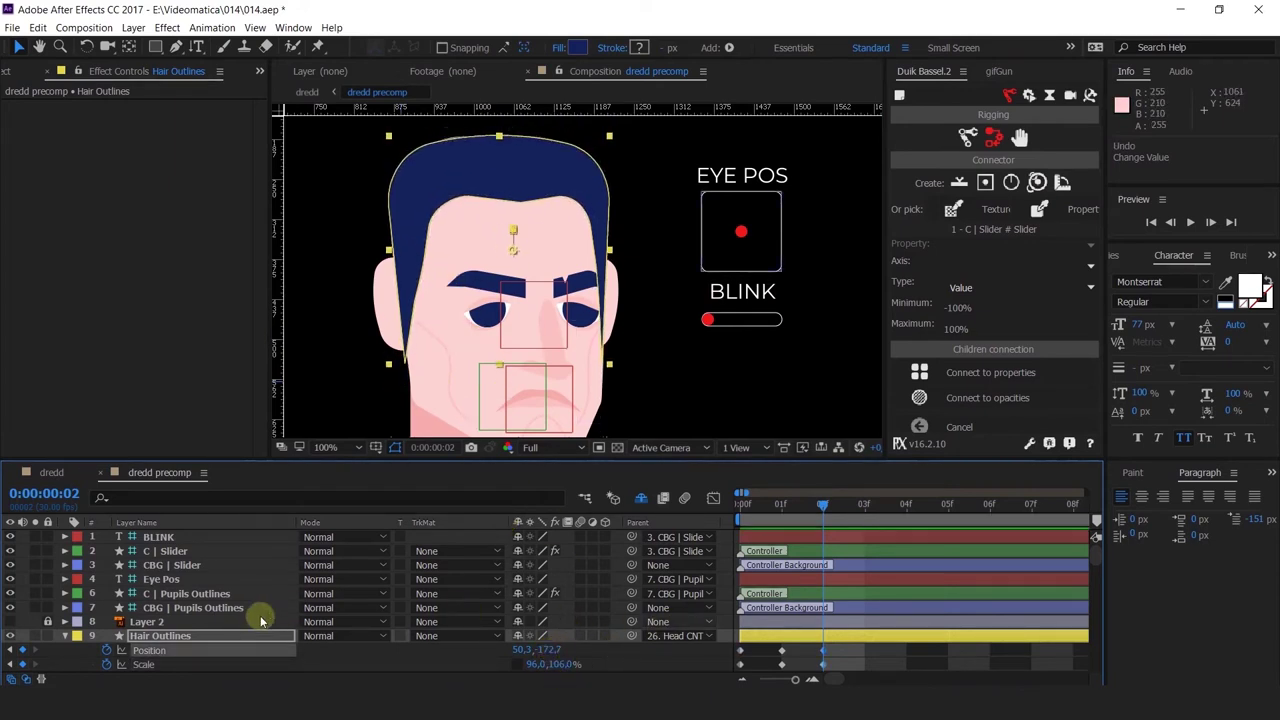
# Scrub through frames 0, 1 and 2 and examine the hair and facial features during the head turn
pyautogui.scroll(-2, 190, 635)
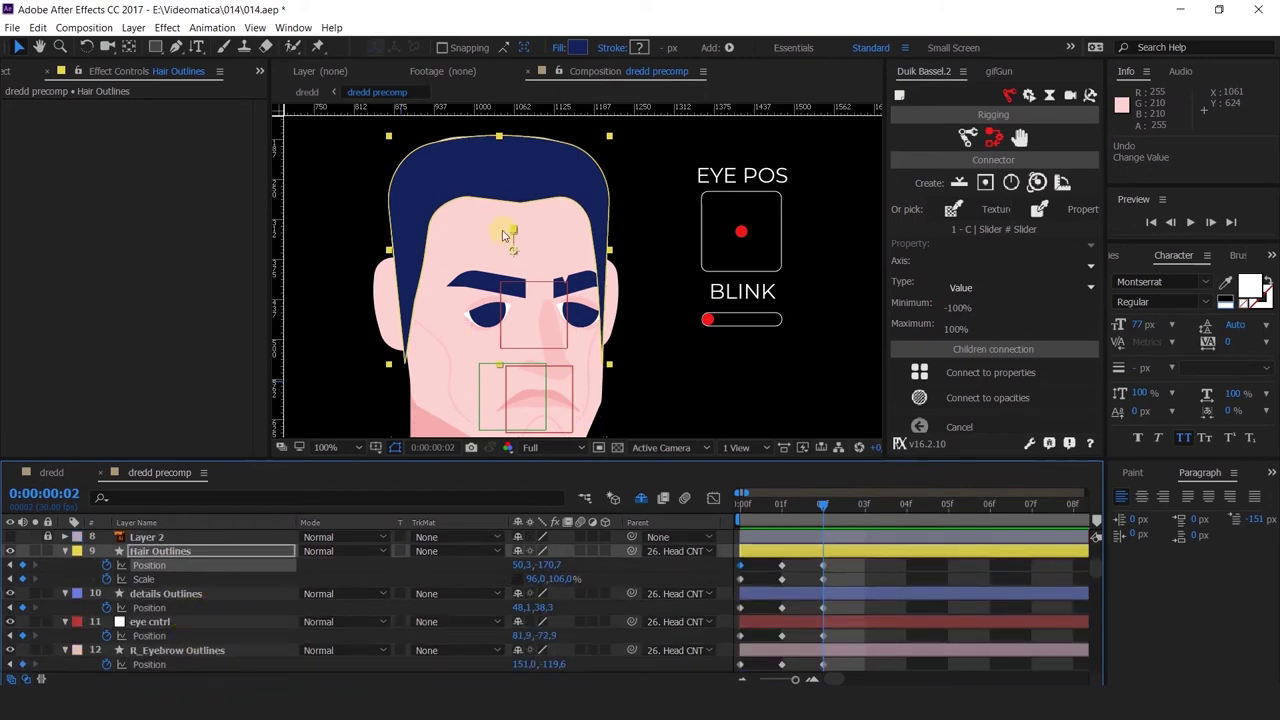
pyautogui.scroll(-2, 507, 160)
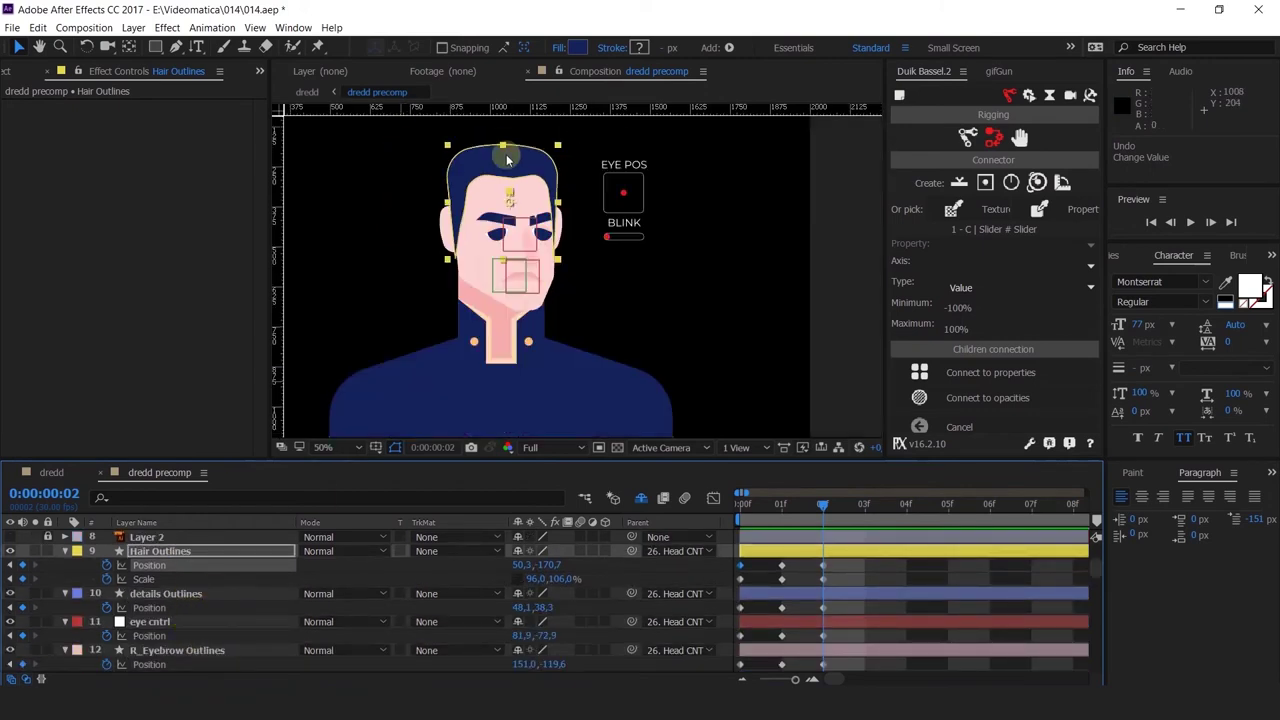
pyautogui.click(782, 506)
pyautogui.moveTo(785, 508); pyautogui.dragTo(740, 508)
pyautogui.moveTo(740, 505); pyautogui.dragTo(783, 538)
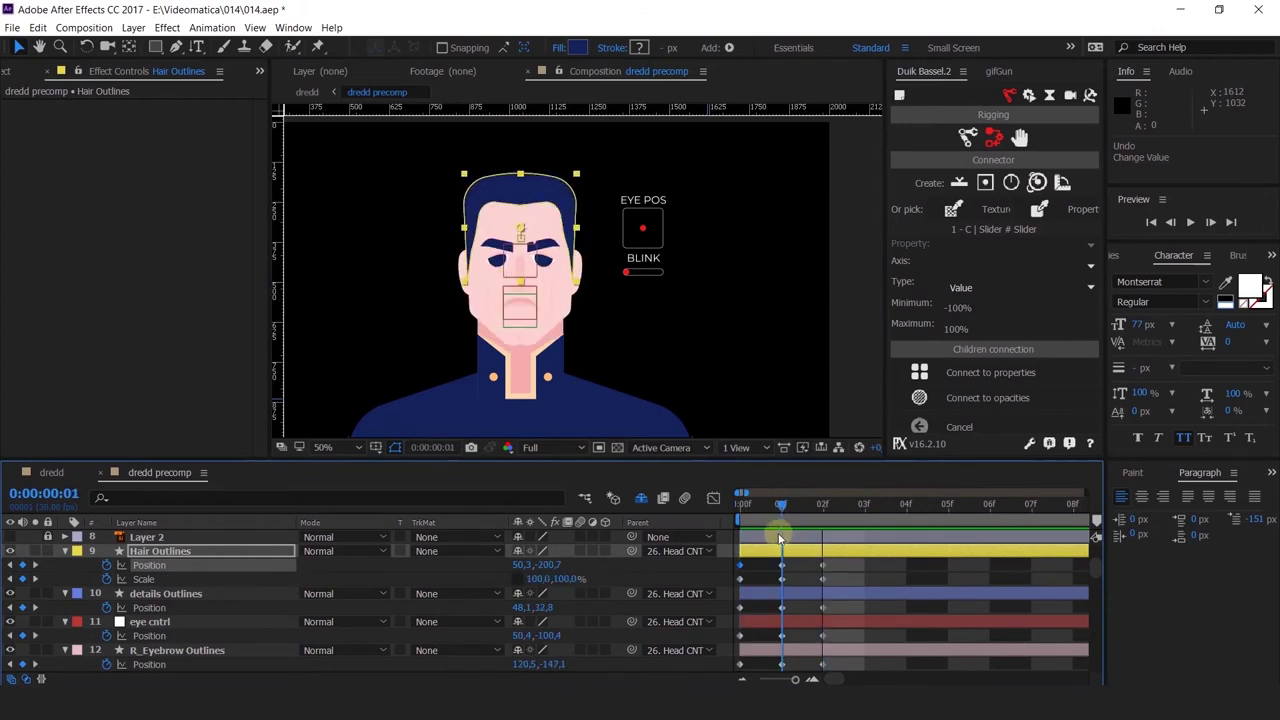
pyautogui.click(797, 556)
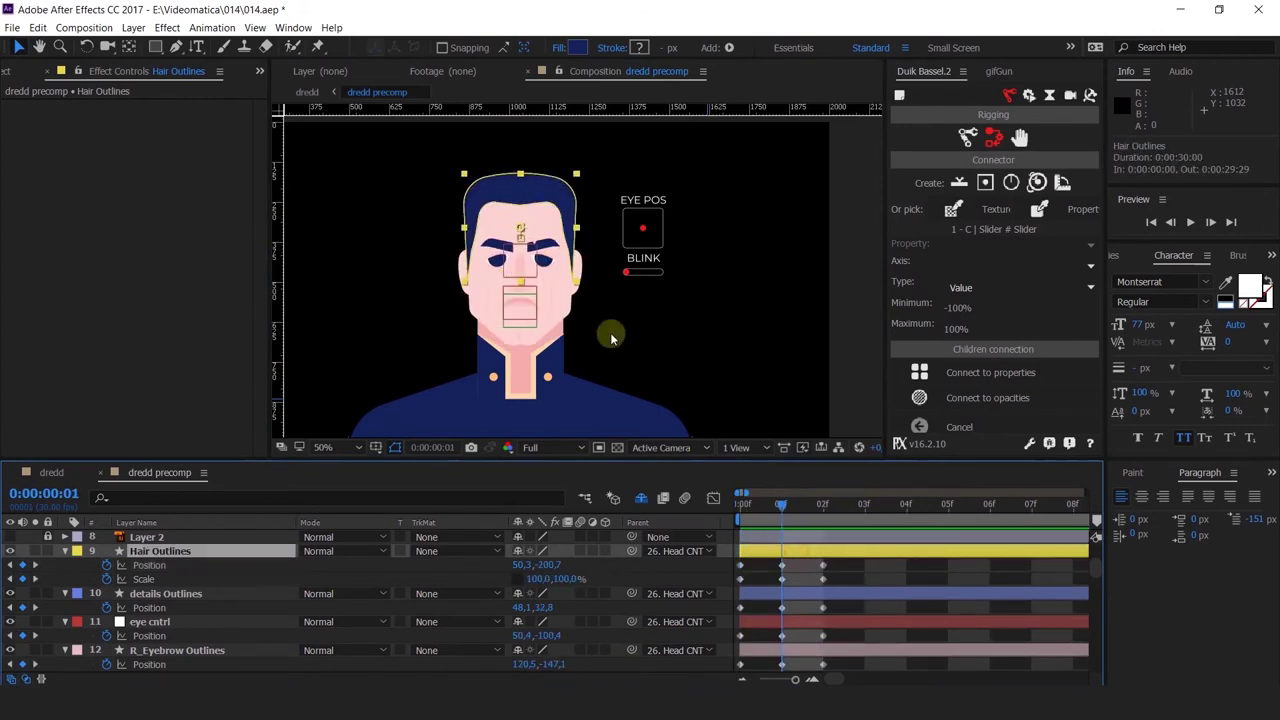
pyautogui.scroll(1, 568, 243)
pyautogui.moveTo(590, 257); pyautogui.dragTo(648, 276)
pyautogui.moveTo(811, 516); pyautogui.dragTo(843, 551)
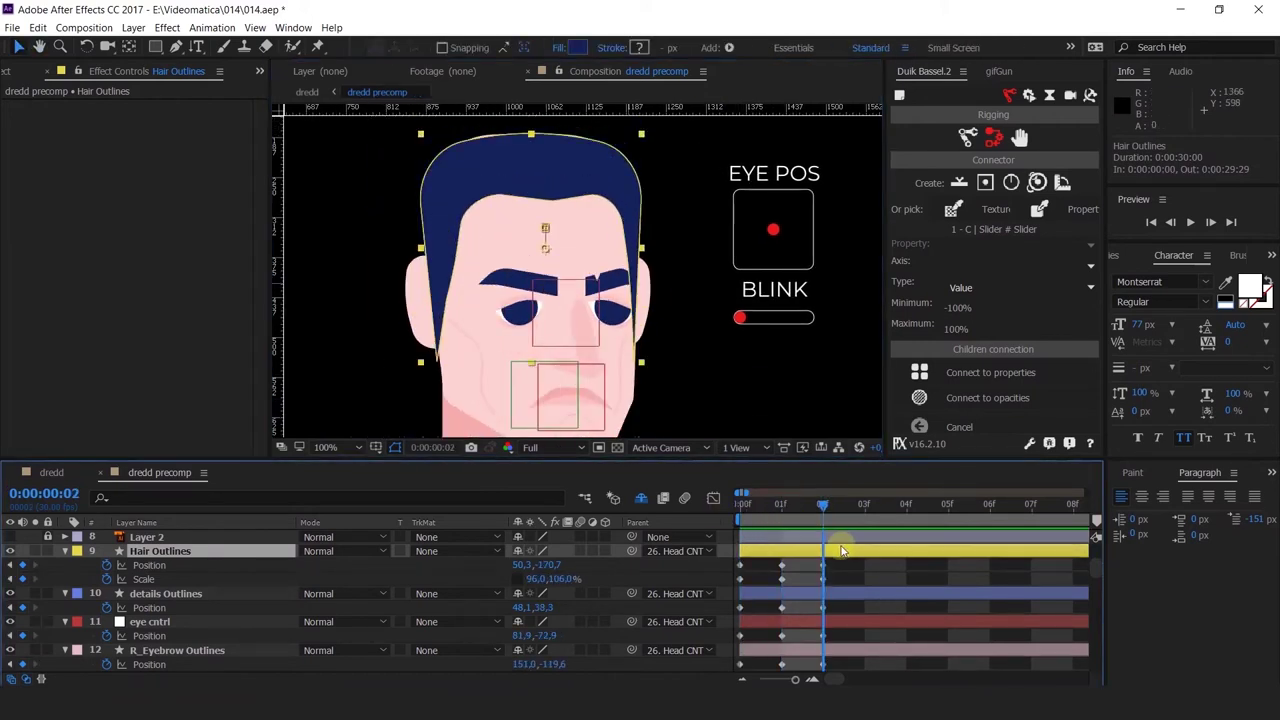
pyautogui.moveTo(680, 341); pyautogui.dragTo(661, 286)
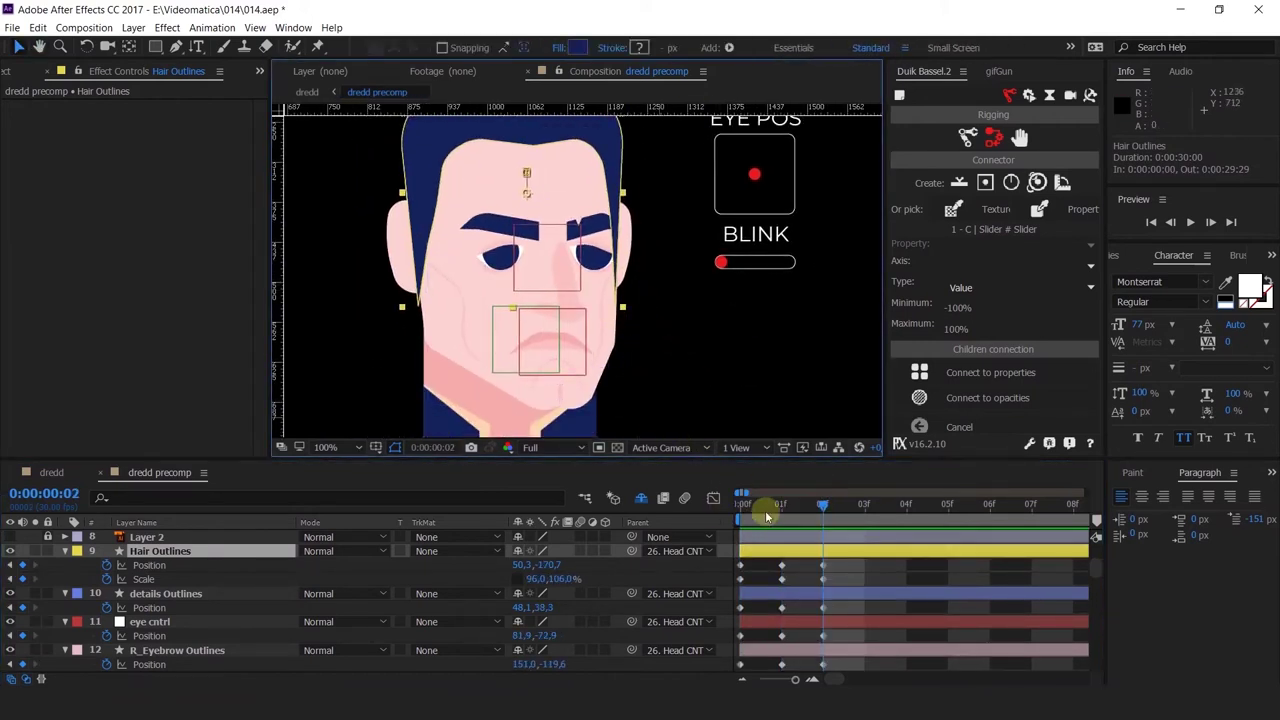
pyautogui.moveTo(767, 516)
pyautogui.mouseDown()
pyautogui.moveTo(740, 516)
pyautogui.moveTo(781, 516)
pyautogui.mouseUp()
pyautogui.scroll(-2, 586, 258)
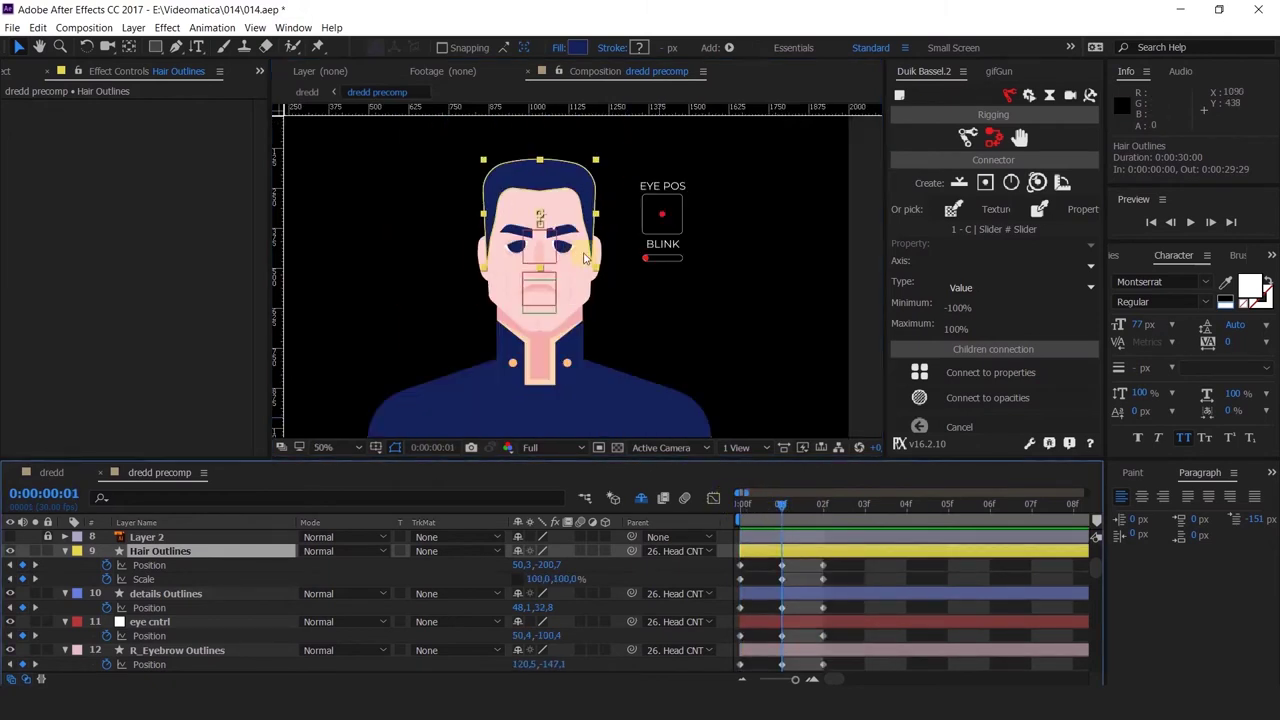
pyautogui.moveTo(670, 285); pyautogui.dragTo(624, 343)
pyautogui.click(642, 365)
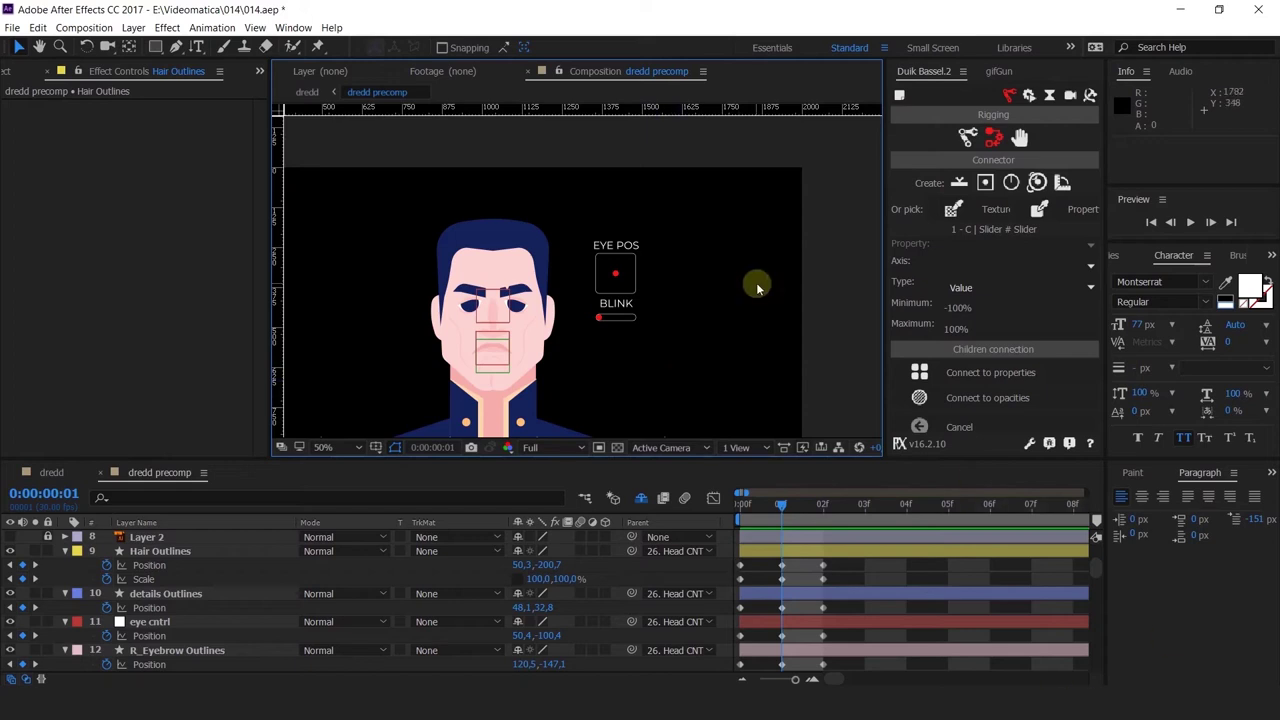
# Create a Duik 2D slider controller and rename its controller layer to C | HEAD ROT
pyautogui.click(985, 183)
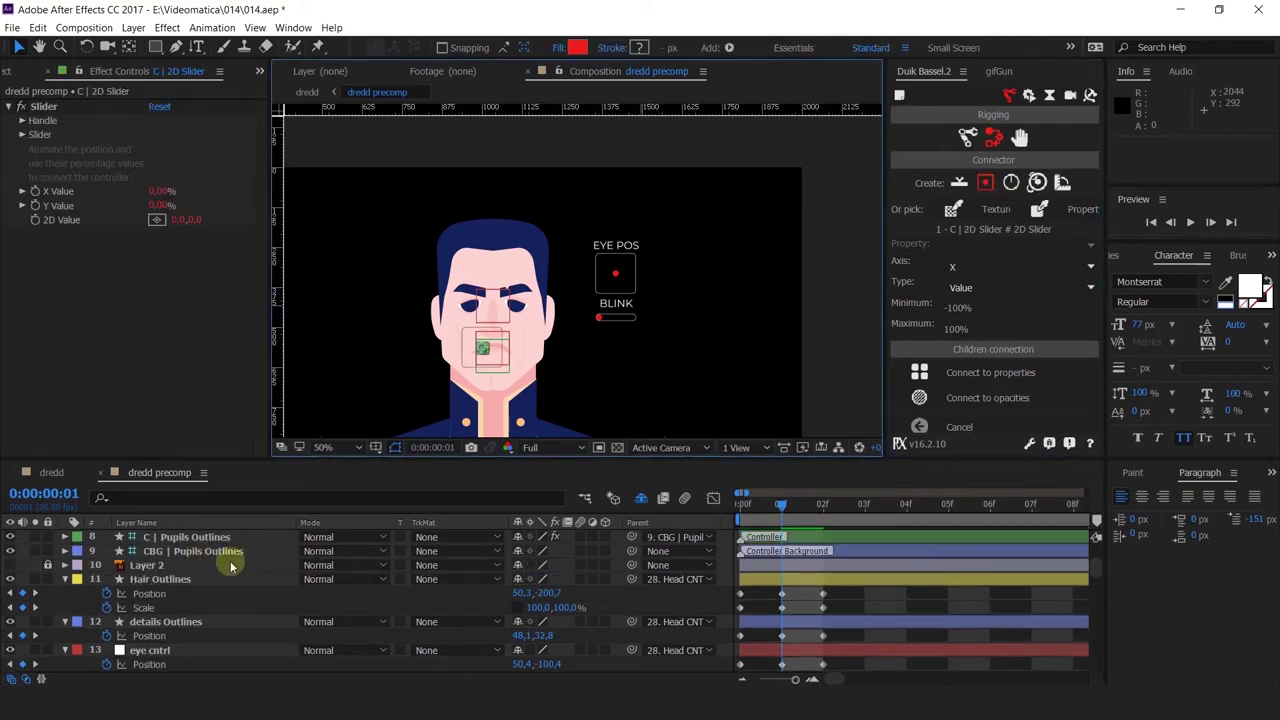
pyautogui.click(182, 544)
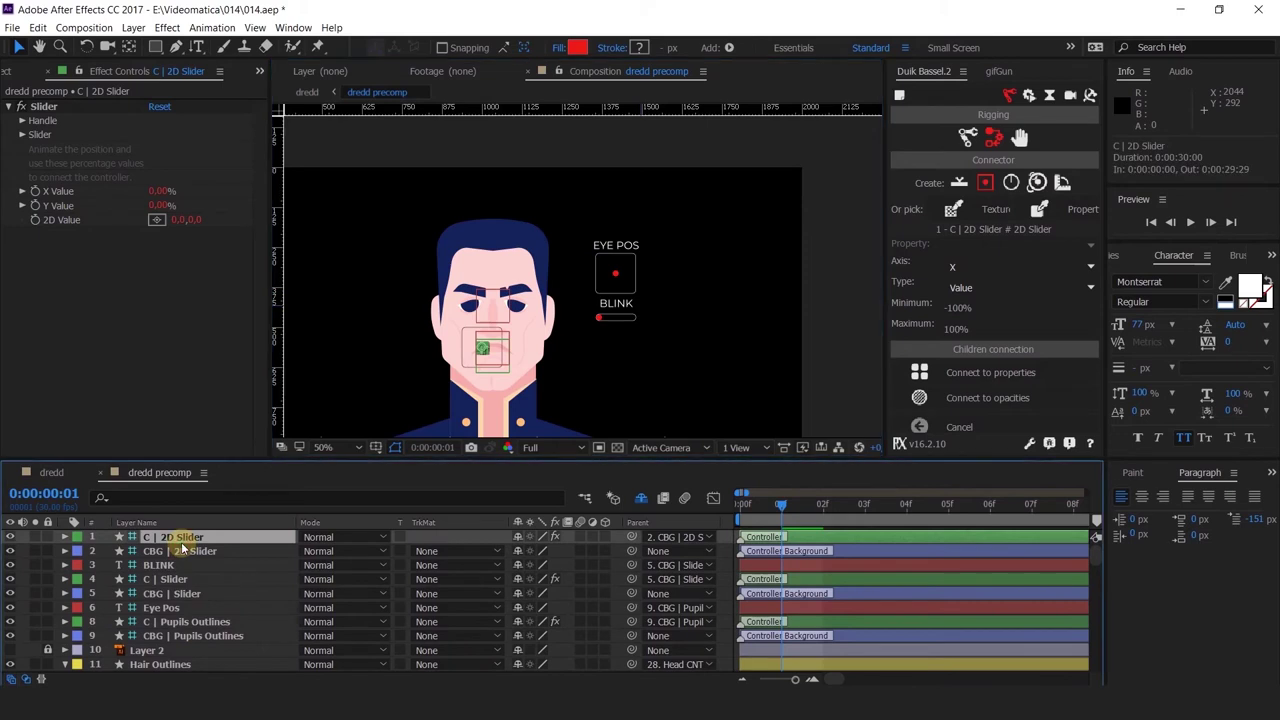
pyautogui.press('Return')
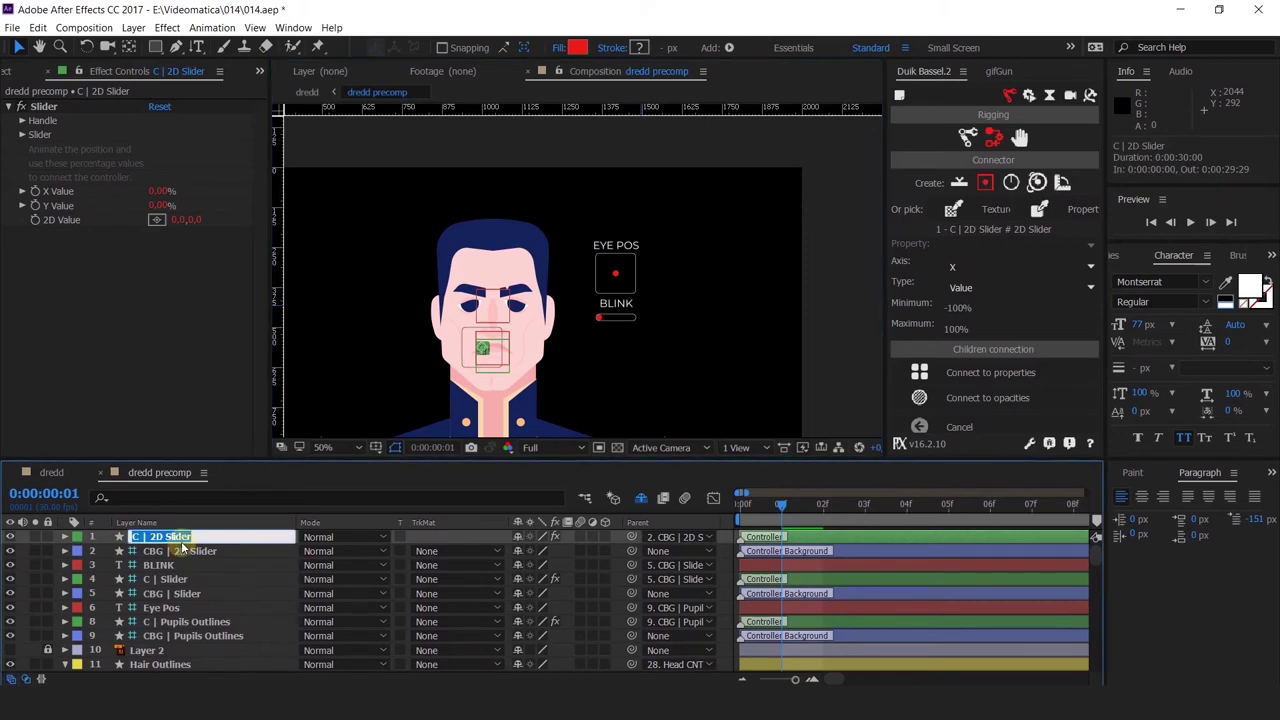
pyautogui.moveTo(192, 537); pyautogui.dragTo(152, 541)
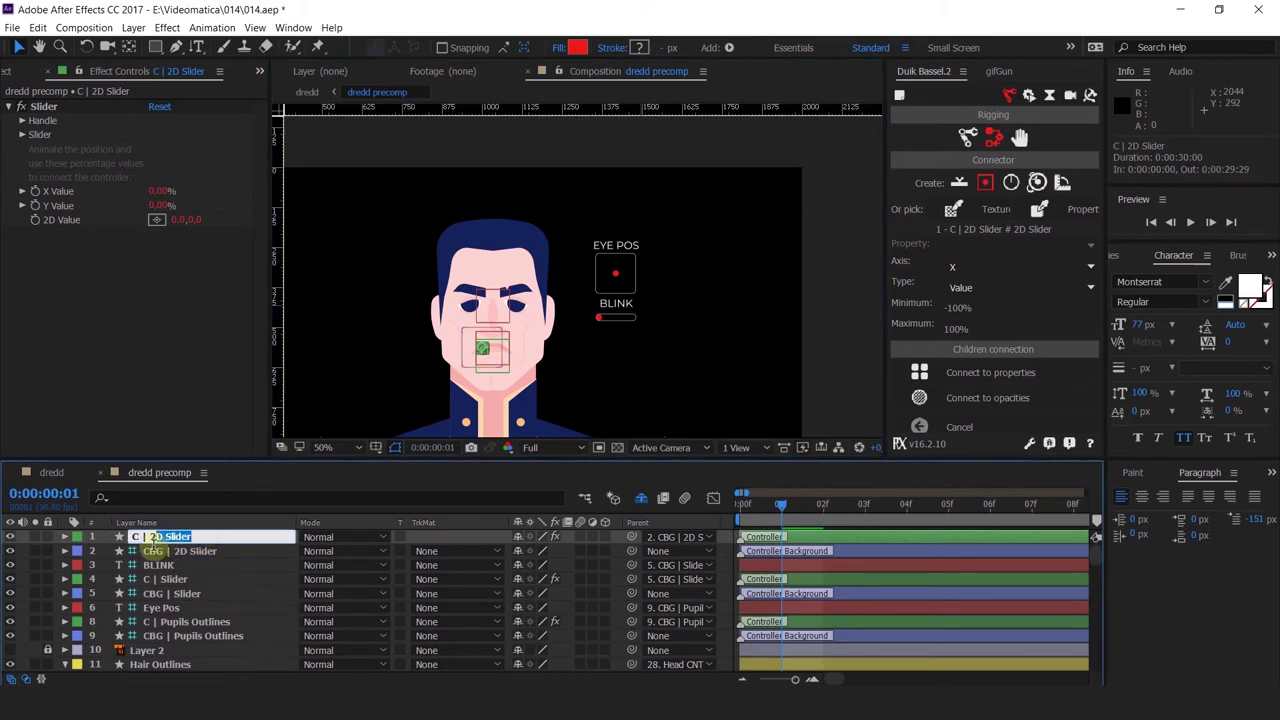
pyautogui.write('P')
pyautogui.write('EAD ROT')
pyautogui.press('Return')
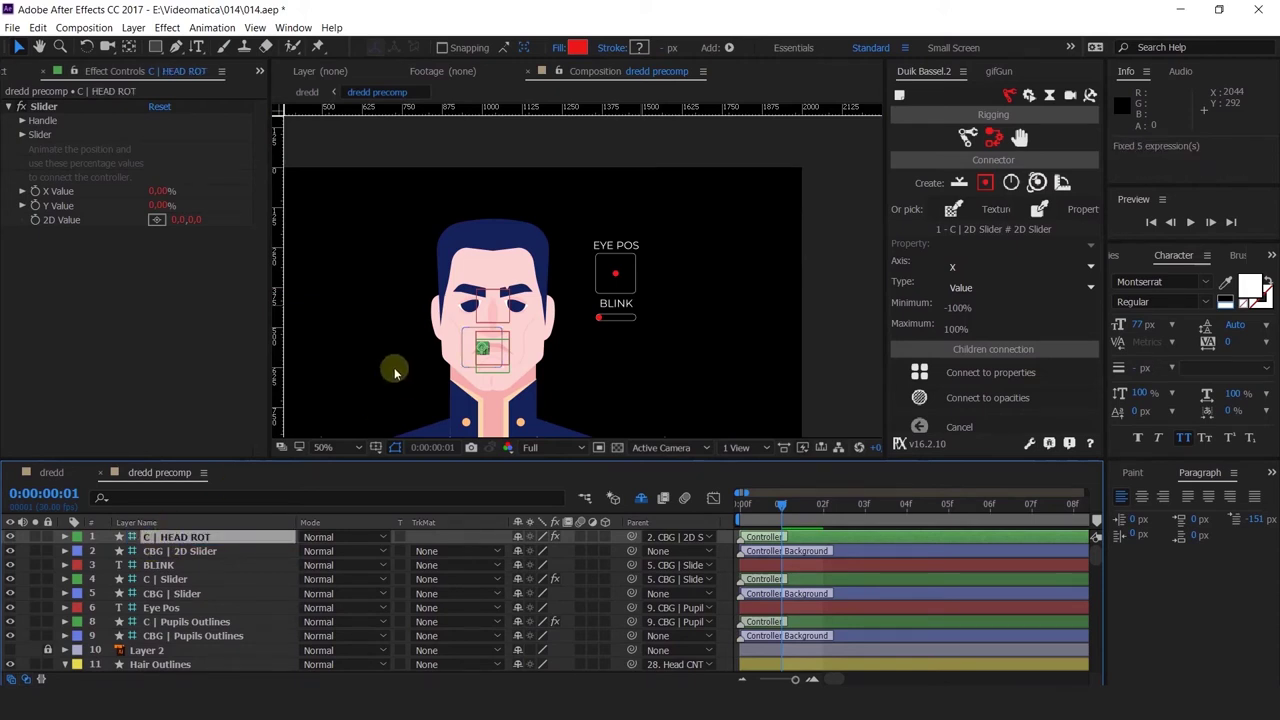
# Place the new 2D slider beside the EYE POS controller, at position about 1580, 319,5
pyautogui.moveTo(474, 338); pyautogui.dragTo(682, 303)
pyautogui.scroll(2, 677, 265)
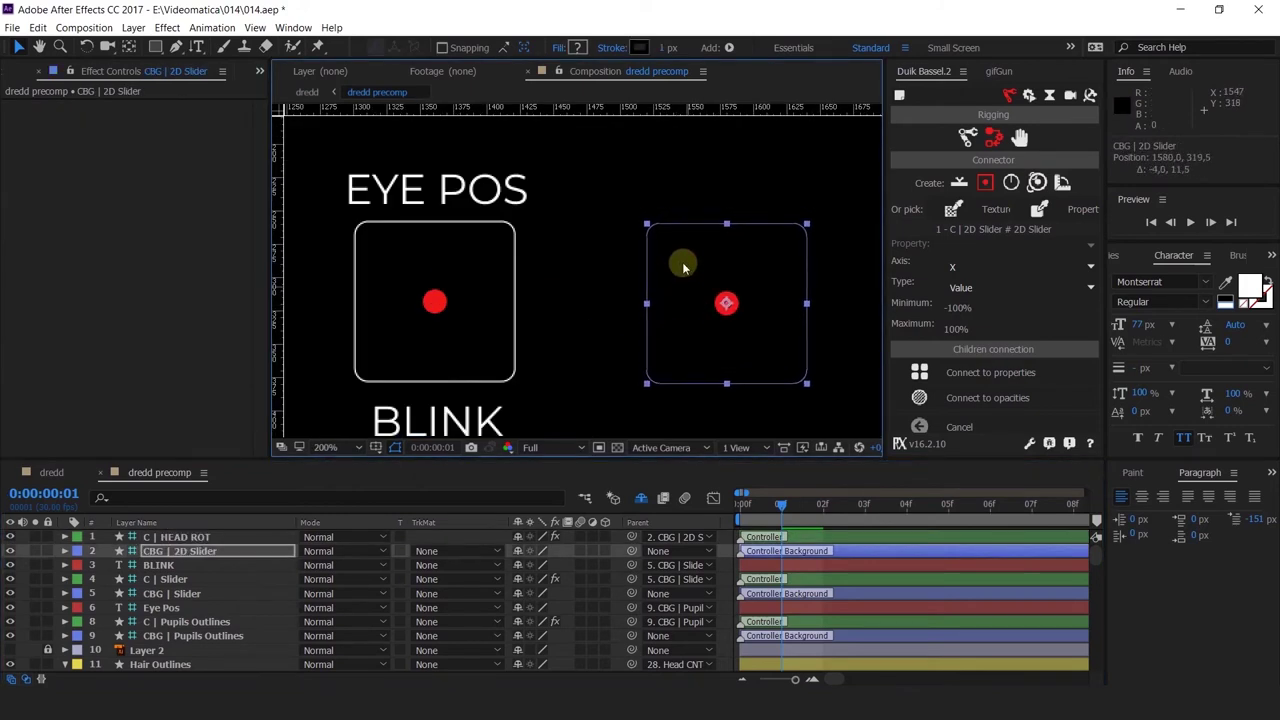
pyautogui.click(695, 195)
# Set the HEAD ROT slider's frame color to white, FFFFFF
pyautogui.click(718, 287)
pyautogui.click(22, 134)
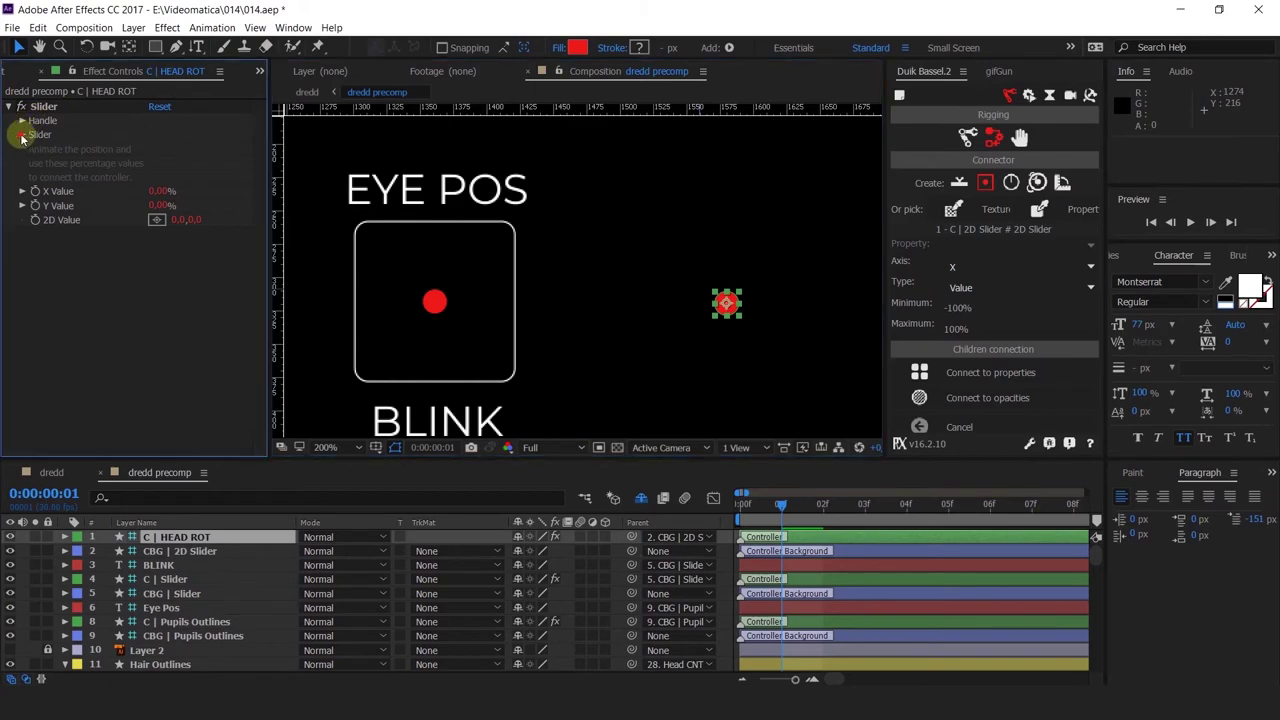
pyautogui.click(156, 149)
pyautogui.click(780, 230)
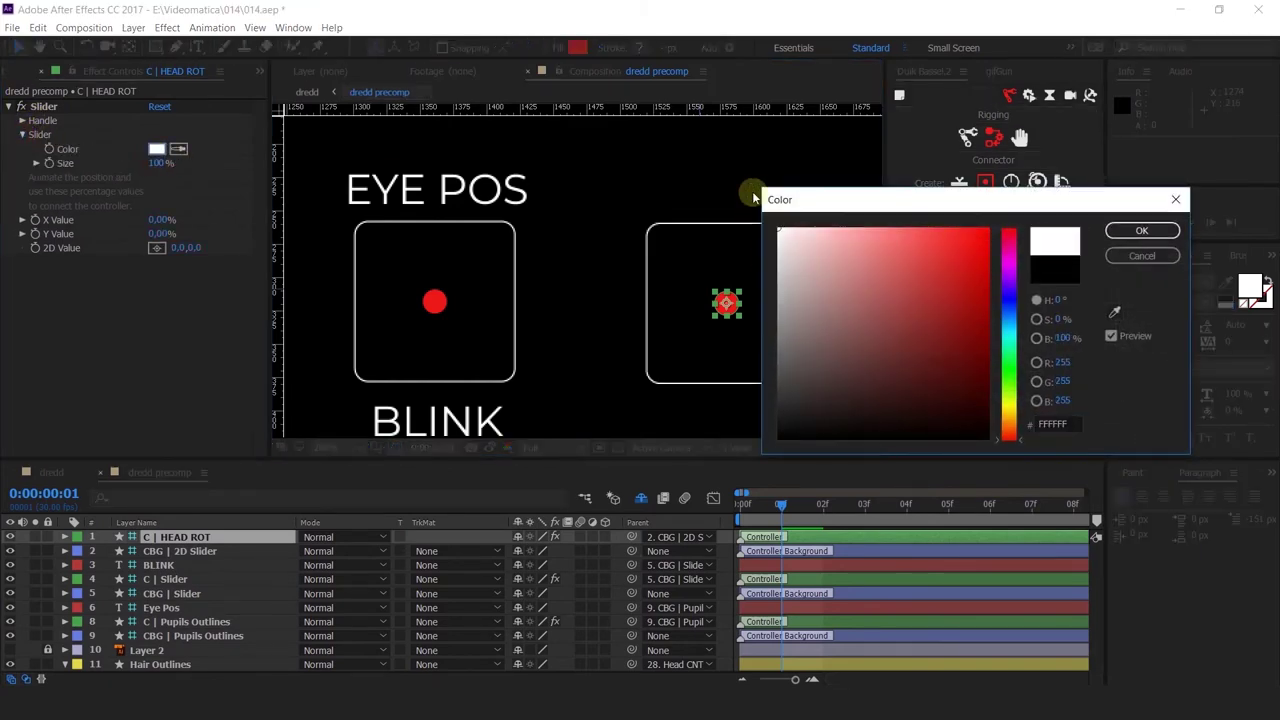
pyautogui.press('Return')
pyautogui.scroll(-5, 643, 177)
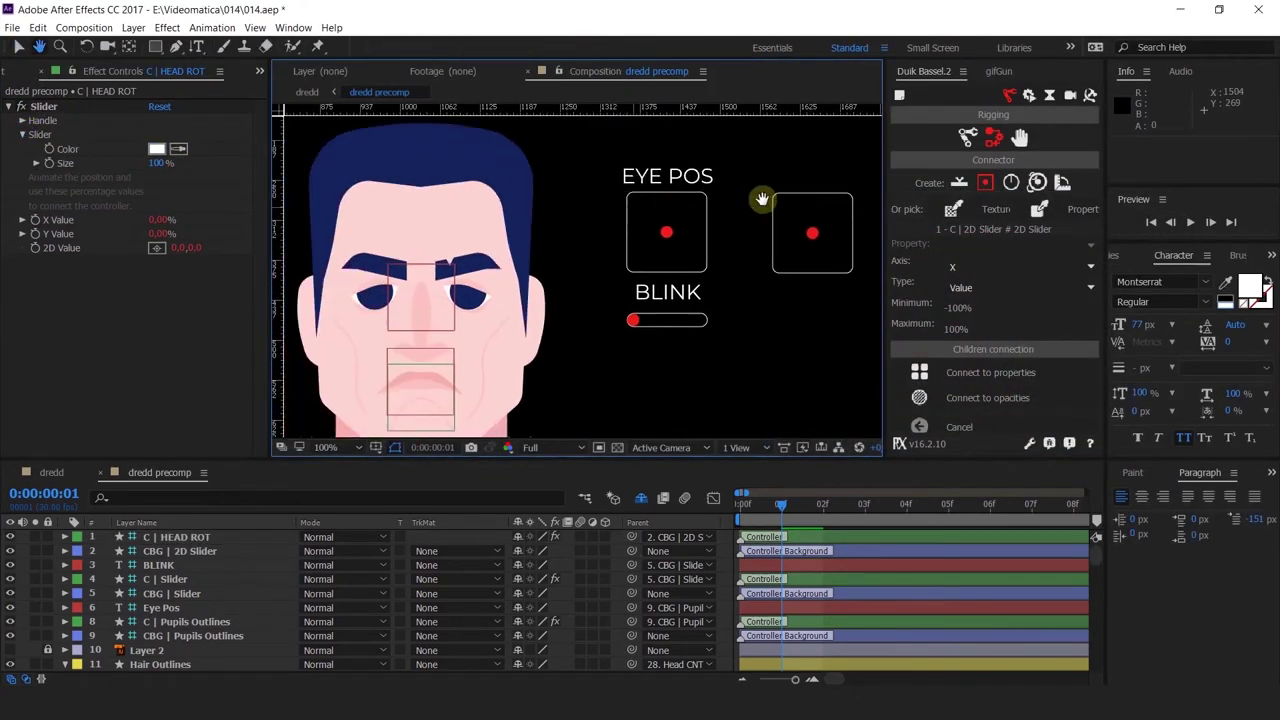
# Select all layers in the precomp and reveal all their keyframed properties, including the paths
pyautogui.click(756, 221)
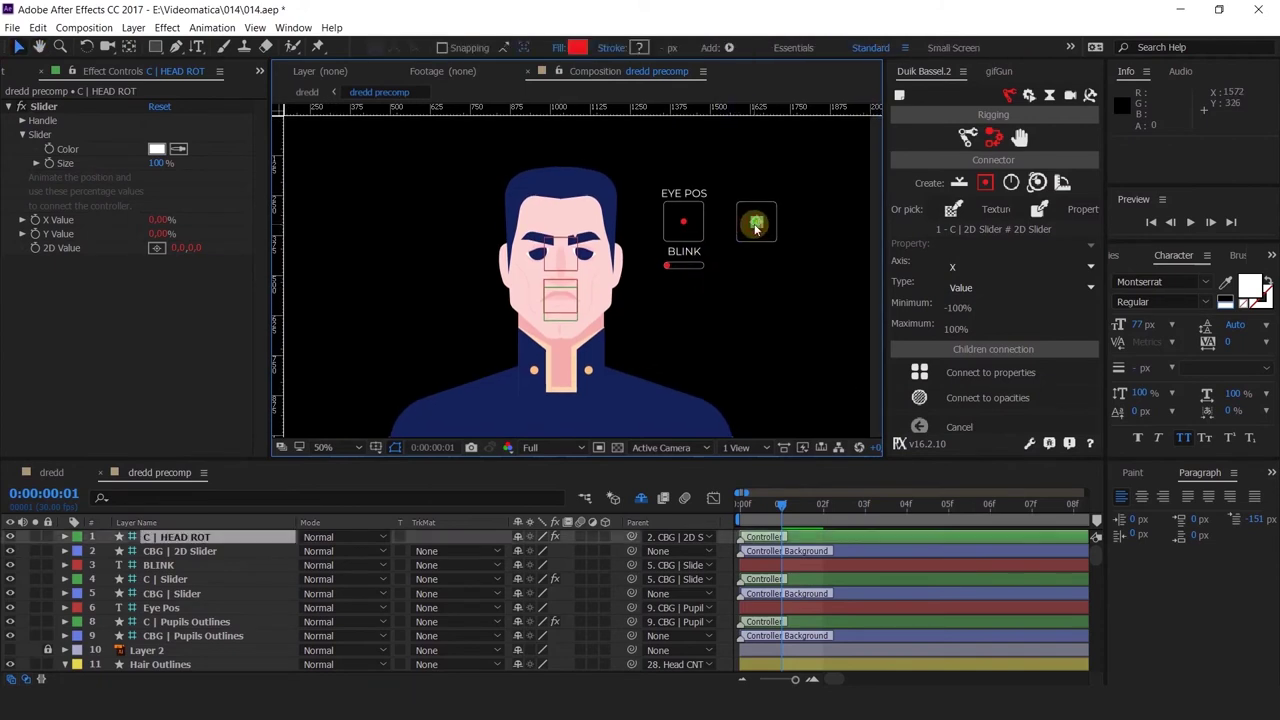
pyautogui.click(996, 379)
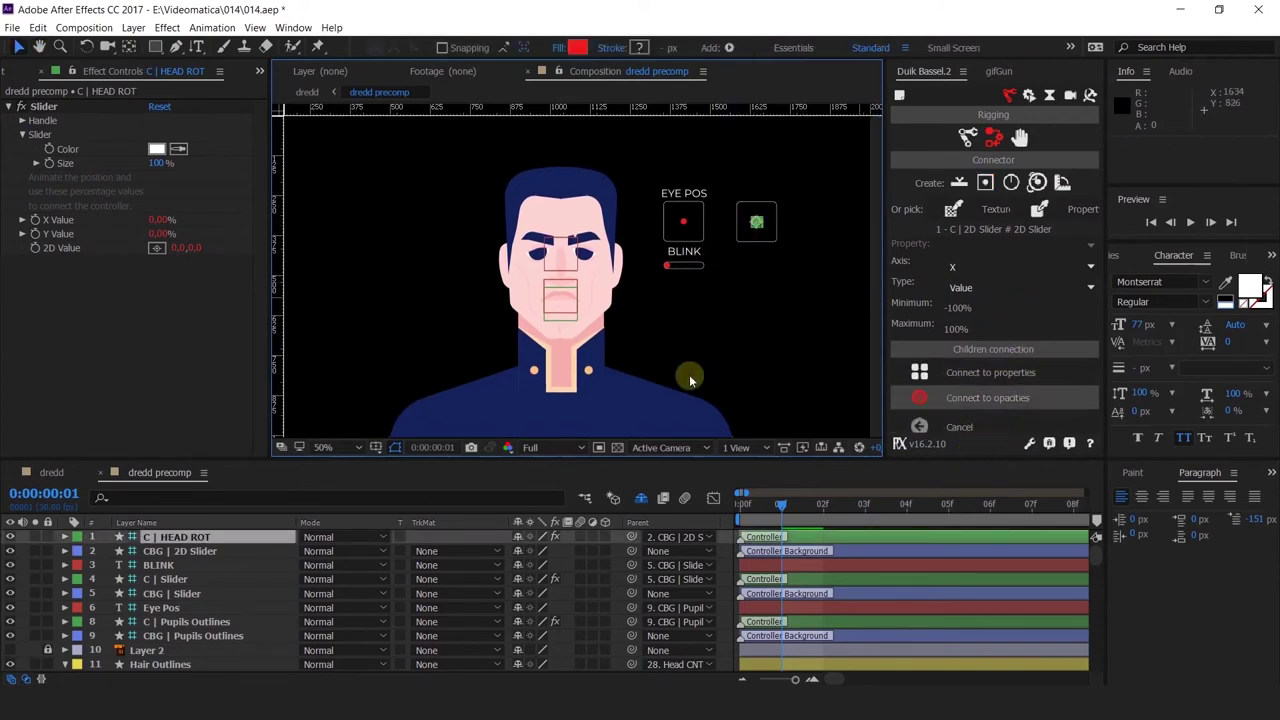
pyautogui.press('space')
pyautogui.moveTo(704, 354); pyautogui.dragTo(643, 323)
pyautogui.hotkey('ctrl', 'a')
pyautogui.press('u')
pyautogui.scroll(-5, 180, 580)
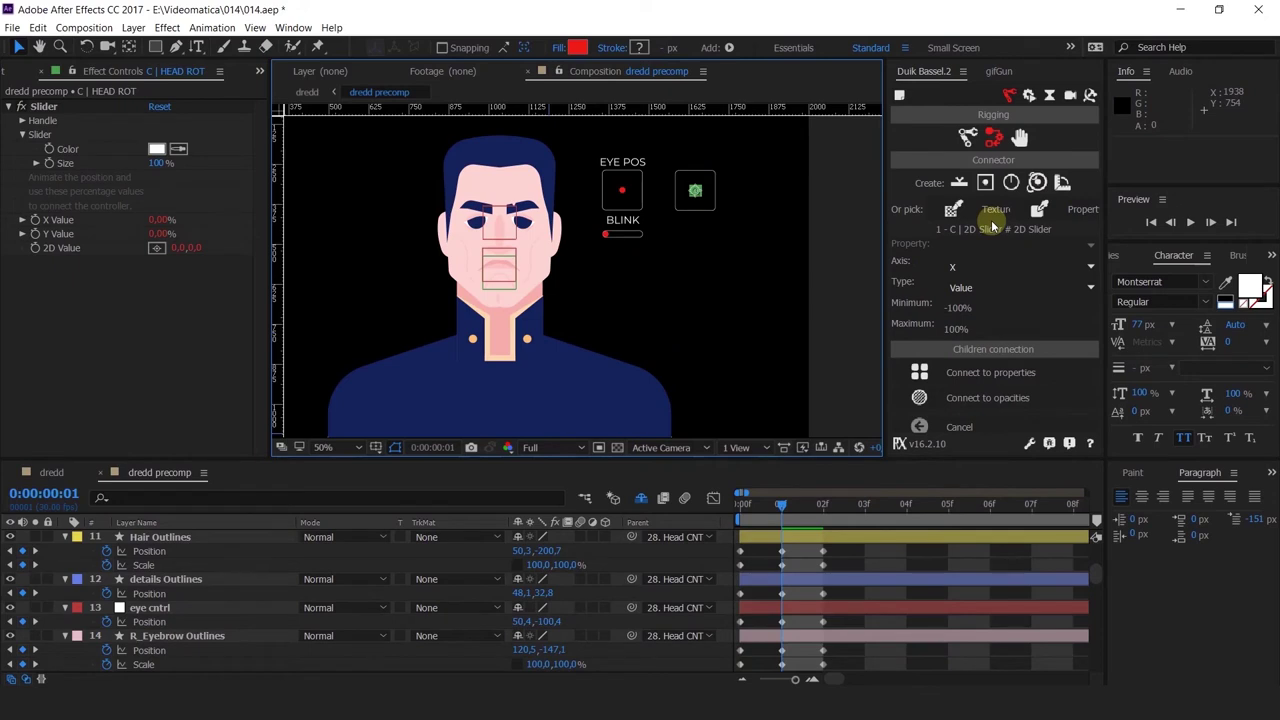
pyautogui.click(175, 537)
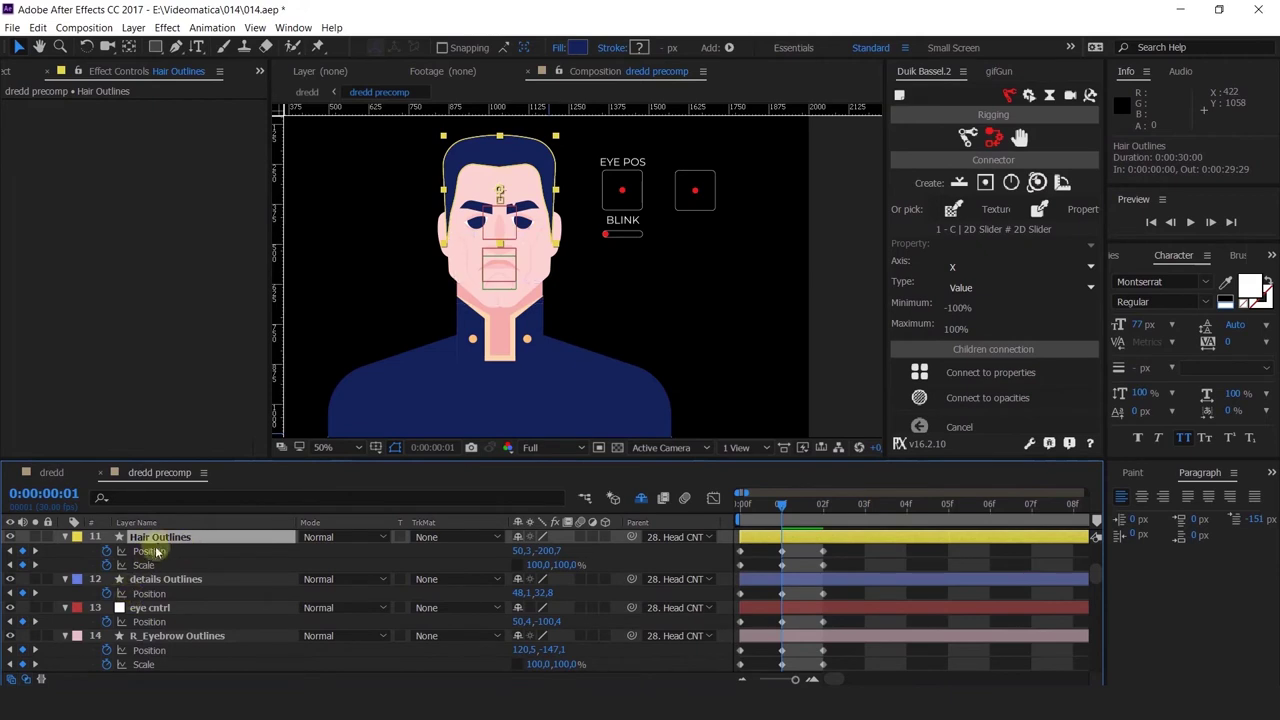
pyautogui.hotkey('ctrl', 'a')
pyautogui.press('u')
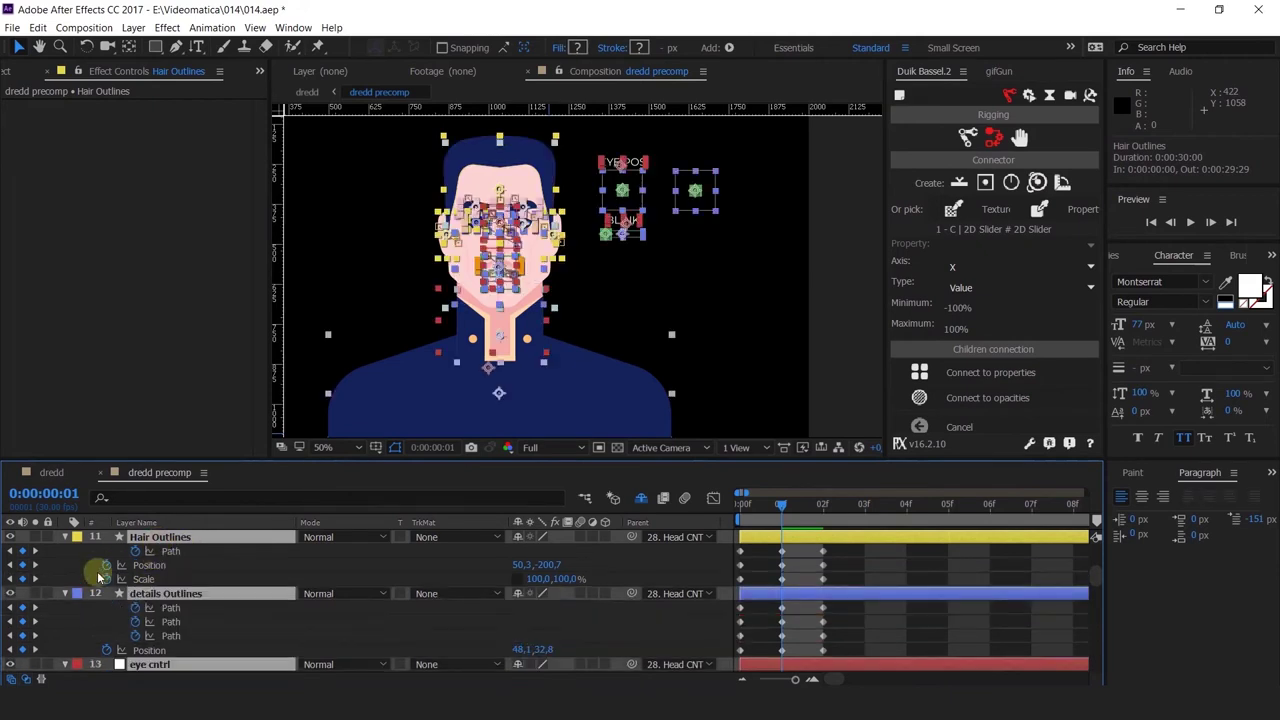
# Select the Path property of Hair Outlines together with the three Path properties of details Outlines
pyautogui.click(95, 553)
pyautogui.click(137, 538)
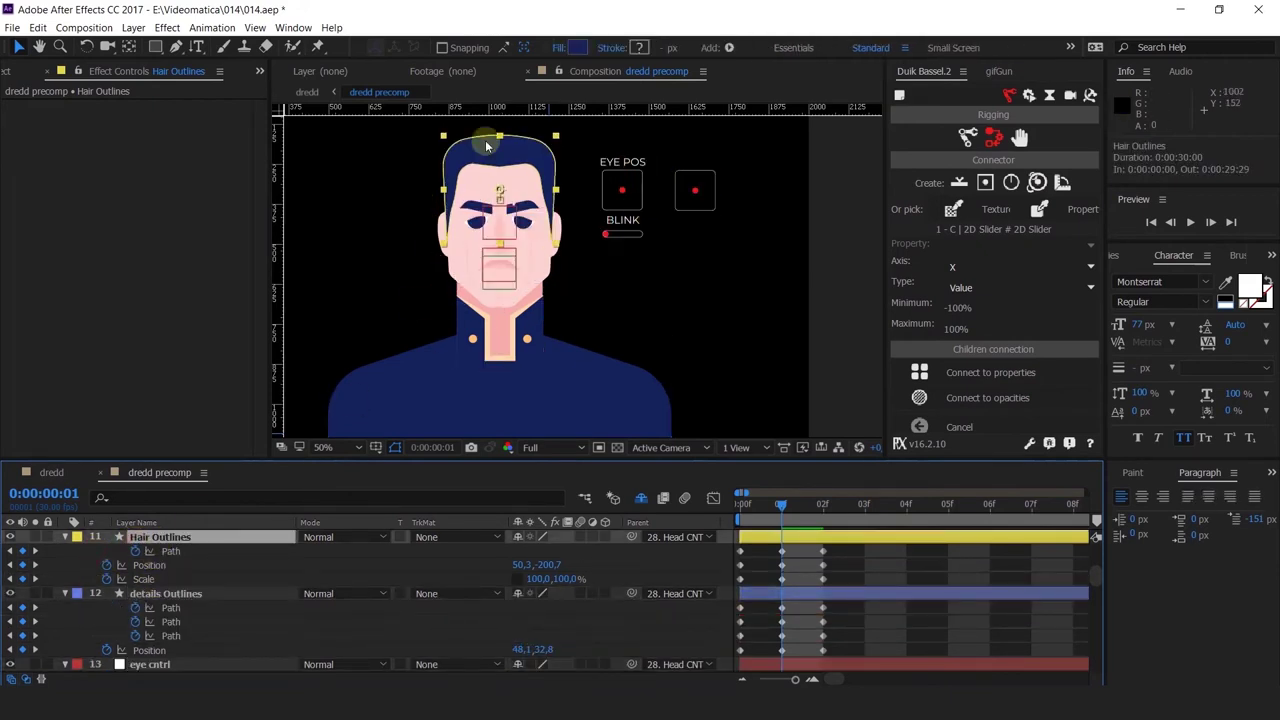
pyautogui.press('space')
pyautogui.moveTo(515, 184); pyautogui.dragTo(527, 210)
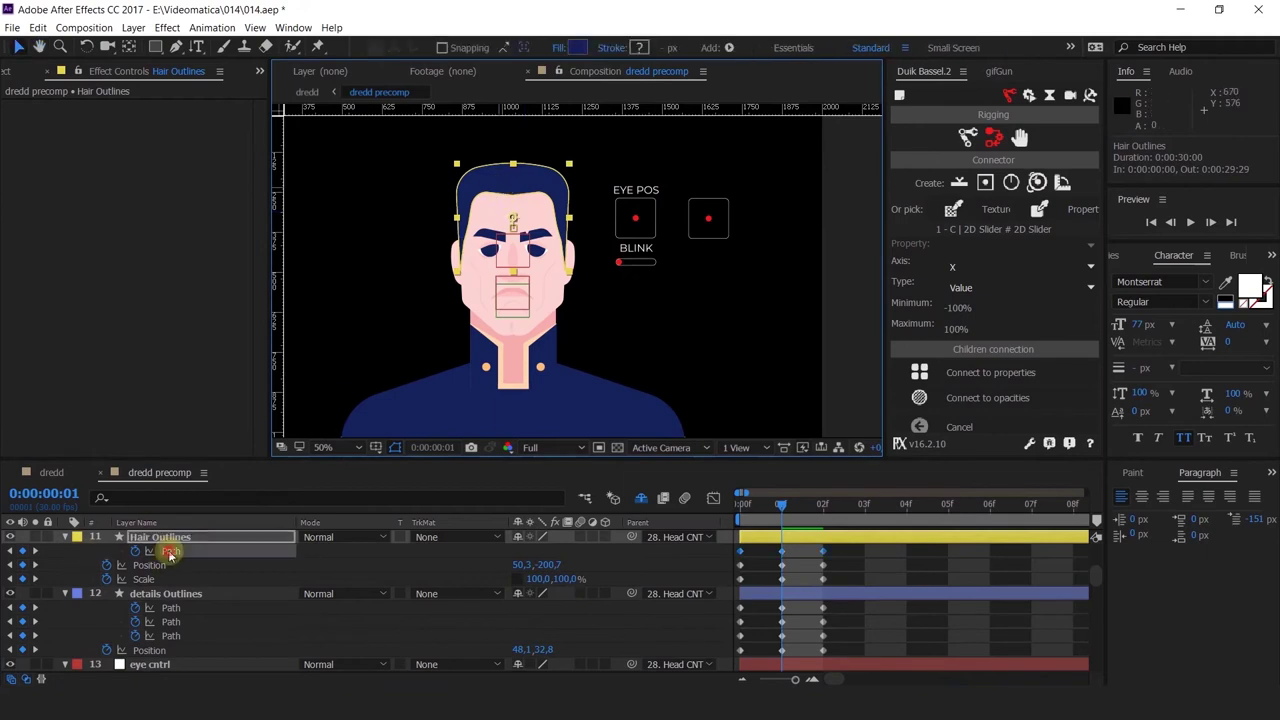
pyautogui.click(170, 553)
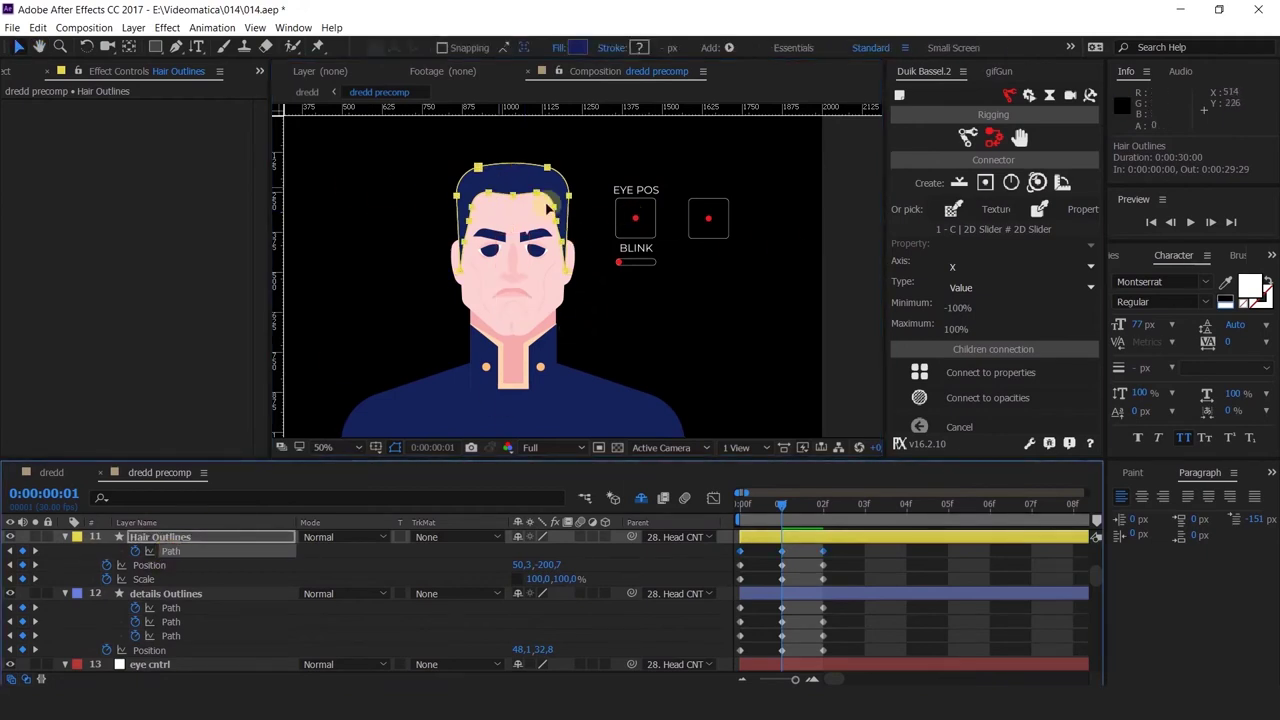
pyautogui.keyDown('shift'); pyautogui.click(171, 607); pyautogui.keyUp('shift')
pyautogui.keyDown('shift'); pyautogui.click(171, 621); pyautogui.keyUp('shift')
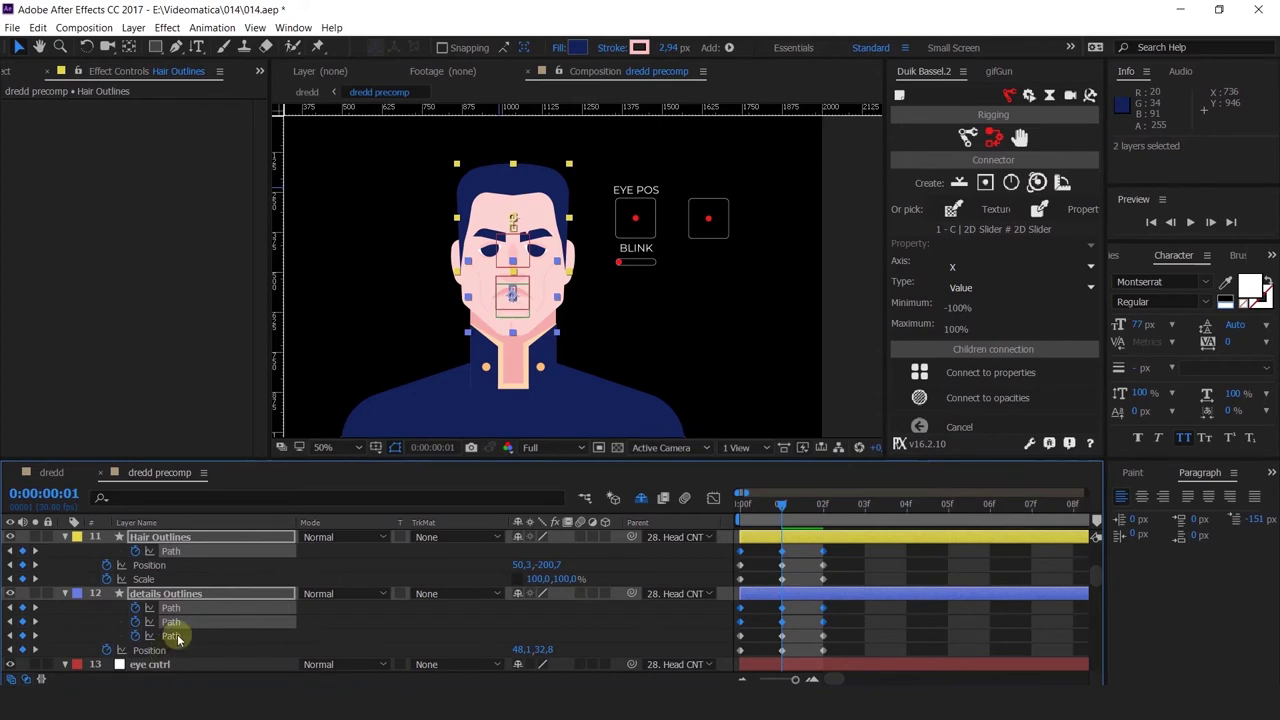
pyautogui.keyDown('shift'); pyautogui.click(171, 635); pyautogui.keyUp('shift')
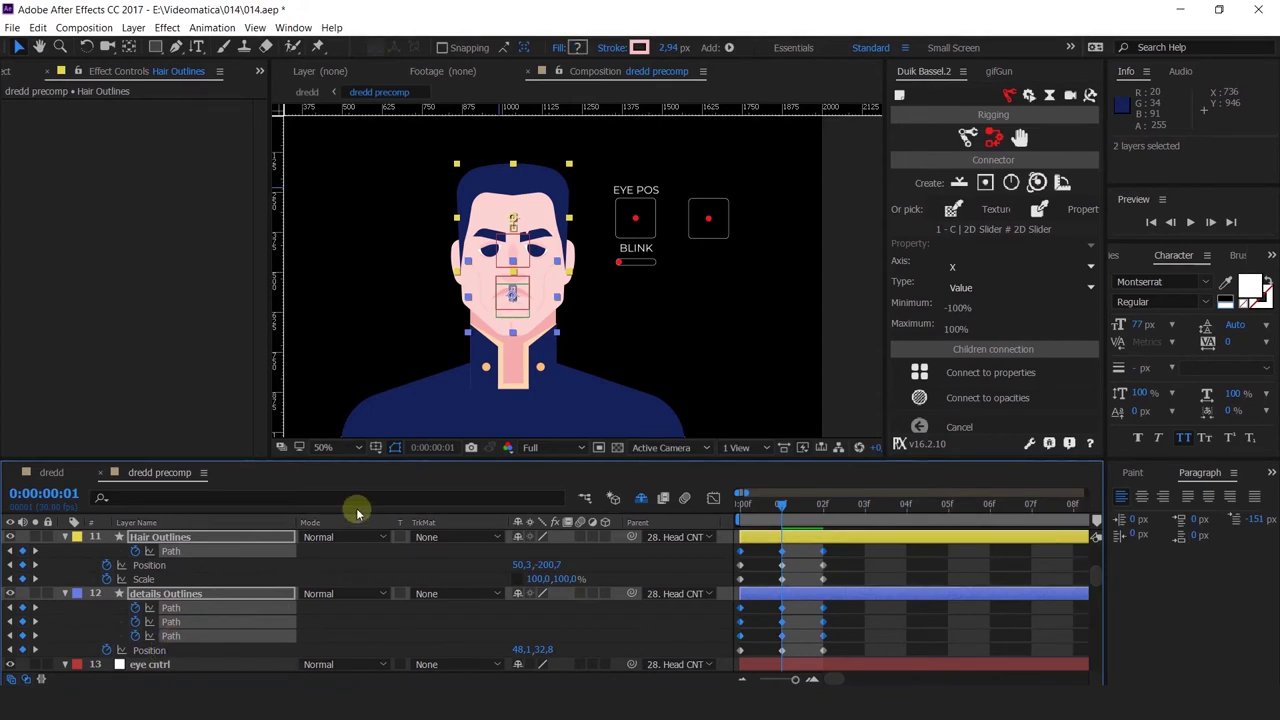
# Separate the eye cntrl layer's Position into X and Y dimensions and clear the selection
pyautogui.scroll(-4, 357, 512)
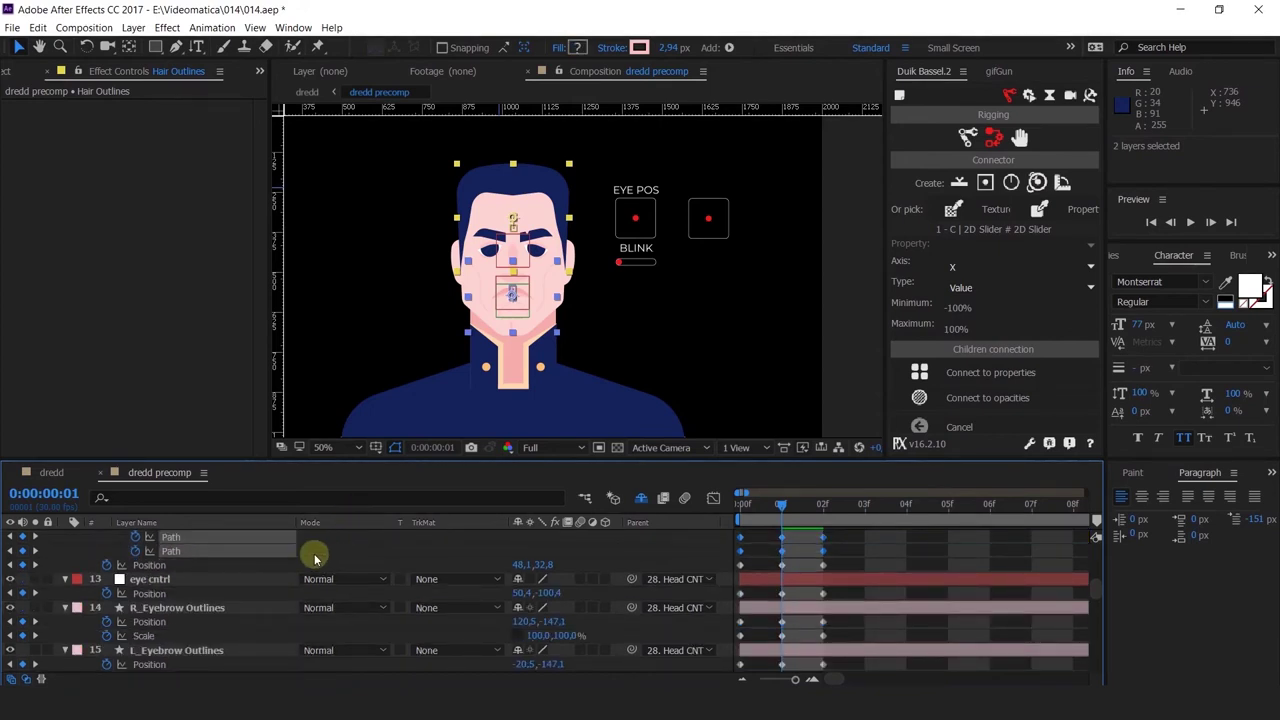
pyautogui.rightClick(152, 594)
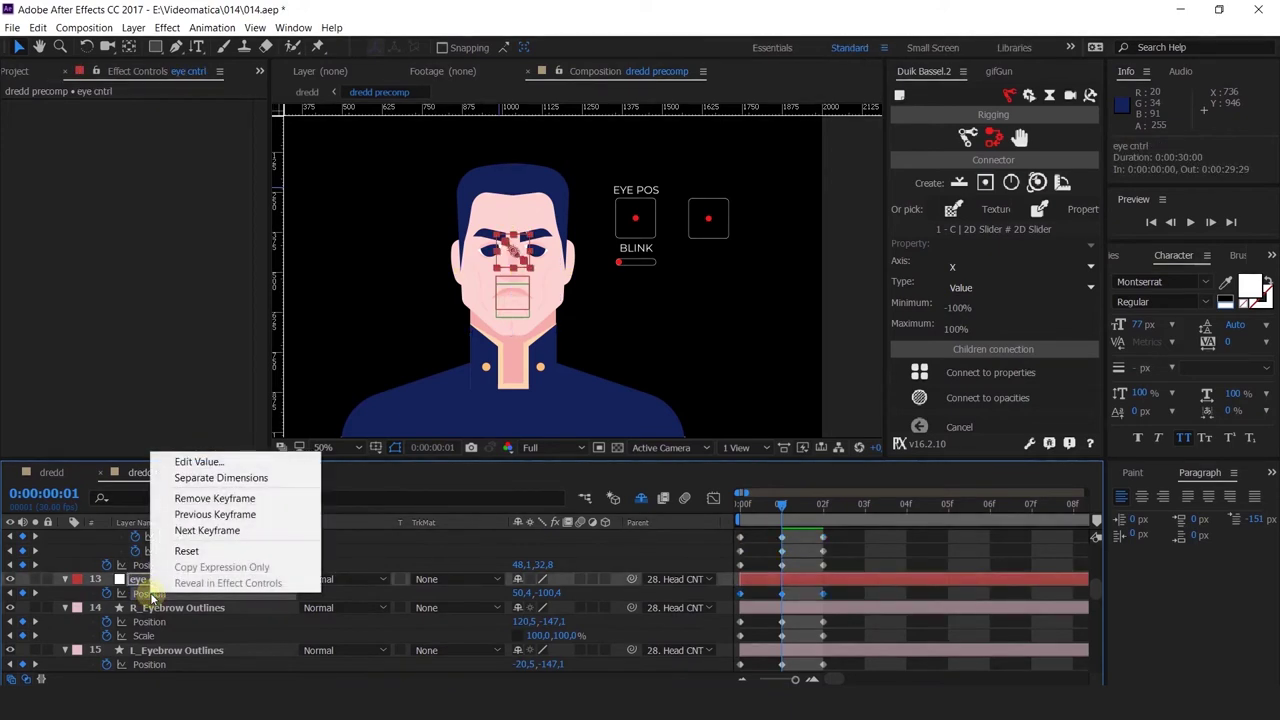
pyautogui.click(203, 479)
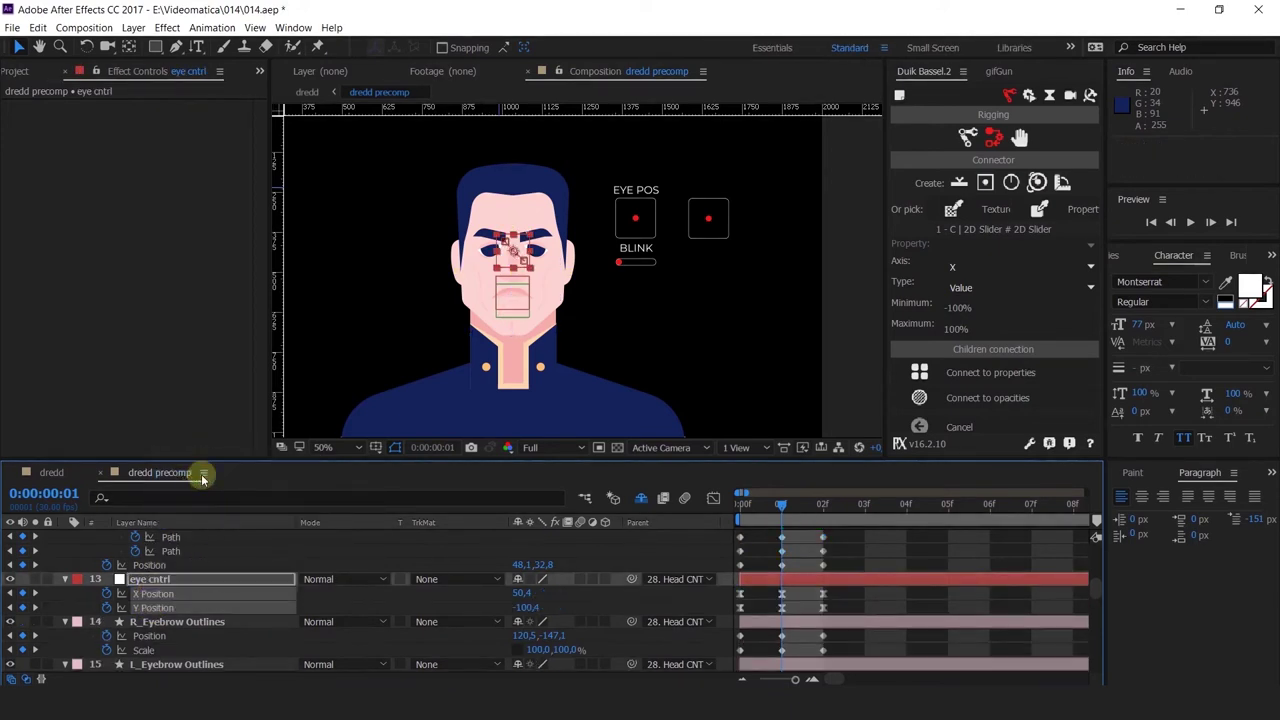
pyautogui.click(78, 616)
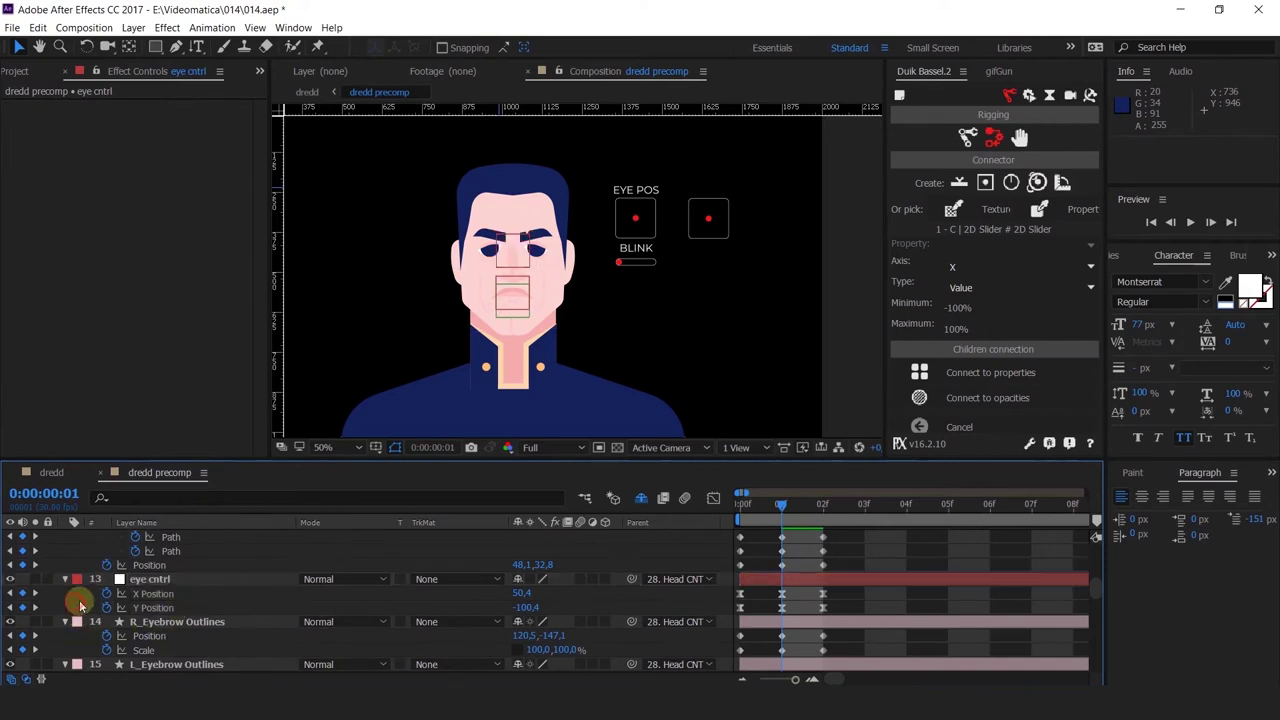
# Select the eye cntrl X Position along with the Path properties of details Outlines and Hair Outlines
pyautogui.click(157, 578)
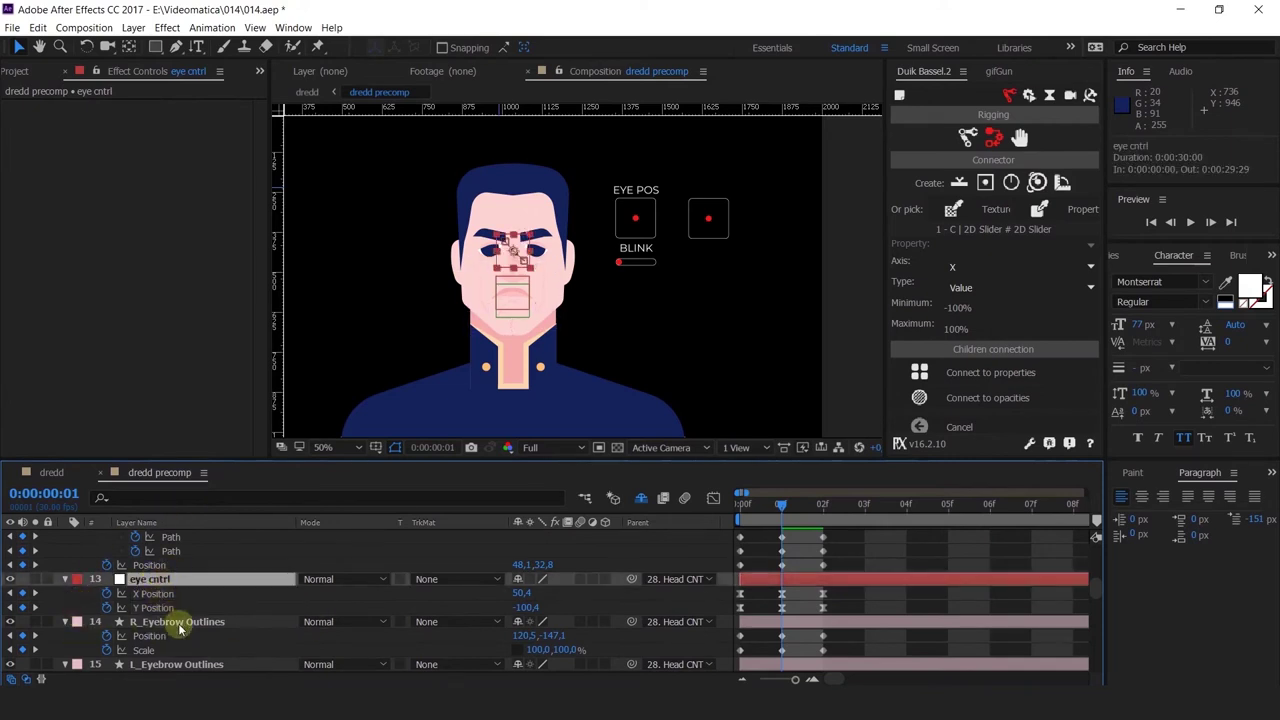
pyautogui.click(152, 594)
pyautogui.scroll(1, 168, 607)
pyautogui.keyDown('ctrl'); pyautogui.click(170, 593); pyautogui.keyUp('ctrl')
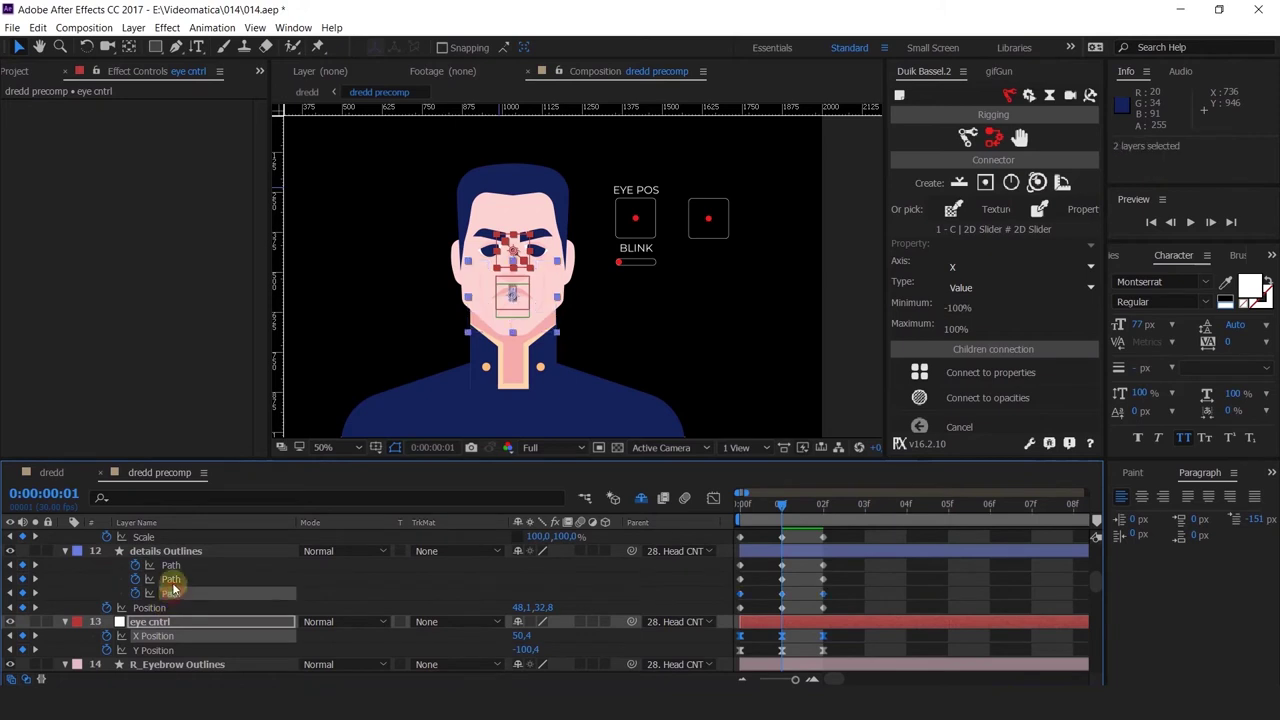
pyautogui.keyDown('ctrl'); pyautogui.click(171, 579); pyautogui.keyUp('ctrl')
pyautogui.keyDown('ctrl'); pyautogui.click(171, 565); pyautogui.keyUp('ctrl')
pyautogui.scroll(1, 188, 608)
pyautogui.keyDown('shift'); pyautogui.click(172, 552); pyautogui.keyUp('shift')
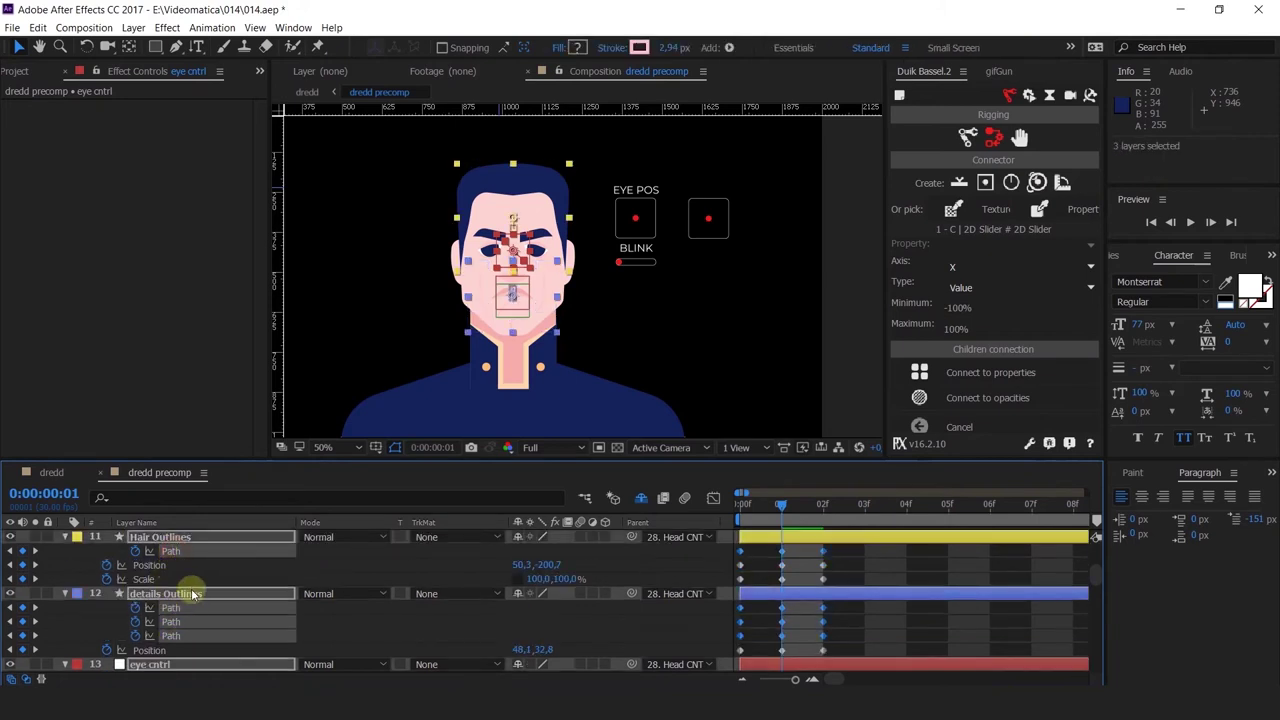
# Separate the Position of R_Eyebrow Outlines and L_Eyebrow Outlines into X and Y dimensions
pyautogui.scroll(-2, 185, 590)
pyautogui.scroll(-2, 193, 595)
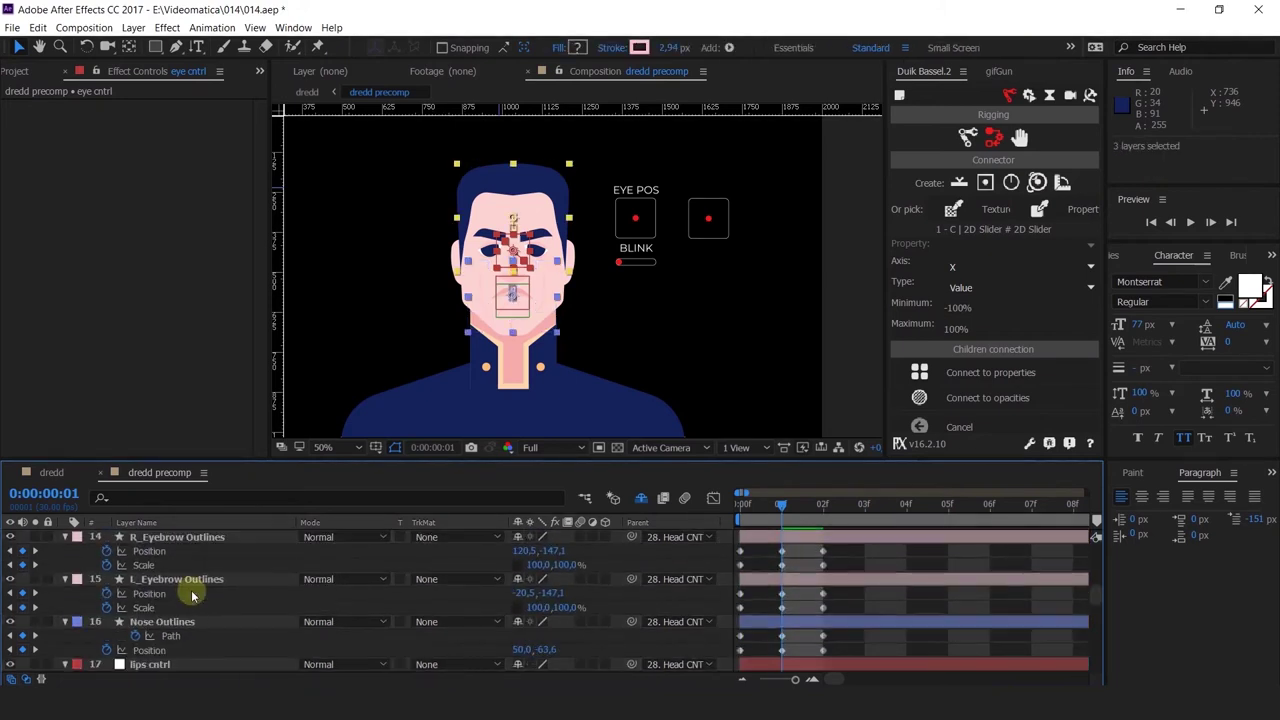
pyautogui.scroll(1, 193, 595)
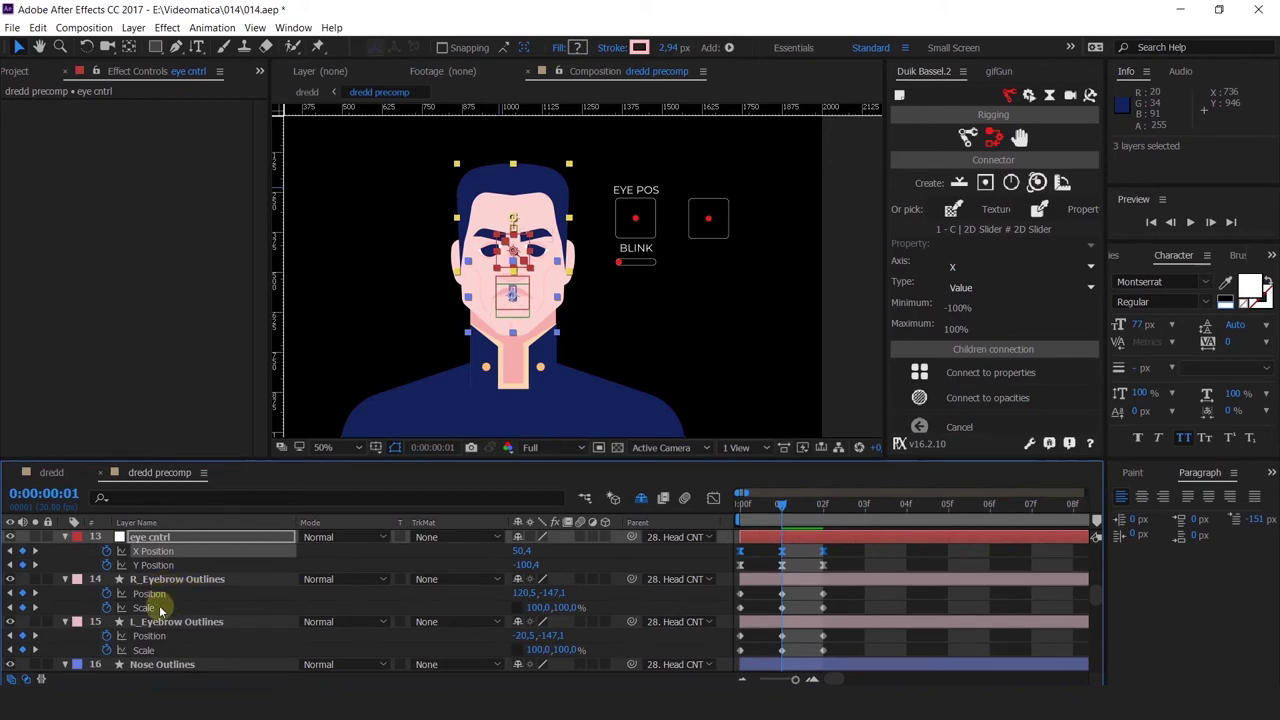
pyautogui.click(149, 594)
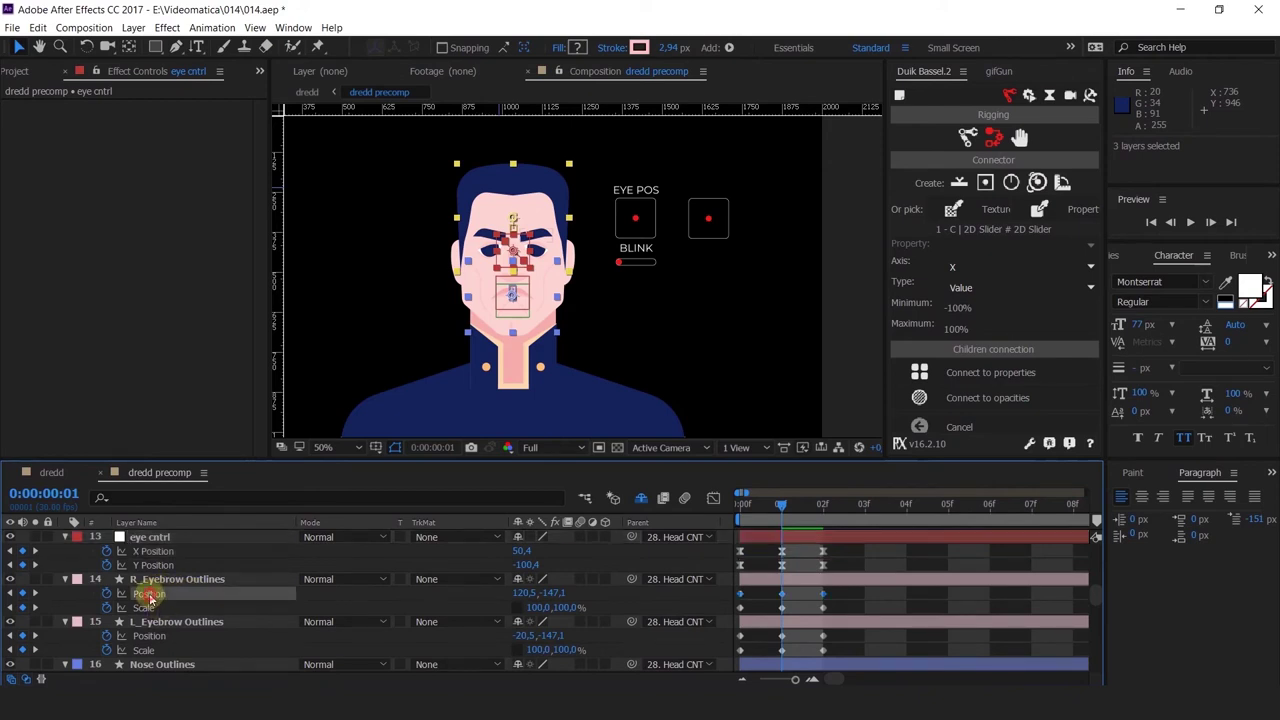
pyautogui.keyDown('ctrl'); pyautogui.click(150, 636); pyautogui.keyUp('ctrl')
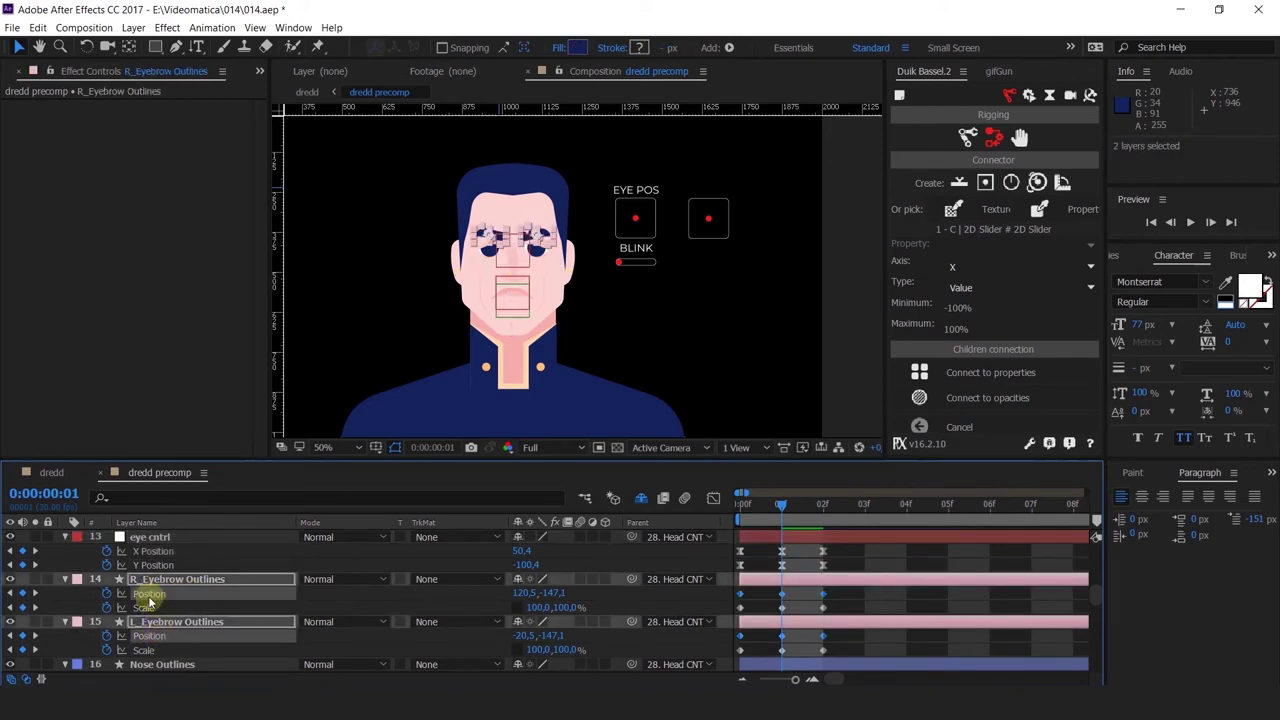
pyautogui.rightClick(153, 598)
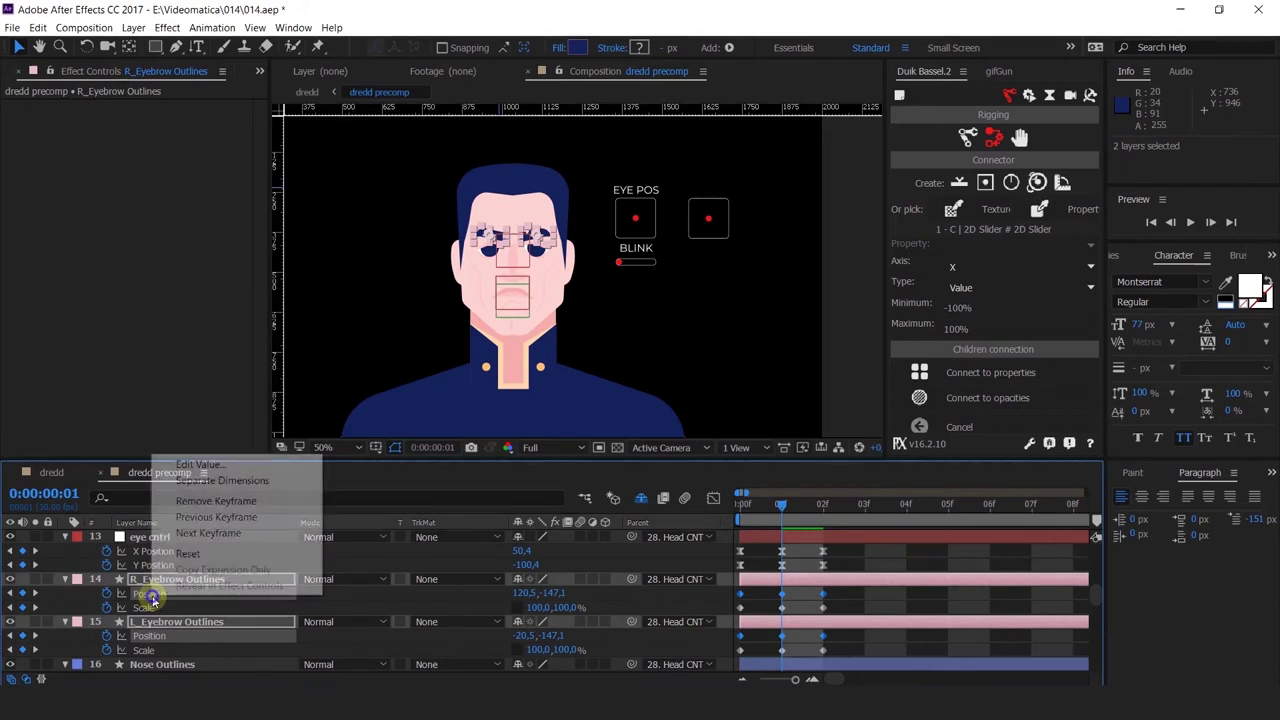
pyautogui.click(205, 481)
# Separate the Position of Nose Outlines and of lips cntrl into X and Y dimensions
pyautogui.scroll(-3, 188, 593)
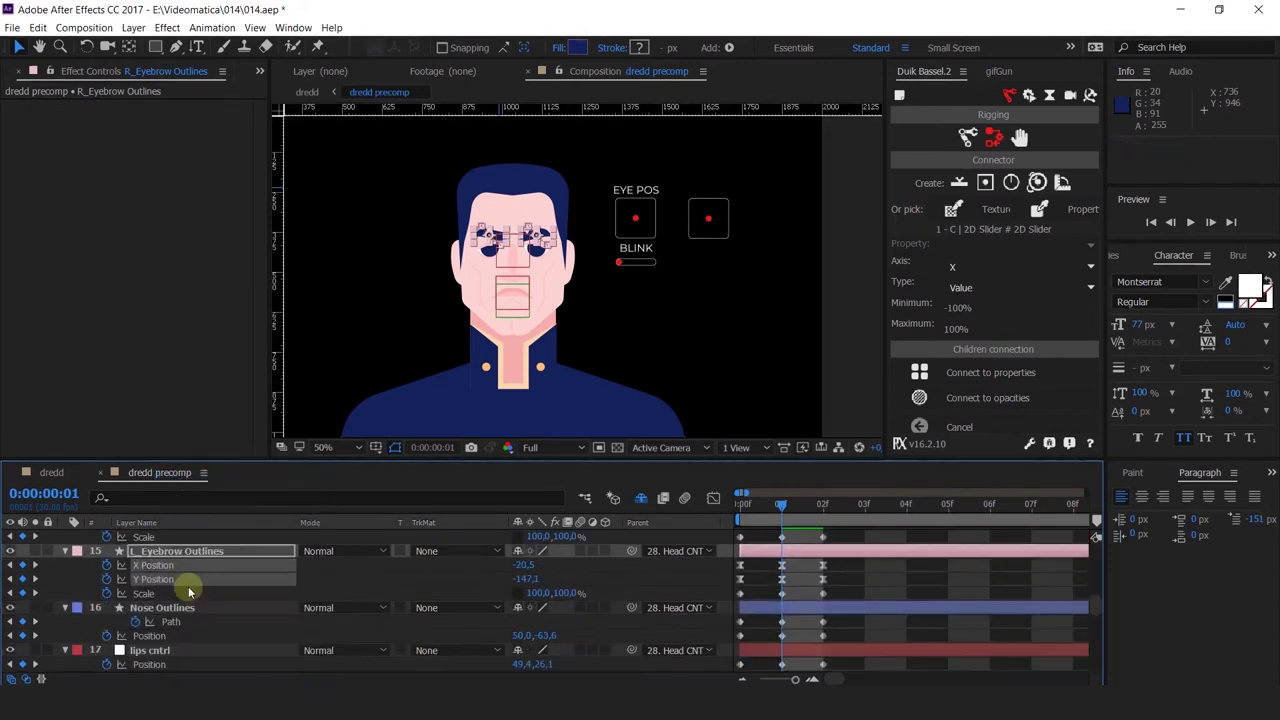
pyautogui.click(174, 606)
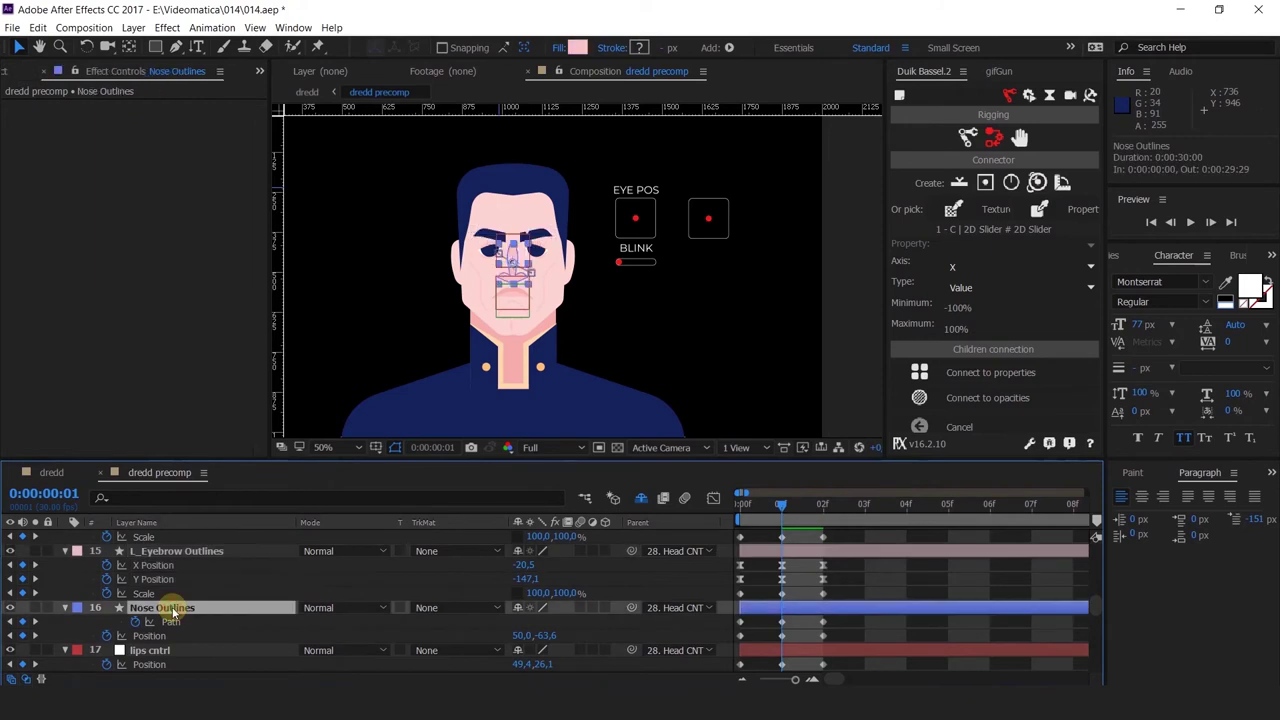
pyautogui.rightClick(160, 636)
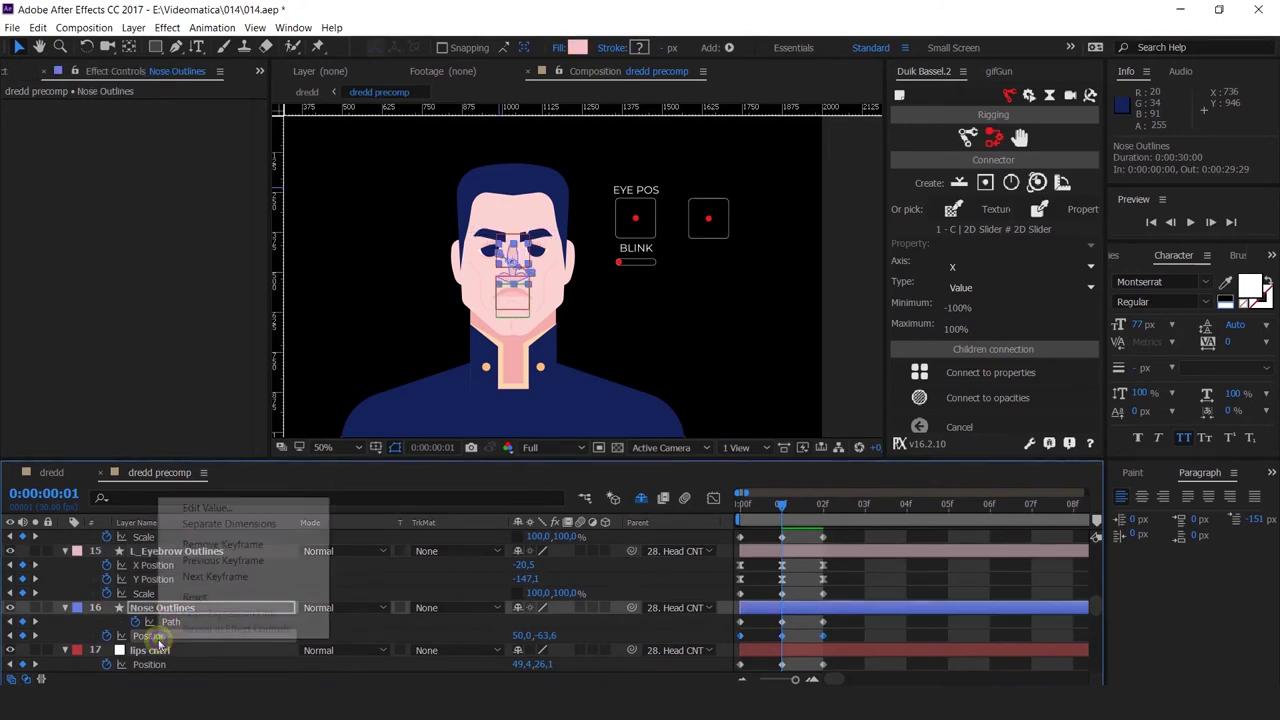
pyautogui.click(200, 524)
pyautogui.scroll(-2, 175, 600)
pyautogui.click(160, 580)
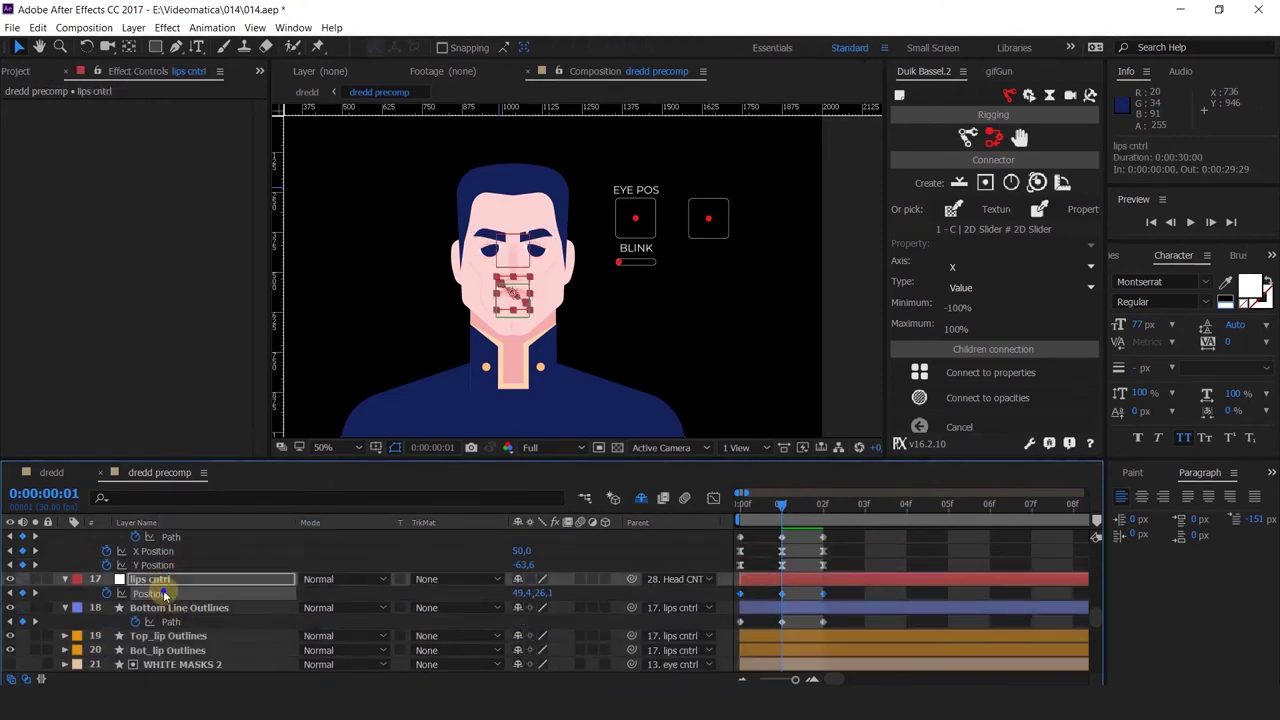
pyautogui.rightClick(164, 593)
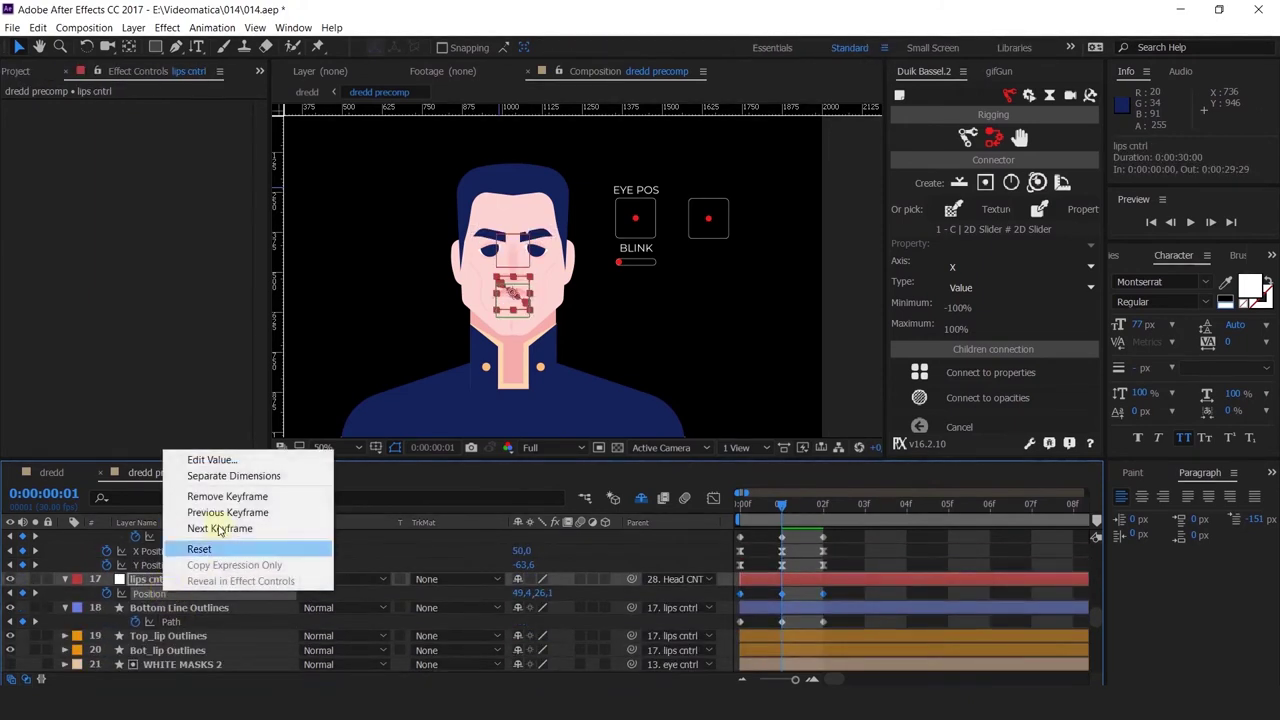
pyautogui.click(218, 475)
# Examine which properties of the Bottom Line Outlines layer are modified and which are keyframed
pyautogui.click(172, 622)
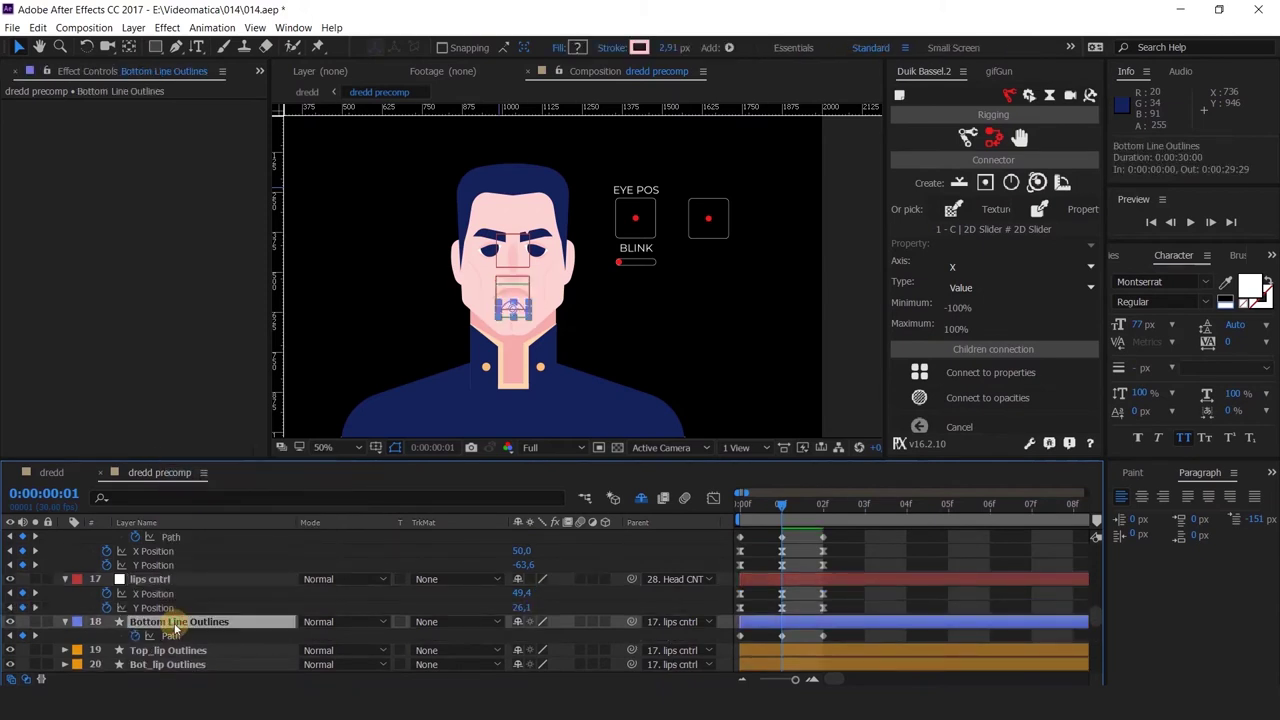
pyautogui.scroll(-2, 178, 632)
pyautogui.press('u')
pyautogui.press('u')
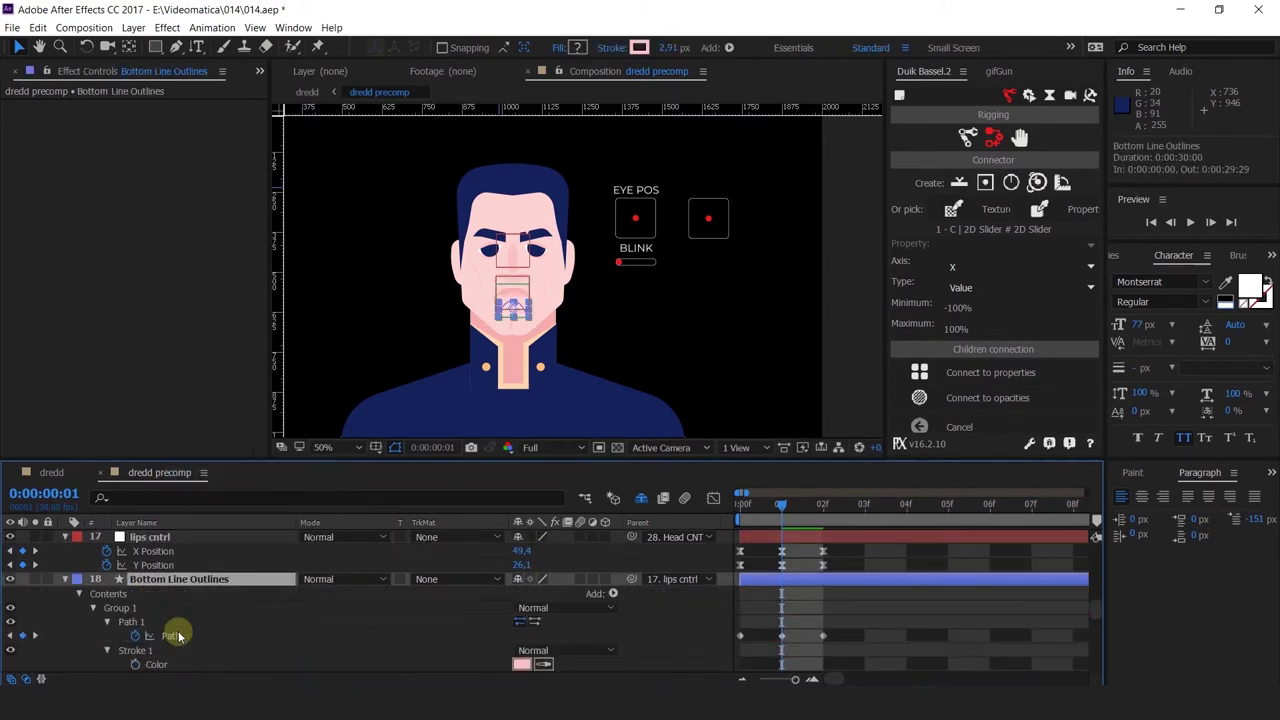
pyautogui.press('u')
pyautogui.press('u')
pyautogui.scroll(-2, 160, 620)
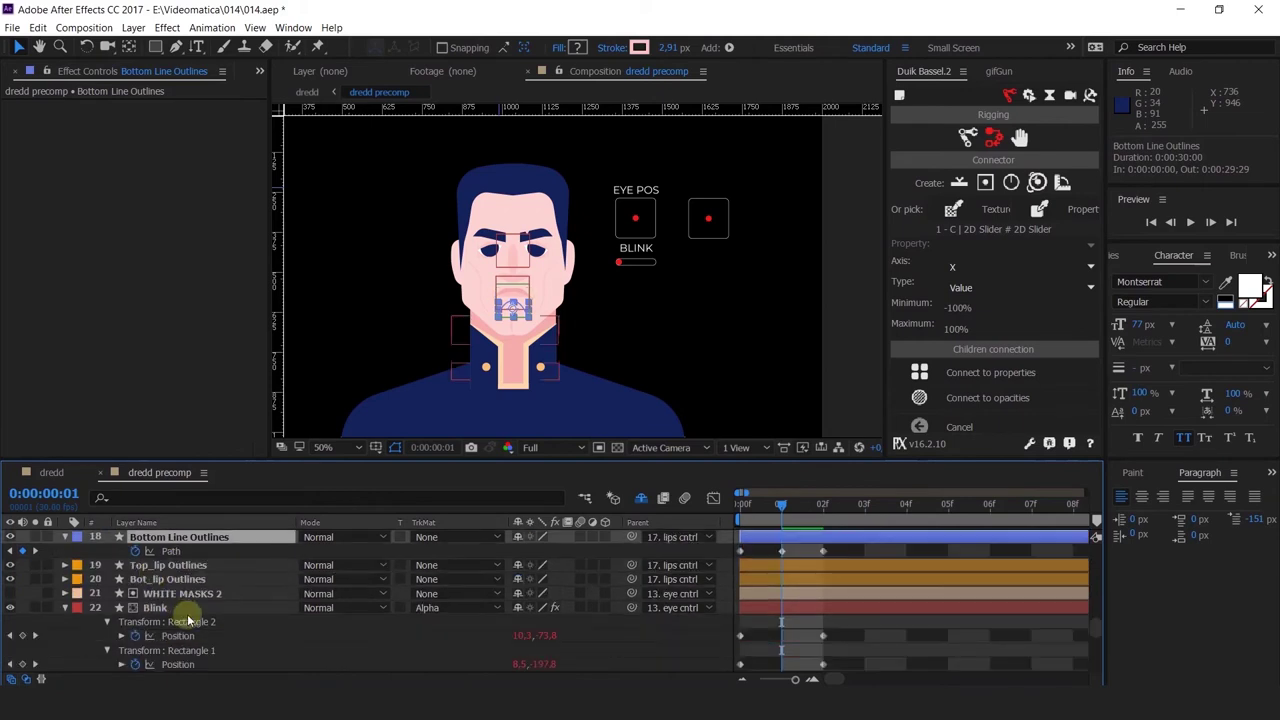
# Check the Blink layer and collapse the revealed properties of Pupils Outlines
pyautogui.click(184, 607)
pyautogui.scroll(-3, 184, 607)
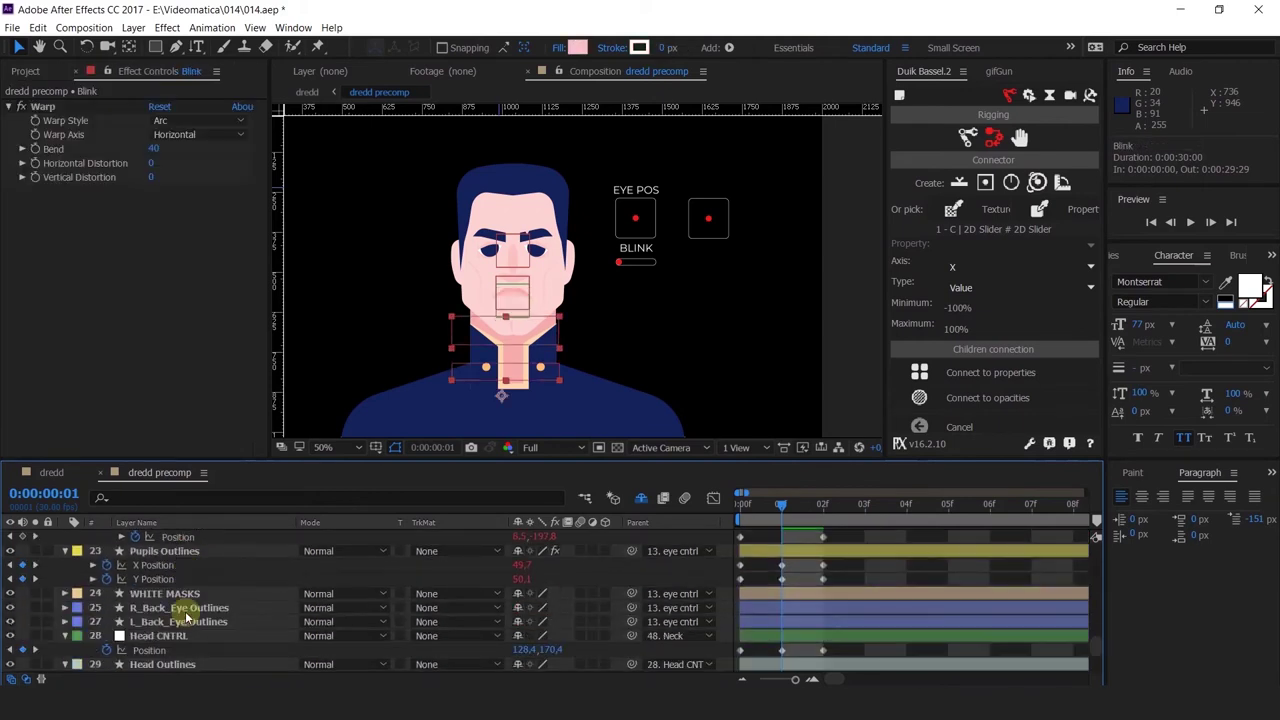
pyautogui.click(165, 551)
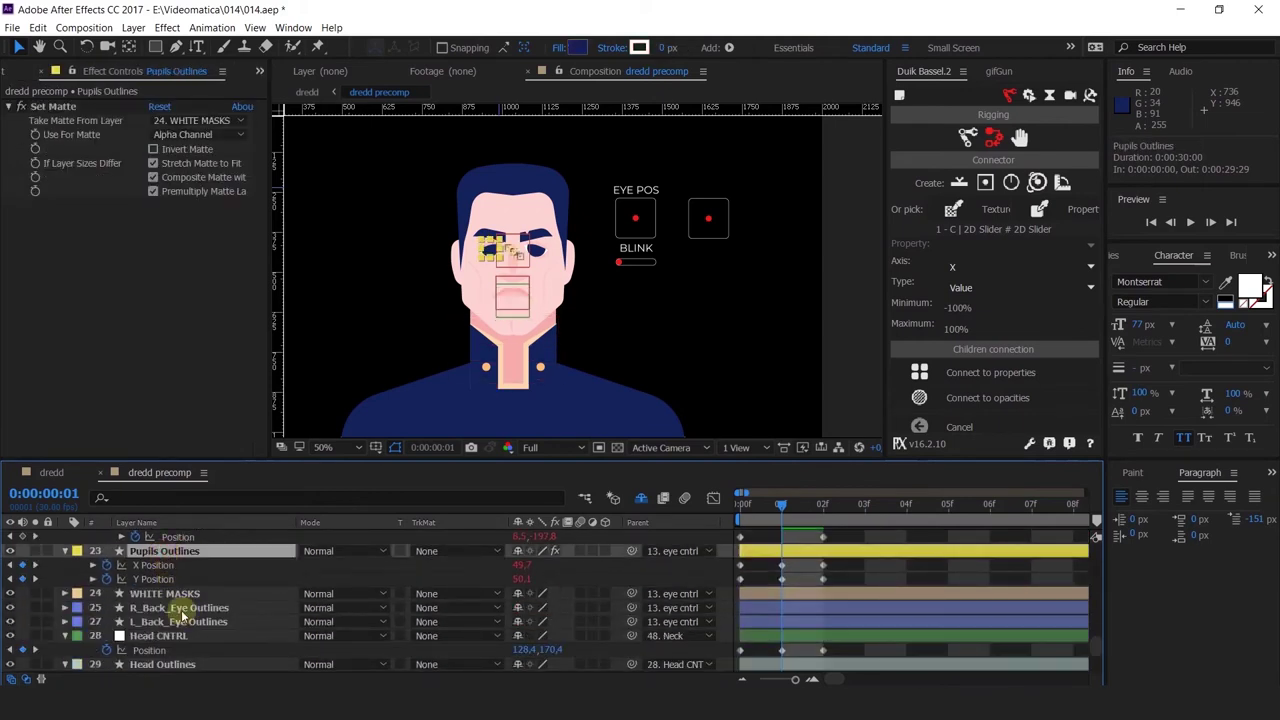
pyautogui.click(65, 551)
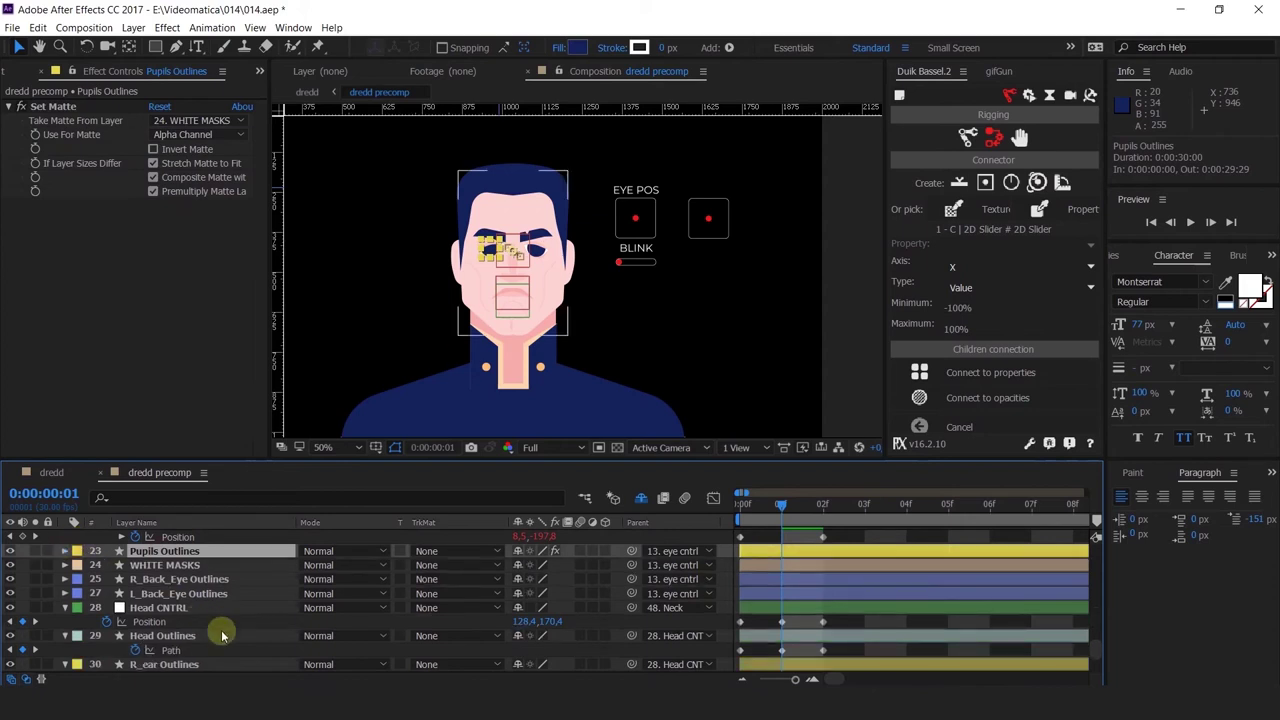
# Check which parts of the face the Head CNTRL and Head Outlines layers cover
pyautogui.click(168, 607)
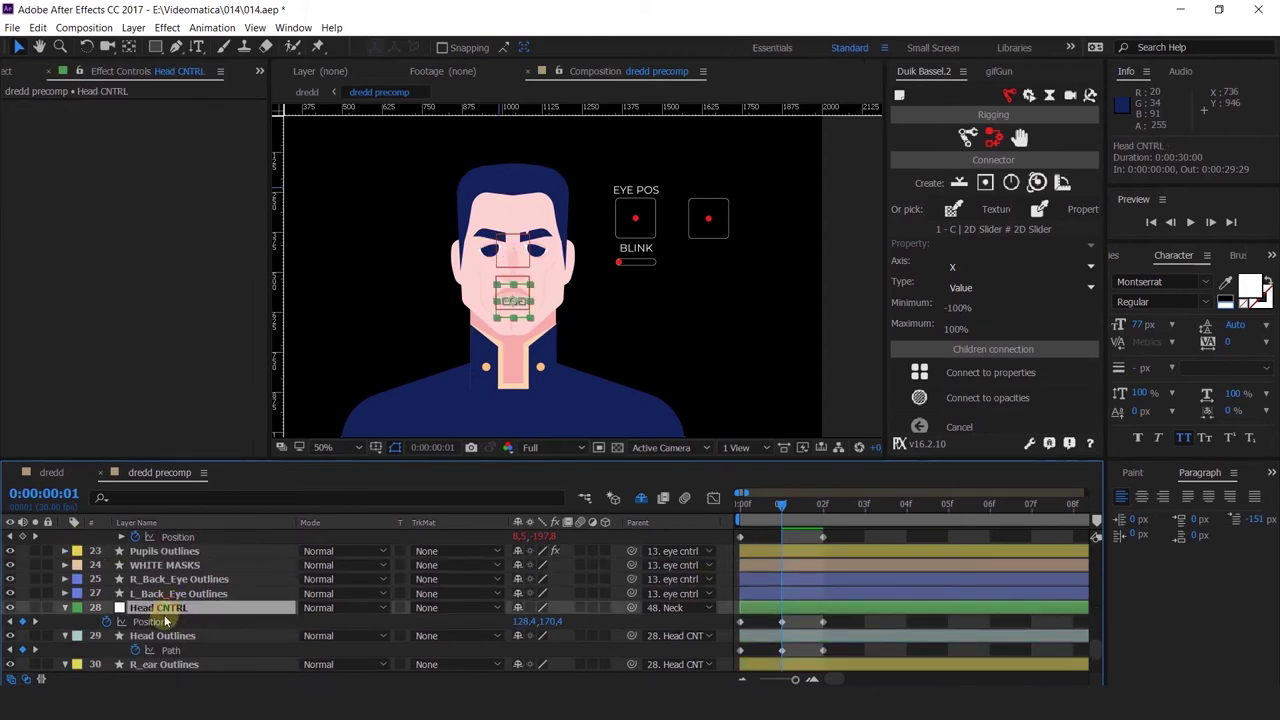
pyautogui.click(457, 290)
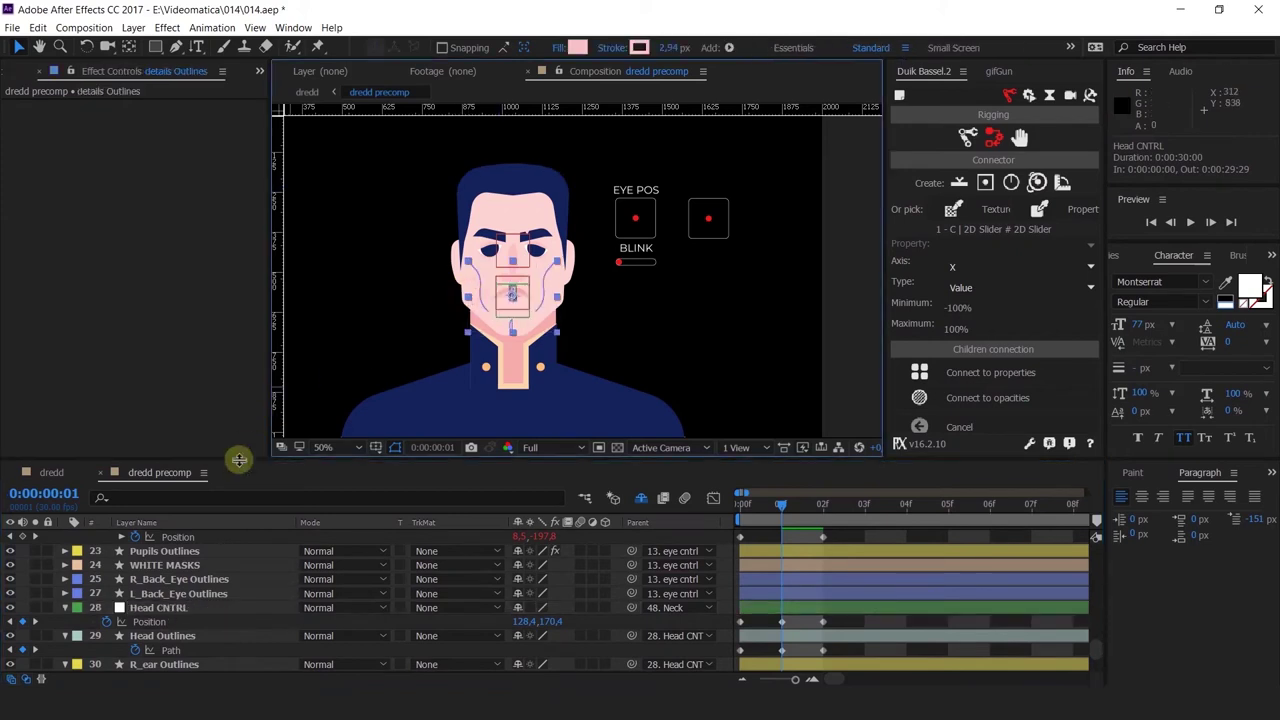
pyautogui.click(165, 636)
# Select the keyframed Path of Hair Outlines together with all three Paths of details Outlines
pyautogui.scroll(1, 178, 650)
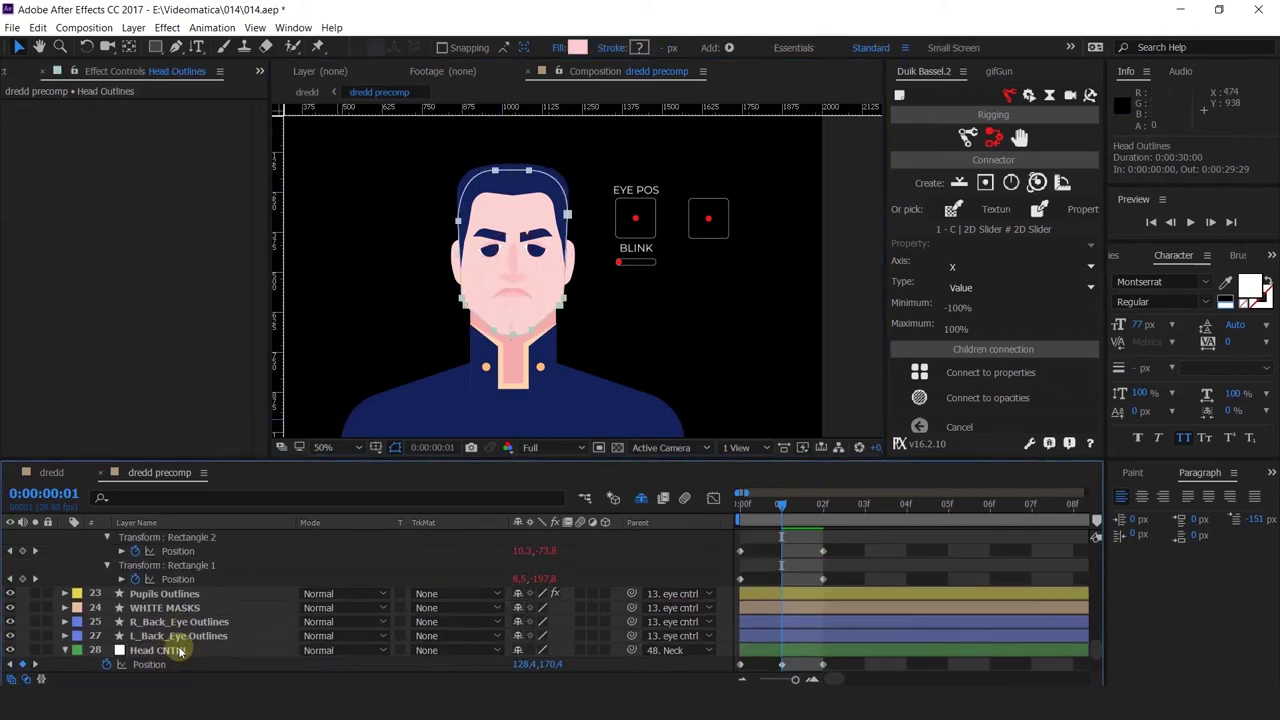
pyautogui.scroll(8, 181, 652)
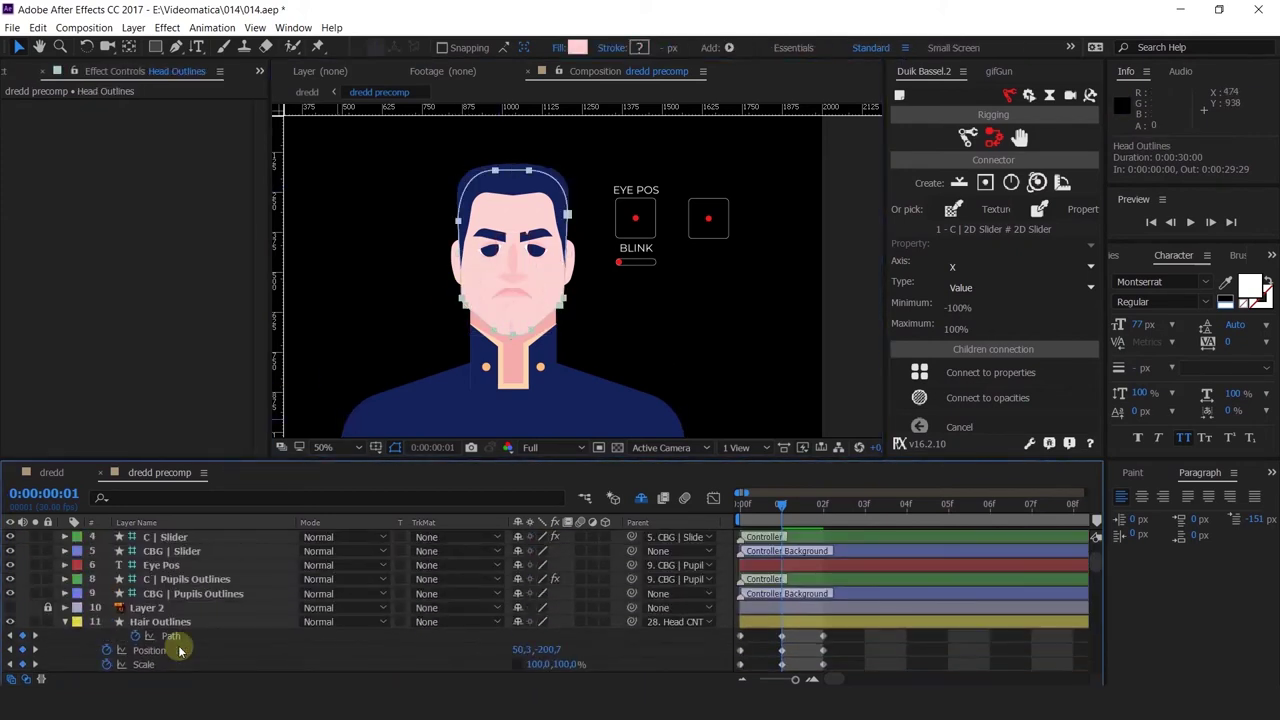
pyautogui.scroll(-3, 180, 651)
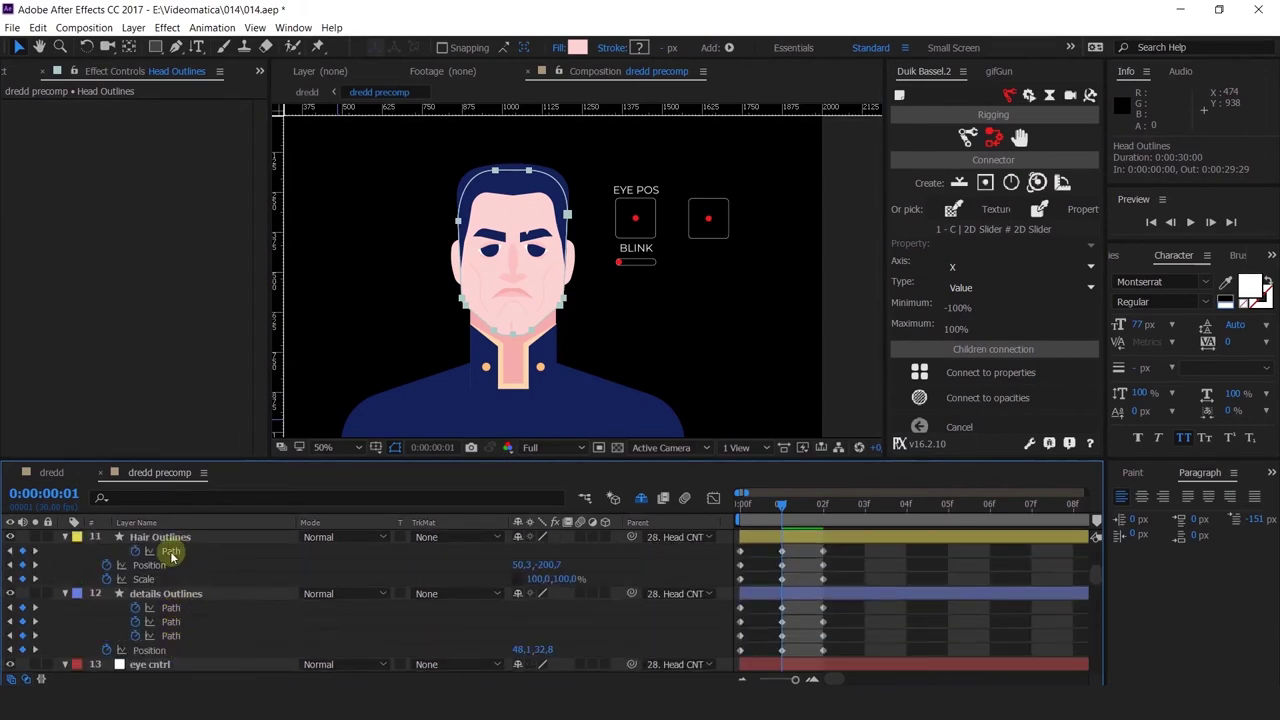
pyautogui.click(171, 552)
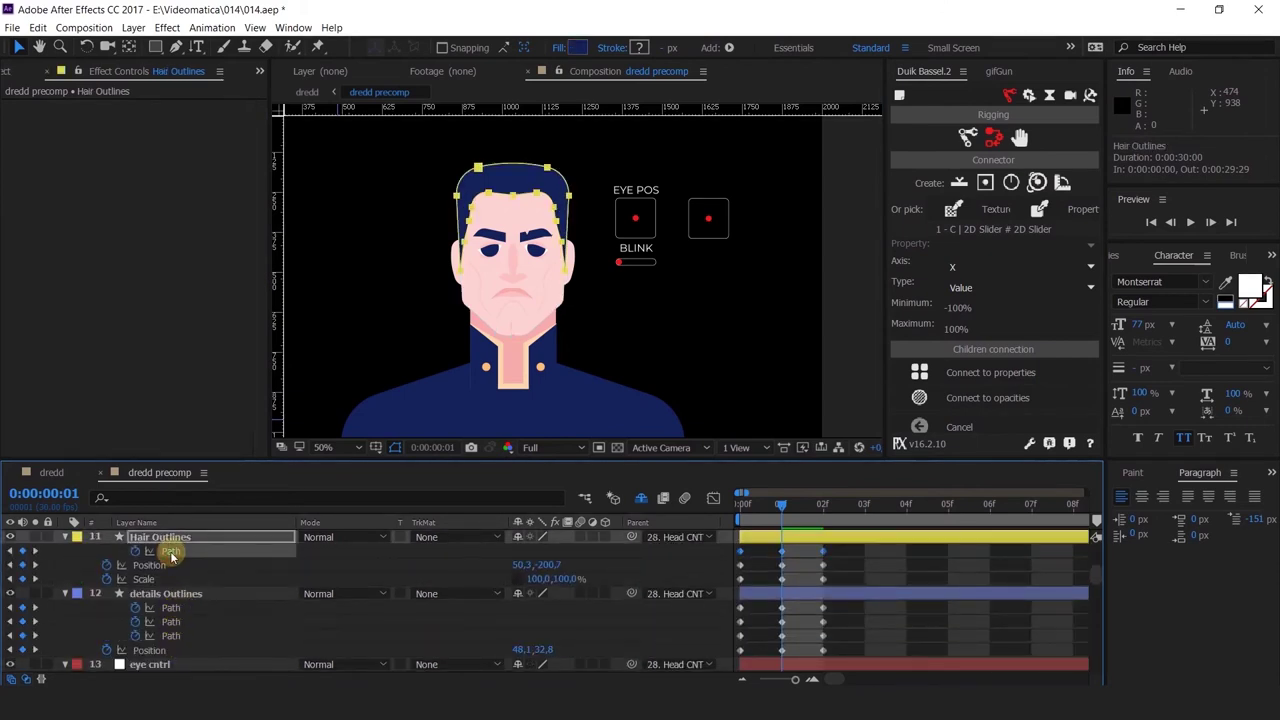
pyautogui.keyDown('shift'); pyautogui.click(171, 614); pyautogui.keyUp('shift')
pyautogui.keyDown('shift'); pyautogui.click(171, 635); pyautogui.keyUp('shift')
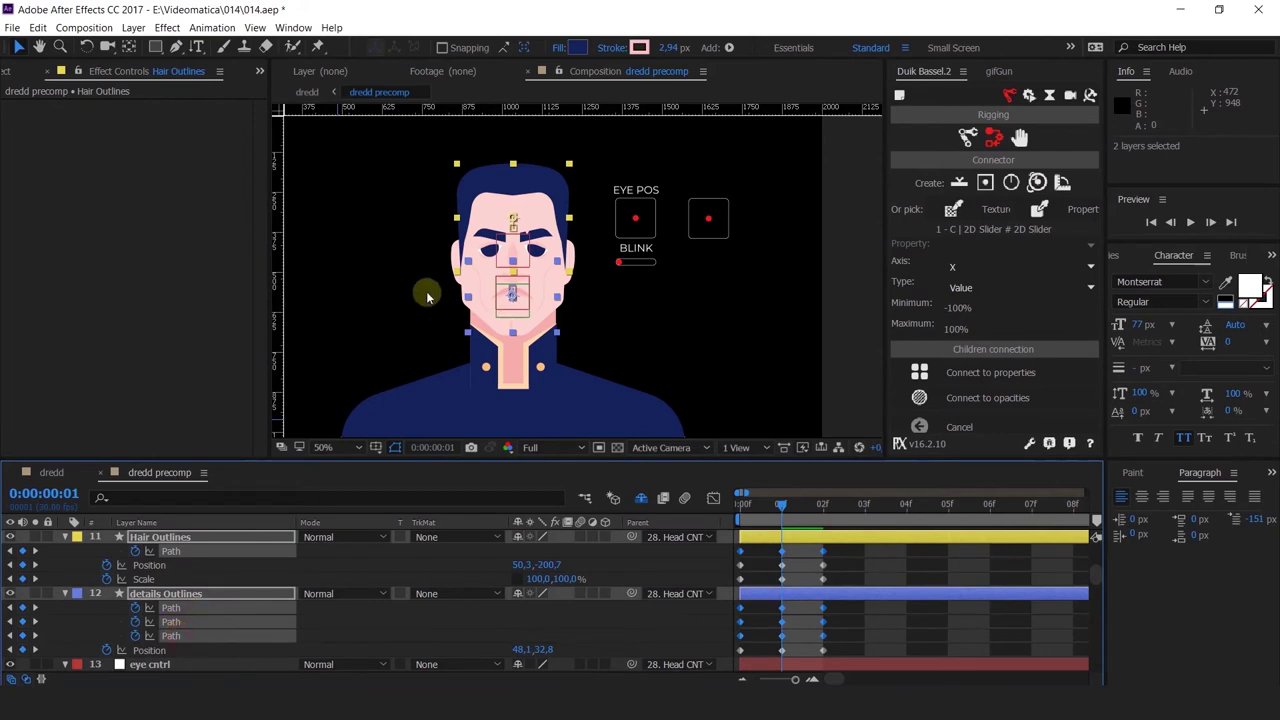
# Add the X Position of eye cntrl, R_Eyebrow Outlines and L_Eyebrow Outlines to the property selection
pyautogui.scroll(-3, 210, 625)
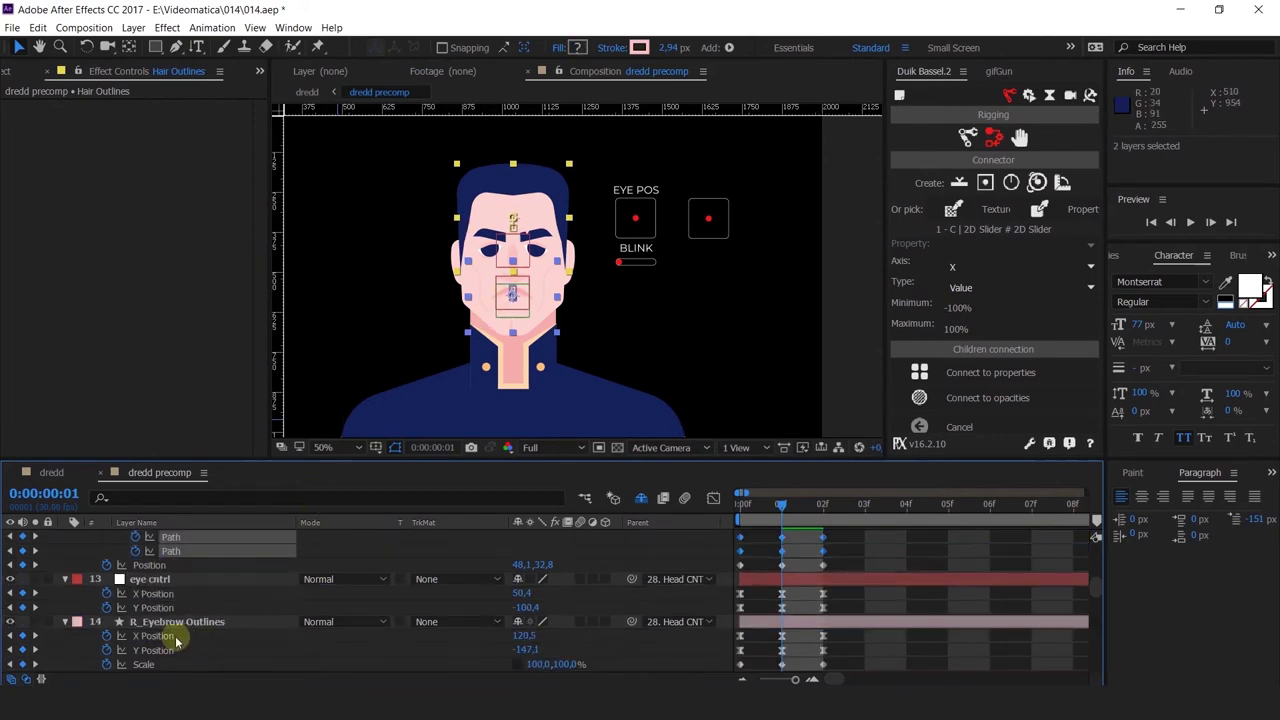
pyautogui.keyDown('shift'); pyautogui.click(153, 593); pyautogui.keyUp('shift')
pyautogui.keyDown('shift'); pyautogui.click(153, 607); pyautogui.keyUp('shift')
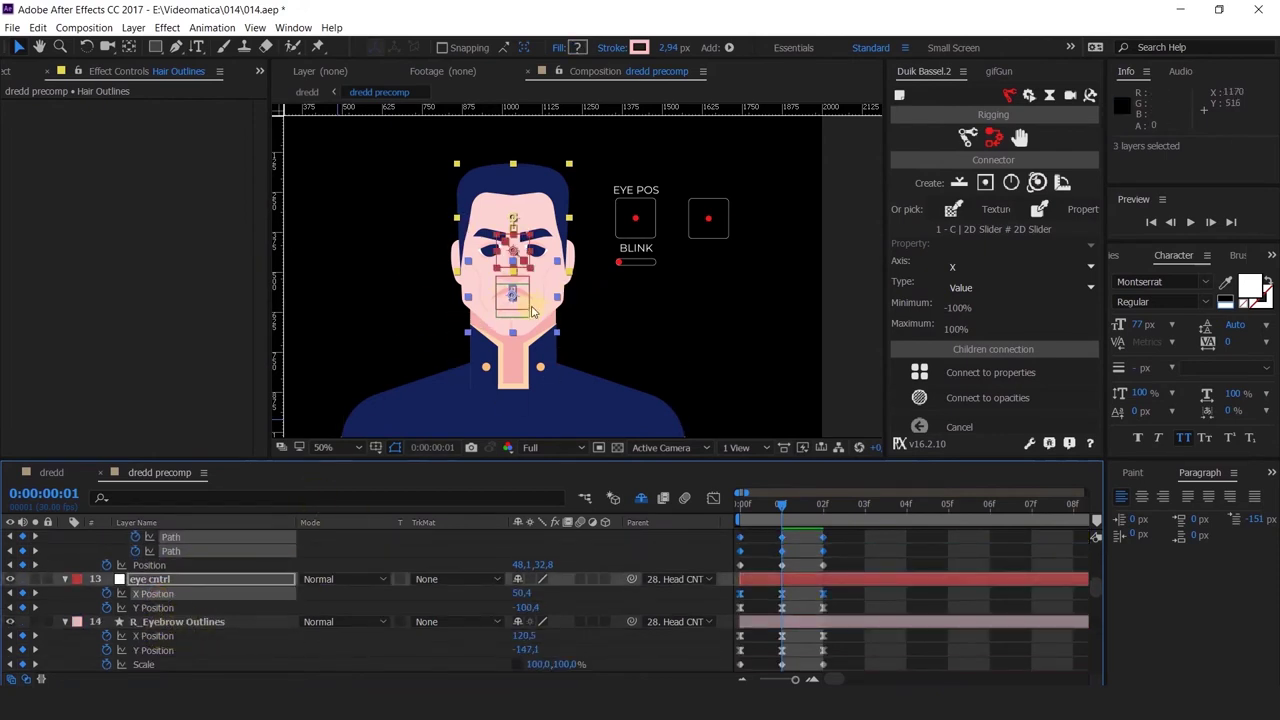
pyautogui.keyDown('shift'); pyautogui.click(150, 636); pyautogui.keyUp('shift')
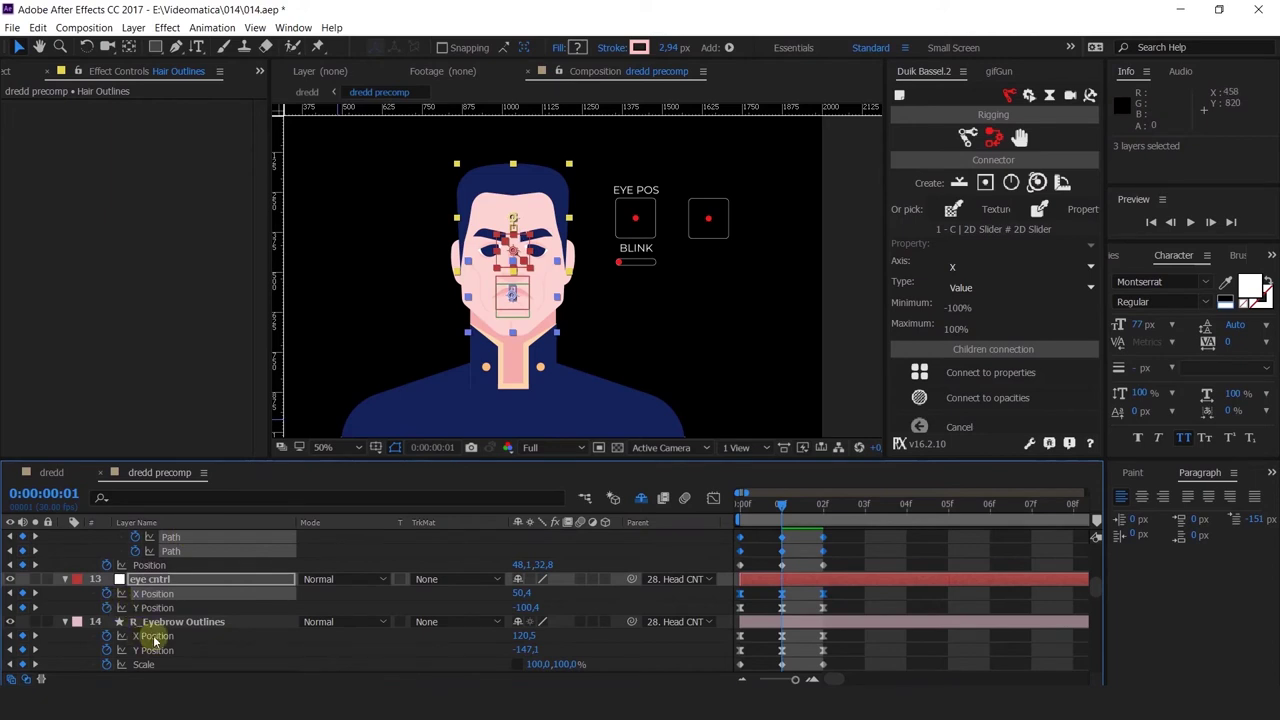
pyautogui.scroll(-1, 155, 640)
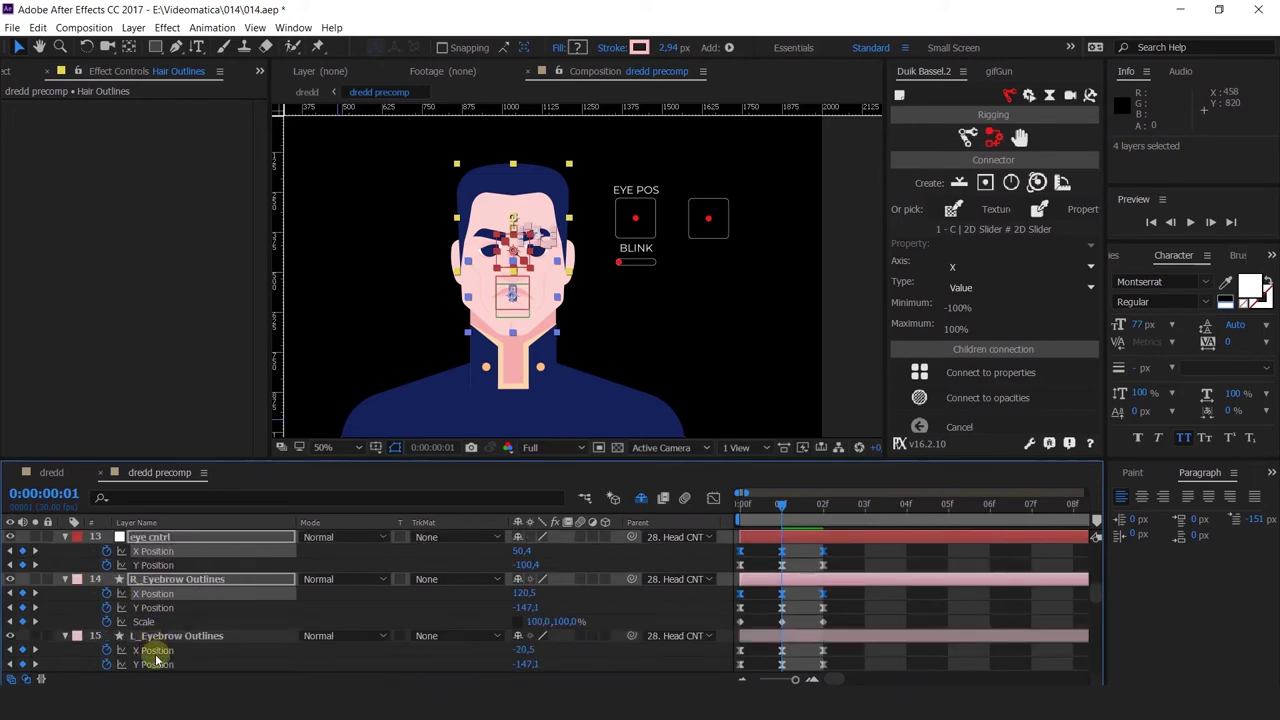
pyautogui.keyDown('shift'); pyautogui.click(145, 640); pyautogui.keyUp('shift')
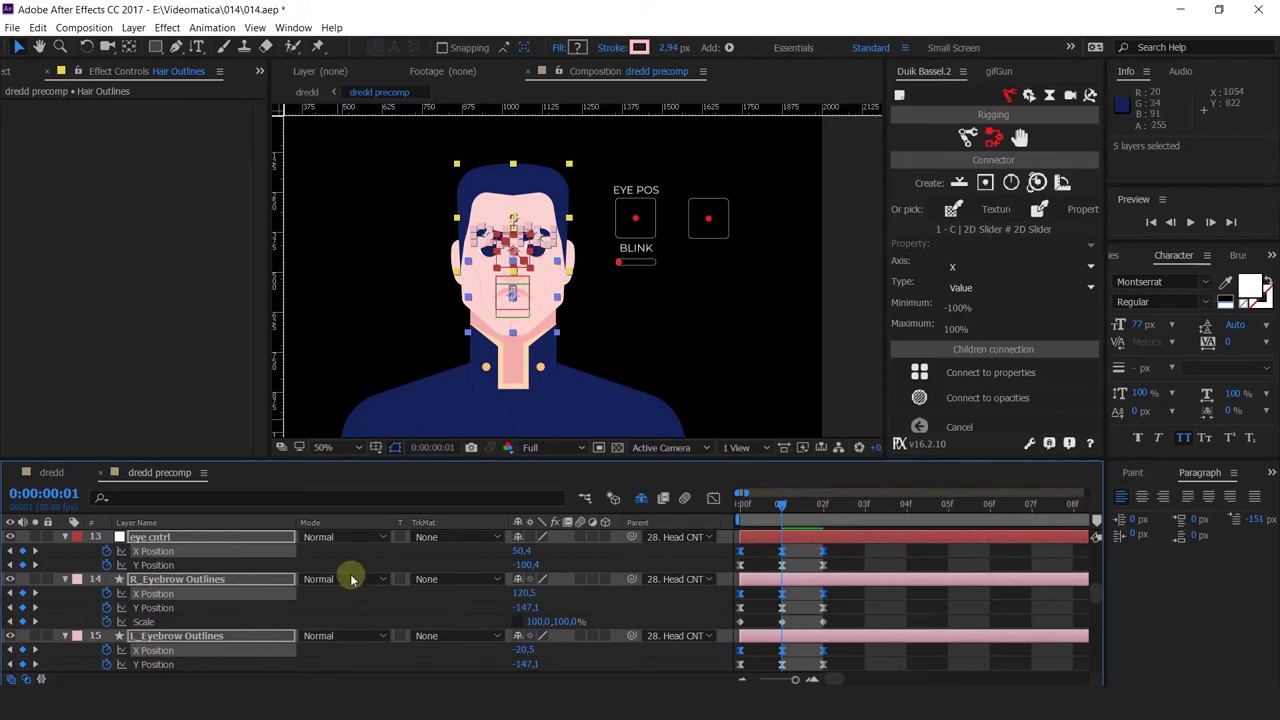
# Add the Scale of both eyebrow layers to the property selection
pyautogui.hotkey('shift', 's')
pyautogui.scroll(-1, 171, 643)
pyautogui.keyDown('shift'); pyautogui.click(147, 637); pyautogui.keyUp('shift')
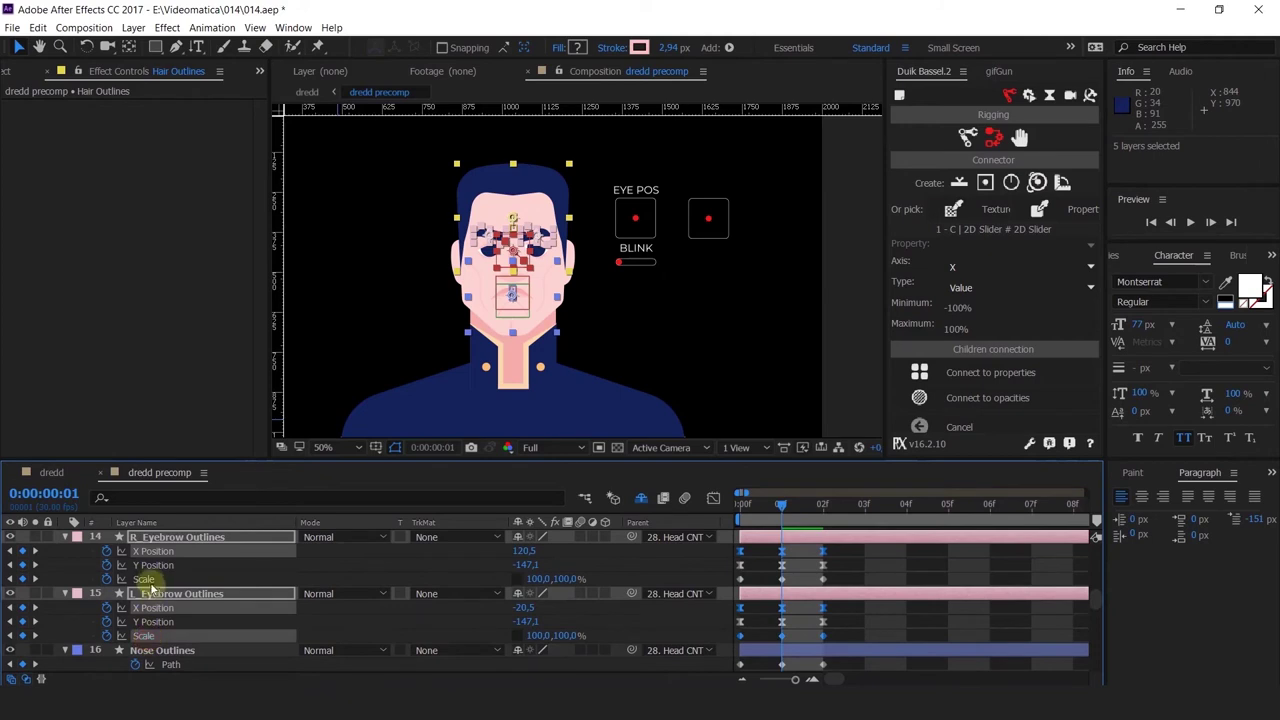
pyautogui.keyDown('shift'); pyautogui.click(150, 580); pyautogui.keyUp('shift')
pyautogui.scroll(-2, 200, 610)
pyautogui.scroll(3, 200, 612)
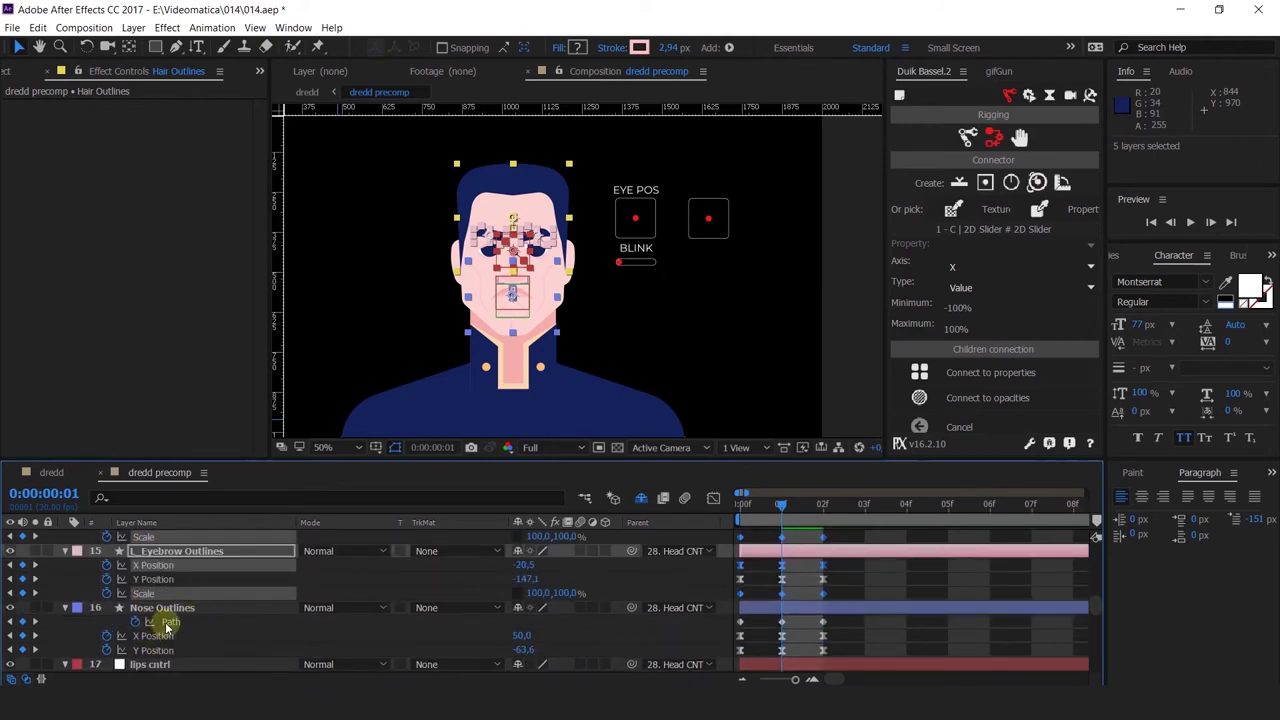
# Extend the selection with the Path and X Position of Nose Outlines, the X Position of lips cntrl and the Path of Bottom Line Outlines
pyautogui.keyDown('shift'); pyautogui.click(170, 622); pyautogui.keyUp('shift')
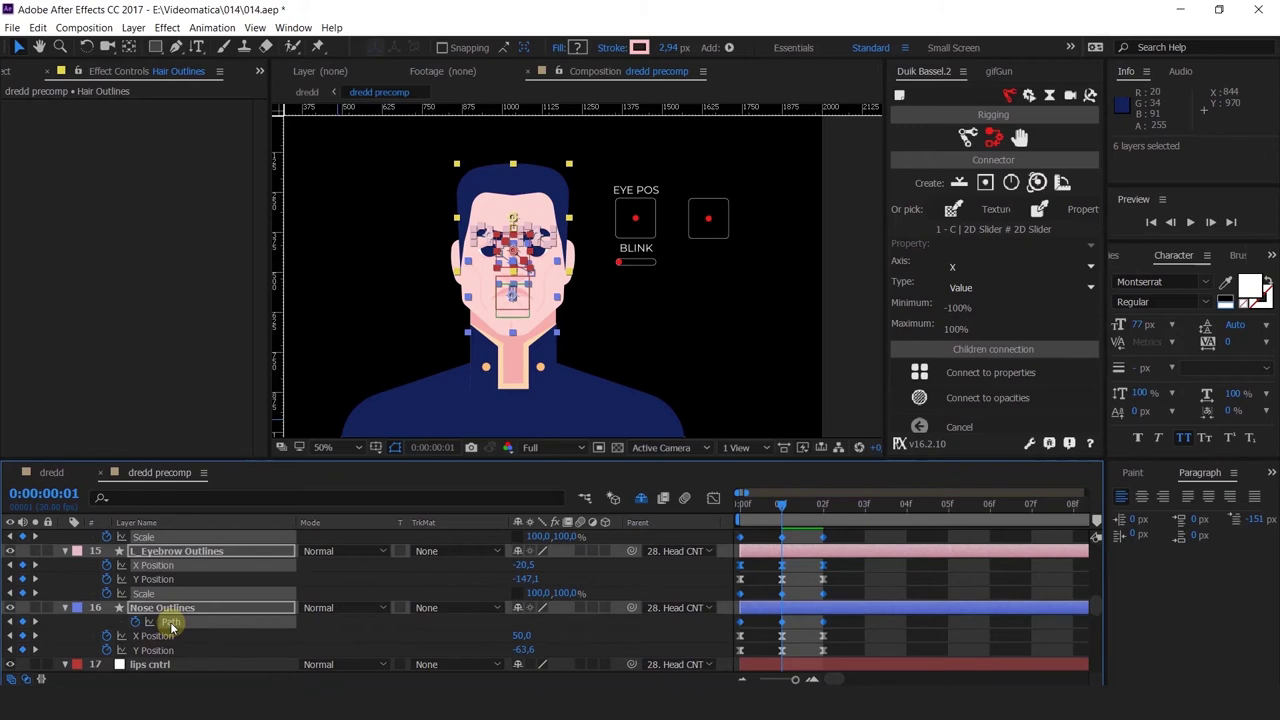
pyautogui.keyDown('shift'); pyautogui.click(162, 640); pyautogui.keyUp('shift')
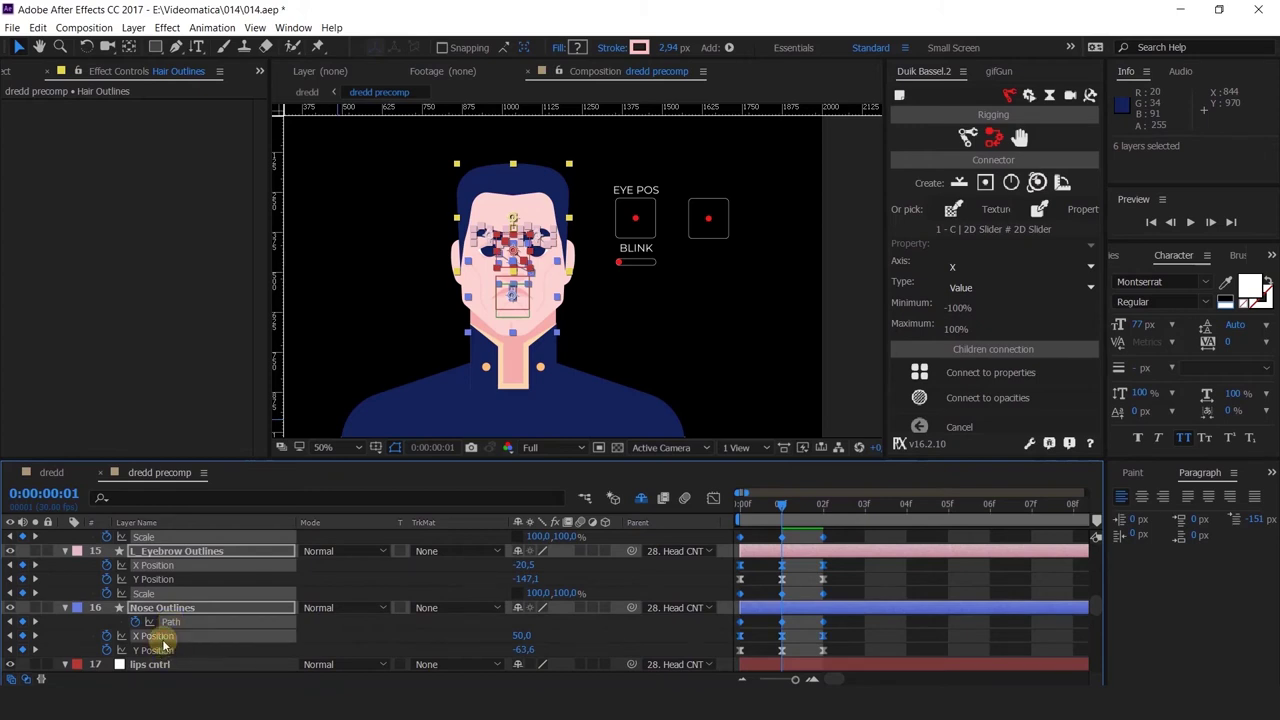
pyautogui.scroll(-2, 165, 637)
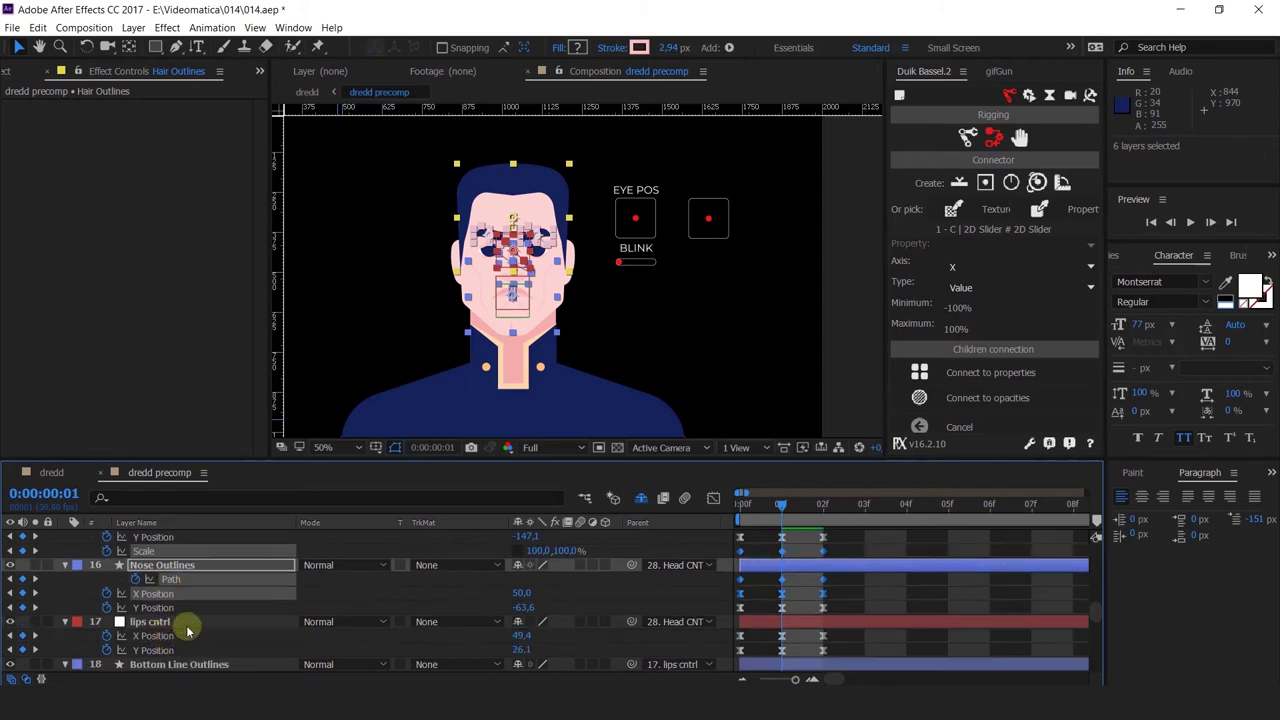
pyautogui.keyDown('shift'); pyautogui.click(160, 637); pyautogui.keyUp('shift')
pyautogui.scroll(-2, 160, 640)
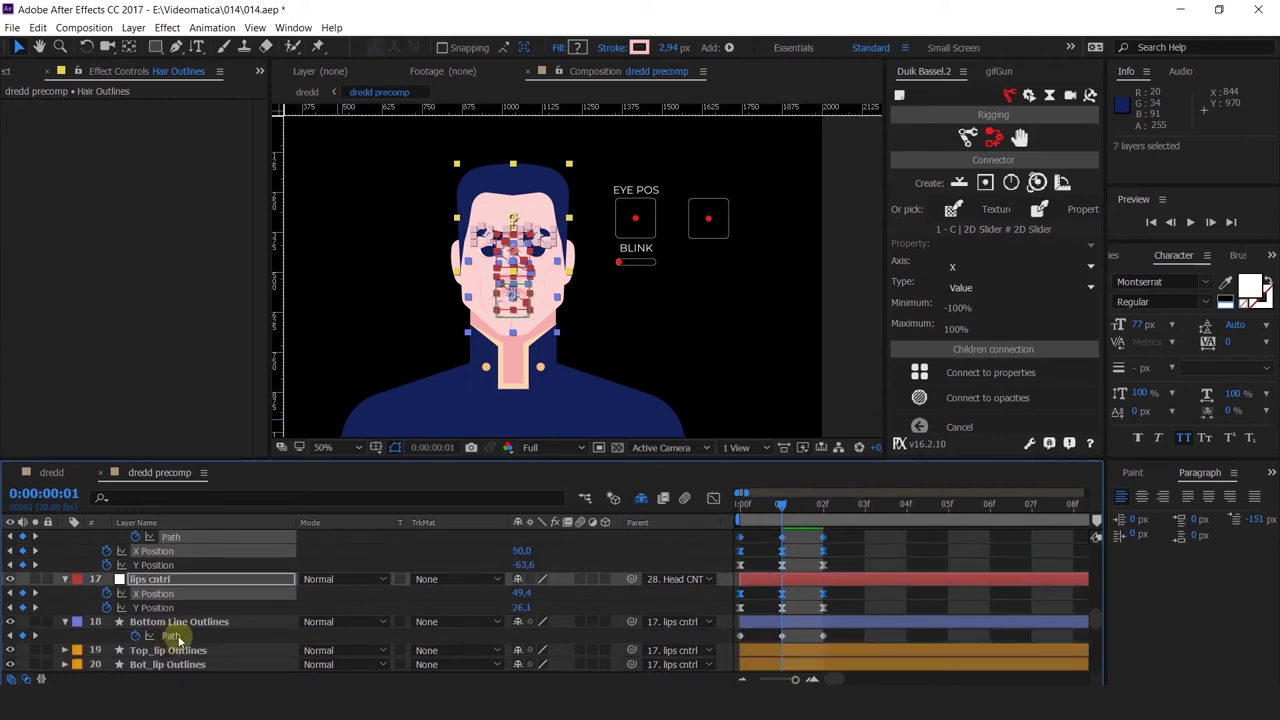
pyautogui.keyDown('shift'); pyautogui.click(173, 636); pyautogui.keyUp('shift')
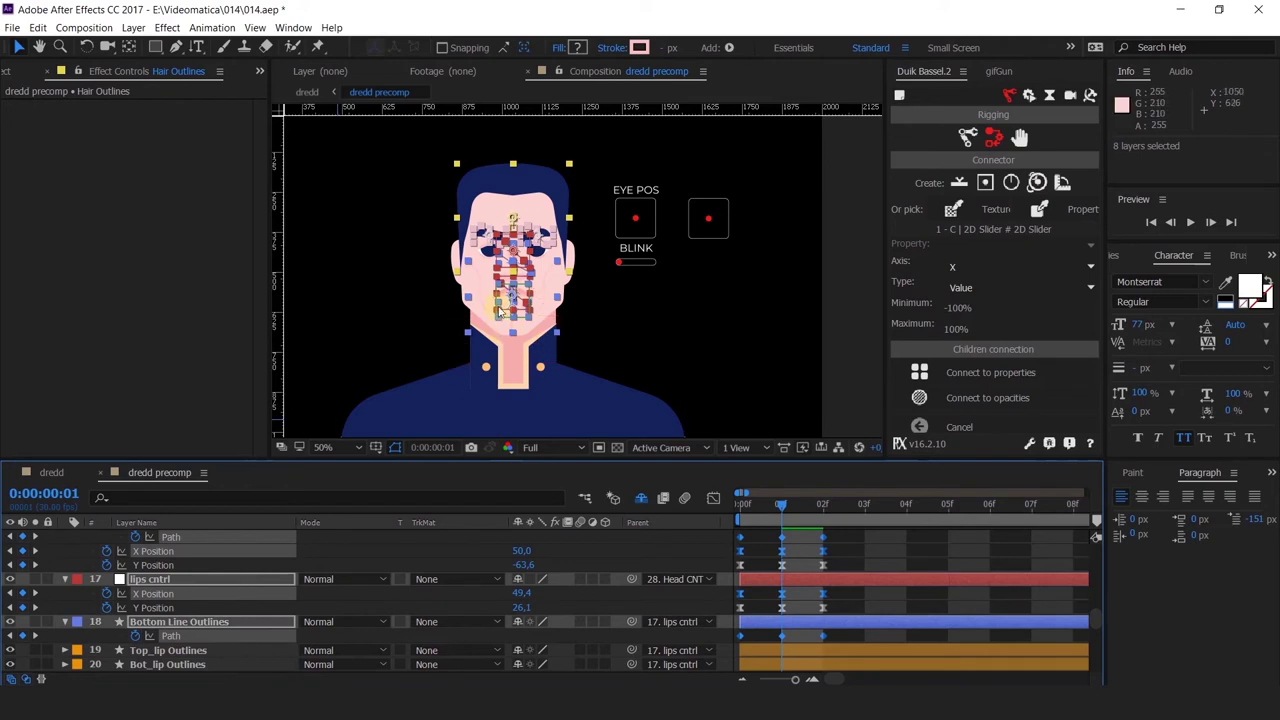
# Add the Head Outlines Path to the selection and connect all selected properties to the 2D slider's X axis at frame 0
pyautogui.scroll(-4, 220, 651)
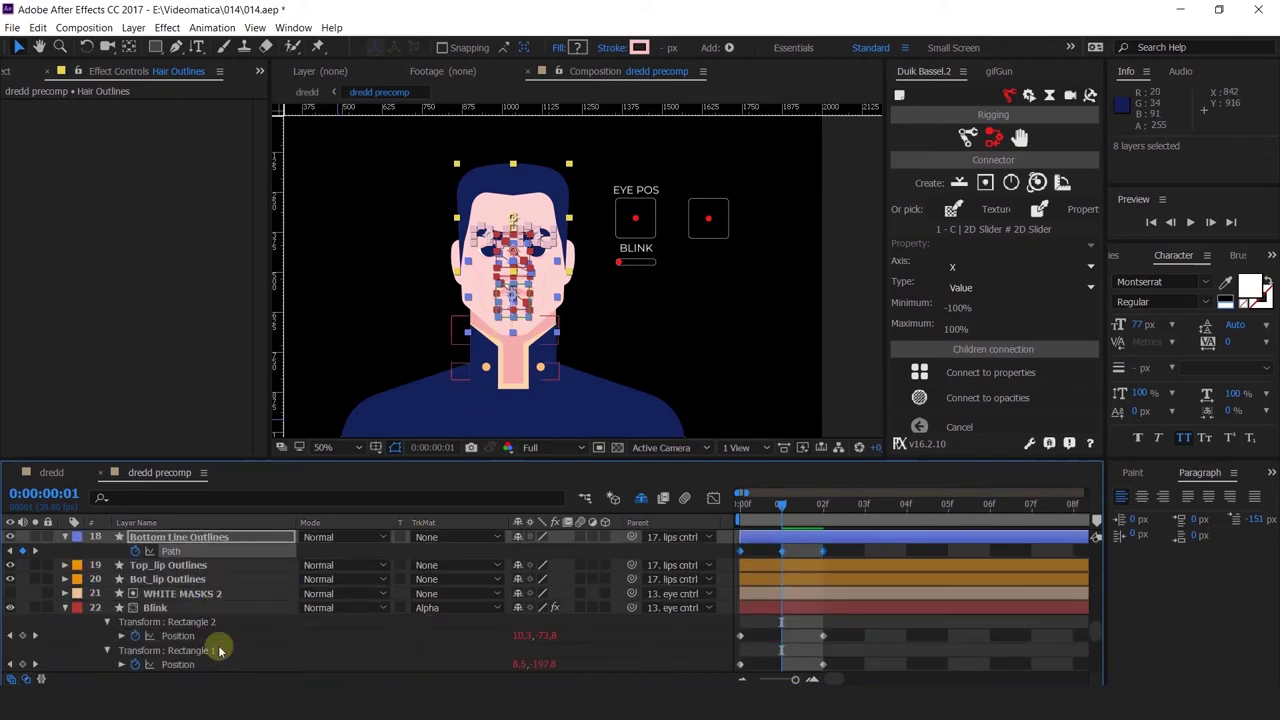
pyautogui.scroll(-4, 220, 651)
pyautogui.scroll(-2, 222, 653)
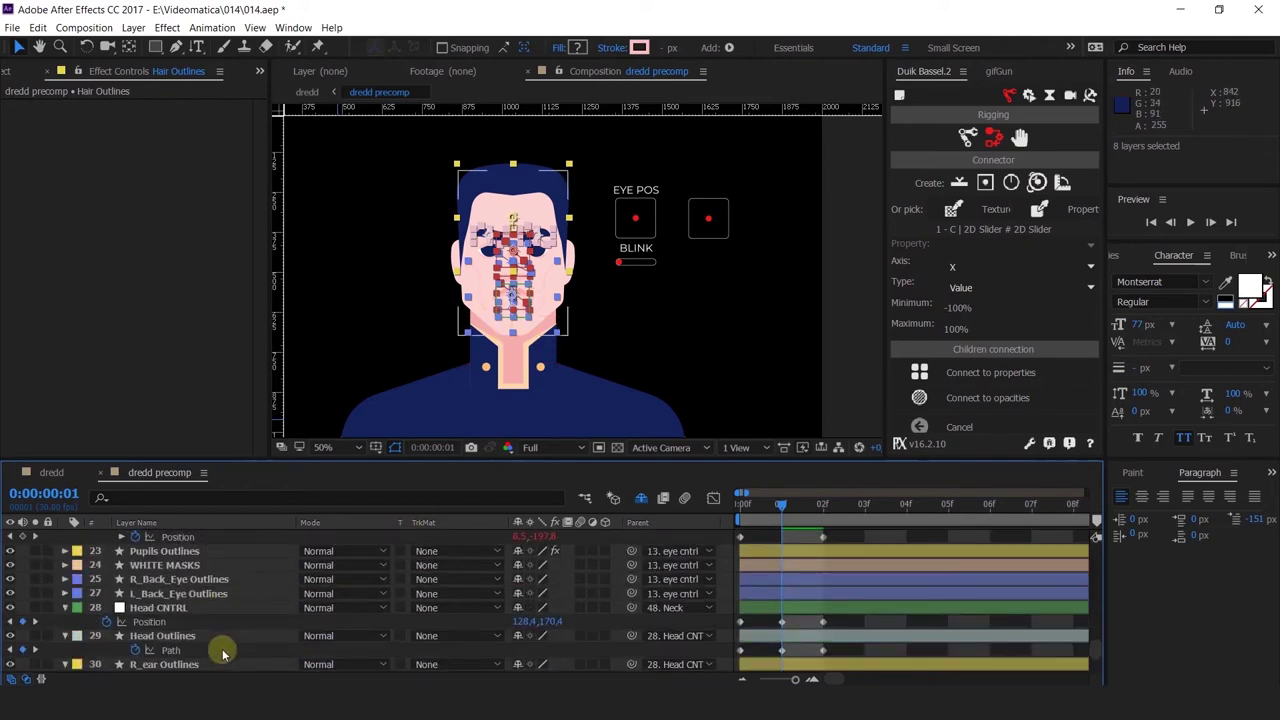
pyautogui.click(184, 653)
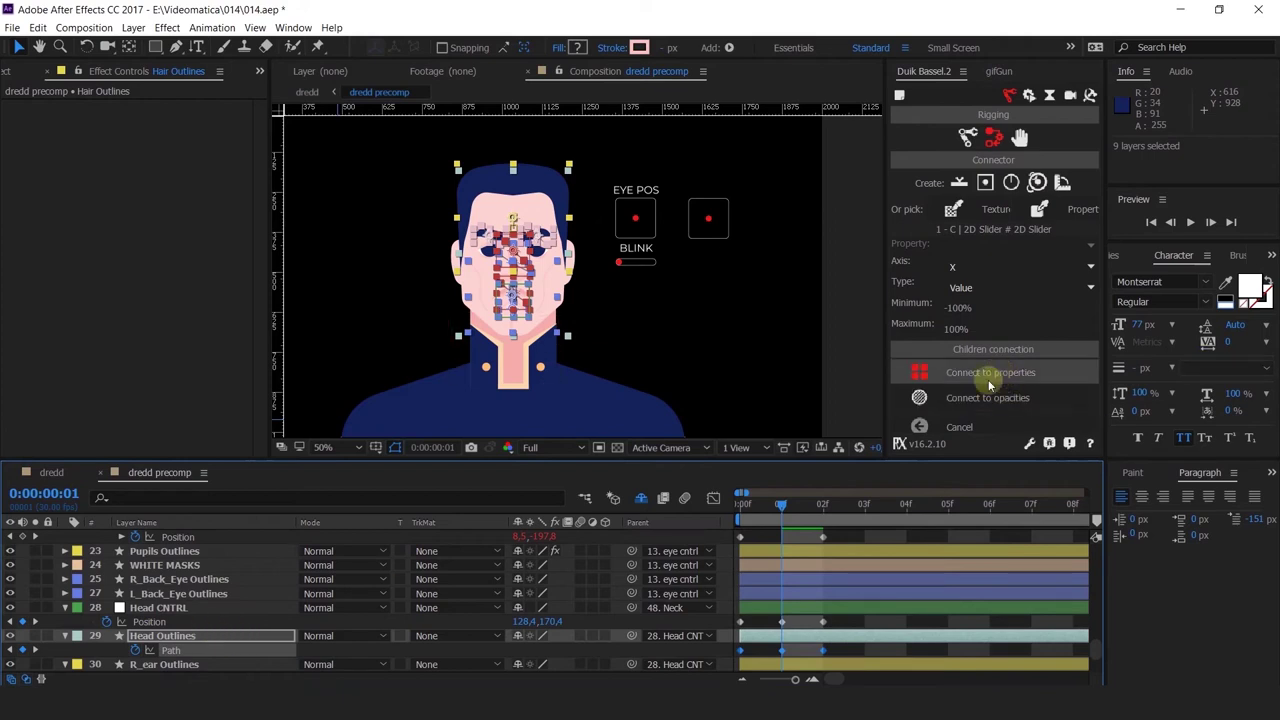
pyautogui.press('pageup')
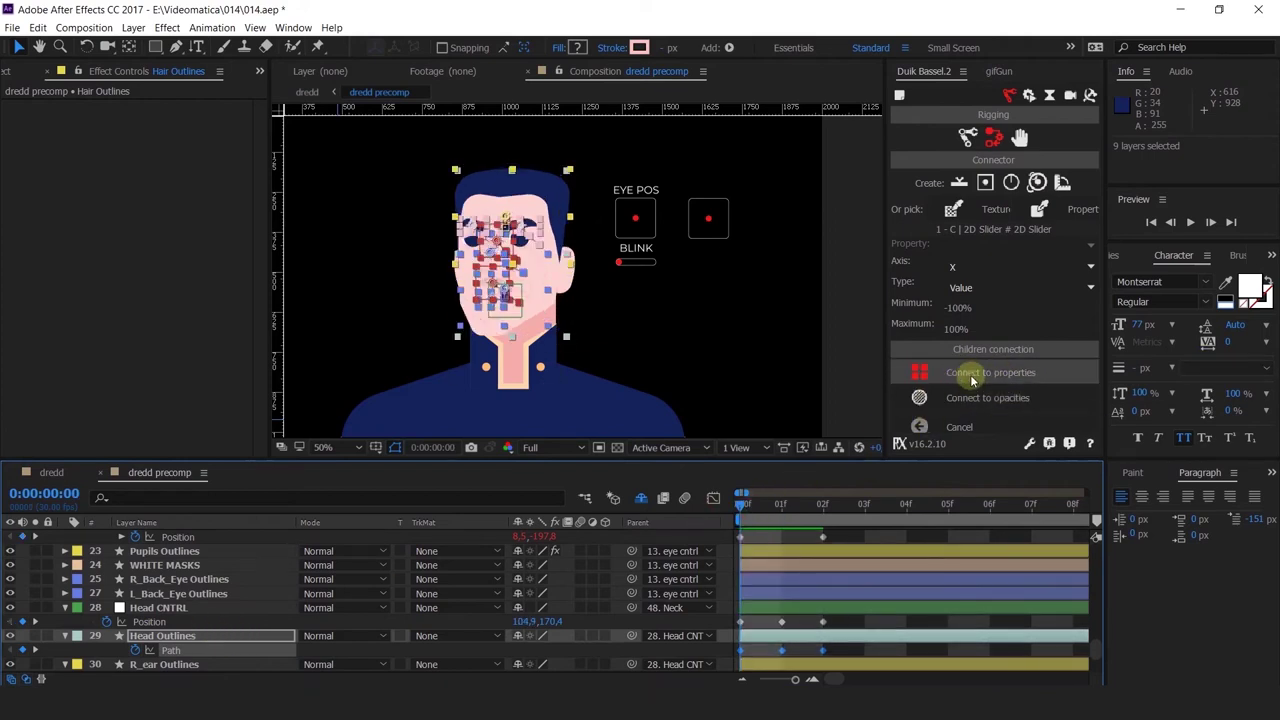
pyautogui.click(970, 373)
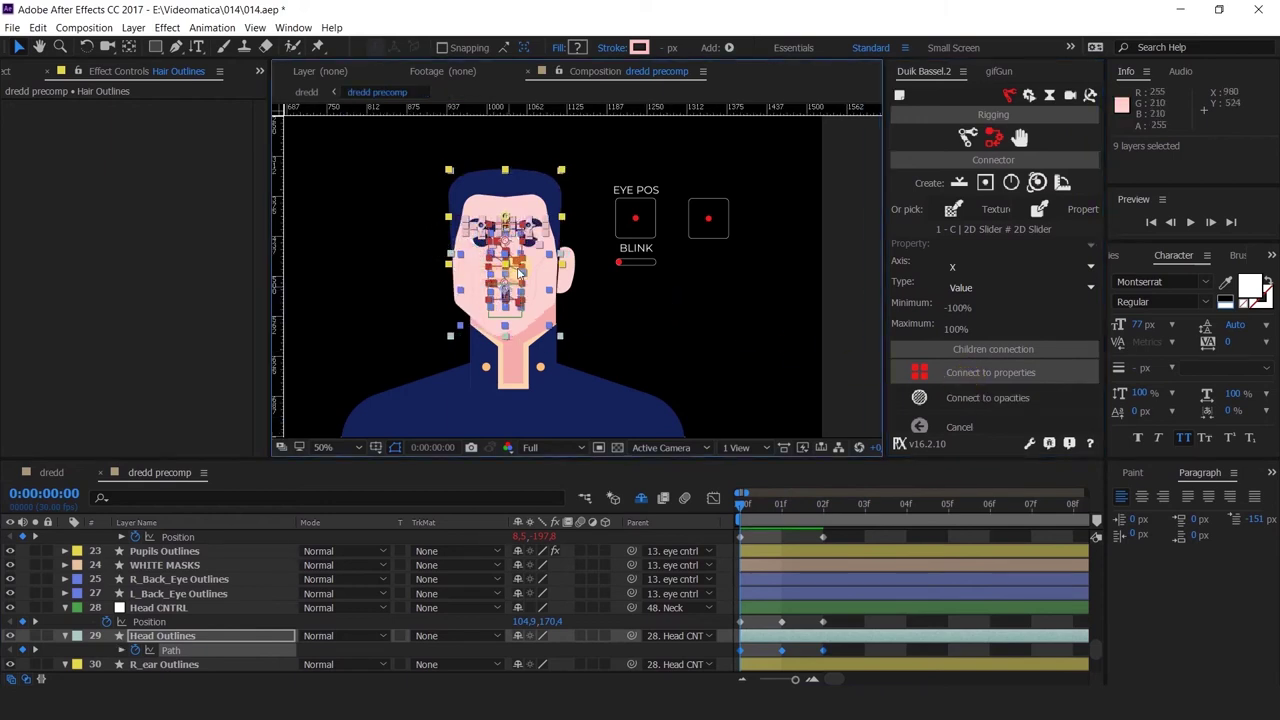
# Separate the Position of Head CNTRL into X and Y dimensions
pyautogui.scroll(2, 510, 285)
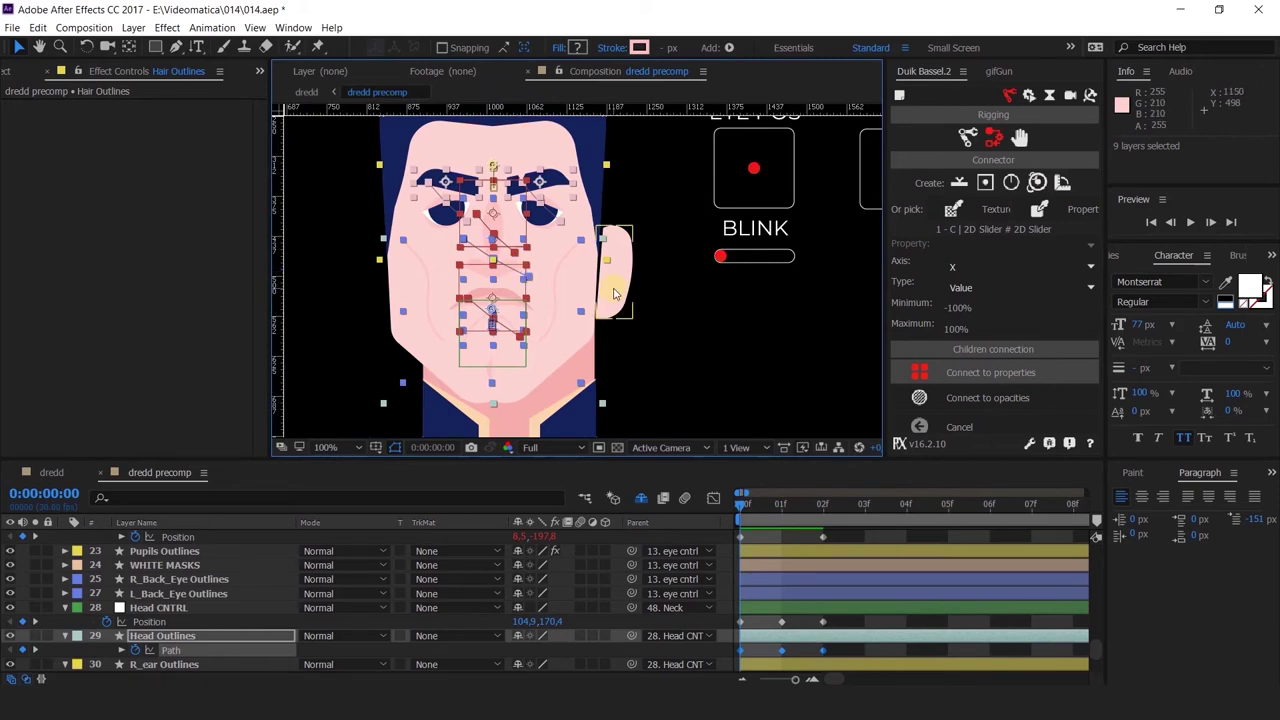
pyautogui.moveTo(686, 354); pyautogui.dragTo(660, 271)
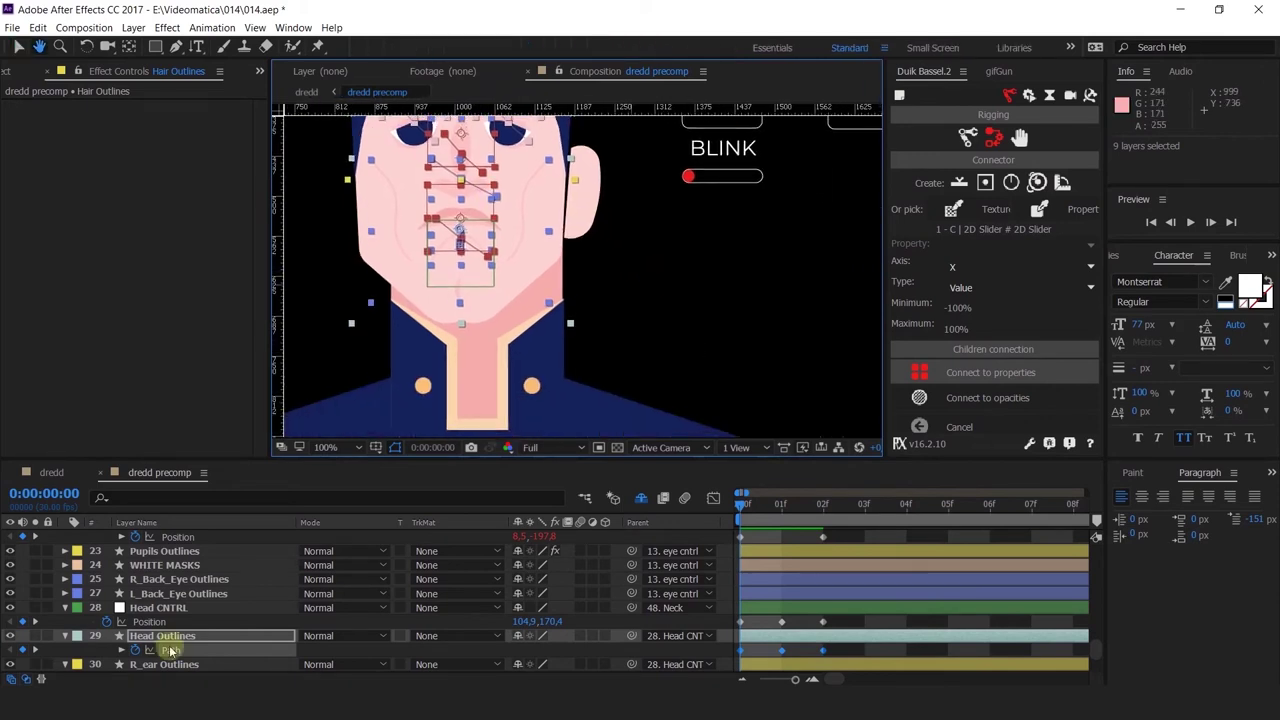
pyautogui.click(157, 608)
pyautogui.rightClick(161, 621)
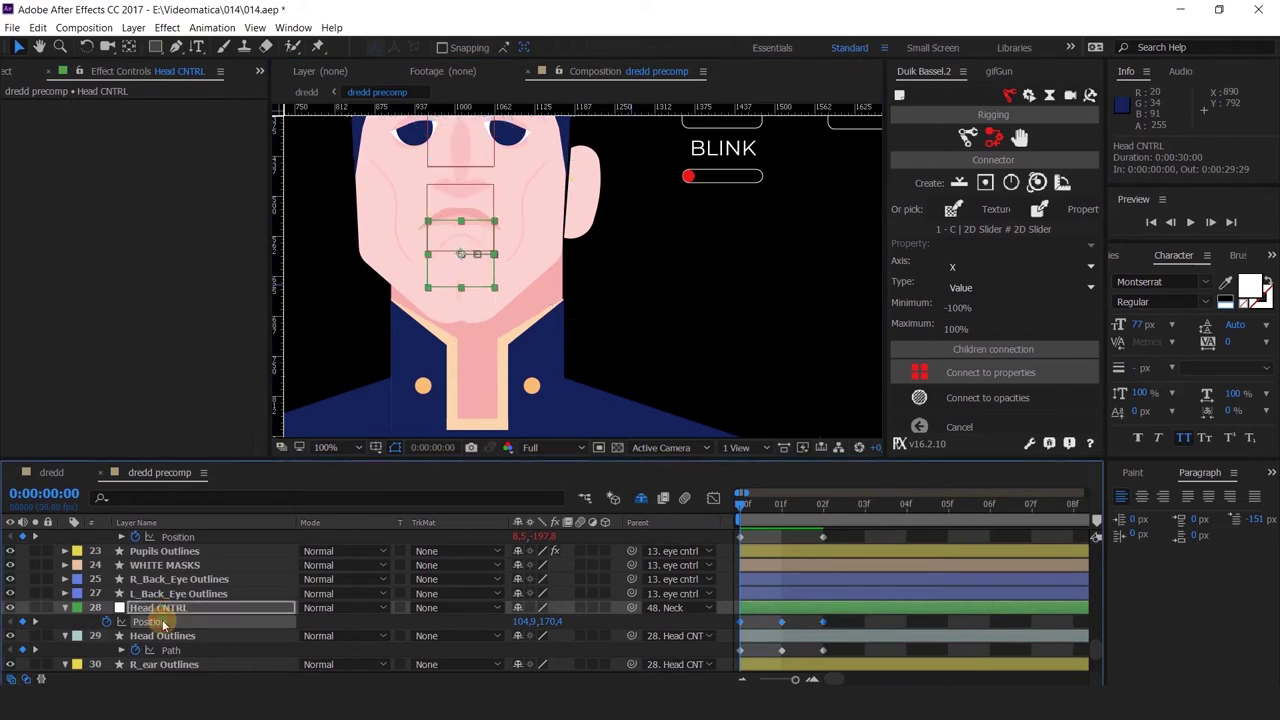
pyautogui.click(232, 504)
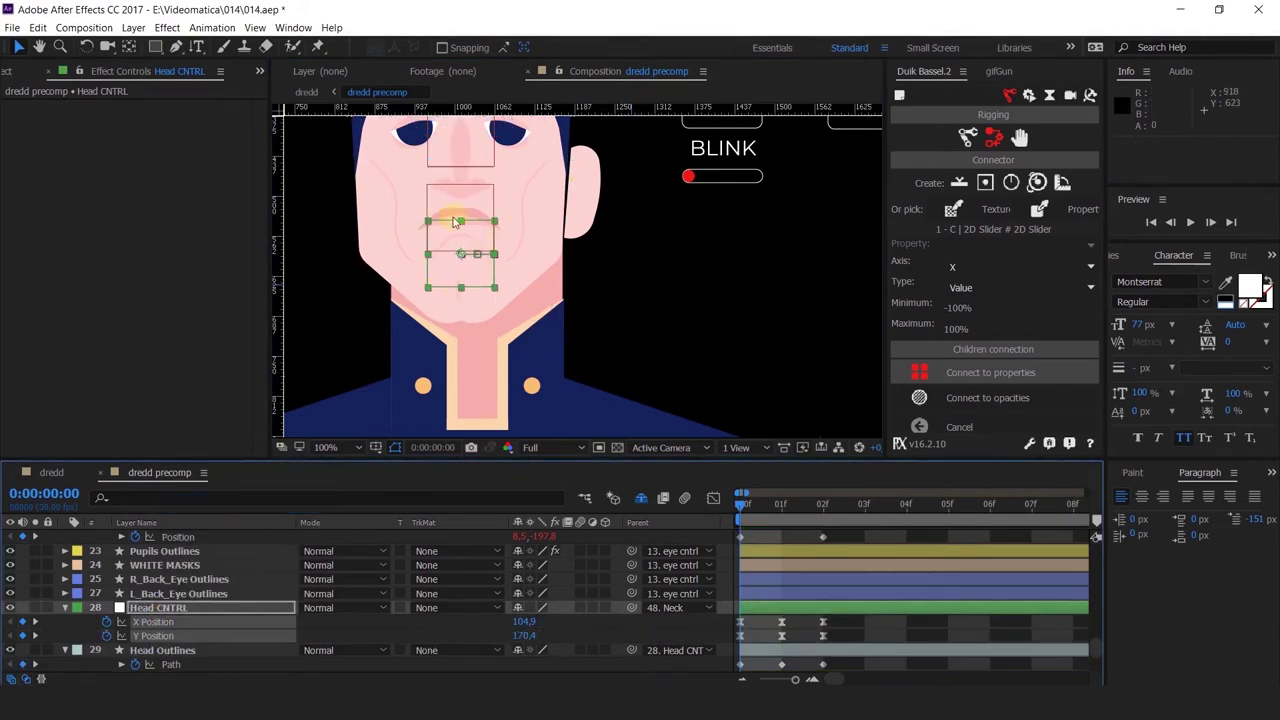
pyautogui.click(150, 621)
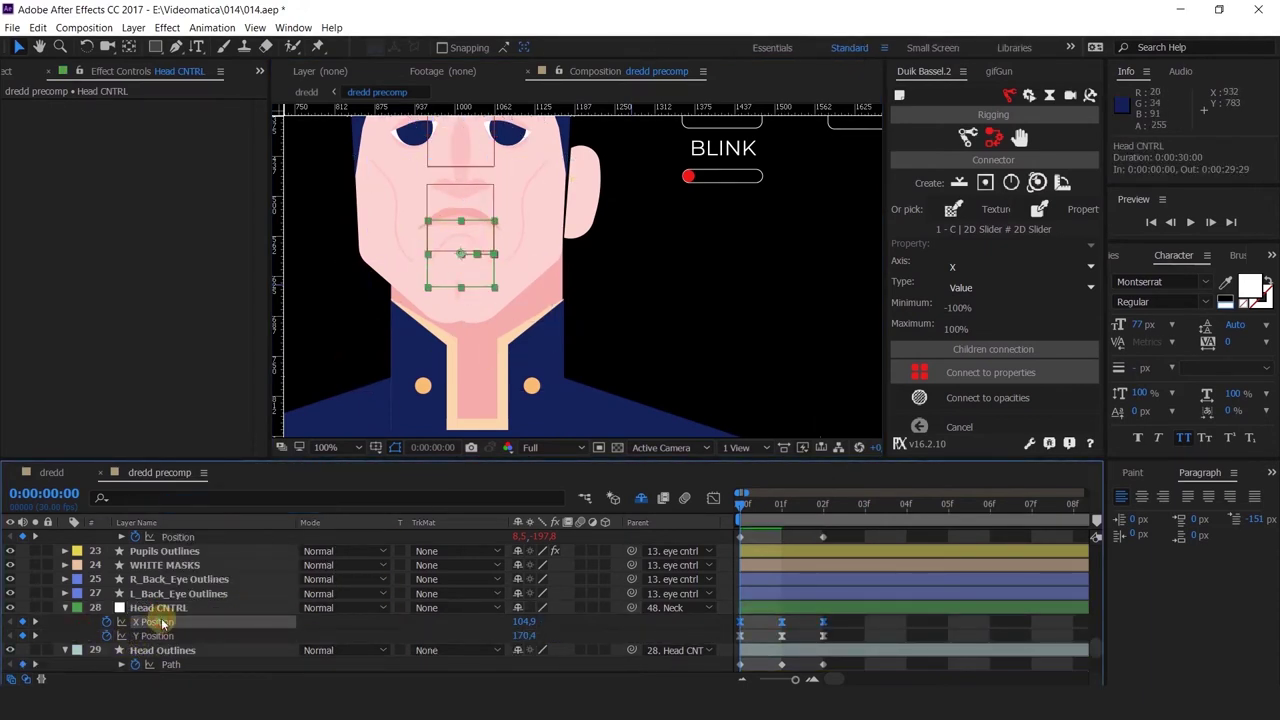
# Separate the Position of R_ear Outlines and L_ear Outlines into X and Y dimensions
pyautogui.scroll(-3, 165, 625)
pyautogui.click(157, 608)
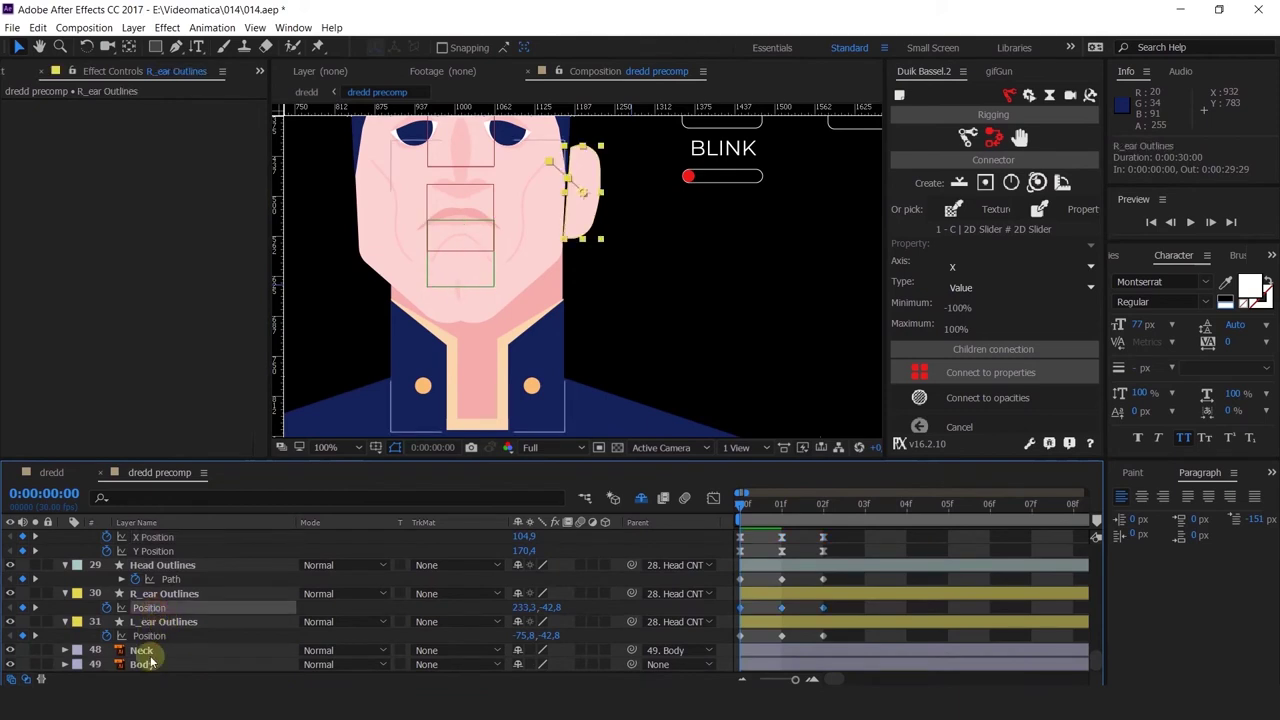
pyautogui.keyDown('shift'); pyautogui.click(149, 636); pyautogui.keyUp('shift')
pyautogui.rightClick(149, 636)
pyautogui.click(229, 493)
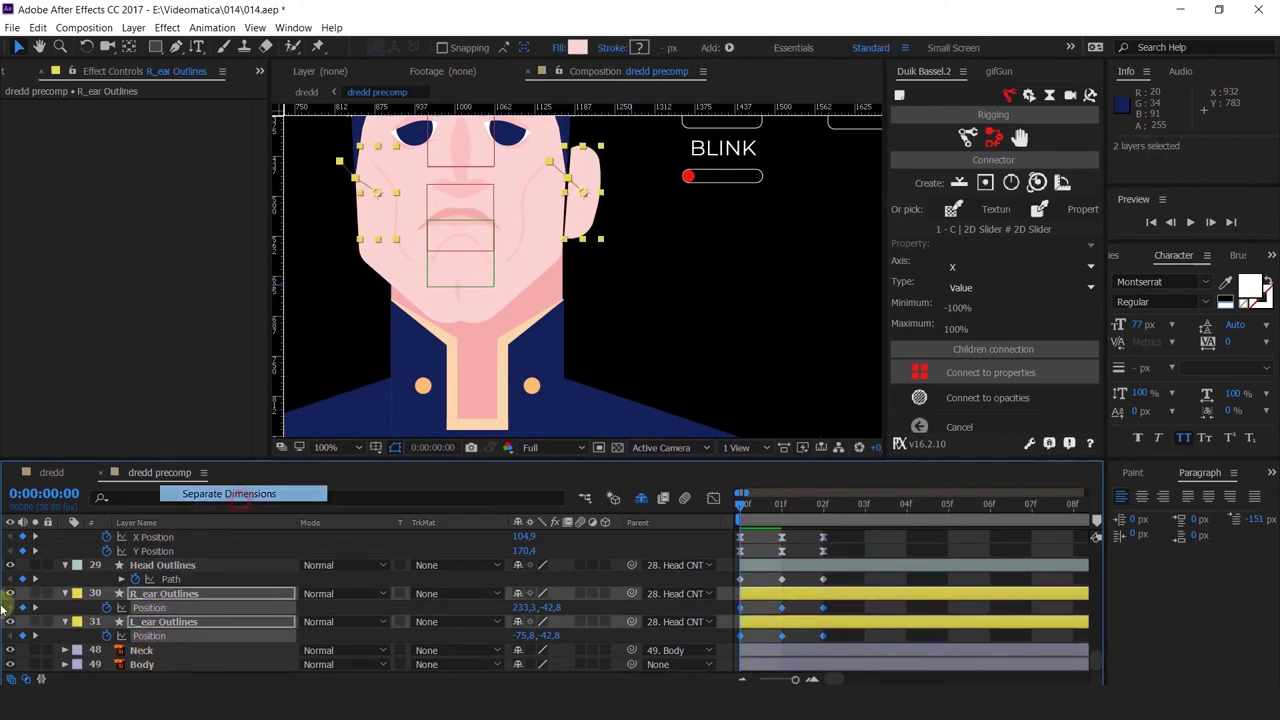
# Connect the X Position of R_ear Outlines, L_ear Outlines and Head CNTRL to the 2D slider's X axis
pyautogui.scroll(1, 110, 605)
pyautogui.click(156, 628)
pyautogui.click(160, 608)
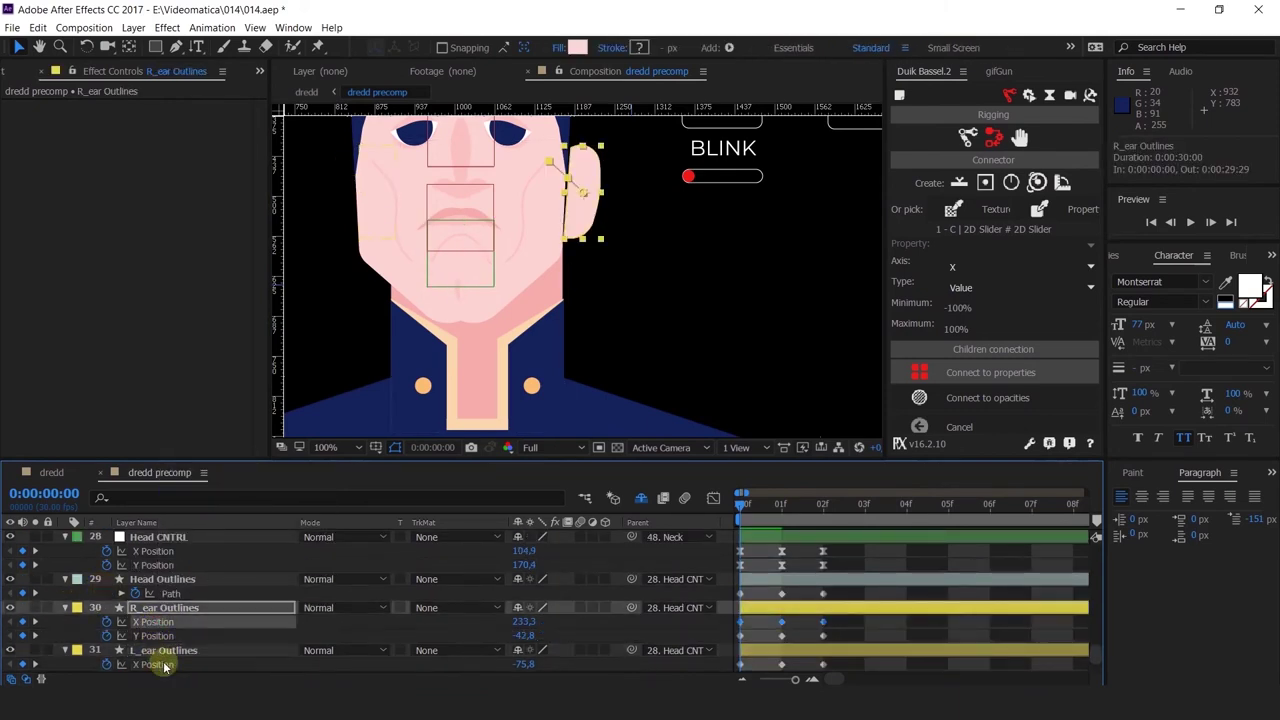
pyautogui.keyDown('shift'); pyautogui.click(160, 650); pyautogui.keyUp('shift')
pyautogui.keyDown('ctrl'); pyautogui.click(172, 553); pyautogui.keyUp('ctrl')
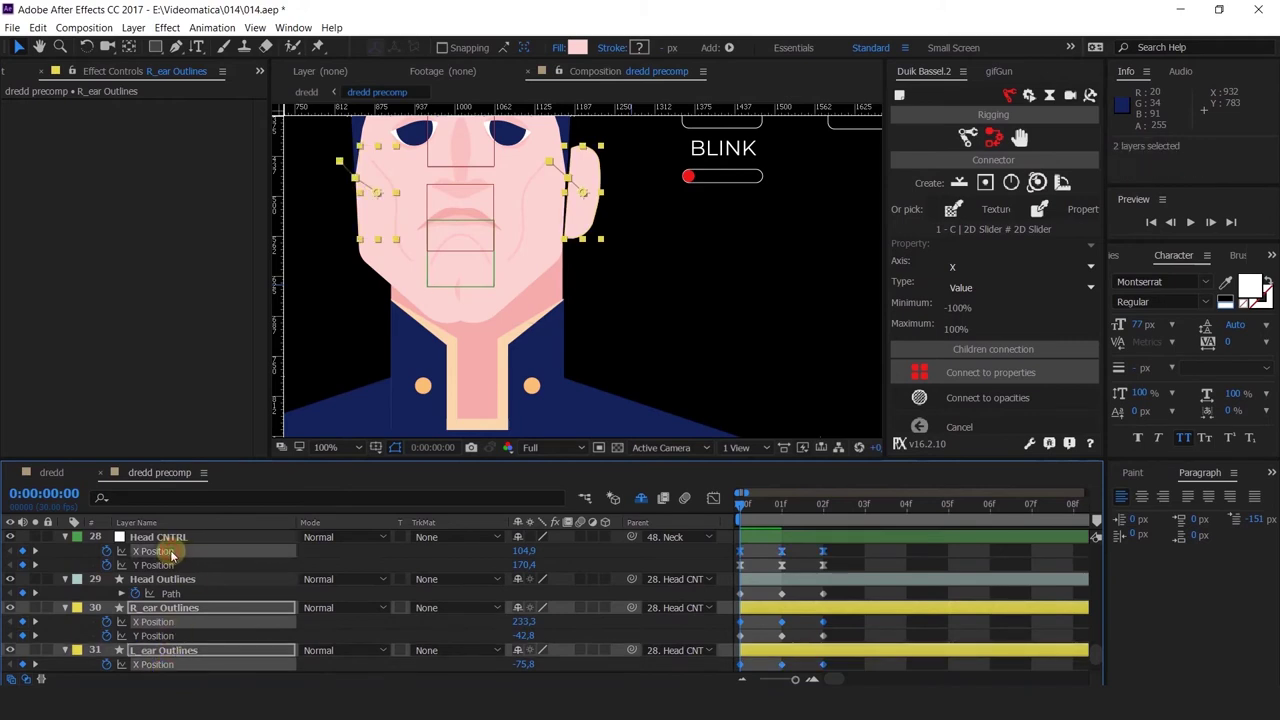
pyautogui.click(978, 376)
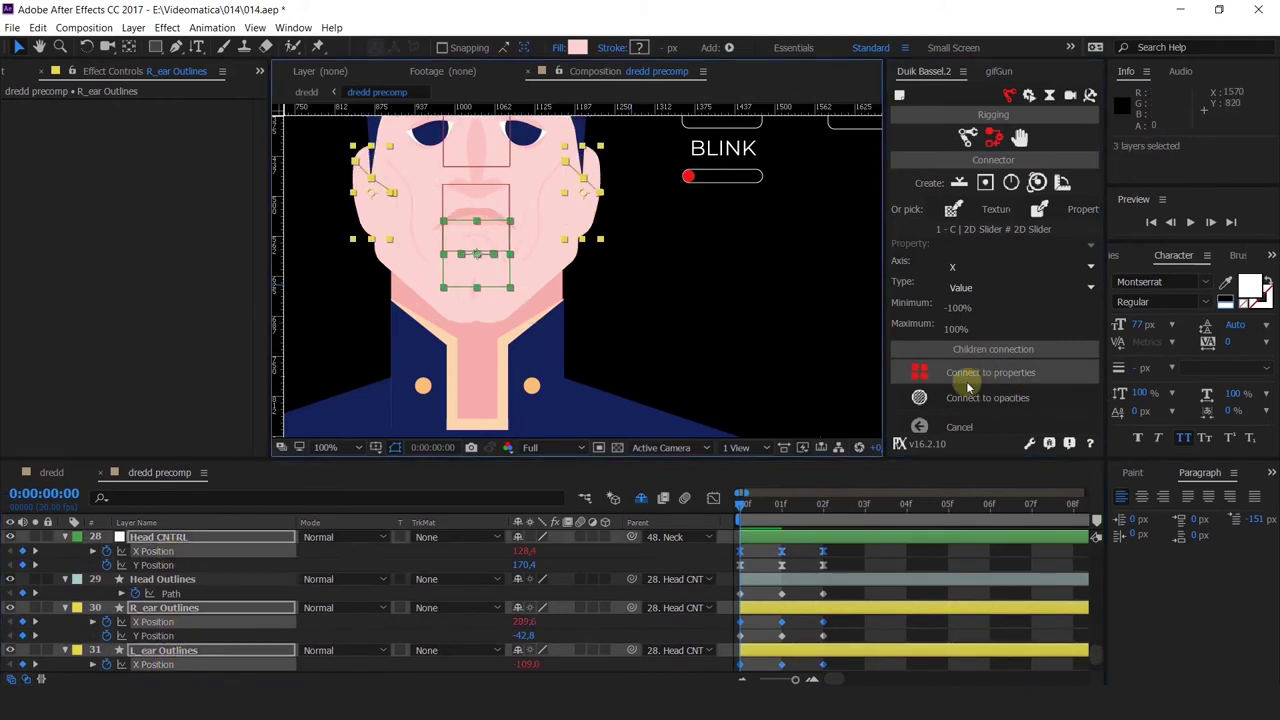
# Test the head turn by moving the handle of the HEAD ROT 2D slider beside EYE POS
pyautogui.click(721, 309)
pyautogui.press('space')
pyautogui.moveTo(729, 343); pyautogui.dragTo(754, 451)
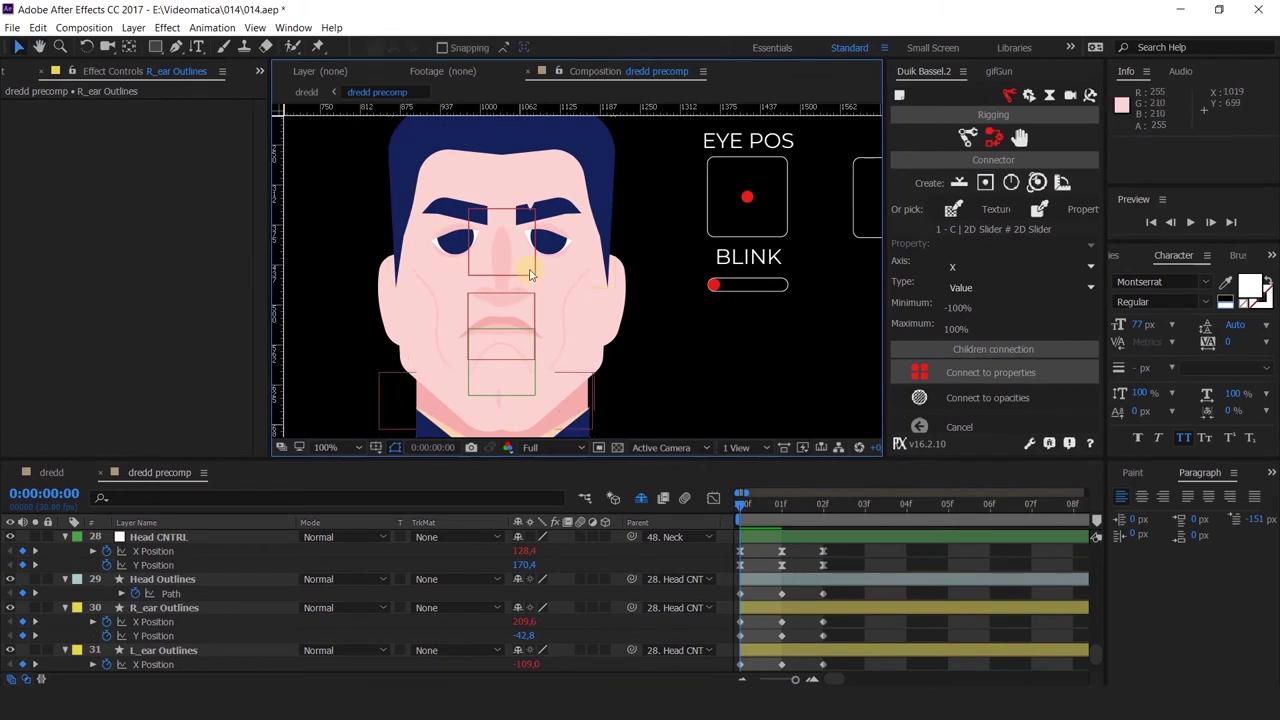
pyautogui.press('space')
pyautogui.moveTo(668, 265); pyautogui.dragTo(556, 279)
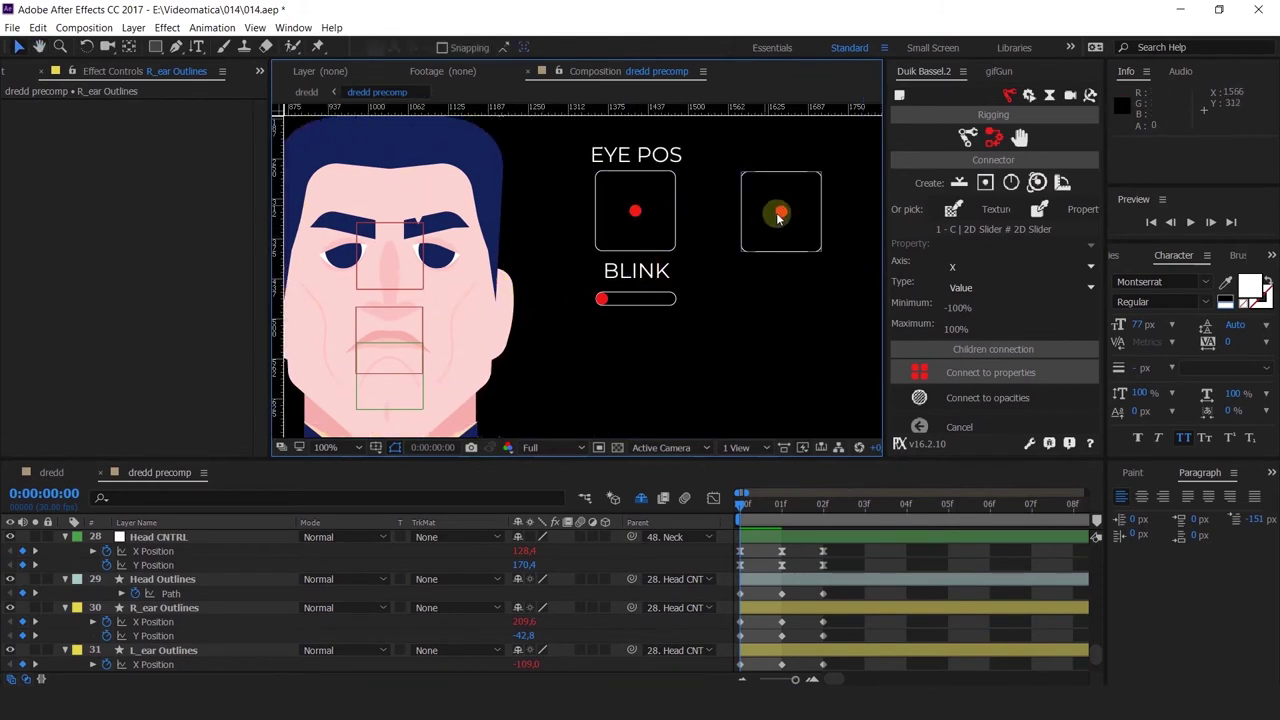
pyautogui.moveTo(781, 220)
pyautogui.mouseDown()
pyautogui.moveTo(746, 222)
pyautogui.moveTo(820, 230)
pyautogui.moveTo(717, 231)
pyautogui.moveTo(787, 232)
pyautogui.mouseUp()
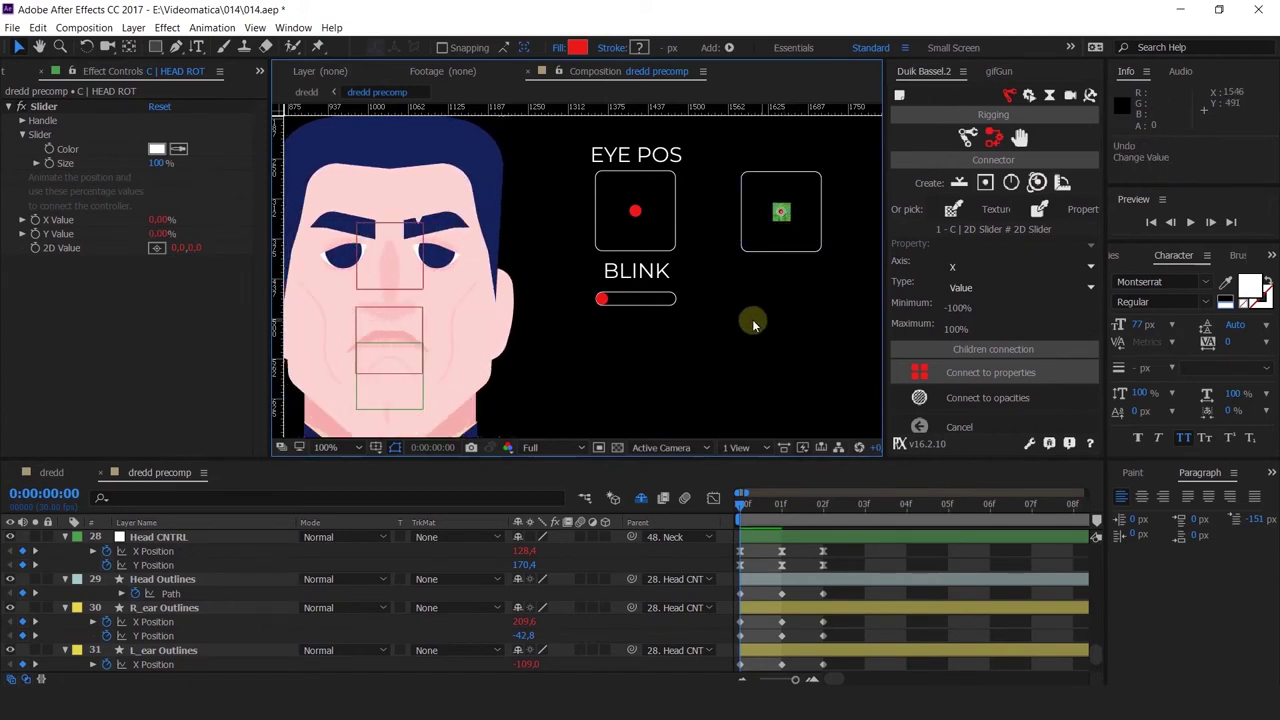
# Set the Duik 2D slider connector's axis to Y
pyautogui.click(970, 212)
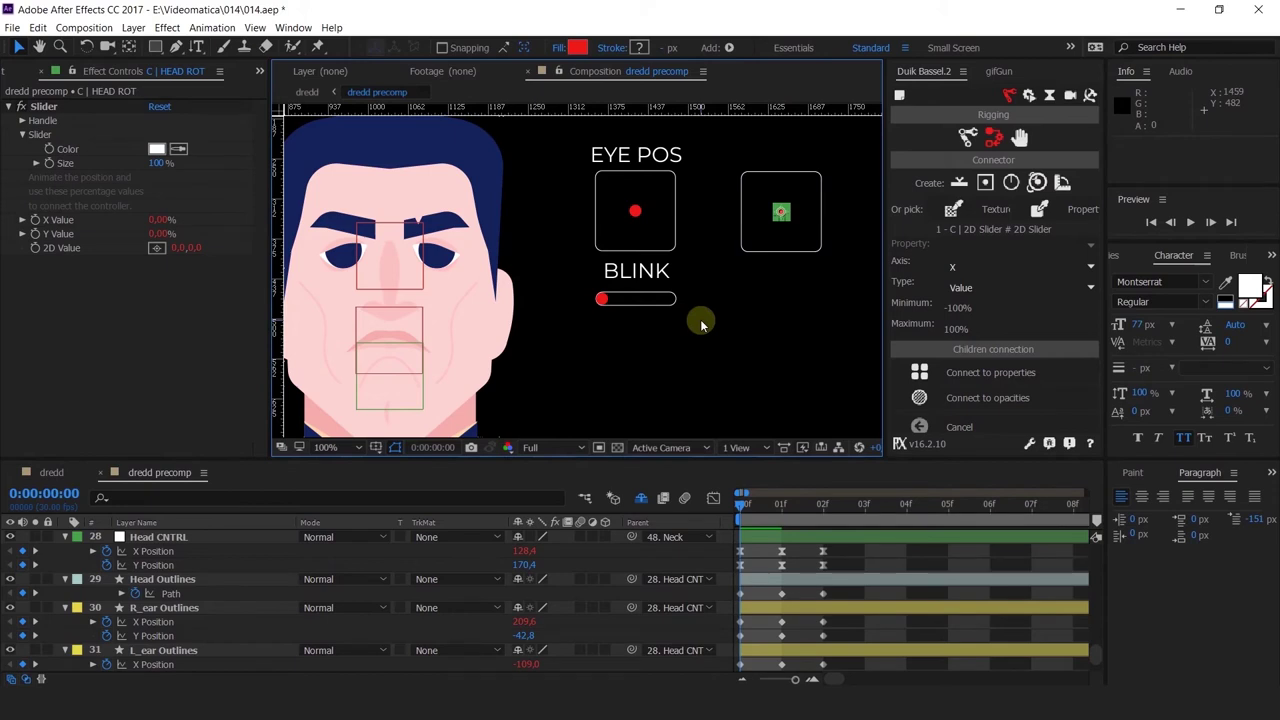
pyautogui.press('space')
pyautogui.moveTo(543, 340); pyautogui.dragTo(617, 331)
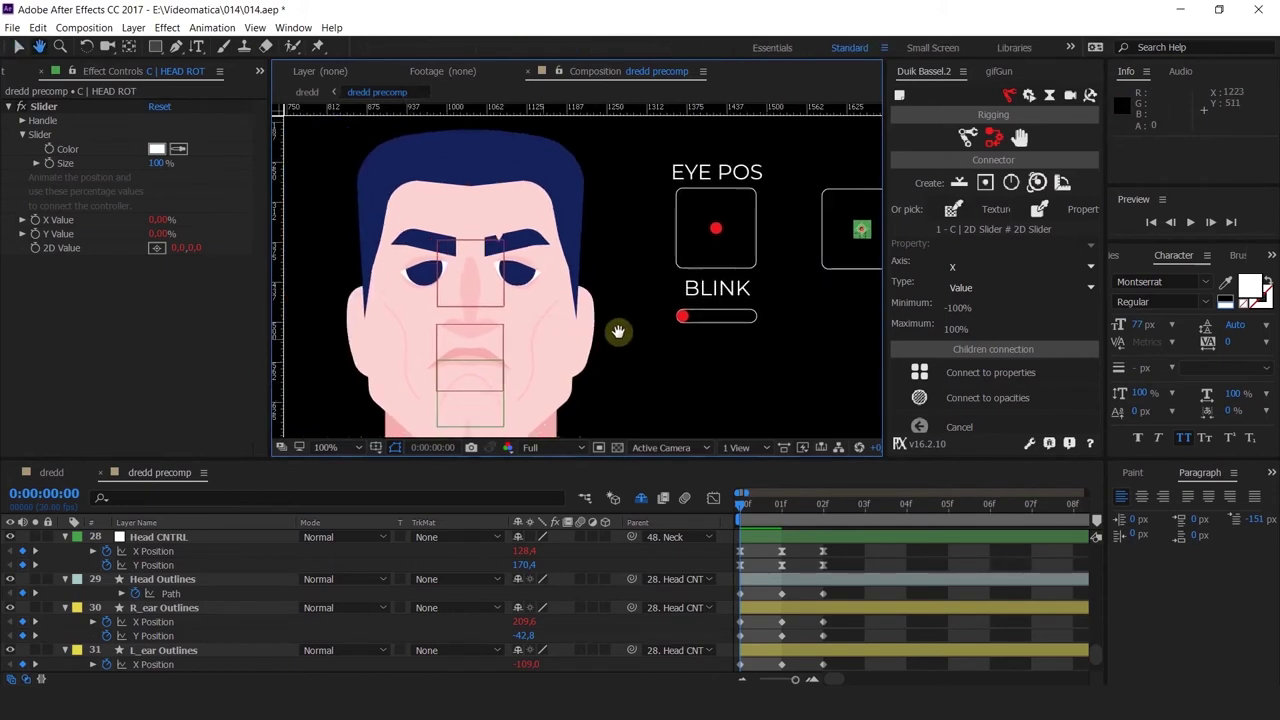
pyautogui.click(972, 268)
pyautogui.click(972, 297)
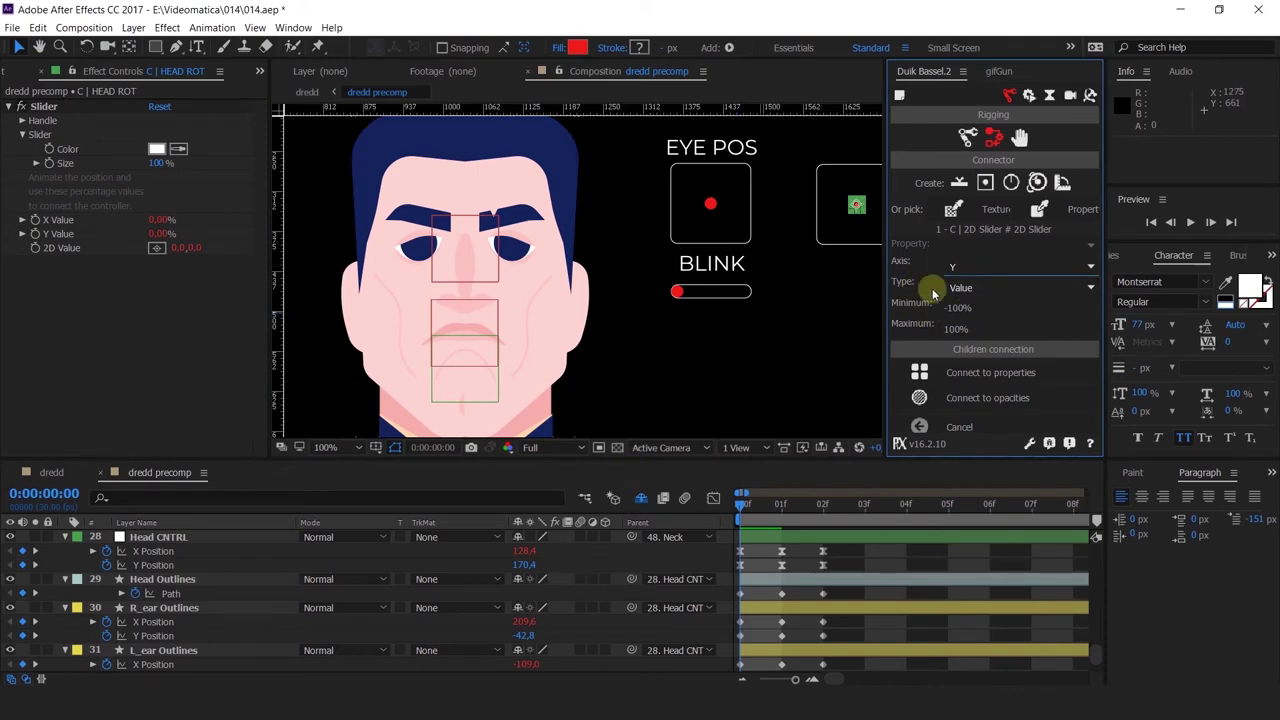
# Select the Position and Scale of Hair Outlines together with the Position of details Outlines
pyautogui.scroll(8, 175, 590)
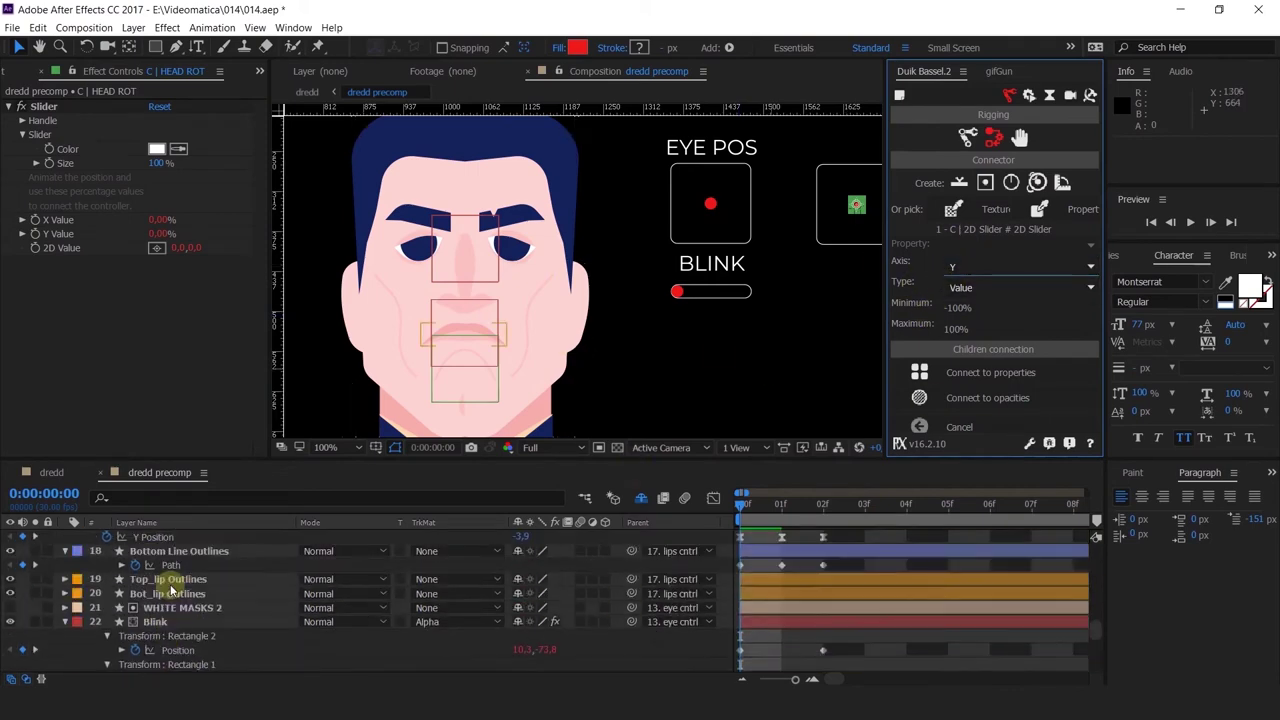
pyautogui.scroll(10, 170, 590)
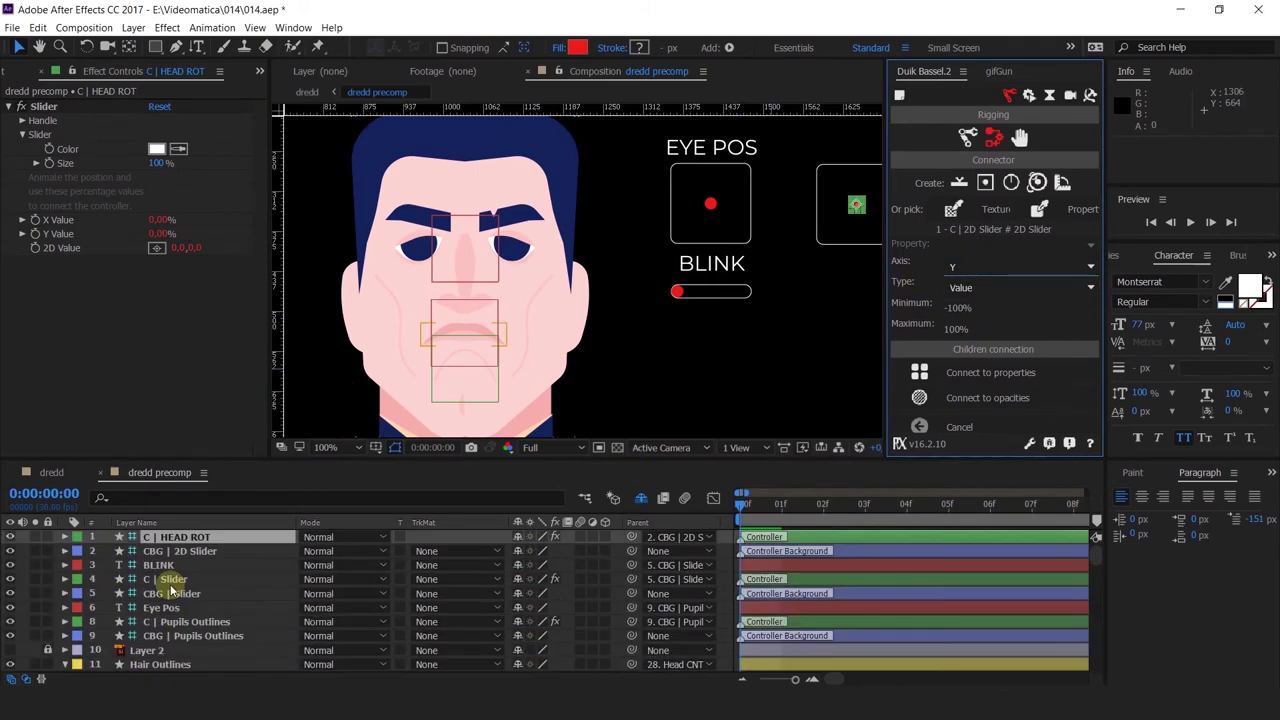
pyautogui.scroll(-5, 170, 590)
pyautogui.click(149, 565)
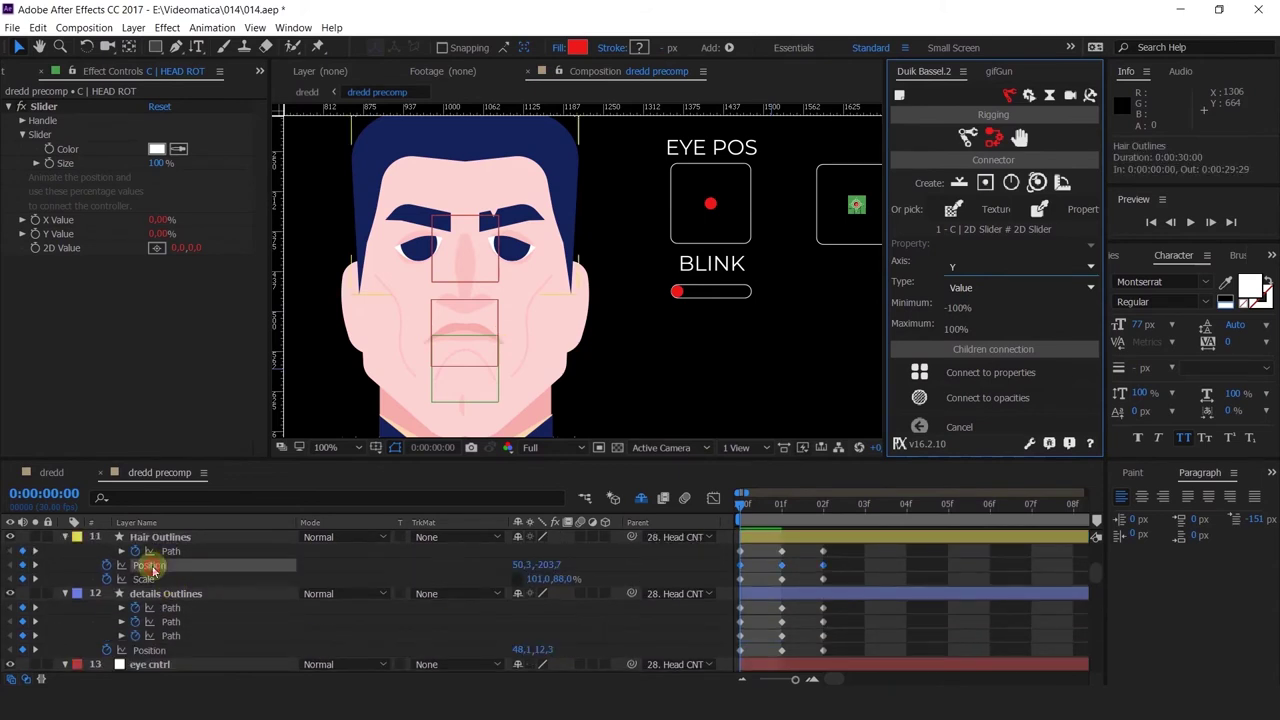
pyautogui.keyDown('shift'); pyautogui.click(148, 579); pyautogui.keyUp('shift')
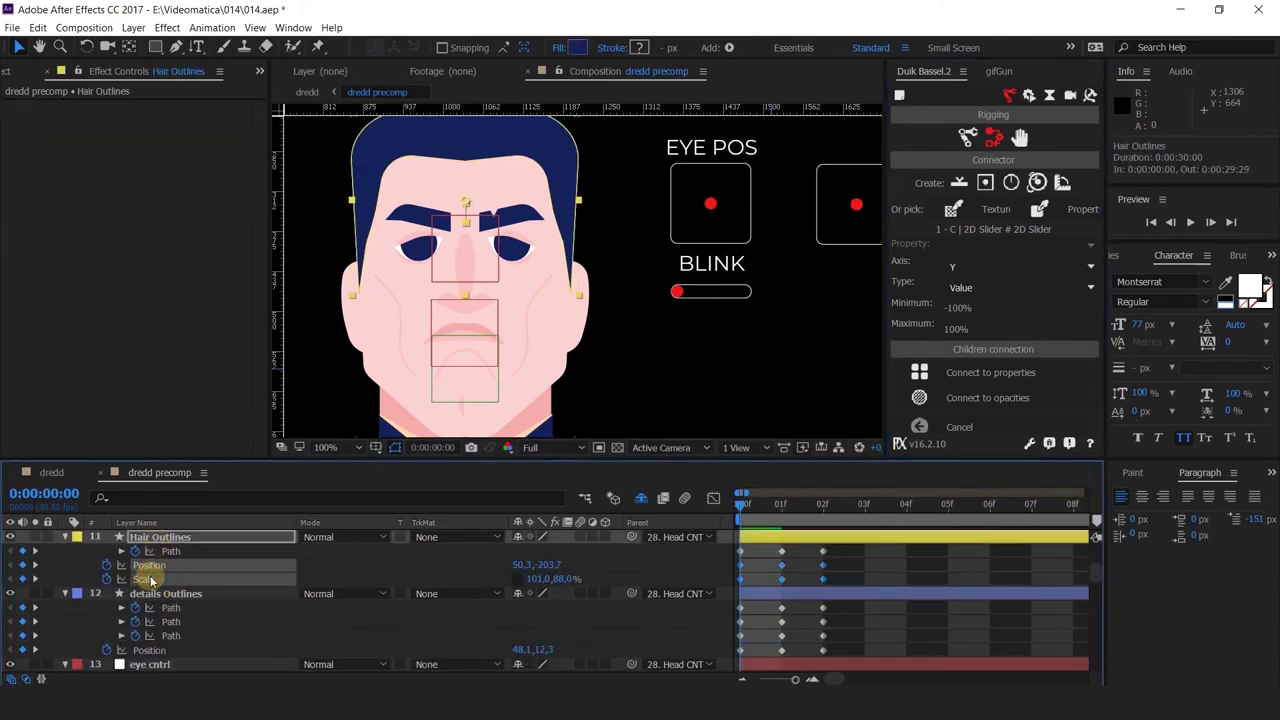
pyautogui.keyDown('shift'); pyautogui.click(149, 650); pyautogui.keyUp('shift')
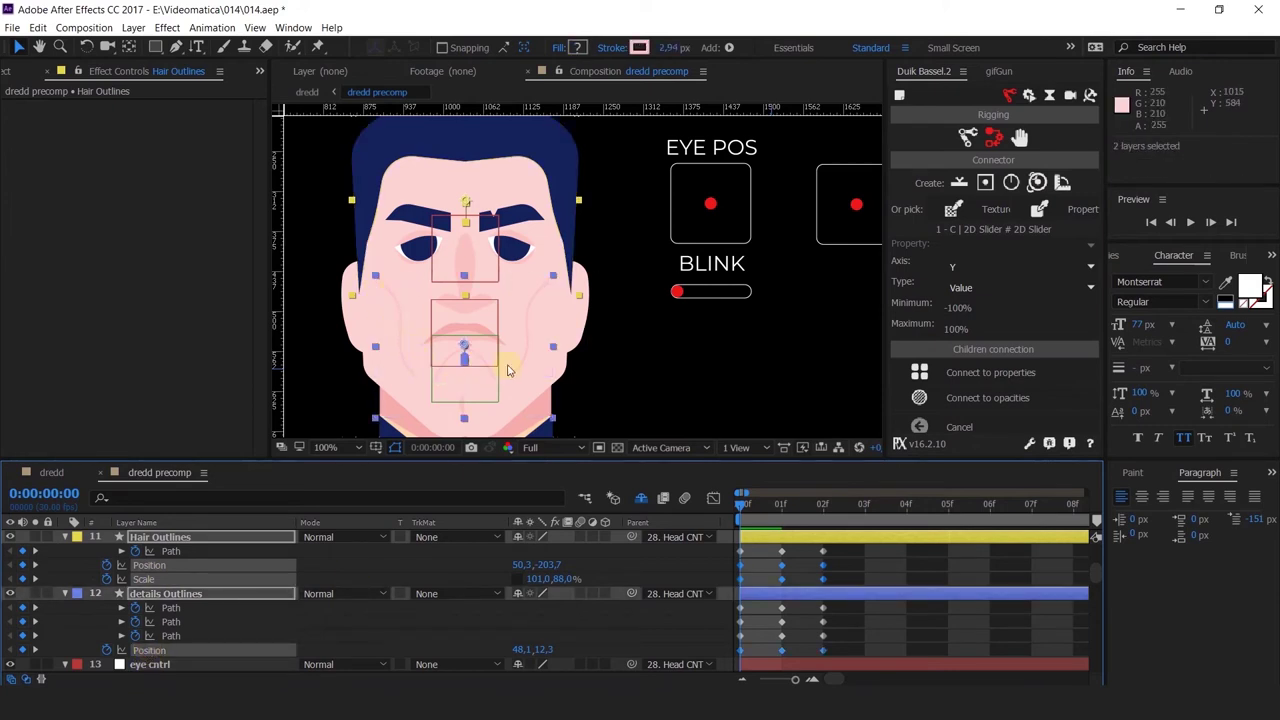
# Add the Y Position of eye cntrl, R_Eyebrow Outlines and L_Eyebrow Outlines to the property selection
pyautogui.scroll(-3, 243, 643)
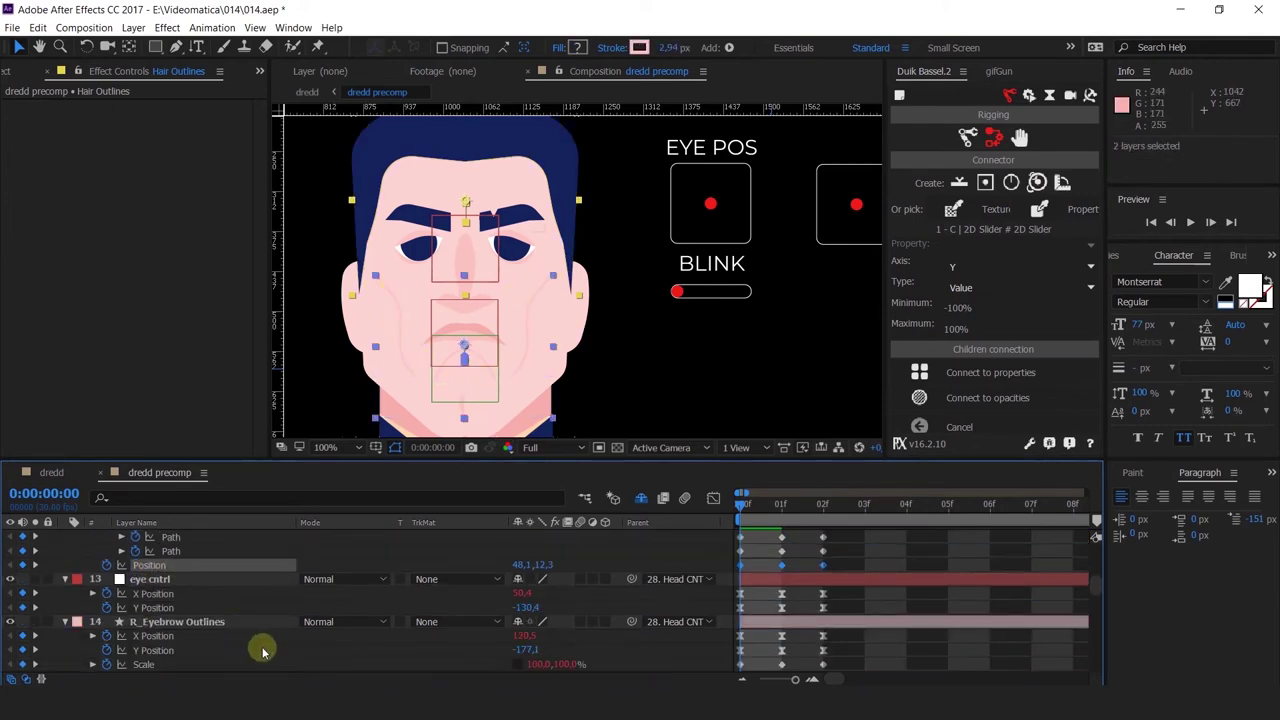
pyautogui.keyDown('shift'); pyautogui.click(155, 607); pyautogui.keyUp('shift')
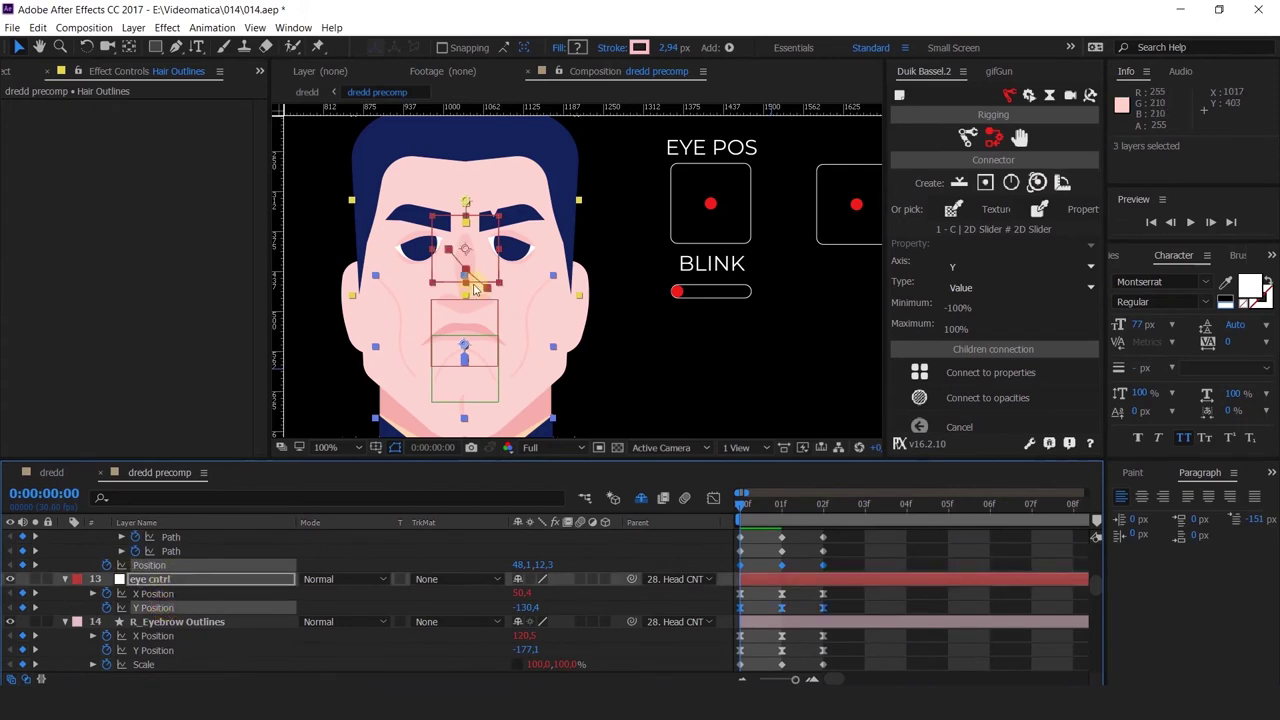
pyautogui.scroll(-2, 174, 633)
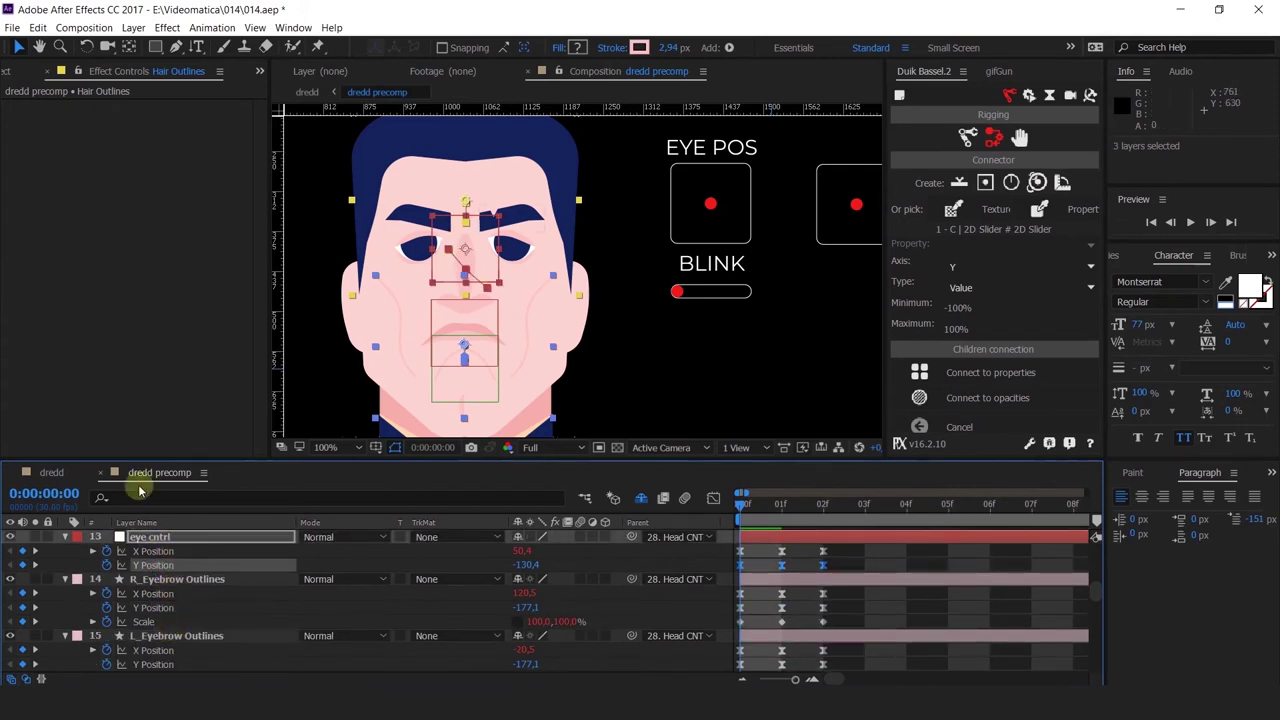
pyautogui.keyDown('shift'); pyautogui.click(167, 608); pyautogui.keyUp('shift')
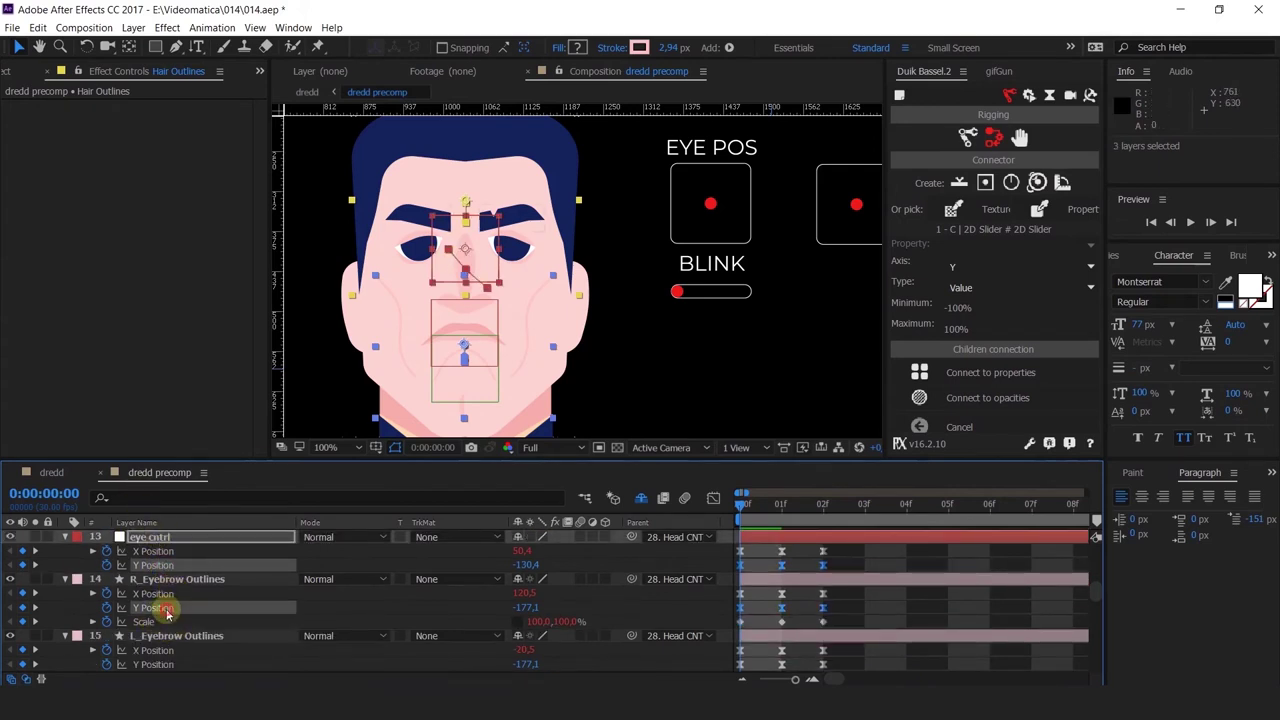
pyautogui.scroll(-2, 167, 608)
pyautogui.keyDown('shift'); pyautogui.click(167, 622); pyautogui.keyUp('shift')
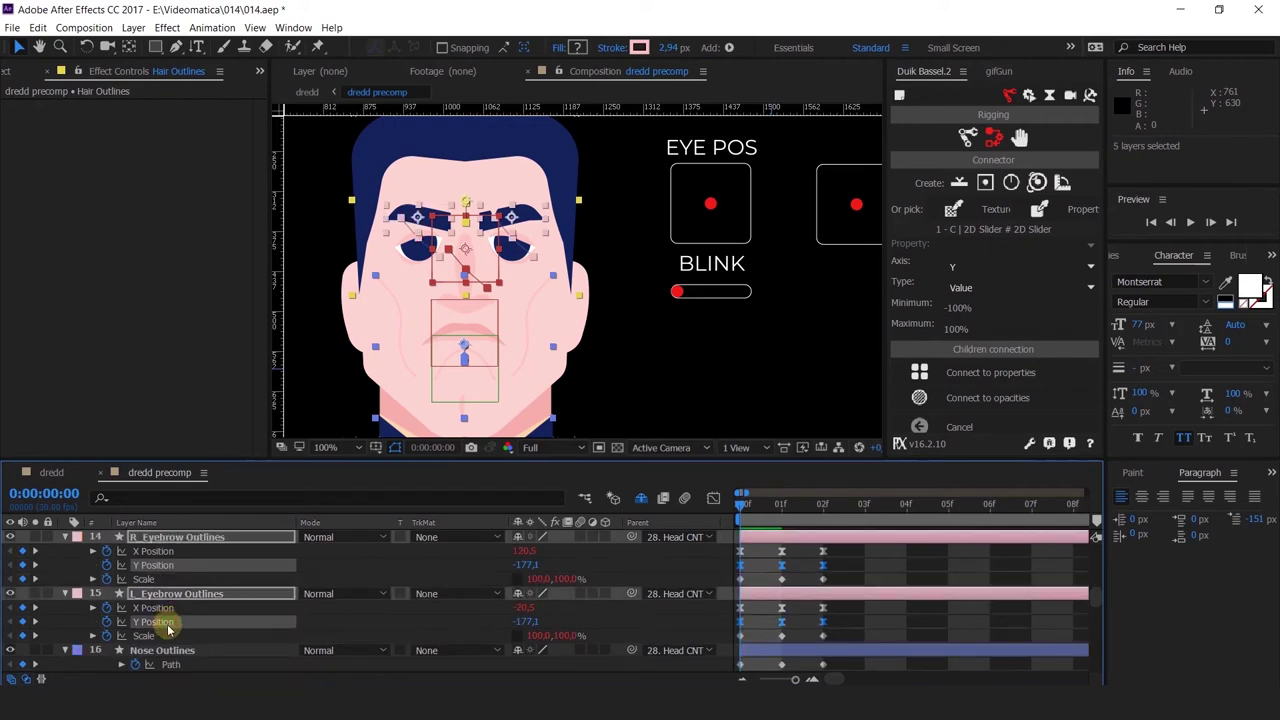
# Add the Y Position of Nose Outlines and lips cntrl to the property selection
pyautogui.scroll(-2, 167, 622)
pyautogui.keyDown('shift'); pyautogui.click(167, 622); pyautogui.keyUp('shift')
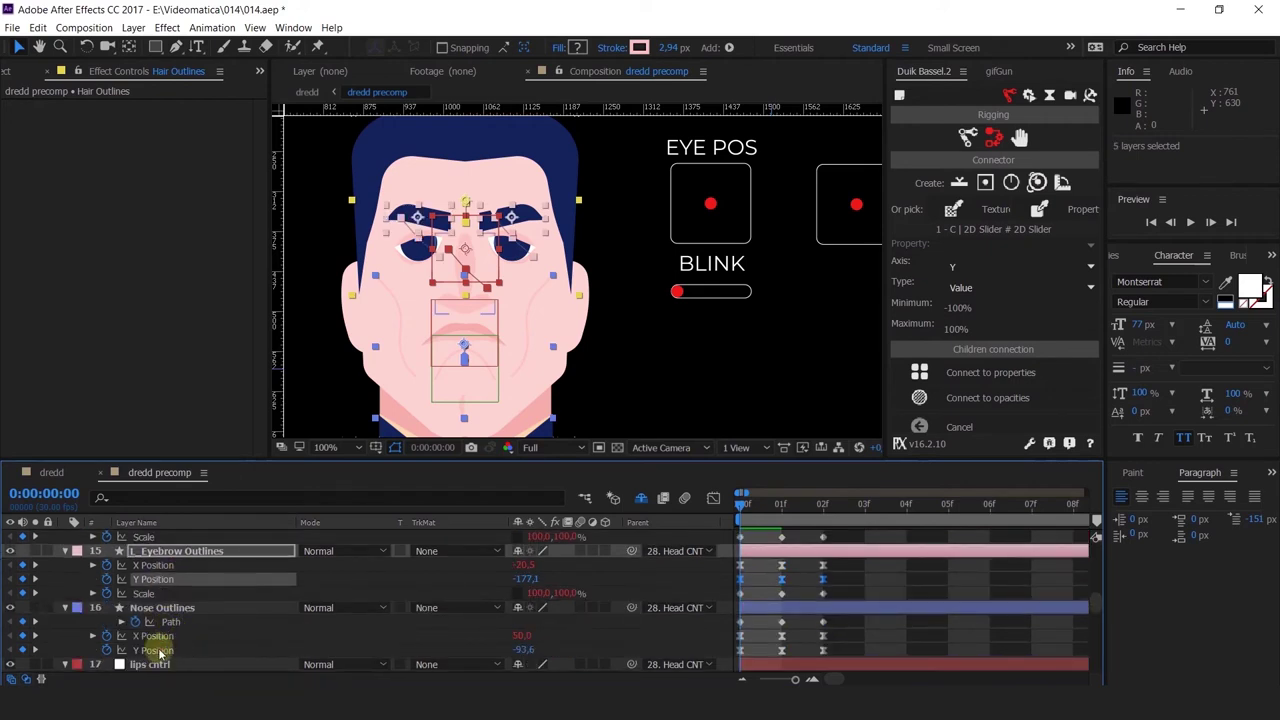
pyautogui.keyDown('shift'); pyautogui.click(160, 650); pyautogui.keyUp('shift')
pyautogui.scroll(-3, 160, 650)
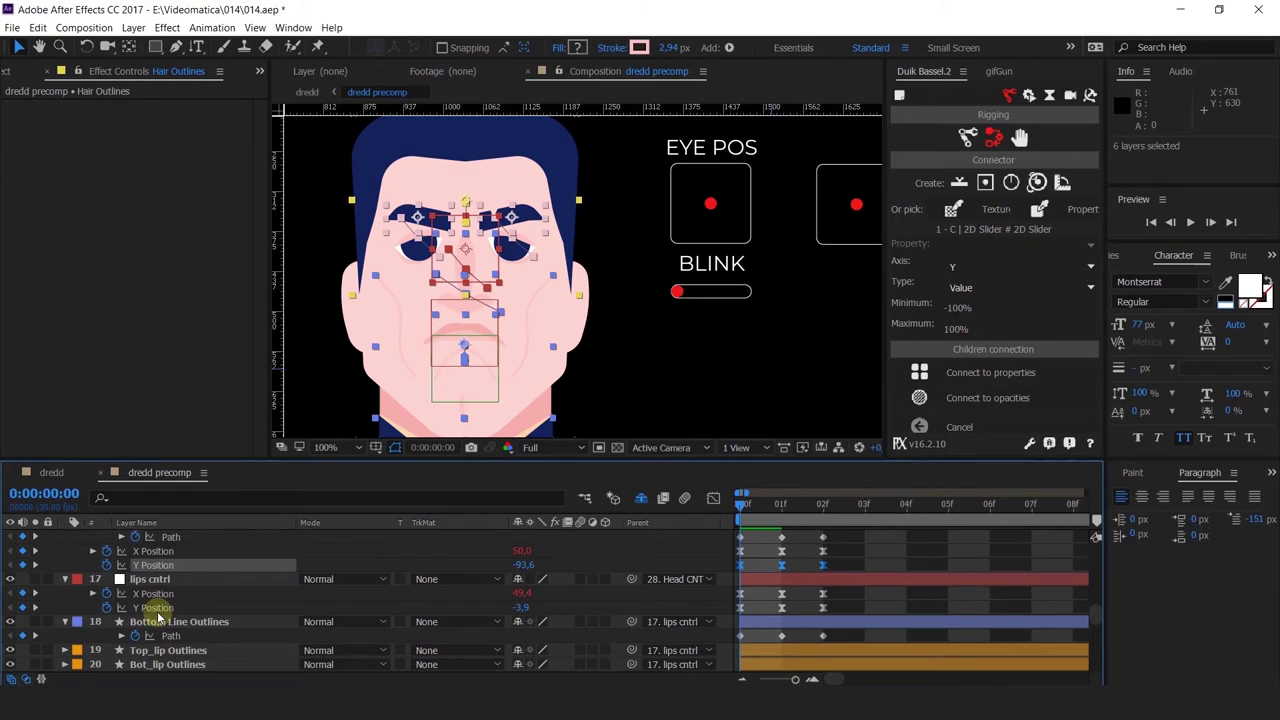
pyautogui.keyDown('shift'); pyautogui.click(157, 609); pyautogui.keyUp('shift')
pyautogui.scroll(-2, 195, 652)
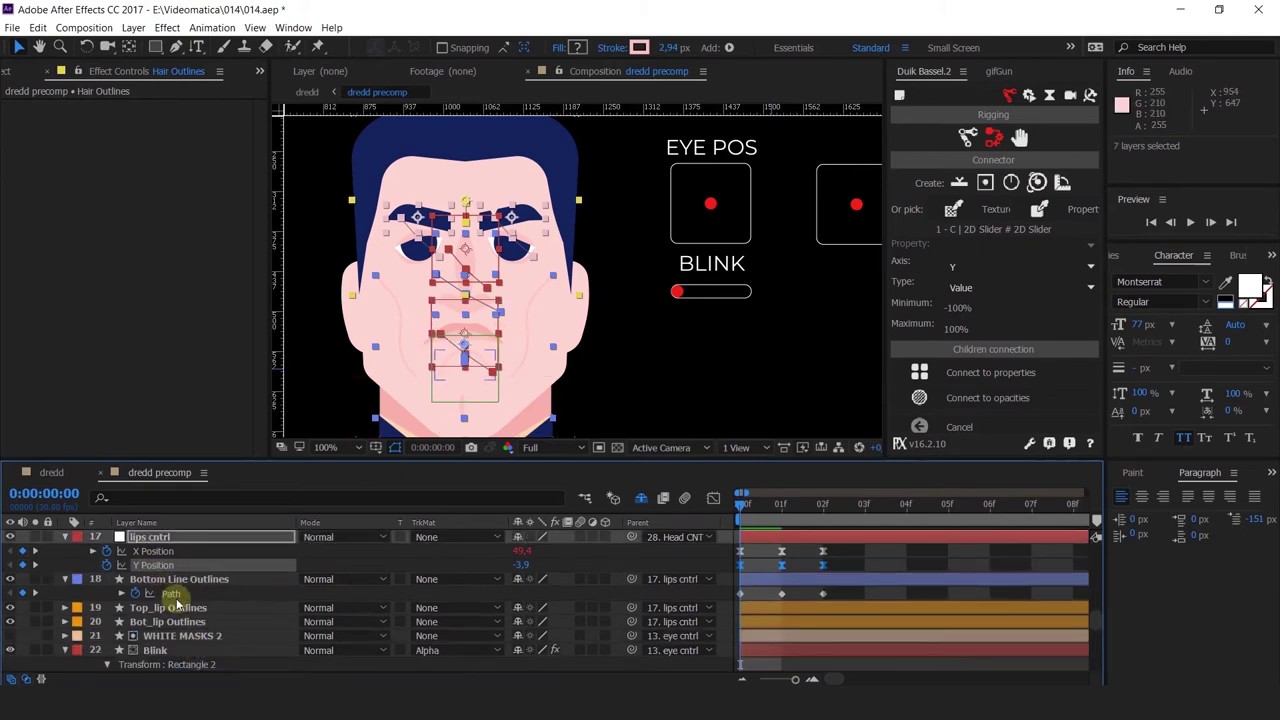
# Add the Y Position of Head CNTRL, R_ear Outlines and L_ear Outlines, and connect all selected properties to the 2D slider's Y axis
pyautogui.scroll(-3, 177, 600)
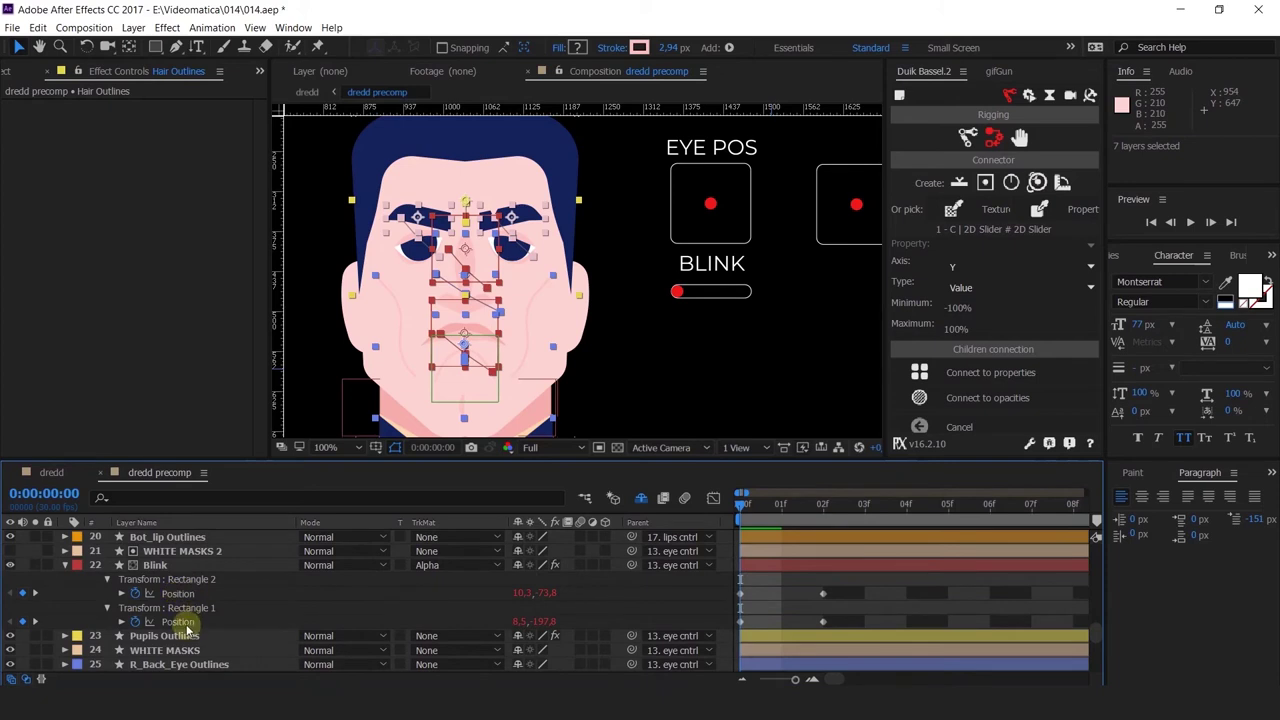
pyautogui.scroll(-4, 185, 628)
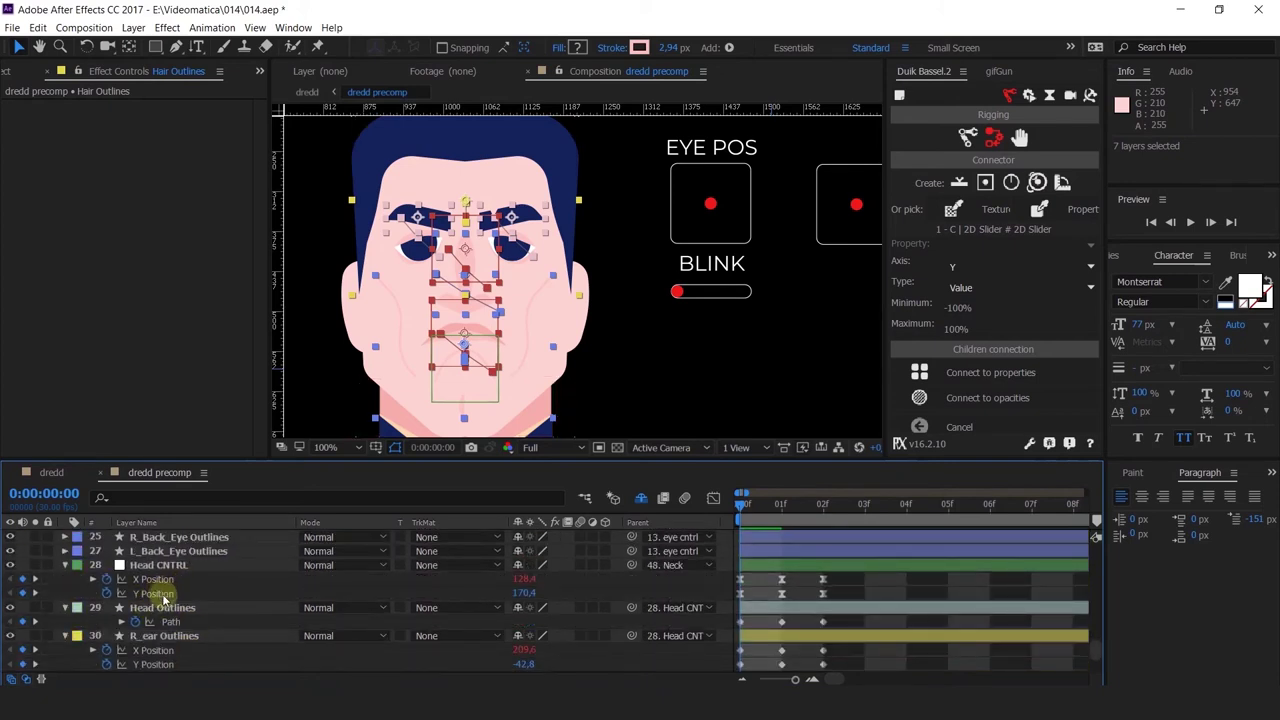
pyautogui.keyDown('shift'); pyautogui.click(165, 594); pyautogui.keyUp('shift')
pyautogui.scroll(-2, 165, 628)
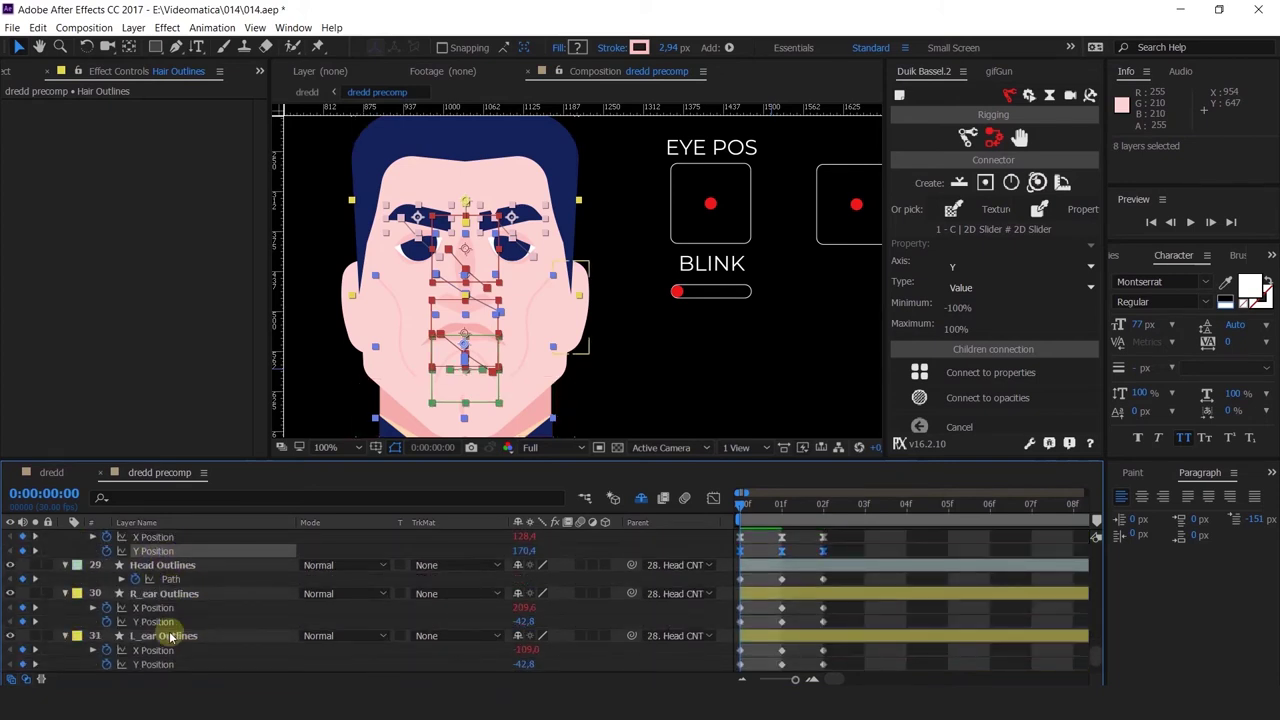
pyautogui.keyDown('shift'); pyautogui.click(158, 621); pyautogui.keyUp('shift')
pyautogui.keyDown('shift'); pyautogui.click(158, 664); pyautogui.keyUp('shift')
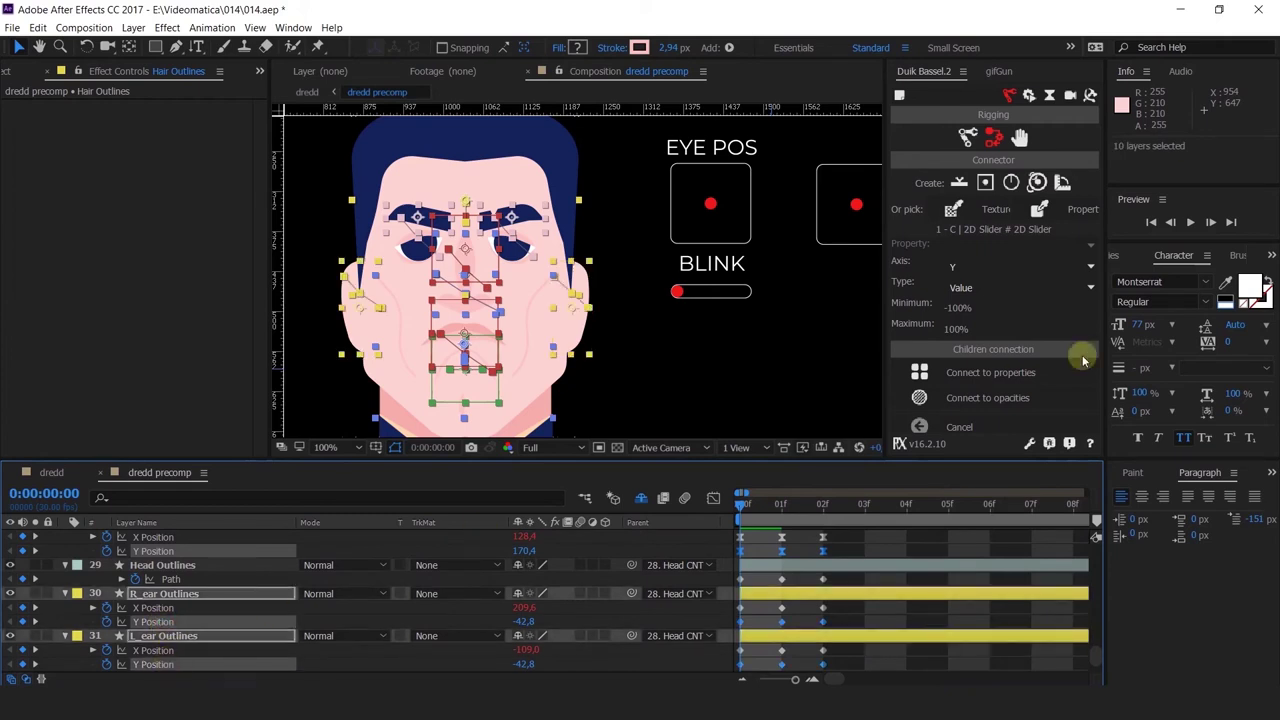
pyautogui.click(985, 373)
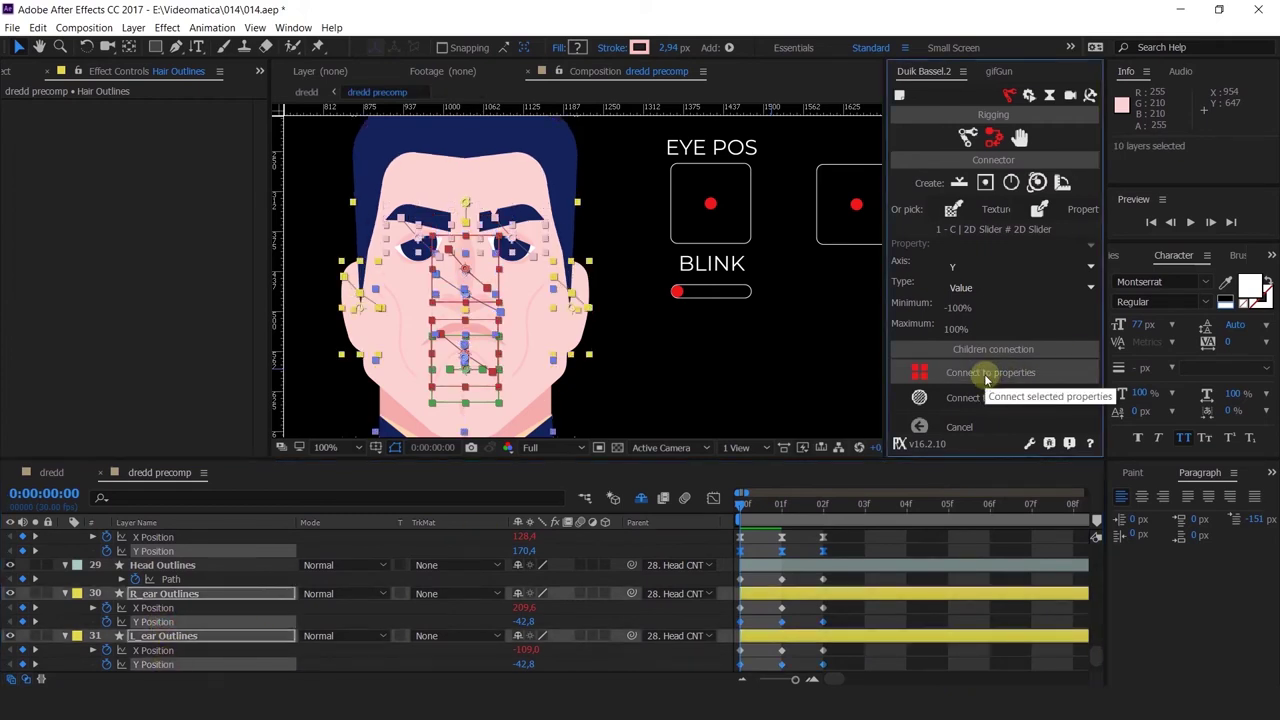
pyautogui.click(733, 408)
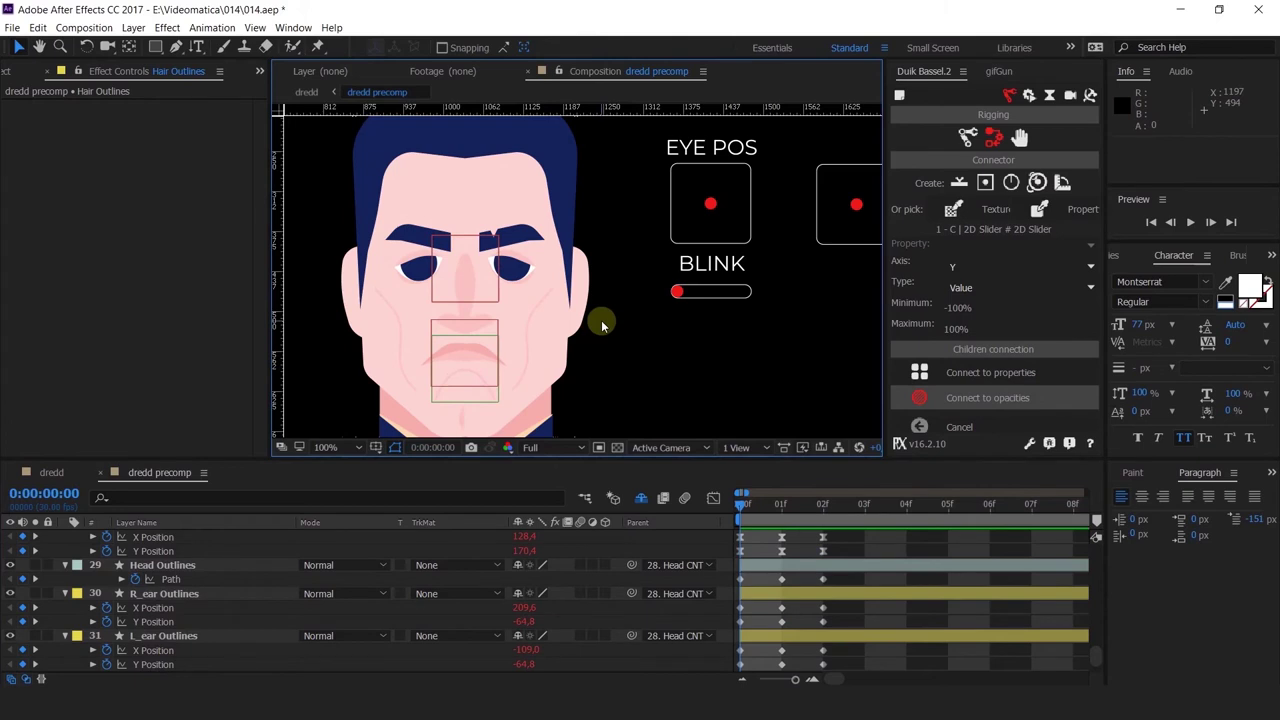
# Test the head rotation by moving the HEAD ROT handle to the slider's upper-left area, about -78% X and -100% Y
pyautogui.scroll(-2, 601, 320)
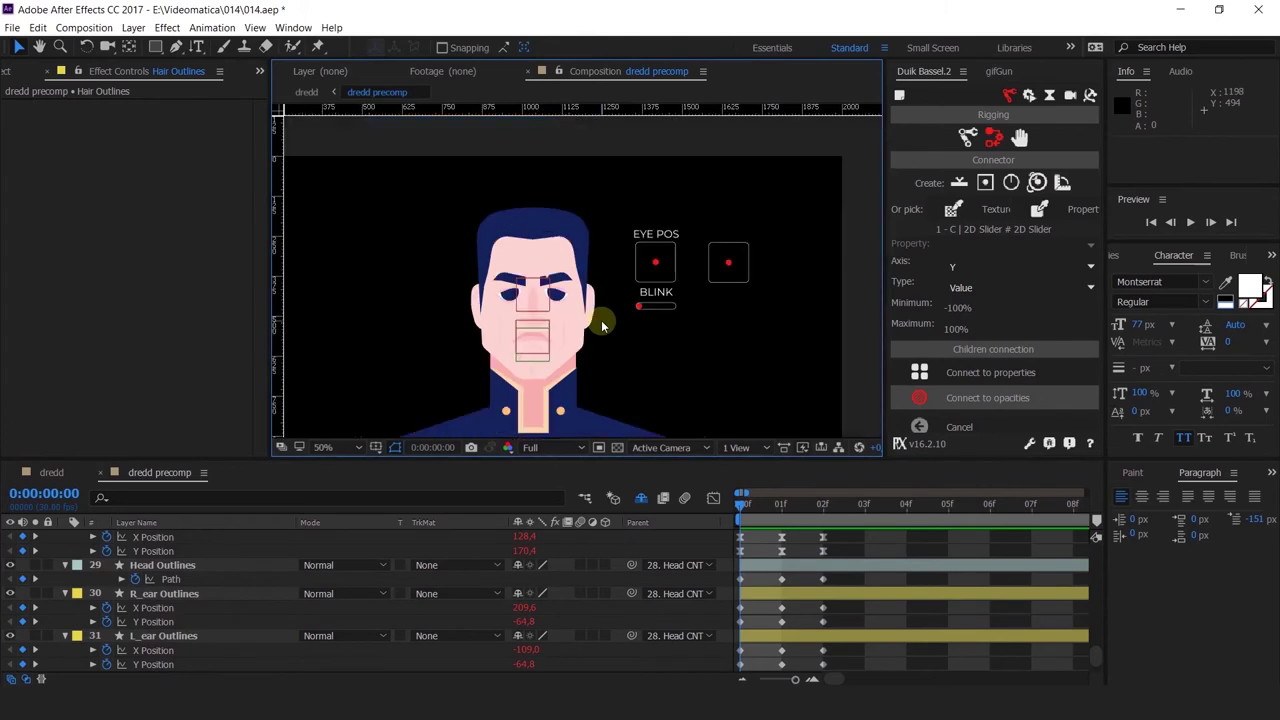
pyautogui.scroll(2, 620, 286)
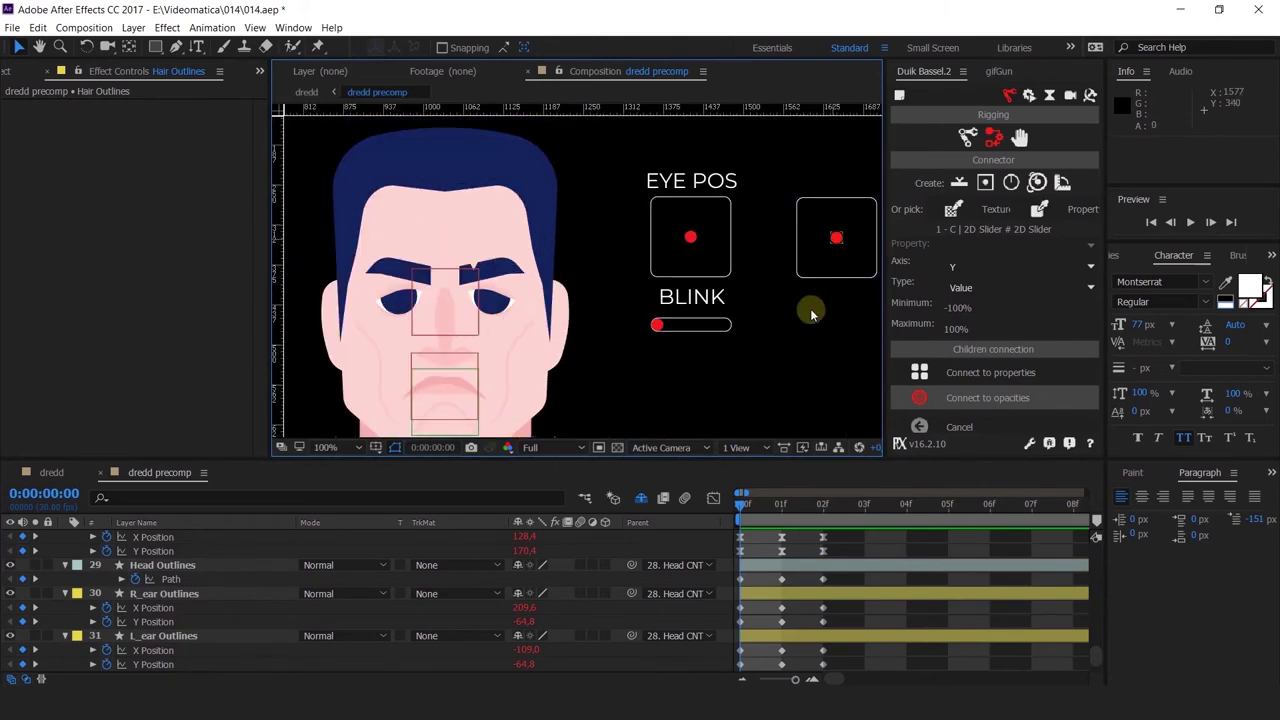
pyautogui.moveTo(834, 236); pyautogui.dragTo(814, 197)
pyautogui.press('space')
pyautogui.moveTo(651, 283); pyautogui.dragTo(693, 275)
pyautogui.scroll(-1, 687, 246)
pyautogui.scroll(1, 631, 230)
pyautogui.press('space')
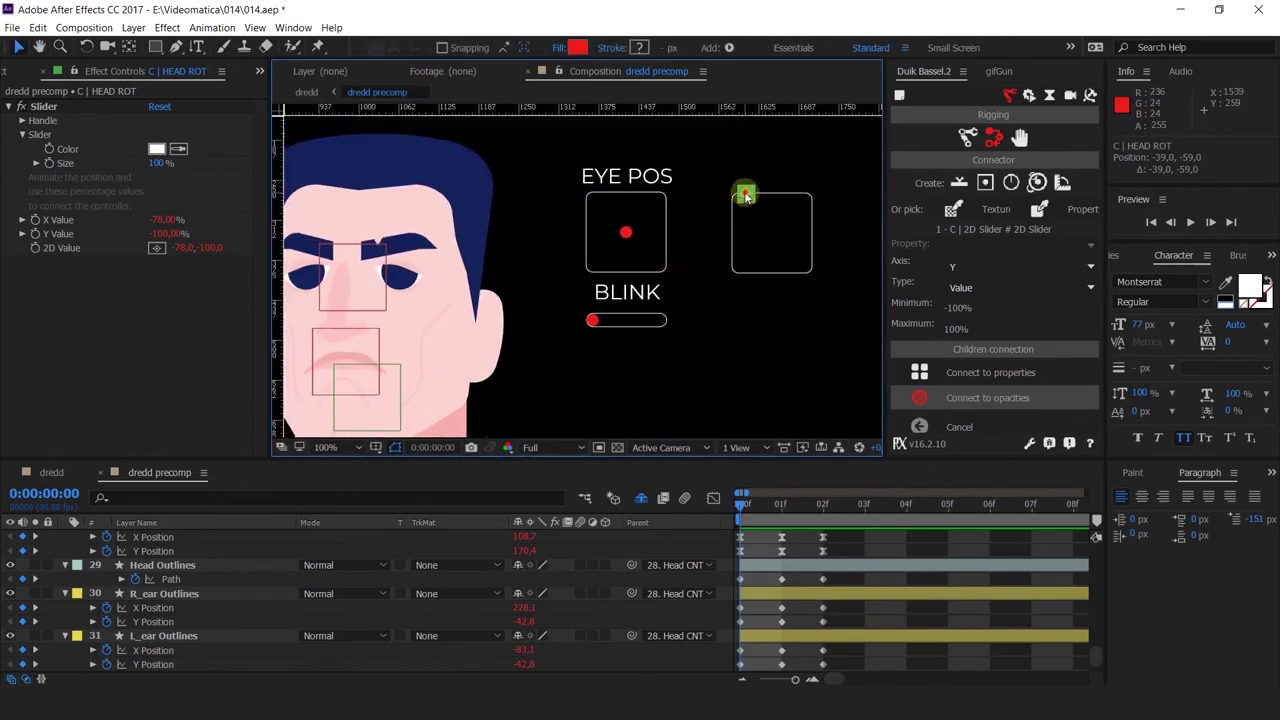
# Test the lower-right head rotation at about 76% X, 82% Y and 52% X, 38% Y, and undo the handle moves back to centre
pyautogui.moveTo(744, 194); pyautogui.dragTo(797, 260)
pyautogui.press('space')
pyautogui.moveTo(621, 336); pyautogui.dragTo(691, 306)
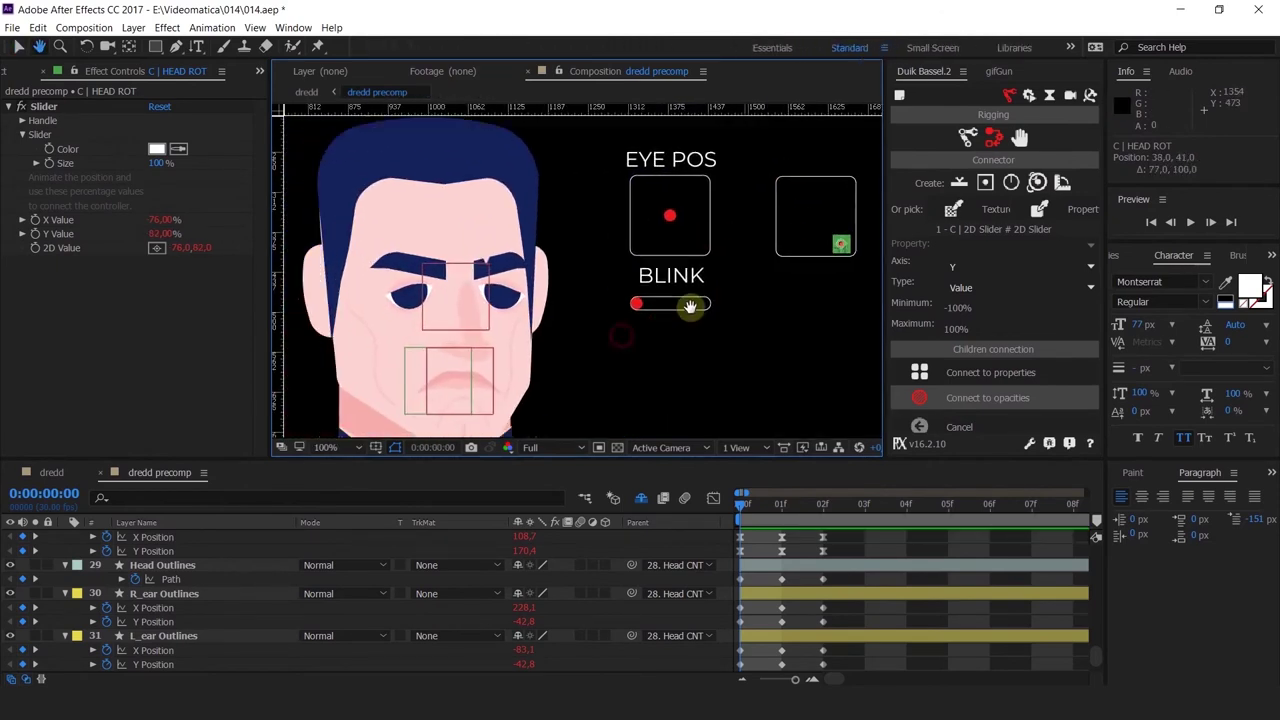
pyautogui.moveTo(777, 264); pyautogui.dragTo(710, 263)
pyautogui.moveTo(826, 237); pyautogui.dragTo(820, 218)
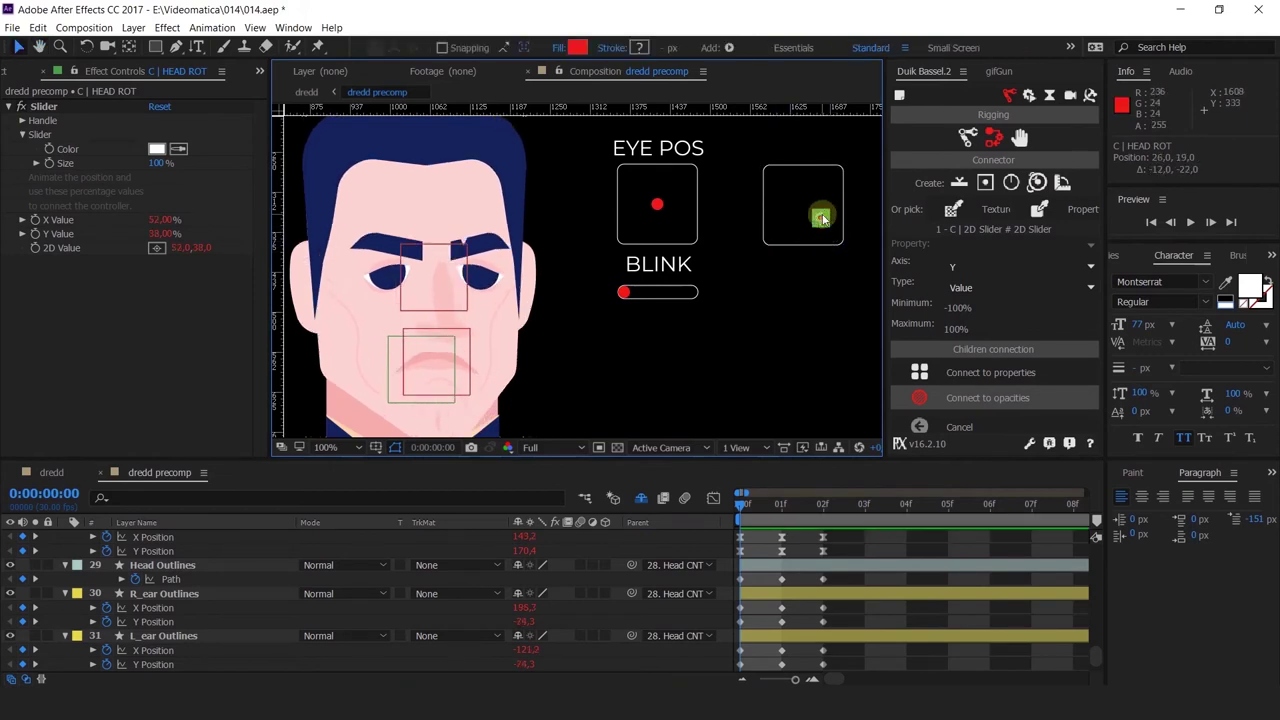
pyautogui.hotkey('ctrl', 'z')
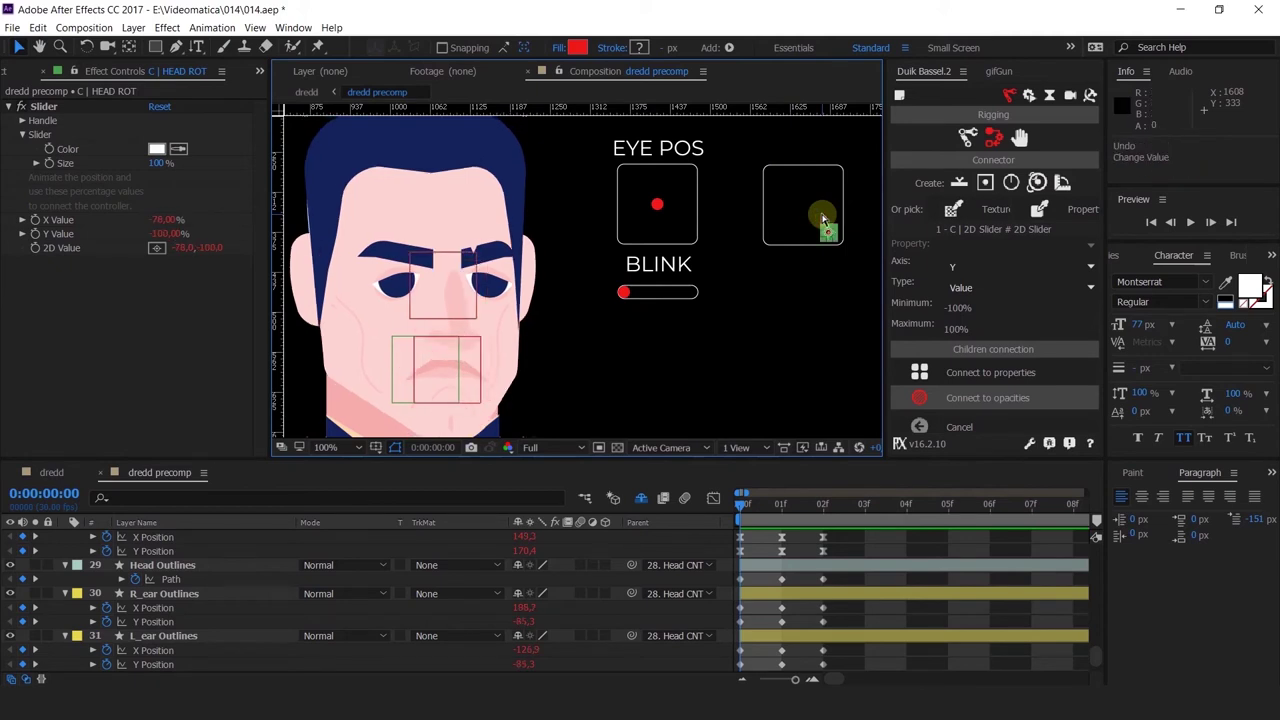
pyautogui.hotkey('ctrl', 'z')
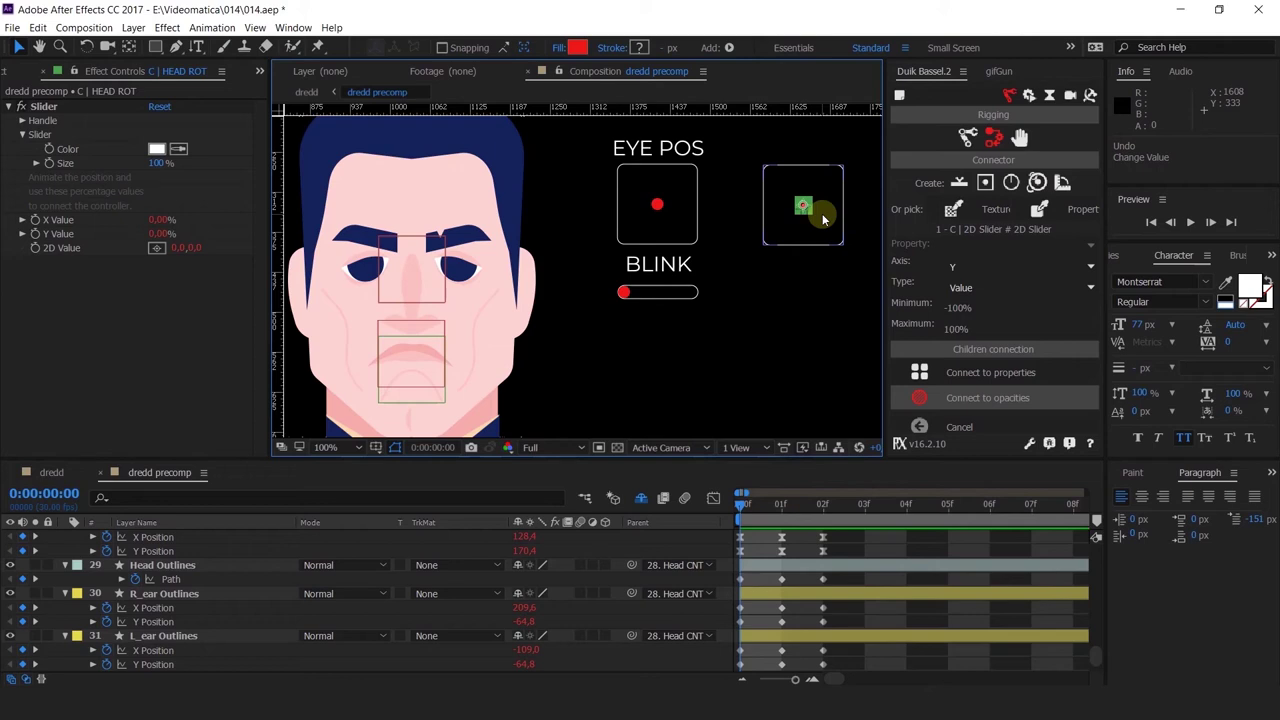
# Check the Head Outlines Path keyframe at frame 2 by disabling its Duik connector expression, and re-enable the expression
pyautogui.click(821, 506)
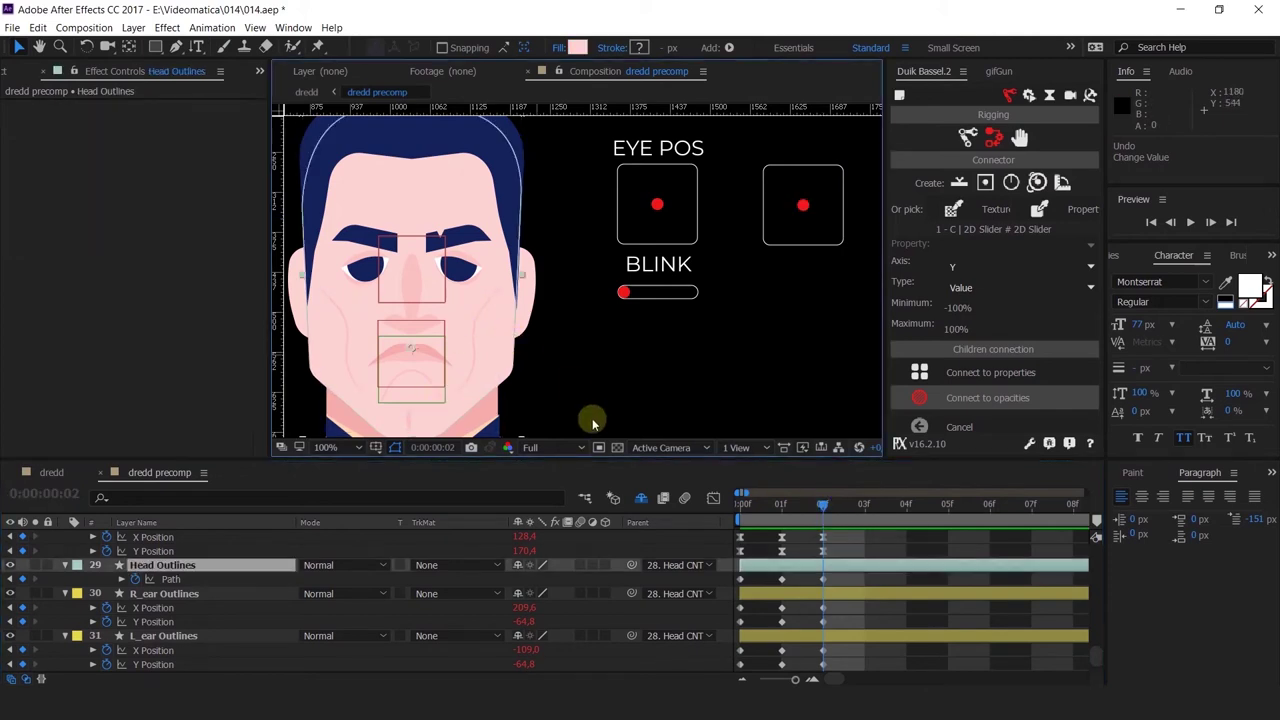
pyautogui.click(123, 580)
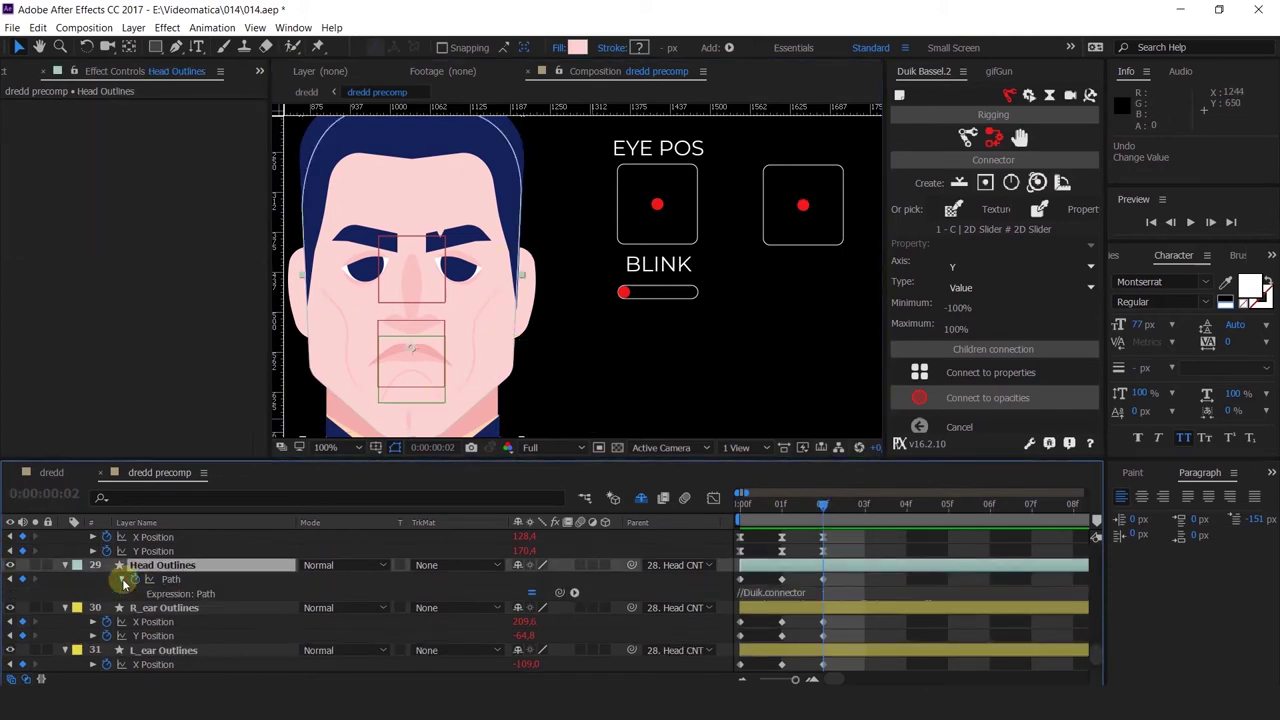
pyautogui.click(531, 593)
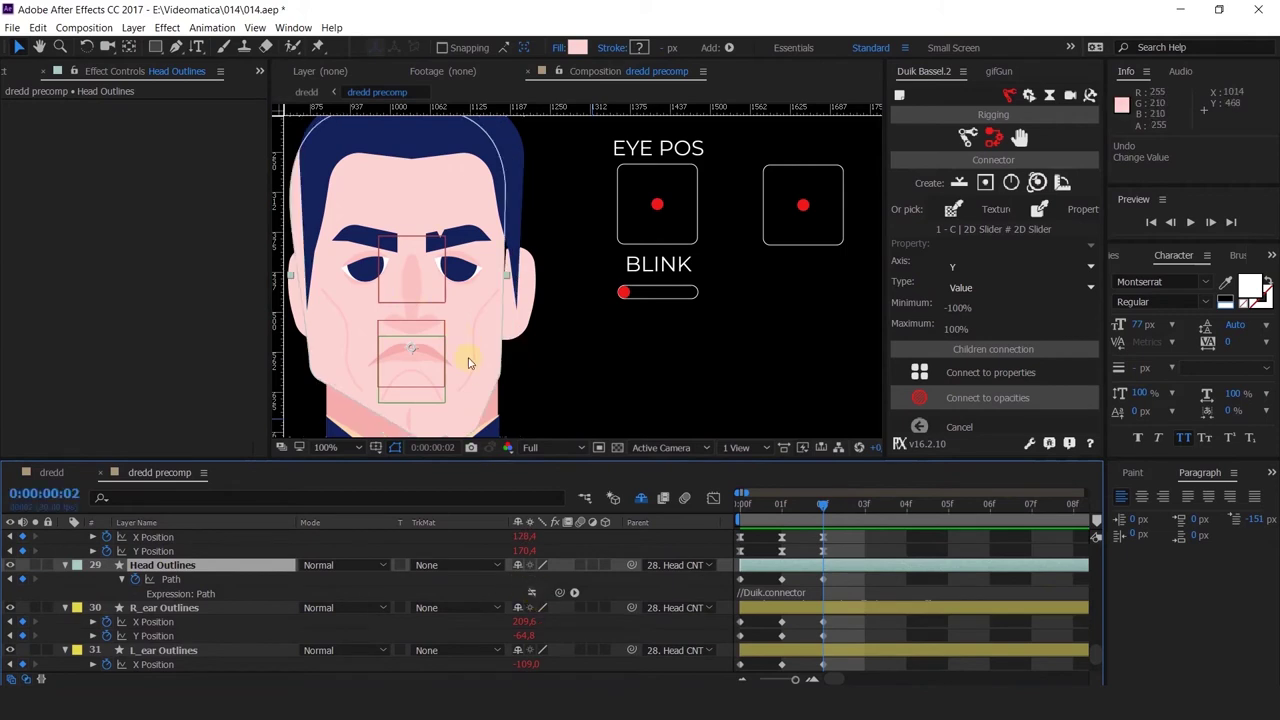
pyautogui.moveTo(822, 504); pyautogui.dragTo(802, 566)
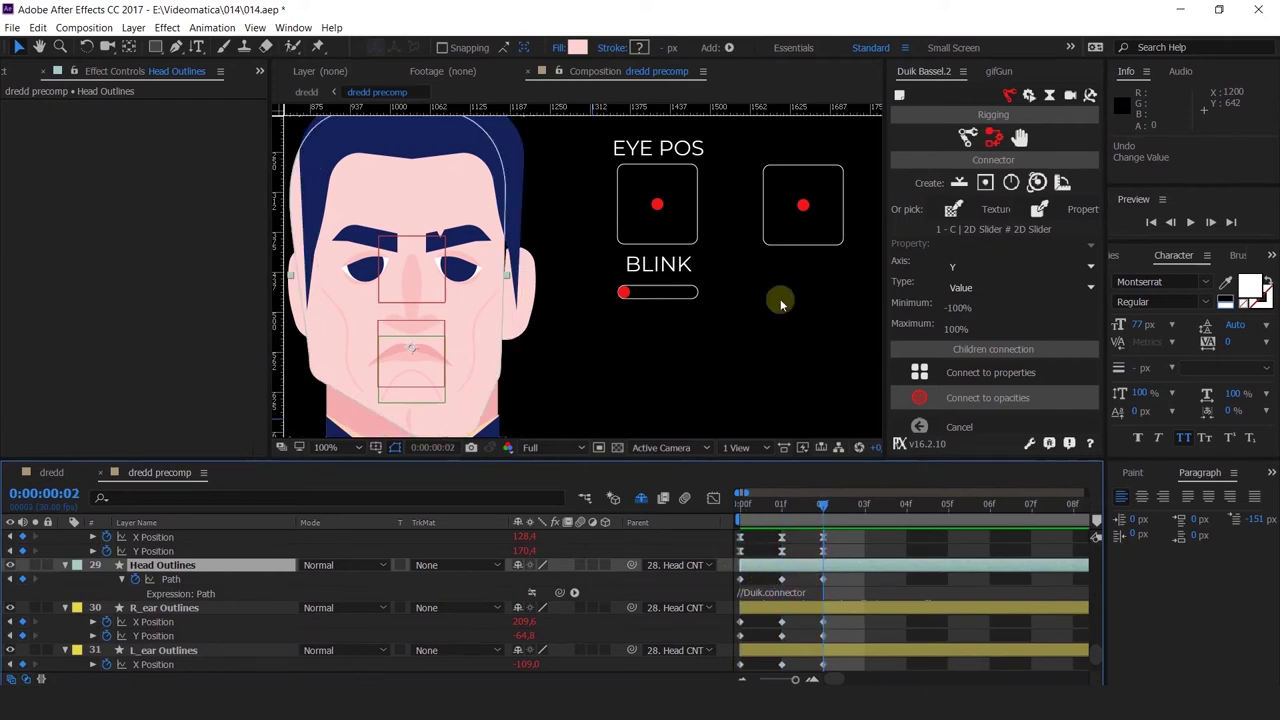
pyautogui.click(812, 226)
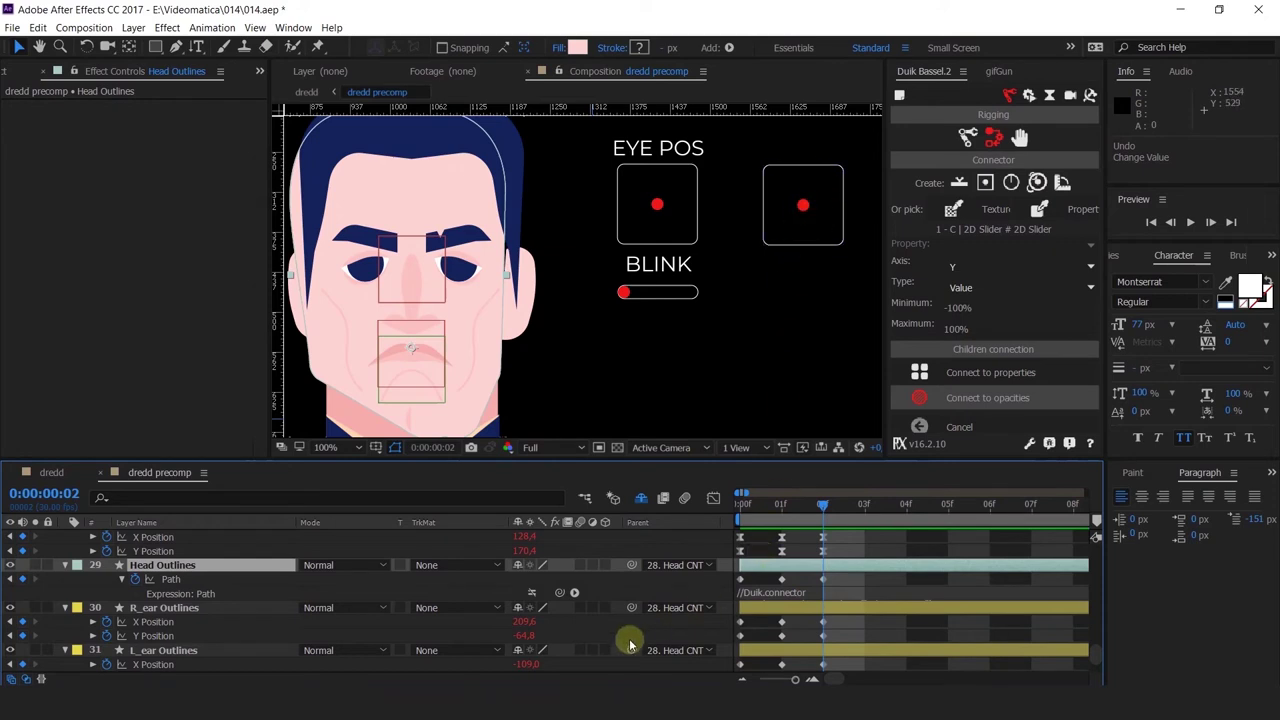
pyautogui.click(532, 594)
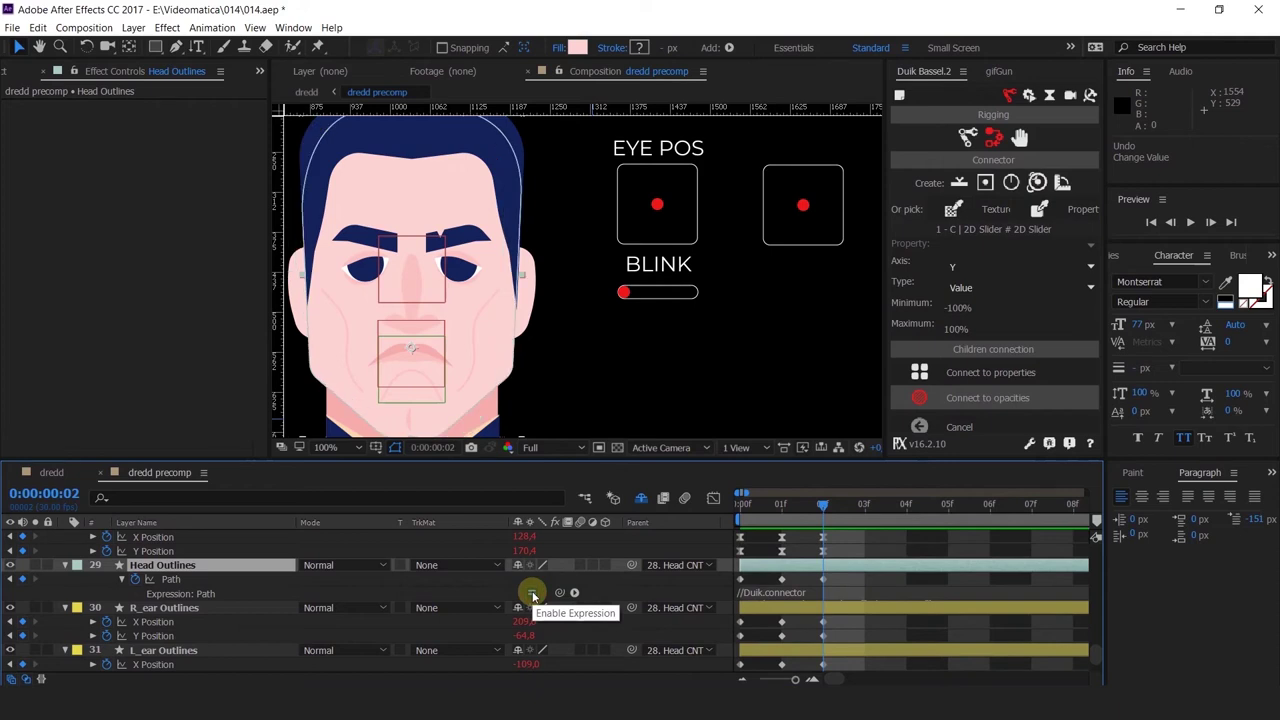
# Go to frame 1, test a slight upper-right head rotation with the HEAD ROT handle, and undo the move
pyautogui.press('Home')
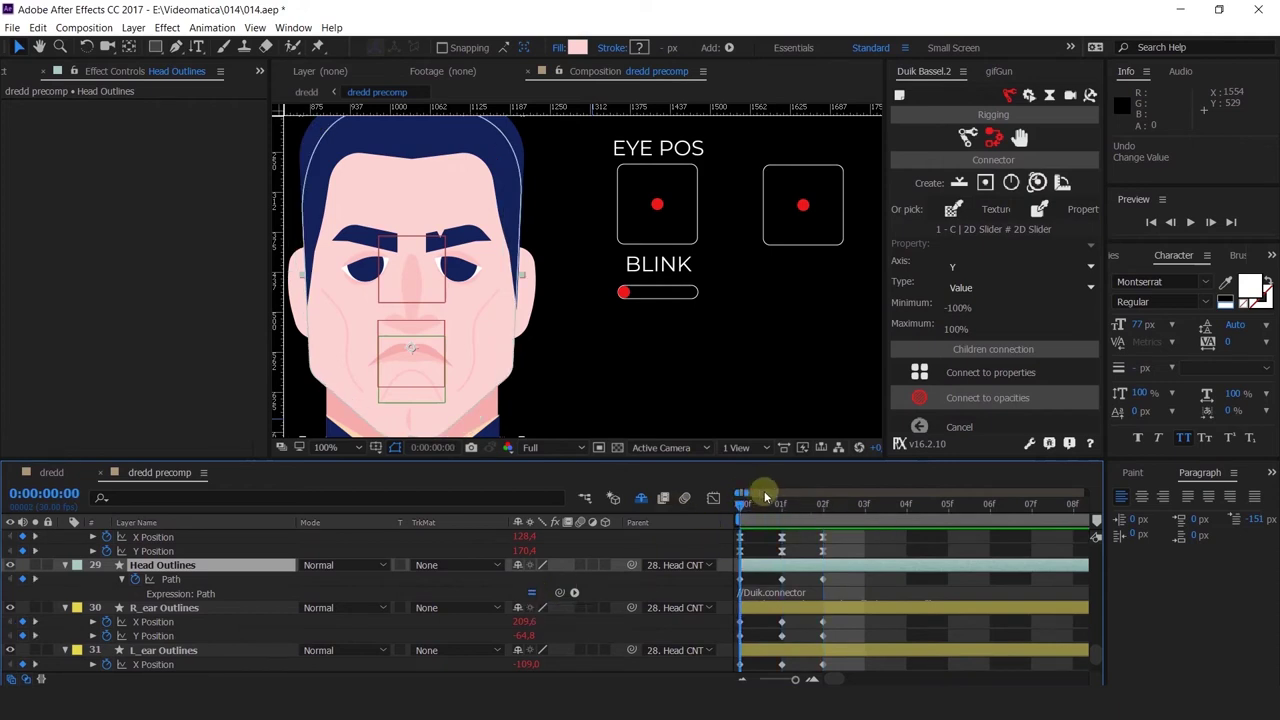
pyautogui.click(781, 503)
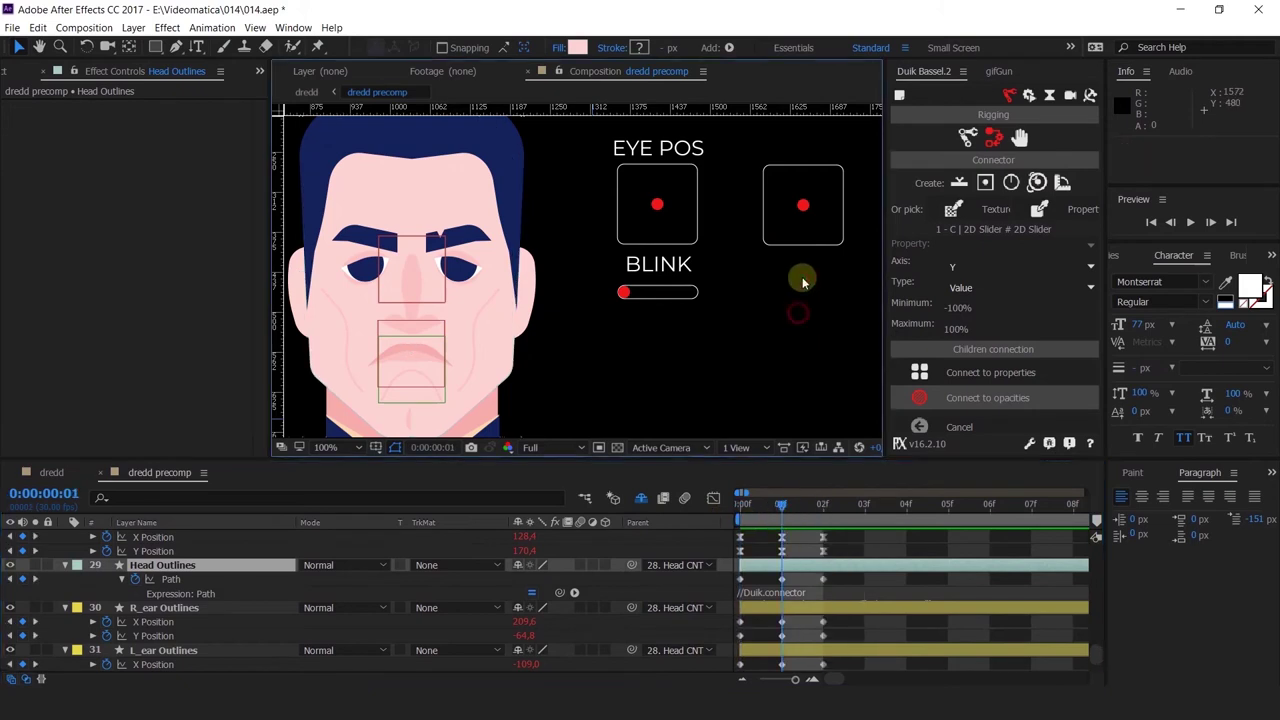
pyautogui.moveTo(803, 205)
pyautogui.mouseDown()
pyautogui.moveTo(768, 210)
pyautogui.moveTo(822, 207)
pyautogui.moveTo(818, 185)
pyautogui.mouseUp()
pyautogui.hotkey('ctrl', 'z')
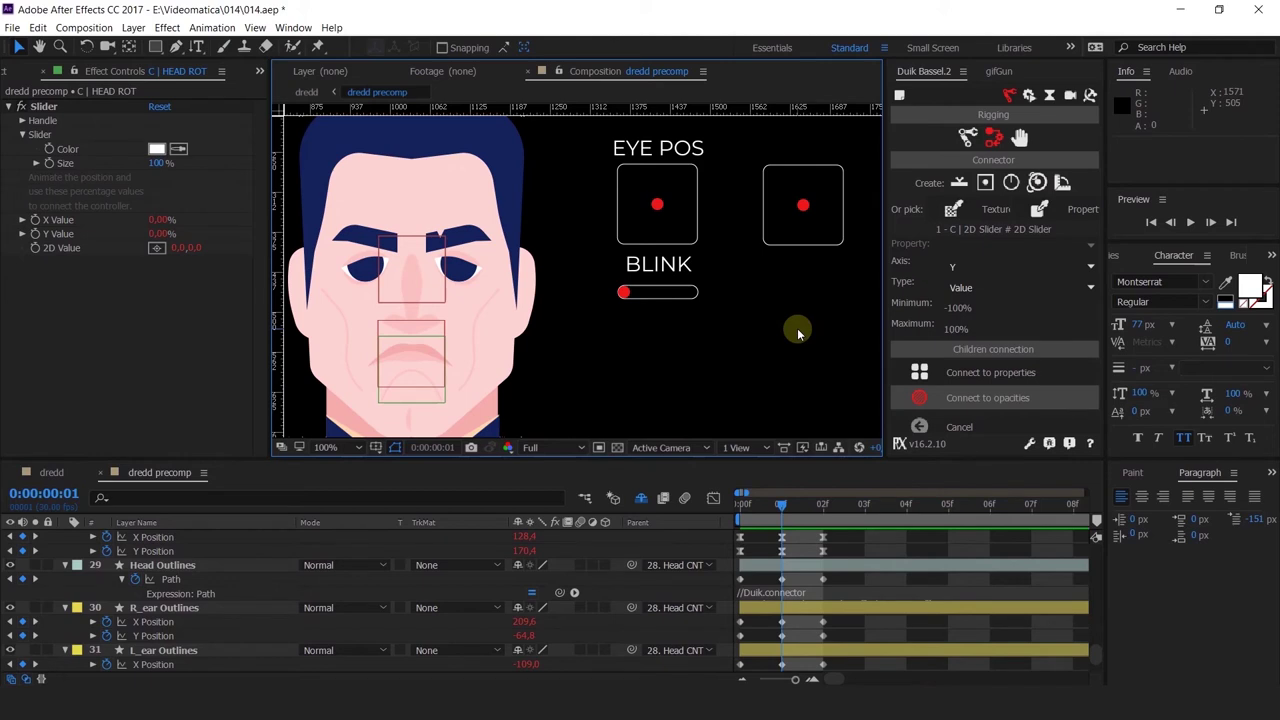
# Test HEAD ROT at about -88% X, 38% Y with EYE POS at 40% X, -46% Y and the BLINK slider, and undo all moves
pyautogui.moveTo(803, 204); pyautogui.dragTo(771, 214)
pyautogui.click(657, 204)
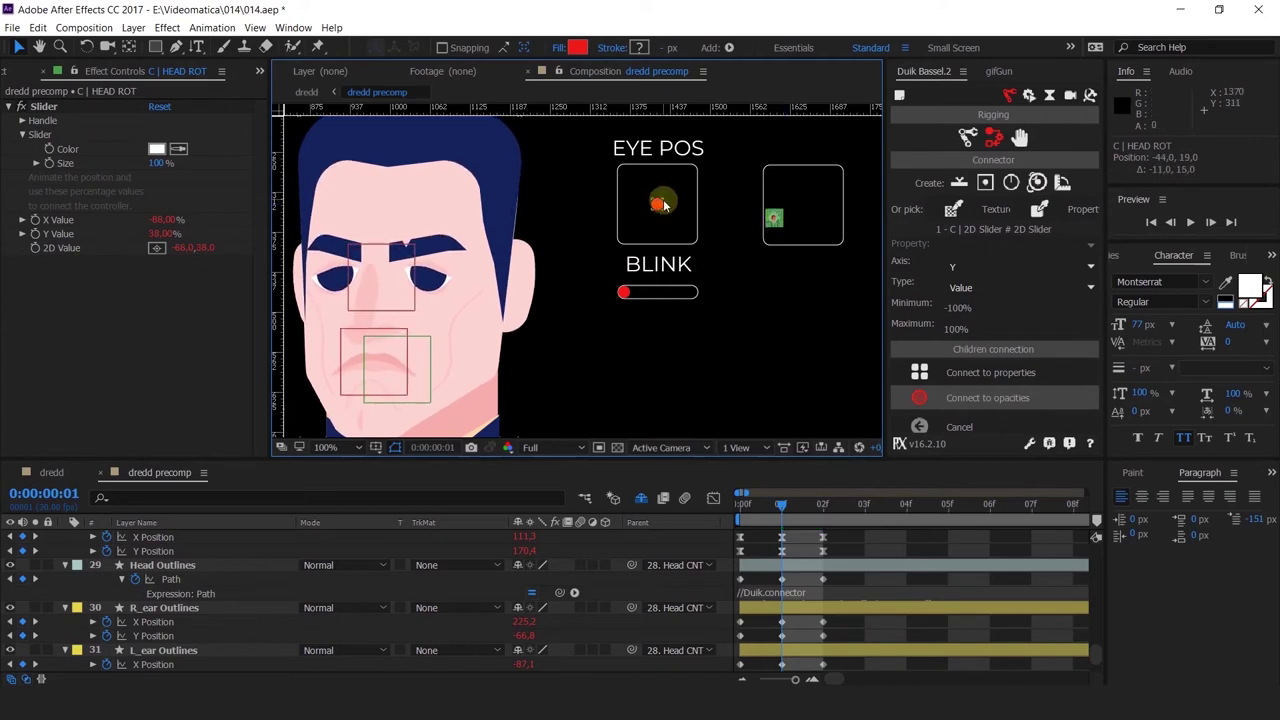
pyautogui.moveTo(648, 187)
pyautogui.mouseDown()
pyautogui.moveTo(686, 177)
pyautogui.moveTo(670, 189)
pyautogui.mouseUp()
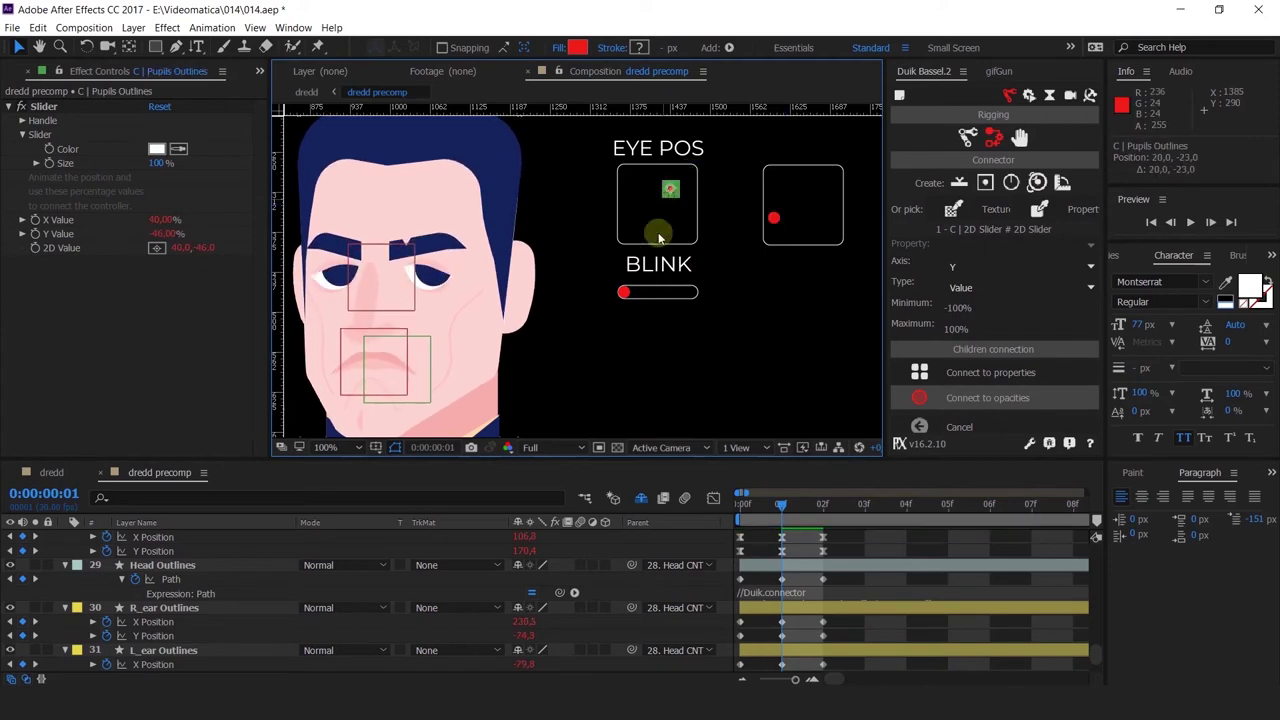
pyautogui.click(626, 290)
pyautogui.moveTo(680, 300); pyautogui.dragTo(712, 305)
pyautogui.hotkey('ctrl', 'z')
pyautogui.hotkey('ctrl', 'z')
pyautogui.hotkey('ctrl', 'z')
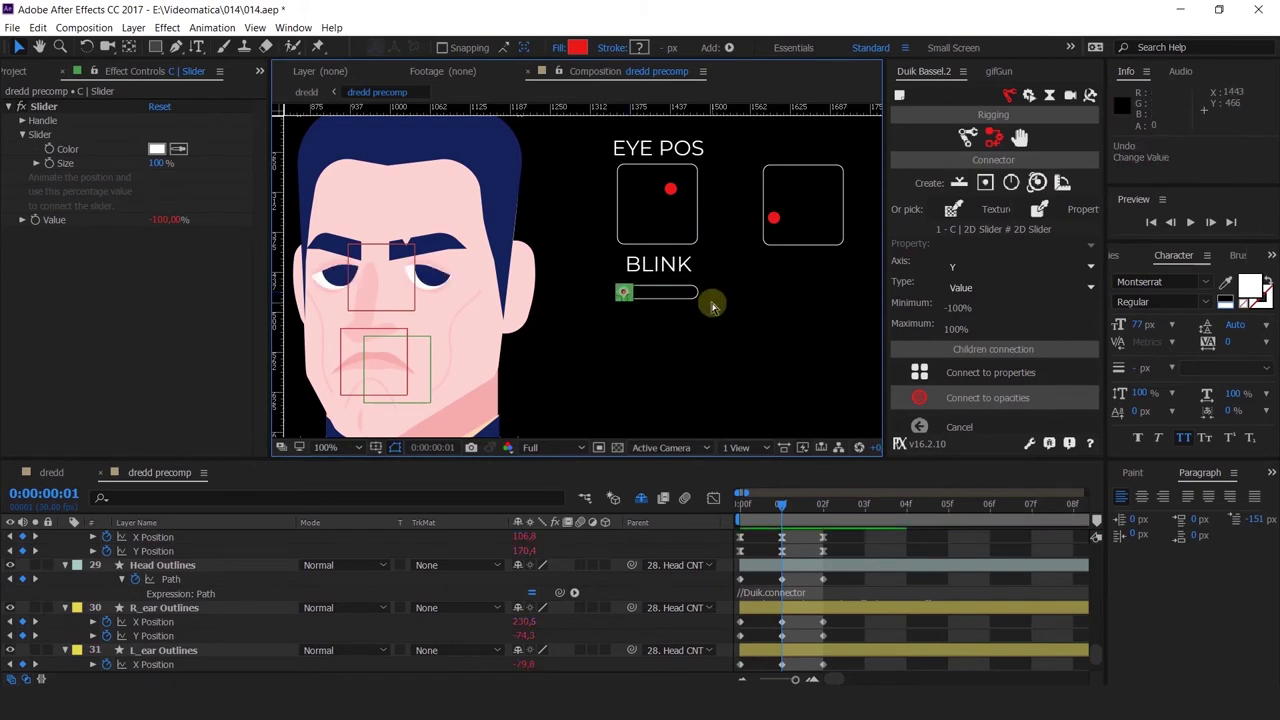
pyautogui.hotkey('ctrl', 'z')
pyautogui.hotkey('ctrl', 'z')
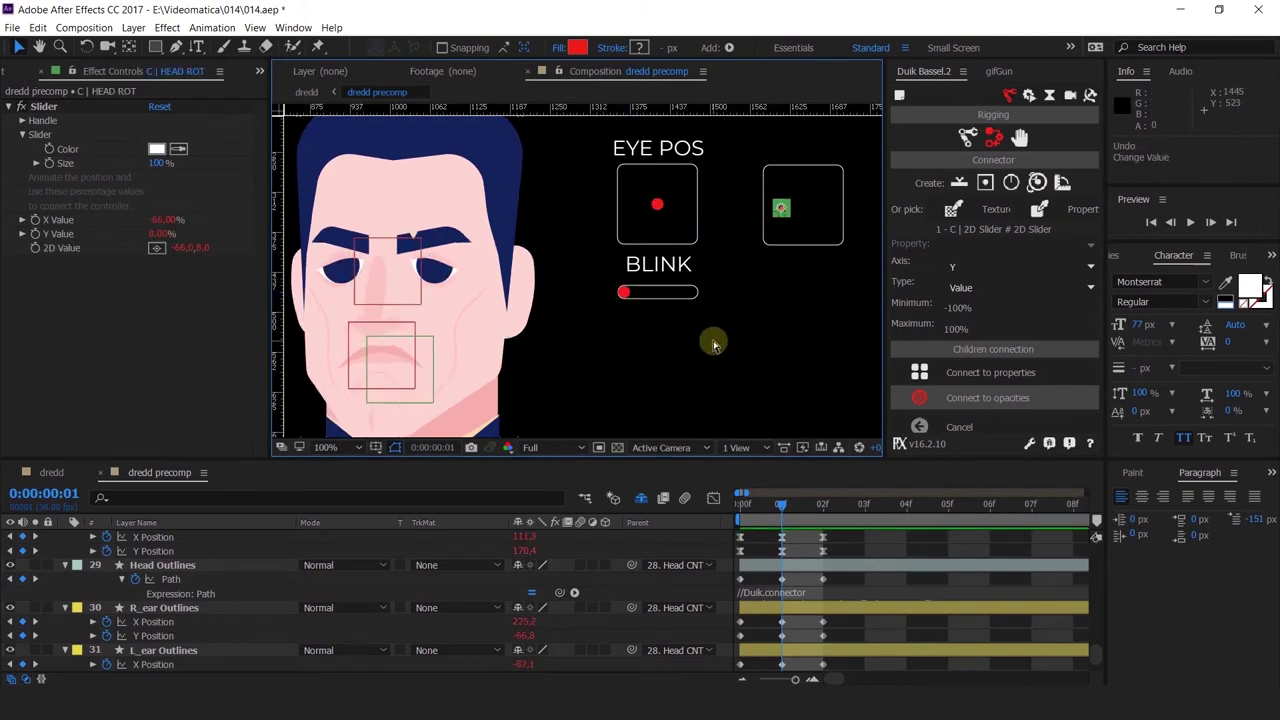
pyautogui.moveTo(677, 309); pyautogui.dragTo(712, 292)
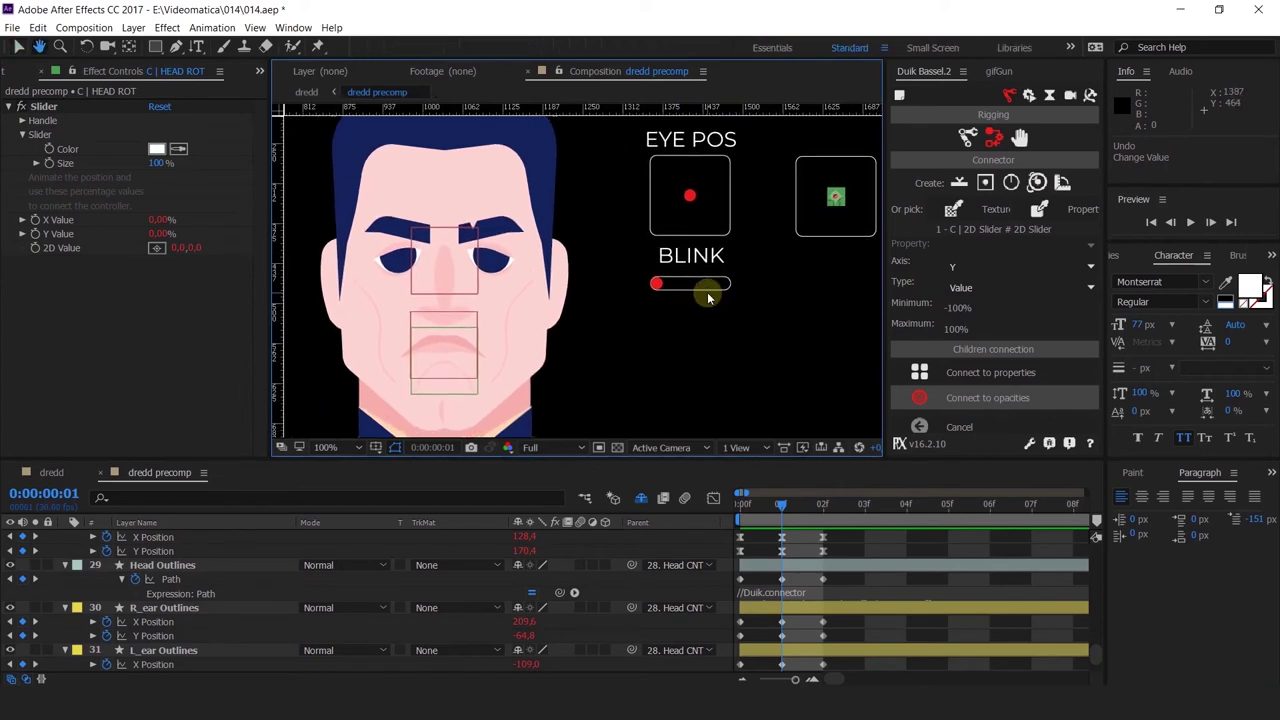
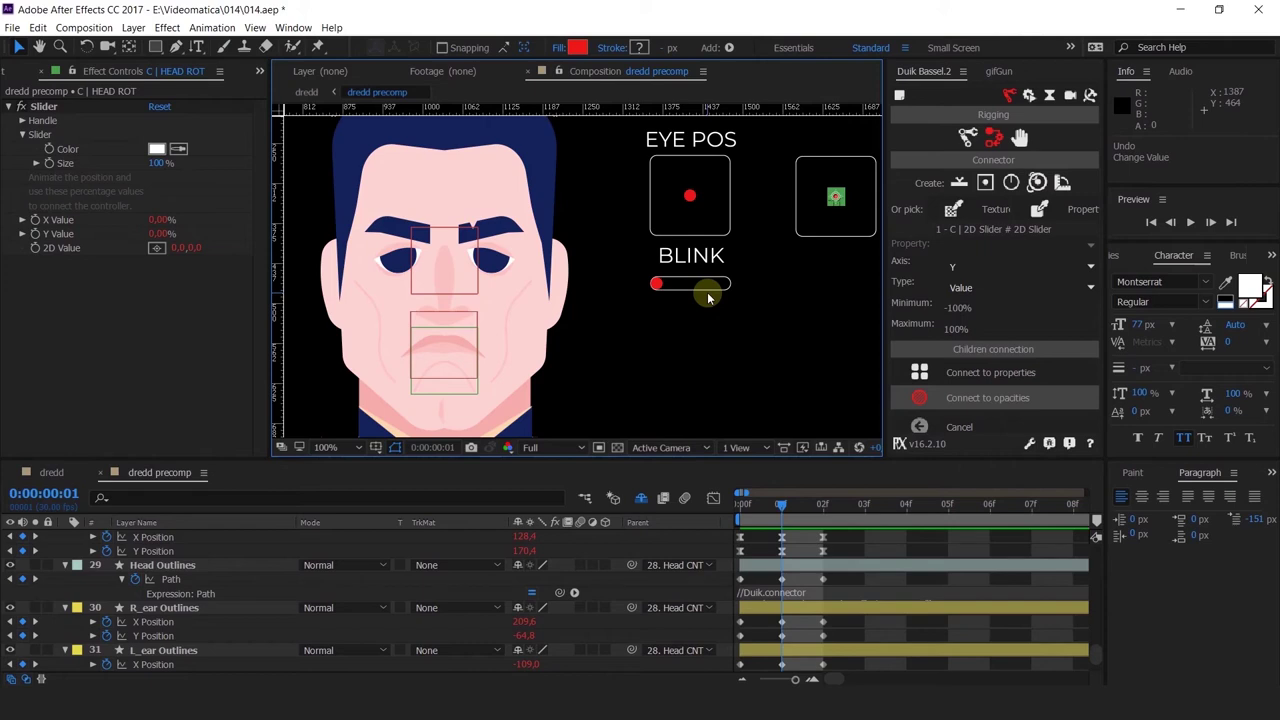
# Expand the Hair Outlines layer down to Path 1 of Group 1 and lock the layer
pyautogui.click(382, 229)
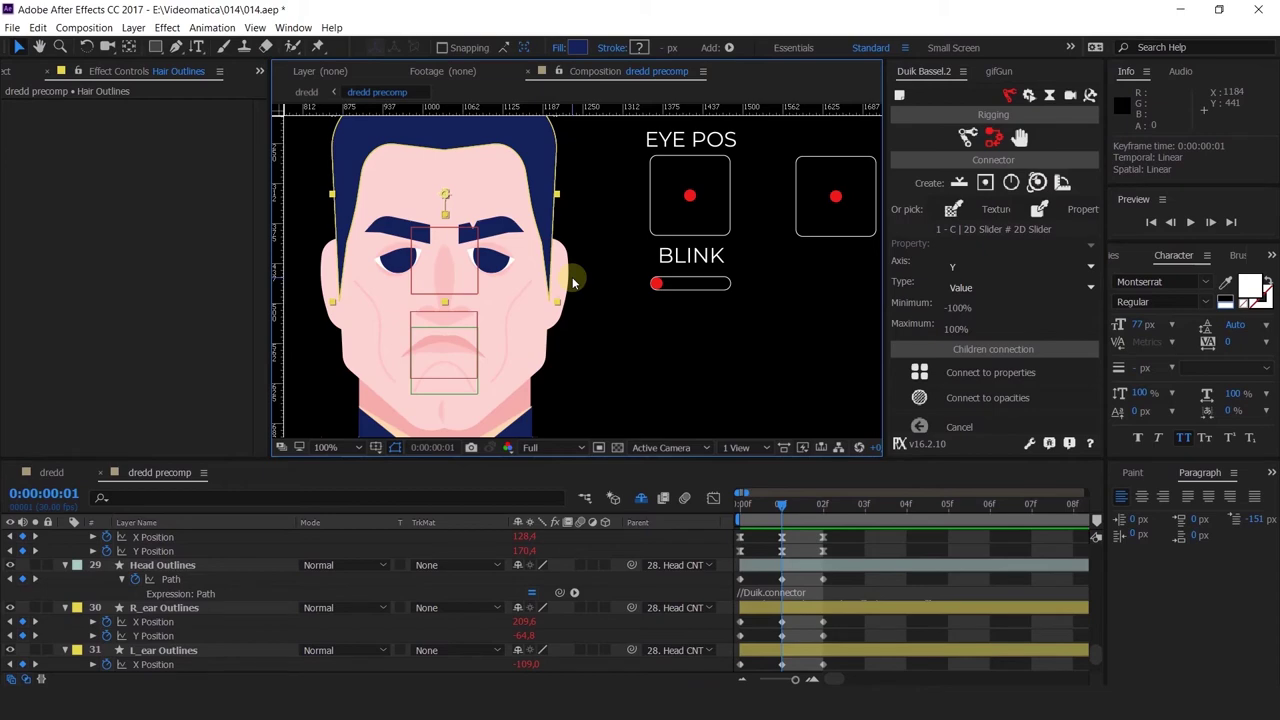
pyautogui.scroll(10, 137, 594)
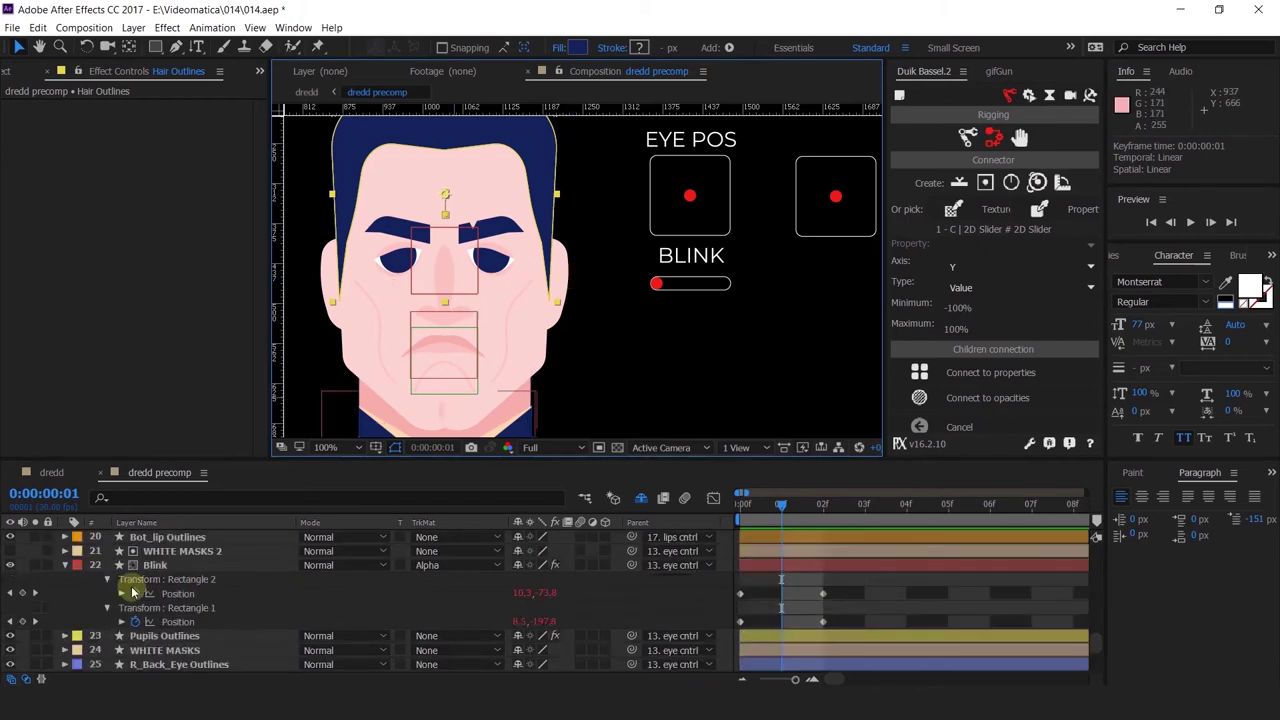
pyautogui.scroll(5, 137, 594)
pyautogui.click(67, 580)
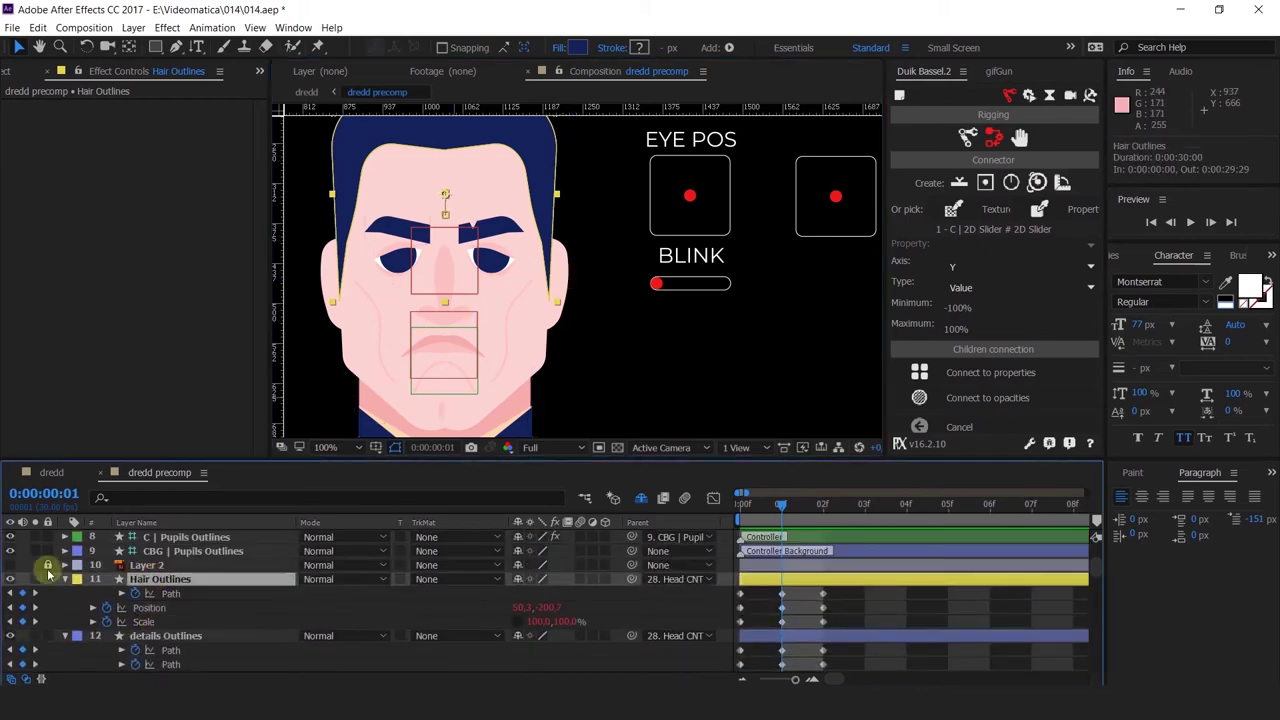
pyautogui.click(65, 580)
pyautogui.click(65, 580)
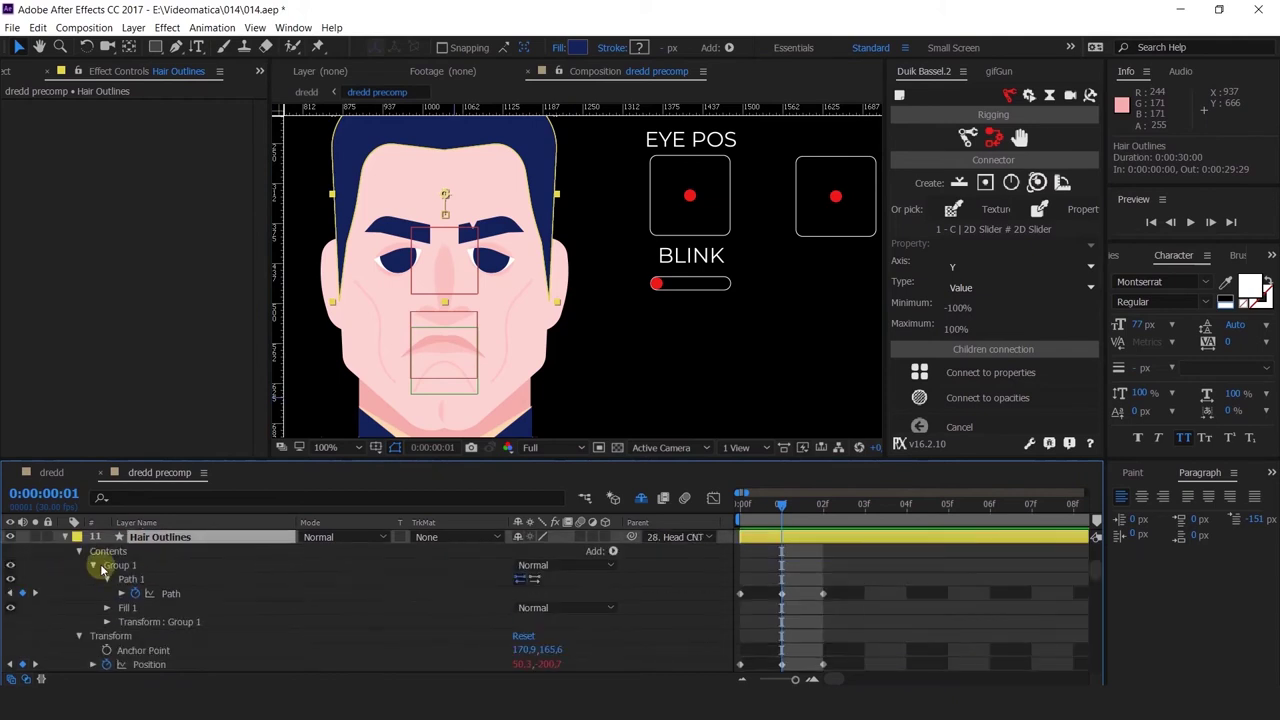
pyautogui.click(128, 565)
pyautogui.click(120, 579)
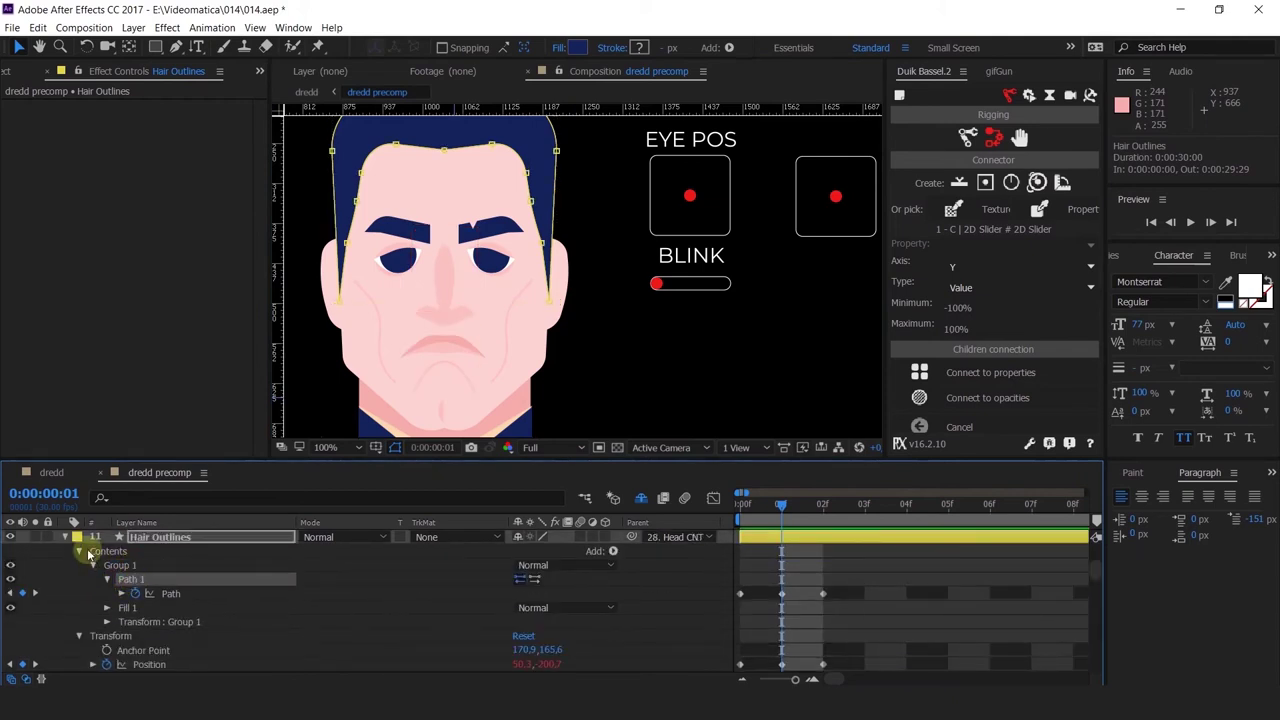
pyautogui.click(300, 266)
# Select the L_Eyebrow Outlines layer and expand its contents to the transform properties of Group 1
pyautogui.click(392, 228)
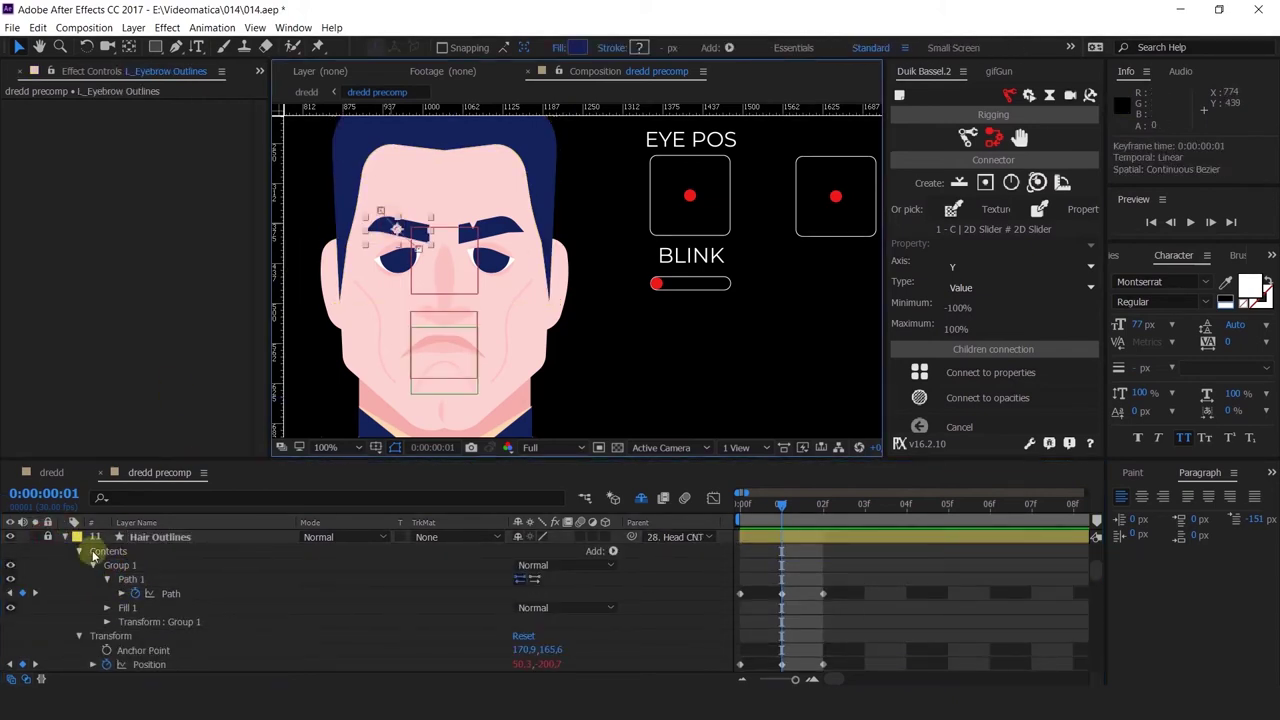
pyautogui.scroll(-8, 129, 562)
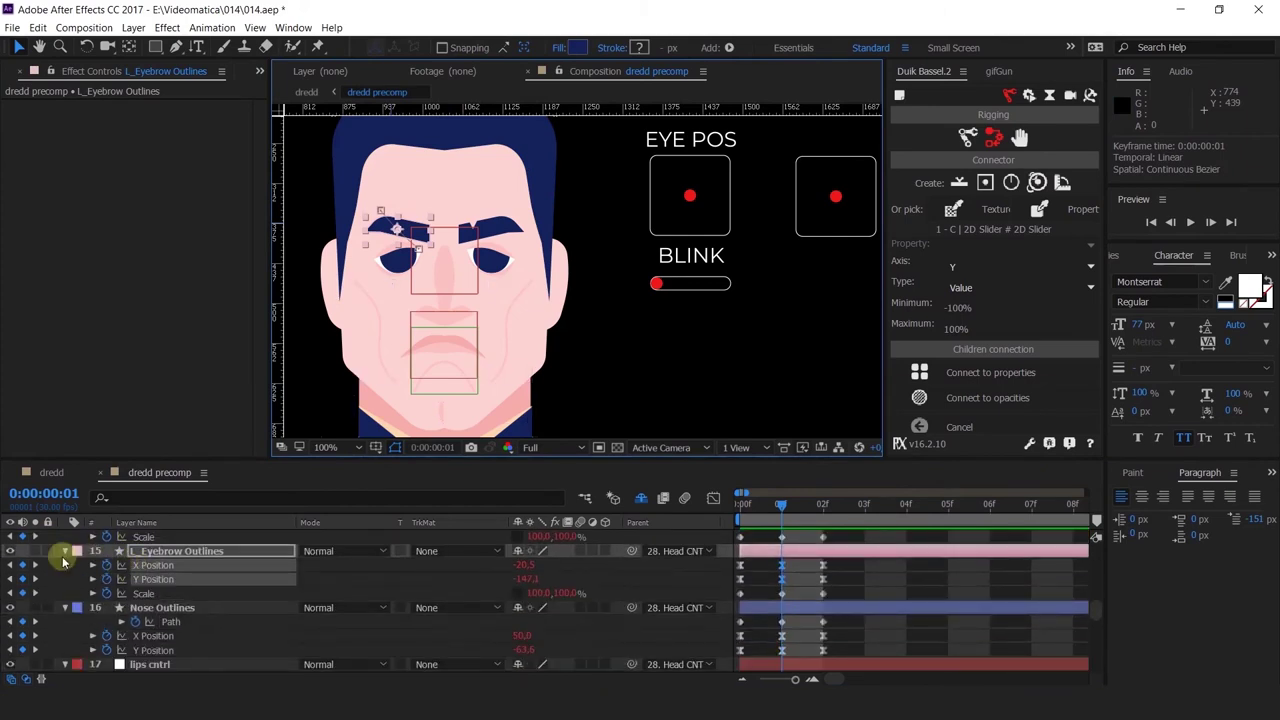
pyautogui.click(64, 551)
pyautogui.click(64, 551)
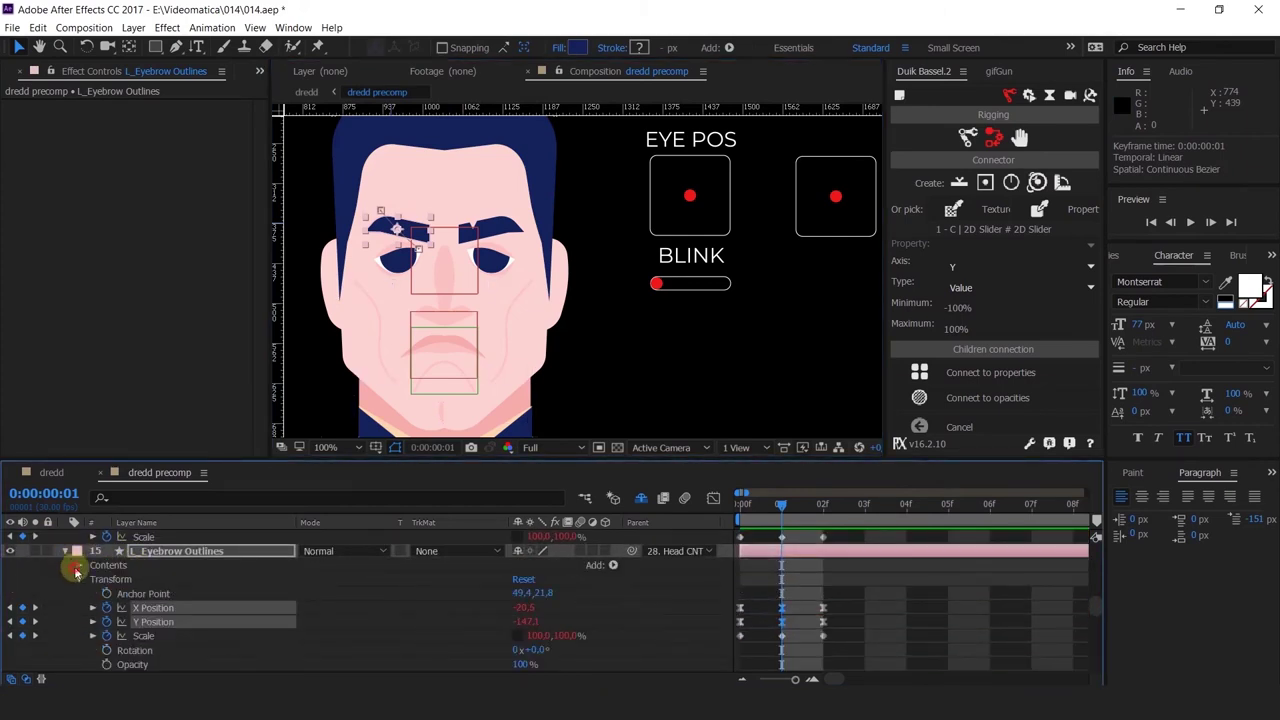
pyautogui.click(77, 566)
pyautogui.click(110, 579)
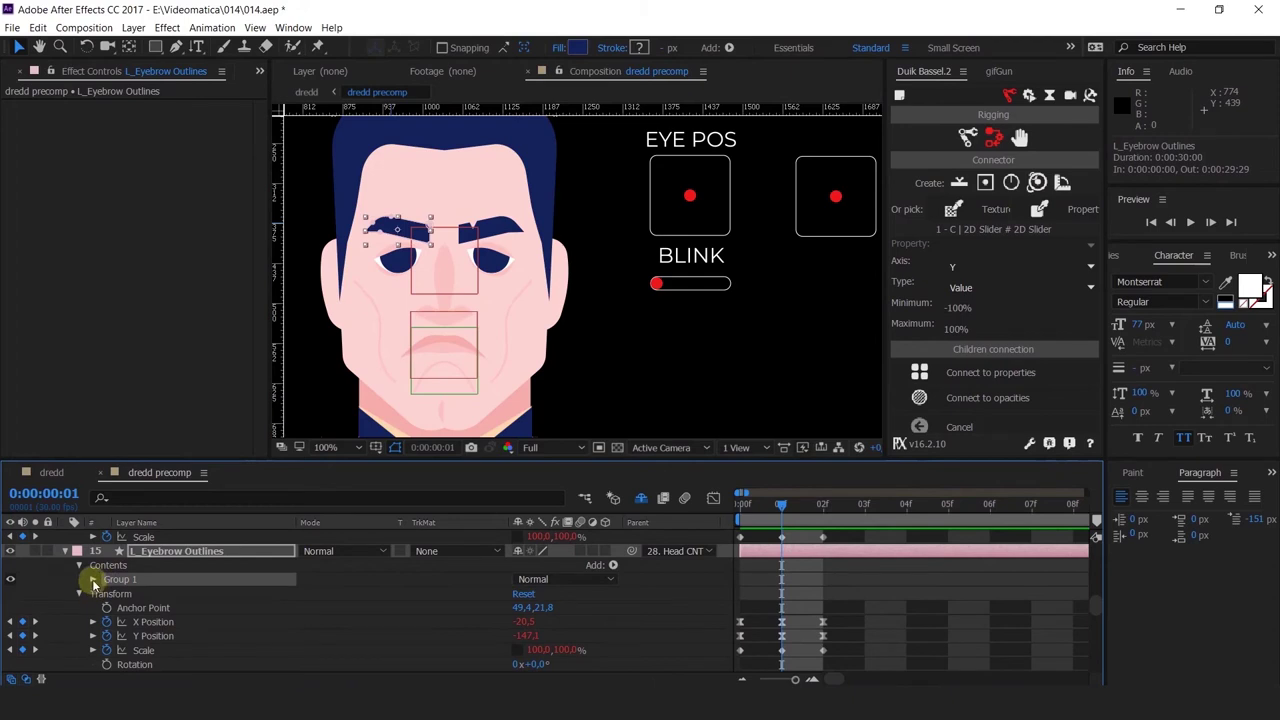
pyautogui.click(93, 580)
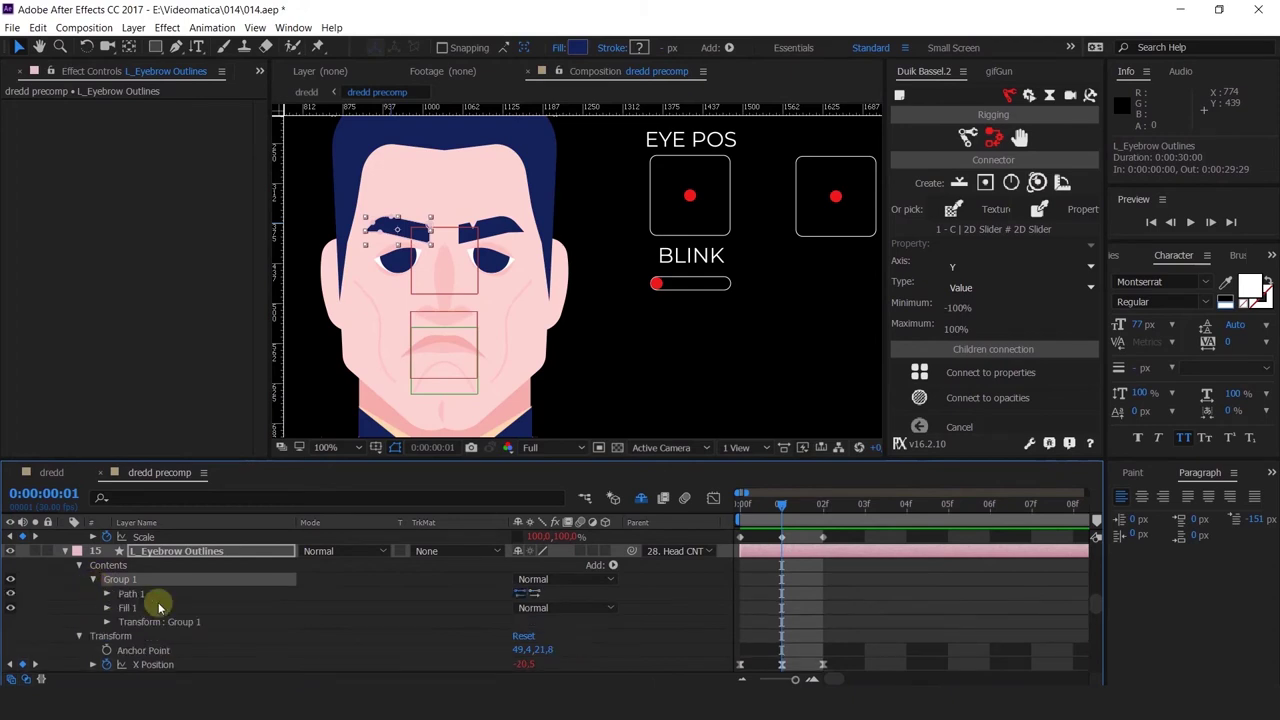
pyautogui.click(107, 622)
pyautogui.scroll(-2, 120, 610)
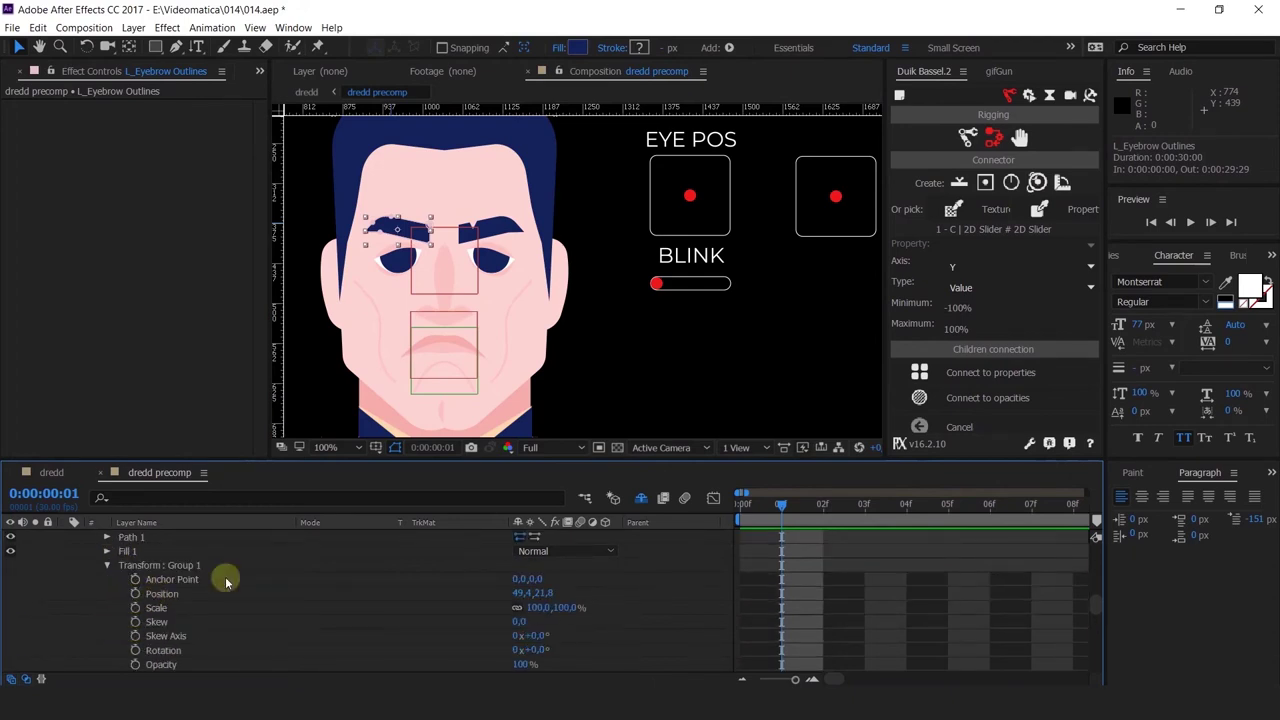
# Add Position keyframes at frames 0, 1 and 2 to Group 1 of L_Eyebrow Outlines
pyautogui.moveTo(769, 491); pyautogui.dragTo(700, 510)
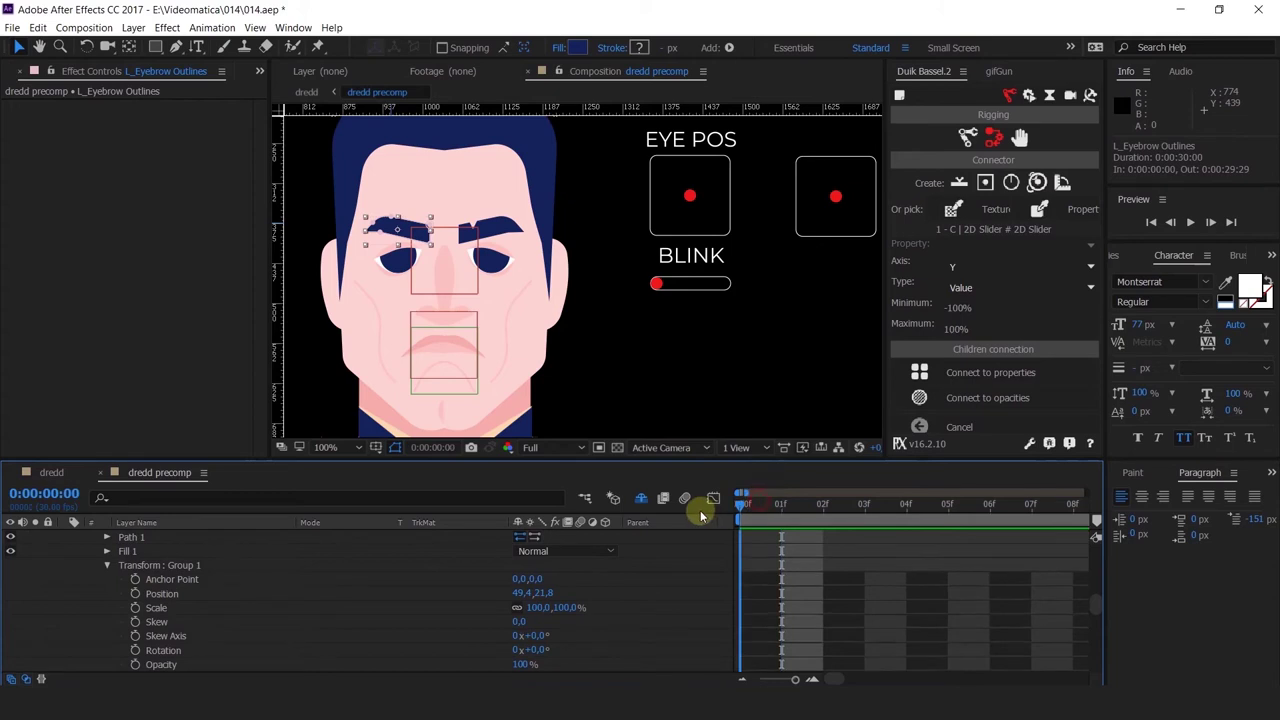
pyautogui.click(135, 593)
pyautogui.click(781, 495)
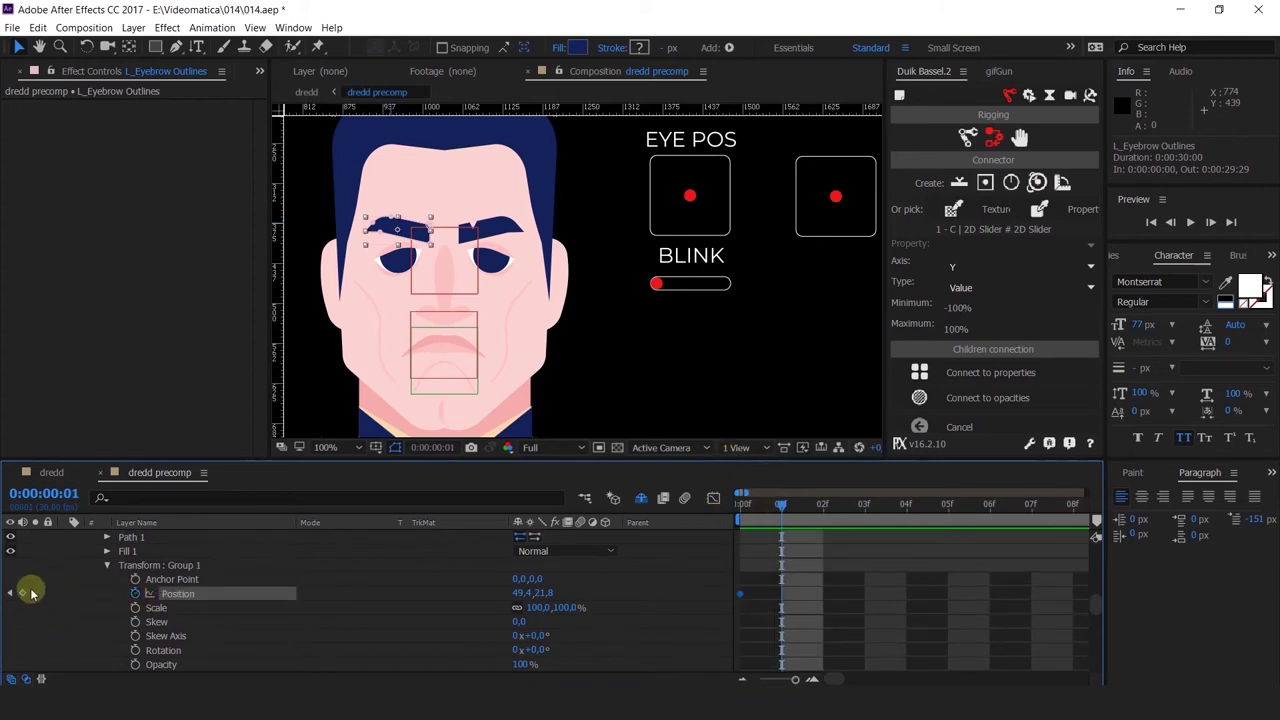
pyautogui.click(22, 593)
pyautogui.click(822, 504)
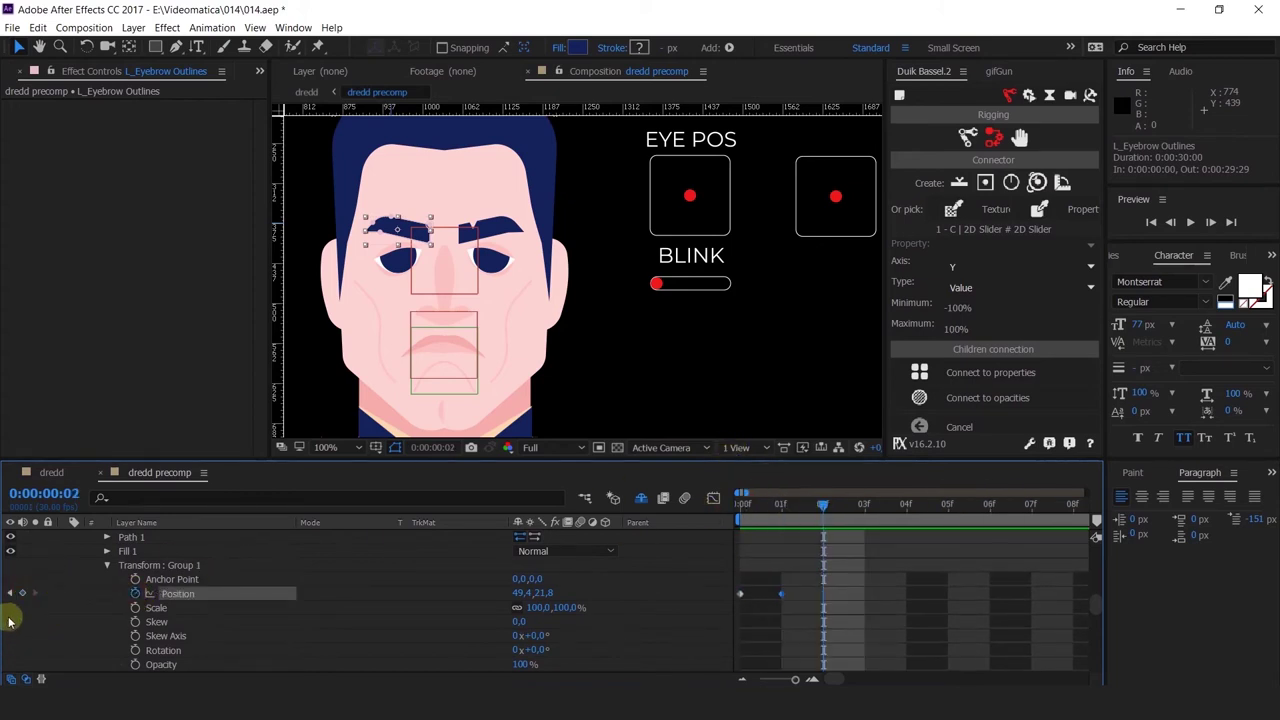
pyautogui.click(22, 593)
# Raise the L_Eyebrow Outlines group's Position at frame 2 and set its vertical value to 36 at frame 0
pyautogui.press('Home')
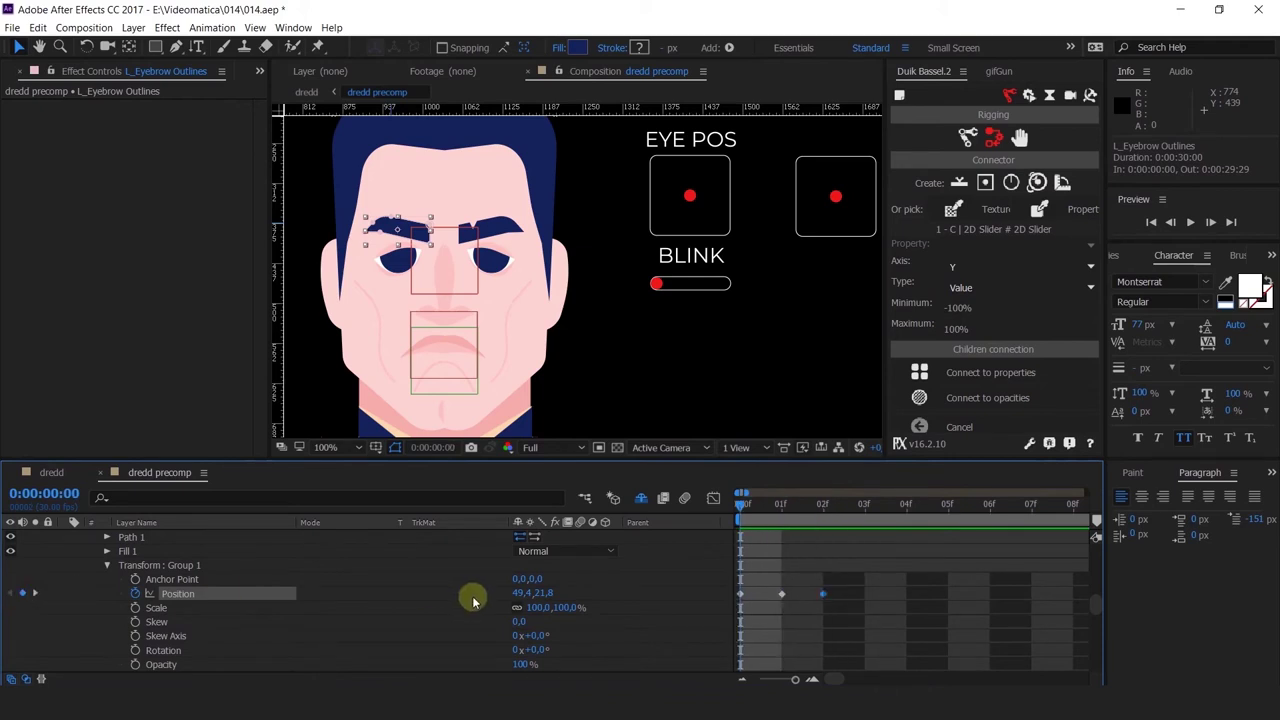
pyautogui.moveTo(548, 595); pyautogui.dragTo(522, 593)
pyautogui.scroll(2, 386, 206)
pyautogui.click(784, 506)
pyautogui.click(826, 506)
pyautogui.click(544, 593)
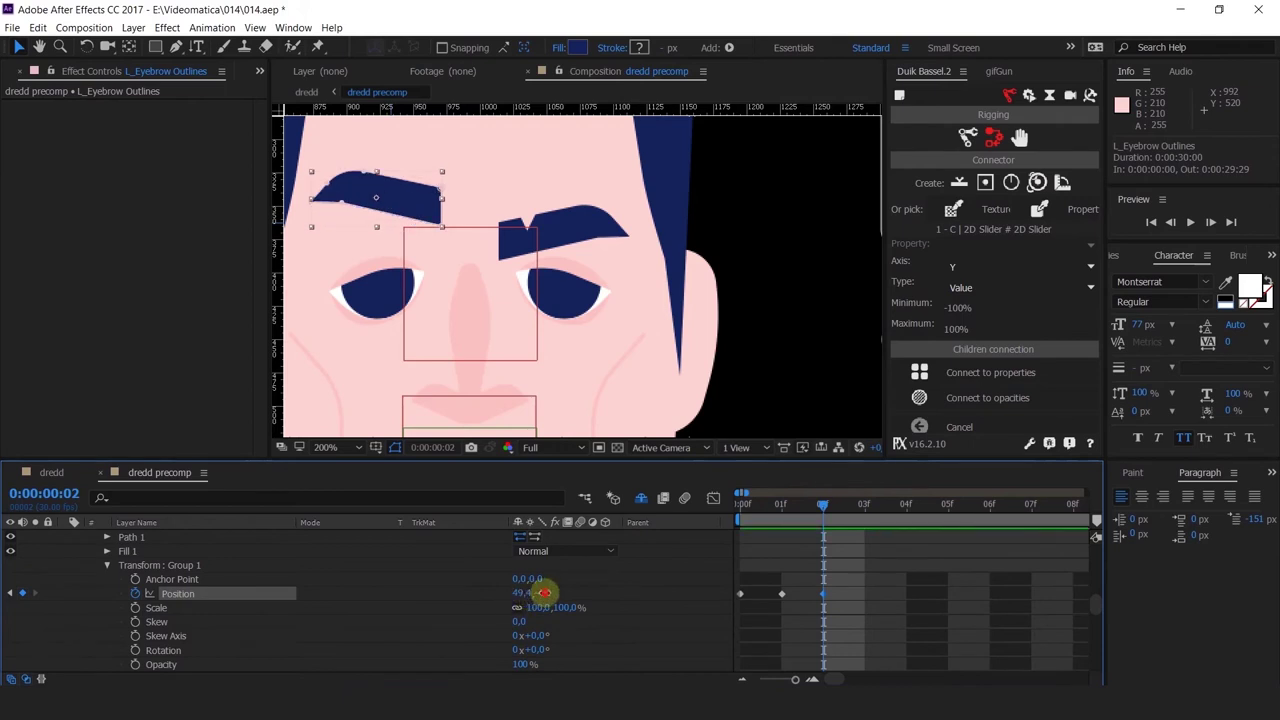
pyautogui.click(742, 506)
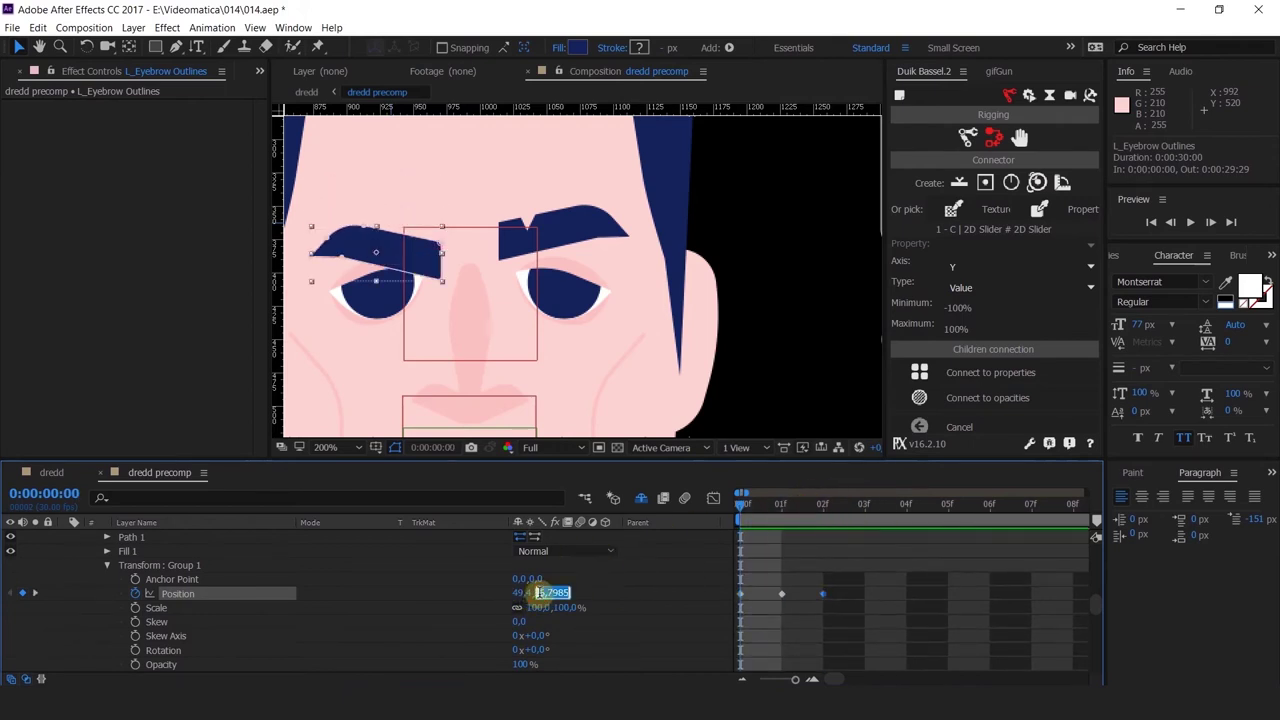
pyautogui.write('36')
pyautogui.press('Return')
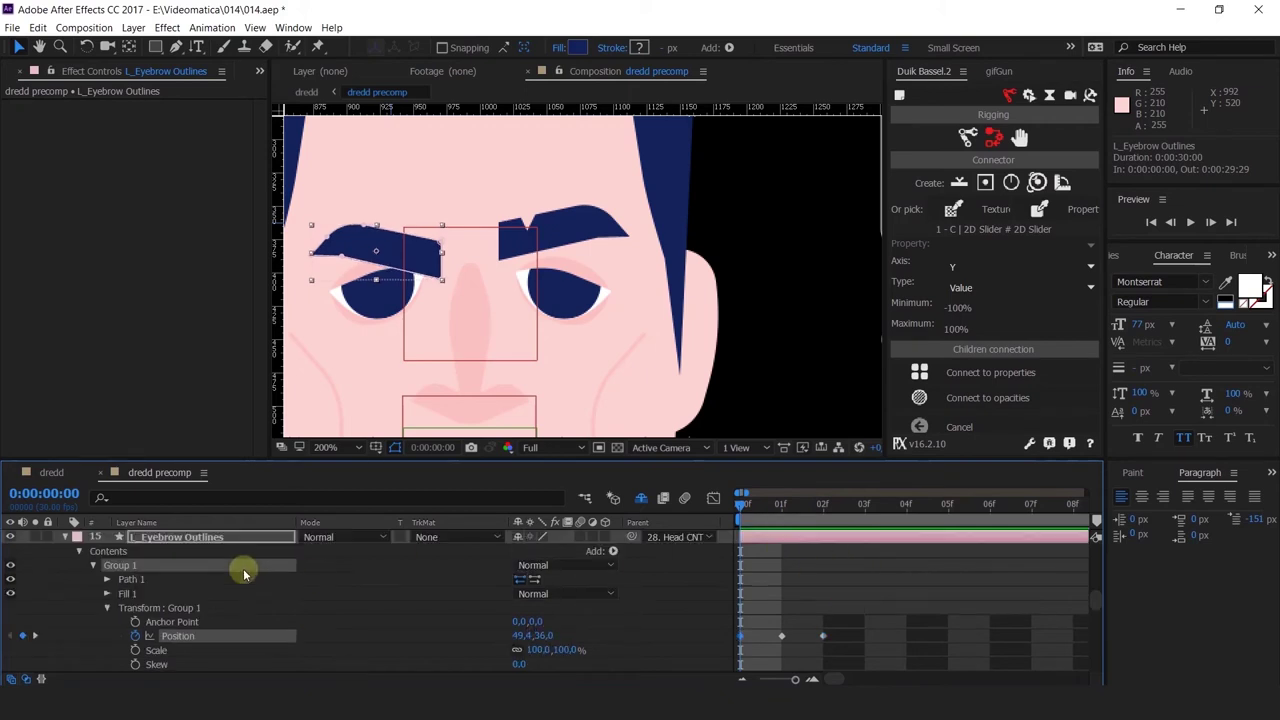
# Collapse L_Eyebrow Outlines to its keyframed properties and expand R_Eyebrow Outlines to the transform properties of Group 1
pyautogui.press('u')
pyautogui.scroll(2, 128, 566)
pyautogui.click(160, 609)
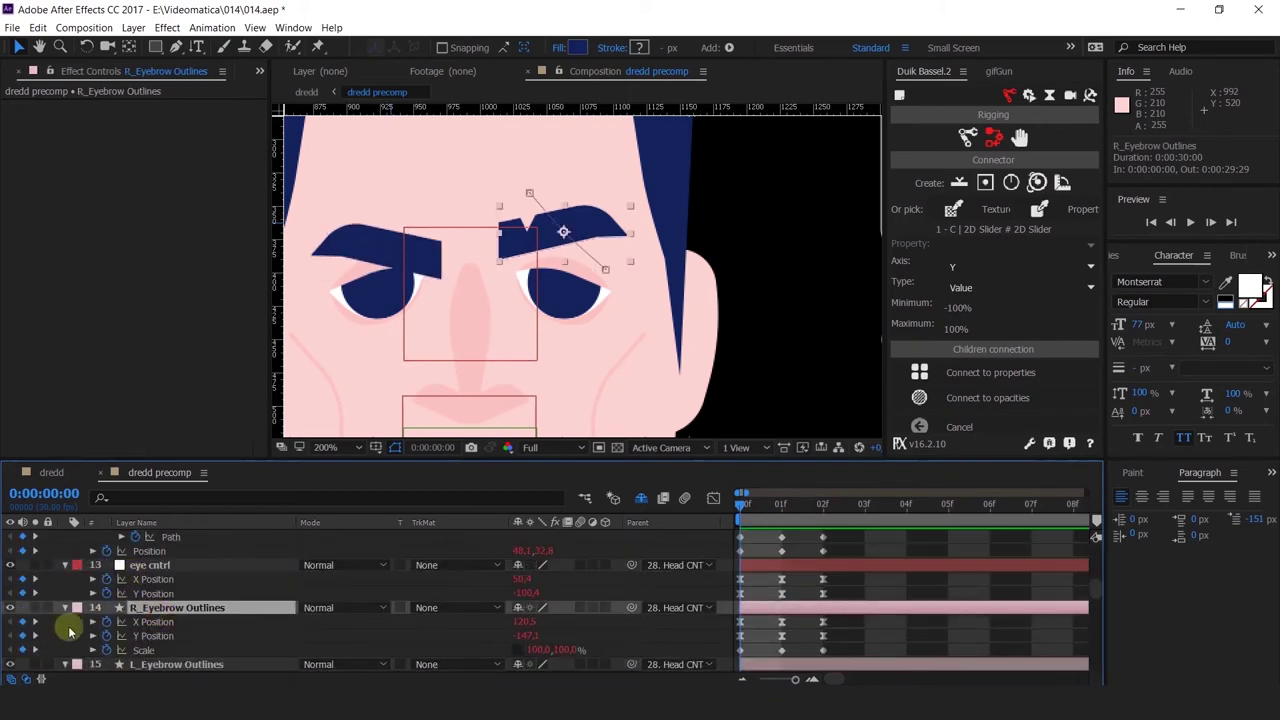
pyautogui.click(65, 607)
pyautogui.click(65, 607)
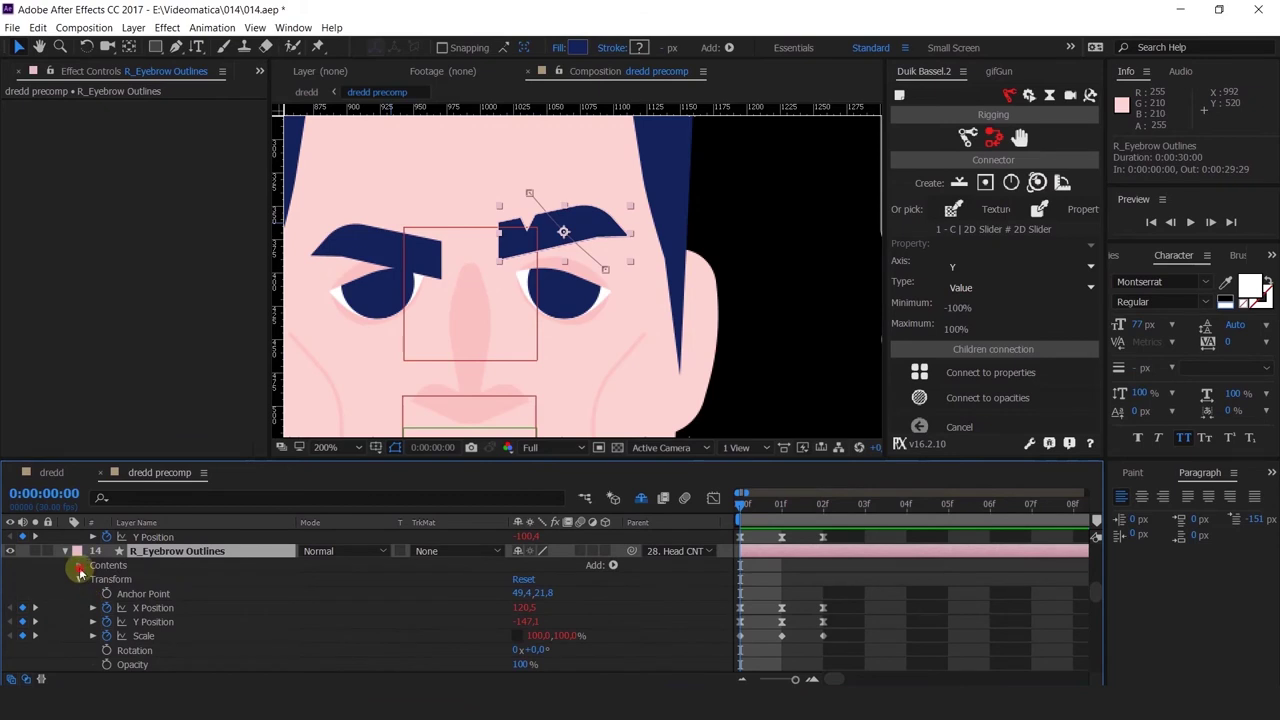
pyautogui.click(79, 565)
pyautogui.click(93, 579)
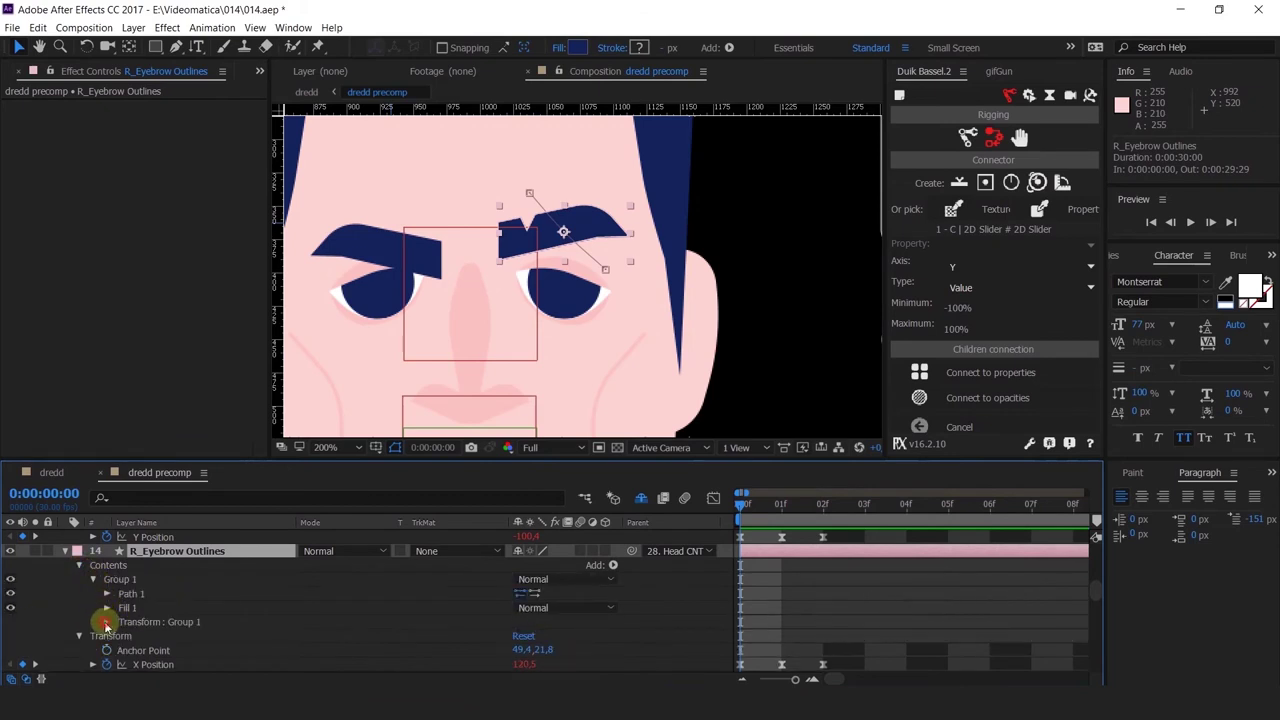
pyautogui.click(107, 622)
pyautogui.scroll(-1, 107, 615)
# Keyframe the Position of R_Eyebrow Outlines' Group 1 at frames 0, 1 and 2, with a vertical value of 36 at frame 0
pyautogui.click(160, 593)
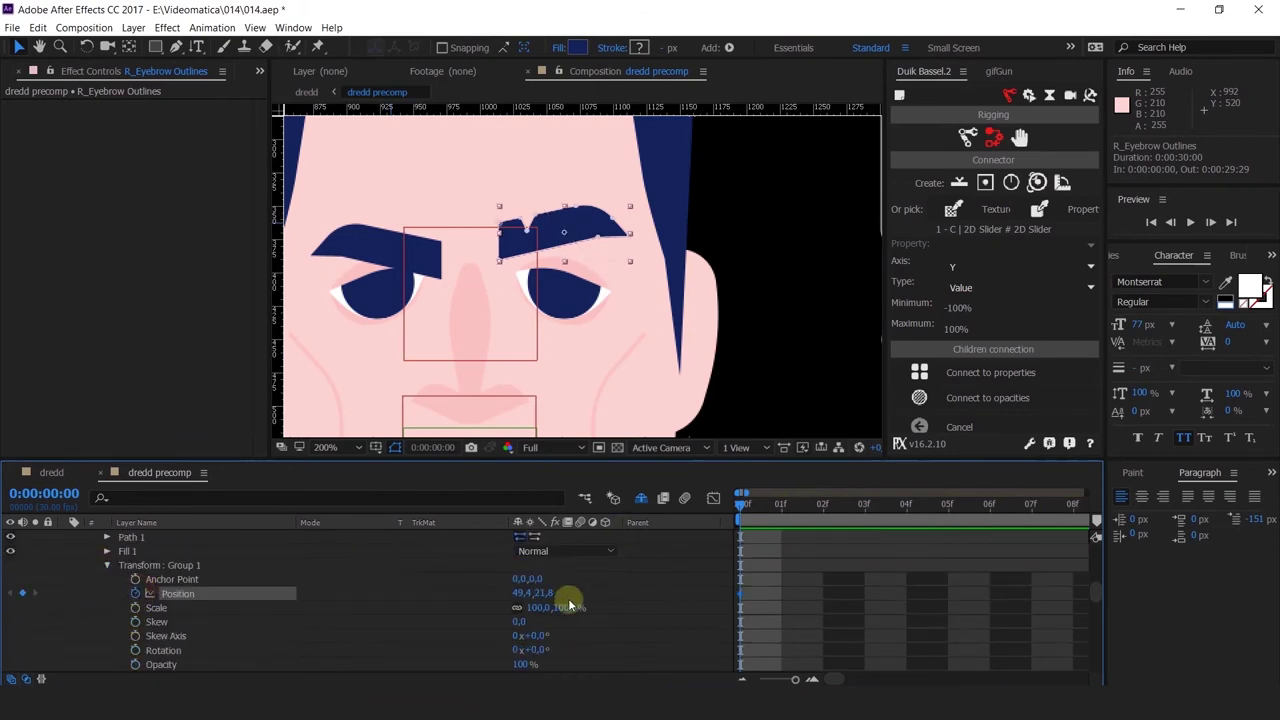
pyautogui.click(781, 505)
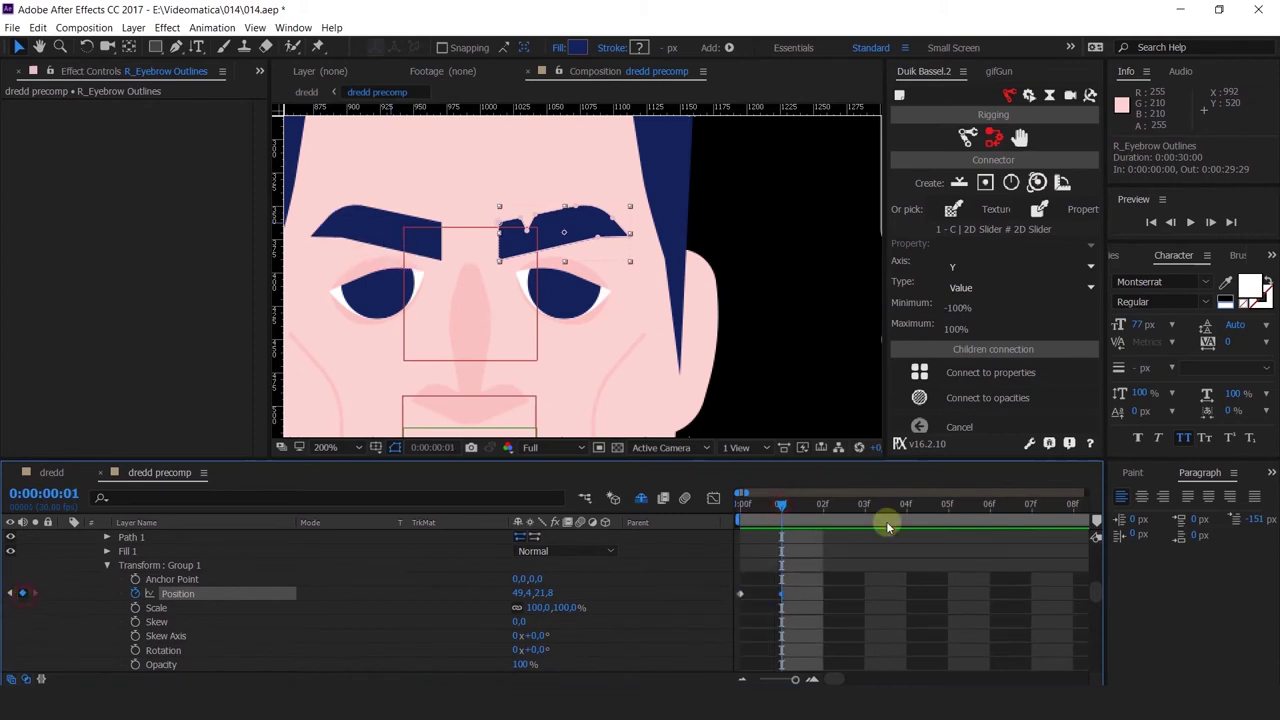
pyautogui.click(822, 505)
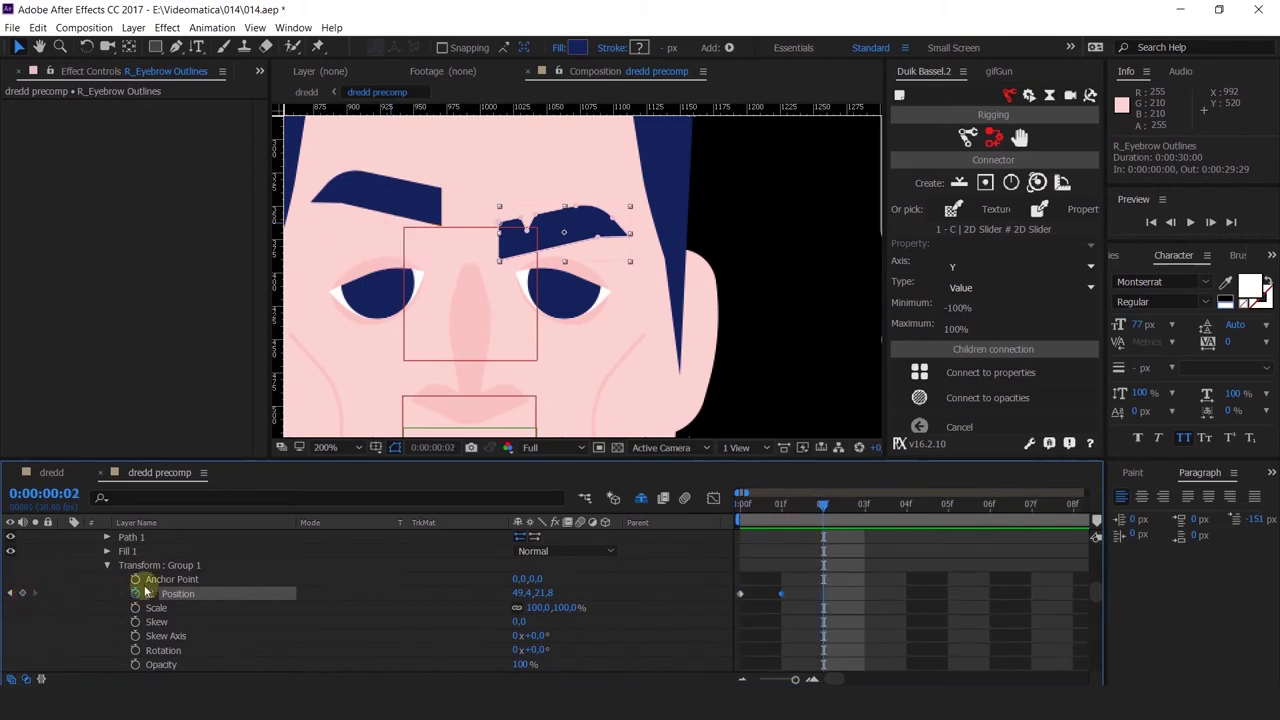
pyautogui.click(18, 596)
pyautogui.click(18, 596)
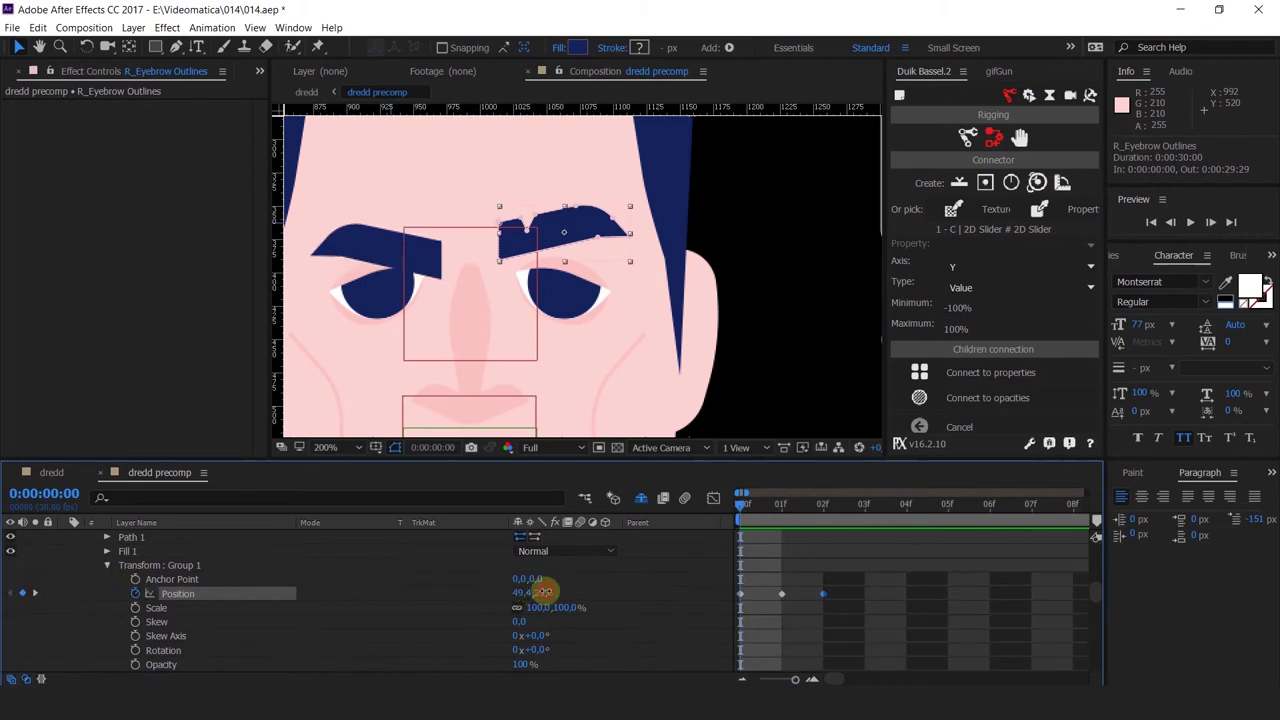
pyautogui.write('30')
pyautogui.press('Return')
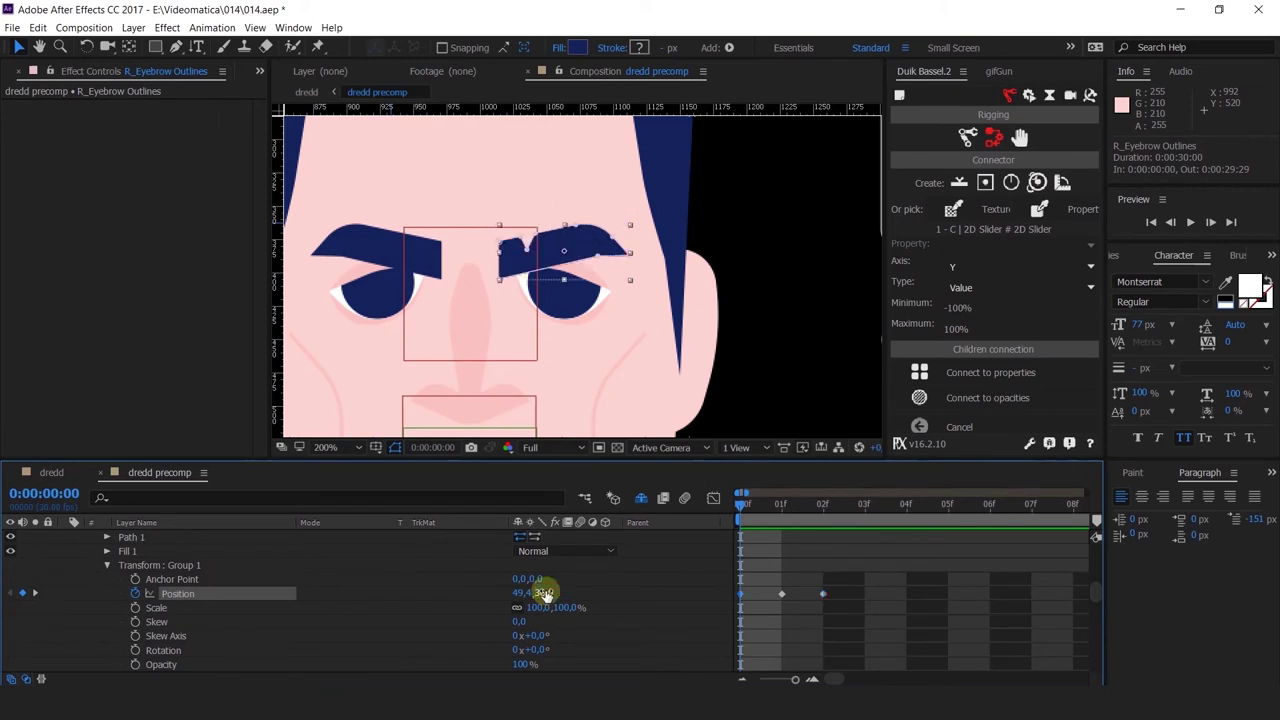
# Set the vertical Position of R_Eyebrow Outlines' Group 1 to -4 at frame 2
pyautogui.click(822, 508)
pyautogui.click(540, 593)
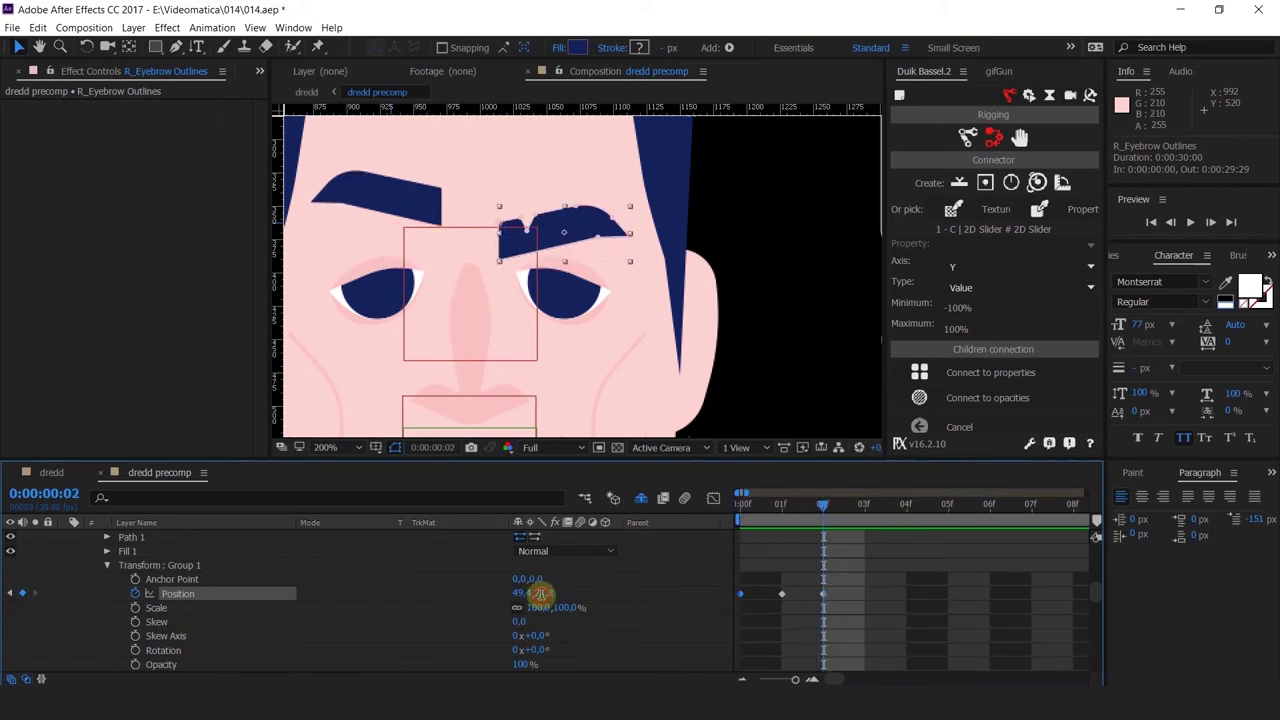
pyautogui.write('4')
pyautogui.press('Return')
pyautogui.click(672, 586)
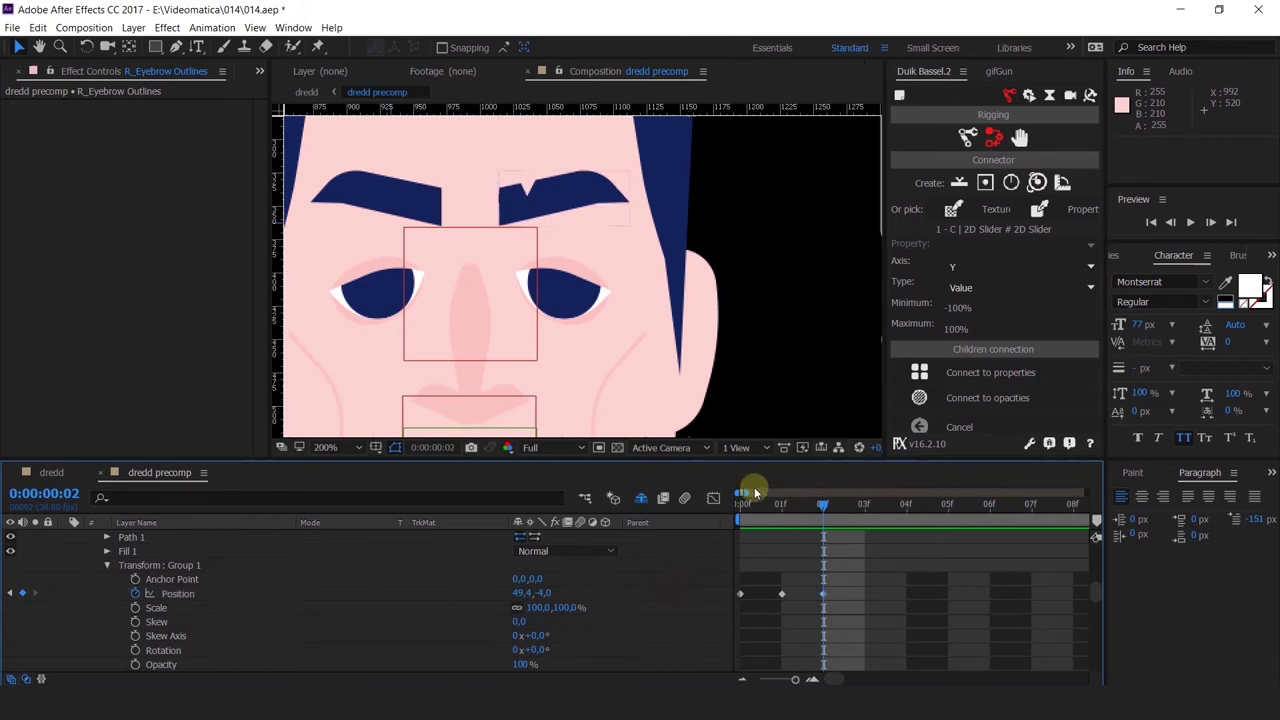
# Add Rotation keyframes at frames 0, 1 and 2 to Group 1 of R_Eyebrow Outlines
pyautogui.click(756, 503)
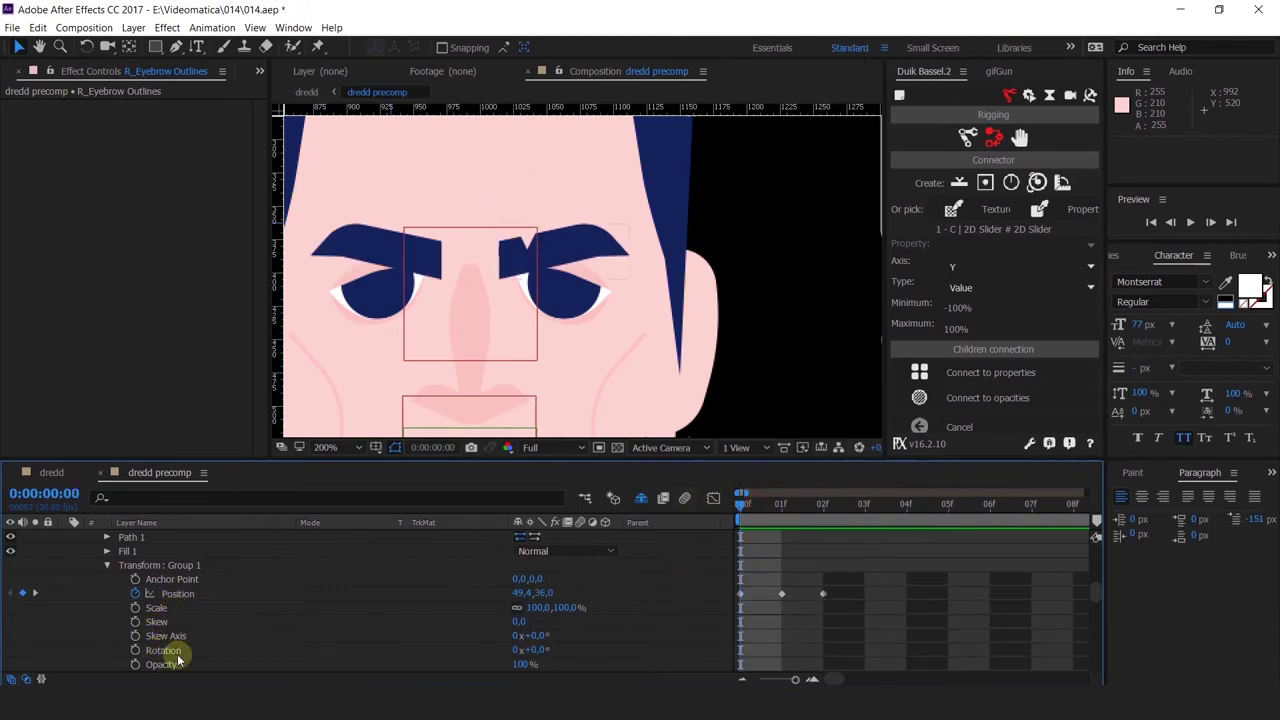
pyautogui.click(135, 650)
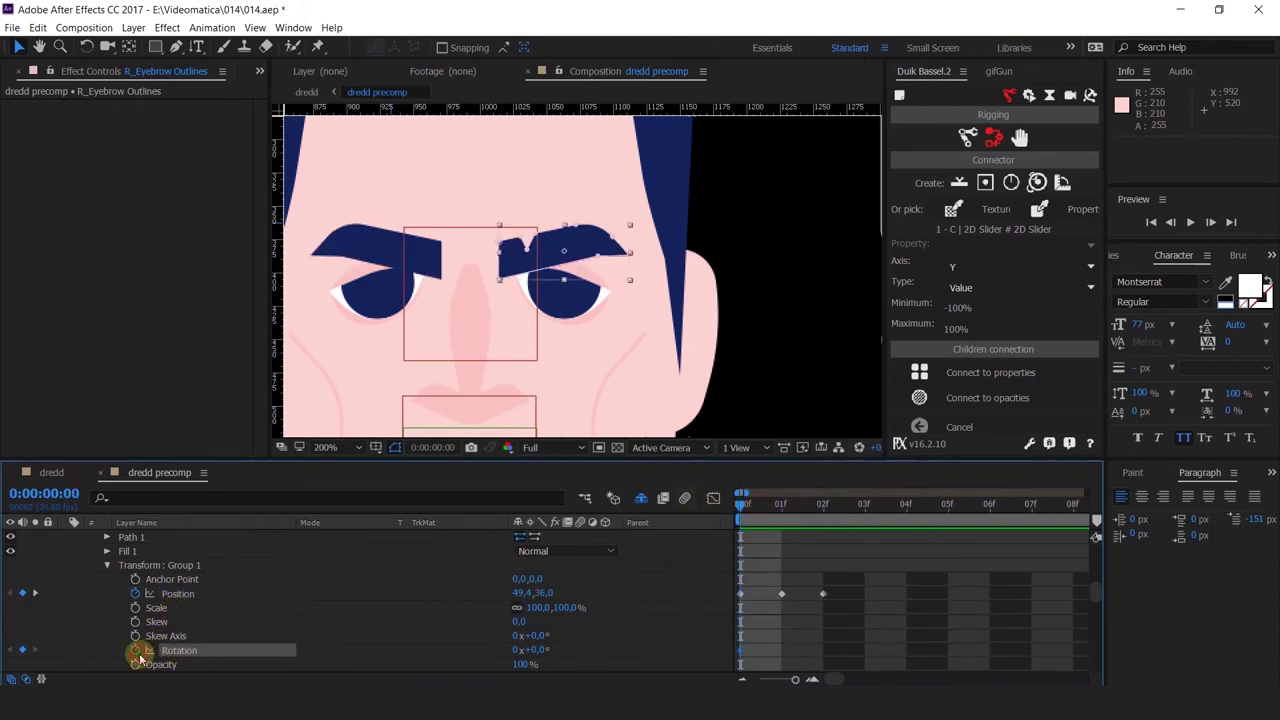
pyautogui.click(781, 505)
pyautogui.click(22, 650)
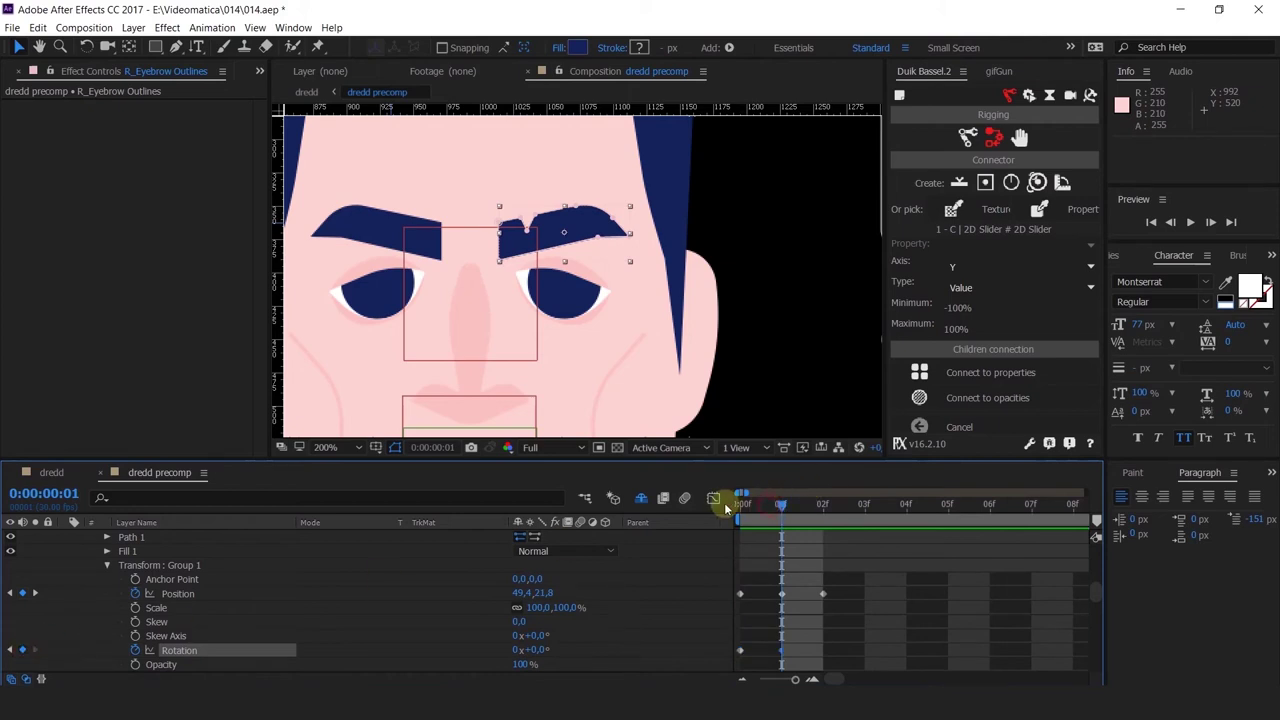
pyautogui.press('space')
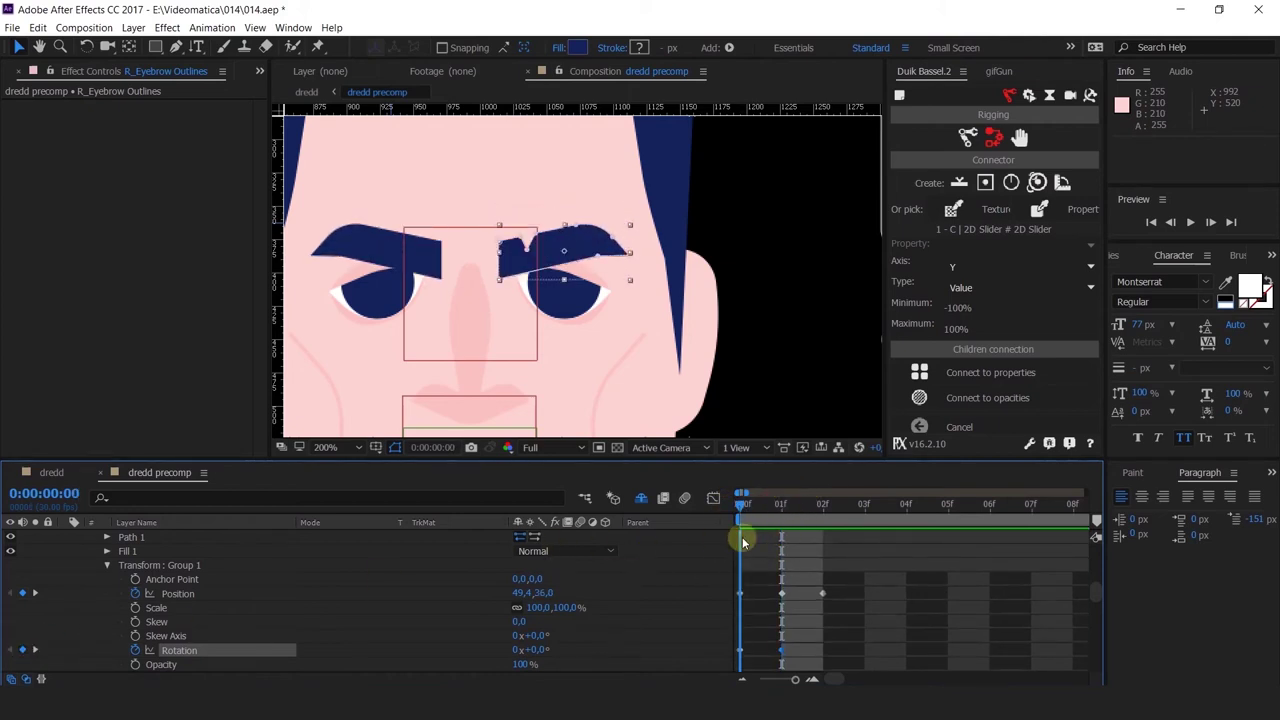
pyautogui.moveTo(743, 542); pyautogui.dragTo(783, 535)
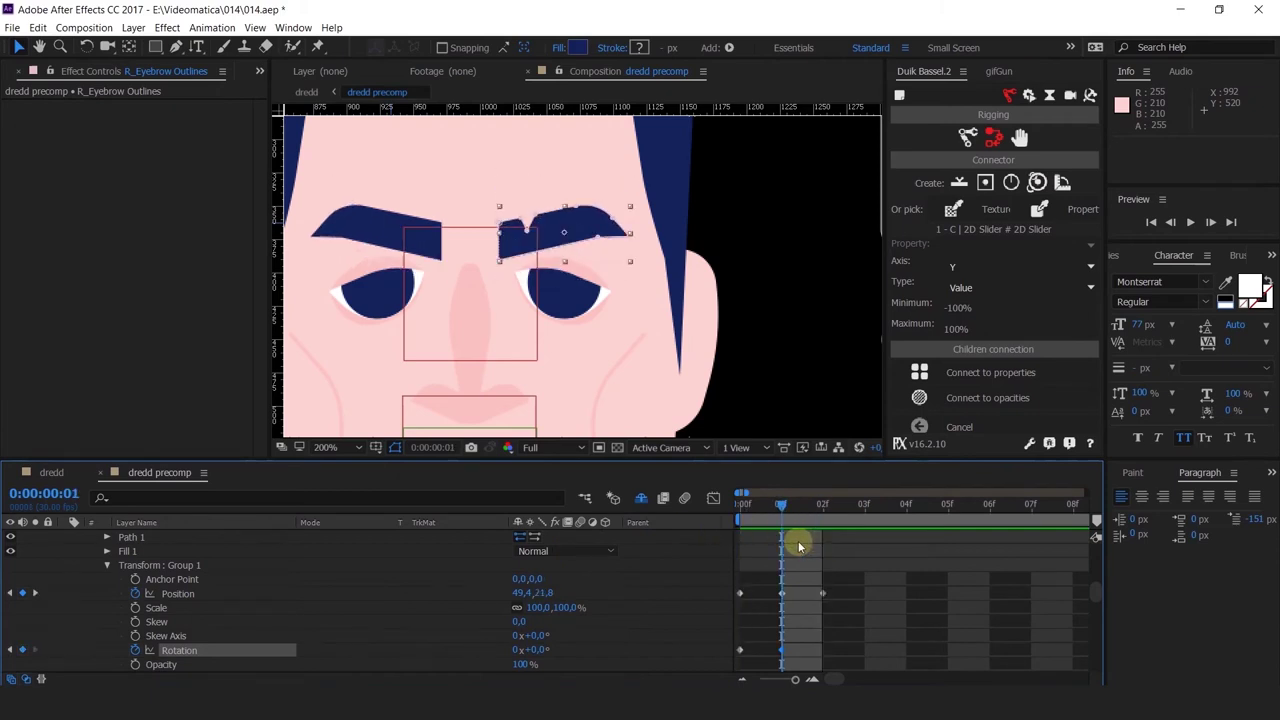
pyautogui.moveTo(786, 545); pyautogui.dragTo(834, 553)
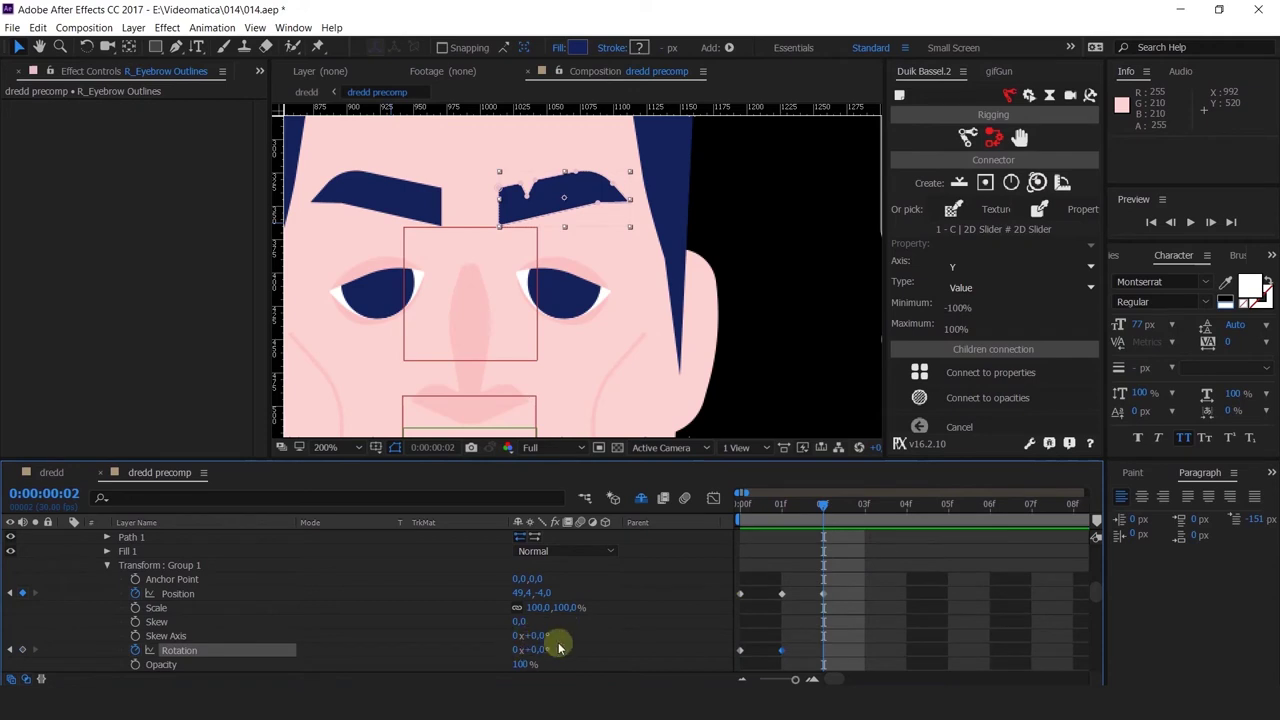
pyautogui.click(22, 652)
# Rotate R_Eyebrow Outlines' Group 1 so its inner end drops at frame 0, and set its Rotation to 13° at frame 2
pyautogui.click(738, 504)
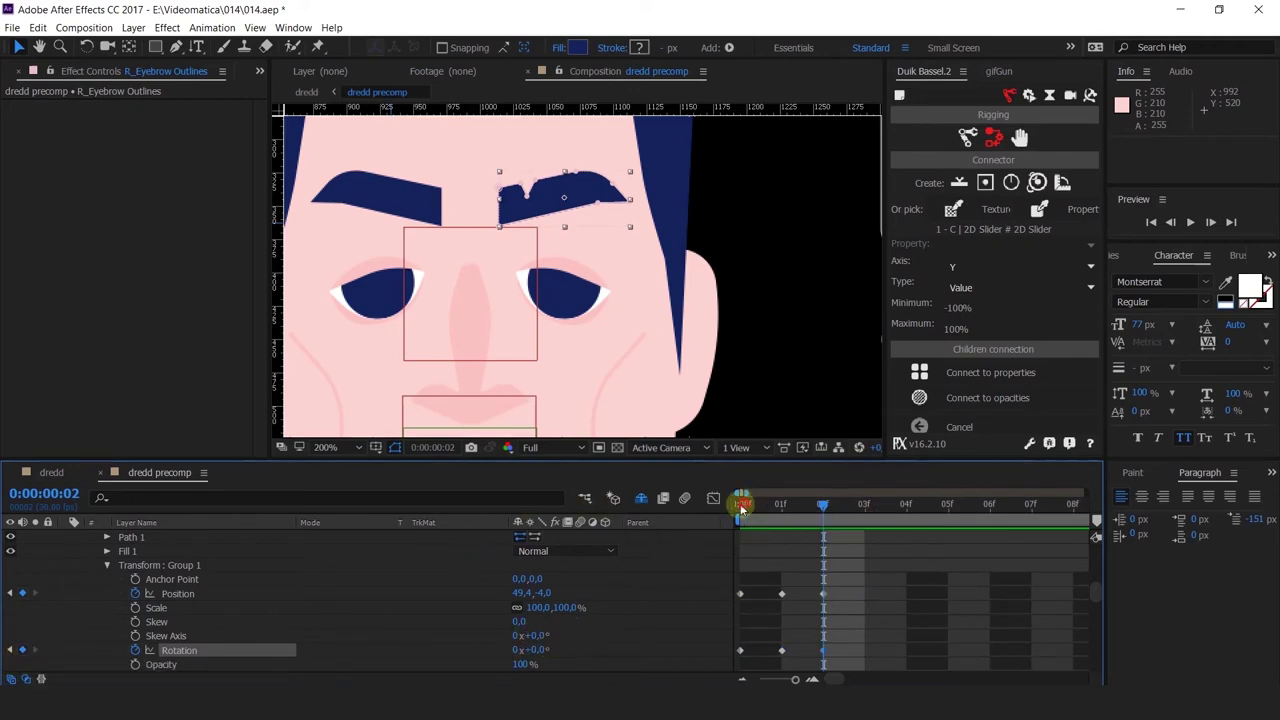
pyautogui.moveTo(534, 650); pyautogui.dragTo(543, 651)
pyautogui.click(821, 504)
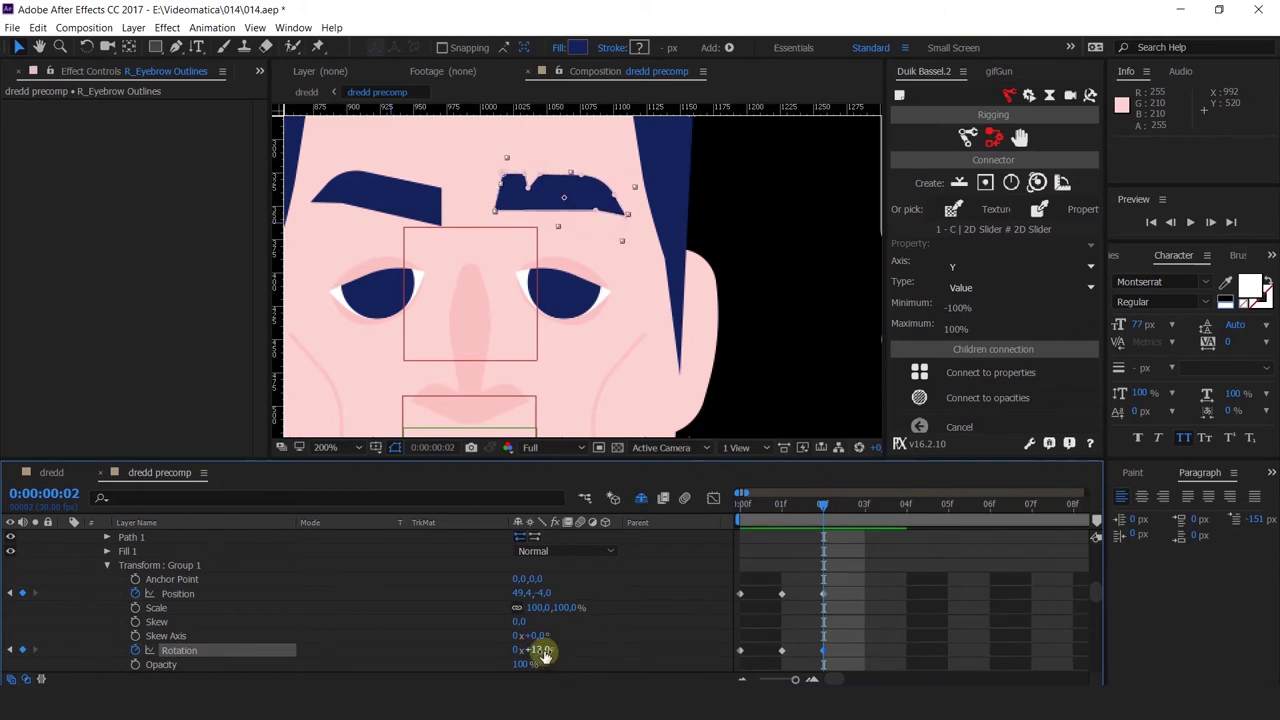
# Keyframe the Rotation of L_Eyebrow Outlines' Group 1 at frames 0, 1 and 2, with 10° at frame 0
pyautogui.scroll(3, 823, 588)
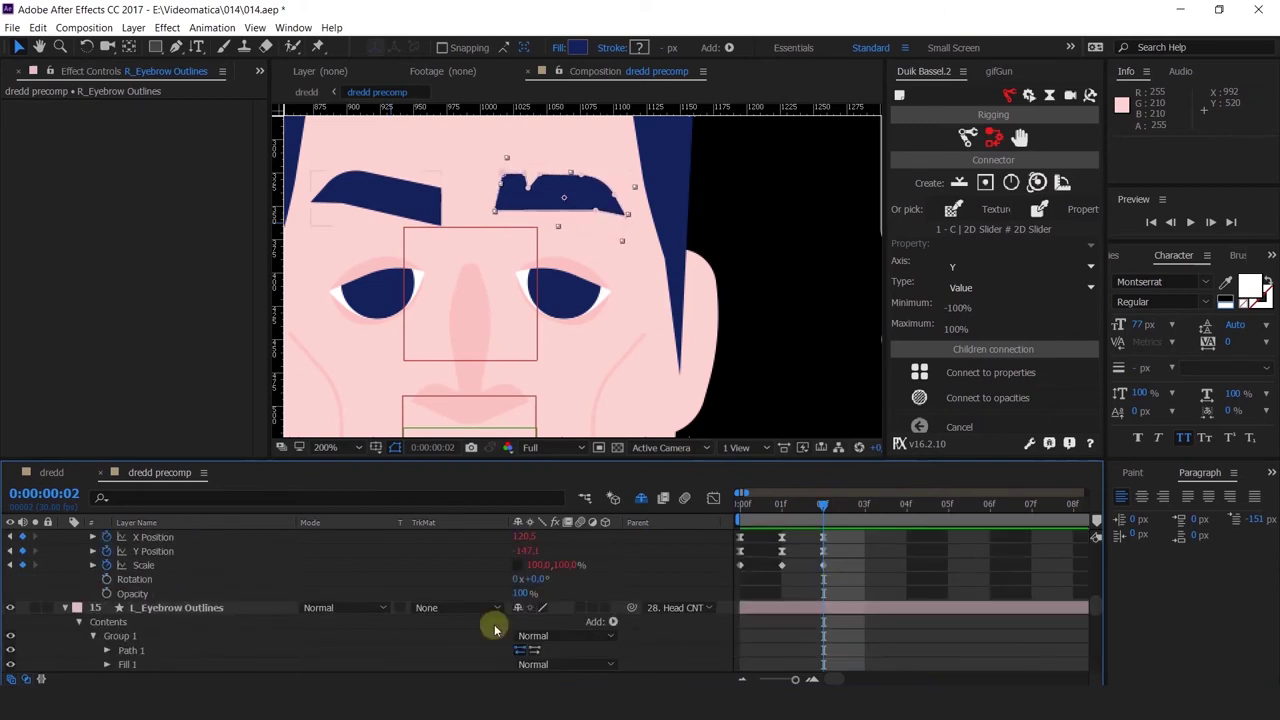
pyautogui.scroll(-4, 214, 617)
pyautogui.scroll(-1, 135, 627)
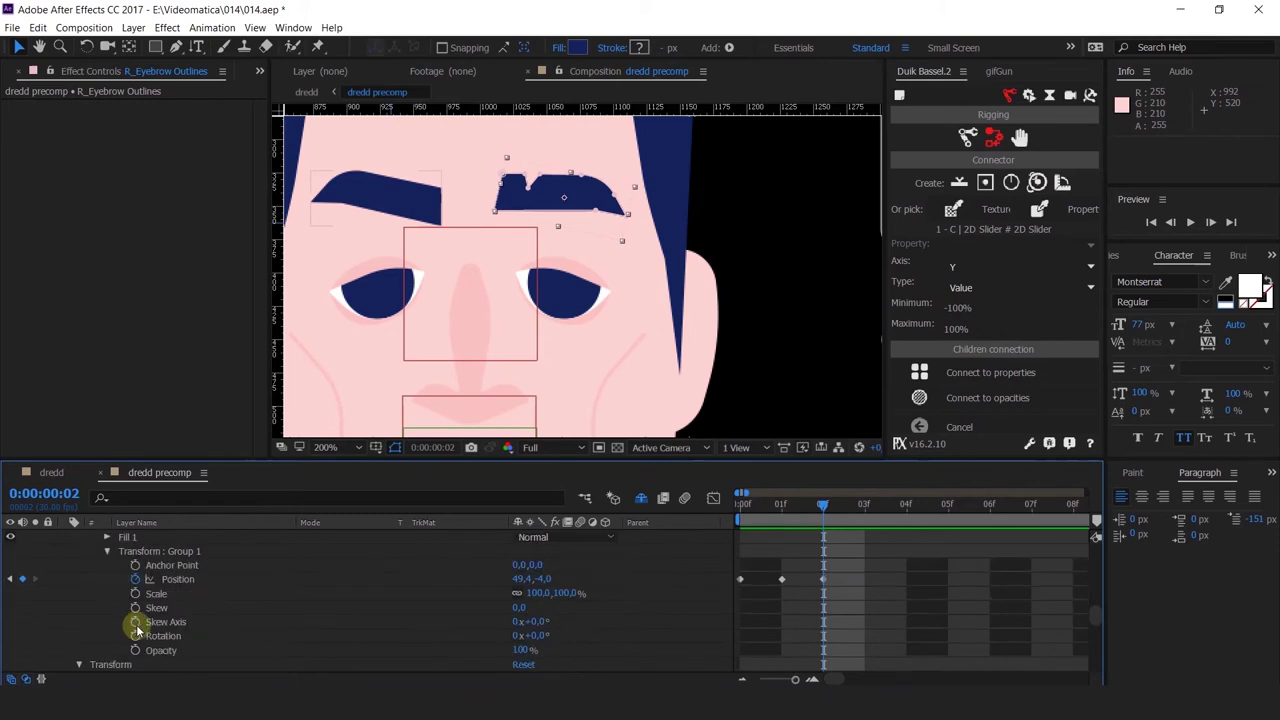
pyautogui.click(135, 636)
pyautogui.click(781, 504)
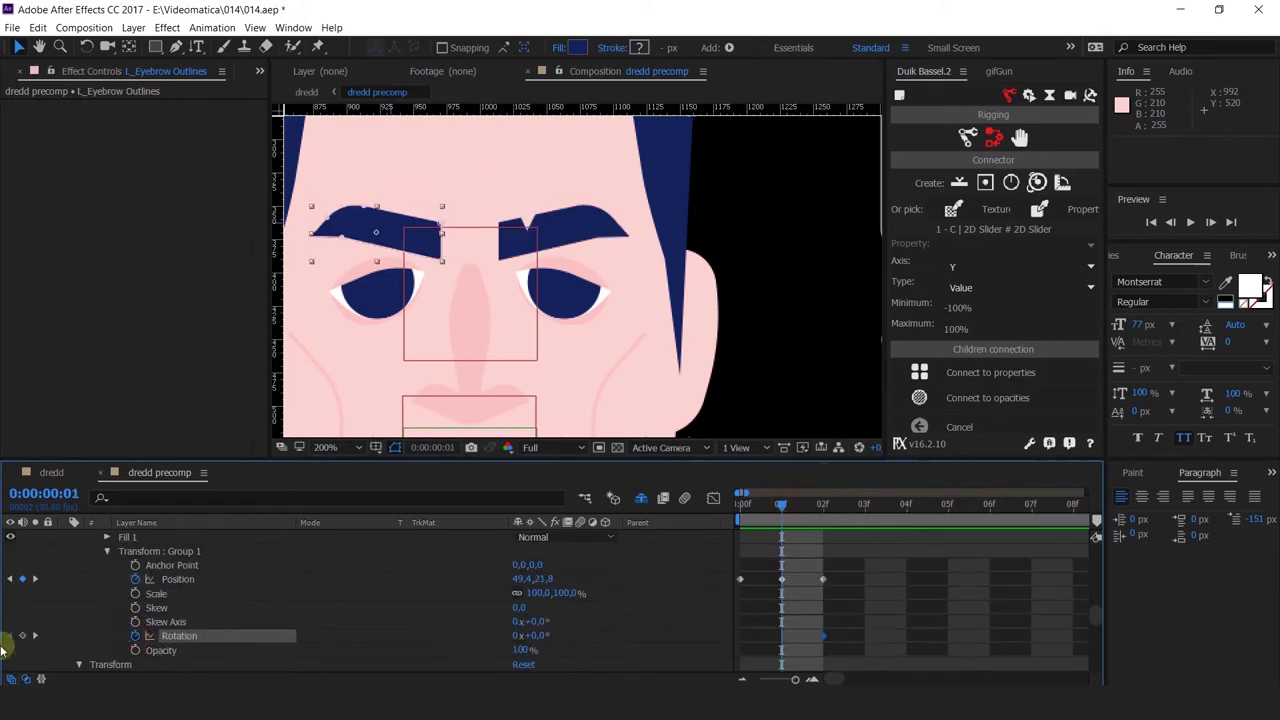
pyautogui.moveTo(758, 512); pyautogui.dragTo(741, 505)
pyautogui.click(22, 636)
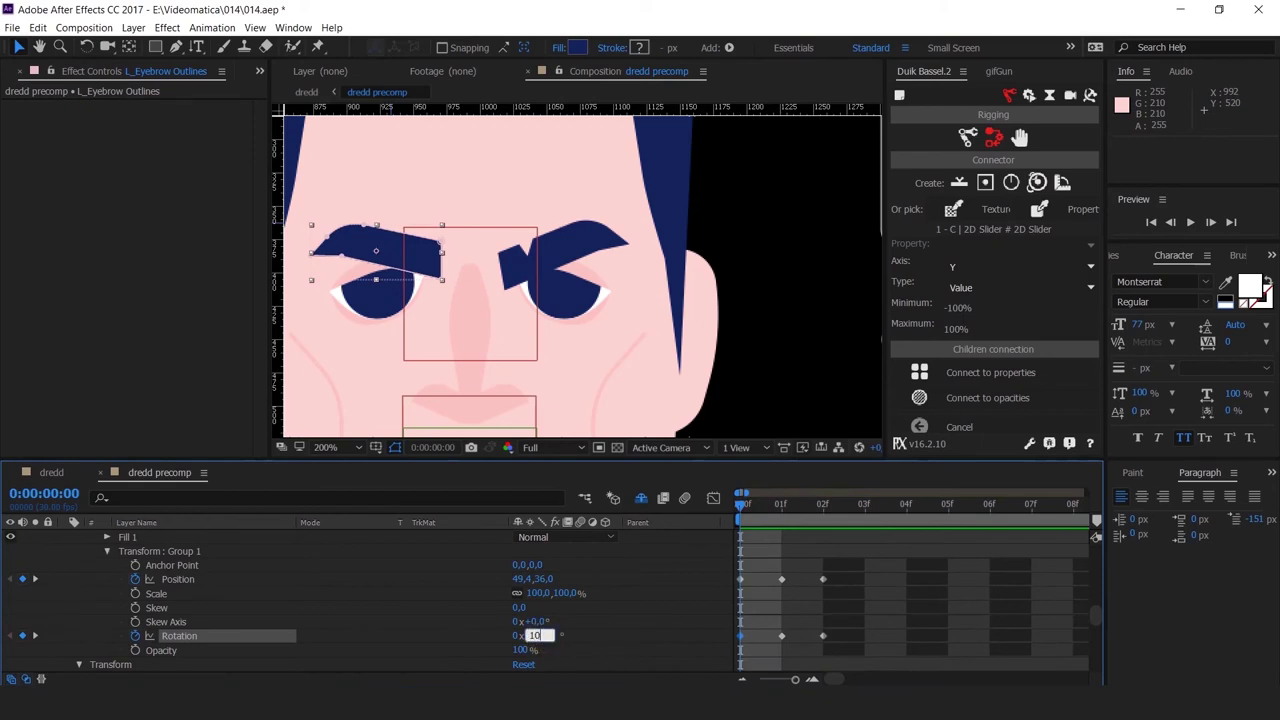
pyautogui.press('Return')
# Set the Rotation of L_Eyebrow Outlines' Group 1 to -13° at frame 2
pyautogui.click(781, 504)
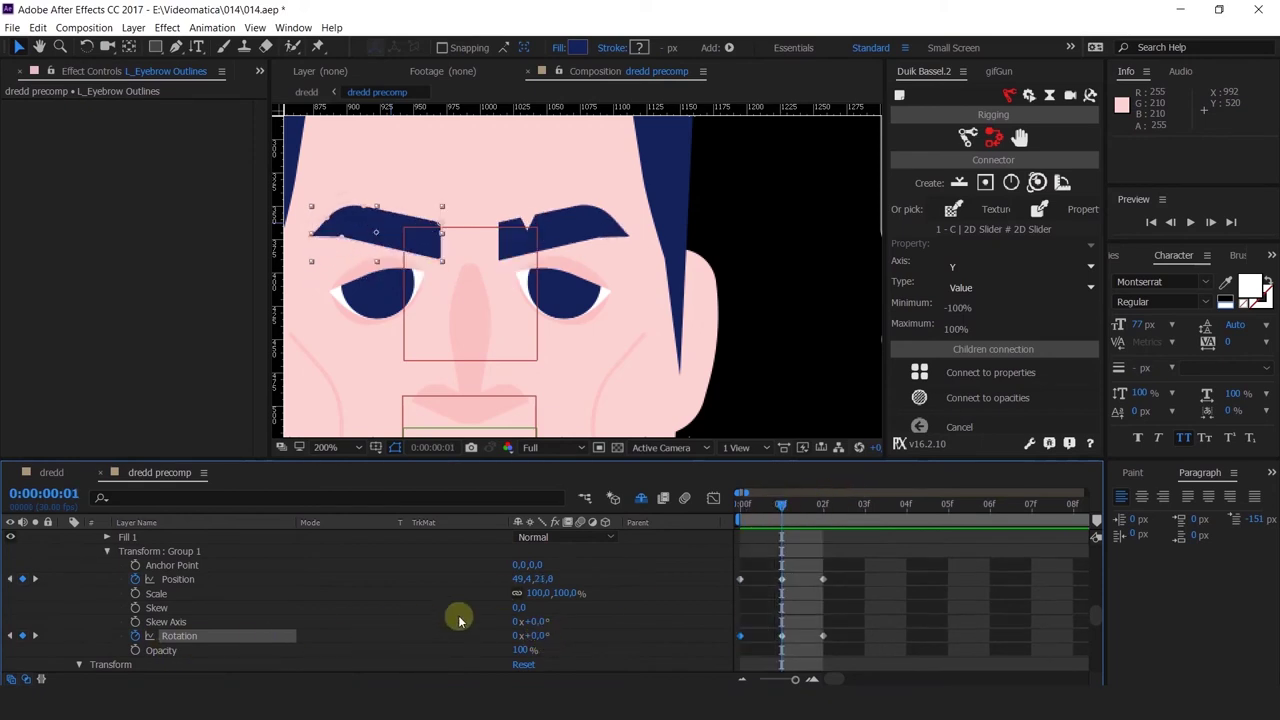
pyautogui.click(824, 505)
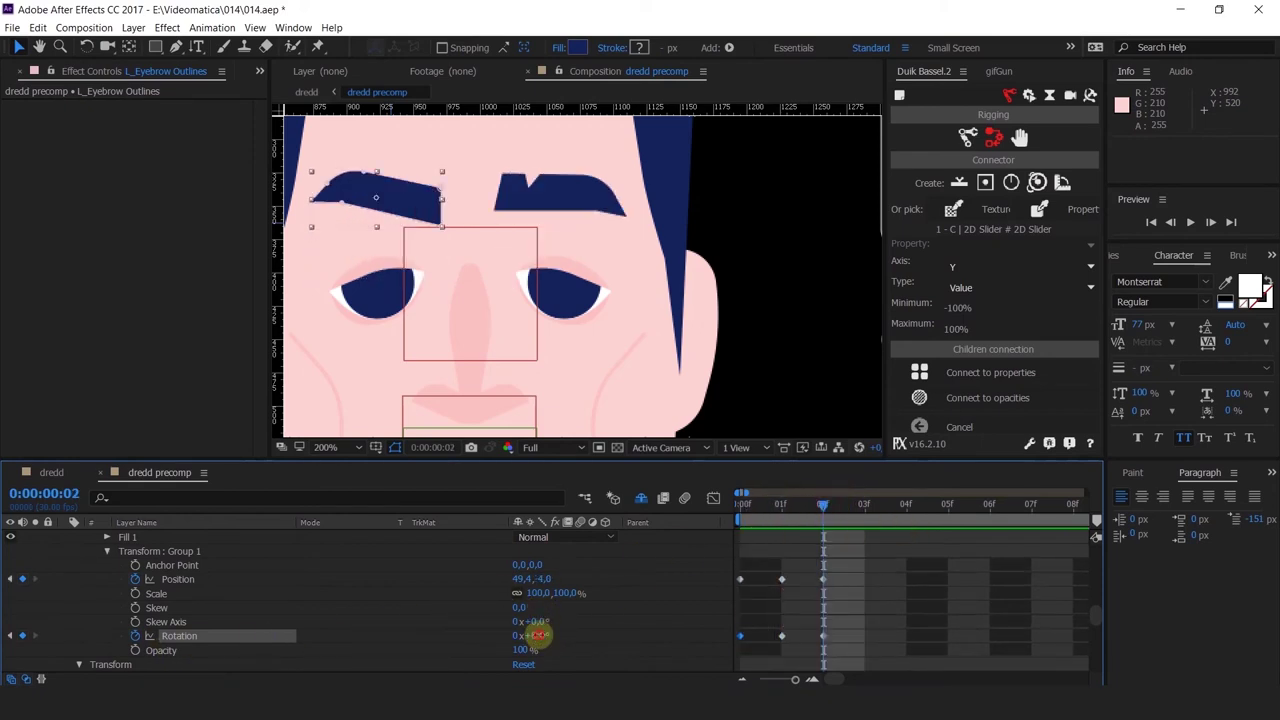
pyautogui.write('13')
pyautogui.press('Return')
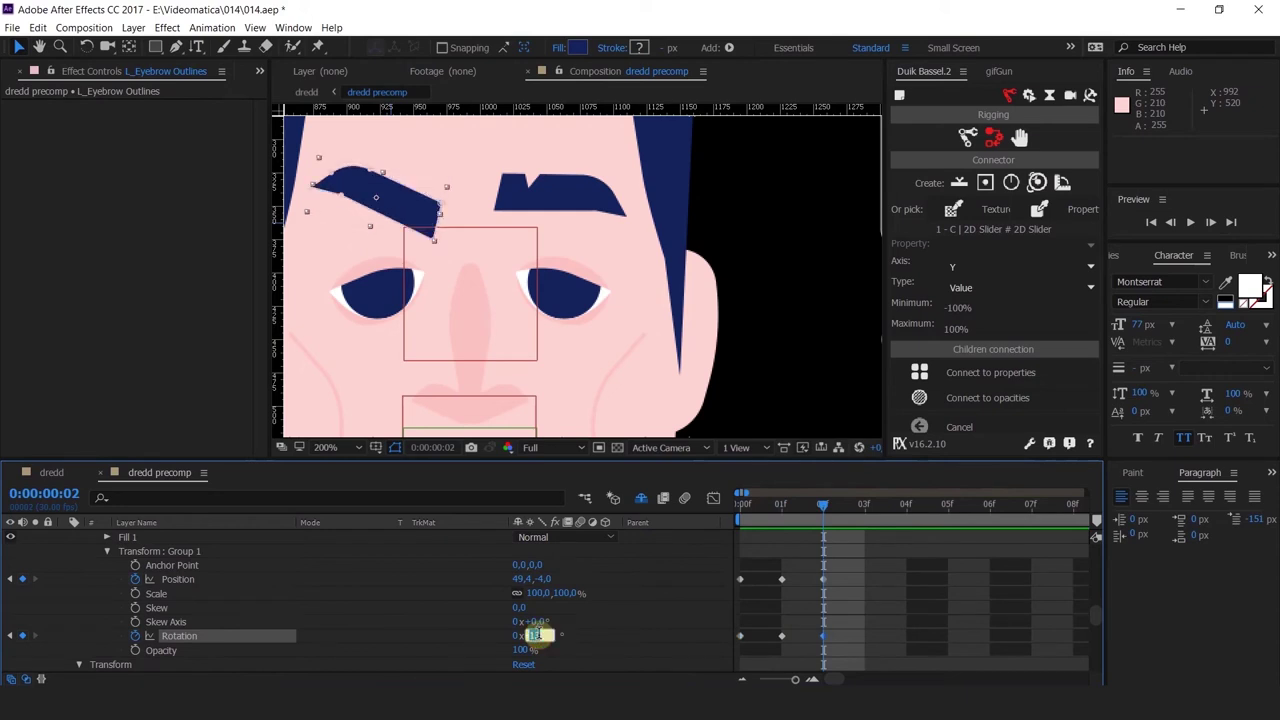
pyautogui.write('-13')
pyautogui.press('Return')
pyautogui.click(652, 606)
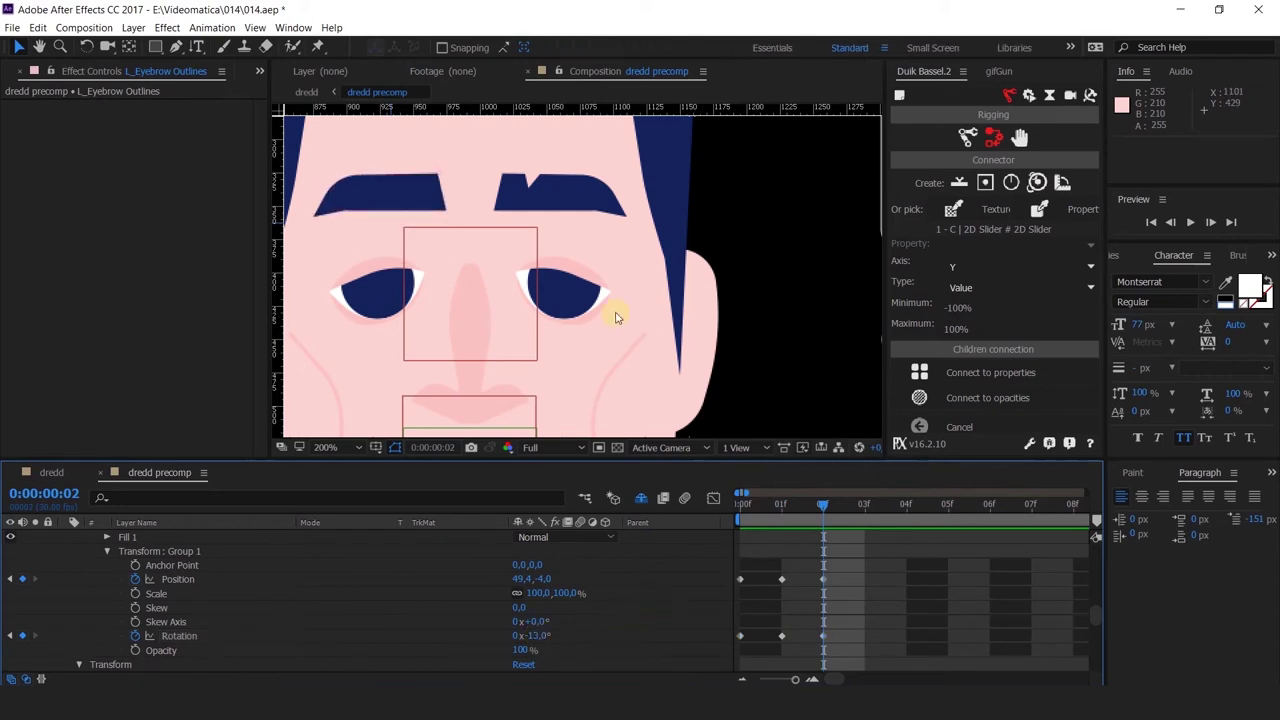
# Increase the eyebrow tilt at frame 2 by setting Group 1's Rotation to -18° on L_Eyebrow Outlines and 18° on R_Eyebrow Outlines
pyautogui.scroll(-2, 615, 312)
pyautogui.scroll(1, 614, 313)
pyautogui.scroll(1, 660, 269)
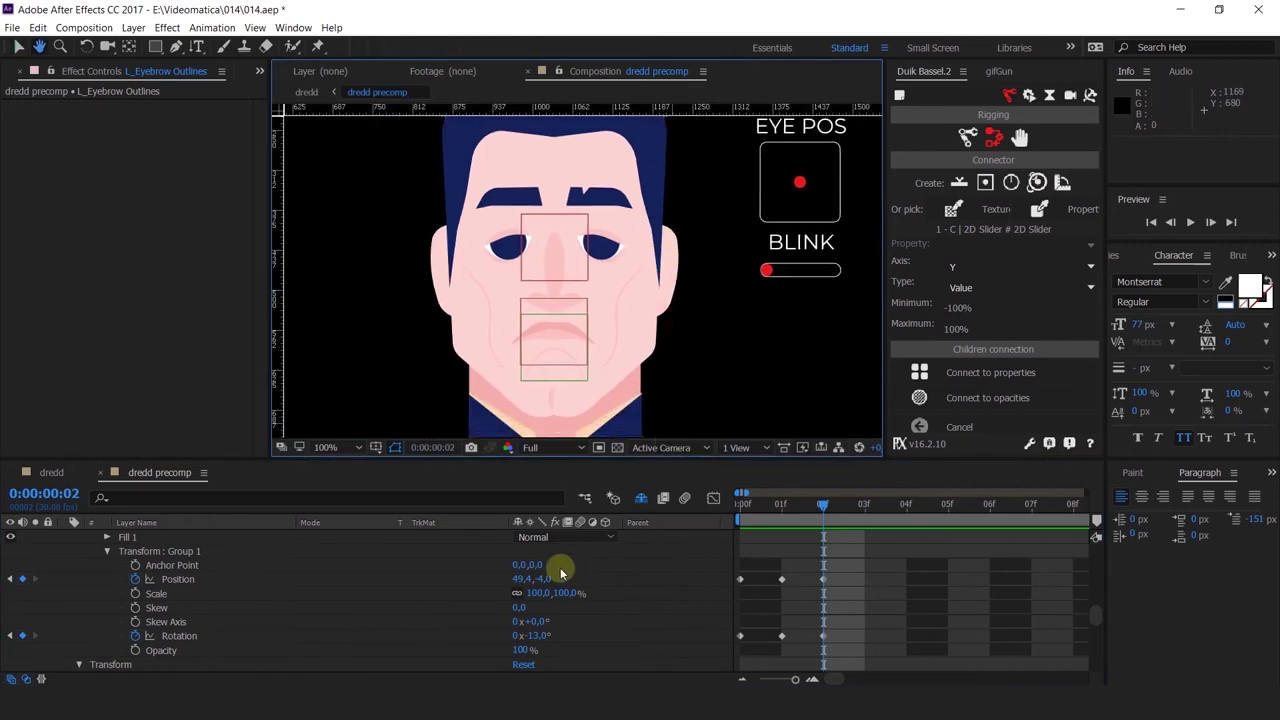
pyautogui.click(538, 638)
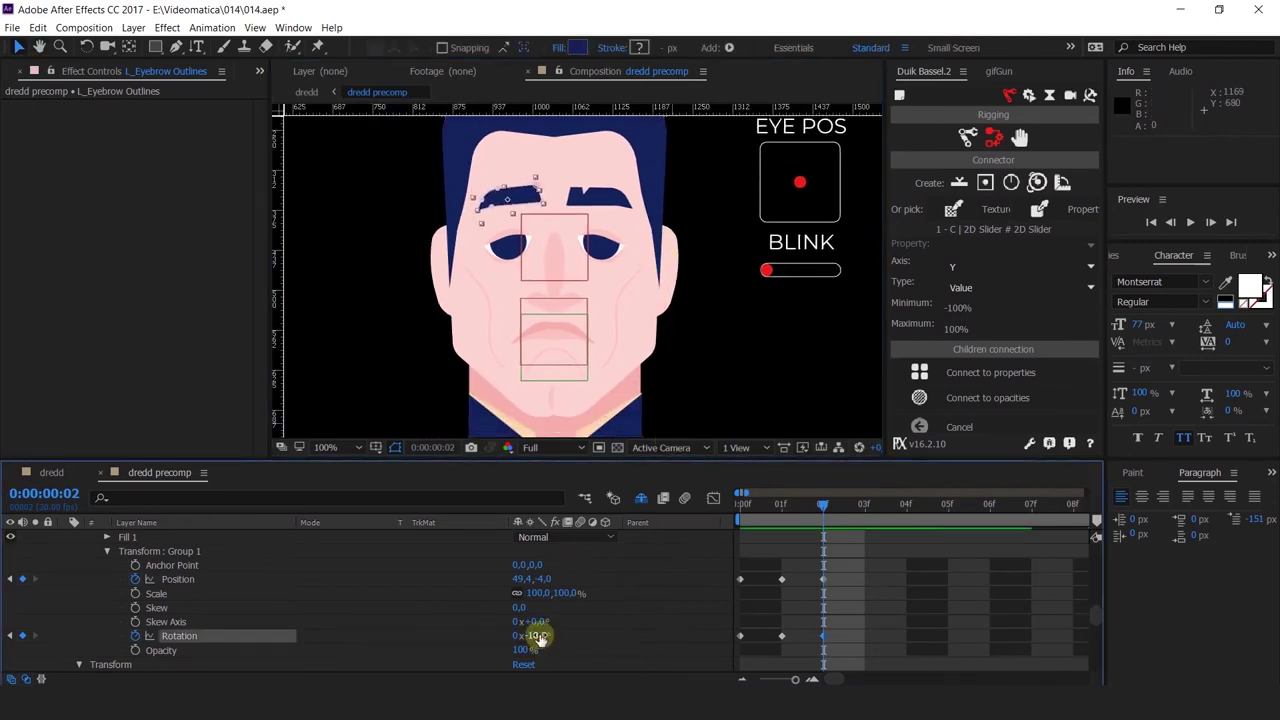
pyautogui.scroll(5, 537, 640)
pyautogui.scroll(2, 546, 620)
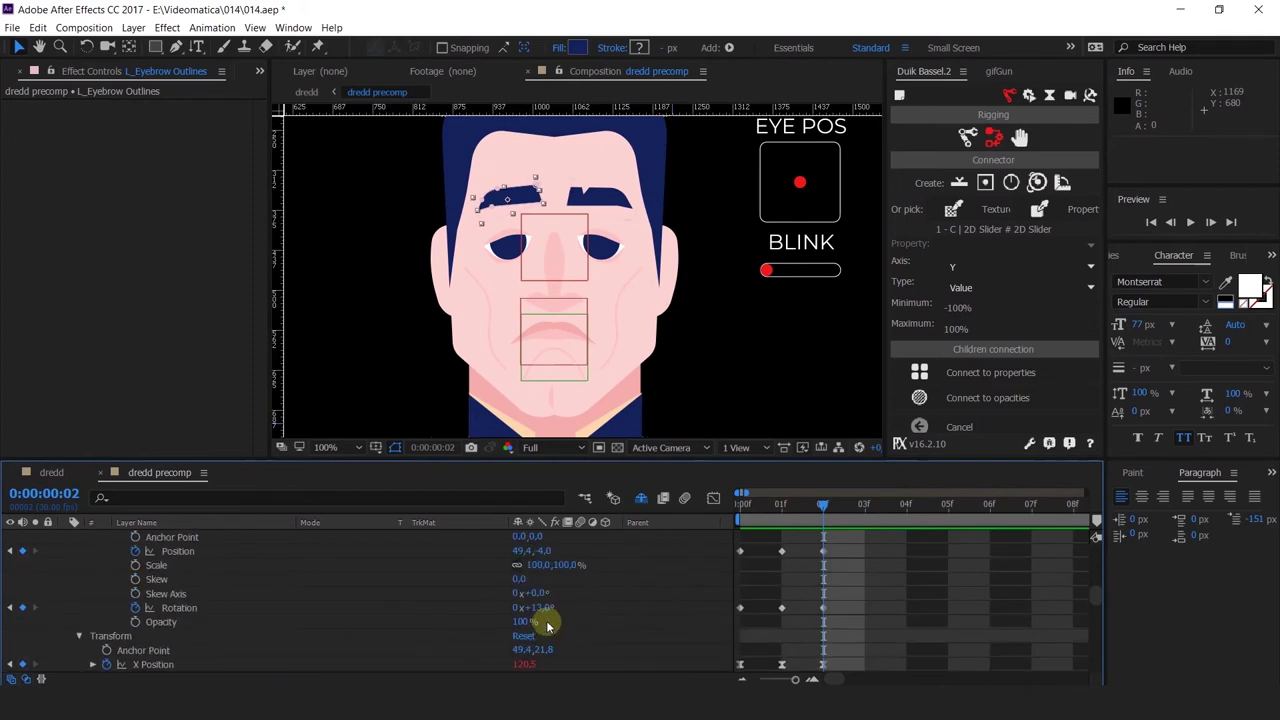
pyautogui.click(540, 607)
pyautogui.write('18')
pyautogui.press('Return')
pyautogui.click(672, 575)
# Create a Duik slider controller and place it in the empty area below the second 2D slider
pyautogui.scroll(-2, 672, 213)
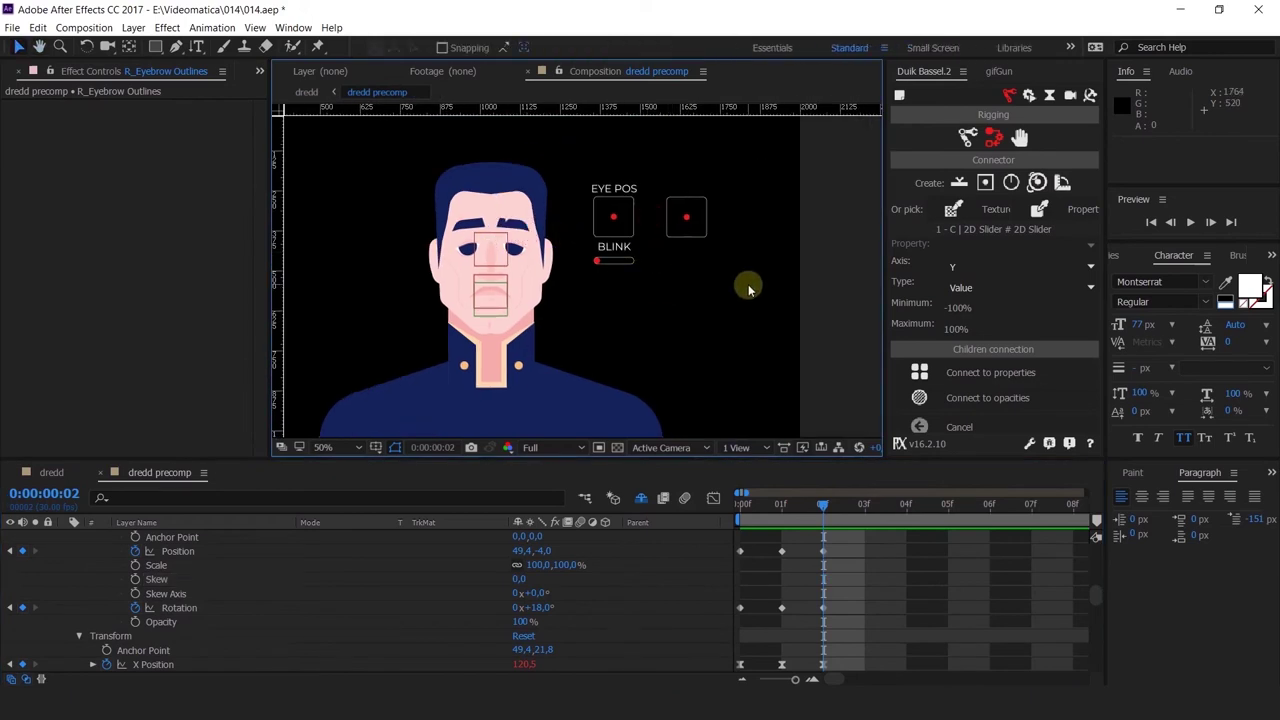
pyautogui.scroll(2, 677, 279)
pyautogui.moveTo(690, 281); pyautogui.dragTo(605, 269)
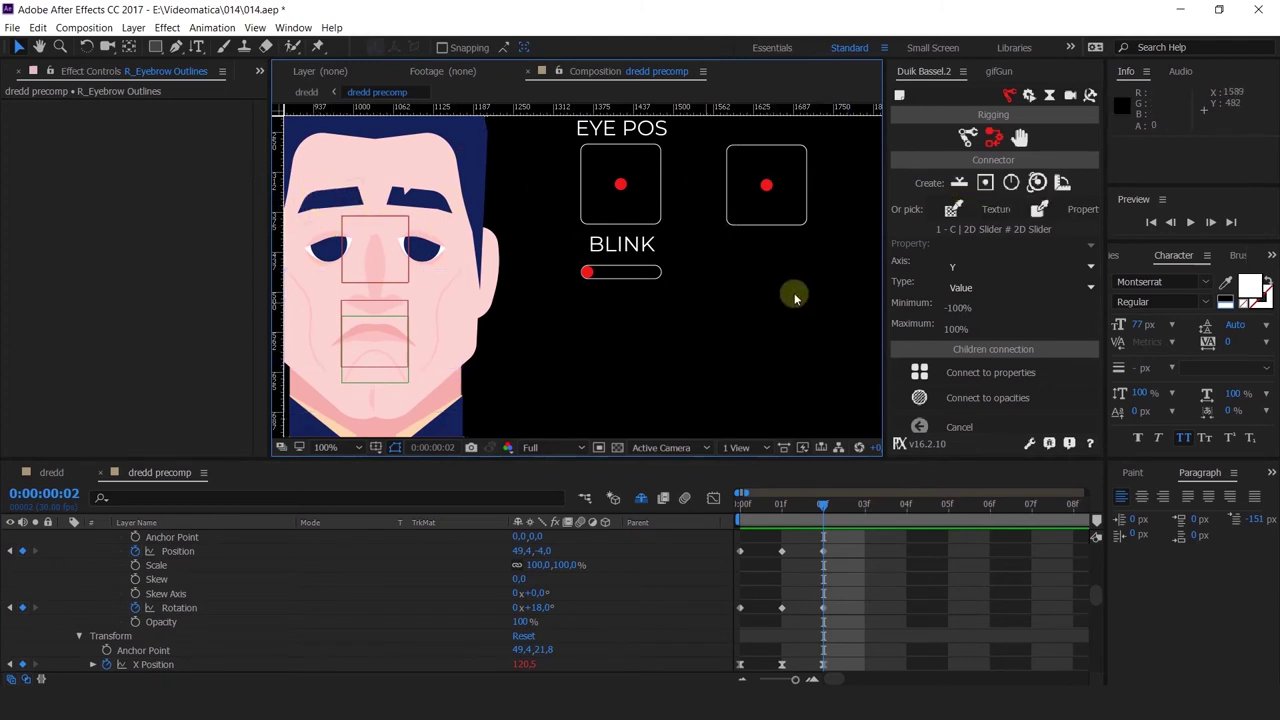
pyautogui.click(957, 183)
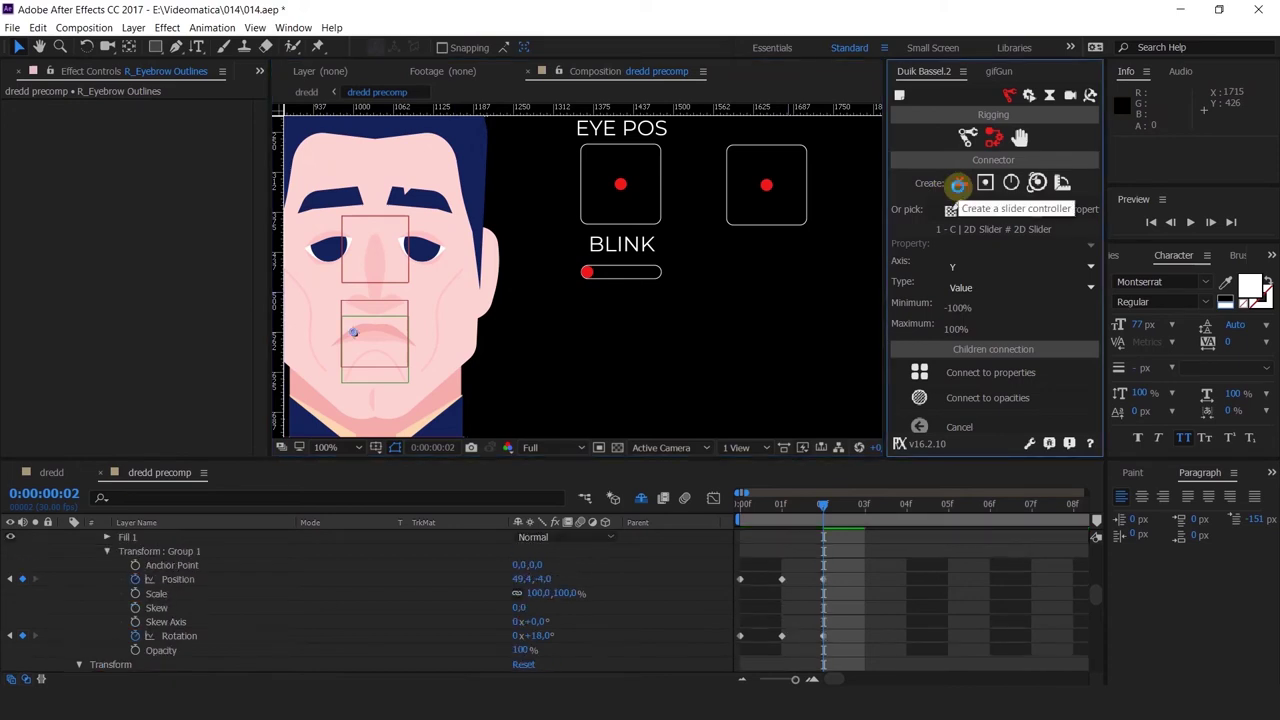
pyautogui.moveTo(713, 309); pyautogui.dragTo(661, 287)
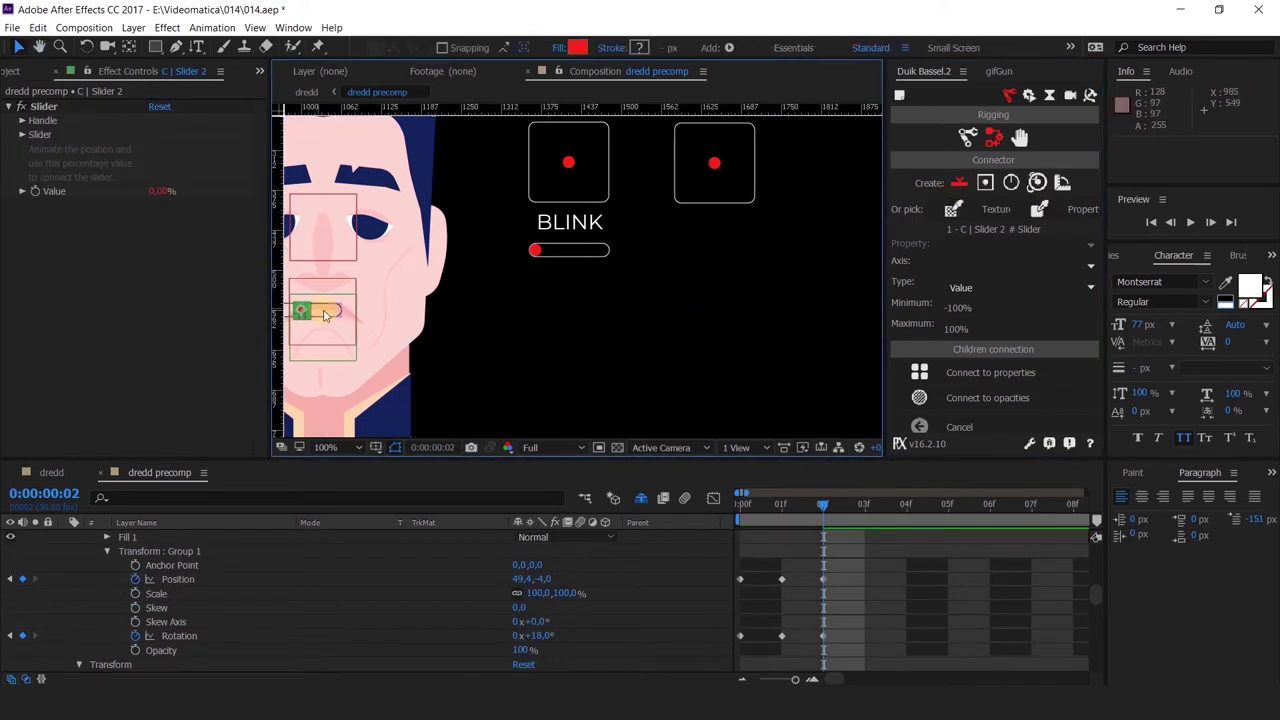
pyautogui.moveTo(326, 311); pyautogui.dragTo(333, 312)
pyautogui.moveTo(590, 330); pyautogui.dragTo(734, 297)
# Set the Rotation of the CBG | Slider 2 layer to 90° to make the slider vertical
pyautogui.scroll(10, 254, 572)
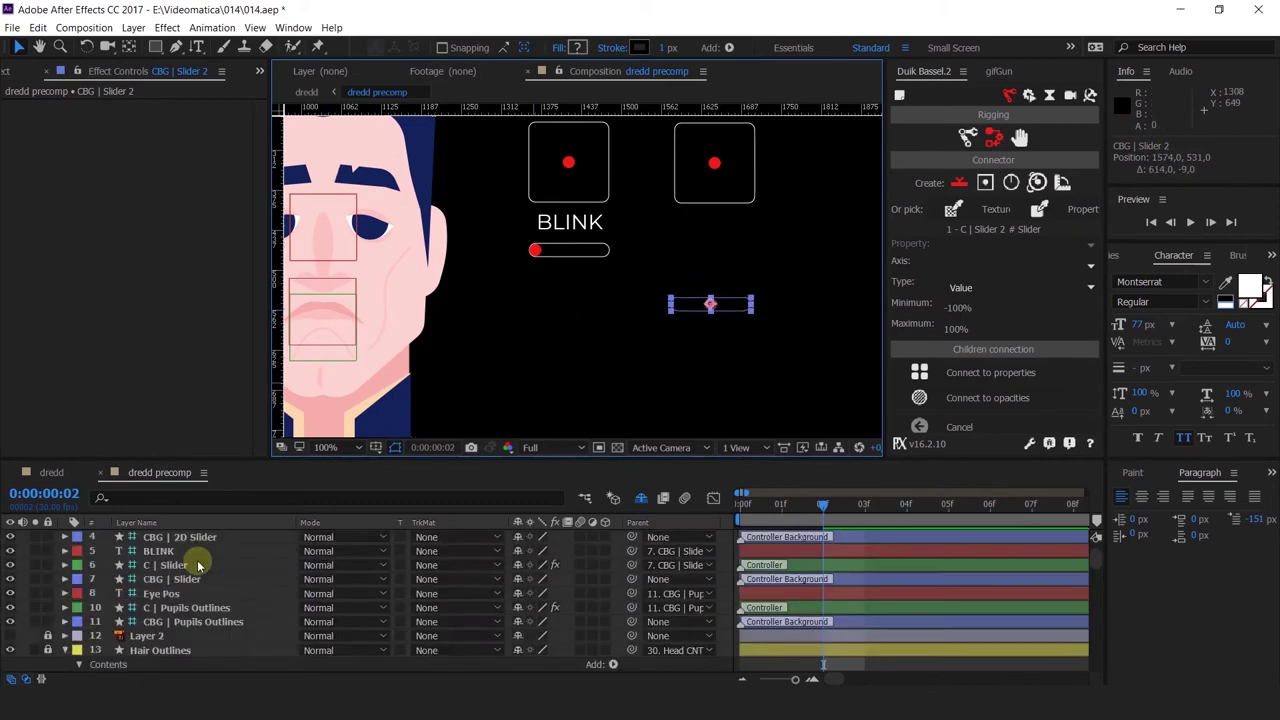
pyautogui.click(175, 552)
pyautogui.press('r')
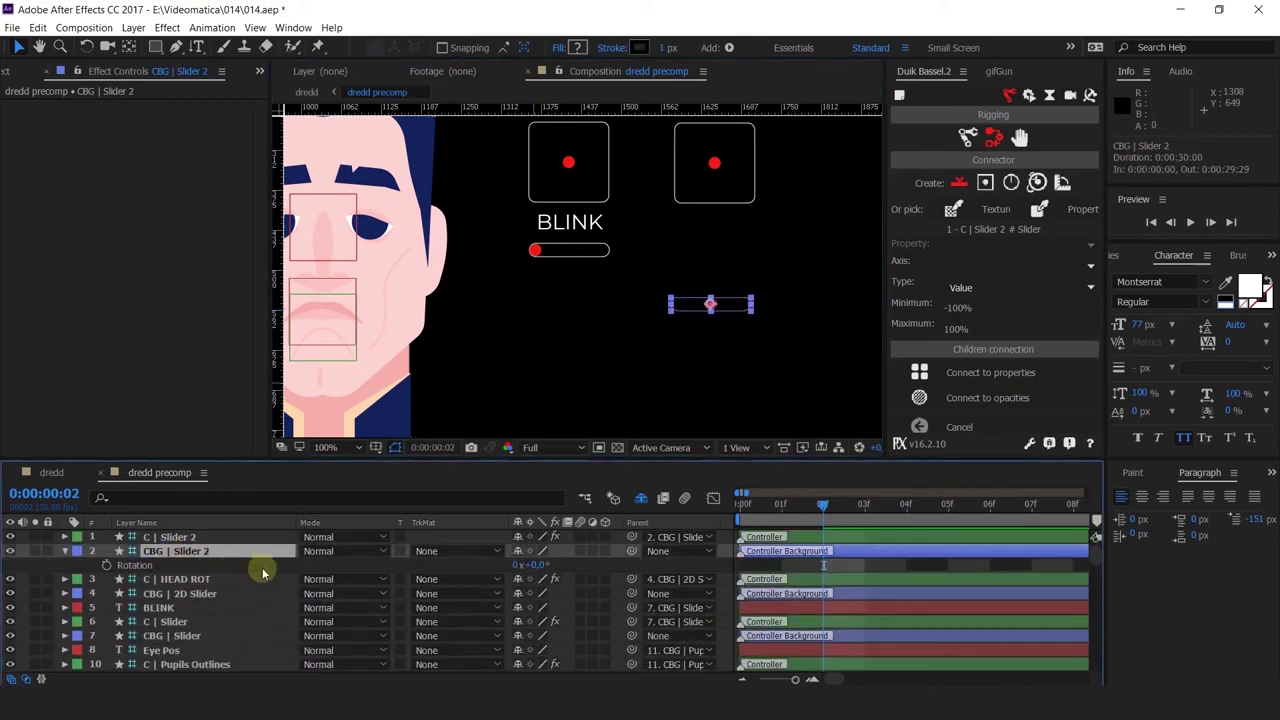
pyautogui.moveTo(552, 568); pyautogui.dragTo(563, 566)
pyautogui.click(534, 564)
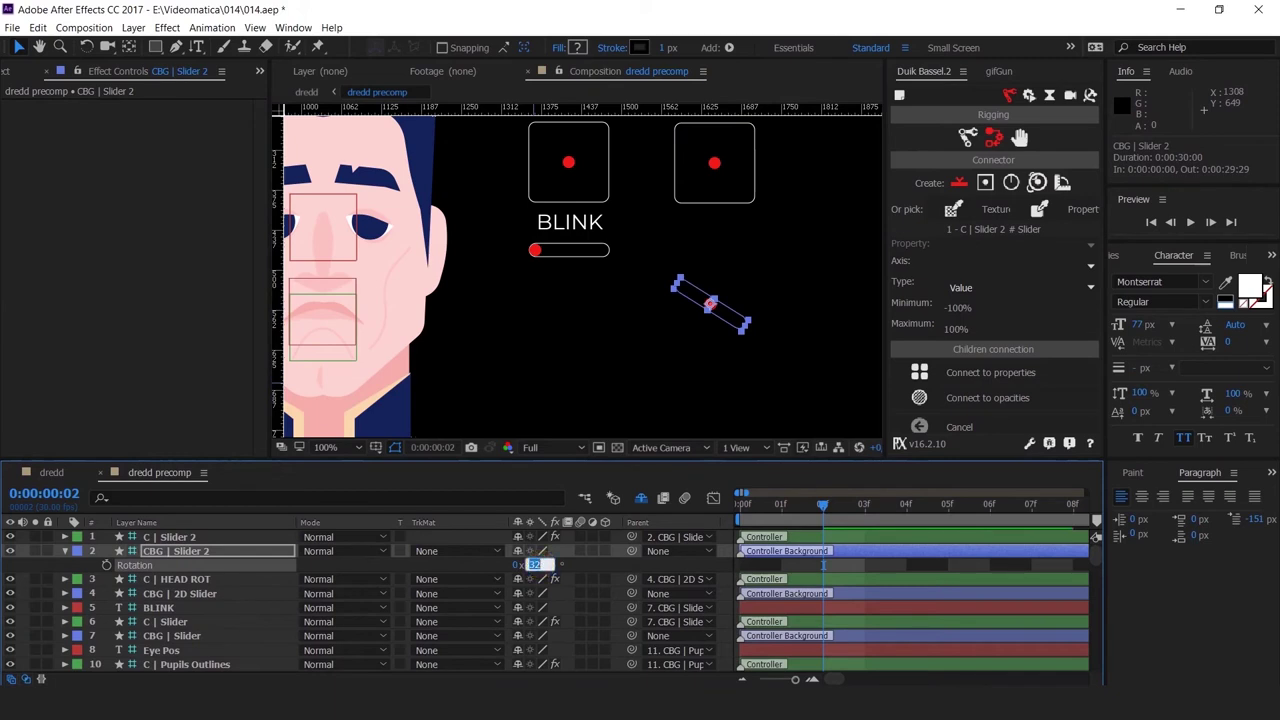
pyautogui.write('90')
pyautogui.press('Return')
# Rename the C | Slider 2 layer as C_L_Eyebrow
pyautogui.click(145, 537)
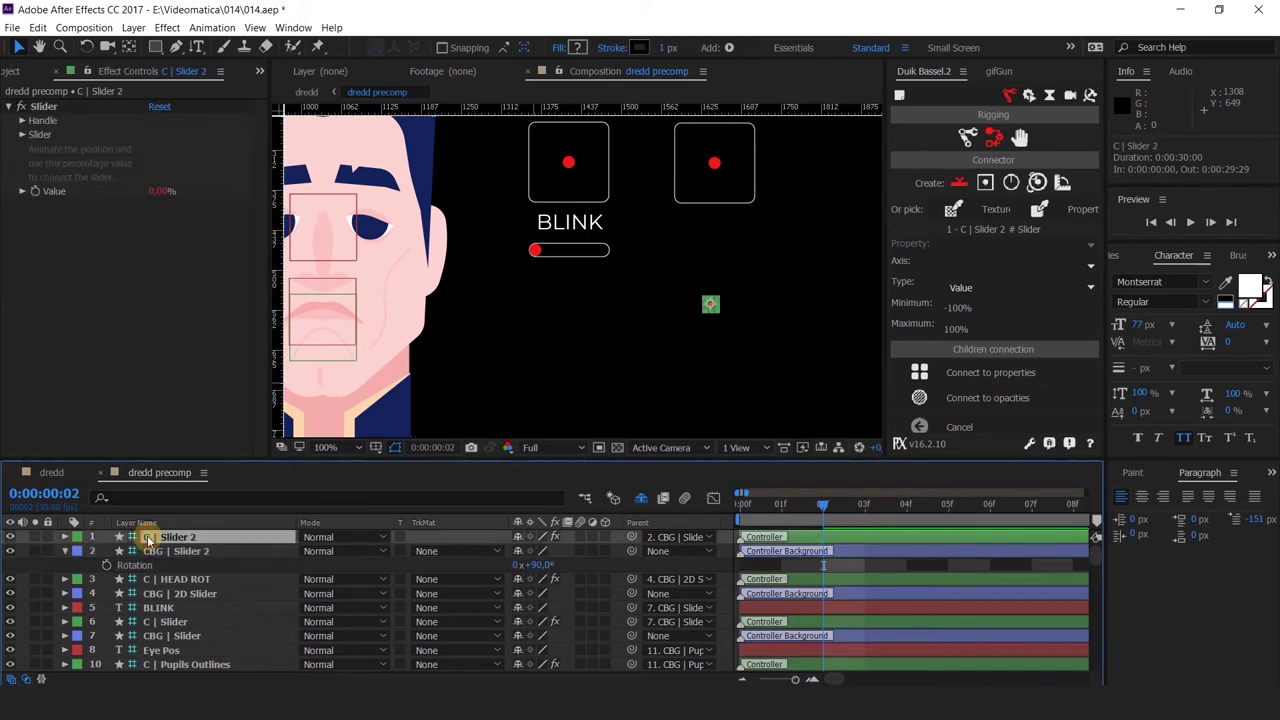
pyautogui.press('Return')
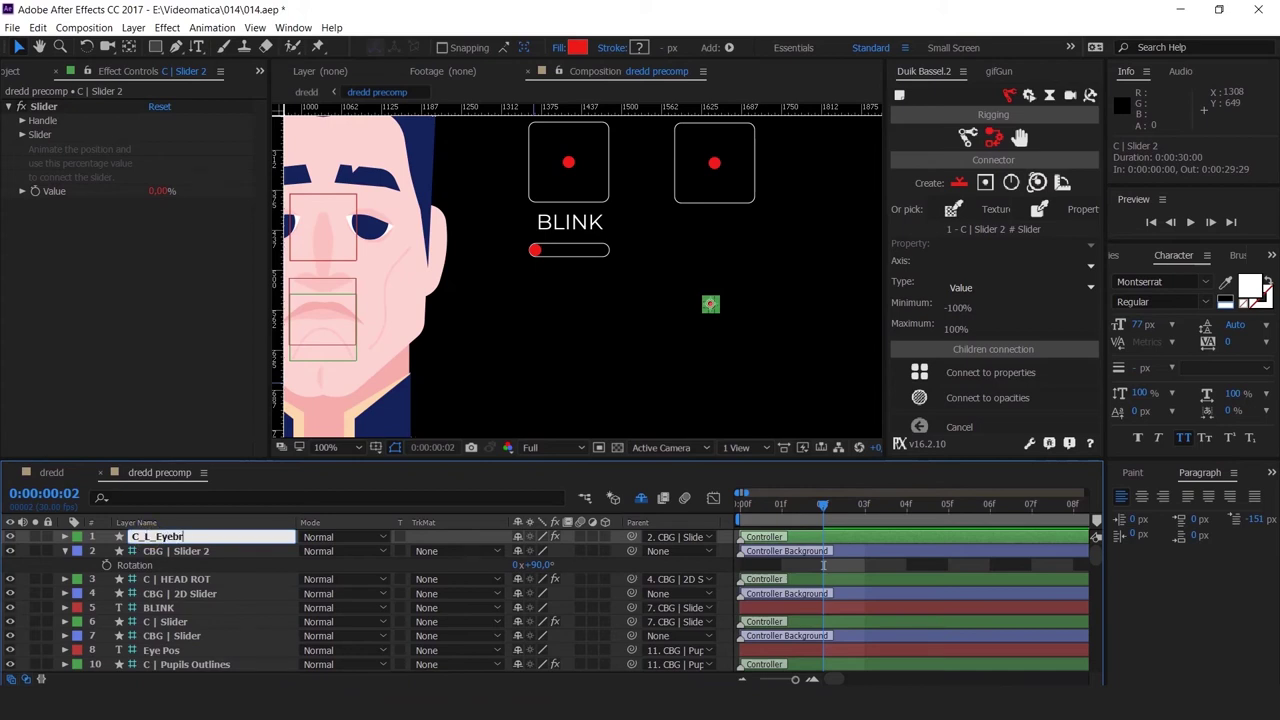
pyautogui.press('Return')
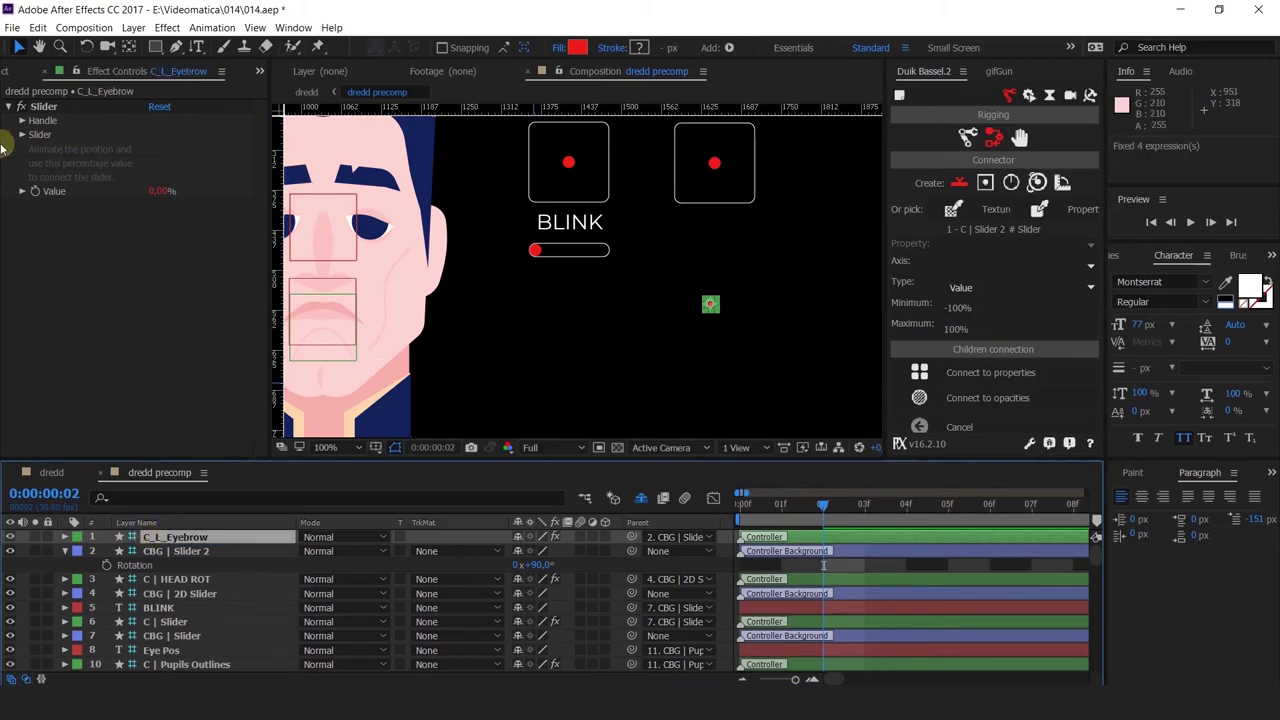
# Change the Slider color of C_L_Eyebrow to white
pyautogui.click(14, 140)
pyautogui.click(22, 134)
pyautogui.click(156, 148)
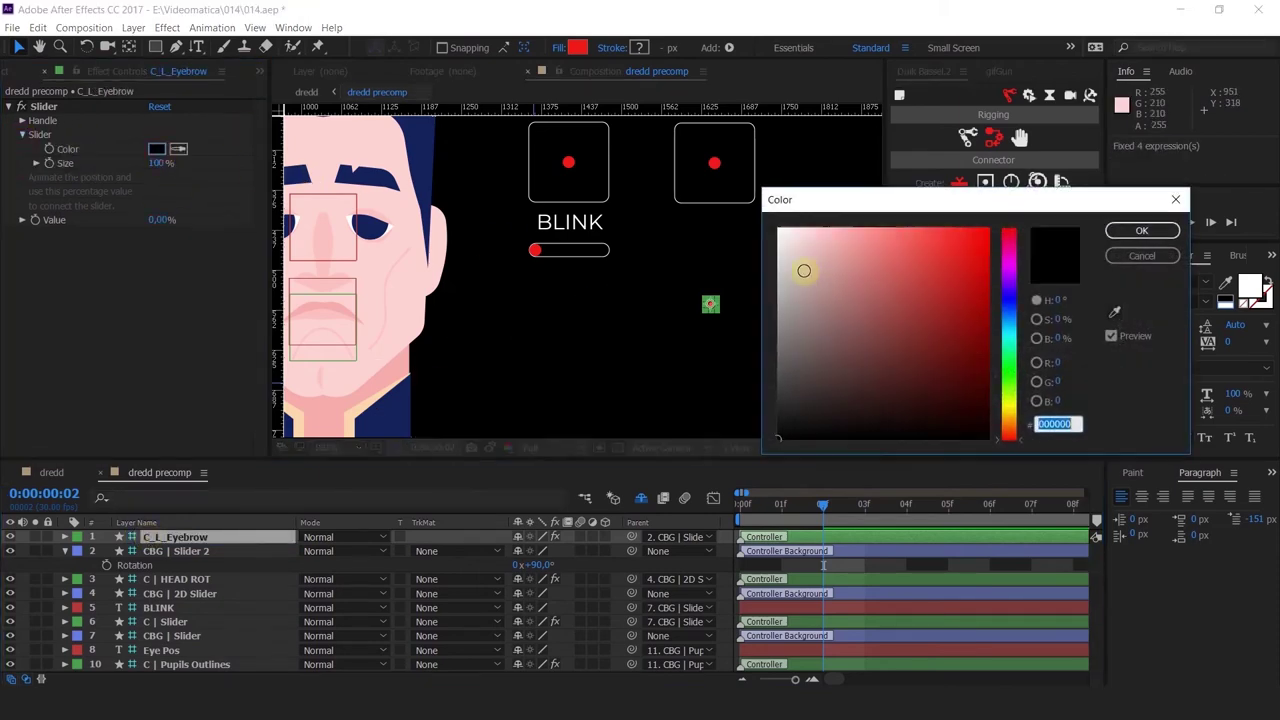
pyautogui.press('Return')
pyautogui.press('h')
# Connect the keyframed Group 1 Position and Rotation of L_Eyebrow Outlines to the C_L_Eyebrow slider using the -100% to 100% range
pyautogui.moveTo(740, 283); pyautogui.dragTo(846, 289)
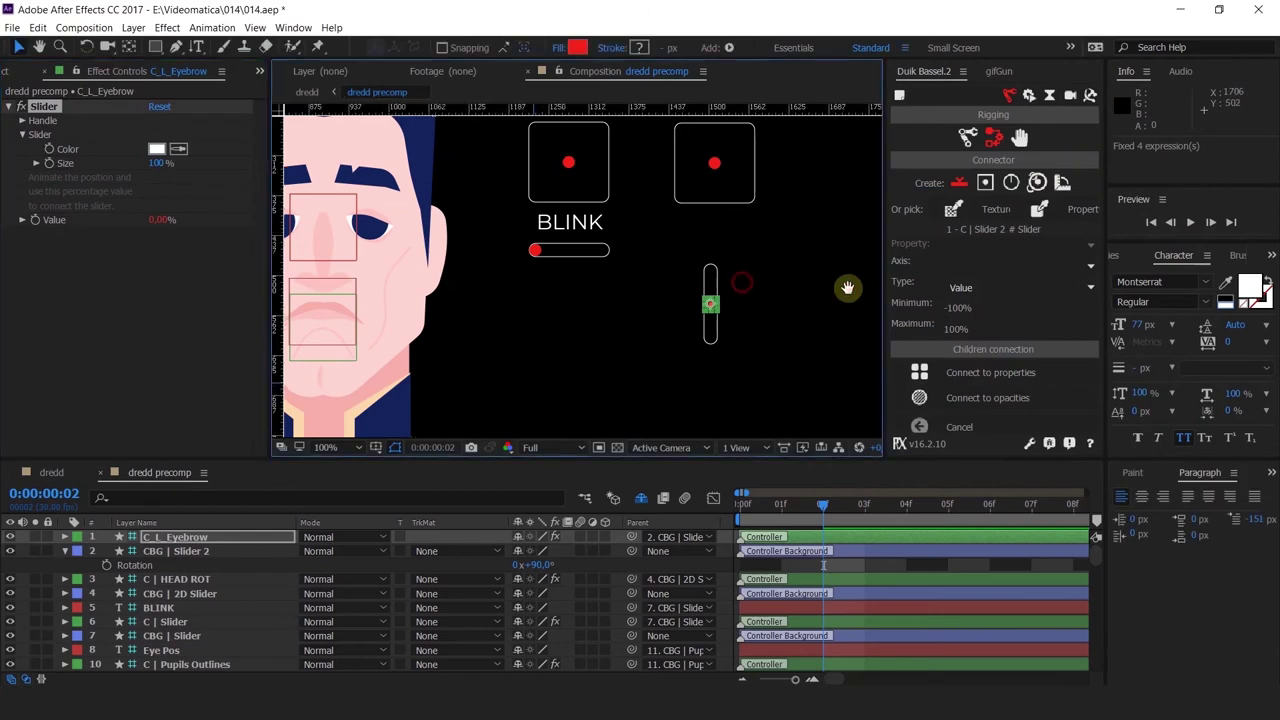
pyautogui.moveTo(736, 316); pyautogui.dragTo(712, 294)
pyautogui.scroll(-4, 280, 610)
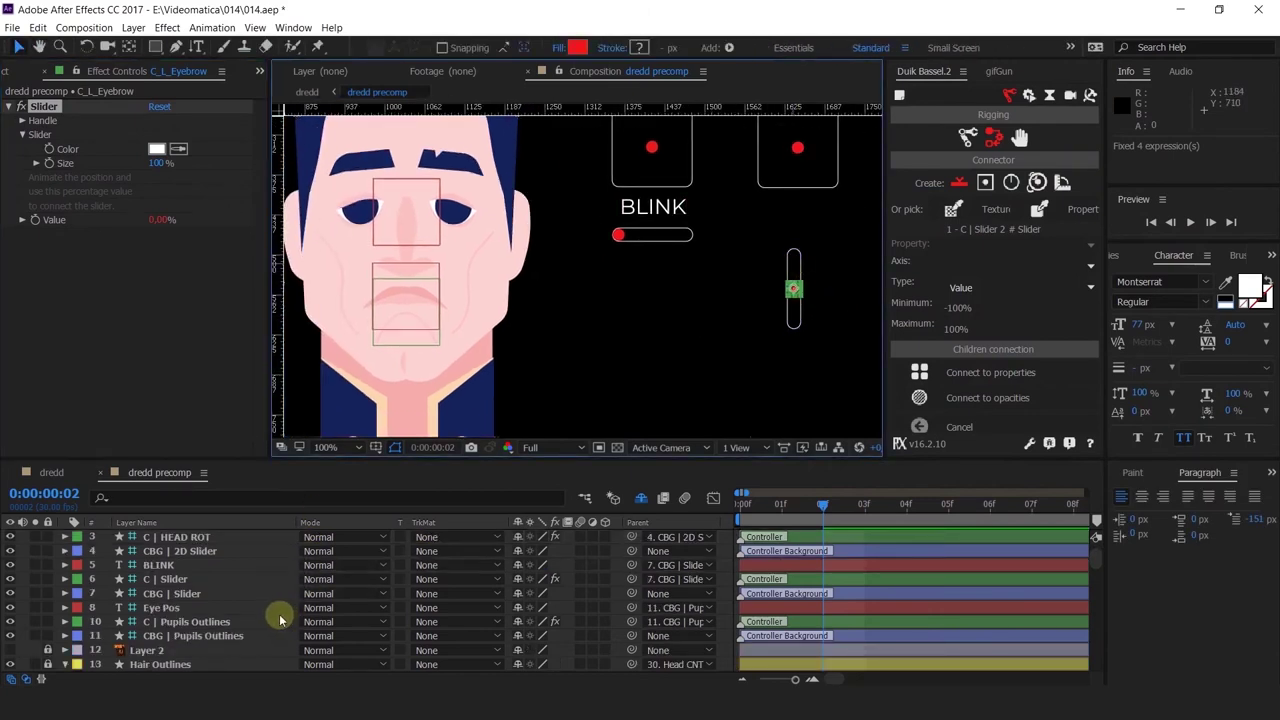
pyautogui.scroll(-3, 165, 606)
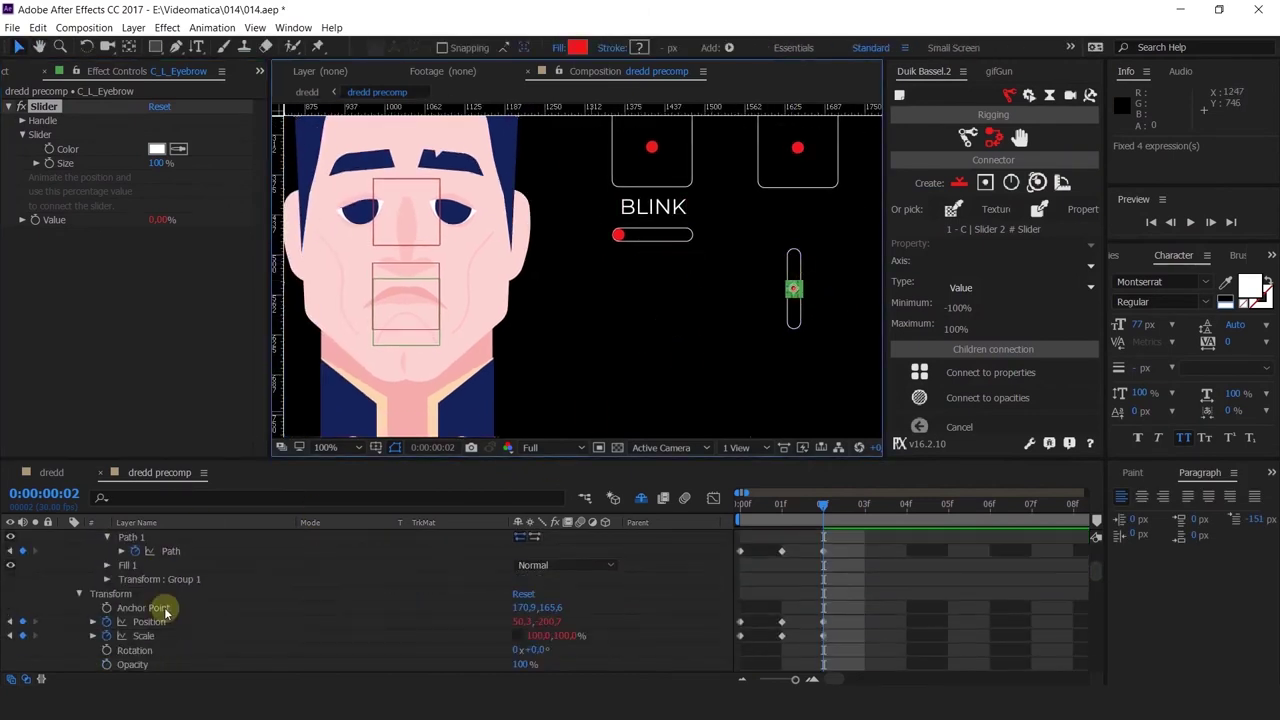
pyautogui.scroll(-6, 150, 586)
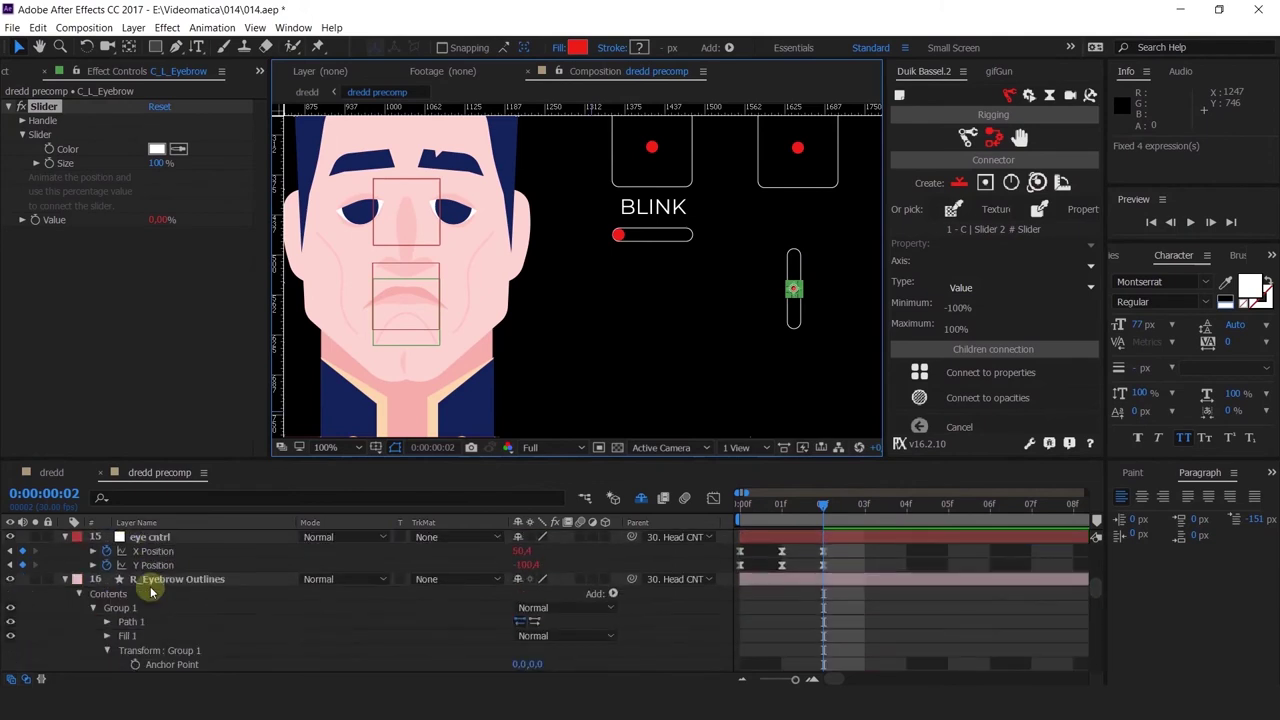
pyautogui.click(150, 583)
pyautogui.scroll(-5, 140, 595)
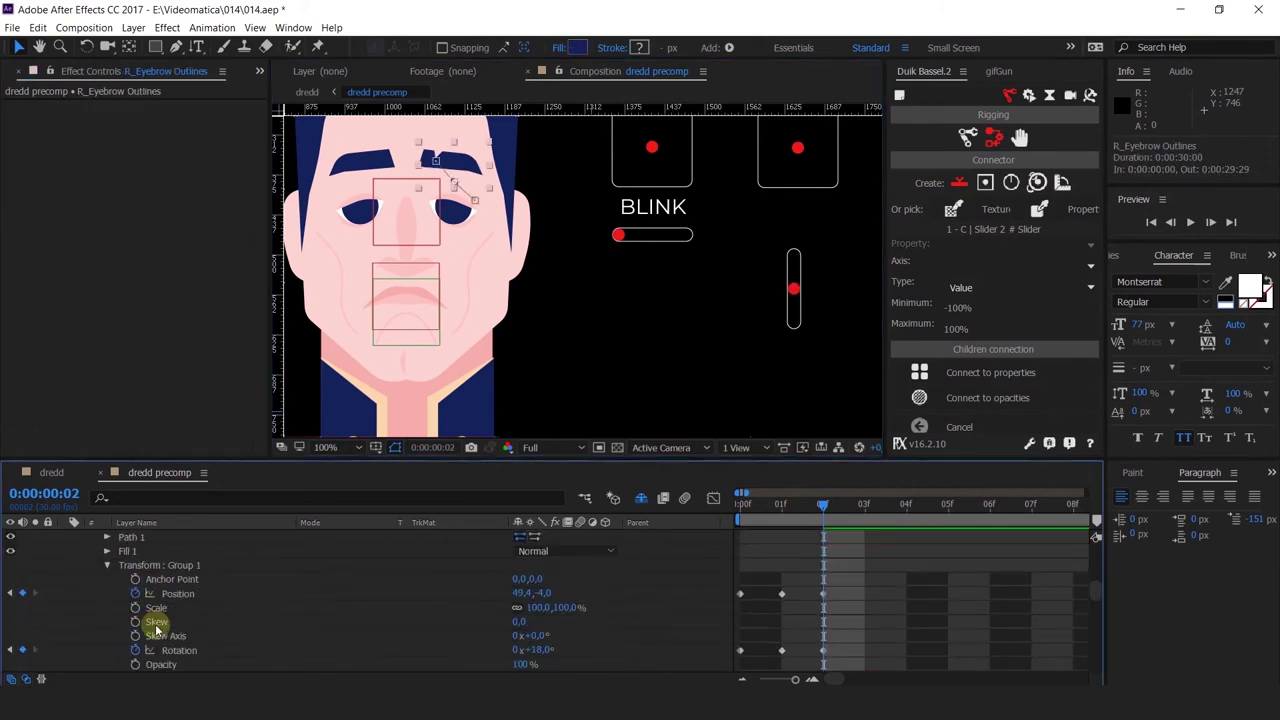
pyautogui.click(158, 567)
pyautogui.scroll(-3, 160, 590)
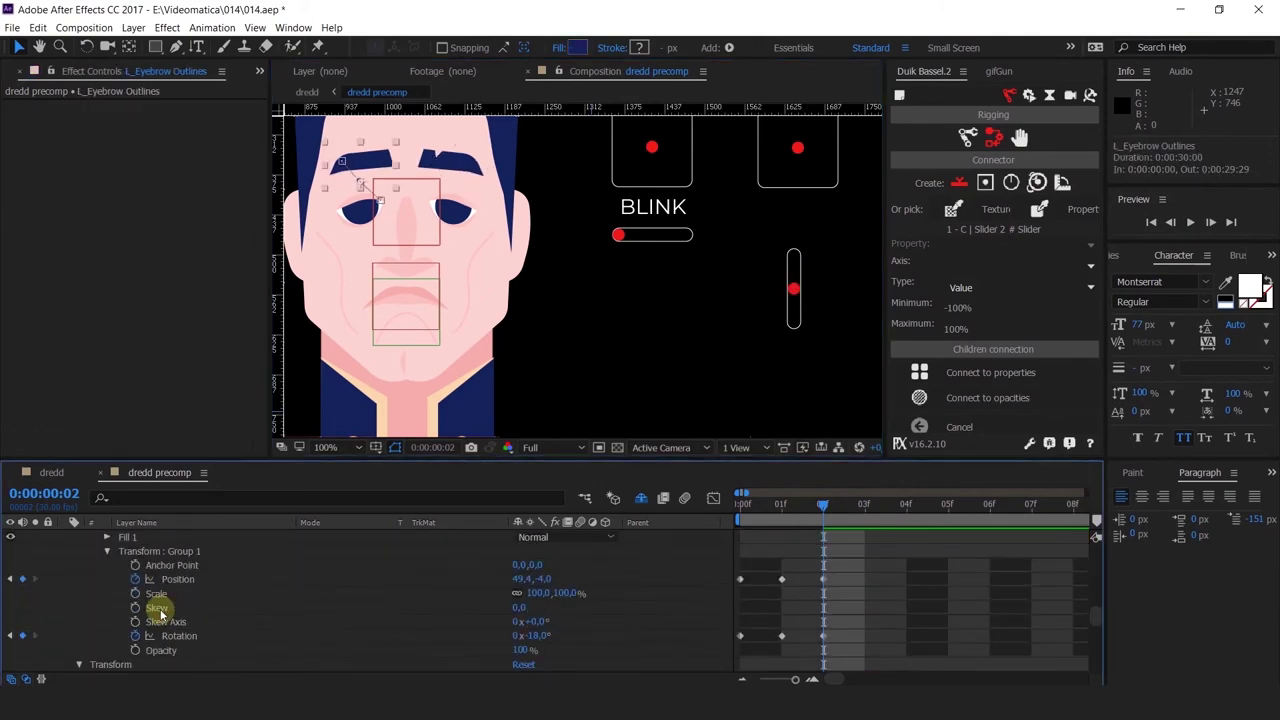
pyautogui.click(172, 580)
pyautogui.keyDown('shift'); pyautogui.click(178, 640); pyautogui.keyUp('shift')
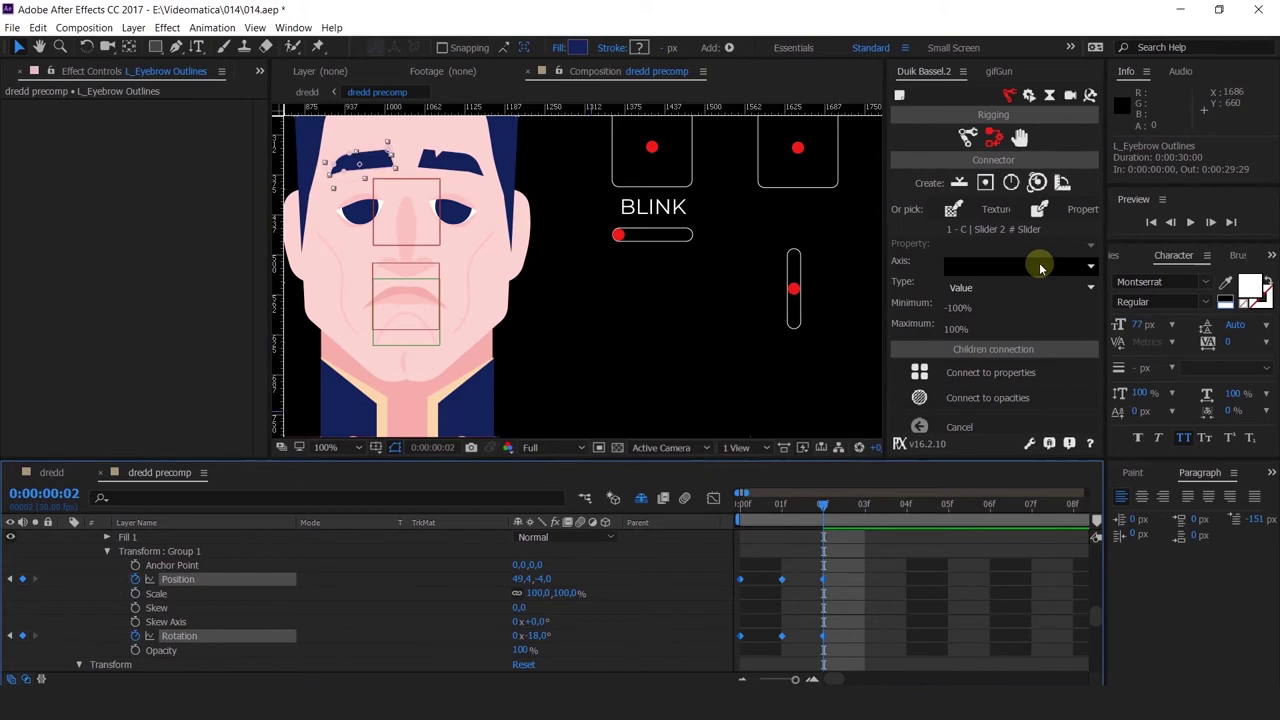
pyautogui.click(1040, 267)
pyautogui.click(1080, 286)
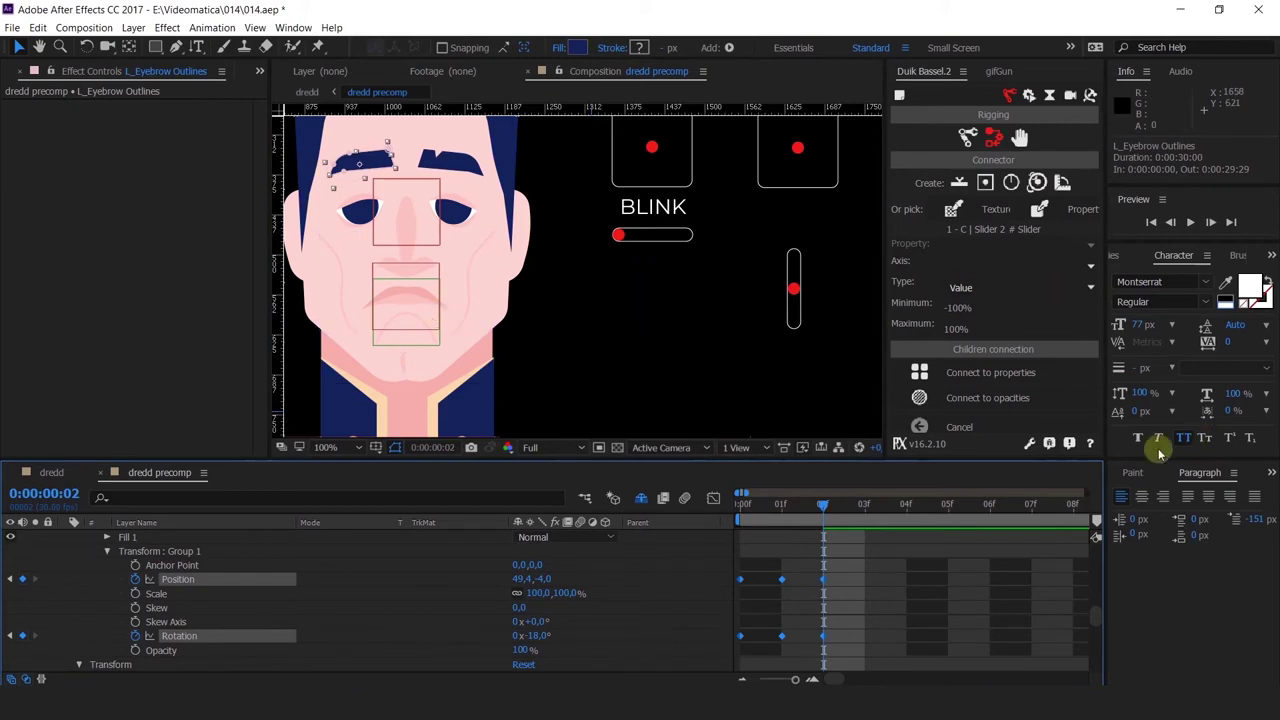
pyautogui.click(1027, 372)
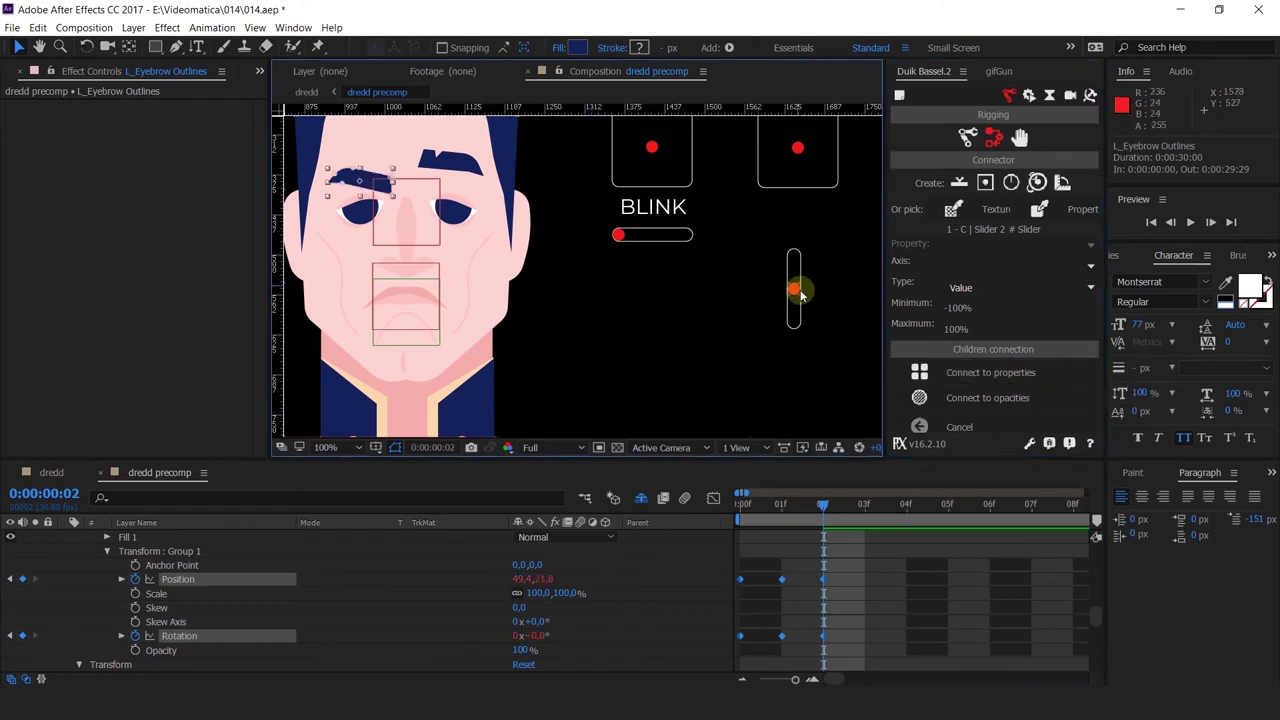
# Reverse the left eyebrow slider's direction by setting the Rotation of the CBG | Slider 2 layer to -90°
pyautogui.moveTo(800, 295); pyautogui.dragTo(796, 242)
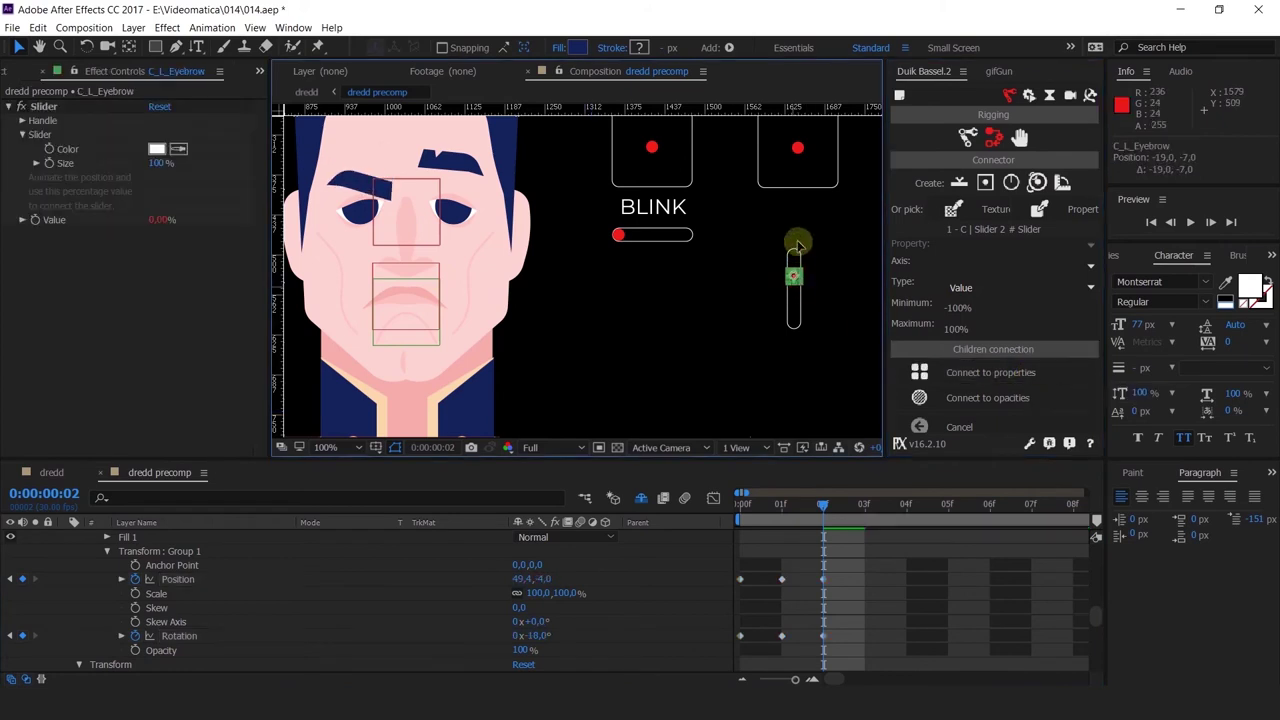
pyautogui.hotkey('ctrl', 'z')
pyautogui.click(793, 310)
pyautogui.scroll(-5, 272, 580)
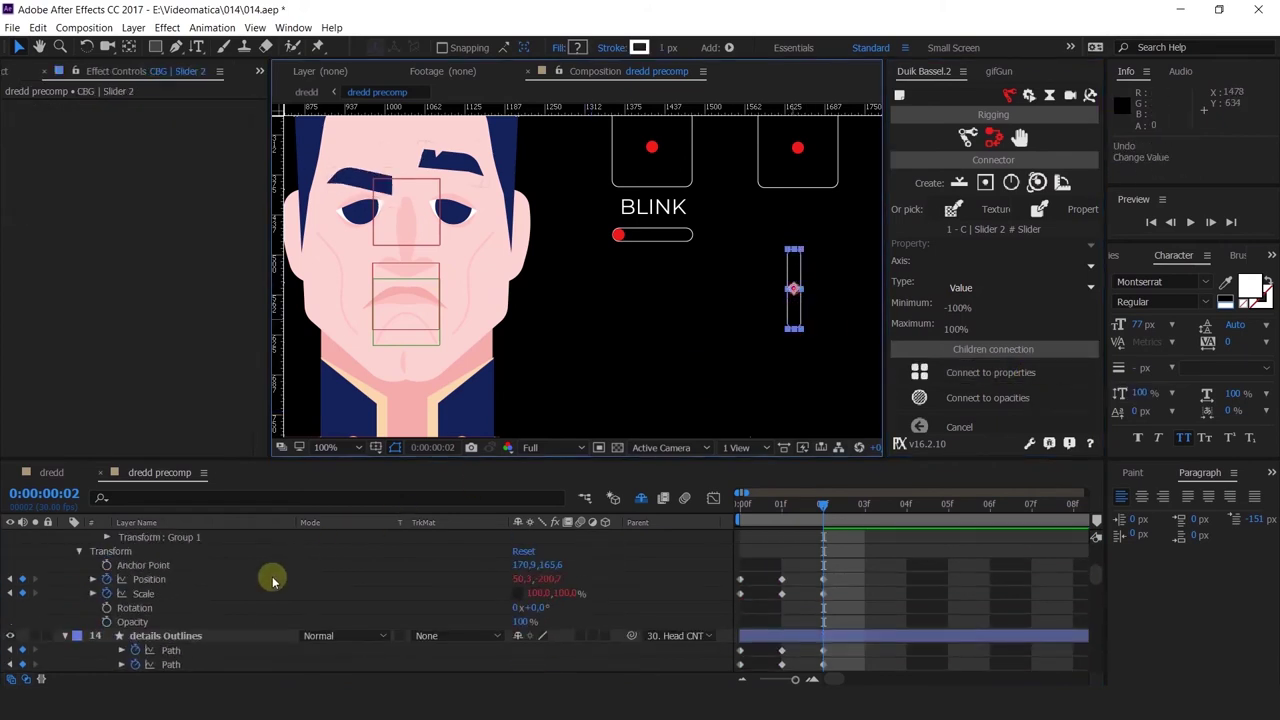
pyautogui.press('r')
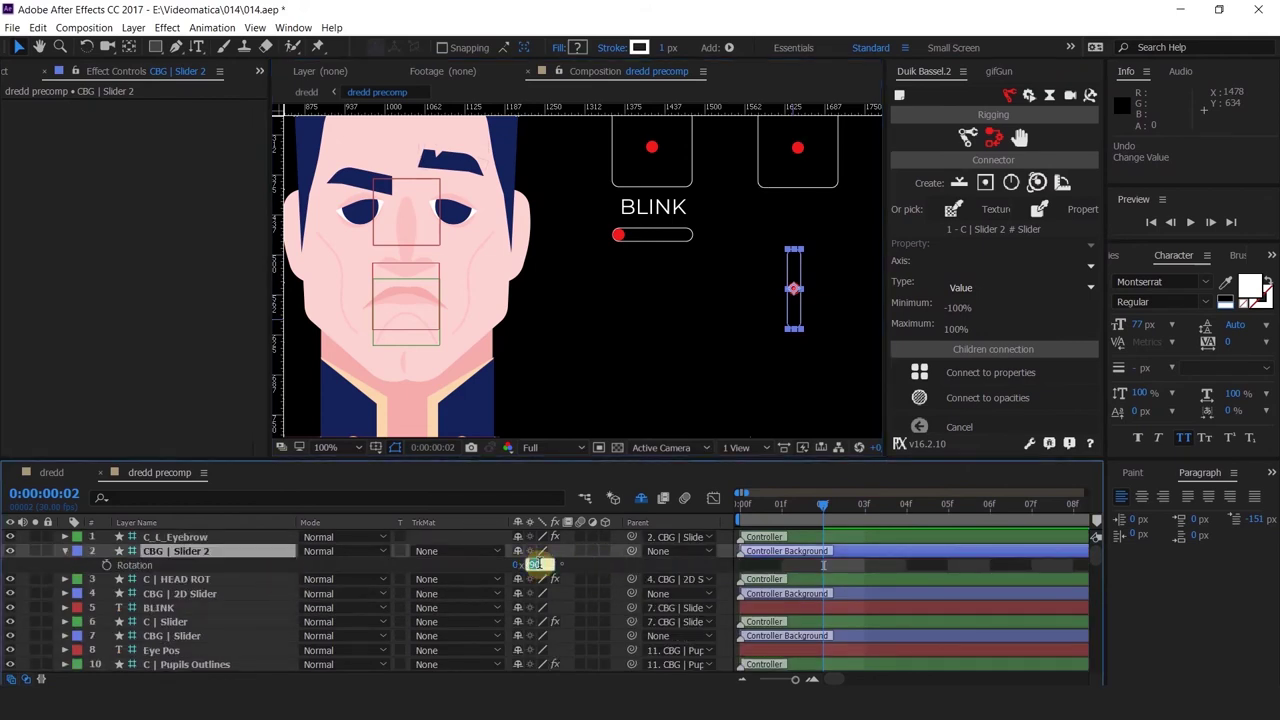
pyautogui.click(539, 565)
pyautogui.write('-90')
pyautogui.press('Return')
pyautogui.click(822, 325)
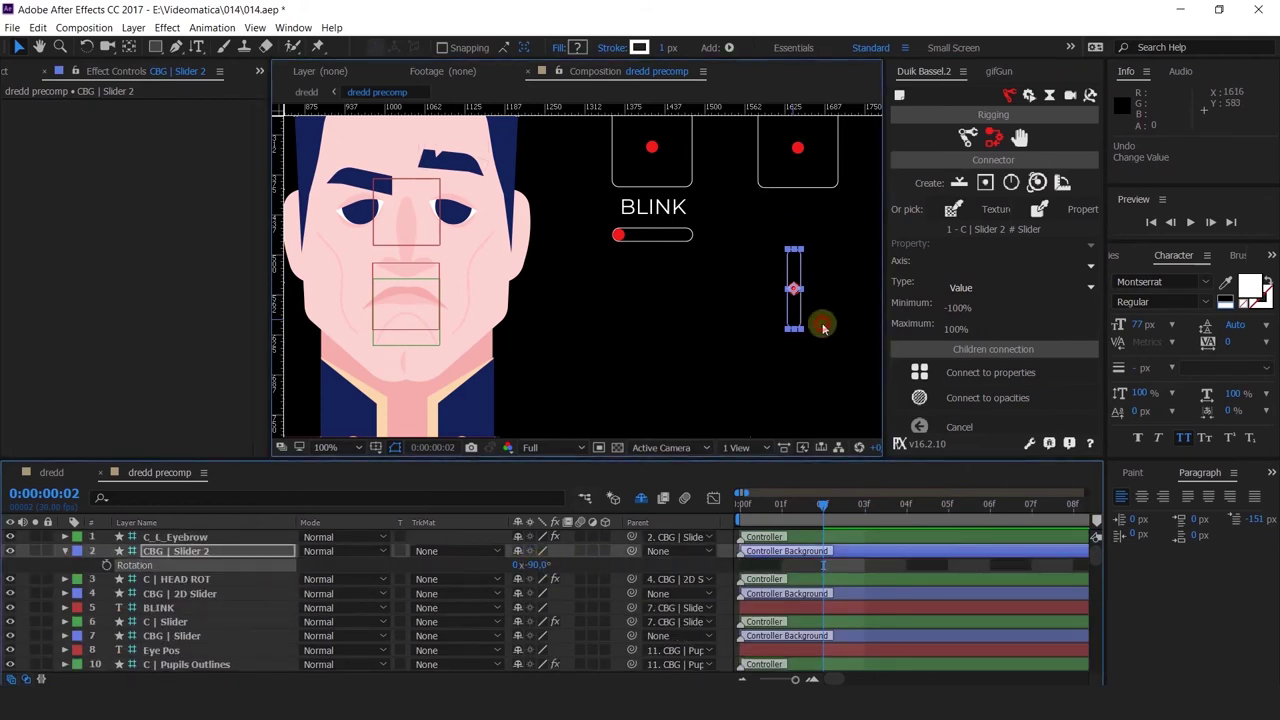
# Test the left eyebrow slider's handle, undo the movement, and check the Position of C_L_Eyebrow
pyautogui.moveTo(795, 289)
pyautogui.mouseDown()
pyautogui.moveTo(794, 249)
pyautogui.moveTo(793, 310)
pyautogui.moveTo(794, 266)
pyautogui.moveTo(793, 295)
pyautogui.mouseUp()
pyautogui.hotkey('ctrl', 'z')
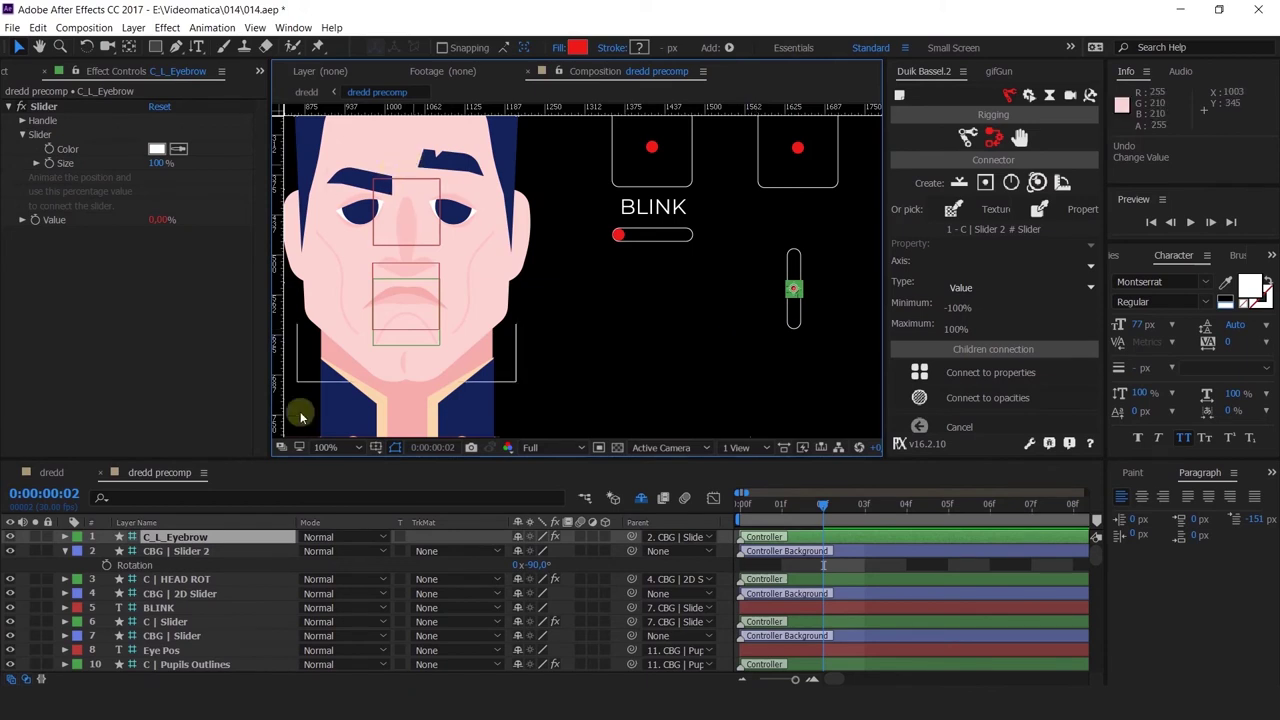
pyautogui.press('p')
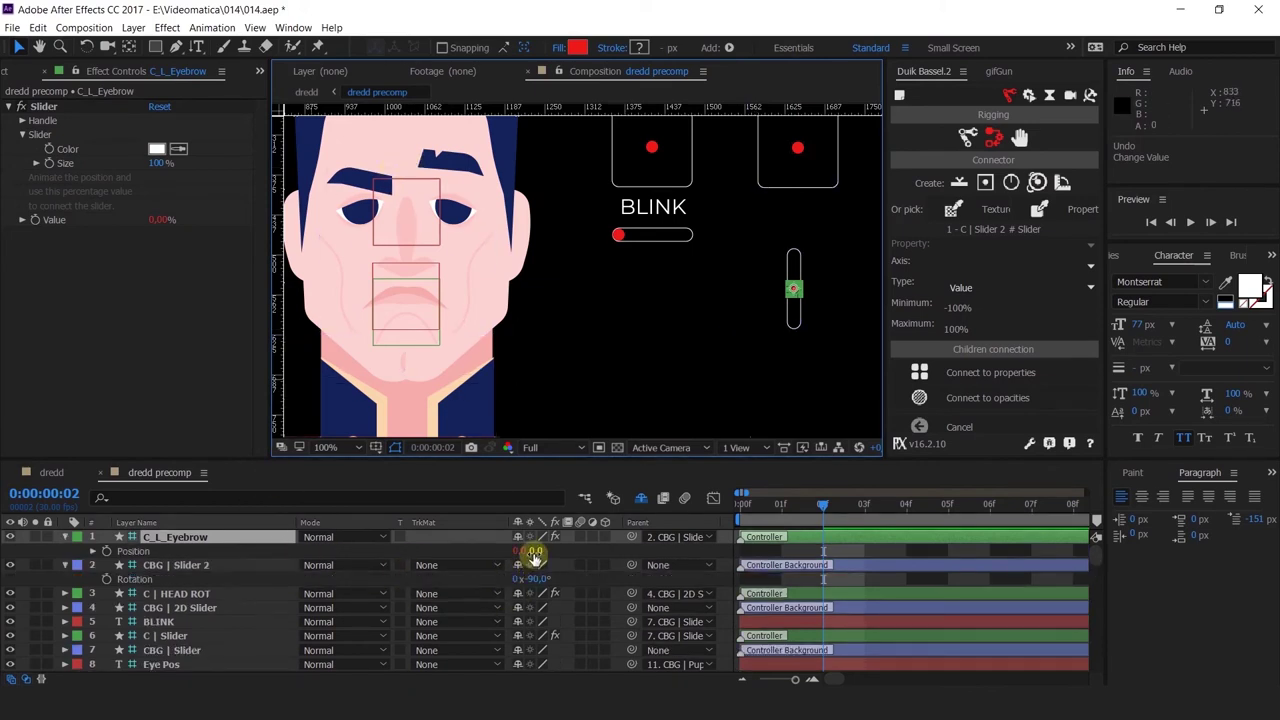
pyautogui.click(640, 337)
# Move the vertical left eyebrow slider up and left, just below the left edge of the second 2D slider
pyautogui.click(430, 158)
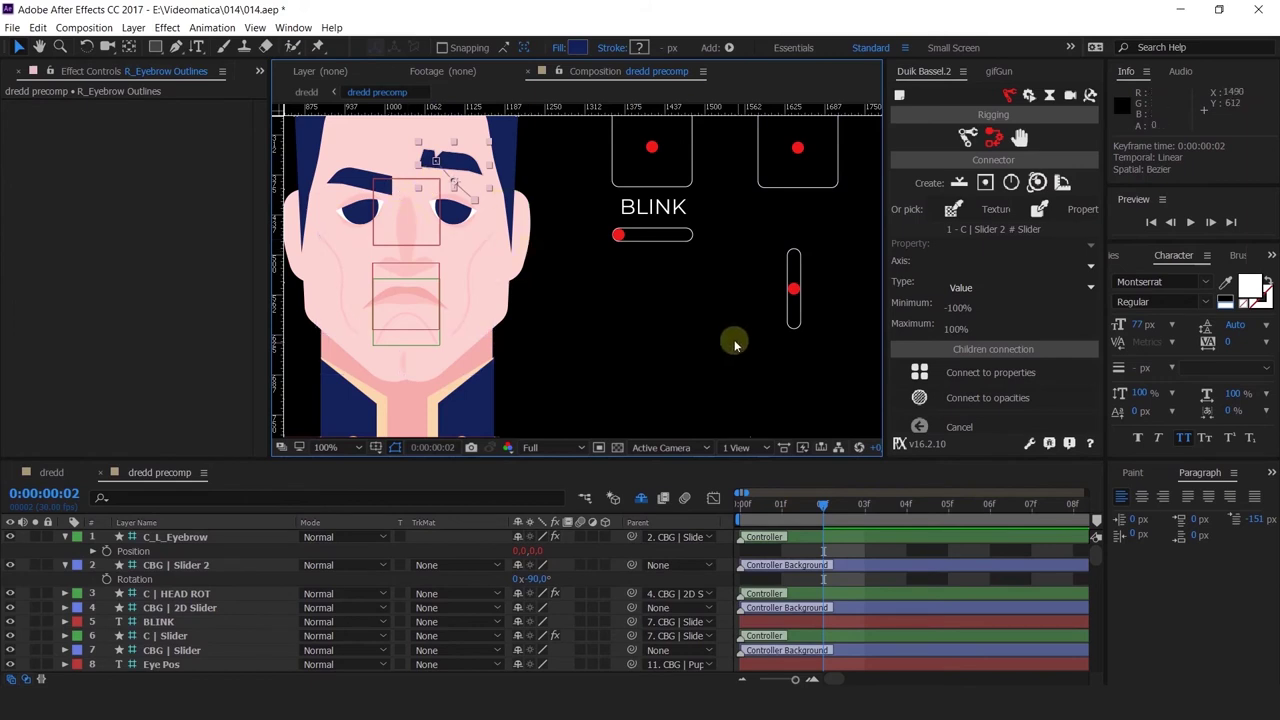
pyautogui.press('h')
pyautogui.moveTo(680, 340)
pyautogui.mouseDown()
pyautogui.moveTo(611, 314)
pyautogui.moveTo(666, 335)
pyautogui.mouseUp()
pyautogui.press('v')
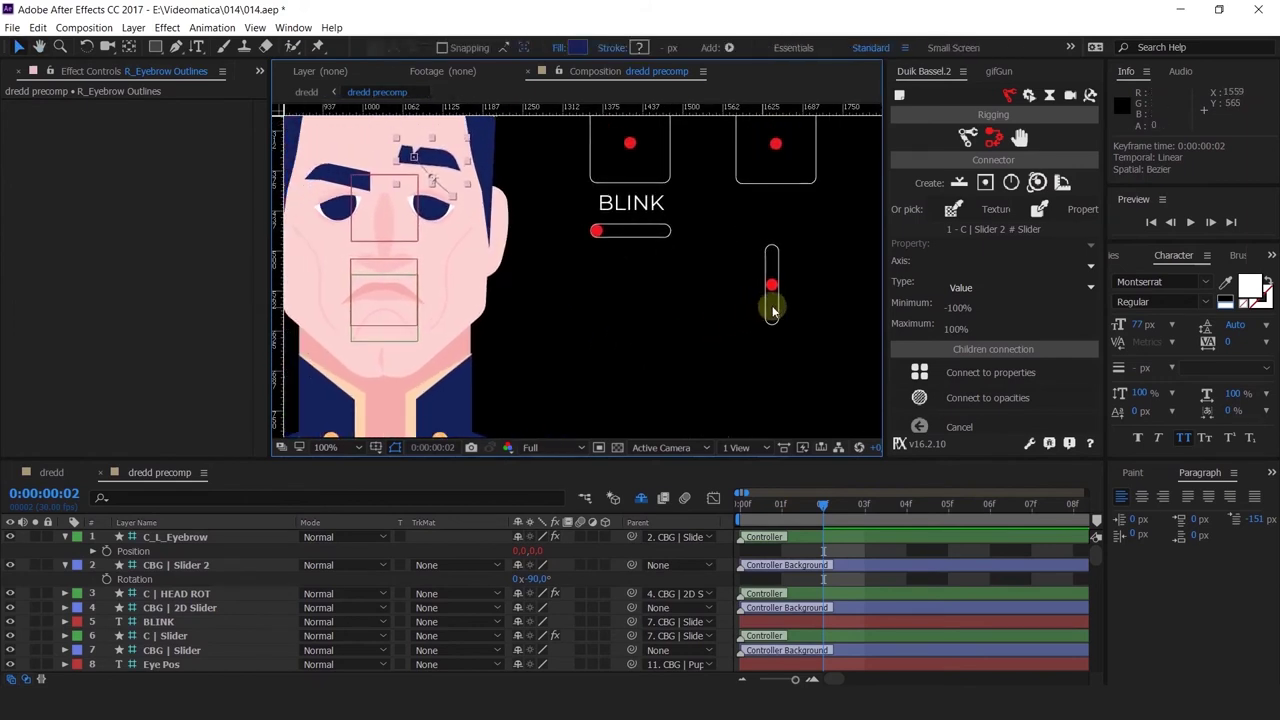
pyautogui.moveTo(766, 306); pyautogui.dragTo(743, 285)
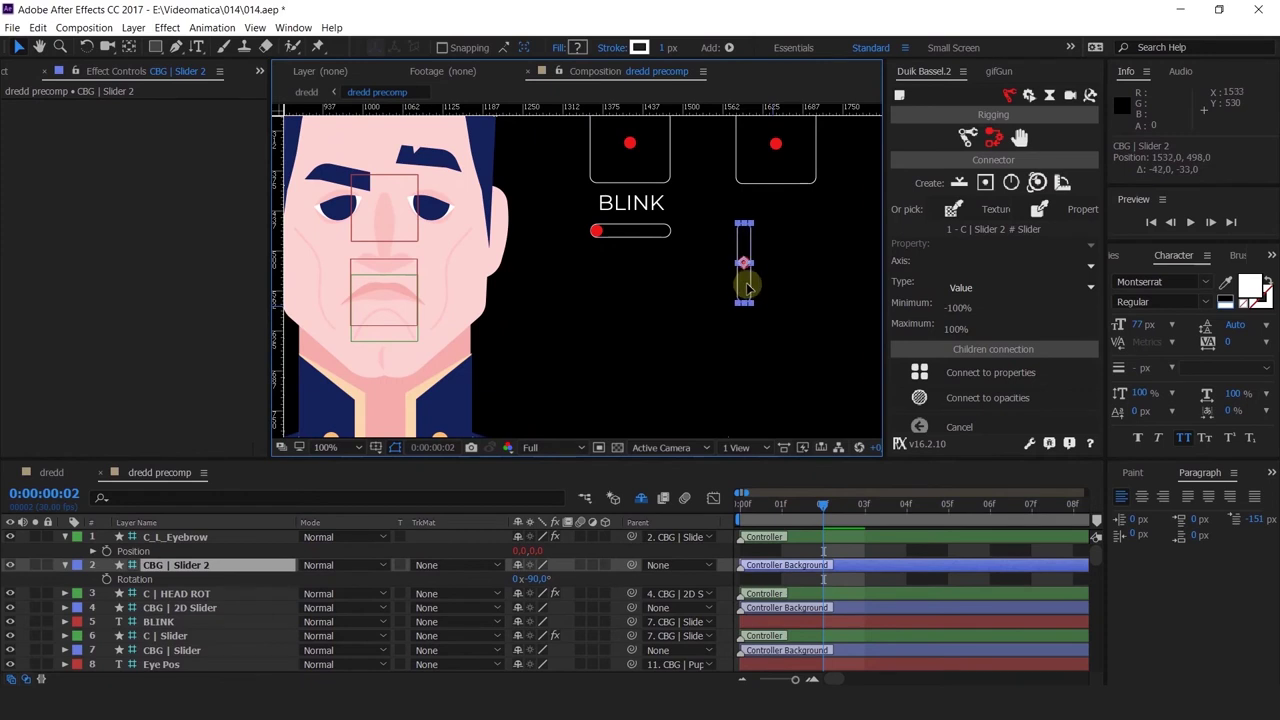
pyautogui.click(757, 334)
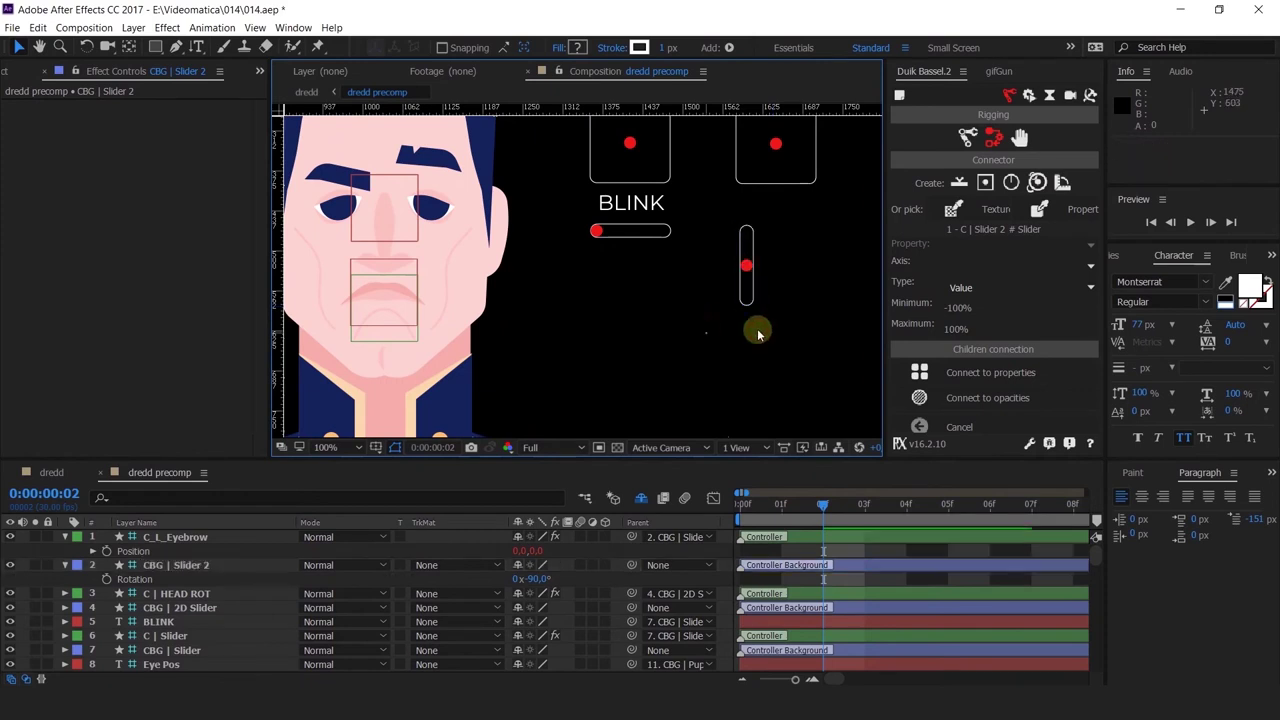
# Create another Duik slider controller and rename its C | Slider 2 layer as C_R_Eyebrow
pyautogui.click(959, 183)
pyautogui.click(148, 538)
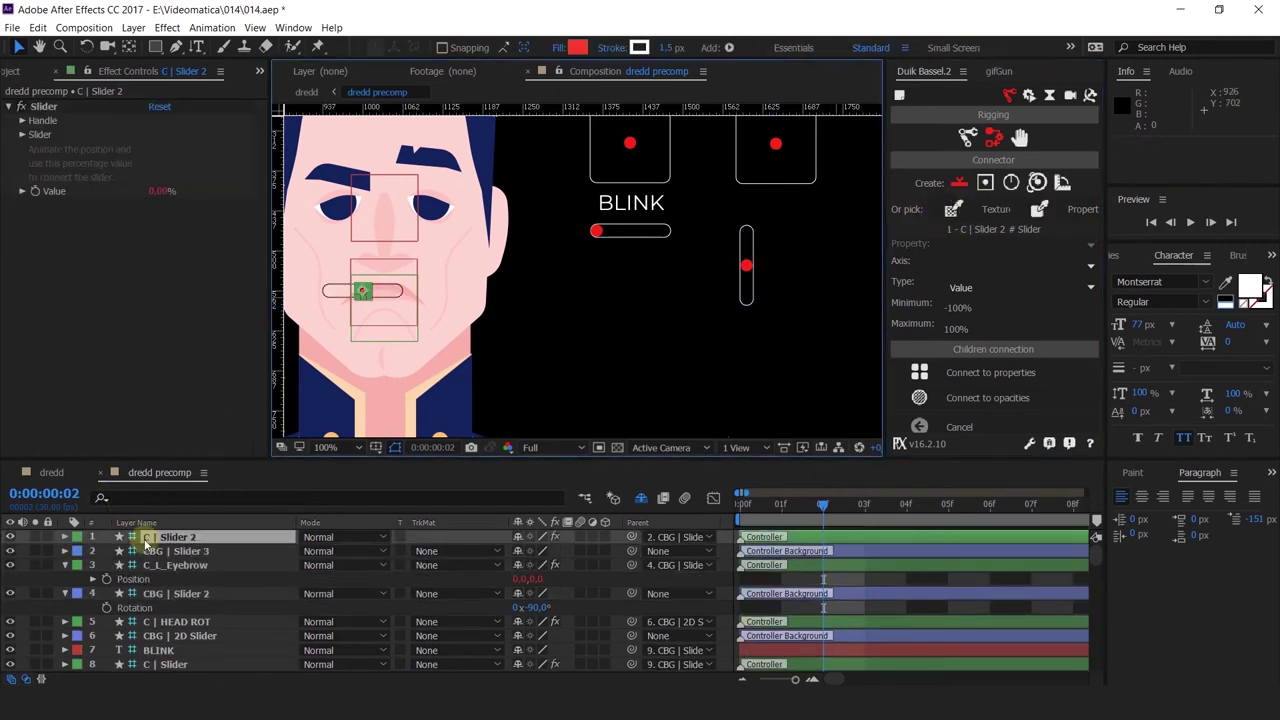
pyautogui.press('Return')
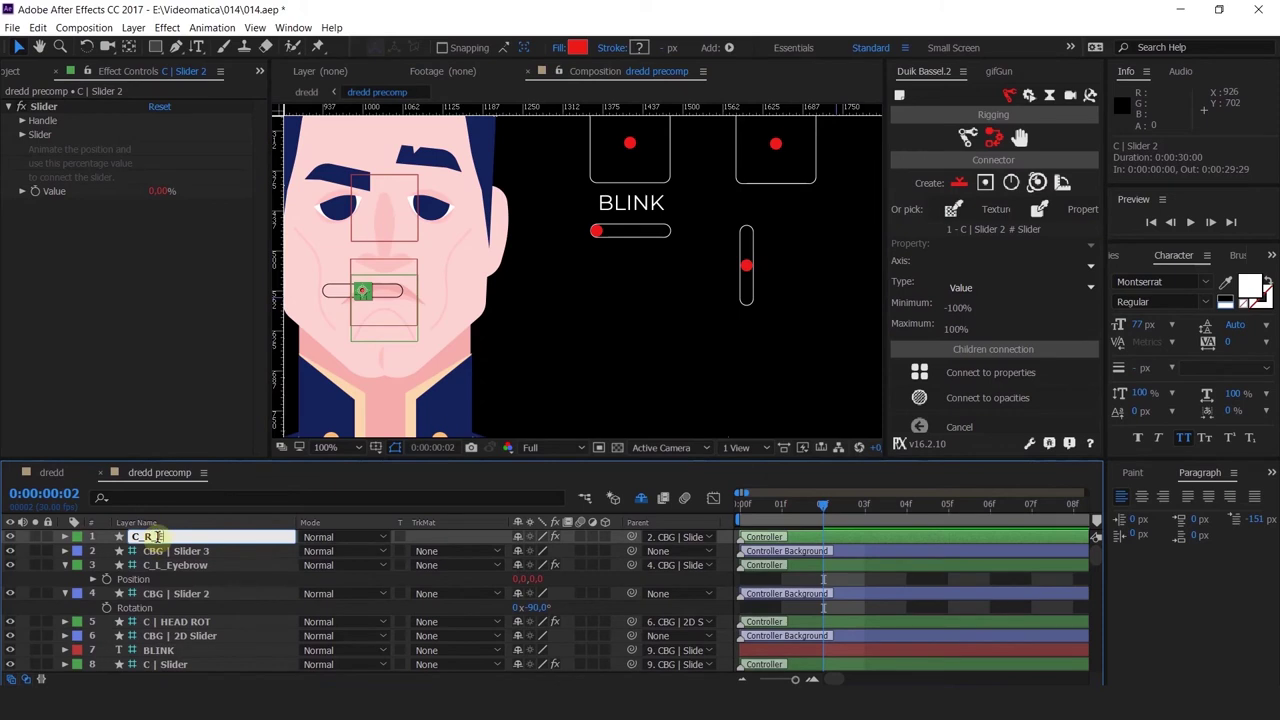
pyautogui.press('Return')
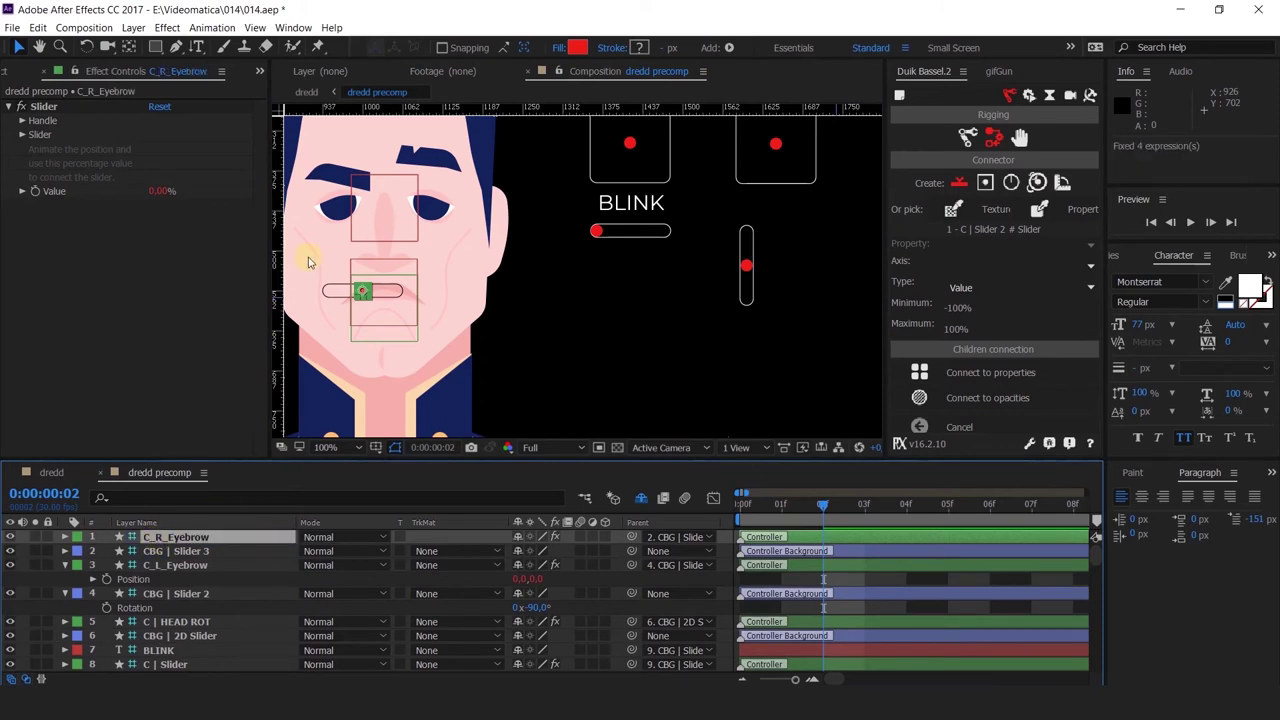
# Set the Rotation of CBG | Slider 3 to -90° and align it beside the left eyebrow slider, on its right
pyautogui.moveTo(345, 293); pyautogui.dragTo(757, 257)
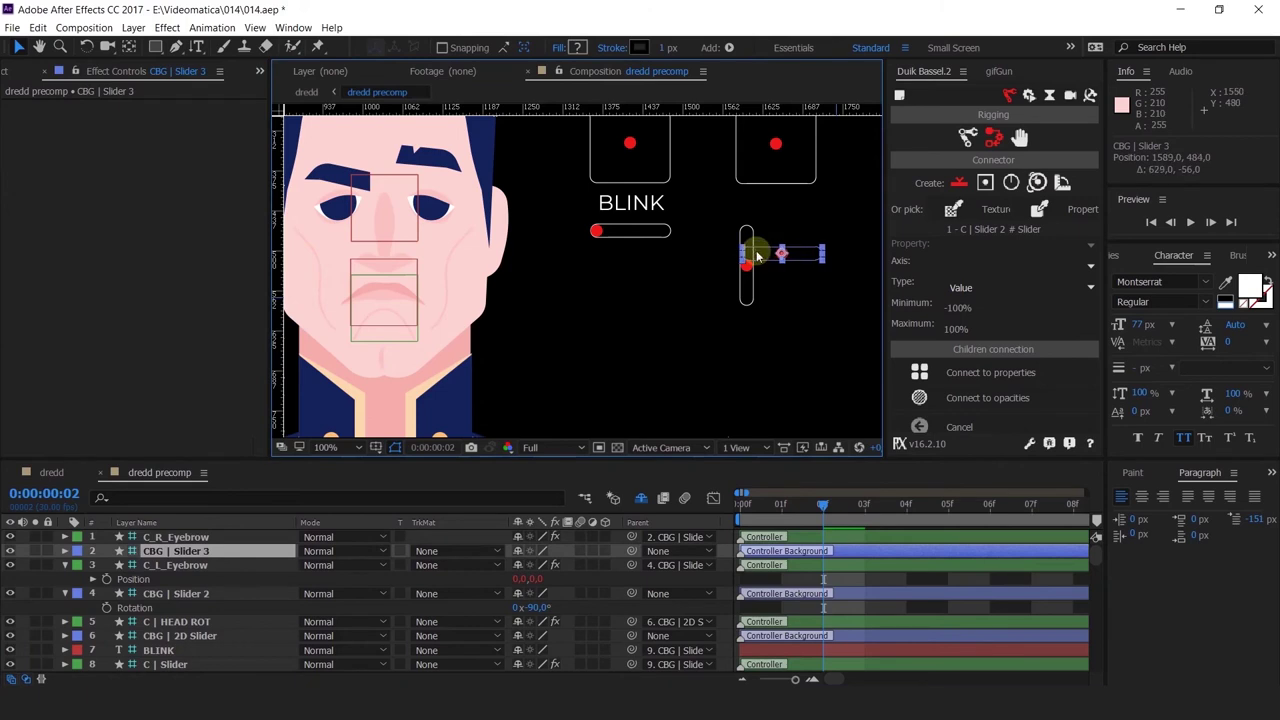
pyautogui.press('Return')
pyautogui.press('r')
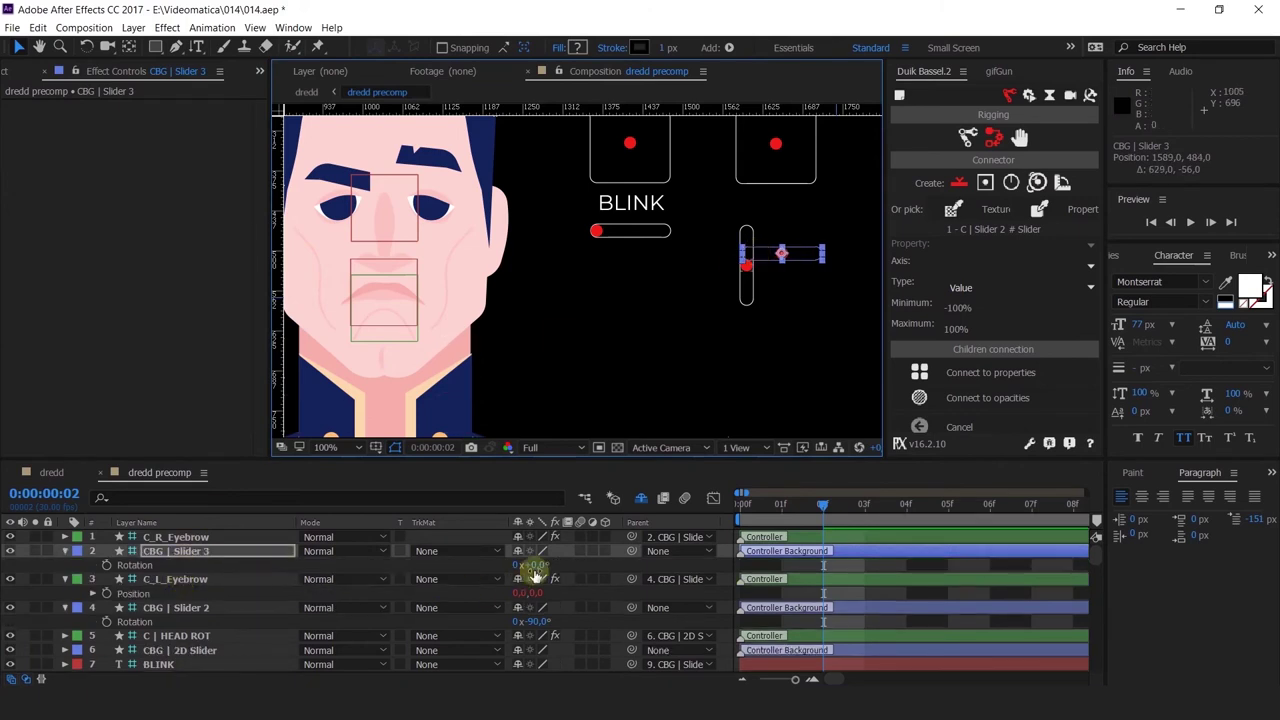
pyautogui.click(536, 565)
pyautogui.press('Return')
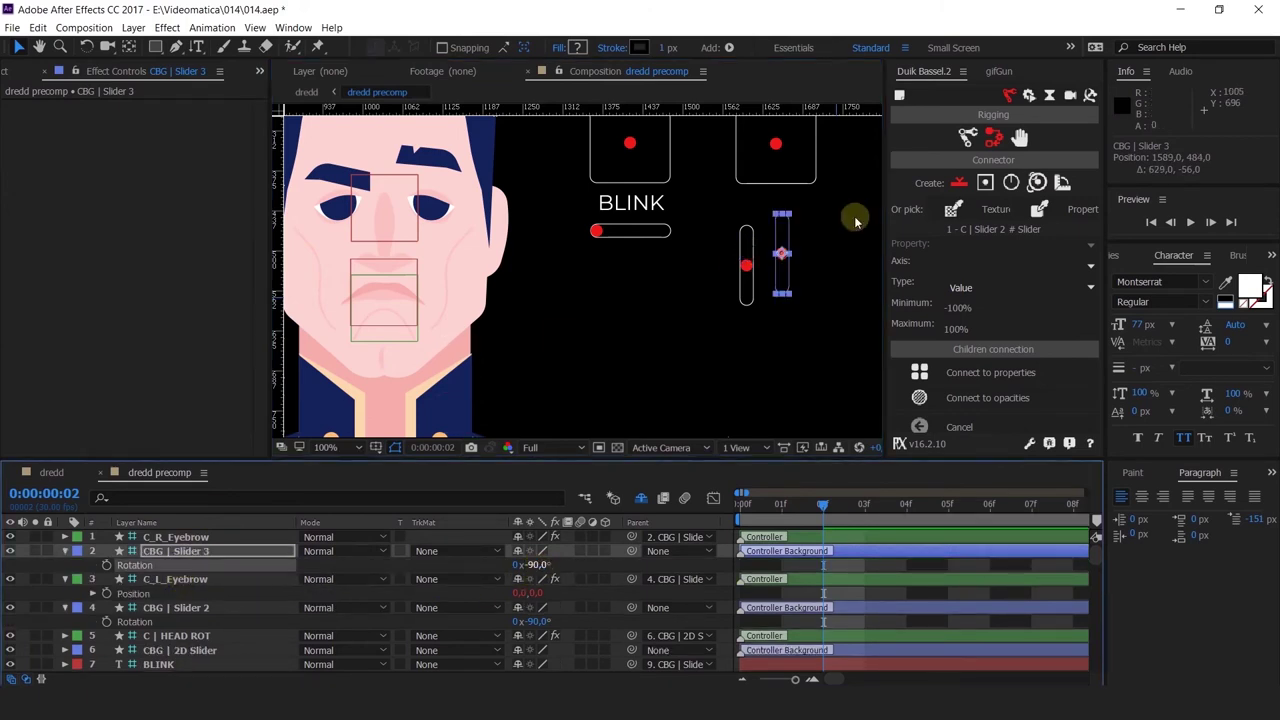
pyautogui.scroll(4, 775, 245)
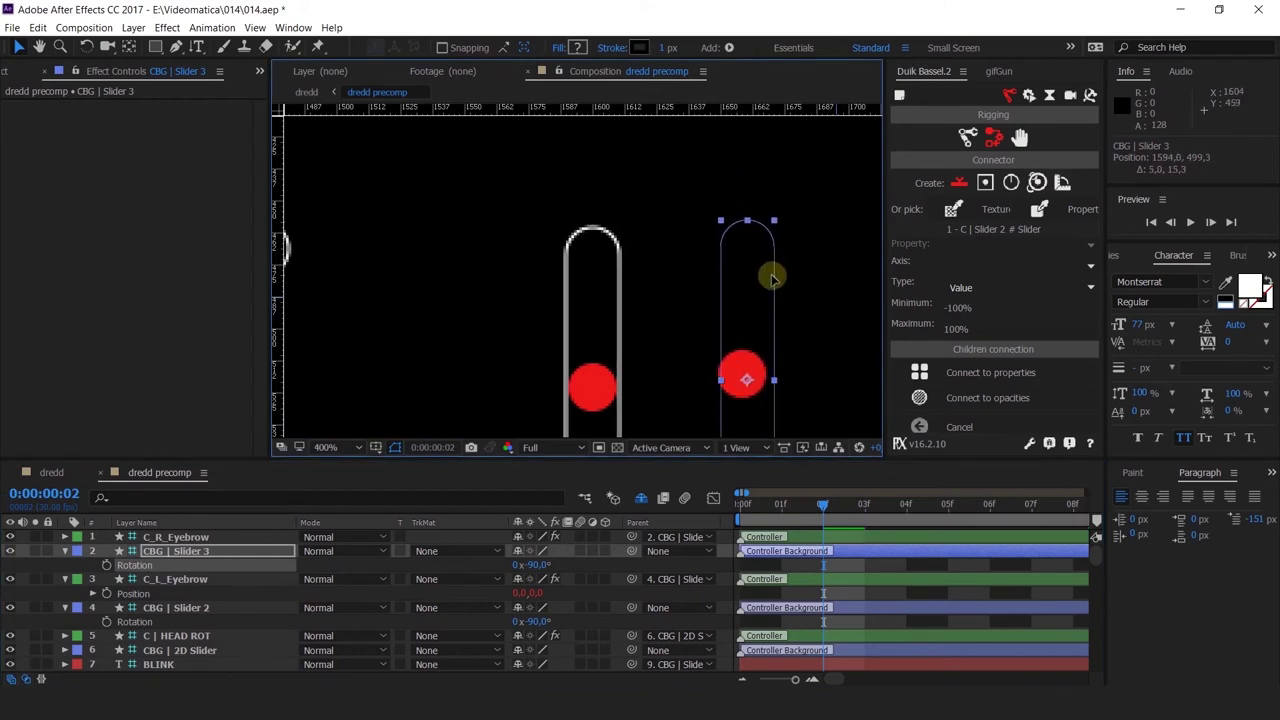
pyautogui.click(808, 338)
pyautogui.scroll(-2, 808, 338)
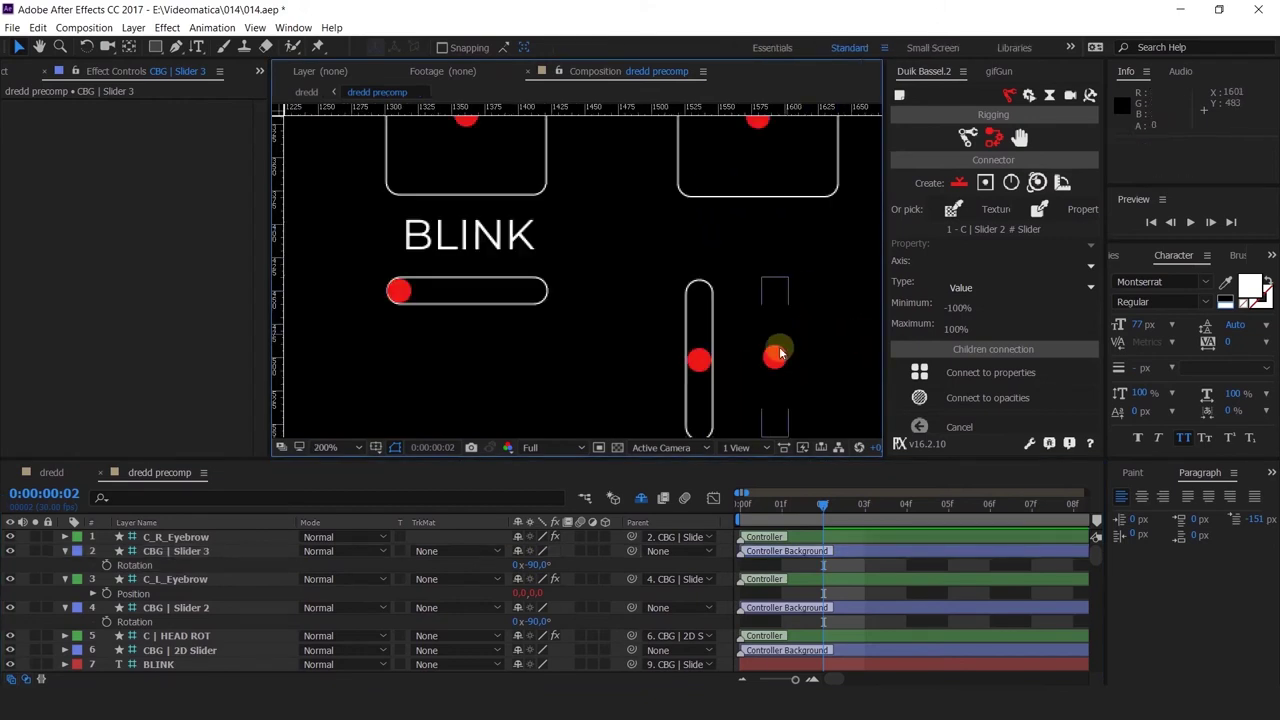
# Change the Slider color of C_R_Eyebrow to white
pyautogui.click(771, 357)
pyautogui.scroll(-2, 771, 357)
pyautogui.moveTo(600, 277); pyautogui.dragTo(680, 305)
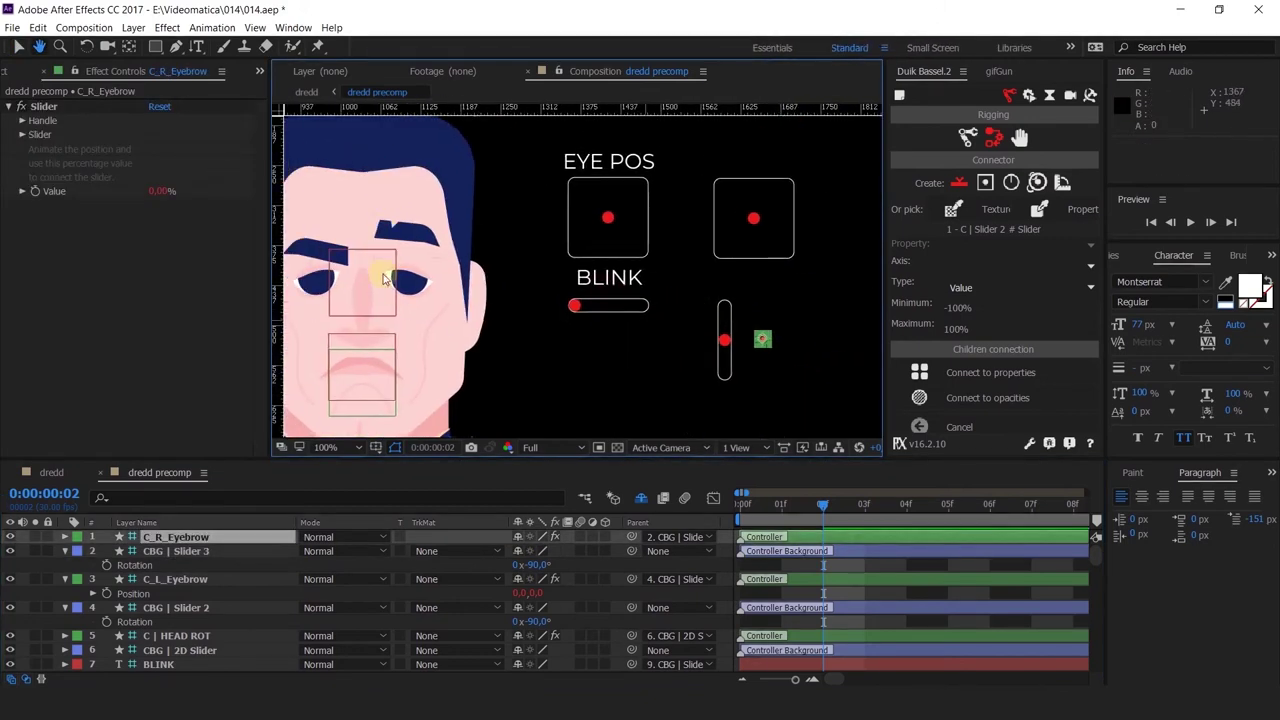
pyautogui.click(18, 47)
pyautogui.click(21, 121)
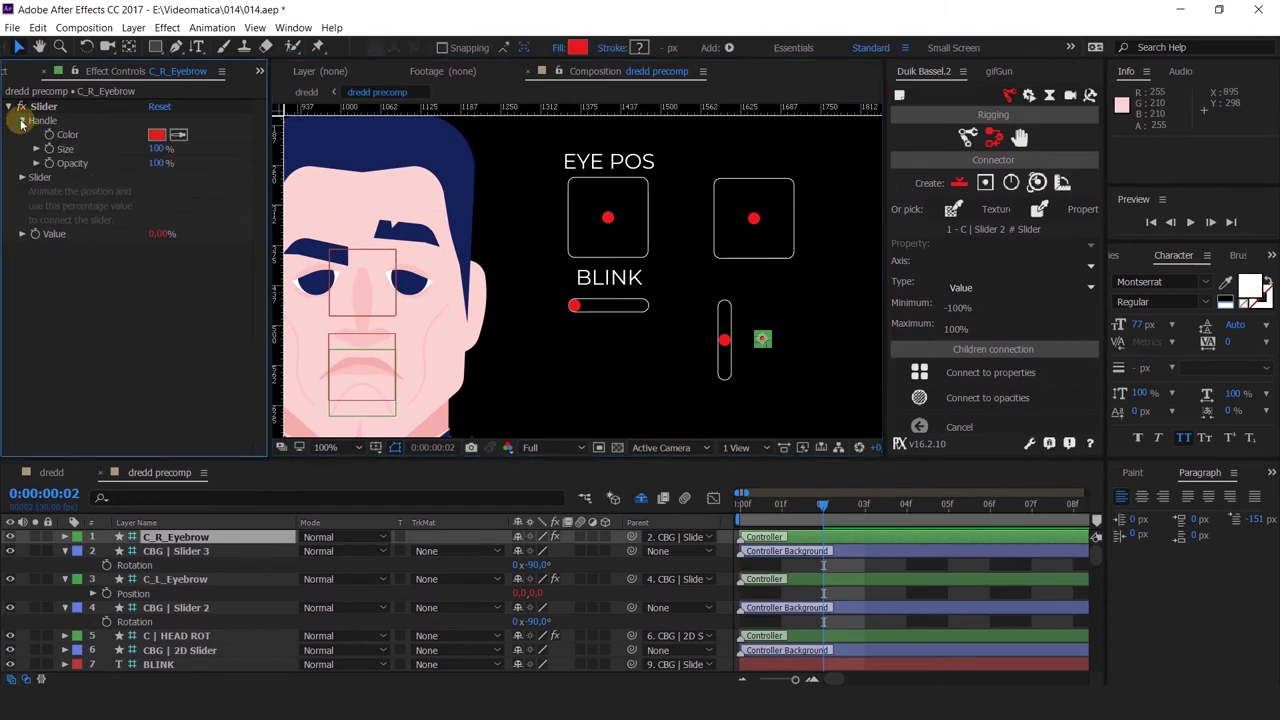
pyautogui.click(22, 177)
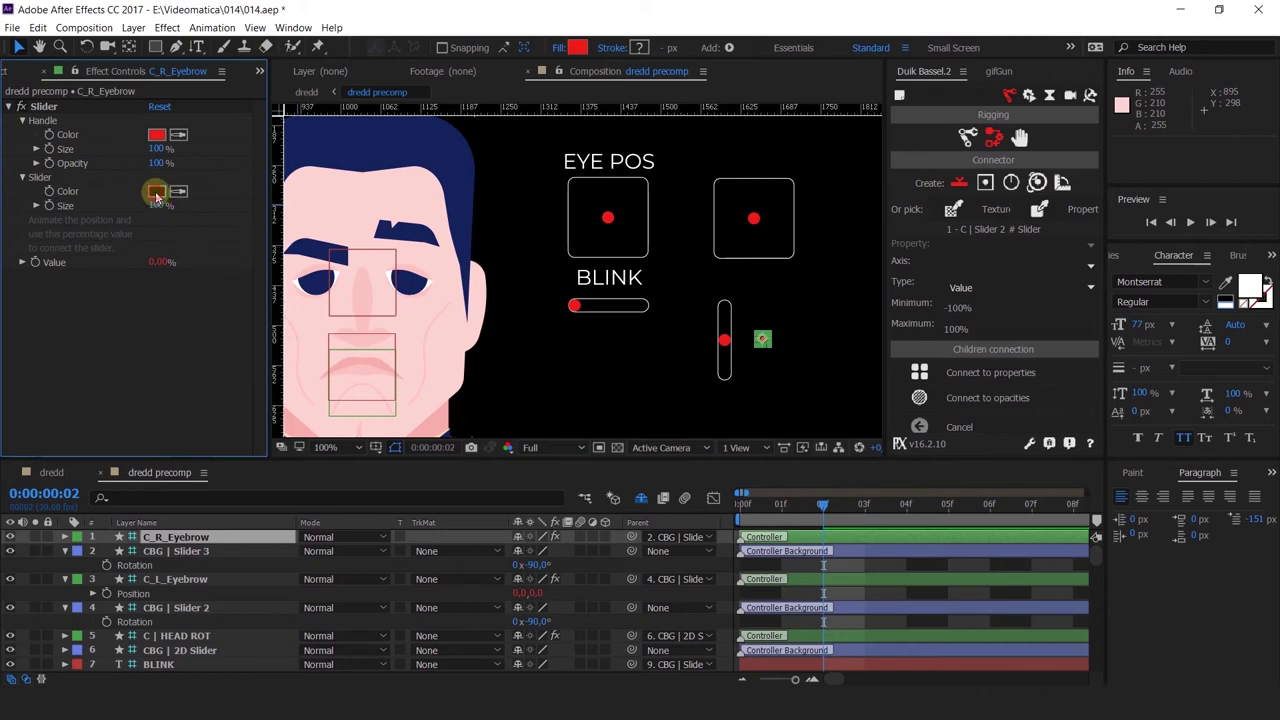
pyautogui.click(157, 196)
pyautogui.moveTo(786, 286); pyautogui.dragTo(737, 186)
pyautogui.press('Return')
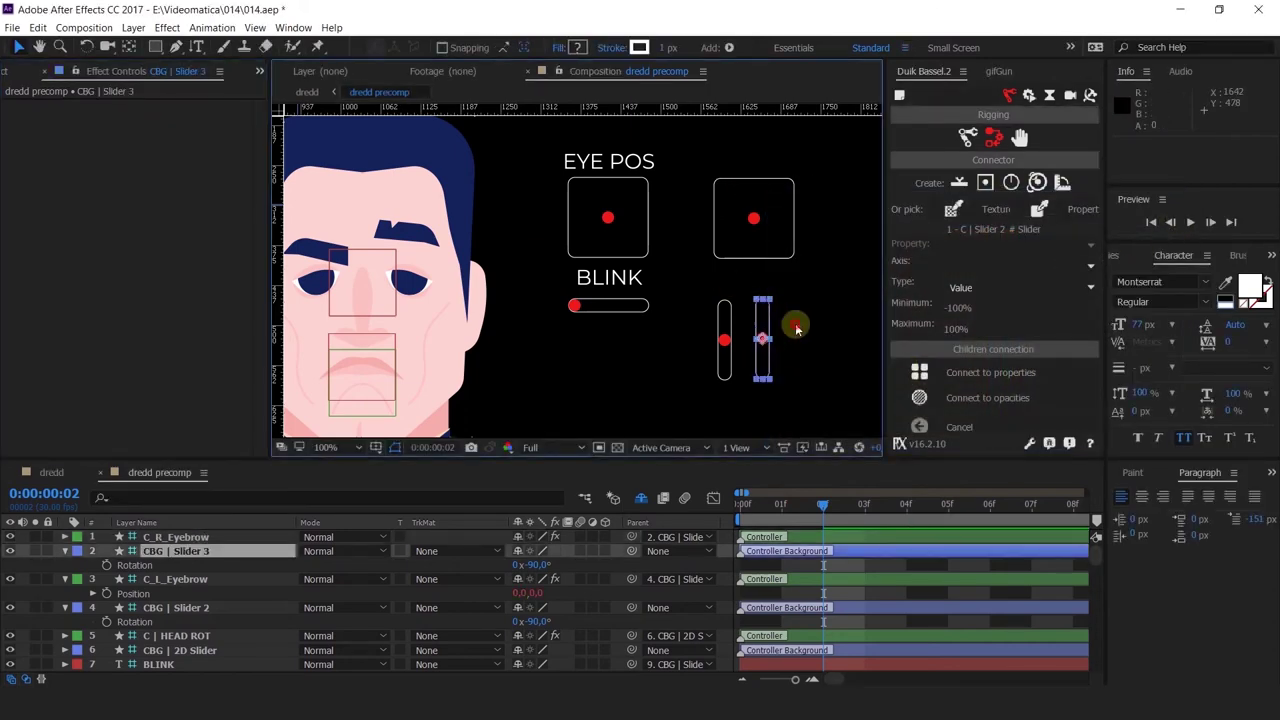
# Connect the Position and Rotation of Group 1 in R_Eyebrow Outlines to the right eyebrow slider
pyautogui.moveTo(629, 326); pyautogui.dragTo(680, 286)
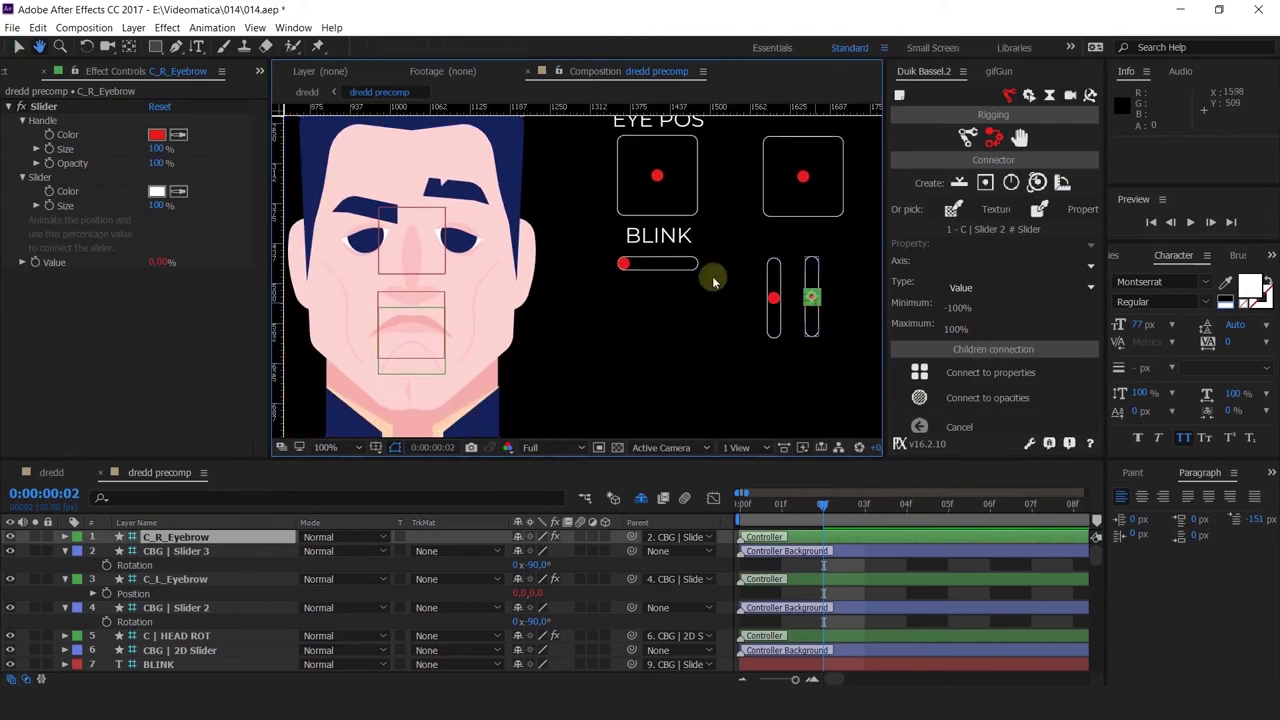
pyautogui.scroll(-3, 234, 600)
pyautogui.scroll(-10, 232, 603)
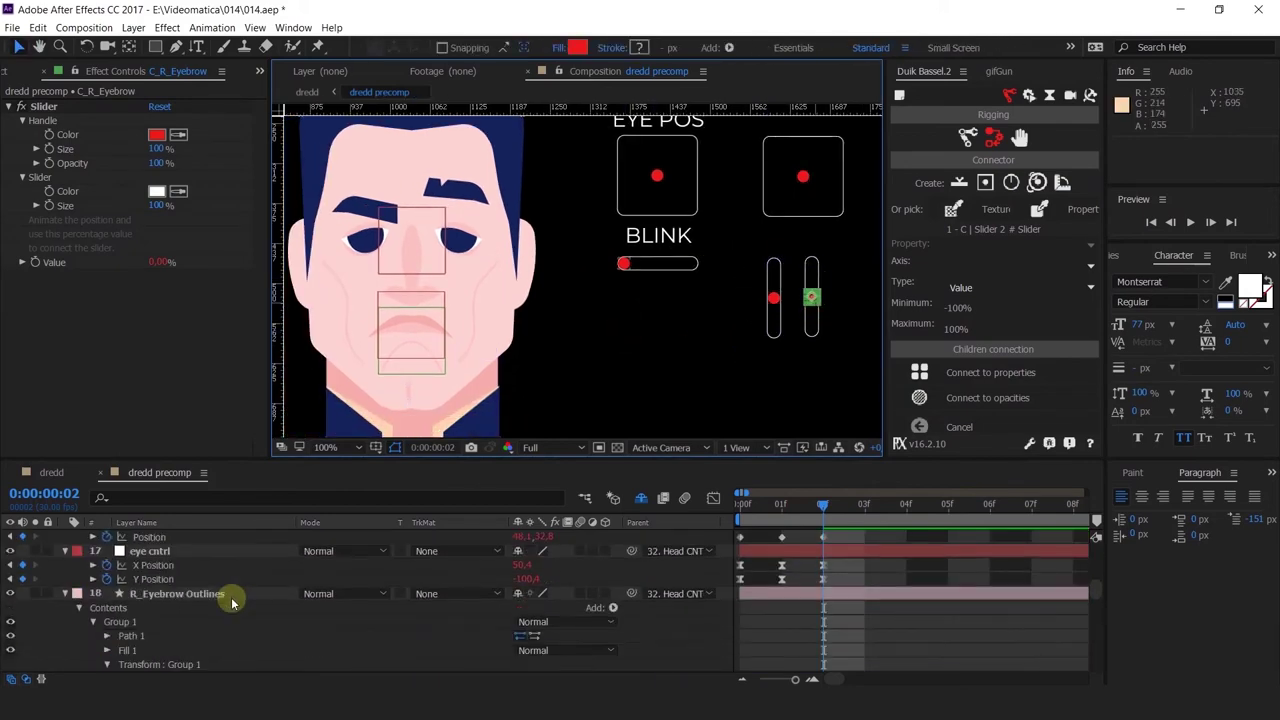
pyautogui.click(170, 594)
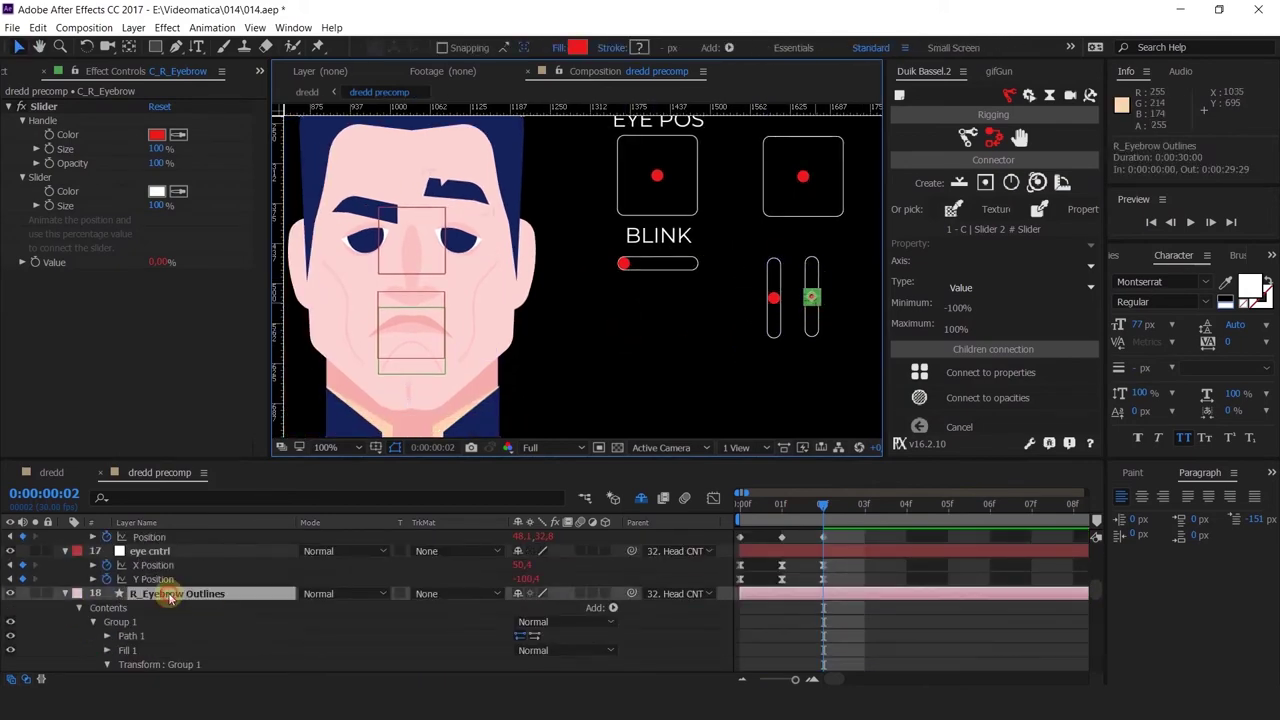
pyautogui.scroll(-3, 162, 575)
pyautogui.click(172, 565)
pyautogui.keyDown('shift'); pyautogui.click(180, 621); pyautogui.keyUp('shift')
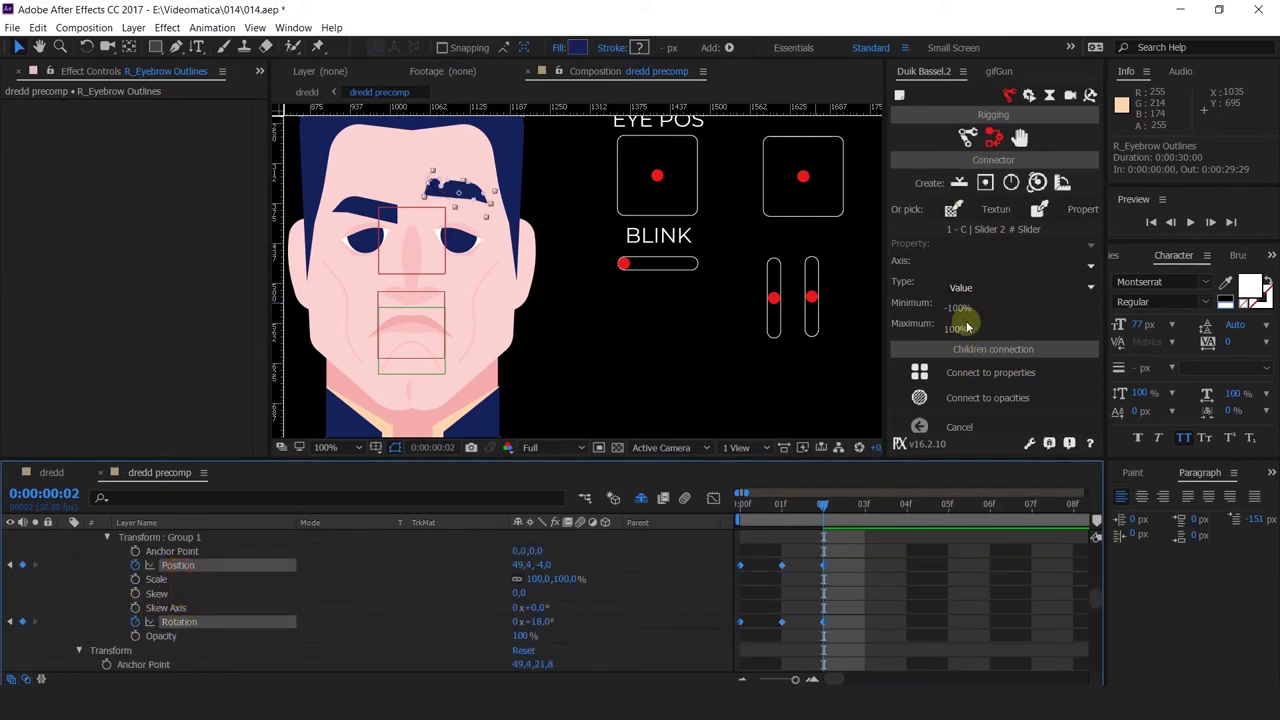
pyautogui.click(978, 373)
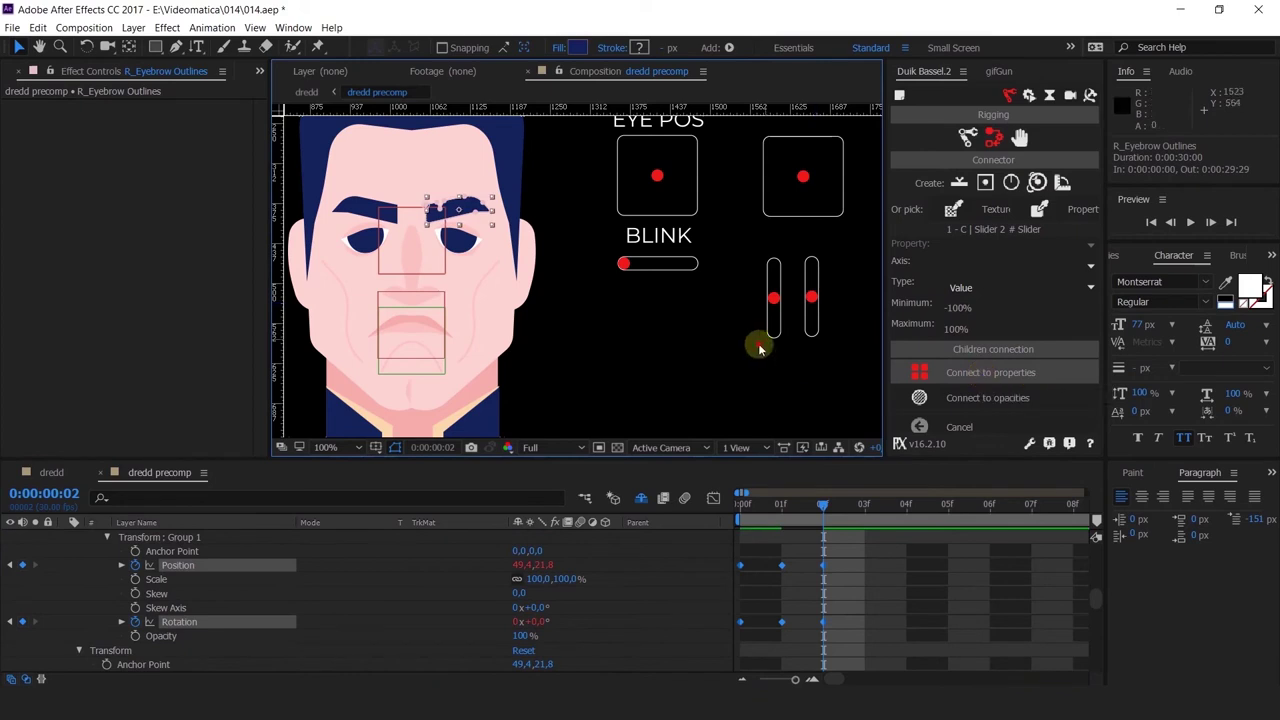
# Test the right and left eyebrow sliders by moving their handles, and undo the moves
pyautogui.moveTo(809, 299); pyautogui.dragTo(771, 316)
pyautogui.scroll(-2, 686, 314)
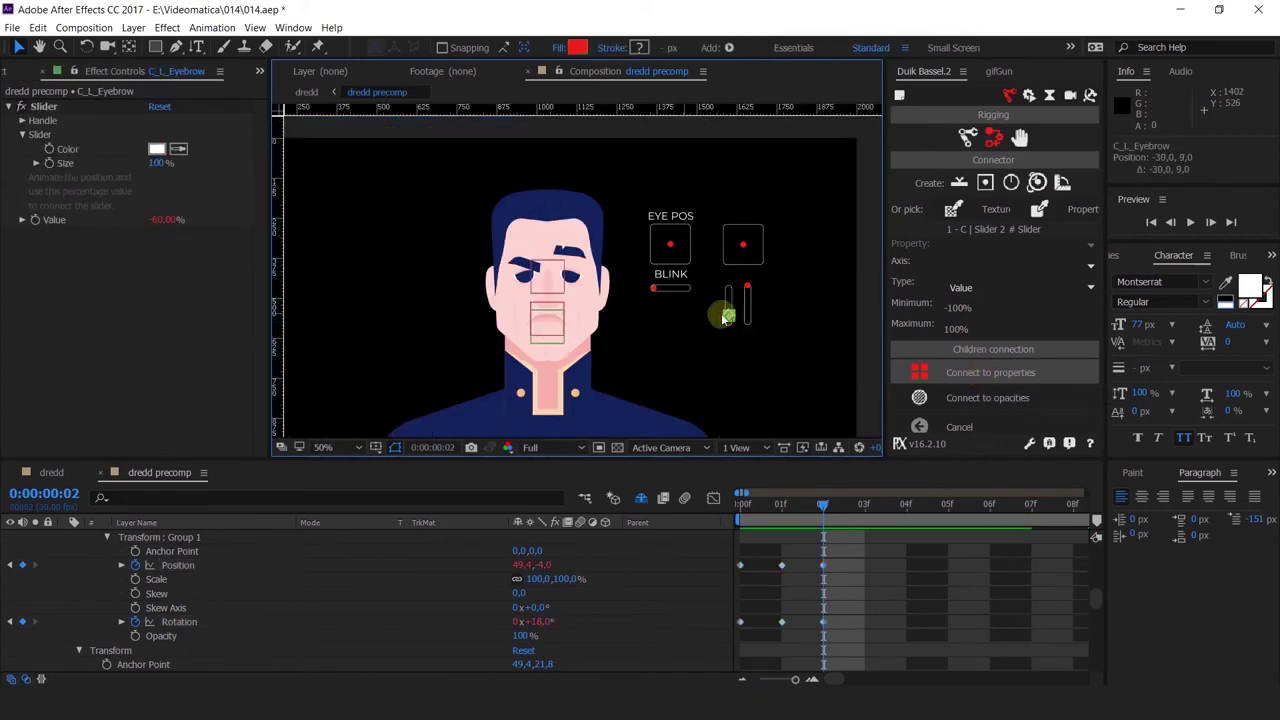
pyautogui.scroll(2, 742, 313)
pyautogui.hotkey('ctrl', 'z')
pyautogui.hotkey('ctrl', 'z')
pyautogui.hotkey('ctrl', 'z')
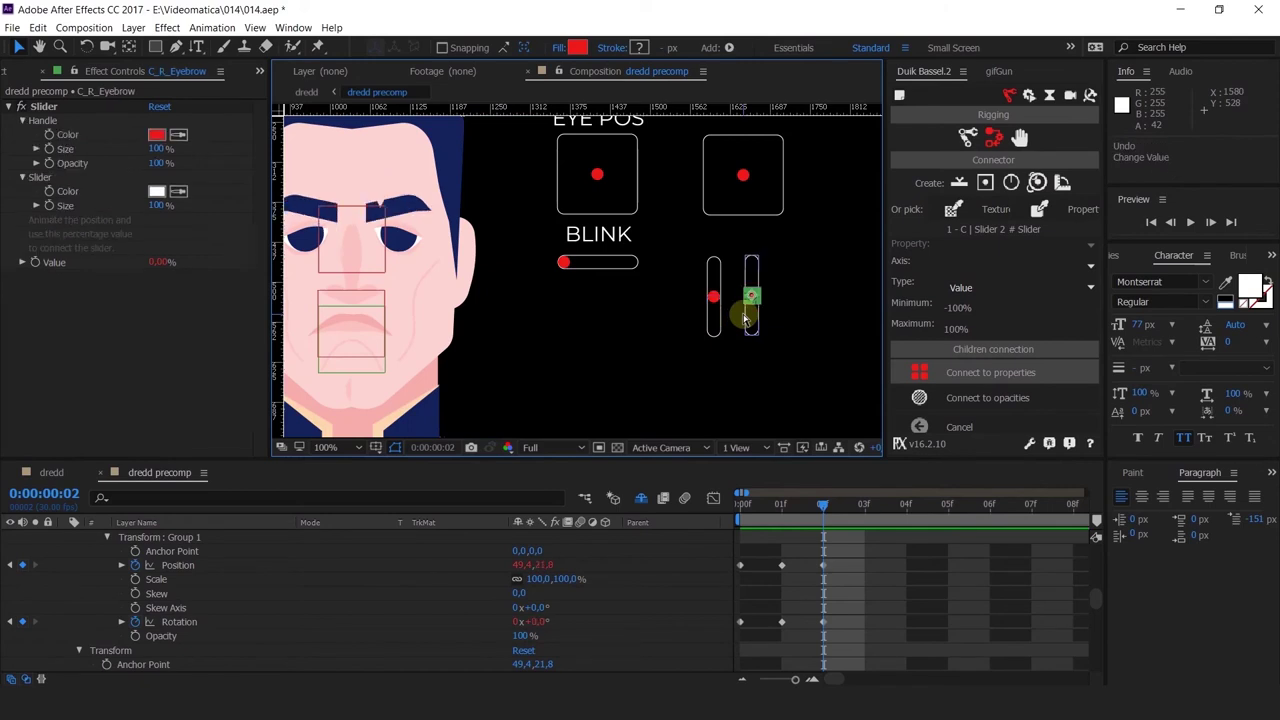
# Add Path keyframes for Path 1 of R_Eyebrow Outlines at frames 0, 1 and 2
pyautogui.moveTo(602, 321); pyautogui.dragTo(683, 329)
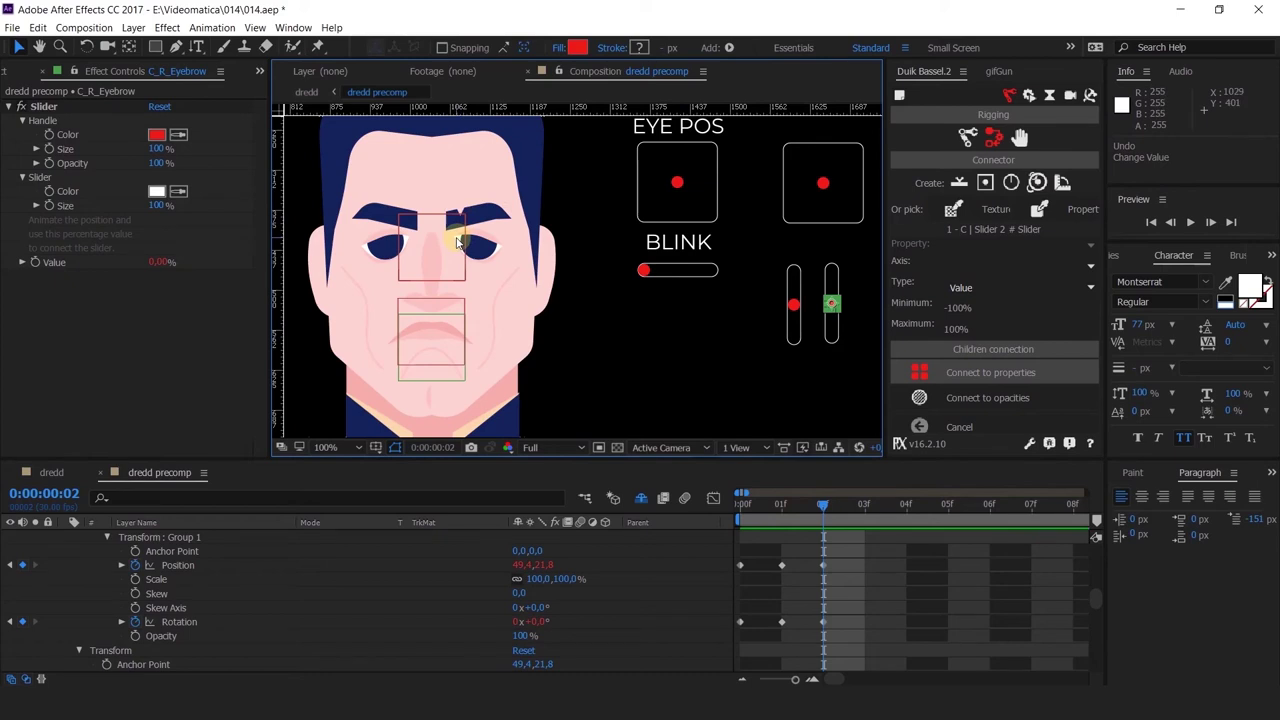
pyautogui.scroll(3, 250, 595)
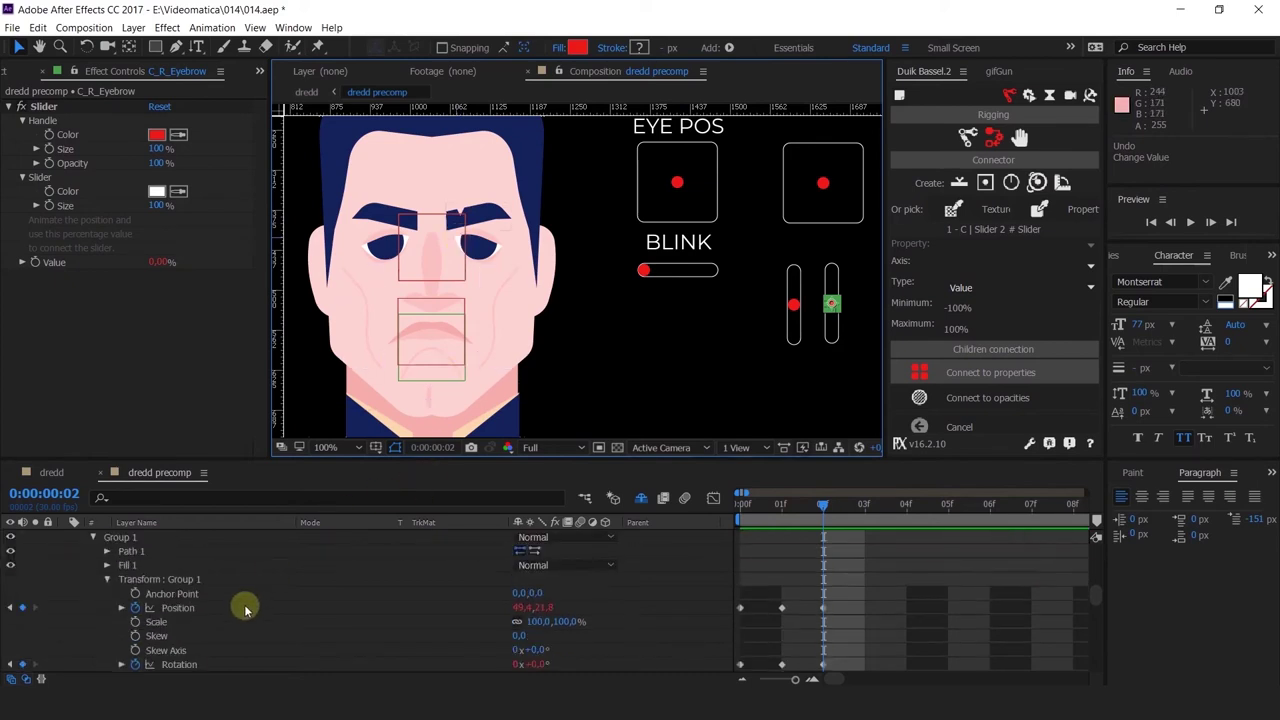
pyautogui.click(172, 551)
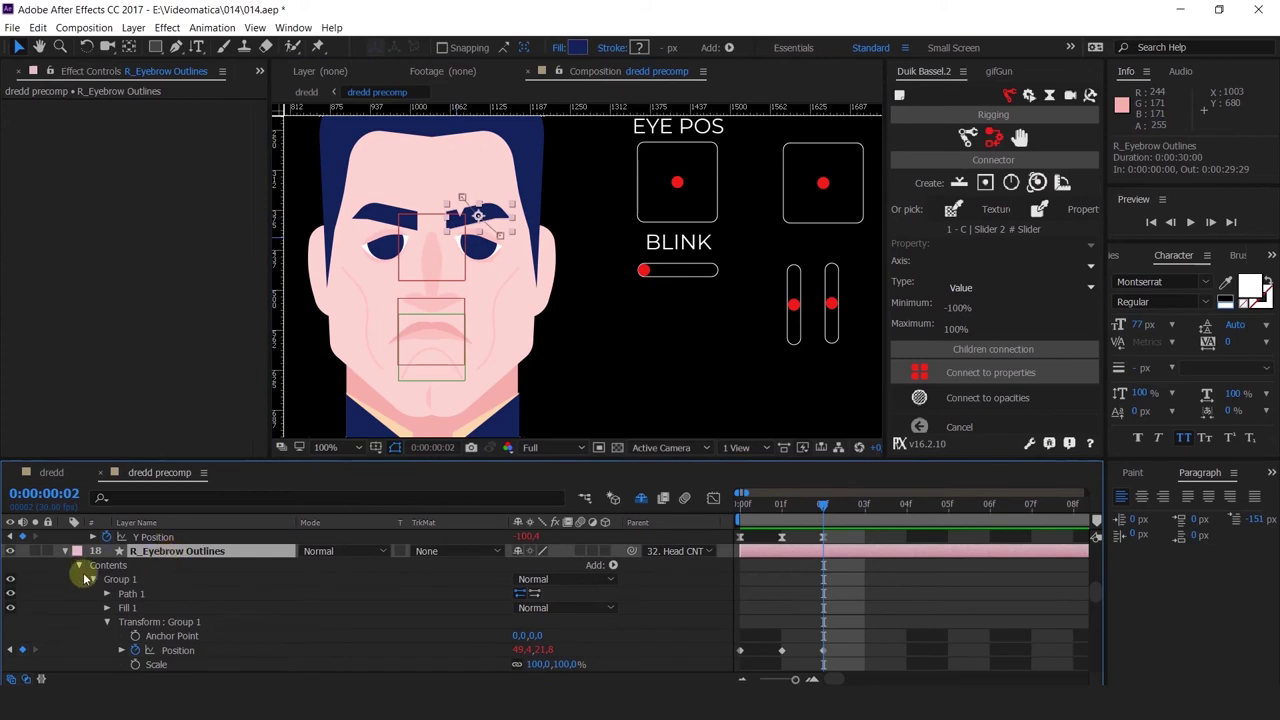
pyautogui.click(107, 594)
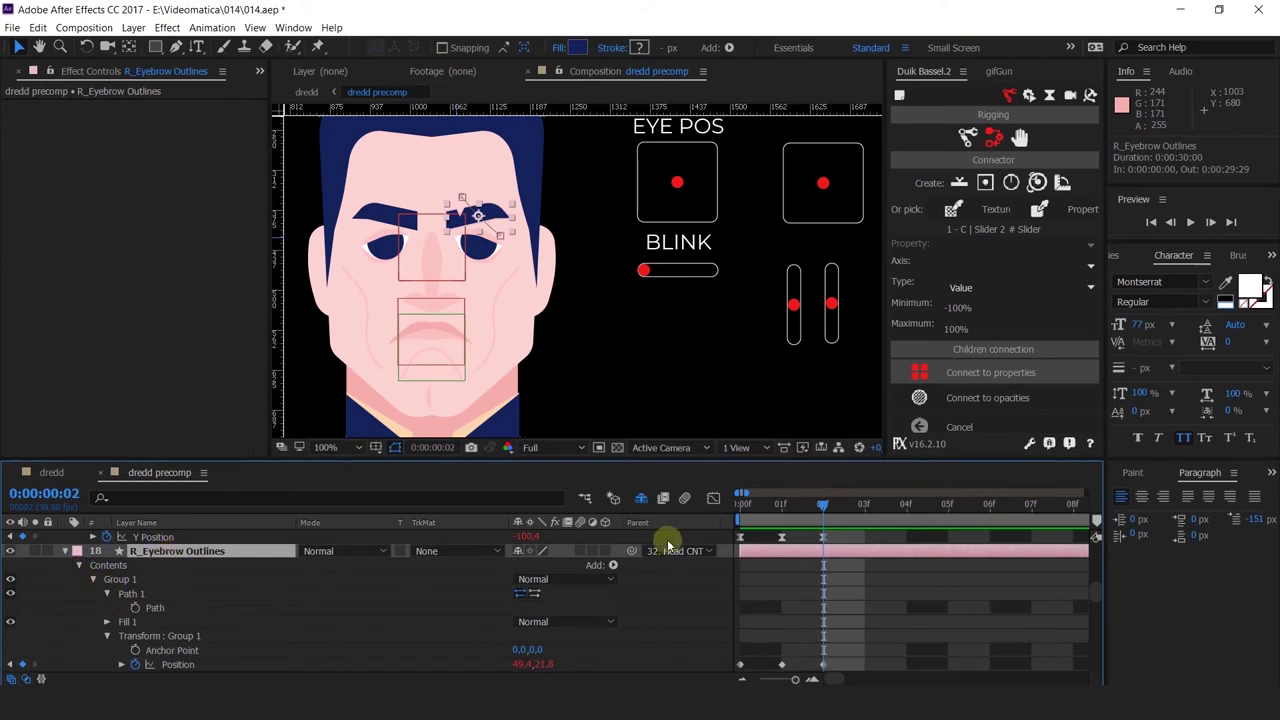
pyautogui.click(741, 507)
pyautogui.click(135, 608)
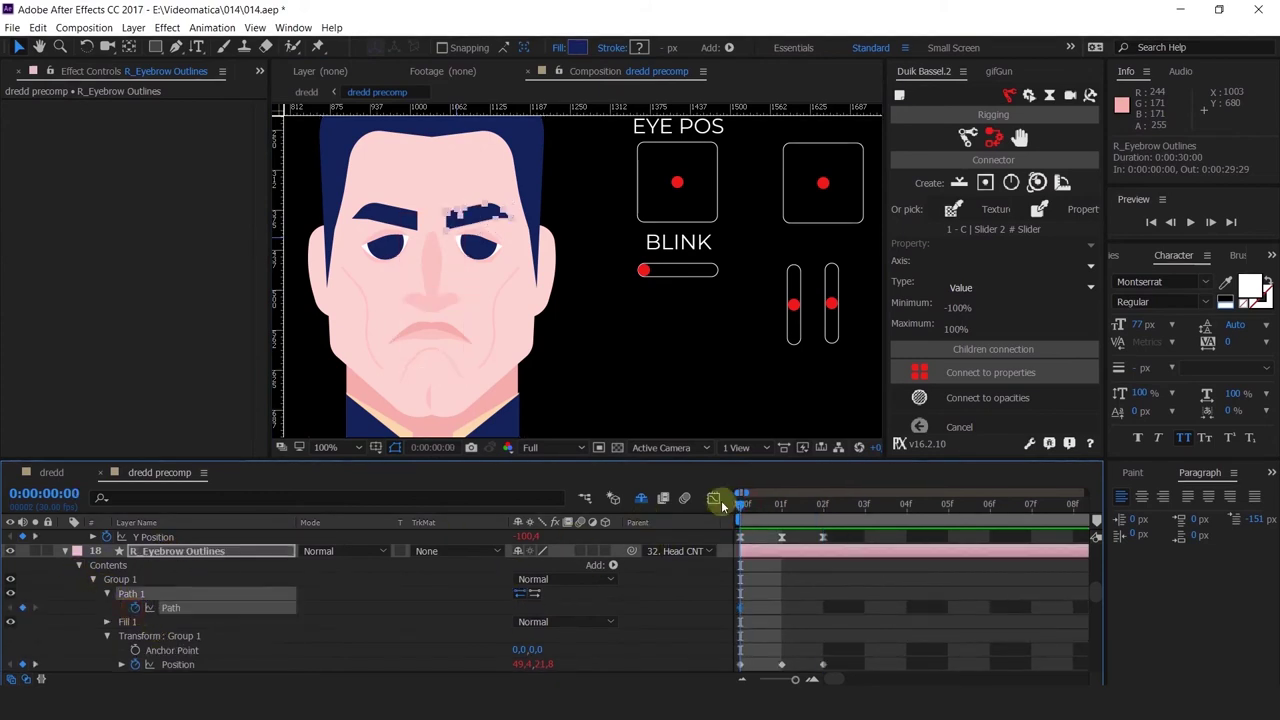
pyautogui.click(781, 509)
pyautogui.click(23, 608)
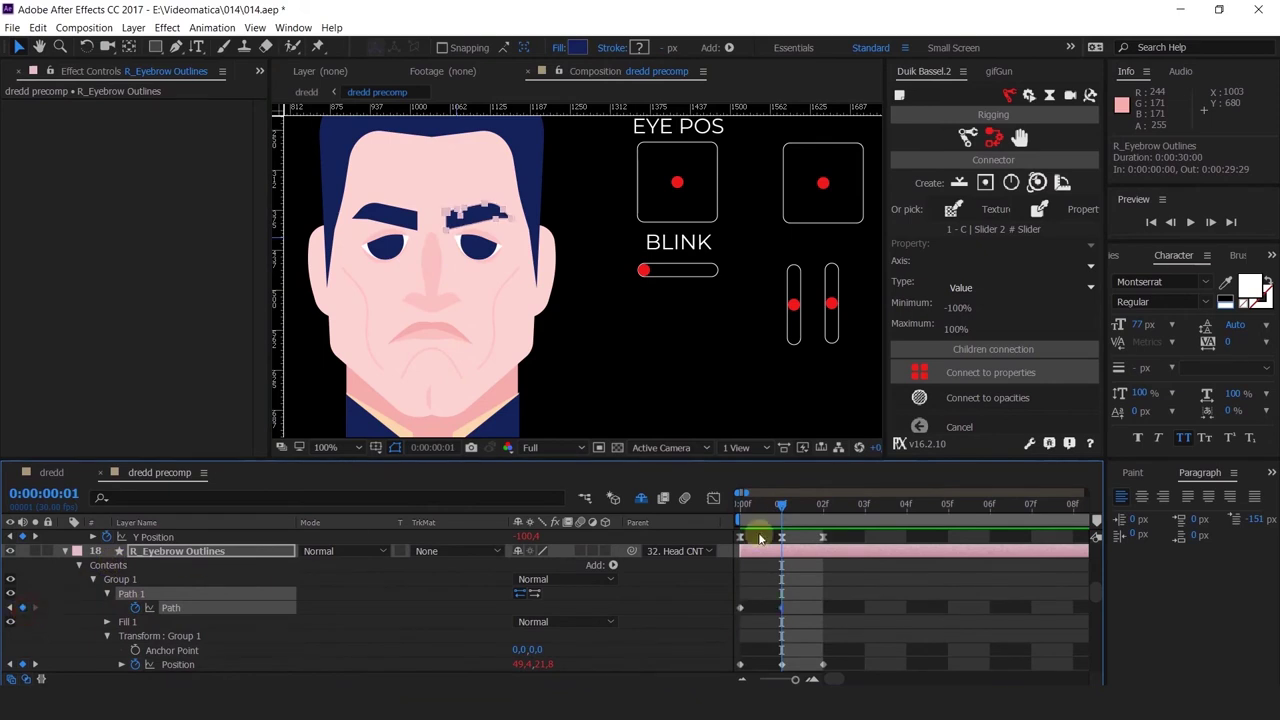
pyautogui.click(824, 507)
pyautogui.click(23, 609)
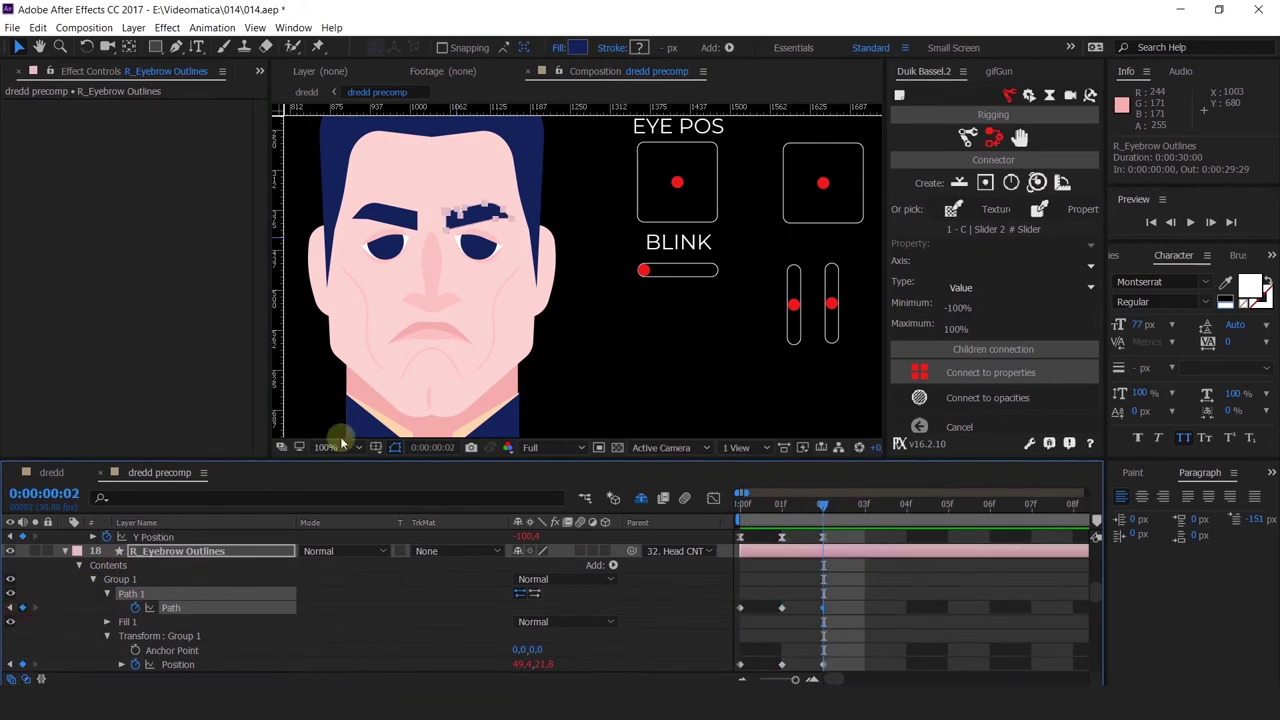
# Disable the Duik connector expressions on the Position and Rotation of the right eyebrow's Group 1
pyautogui.scroll(4, 471, 200)
pyautogui.scroll(-1, 145, 586)
pyautogui.scroll(-1, 145, 586)
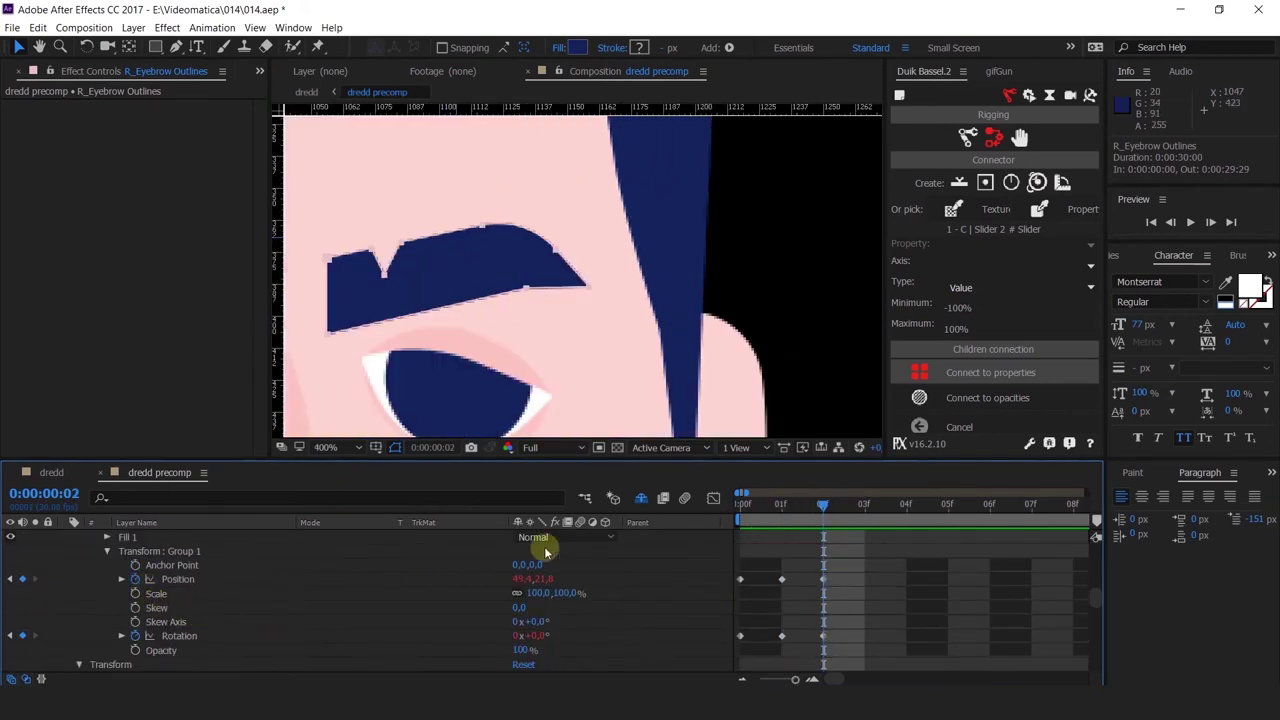
pyautogui.click(121, 579)
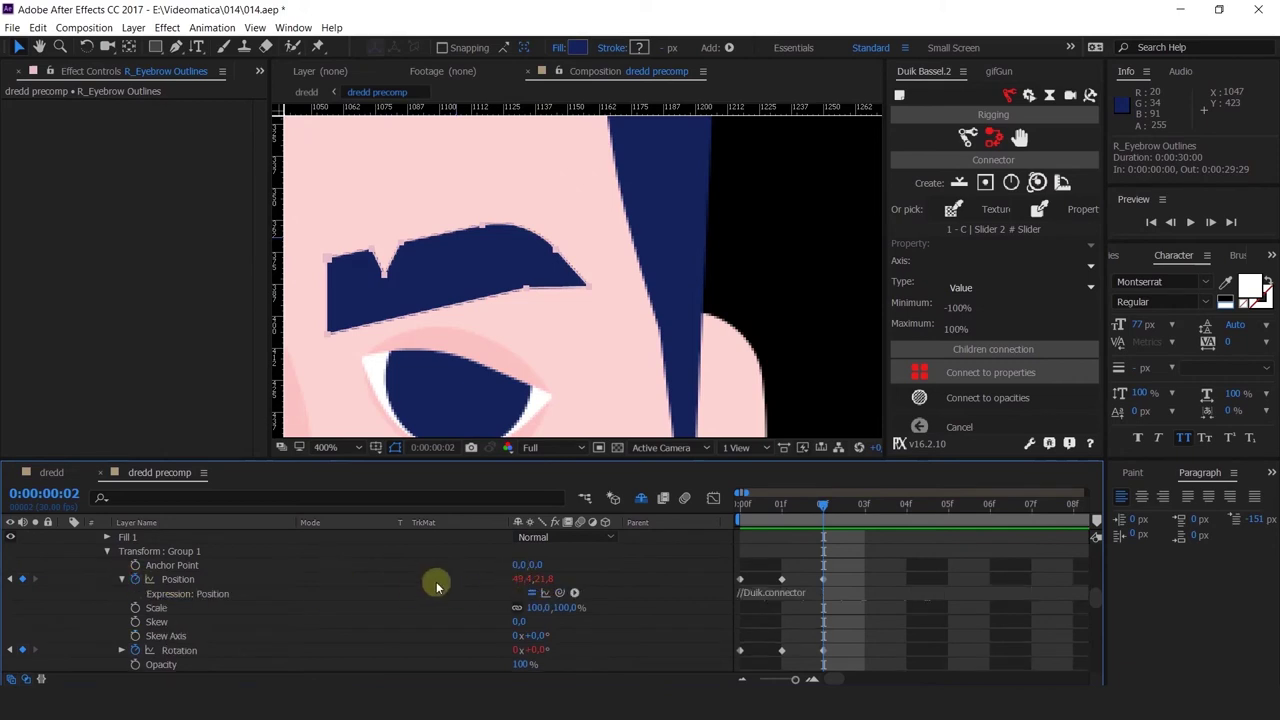
pyautogui.click(535, 592)
pyautogui.click(121, 650)
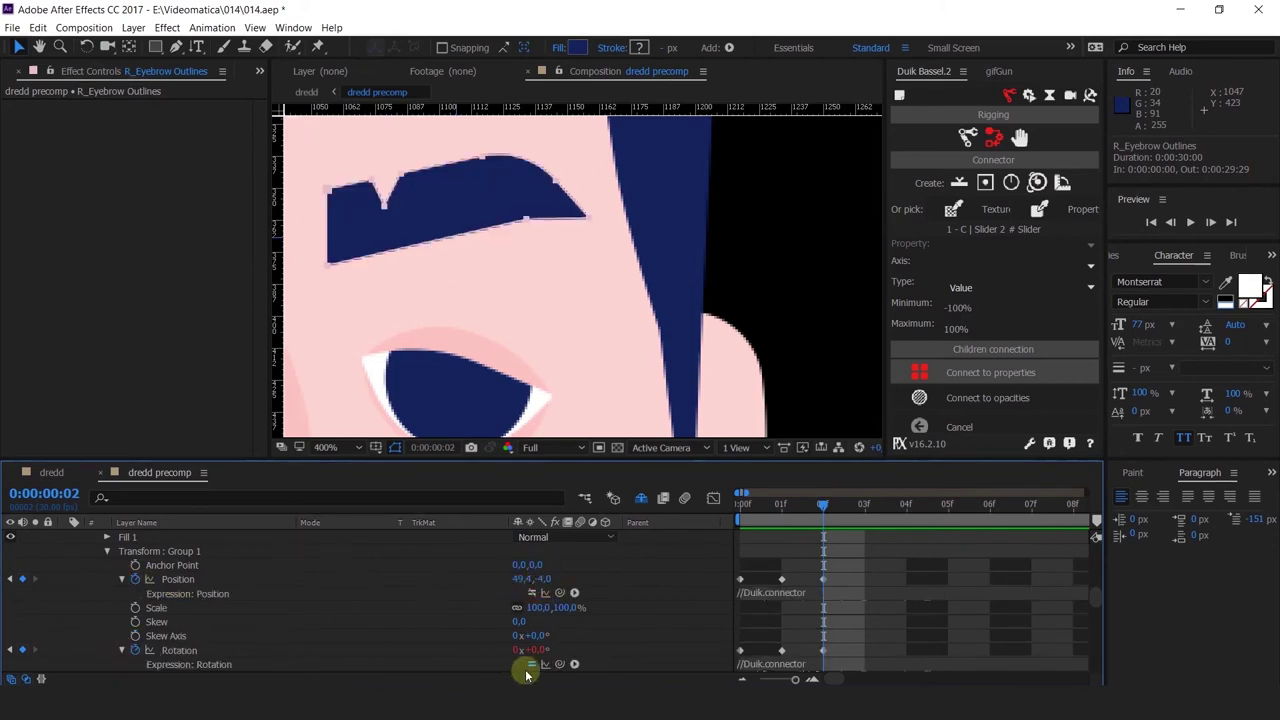
# At frame 0, reshape the right eyebrow's path by raising its upper arch points and lowering the points around the notch
pyautogui.click(782, 506)
pyautogui.scroll(-1, 582, 330)
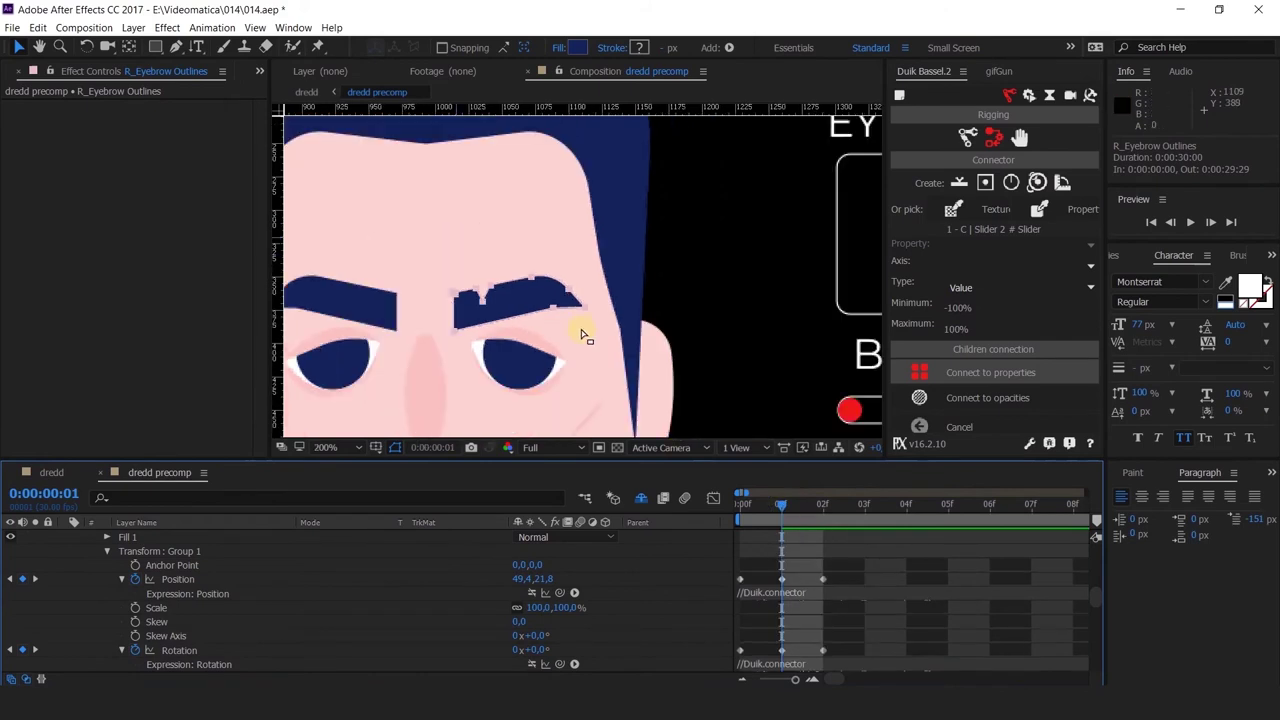
pyautogui.click(743, 505)
pyautogui.scroll(2, 452, 320)
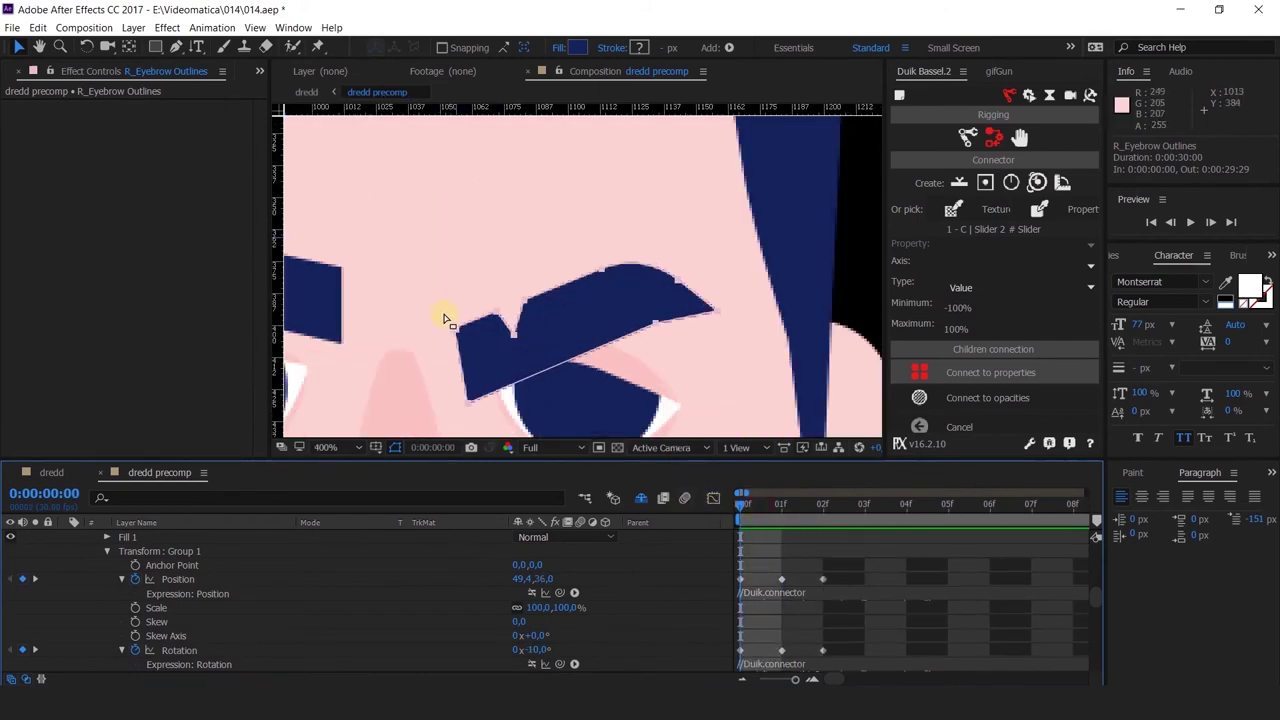
pyautogui.moveTo(484, 373); pyautogui.dragTo(530, 349)
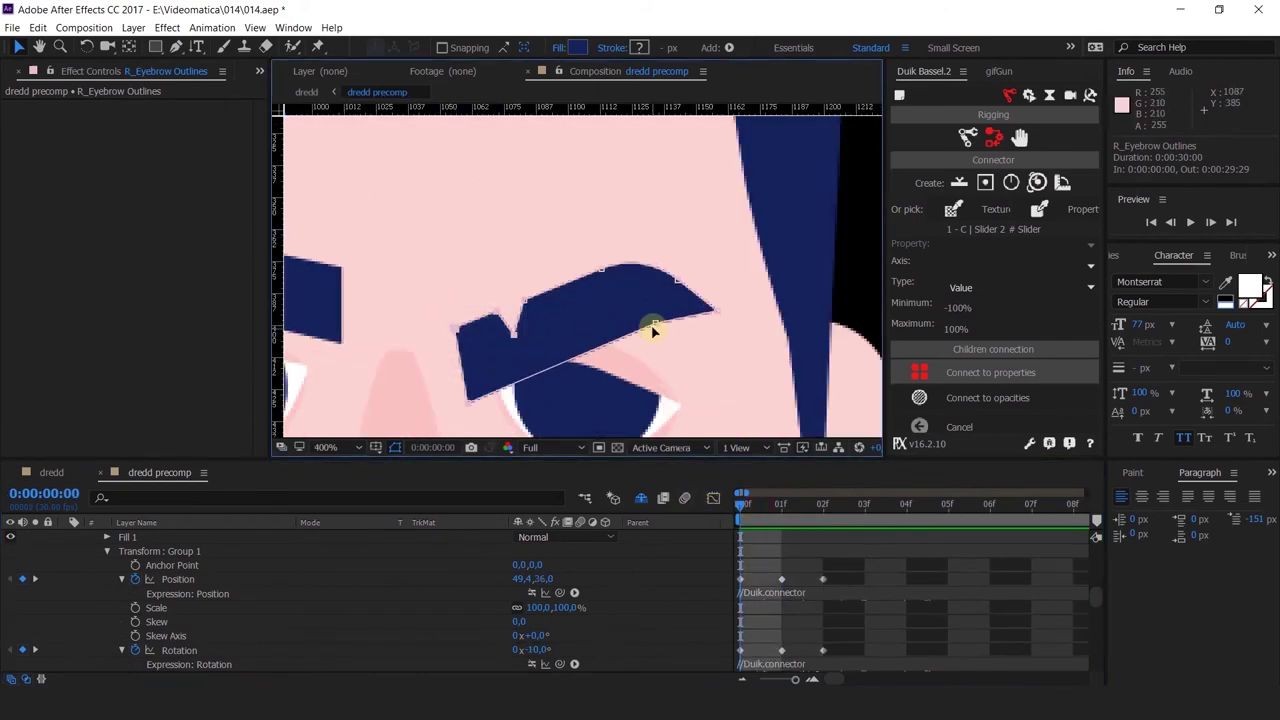
pyautogui.moveTo(601, 269); pyautogui.dragTo(606, 251)
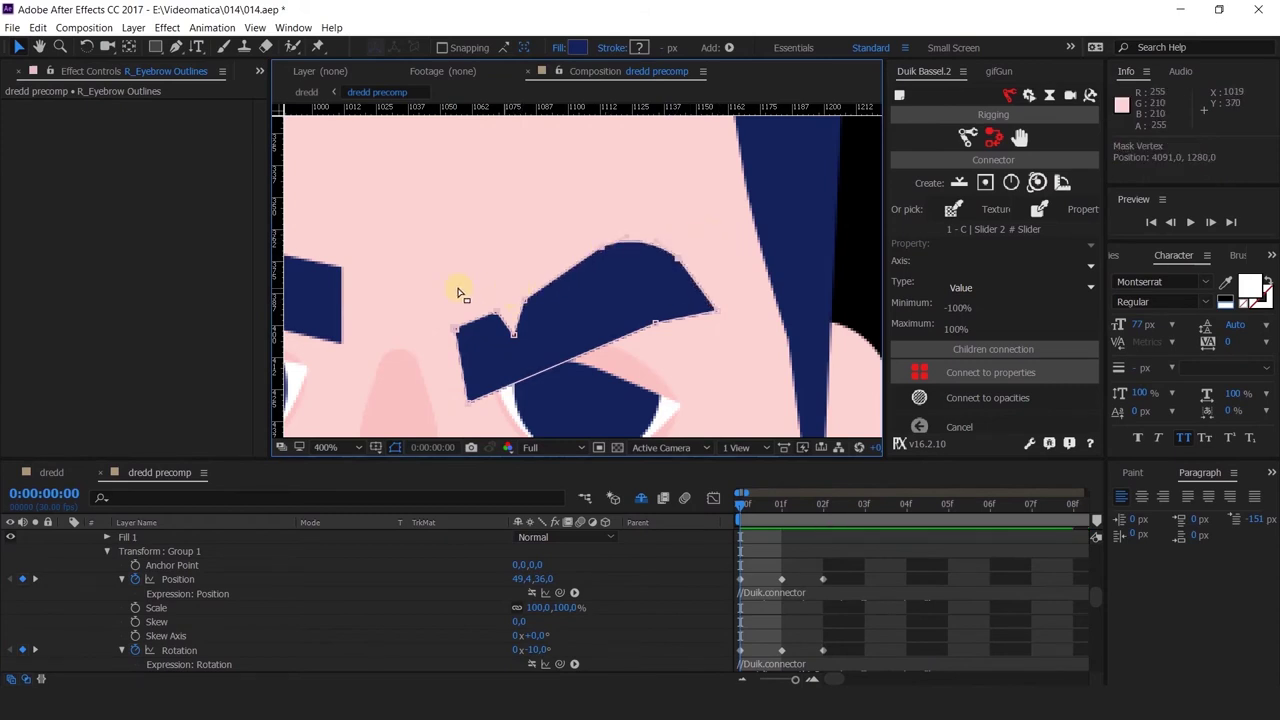
pyautogui.moveTo(459, 292); pyautogui.dragTo(534, 351)
pyautogui.moveTo(529, 294); pyautogui.dragTo(530, 310)
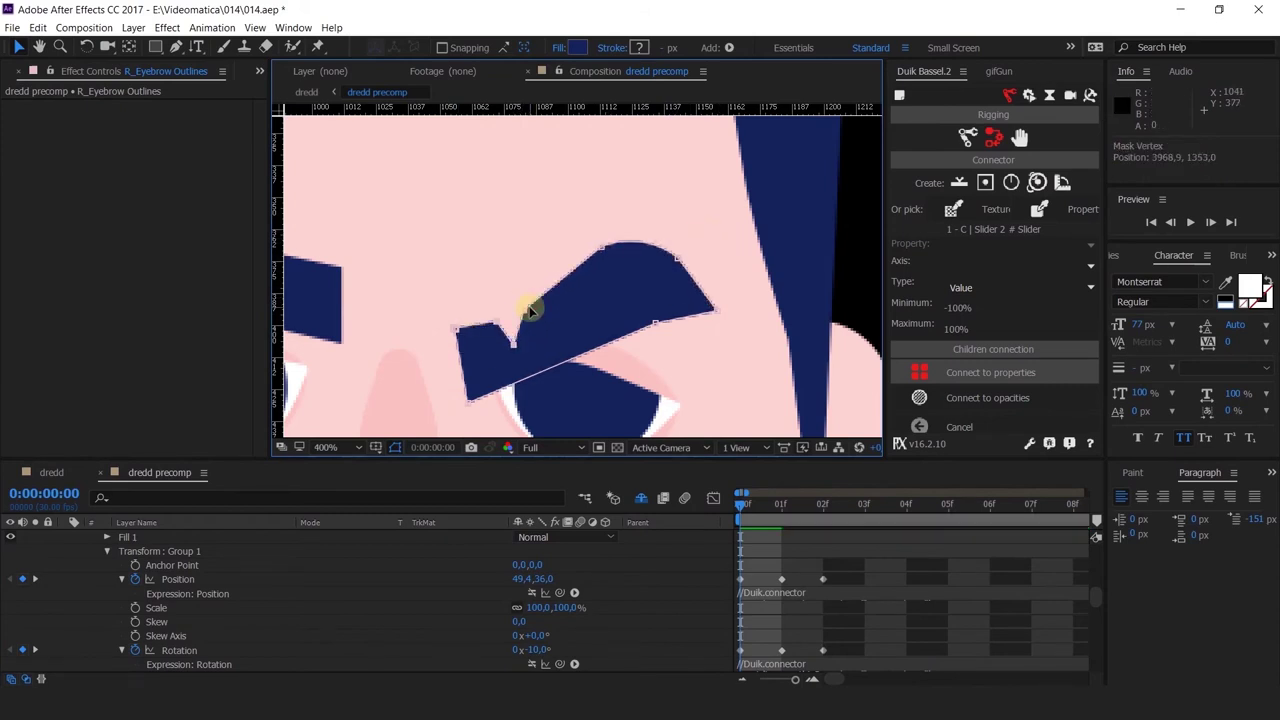
# Undo the recent path edits on the R_Eyebrow Outlines shape at frame 0
pyautogui.scroll(-1, 546, 306)
pyautogui.scroll(1, 591, 319)
pyautogui.moveTo(610, 308); pyautogui.dragTo(604, 294)
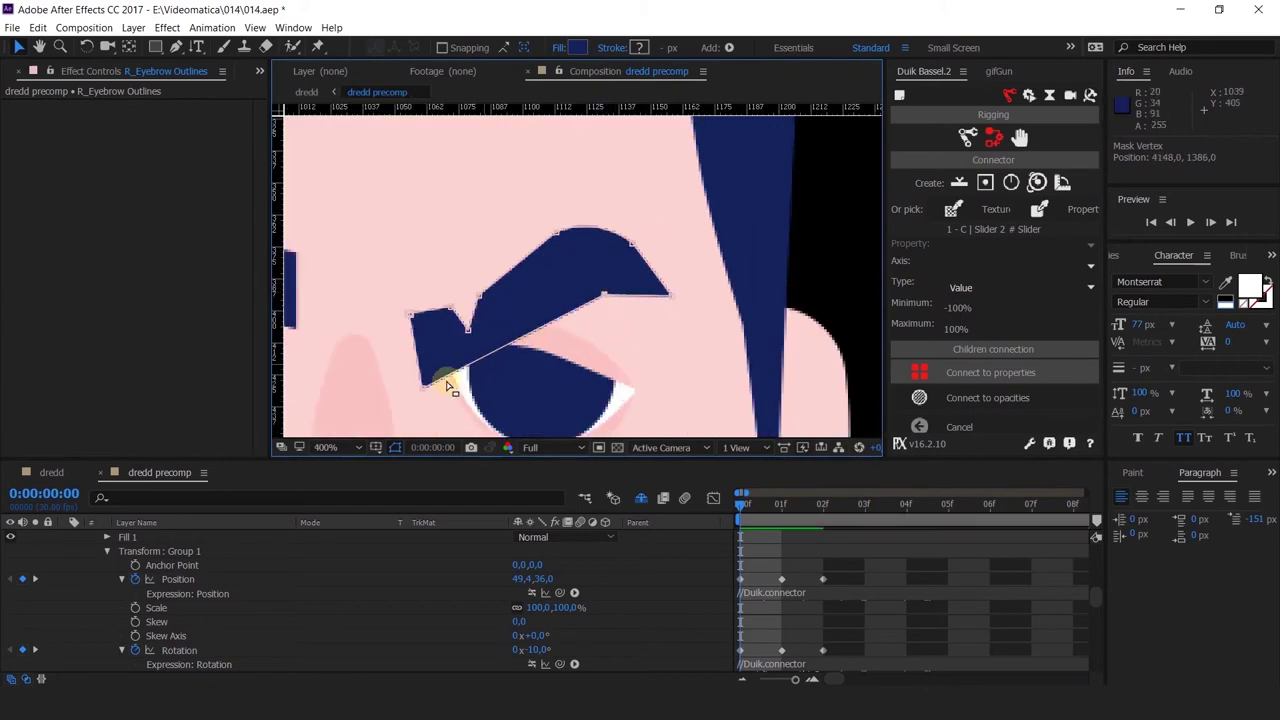
pyautogui.hotkey('ctrl', 'z')
pyautogui.hotkey('ctrl', 'z')
pyautogui.hotkey('ctrl', 'z')
pyautogui.hotkey('ctrl', 'z')
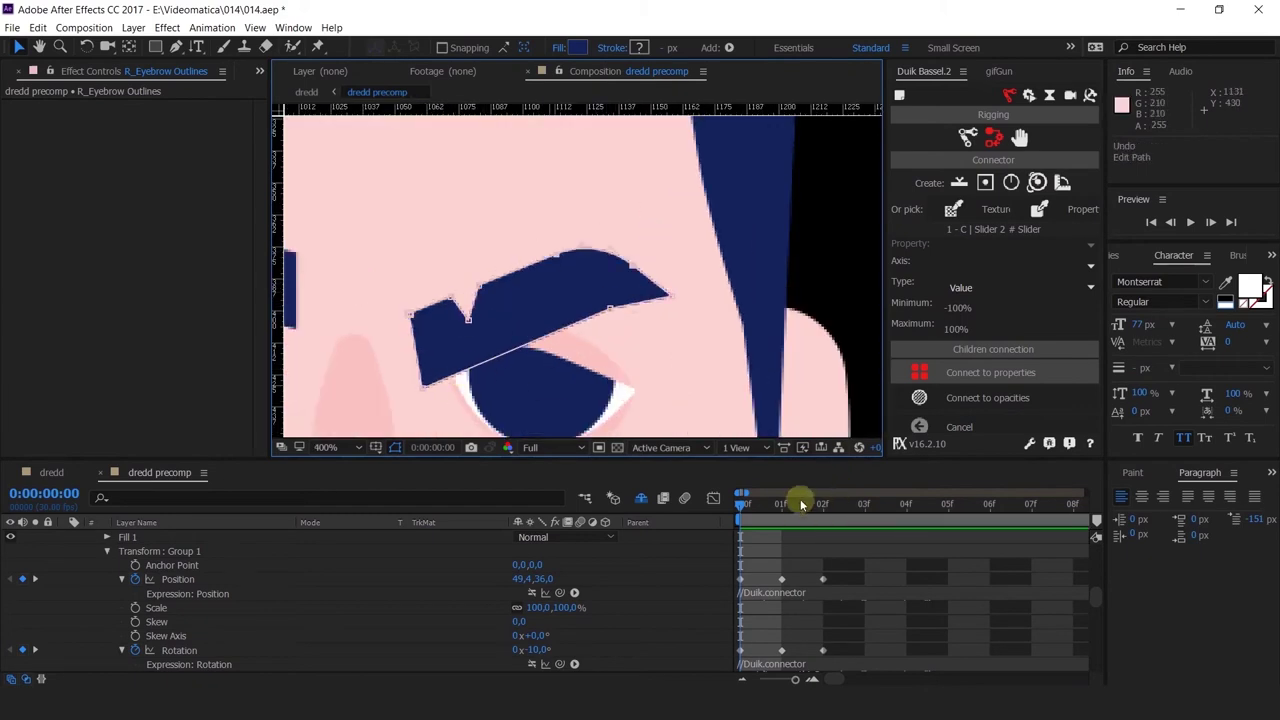
# At frame 2, raise the notch vertices and the arch vertex along the upper edge of the right eyebrow path
pyautogui.click(814, 503)
pyautogui.moveTo(497, 194); pyautogui.dragTo(502, 246)
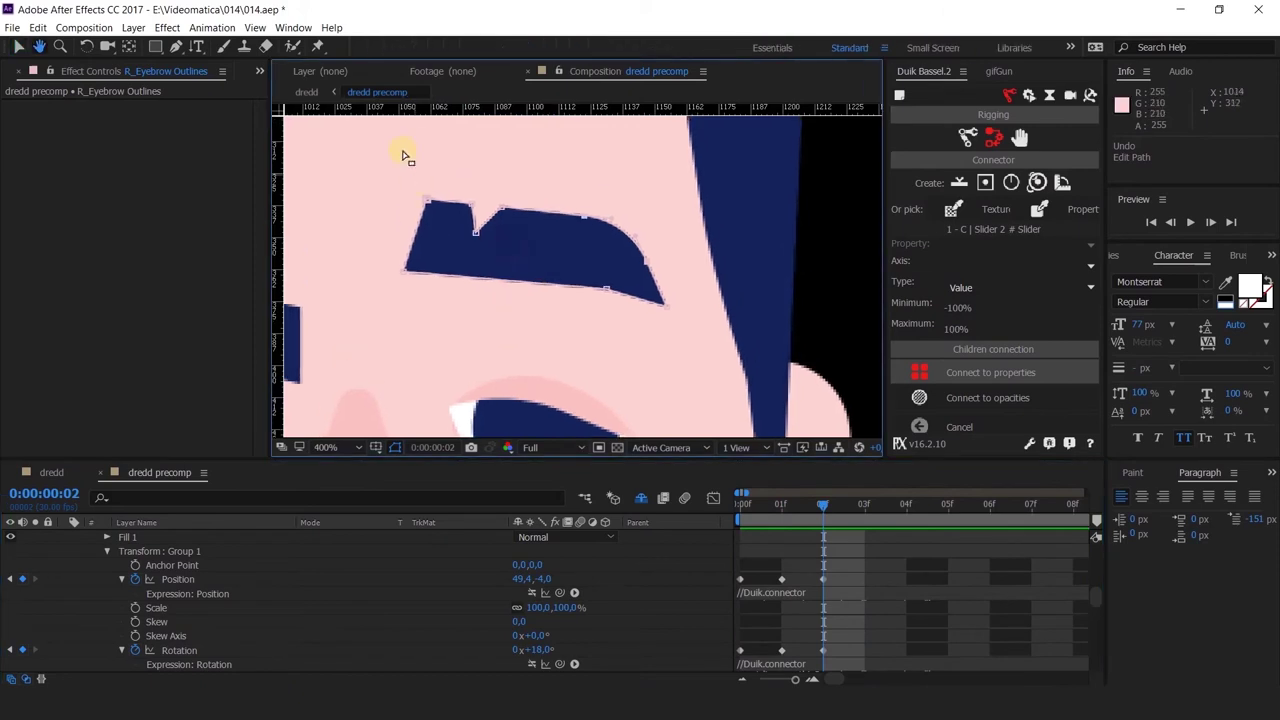
pyautogui.moveTo(414, 171); pyautogui.dragTo(521, 255)
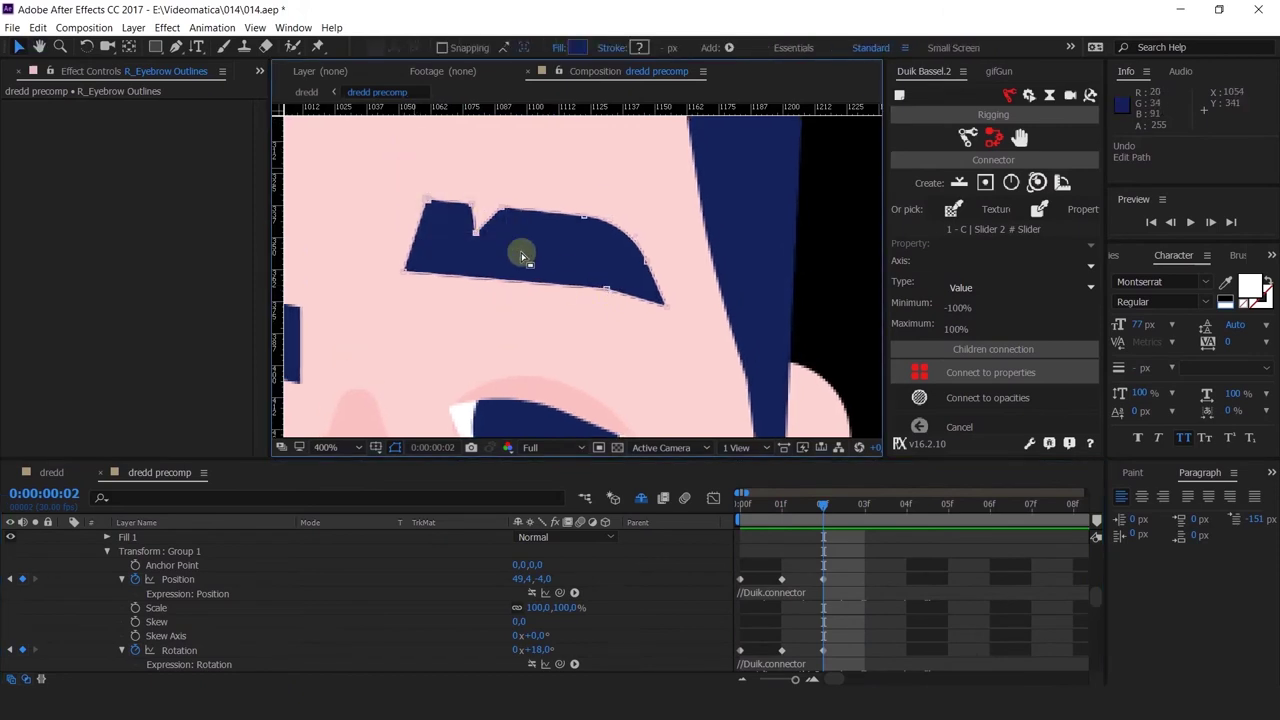
pyautogui.moveTo(400, 166); pyautogui.dragTo(647, 262)
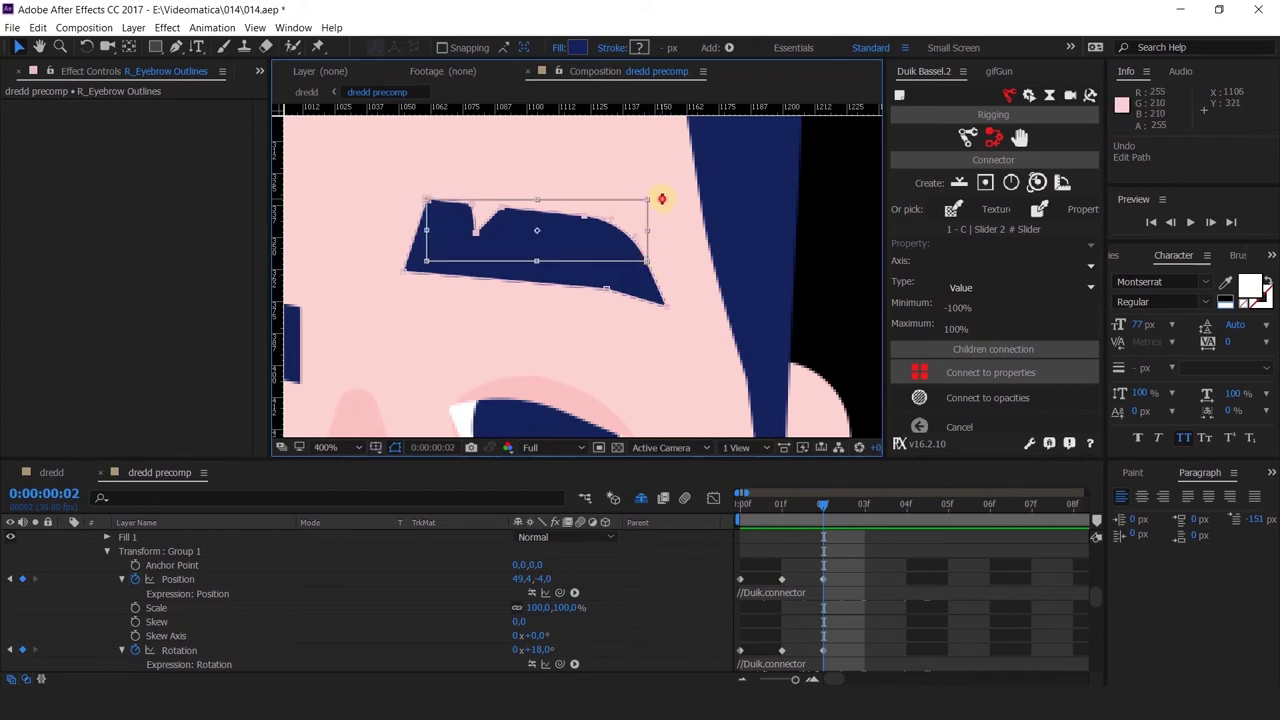
pyautogui.click(578, 211)
pyautogui.moveTo(480, 217); pyautogui.dragTo(503, 190)
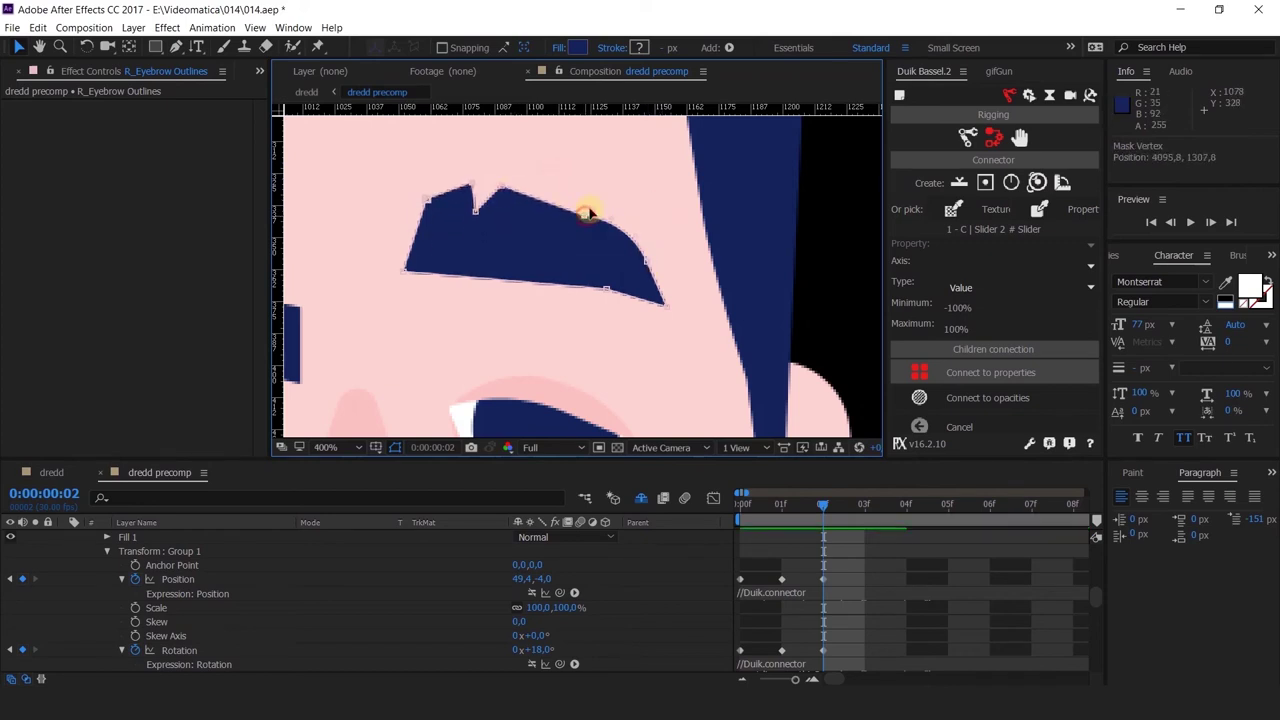
pyautogui.moveTo(588, 213); pyautogui.dragTo(607, 213)
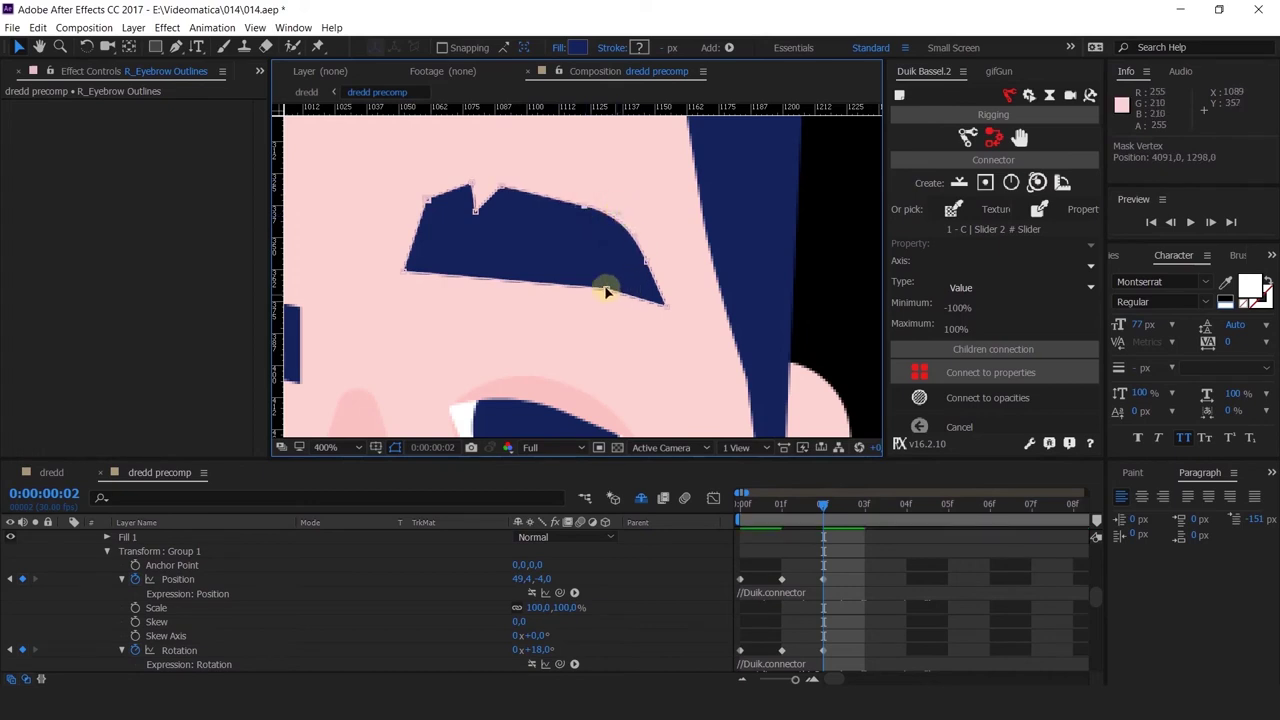
# Raise the vertex on the eyebrow's lower edge and convert it to a smooth point so the underside arches
pyautogui.moveTo(606, 287); pyautogui.dragTo(608, 270)
pyautogui.moveTo(175, 47); pyautogui.dragTo(240, 100)
pyautogui.moveTo(608, 273); pyautogui.dragTo(670, 300)
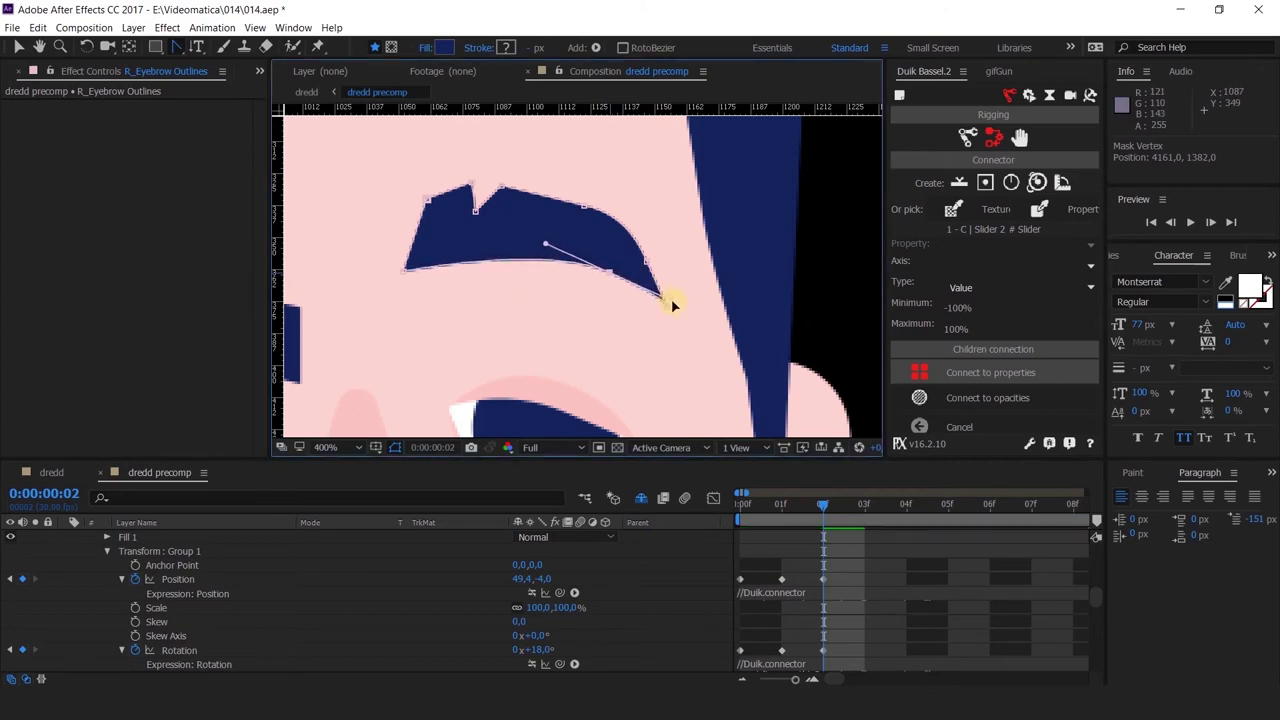
pyautogui.hotkey('ctrl', 'z')
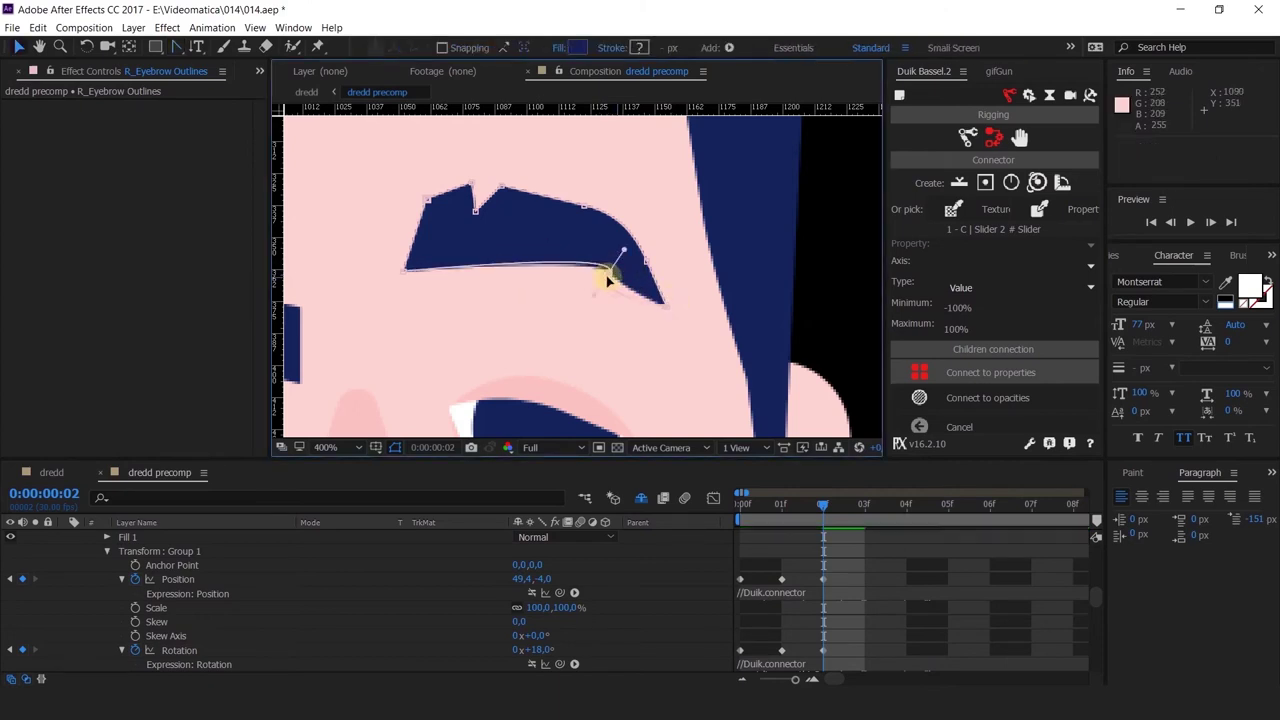
pyautogui.hotkey('ctrl', 'z')
pyautogui.moveTo(606, 271); pyautogui.dragTo(597, 263)
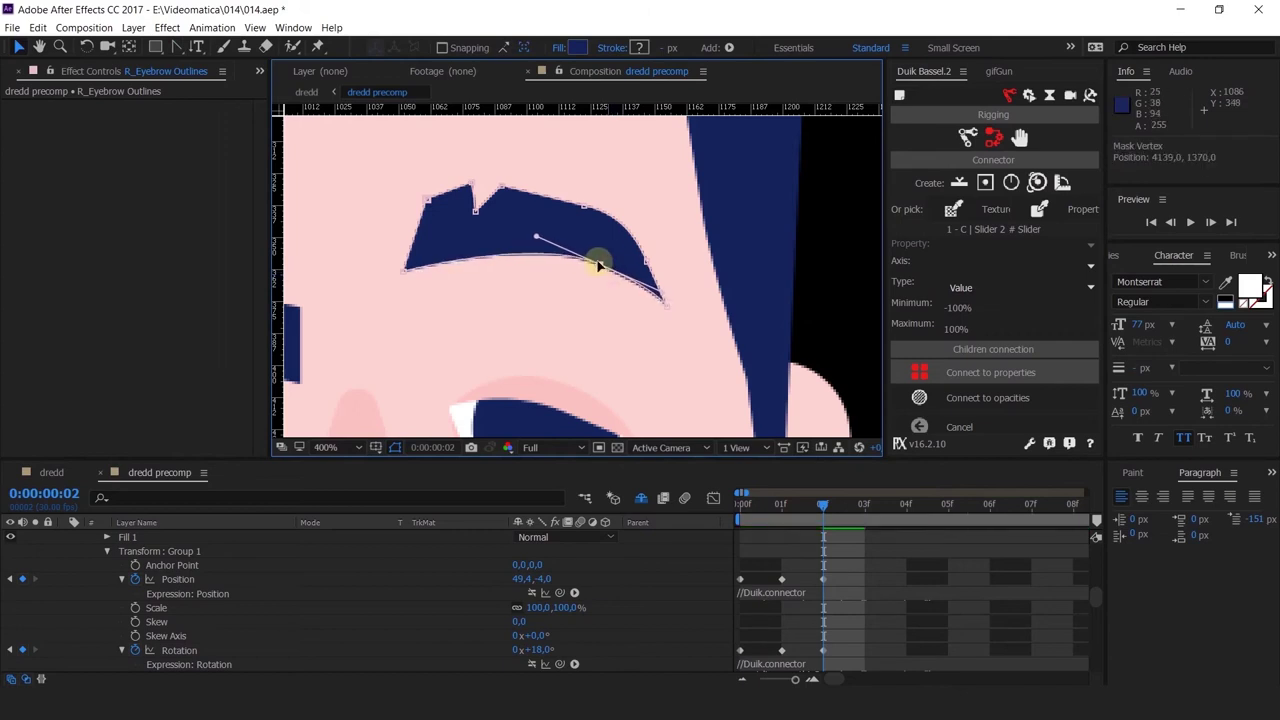
# Raise the corners at the inner end of the right eyebrow at frame 2
pyautogui.moveTo(427, 204); pyautogui.dragTo(430, 182)
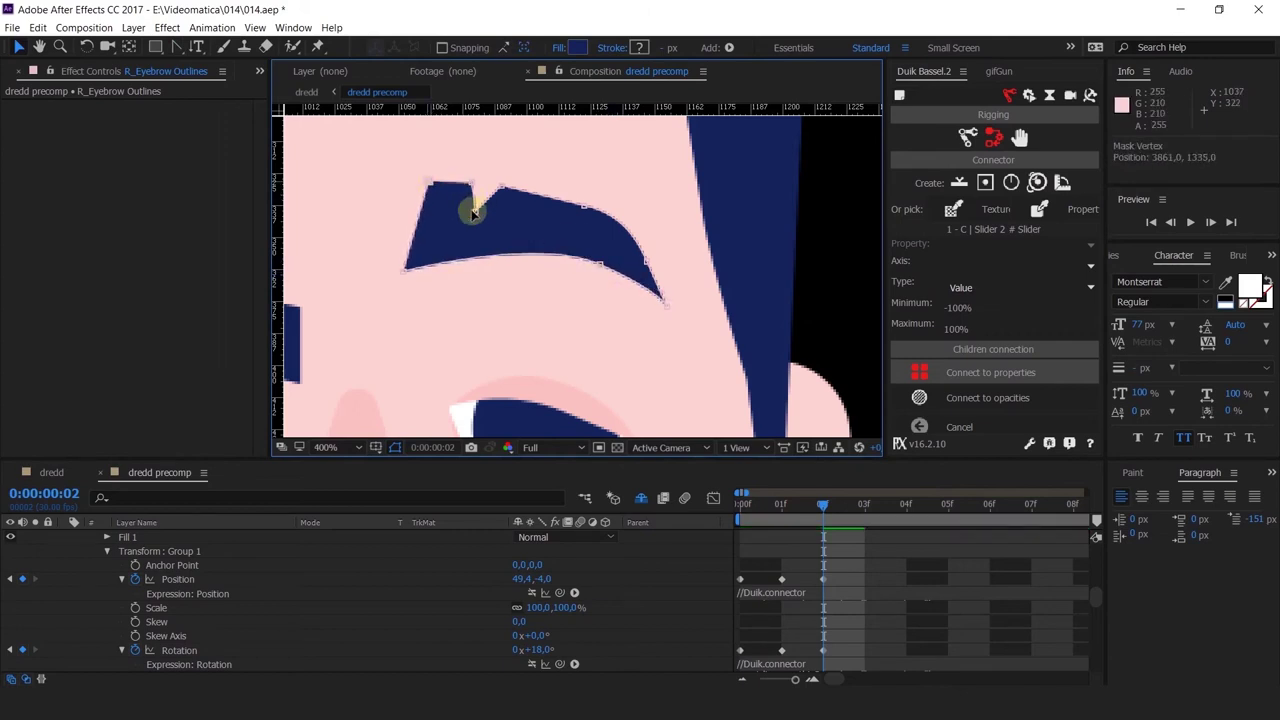
pyautogui.scroll(-4, 475, 213)
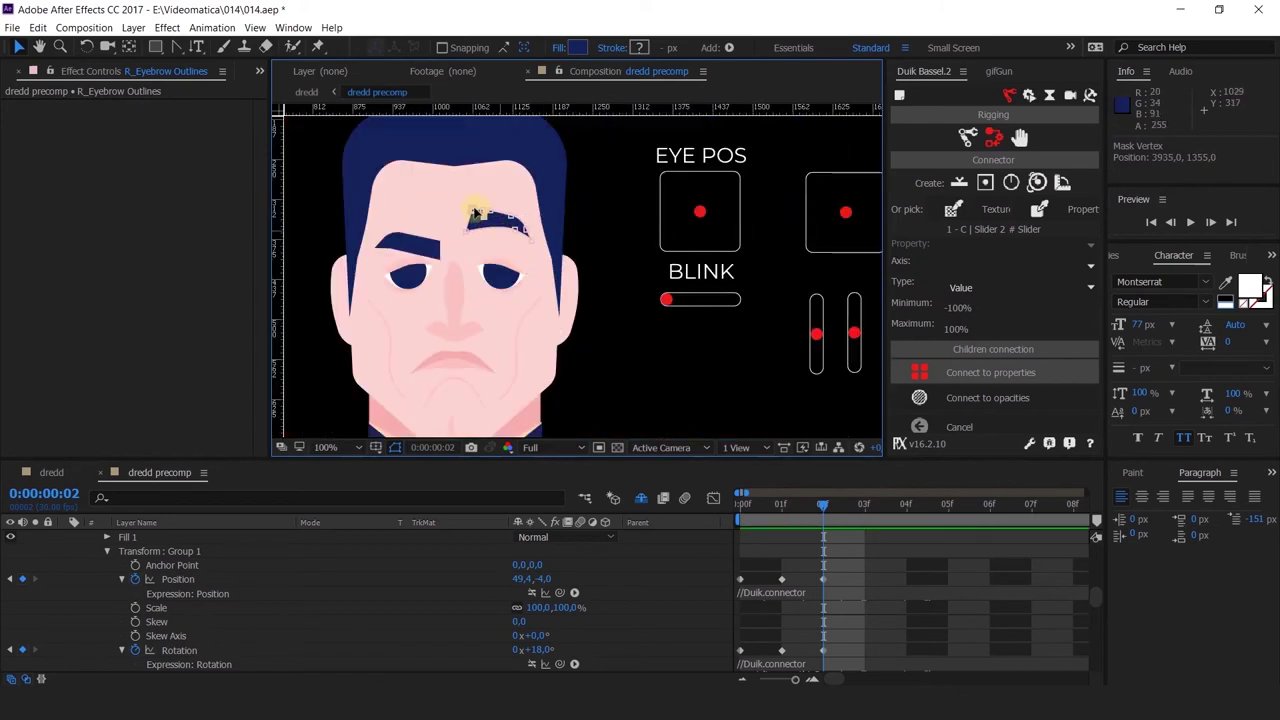
pyautogui.scroll(1, 477, 213)
pyautogui.moveTo(445, 205); pyautogui.dragTo(466, 252)
pyautogui.scroll(1, 482, 230)
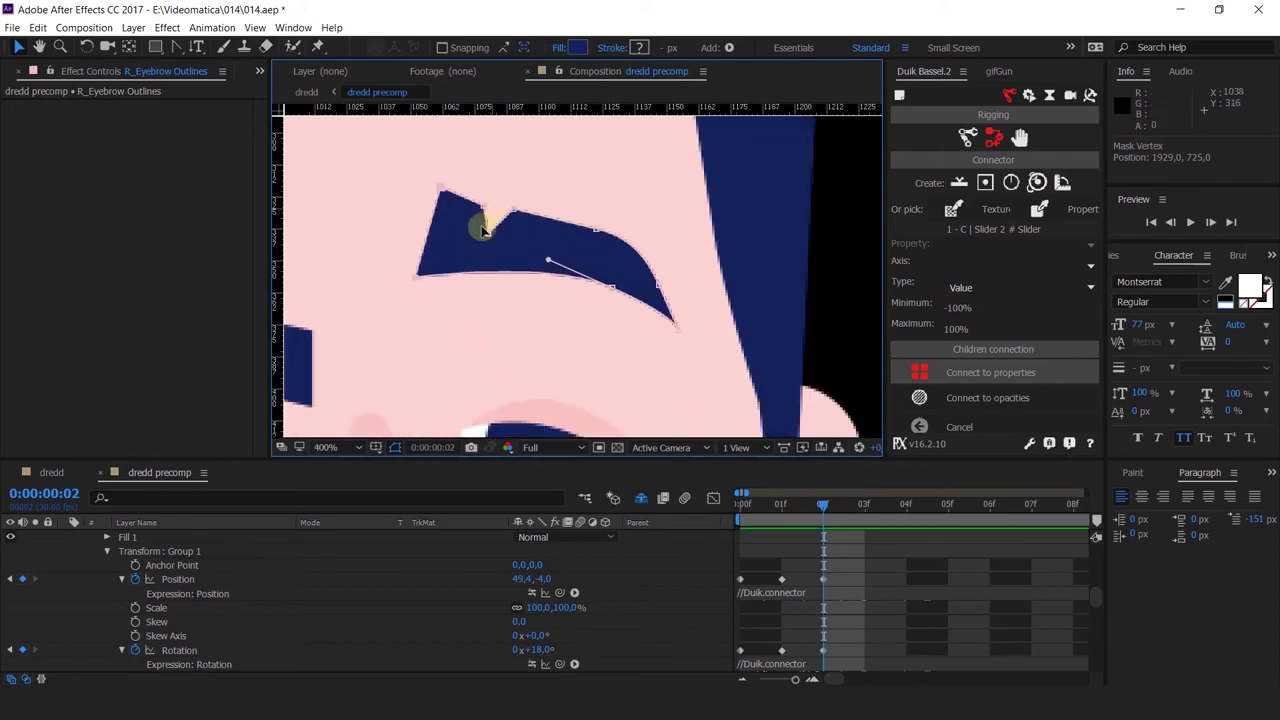
# Fine-tune the notch, arch and outer-edge vertices of the right eyebrow, and check the shape against the whole face
pyautogui.moveTo(482, 207); pyautogui.dragTo(603, 229)
pyautogui.click(651, 286)
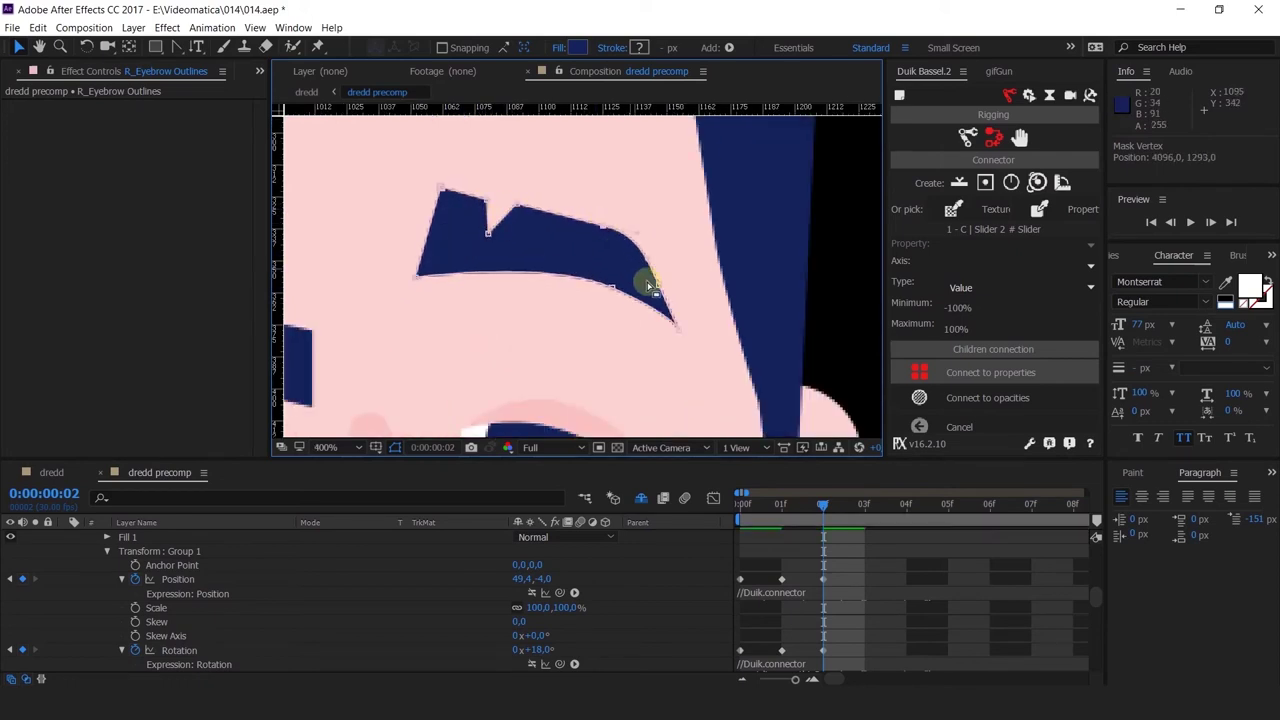
pyautogui.moveTo(658, 285); pyautogui.dragTo(664, 284)
pyautogui.moveTo(488, 234); pyautogui.dragTo(493, 228)
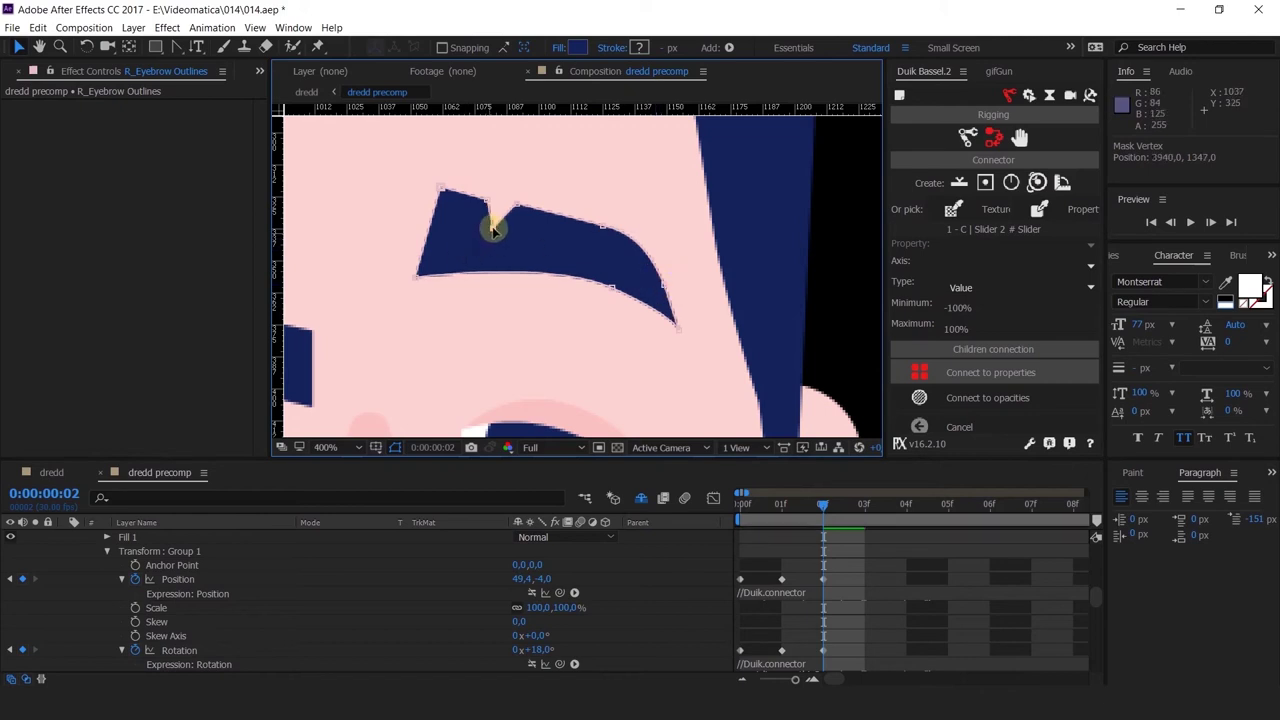
pyautogui.scroll(-1, 493, 229)
pyautogui.click(680, 554)
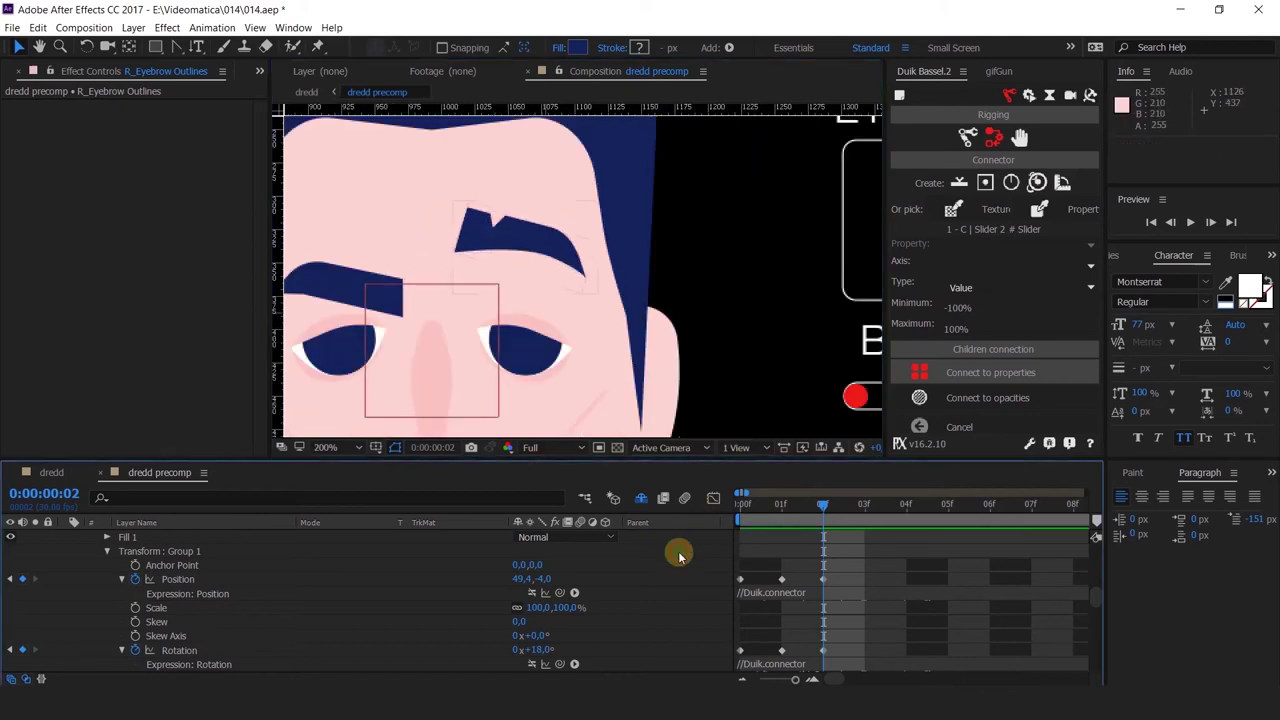
pyautogui.scroll(-1, 618, 325)
pyautogui.moveTo(781, 506); pyautogui.dragTo(824, 518)
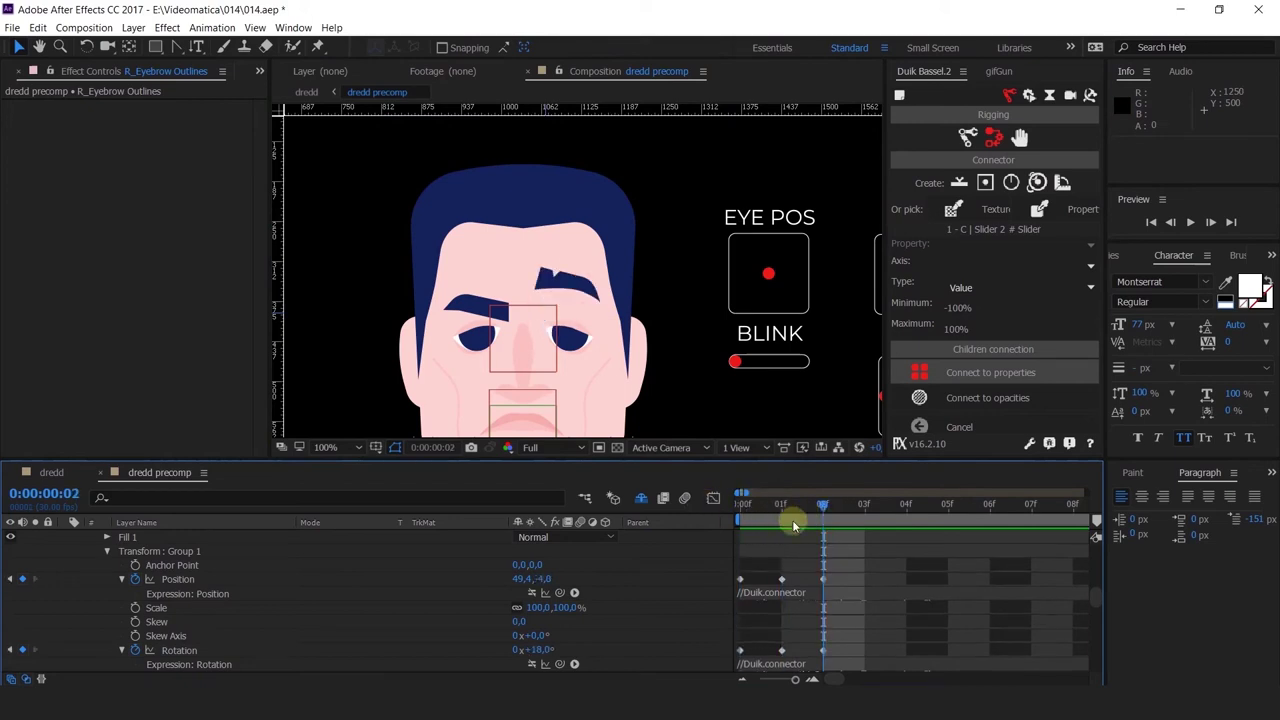
# Select the eyebrow's path at frame 2, level its inner upper corner with the notch, and raise the upper-edge vertices
pyautogui.scroll(1, 178, 571)
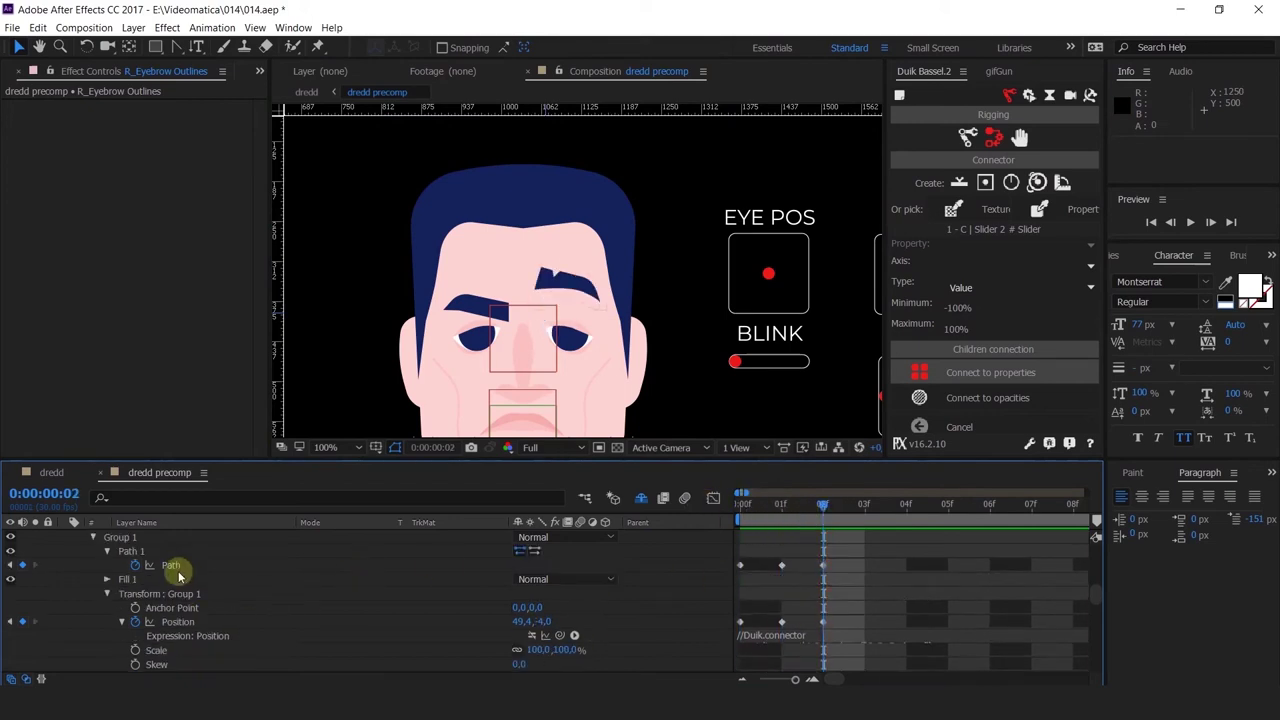
pyautogui.click(178, 568)
pyautogui.scroll(1, 540, 255)
pyautogui.scroll(1, 540, 252)
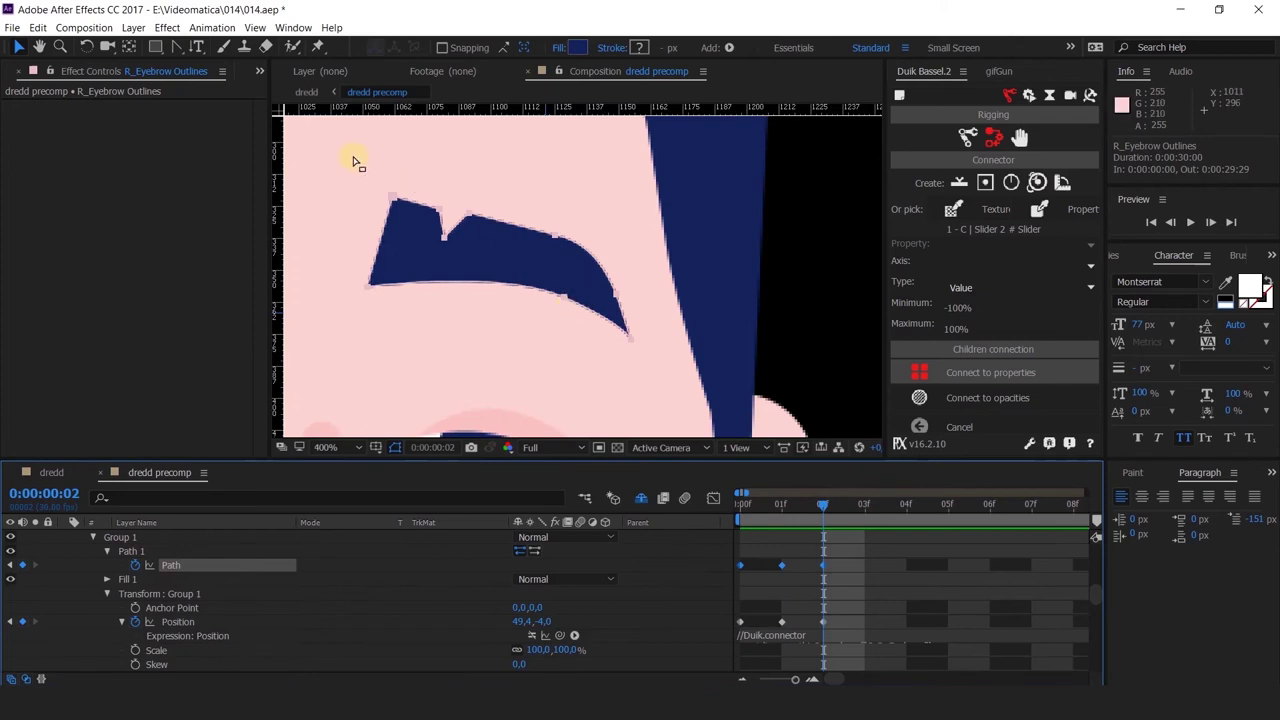
pyautogui.moveTo(354, 163); pyautogui.dragTo(559, 231)
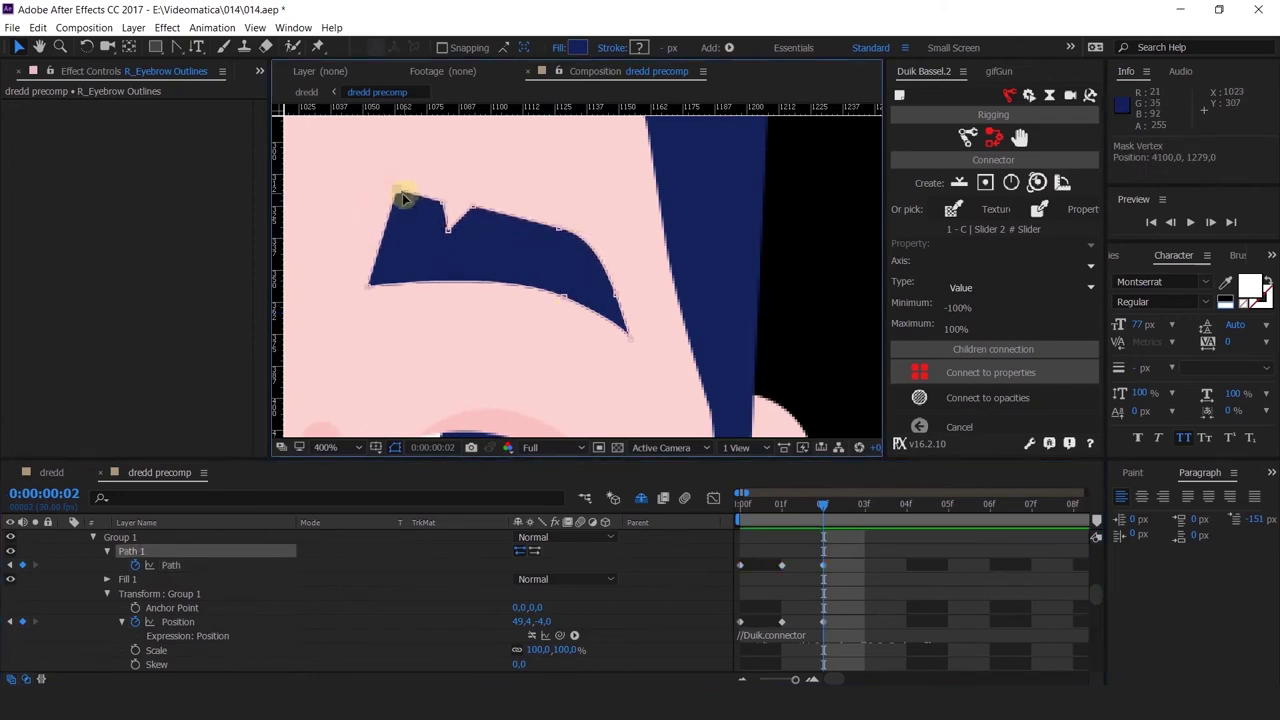
pyautogui.moveTo(395, 208); pyautogui.dragTo(389, 214)
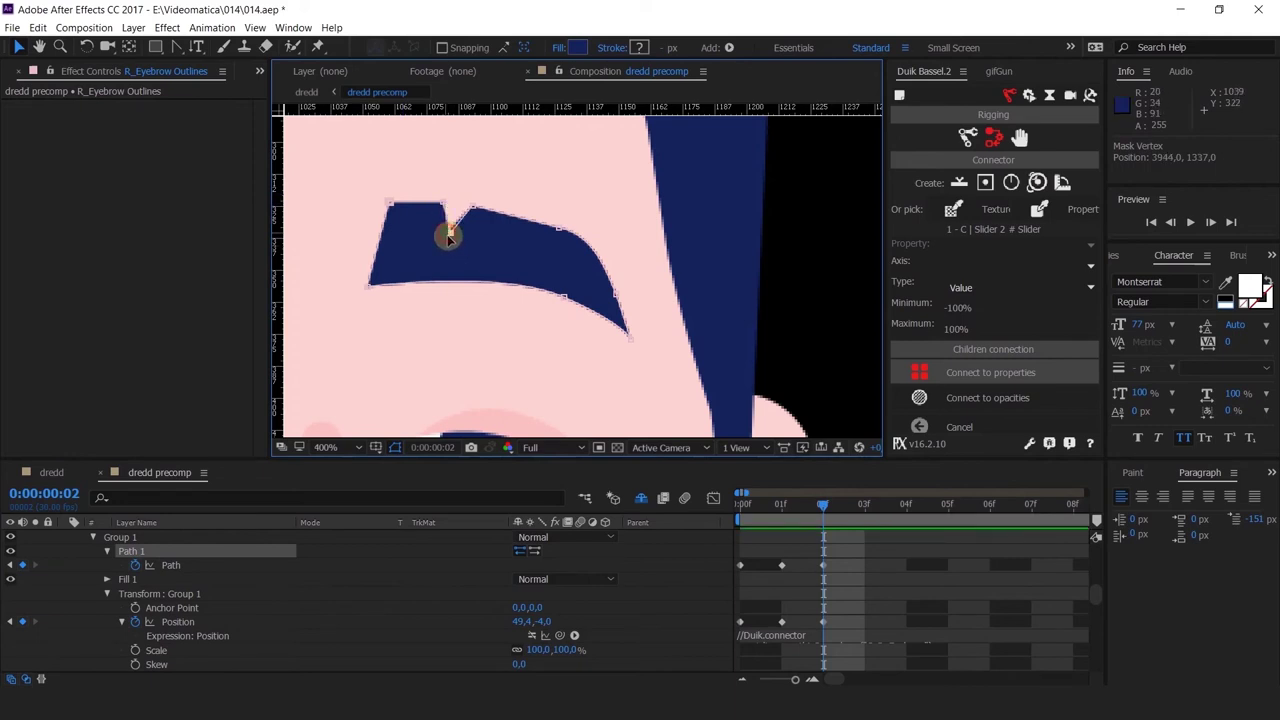
pyautogui.moveTo(558, 229); pyautogui.dragTo(565, 217)
pyautogui.moveTo(473, 207); pyautogui.dragTo(477, 205)
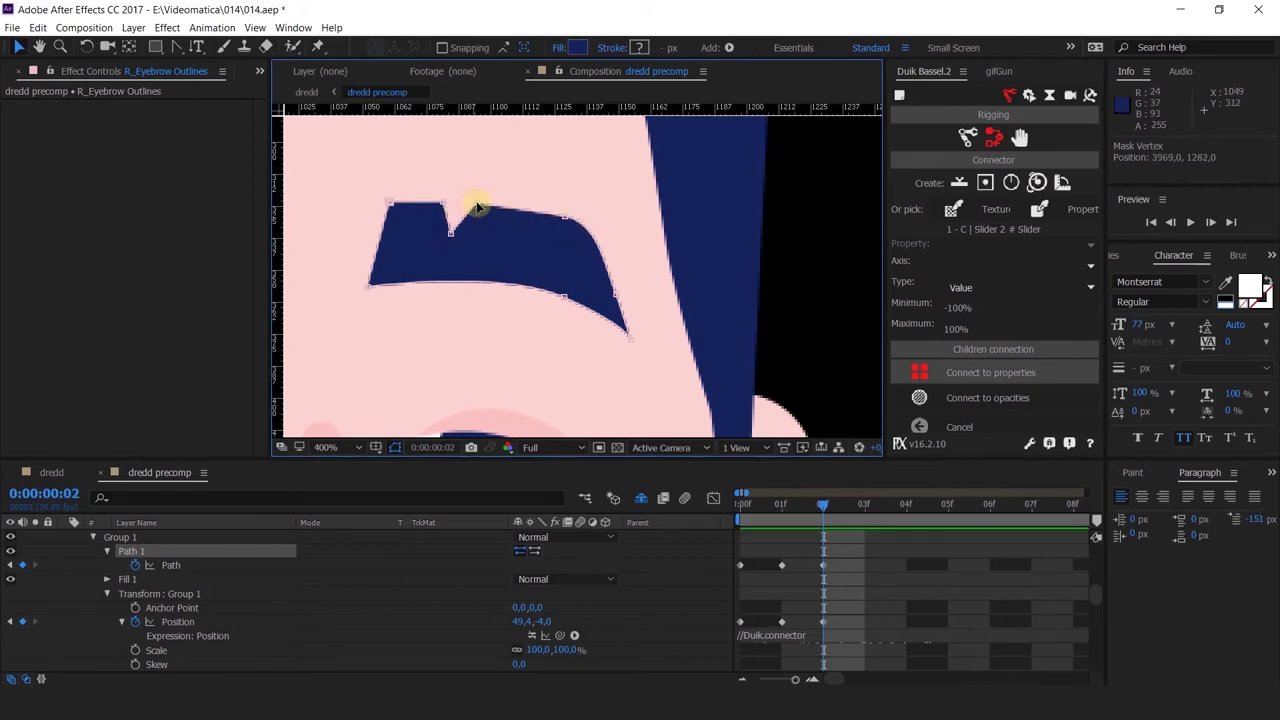
pyautogui.moveTo(564, 219); pyautogui.dragTo(564, 211)
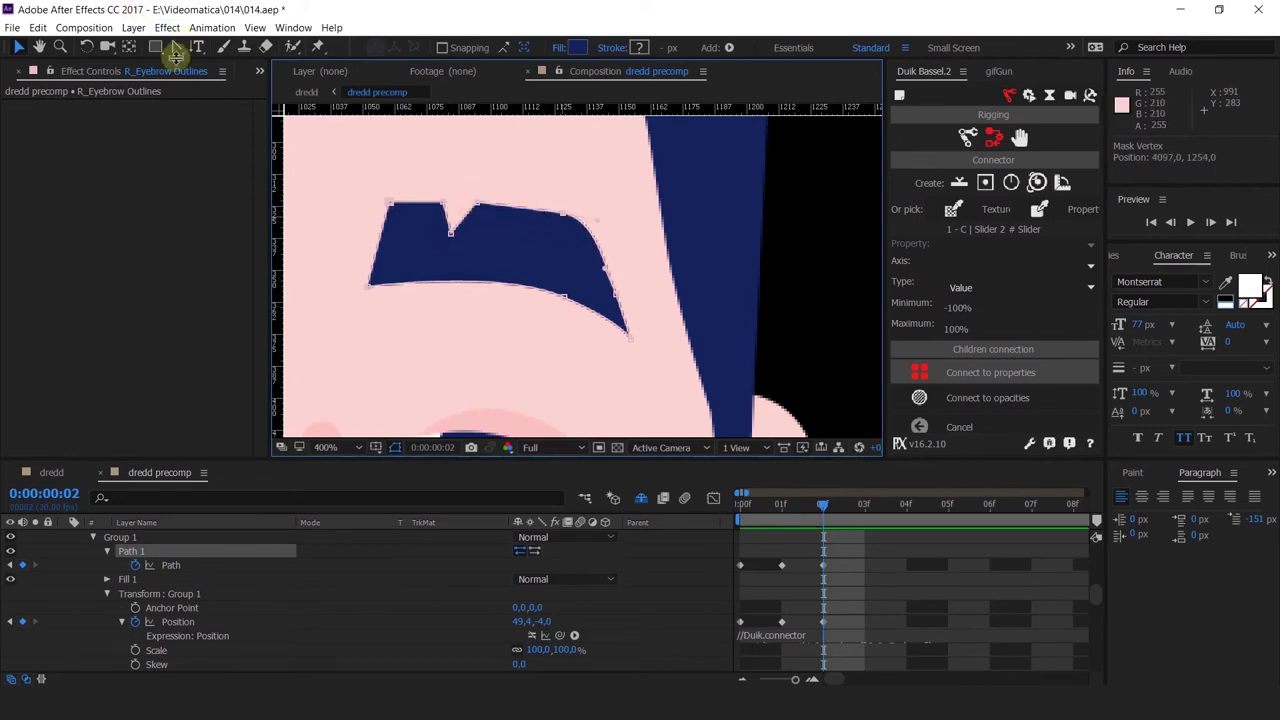
# Round the upper edge between the notch and the arch by adjusting the arch vertex's handle with the Convert Vertex tool
pyautogui.moveTo(175, 55); pyautogui.dragTo(200, 100)
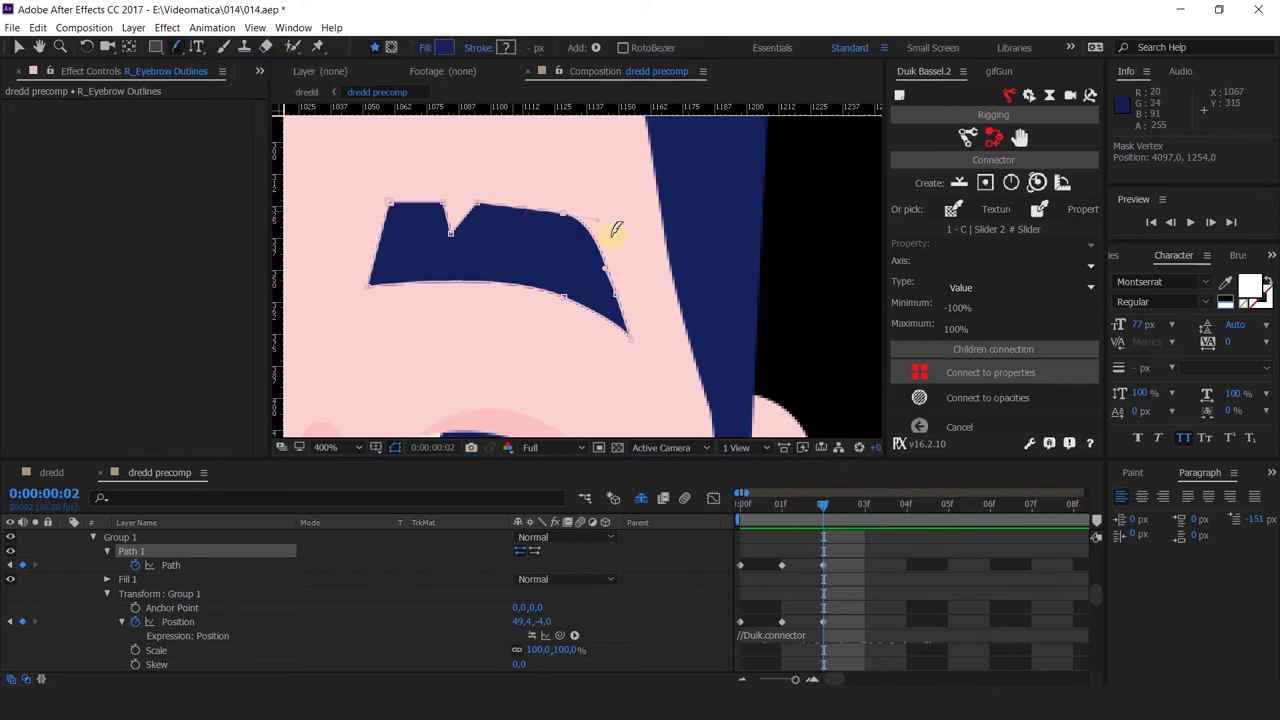
pyautogui.moveTo(181, 49); pyautogui.dragTo(300, 104)
pyautogui.click(564, 220)
pyautogui.moveTo(586, 219); pyautogui.dragTo(528, 196)
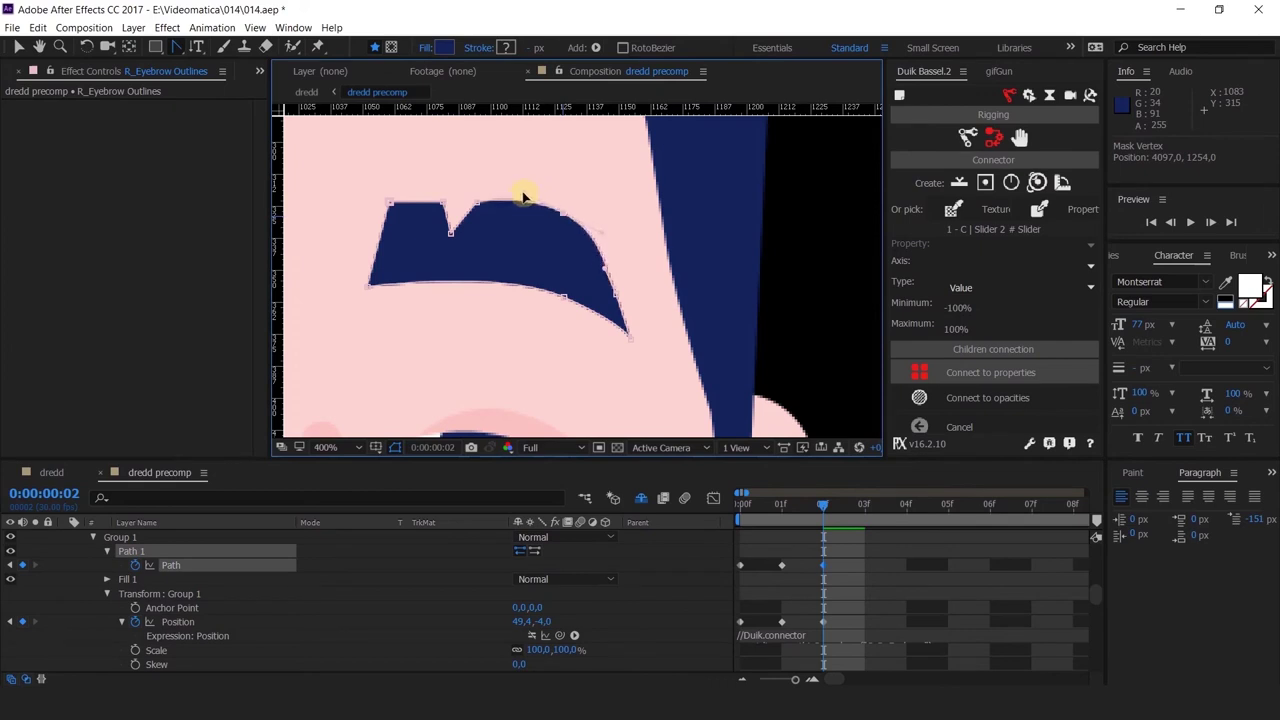
pyautogui.click(658, 585)
pyautogui.scroll(-3, 590, 296)
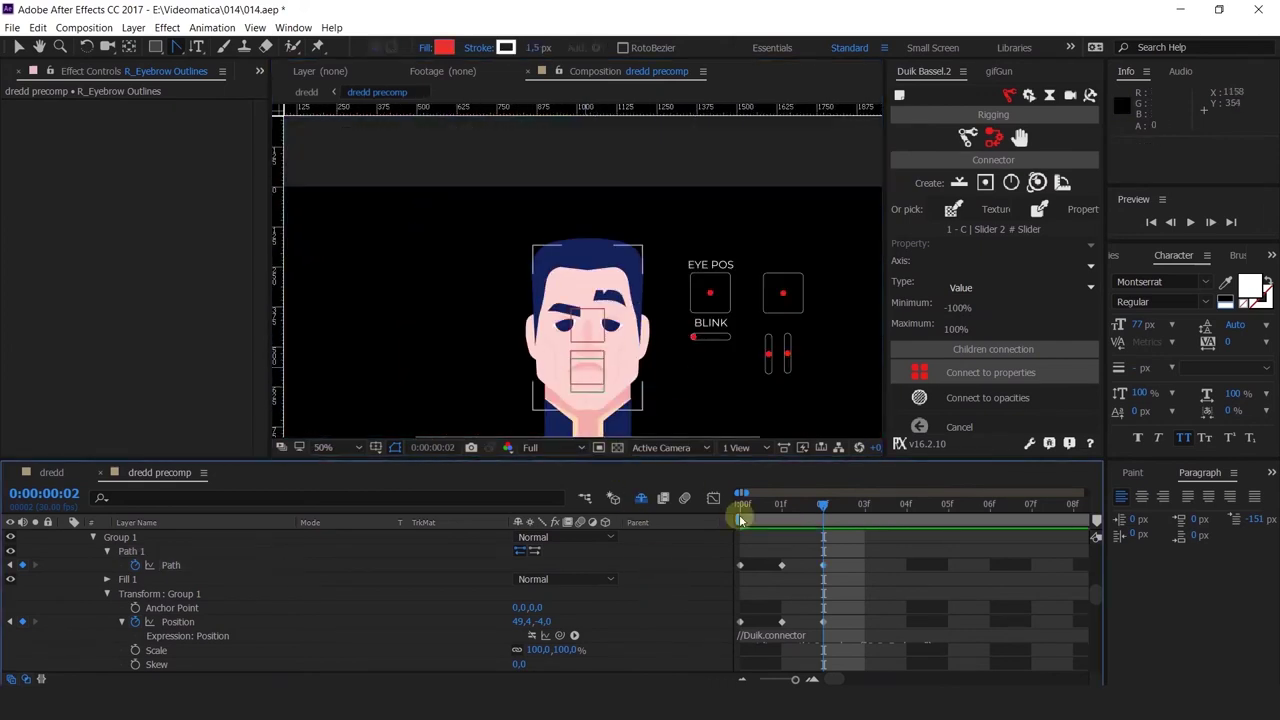
# At frame 0, select the right eyebrow's path and reposition the vertices of its inner end and notch
pyautogui.moveTo(795, 509); pyautogui.dragTo(738, 508)
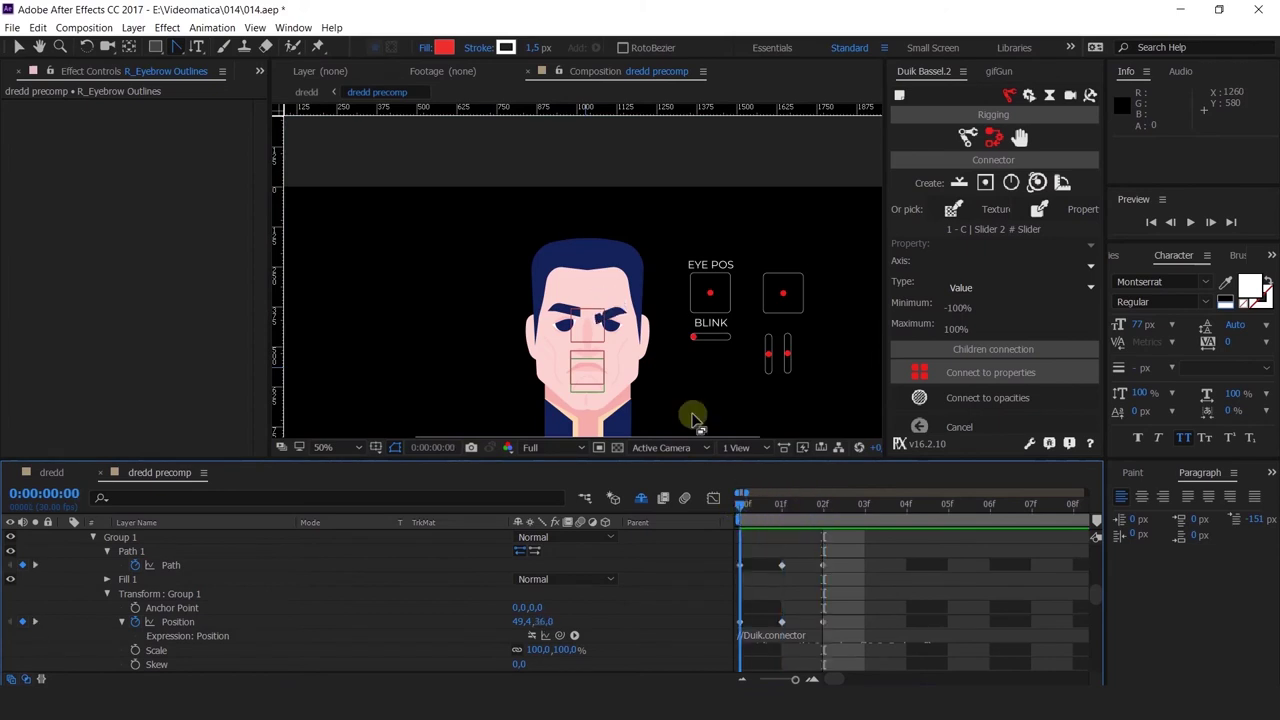
pyautogui.scroll(2, 598, 322)
pyautogui.click(165, 563)
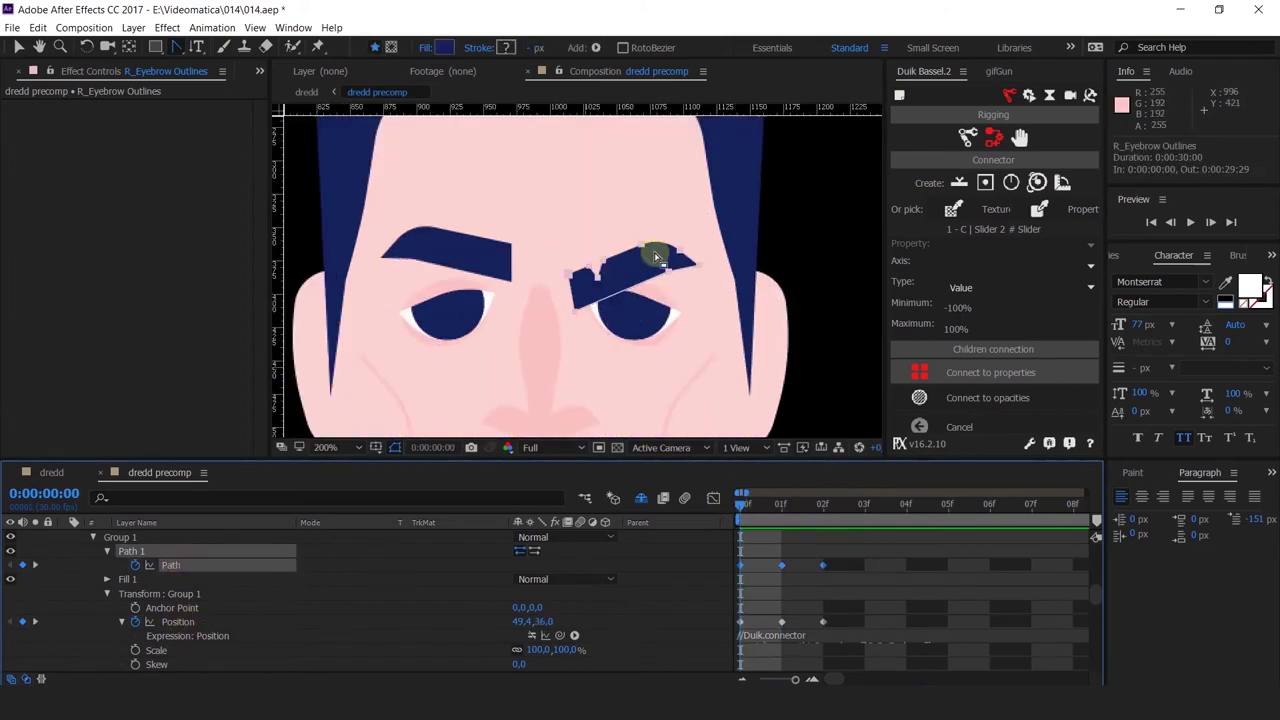
pyautogui.scroll(3, 508, 273)
pyautogui.moveTo(452, 230); pyautogui.dragTo(524, 311)
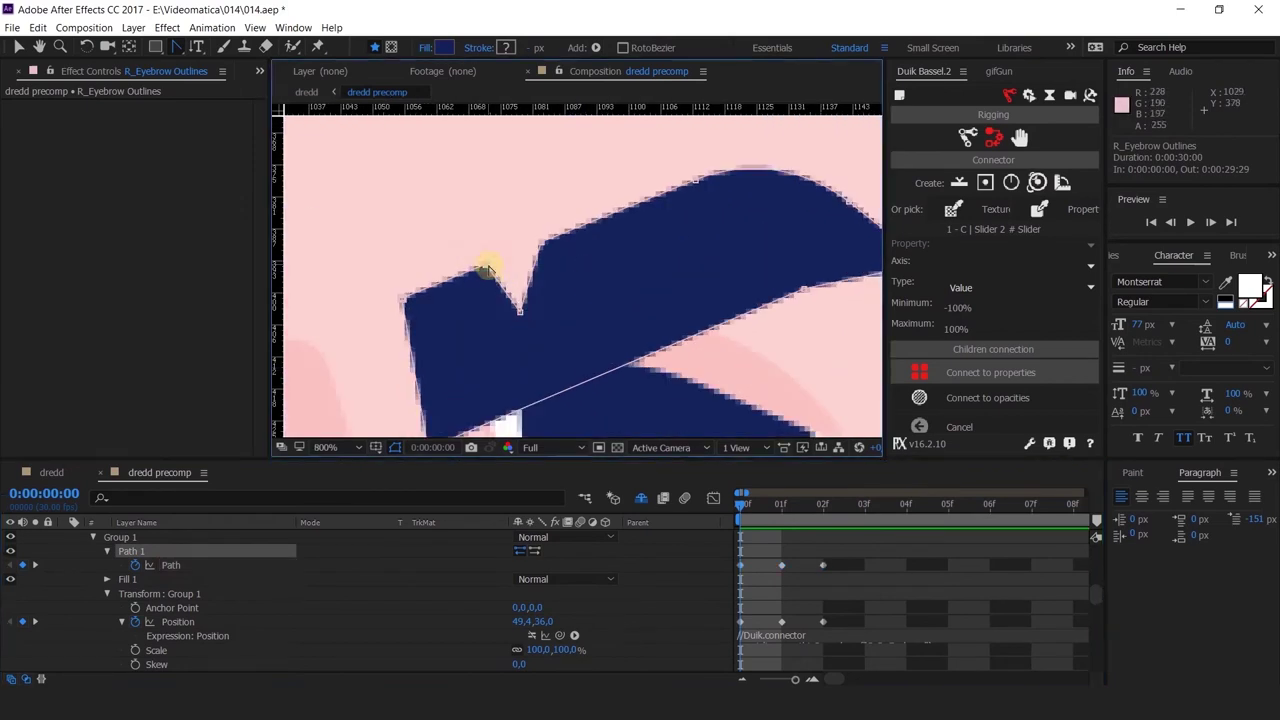
pyautogui.click(487, 270)
pyautogui.click(486, 271)
pyautogui.press('v')
pyautogui.moveTo(406, 300); pyautogui.dragTo(514, 294)
pyautogui.scroll(-1, 540, 294)
pyautogui.scroll(1, 510, 288)
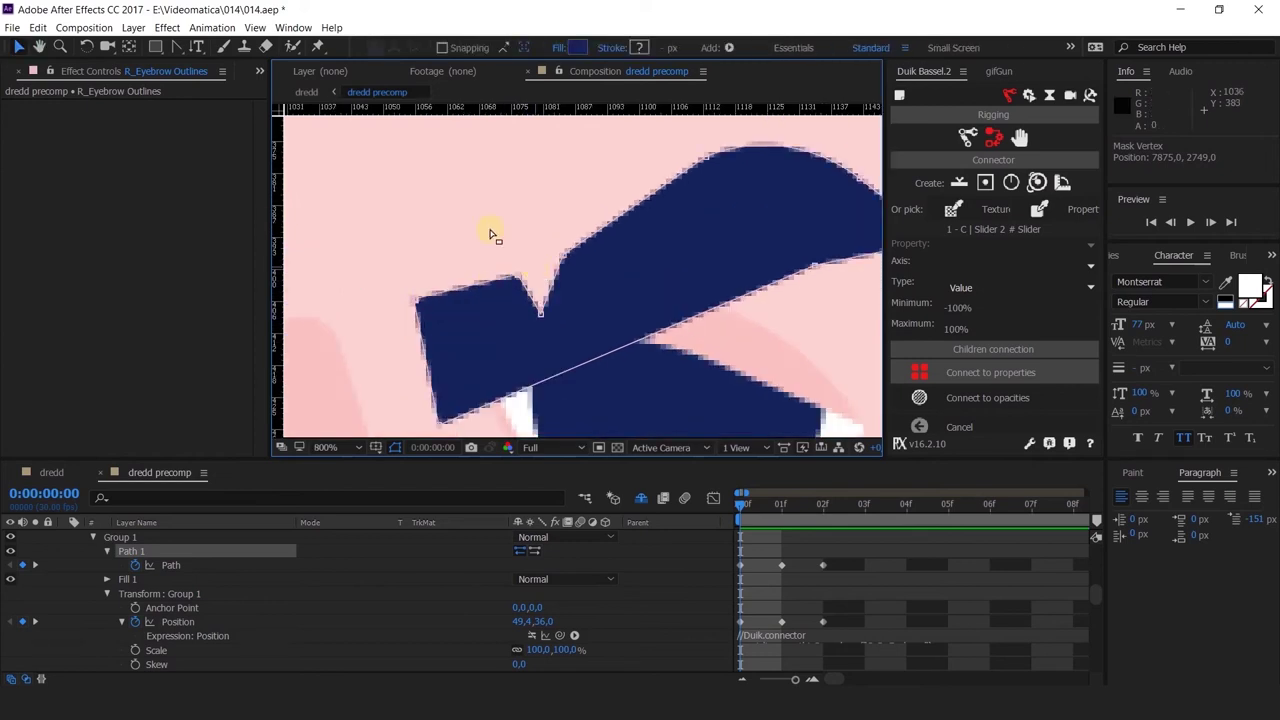
# Curve the upper edge beside the notch with the Convert Vertex tool and lower the notch's inner vertex slightly
pyautogui.click(177, 46)
pyautogui.moveTo(624, 234); pyautogui.dragTo(663, 219)
pyautogui.scroll(-4, 600, 245)
pyautogui.scroll(4, 590, 268)
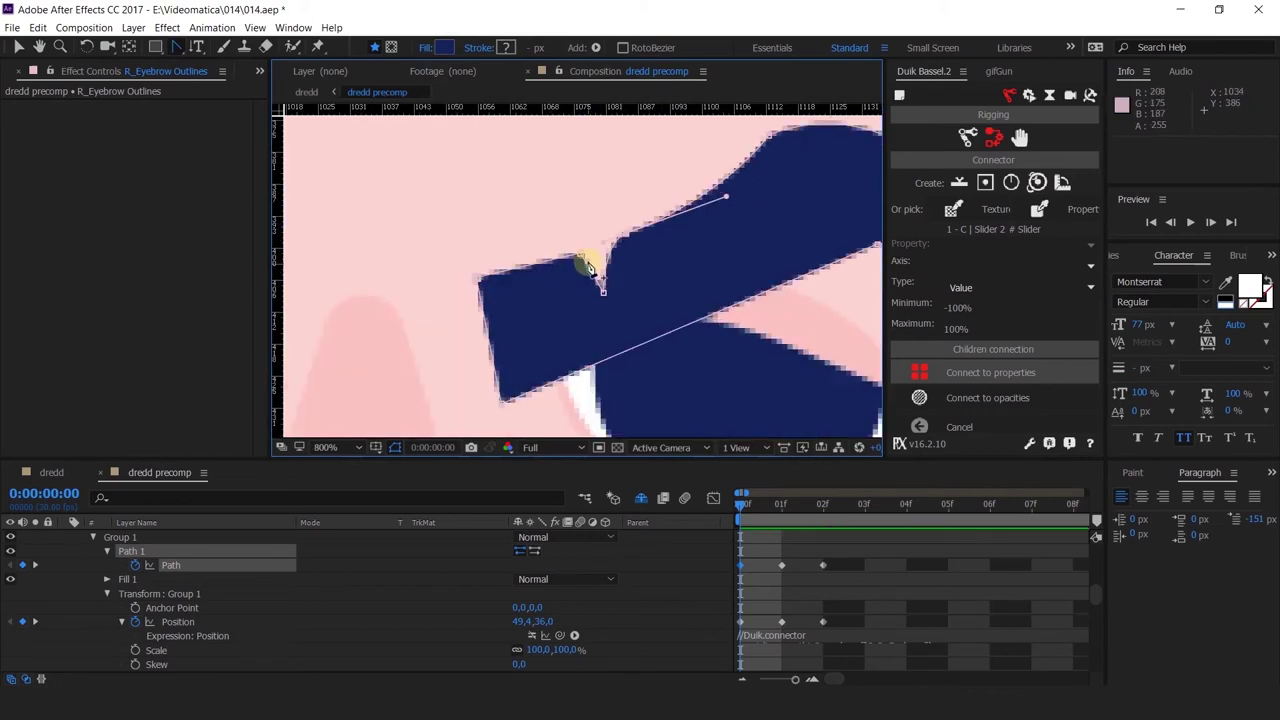
pyautogui.press('v')
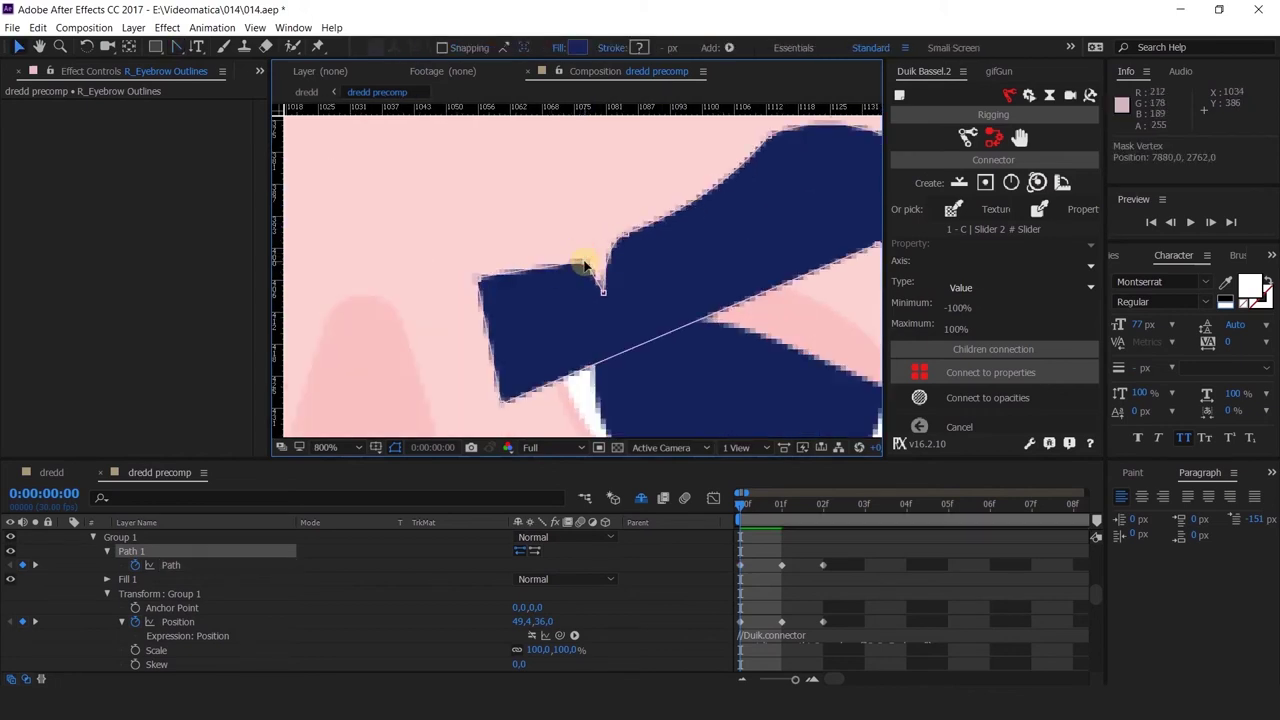
pyautogui.scroll(-4, 523, 288)
# Select the right eyebrow's path at frame 0 and smooth the upper edge by adjusting the arch vertex and its handle with the Convert Vertex tool
pyautogui.click(671, 560)
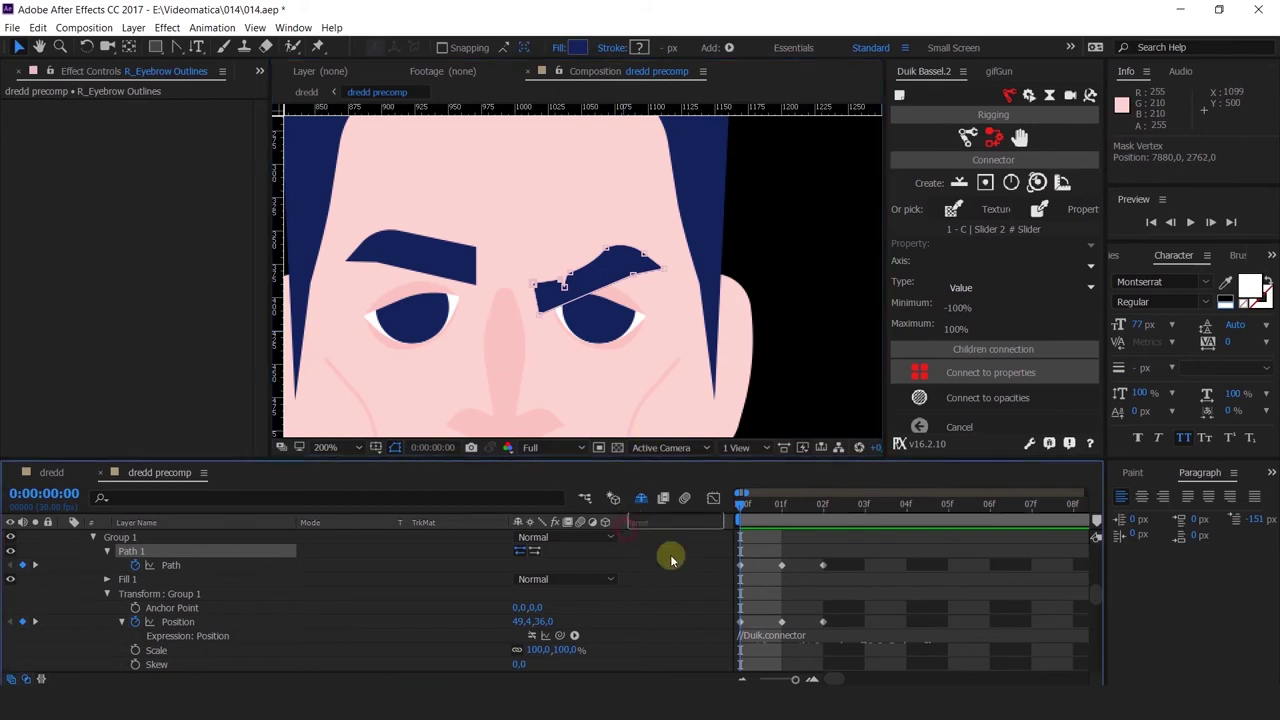
pyautogui.scroll(1, 628, 300)
pyautogui.scroll(2, 628, 300)
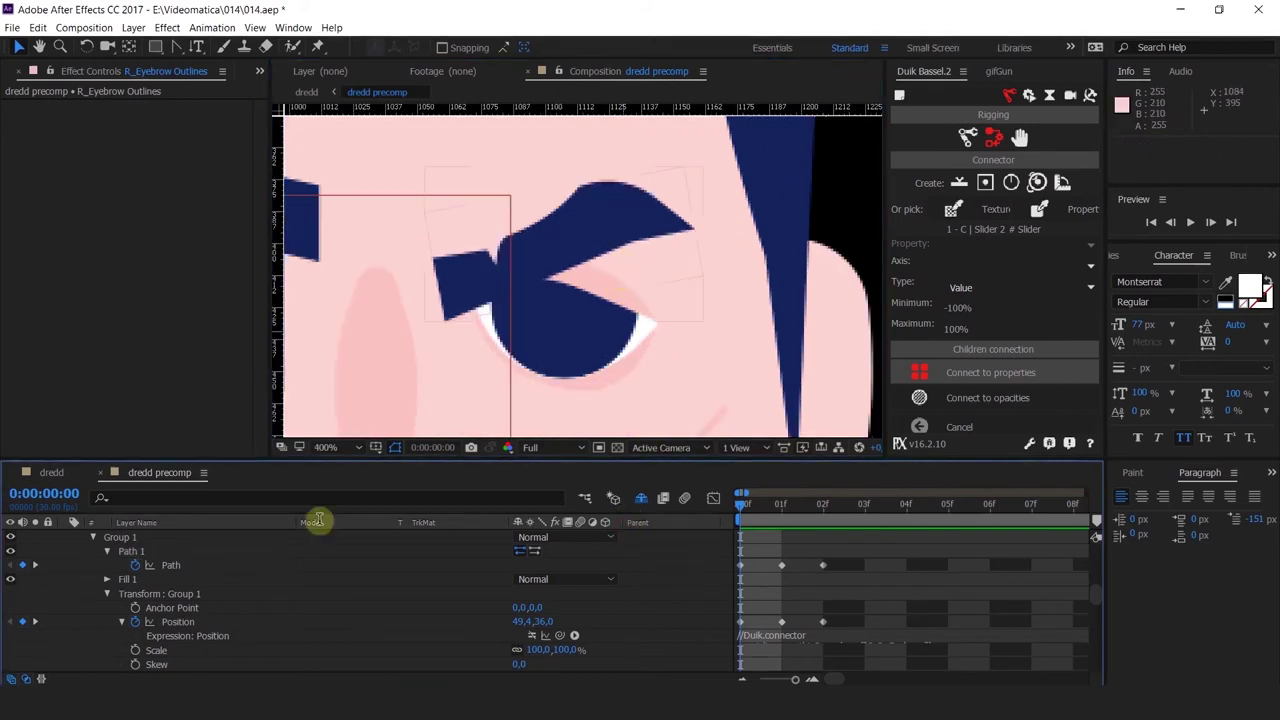
pyautogui.click(176, 566)
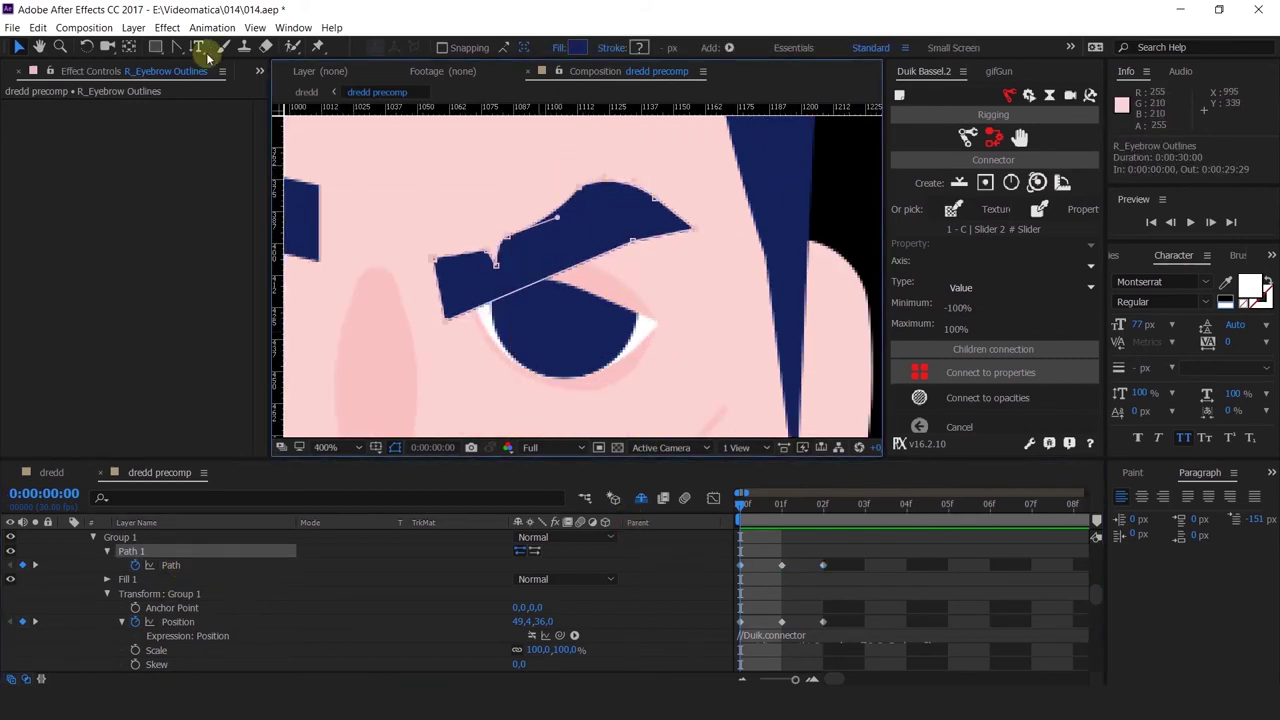
pyautogui.click(176, 47)
pyautogui.moveTo(581, 192)
pyautogui.mouseDown()
pyautogui.moveTo(620, 171)
pyautogui.moveTo(569, 198)
pyautogui.moveTo(587, 189)
pyautogui.mouseUp()
pyautogui.press('v')
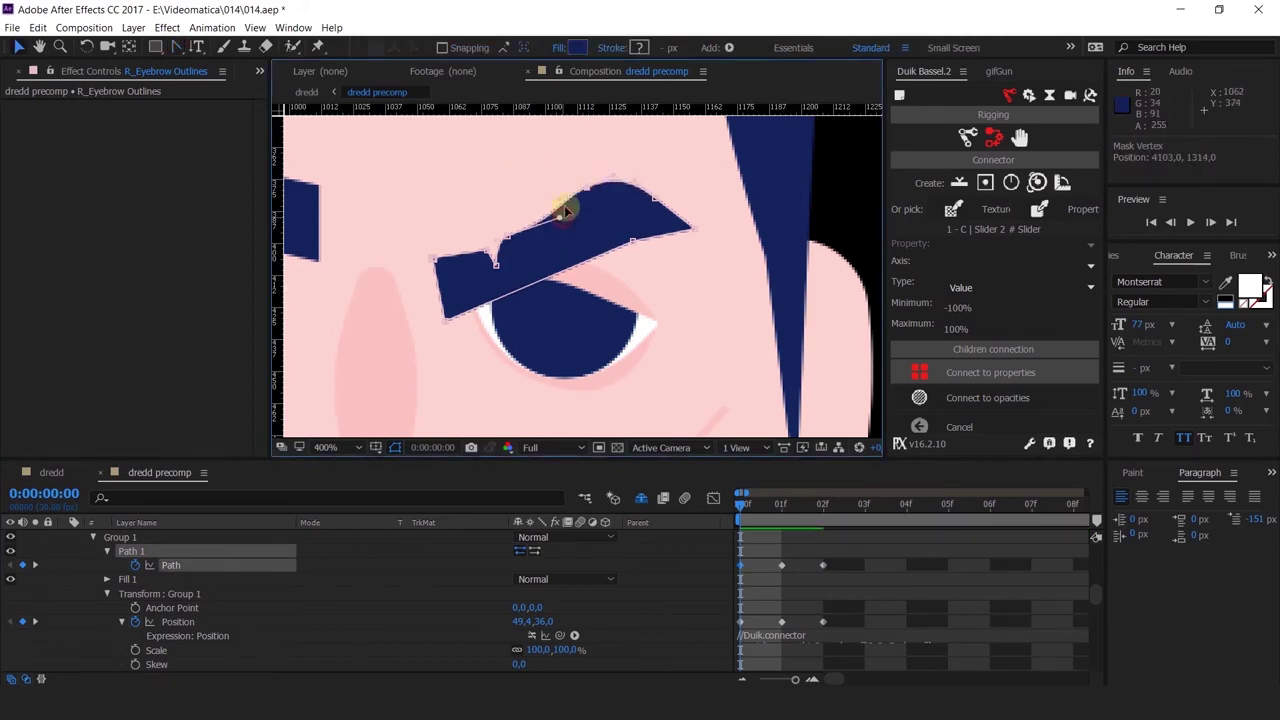
pyautogui.click(508, 238)
pyautogui.scroll(-4, 652, 329)
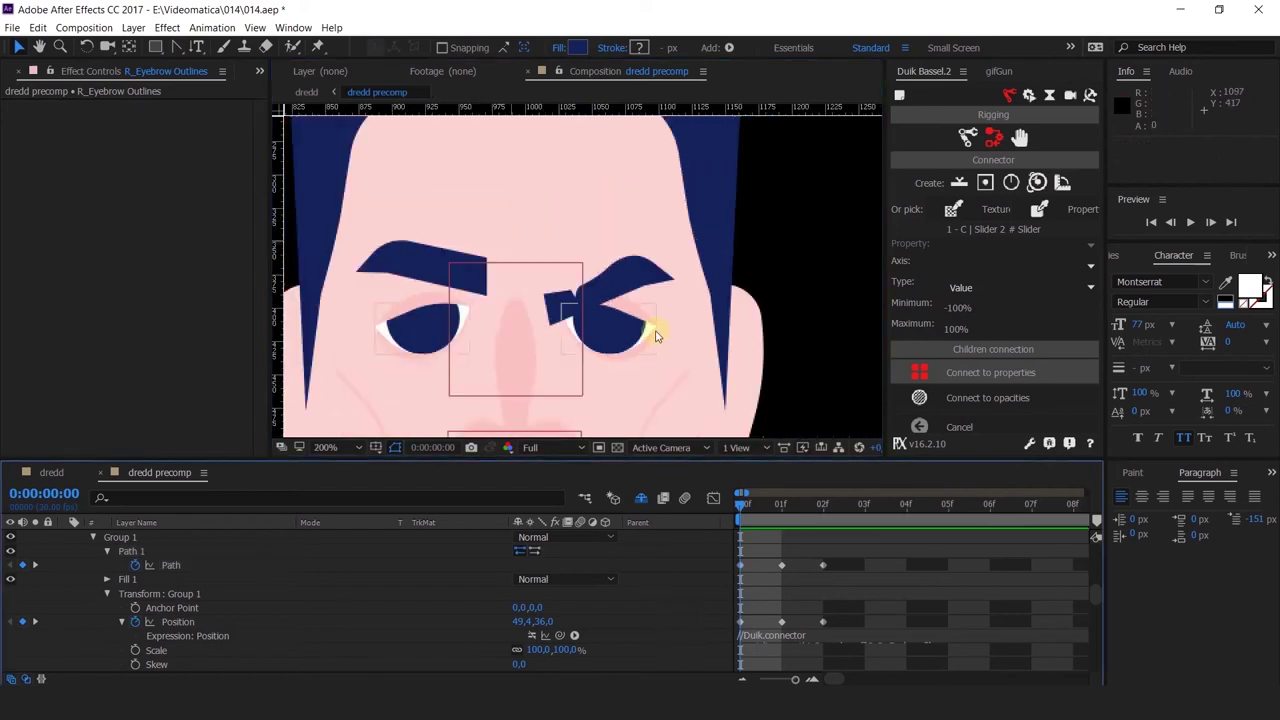
# At frame 1, select the right eyebrow's Path property and connect it to the slider with Duik's Connect to properties
pyautogui.scroll(2, 652, 329)
pyautogui.click(782, 507)
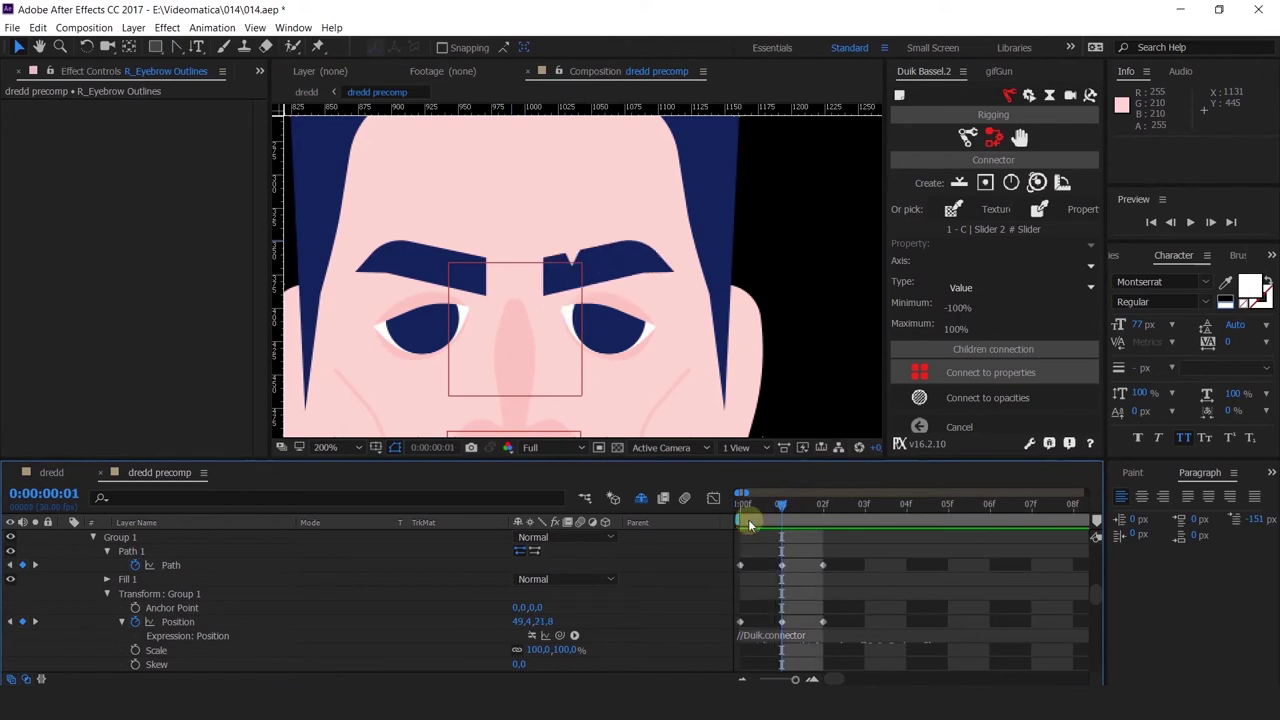
pyautogui.scroll(1, 181, 607)
pyautogui.click(176, 598)
pyautogui.scroll(-1, 640, 330)
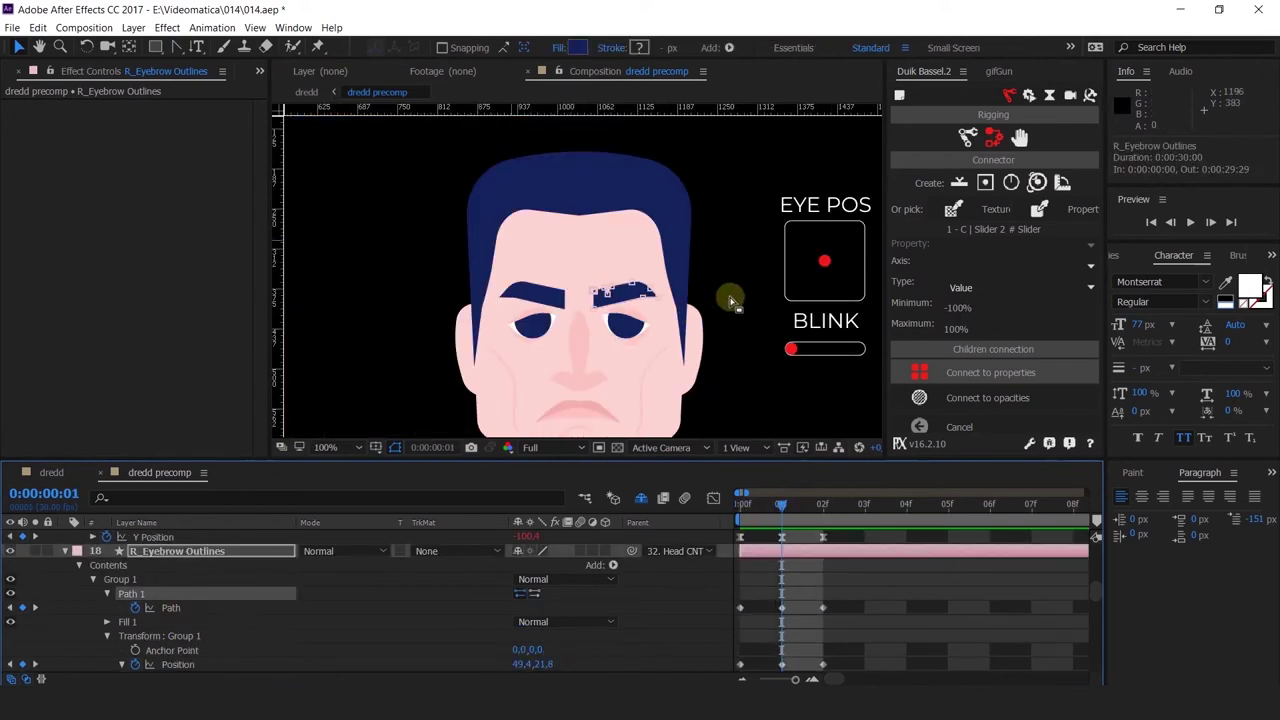
pyautogui.moveTo(876, 383); pyautogui.dragTo(749, 320)
pyautogui.click(710, 177)
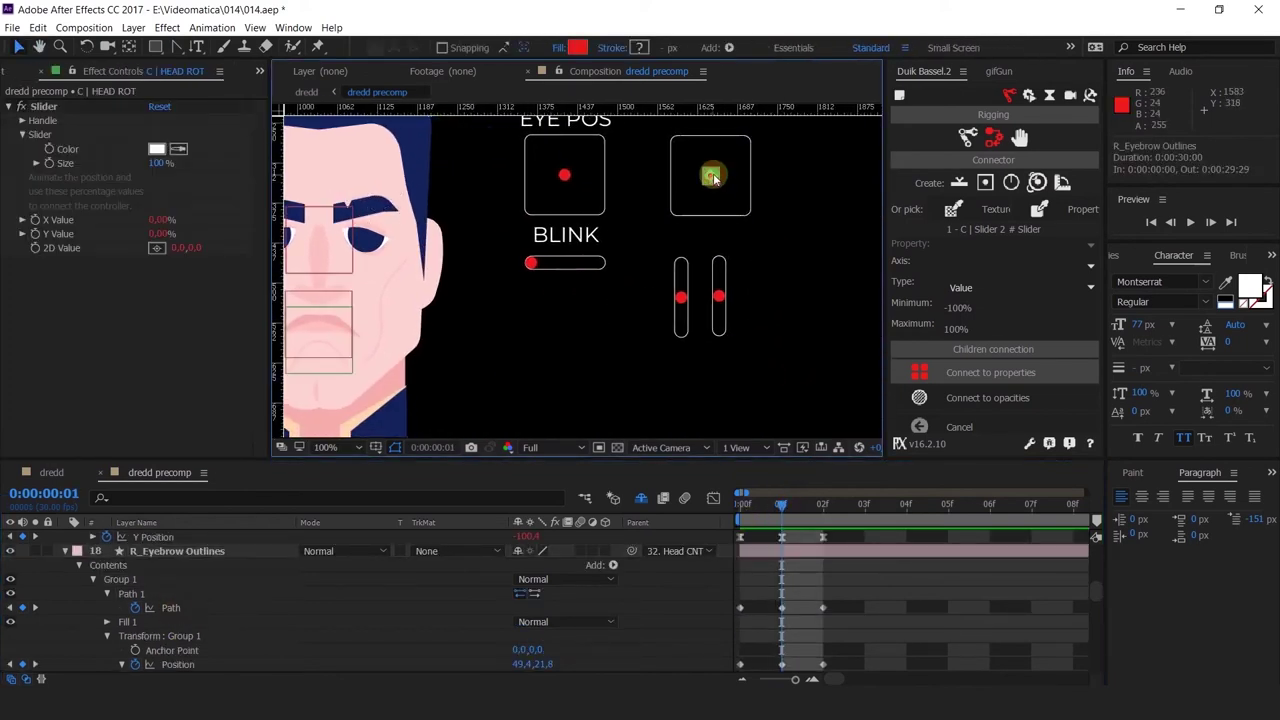
pyautogui.hscroll(-4, 720, 277)
pyautogui.scroll(2, 720, 277)
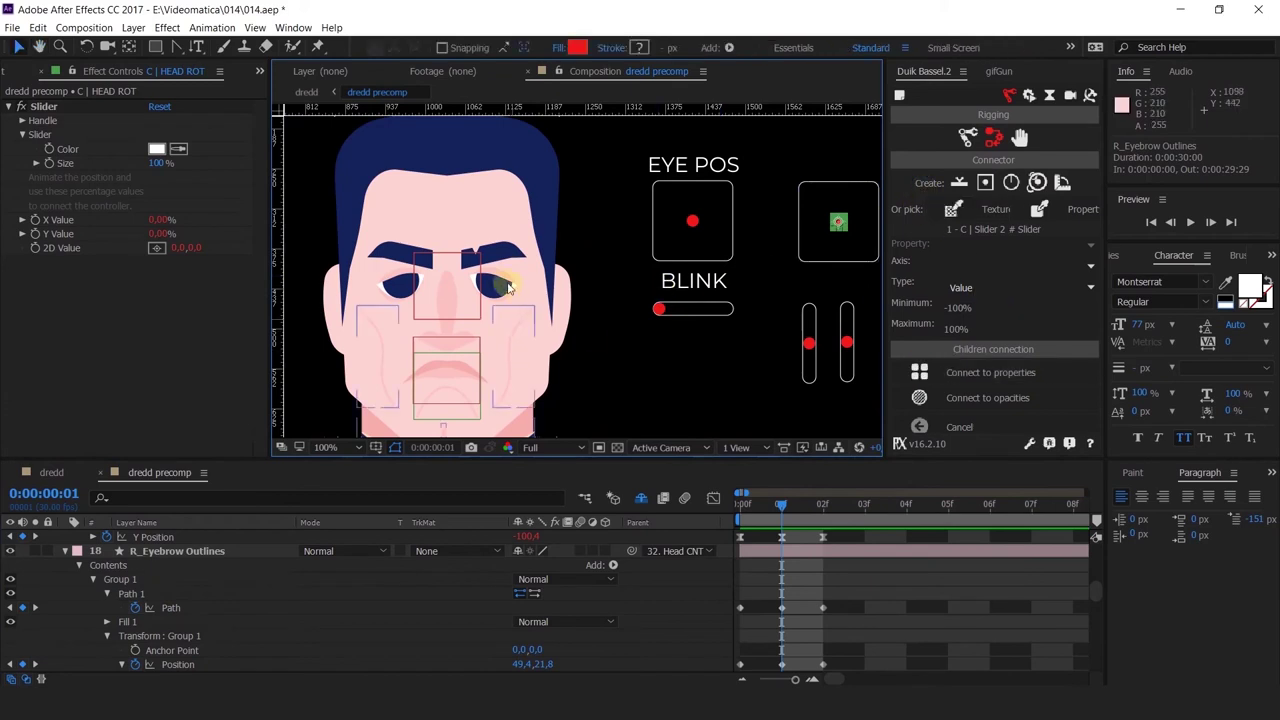
pyautogui.click(171, 608)
pyautogui.click(985, 376)
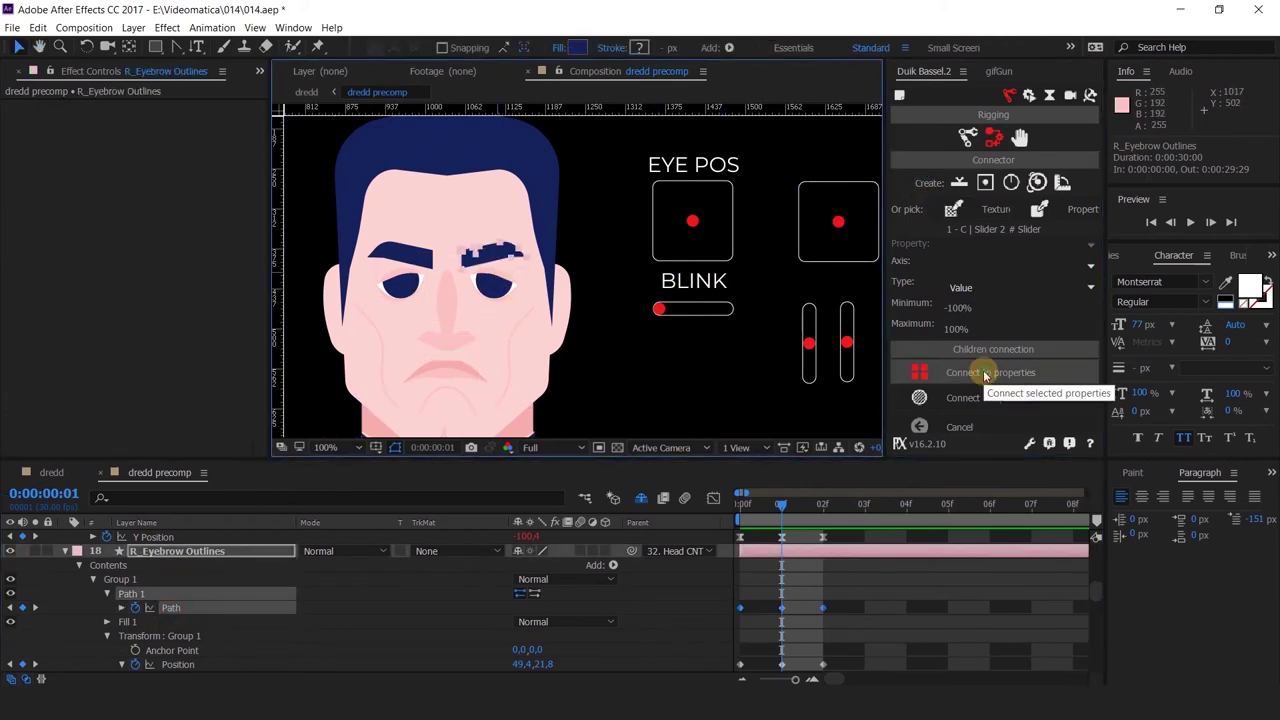
# Return to frame 0, re-enable the right eyebrow group's Position and Rotation expressions, and lower the C_R_Eyebrow slider to -100%
pyautogui.moveTo(783, 503); pyautogui.dragTo(740, 504)
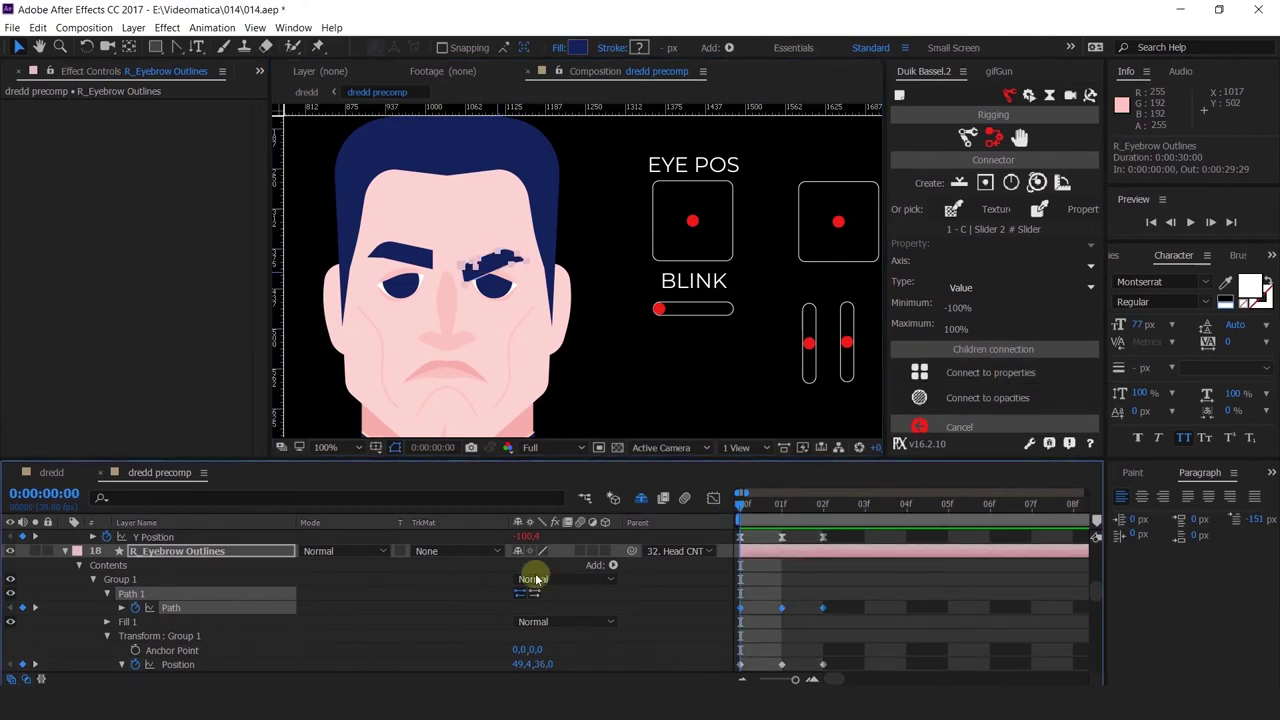
pyautogui.scroll(-1, 147, 648)
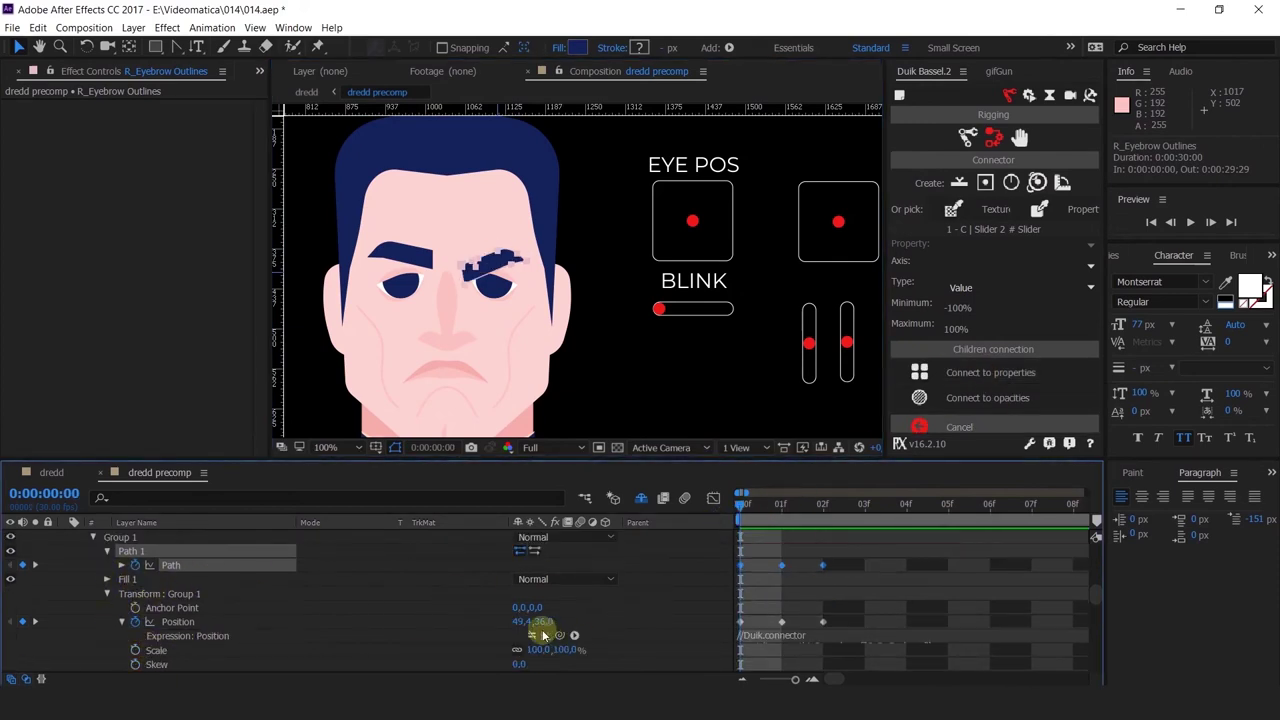
pyautogui.click(531, 593)
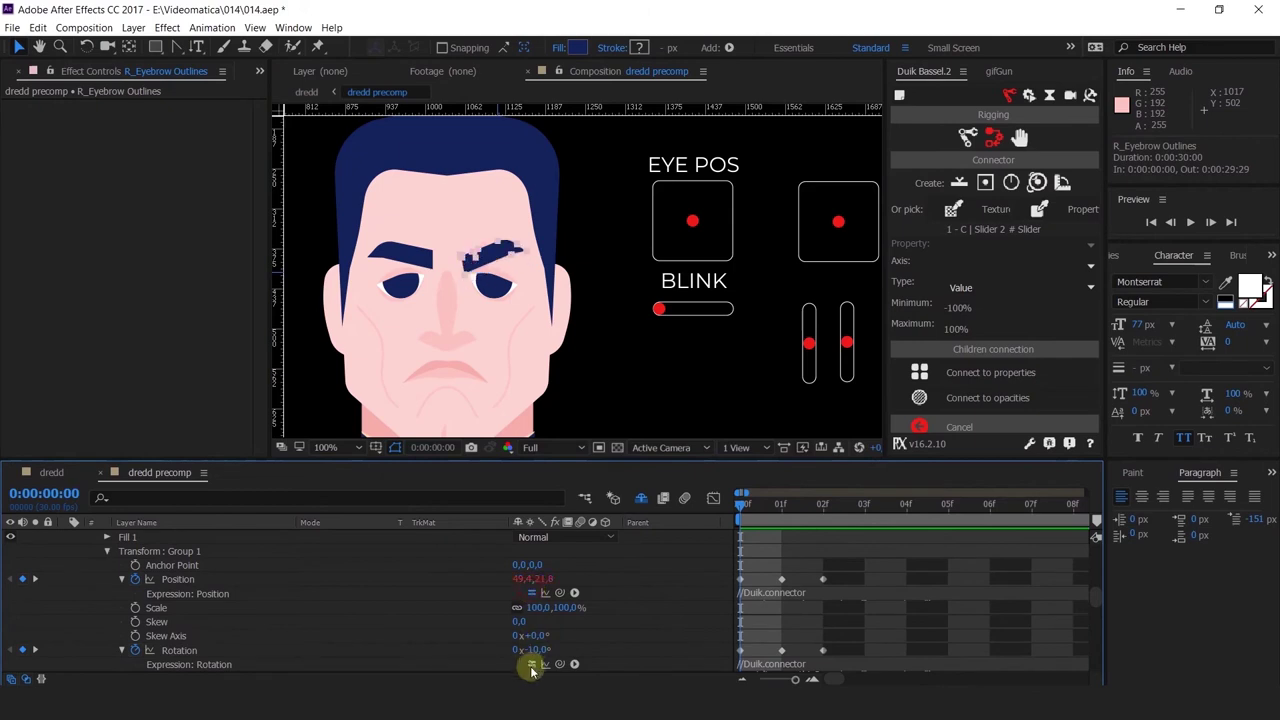
pyautogui.click(531, 664)
pyautogui.moveTo(846, 343); pyautogui.dragTo(847, 370)
pyautogui.moveTo(849, 313); pyautogui.dragTo(850, 382)
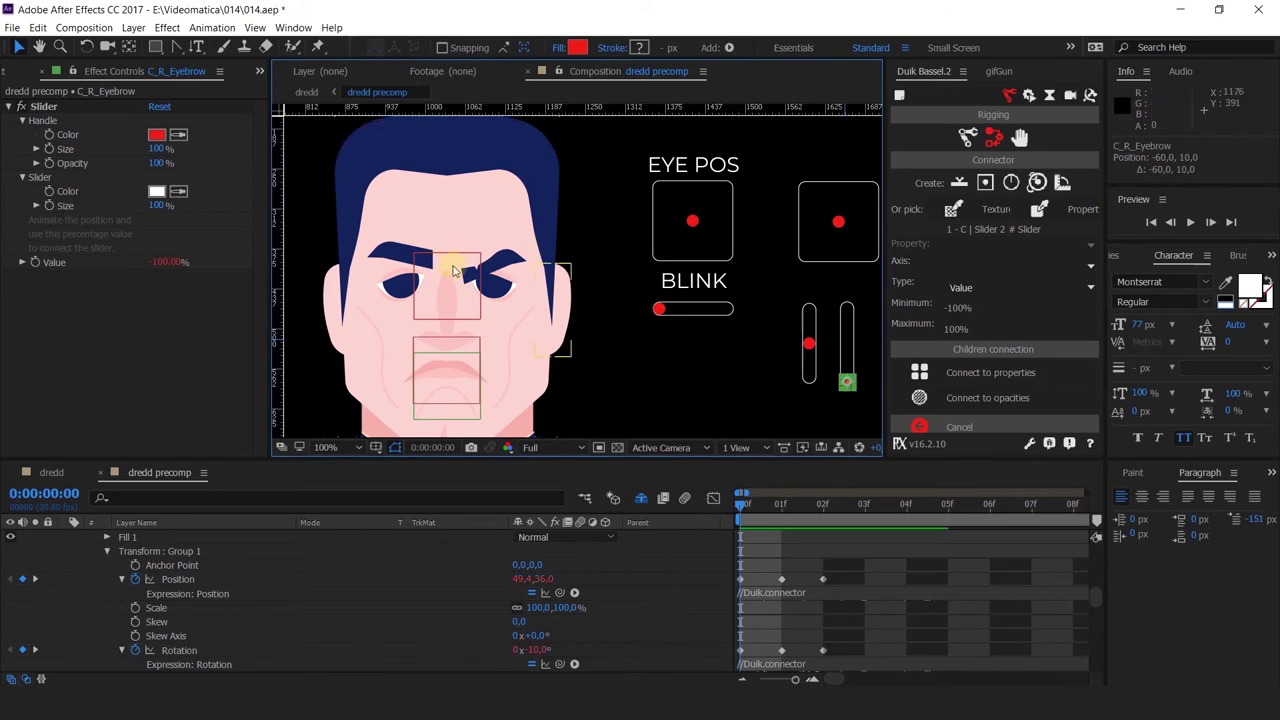
# Disable the right eyebrow's Path expression and reposition the vertex on the outer side of the notch at frame 0
pyautogui.scroll(2, 224, 594)
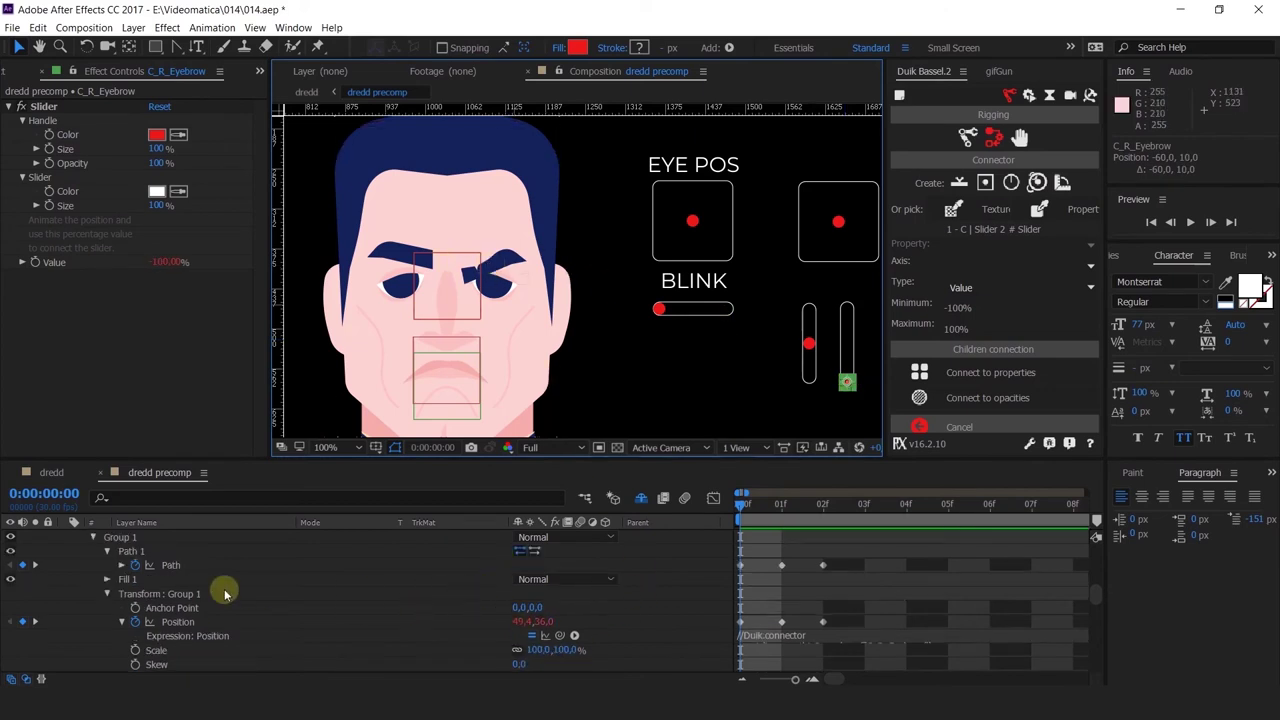
pyautogui.click(170, 566)
pyautogui.click(121, 566)
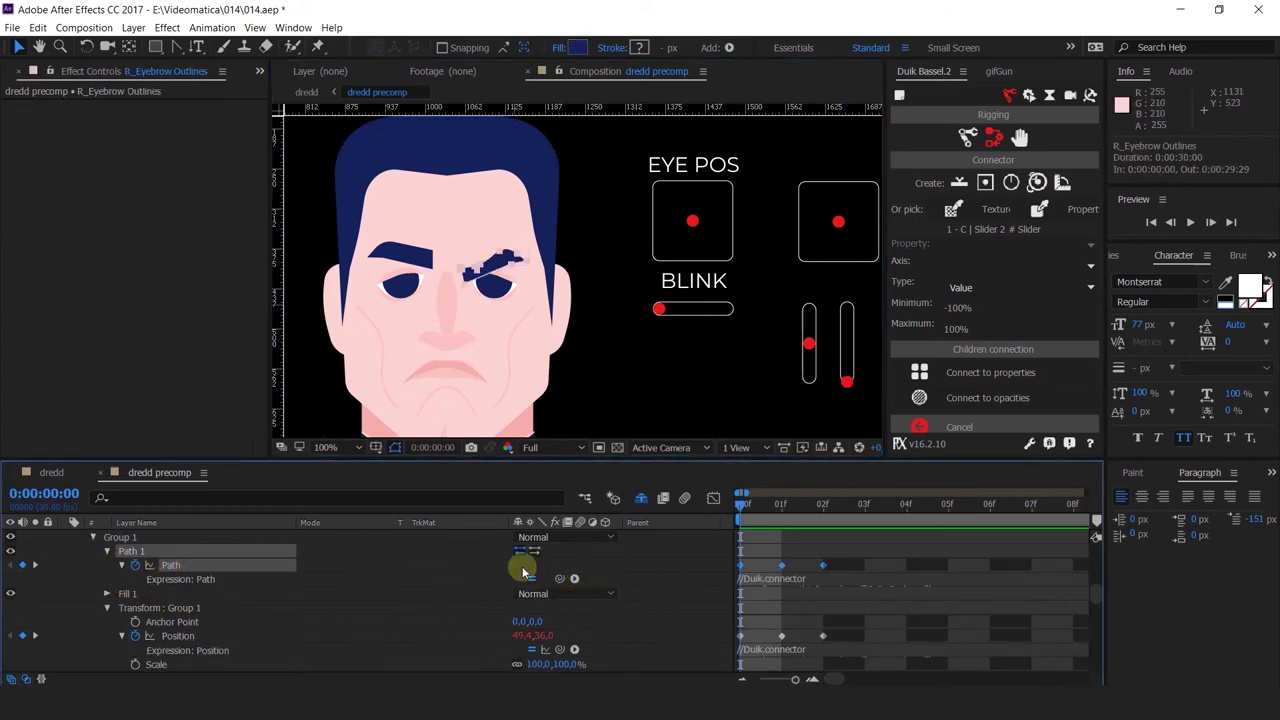
pyautogui.scroll(4, 490, 265)
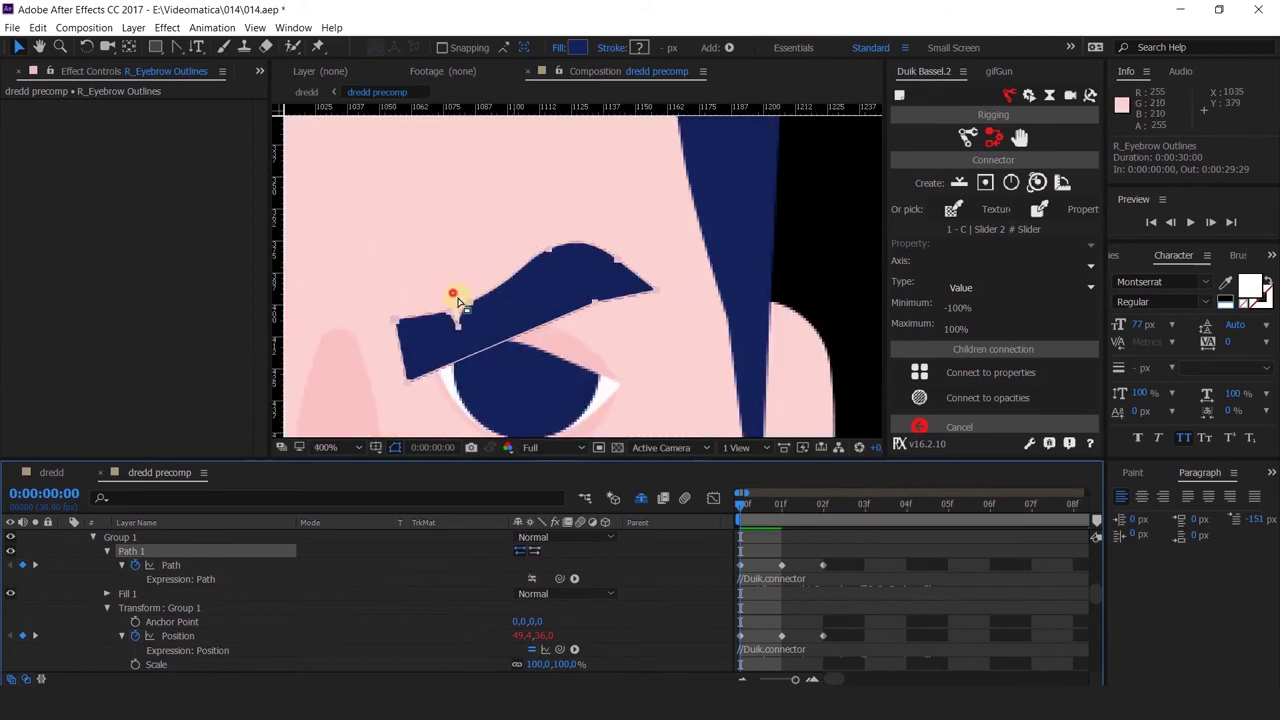
pyautogui.moveTo(458, 298); pyautogui.dragTo(462, 334)
pyautogui.scroll(2, 466, 307)
pyautogui.click(176, 48)
pyautogui.click(20, 47)
pyautogui.scroll(-2, 494, 210)
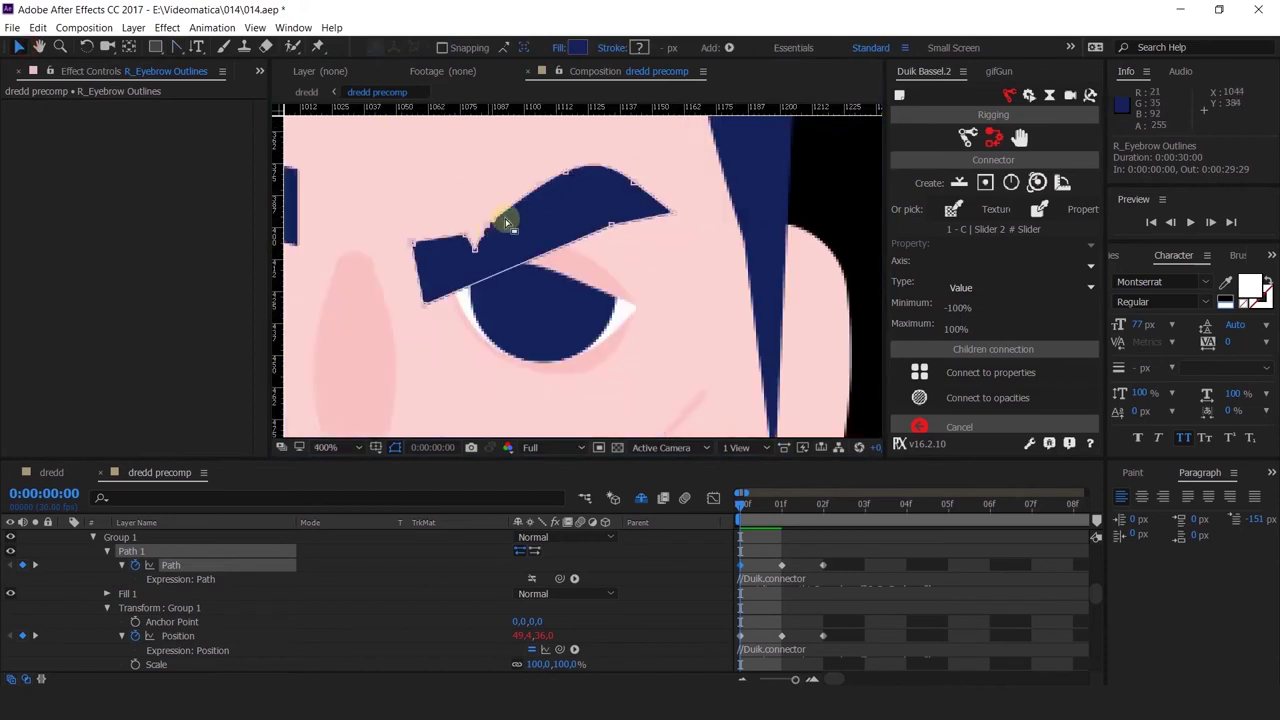
pyautogui.moveTo(488, 227); pyautogui.dragTo(484, 221)
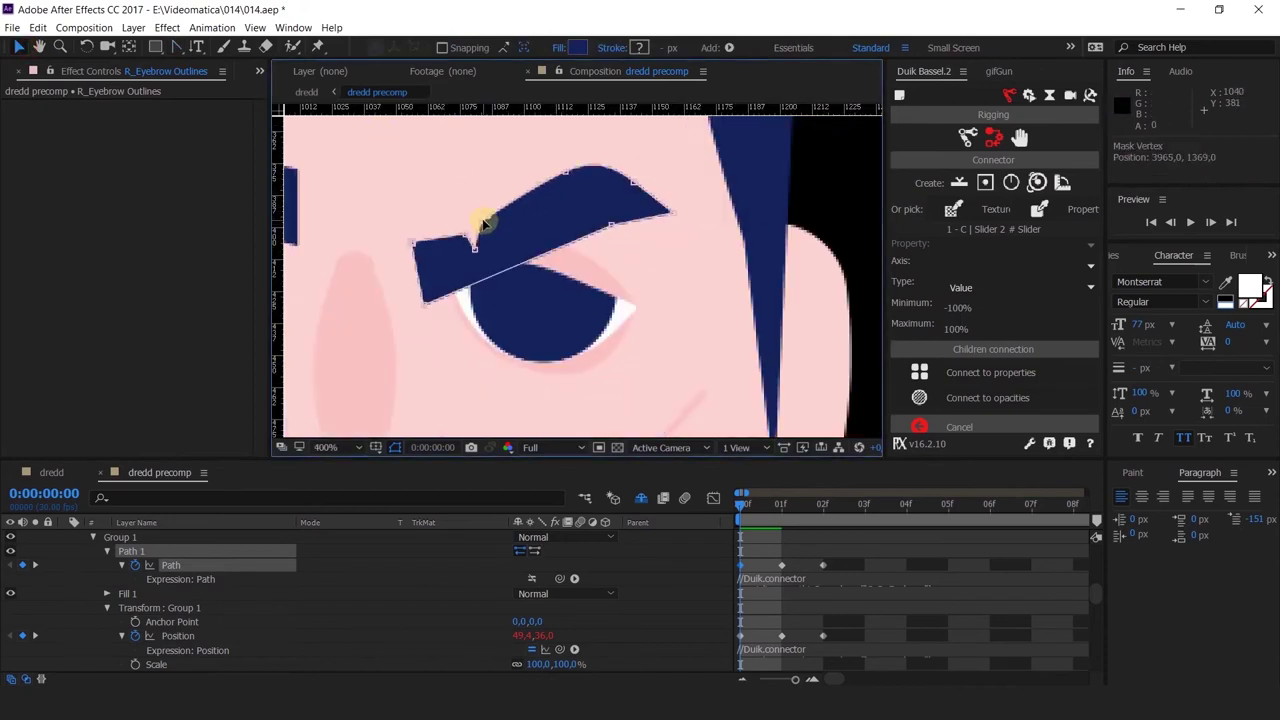
# Re-enable the right eyebrow's Path expression and raise the C_R_Eyebrow slider to about 8%
pyautogui.click(655, 593)
pyautogui.scroll(-3, 640, 286)
pyautogui.scroll(1, 646, 280)
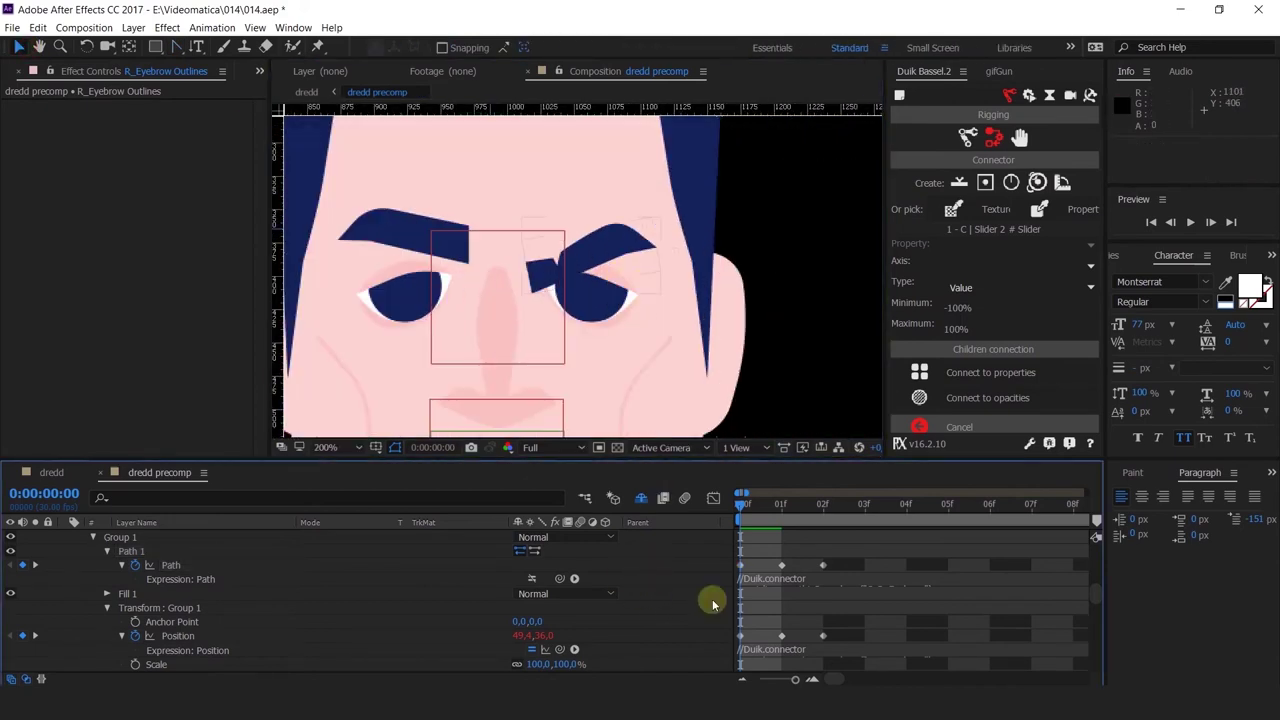
pyautogui.click(781, 505)
pyautogui.press('Home')
pyautogui.scroll(-2, 748, 320)
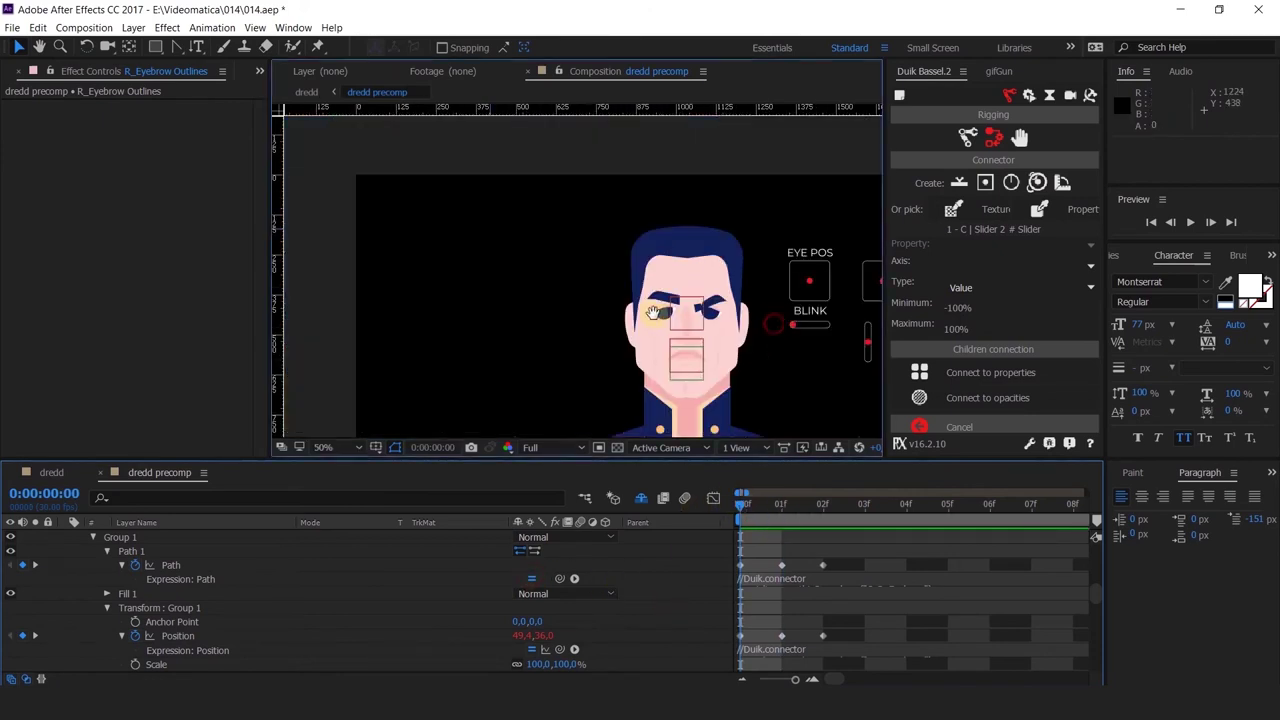
pyautogui.scroll(2, 770, 285)
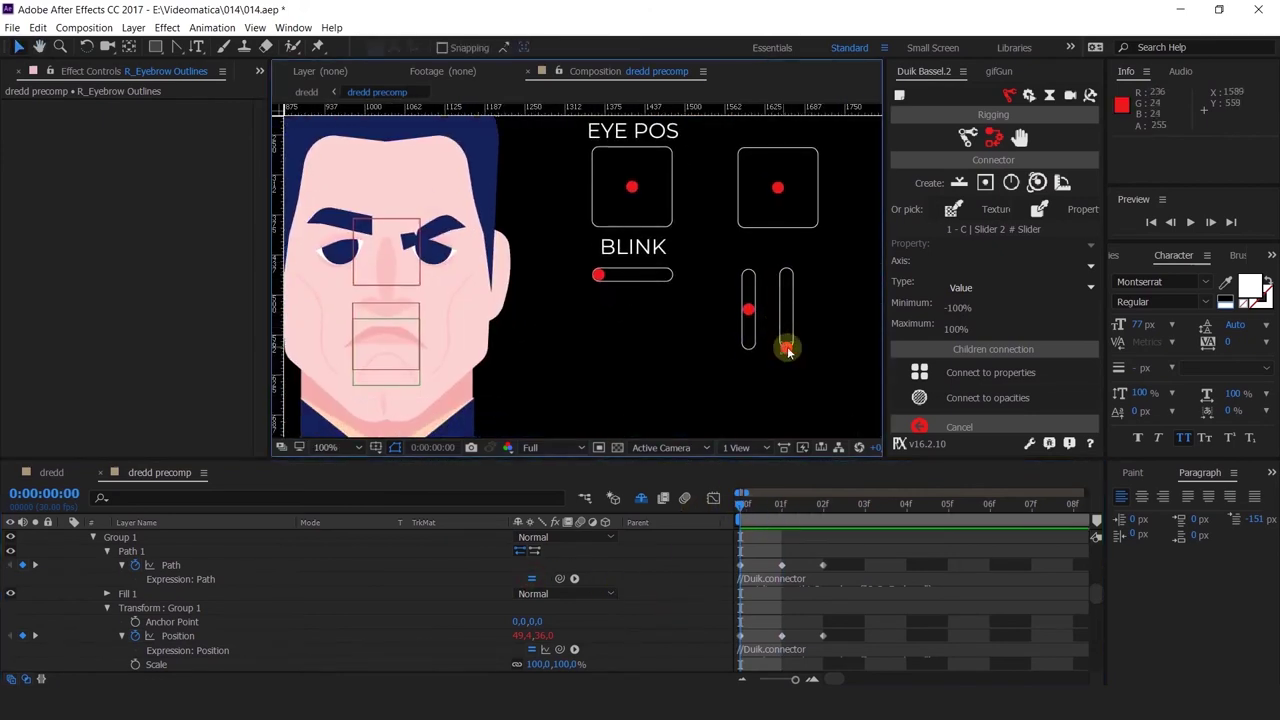
pyautogui.moveTo(786, 345); pyautogui.dragTo(786, 302)
pyautogui.scroll(2, 229, 577)
# Reveal the C_R_Eyebrow controller's Position and set it to 0,0 to center the slider handle
pyautogui.scroll(-4, 232, 583)
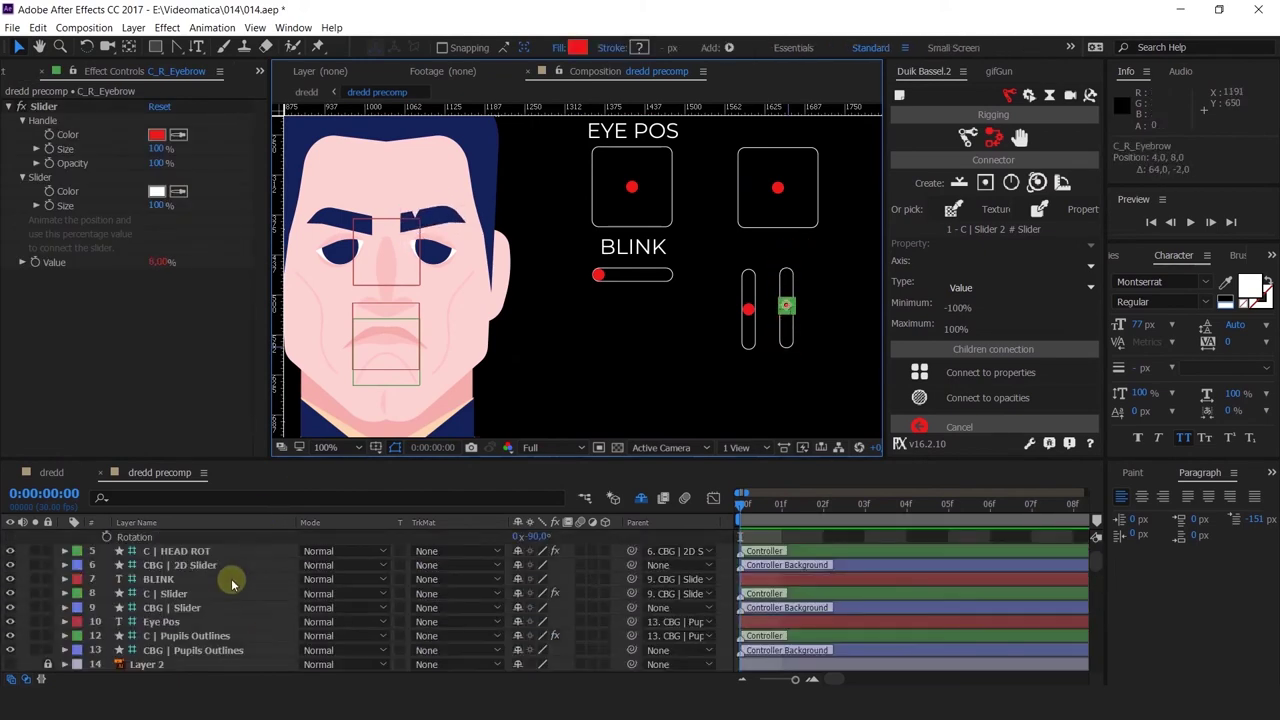
pyautogui.scroll(2, 232, 583)
pyautogui.press('r')
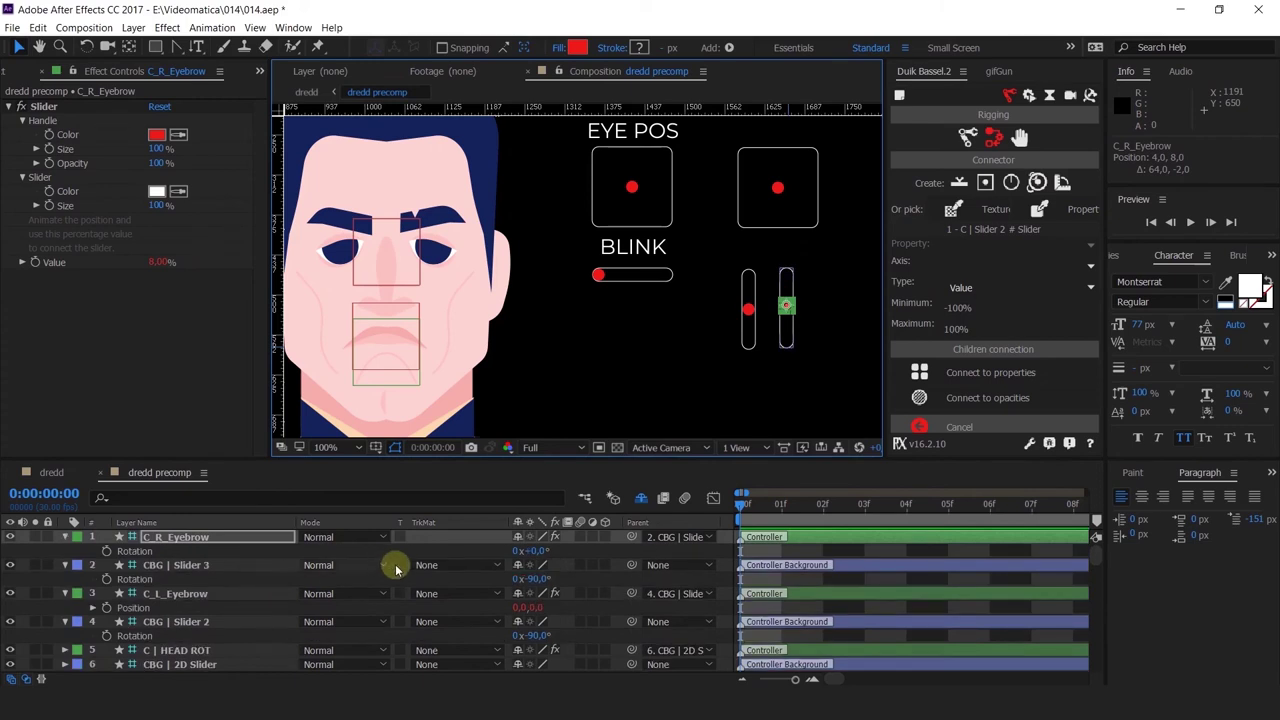
pyautogui.press('p')
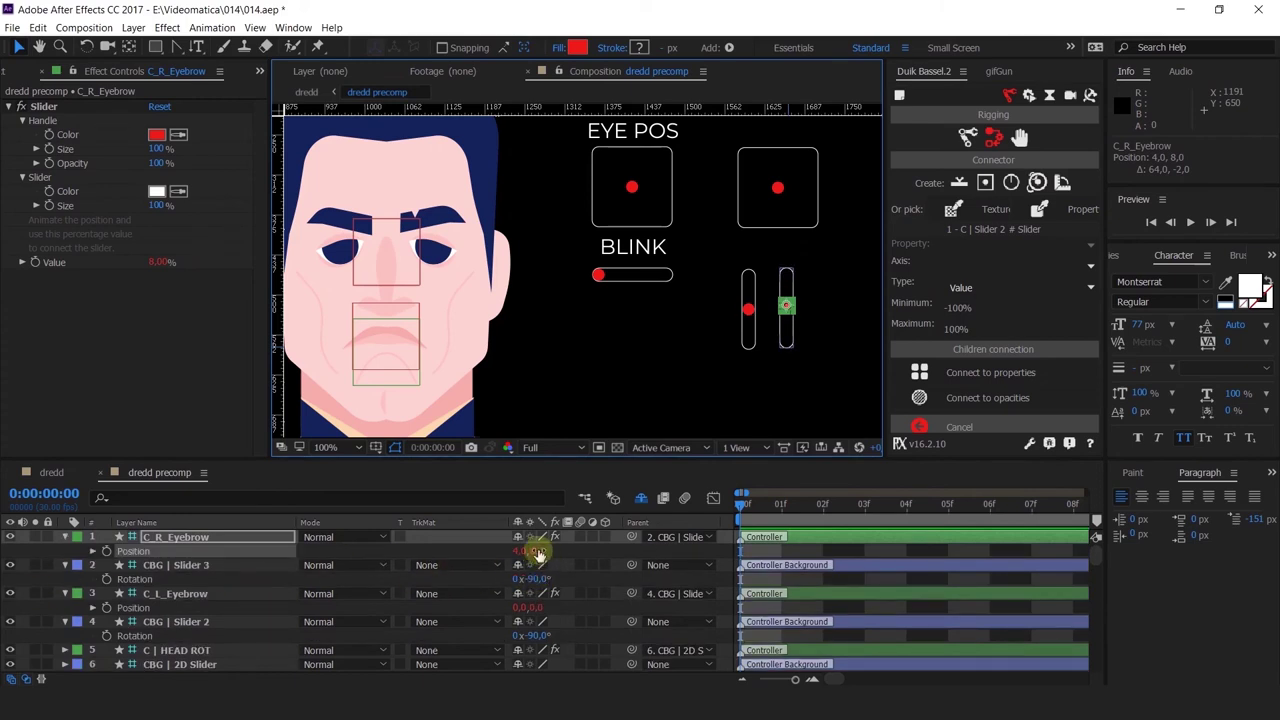
pyautogui.click(522, 551)
pyautogui.write('0')
pyautogui.press('Return')
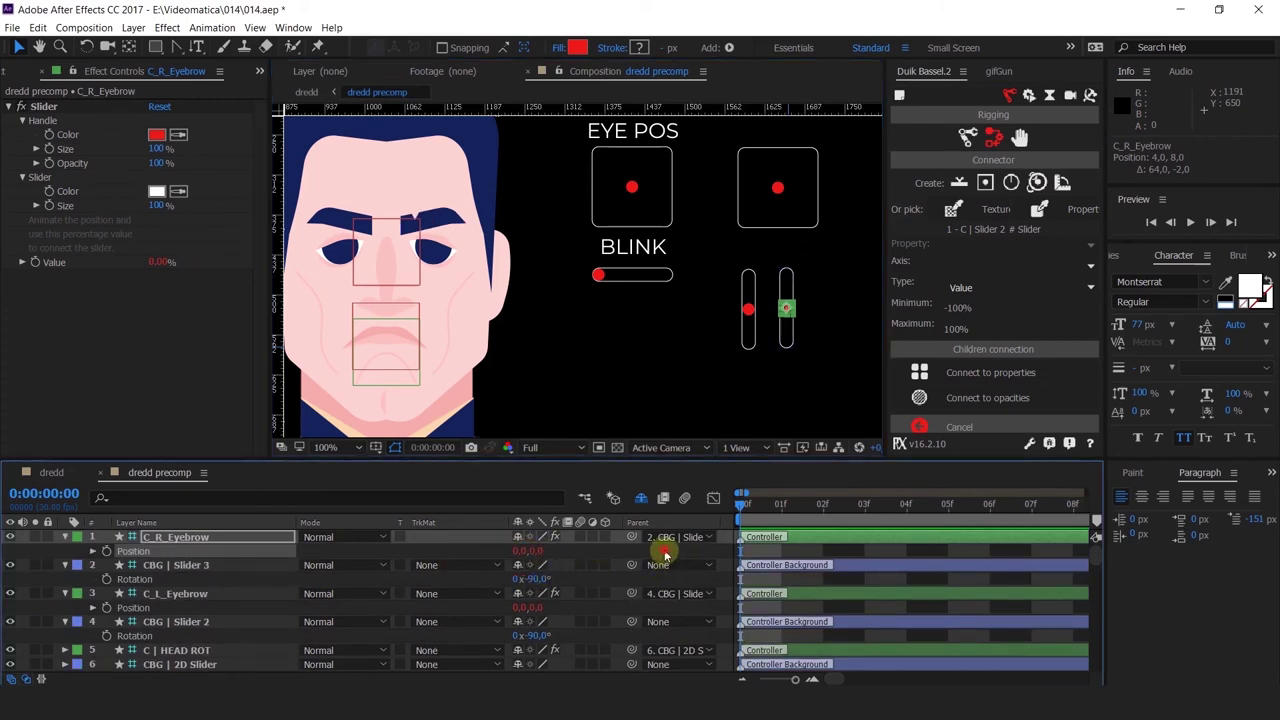
pyautogui.moveTo(677, 323); pyautogui.dragTo(685, 297)
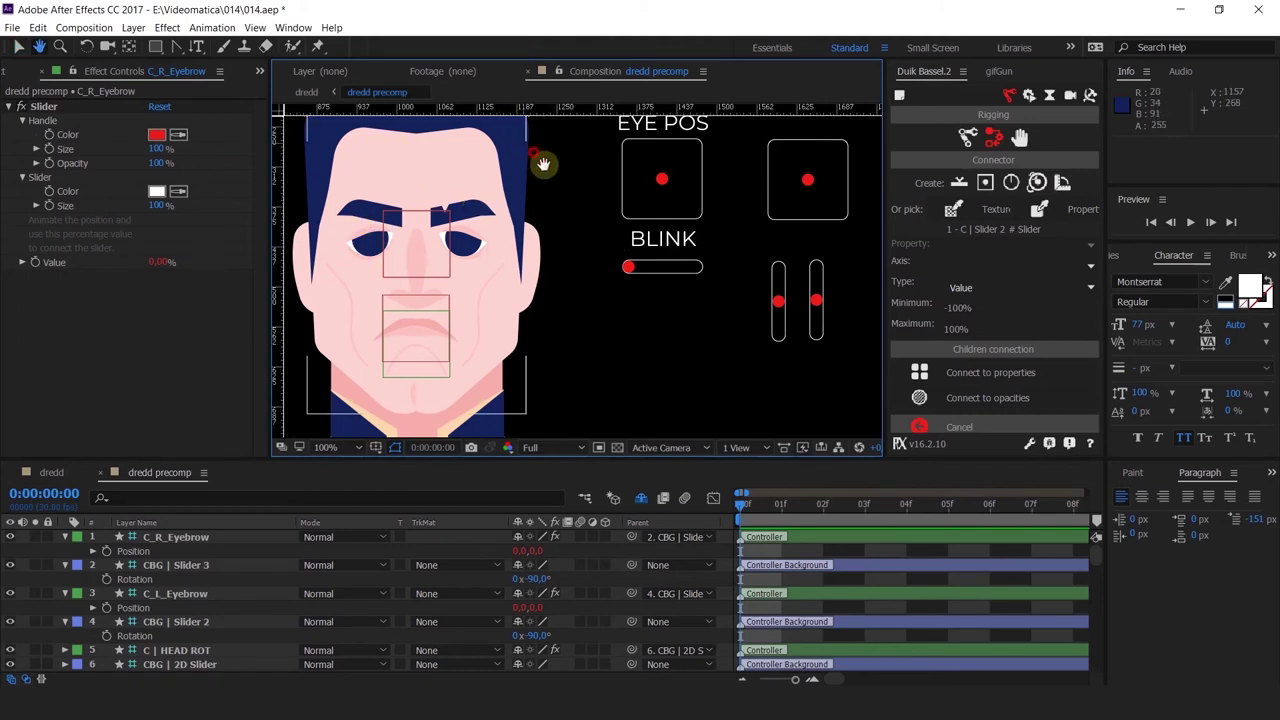
pyautogui.moveTo(543, 166); pyautogui.dragTo(567, 192)
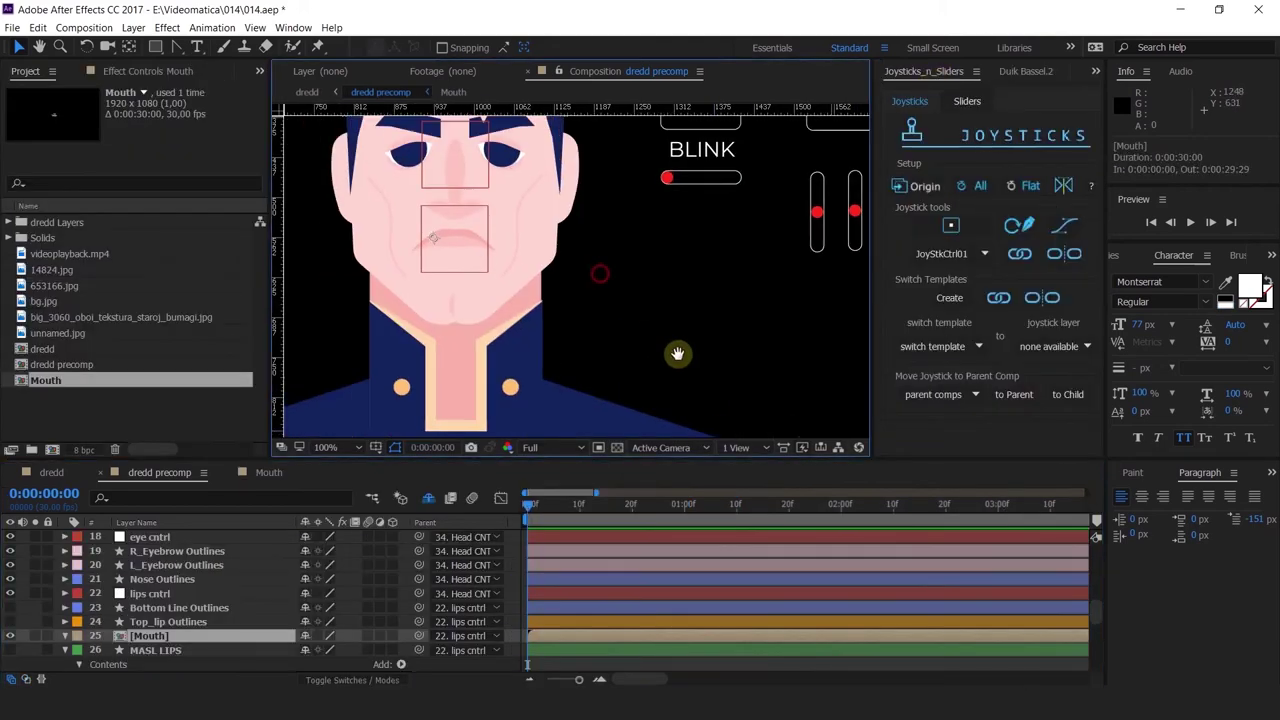
pyautogui.moveTo(600, 273); pyautogui.dragTo(678, 354)
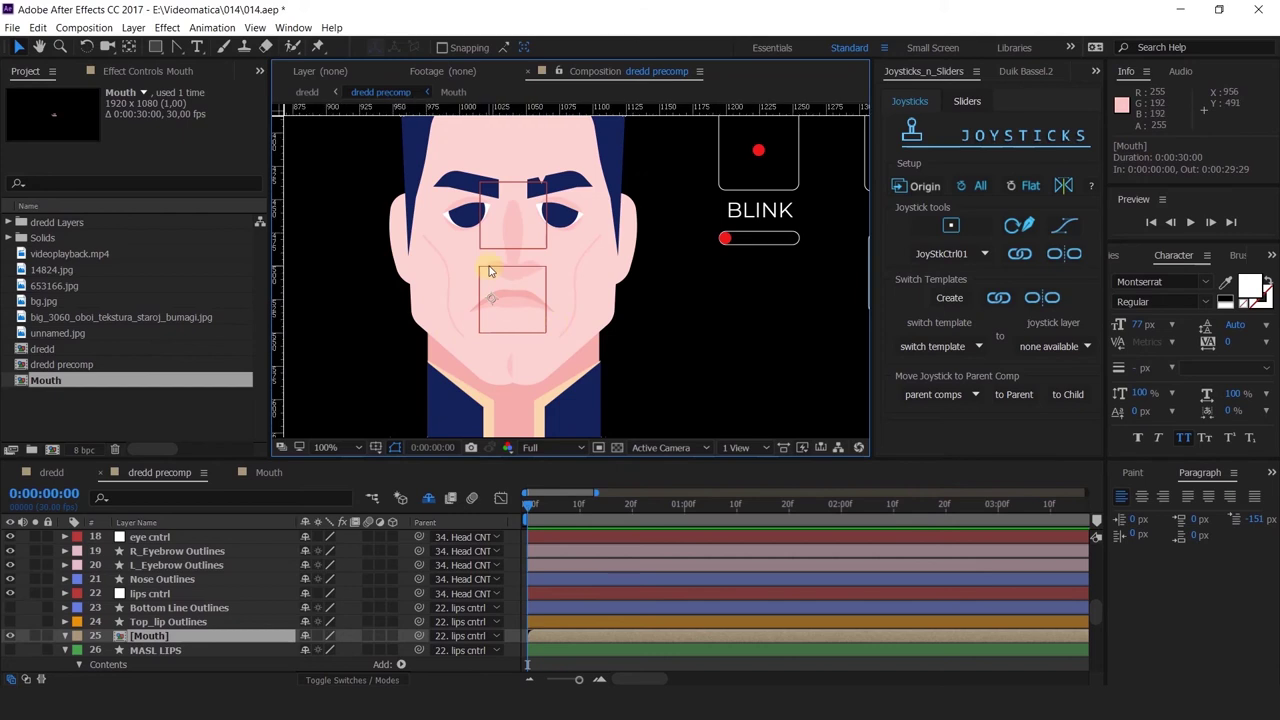
pyautogui.press('.')
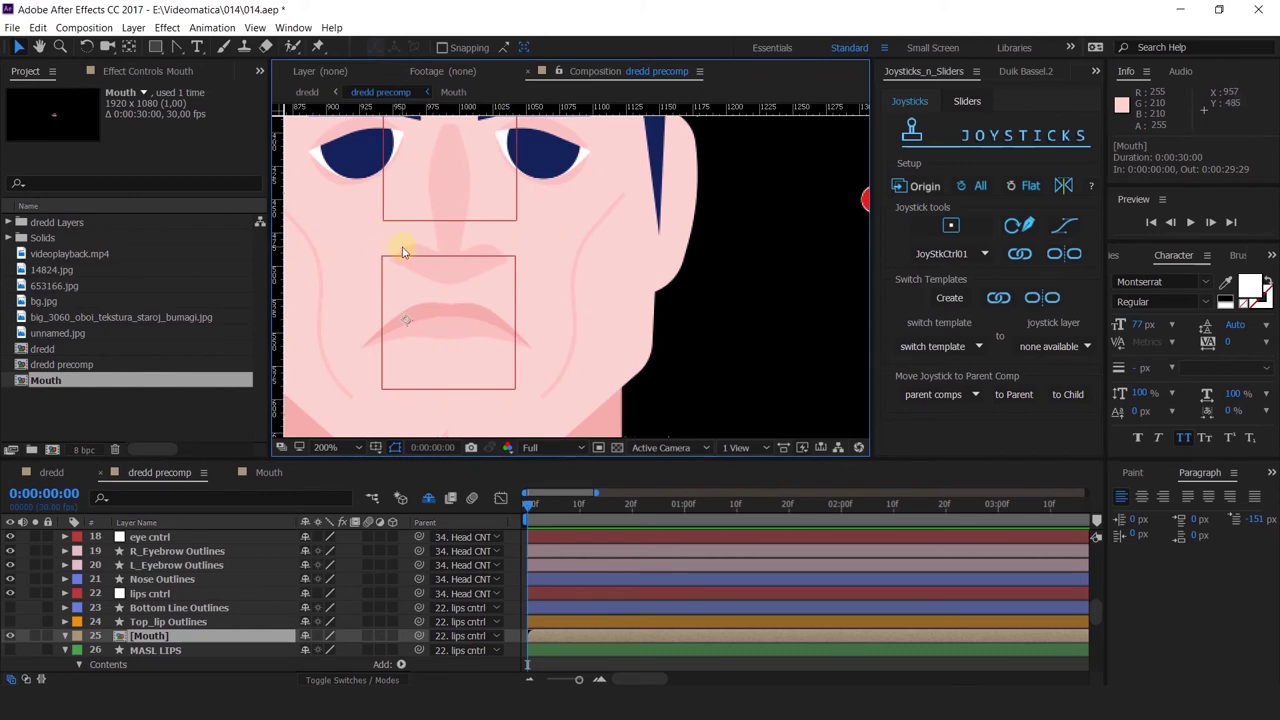
pyautogui.press(',')
pyautogui.moveTo(508, 263); pyautogui.dragTo(540, 304)
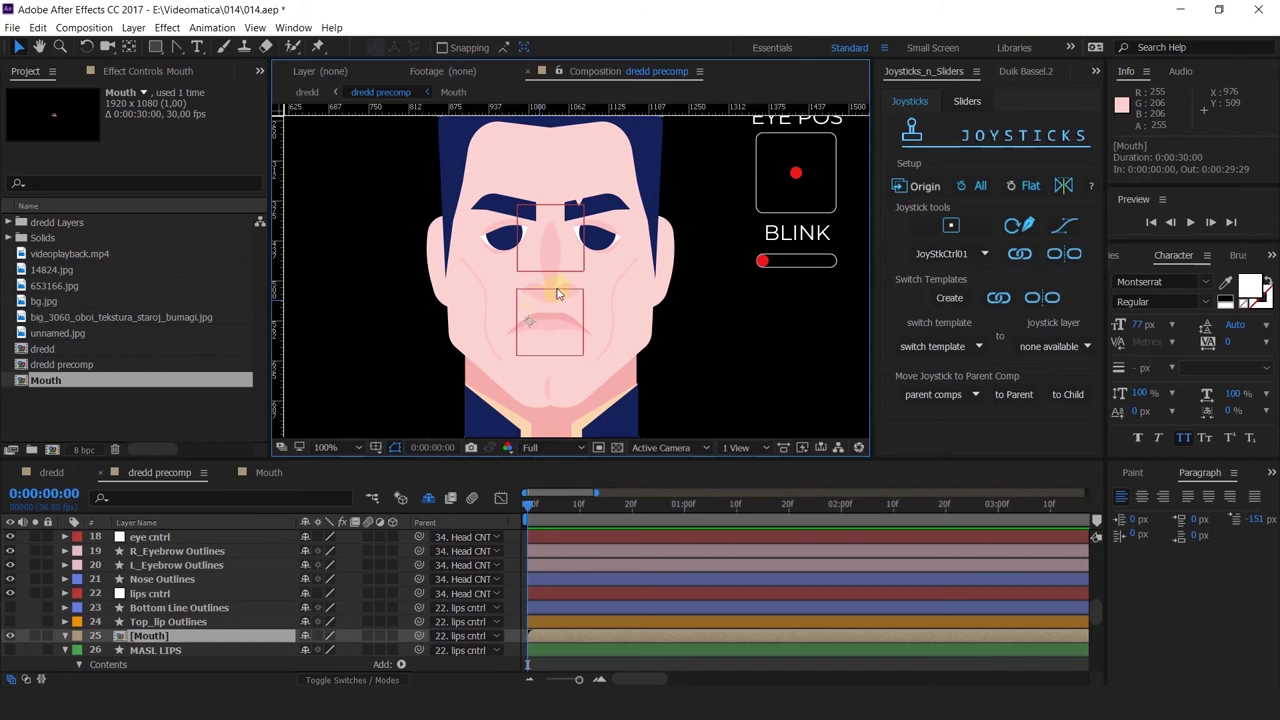
pyautogui.moveTo(558, 293); pyautogui.dragTo(587, 260)
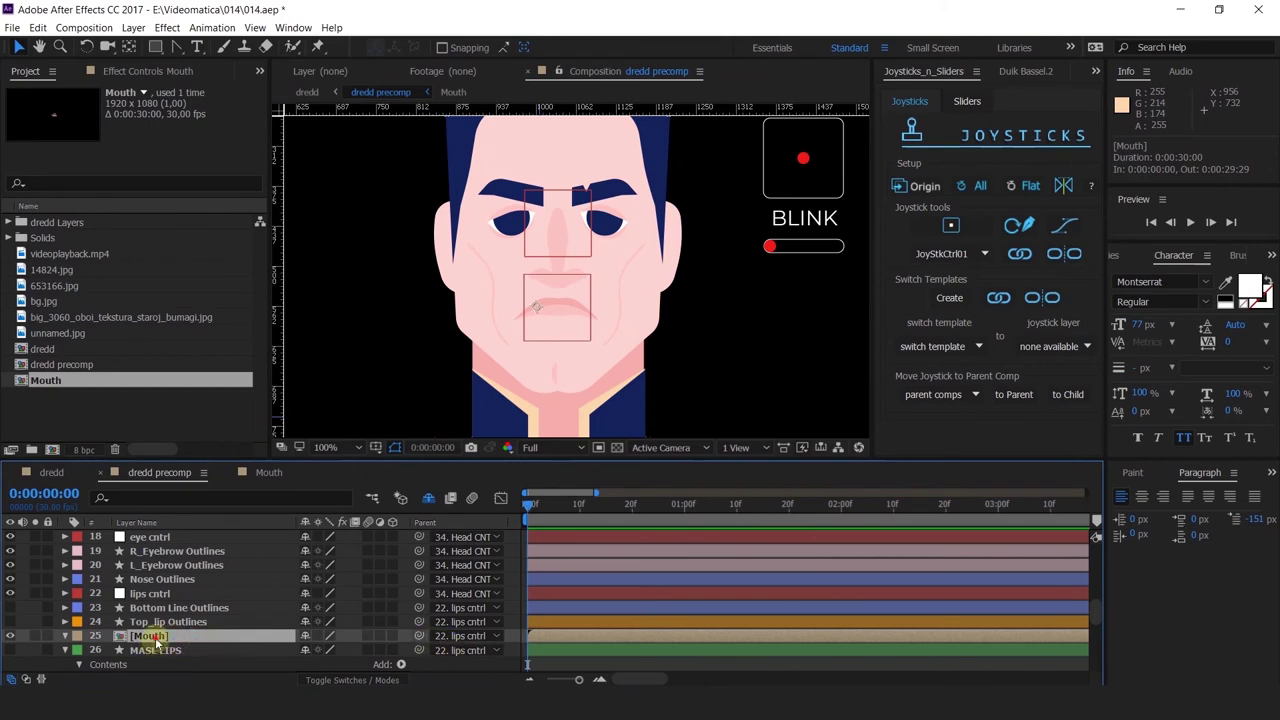
# Select the lips cntrl layer to examine its control box, and reselect the Mouth precomp layer
pyautogui.scroll(2, 165, 586)
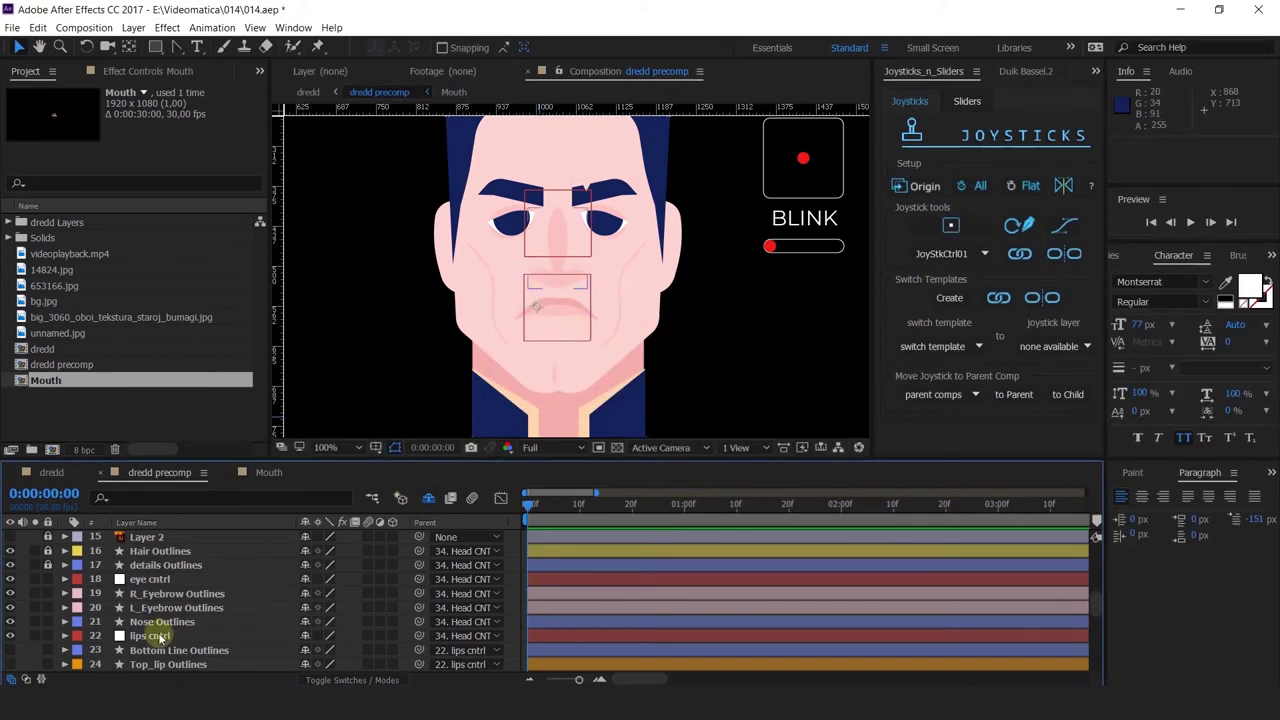
pyautogui.scroll(-2, 155, 590)
pyautogui.click(152, 594)
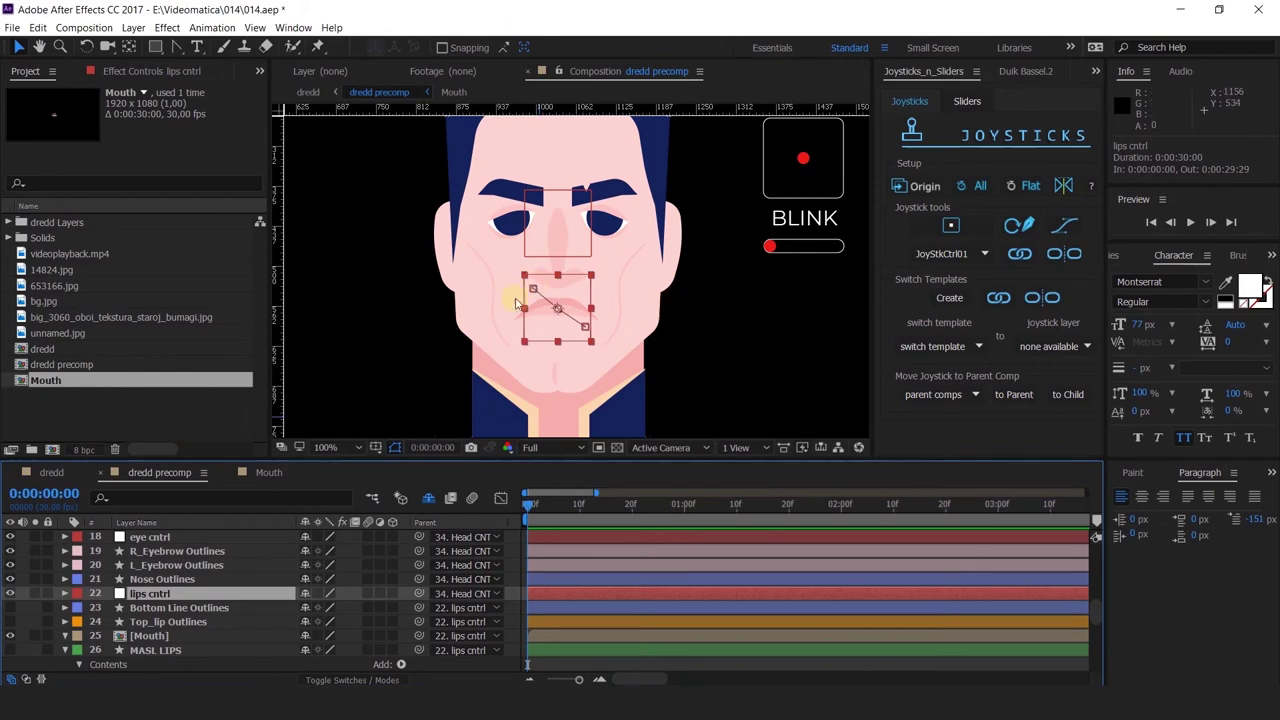
pyautogui.click(190, 636)
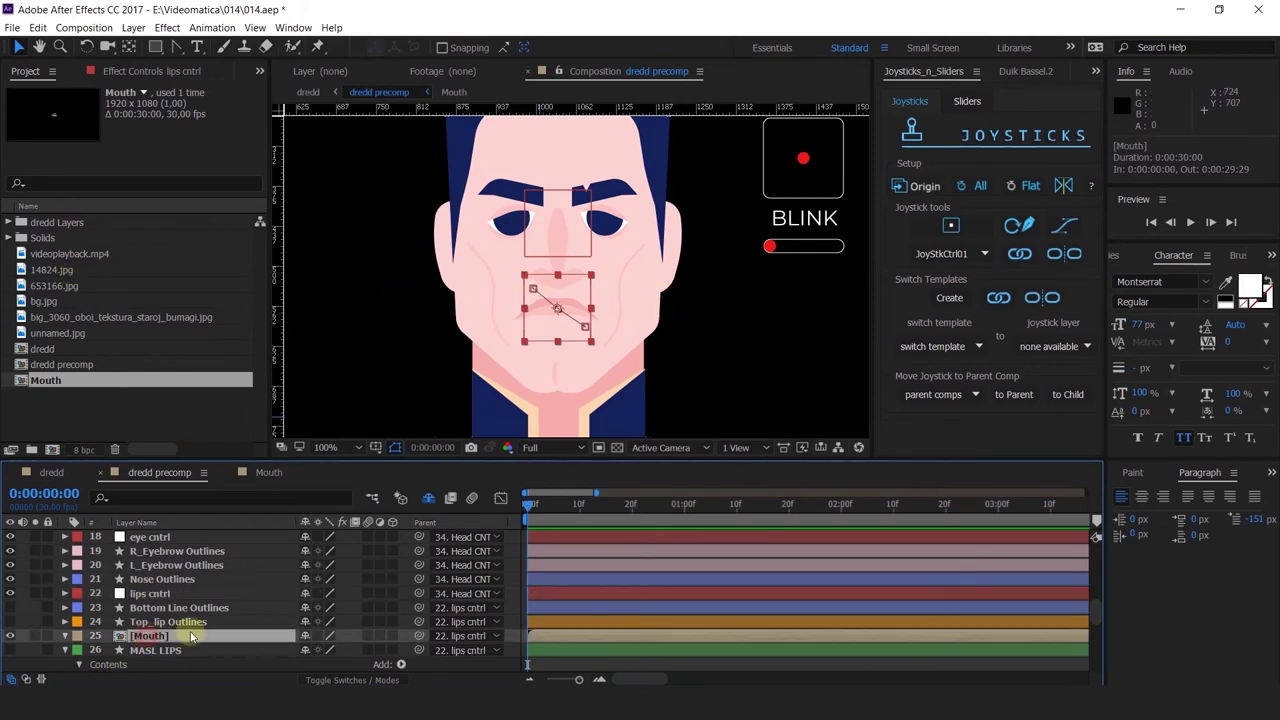
# Test the C_HEAD ROT joystick, undo its movement, and lock the Mouth precomp layer
pyautogui.moveTo(419, 636); pyautogui.dragTo(155, 594)
pyautogui.moveTo(763, 304); pyautogui.dragTo(594, 348)
pyautogui.moveTo(775, 210)
pyautogui.mouseDown()
pyautogui.moveTo(755, 208)
pyautogui.moveTo(800, 218)
pyautogui.moveTo(786, 195)
pyautogui.mouseUp()
pyautogui.click(776, 210)
pyautogui.hotkey('ctrl', 'z')
pyautogui.click(45, 637)
pyautogui.hotkey('ctrl', 'z')
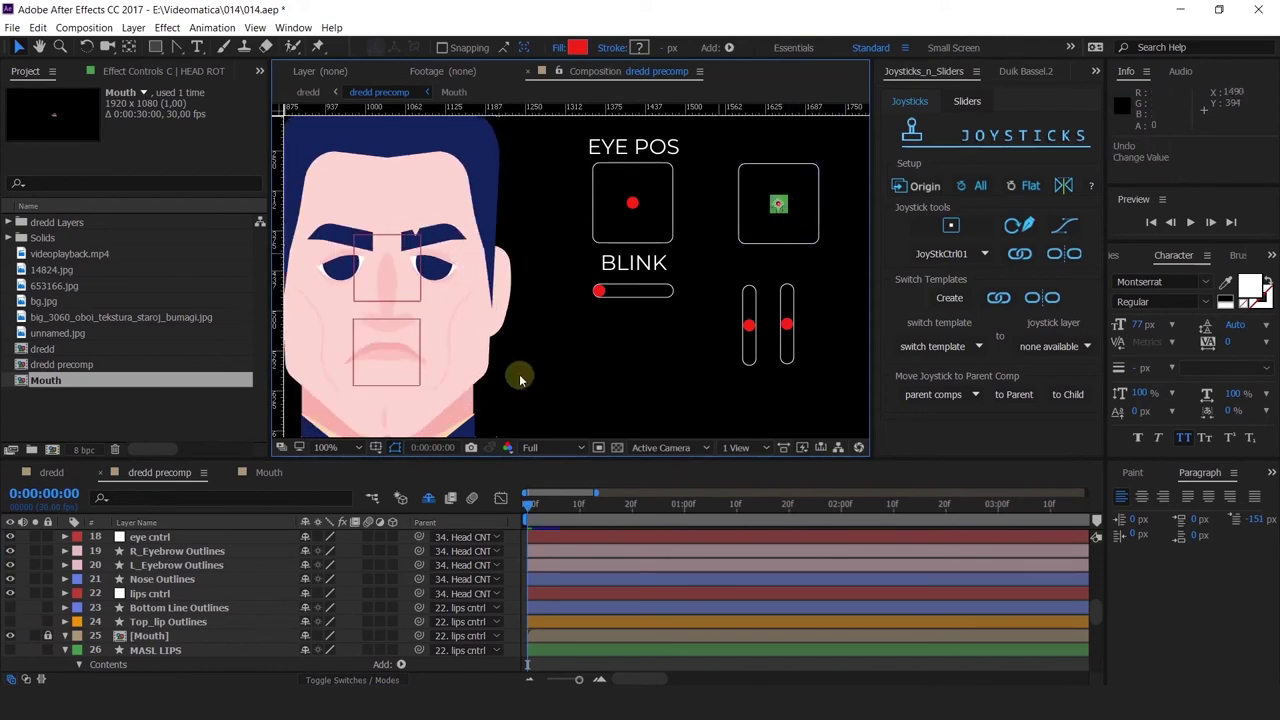
pyautogui.moveTo(503, 330); pyautogui.dragTo(697, 284)
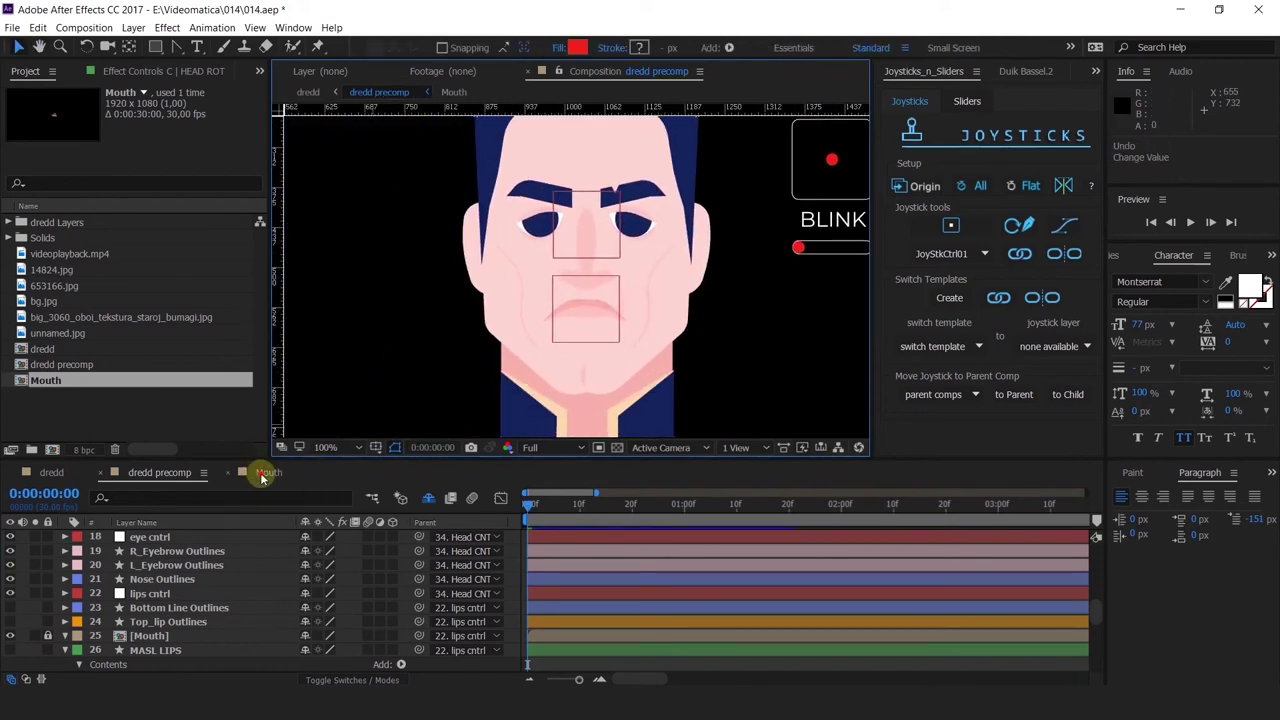
# Open the Mouth composition, reveal its layers' keyframes, and shift all three layers three frames later so the keyframes span frames 0 to 4
pyautogui.click(263, 475)
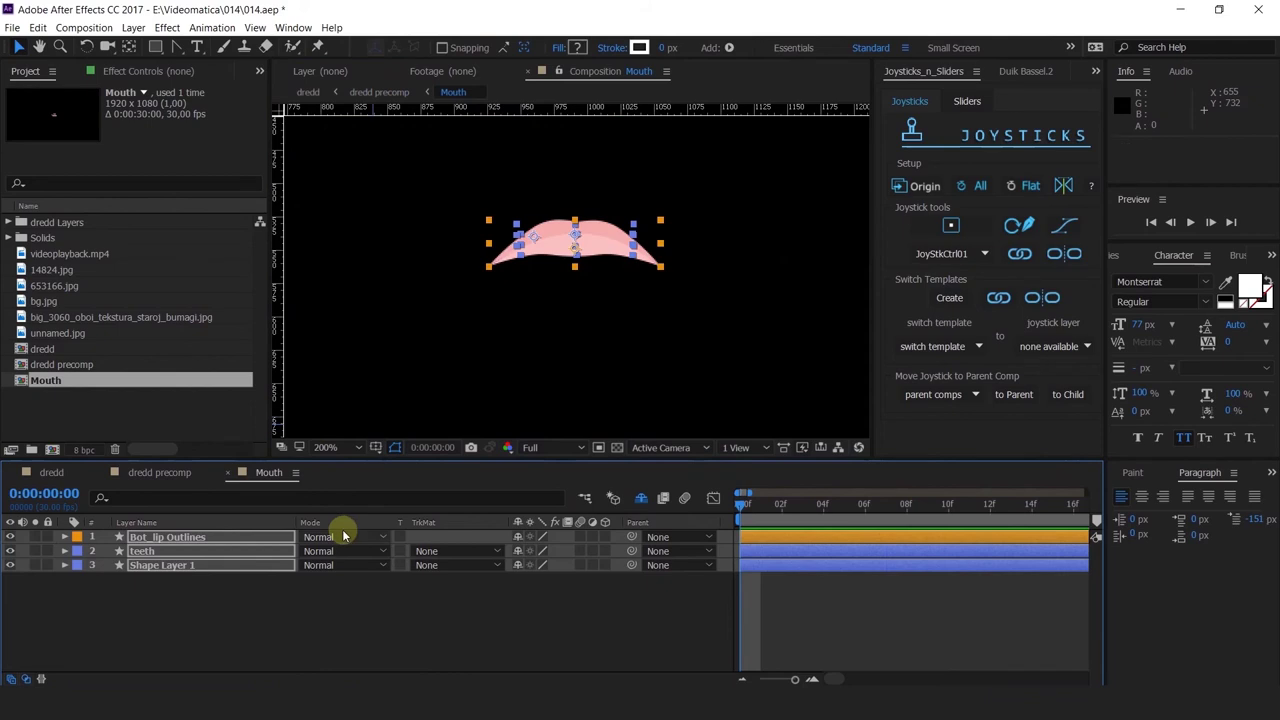
pyautogui.press('u')
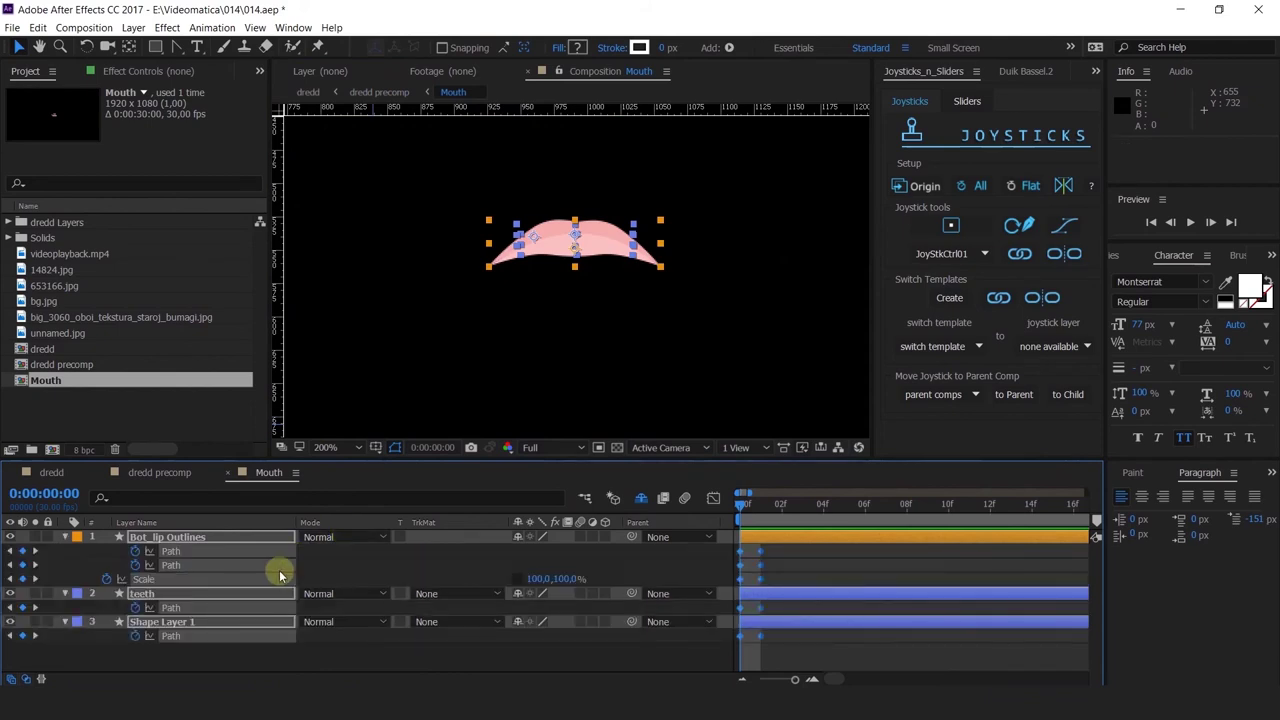
pyautogui.click(65, 560)
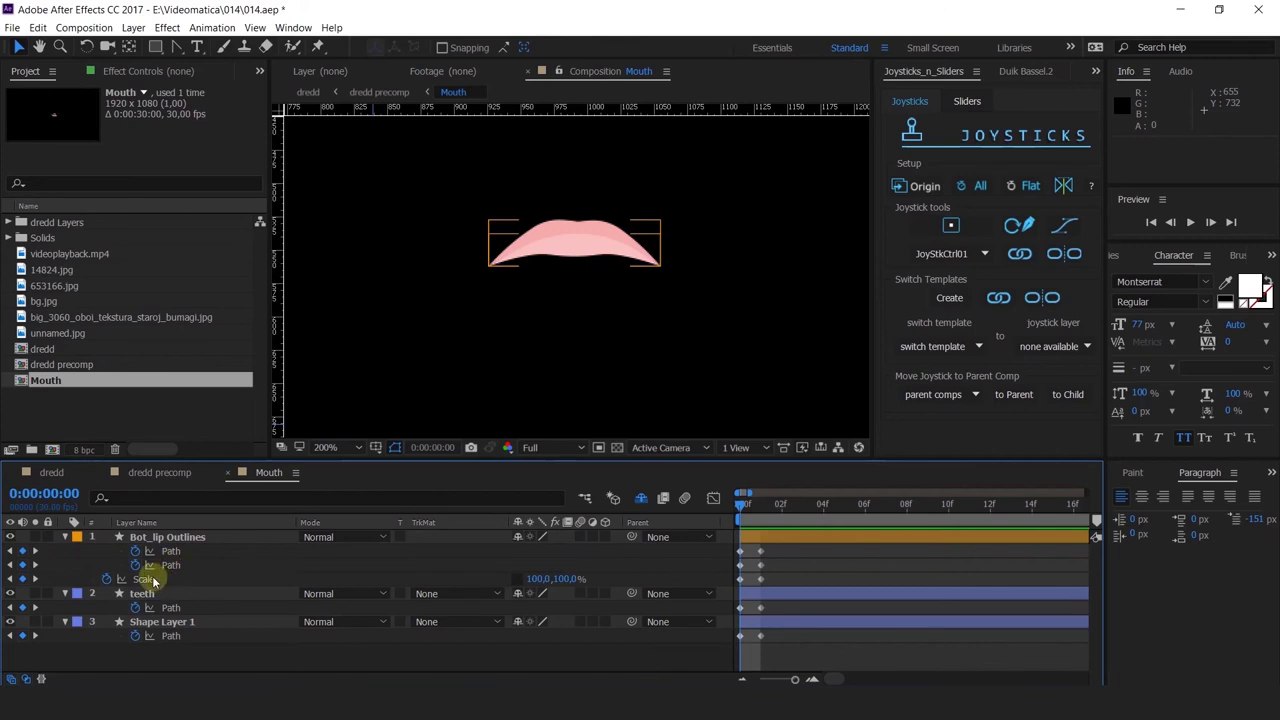
pyautogui.click(169, 538)
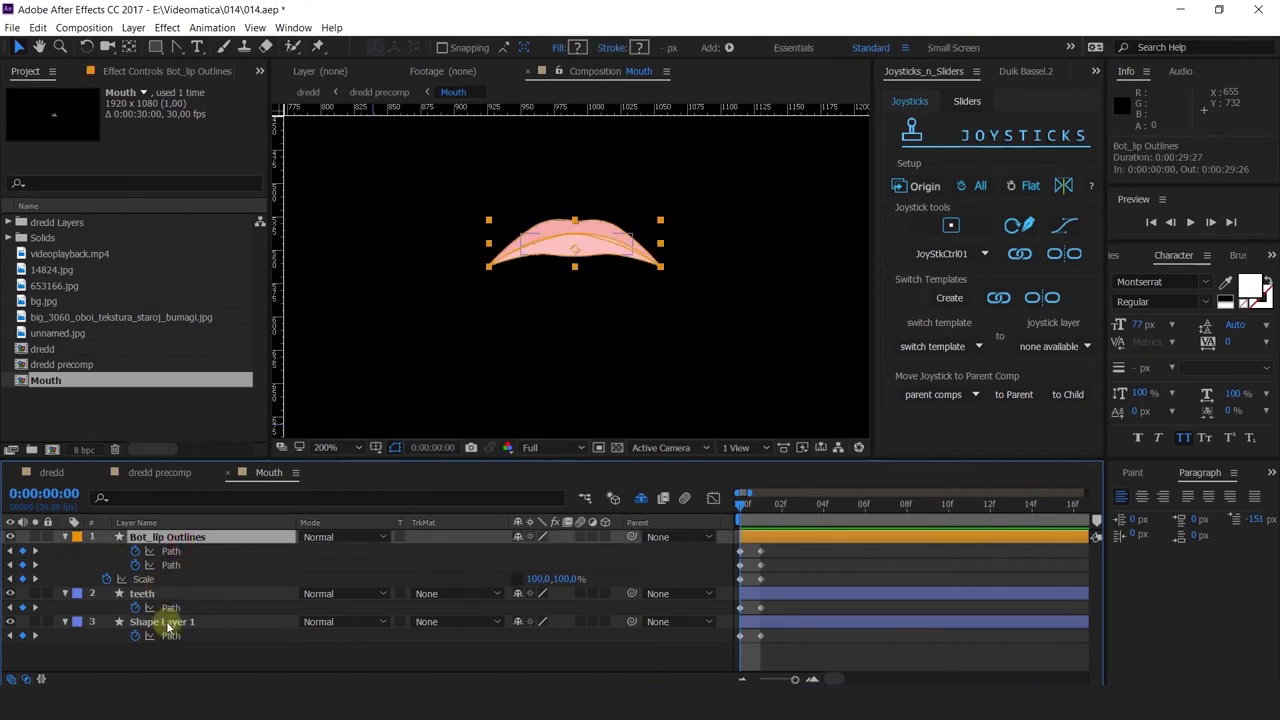
pyautogui.keyDown('shift'); pyautogui.click(168, 624); pyautogui.keyUp('shift')
pyautogui.moveTo(759, 539)
pyautogui.mouseDown()
pyautogui.moveTo(843, 549)
pyautogui.moveTo(745, 541)
pyautogui.mouseUp()
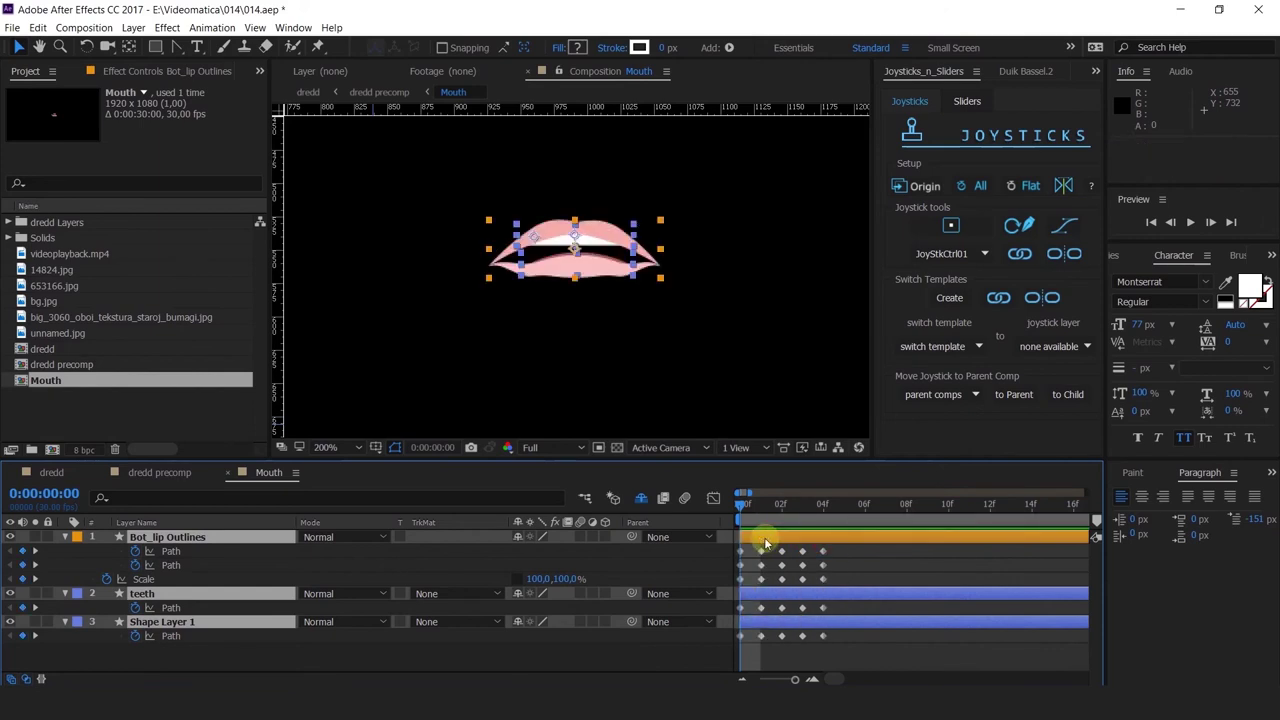
# At frame 1, lower the middle vertex of the bottom lip's lower edge in the Bot_lip Outlines path
pyautogui.scroll(1, 585, 295)
pyautogui.moveTo(589, 291); pyautogui.dragTo(589, 270)
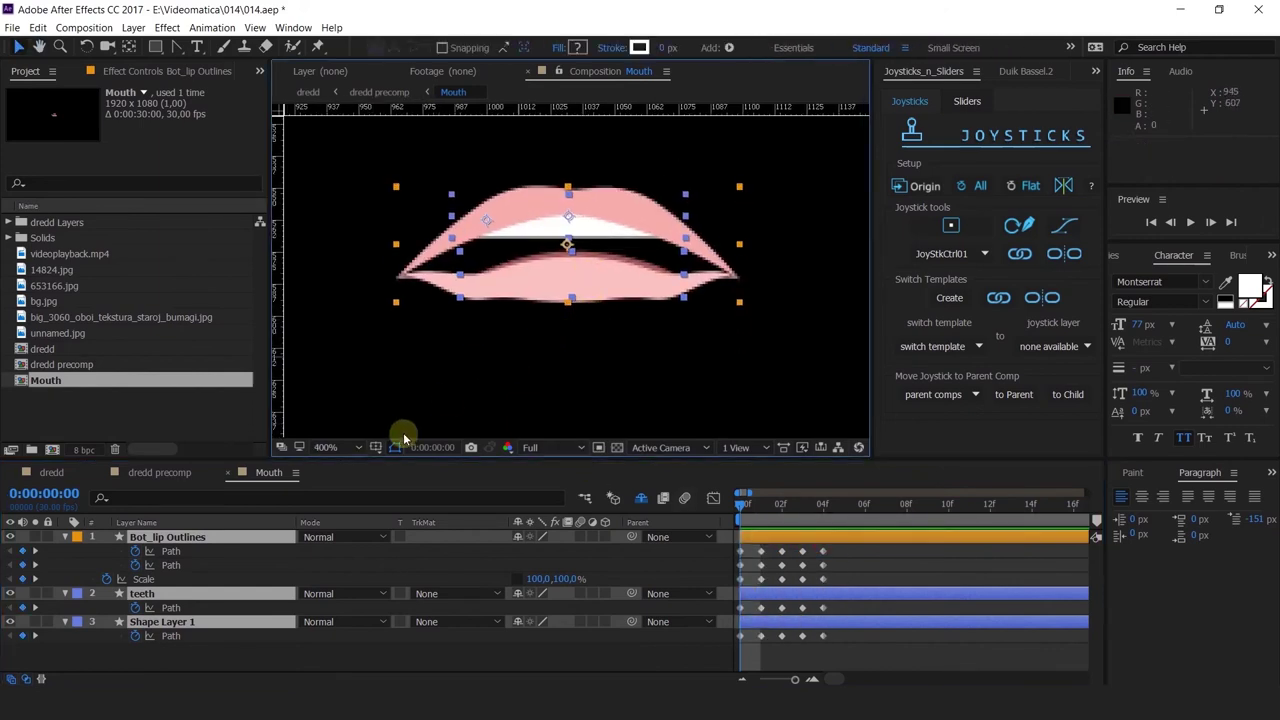
pyautogui.click(154, 646)
pyautogui.click(88, 568)
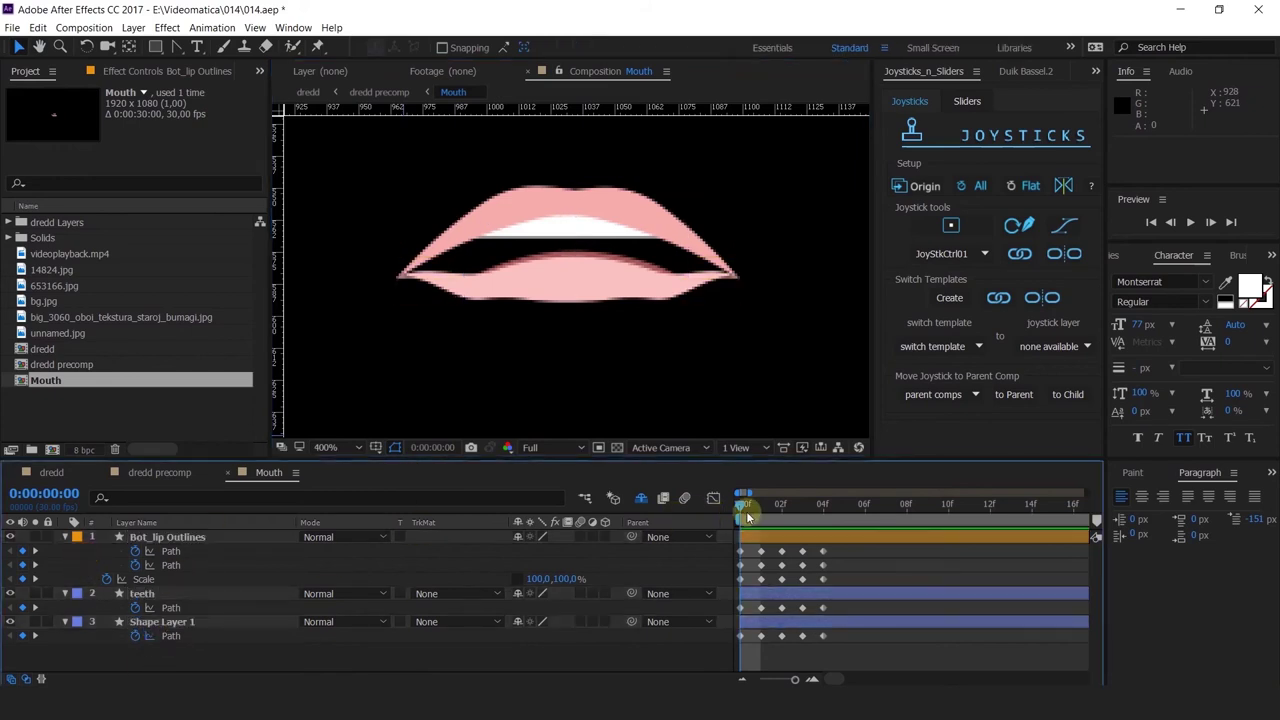
pyautogui.moveTo(747, 516); pyautogui.dragTo(757, 522)
pyautogui.press('space')
pyautogui.moveTo(677, 349); pyautogui.dragTo(664, 294)
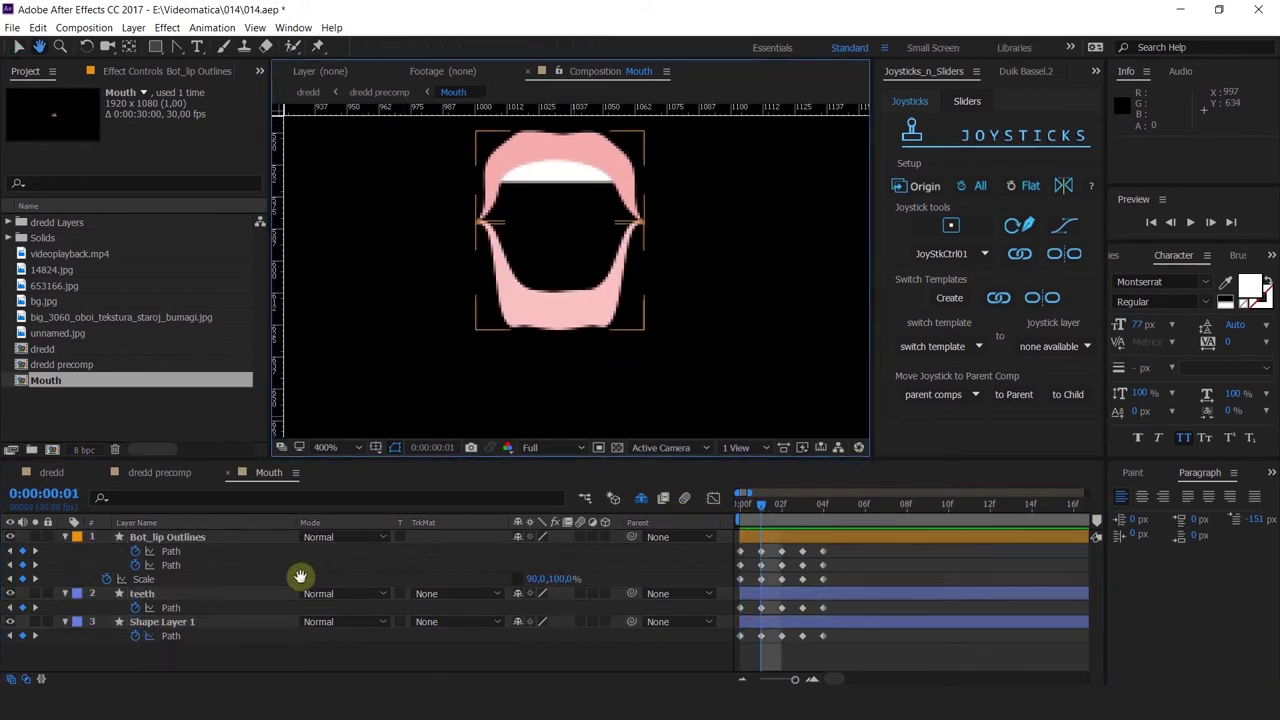
pyautogui.click(175, 553)
pyautogui.scroll(1, 552, 338)
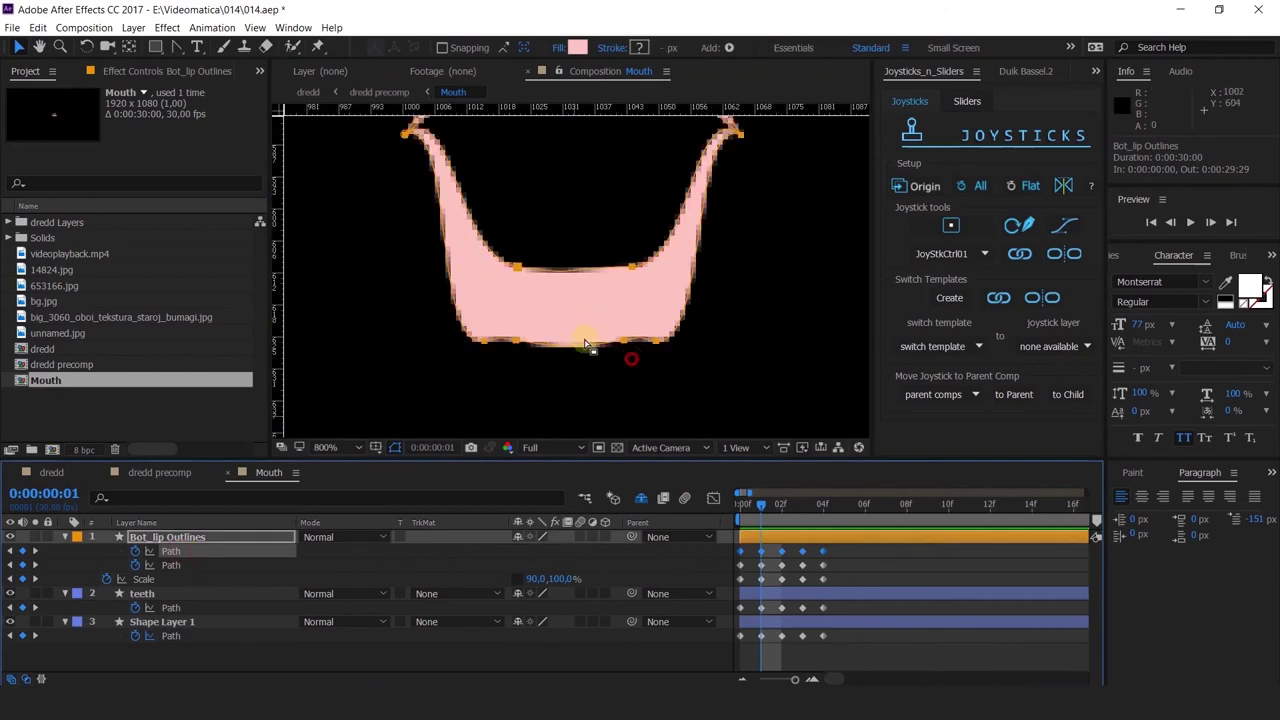
pyautogui.moveTo(585, 341); pyautogui.dragTo(516, 350)
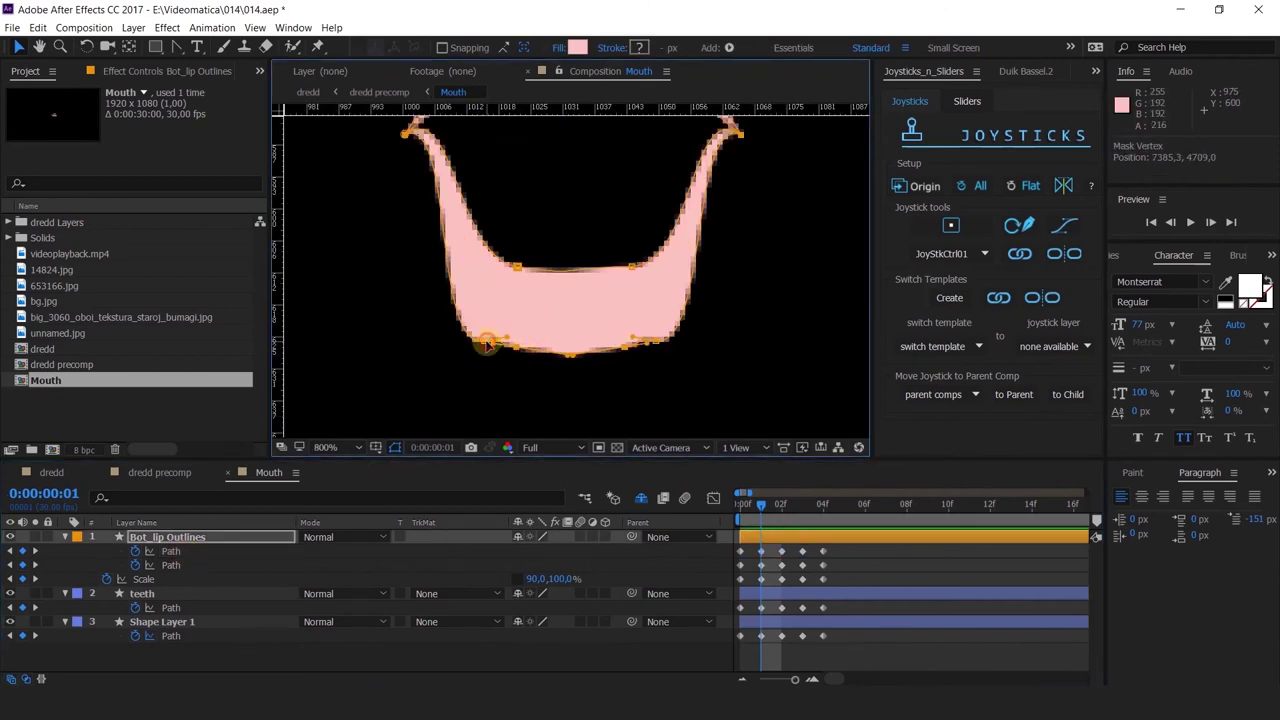
# Round the bottom lip's lower corners at frame 1 by tilting the curve handles of both corner vertices upward
pyautogui.click(487, 343)
pyautogui.doubleClick(658, 347)
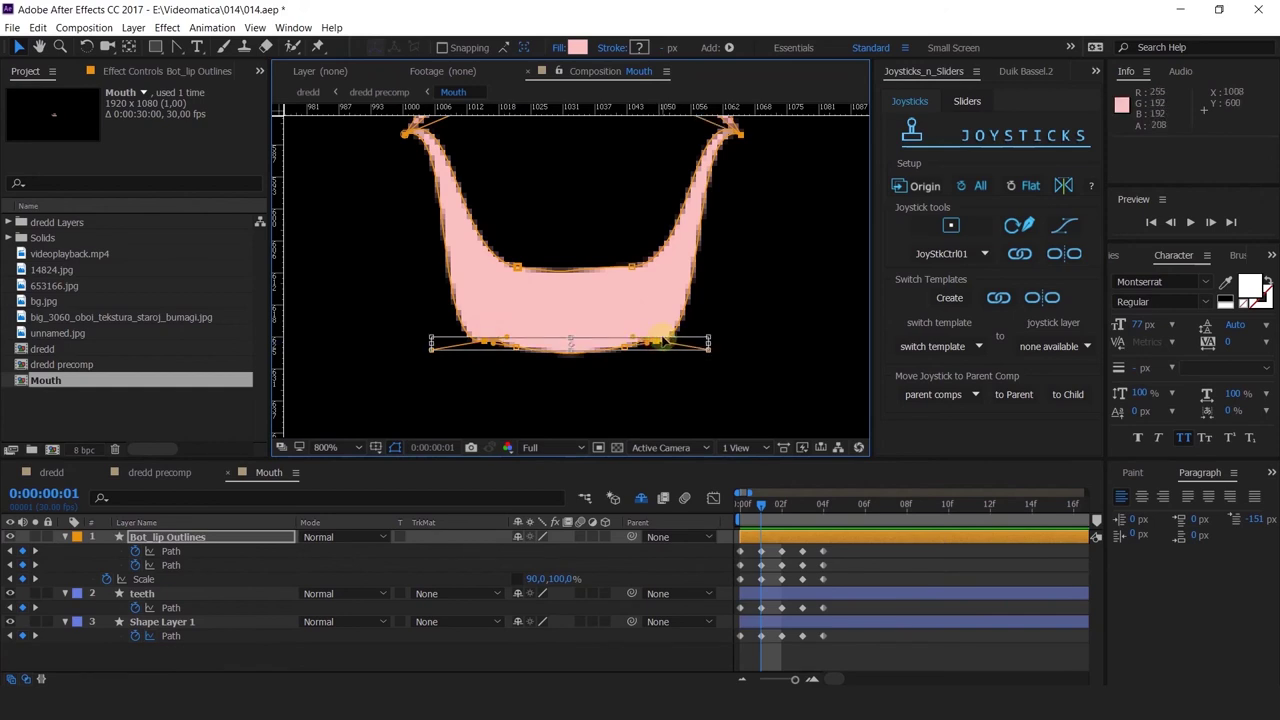
pyautogui.doubleClick(662, 339)
pyautogui.moveTo(651, 330); pyautogui.dragTo(648, 330)
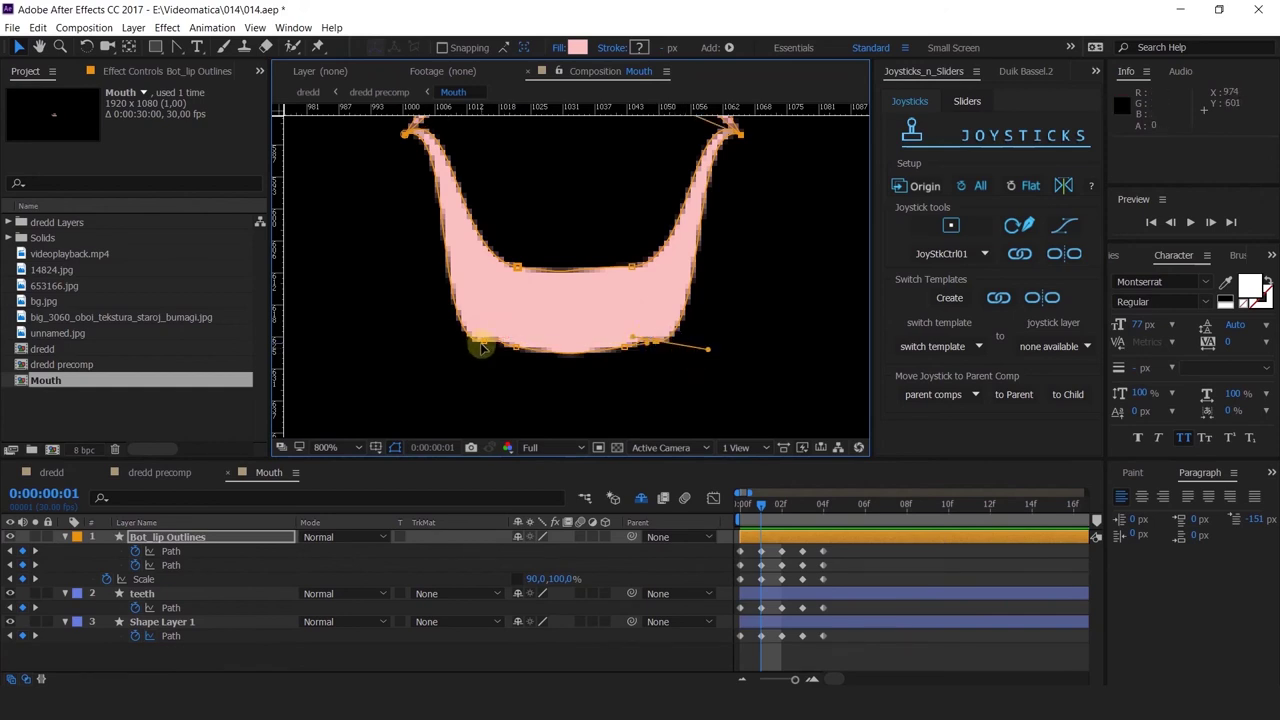
pyautogui.moveTo(485, 347); pyautogui.dragTo(481, 341)
pyautogui.hotkey('ctrl', 'z')
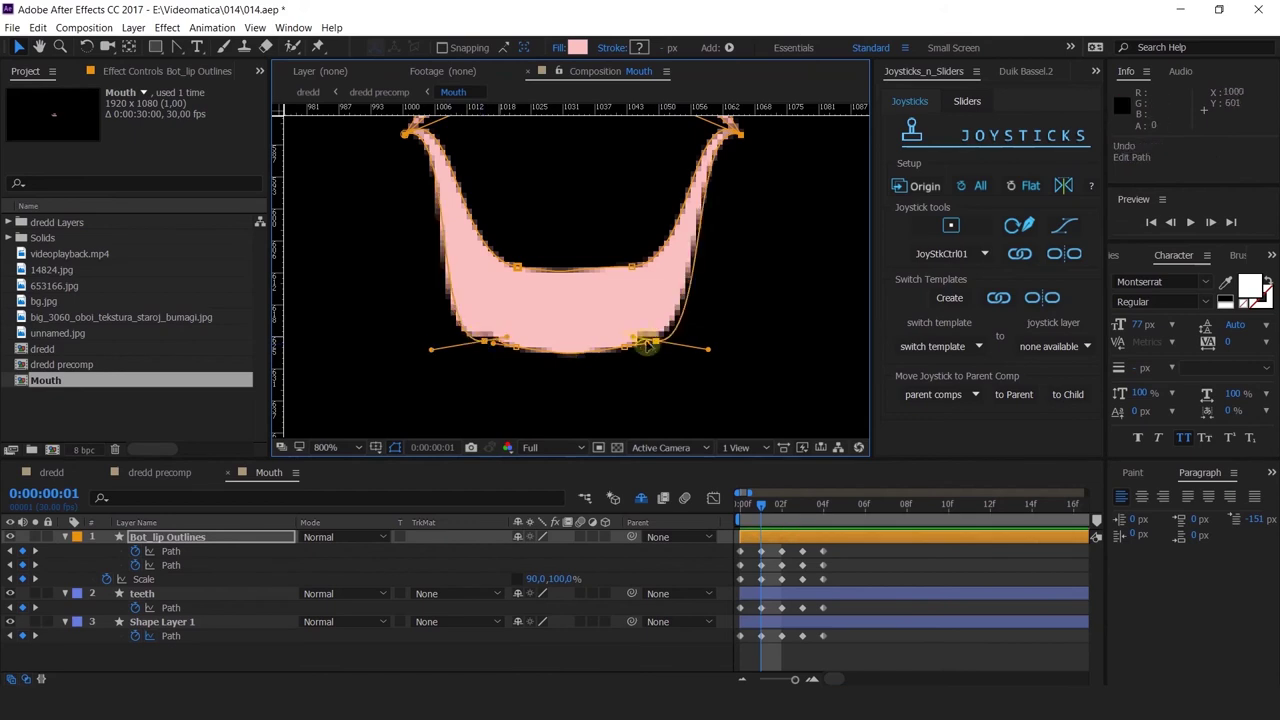
pyautogui.press('=')
pyautogui.moveTo(708, 352); pyautogui.dragTo(714, 328)
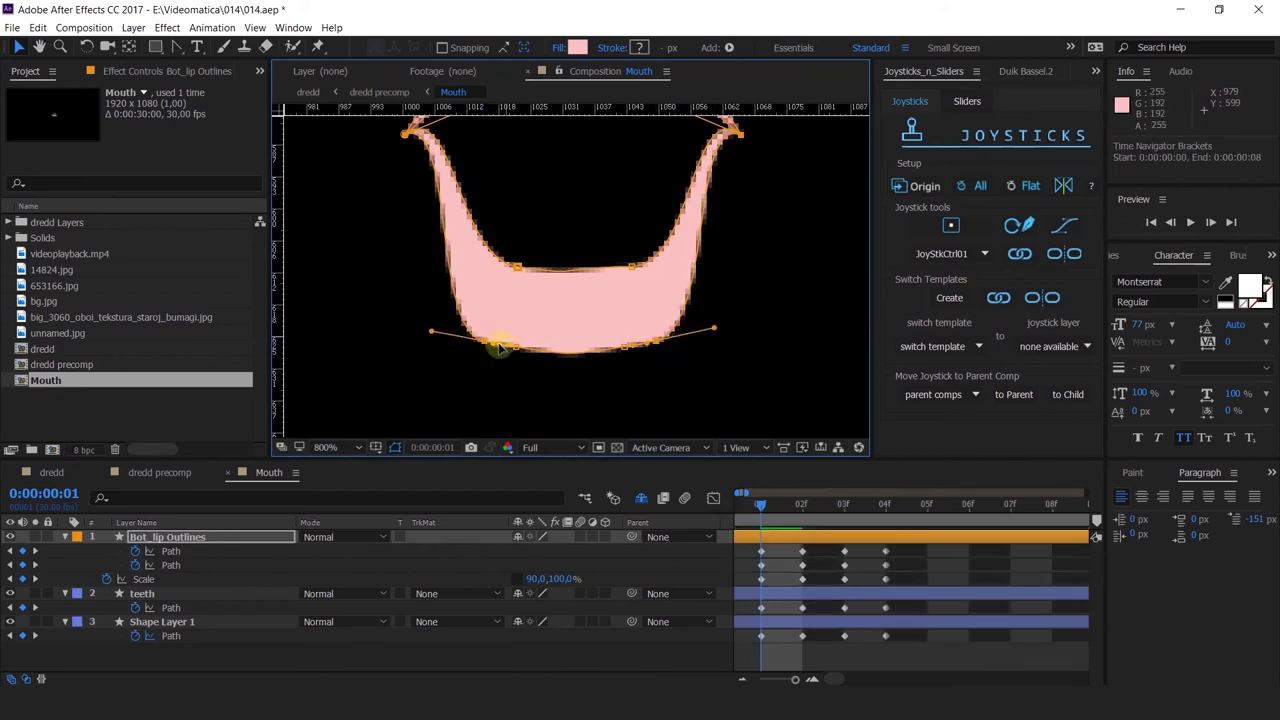
# Reposition the right vertex on the bottom lip's inner edge at frame 1
pyautogui.moveTo(603, 244); pyautogui.dragTo(633, 273)
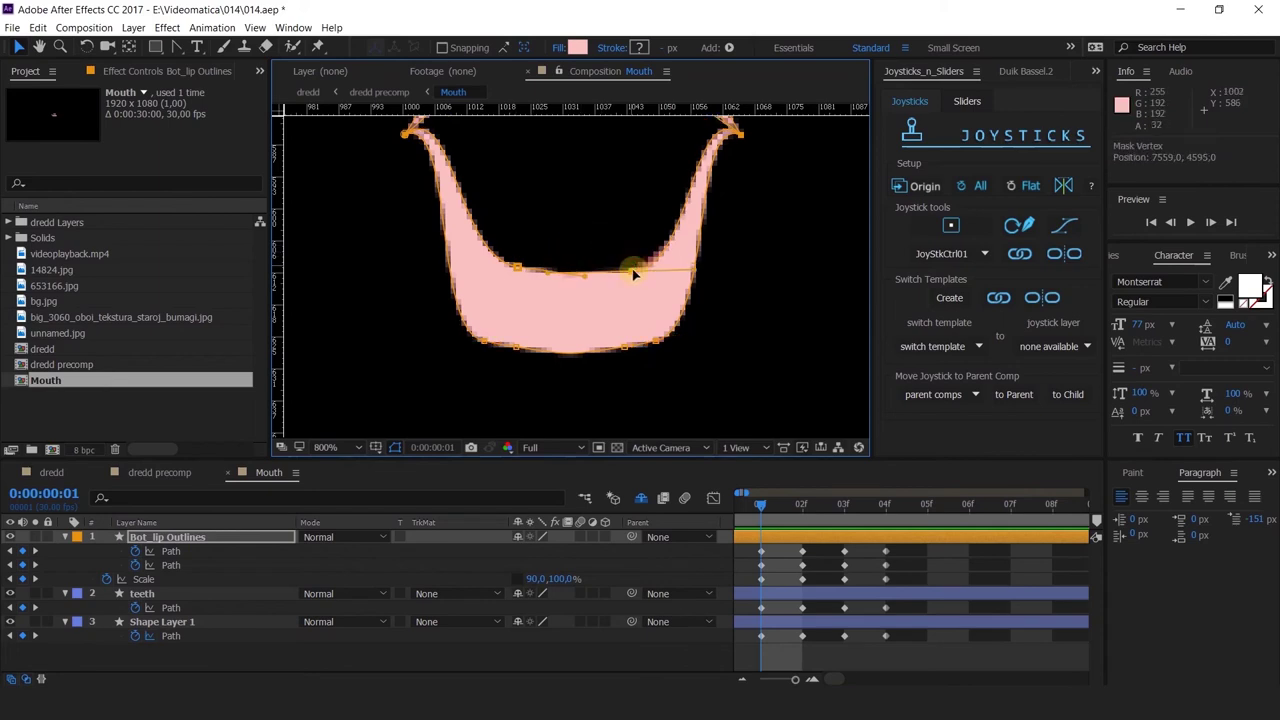
pyautogui.scroll(3, 606, 306)
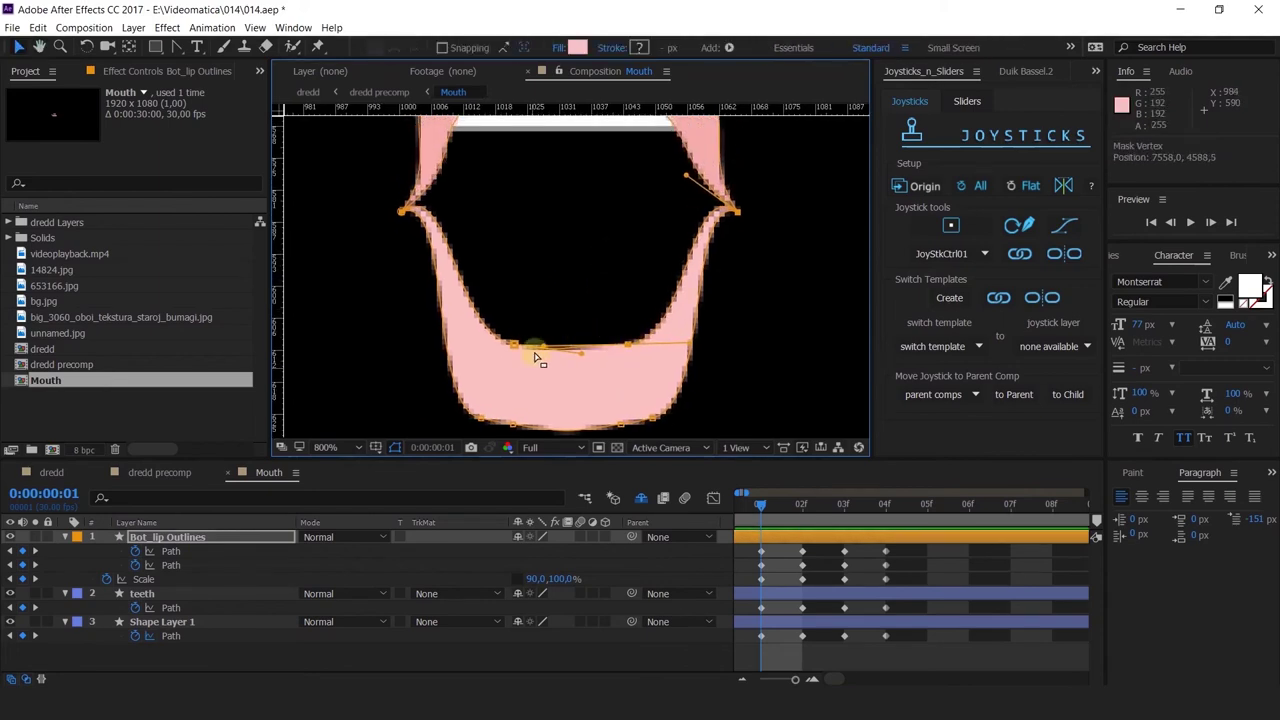
pyautogui.scroll(3, 608, 362)
pyautogui.scroll(-1, 611, 363)
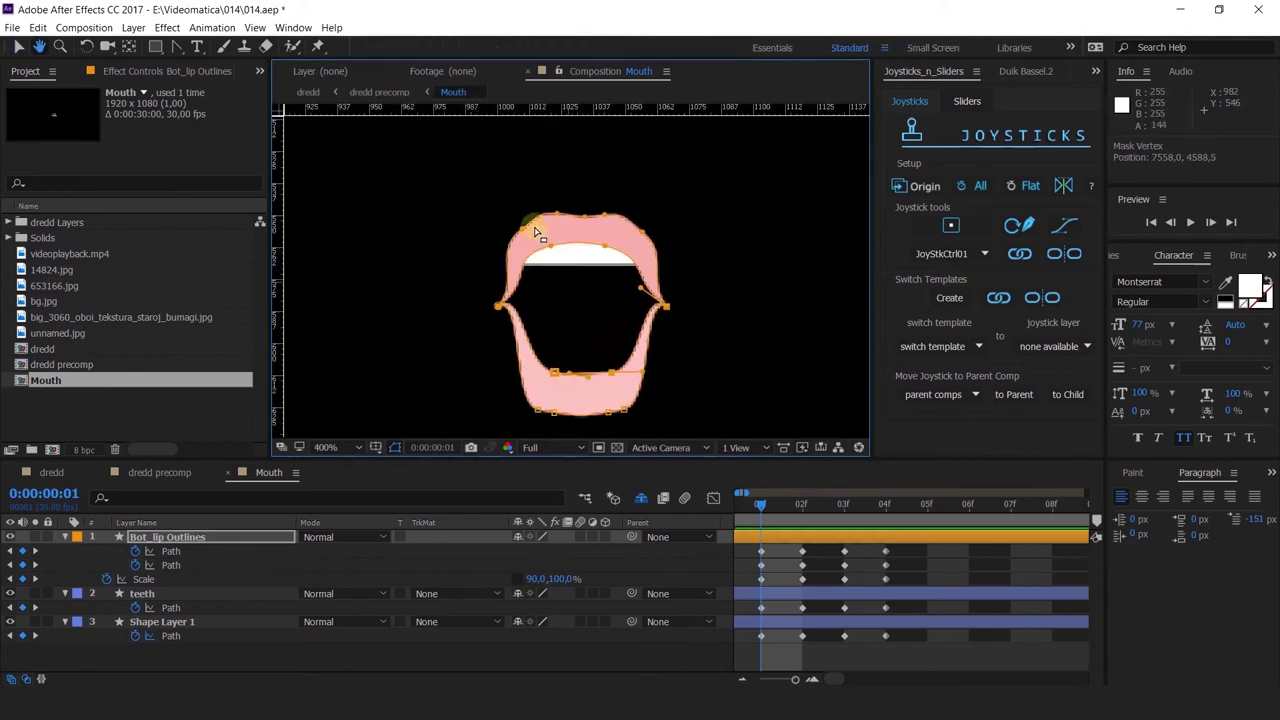
# Move the upper lip's left and right shoulder vertices slightly up and outward at frame 1
pyautogui.scroll(1, 535, 233)
pyautogui.click(500, 238)
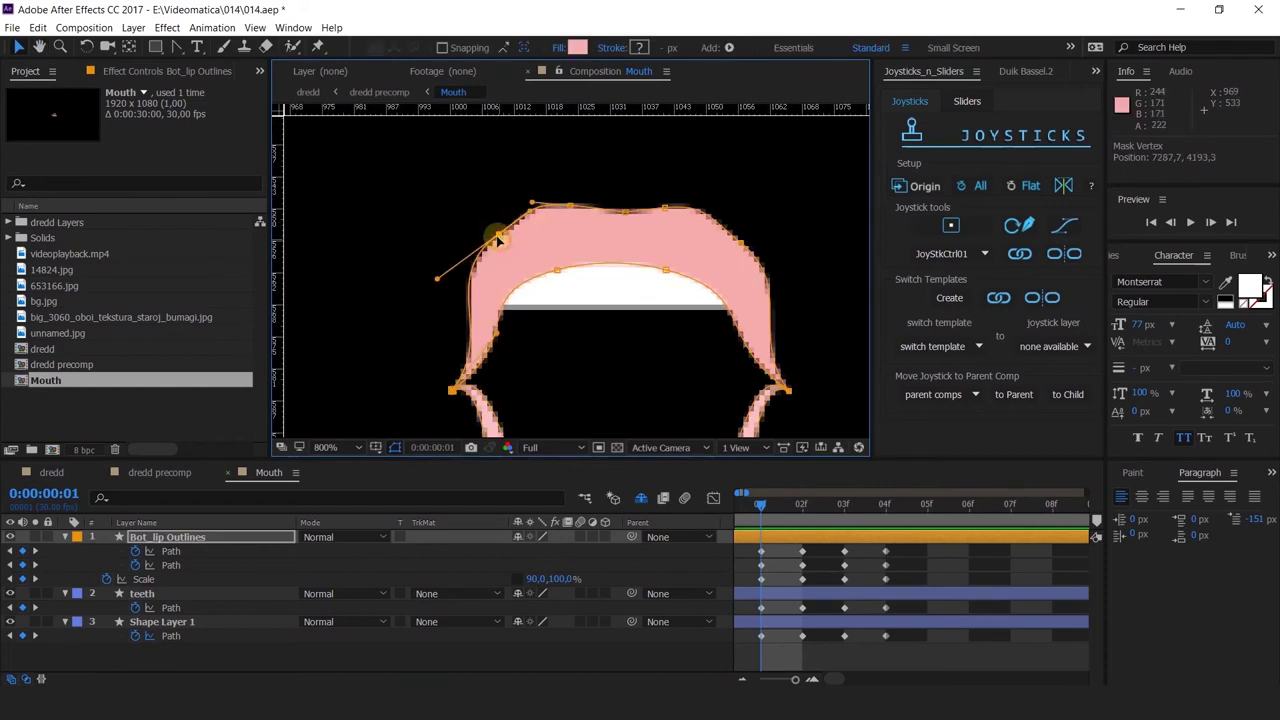
pyautogui.click(741, 246)
pyautogui.moveTo(741, 246); pyautogui.dragTo(749, 239)
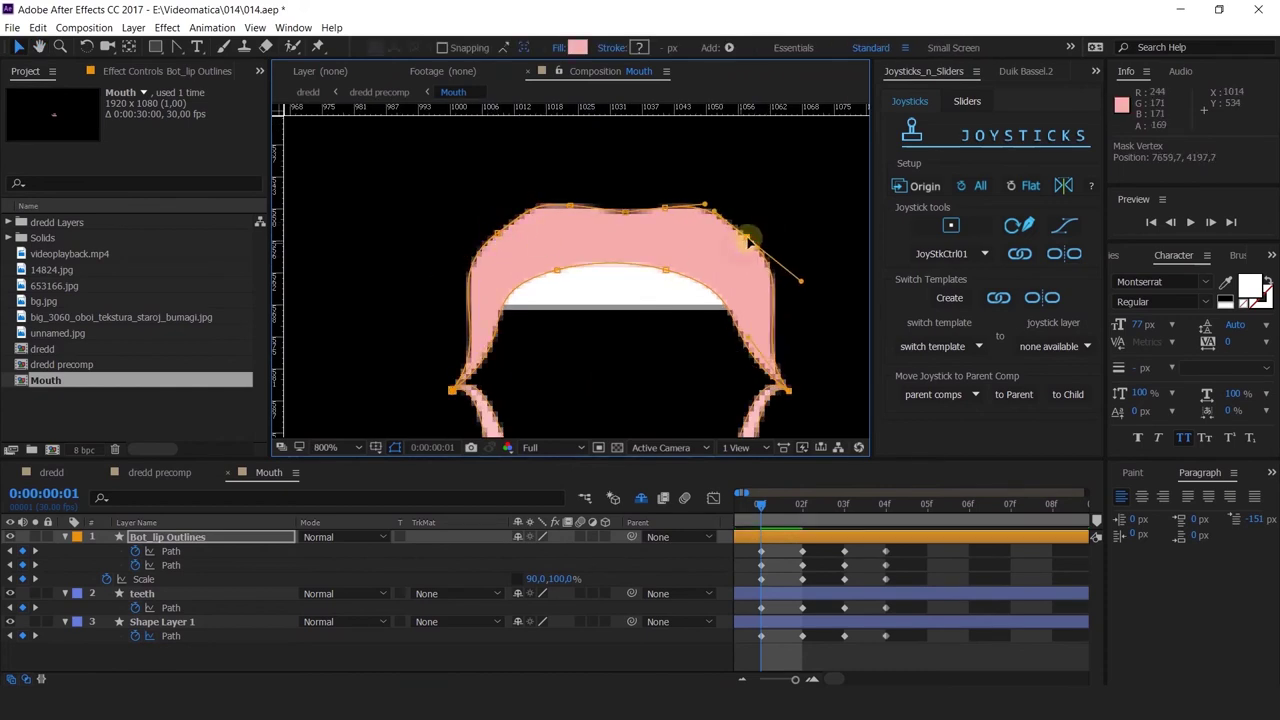
pyautogui.moveTo(634, 254); pyautogui.dragTo(591, 227)
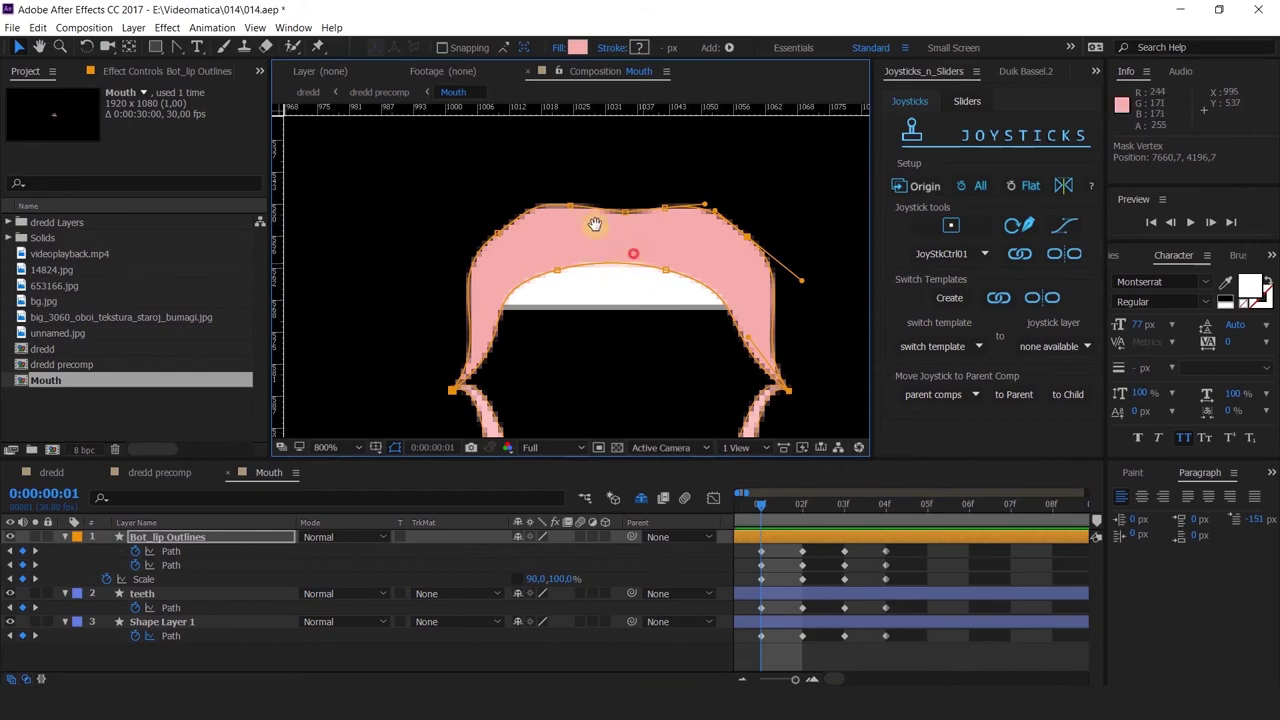
# Place a horizontal guide at about 546.5 along the lower edge of the teeth
pyautogui.moveTo(585, 364); pyautogui.dragTo(651, 309)
pyautogui.moveTo(667, 352); pyautogui.dragTo(657, 300)
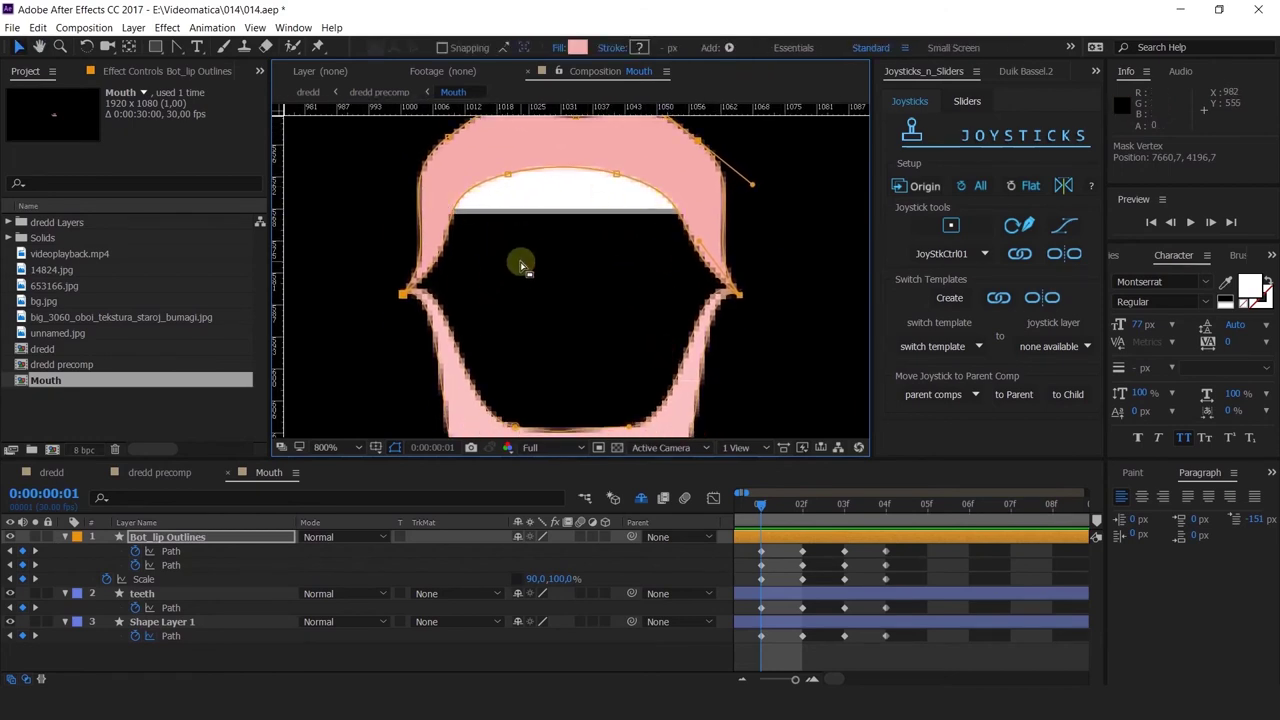
pyautogui.moveTo(521, 265); pyautogui.dragTo(680, 363)
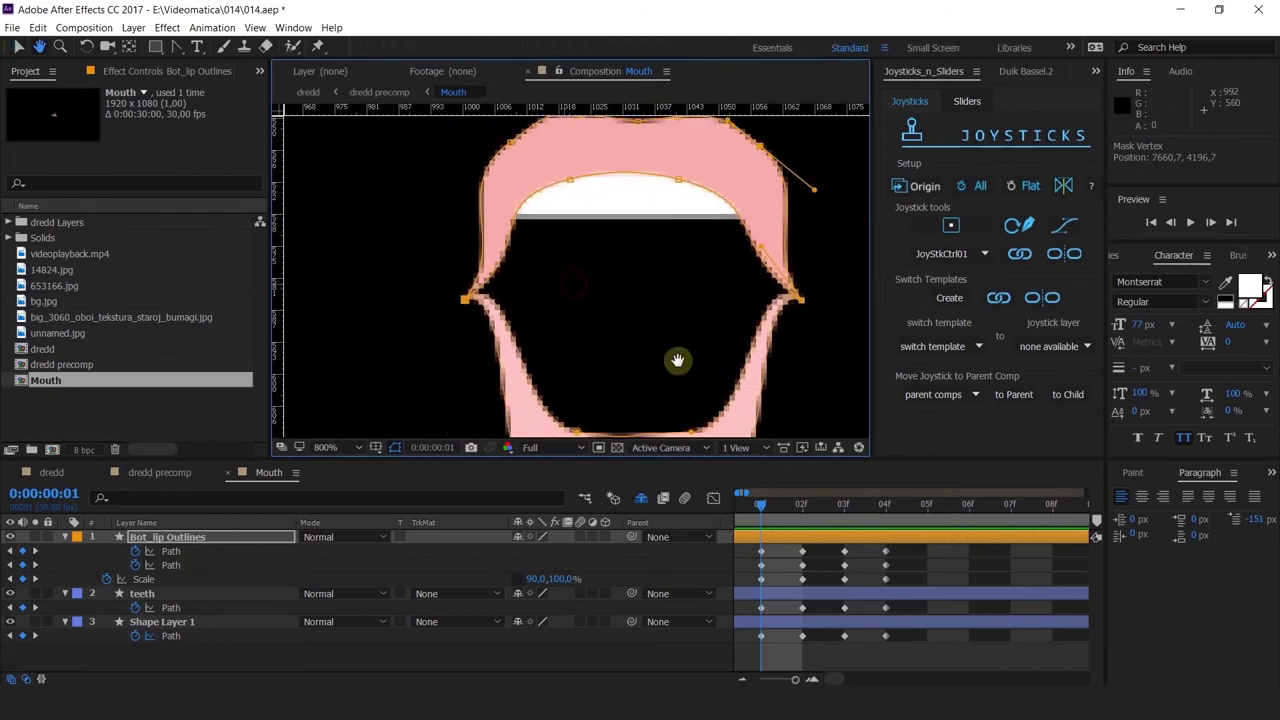
pyautogui.click(763, 510)
pyautogui.moveTo(694, 303); pyautogui.dragTo(586, 350)
pyautogui.moveTo(486, 106); pyautogui.dragTo(494, 265)
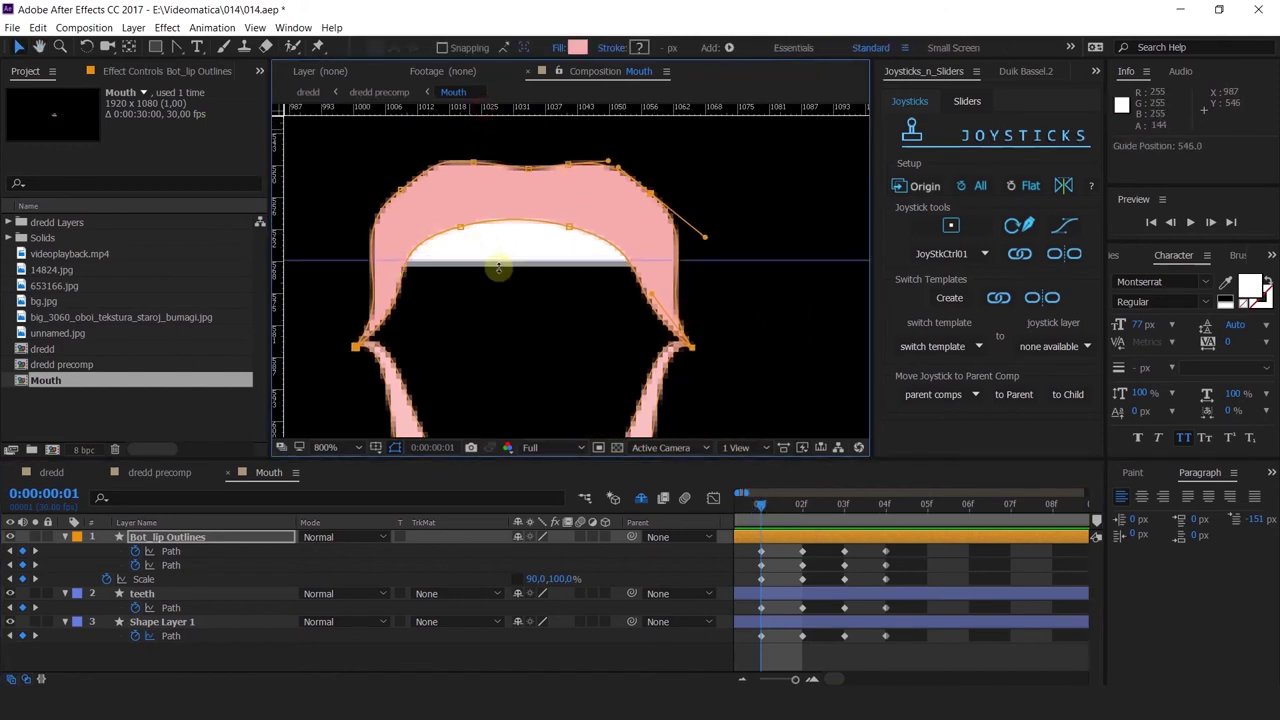
pyautogui.scroll(-3, 500, 277)
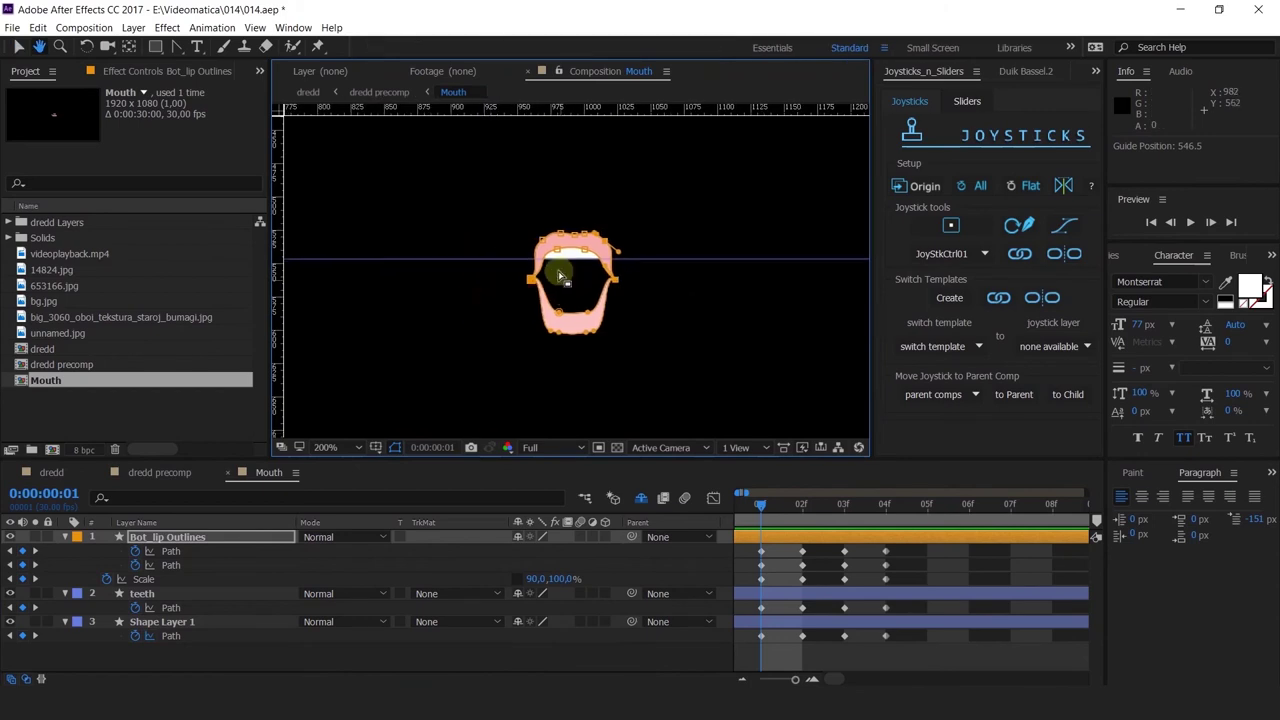
# Lower the bottom lip's curve handle at the left mouth corner and move both inner-edge vertices toward the center
pyautogui.scroll(2, 586, 251)
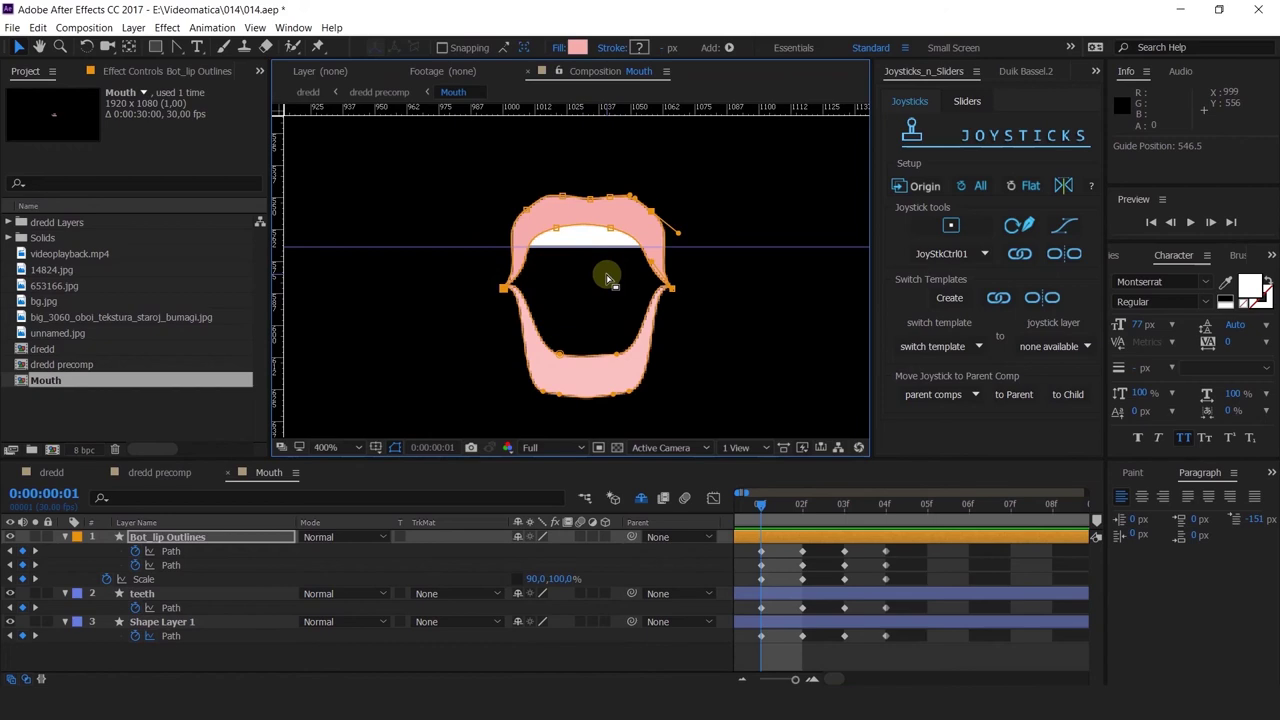
pyautogui.scroll(1, 606, 274)
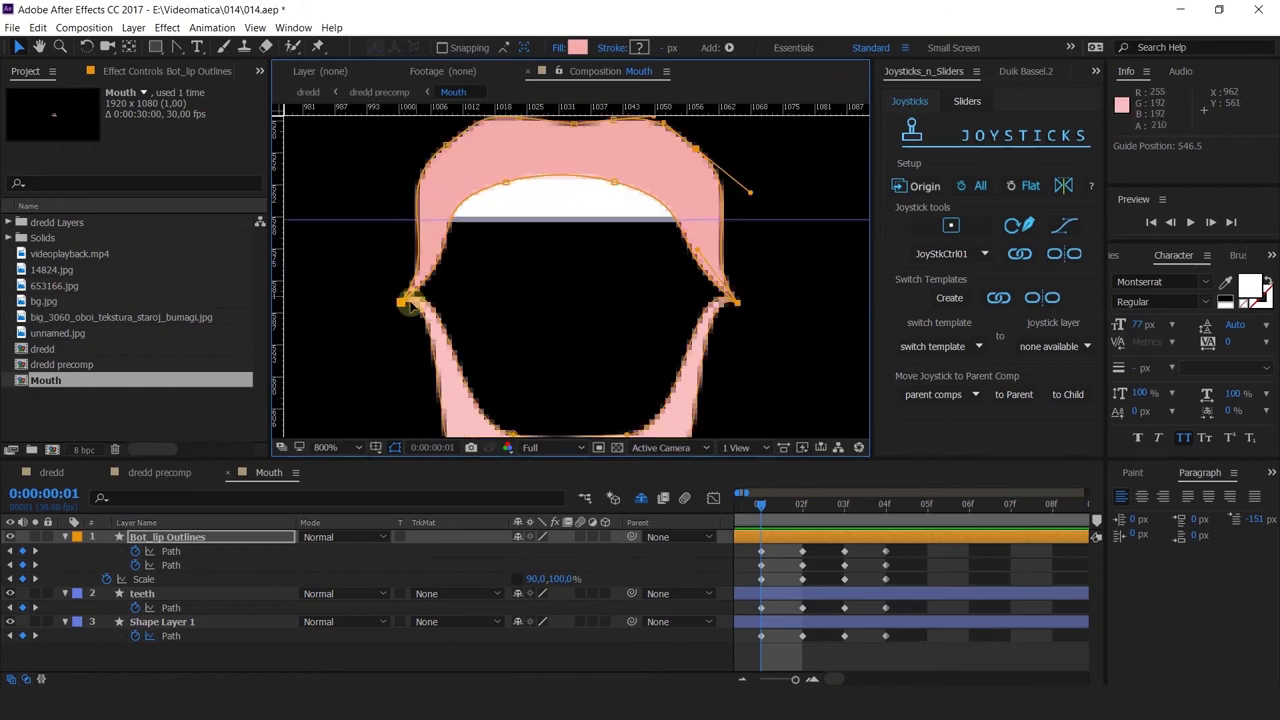
pyautogui.moveTo(381, 287); pyautogui.dragTo(442, 381)
pyautogui.moveTo(452, 265); pyautogui.dragTo(451, 294)
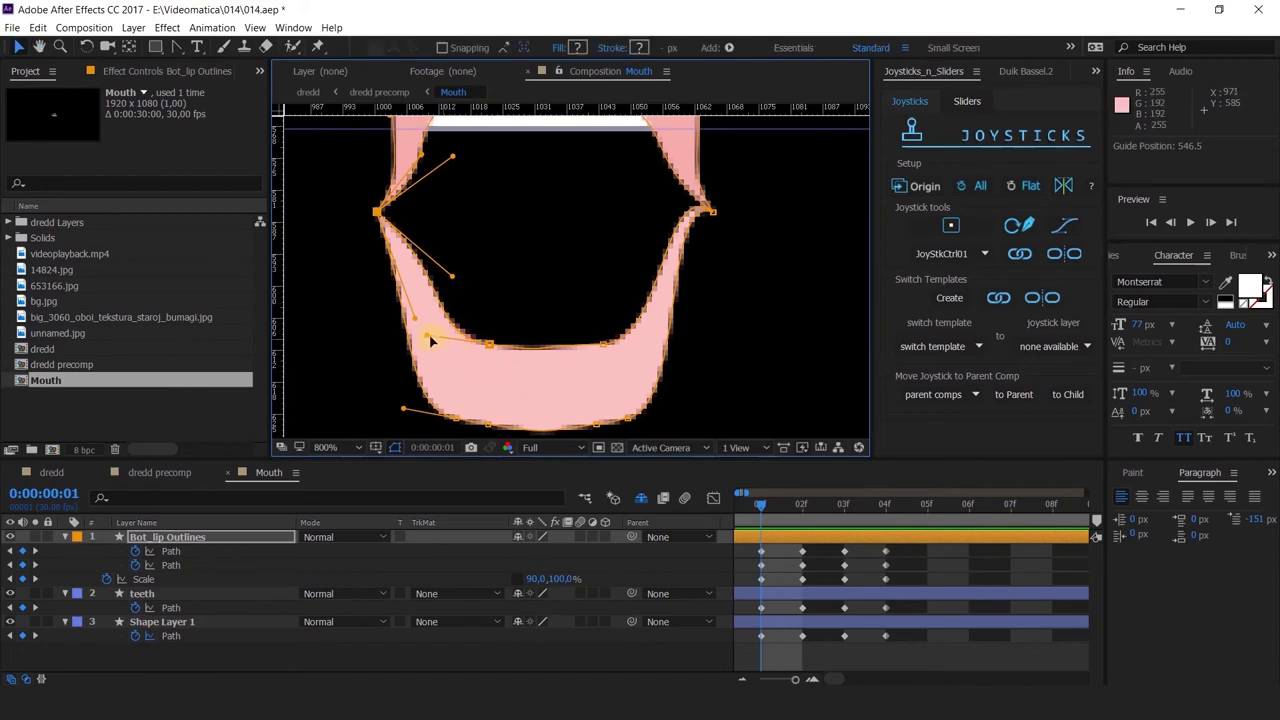
pyautogui.click(596, 345)
pyautogui.click(501, 344)
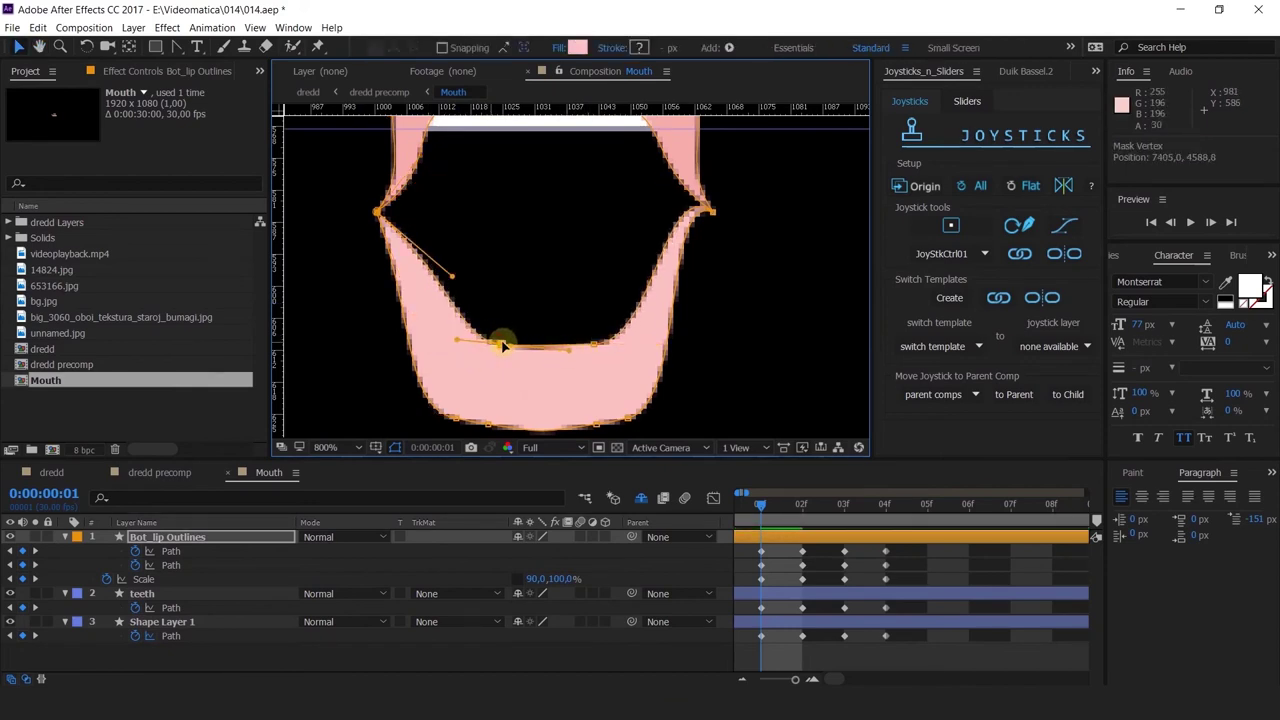
# Adjust the bottom lip's curve handle at the right mouth corner to match the left and bring the inner-edge vertices closer together
pyautogui.click(708, 213)
pyautogui.moveTo(683, 238); pyautogui.dragTo(660, 283)
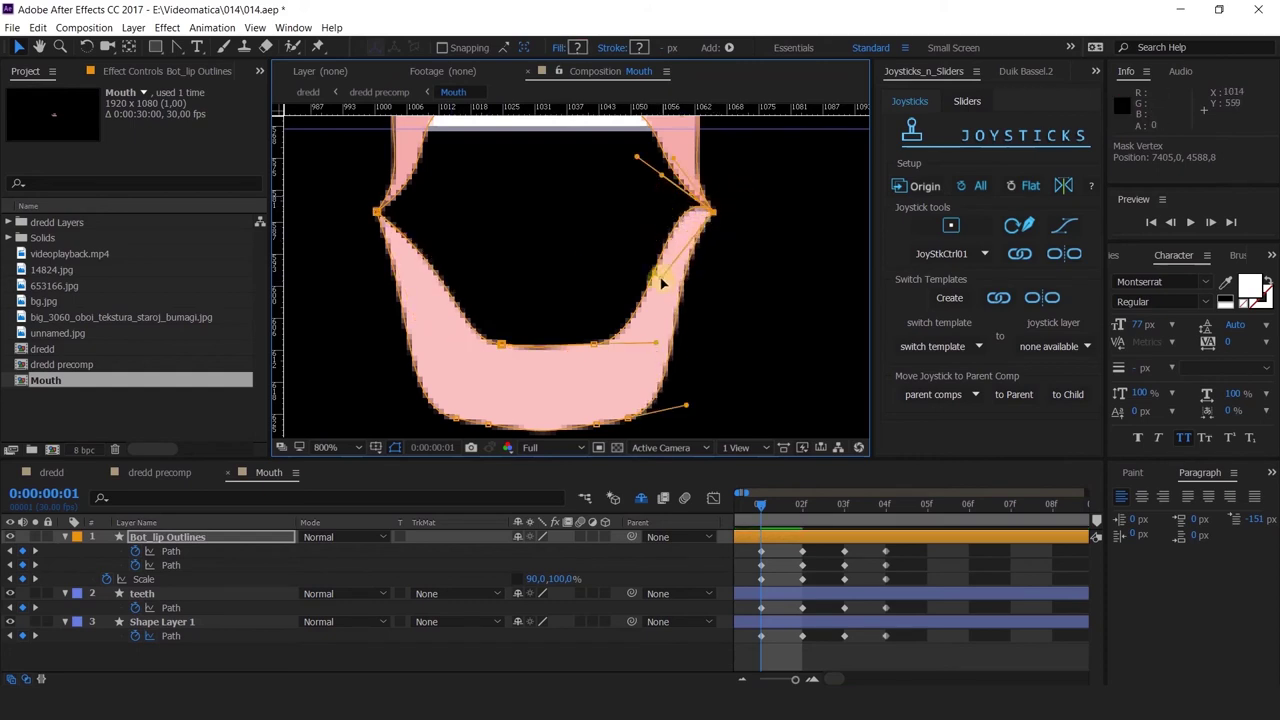
pyautogui.moveTo(657, 186); pyautogui.dragTo(624, 271)
pyautogui.click(582, 347)
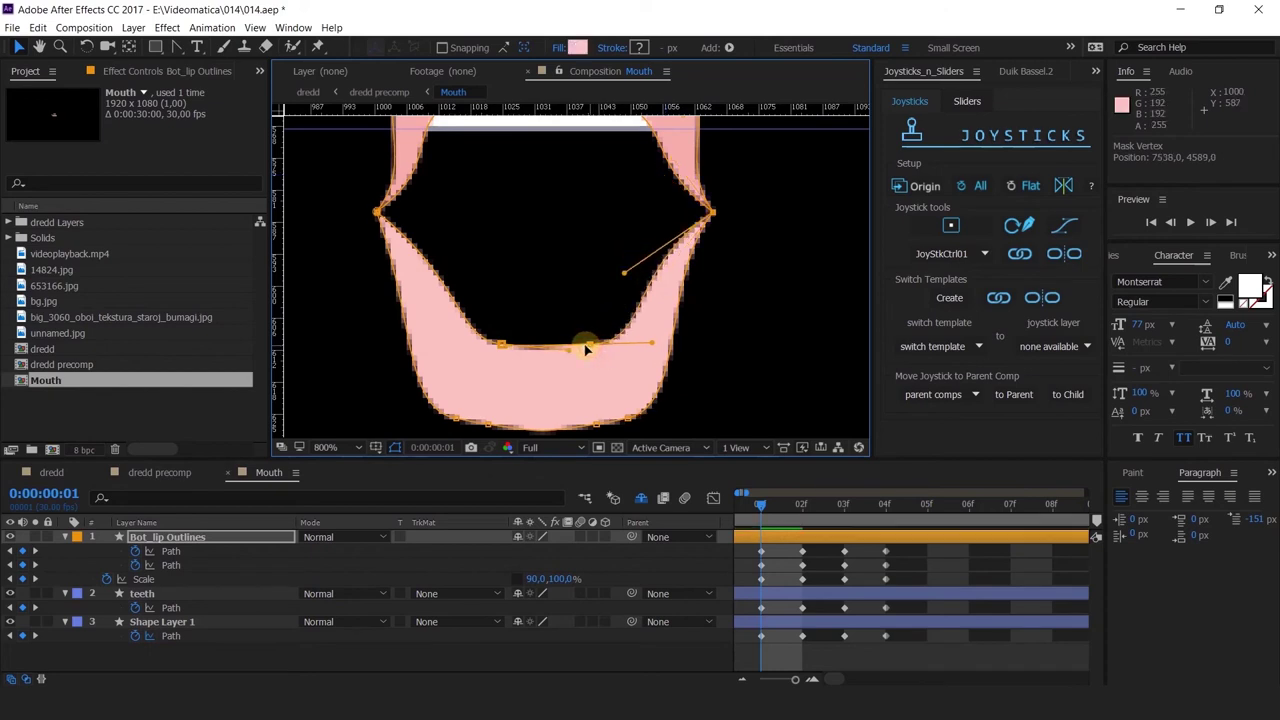
pyautogui.click(507, 345)
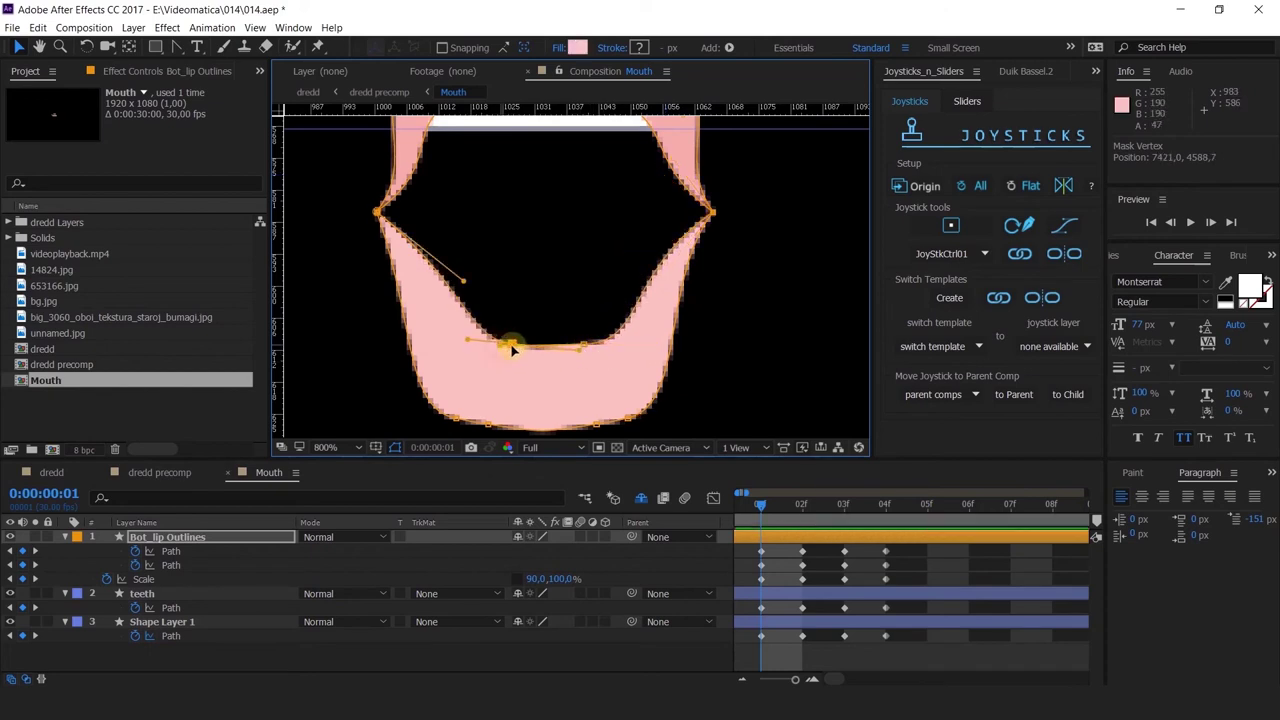
pyautogui.click(586, 347)
# Reshape the upper lip's inner edge at frame 1 by adjusting the curve handles at both upper vertices and moving the right vertex slightly outward
pyautogui.scroll(4, 551, 358)
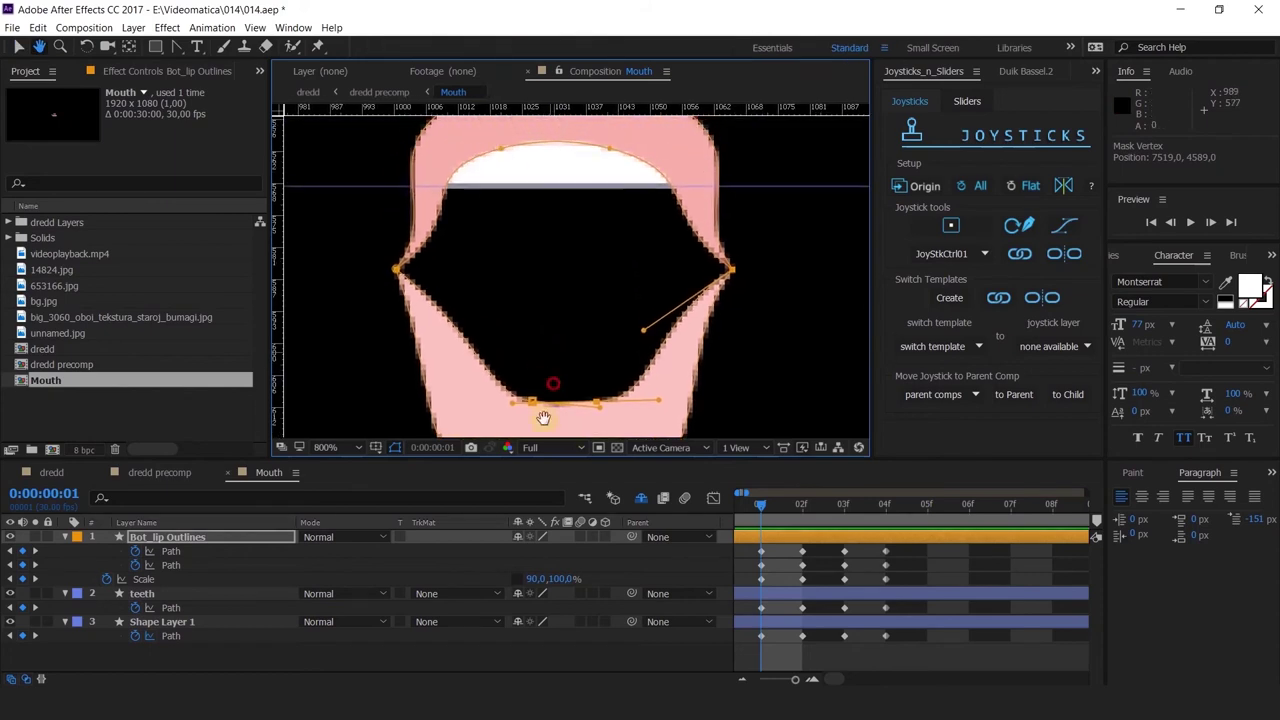
pyautogui.click(388, 331)
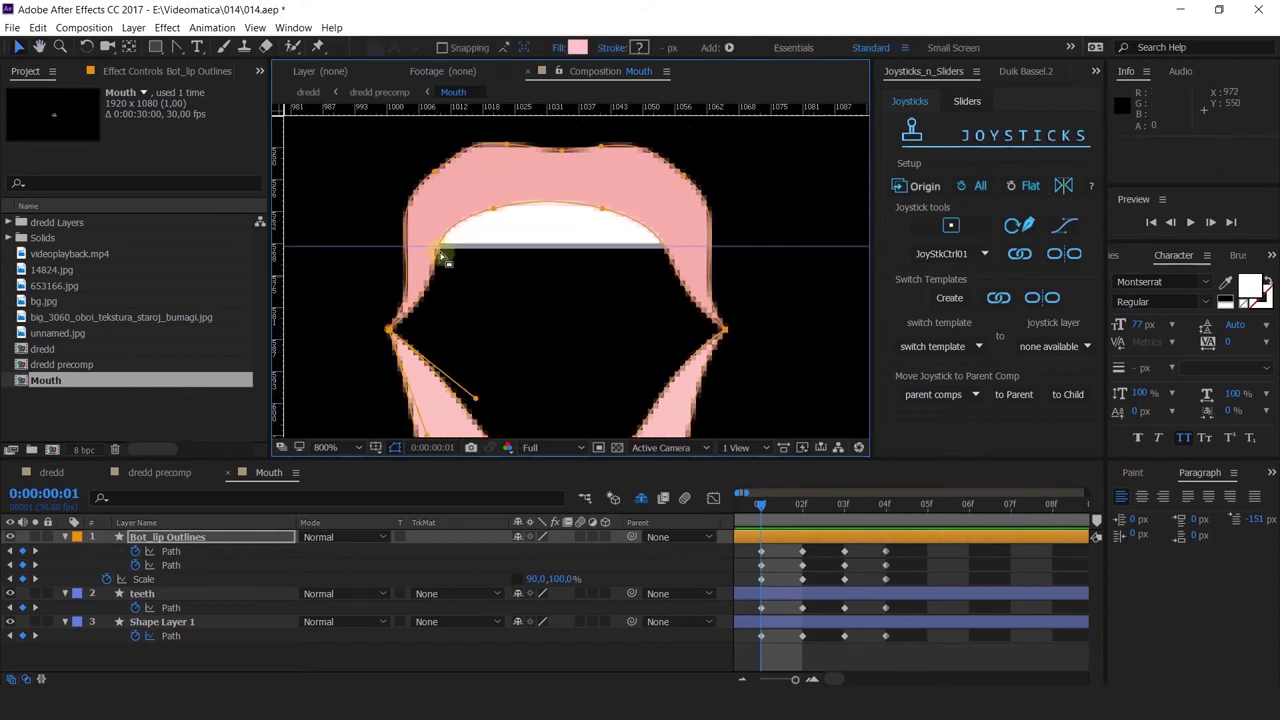
pyautogui.click(495, 209)
pyautogui.moveTo(464, 273); pyautogui.dragTo(465, 295)
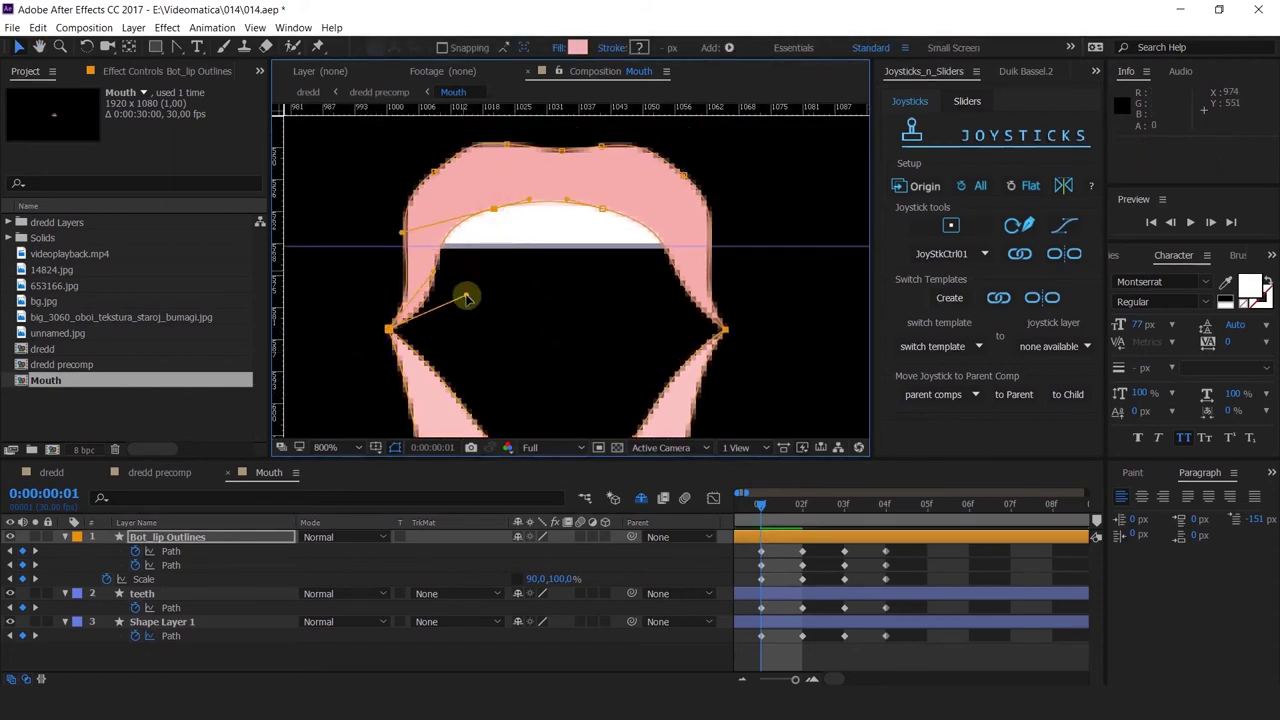
pyautogui.moveTo(402, 232); pyautogui.dragTo(430, 245)
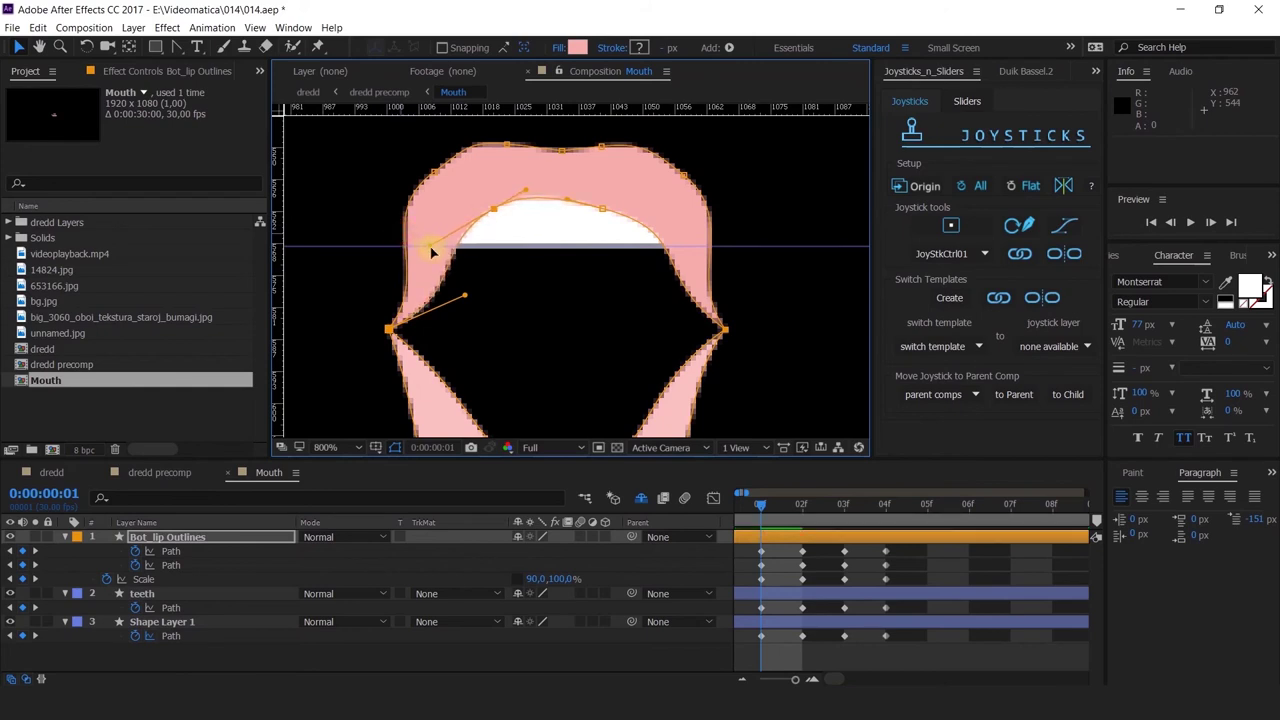
pyautogui.moveTo(607, 212); pyautogui.dragTo(676, 237)
pyautogui.moveTo(609, 202); pyautogui.dragTo(613, 205)
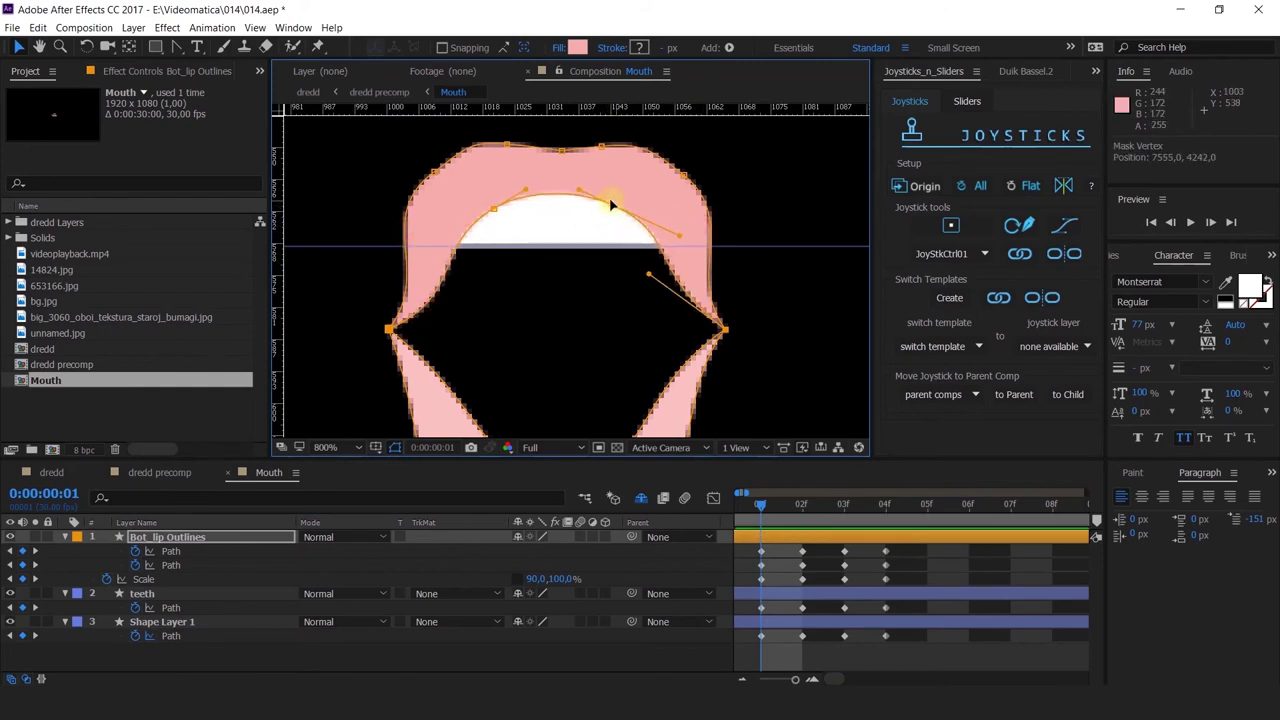
# Slope the upper lip's outer edge at frame 1 by nudging both shoulder vertices inward, adjusting their lower handles and refining the top edge
pyautogui.click(434, 172)
pyautogui.moveTo(434, 172); pyautogui.dragTo(395, 236)
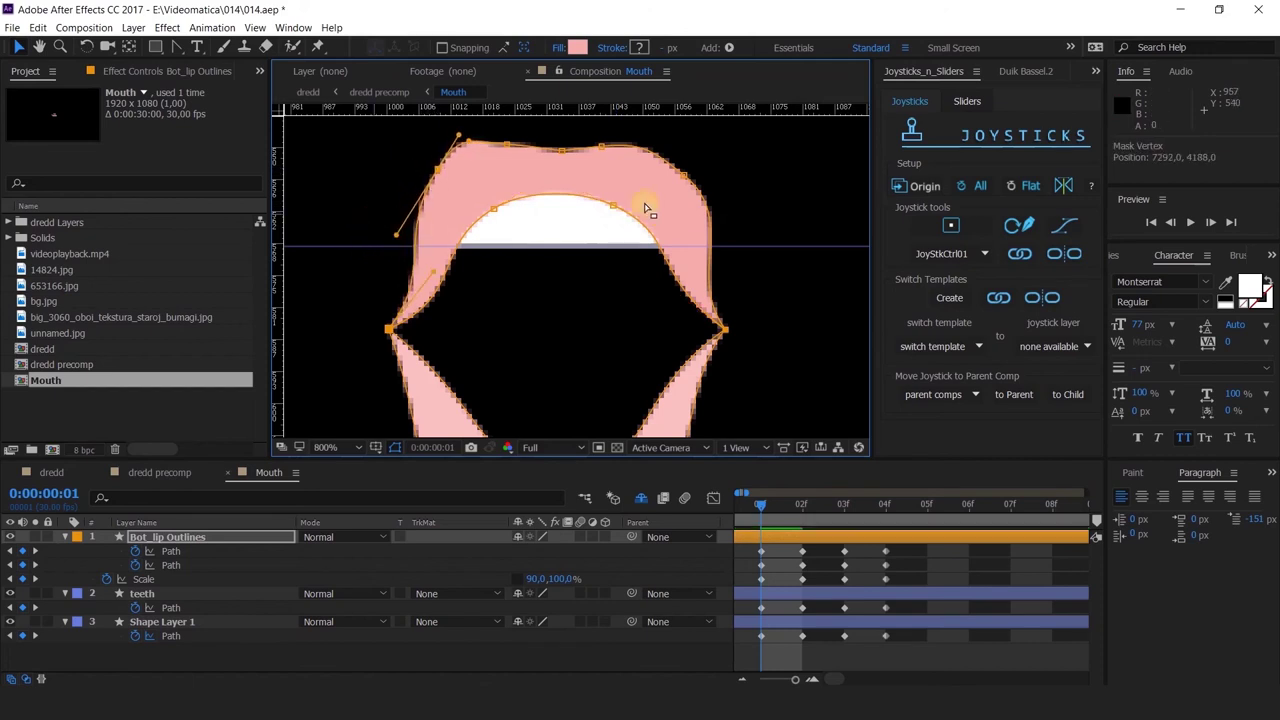
pyautogui.moveTo(685, 176); pyautogui.dragTo(679, 174)
pyautogui.moveTo(729, 214); pyautogui.dragTo(731, 246)
pyautogui.moveTo(662, 193); pyautogui.dragTo(472, 223)
pyautogui.moveTo(545, 205); pyautogui.dragTo(545, 200)
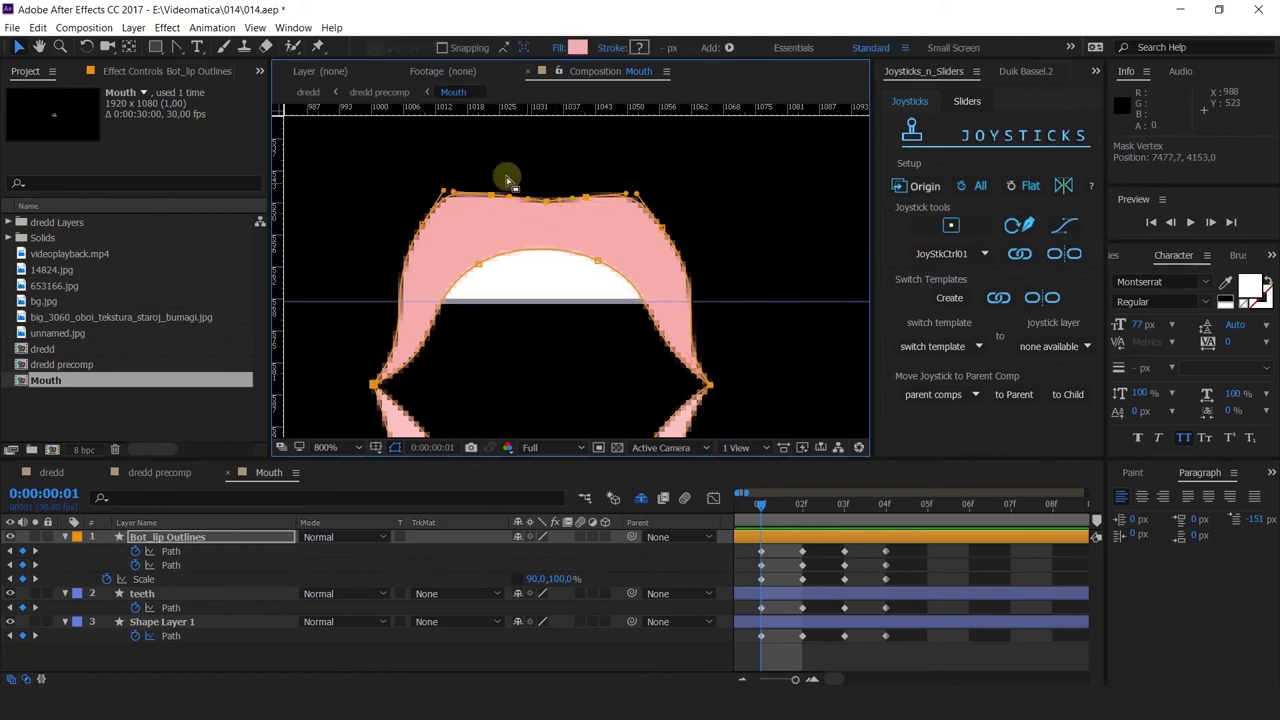
pyautogui.moveTo(480, 171); pyautogui.dragTo(507, 198)
pyautogui.scroll(-1, 507, 200)
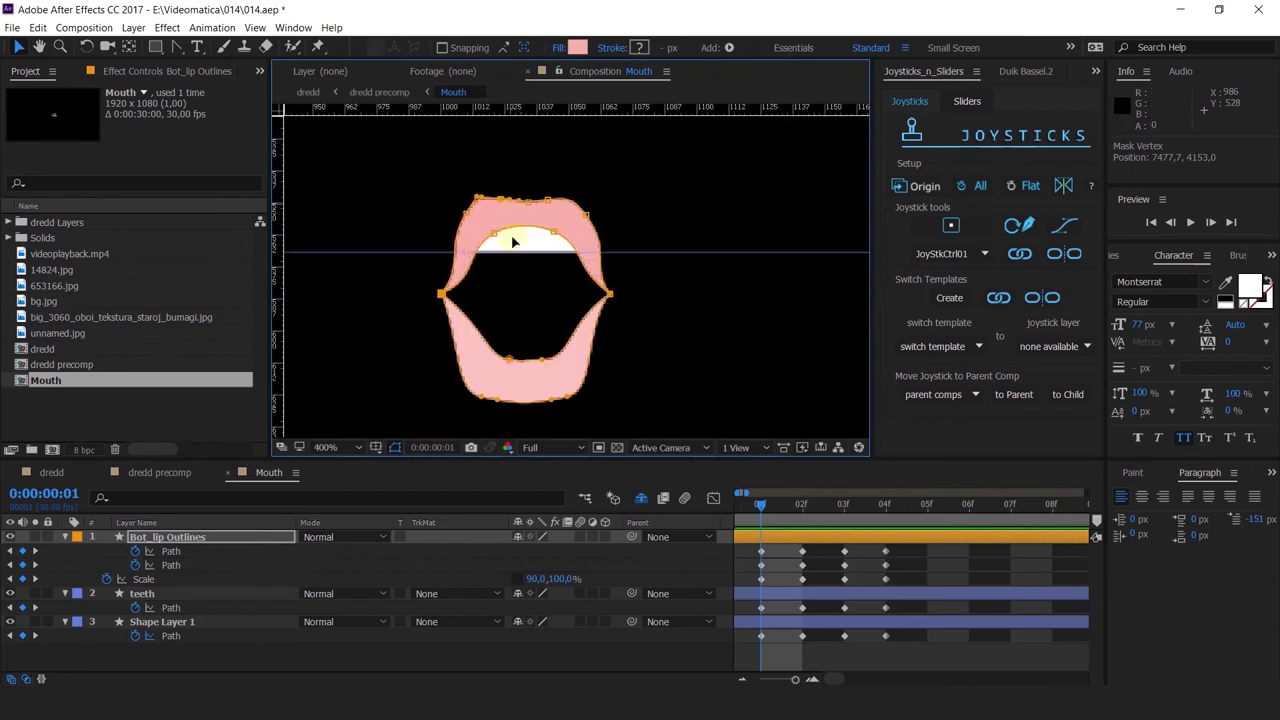
pyautogui.click(638, 655)
pyautogui.scroll(1, 506, 197)
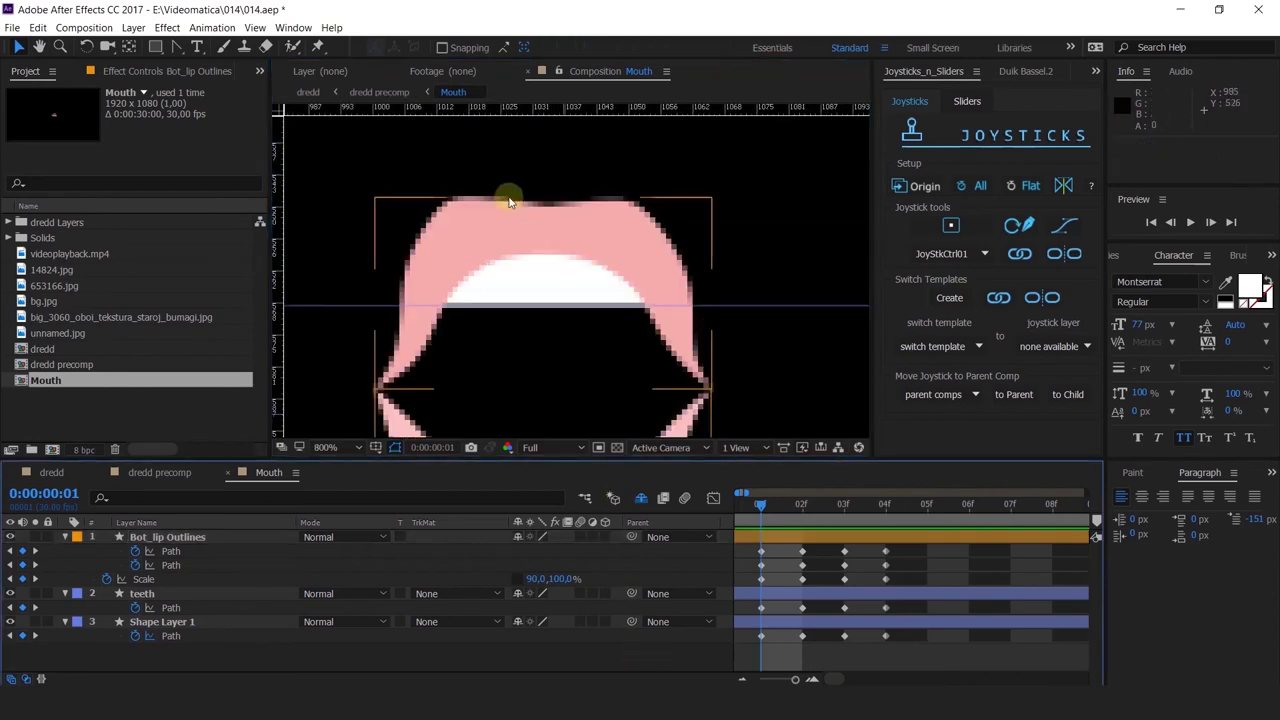
# At frame 0, smooth the bottom lip's lower edge into an even downward curve by adjusting its vertices and handles on both sides
pyautogui.moveTo(718, 506); pyautogui.dragTo(760, 516)
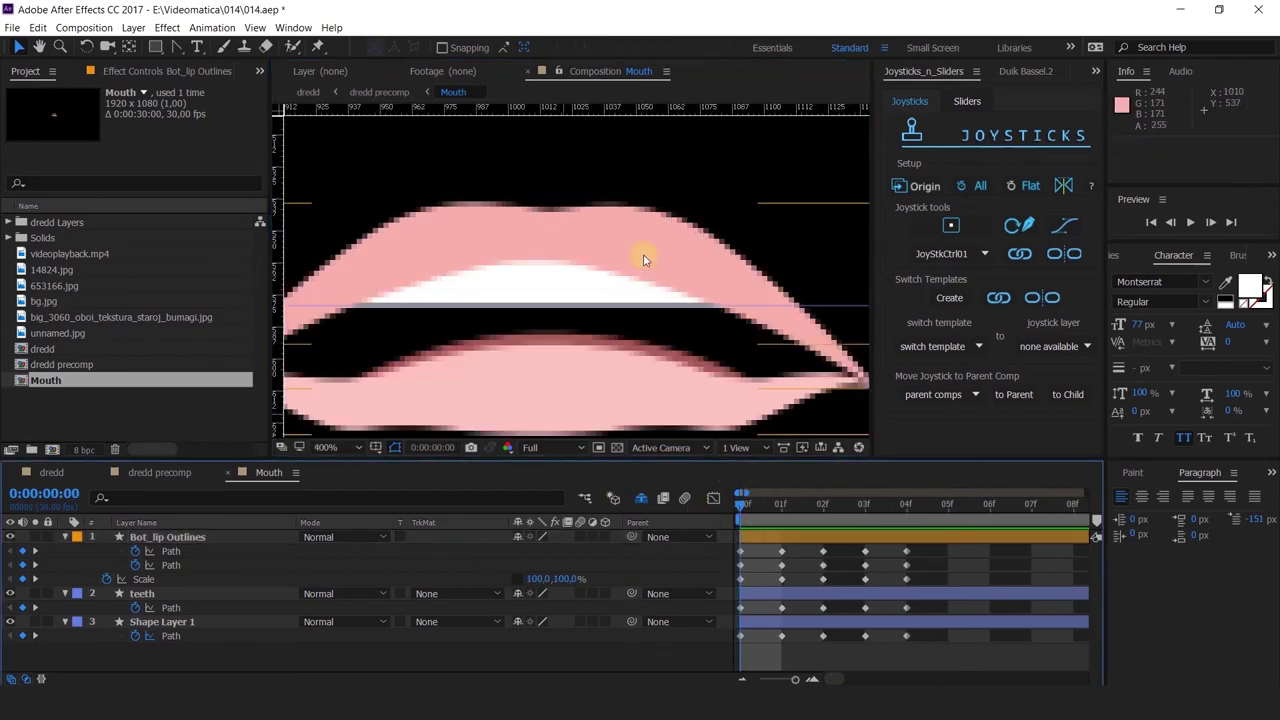
pyautogui.scroll(-1, 643, 257)
pyautogui.press('space')
pyautogui.moveTo(606, 209); pyautogui.dragTo(576, 136)
pyautogui.moveTo(604, 239); pyautogui.dragTo(629, 332)
pyautogui.click(175, 553)
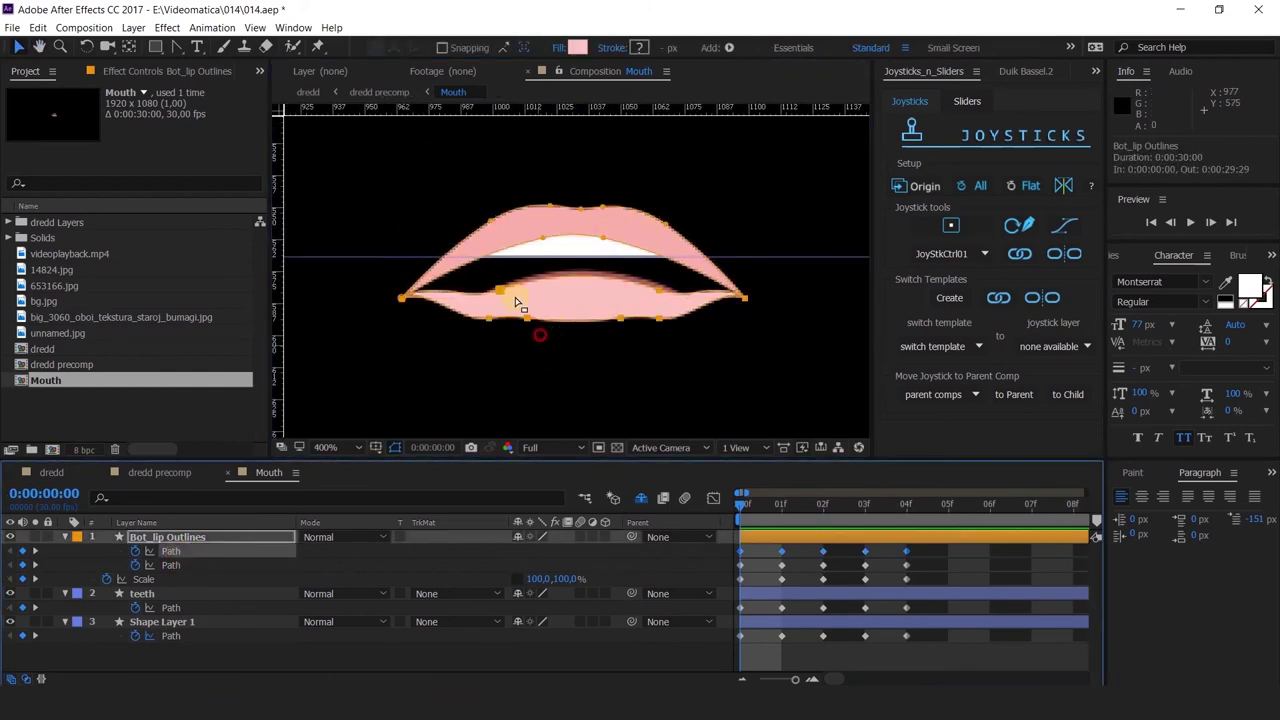
pyautogui.scroll(1, 604, 324)
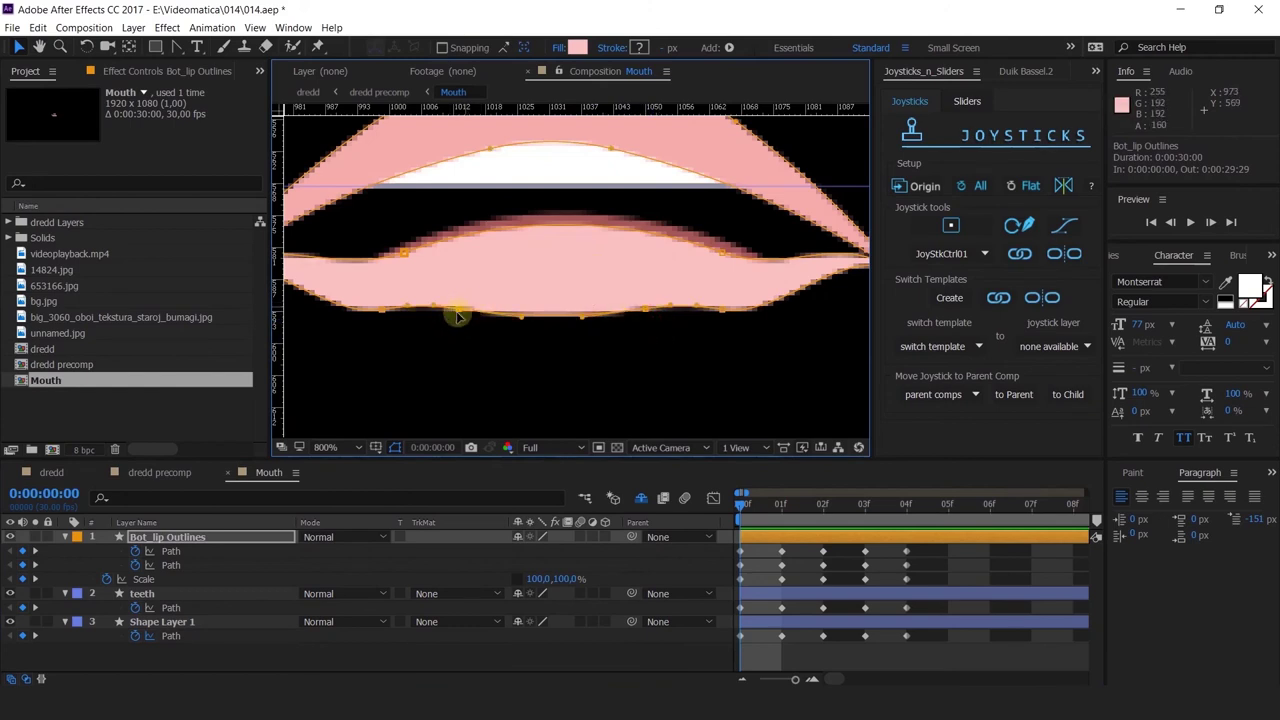
pyautogui.moveTo(459, 310); pyautogui.dragTo(410, 310)
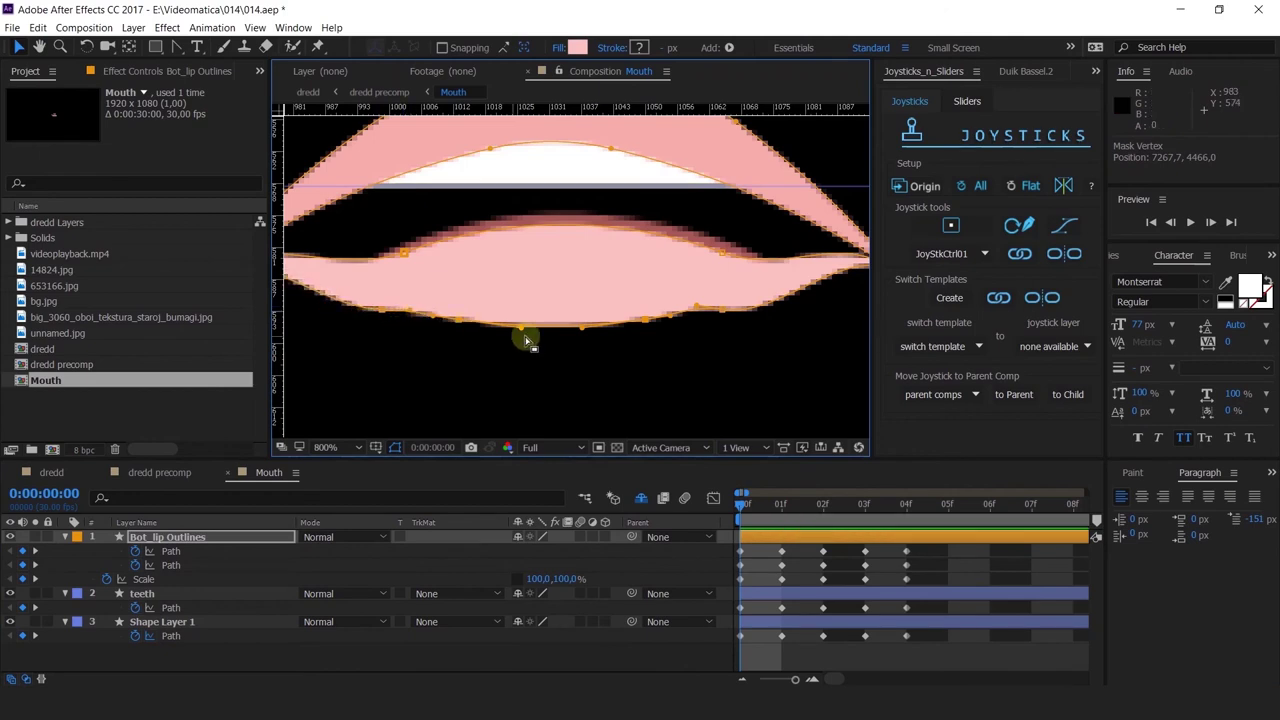
pyautogui.moveTo(695, 307); pyautogui.dragTo(726, 310)
pyautogui.moveTo(459, 325); pyautogui.dragTo(462, 327)
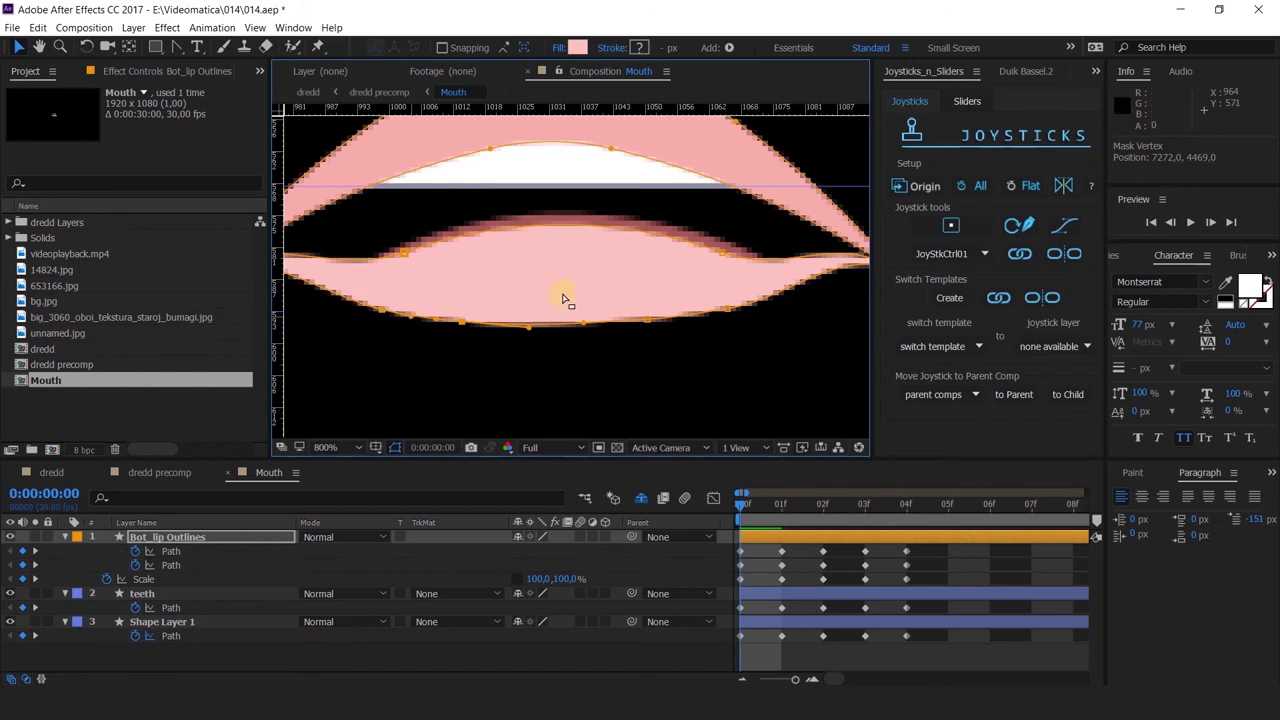
pyautogui.scroll(-1, 620, 280)
pyautogui.scroll(1, 560, 275)
# Raise the bottom lip's two inner-edge vertices at frame 0 and adjust their handles to form a flatter, symmetrical arch to the mouth corners
pyautogui.click(465, 261)
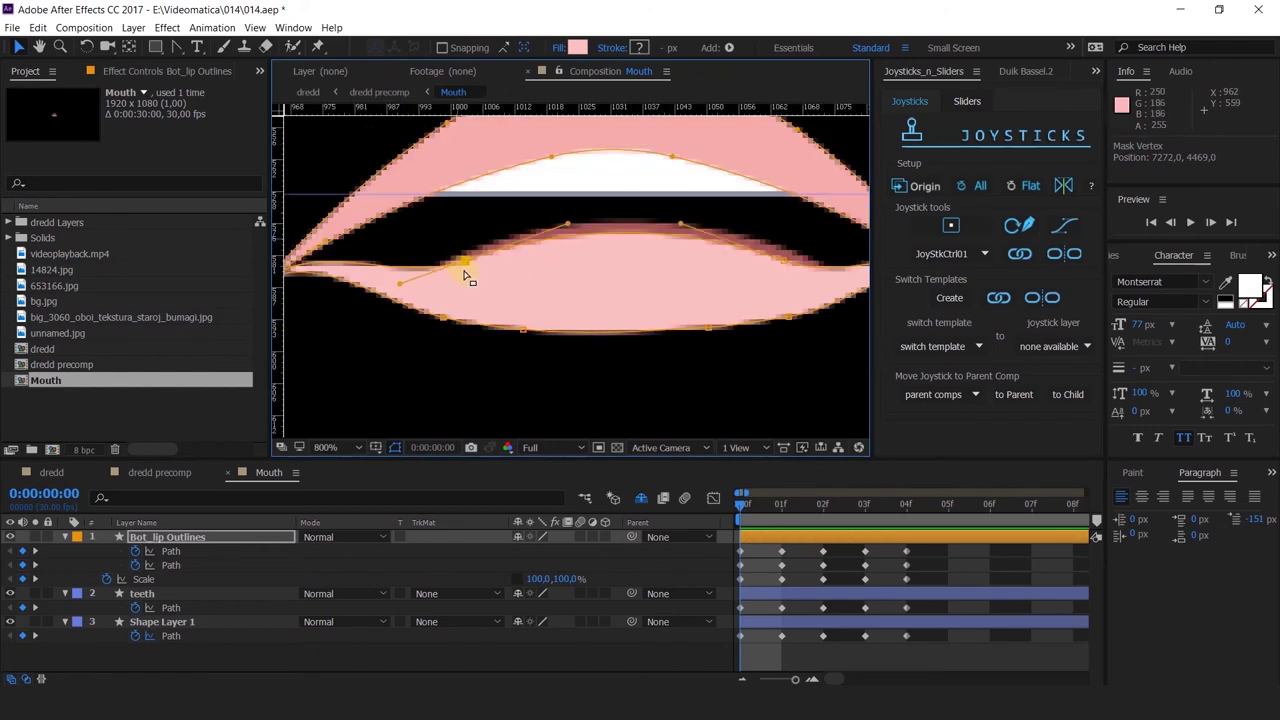
pyautogui.moveTo(573, 224); pyautogui.dragTo(603, 224)
pyautogui.moveTo(782, 261); pyautogui.dragTo(773, 245)
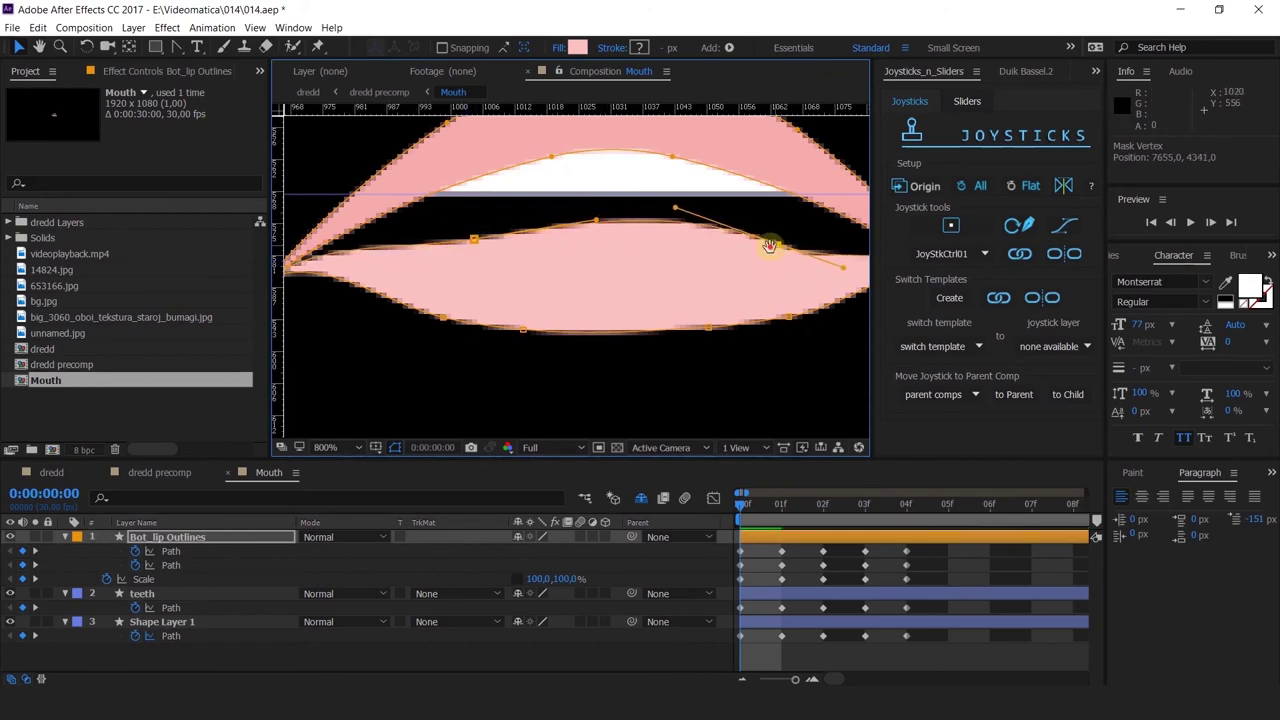
pyautogui.moveTo(548, 245)
pyautogui.mouseDown()
pyautogui.moveTo(522, 261)
pyautogui.moveTo(572, 240)
pyautogui.moveTo(562, 244)
pyautogui.mouseUp()
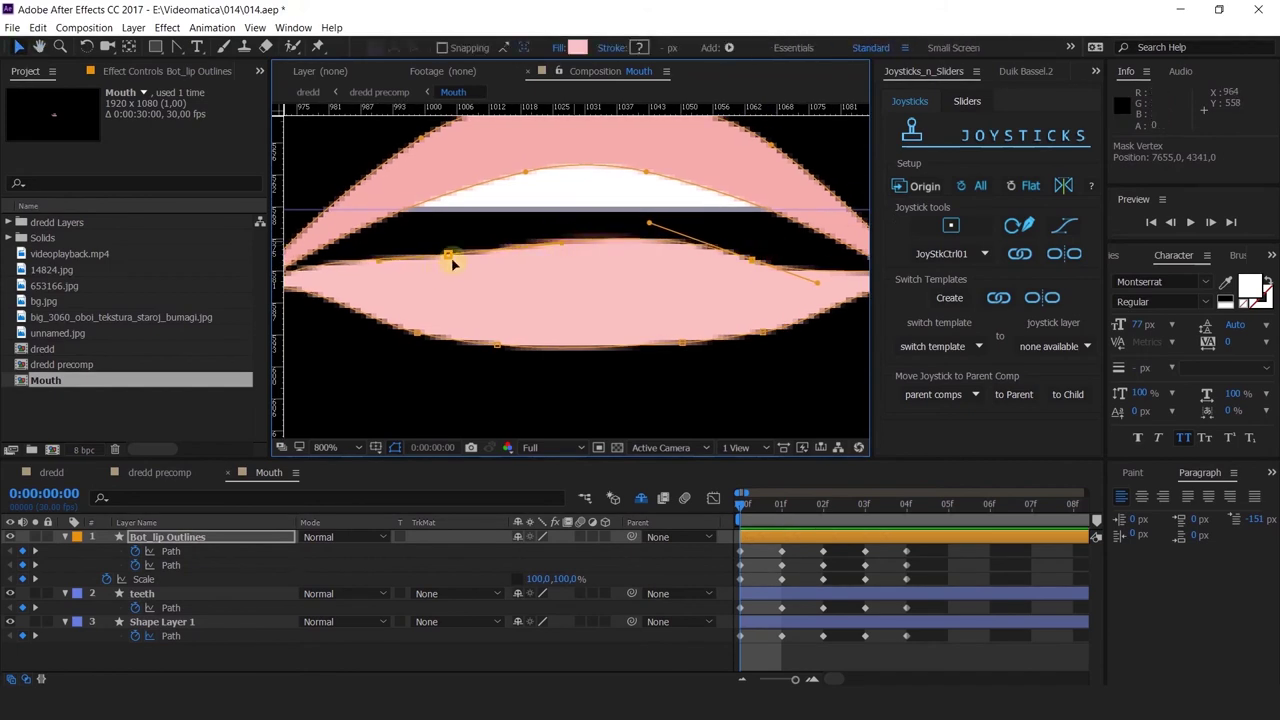
pyautogui.moveTo(449, 256); pyautogui.dragTo(393, 258)
pyautogui.moveTo(752, 260); pyautogui.dragTo(758, 261)
pyautogui.moveTo(784, 269); pyautogui.dragTo(674, 267)
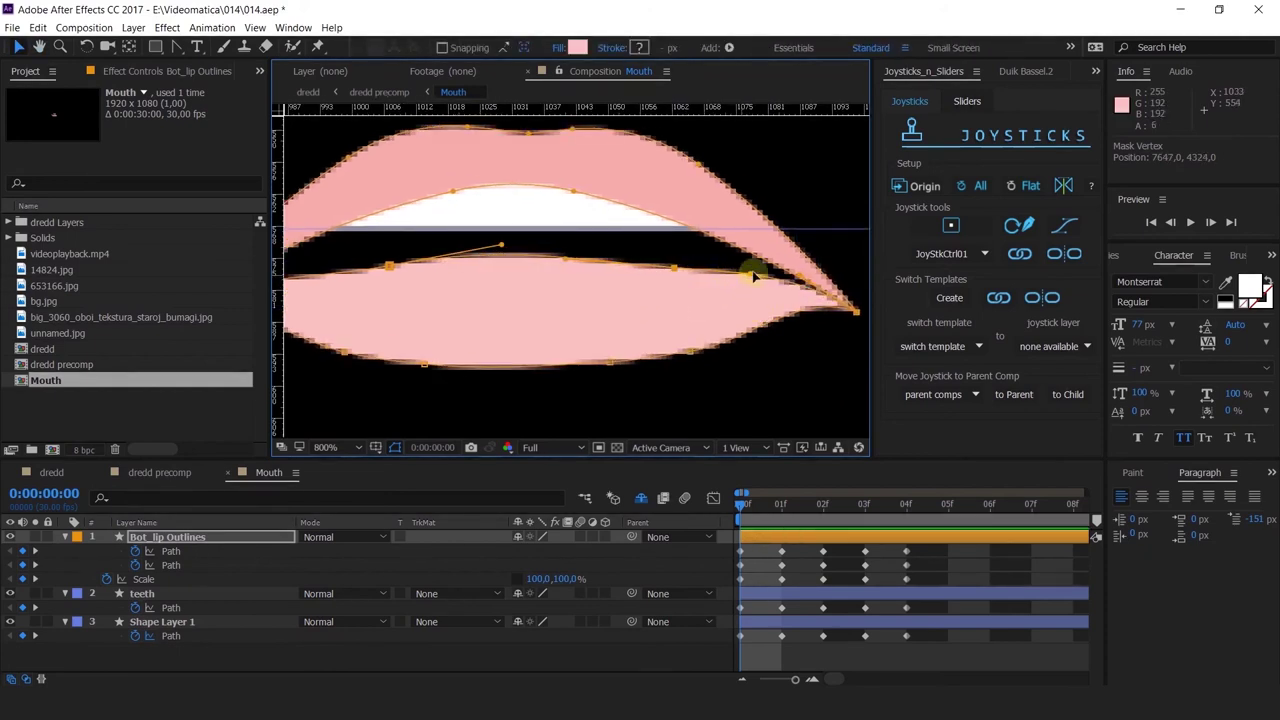
pyautogui.moveTo(758, 274); pyautogui.dragTo(753, 281)
pyautogui.moveTo(432, 268); pyautogui.dragTo(478, 254)
pyautogui.scroll(-1, 511, 251)
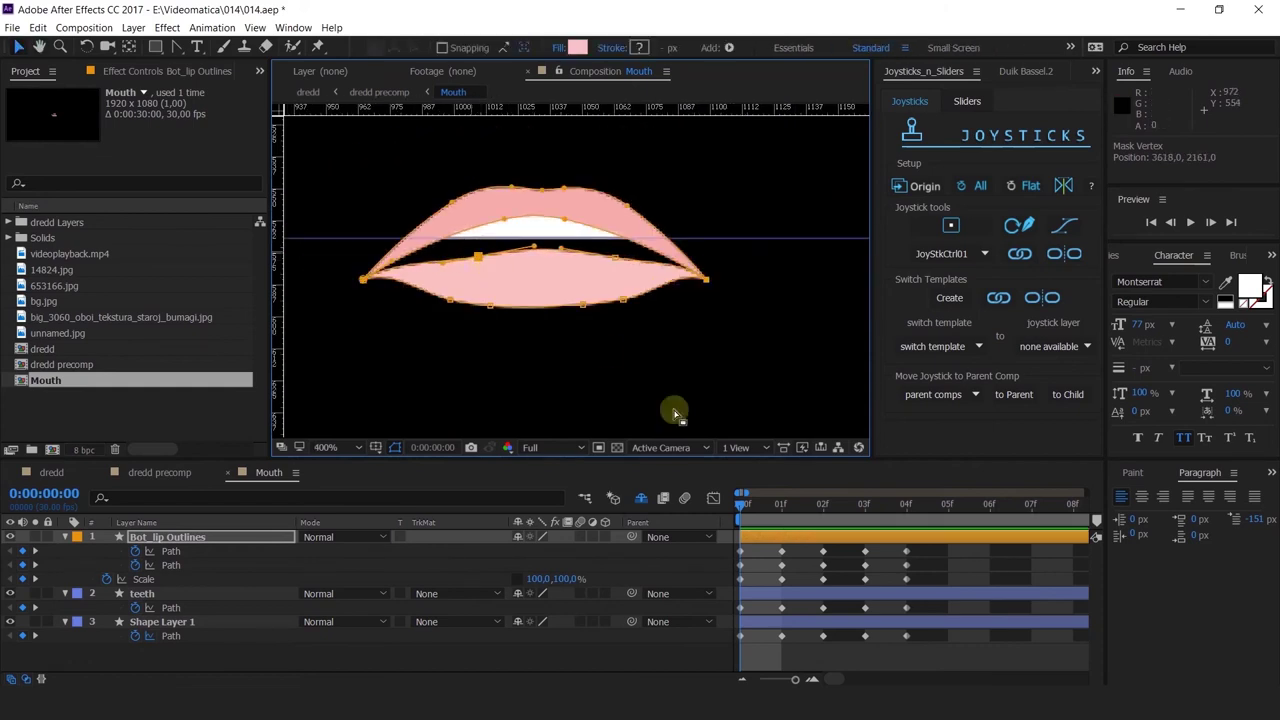
# Scrub through the first mouth keyframes and return to frame 0 to check the lip shapes
pyautogui.moveTo(760, 507); pyautogui.dragTo(758, 553)
pyautogui.press('pageup')
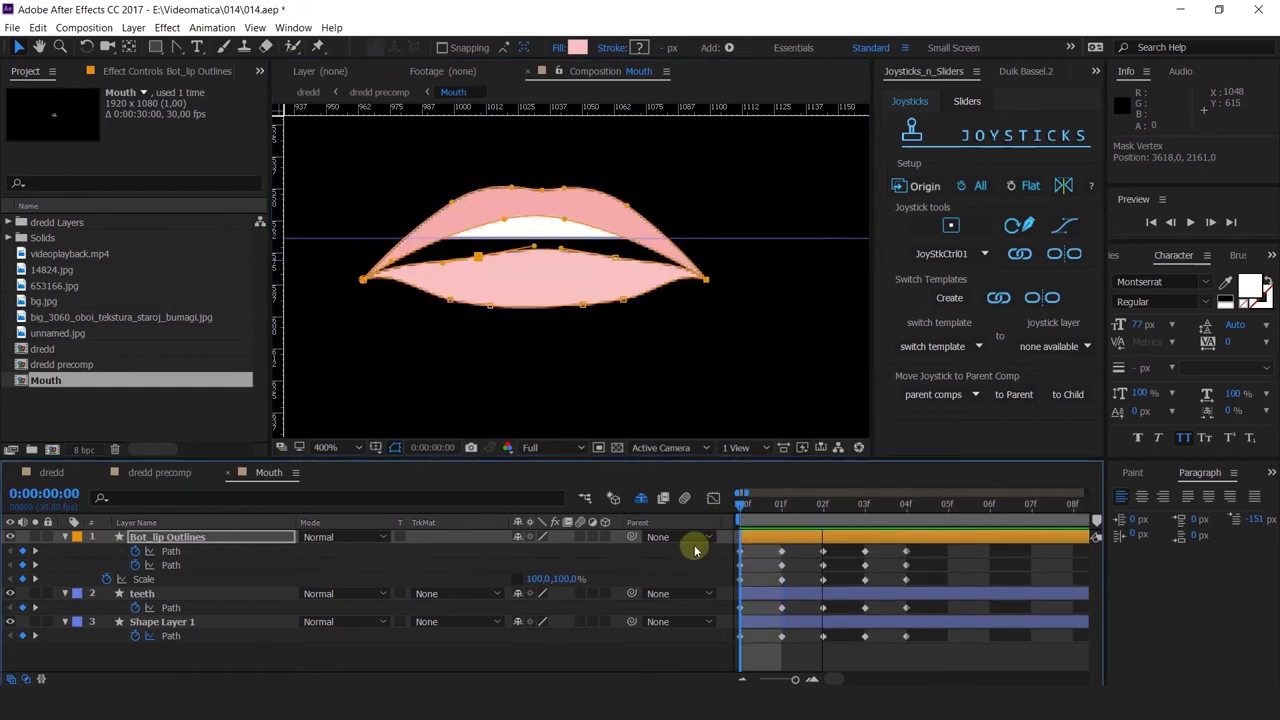
pyautogui.scroll(1, 523, 280)
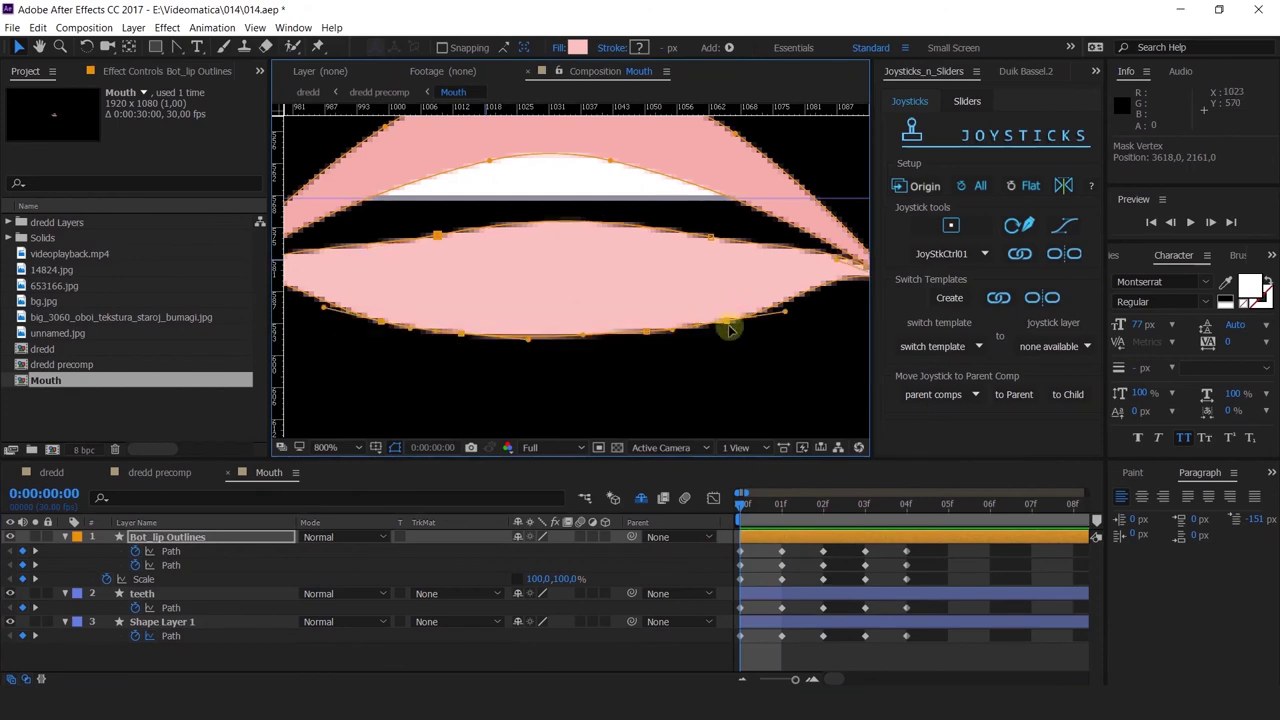
pyautogui.scroll(-4, 732, 315)
pyautogui.scroll(1, 736, 312)
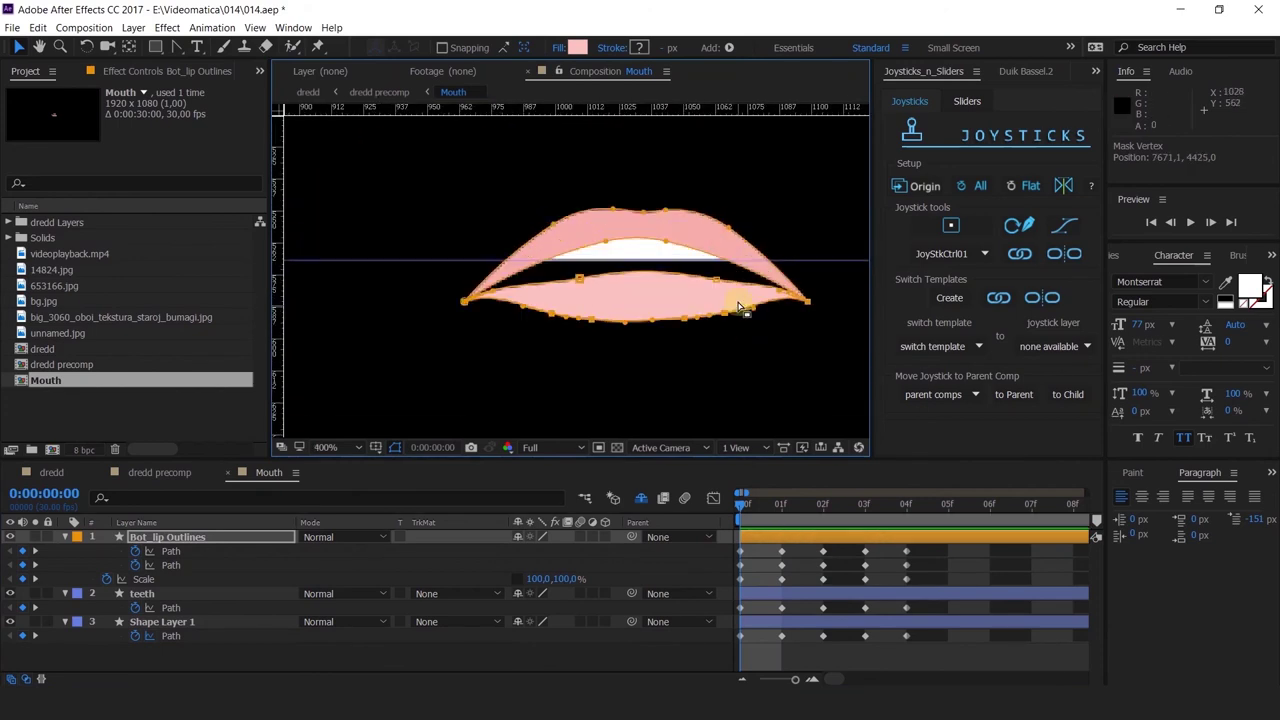
# Narrow the upper lip's inner arch at frame 1 by moving its two upper vertices toward the center and adjusting the right handle
pyautogui.click(782, 505)
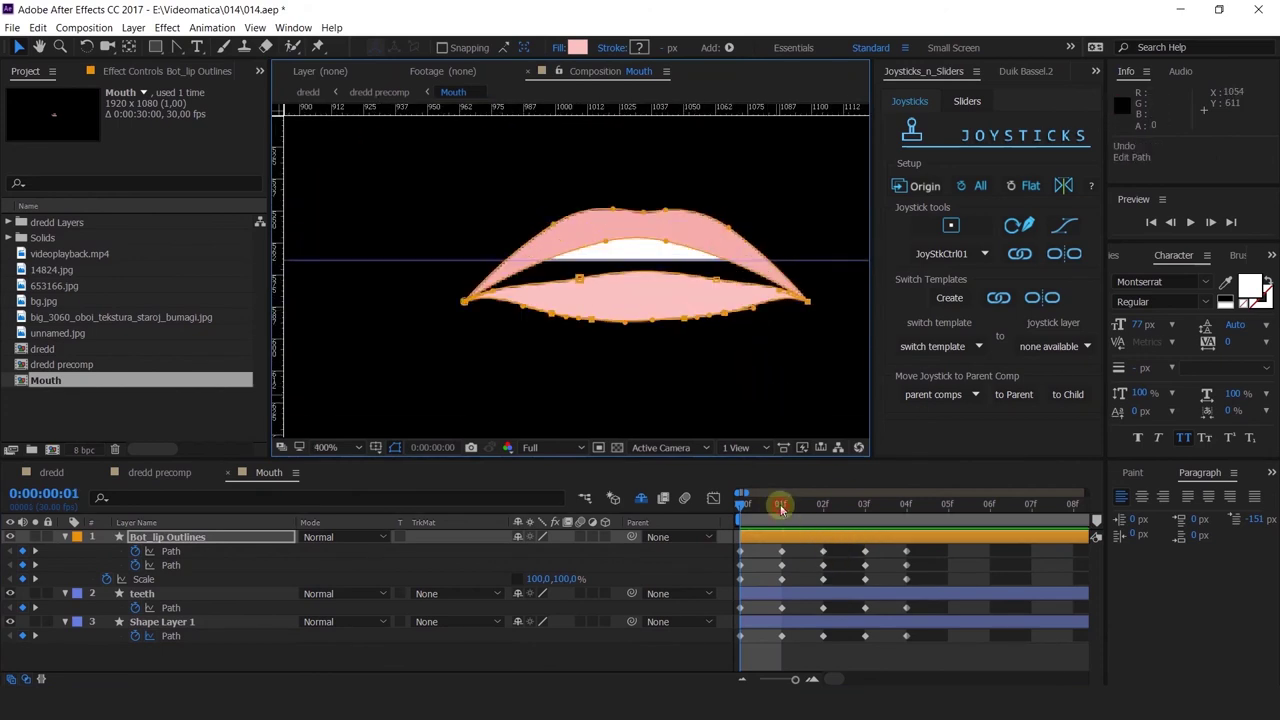
pyautogui.scroll(1, 598, 245)
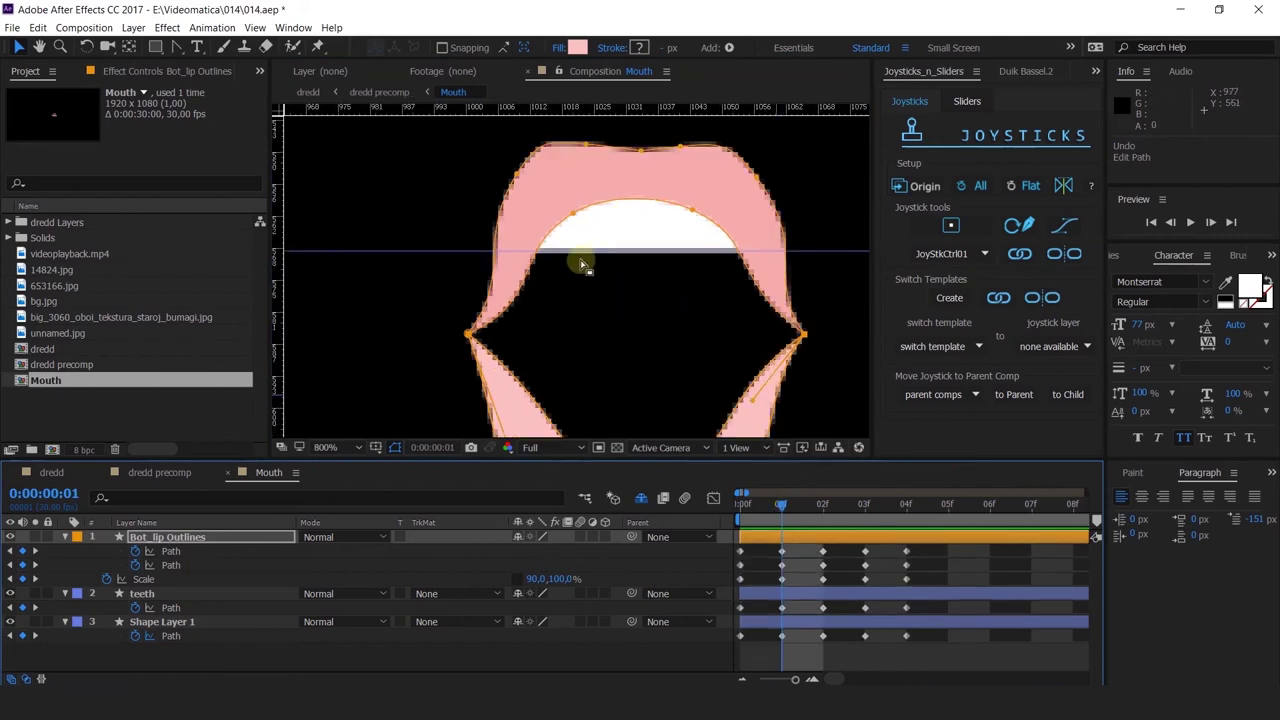
pyautogui.click(571, 214)
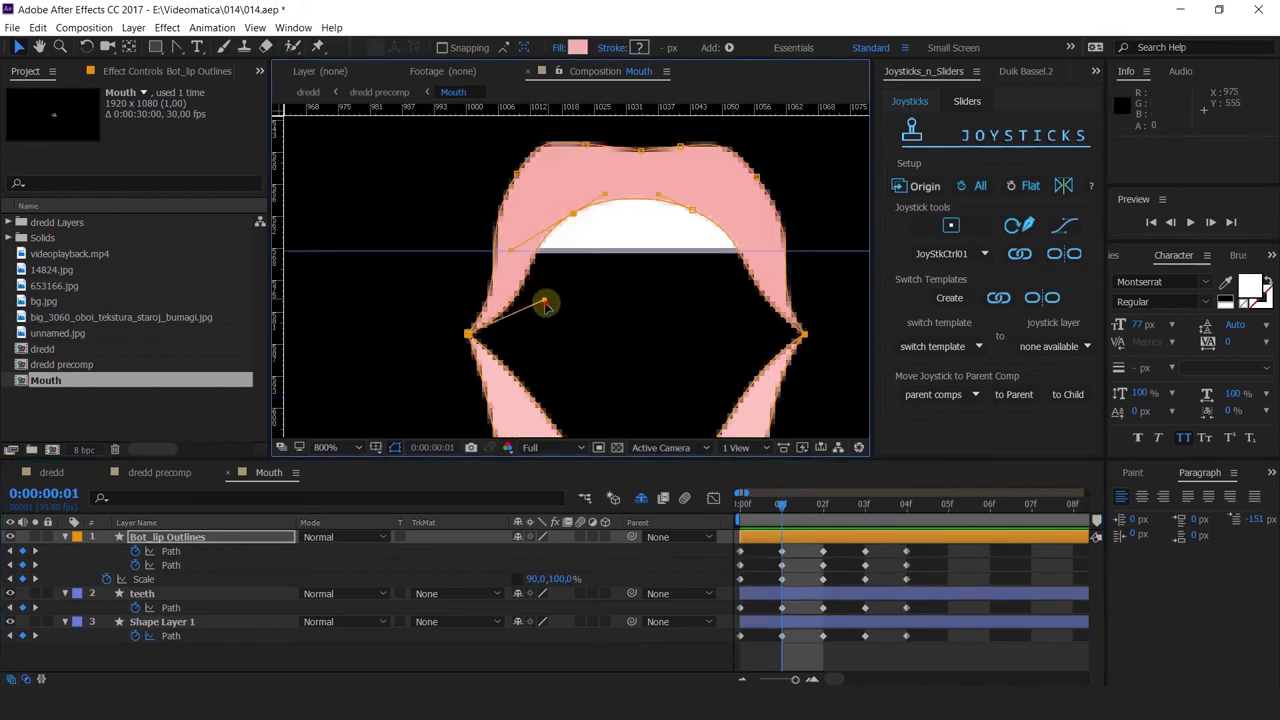
pyautogui.moveTo(545, 302); pyautogui.dragTo(562, 348)
pyautogui.moveTo(571, 214); pyautogui.dragTo(601, 213)
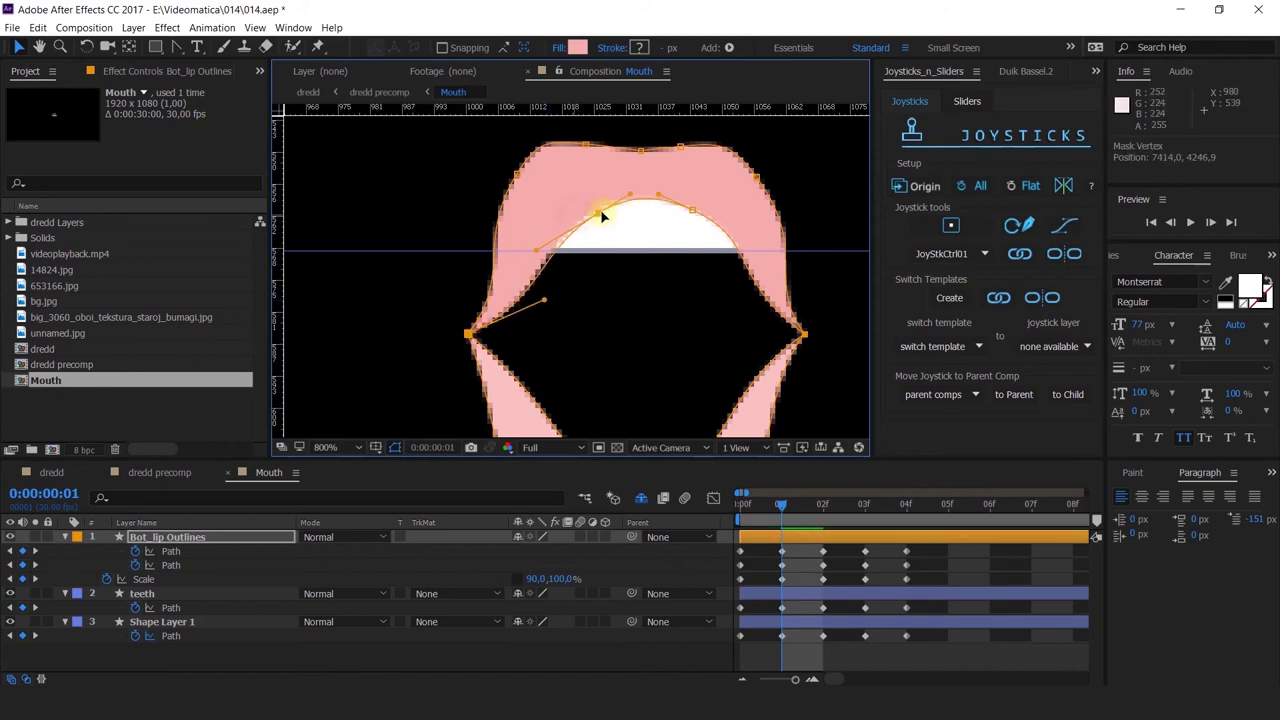
pyautogui.moveTo(680, 212); pyautogui.dragTo(638, 207)
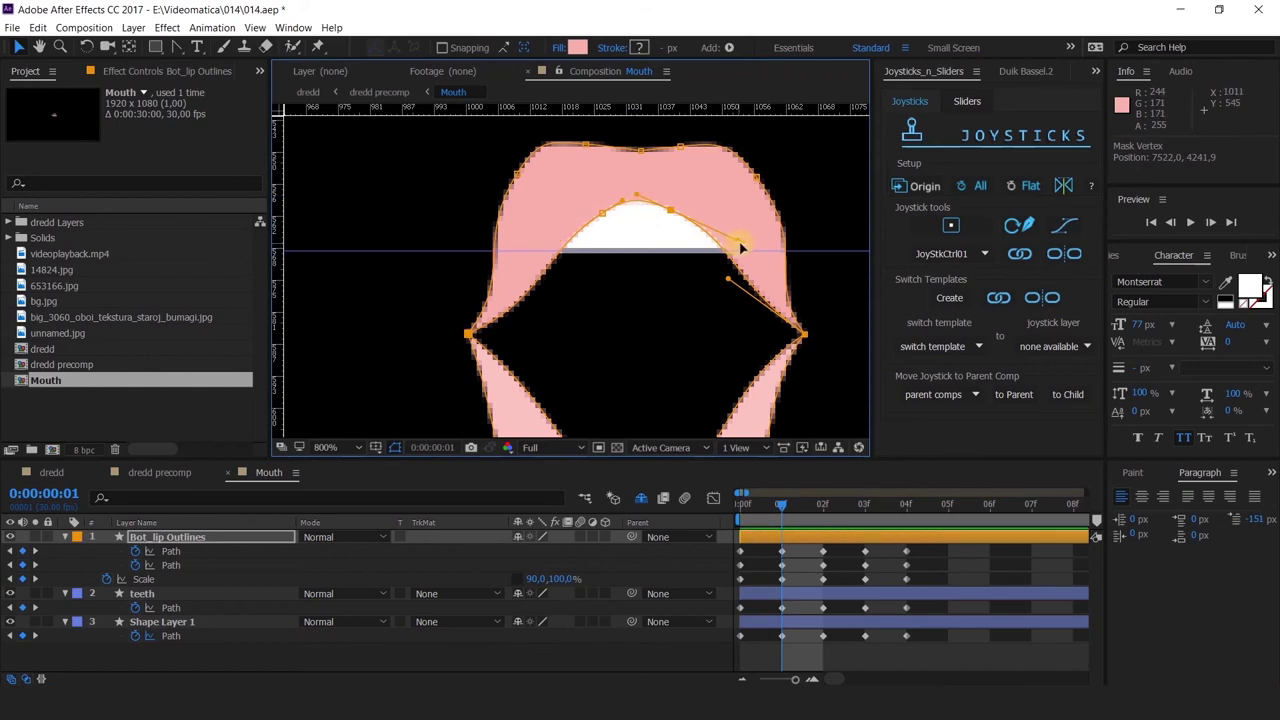
pyautogui.moveTo(741, 248); pyautogui.dragTo(730, 252)
# Pull the upper lip's outer shoulder vertices inward at frame 1 and adjust the top edge so both sides taper symmetrically
pyautogui.moveTo(551, 182); pyautogui.dragTo(508, 267)
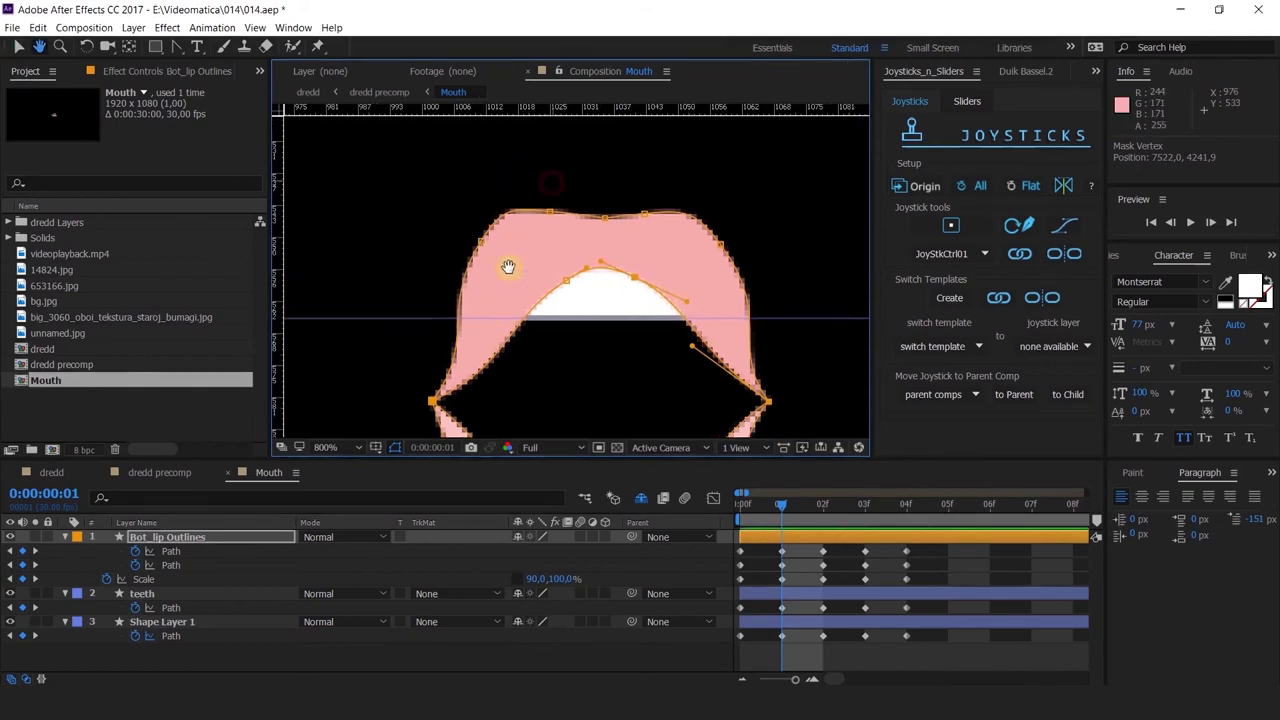
pyautogui.moveTo(439, 209); pyautogui.dragTo(566, 229)
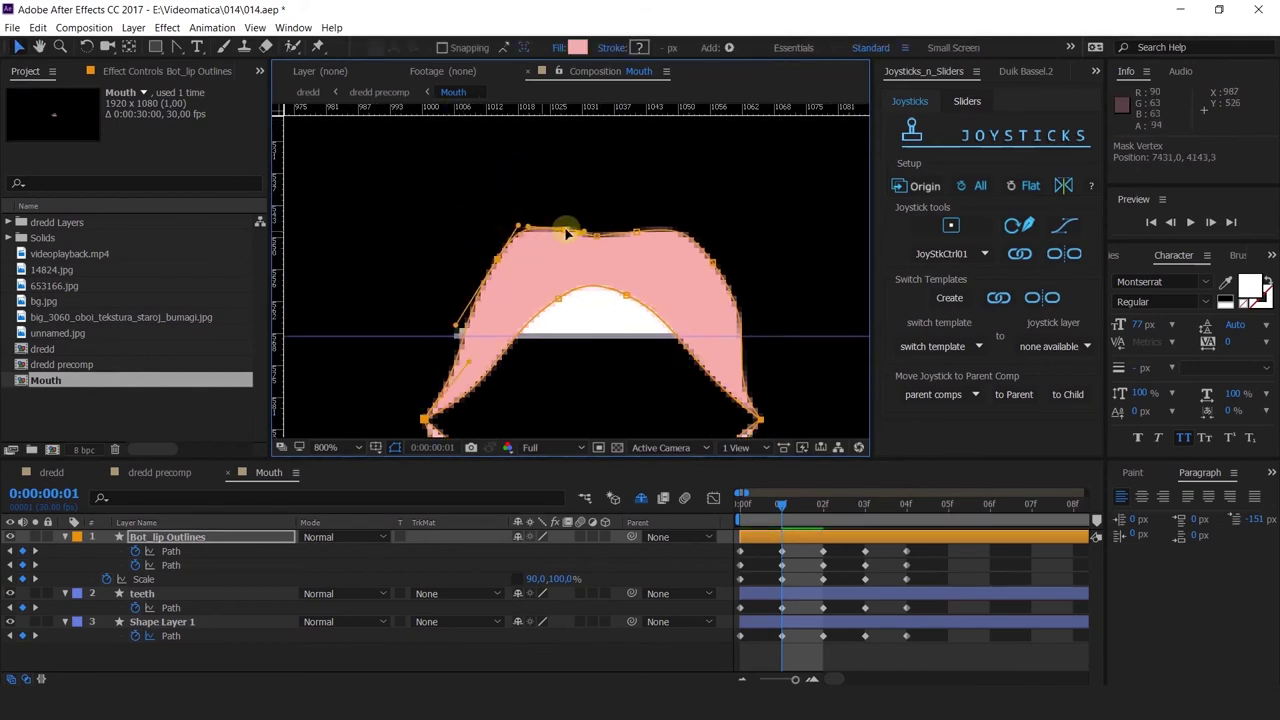
pyautogui.moveTo(759, 203); pyautogui.dragTo(629, 285)
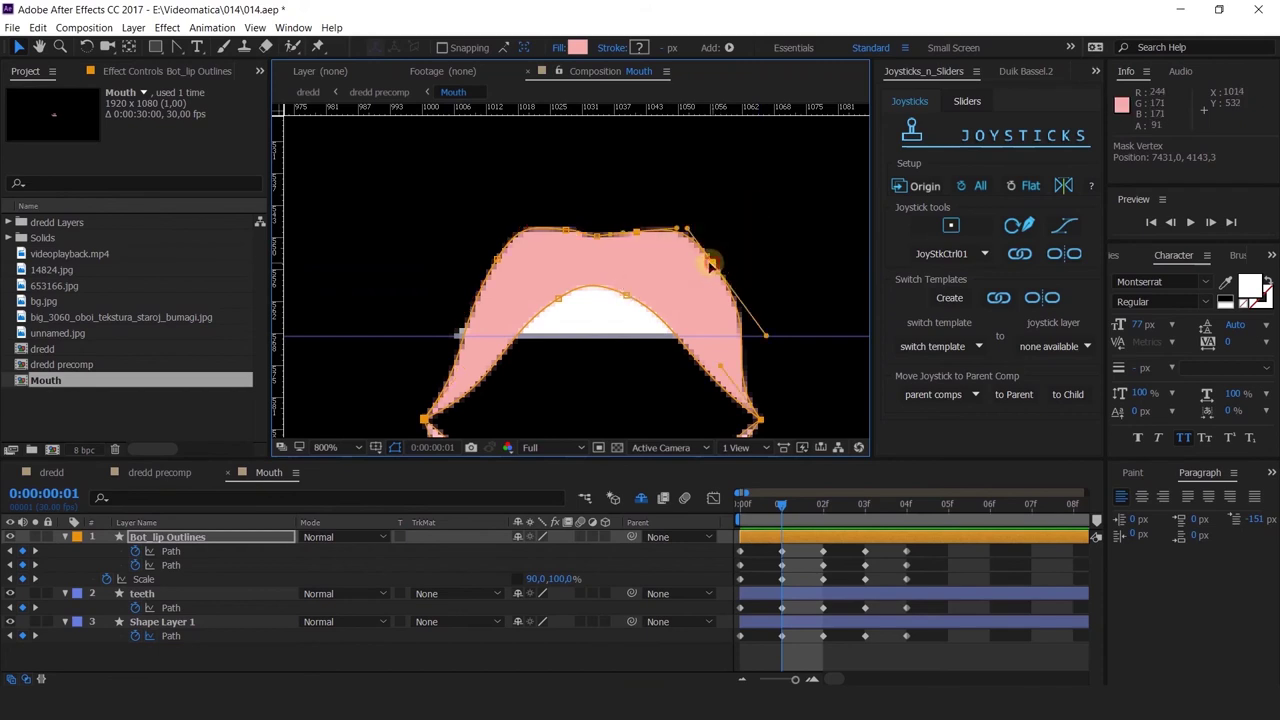
pyautogui.moveTo(710, 265); pyautogui.dragTo(657, 229)
pyautogui.scroll(-1, 694, 265)
pyautogui.scroll(1, 566, 228)
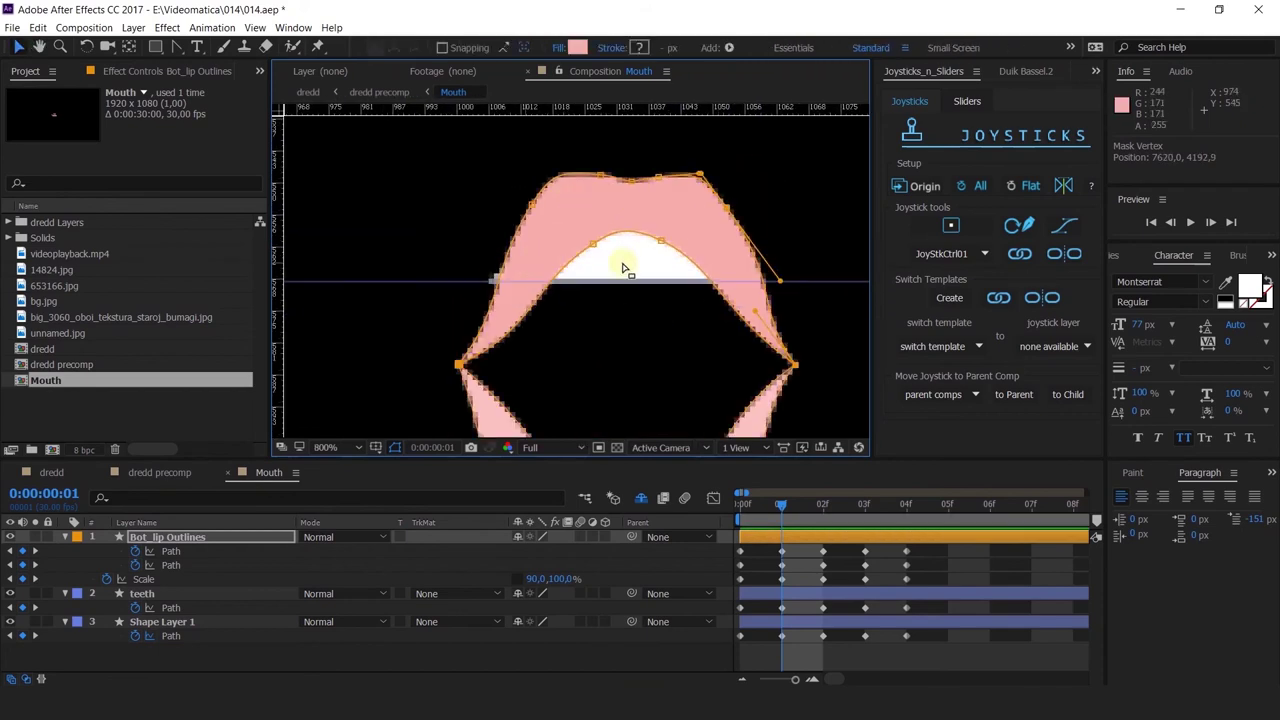
# Move the teeth path's lower-left and lower-right vertices inward along the guide at frame 1 to hide them behind the upper lip
pyautogui.click(142, 593)
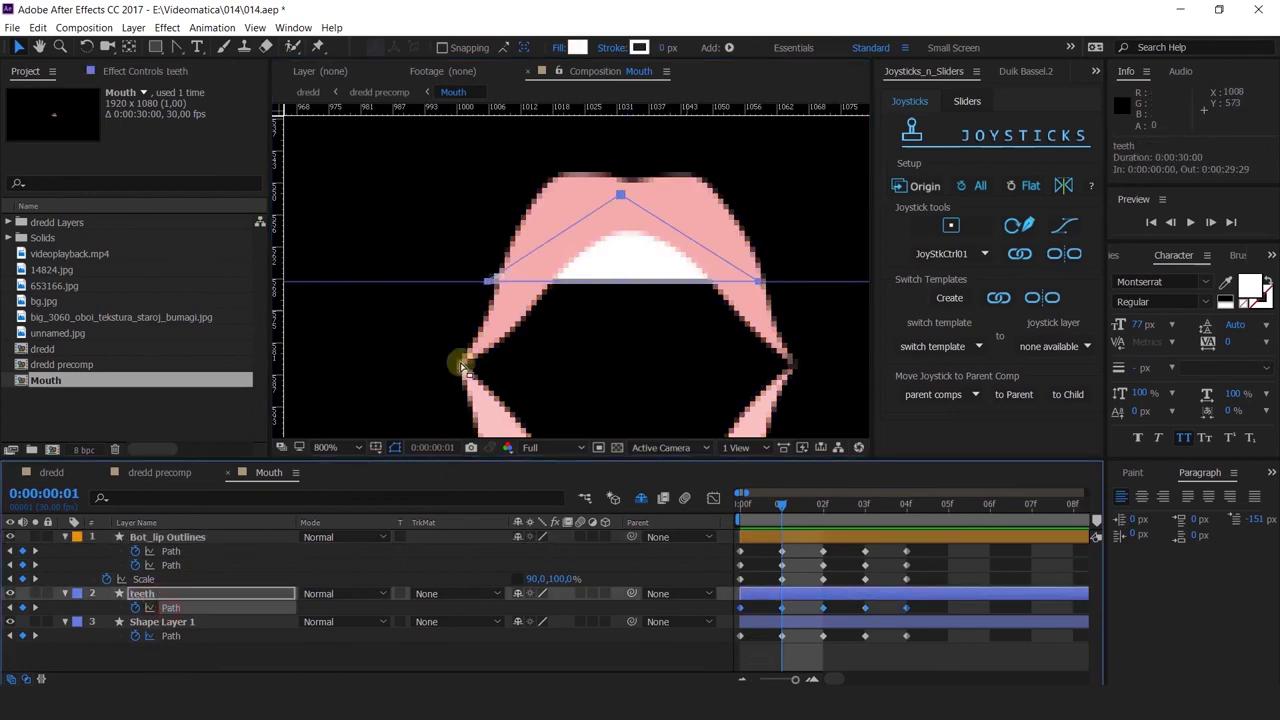
pyautogui.click(409, 279)
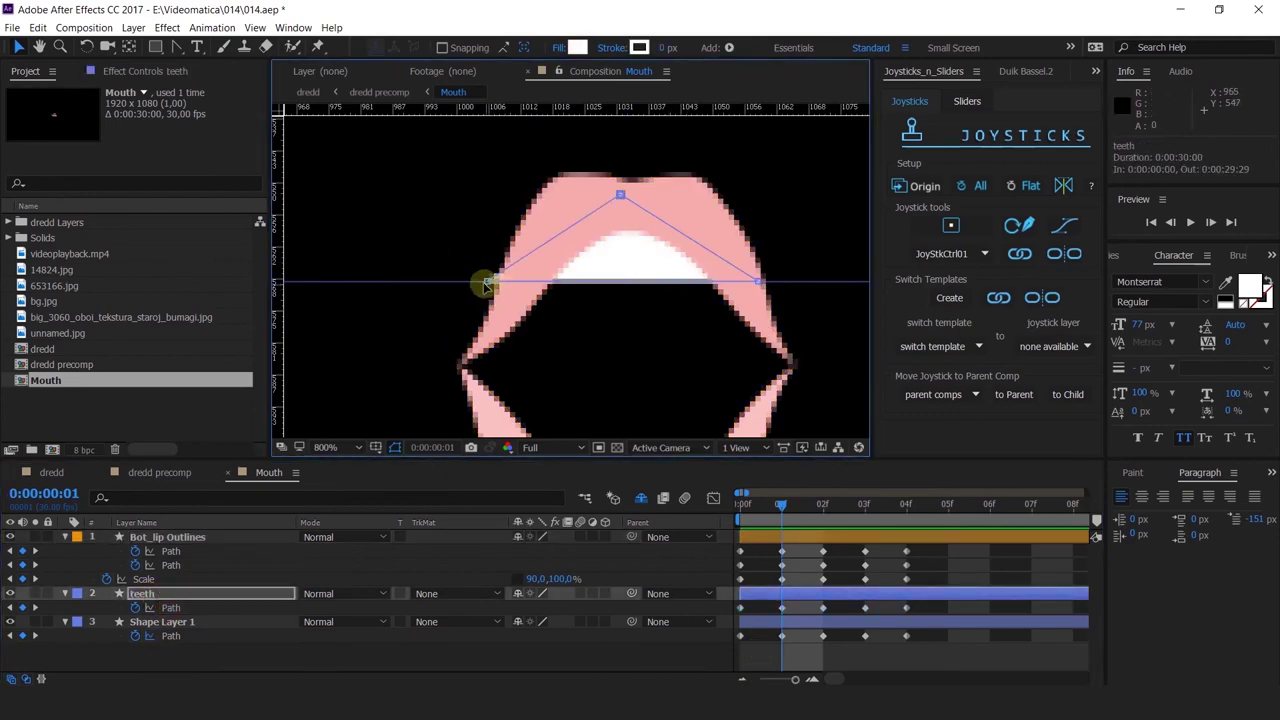
pyautogui.moveTo(485, 285); pyautogui.dragTo(500, 288)
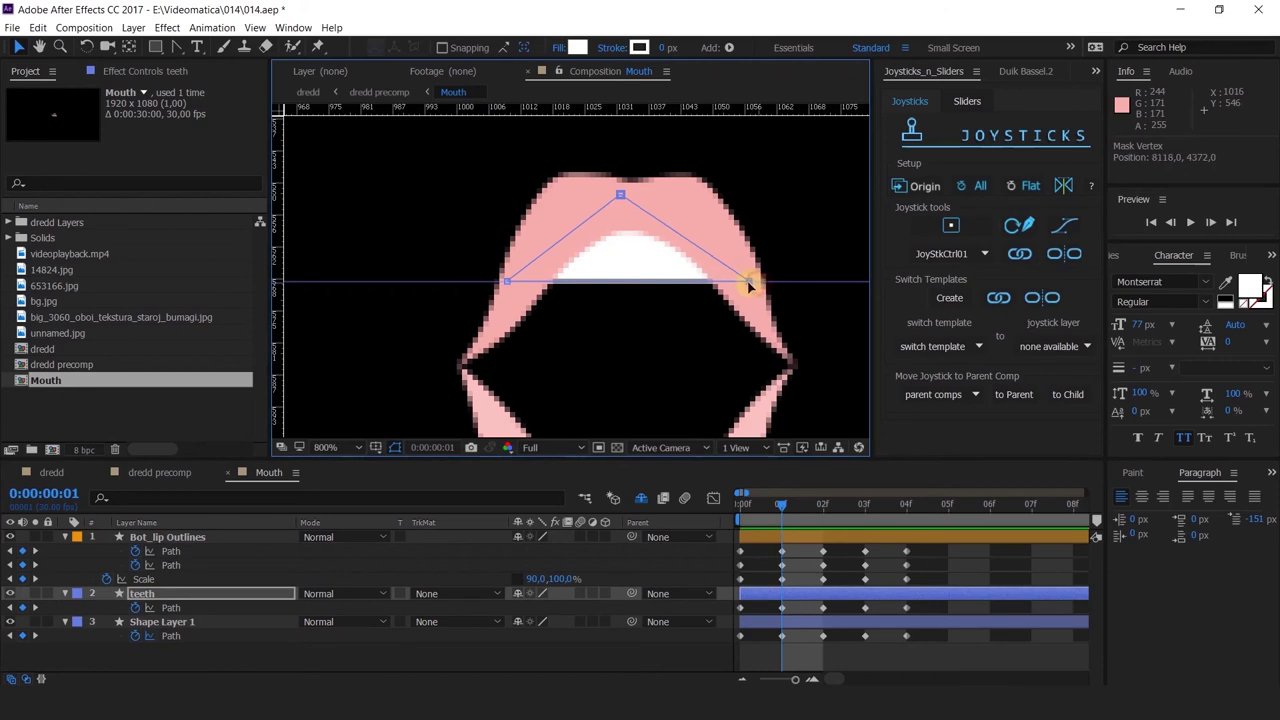
pyautogui.moveTo(749, 285); pyautogui.dragTo(680, 263)
pyautogui.moveTo(676, 436); pyautogui.dragTo(703, 357)
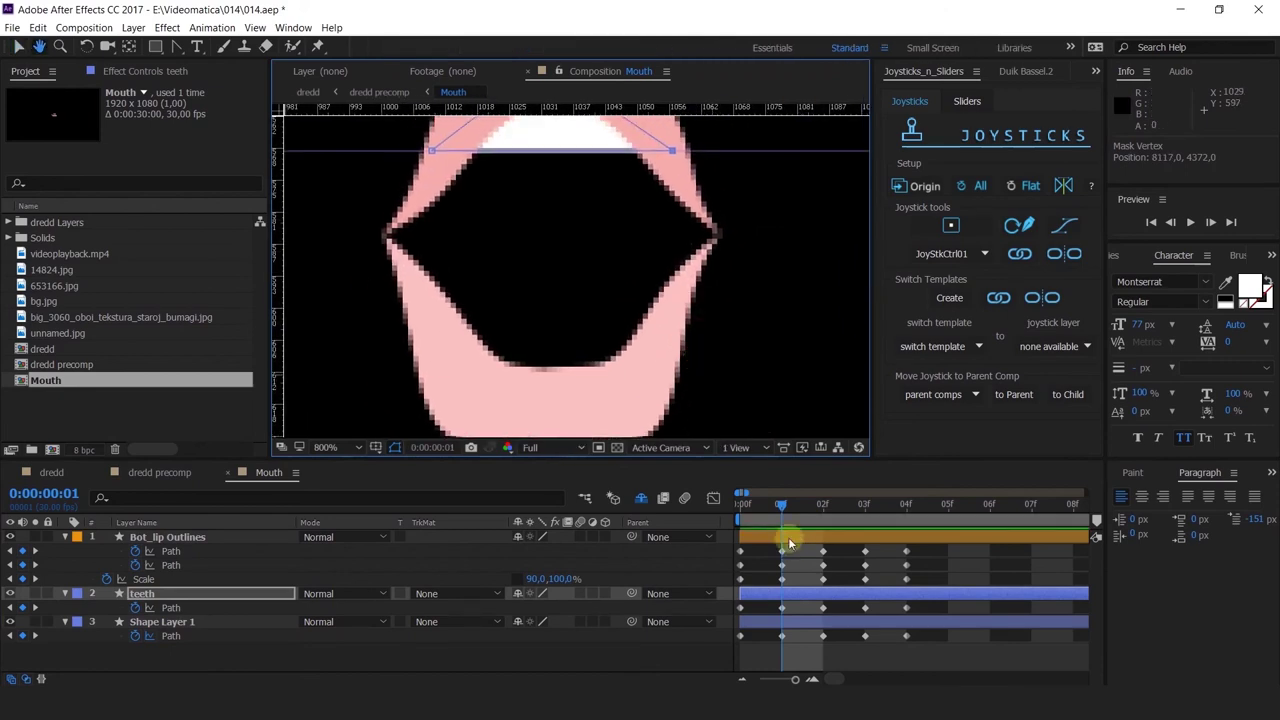
# Select the tongue path on Shape Layer 1 and compare the lip and tongue shapes at frames 1 and 2
pyautogui.press('v')
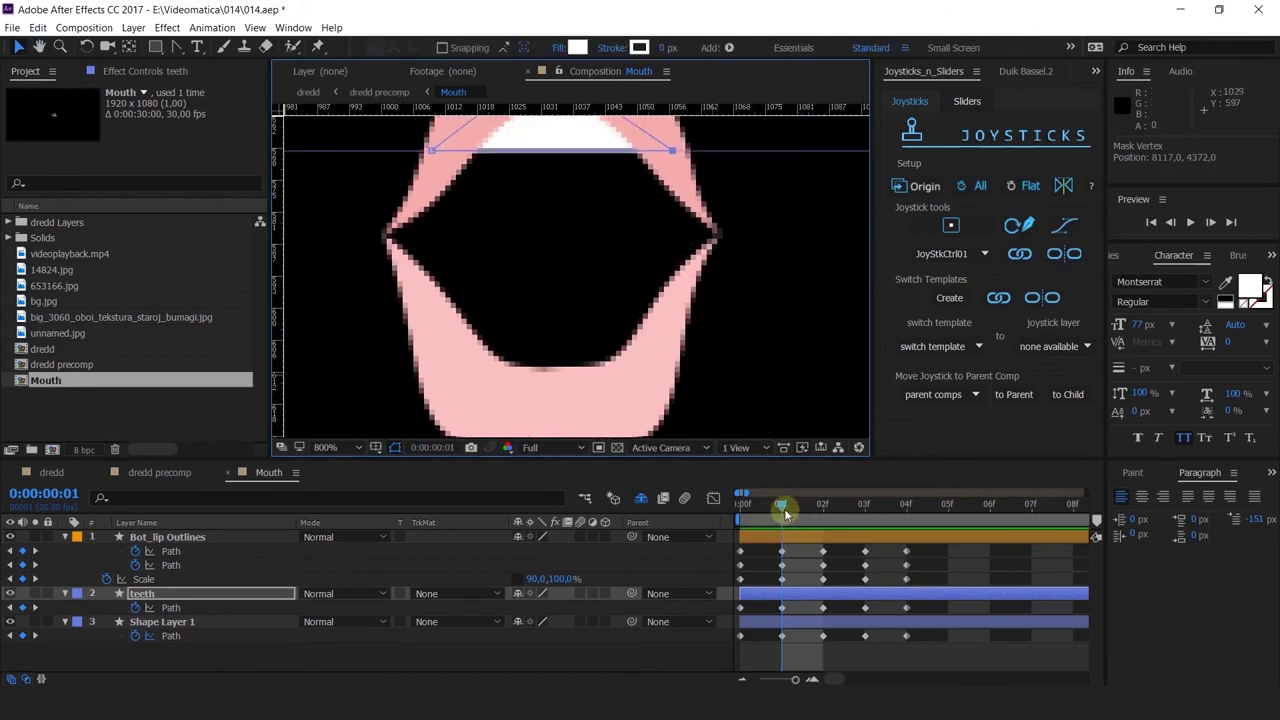
pyautogui.click(172, 626)
pyautogui.click(178, 635)
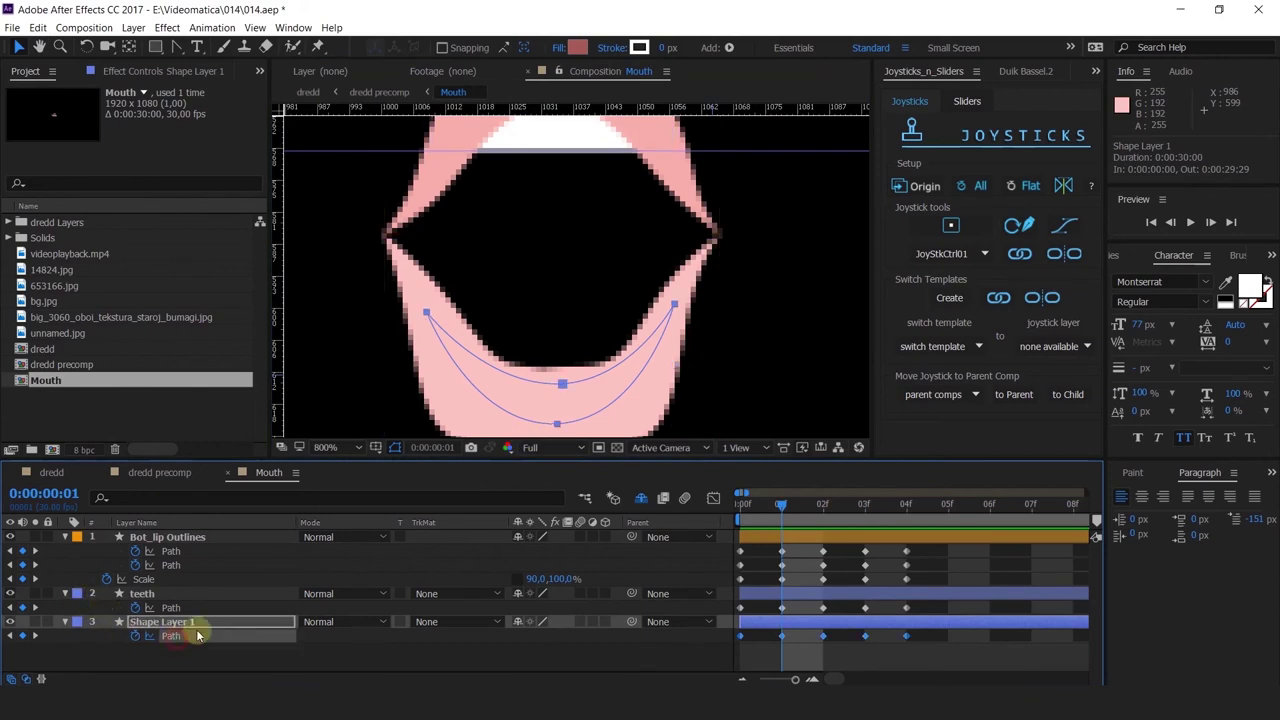
pyautogui.scroll(-2, 565, 333)
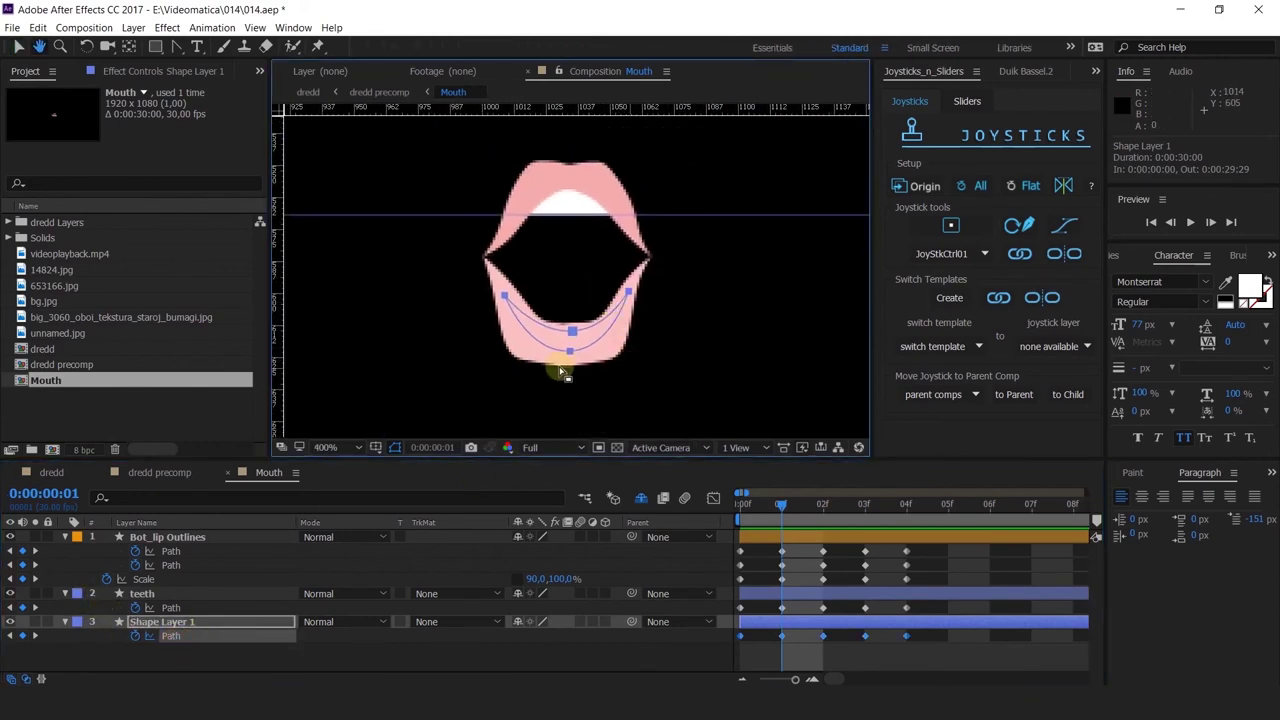
pyautogui.moveTo(785, 508); pyautogui.dragTo(820, 551)
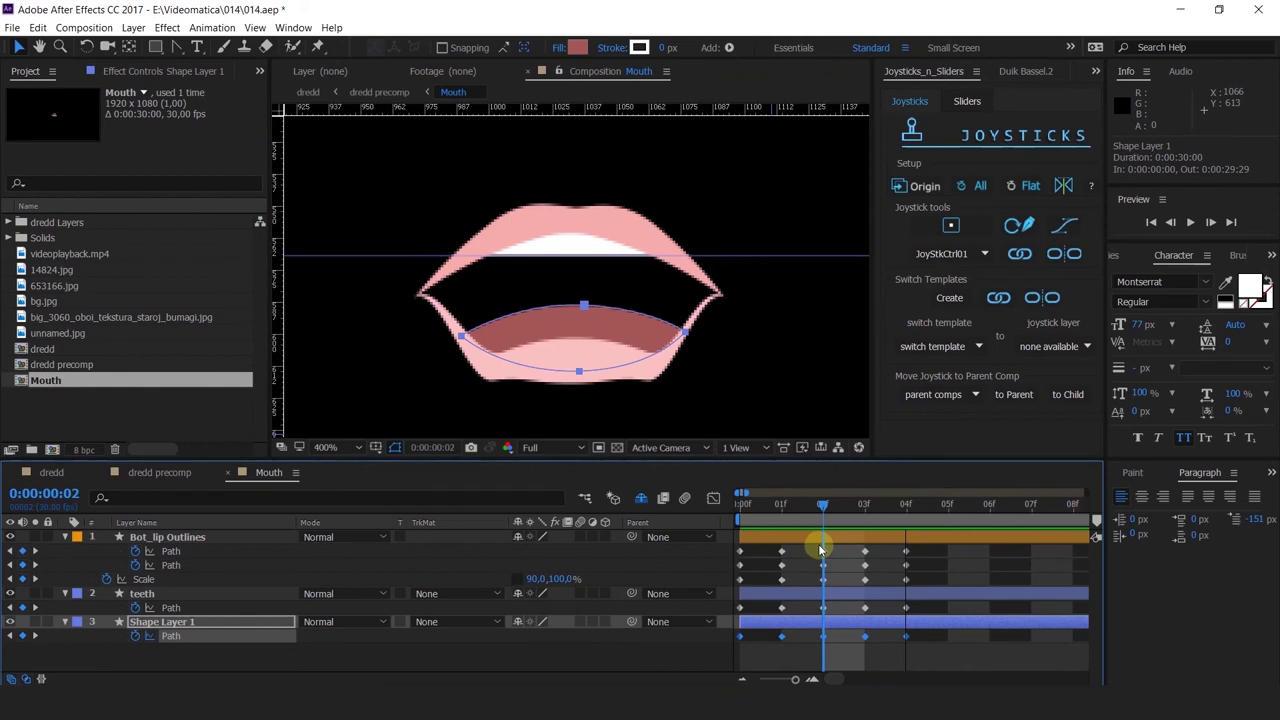
pyautogui.press('space')
pyautogui.moveTo(709, 378)
pyautogui.mouseDown()
pyautogui.moveTo(760, 312)
pyautogui.moveTo(722, 386)
pyautogui.mouseUp()
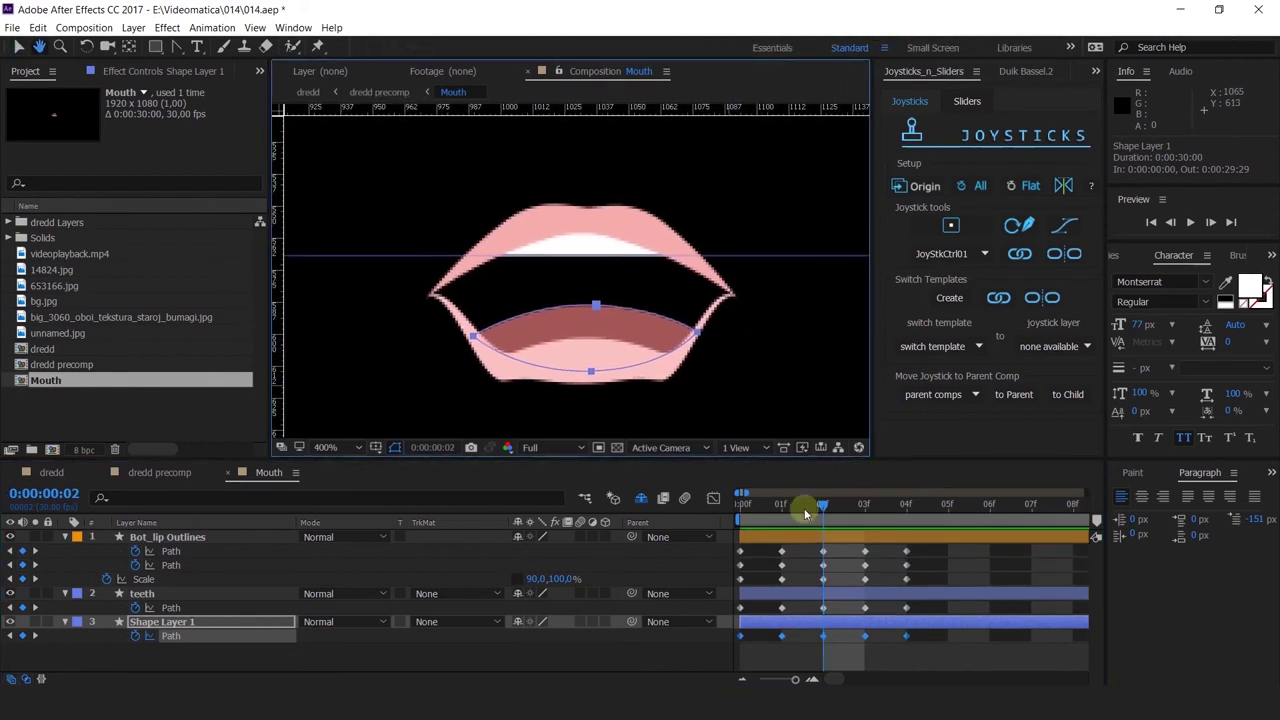
pyautogui.press('v')
pyautogui.press('Home')
pyautogui.click(783, 508)
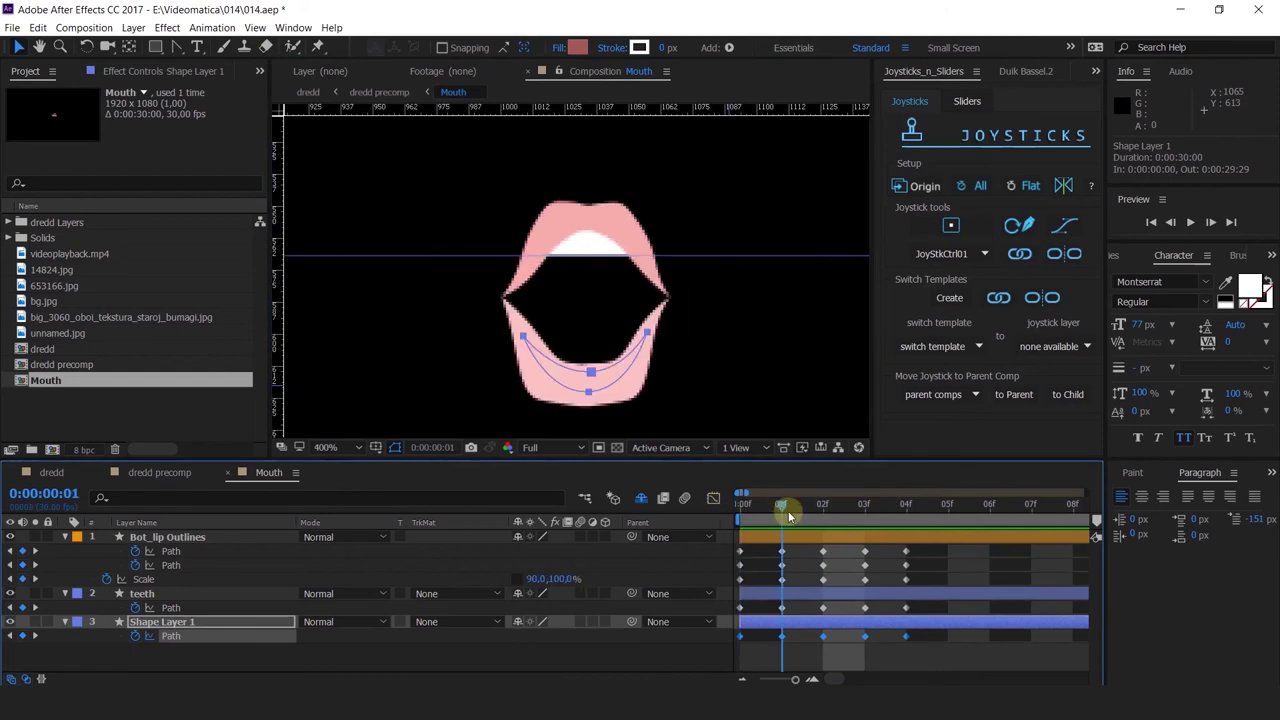
# Move the tongue path's upper middle vertex at frame 4 toward the center of the mouth
pyautogui.moveTo(788, 516); pyautogui.dragTo(902, 553)
pyautogui.scroll(-3, 400, 400)
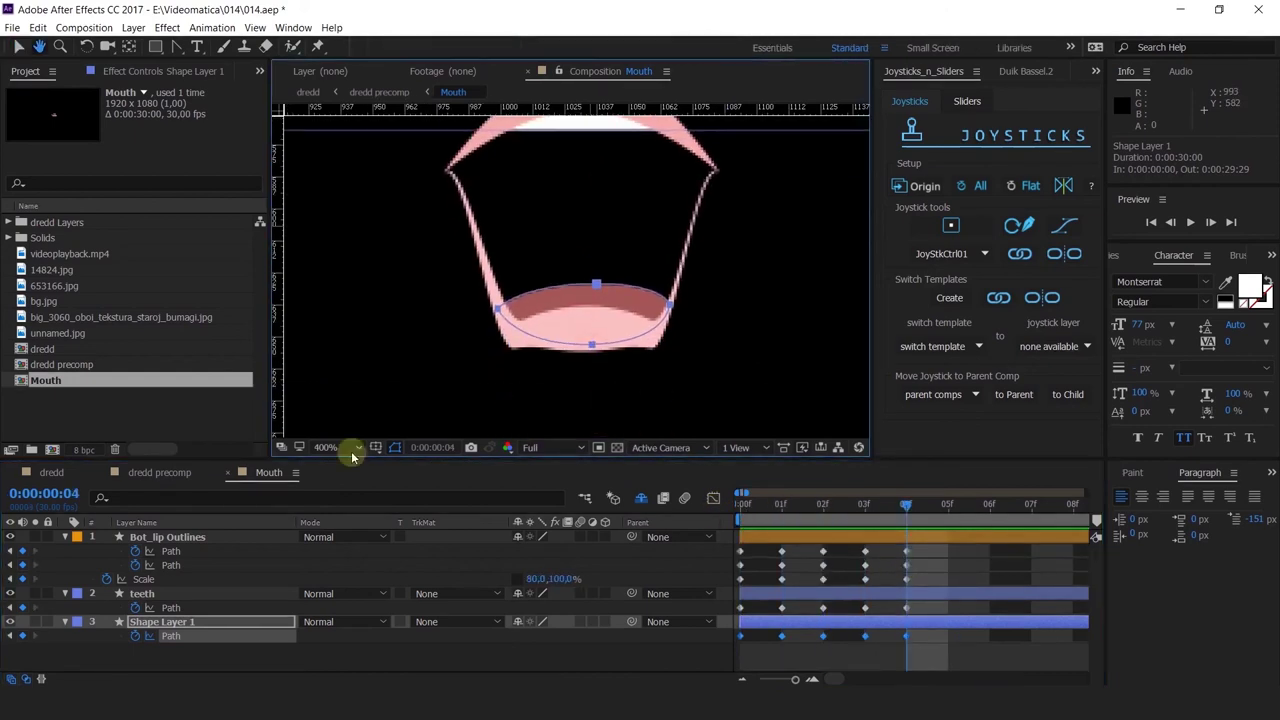
pyautogui.moveTo(550, 263); pyautogui.dragTo(624, 311)
pyautogui.moveTo(596, 284); pyautogui.dragTo(580, 287)
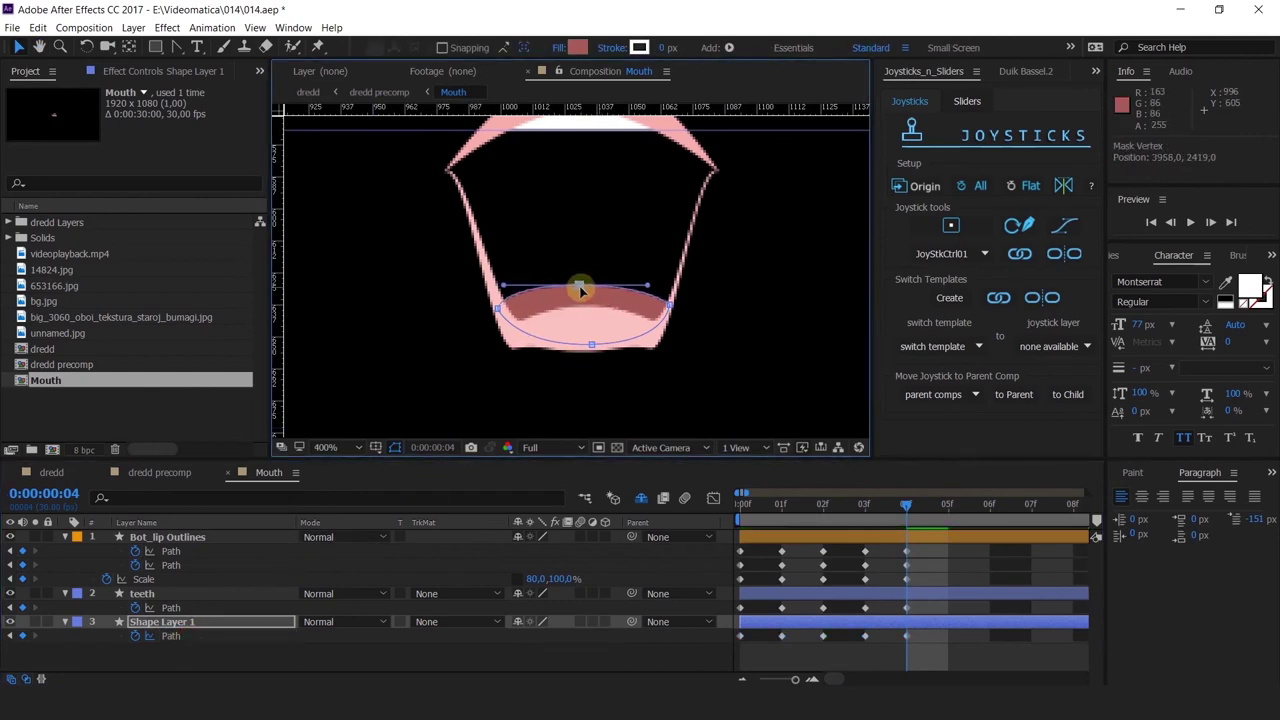
# Try to lower the lower lip's bottom edge at frame 4 by moving its middle bottom vertices, and undo it
pyautogui.click(171, 551)
pyautogui.scroll(1, 586, 349)
pyautogui.moveTo(766, 363); pyautogui.dragTo(503, 370)
pyautogui.scroll(-1, 557, 349)
pyautogui.scroll(1, 539, 373)
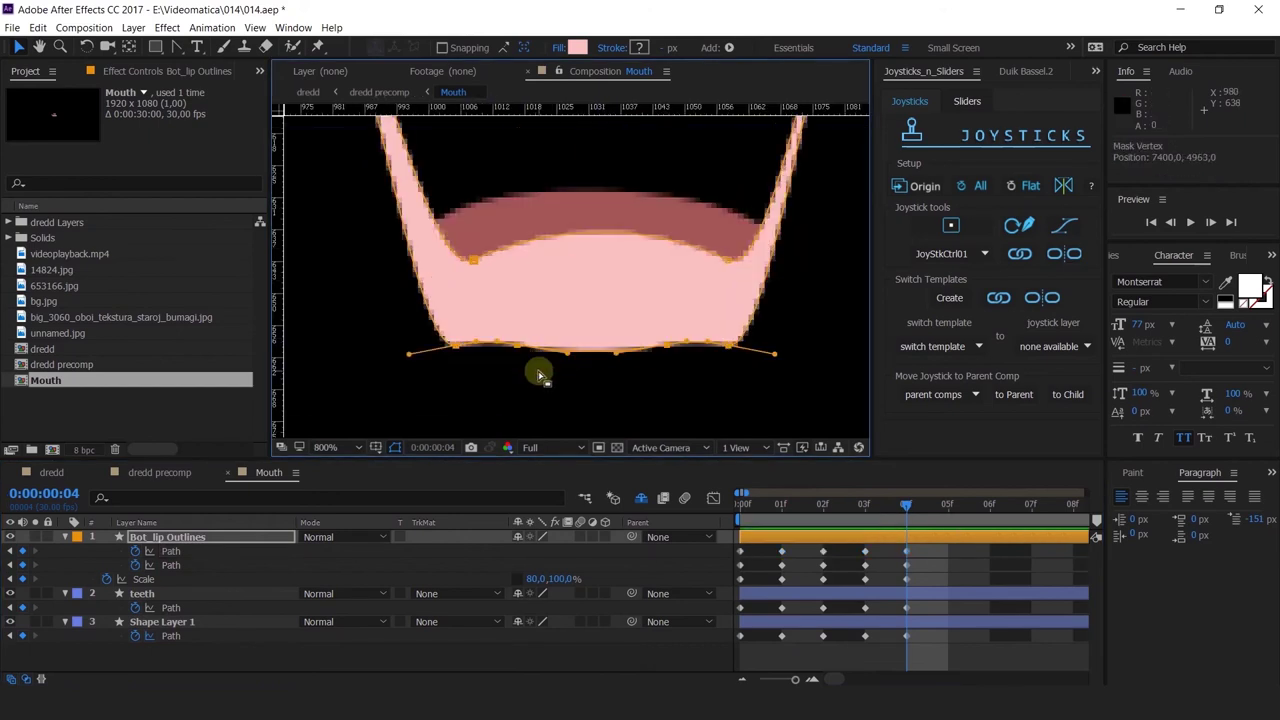
pyautogui.hotkey('ctrl', 'z')
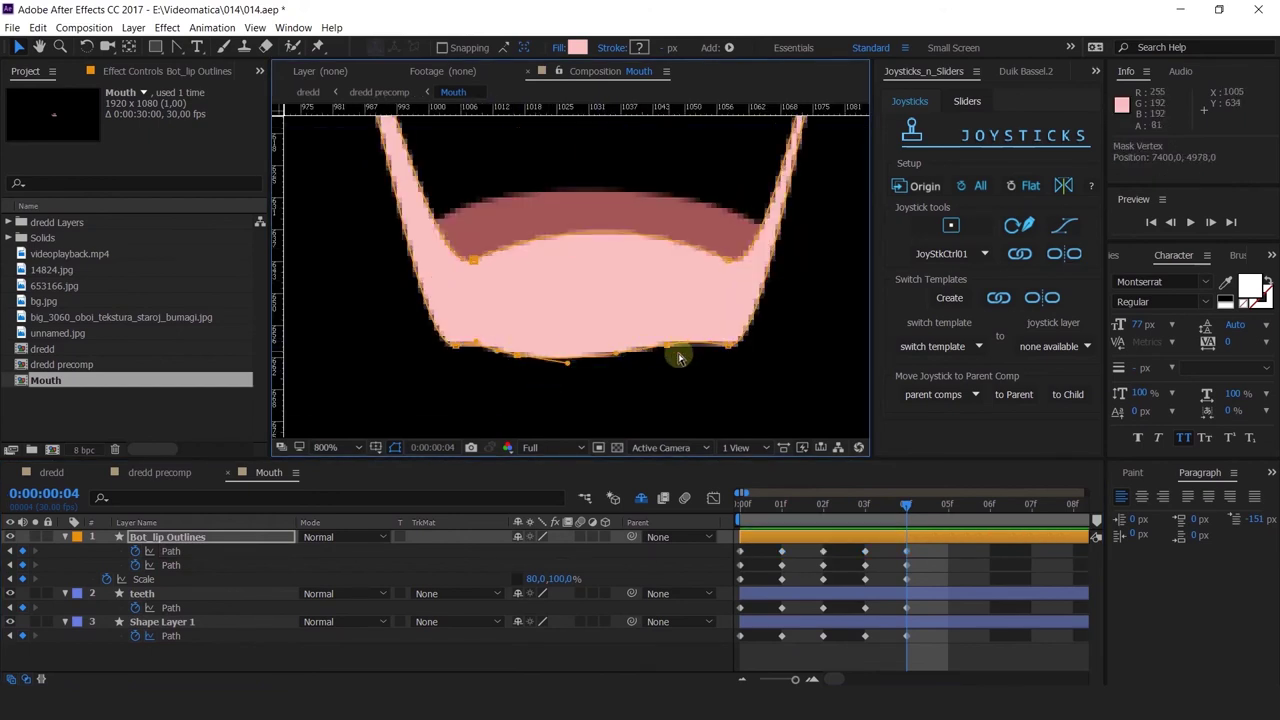
pyautogui.click(436, 331)
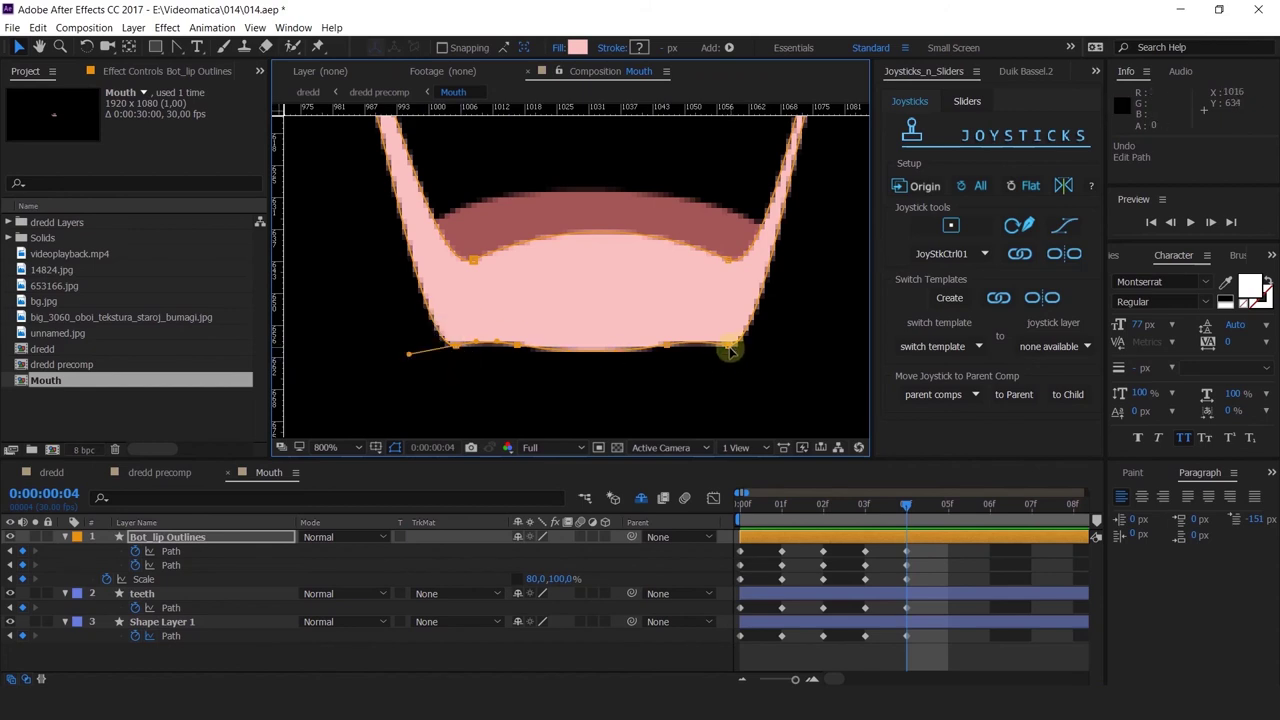
# Round the lower lip's bottom corners at frame 4 by raising the two outer bottom vertices and adjusting their handles
pyautogui.doubleClick(731, 350)
pyautogui.press('Escape')
pyautogui.moveTo(766, 364); pyautogui.dragTo(708, 328)
pyautogui.moveTo(480, 366); pyautogui.dragTo(475, 334)
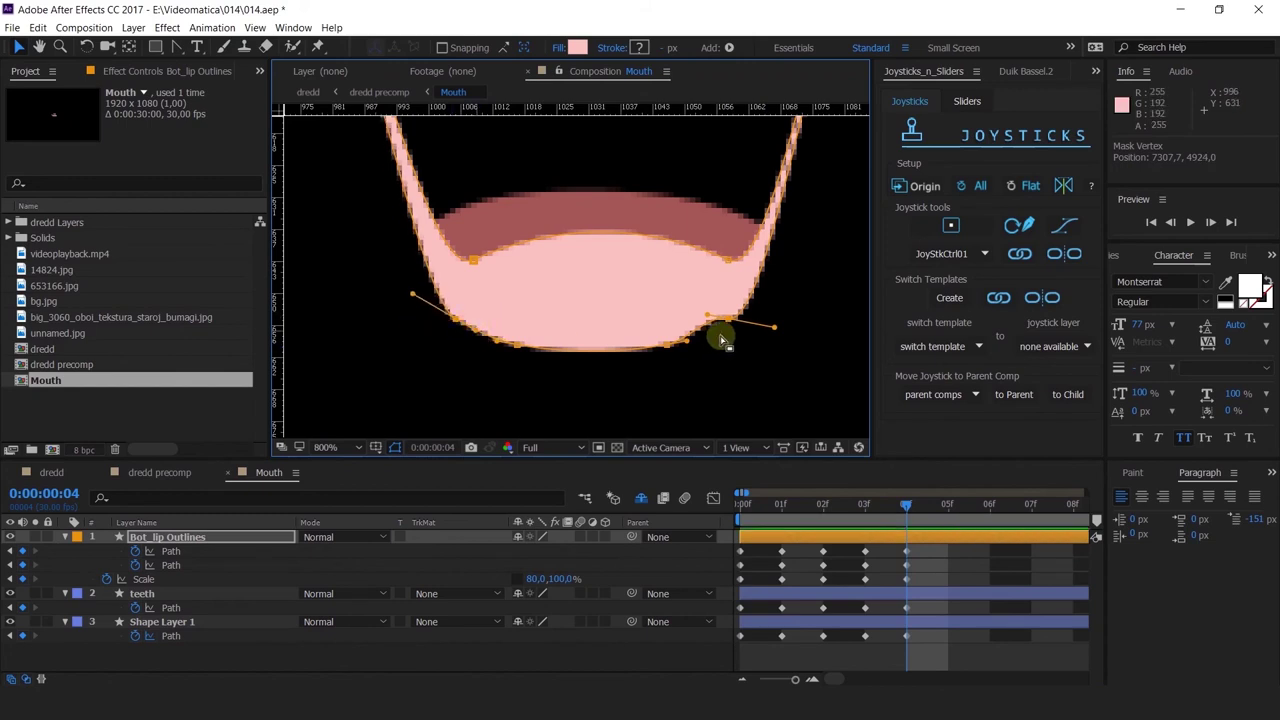
pyautogui.moveTo(708, 316); pyautogui.dragTo(701, 333)
pyautogui.scroll(-1, 705, 329)
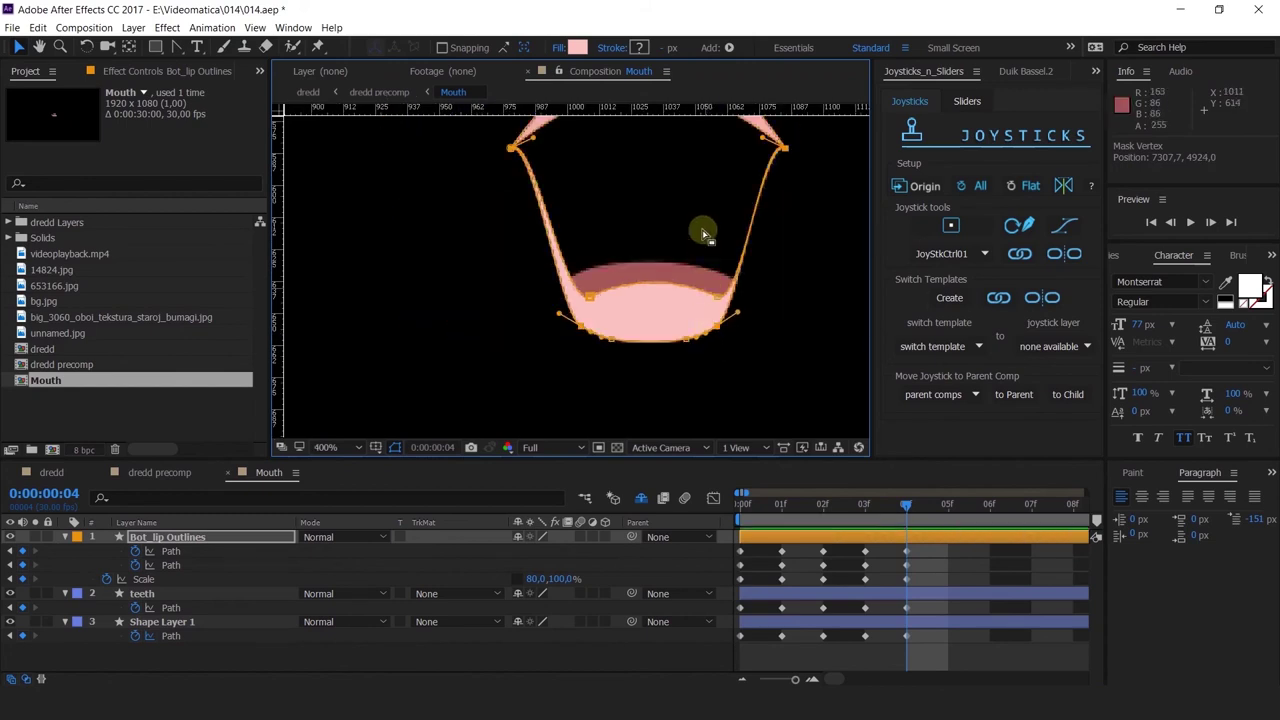
# Thicken the lower lip's left side at frame 4 by pulling the left mouth corner's handles downward along the lip
pyautogui.moveTo(679, 198); pyautogui.dragTo(578, 339)
pyautogui.scroll(1, 465, 250)
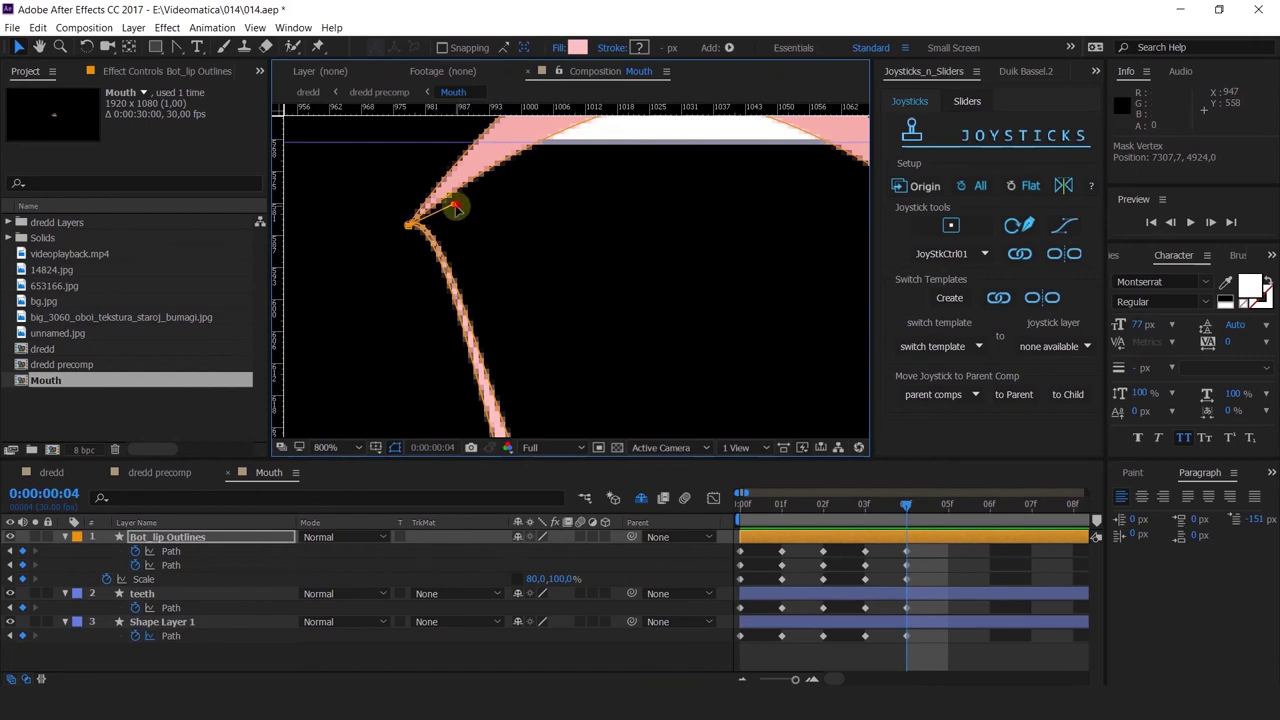
pyautogui.moveTo(455, 204); pyautogui.dragTo(428, 317)
pyautogui.click(421, 227)
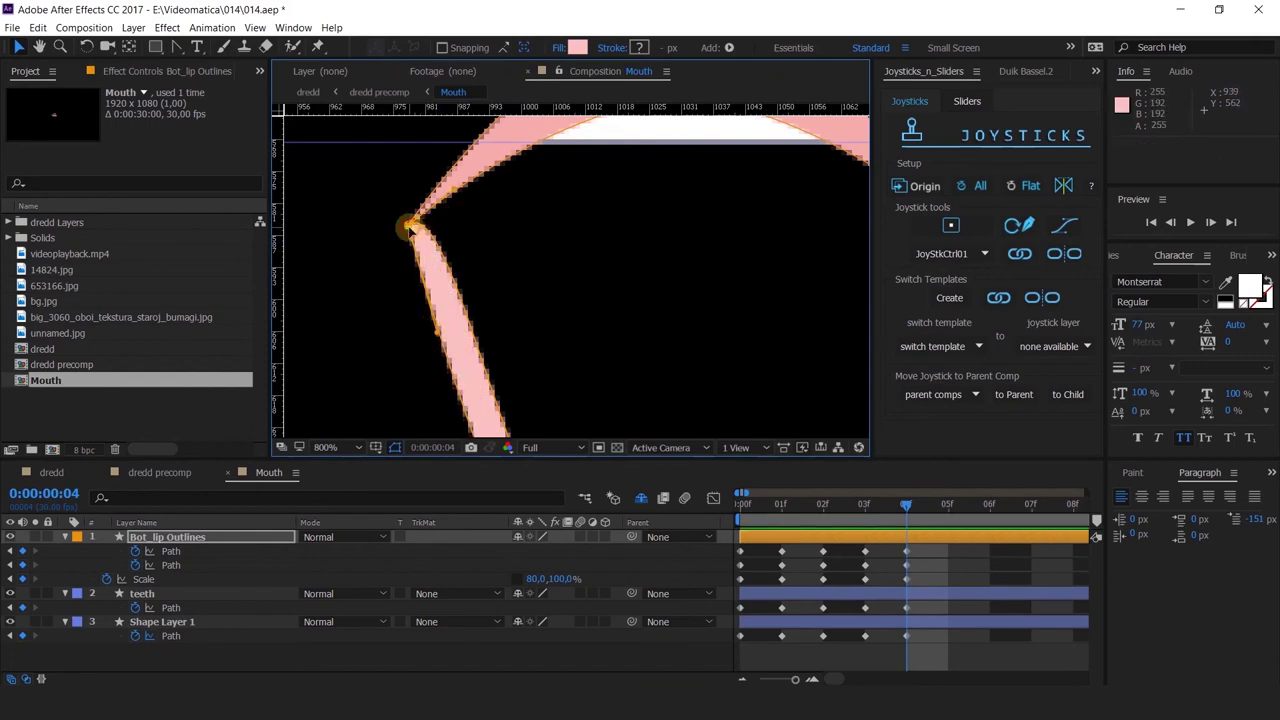
pyautogui.moveTo(454, 189); pyautogui.dragTo(434, 286)
pyautogui.scroll(-2, 590, 314)
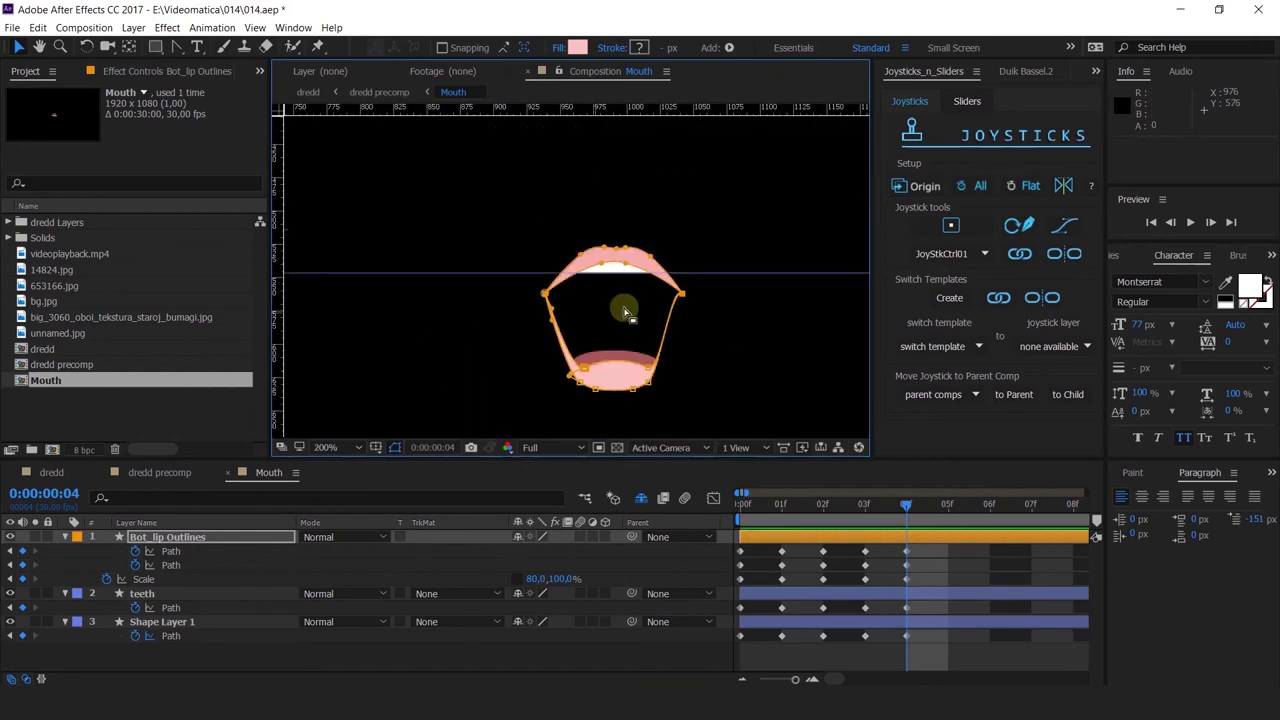
# Reshape the lower lip's right side at frame 4 by pulling the right mouth corner's handles down to match the left side
pyautogui.scroll(2, 624, 312)
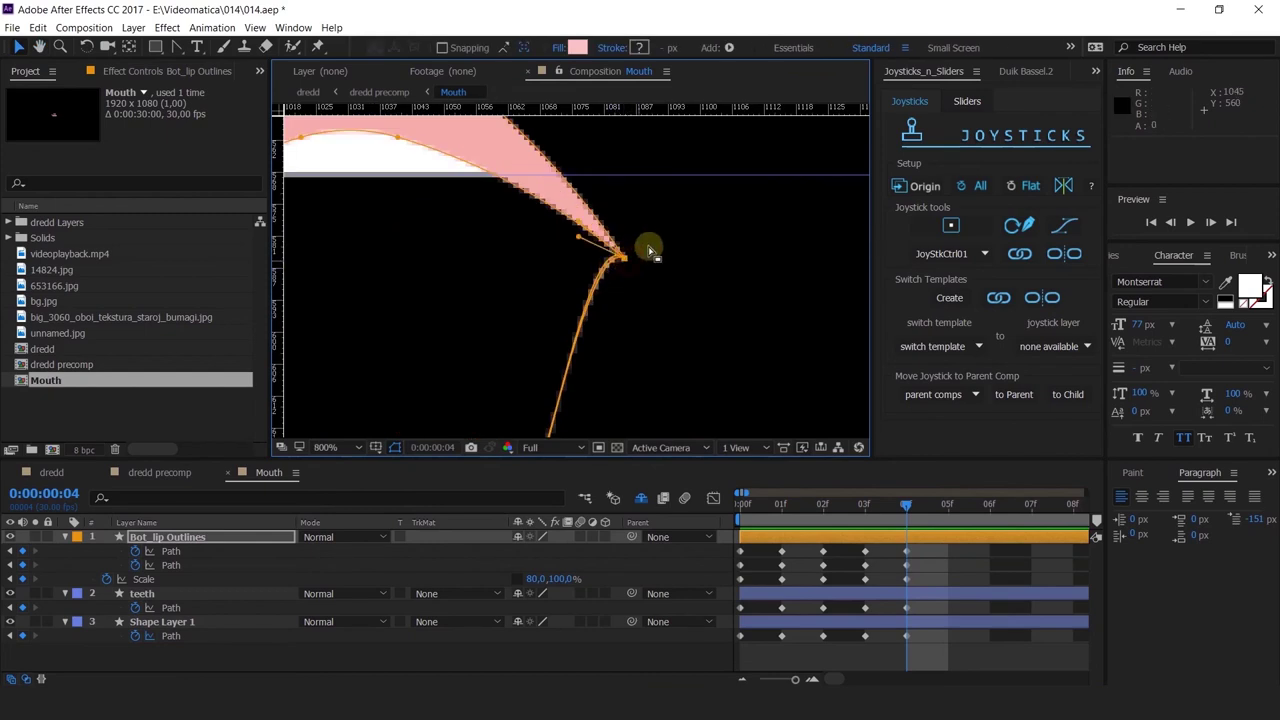
pyautogui.moveTo(648, 246); pyautogui.dragTo(606, 366)
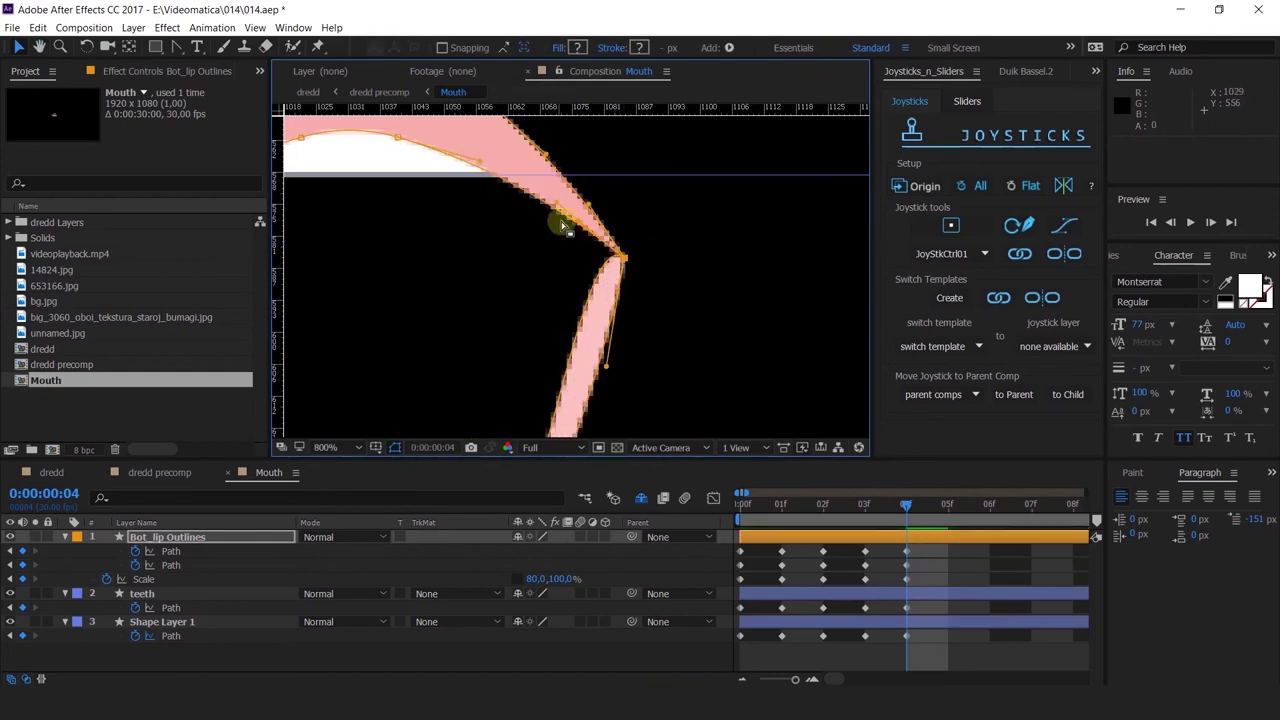
pyautogui.moveTo(563, 226); pyautogui.dragTo(617, 154)
pyautogui.scroll(-3, 591, 354)
pyautogui.scroll(3, 585, 300)
pyautogui.moveTo(617, 300); pyautogui.dragTo(617, 237)
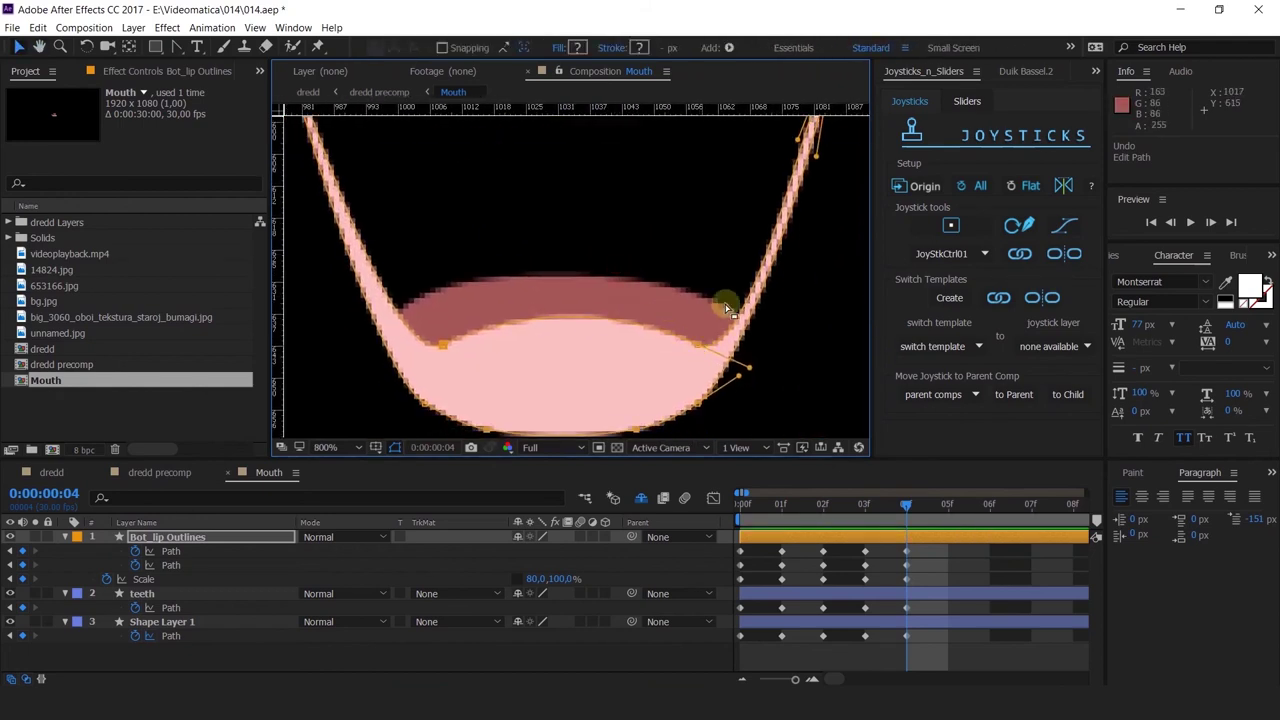
# Flatten the lower lip's inner edge at frame 4 by lowering the inward handles of its two inner vertices
pyautogui.moveTo(727, 310); pyautogui.dragTo(443, 337)
pyautogui.moveTo(705, 342); pyautogui.dragTo(714, 322)
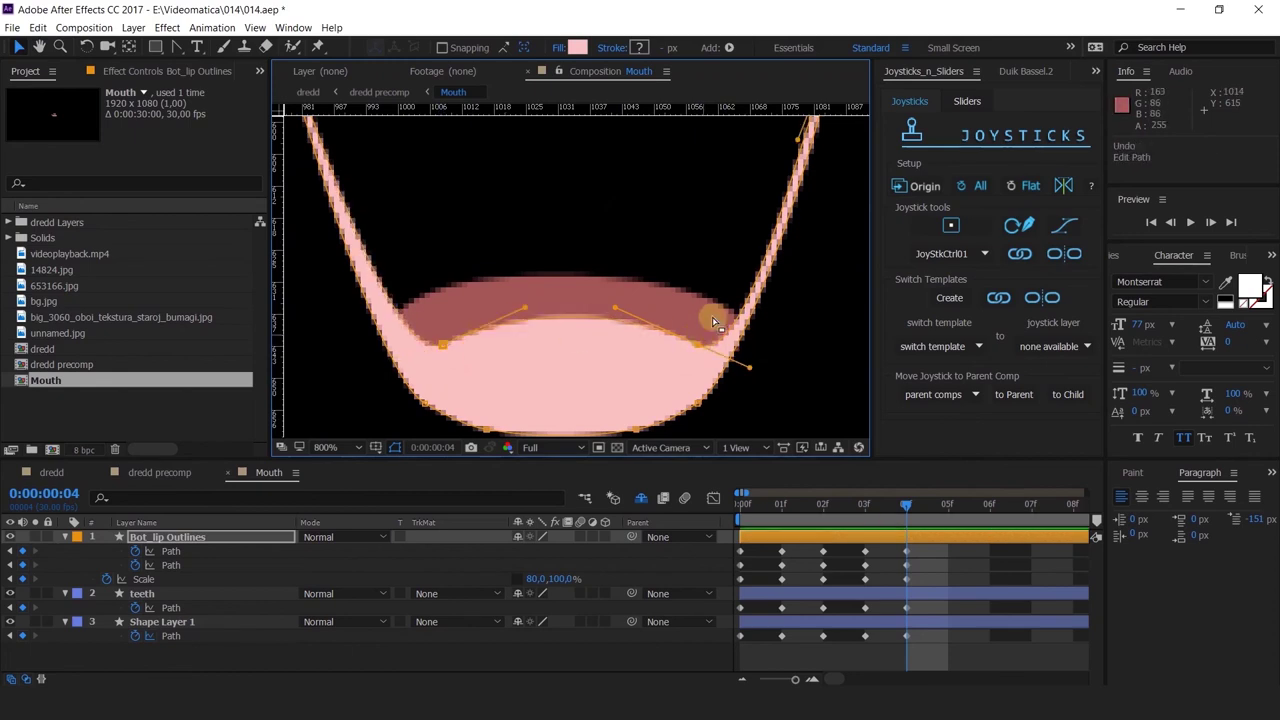
pyautogui.moveTo(621, 304); pyautogui.dragTo(595, 349)
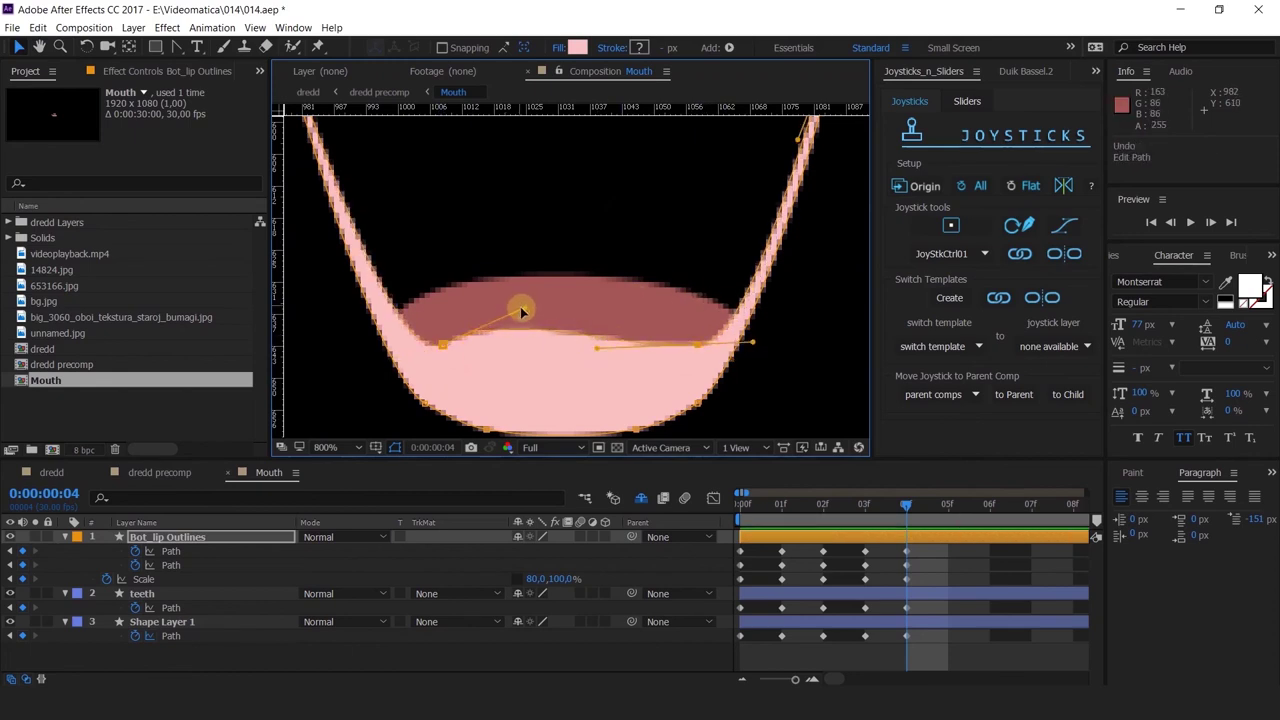
pyautogui.moveTo(521, 306); pyautogui.dragTo(533, 350)
pyautogui.scroll(-3, 535, 345)
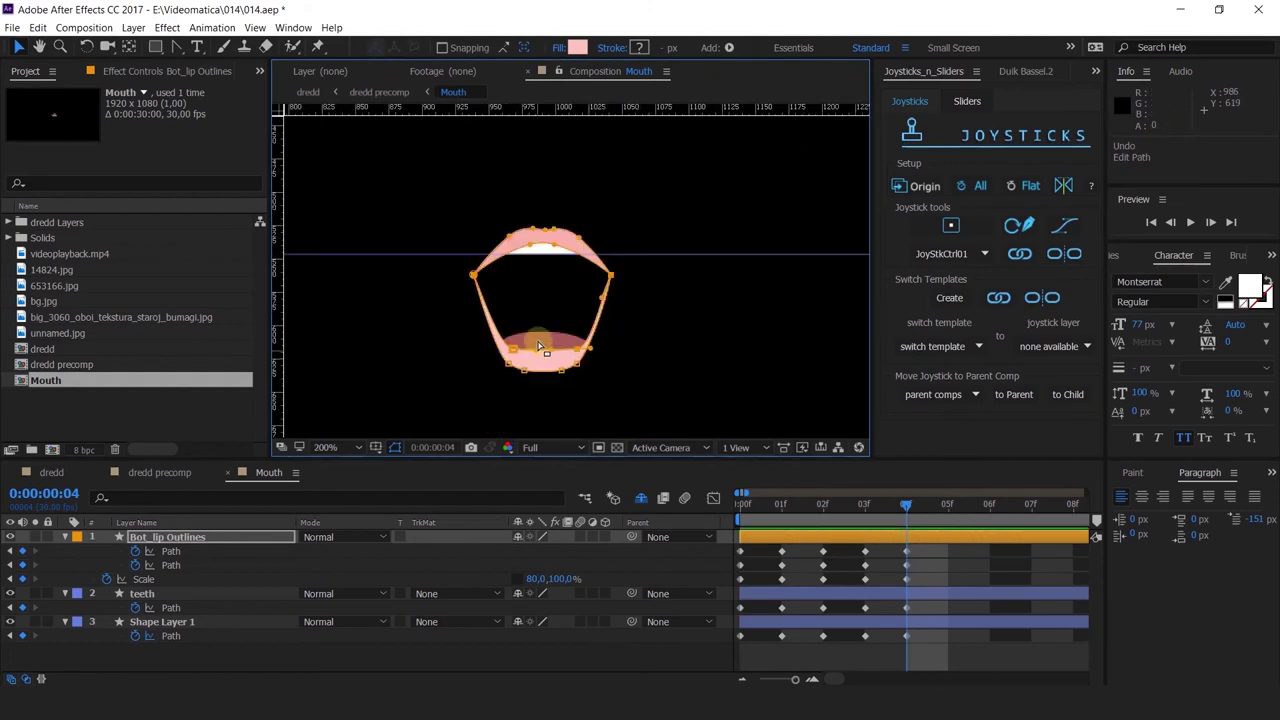
# Try to narrow the open mouth at frame 4 by dragging its left and right corner vertices inward, and undo the changes
pyautogui.scroll(1, 537, 340)
pyautogui.moveTo(602, 265); pyautogui.dragTo(598, 335)
pyautogui.moveTo(598, 337); pyautogui.dragTo(597, 283)
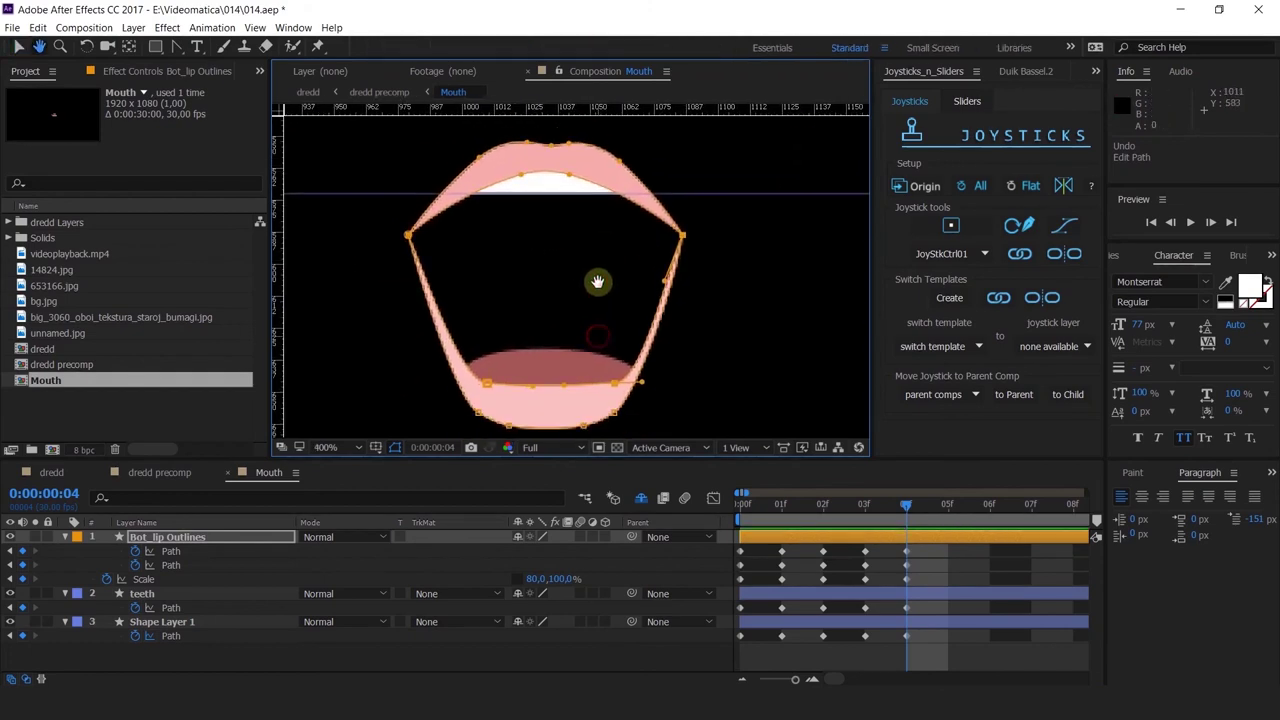
pyautogui.moveTo(360, 202); pyautogui.dragTo(413, 236)
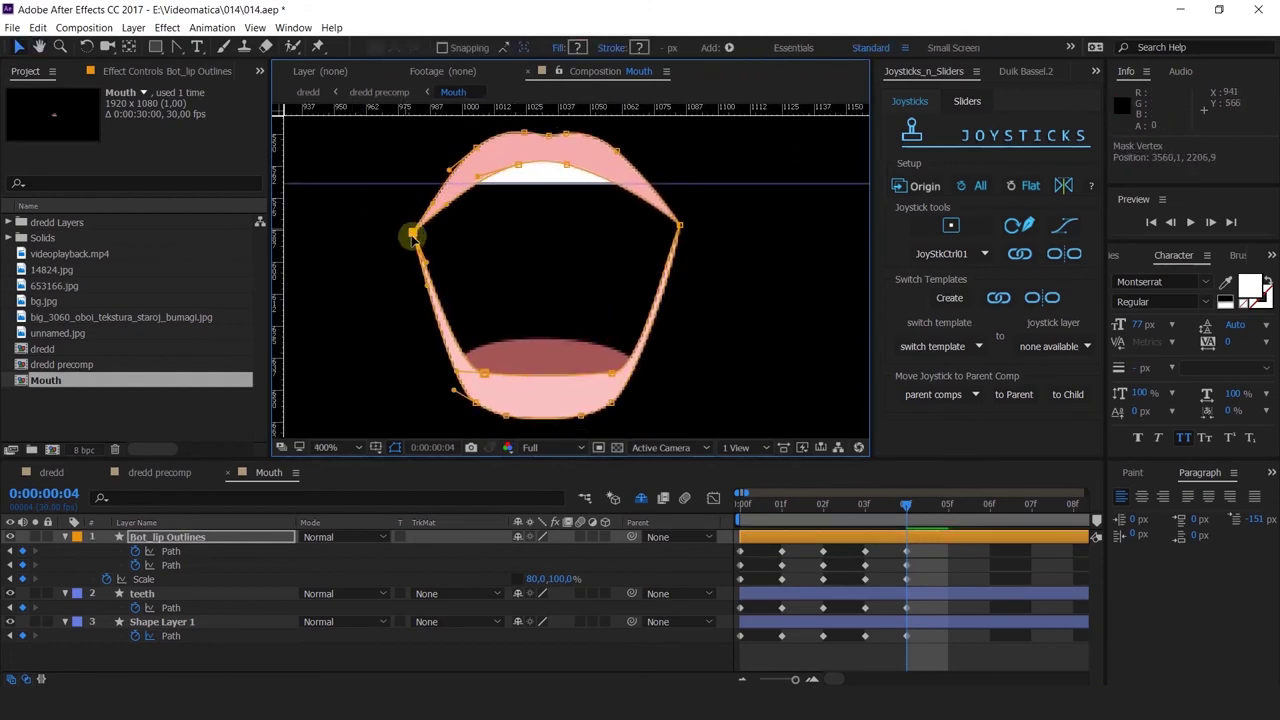
pyautogui.hotkey('ctrl', 'z')
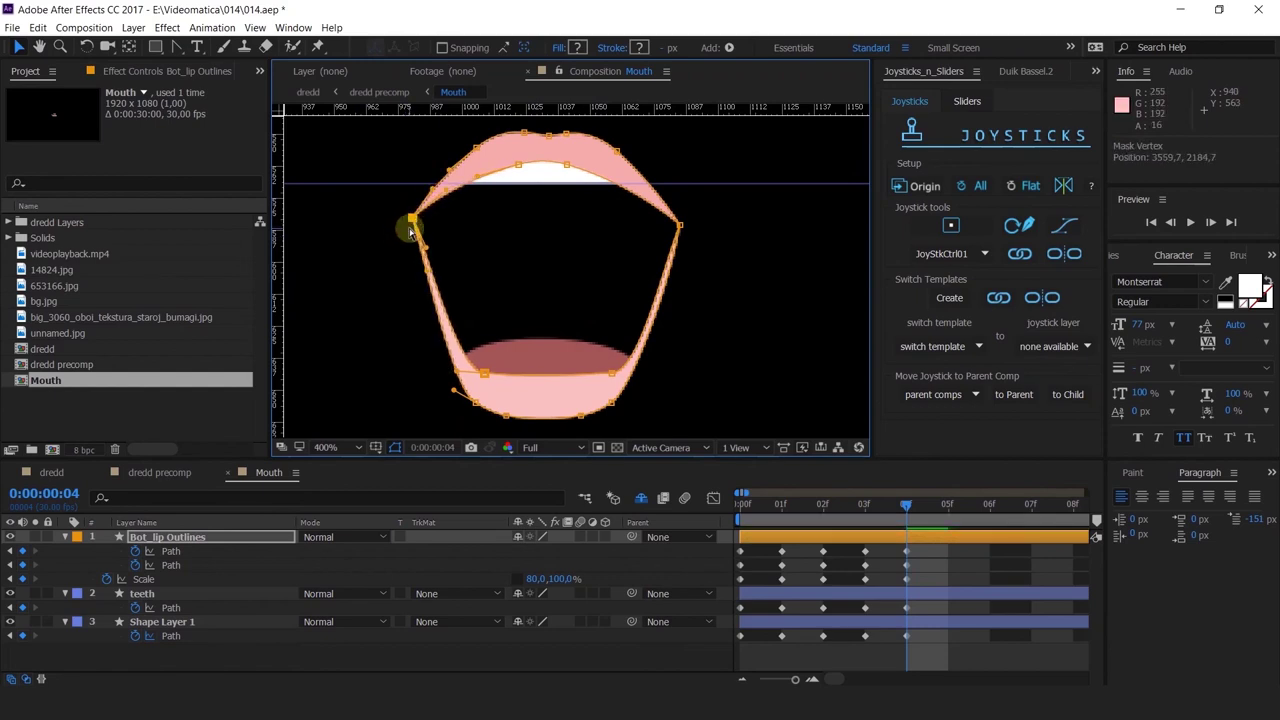
pyautogui.moveTo(404, 227); pyautogui.dragTo(416, 228)
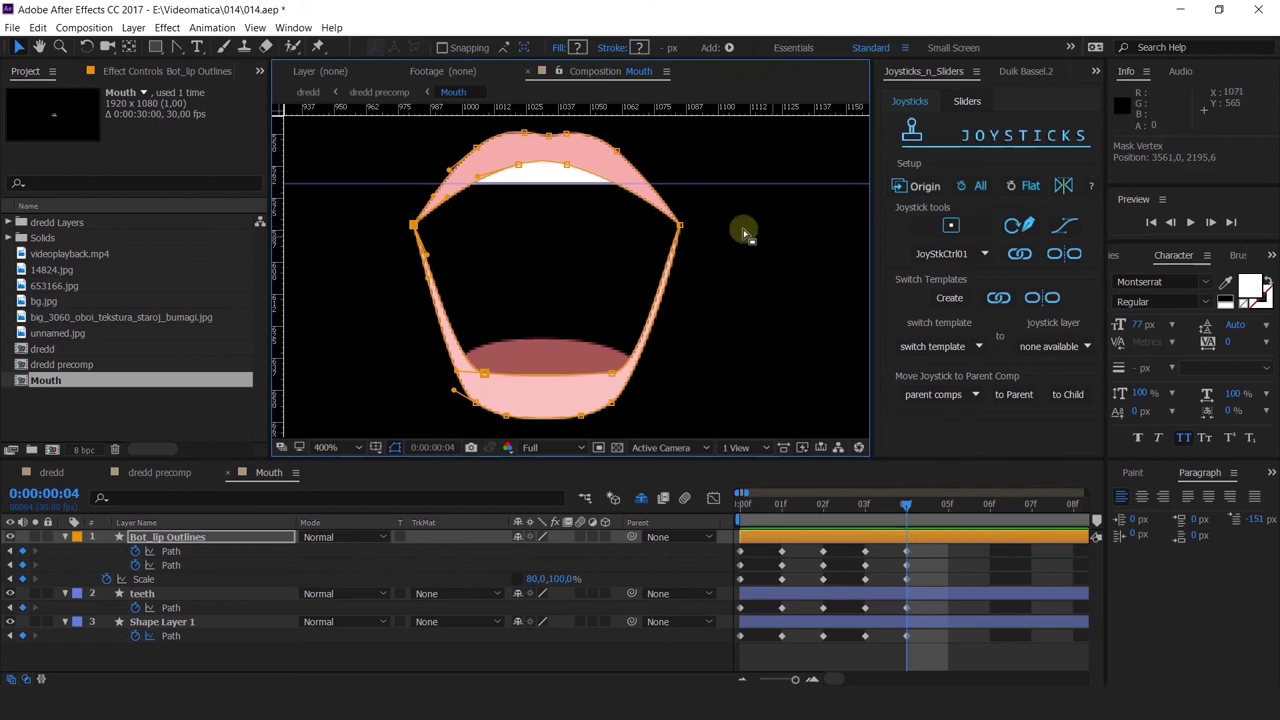
pyautogui.moveTo(723, 211); pyautogui.dragTo(678, 230)
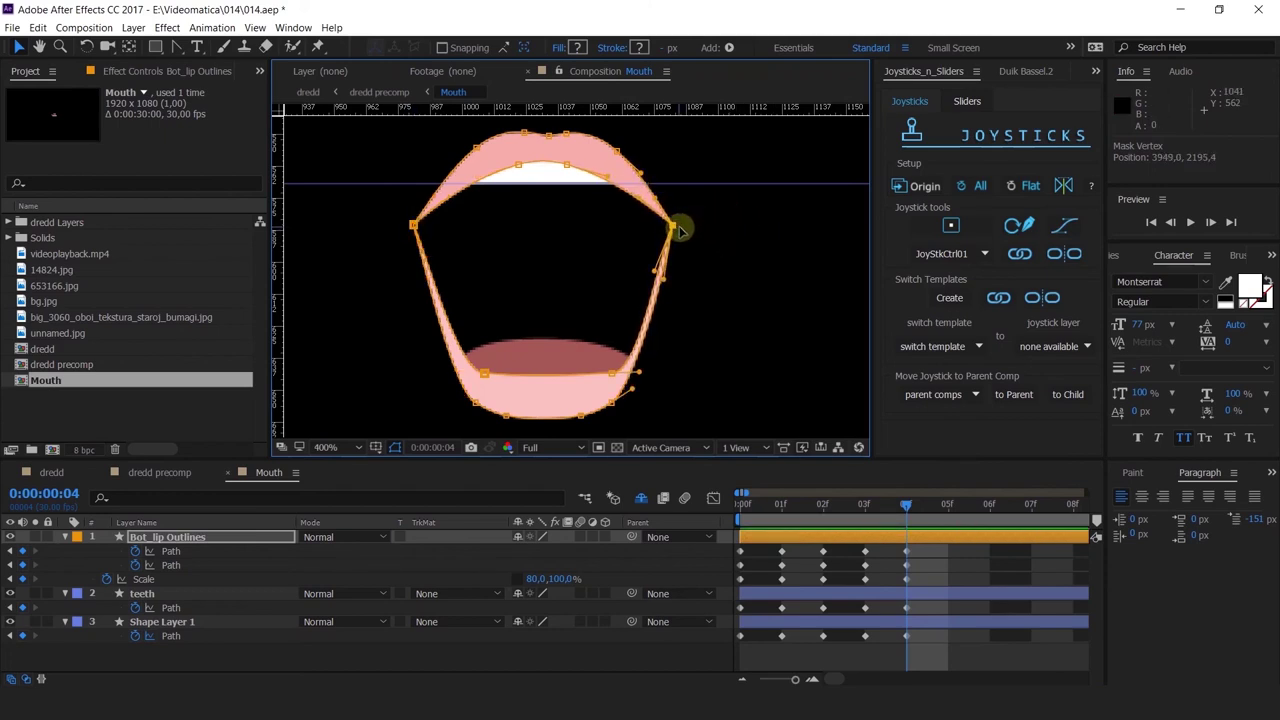
pyautogui.hotkey('ctrl', 'z')
pyautogui.hotkey('ctrl', 'z')
pyautogui.hotkey('ctrl', 'z')
pyautogui.hotkey('ctrl', 'z')
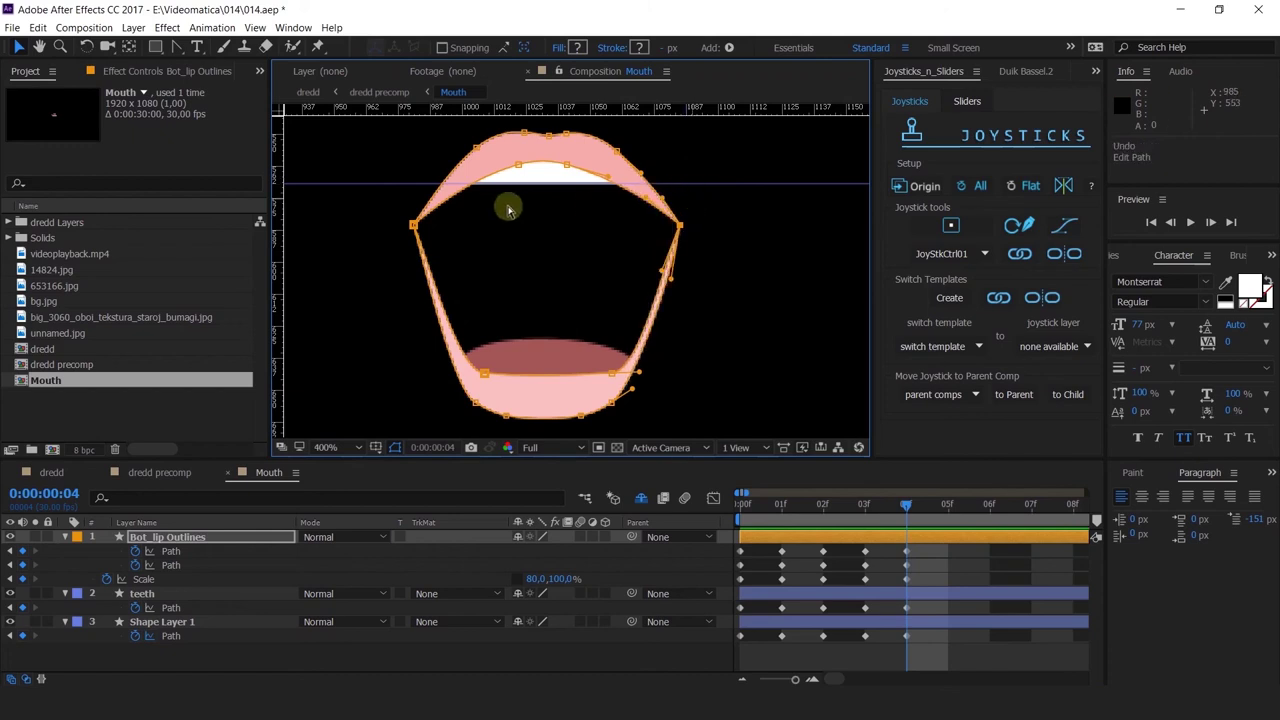
# Remove the horizontal guide and move both mouth corners slightly inward at frame 4, keeping them level
pyautogui.moveTo(380, 184); pyautogui.dragTo(426, 34)
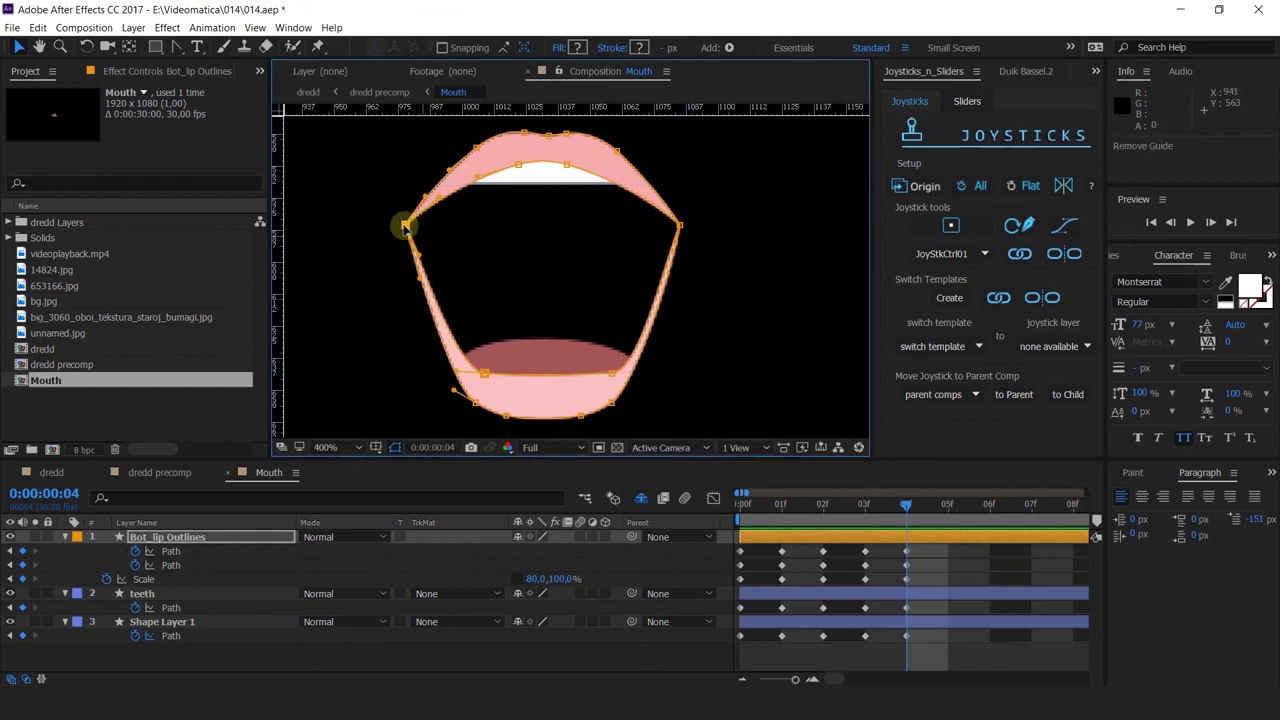
pyautogui.moveTo(405, 225); pyautogui.dragTo(413, 230)
pyautogui.press(',')
pyautogui.hotkey('ctrl', 'z')
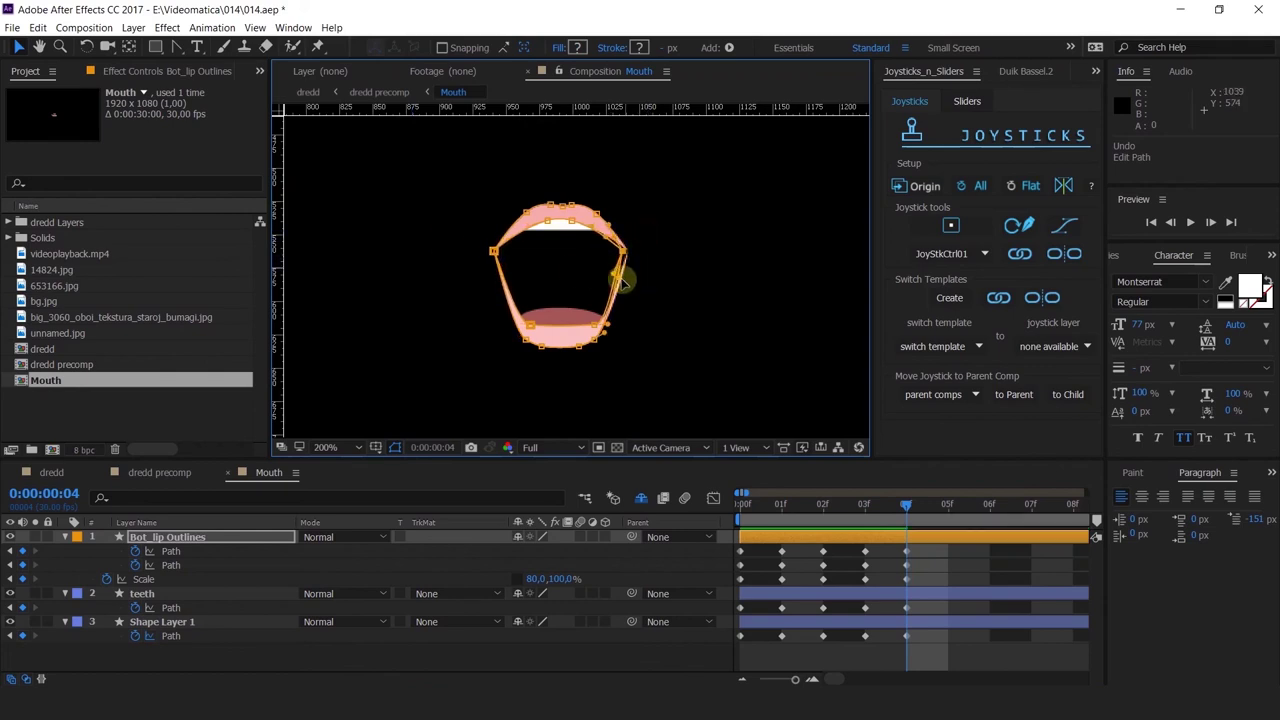
pyautogui.press('Left')
pyautogui.press('Left')
pyautogui.moveTo(468, 224); pyautogui.dragTo(514, 276)
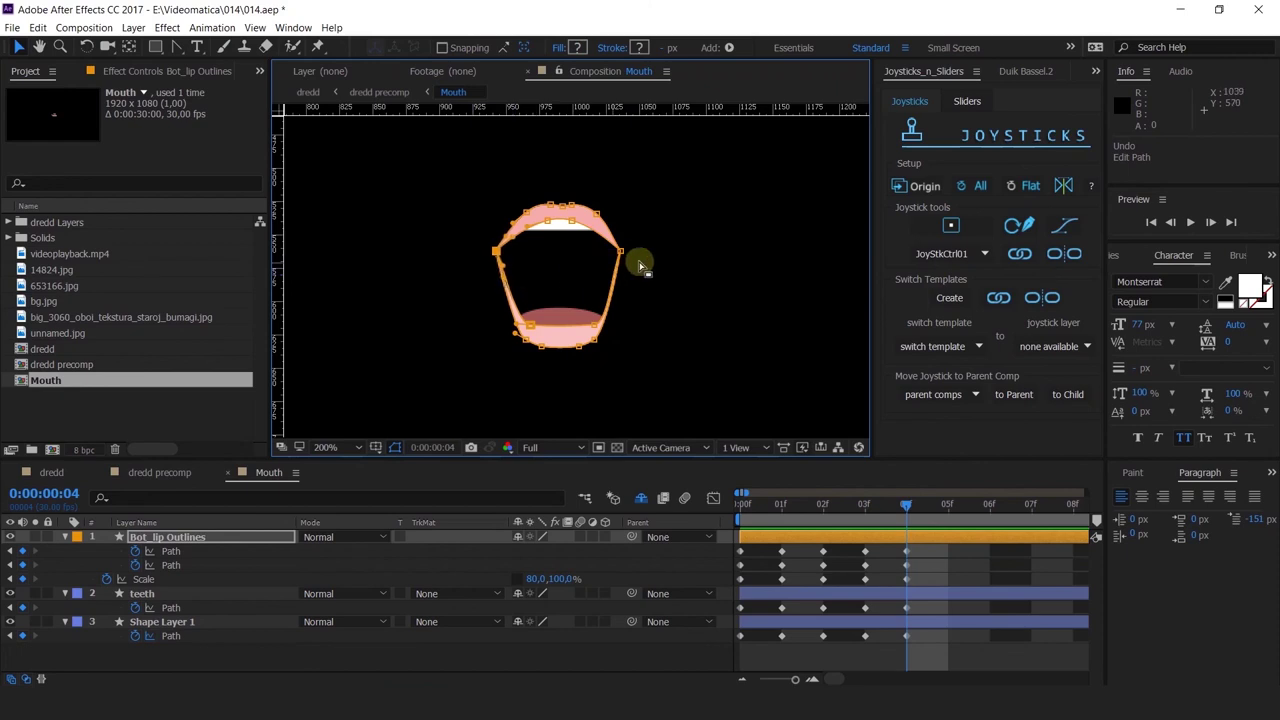
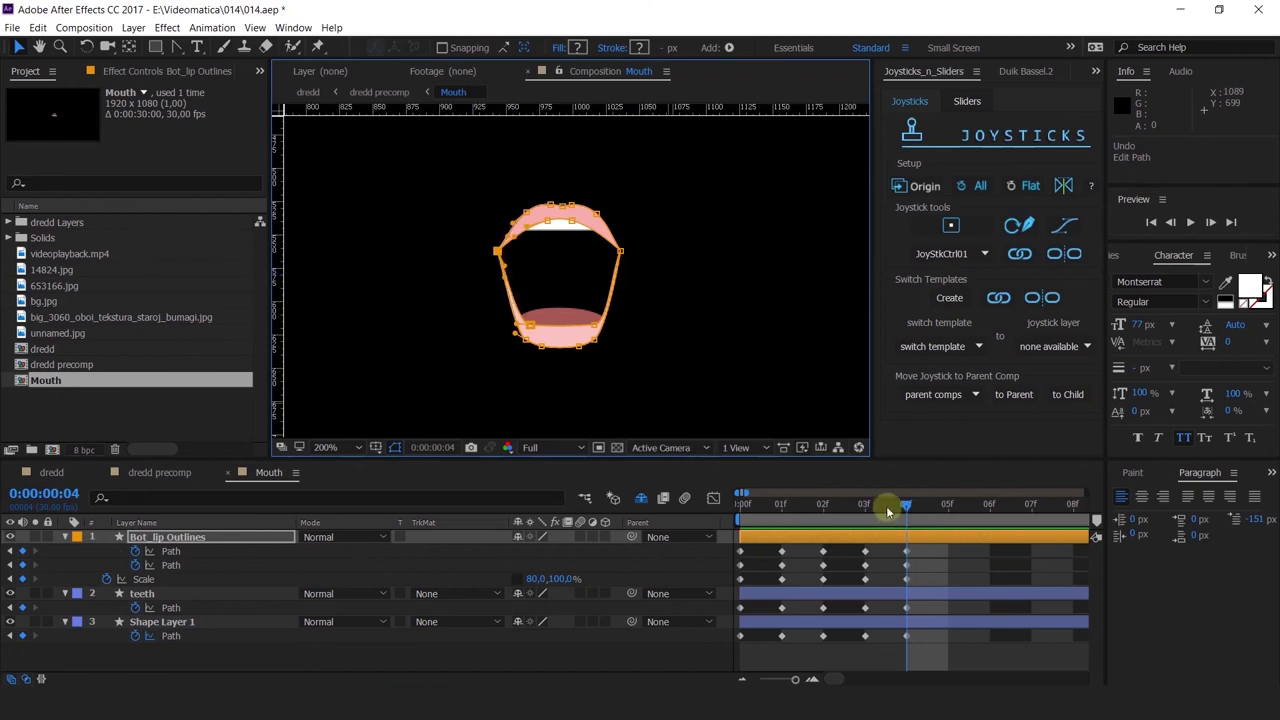
# Widen the lower lip's base at frame 4 by spreading its side vertices outward, and check the shapes from frame 0 to frame 2
pyautogui.moveTo(480, 301); pyautogui.dragTo(560, 304)
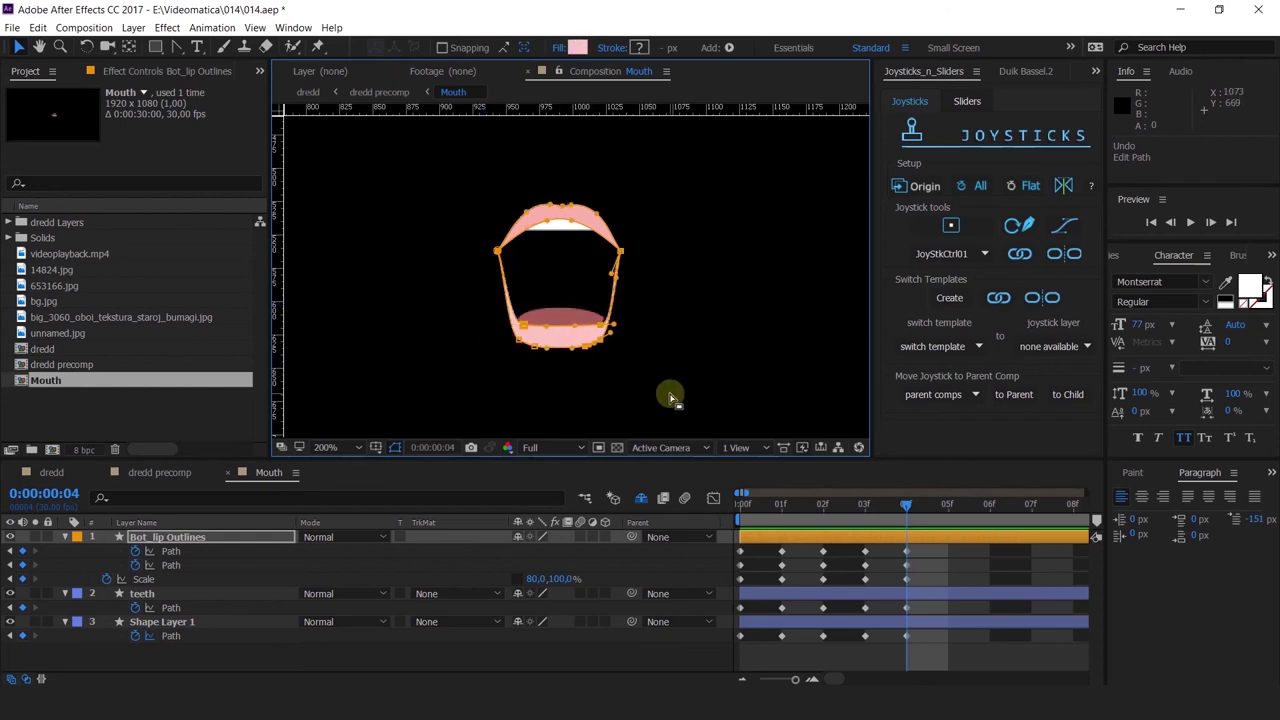
pyautogui.click(743, 508)
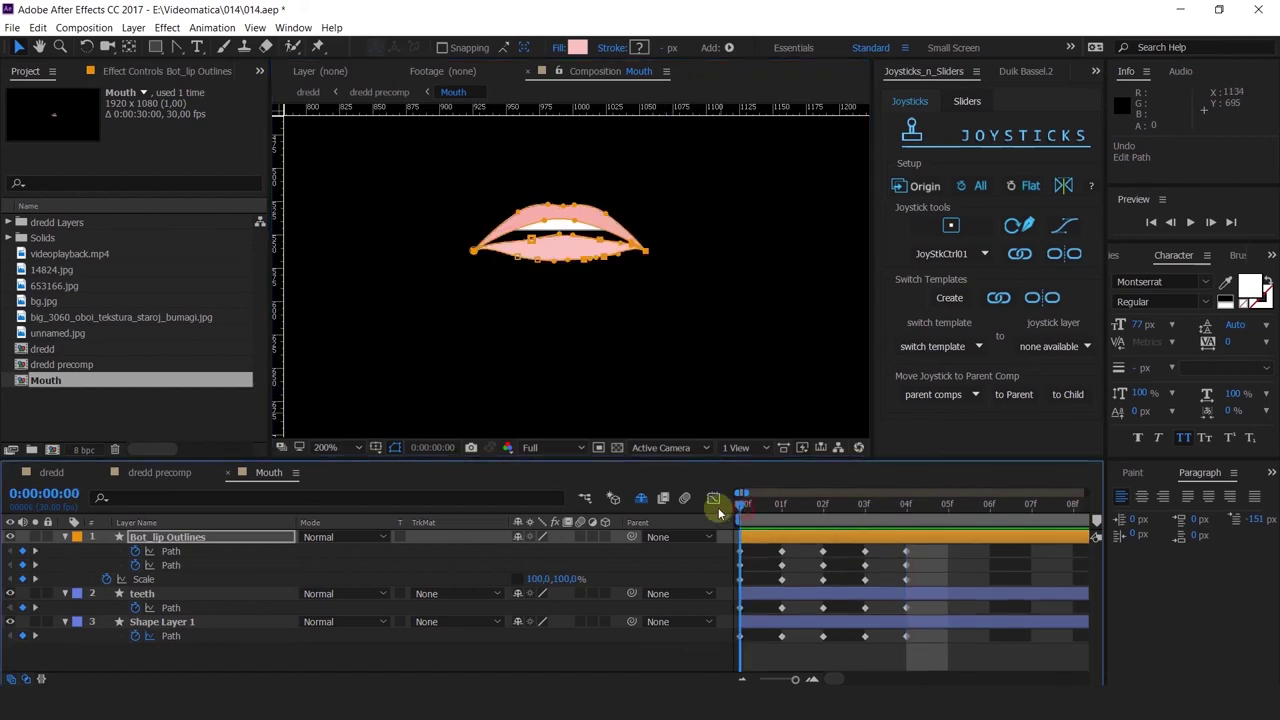
pyautogui.moveTo(745, 513); pyautogui.dragTo(820, 550)
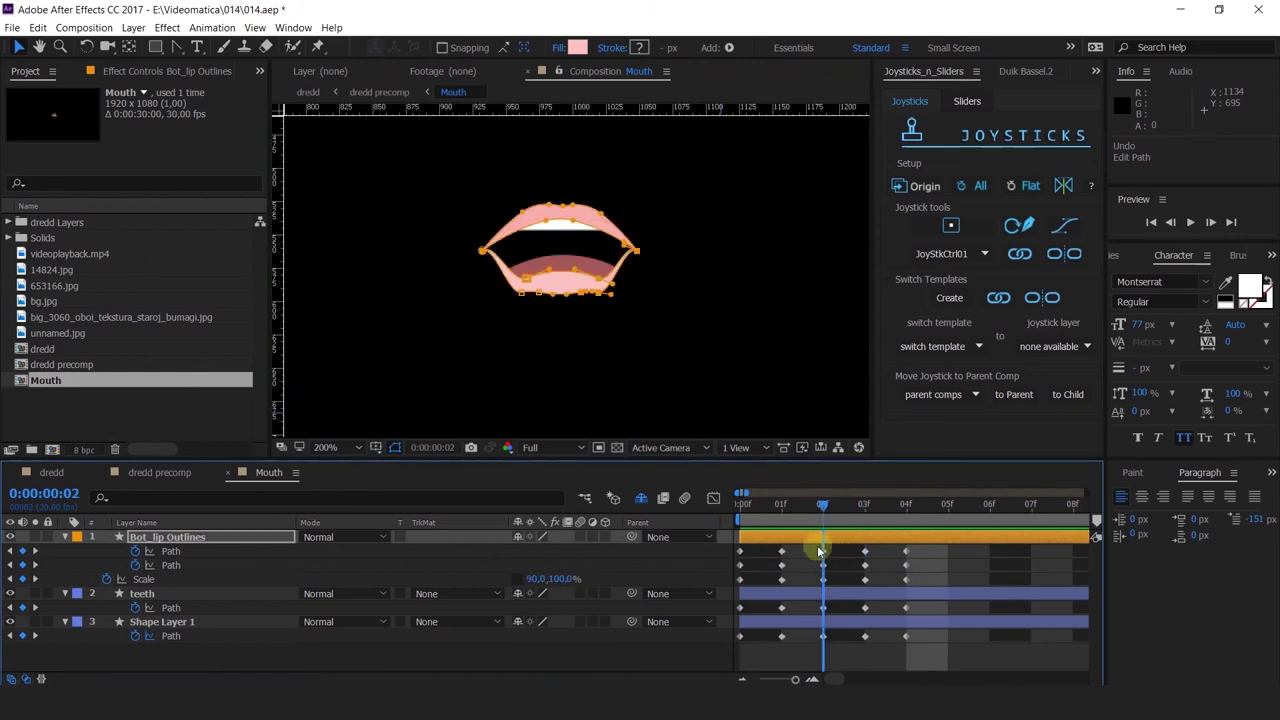
# At frame 0, extend the teeth path's two lower vertices outward to the left and right corners of the mouth
pyautogui.scroll(2, 566, 278)
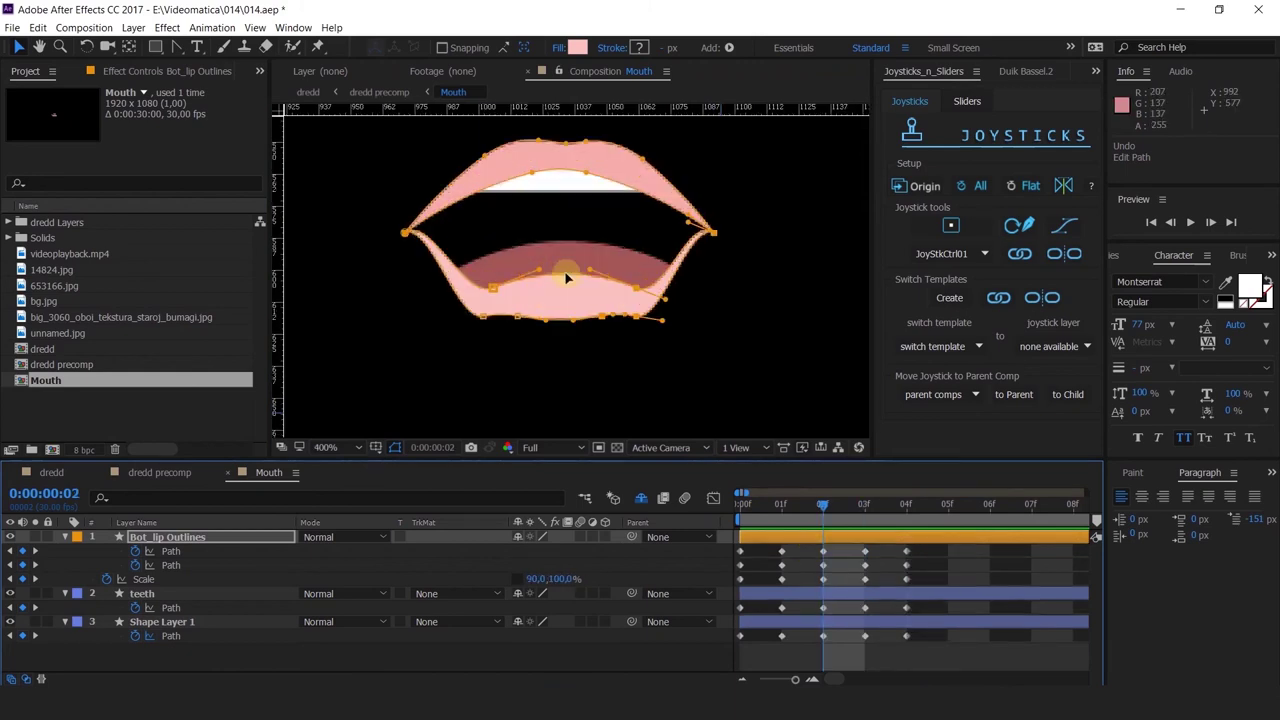
pyautogui.moveTo(788, 507); pyautogui.dragTo(690, 498)
pyautogui.click(163, 660)
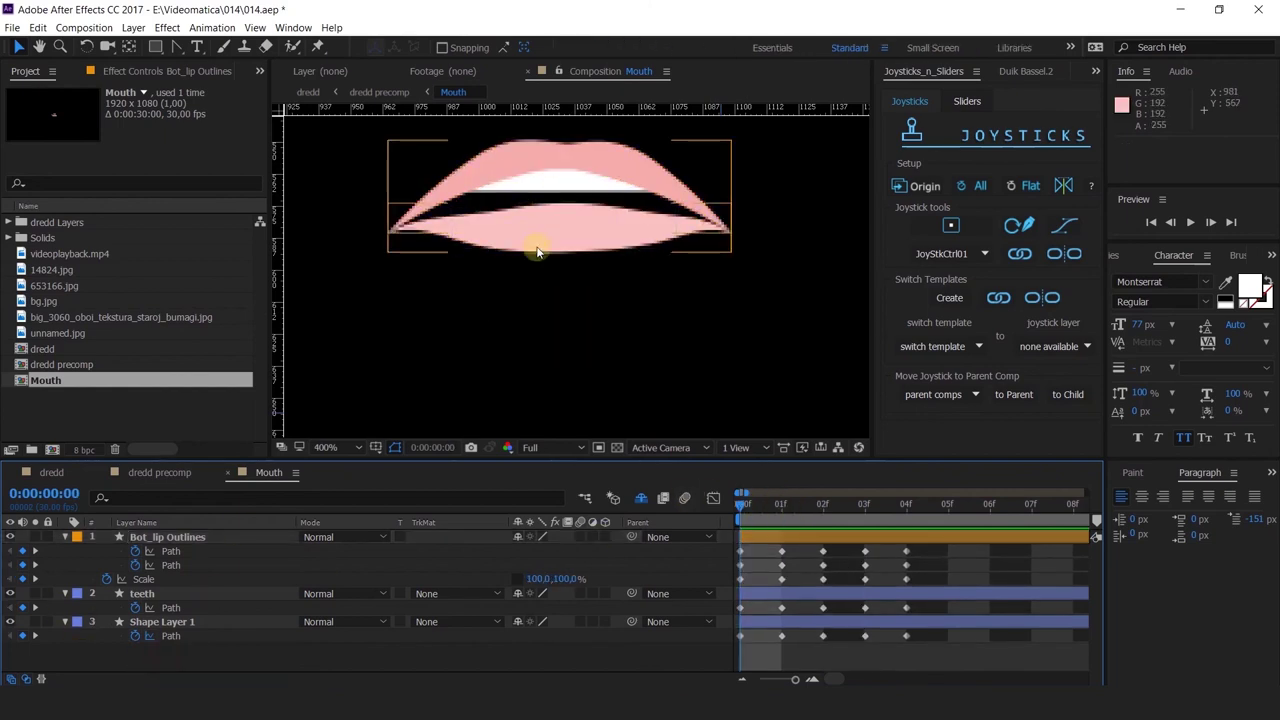
pyautogui.scroll(-1, 538, 250)
pyautogui.scroll(1, 550, 236)
pyautogui.moveTo(559, 248); pyautogui.dragTo(605, 298)
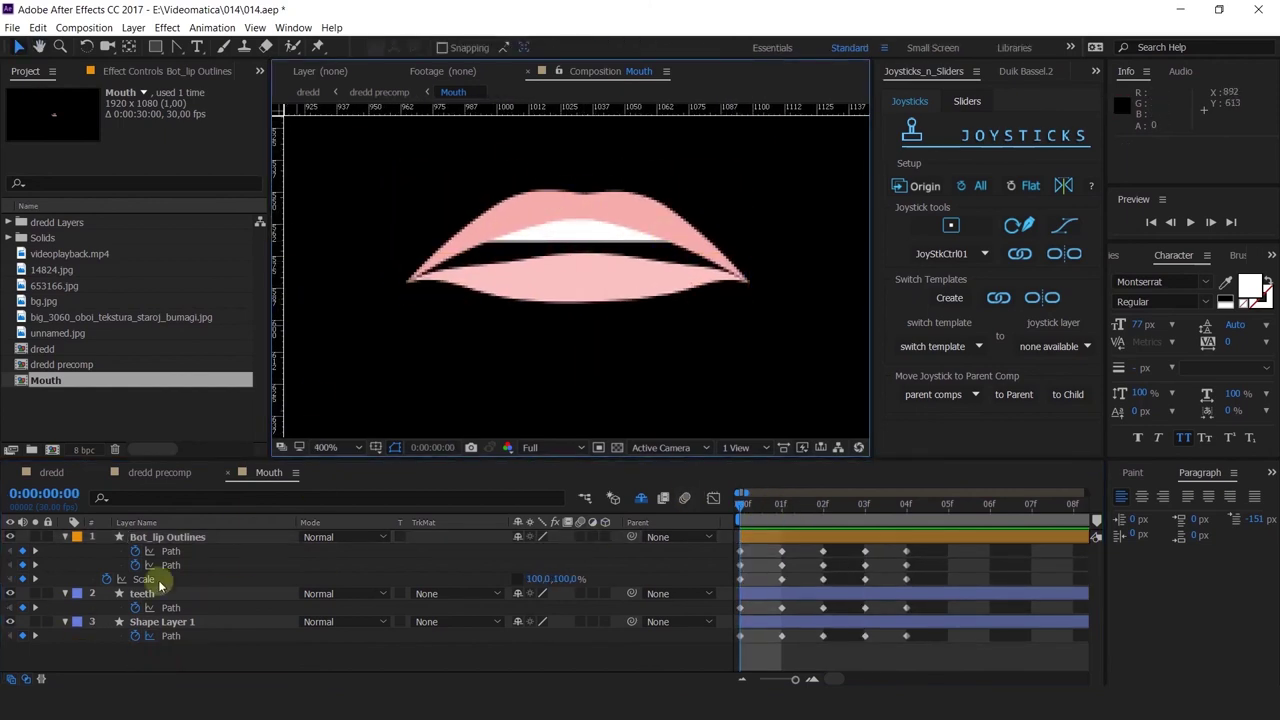
pyautogui.click(188, 558)
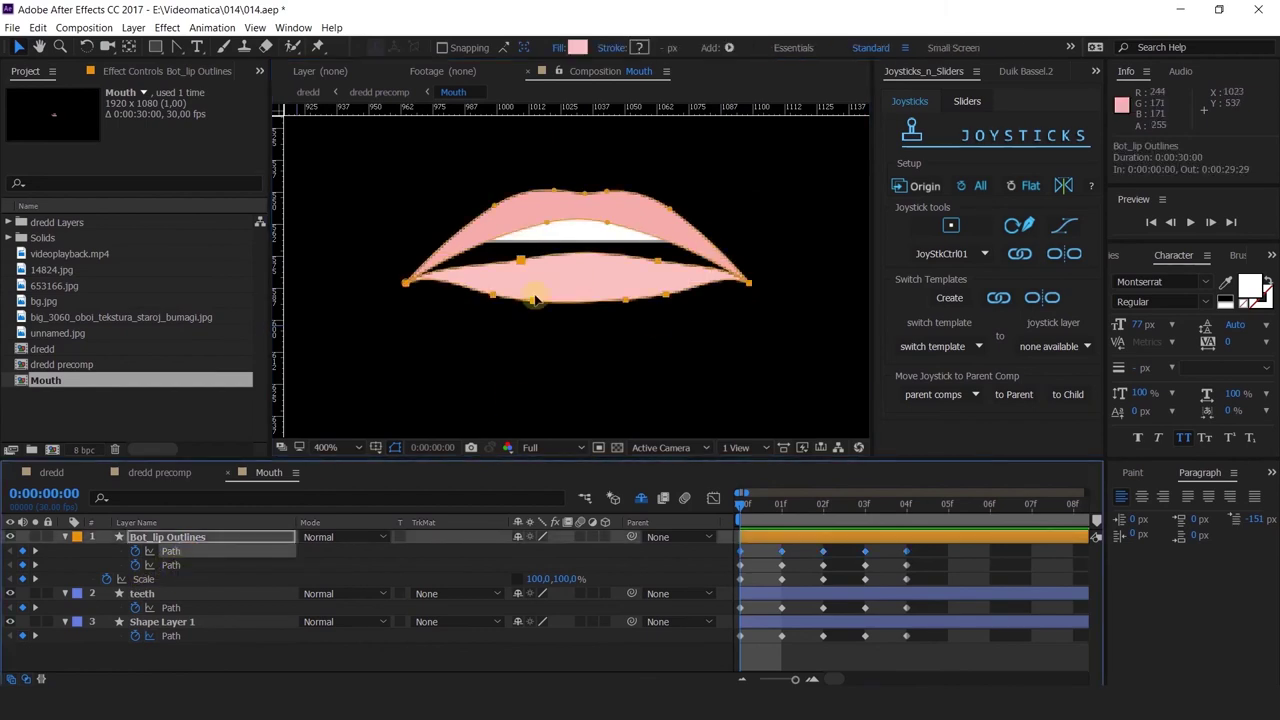
pyautogui.click(158, 594)
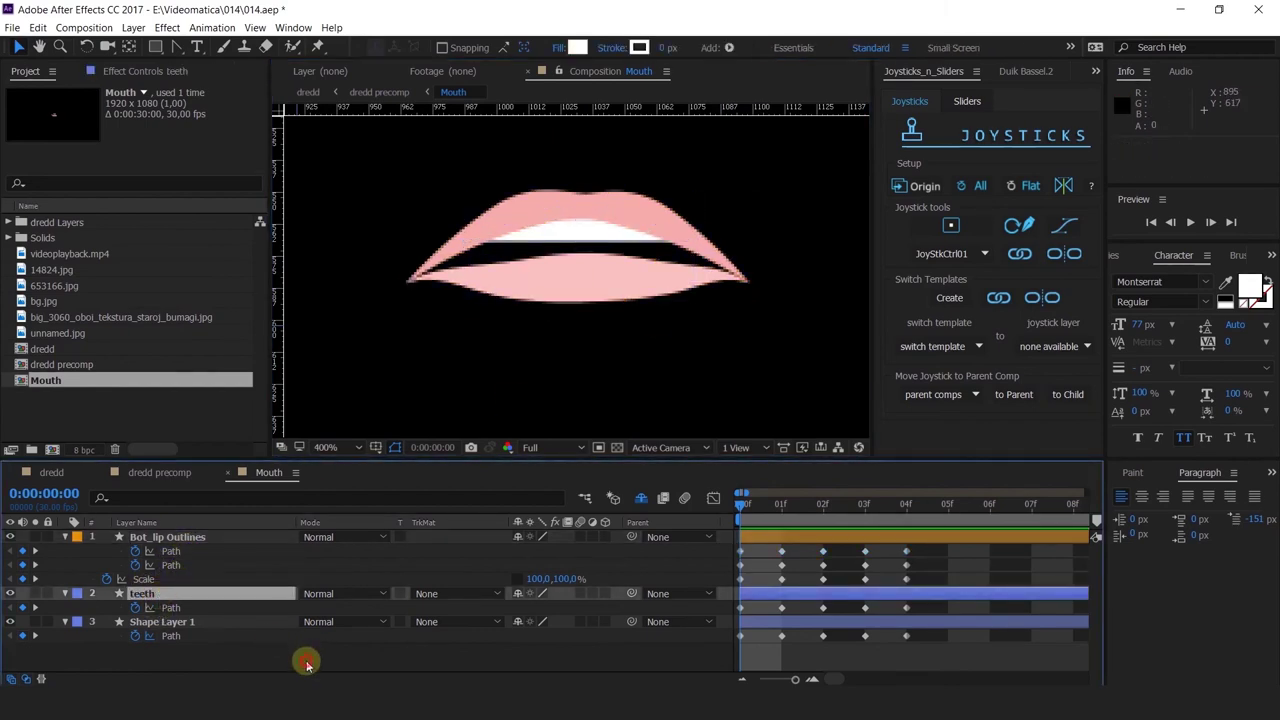
pyautogui.click(290, 655)
pyautogui.click(190, 594)
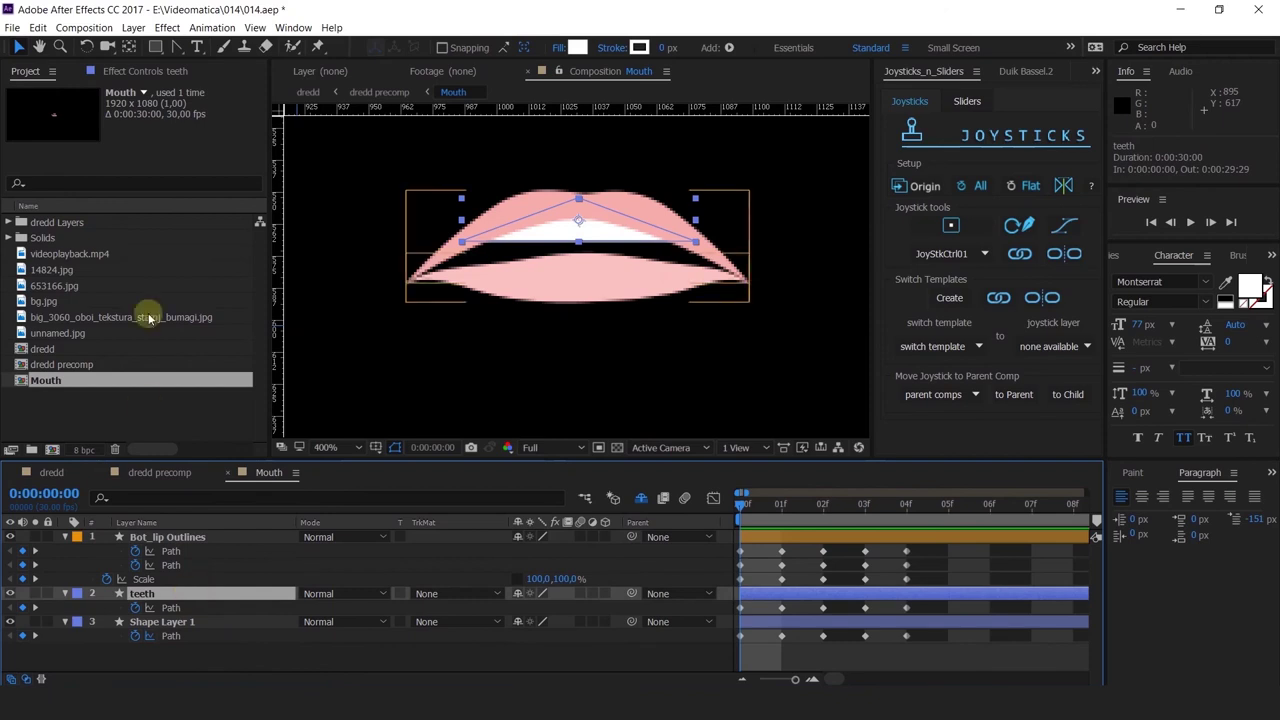
pyautogui.click(172, 607)
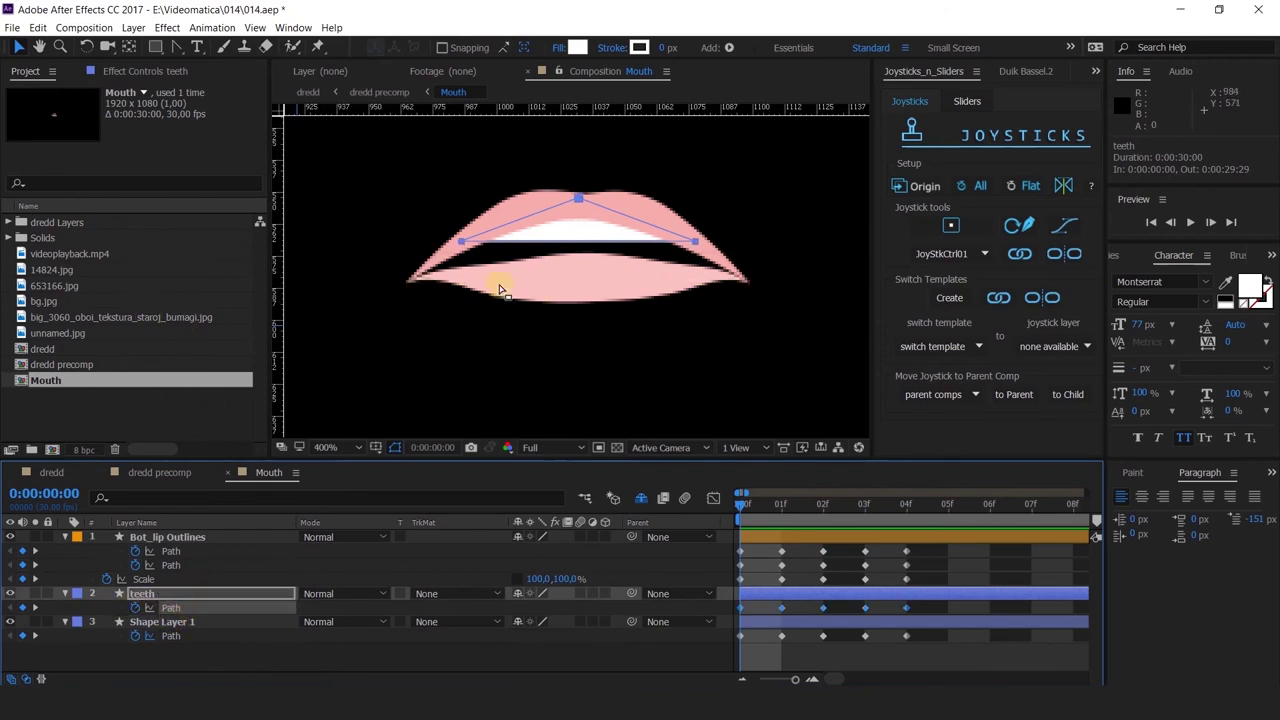
pyautogui.moveTo(461, 242); pyautogui.dragTo(412, 276)
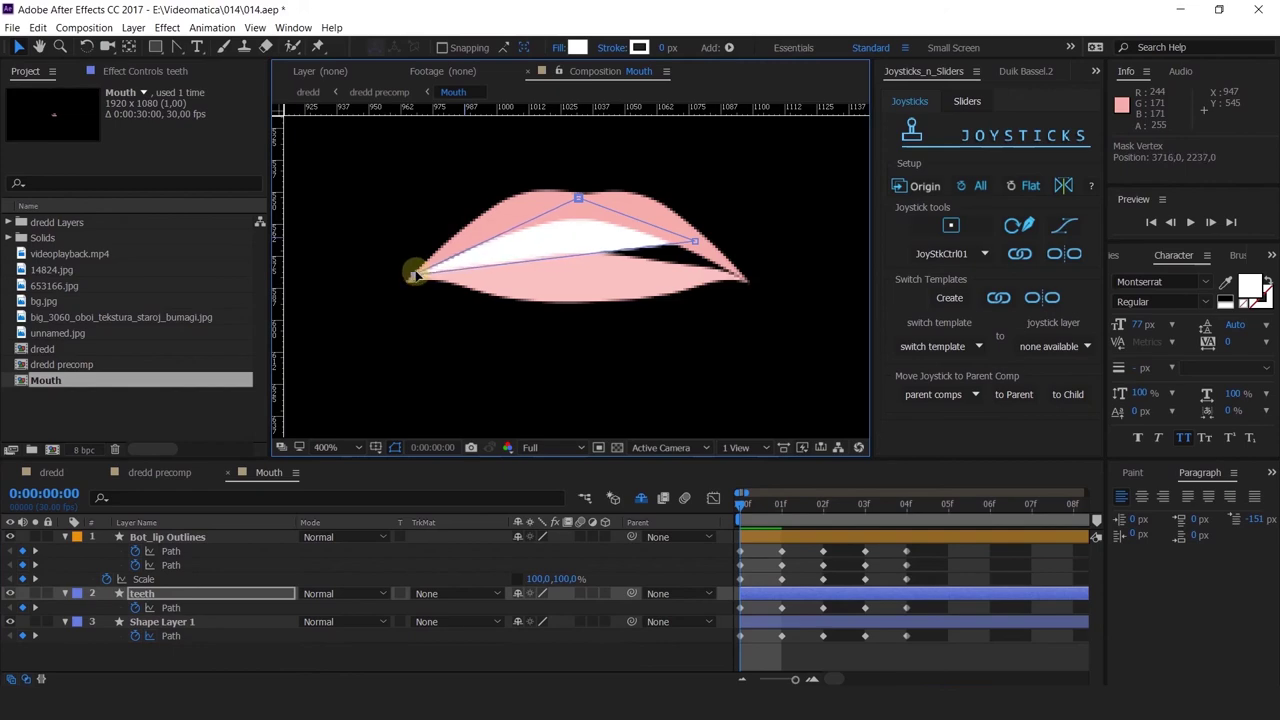
pyautogui.moveTo(745, 285); pyautogui.dragTo(742, 278)
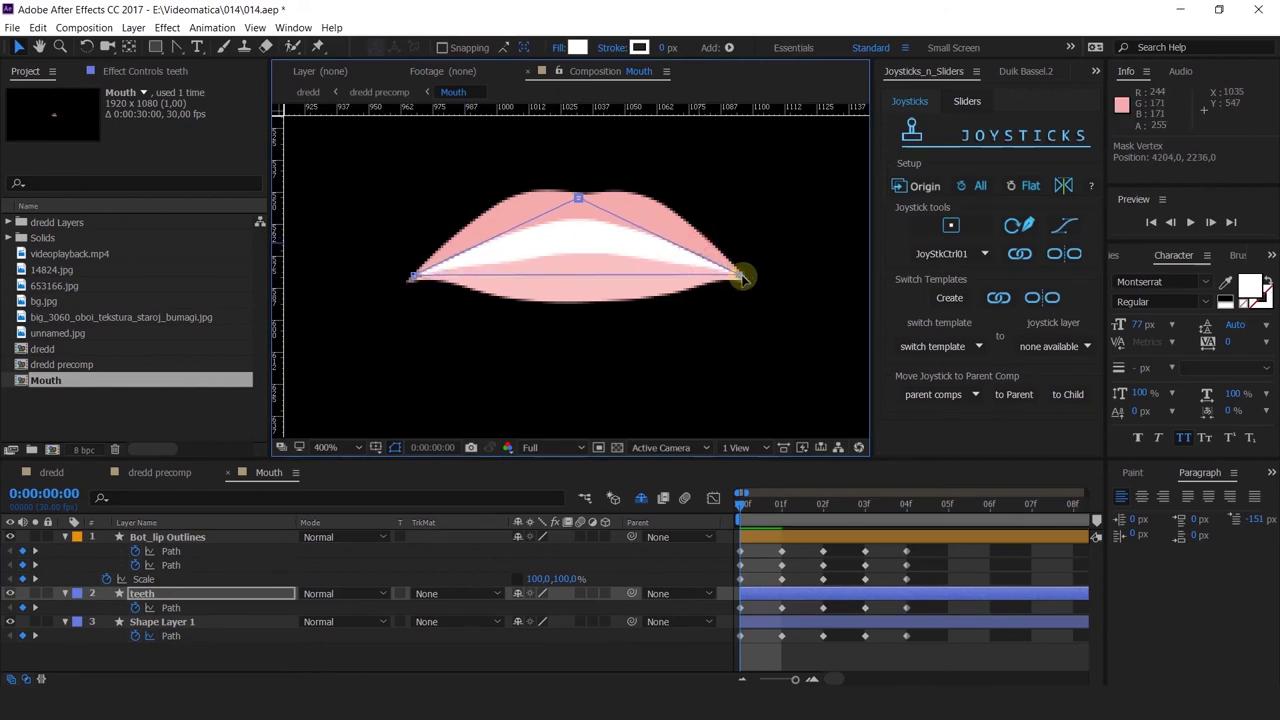
pyautogui.rightClick(742, 278)
pyautogui.click(660, 678)
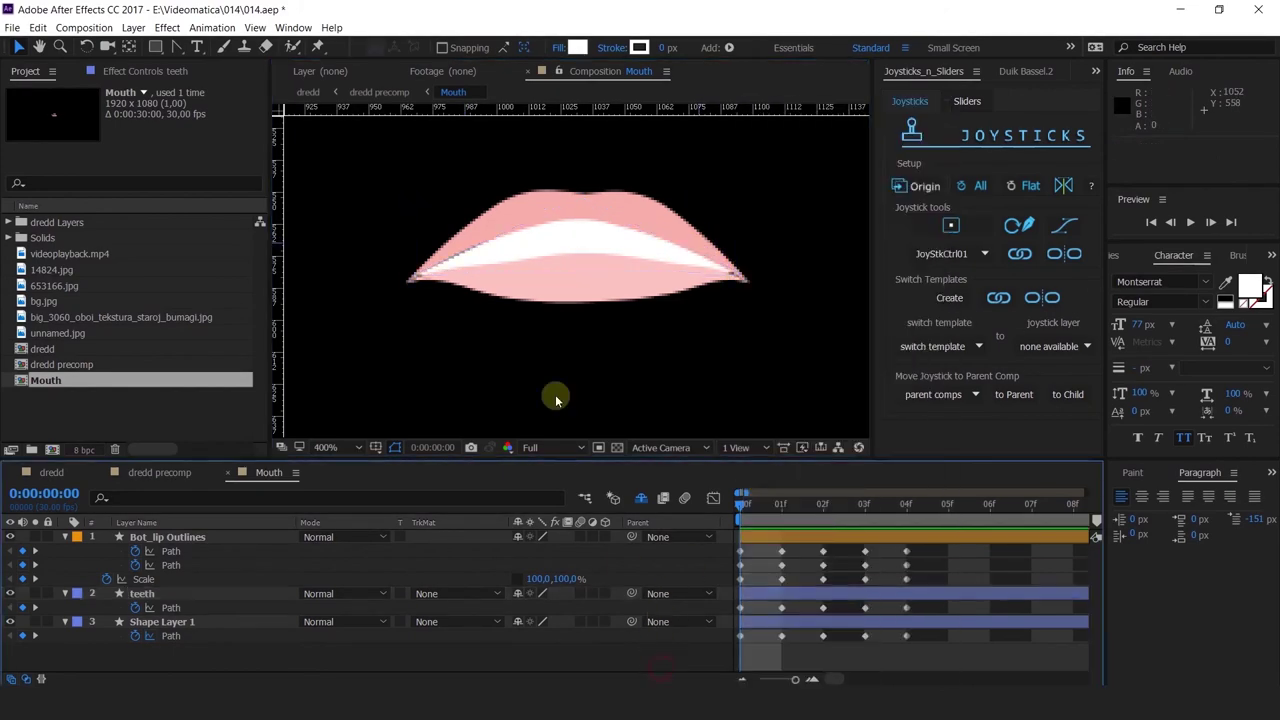
# Fine-tune the teeth path's left vertex at frame 0 so it sits level with the right one
pyautogui.click(171, 608)
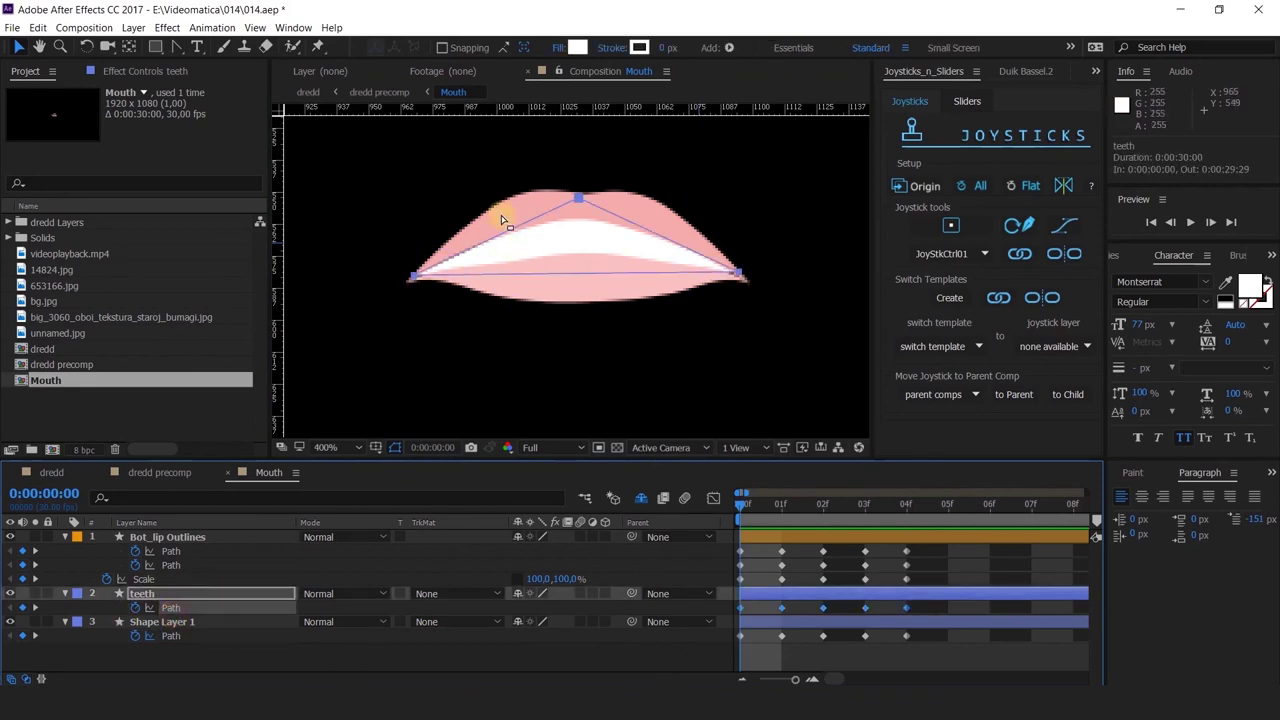
pyautogui.moveTo(412, 277); pyautogui.dragTo(410, 277)
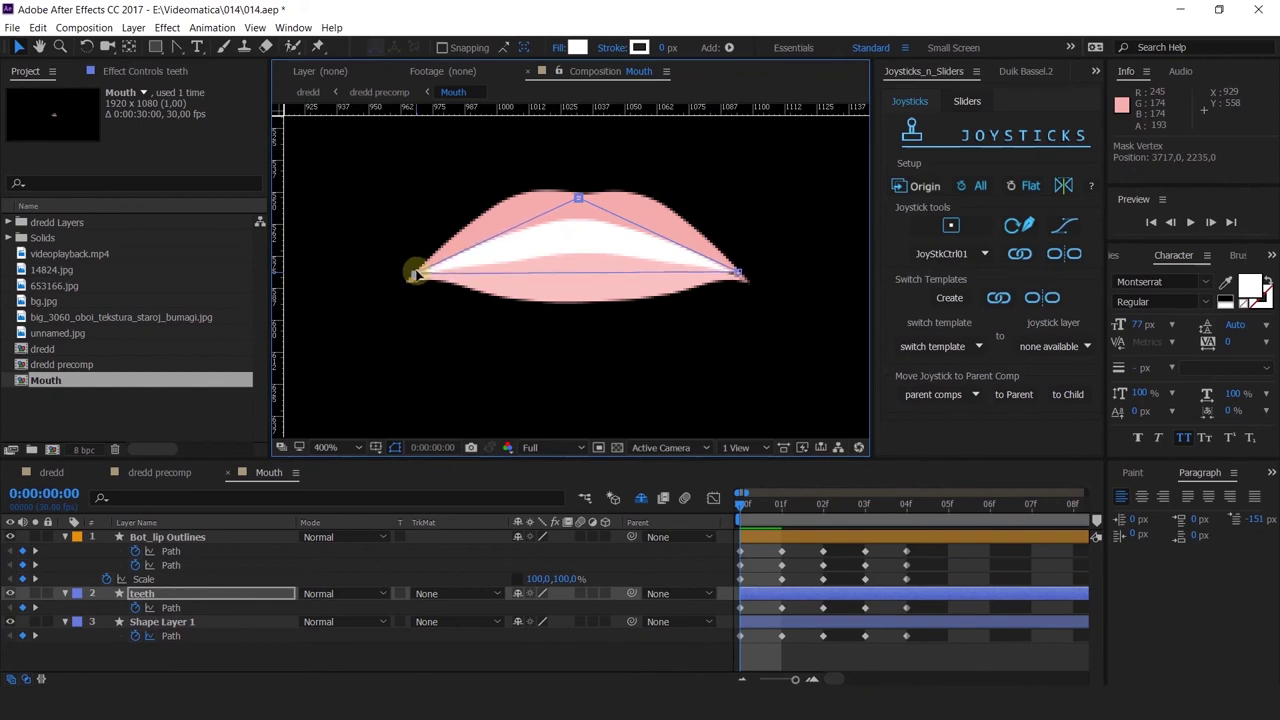
pyautogui.click(594, 646)
pyautogui.scroll(-1, 679, 240)
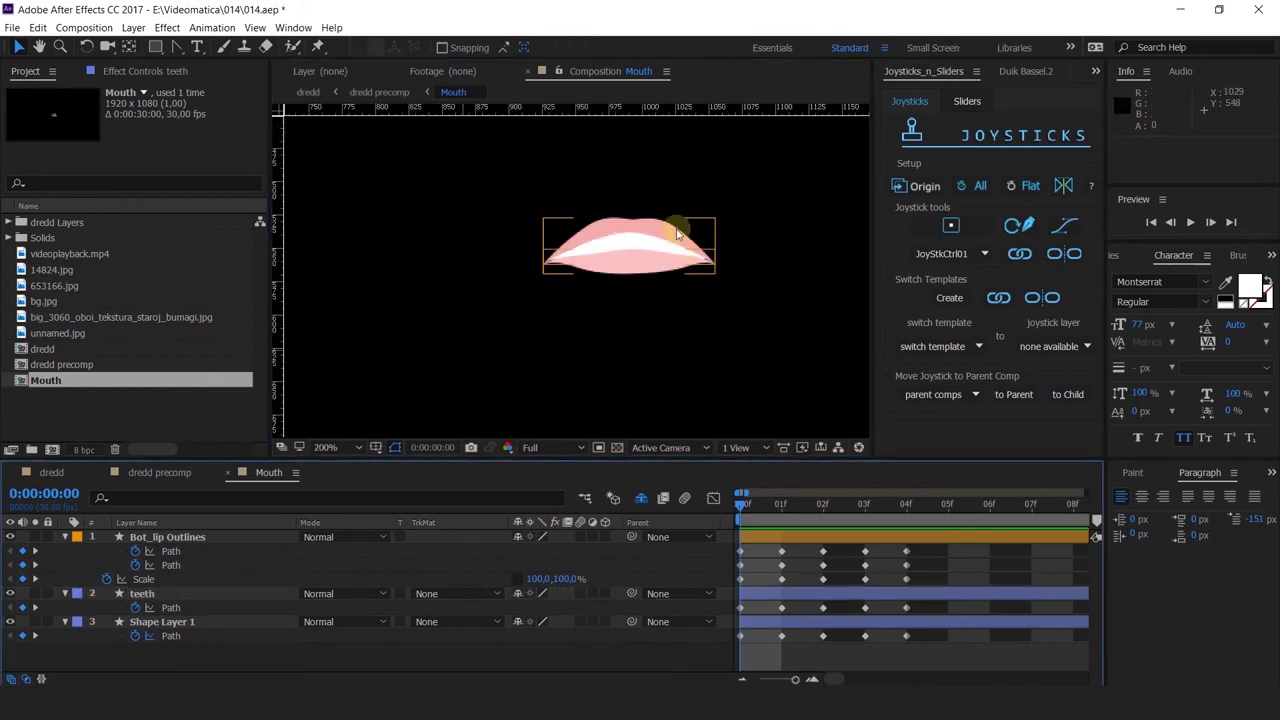
pyautogui.scroll(1, 677, 229)
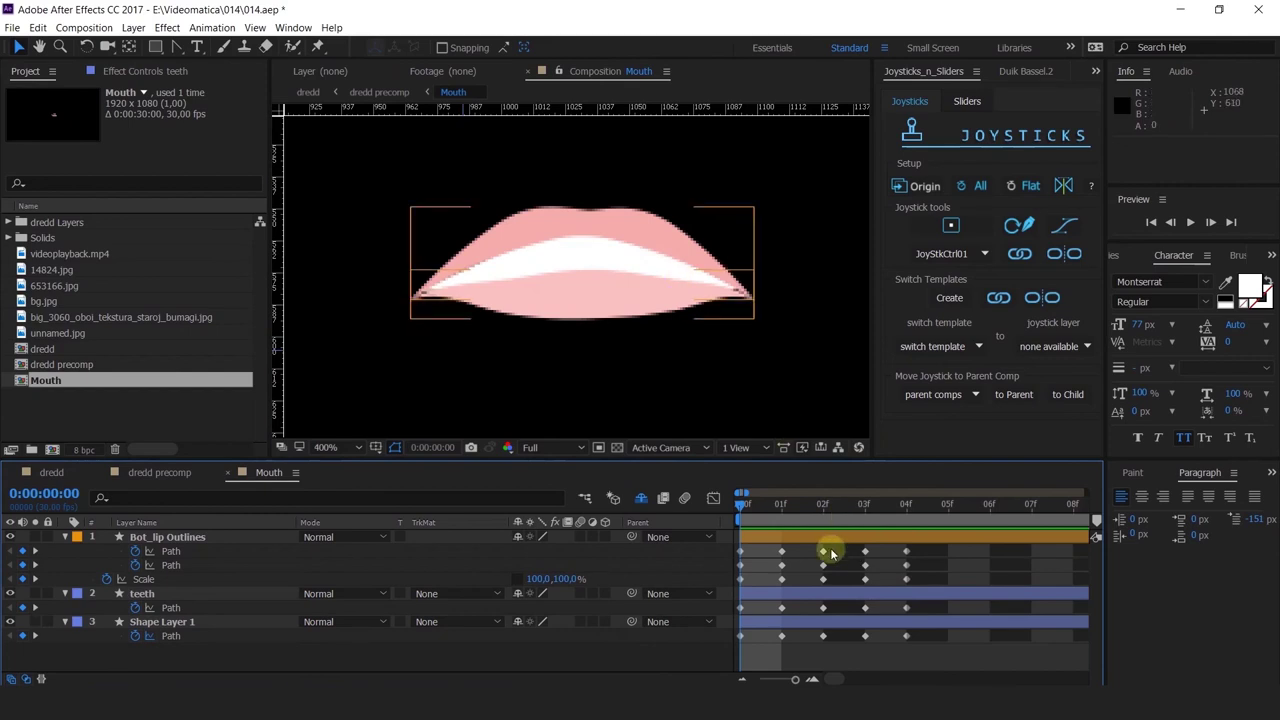
# Draw a closed six-point mouth-cavity shape with the Pen tool at frame 1, and move its layer beneath all the others
pyautogui.moveTo(785, 506); pyautogui.dragTo(676, 658)
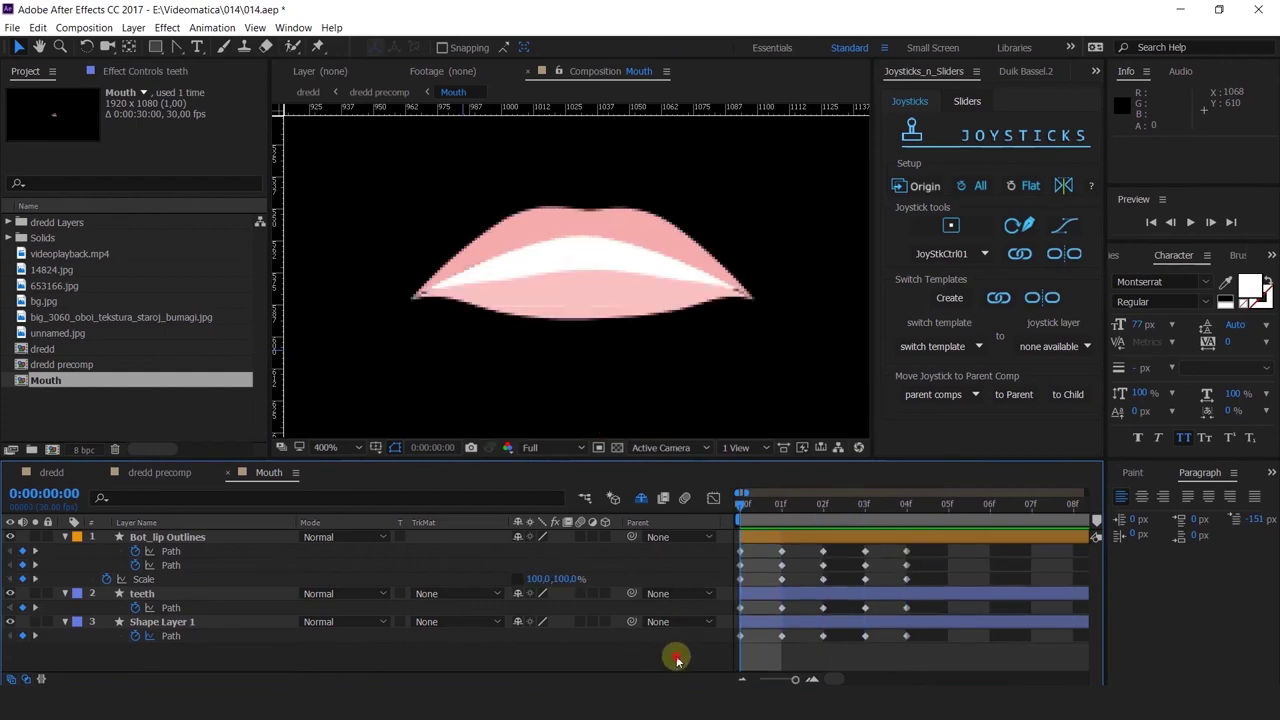
pyautogui.click(789, 503)
pyautogui.scroll(-2, 430, 330)
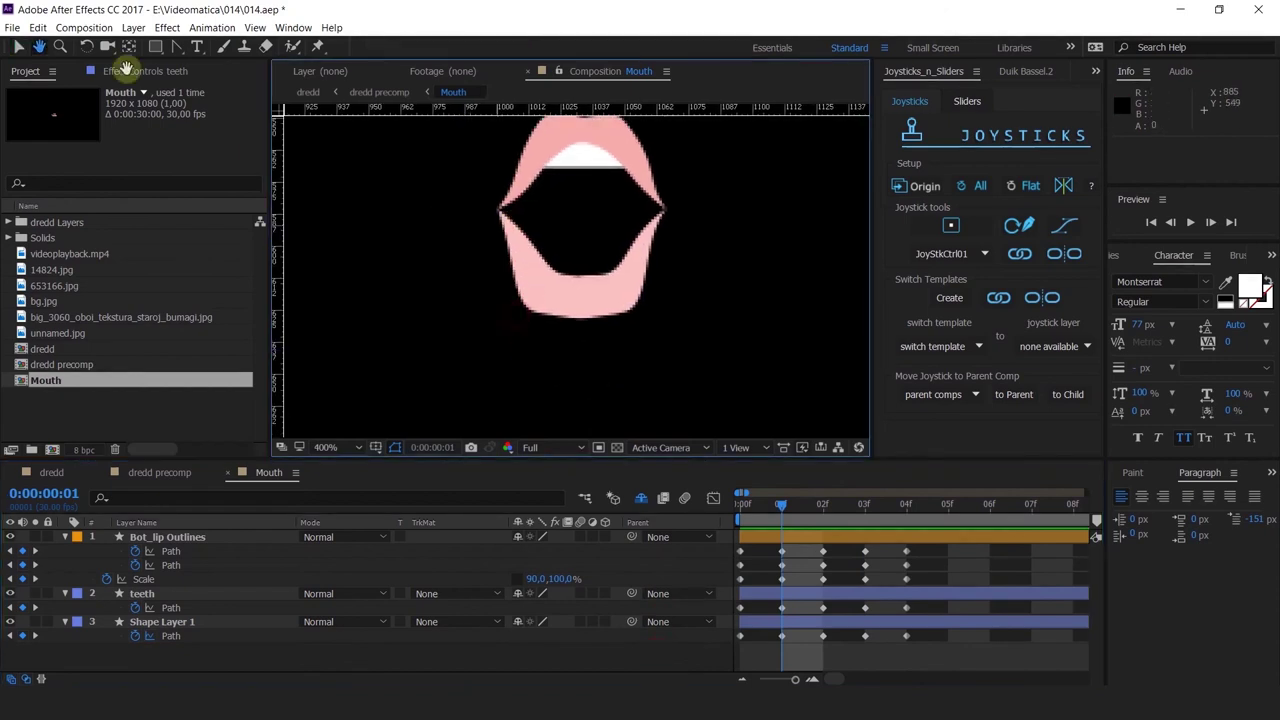
pyautogui.click(175, 48)
pyautogui.scroll(2, 471, 271)
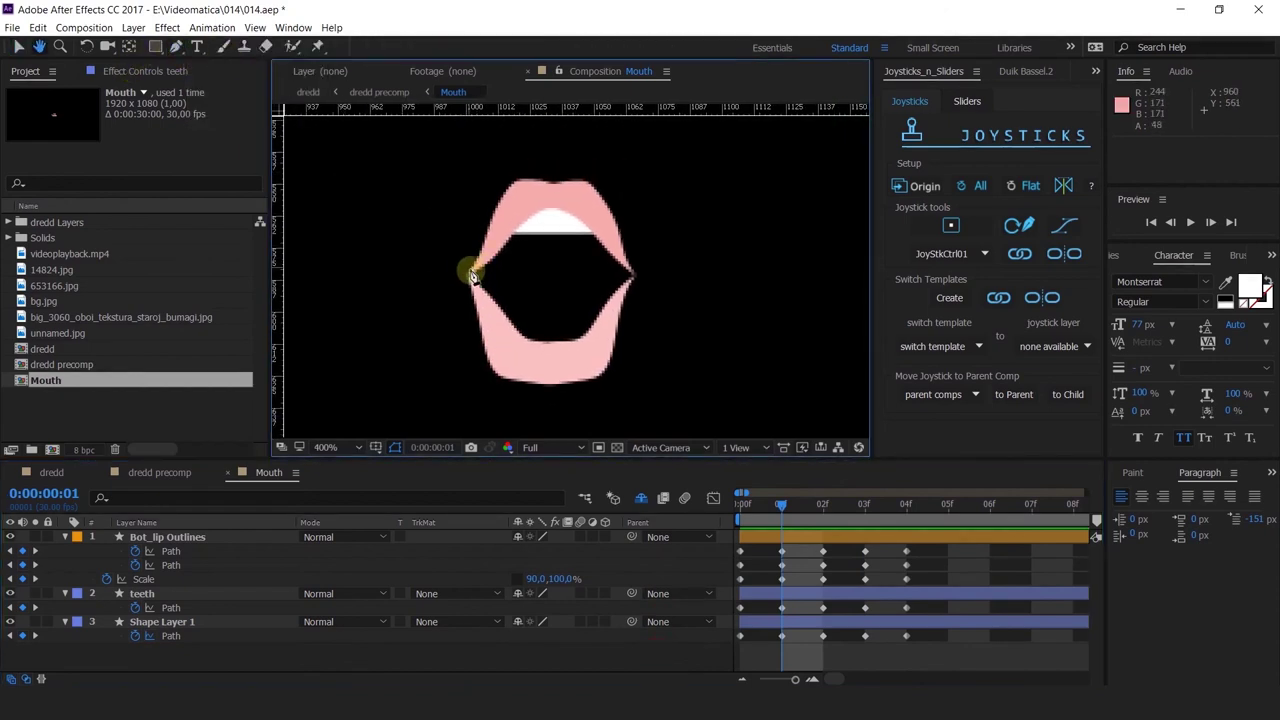
pyautogui.click(469, 277)
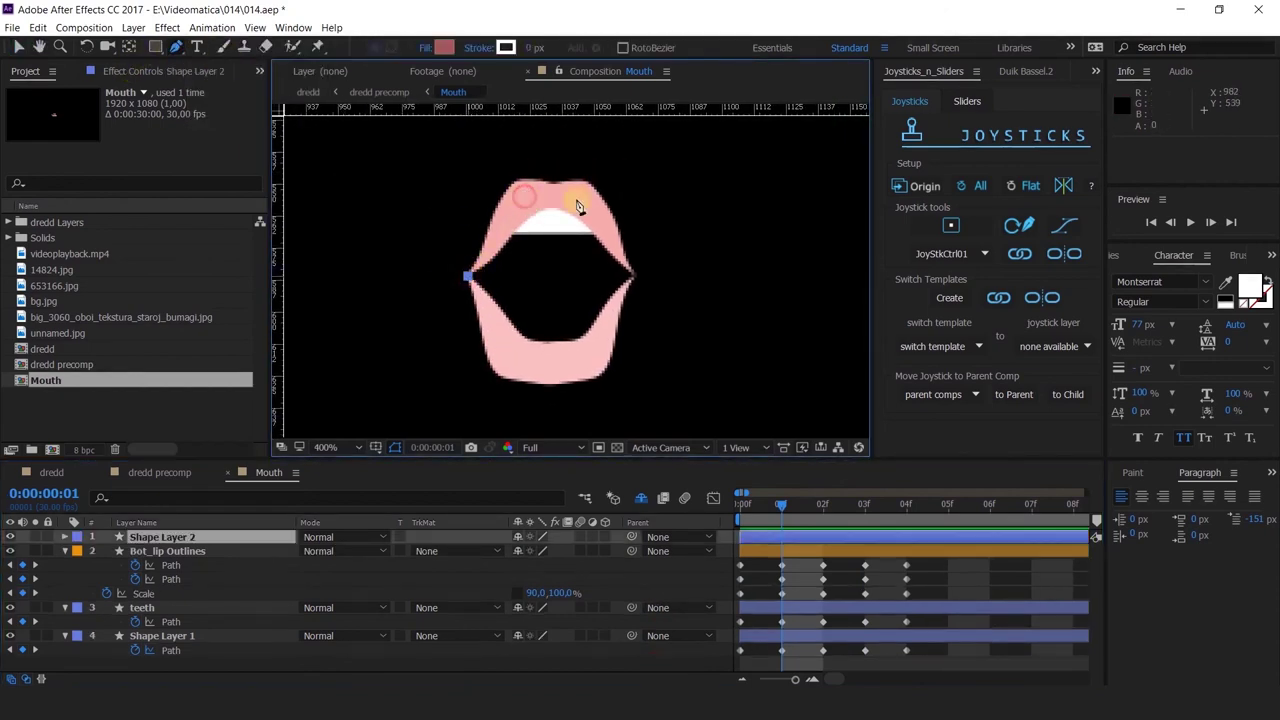
pyautogui.hotkey('ctrl', 'z')
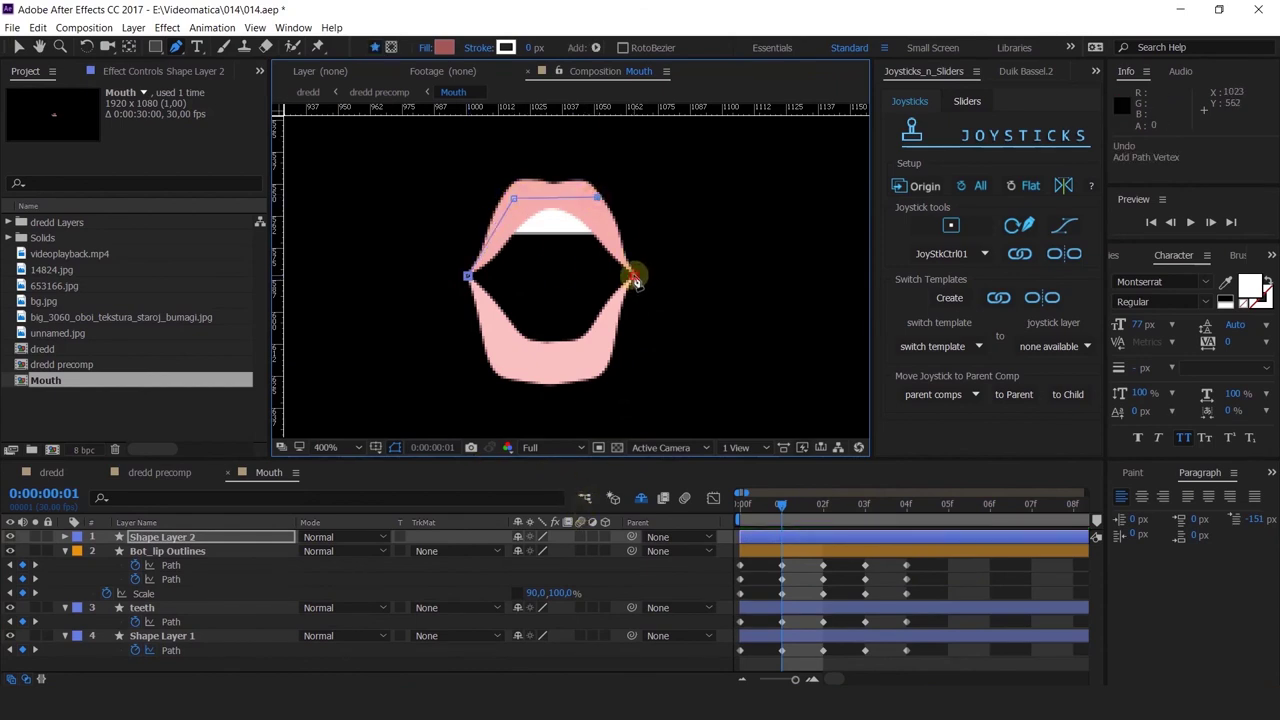
pyautogui.click(470, 278)
pyautogui.moveTo(148, 537); pyautogui.dragTo(168, 652)
pyautogui.moveTo(647, 254); pyautogui.dragTo(655, 228)
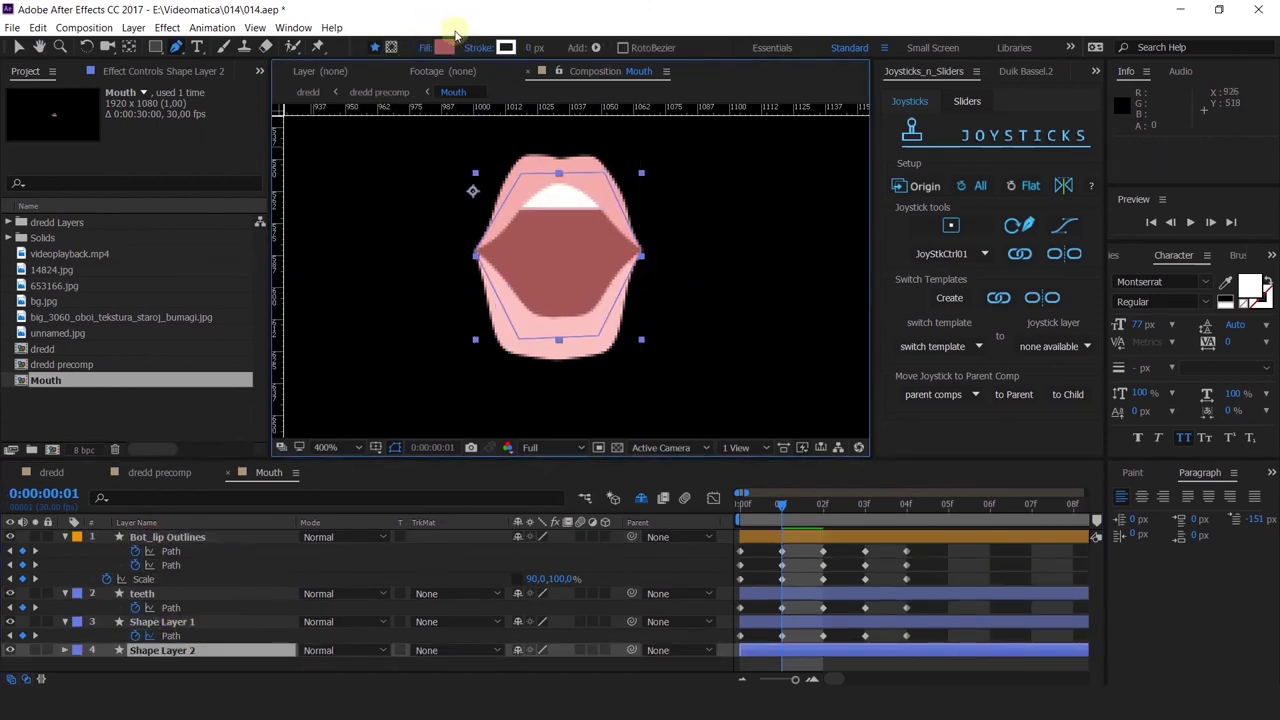
# Darken the mouth-cavity shape's fill to a deep dark red
pyautogui.click(446, 49)
pyautogui.click(445, 48)
pyautogui.click(900, 323)
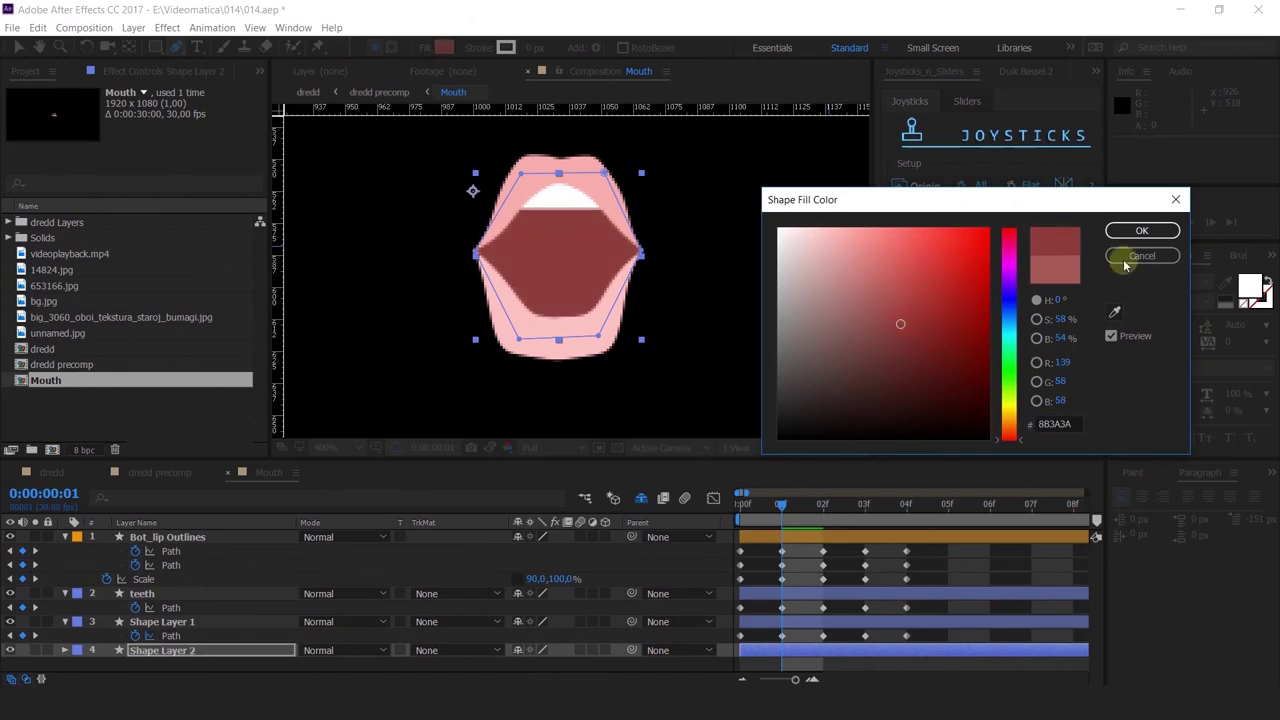
pyautogui.click(1141, 231)
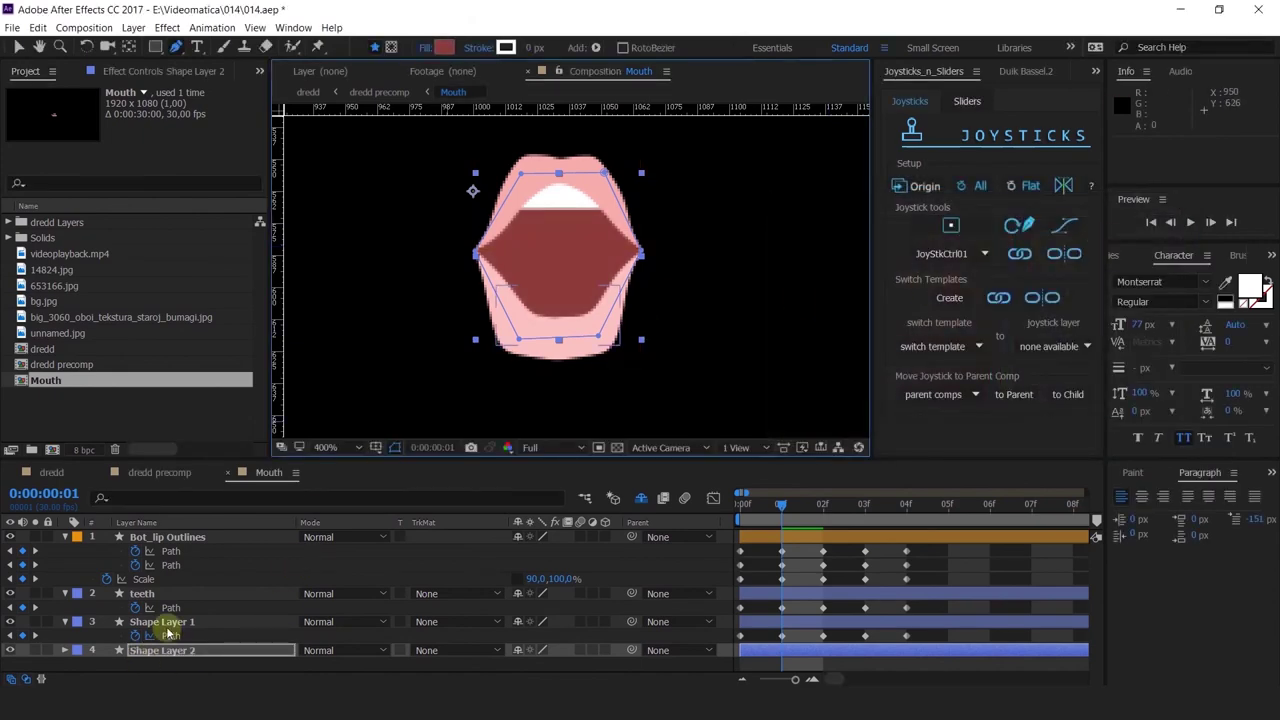
pyautogui.click(445, 48)
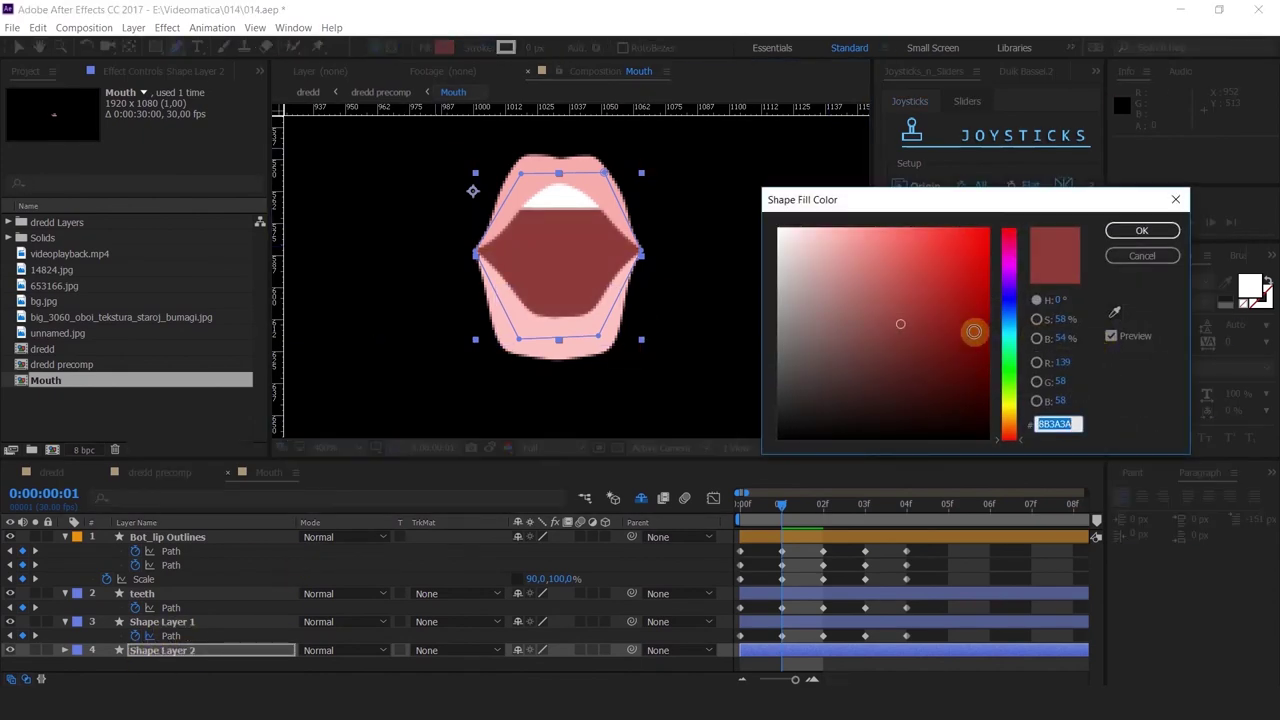
pyautogui.click(939, 357)
pyautogui.click(1141, 231)
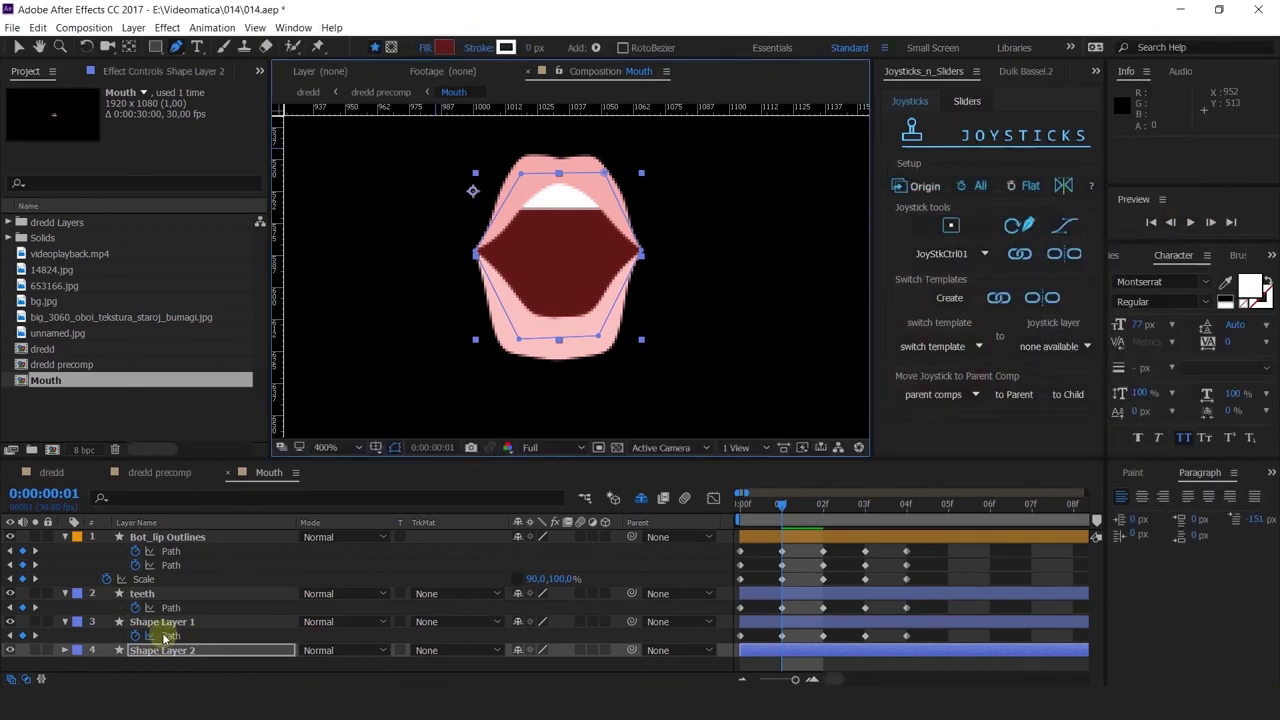
# Enable path keyframing for the mouth-cavity shape on Shape Layer 2 at frame 0, and add another path keyframe at frame 1
pyautogui.click(162, 622)
pyautogui.press('space')
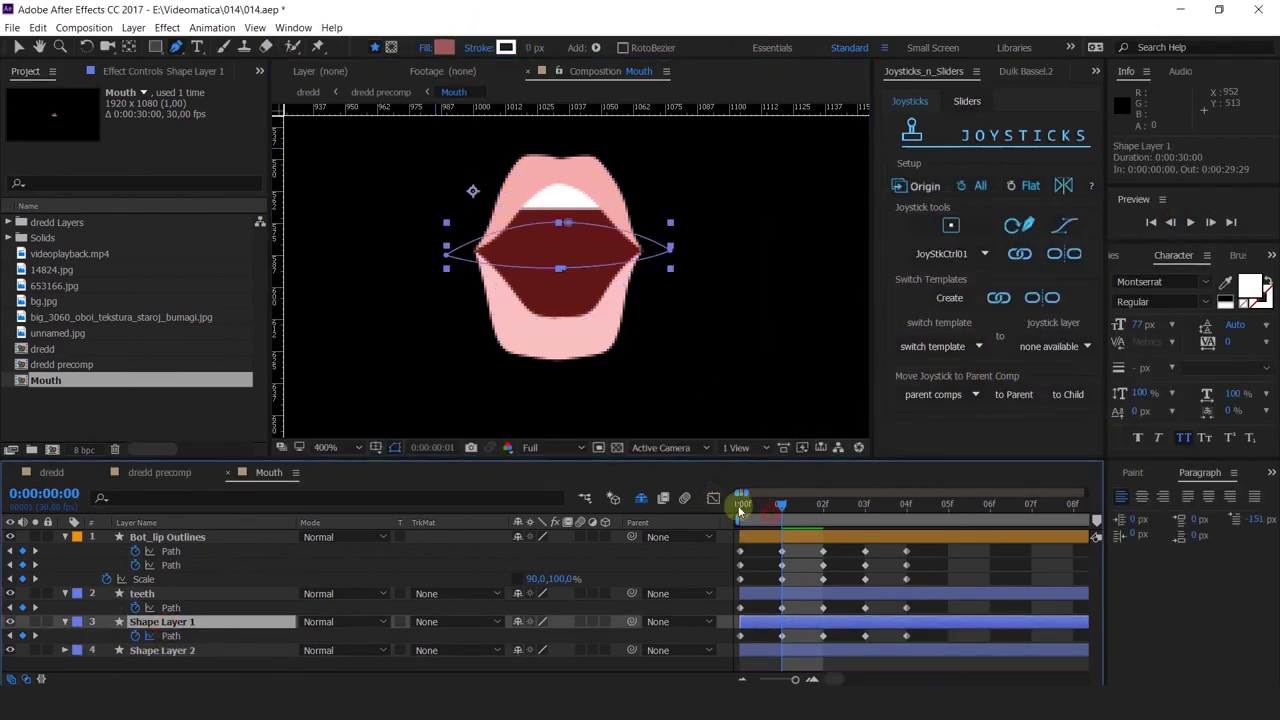
pyautogui.press('space')
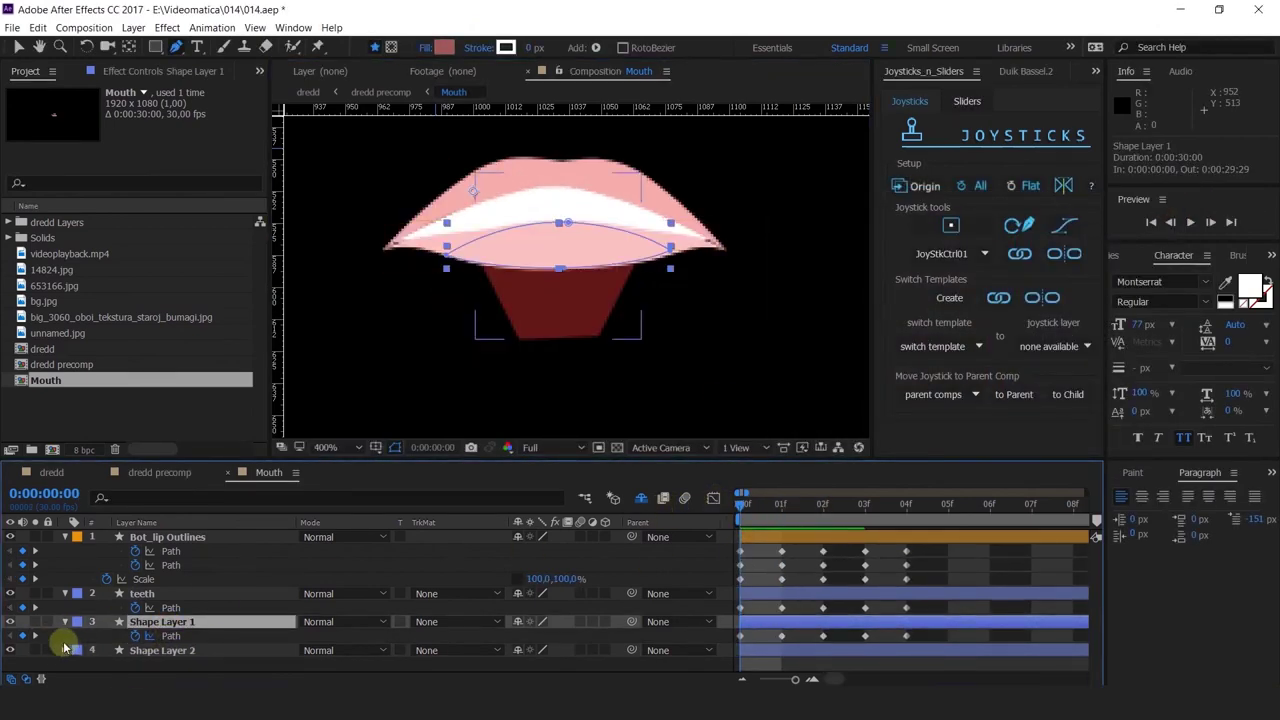
pyautogui.click(164, 650)
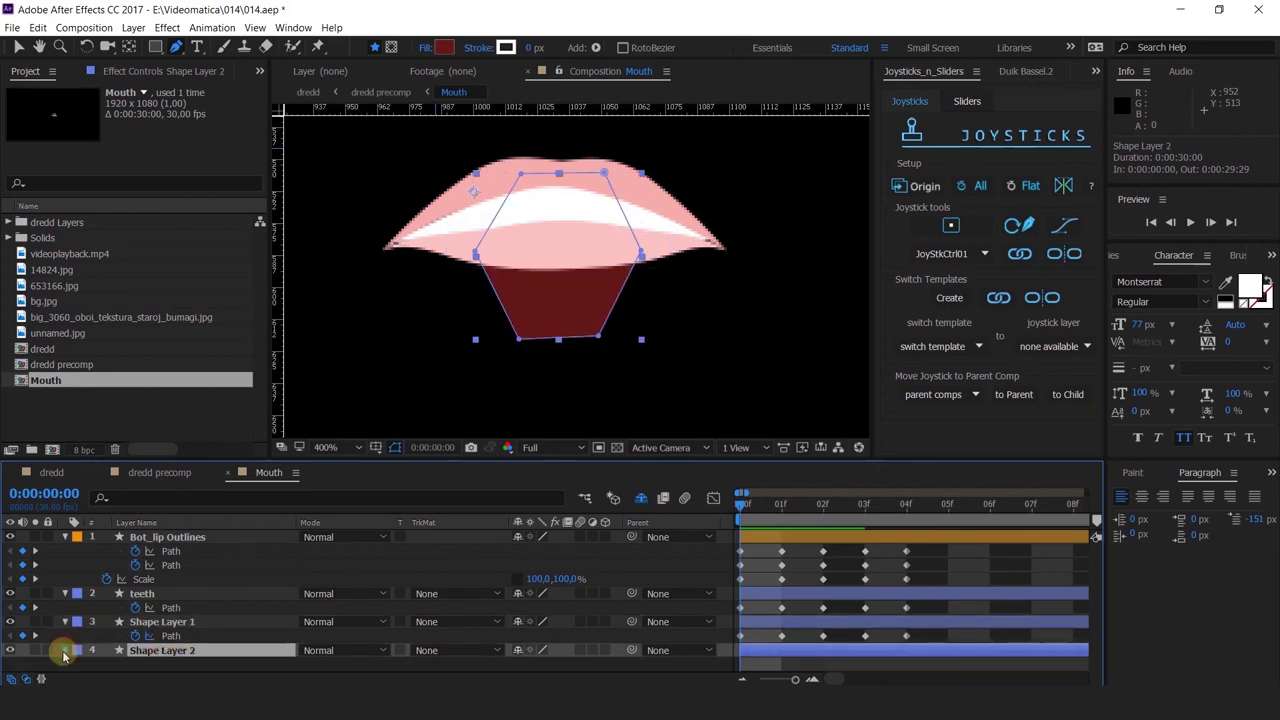
pyautogui.click(64, 651)
pyautogui.click(77, 662)
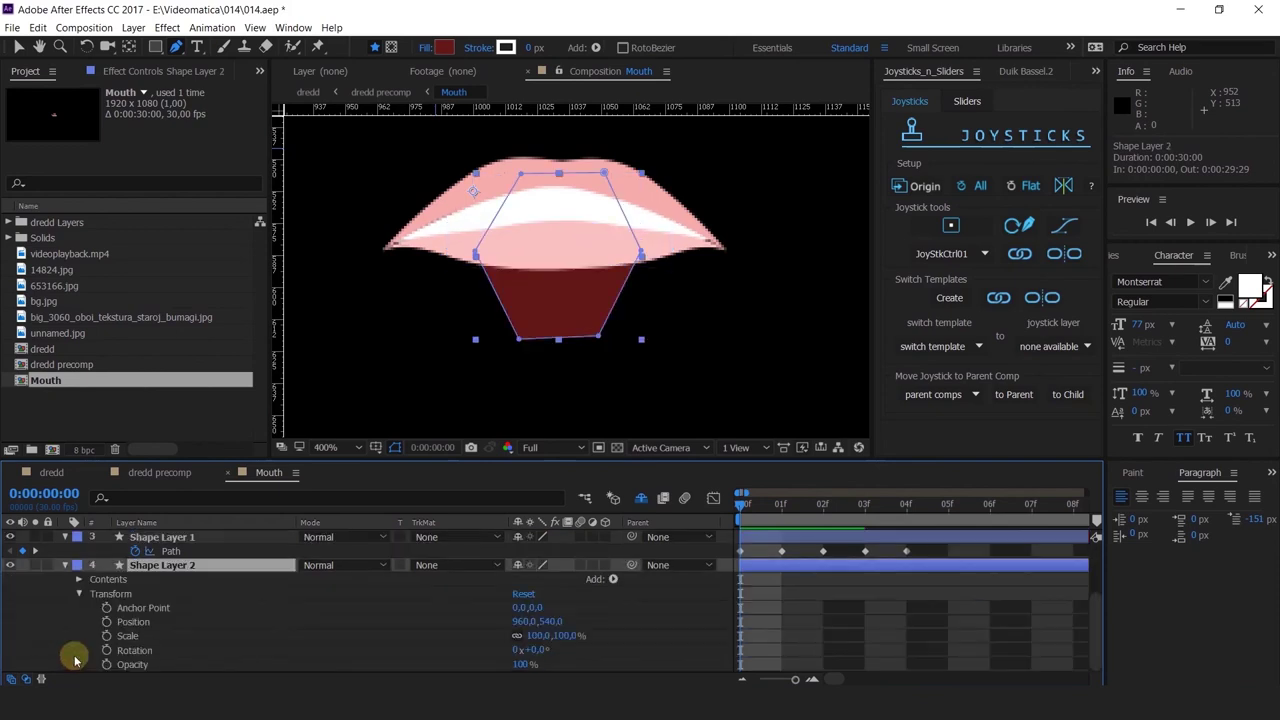
pyautogui.click(79, 580)
pyautogui.click(93, 594)
pyautogui.click(108, 608)
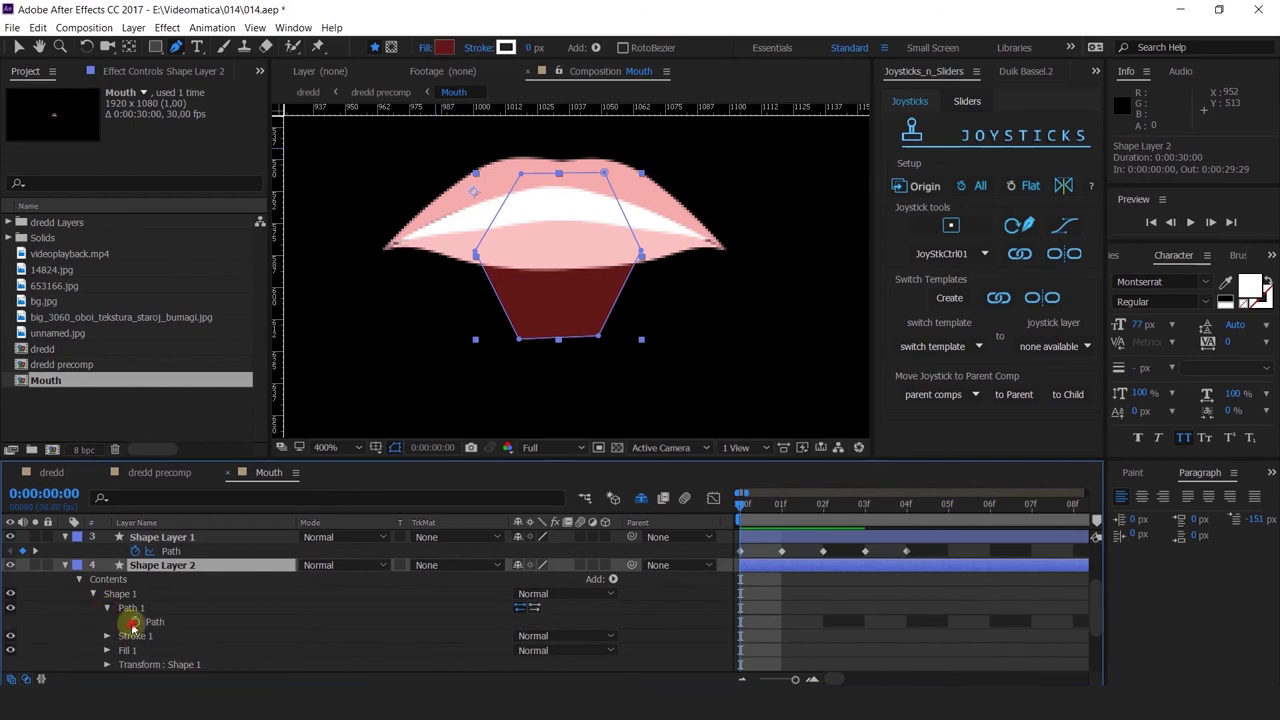
pyautogui.press('pagedown')
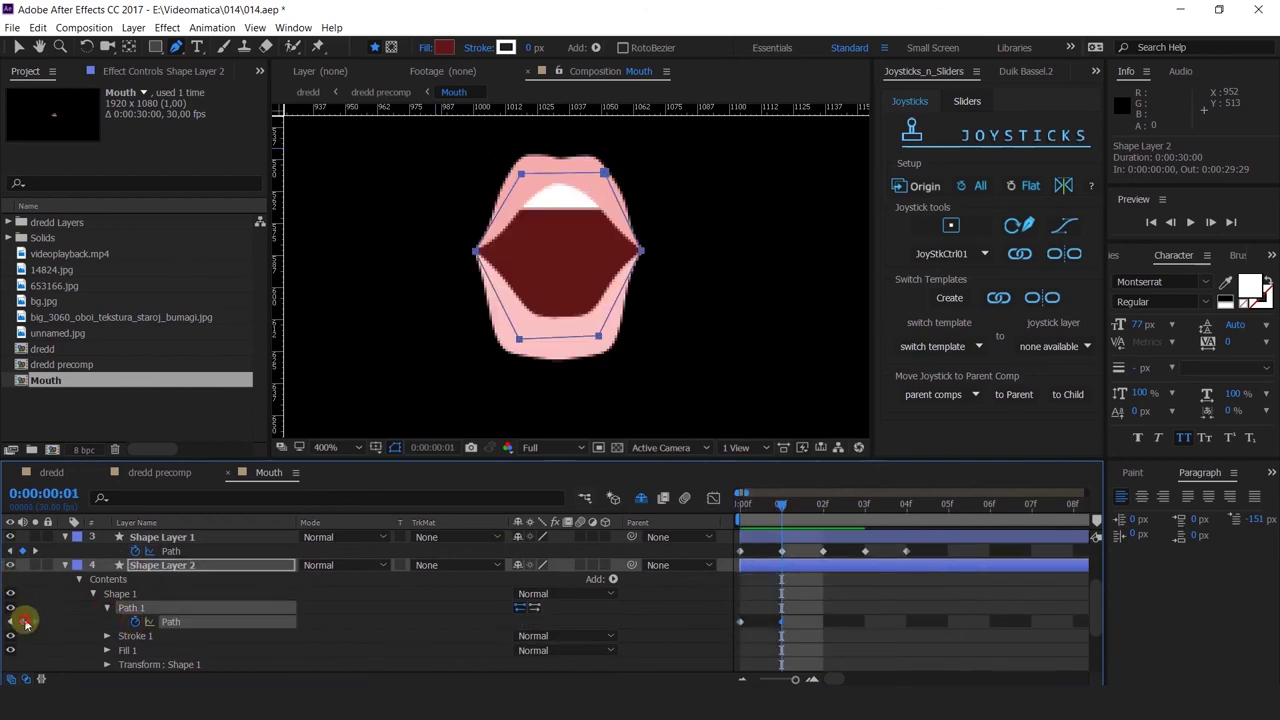
pyautogui.click(25, 622)
# At frame 0, stretch the cavity's side vertices to the mouth corners, raise its bottom vertices behind the lower lip, and go to frame 2
pyautogui.press('pageup')
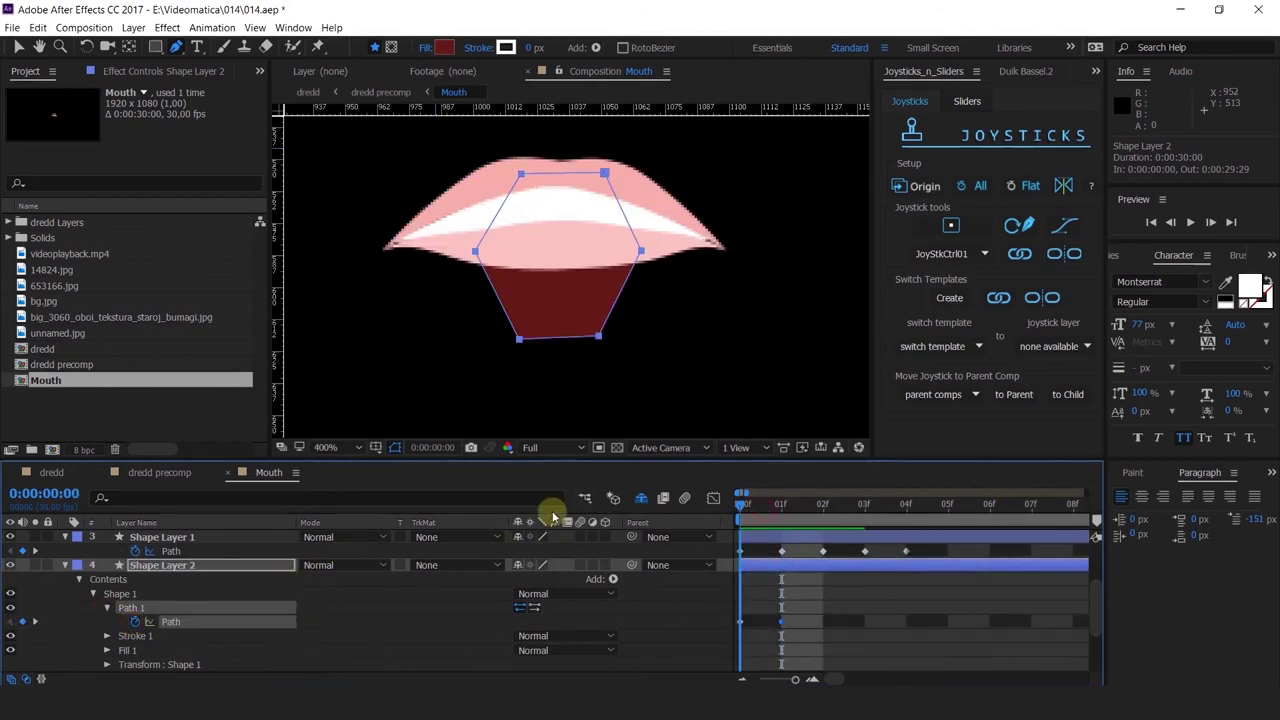
pyautogui.press('v')
pyautogui.moveTo(476, 256); pyautogui.dragTo(399, 248)
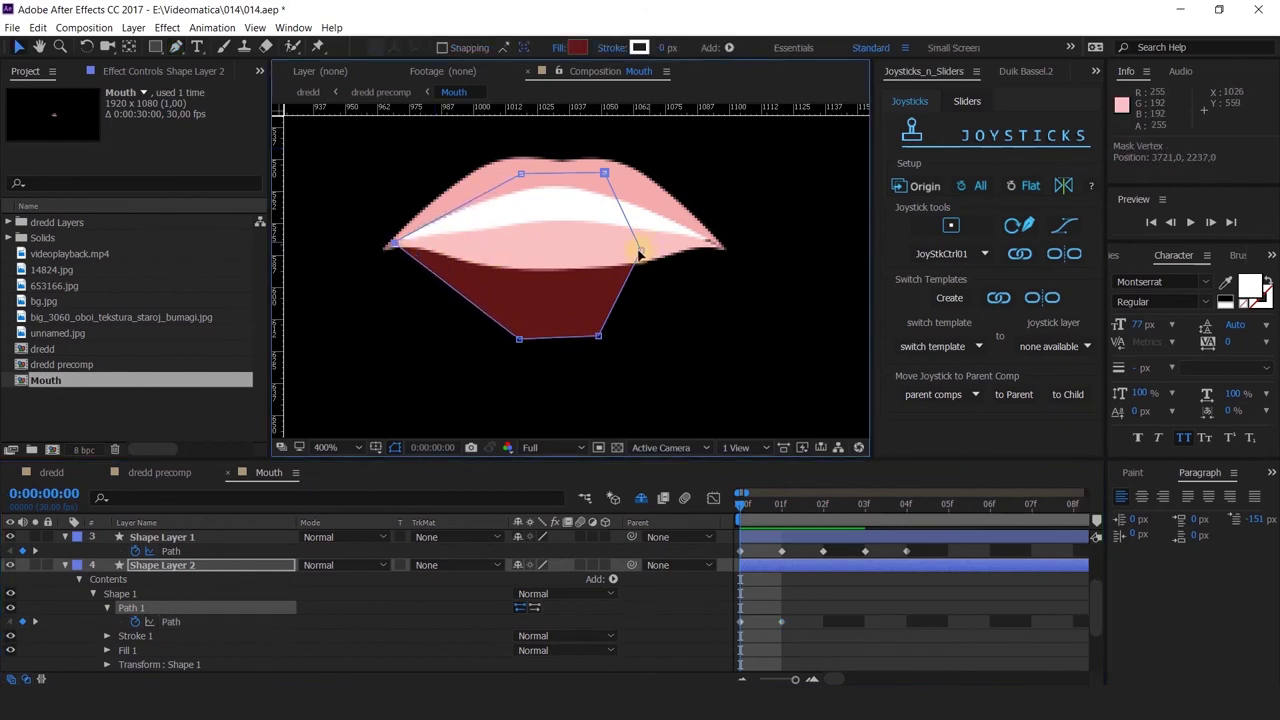
pyautogui.moveTo(640, 250); pyautogui.dragTo(714, 242)
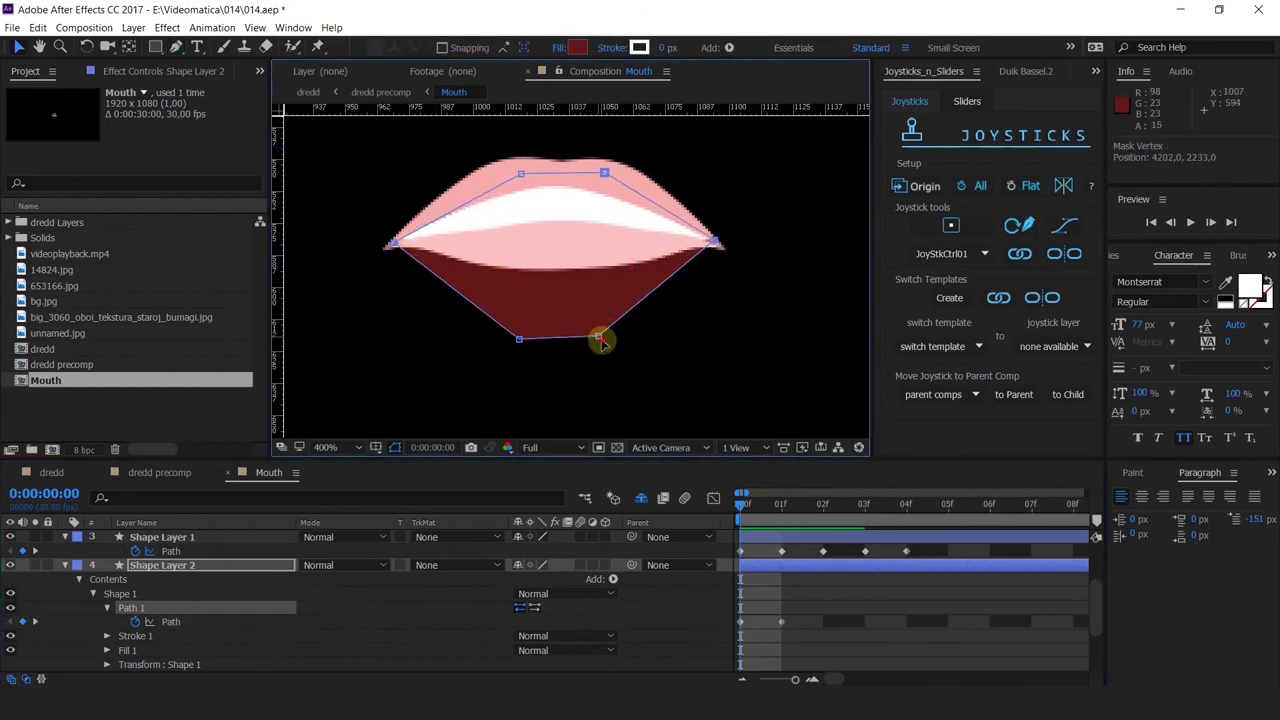
pyautogui.moveTo(598, 336); pyautogui.dragTo(651, 244)
pyautogui.moveTo(519, 339); pyautogui.dragTo(514, 258)
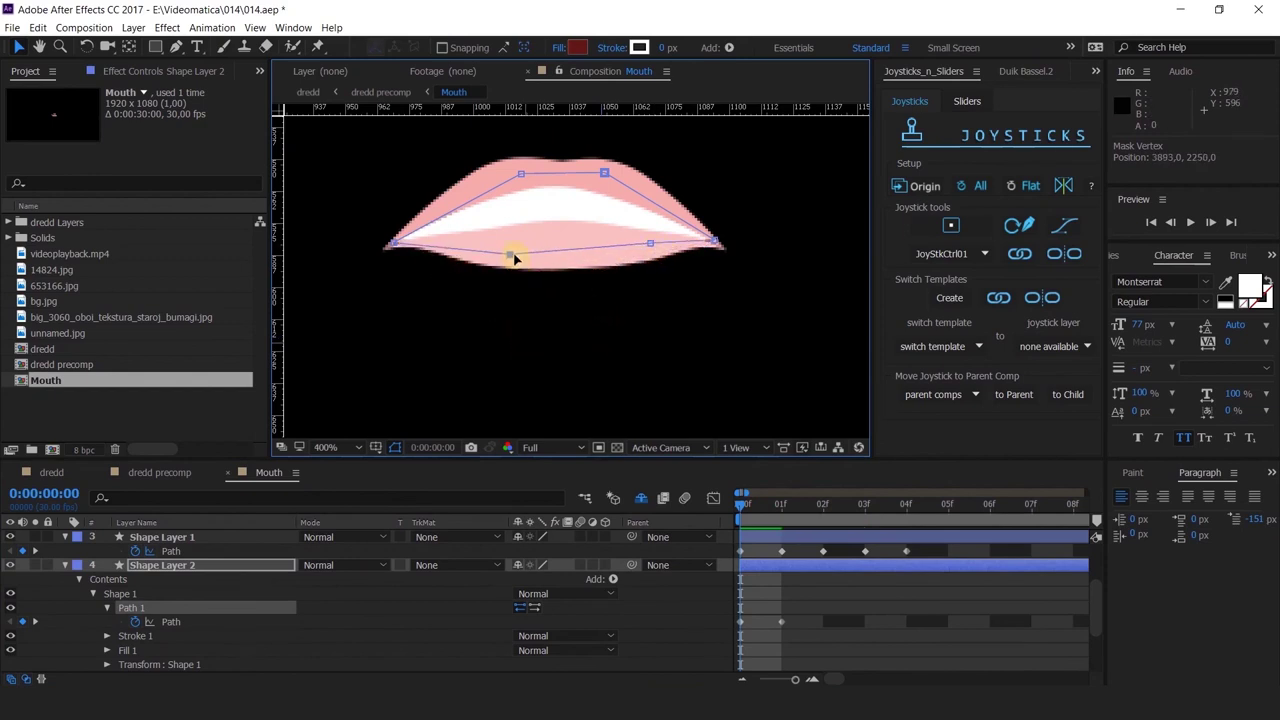
pyautogui.moveTo(741, 503); pyautogui.dragTo(822, 505)
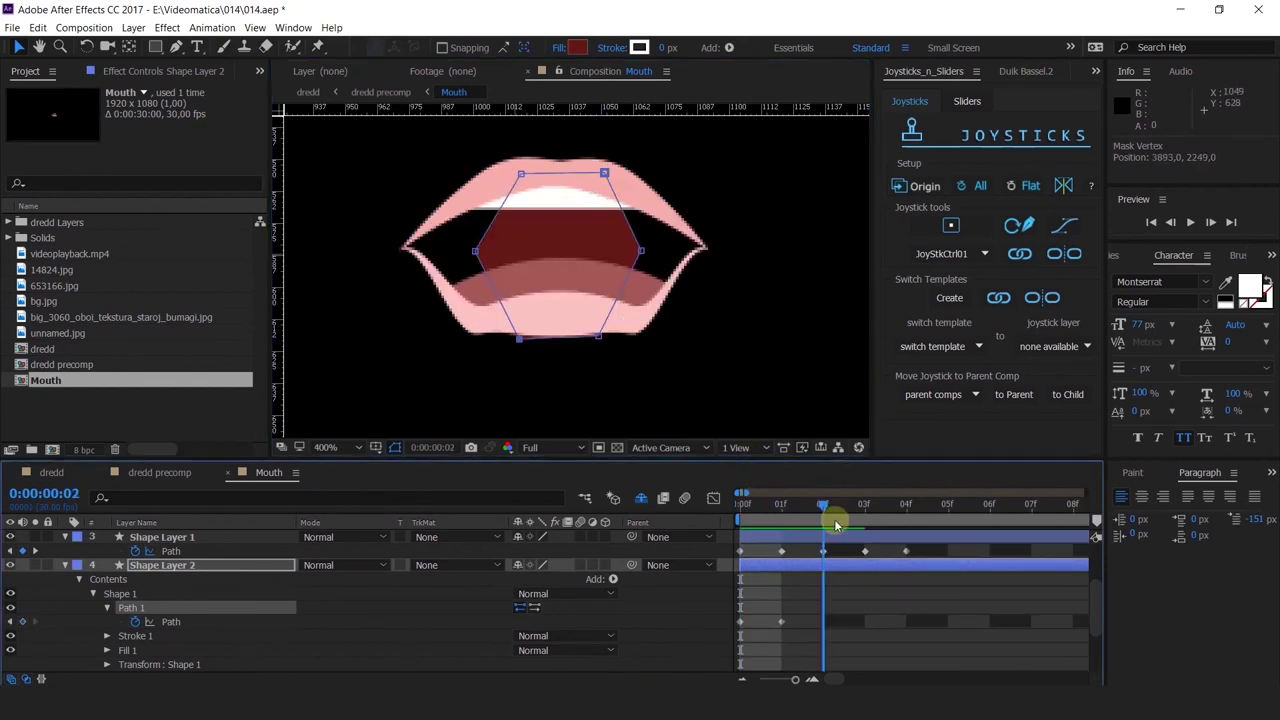
# At frame 2, stretch the cavity's side vertices to the mouth corners and spread its bottom vertices behind the lower lip
pyautogui.moveTo(473, 251); pyautogui.dragTo(406, 246)
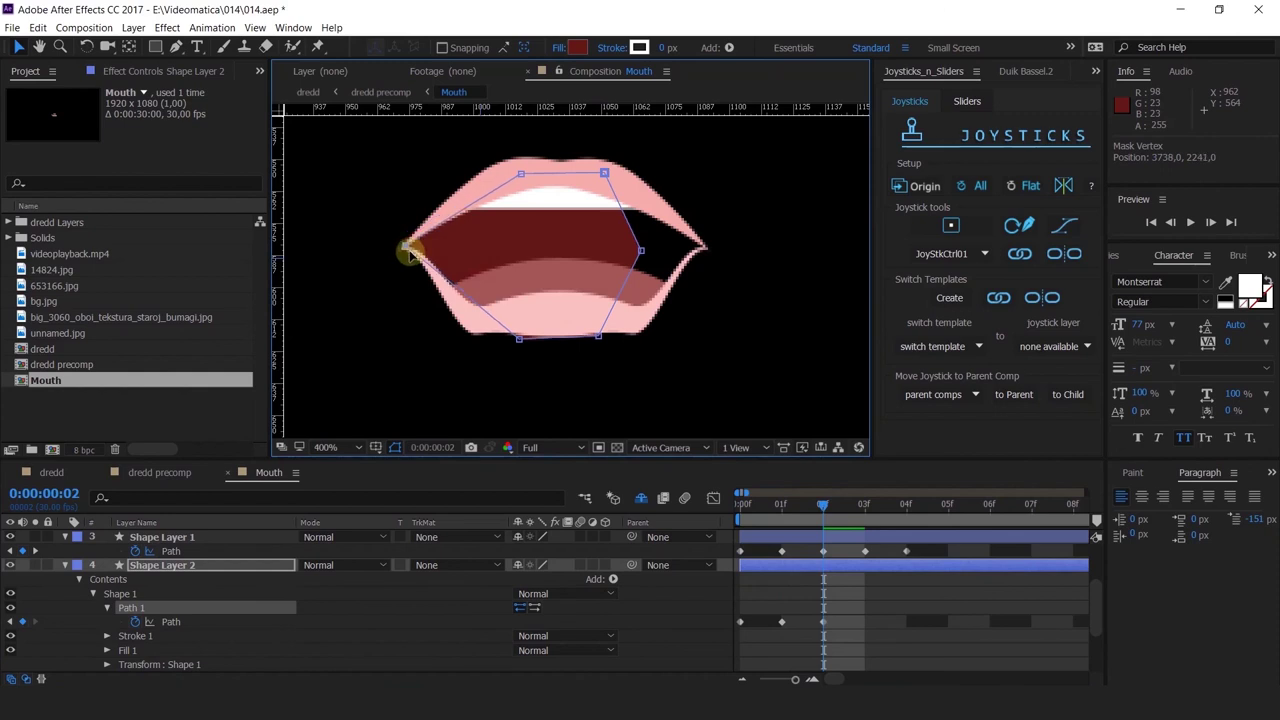
pyautogui.moveTo(638, 250); pyautogui.dragTo(704, 245)
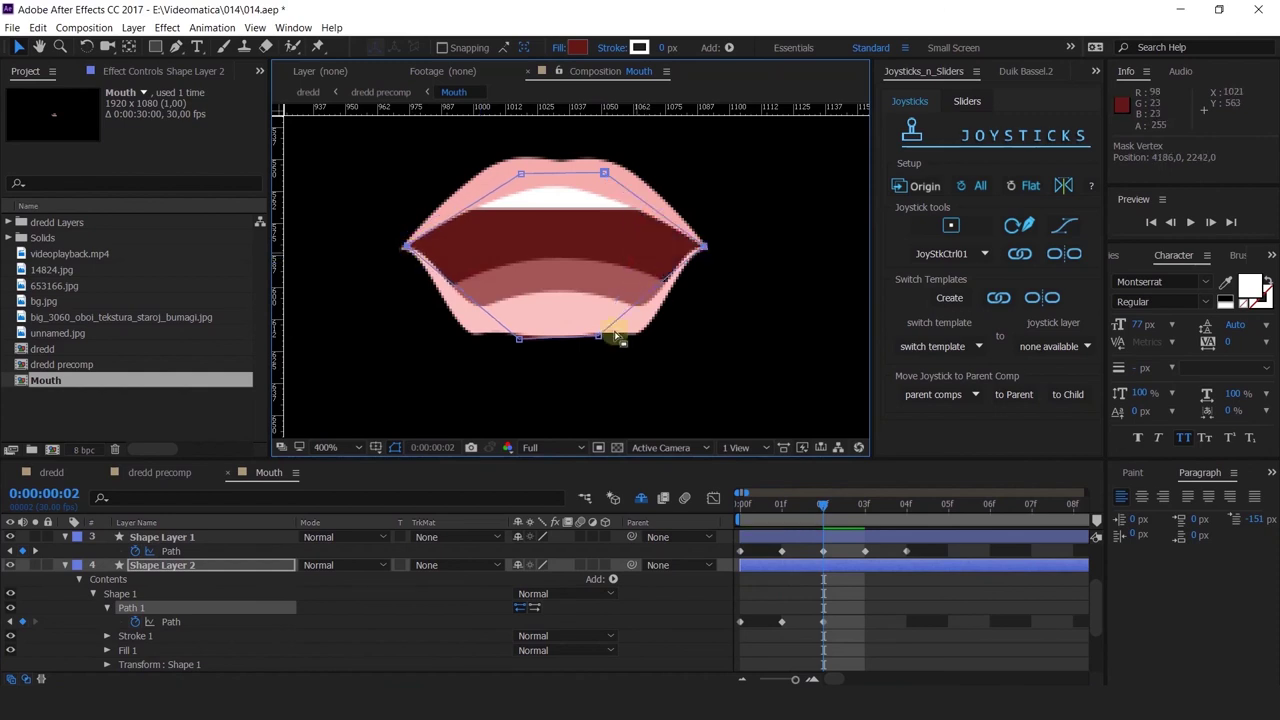
pyautogui.moveTo(598, 338); pyautogui.dragTo(643, 322)
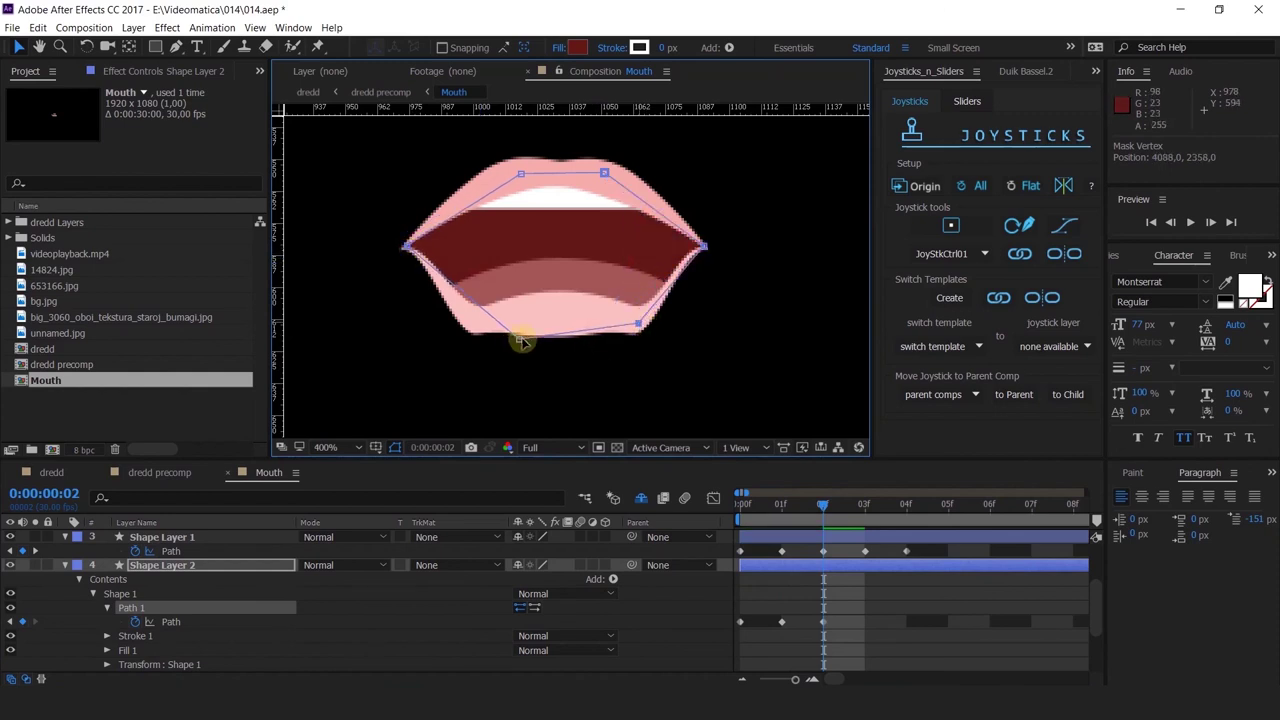
pyautogui.moveTo(521, 341); pyautogui.dragTo(475, 322)
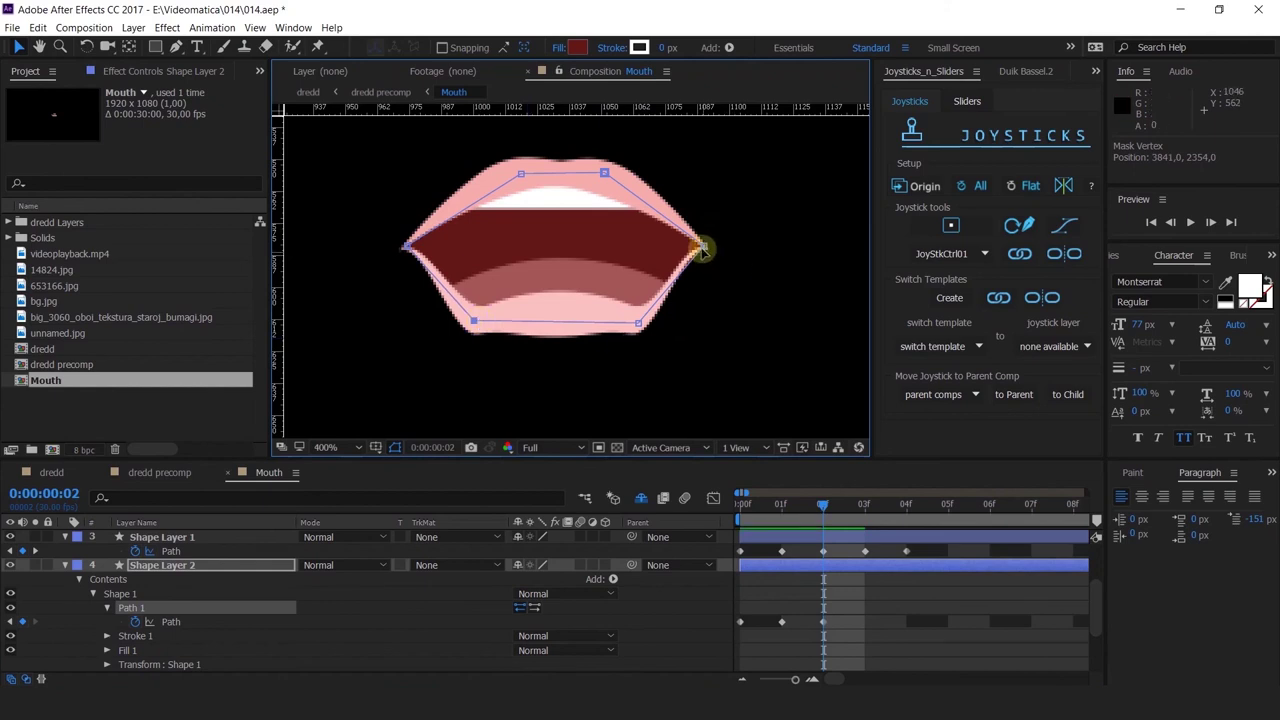
# At frame 3, raise the cavity's bottom vertices behind the lips and pull its side vertices outward to the mouth corners
pyautogui.click(868, 500)
pyautogui.moveTo(432, 326); pyautogui.dragTo(714, 294)
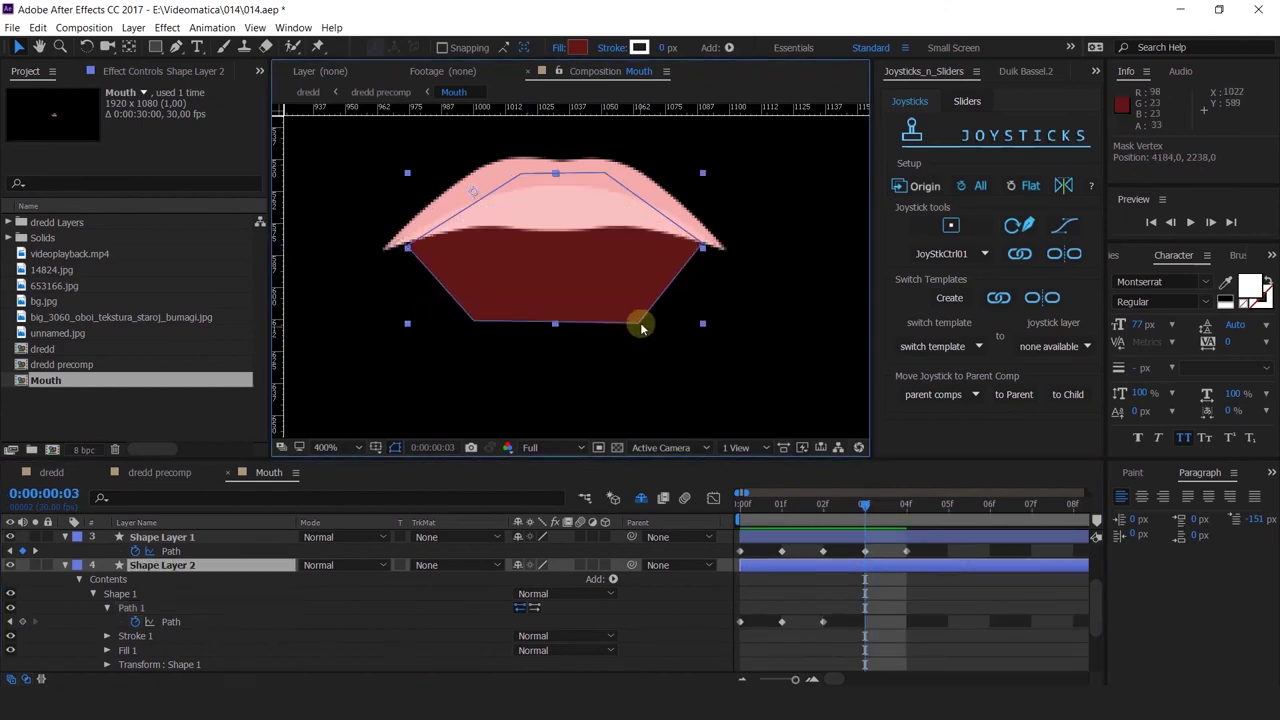
pyautogui.click(186, 622)
pyautogui.moveTo(666, 363); pyautogui.dragTo(394, 304)
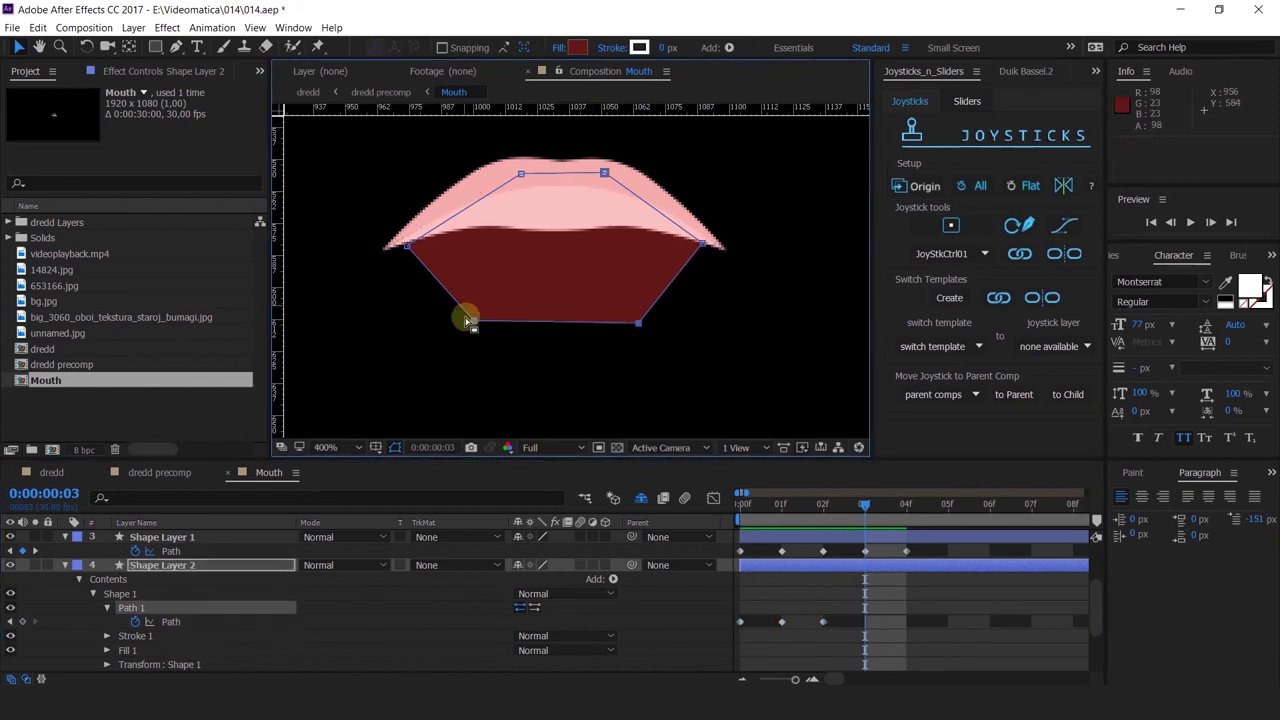
pyautogui.moveTo(474, 321); pyautogui.dragTo(493, 210)
pyautogui.moveTo(406, 244); pyautogui.dragTo(389, 244)
pyautogui.moveTo(703, 246); pyautogui.dragTo(722, 245)
# At frame 4, lower the cavity's bottom vertices behind the lower lip, fit its side vertices to the mouth corners, and return to frame 0
pyautogui.click(906, 510)
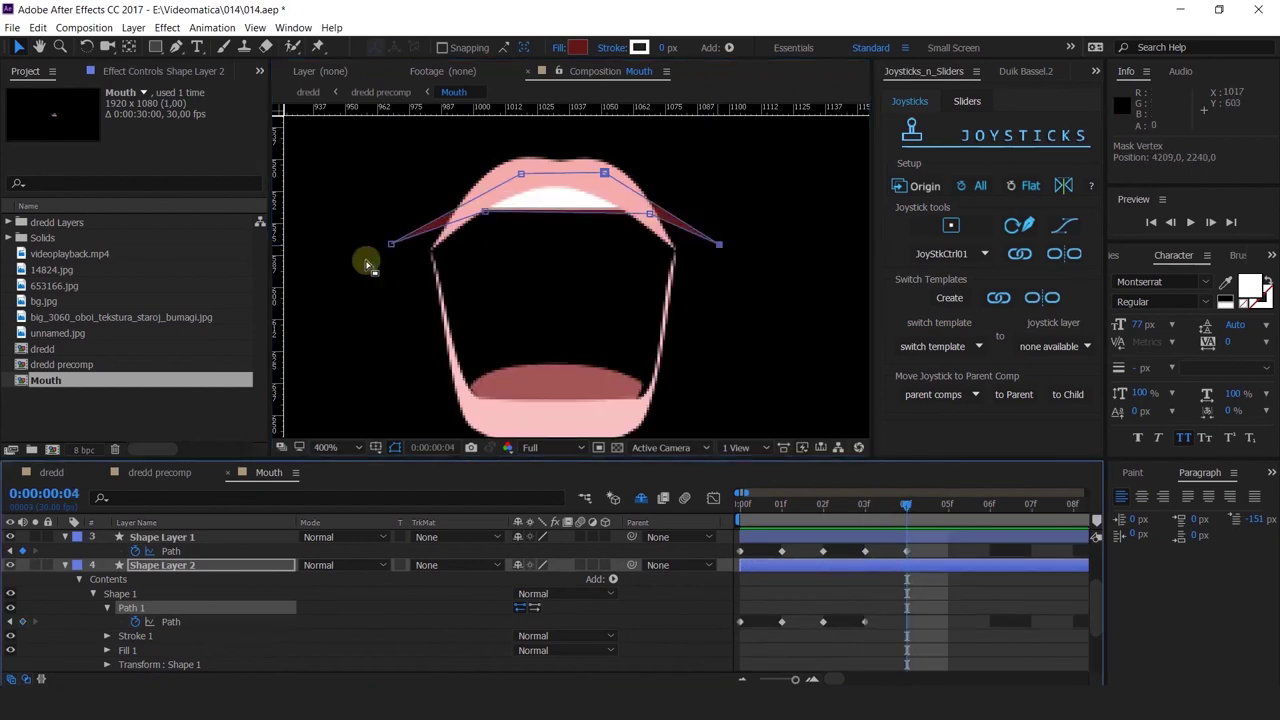
pyautogui.moveTo(485, 211); pyautogui.dragTo(484, 398)
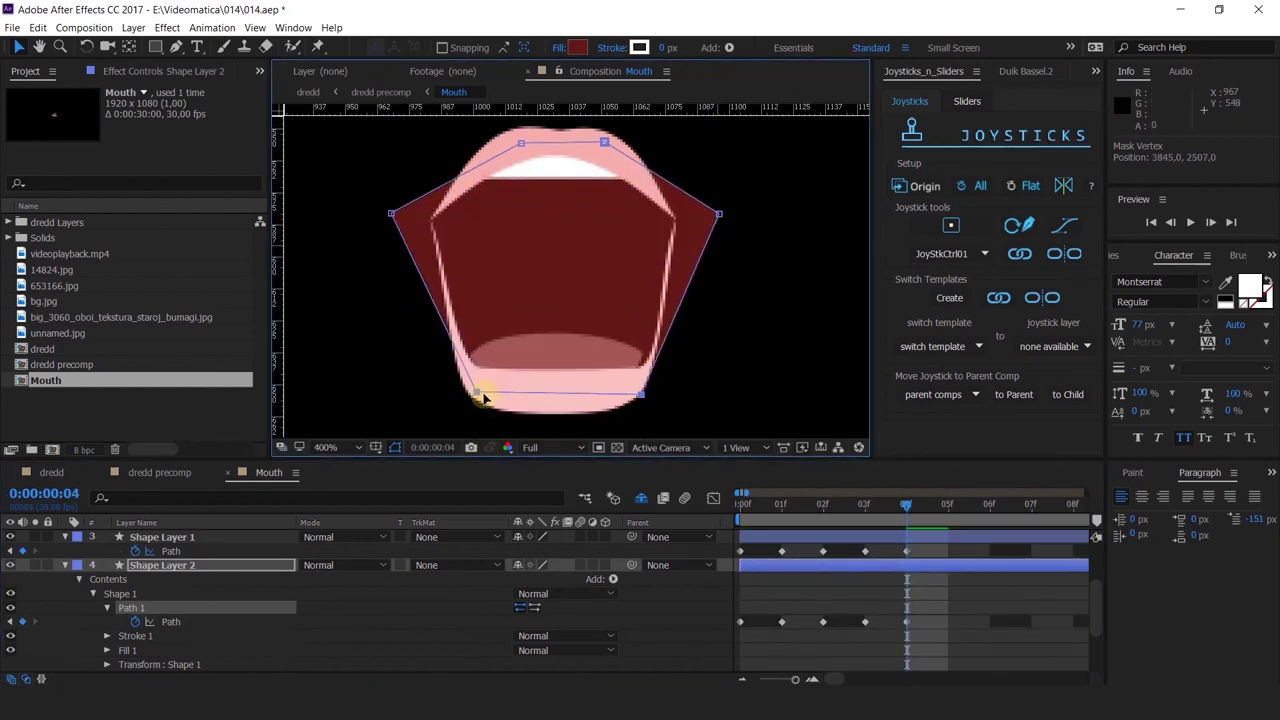
pyautogui.moveTo(392, 214); pyautogui.dragTo(436, 231)
pyautogui.moveTo(474, 392); pyautogui.dragTo(462, 387)
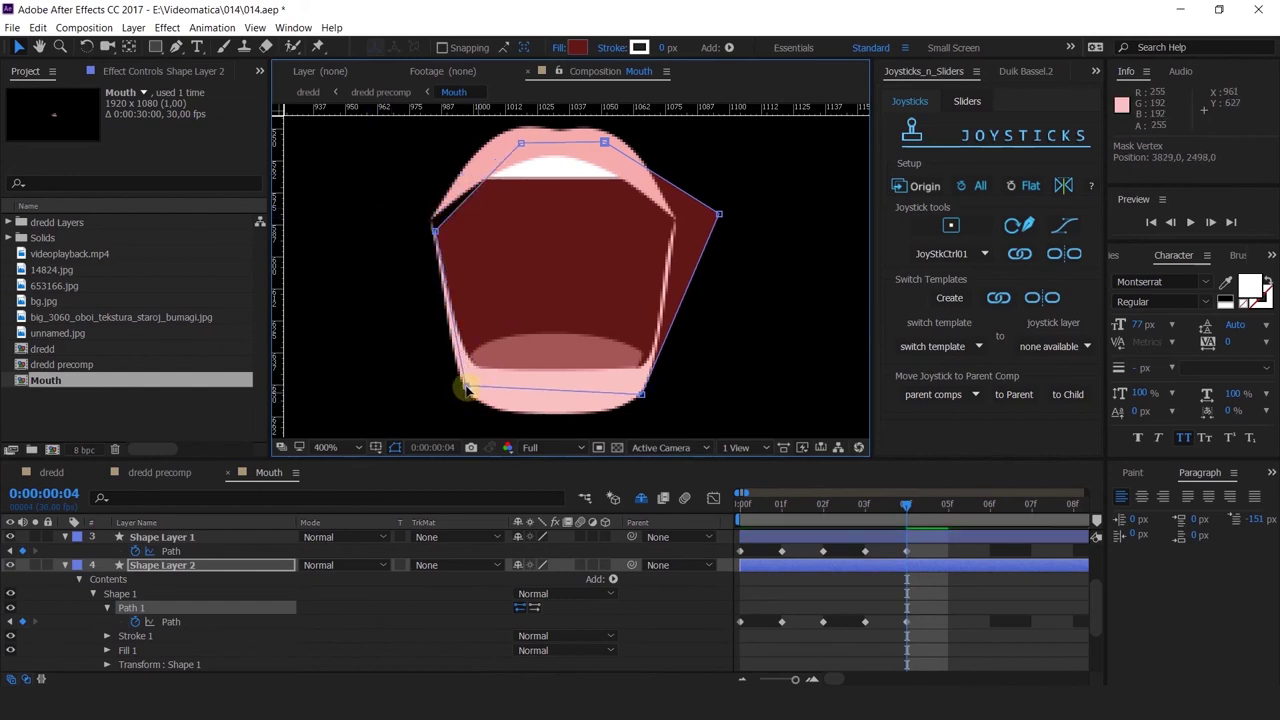
pyautogui.moveTo(437, 228); pyautogui.dragTo(432, 222)
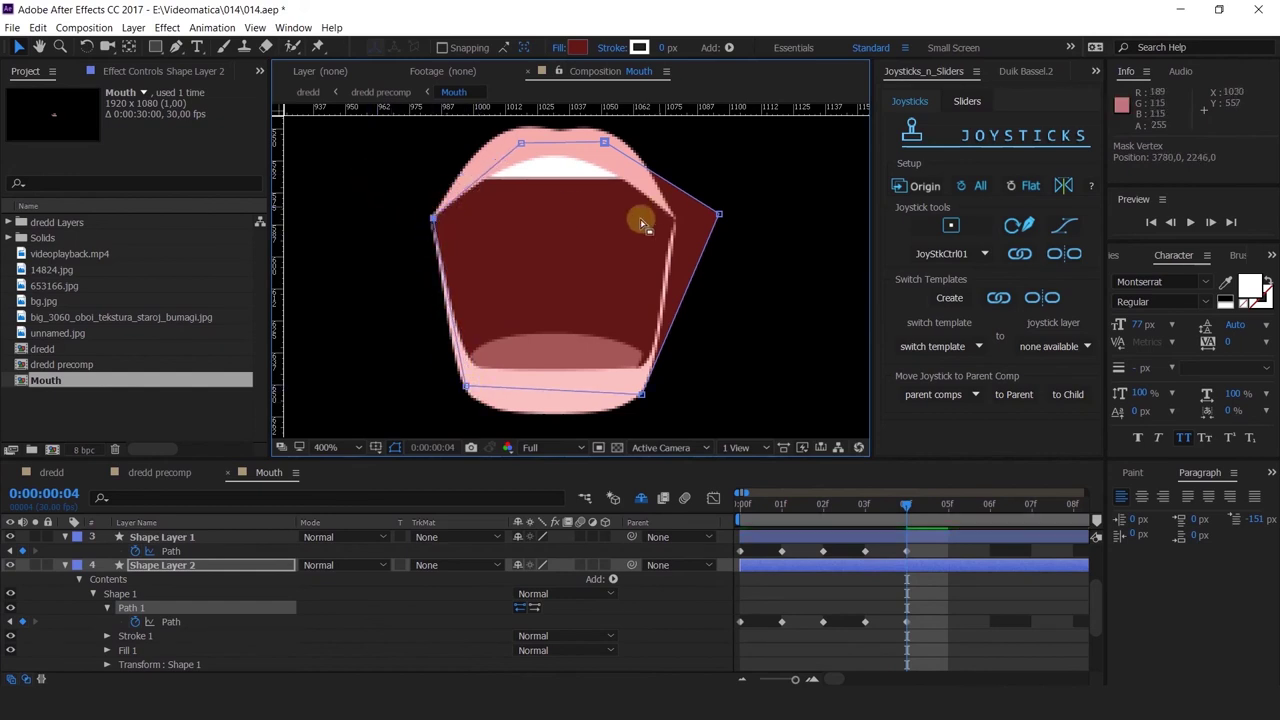
pyautogui.moveTo(718, 214); pyautogui.dragTo(680, 220)
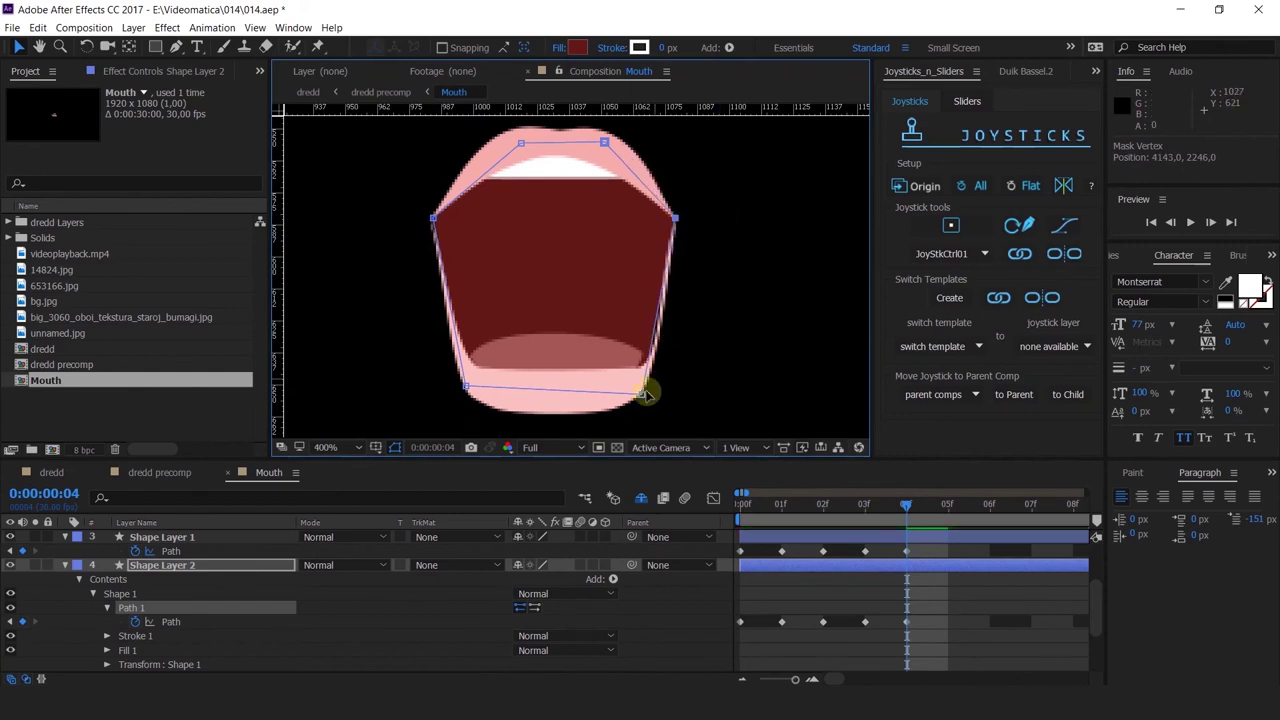
pyautogui.moveTo(642, 393); pyautogui.dragTo(648, 380)
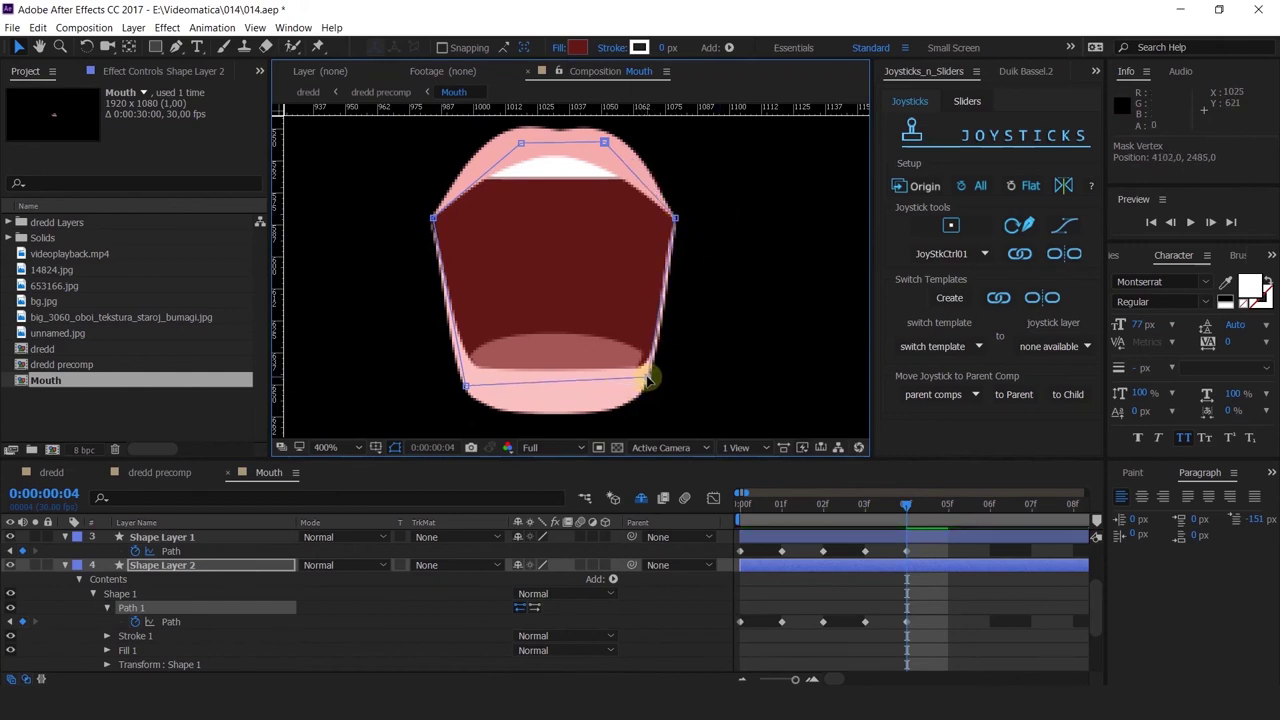
pyautogui.moveTo(906, 505); pyautogui.dragTo(663, 537)
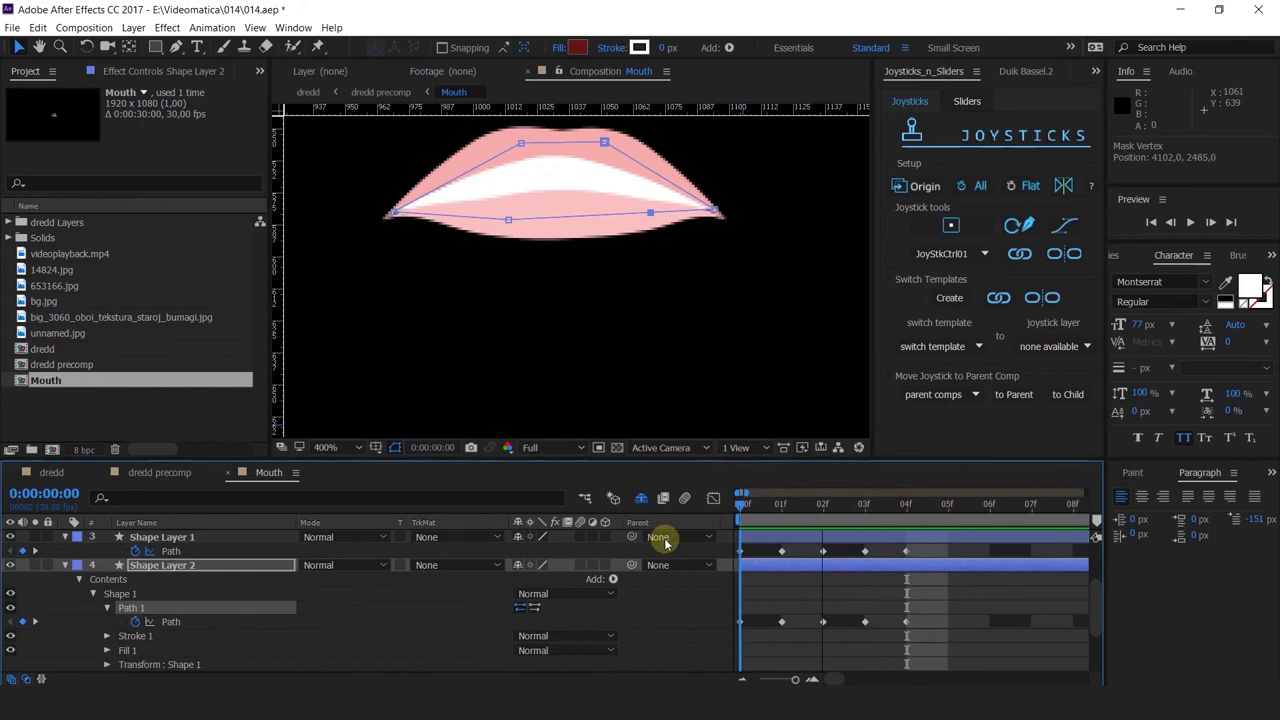
# Switch to the dredd precomp composition, unlock the Mouth layer, and enable time remapping on it
pyautogui.click(166, 477)
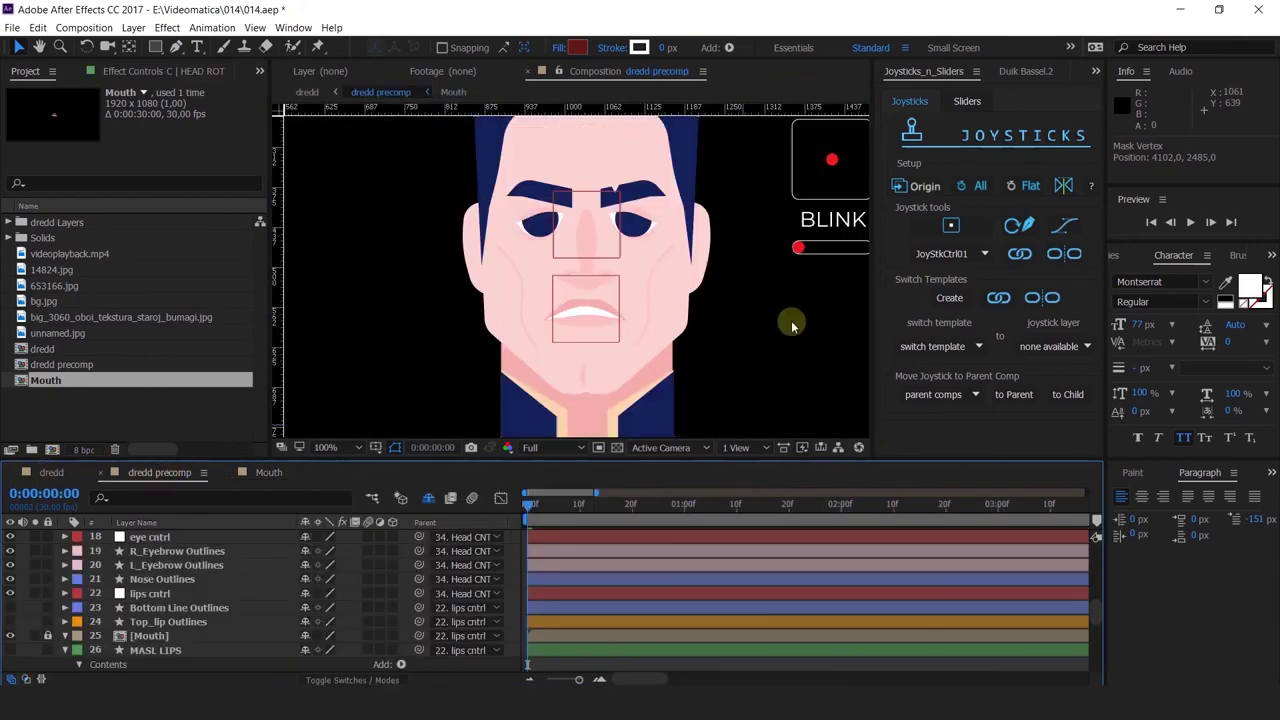
pyautogui.moveTo(657, 320); pyautogui.dragTo(667, 284)
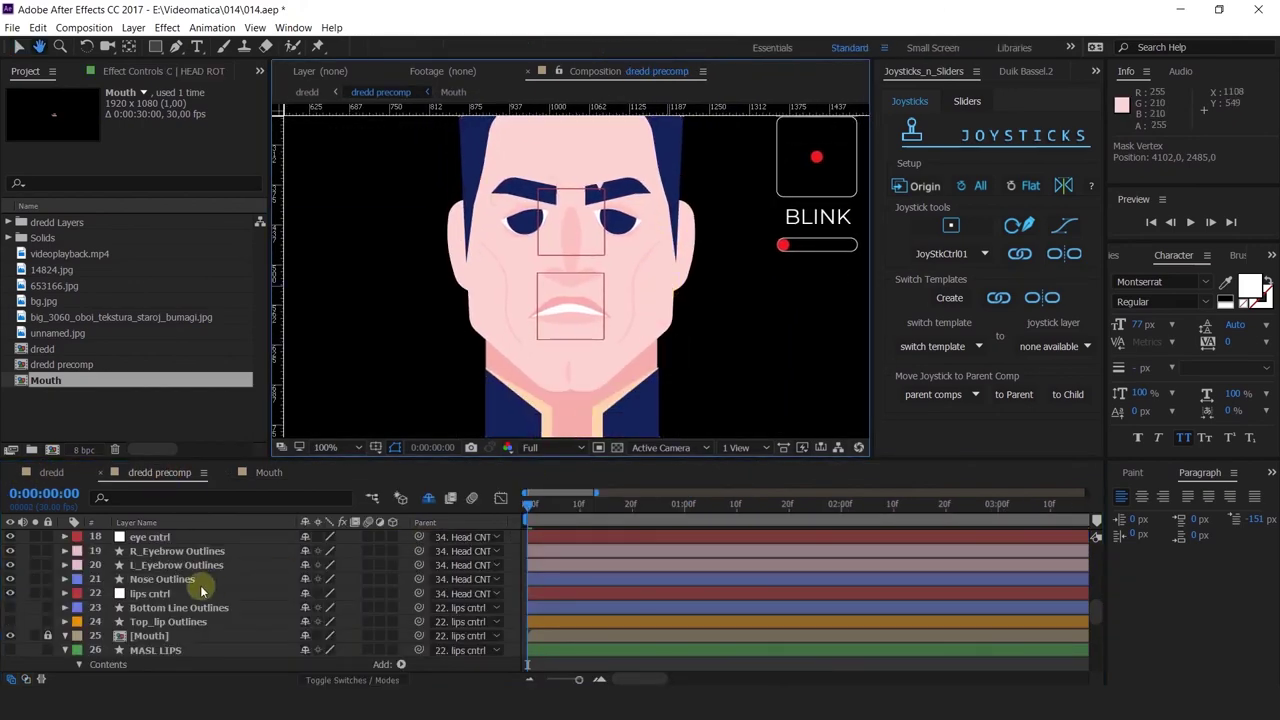
pyautogui.scroll(-2, 186, 587)
pyautogui.click(105, 623)
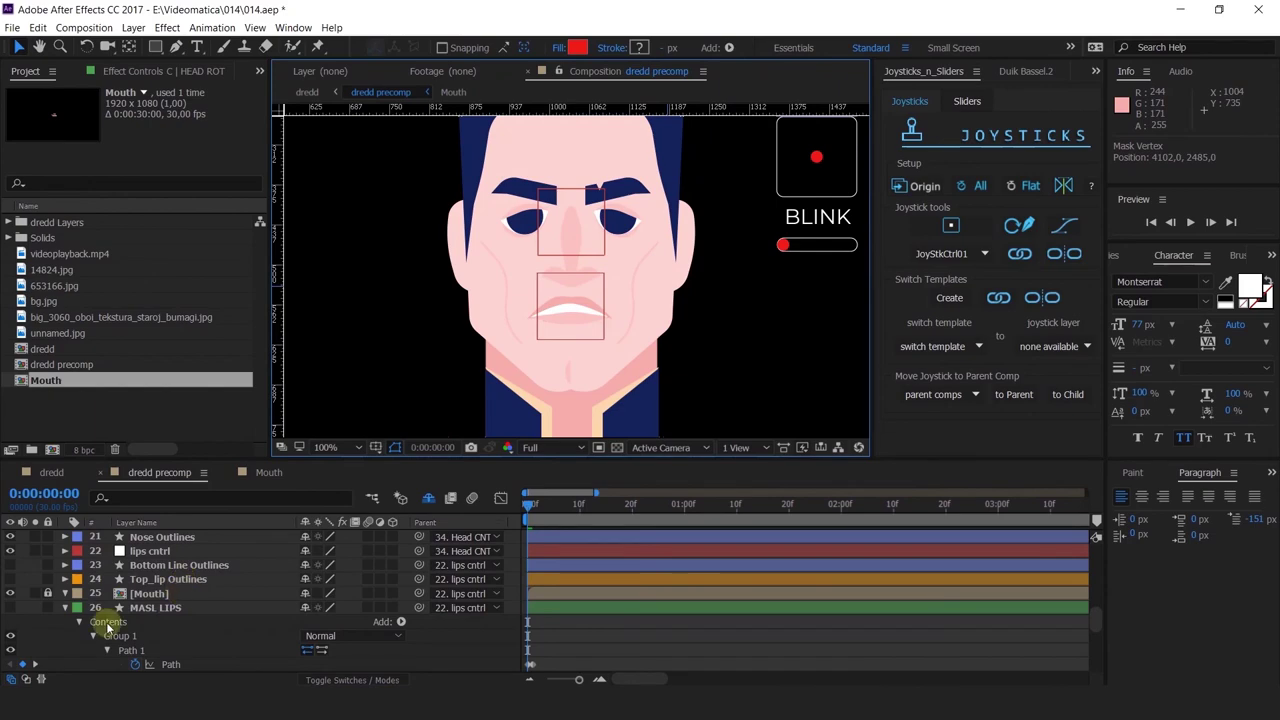
pyautogui.rightClick(170, 593)
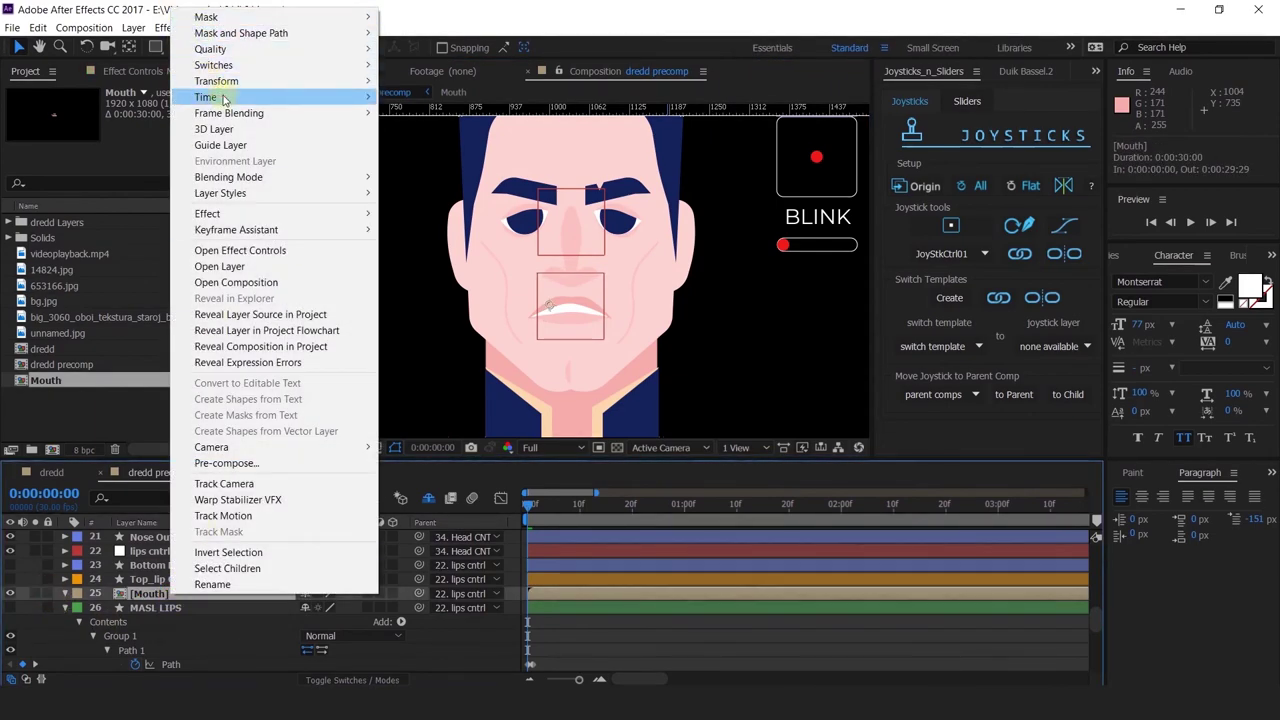
pyautogui.moveTo(230, 97)
pyautogui.click(440, 95)
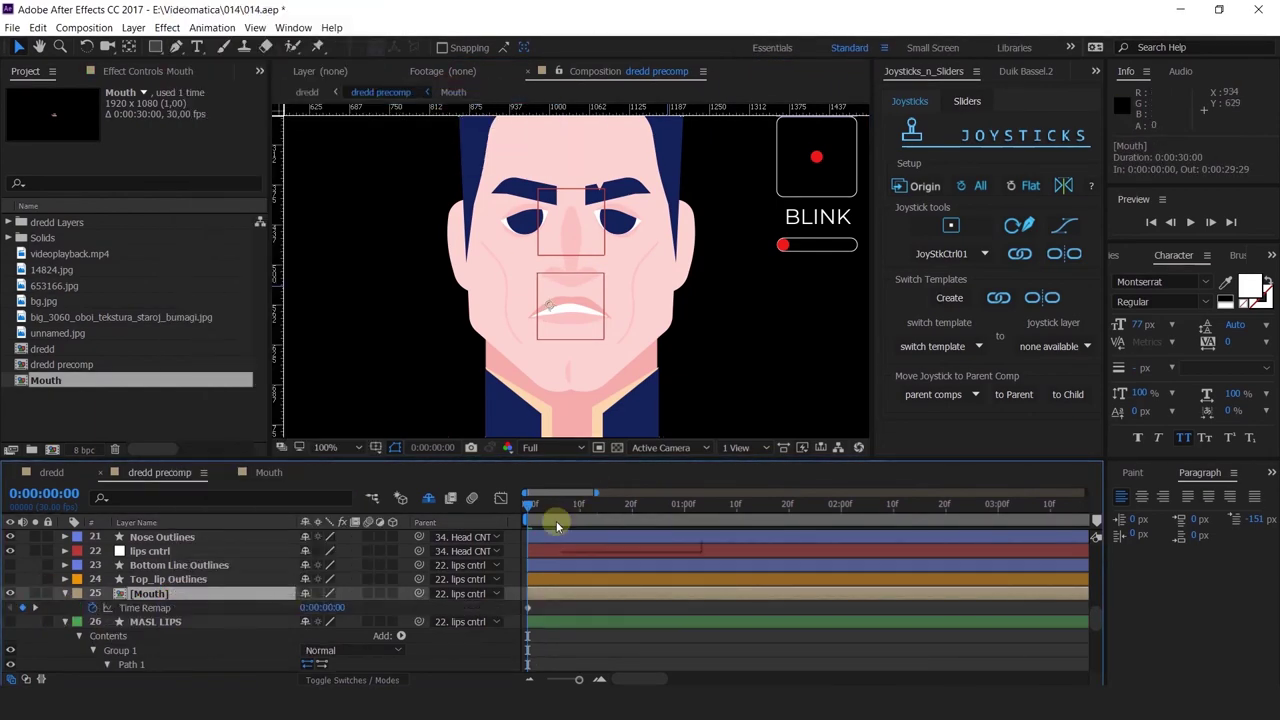
# Add Time Remap keyframes to the Mouth layer at frames 1, 2 and 3, and go to frame 4
pyautogui.press('=')
pyautogui.moveTo(556, 520); pyautogui.dragTo(559, 520)
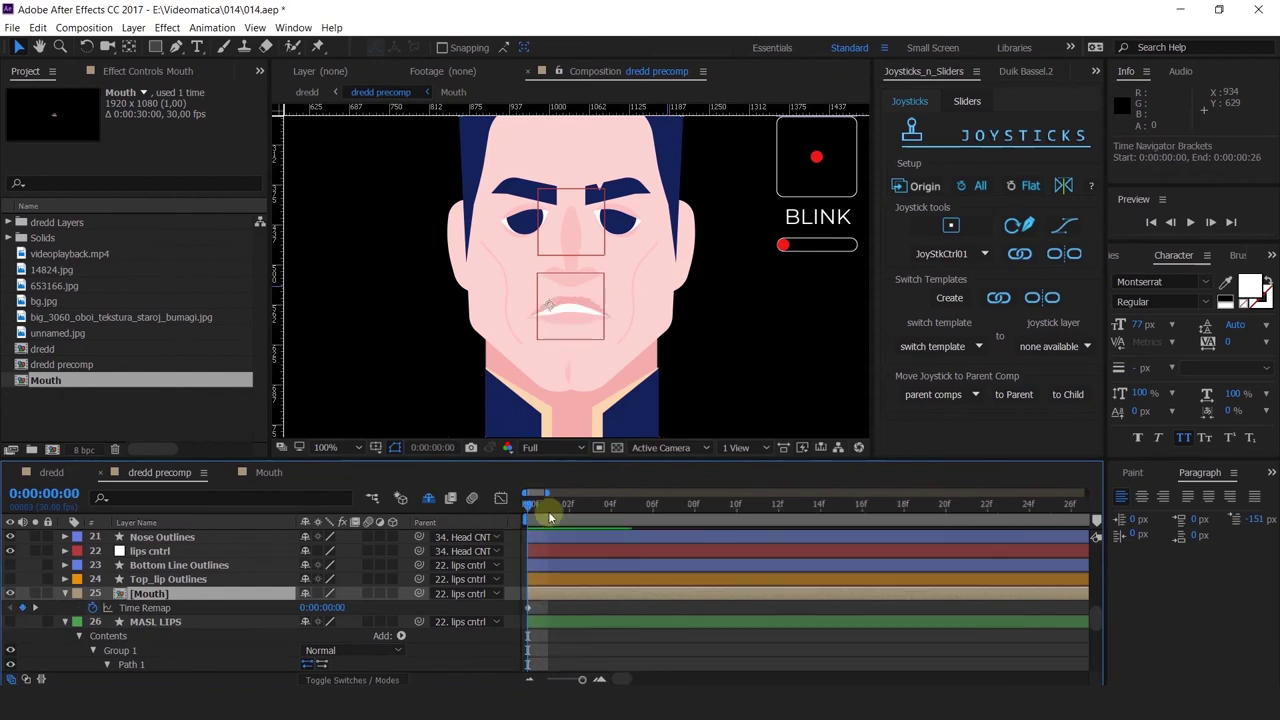
pyautogui.click(546, 510)
pyautogui.press('=')
pyautogui.click(22, 607)
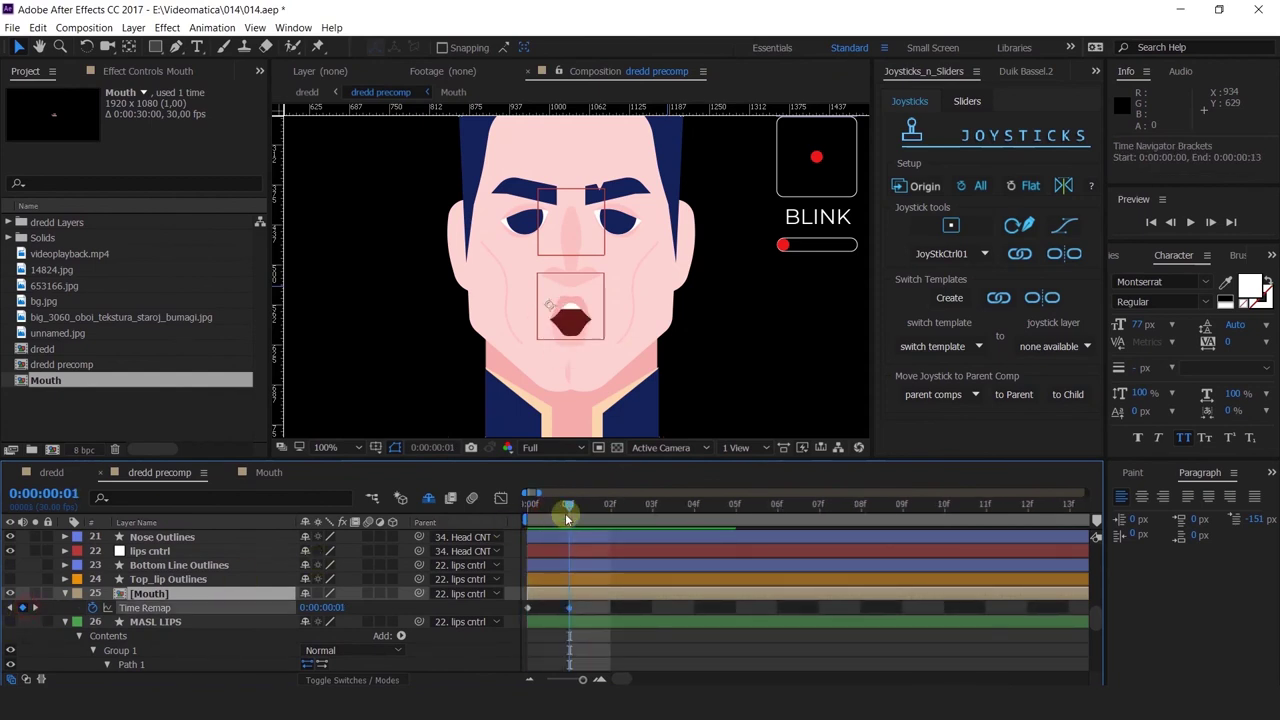
pyautogui.click(610, 505)
pyautogui.click(22, 607)
pyautogui.click(652, 505)
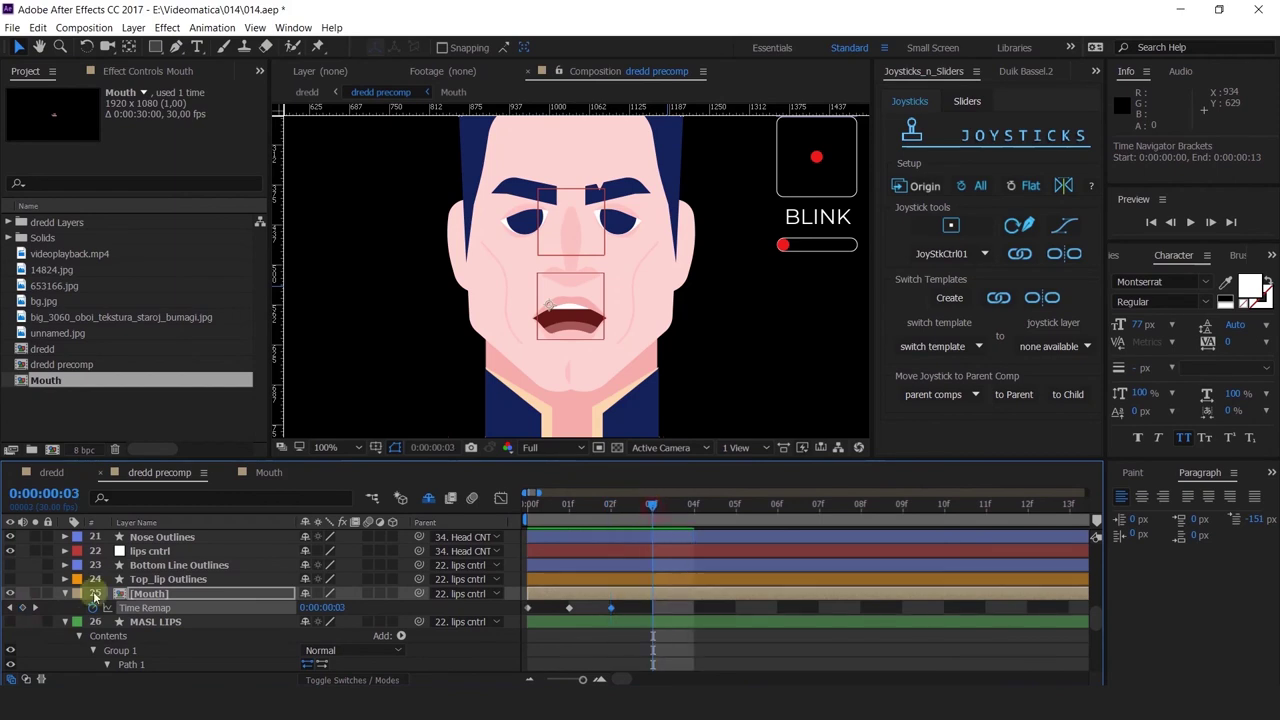
pyautogui.click(693, 512)
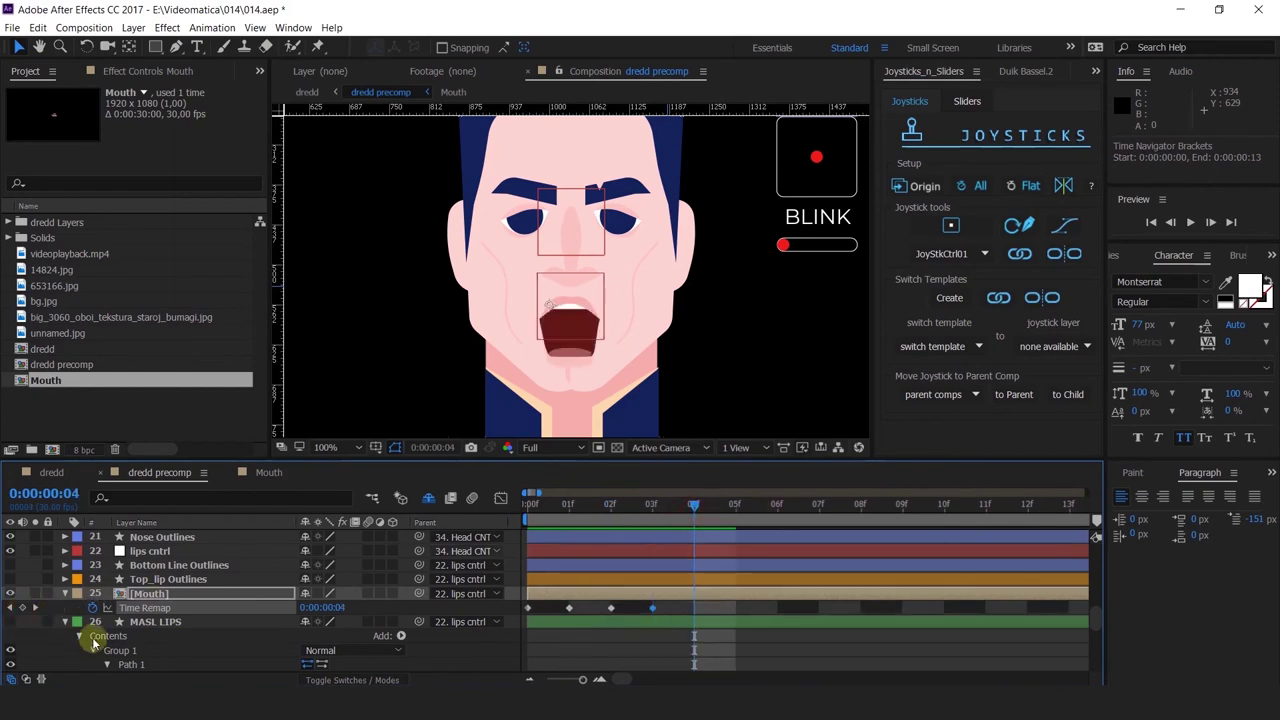
# Keyframe the Mouth layer's Time Remap at frame 4, remove its end keyframe at 0:00:30:00, and return to frame 4
pyautogui.click(34, 607)
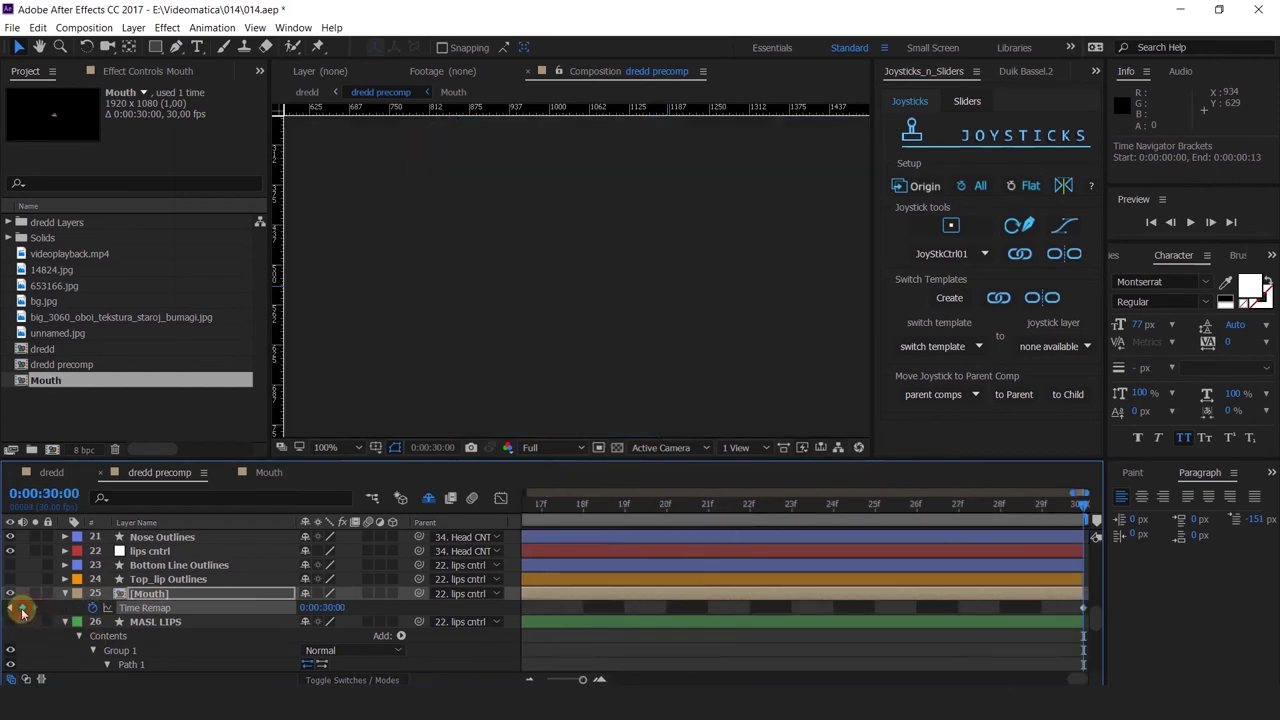
pyautogui.click(22, 607)
pyautogui.click(10, 607)
pyautogui.press('-')
pyautogui.press('-')
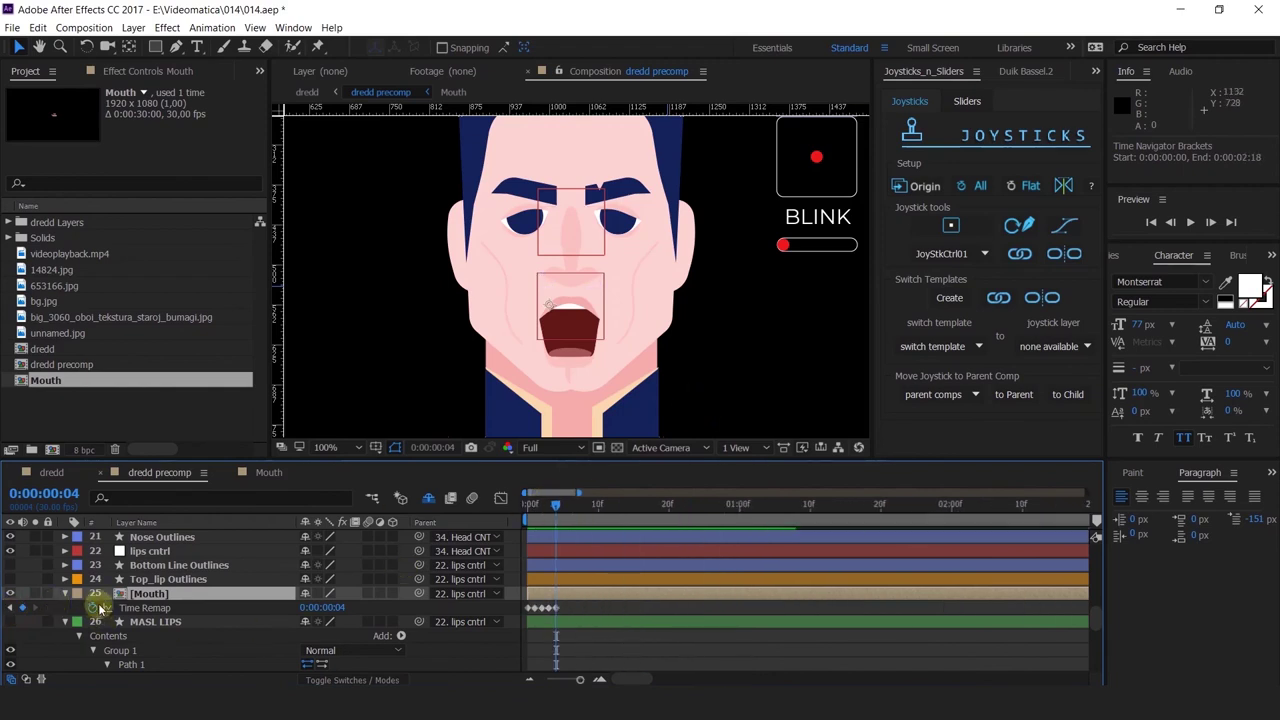
pyautogui.press('=')
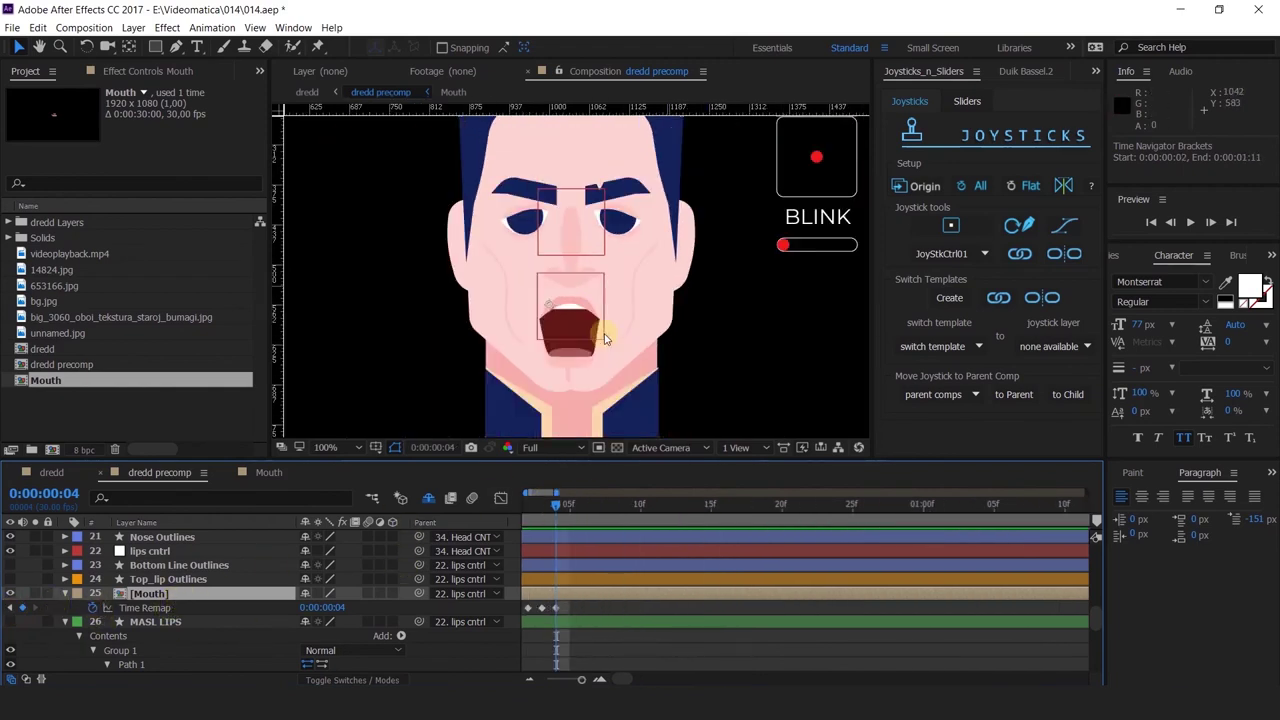
# Create a joystick from the Mouth layer's Time Remap keyframes and name it Mouth CNTRL
pyautogui.moveTo(657, 314); pyautogui.dragTo(645, 356)
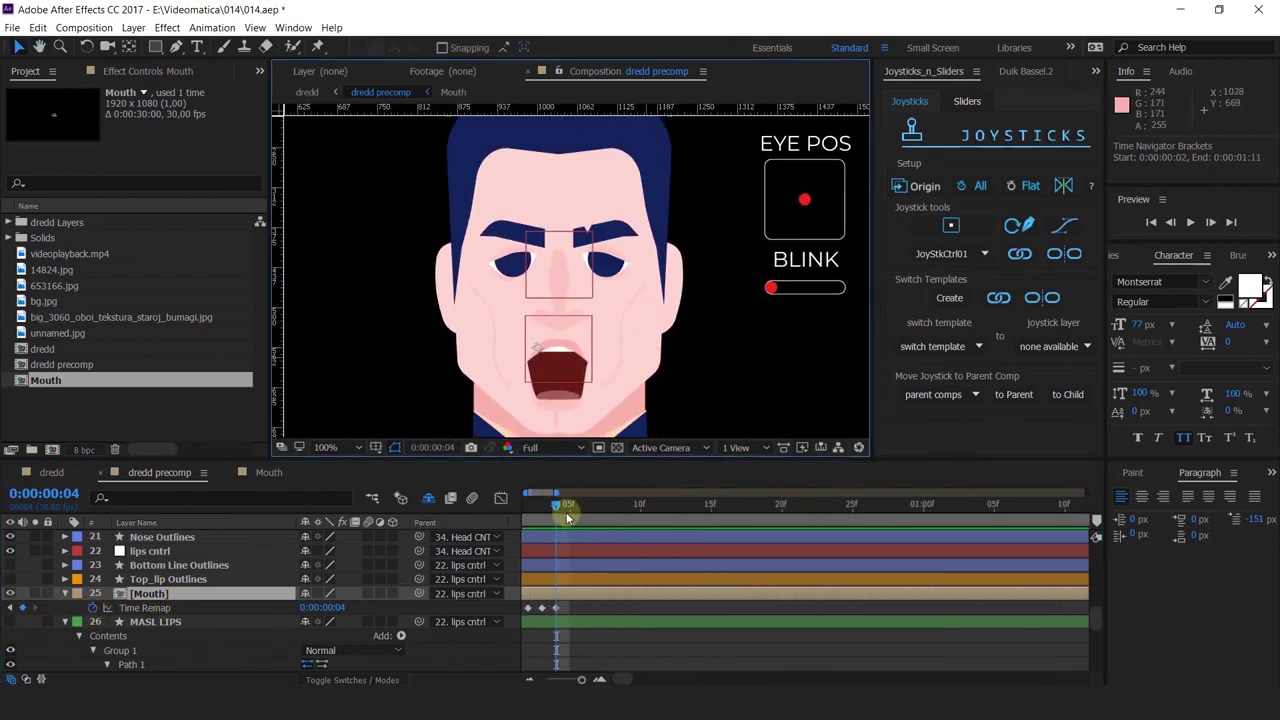
pyautogui.moveTo(551, 508)
pyautogui.mouseDown()
pyautogui.moveTo(530, 506)
pyautogui.moveTo(541, 506)
pyautogui.mouseUp()
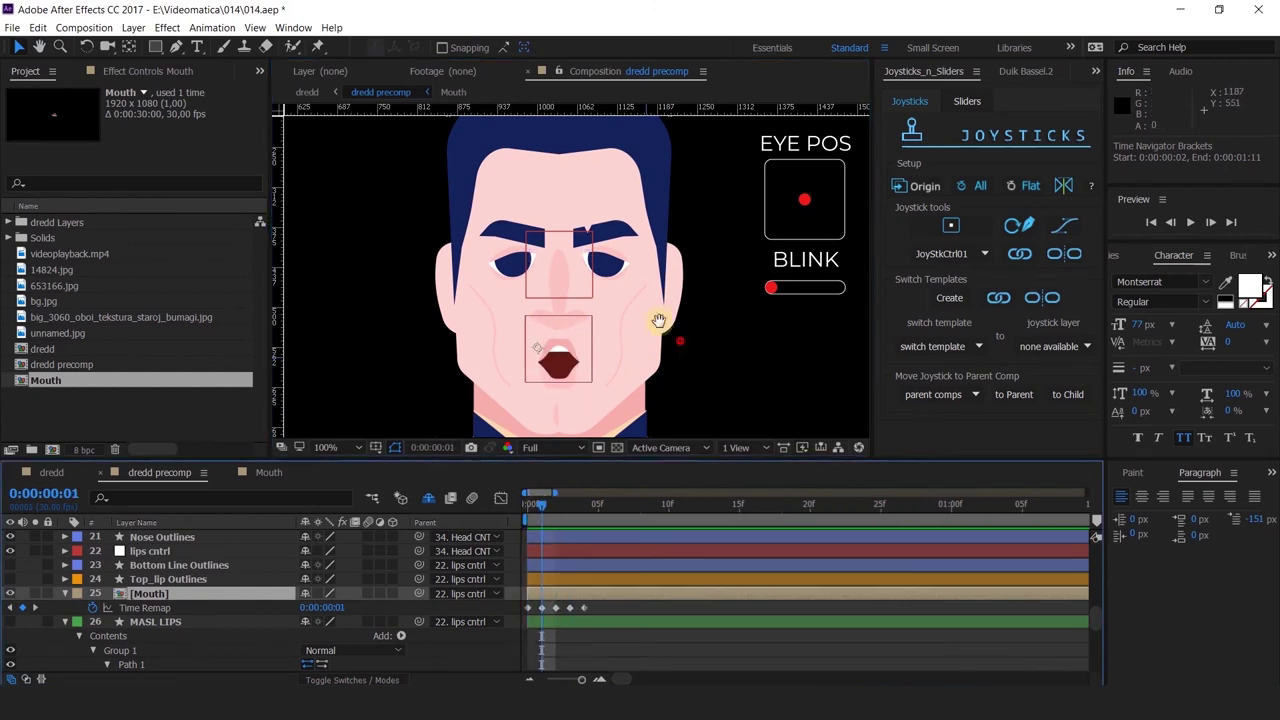
pyautogui.moveTo(712, 366); pyautogui.dragTo(577, 357)
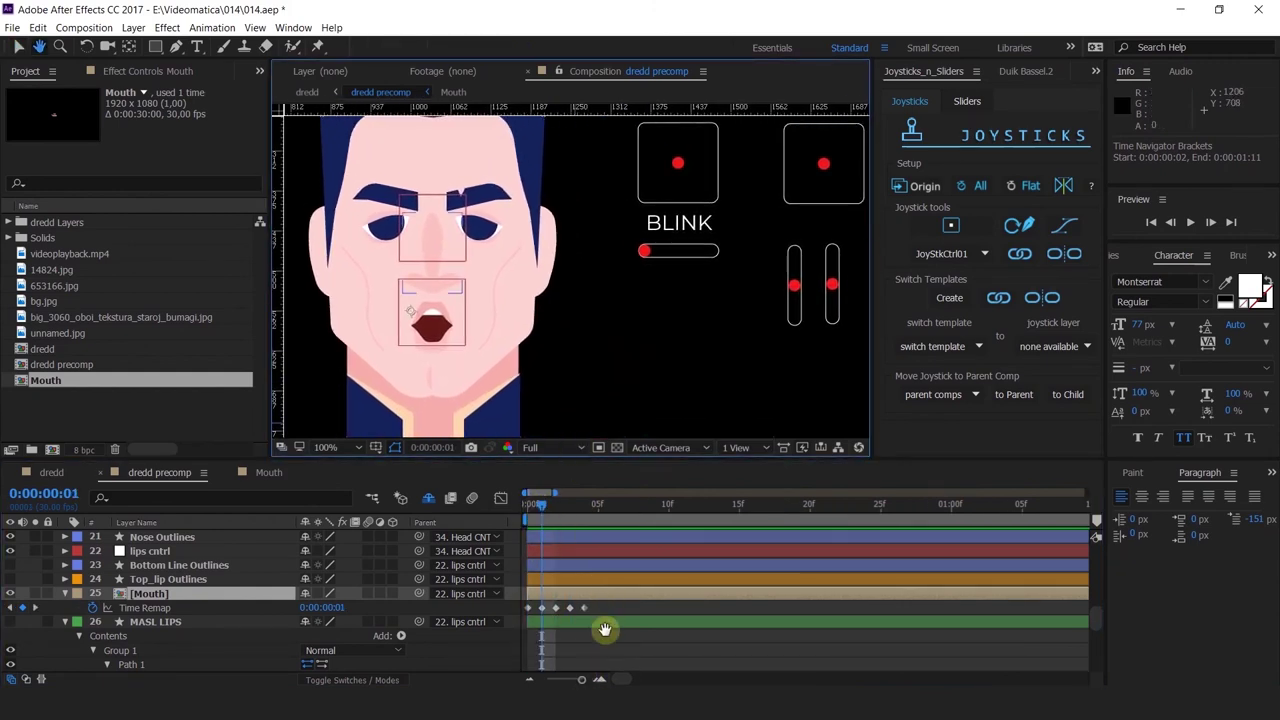
pyautogui.click(175, 594)
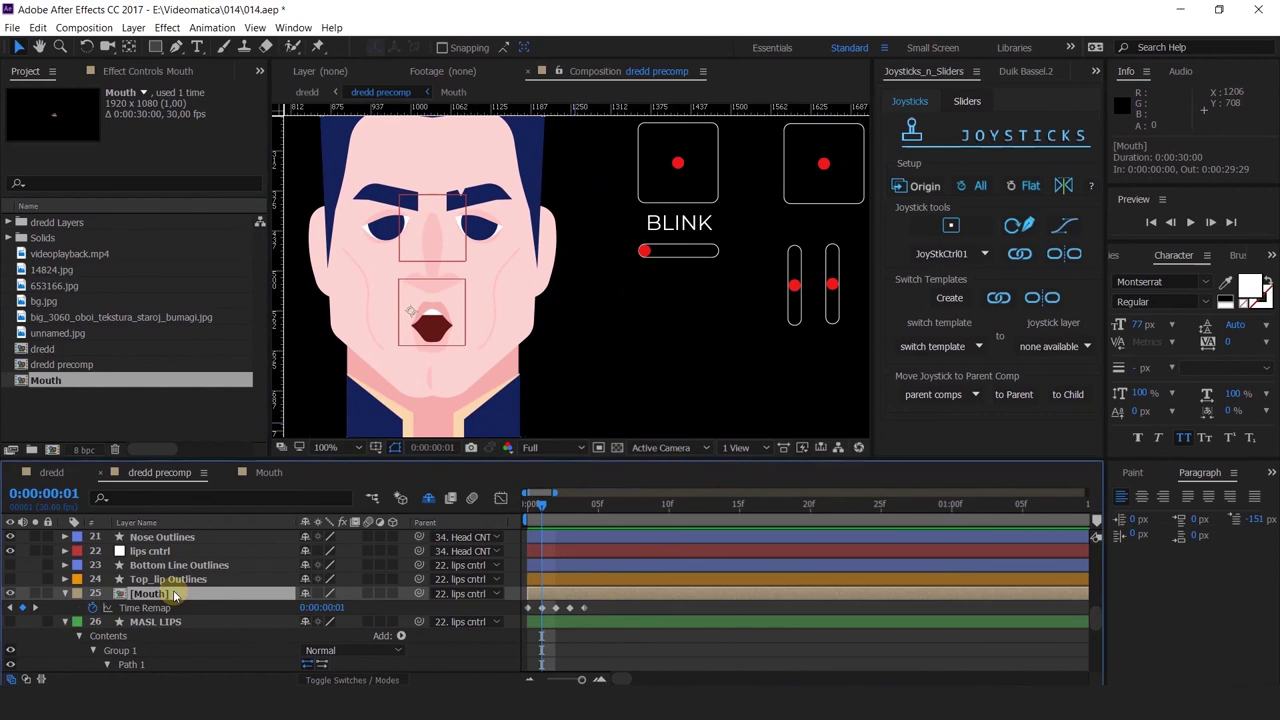
pyautogui.click(160, 610)
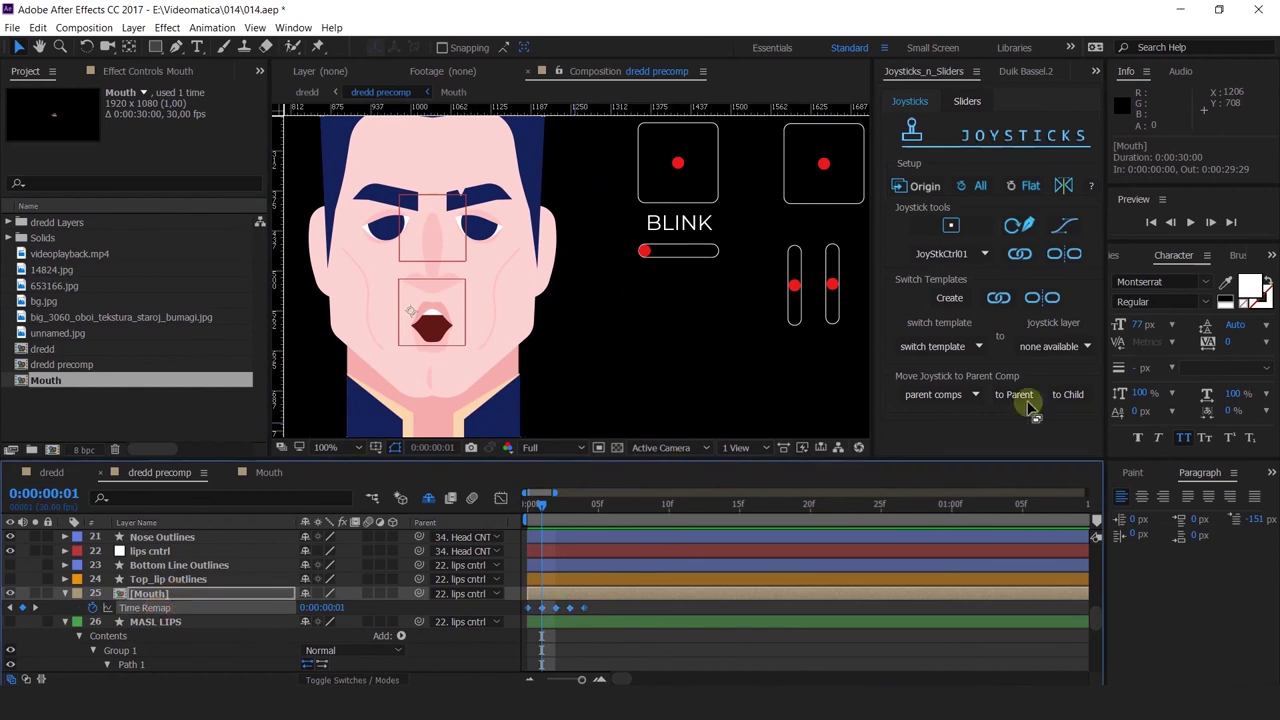
pyautogui.click(949, 228)
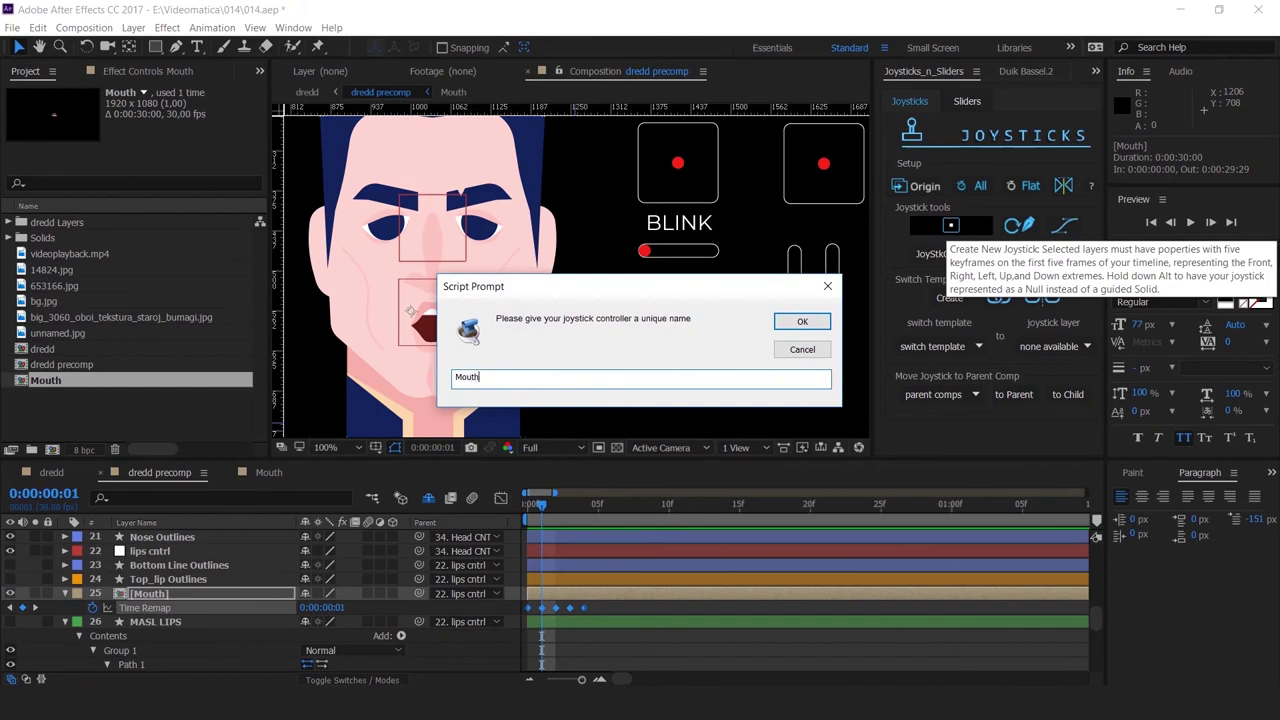
pyautogui.write('Mouth CNTRL')
pyautogui.press('Return')
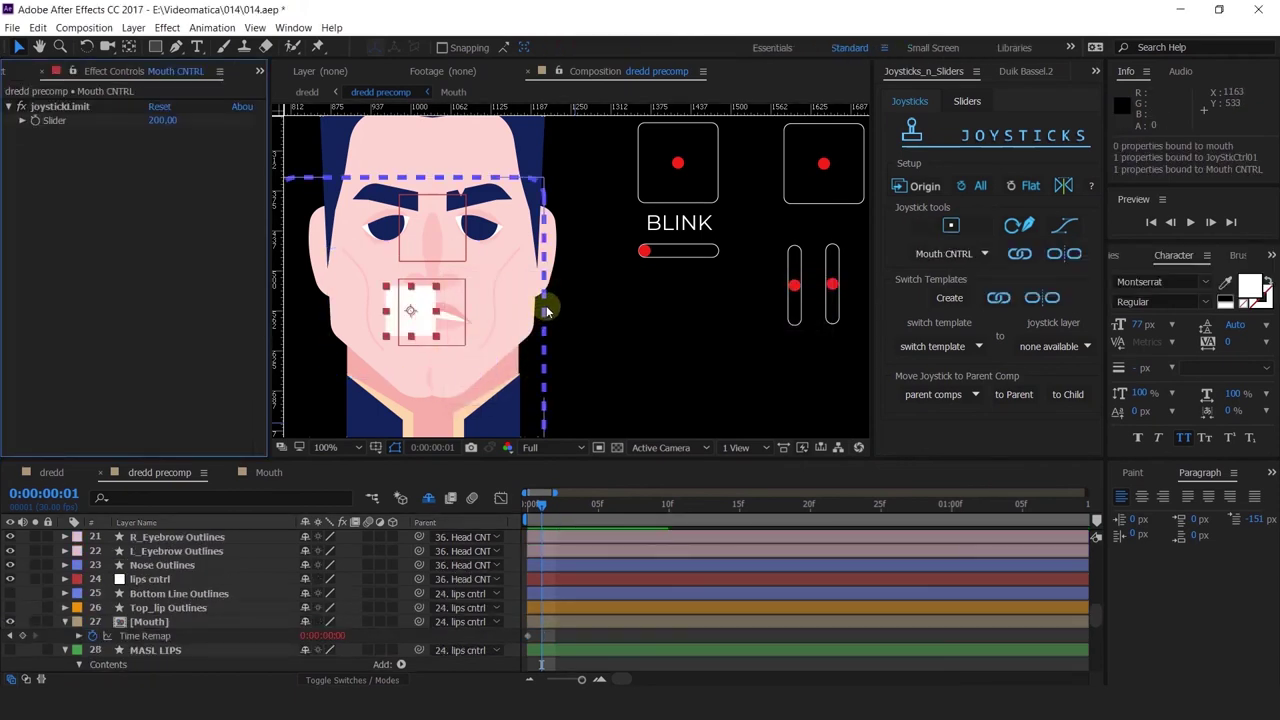
# Scale down the Mouth CNTRL joystick and place it beneath the BLINK slider, with its origin at about 1364, 568
pyautogui.scroll(-2, 546, 312)
pyautogui.moveTo(531, 373); pyautogui.dragTo(781, 382)
pyautogui.scroll(2, 632, 332)
pyautogui.click(683, 366)
pyautogui.scroll(6, 200, 600)
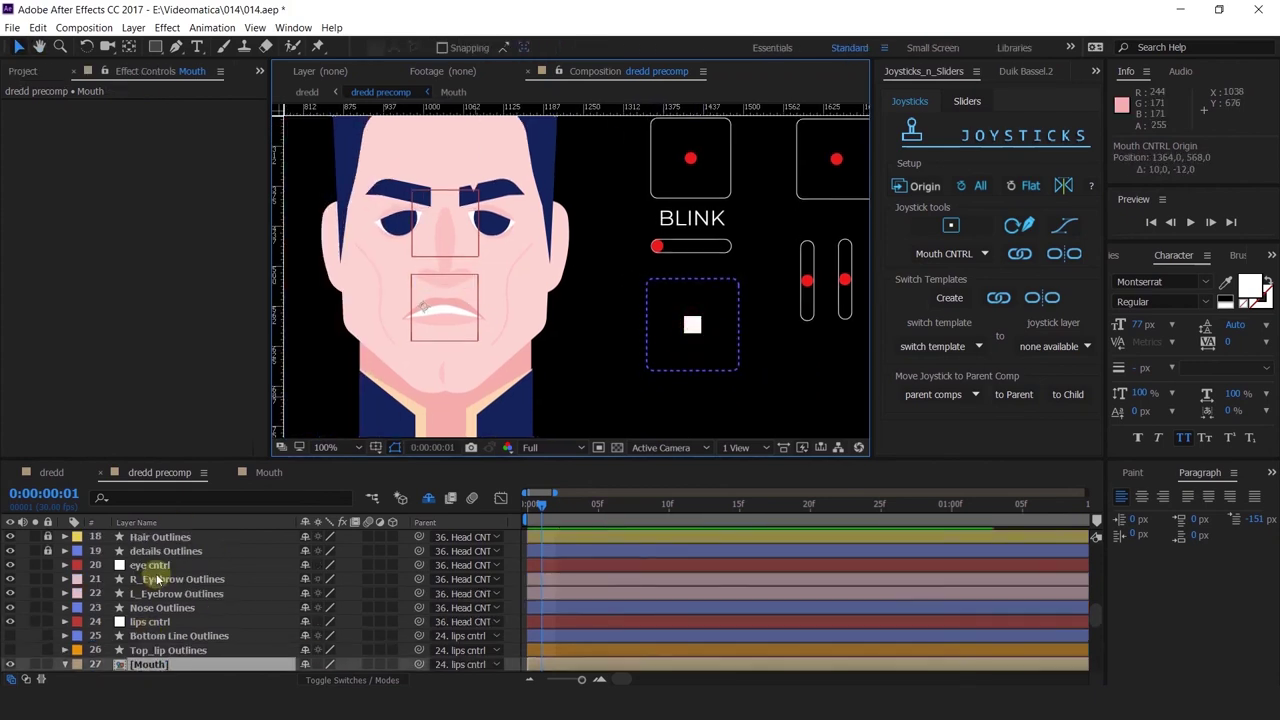
# Lock the Mouth layer and select the Mouth CNTRL joystick's origin
pyautogui.scroll(-7, 200, 600)
pyautogui.click(79, 622)
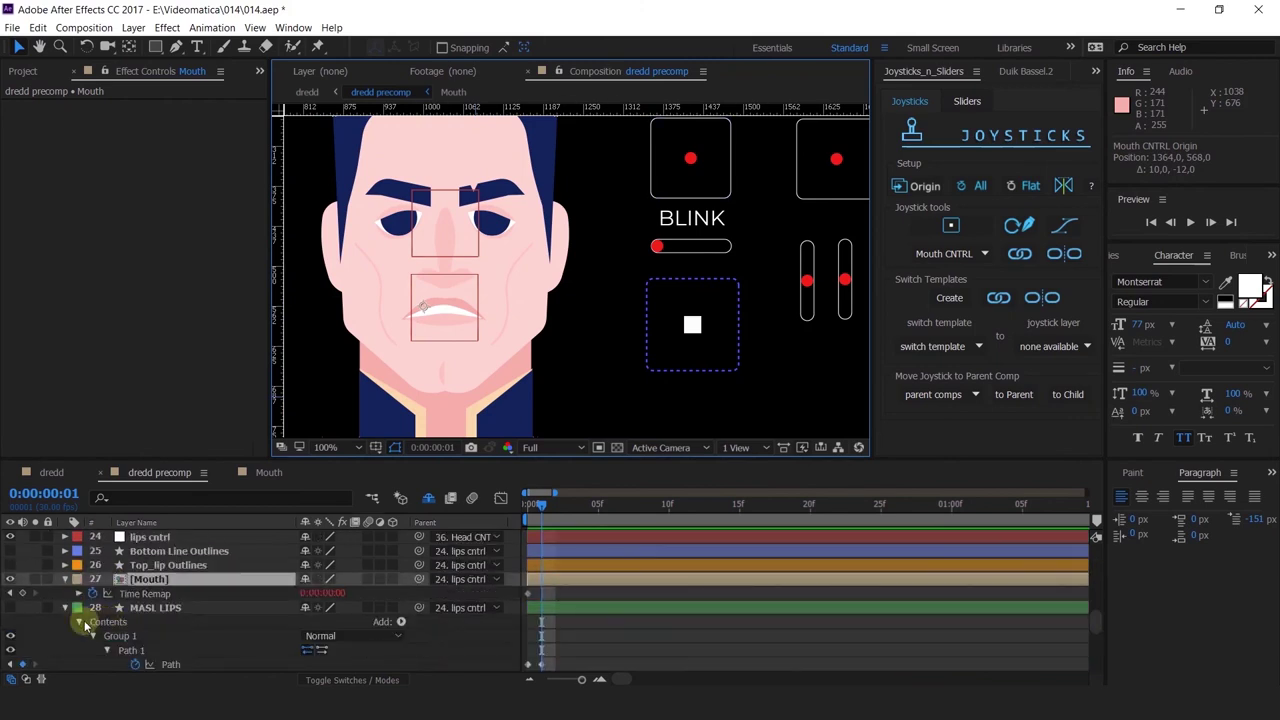
pyautogui.click(47, 579)
pyautogui.click(692, 330)
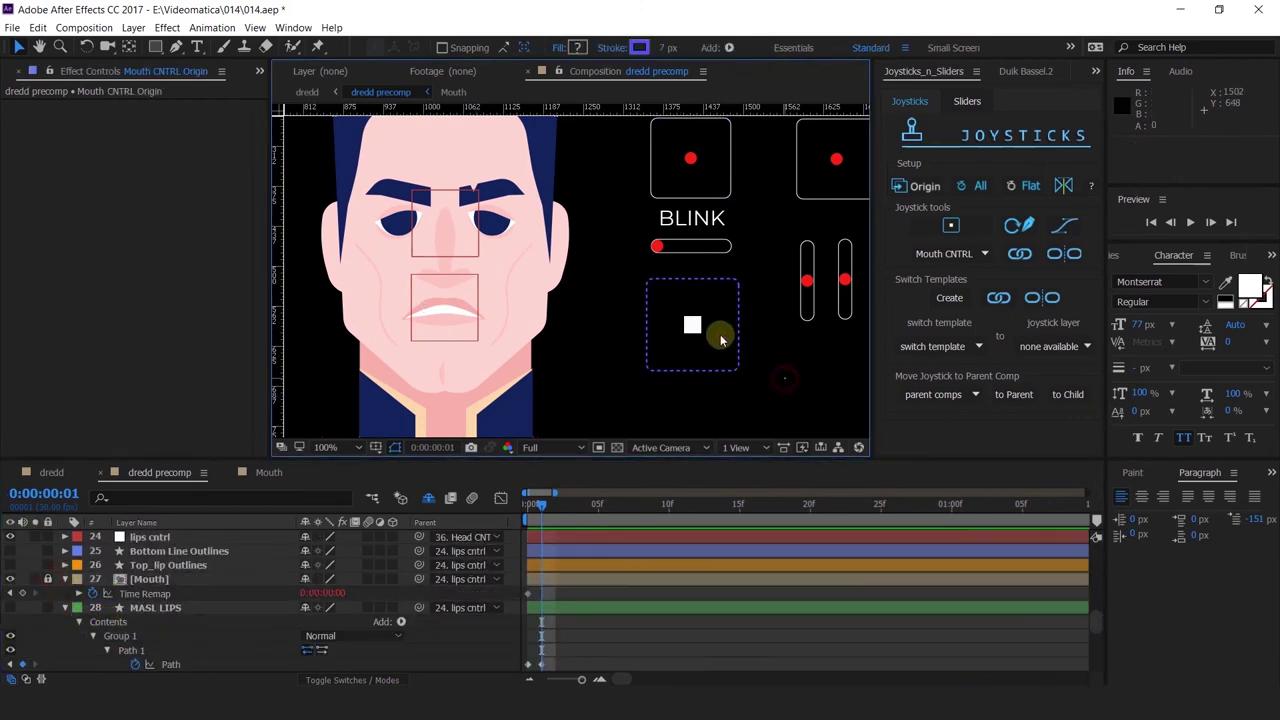
# Try moving the Mouth CNTRL joystick handle inside its box, and undo the movement
pyautogui.moveTo(692, 332)
pyautogui.mouseDown()
pyautogui.moveTo(711, 297)
pyautogui.moveTo(685, 290)
pyautogui.moveTo(669, 321)
pyautogui.moveTo(686, 343)
pyautogui.moveTo(710, 345)
pyautogui.moveTo(698, 292)
pyautogui.moveTo(712, 328)
pyautogui.moveTo(692, 300)
pyautogui.moveTo(683, 345)
pyautogui.moveTo(694, 338)
pyautogui.moveTo(692, 357)
pyautogui.moveTo(696, 342)
pyautogui.moveTo(710, 365)
pyautogui.moveTo(698, 333)
pyautogui.moveTo(712, 345)
pyautogui.moveTo(689, 334)
pyautogui.moveTo(711, 348)
pyautogui.mouseUp()
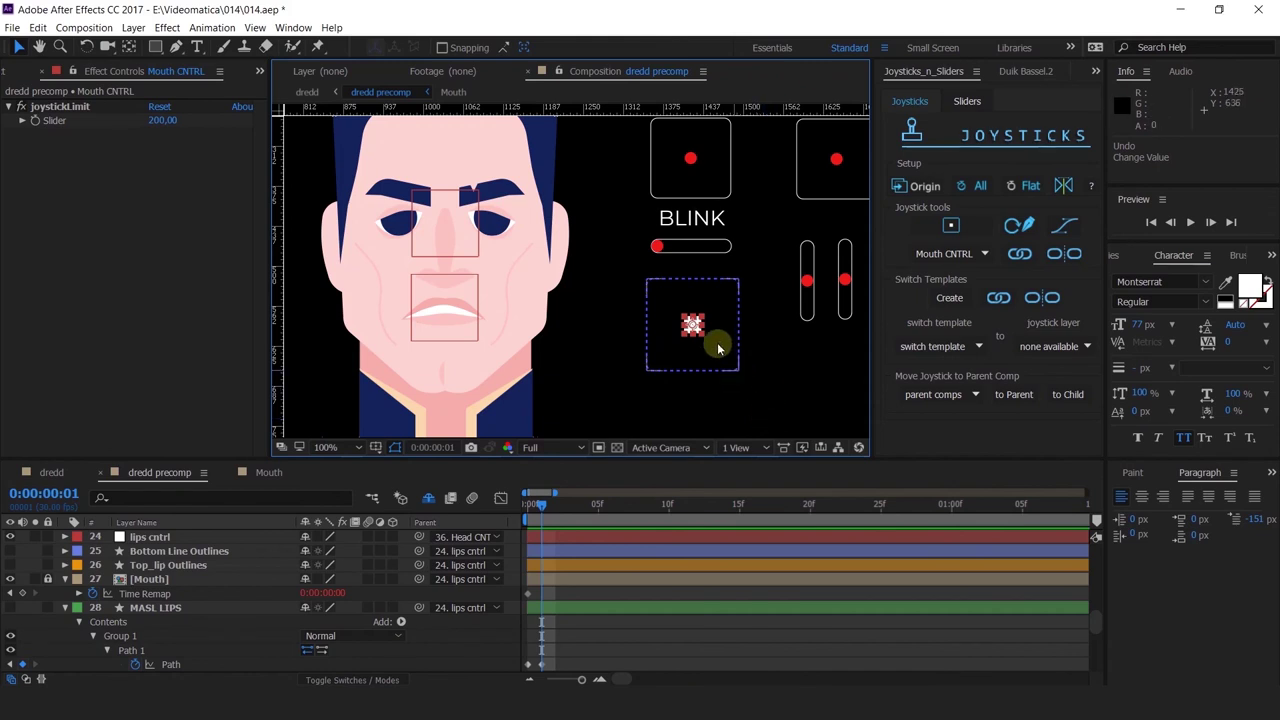
pyautogui.moveTo(697, 324)
pyautogui.mouseDown()
pyautogui.moveTo(725, 333)
pyautogui.moveTo(652, 328)
pyautogui.moveTo(660, 289)
pyautogui.moveTo(700, 349)
pyautogui.mouseUp()
pyautogui.hotkey('ctrl', 'z')
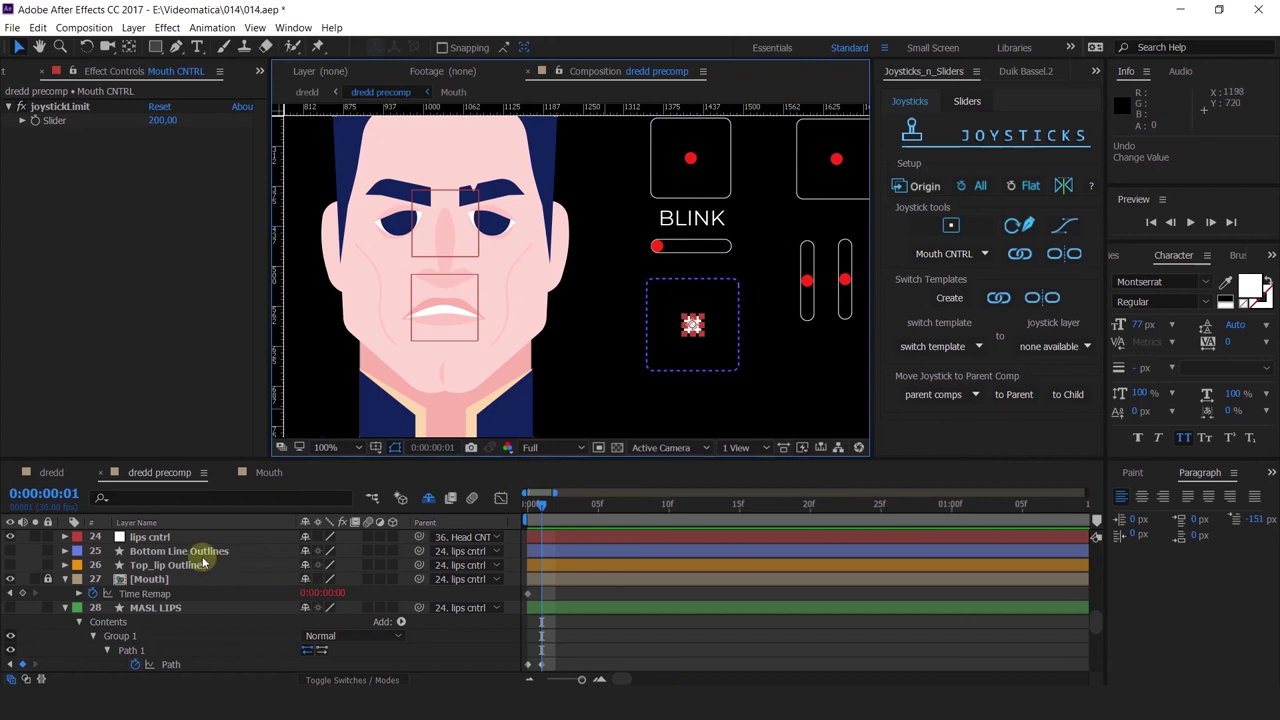
pyautogui.click(455, 637)
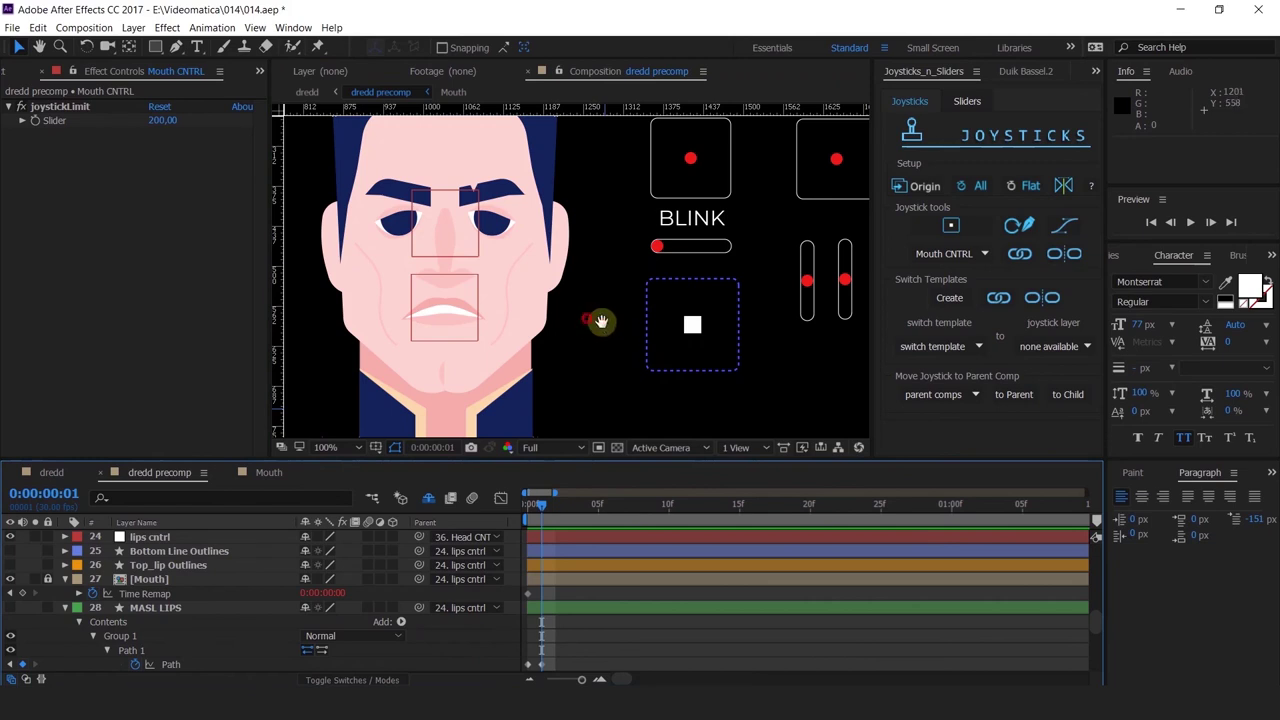
pyautogui.moveTo(600, 321); pyautogui.dragTo(647, 356)
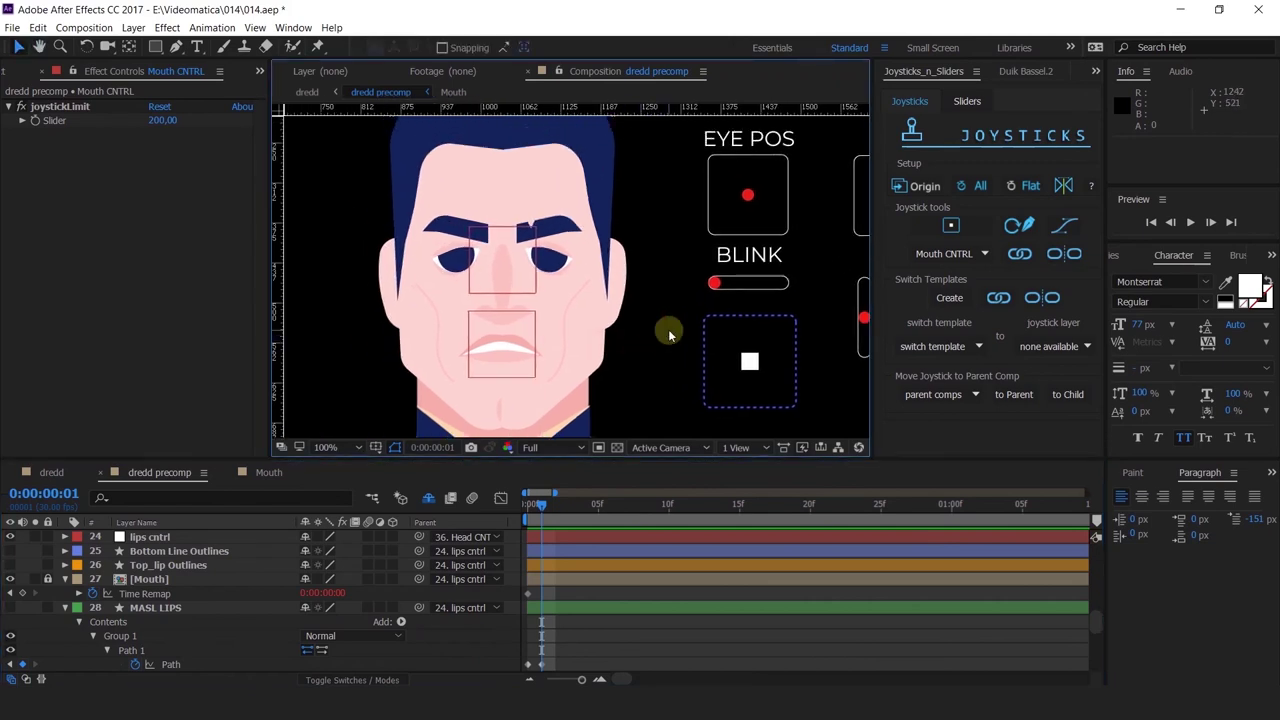
# Go to the Mouth composition and collapse the properties of Shape Layer 1 and Shape Layer 2
pyautogui.click(265, 471)
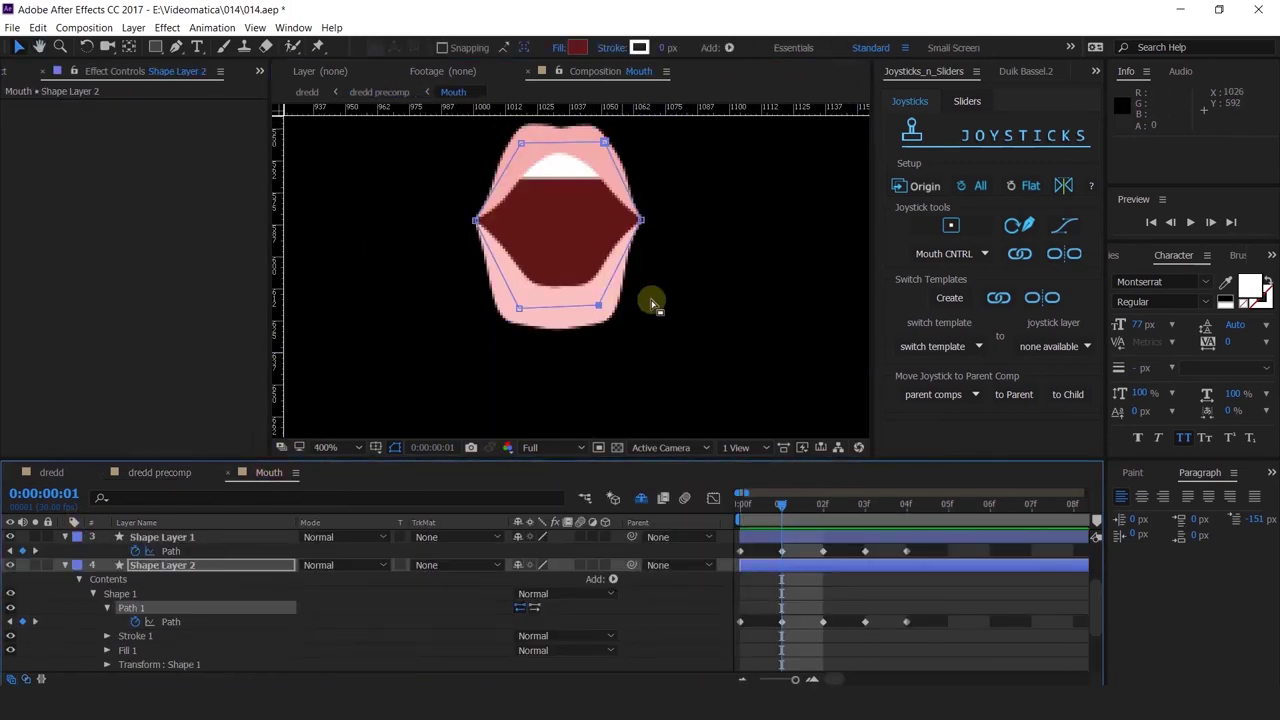
pyautogui.scroll(-2, 651, 297)
pyautogui.click(65, 537)
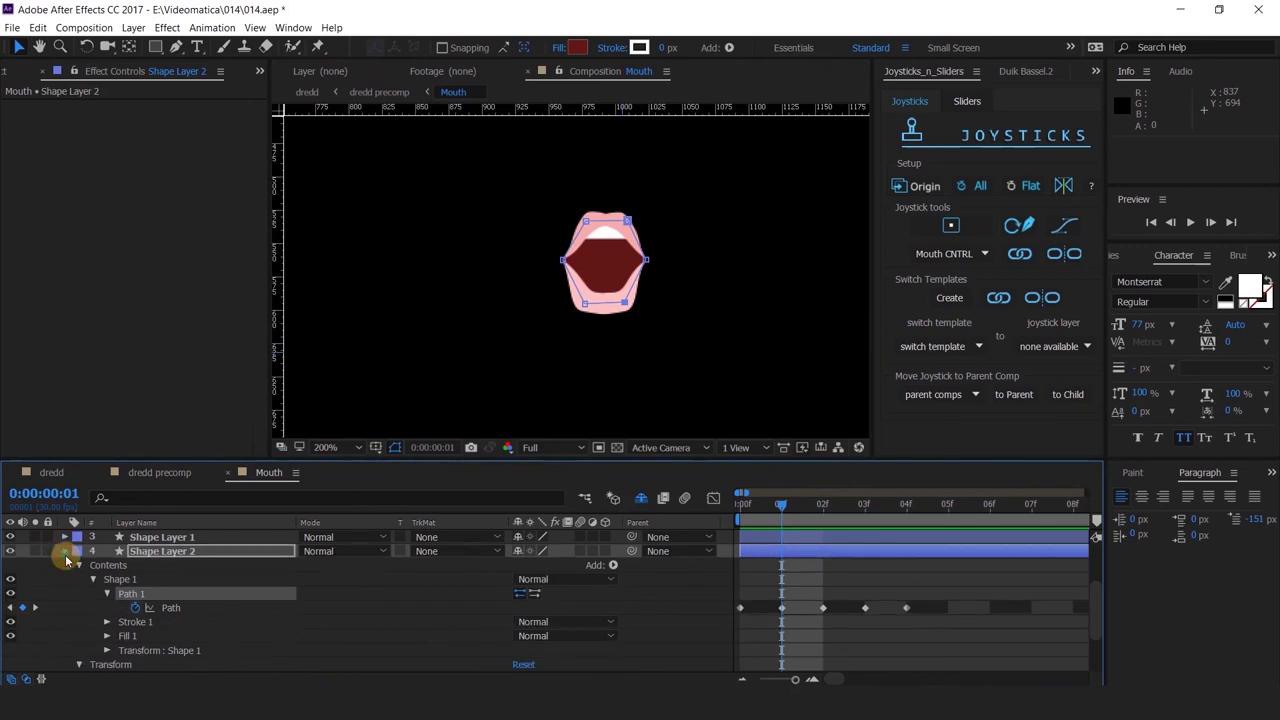
pyautogui.click(65, 552)
pyautogui.click(65, 537)
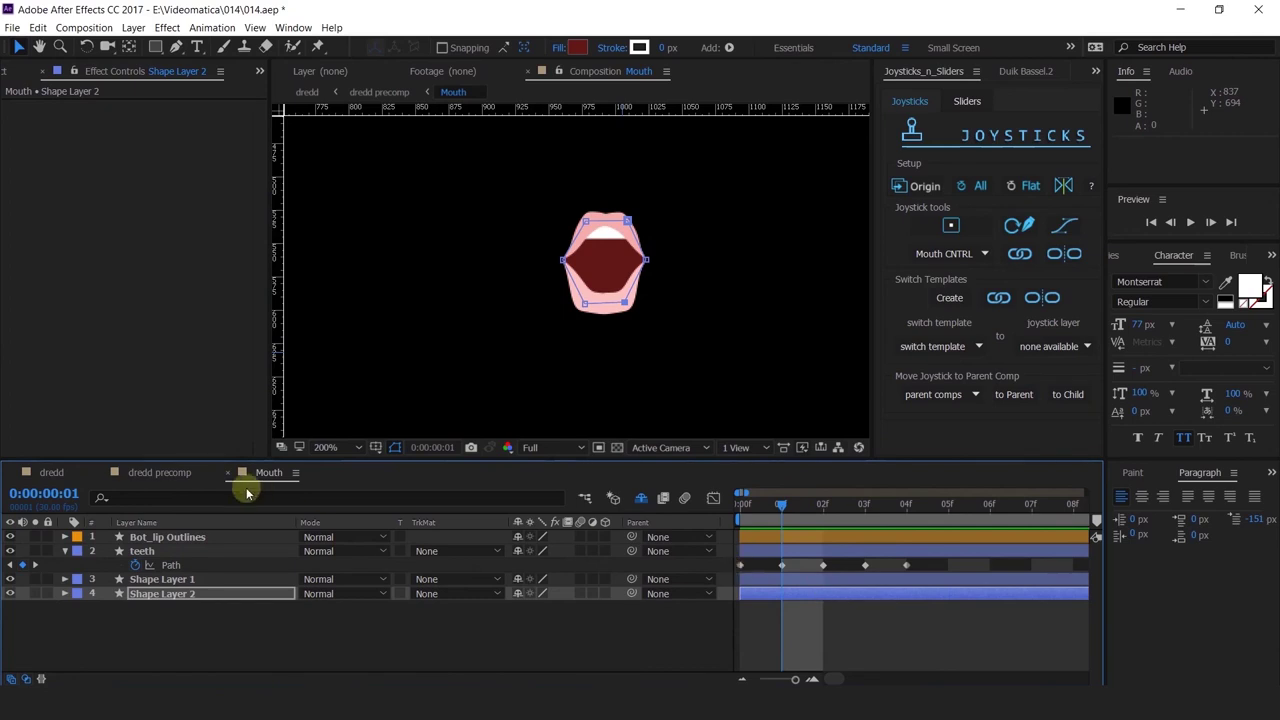
# Create a new 1920 × 1080 px composition at 30 fps with a duration of 0:00:30:00 and a black background
pyautogui.click(80, 150)
pyautogui.click(6, 71)
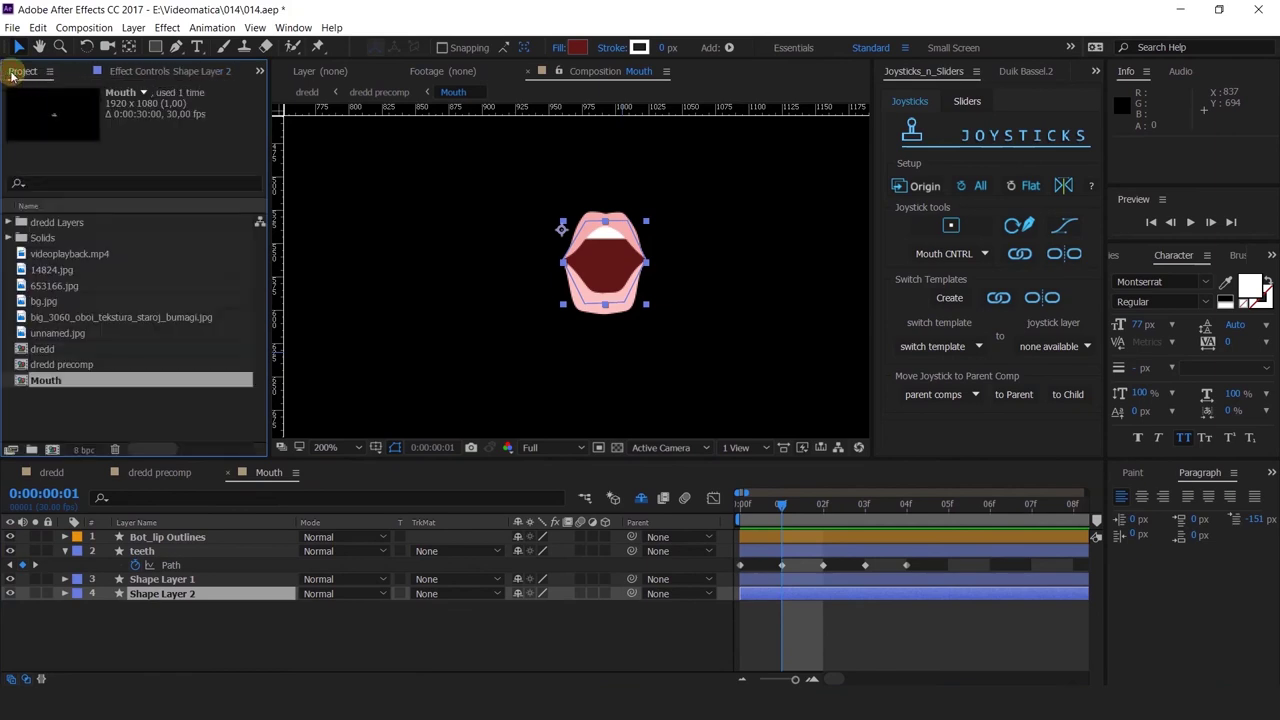
pyautogui.click(59, 402)
pyautogui.click(52, 449)
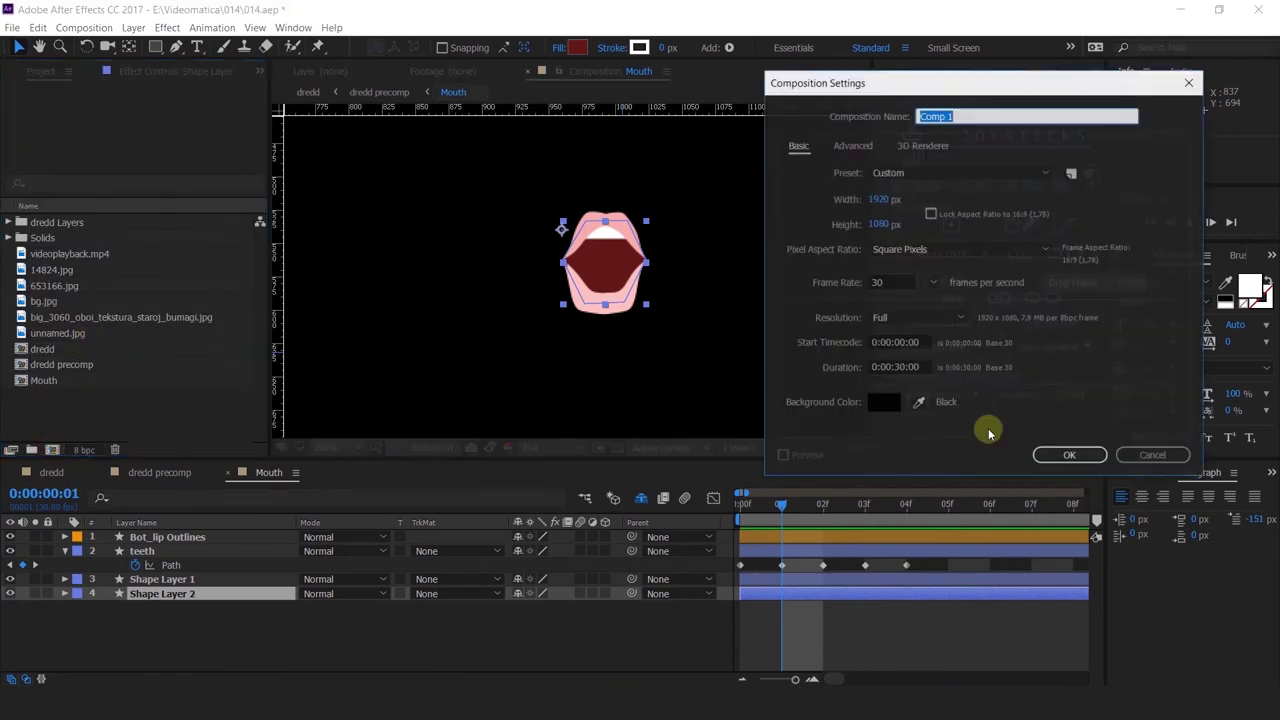
pyautogui.click(1062, 457)
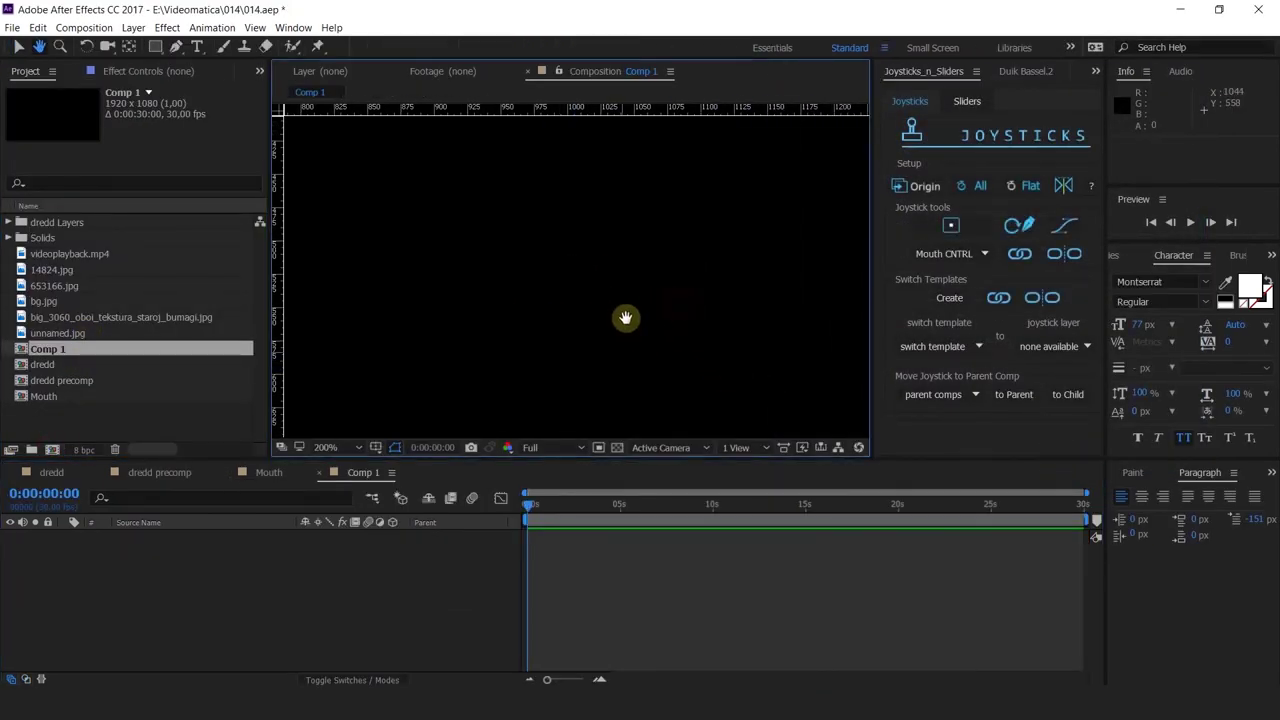
pyautogui.scroll(-3, 697, 308)
pyautogui.scroll(1, 686, 311)
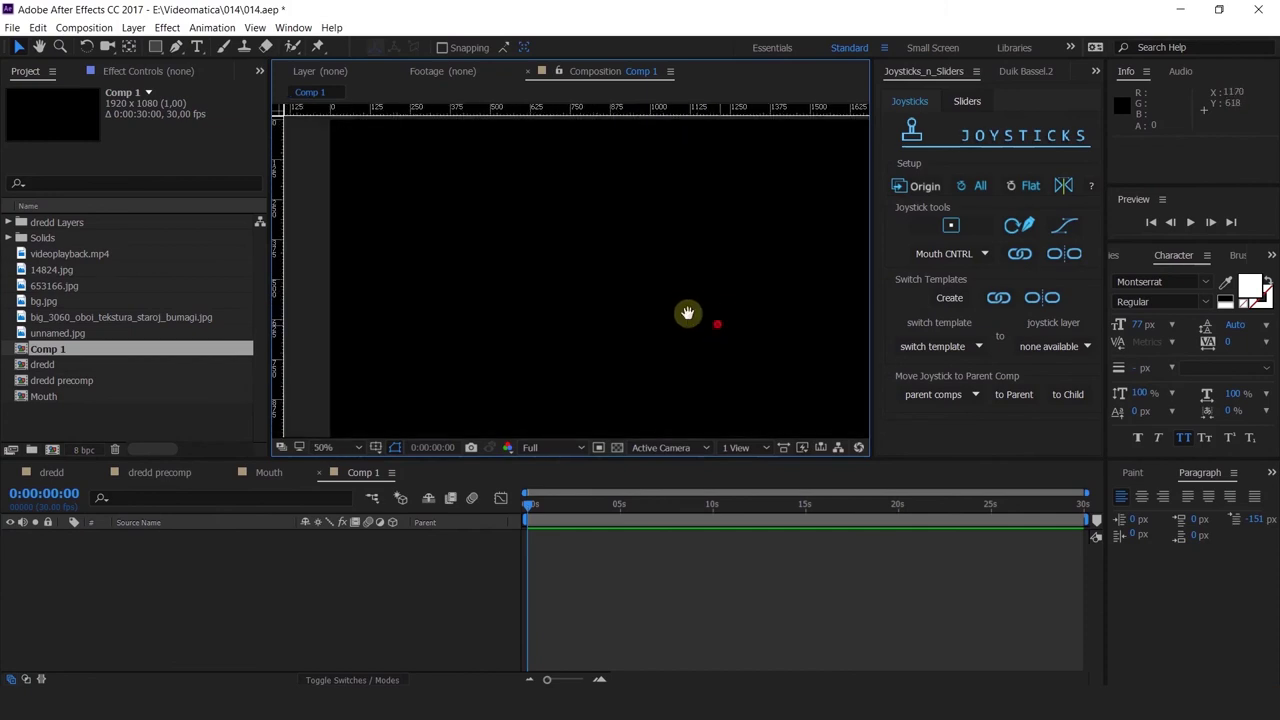
# Draw a closed, dark red, downward-pointing triangle with the Pen tool near the middle of the composition
pyautogui.click(176, 47)
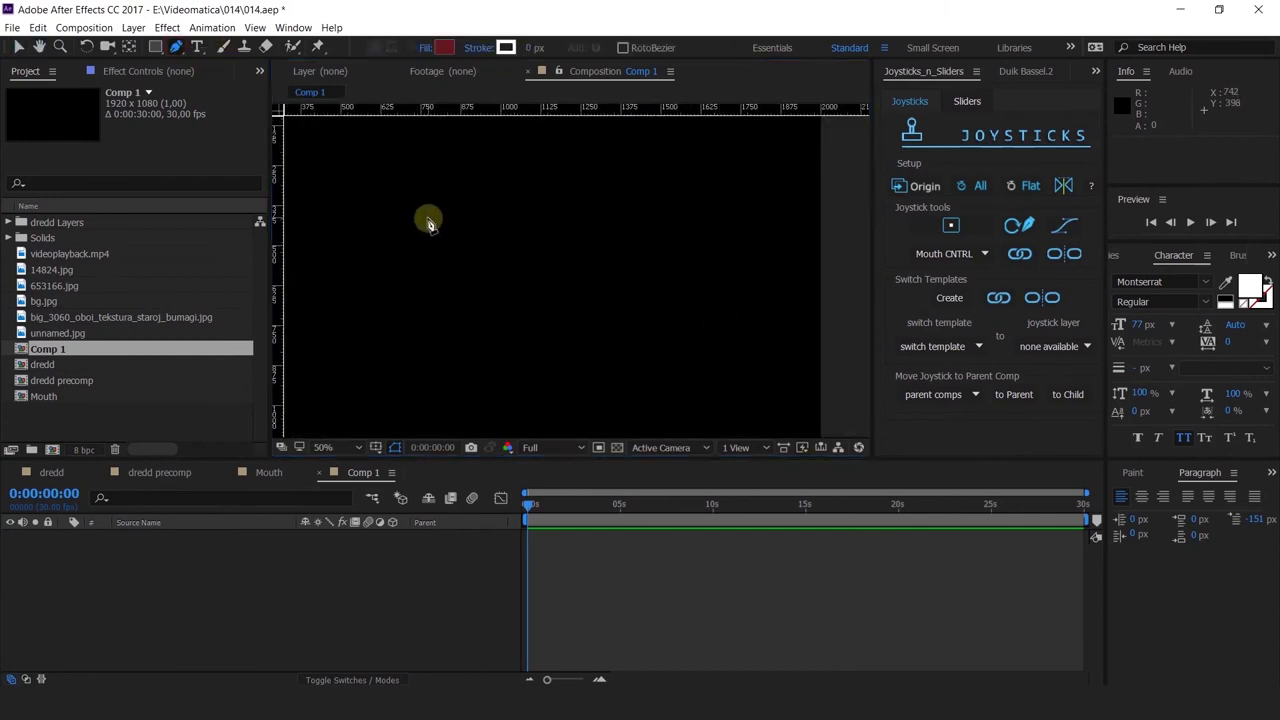
pyautogui.click(428, 219)
pyautogui.click(620, 220)
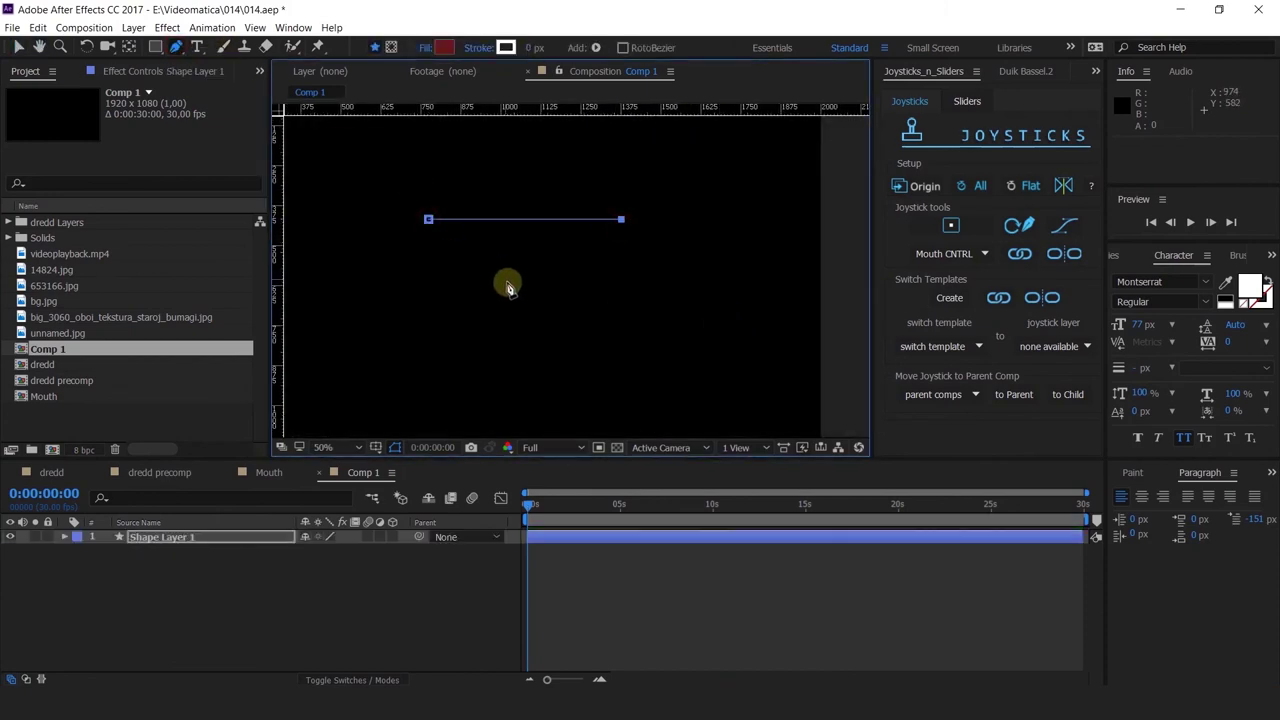
pyautogui.click(517, 283)
pyautogui.click(428, 220)
pyautogui.click(515, 284)
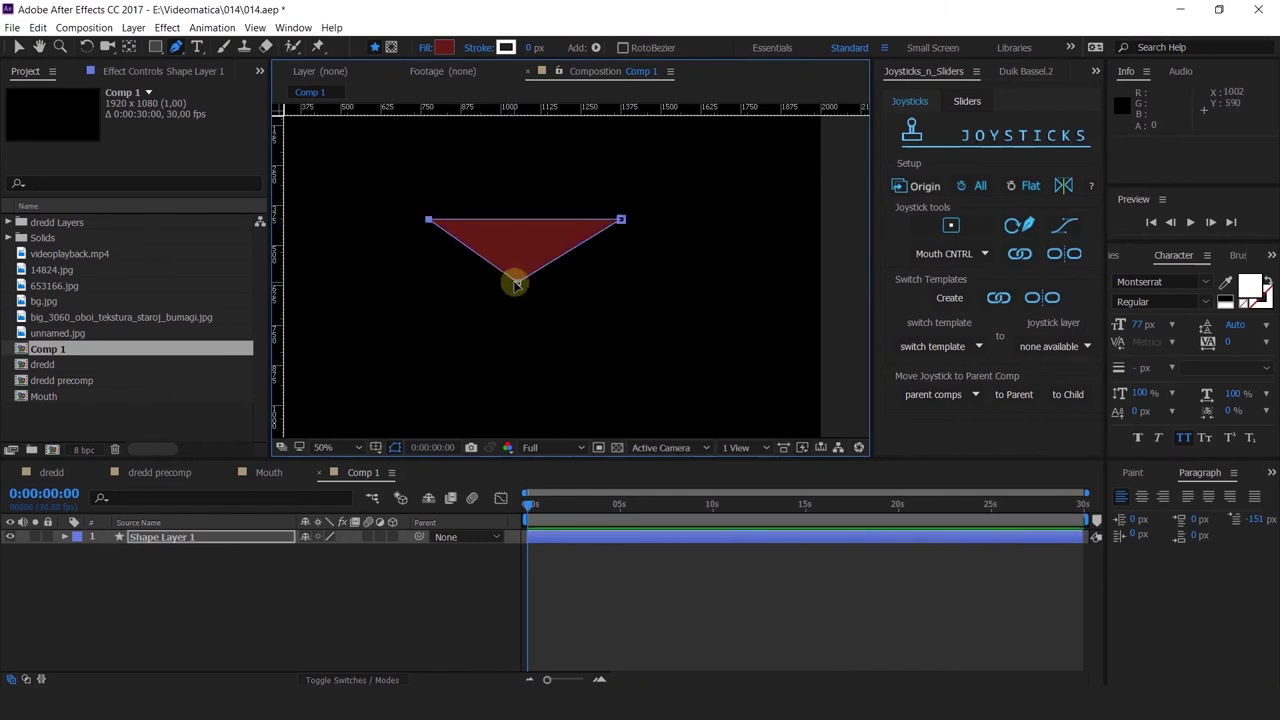
# Round the triangle's lower vertex into a smooth curve and centre it to form a half-round mouth shape
pyautogui.moveTo(175, 47); pyautogui.dragTo(236, 107)
pyautogui.moveTo(520, 286); pyautogui.dragTo(599, 292)
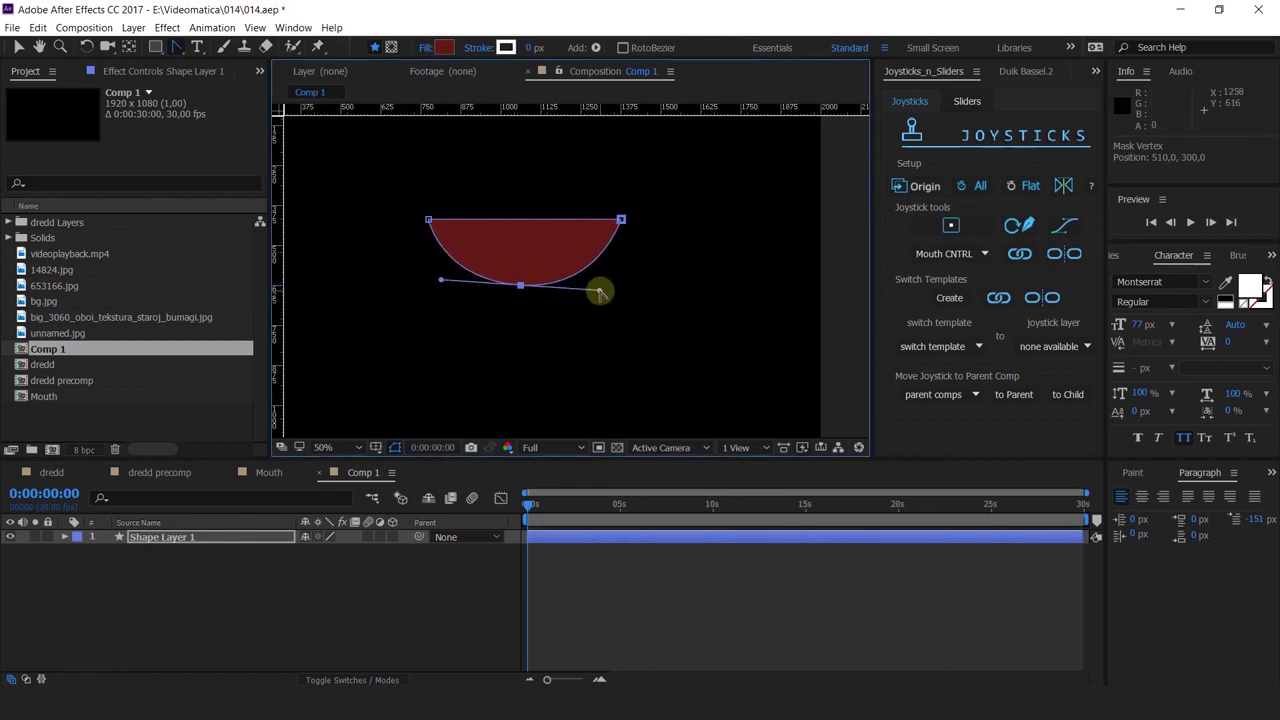
pyautogui.press('v')
pyautogui.moveTo(520, 289); pyautogui.dragTo(524, 284)
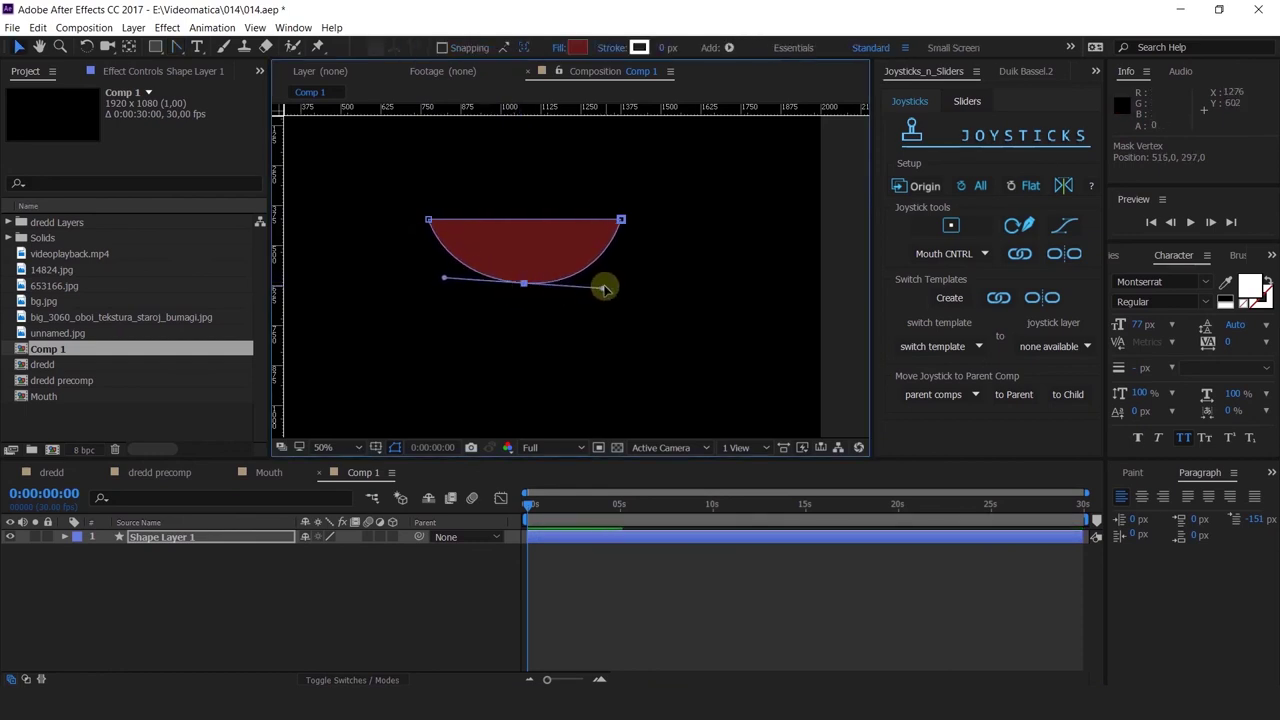
# Rename the mouth shape's layer to Mouth MASK and deselect it
pyautogui.click(177, 538)
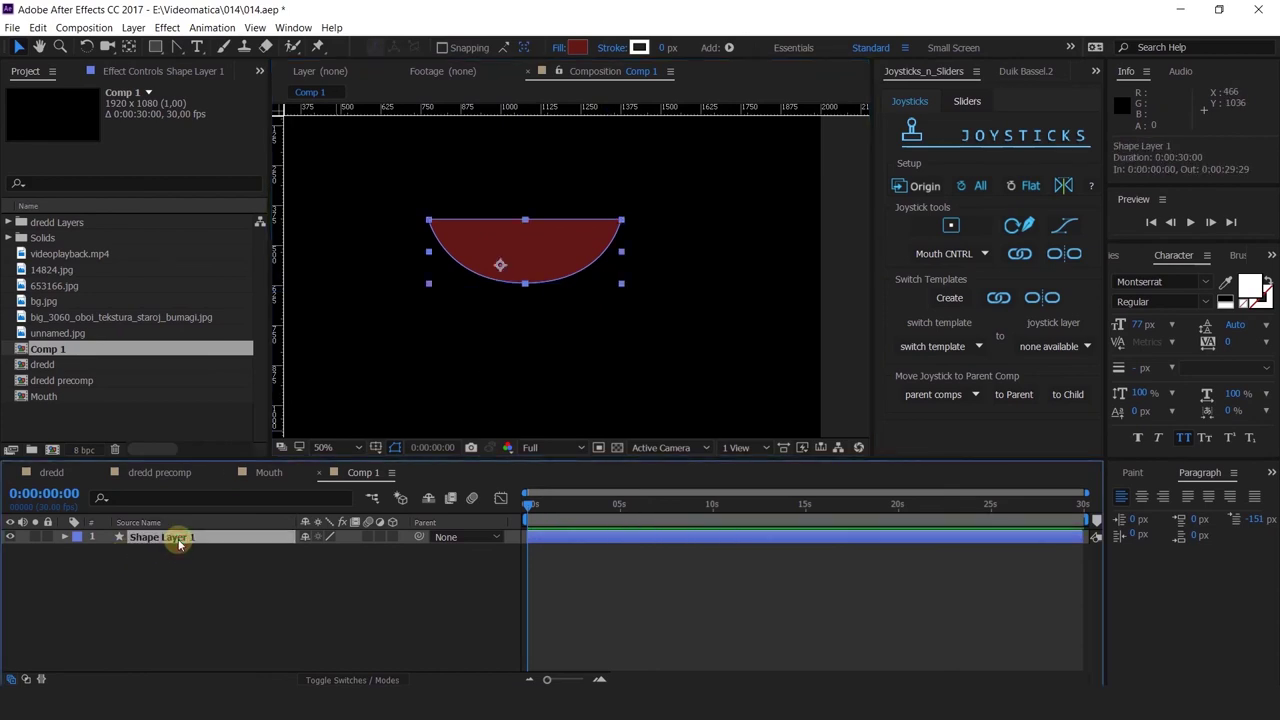
pyautogui.press('Return')
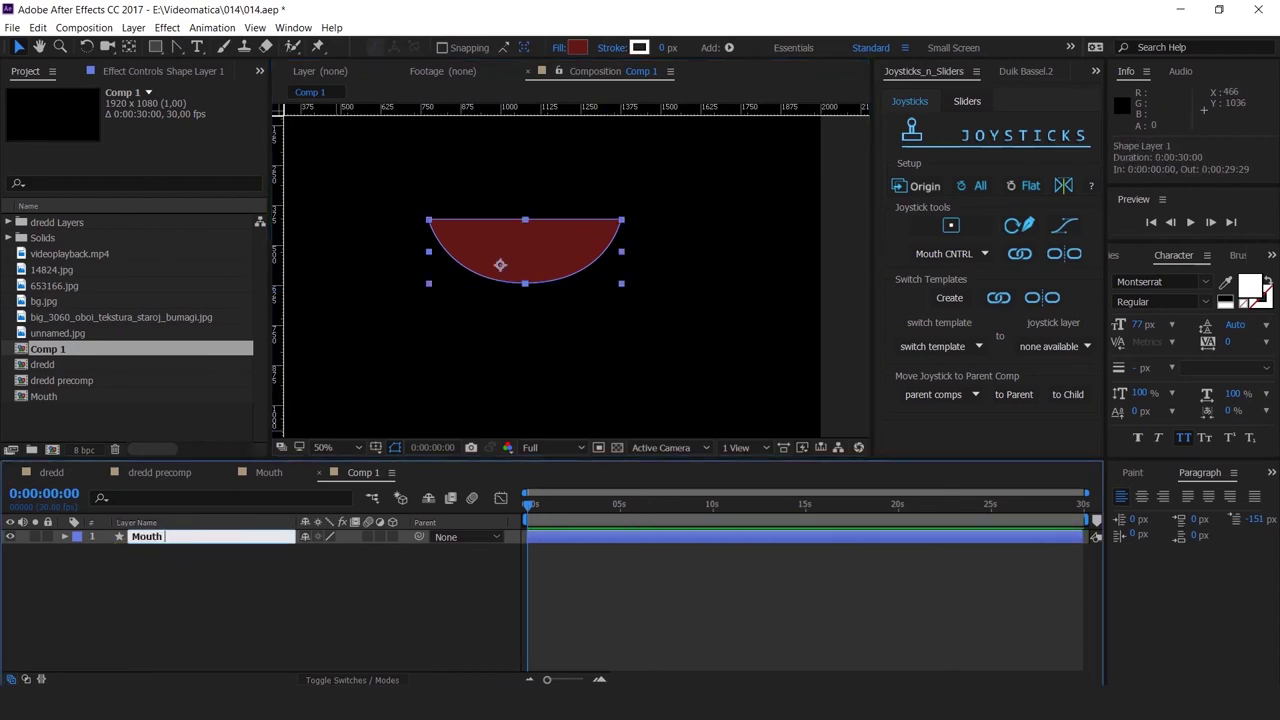
pyautogui.write('Mouth MASK')
pyautogui.press('Return')
pyautogui.click(190, 586)
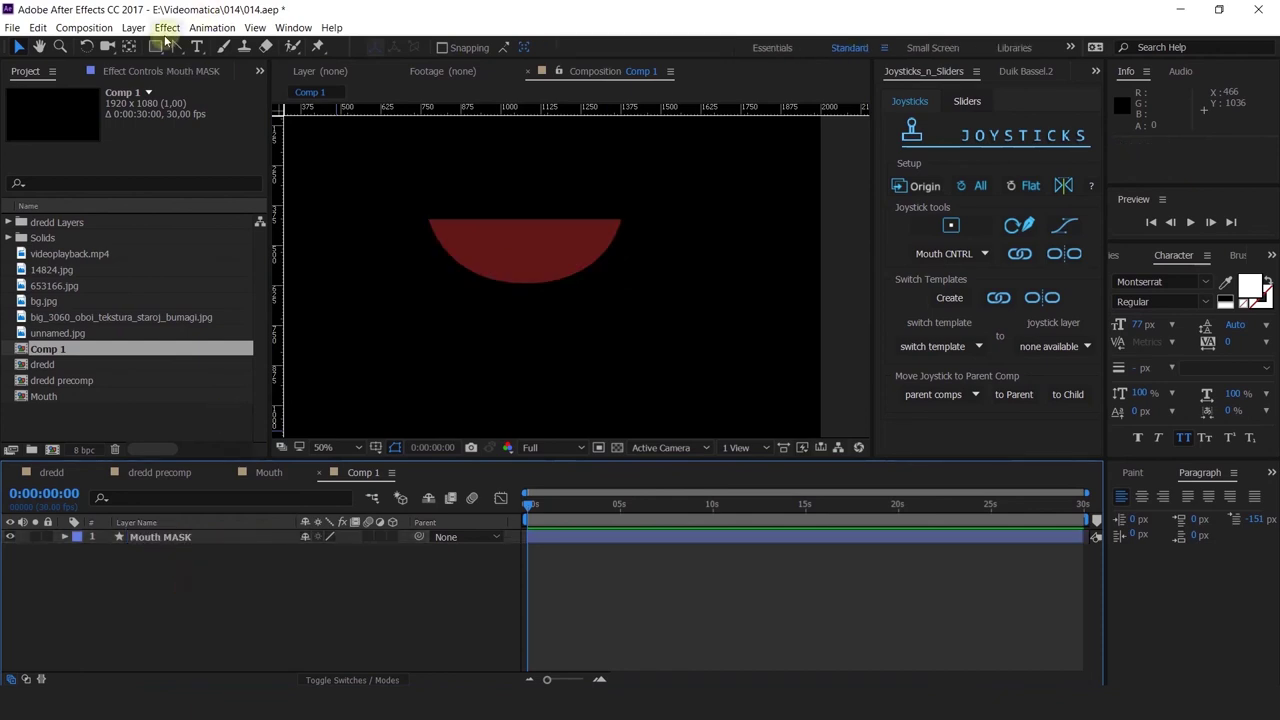
# Draw a rectangle about 806 × 126 px across the upper edge of the mouth shape and fill it with white FFFFFF
pyautogui.moveTo(157, 47); pyautogui.dragTo(208, 48)
pyautogui.moveTo(381, 196); pyautogui.dragTo(652, 238)
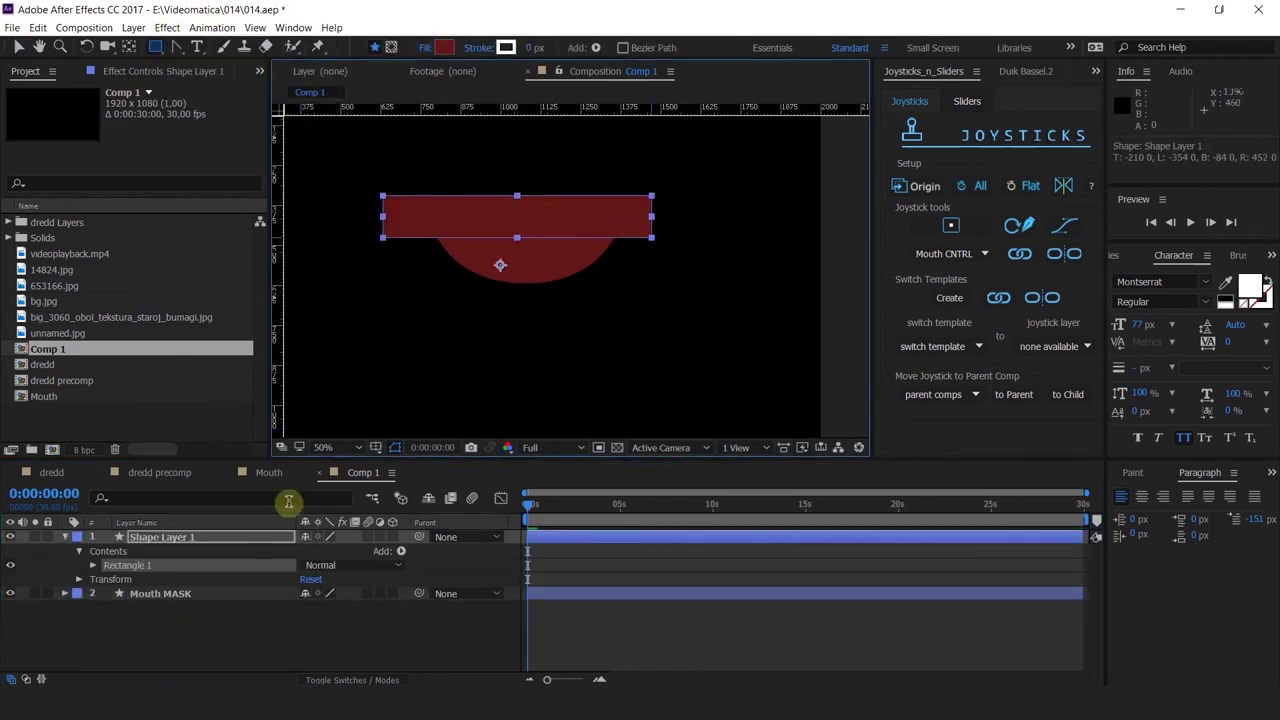
pyautogui.click(448, 48)
pyautogui.moveTo(789, 303); pyautogui.dragTo(766, 200)
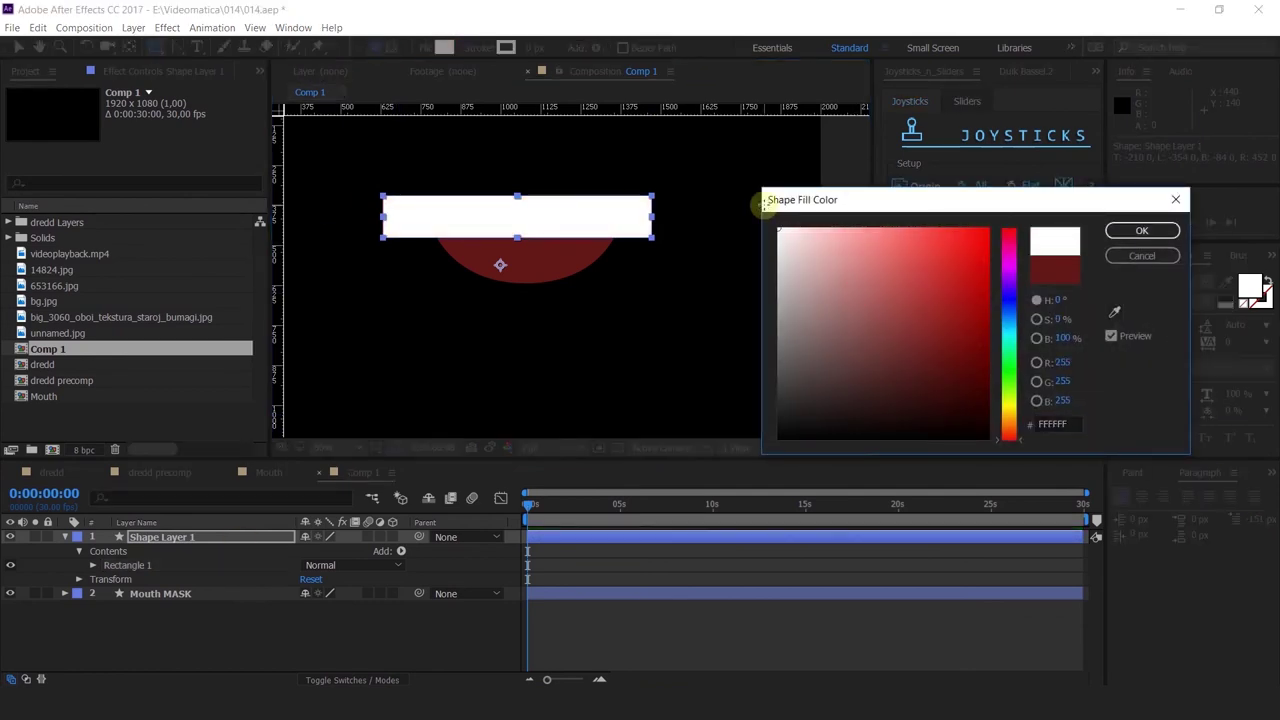
pyautogui.press('Return')
# Rename the white rectangle's layer to teeth and deselect it
pyautogui.click(172, 539)
pyautogui.press('Return')
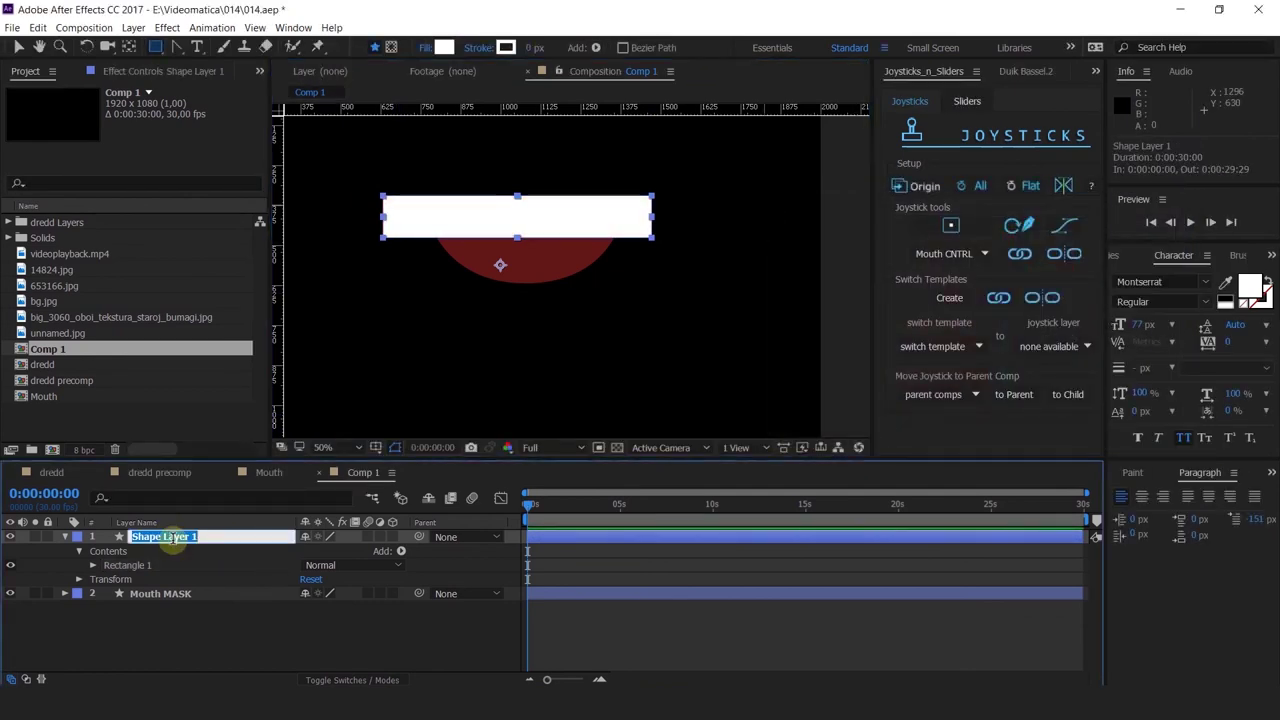
pyautogui.write('t')
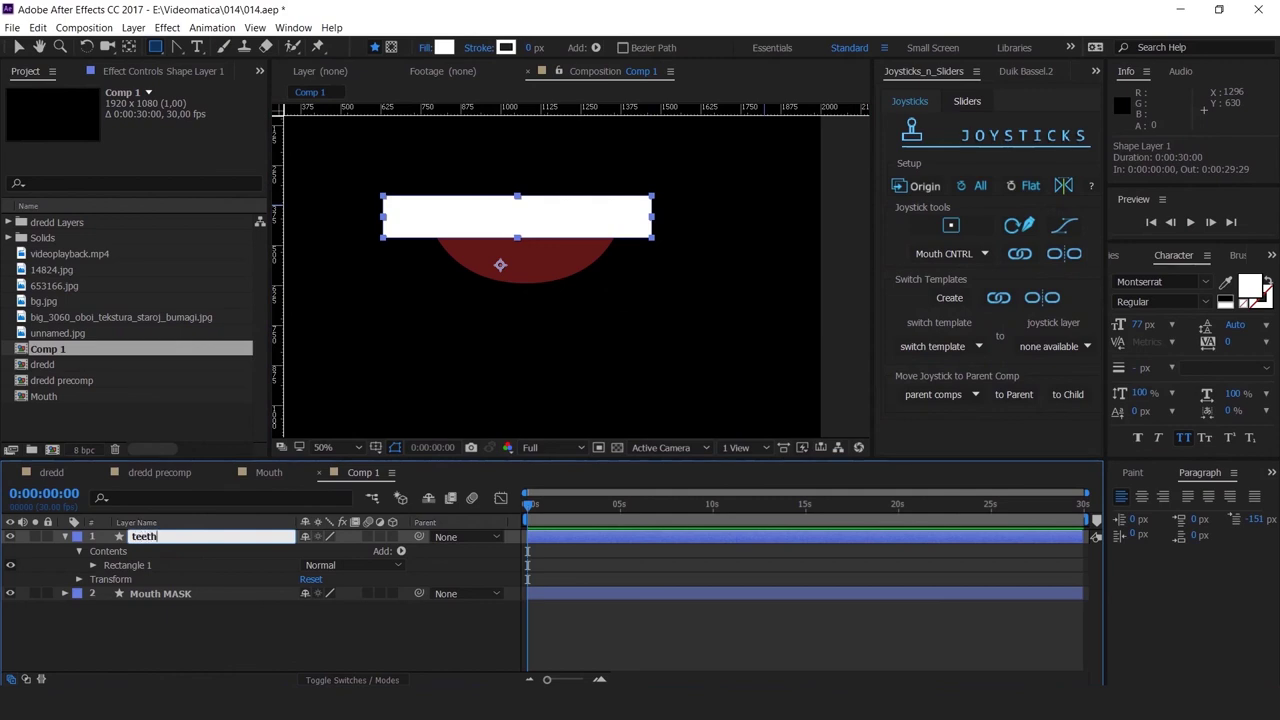
pyautogui.write('eeth')
pyautogui.press('Return')
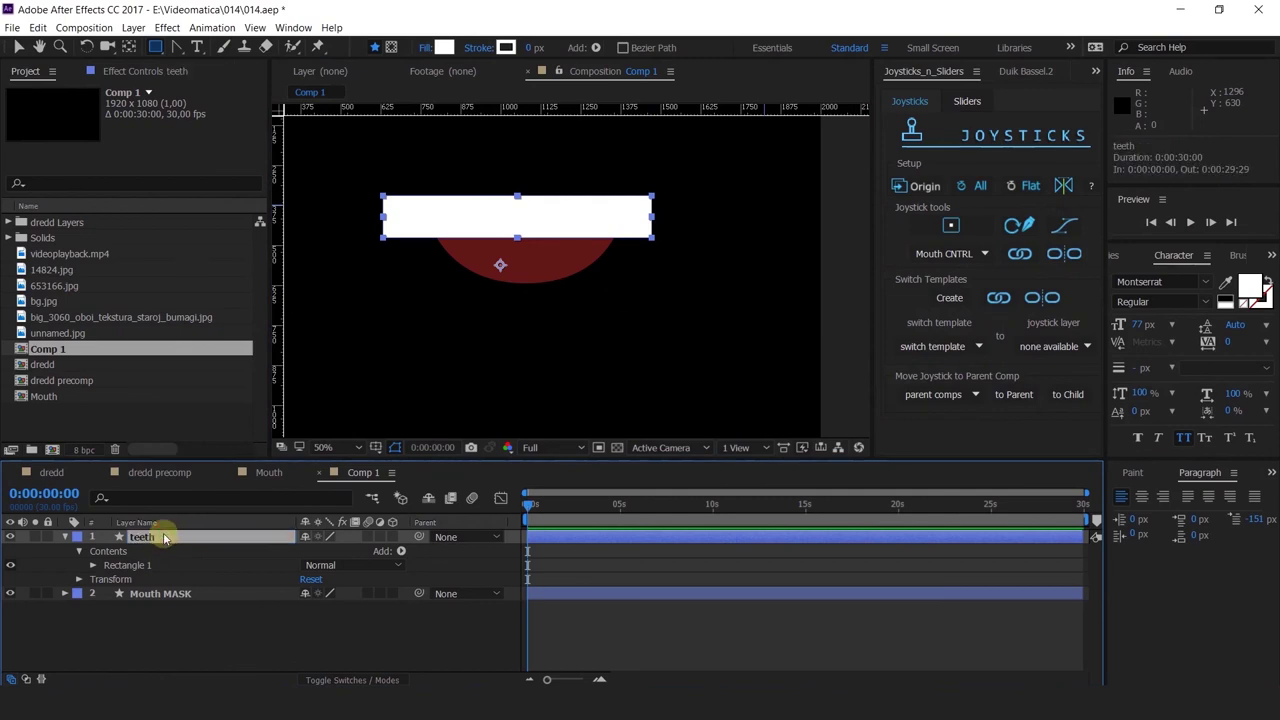
pyautogui.click(154, 614)
# Draw an ellipse about 650 × 168 px over the lower part of the mouth shape as a new shape layer
pyautogui.click(157, 47)
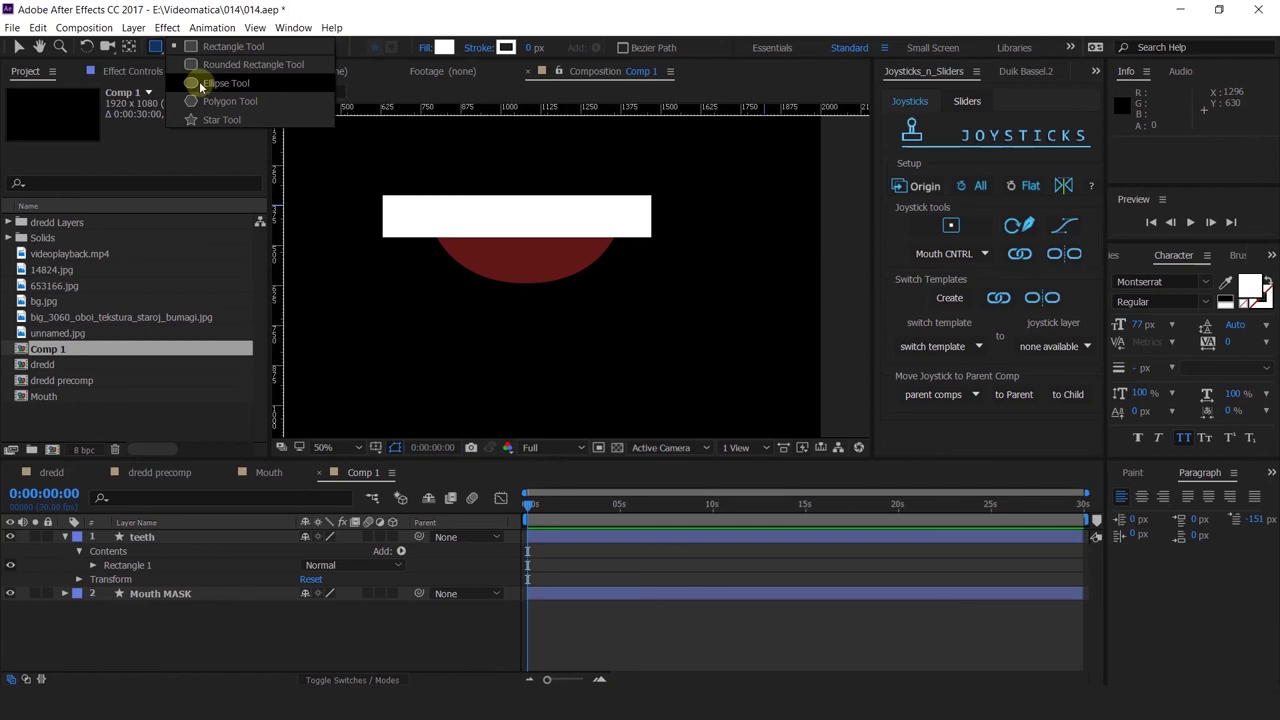
pyautogui.click(205, 83)
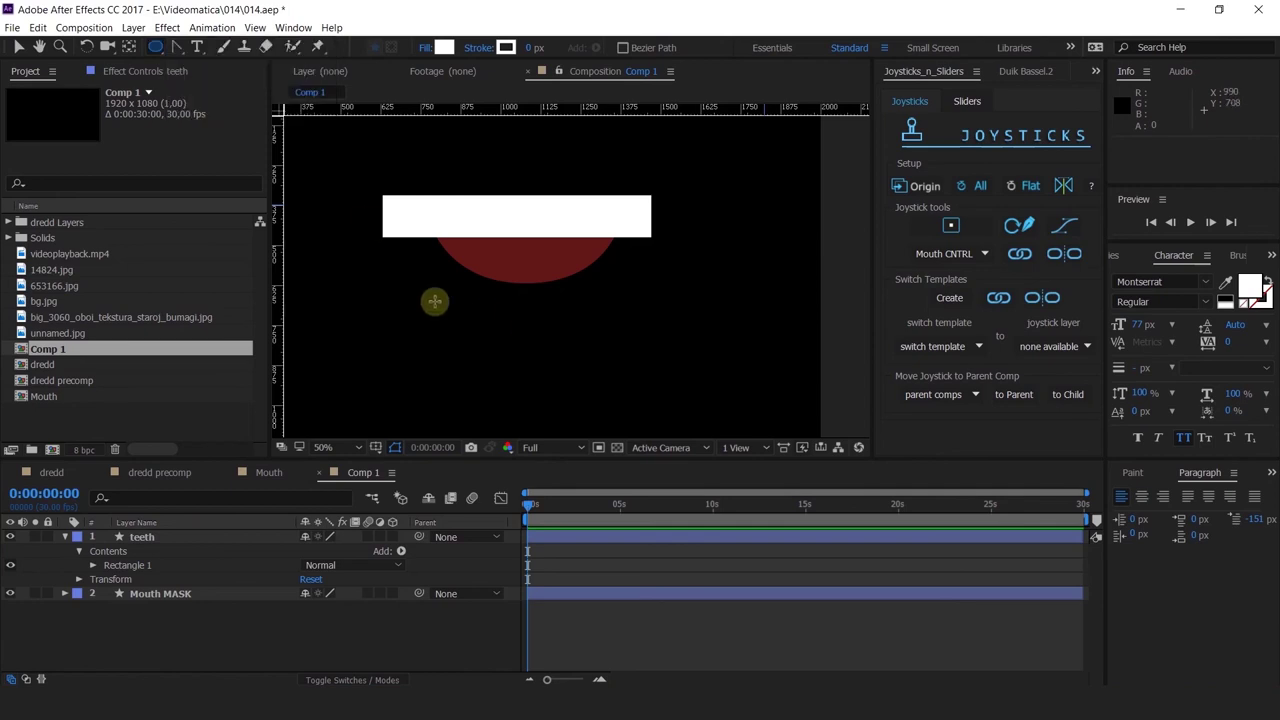
pyautogui.moveTo(411, 309); pyautogui.dragTo(626, 252)
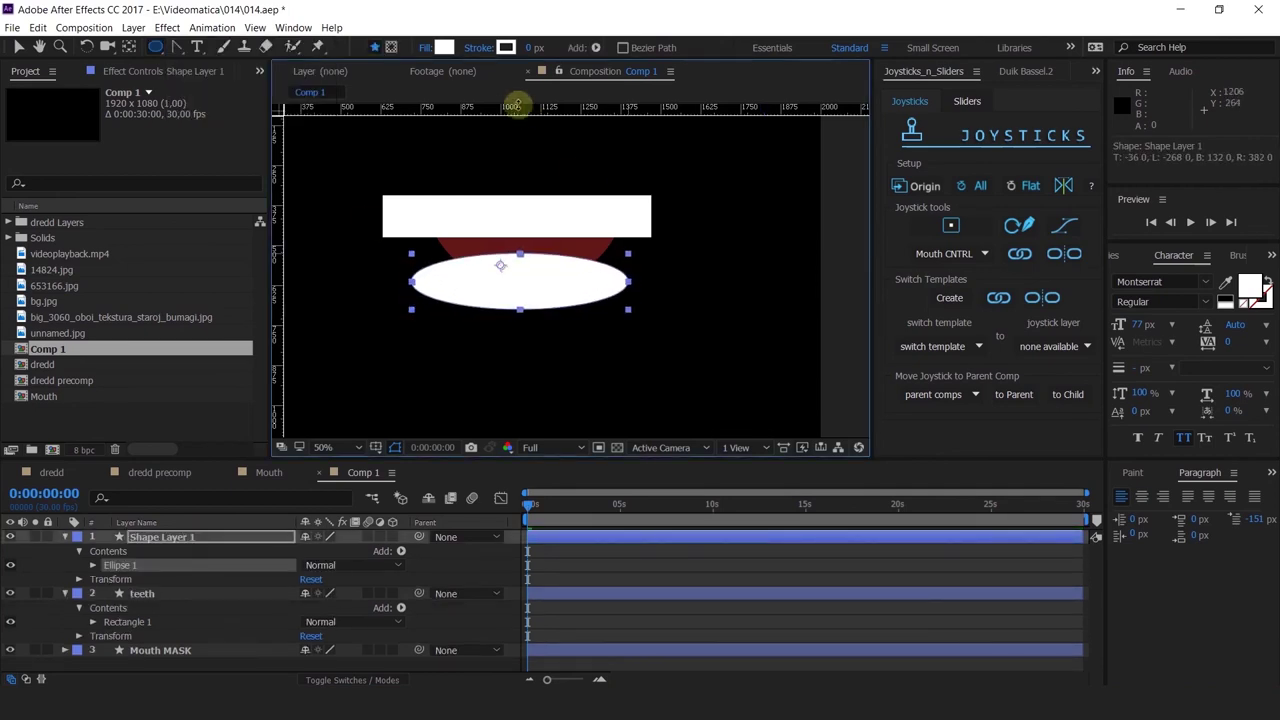
# Set the ellipse's fill to the lighter red AE3535
pyautogui.click(444, 47)
pyautogui.moveTo(831, 312)
pyautogui.mouseDown()
pyautogui.moveTo(871, 214)
pyautogui.moveTo(894, 211)
pyautogui.moveTo(889, 257)
pyautogui.moveTo(925, 293)
pyautogui.mouseUp()
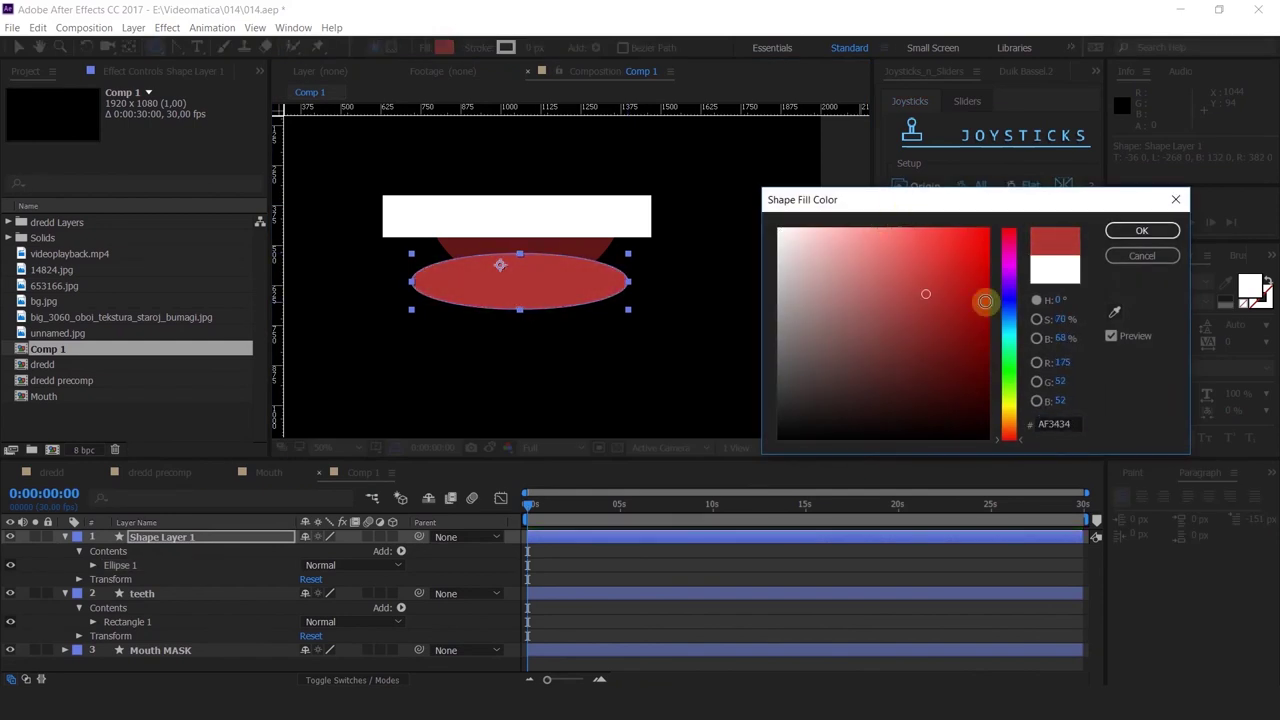
pyautogui.click(1114, 312)
pyautogui.click(1114, 312)
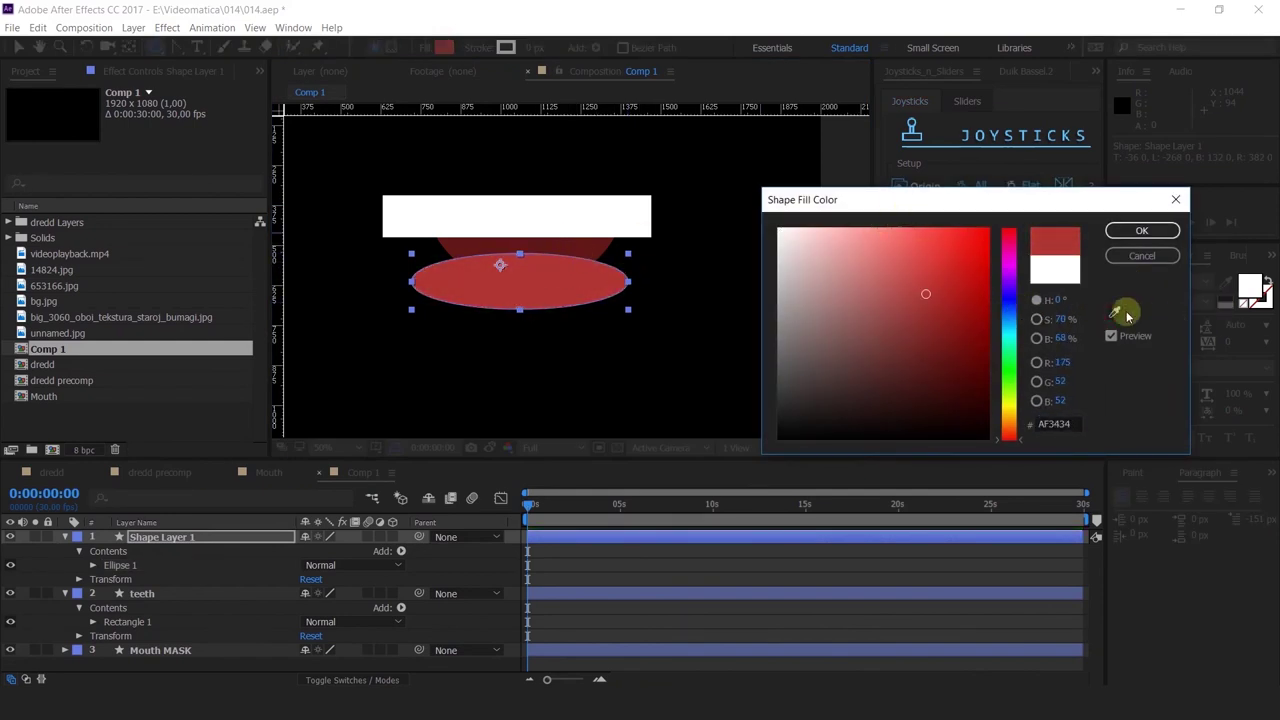
pyautogui.click(580, 243)
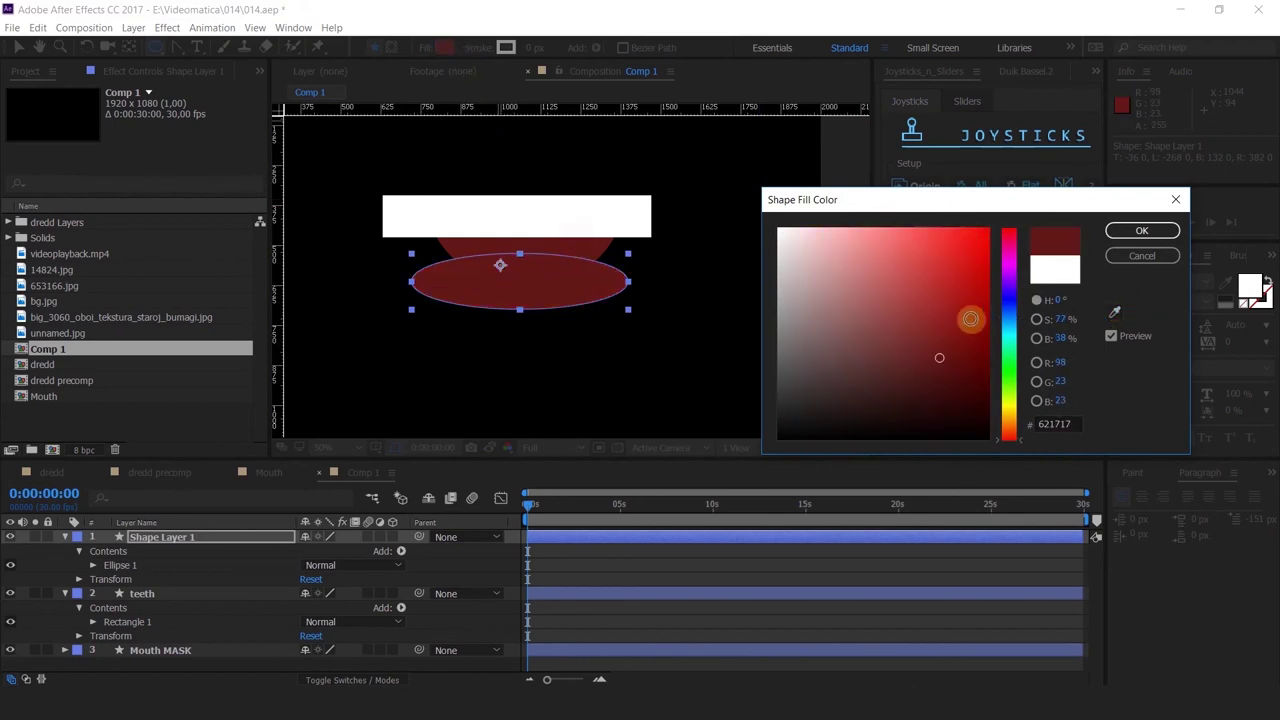
pyautogui.click(929, 335)
pyautogui.click(917, 301)
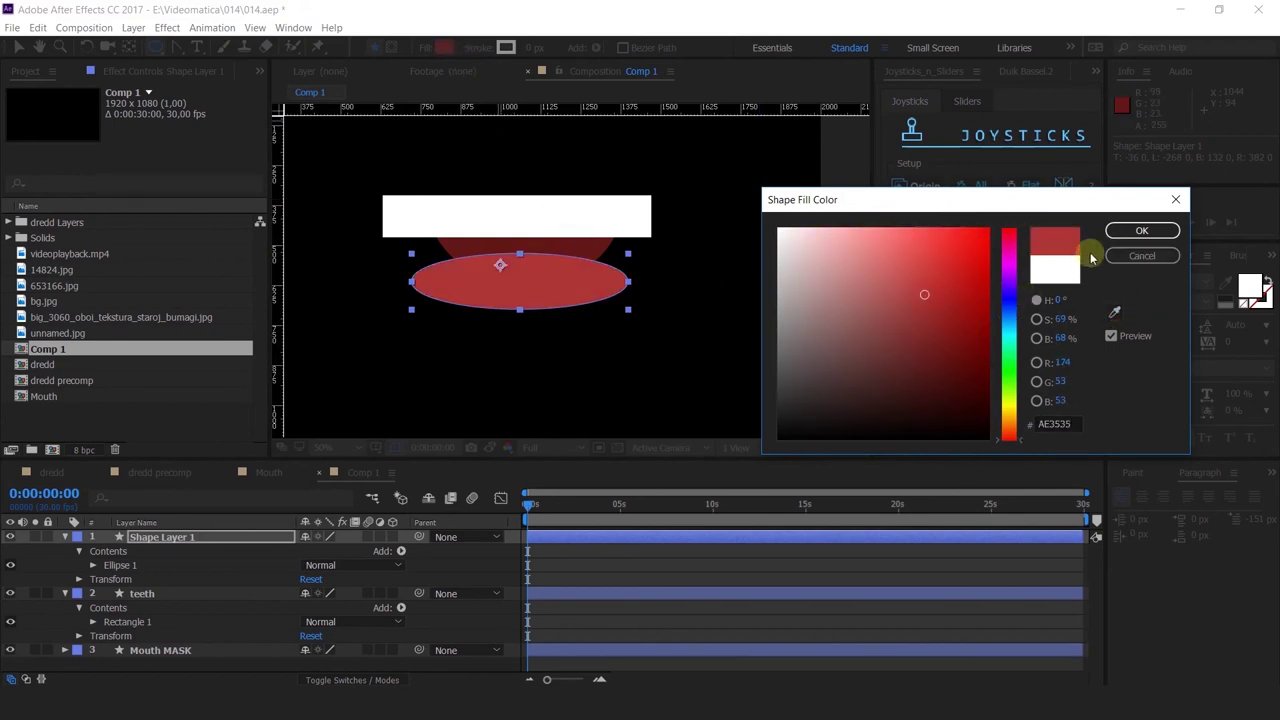
pyautogui.click(1141, 230)
# Rename the red ellipse's layer to toungle
pyautogui.click(137, 540)
pyautogui.press('Return')
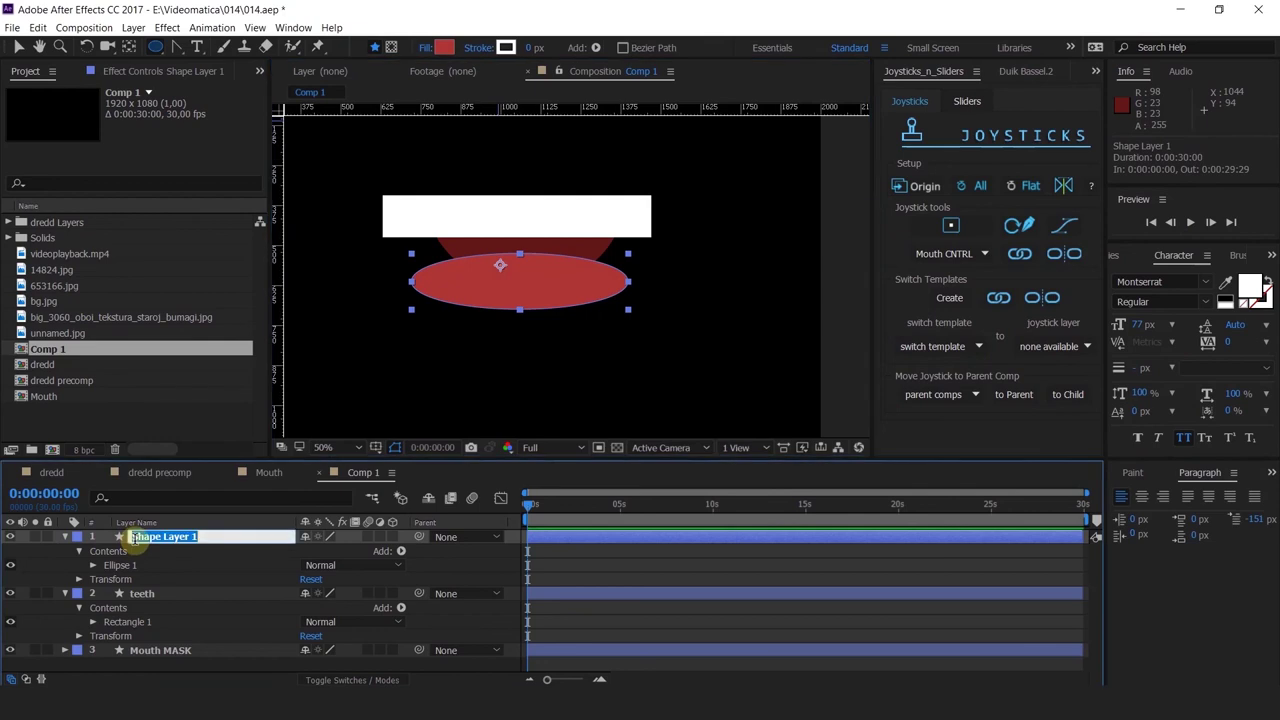
pyautogui.write('toungle')
pyautogui.click(137, 540)
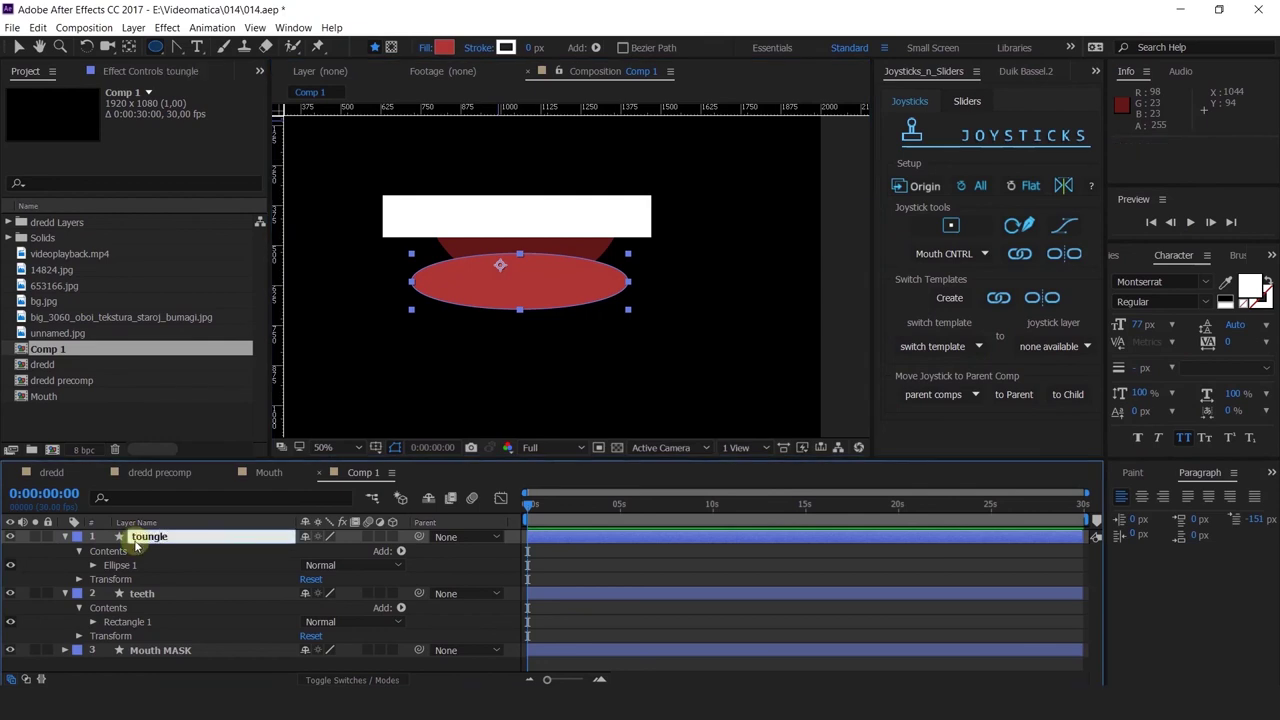
# Collapse the toungle and teeth layers' properties and select the teeth layer
pyautogui.click(67, 537)
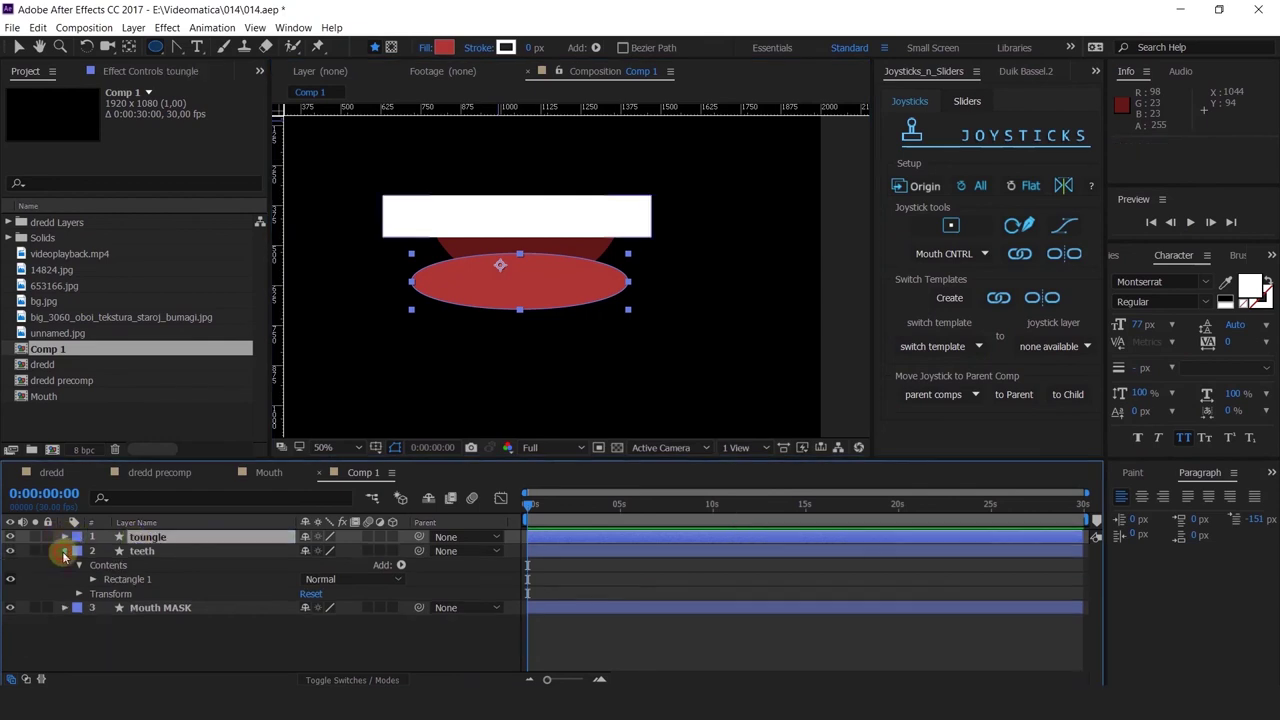
pyautogui.click(64, 553)
pyautogui.click(137, 565)
pyautogui.click(143, 551)
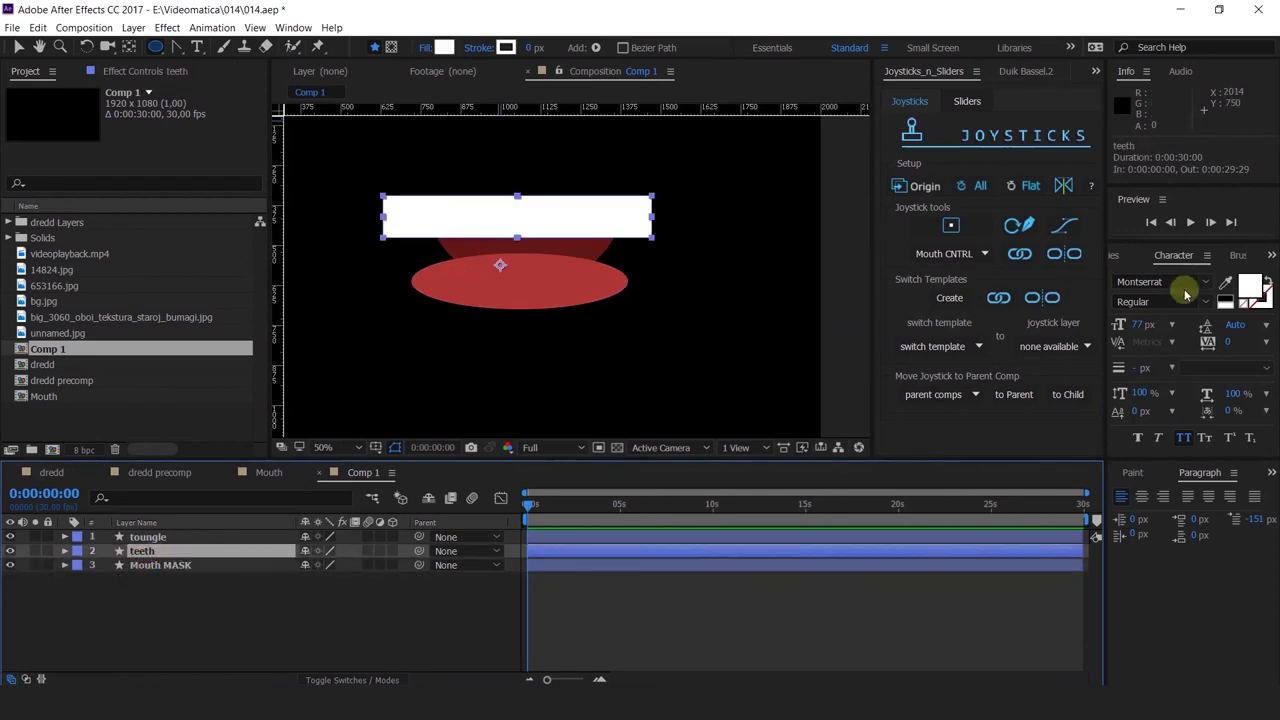
# Apply the Set Matte effect to the teeth layer and take its matte from the Mouth MASK layer
pyautogui.click(1269, 255)
pyautogui.click(1213, 272)
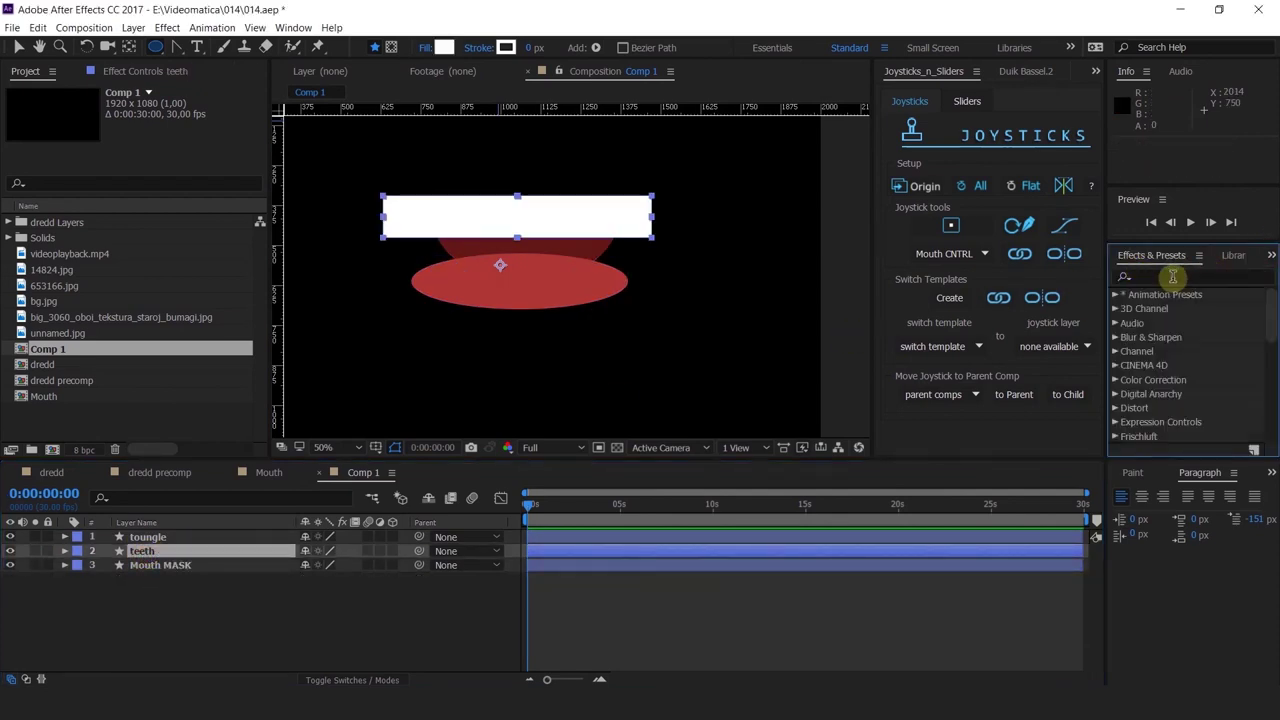
pyautogui.click(1172, 277)
pyautogui.write('Set')
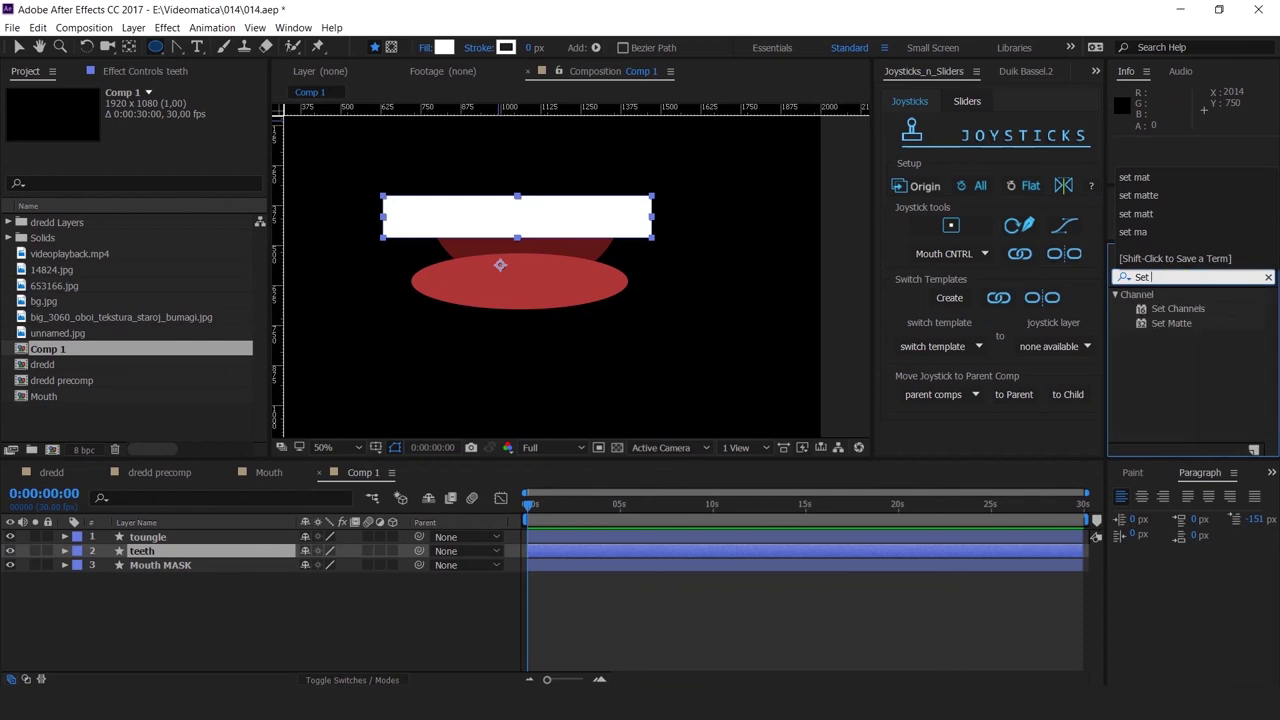
pyautogui.write(' mas')
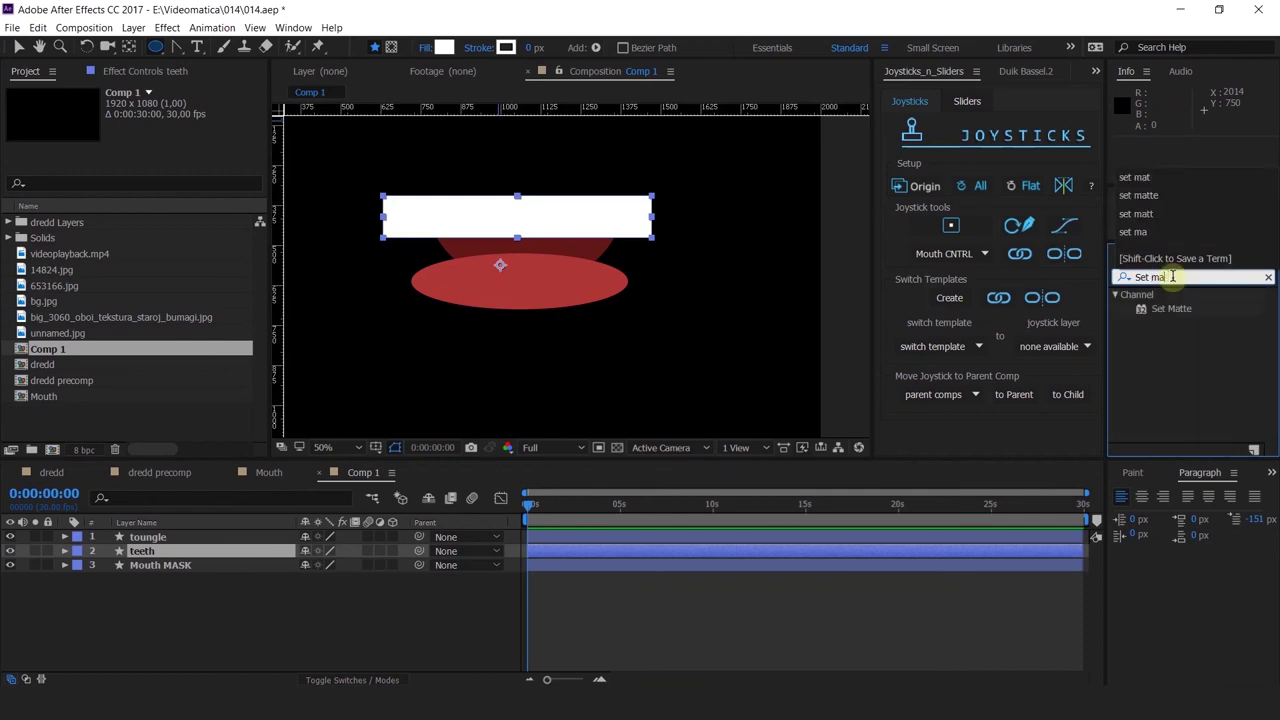
pyautogui.write('k')
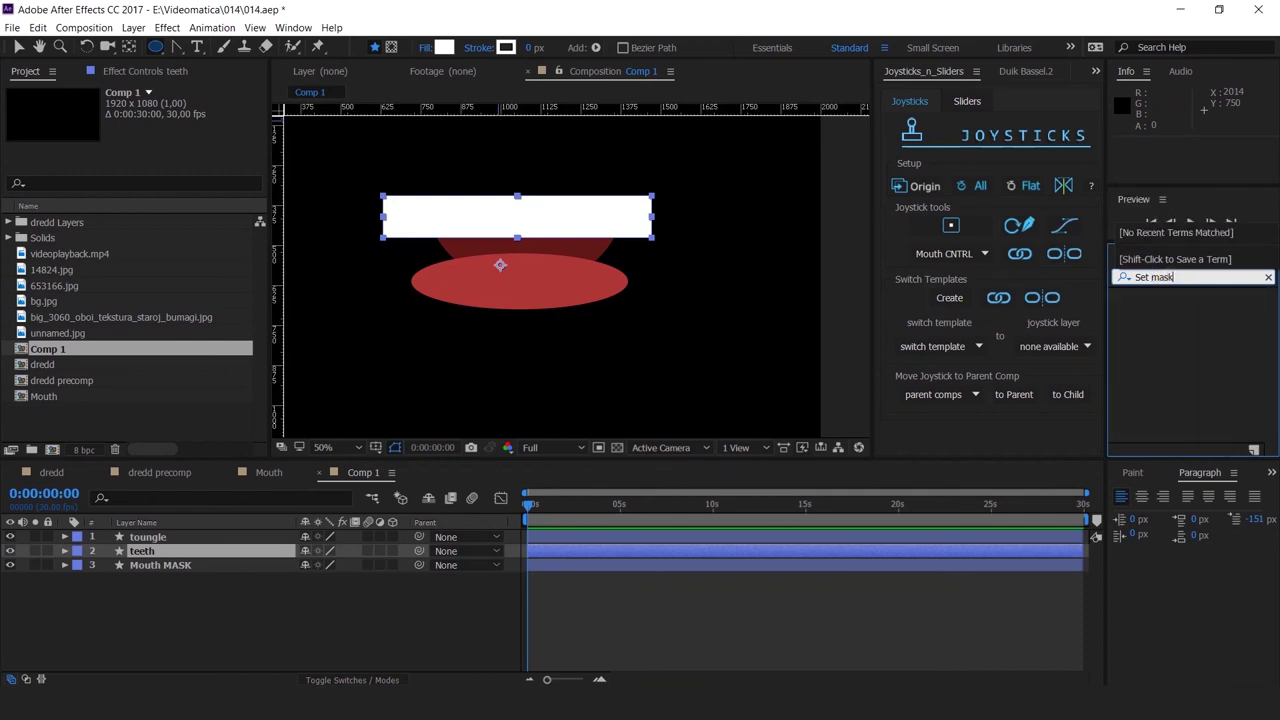
pyautogui.click(1181, 280)
pyautogui.hotkey('ctrl', 'a')
pyautogui.write('S')
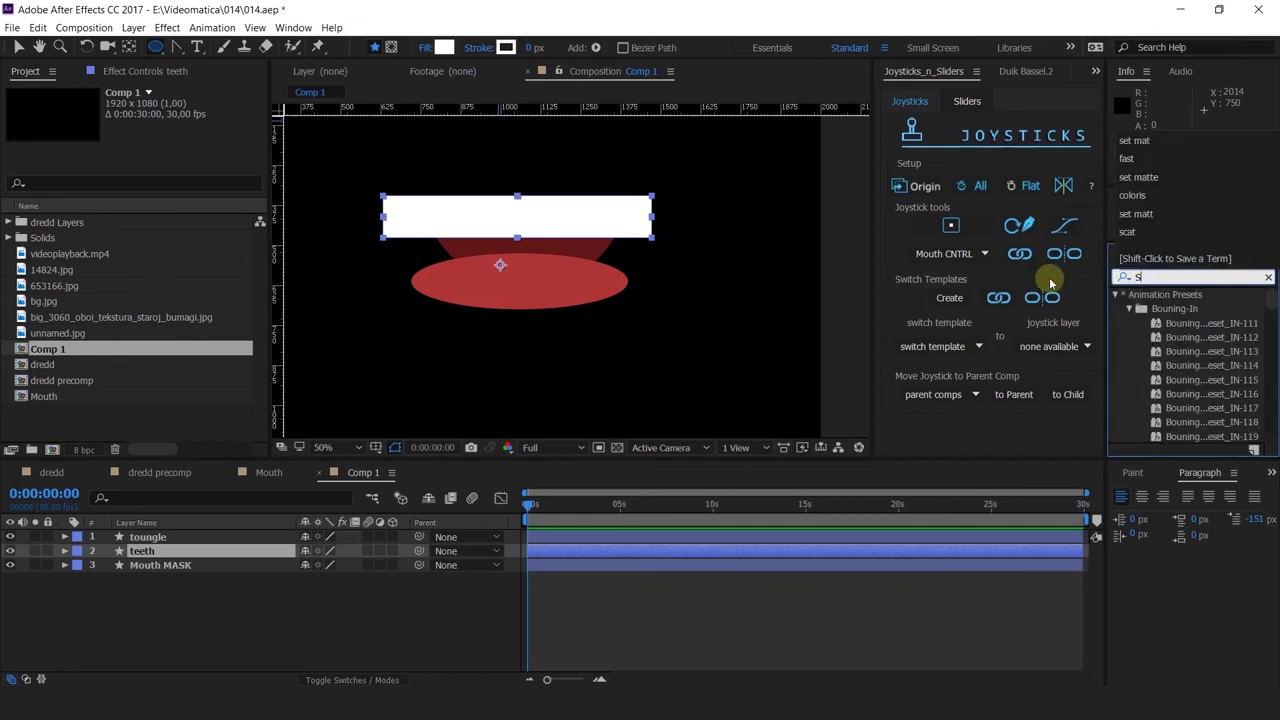
pyautogui.write('et matte')
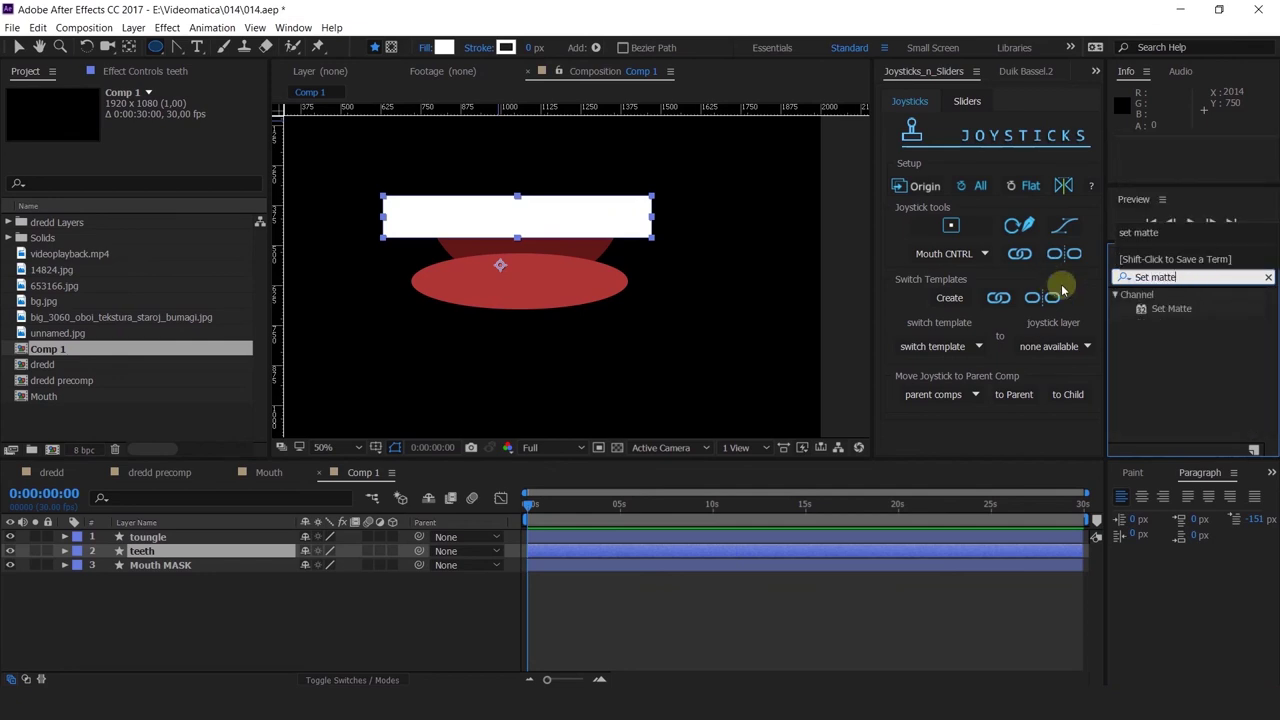
pyautogui.doubleClick(1178, 309)
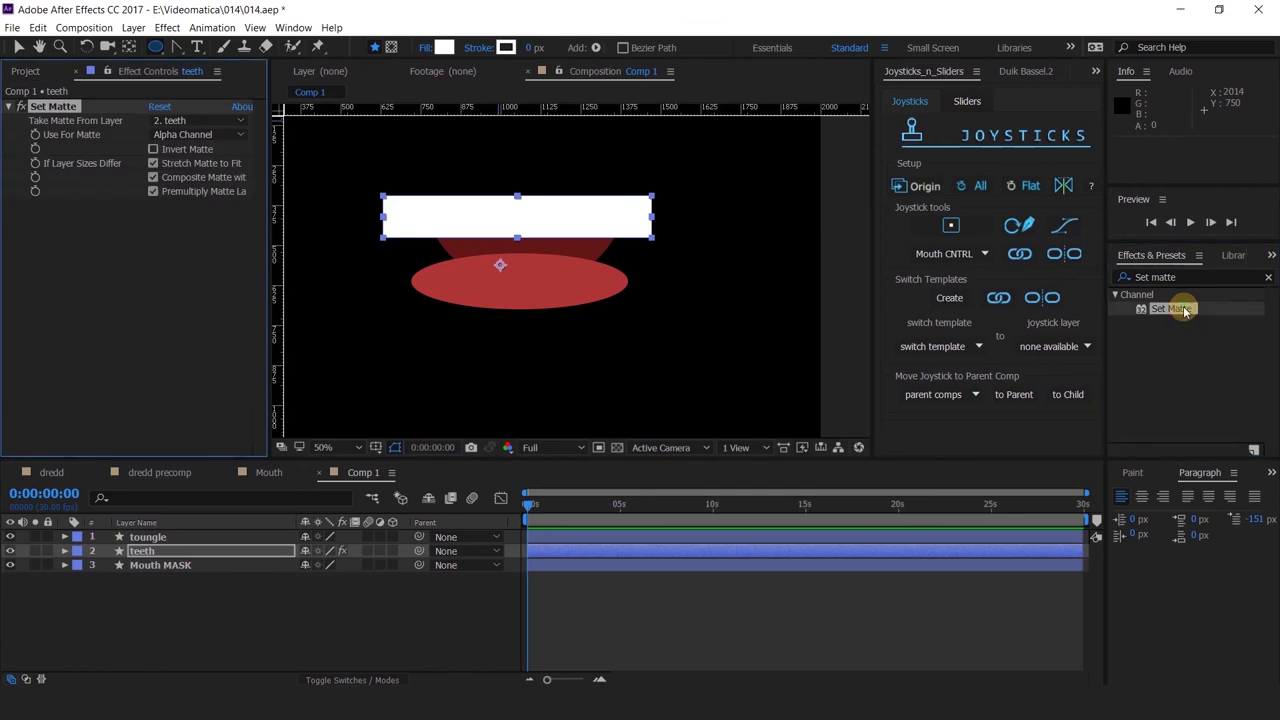
pyautogui.click(176, 120)
pyautogui.click(189, 190)
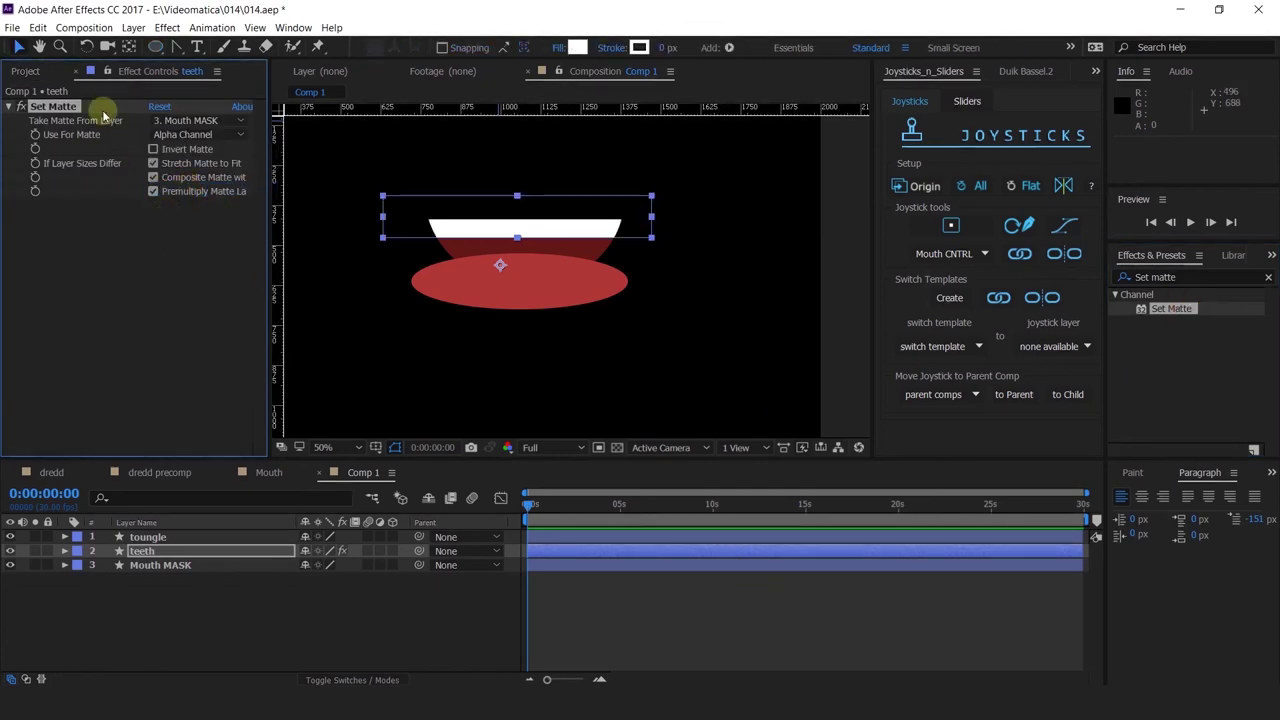
# Delete the white rectangle from the contents of the teeth layer, keeping the layer itself
pyautogui.click(146, 554)
pyautogui.press('=')
pyautogui.press('=')
pyautogui.press('=')
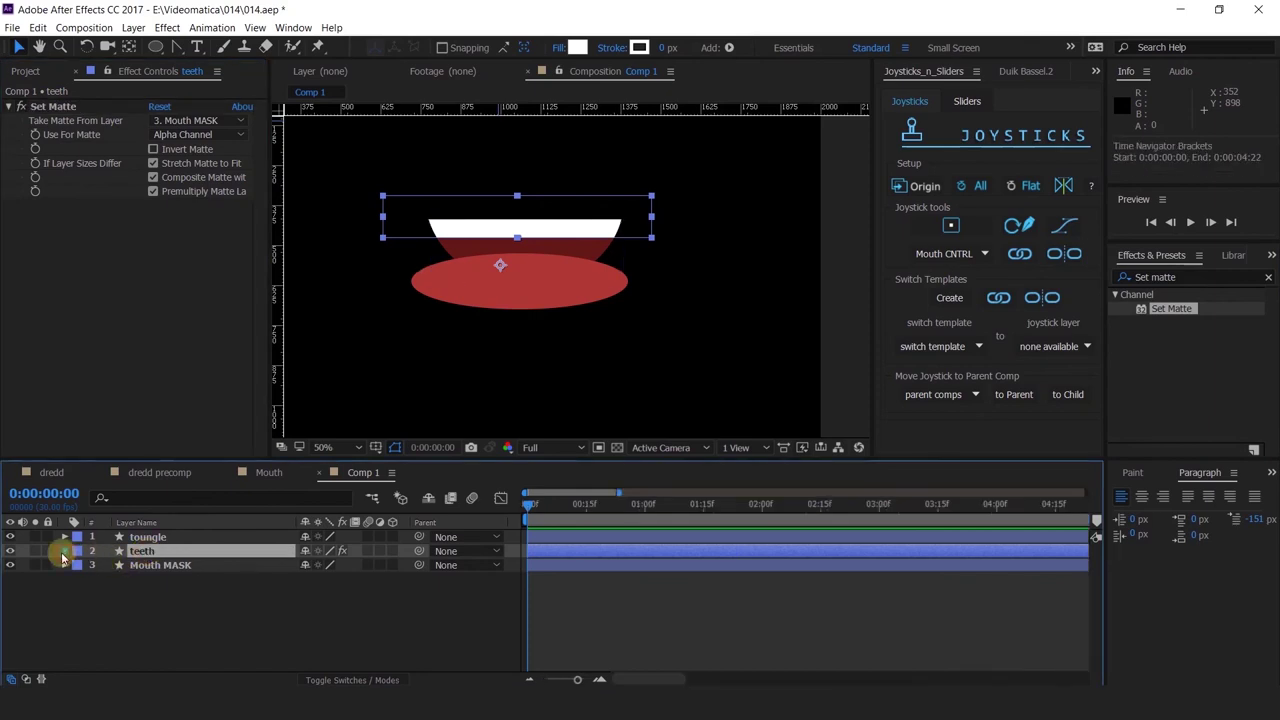
pyautogui.click(64, 551)
pyautogui.click(120, 580)
pyautogui.press('Delete')
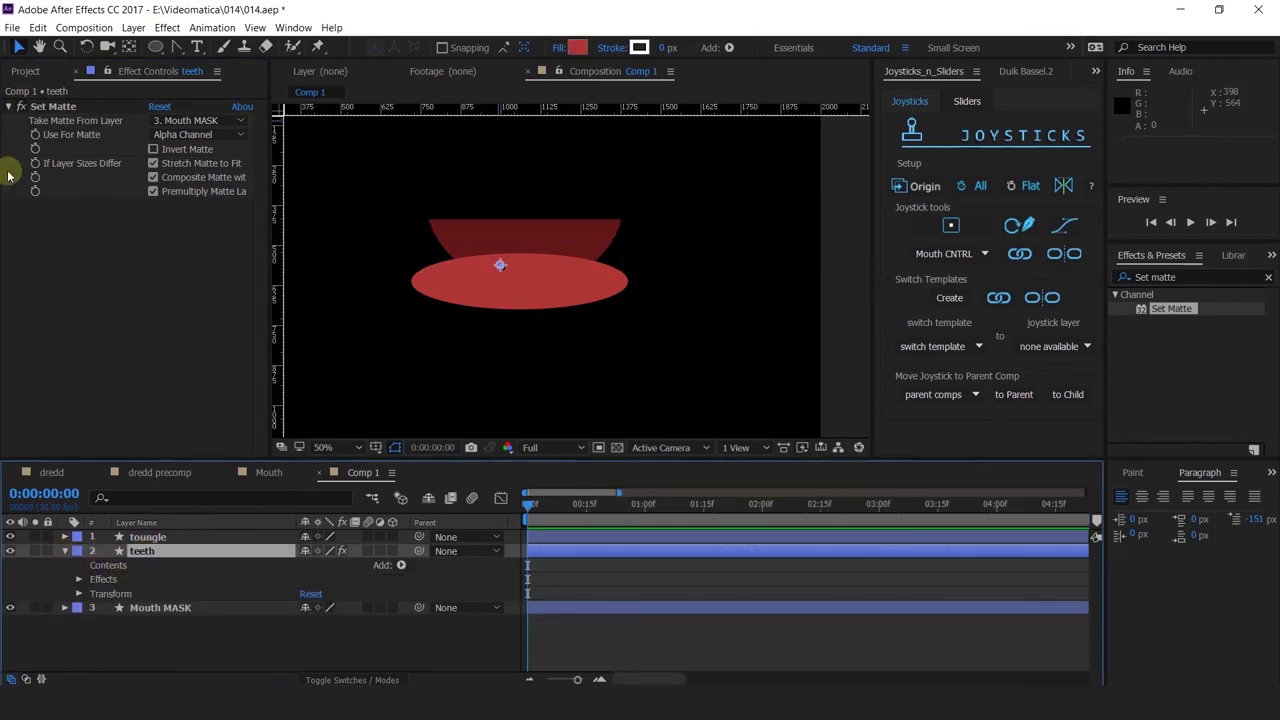
# With the Pen tool, draw a closed three-point shape with a downward-curving lower edge across the mouth's upper edge in the teeth layer
pyautogui.moveTo(176, 47); pyautogui.dragTo(230, 50)
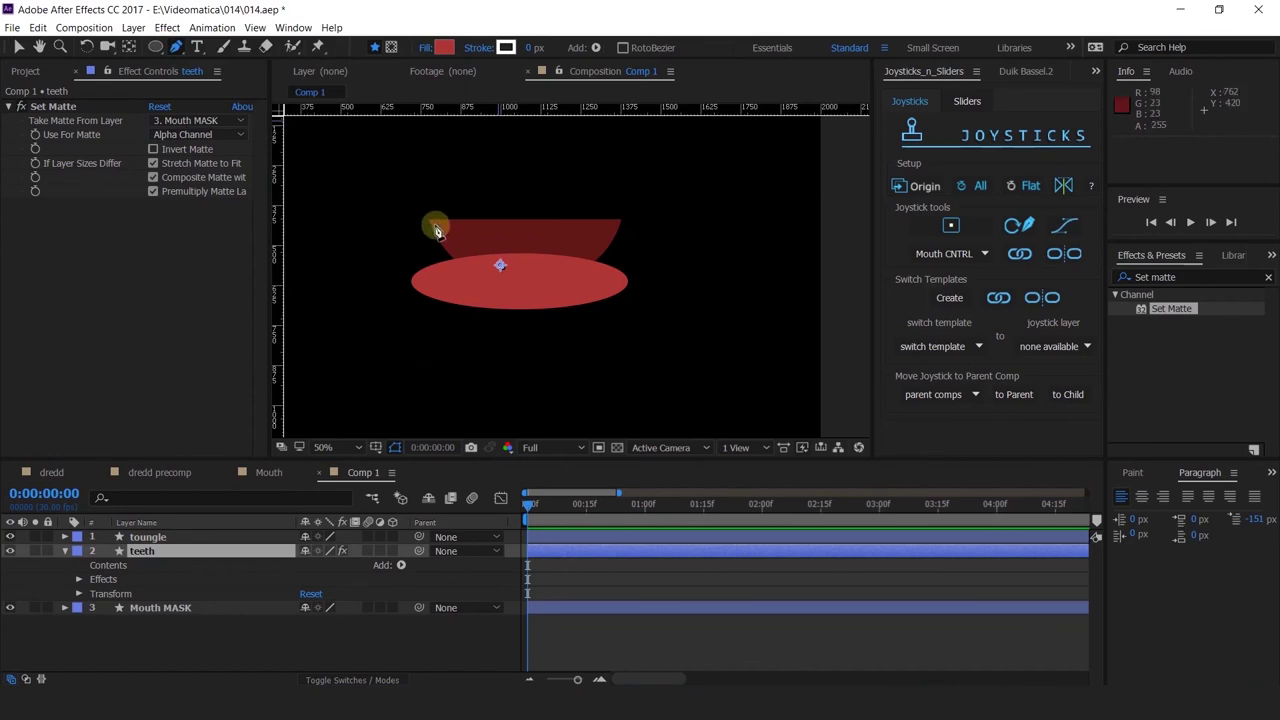
pyautogui.click(418, 214)
pyautogui.moveTo(500, 233); pyautogui.dragTo(522, 243)
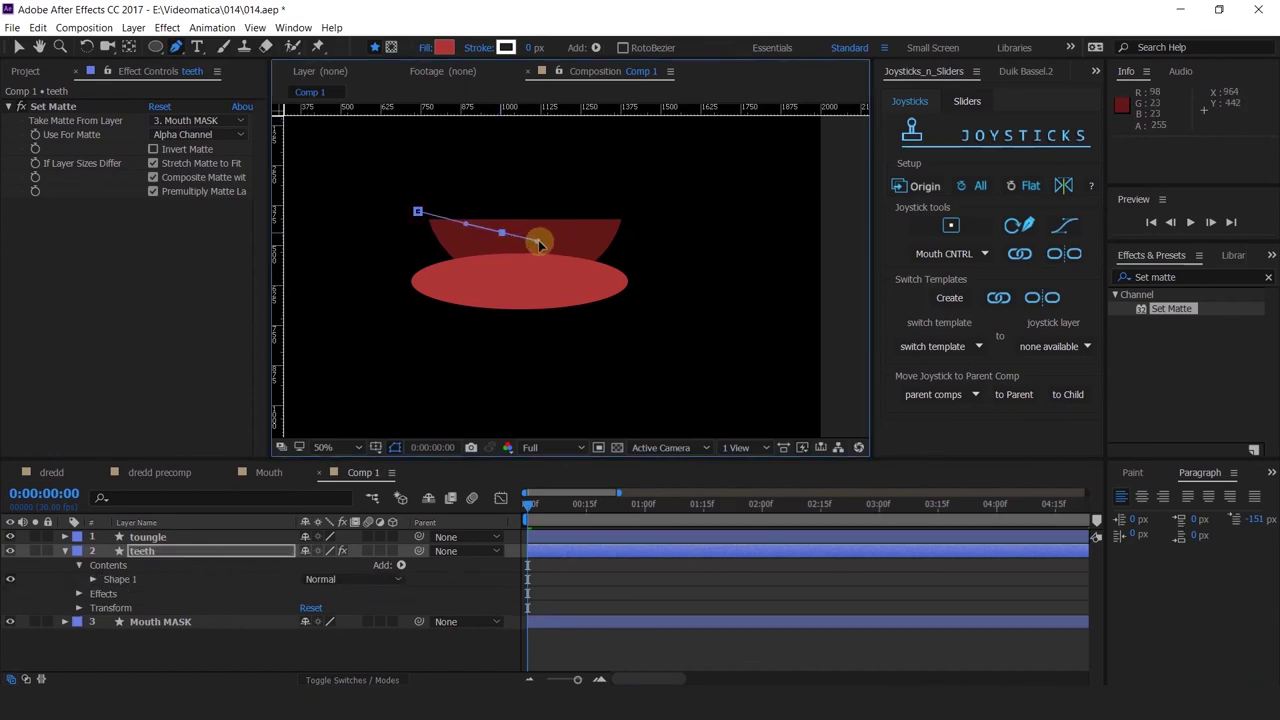
pyautogui.moveTo(632, 215); pyautogui.dragTo(648, 208)
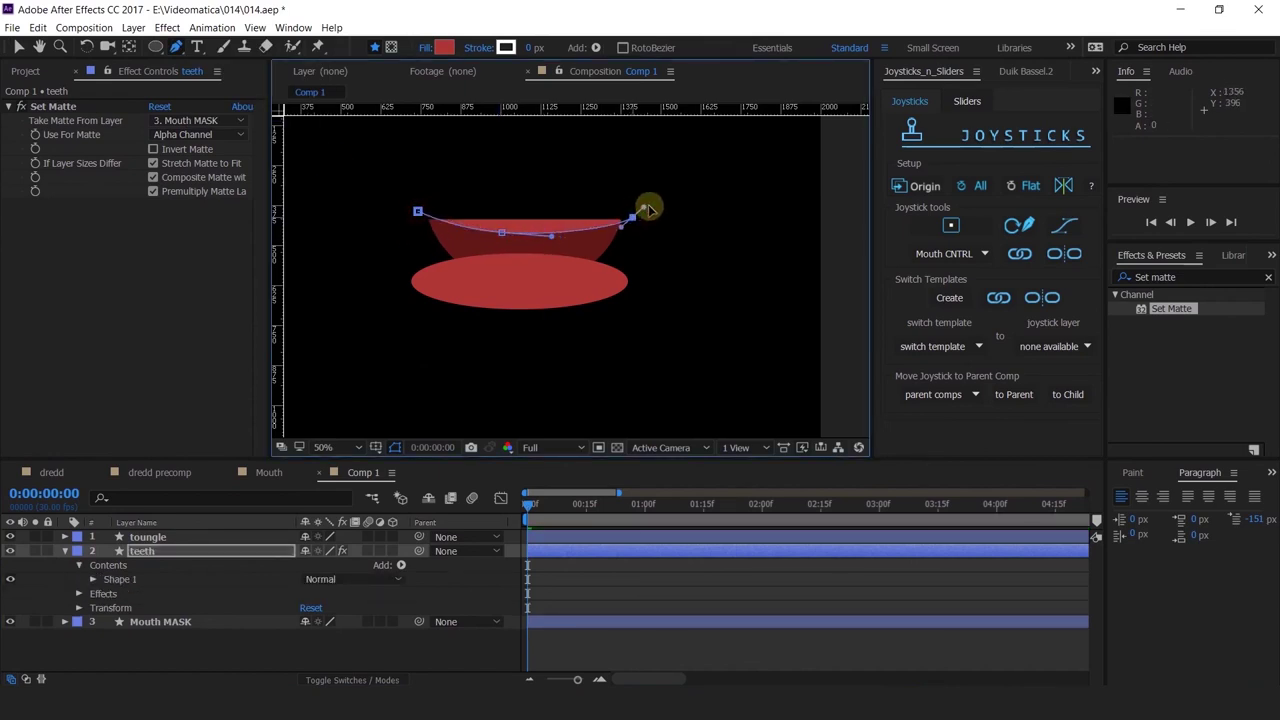
pyautogui.click(406, 219)
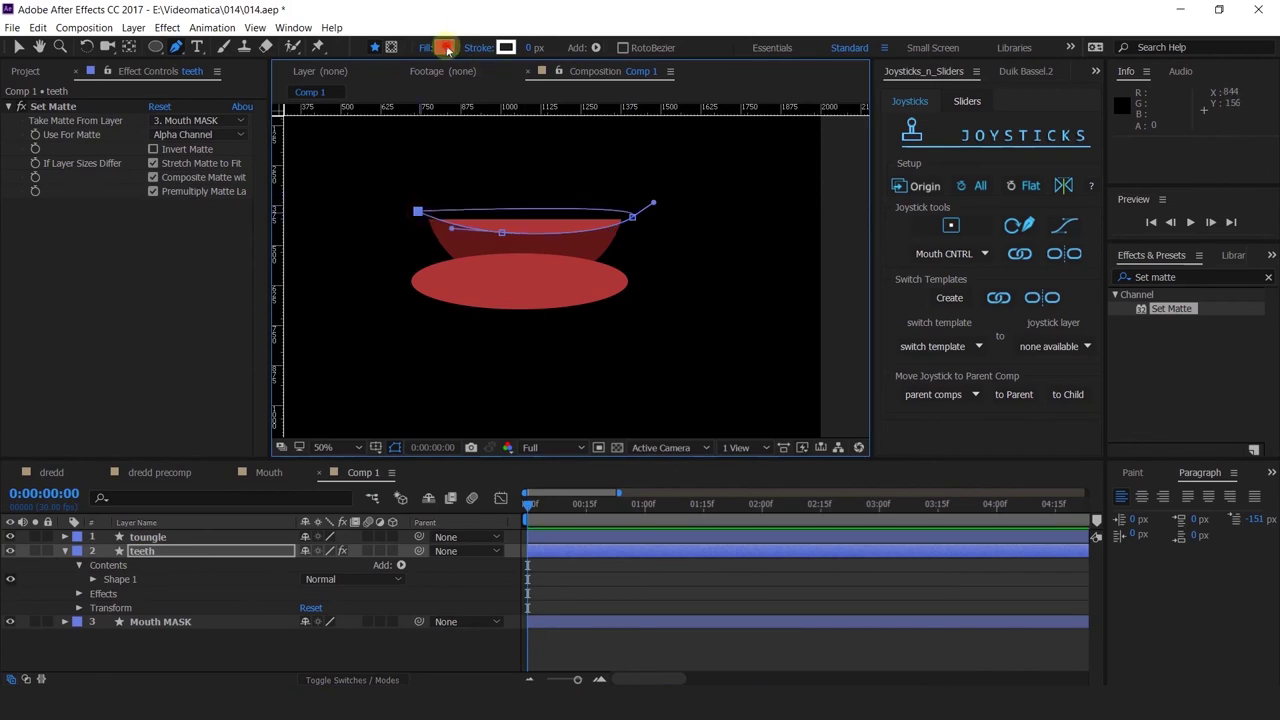
# Set the fill of the new teeth shape to white
pyautogui.click(445, 47)
pyautogui.moveTo(823, 337); pyautogui.dragTo(737, 197)
pyautogui.press('Return')
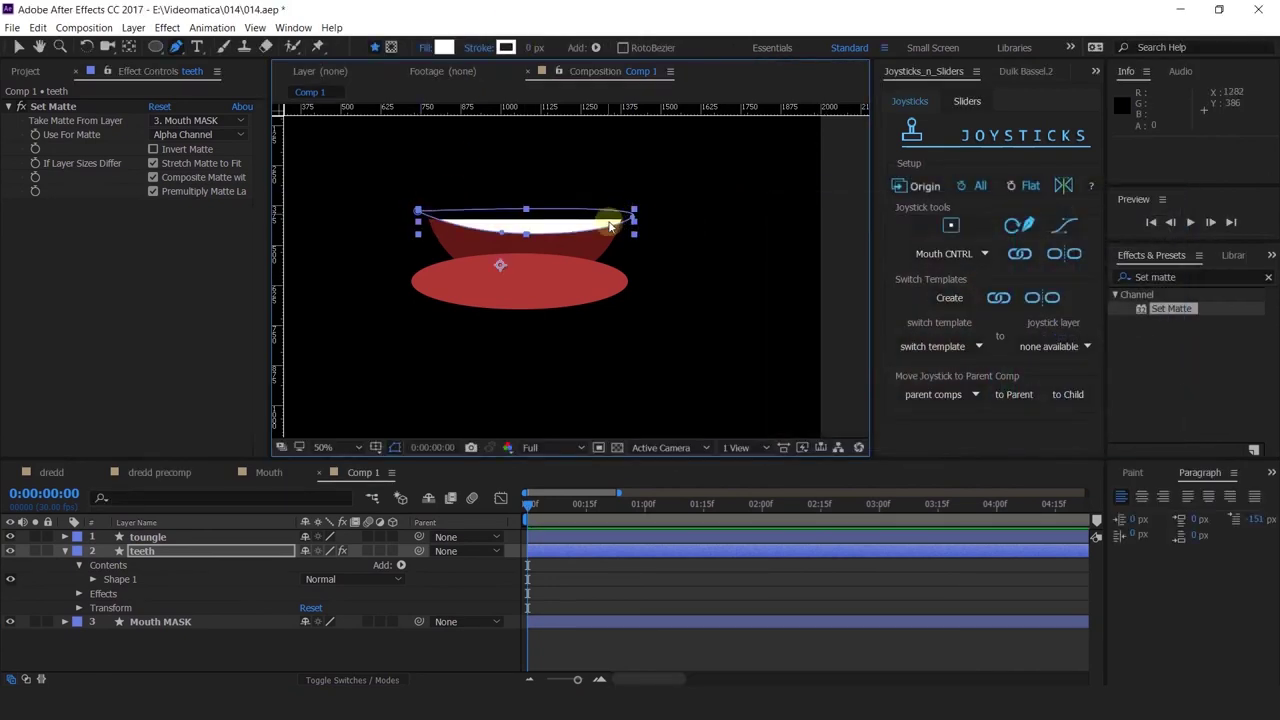
# Adjust the teeth path's corner points, lower middle point and its curve handle so the lower edge forms an even, symmetrical arc
pyautogui.scroll(2, 610, 226)
pyautogui.click(135, 579)
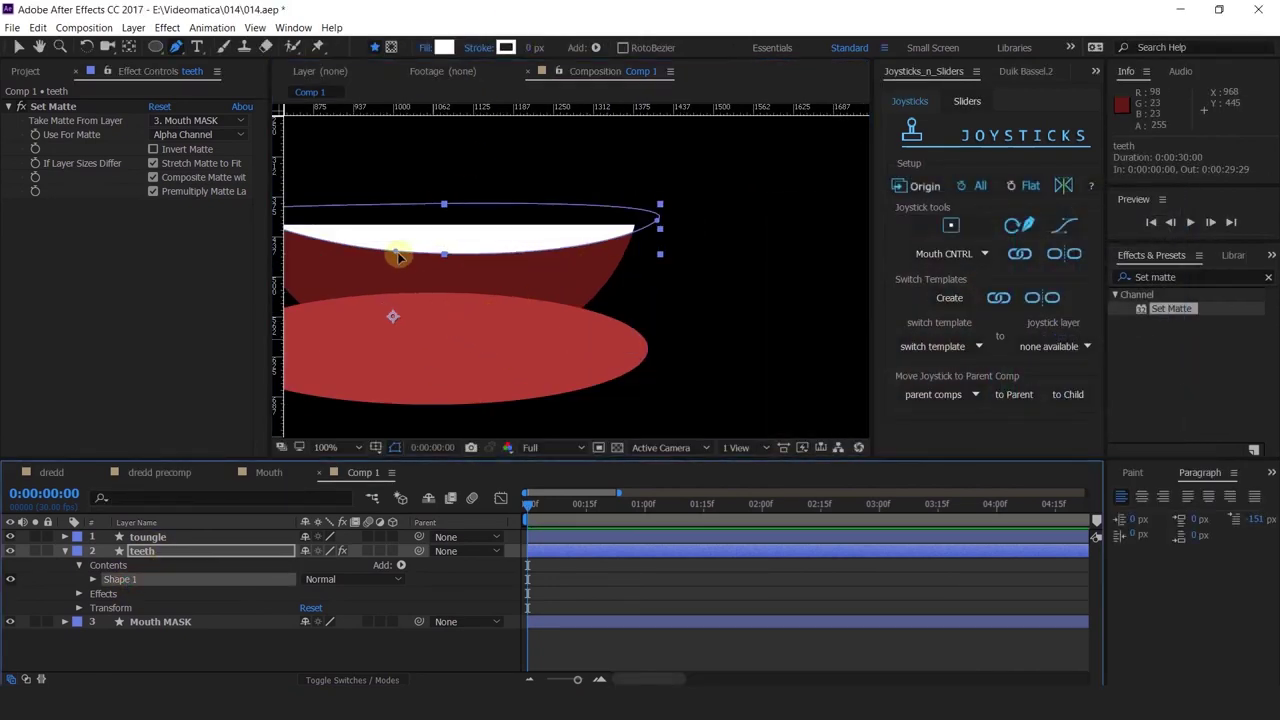
pyautogui.moveTo(397, 253); pyautogui.dragTo(423, 256)
pyautogui.moveTo(657, 219); pyautogui.dragTo(661, 212)
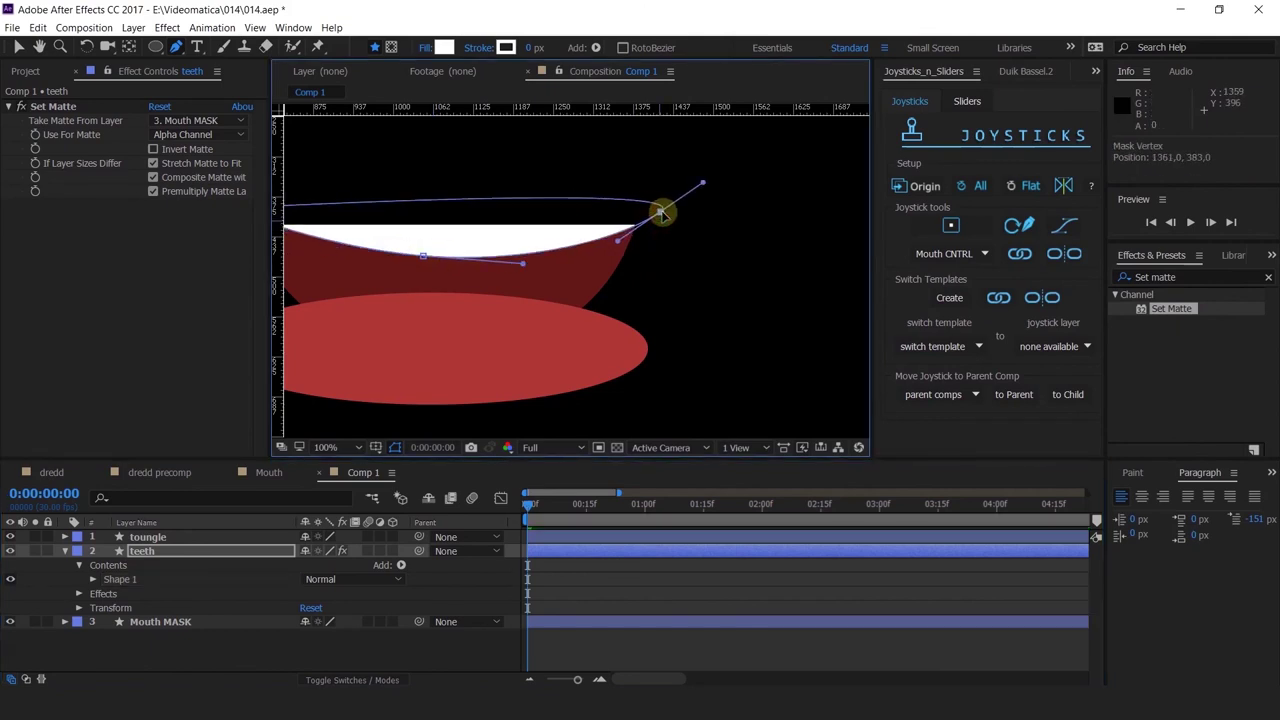
pyautogui.moveTo(550, 267); pyautogui.dragTo(630, 263)
pyautogui.moveTo(503, 254); pyautogui.dragTo(508, 254)
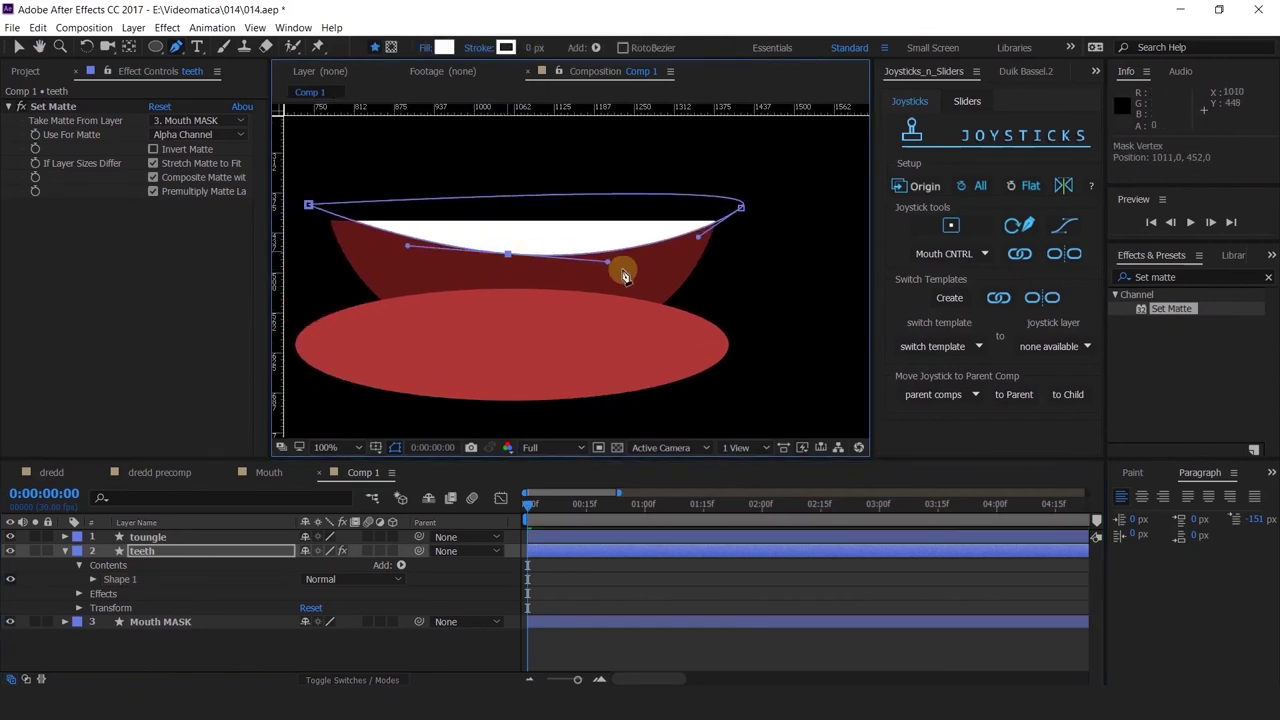
pyautogui.moveTo(607, 263); pyautogui.dragTo(627, 253)
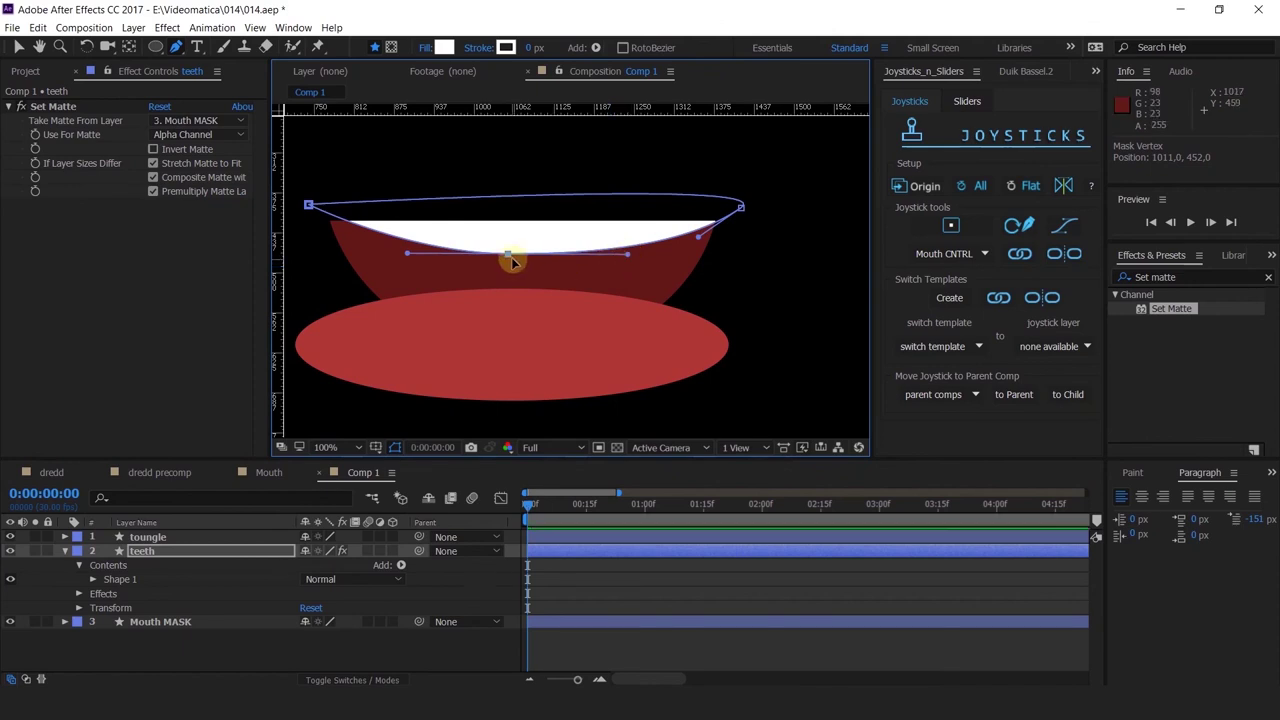
pyautogui.moveTo(512, 260); pyautogui.dragTo(518, 262)
pyautogui.moveTo(308, 205); pyautogui.dragTo(302, 215)
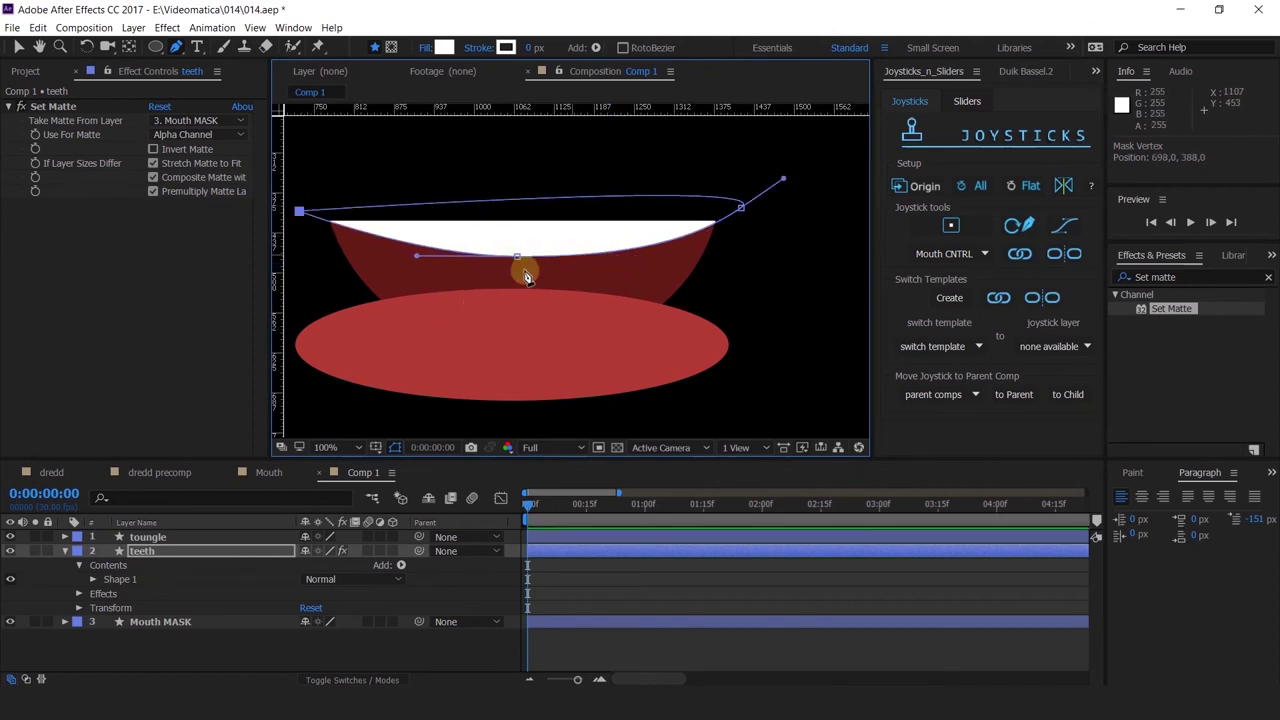
pyautogui.click(153, 556)
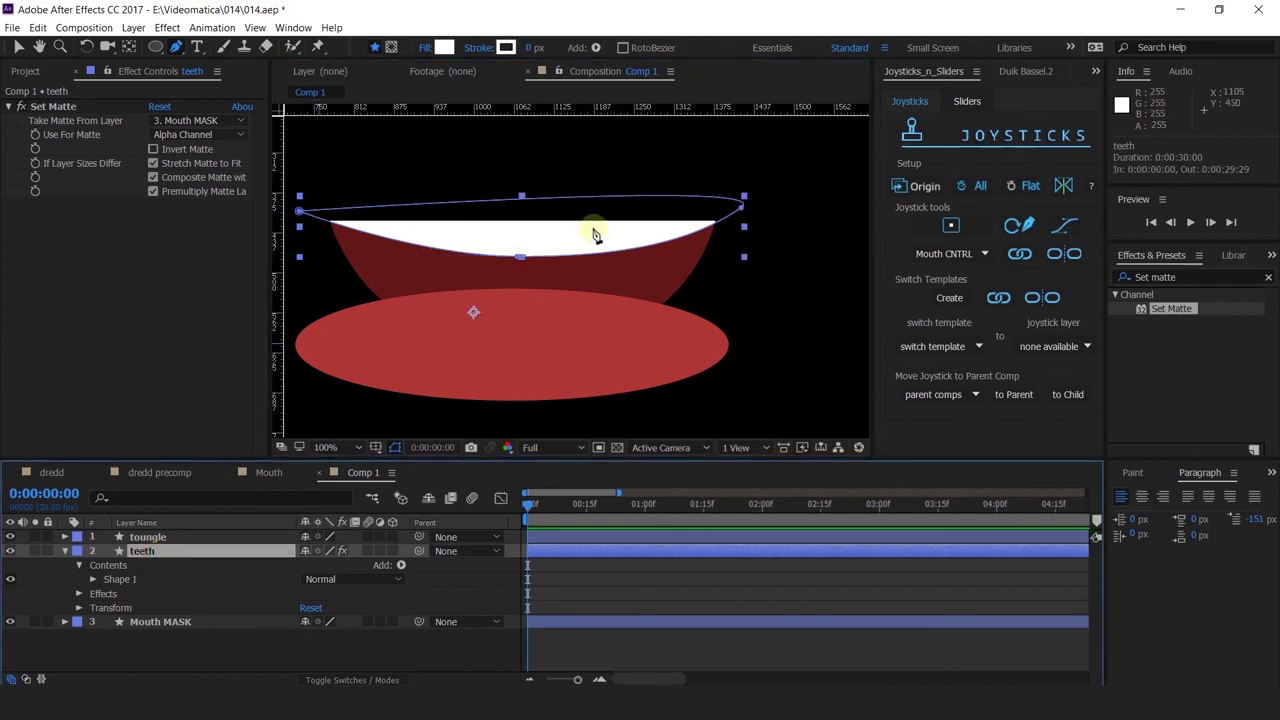
# Apply the Set Matte effect to the toungle layer and take its matte from the Mouth MASK layer
pyautogui.click(145, 537)
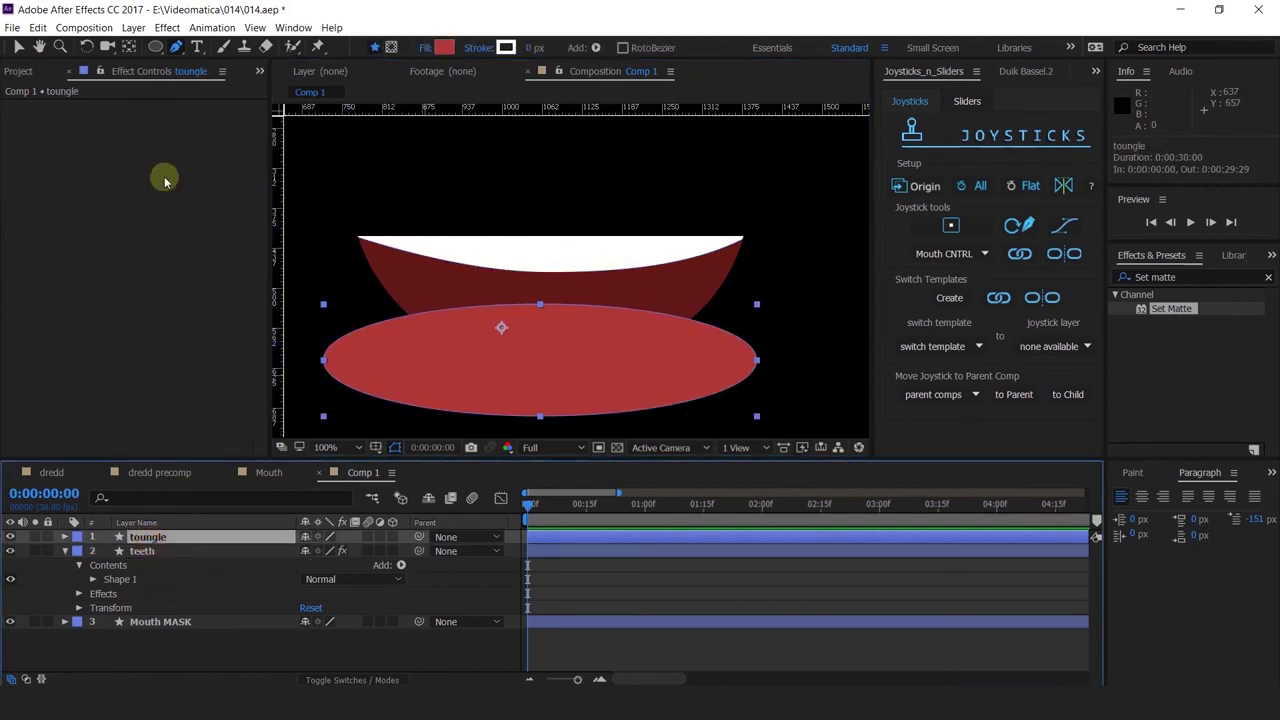
pyautogui.doubleClick(1178, 309)
pyautogui.press('v')
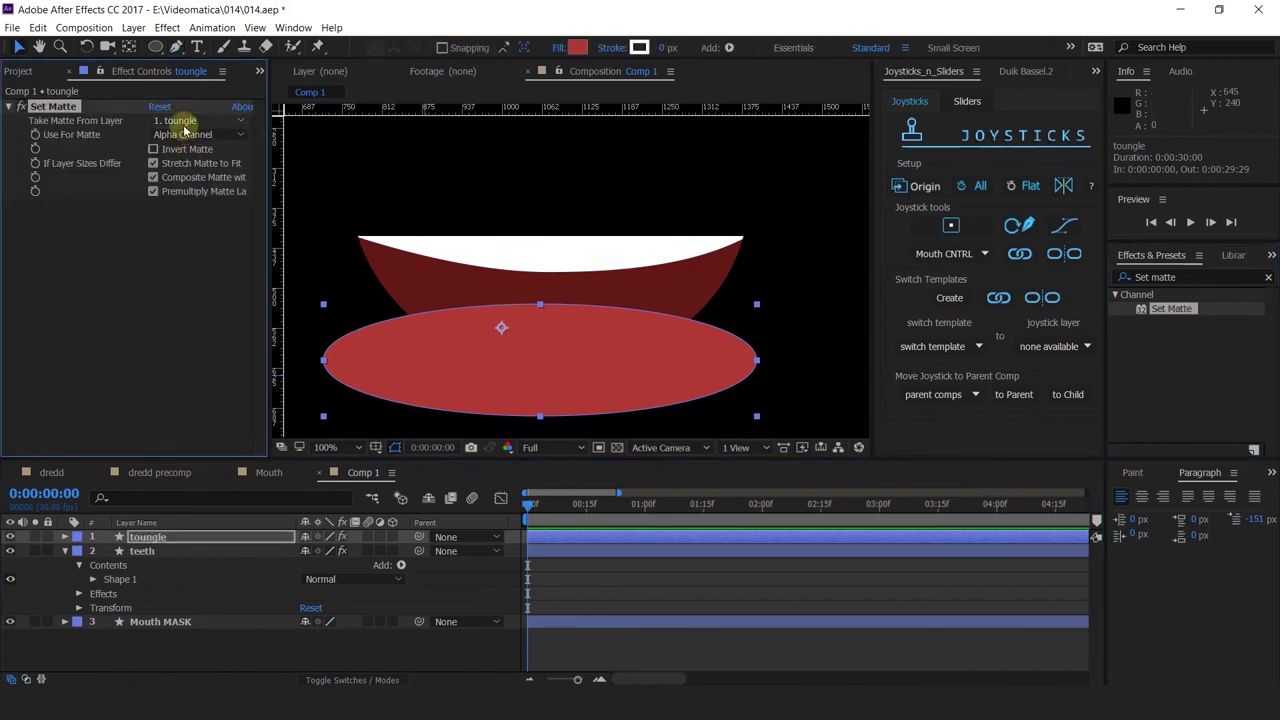
pyautogui.click(185, 122)
pyautogui.click(205, 189)
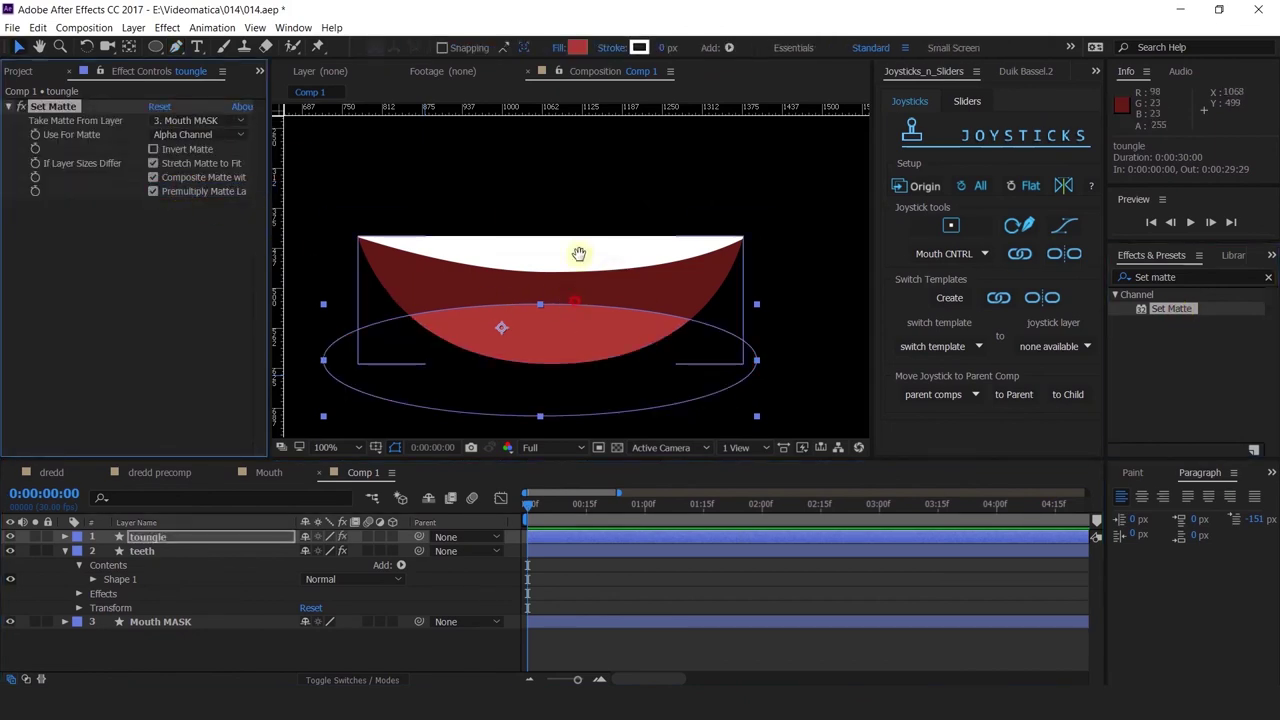
# Duplicate the Mouth MASK layer and move the copy above the toungle layer
pyautogui.click(157, 624)
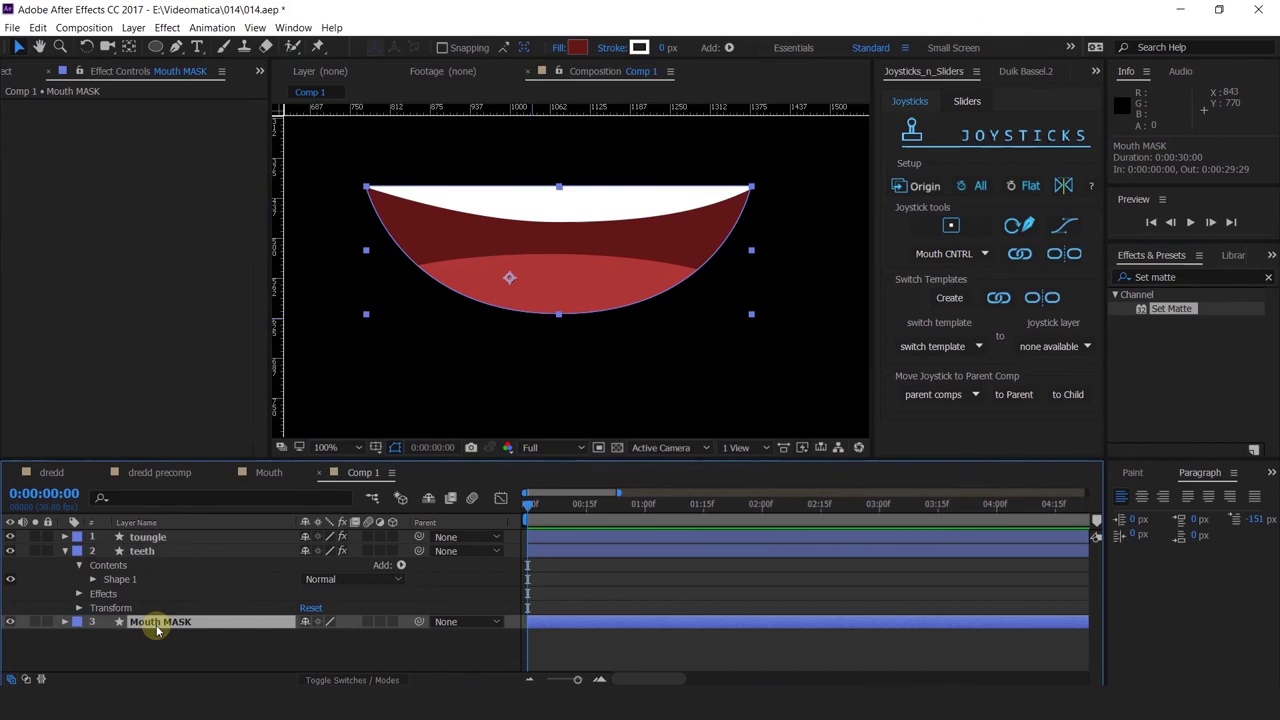
pyautogui.hotkey('ctrl', 'd')
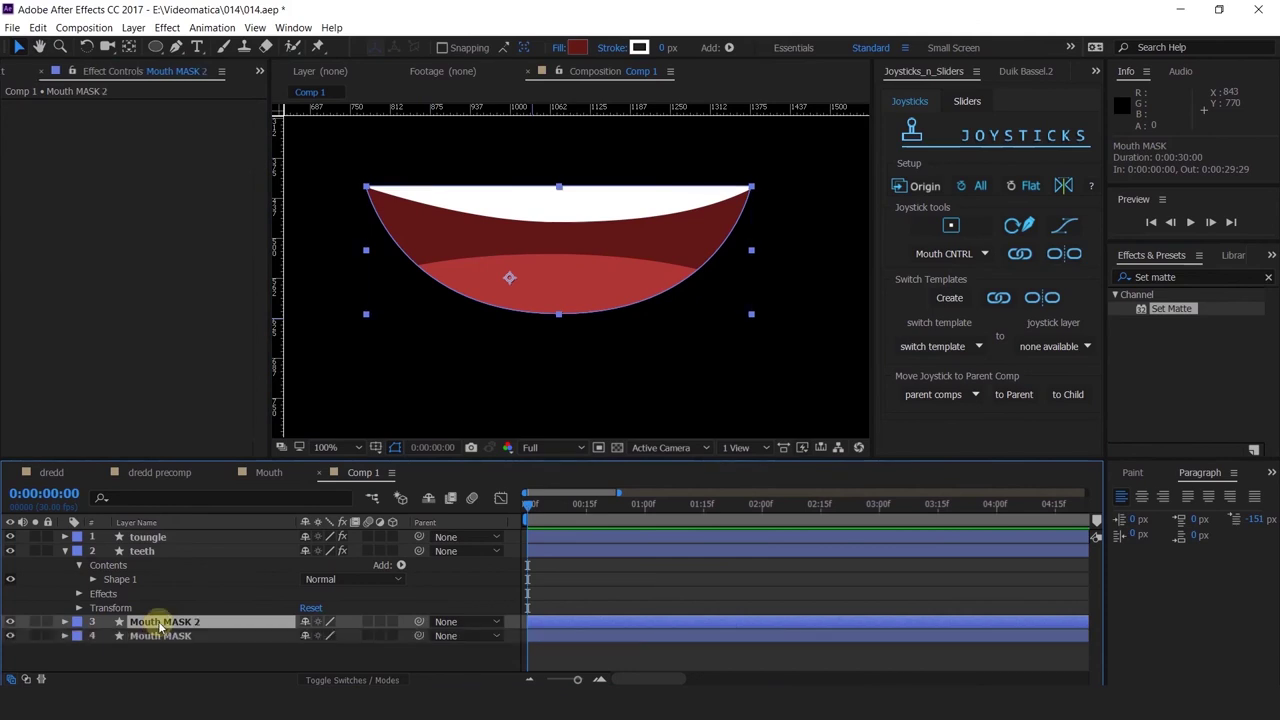
pyautogui.moveTo(158, 625); pyautogui.dragTo(168, 540)
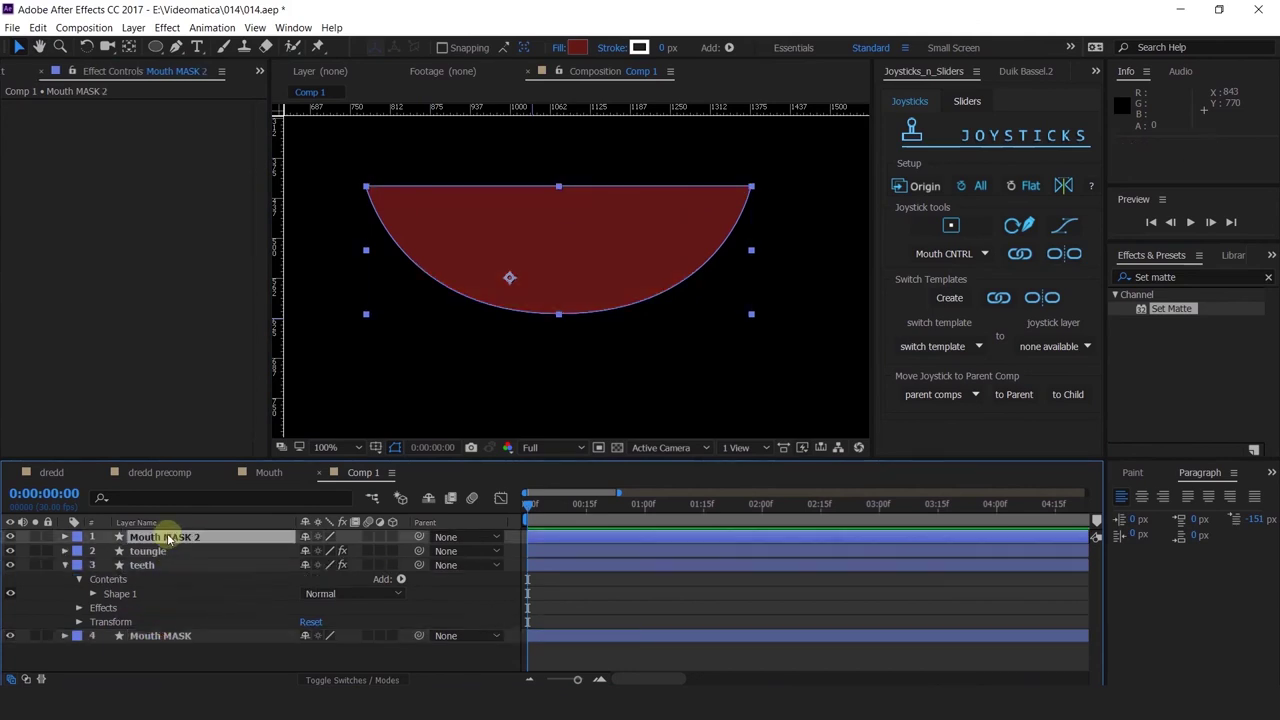
# Expand Shape 1 in the Mouth MASK 2 layer and hide its fill
pyautogui.click(65, 537)
pyautogui.click(79, 551)
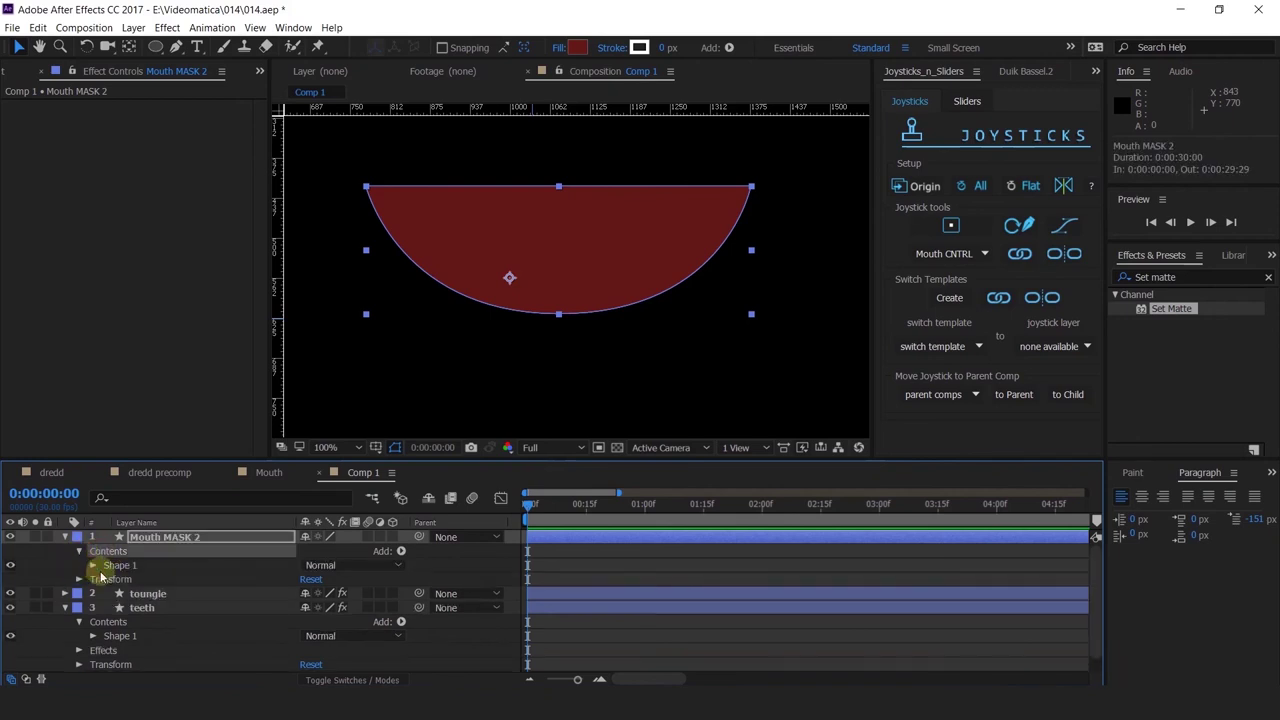
pyautogui.click(100, 566)
pyautogui.click(92, 565)
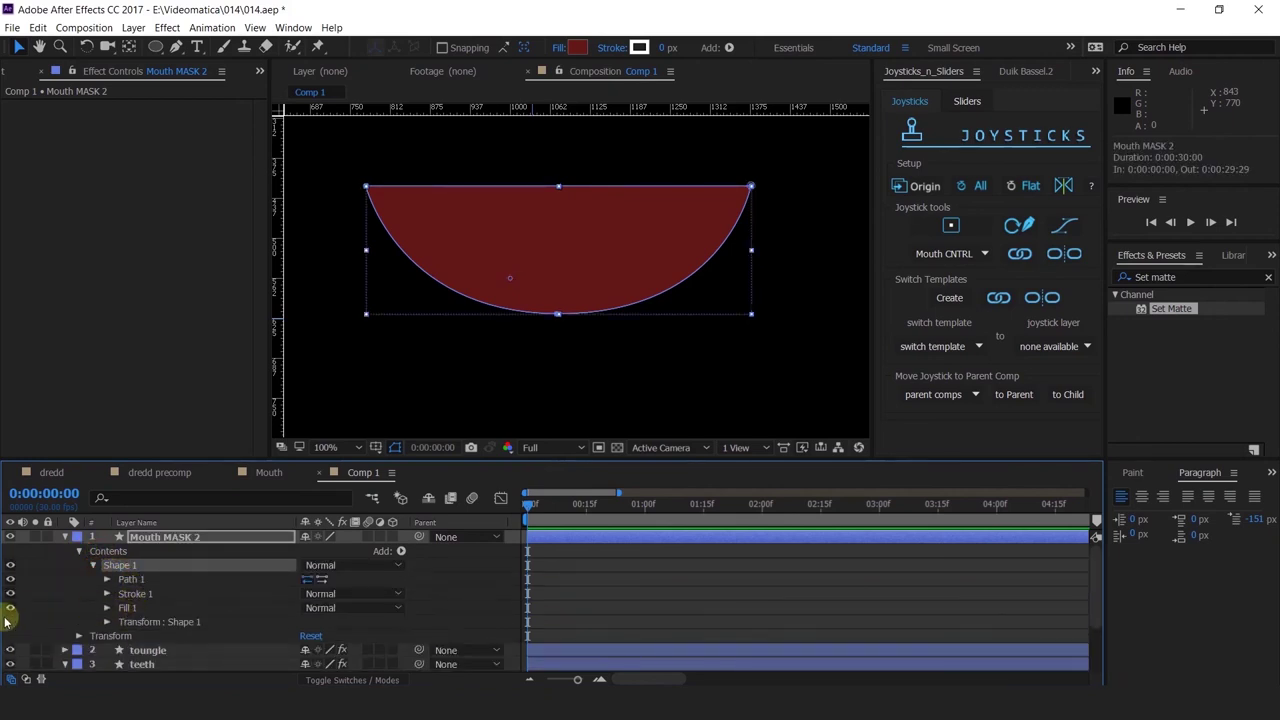
pyautogui.click(11, 610)
# Set the stroke width of the Mouth MASK 2 shape to 19 px
pyautogui.click(128, 596)
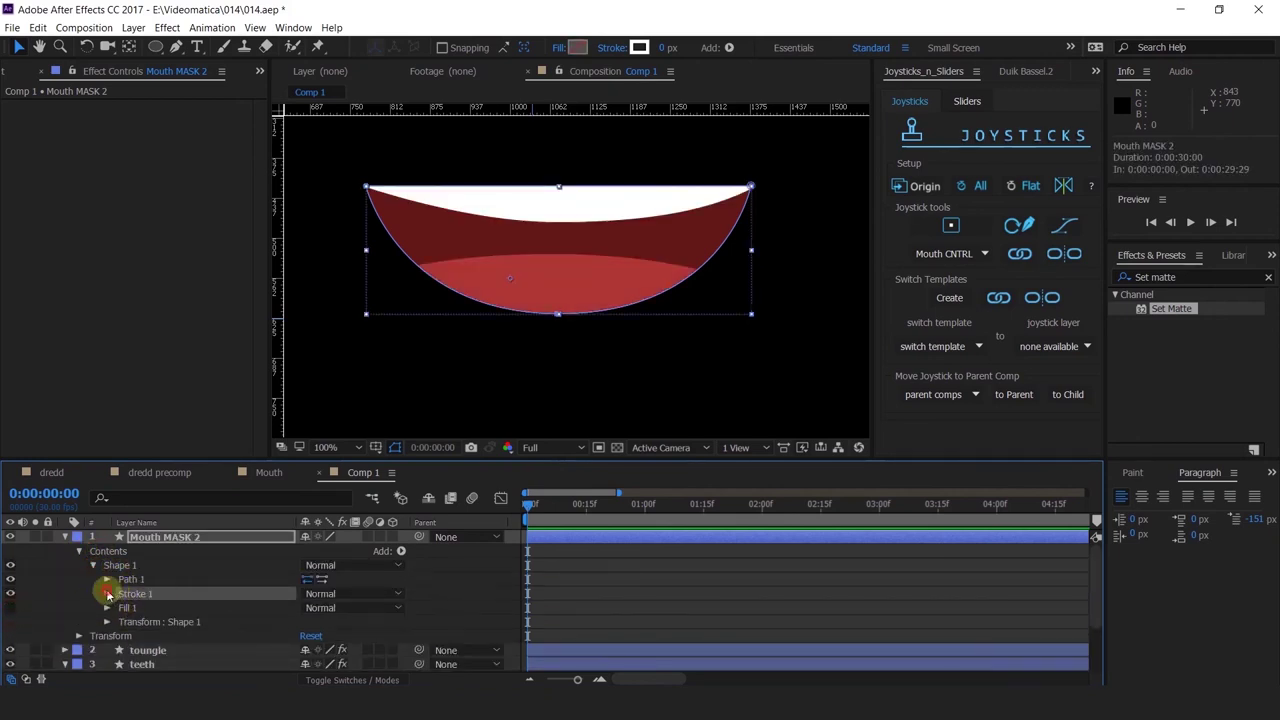
pyautogui.click(107, 594)
pyautogui.moveTo(671, 48); pyautogui.dragTo(680, 50)
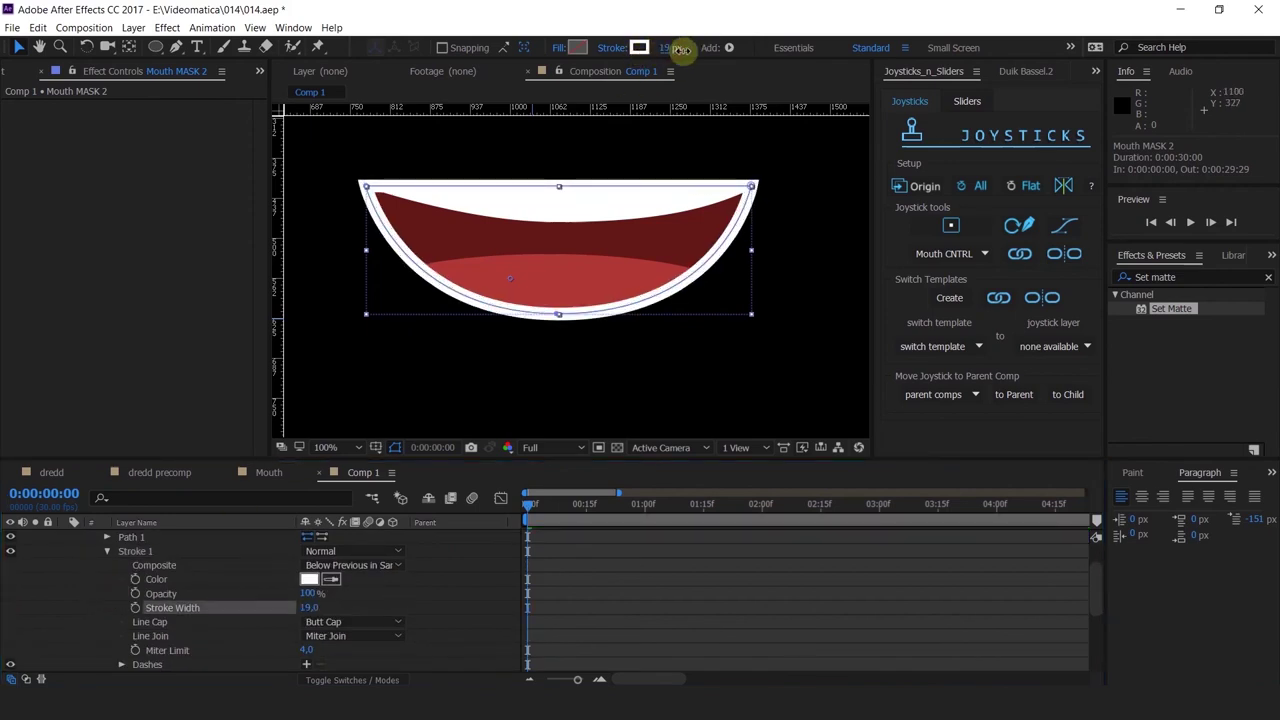
# Set the stroke color of the Mouth MASK 2 shape to the light pink FF8E8E
pyautogui.click(639, 47)
pyautogui.click(877, 228)
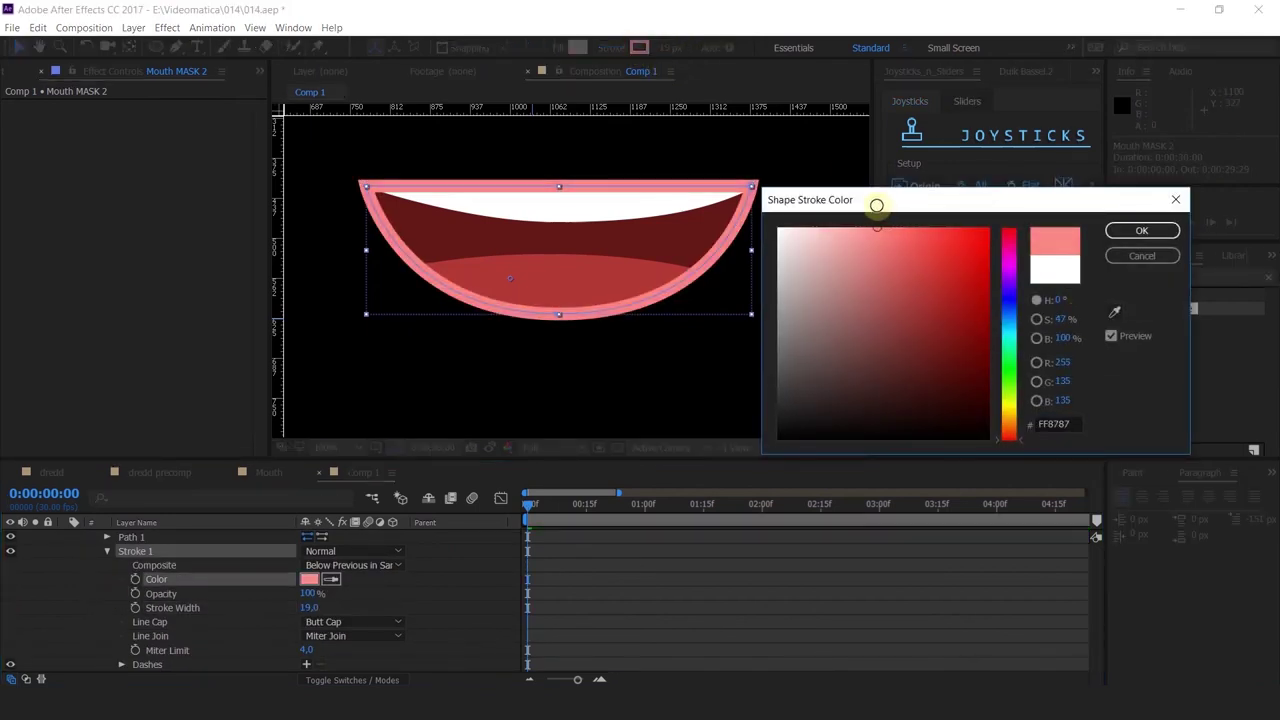
pyautogui.moveTo(876, 204)
pyautogui.mouseDown()
pyautogui.moveTo(857, 206)
pyautogui.moveTo(871, 204)
pyautogui.mouseUp()
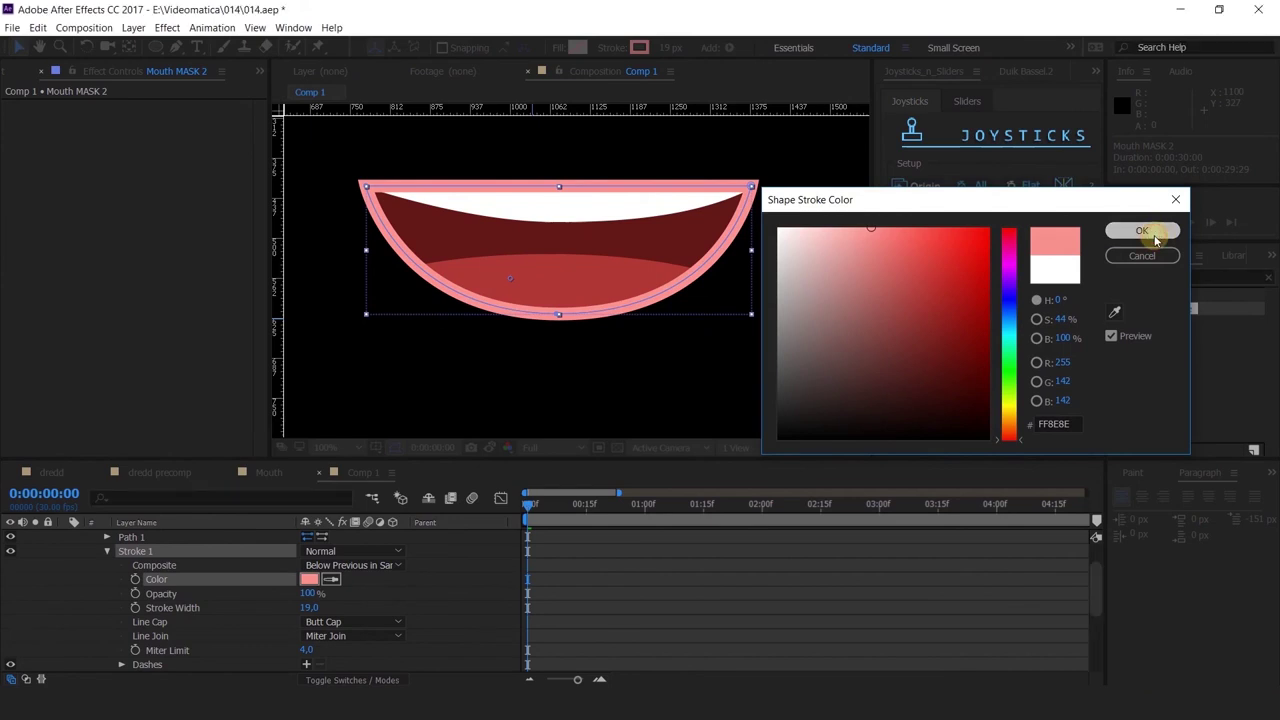
pyautogui.click(1142, 231)
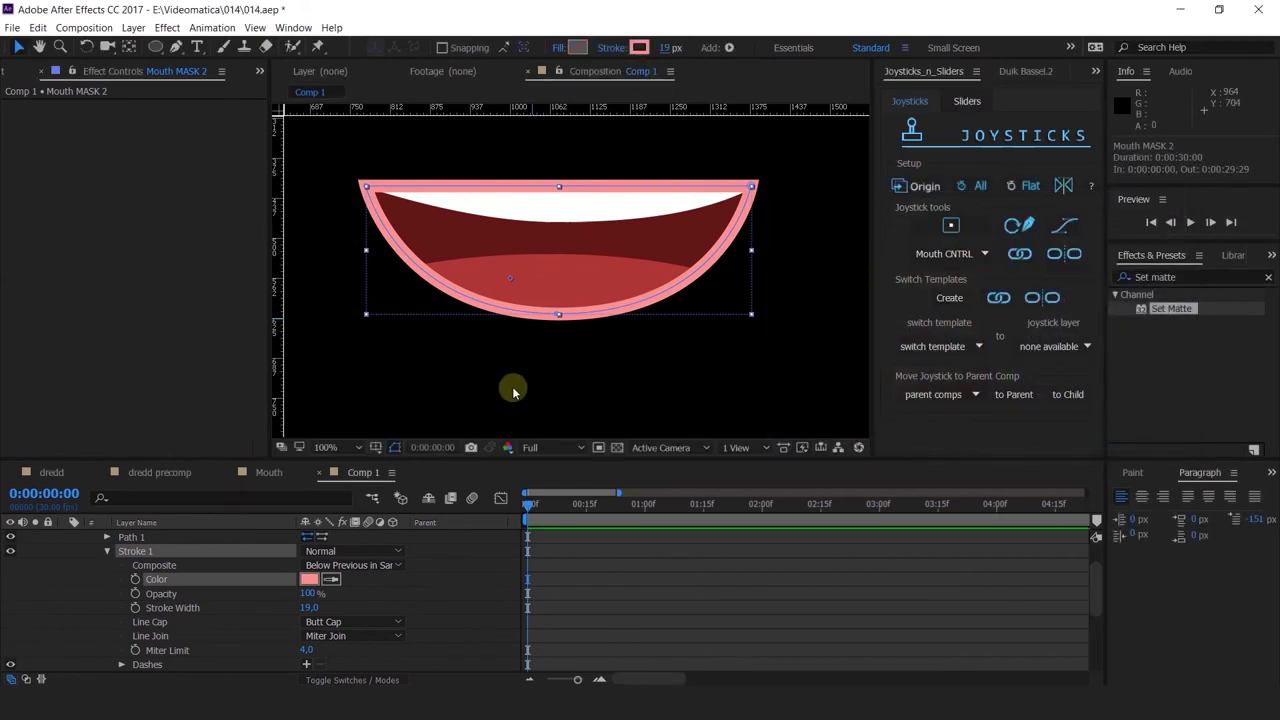
# Give the Mouth MASK 2 stroke a Round Cap line cap and a Round Join line join
pyautogui.click(322, 623)
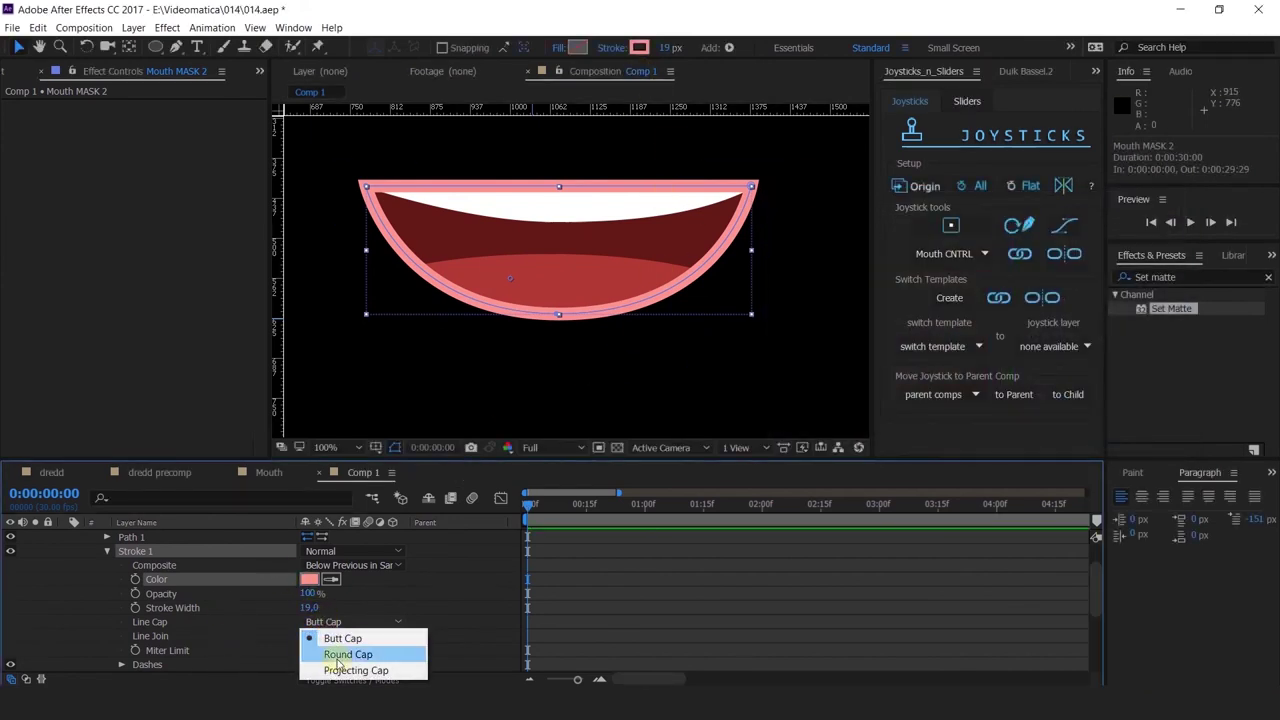
pyautogui.click(335, 655)
pyautogui.click(329, 622)
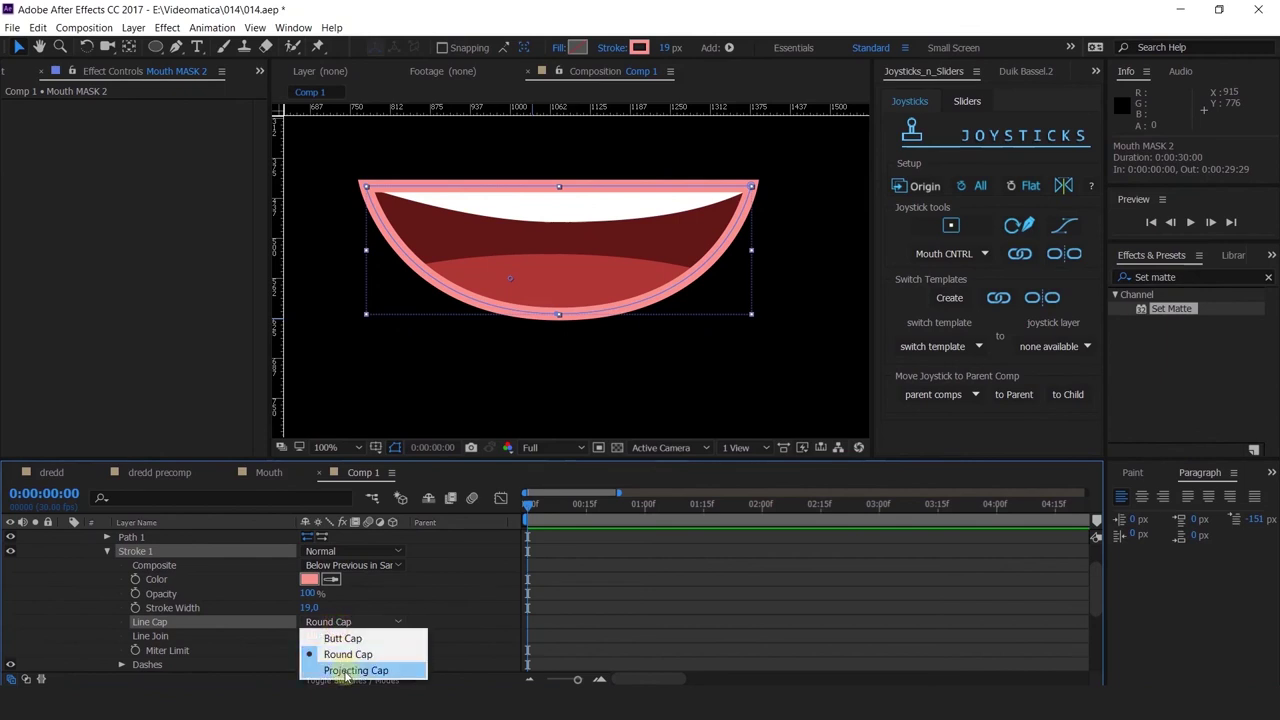
pyautogui.click(399, 601)
pyautogui.click(345, 604)
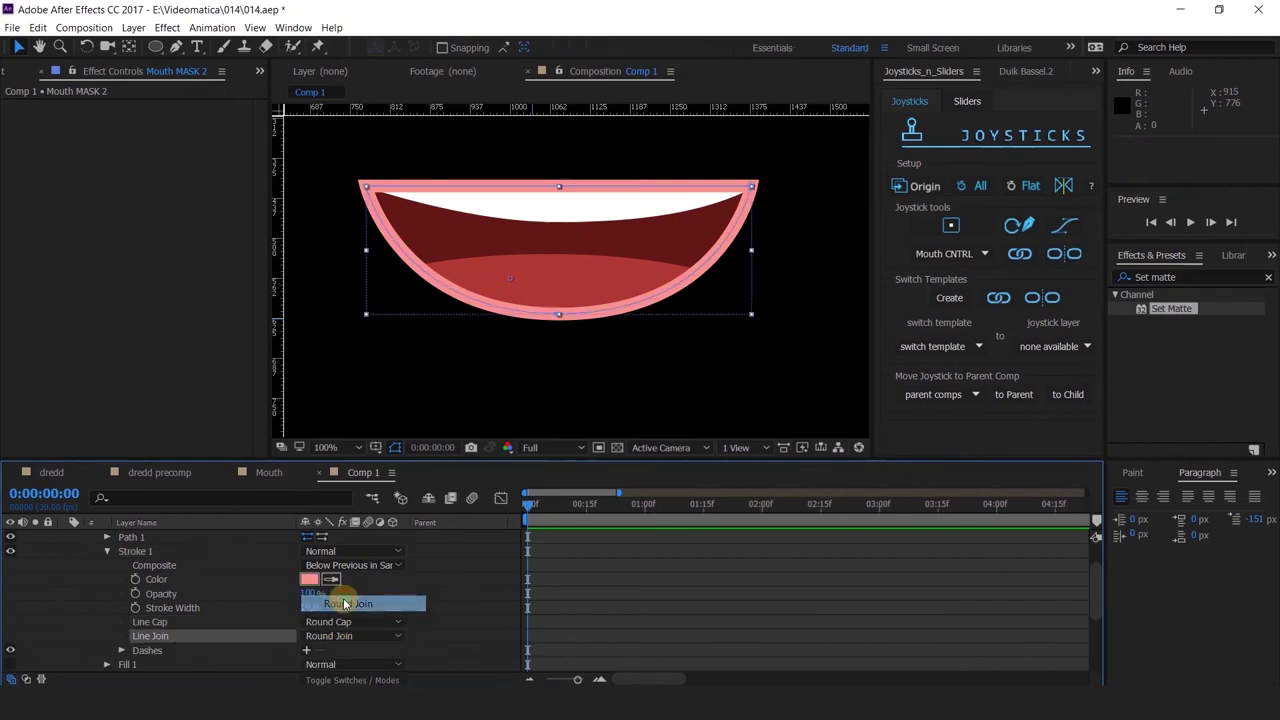
# Rename the Mouth MASK 2 layer as Lips
pyautogui.scroll(2, 97, 565)
pyautogui.click(181, 540)
pyautogui.press('Return')
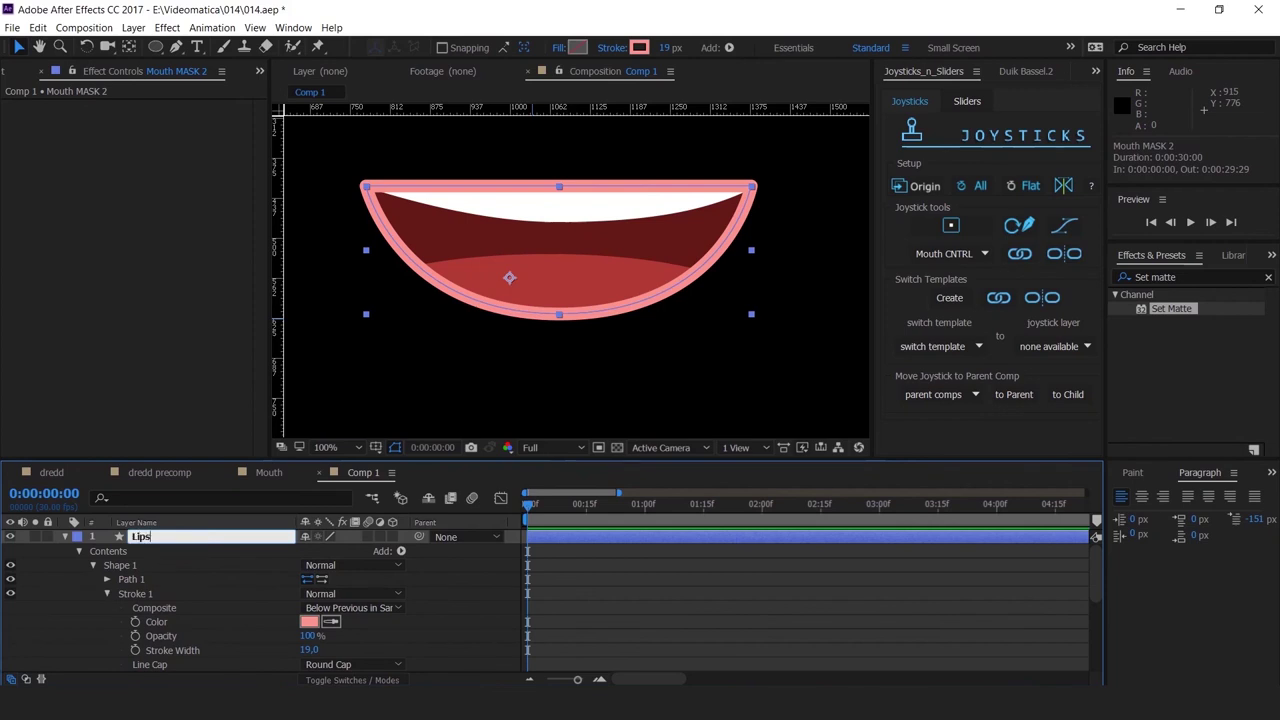
pyautogui.press('Return')
# Link the Path property of the Mouth MASK shape to the Lips layer's Path with an expression
pyautogui.click(107, 580)
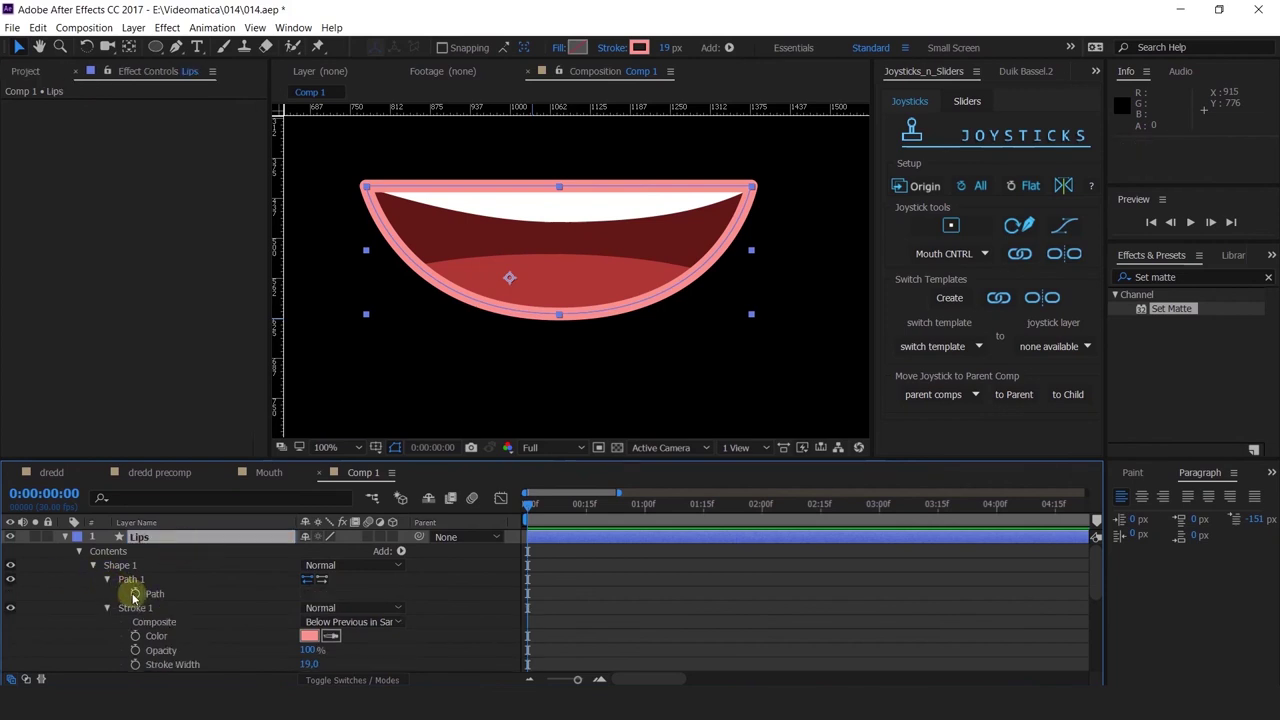
pyautogui.scroll(-5, 172, 588)
pyautogui.click(158, 665)
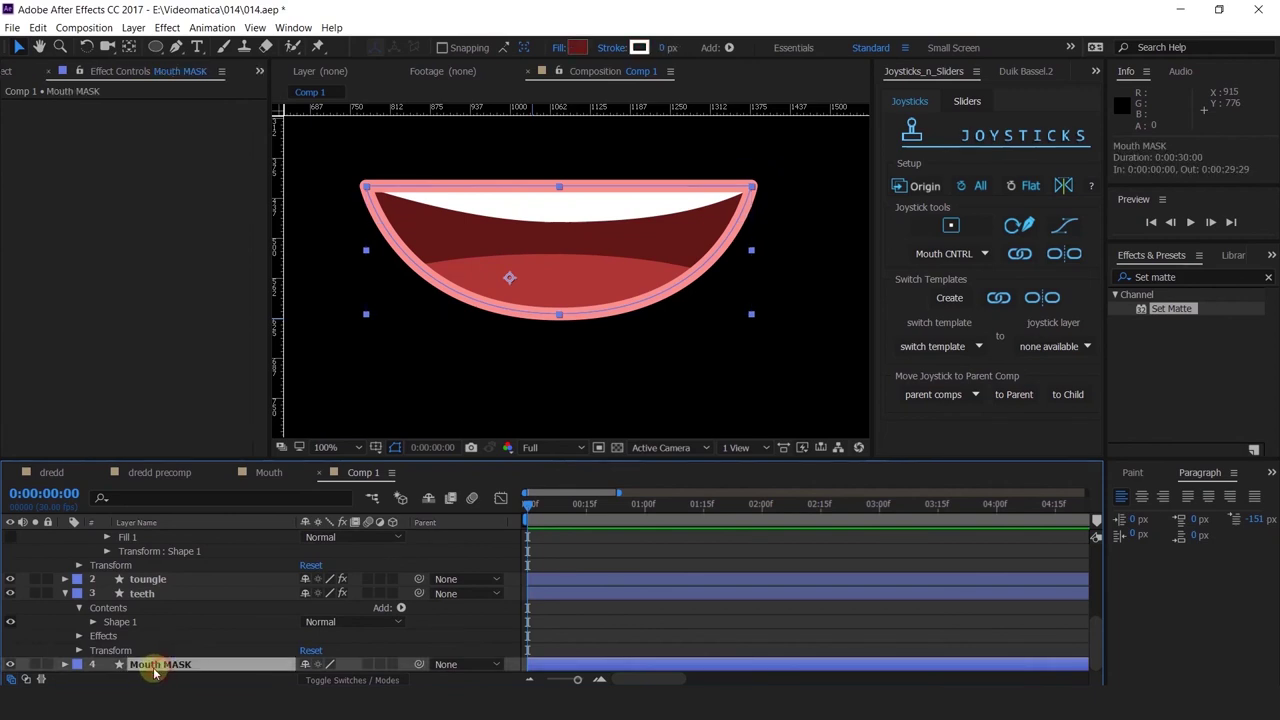
pyautogui.click(65, 664)
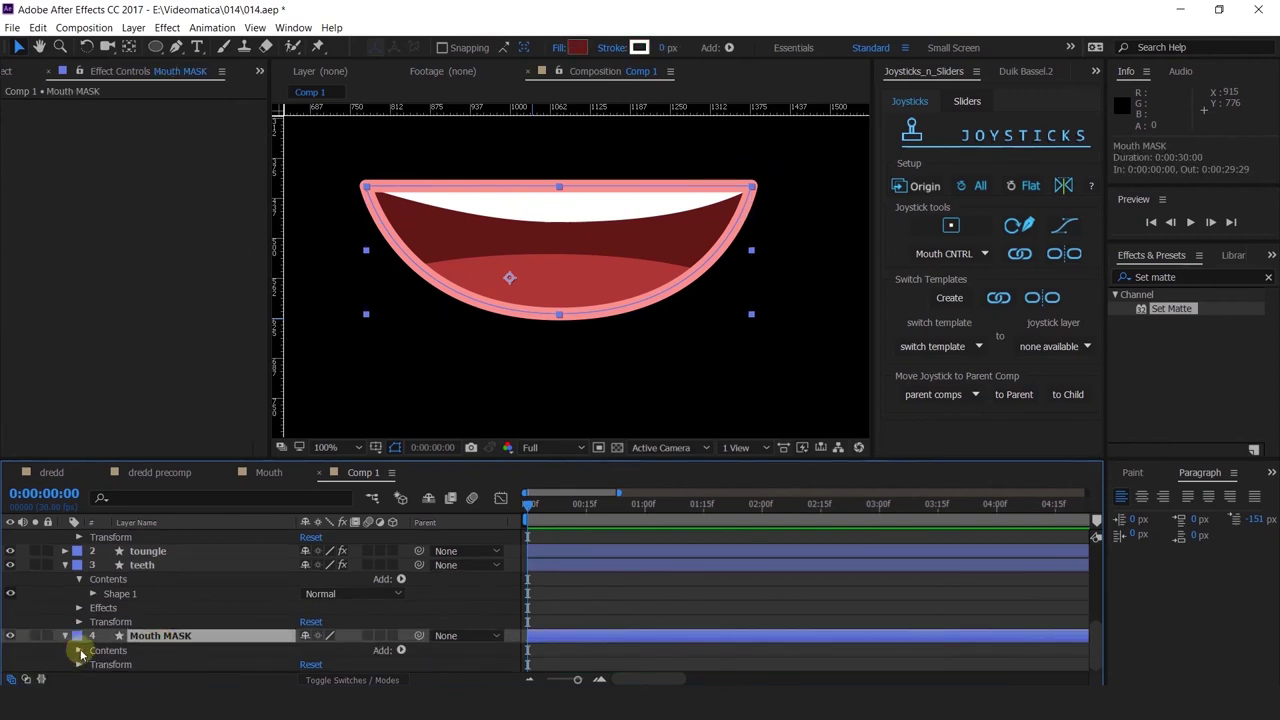
pyautogui.click(79, 651)
pyautogui.click(92, 664)
pyautogui.click(130, 622)
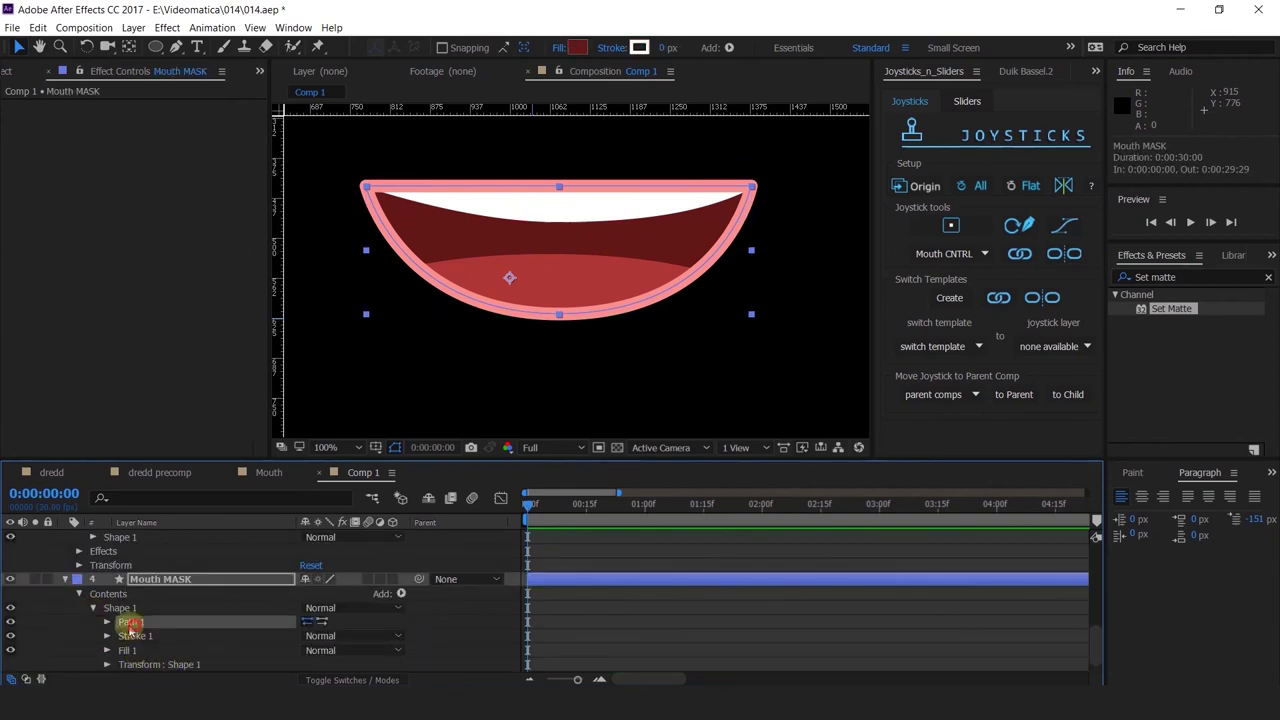
pyautogui.click(107, 622)
pyautogui.click(157, 637)
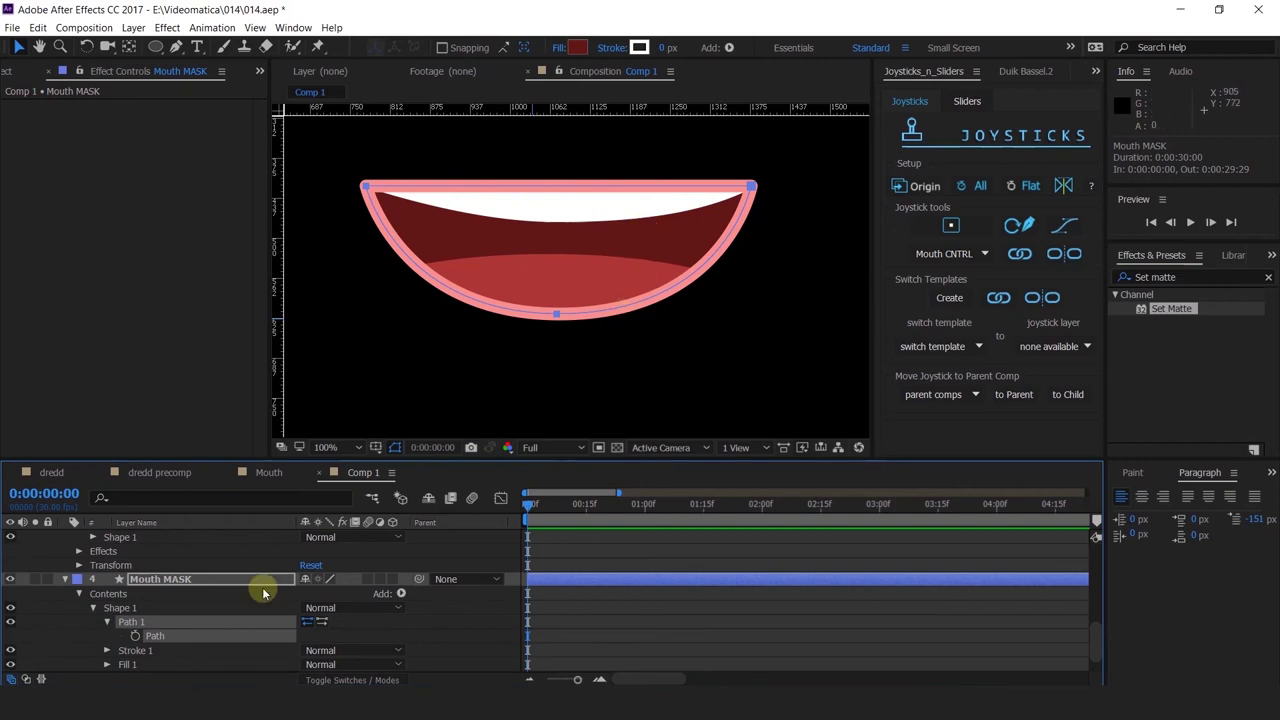
pyautogui.hotkey('alt', 'shift', '=')
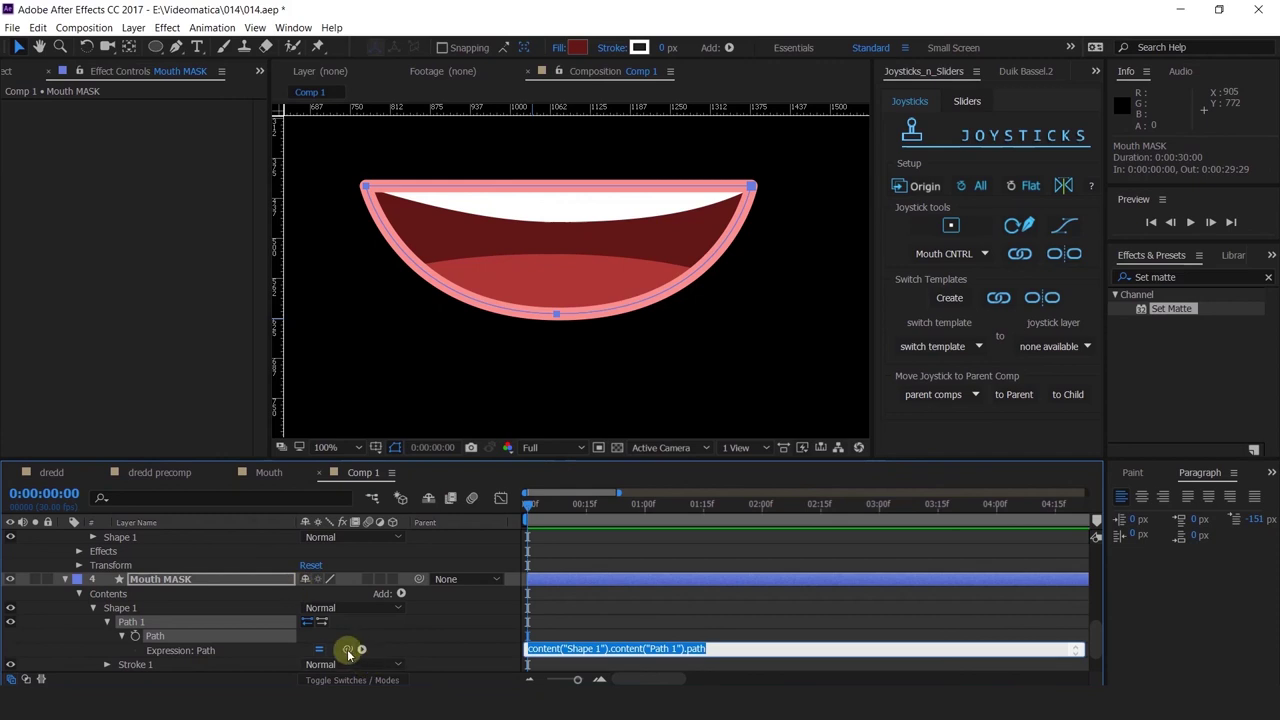
pyautogui.moveTo(347, 649); pyautogui.dragTo(155, 594)
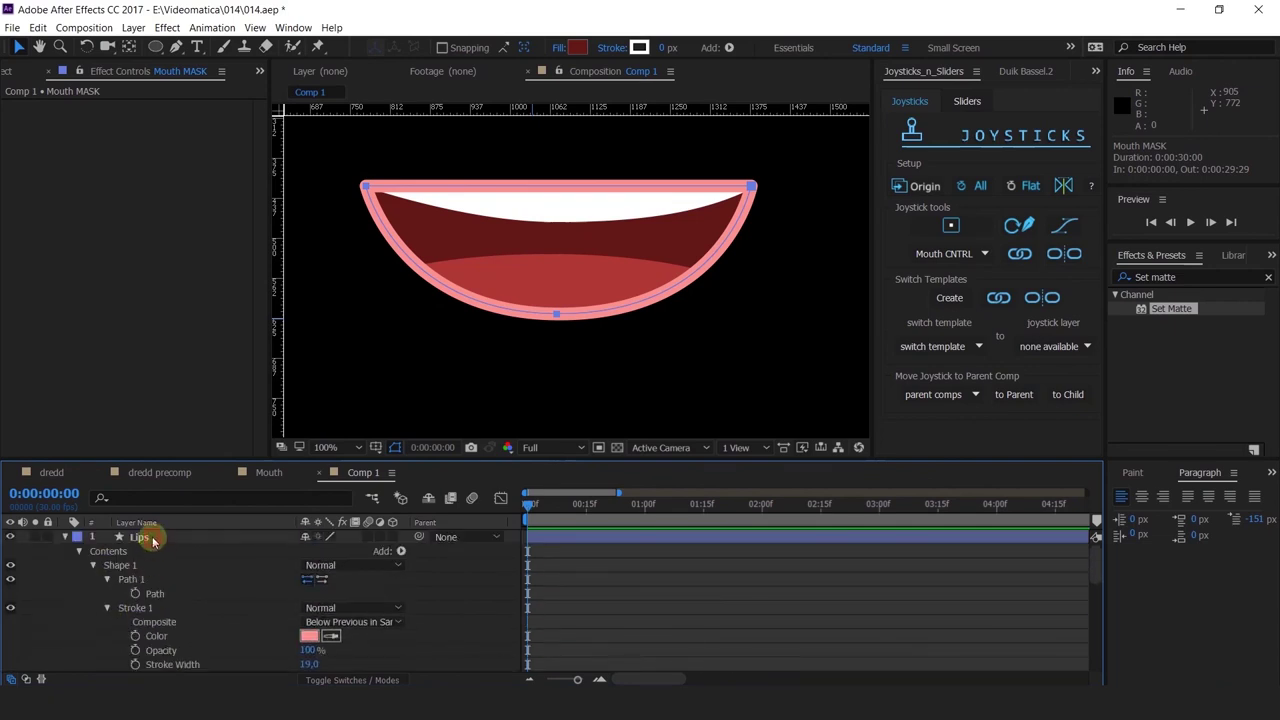
# Raise the bottom point of the Lips path slightly to make the mouth opening shallower
pyautogui.click(152, 540)
pyautogui.click(150, 592)
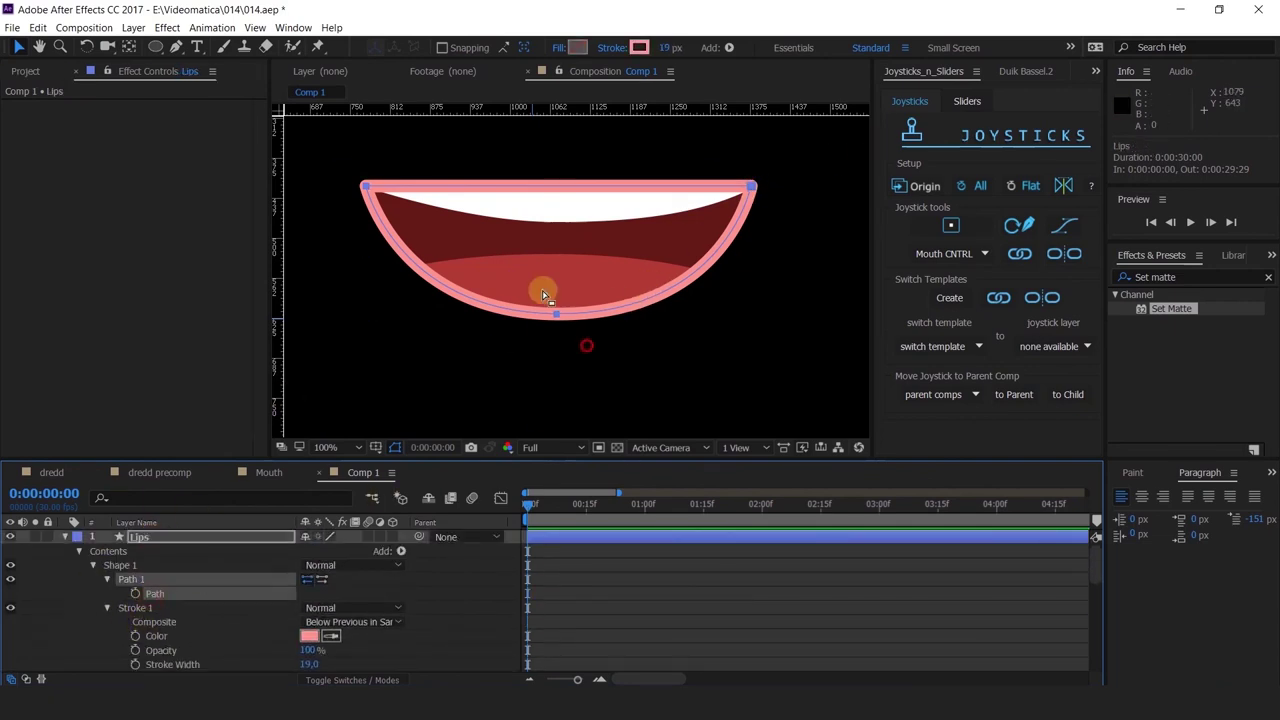
pyautogui.moveTo(542, 290)
pyautogui.mouseDown()
pyautogui.moveTo(549, 309)
pyautogui.moveTo(546, 209)
pyautogui.moveTo(545, 285)
pyautogui.moveTo(580, 220)
pyautogui.moveTo(563, 354)
pyautogui.moveTo(666, 246)
pyautogui.moveTo(494, 217)
pyautogui.moveTo(671, 289)
pyautogui.moveTo(543, 343)
pyautogui.moveTo(567, 292)
pyautogui.mouseUp()
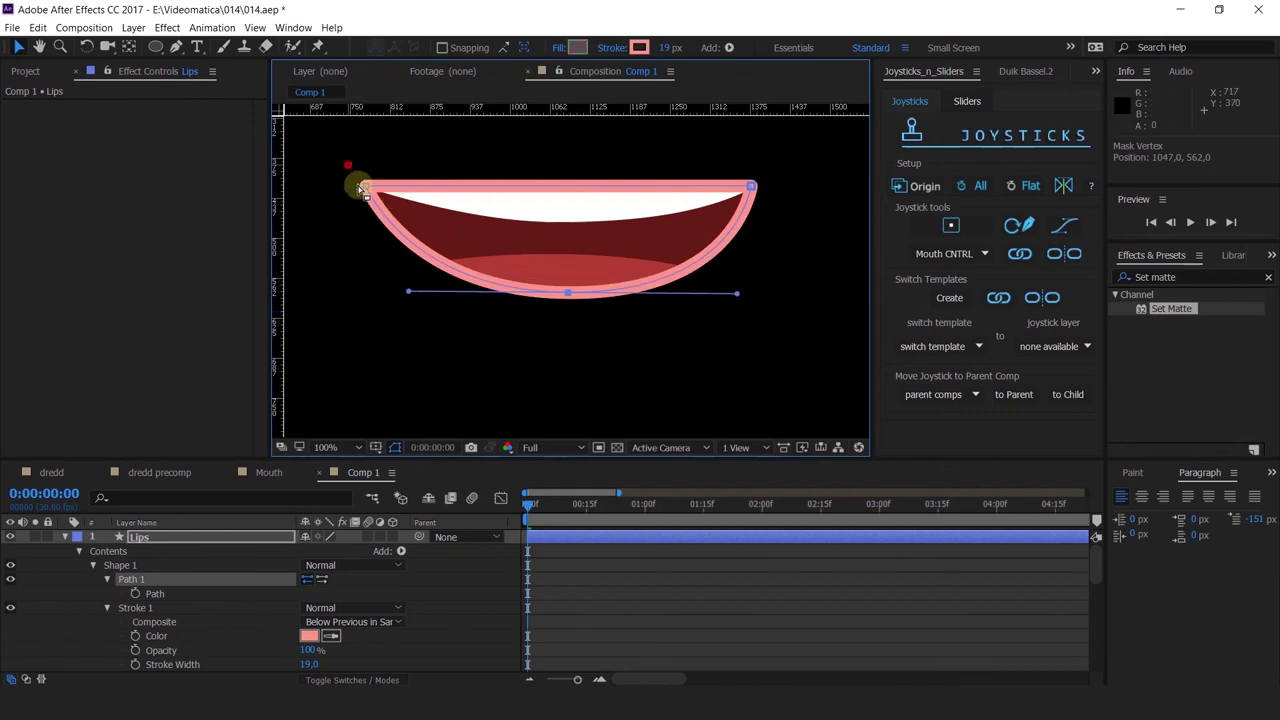
# Try pulling both mouth corner points of the Lips path inward to test the linked mask, and undo both moves
pyautogui.moveTo(348, 164); pyautogui.dragTo(392, 228)
pyautogui.moveTo(365, 187); pyautogui.dragTo(471, 189)
pyautogui.moveTo(820, 153)
pyautogui.mouseDown()
pyautogui.moveTo(734, 202)
pyautogui.moveTo(609, 186)
pyautogui.moveTo(649, 197)
pyautogui.moveTo(672, 228)
pyautogui.mouseUp()
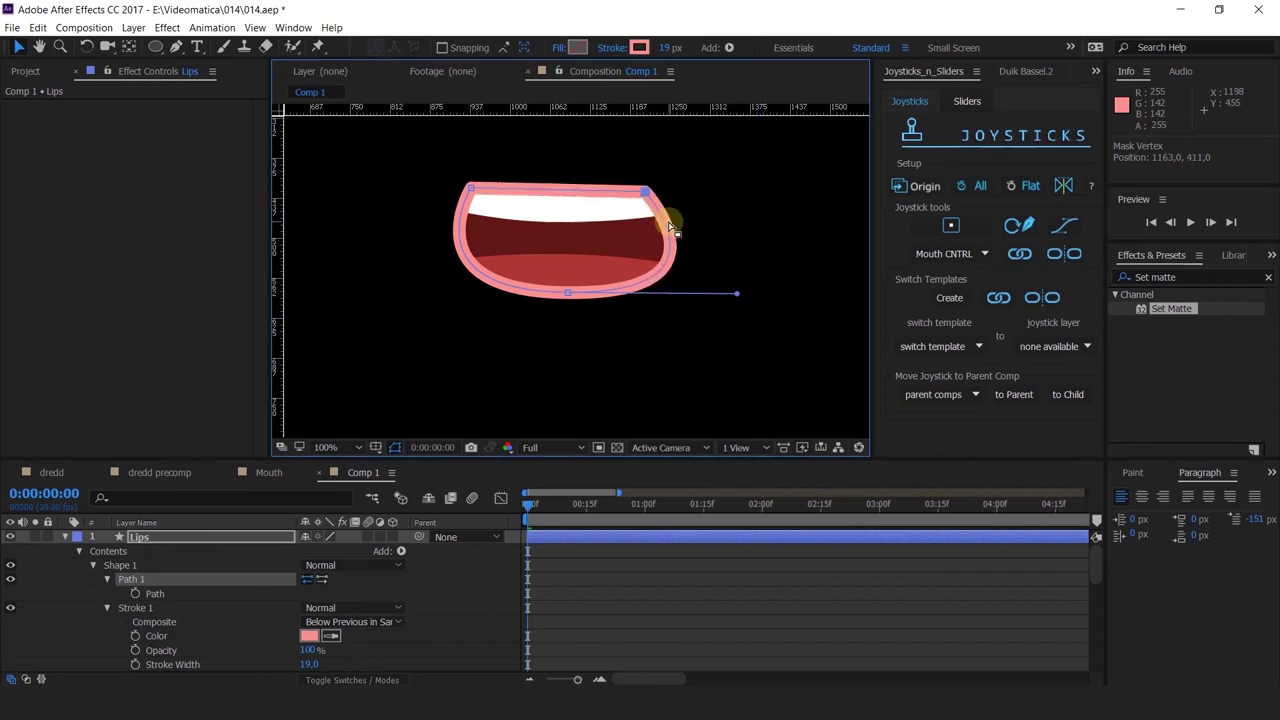
pyautogui.hotkey('ctrl', 'z')
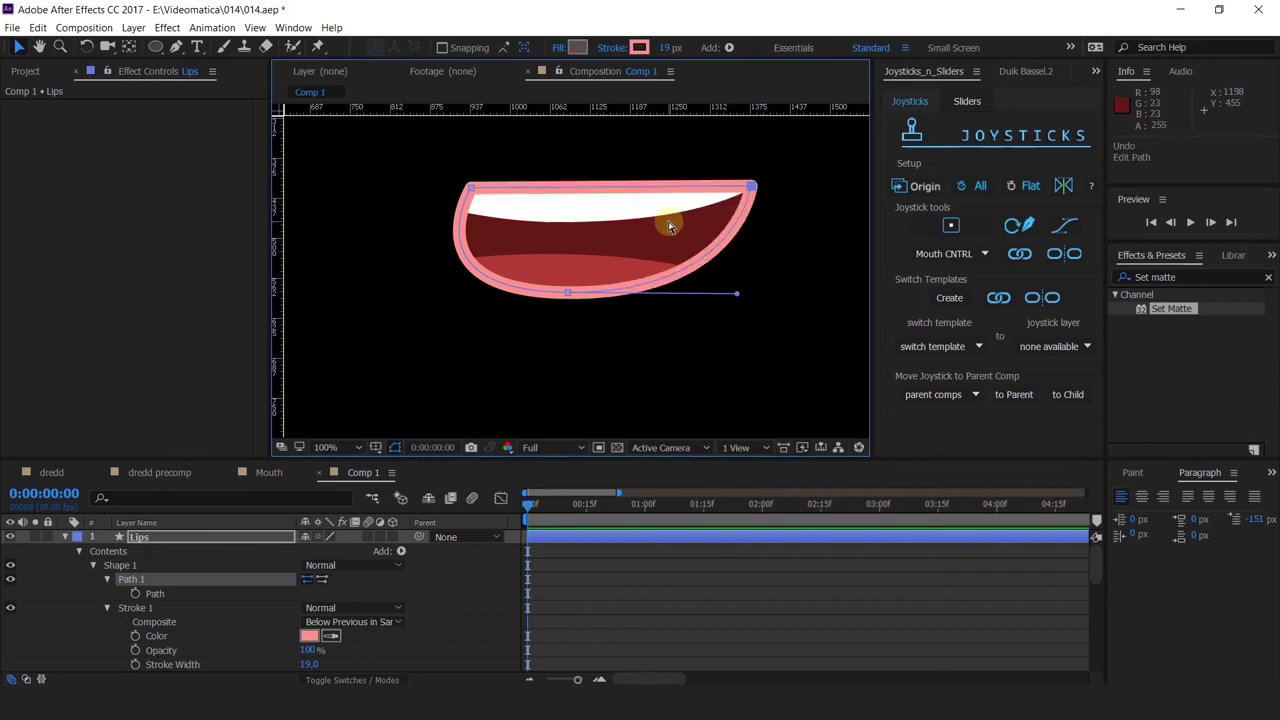
pyautogui.hotkey('ctrl', 'z')
# Collapse the Lips, teeth and Mouth MASK layers in the timeline and deselect everything
pyautogui.click(65, 537)
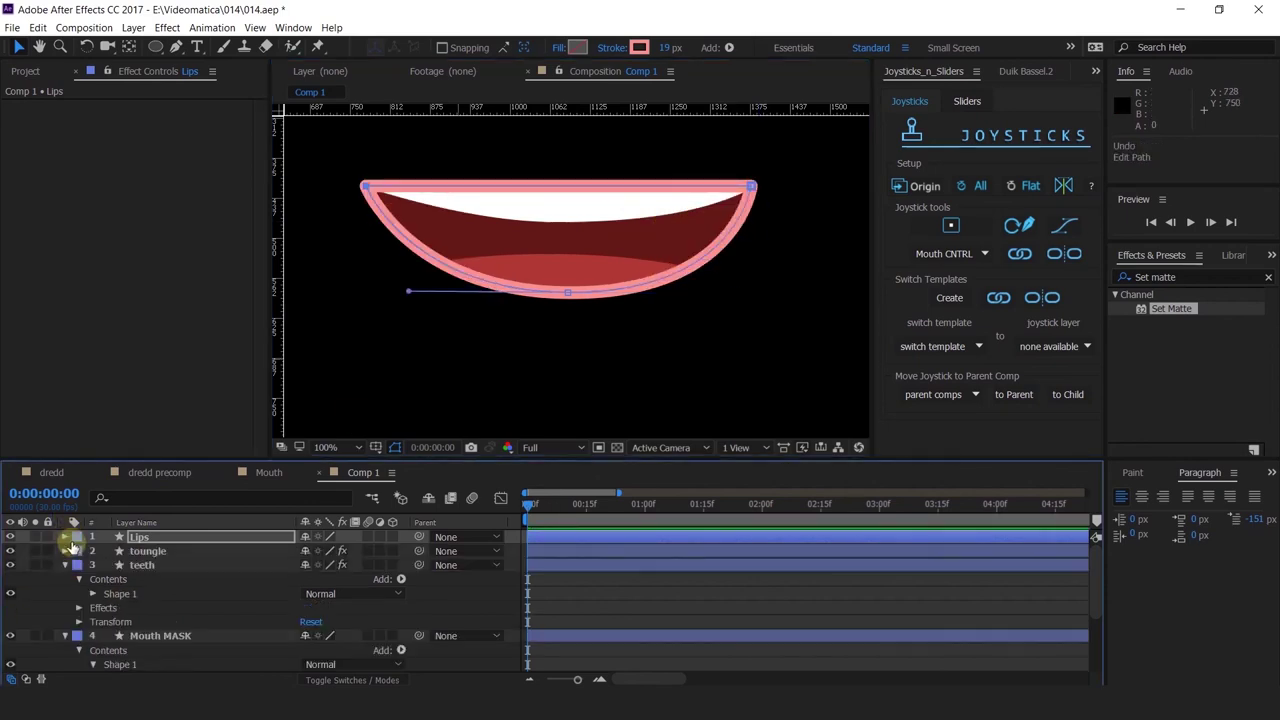
pyautogui.click(65, 565)
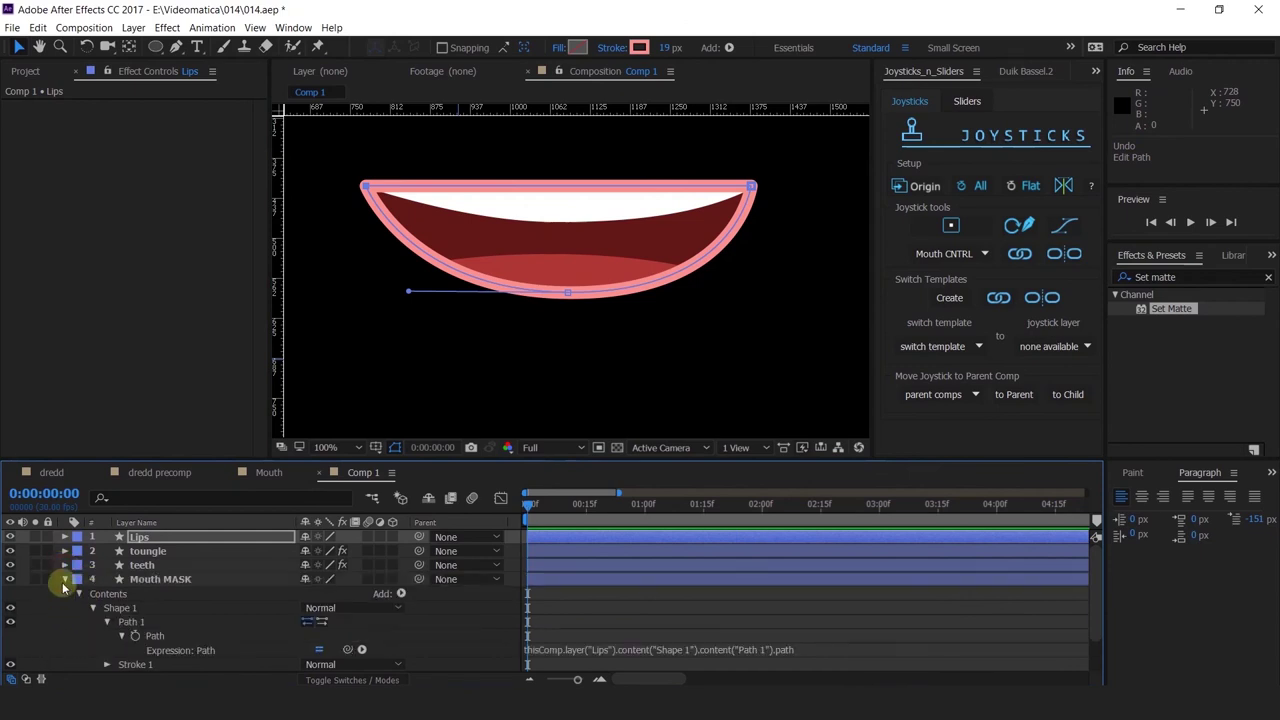
pyautogui.click(65, 579)
pyautogui.click(88, 605)
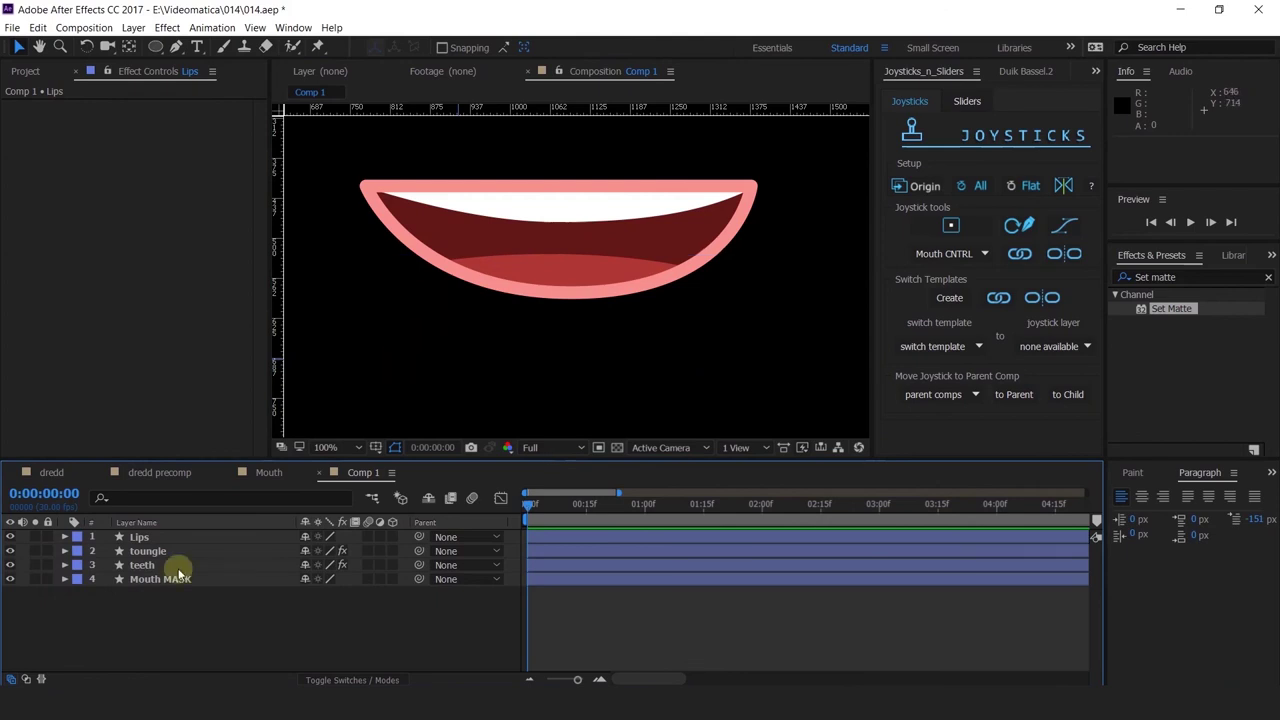
# Add a starting keyframe for the Lips layer's Path at frame 0
pyautogui.click(139, 538)
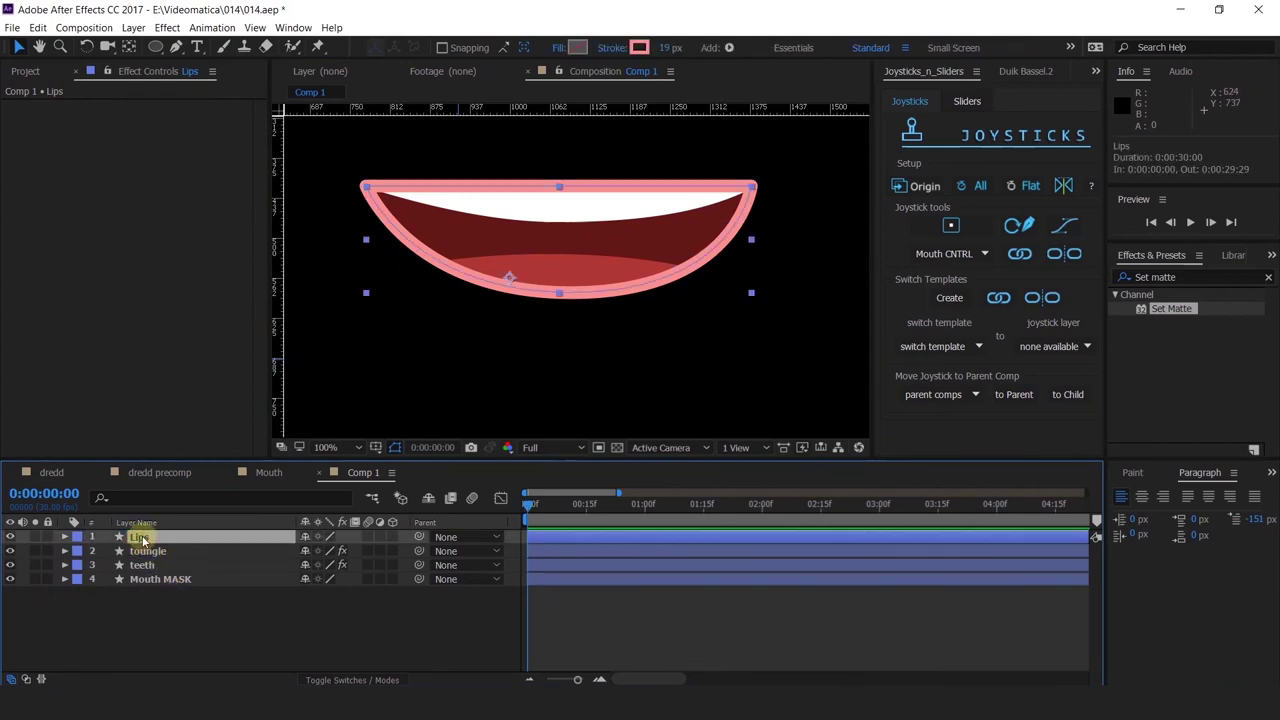
pyautogui.click(65, 537)
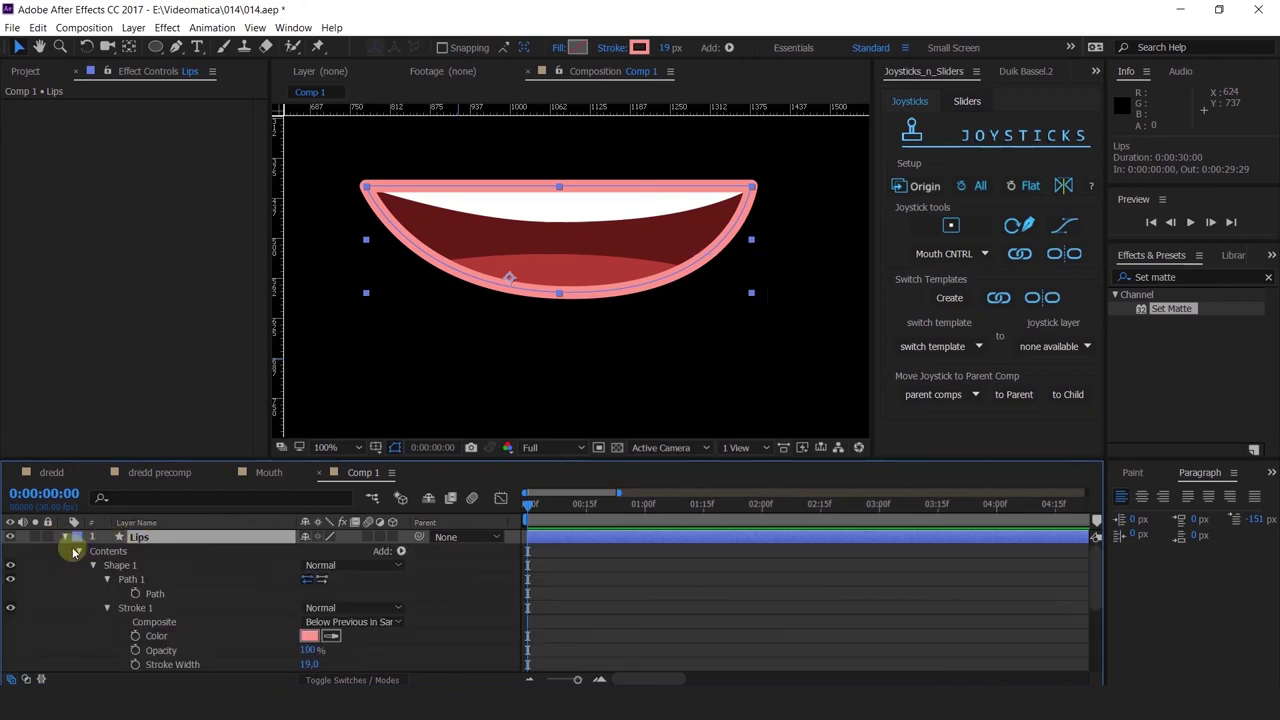
pyautogui.click(135, 594)
# At frame 10, reshape the Lips path into a narrow, tall open mouth by moving both corners inward and the bottom point down
pyautogui.moveTo(618, 494)
pyautogui.mouseDown()
pyautogui.moveTo(586, 509)
pyautogui.moveTo(607, 513)
pyautogui.mouseUp()
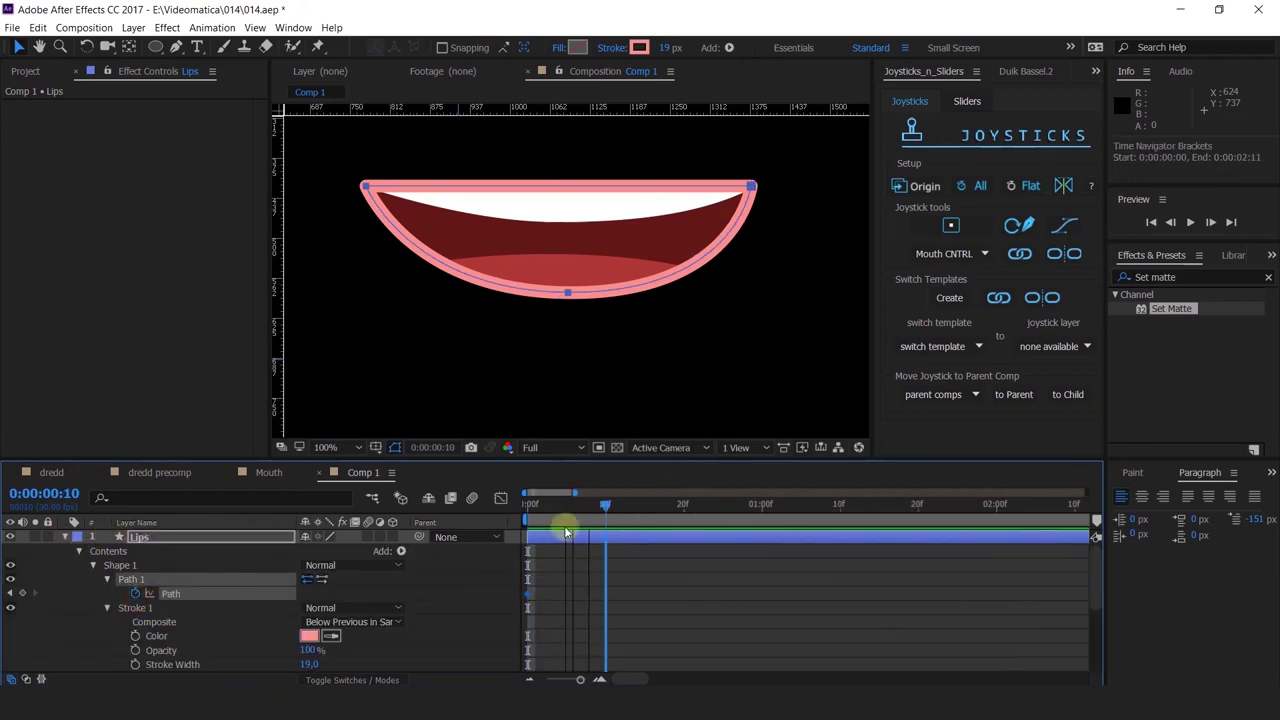
pyautogui.click(334, 163)
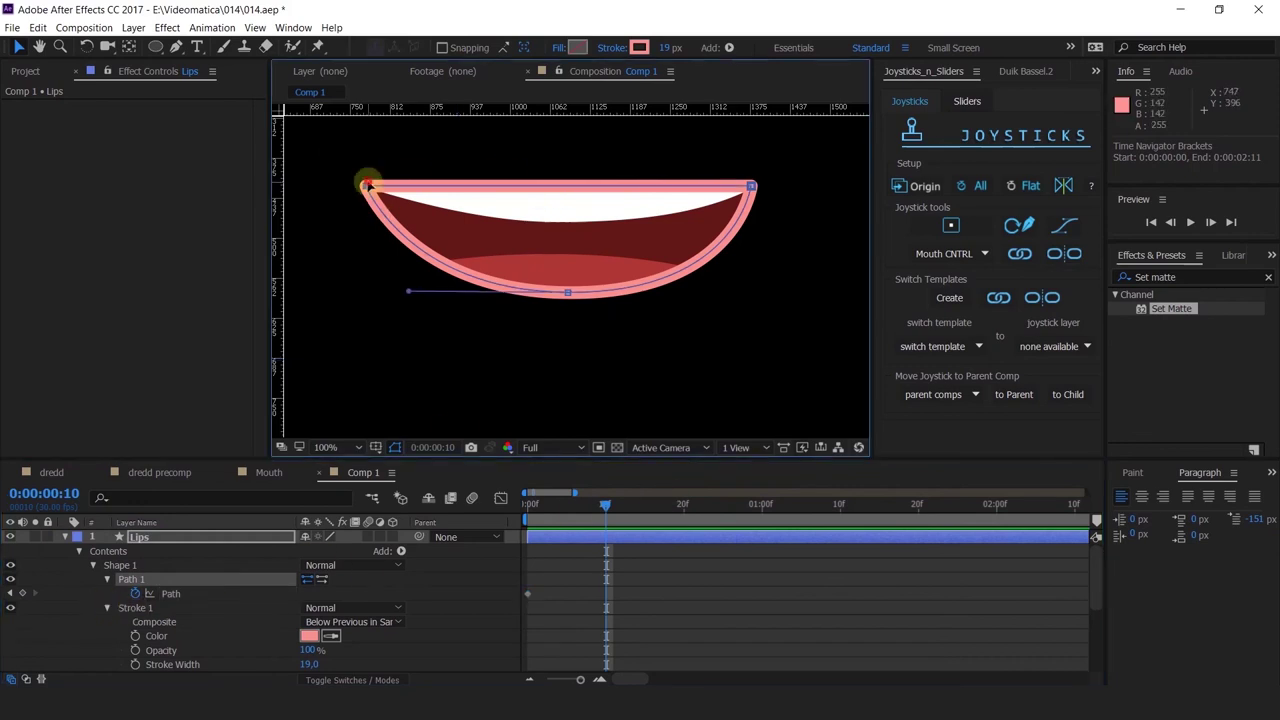
pyautogui.moveTo(366, 186); pyautogui.dragTo(437, 203)
pyautogui.click(590, 332)
pyautogui.moveTo(567, 292); pyautogui.dragTo(561, 364)
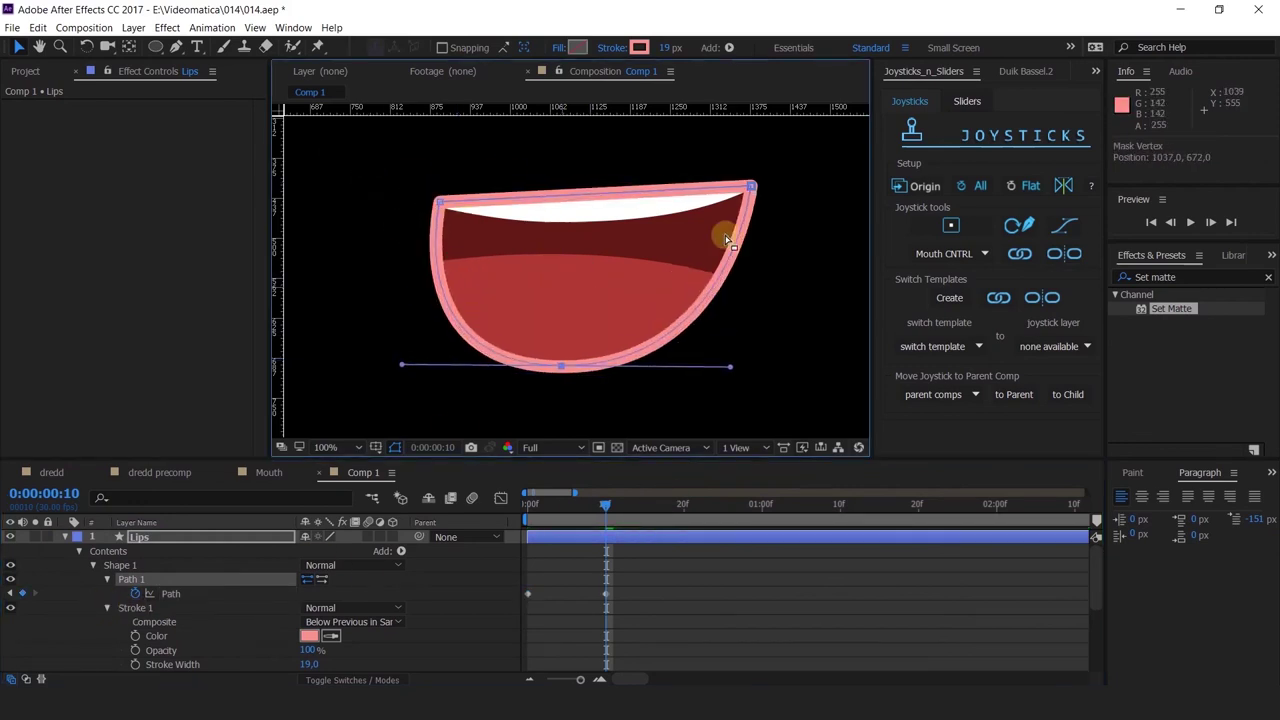
pyautogui.click(751, 186)
pyautogui.moveTo(780, 191); pyautogui.dragTo(611, 204)
pyautogui.click(170, 593)
pyautogui.click(443, 206)
pyautogui.moveTo(480, 195); pyautogui.dragTo(514, 207)
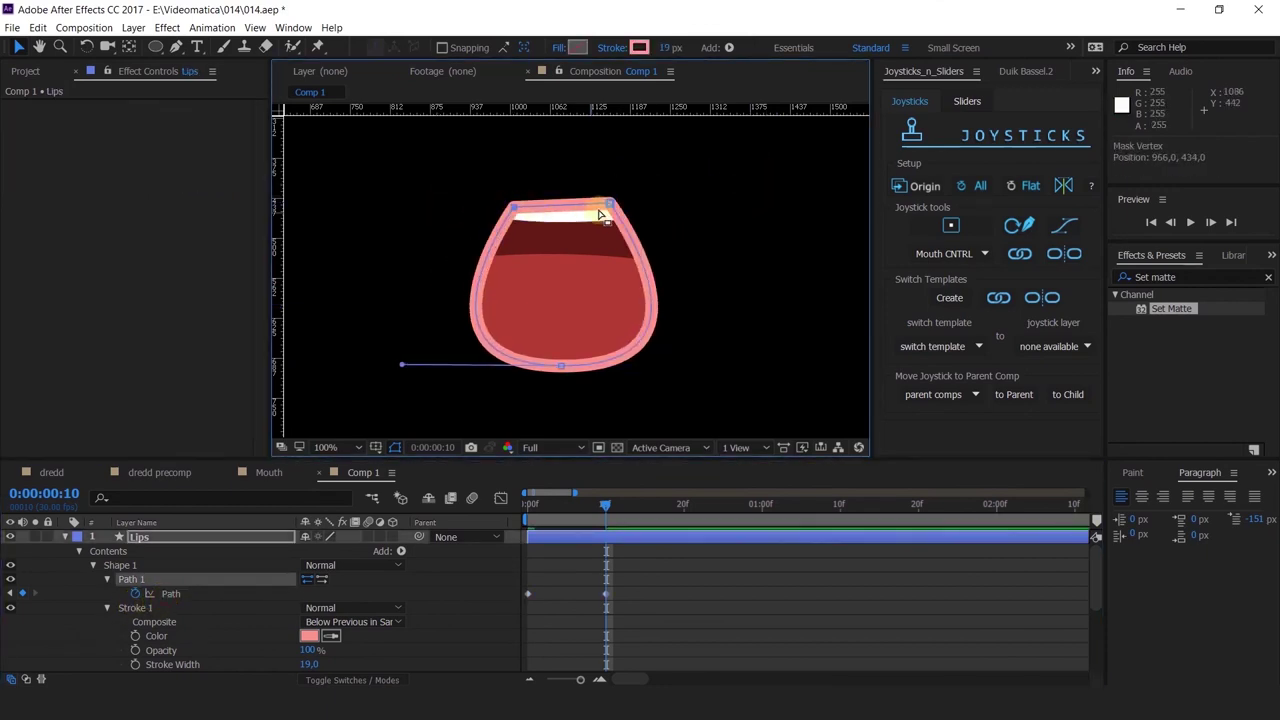
pyautogui.moveTo(609, 204); pyautogui.dragTo(598, 216)
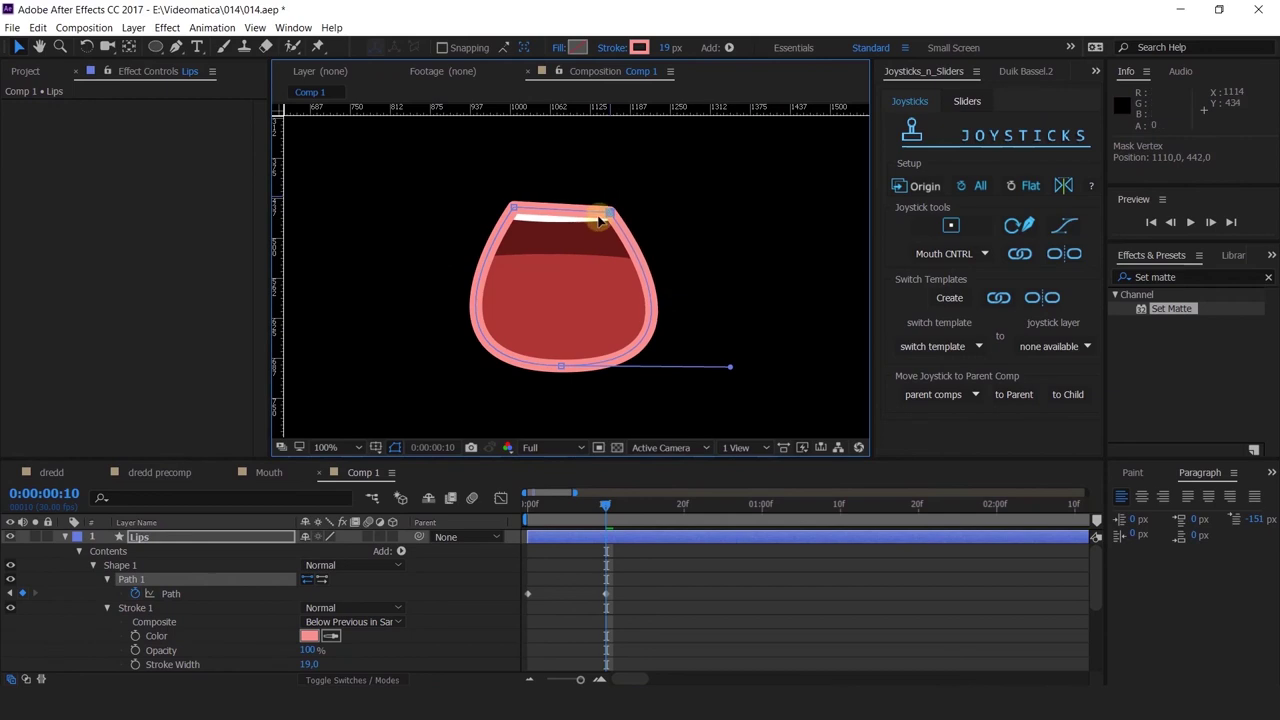
# Add Position keyframes to the toungle layer at frame 10 and frame 0
pyautogui.click(65, 537)
pyautogui.click(140, 566)
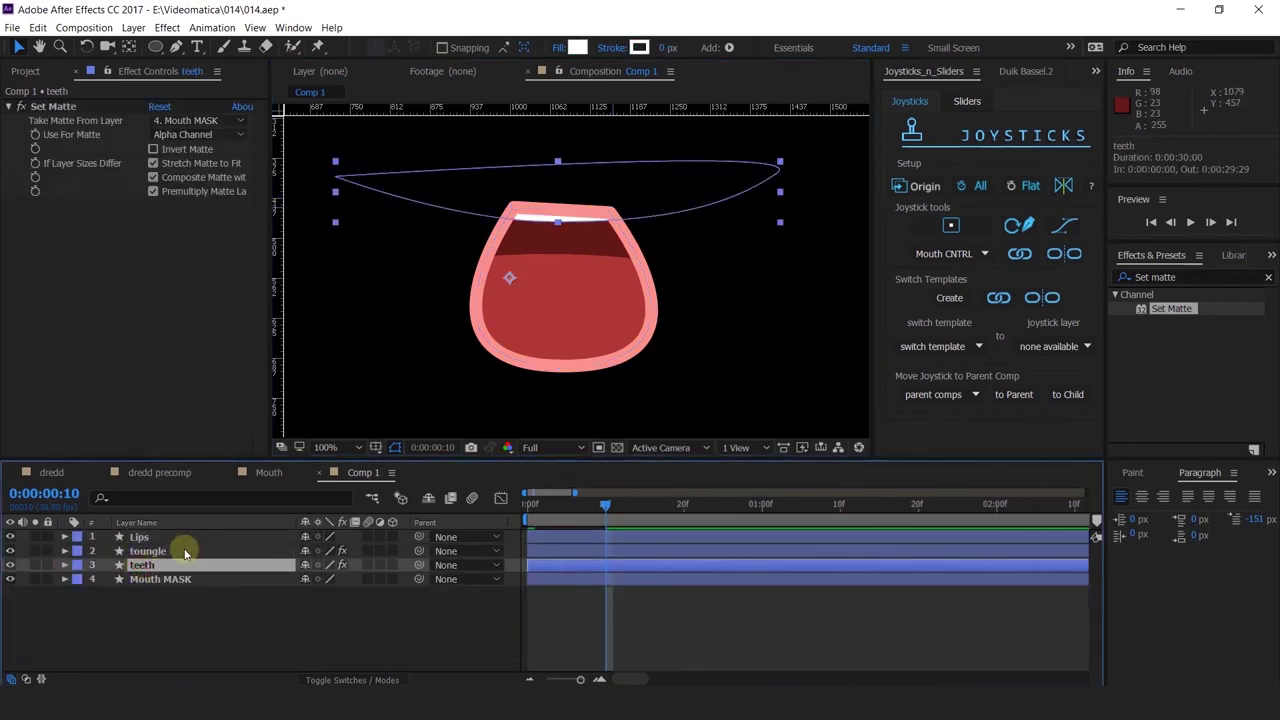
pyautogui.click(185, 552)
pyautogui.press('p')
pyautogui.click(107, 565)
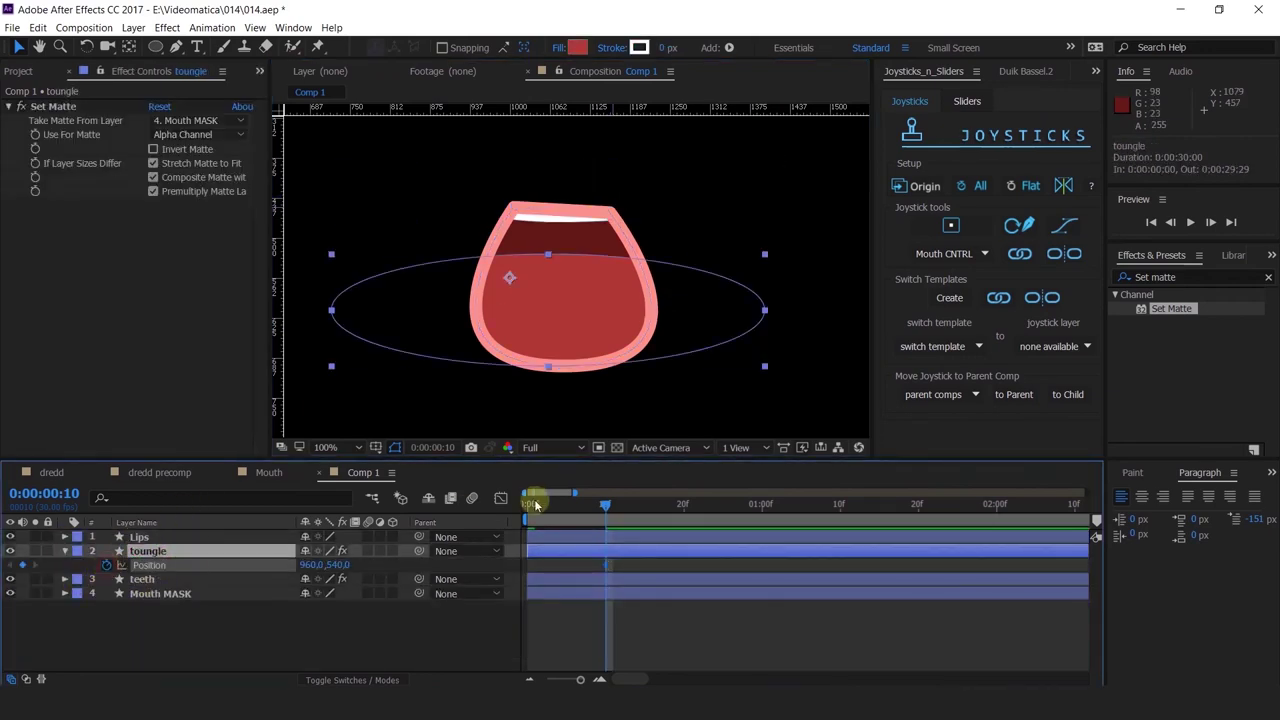
pyautogui.moveTo(535, 505); pyautogui.dragTo(391, 506)
pyautogui.click(24, 566)
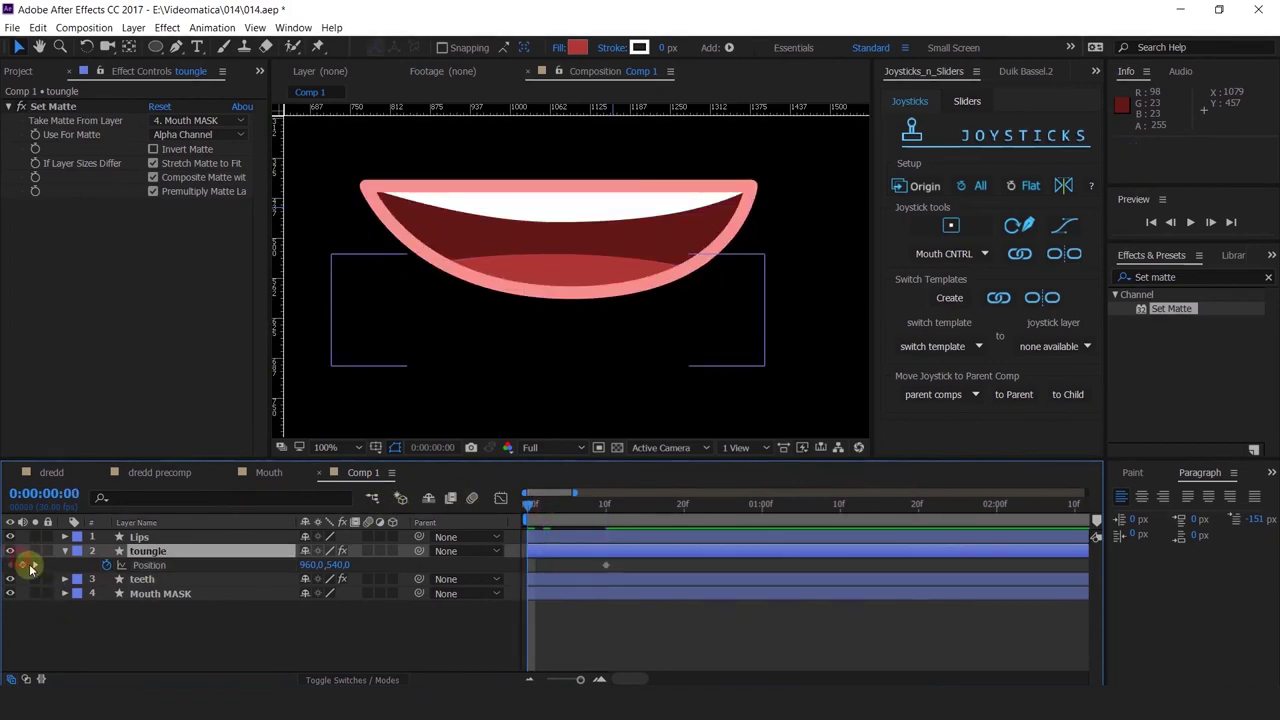
# Lower the toungle layer at its frame 10 Position keyframe so it sits deeper in the open mouth
pyautogui.click(35, 565)
pyautogui.moveTo(340, 565); pyautogui.dragTo(456, 560)
pyautogui.click(630, 606)
# Preview the mouth opening animation between frames 0 and 10 and inspect the toungle layer's motion path
pyautogui.moveTo(583, 506); pyautogui.dragTo(500, 499)
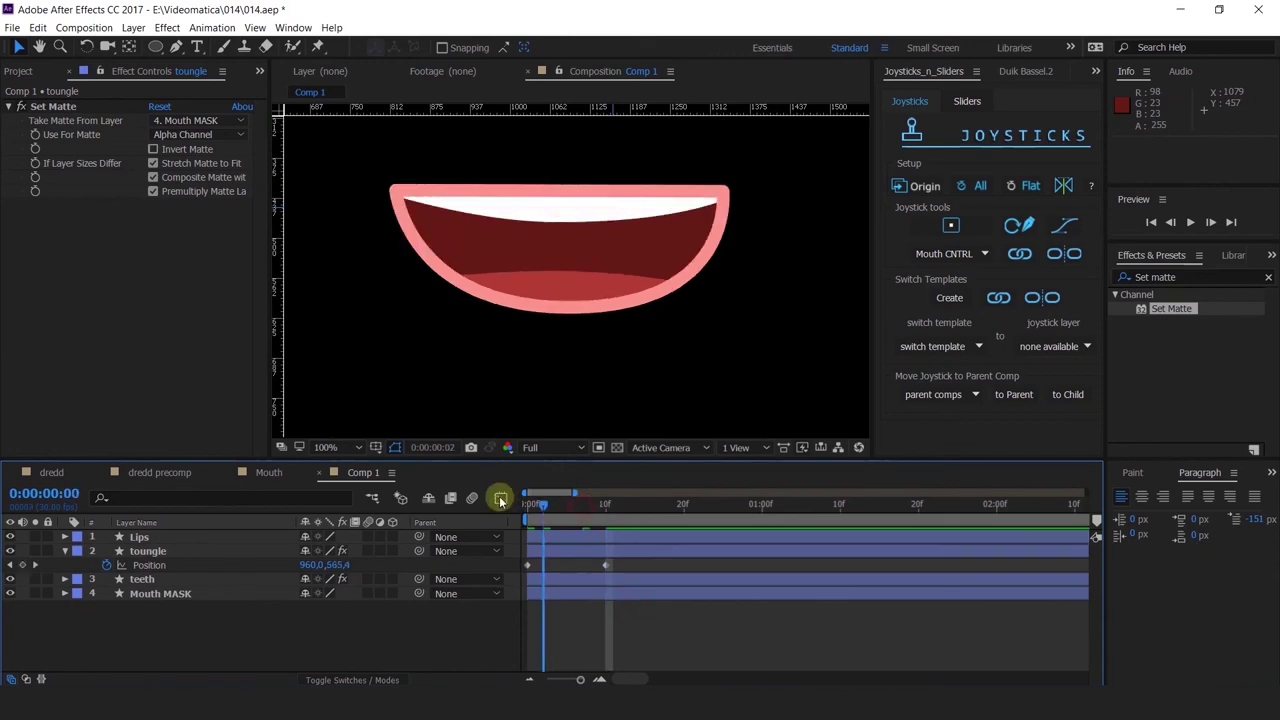
pyautogui.press('space')
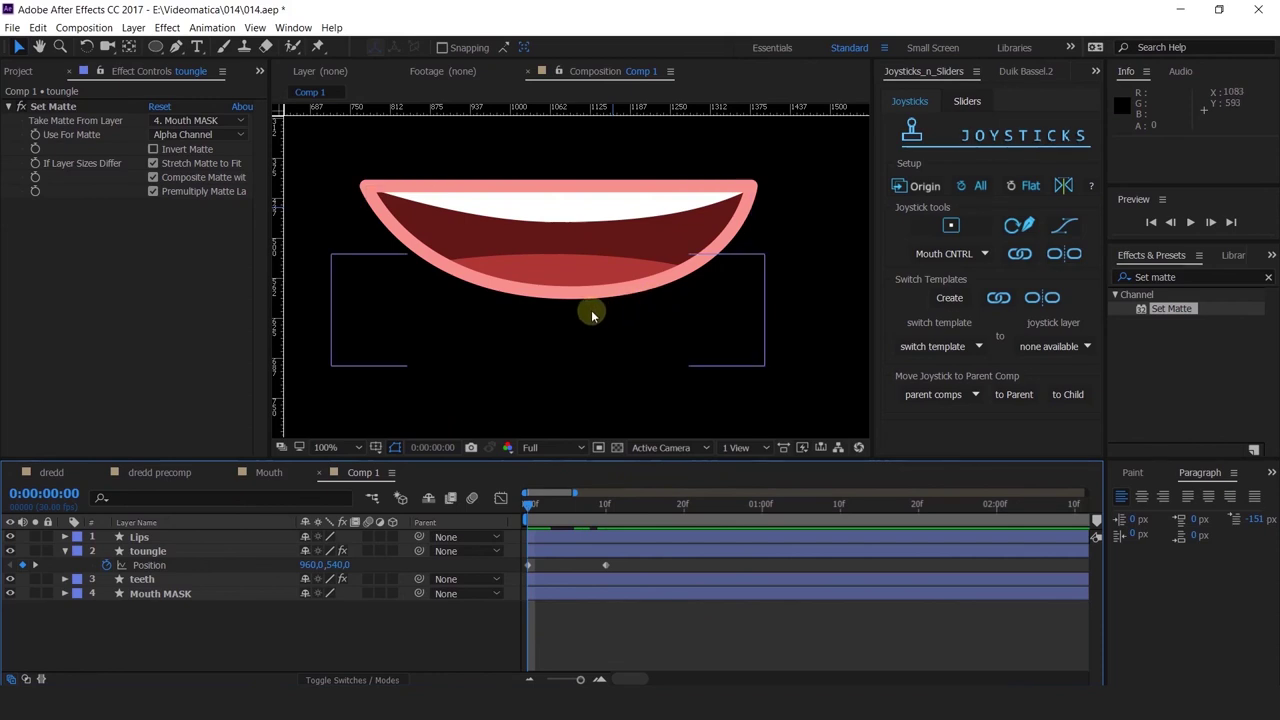
pyautogui.scroll(-3, 591, 315)
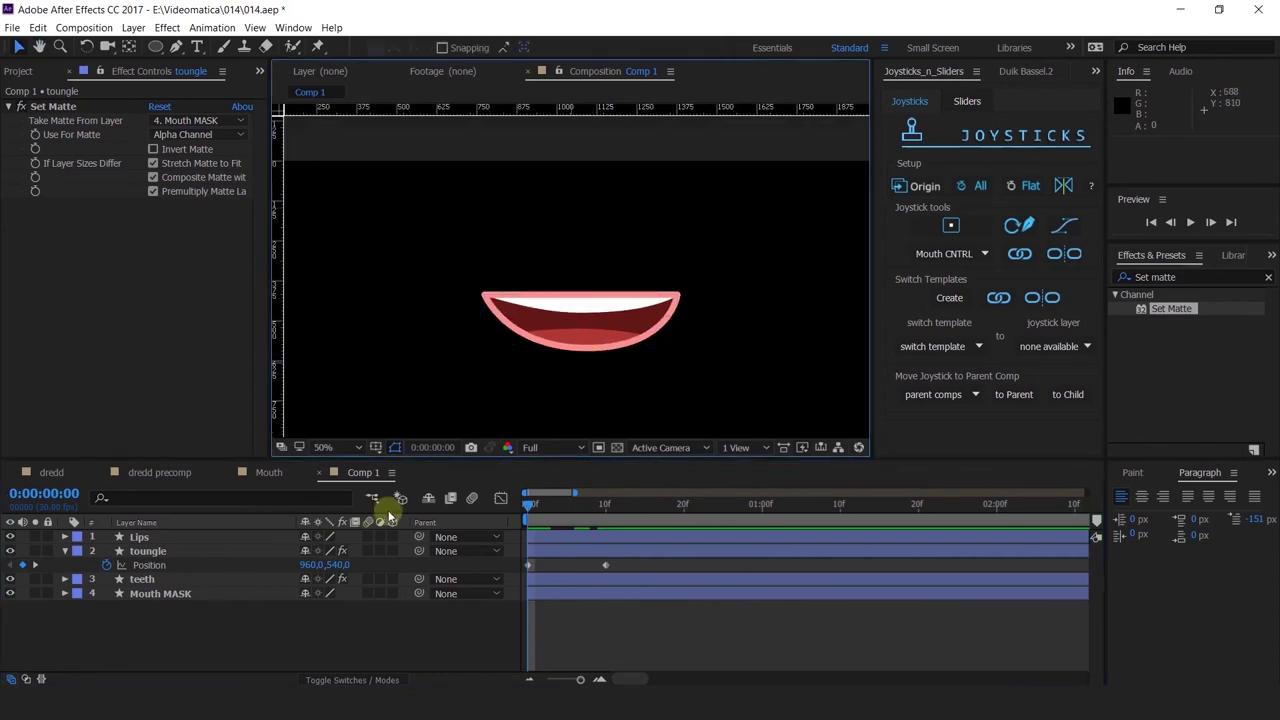
pyautogui.click(145, 551)
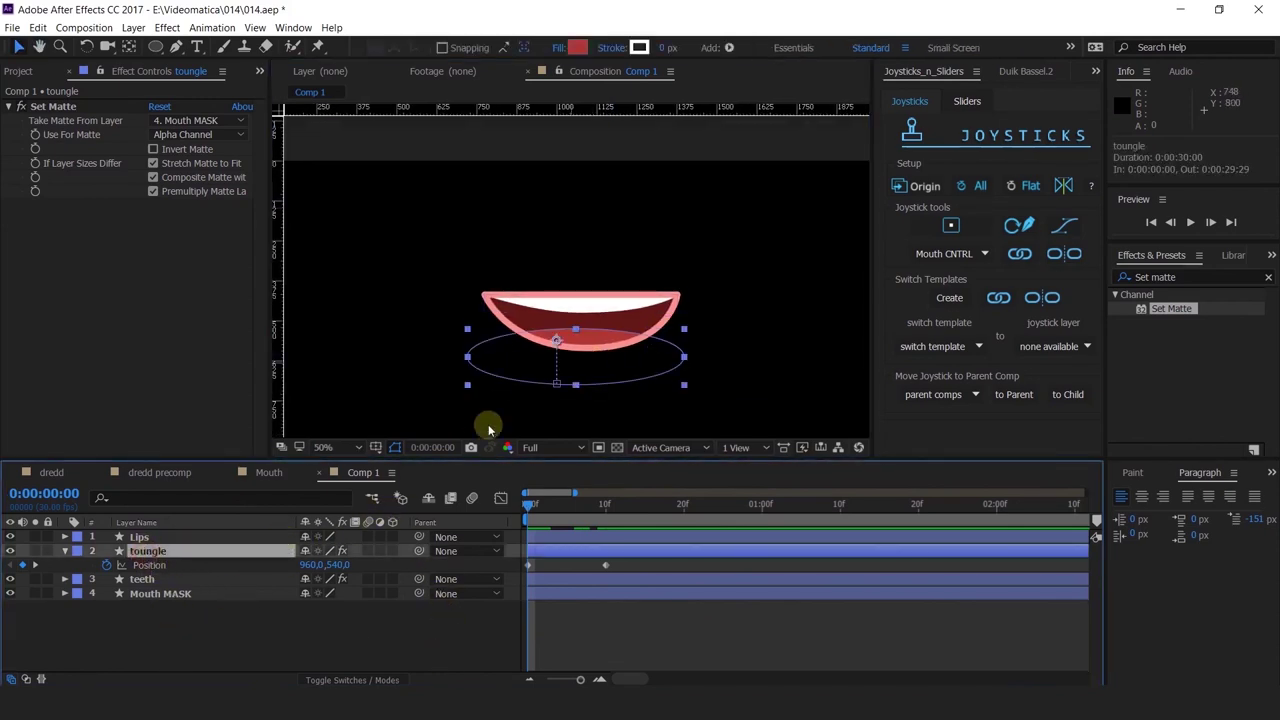
# Review the Mouth composition and the face in dredd precomp, and return to Comp 1
pyautogui.click(266, 473)
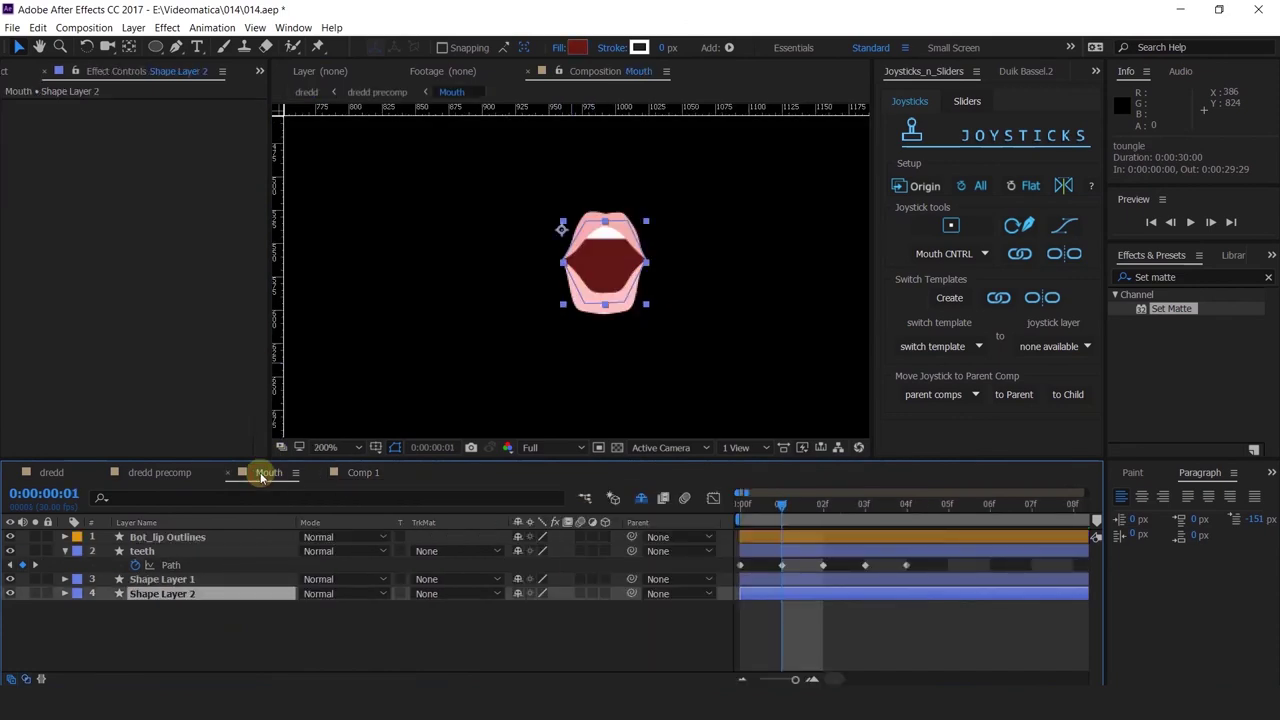
pyautogui.click(186, 479)
pyautogui.moveTo(626, 331); pyautogui.dragTo(641, 300)
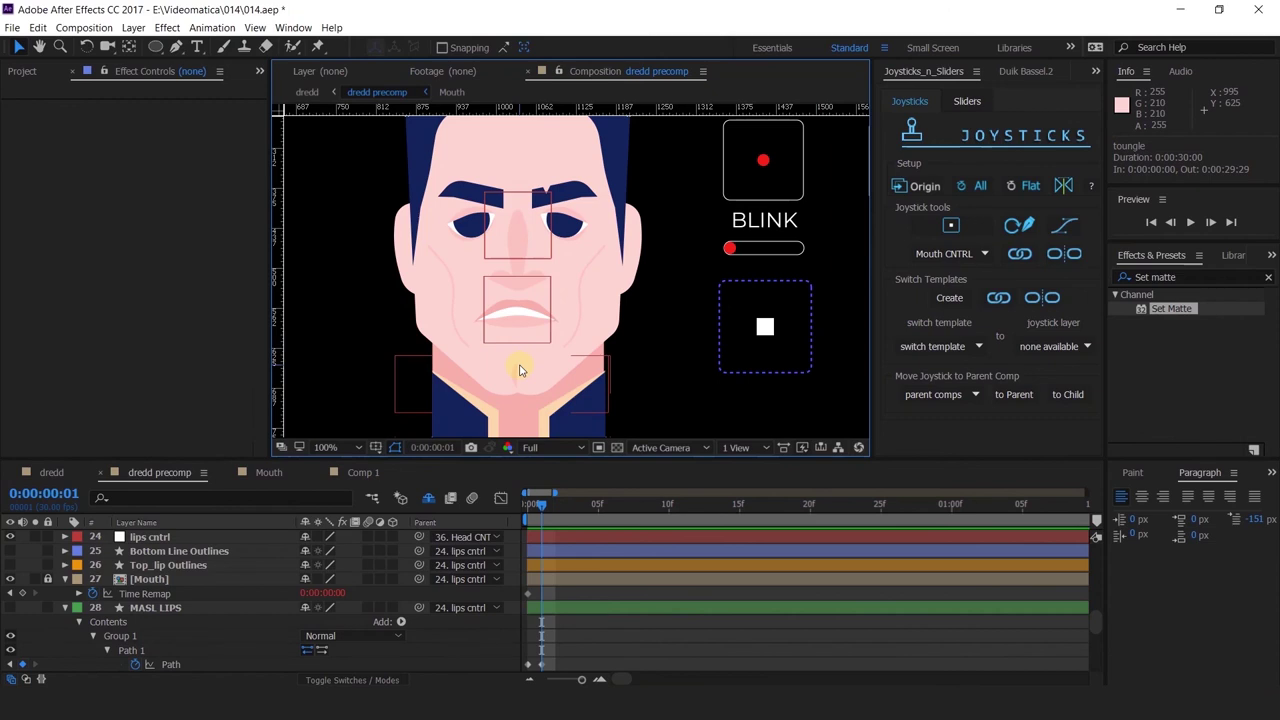
pyautogui.click(362, 473)
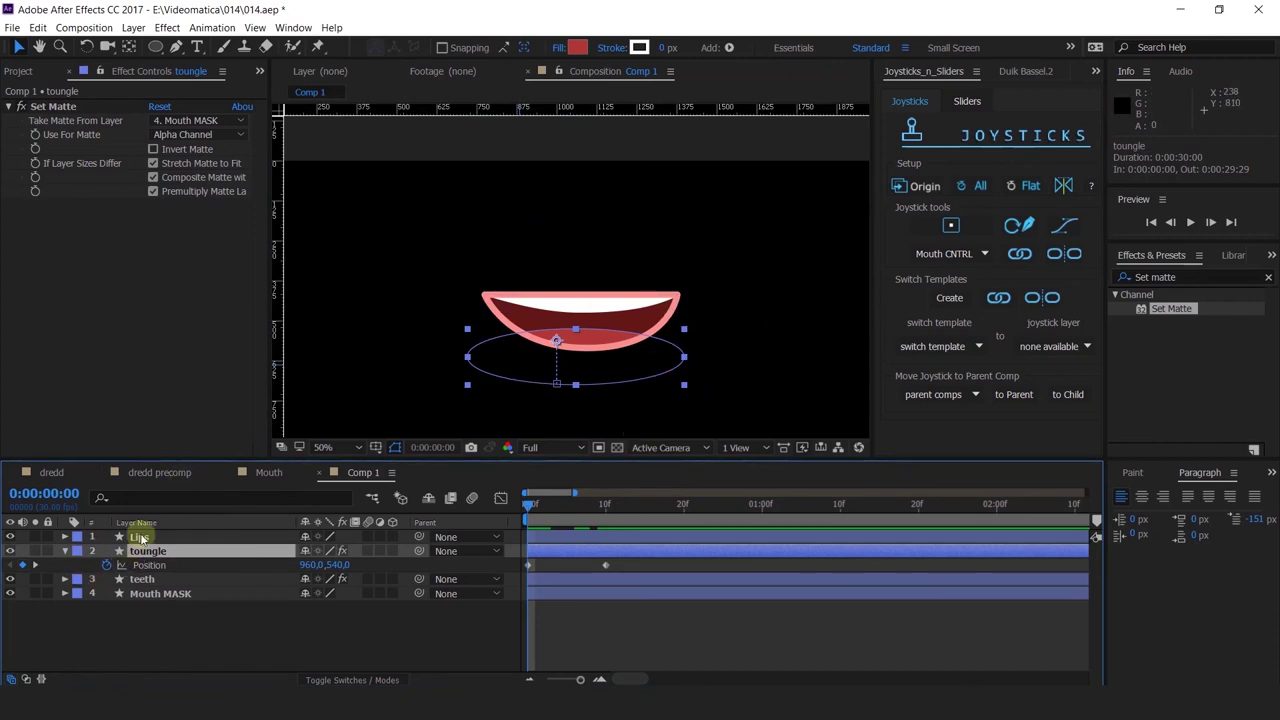
# Add Comp 1 to the dredd precomp directly above the Mouth layer and hide the Mouth layer
pyautogui.click(166, 566)
pyautogui.click(171, 474)
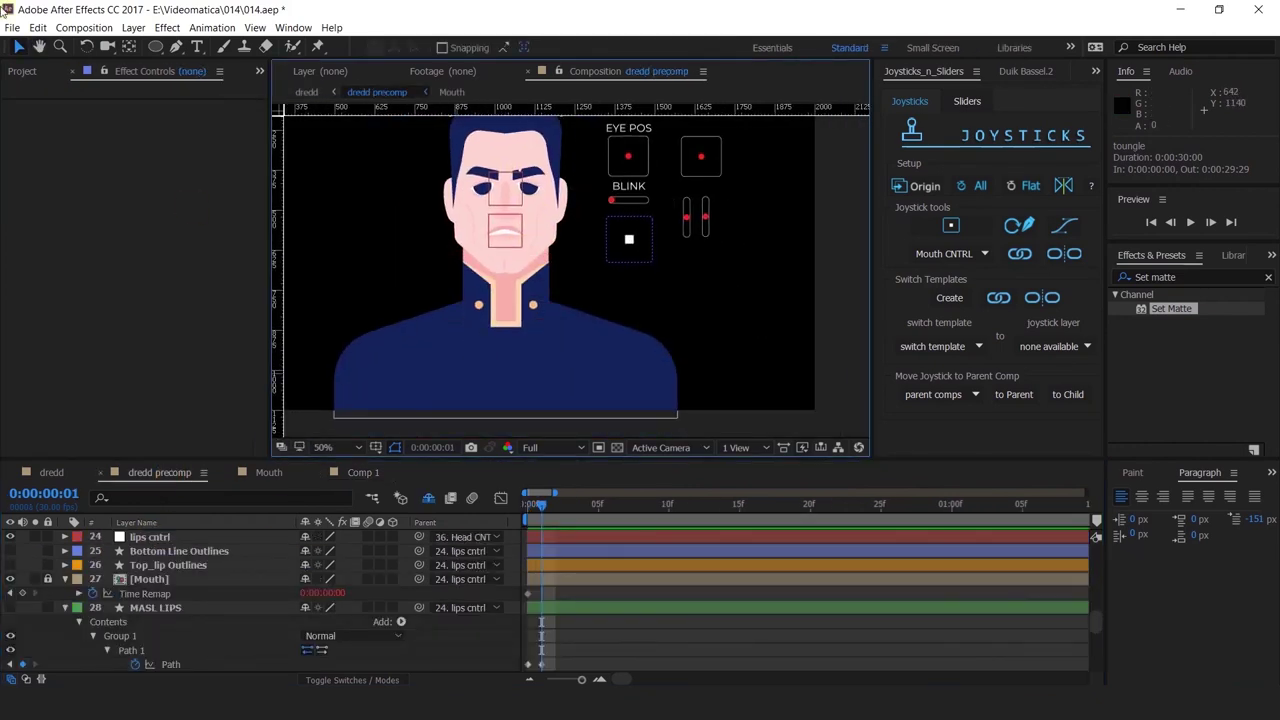
pyautogui.click(22, 71)
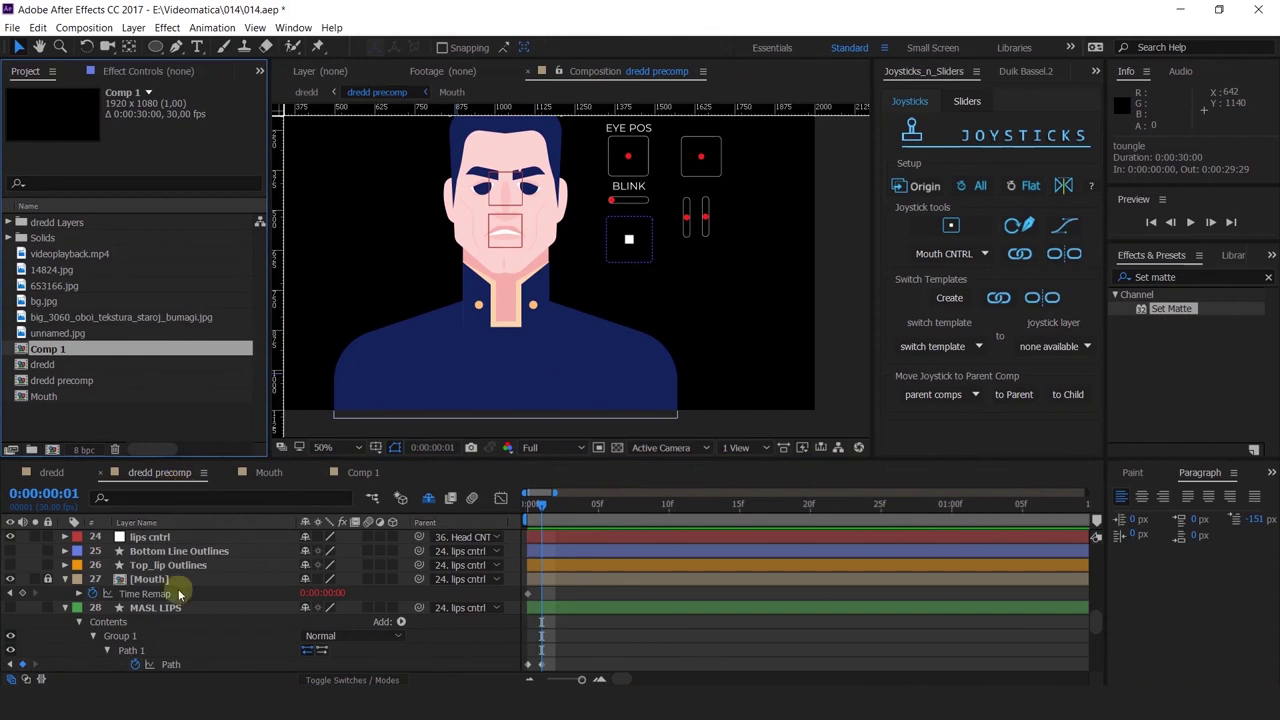
pyautogui.moveTo(57, 350); pyautogui.dragTo(12, 598)
pyautogui.click(47, 590)
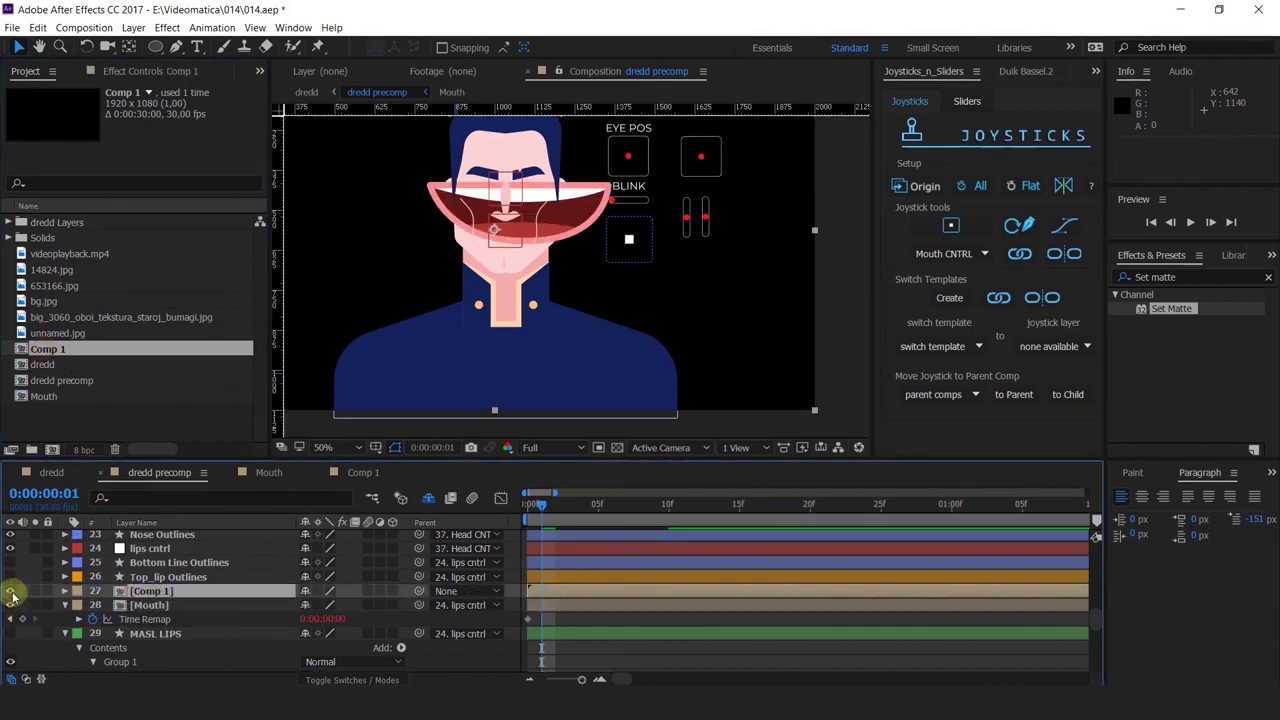
pyautogui.click(10, 591)
pyautogui.click(10, 591)
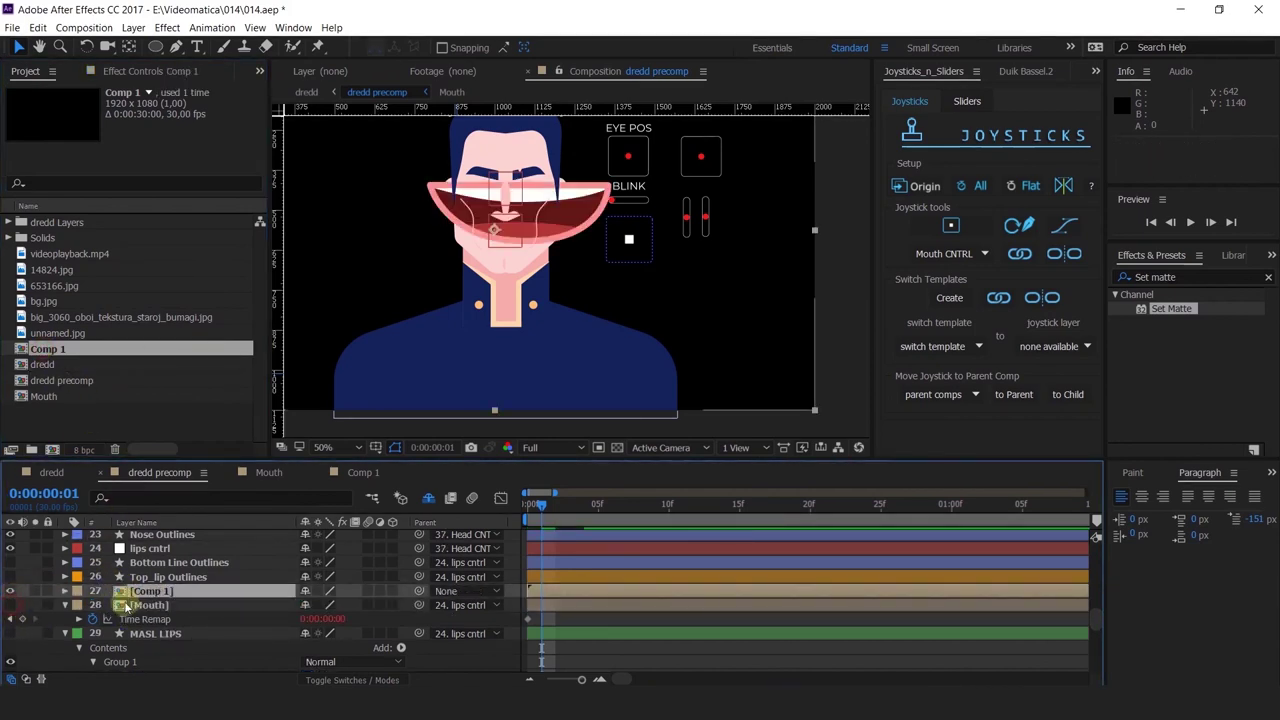
# Scale the Comp 1 layer down to 25.6% and position it over the character's mouth
pyautogui.press('s')
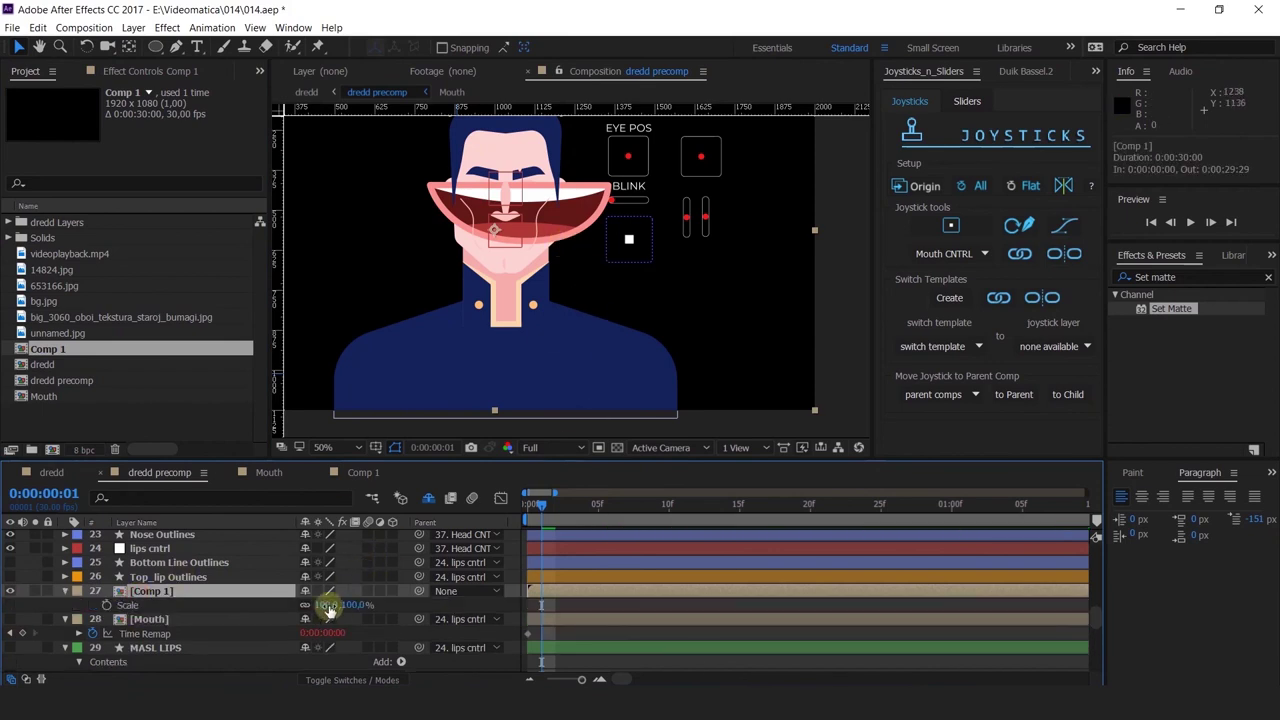
pyautogui.moveTo(322, 605); pyautogui.dragTo(265, 603)
pyautogui.scroll(2, 543, 202)
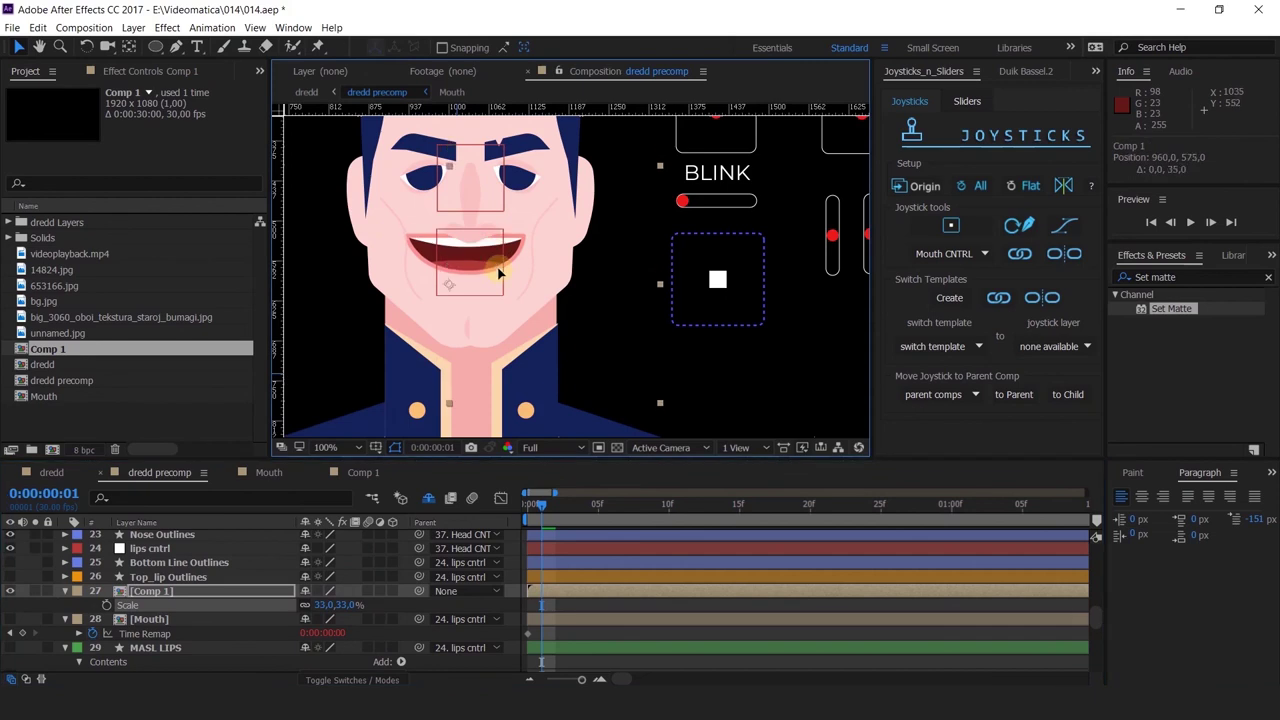
pyautogui.moveTo(668, 170); pyautogui.dragTo(607, 186)
# Parent the Comp 1 layer to the lips cntrl null
pyautogui.moveTo(471, 278); pyautogui.dragTo(610, 313)
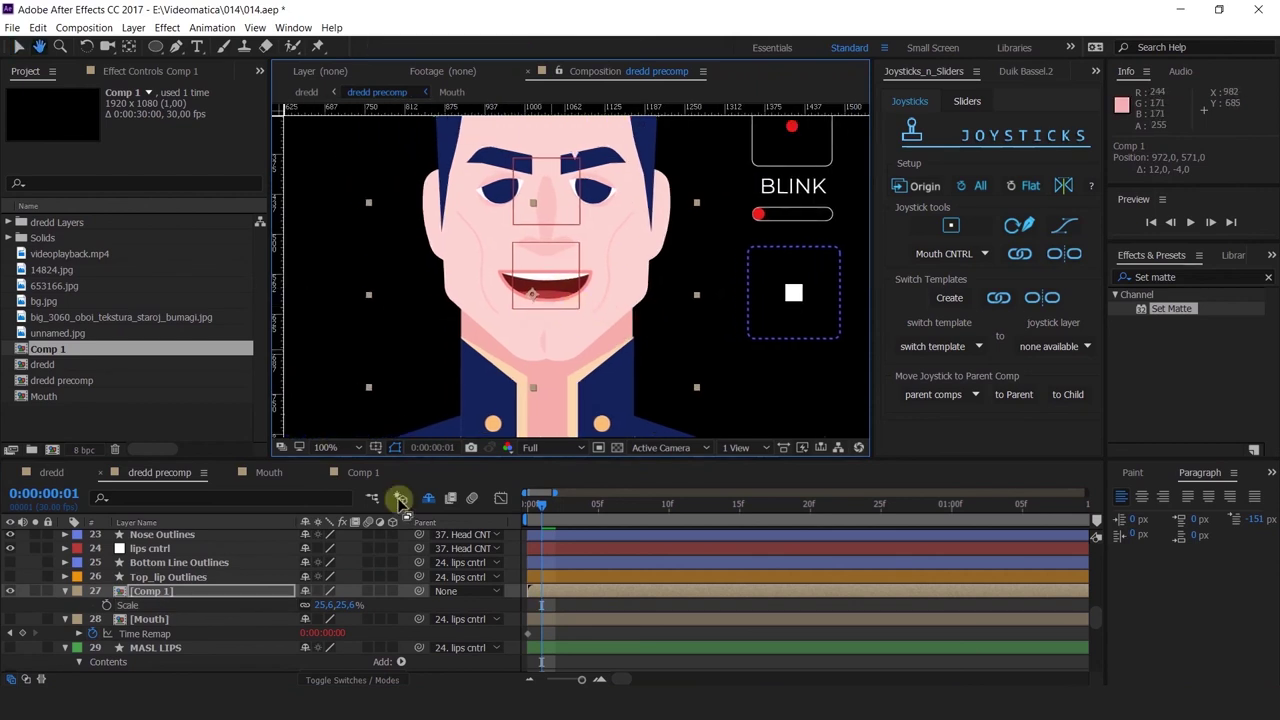
pyautogui.moveTo(420, 593); pyautogui.dragTo(188, 548)
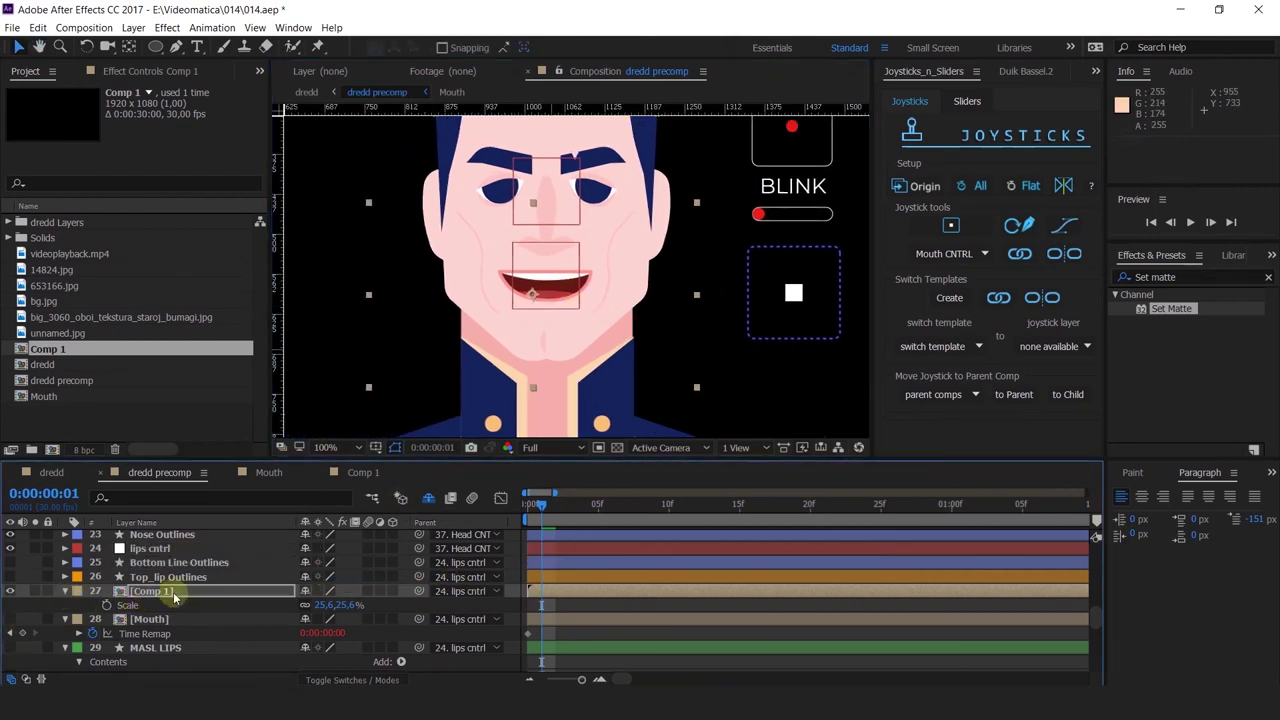
# Try the head rotation joystick to test how the new mouth follows the head, and undo the move
pyautogui.moveTo(792, 241); pyautogui.dragTo(569, 260)
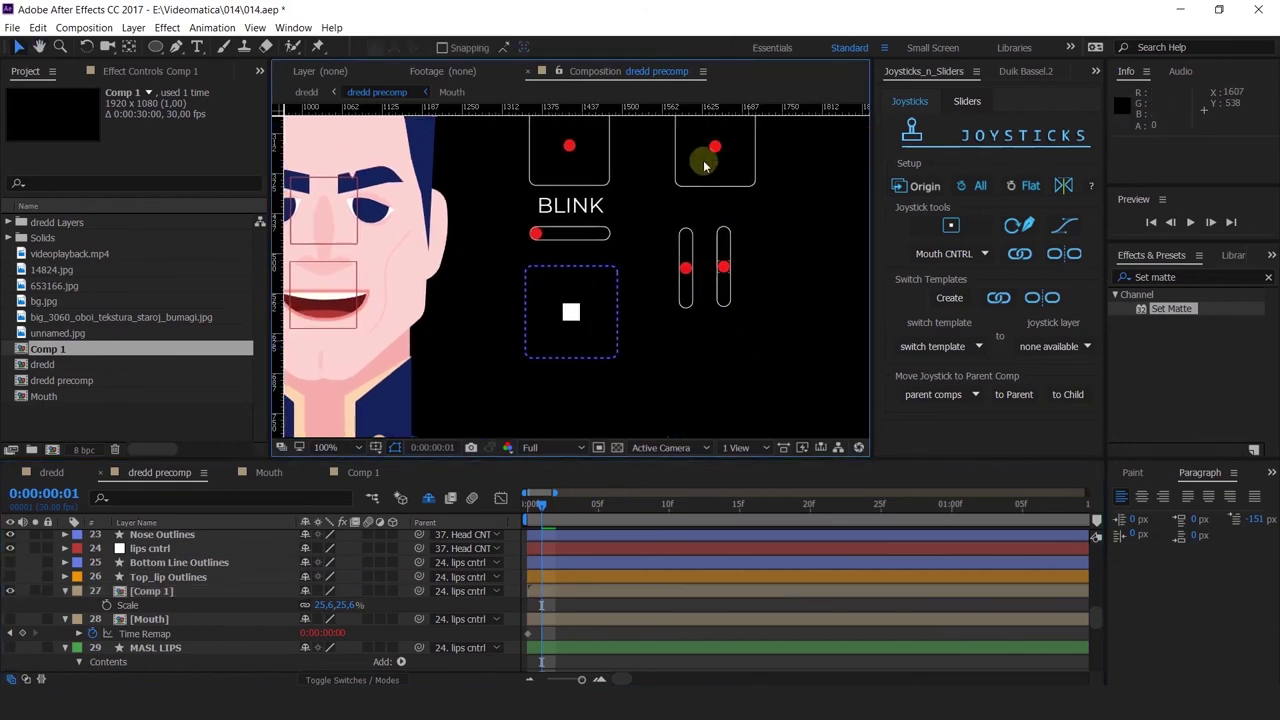
pyautogui.moveTo(730, 174)
pyautogui.mouseDown()
pyautogui.moveTo(754, 173)
pyautogui.moveTo(737, 164)
pyautogui.moveTo(787, 192)
pyautogui.moveTo(768, 140)
pyautogui.moveTo(729, 175)
pyautogui.mouseUp()
pyautogui.hotkey('ctrl', 'z')
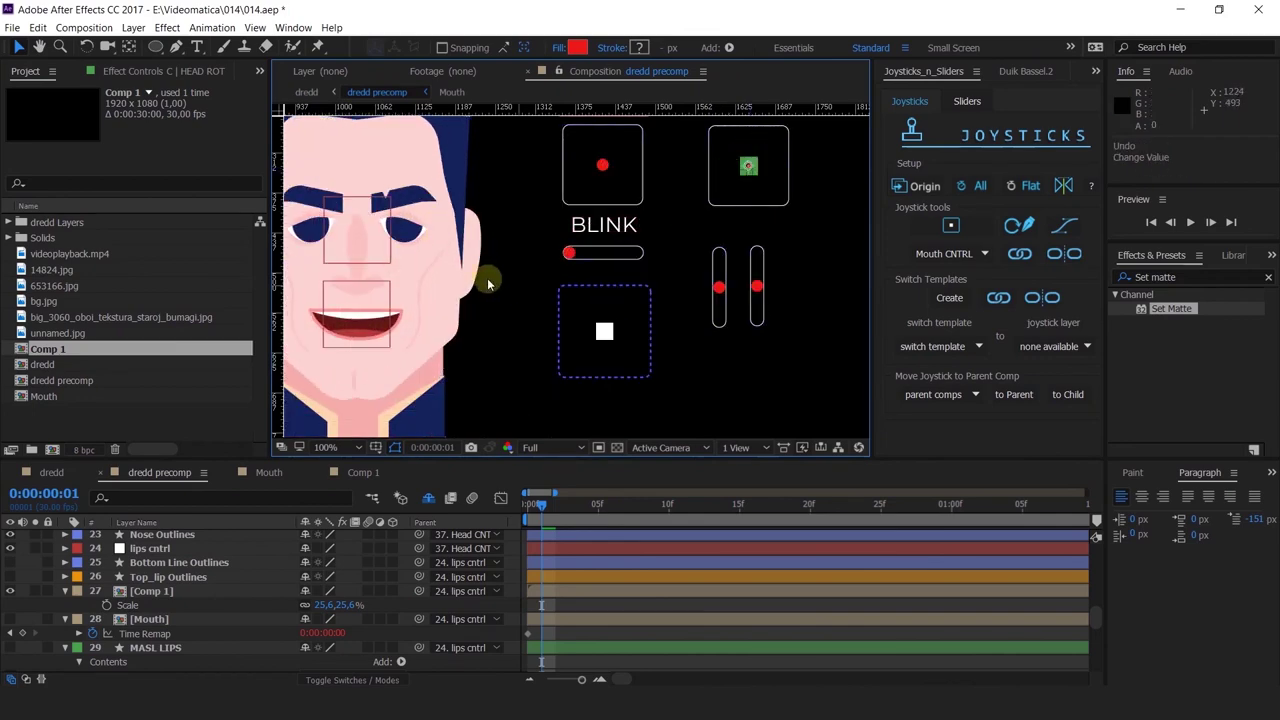
pyautogui.moveTo(516, 254); pyautogui.dragTo(646, 267)
pyautogui.press('v')
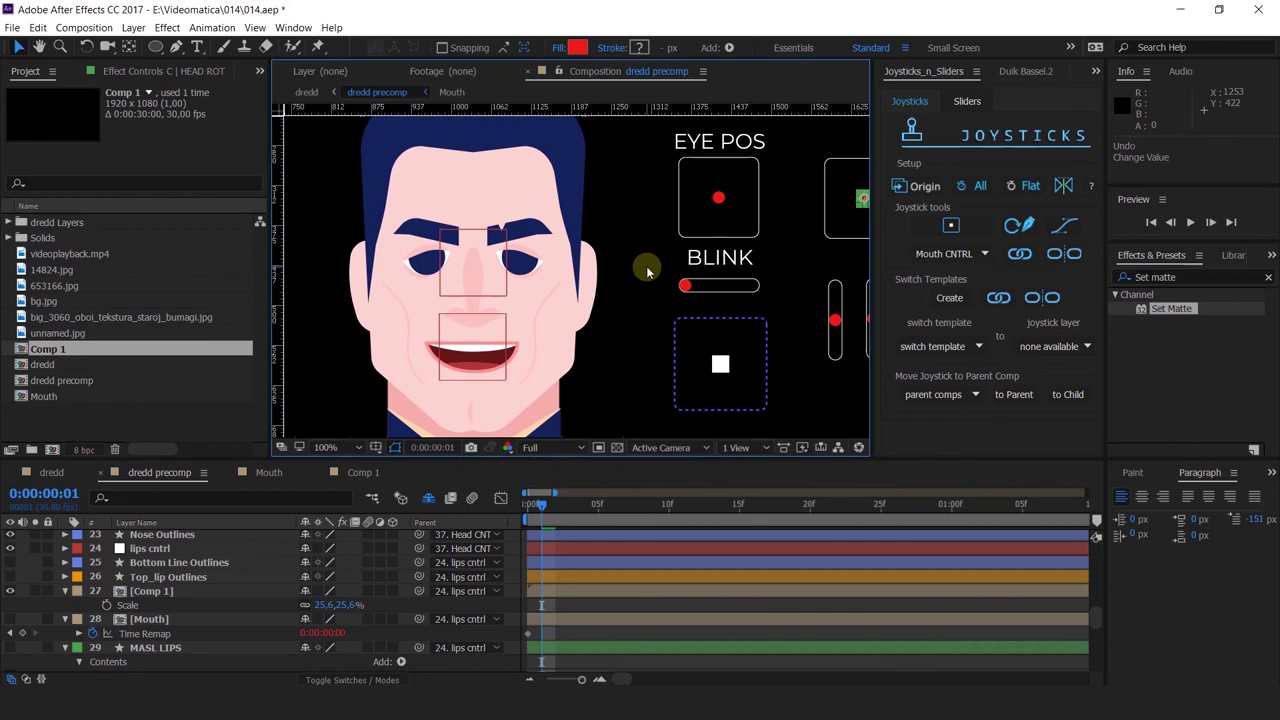
# Try moving the Body layer to test how the head and mouth follow it, and undo the move
pyautogui.scroll(-2, 528, 320)
pyautogui.click(537, 354)
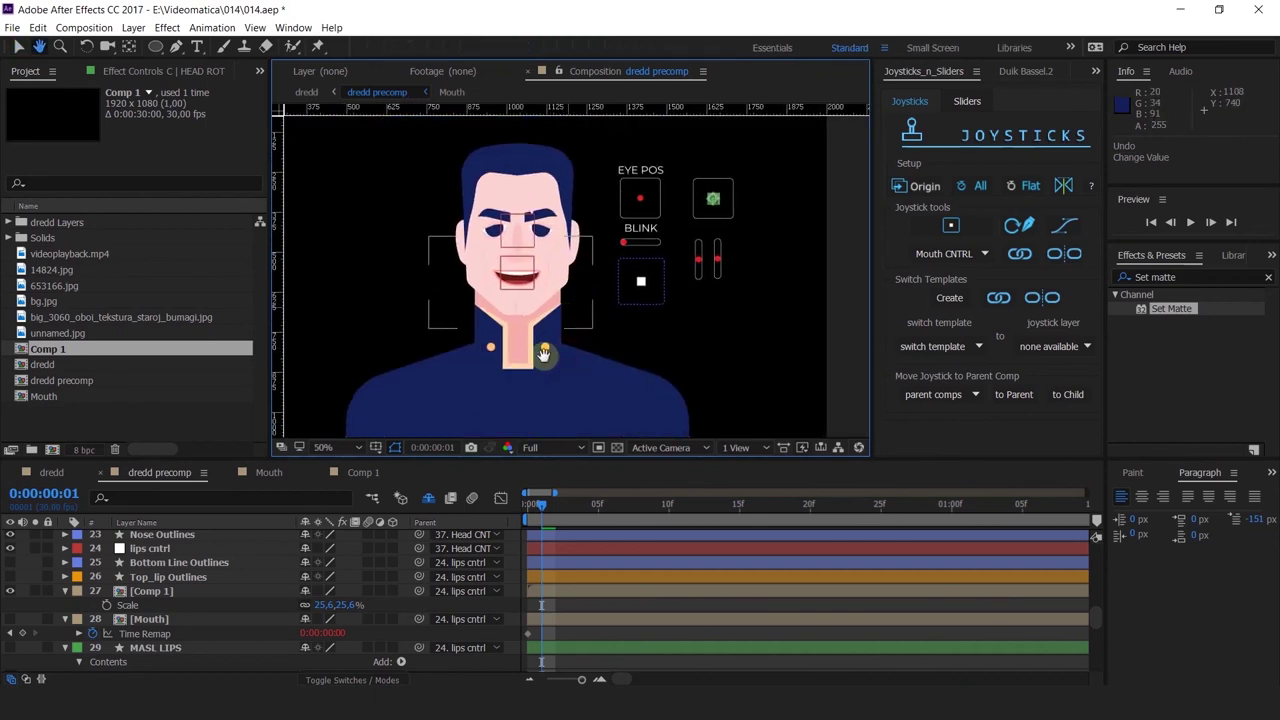
pyautogui.click(535, 408)
pyautogui.moveTo(535, 408); pyautogui.dragTo(615, 344)
pyautogui.hotkey('ctrl', 'z')
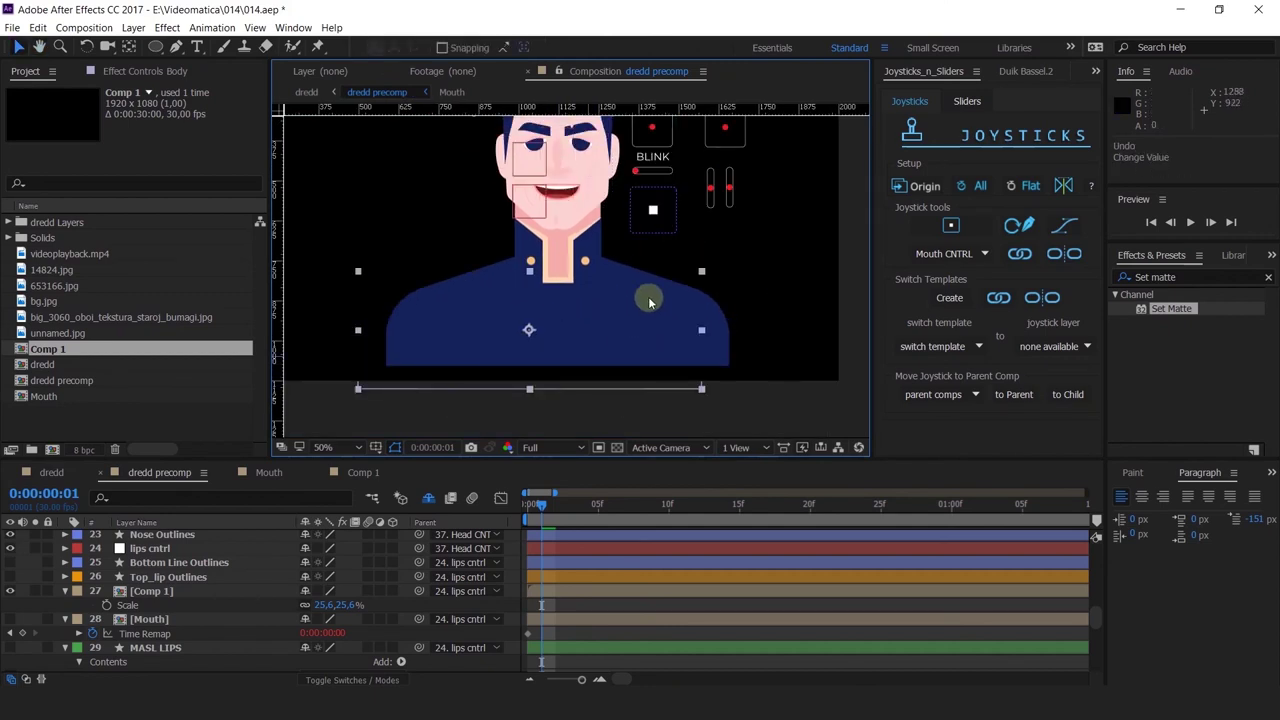
pyautogui.moveTo(679, 262); pyautogui.dragTo(684, 312)
pyautogui.press('v')
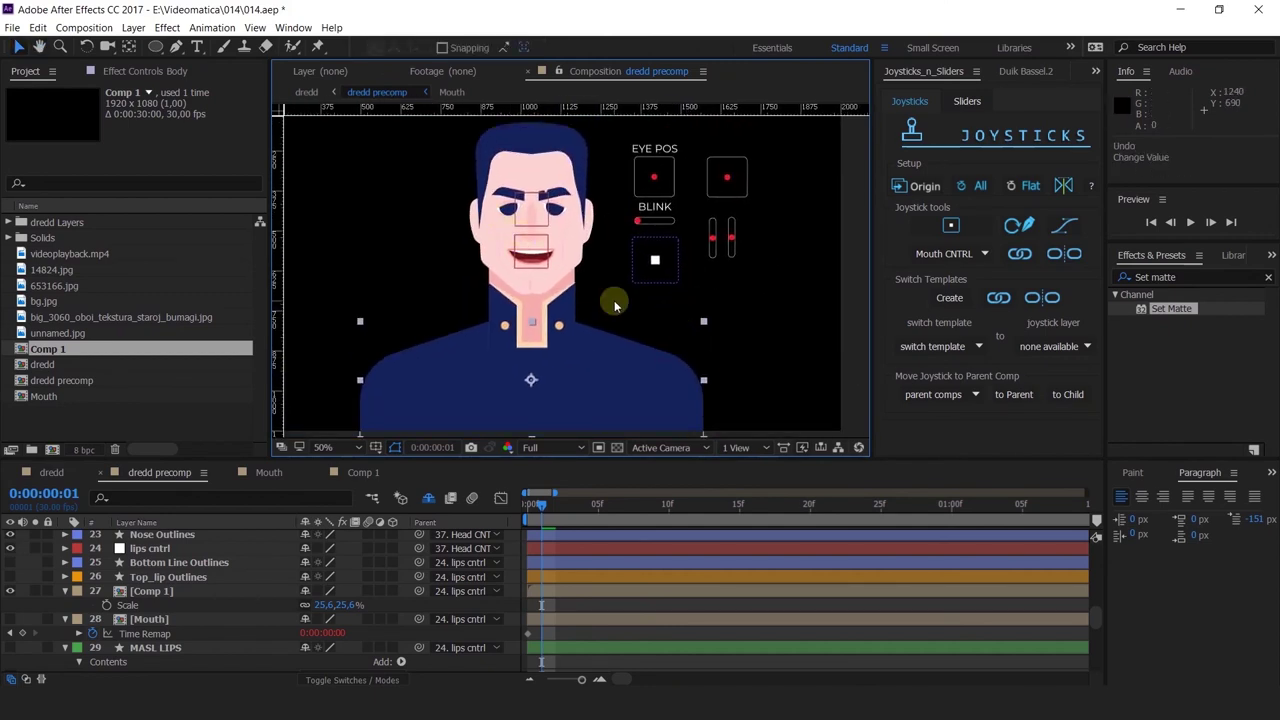